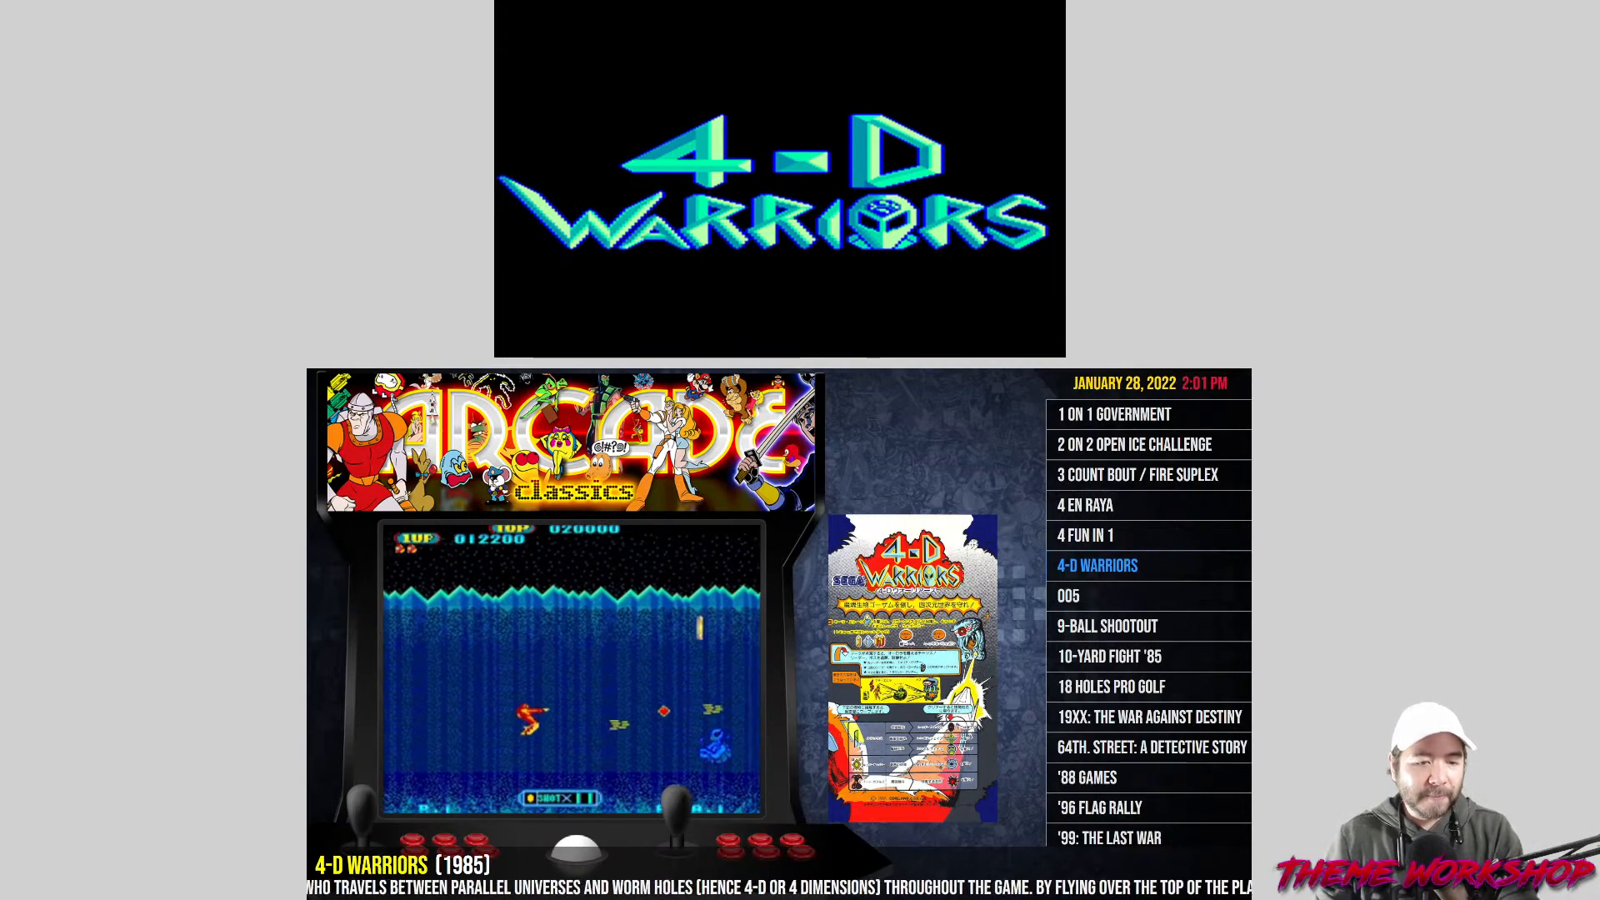
# Browse through the arcade game list from 4-D Warriors to Air Combat 22 to examine each game's marquee image.
pyautogui.press('Down')
pyautogui.press('Down')
pyautogui.press('Down')
pyautogui.press('Down')
pyautogui.press('Down')
pyautogui.press('Down')
pyautogui.press('Down')
pyautogui.press('Down')
pyautogui.press('Down')
pyautogui.press('Down')
pyautogui.press('Down')
pyautogui.press('Down')
pyautogui.press('Down')
pyautogui.press('Down')
pyautogui.press('Down')
pyautogui.press('Down')
pyautogui.press('Down')
pyautogui.press('Down')
pyautogui.press('Down')
pyautogui.press('Down')
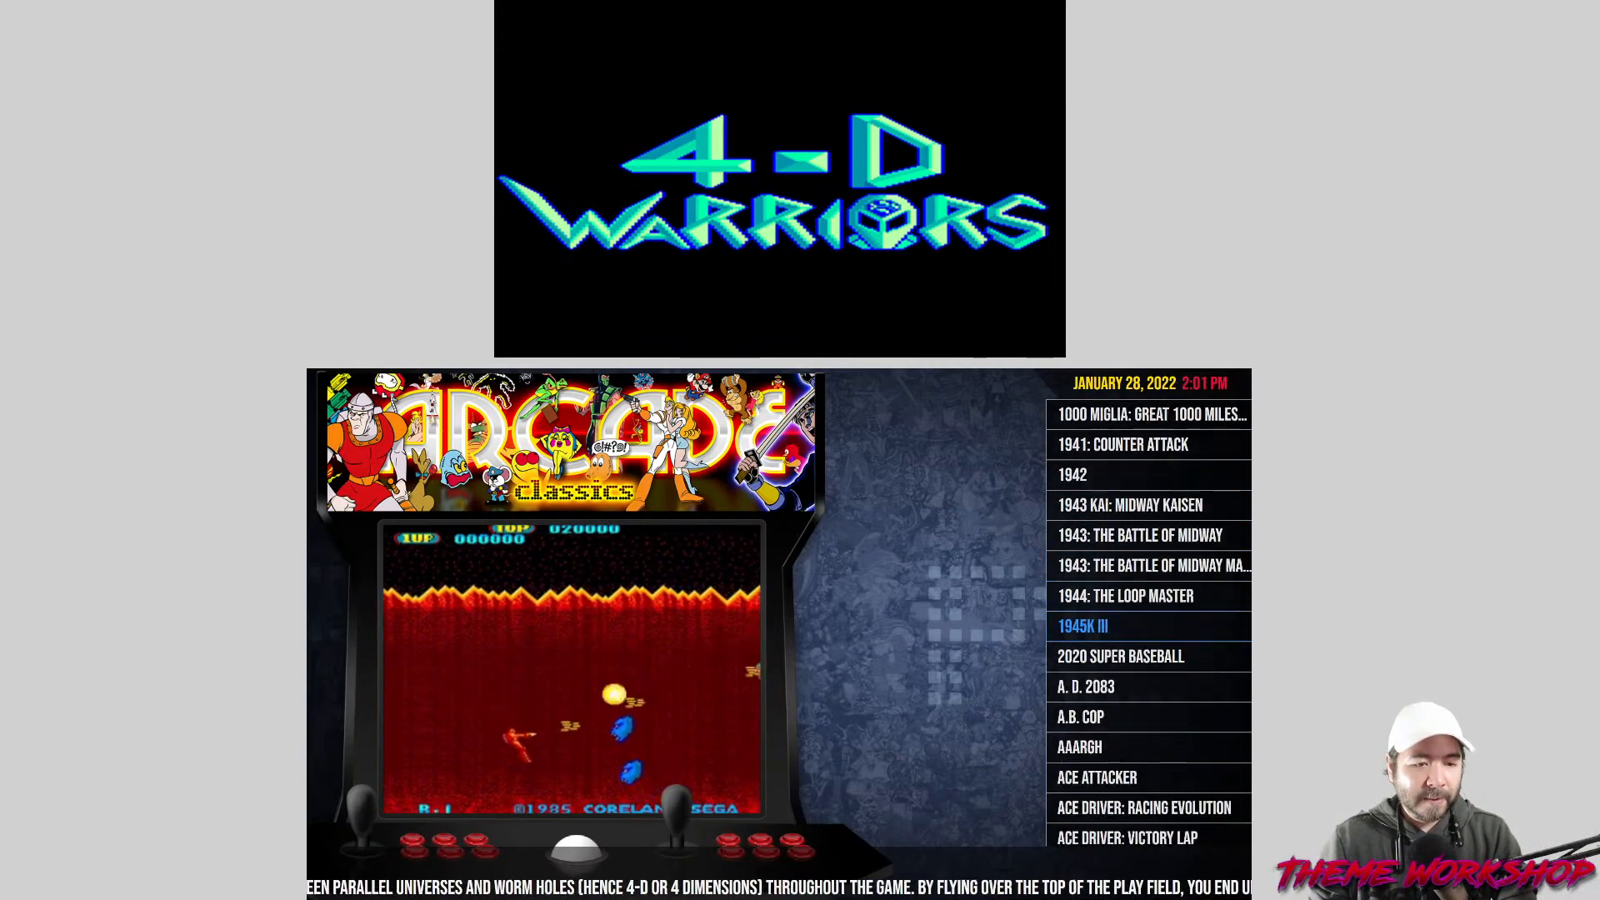
pyautogui.press('Down')
pyautogui.press('Down')
pyautogui.press('Down')
pyautogui.press('Down')
pyautogui.press('Down')
pyautogui.press('Down')
pyautogui.press('Down')
pyautogui.press('Down')
pyautogui.press('Down')
pyautogui.press('Down')
pyautogui.press('Down')
pyautogui.press('Down')
pyautogui.press('Down')
pyautogui.press('Down')
pyautogui.press('Down')
pyautogui.press('Down')
pyautogui.press('Down')
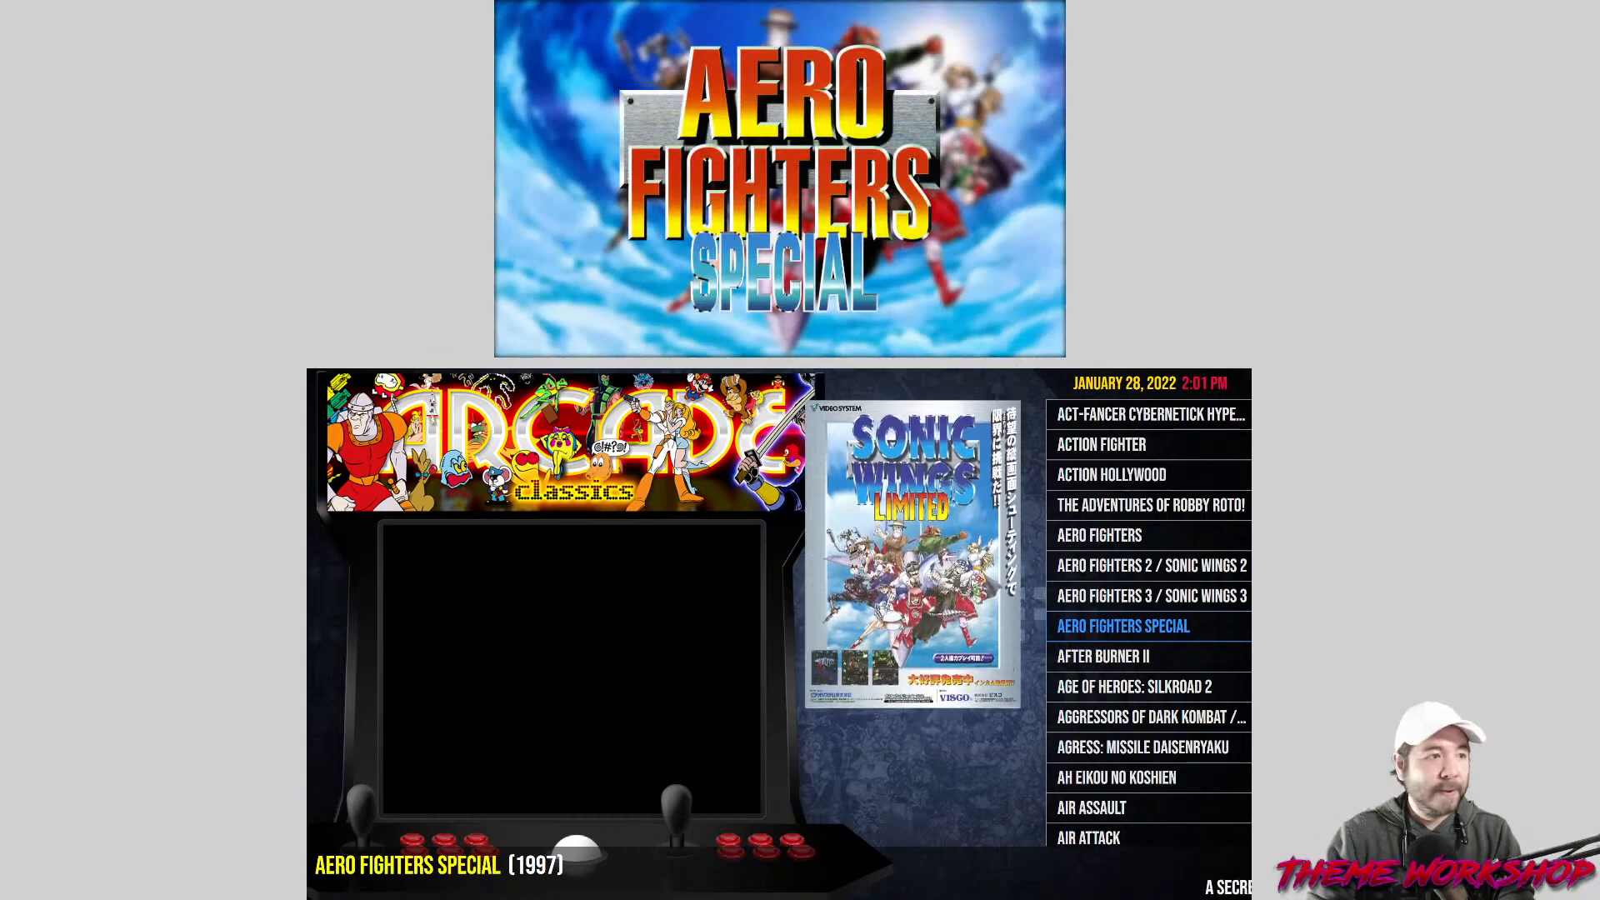
pyautogui.press('Down')
pyautogui.press('Down')
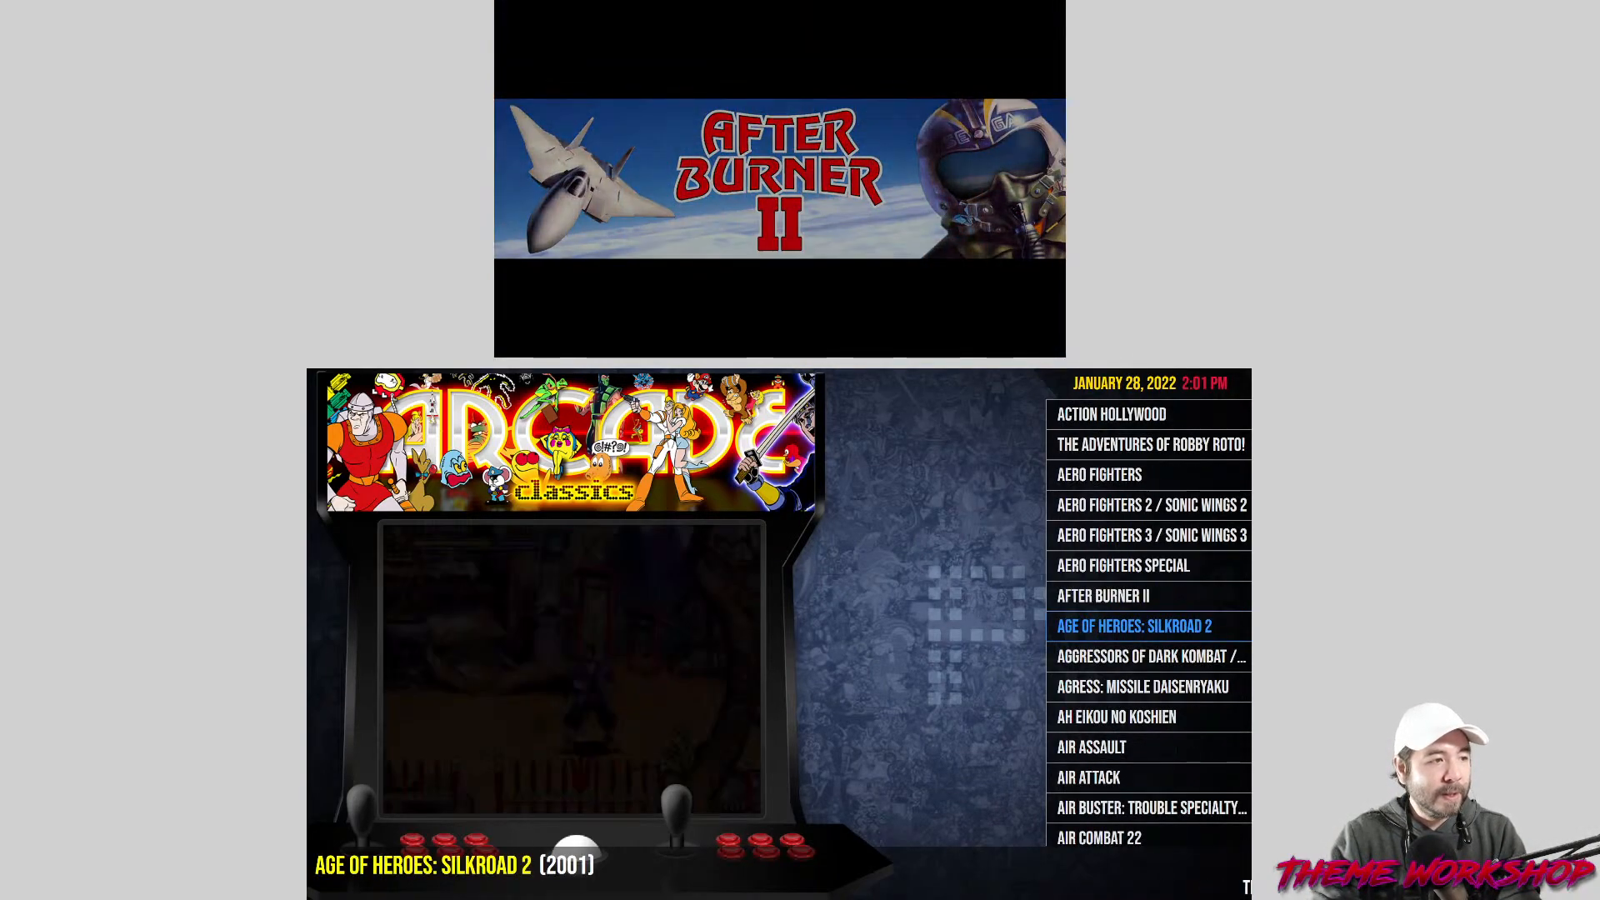
pyautogui.press('Down')
pyautogui.press('Down')
pyautogui.press('Down')
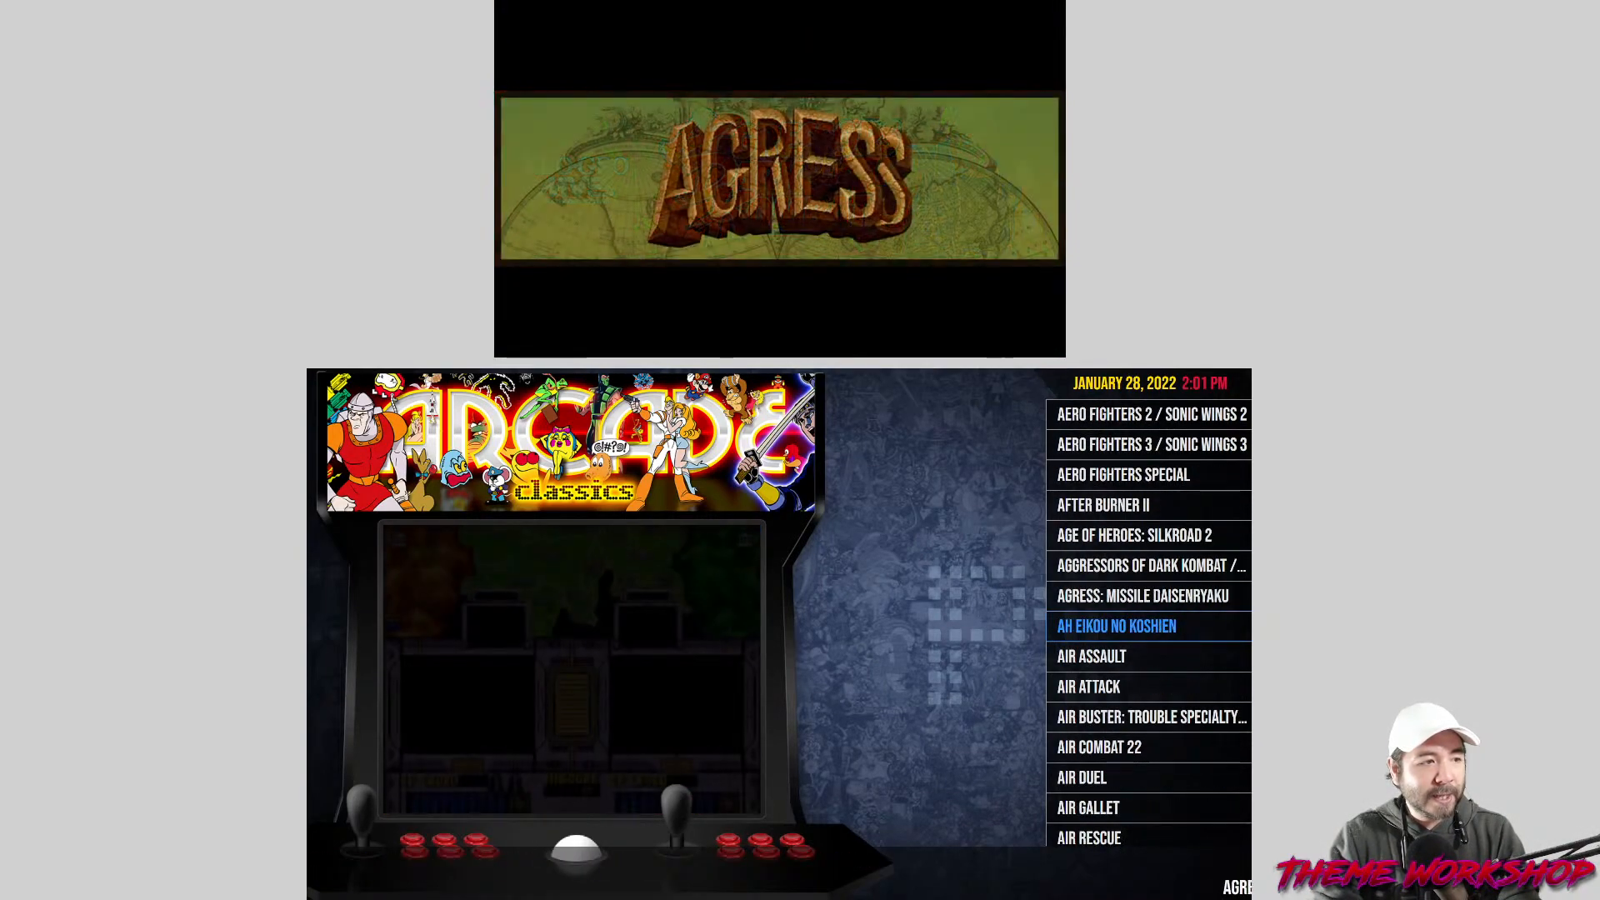
pyautogui.press('Down')
pyautogui.press('Down')
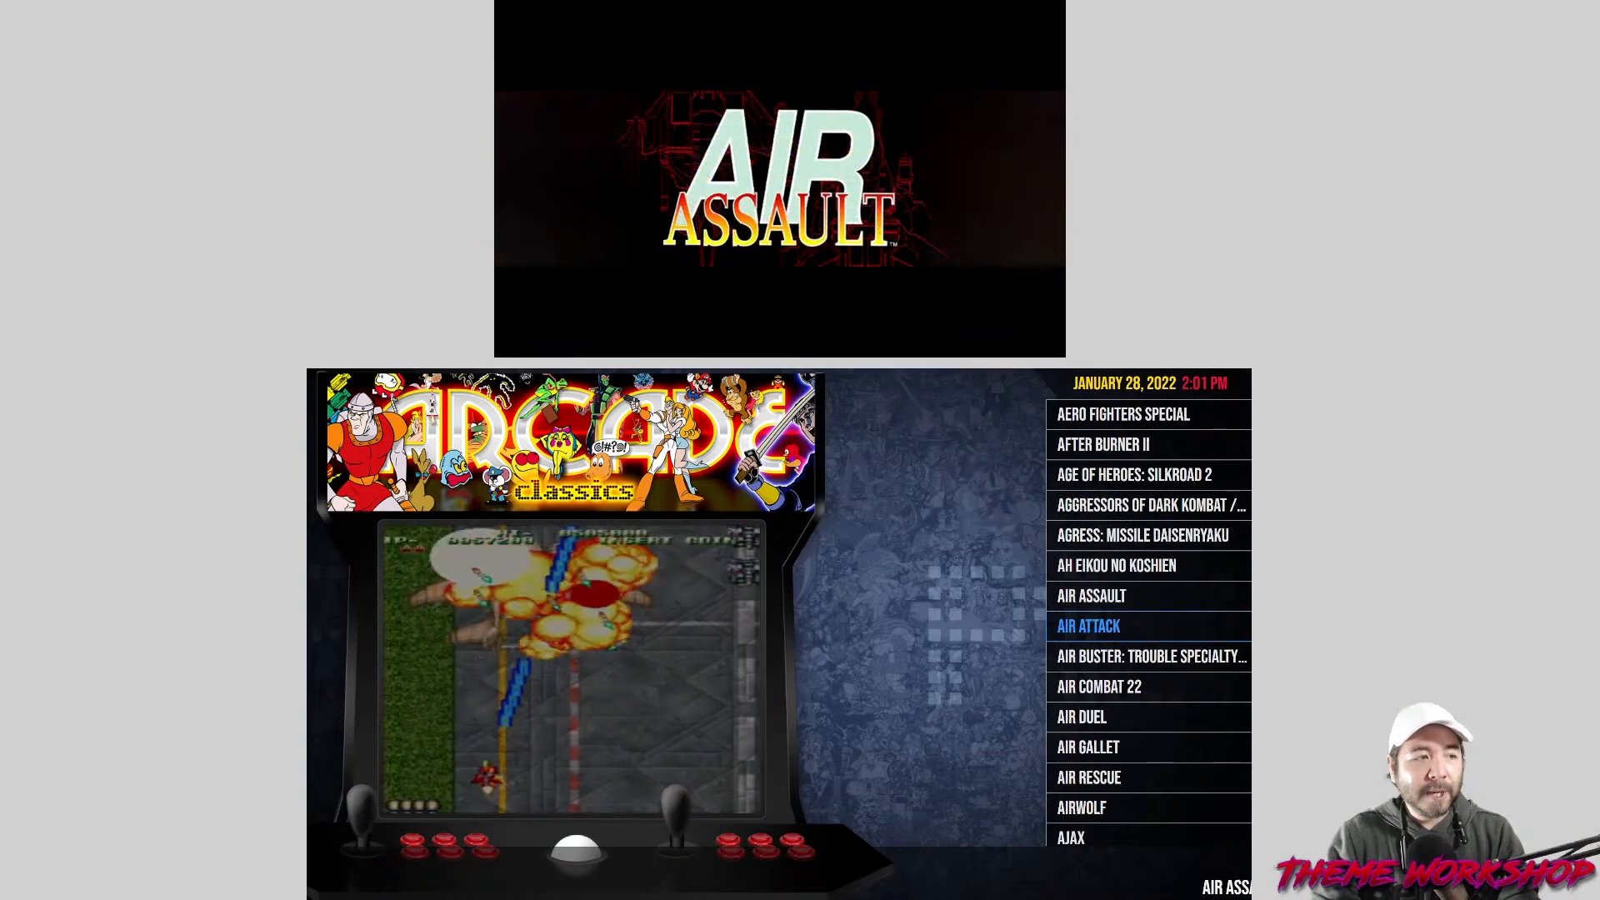
pyautogui.press('Down')
pyautogui.press('Down')
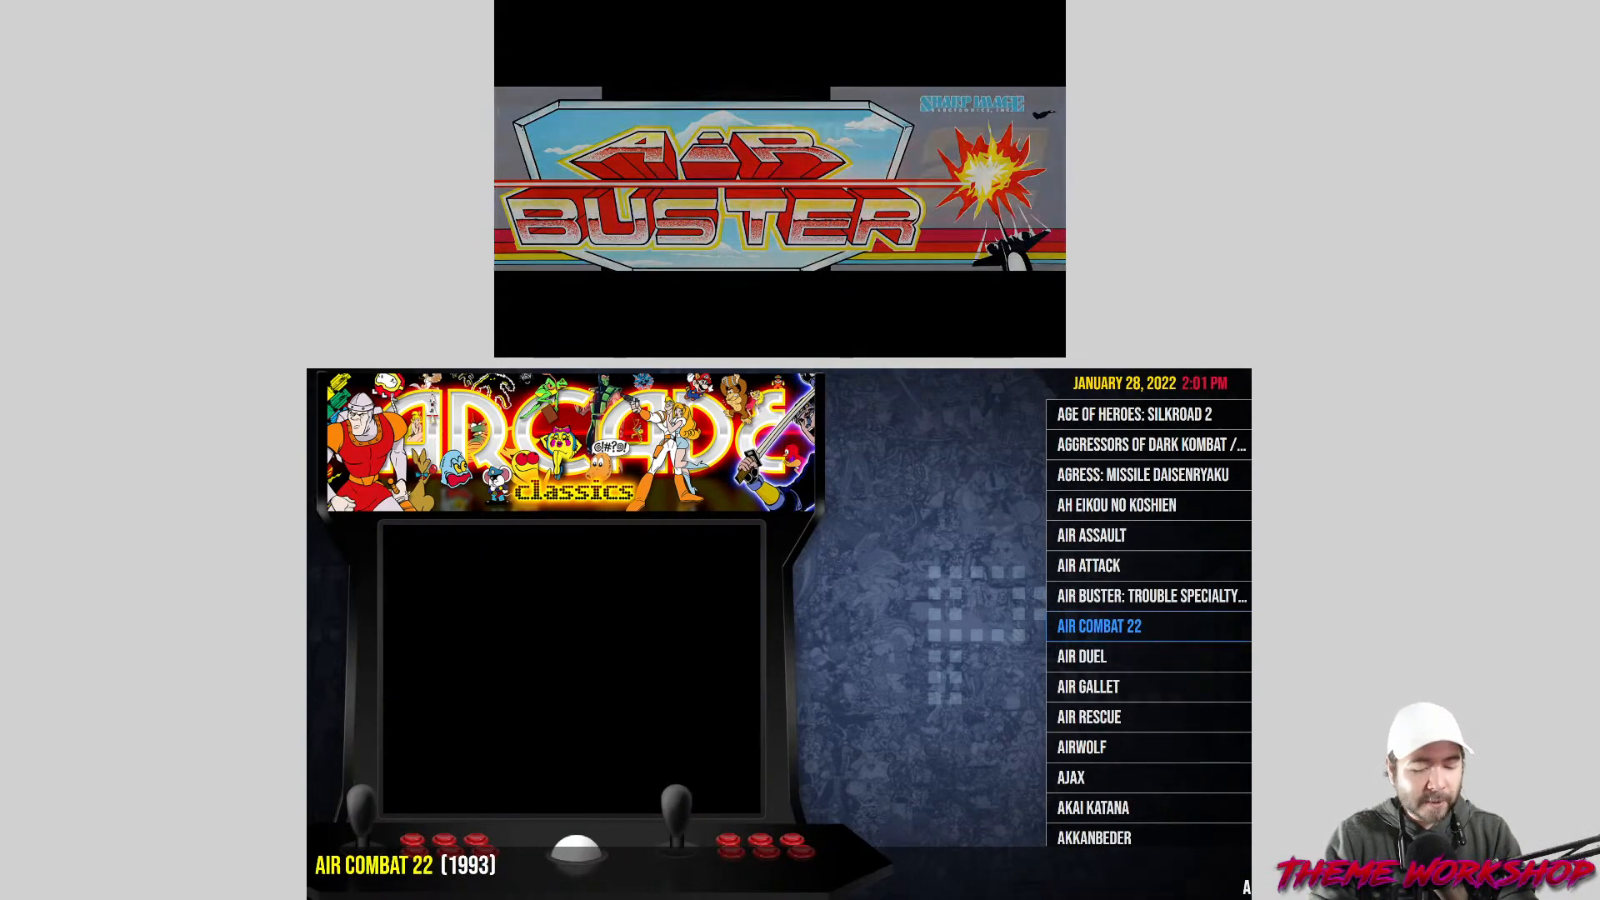
# Leave the arcade game list and open the Options screen from the main menu.
pyautogui.press('Escape')
pyautogui.press('Up')
pyautogui.press('Up')
pyautogui.press('Up')
pyautogui.press('Up')
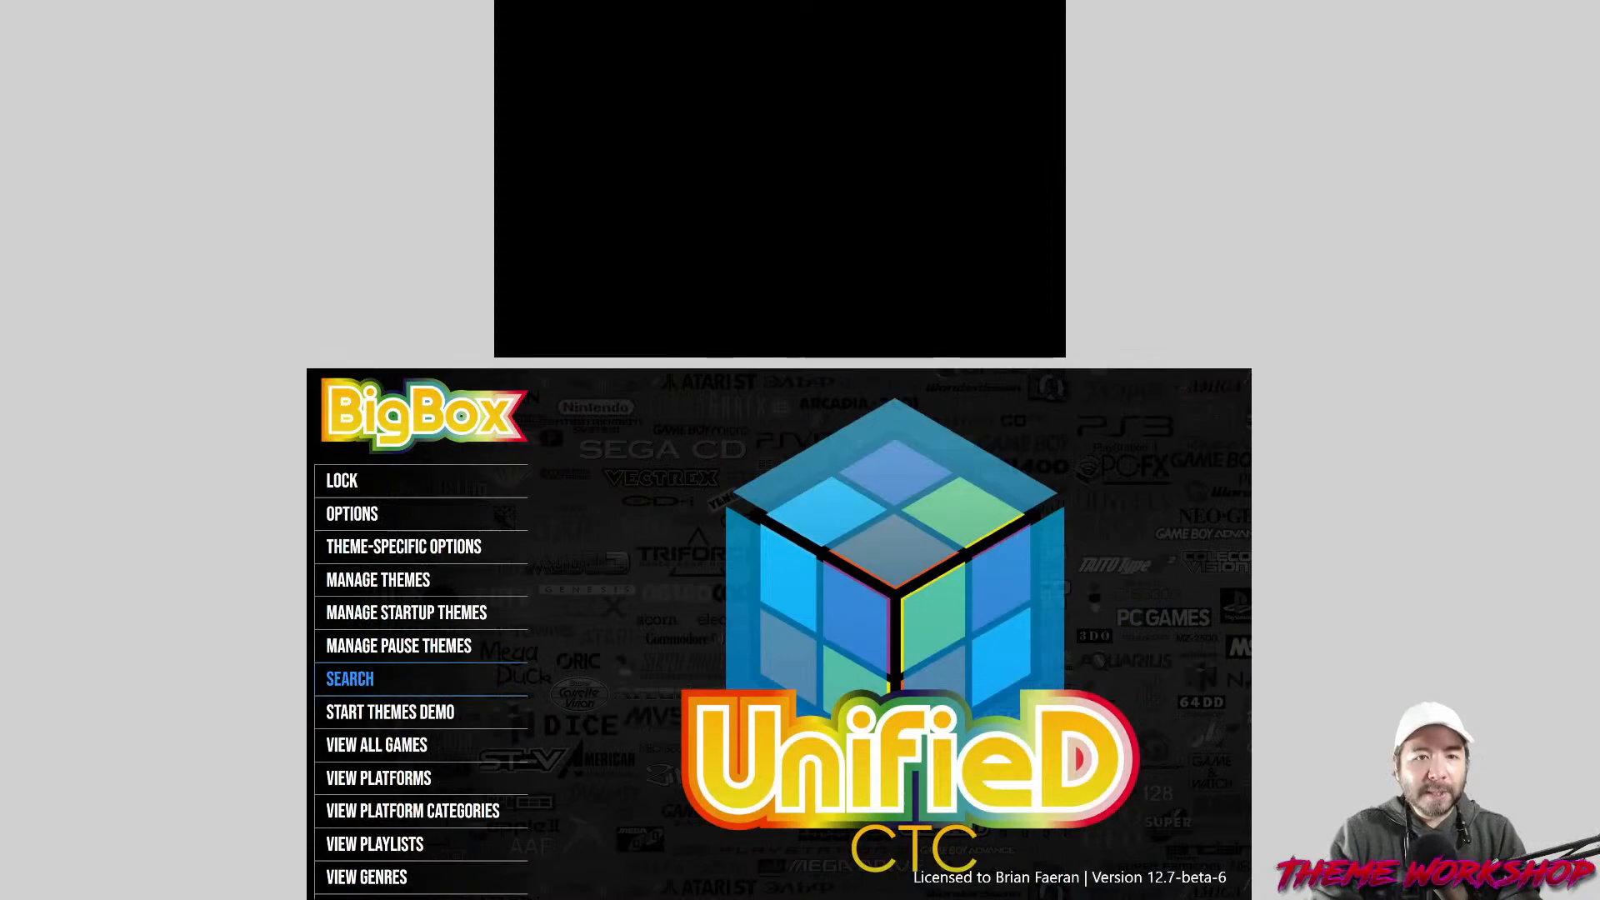
pyautogui.press('Up')
pyautogui.press('Up')
pyautogui.press('Up')
pyautogui.press('Up')
pyautogui.press('Up')
pyautogui.press('Return')
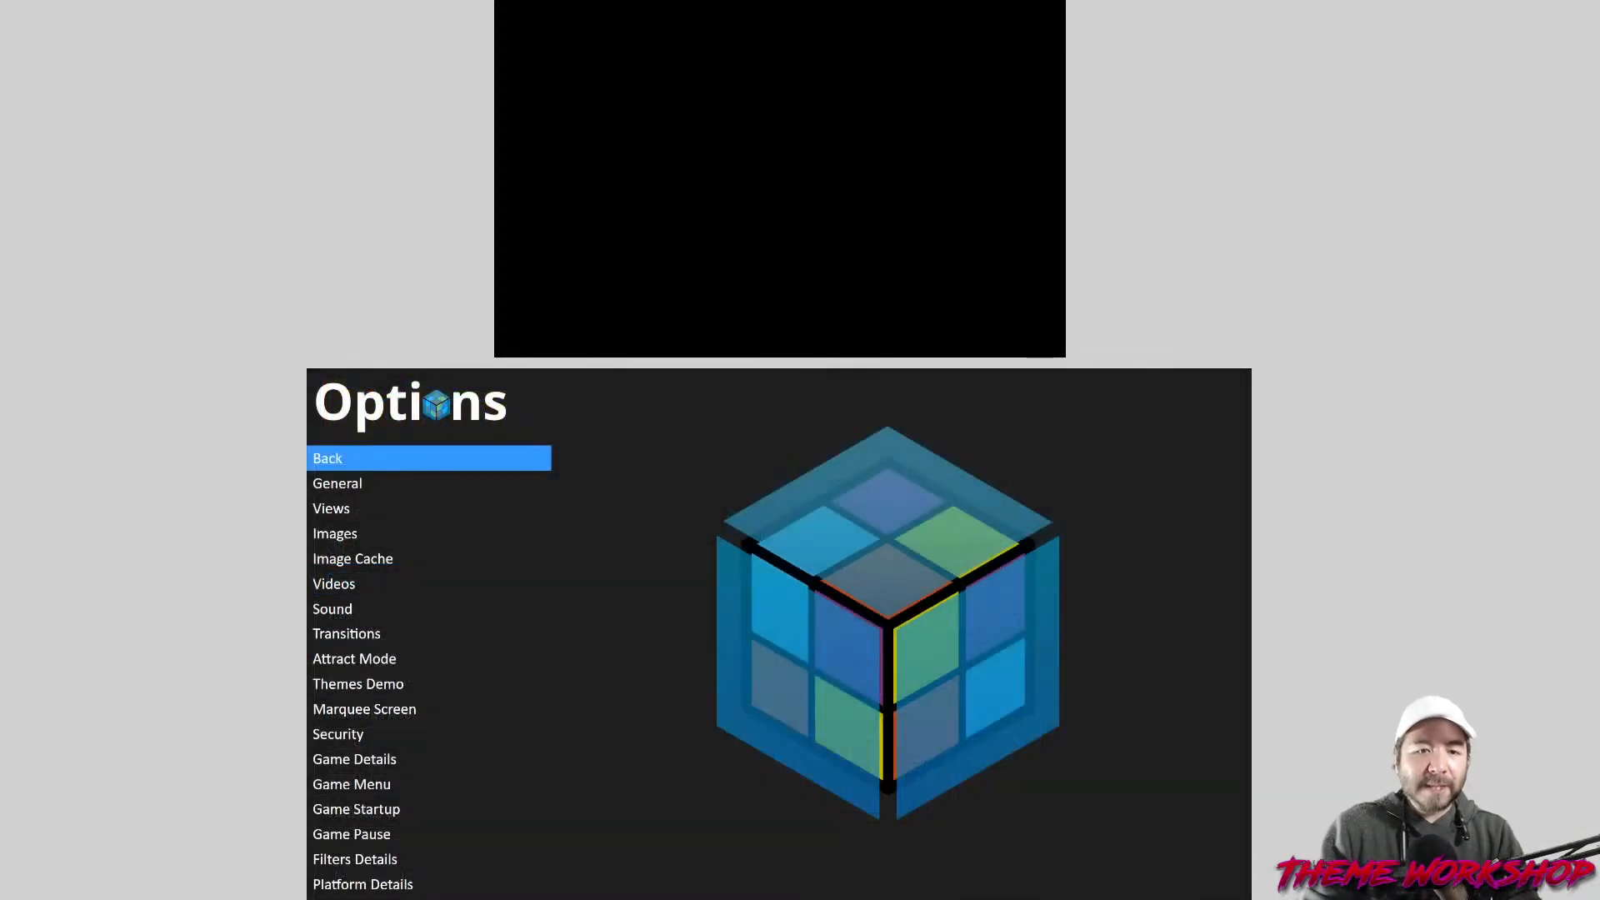
# Open the Marquee Screen settings within the options.
pyautogui.press('Down')
pyautogui.press('Down')
pyautogui.press('Down')
pyautogui.press('Down')
pyautogui.press('Down')
pyautogui.press('Down')
pyautogui.press('Down')
pyautogui.press('Down')
pyautogui.press('Down')
pyautogui.press('Down')
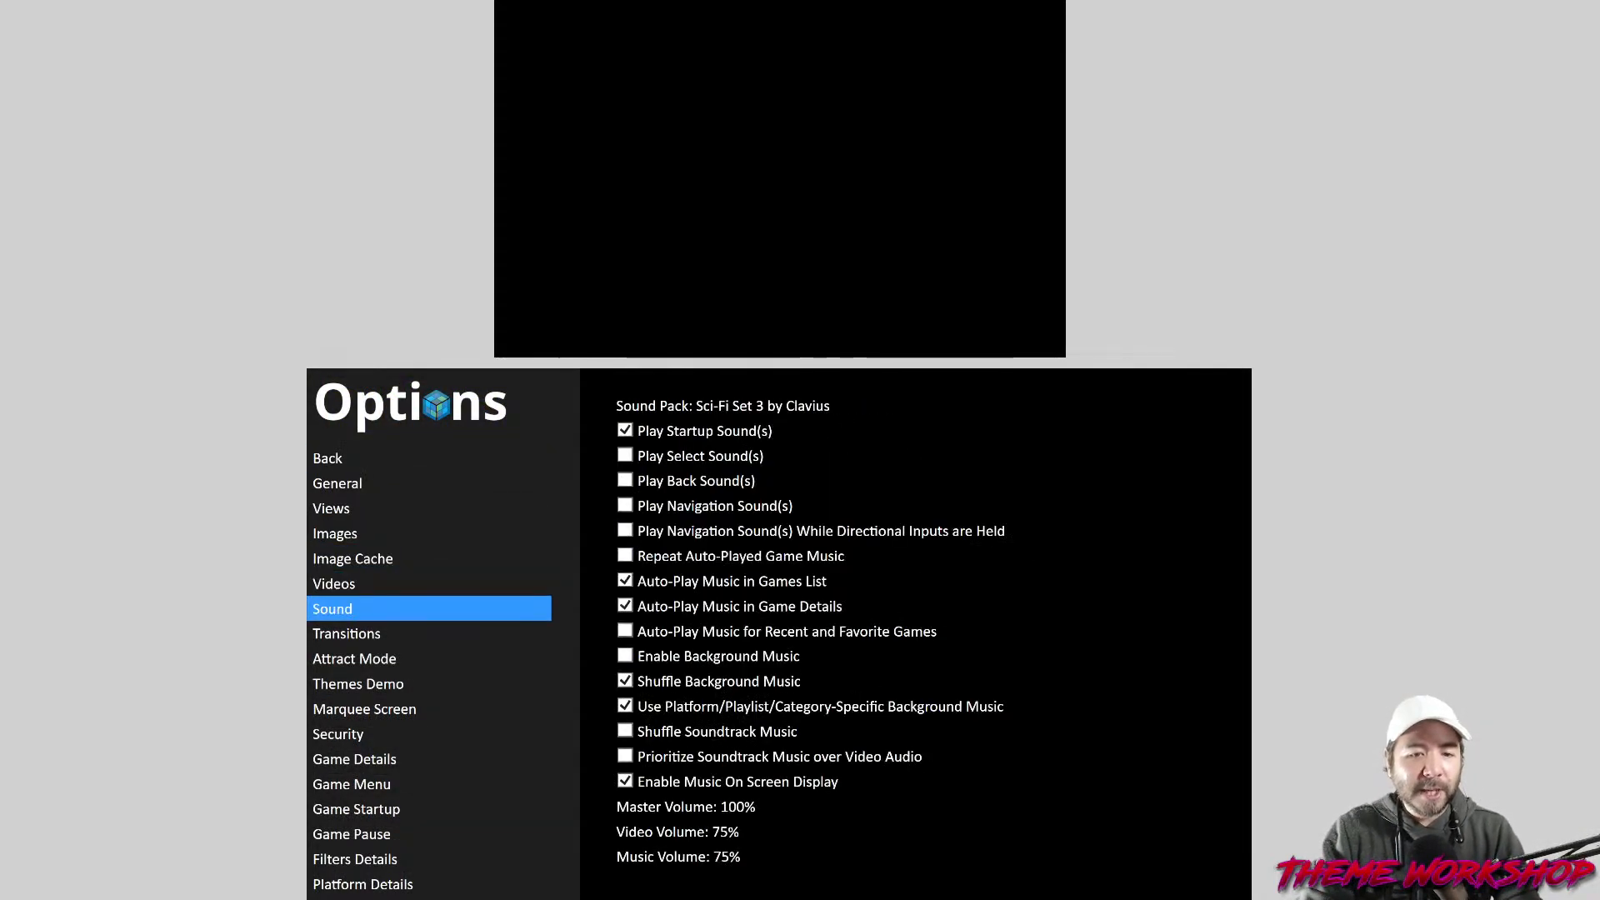
pyautogui.press('Right')
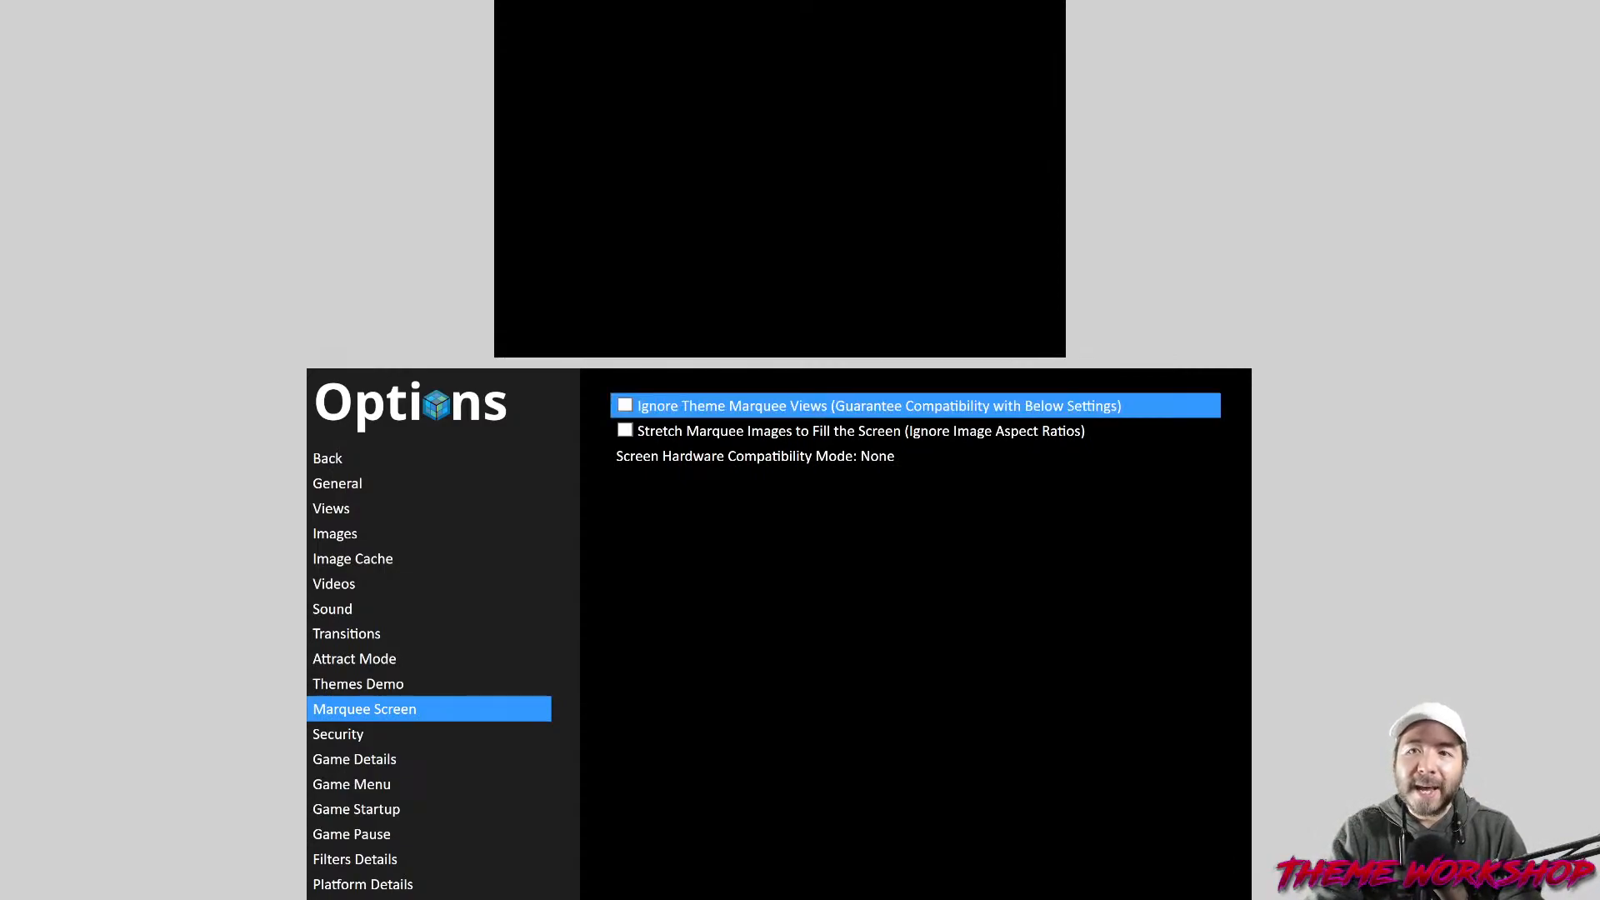
# Examine the marquee settings for ignoring theme views, stretching images and screen hardware compatibility.
pyautogui.press('Down')
pyautogui.press('Down')
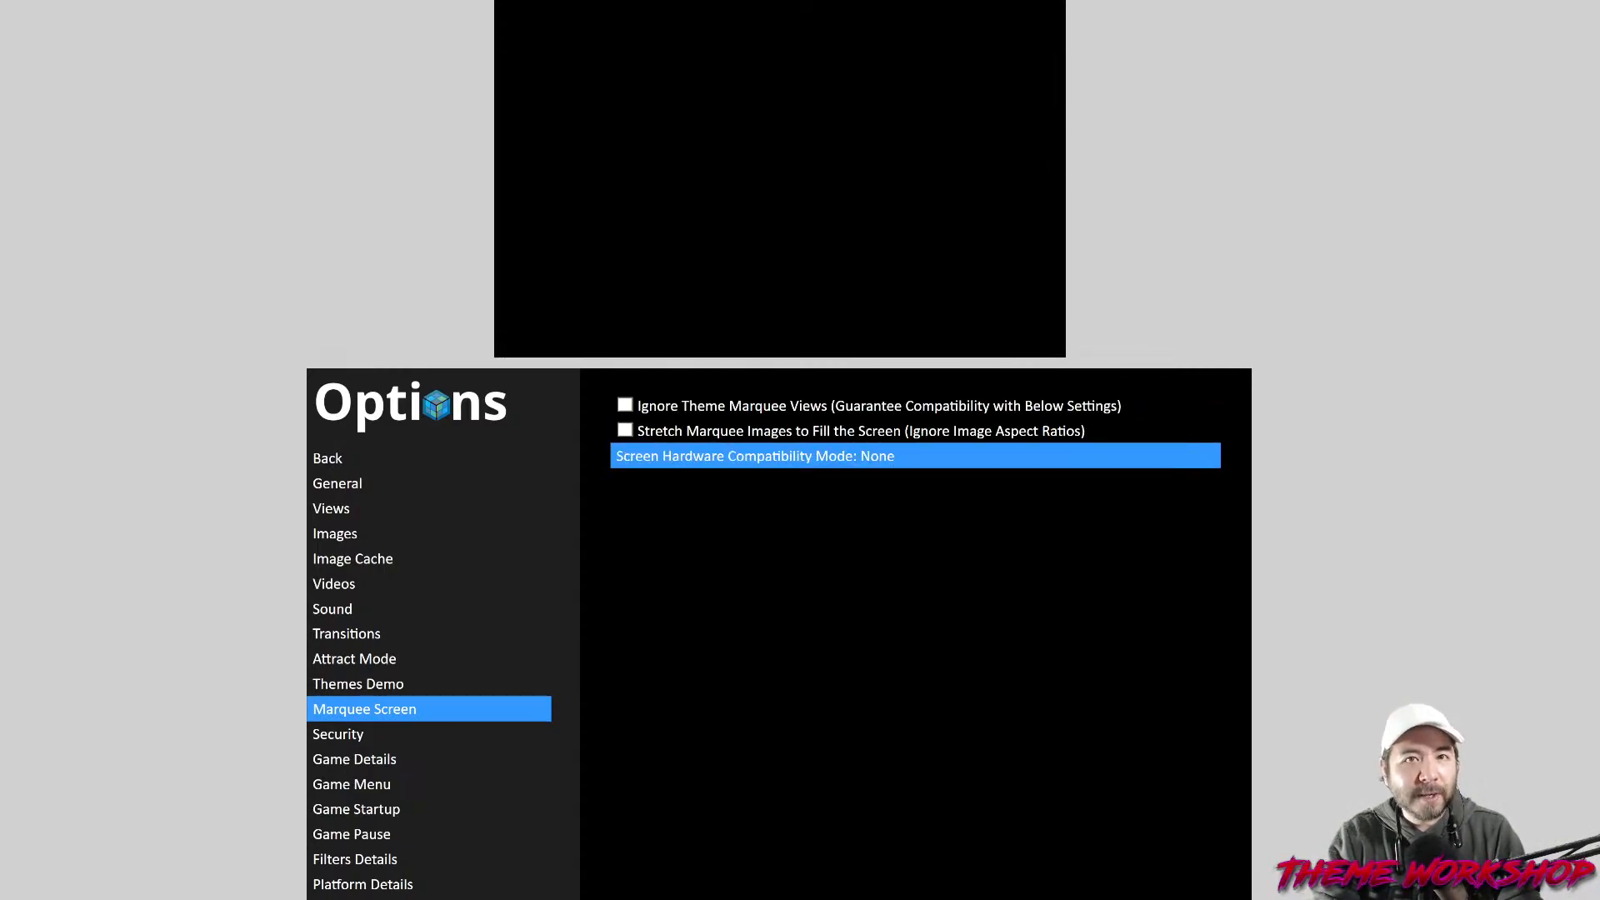
pyautogui.press('Up')
pyautogui.press('Up')
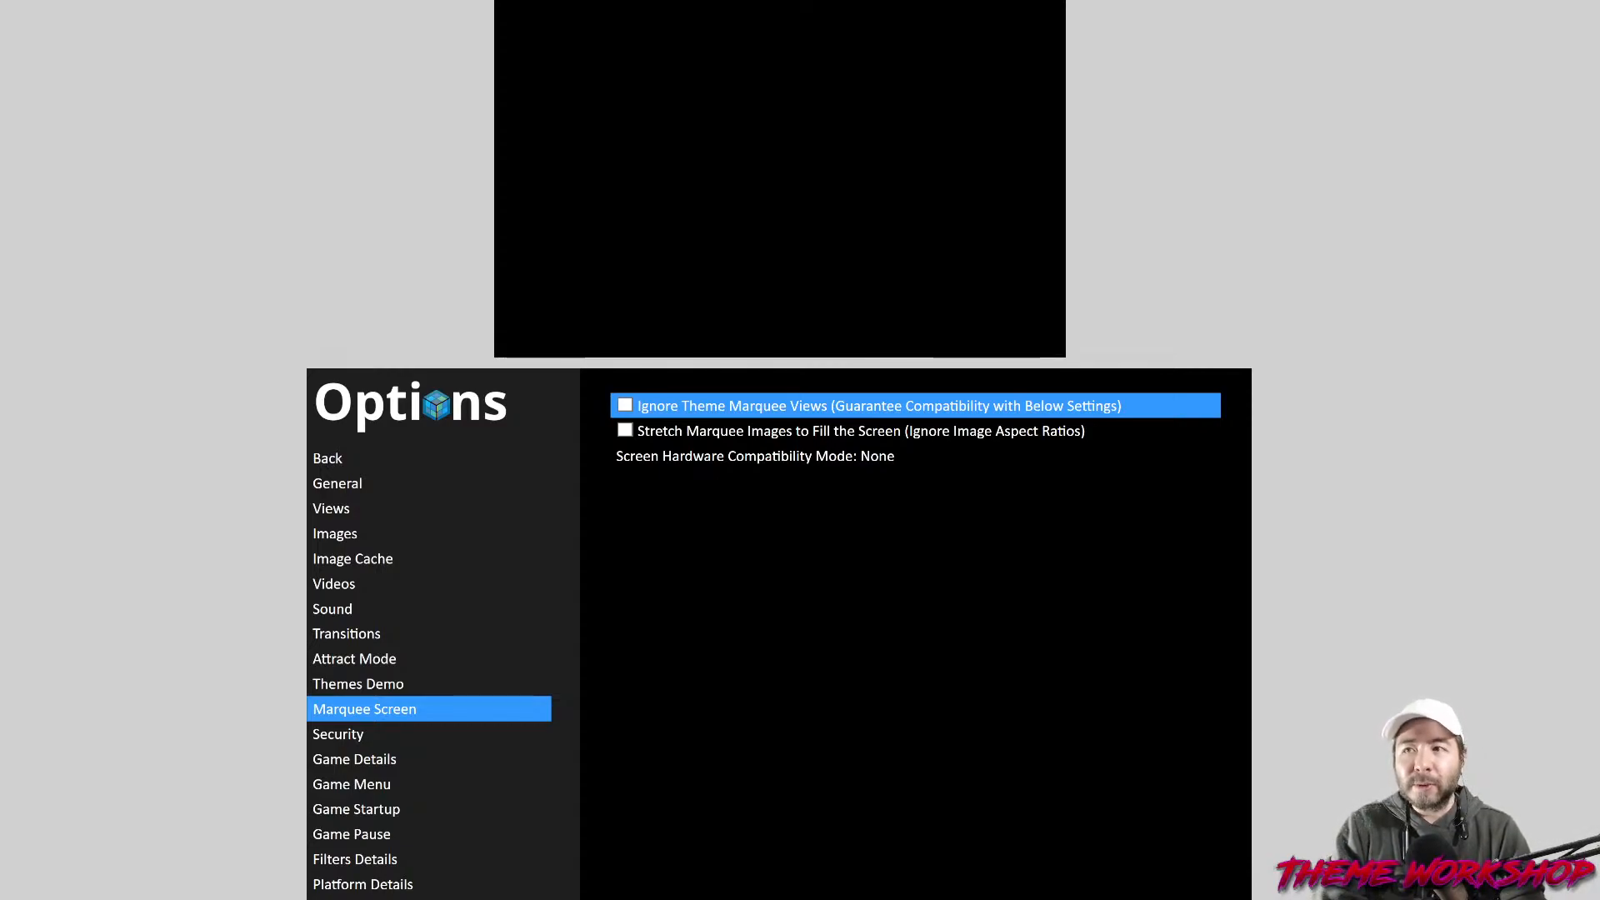
pyautogui.press('Down')
pyautogui.press('Down')
pyautogui.press('Up')
pyautogui.press('Up')
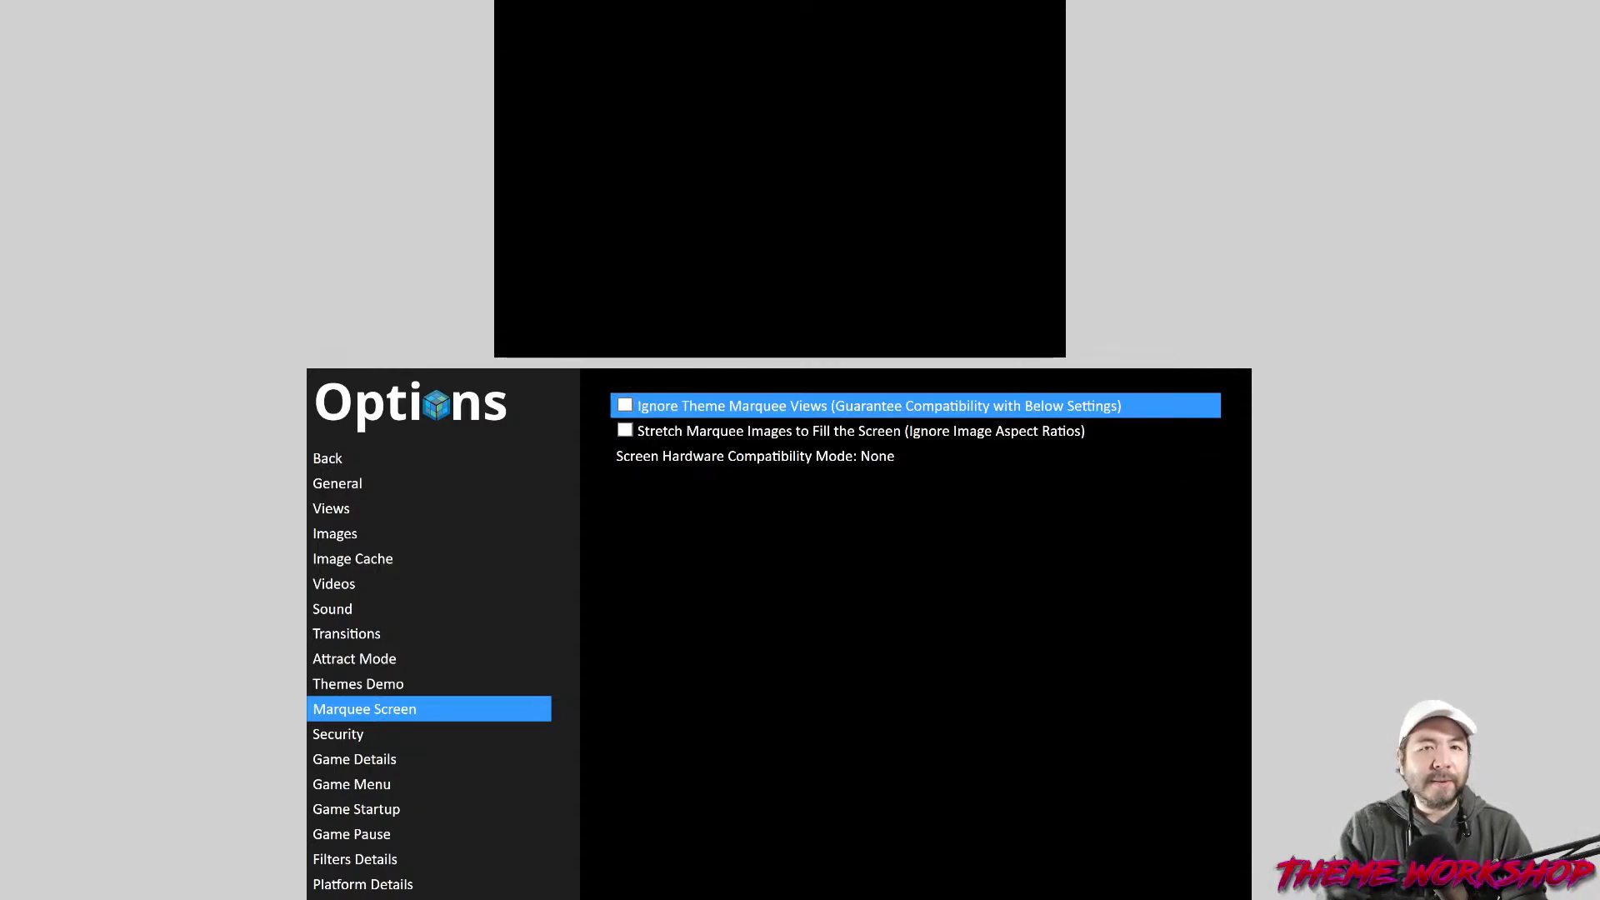
pyautogui.press('Down')
pyautogui.press('Down')
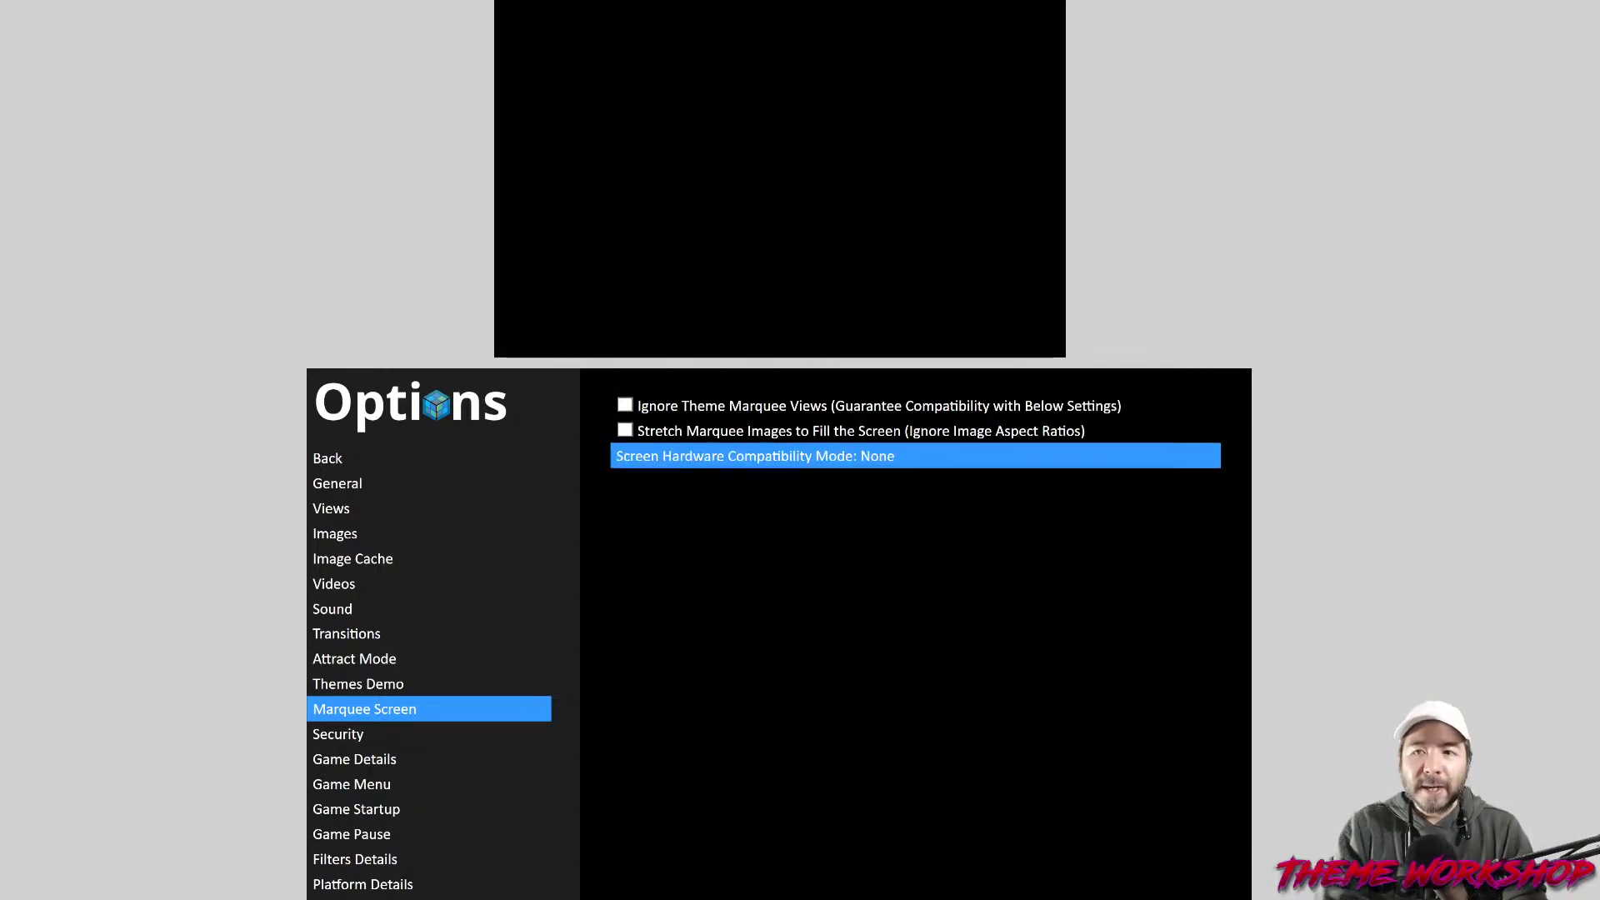
pyautogui.press('Up')
pyautogui.press('Down')
pyautogui.press('Up')
pyautogui.press('Up')
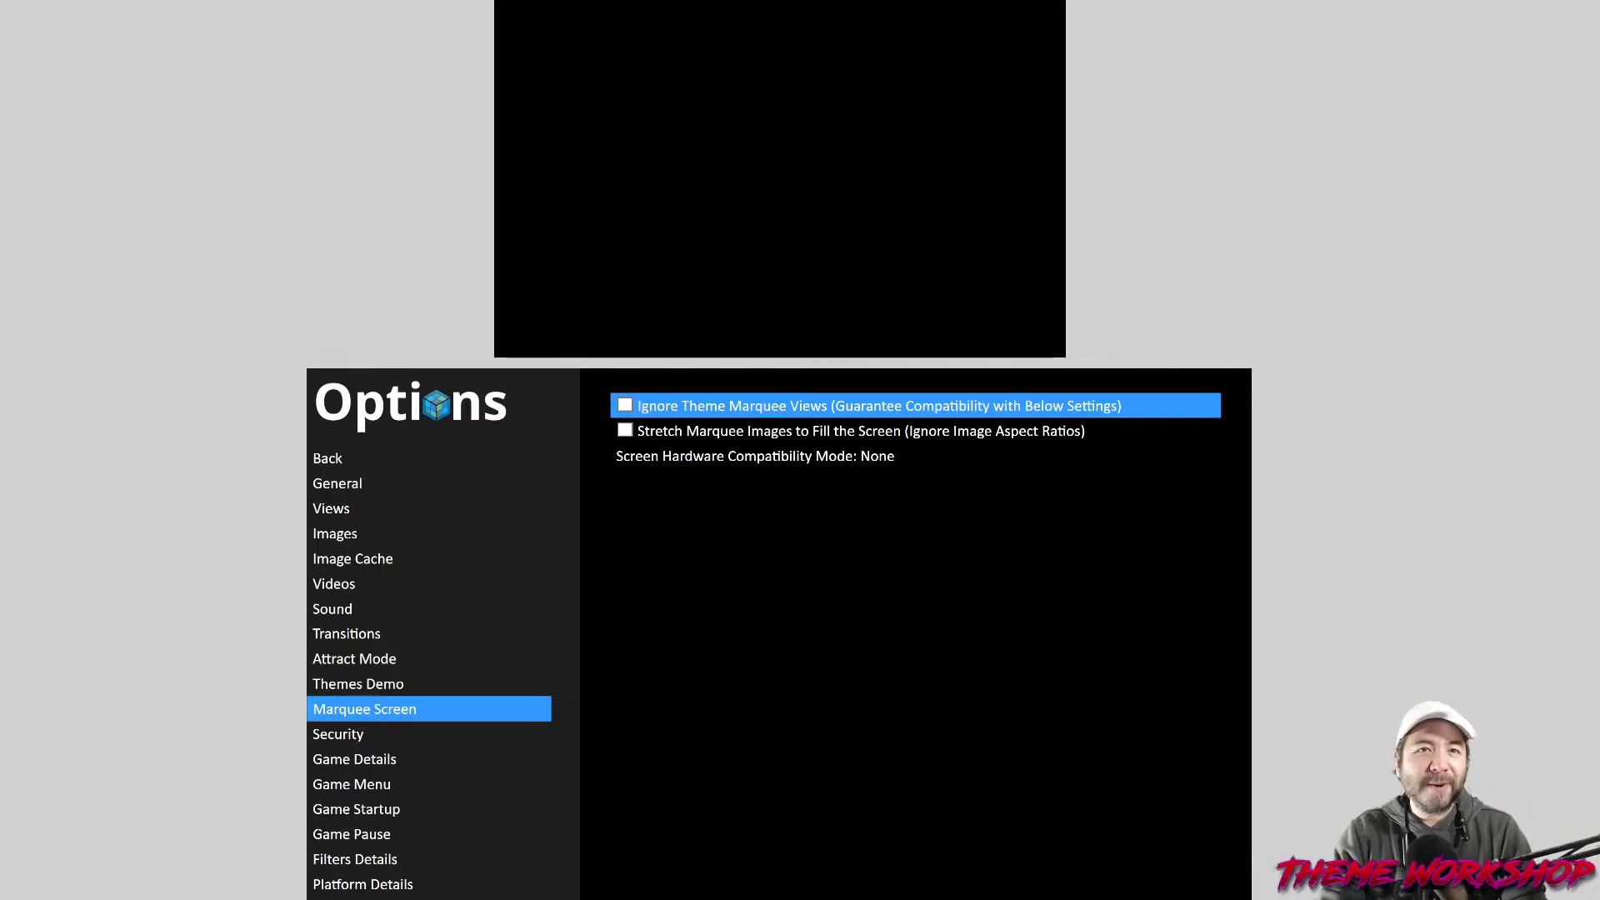
pyautogui.press('Down')
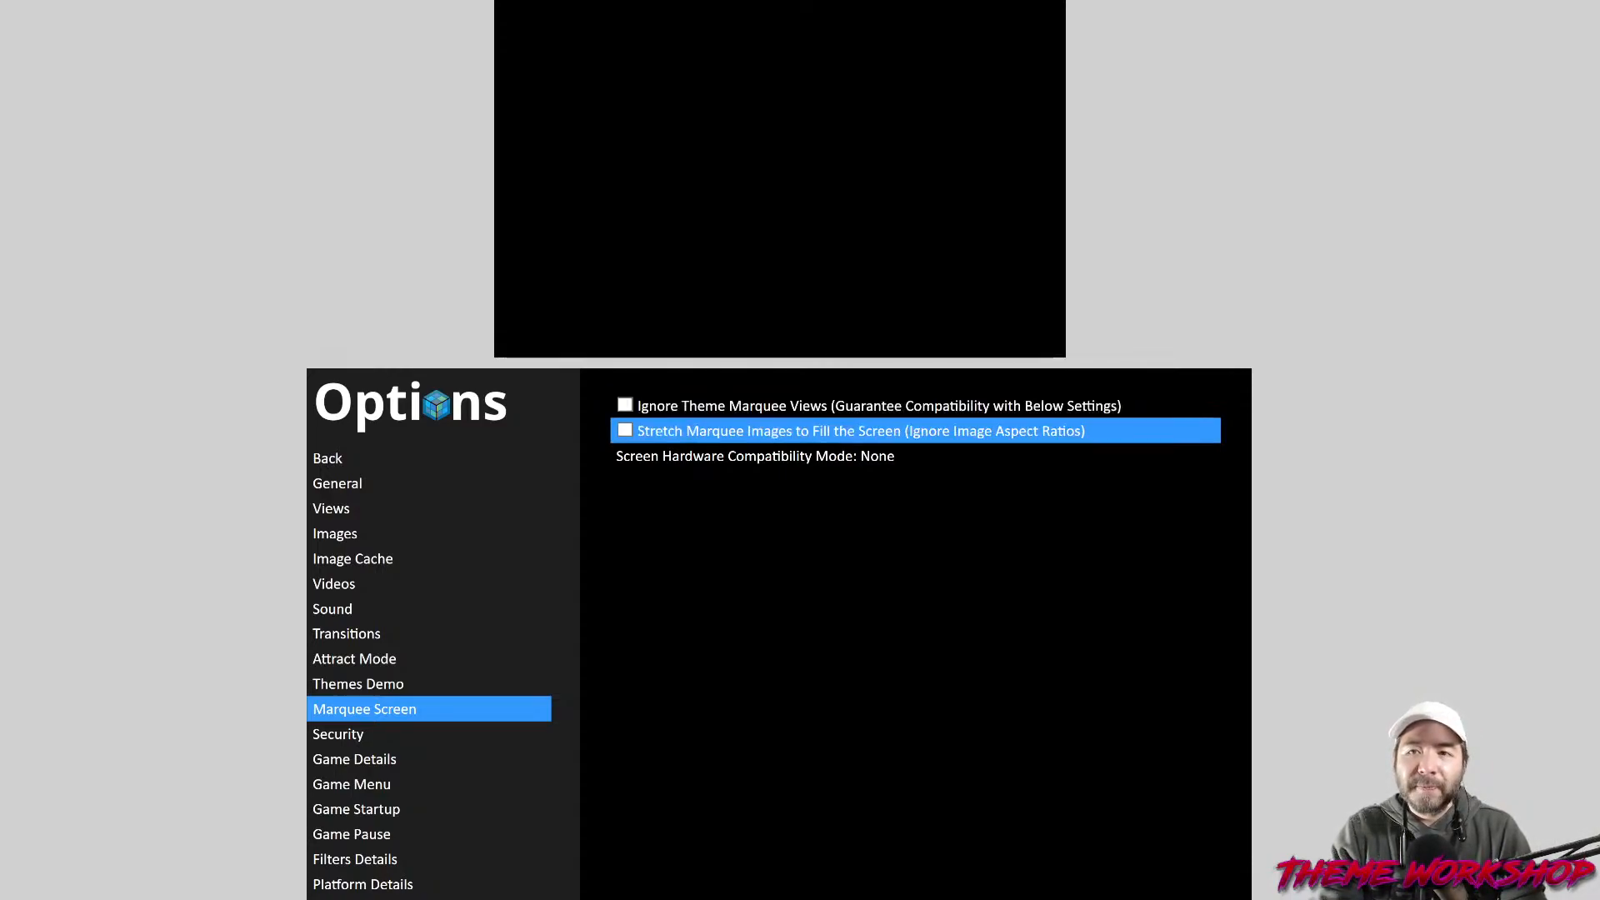
# Enable Ignore Theme Marquee Views, leaving Stretch Marquee Images to Fill the Screen disabled.
pyautogui.press('Up')
pyautogui.press('Return')
pyautogui.press('Down')
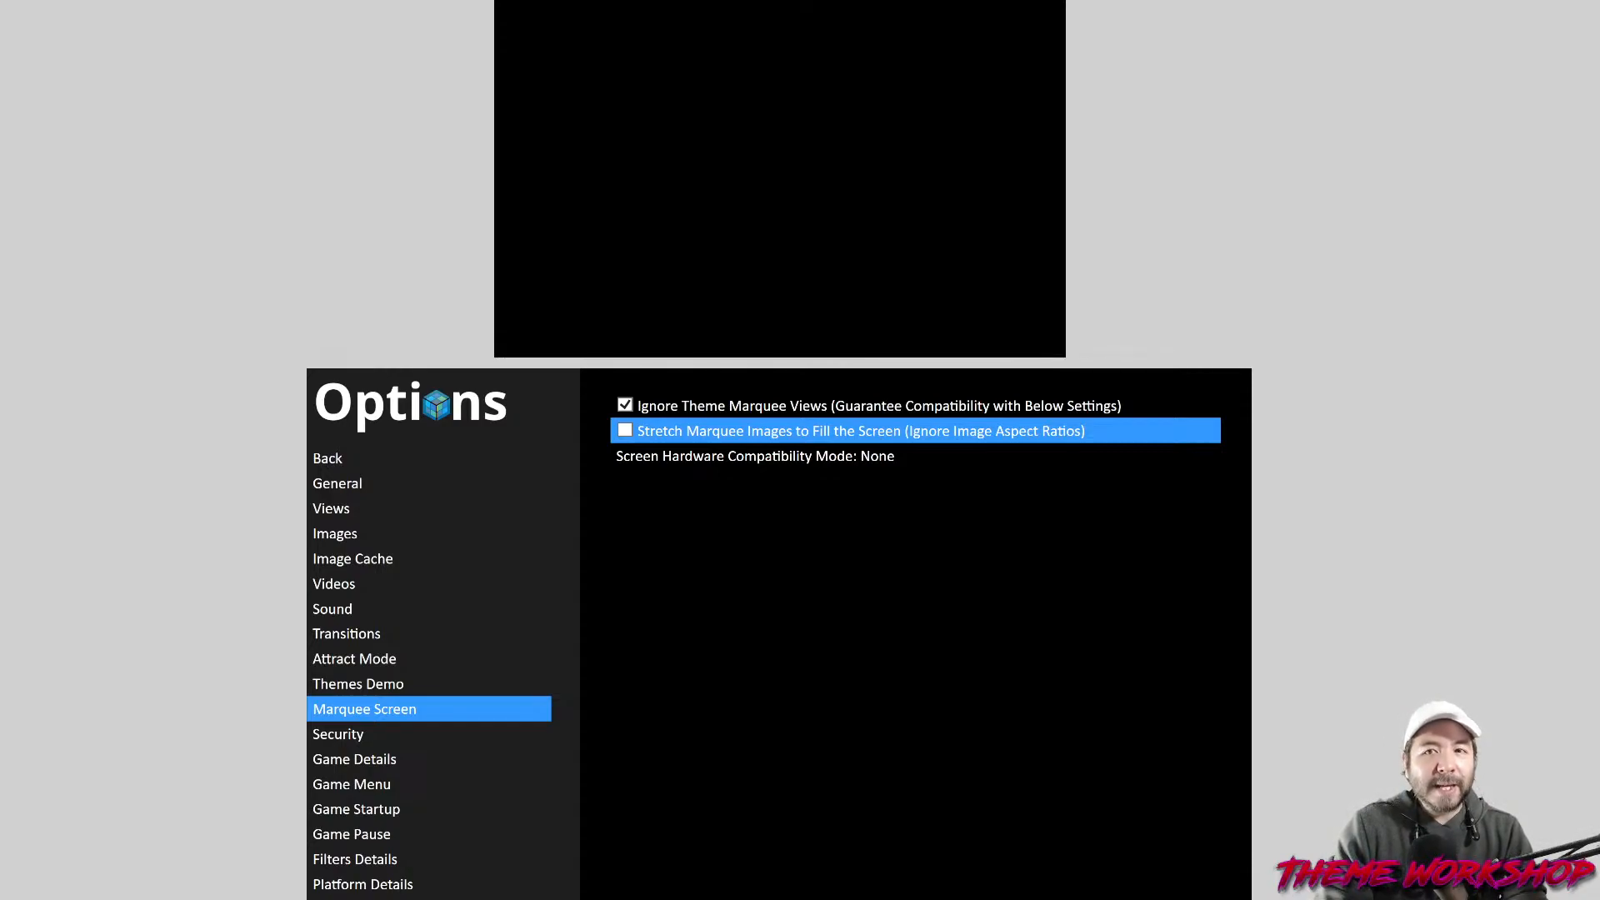
pyautogui.press('Return')
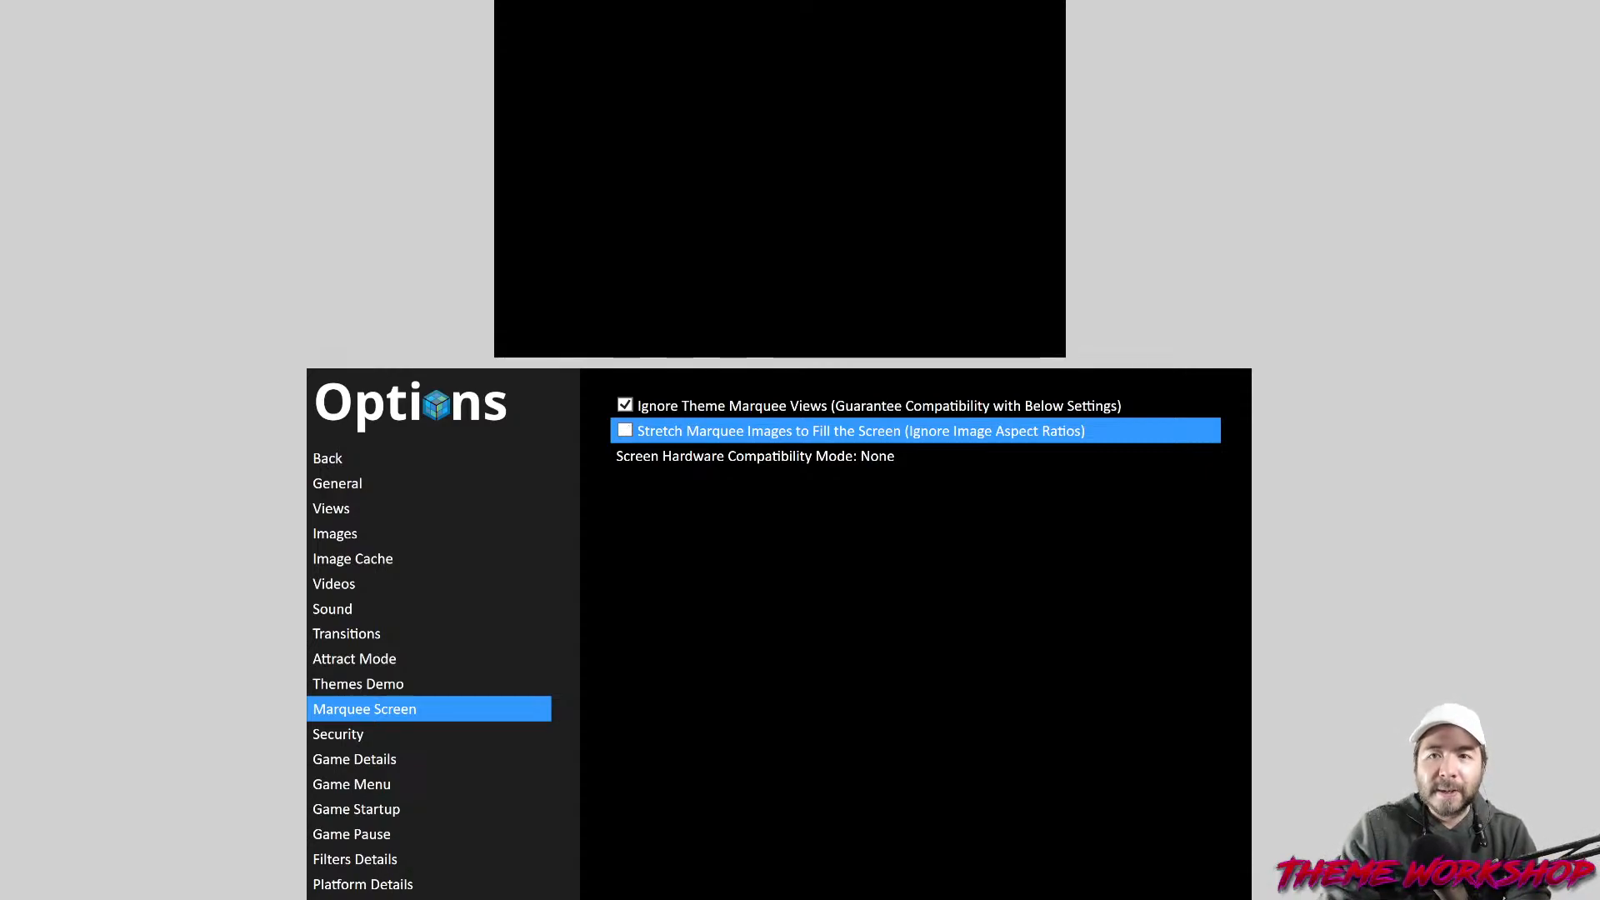
# Examine the available screen hardware compatibility modes, keeping the mode at None.
pyautogui.press('Down')
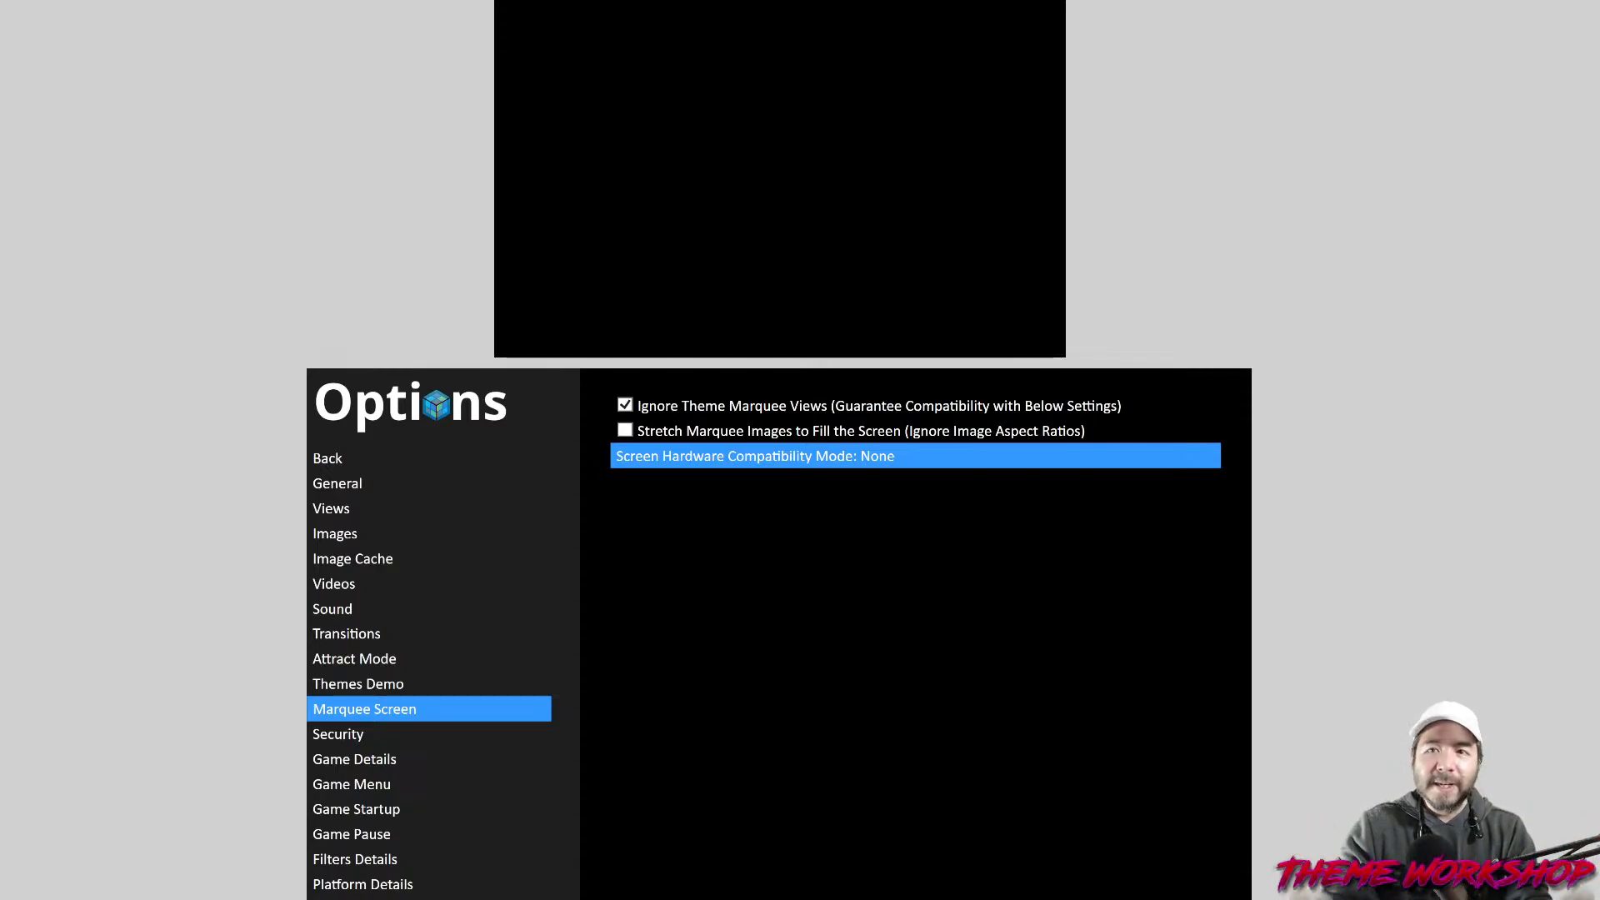
pyautogui.press('Return')
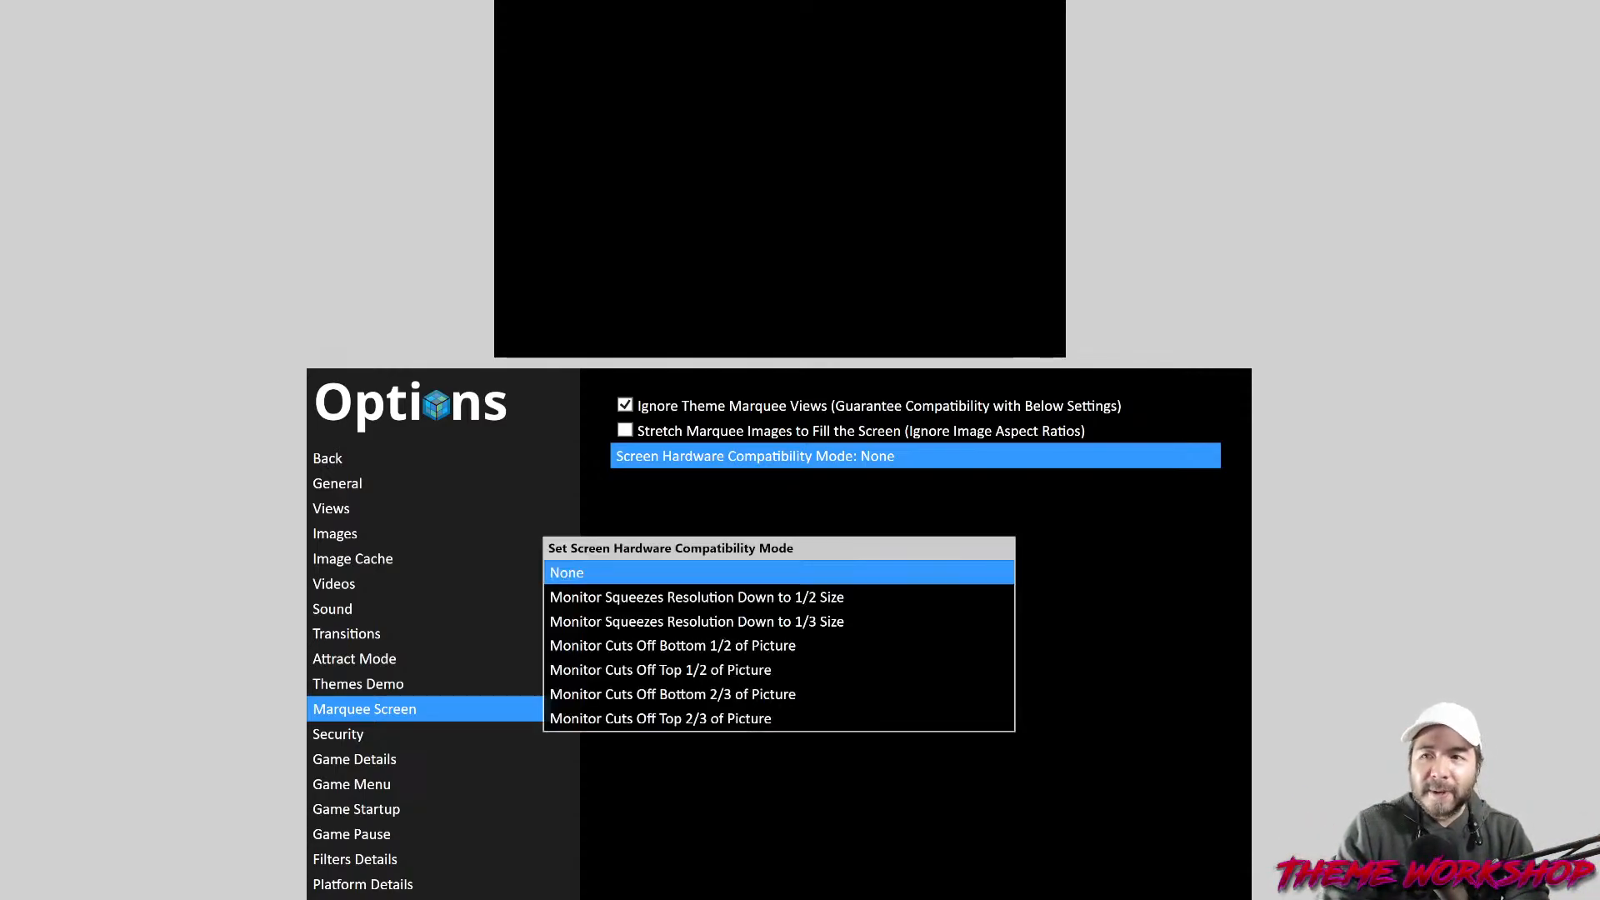
pyautogui.press('Down')
pyautogui.press('Down')
pyautogui.press('Down')
pyautogui.press('Down')
pyautogui.press('Down')
pyautogui.press('Down')
pyautogui.press('Down')
pyautogui.press('Up')
pyautogui.press('Up')
pyautogui.press('Up')
pyautogui.press('Up')
pyautogui.press('Up')
pyautogui.press('Up')
pyautogui.press('Up')
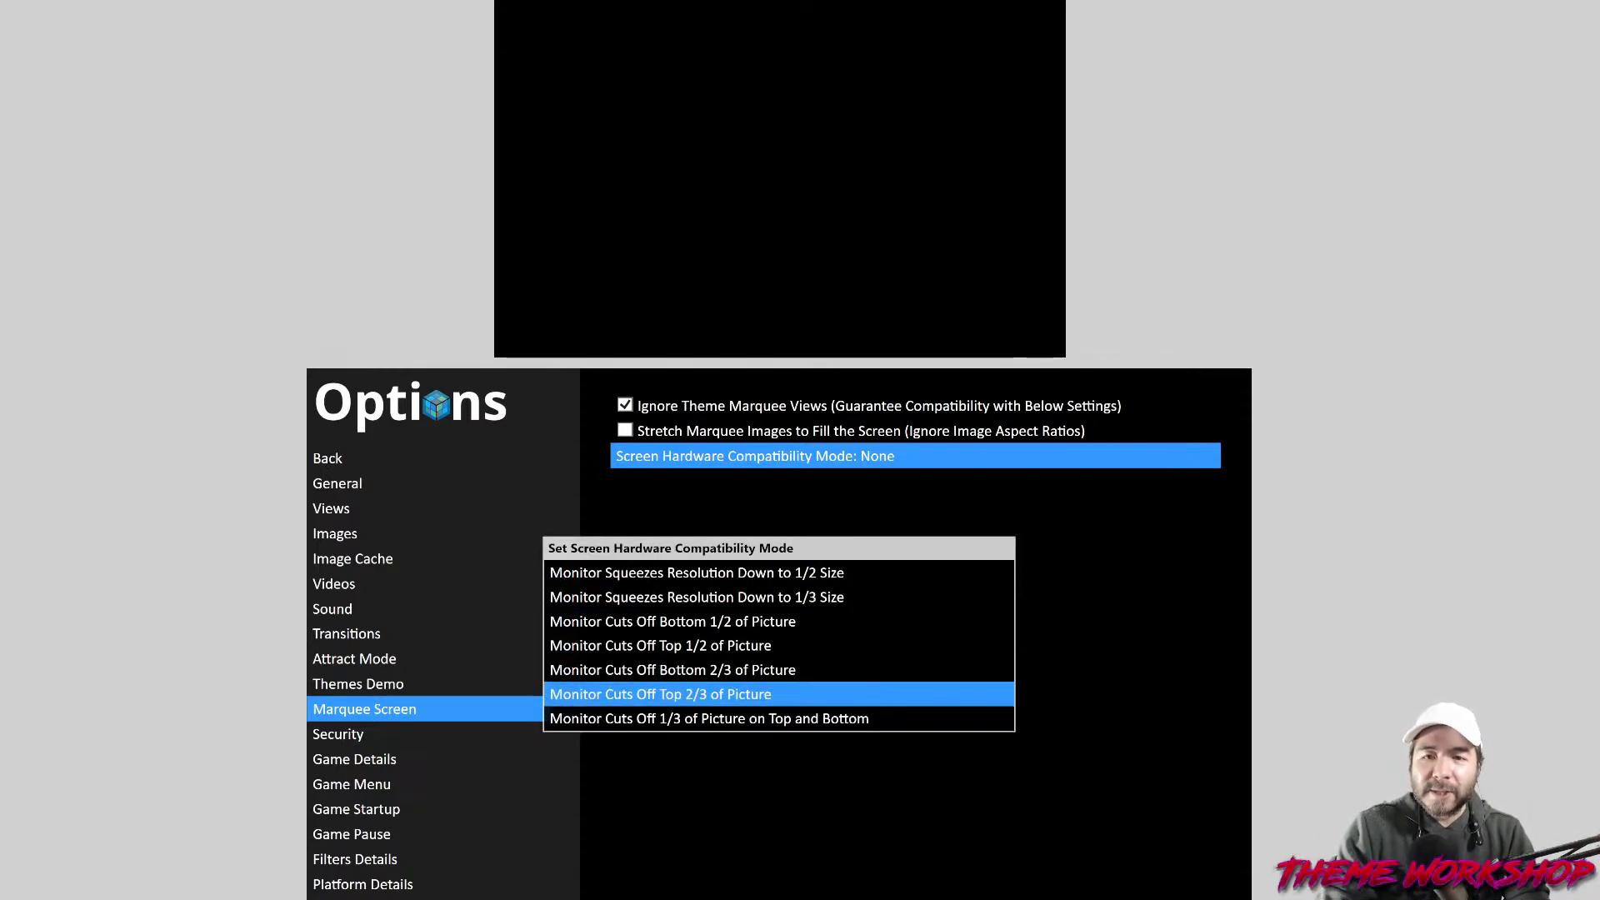
pyautogui.press('Return')
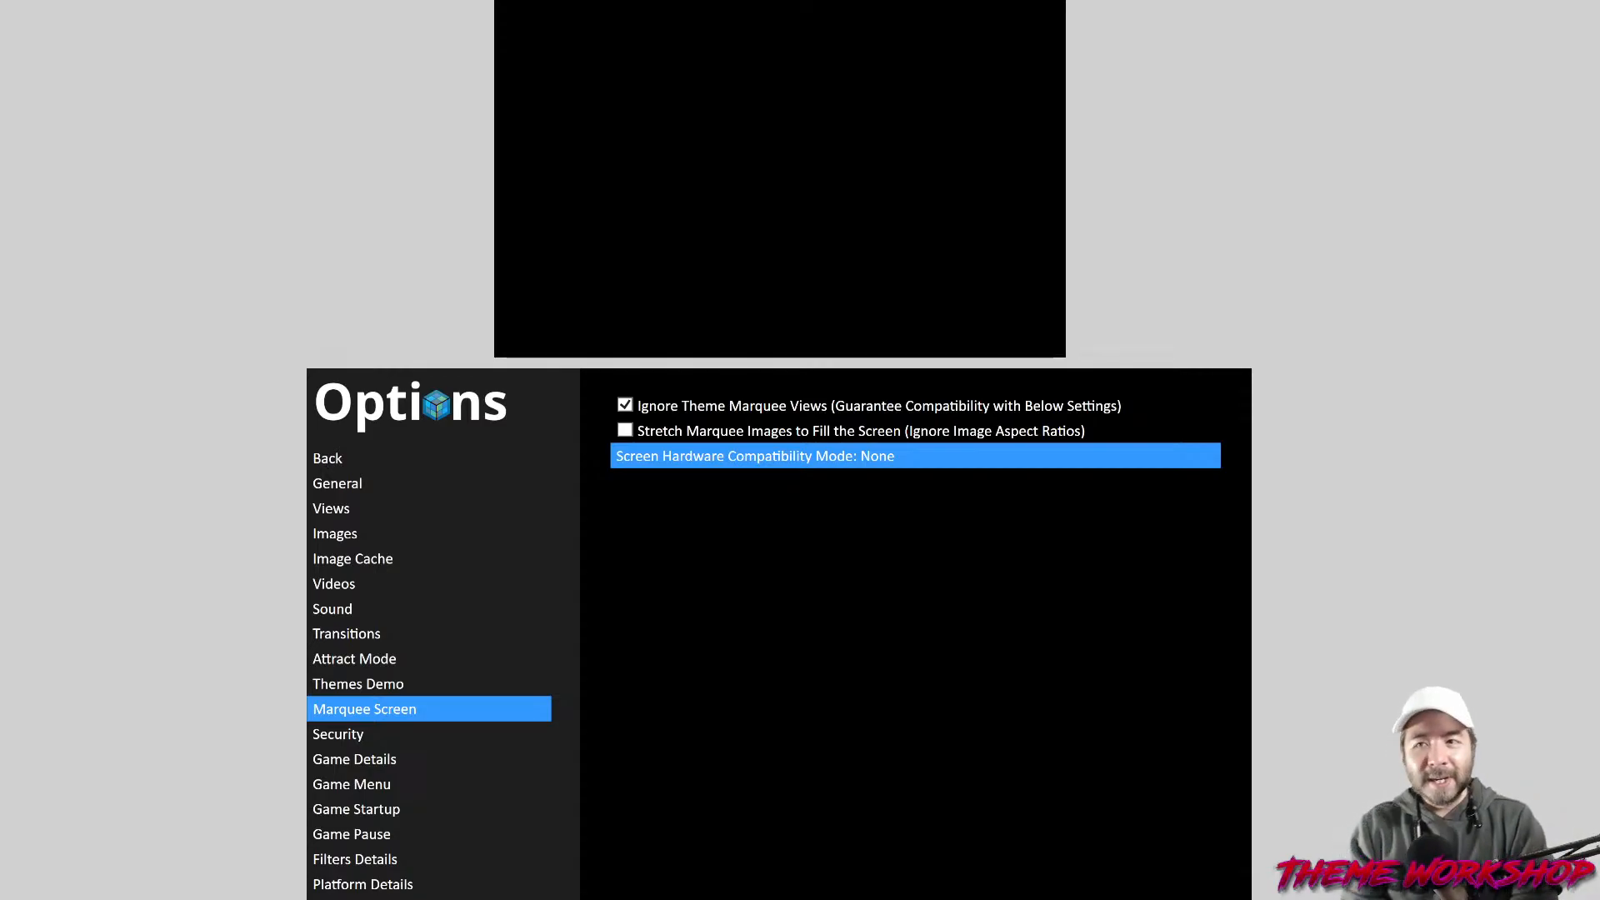
# Set the screen hardware compatibility mode to Monitor Cuts Off Top 2/3 of Picture and exit the options.
pyautogui.press('Return')
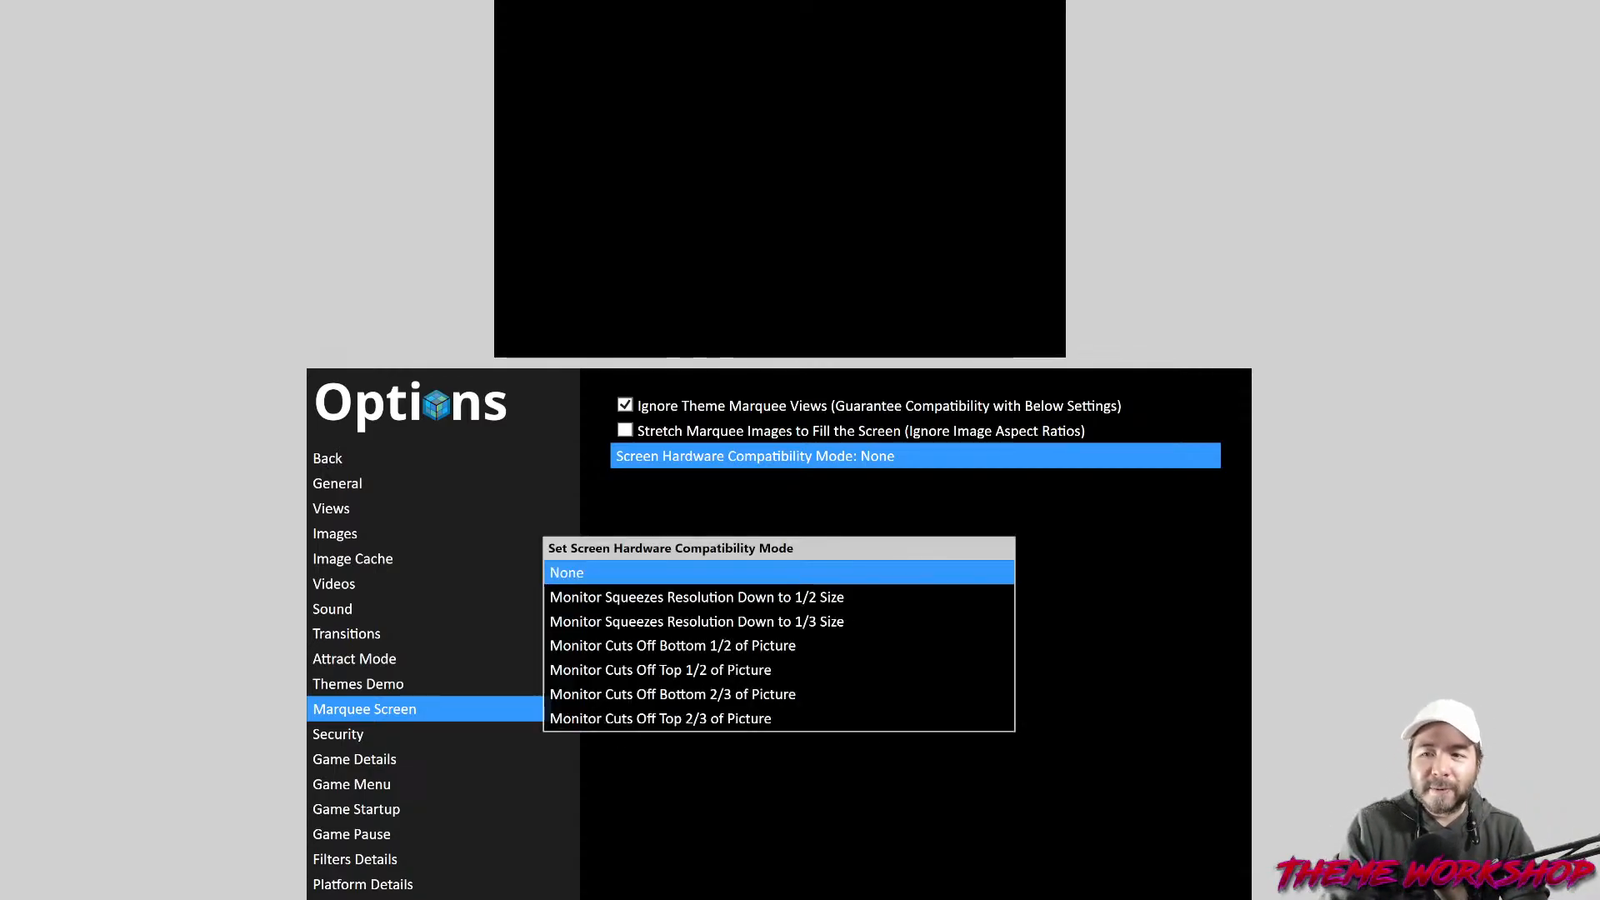
pyautogui.press('Down')
pyautogui.press('Down')
pyautogui.press('Up')
pyautogui.press('Down')
pyautogui.press('Up')
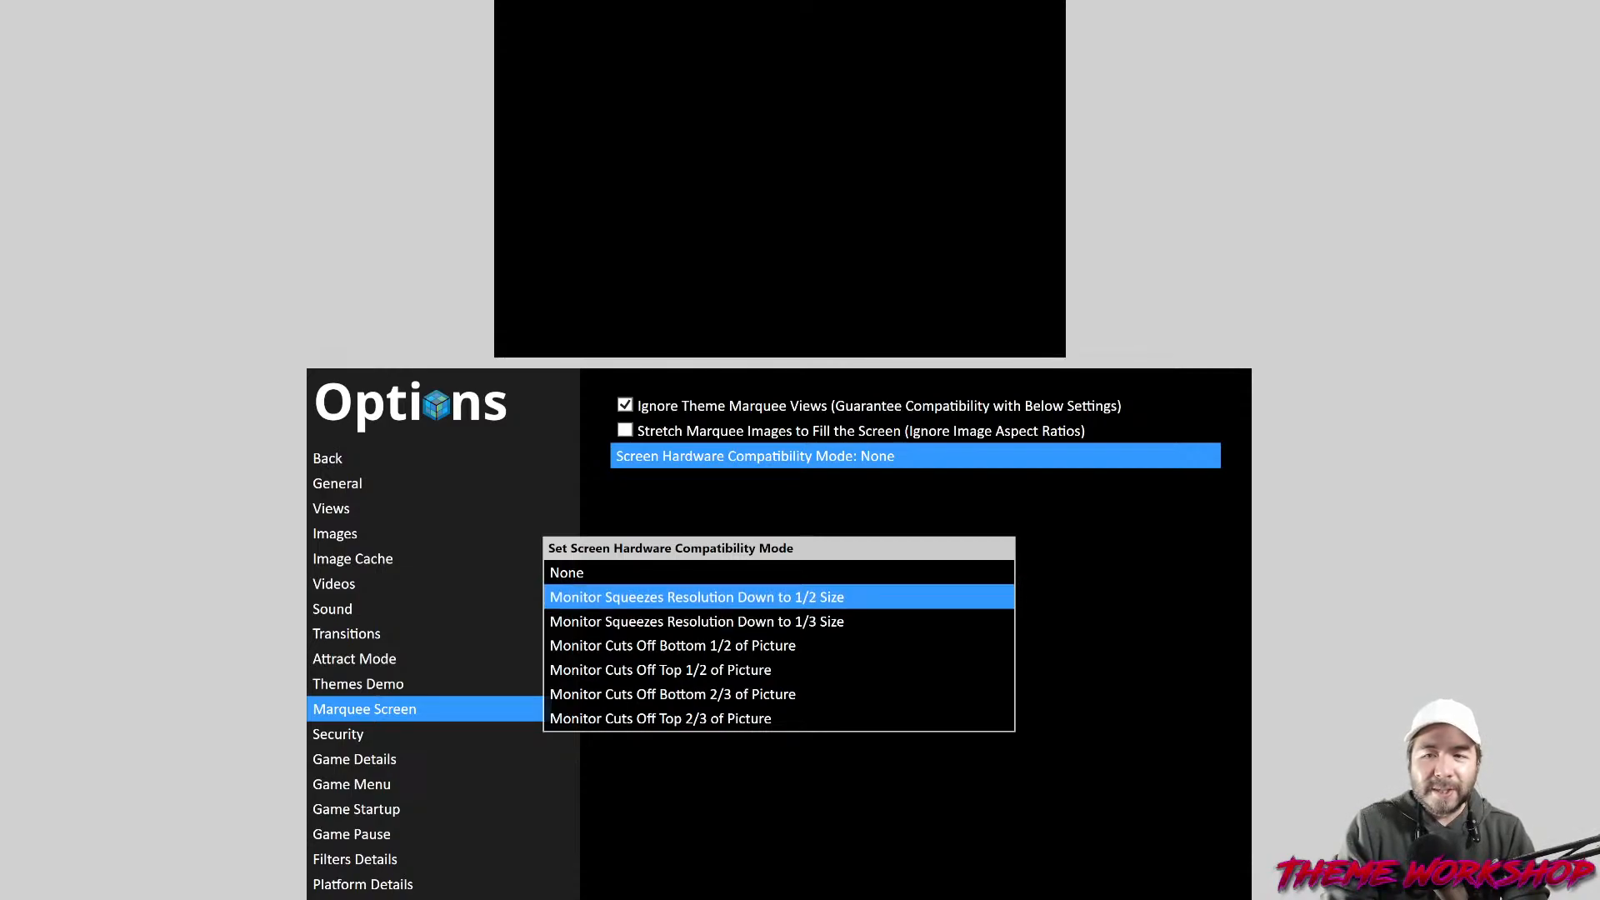
pyautogui.press('Down')
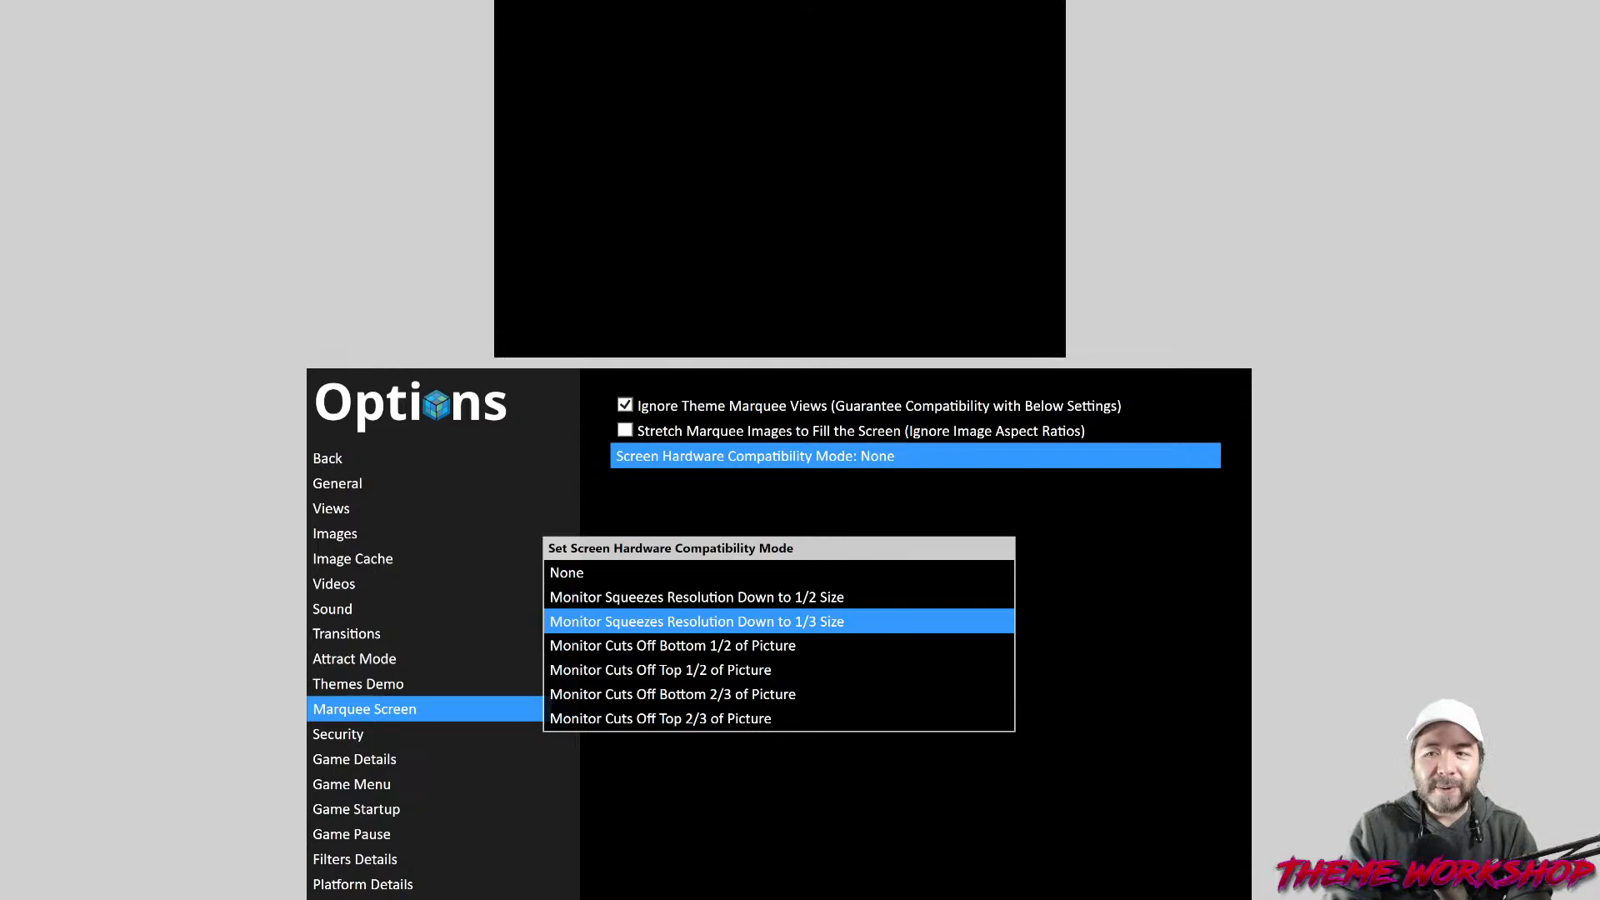
pyautogui.press('Up')
pyautogui.press('Down')
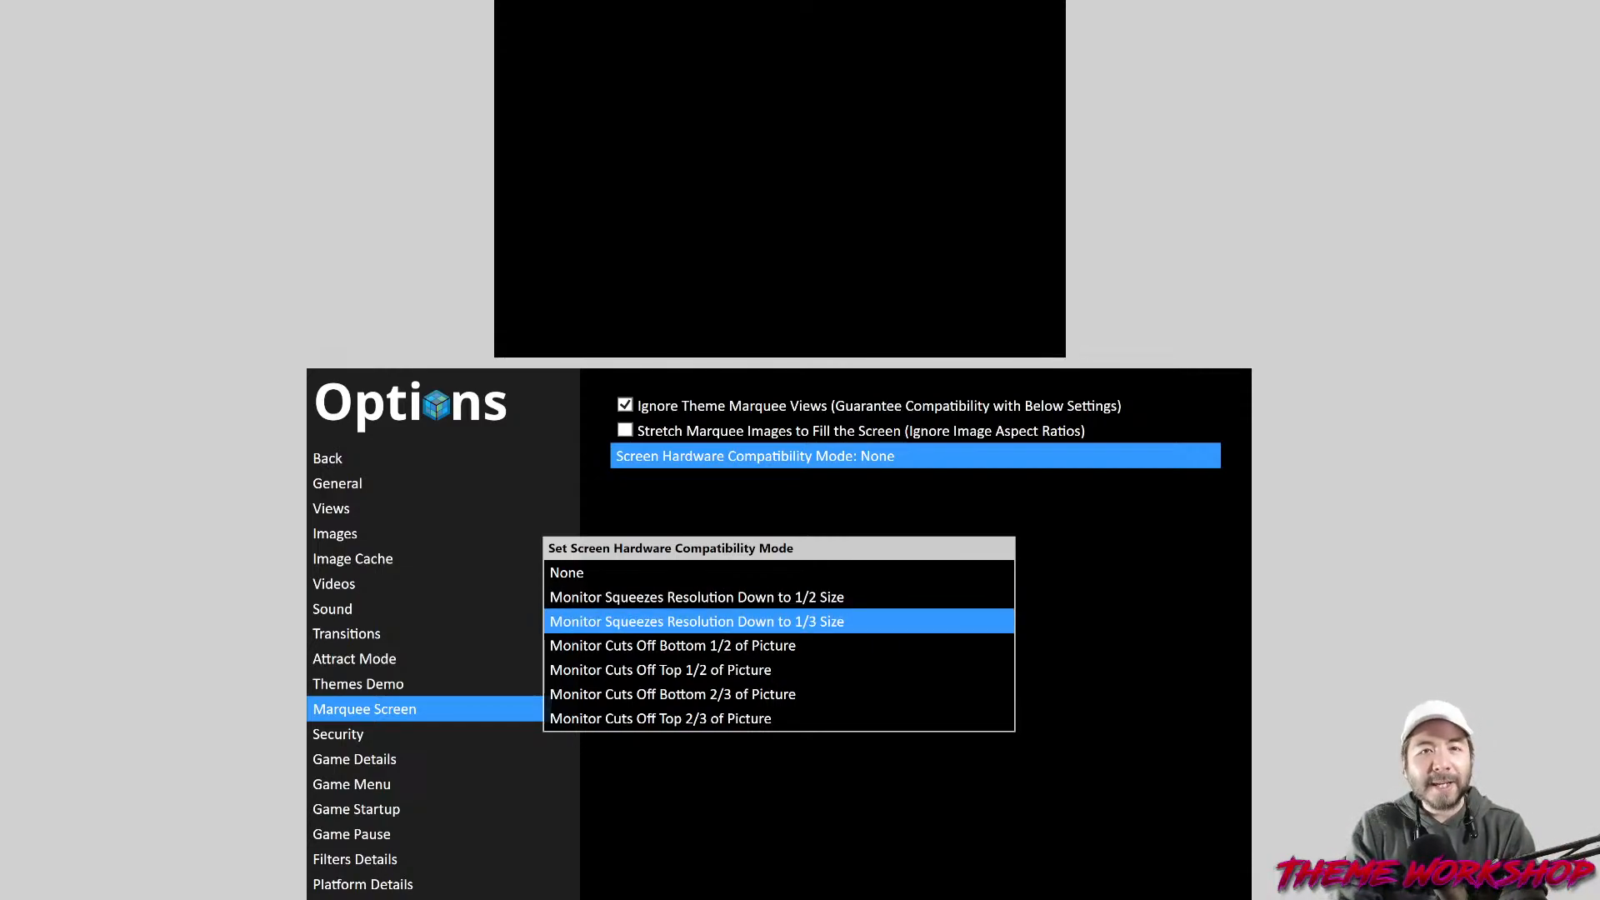
pyautogui.press('Down')
pyautogui.press('Down')
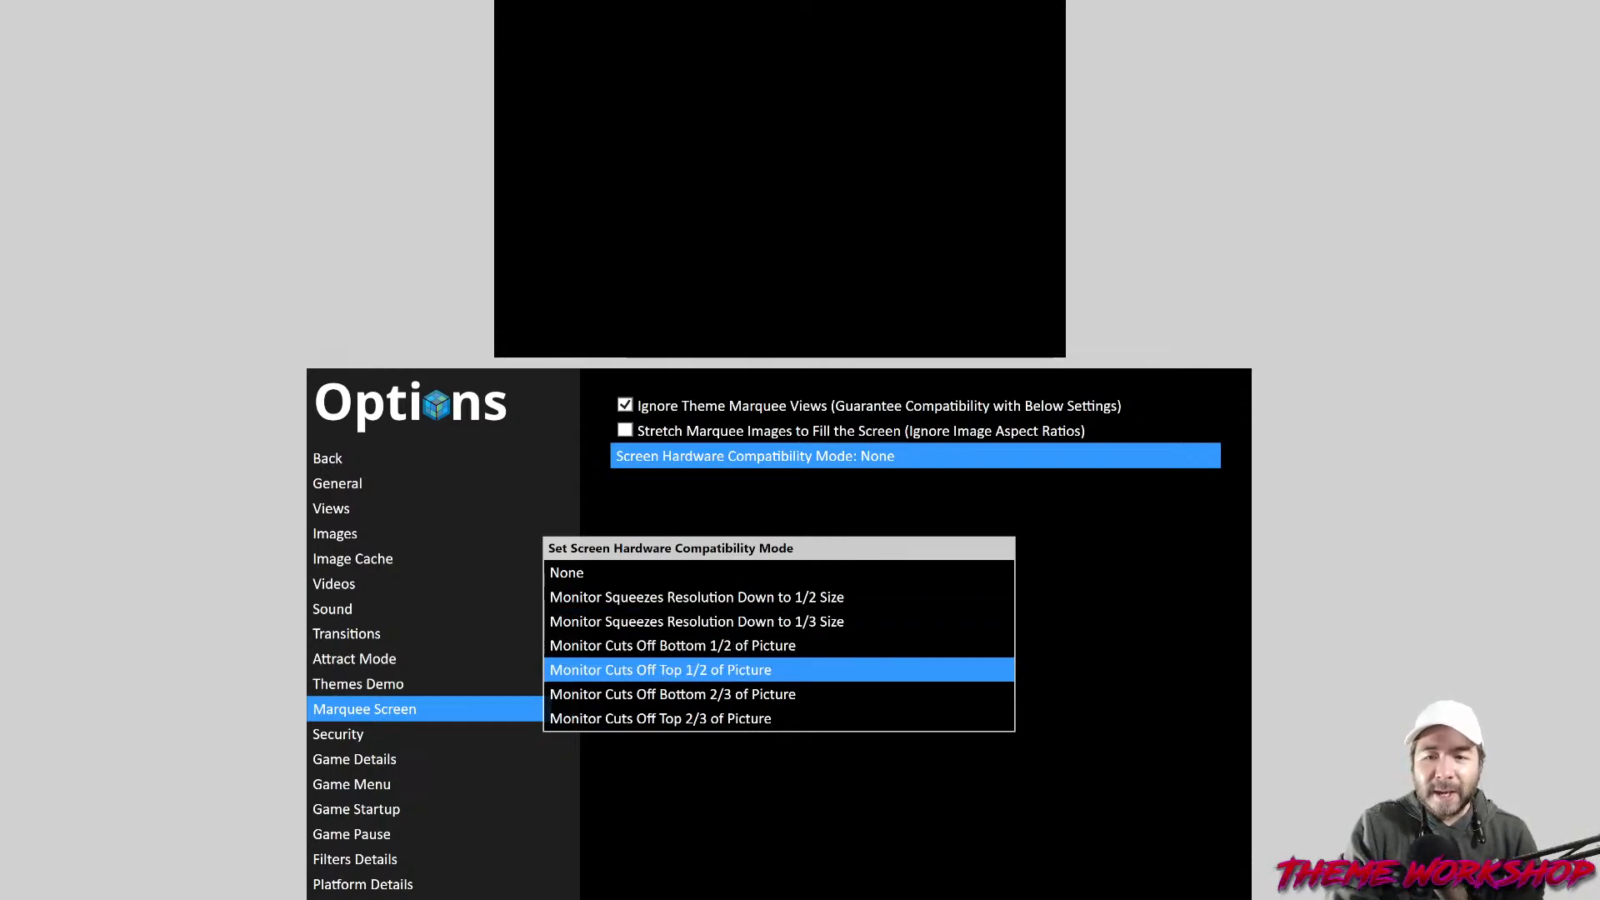
pyautogui.press('Up')
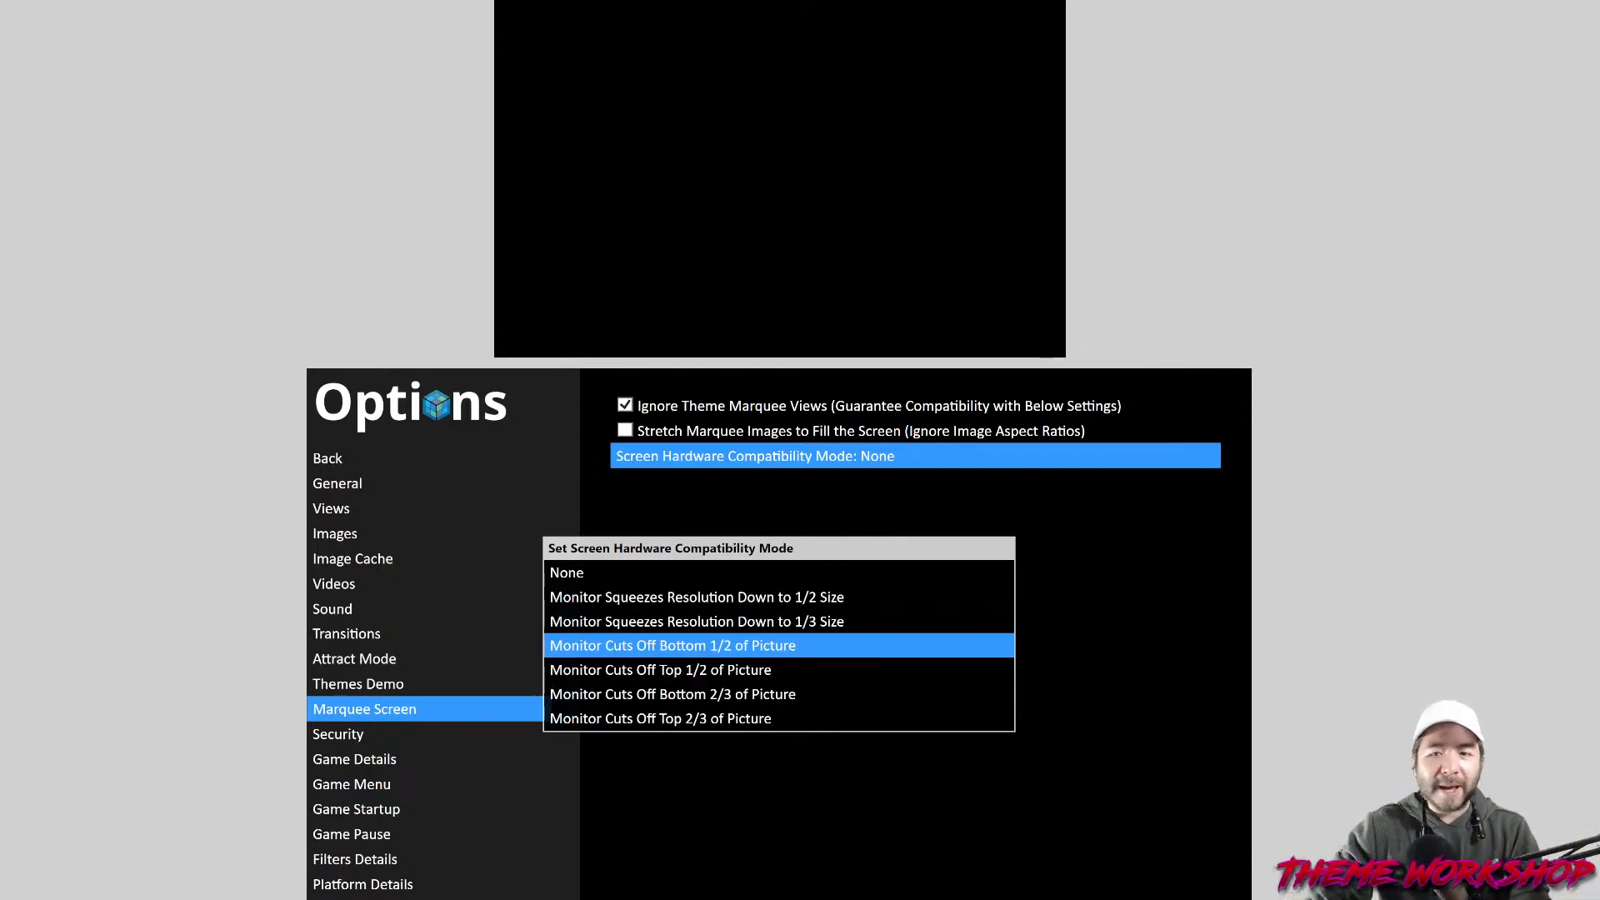
pyautogui.press('Down')
pyautogui.press('Down')
pyautogui.press('Down')
pyautogui.press('Down')
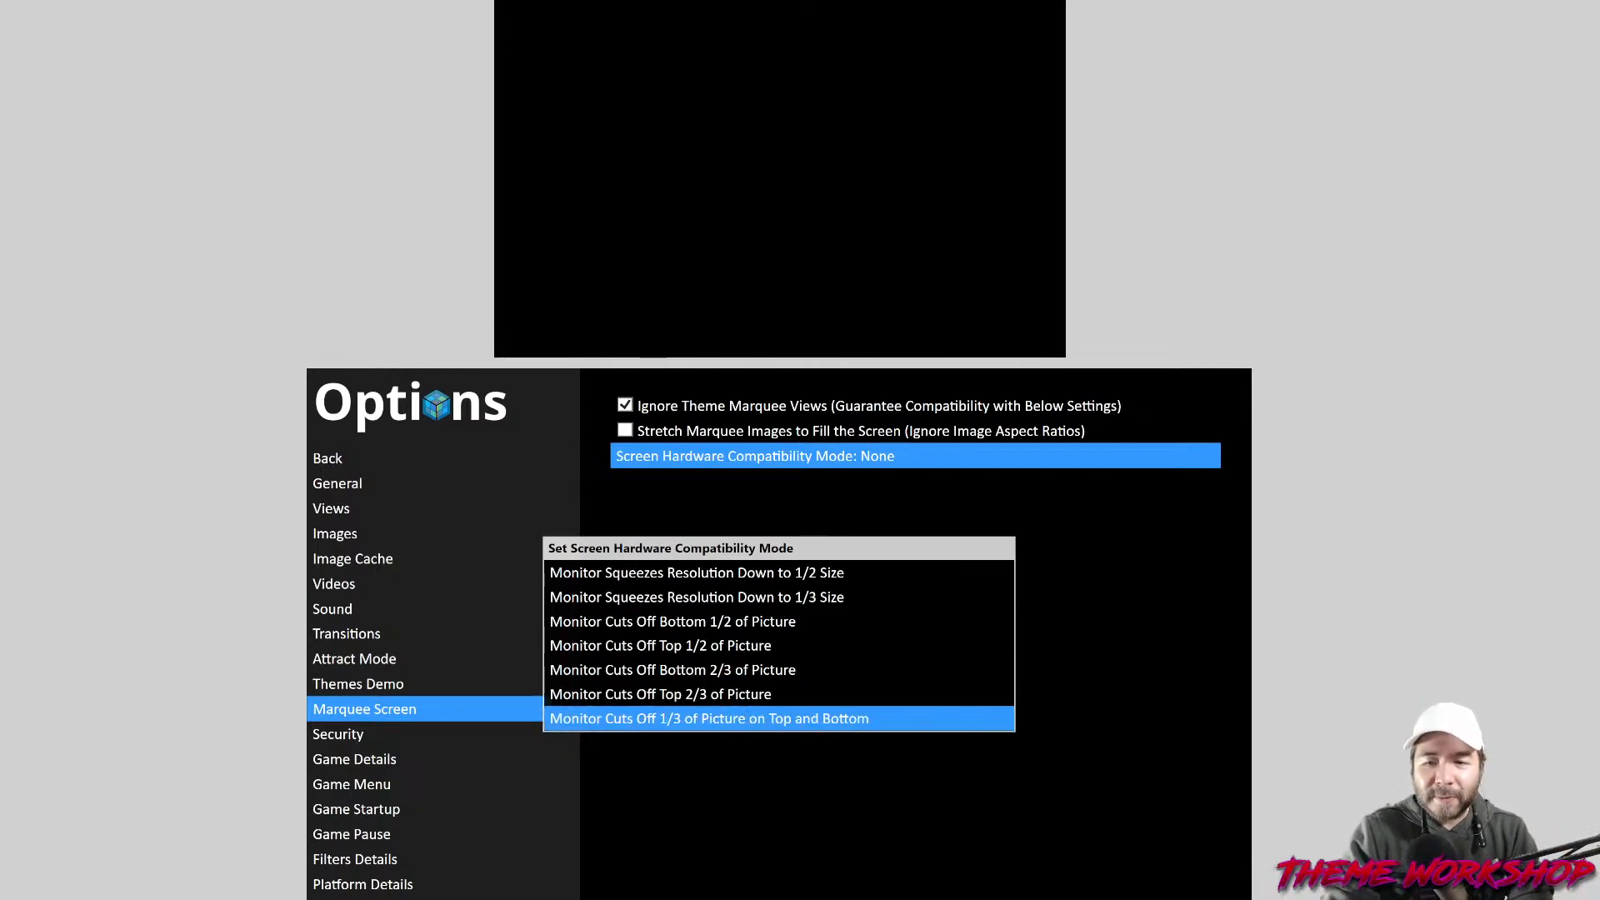
pyautogui.press('Up')
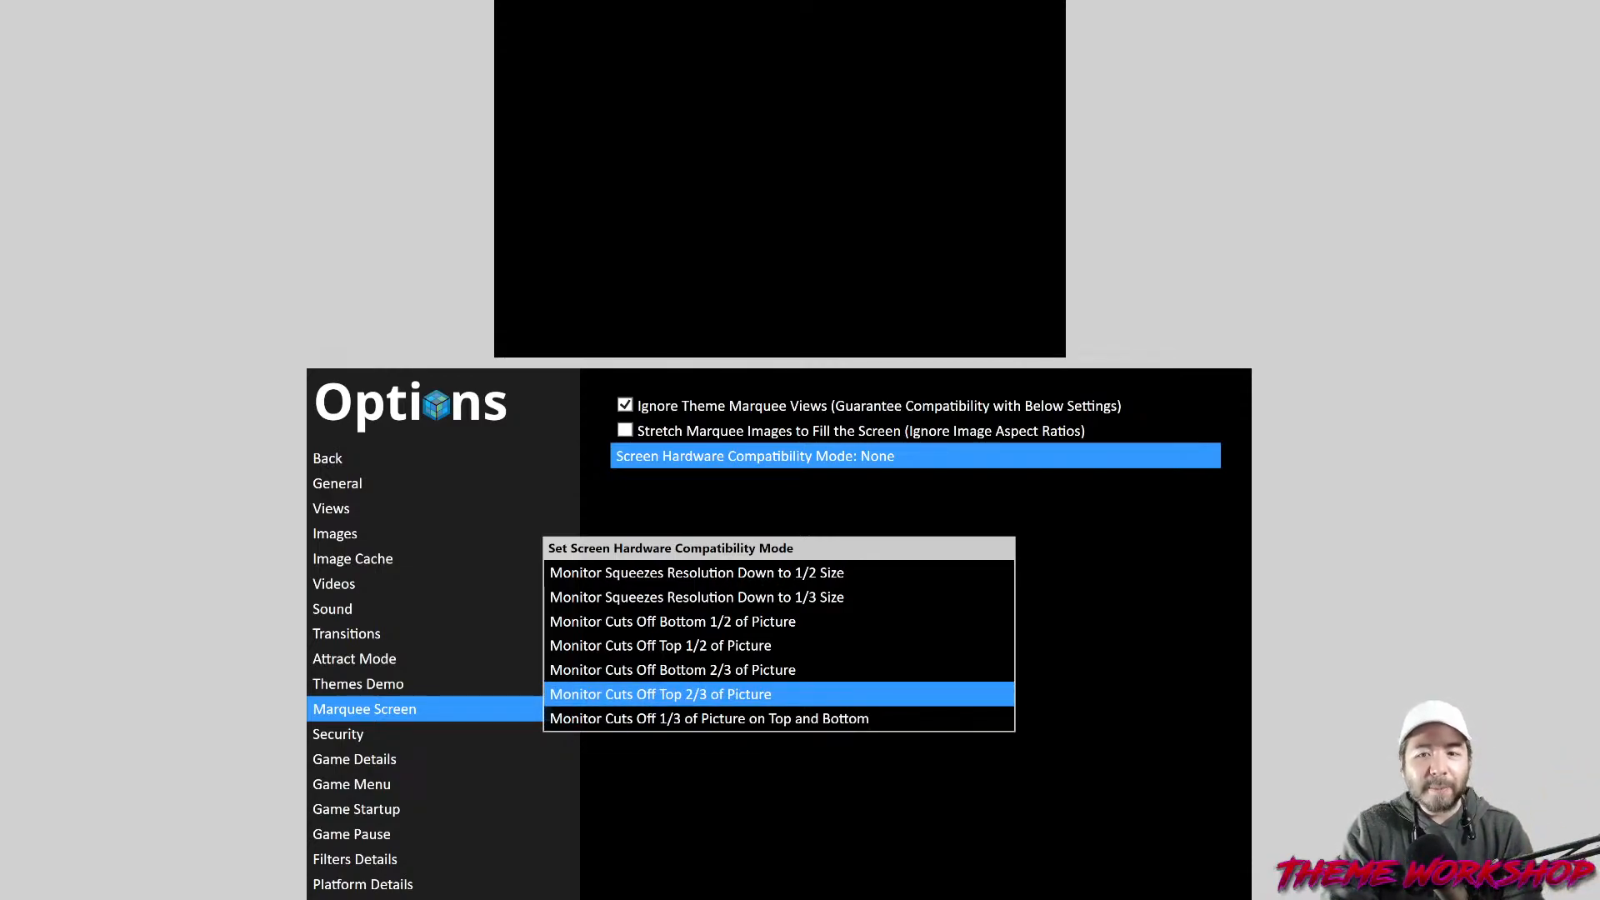
pyautogui.press('Return')
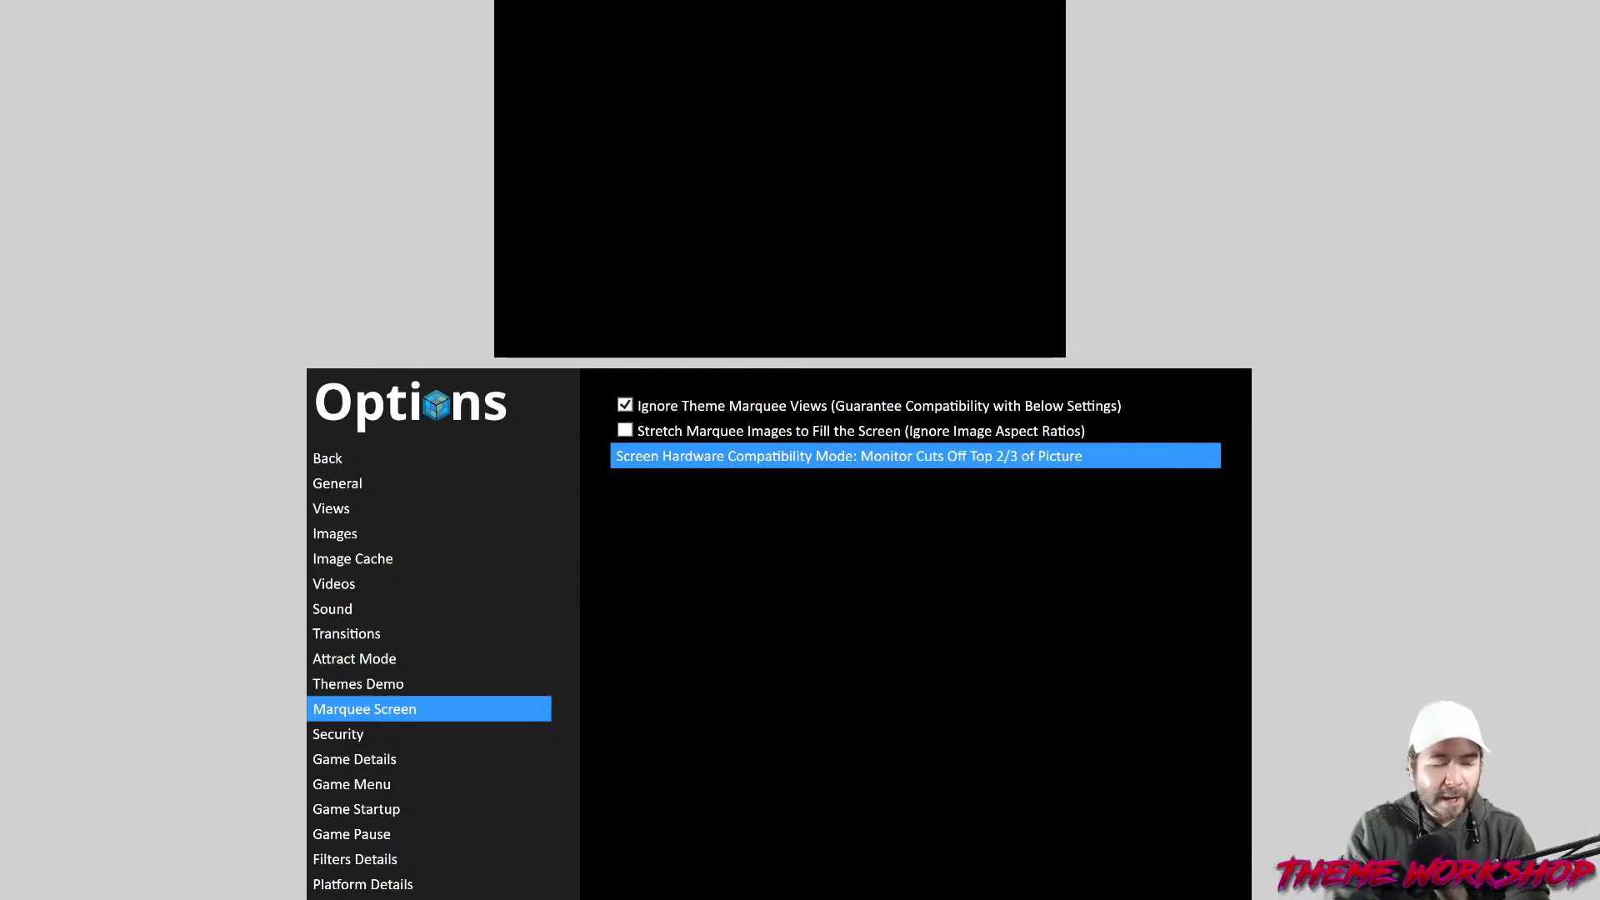
pyautogui.press('Escape')
pyautogui.press('Escape')
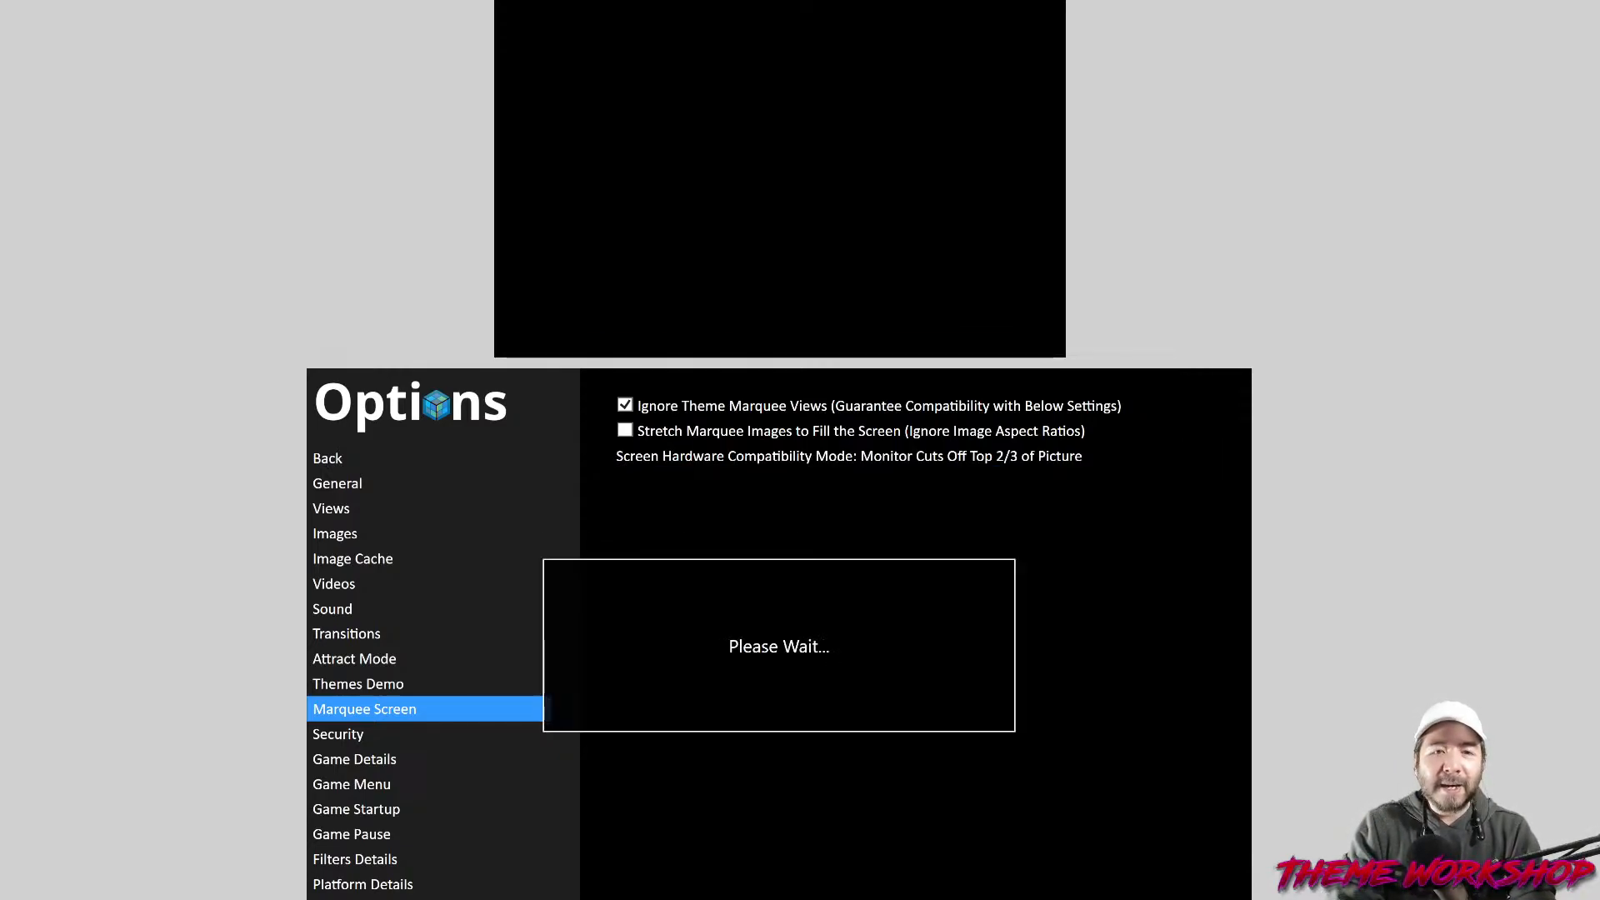
# Open the platform categories view from the main menu to check the marquee output.
pyautogui.press('Down')
pyautogui.press('Down')
pyautogui.press('Down')
pyautogui.press('Down')
pyautogui.press('Down')
pyautogui.press('Down')
pyautogui.press('Down')
pyautogui.press('Down')
pyautogui.press('Down')
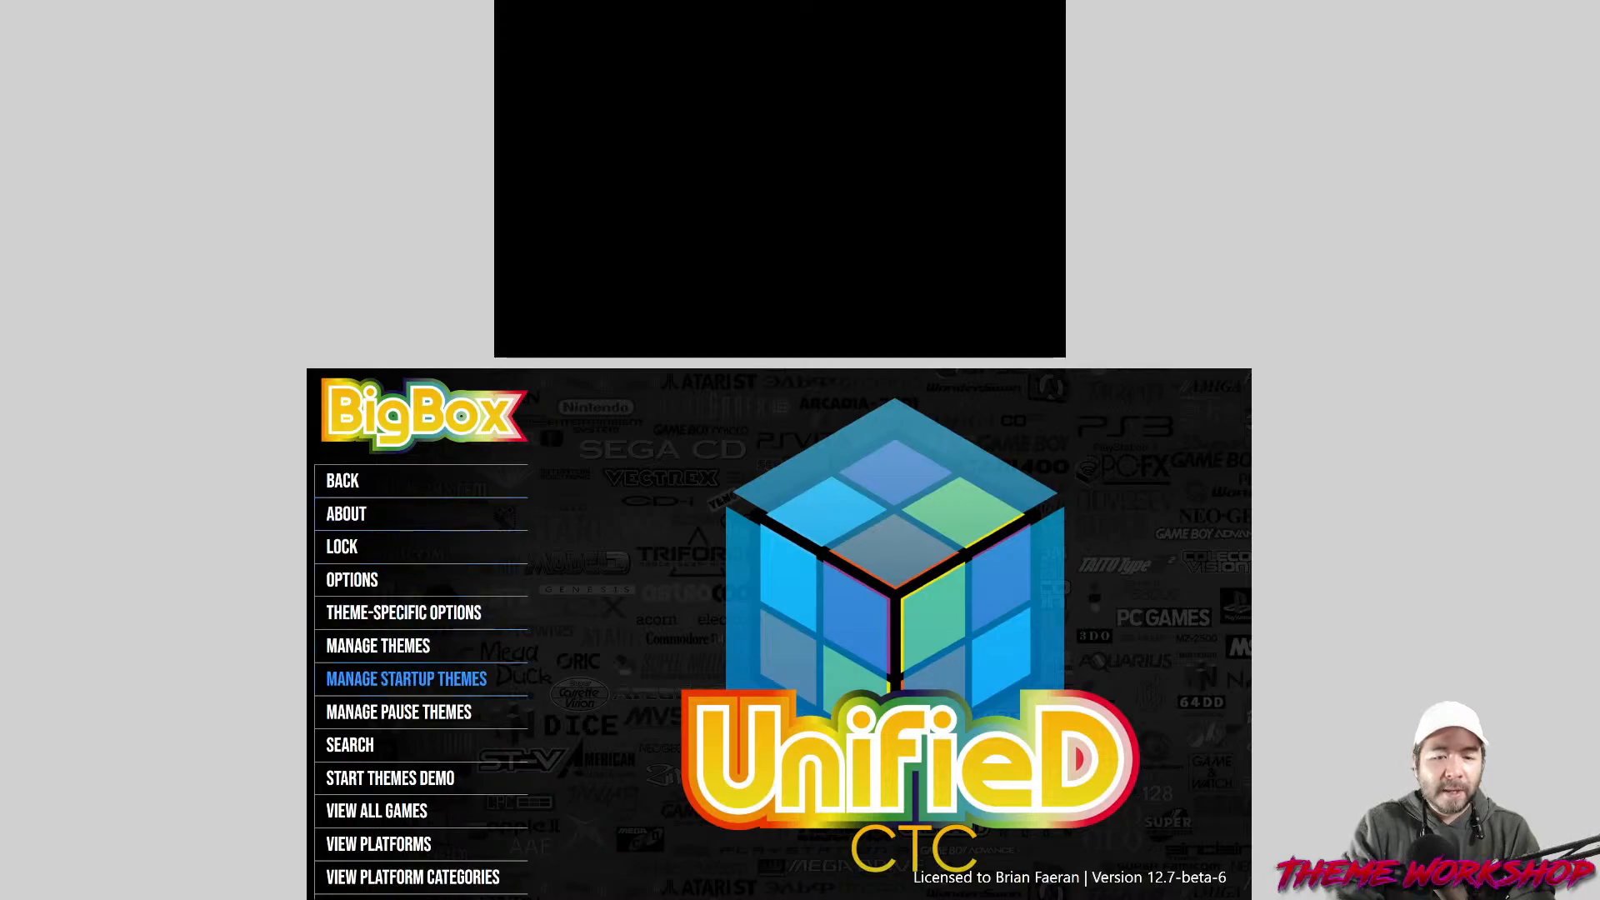
pyautogui.press('Down')
pyautogui.press('Down')
pyautogui.press('Down')
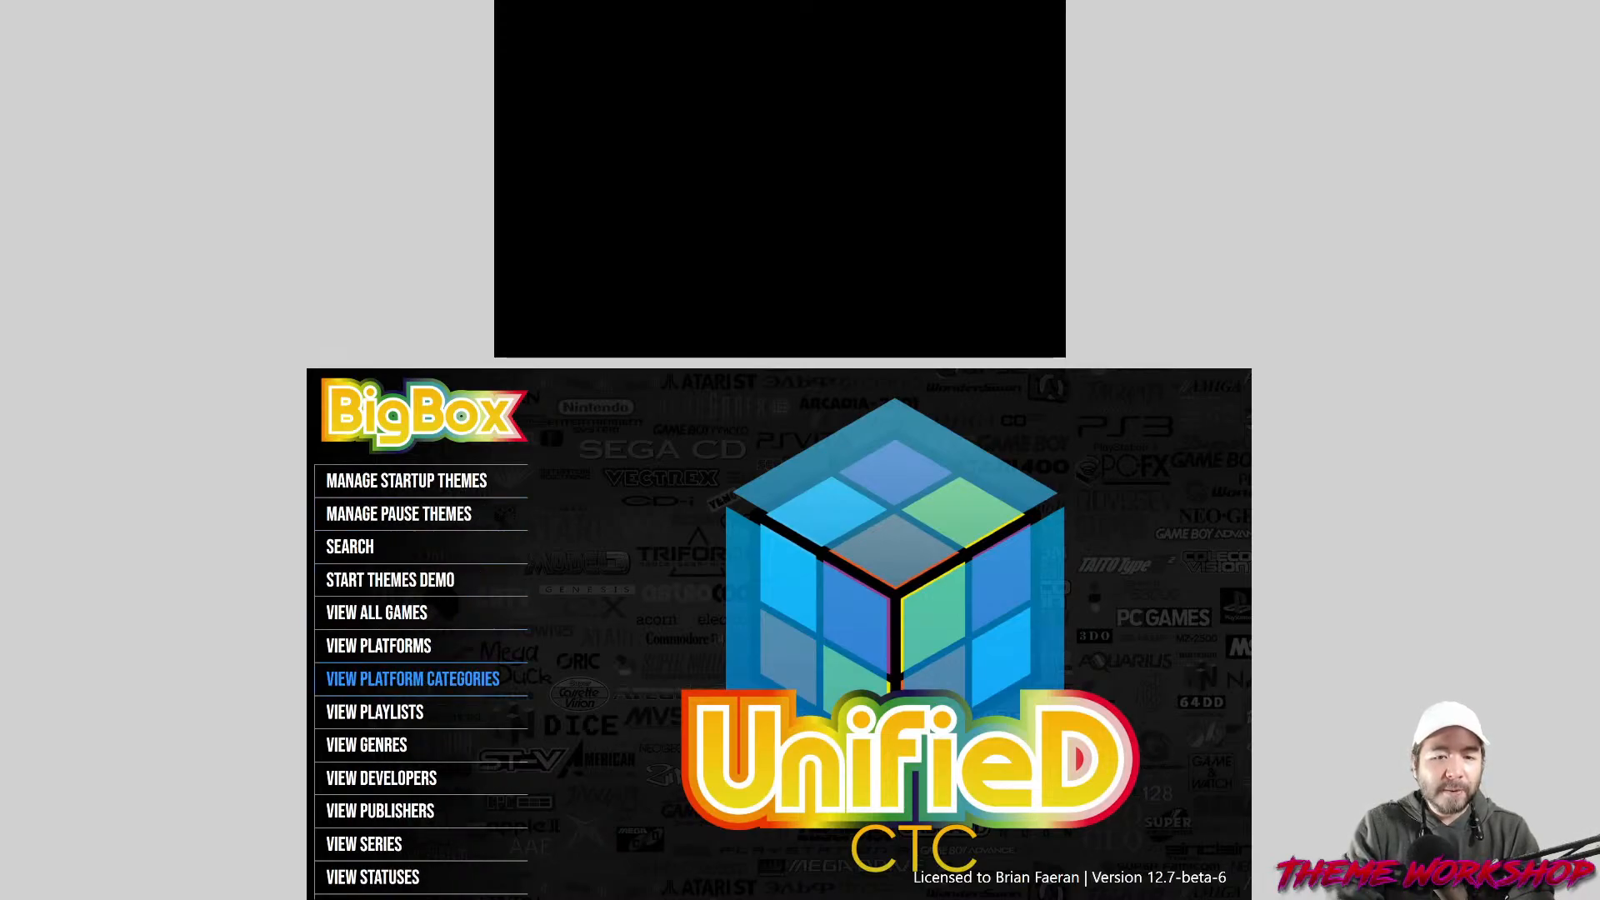
pyautogui.press('Return')
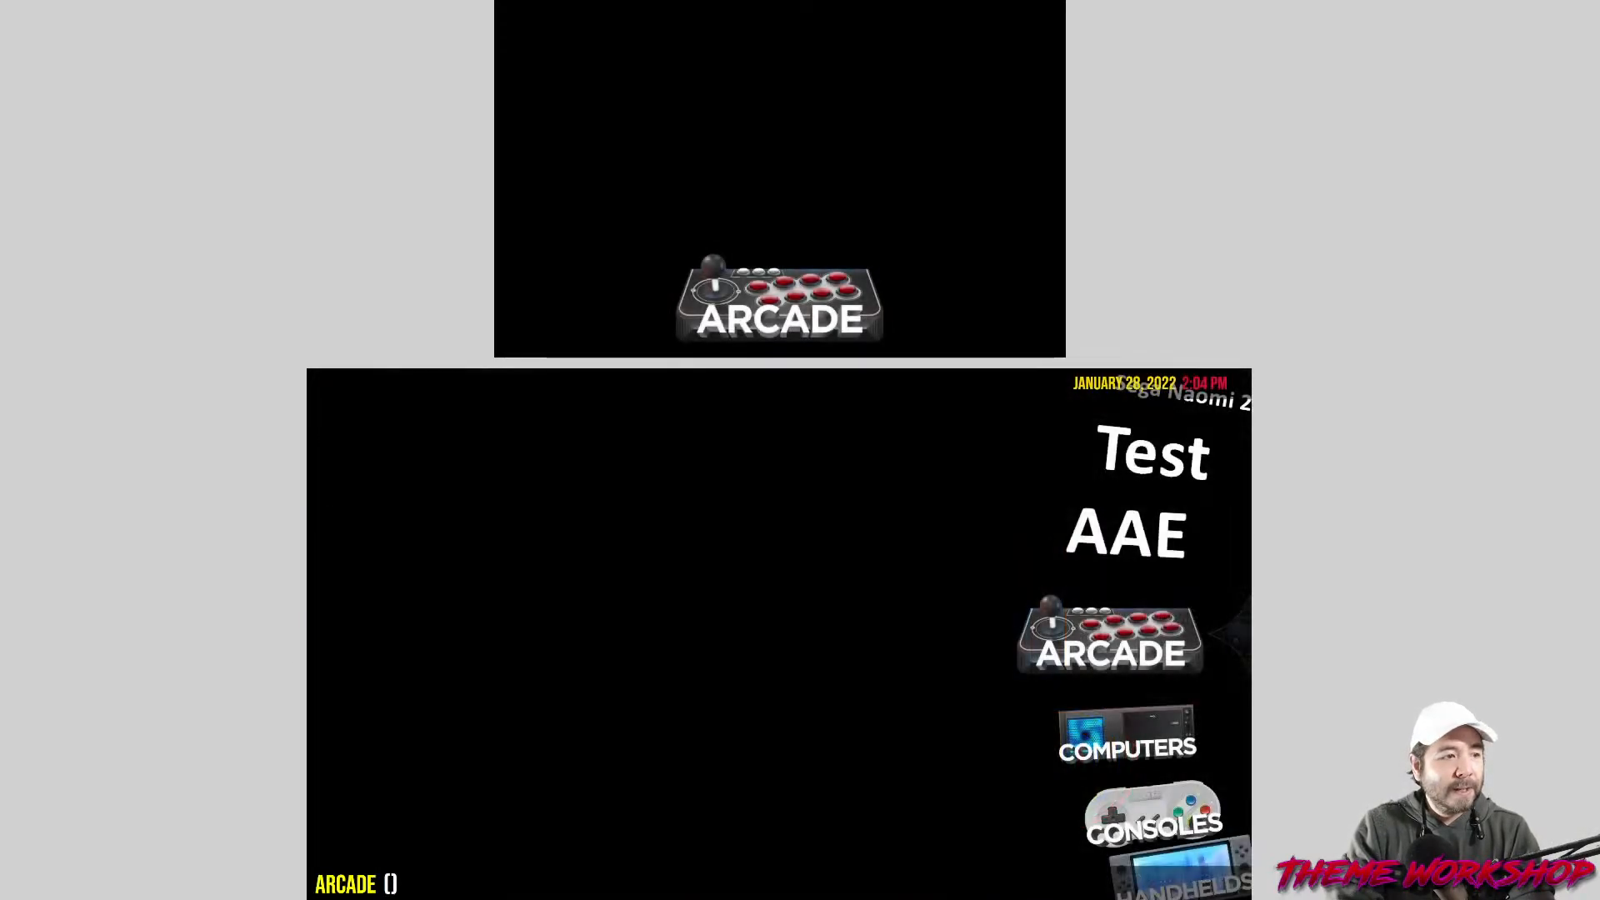
# Open the Arcade platform's games list and browse down to 4-D Warriors to check the marquee output of each game.
pyautogui.press('Return')
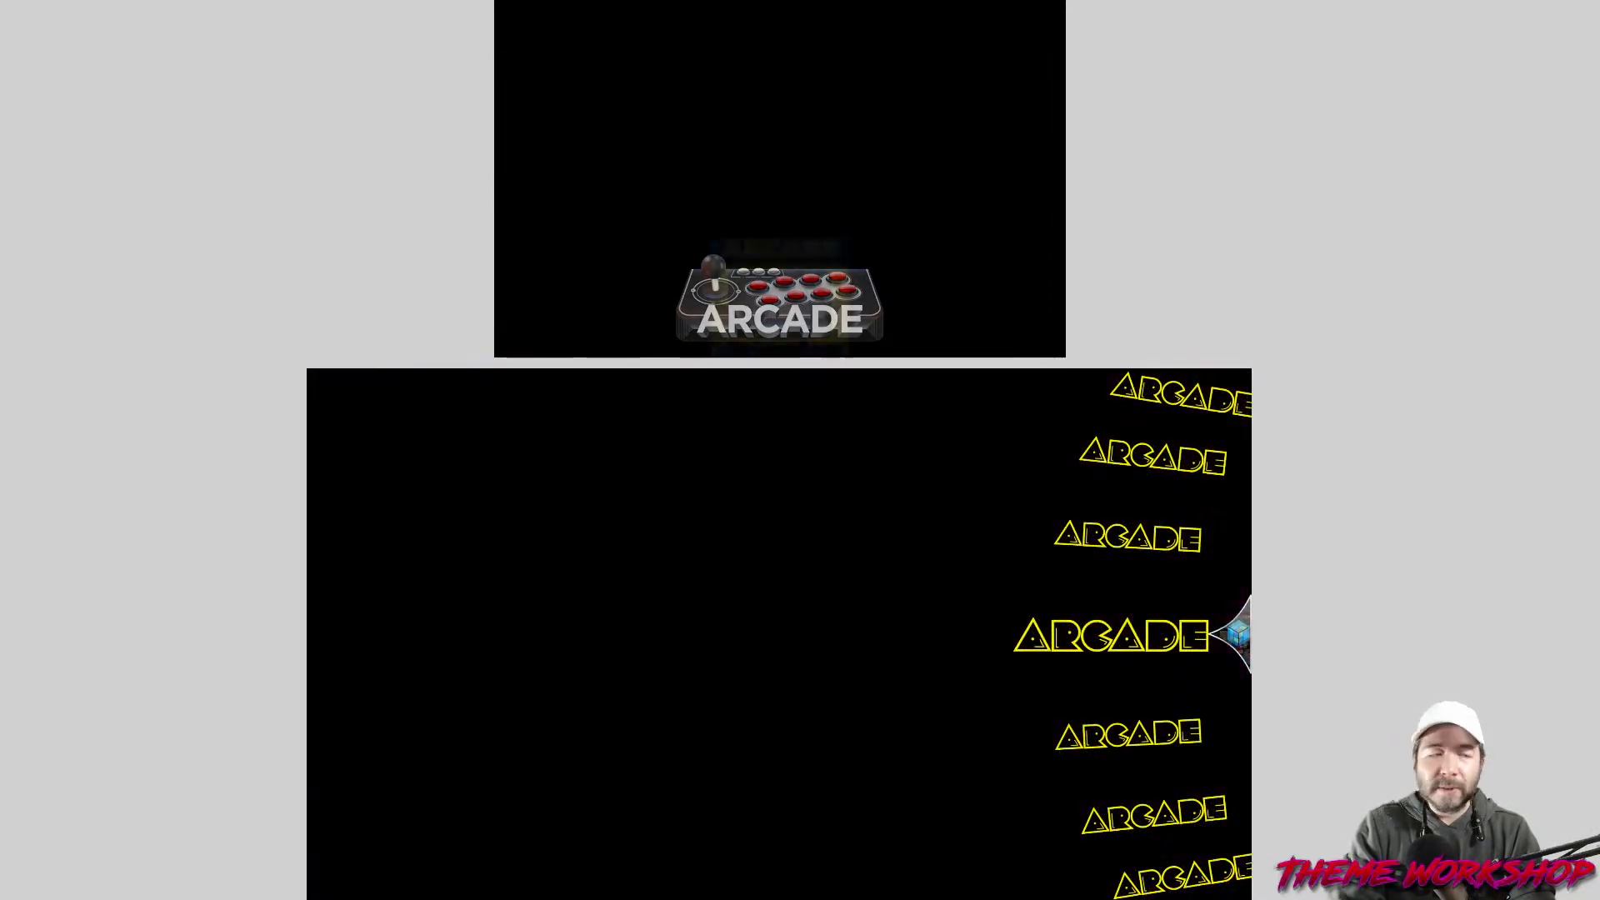
pyautogui.press('Return')
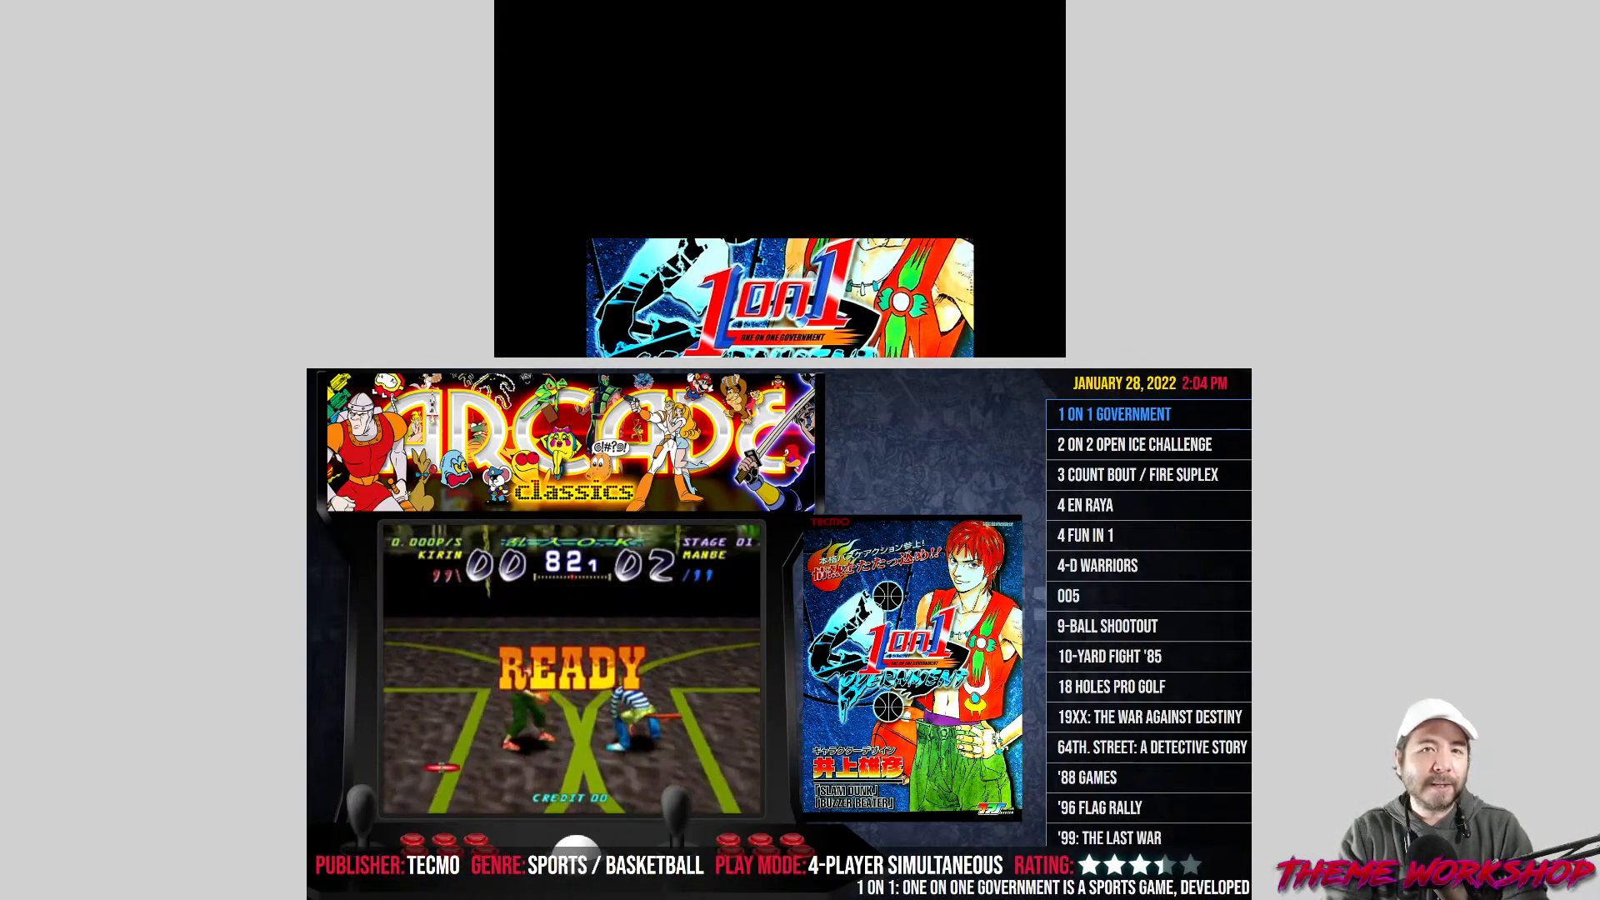
pyautogui.press('Down')
pyautogui.press('Down')
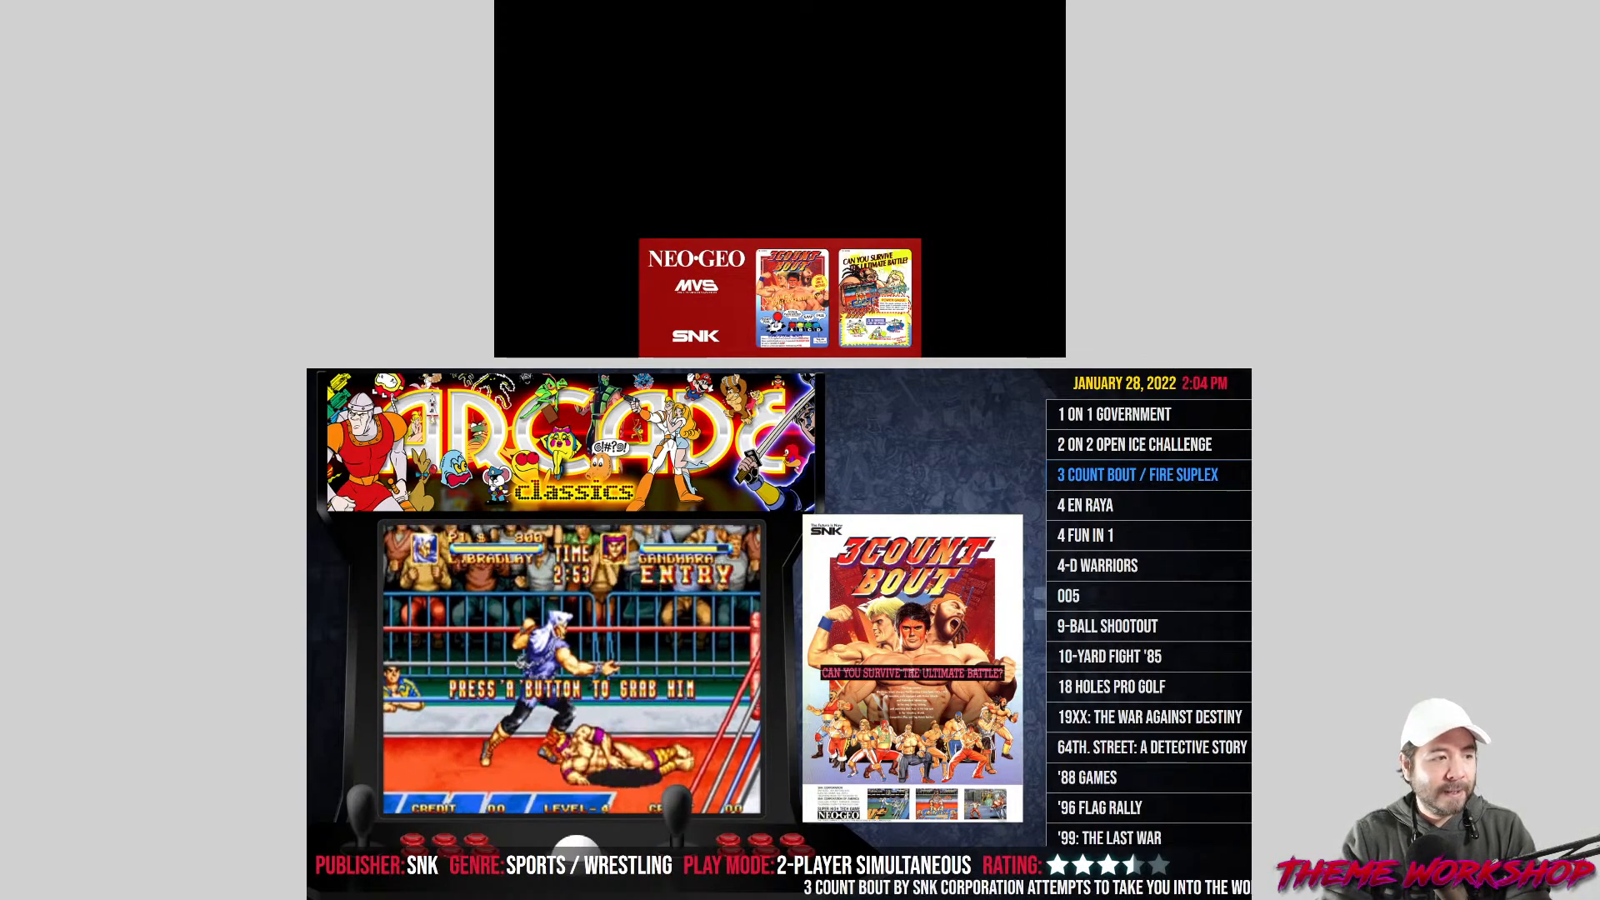
pyautogui.press('Down')
pyautogui.press('Down')
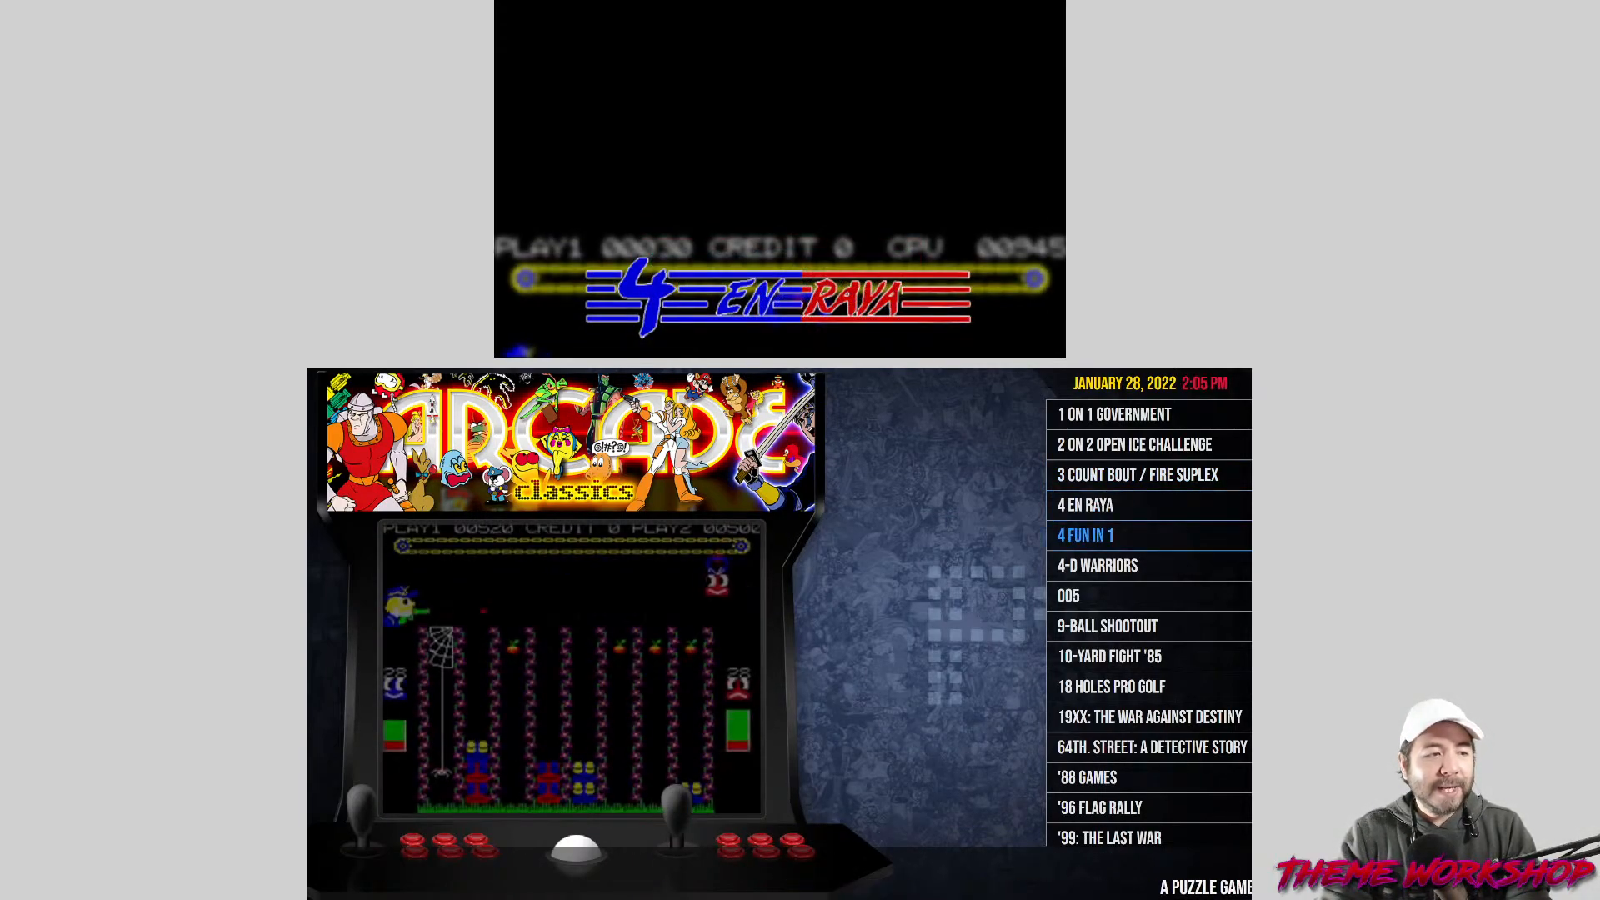
pyautogui.press('Down')
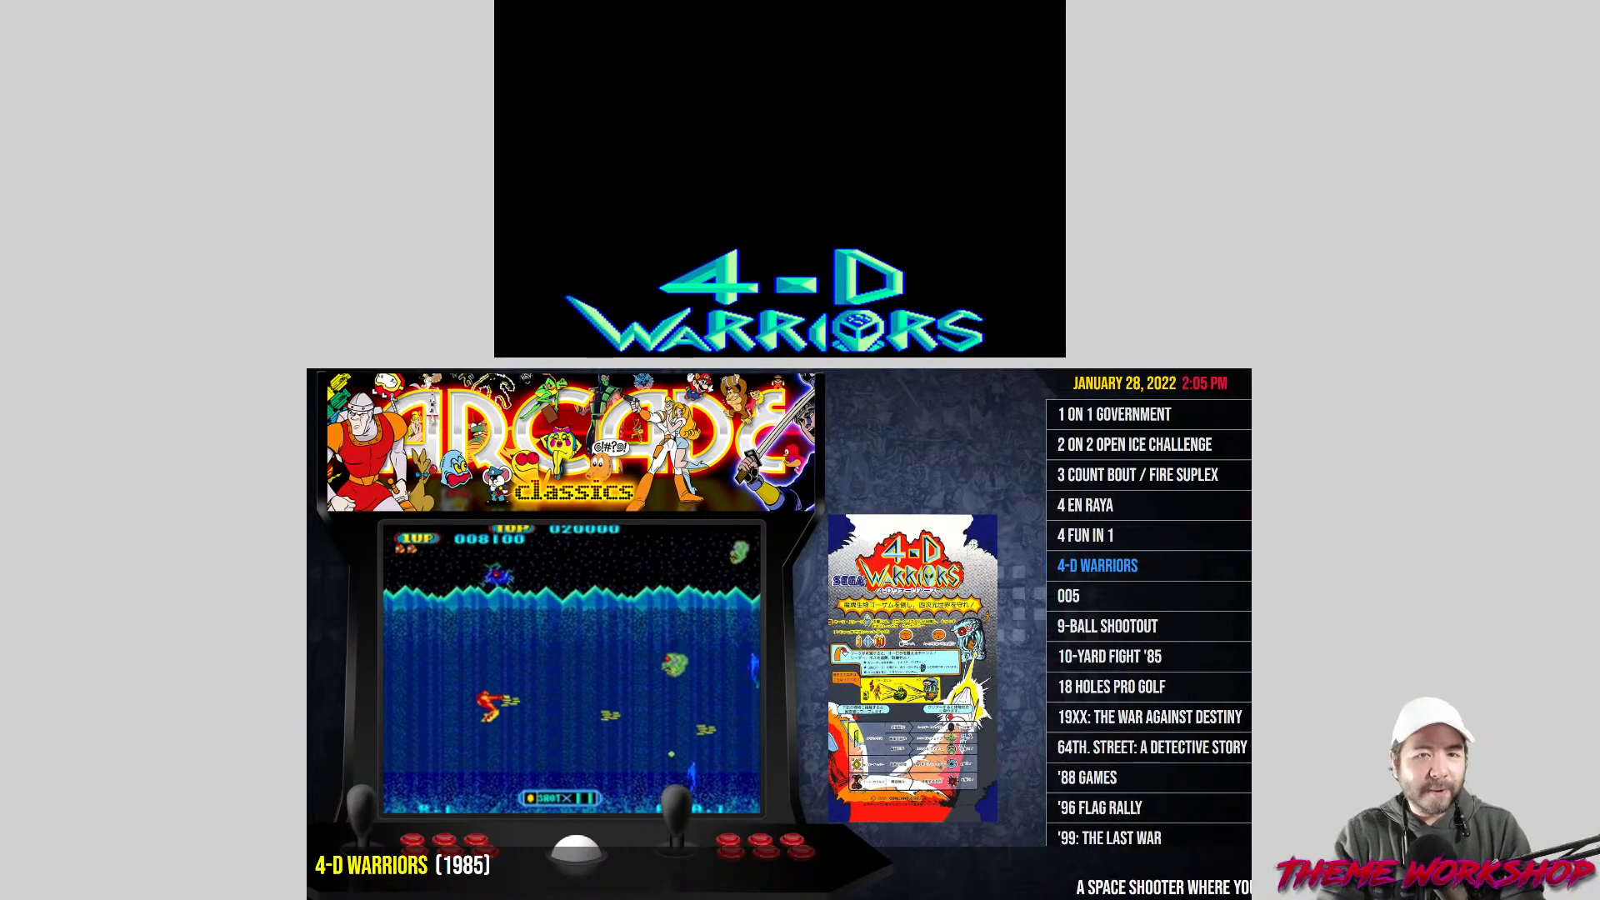
# Go back up to 1 on 1 Government in the games list and return to the main menu.
pyautogui.press('Up')
pyautogui.press('Up')
pyautogui.press('Up')
pyautogui.press('Up')
pyautogui.press('Up')
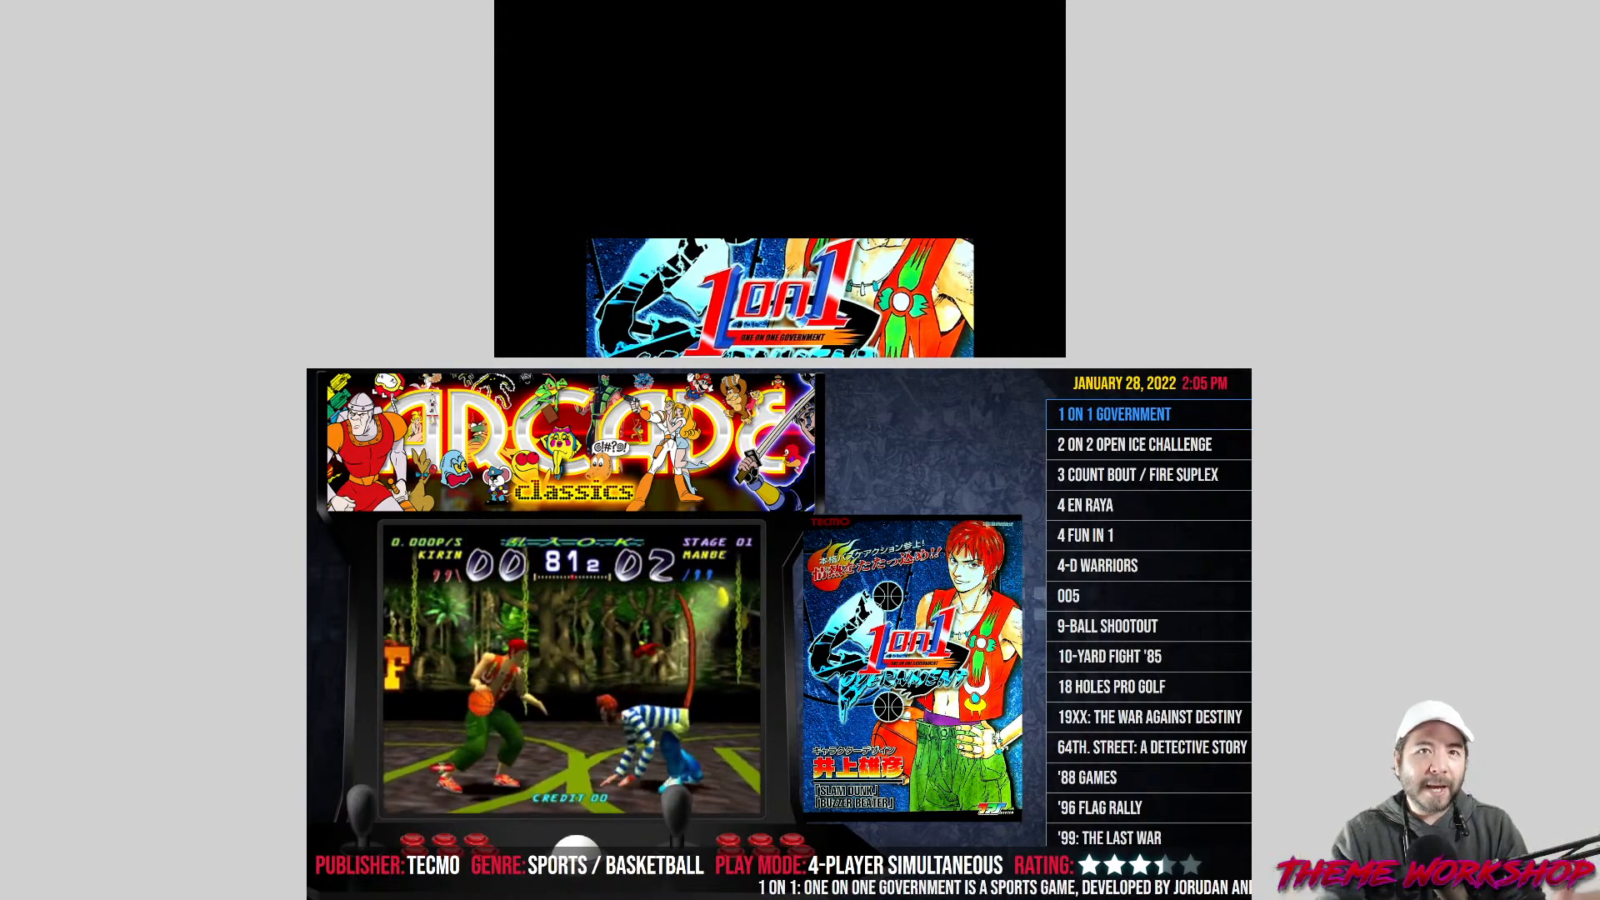
pyautogui.press('Escape')
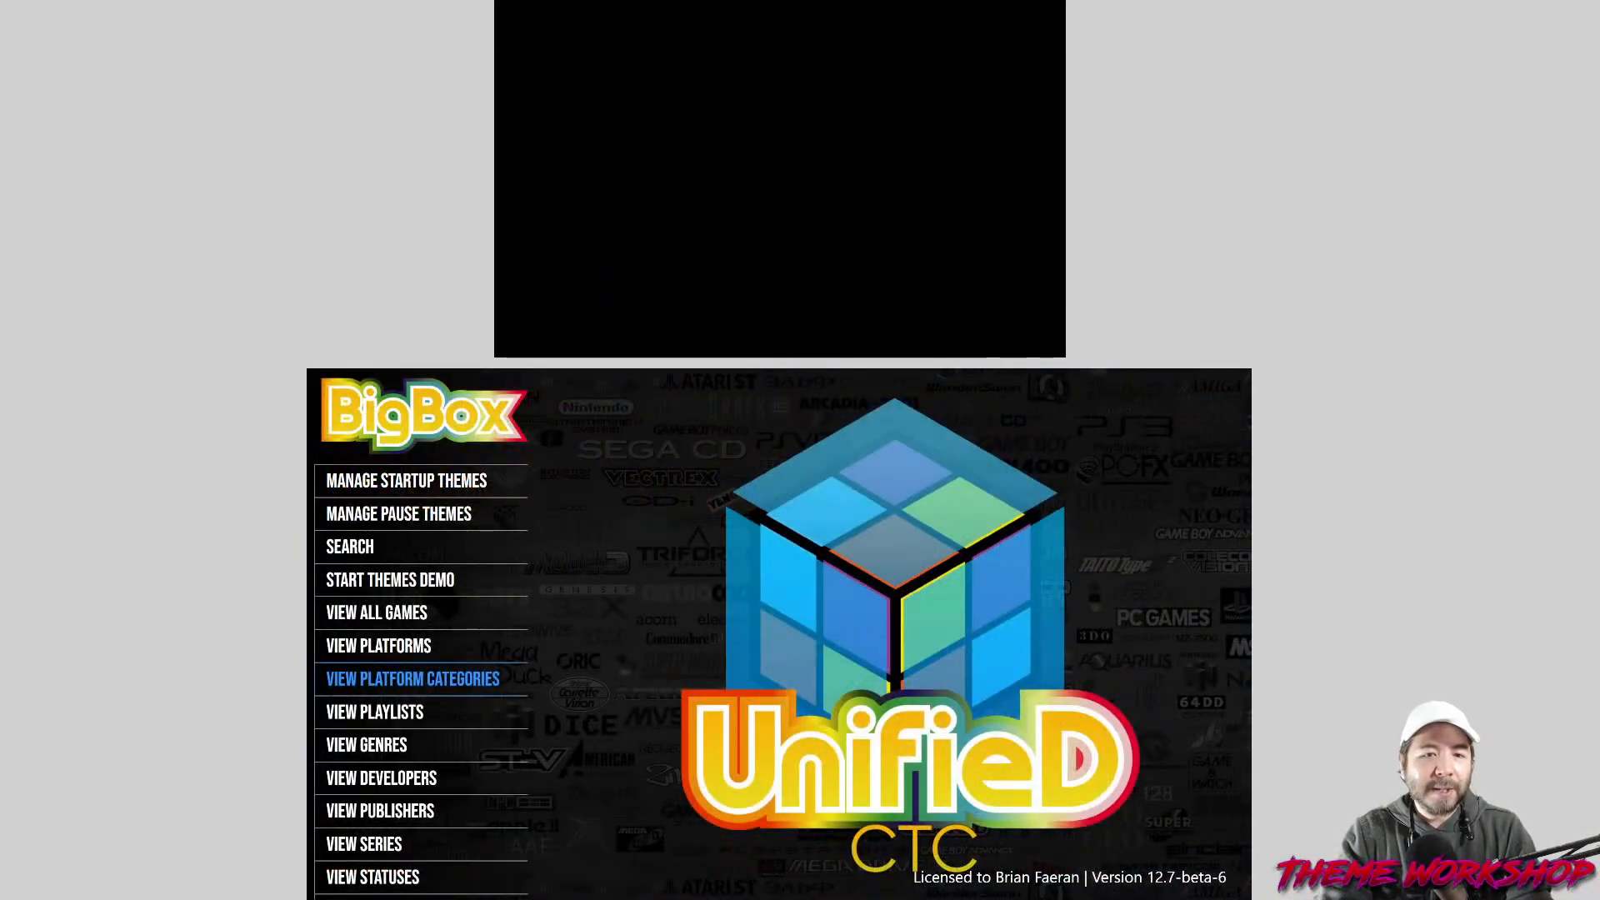
# Enable Stretch Marquee Images to Fill the Screen in the Marquee Screen options and return to the main menu.
pyautogui.press('Up')
pyautogui.press('Up')
pyautogui.press('Up')
pyautogui.press('Up')
pyautogui.press('Up')
pyautogui.press('Up')
pyautogui.press('Up')
pyautogui.press('Up')
pyautogui.press('Up')
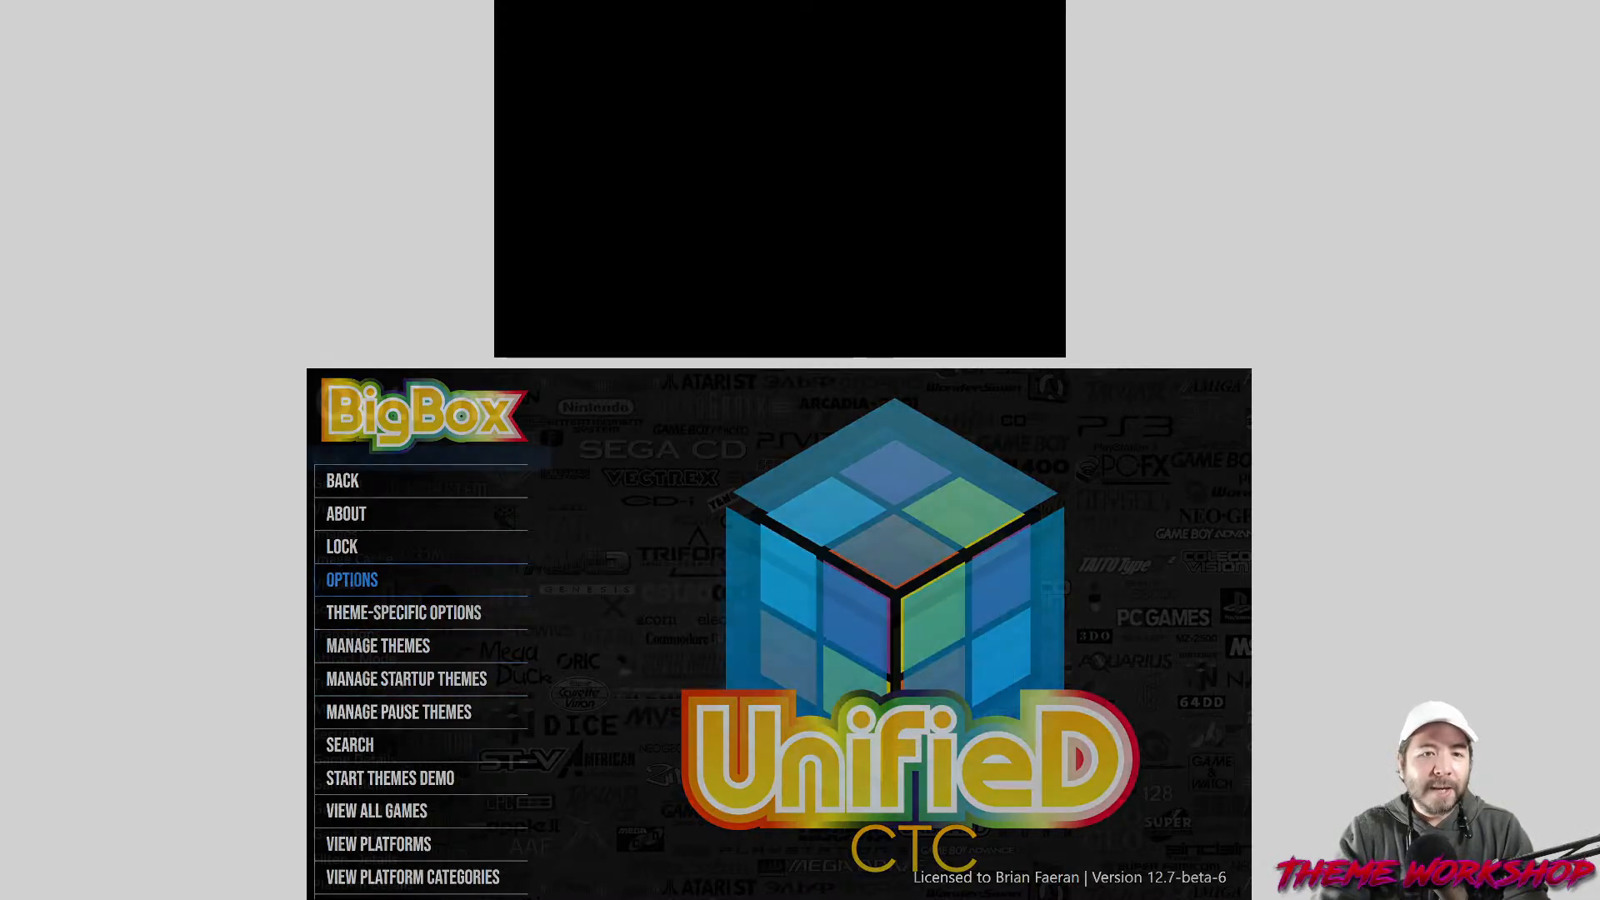
pyautogui.press('Return')
pyautogui.press('Down')
pyautogui.press('Down')
pyautogui.press('Down')
pyautogui.press('Down')
pyautogui.press('Down')
pyautogui.press('Down')
pyautogui.press('Down')
pyautogui.press('Down')
pyautogui.press('Down')
pyautogui.press('Right')
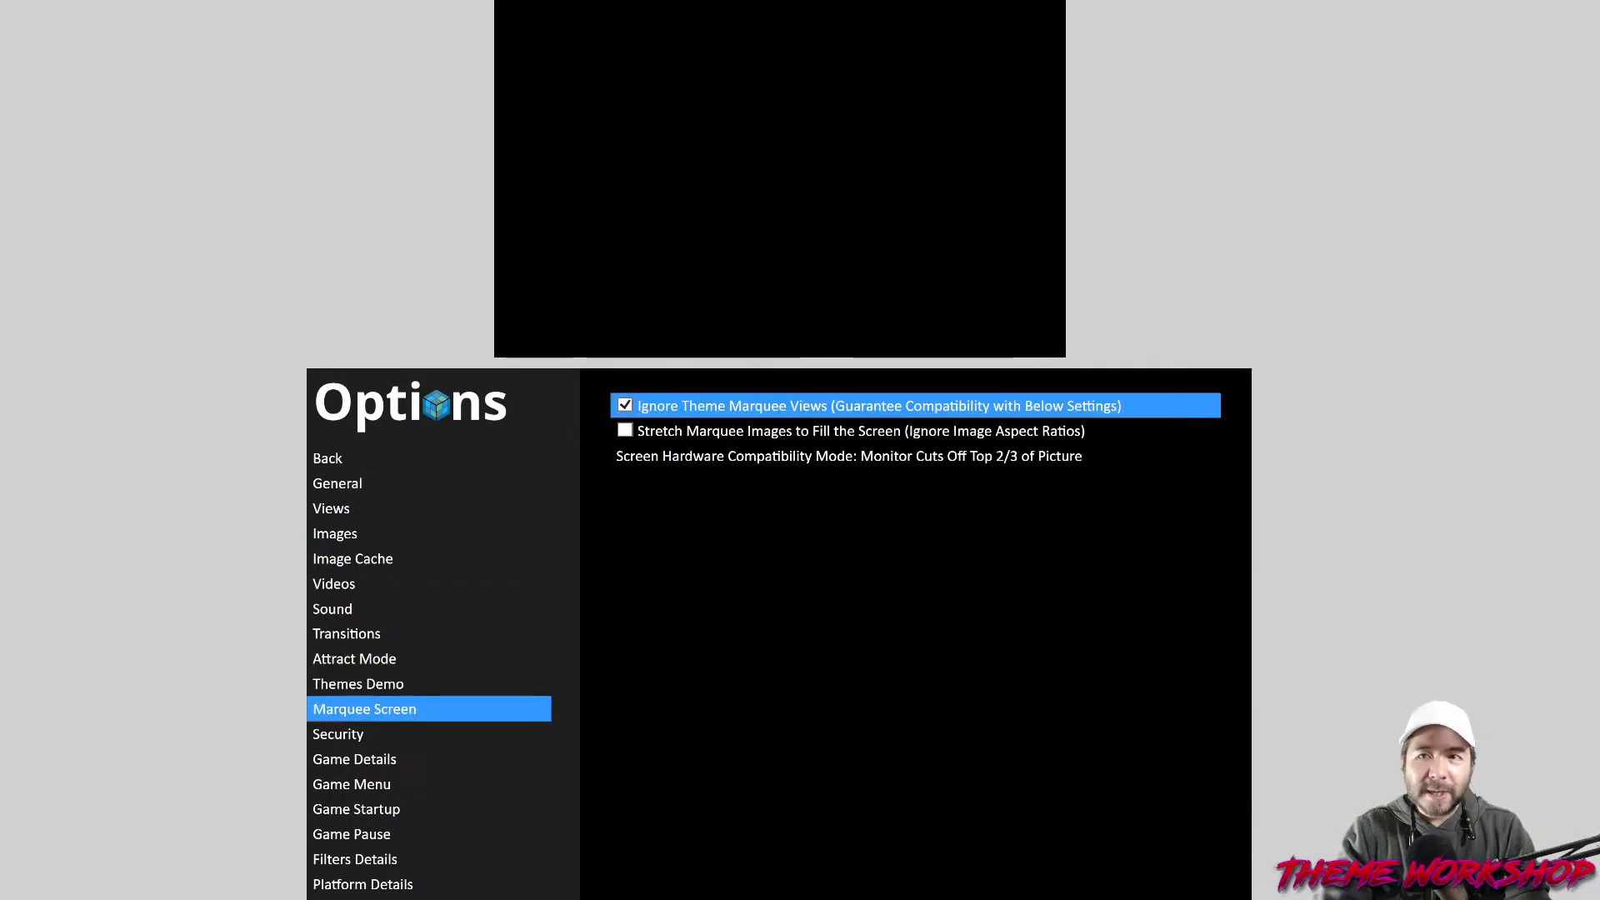
pyautogui.press('Down')
pyautogui.press('Return')
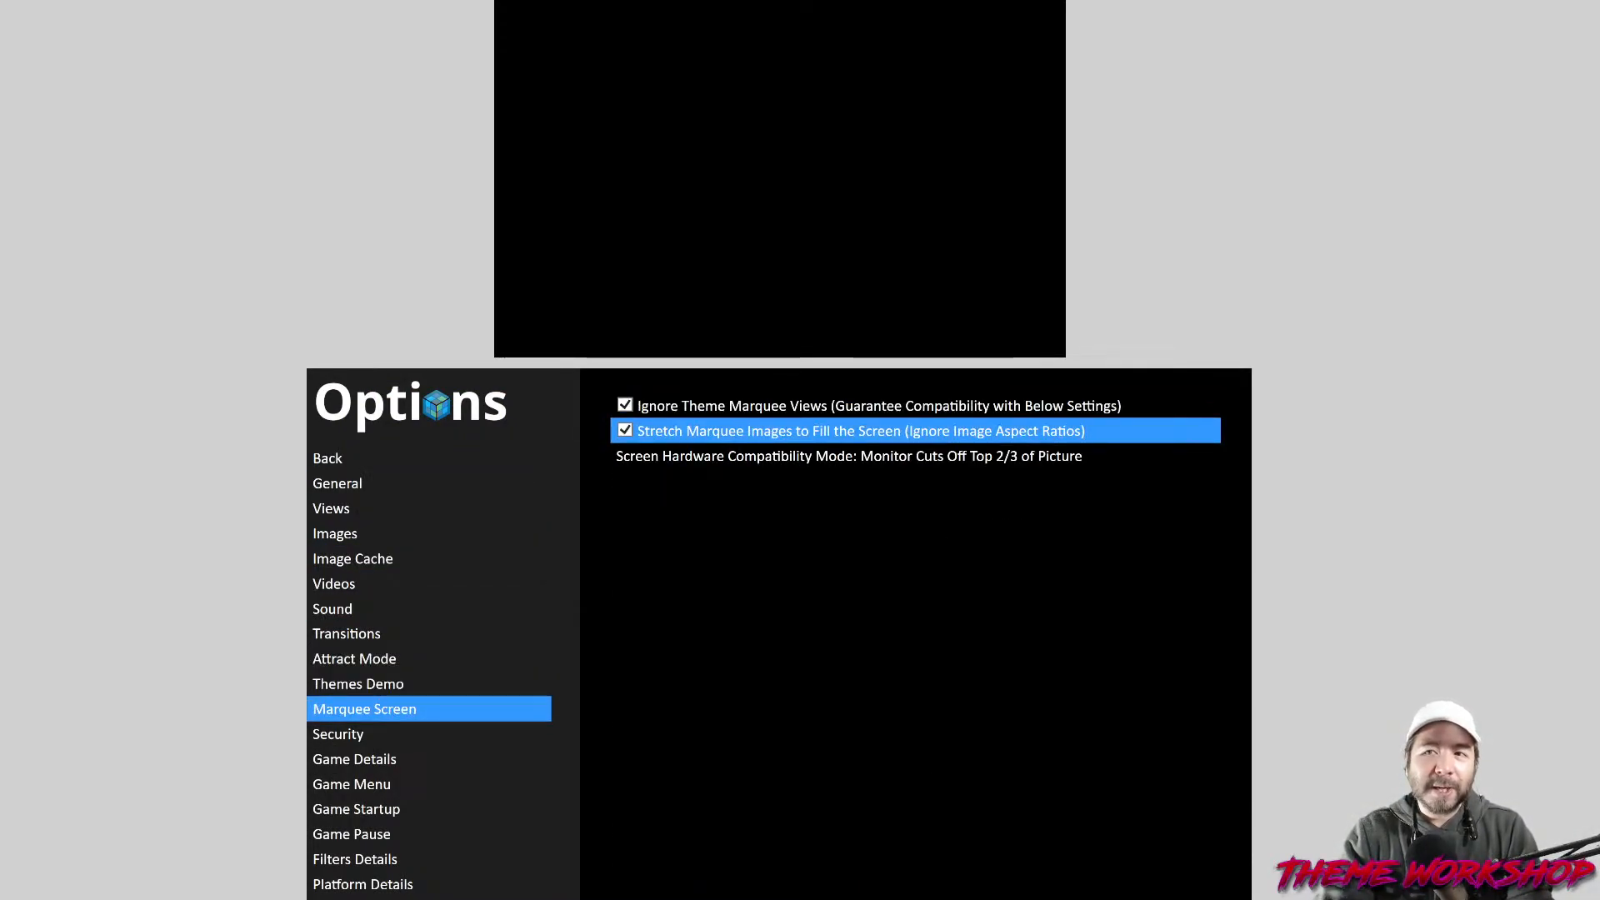
pyautogui.press('Left')
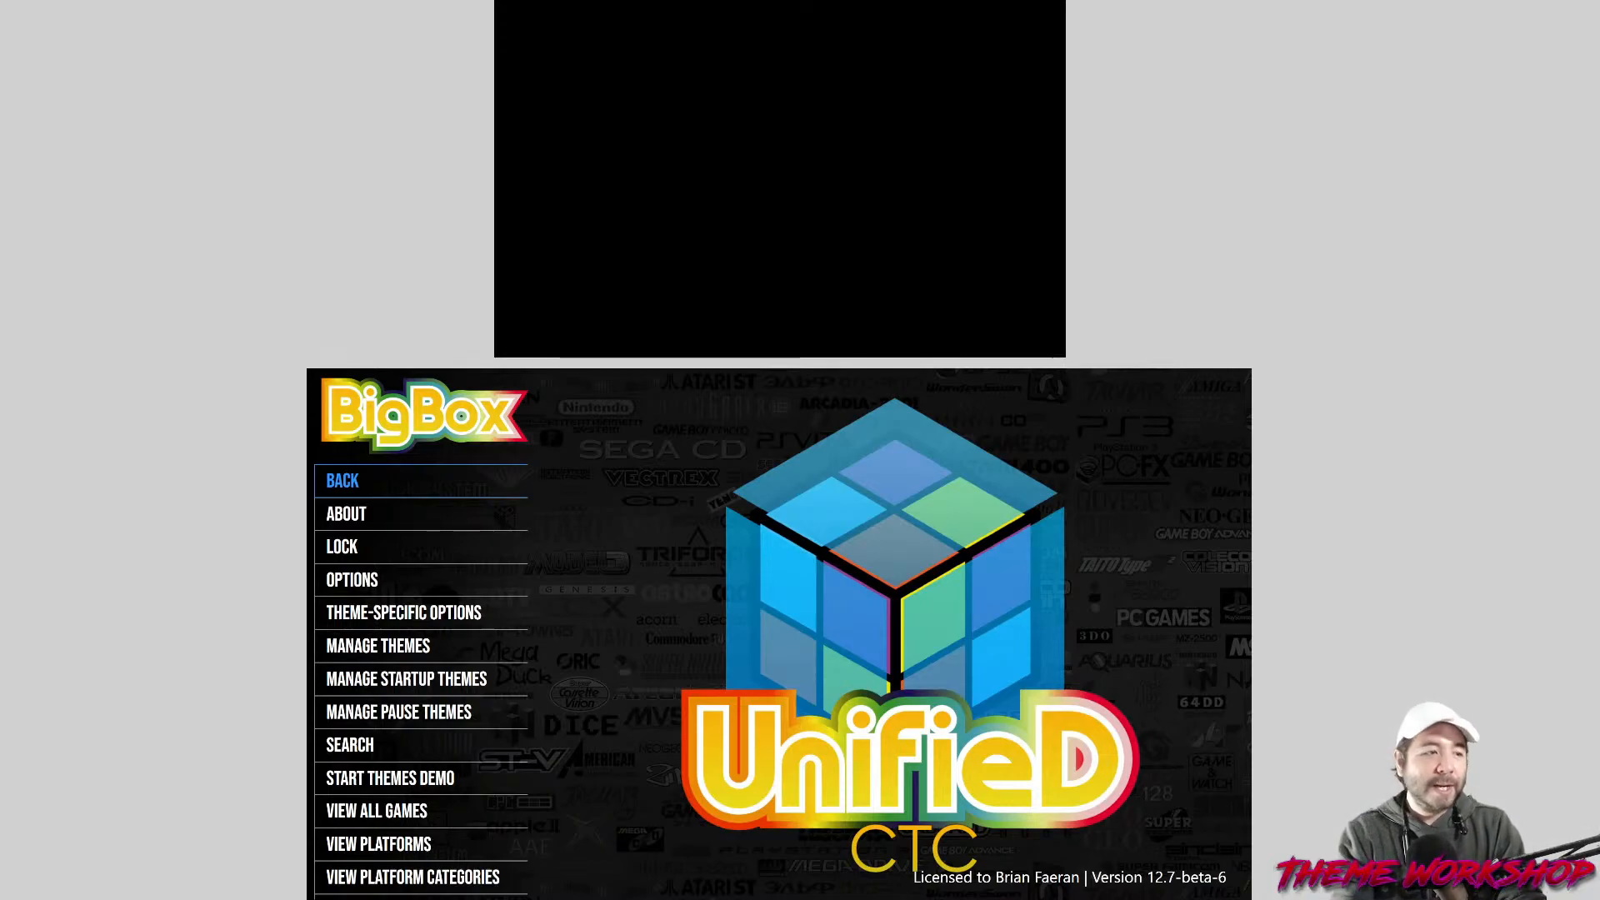
# Open the Arcade games list through the platform categories view to check the stretched marquee of 1 on 1 Government.
pyautogui.press('Down')
pyautogui.press('Down')
pyautogui.press('Down')
pyautogui.press('Down')
pyautogui.press('Down')
pyautogui.press('Down')
pyautogui.press('Down')
pyautogui.press('Down')
pyautogui.press('Down')
pyautogui.press('Down')
pyautogui.press('Down')
pyautogui.press('Down')
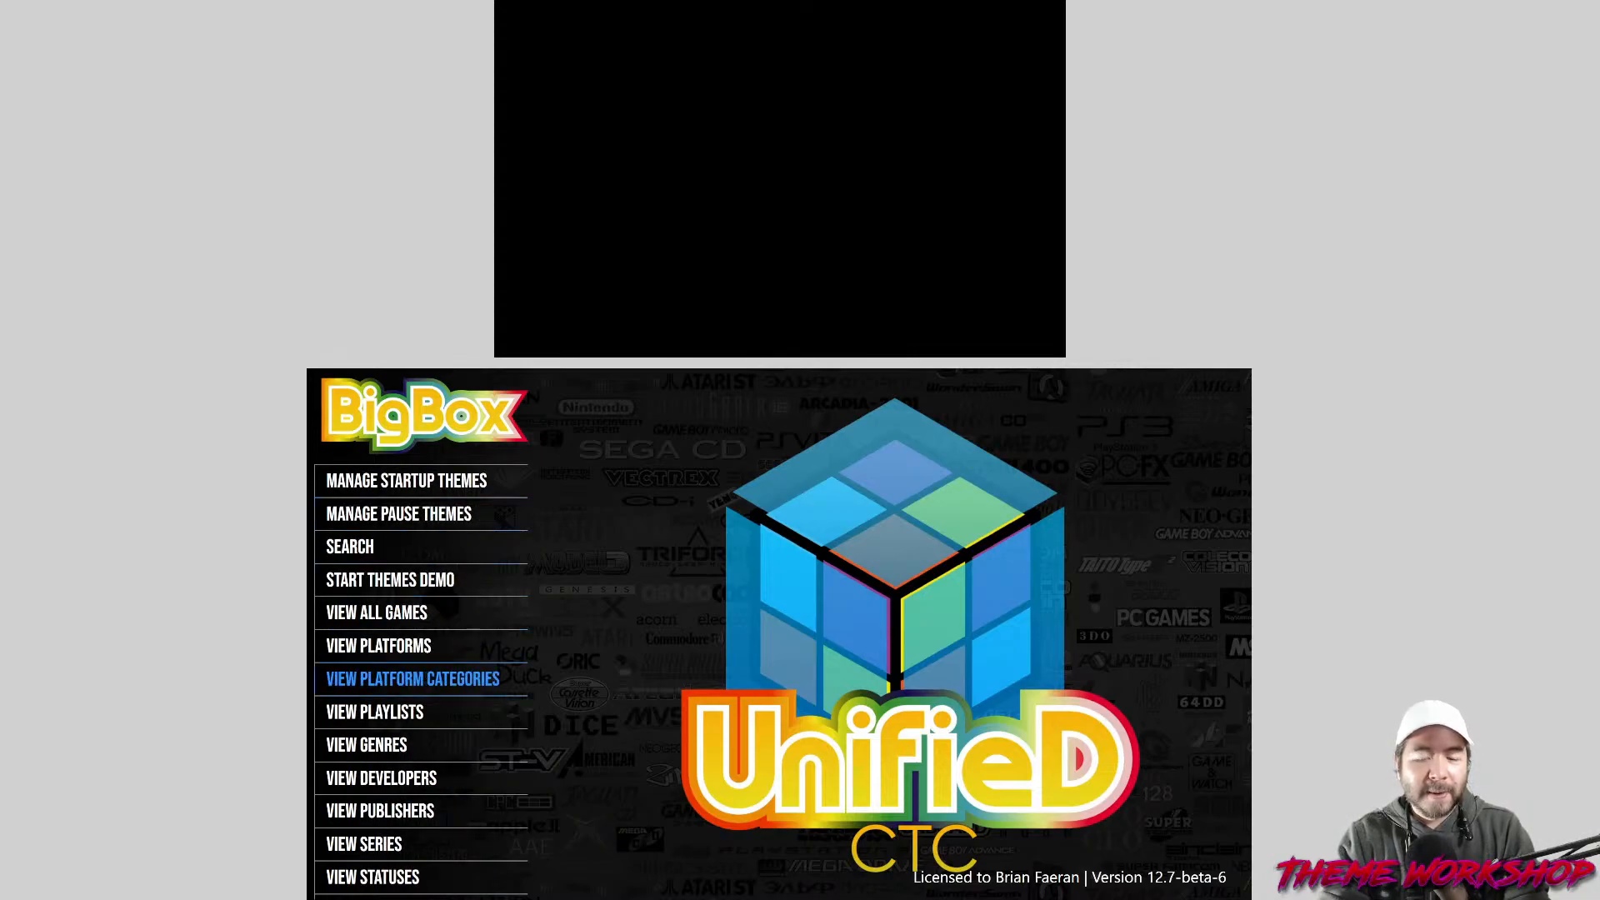
pyautogui.press('Return')
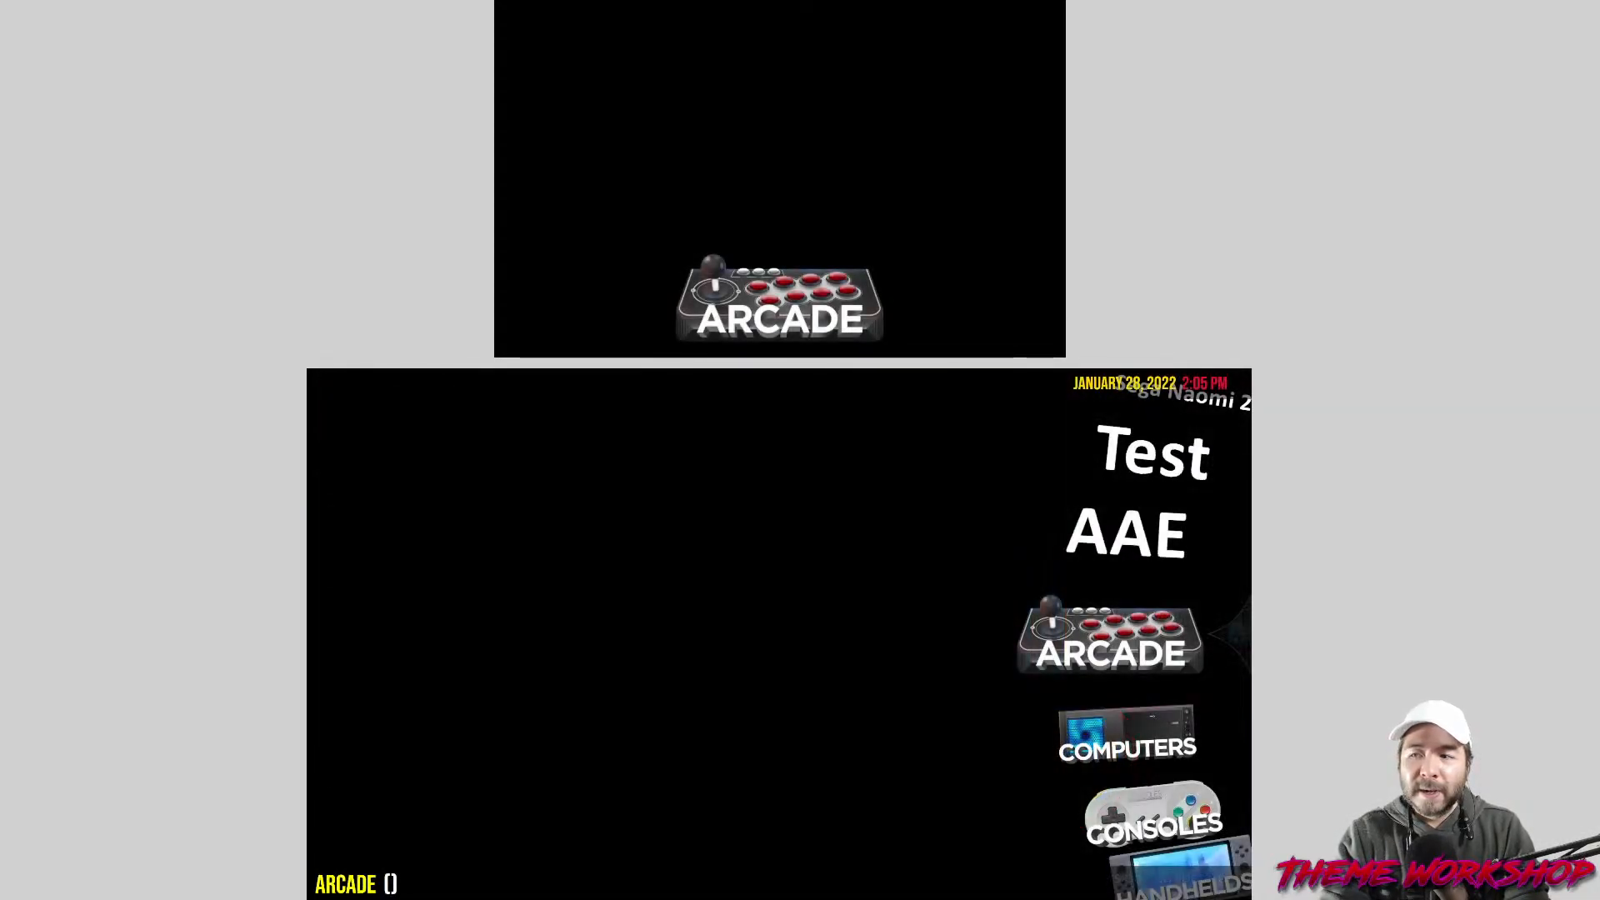
pyautogui.press('Return')
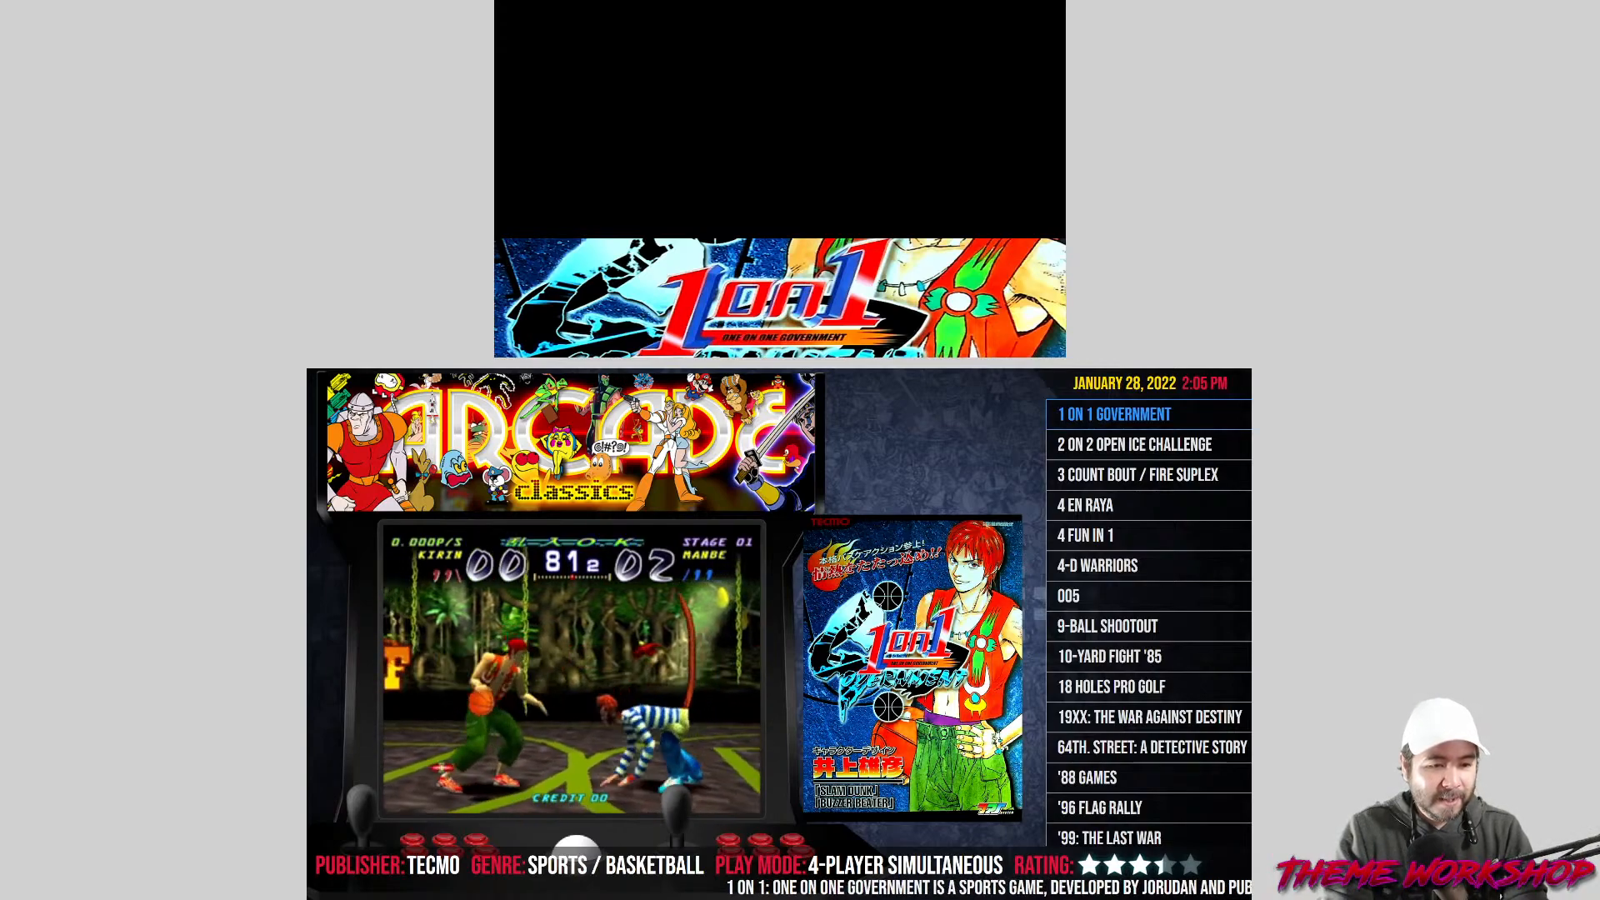
pyautogui.press('super')
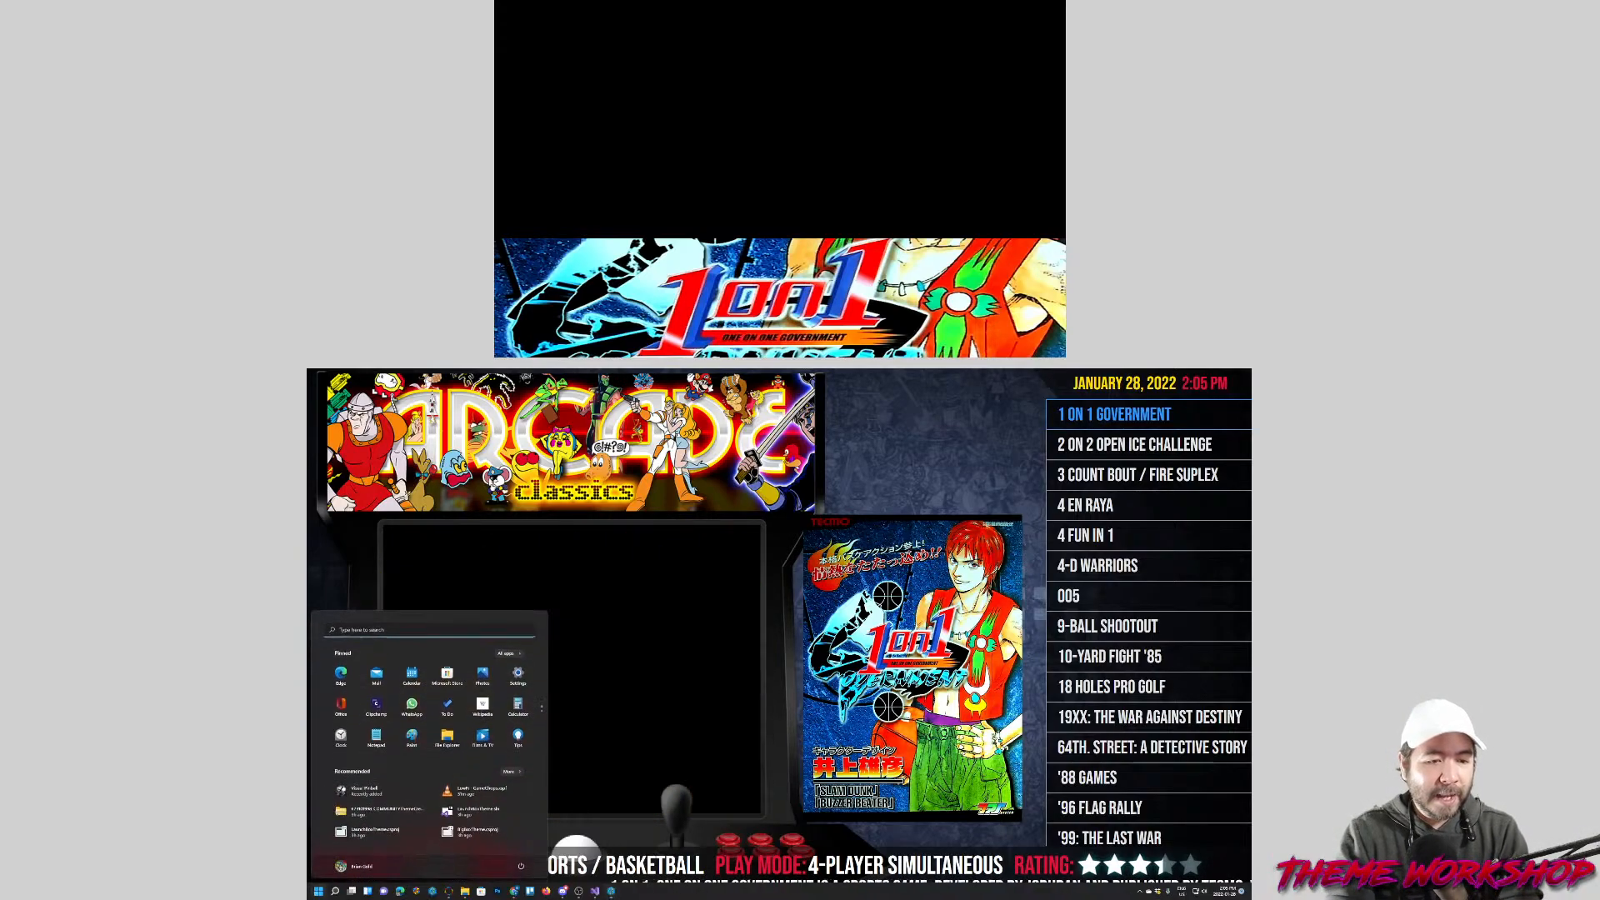
pyautogui.press('super')
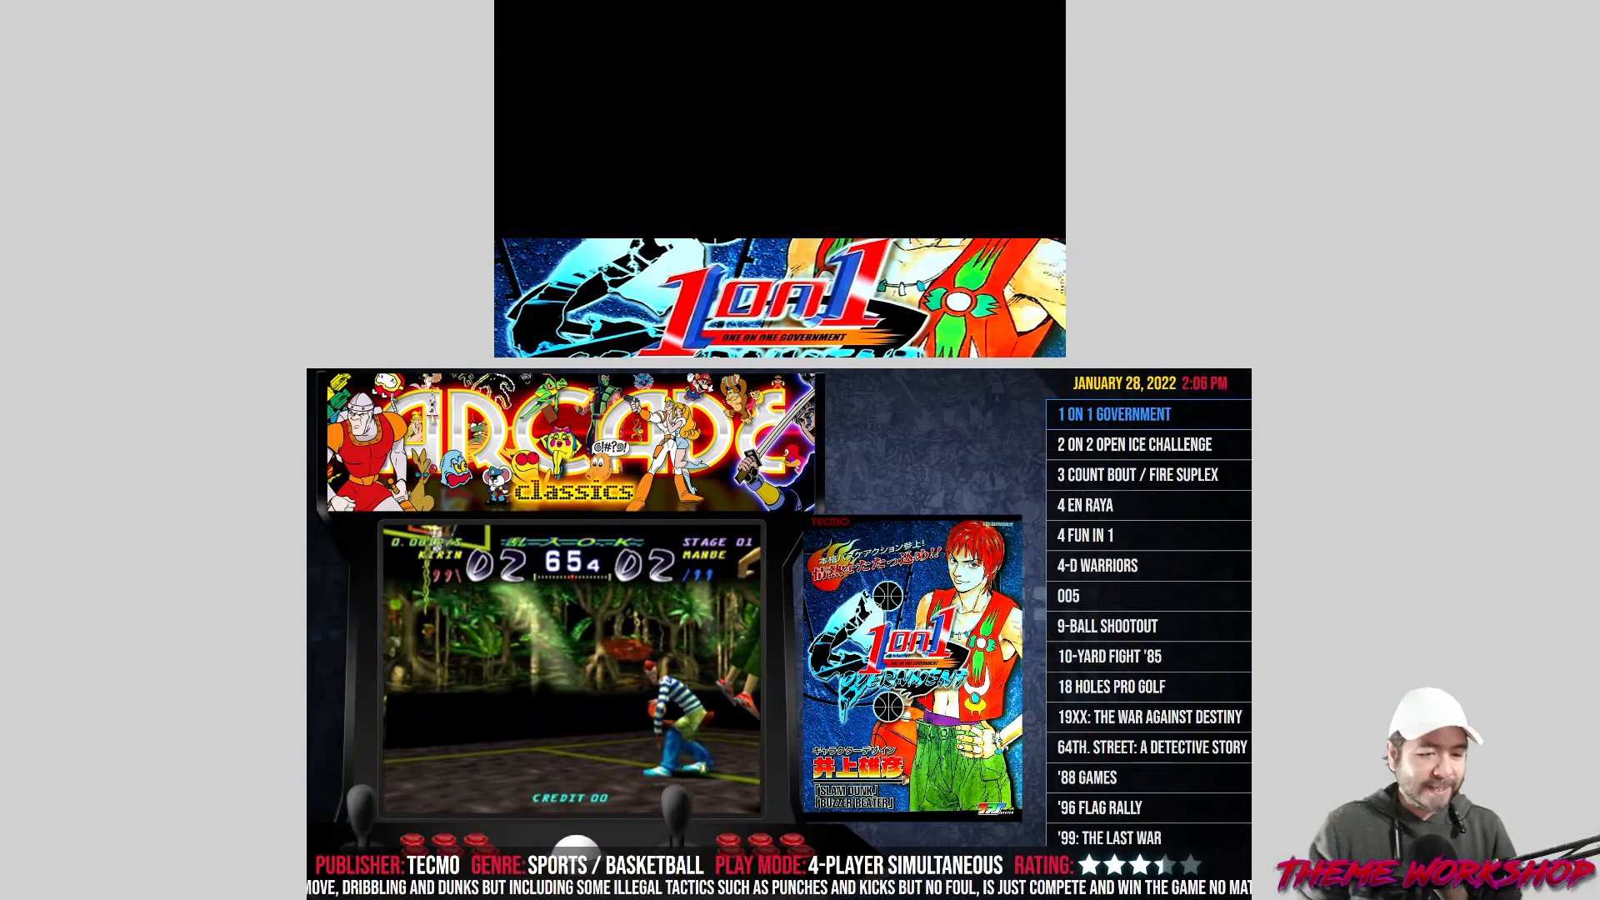
# Browse down the Arcade games list to Aero Fighters 3 / Sonic Wings 3 to examine its stretched marquee.
pyautogui.press('Down')
pyautogui.press('Down')
pyautogui.press('Down')
pyautogui.press('Down')
pyautogui.press('Down')
pyautogui.press('Down')
pyautogui.press('Down')
pyautogui.press('Down')
pyautogui.press('Down')
pyautogui.press('Down')
pyautogui.press('Down')
pyautogui.press('Down')
pyautogui.press('Down')
pyautogui.press('Down')
pyautogui.press('Down')
pyautogui.press('Down')
pyautogui.press('Down')
pyautogui.press('Down')
pyautogui.press('Down')
pyautogui.press('Down')
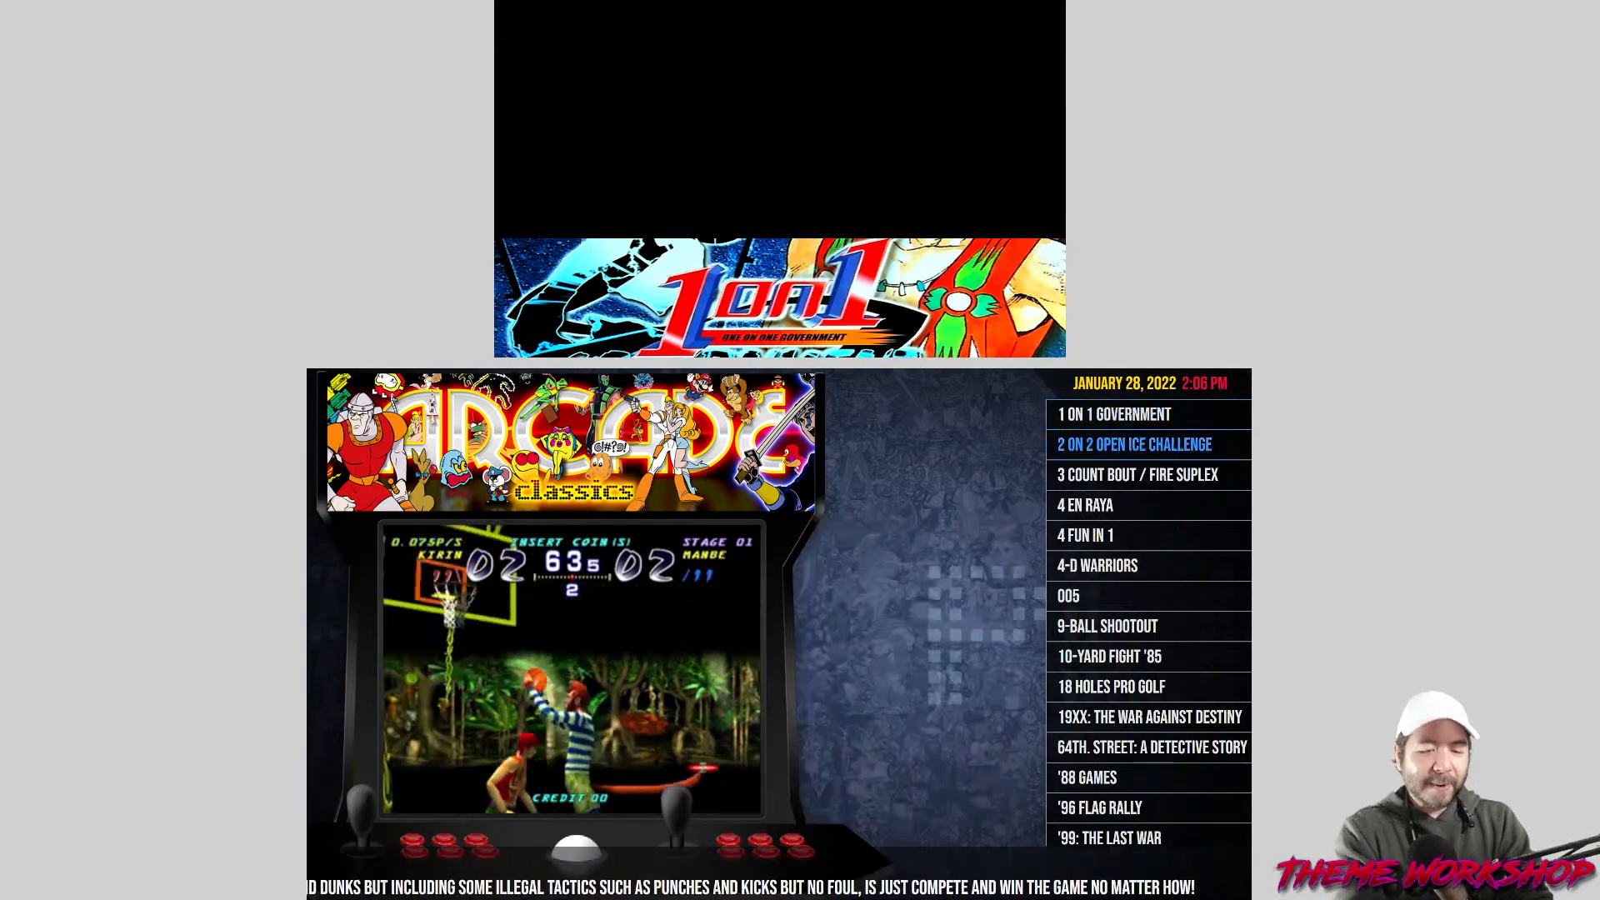
pyautogui.press('Down')
pyautogui.press('Down')
pyautogui.press('Down')
pyautogui.press('Down')
pyautogui.press('Down')
pyautogui.press('Down')
pyautogui.press('Down')
pyautogui.press('Down')
pyautogui.press('Down')
pyautogui.press('Down')
pyautogui.press('Down')
pyautogui.press('Down')
pyautogui.press('Down')
pyautogui.press('Down')
pyautogui.press('Down')
pyautogui.press('Down')
pyautogui.press('Down')
pyautogui.press('Down')
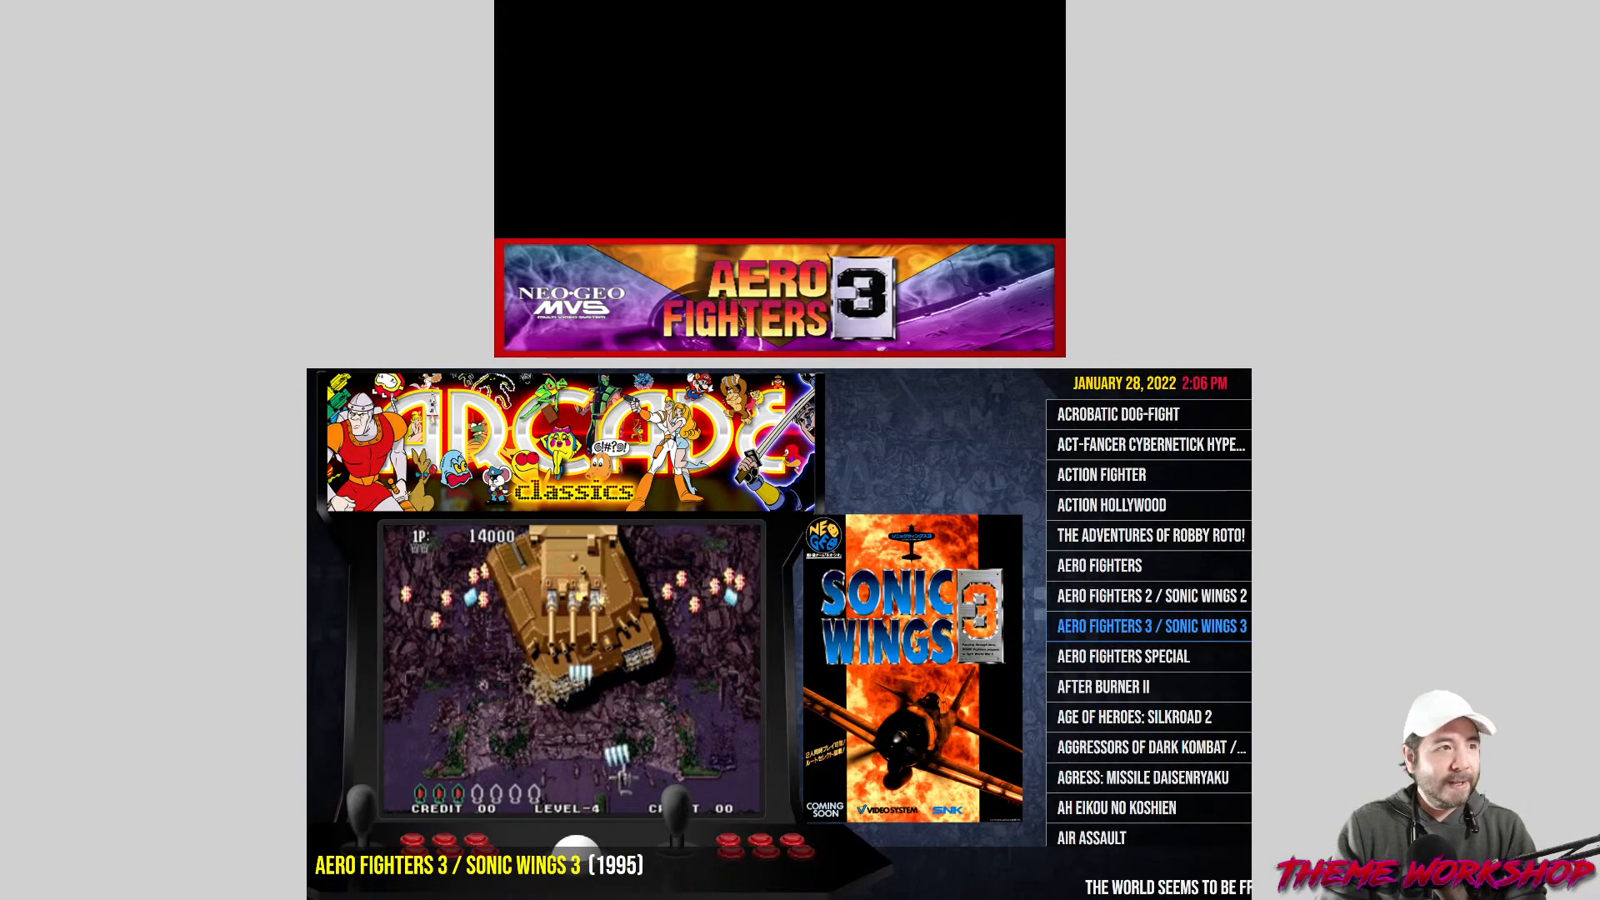
# Check the stretched marquees from Aero Fighters 3 back up to Acrobat Mission and return to the main menu.
pyautogui.press('Up')
pyautogui.press('Up')
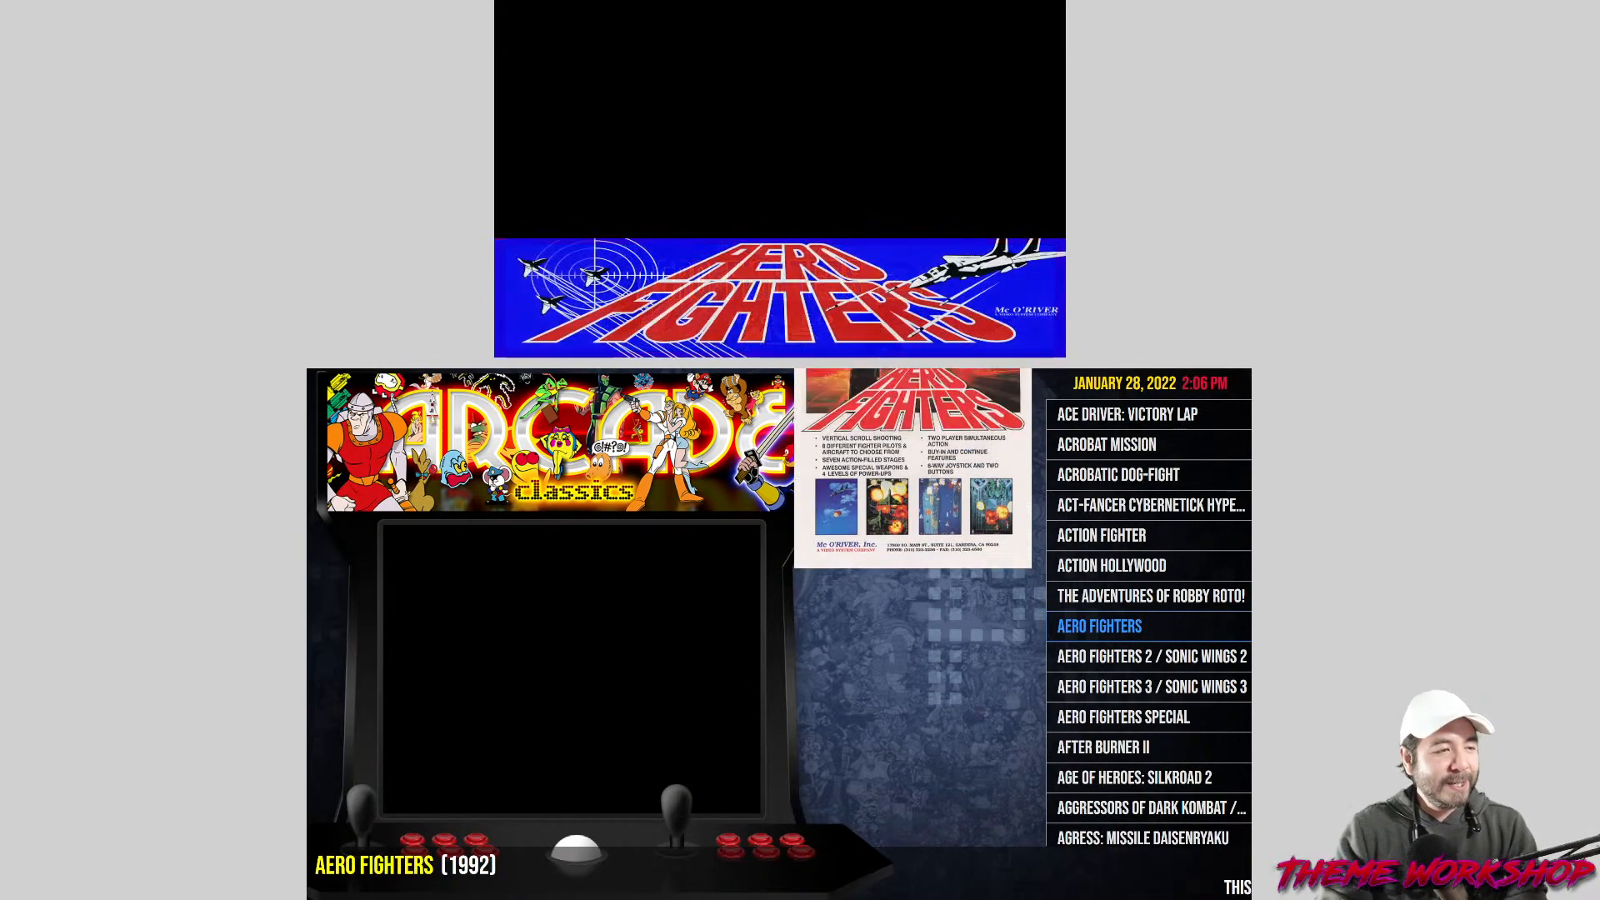
pyautogui.press('Up')
pyautogui.press('Up')
pyautogui.press('Up')
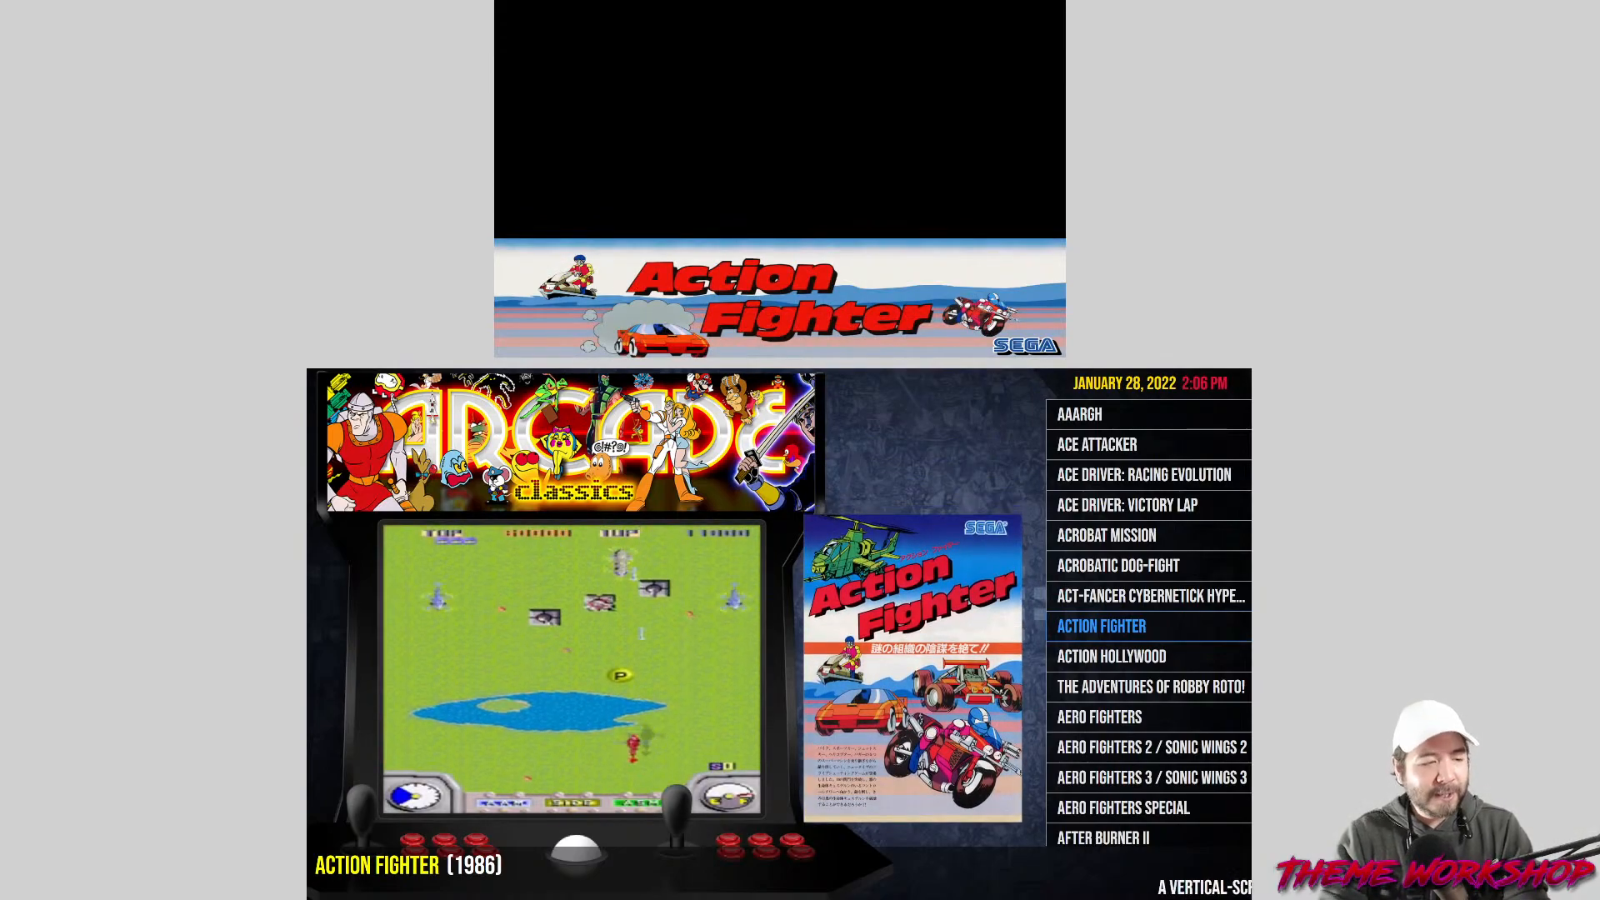
pyautogui.press('Up')
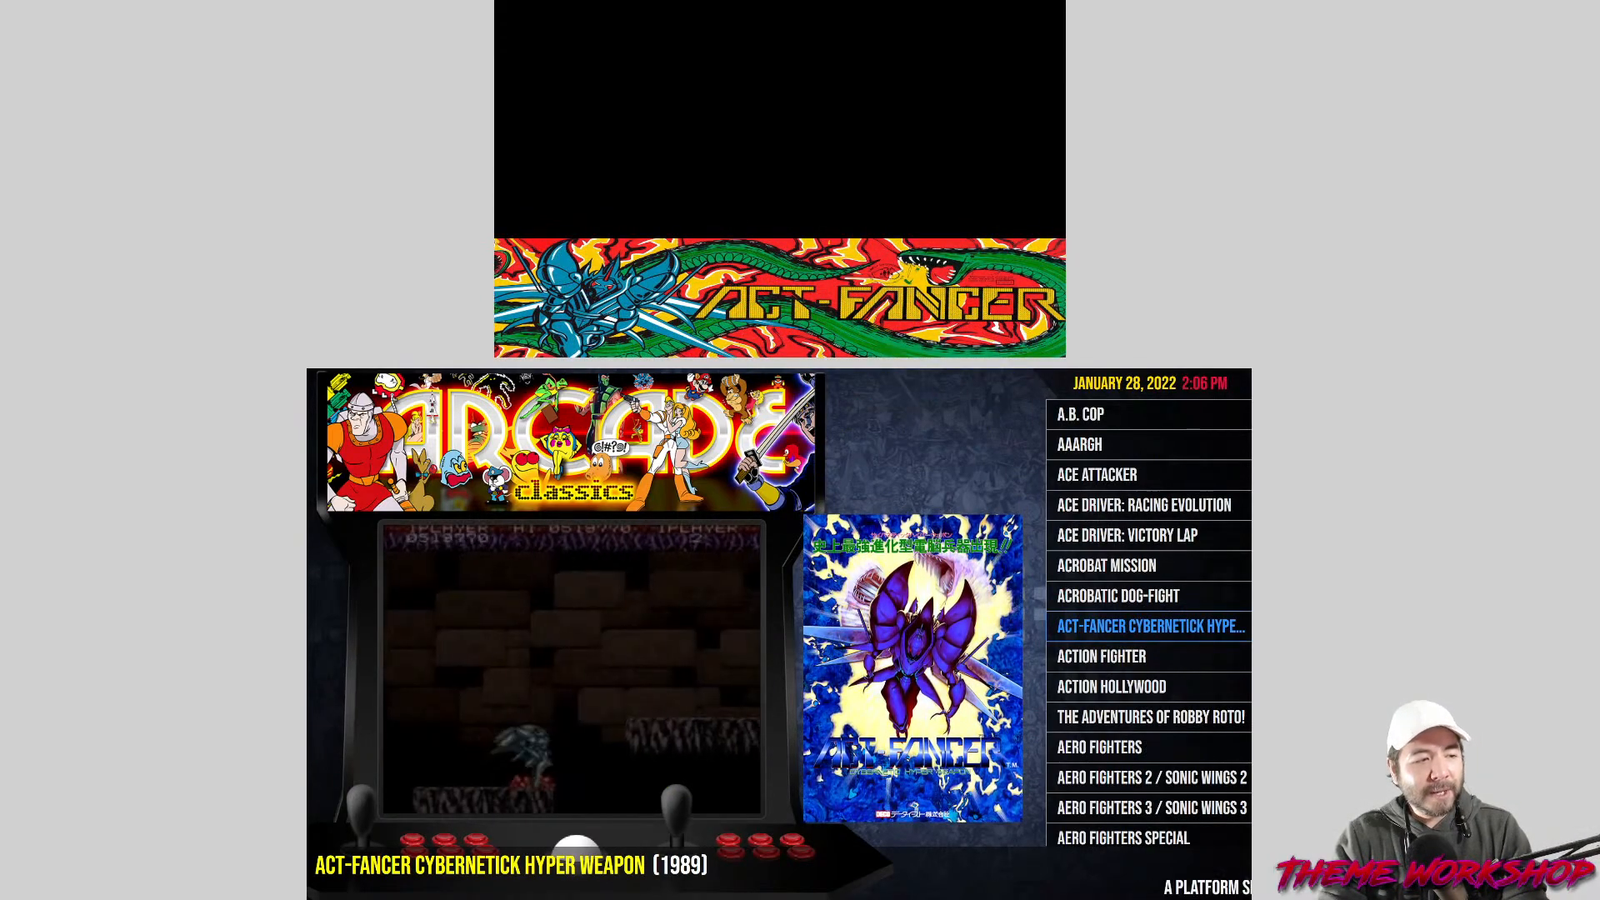
pyautogui.press('Up')
pyautogui.press('Up')
pyautogui.press('Escape')
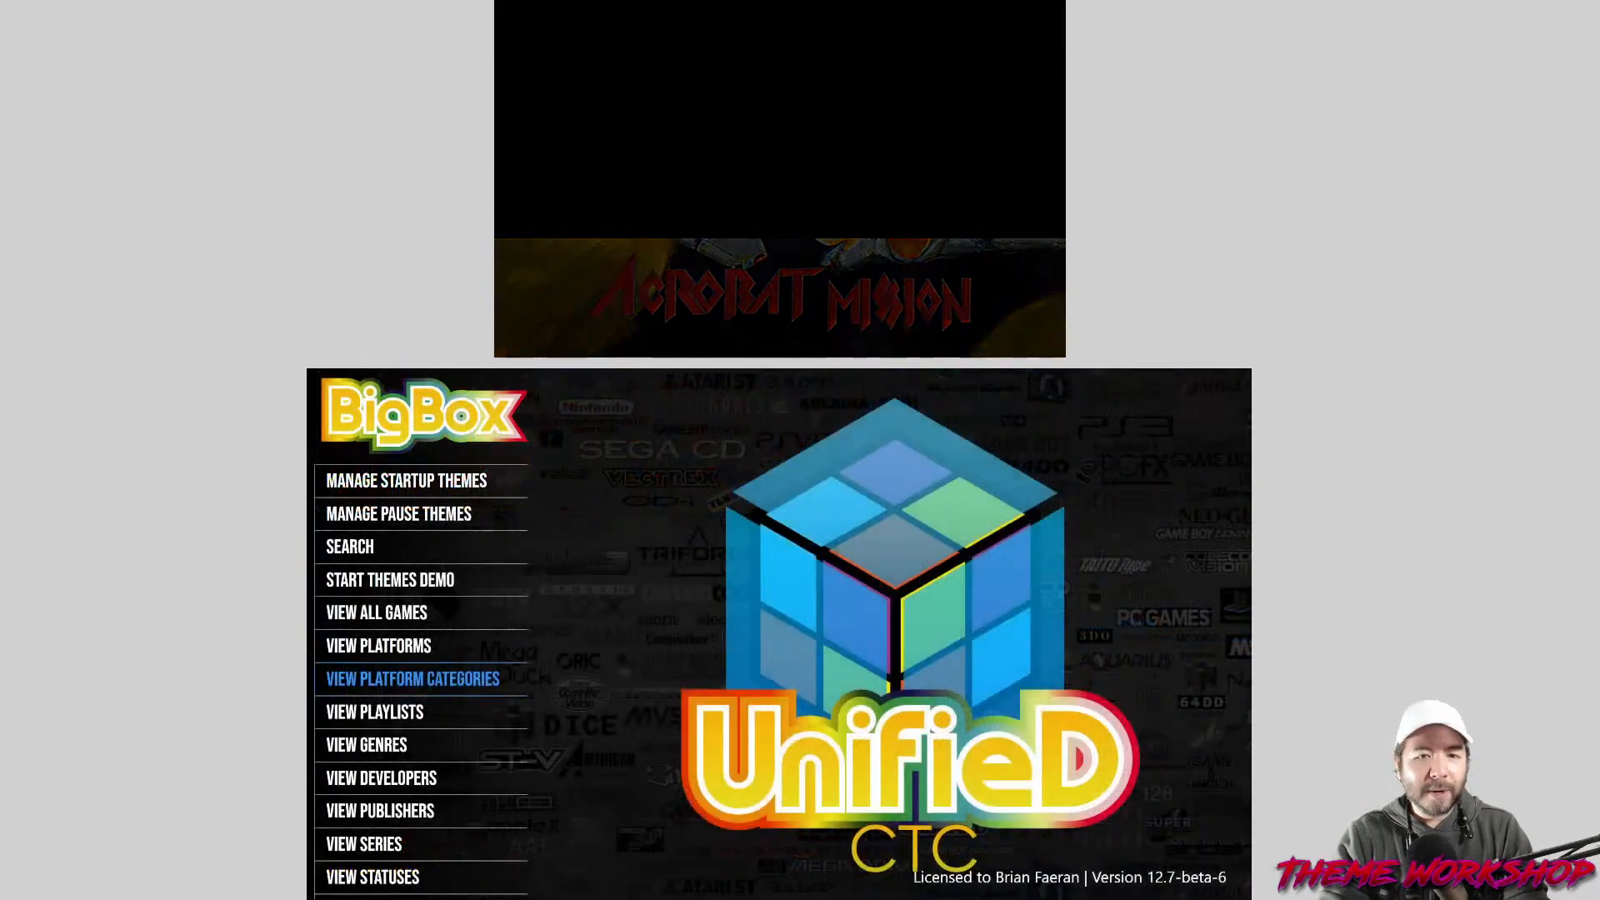
# Set the marquee screen hardware compatibility mode to Monitor Cuts Off Bottom 2/3 of Picture and exit the options.
pyautogui.press('Up')
pyautogui.press('Up')
pyautogui.press('Up')
pyautogui.press('Up')
pyautogui.press('Up')
pyautogui.press('Up')
pyautogui.press('Up')
pyautogui.press('Up')
pyautogui.press('Up')
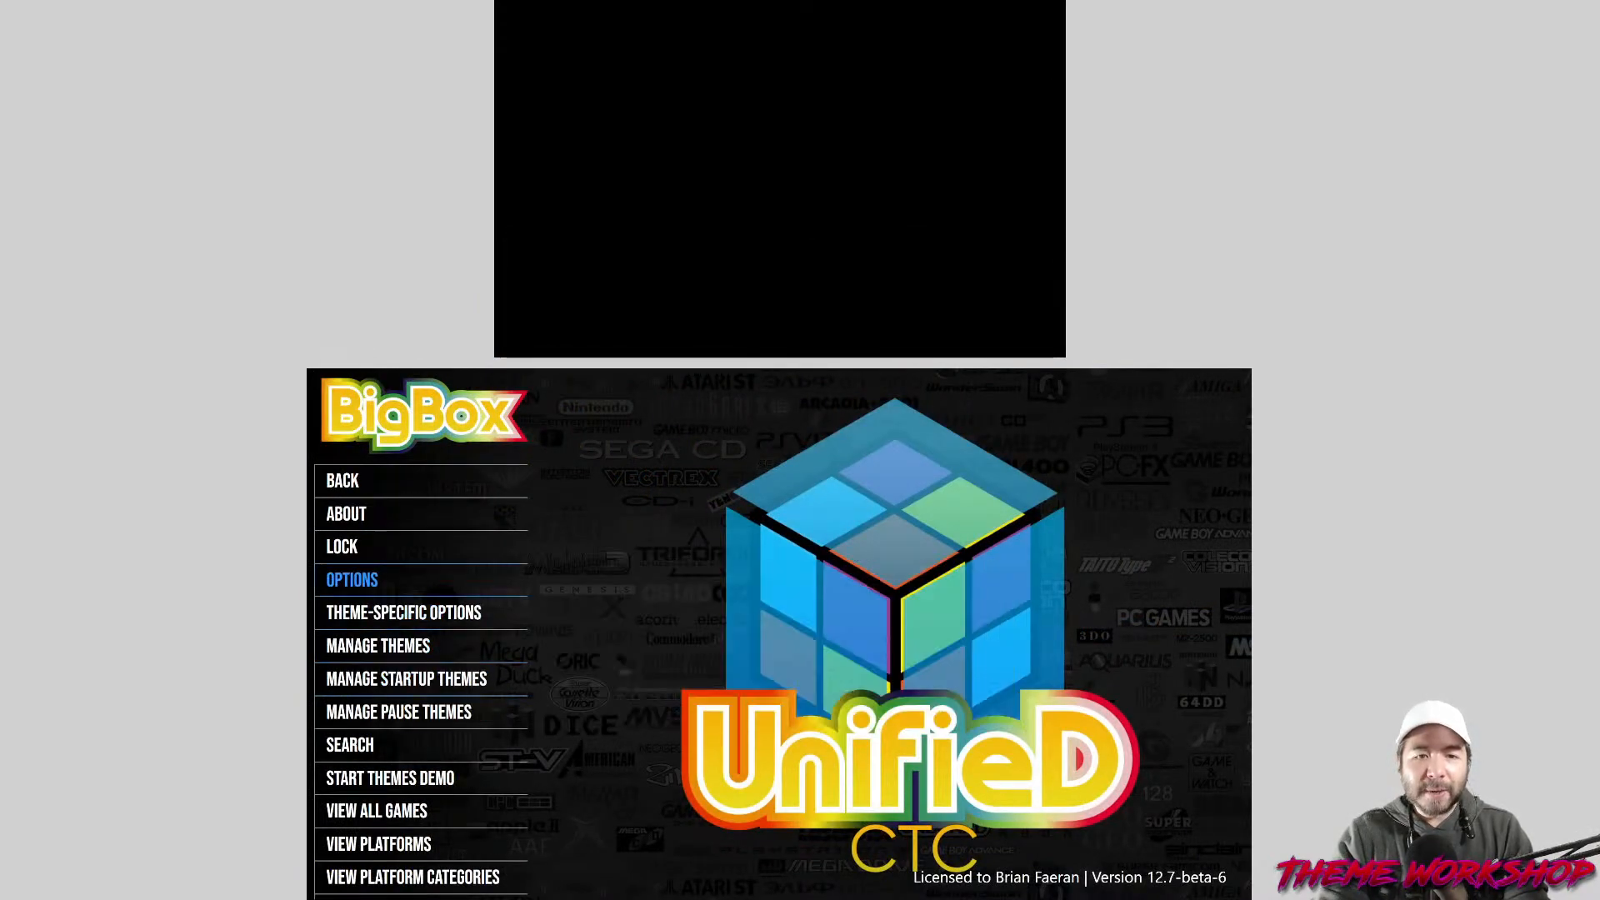
pyautogui.press('Return')
pyautogui.press('Down')
pyautogui.press('Down')
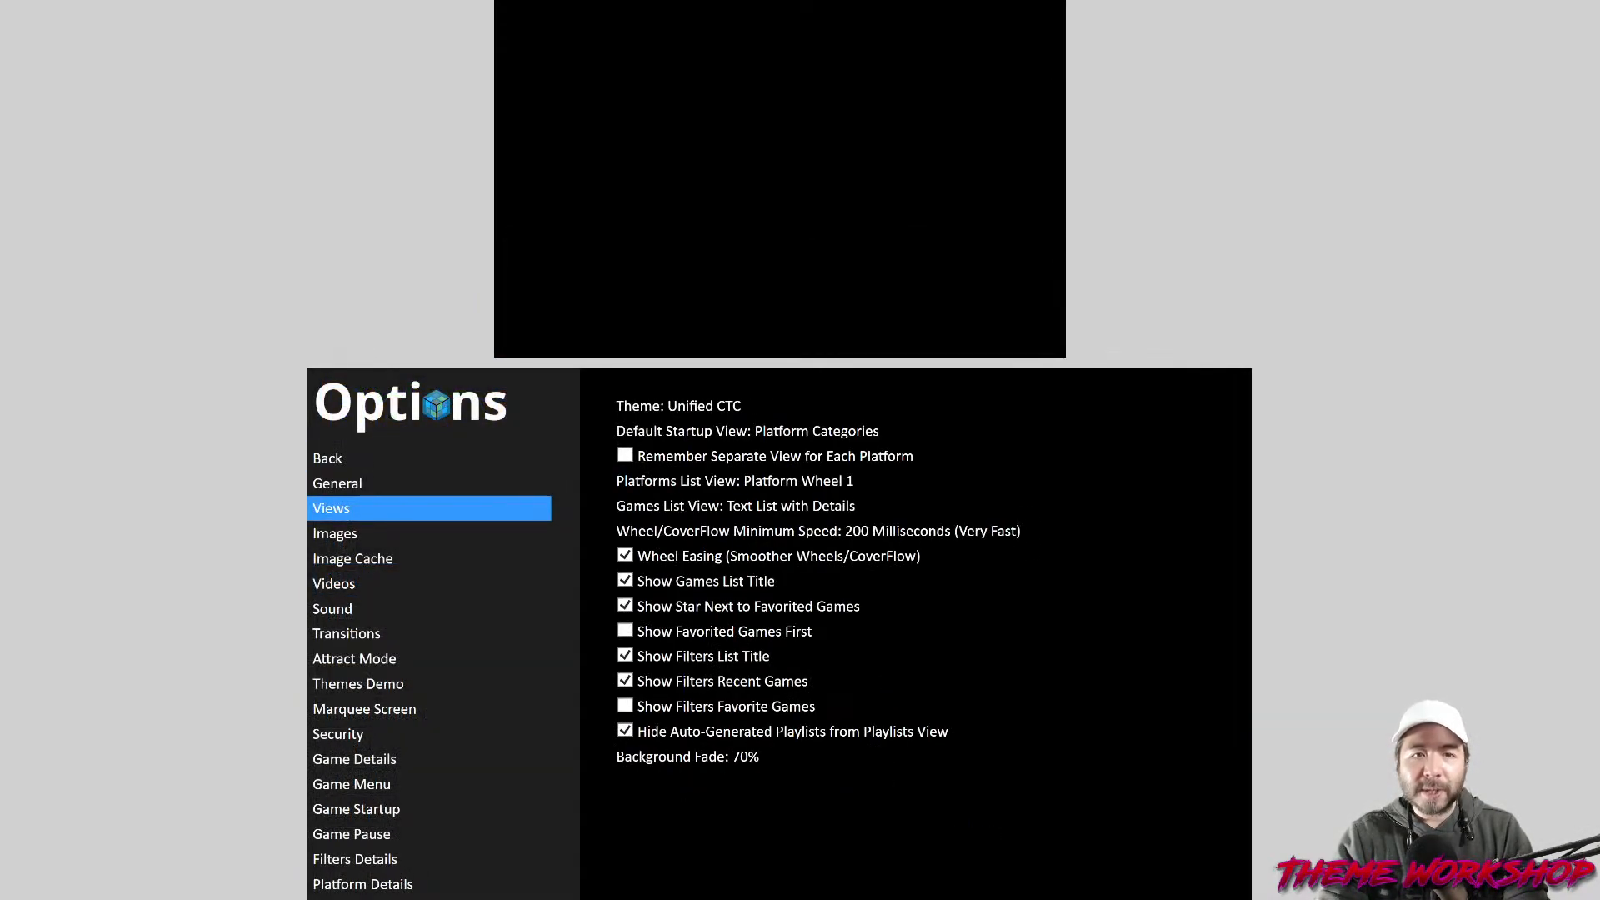
pyautogui.press('Down')
pyautogui.press('Down')
pyautogui.press('Down')
pyautogui.press('Down')
pyautogui.press('Down')
pyautogui.press('Down')
pyautogui.press('Down')
pyautogui.press('Down')
pyautogui.press('Right')
pyautogui.press('Down')
pyautogui.press('Down')
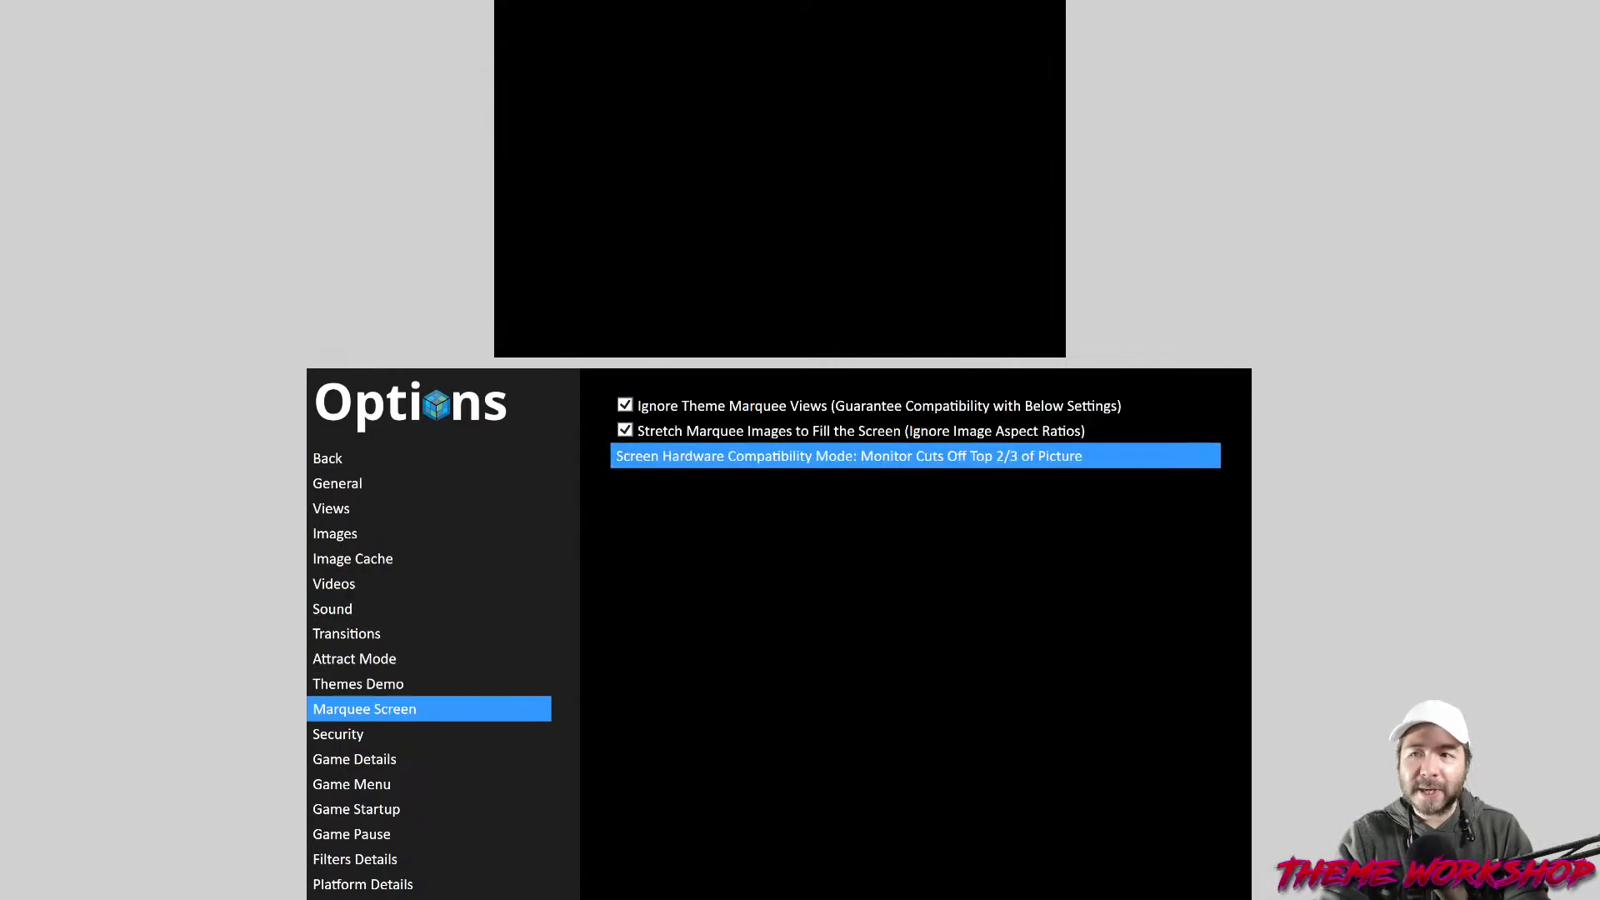
pyautogui.press('Return')
pyautogui.press('Up')
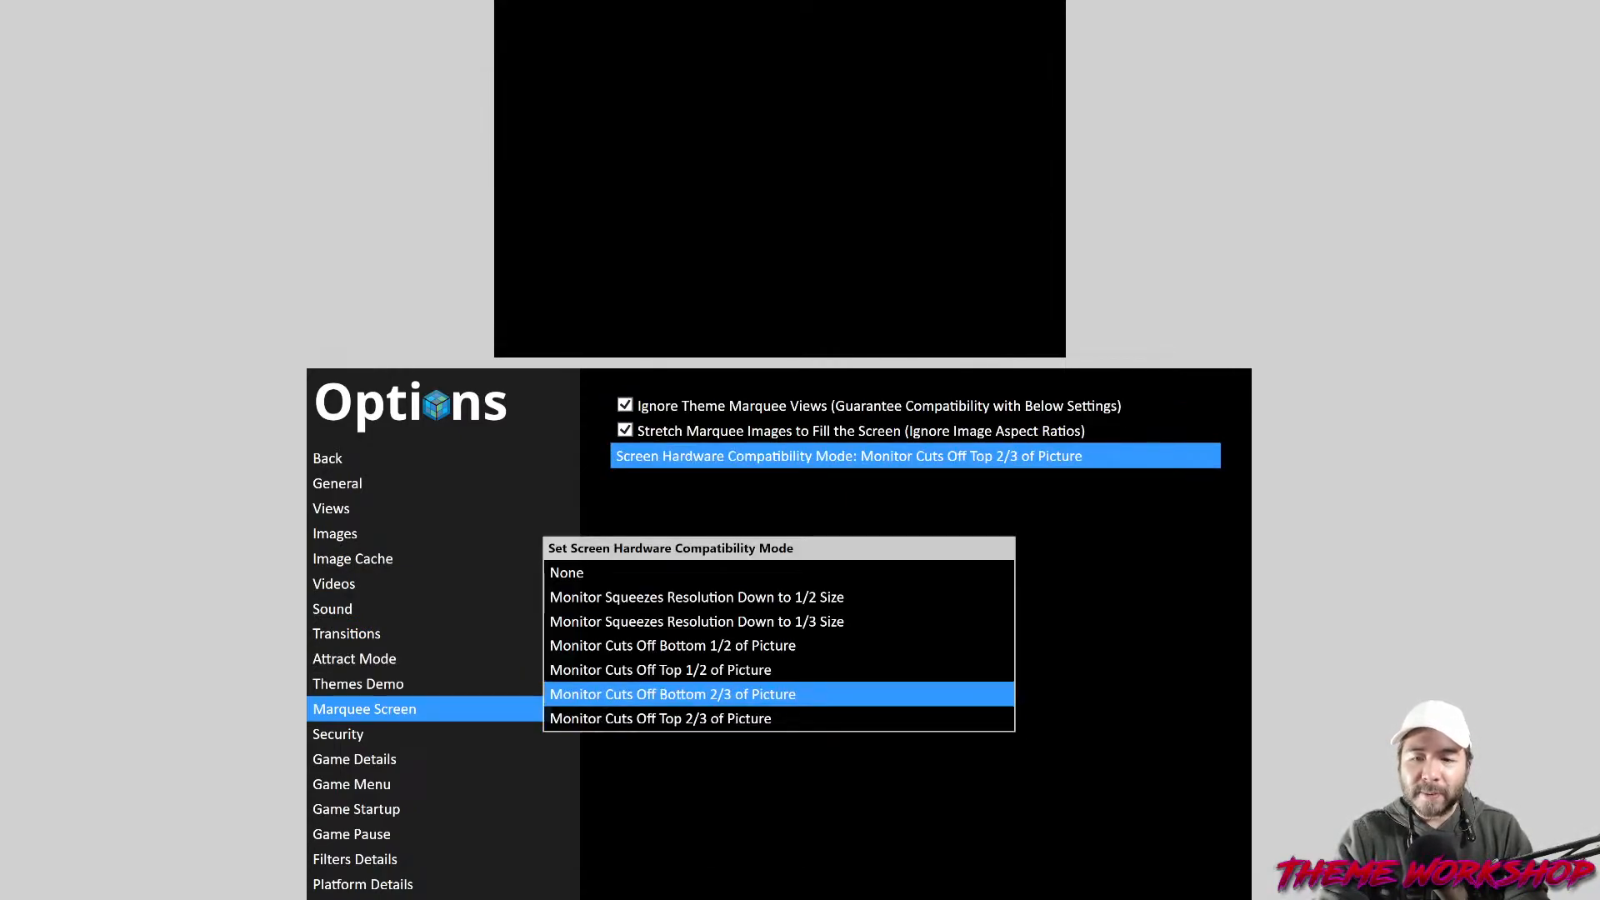
pyautogui.press('Return')
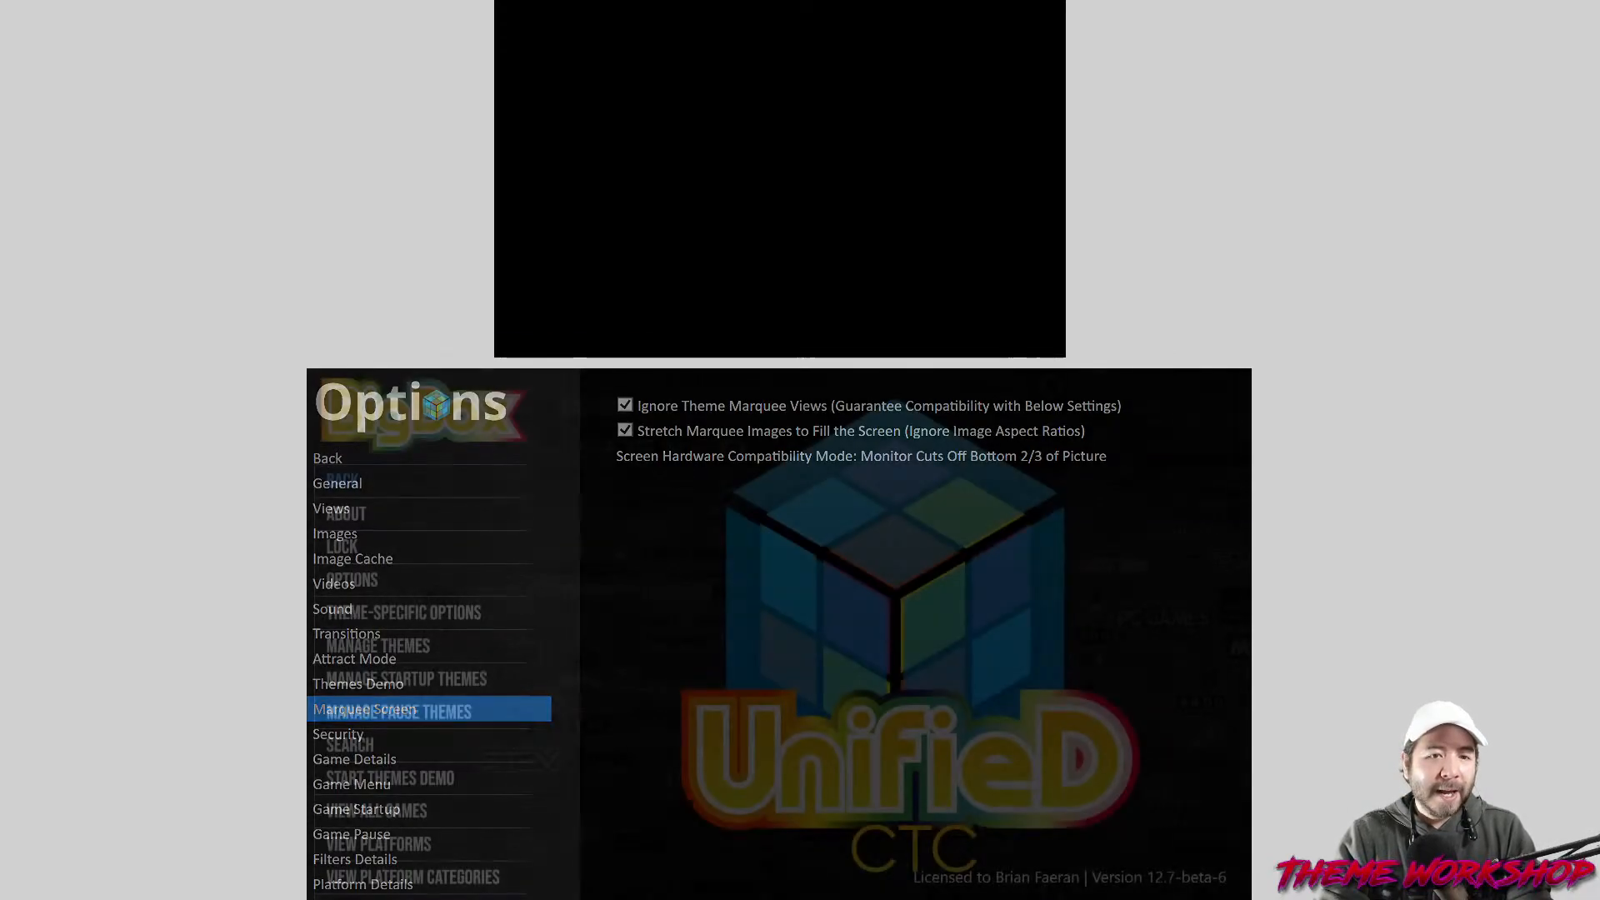
# Open the Arcade games list through the platform categories view to check the marquee's position on the marquee screen.
pyautogui.press('Down')
pyautogui.press('Down')
pyautogui.press('Down')
pyautogui.press('Down')
pyautogui.press('Down')
pyautogui.press('Down')
pyautogui.press('Down')
pyautogui.press('Down')
pyautogui.press('Down')
pyautogui.press('Down')
pyautogui.press('Down')
pyautogui.press('Down')
pyautogui.press('Return')
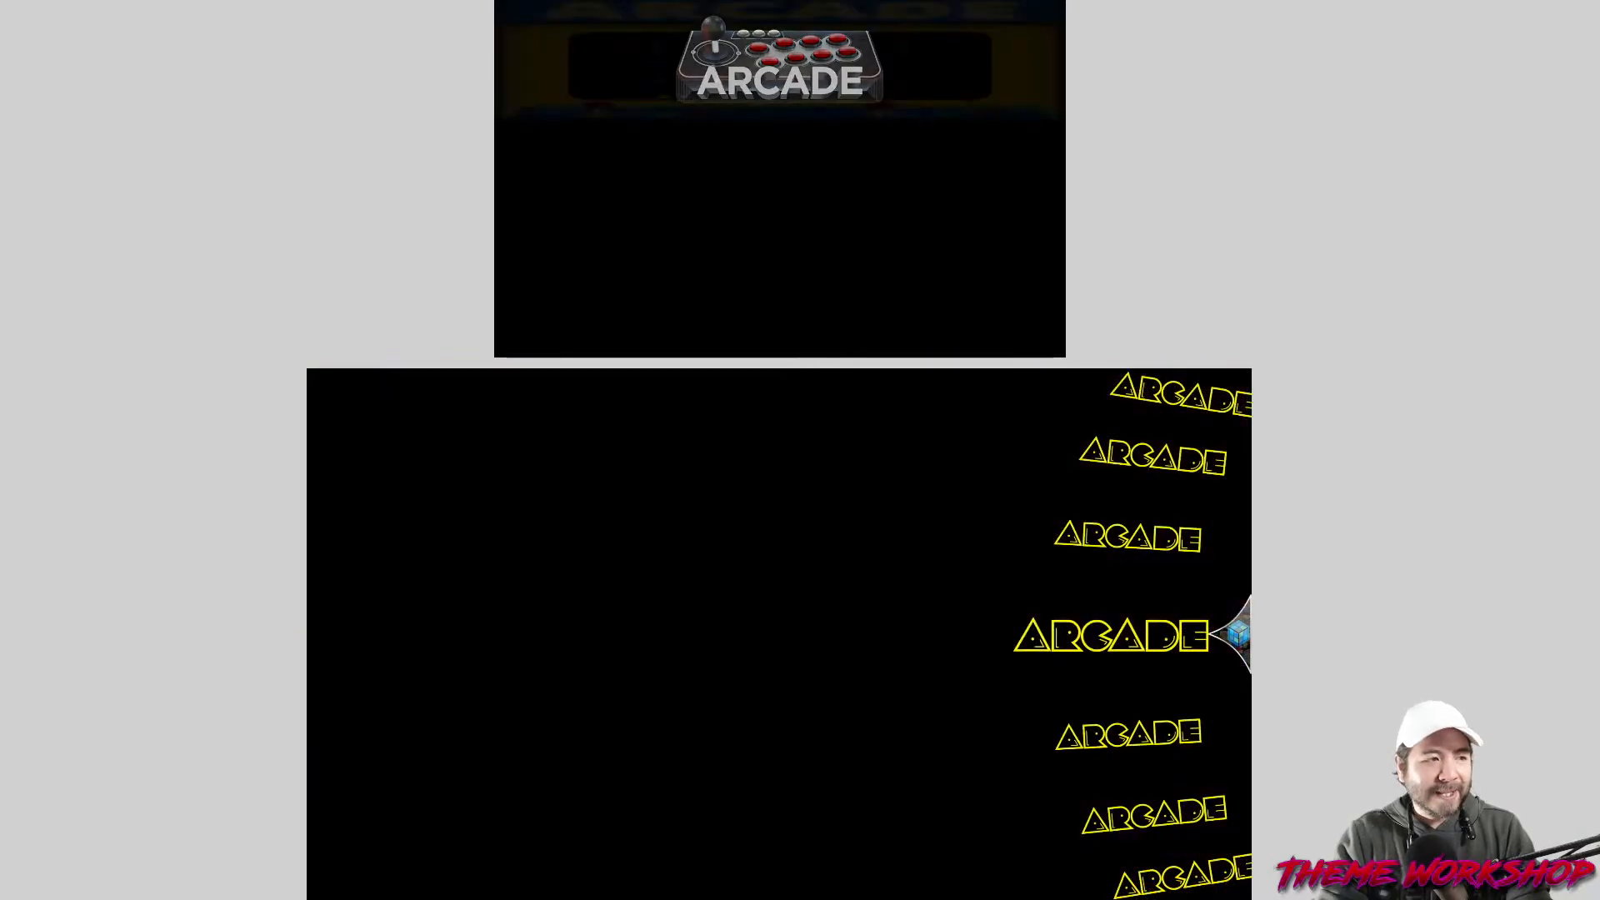
pyautogui.press('Return')
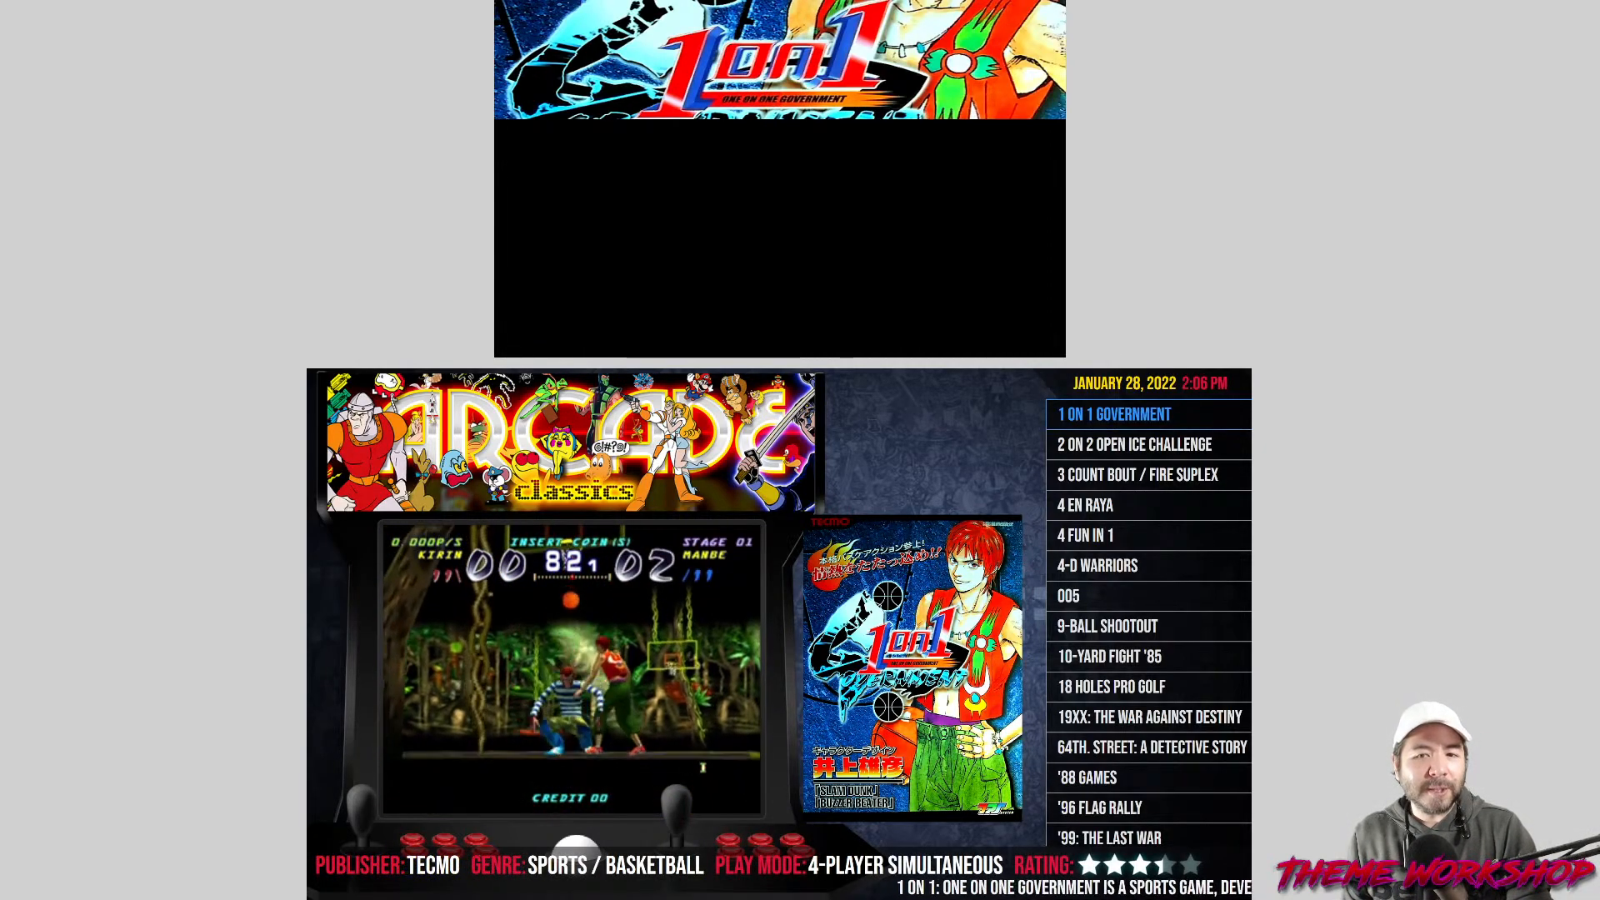
# Back out of the Arcade games list through the platform categories view to the main menu, checking the Arcade category's marquee.
pyautogui.press('Escape')
pyautogui.press('Escape')
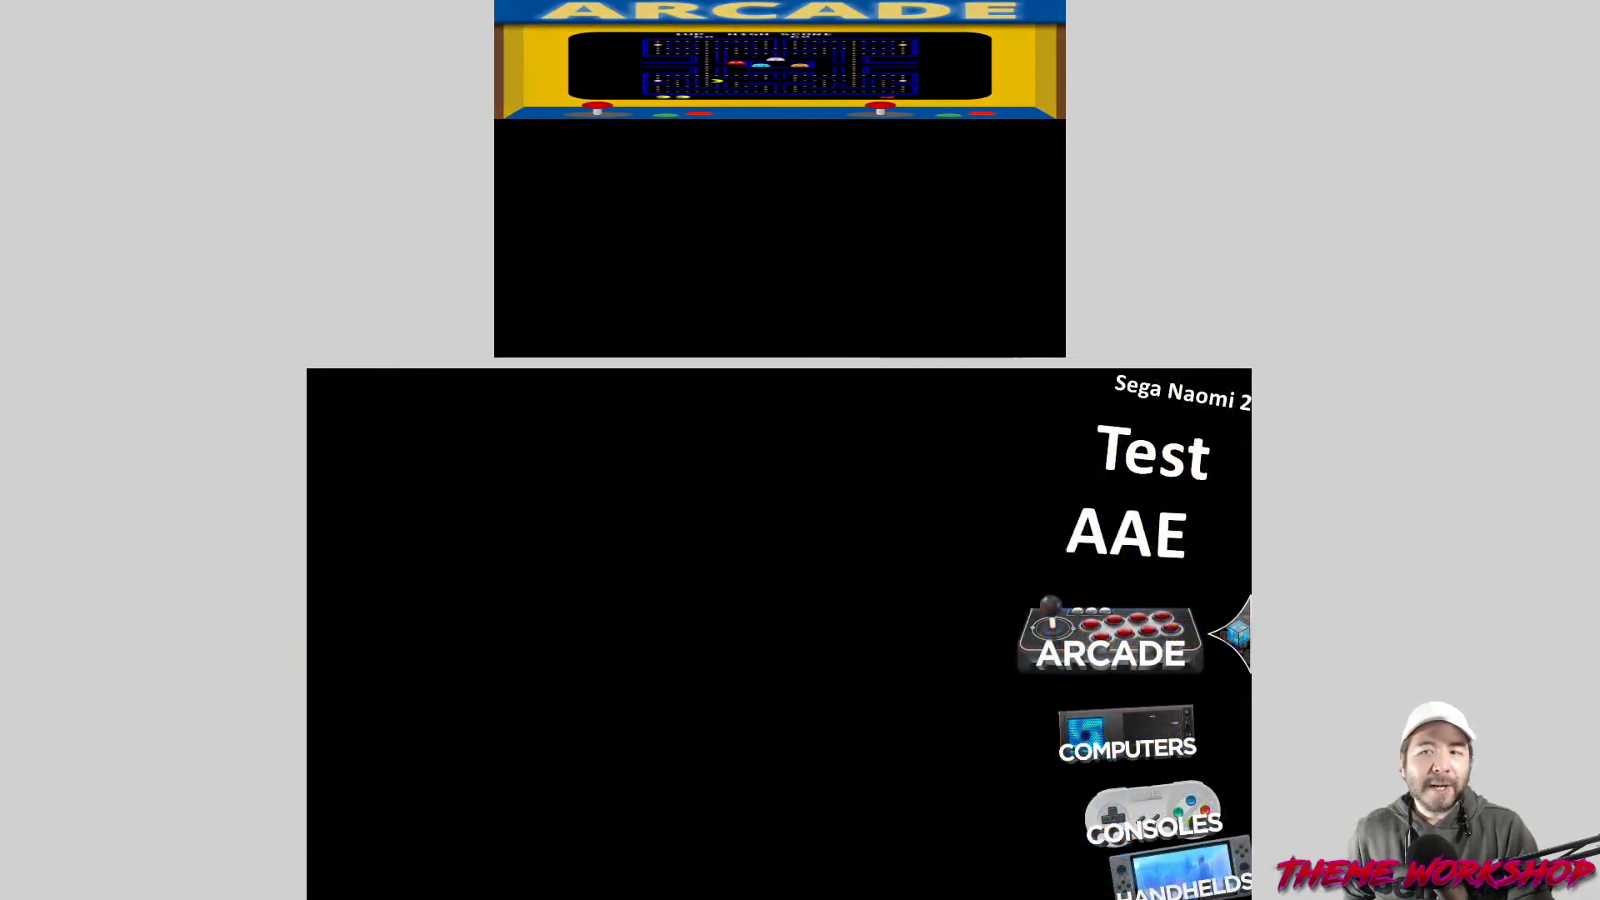
pyautogui.press('Escape')
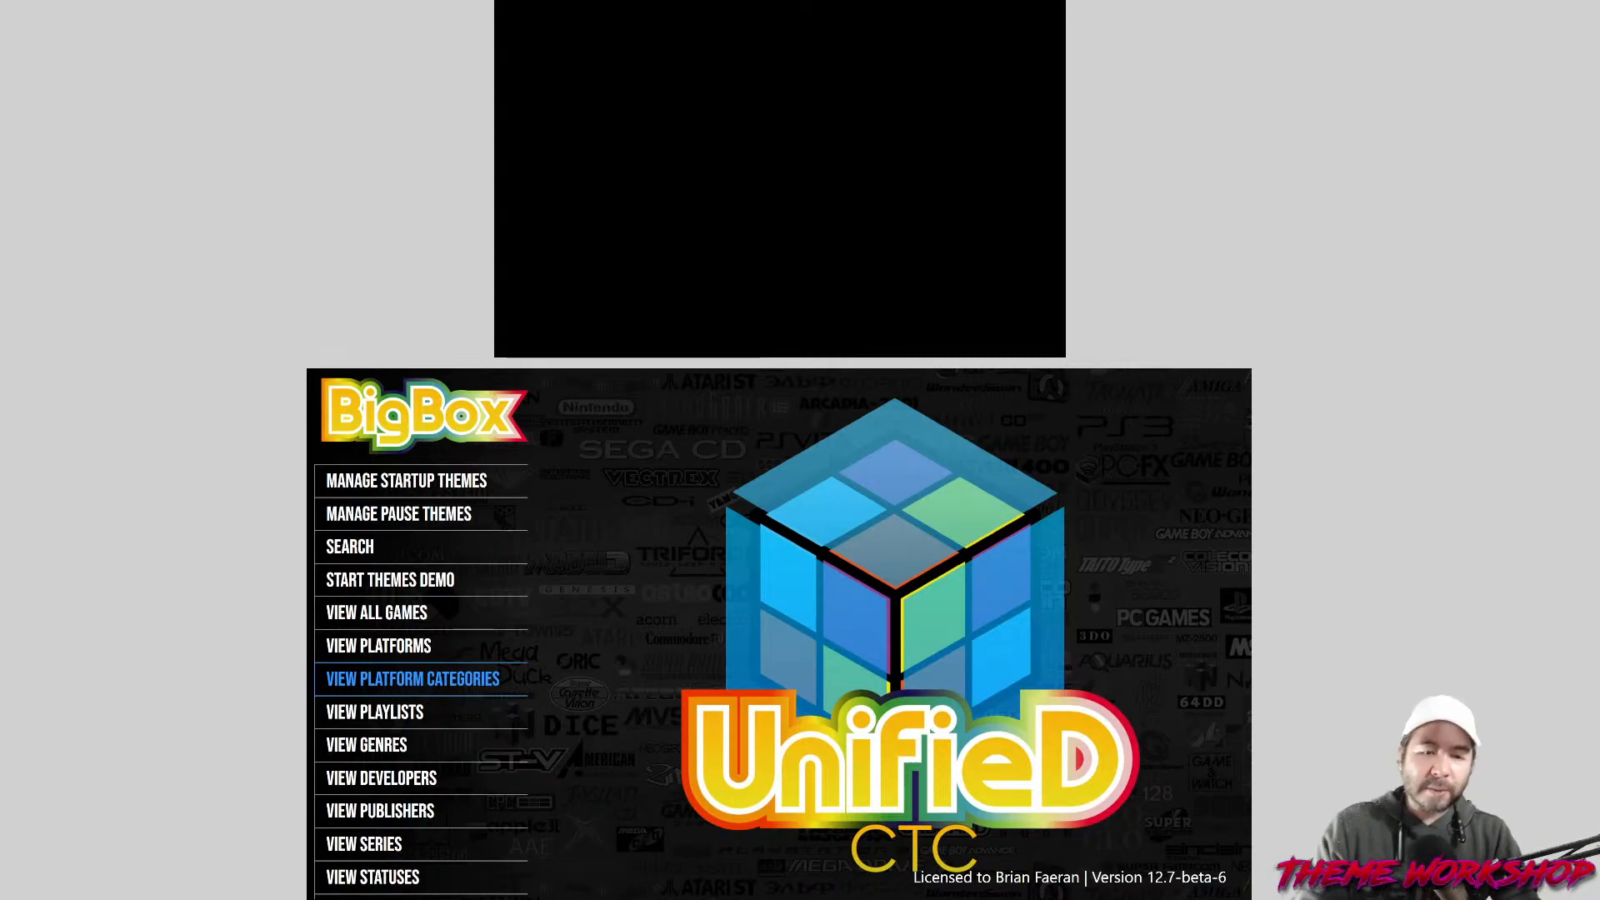
pyautogui.press('Down')
pyautogui.press('Down')
pyautogui.press('Down')
pyautogui.press('Down')
pyautogui.press('Down')
pyautogui.press('Up')
pyautogui.press('Up')
pyautogui.press('Up')
pyautogui.press('Up')
pyautogui.press('Up')
pyautogui.press('Up')
pyautogui.press('Up')
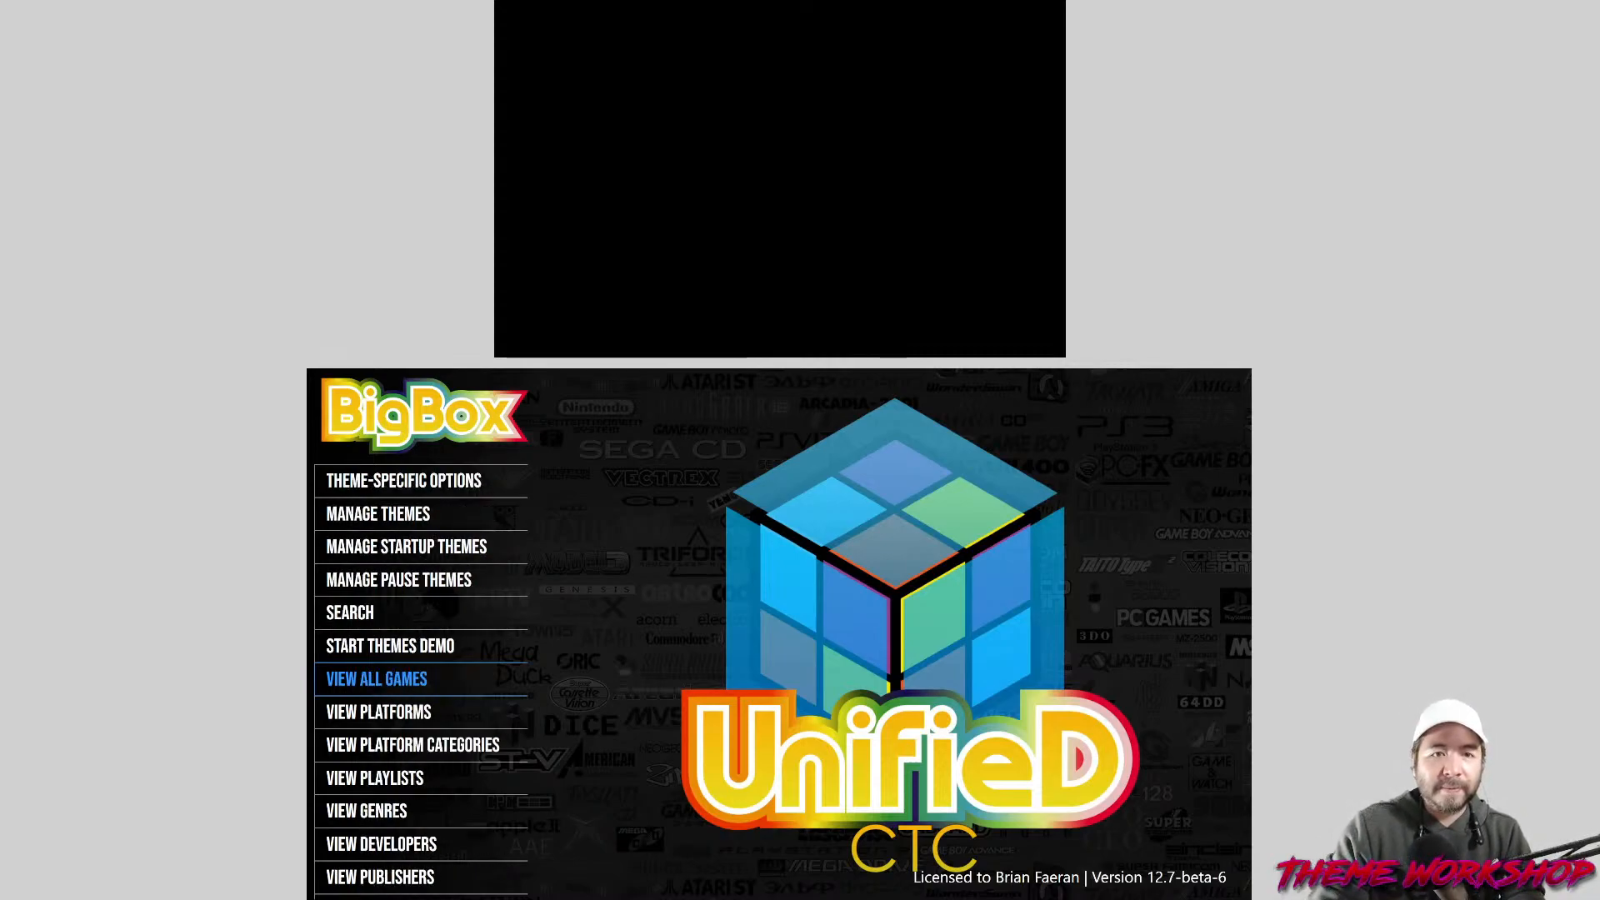
# Turn off ignoring theme marquee views and stretching marquee images to fill the screen in the marquee screen options.
pyautogui.press('Up')
pyautogui.press('Up')
pyautogui.press('Up')
pyautogui.press('Up')
pyautogui.press('Up')
pyautogui.press('Up')
pyautogui.press('Up')
pyautogui.press('Return')
pyautogui.press('Down')
pyautogui.press('Down')
pyautogui.press('Down')
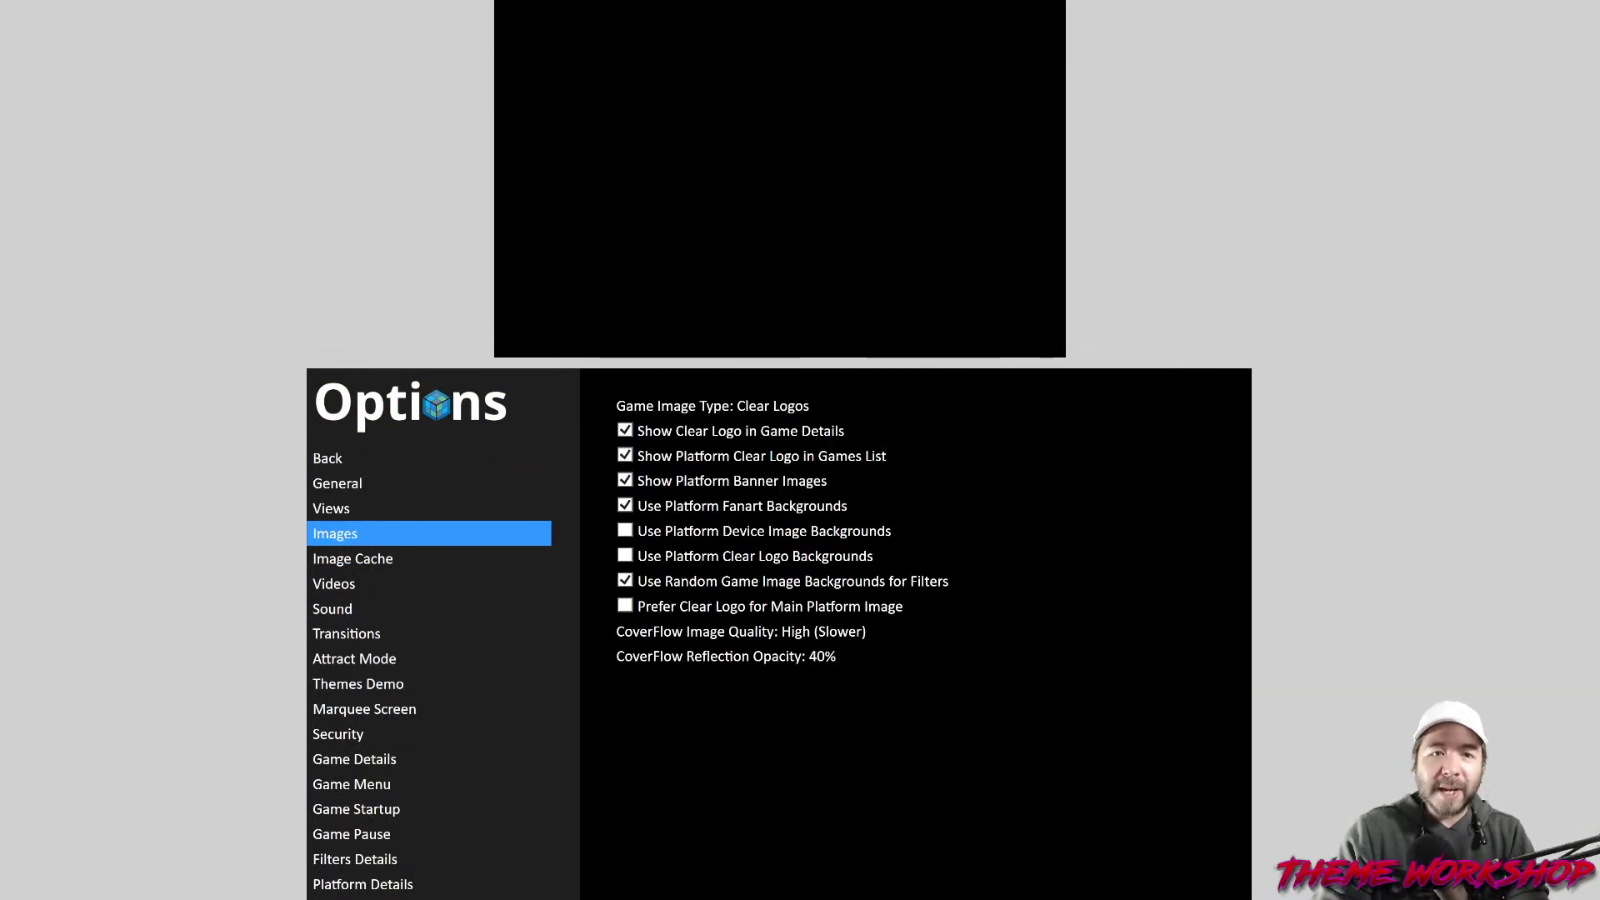
pyautogui.press('Down')
pyautogui.press('Down')
pyautogui.press('Down')
pyautogui.press('Down')
pyautogui.press('Down')
pyautogui.press('Down')
pyautogui.press('Down')
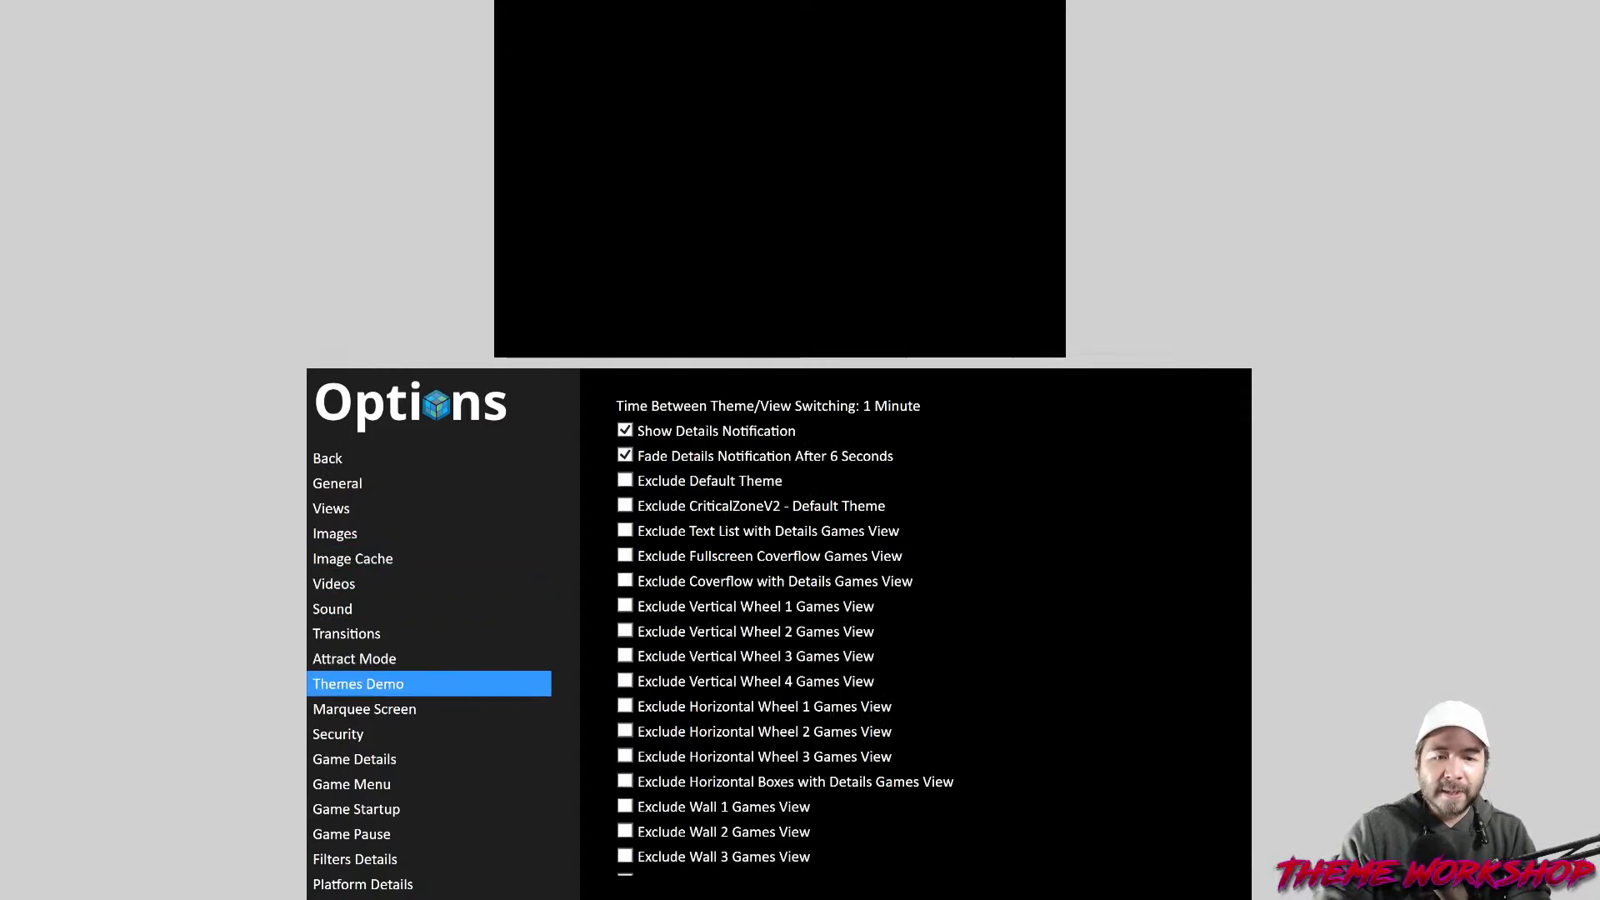
pyautogui.press('Right')
pyautogui.press('Return')
pyautogui.press('Down')
pyautogui.press('Return')
# Set the marquee screen hardware compatibility mode to None.
pyautogui.press('Down')
pyautogui.press('Return')
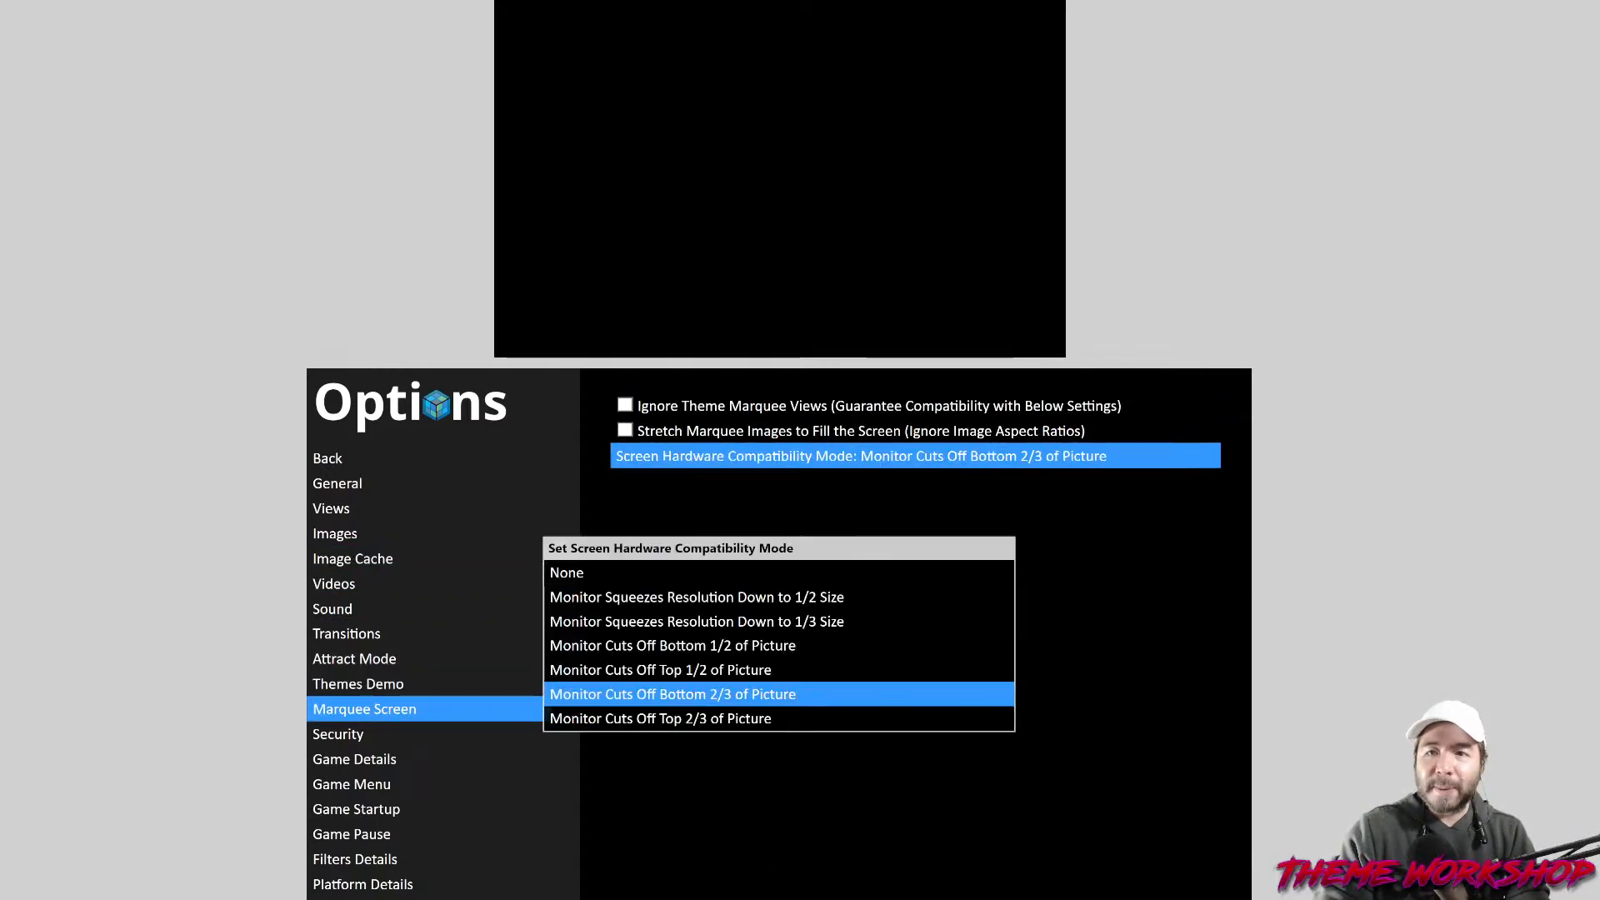
pyautogui.press('Up')
pyautogui.press('Up')
pyautogui.press('Up')
pyautogui.press('Up')
pyautogui.press('Up')
pyautogui.press('Return')
pyautogui.press('Left')
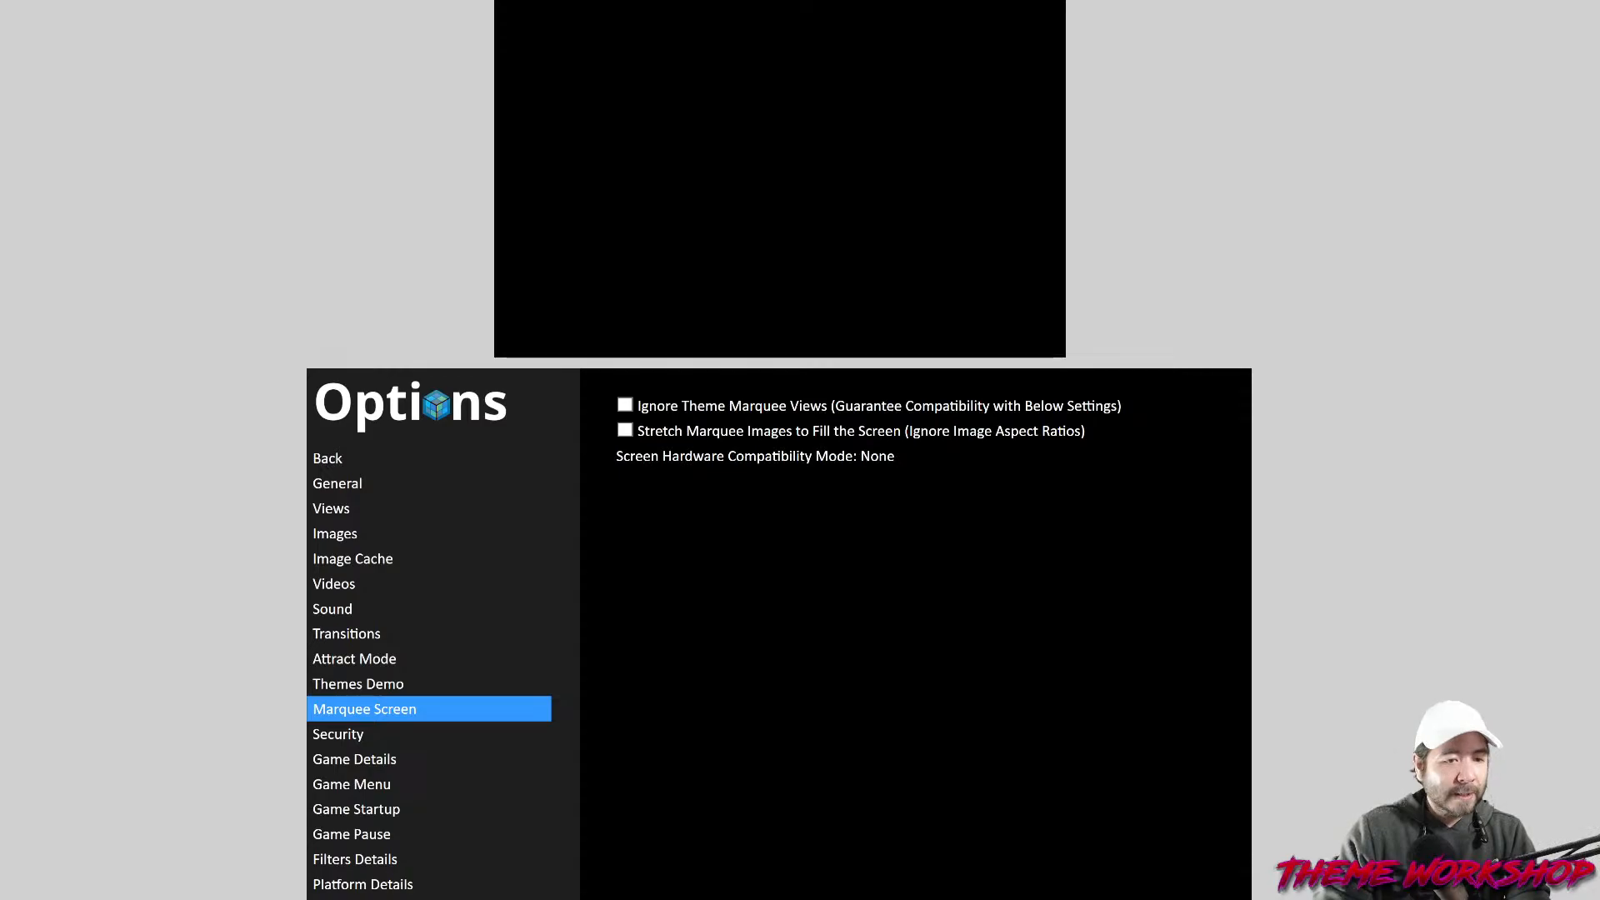
# Leave the options, exit Big Box and switch to Community Theme Creator.
pyautogui.press('Escape')
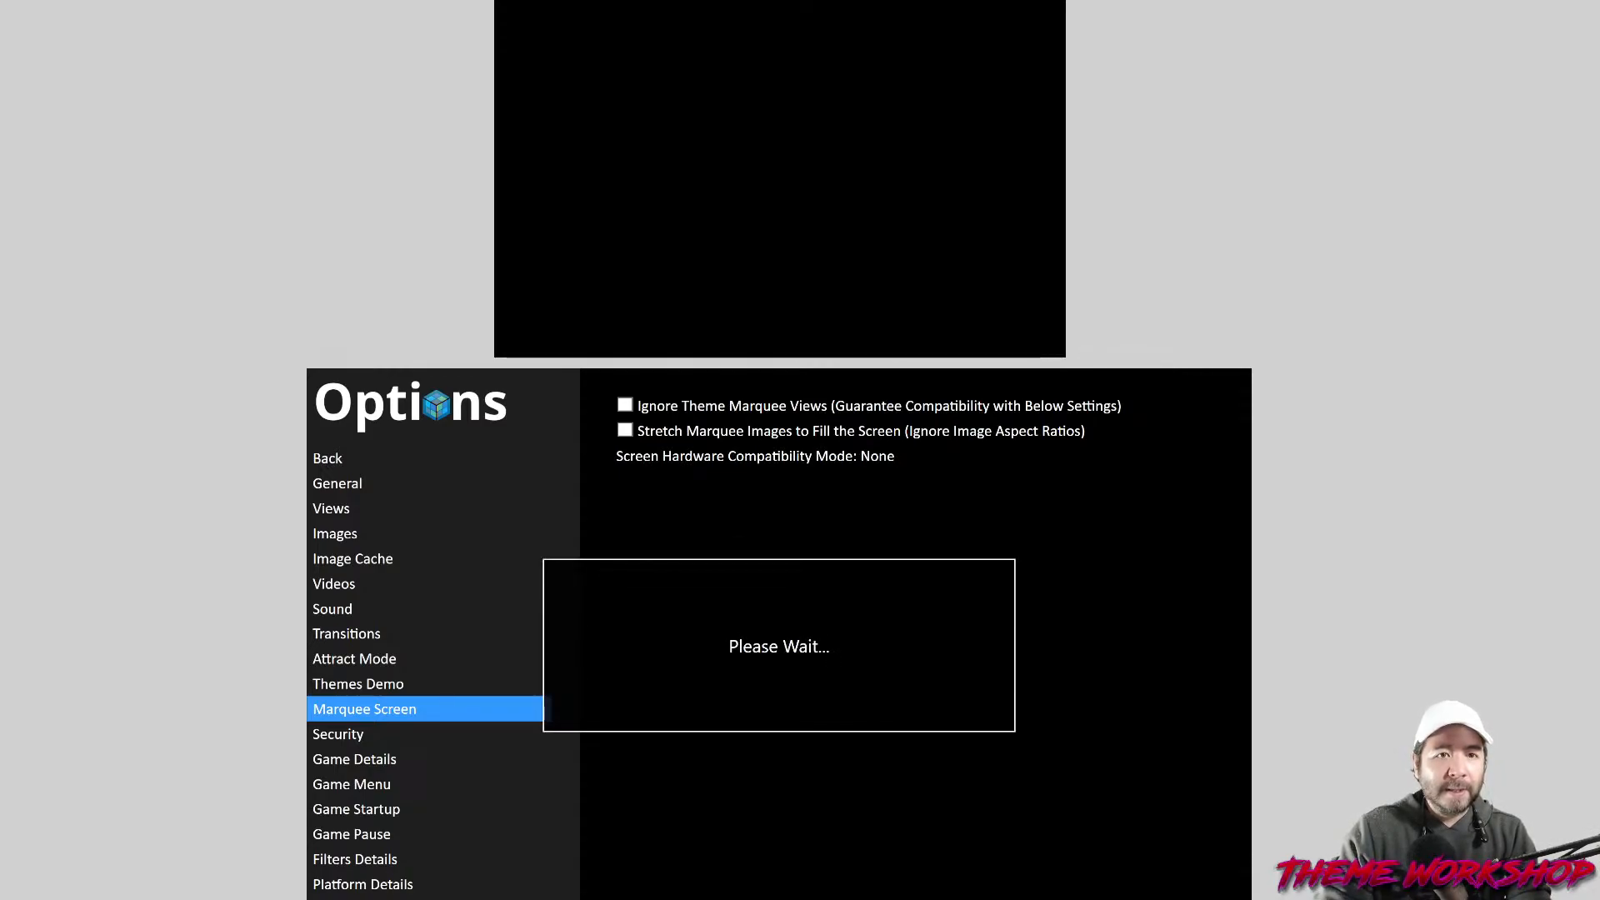
pyautogui.press('Up')
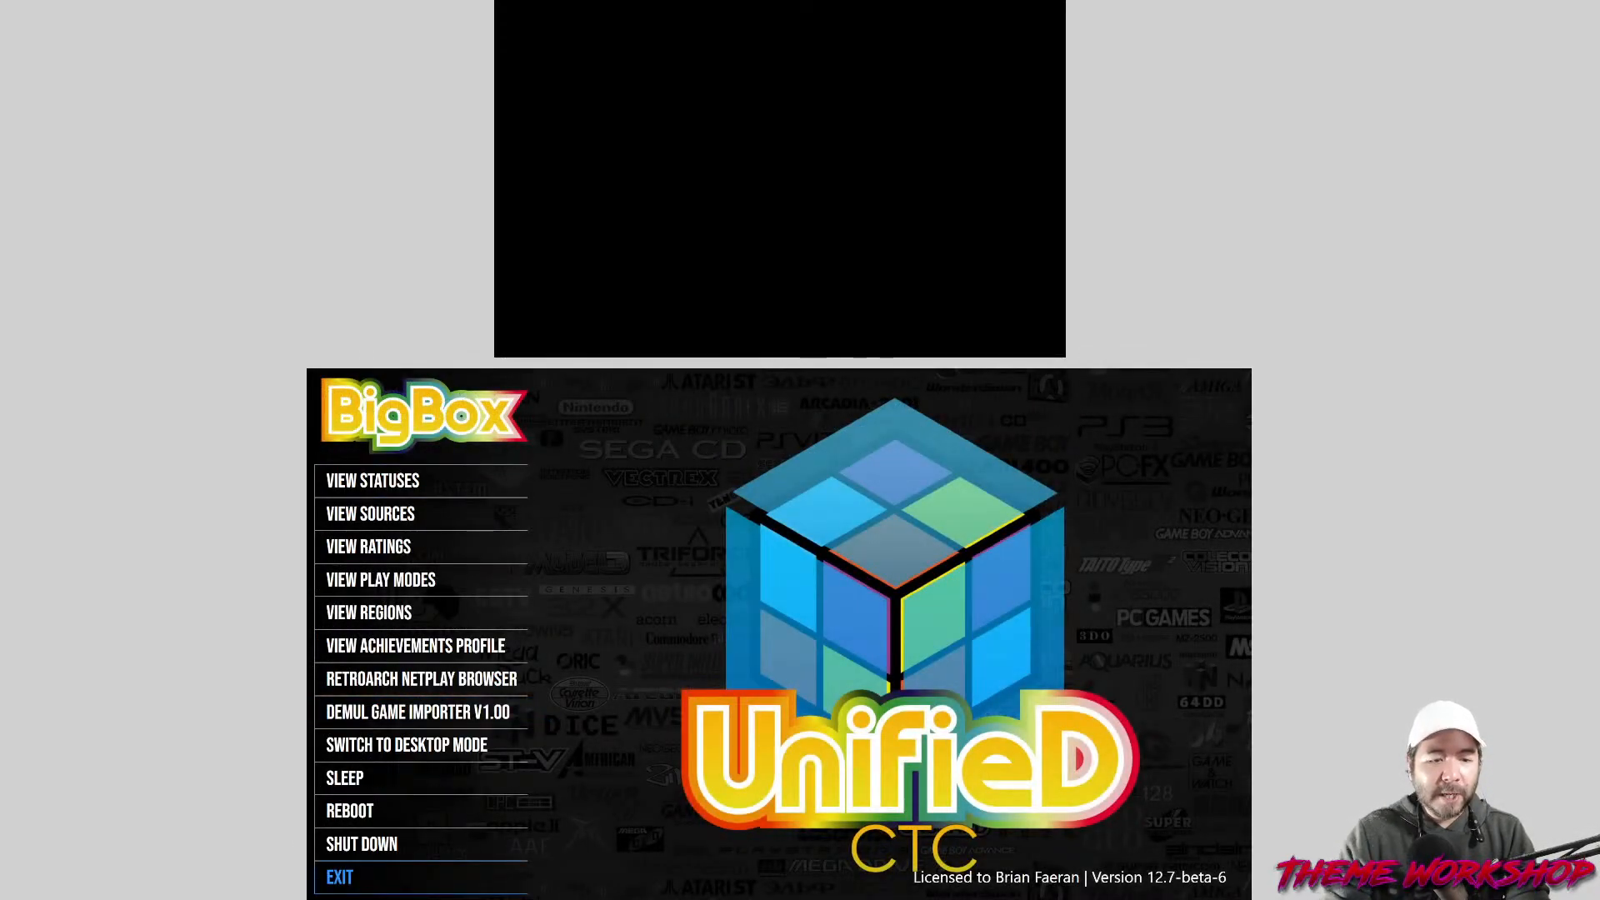
pyautogui.press('Return')
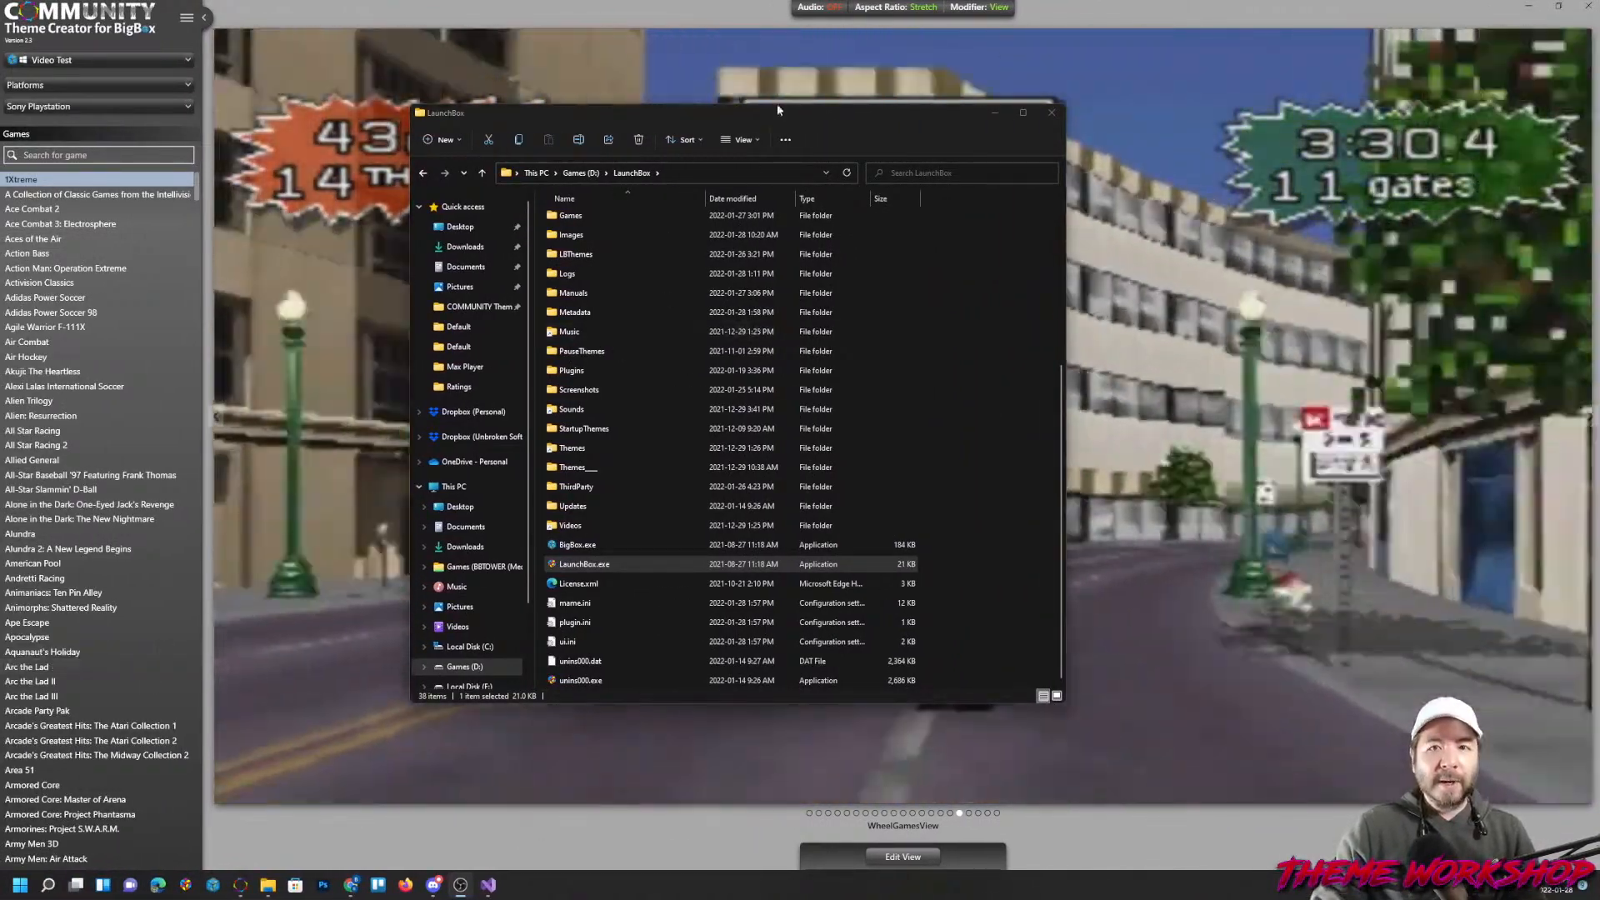
pyautogui.click(690, 7)
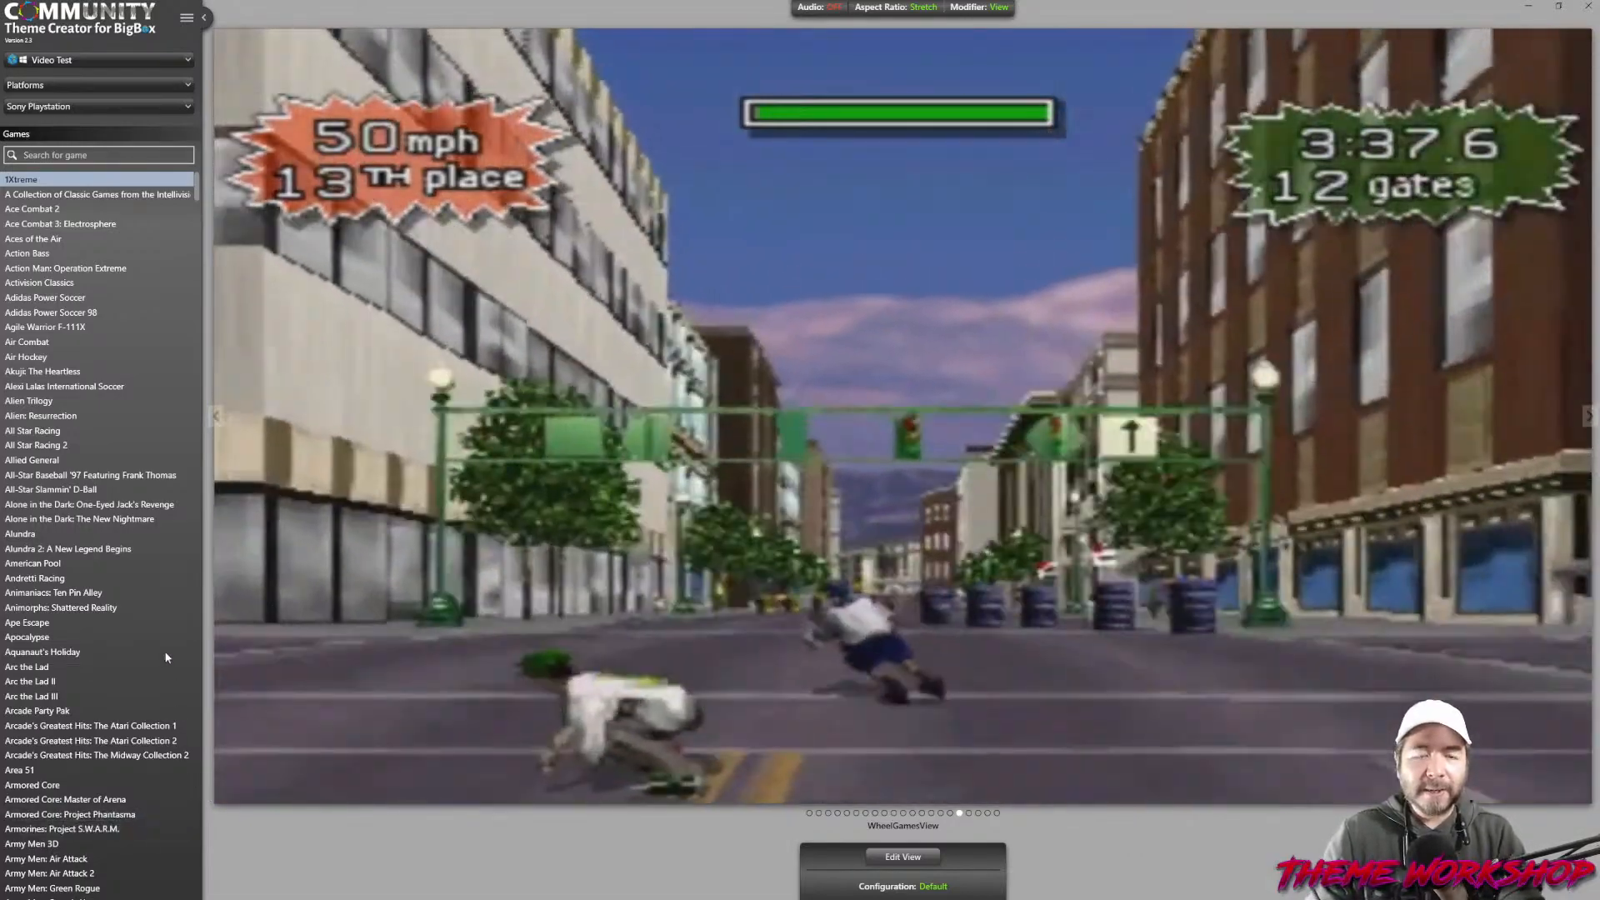
pyautogui.scroll(-2, 84, 359)
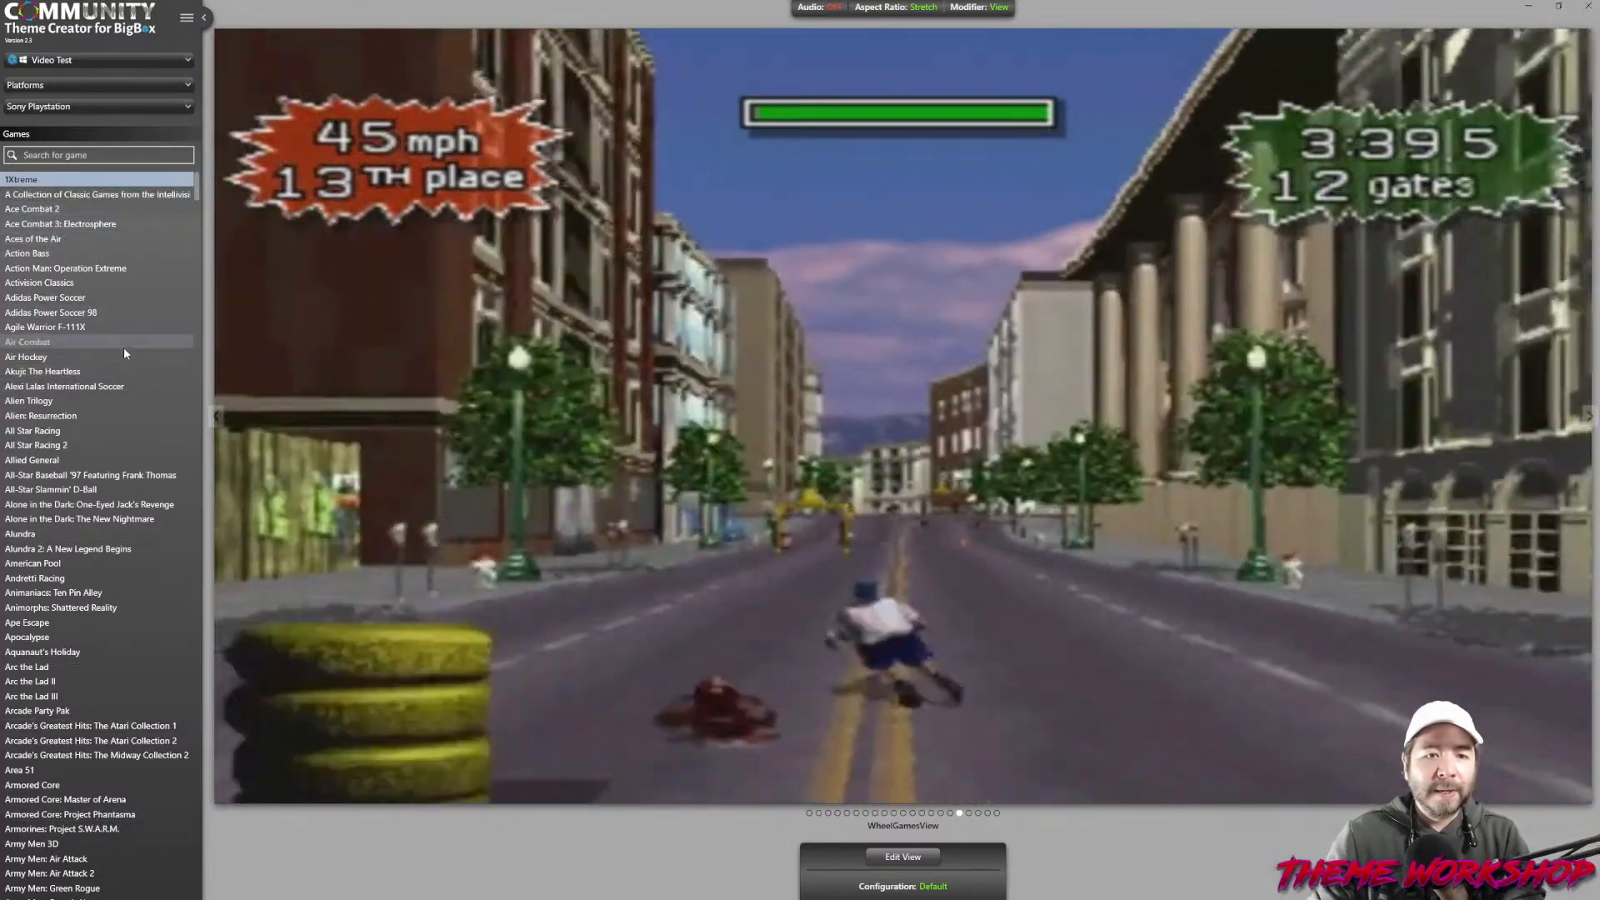
pyautogui.scroll(2, 93, 290)
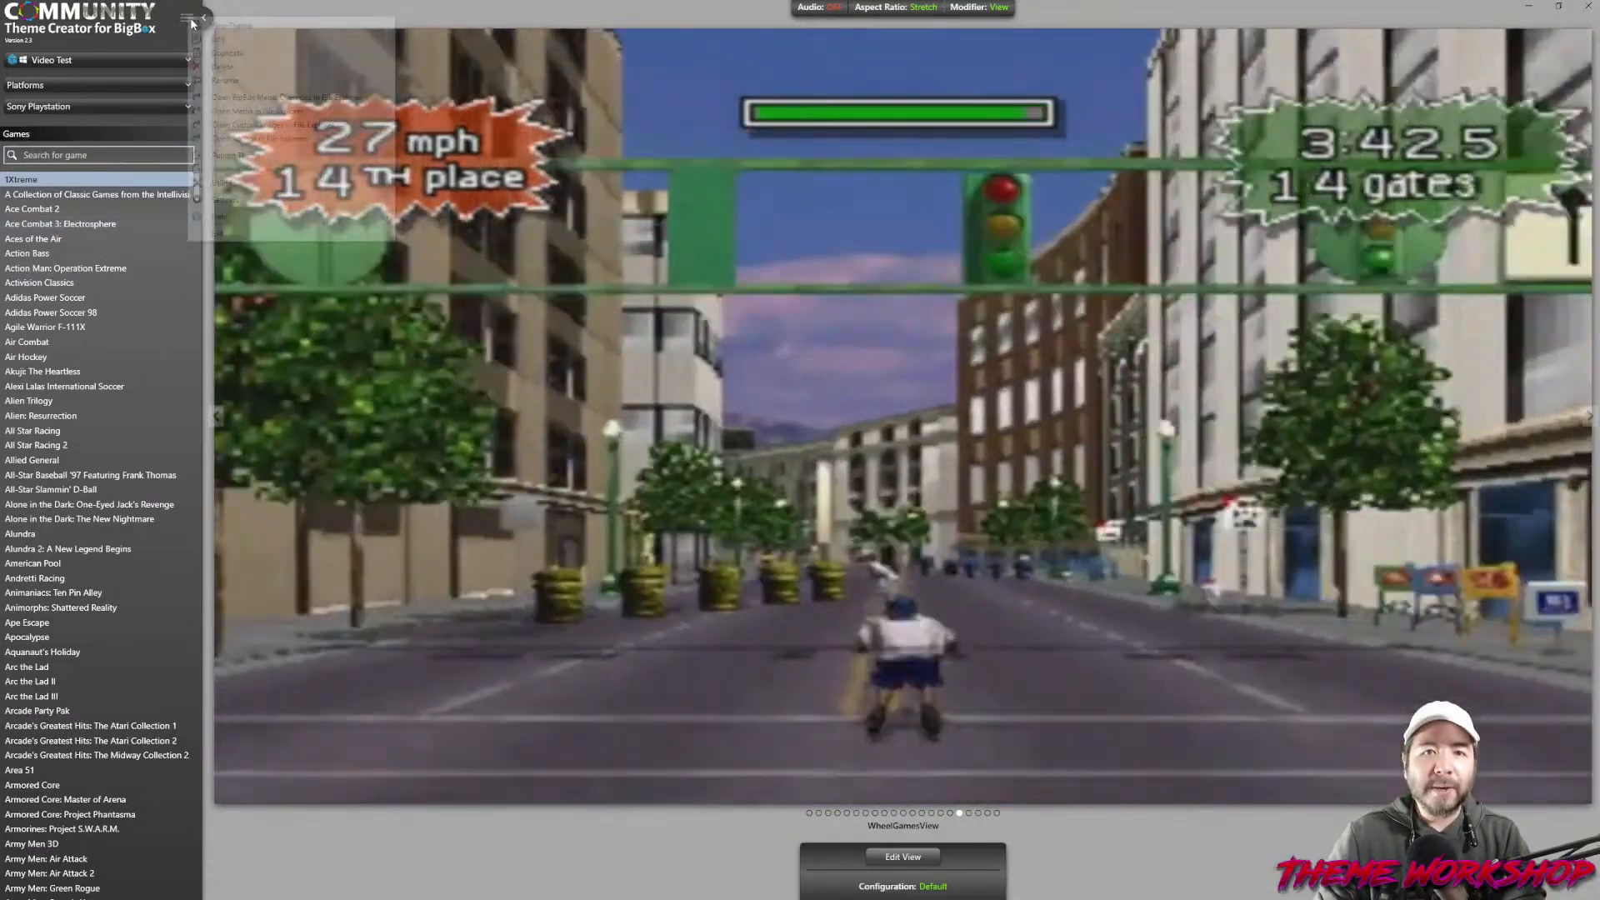
pyautogui.click(189, 21)
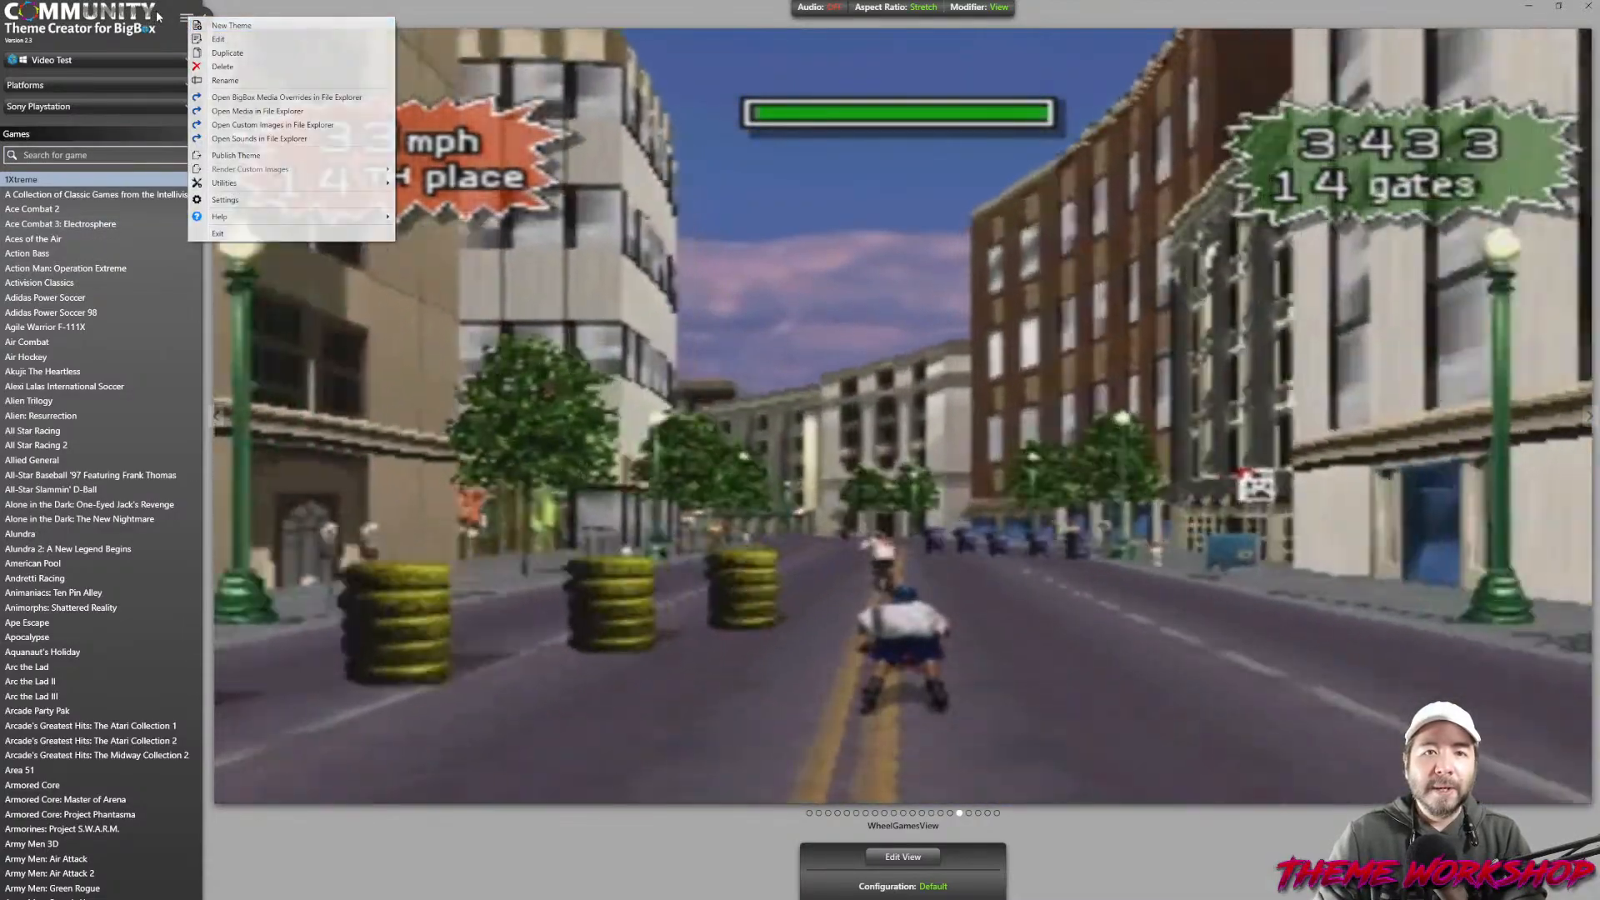
pyautogui.click(153, 17)
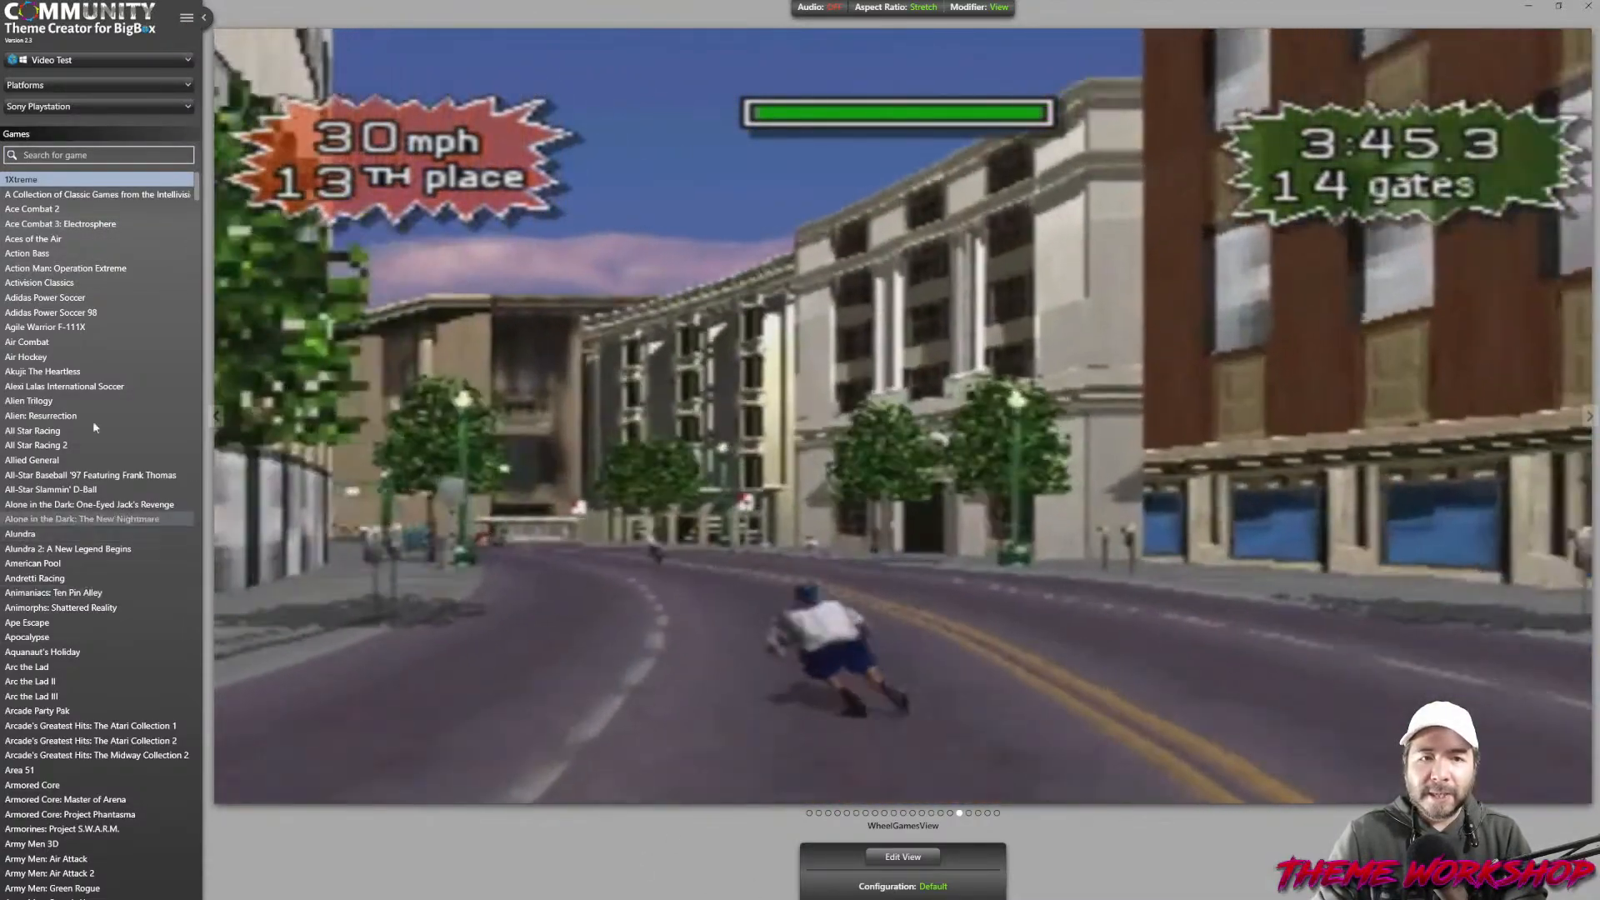
# Preview Blaster Master: Blasting Again from the Sony Playstation games list in the WheelGamesView.
pyautogui.scroll(-5, 48, 265)
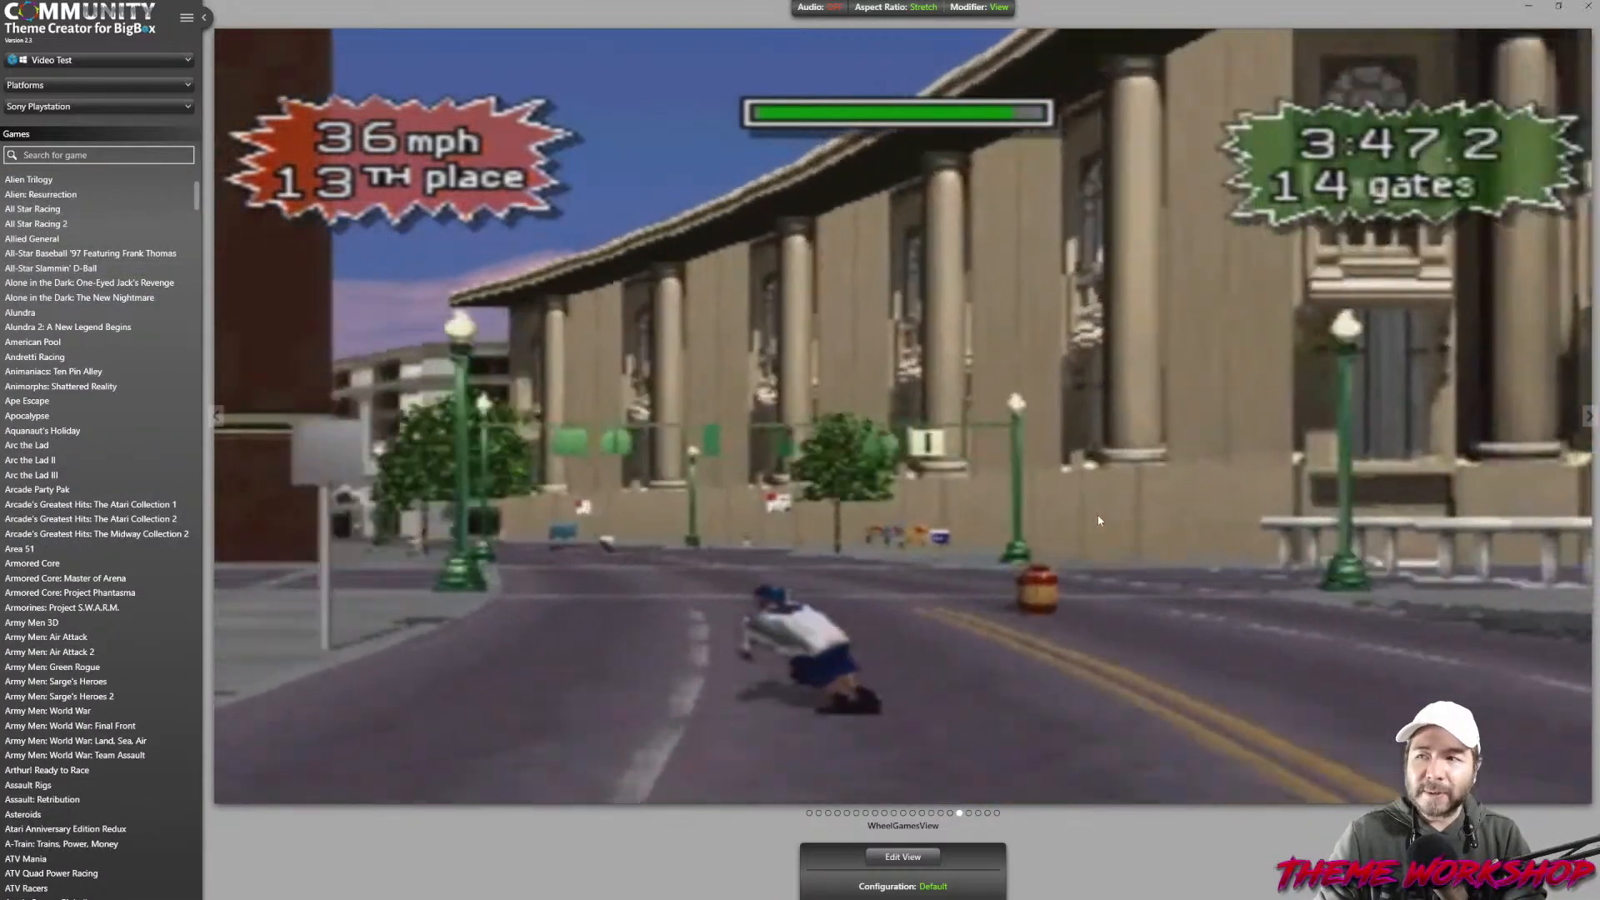
pyautogui.scroll(-20, 91, 342)
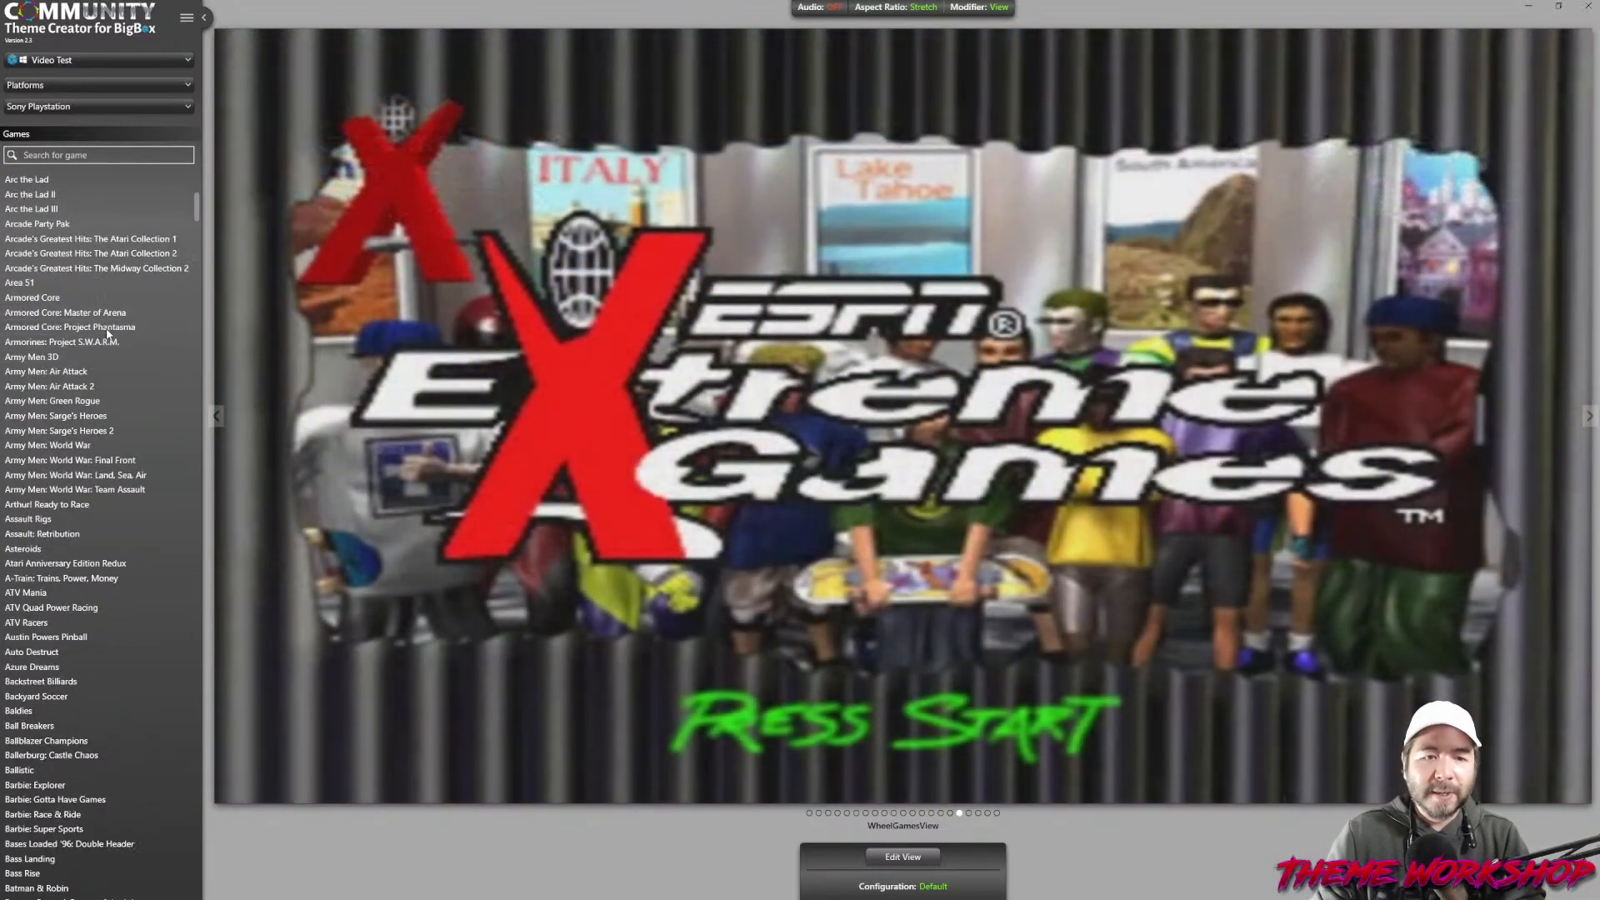
pyautogui.scroll(-4, 92, 342)
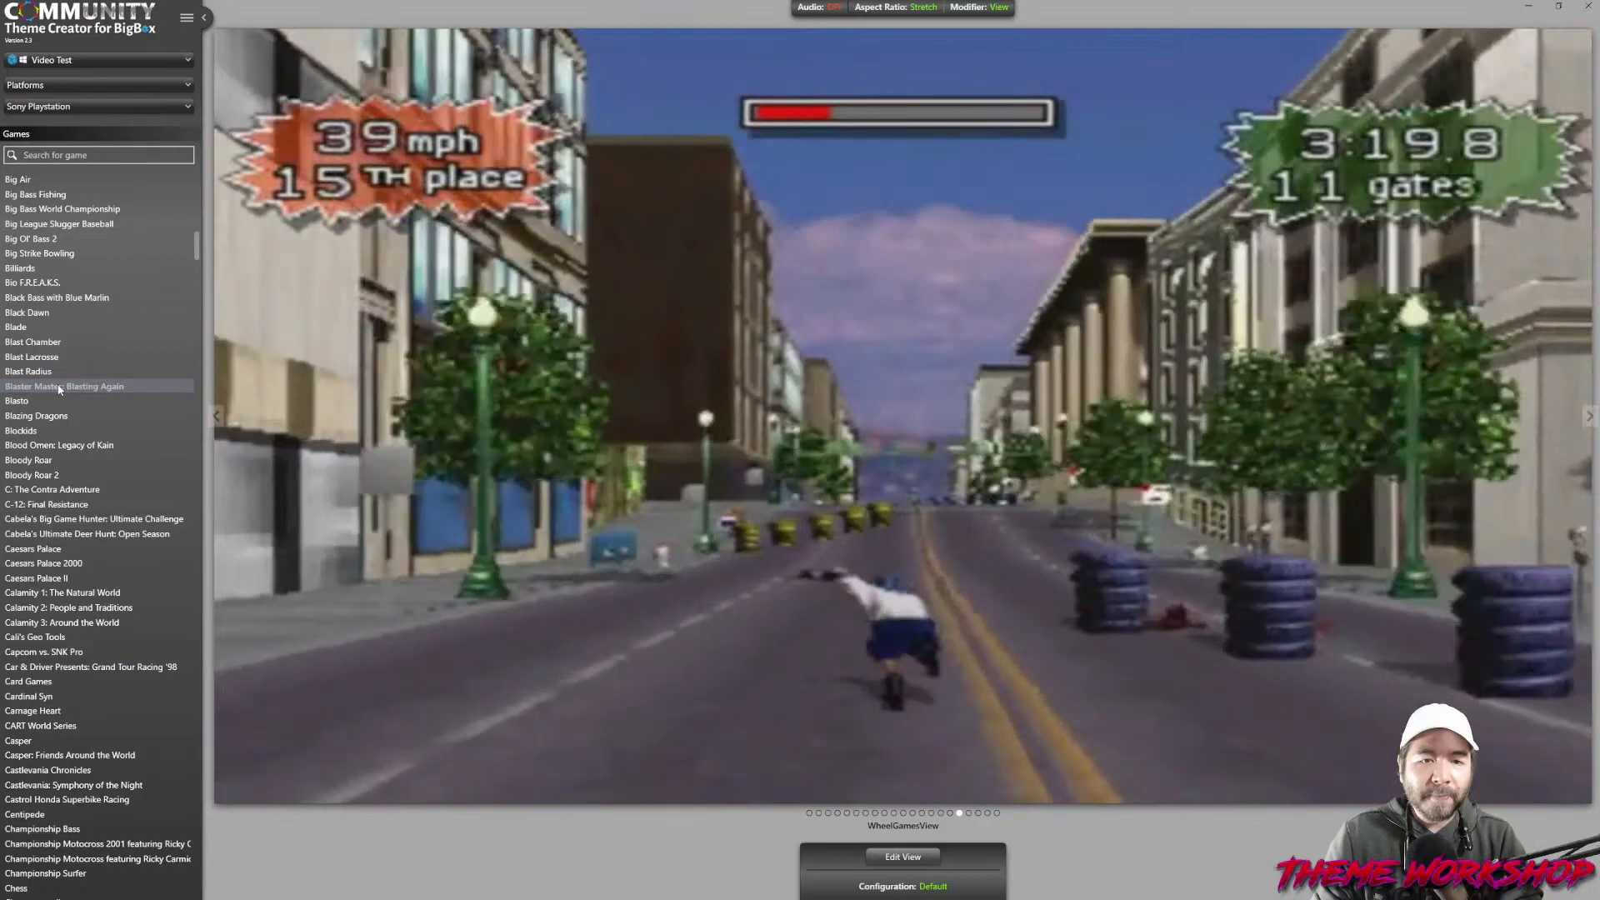
pyautogui.click(58, 389)
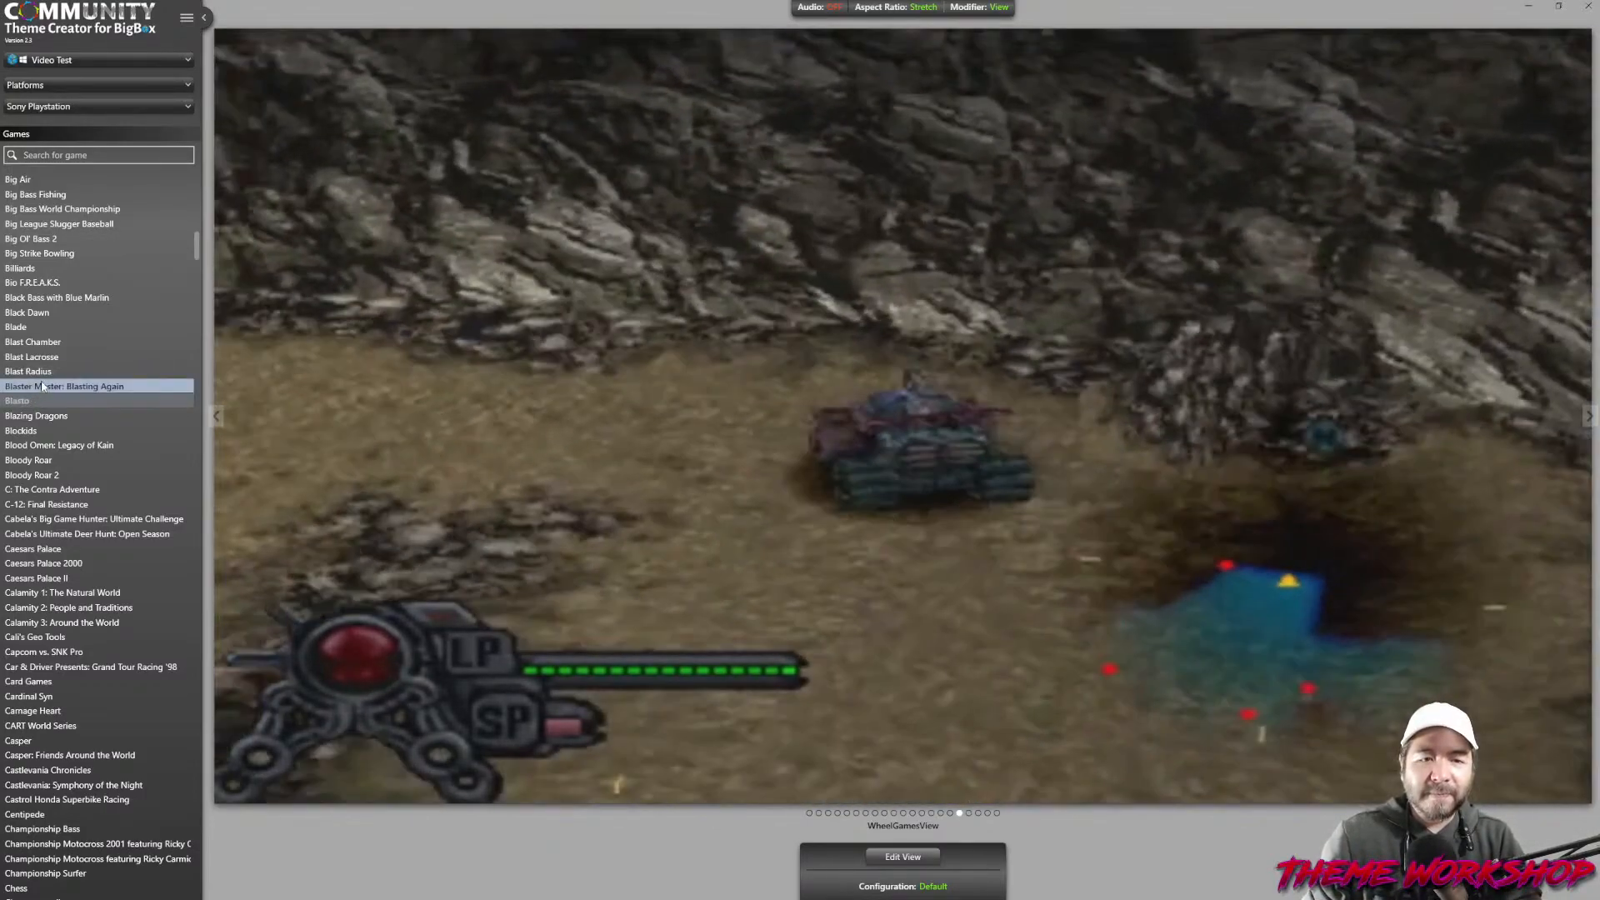
pyautogui.click(36, 400)
pyautogui.click(44, 388)
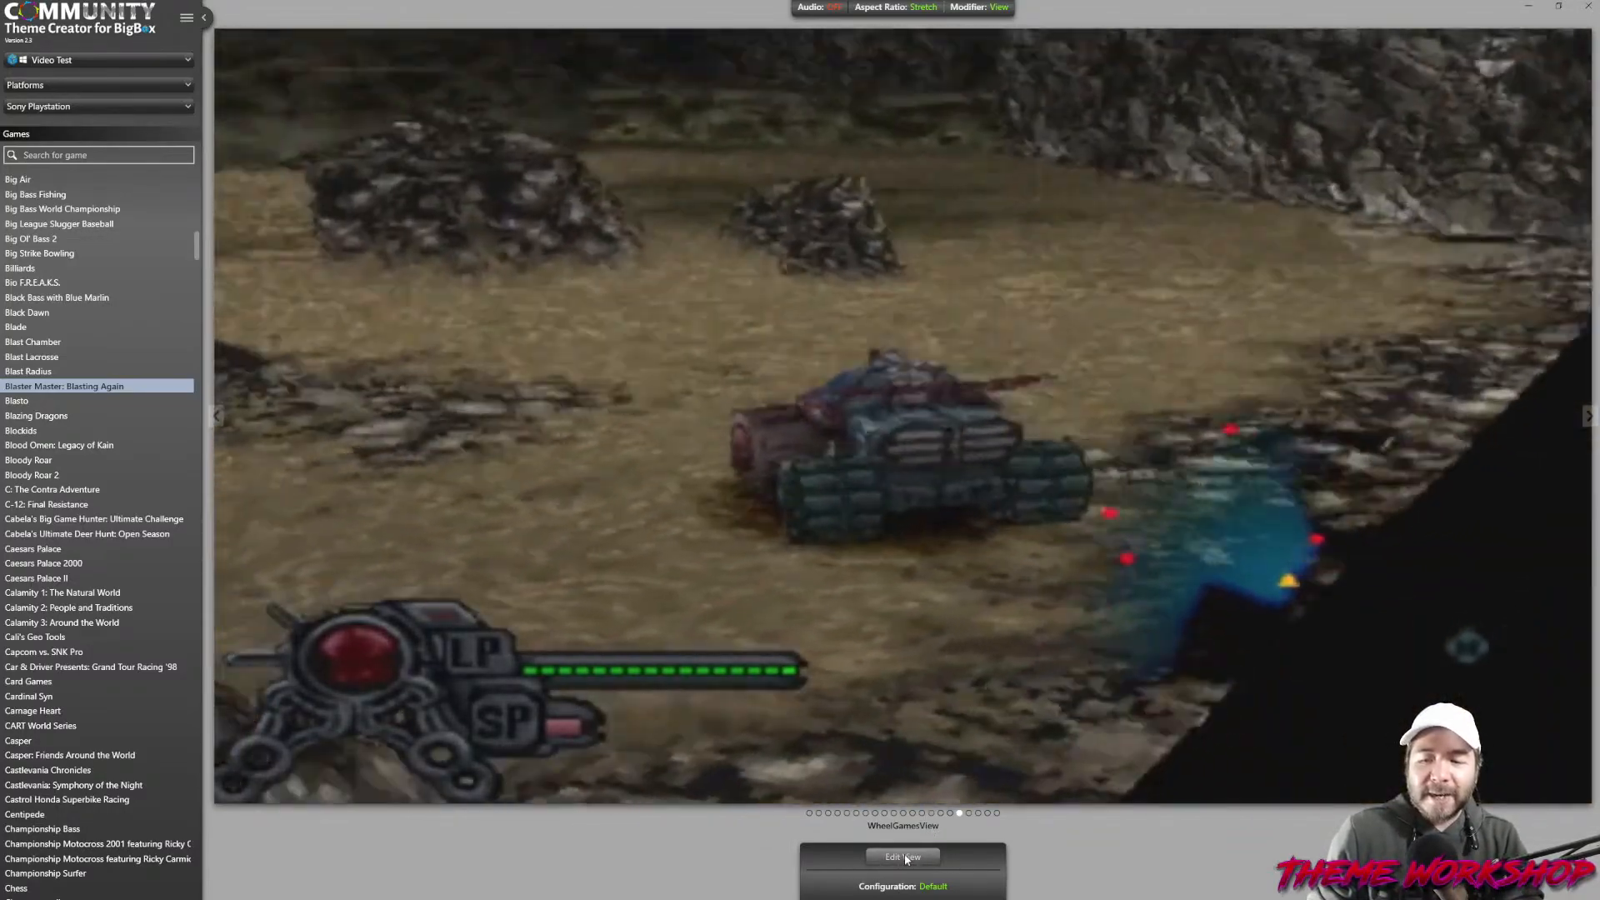
# Edit the WheelGamesView and open the Once Selected animation of Canvas 1.
pyautogui.click(904, 856)
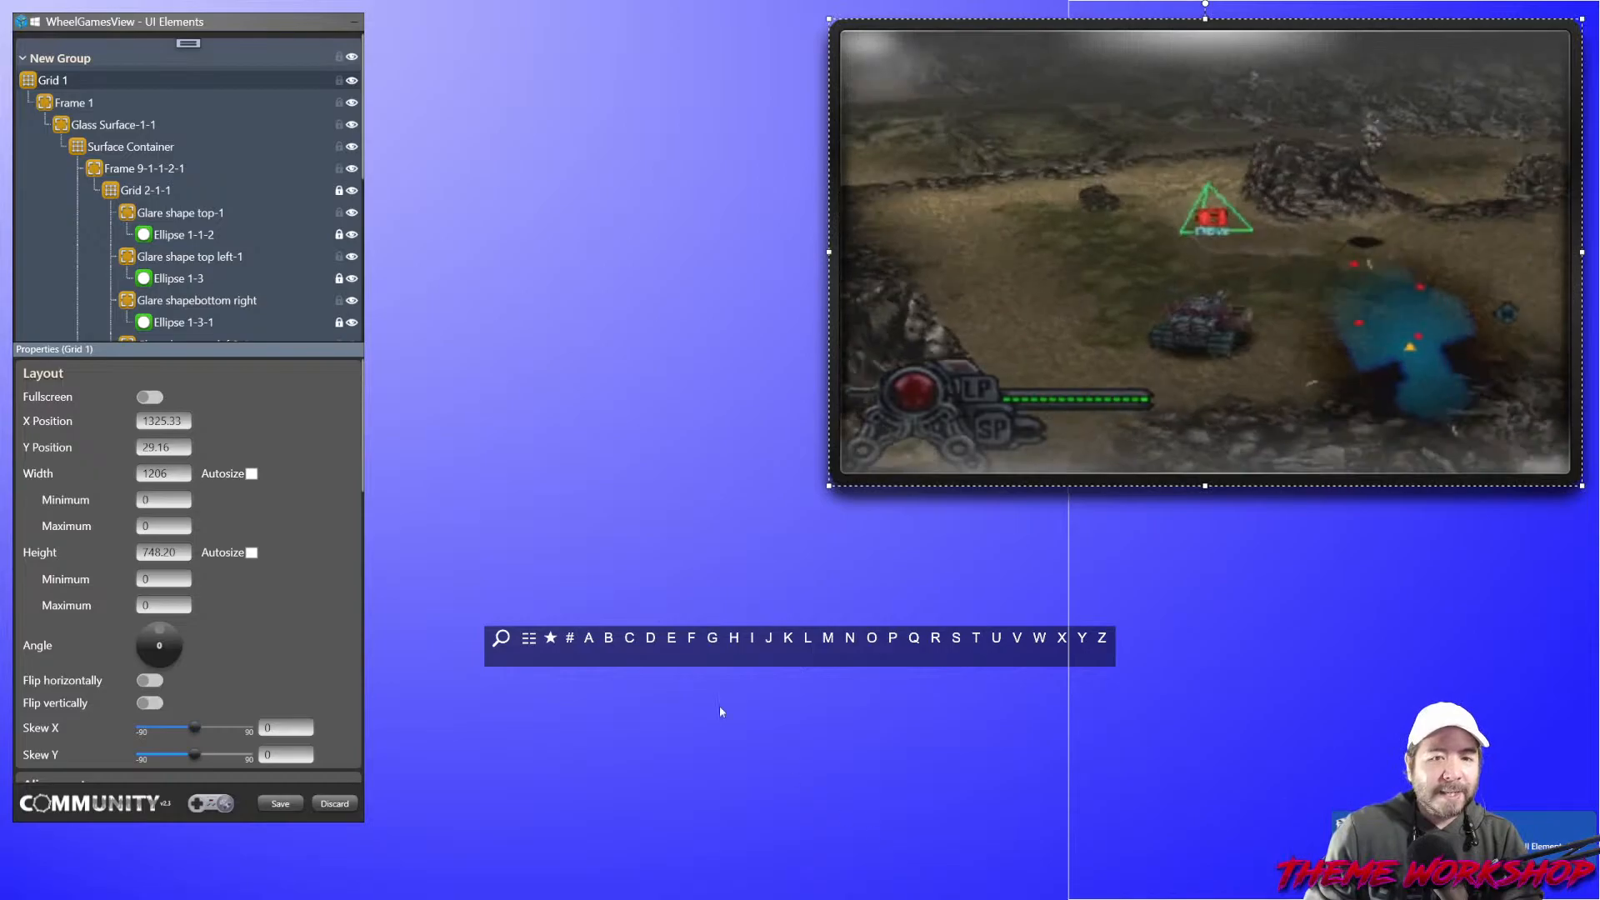
pyautogui.scroll(-10, 98, 234)
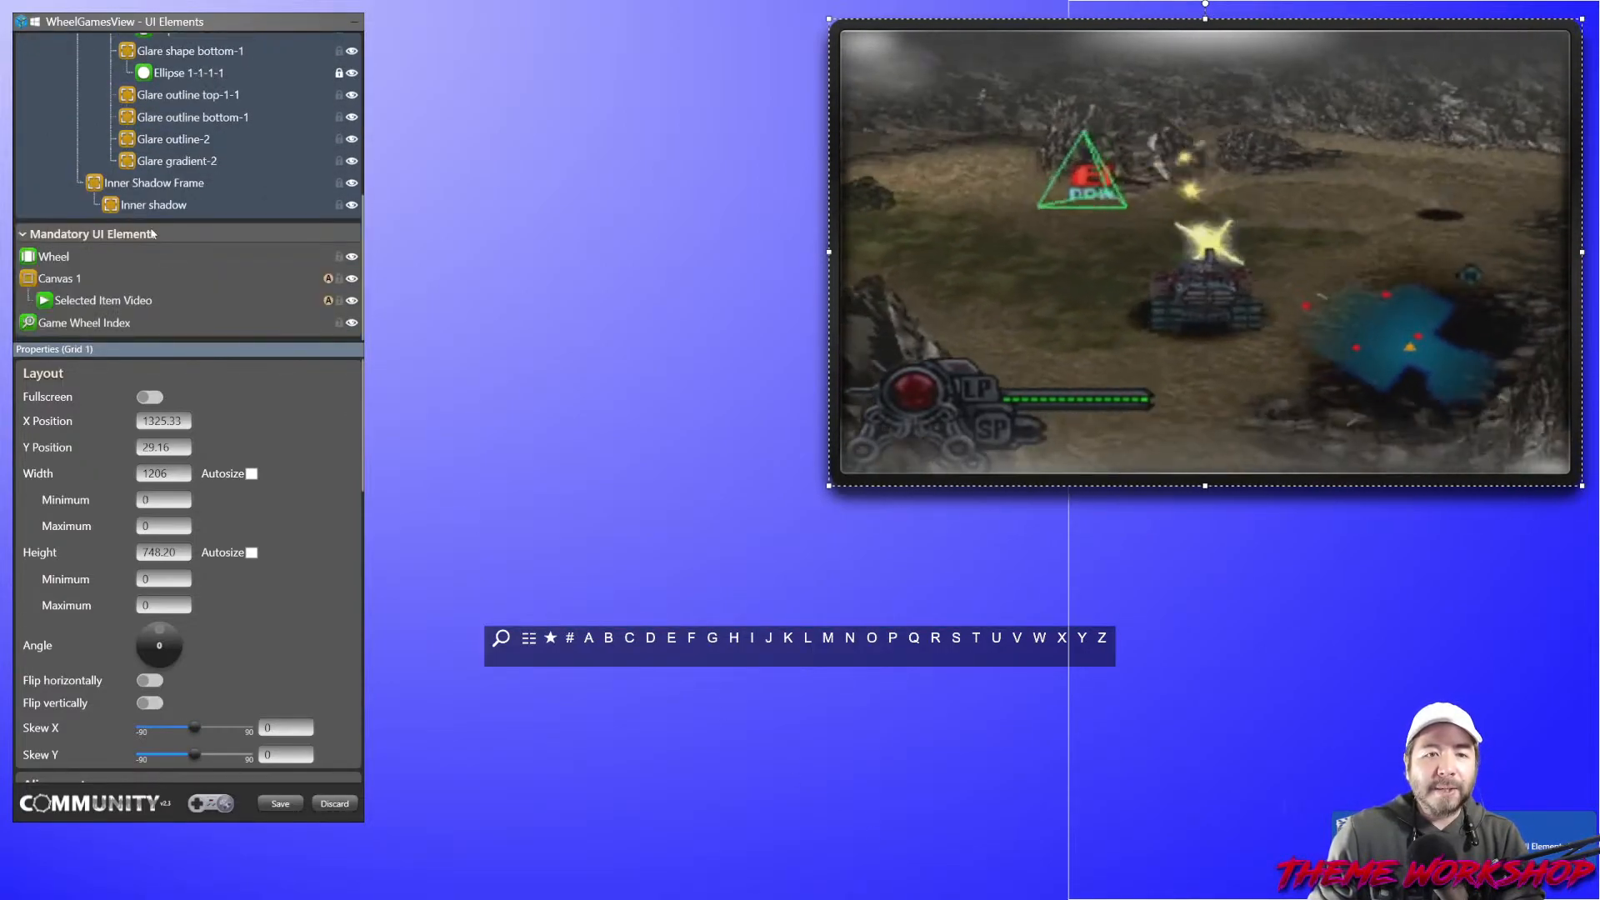
pyautogui.click(85, 279)
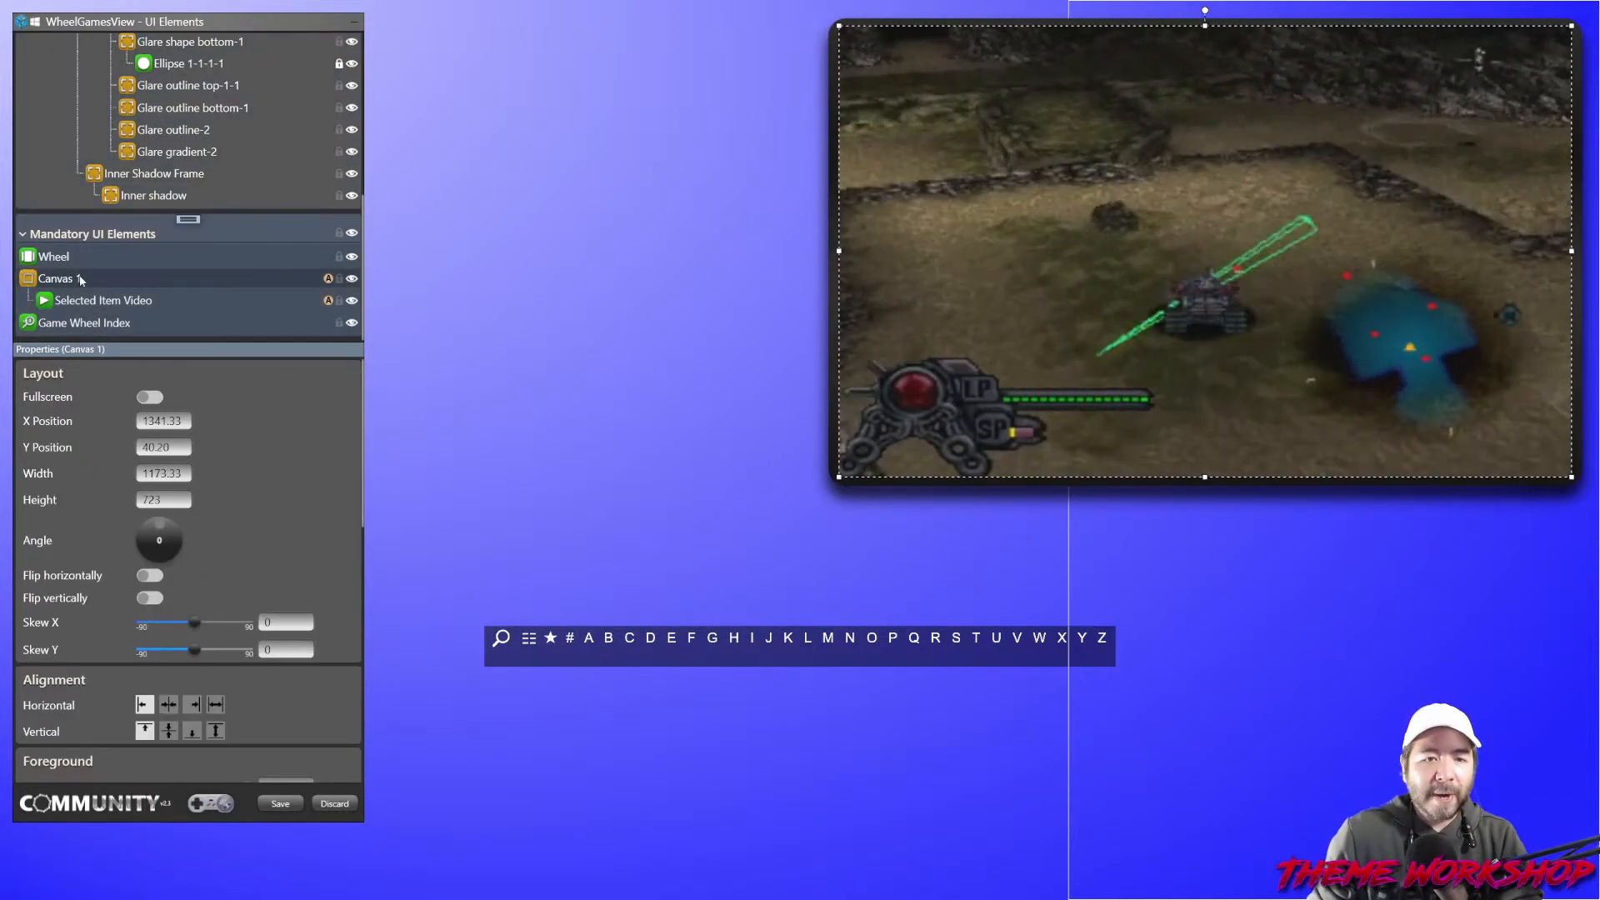
pyautogui.scroll(-10, 341, 568)
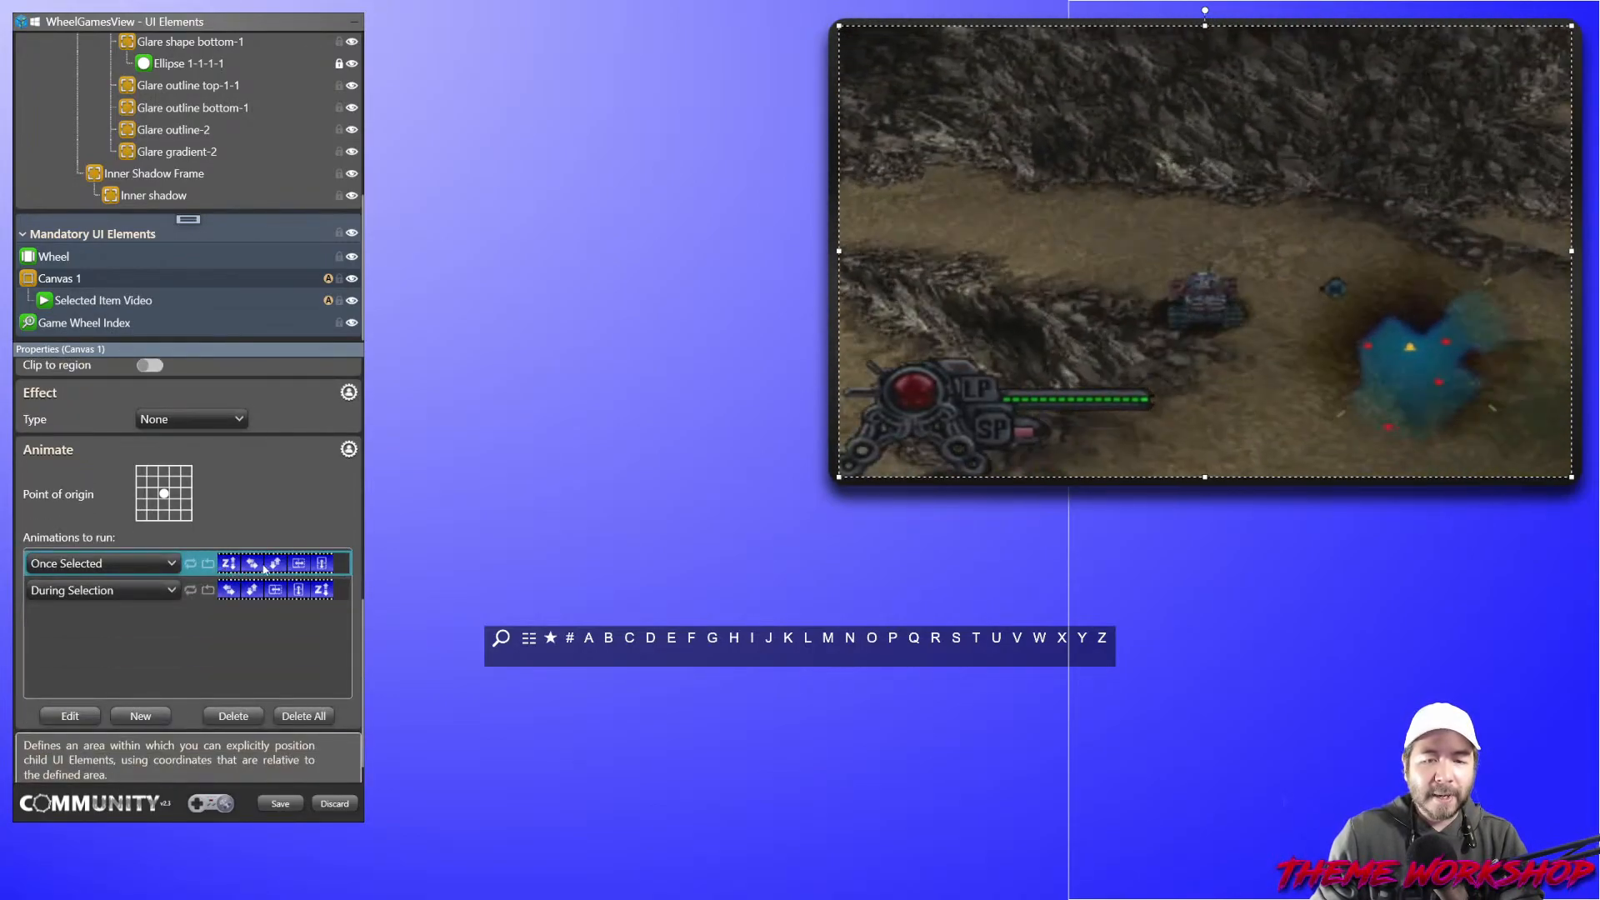
pyautogui.doubleClick(259, 565)
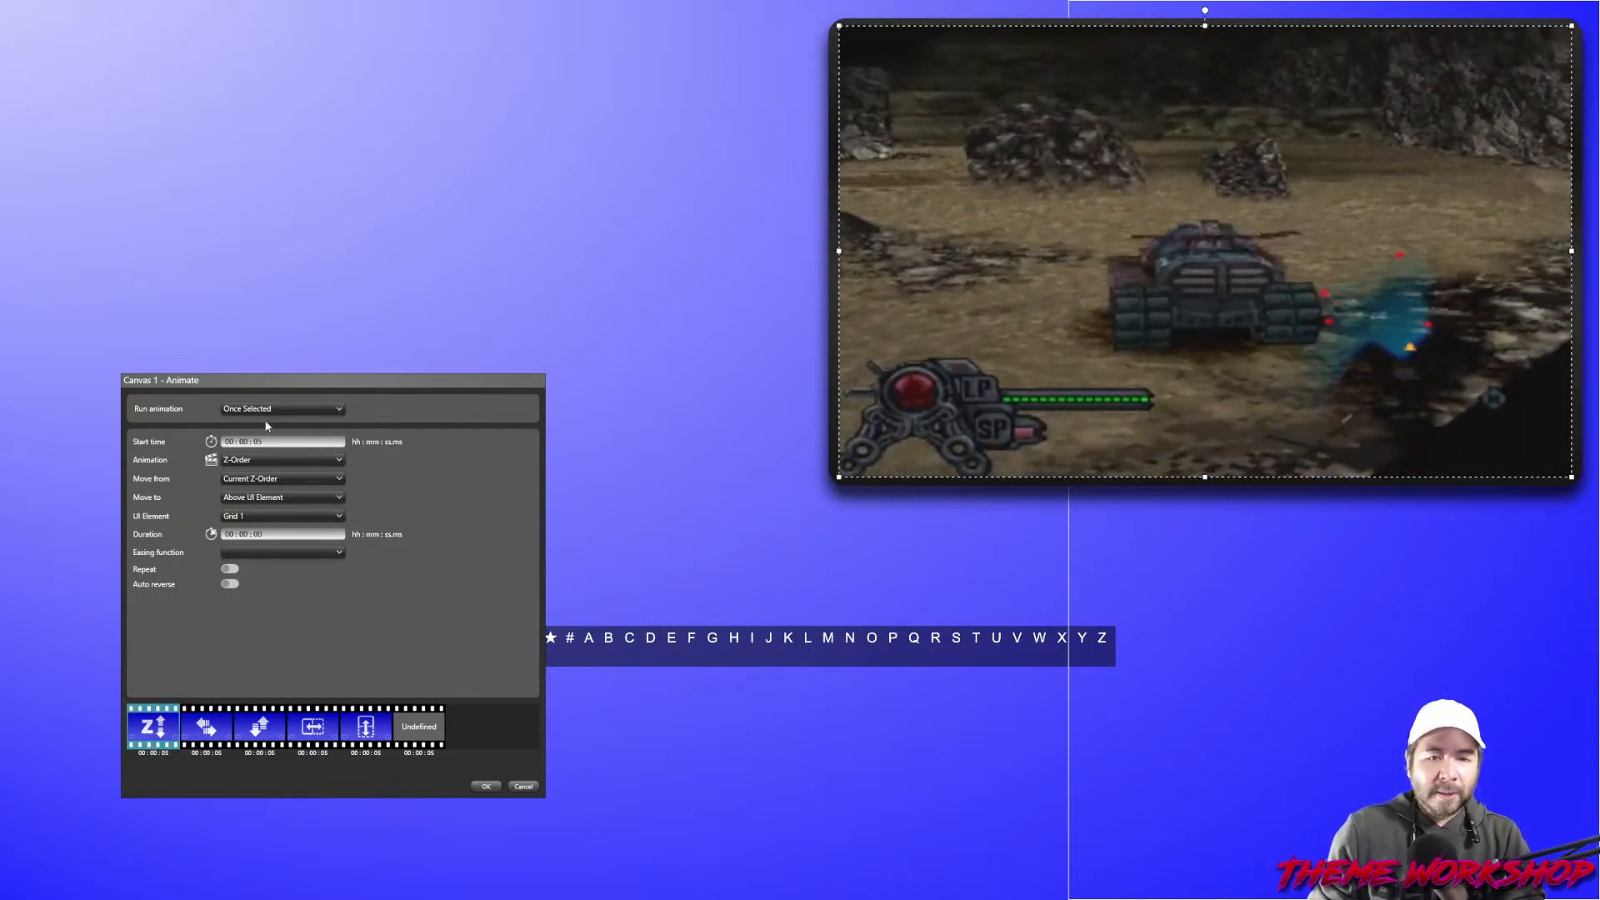
# Examine the Z-Order animation's start time, animation type, Move from and Move to options, and close the animation settings without changes.
pyautogui.click(271, 440)
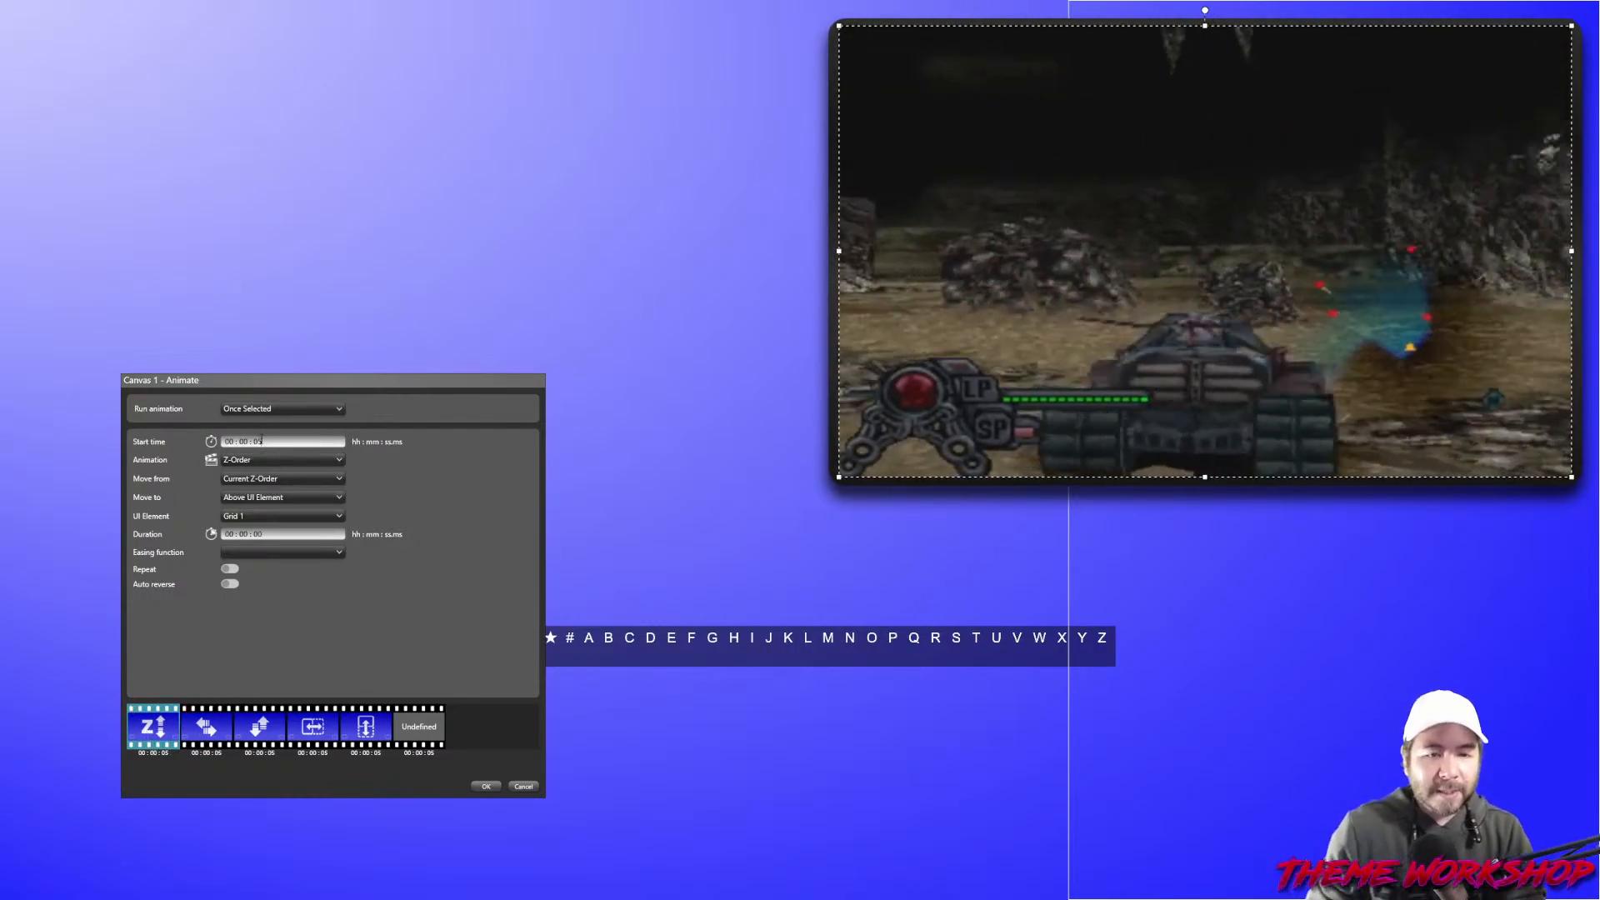
pyautogui.click(254, 459)
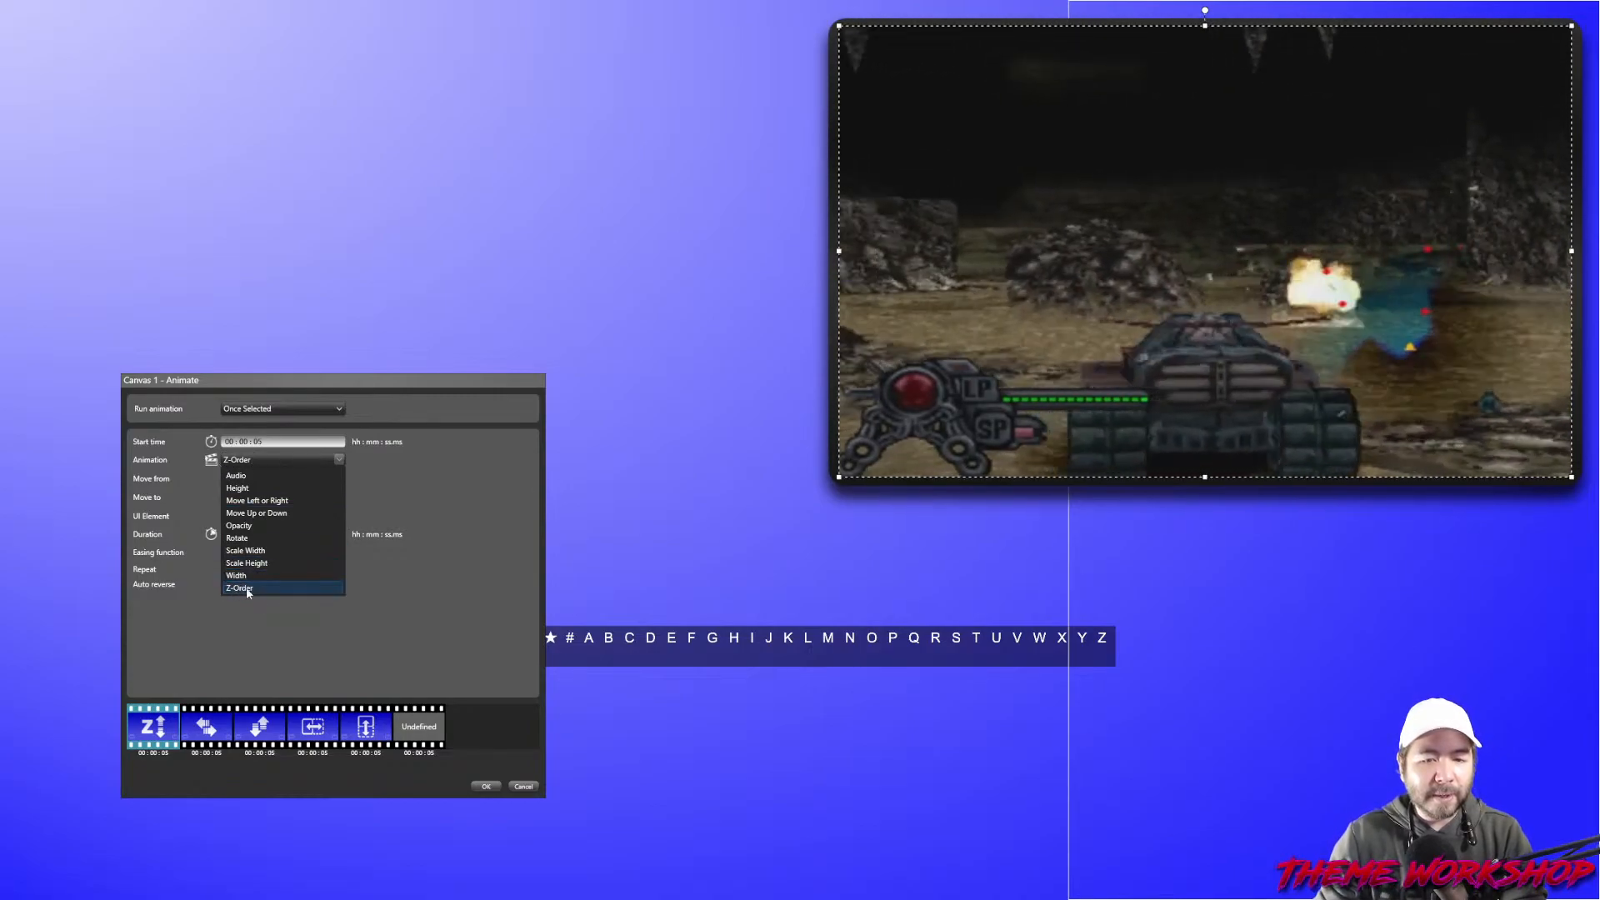
pyautogui.click(423, 547)
pyautogui.click(248, 481)
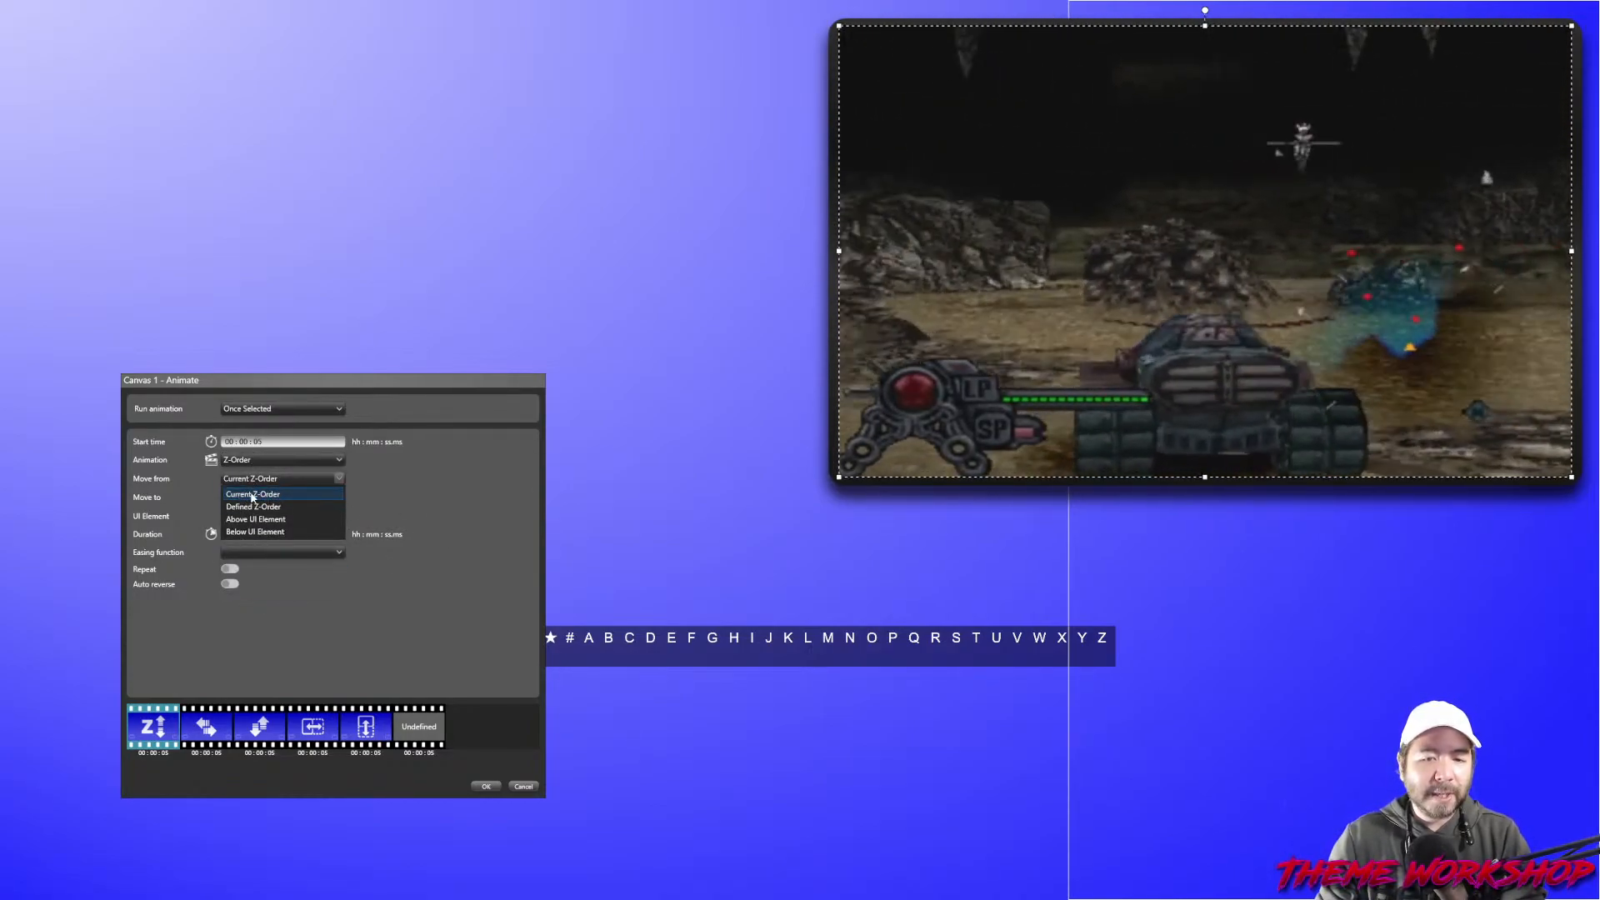
pyautogui.click(253, 495)
pyautogui.click(260, 498)
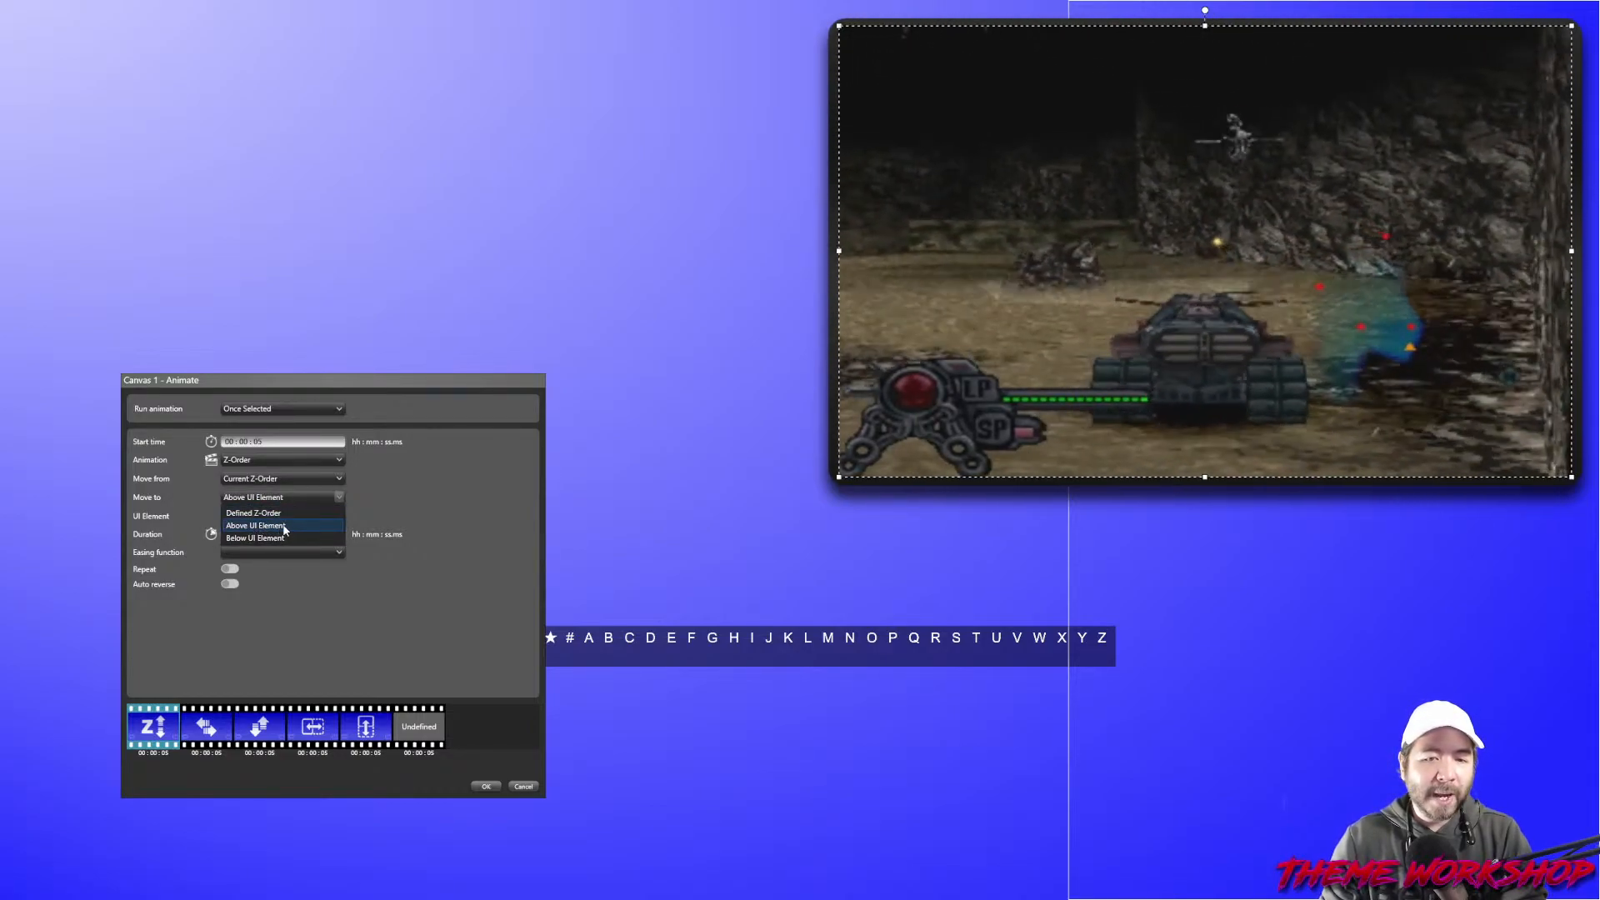
pyautogui.click(285, 527)
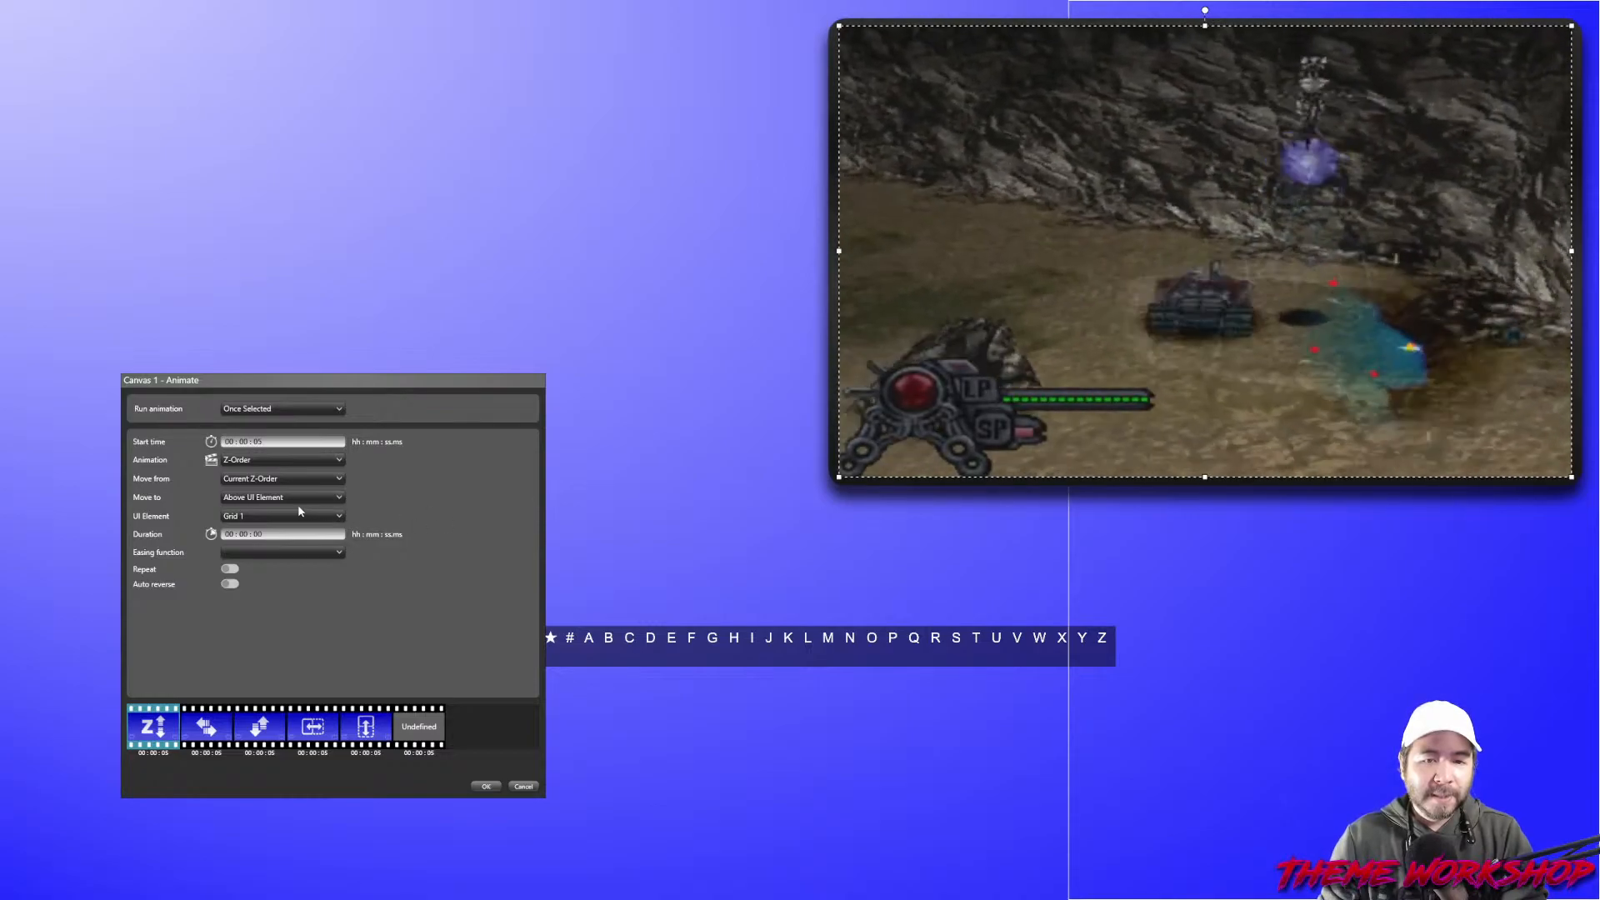
pyautogui.click(293, 494)
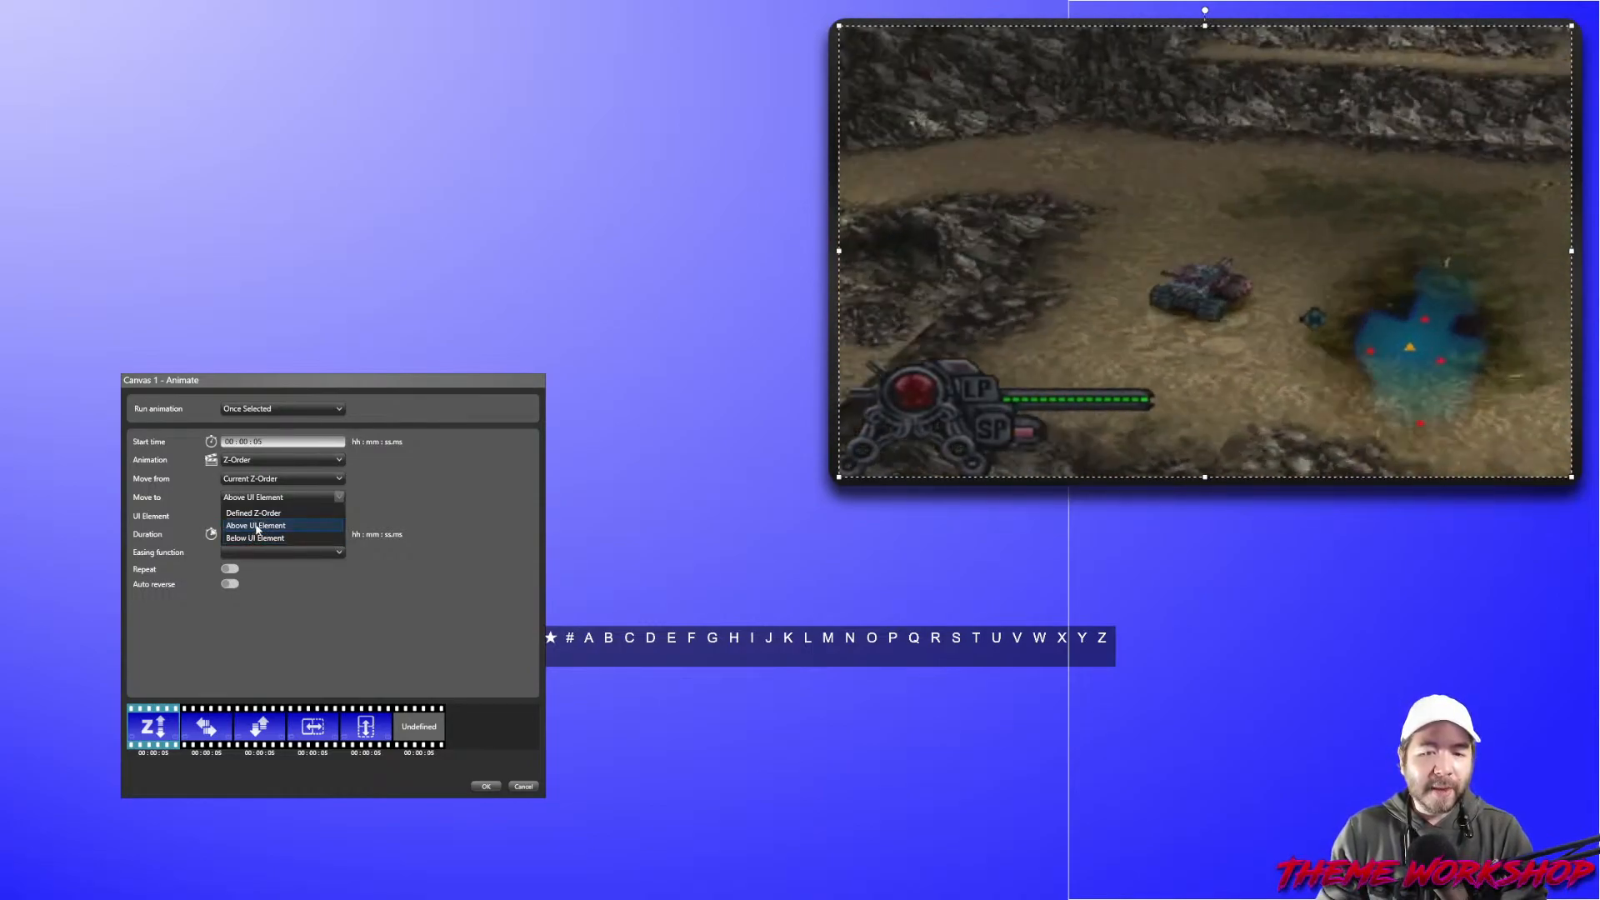
pyautogui.click(257, 526)
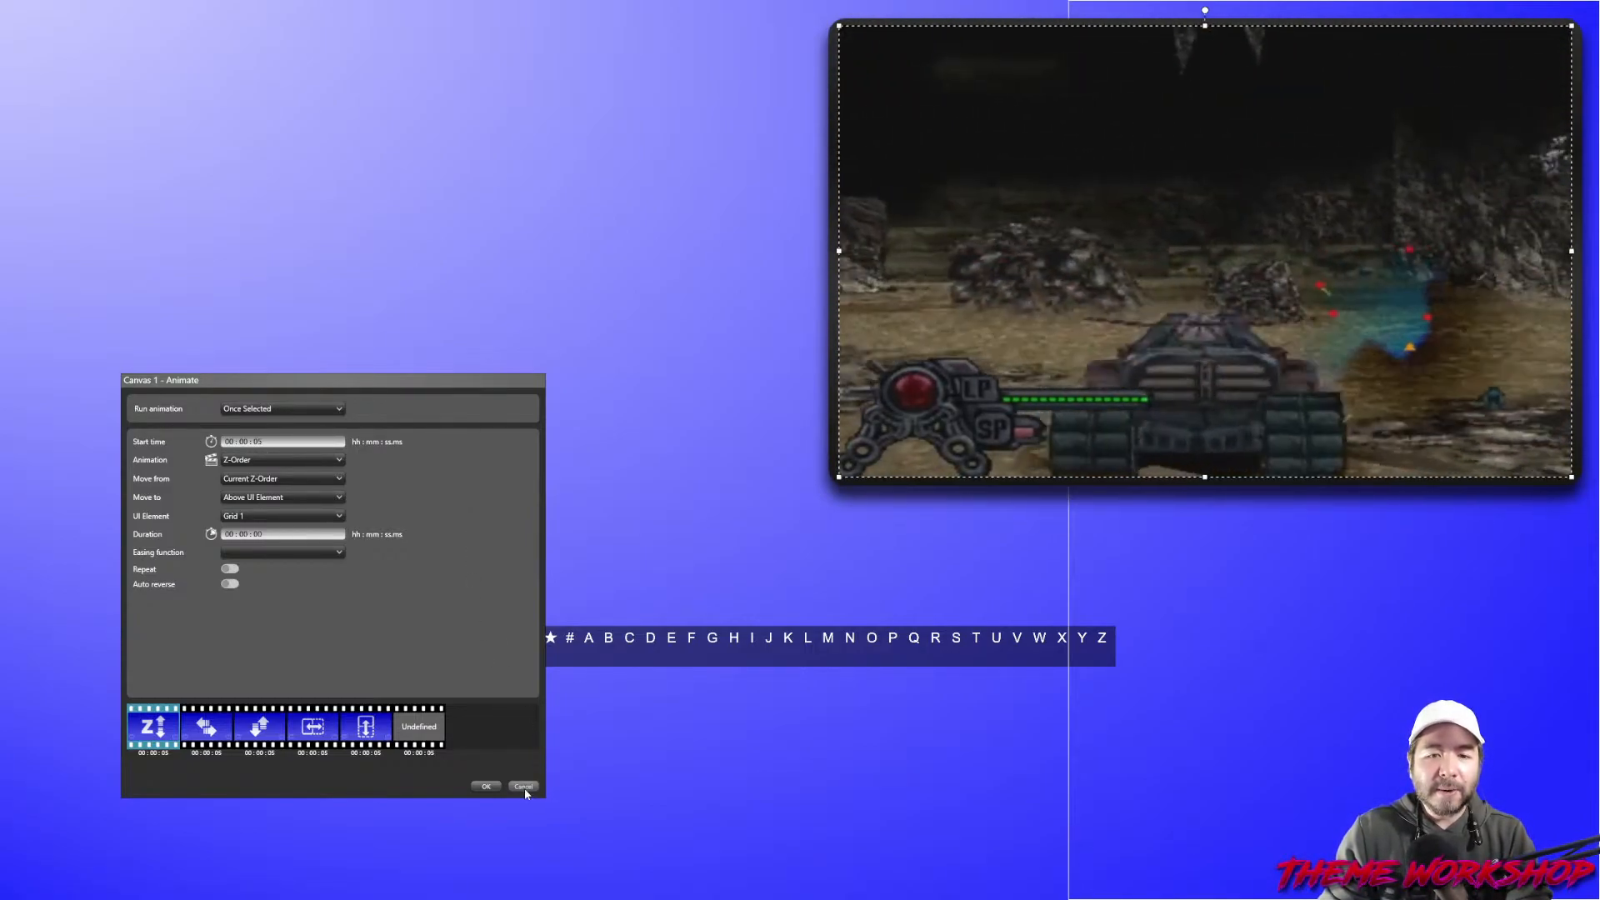
pyautogui.click(524, 786)
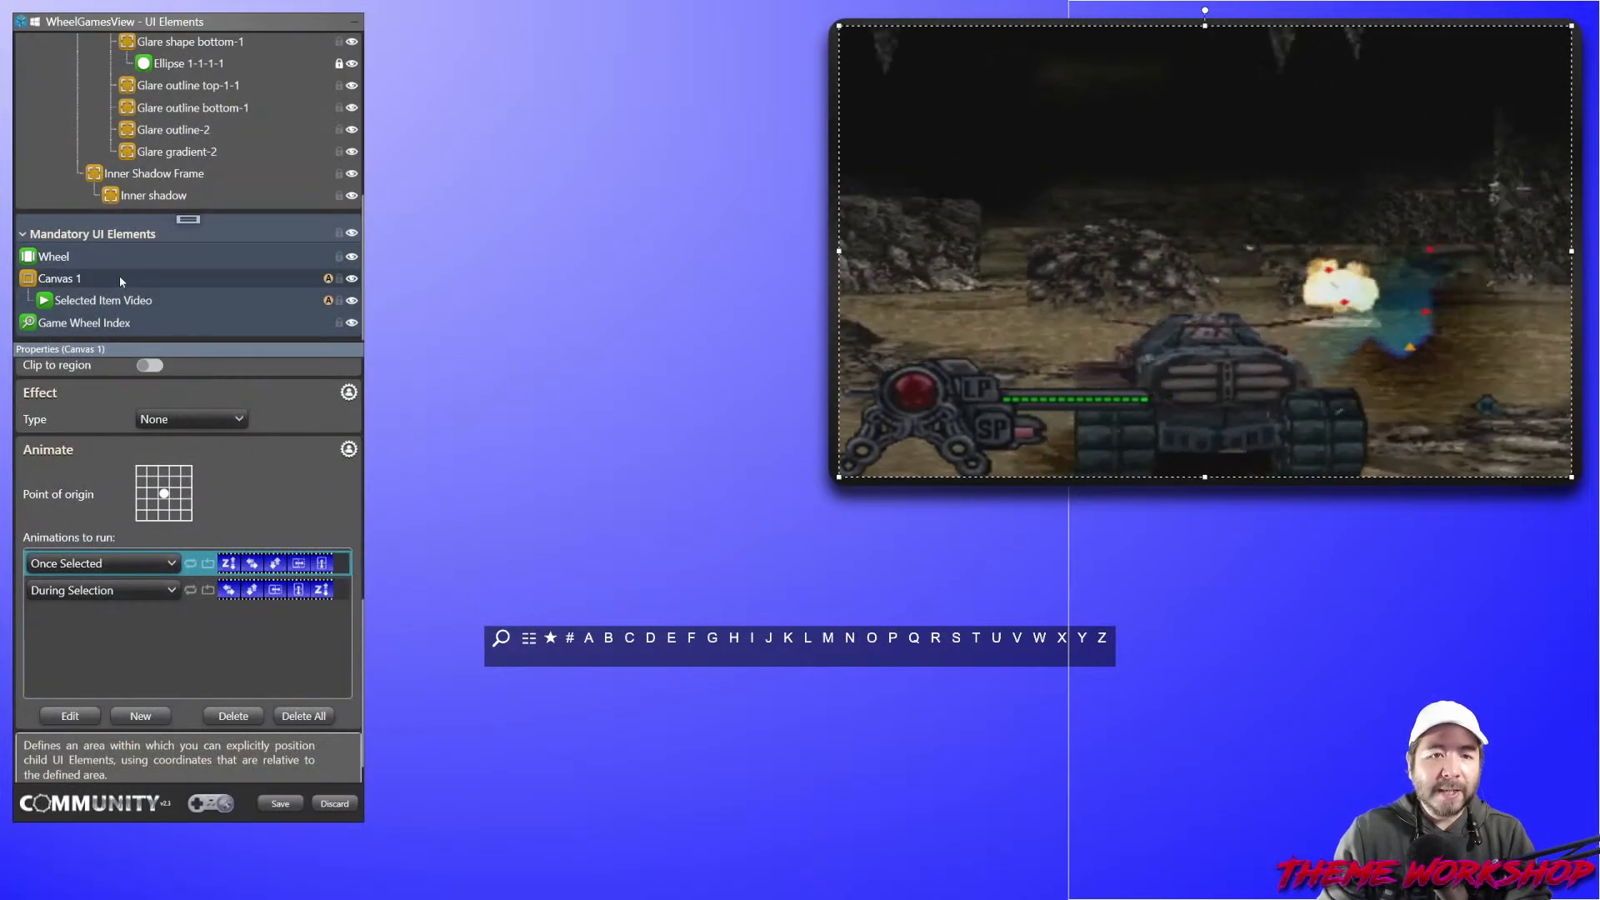
# Open the Once Selected animation of the Selected Item Video nested in Canvas 1.
pyautogui.click(92, 302)
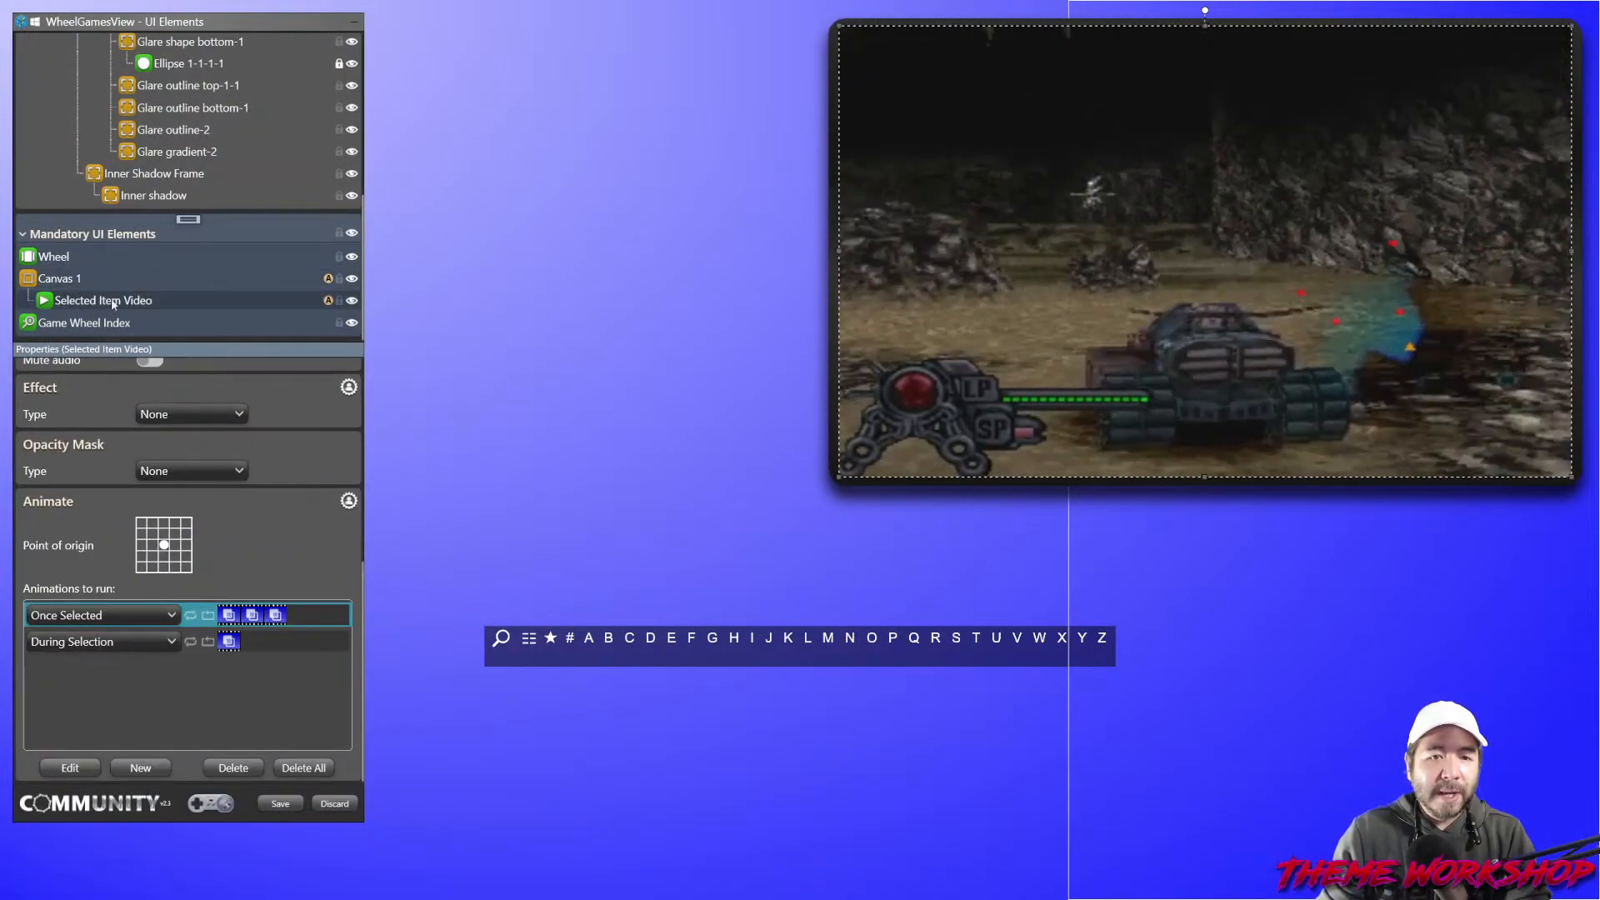
pyautogui.moveTo(108, 303); pyautogui.dragTo(67, 280)
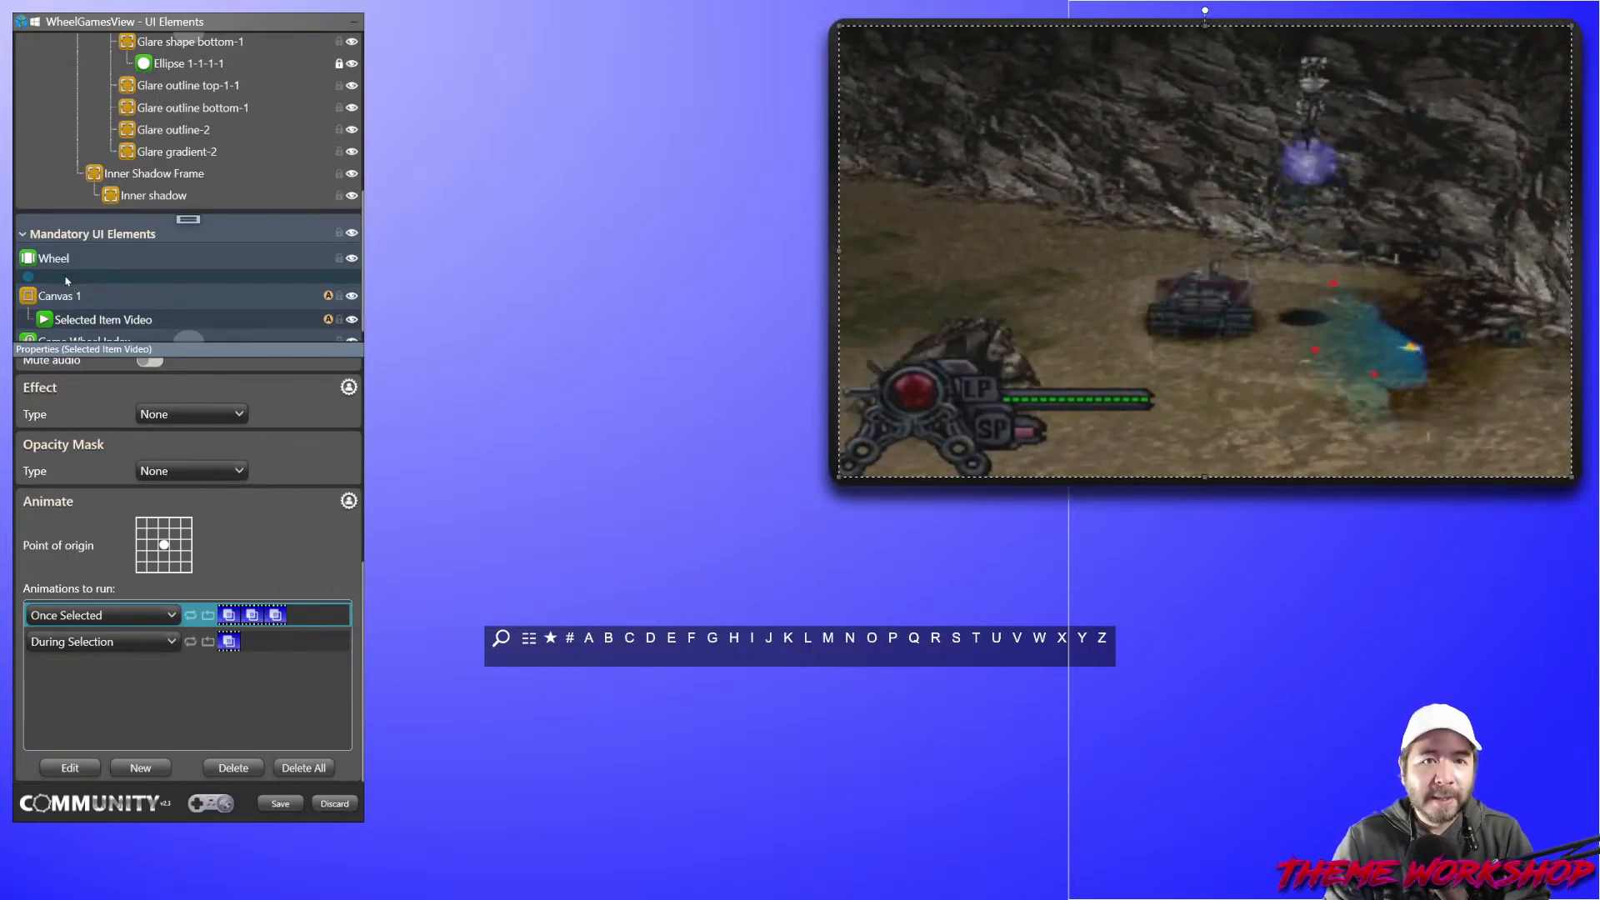
pyautogui.moveTo(137, 289); pyautogui.dragTo(139, 292)
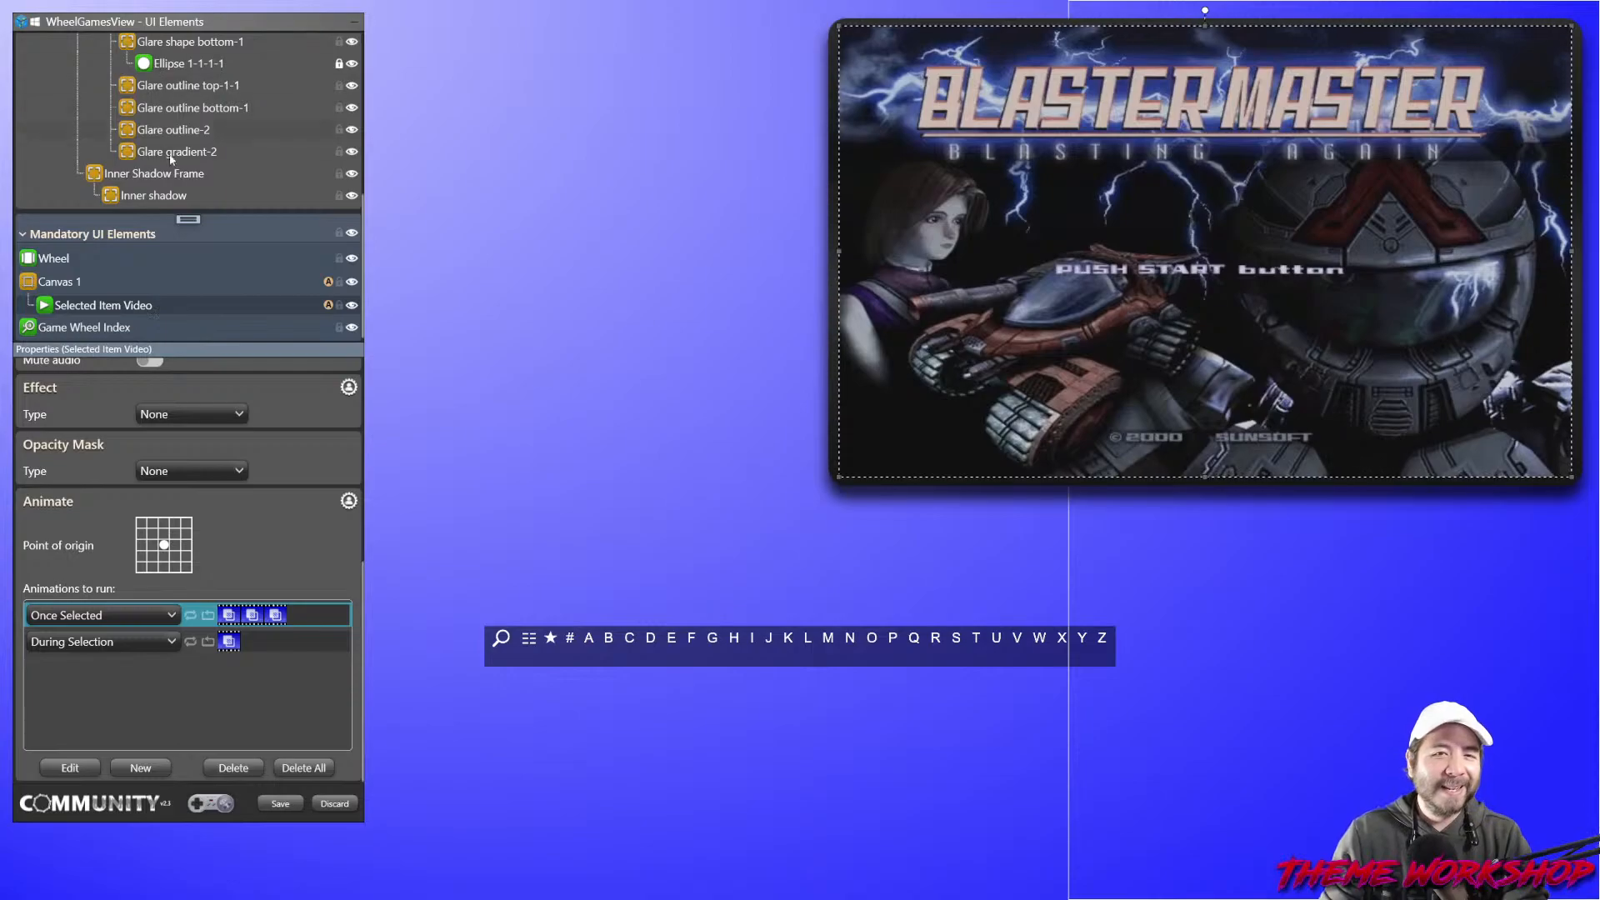
pyautogui.scroll(5, 175, 169)
pyautogui.scroll(-6, 163, 178)
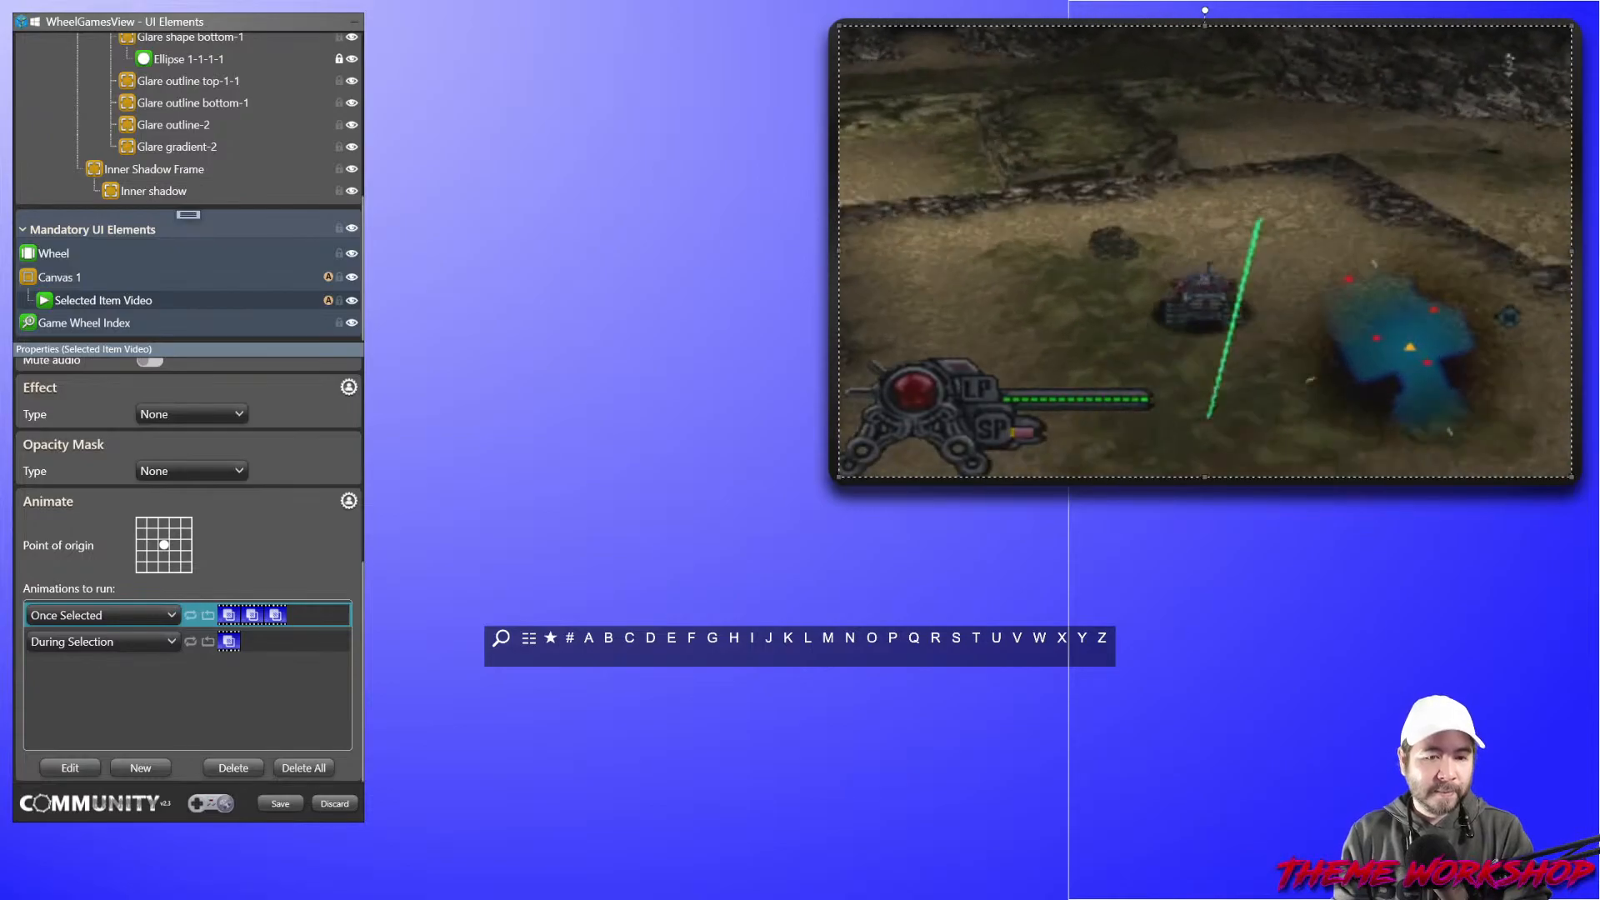
pyautogui.doubleClick(297, 617)
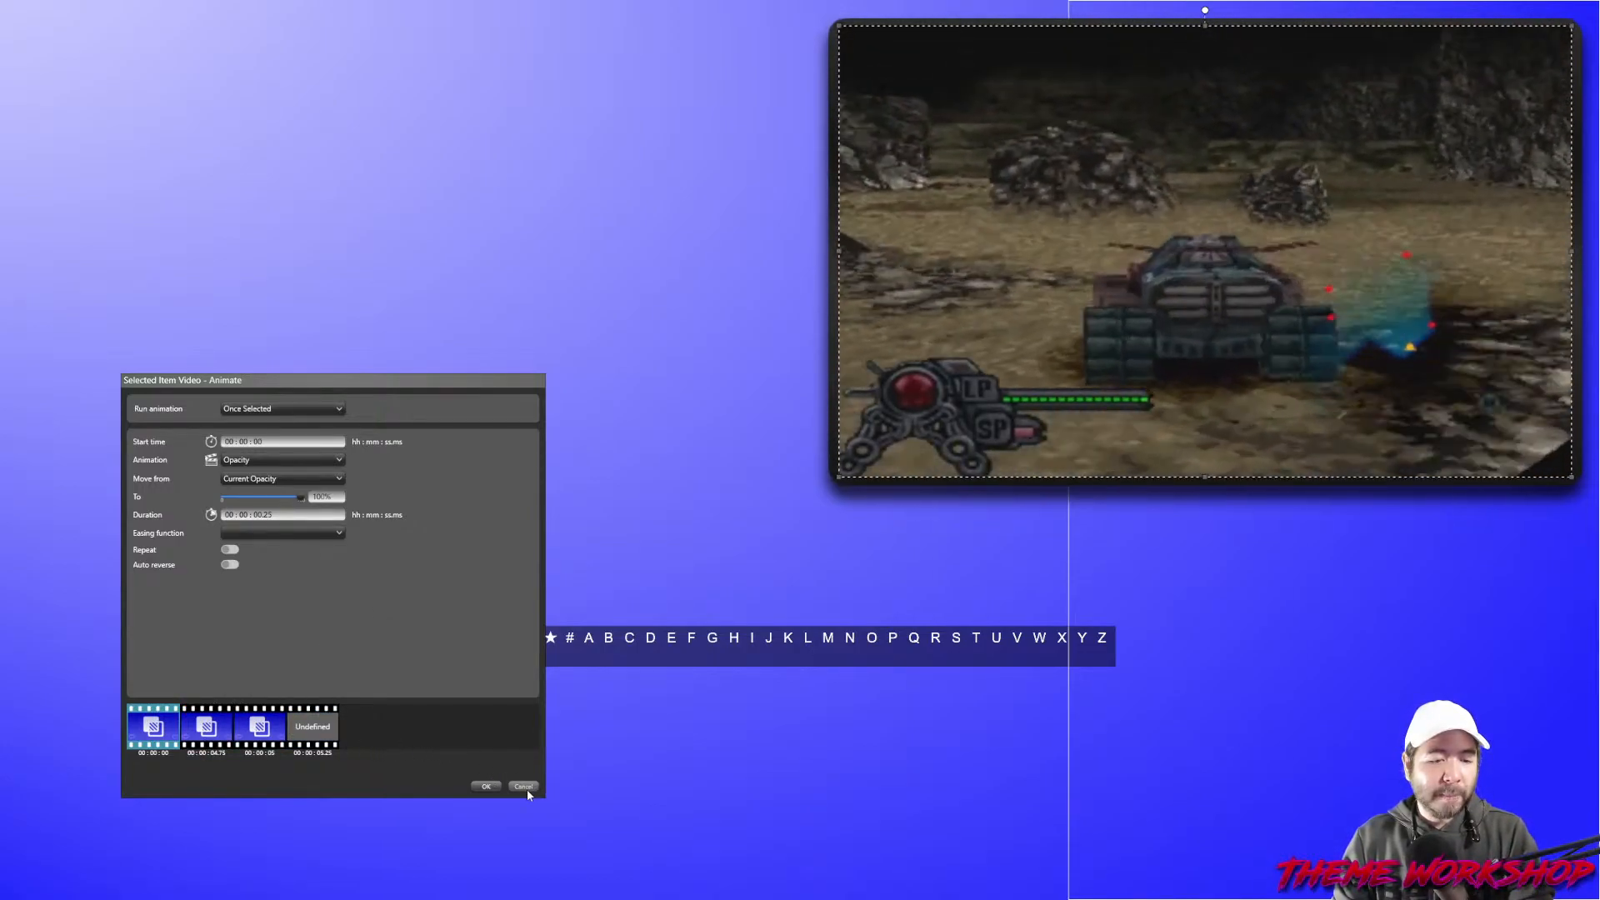
# Close the Selected Item Video's animation settings without changes and look through the WheelGamesView's UI element list.
pyautogui.click(525, 788)
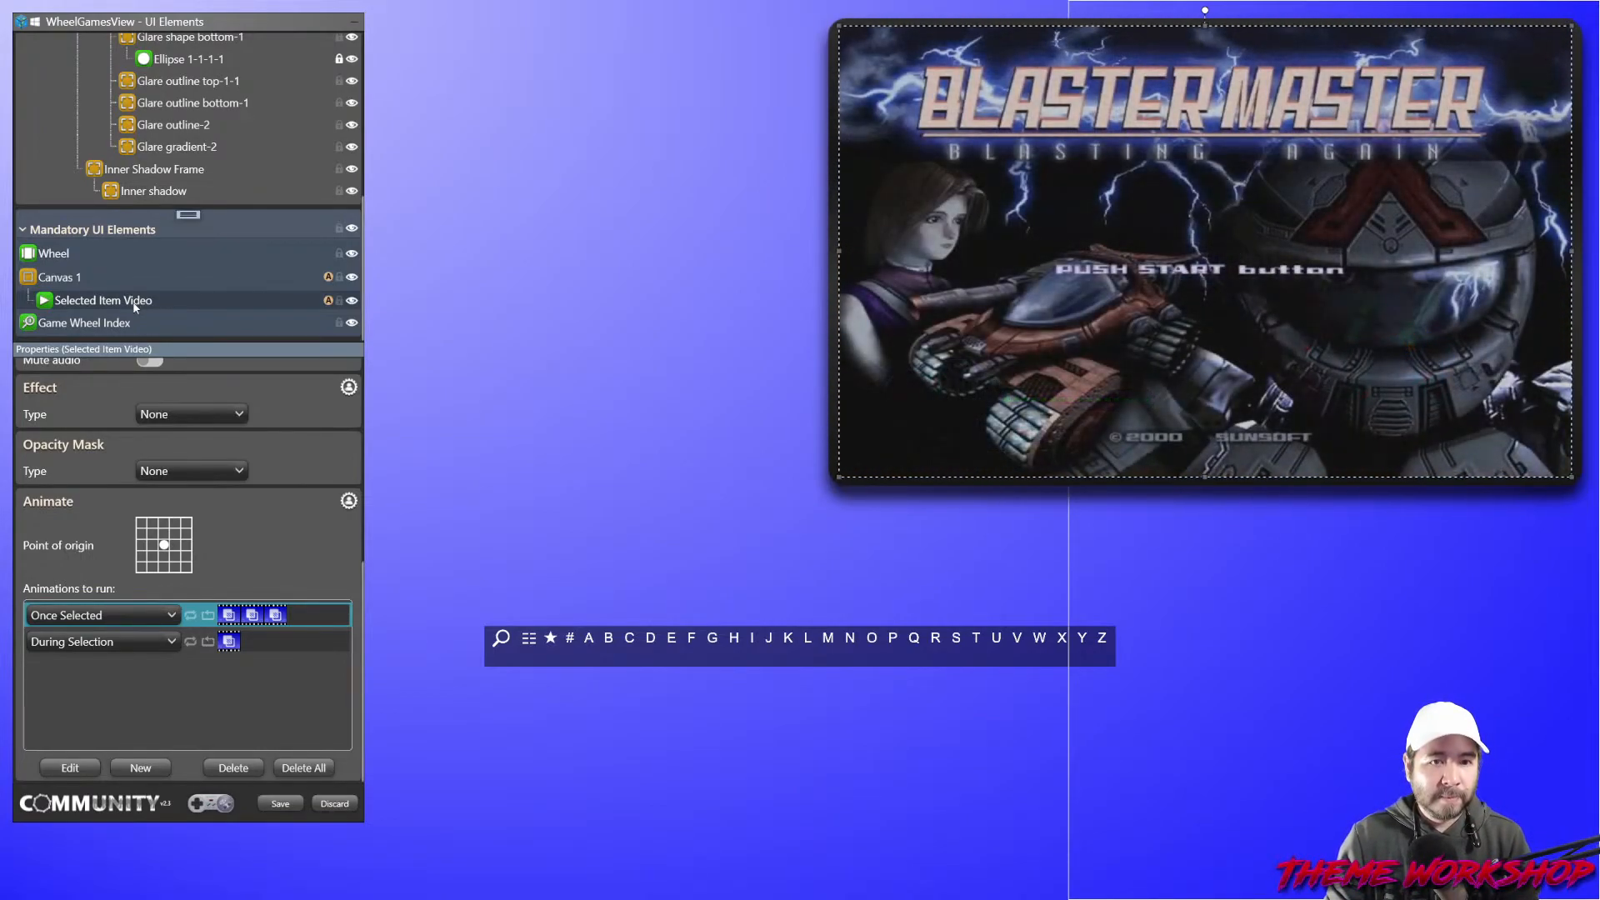
pyautogui.scroll(5, 275, 300)
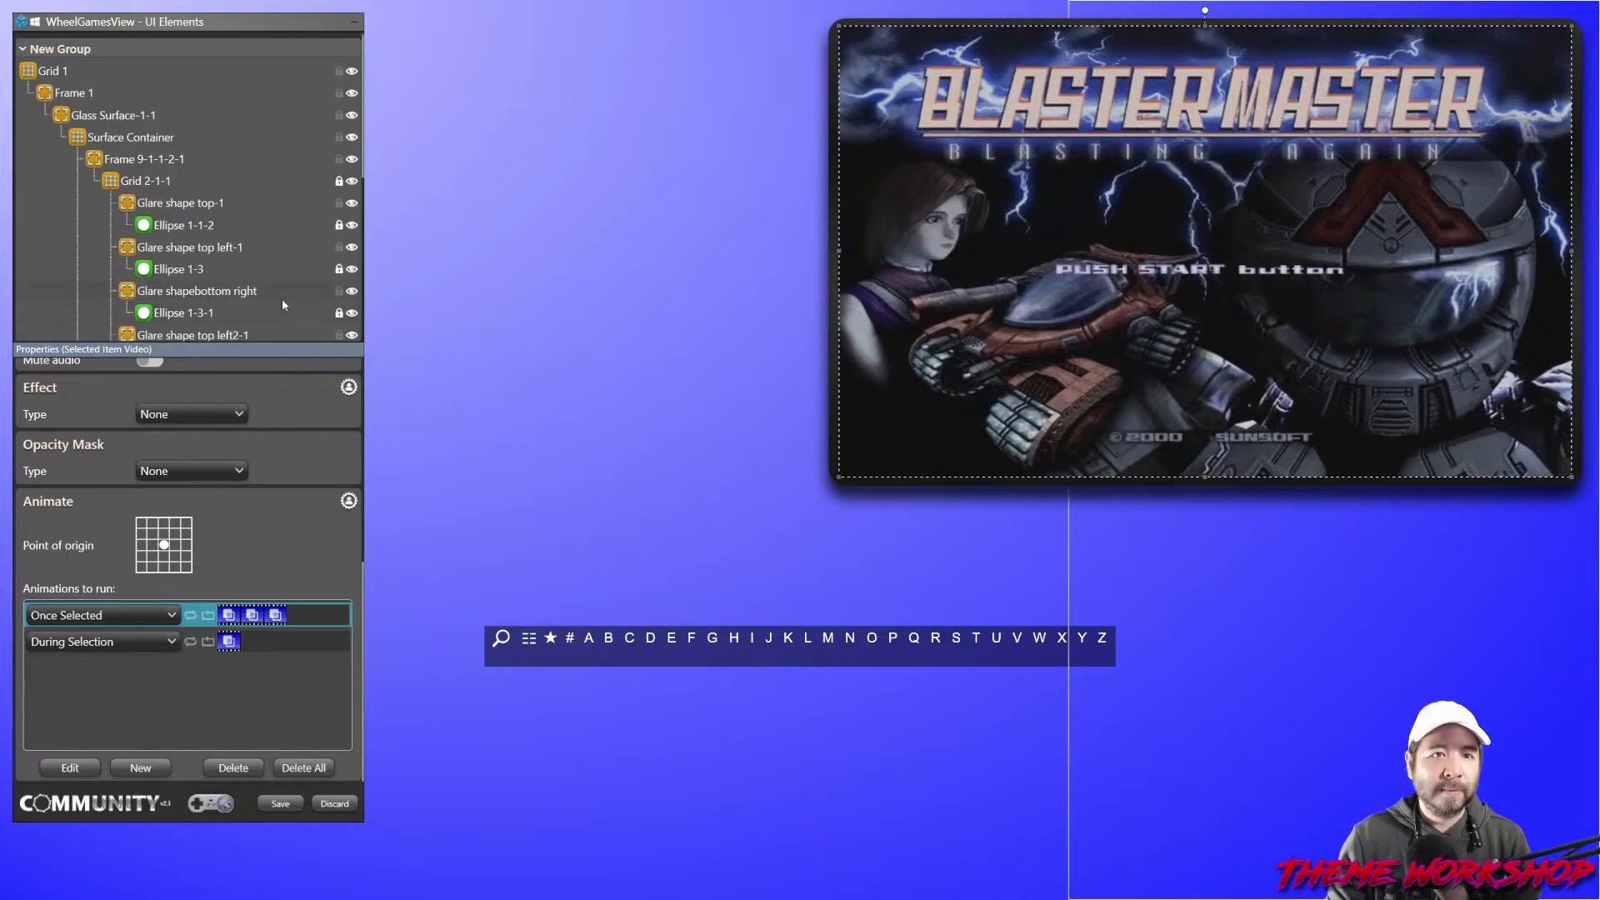
pyautogui.scroll(-5, 282, 298)
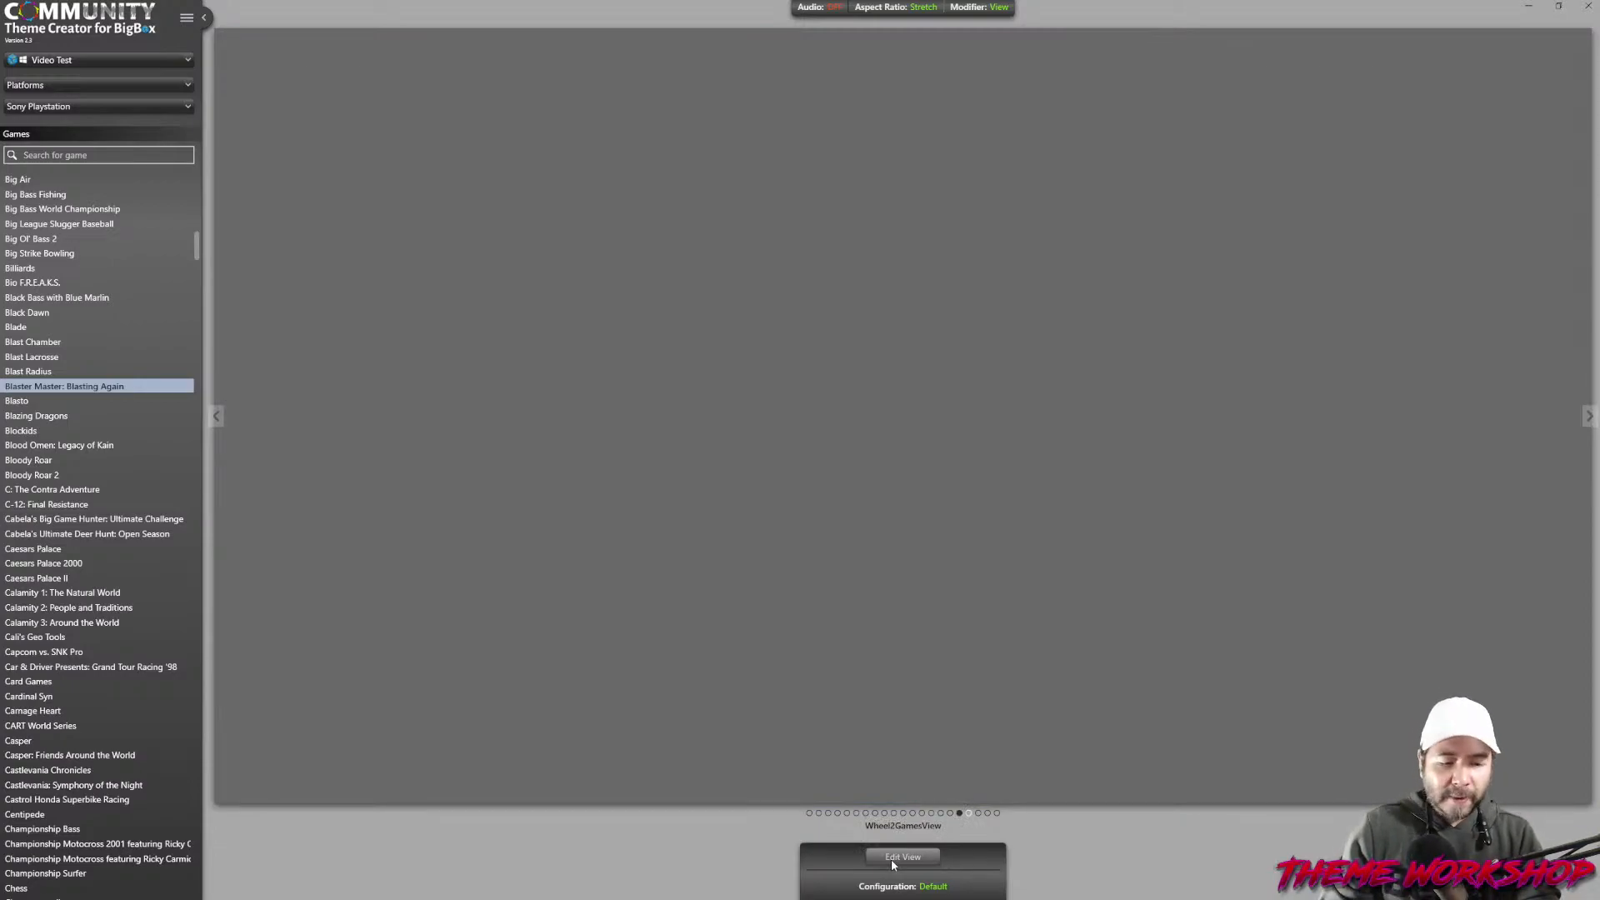
# Edit the Wheel2GamesView, moving the Game Wheel Index to about X 1687, Y 1131 and the Wheel to about X 1035, Y 275.
pyautogui.click(892, 858)
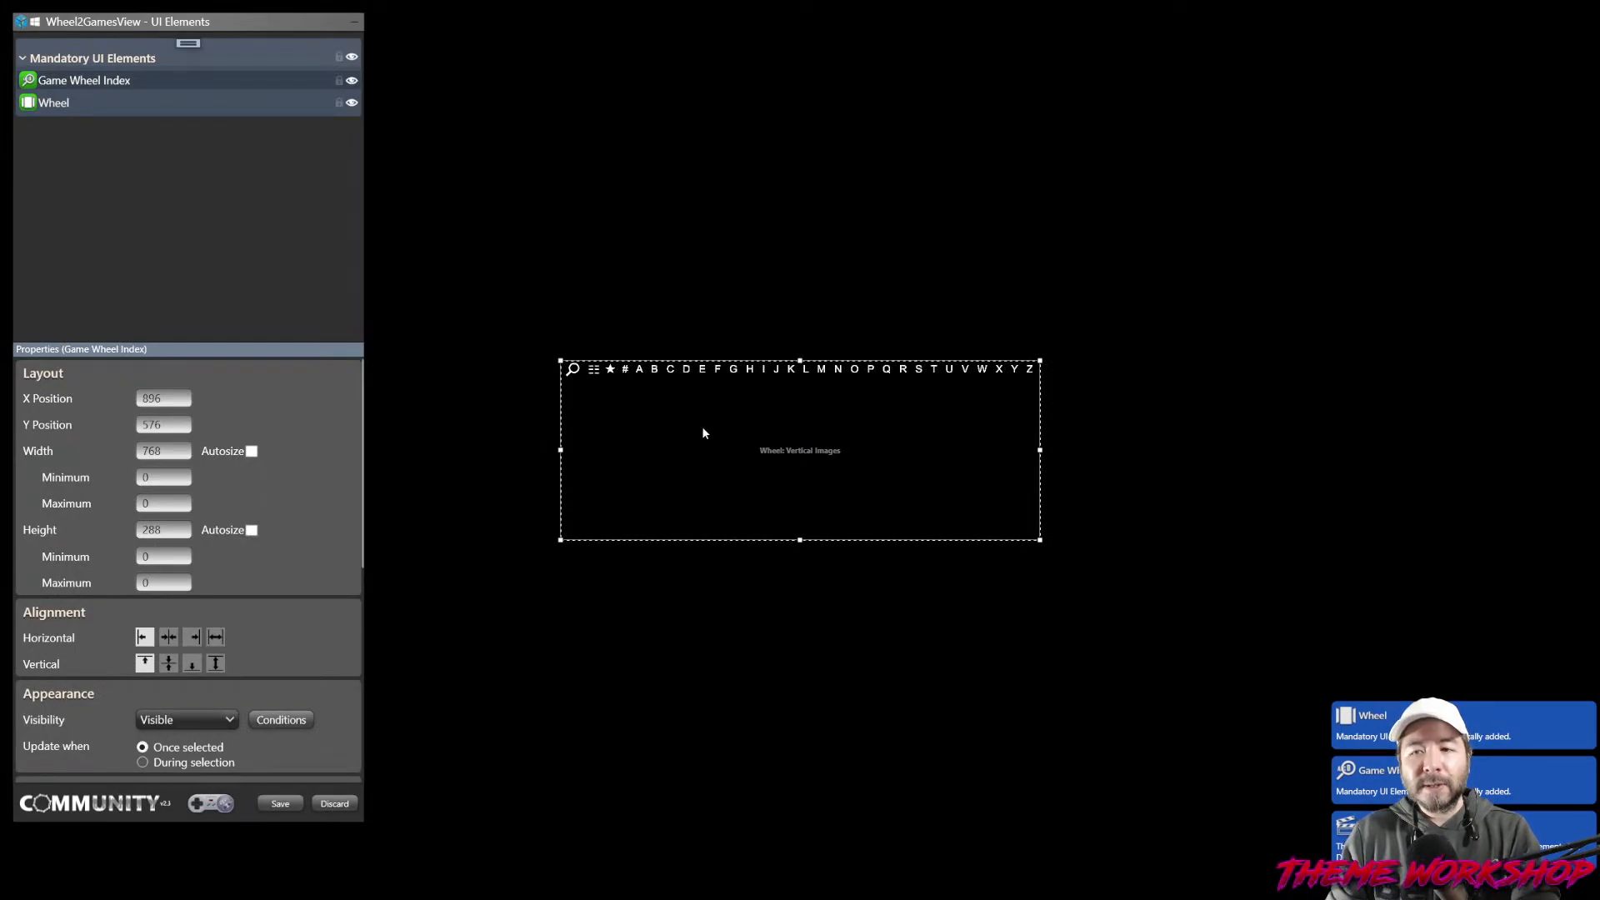
pyautogui.moveTo(730, 467); pyautogui.dragTo(1031, 747)
pyautogui.click(713, 454)
pyautogui.moveTo(713, 454); pyautogui.dragTo(725, 270)
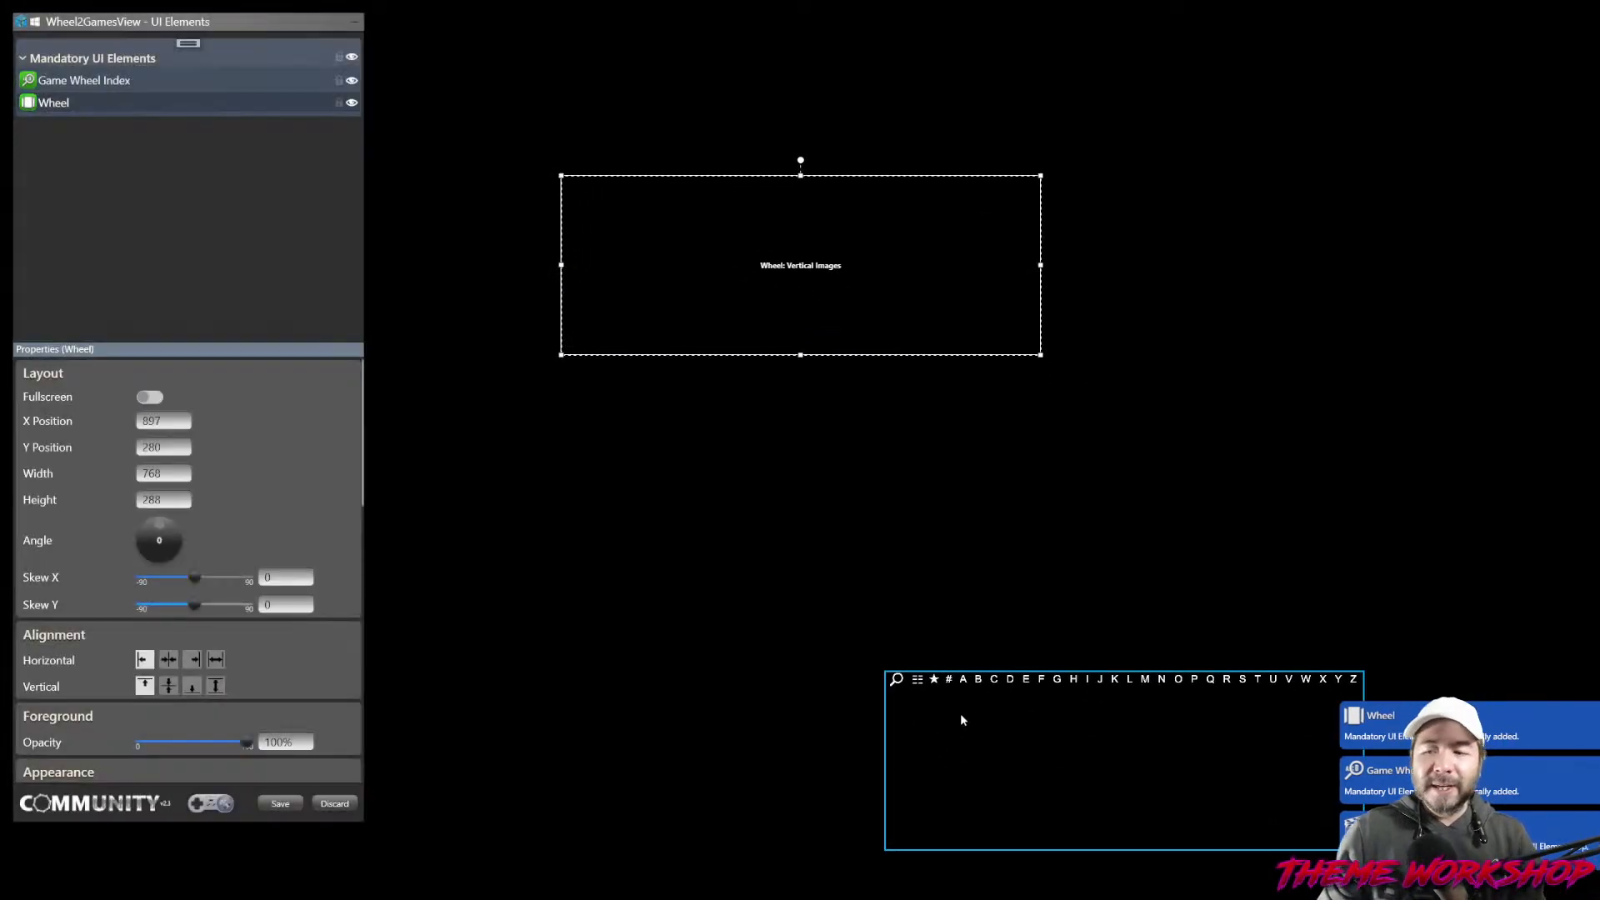
pyautogui.moveTo(961, 718); pyautogui.dragTo(1132, 752)
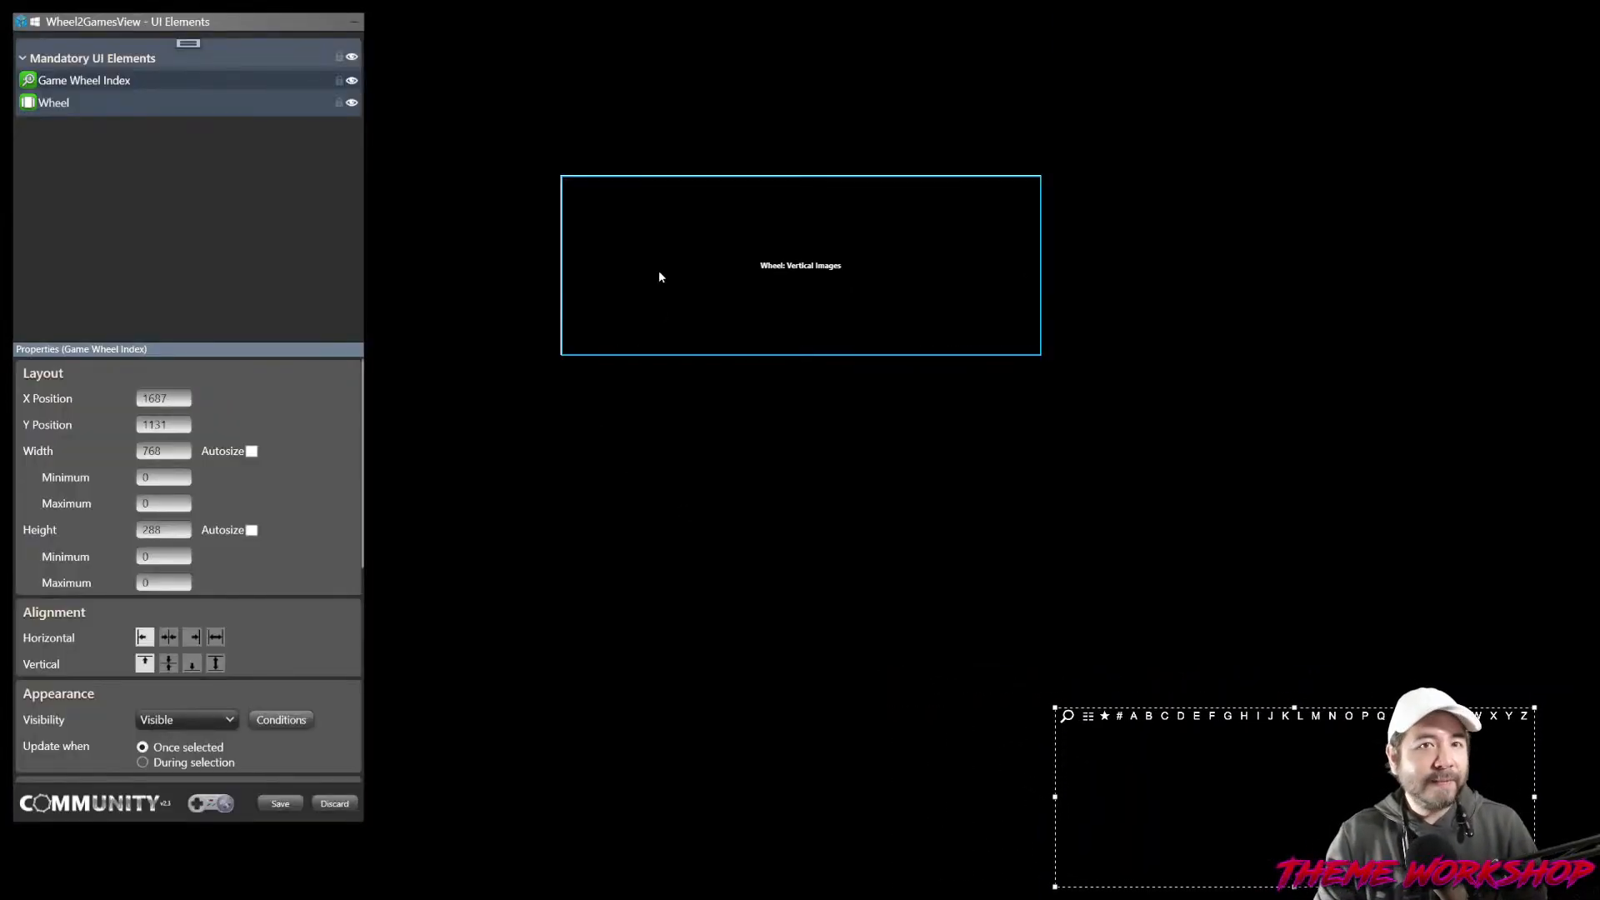
pyautogui.moveTo(647, 267); pyautogui.dragTo(695, 262)
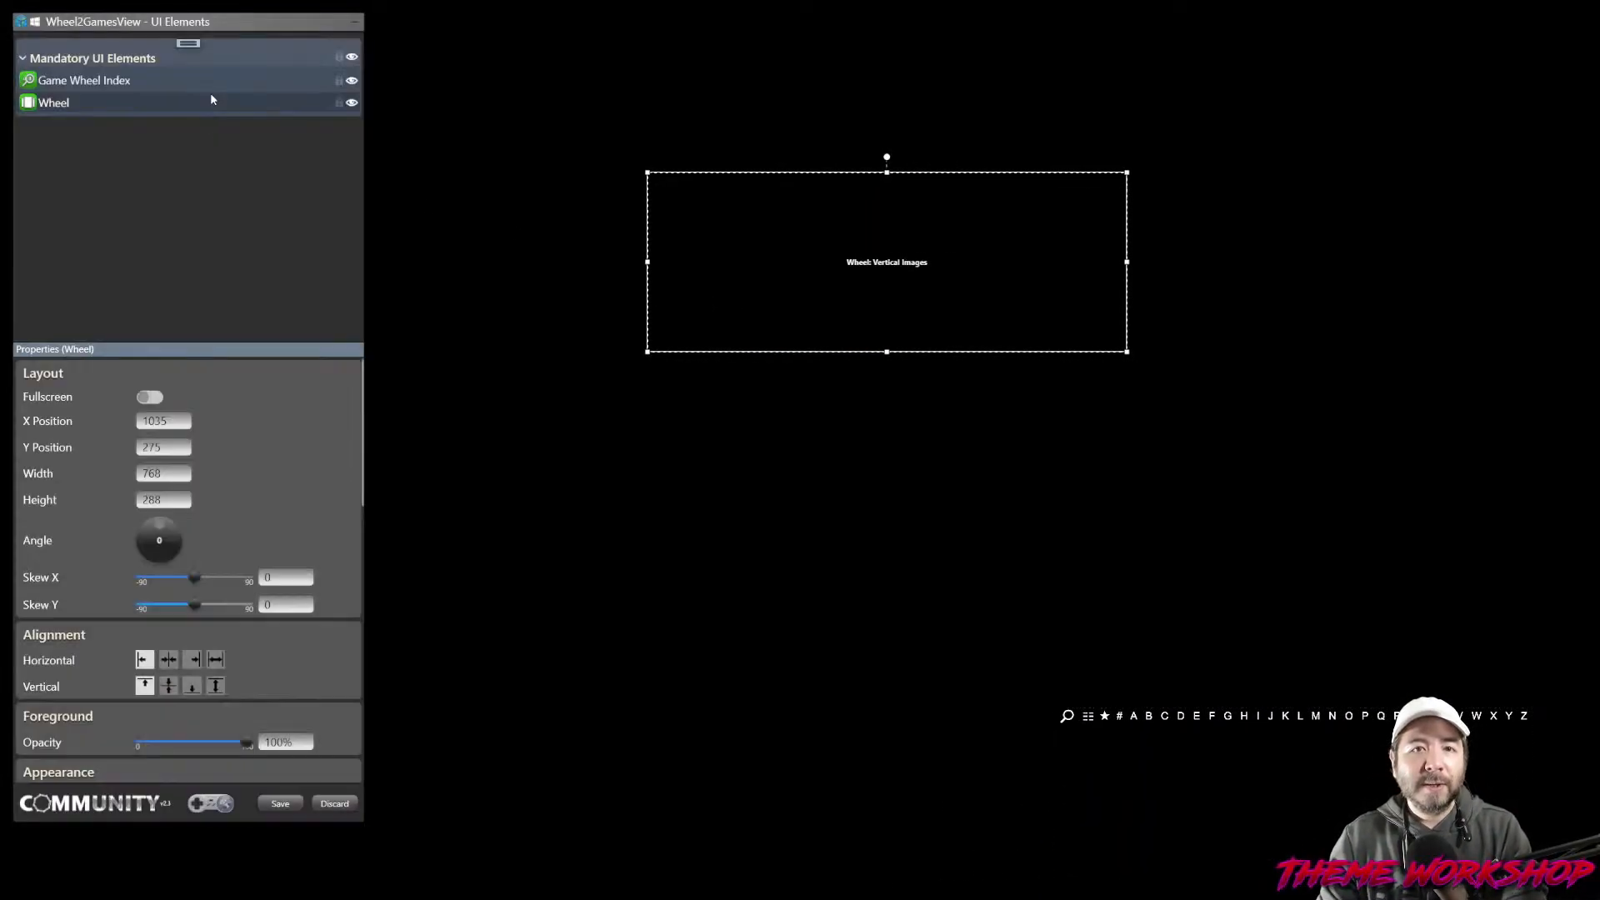
# Add a Selected Item Video, enlarge it to about 900 by 638, and place it at about X 931, Y 201.
pyautogui.click(188, 43)
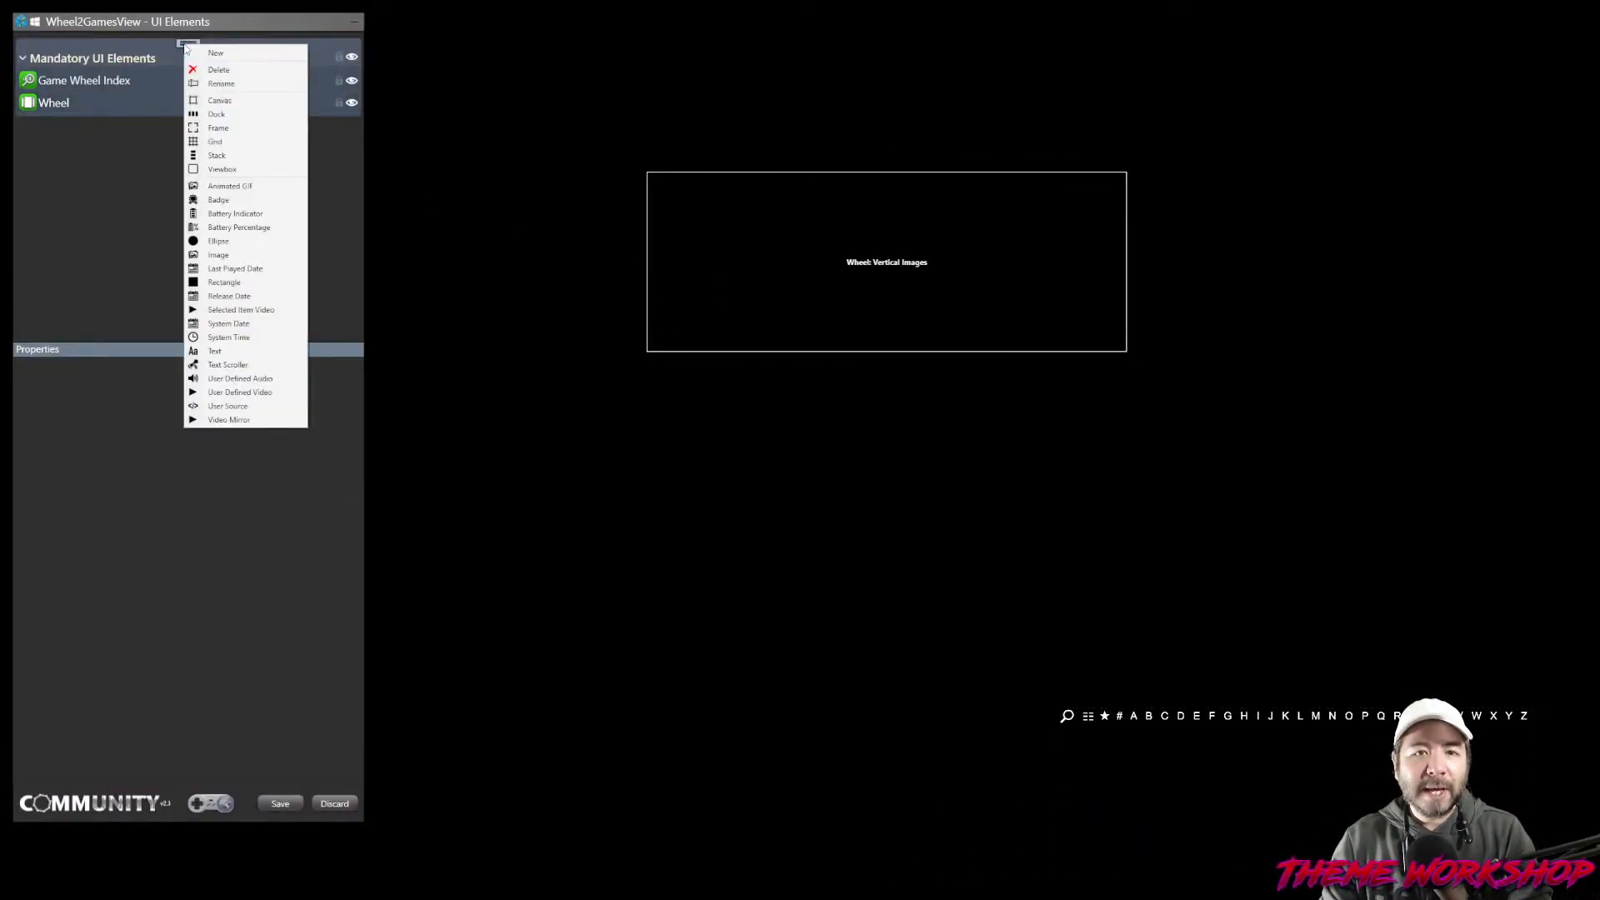
pyautogui.click(247, 309)
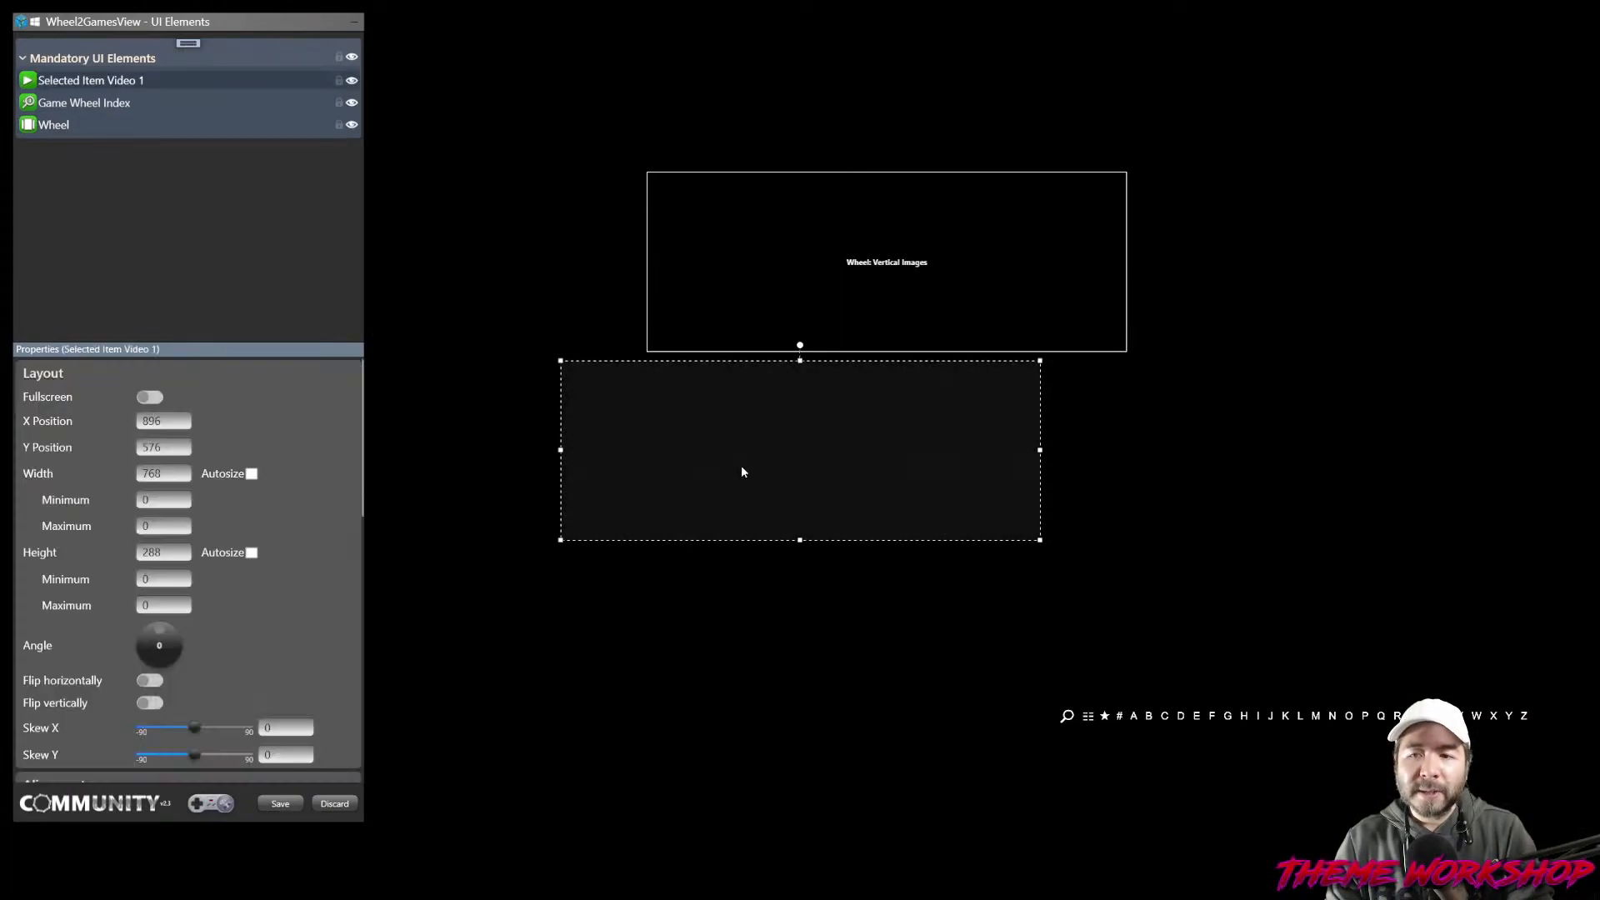
pyautogui.moveTo(739, 468); pyautogui.dragTo(993, 229)
pyautogui.moveTo(786, 338); pyautogui.dragTo(703, 547)
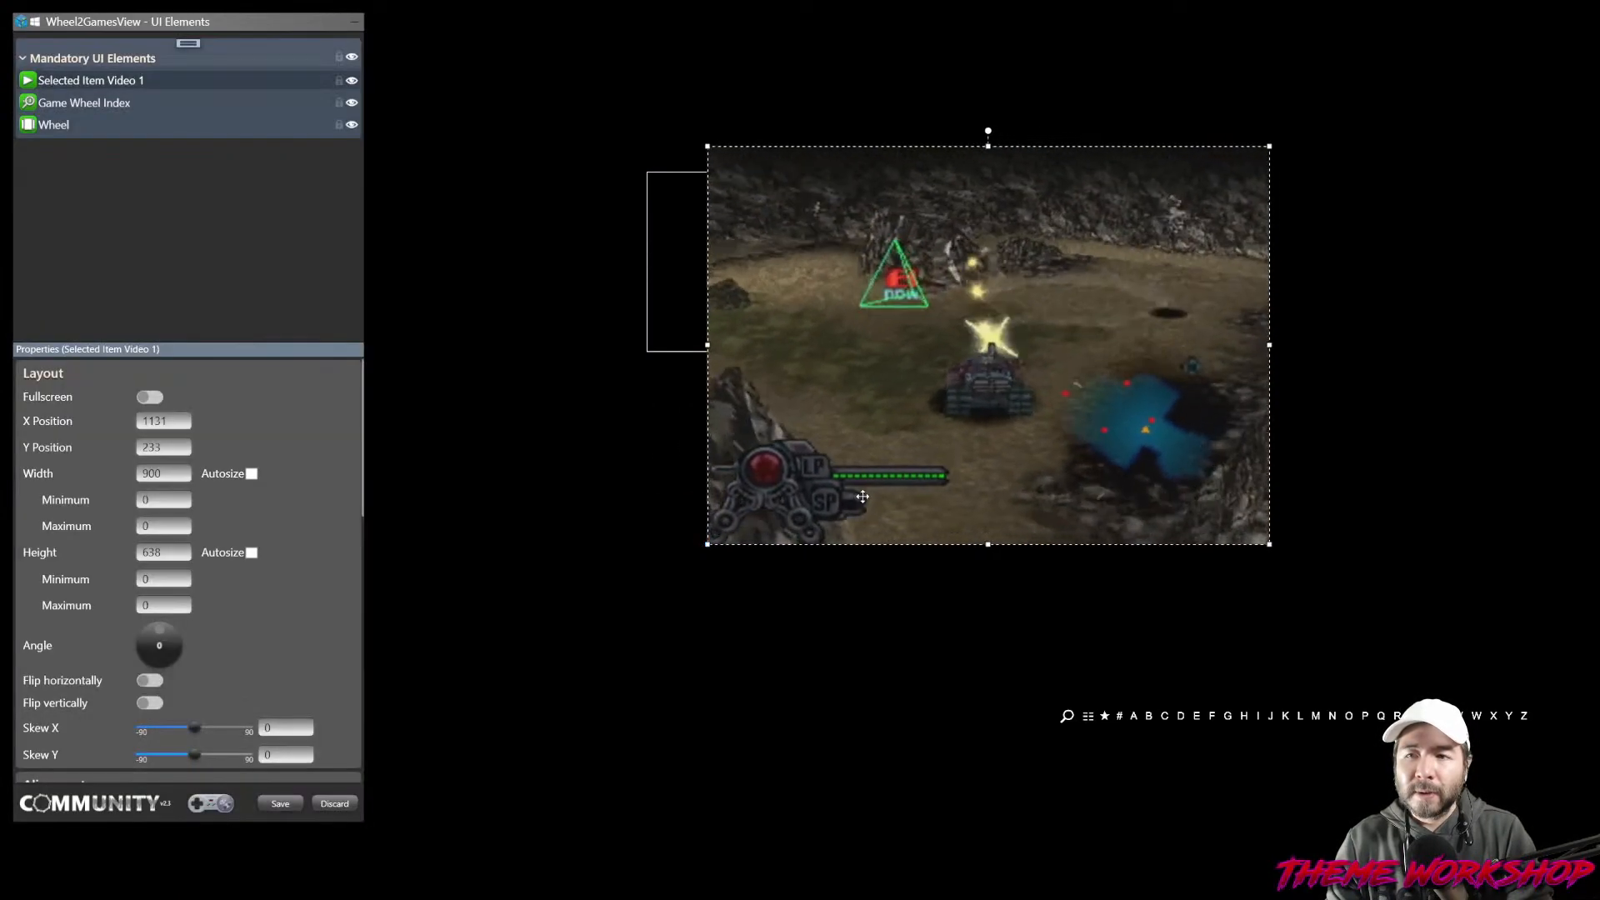
pyautogui.moveTo(861, 491); pyautogui.dragTo(739, 476)
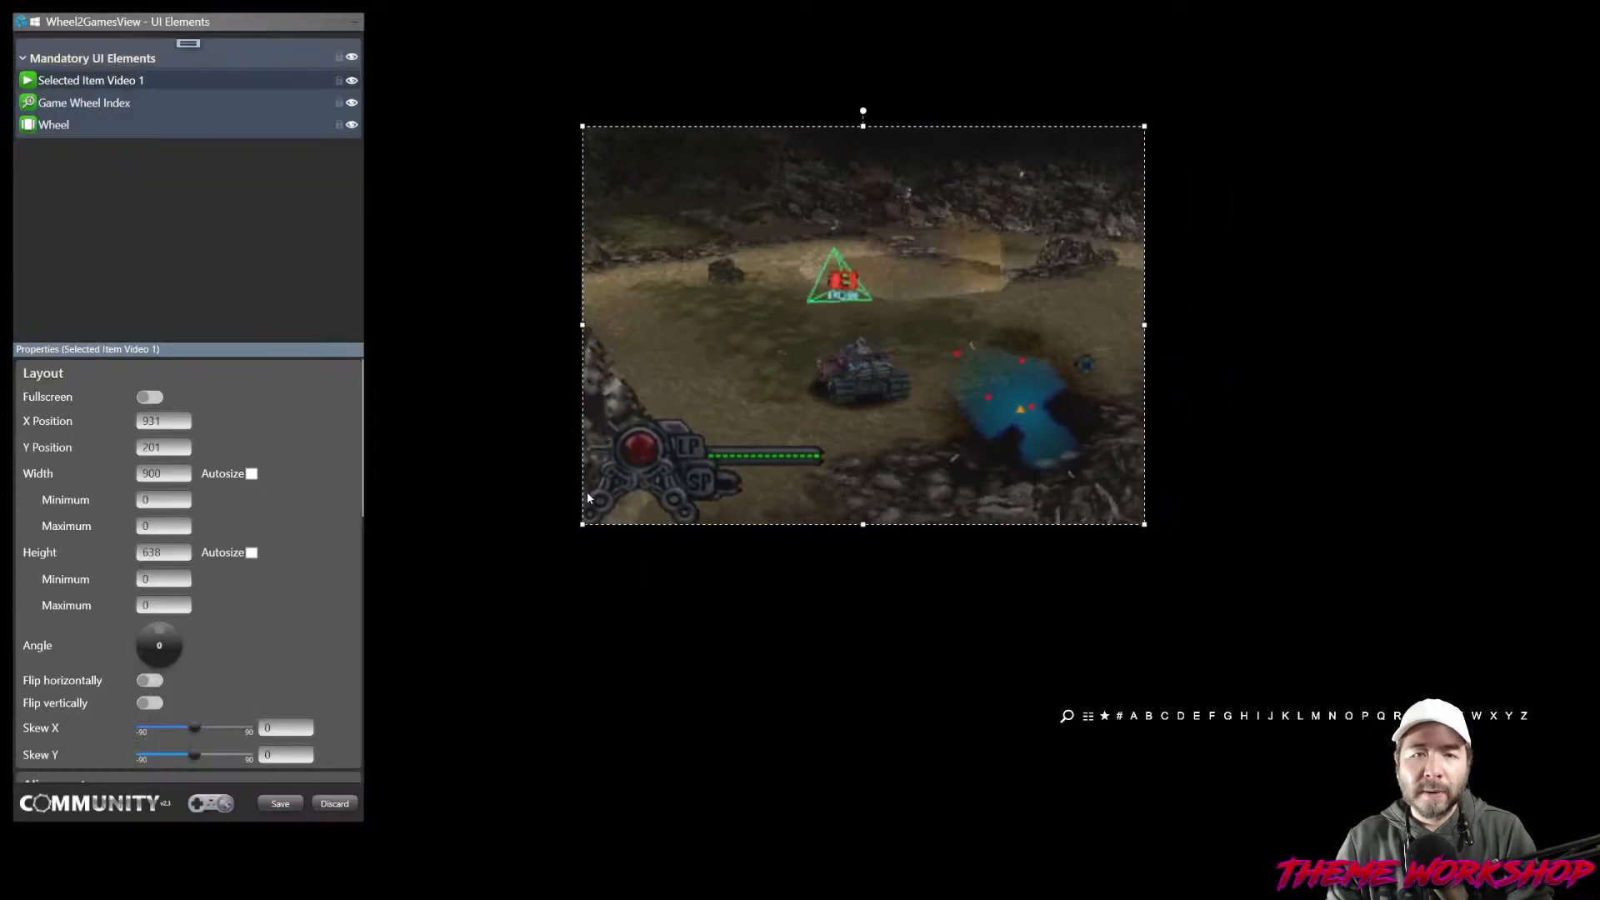
# Add a Video Mirror below the video and link it to Selected Item Video 1.
pyautogui.click(186, 44)
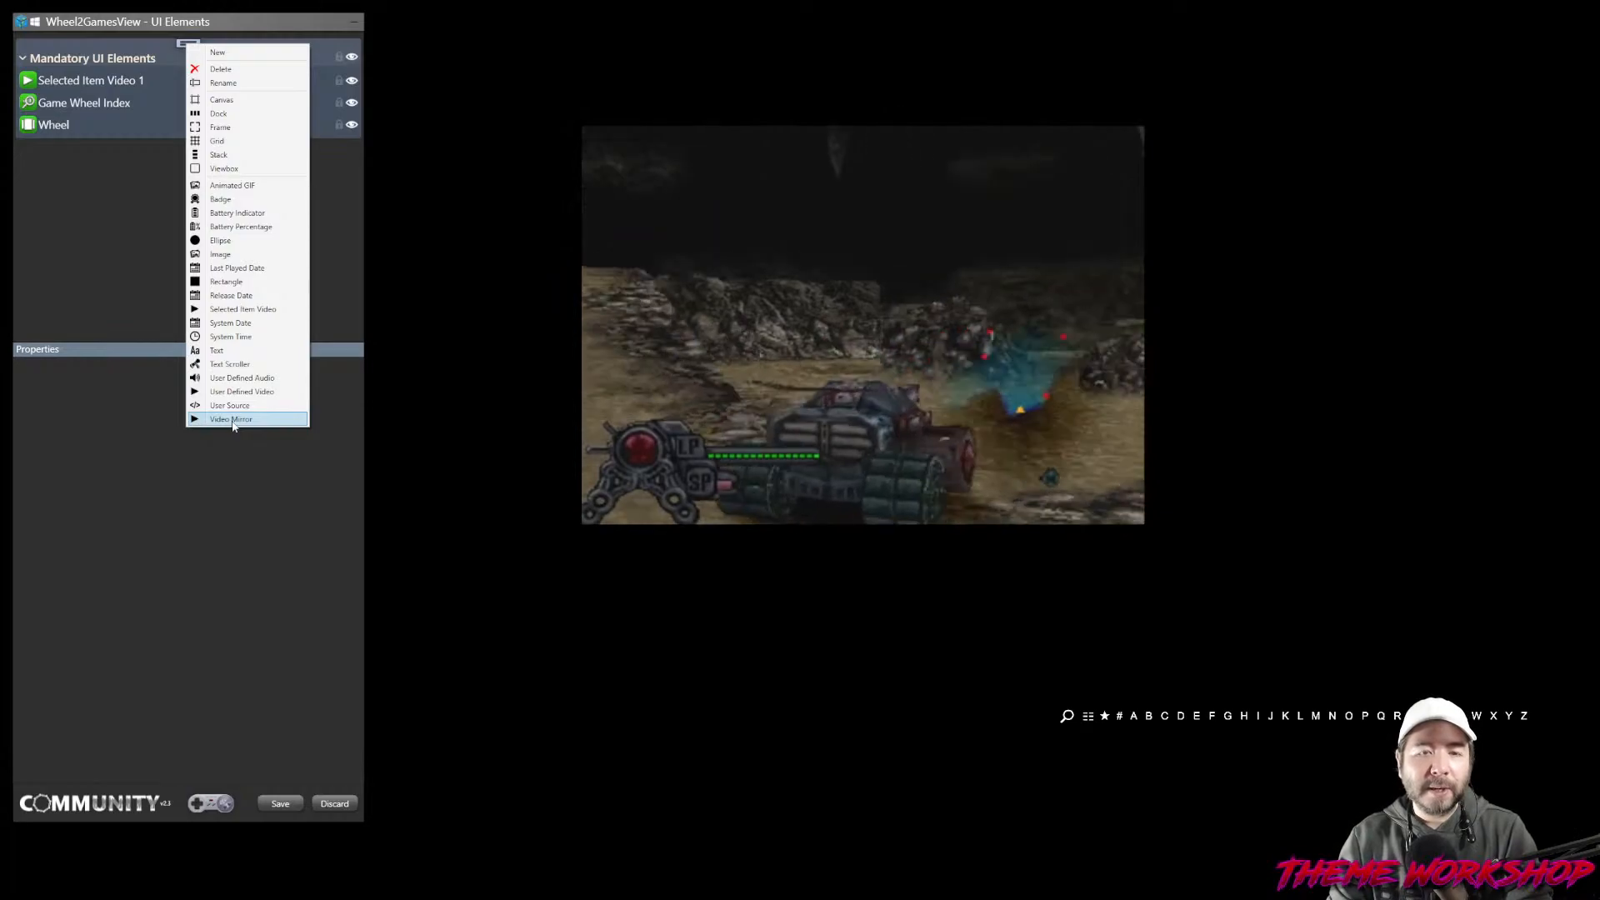
pyautogui.click(231, 420)
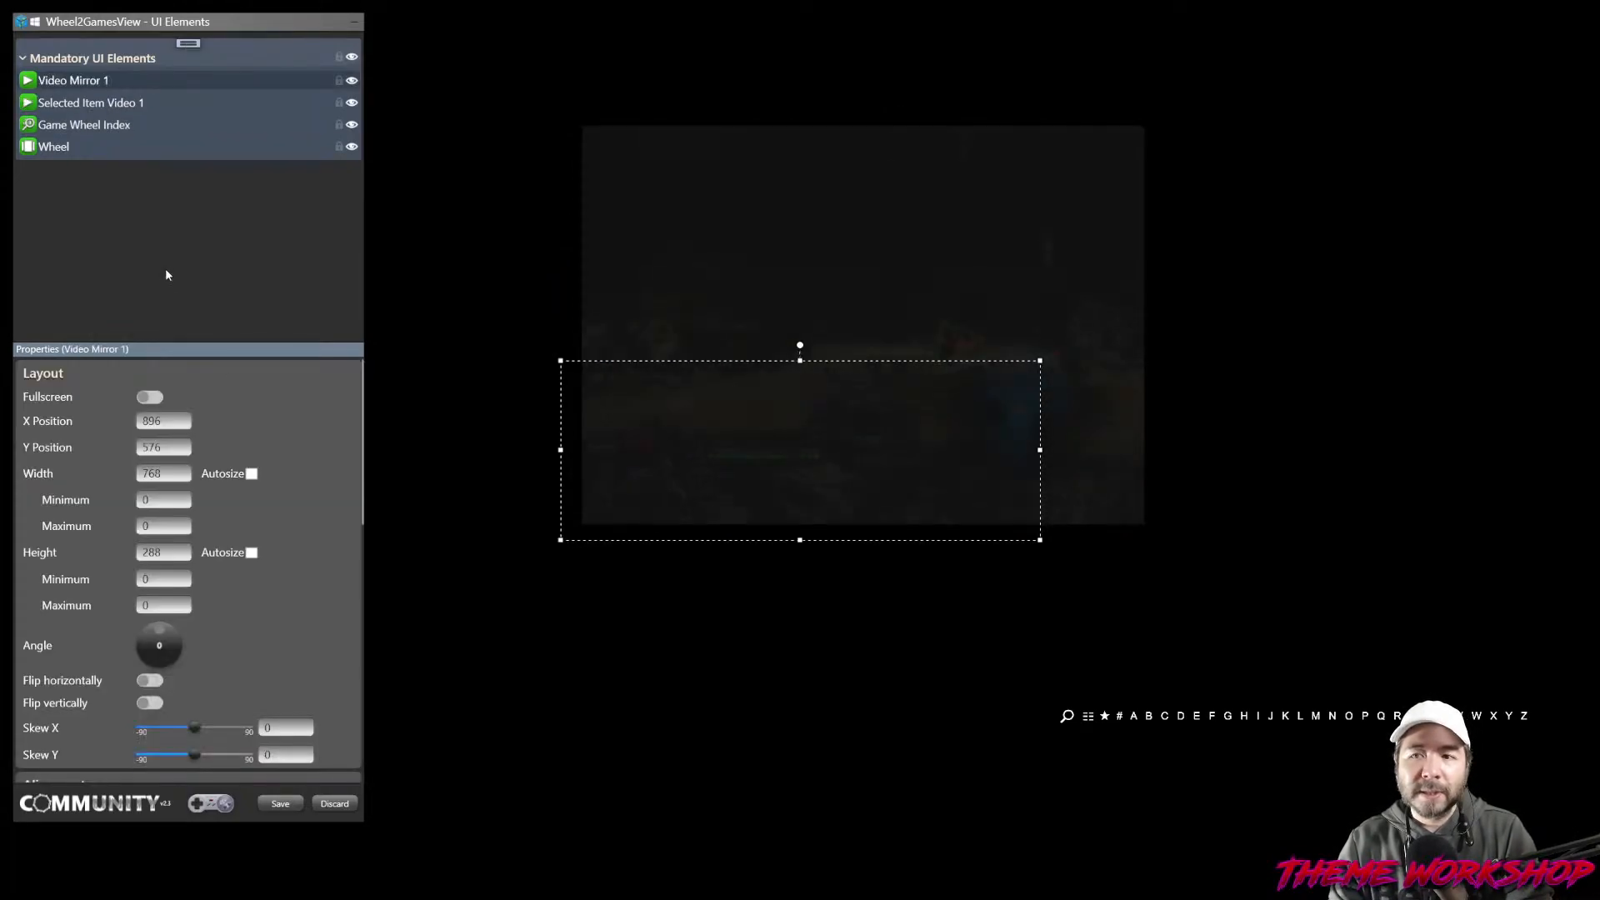
pyautogui.moveTo(578, 505); pyautogui.dragTo(572, 715)
pyautogui.scroll(-5, 333, 475)
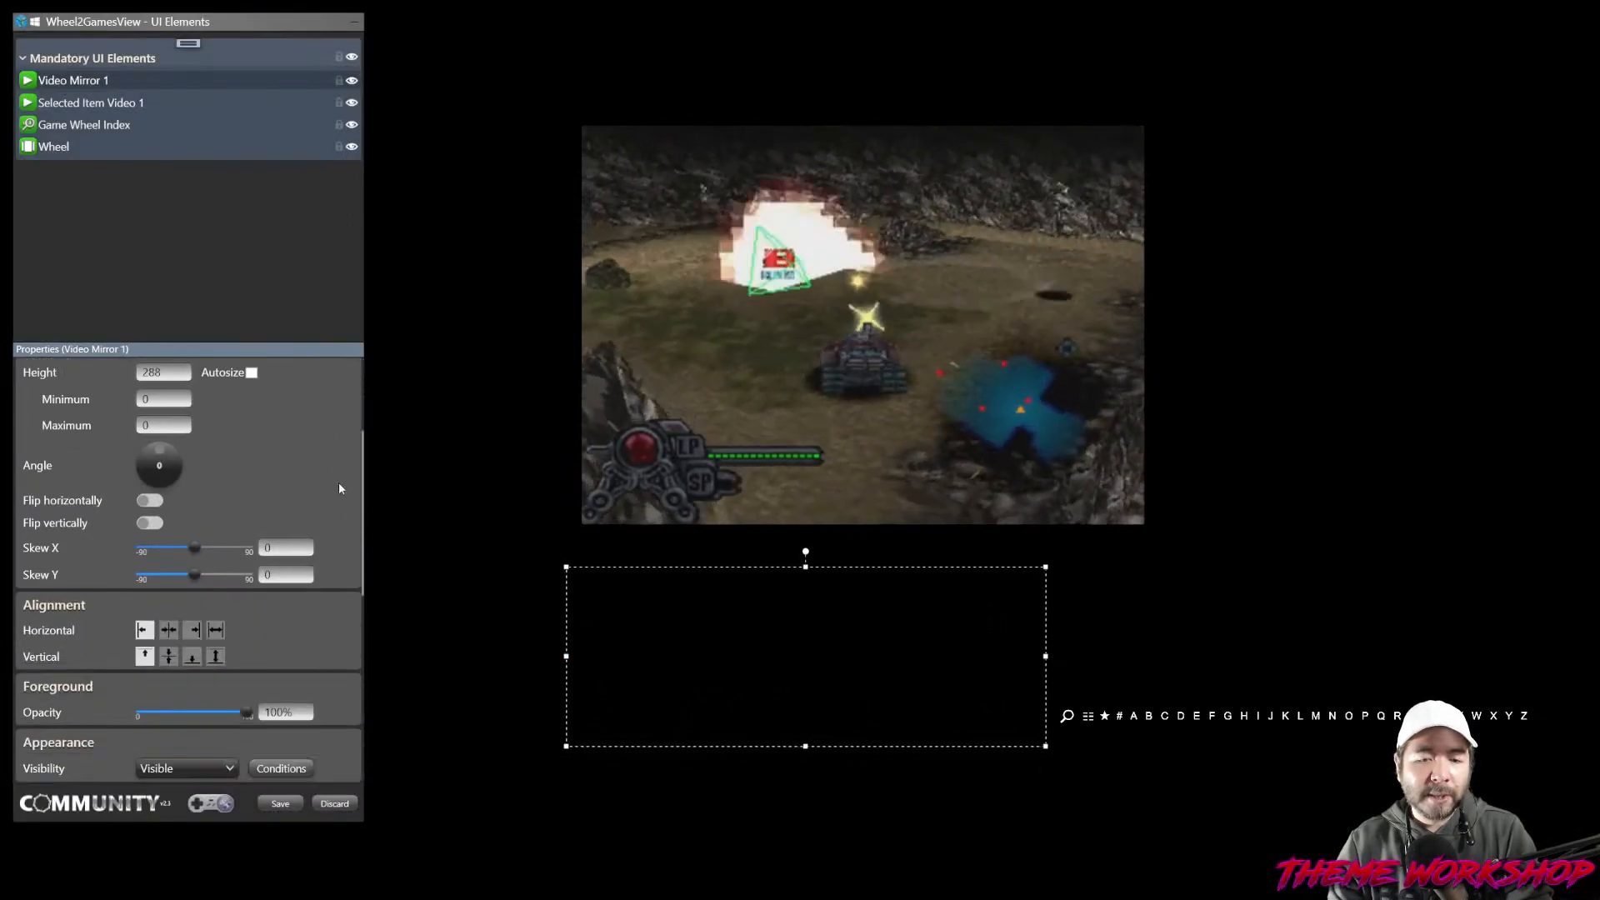
pyautogui.scroll(-2, 339, 483)
pyautogui.click(250, 496)
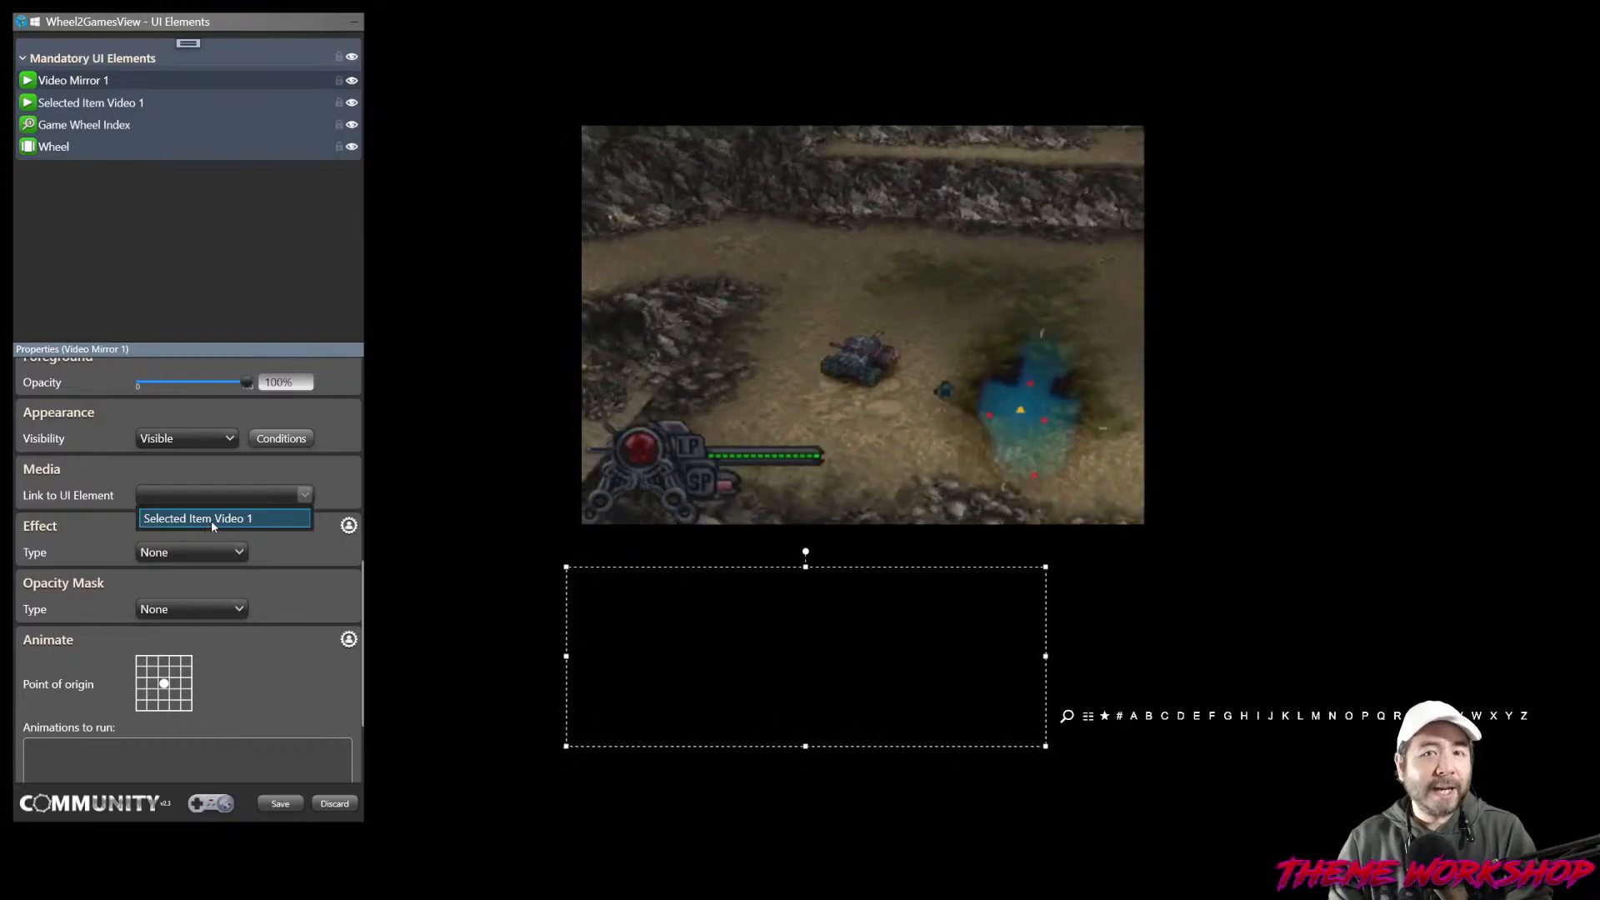
pyautogui.click(492, 615)
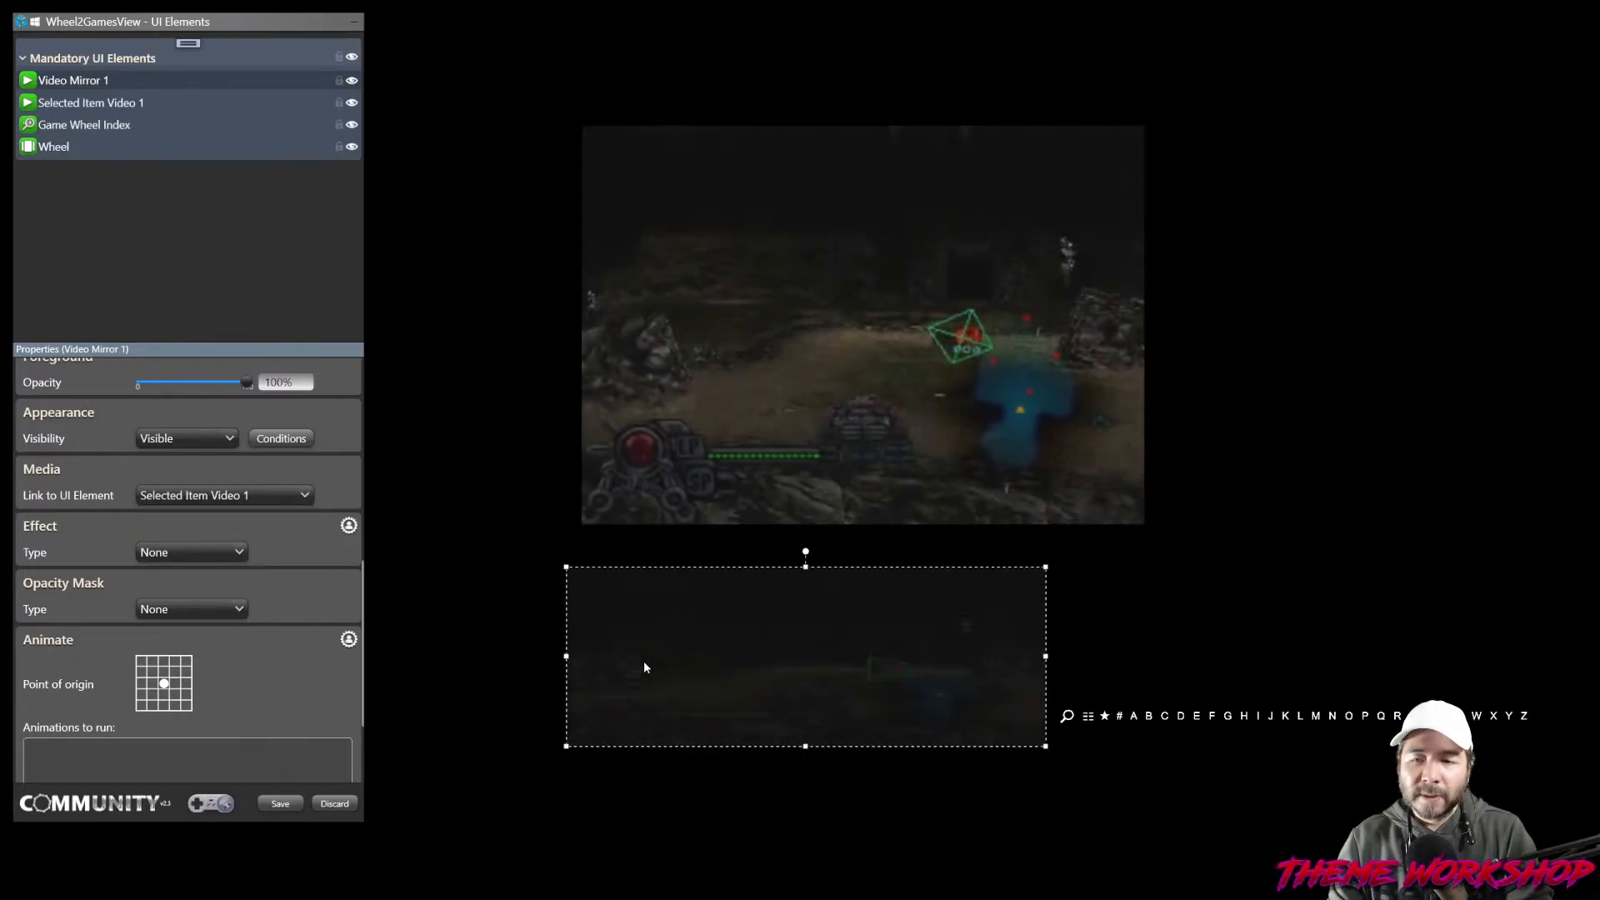
# Resize the video mirror to about 694 by 483 and align it under the video at about X 932, Y 846.
pyautogui.moveTo(714, 658)
pyautogui.mouseDown()
pyautogui.moveTo(764, 580)
pyautogui.moveTo(694, 645)
pyautogui.mouseUp()
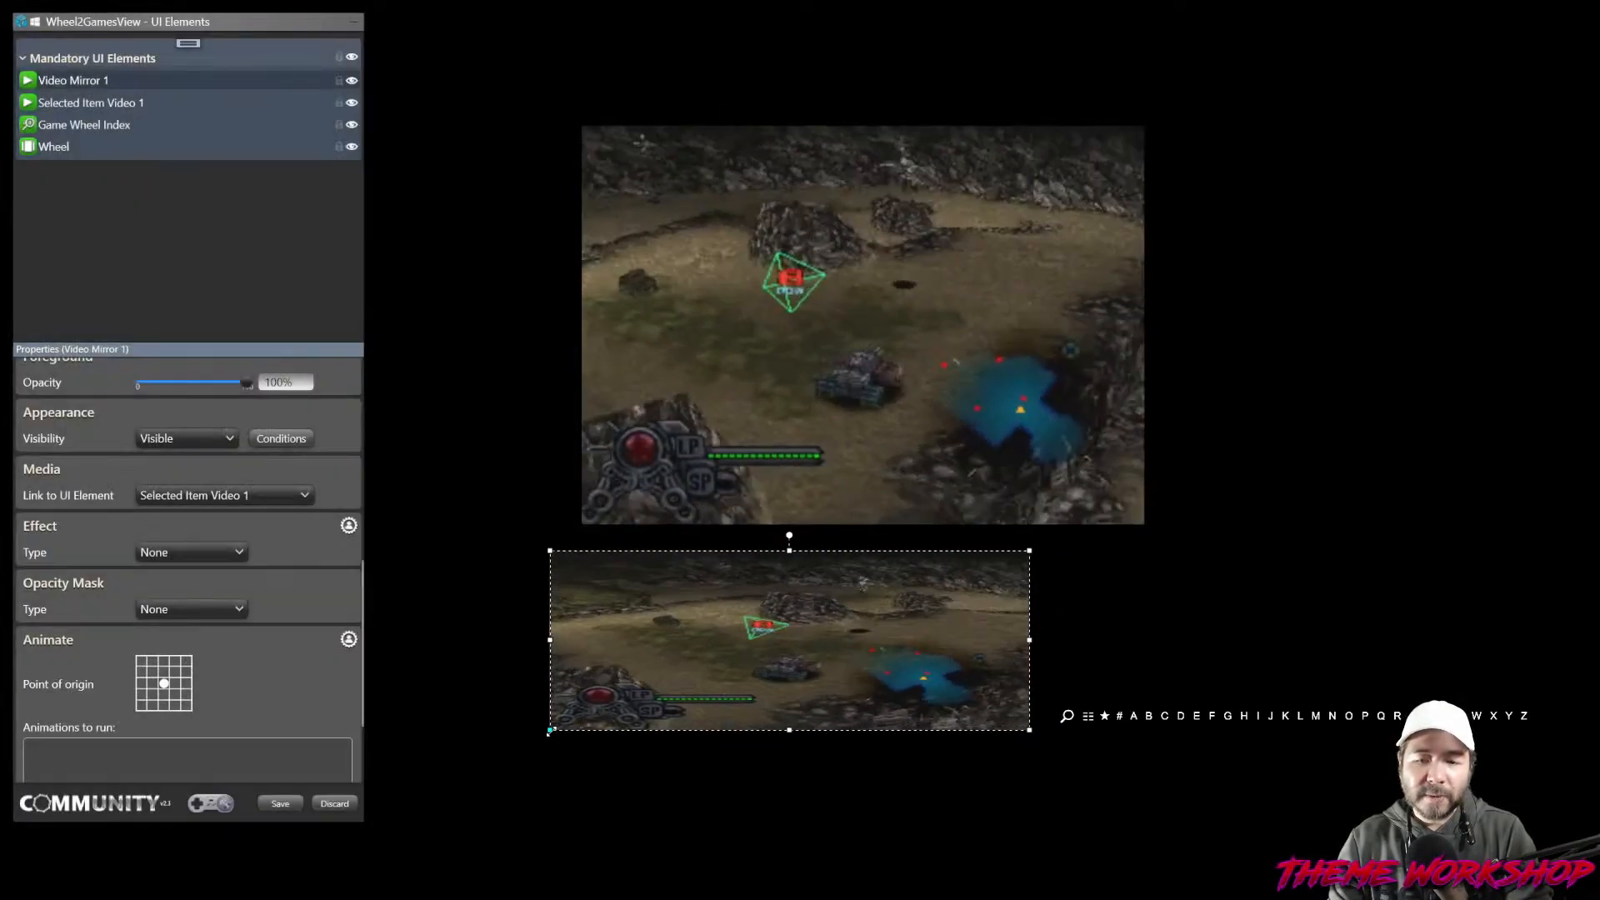
pyautogui.moveTo(547, 728); pyautogui.dragTo(589, 849)
pyautogui.moveTo(725, 725)
pyautogui.mouseDown()
pyautogui.moveTo(699, 706)
pyautogui.moveTo(718, 707)
pyautogui.mouseUp()
# Flip the video mirror vertically and widen it to about 898 to match the video above.
pyautogui.scroll(10, 330, 571)
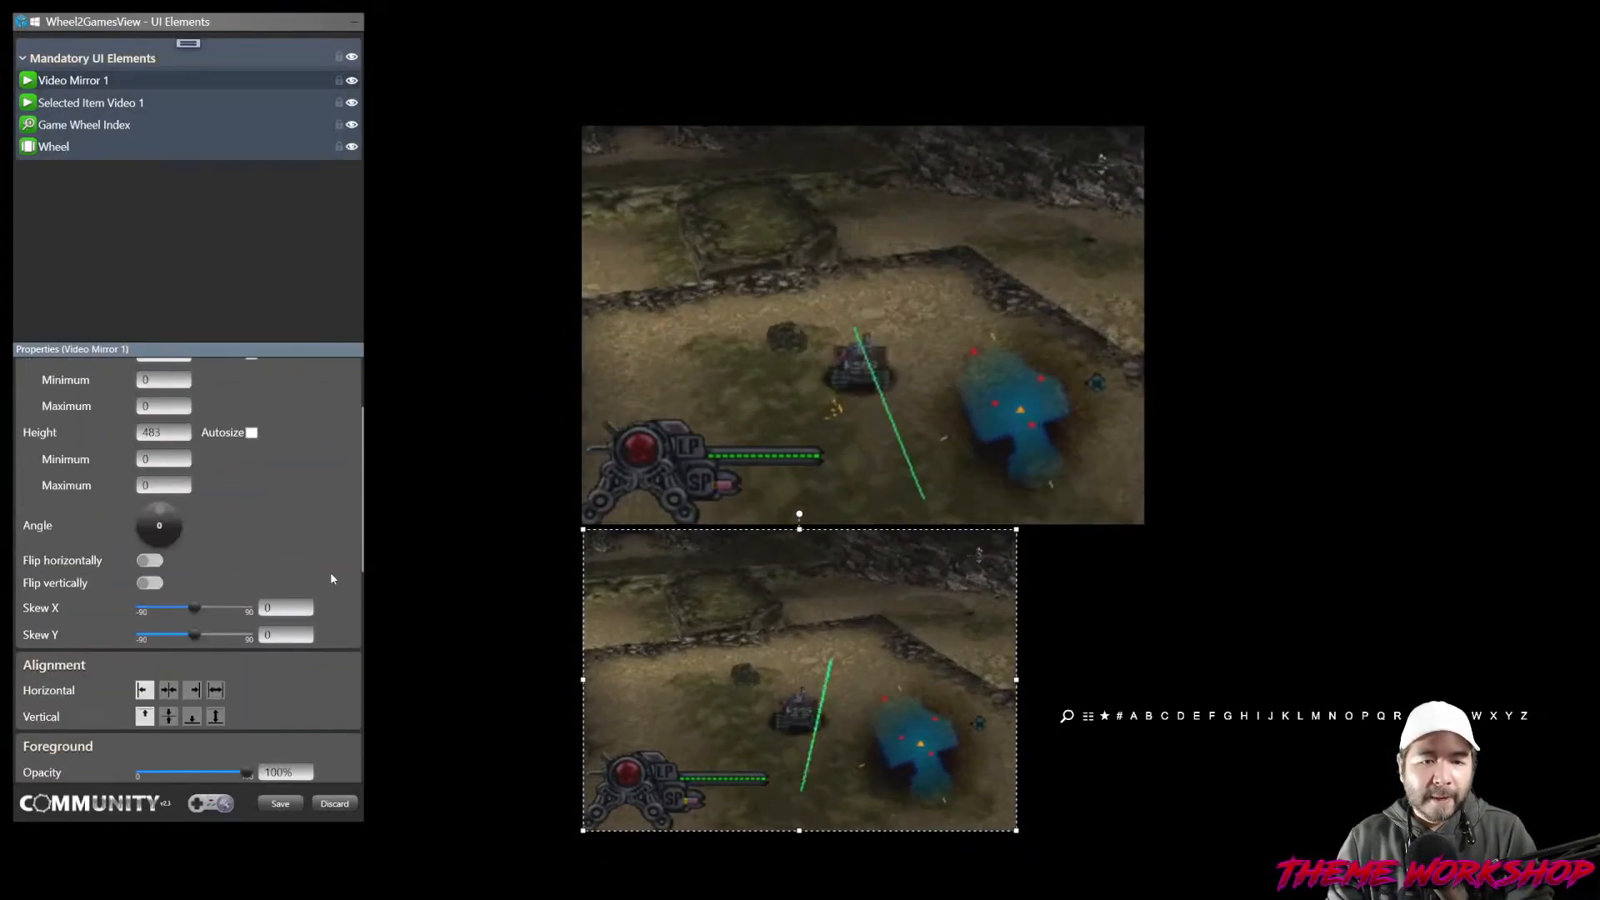
pyautogui.scroll(-2, 275, 617)
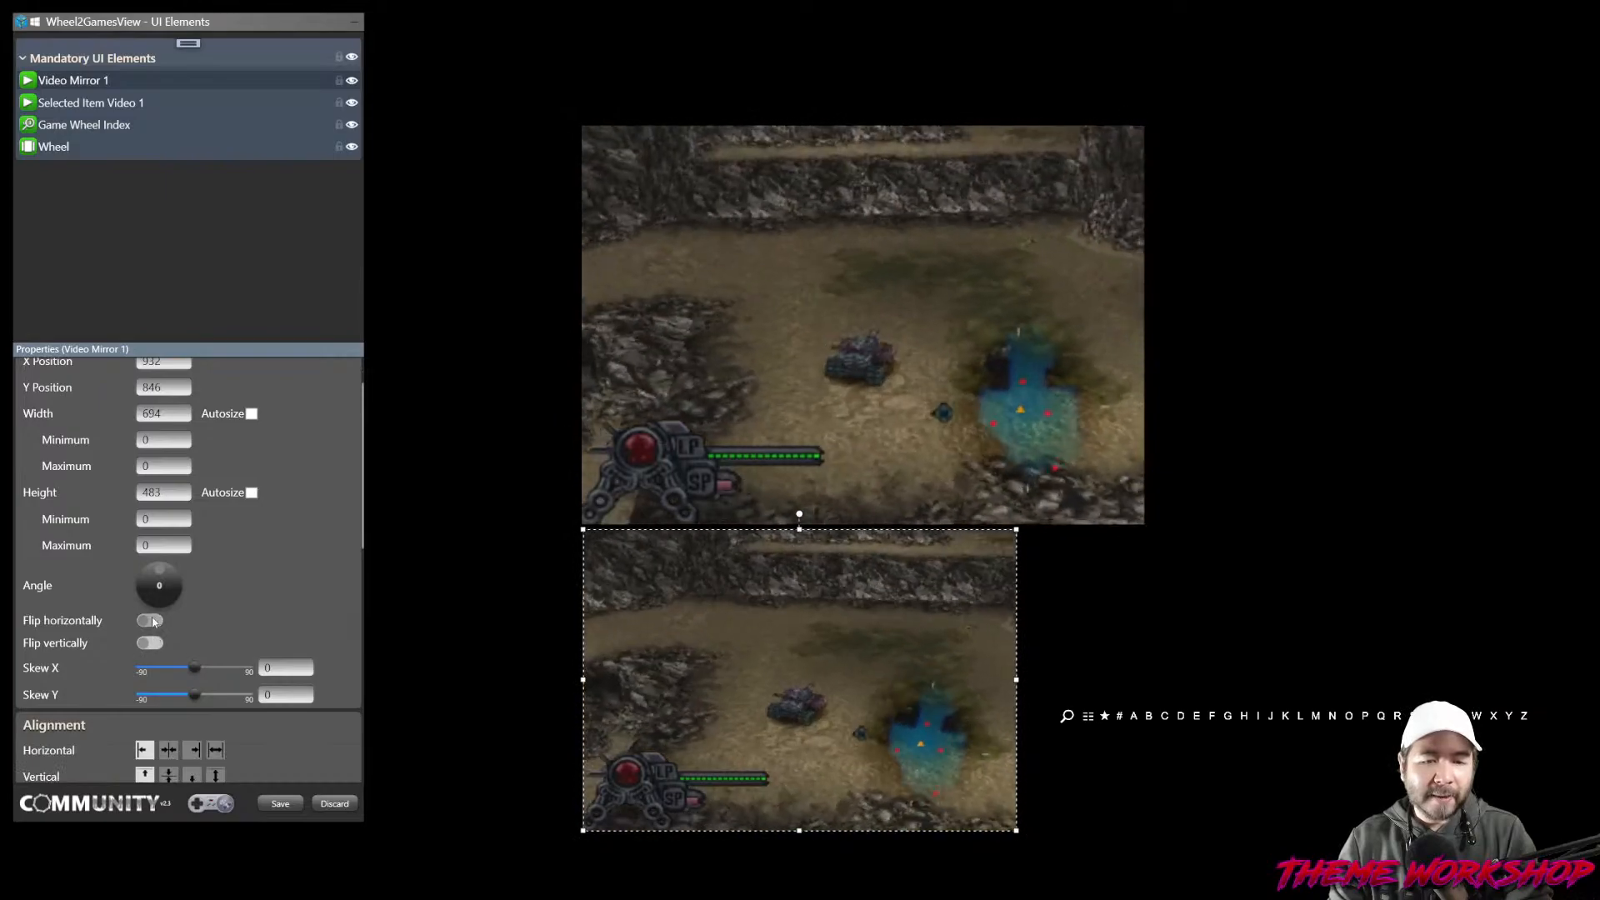
pyautogui.click(150, 643)
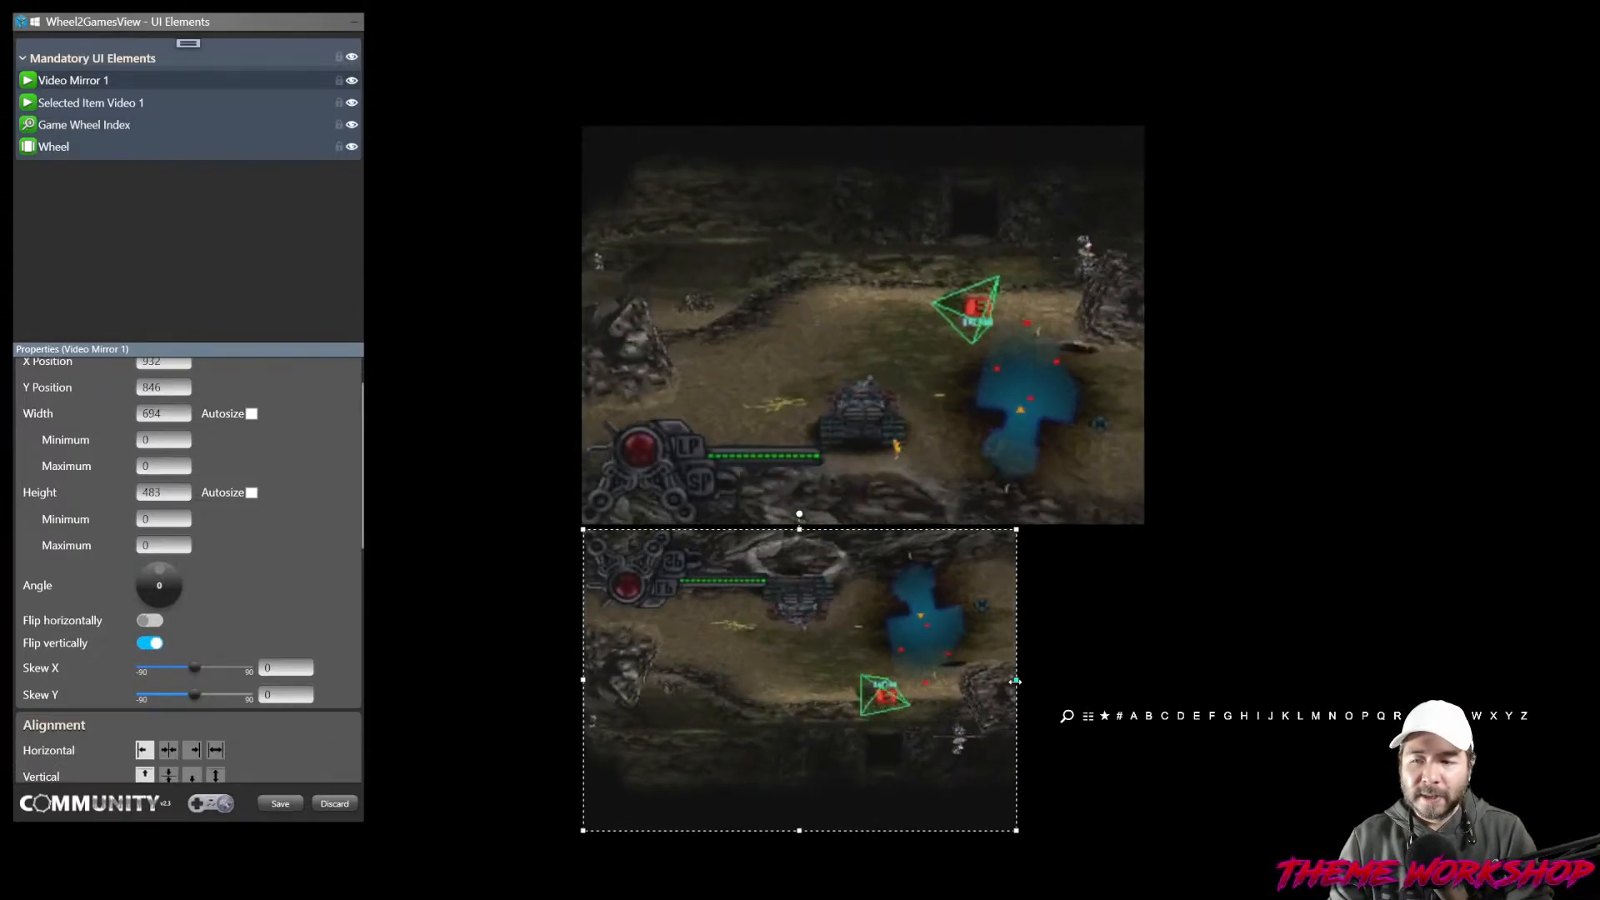
pyautogui.moveTo(1015, 681); pyautogui.dragTo(1143, 681)
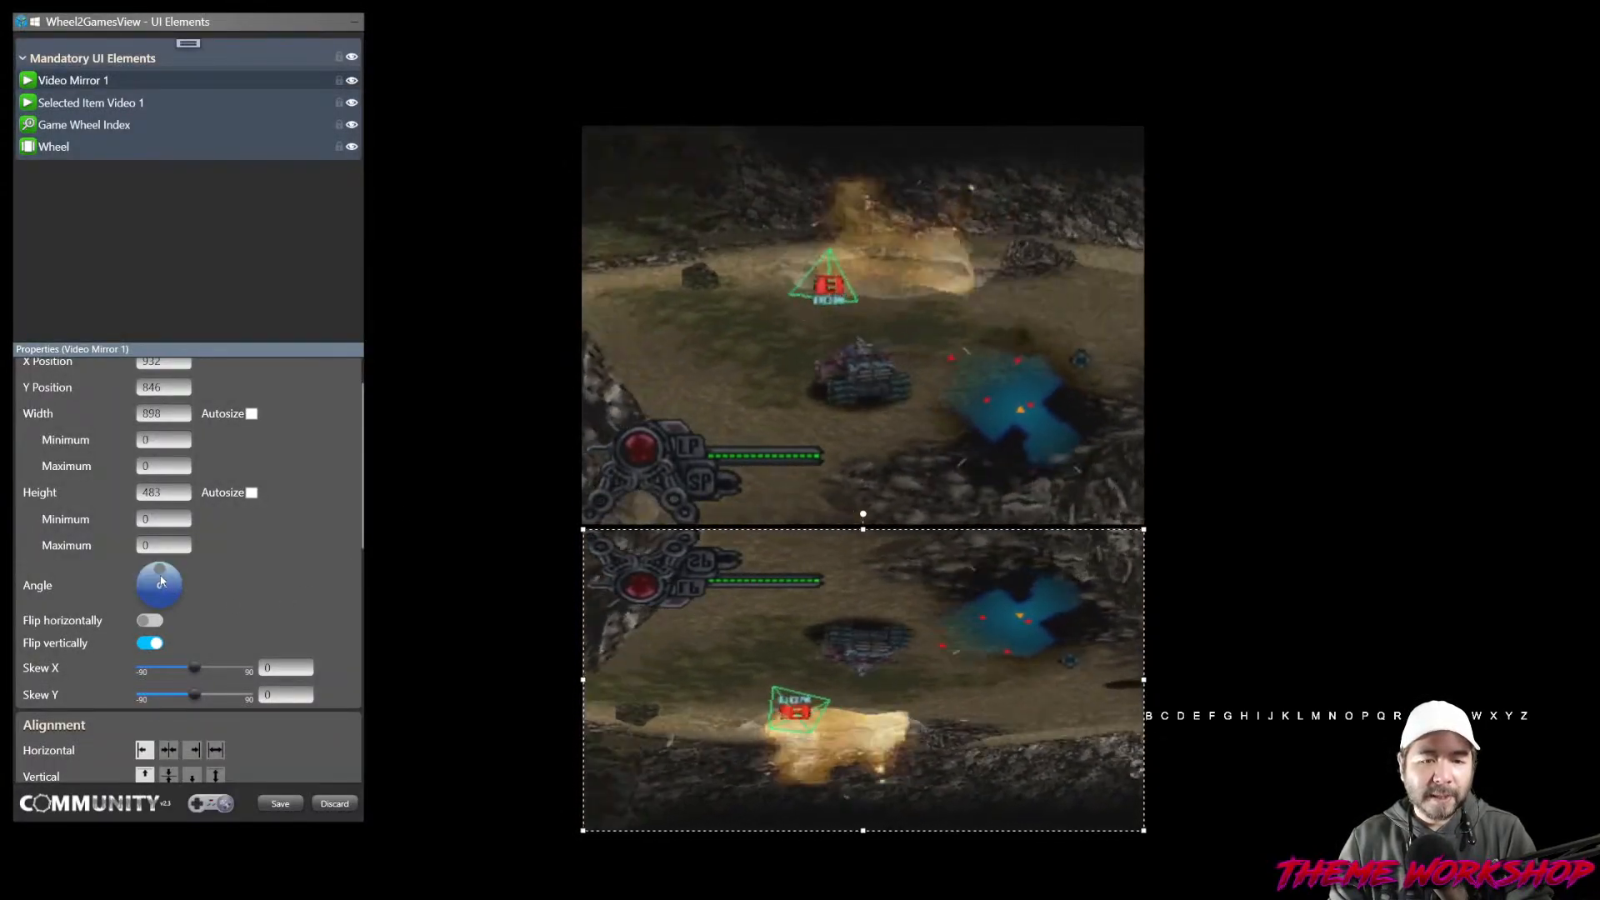
# Try rotating the video mirror to several angles and return its angle to 0.
pyautogui.moveTo(162, 581); pyautogui.dragTo(240, 590)
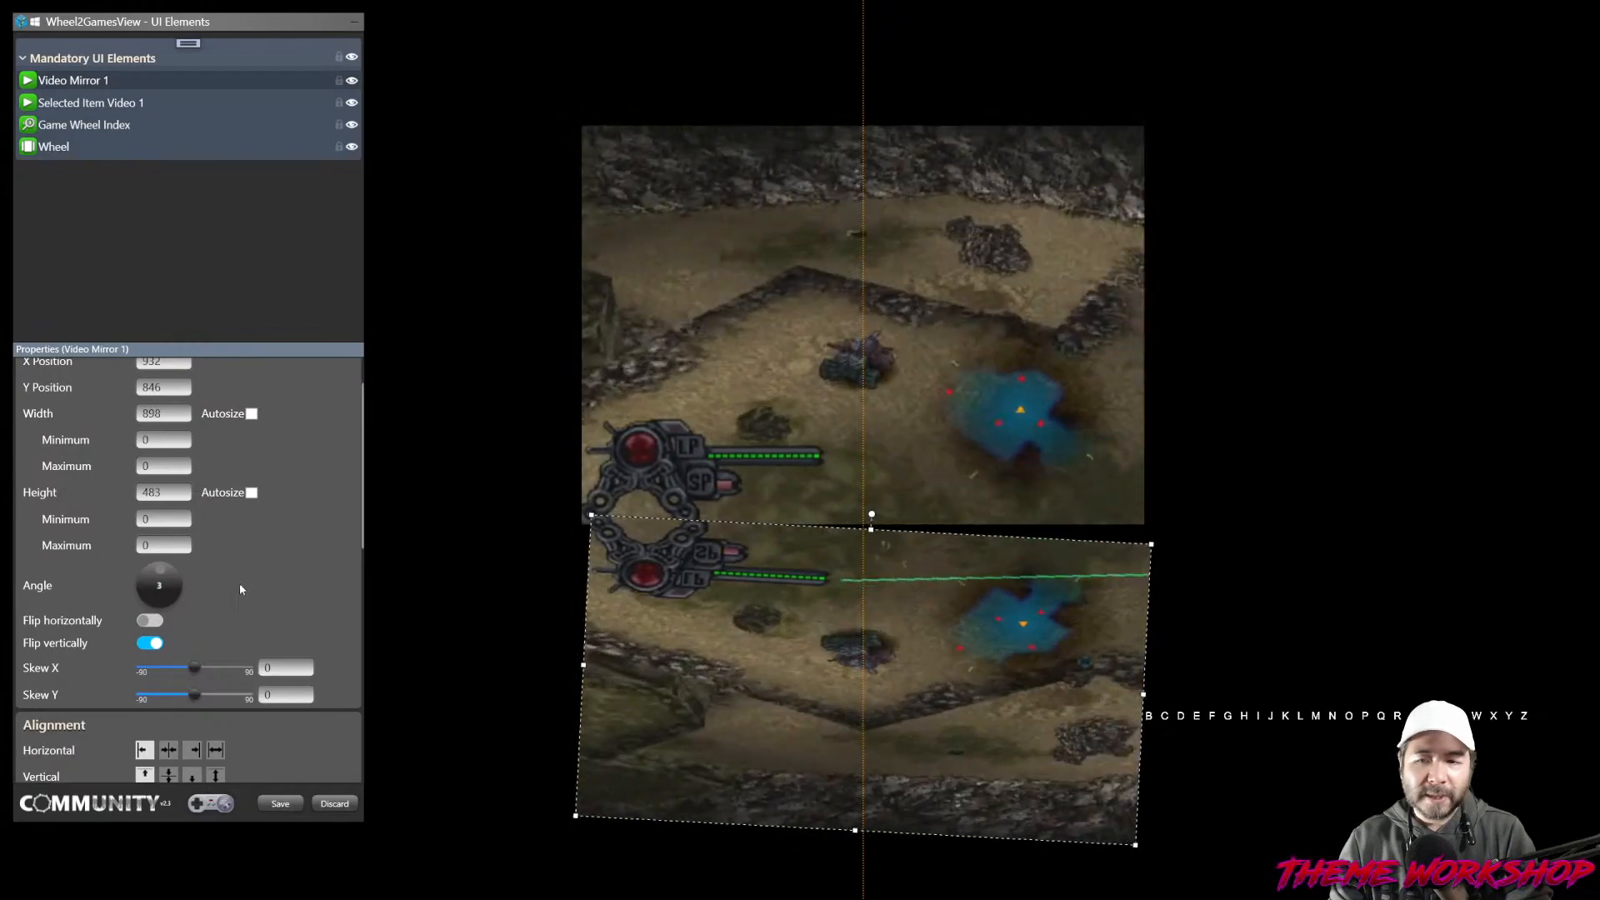
pyautogui.click(159, 589)
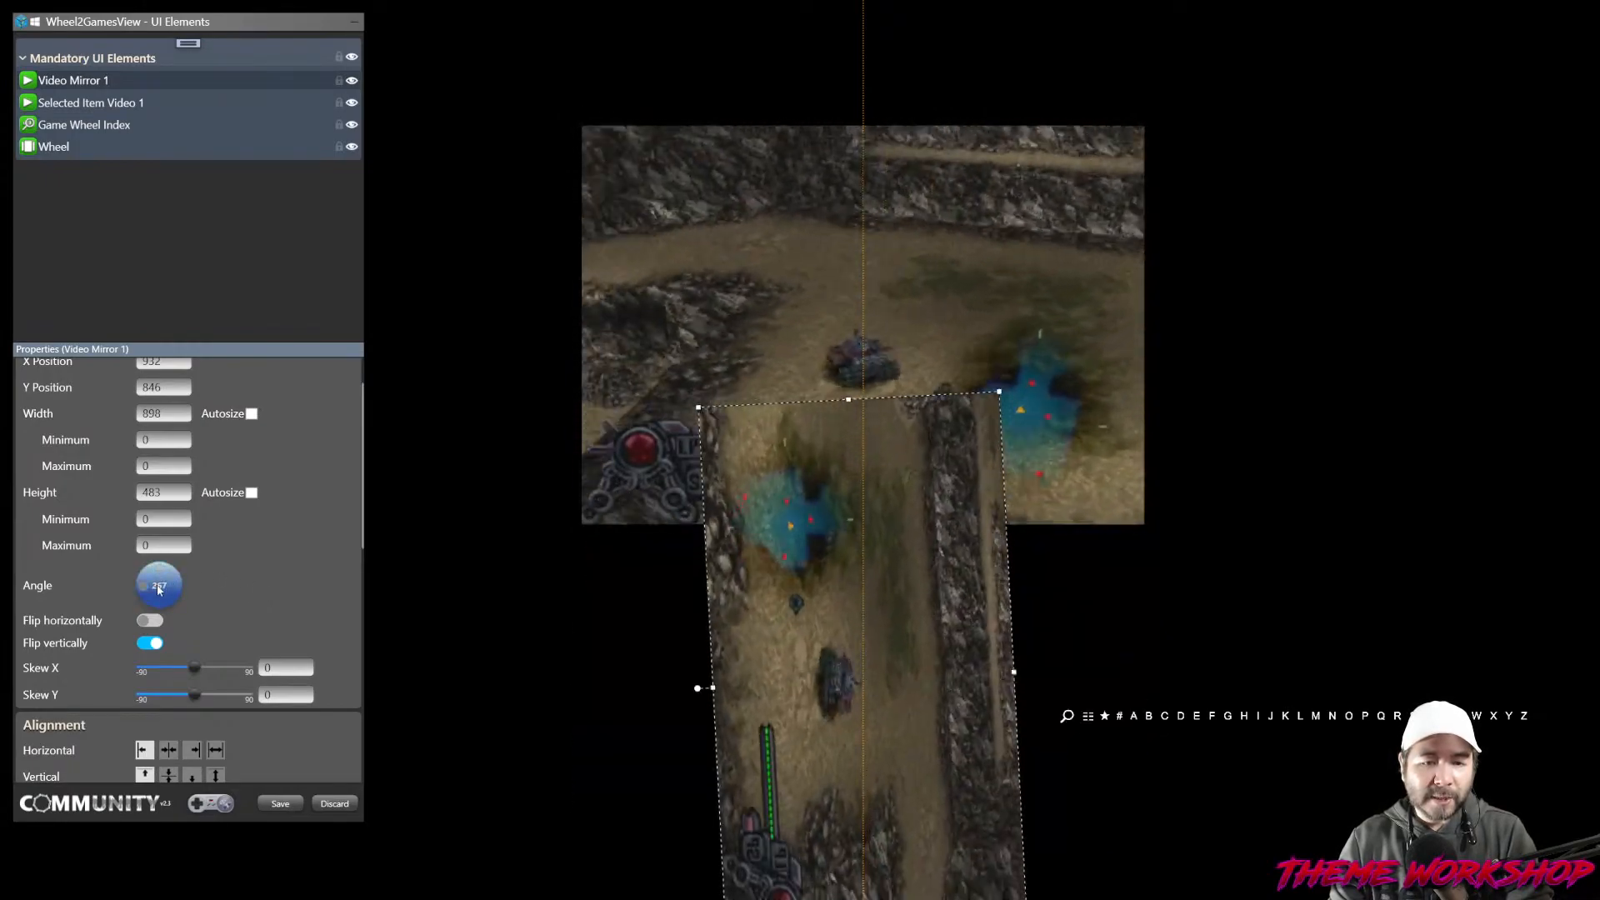
pyautogui.moveTo(157, 586); pyautogui.dragTo(160, 568)
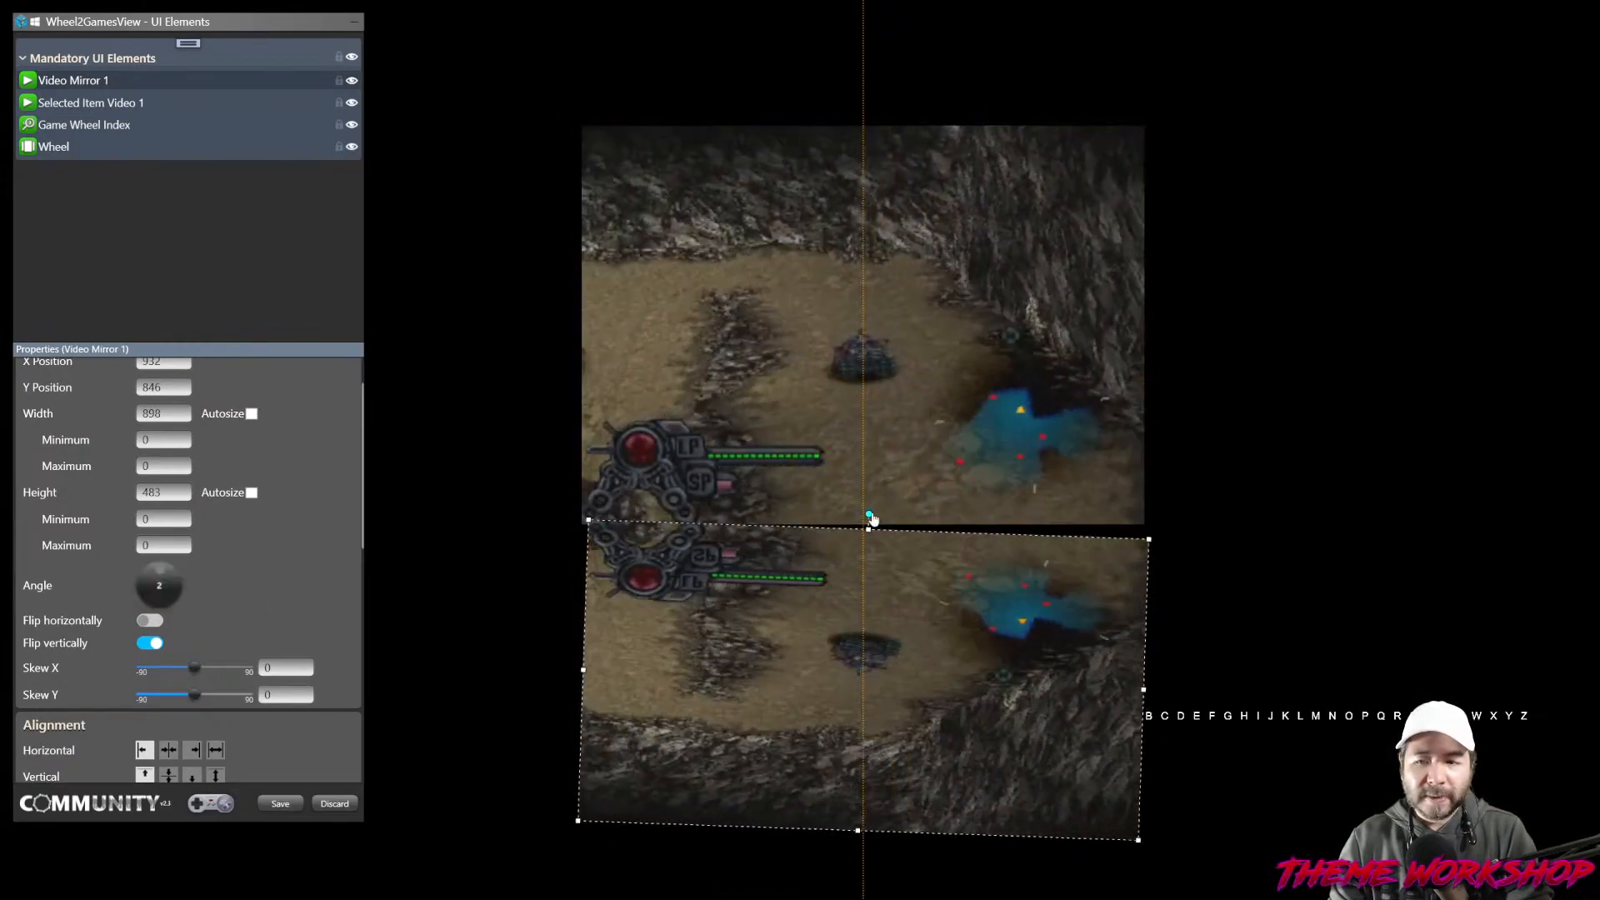
pyautogui.moveTo(871, 518); pyautogui.dragTo(864, 518)
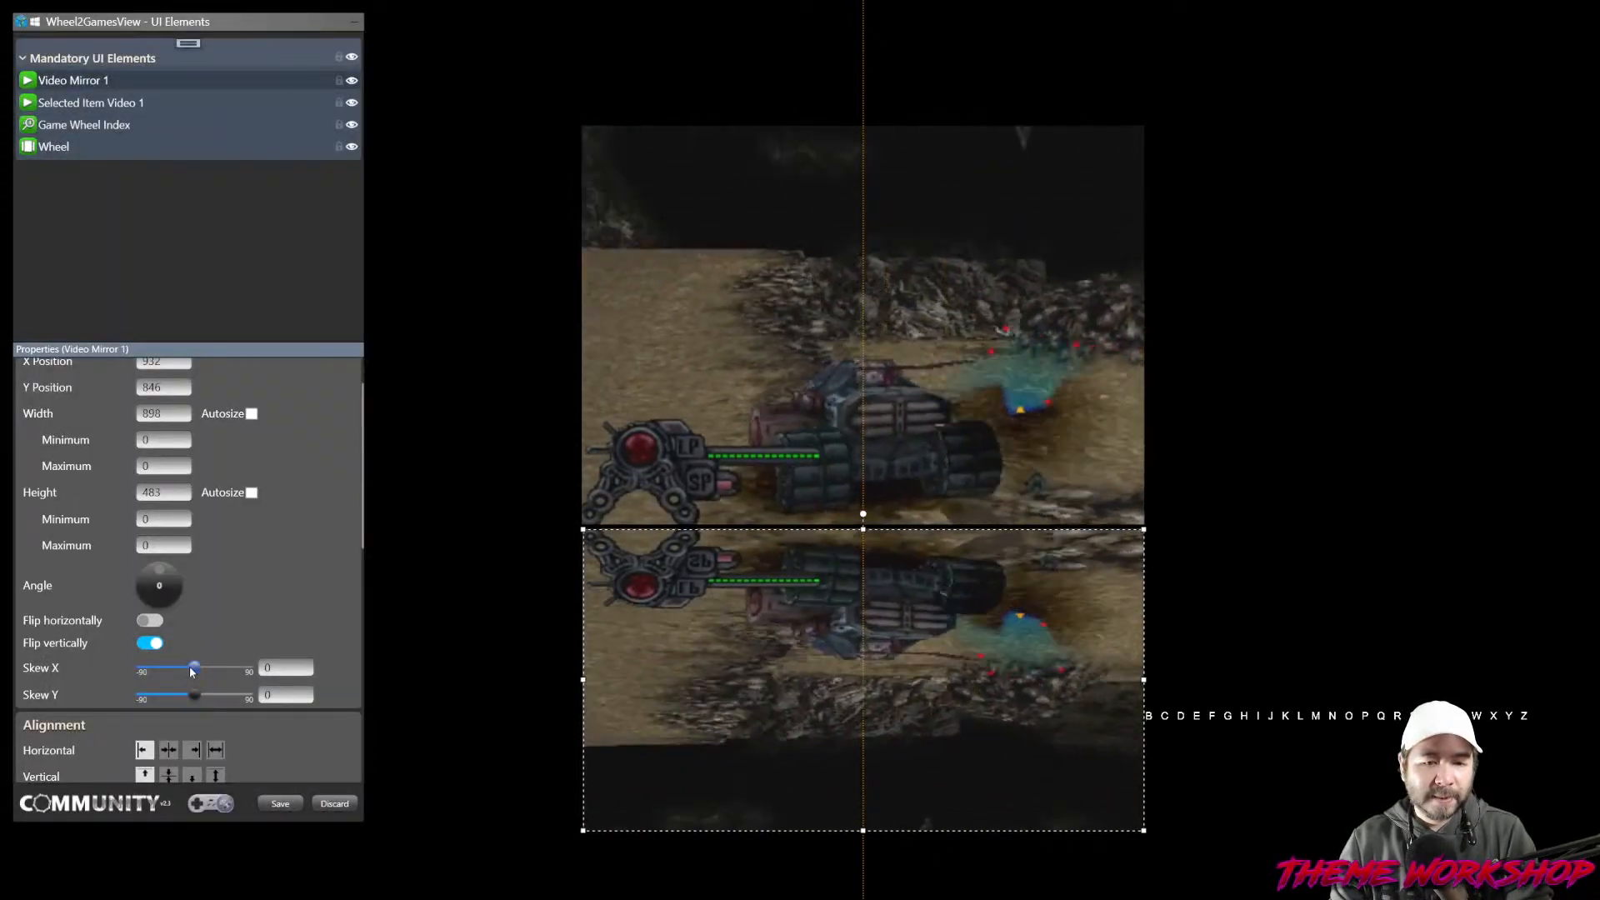
# Skew the video mirror by about 8.63 on X and move it flush against the video's bottom edge.
pyautogui.moveTo(191, 671); pyautogui.dragTo(200, 671)
pyautogui.moveTo(726, 708); pyautogui.dragTo(723, 701)
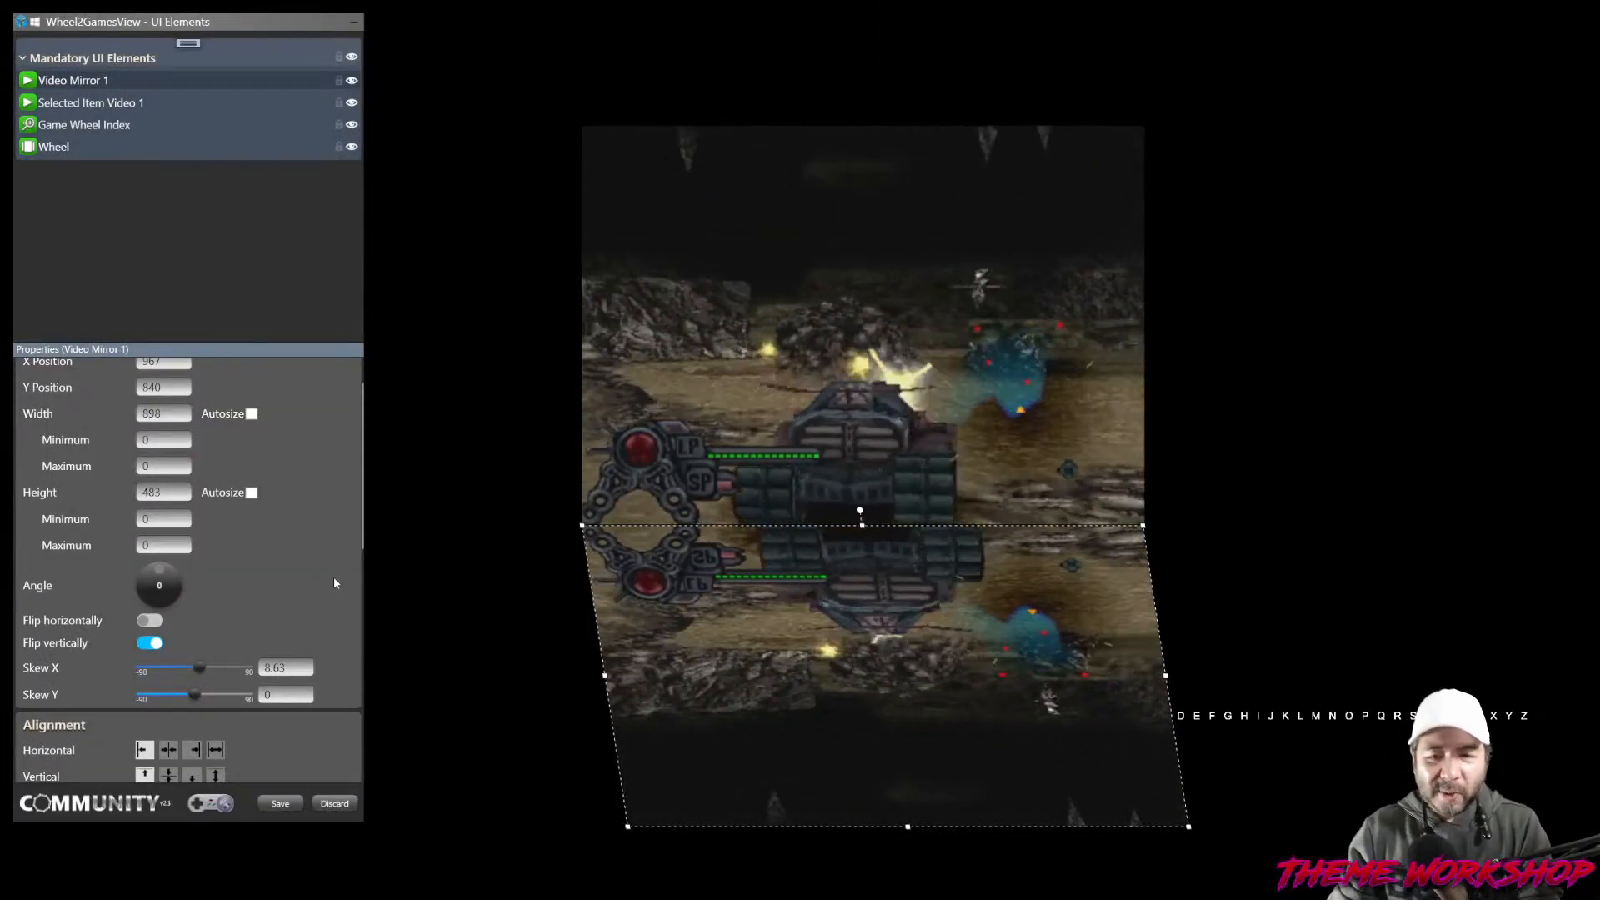
pyautogui.scroll(-3, 330, 571)
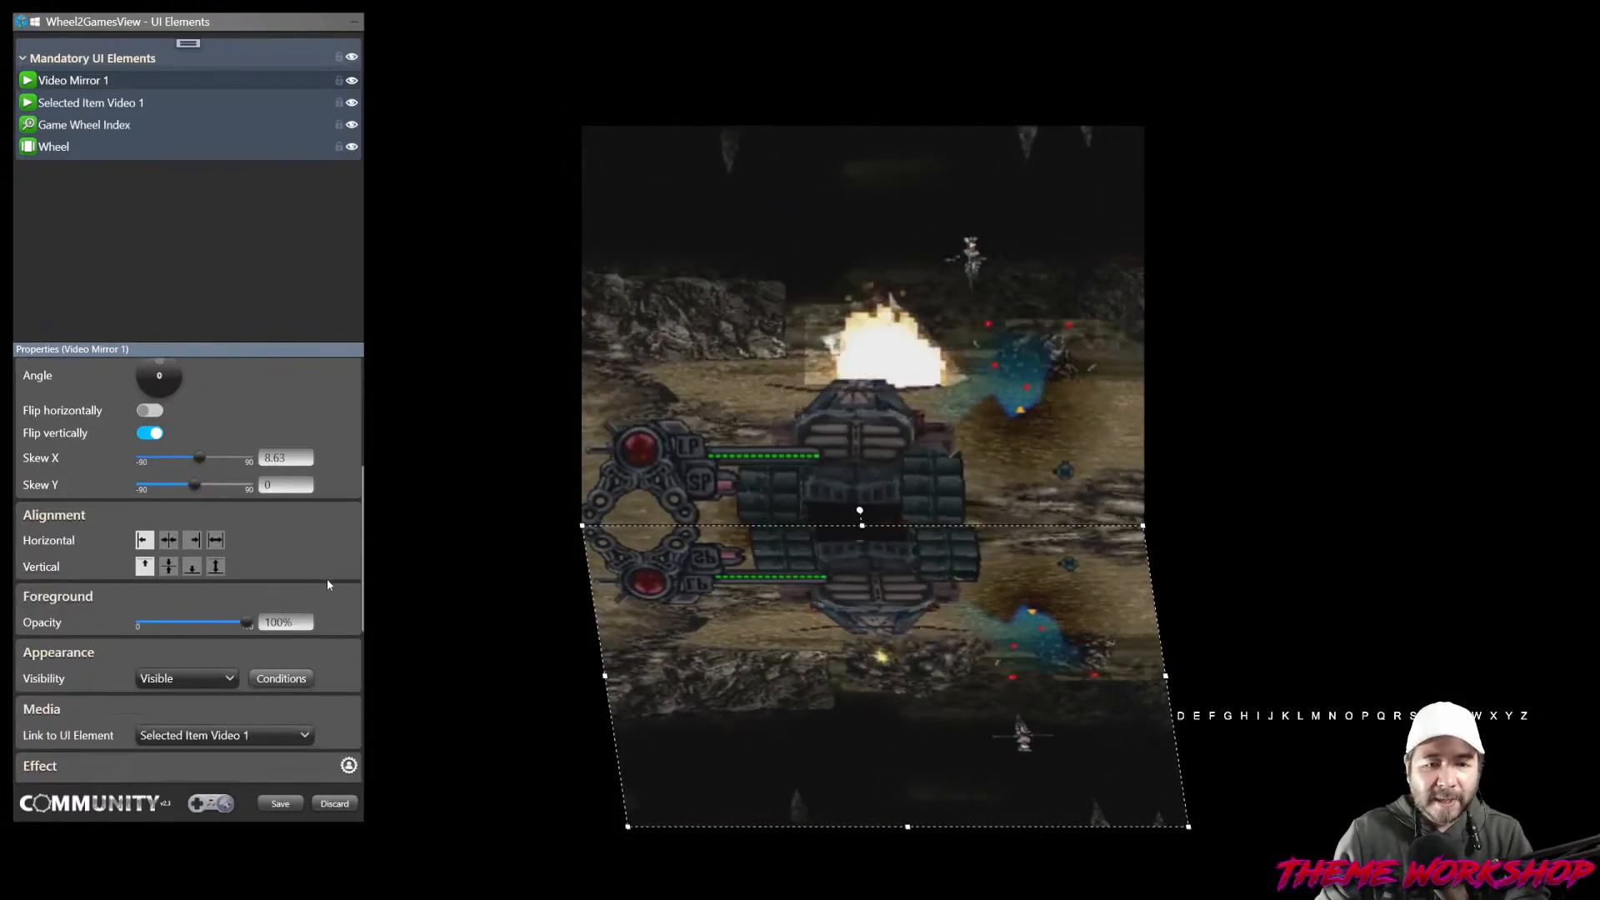
pyautogui.scroll(-5, 327, 578)
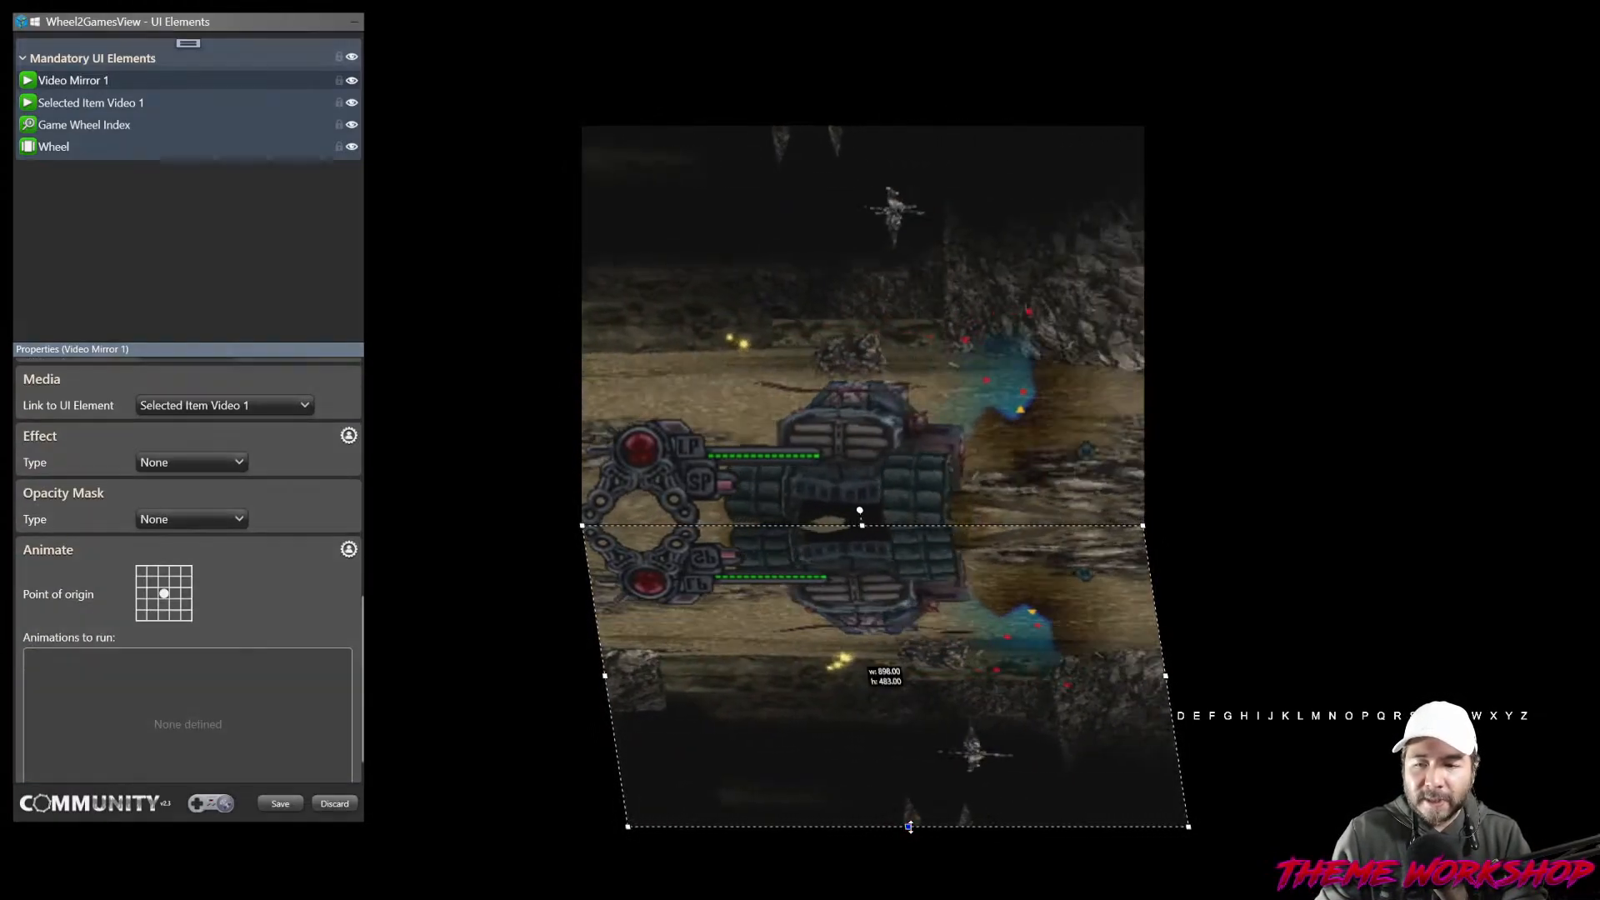
# Shrink the skewed mirror's height to a shallow reflection strip and realign its sides with the video's edges.
pyautogui.moveTo(910, 827); pyautogui.dragTo(857, 637)
pyautogui.moveTo(848, 615); pyautogui.dragTo(849, 615)
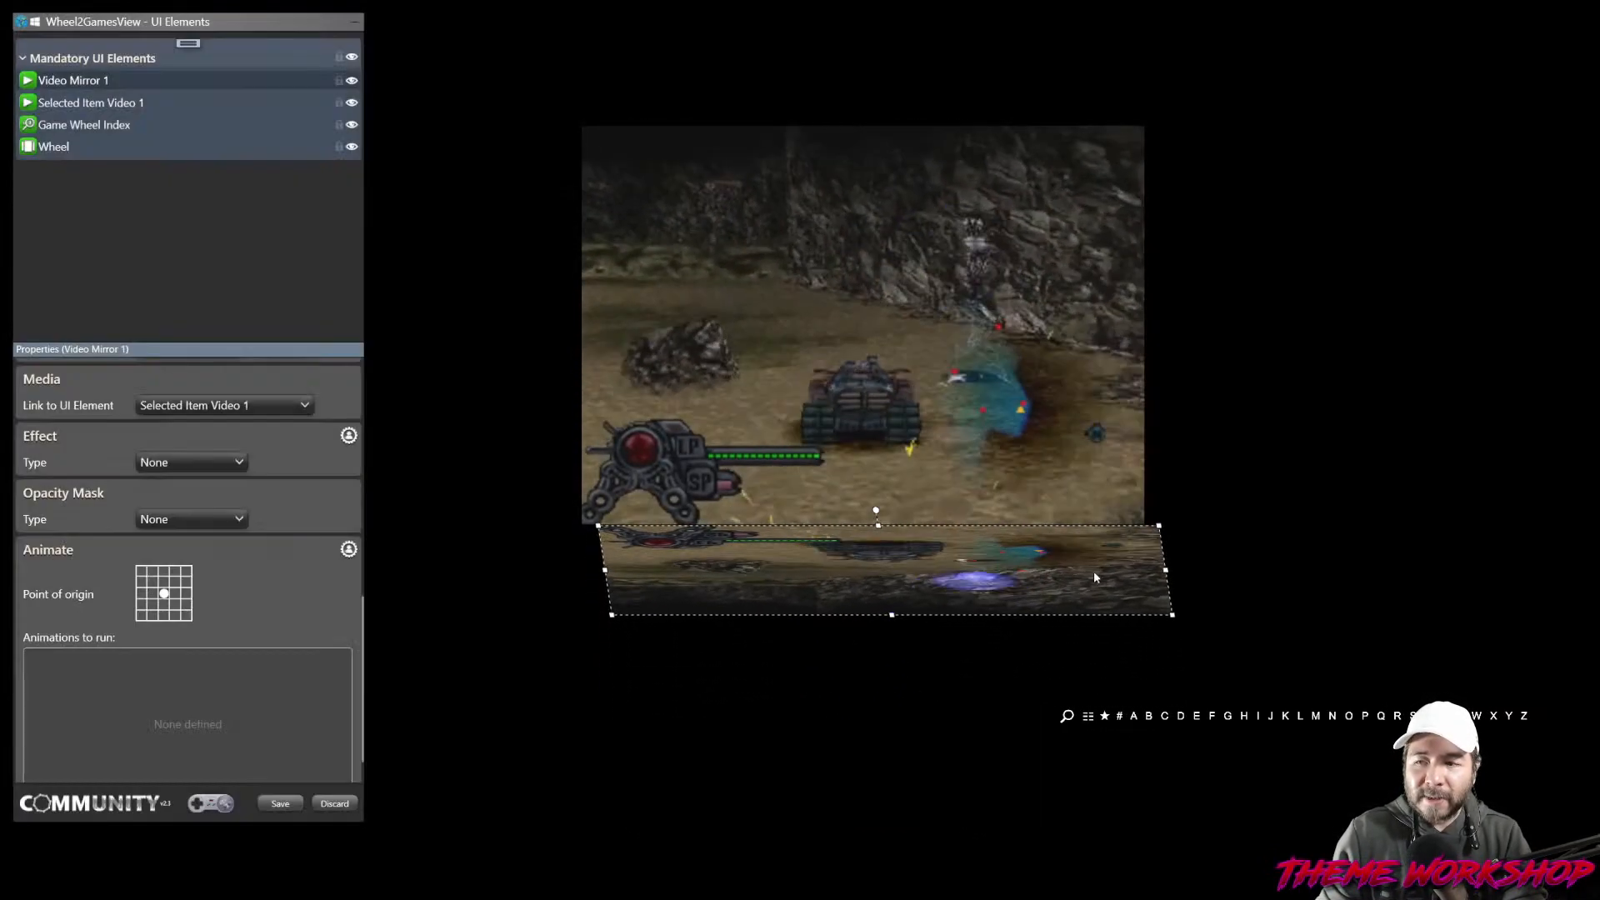
pyautogui.moveTo(1165, 570); pyautogui.dragTo(1148, 569)
pyautogui.moveTo(603, 570); pyautogui.dragTo(586, 570)
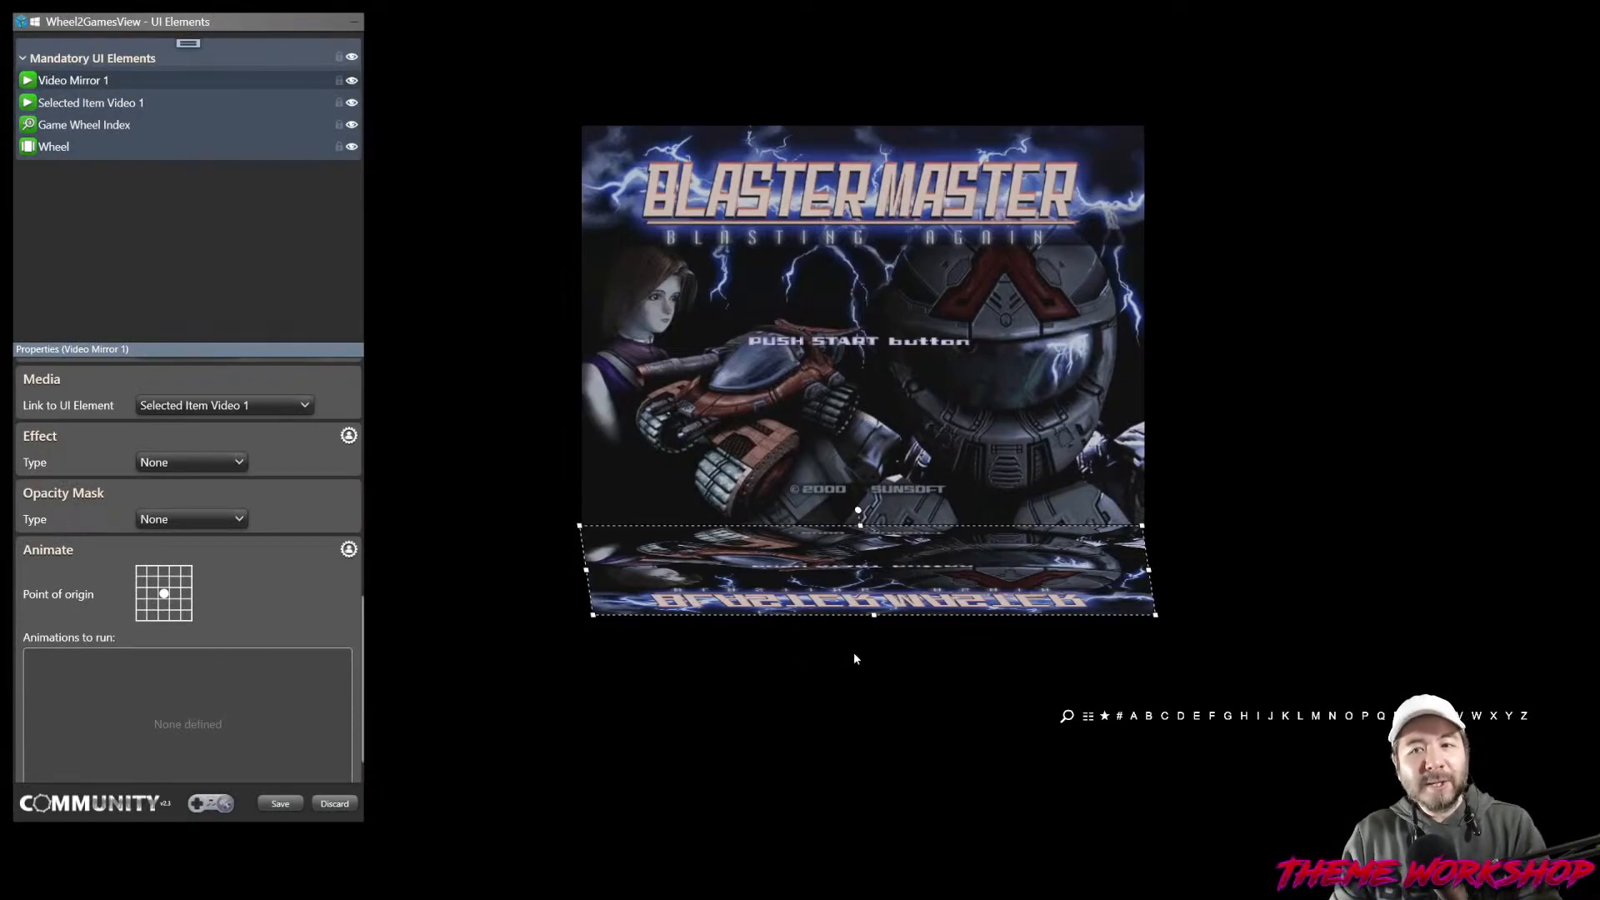
# Examine the video mirror's opacity mask type options without choosing another one.
pyautogui.scroll(-1, 221, 480)
pyautogui.click(236, 470)
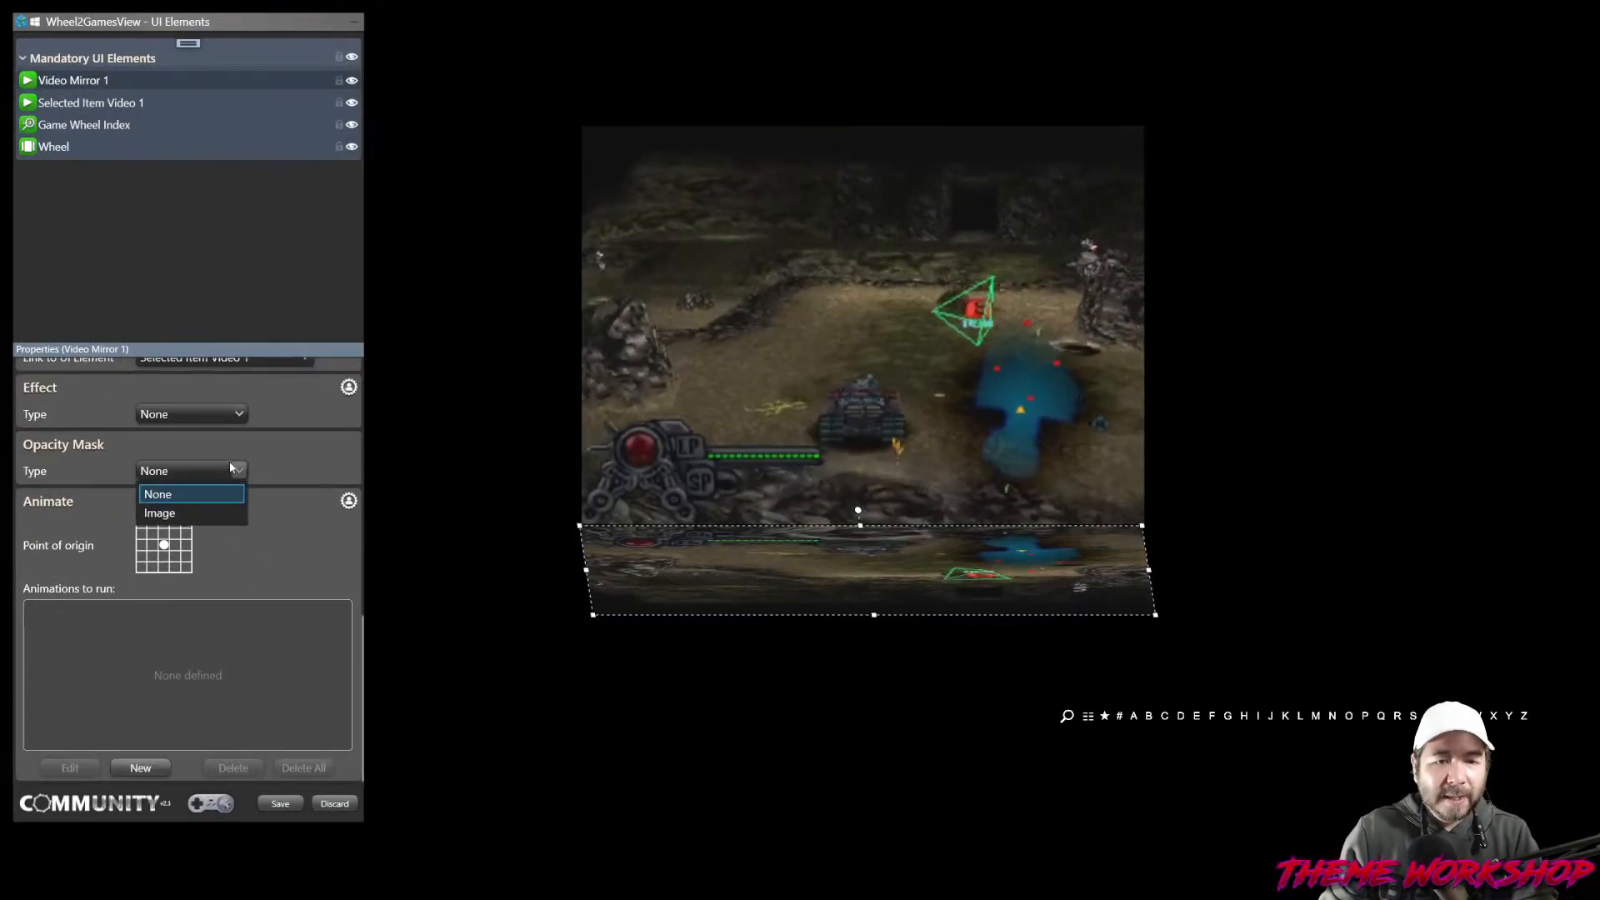
pyautogui.click(271, 473)
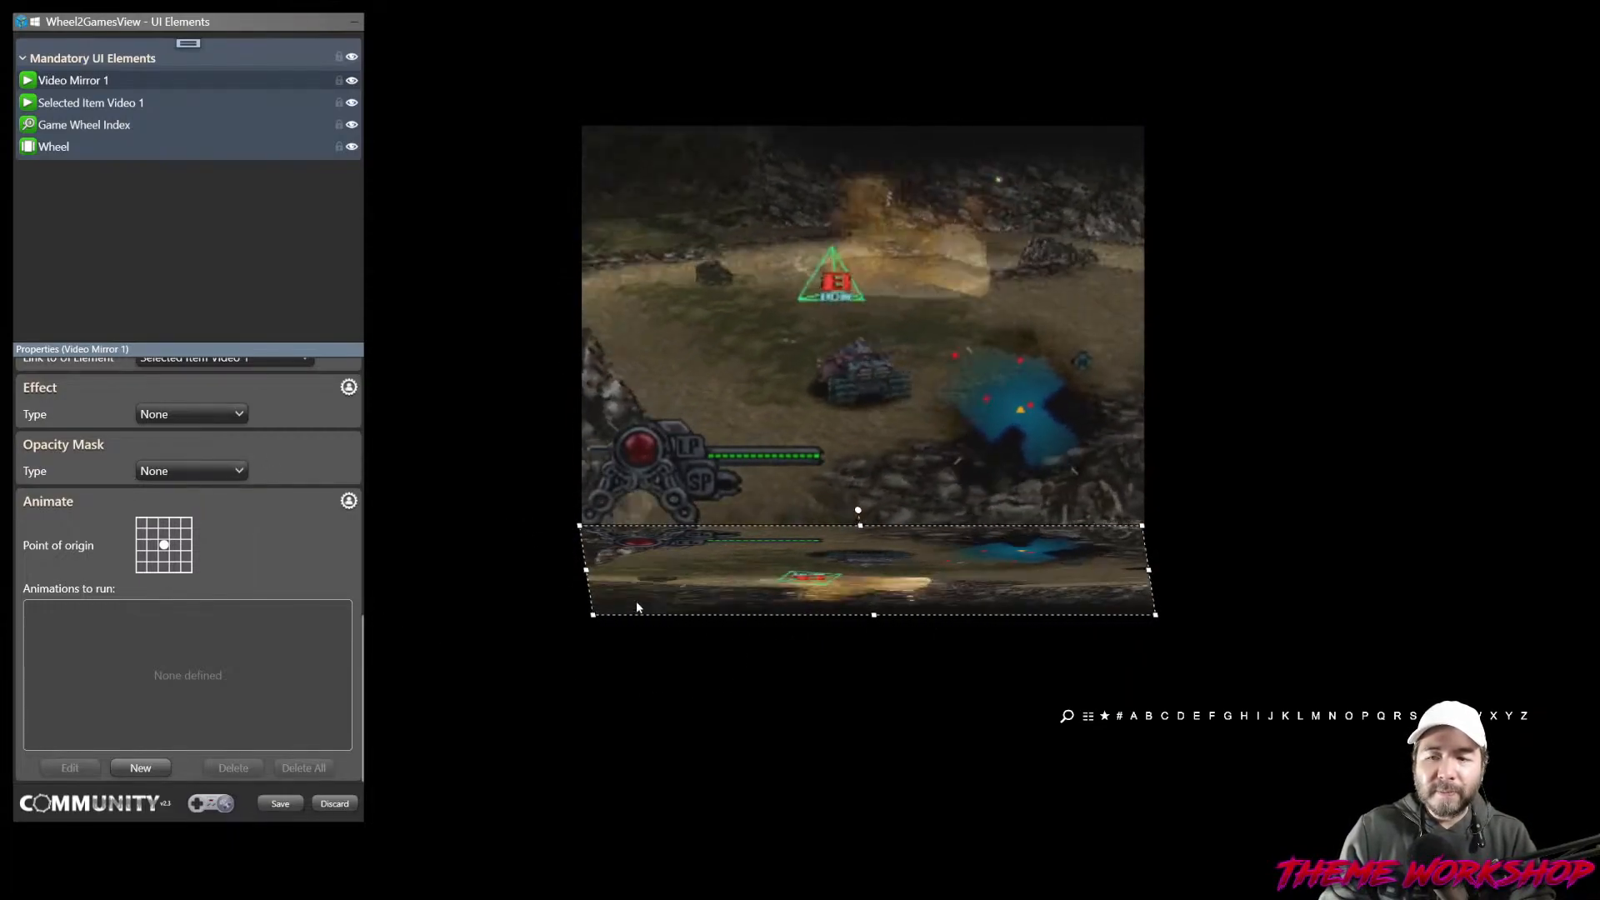
# Lower the video mirror's foreground opacity to about 31%.
pyautogui.scroll(8, 334, 600)
pyautogui.scroll(-3, 342, 598)
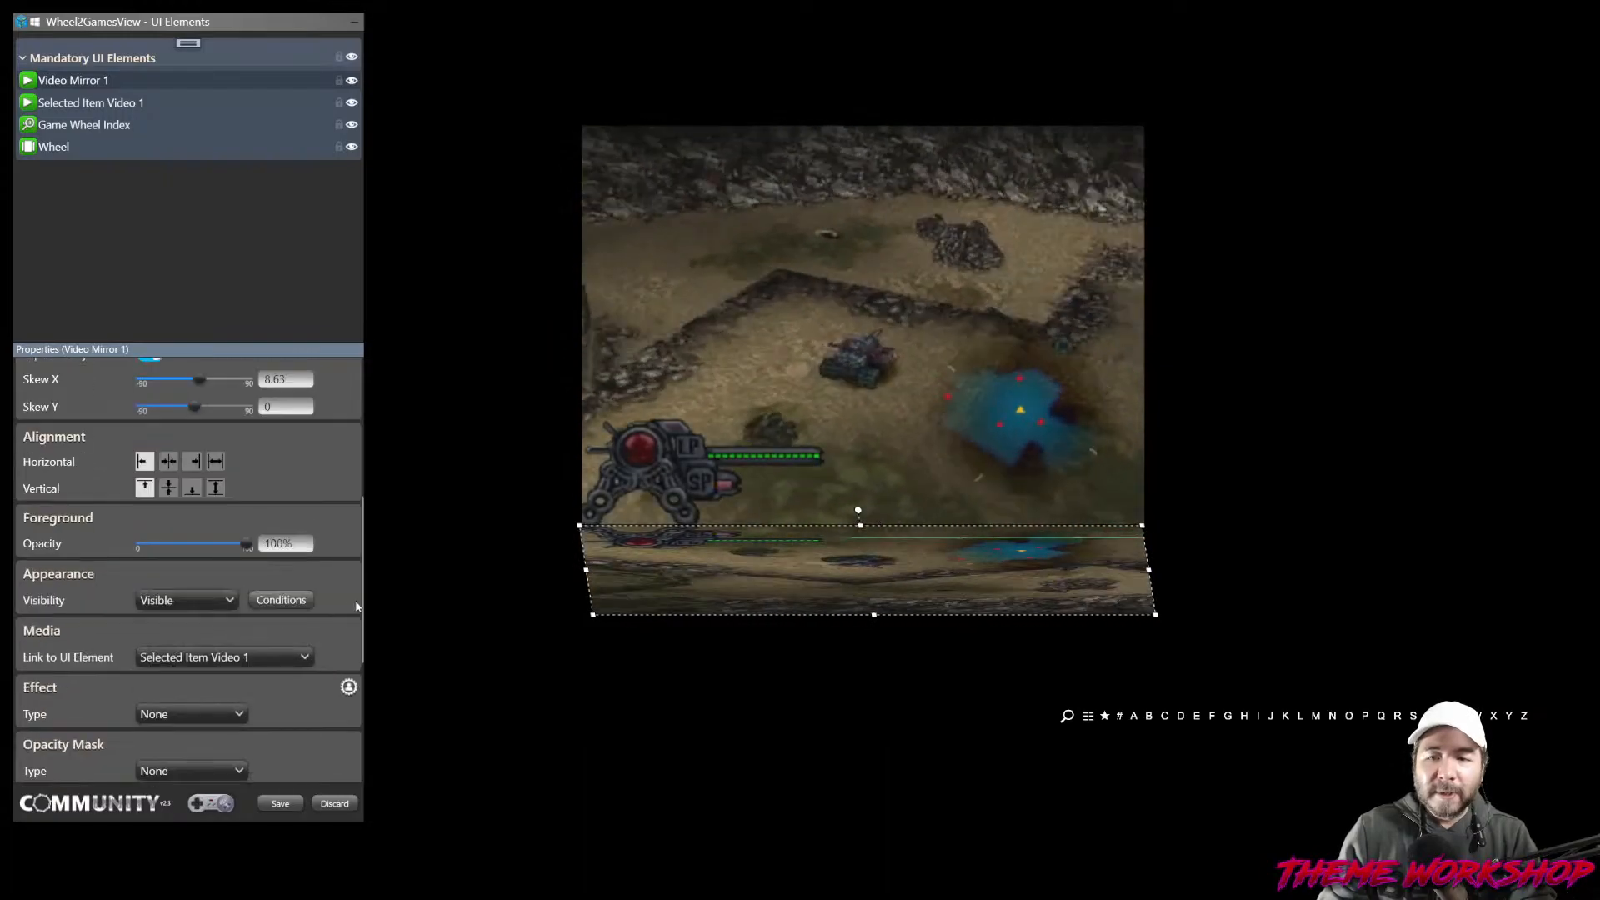
pyautogui.scroll(3, 337, 599)
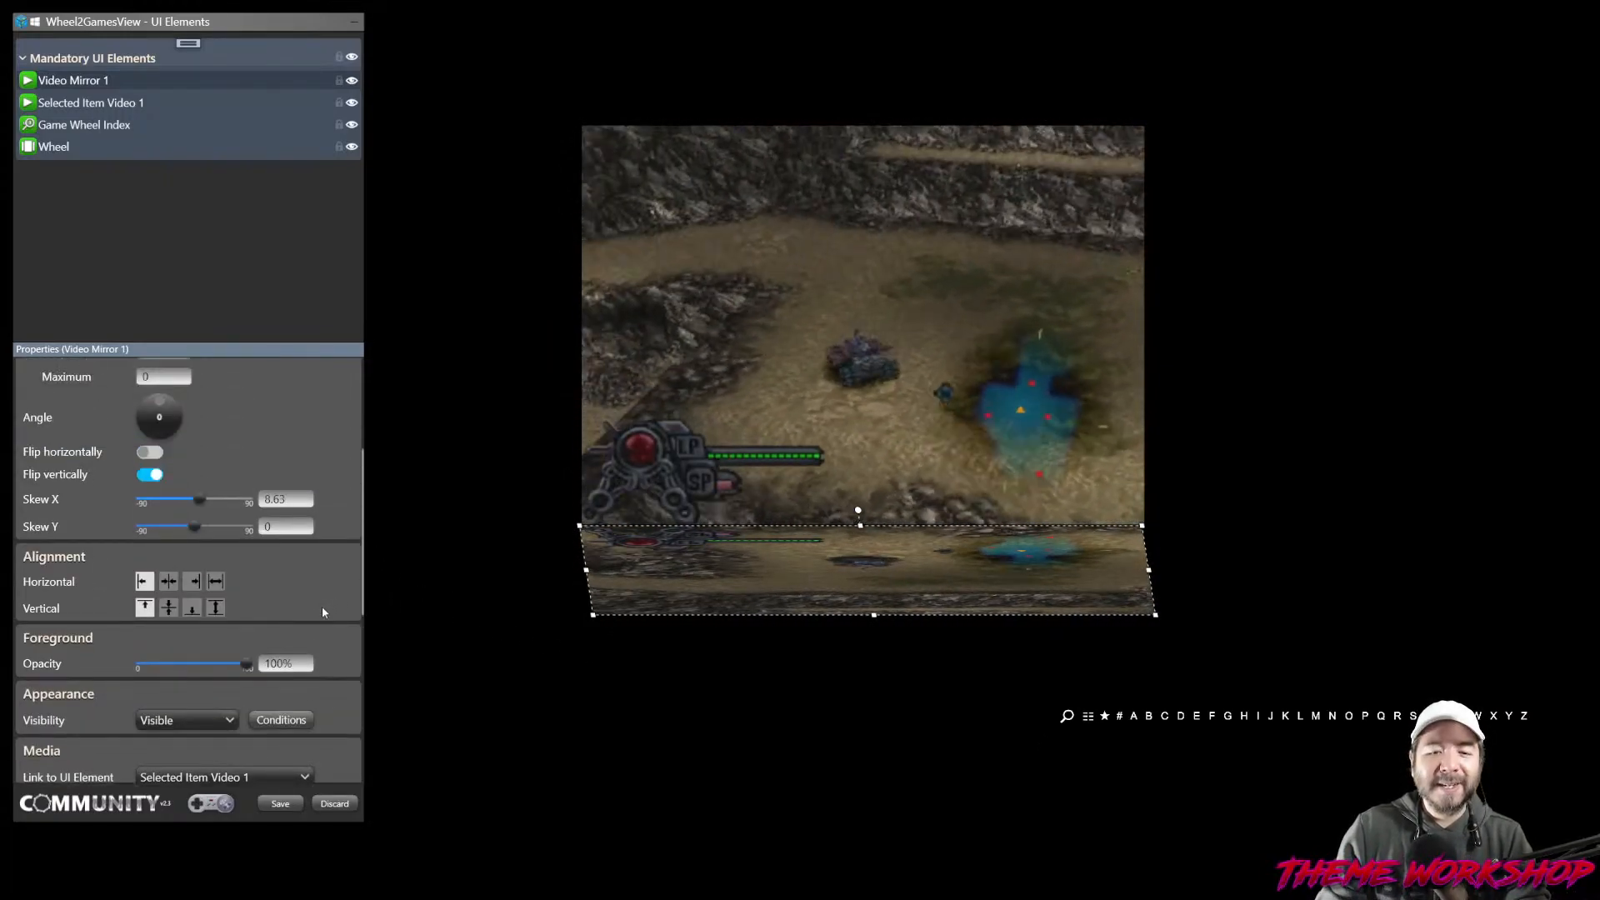
pyautogui.moveTo(247, 664); pyautogui.dragTo(189, 663)
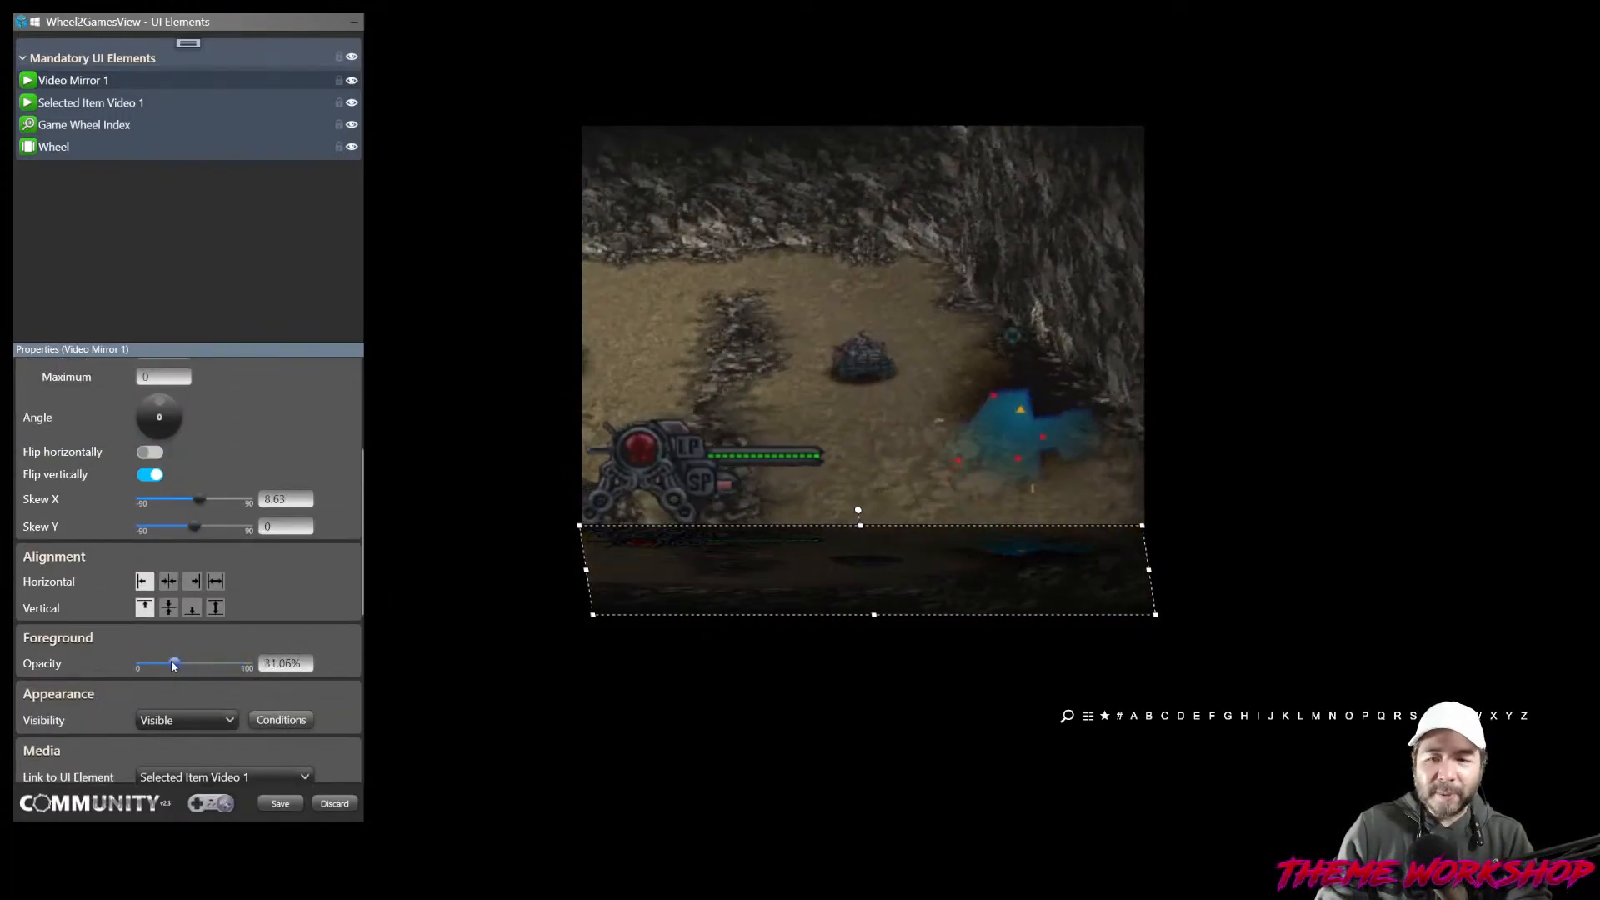
# Copy Video Mirror 1 and paste the duplicate in place over the original.
pyautogui.click(492, 758)
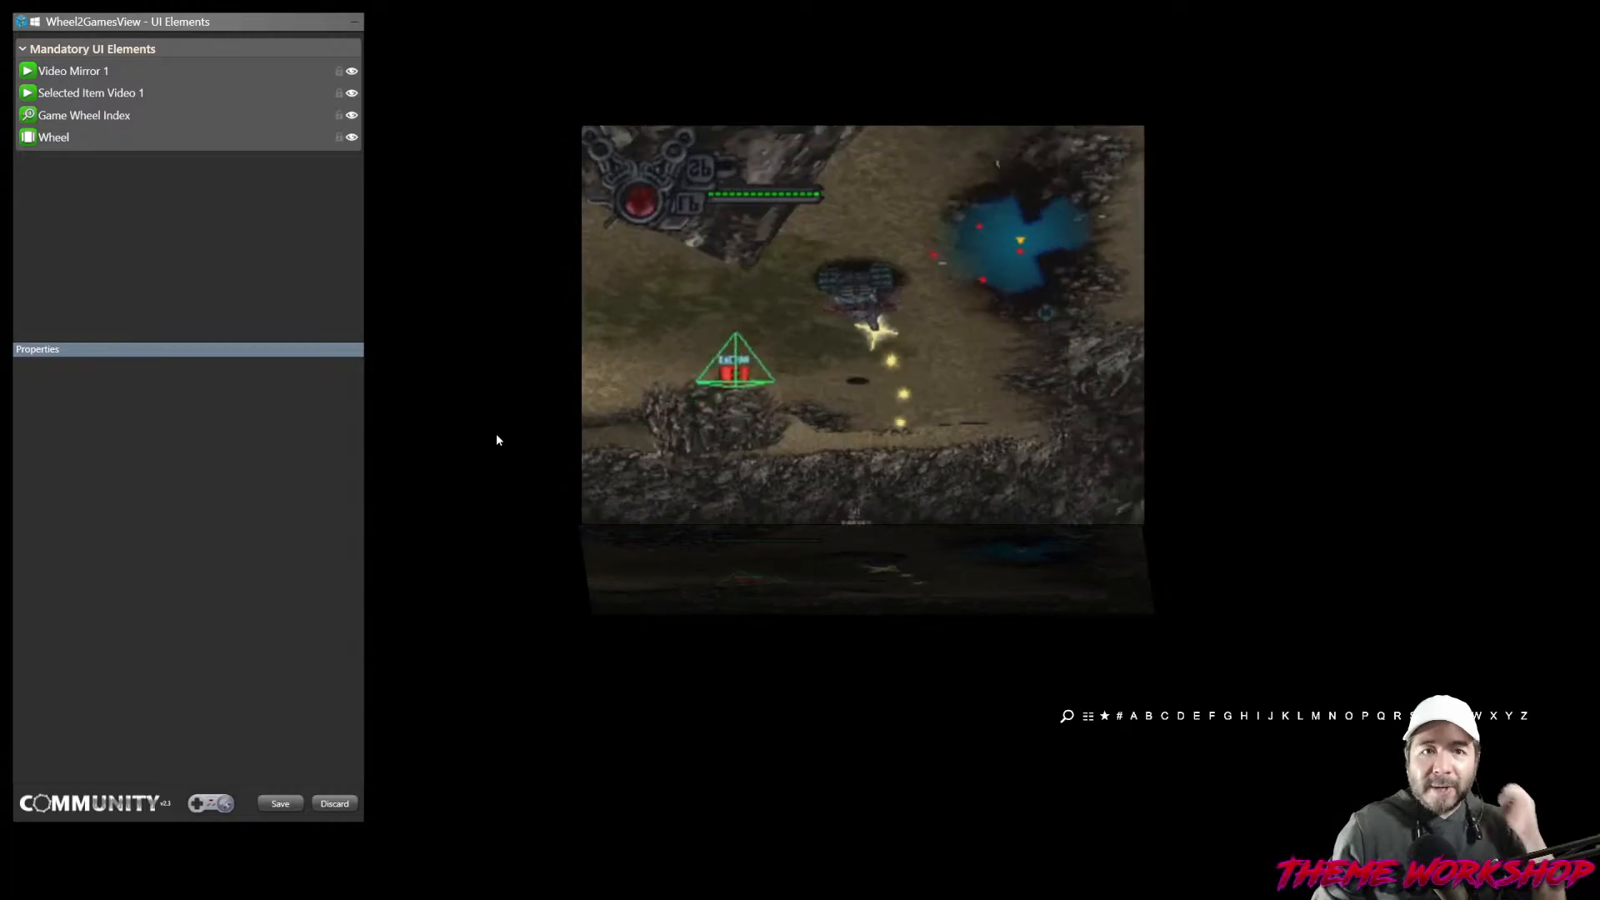
pyautogui.click(99, 81)
pyautogui.rightClick(193, 42)
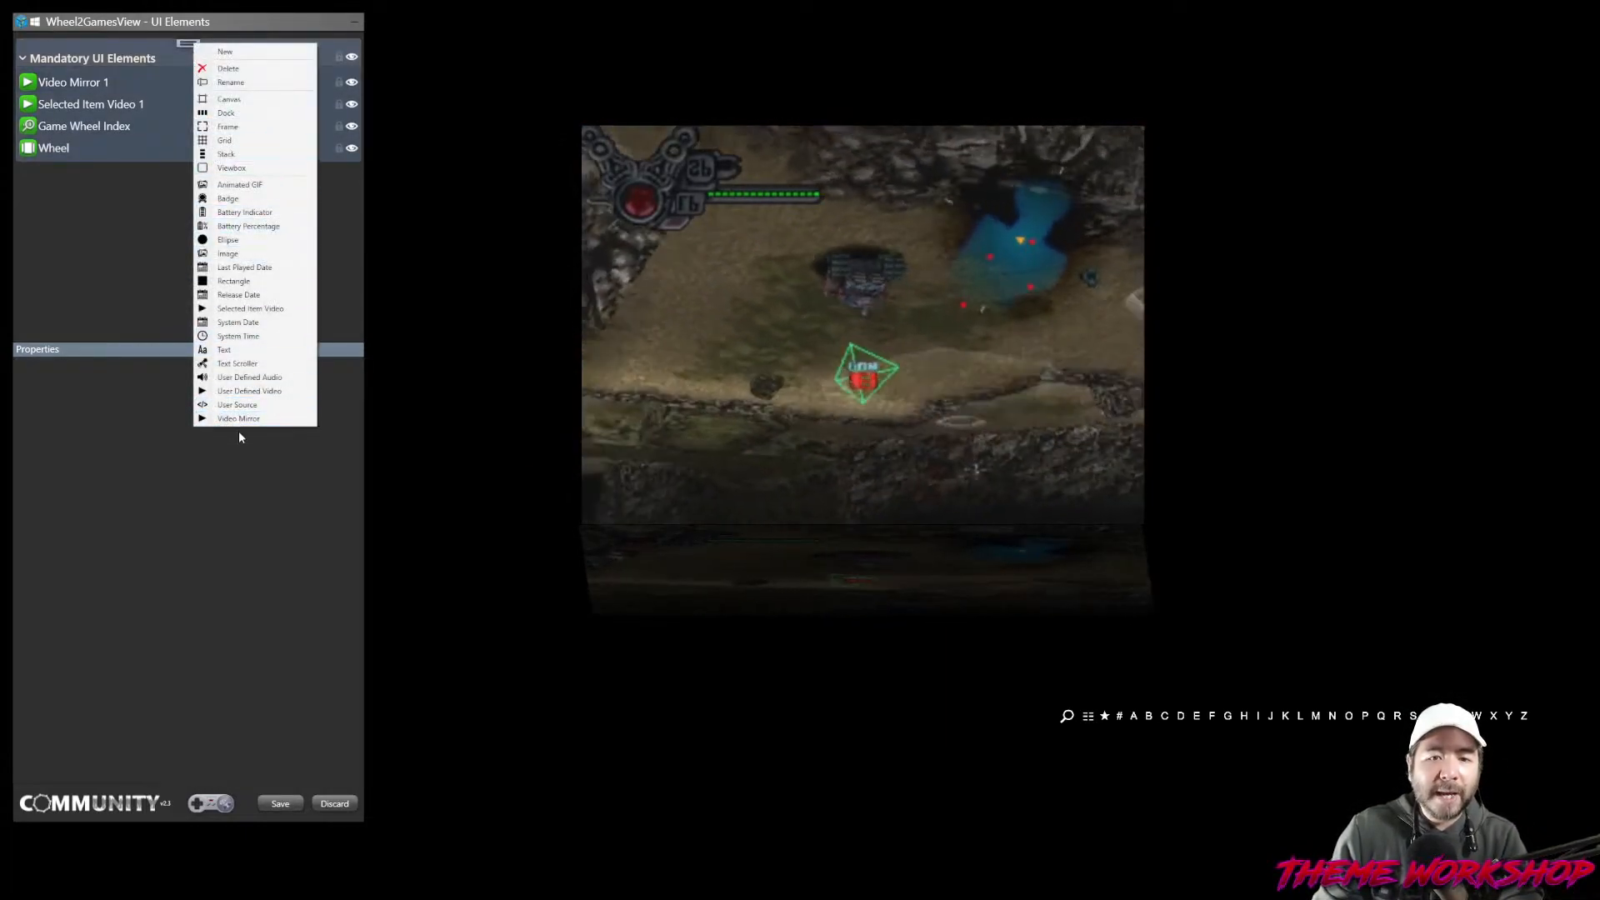
pyautogui.click(78, 83)
pyautogui.rightClick(78, 82)
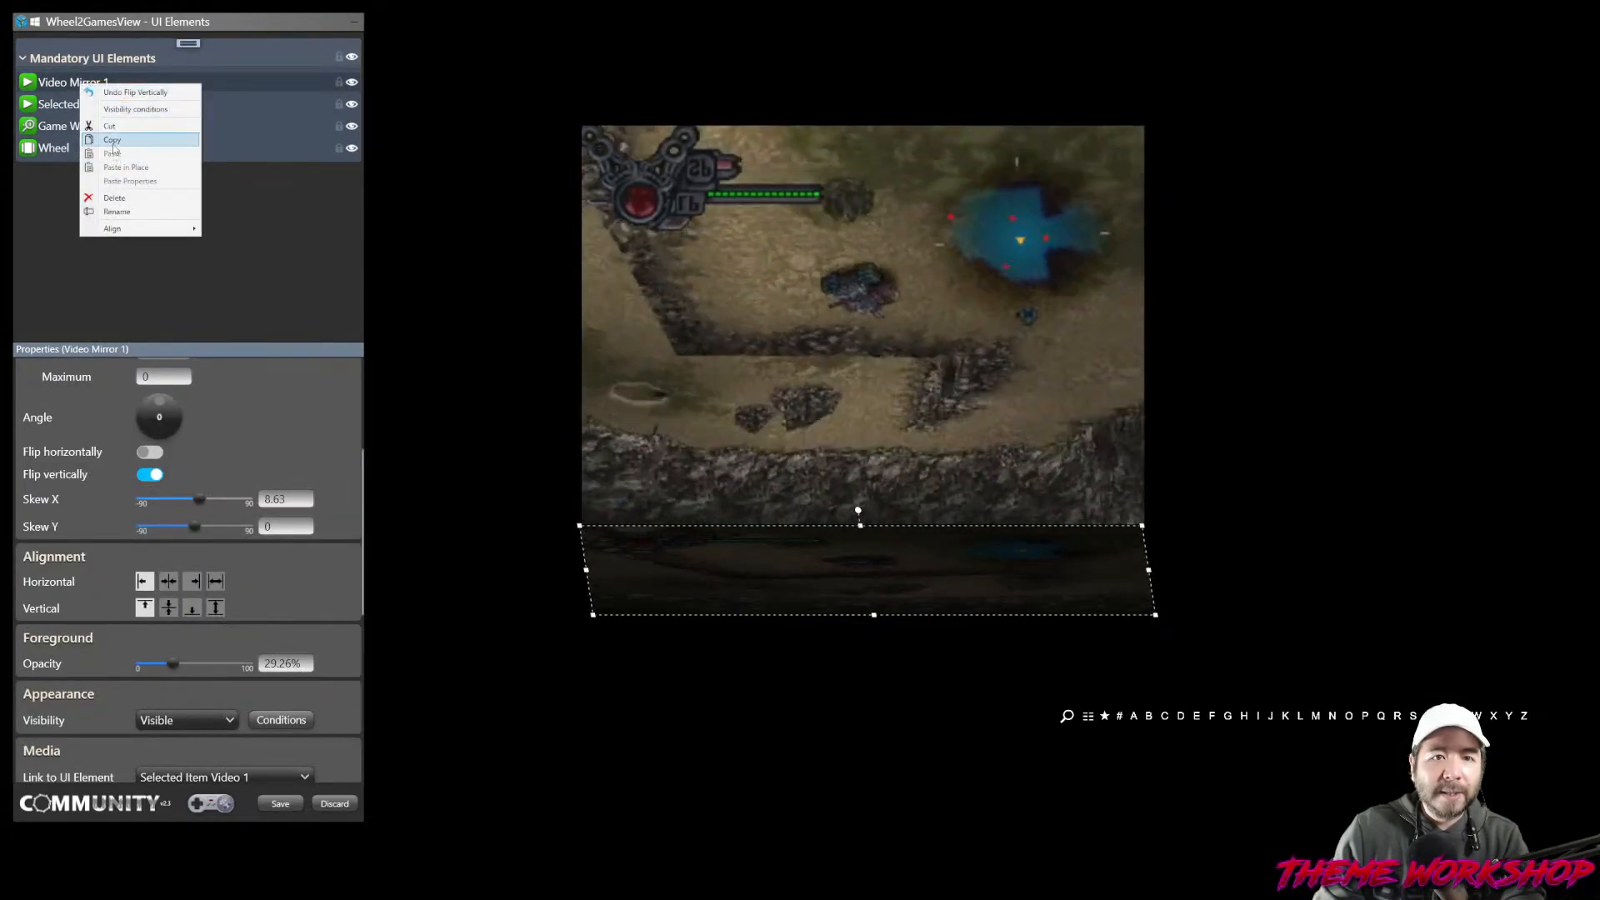
pyautogui.click(112, 139)
pyautogui.rightClick(77, 78)
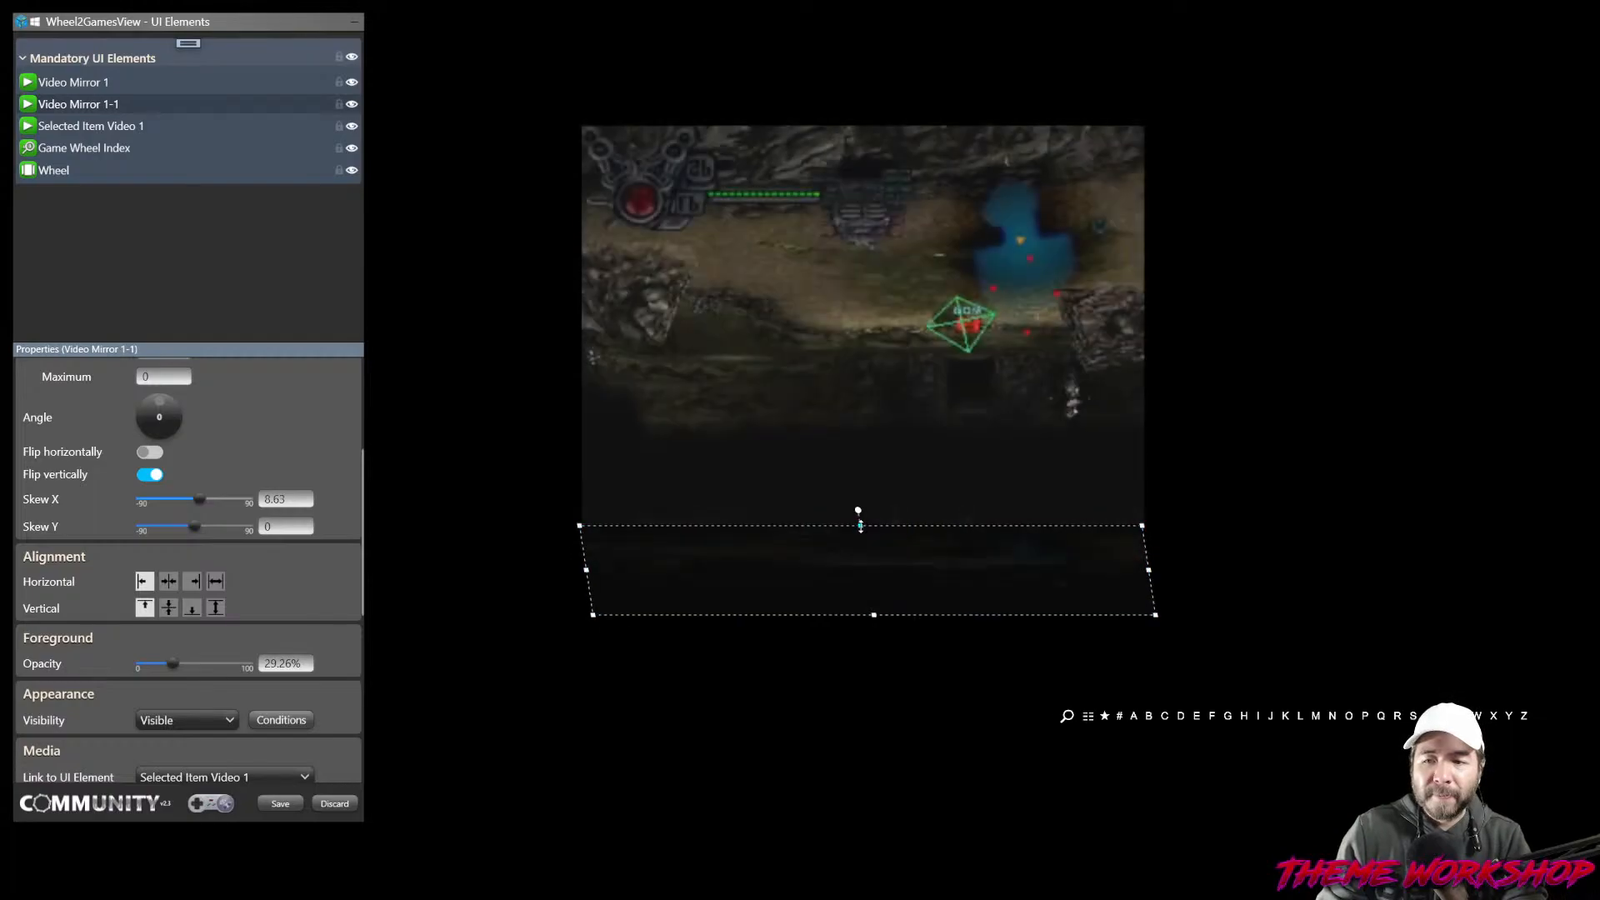
# Move the duplicate mirror straight up until it sits flush on the video's top edge and turn off its vertical flip.
pyautogui.moveTo(863, 538); pyautogui.dragTo(863, 532)
pyautogui.hotkey('shift', 'Up')
pyautogui.hotkey('shift', 'Up')
pyautogui.hotkey('shift', 'Up')
pyautogui.hotkey('shift', 'Up')
pyautogui.hotkey('shift', 'Up')
pyautogui.hotkey('shift', 'Up')
pyautogui.hotkey('shift', 'Up')
pyautogui.hotkey('shift', 'Up')
pyautogui.hotkey('shift', 'Up')
pyautogui.hotkey('shift', 'Up')
pyautogui.hotkey('shift', 'Up')
pyautogui.hotkey('shift', 'Up')
pyautogui.hotkey('shift', 'Up')
pyautogui.hotkey('shift', 'Up')
pyautogui.hotkey('shift', 'Up')
pyautogui.hotkey('shift', 'Up')
pyautogui.hotkey('shift', 'Up')
pyautogui.hotkey('shift', 'Up')
pyautogui.hotkey('shift', 'Up')
pyautogui.hotkey('shift', 'Up')
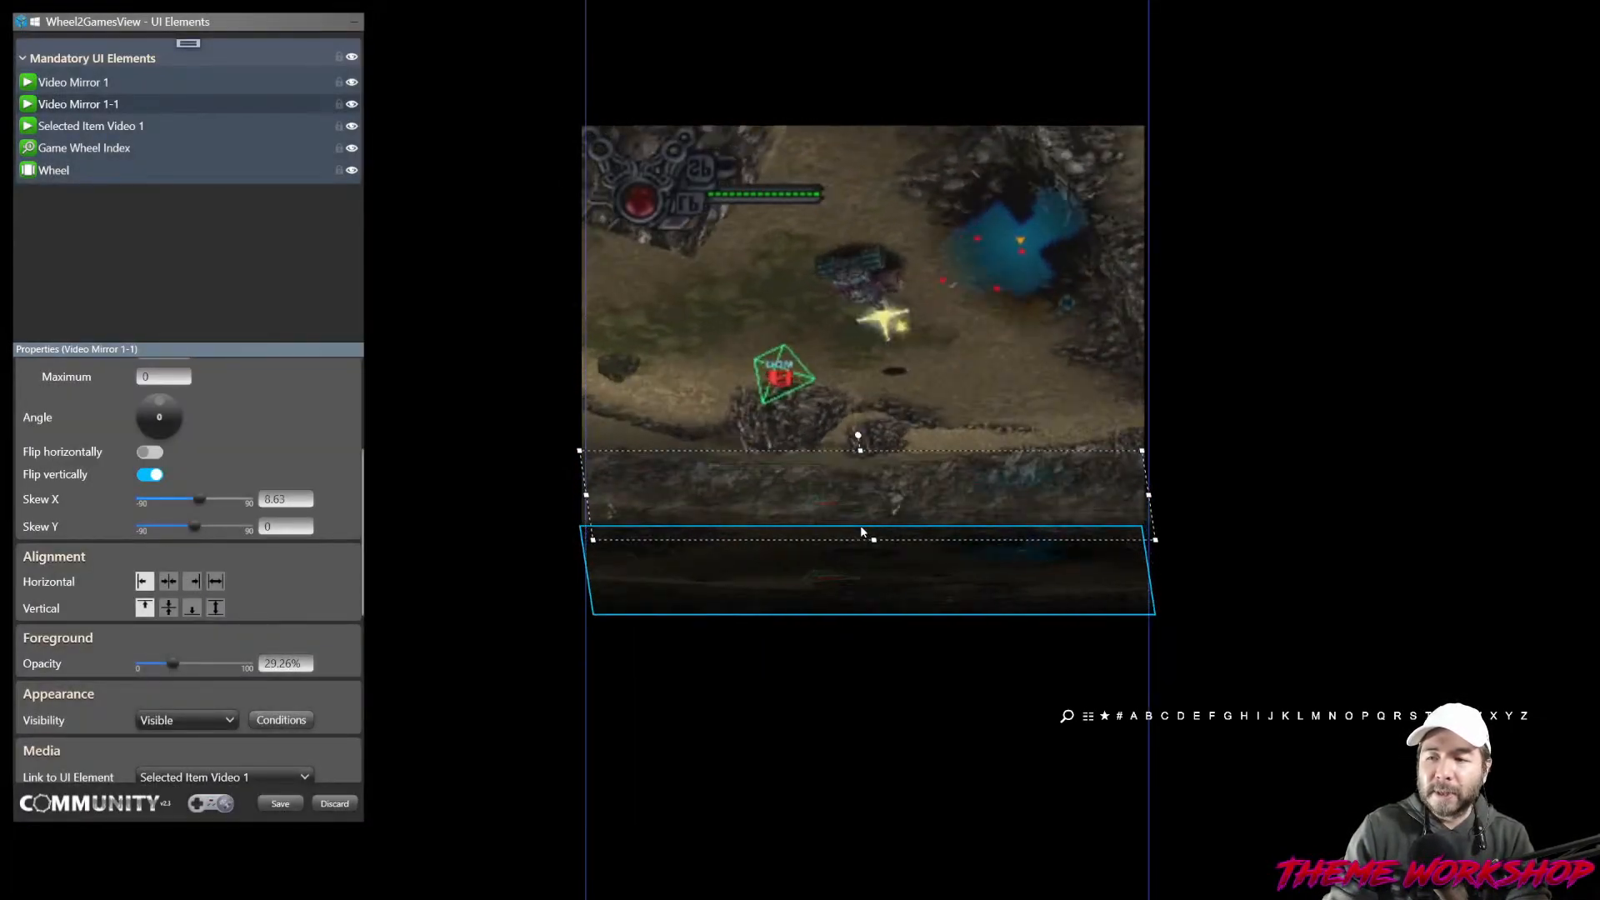
pyautogui.hotkey('shift', 'Up')
pyautogui.hotkey('shift', 'Up')
pyautogui.hotkey('shift', 'Up')
pyautogui.hotkey('shift', 'Up')
pyautogui.hotkey('shift', 'Up')
pyautogui.hotkey('shift', 'Up')
pyautogui.hotkey('shift', 'Up')
pyautogui.hotkey('shift', 'Up')
pyautogui.hotkey('shift', 'Up')
pyautogui.hotkey('shift', 'Up')
pyautogui.hotkey('shift', 'Up')
pyautogui.hotkey('shift', 'Up')
pyautogui.hotkey('shift', 'Up')
pyautogui.hotkey('shift', 'Up')
pyautogui.hotkey('shift', 'Up')
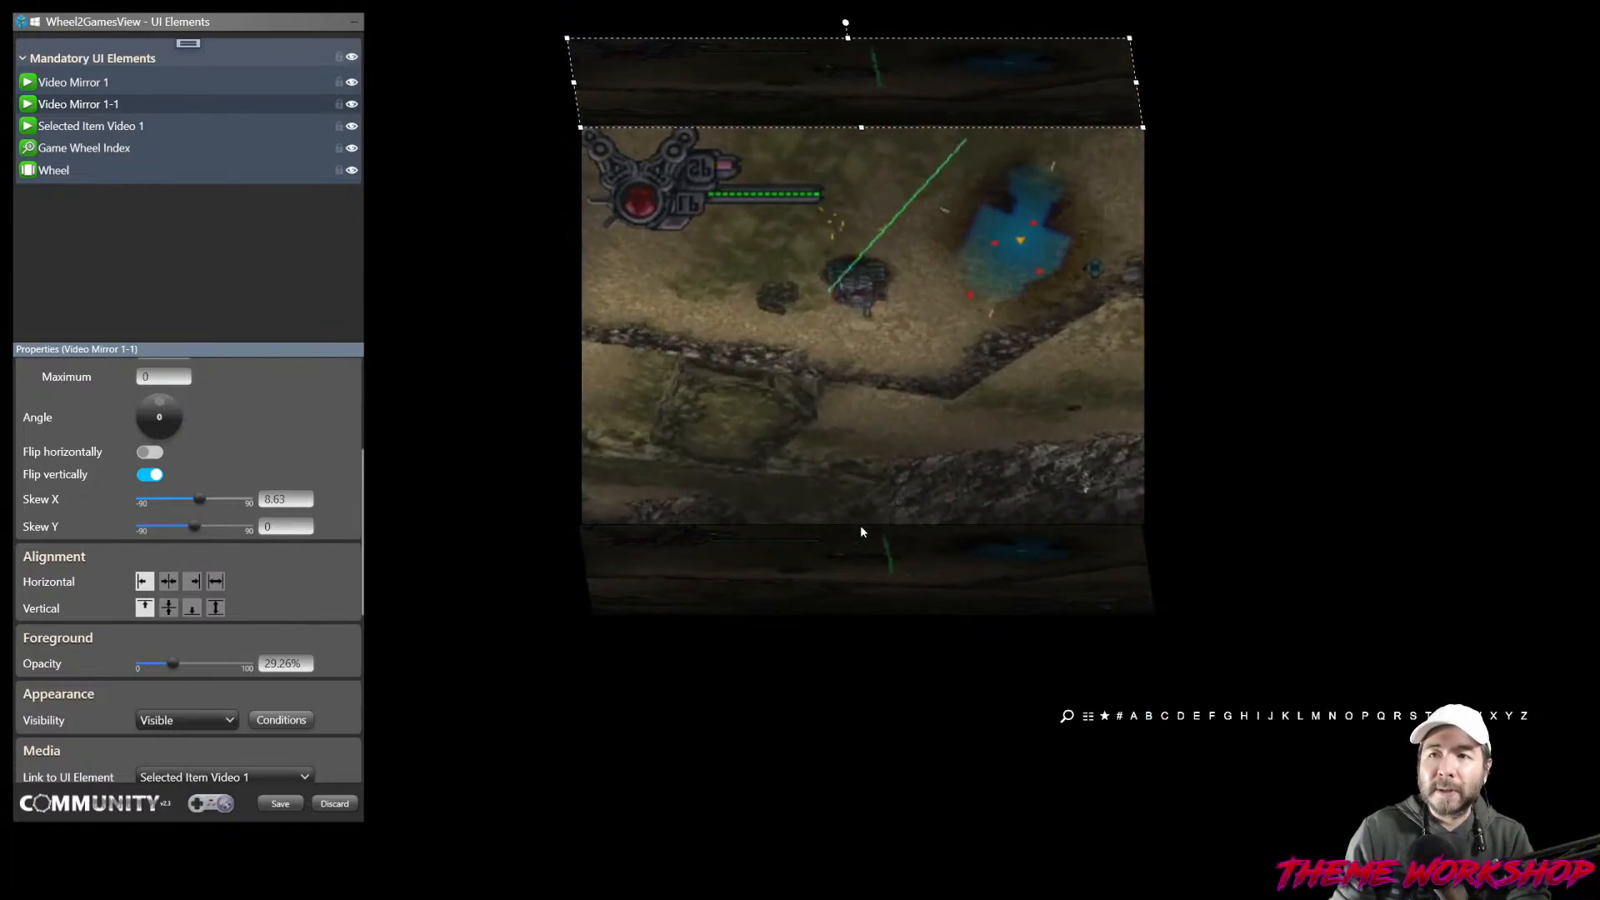
pyautogui.click(149, 474)
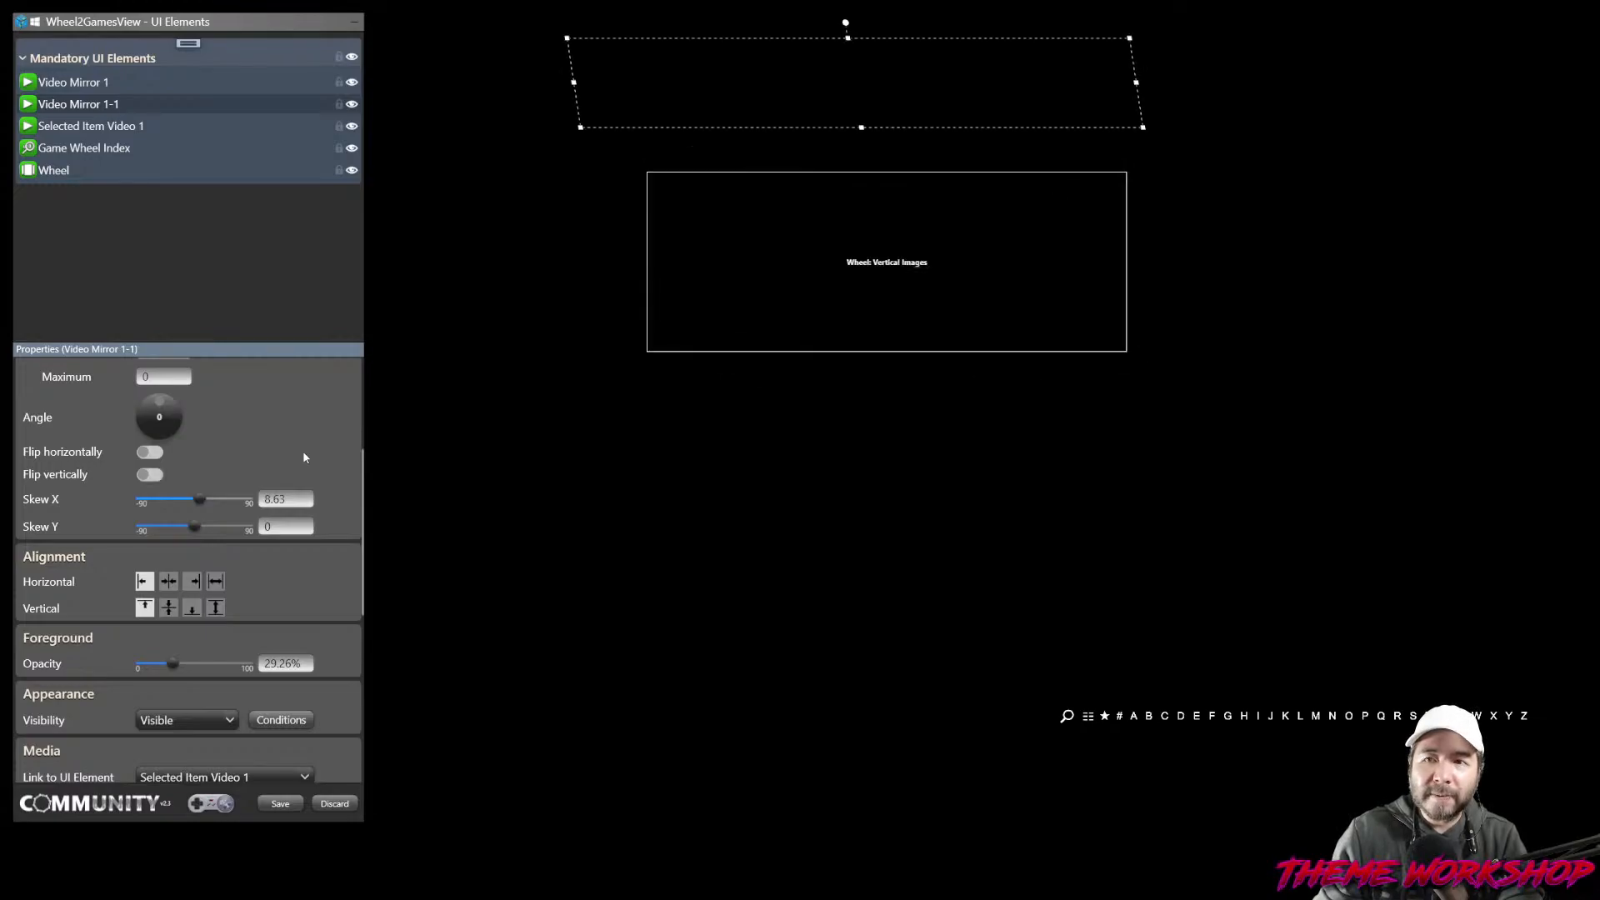
pyautogui.click(443, 377)
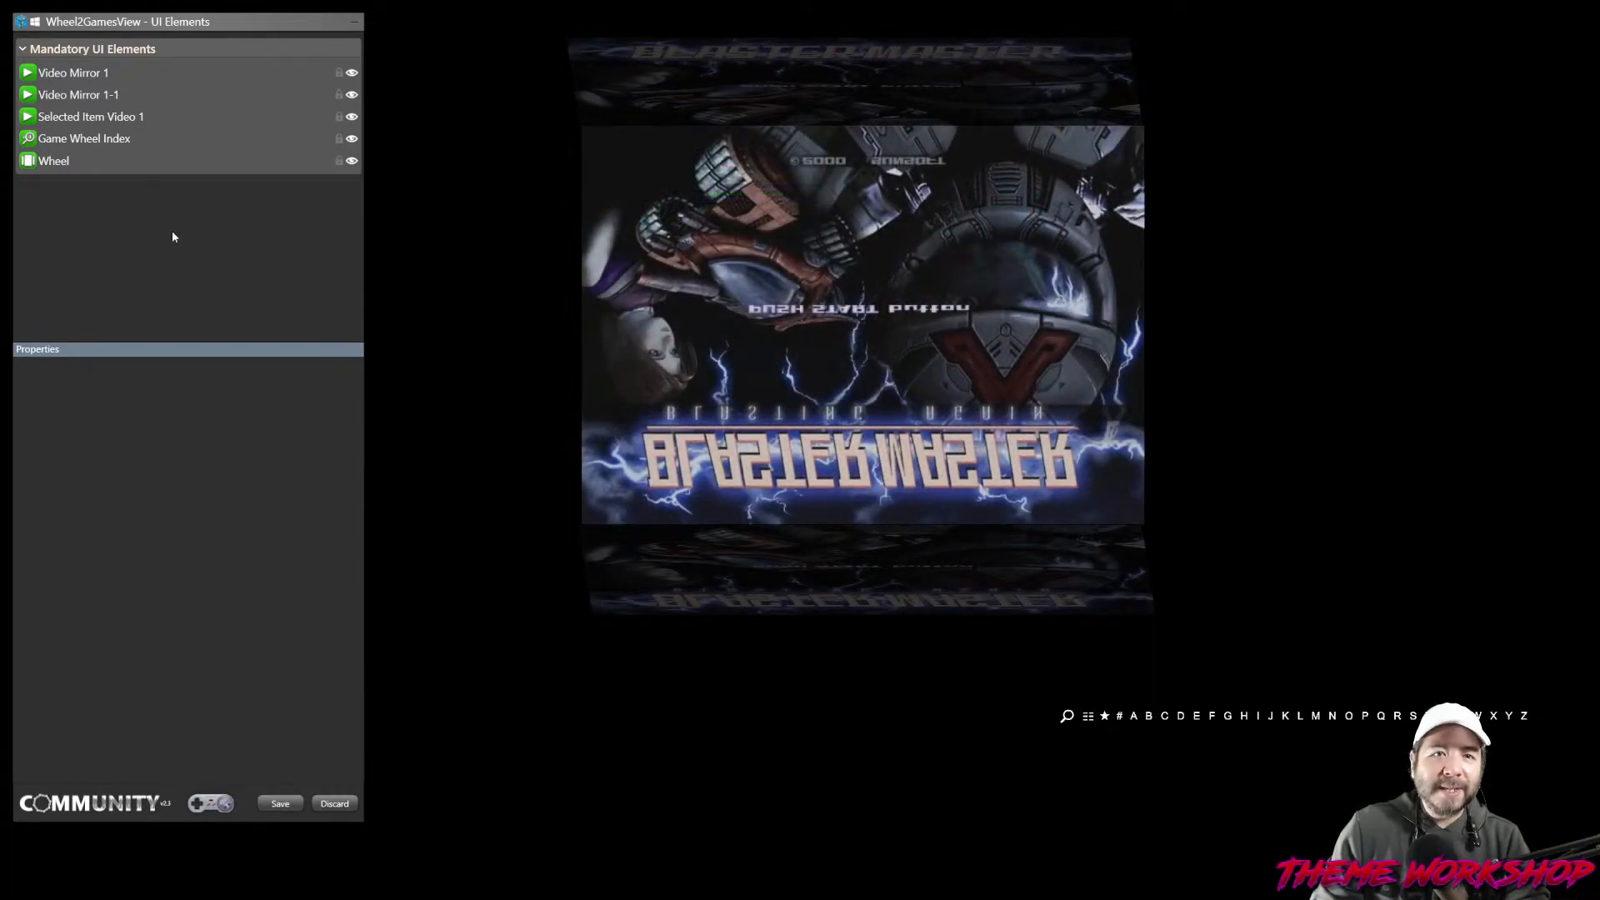
# Leave the Wheel2GamesView editor and open the TextGamesView for editing.
pyautogui.click(117, 95)
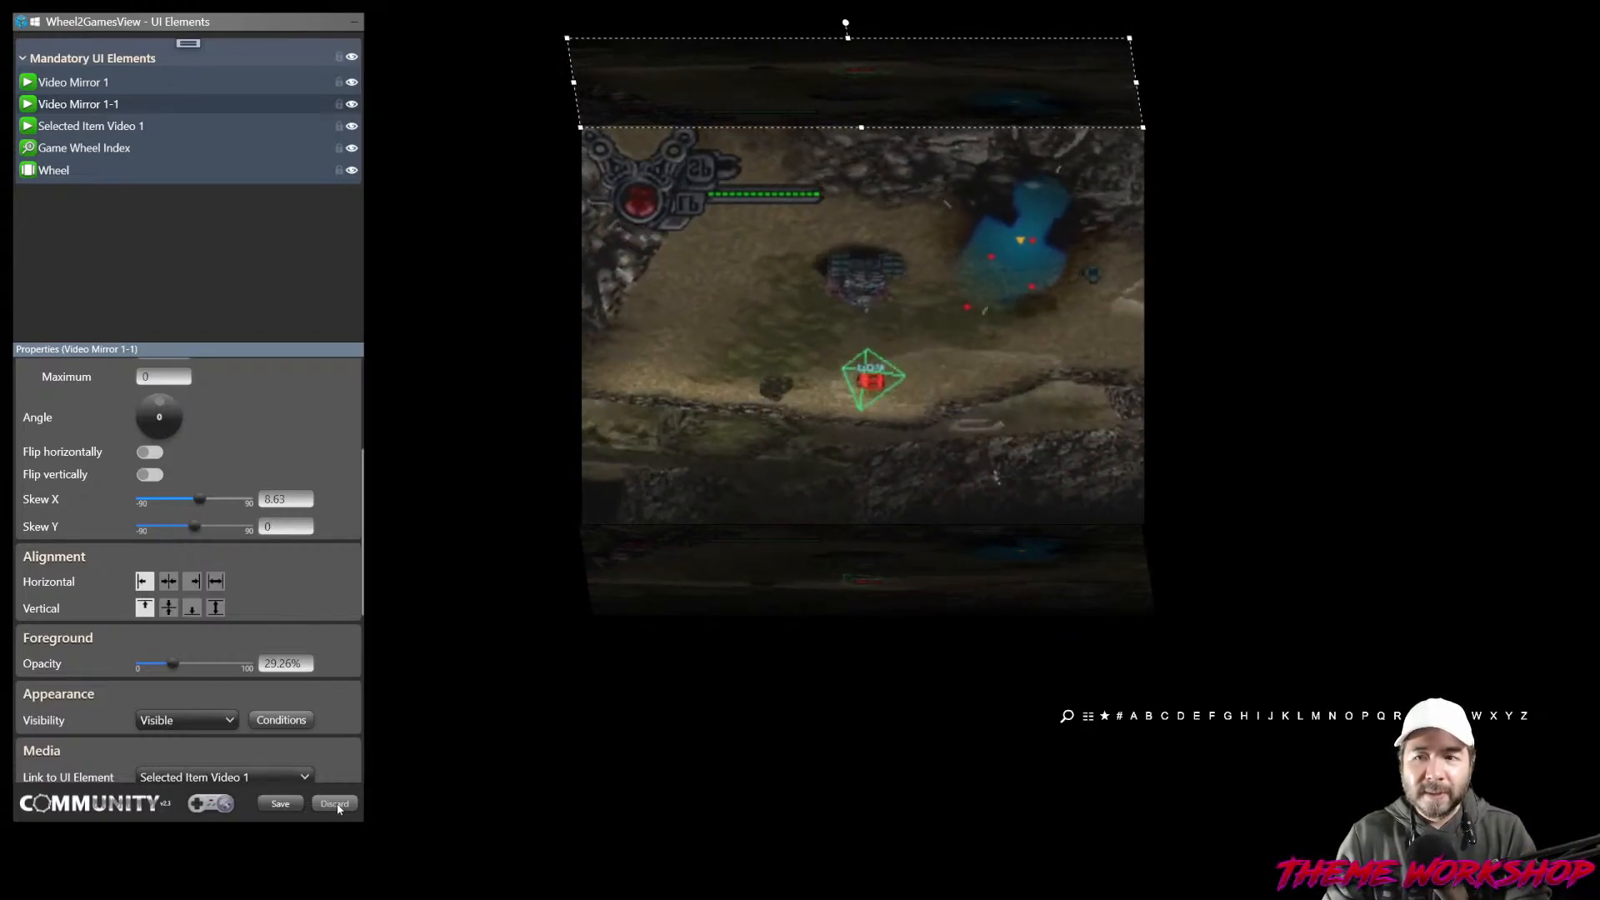
pyautogui.press('super')
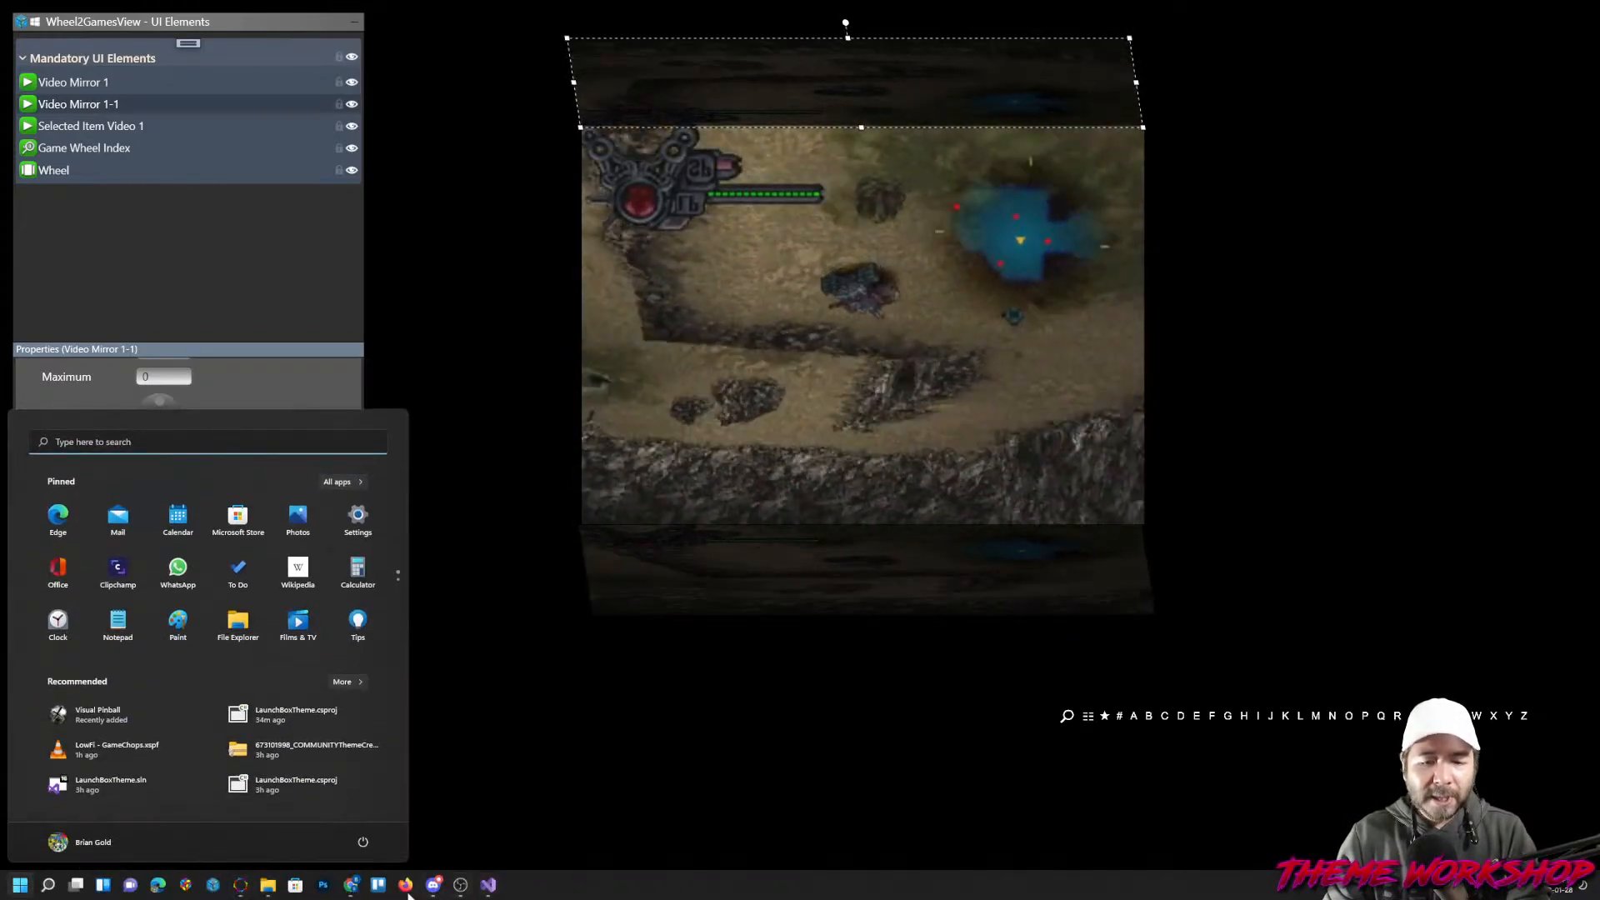
pyautogui.press('Escape')
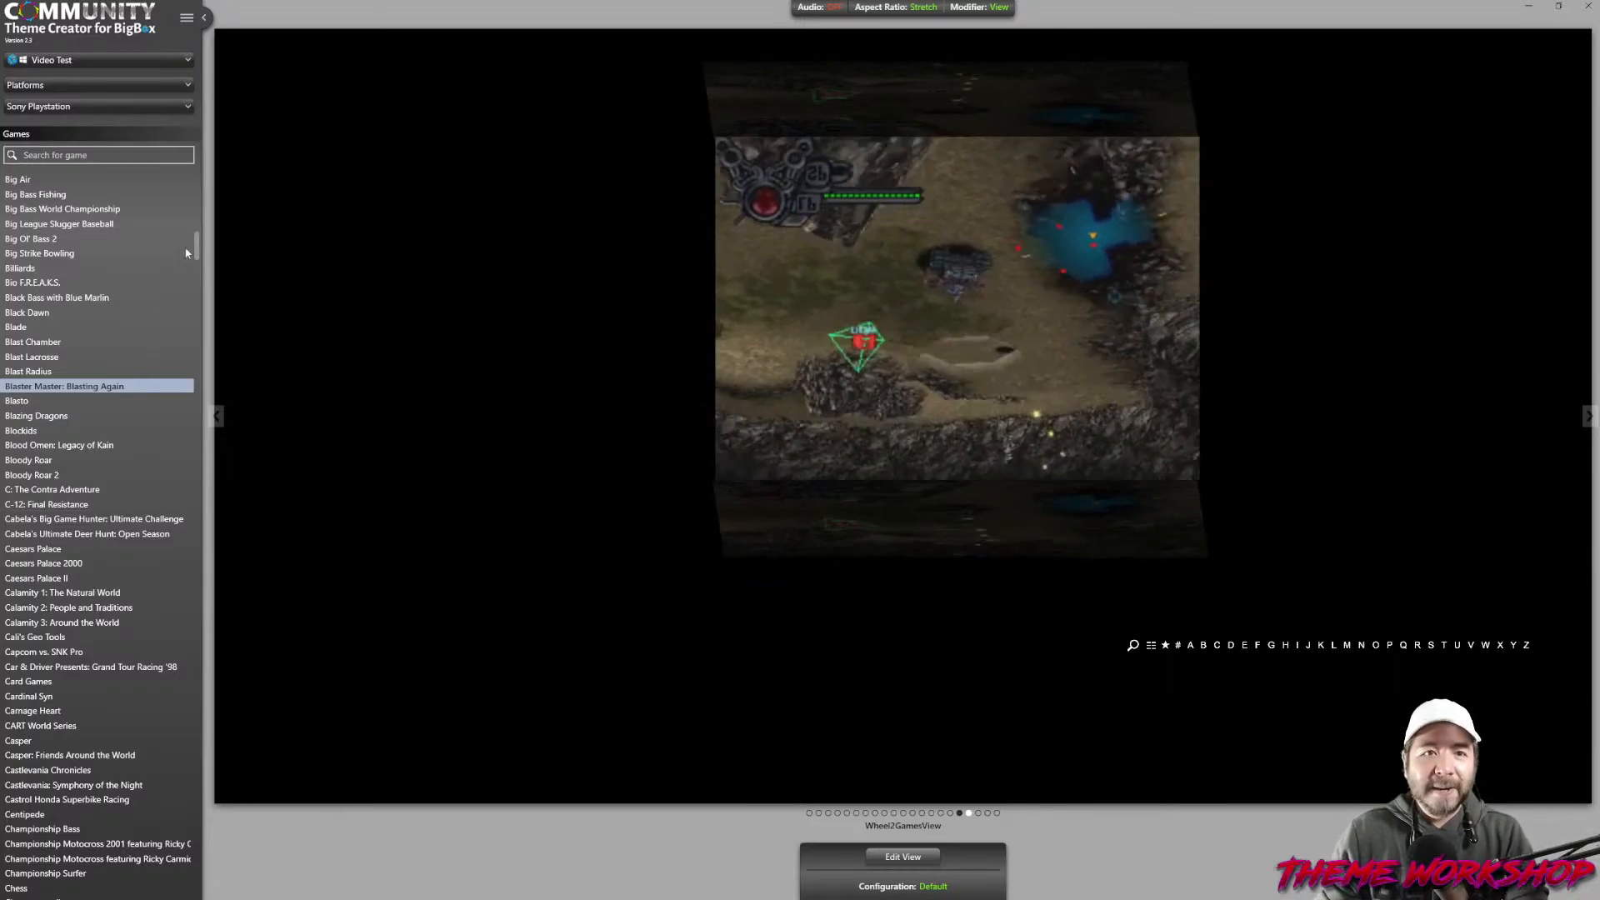
pyautogui.click(913, 813)
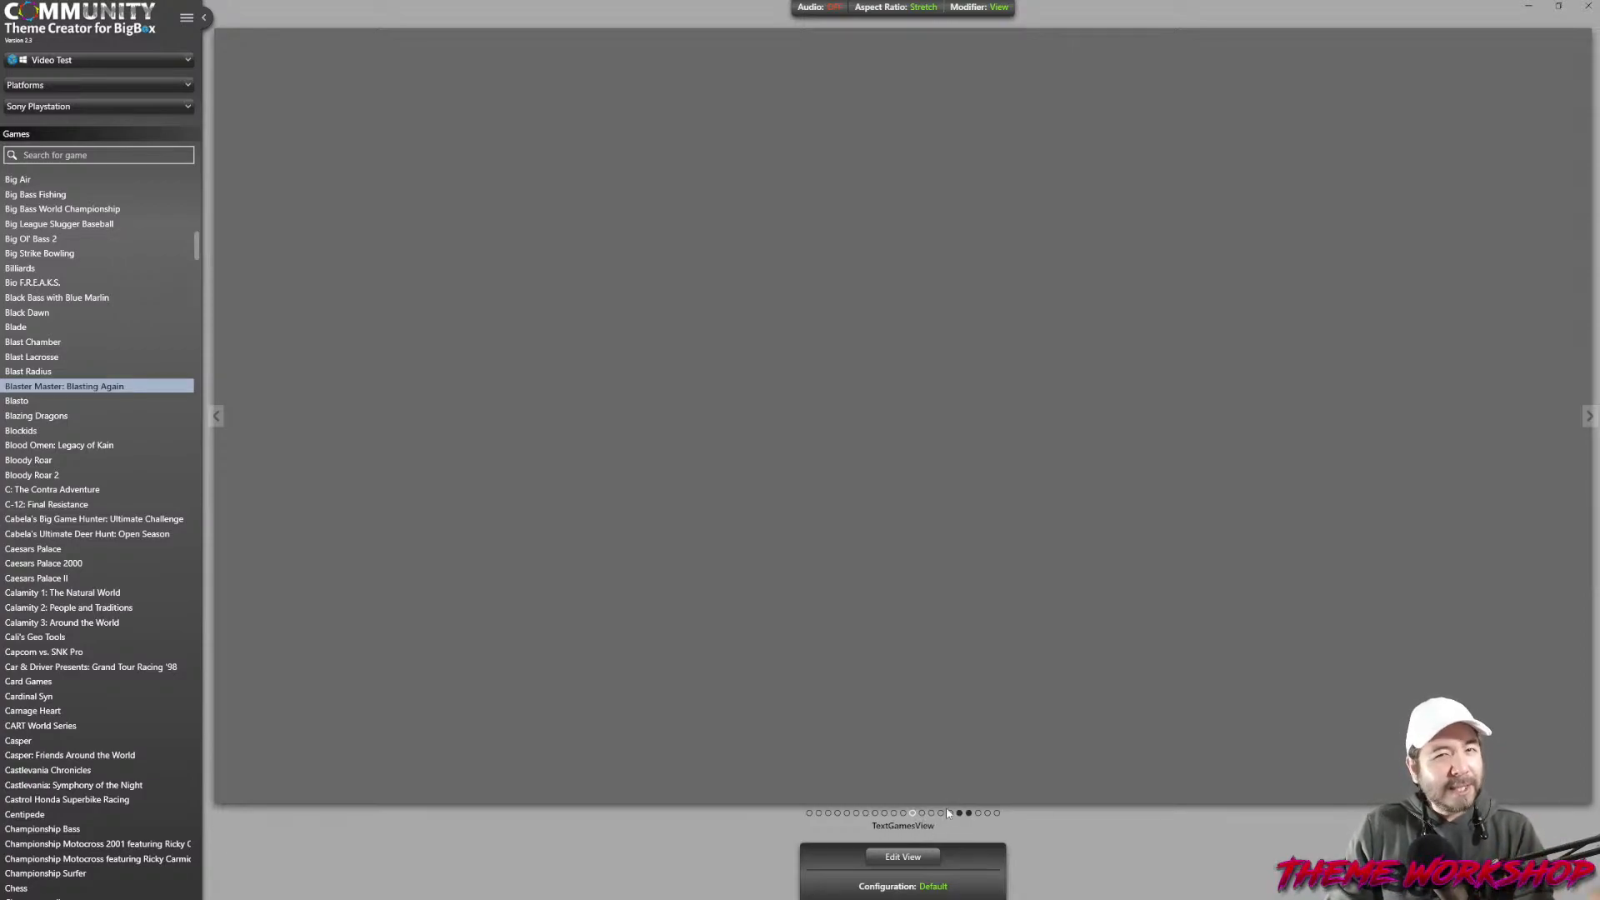
pyautogui.click(900, 857)
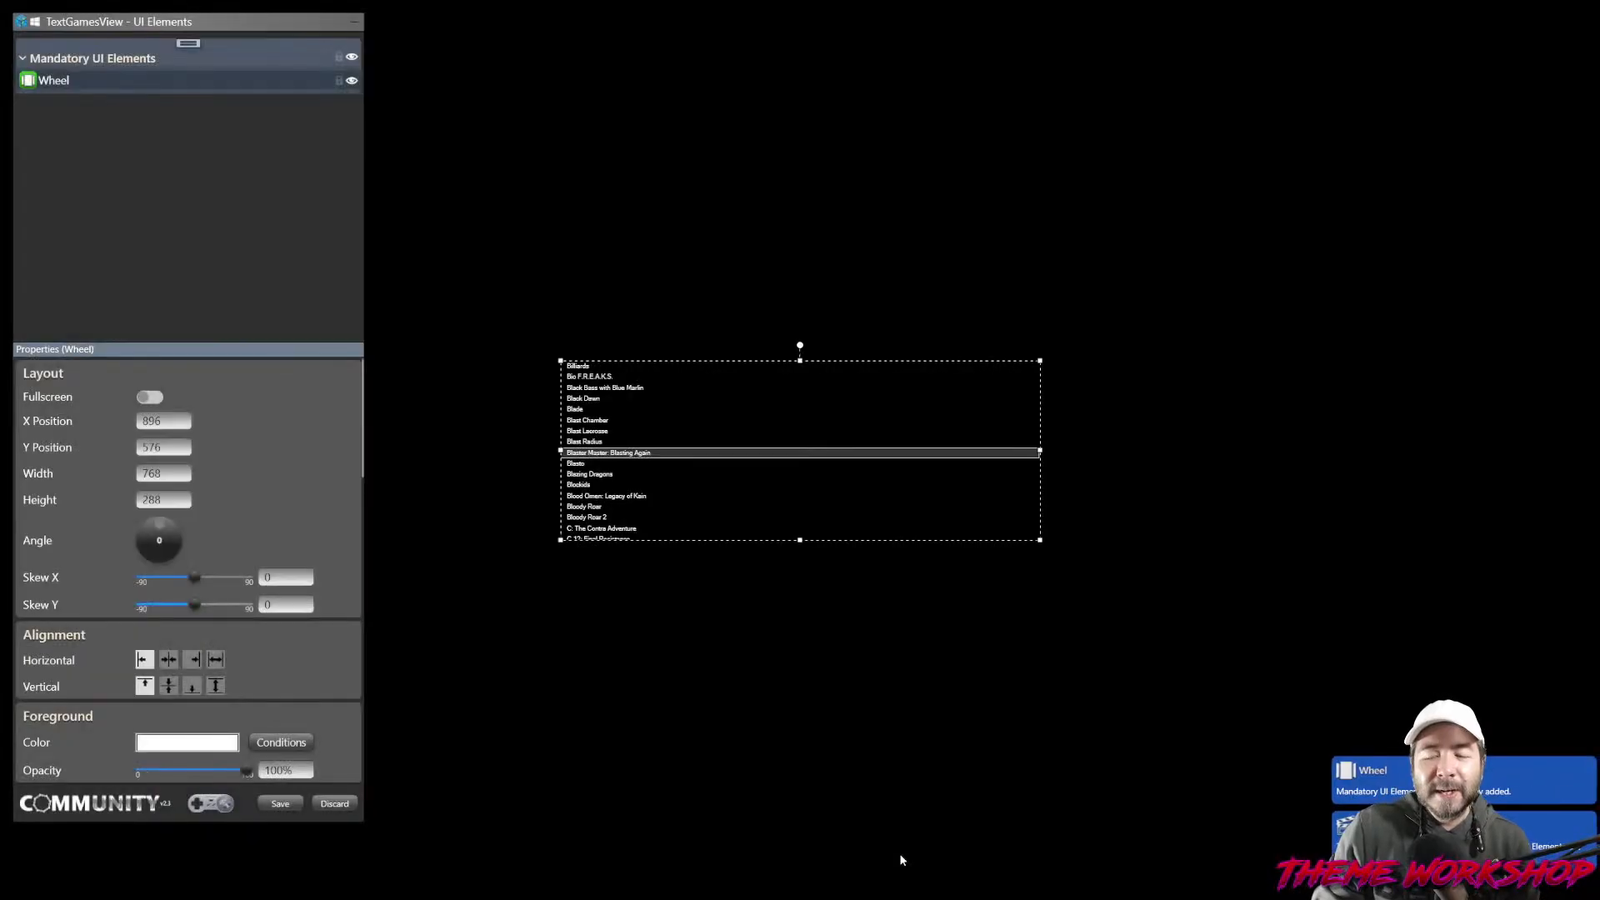
# Resize the text wheel to about 671 wide by 997 high and move it to the upper middle of the view.
pyautogui.moveTo(779, 361); pyautogui.dragTo(788, 117)
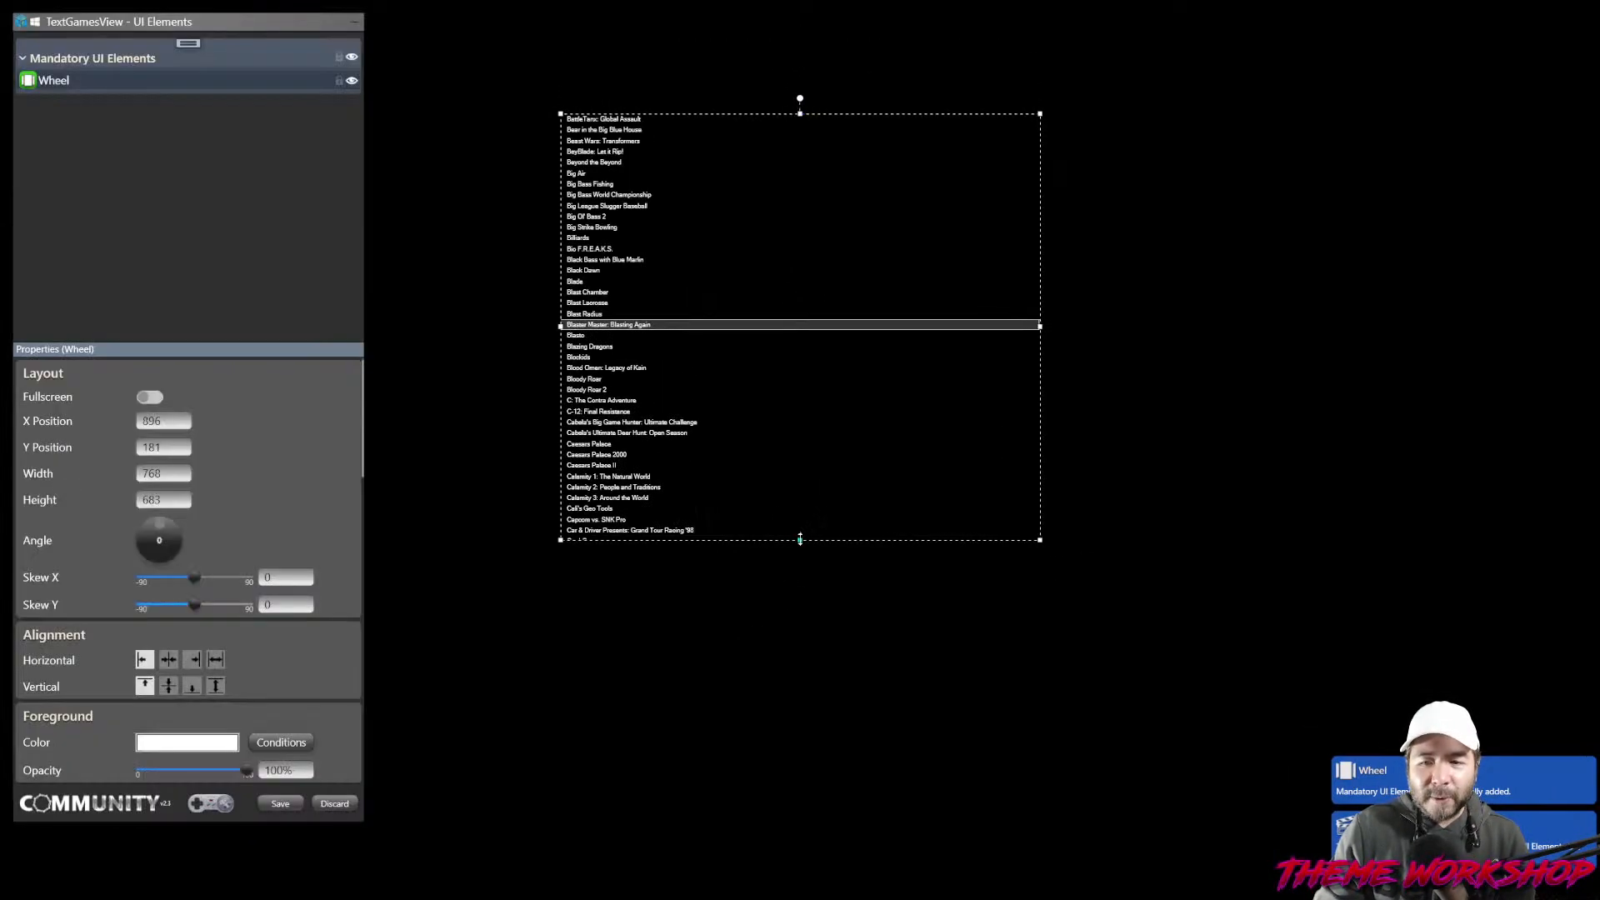
pyautogui.moveTo(800, 546); pyautogui.dragTo(744, 429)
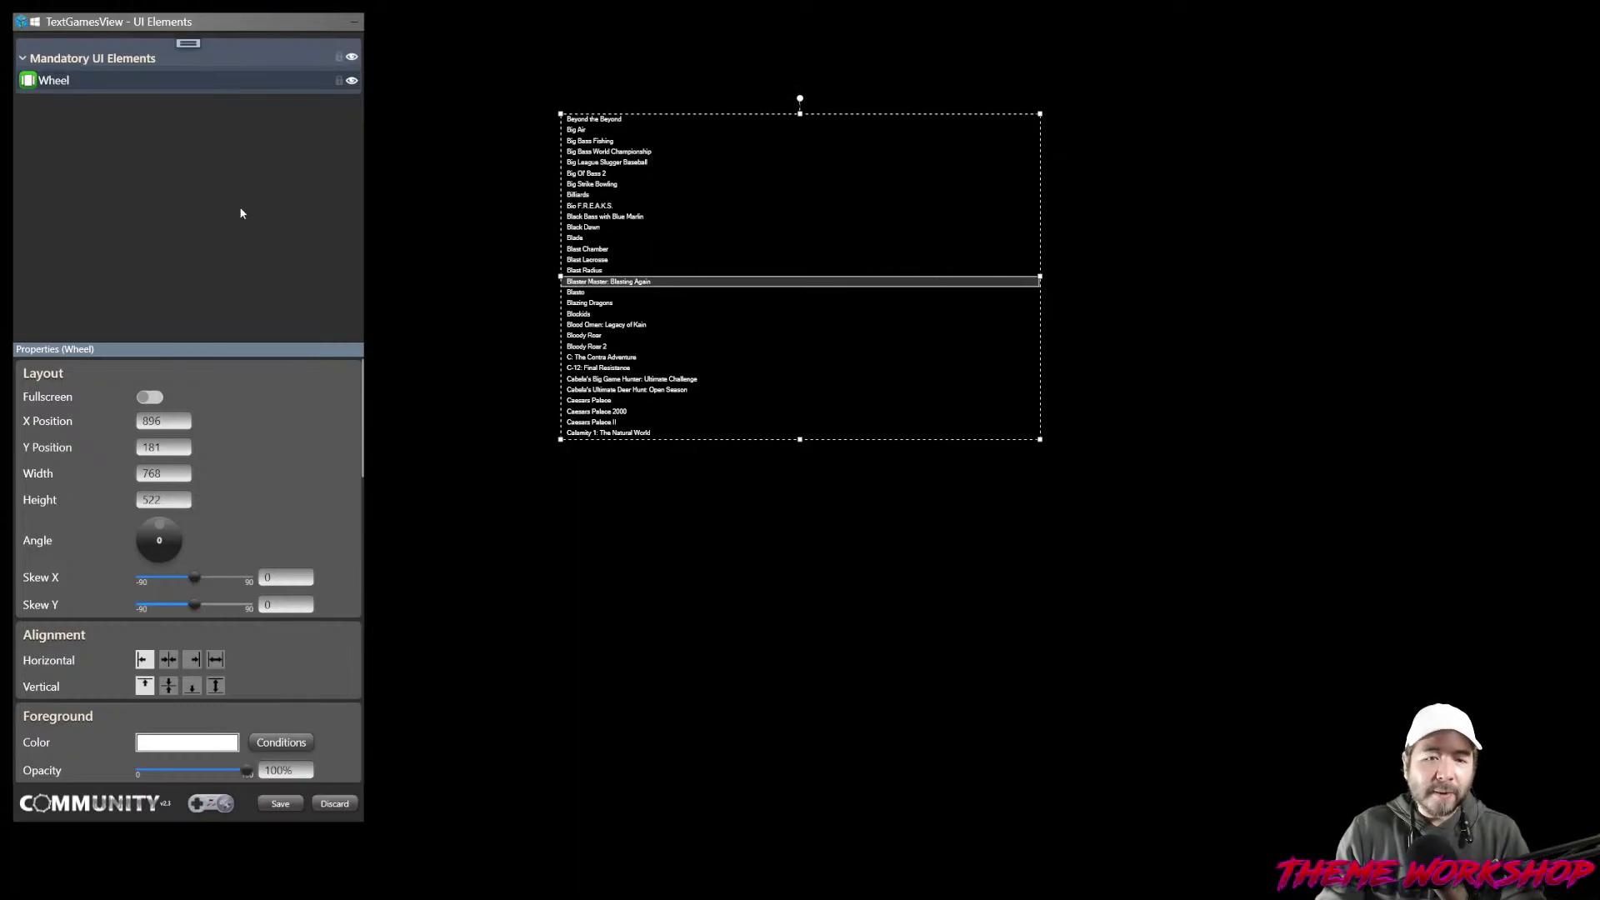
pyautogui.moveTo(560, 276); pyautogui.dragTo(664, 275)
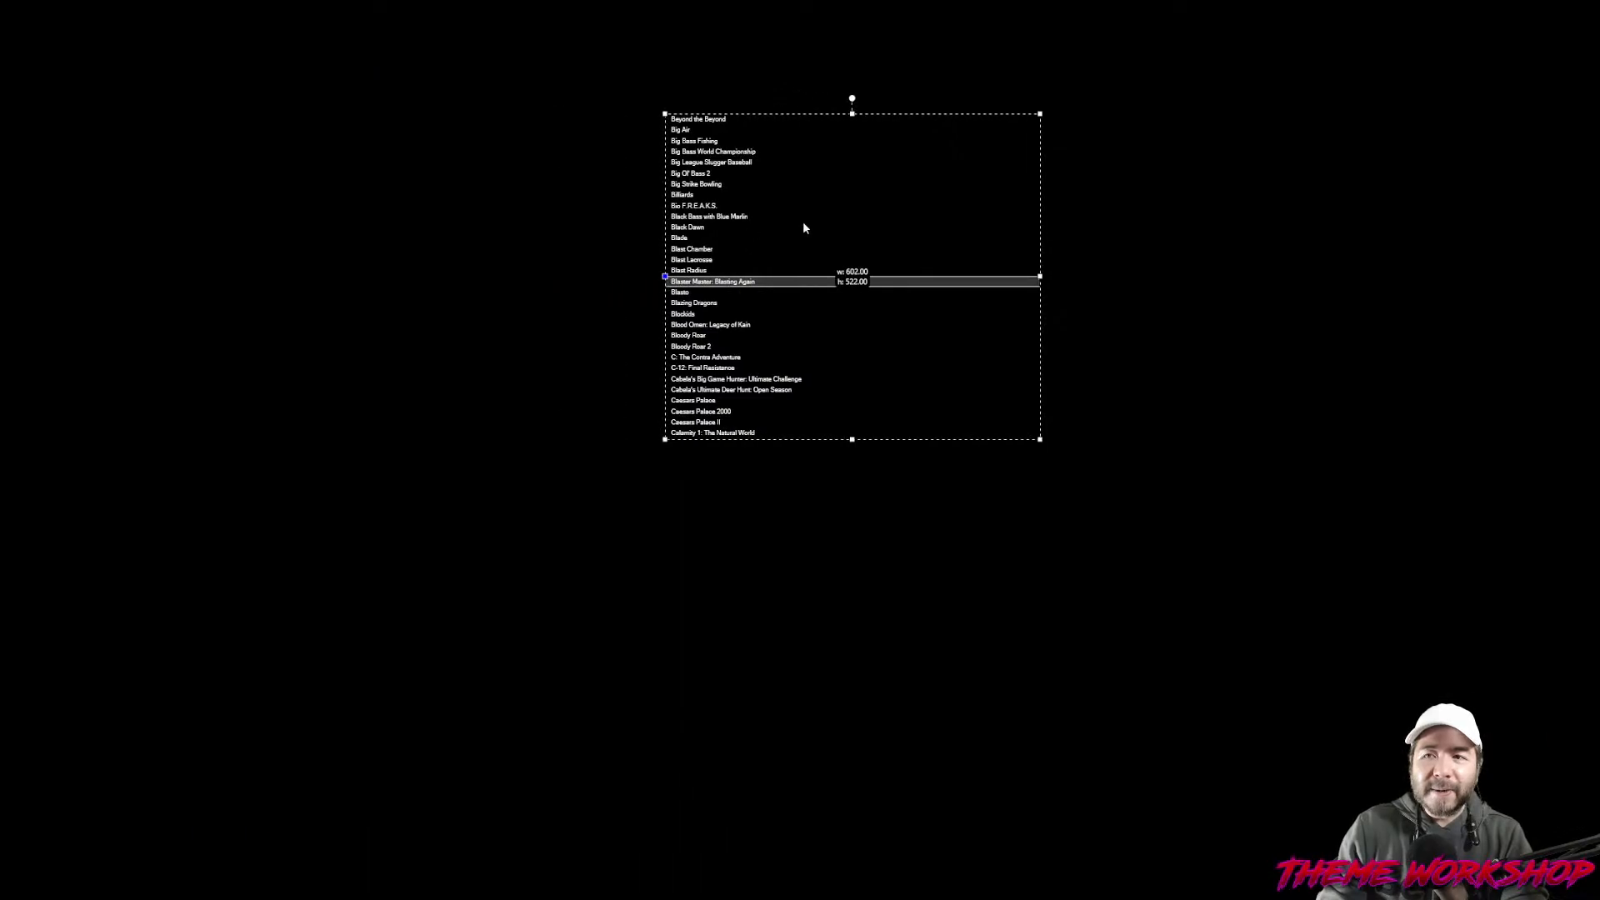
pyautogui.moveTo(802, 222); pyautogui.dragTo(748, 302)
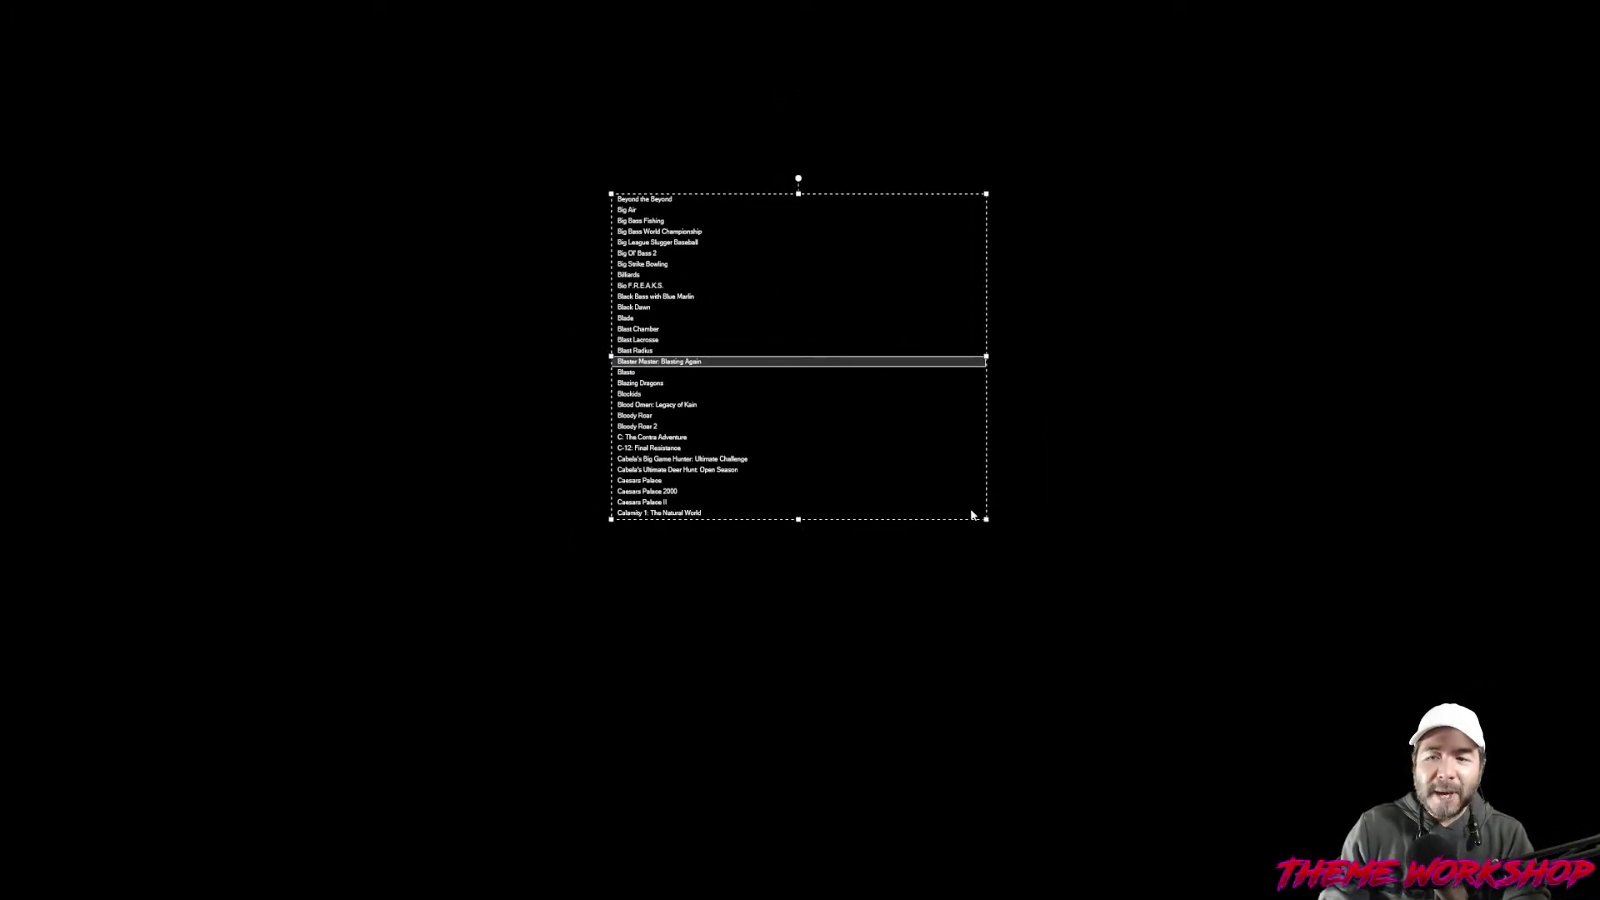
pyautogui.moveTo(988, 521); pyautogui.dragTo(1030, 816)
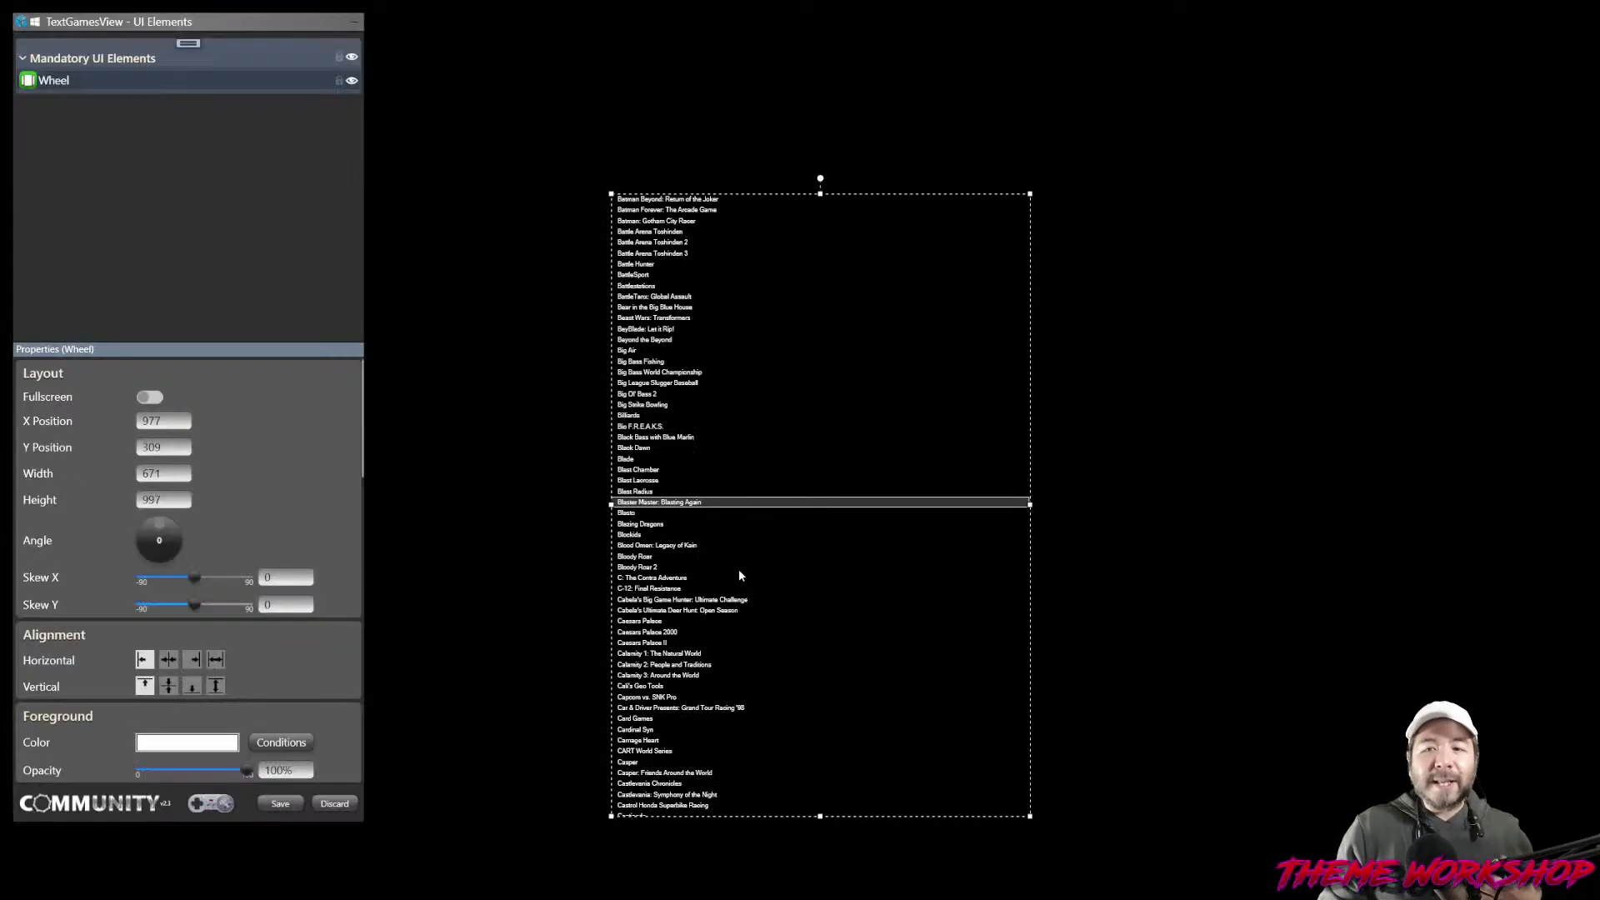
pyautogui.moveTo(718, 541); pyautogui.dragTo(700, 473)
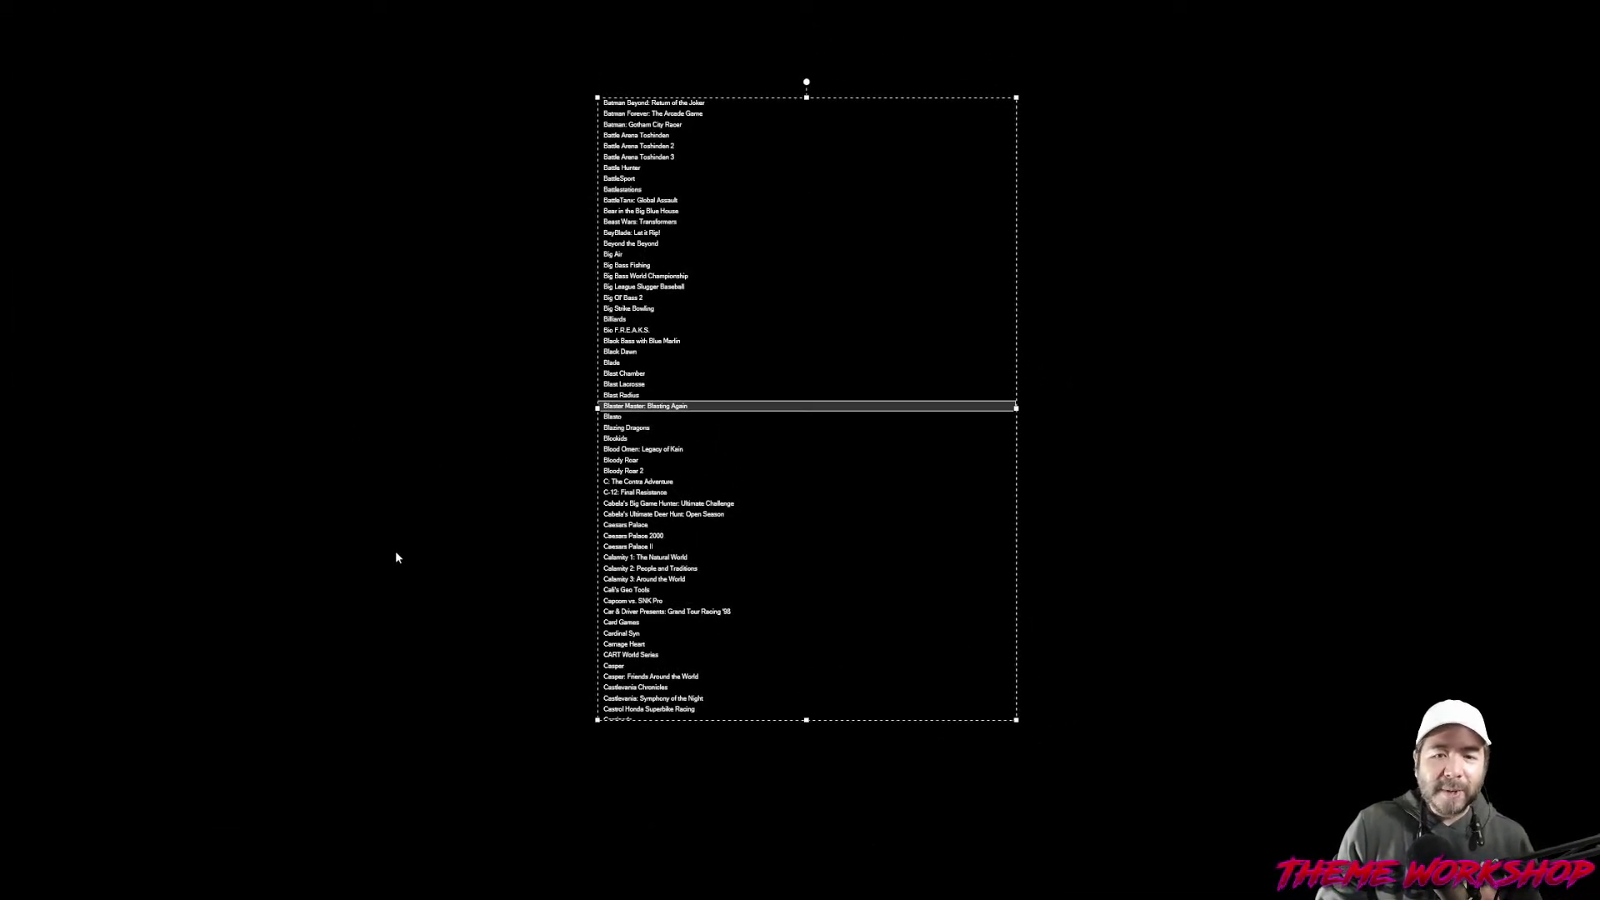
# Set the wheel's text to the No Continue font at size 35 and narrow the list slightly.
pyautogui.scroll(-4, 343, 480)
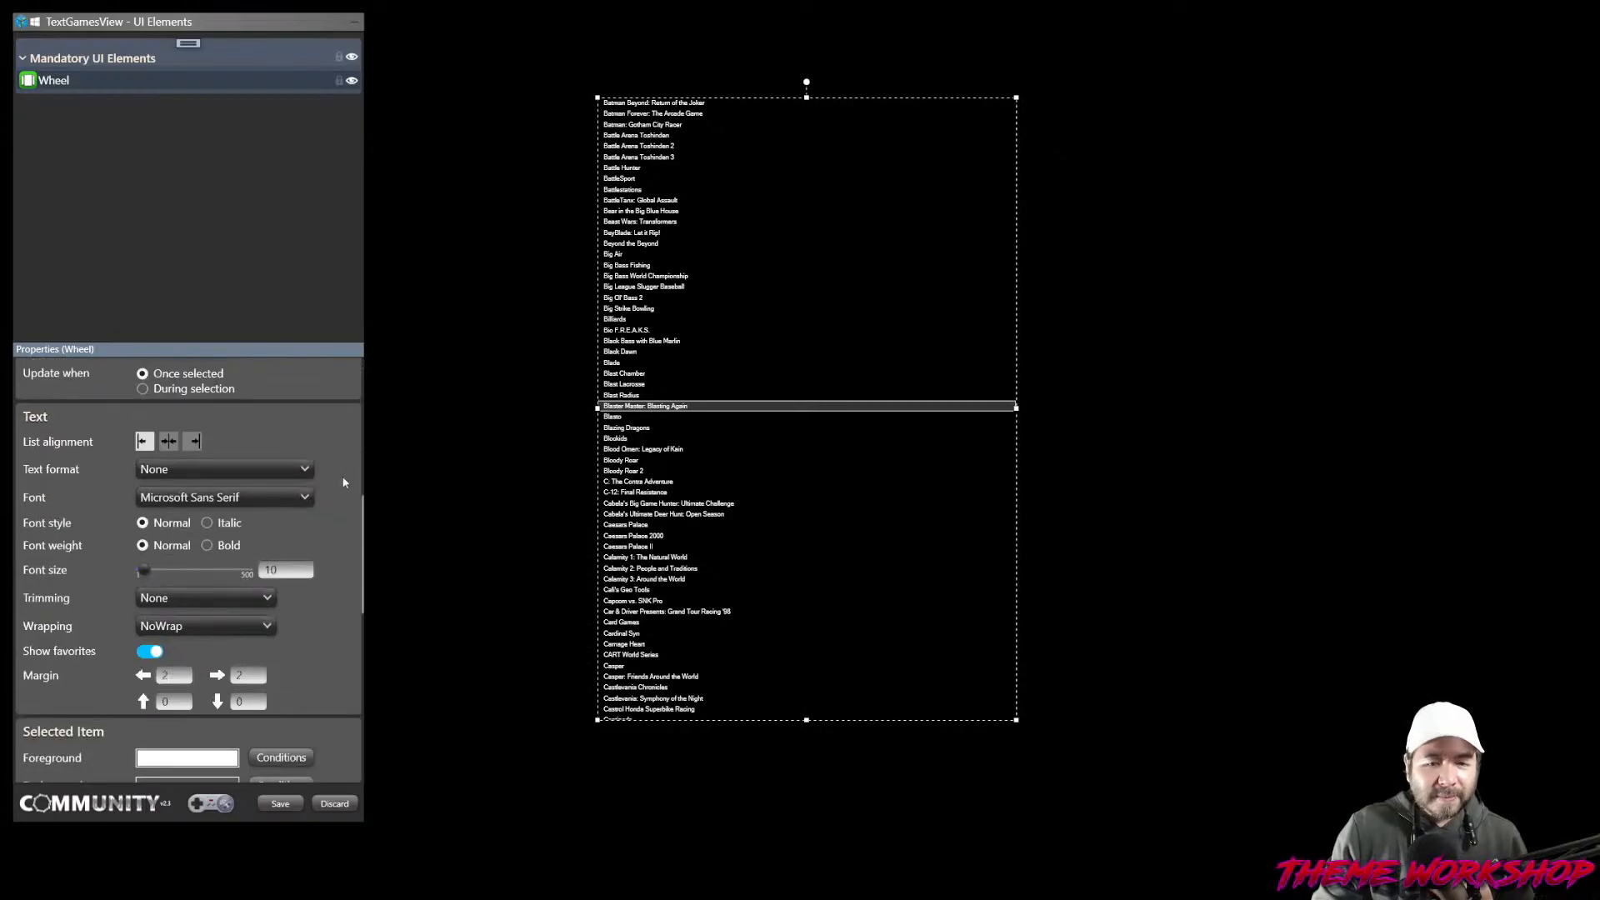
pyautogui.scroll(2, 345, 484)
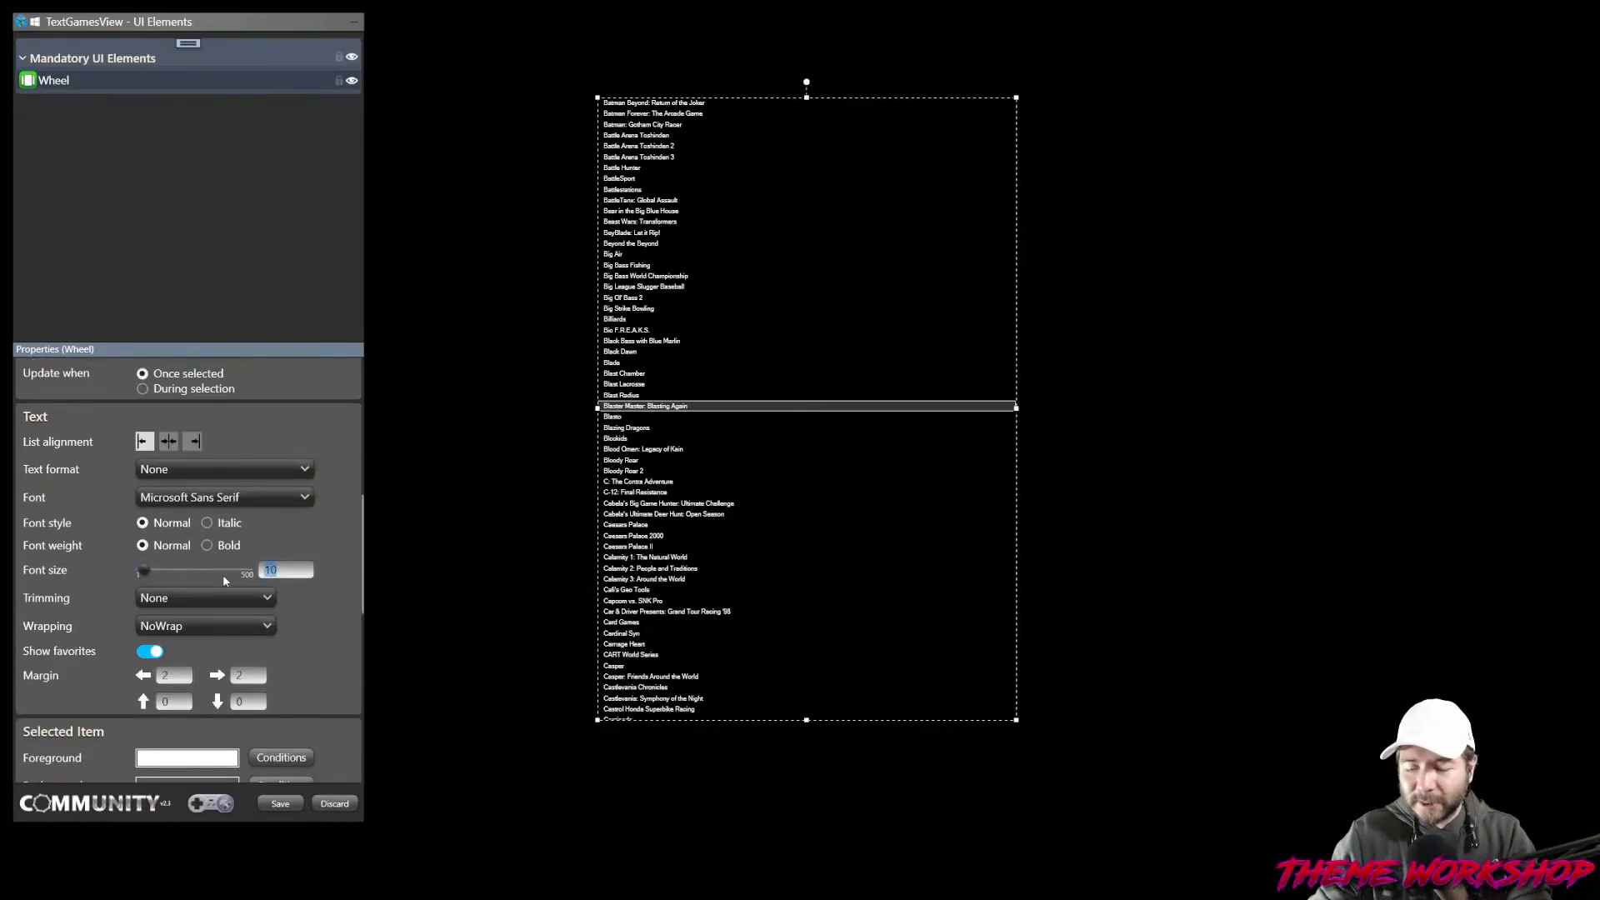
pyautogui.write('35')
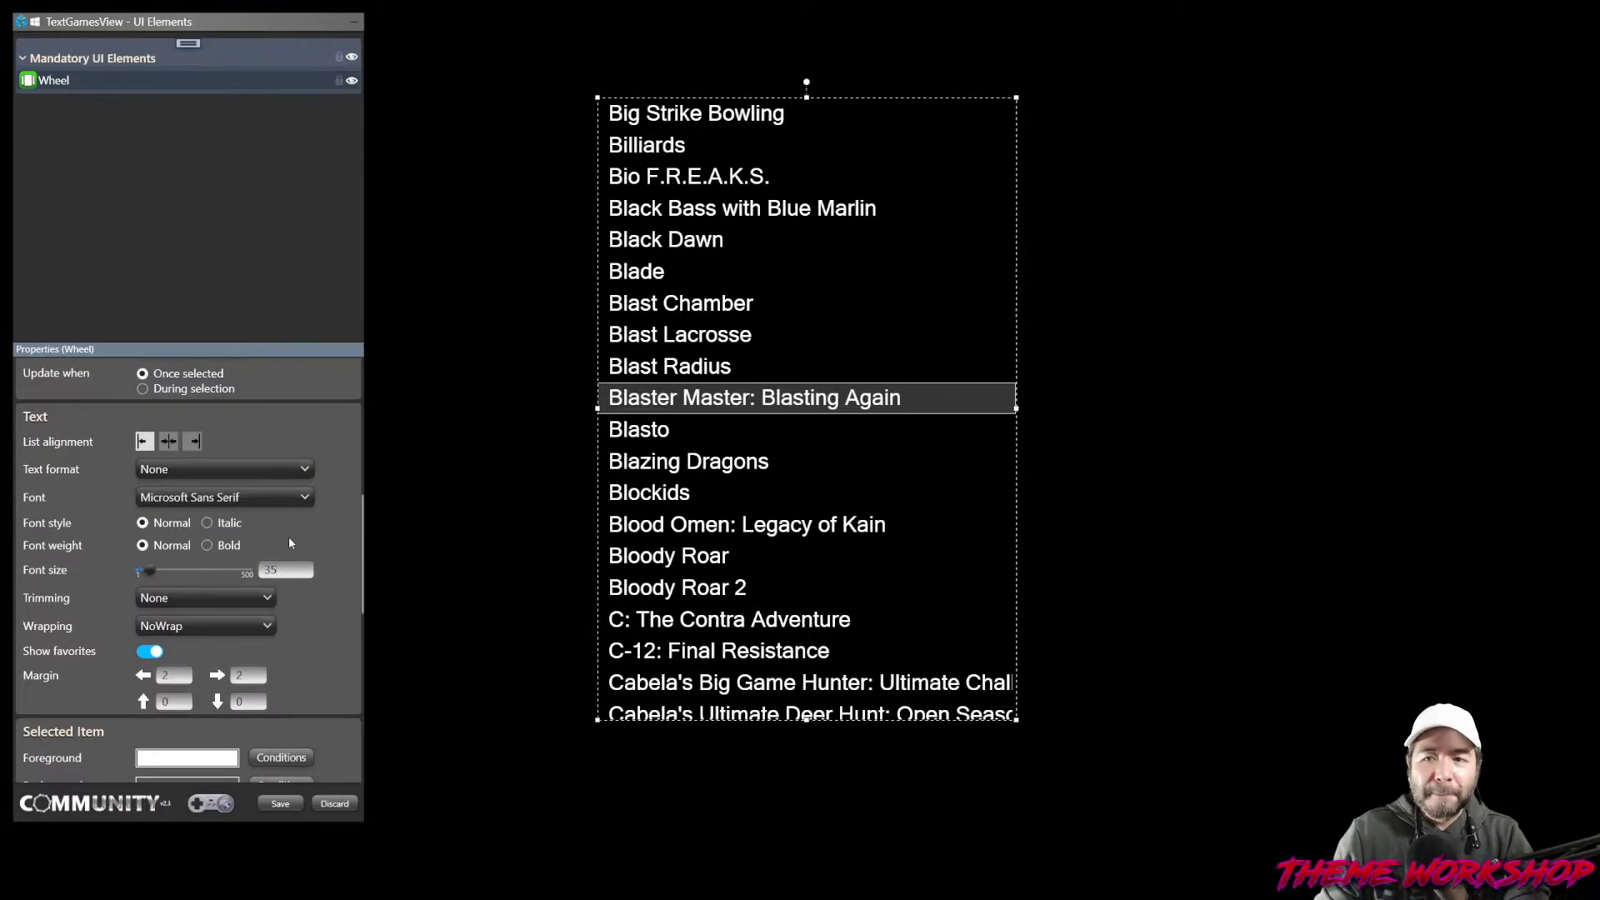
pyautogui.click(238, 502)
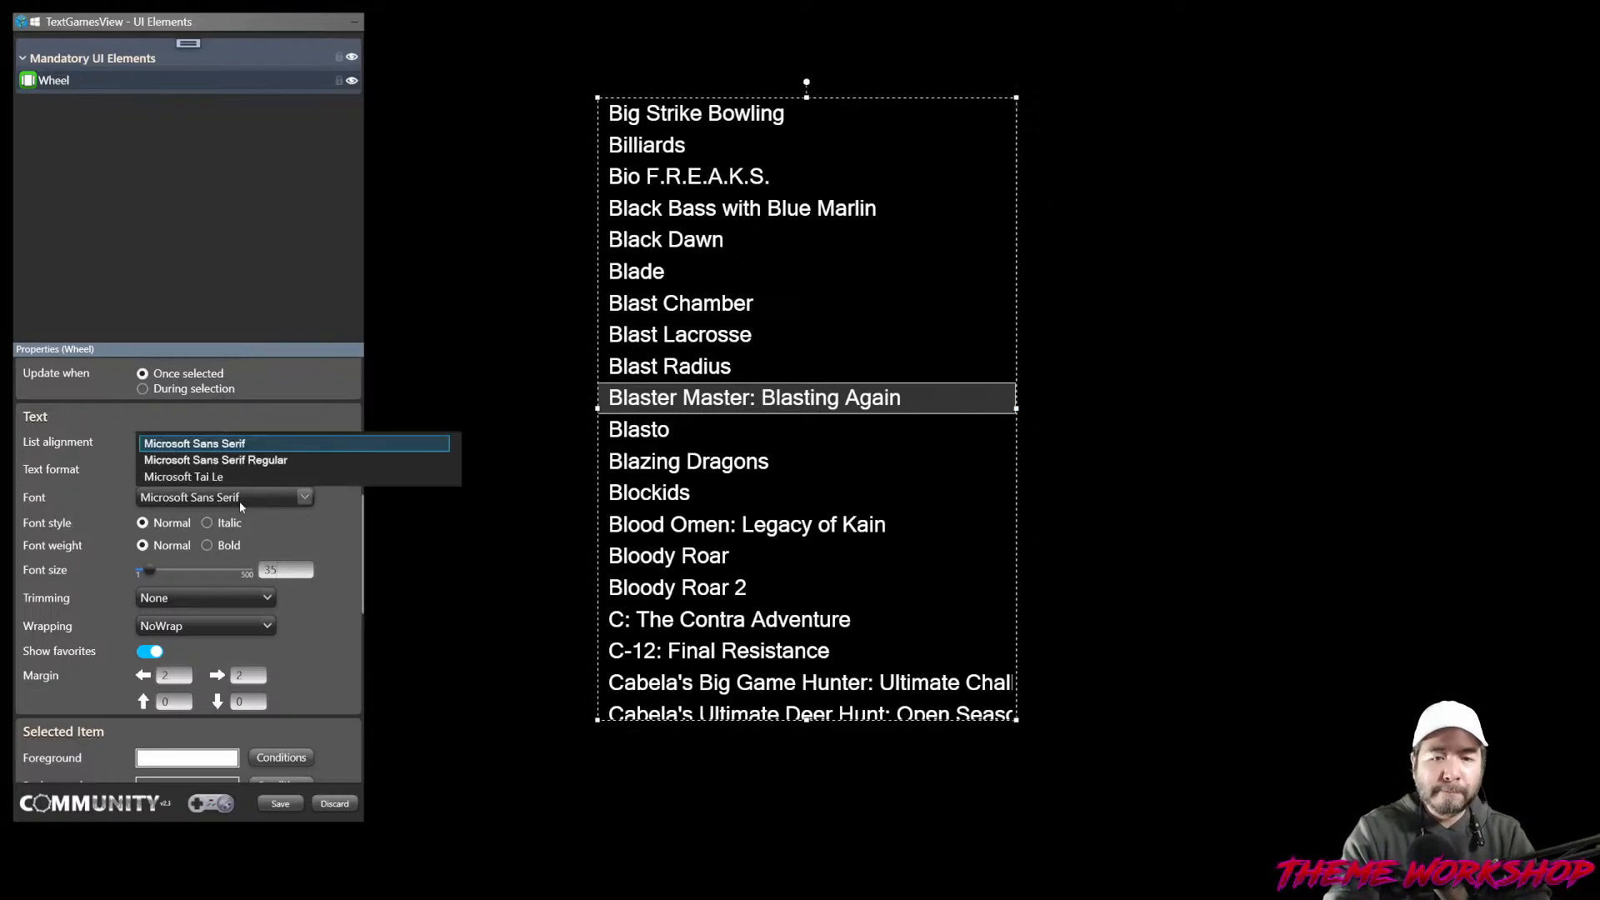
pyautogui.scroll(-10, 263, 349)
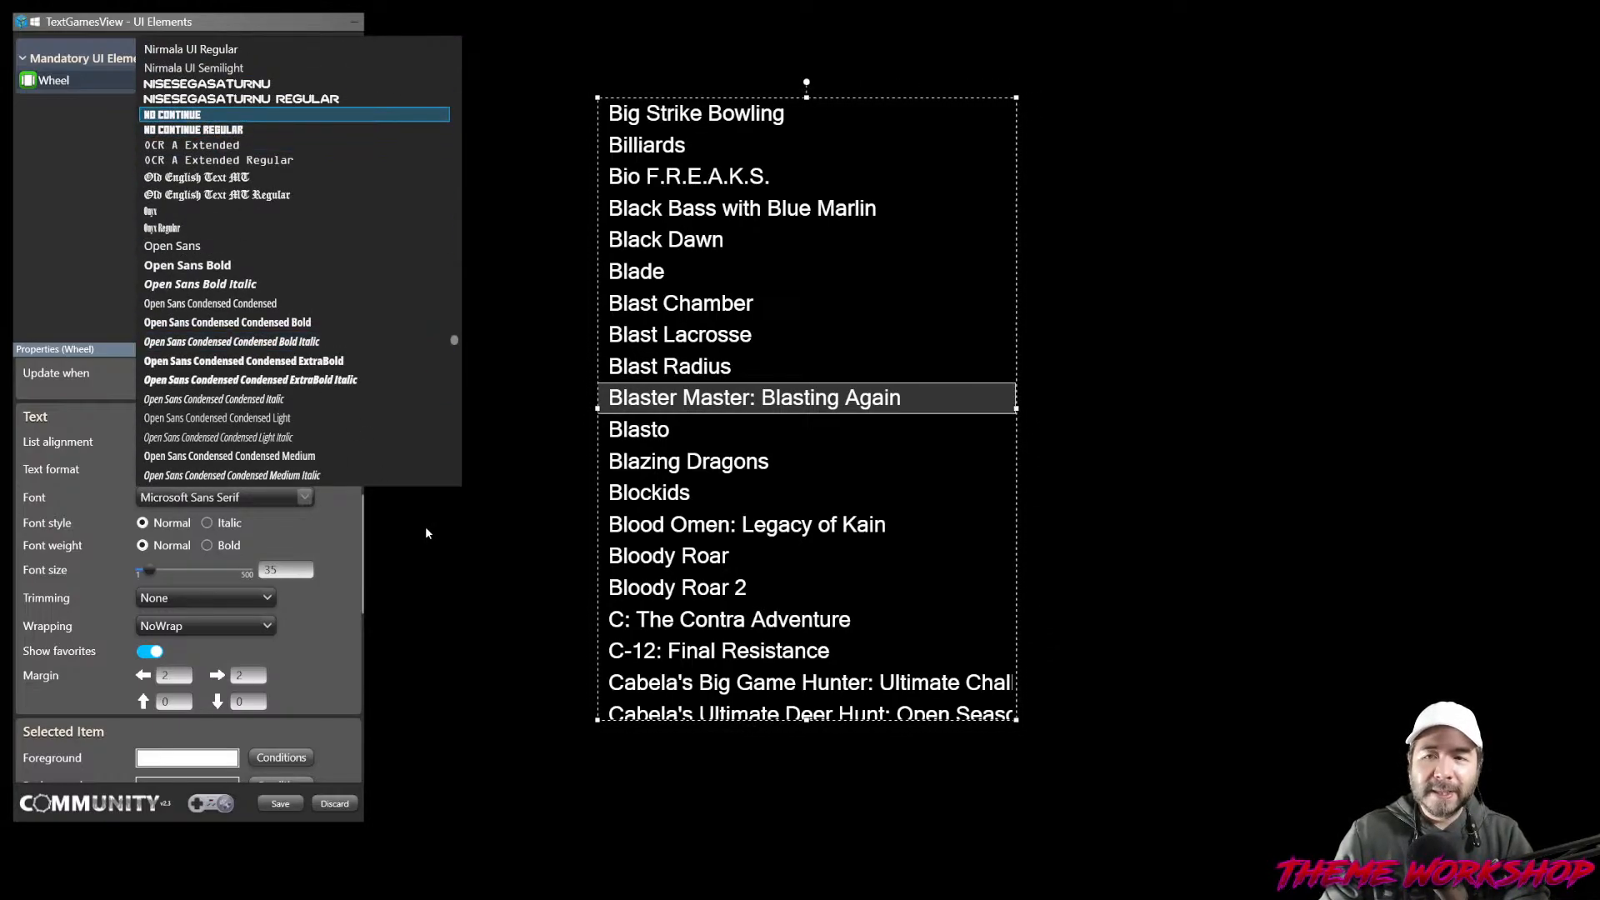
pyautogui.moveTo(1021, 409); pyautogui.dragTo(973, 417)
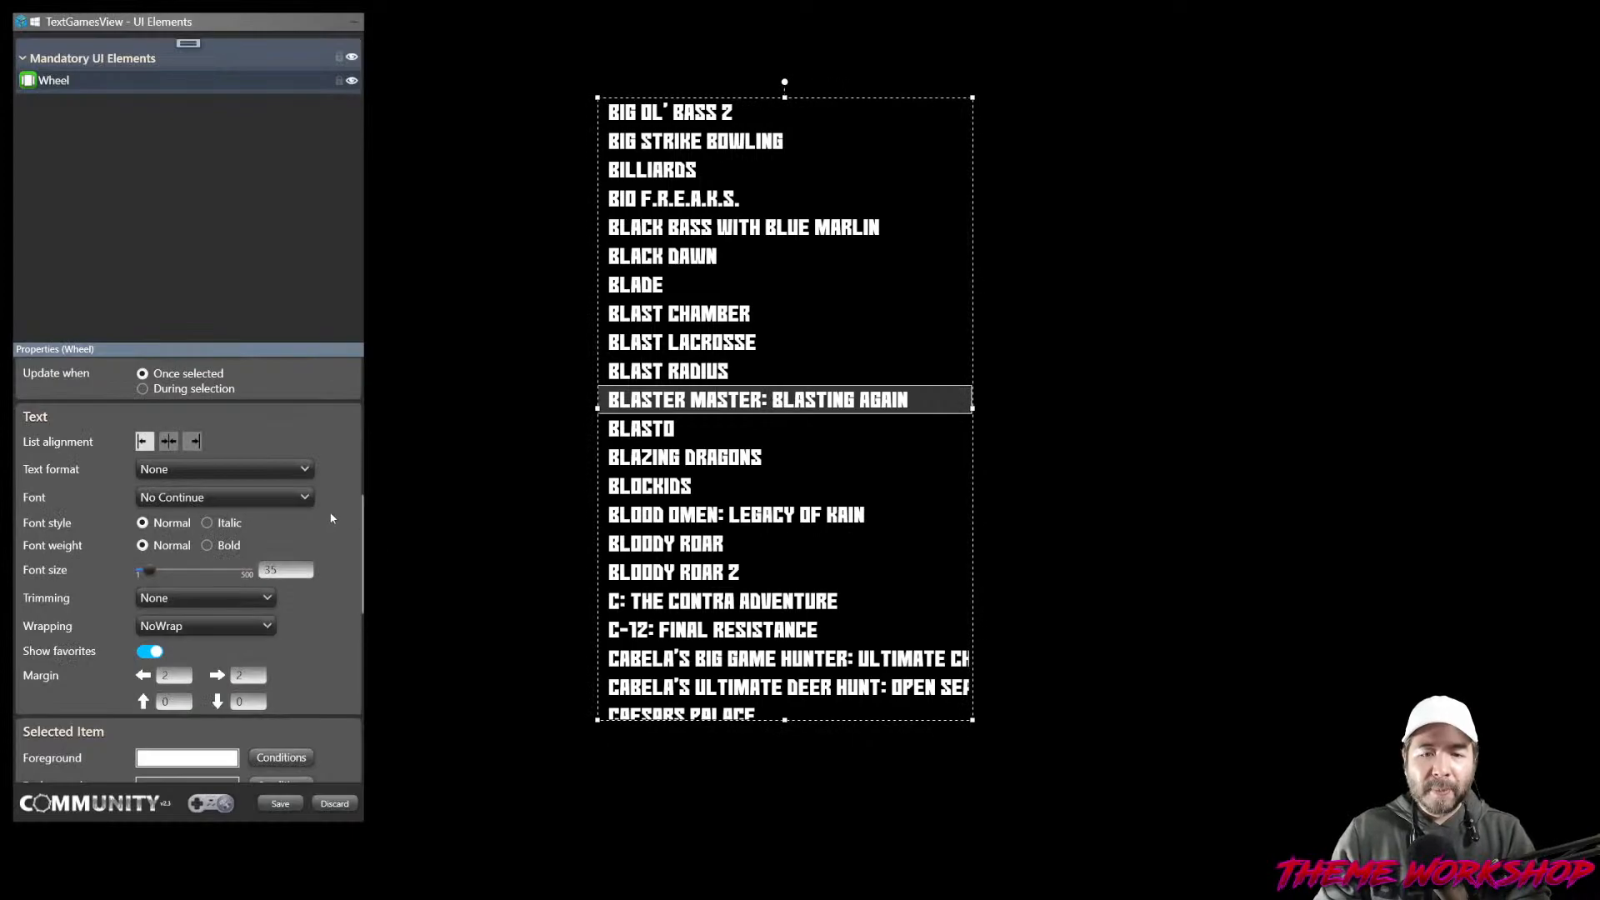
# Set the wheel's style source to _PRESET 09.XAML.
pyautogui.scroll(-5, 347, 534)
pyautogui.scroll(3, 338, 536)
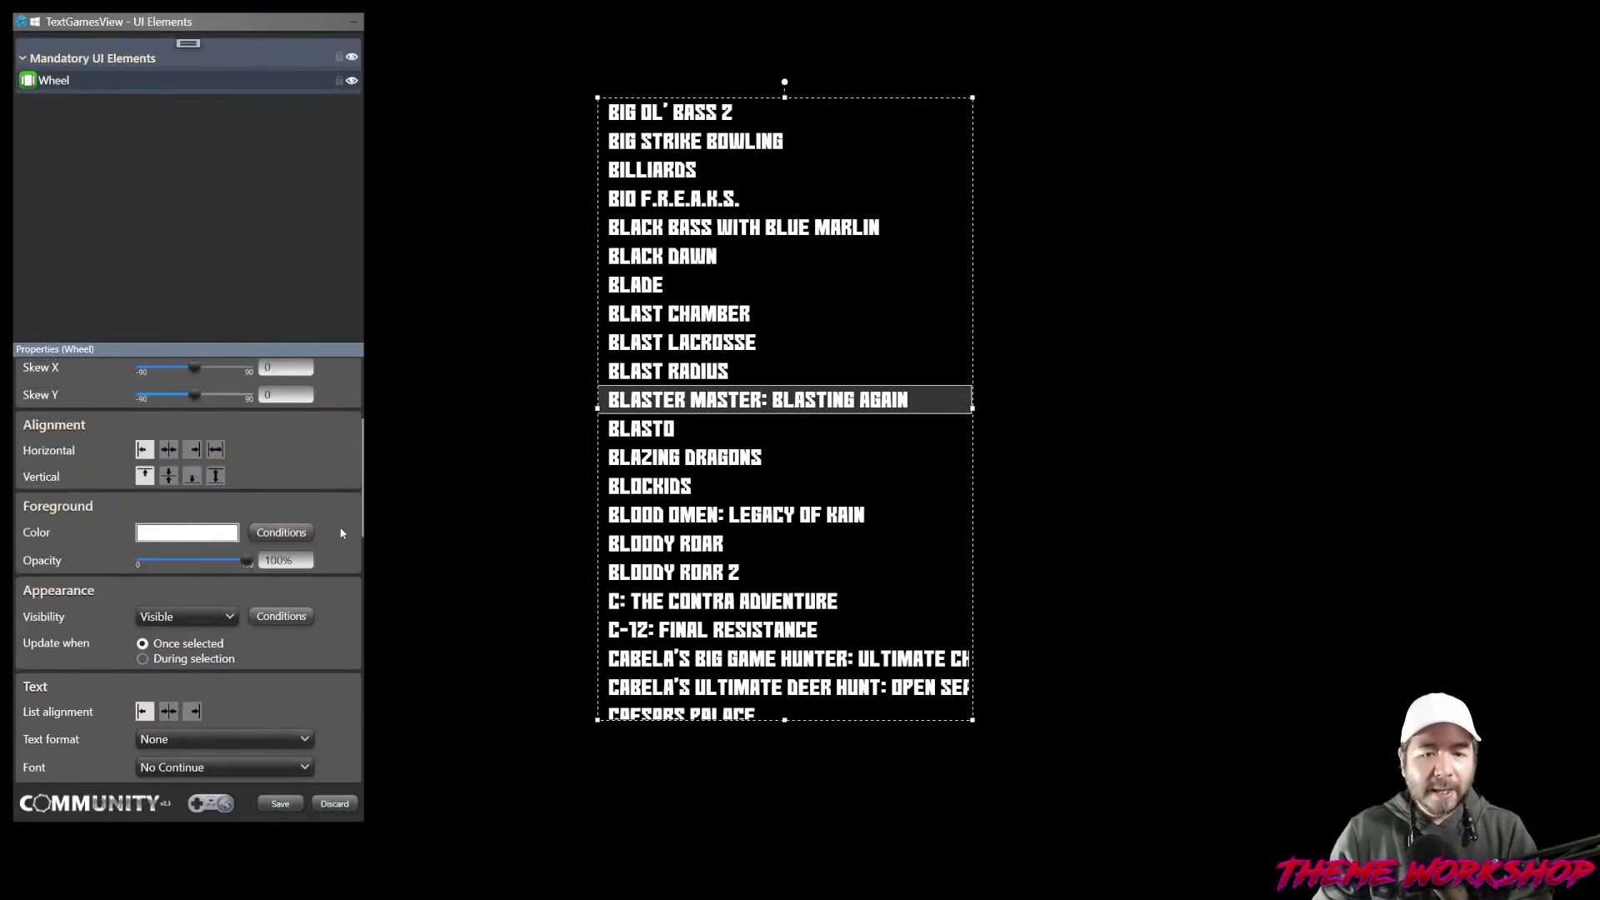
pyautogui.scroll(-6, 340, 527)
pyautogui.scroll(-9, 340, 533)
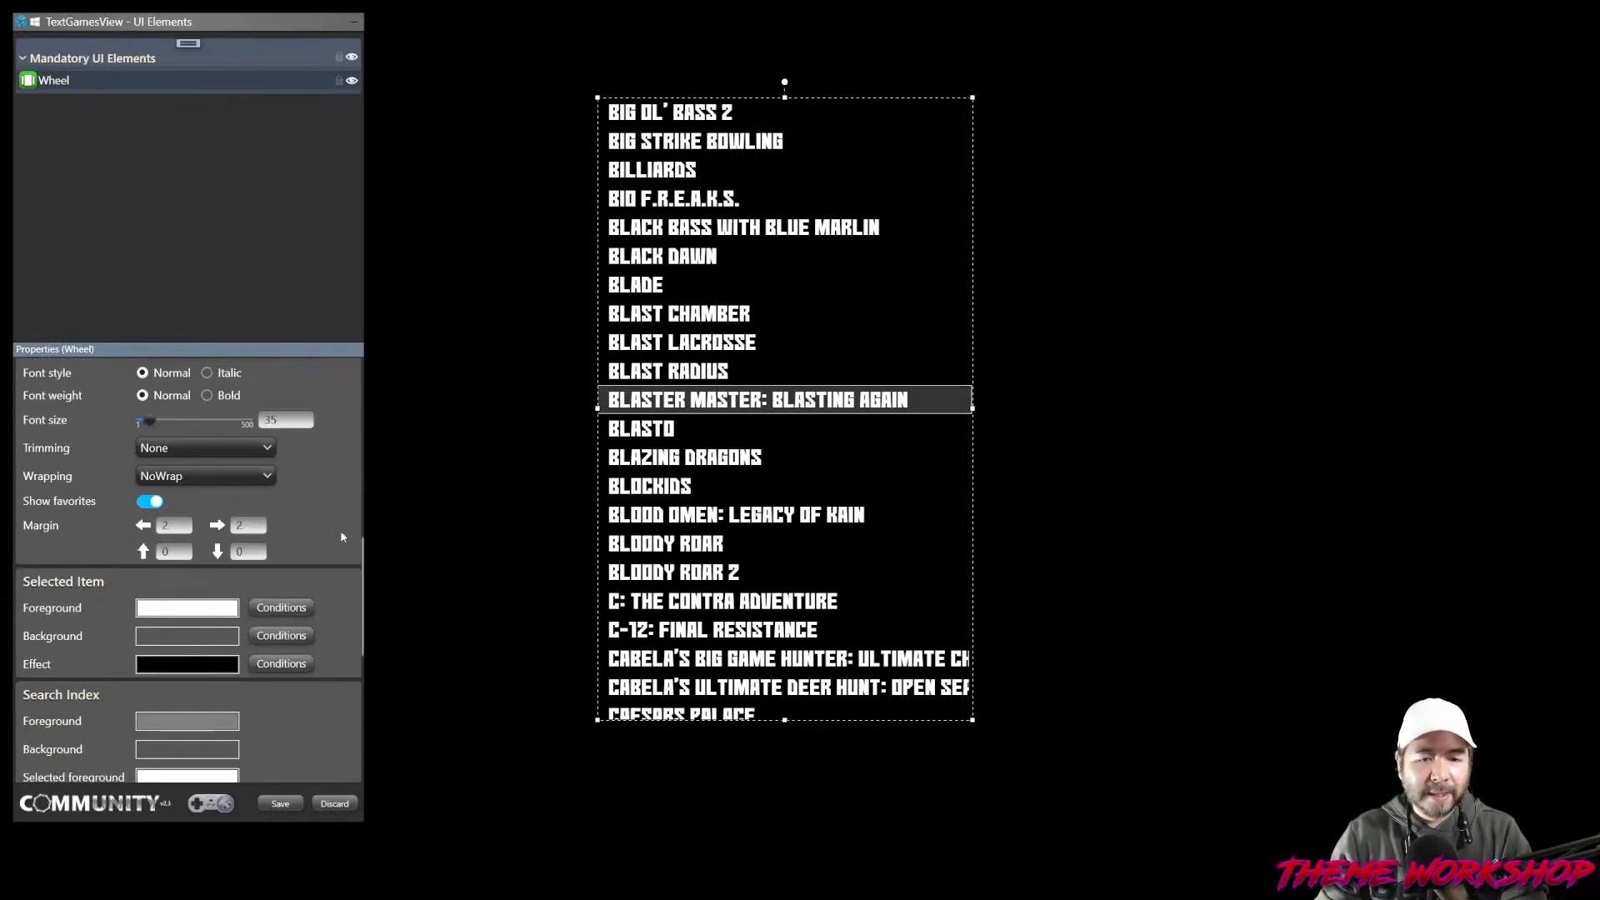
pyautogui.click(305, 537)
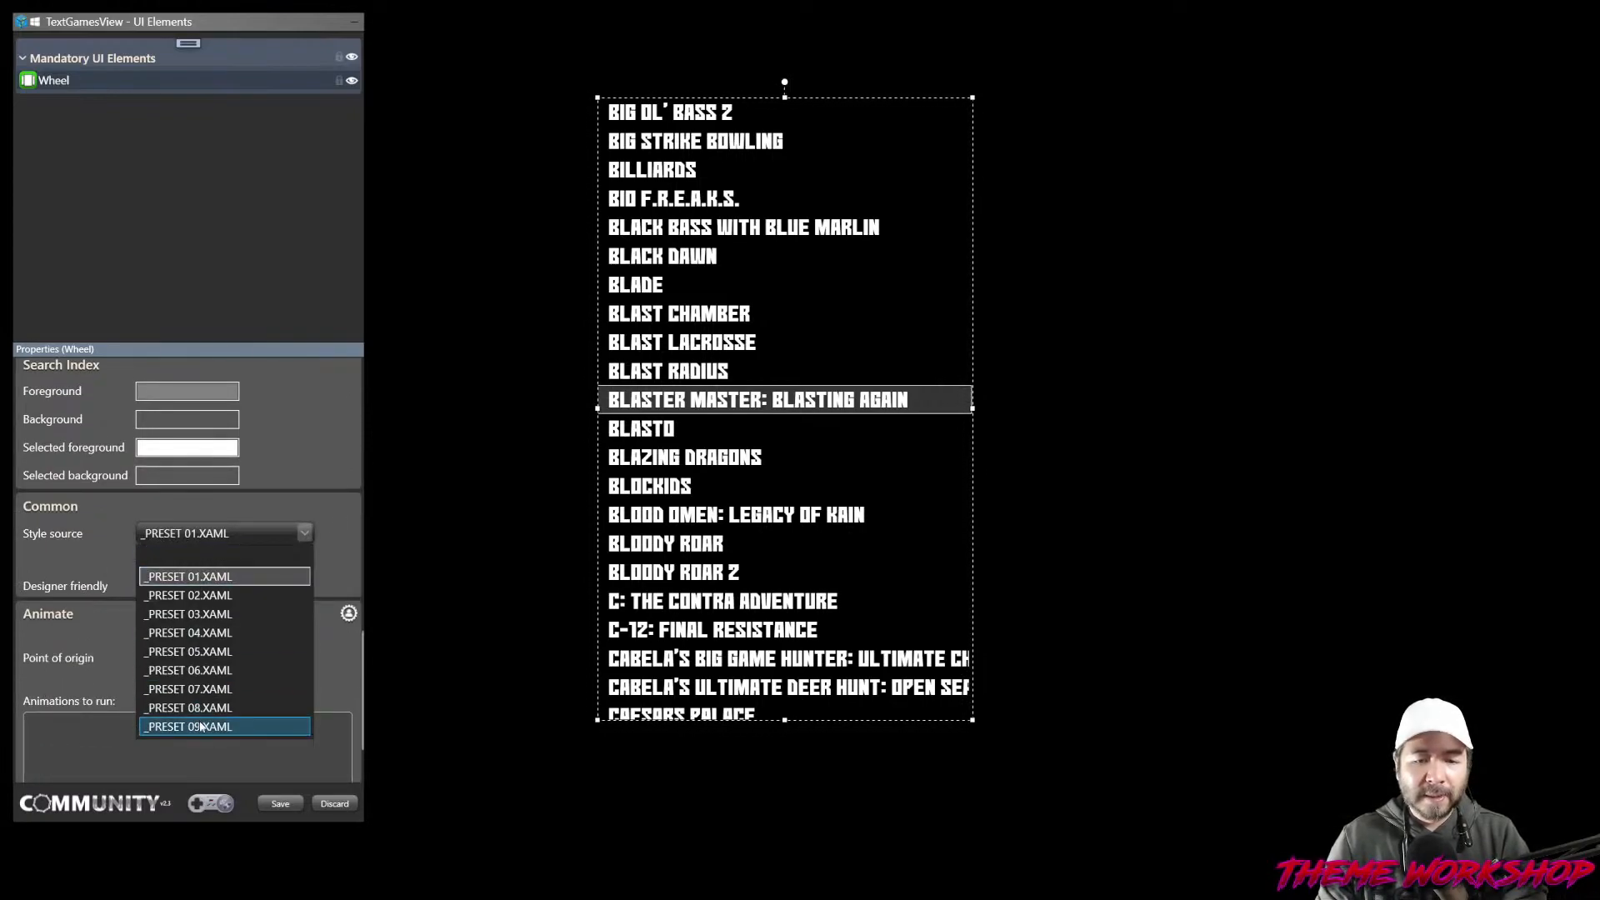
pyautogui.press('Return')
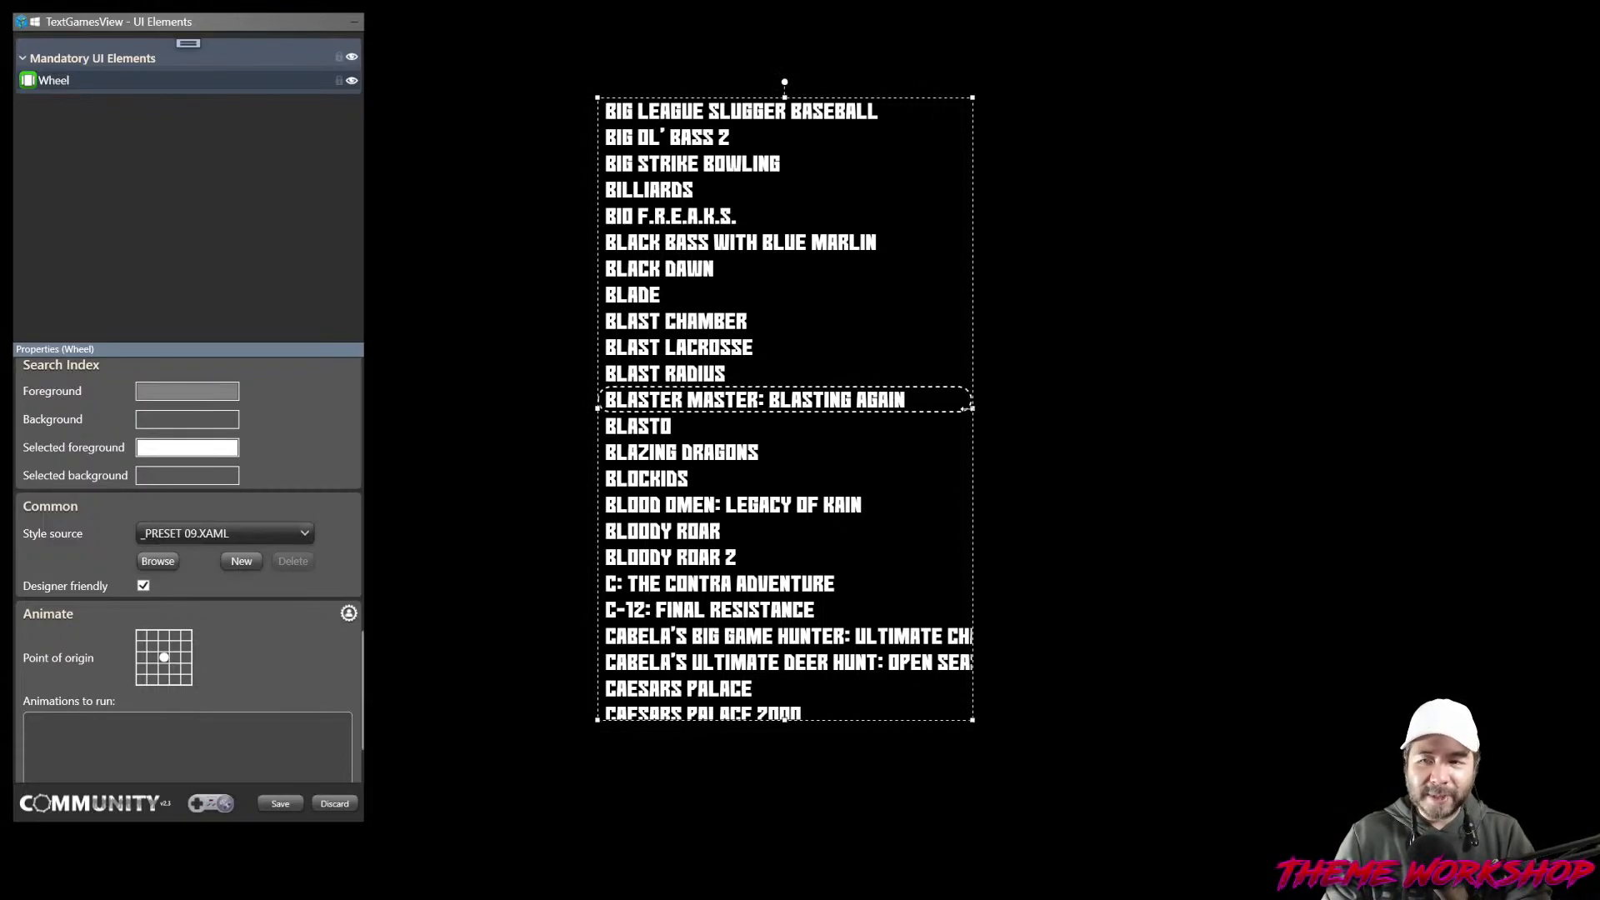
# Browse the _PRESET 09.XAML style code and examine the stroke dash attributes of the reticle rectangle.
pyautogui.click(158, 561)
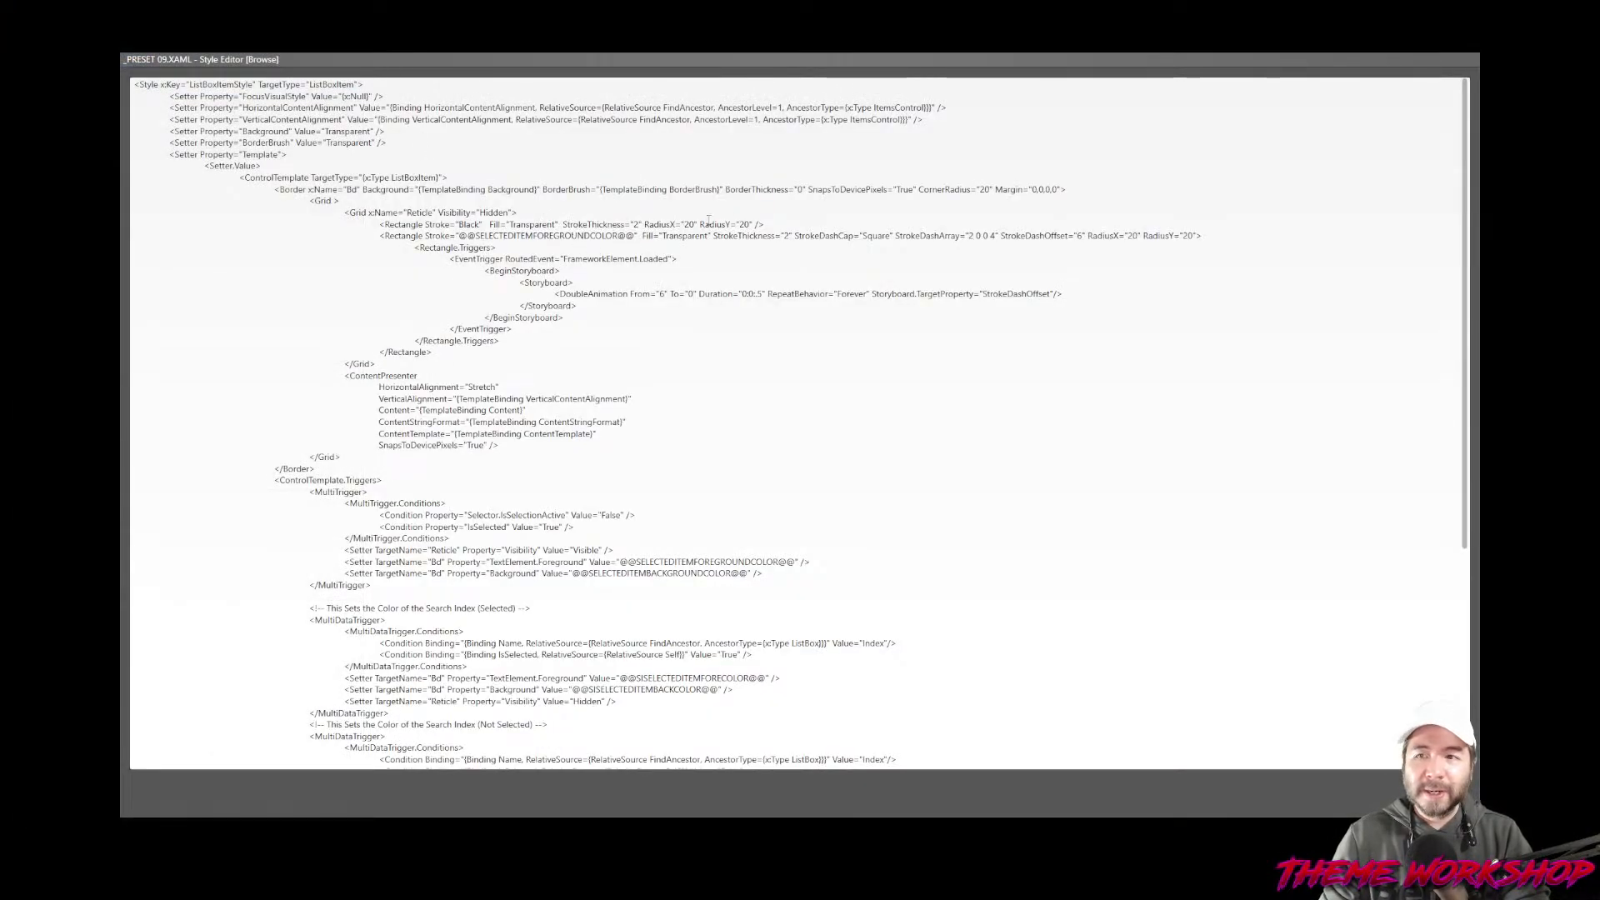
pyautogui.moveTo(794, 235); pyautogui.dragTo(885, 236)
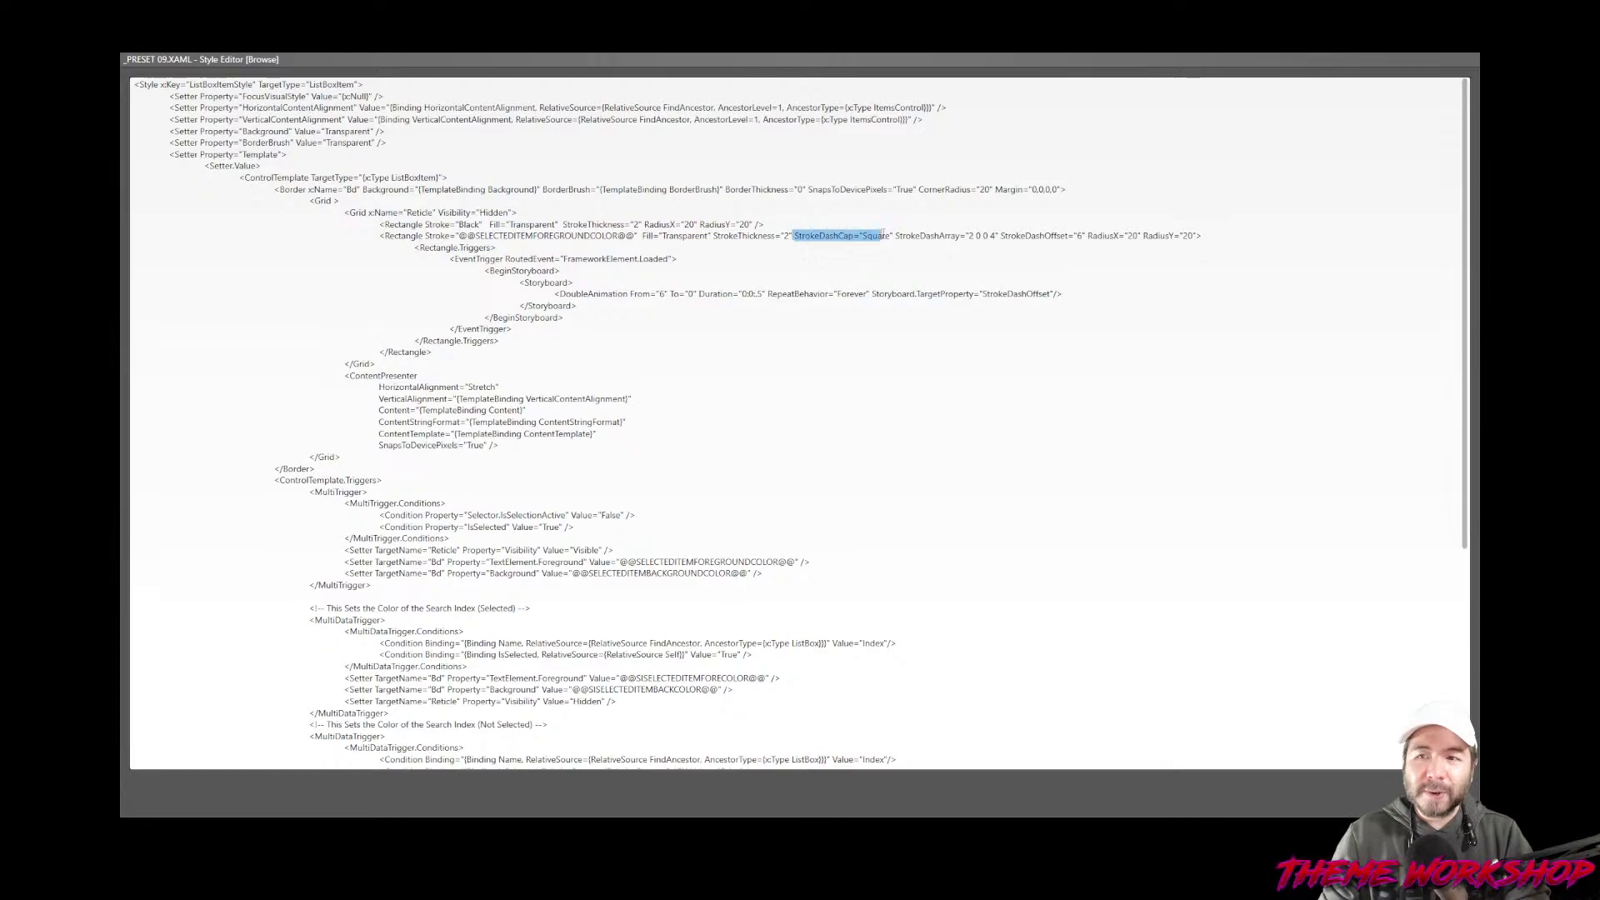
pyautogui.click(942, 240)
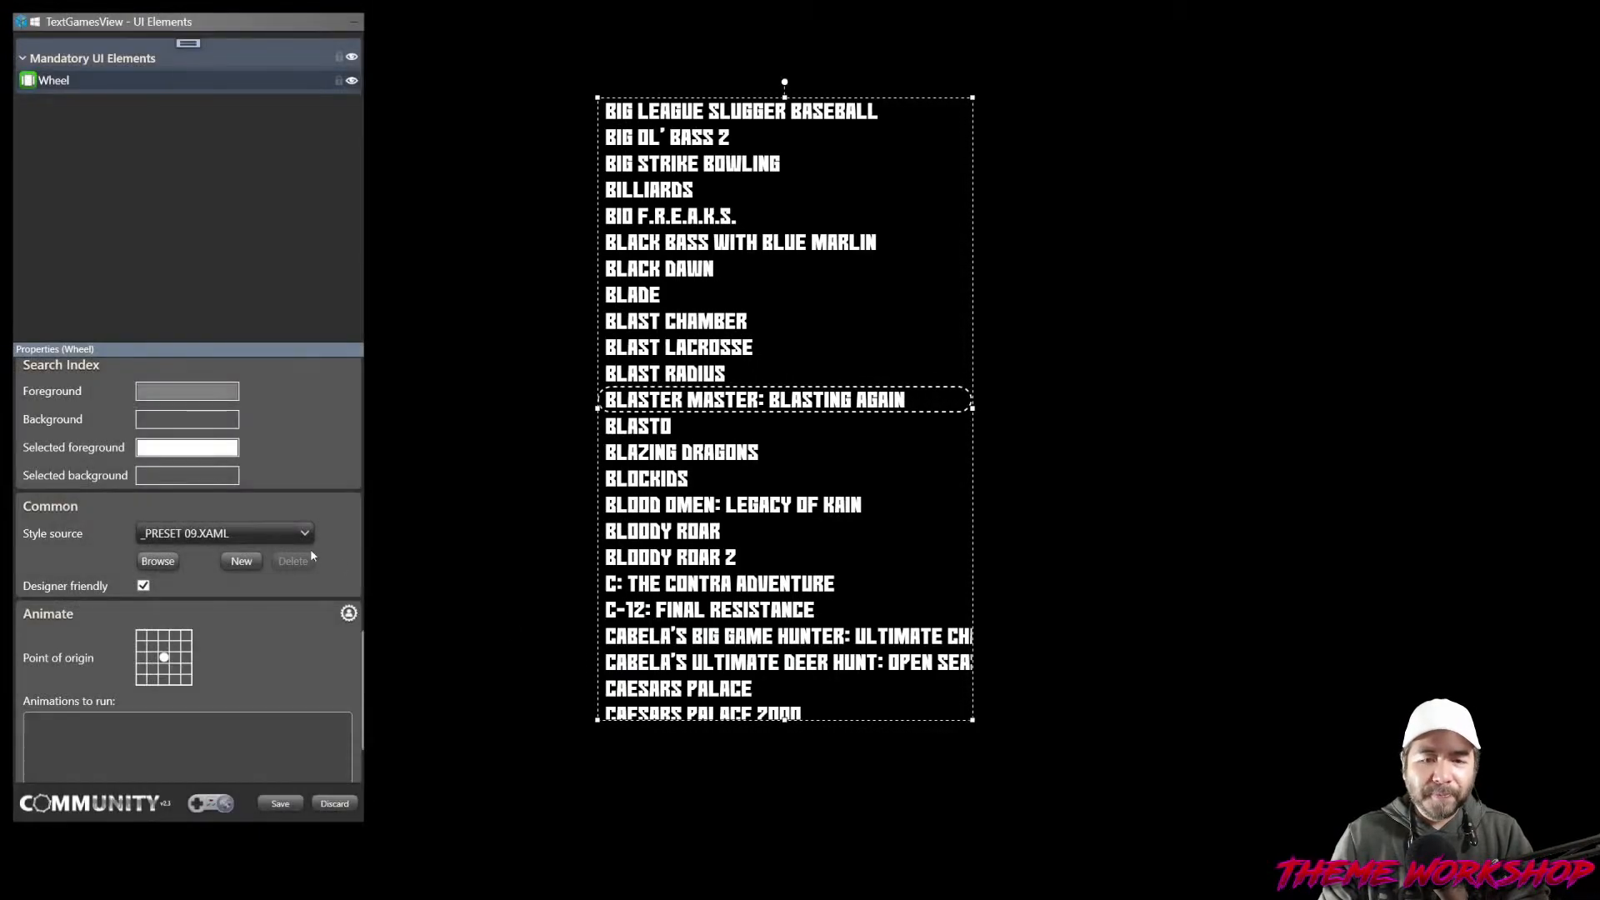
# Set the wheel's style source to _PRESET 08.XAML and copy the preset's entire style code.
pyautogui.click(307, 540)
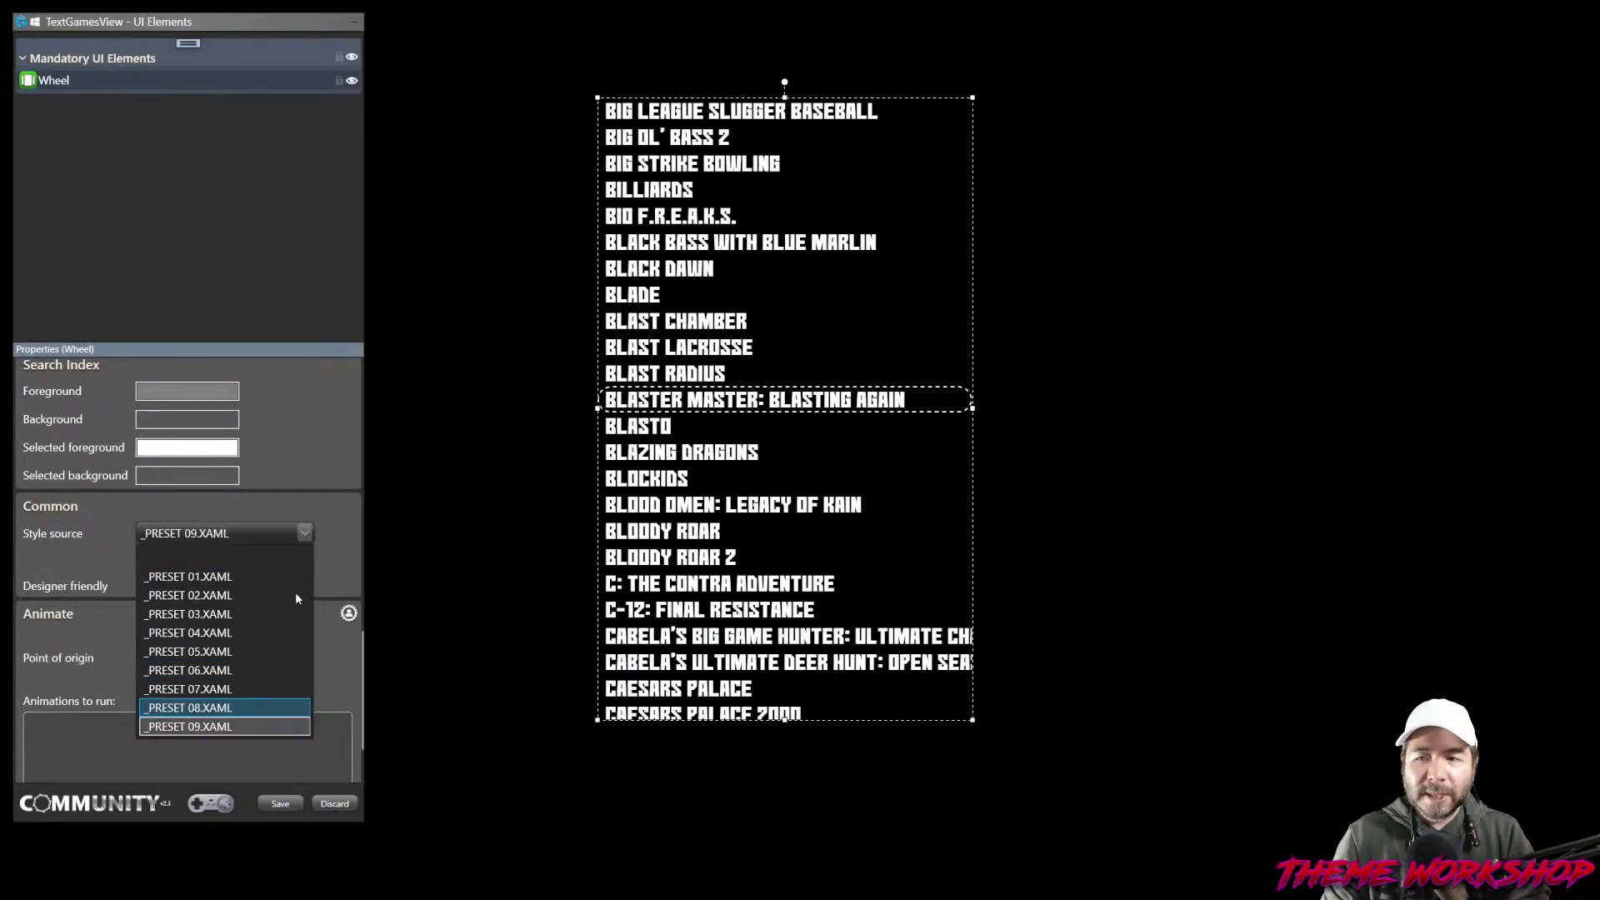
pyautogui.press('Return')
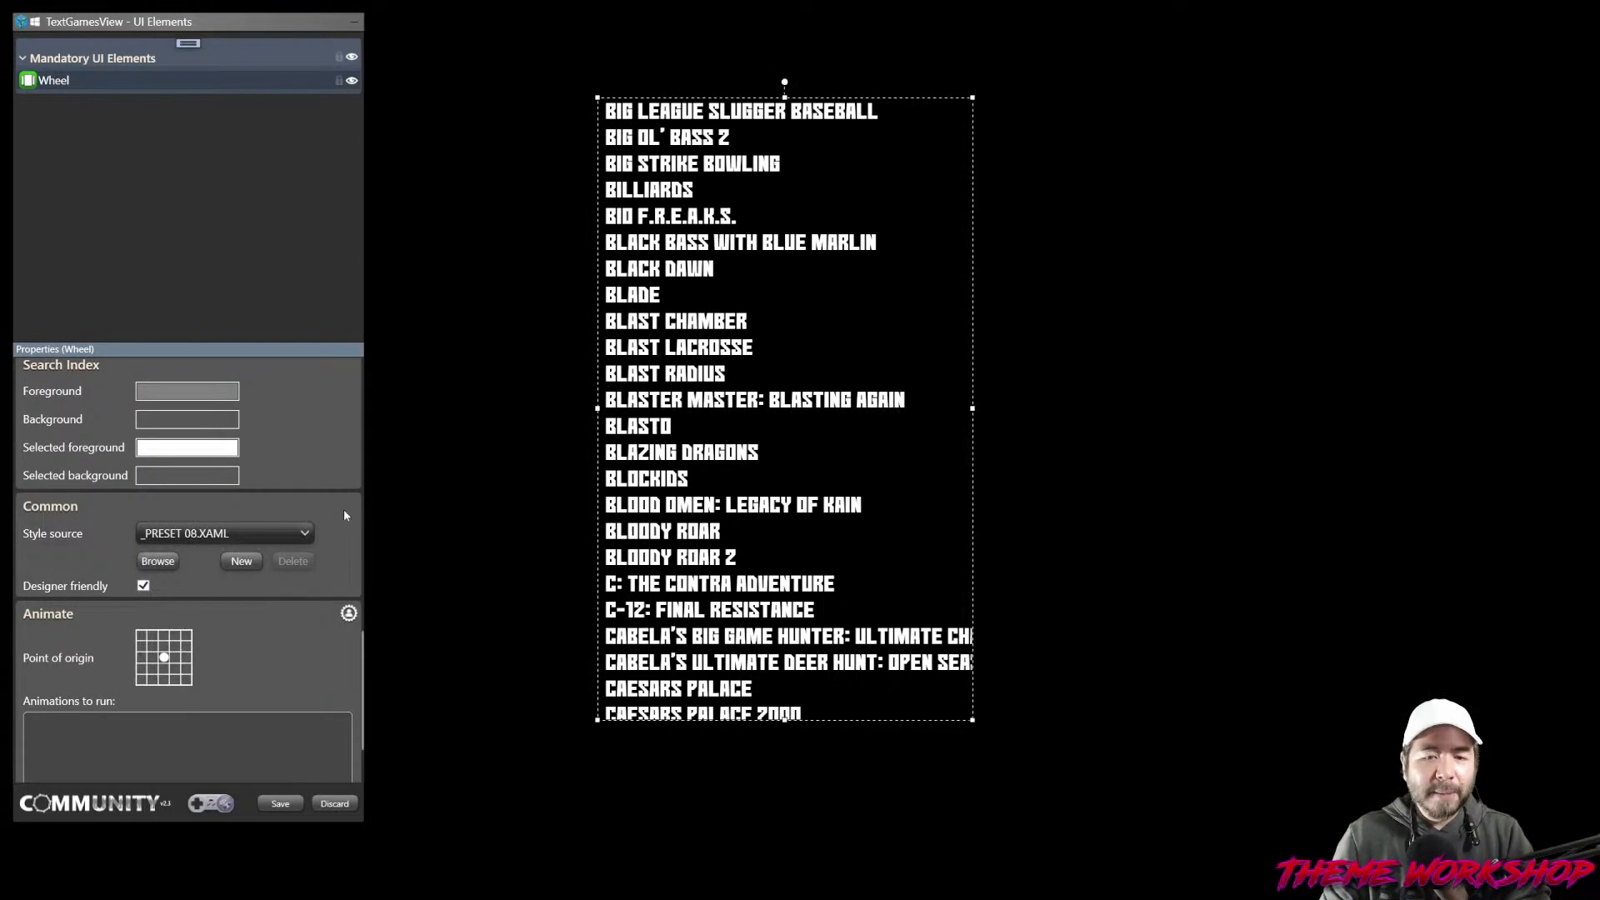
pyautogui.click(158, 561)
pyautogui.hotkey('ctrl', 'a')
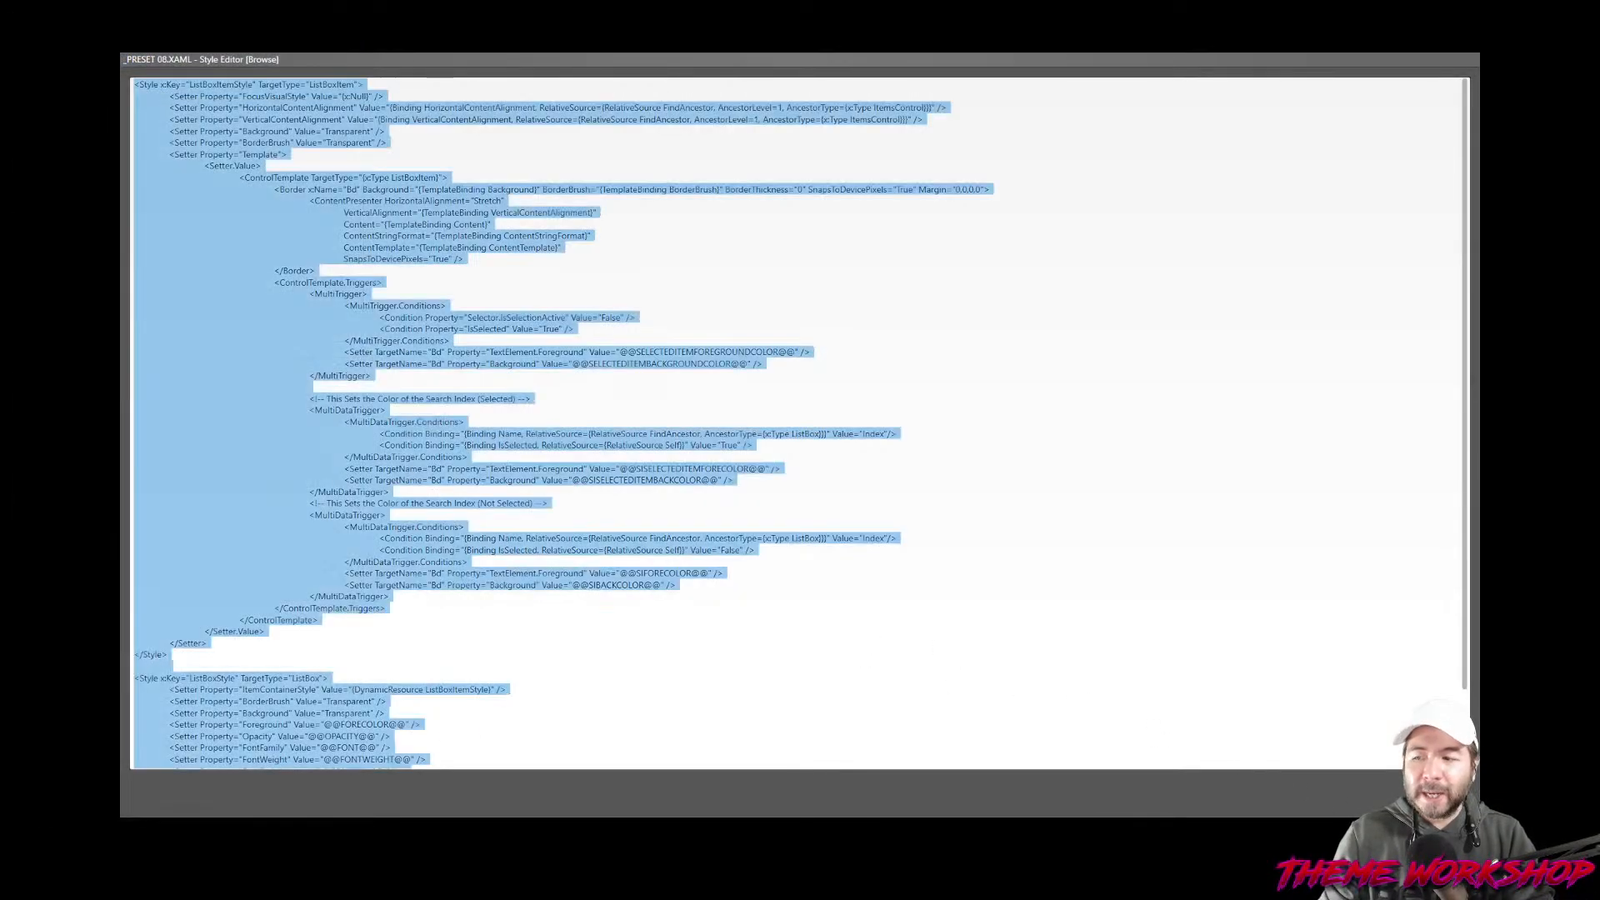
pyautogui.press('Escape')
# Create a new style file named TextList1 and fill it with the copied preset code.
pyautogui.click(251, 563)
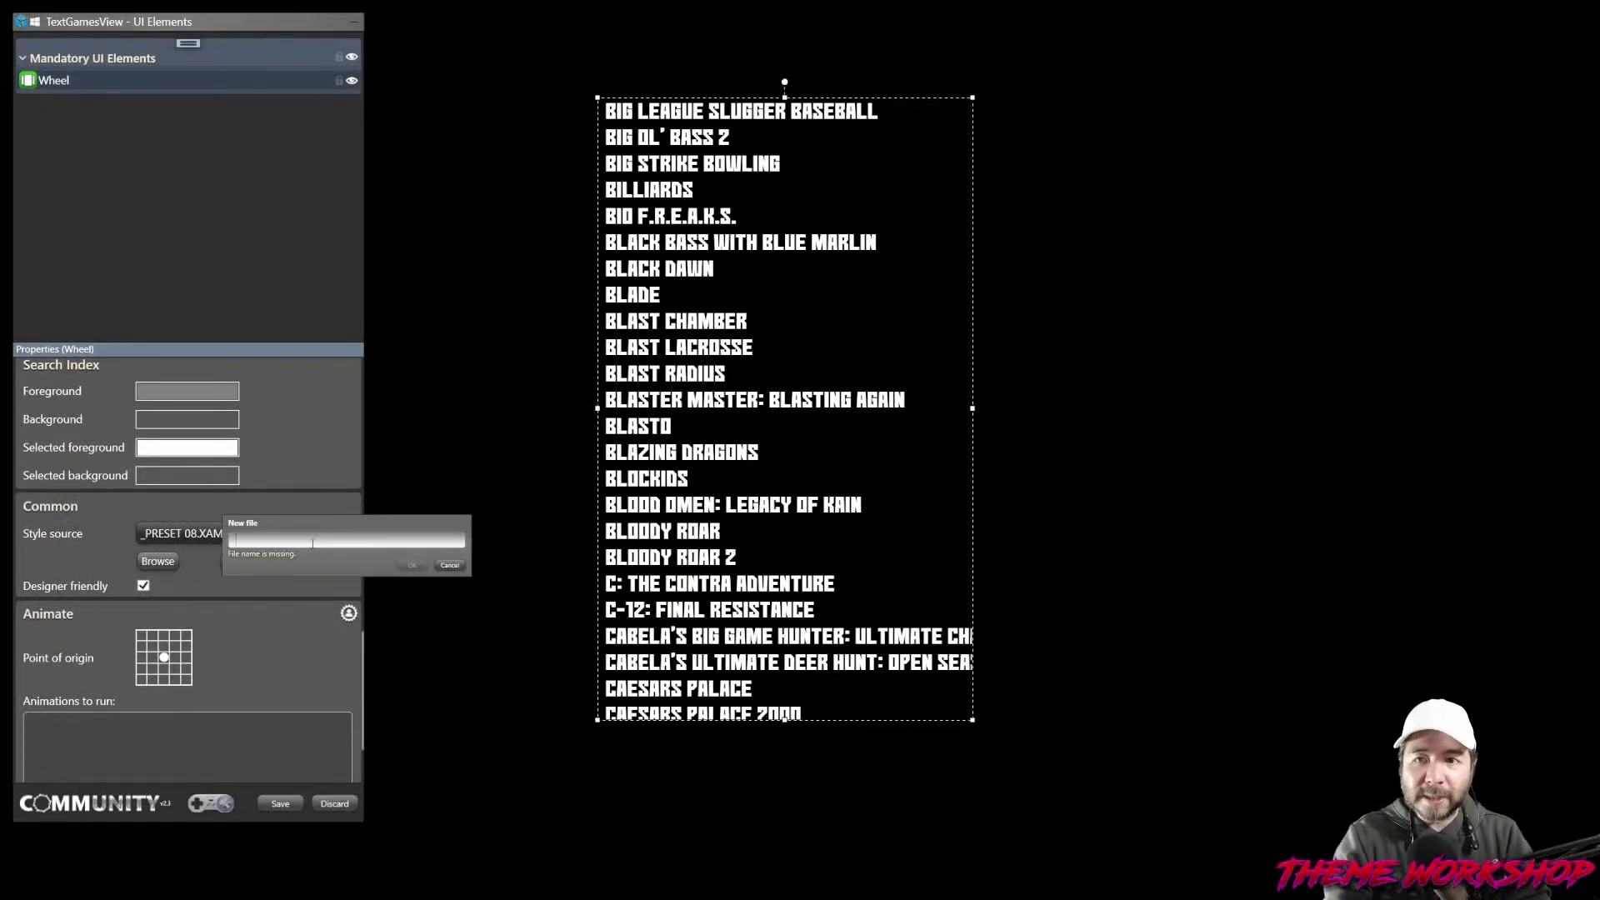
pyautogui.write('TextL')
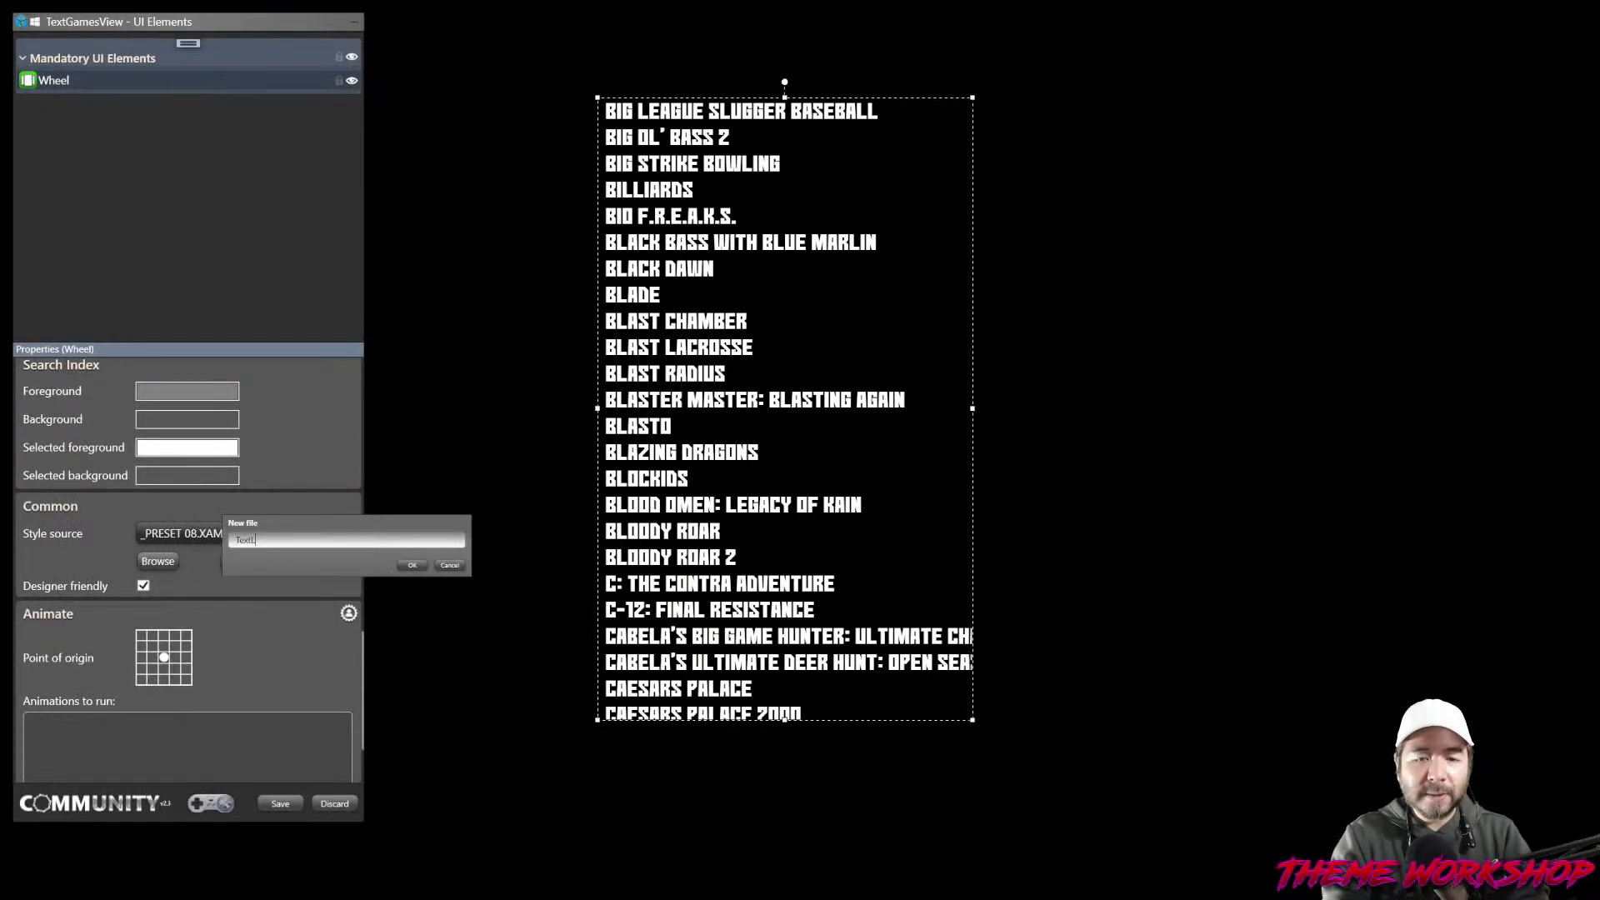
pyautogui.write('ist1')
pyautogui.press('Return')
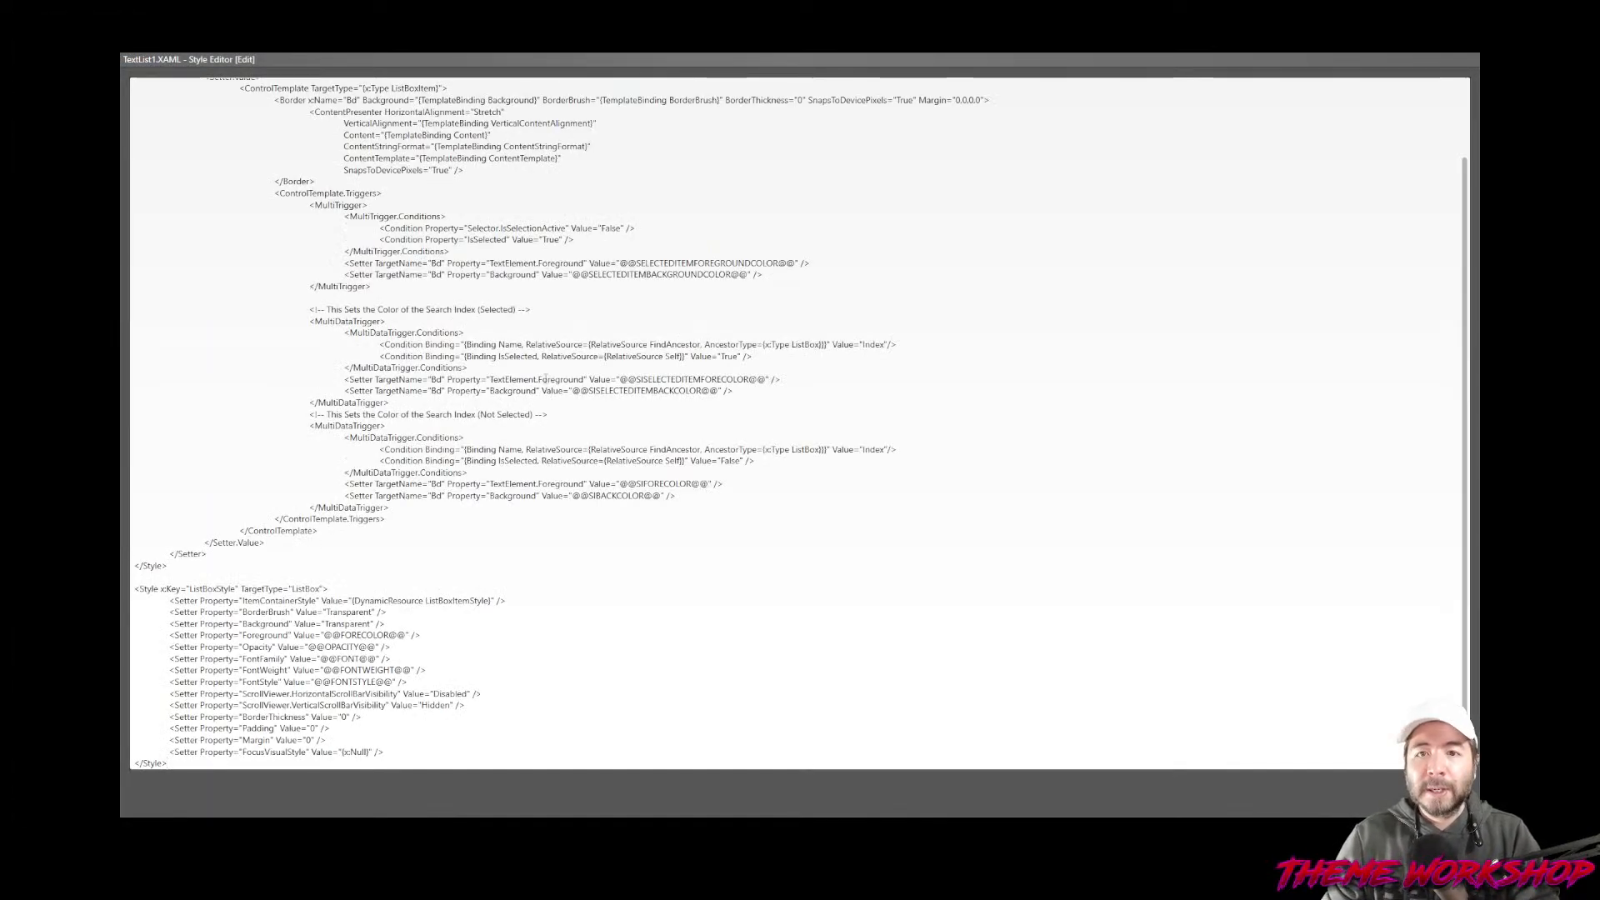
# In the TextList1 style, set the Bd border's BorderThickness to 3 and add a CornerRadius of 25.
pyautogui.scroll(3, 547, 378)
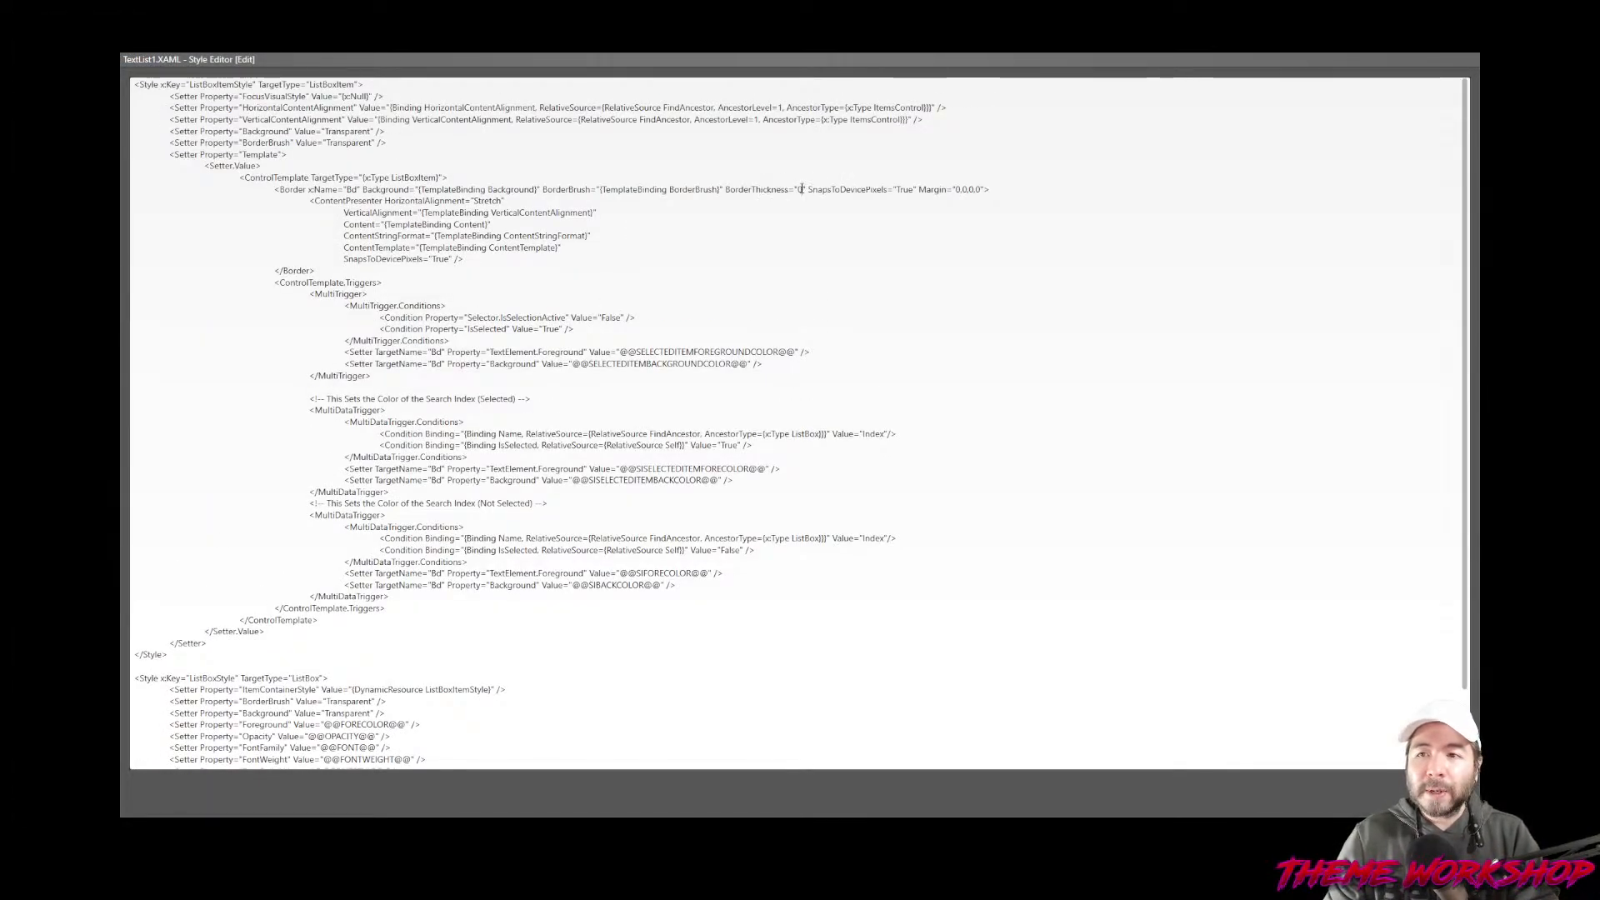
pyautogui.press('BackSpace')
pyautogui.write('3"')
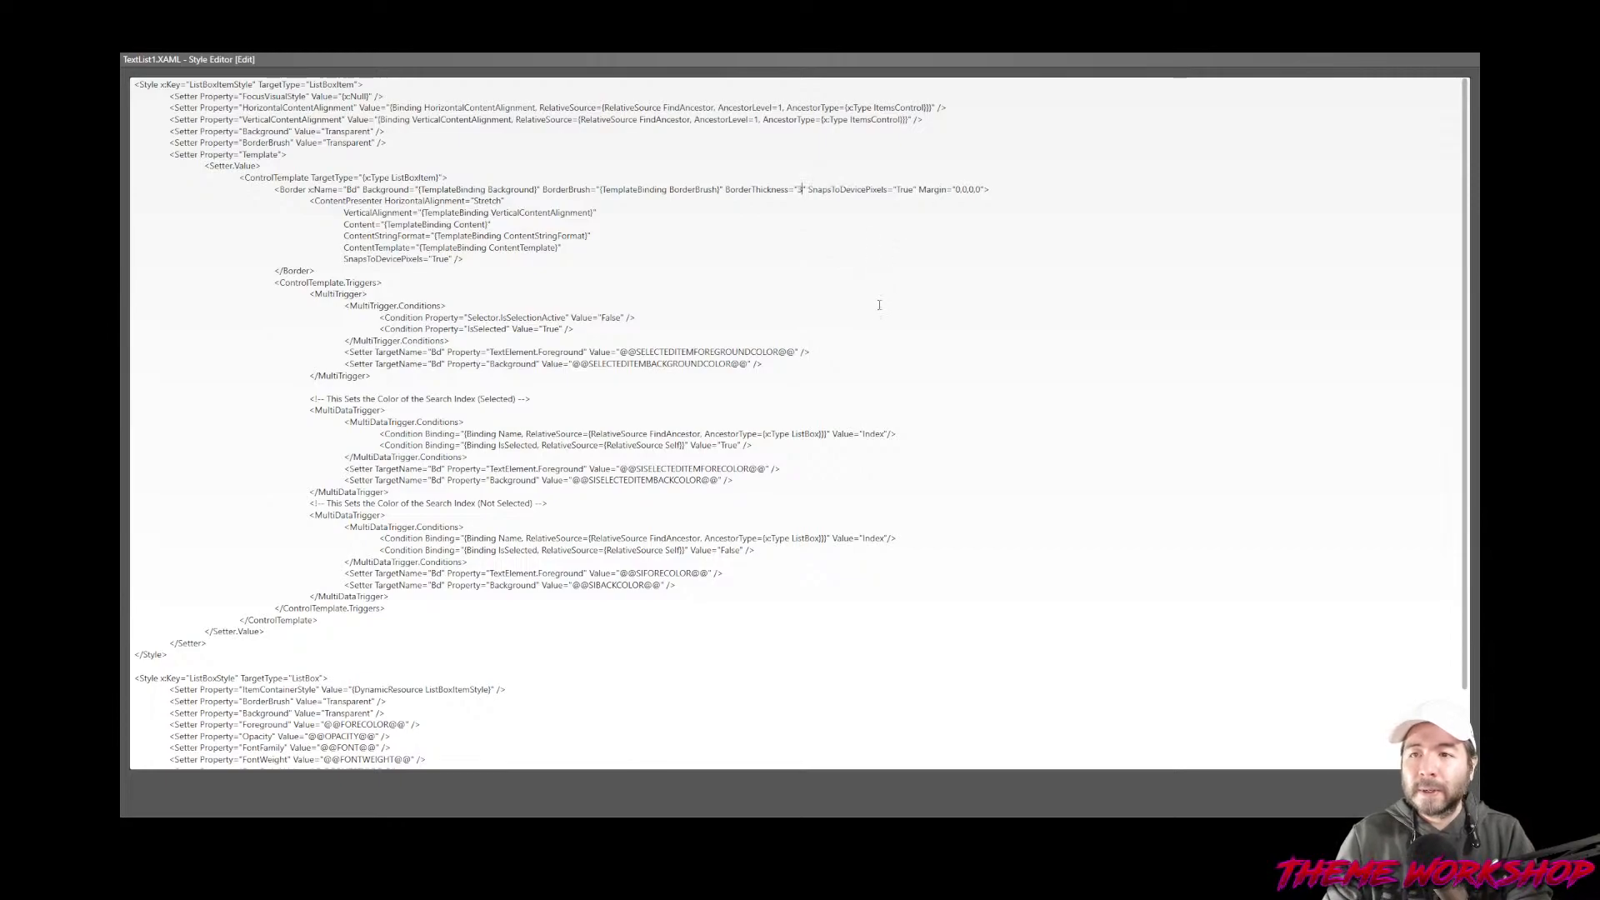
pyautogui.write(' CornerRad')
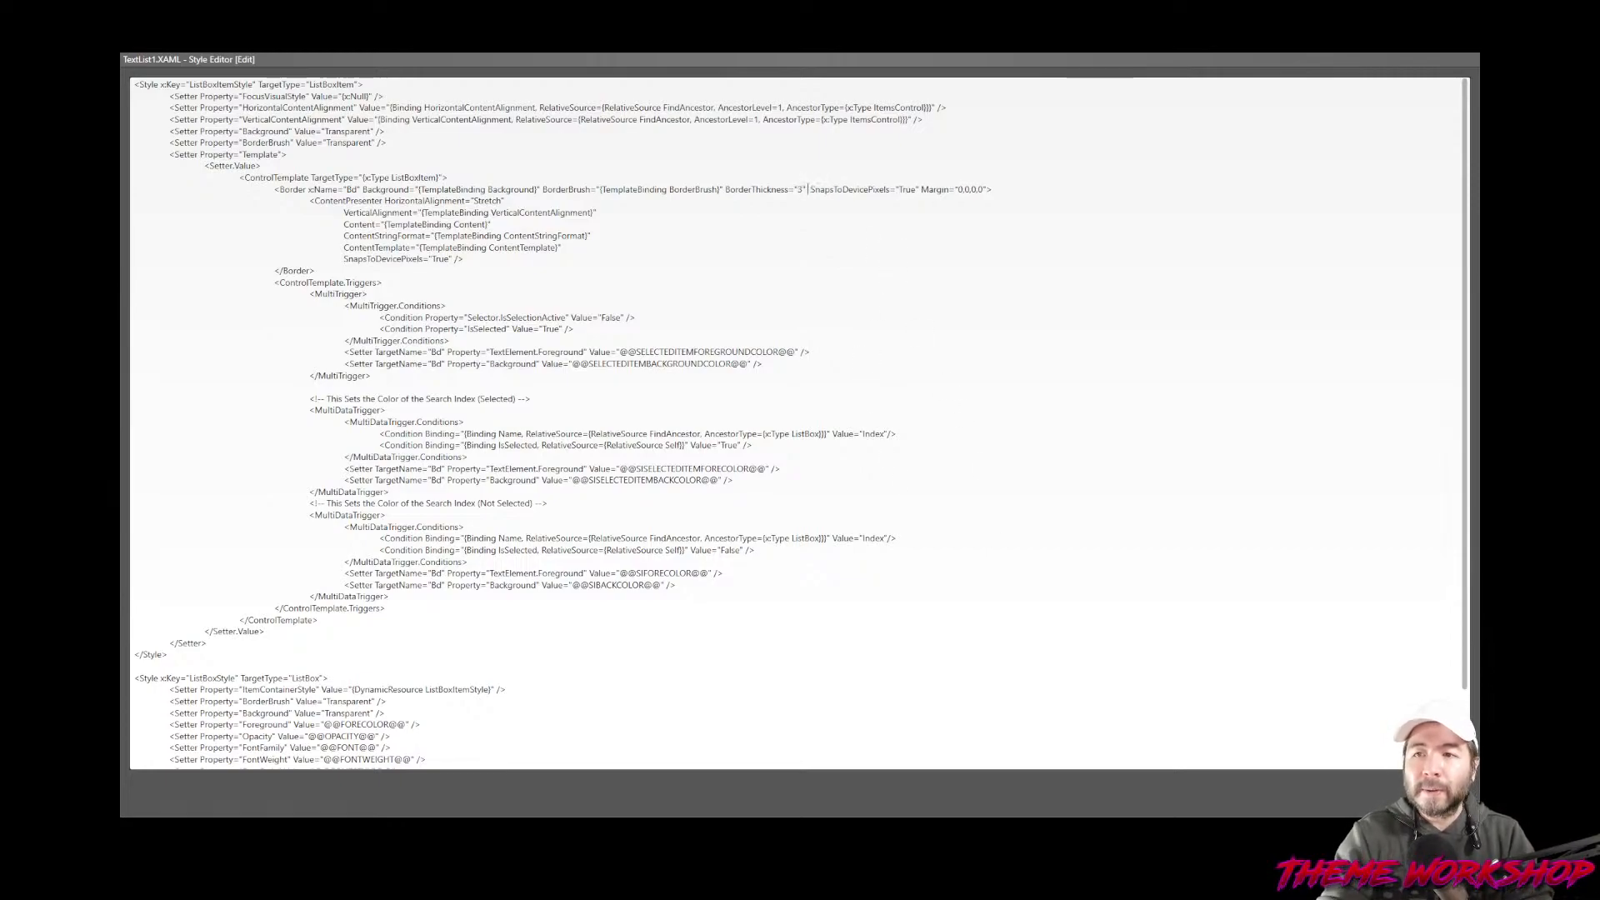
pyautogui.write('ius= ')
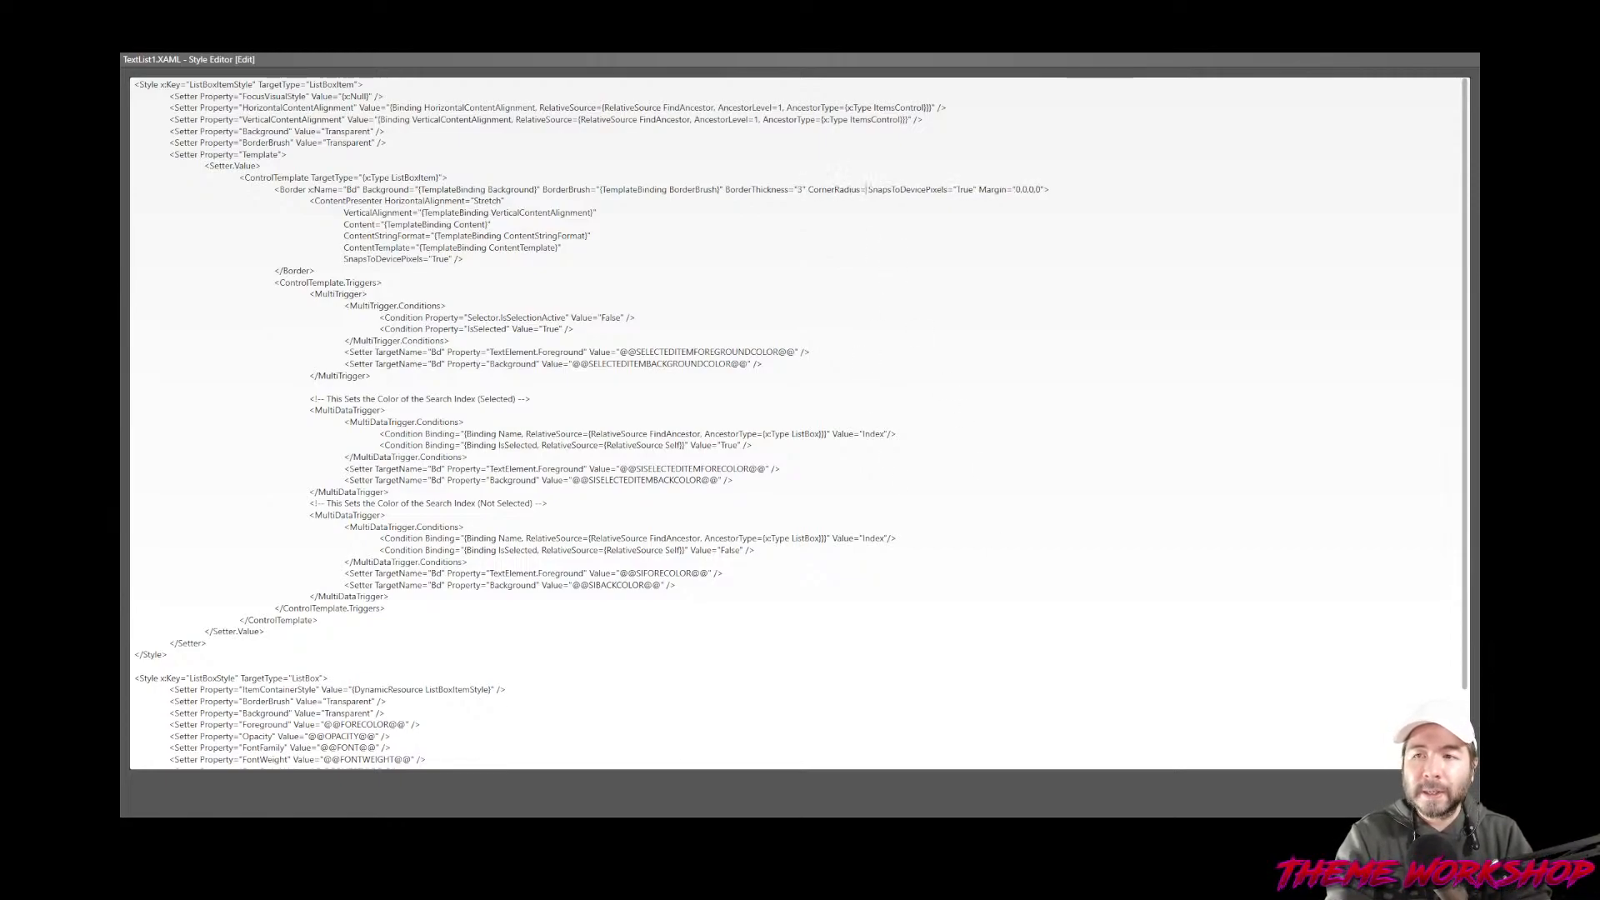
pyautogui.write('"')
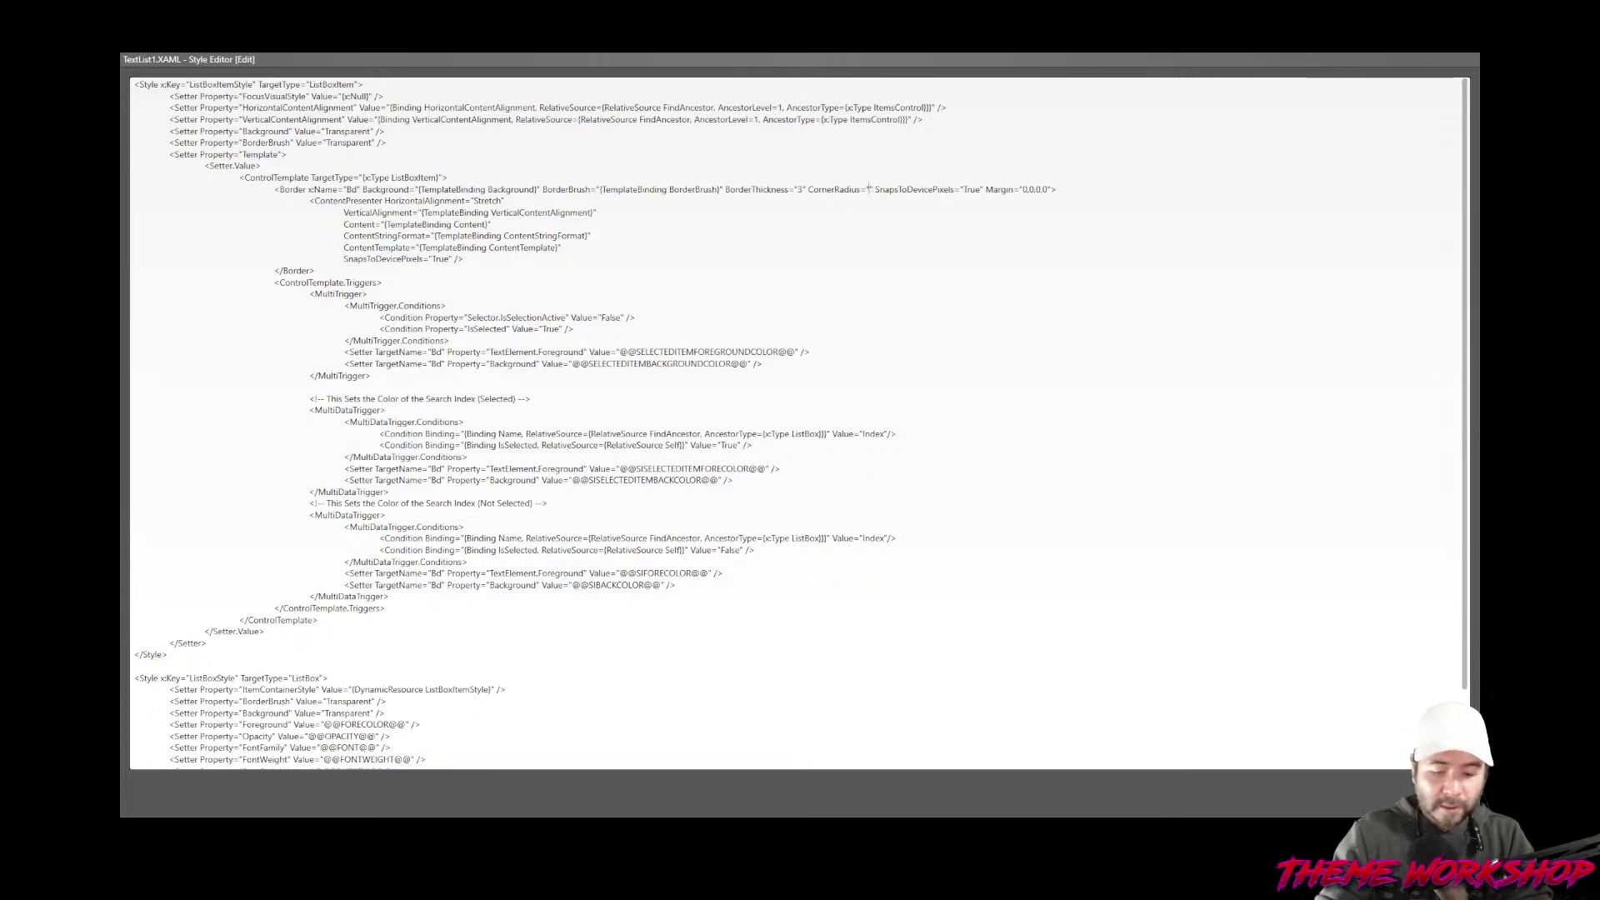
pyautogui.write('25')
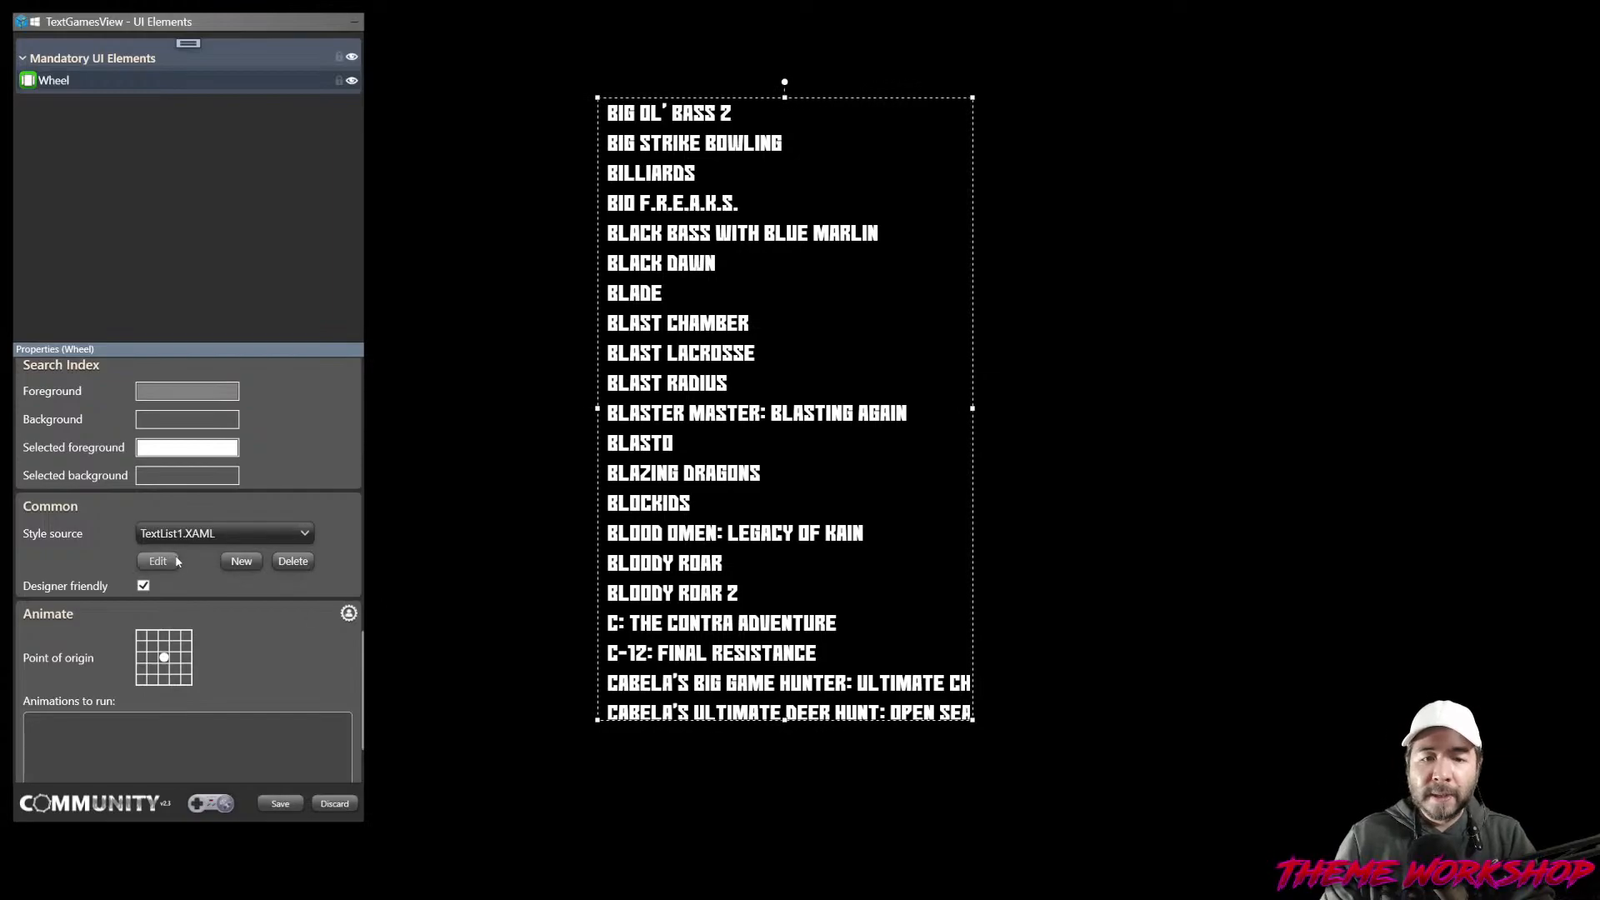
# Add a setter to the TextList1 style's selected-item MultiTrigger that targets Bd and sets BorderBrush to Red, and save the style.
pyautogui.click(171, 562)
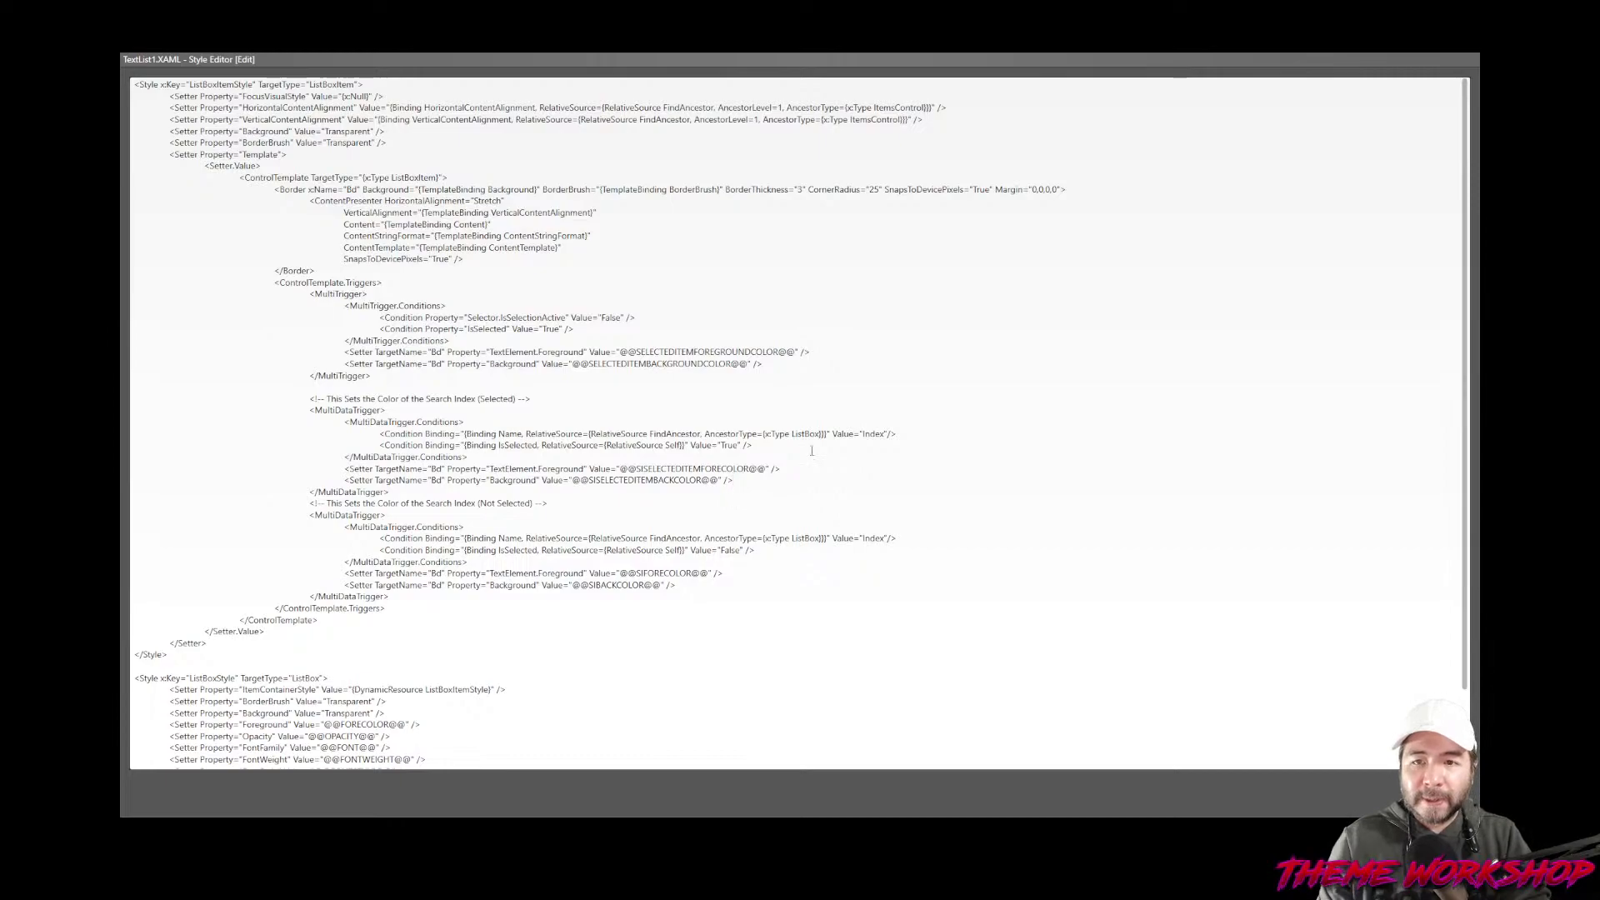
pyautogui.press('Return')
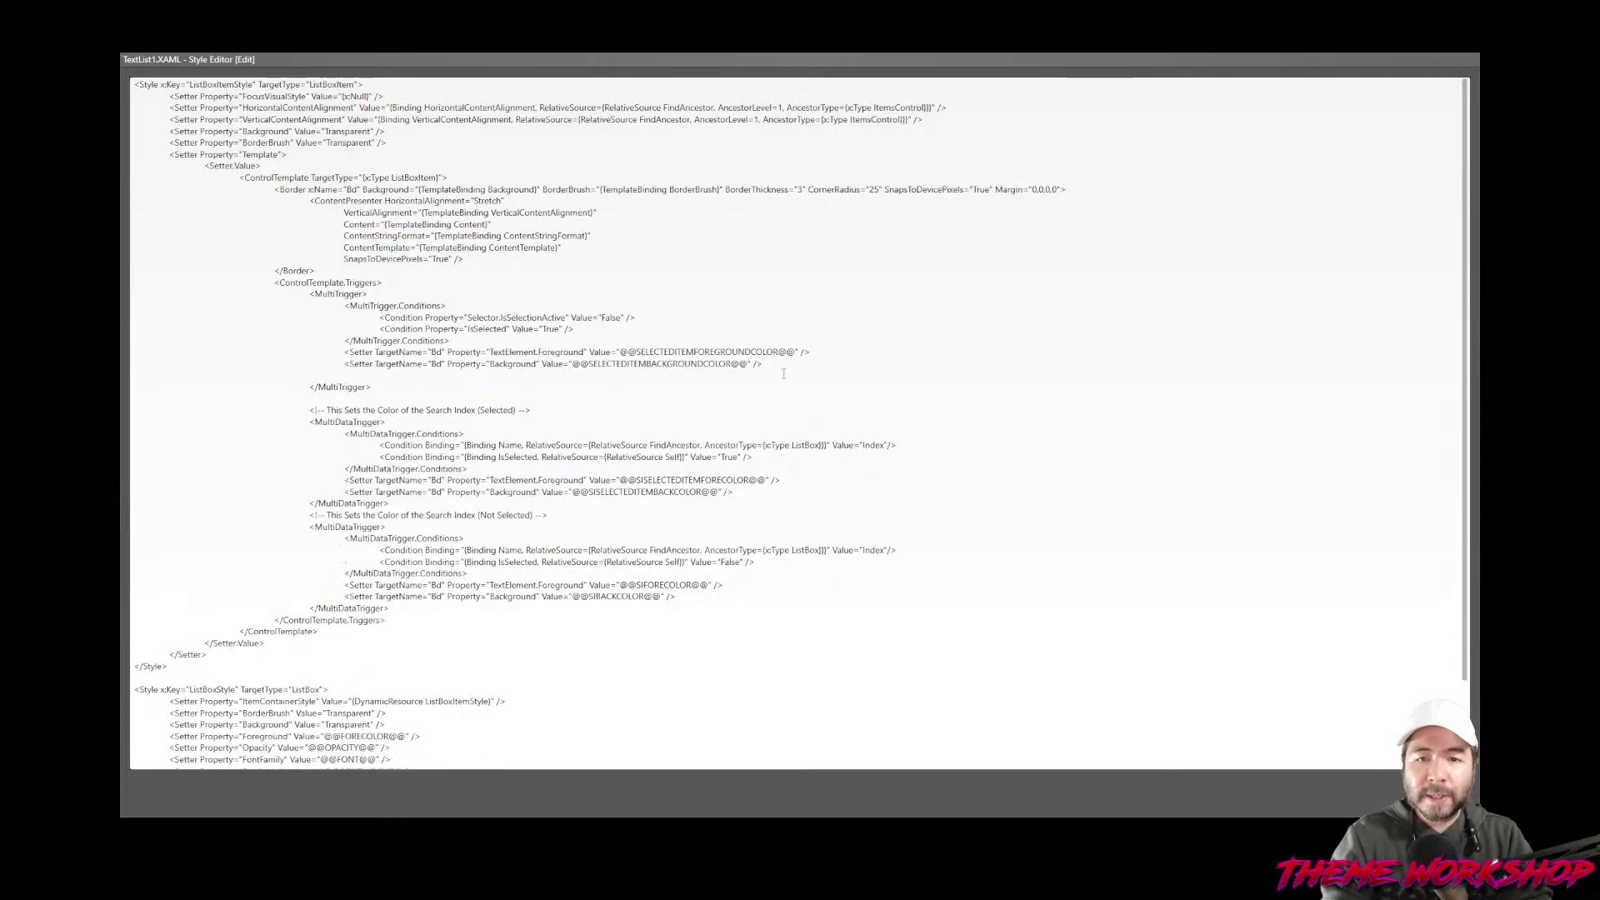
pyautogui.write('<Setter TargetNam')
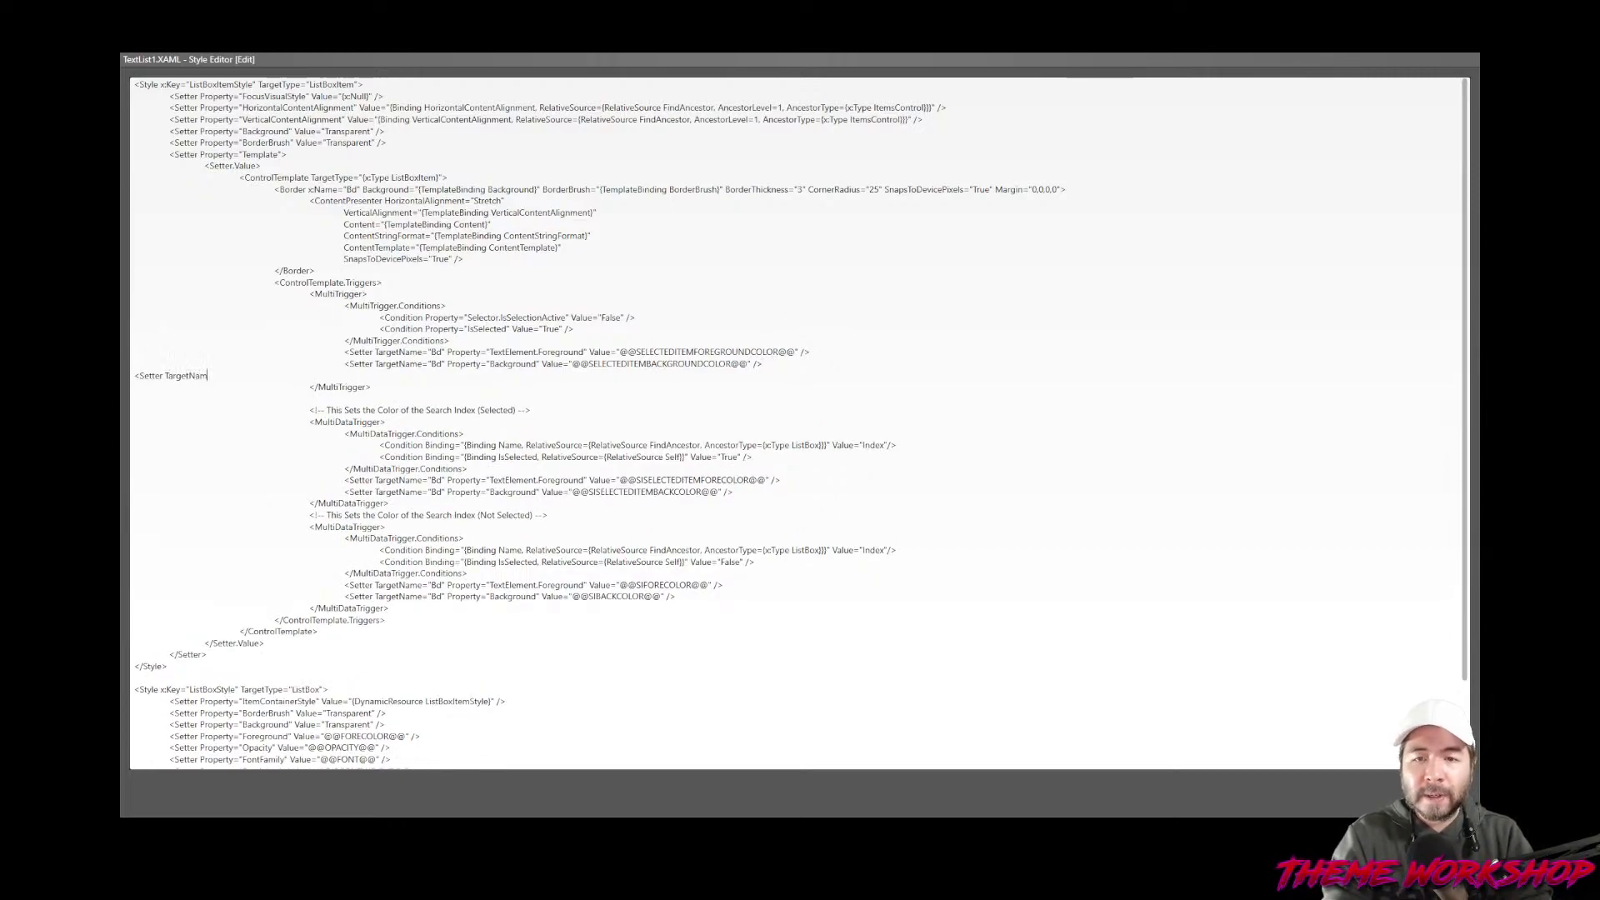
pyautogui.write('e="Bd"')
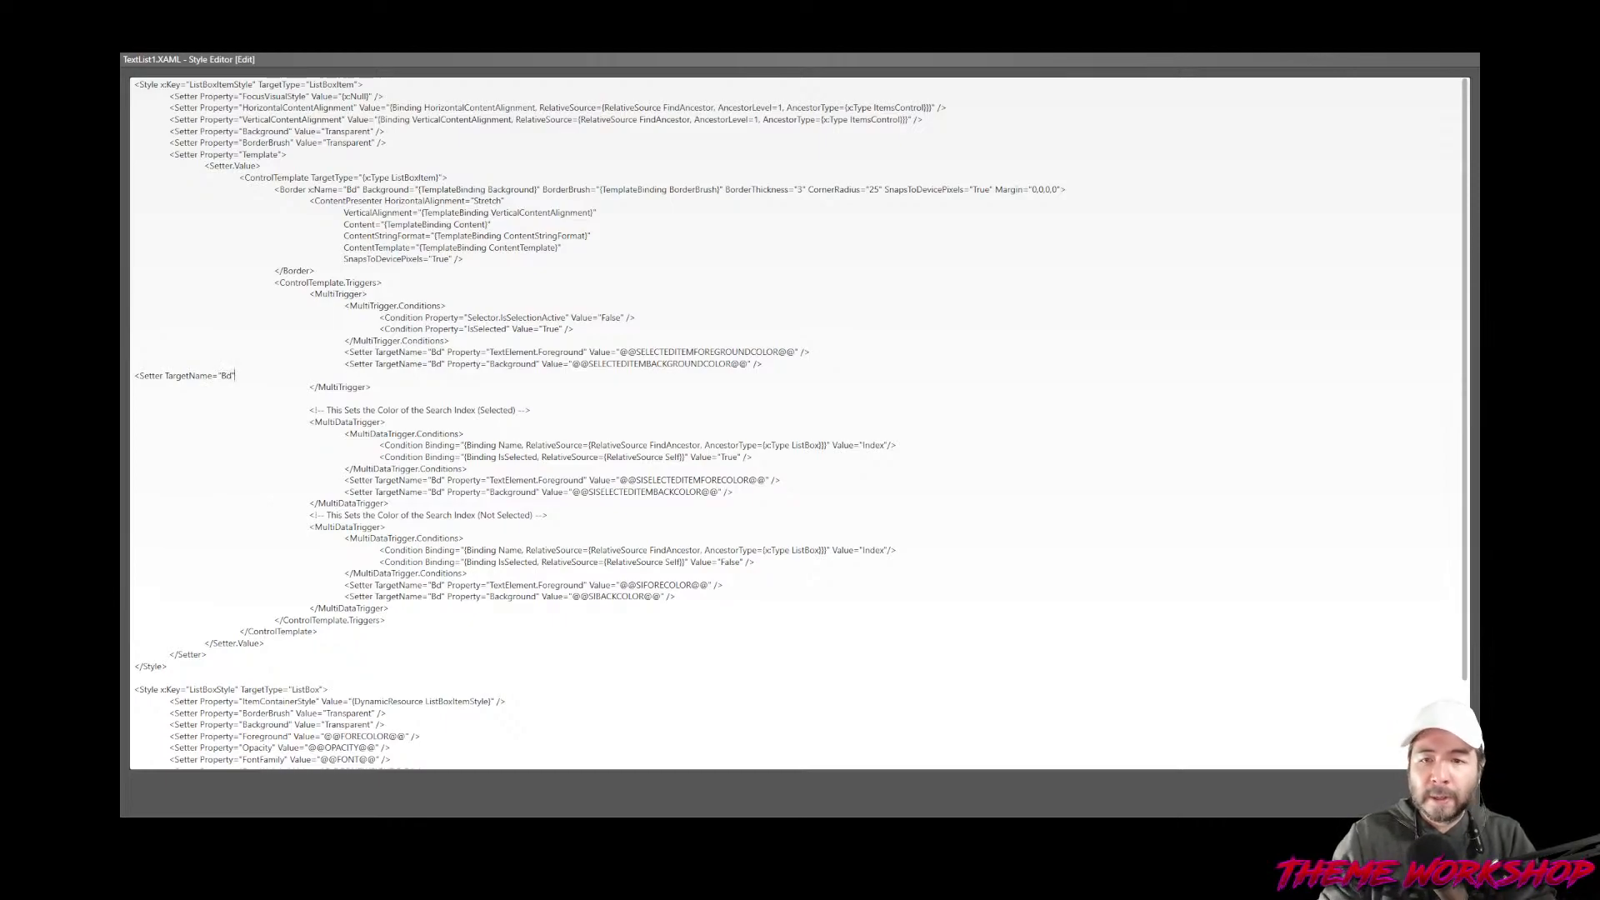
pyautogui.write(' Value="')
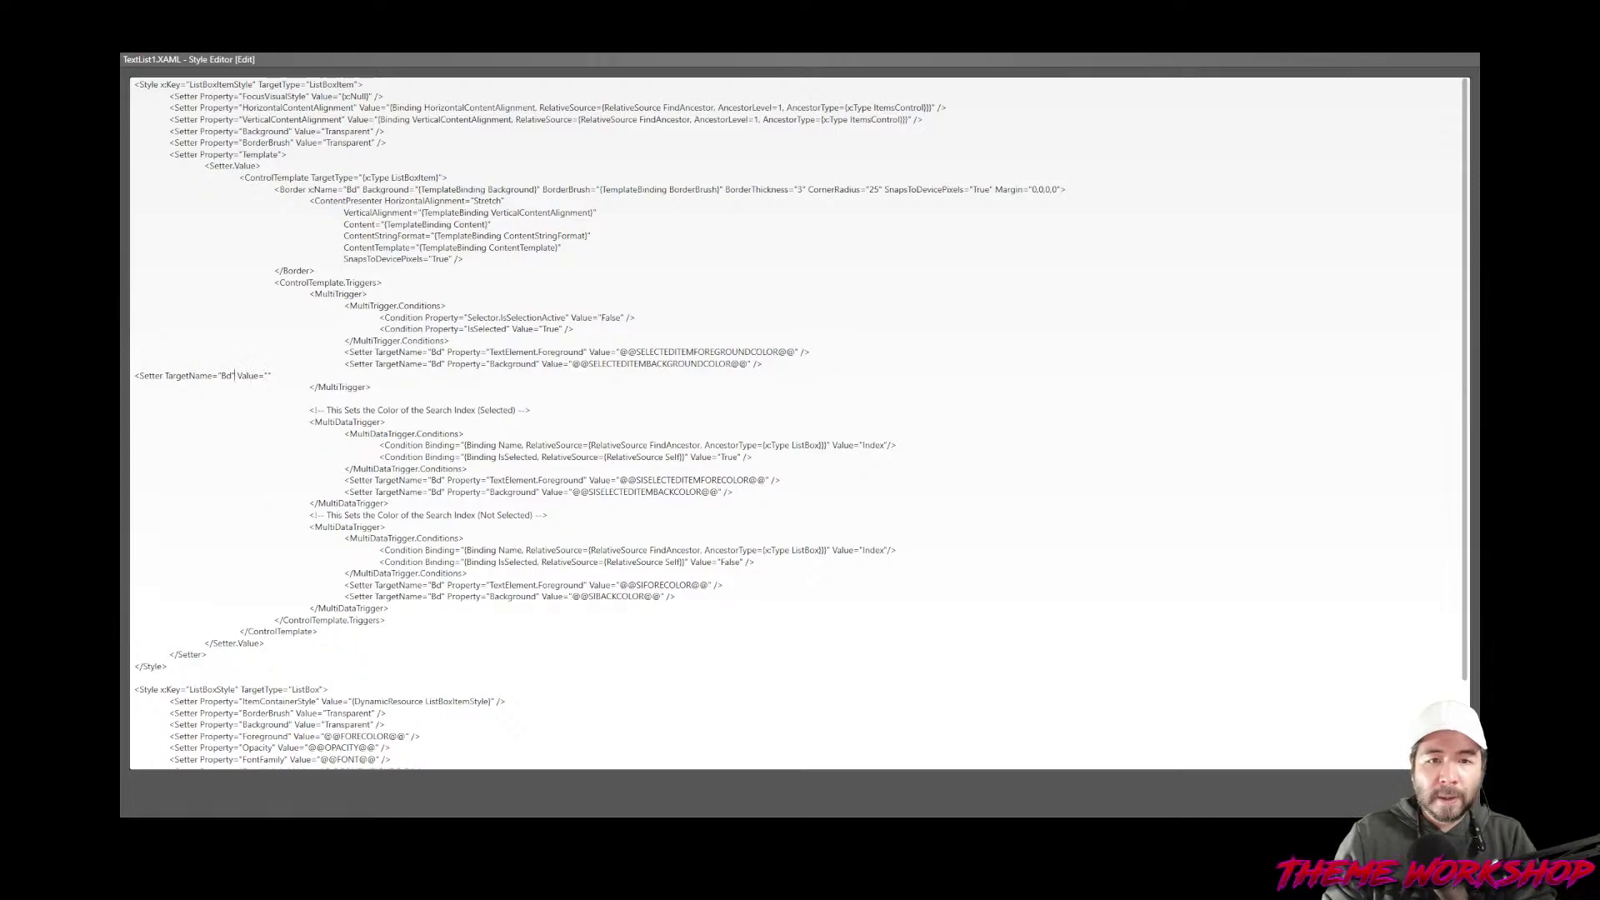
pyautogui.write(' Property=" ')
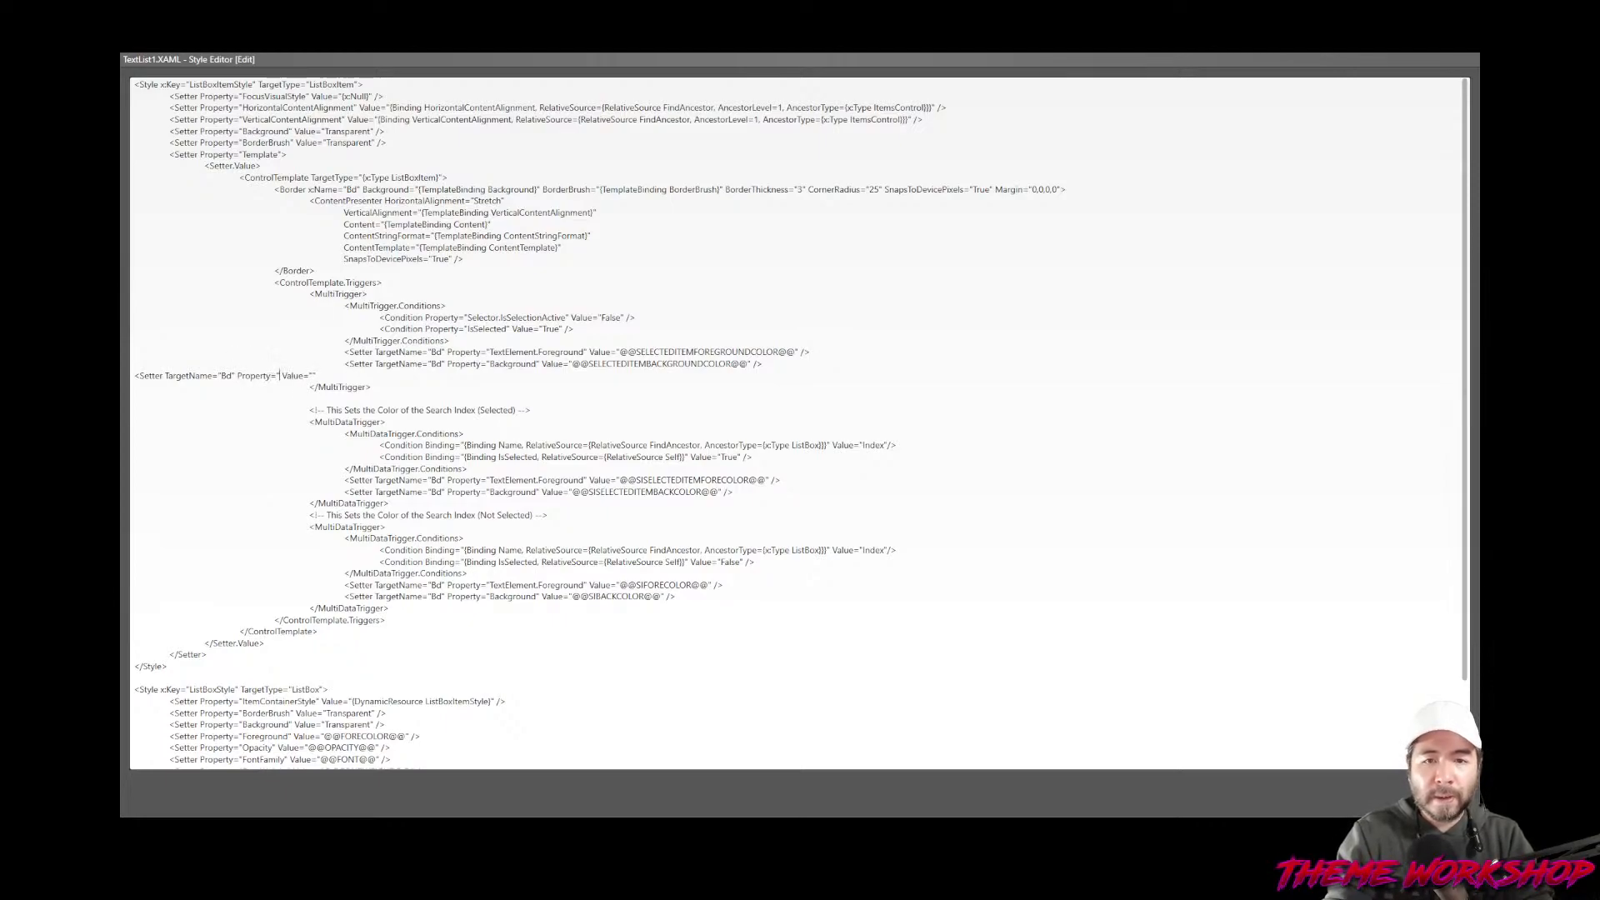
pyautogui.write('BorderBru')
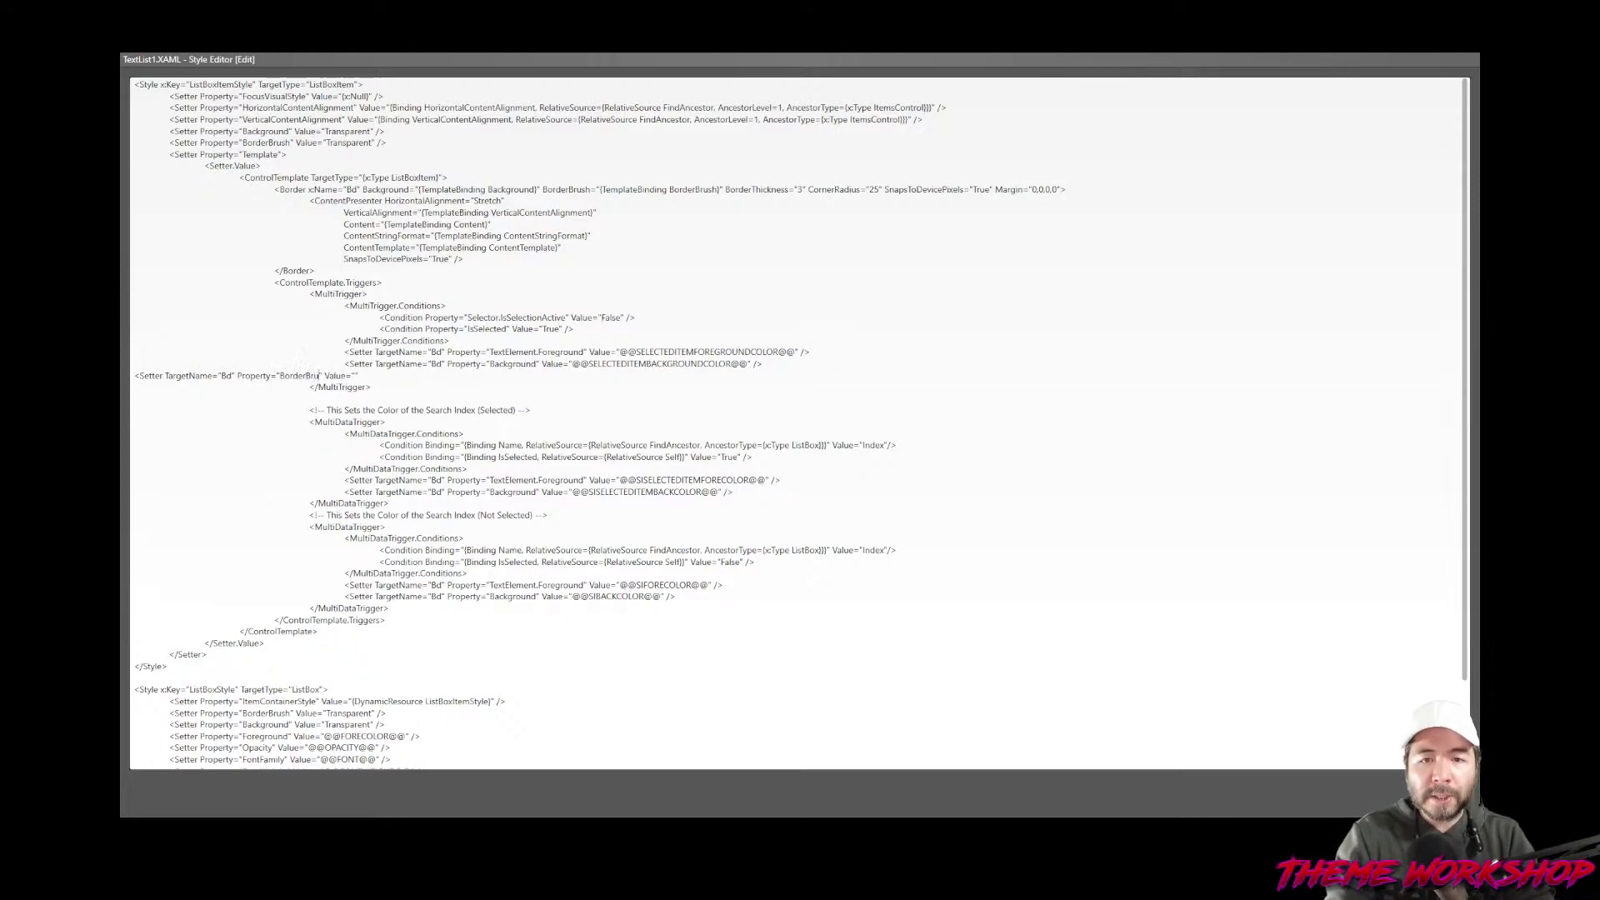
pyautogui.write('sh')
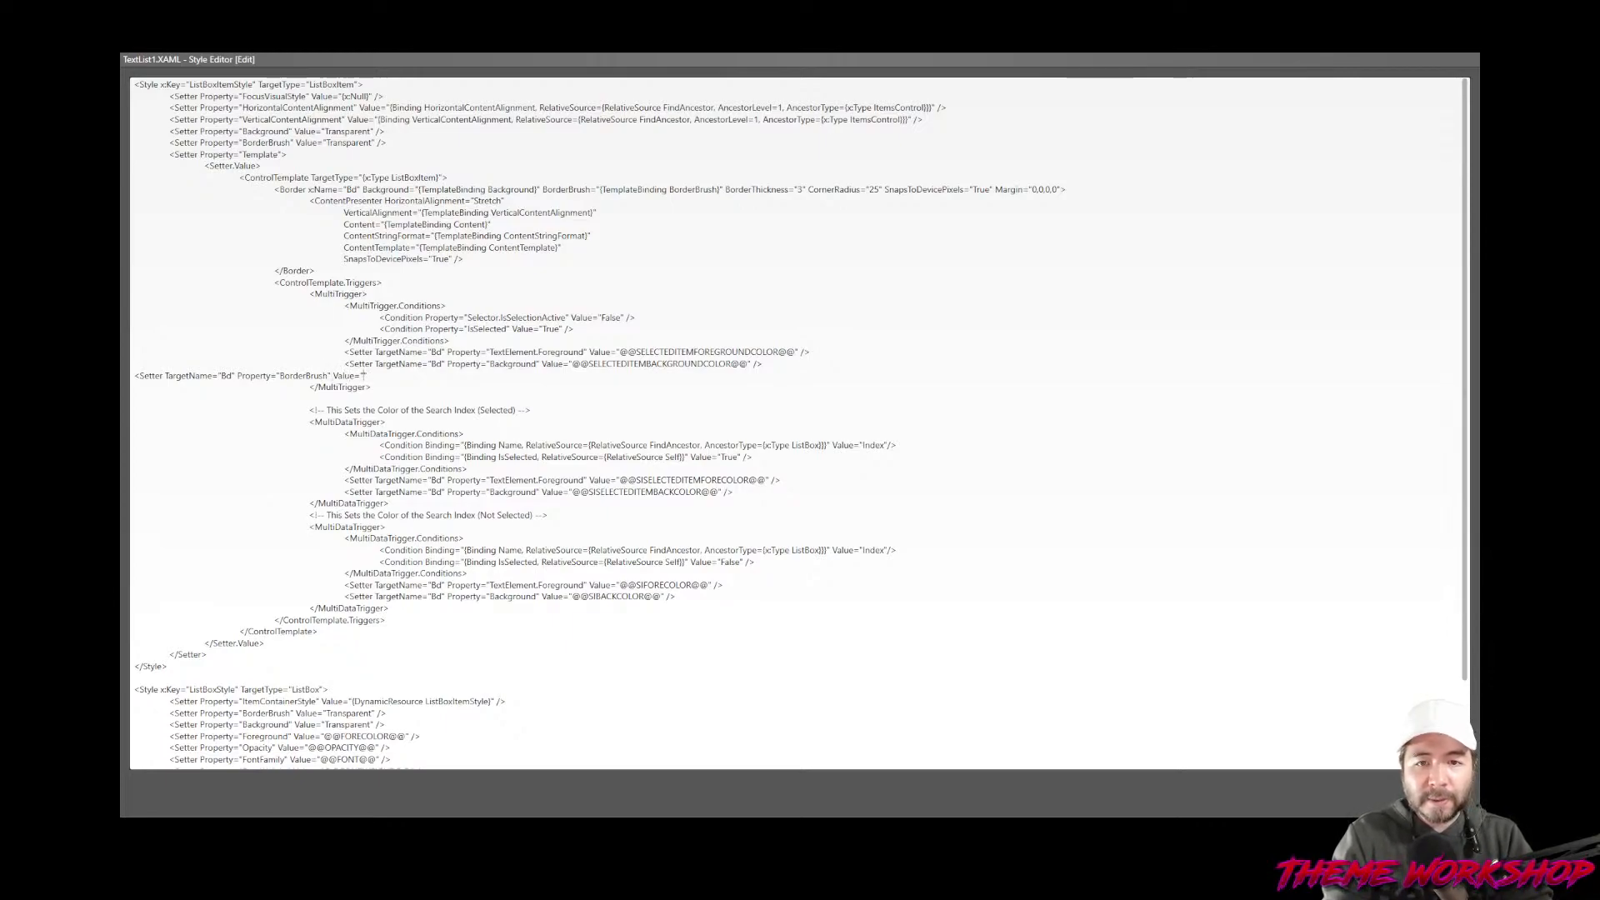
pyautogui.write('B')
pyautogui.press('BackSpace')
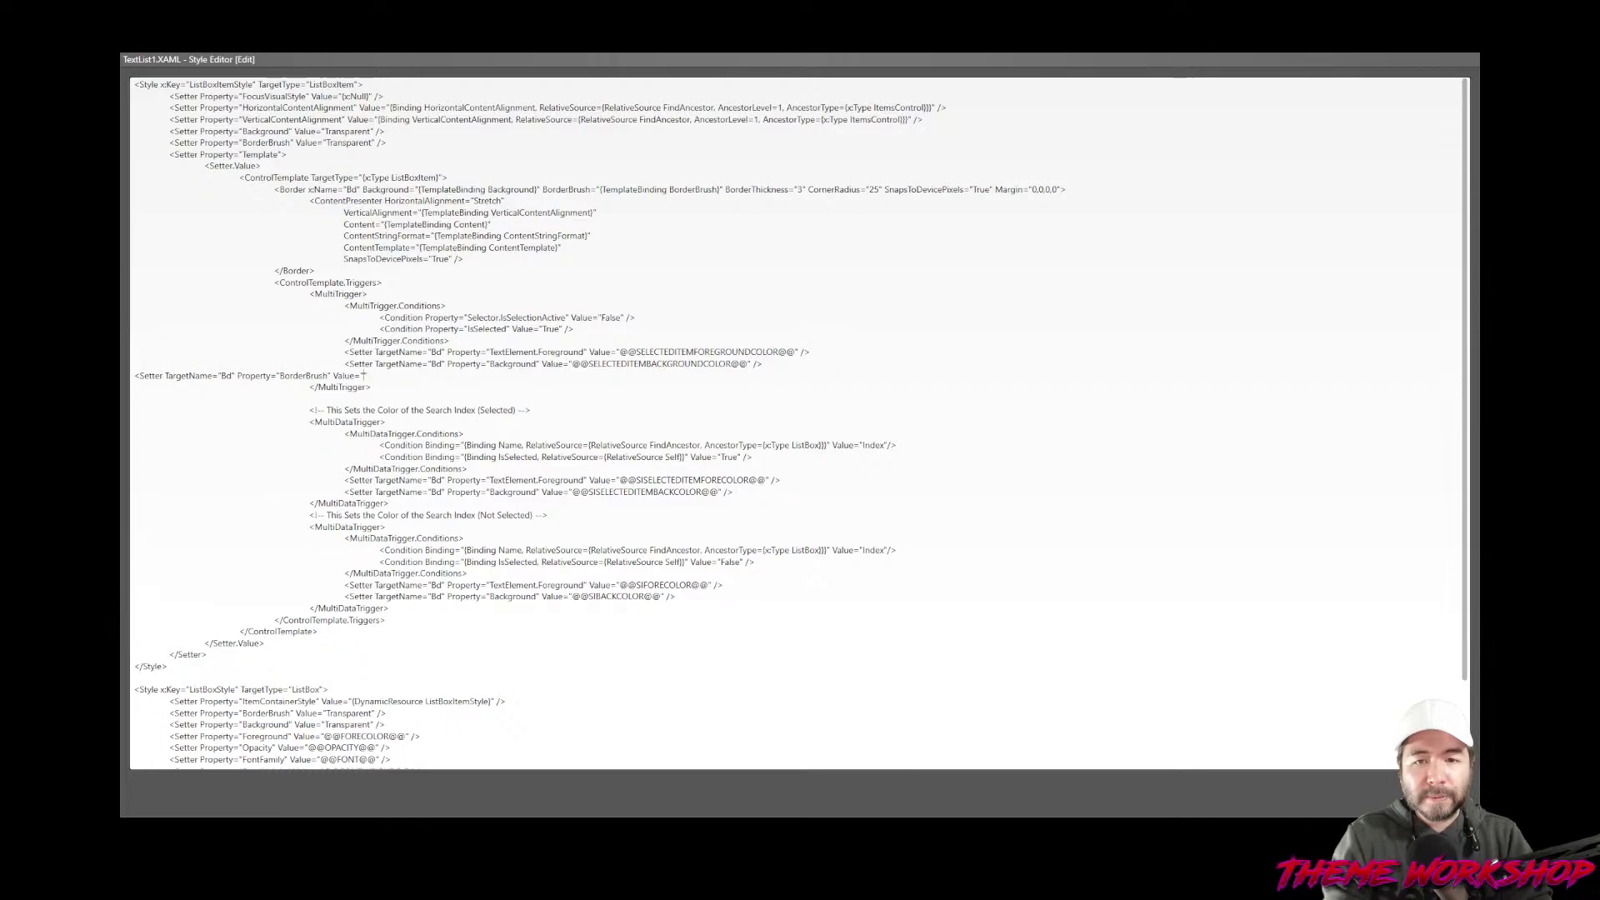
pyautogui.write('Red" /')
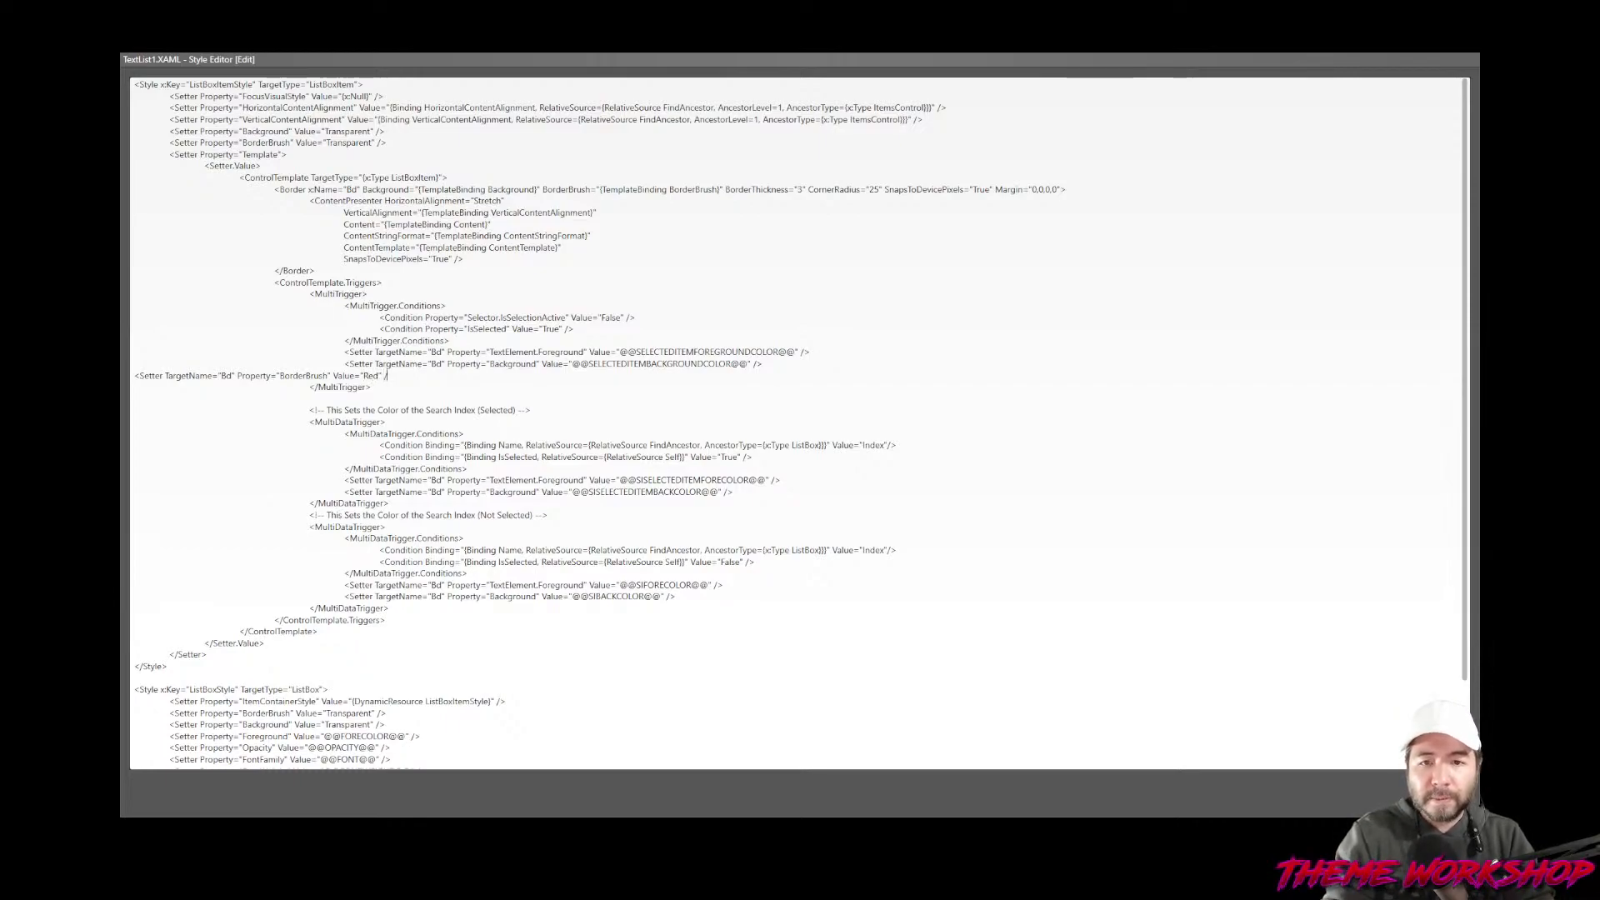
pyautogui.write('>')
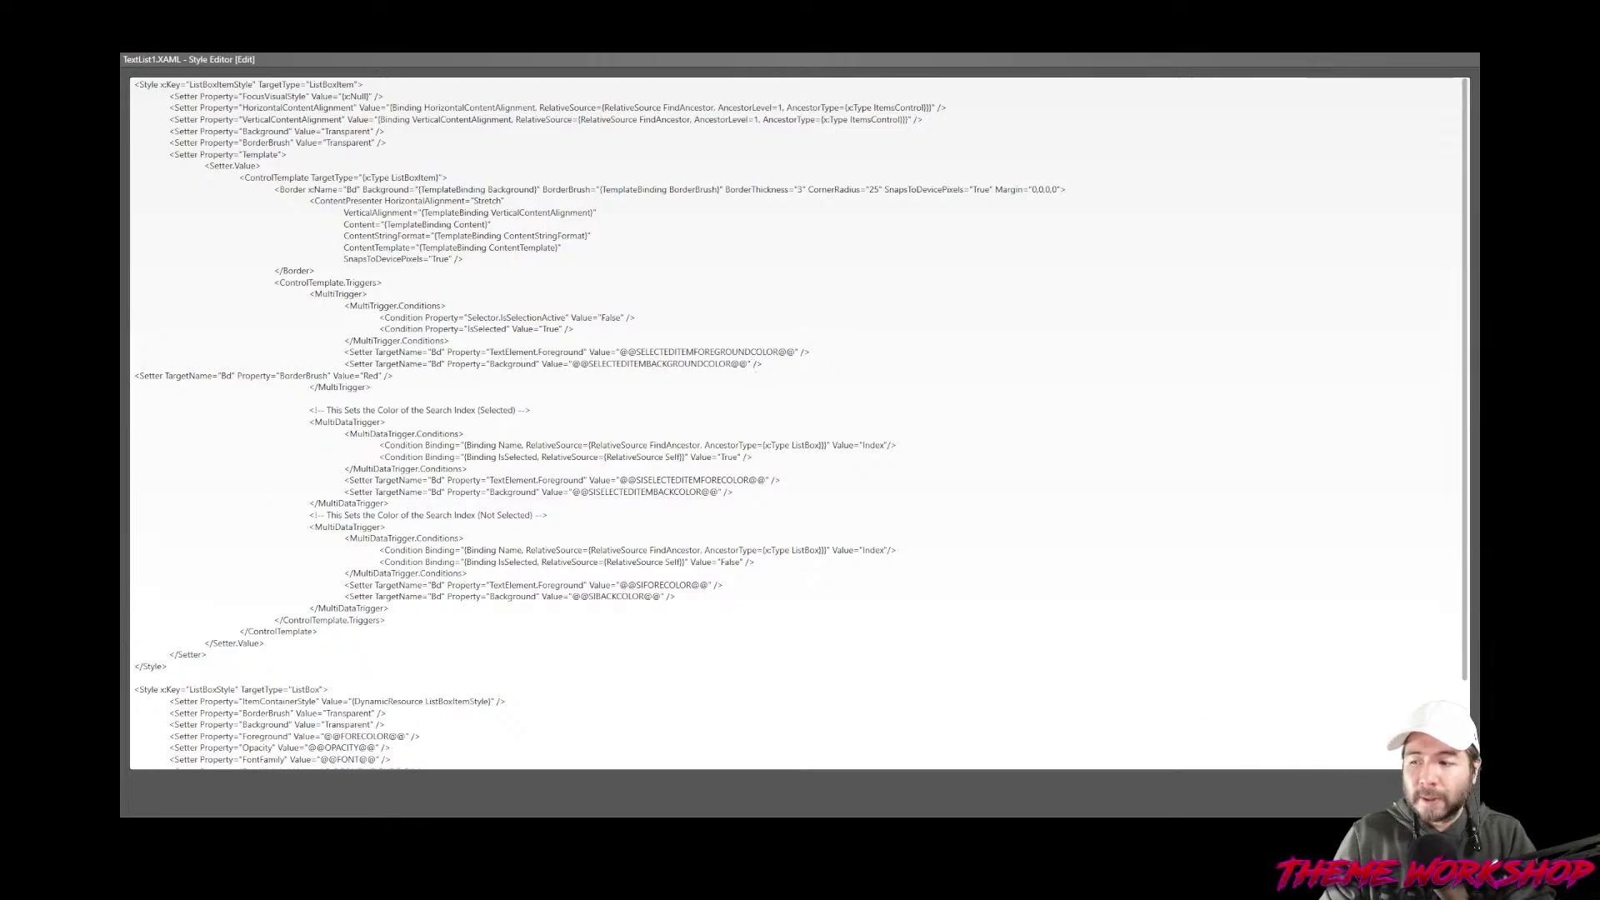
pyautogui.click(1415, 796)
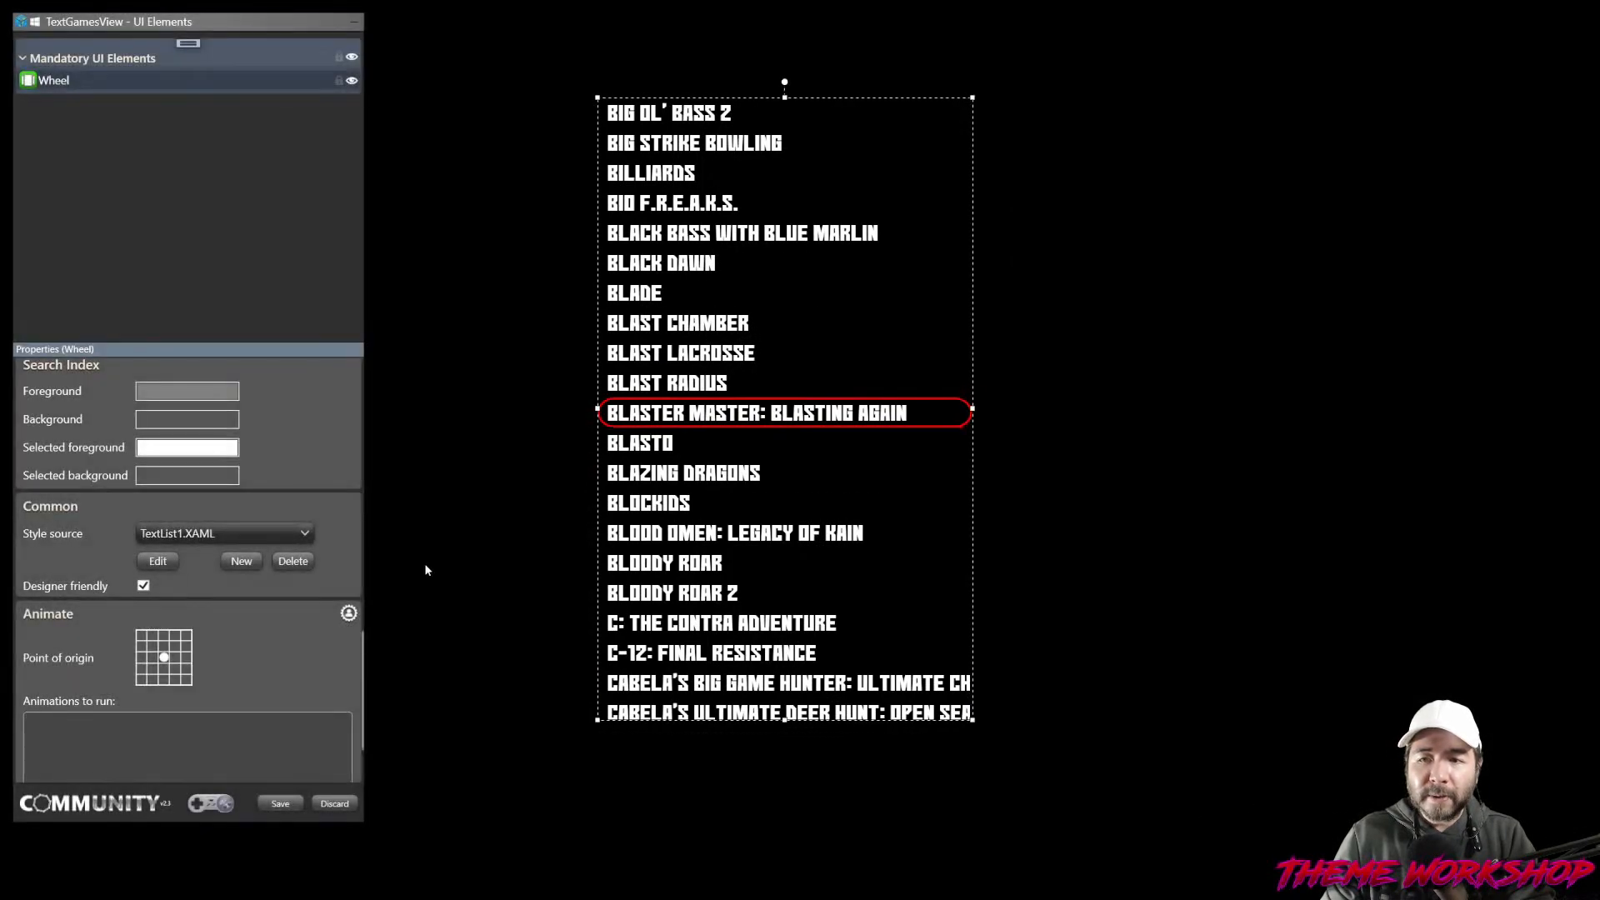
# Set the wheel's selected item background to a solid blue fill.
pyautogui.scroll(3, 342, 544)
pyautogui.scroll(1, 342, 544)
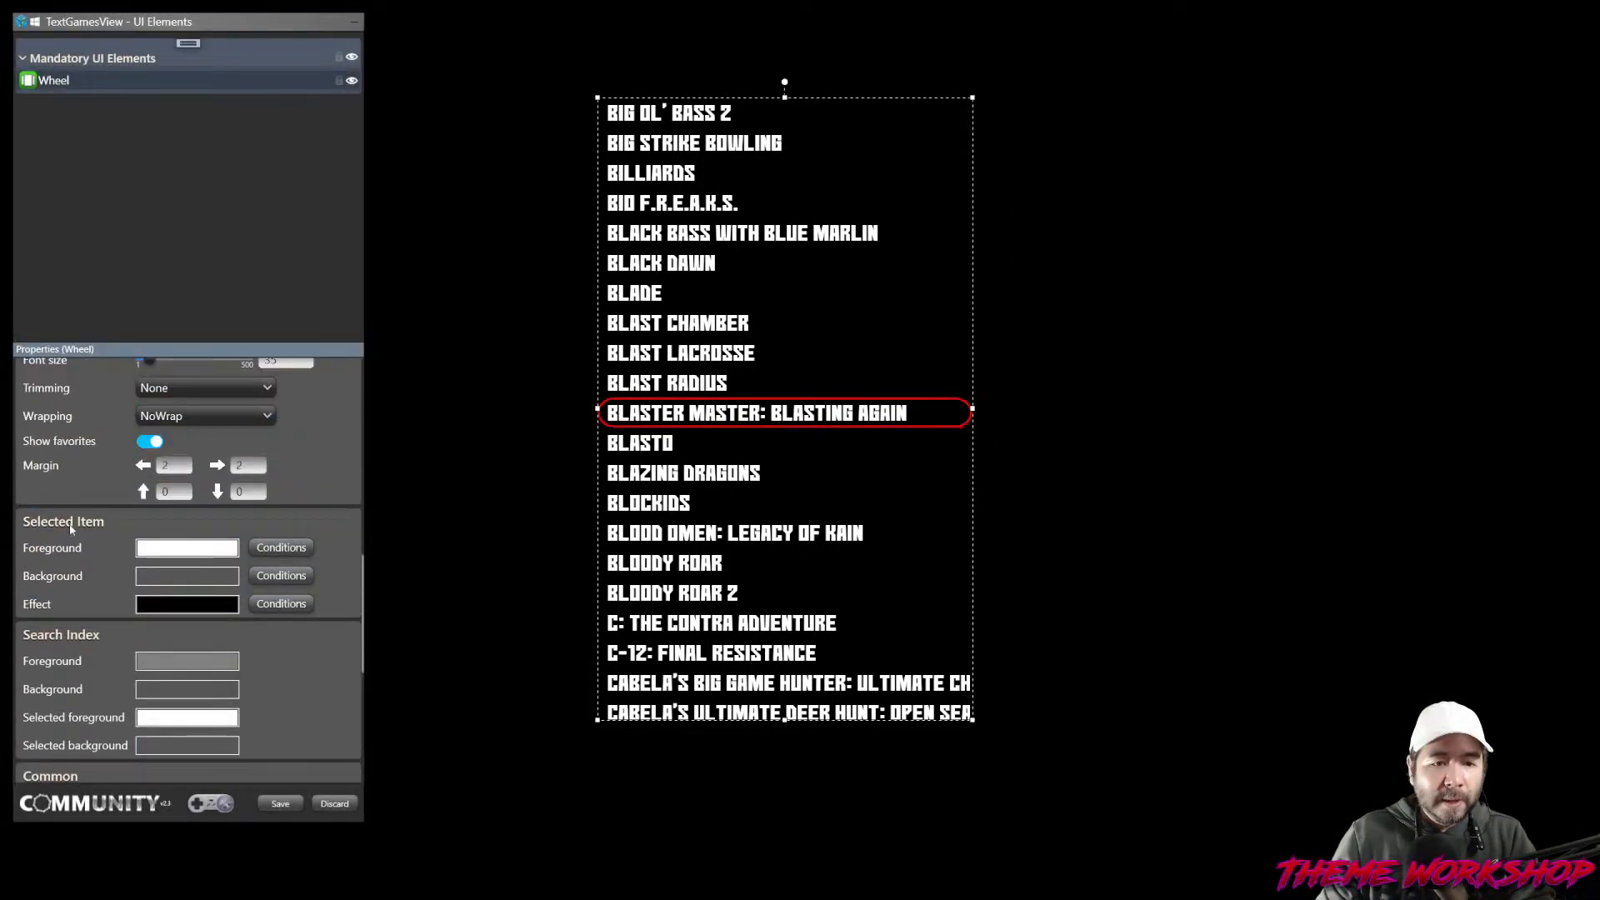
pyautogui.click(161, 583)
pyautogui.click(539, 680)
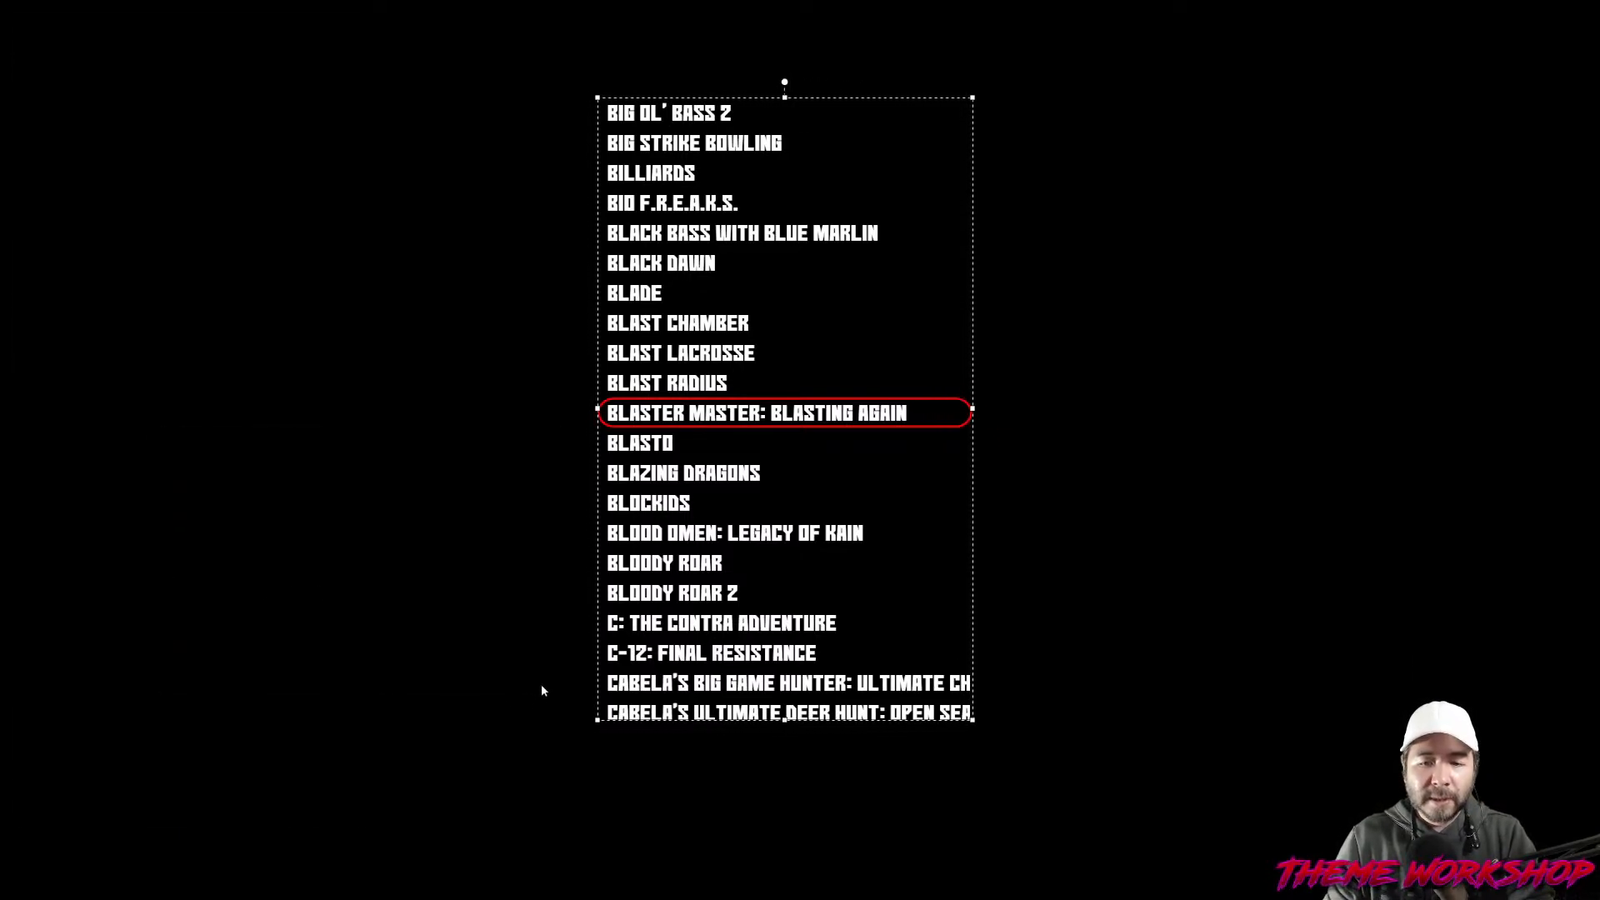
pyautogui.click(184, 584)
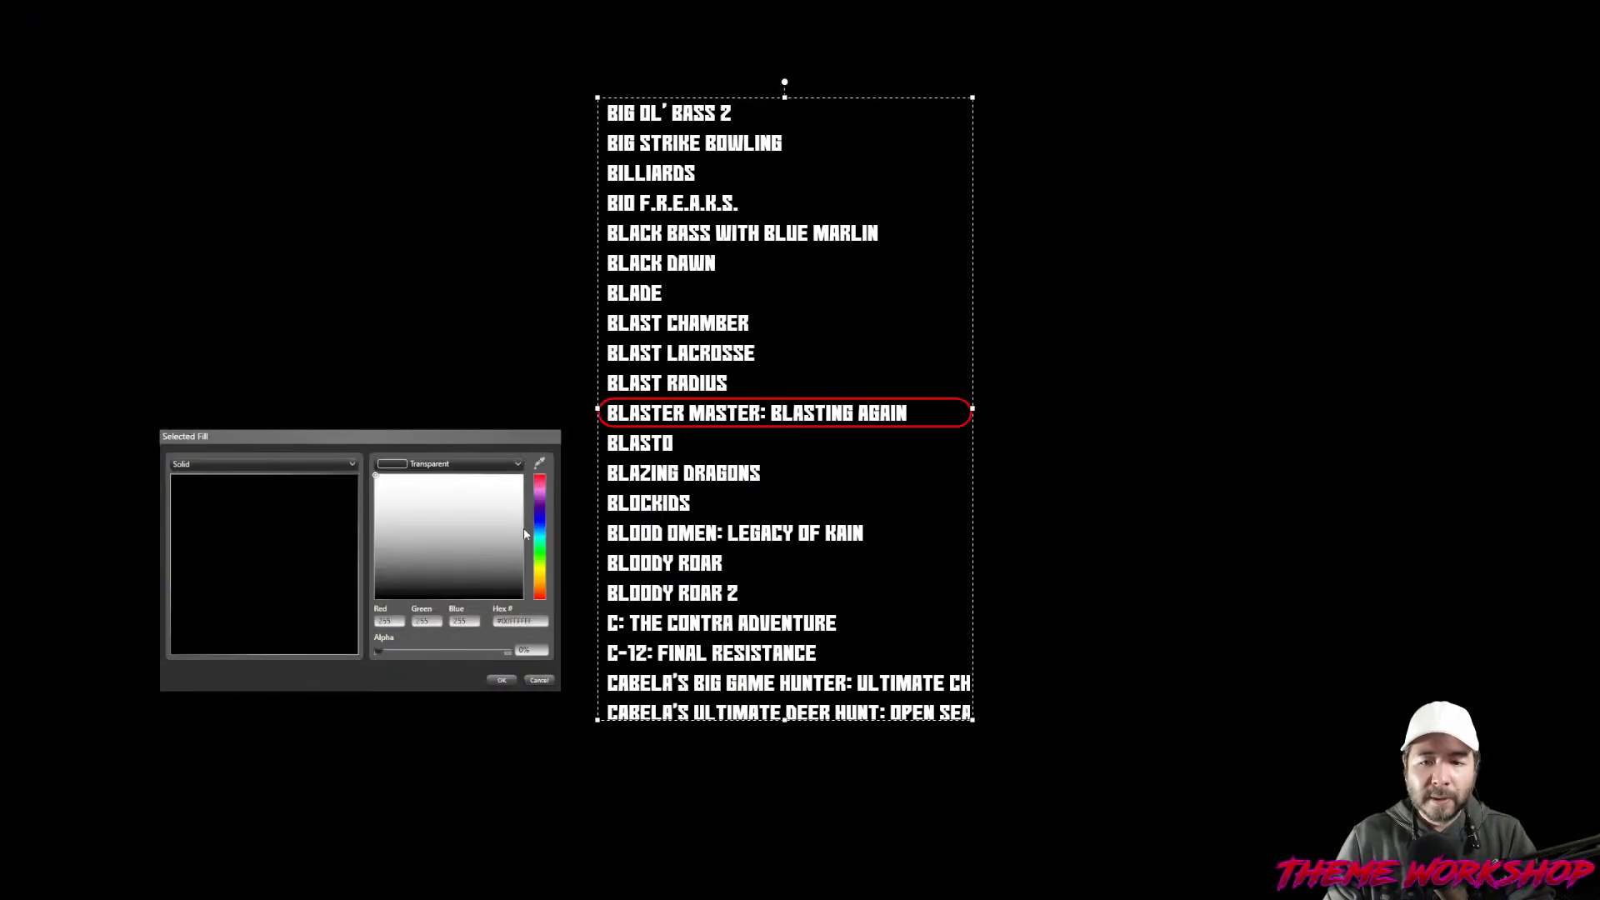
pyautogui.click(540, 525)
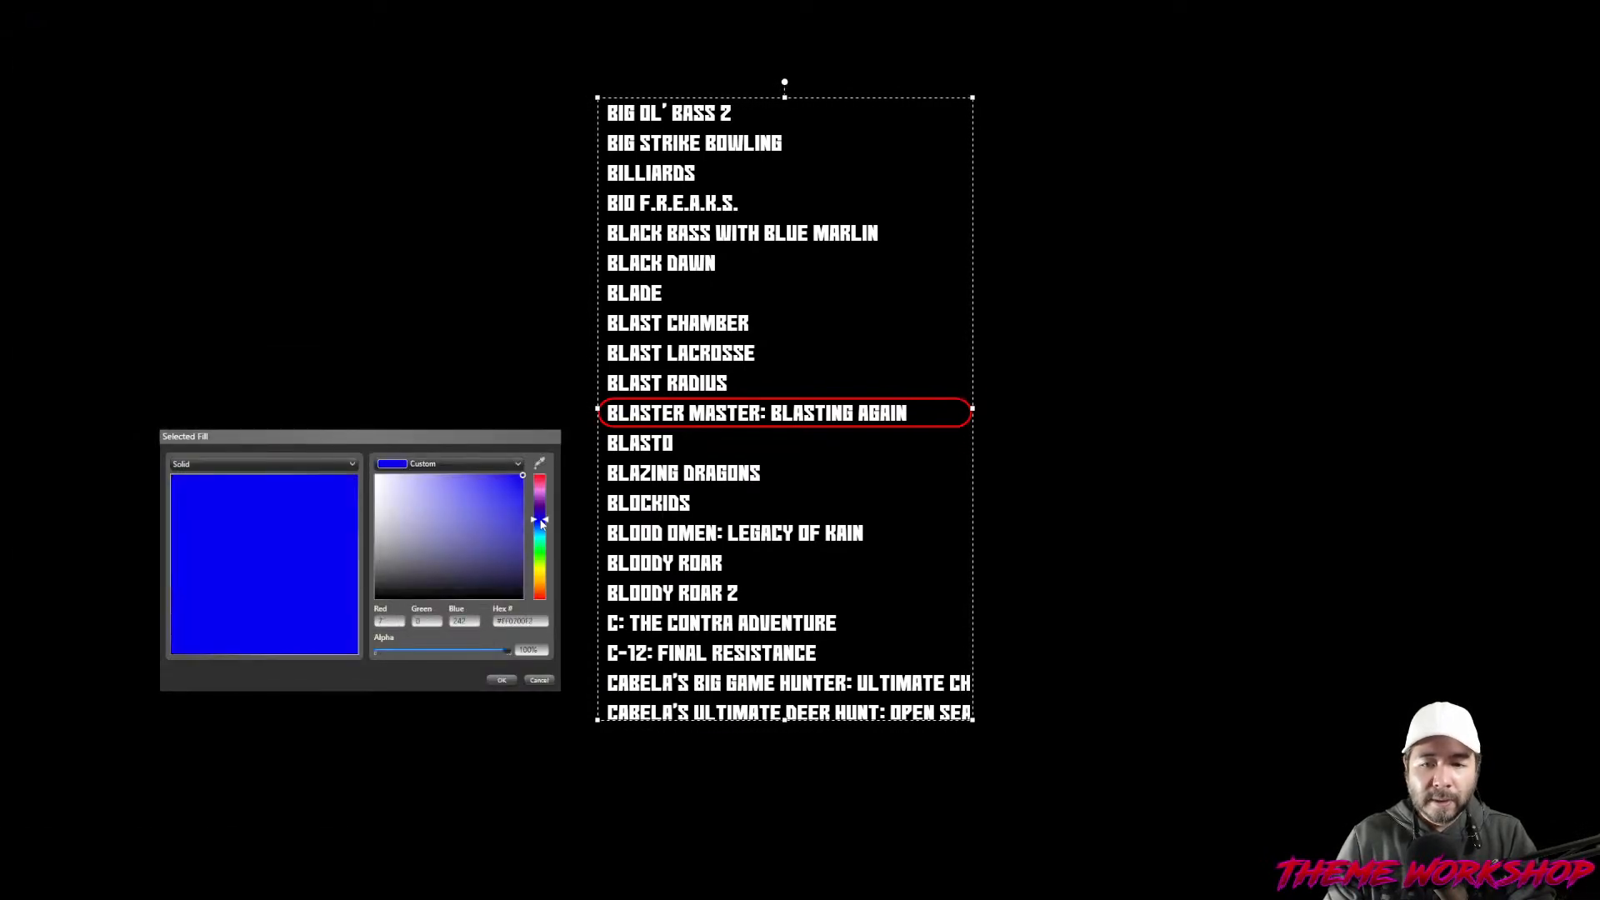
pyautogui.click(501, 681)
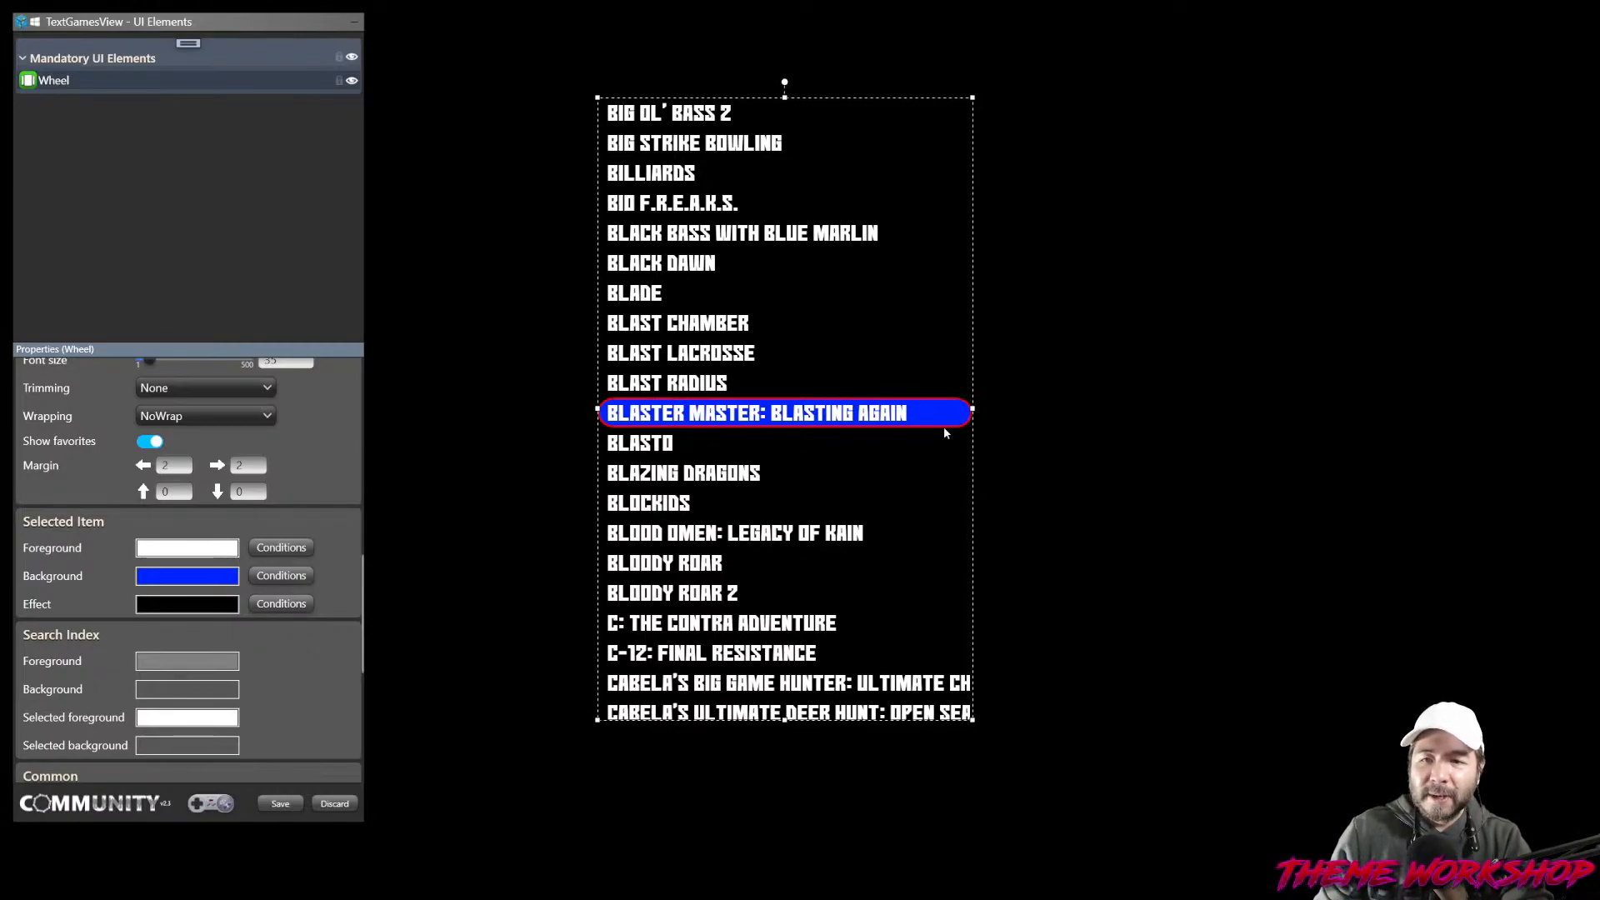
# Widen the text wheel by extending its right edge outward so longer game titles fit better.
pyautogui.click(1130, 423)
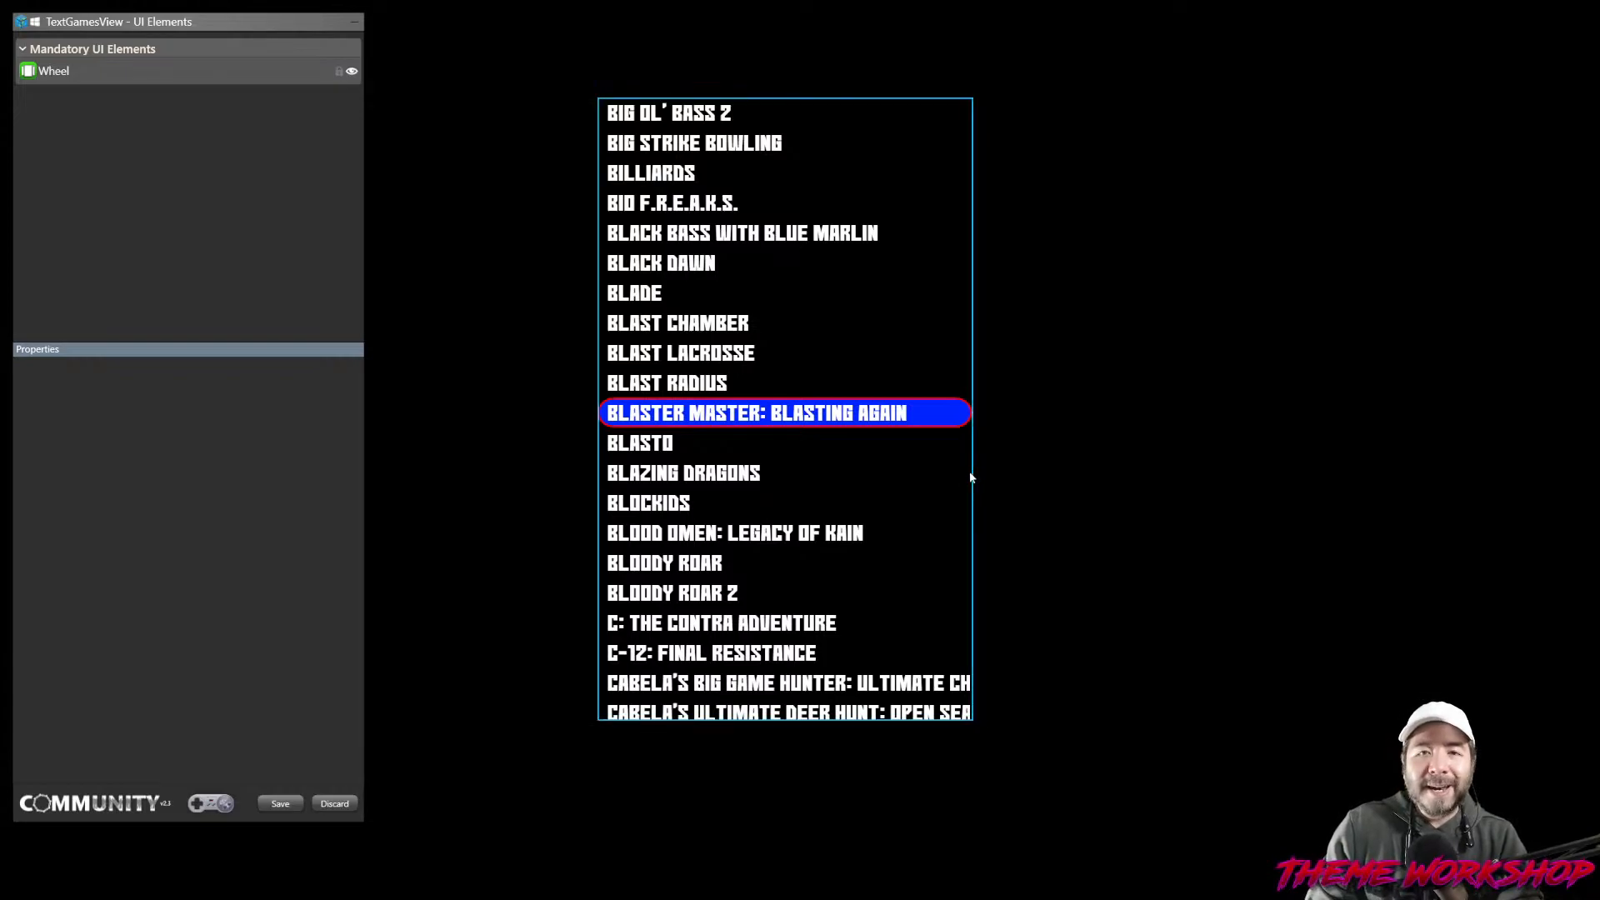
pyautogui.click(971, 407)
pyautogui.moveTo(972, 407); pyautogui.dragTo(1034, 406)
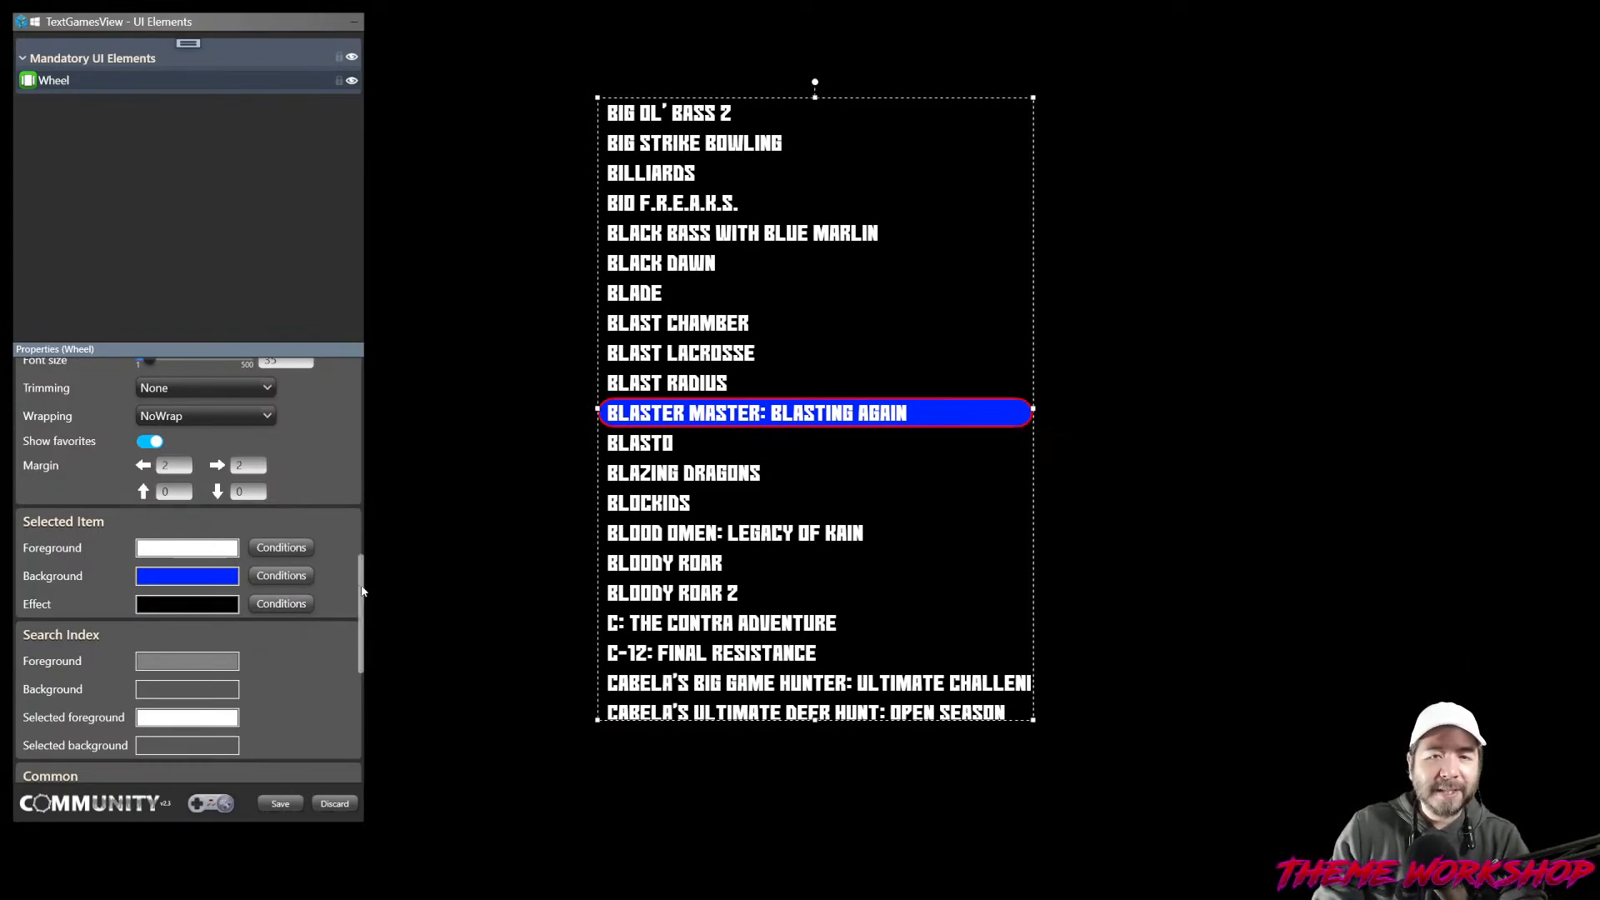
# Set the wheel's top and bottom text margins to 25 each.
pyautogui.moveTo(358, 588); pyautogui.dragTo(383, 544)
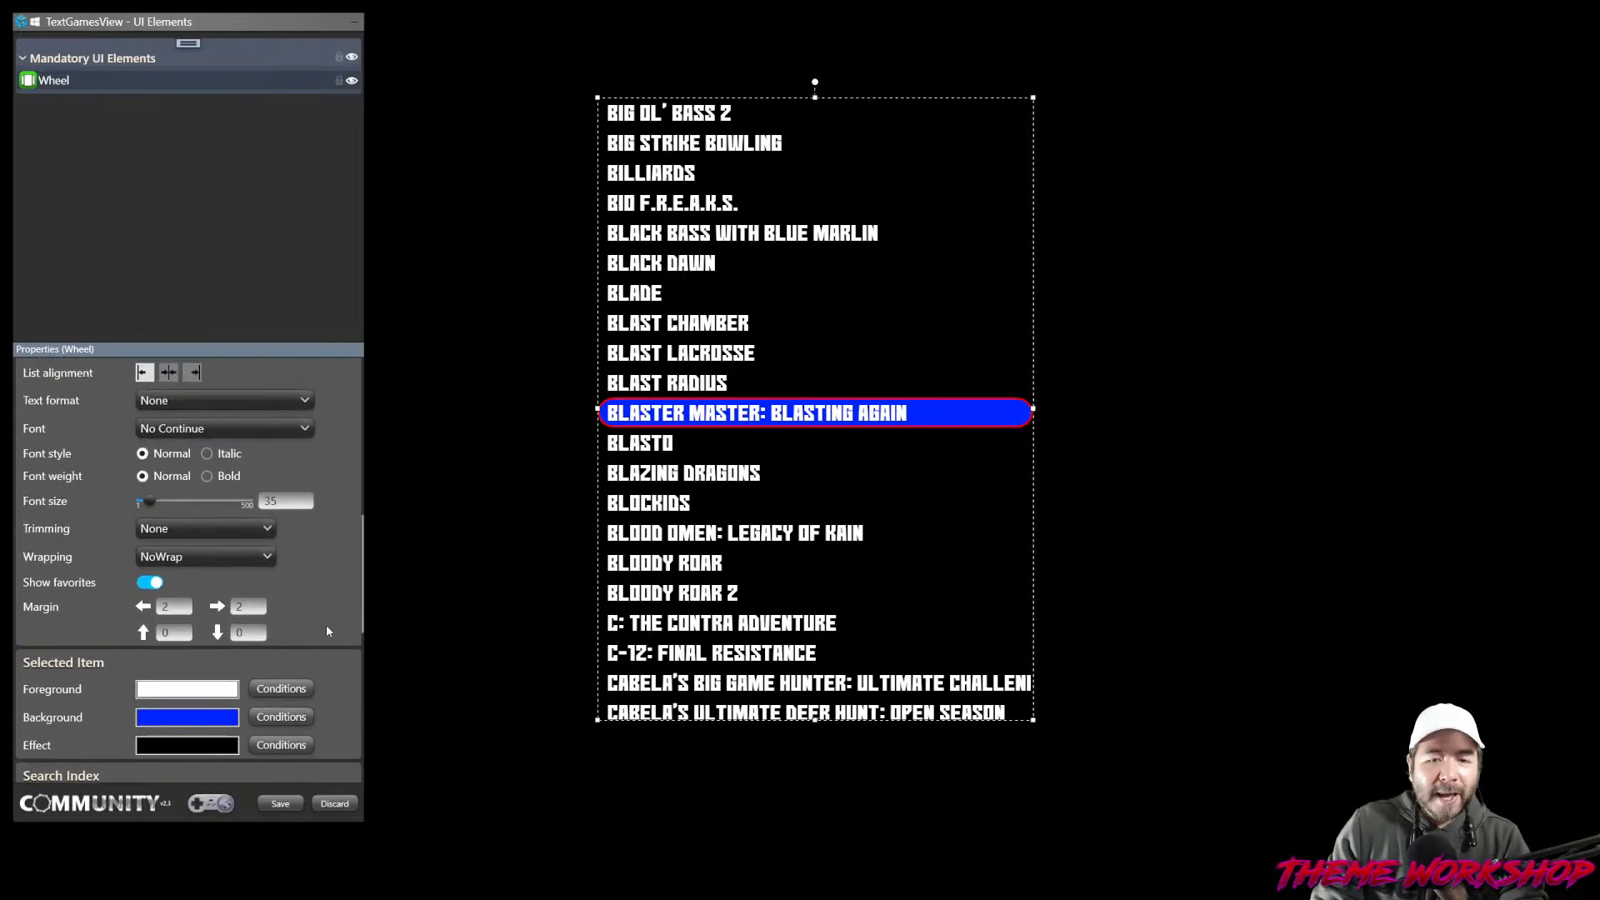
pyautogui.doubleClick(173, 633)
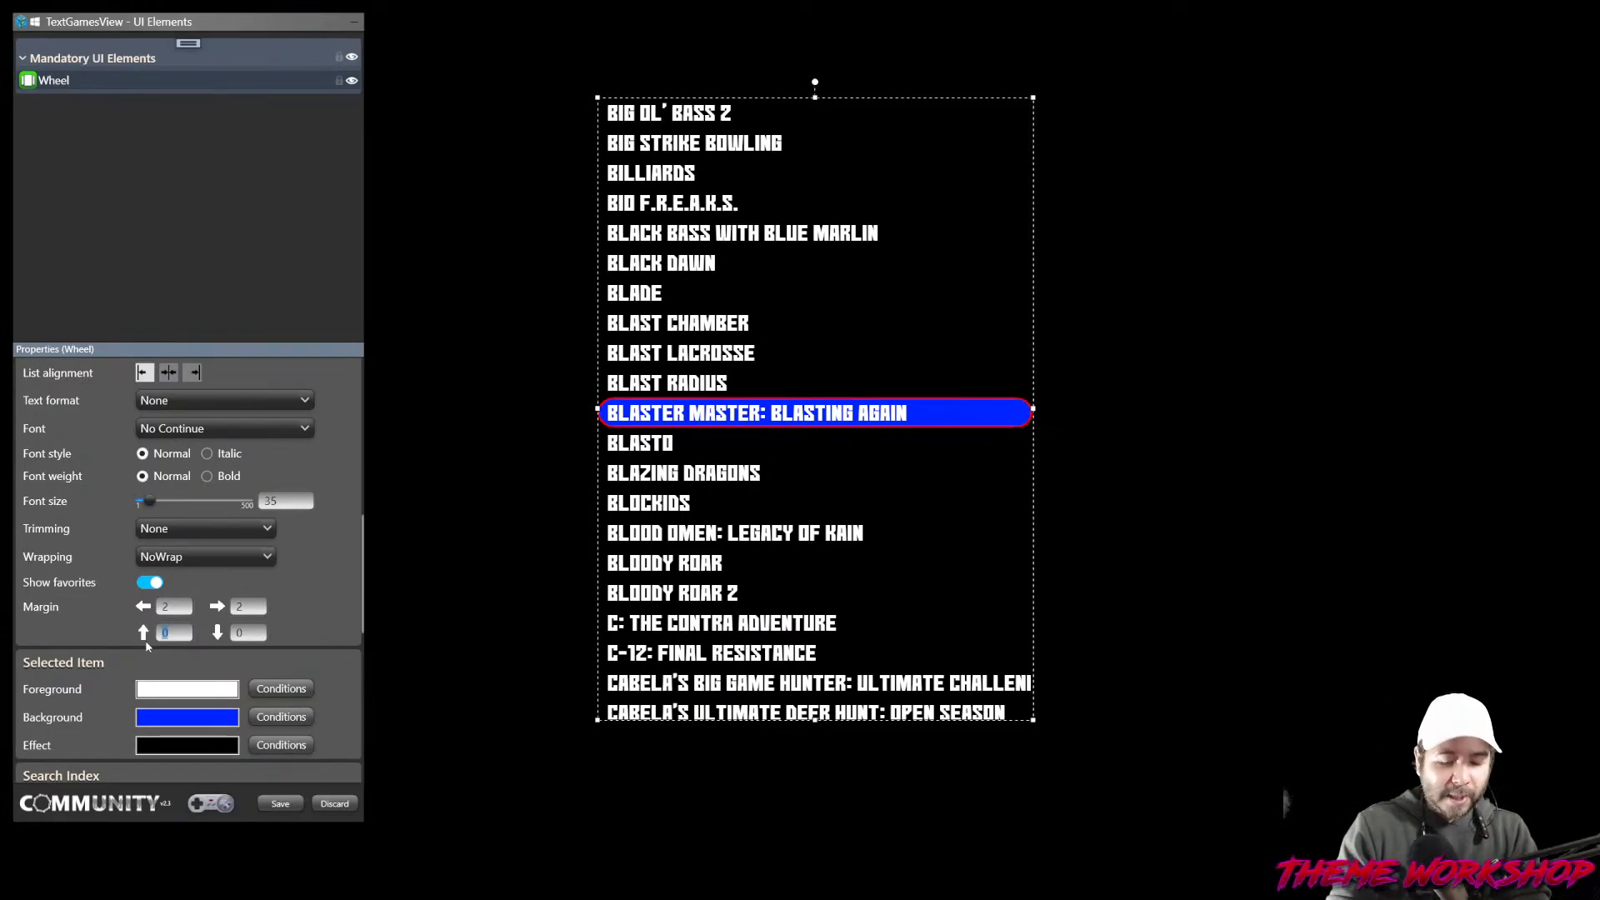
pyautogui.write('25')
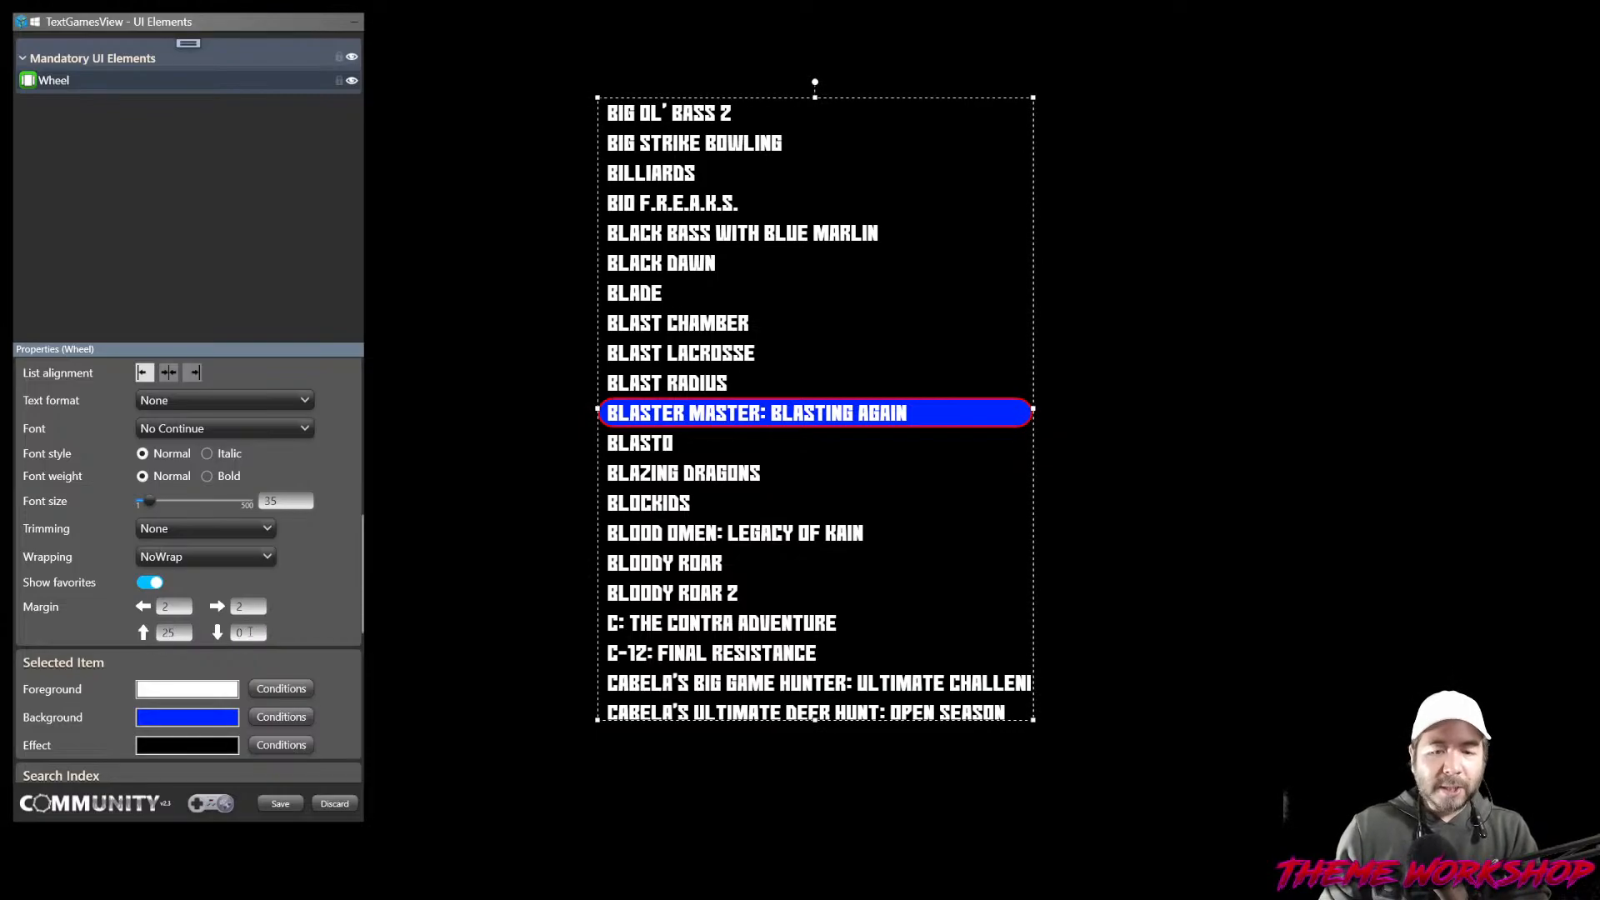
pyautogui.click(247, 635)
pyautogui.write('25')
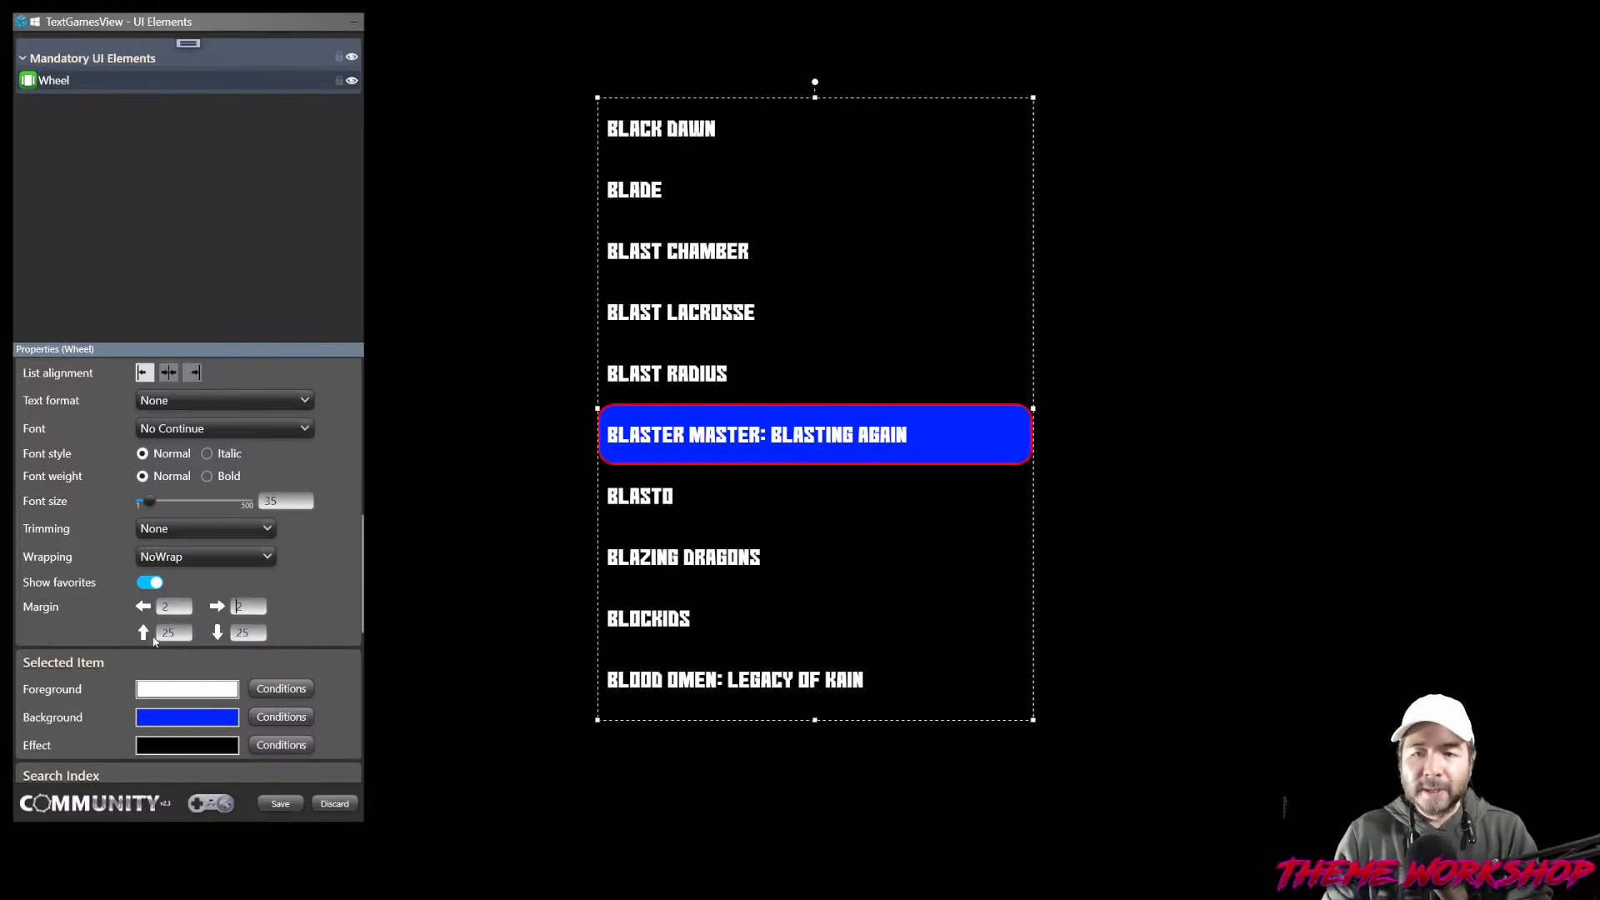
# Set the wheel's left and right text margins to 10 each.
pyautogui.moveTo(175, 608); pyautogui.dragTo(125, 617)
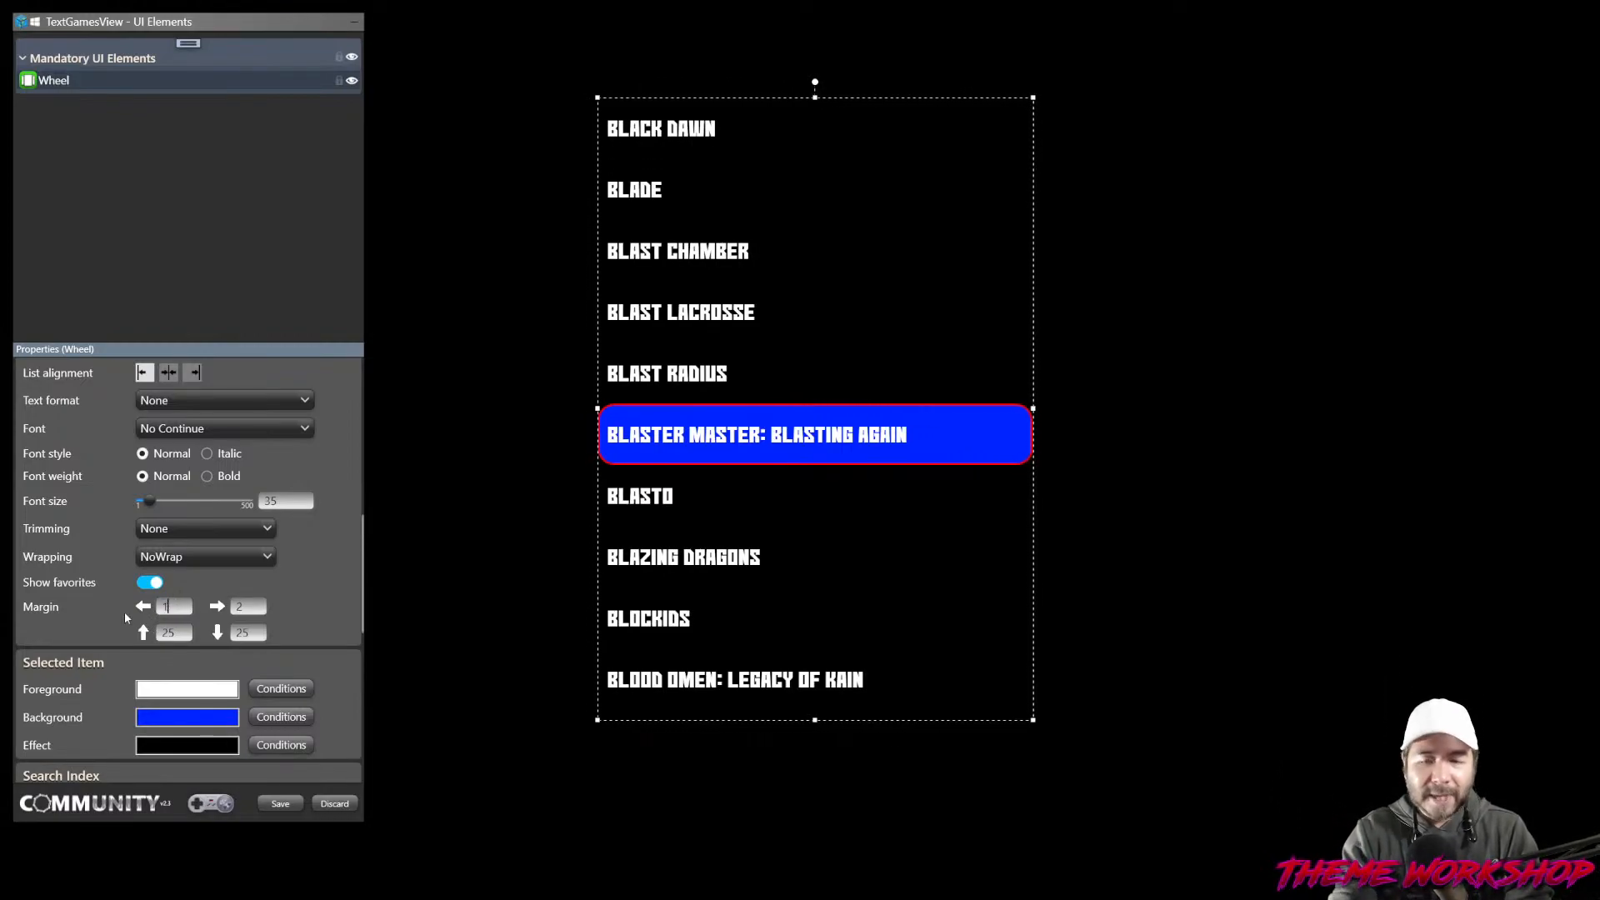
pyautogui.write('10')
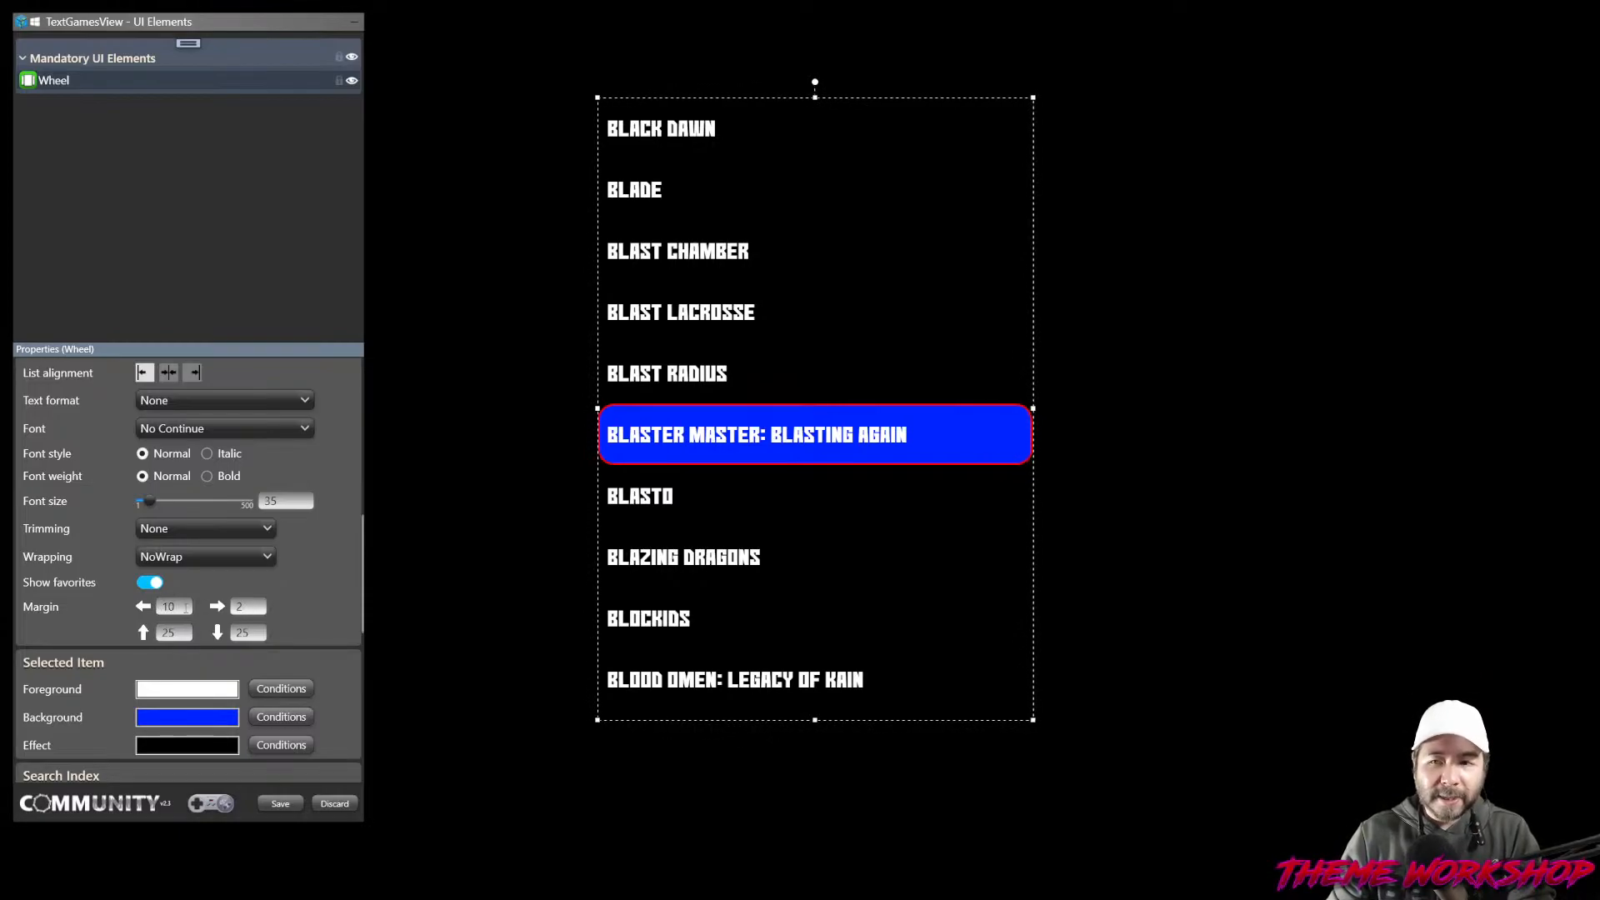
pyautogui.press('Tab')
pyautogui.write('10')
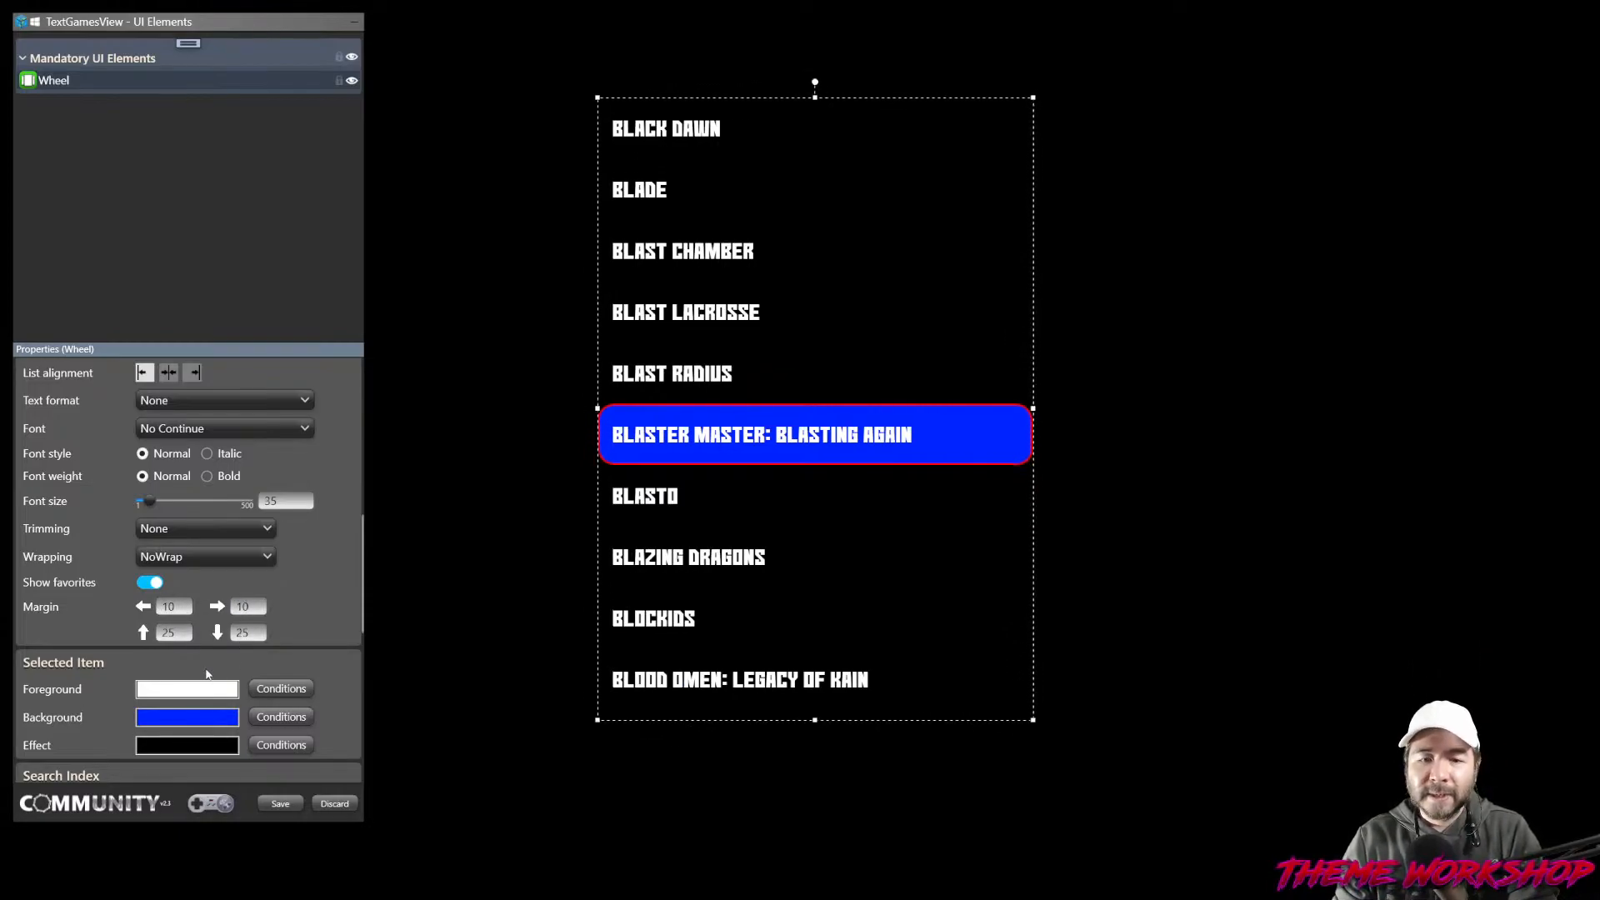
pyautogui.press('Tab')
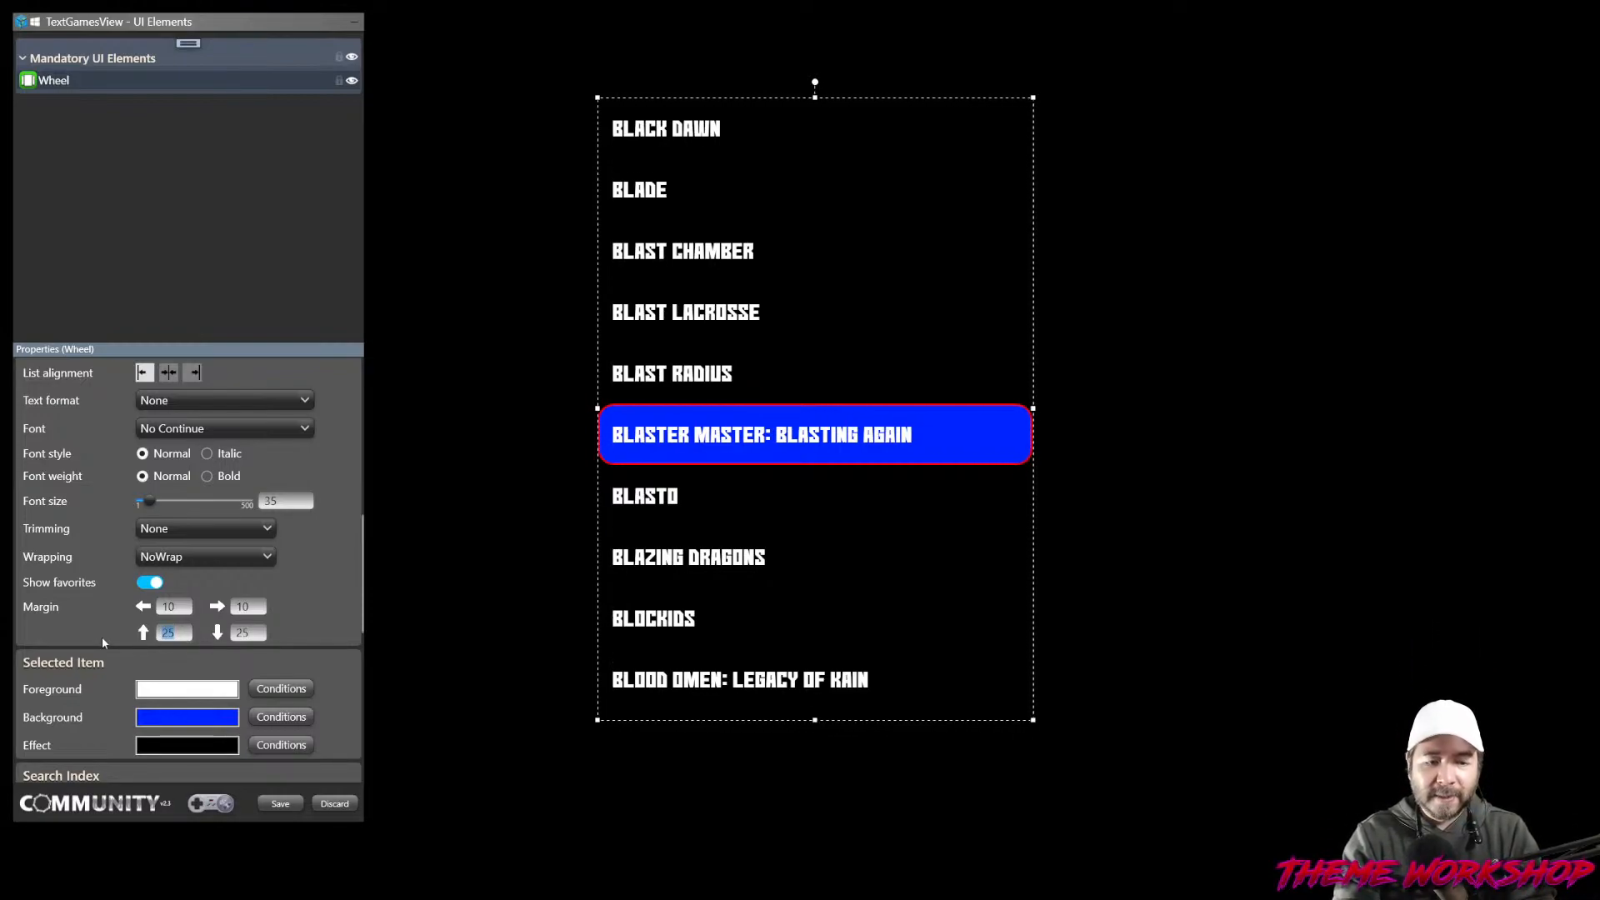
# Set the wheel's top and bottom text margins to 40 each.
pyautogui.write('40')
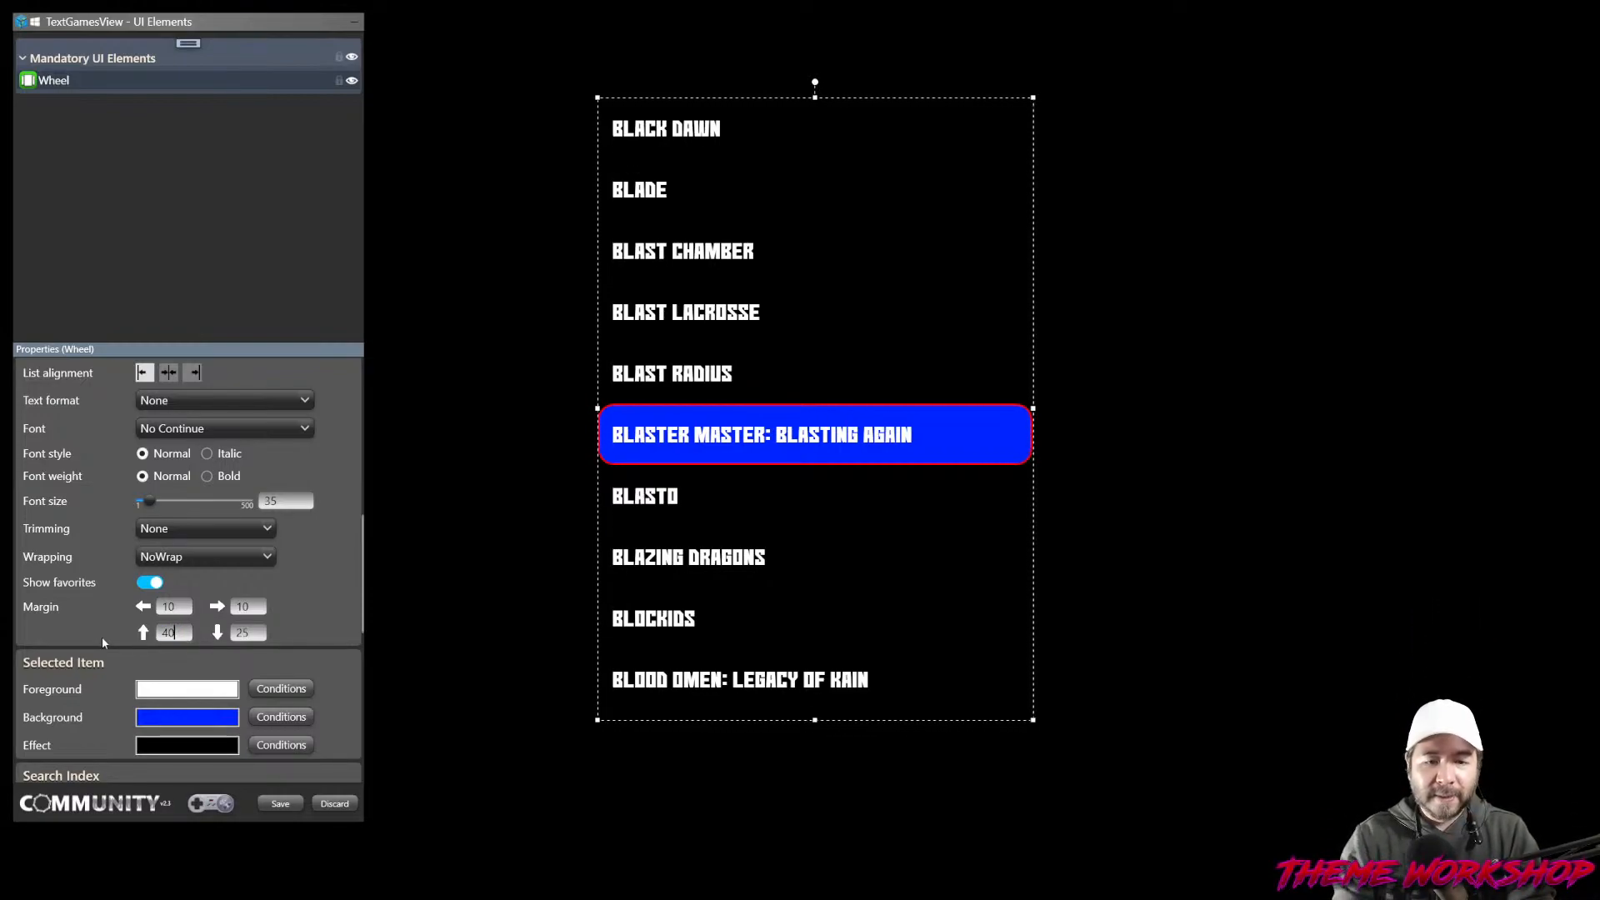
pyautogui.click(258, 632)
pyautogui.write('40')
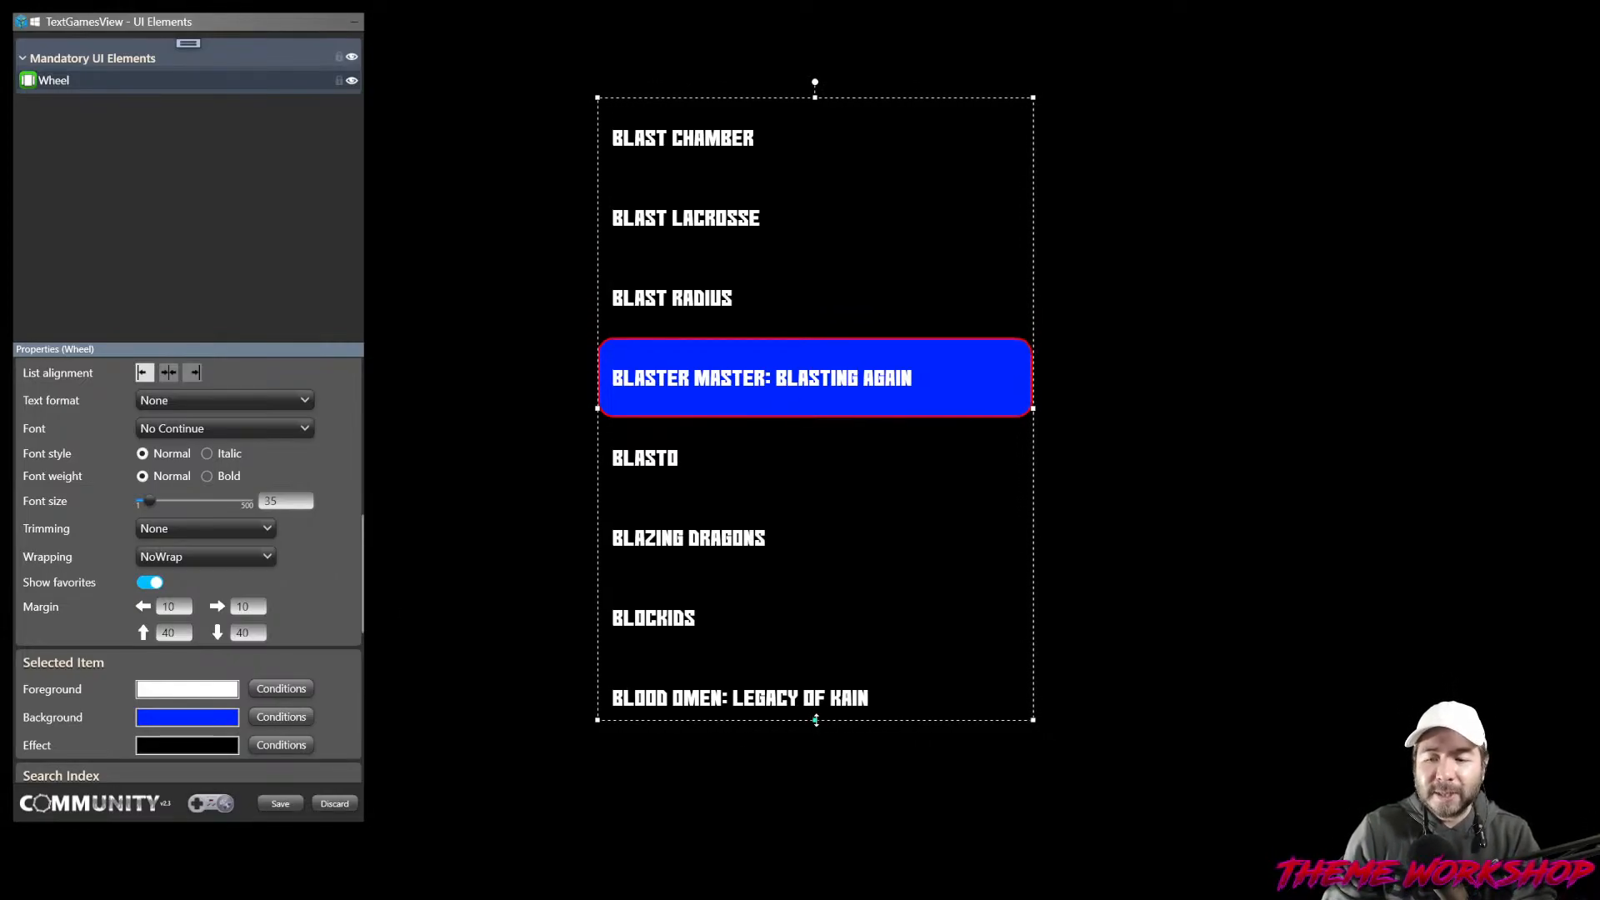
# Shorten the wheel from its lower edge to a height of about 919 and move it to the right side of the view.
pyautogui.moveTo(814, 721); pyautogui.dragTo(813, 671)
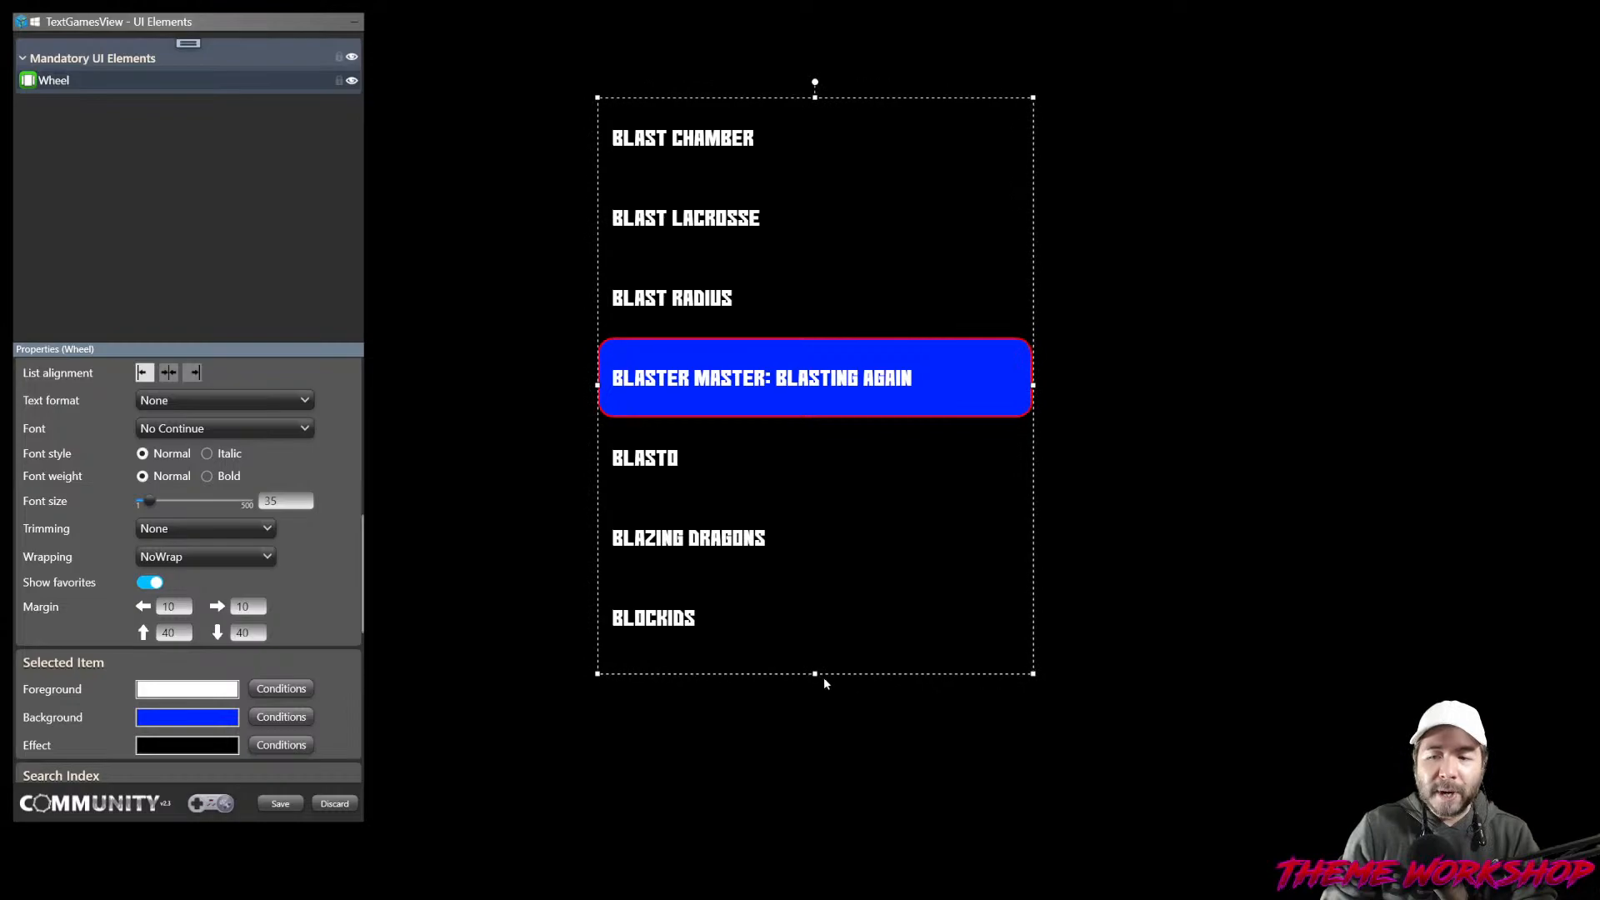
pyautogui.moveTo(815, 673); pyautogui.dragTo(815, 671)
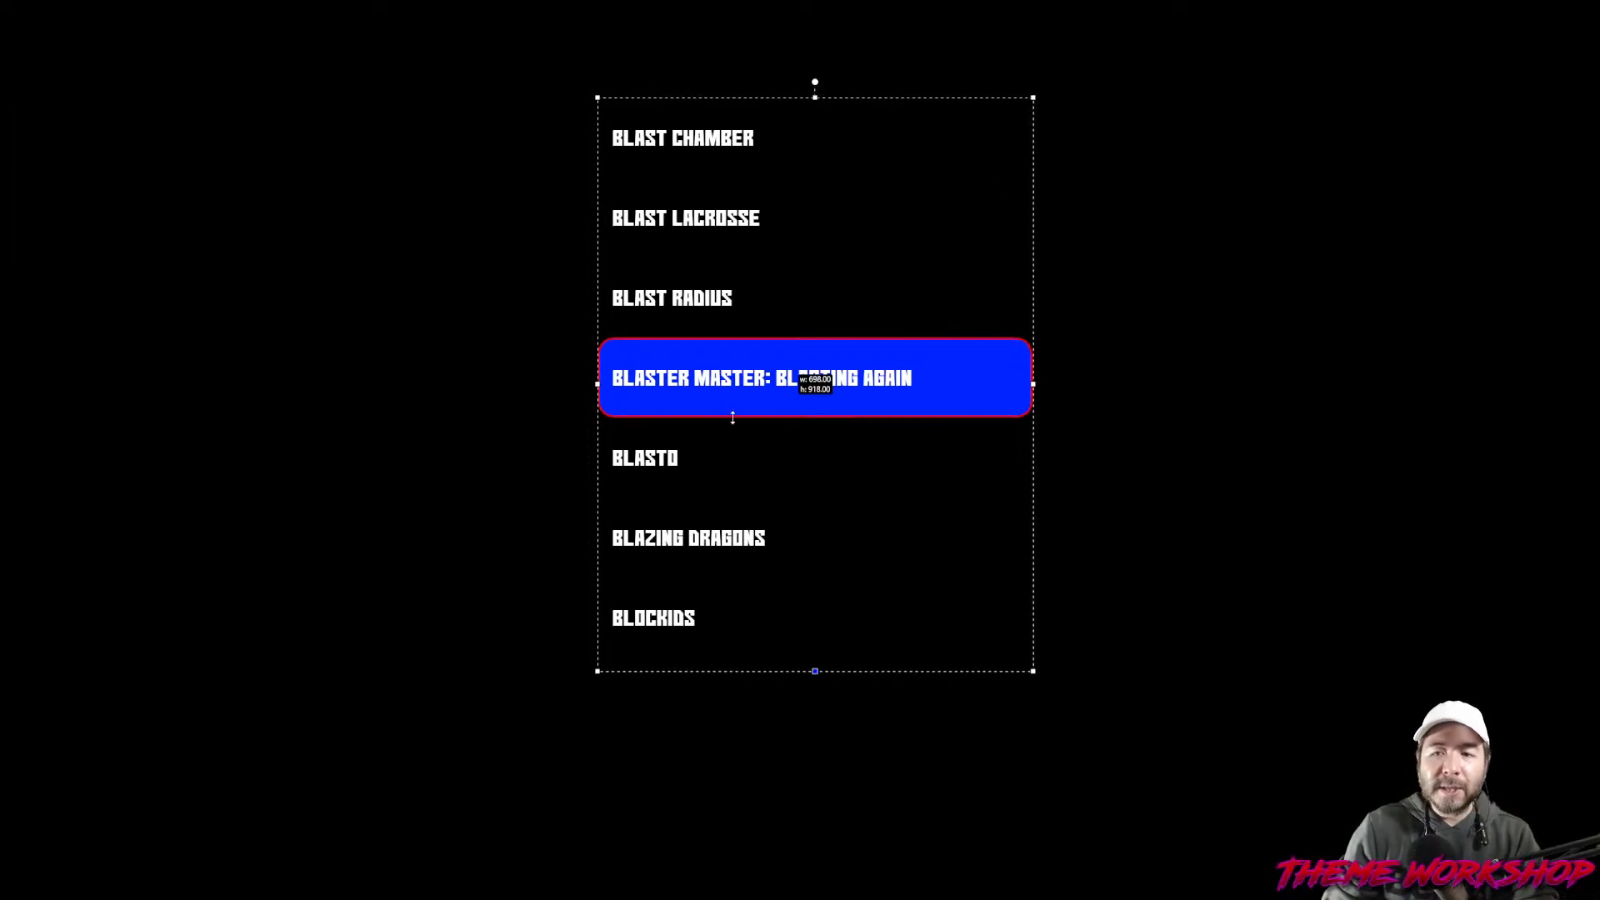
pyautogui.moveTo(855, 279); pyautogui.dragTo(1289, 278)
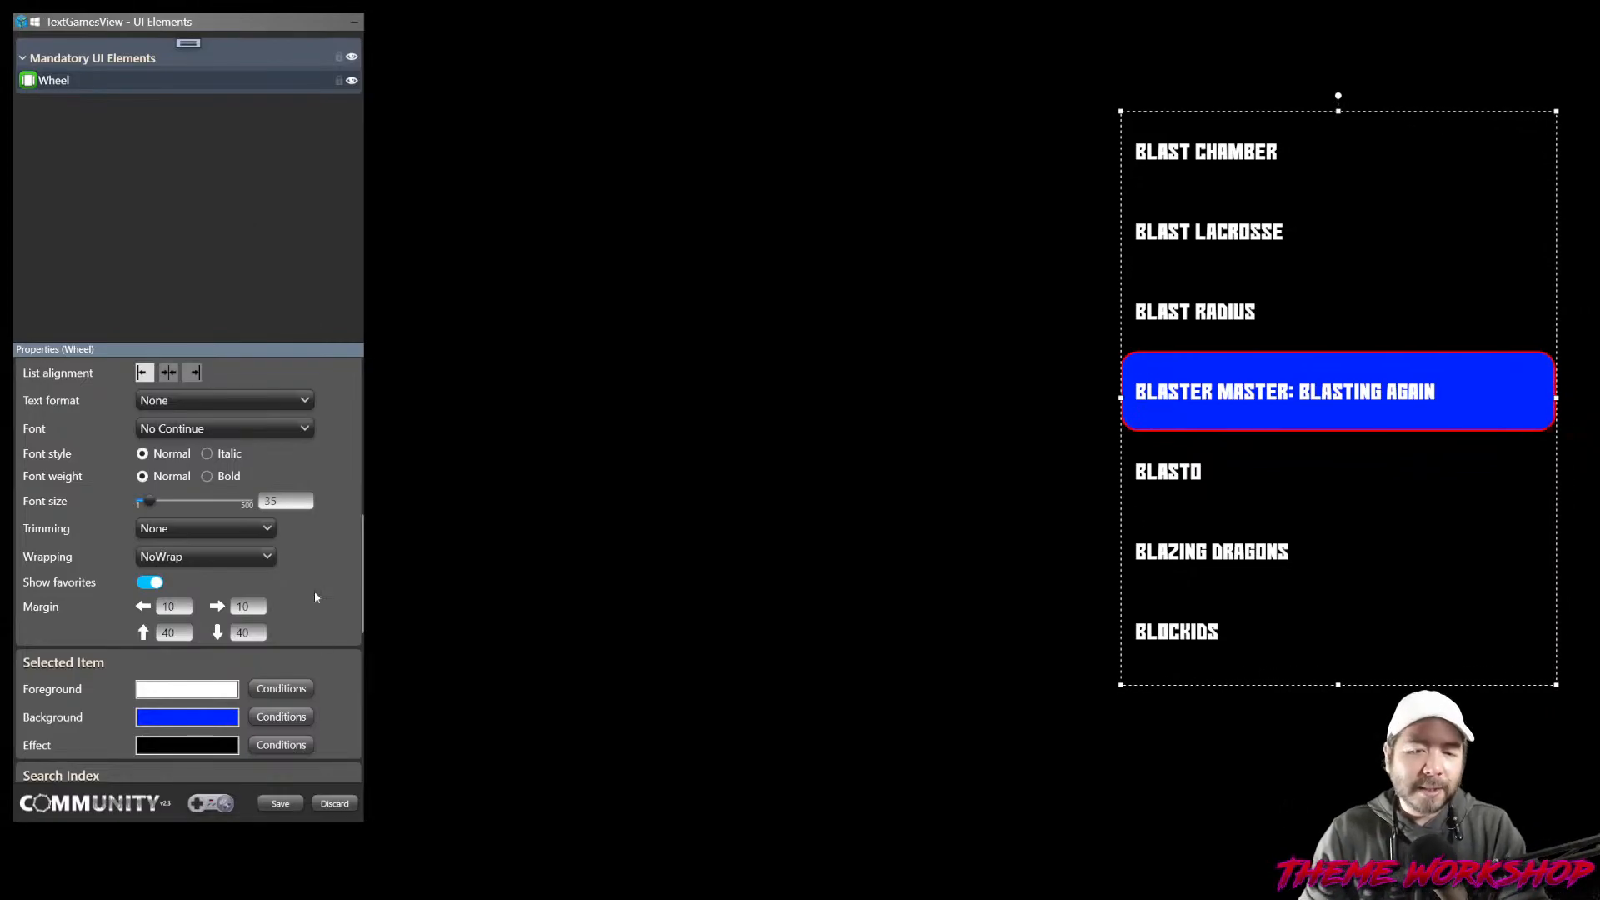
# Review the wheel's layout and style properties, and save the TextGamesView.
pyautogui.moveTo(363, 573); pyautogui.dragTo(365, 412)
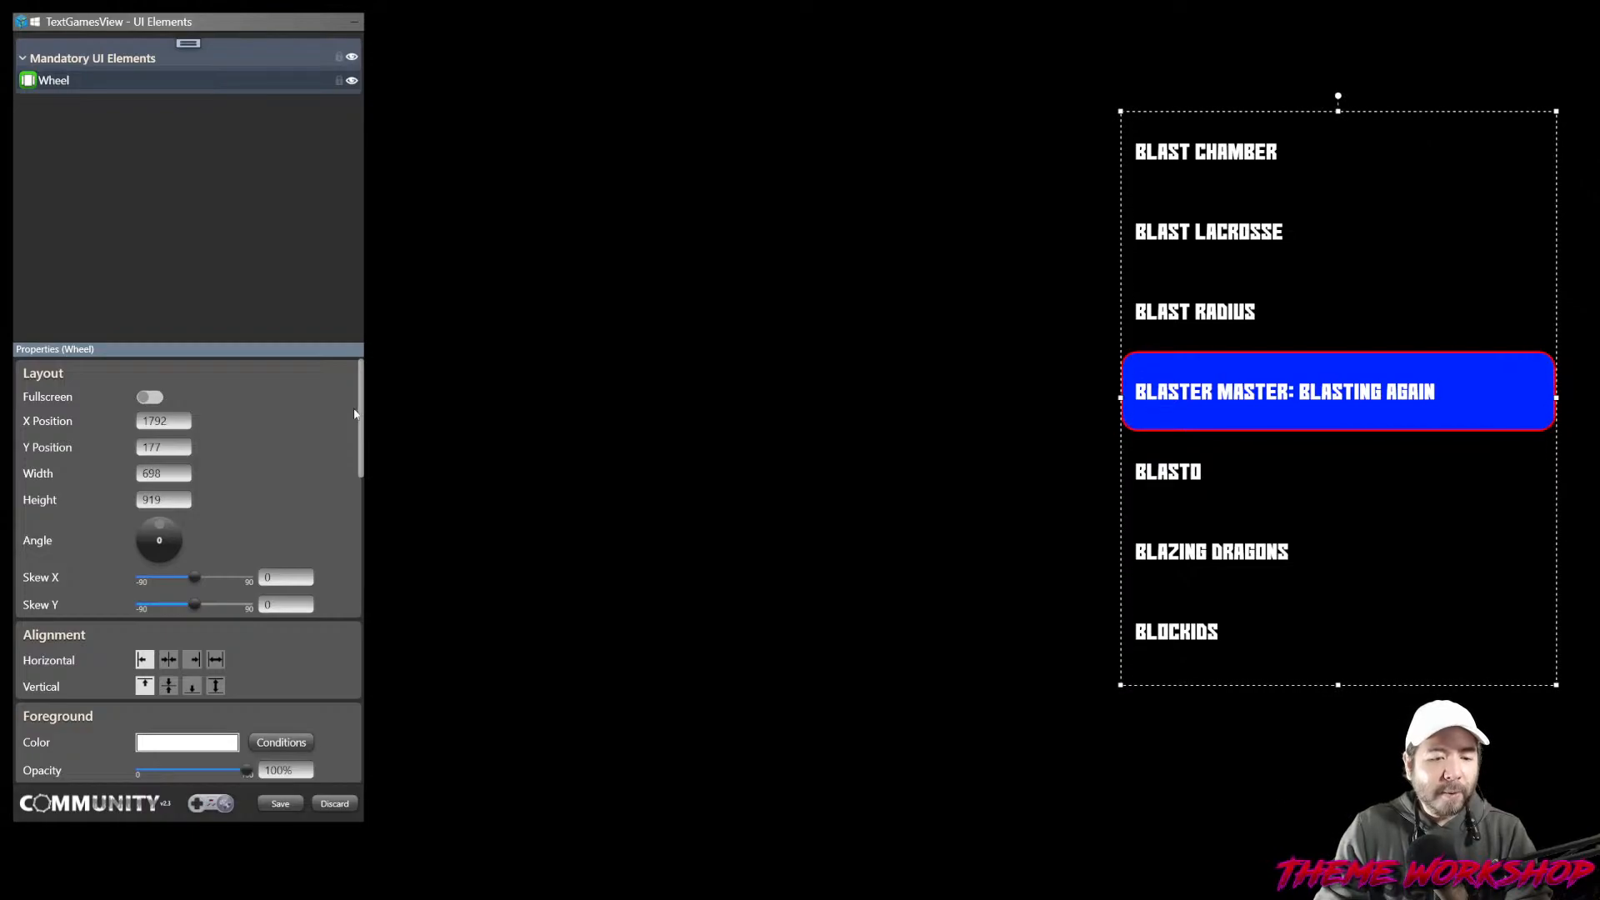
pyautogui.scroll(-10, 342, 430)
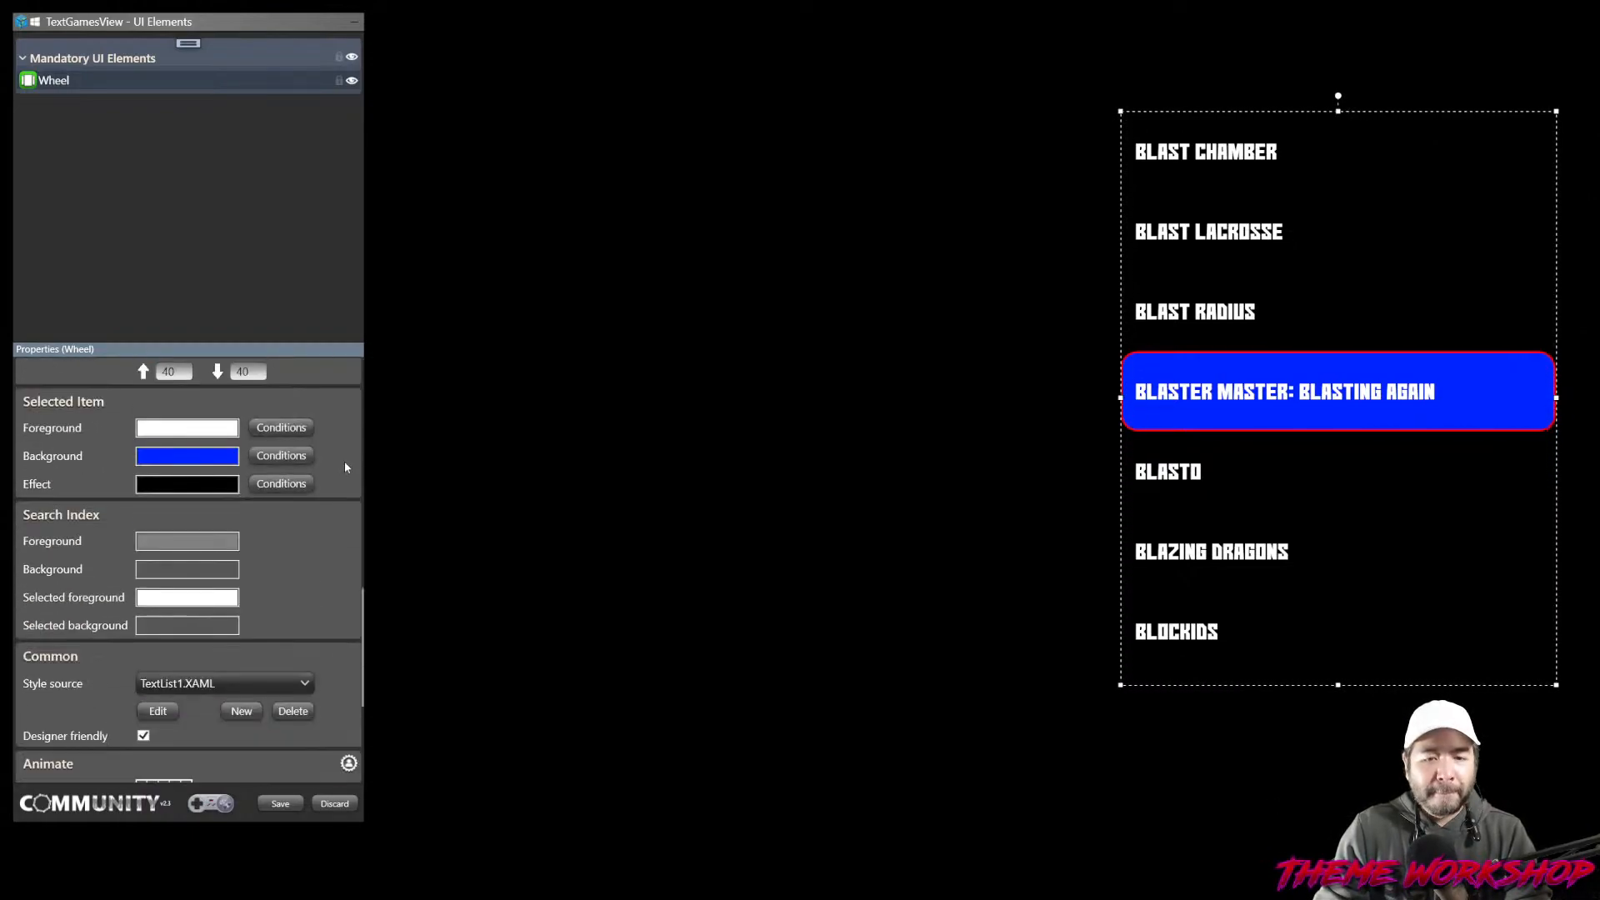
pyautogui.click(280, 804)
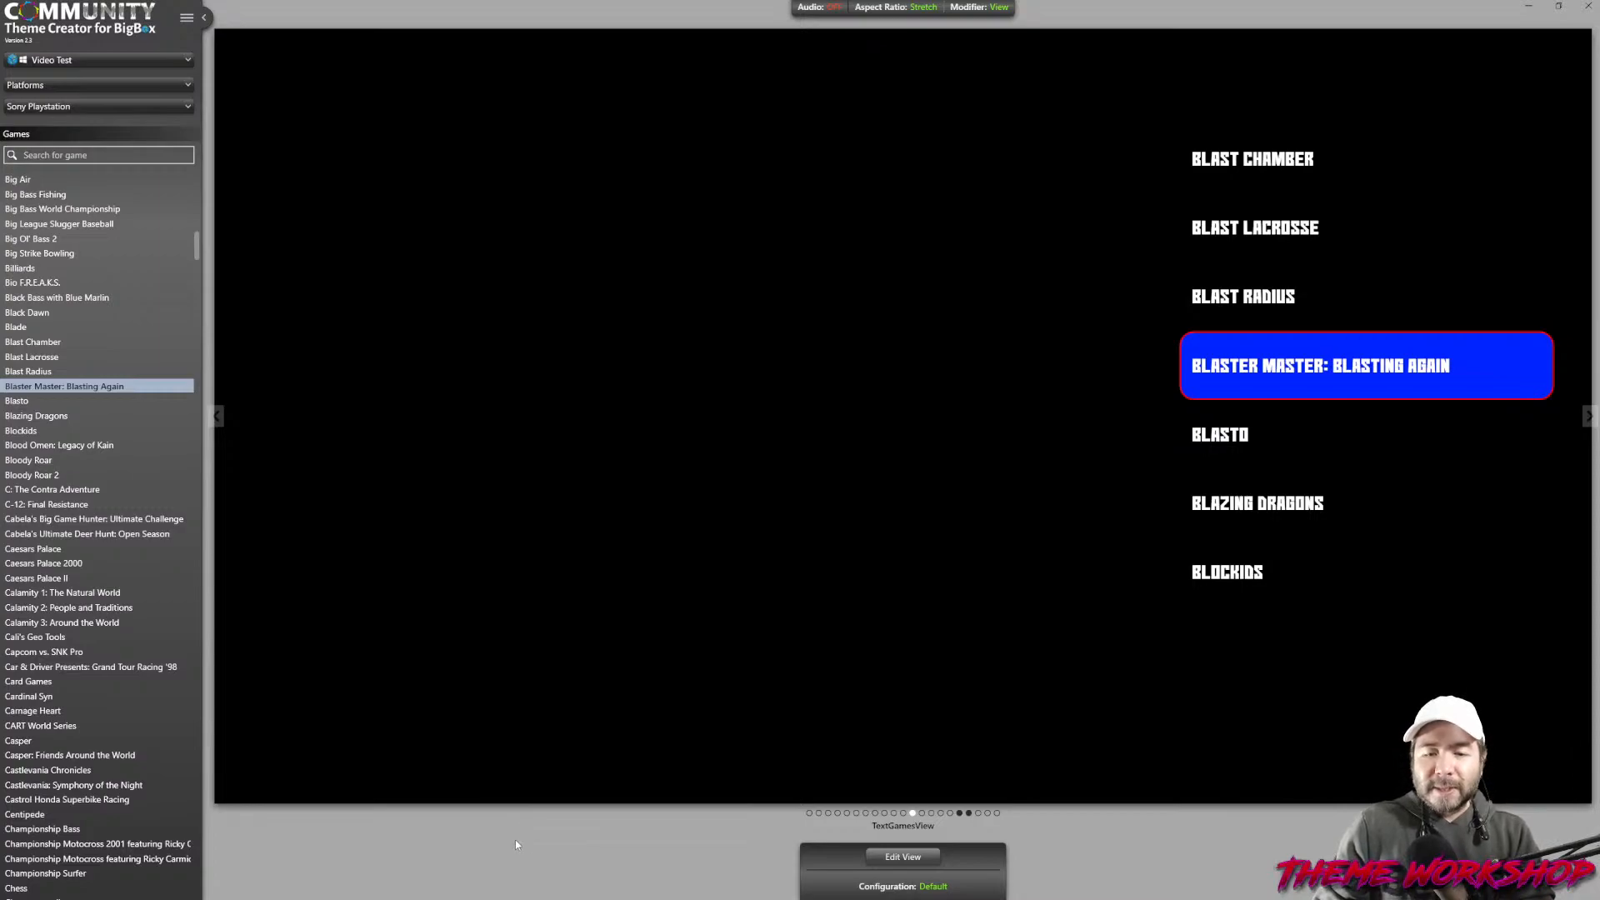
# Switch from the Video Test theme to the CoverBox3 theme.
pyautogui.click(183, 62)
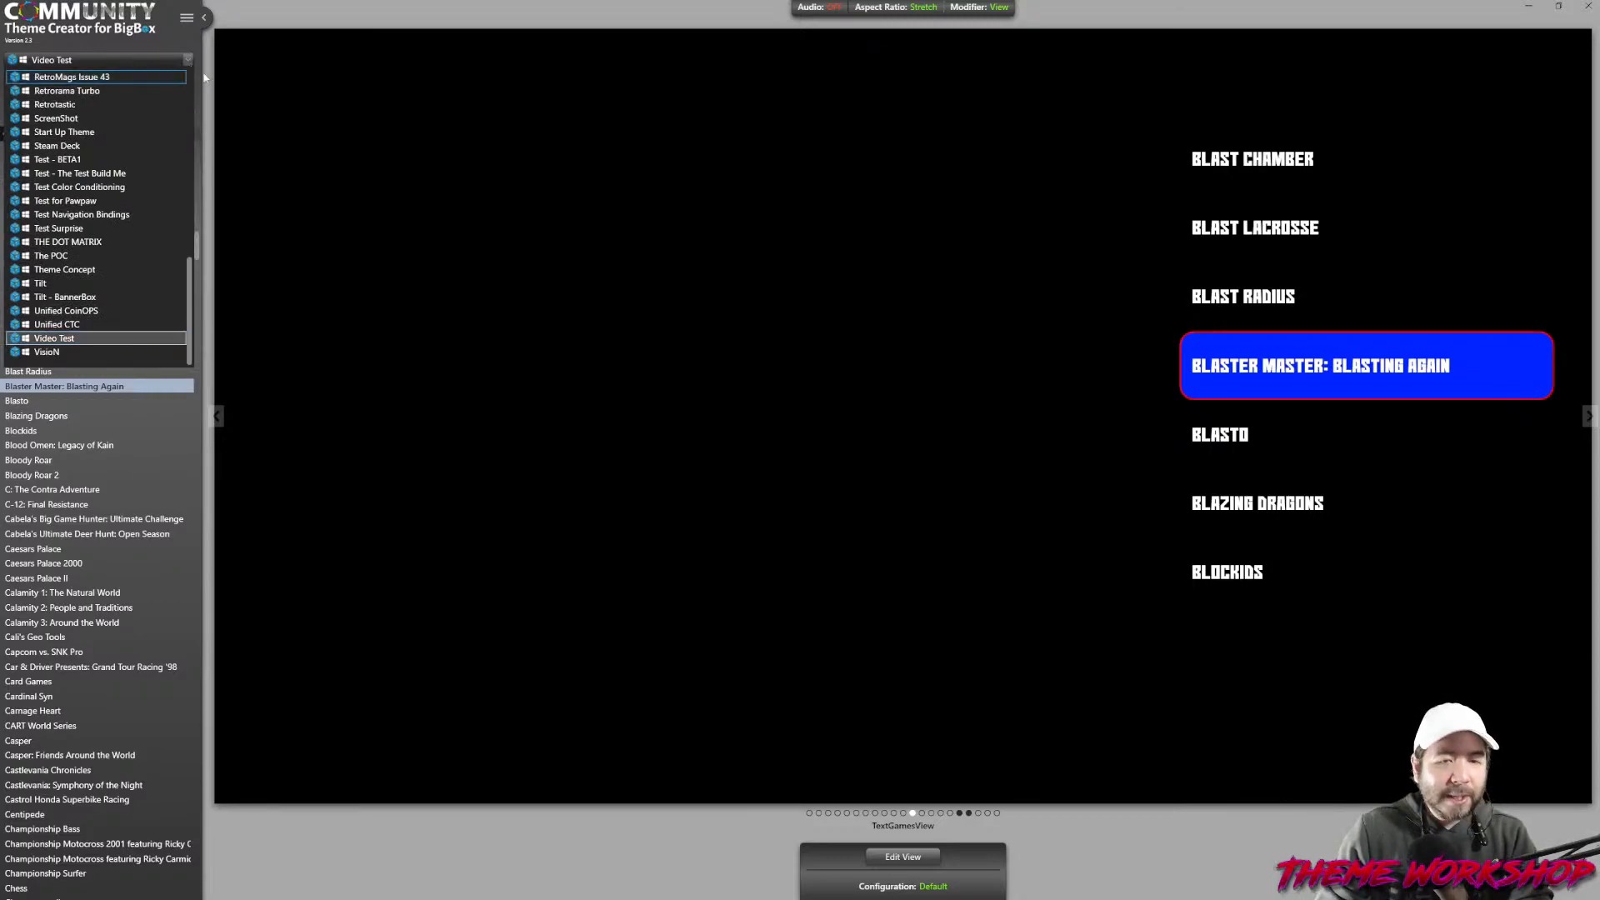
pyautogui.click(312, 160)
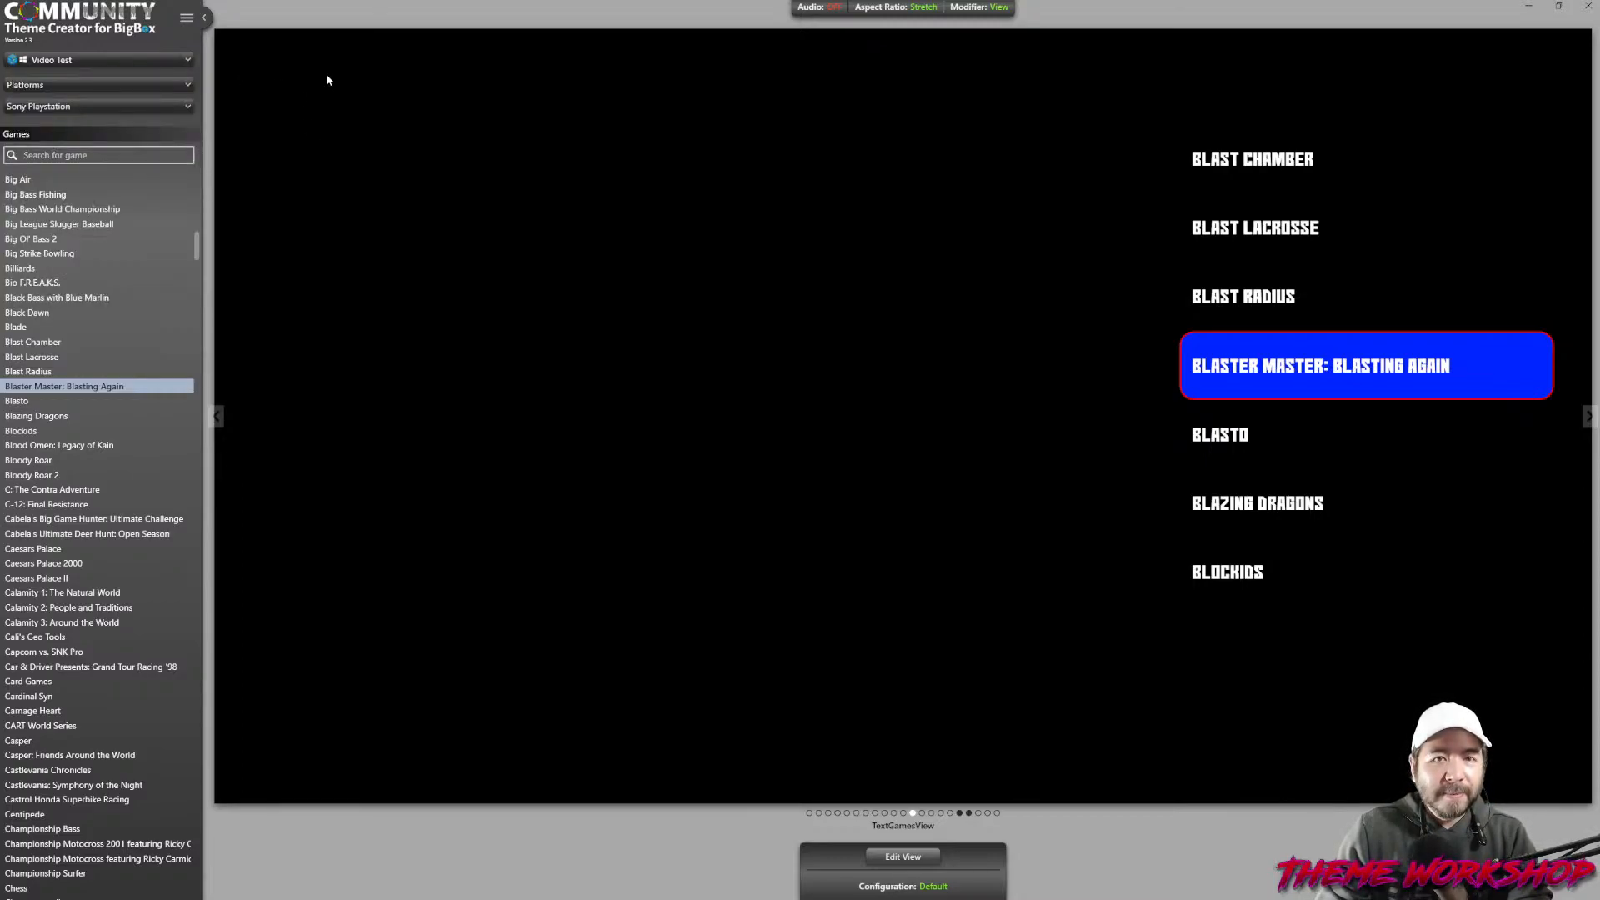
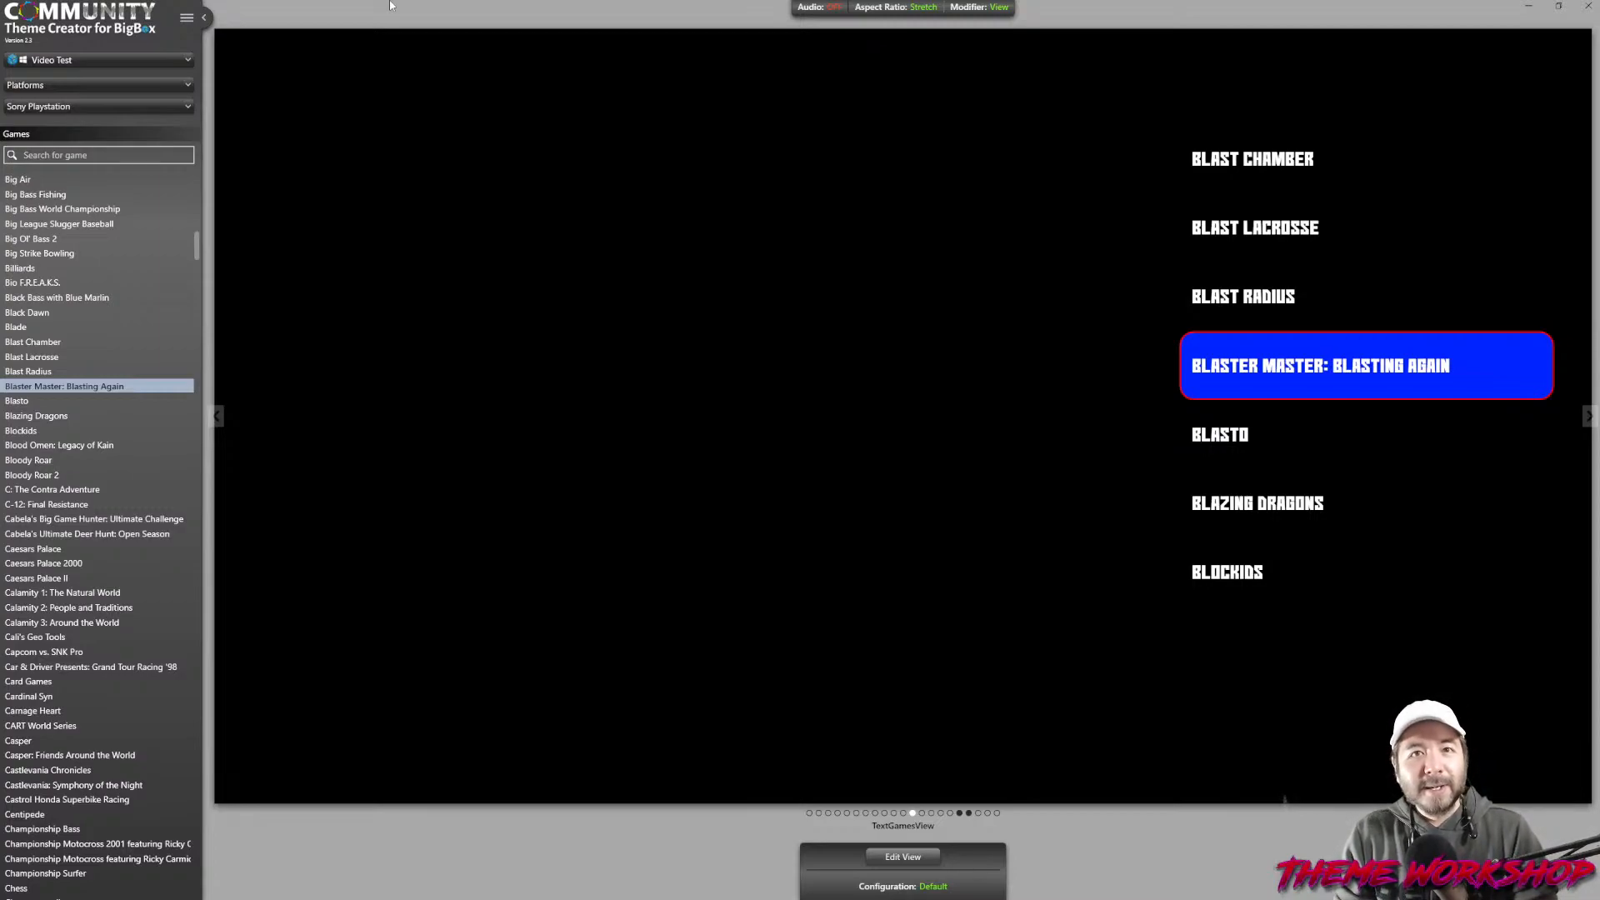
pyautogui.click(177, 55)
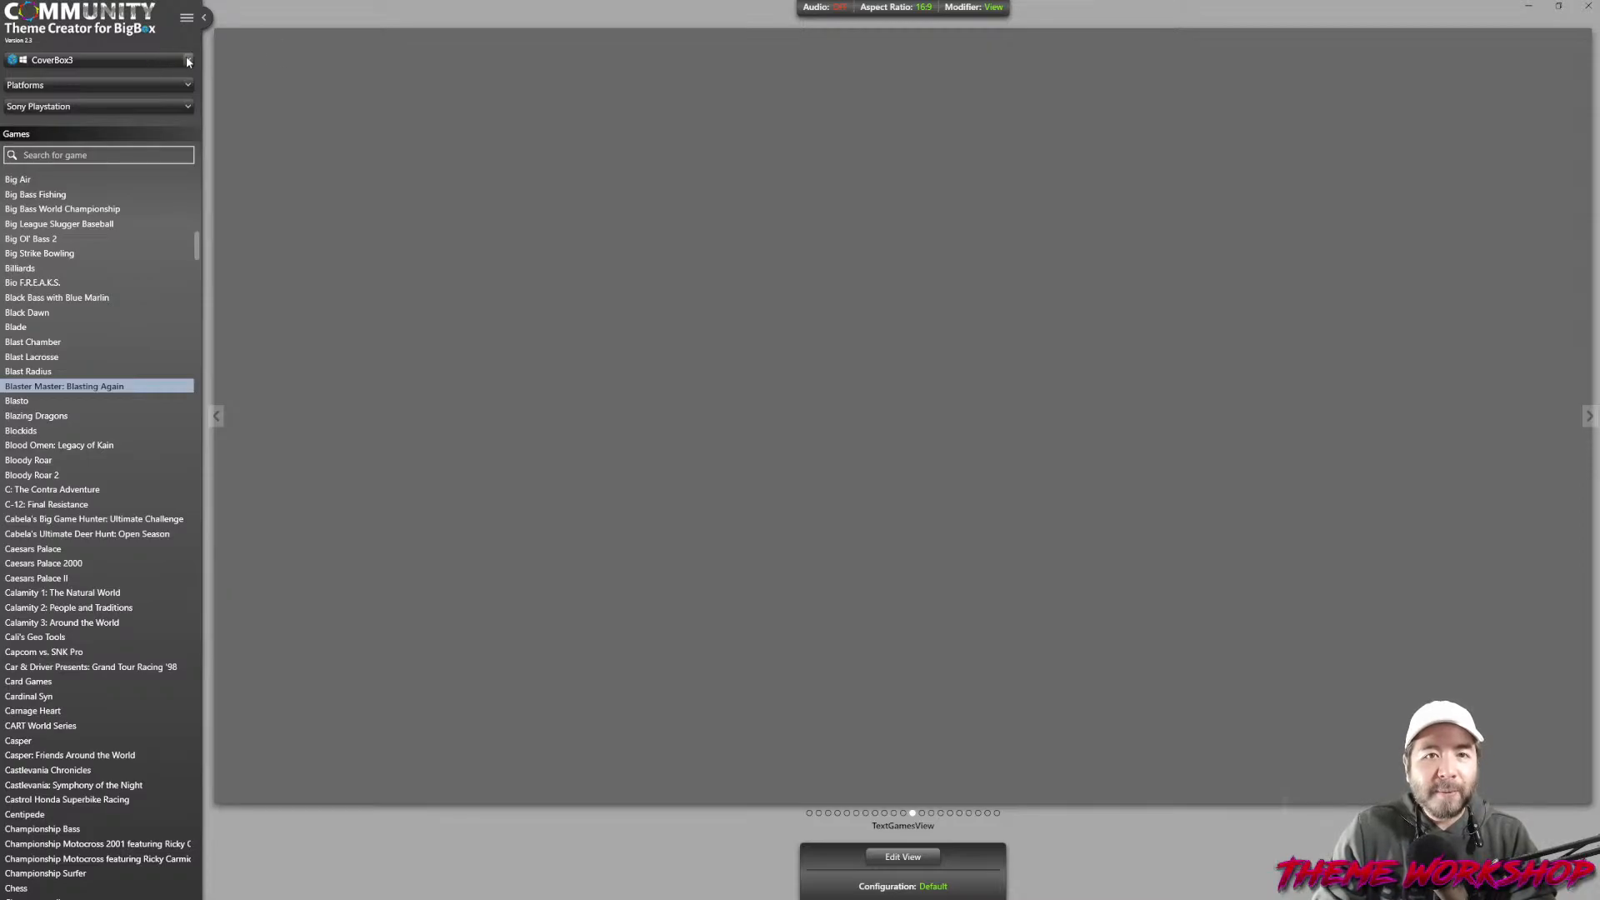
pyautogui.press('super')
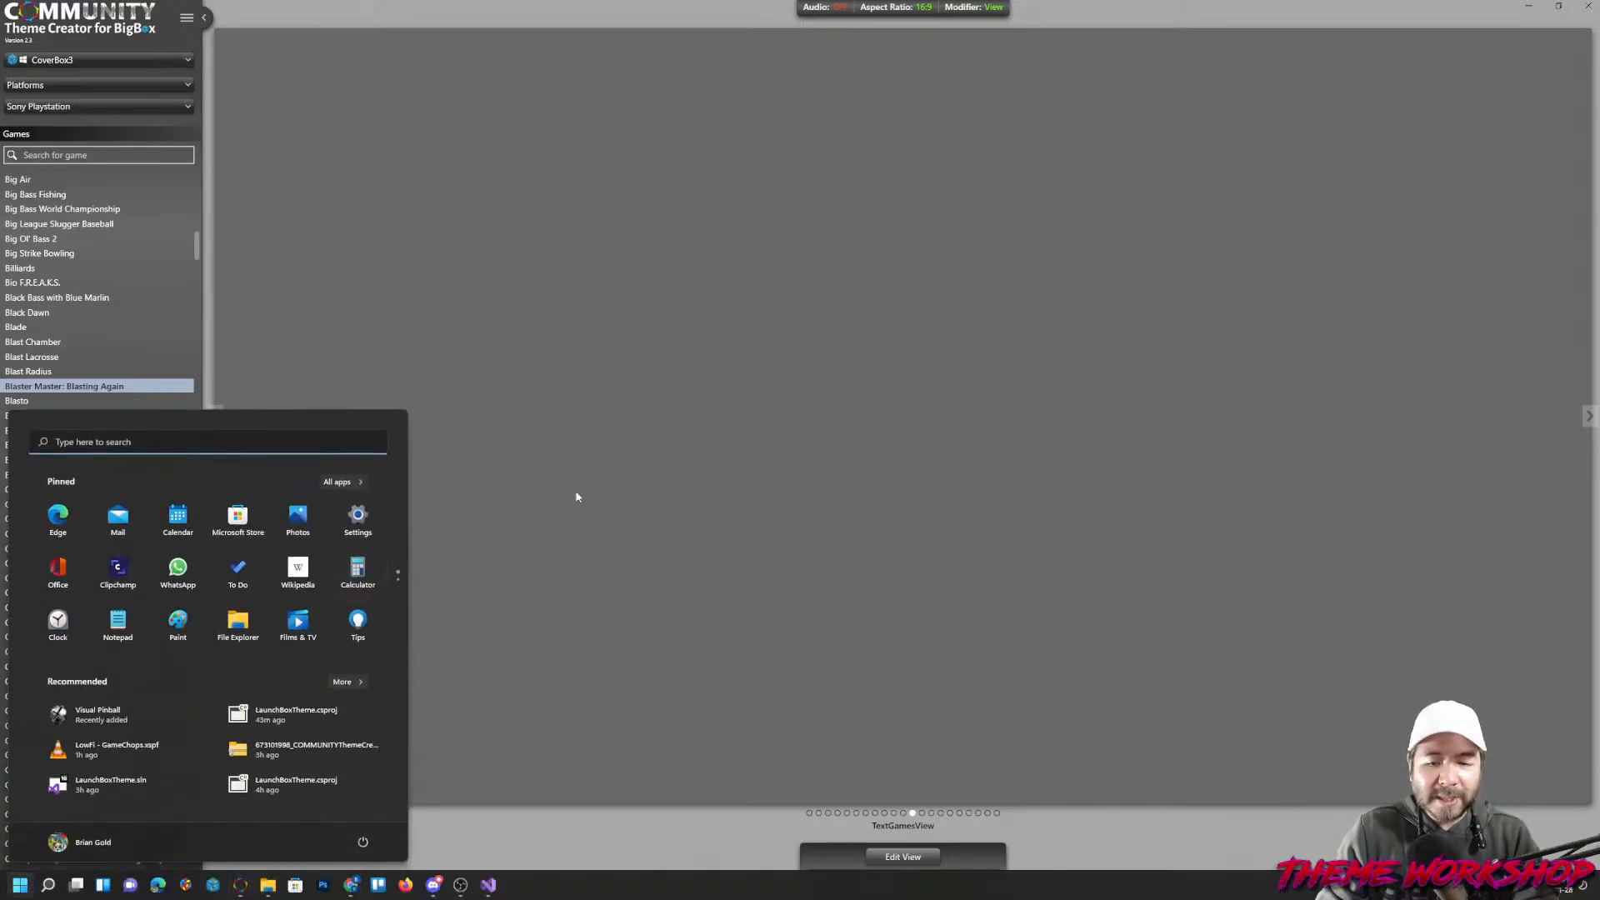
pyautogui.press('super')
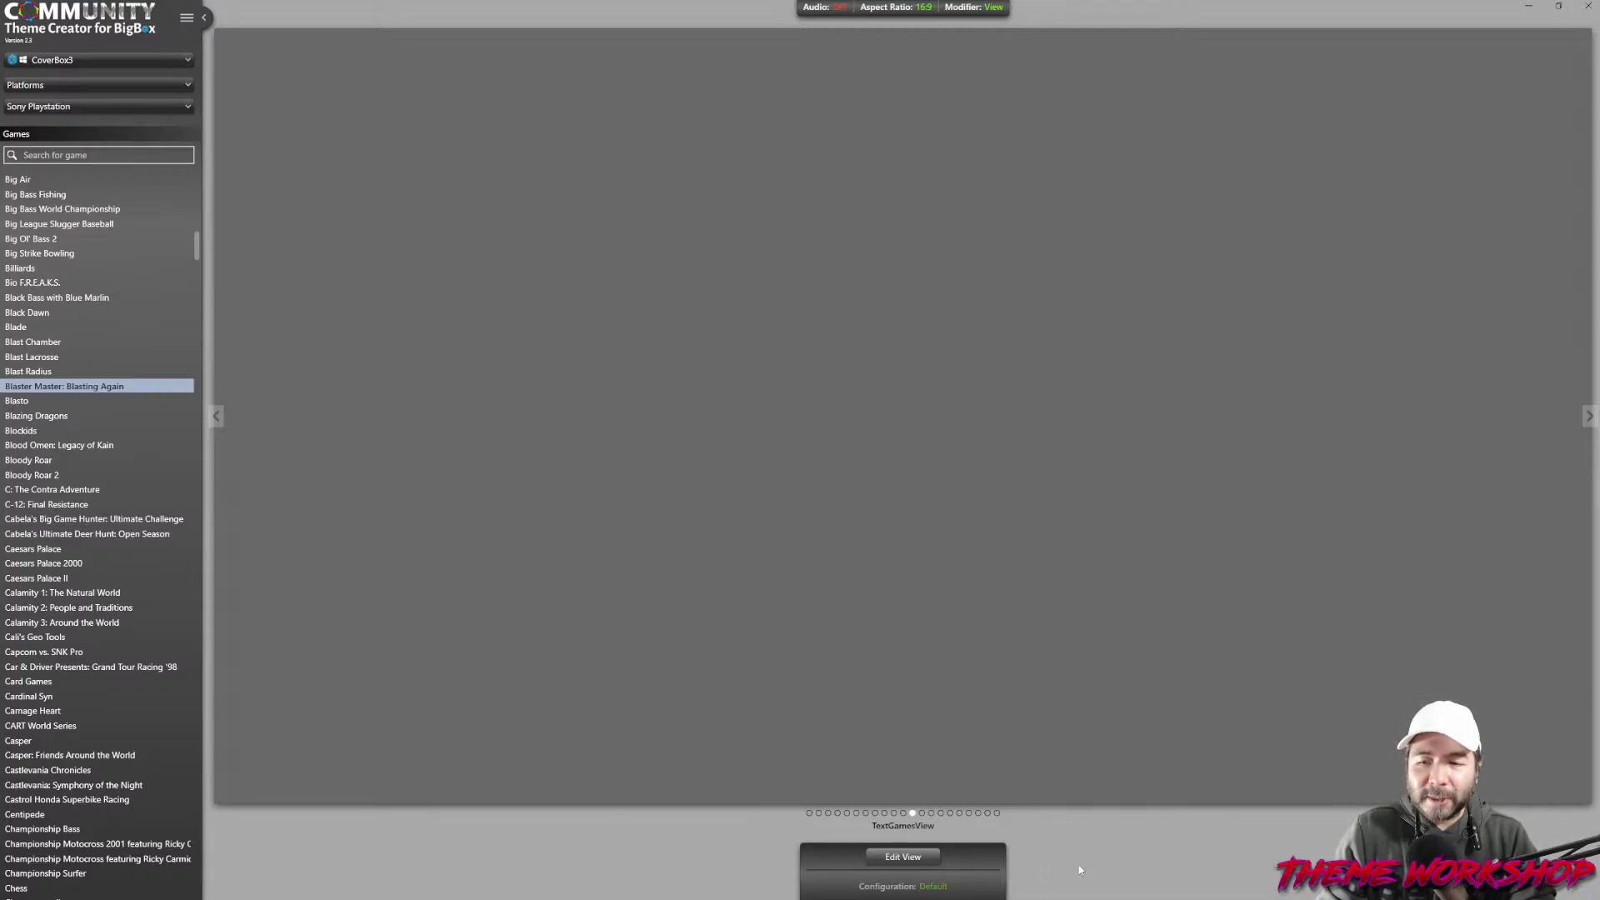
pyautogui.press('super')
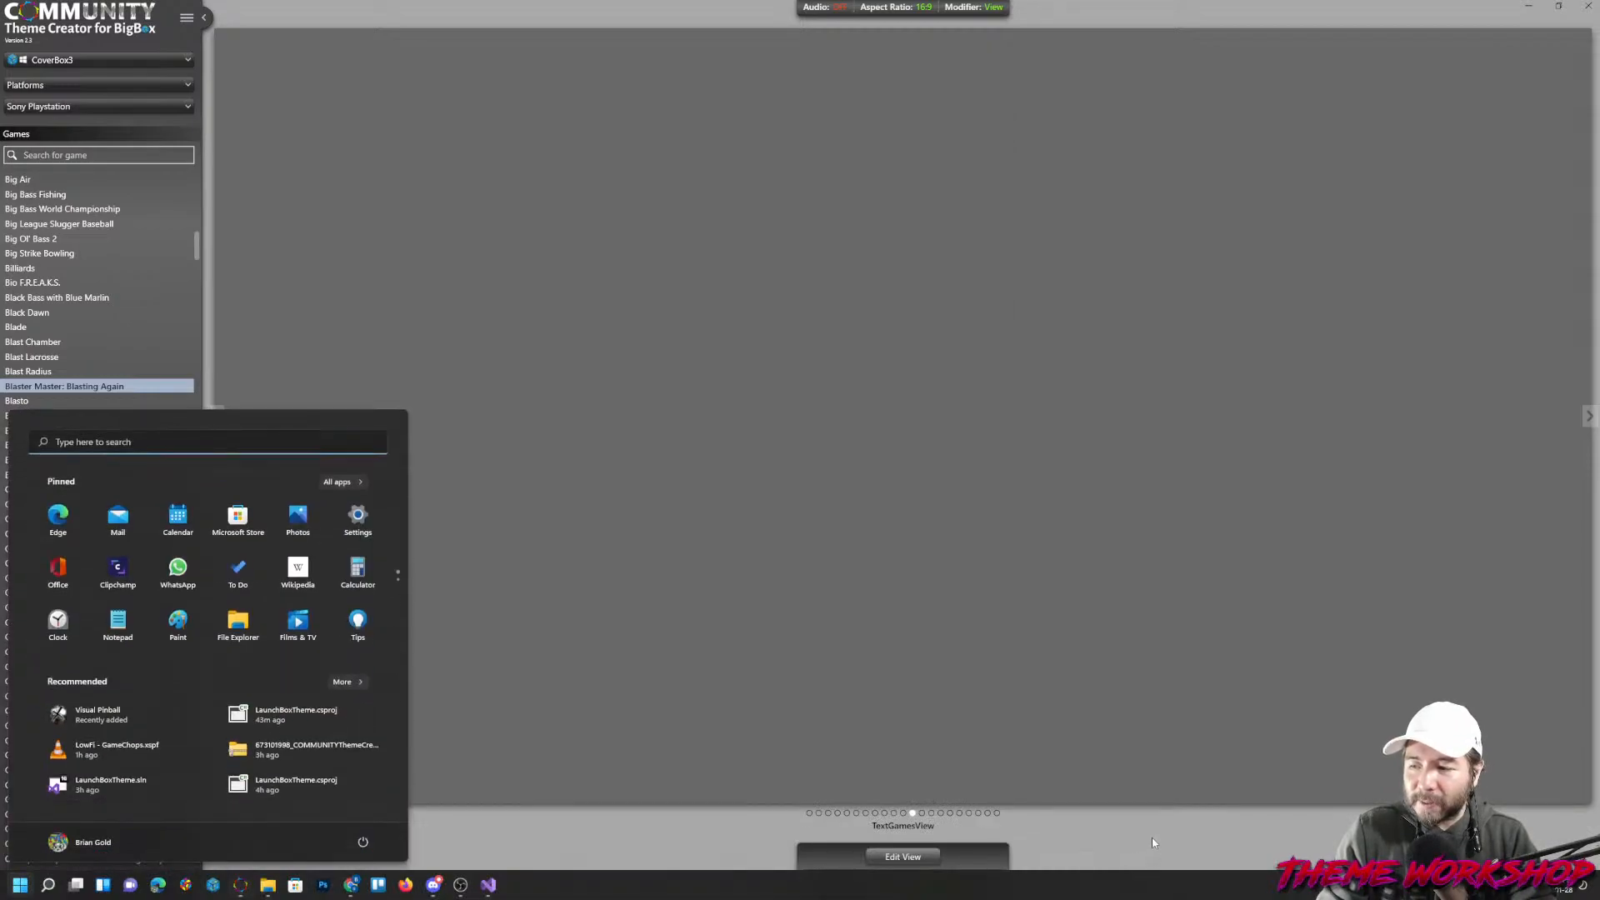
pyautogui.press('super')
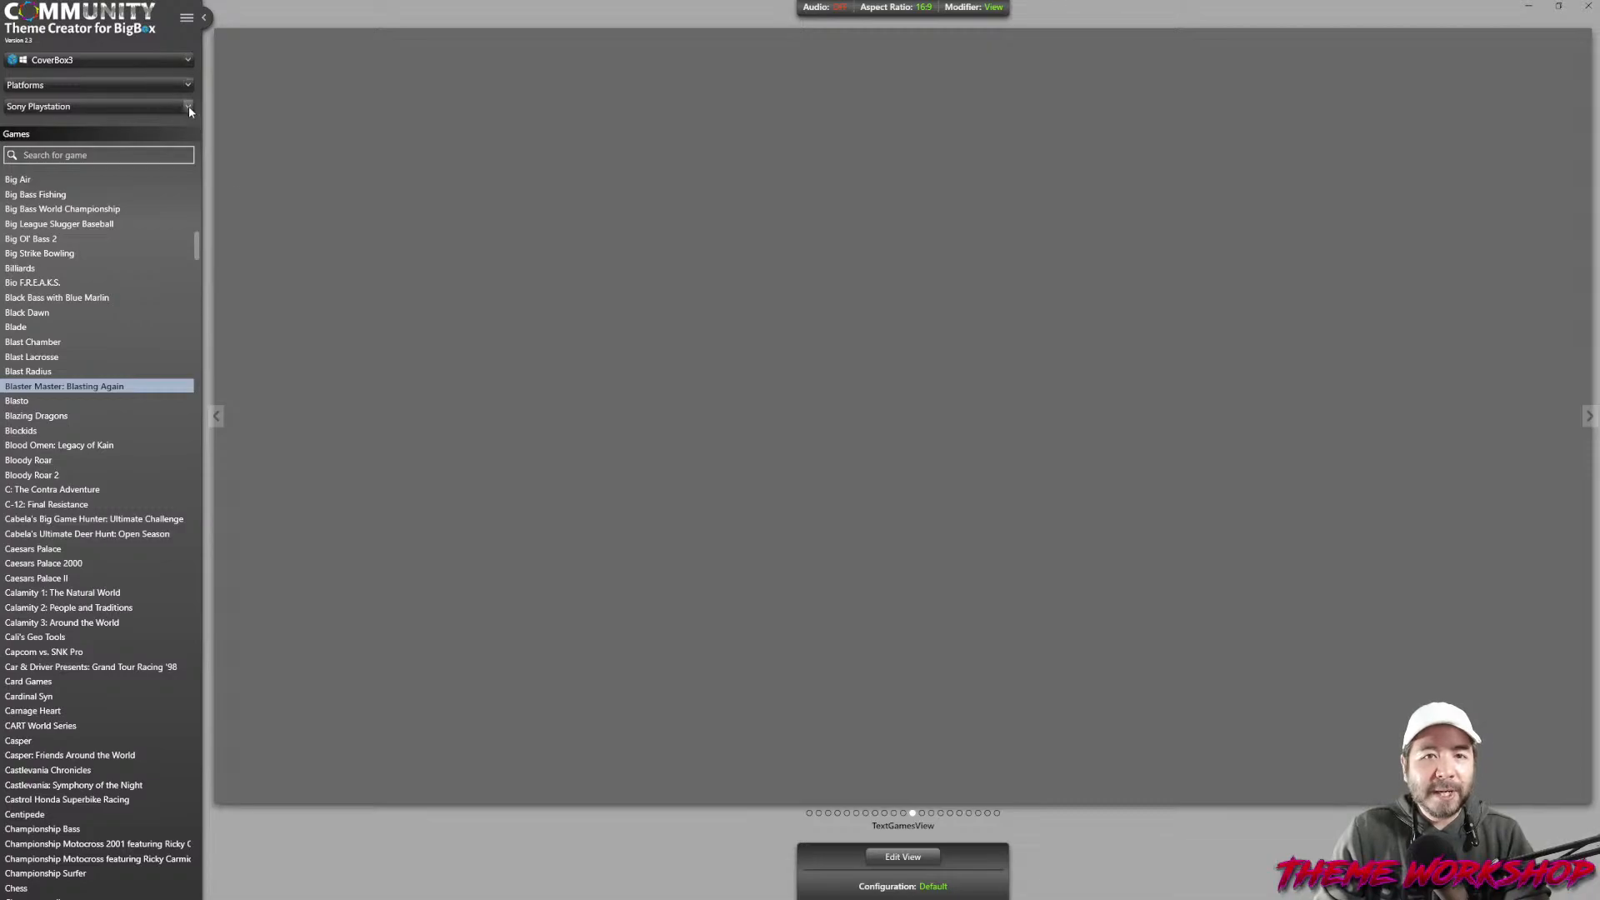
# Load the Atari 7800 configuration of the TextGamesView and preview it with Dig Dug and Donkey Kong.
pyautogui.click(905, 887)
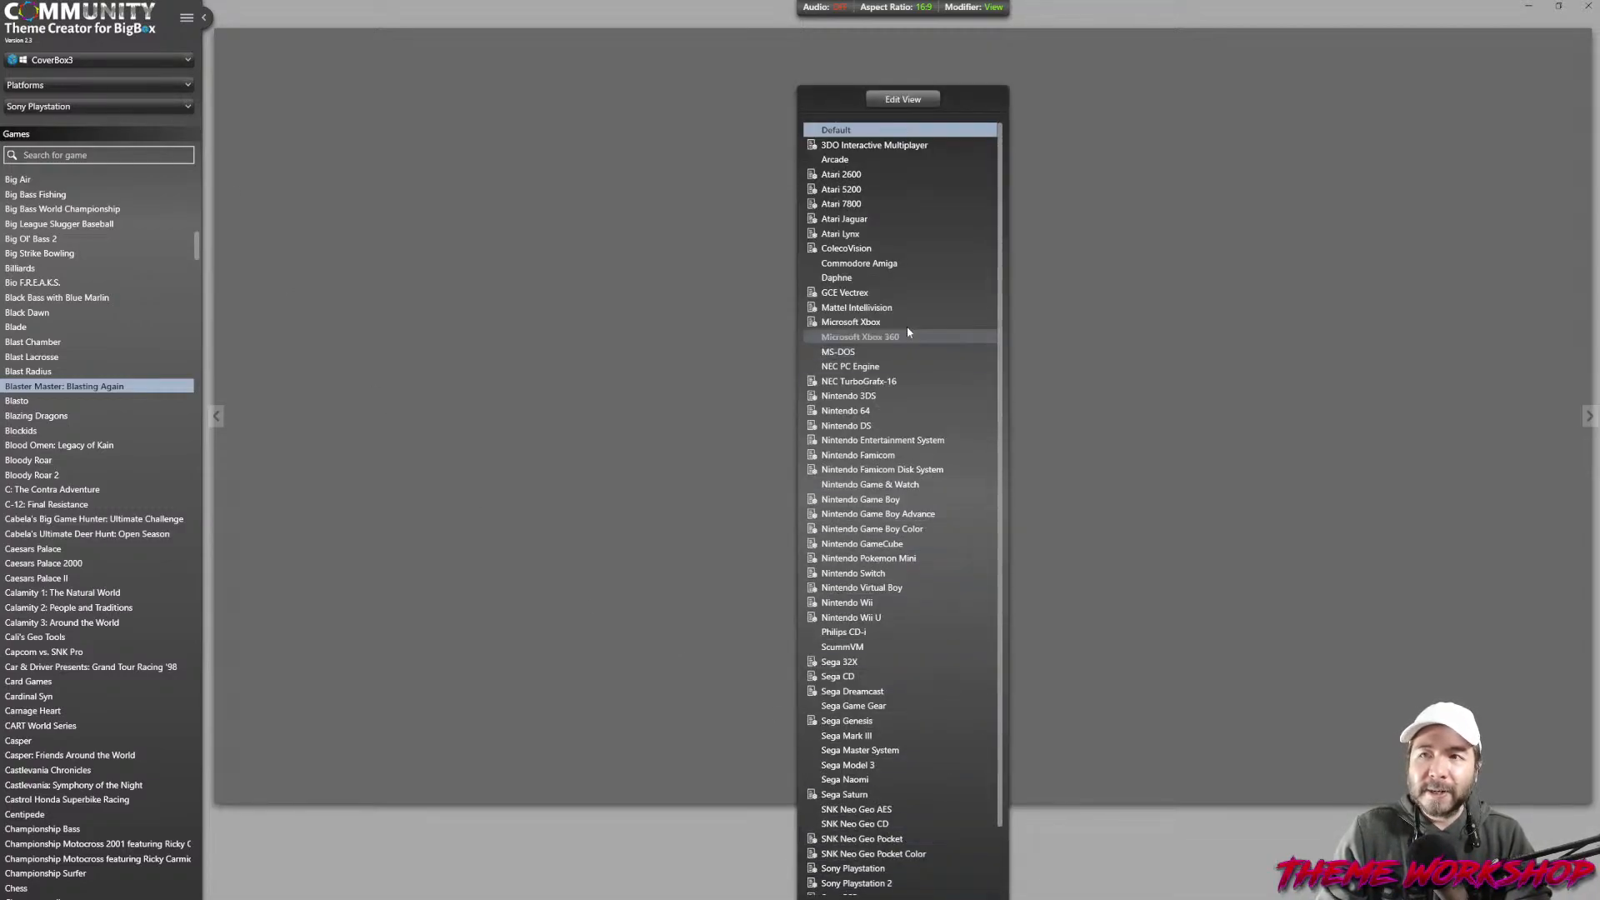
pyautogui.scroll(-1, 1003, 200)
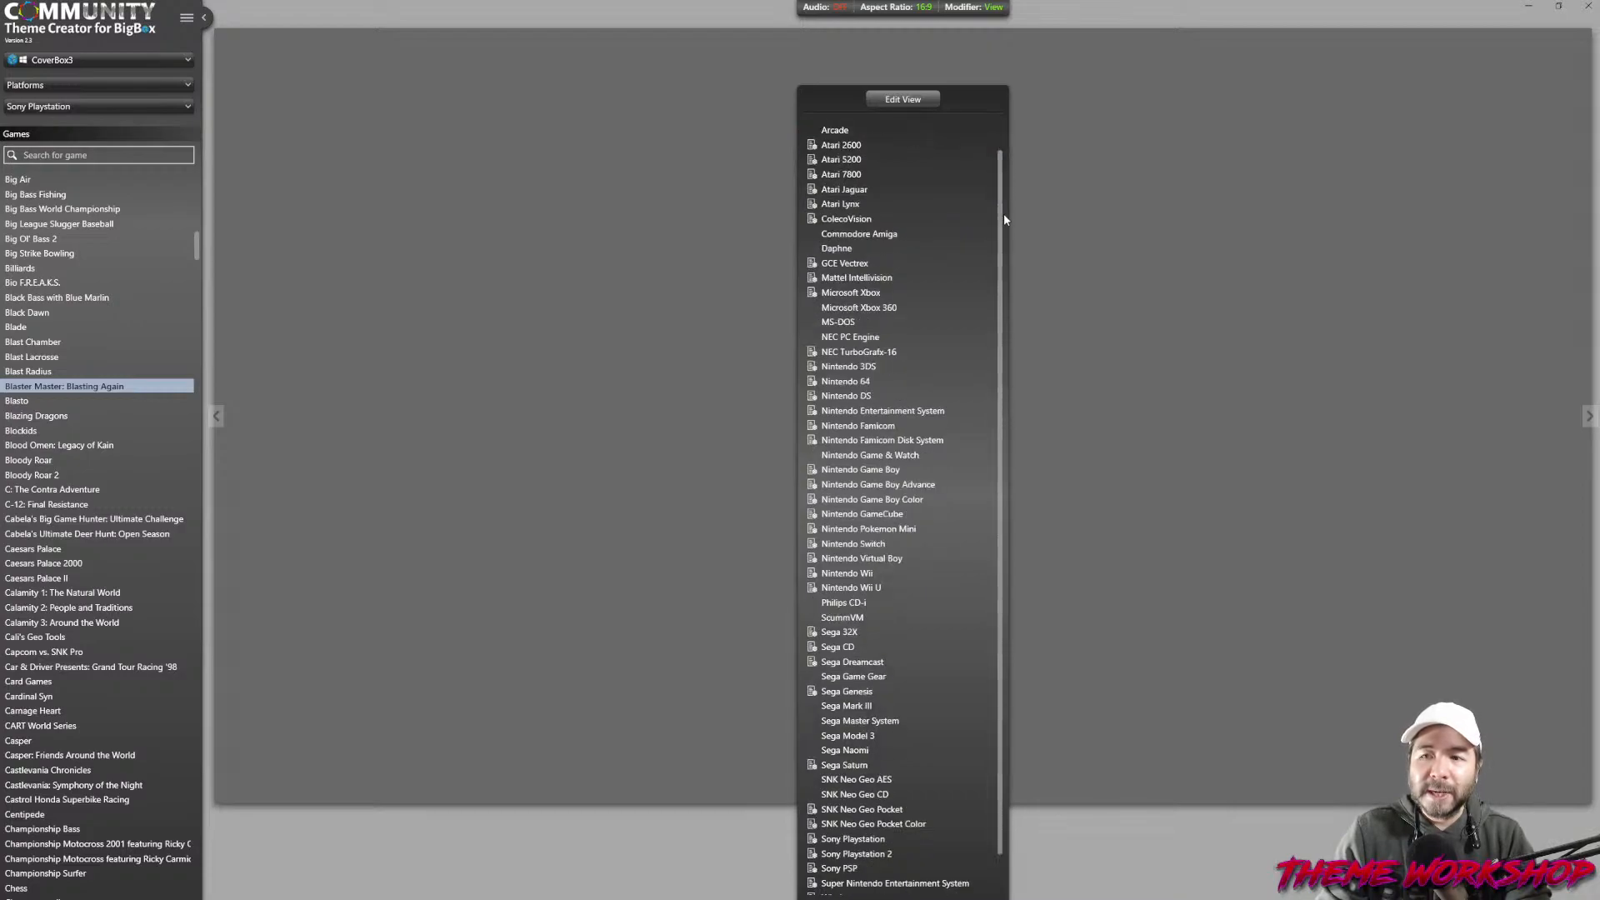
pyautogui.scroll(2, 1007, 168)
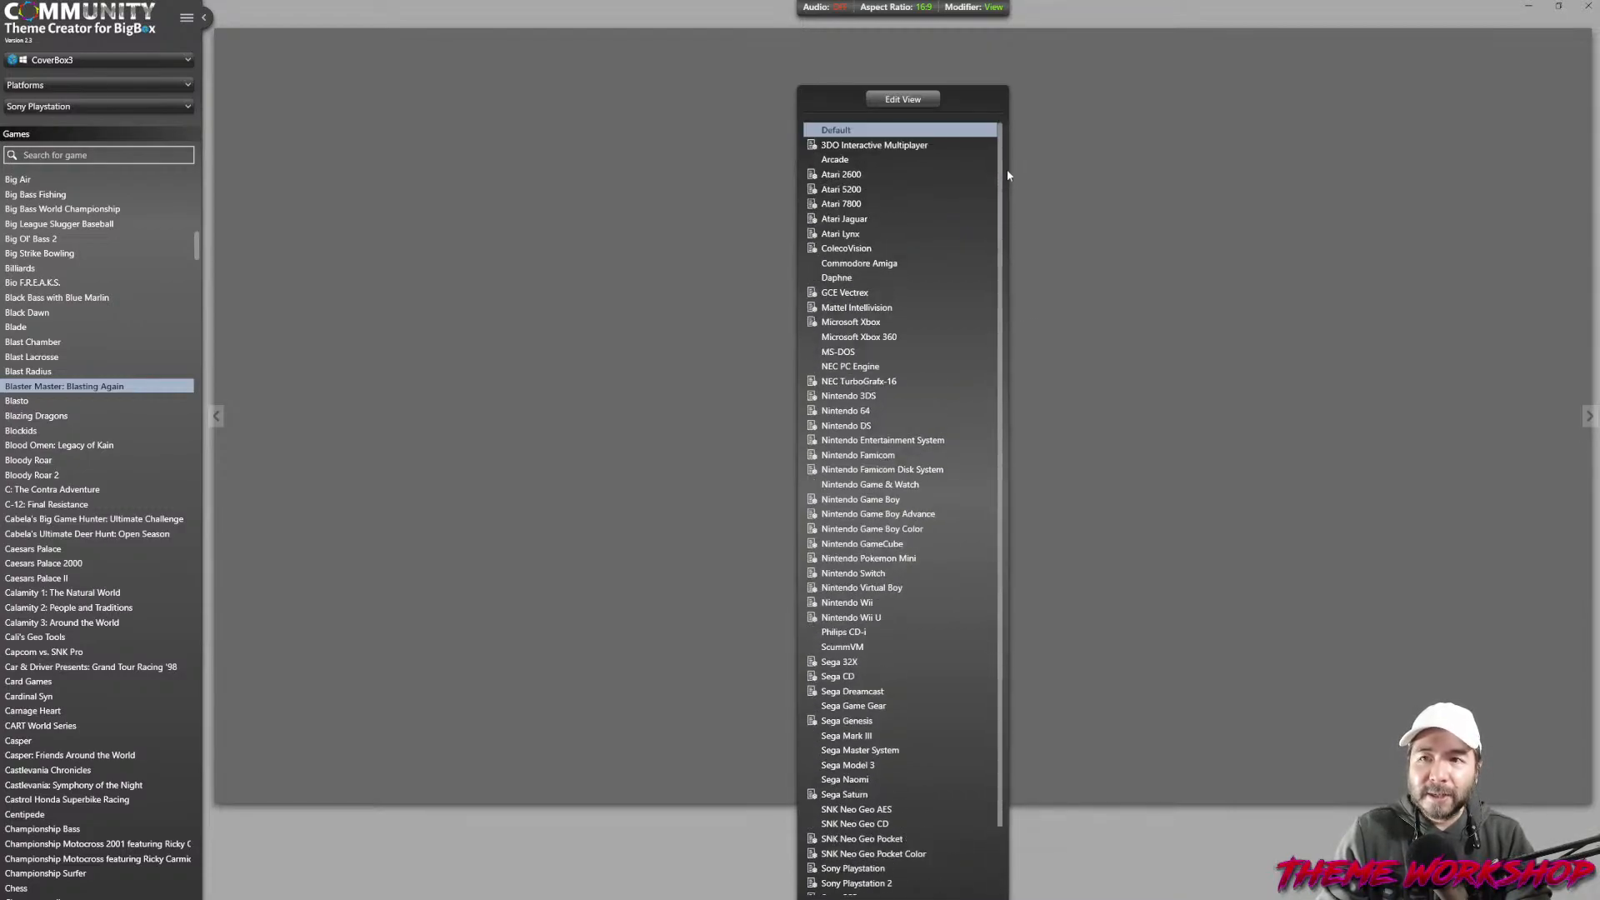
pyautogui.scroll(-3, 1013, 220)
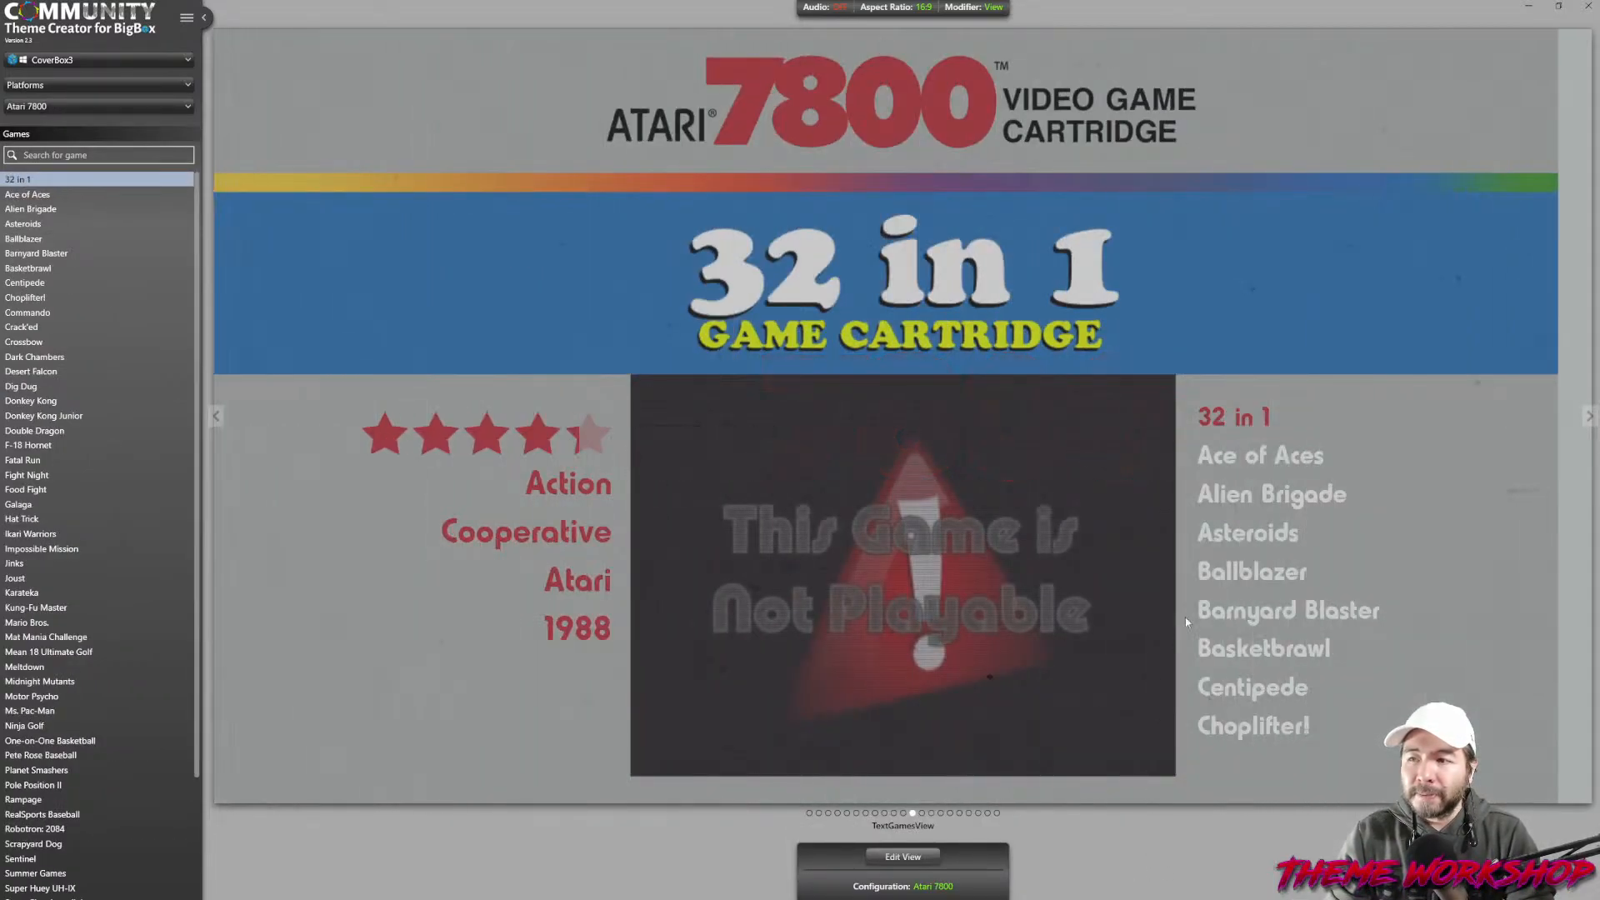
pyautogui.click(25, 387)
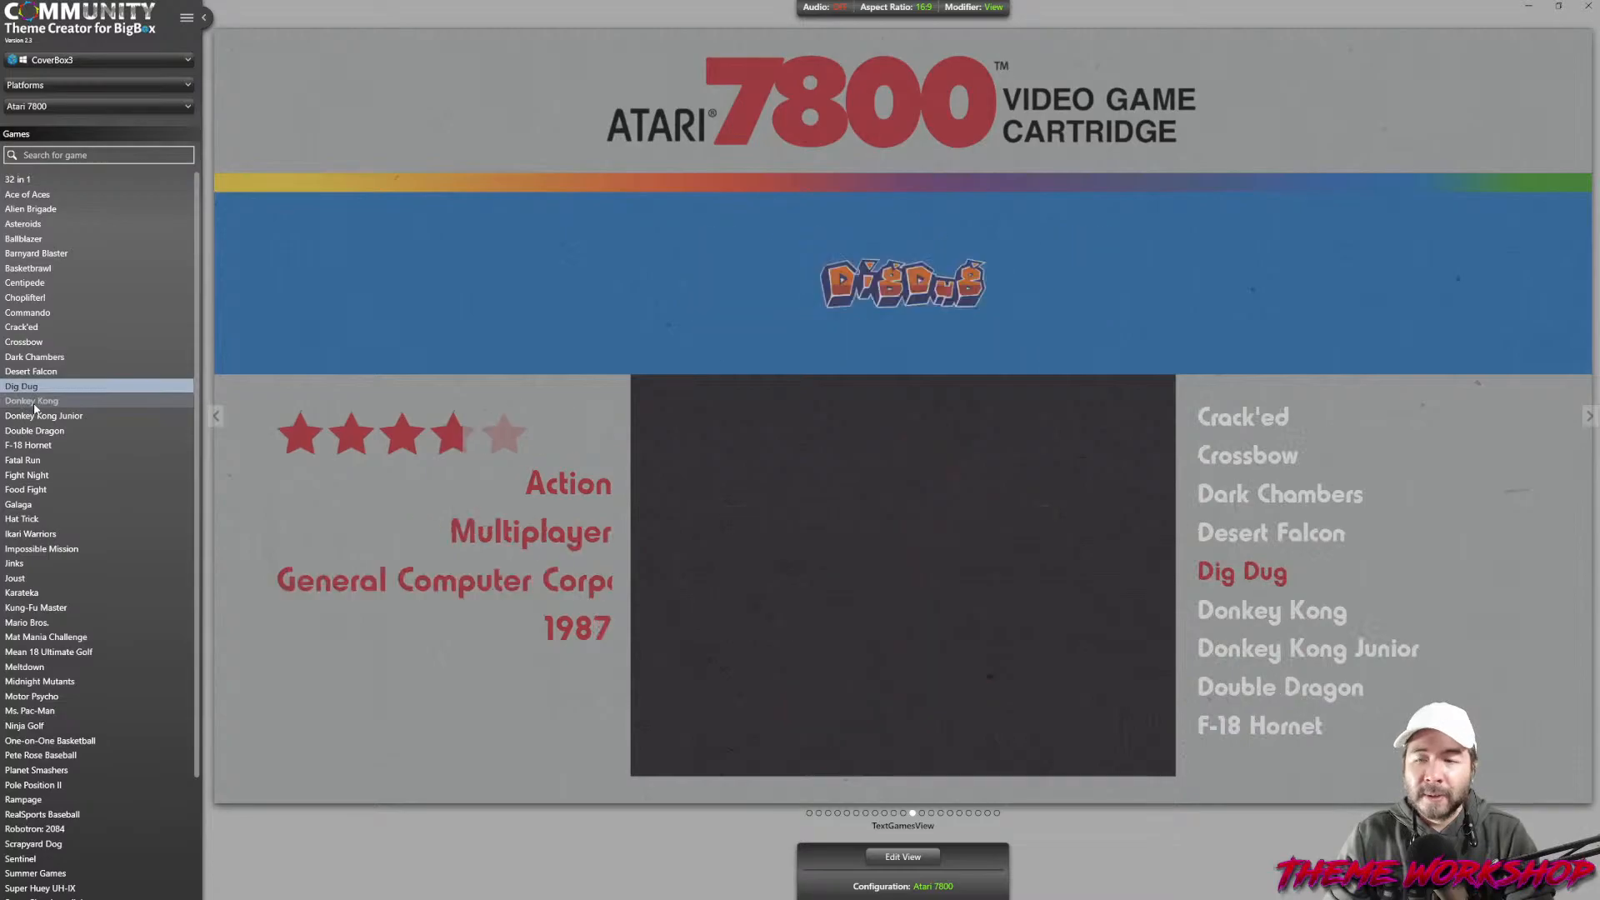
pyautogui.click(33, 402)
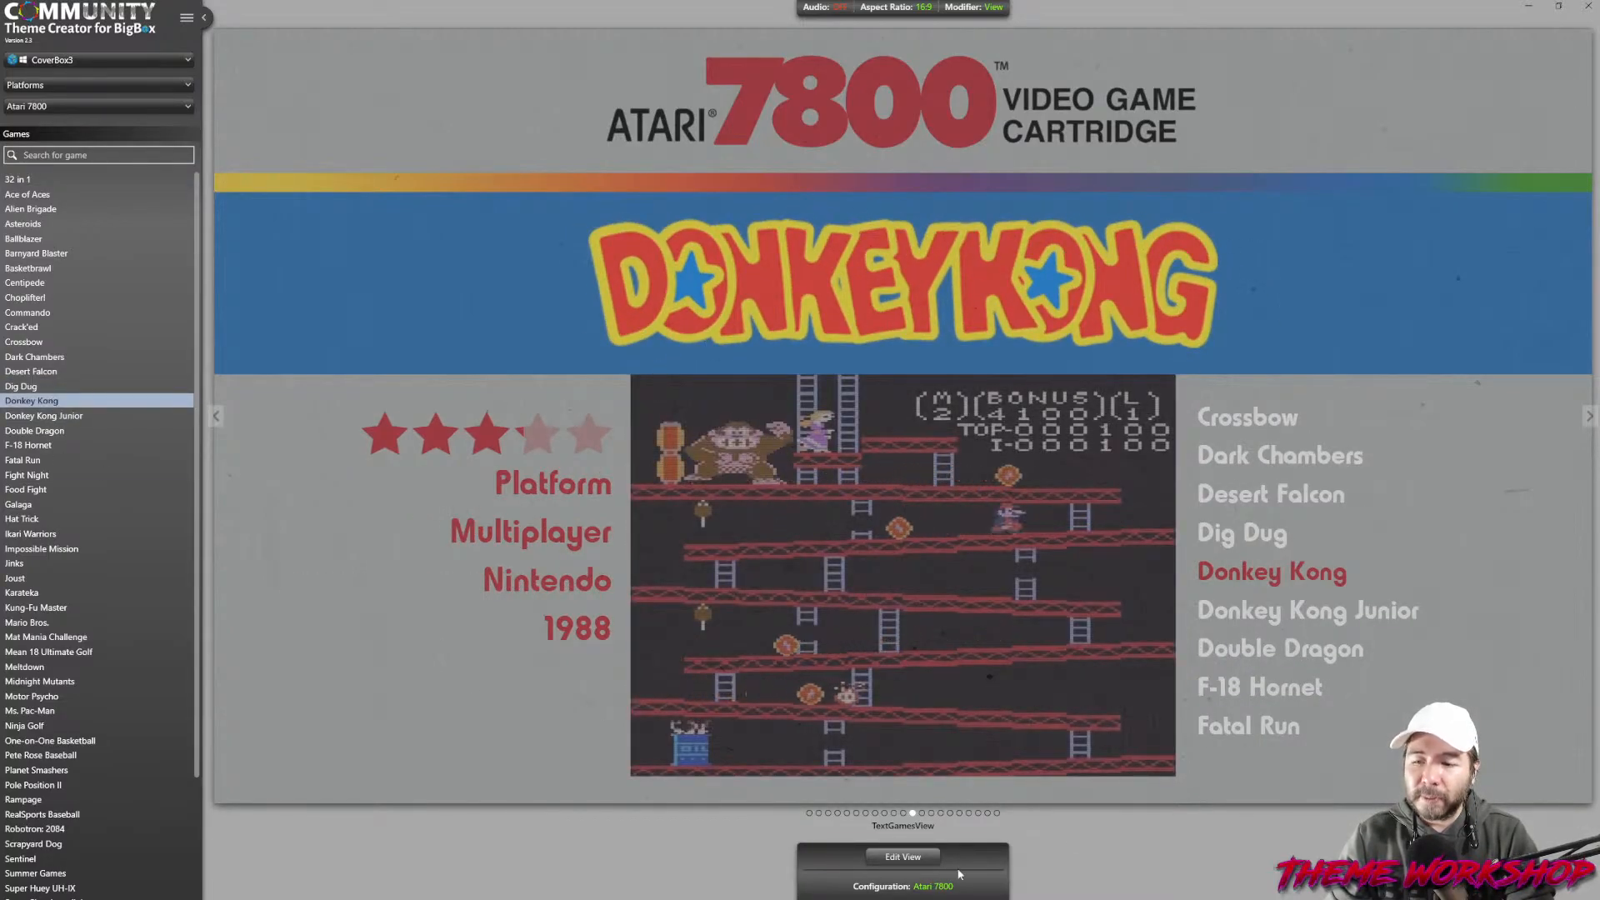
# Switch the TextGamesView to the Microsoft Xbox configuration.
pyautogui.click(901, 888)
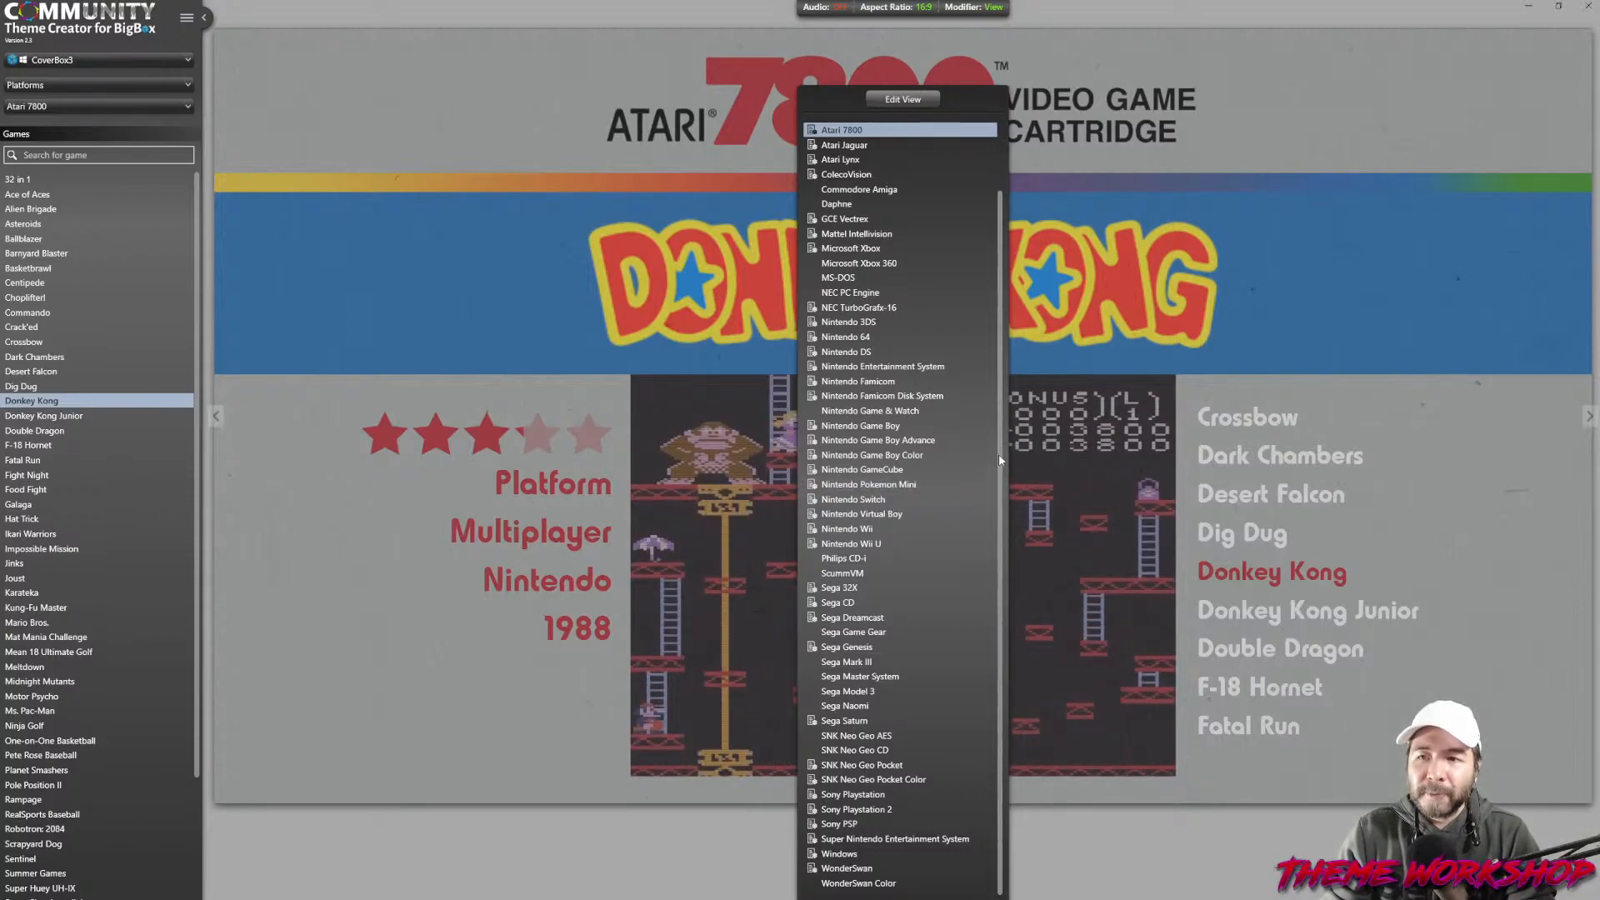
pyautogui.moveTo(998, 454); pyautogui.dragTo(1005, 396)
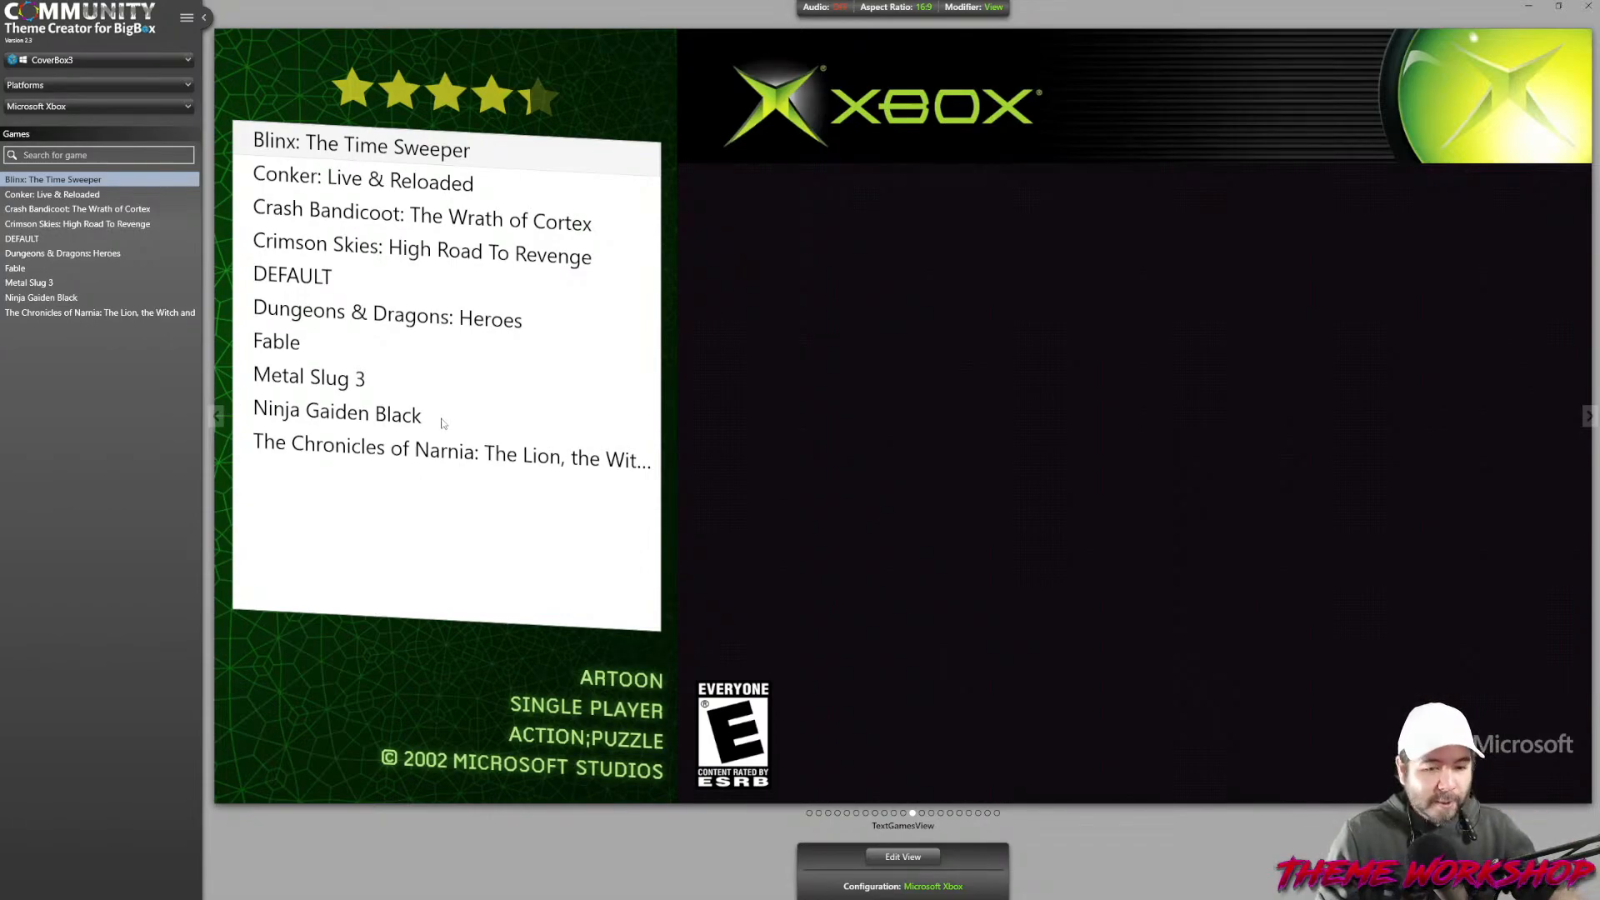
pyautogui.press('super')
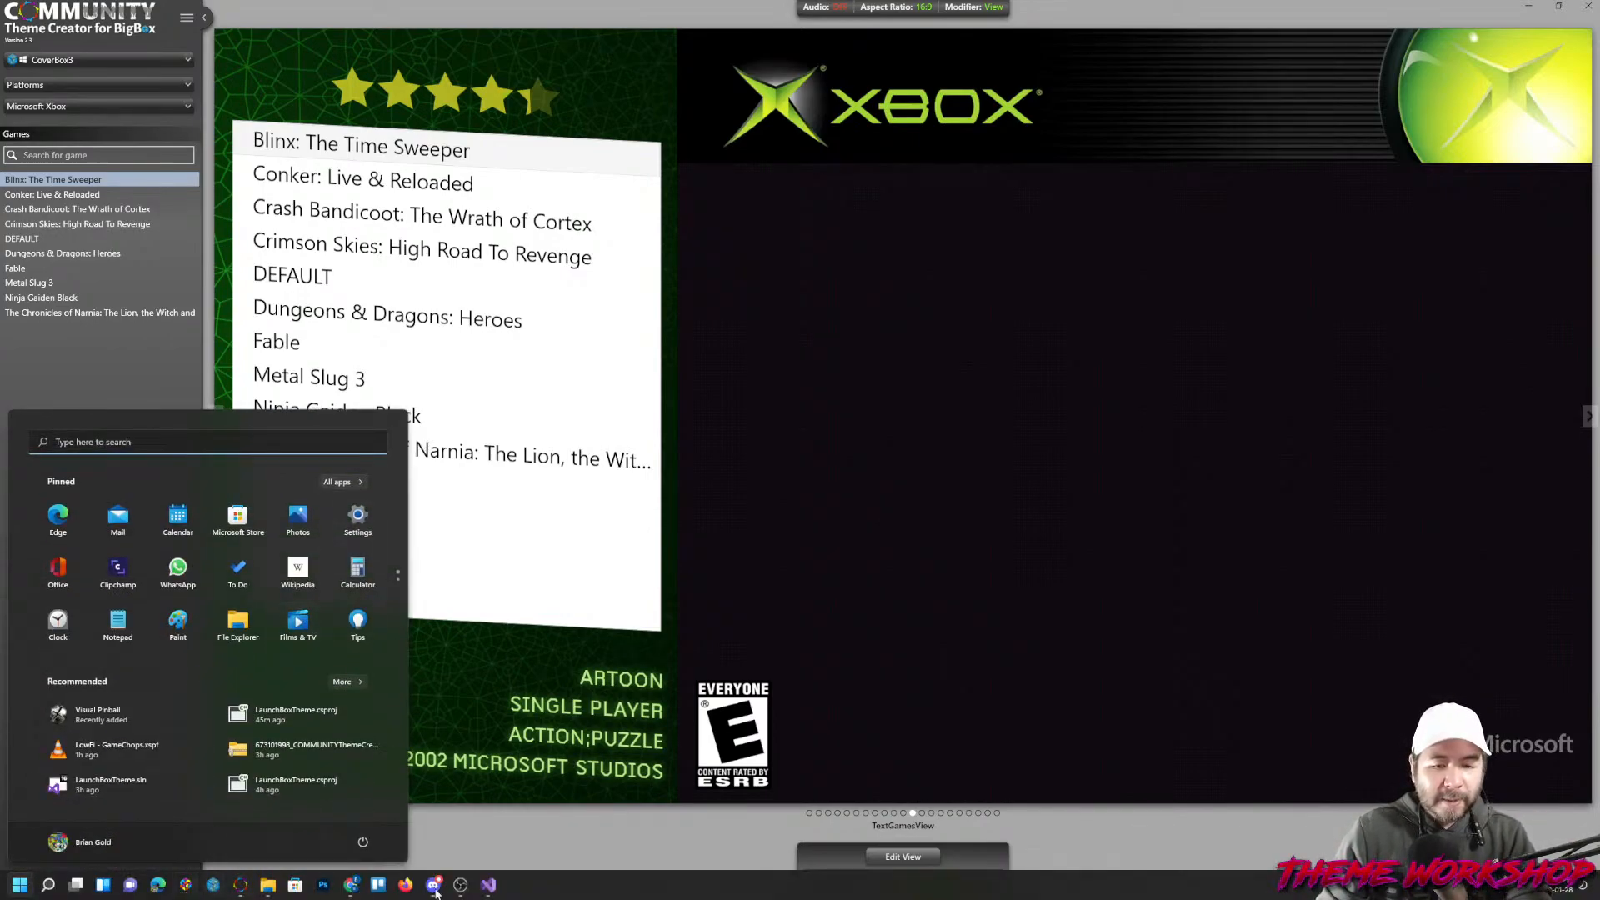
pyautogui.click(717, 844)
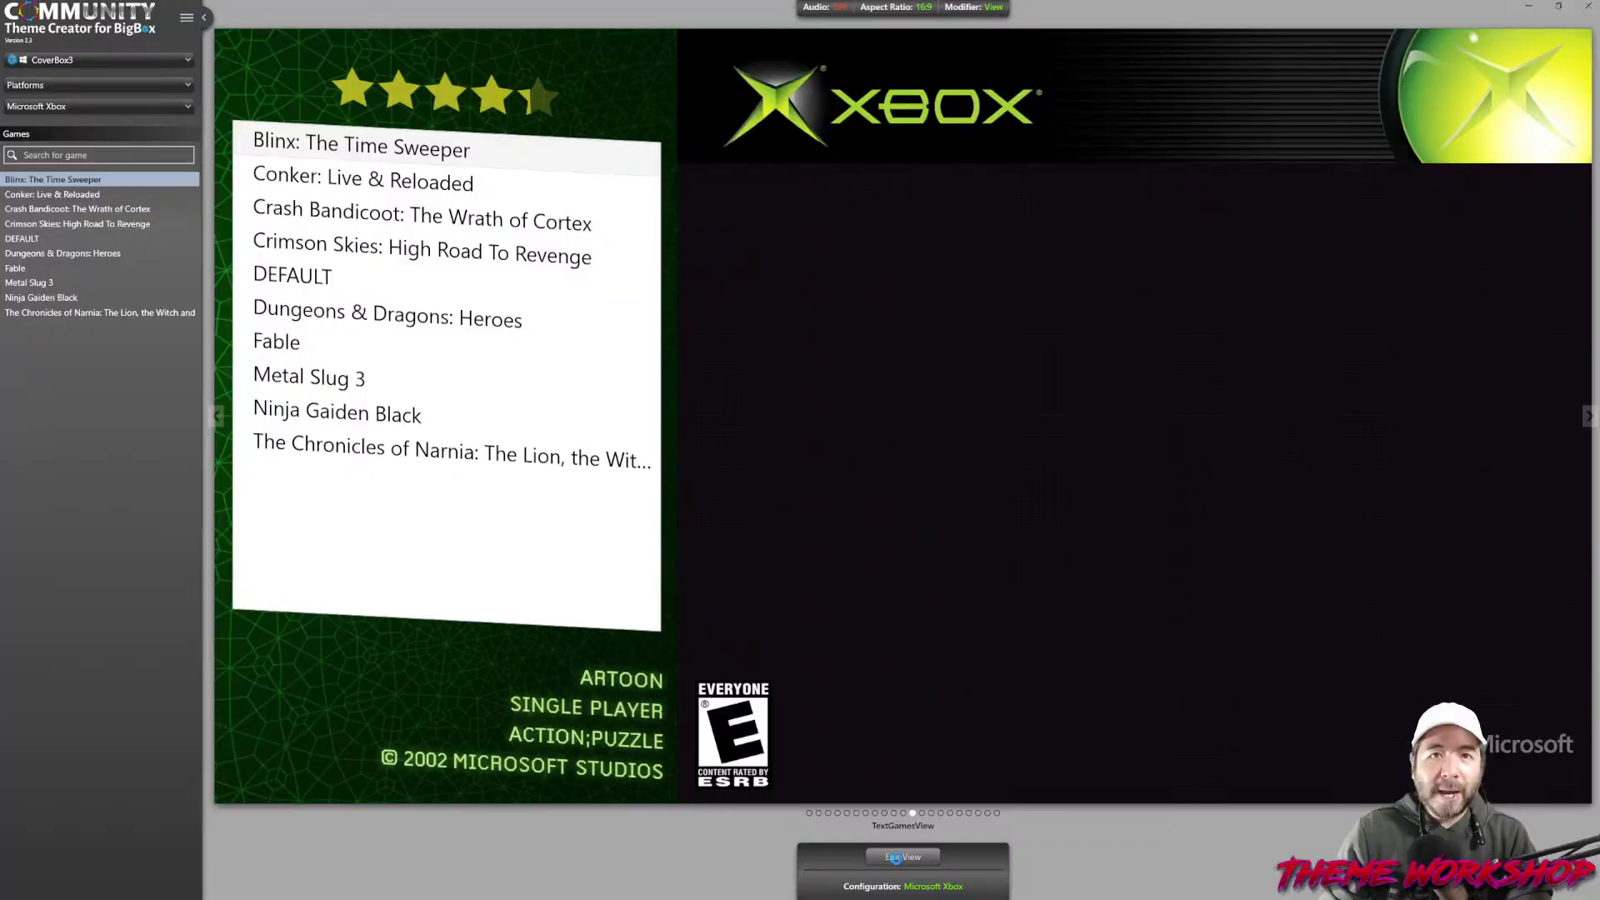
# Open the Microsoft Xbox TextGamesView for editing and select its Wheel element.
pyautogui.click(895, 857)
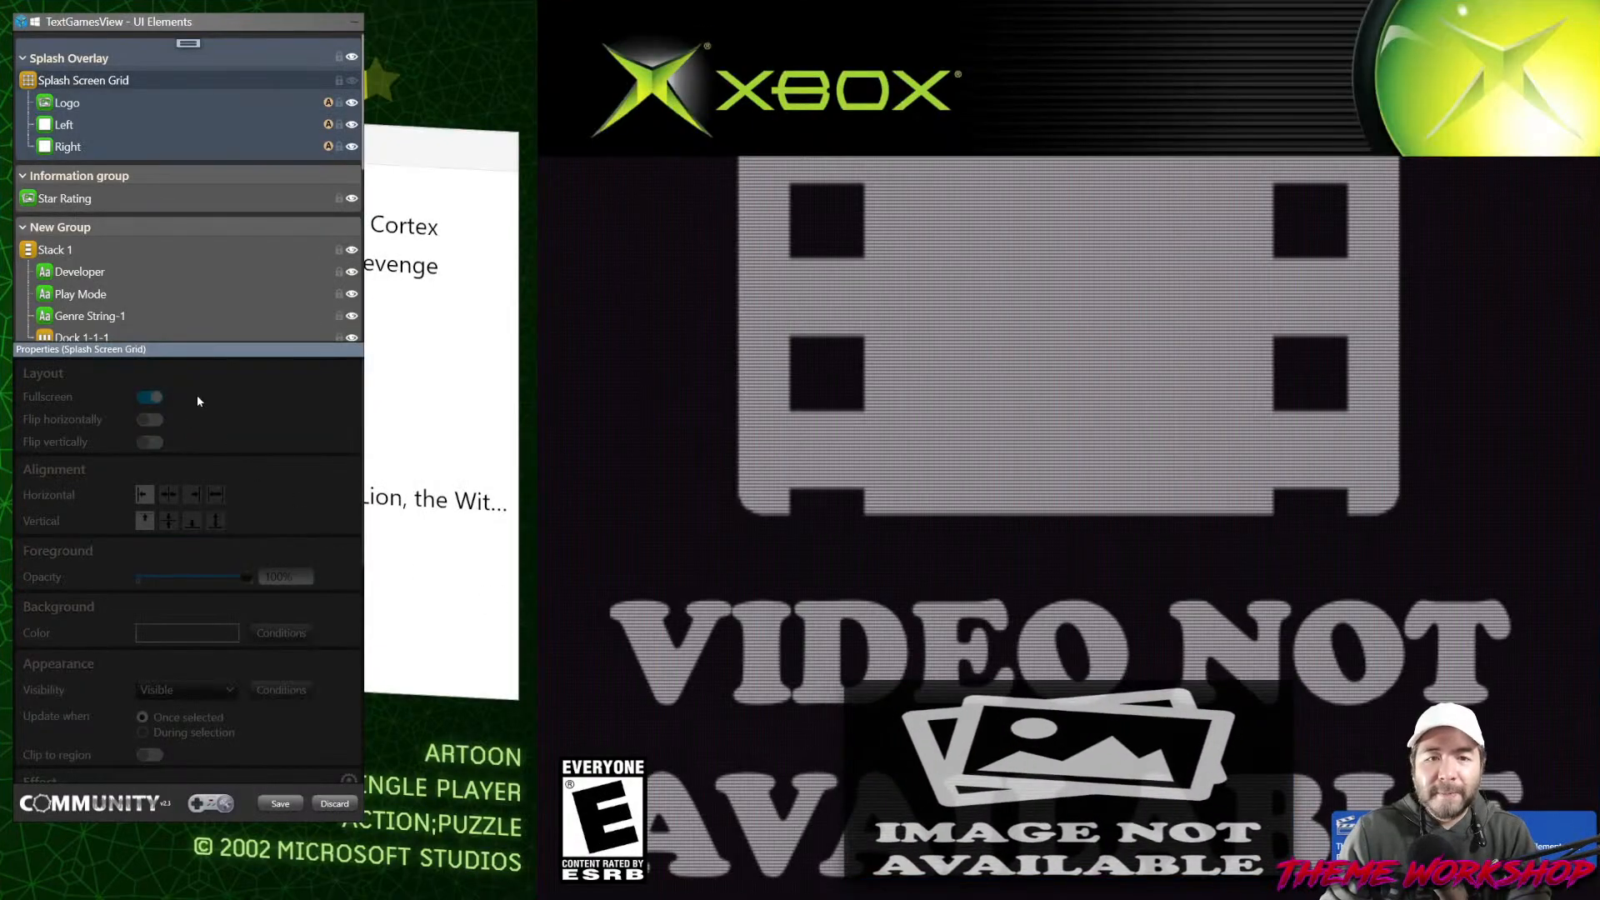
pyautogui.scroll(-5, 229, 257)
pyautogui.scroll(-1, 183, 302)
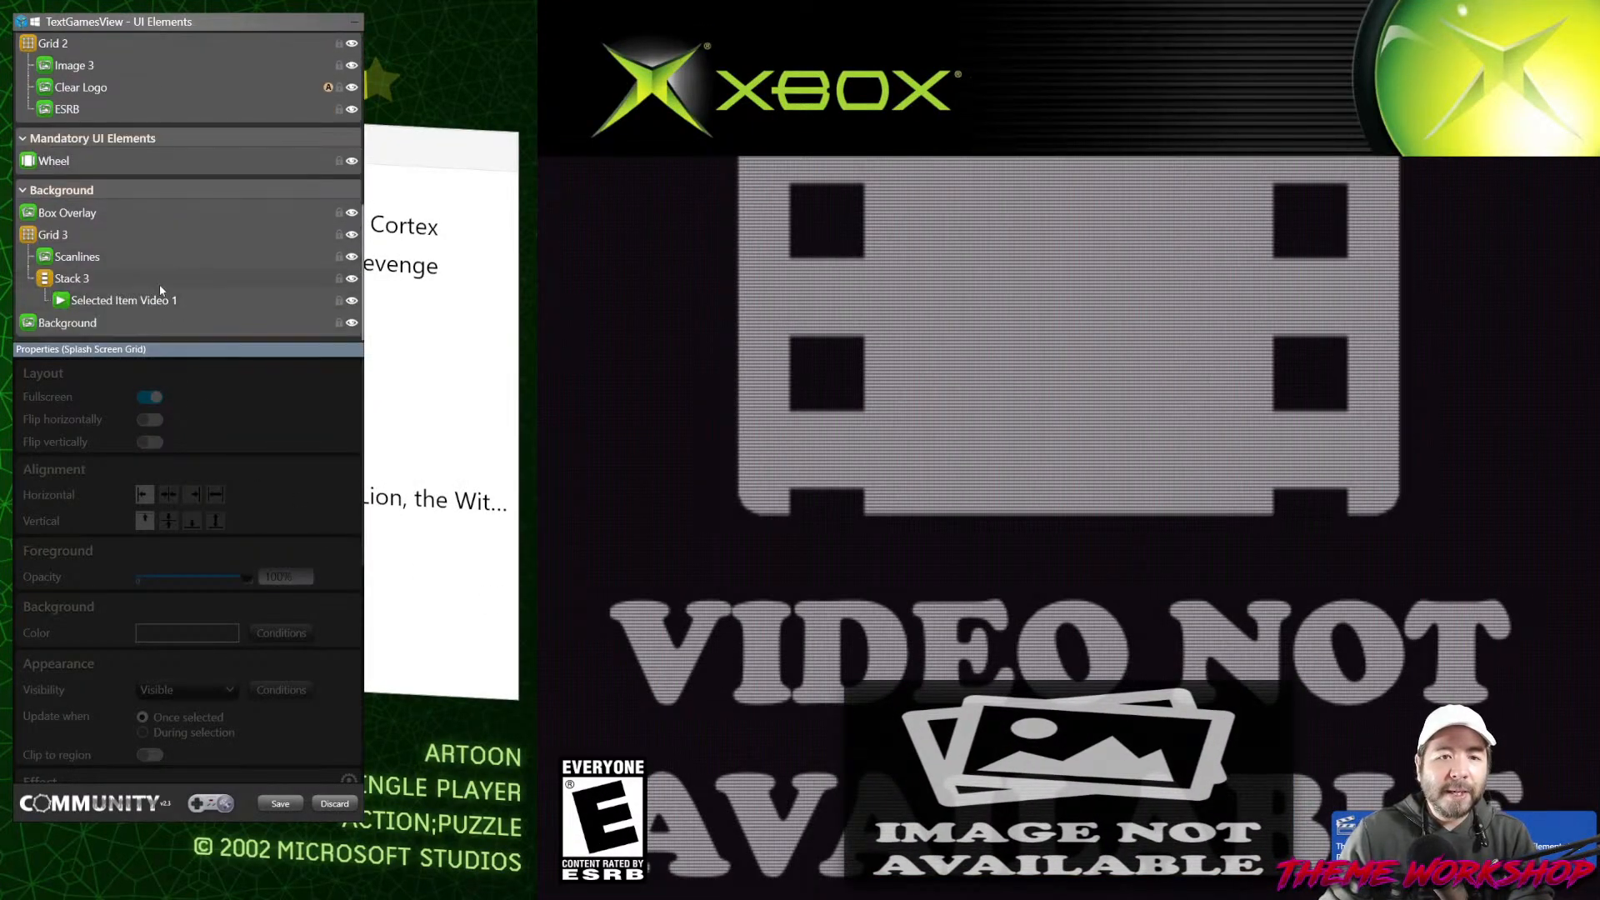
pyautogui.scroll(8, 160, 289)
pyautogui.scroll(-3, 160, 289)
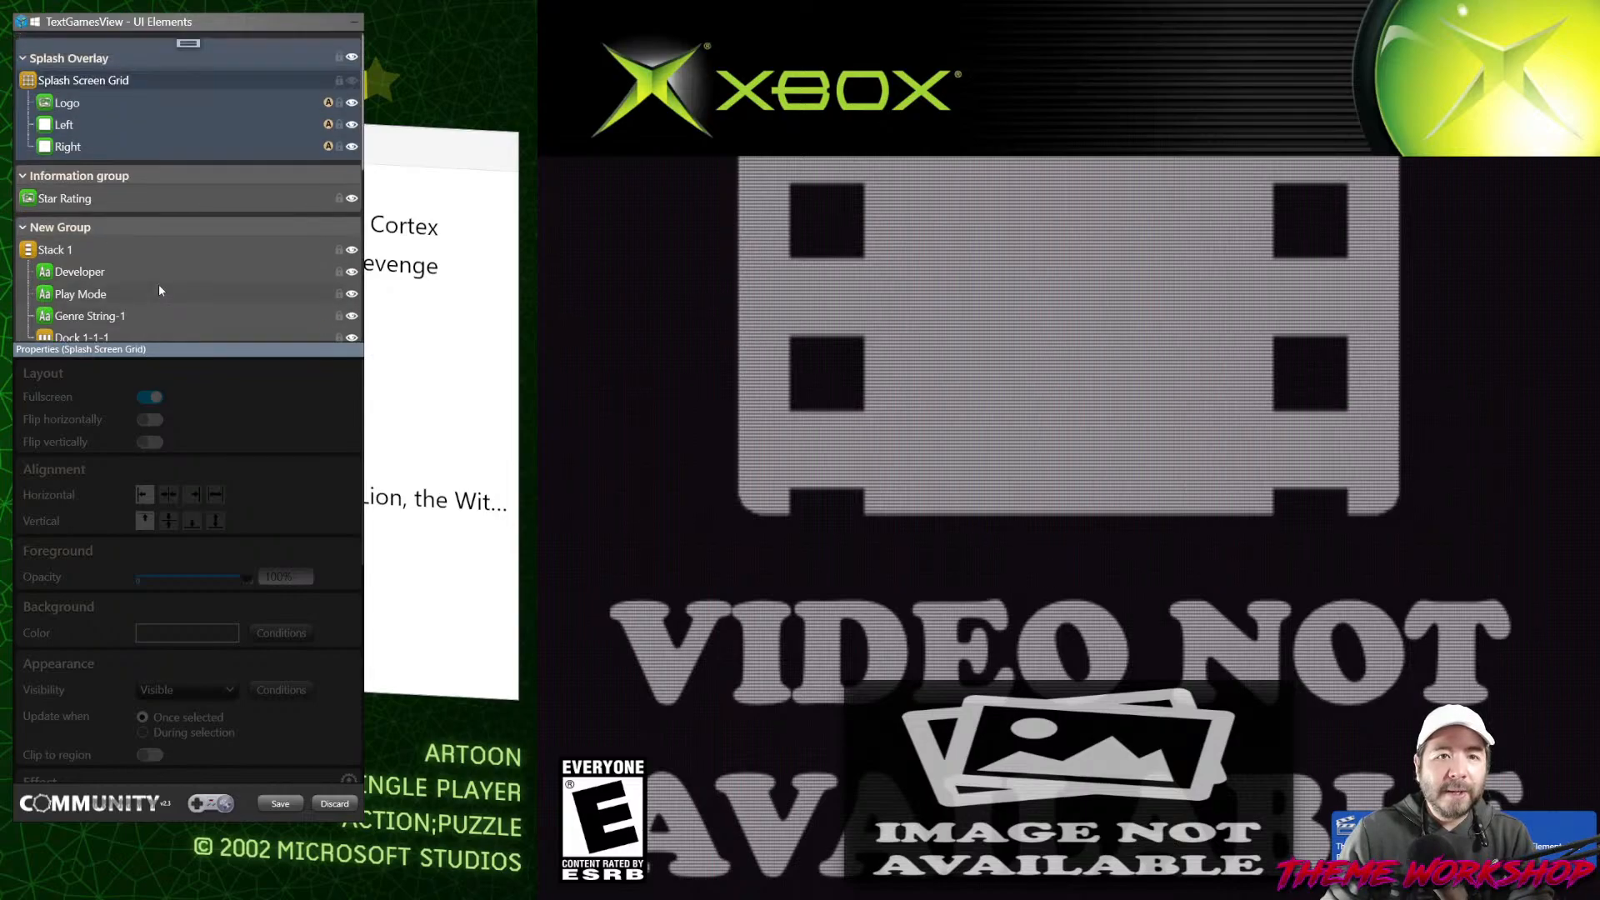
pyautogui.scroll(-3, 160, 290)
pyautogui.click(78, 215)
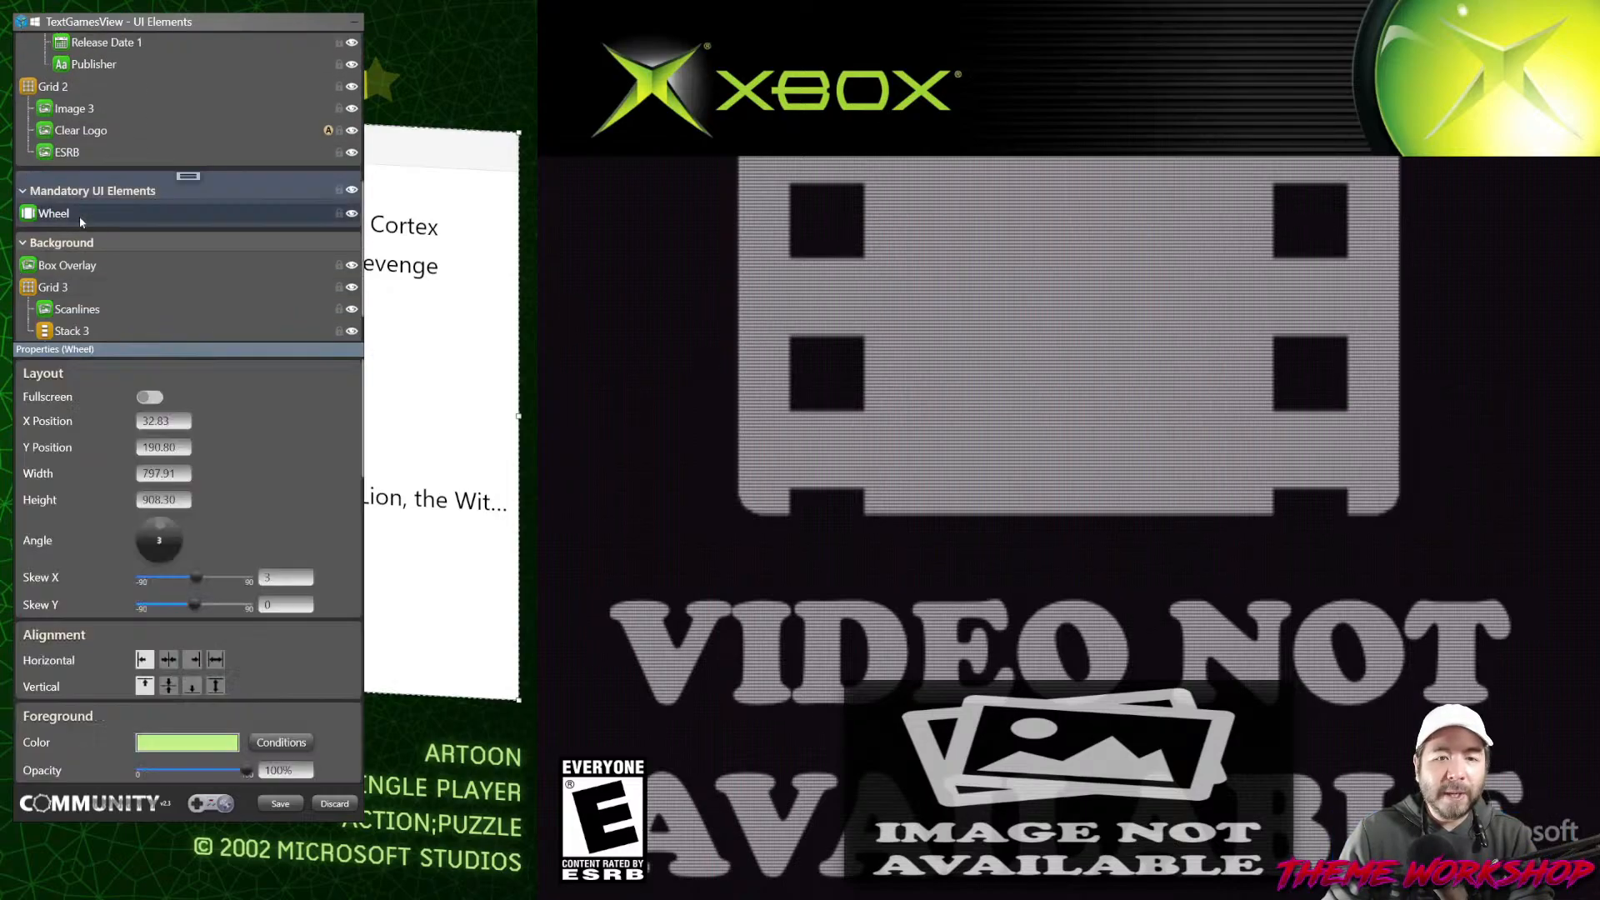
# Open the wheel's Microsoft Xbox_UI.XAML style source in the style editor.
pyautogui.scroll(-10, 329, 592)
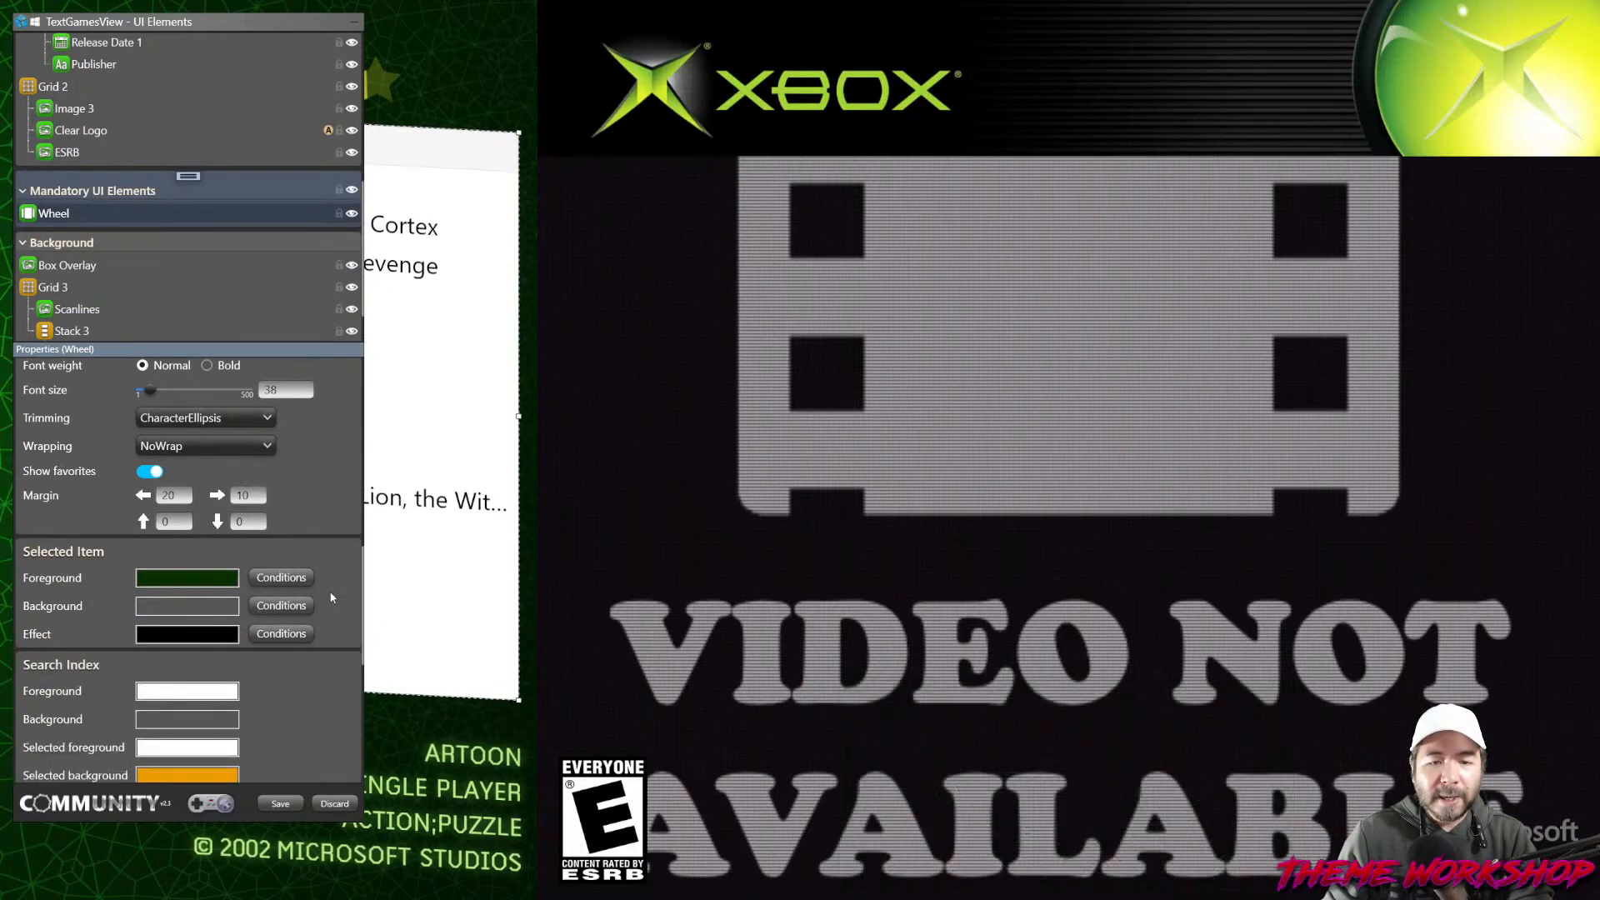
pyautogui.scroll(-2, 332, 597)
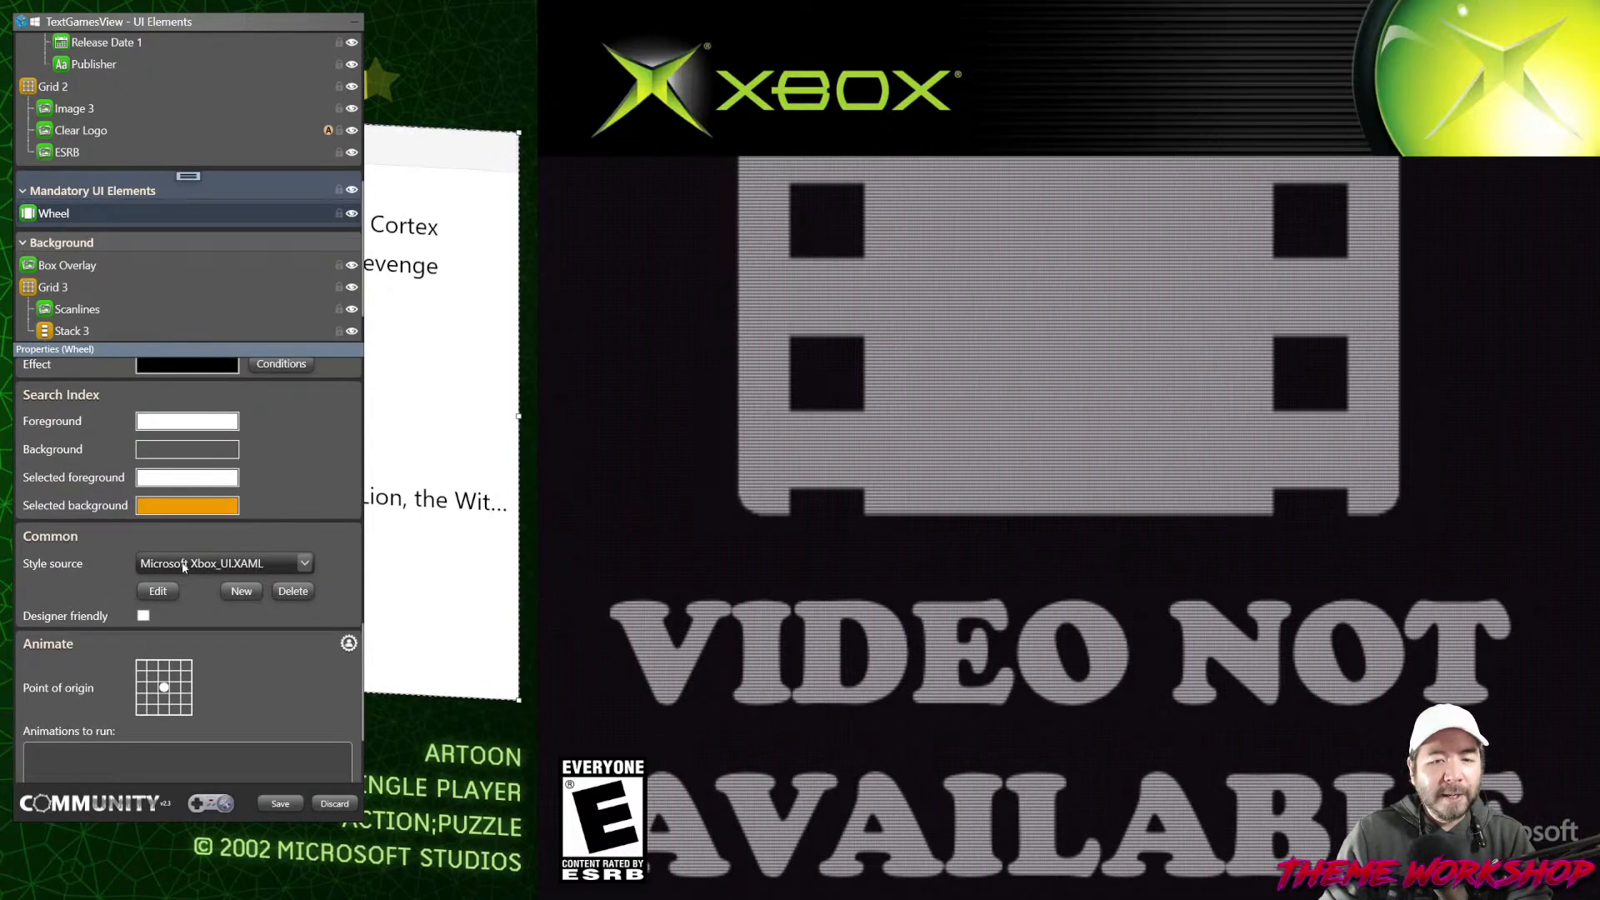
pyautogui.click(158, 591)
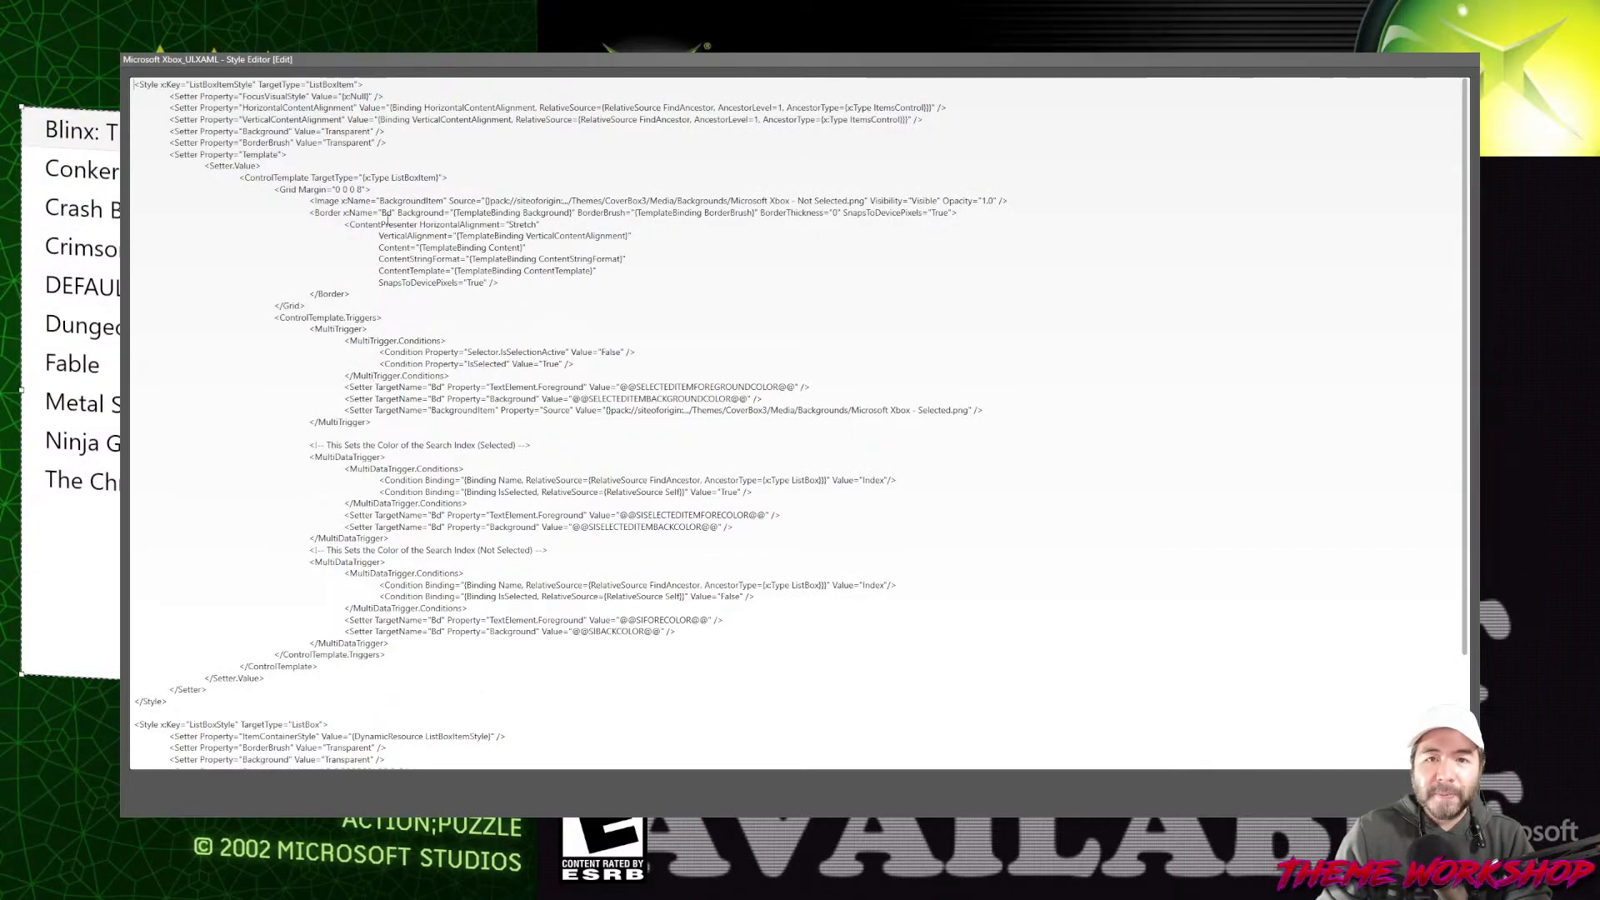
# Examine the BackgroundItem image line and its path to the Microsoft Xbox - Not Selected.png background.
pyautogui.moveTo(309, 201); pyautogui.dragTo(1035, 203)
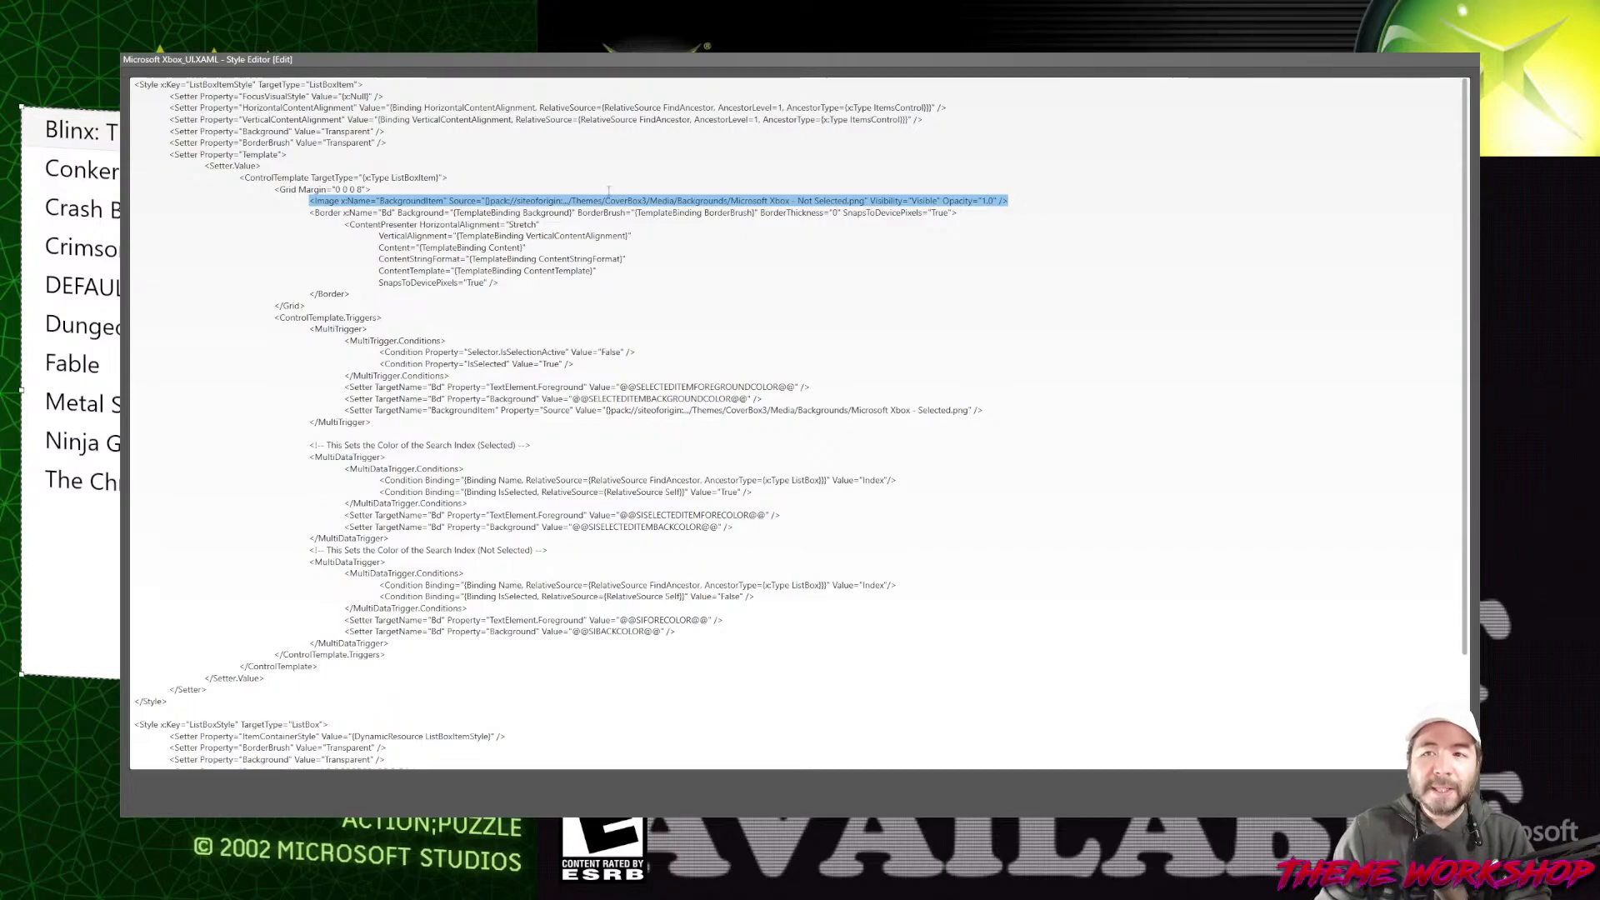
pyautogui.moveTo(638, 201); pyautogui.dragTo(868, 203)
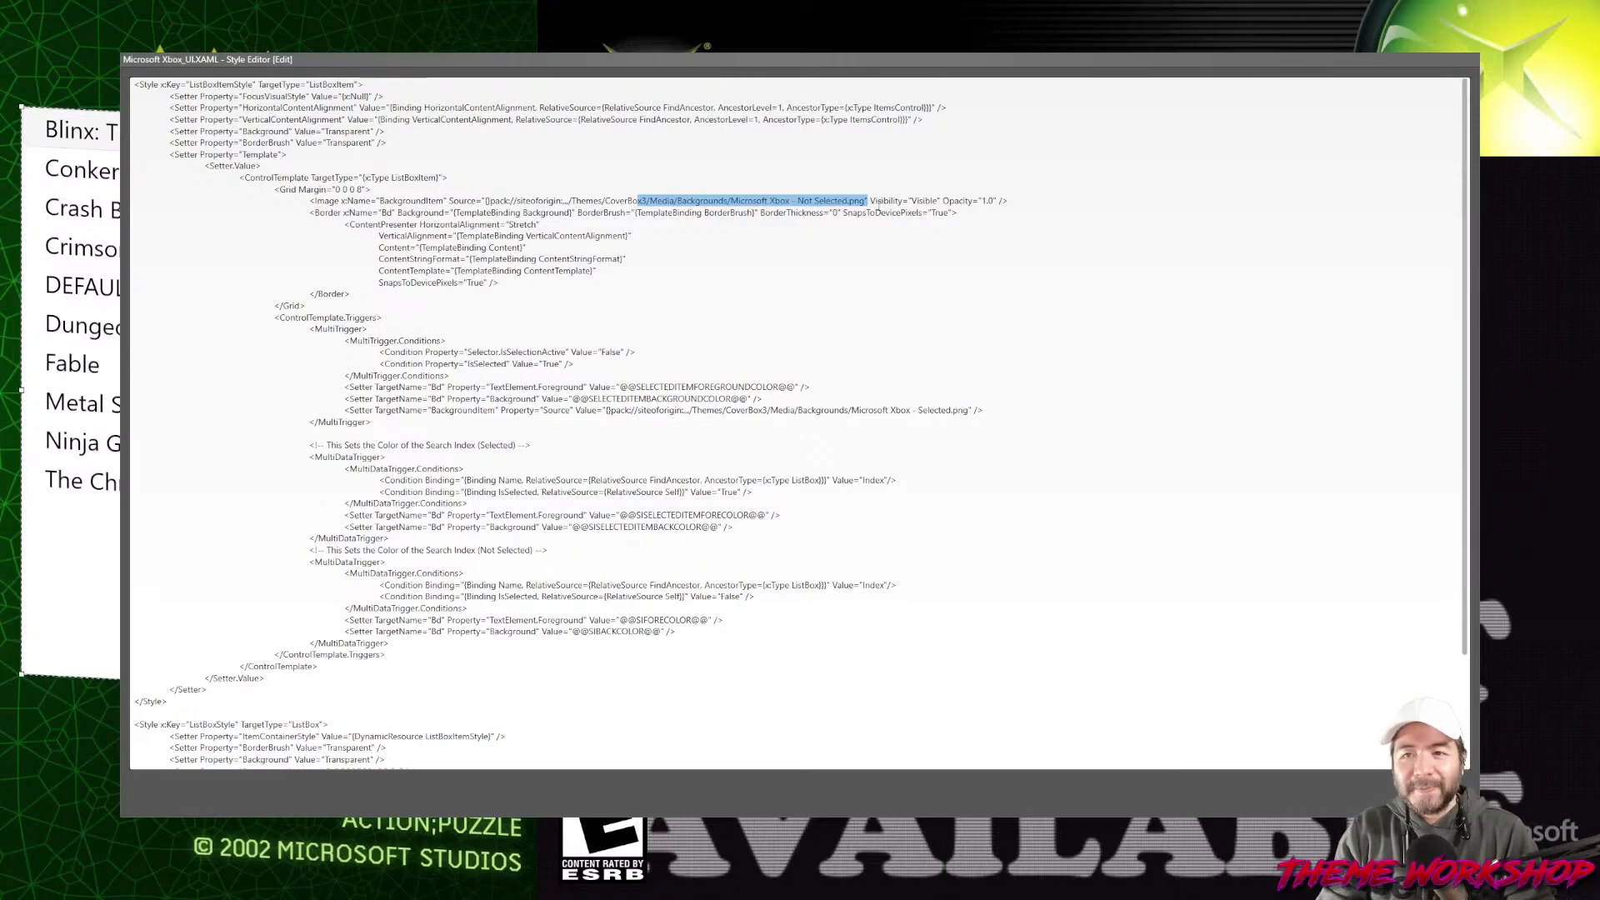
pyautogui.click(655, 202)
pyautogui.moveTo(650, 202); pyautogui.dragTo(731, 201)
pyautogui.click(850, 201)
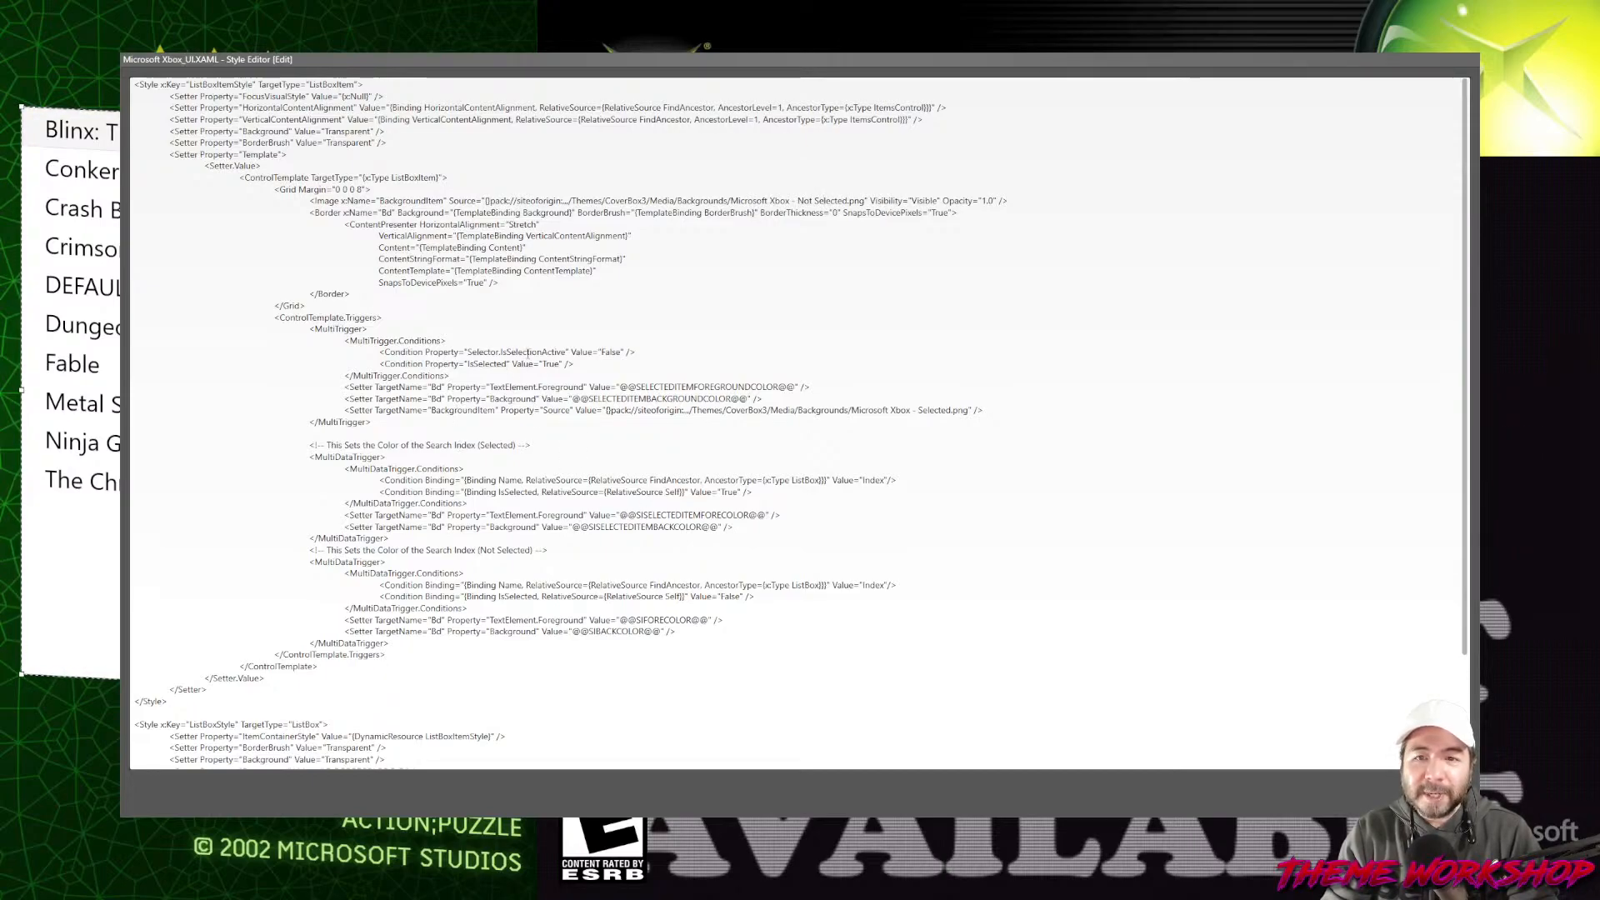
# Examine the selection trigger's conditions and its BackgroundItem source setter for Microsoft Xbox - Selected.png, and close the style editor.
pyautogui.moveTo(528, 353); pyautogui.dragTo(635, 355)
pyautogui.moveTo(499, 364); pyautogui.dragTo(635, 353)
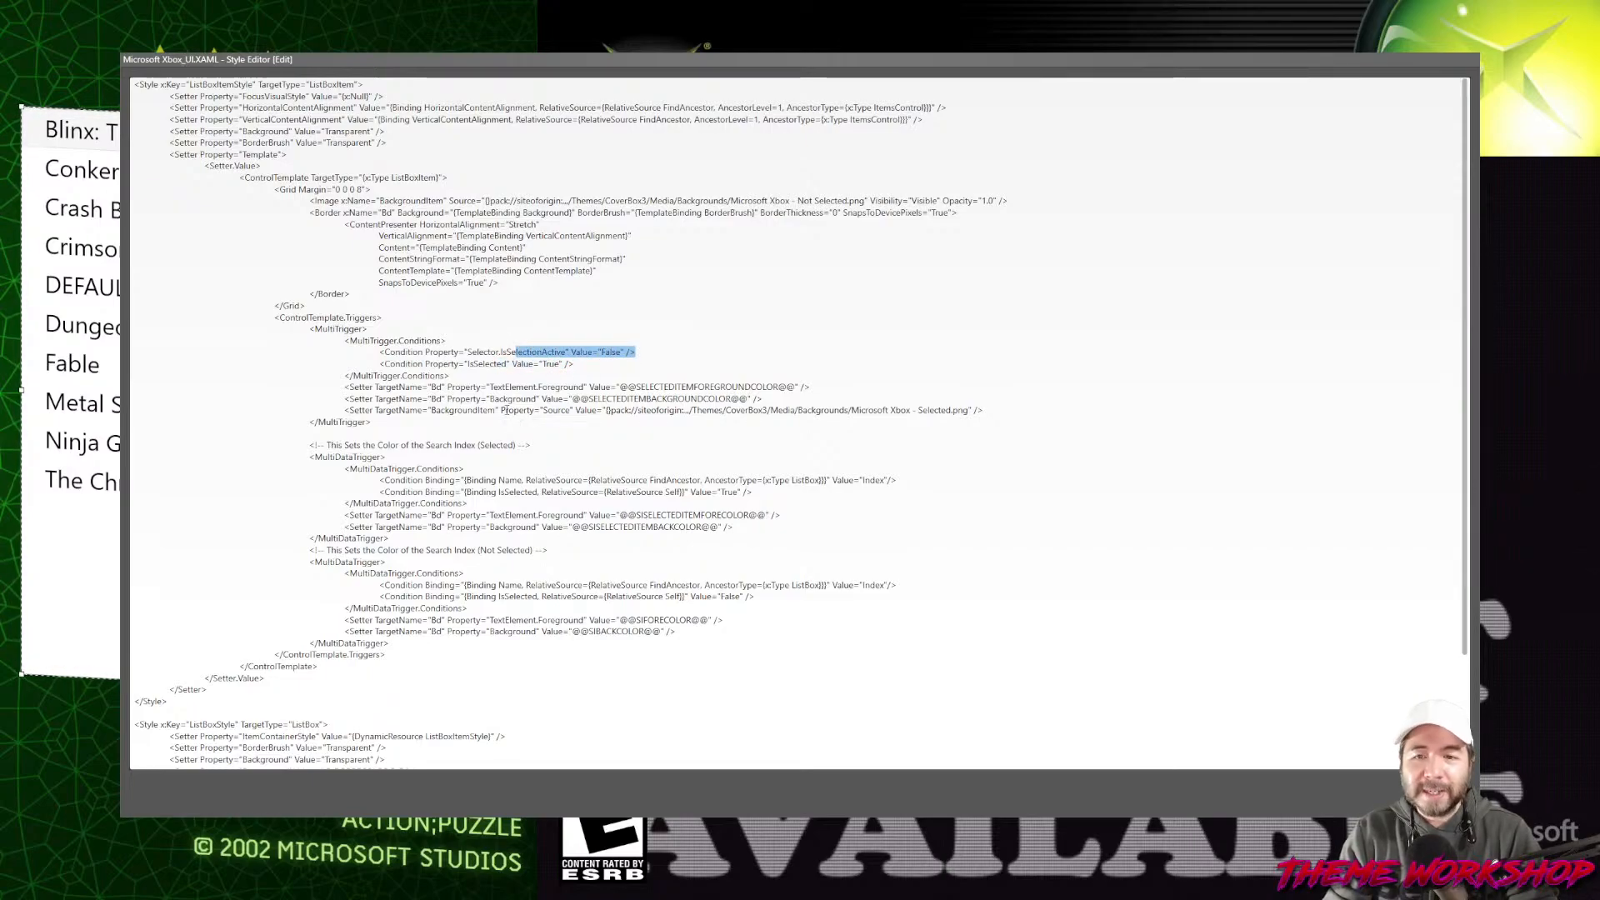
pyautogui.moveTo(506, 410); pyautogui.dragTo(1003, 413)
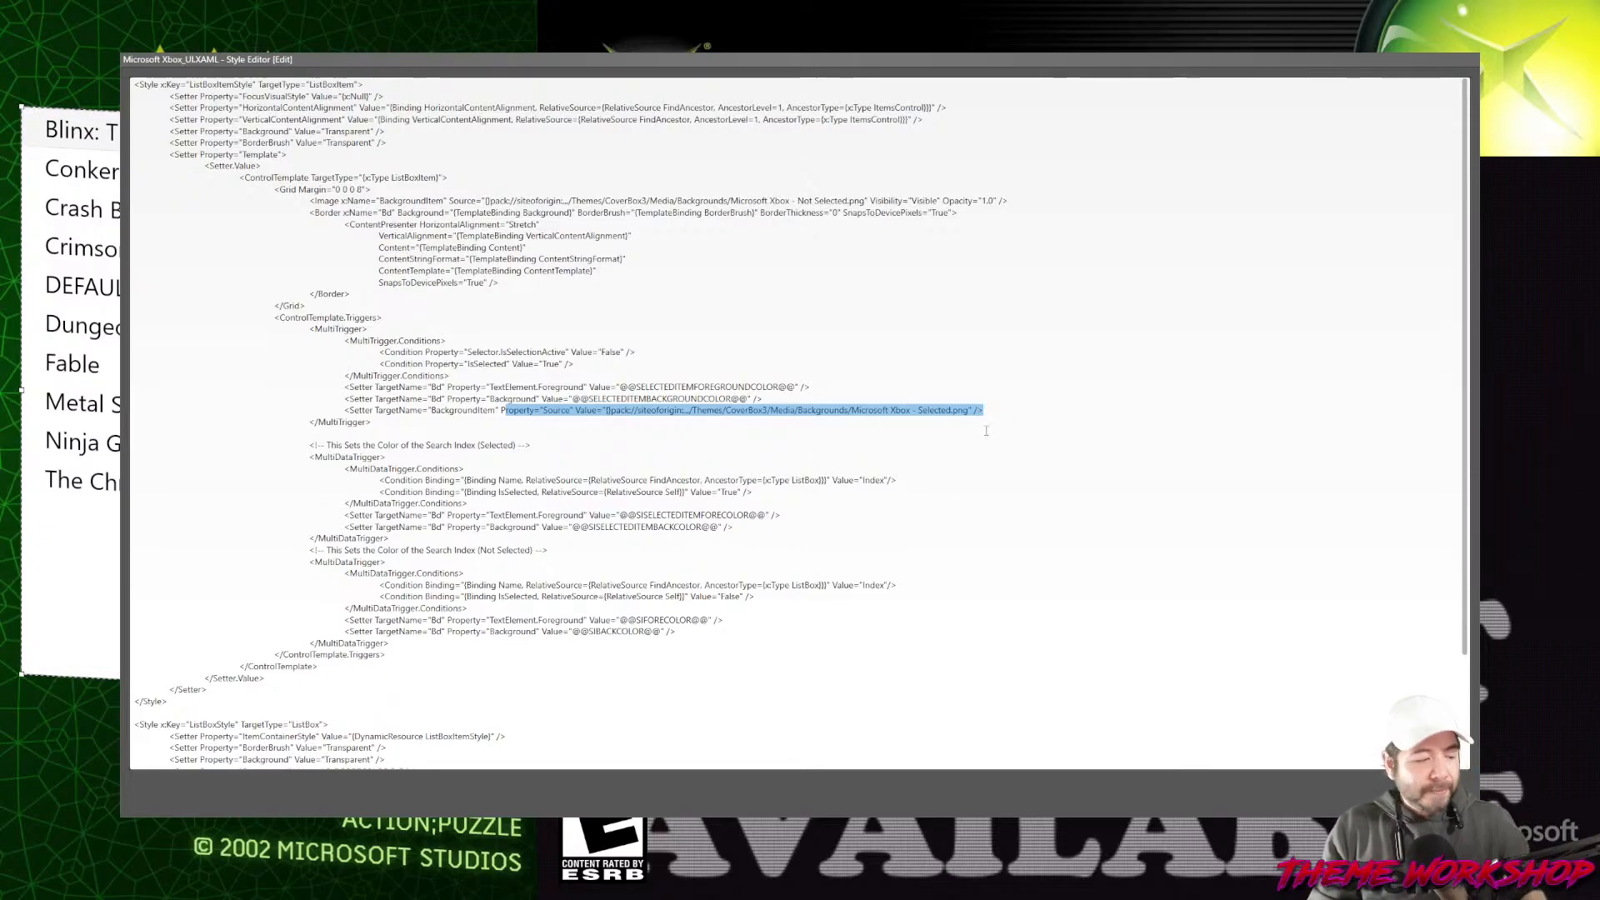
pyautogui.click(999, 460)
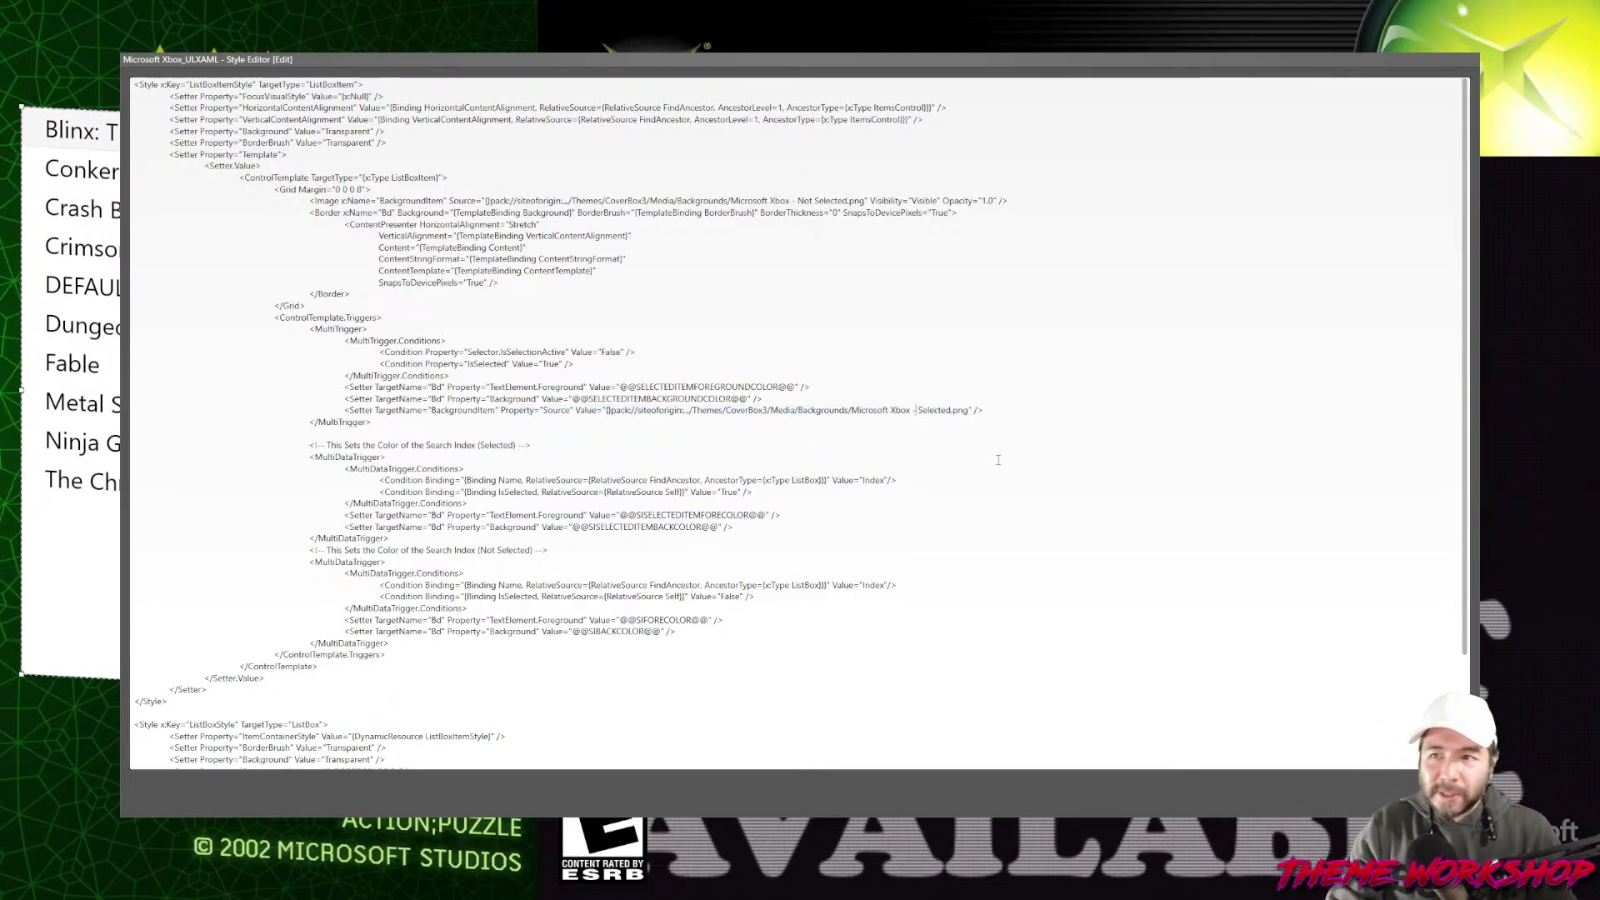
pyautogui.press('Escape')
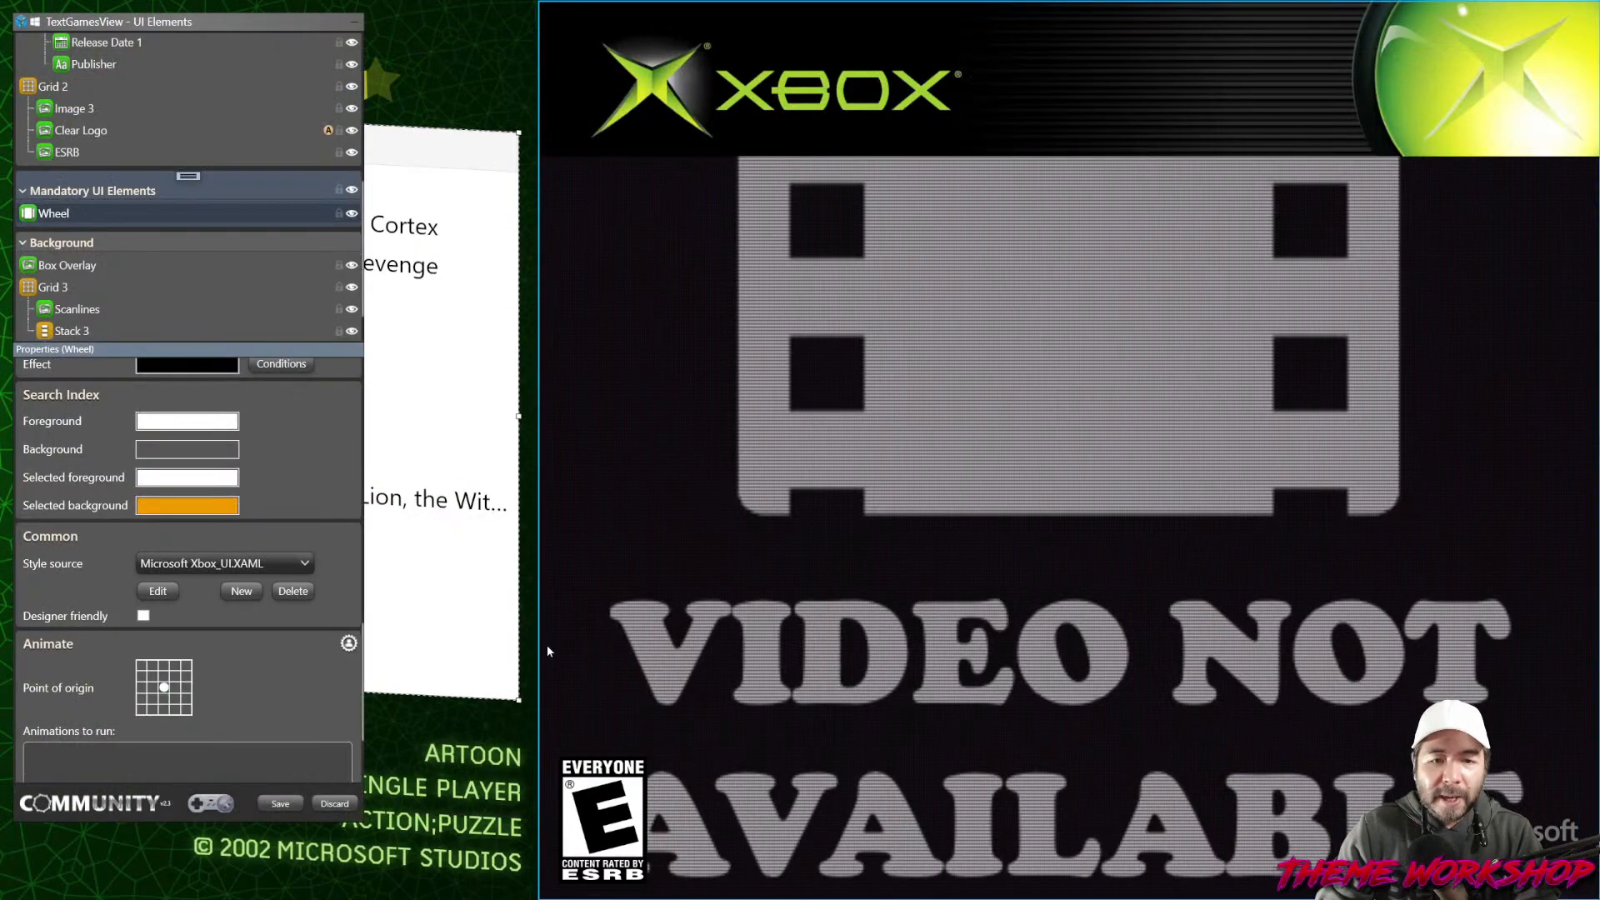
# Switch to Big Box and open its Options at the Views settings.
pyautogui.press('super')
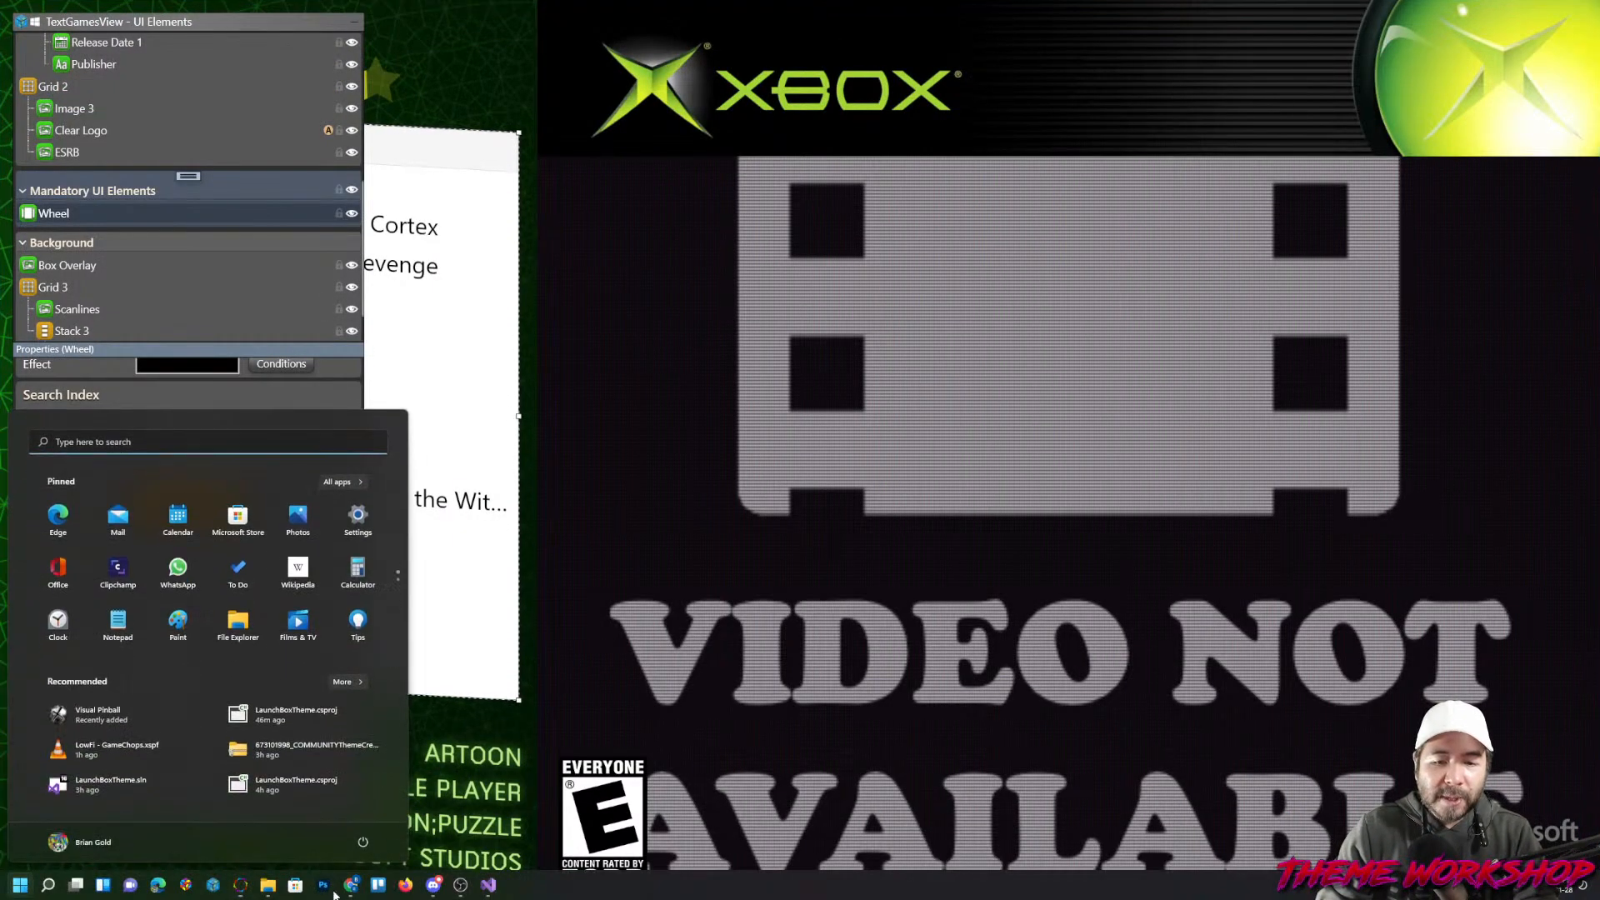
pyautogui.click(214, 889)
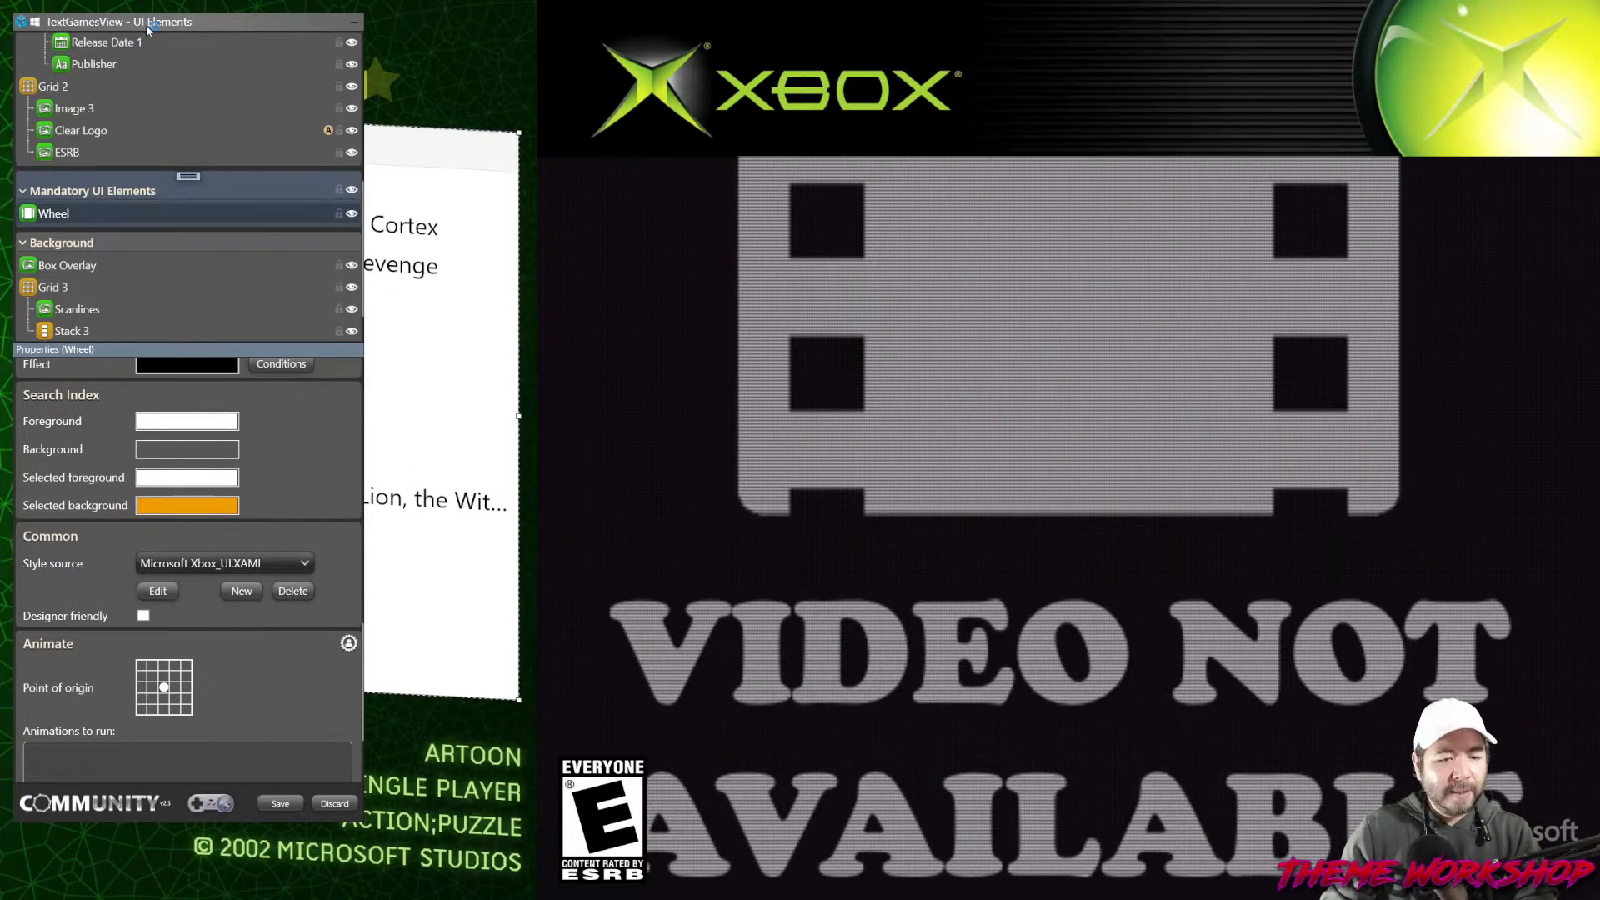
pyautogui.moveTo(151, 23); pyautogui.dragTo(0, 442)
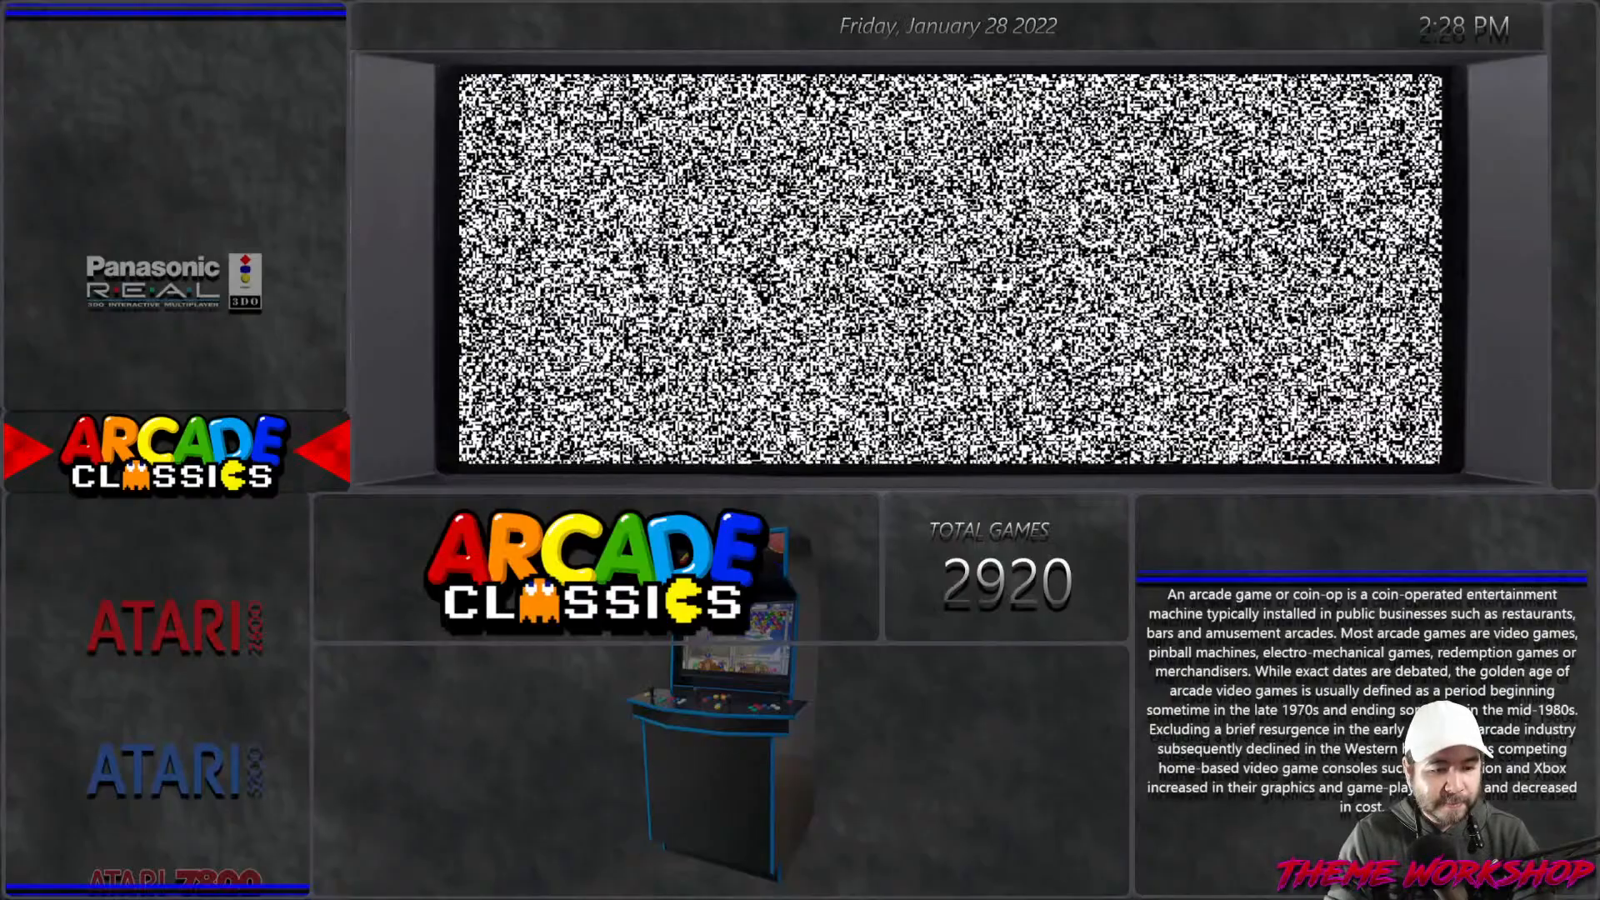
pyautogui.press('Escape')
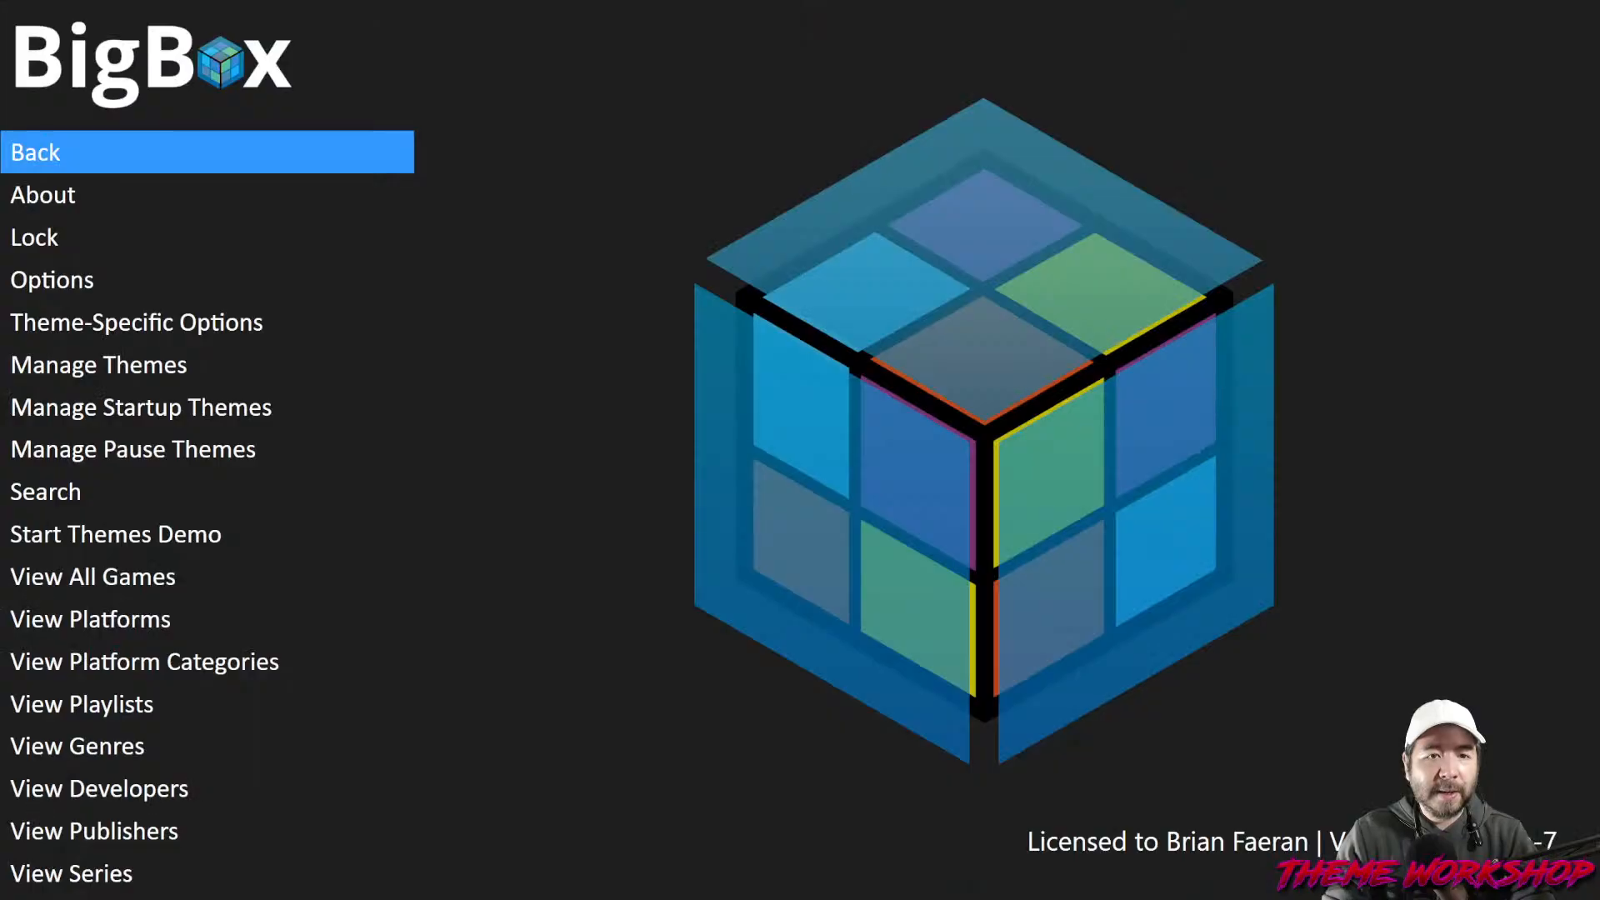
pyautogui.press('Down')
pyautogui.press('Down')
pyautogui.press('Down')
pyautogui.press('Return')
pyautogui.press('Down')
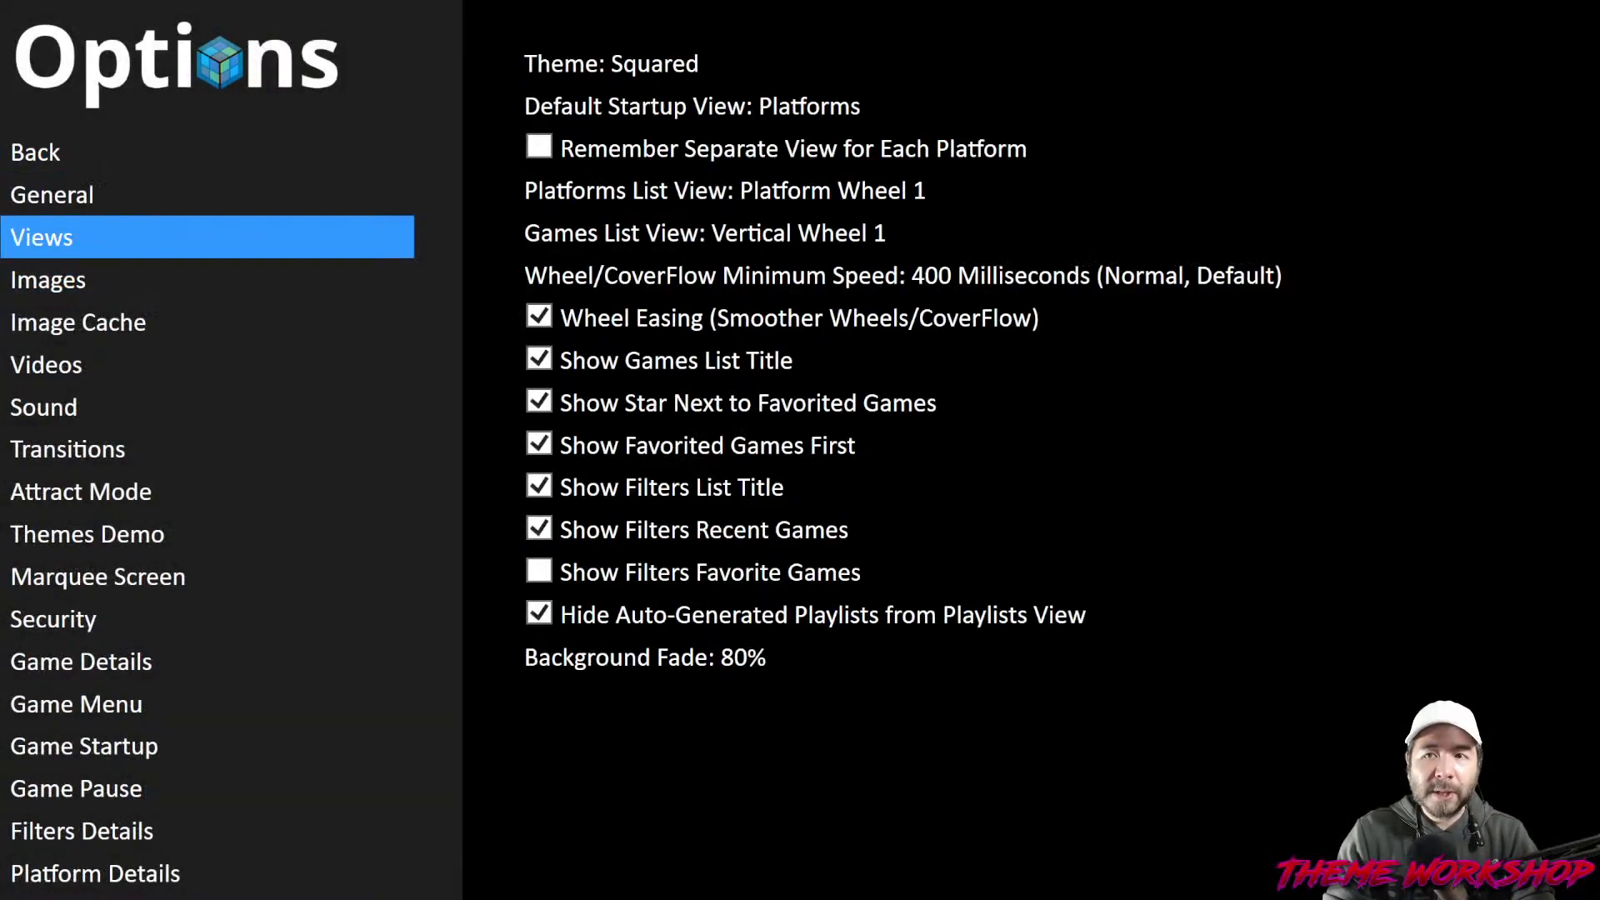
pyautogui.press('Up')
pyautogui.press('Right')
pyautogui.press('Down')
pyautogui.press('Right')
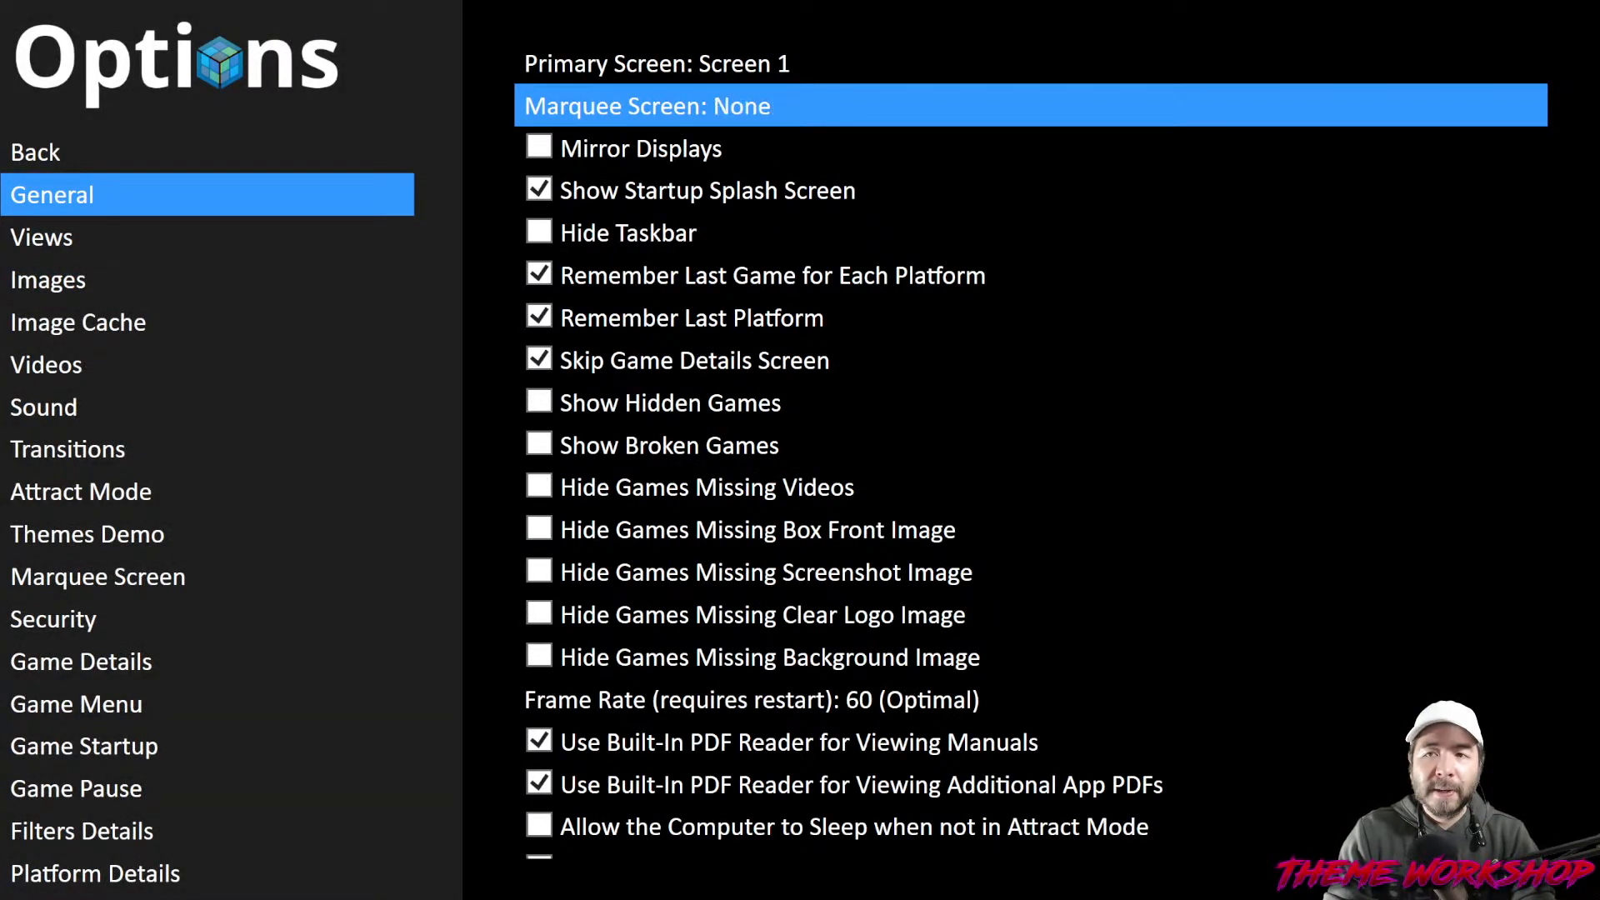
pyautogui.press('Up')
pyautogui.press('Return')
pyautogui.press('Escape')
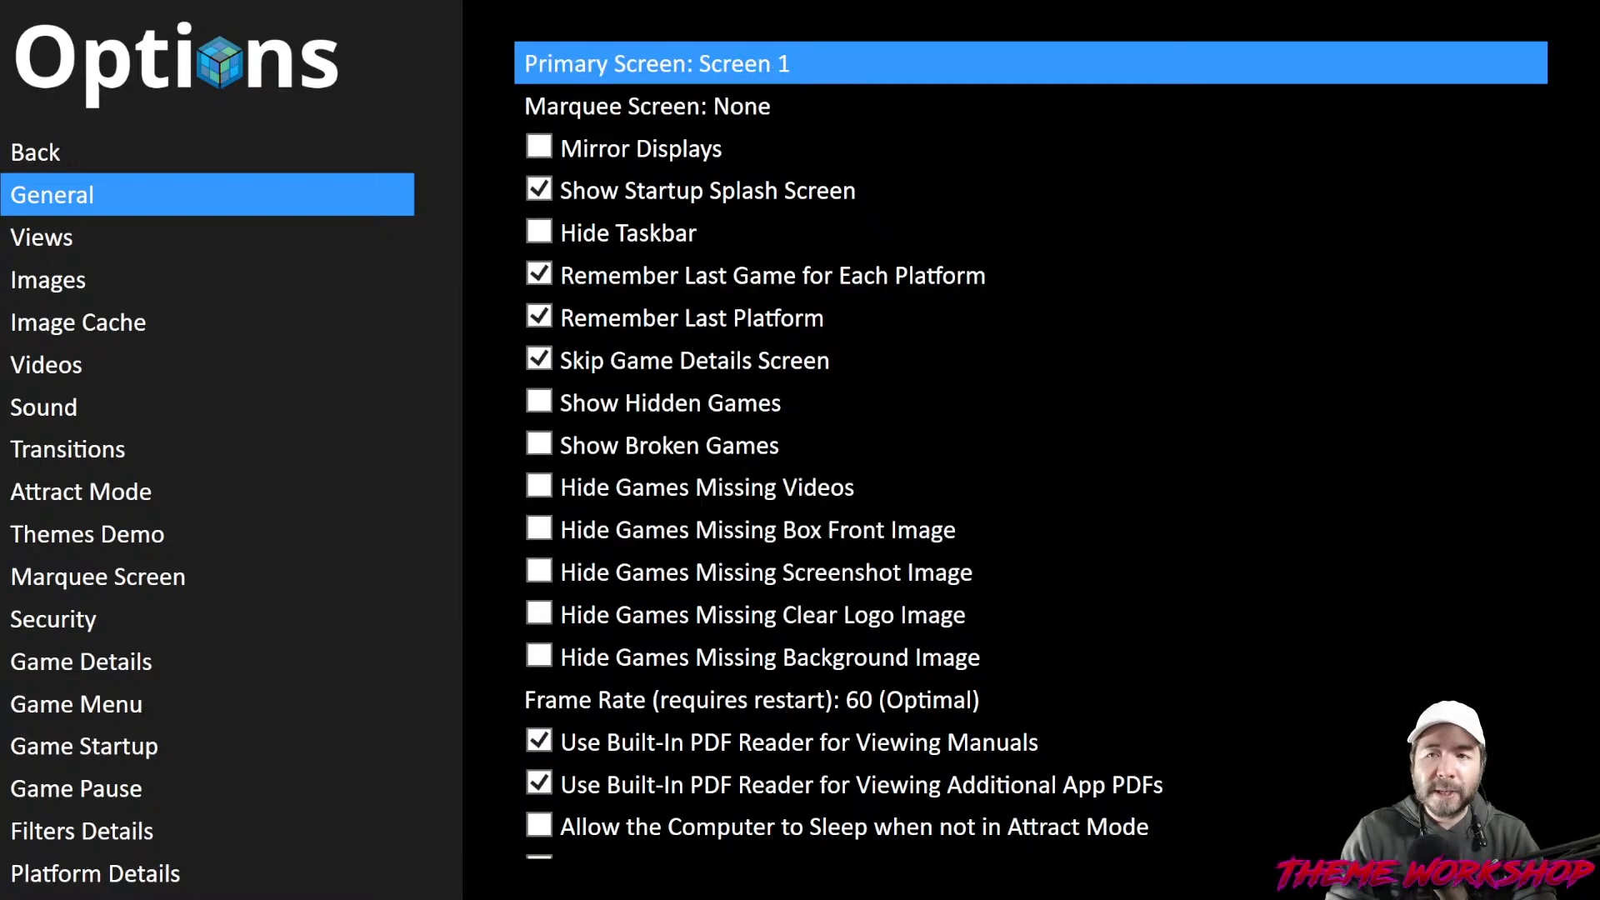
# Change the Big Box theme in the Views options to CoverBox3.
pyautogui.press('Left')
pyautogui.press('Down')
pyautogui.press('Right')
pyautogui.press('Return')
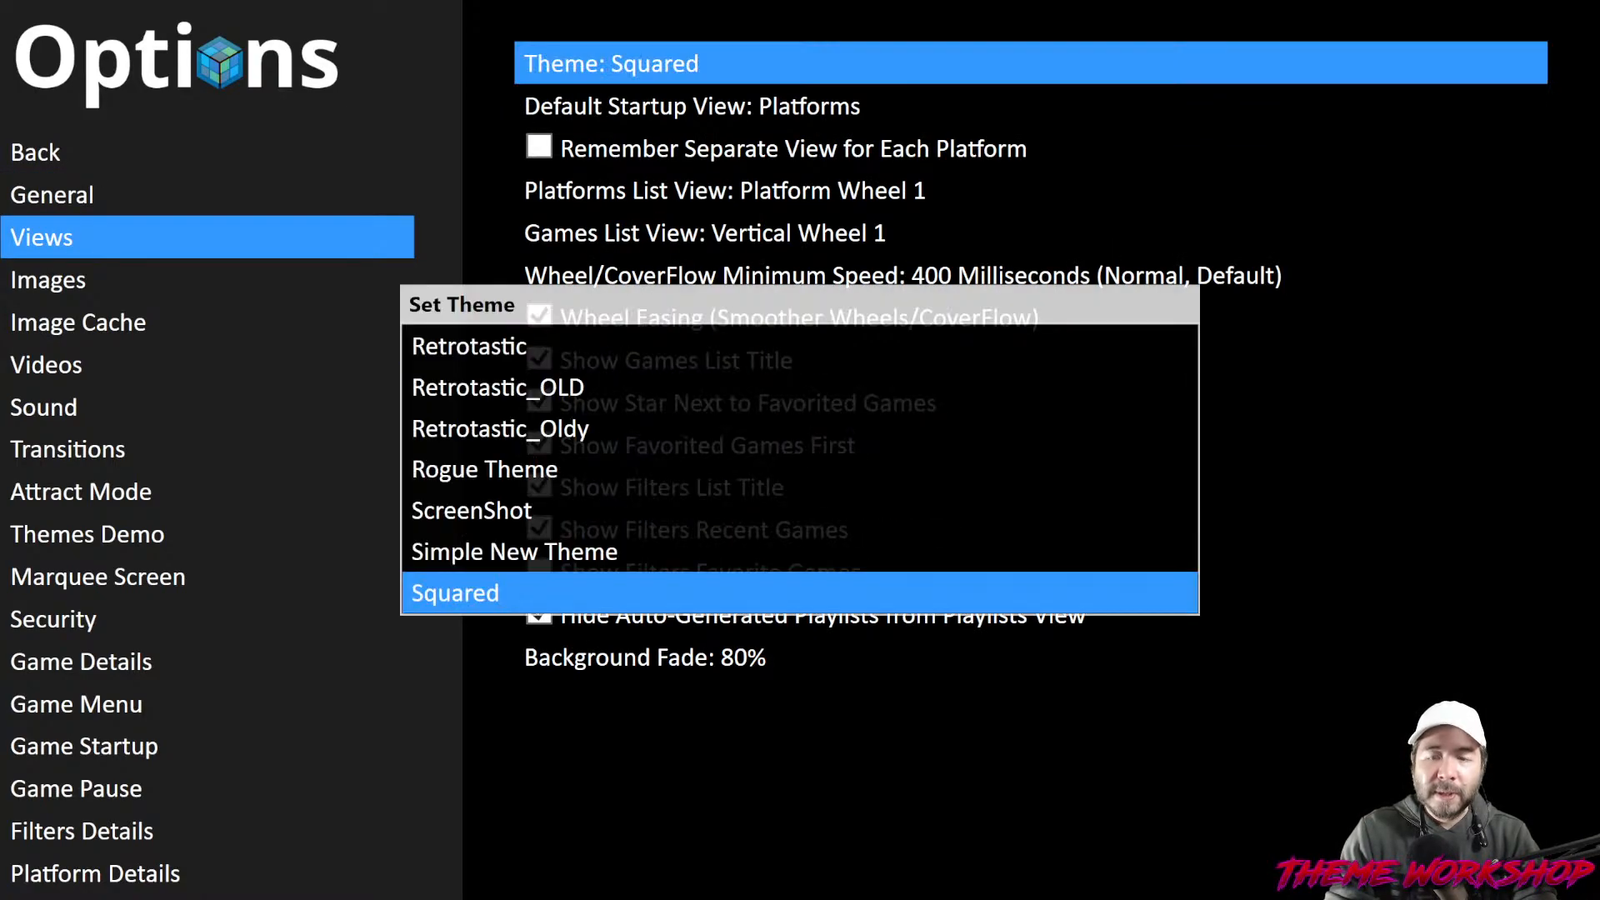
pyautogui.press('Up')
pyautogui.press('pageup')
pyautogui.press('pageup')
pyautogui.press('pageup')
pyautogui.press('pageup')
pyautogui.press('pageup')
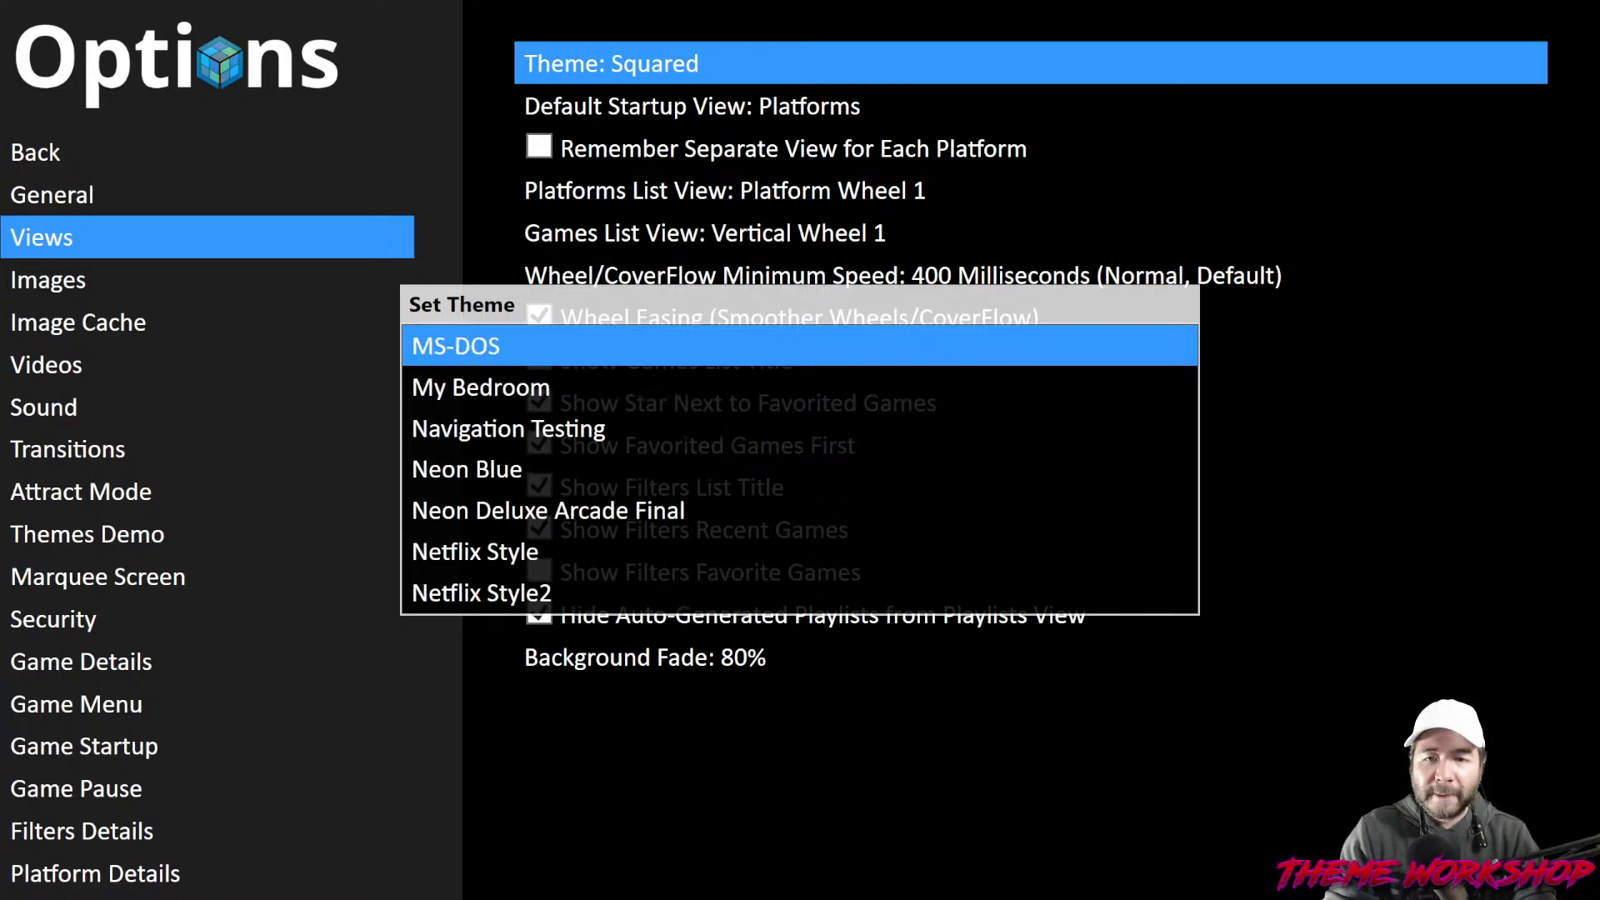
pyautogui.press('pageup')
pyautogui.press('pageup')
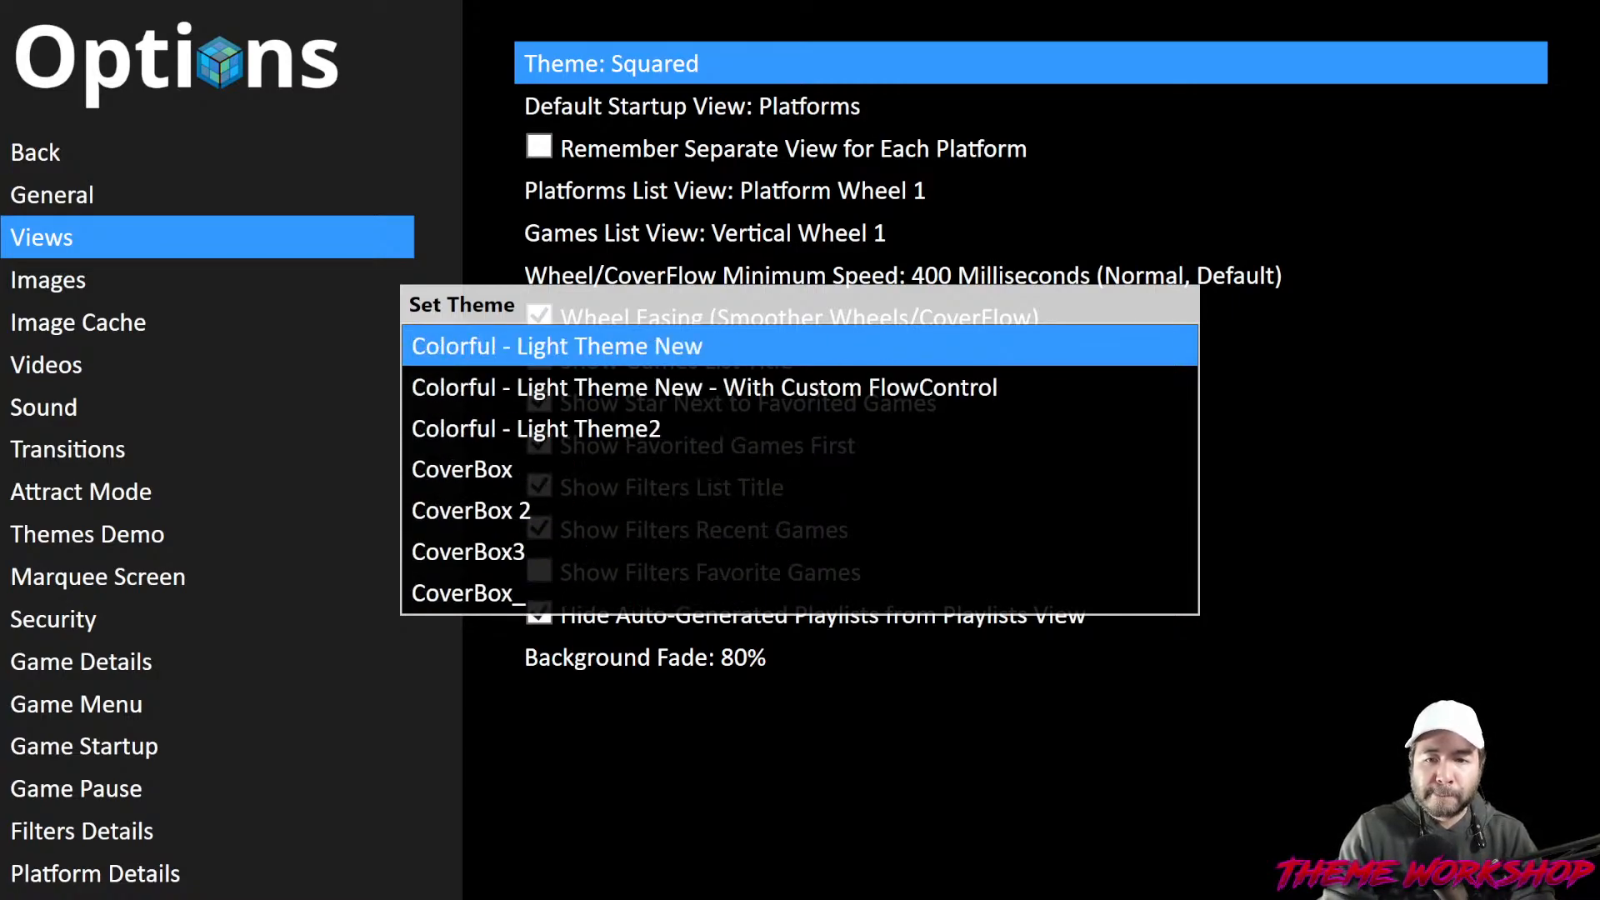
pyautogui.press('Down')
pyautogui.press('Down')
pyautogui.press('Down')
pyautogui.press('Down')
pyautogui.press('Down')
pyautogui.press('Return')
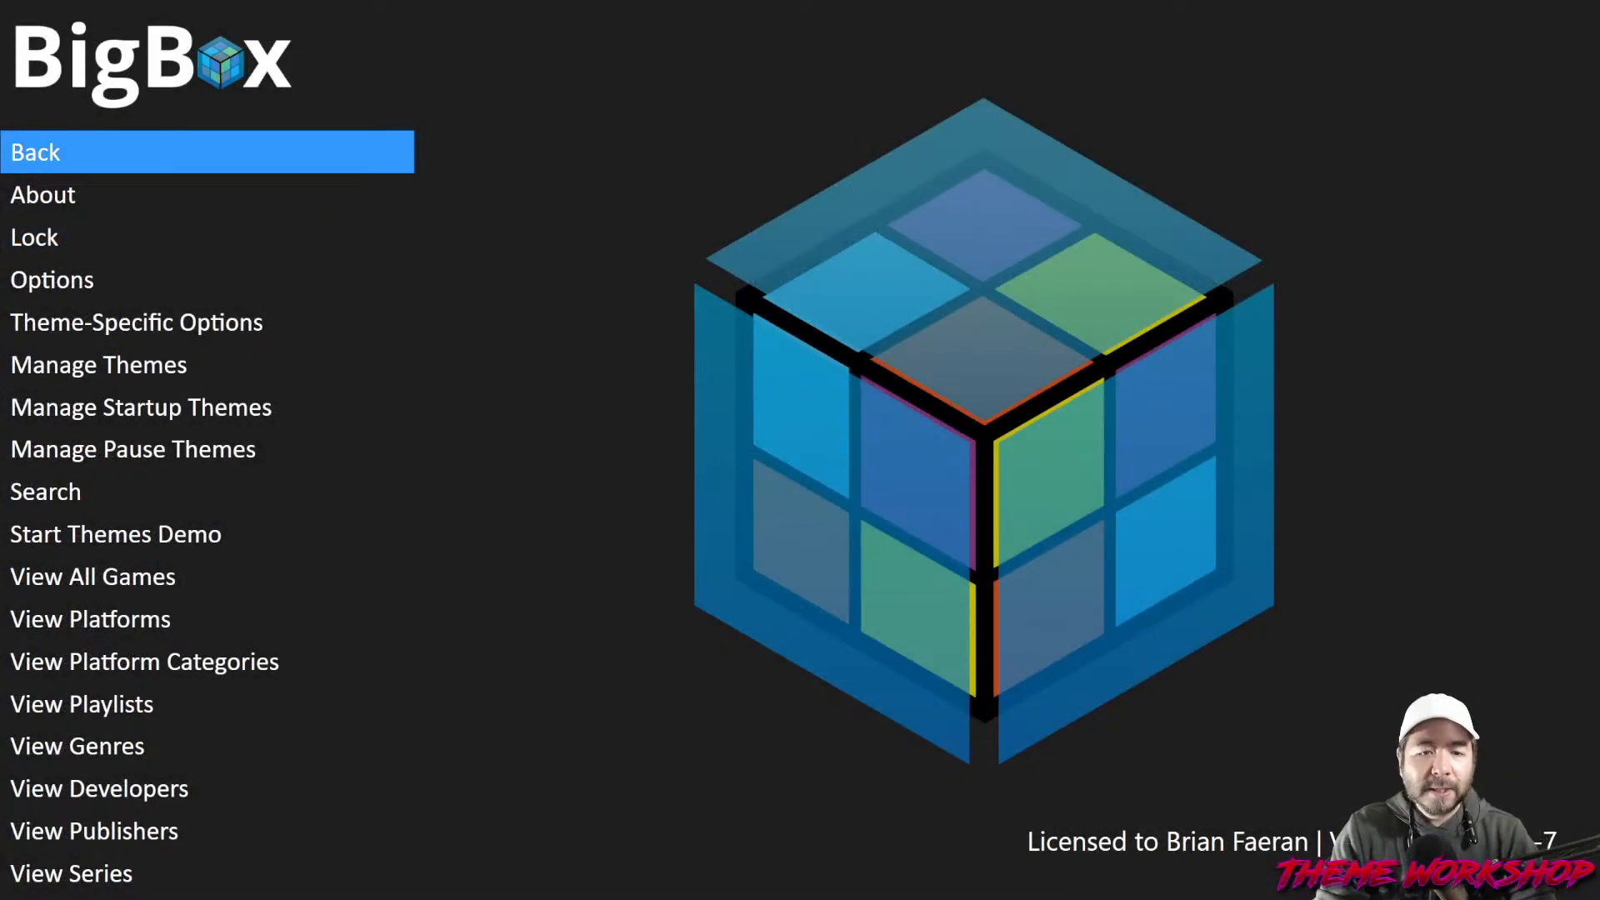
# Open the Platforms view from the Big Box main menu.
pyautogui.press('Down')
pyautogui.press('Down')
pyautogui.press('Down')
pyautogui.press('Down')
pyautogui.press('Down')
pyautogui.press('Down')
pyautogui.press('Down')
pyautogui.press('Down')
pyautogui.press('Down')
pyautogui.press('Down')
pyautogui.press('Down')
pyautogui.press('Down')
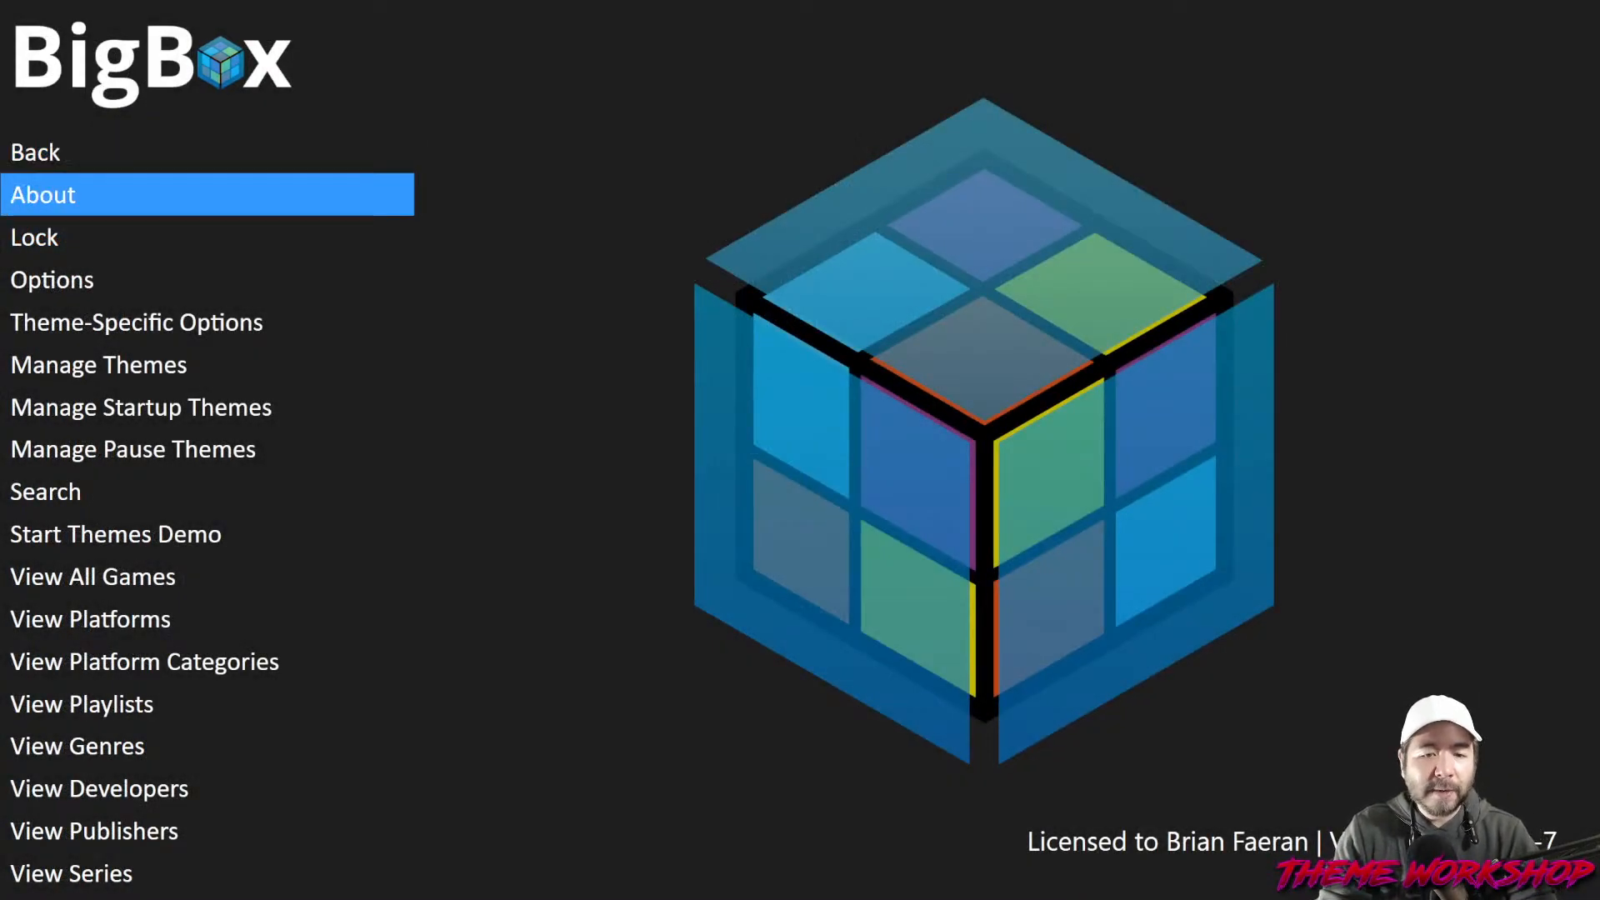
pyautogui.press('Up')
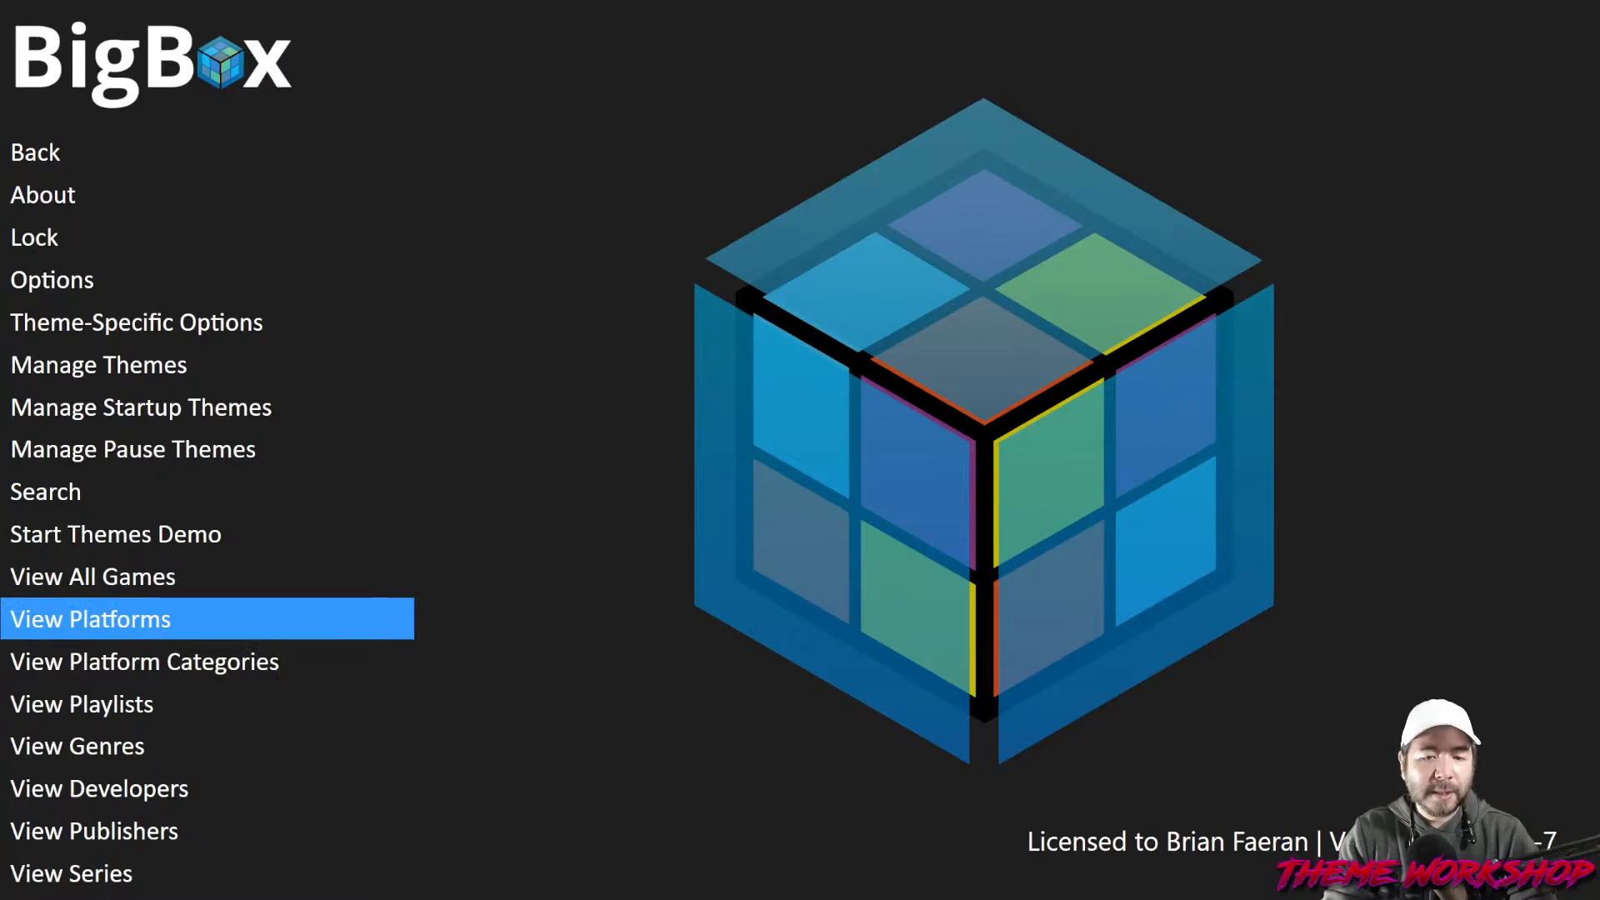
pyautogui.press('Return')
# Find Microsoft Xbox in the platforms list and open its games.
pyautogui.press('Down')
pyautogui.press('Down')
pyautogui.press('Down')
pyautogui.press('Down')
pyautogui.press('Down')
pyautogui.press('Down')
pyautogui.press('Down')
pyautogui.press('Down')
pyautogui.press('Down')
pyautogui.press('Down')
pyautogui.press('Down')
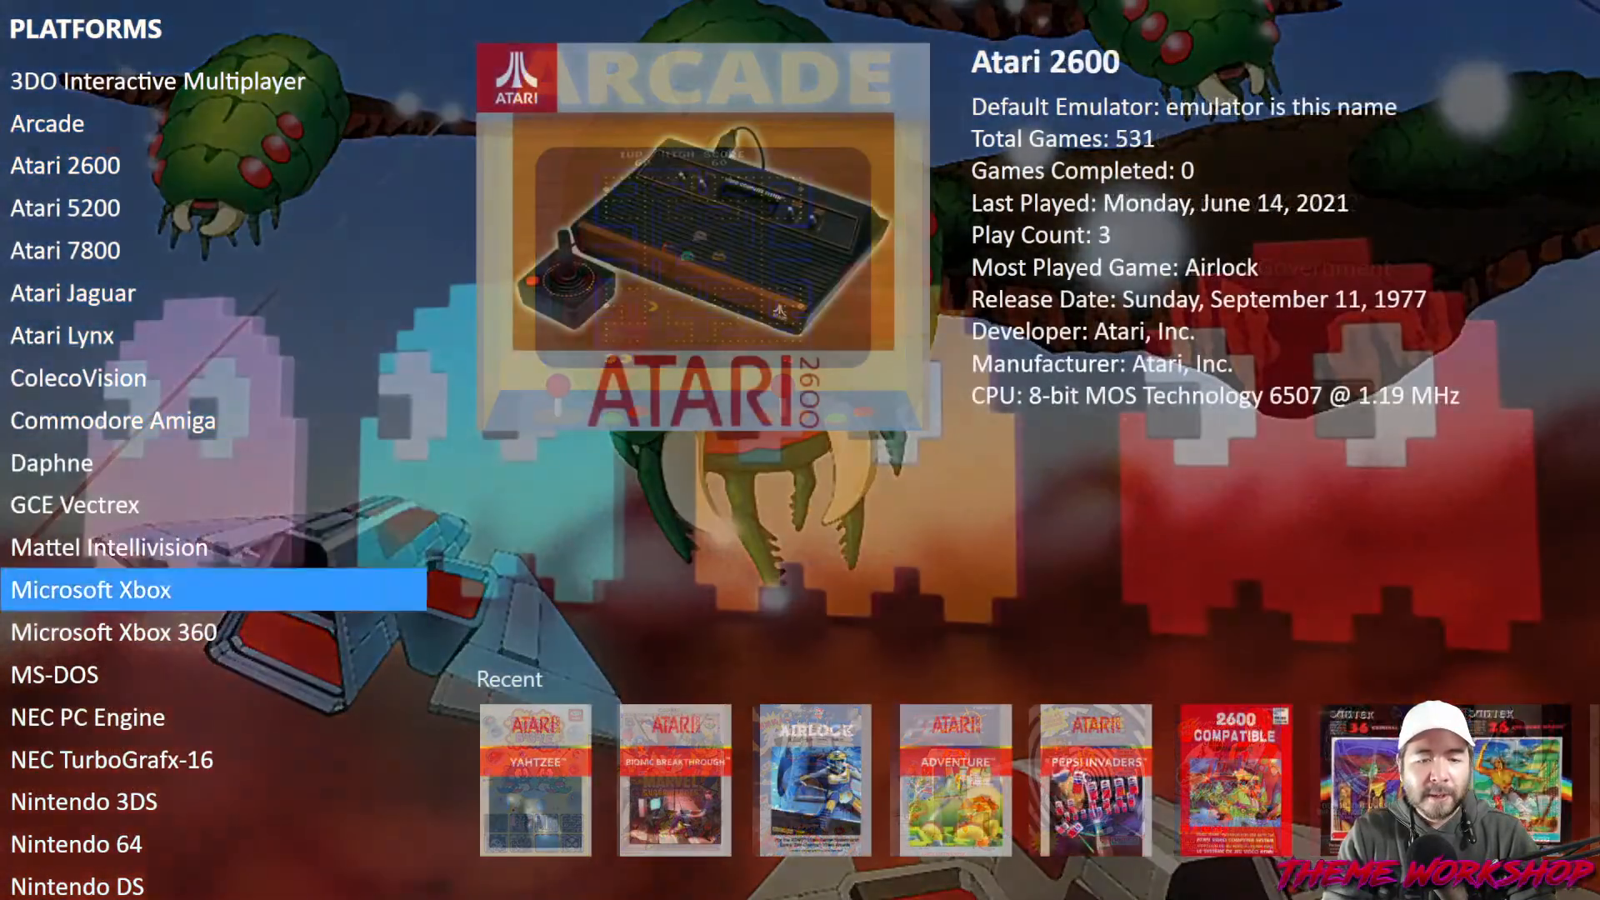
pyautogui.press('Down')
pyautogui.press('Down')
pyautogui.press('Down')
pyautogui.press('Up')
pyautogui.press('Up')
pyautogui.press('Up')
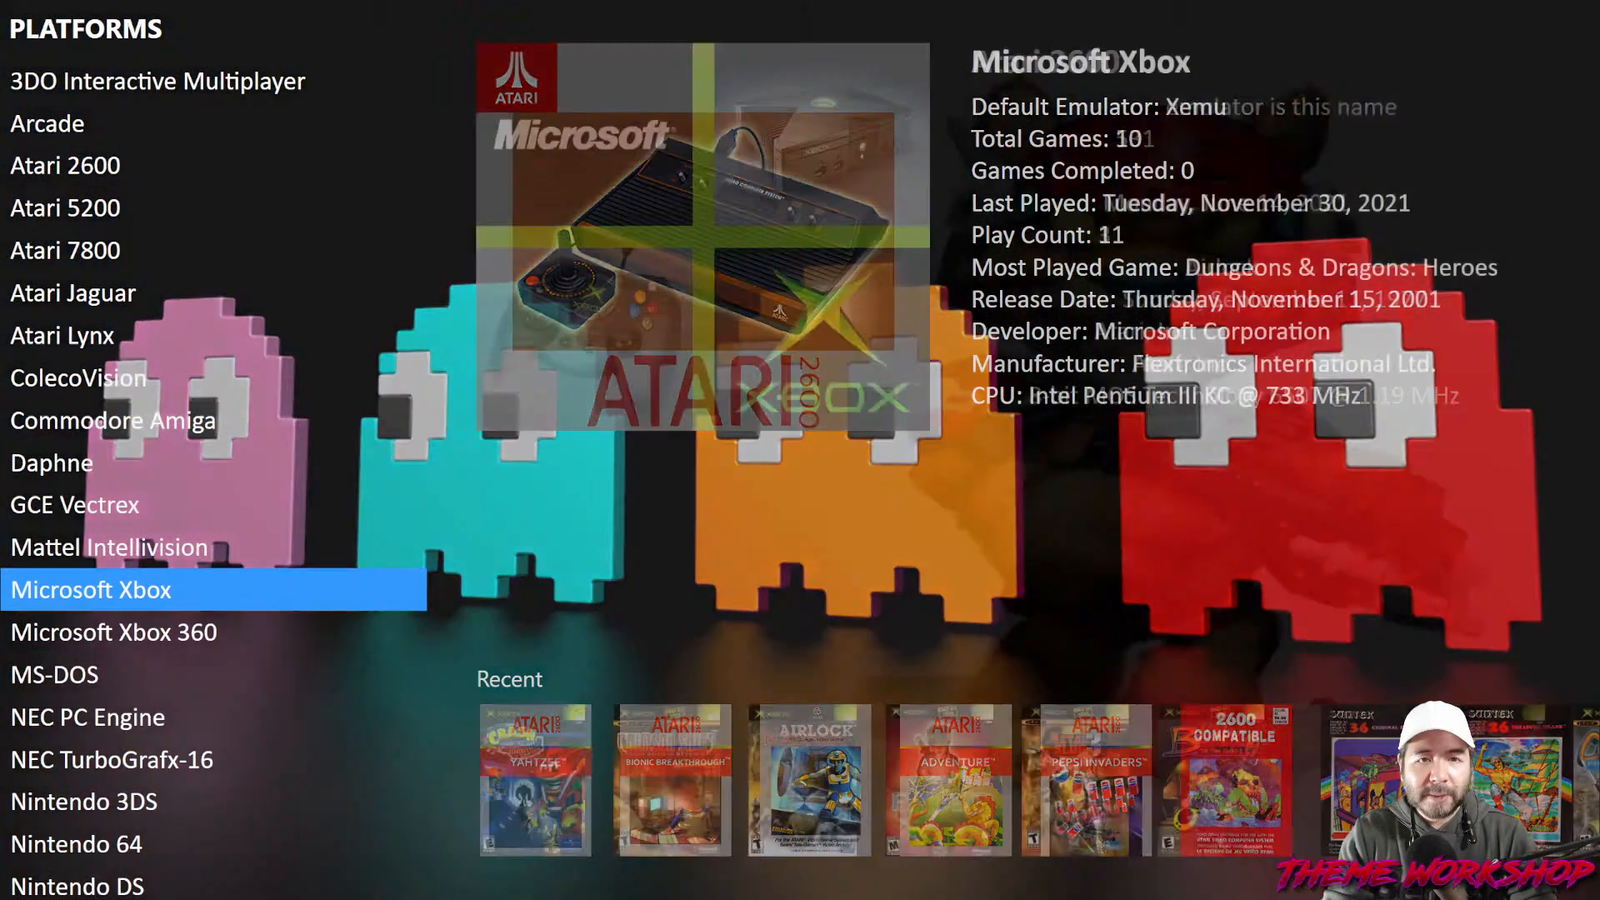
pyautogui.press('Return')
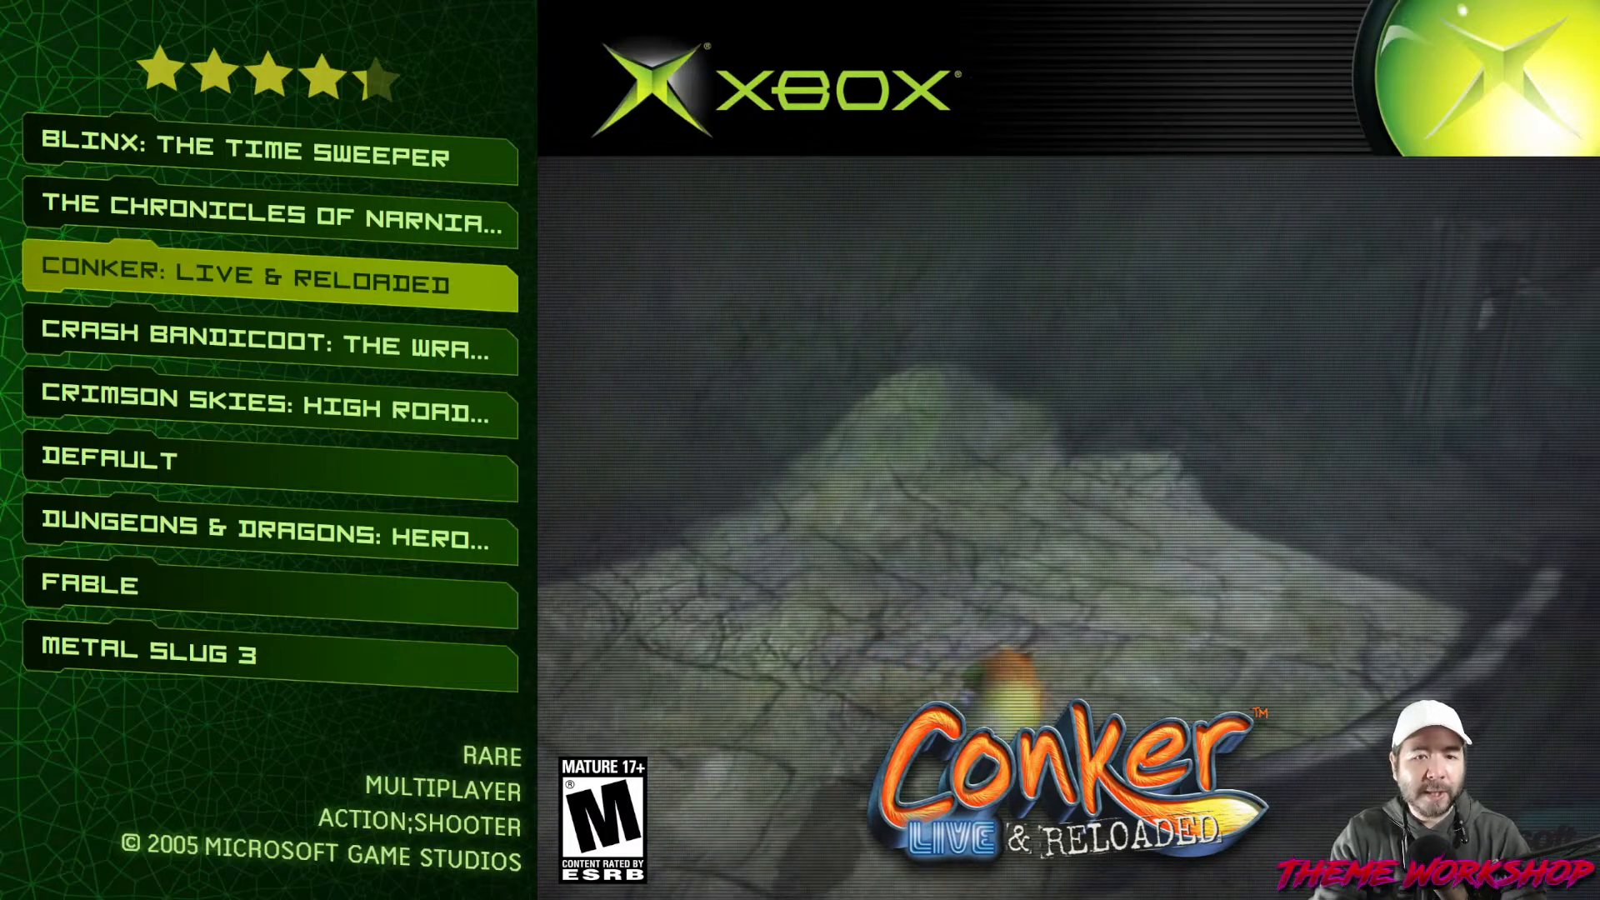
# Browse the Xbox games list to examine how the text wheel's selected and unselected items are styled.
pyautogui.press('Down')
pyautogui.press('Down')
pyautogui.press('Down')
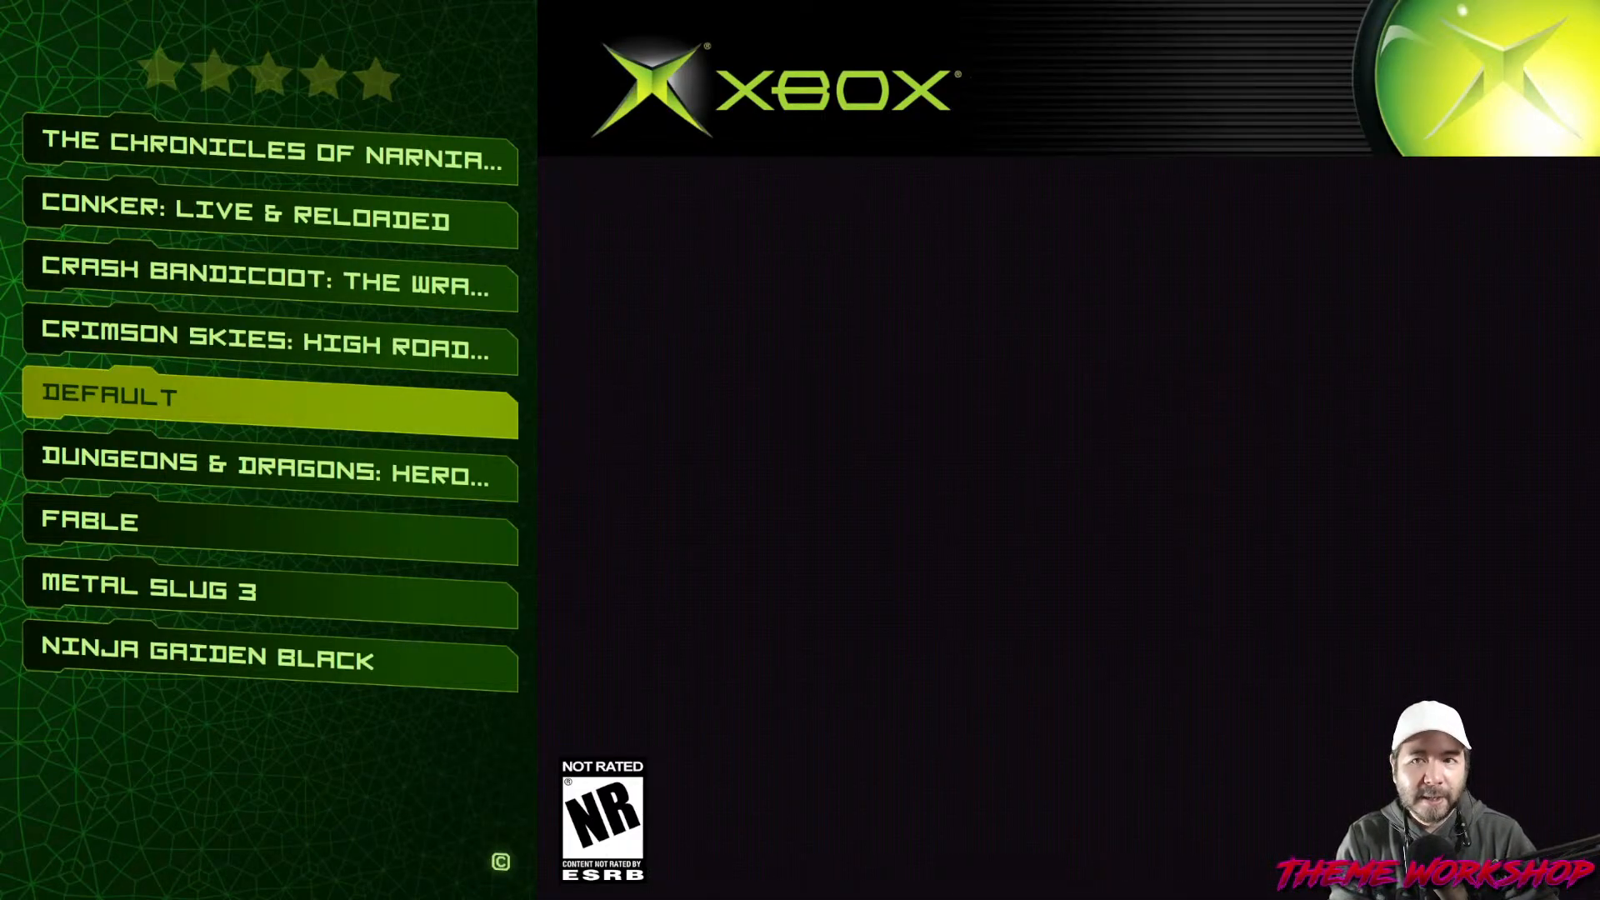
pyautogui.press('Up')
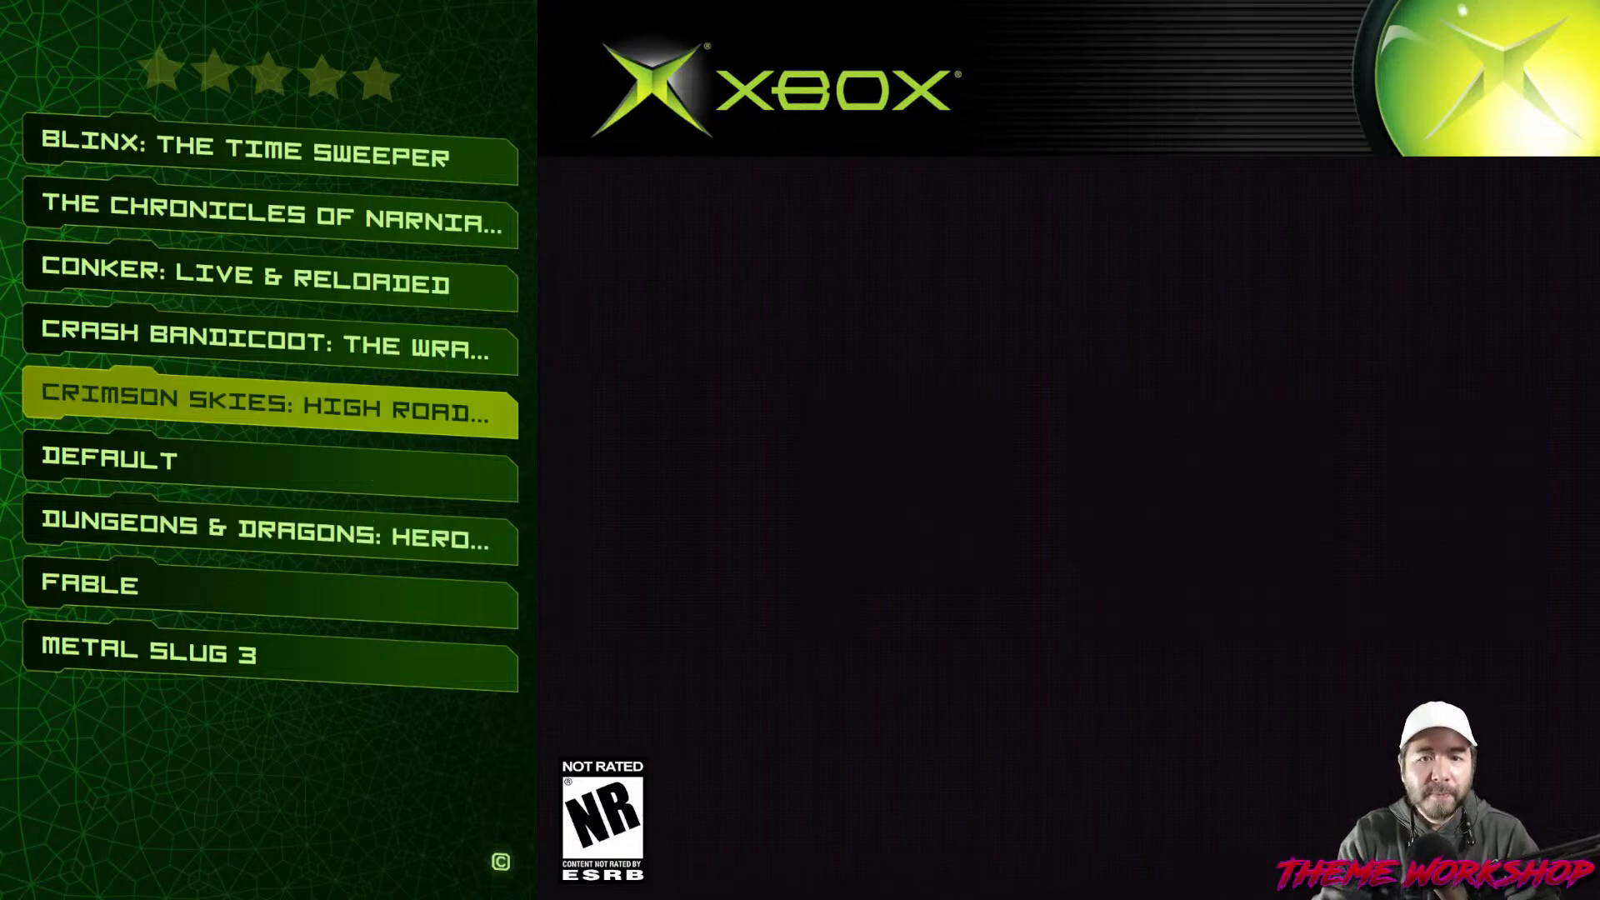
pyautogui.press('Up')
pyautogui.press('Down')
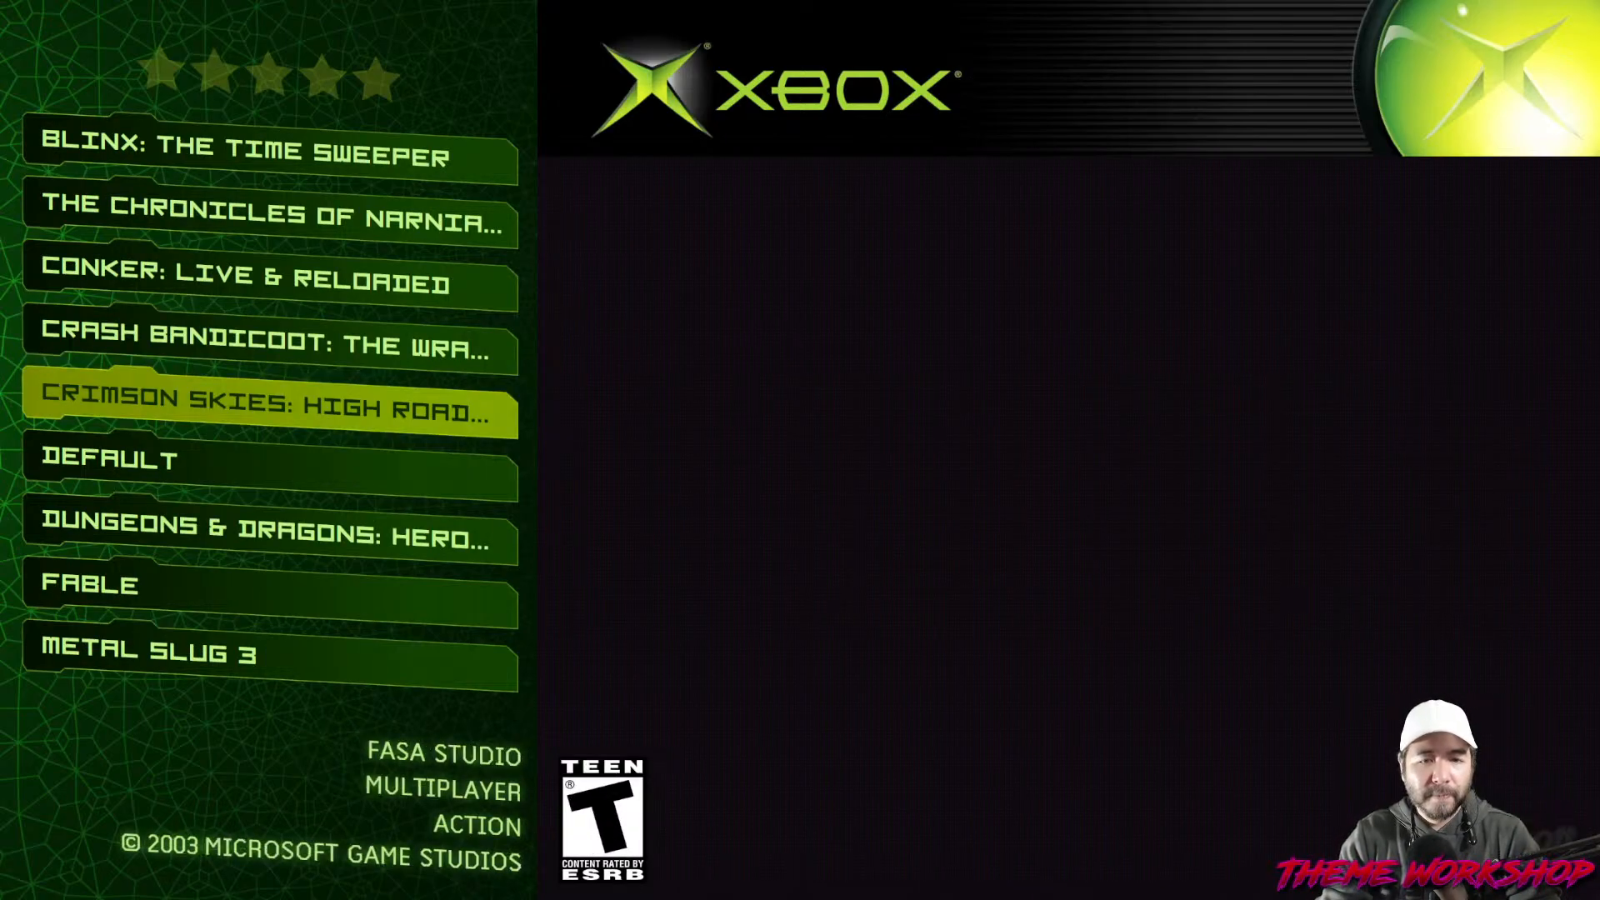
pyautogui.press('Down')
pyautogui.press('Down')
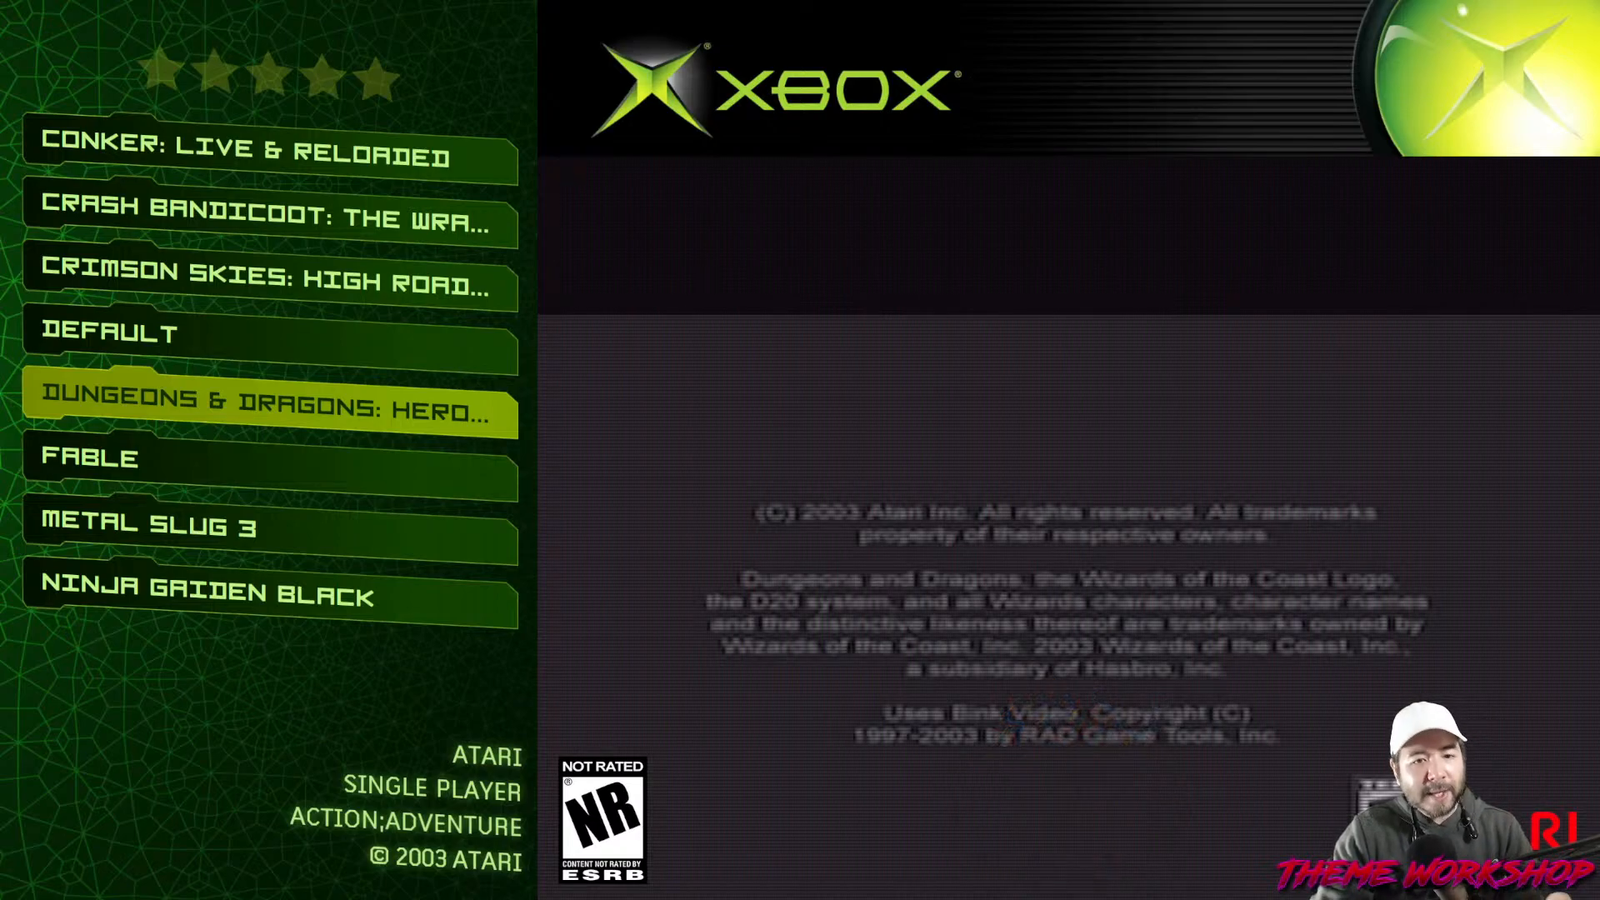
pyautogui.press('Down')
pyautogui.press('Down')
pyautogui.press('Down')
pyautogui.press('Down')
pyautogui.press('Down')
pyautogui.press('Down')
pyautogui.press('Down')
pyautogui.press('Down')
pyautogui.press('Down')
pyautogui.press('Down')
pyautogui.press('Down')
pyautogui.press('Down')
pyautogui.press('Down')
pyautogui.press('Down')
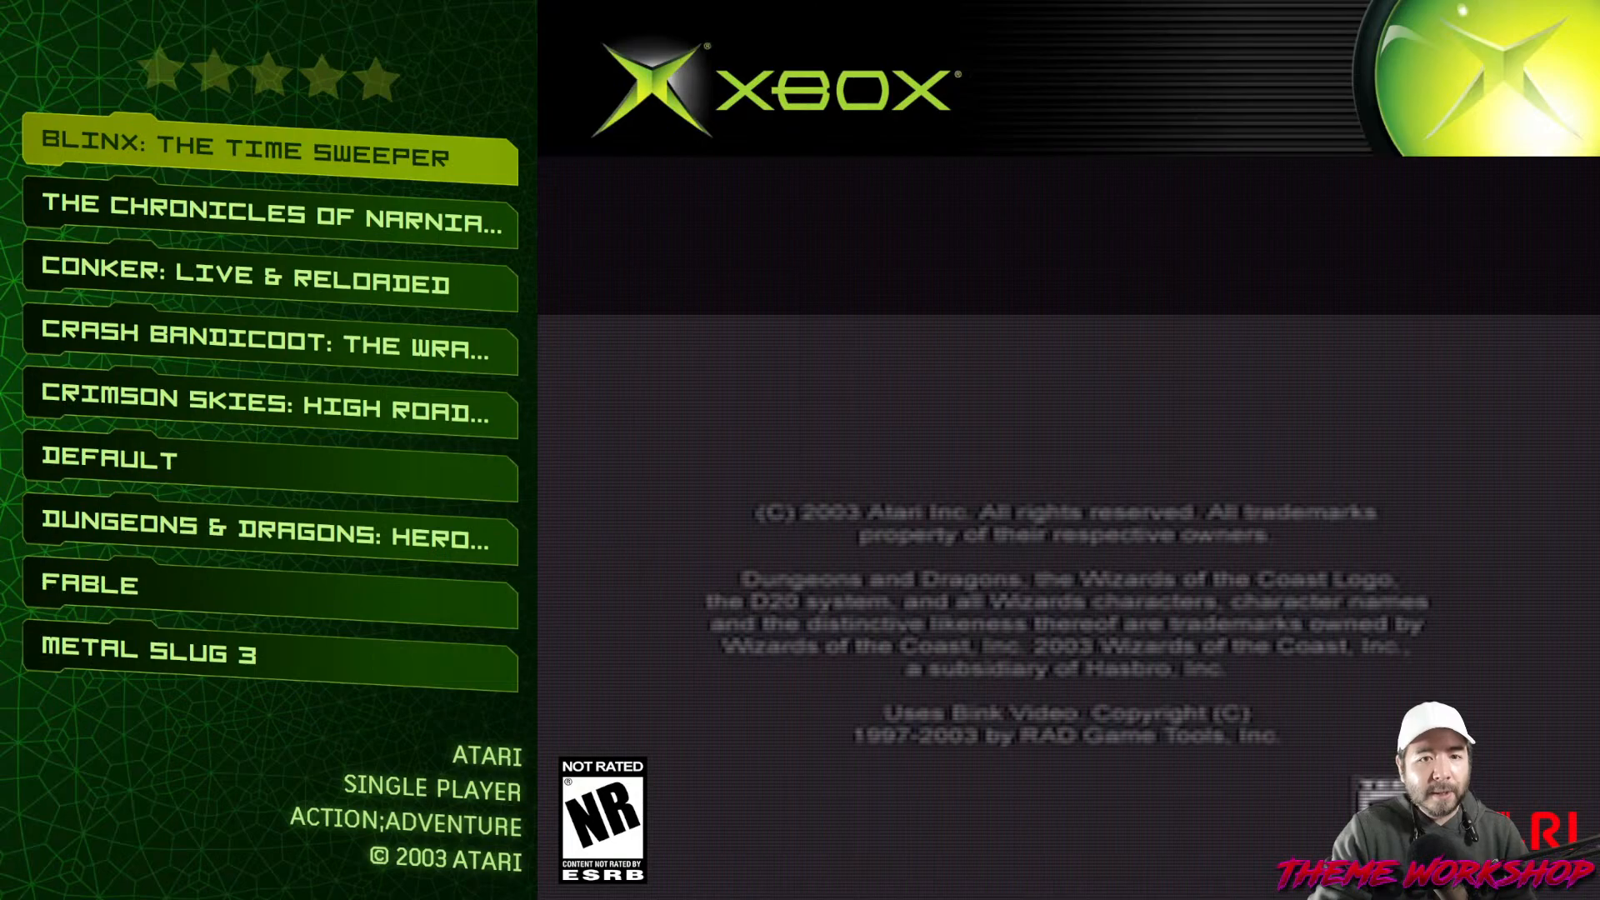
# Move back up the Xbox games to Crimson Skies and check the highlight styling on each selected title.
pyautogui.press('Up')
pyautogui.press('Up')
pyautogui.press('Up')
pyautogui.press('Up')
pyautogui.press('Up')
pyautogui.press('Up')
pyautogui.press('Up')
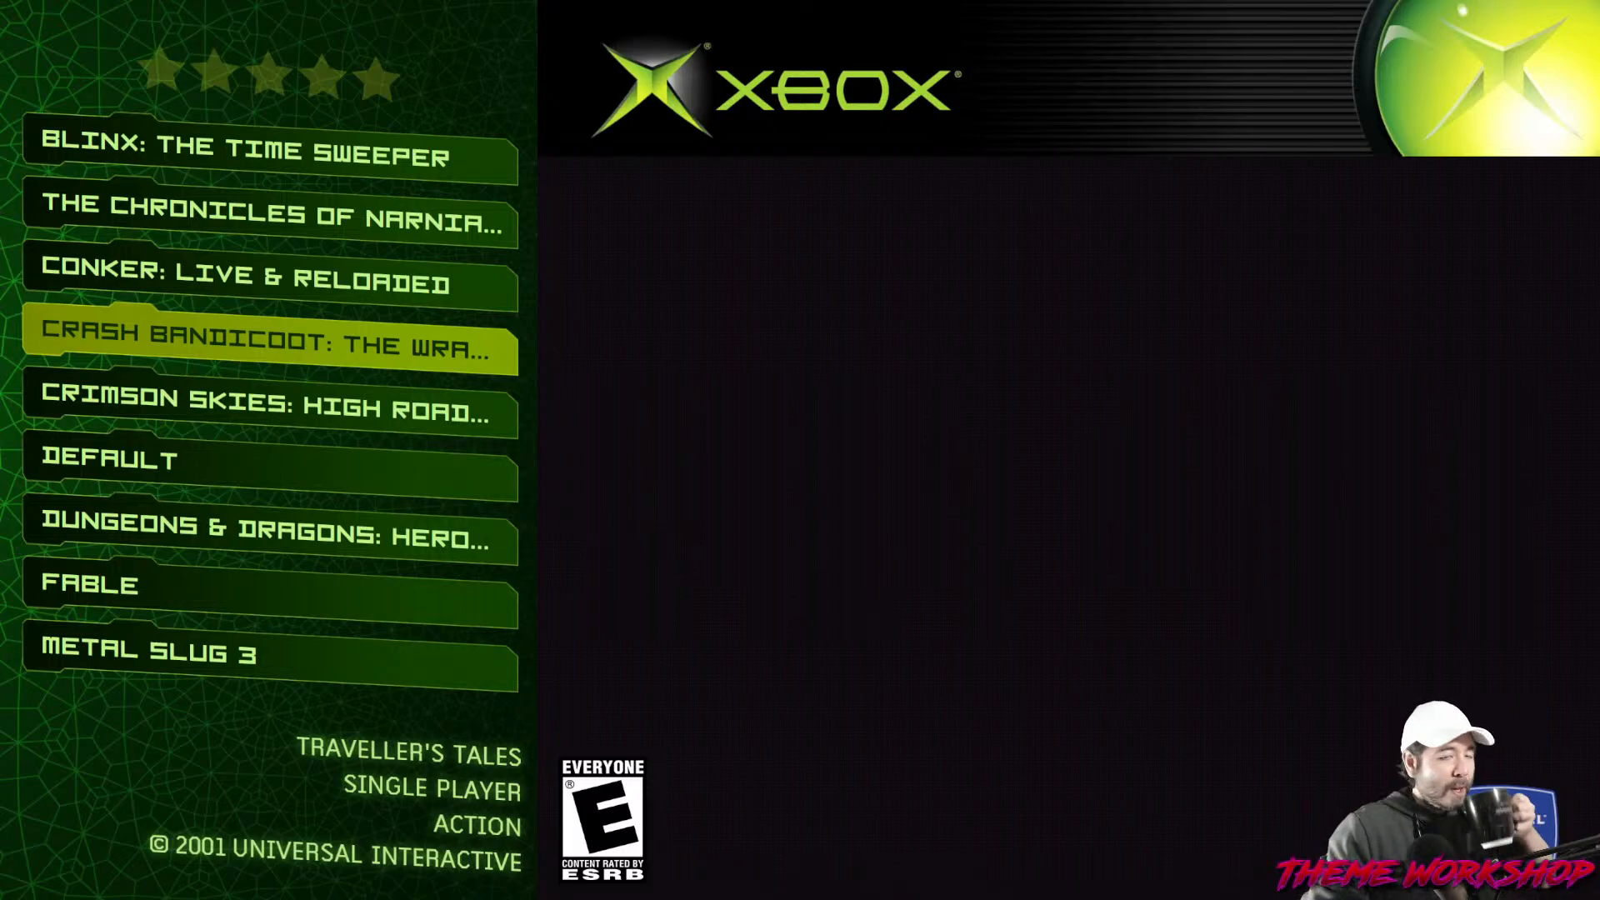
pyautogui.press('Down')
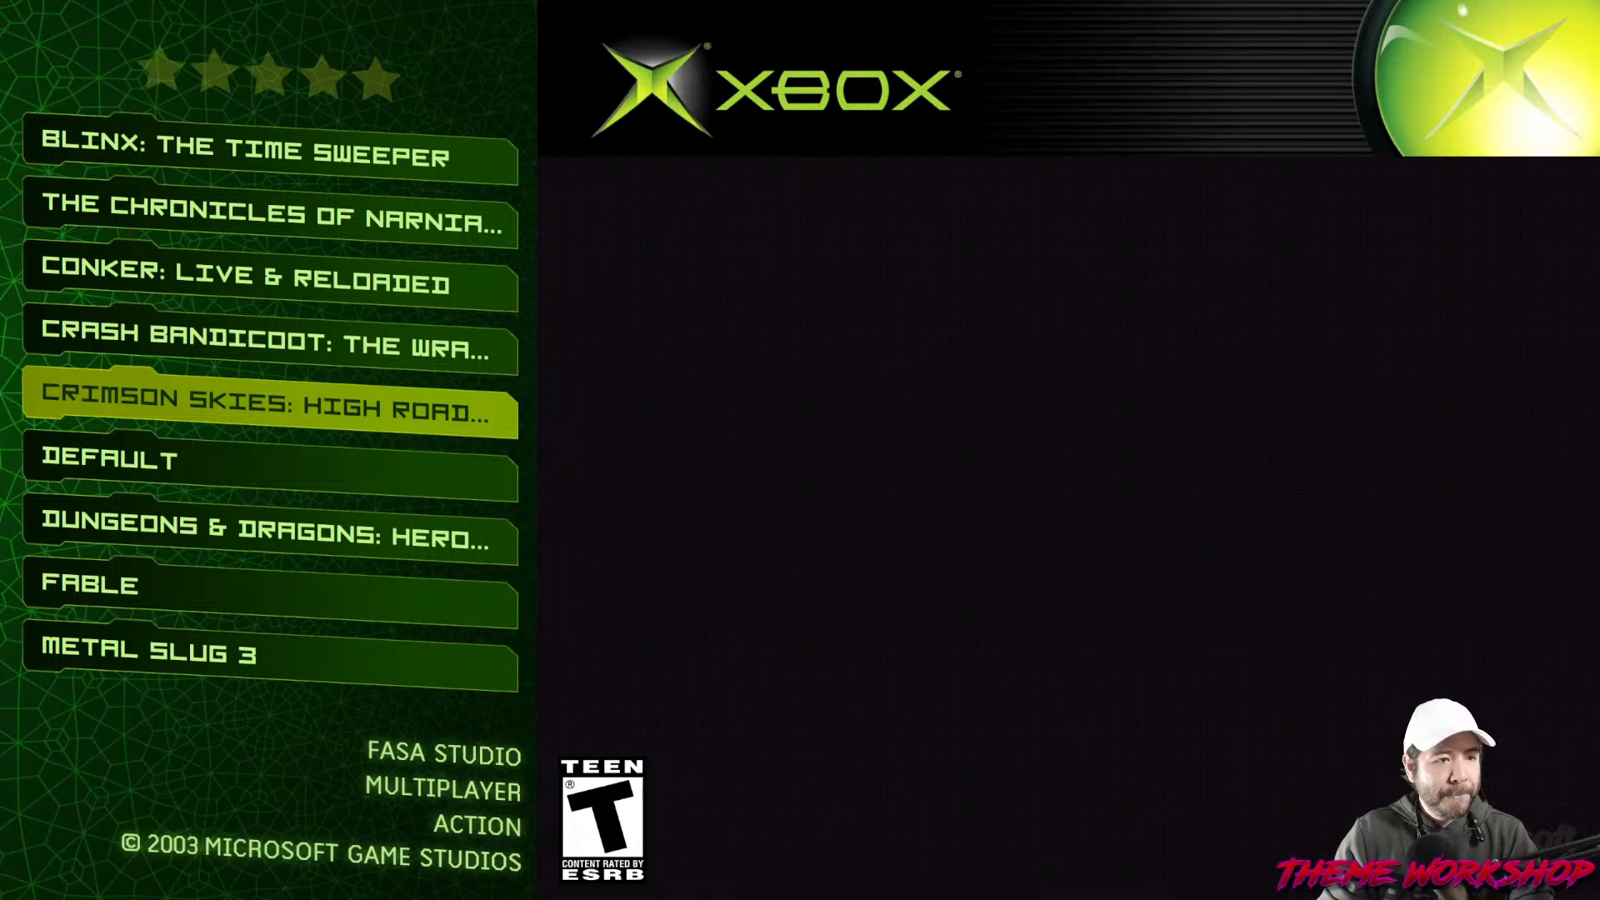
# Return to Community Theme Creator and discard the open edit of the Xbox TextGamesView.
pyautogui.moveTo(500, 899); pyautogui.dragTo(224, 43)
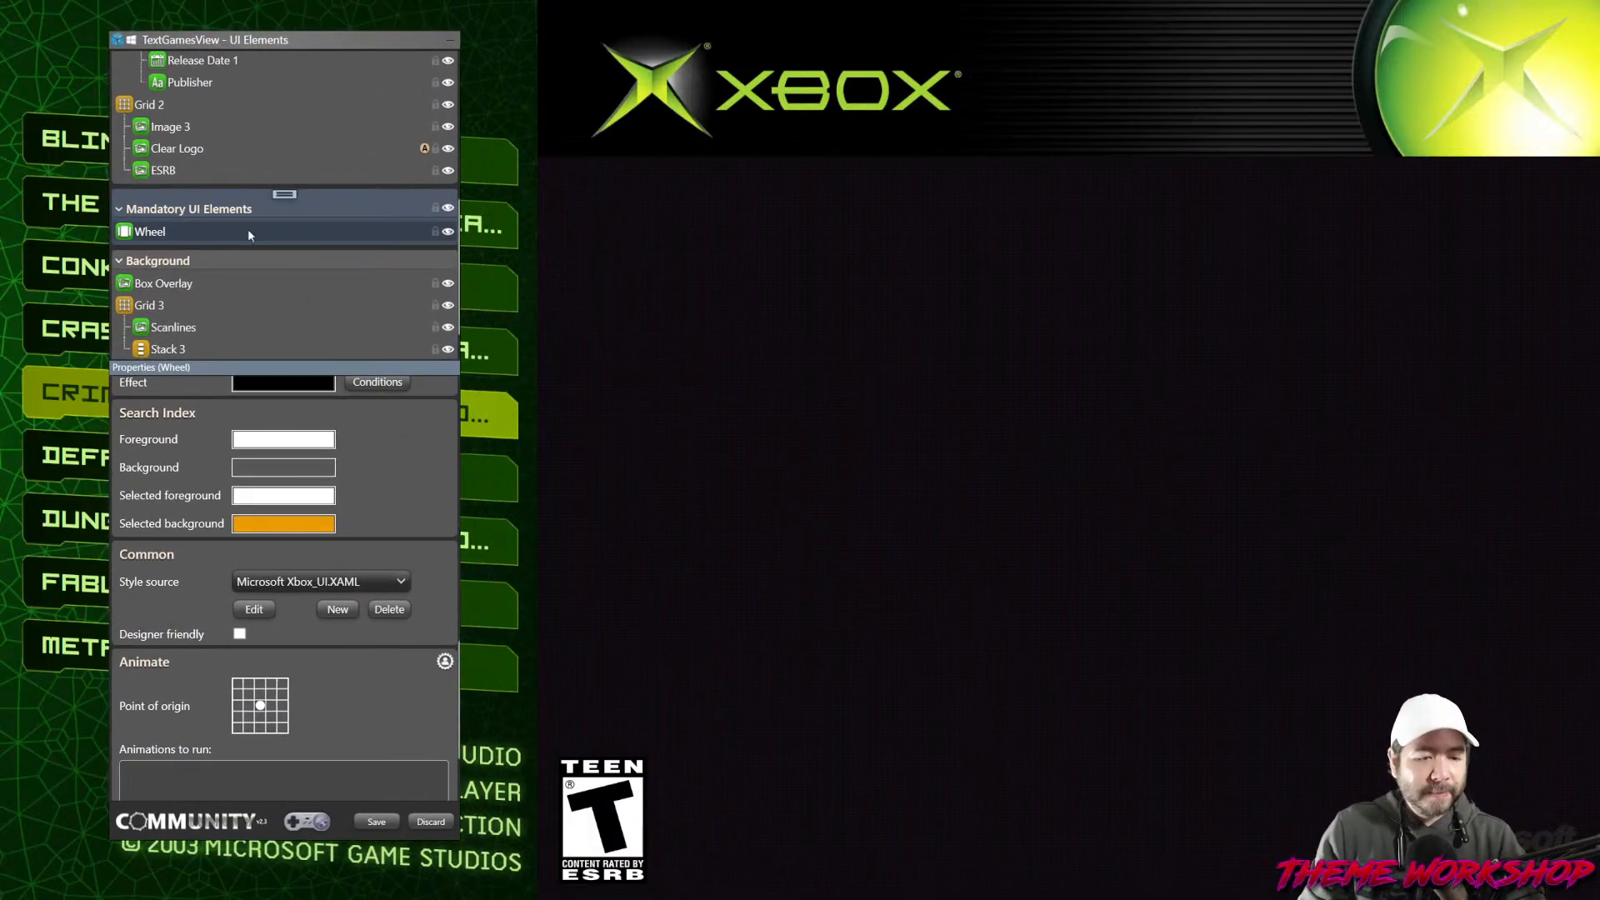
pyautogui.click(435, 822)
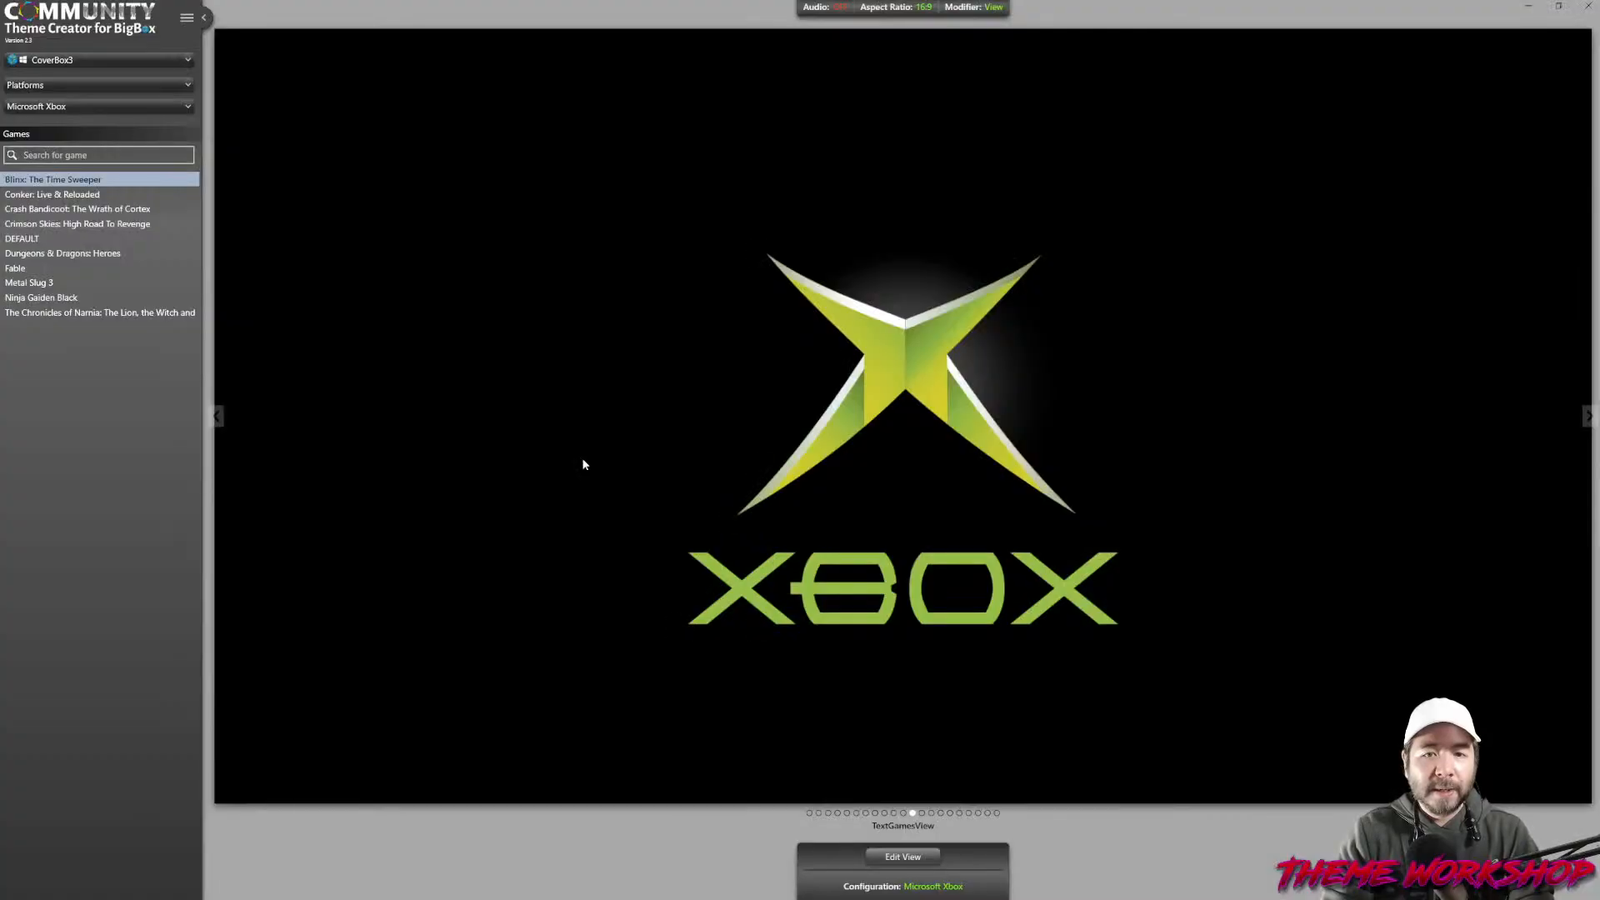
# Switch to Big Box and exit it from its main menu.
pyautogui.hotkey('alt', 'Tab')
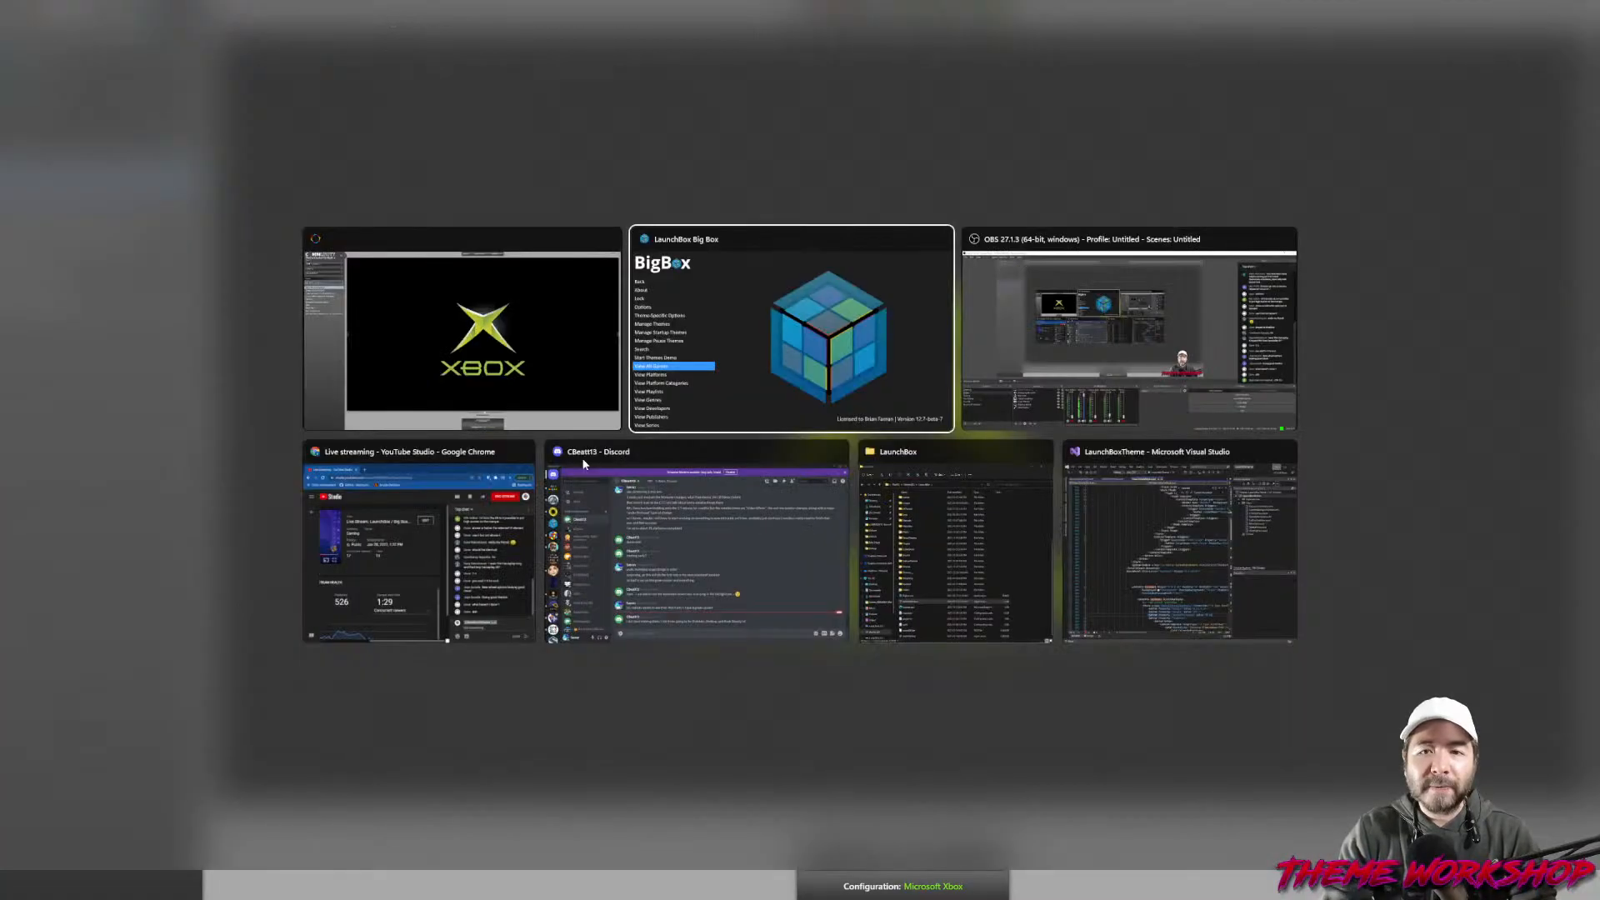
pyautogui.press('Up')
pyautogui.press('Up')
pyautogui.press('Up')
pyautogui.press('Up')
pyautogui.press('Up')
pyautogui.press('Up')
pyautogui.press('Up')
pyautogui.press('Up')
pyautogui.press('Up')
pyautogui.press('Up')
pyautogui.press('Up')
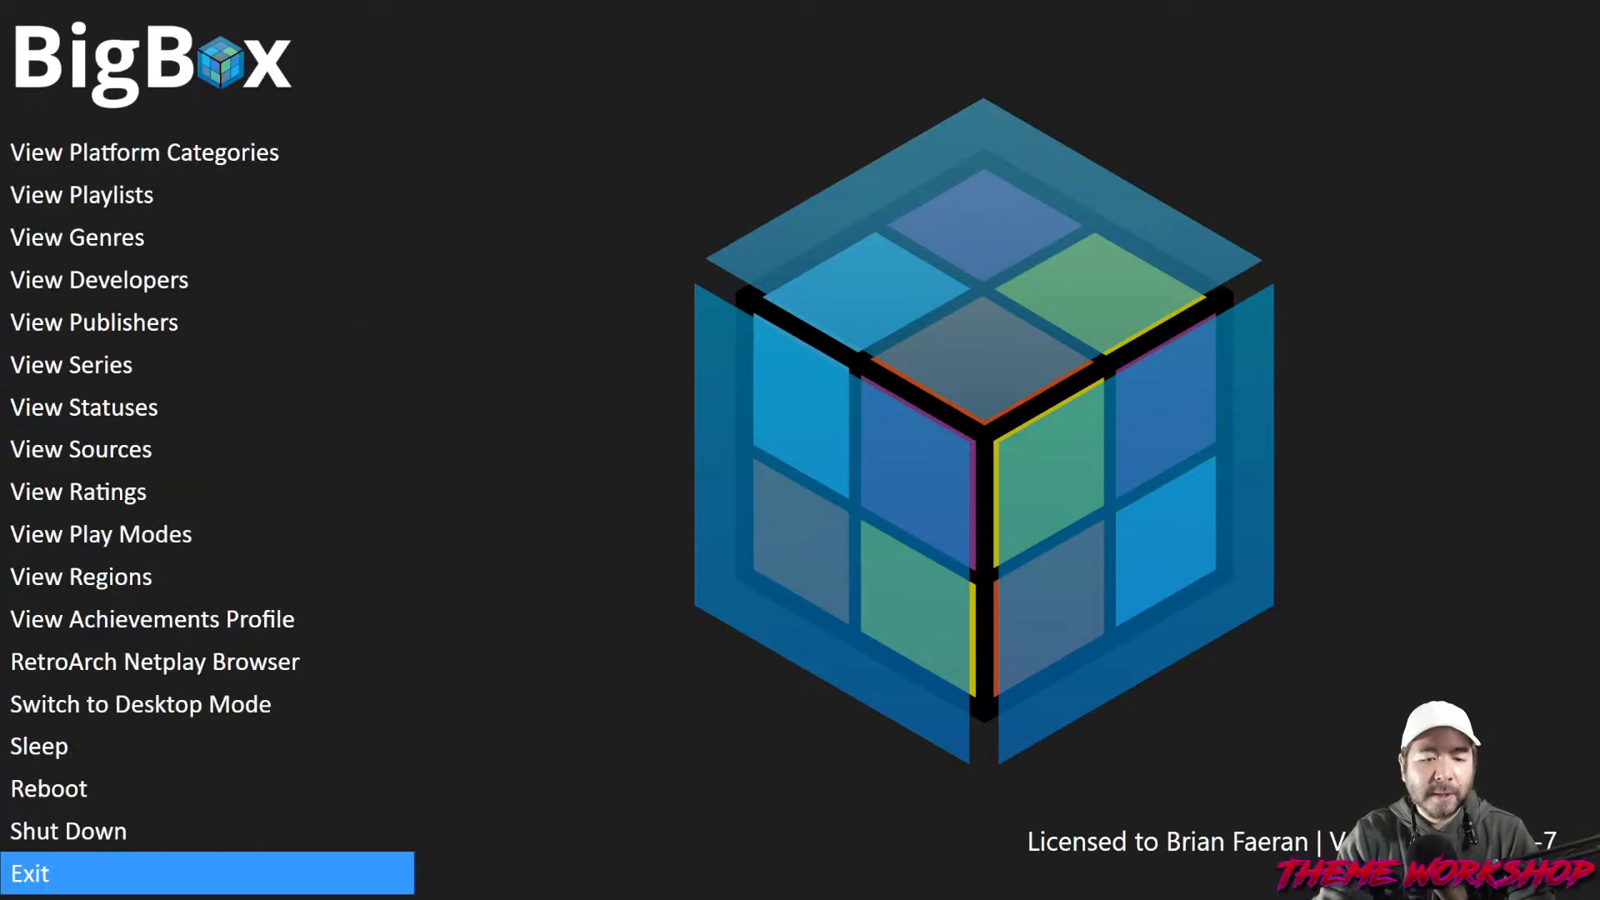
pyautogui.press('Return')
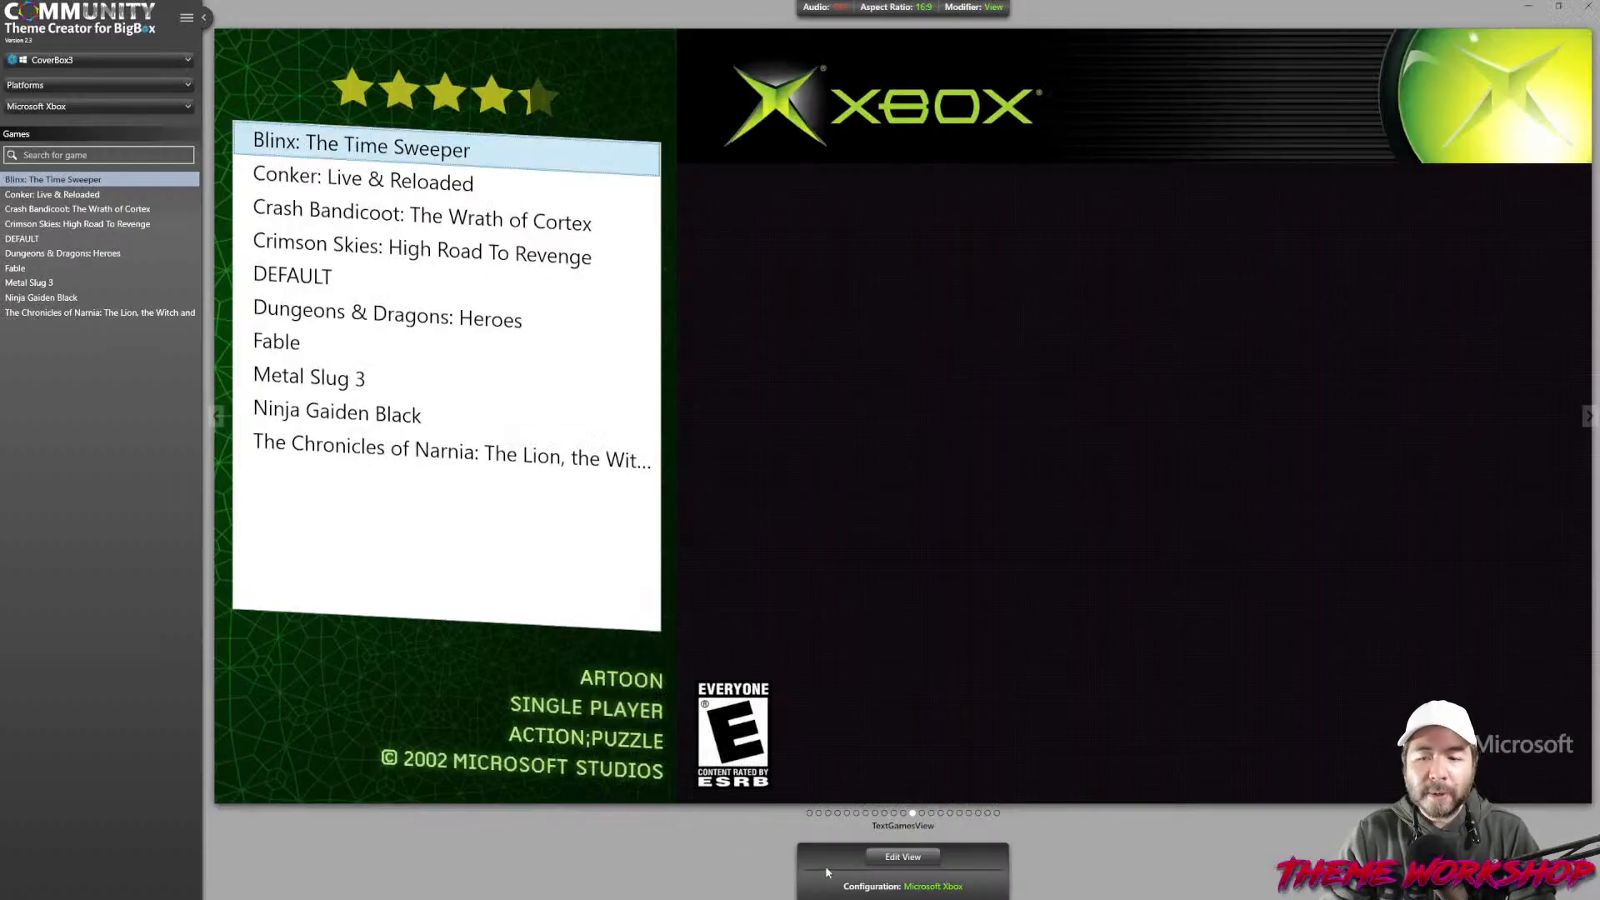
# Switch the TextGamesView configuration to Sega Genesis and preview it with the game Alien Soldier.
pyautogui.click(909, 889)
pyautogui.scroll(-2, 875, 533)
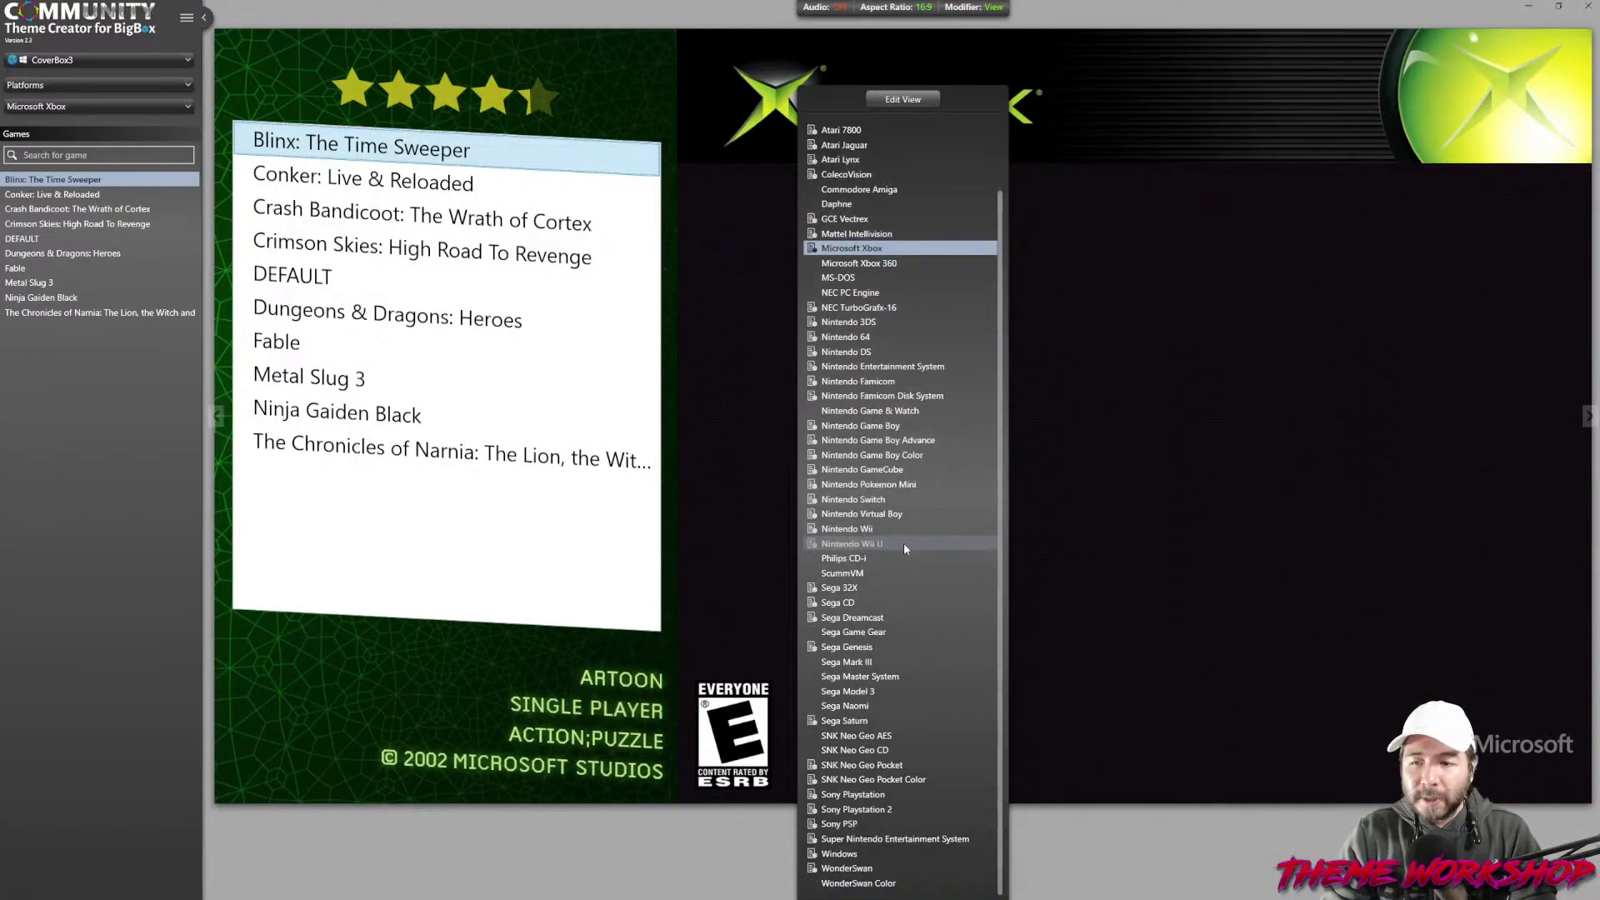
pyautogui.click(866, 648)
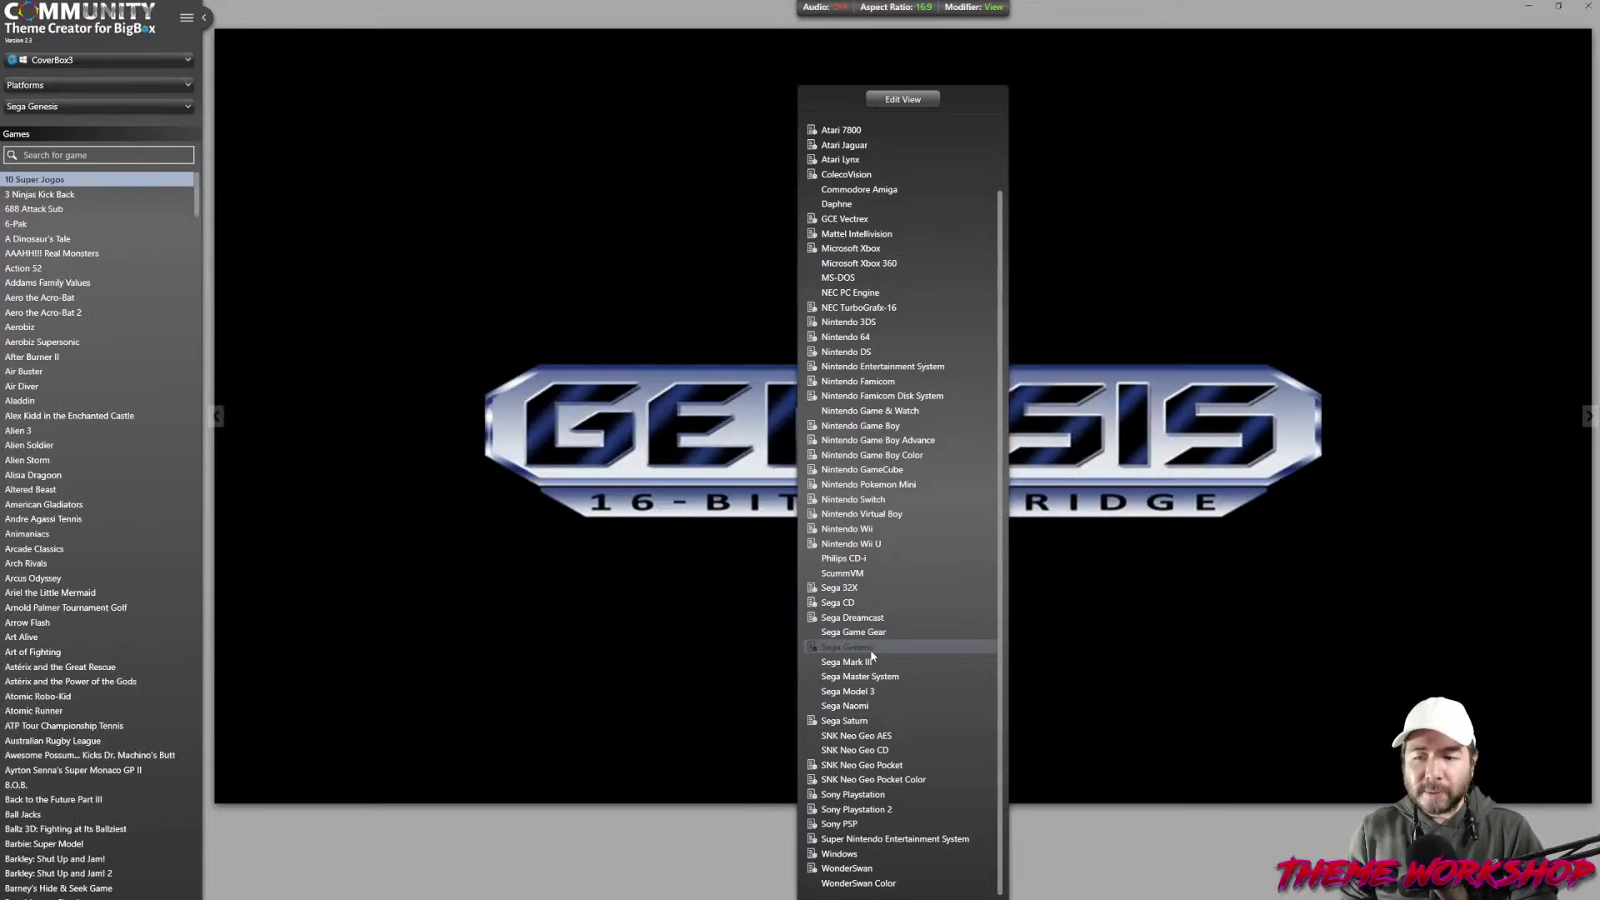
pyautogui.click(1112, 857)
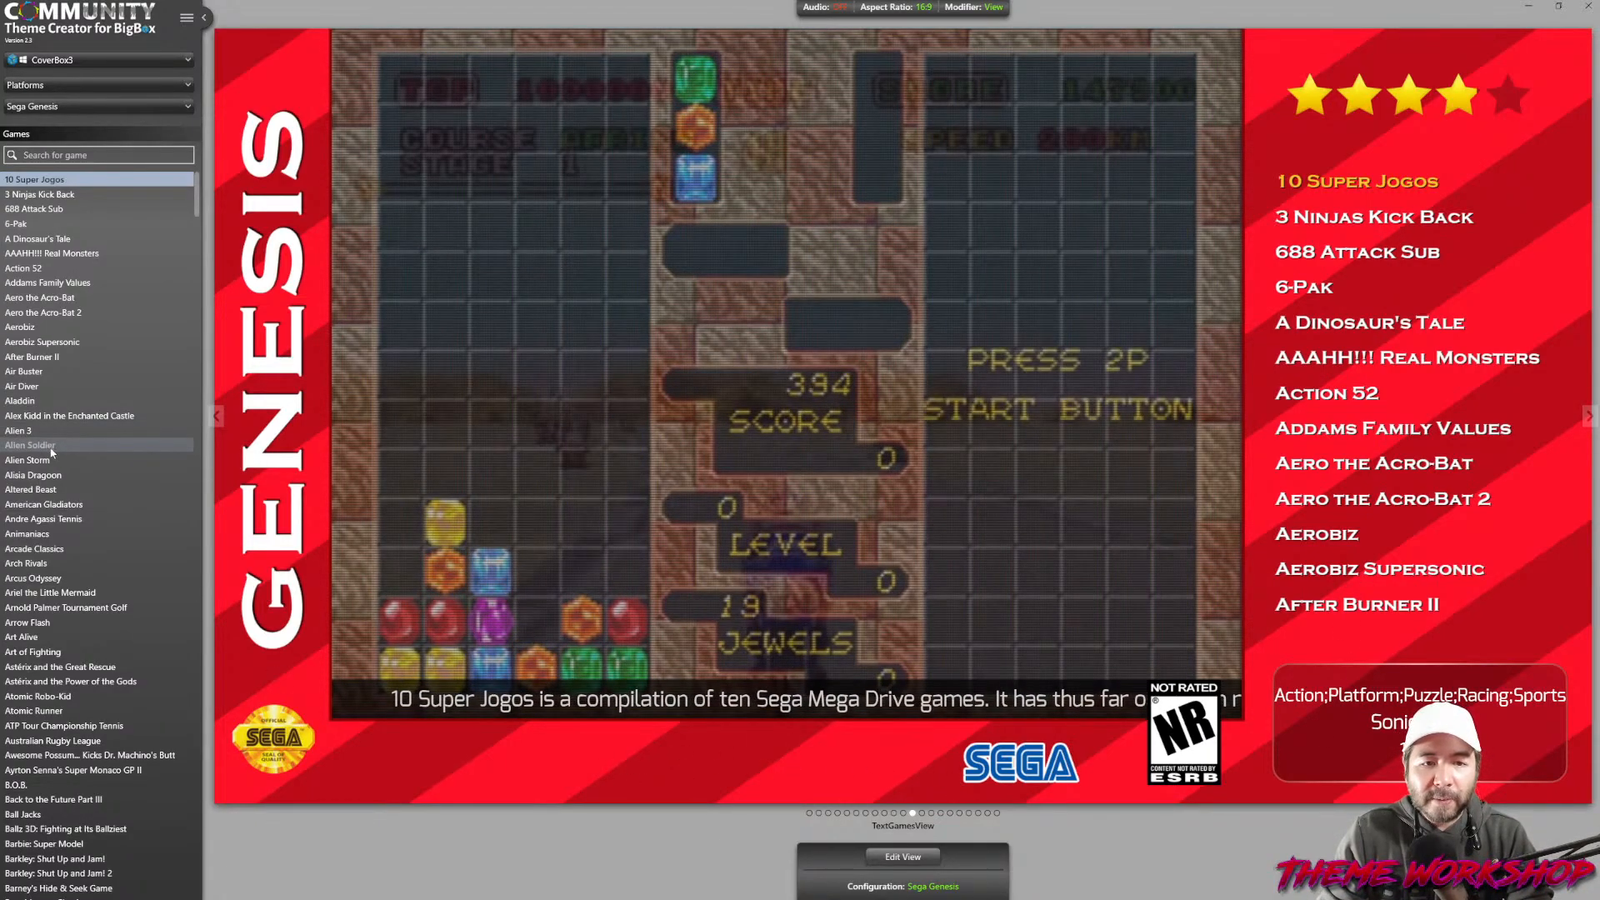
pyautogui.click(52, 445)
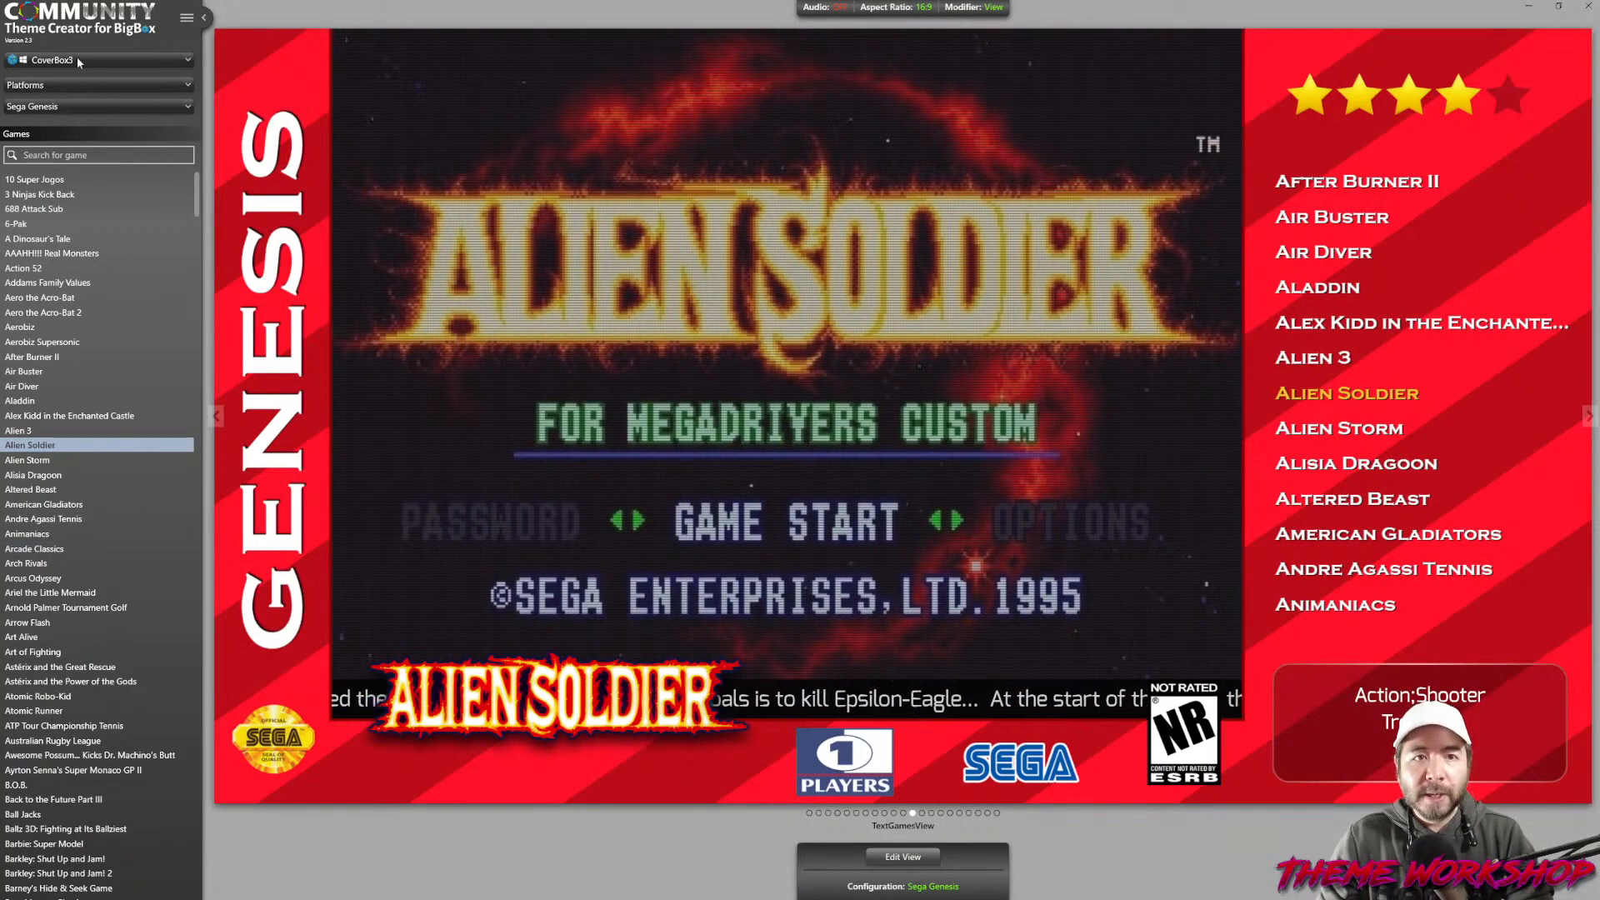
pyautogui.click(182, 103)
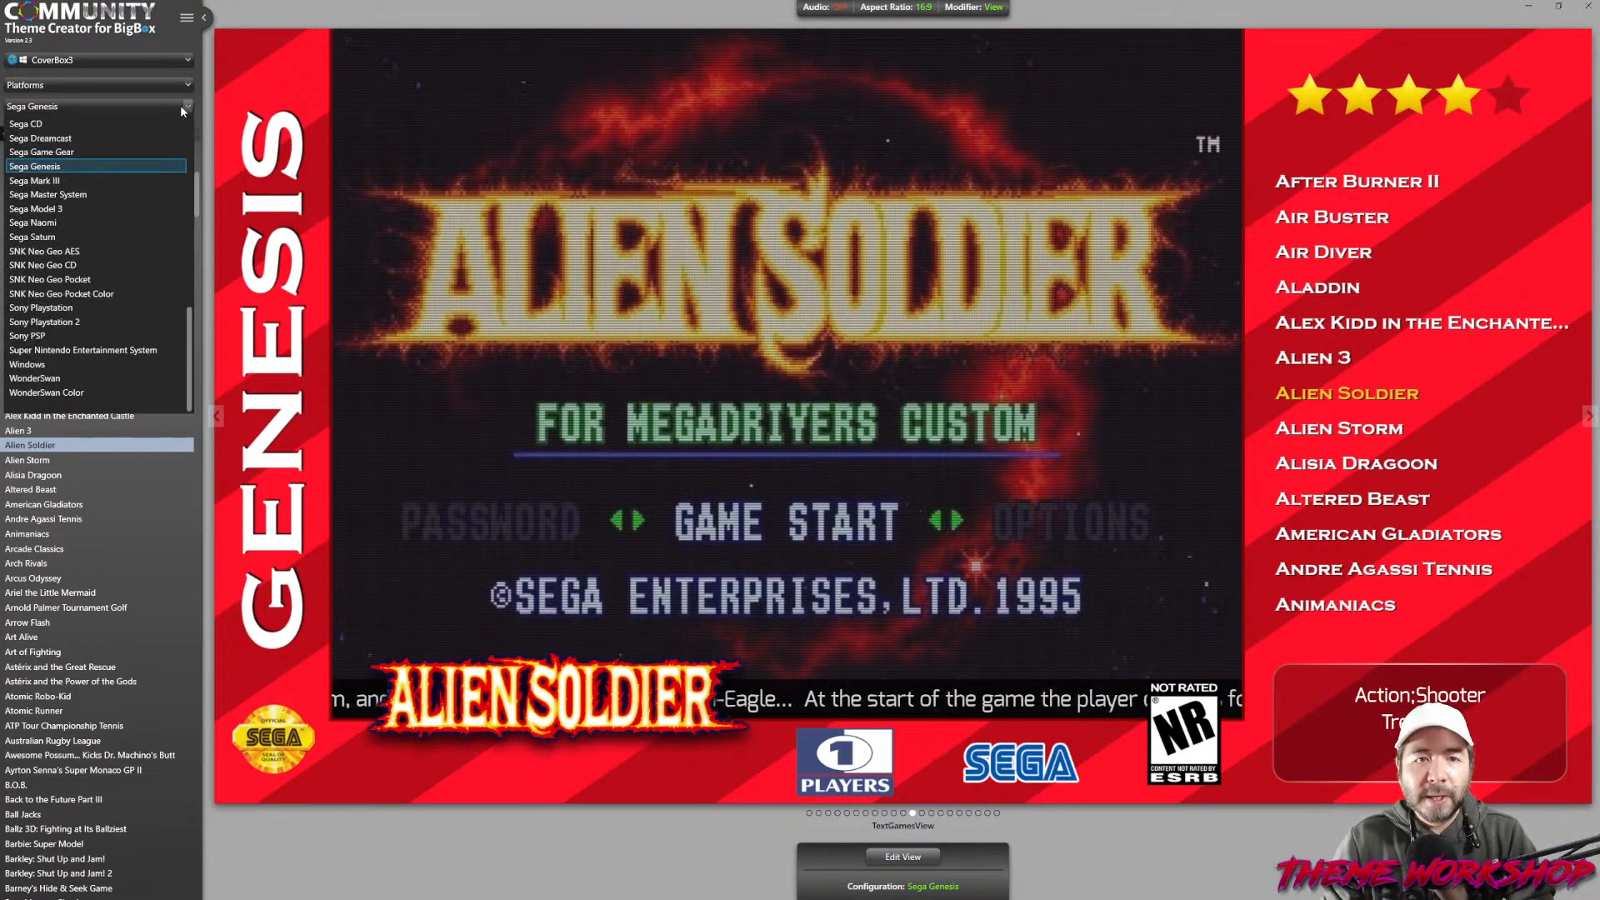
pyautogui.click(180, 105)
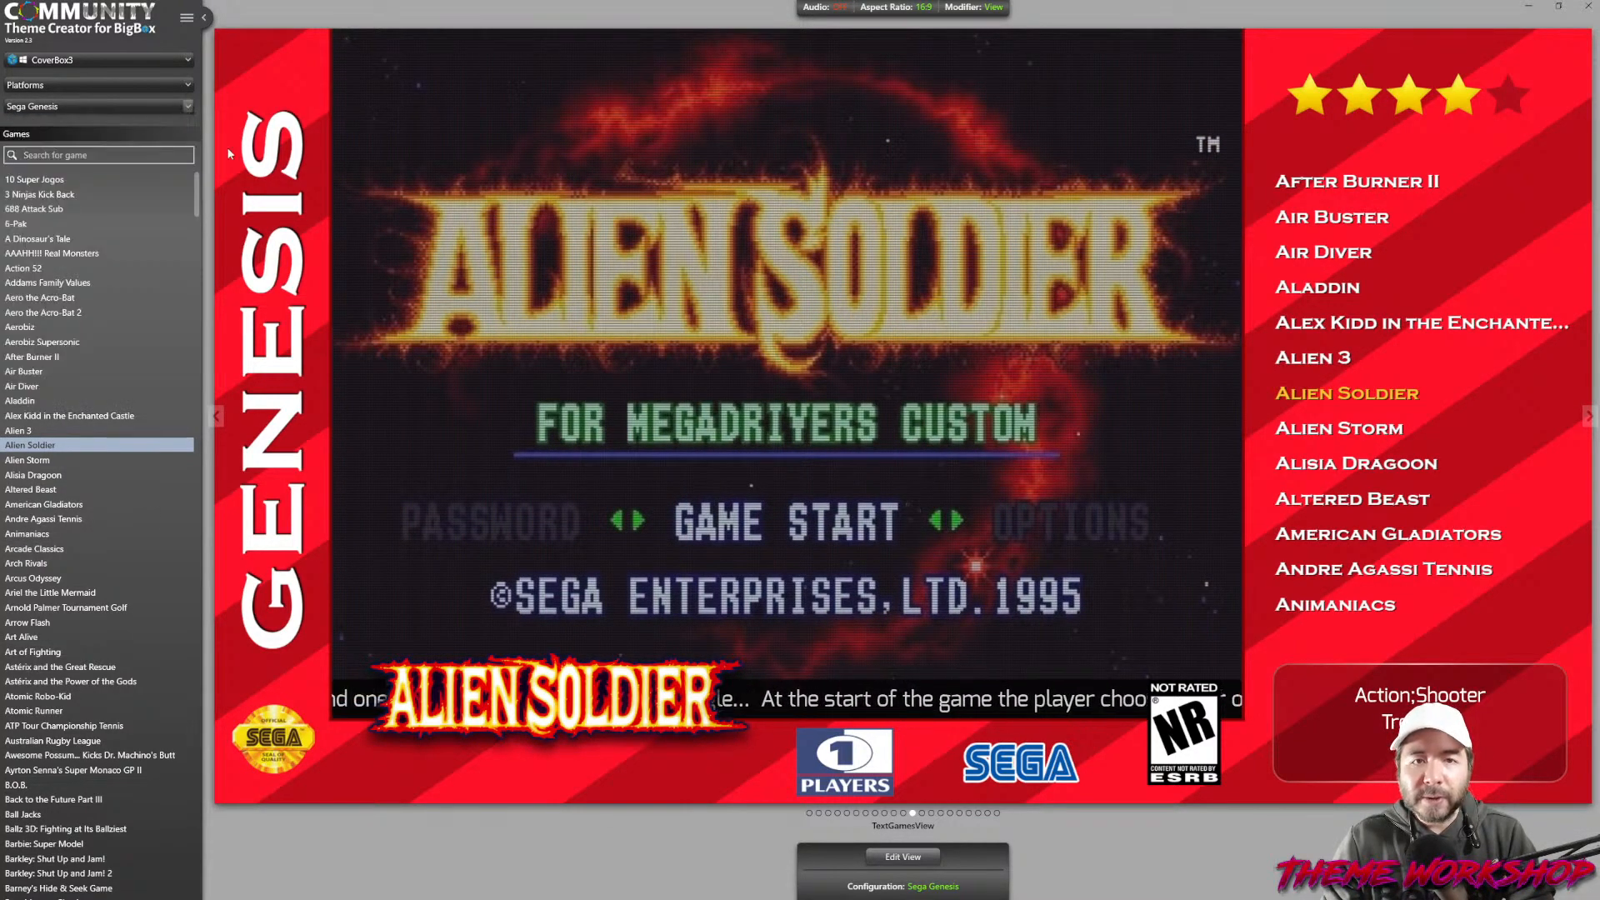
# Preview the TextGamesView configurations for Sega Saturn, Sega CD and Sega 32X in turn to compare their designs.
pyautogui.click(921, 886)
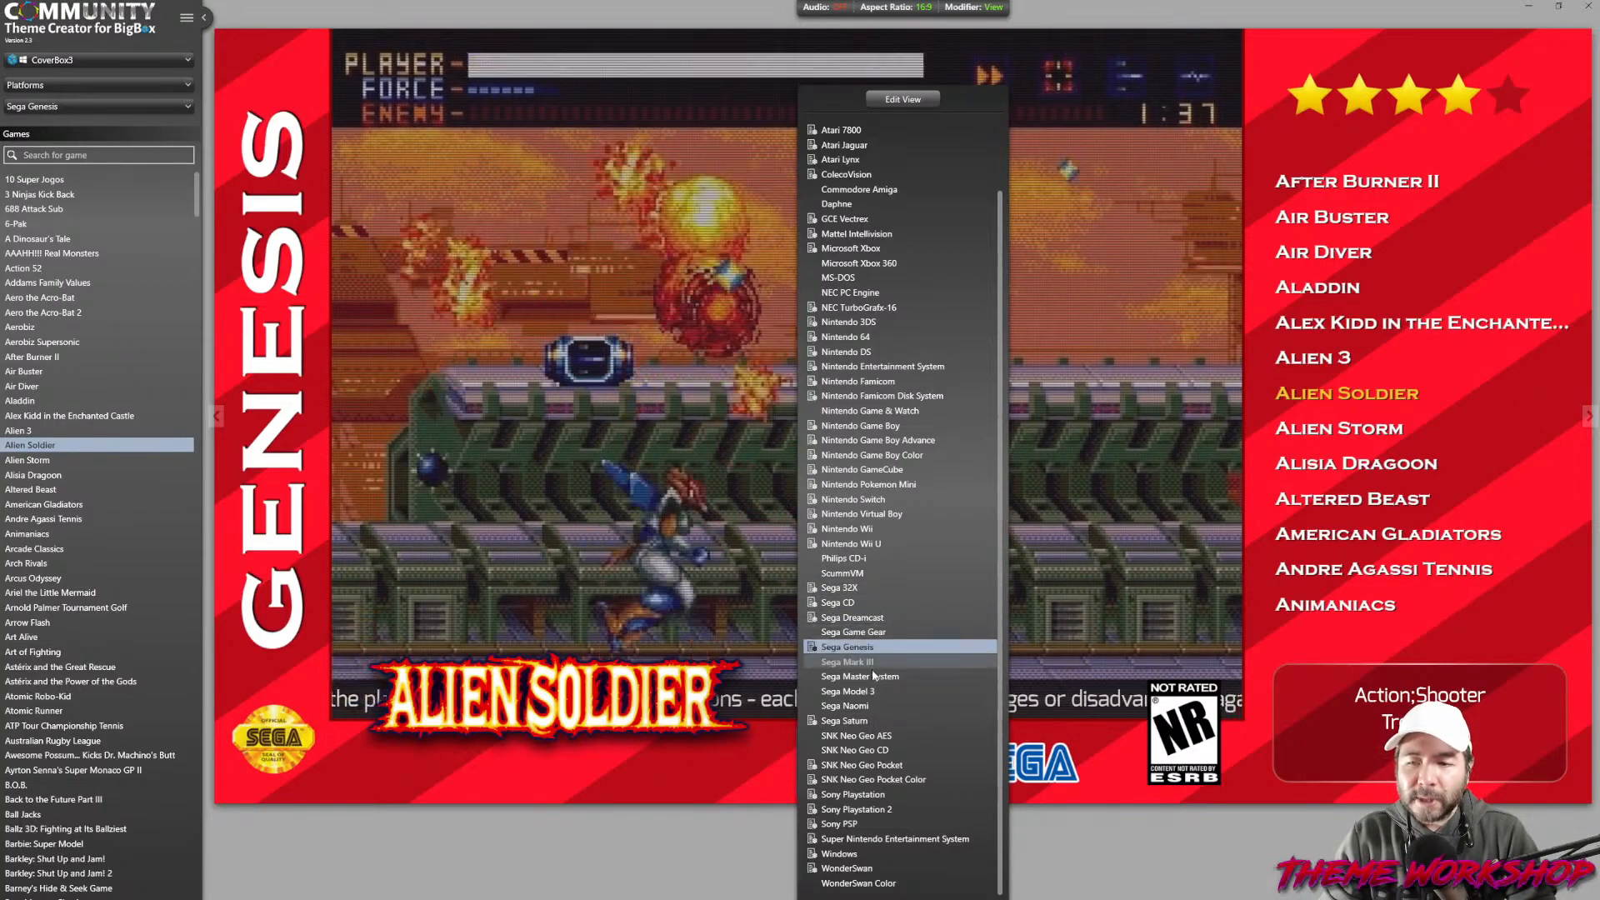
pyautogui.click(892, 722)
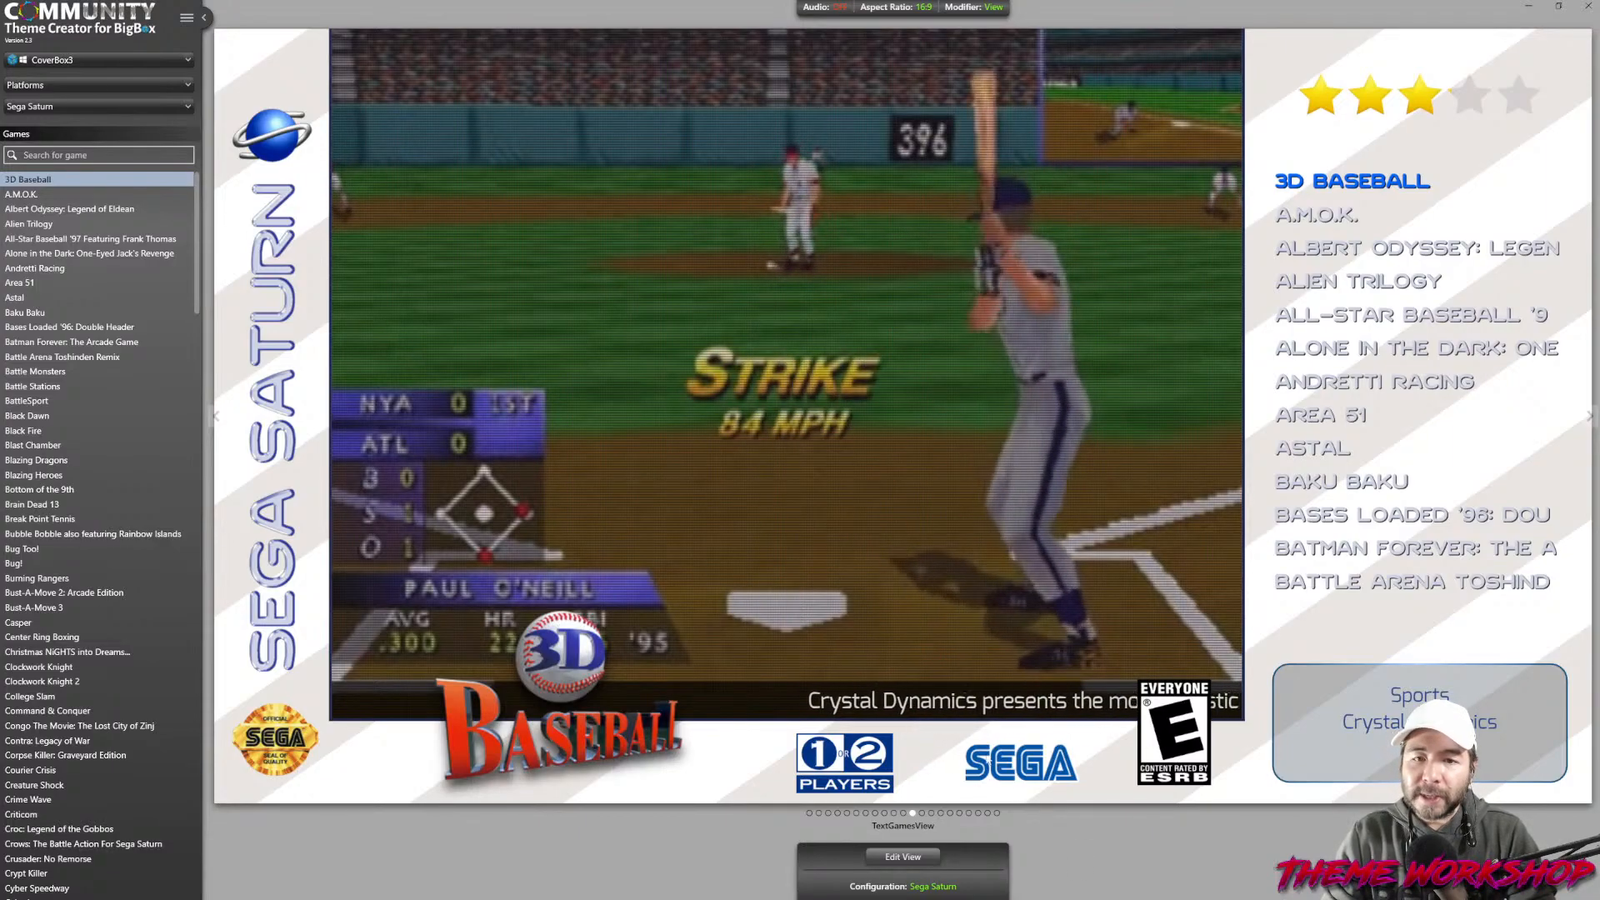
pyautogui.click(911, 890)
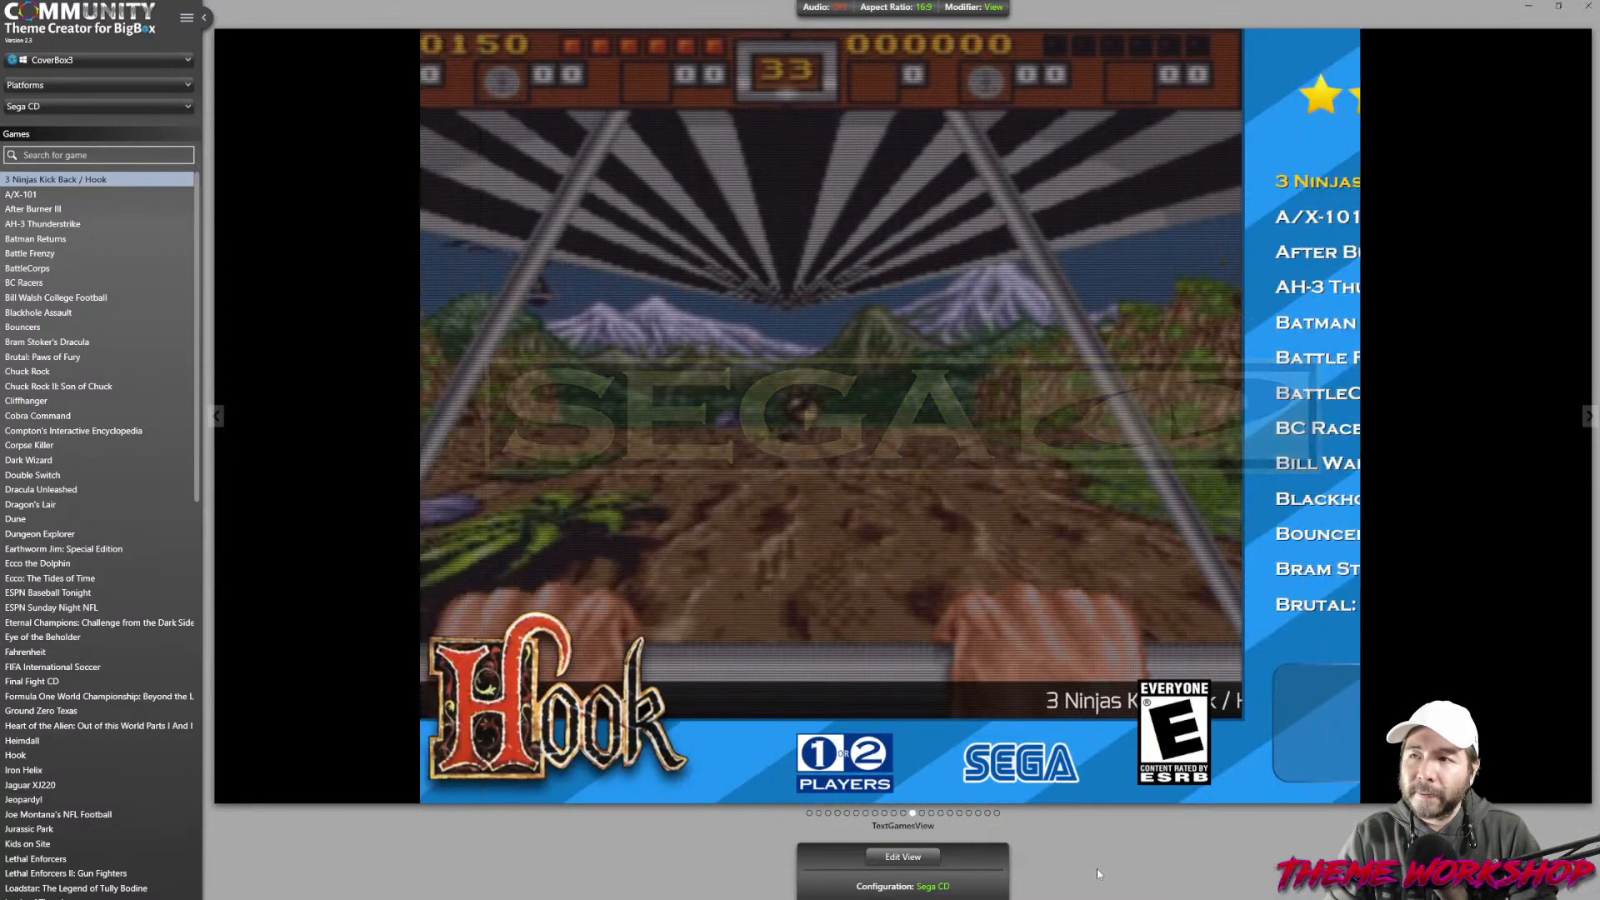
pyautogui.click(925, 886)
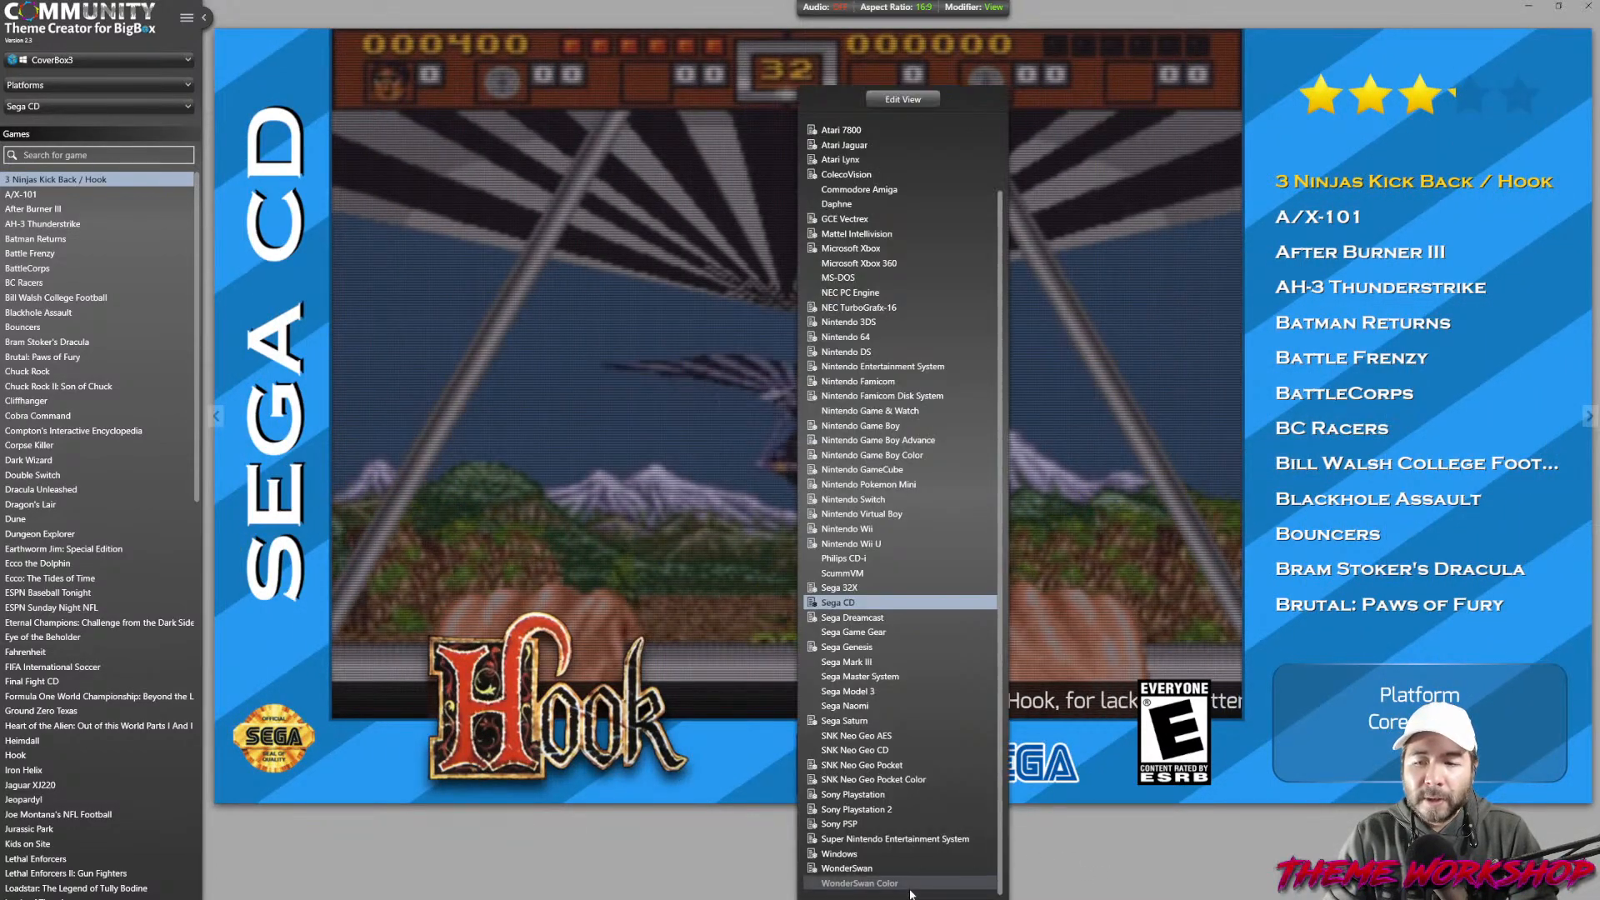
pyautogui.click(850, 588)
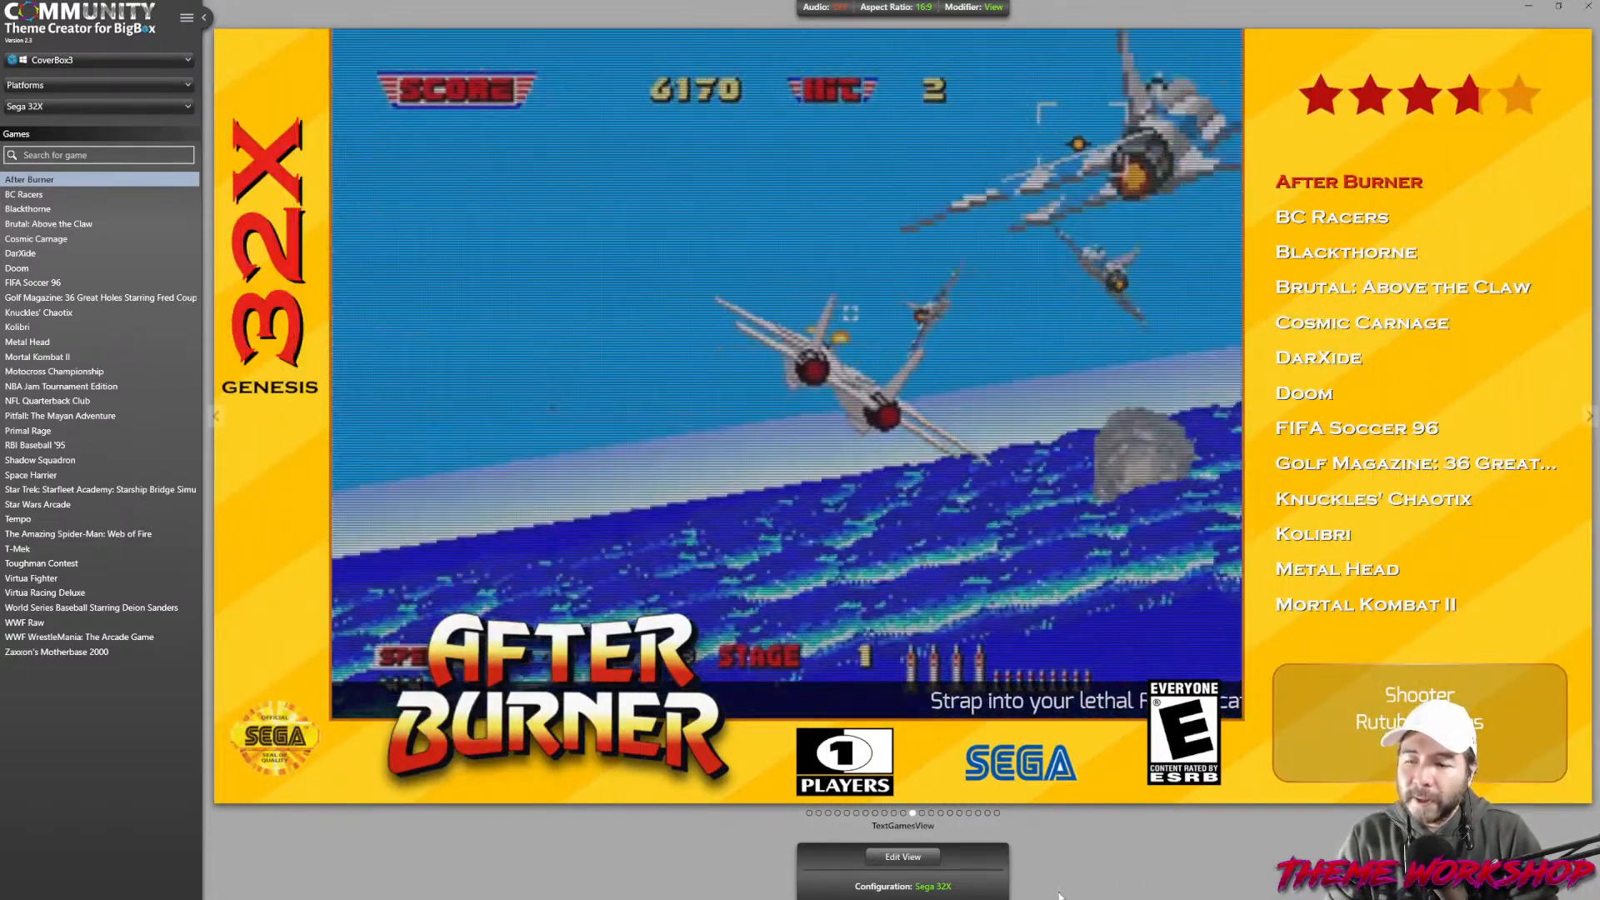
# Copy the Sega Genesis configuration of the TextGamesView and paste it onto Sega Game Gear.
pyautogui.click(925, 889)
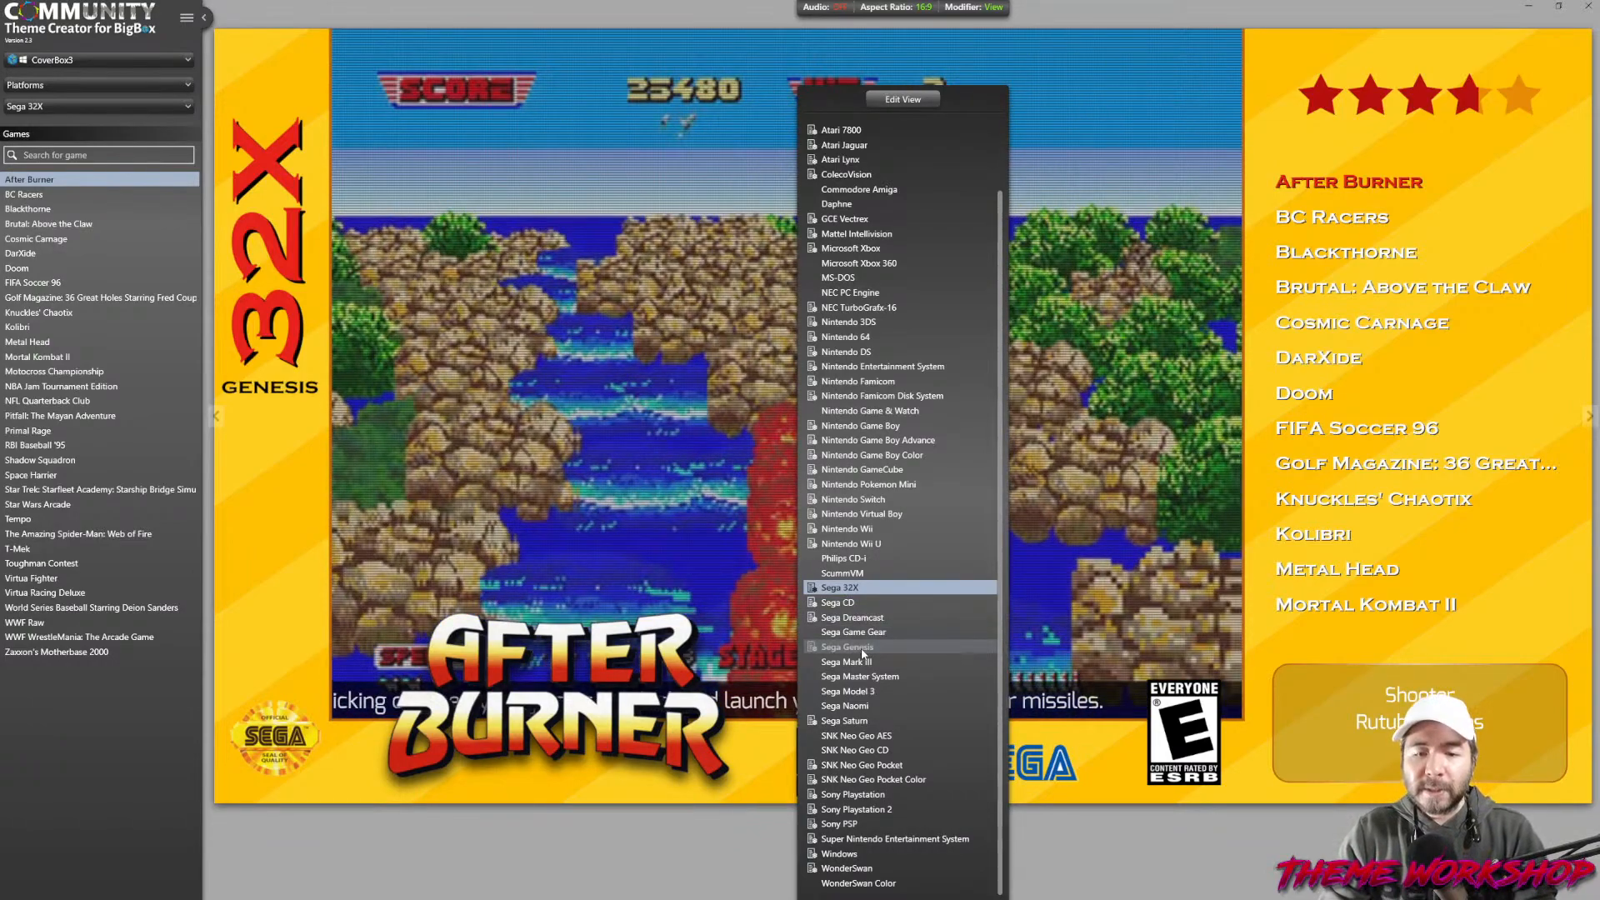
pyautogui.click(857, 645)
pyautogui.rightClick(858, 645)
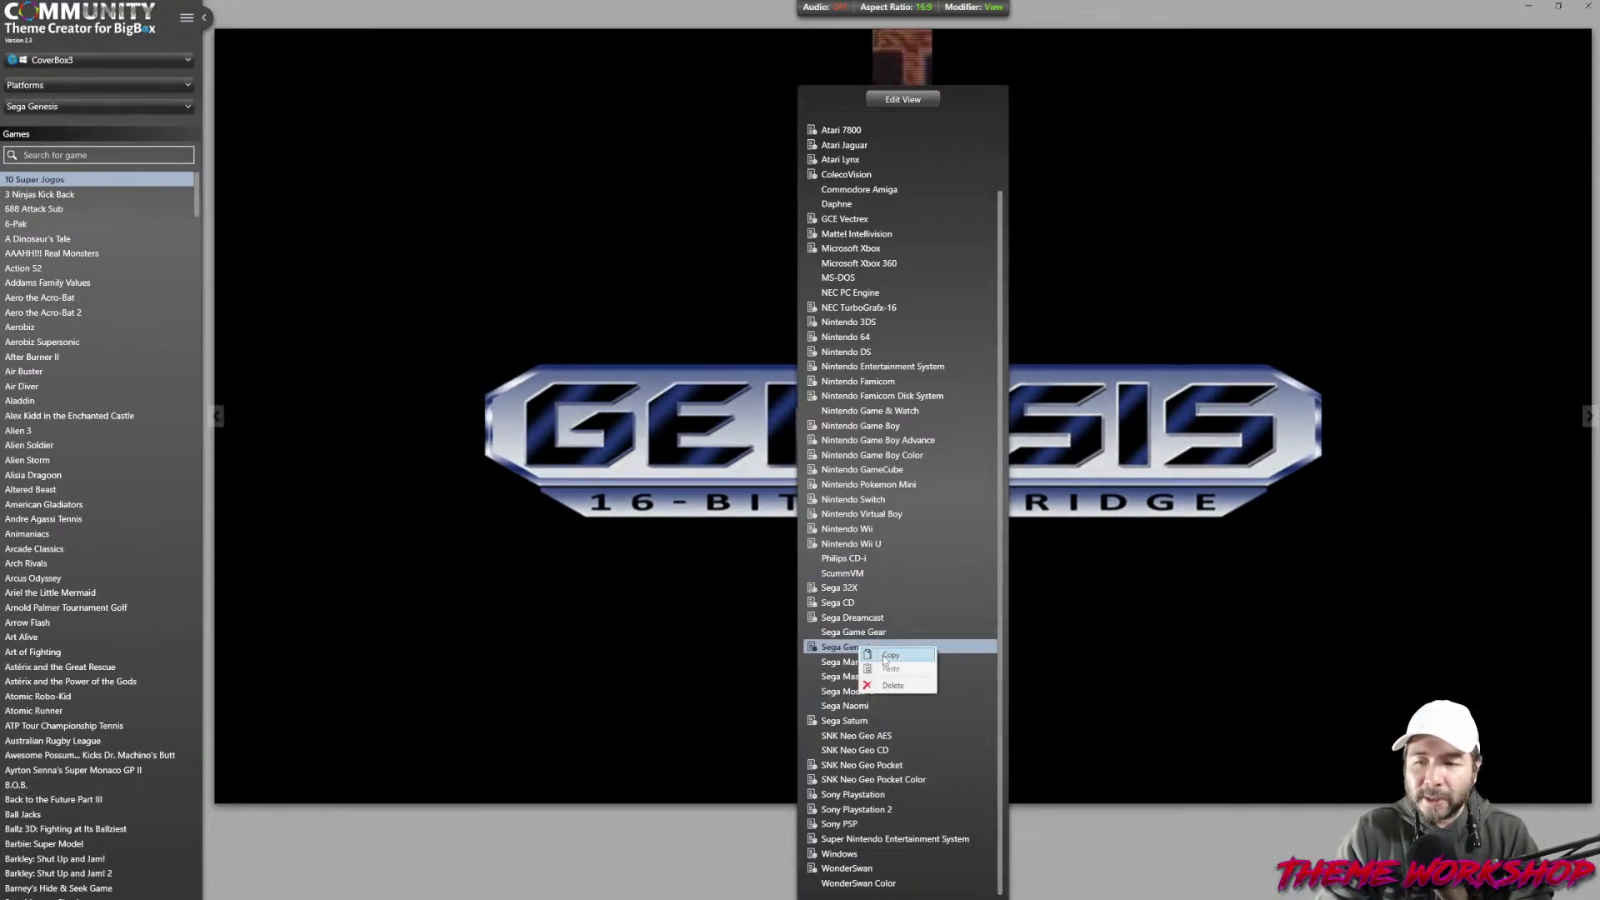
pyautogui.click(869, 655)
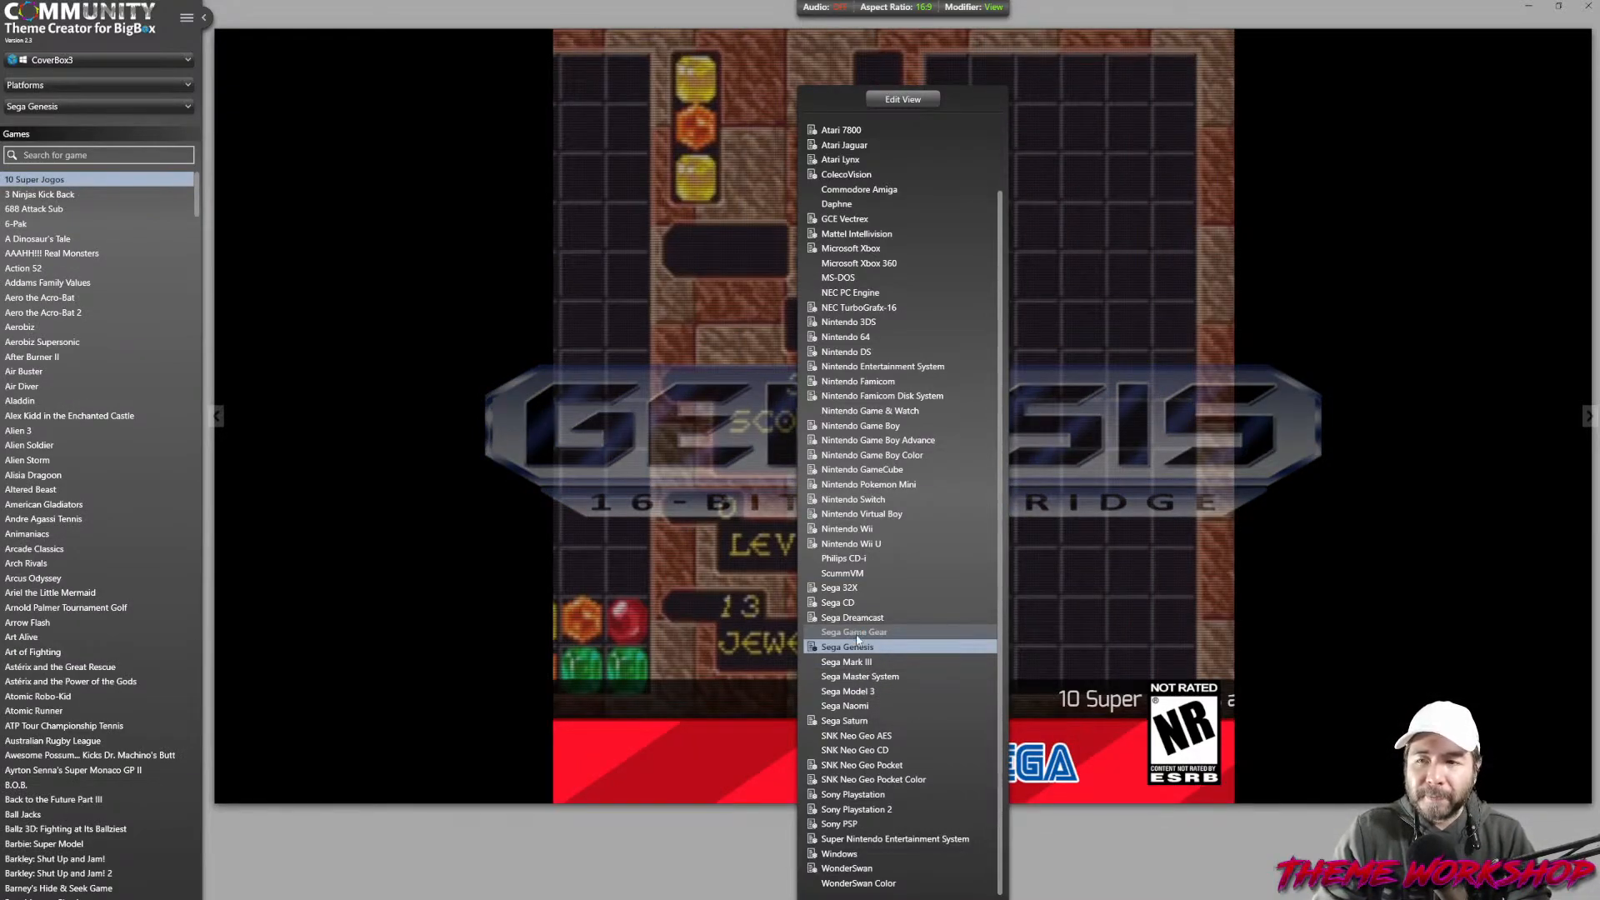
pyautogui.click(858, 635)
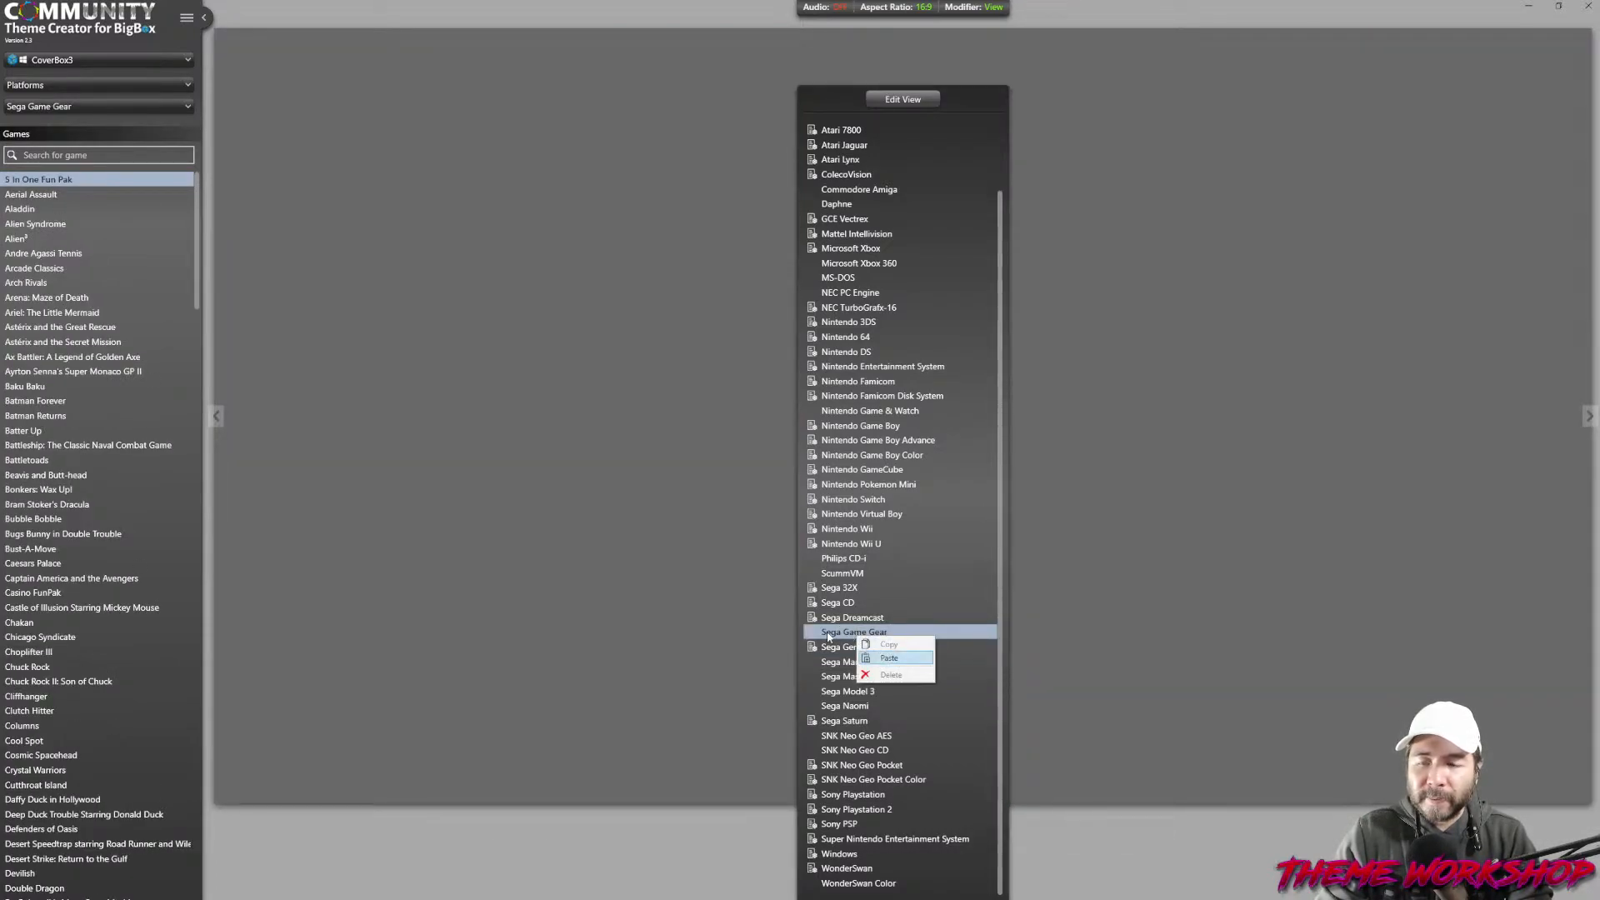
pyautogui.hotkey('ctrl', 'v')
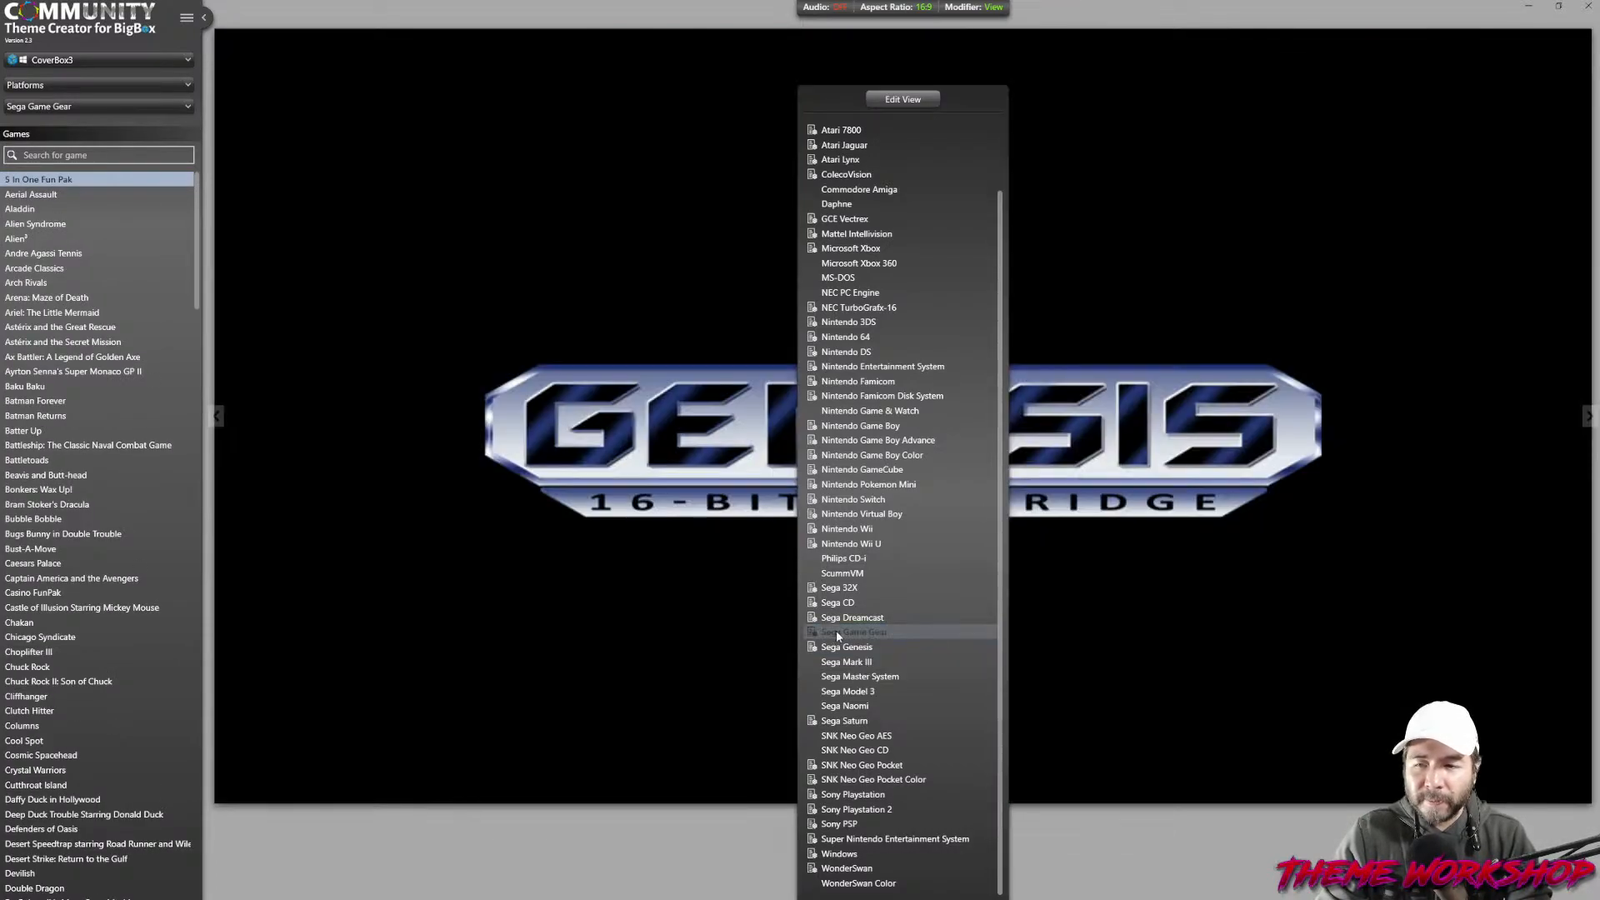
pyautogui.click(1100, 862)
# Search the Sega Game Gear games for "sonic" and preview several Sonic titles in the pasted view.
pyautogui.scroll(-1, 131, 504)
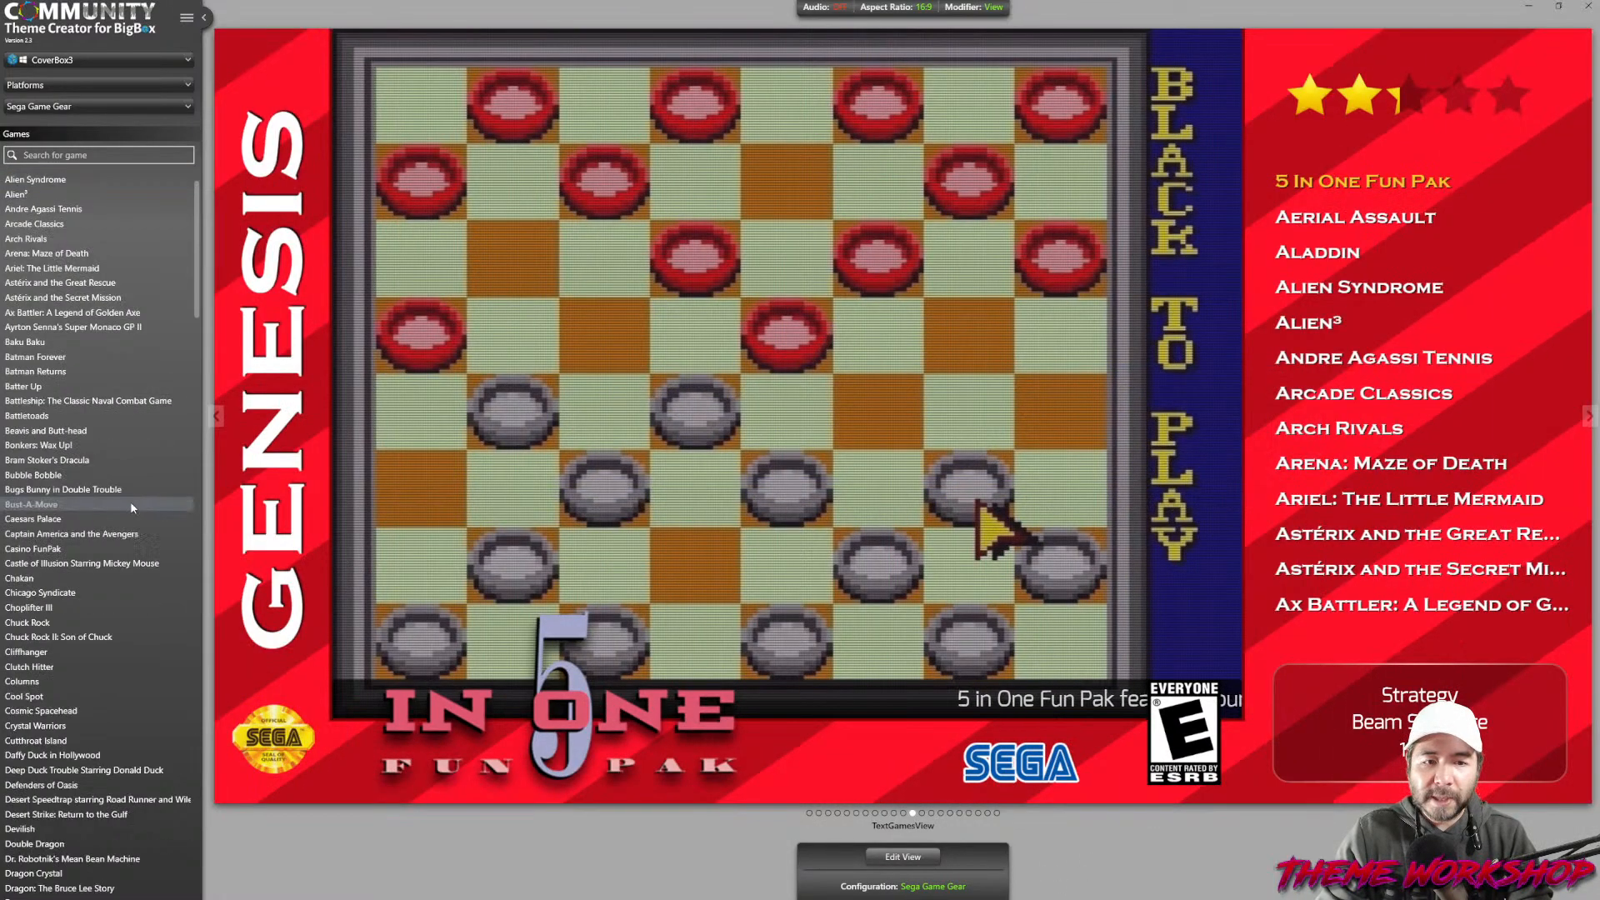
pyautogui.scroll(-3, 117, 498)
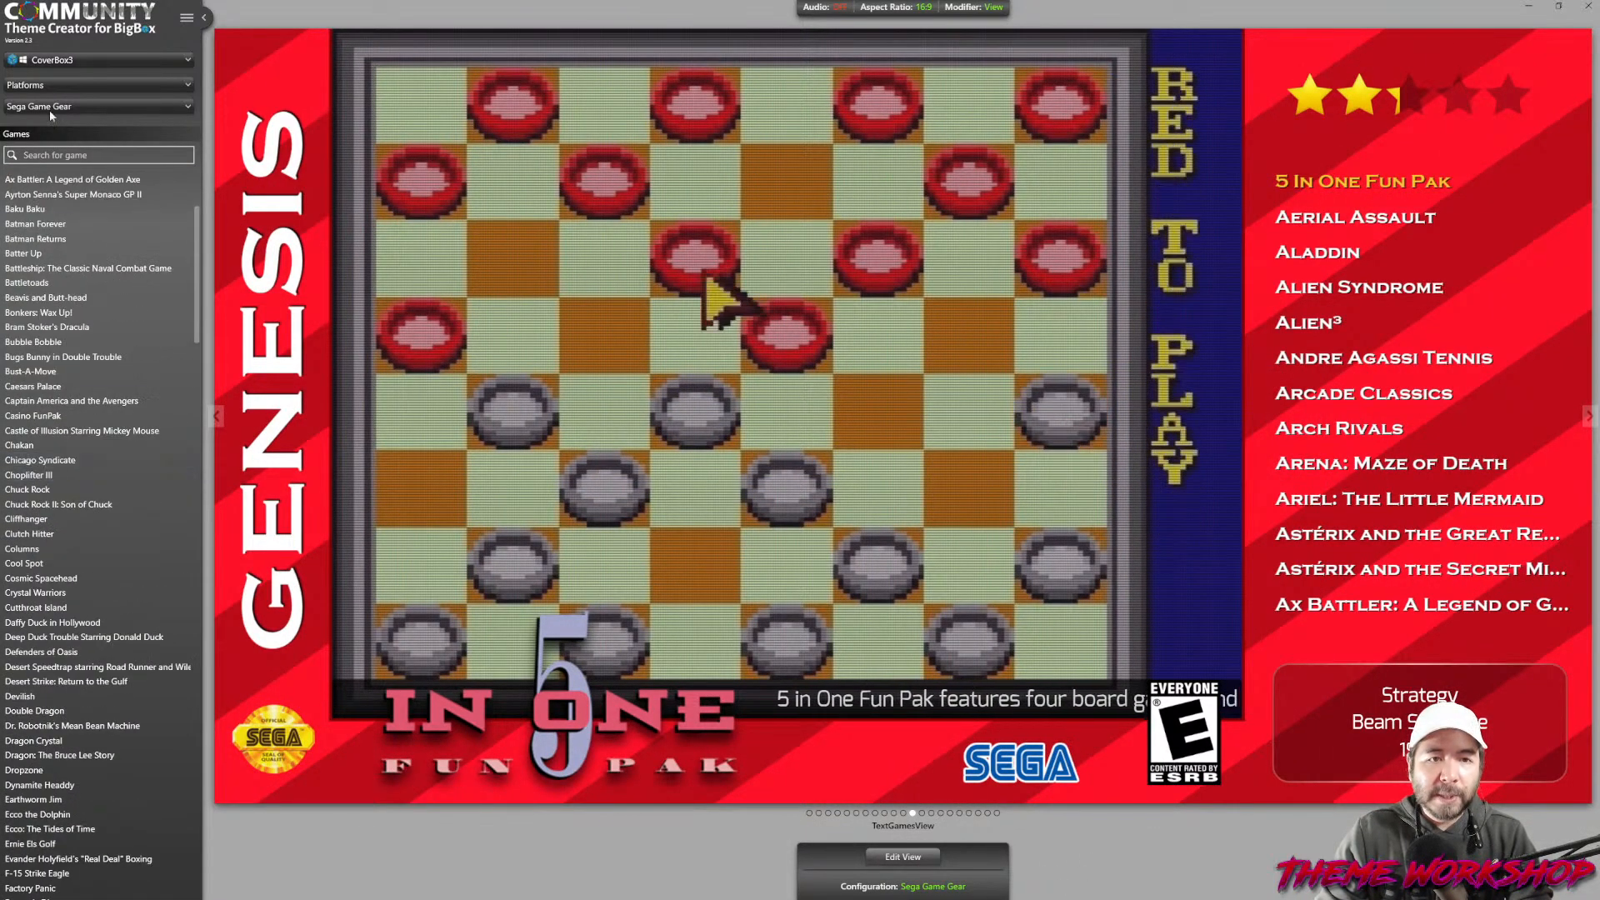
pyautogui.click(53, 155)
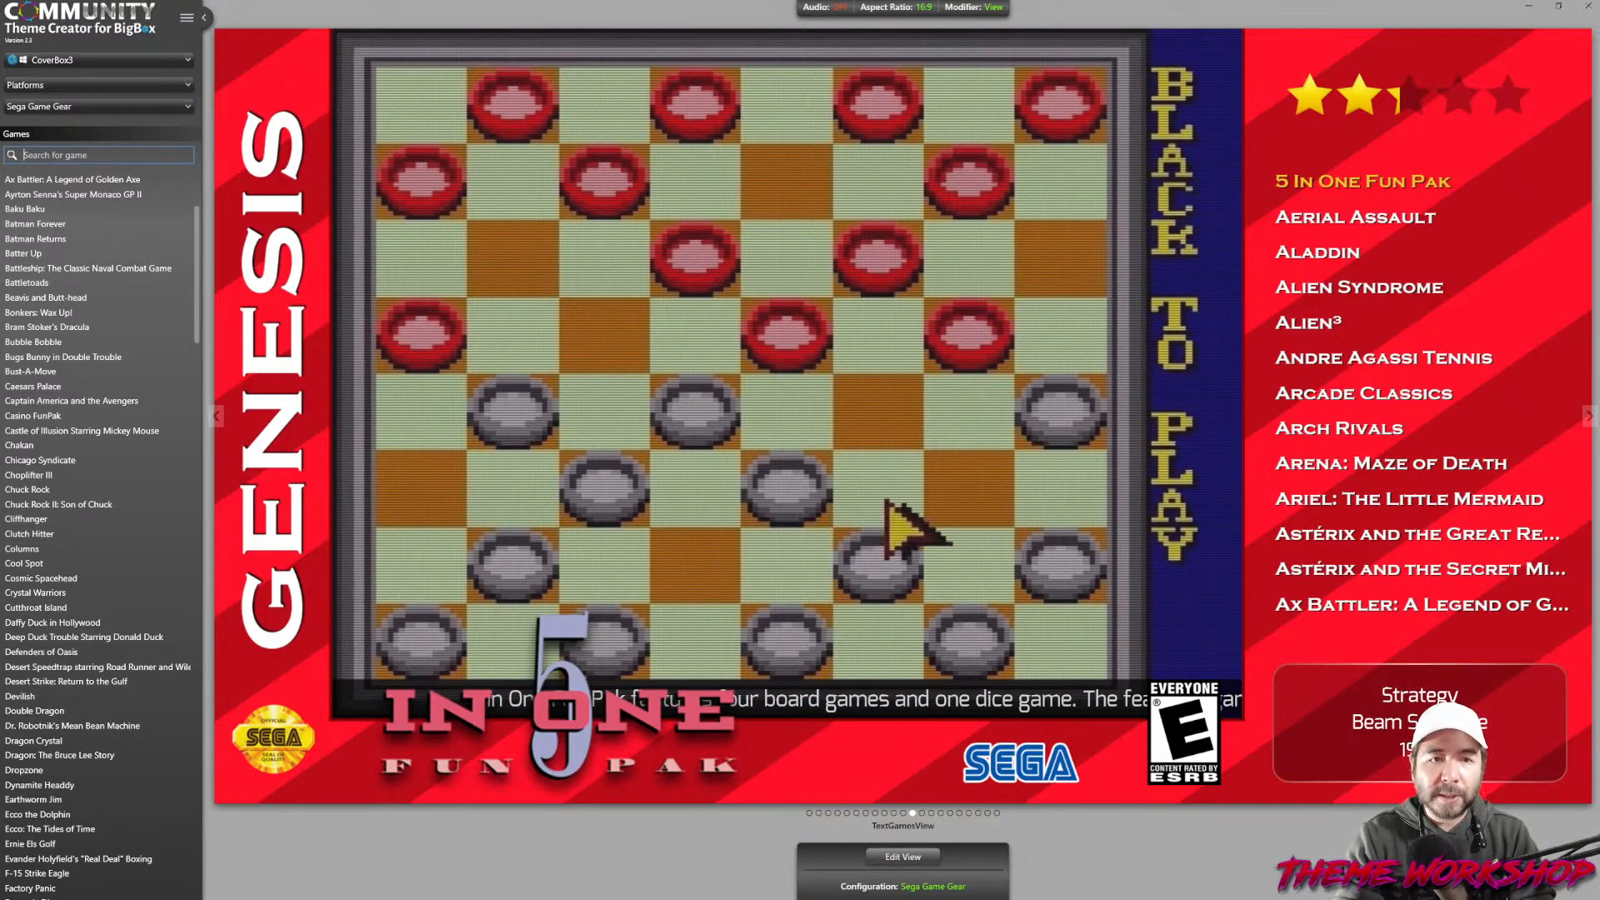
pyautogui.write('sonic')
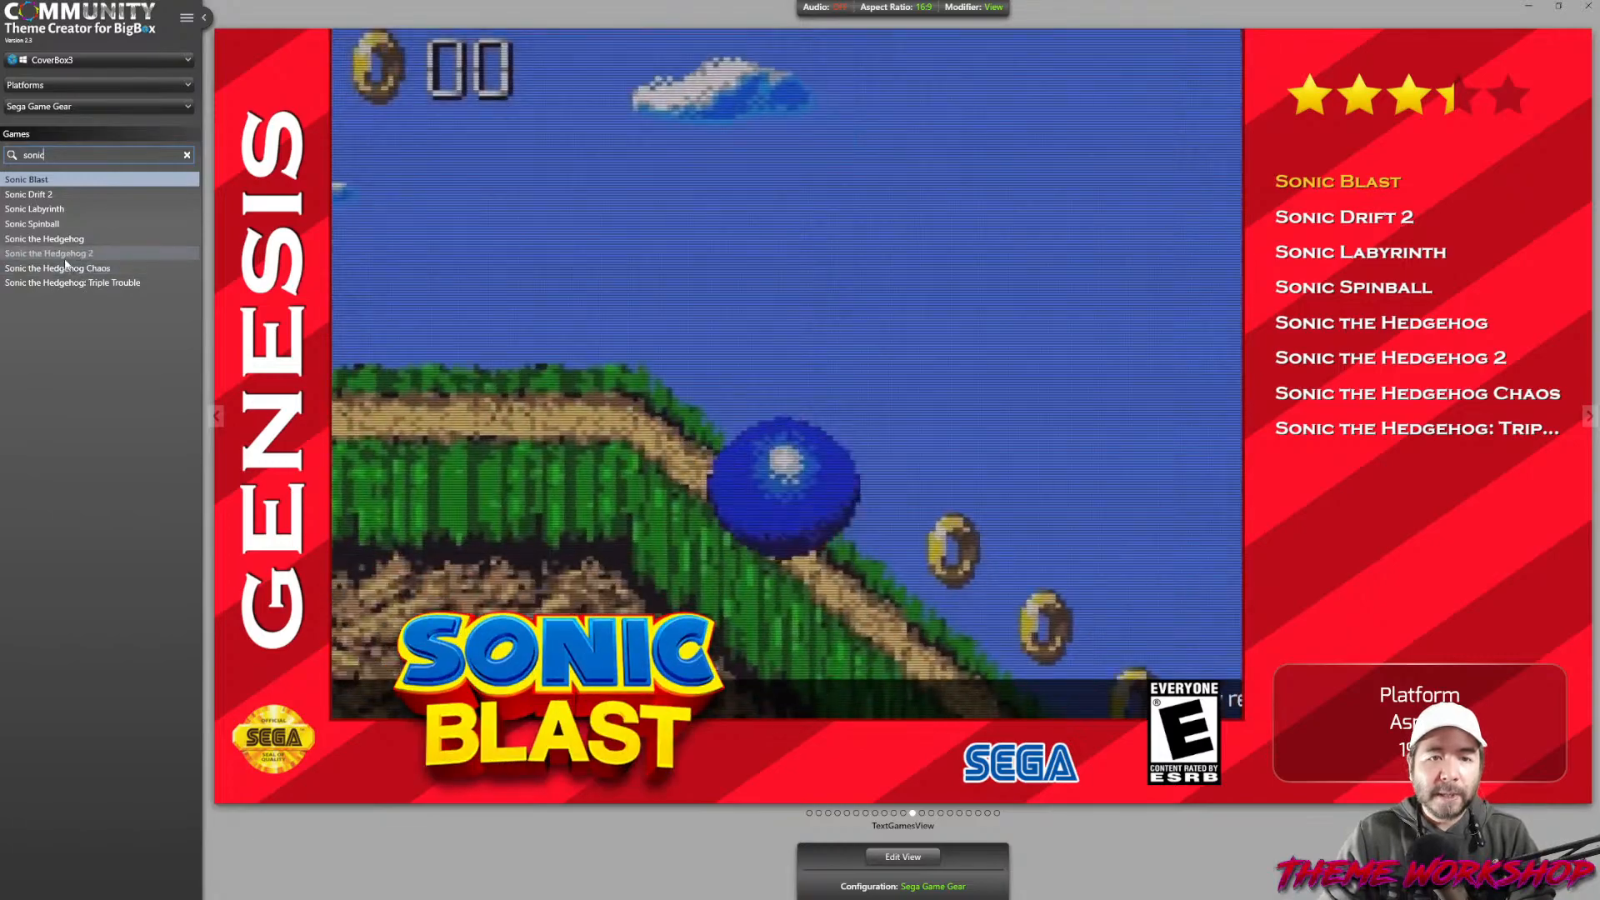
pyautogui.click(65, 255)
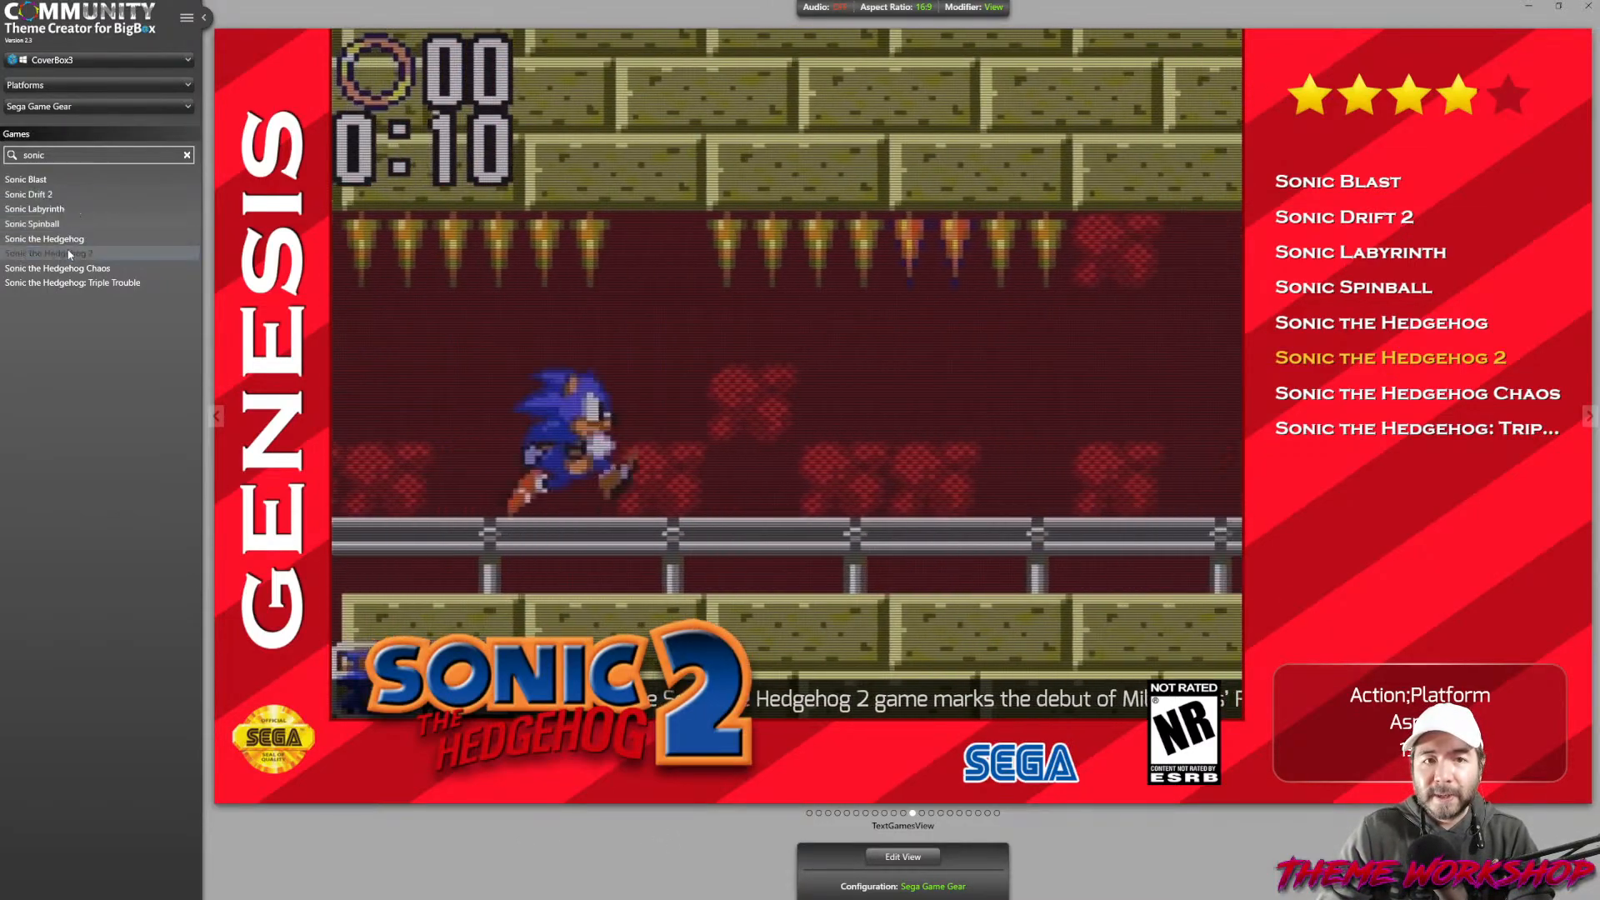
pyautogui.click(67, 238)
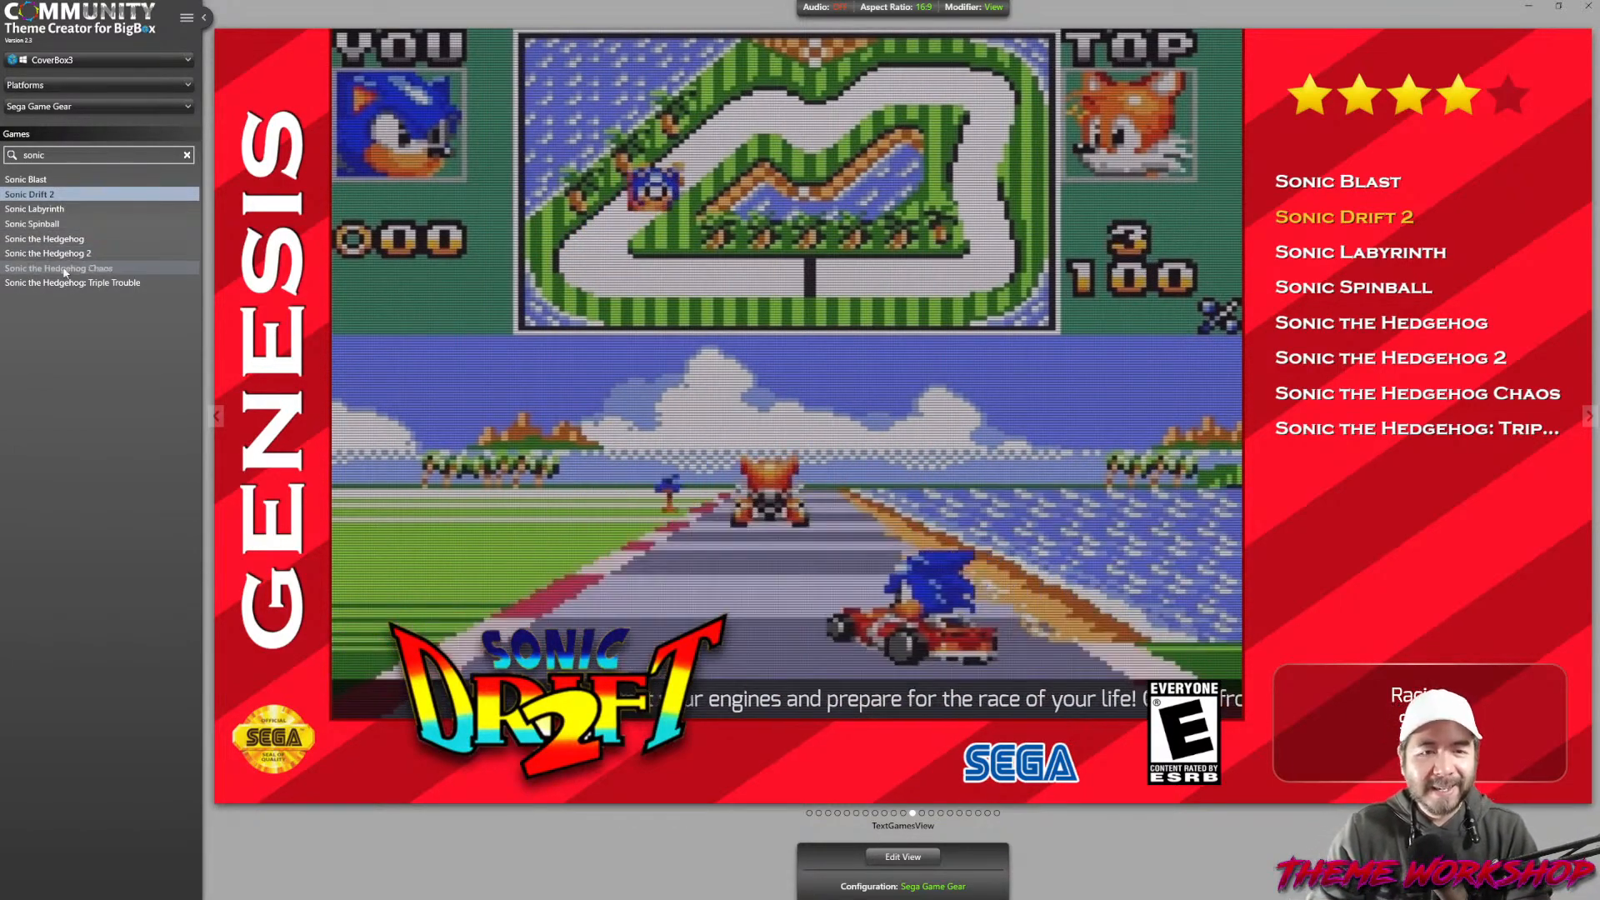
pyautogui.click(65, 271)
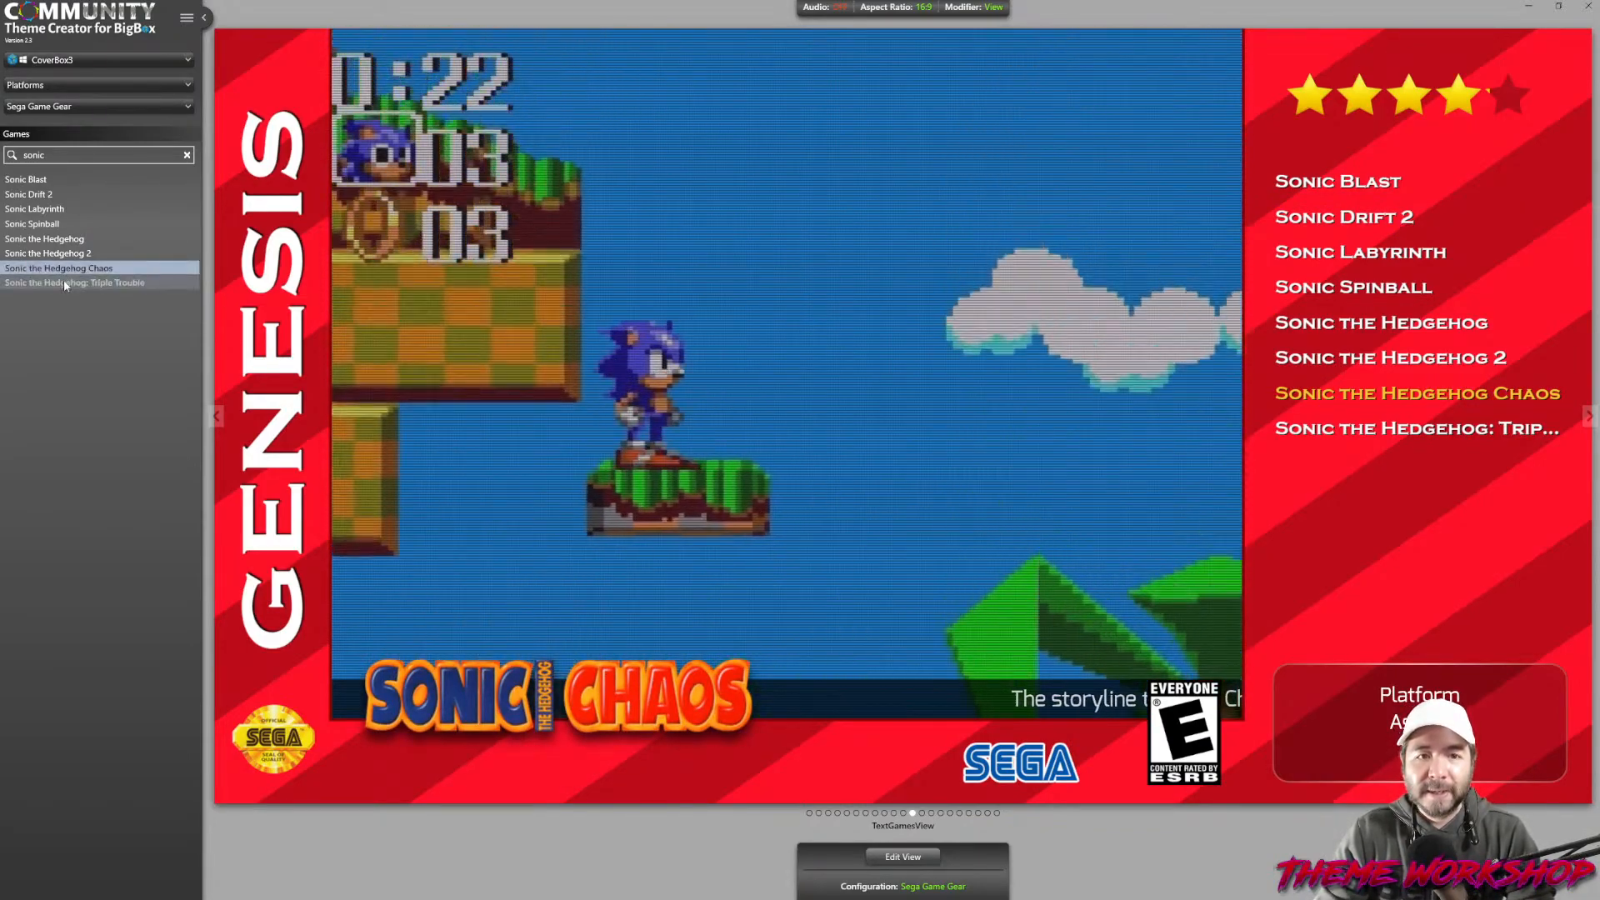
pyautogui.click(64, 283)
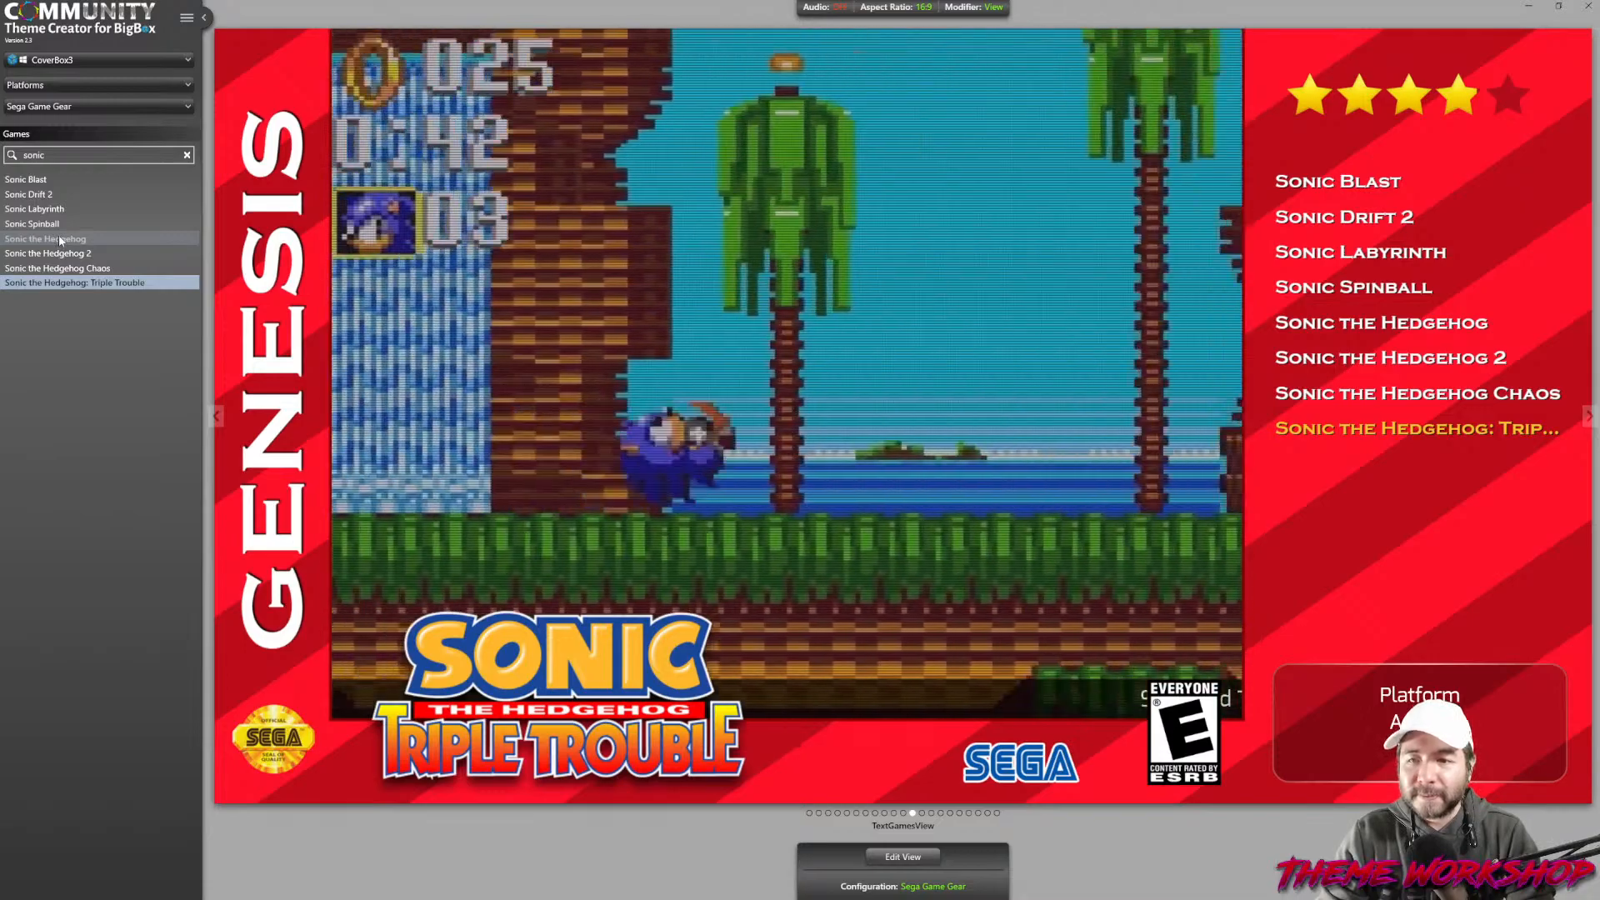
pyautogui.click(60, 240)
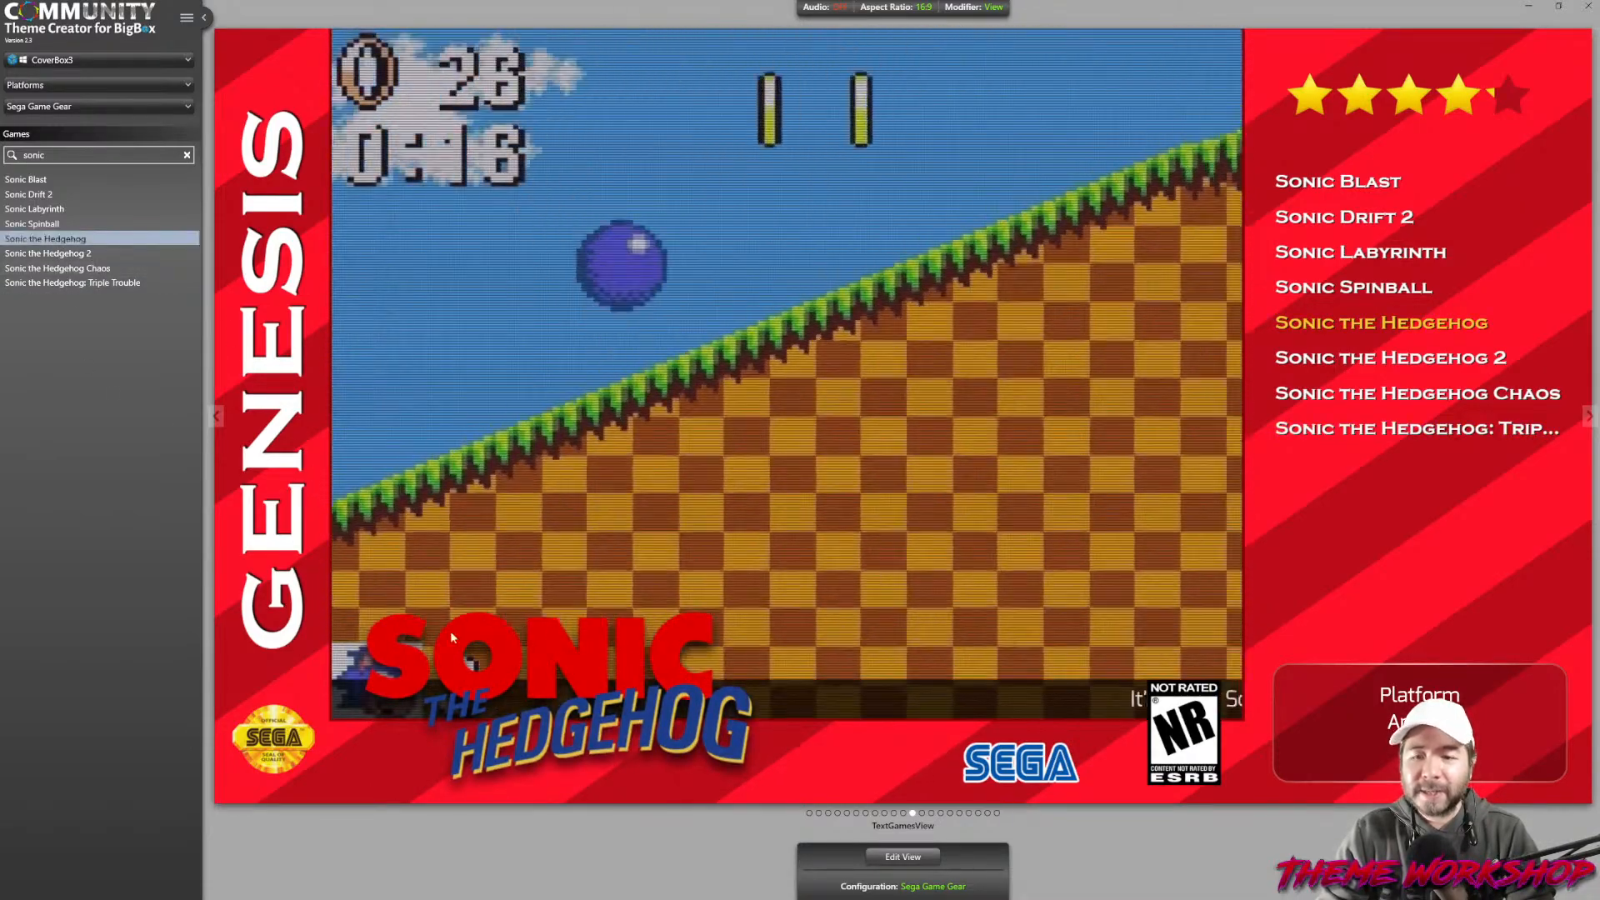
# Clear the game search to list all Sega Game Gear games again.
pyautogui.click(909, 858)
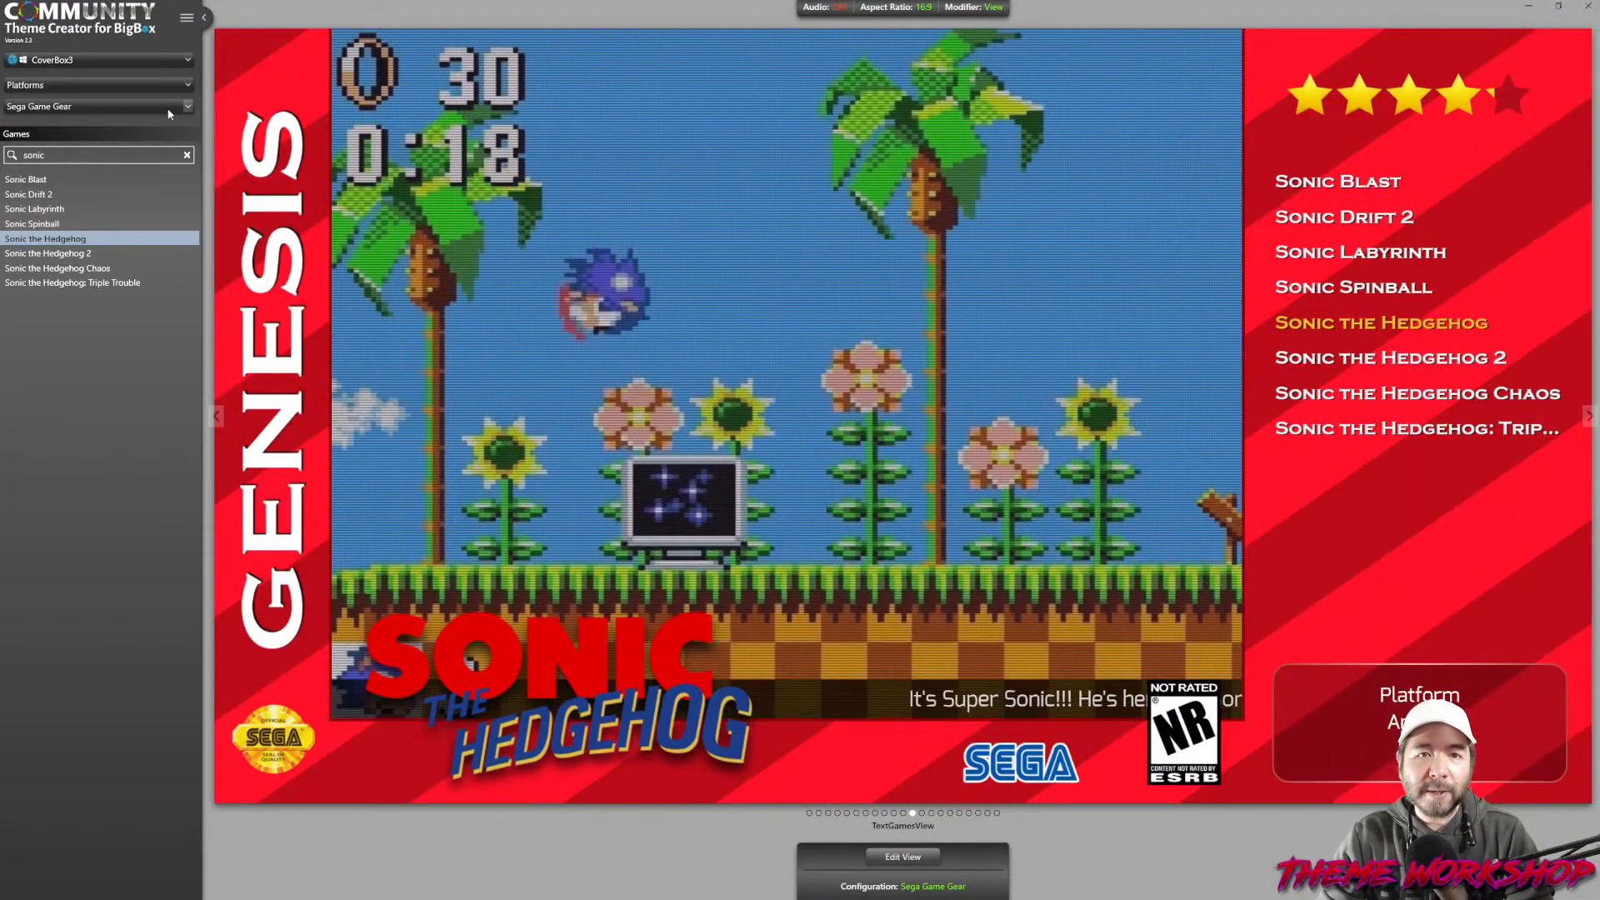
pyautogui.click(168, 108)
pyautogui.click(165, 107)
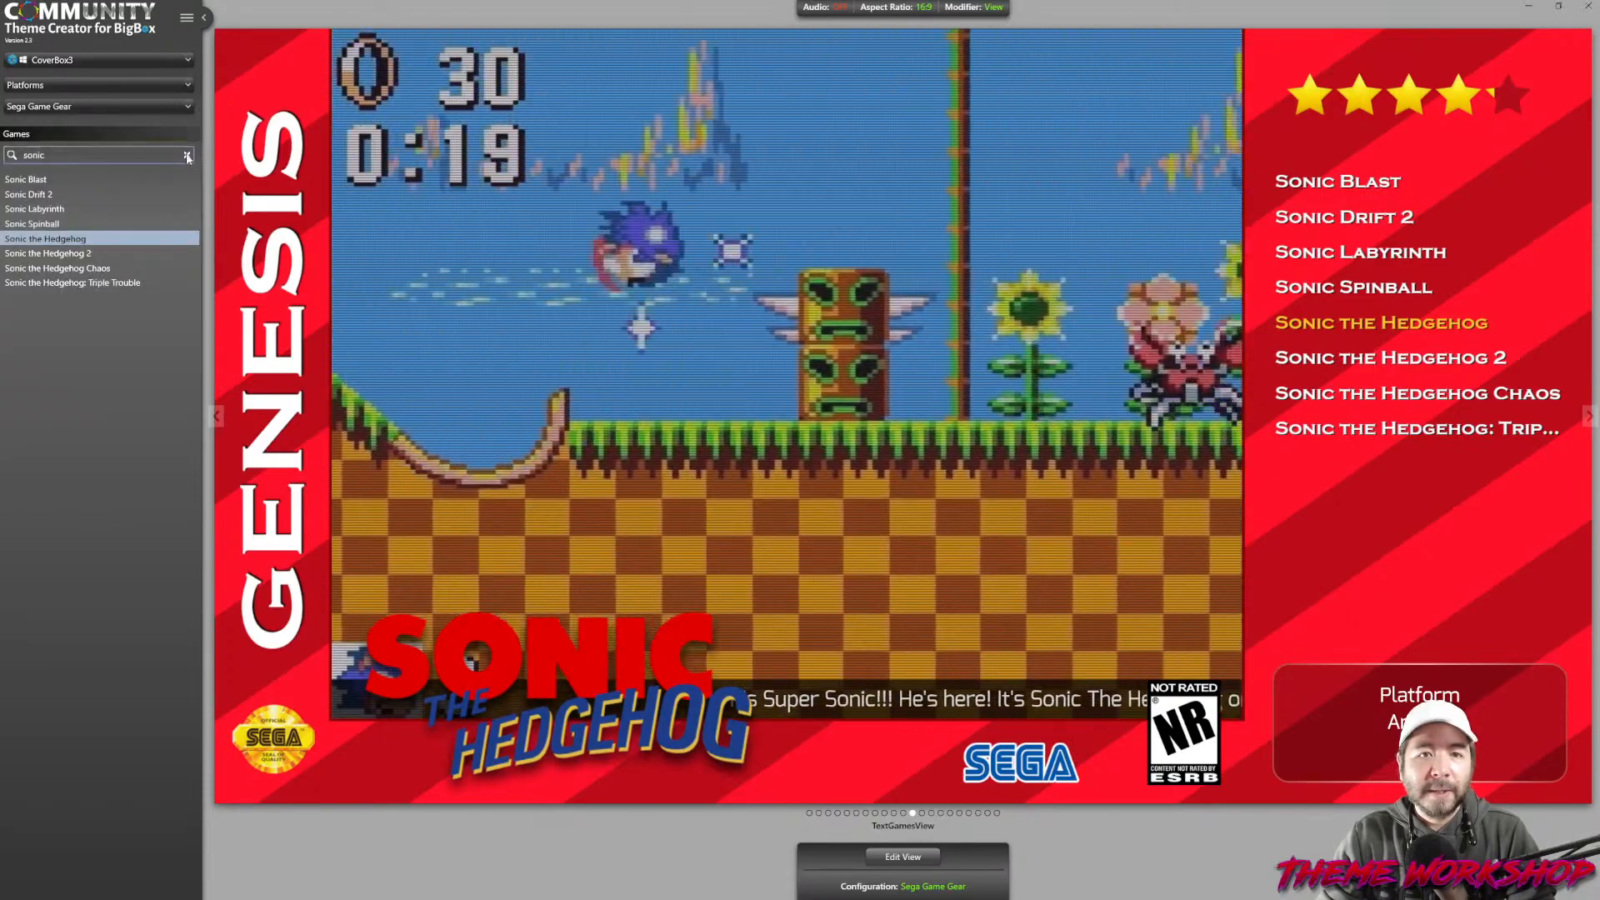
pyautogui.click(187, 155)
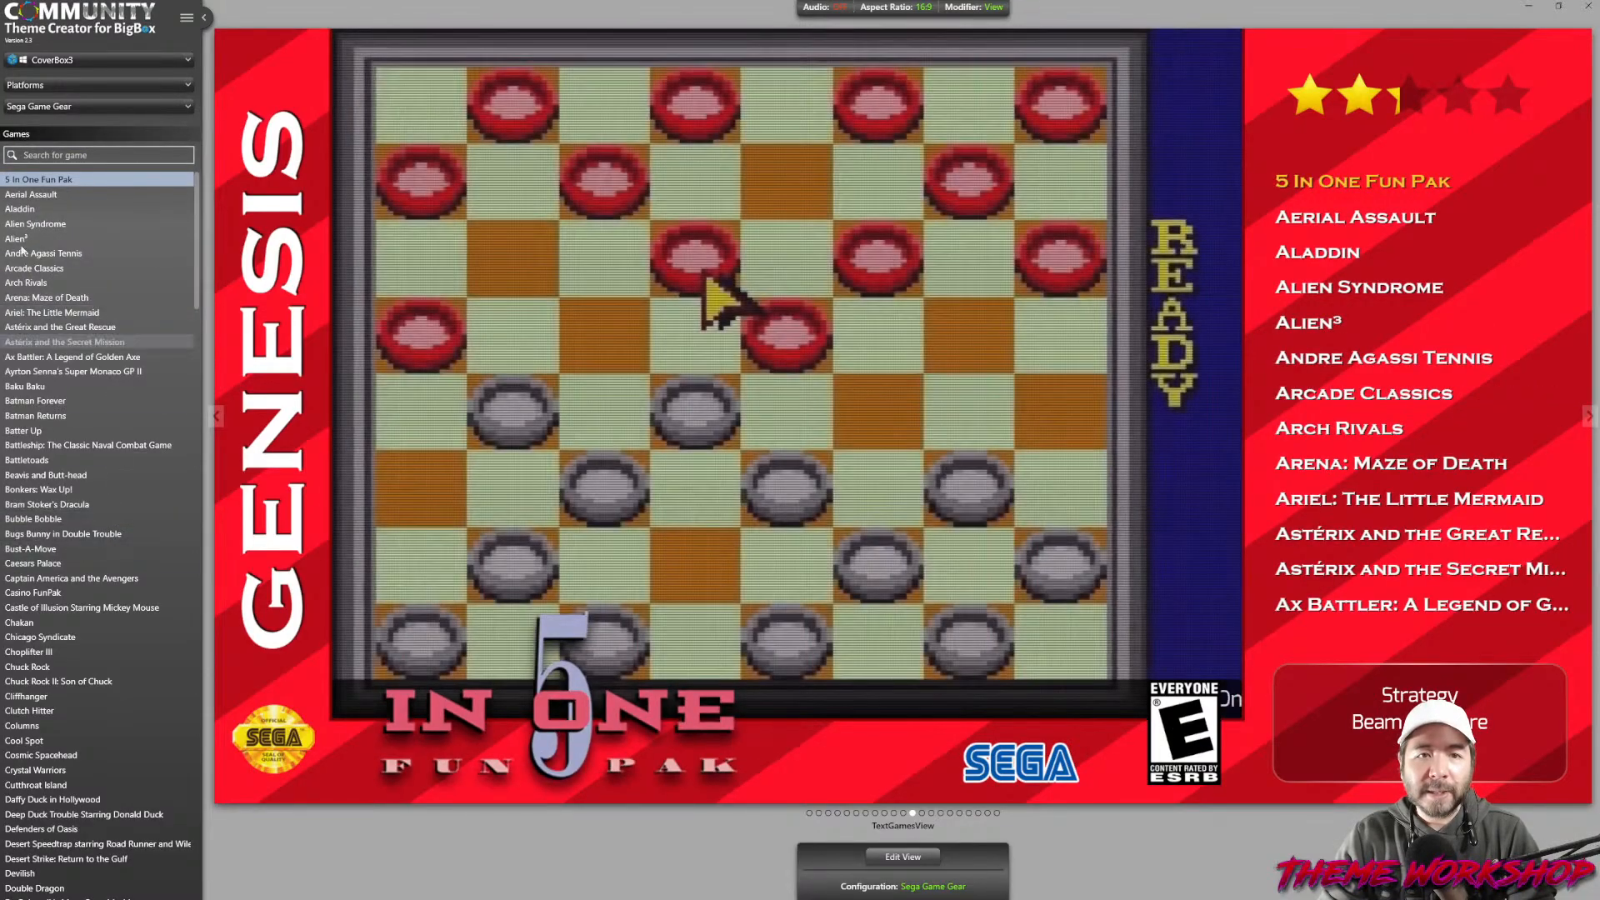
# Preview Sonic the Hedgehog 2 from the Sega Game Gear games in the pasted view.
pyautogui.scroll(-20, 138, 464)
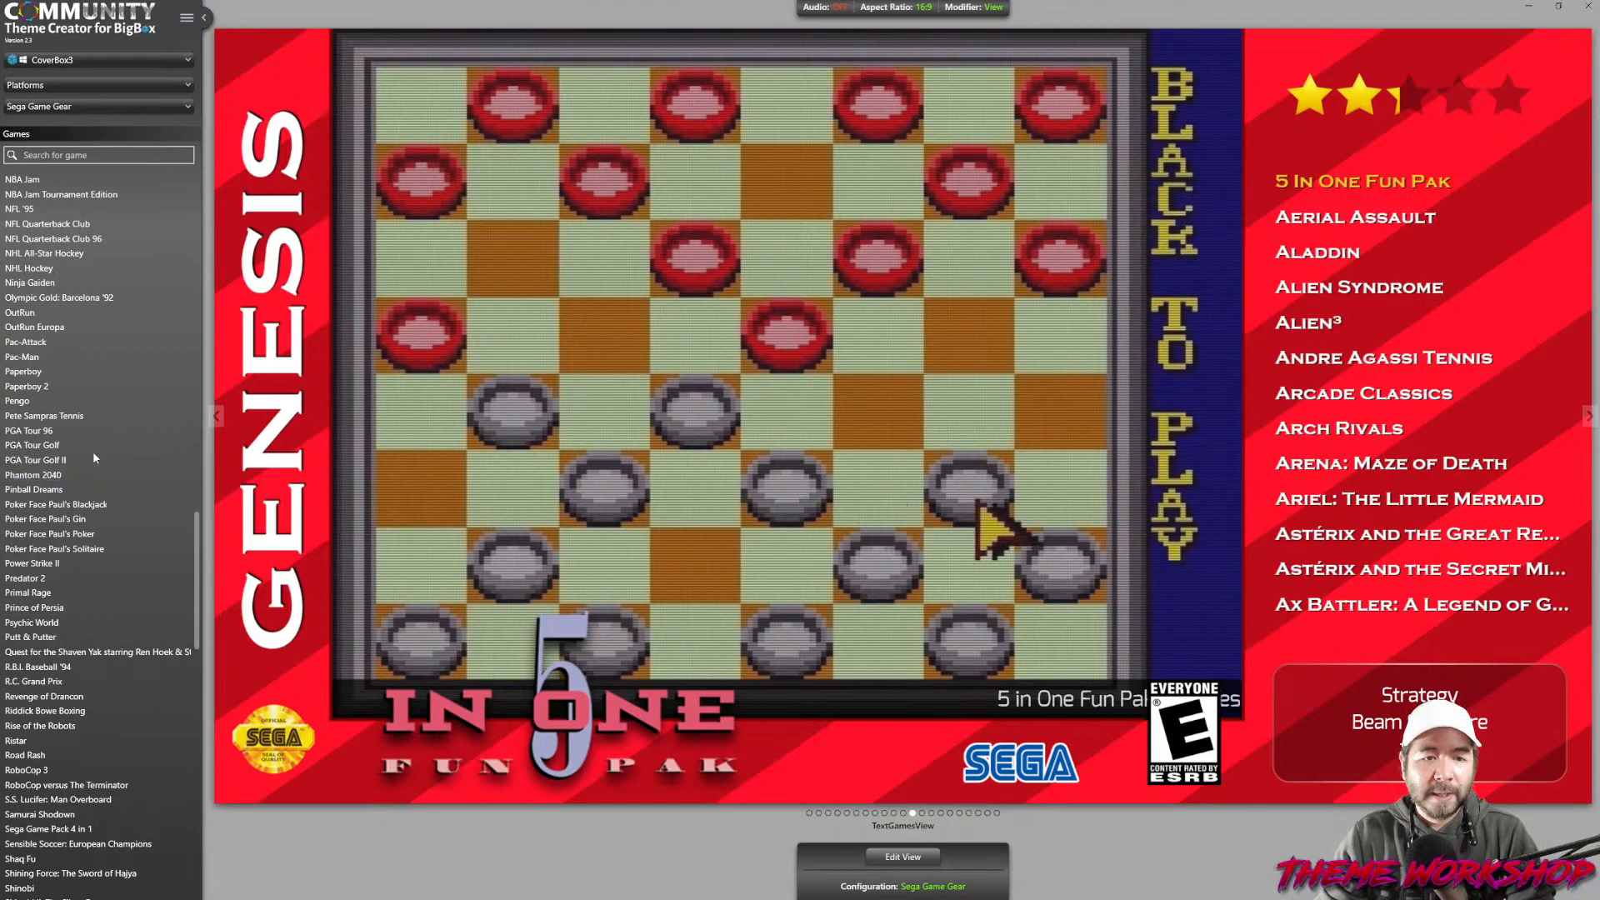
pyautogui.scroll(-12, 93, 453)
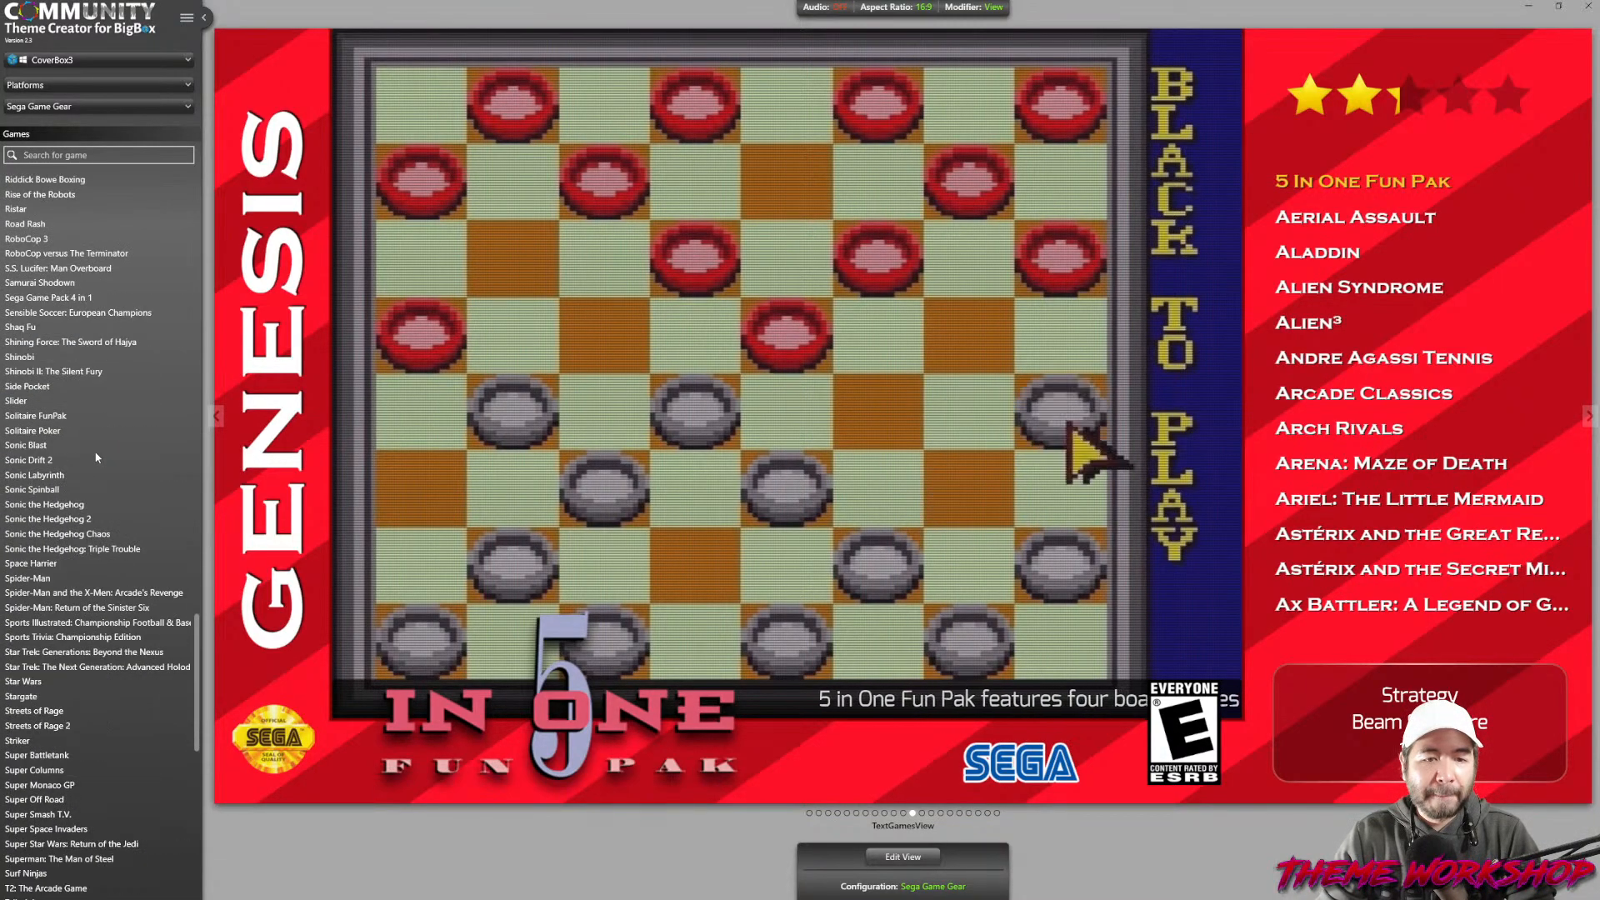
pyautogui.click(70, 520)
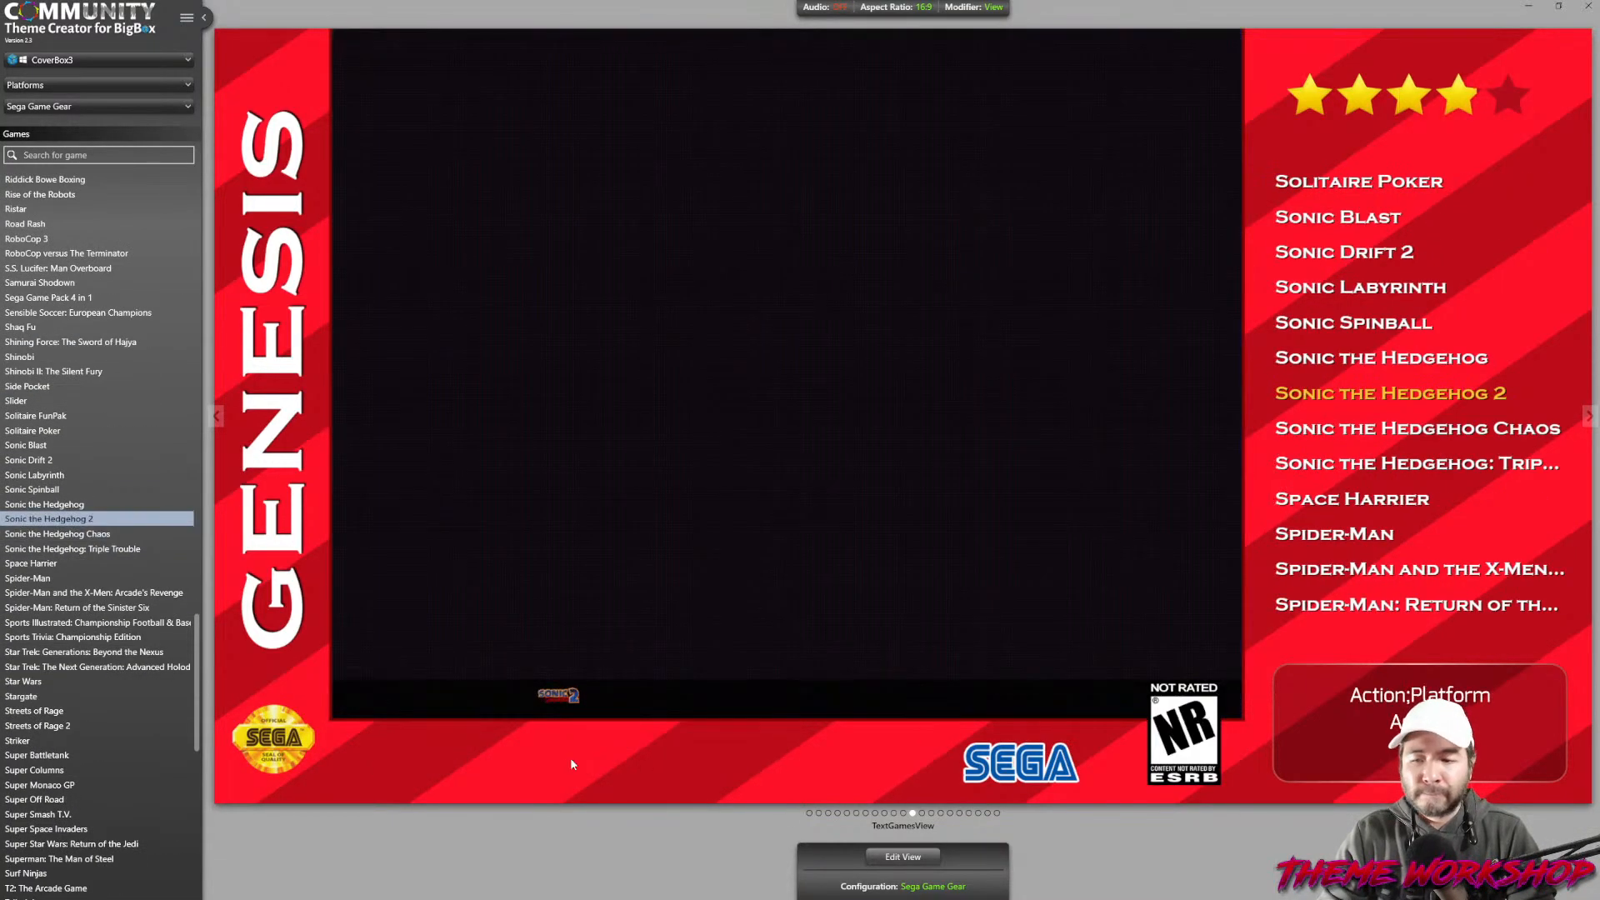
# Edit the TextGamesView, select the splash screen's Logo element and open CoverBox3's Logos media folder in File Explorer.
pyautogui.click(906, 857)
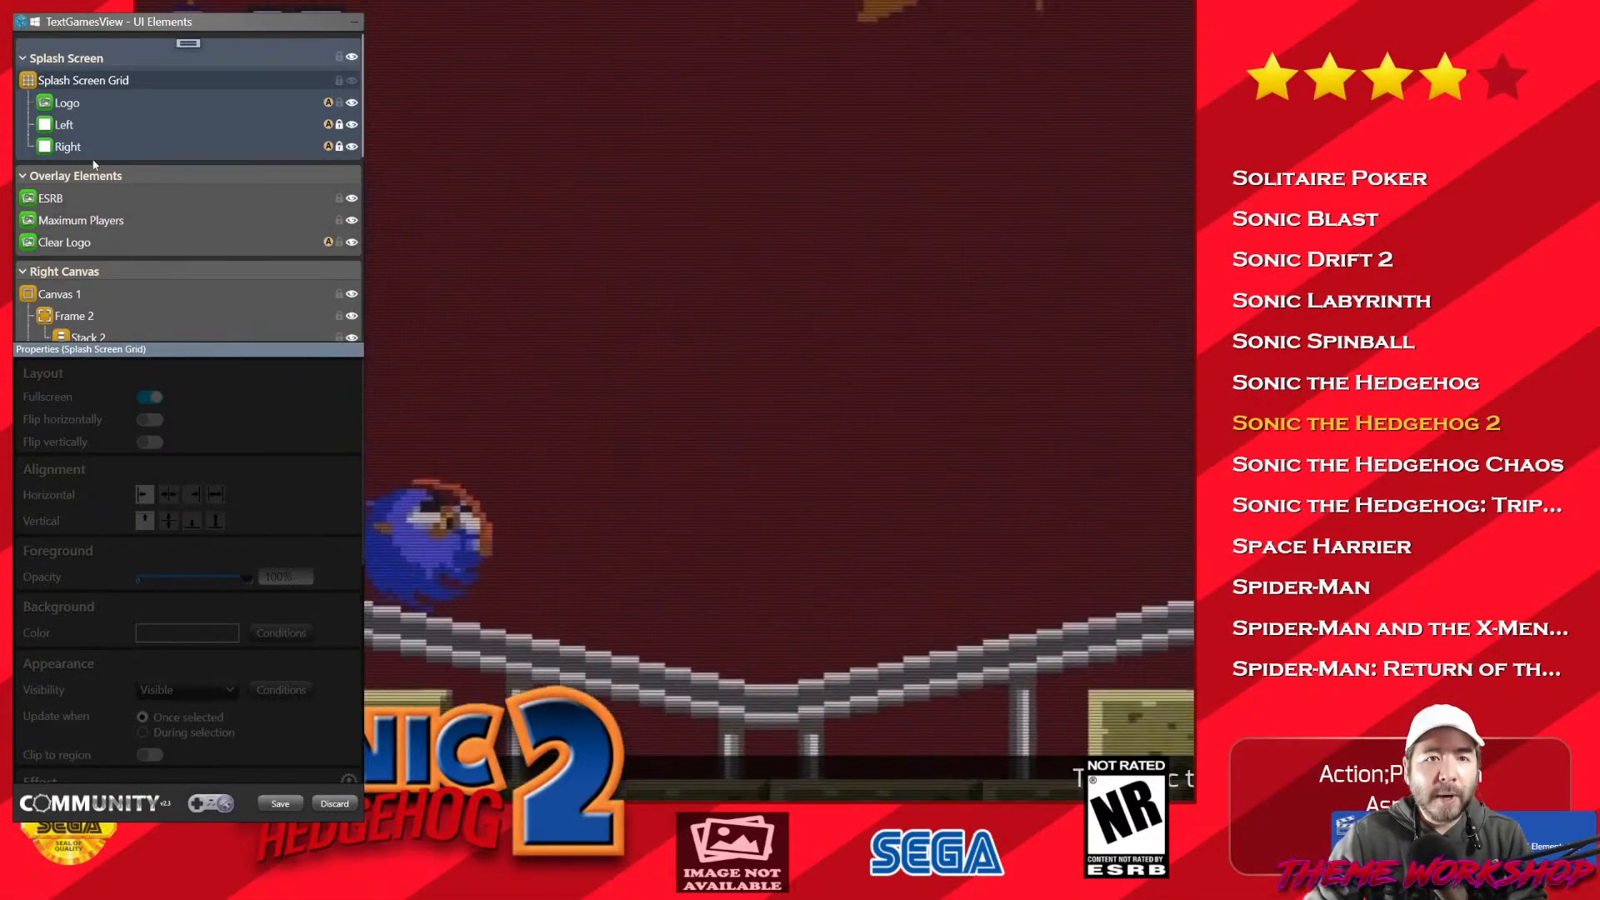
pyautogui.click(66, 103)
pyautogui.scroll(-8, 328, 567)
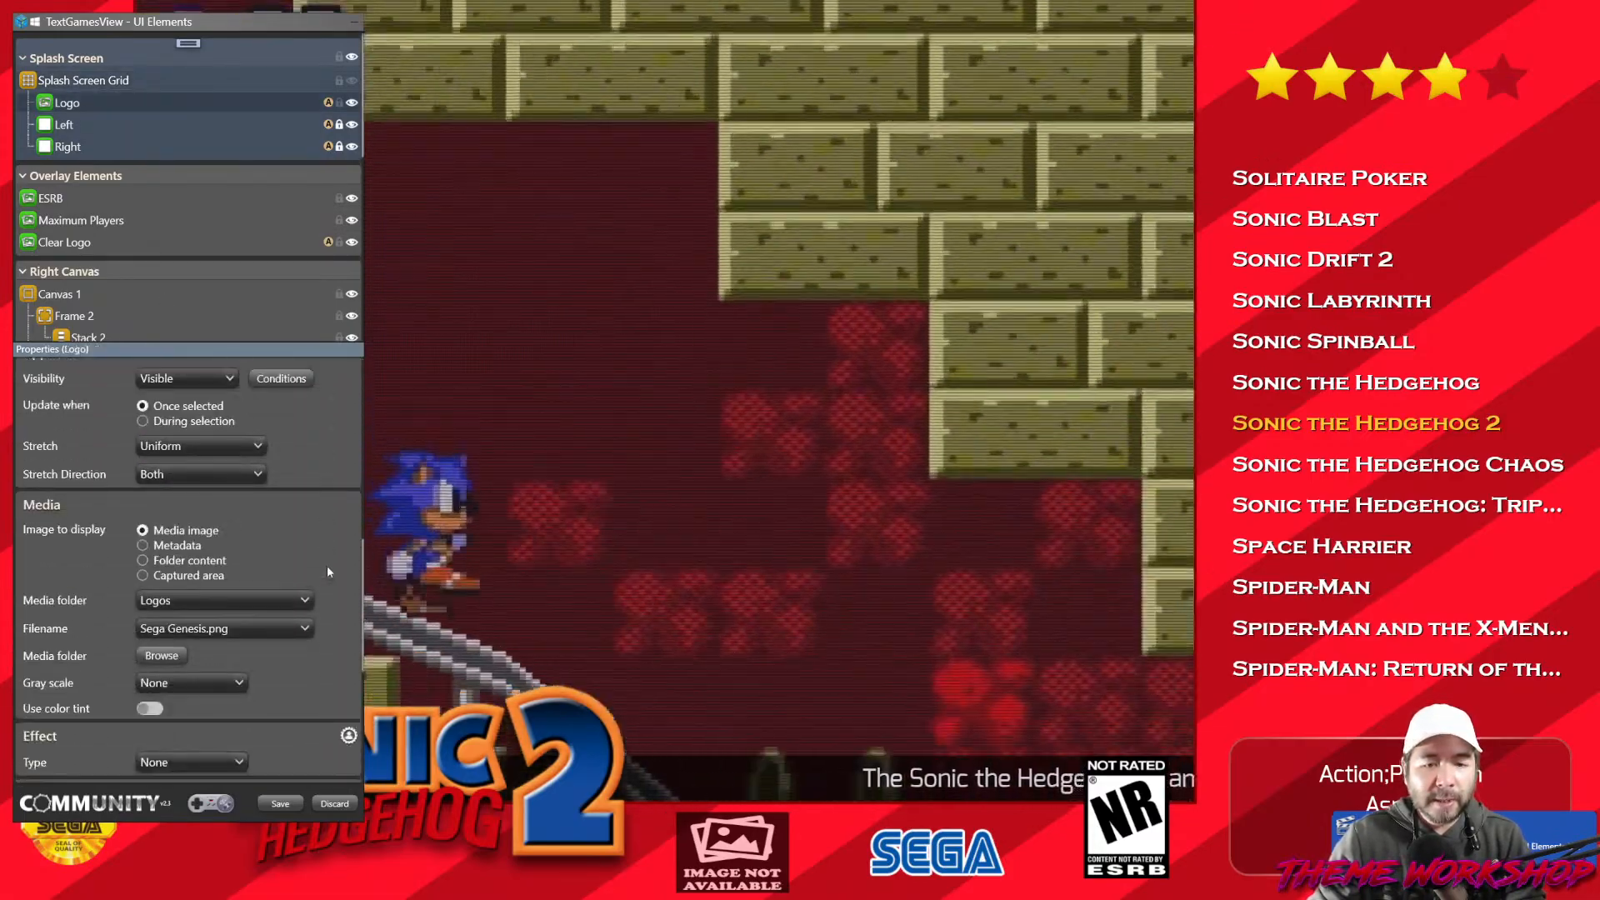
pyautogui.scroll(-3, 327, 571)
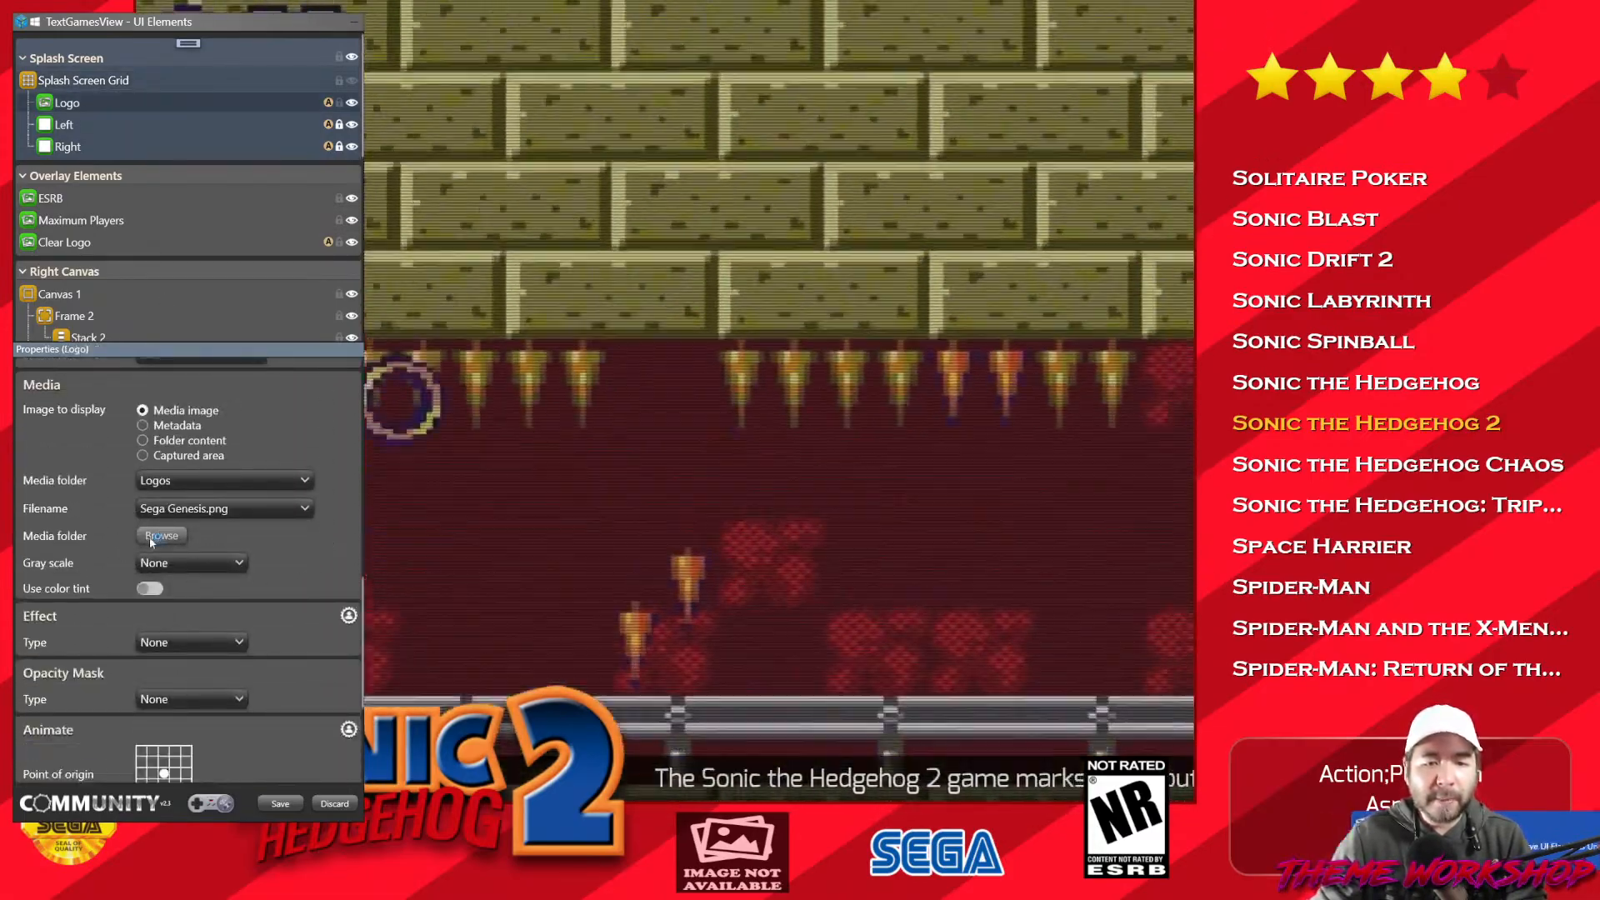
pyautogui.click(161, 536)
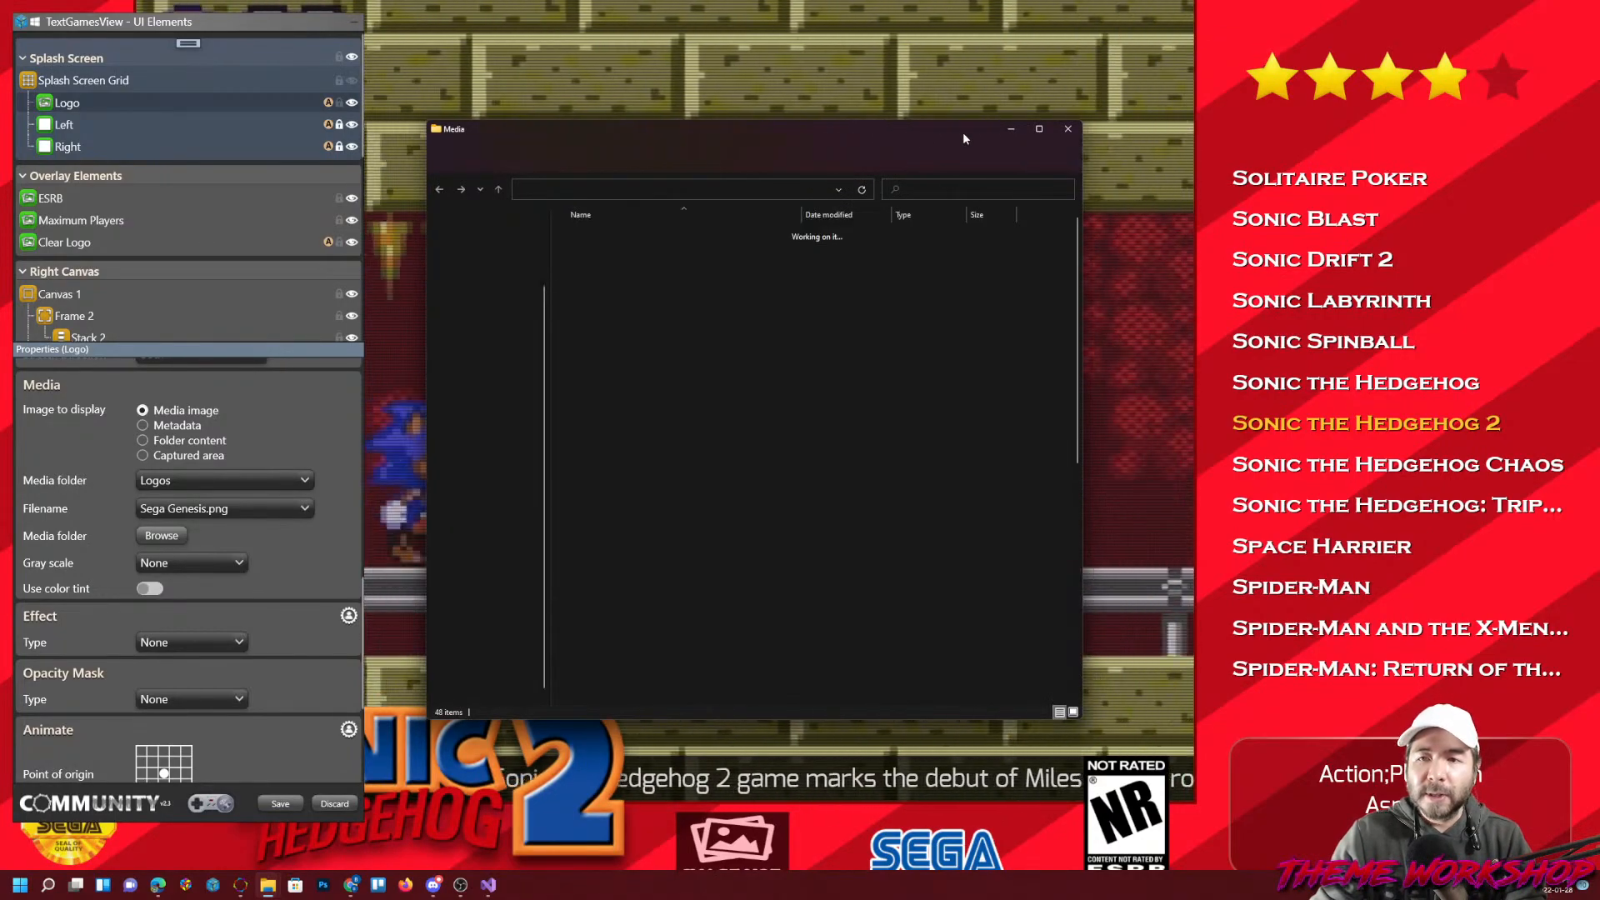
pyautogui.moveTo(963, 132); pyautogui.dragTo(1261, 129)
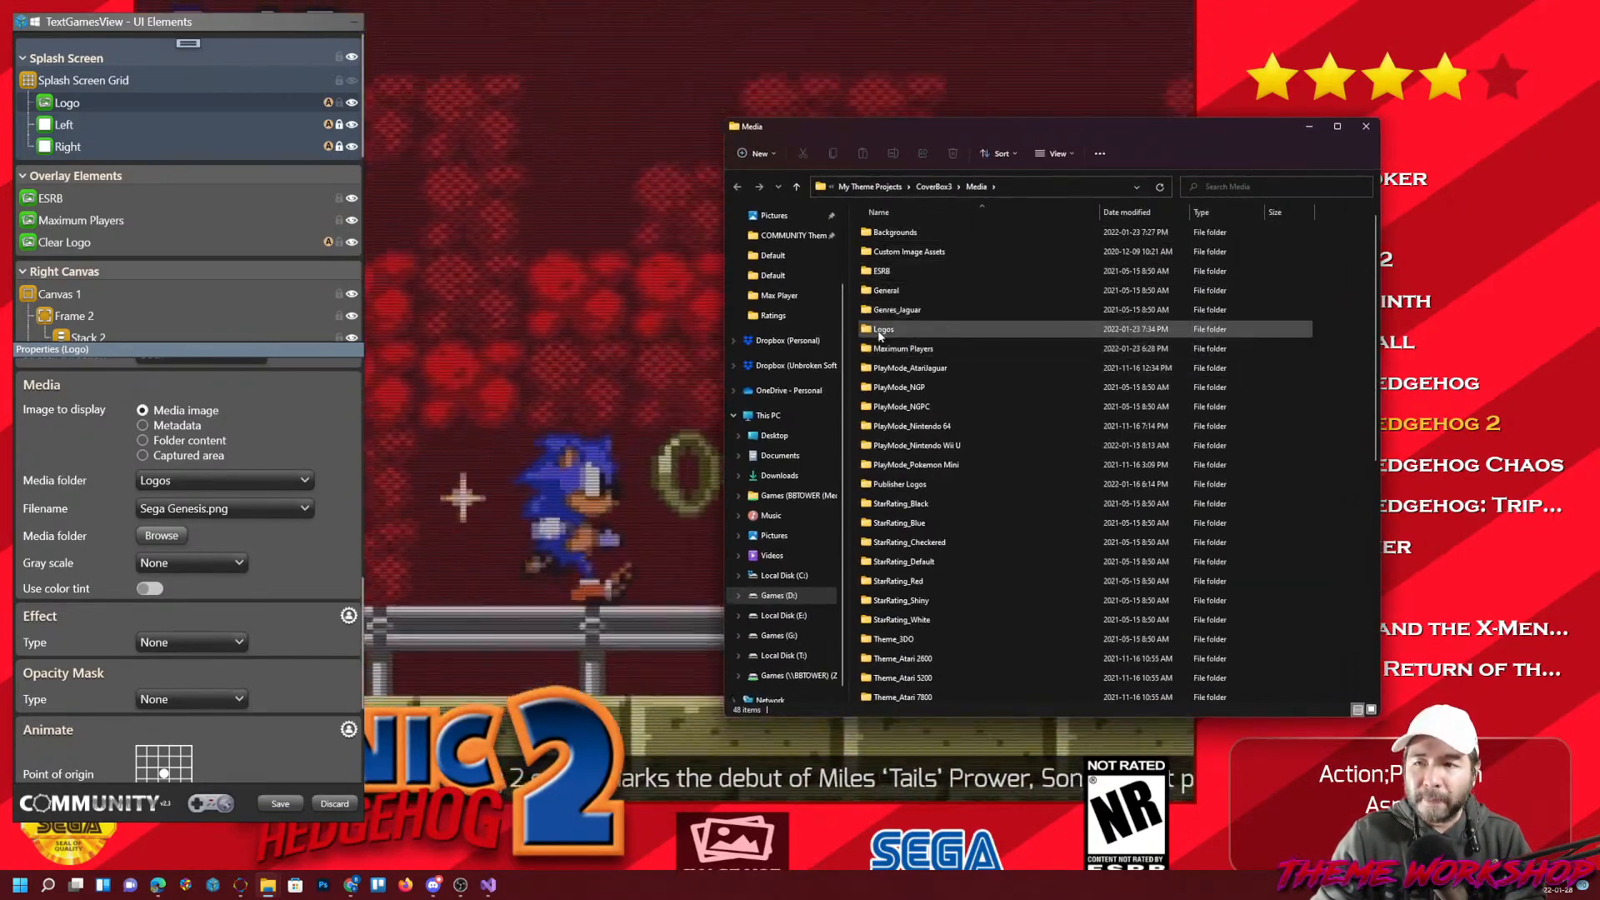
pyautogui.doubleClick(881, 330)
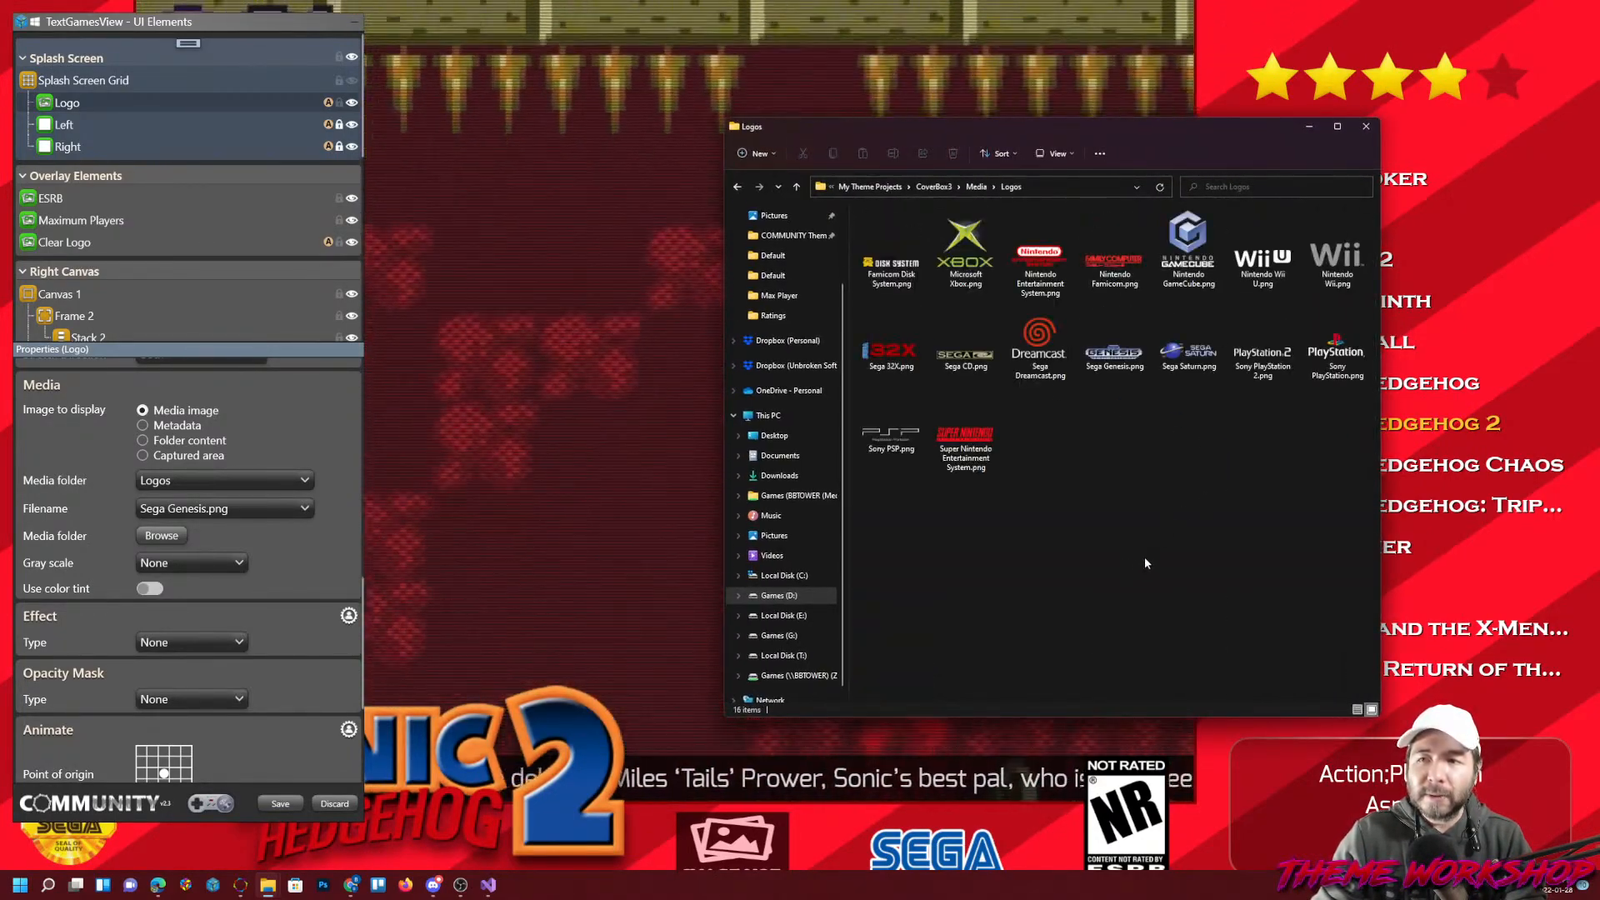
# Open g:\launchbox\themes\coverbox\images in a second File Explorer window and go into its Theme folder.
pyautogui.press('super+e')
pyautogui.click(668, 190)
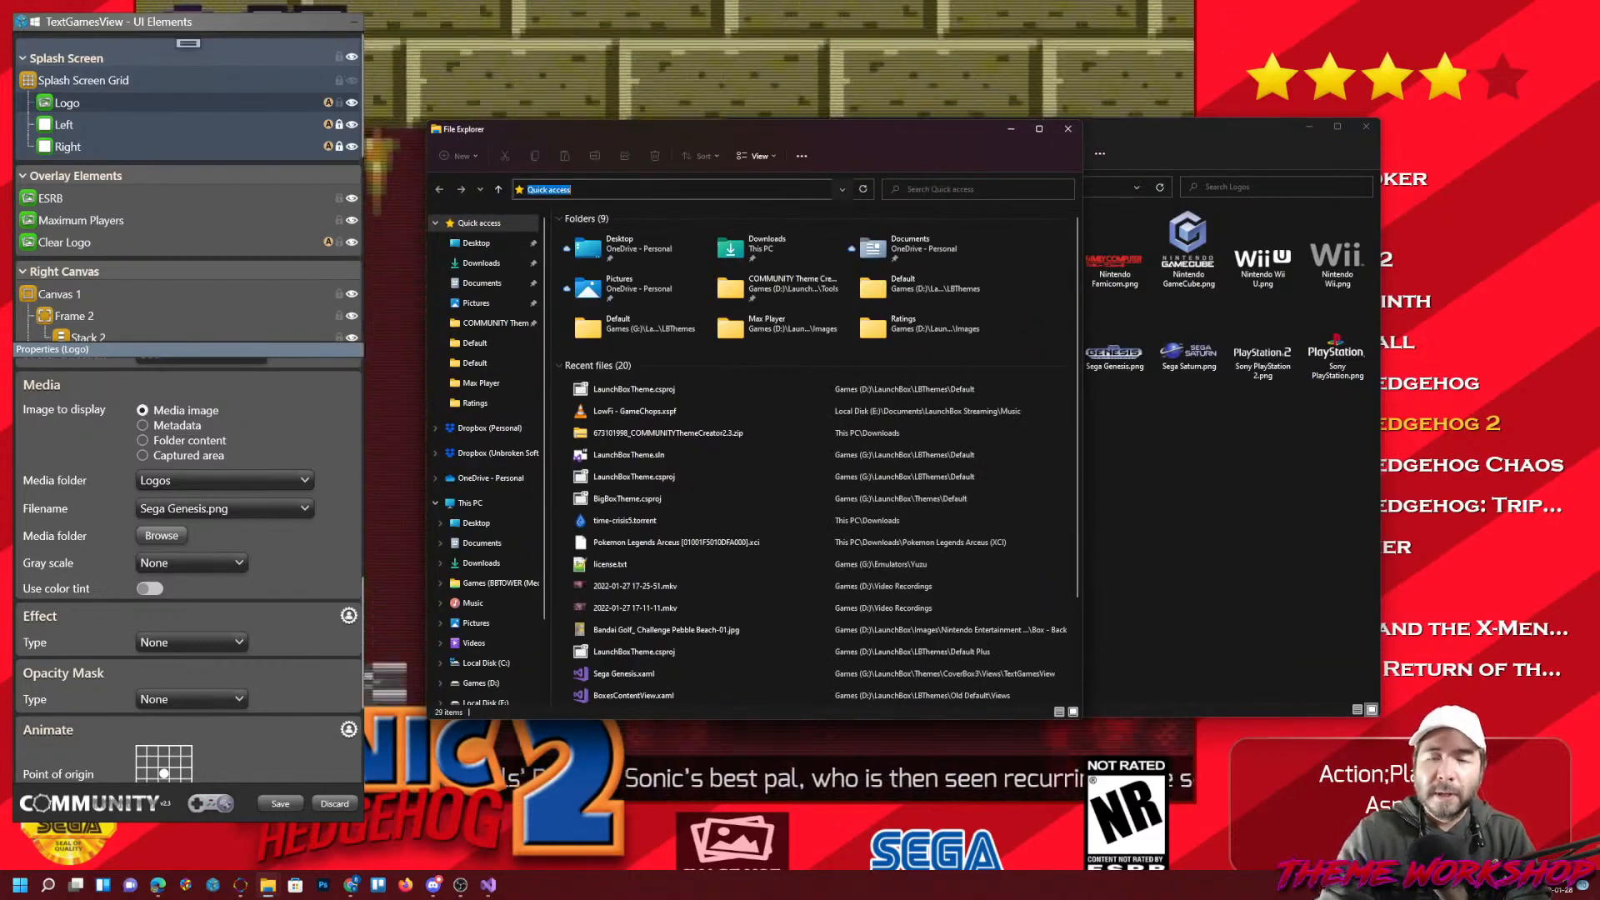
pyautogui.write('g:\\launchbox\\cover')
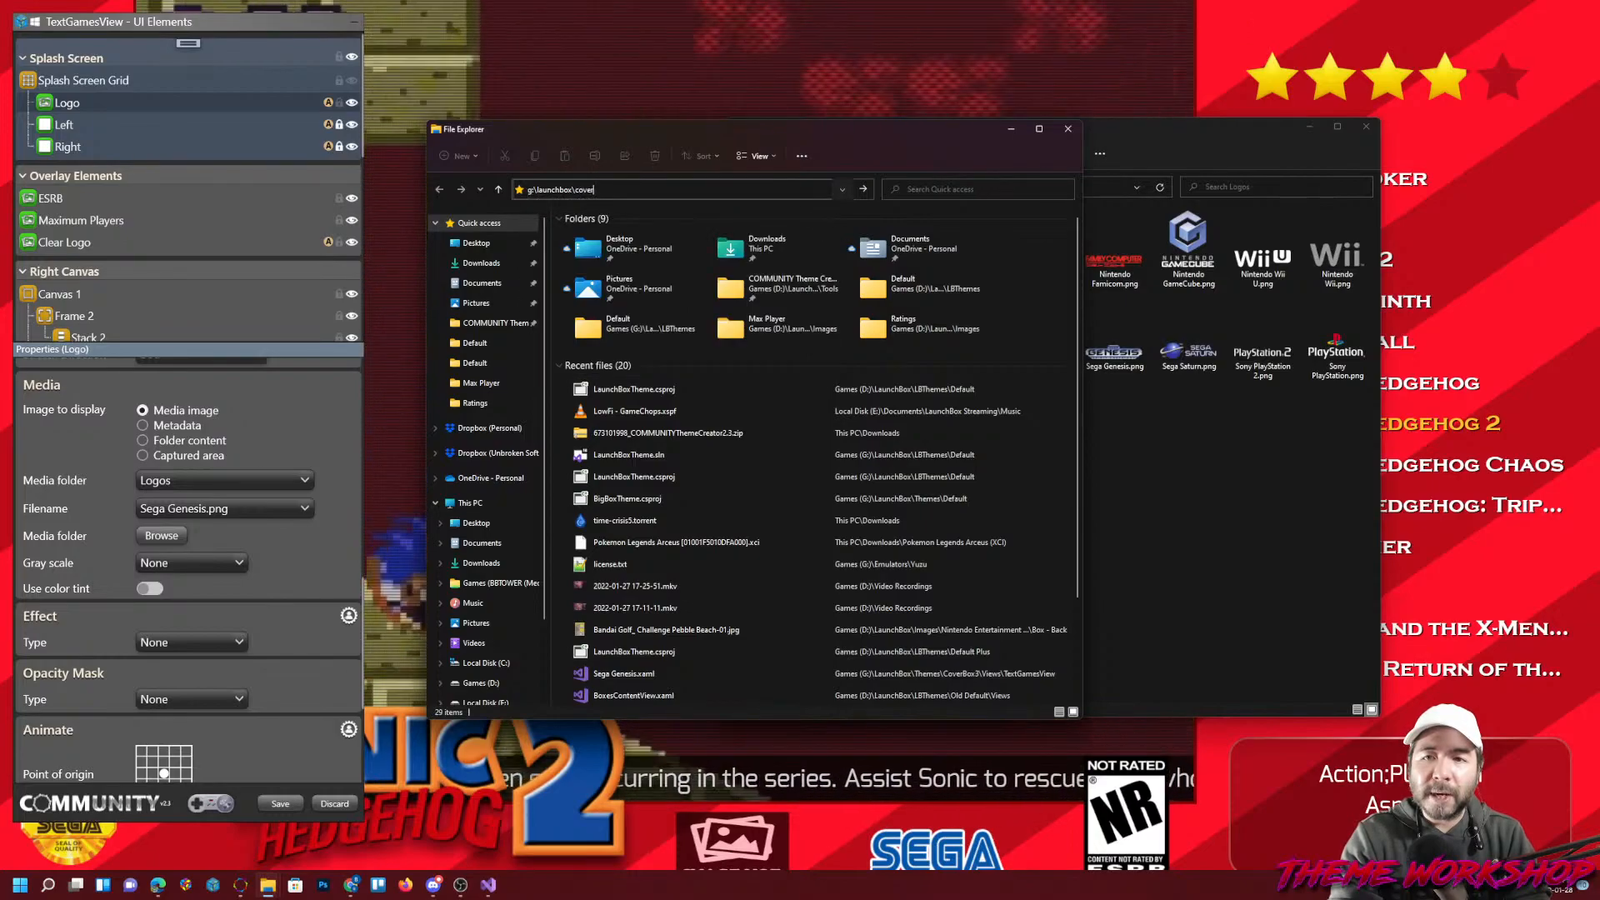
pyautogui.press('BackSpace')
pyautogui.press('BackSpace')
pyautogui.press('BackSpace')
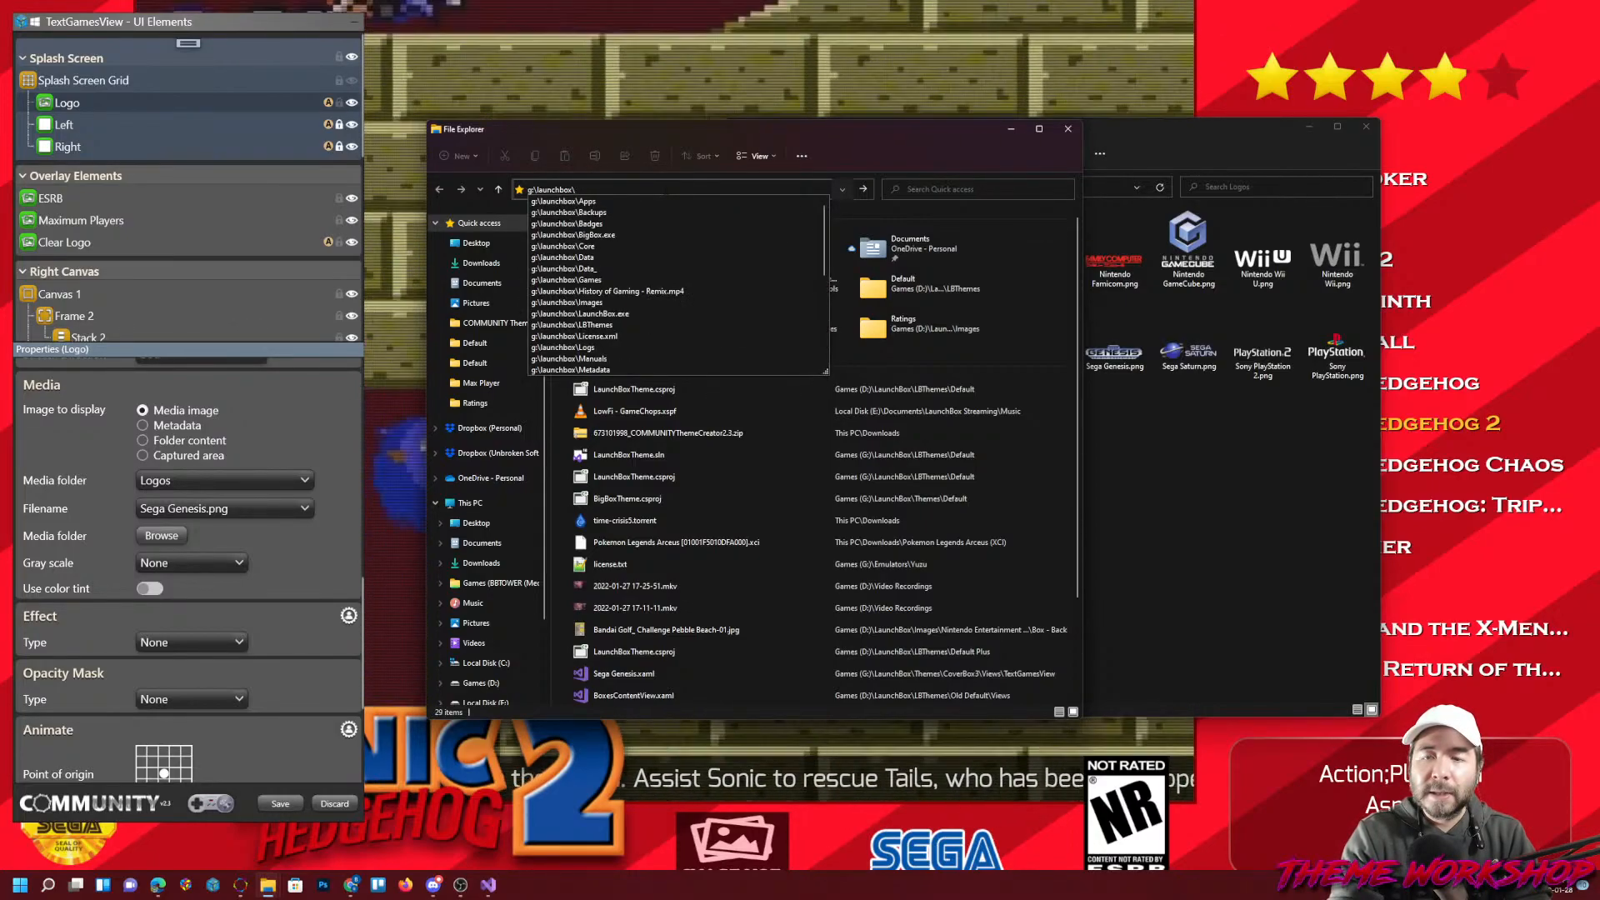
pyautogui.write('themes\\coverbox\\images')
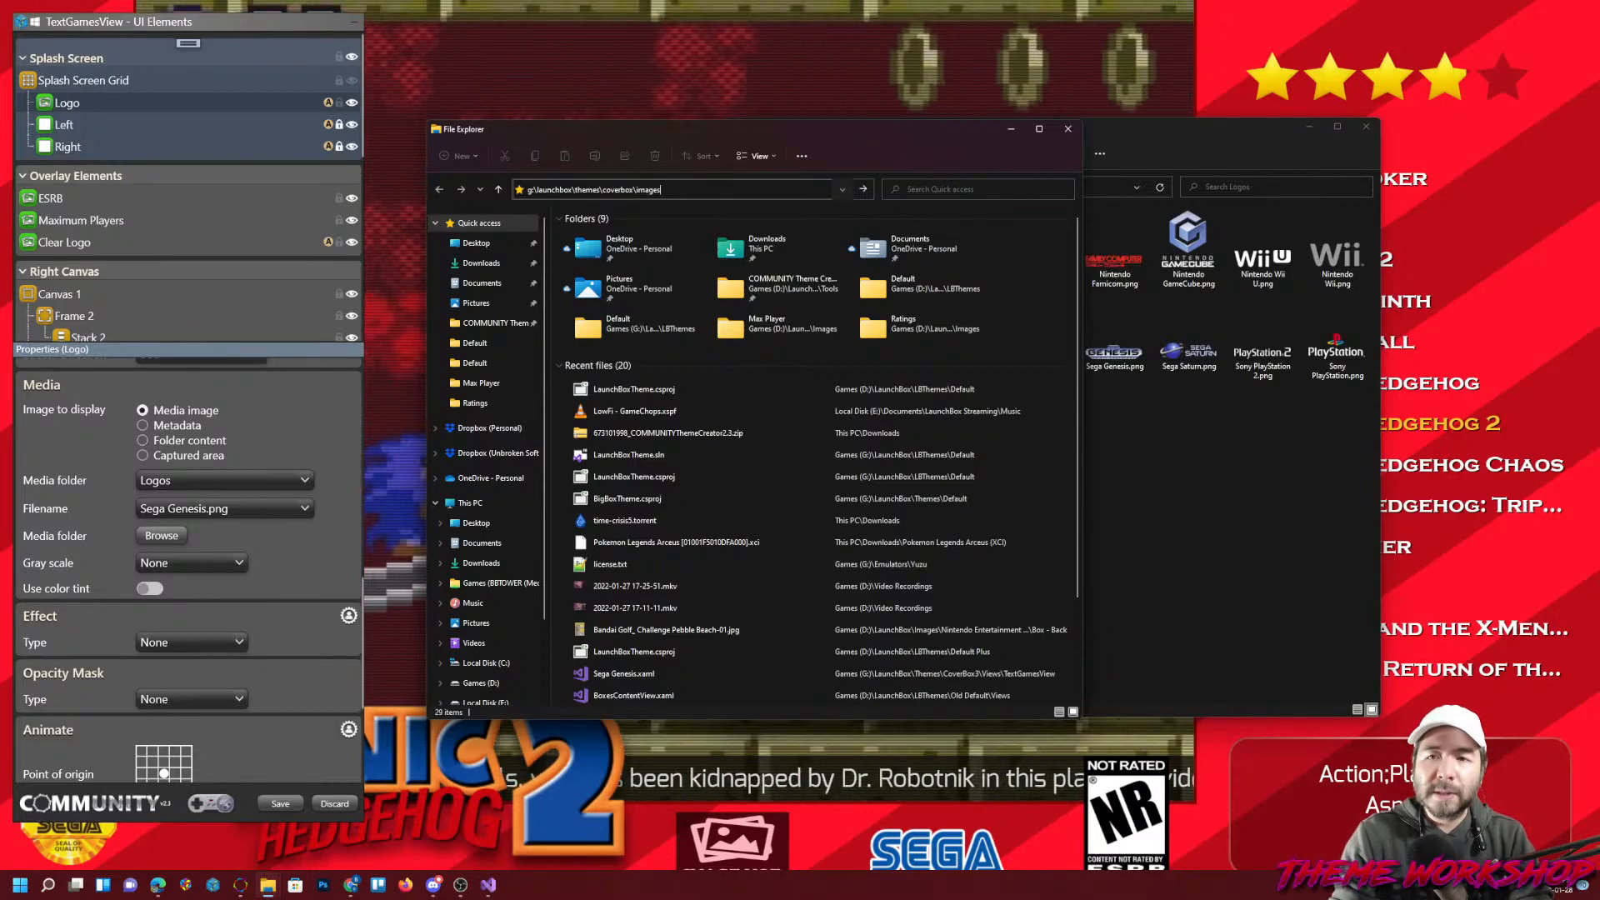
pyautogui.press('Return')
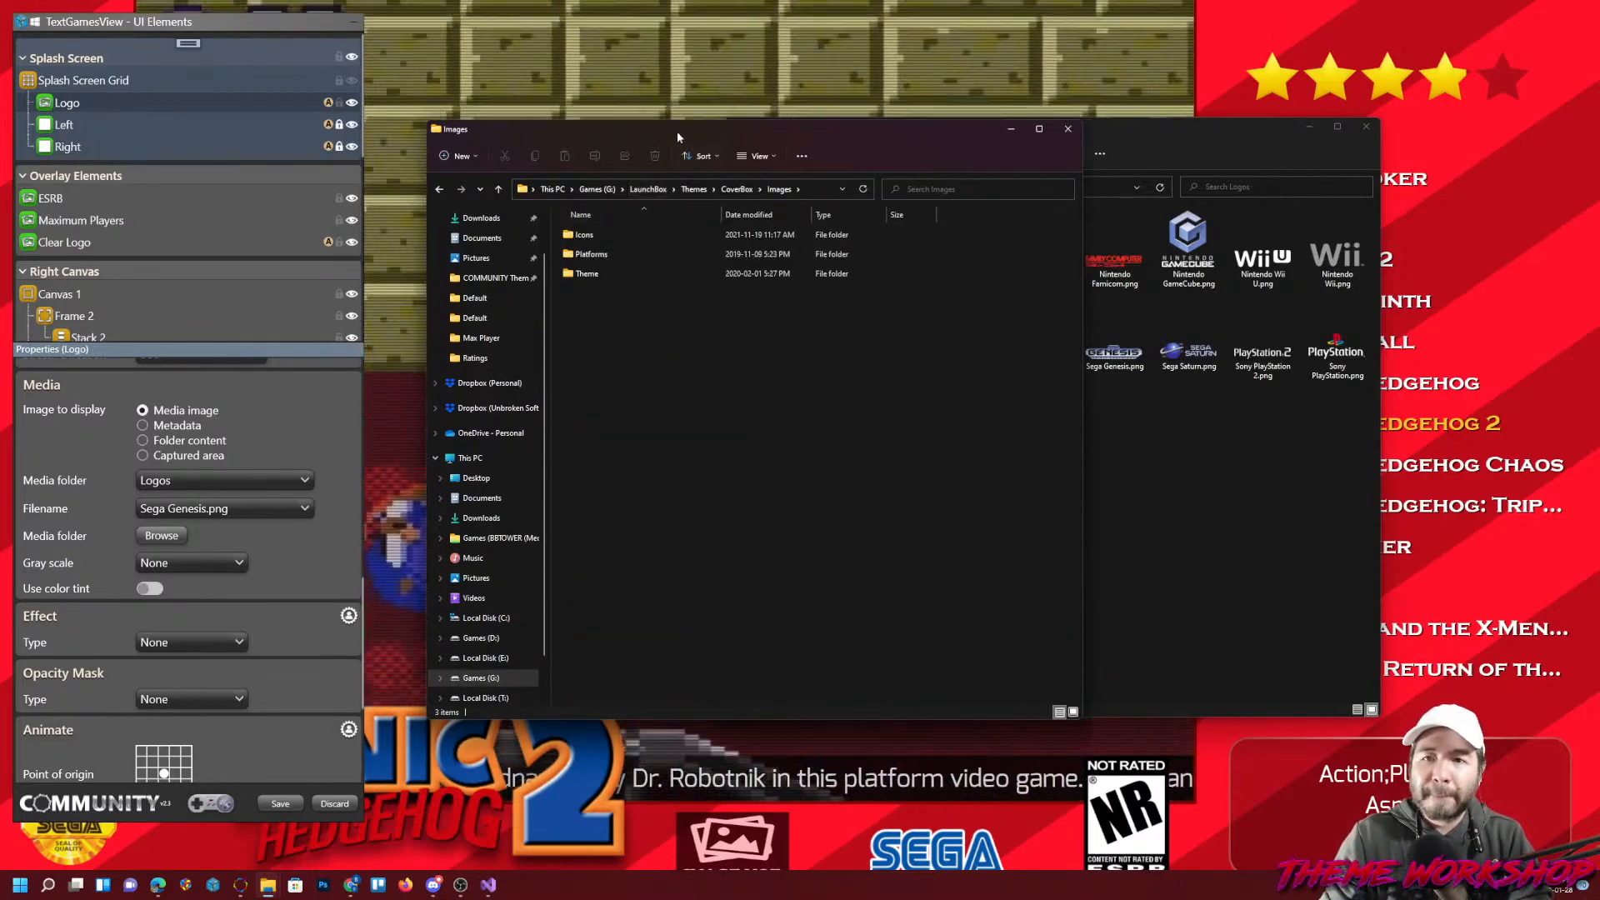
pyautogui.moveTo(676, 132); pyautogui.dragTo(574, 165)
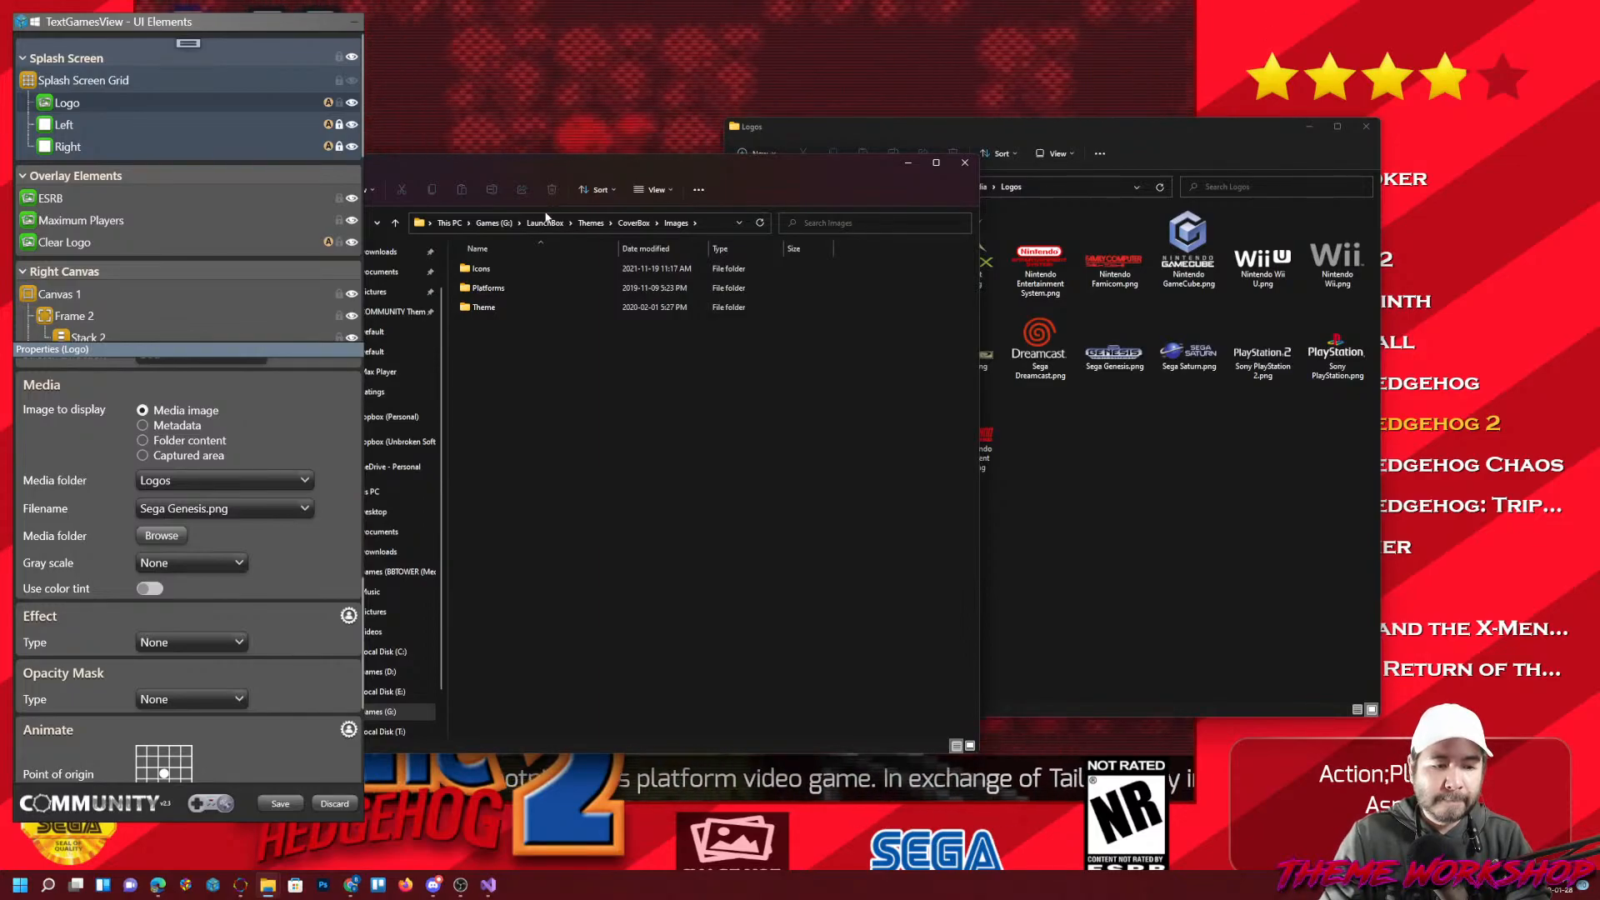
pyautogui.doubleClick(483, 309)
pyautogui.moveTo(523, 163); pyautogui.dragTo(588, 127)
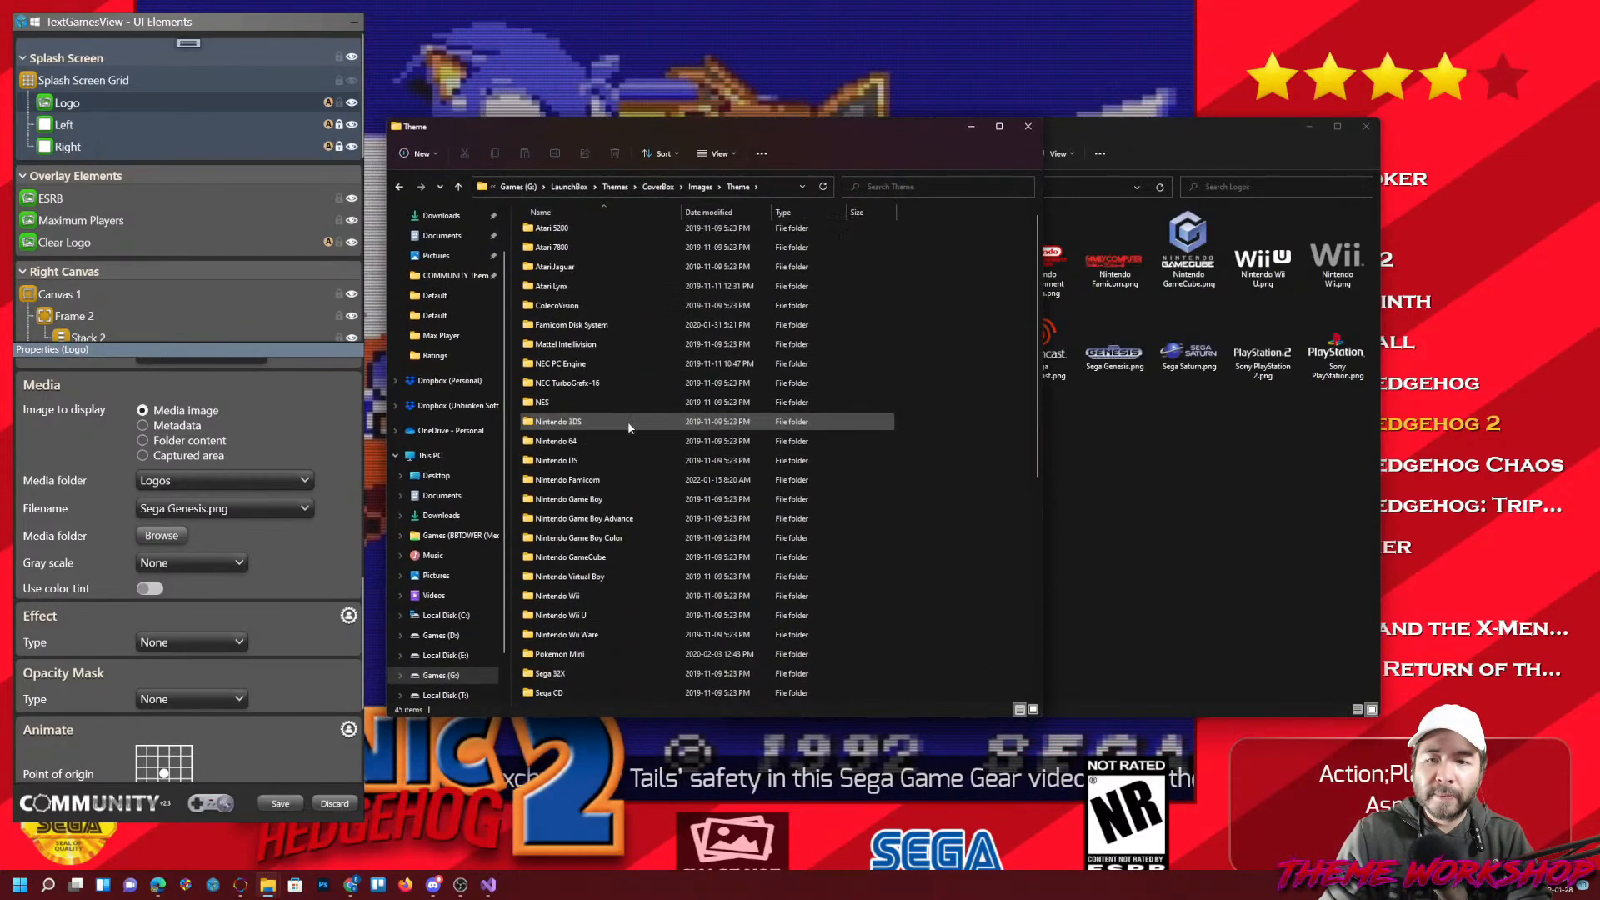
# Copy logo.png from the Sega Game Gear theme folder into CoverBox3's Logos folder and rename it Sega Game Gear.png.
pyautogui.scroll(-6, 625, 429)
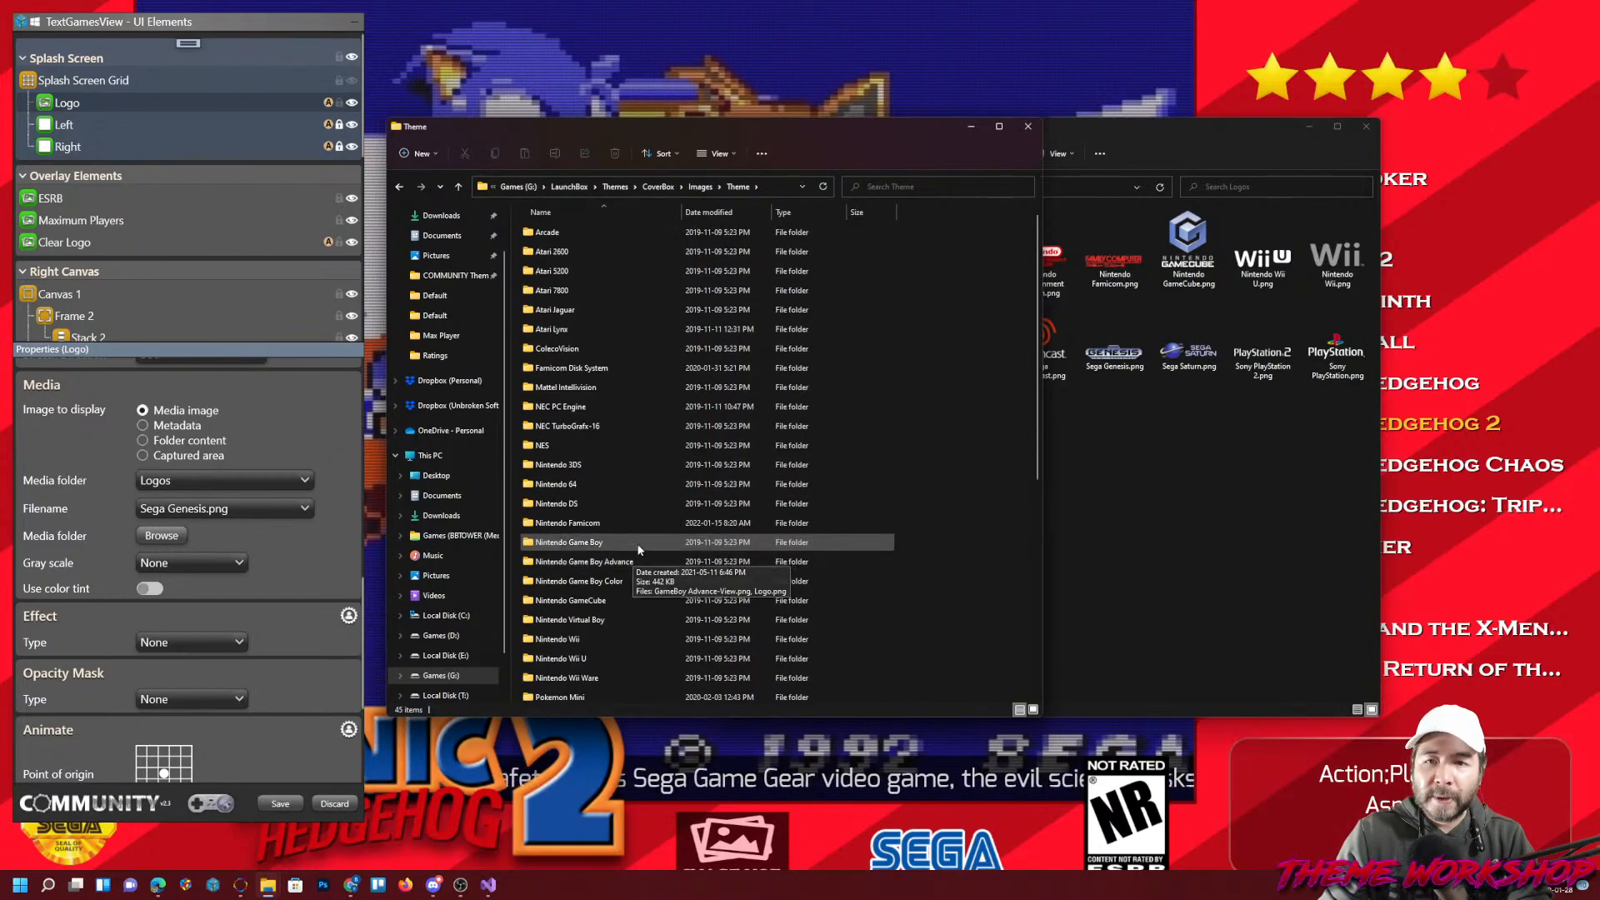
pyautogui.click(629, 540)
pyautogui.scroll(7, 958, 587)
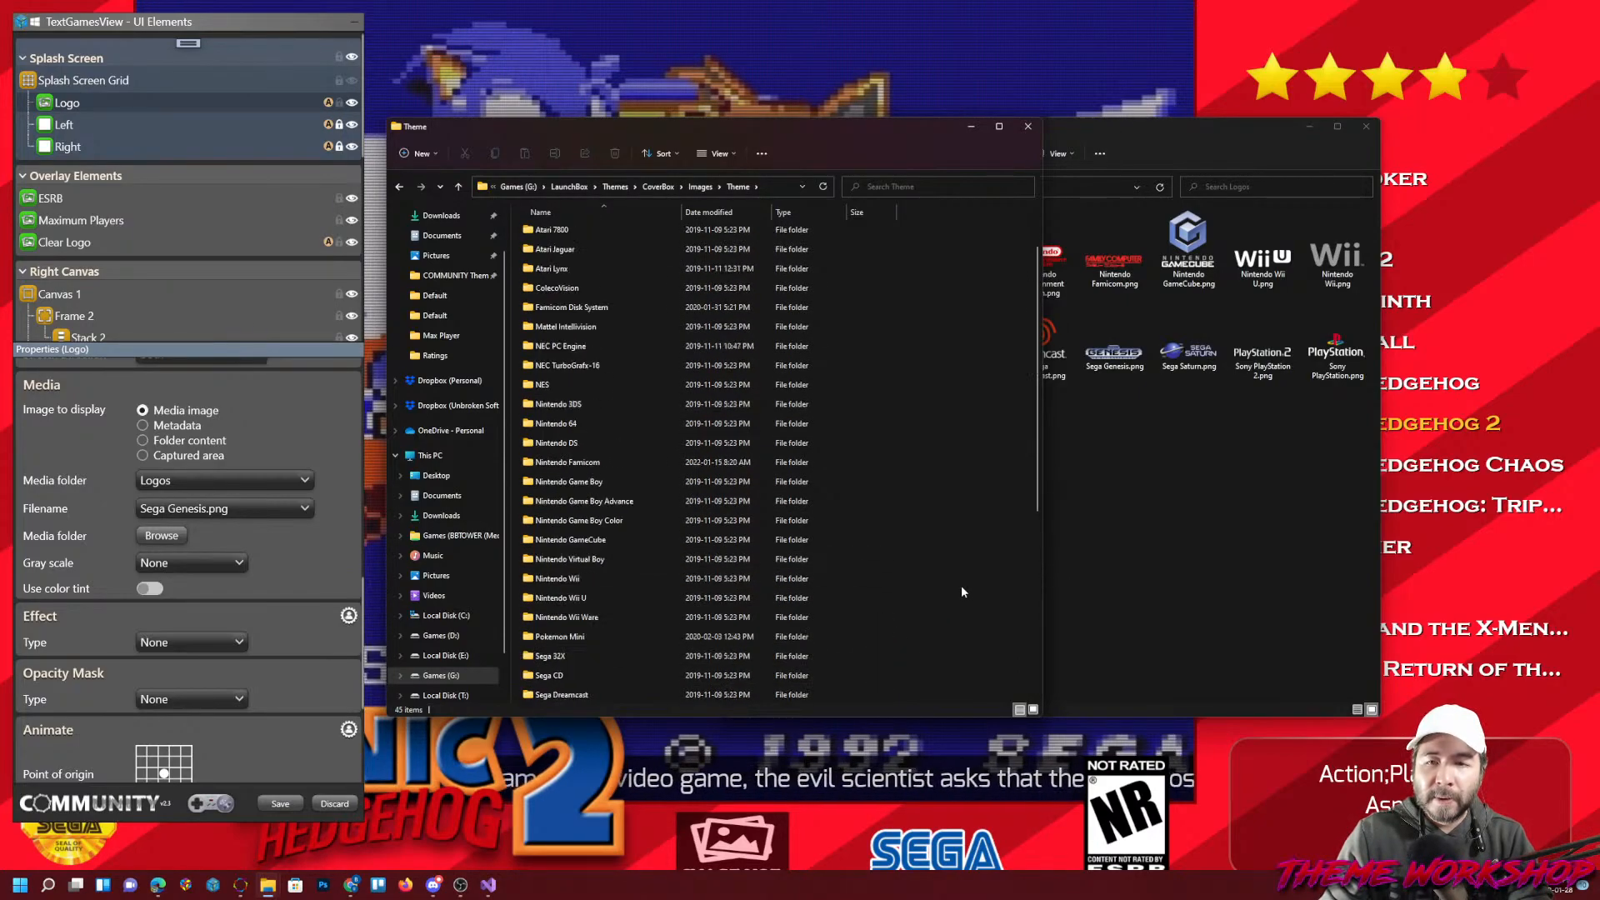
pyautogui.click(1155, 538)
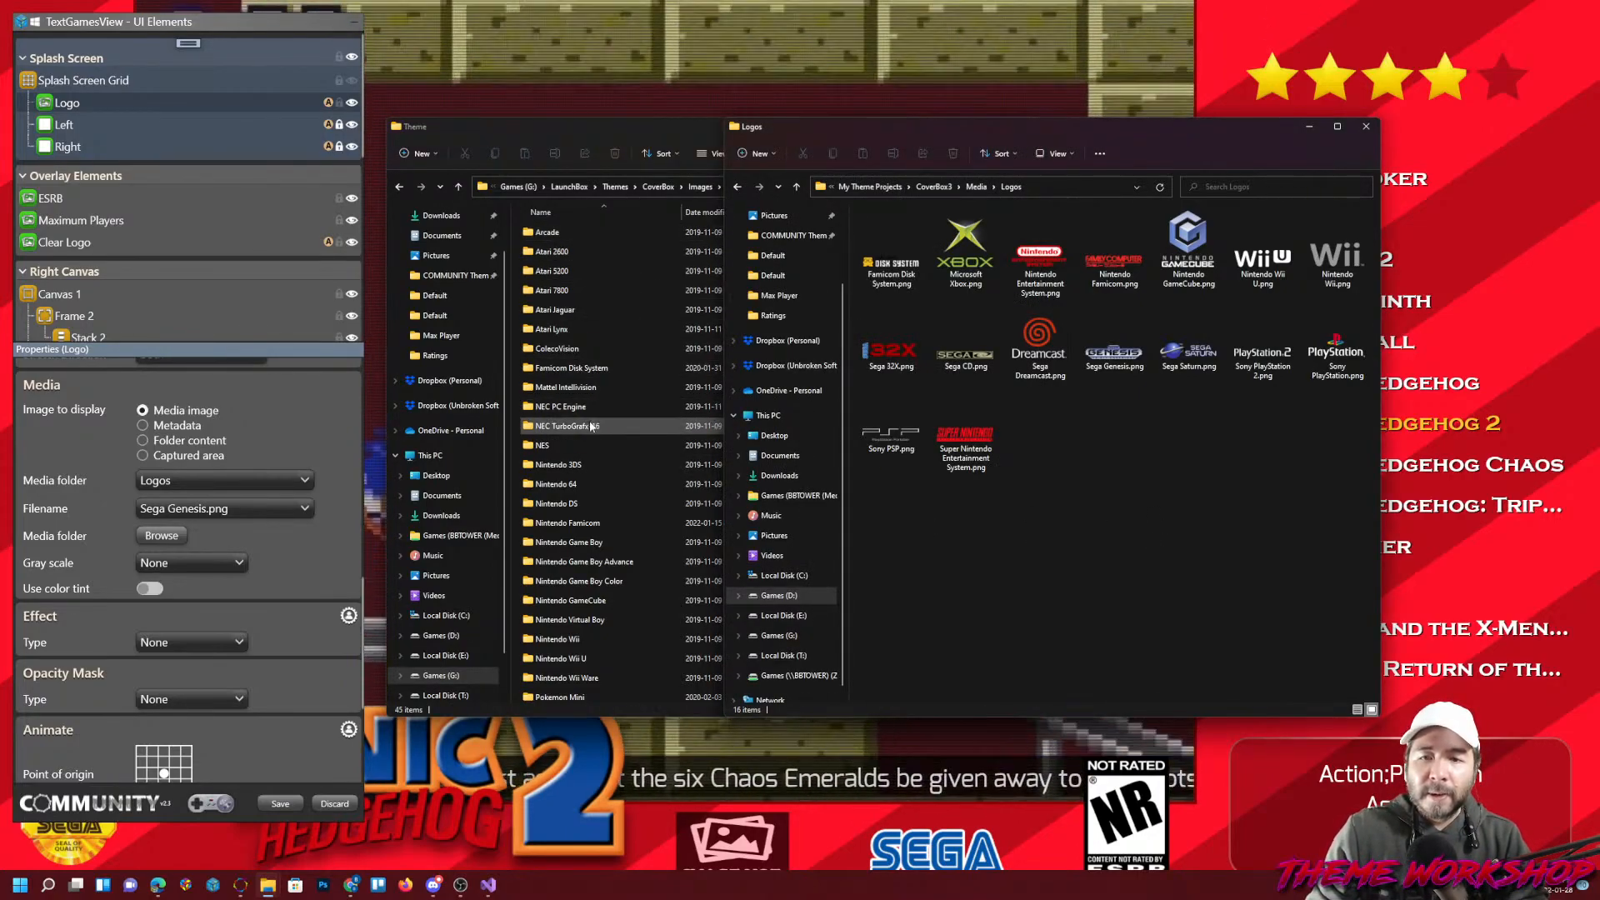
pyautogui.click(595, 427)
pyautogui.scroll(-4, 585, 447)
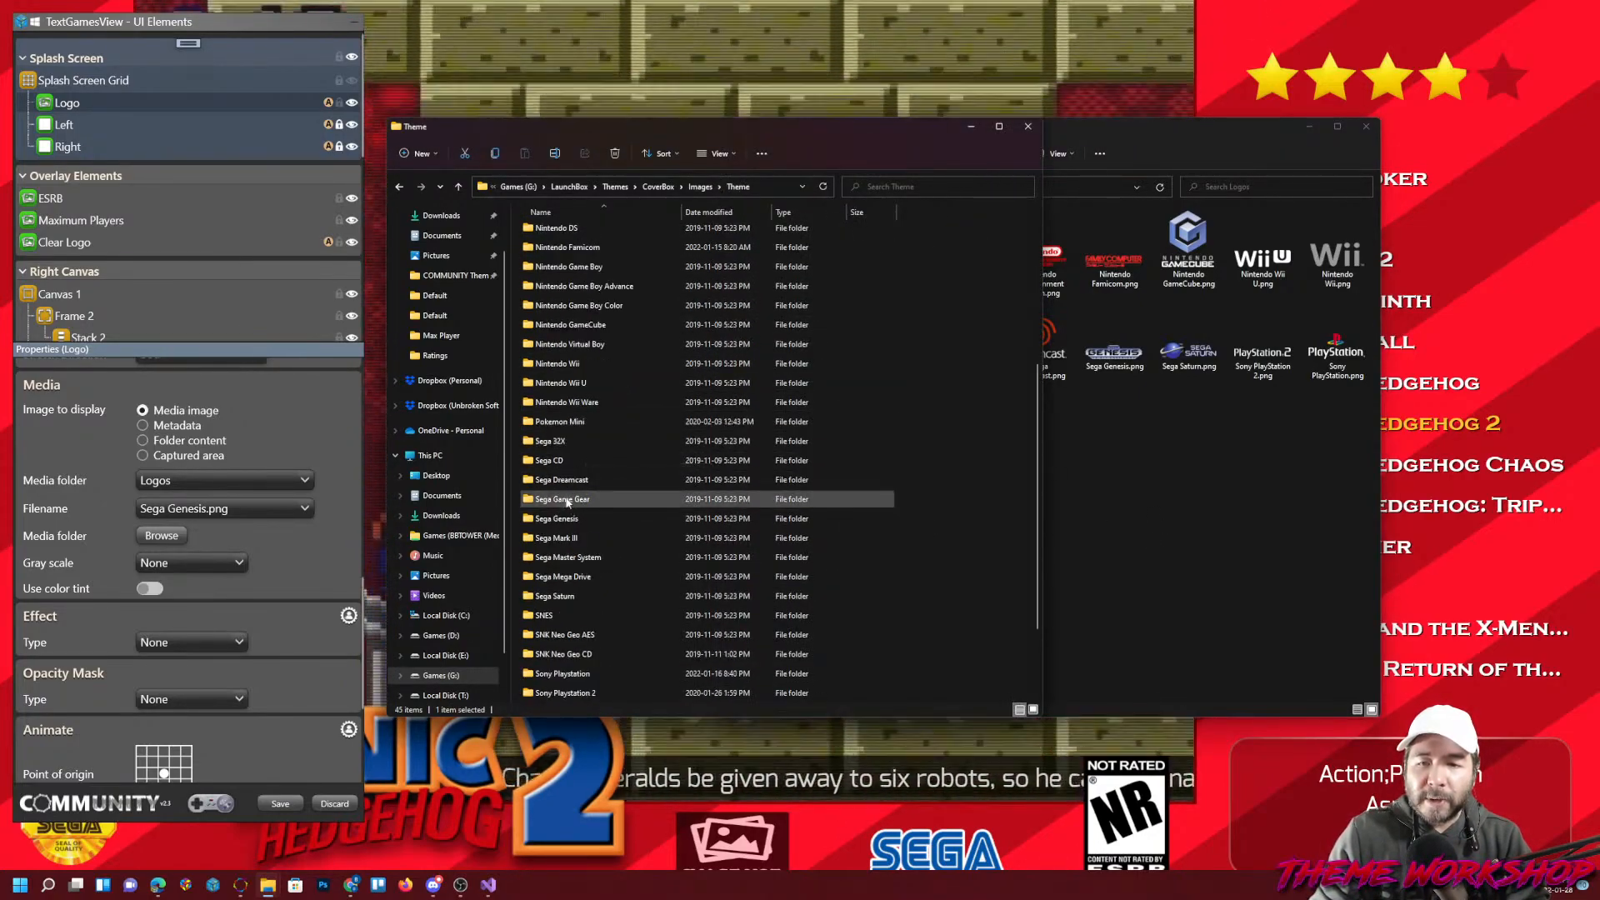
pyautogui.scroll(-1, 554, 484)
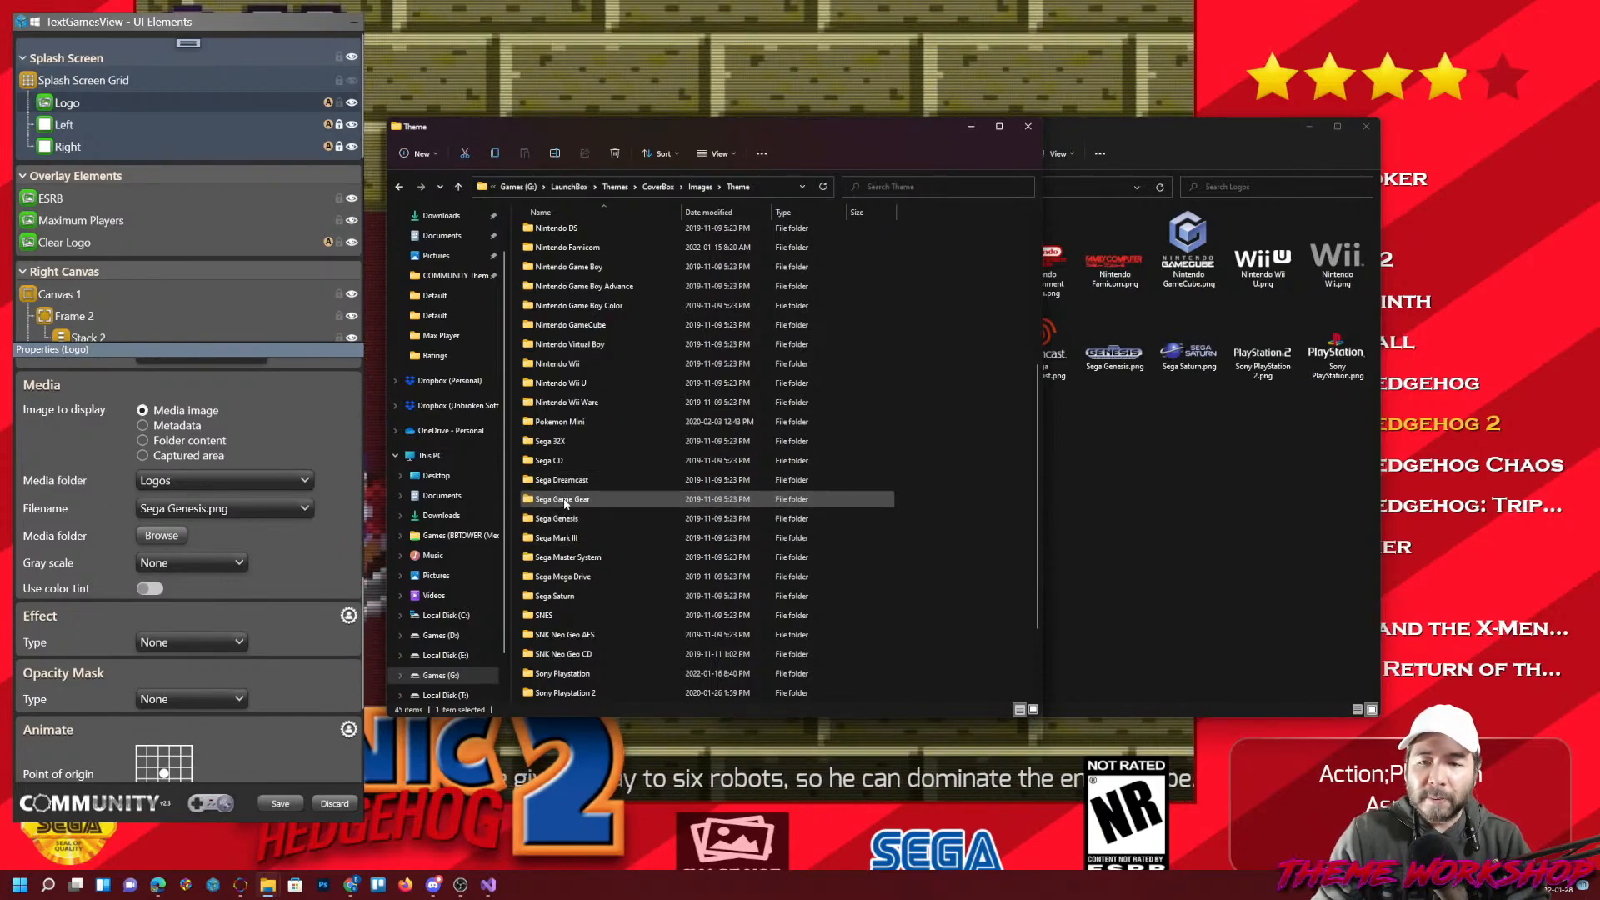
pyautogui.doubleClick(565, 501)
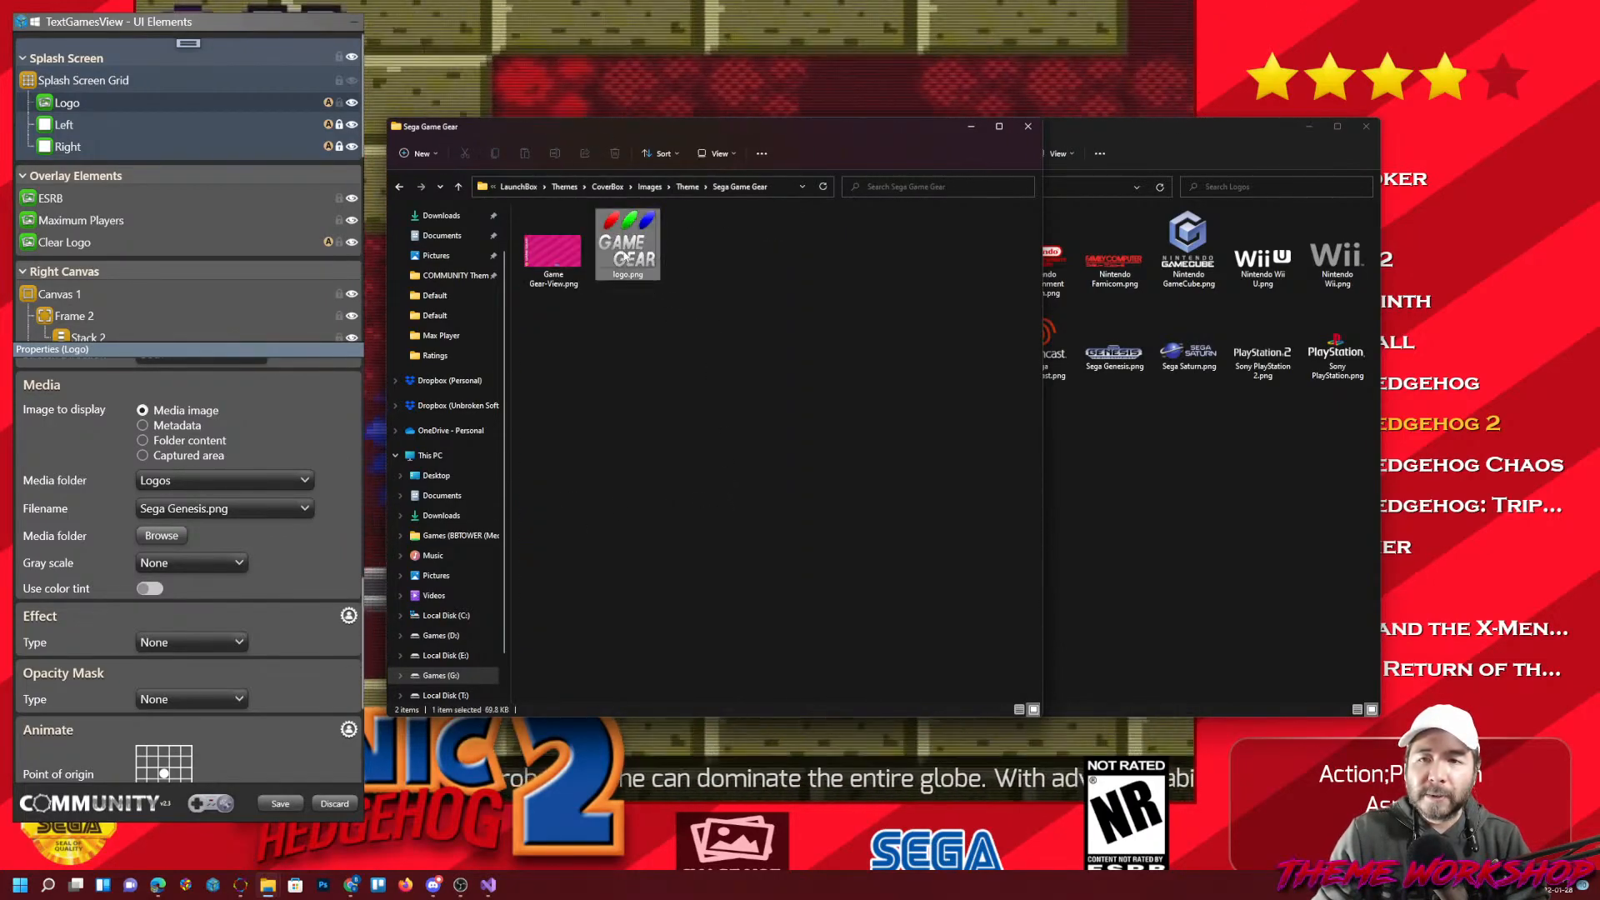
pyautogui.click(1050, 511)
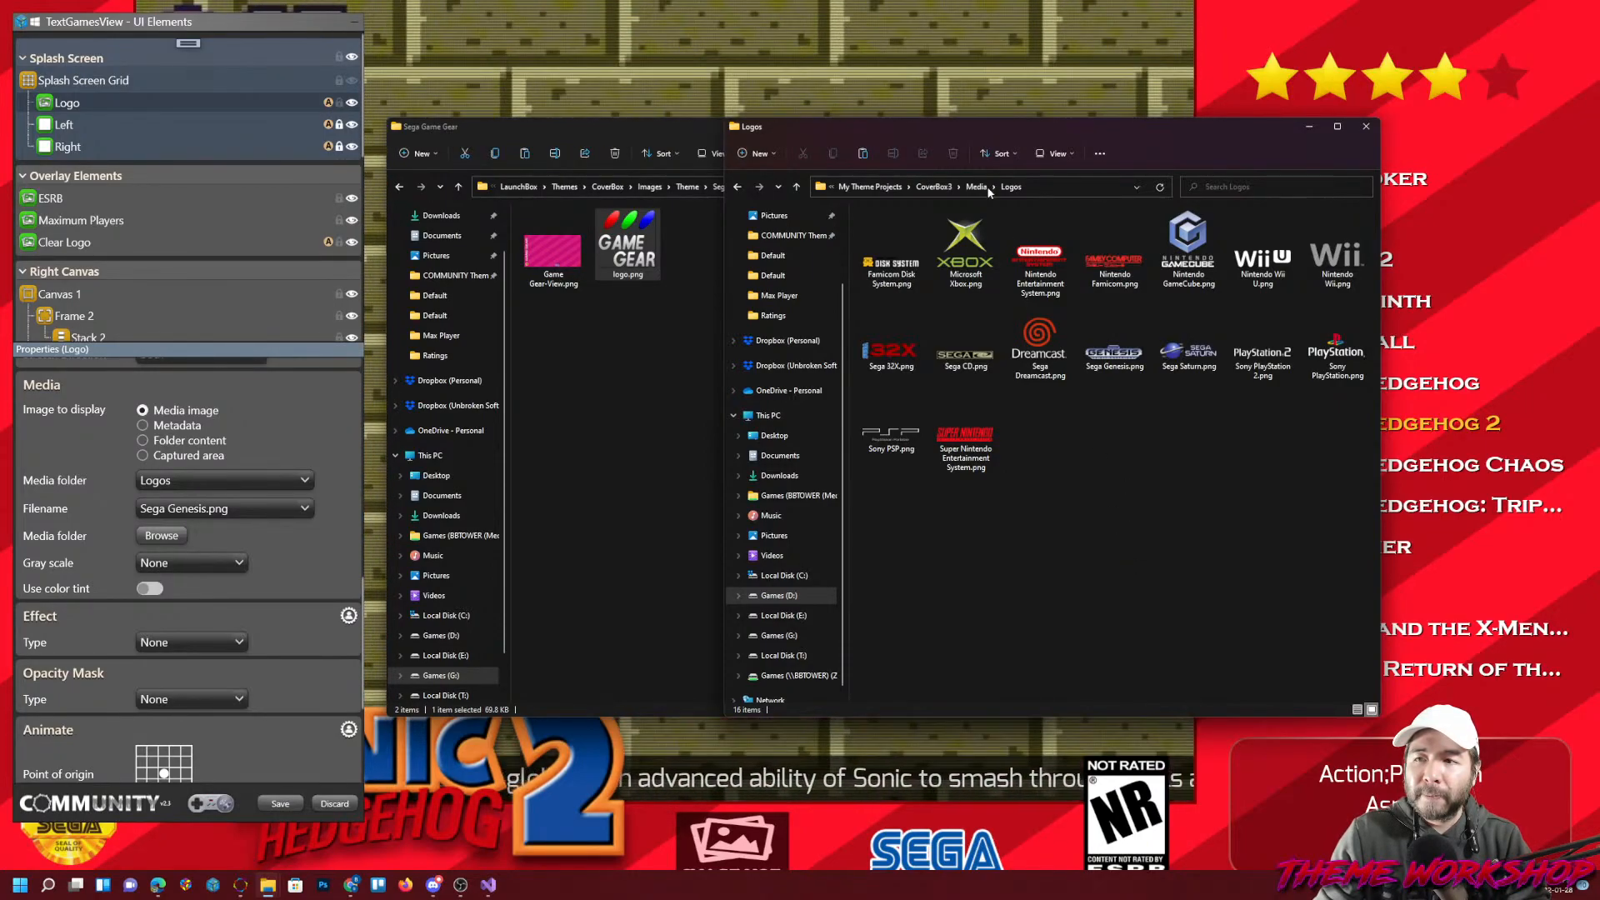
pyautogui.hotkey('ctrl', 'v')
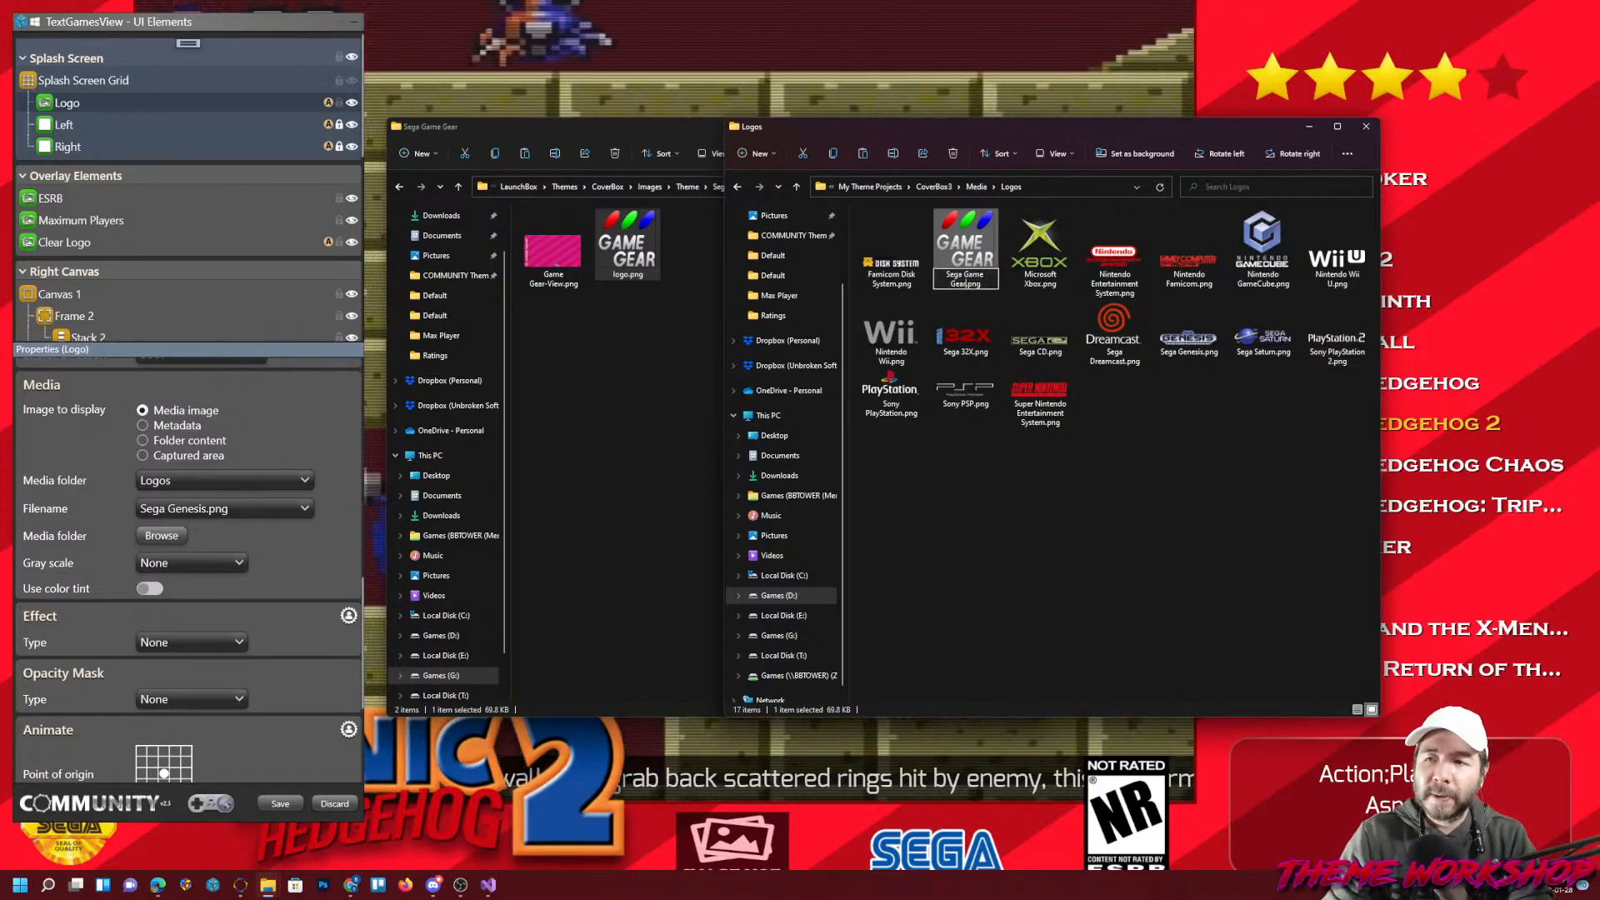
pyautogui.press('Return')
# Copy Game Gear-View.png into CoverBox3's Backgrounds folder as Sega Game Gear-View.png, then close the source window and minimize the Backgrounds window.
pyautogui.click(971, 189)
pyautogui.scroll(-8, 921, 450)
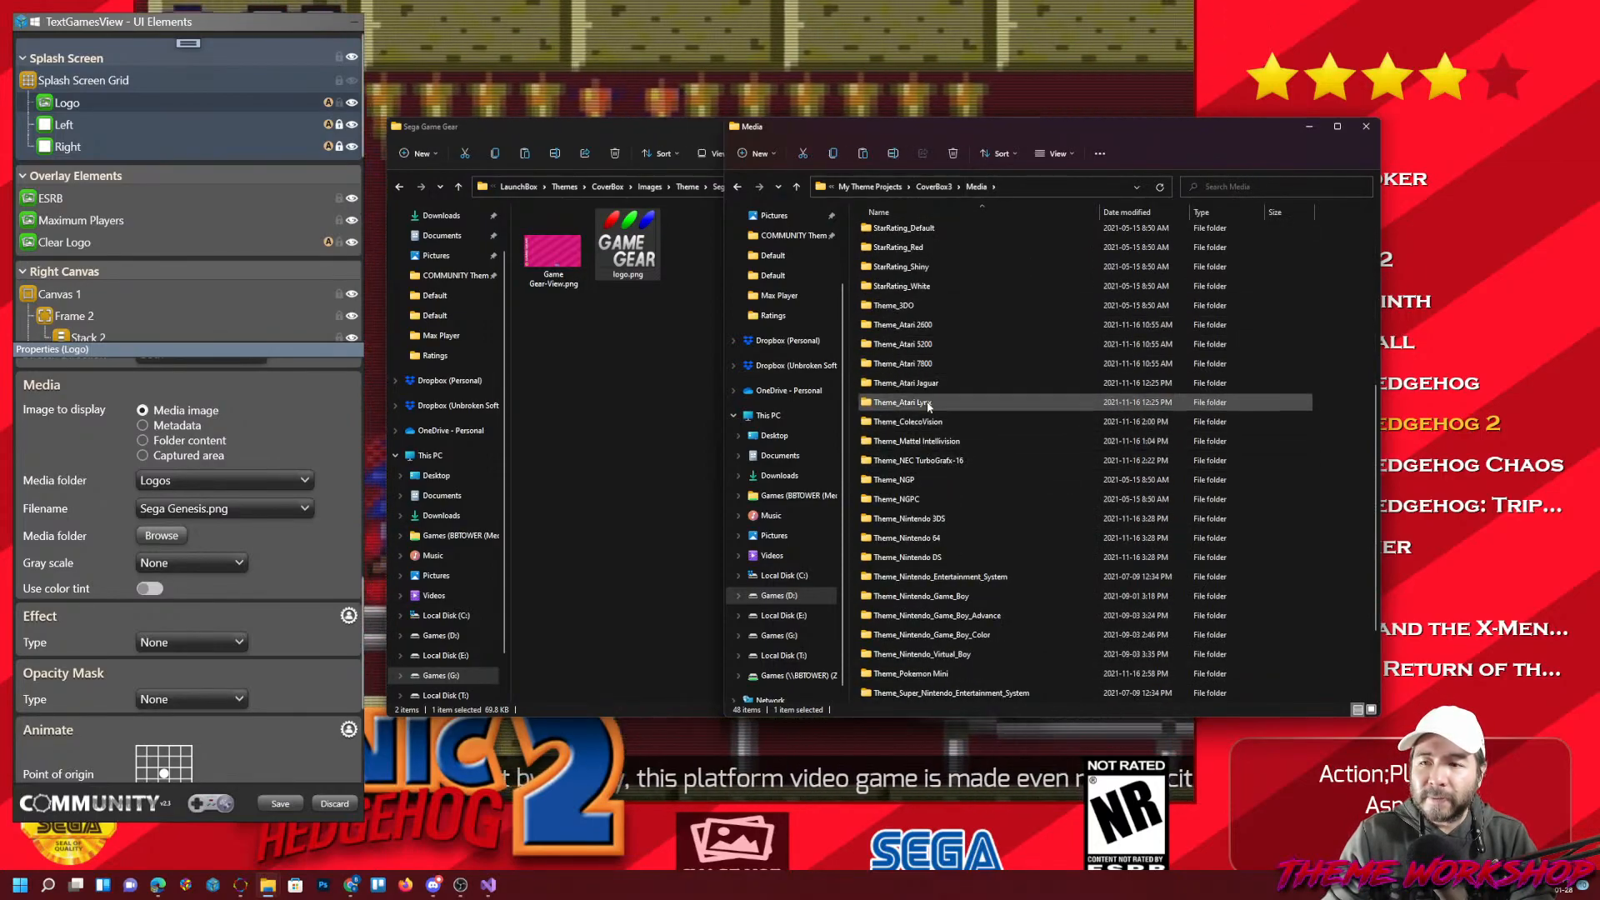
pyautogui.scroll(6, 929, 406)
pyautogui.doubleClick(905, 233)
pyautogui.click(554, 267)
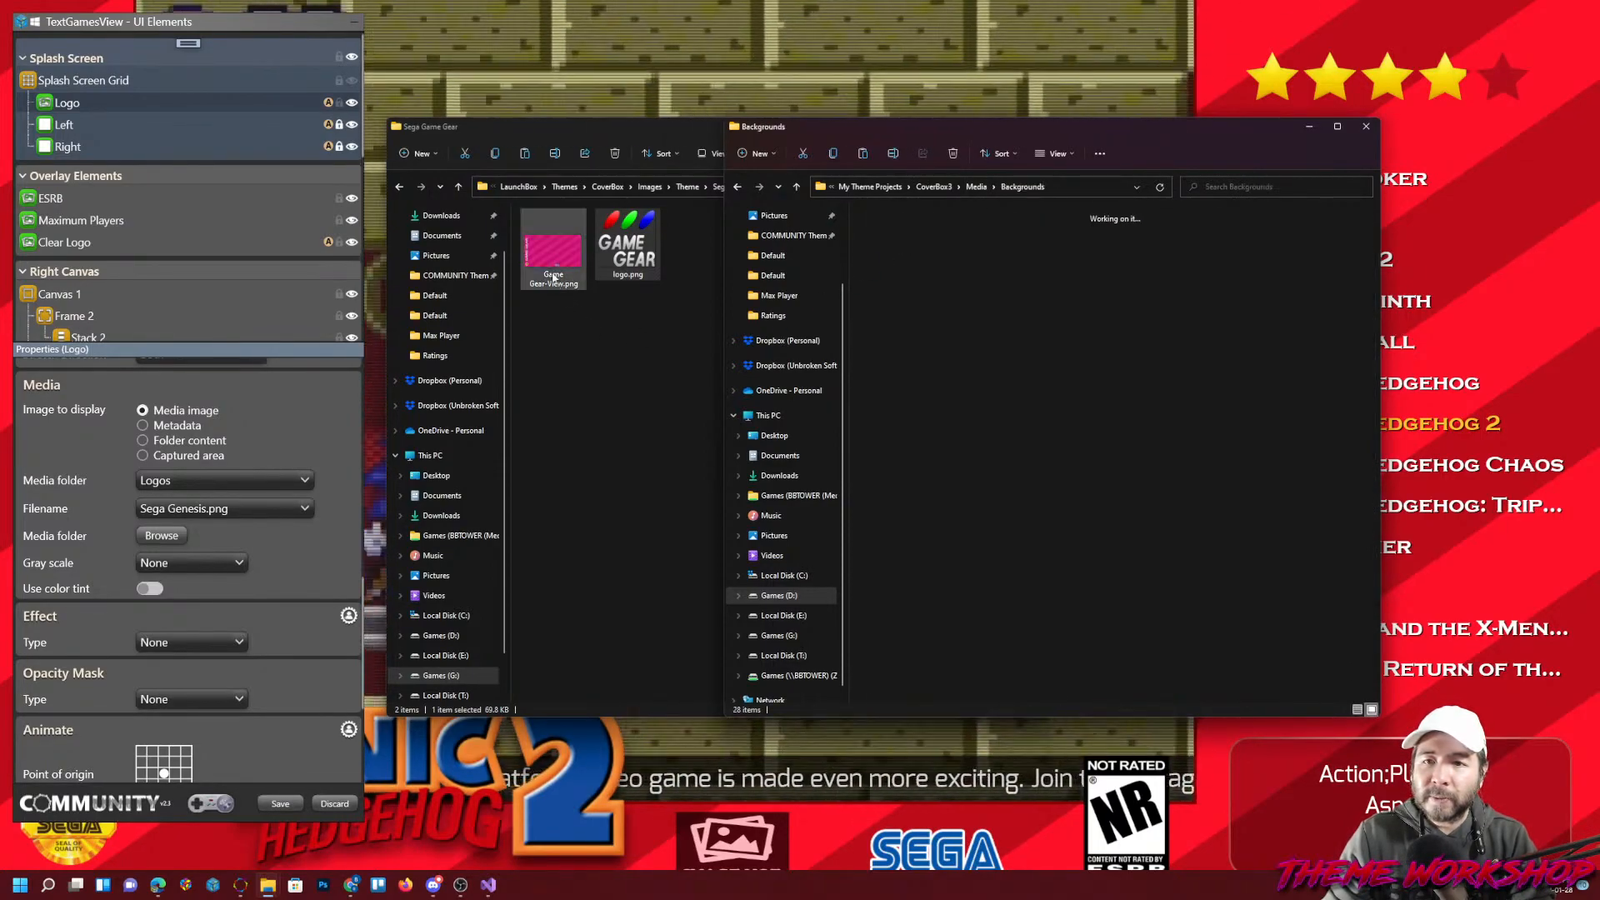
pyautogui.click(1167, 646)
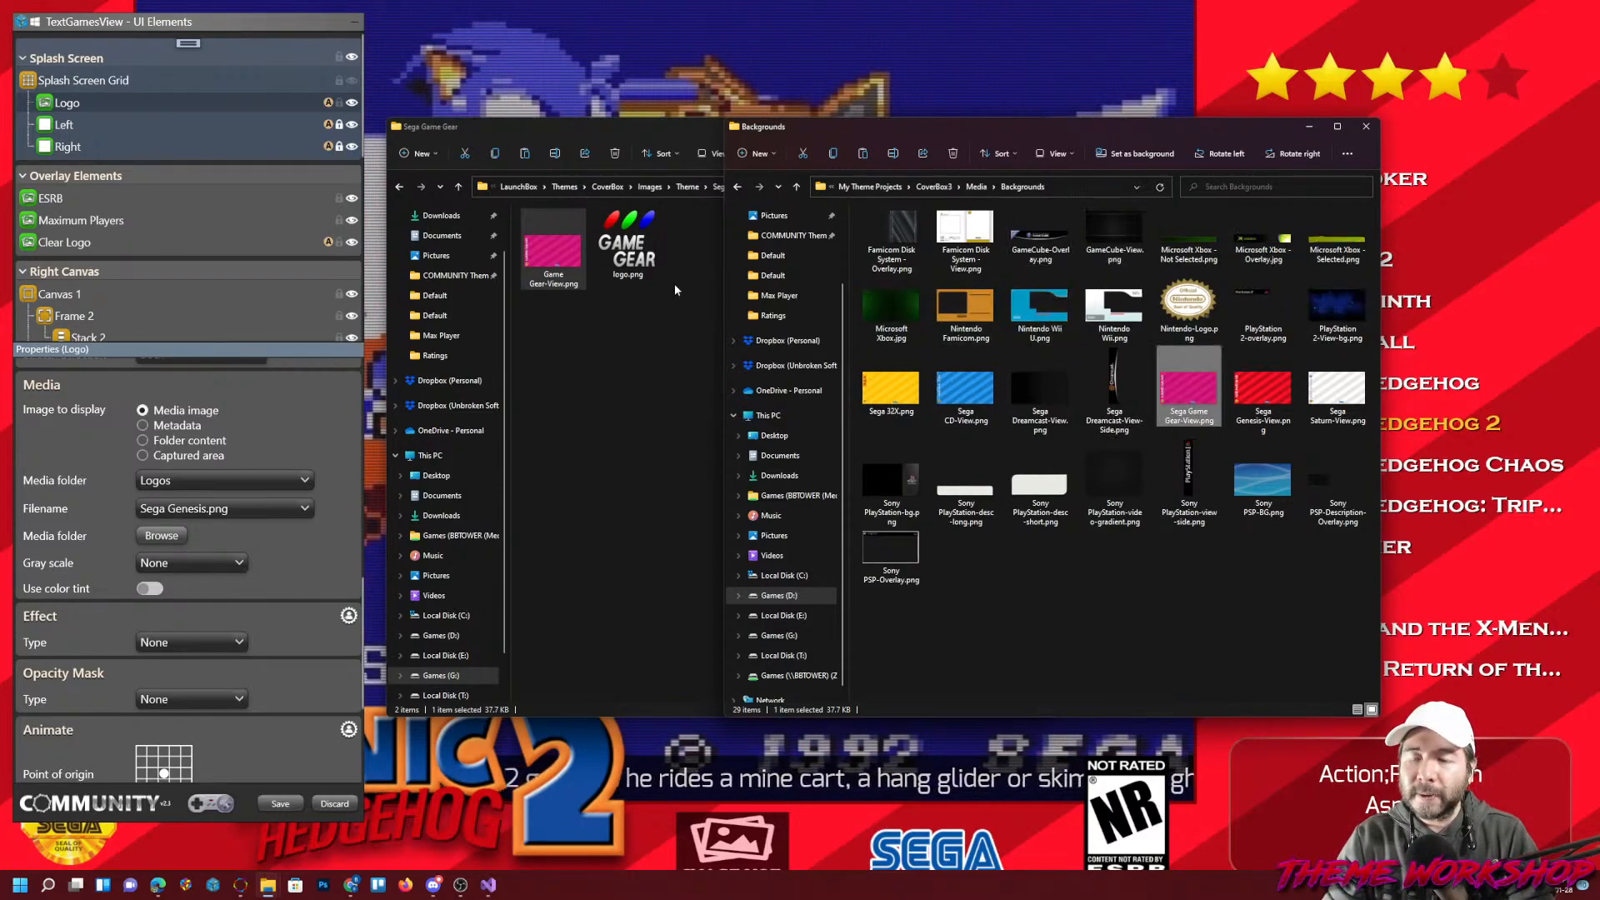
pyautogui.click(1028, 127)
pyautogui.moveTo(1038, 126); pyautogui.dragTo(763, 234)
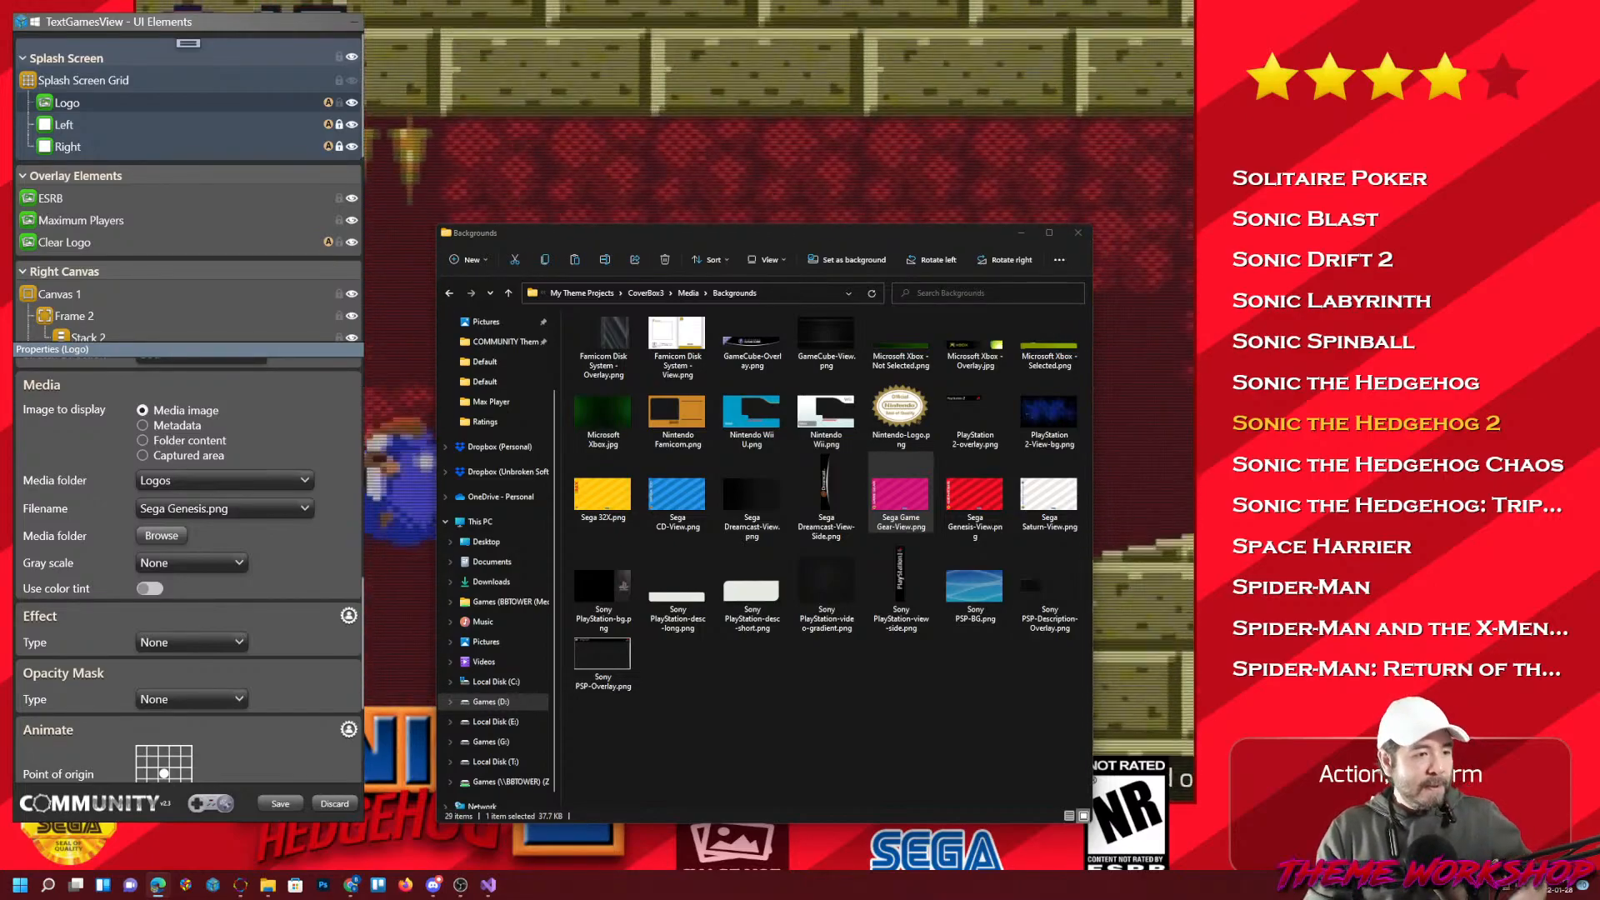
pyautogui.click(1018, 233)
# Set the splash screen Logo's image file to Sega Game Gear.png from the Logos media folder.
pyautogui.scroll(-1, 334, 507)
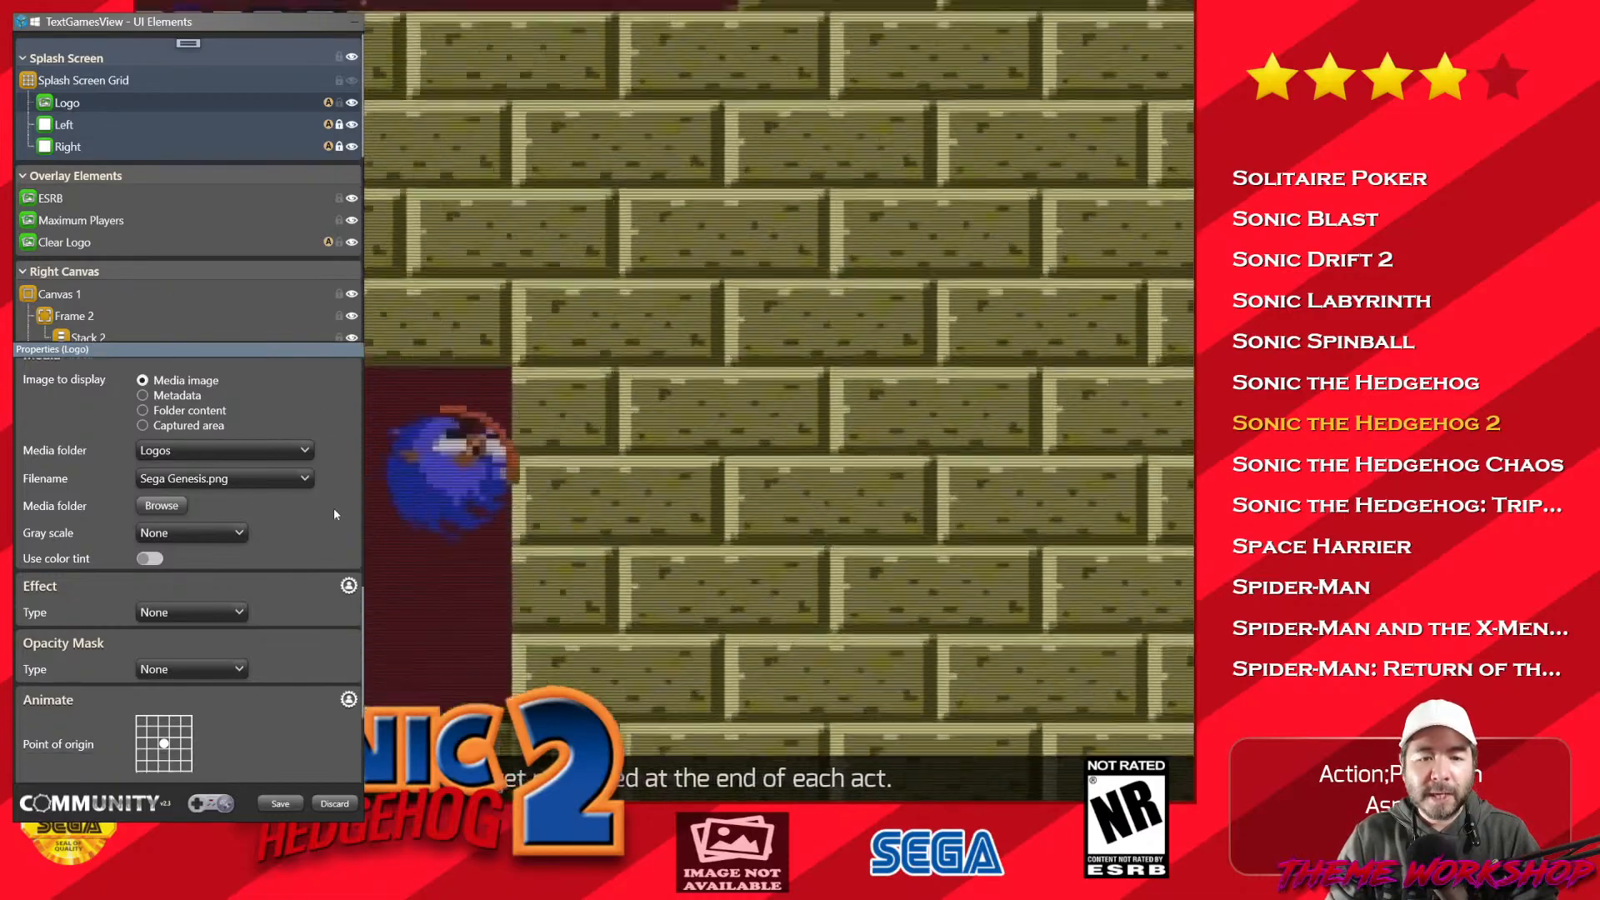
pyautogui.click(289, 478)
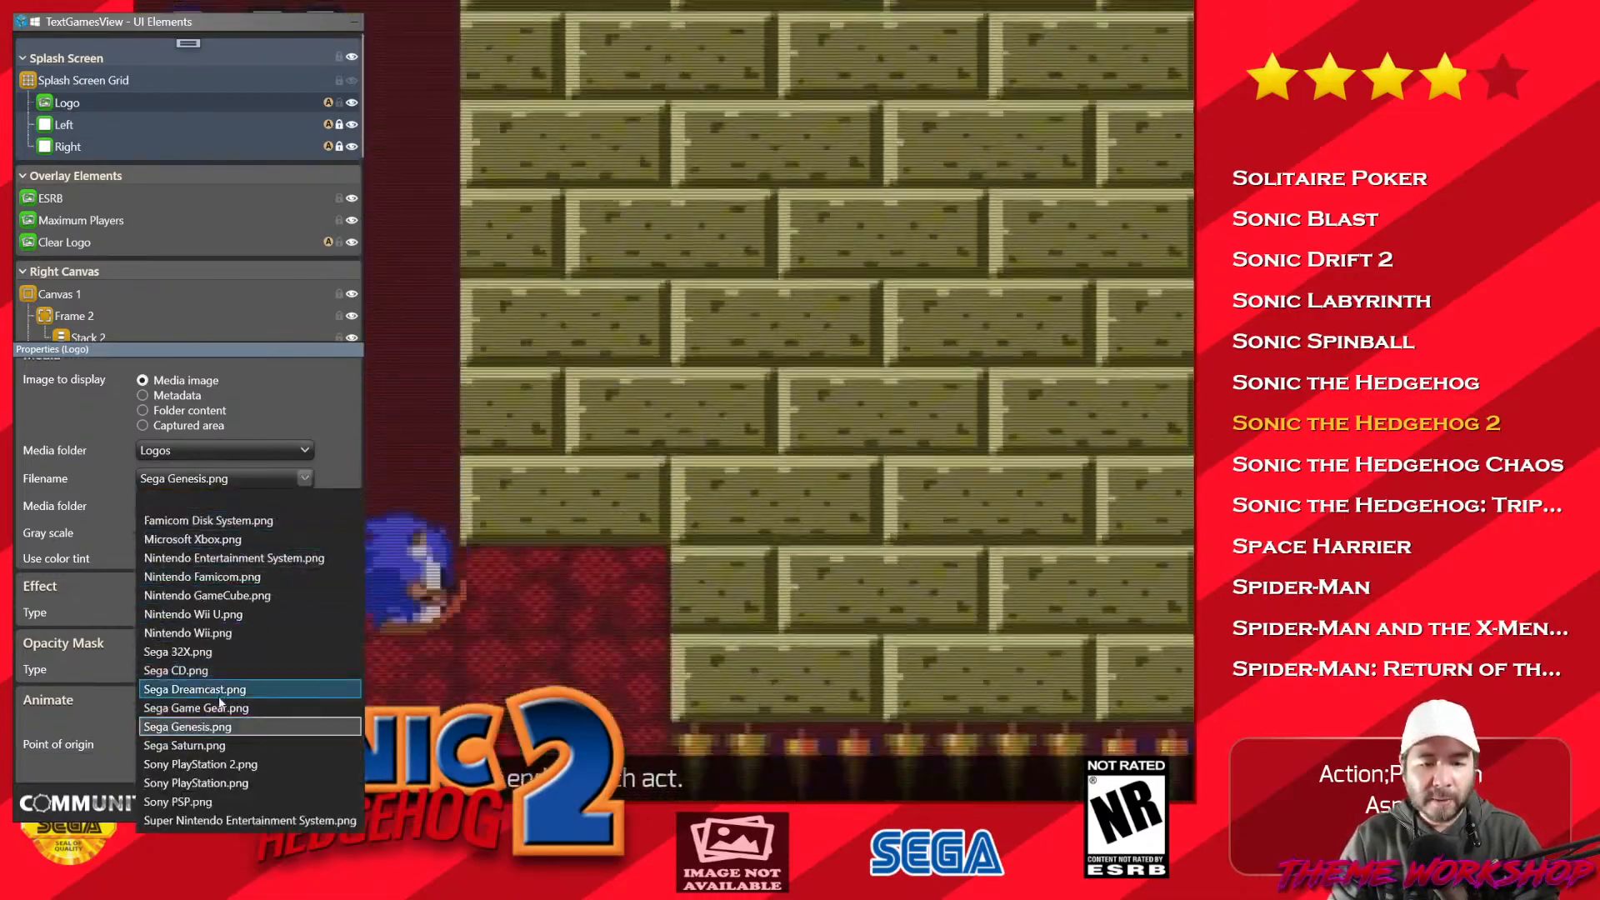
pyautogui.click(230, 709)
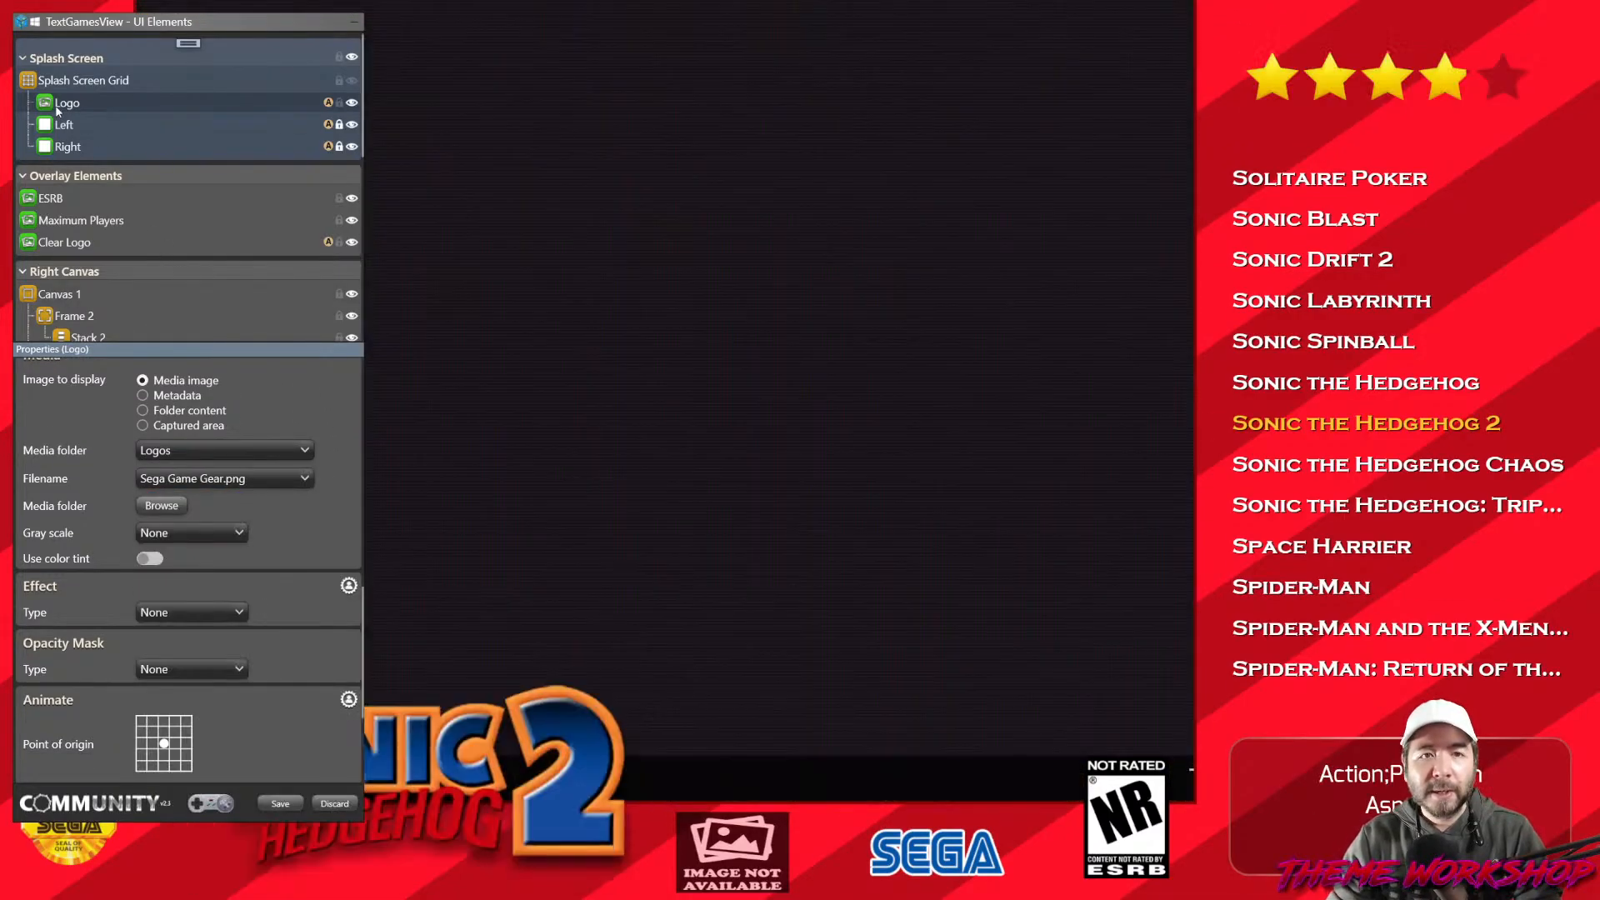
# Select the Background element and set its image file to Sega Game Gear-View.png.
pyautogui.scroll(-10, 159, 240)
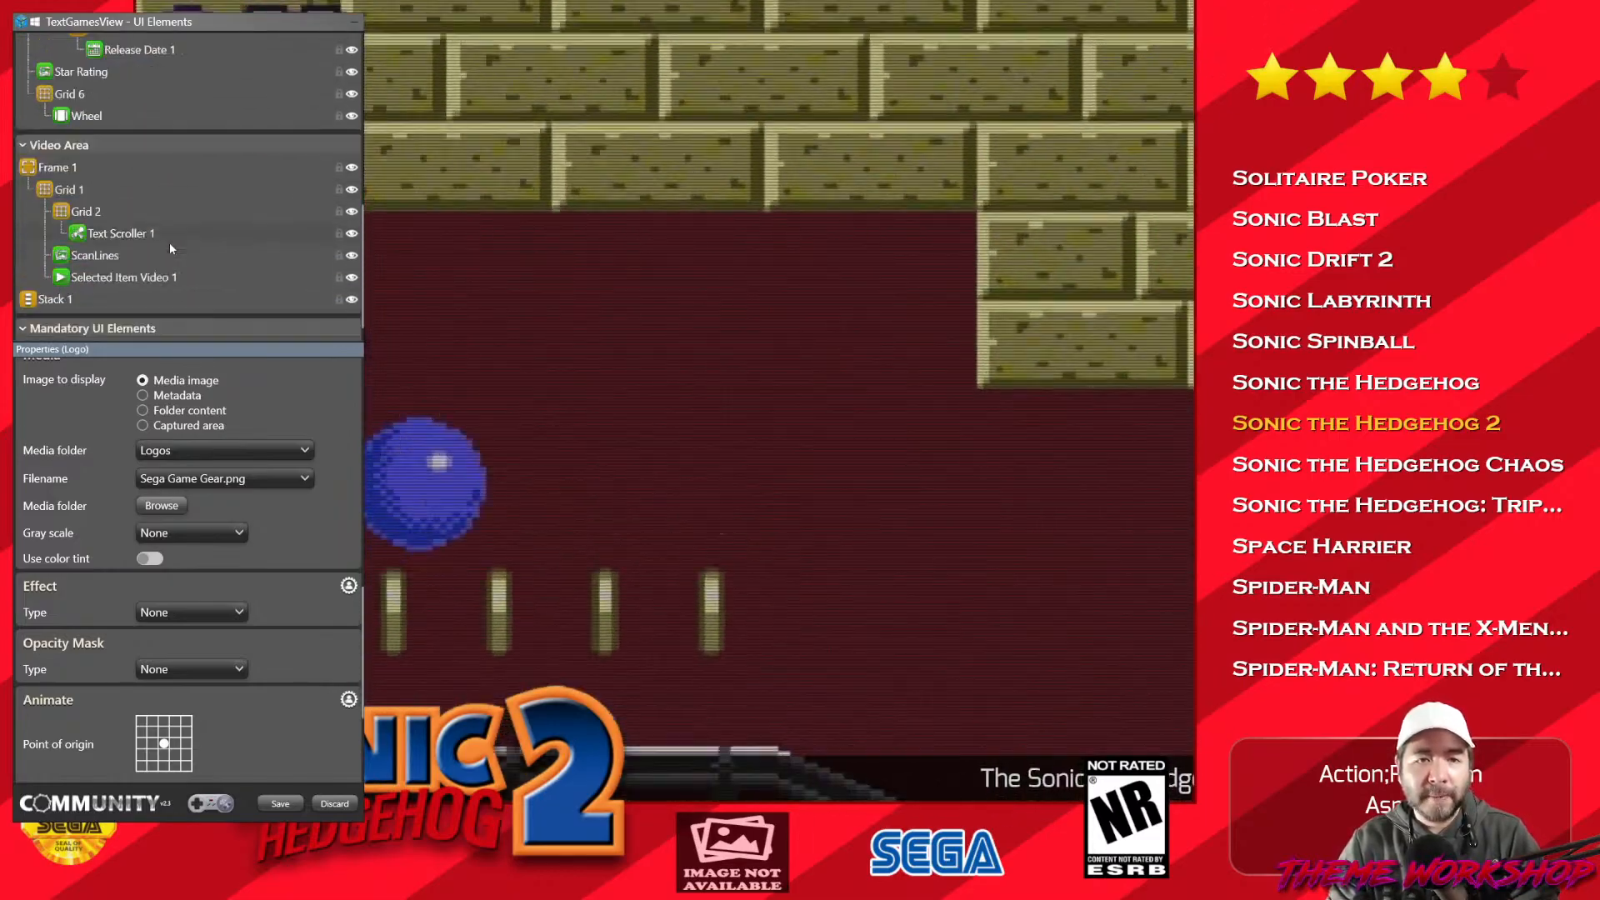
pyautogui.click(69, 325)
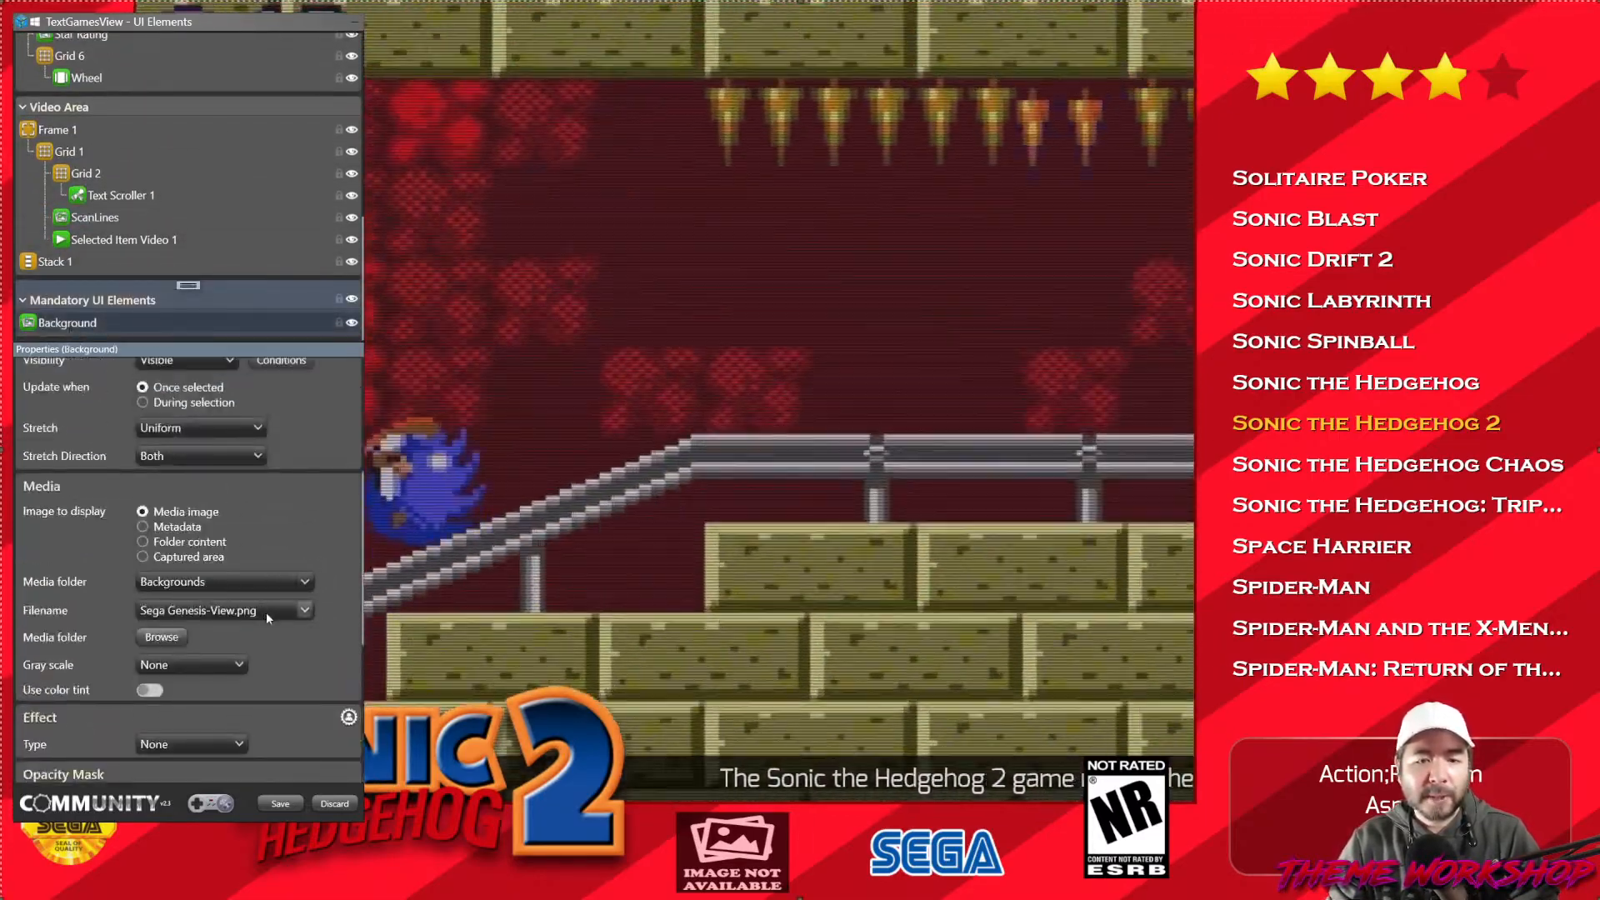
pyautogui.click(269, 613)
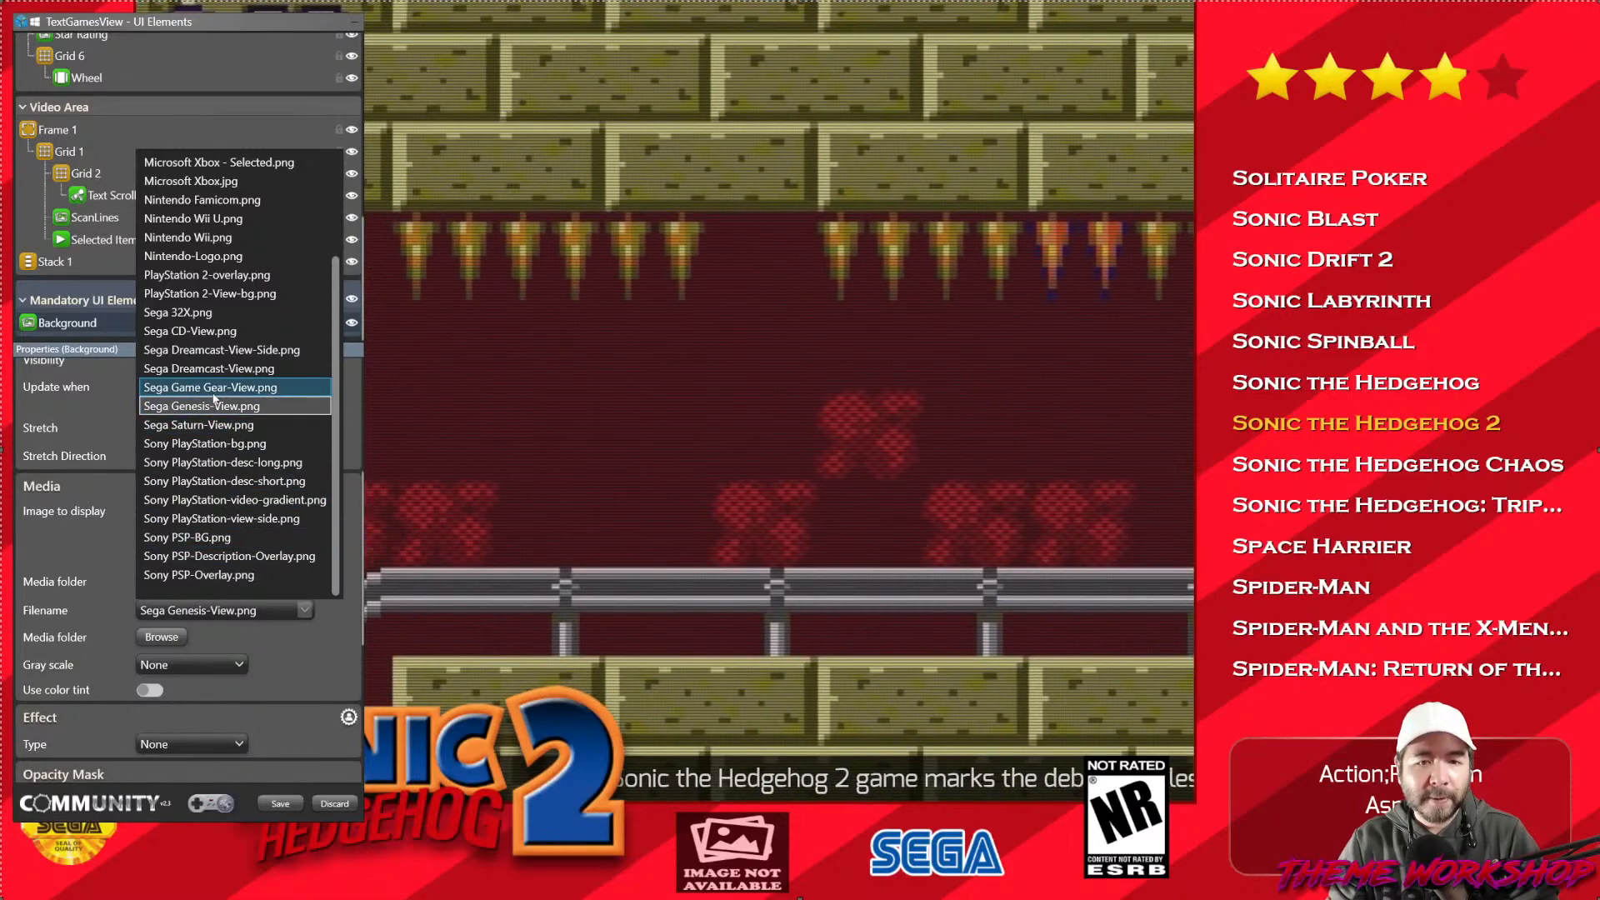
pyautogui.click(210, 388)
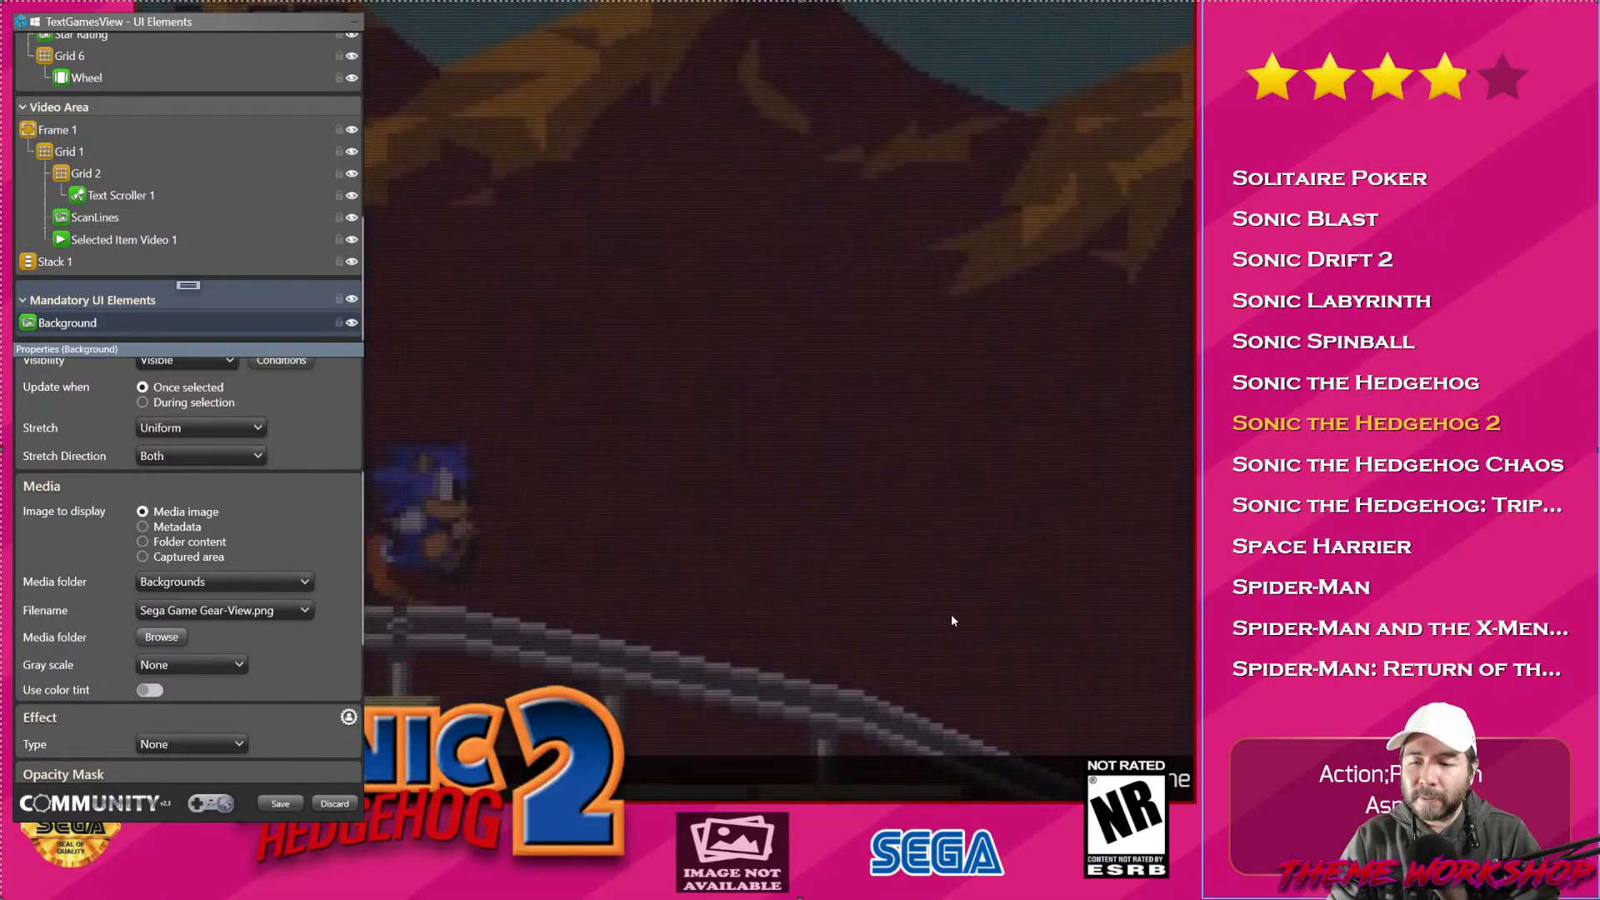
# Set the foreground color of Frame 1 in the Video Area to the copied magenta hex color.
pyautogui.moveTo(212, 24)
pyautogui.mouseDown()
pyautogui.moveTo(509, 73)
pyautogui.moveTo(675, 73)
pyautogui.moveTo(316, 67)
pyautogui.mouseUp()
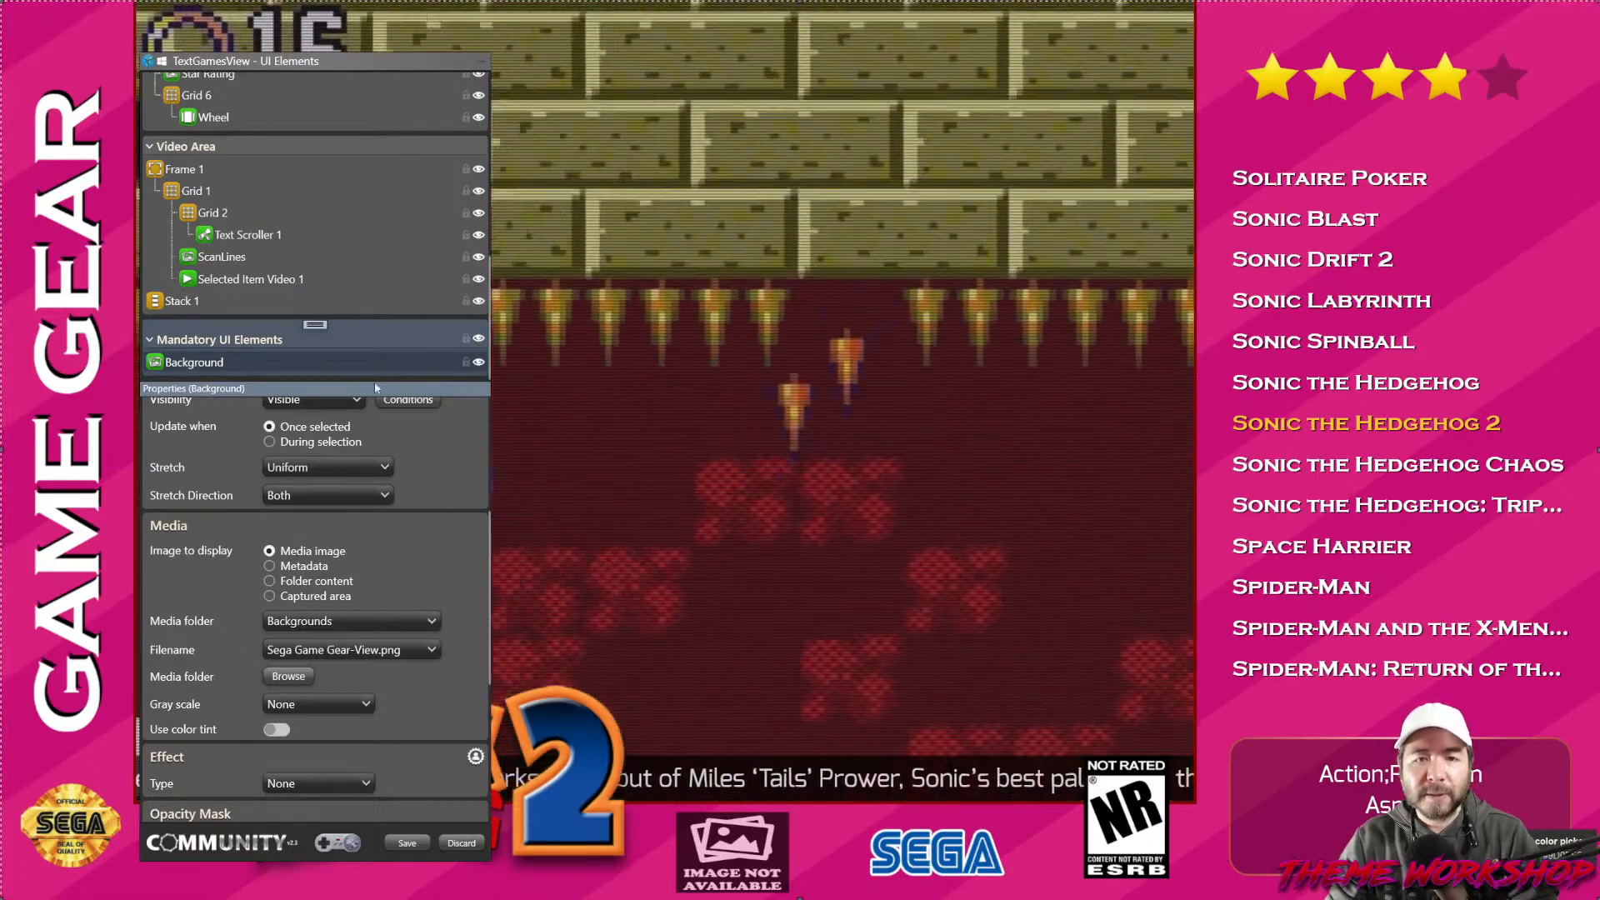
pyautogui.scroll(1, 250, 302)
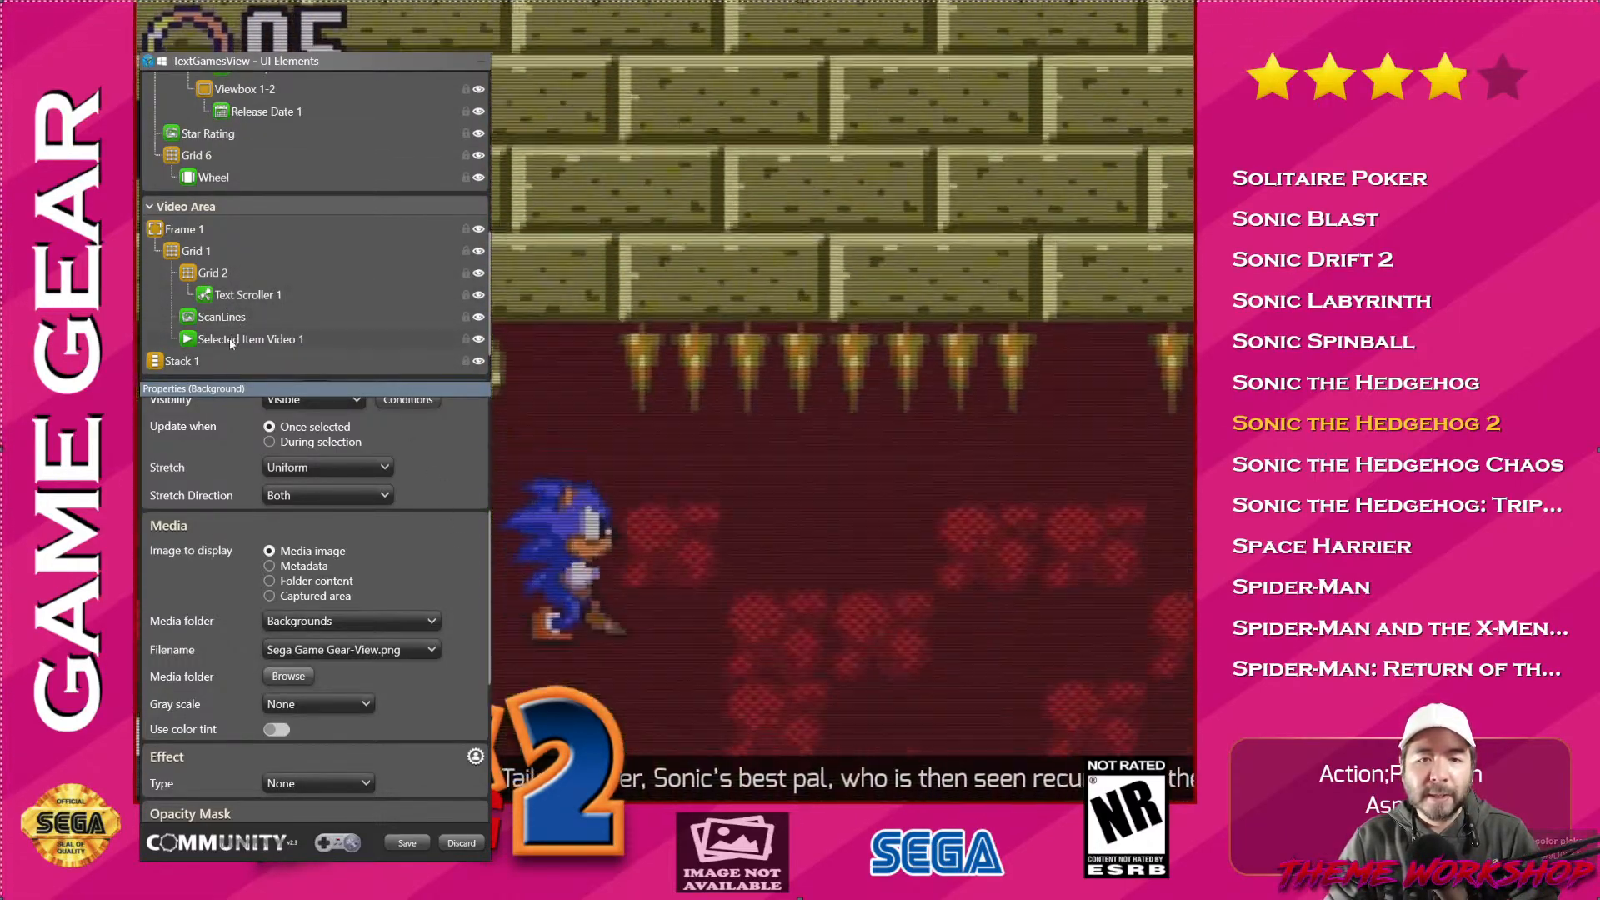
pyautogui.click(238, 340)
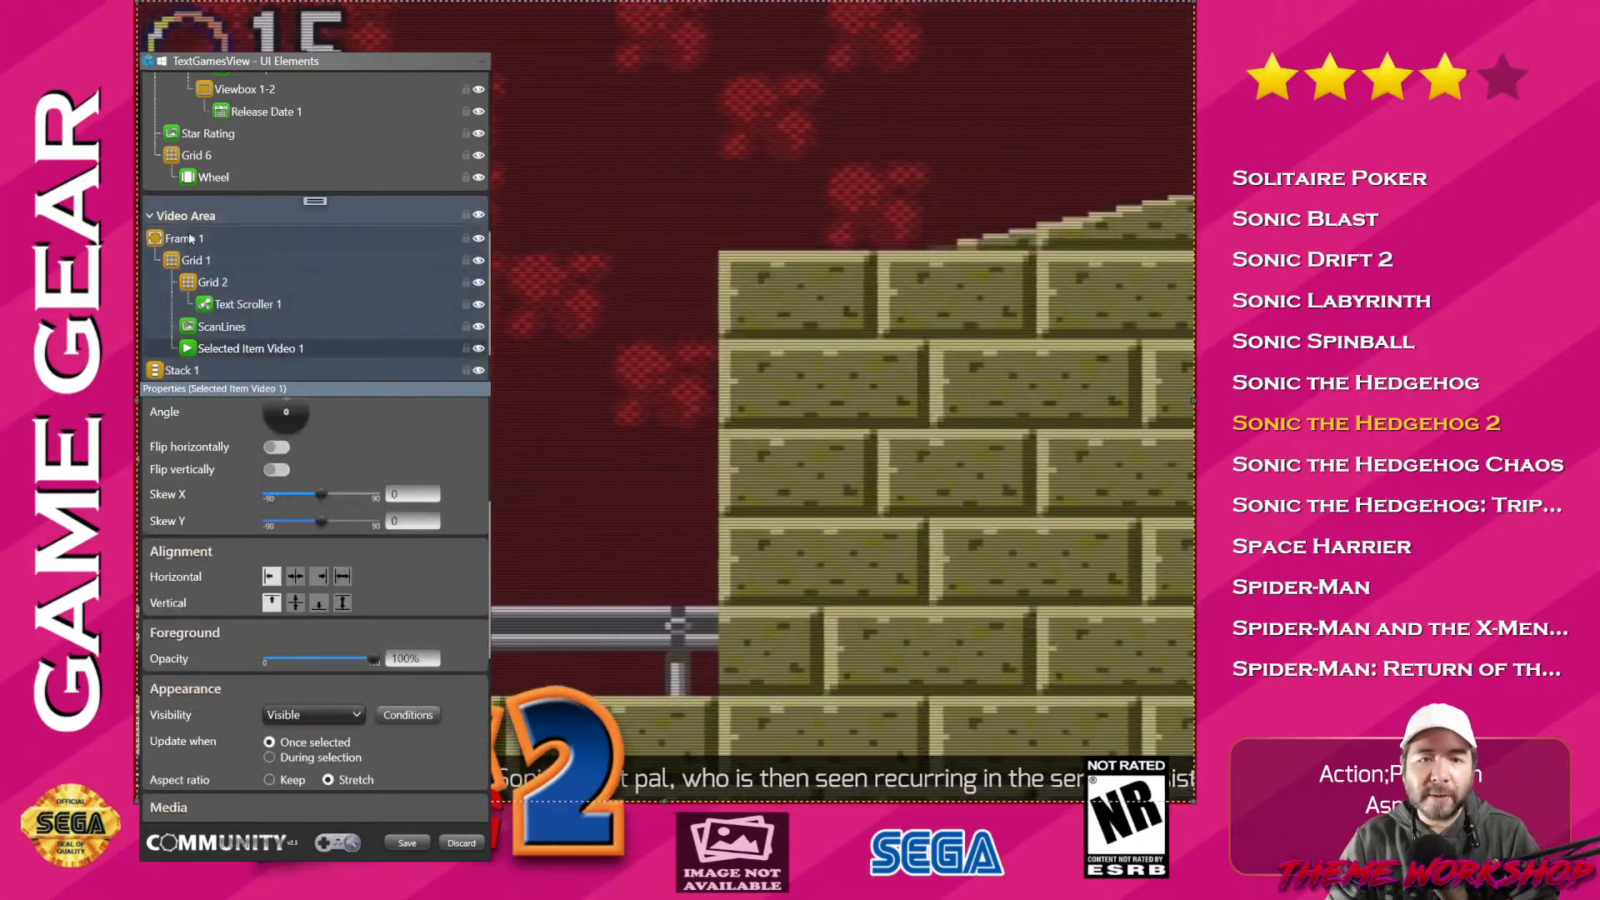
pyautogui.click(181, 238)
pyautogui.click(301, 713)
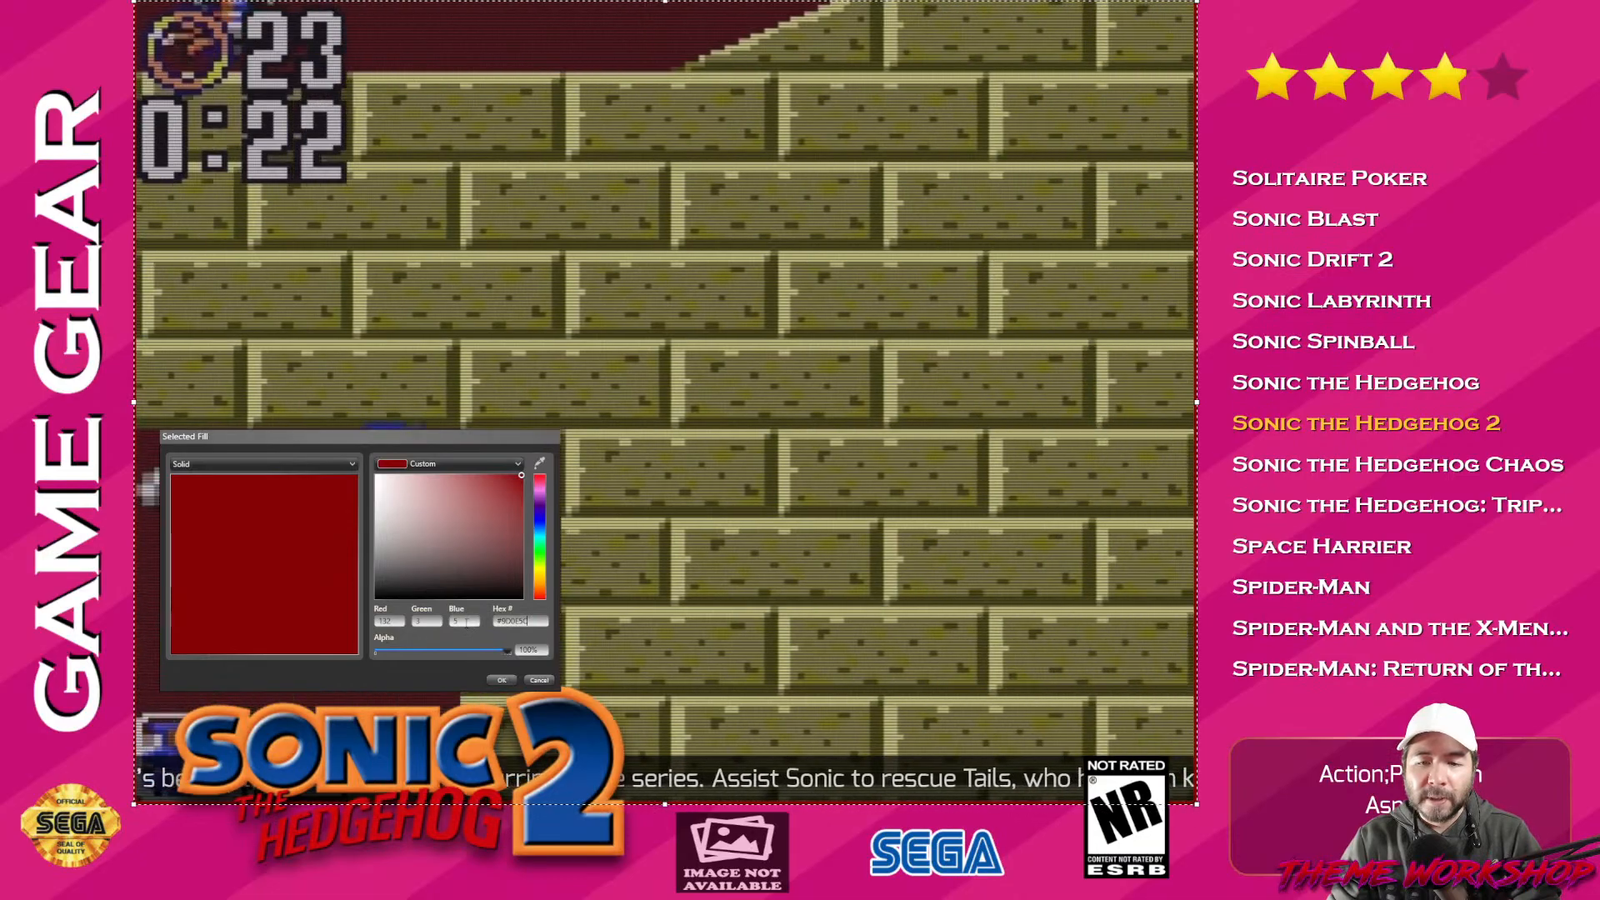
pyautogui.hotkey('ctrl', 'v')
pyautogui.click(502, 680)
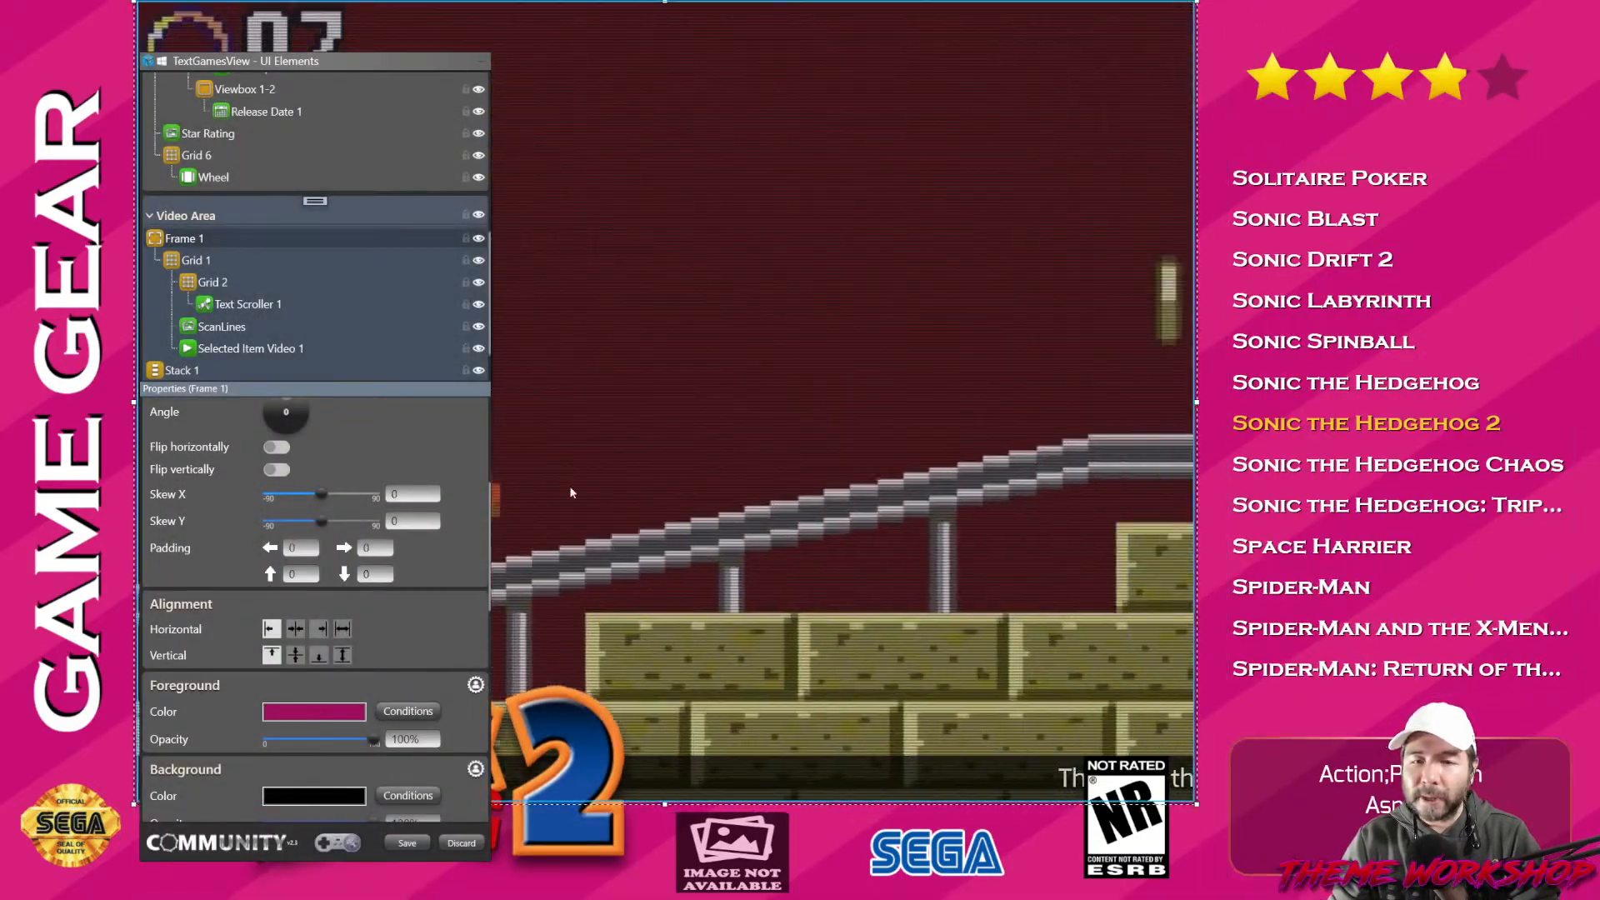
# Recolor both outer stops of Frame 2's linear-gradient foreground in the Right Canvas to magenta #A60E61, keeping the middle stop.
pyautogui.click(1236, 747)
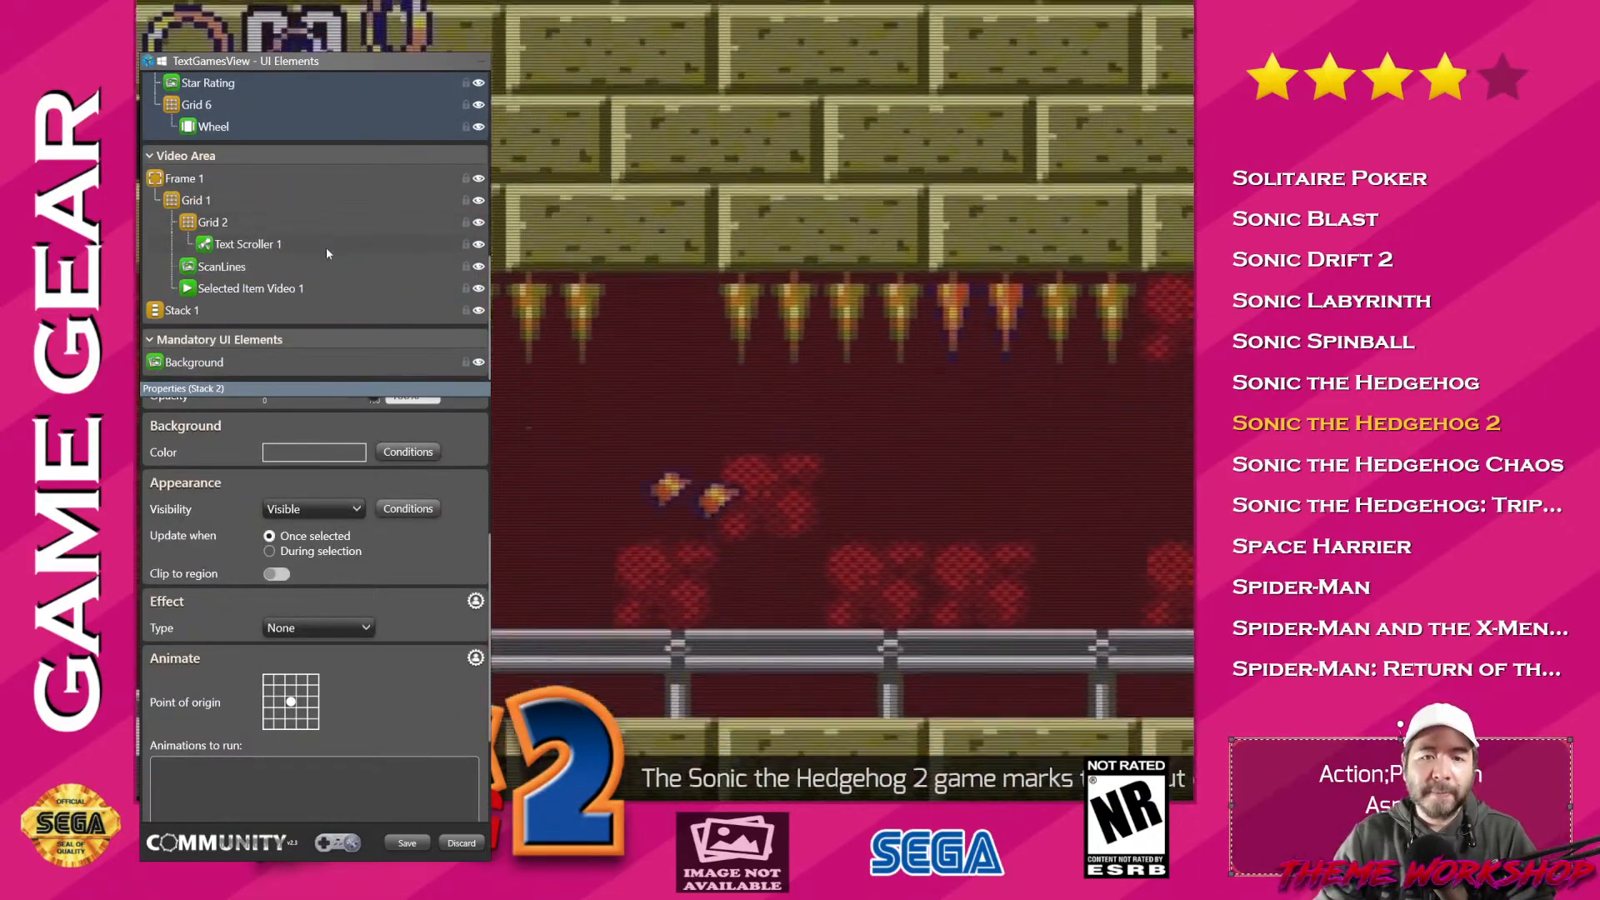
pyautogui.scroll(4, 345, 246)
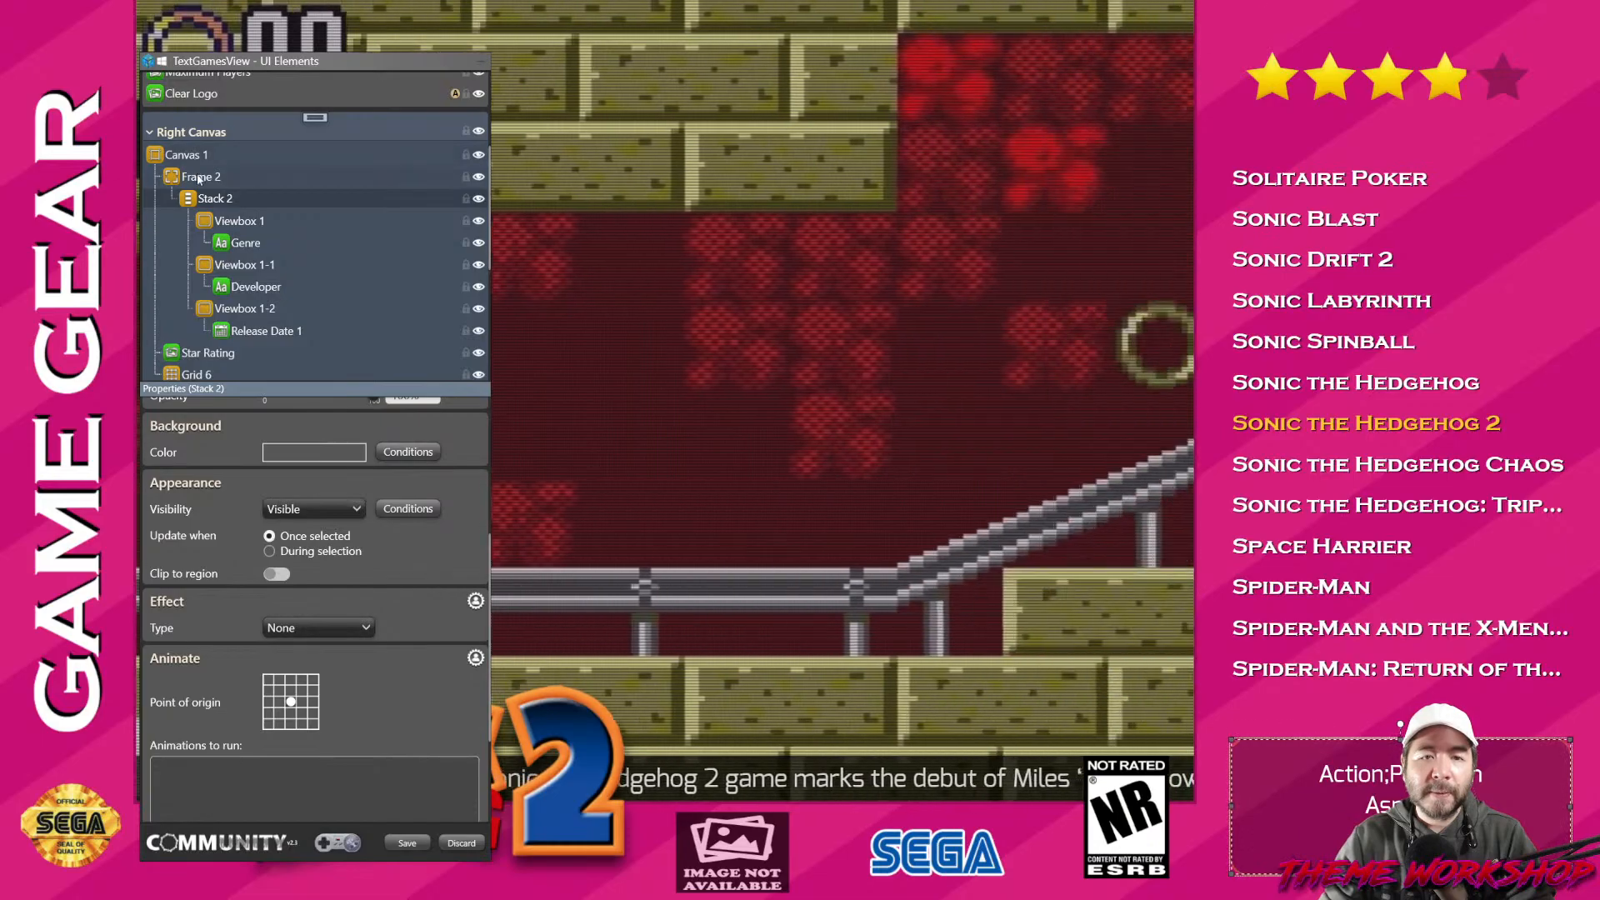
pyautogui.click(198, 178)
pyautogui.scroll(-5, 463, 615)
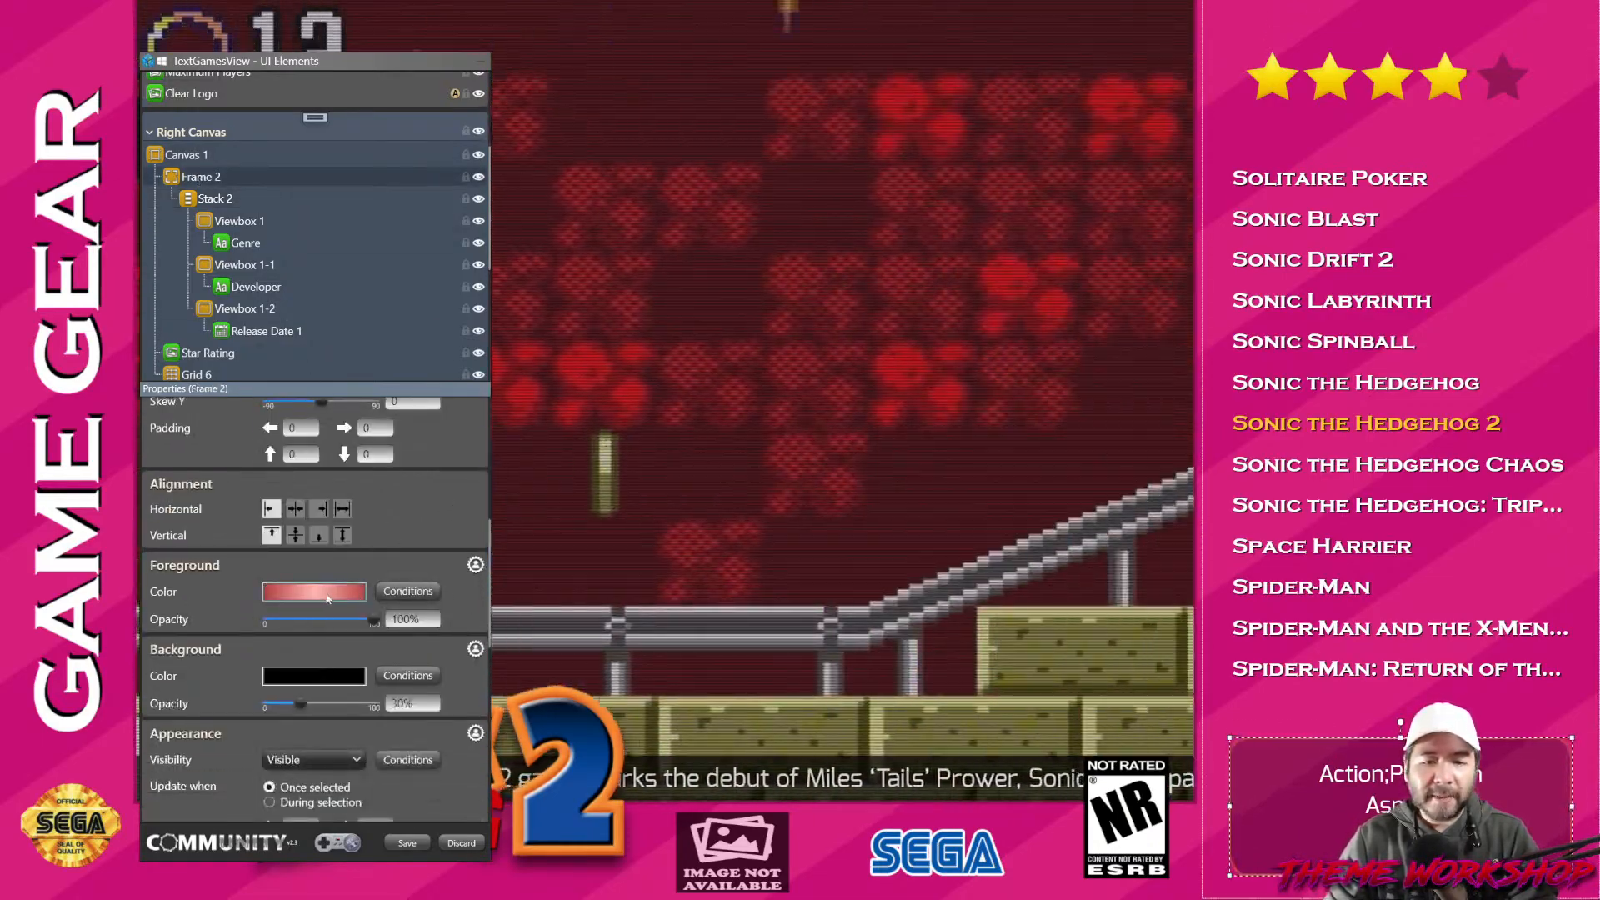
pyautogui.click(328, 592)
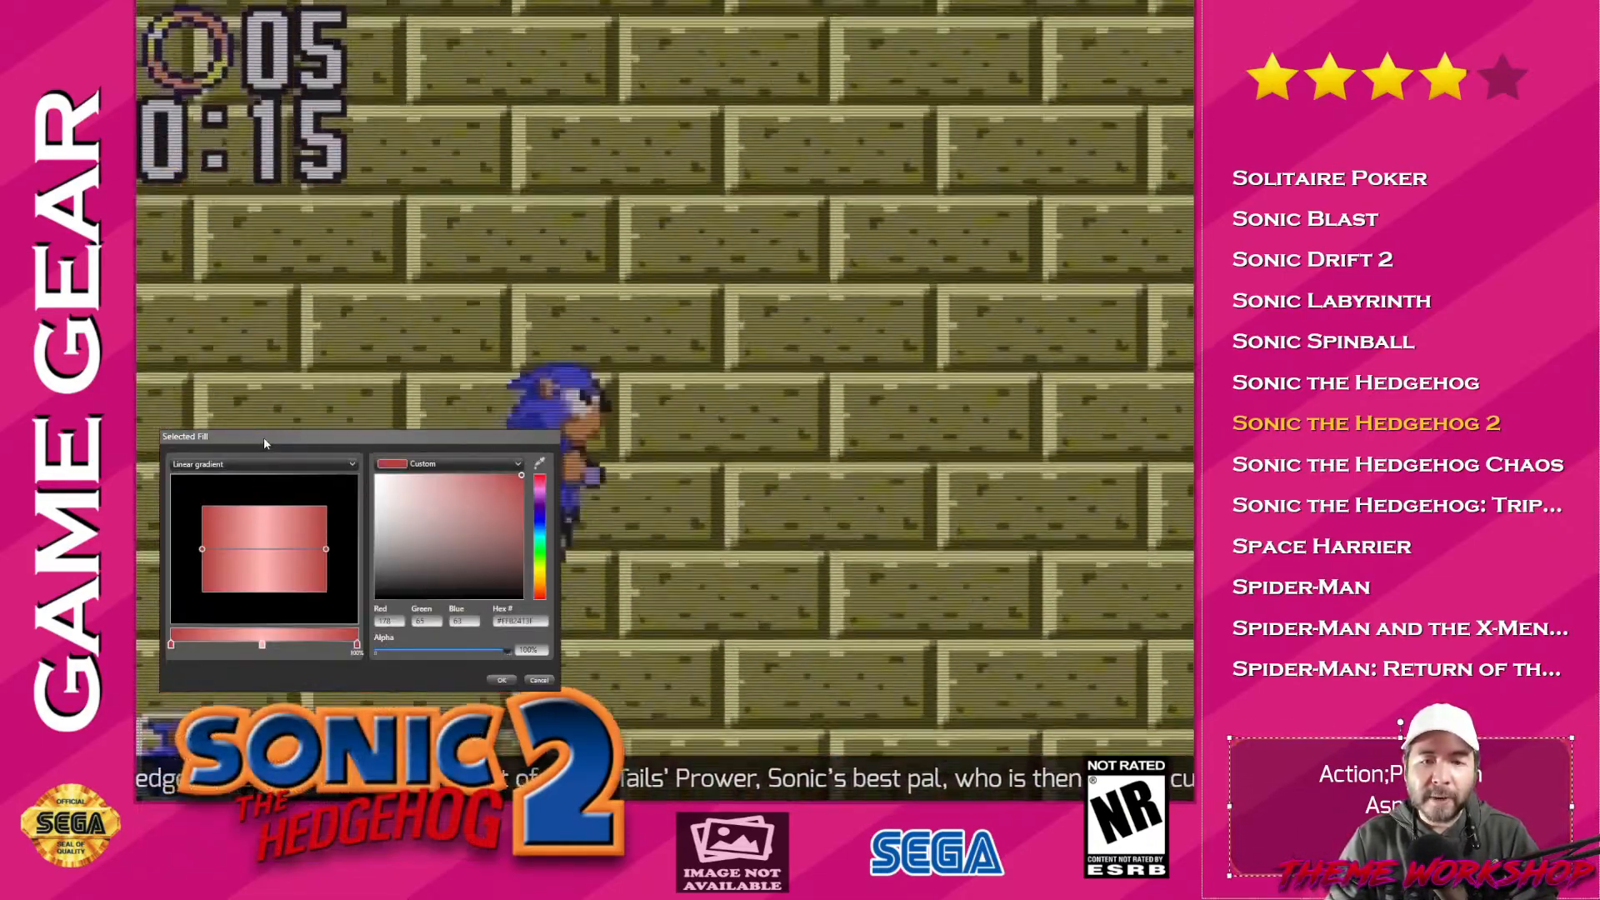
pyautogui.moveTo(263, 437); pyautogui.dragTo(585, 328)
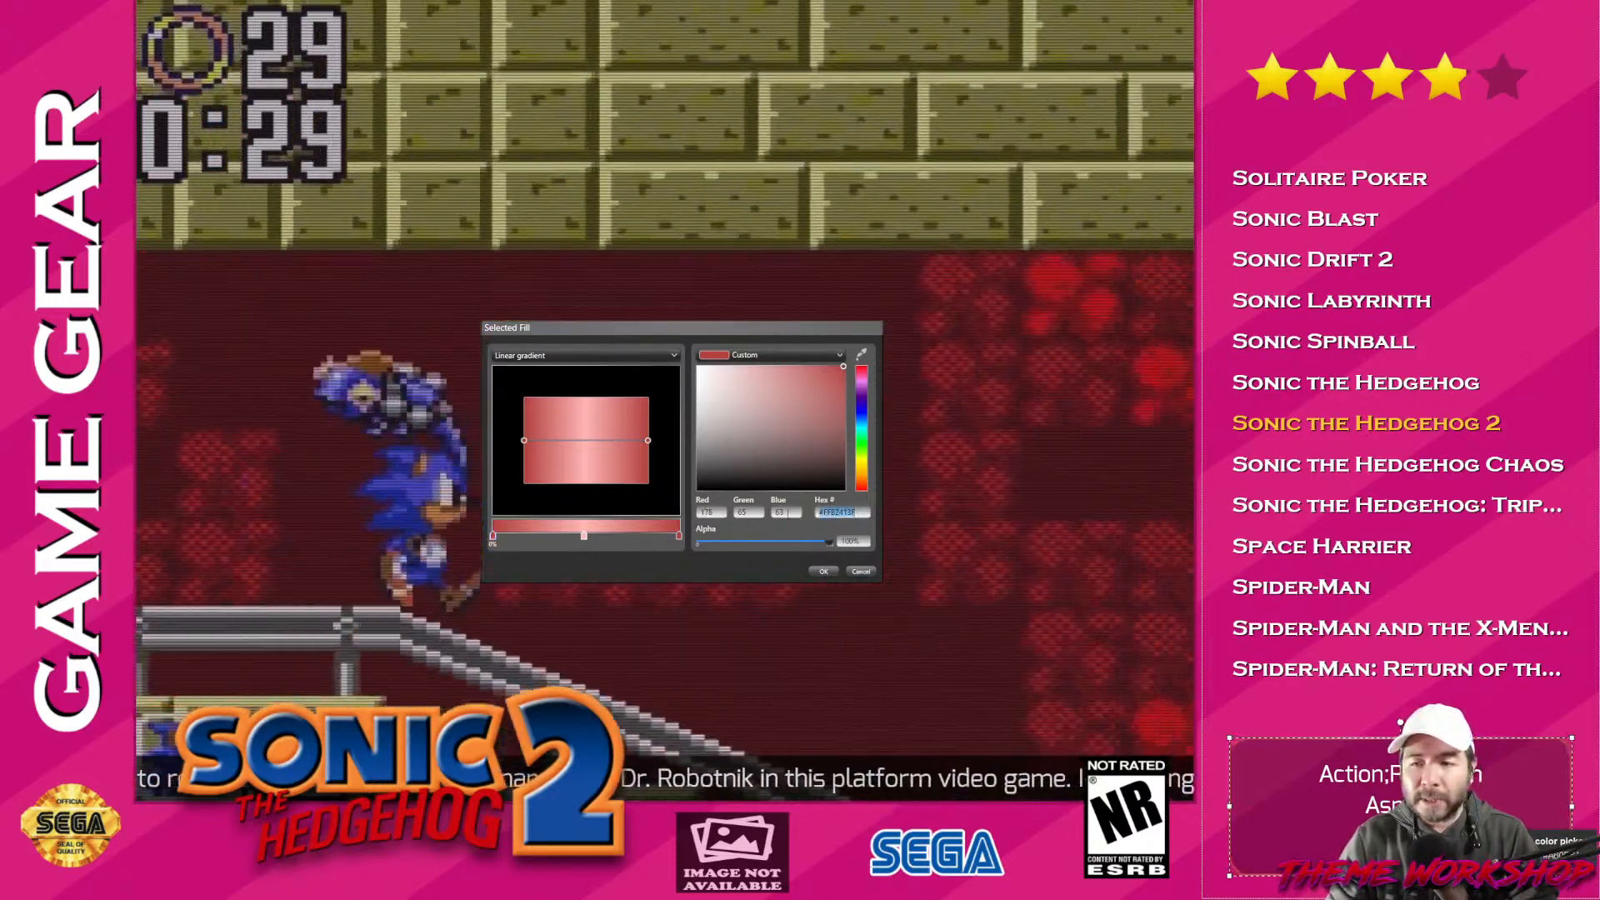
pyautogui.click(680, 536)
pyautogui.click(680, 538)
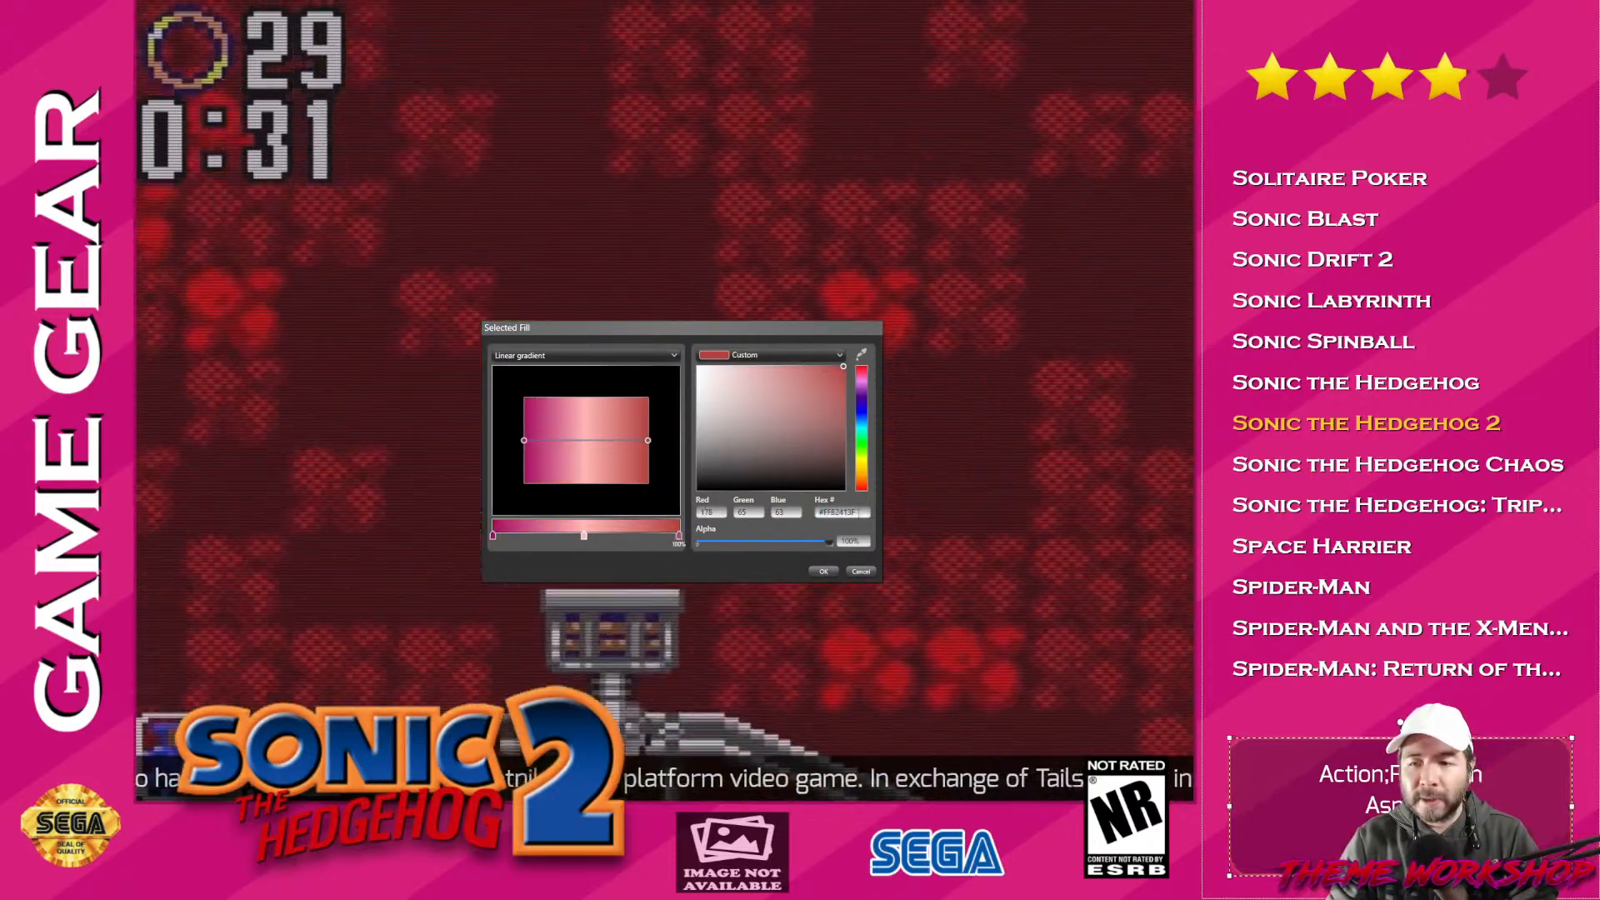
pyautogui.moveTo(860, 514); pyautogui.dragTo(788, 514)
pyautogui.write('#A60E61')
pyautogui.press('Return')
pyautogui.click(584, 536)
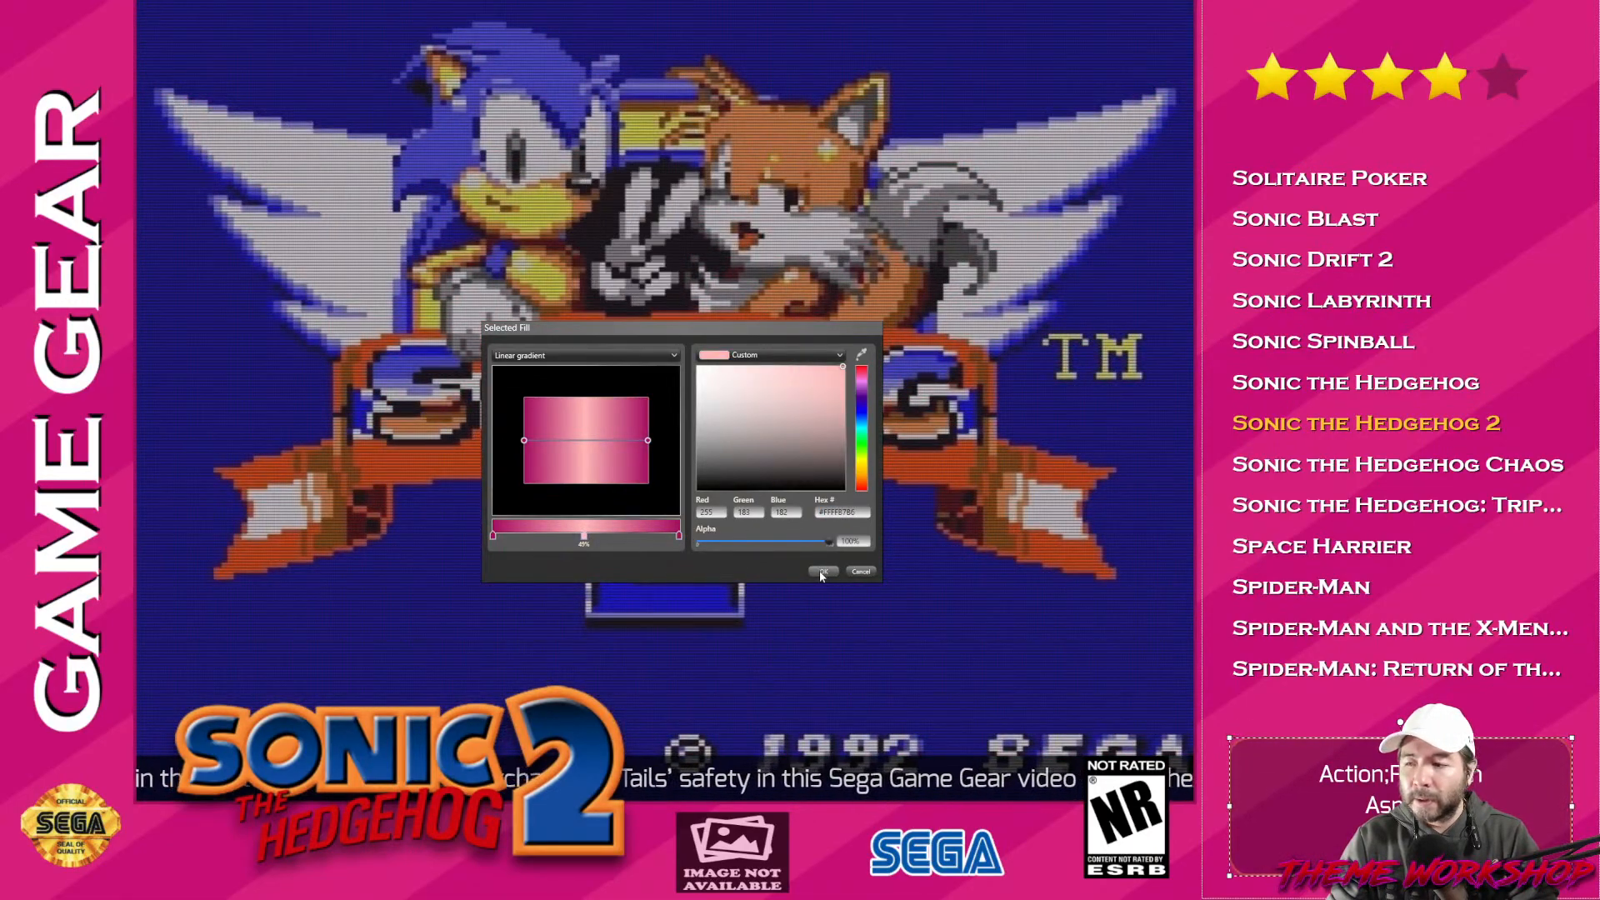
pyautogui.click(820, 573)
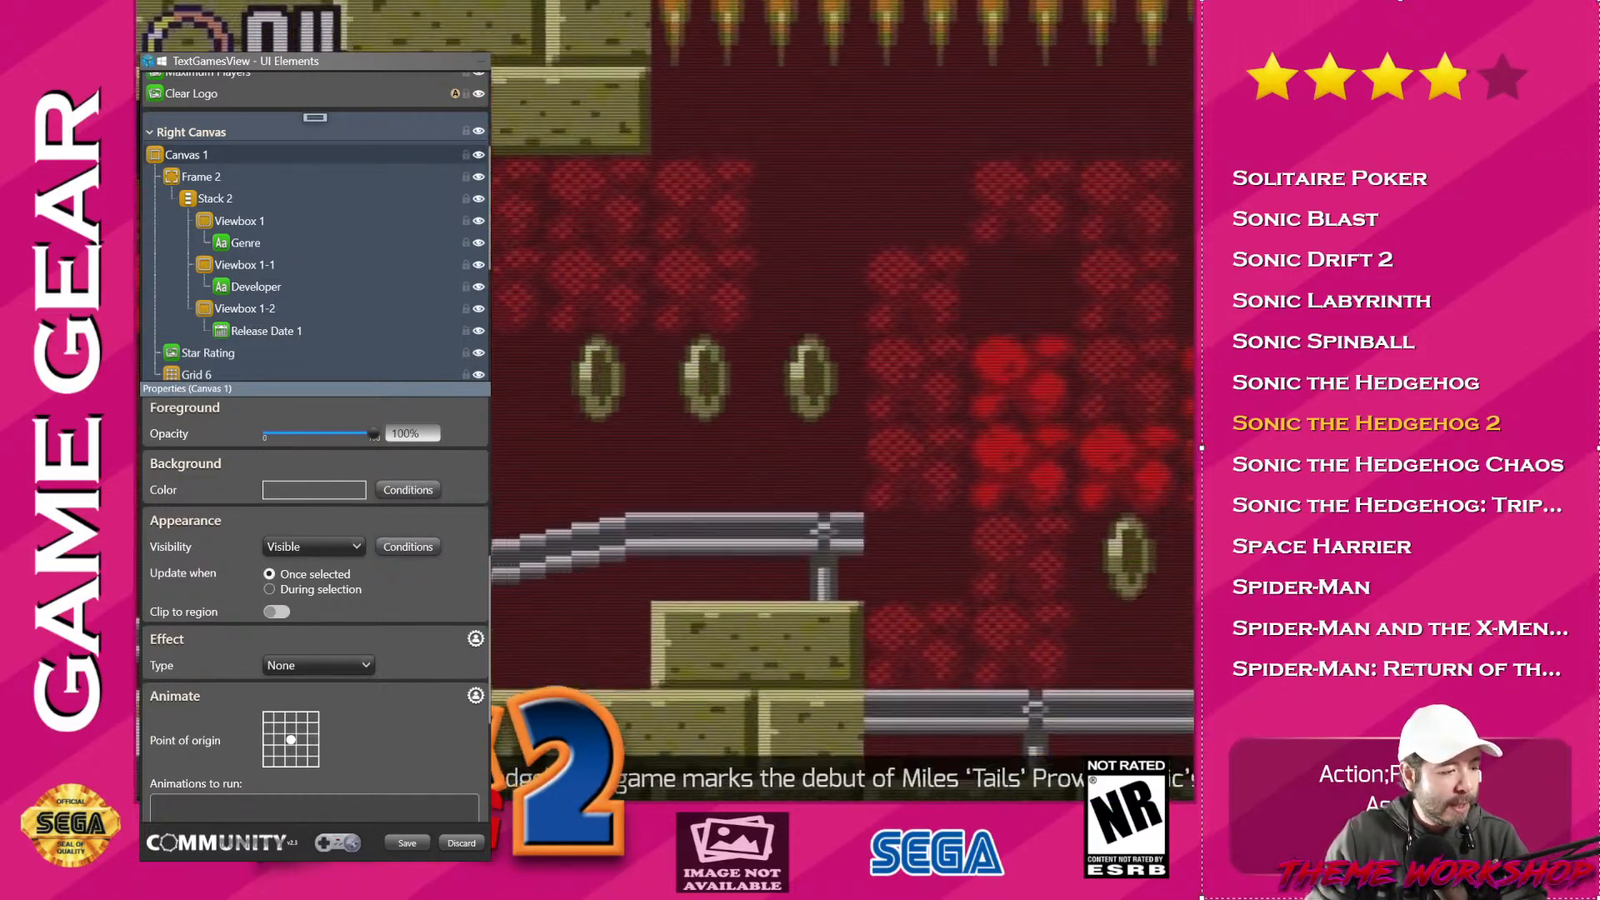
# Browse to the original CoverBox theme's Views\TextListView folder in G:\LaunchBox\Themes and open Sega Game Gear.xaml in Visual Studio.
pyautogui.press('super+e')
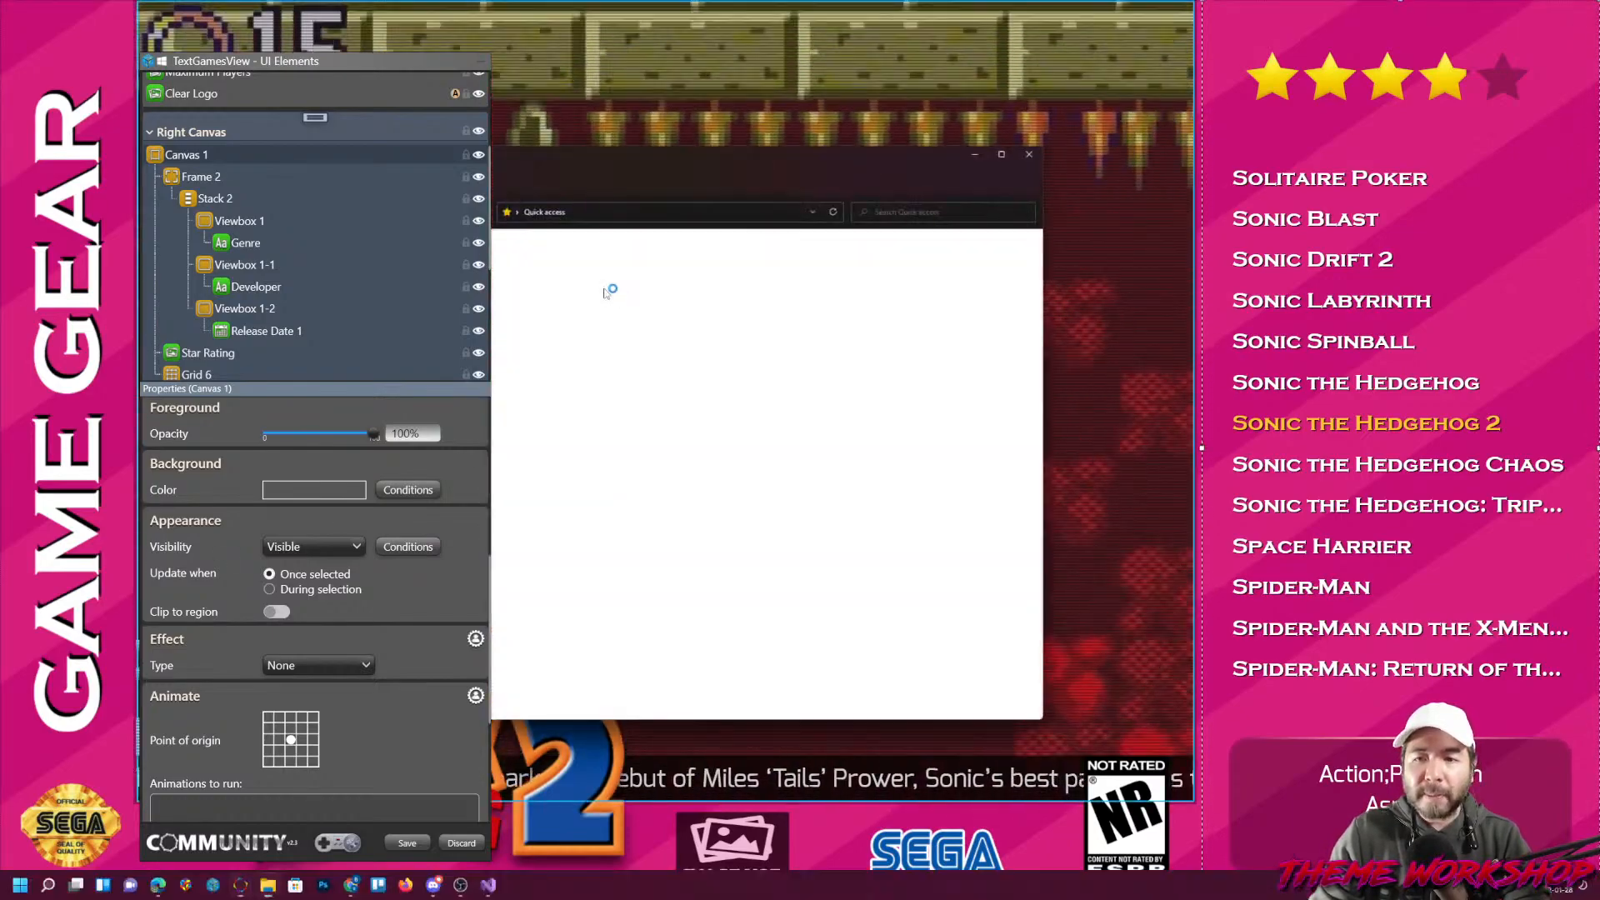
pyautogui.moveTo(629, 143); pyautogui.dragTo(754, 167)
pyautogui.click(756, 228)
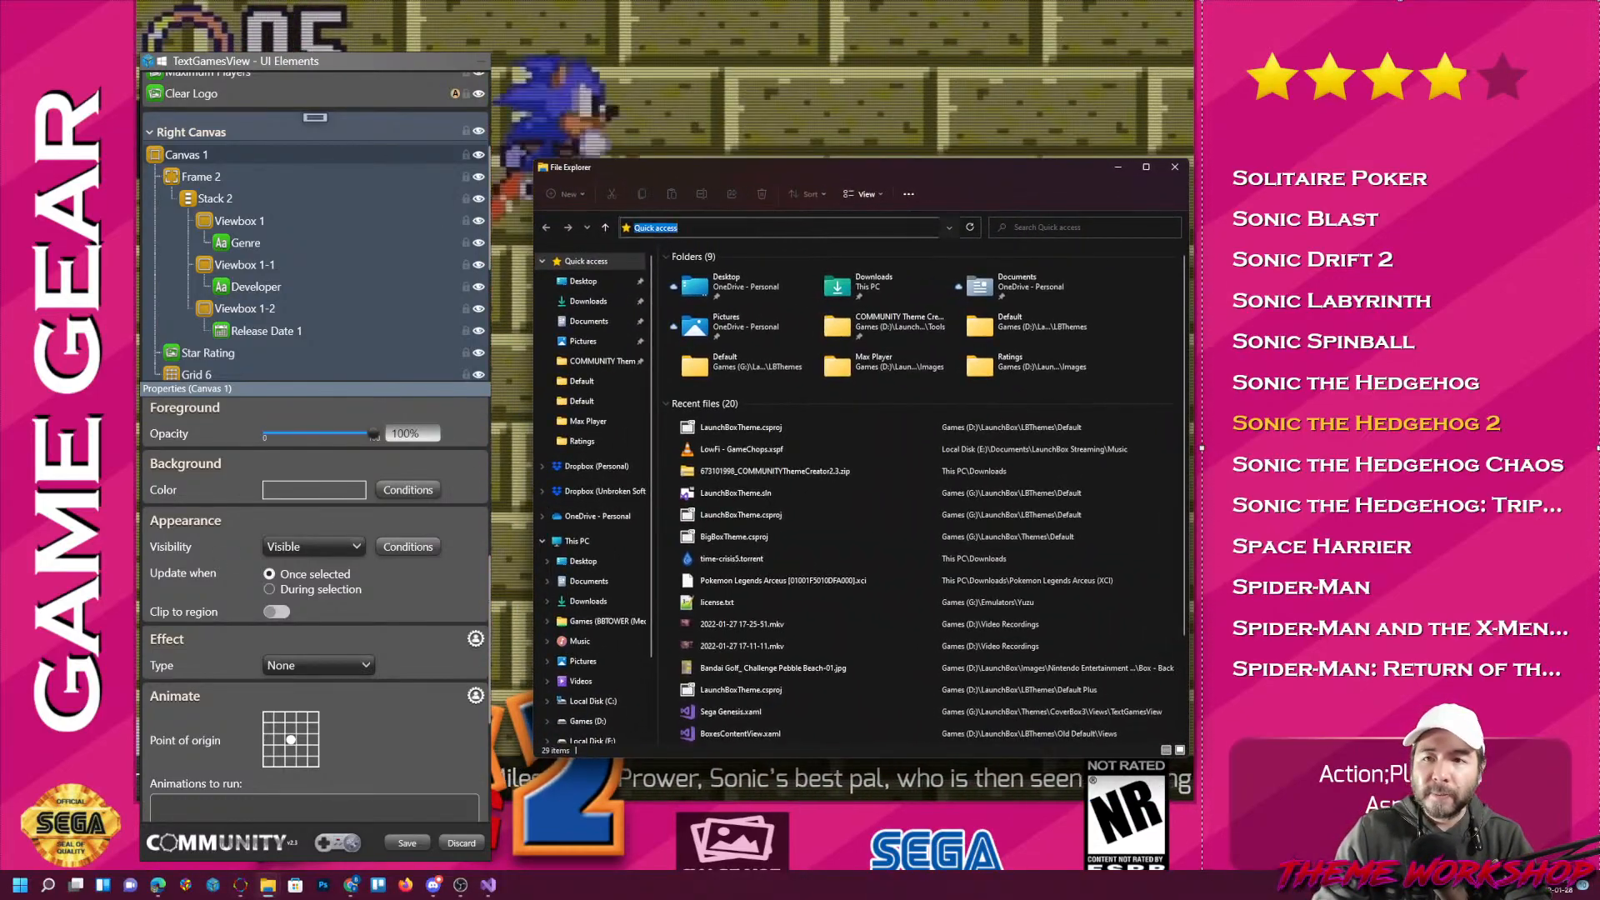
pyautogui.write('g:\\launchbox')
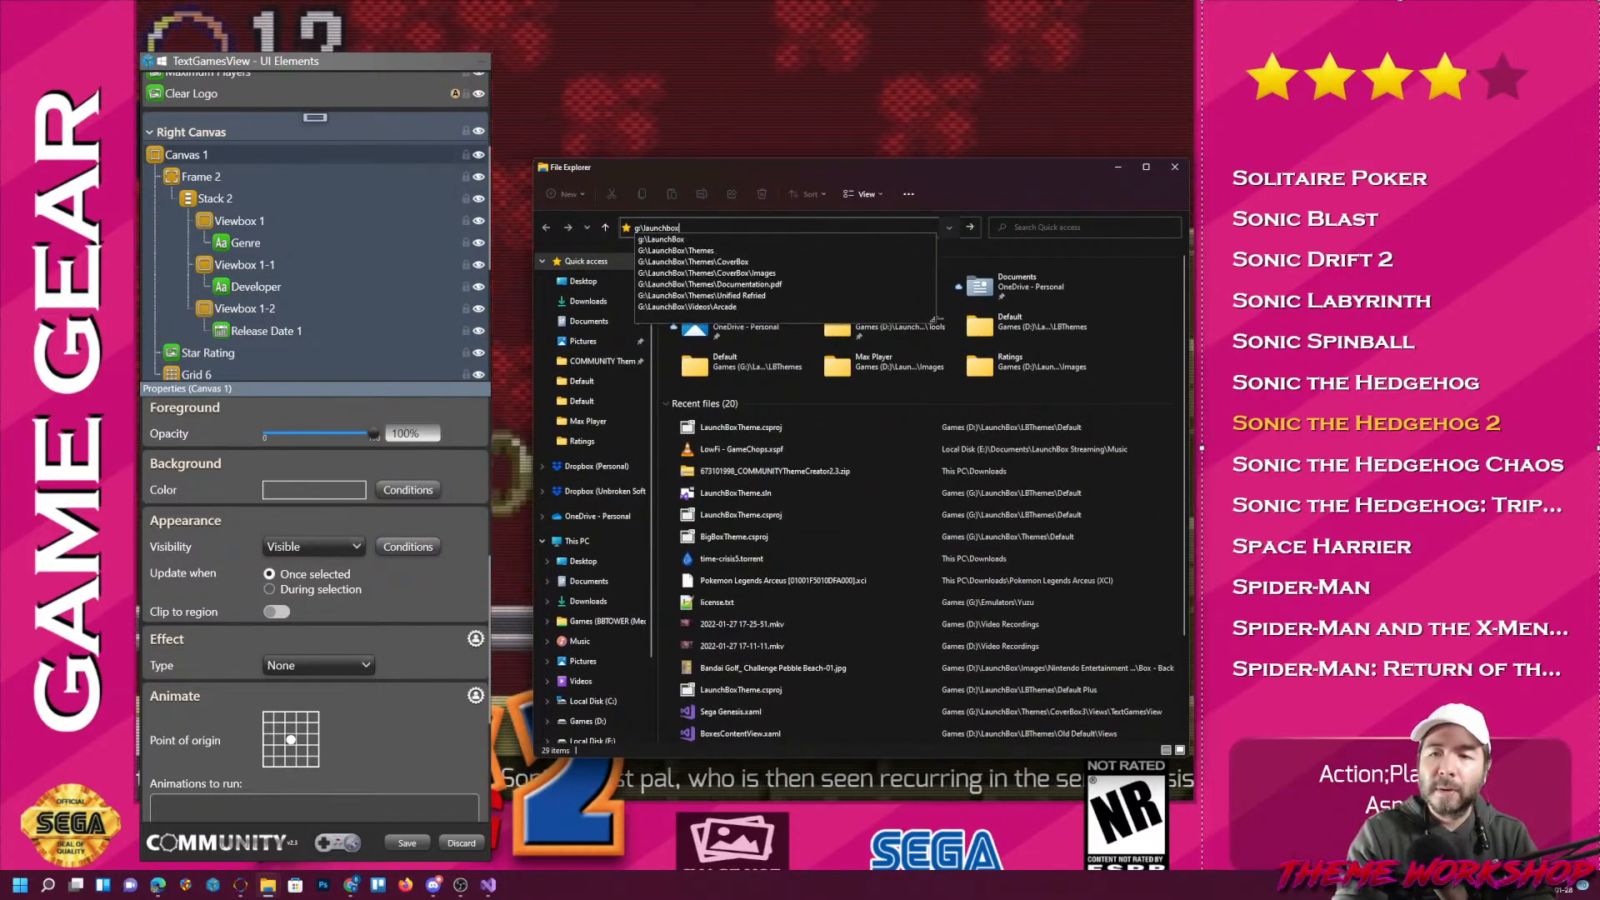
pyautogui.write('\\cover')
pyautogui.press('BackSpace')
pyautogui.press('BackSpace')
pyautogui.write('the')
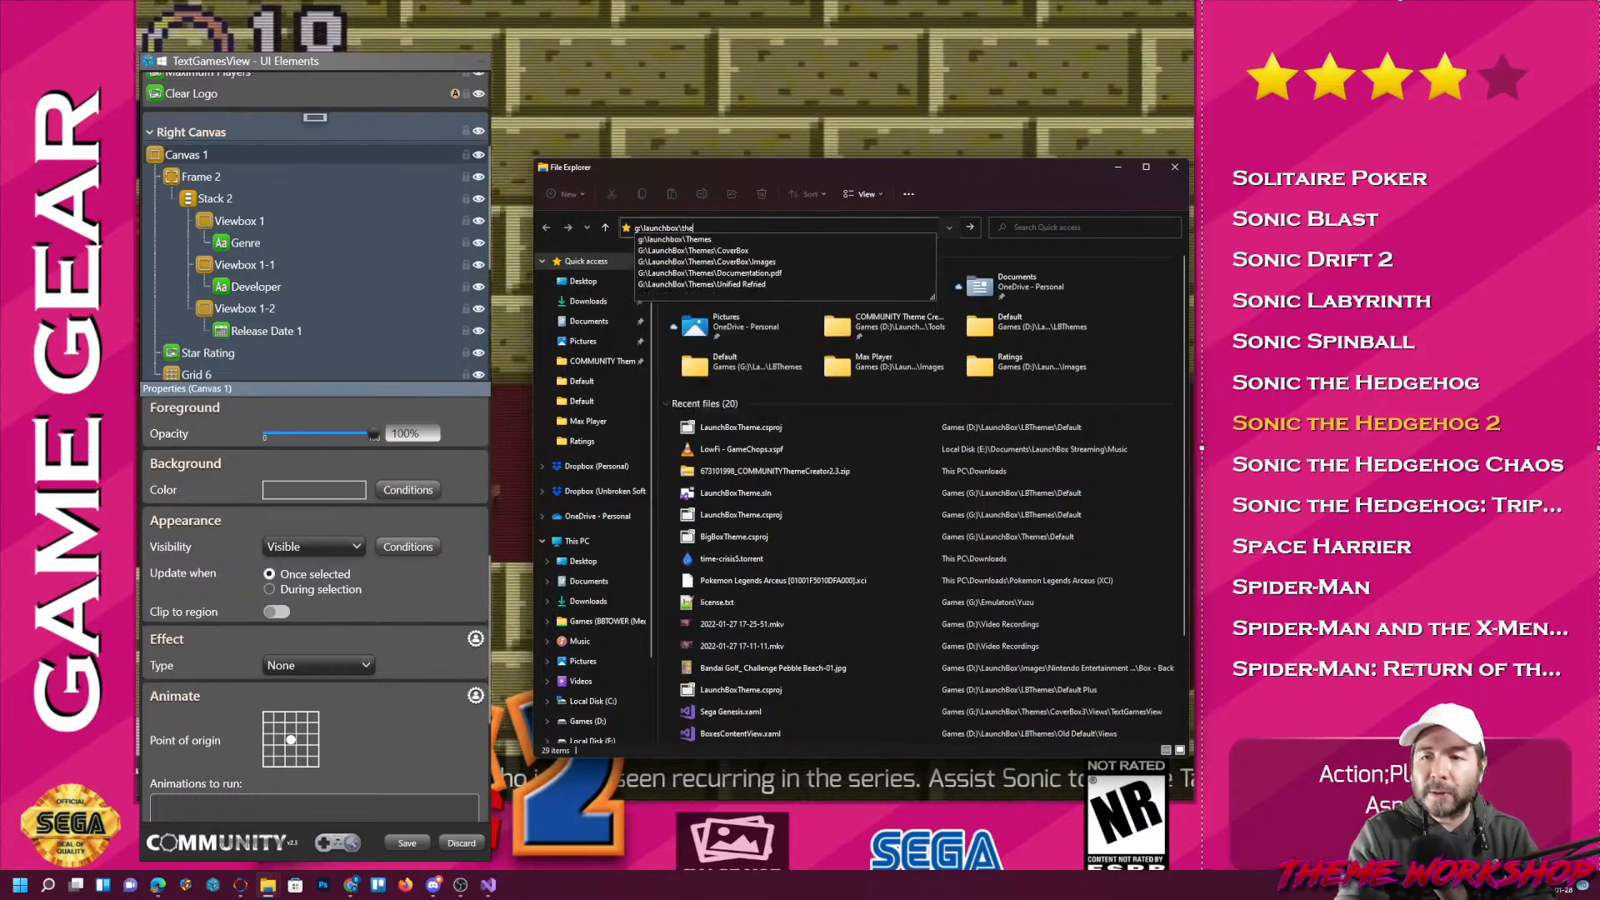
pyautogui.write('mes\\cover')
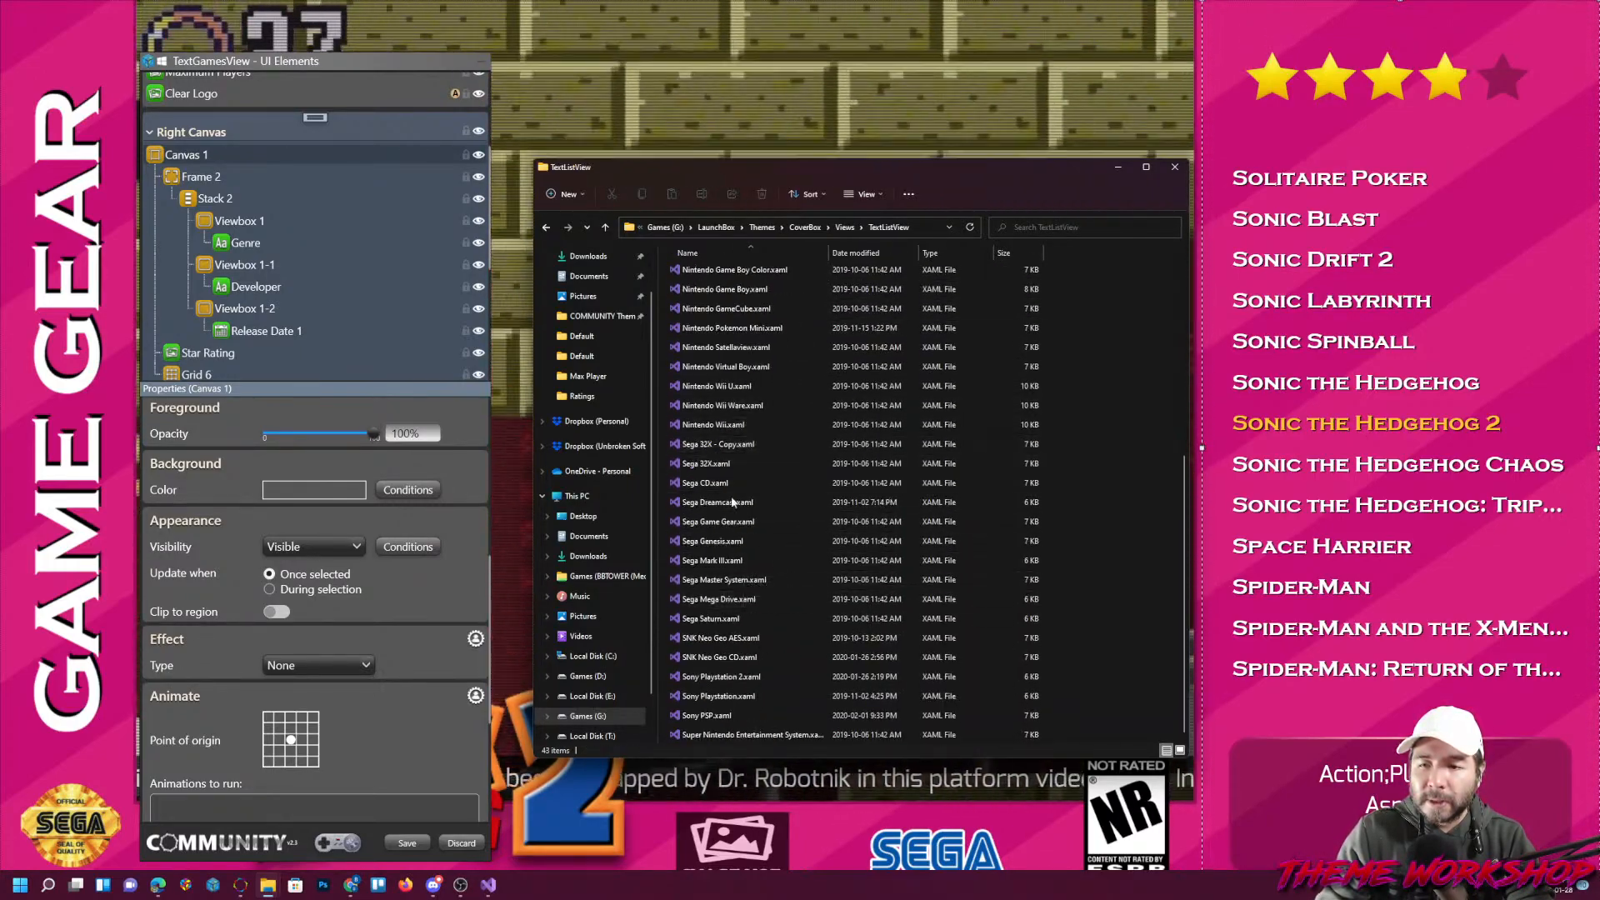
pyautogui.doubleClick(729, 523)
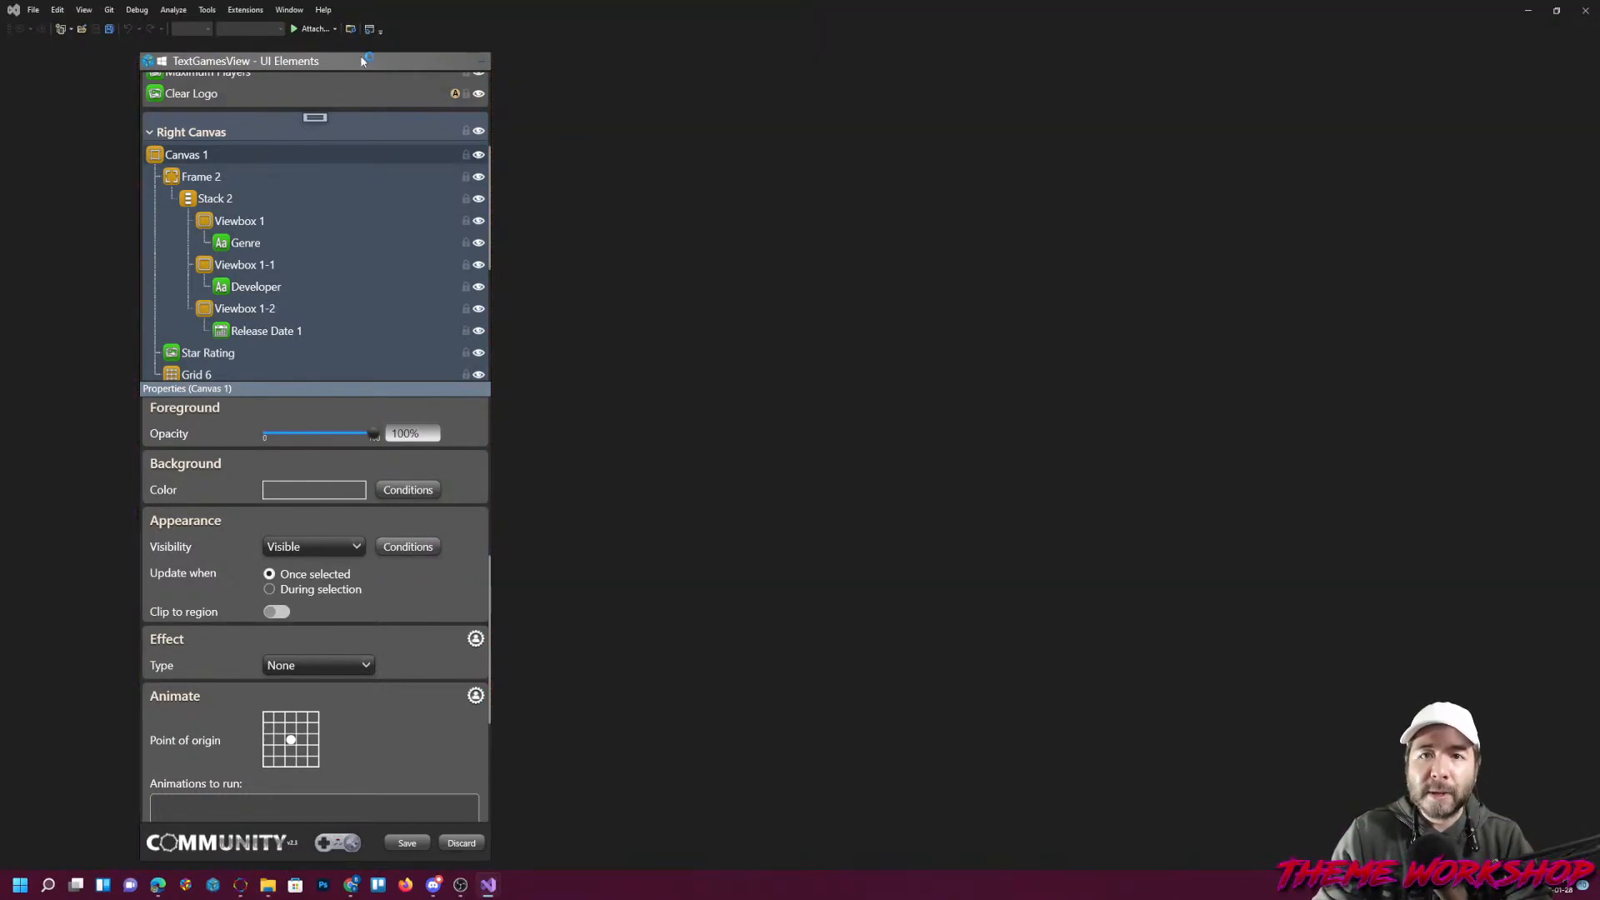
# Arrange the code window beside the UI Elements window and copy the selected item's foreground hex color from Sega Game Gear.xaml.
pyautogui.hotkey('alt', 'Tab')
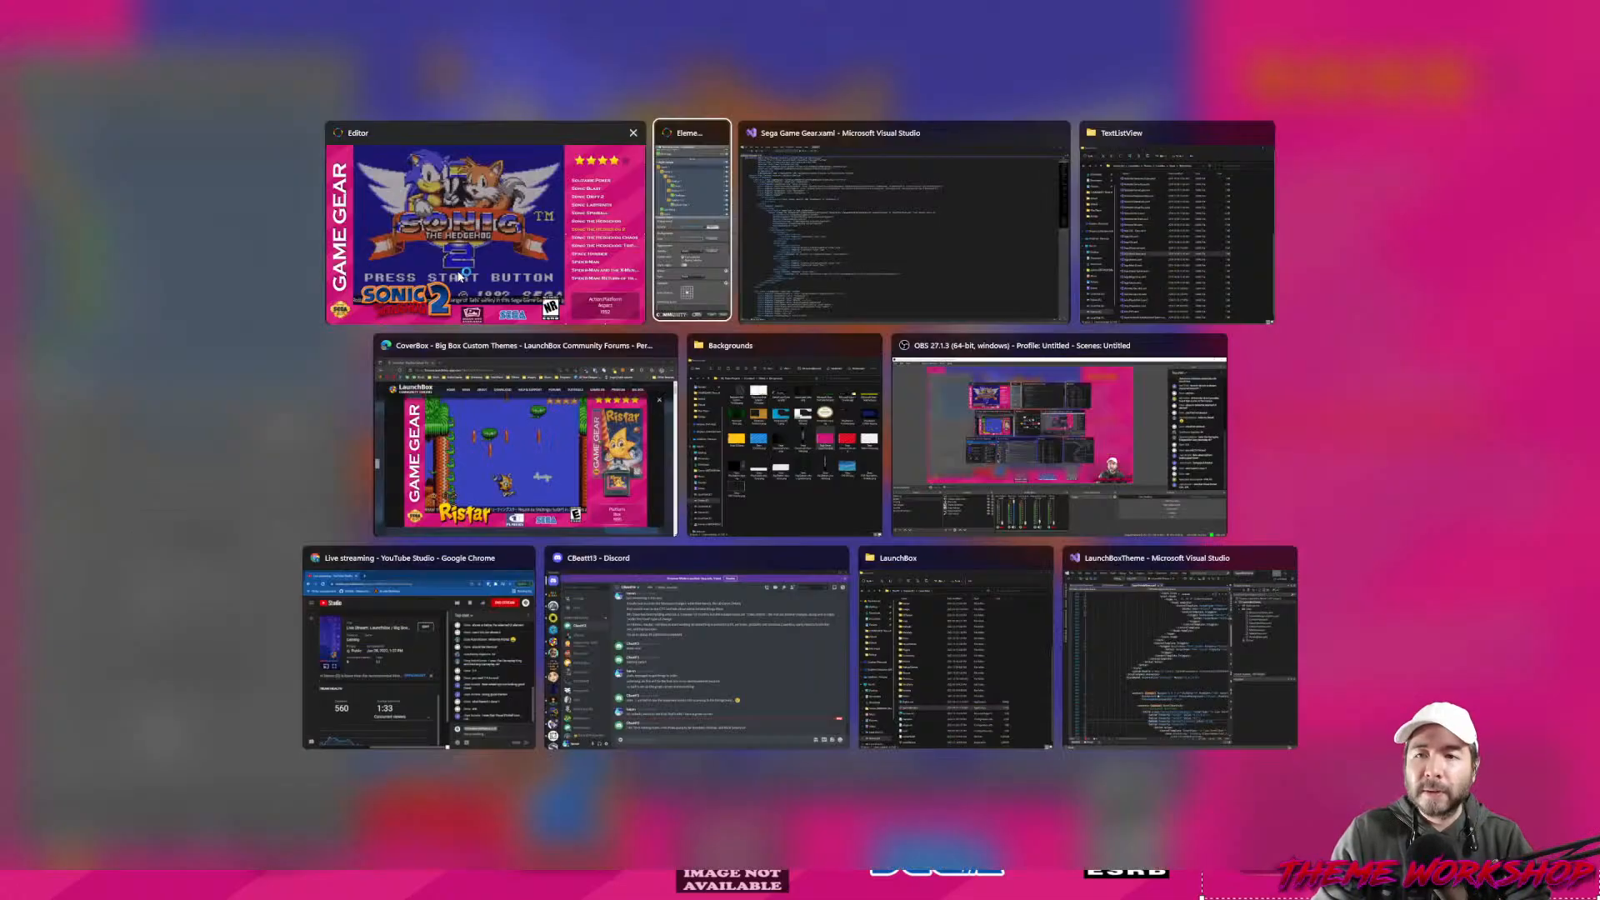
pyautogui.moveTo(682, 20); pyautogui.dragTo(875, 35)
pyautogui.moveTo(1264, 621); pyautogui.dragTo(1248, 808)
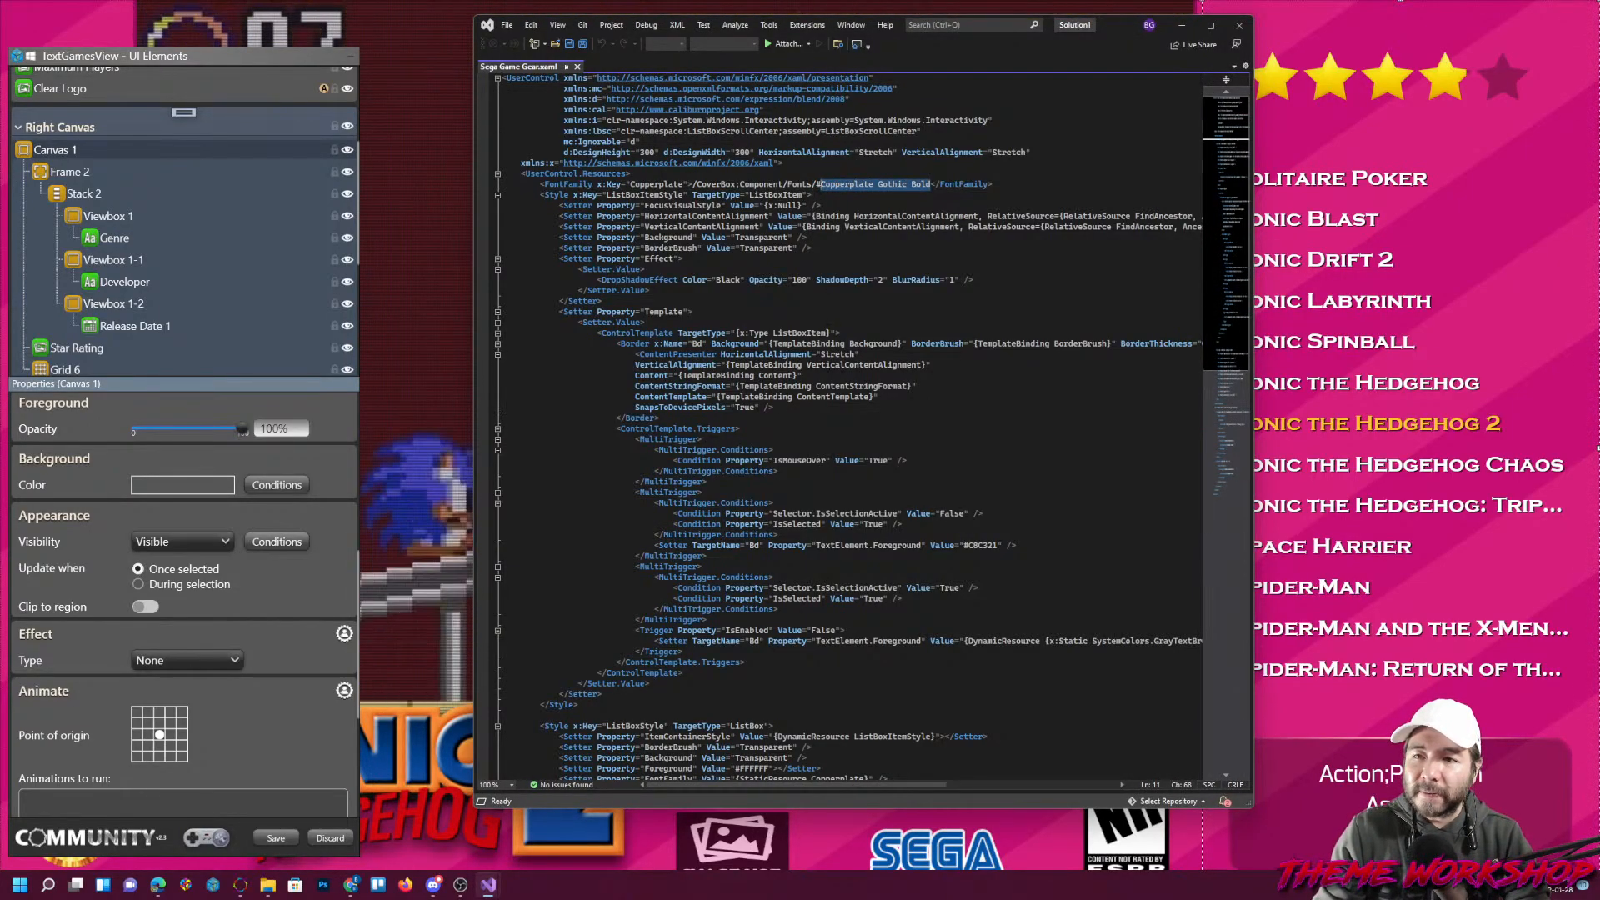
pyautogui.scroll(-5, 842, 425)
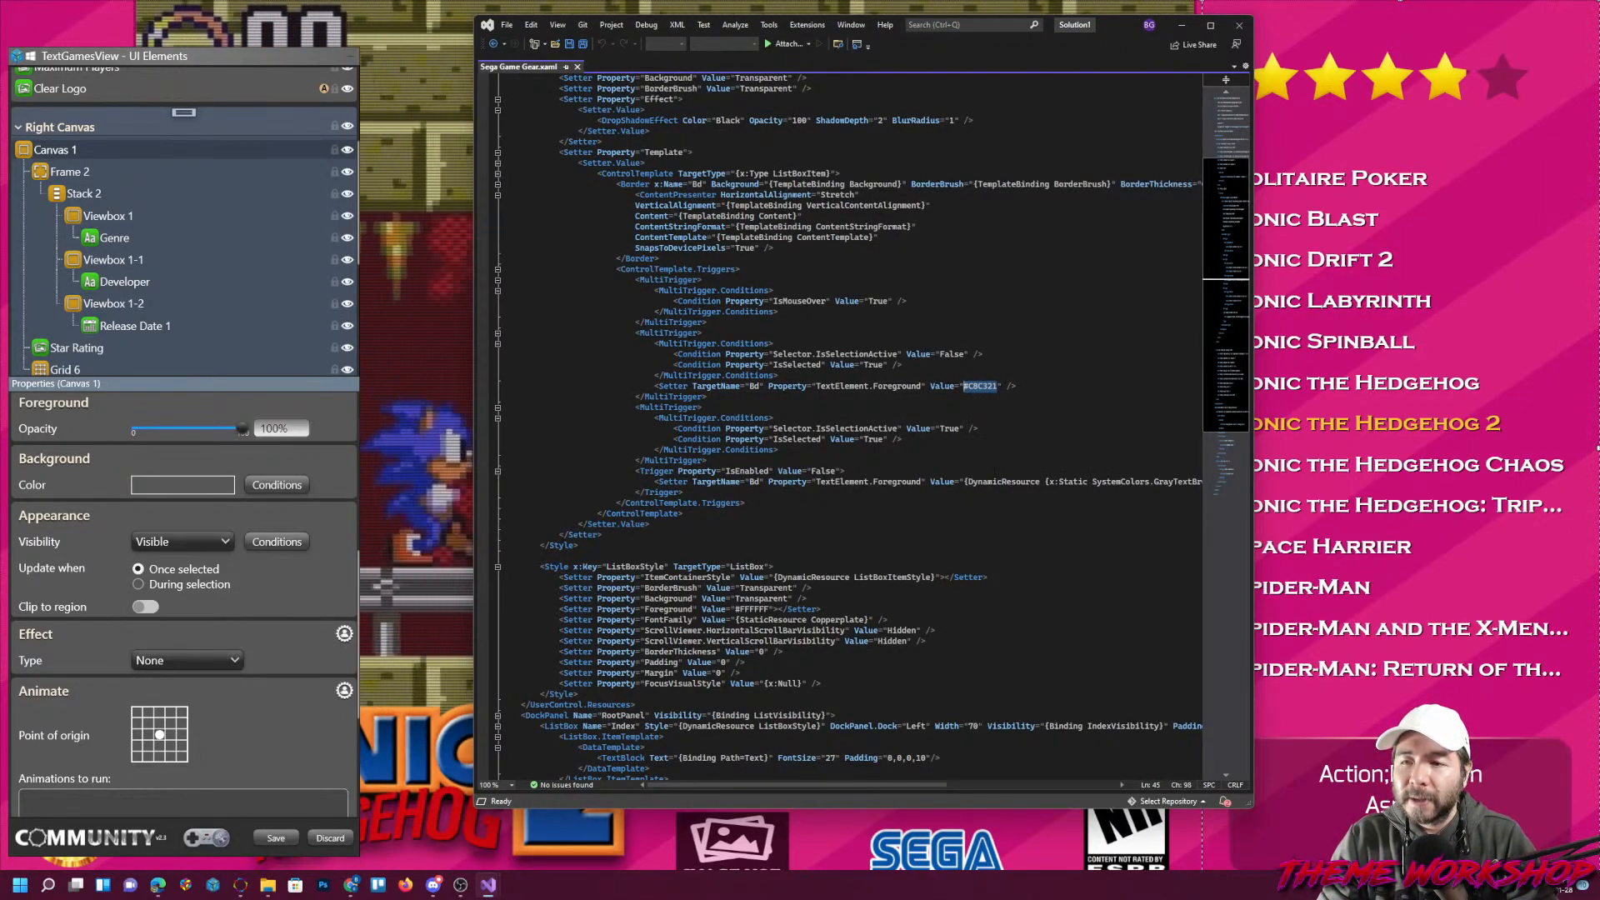
# Set the Wheel's Selected Item foreground to the yellow hex color copied from Sega Game Gear.xaml.
pyautogui.click(81, 42)
pyautogui.scroll(-6, 142, 277)
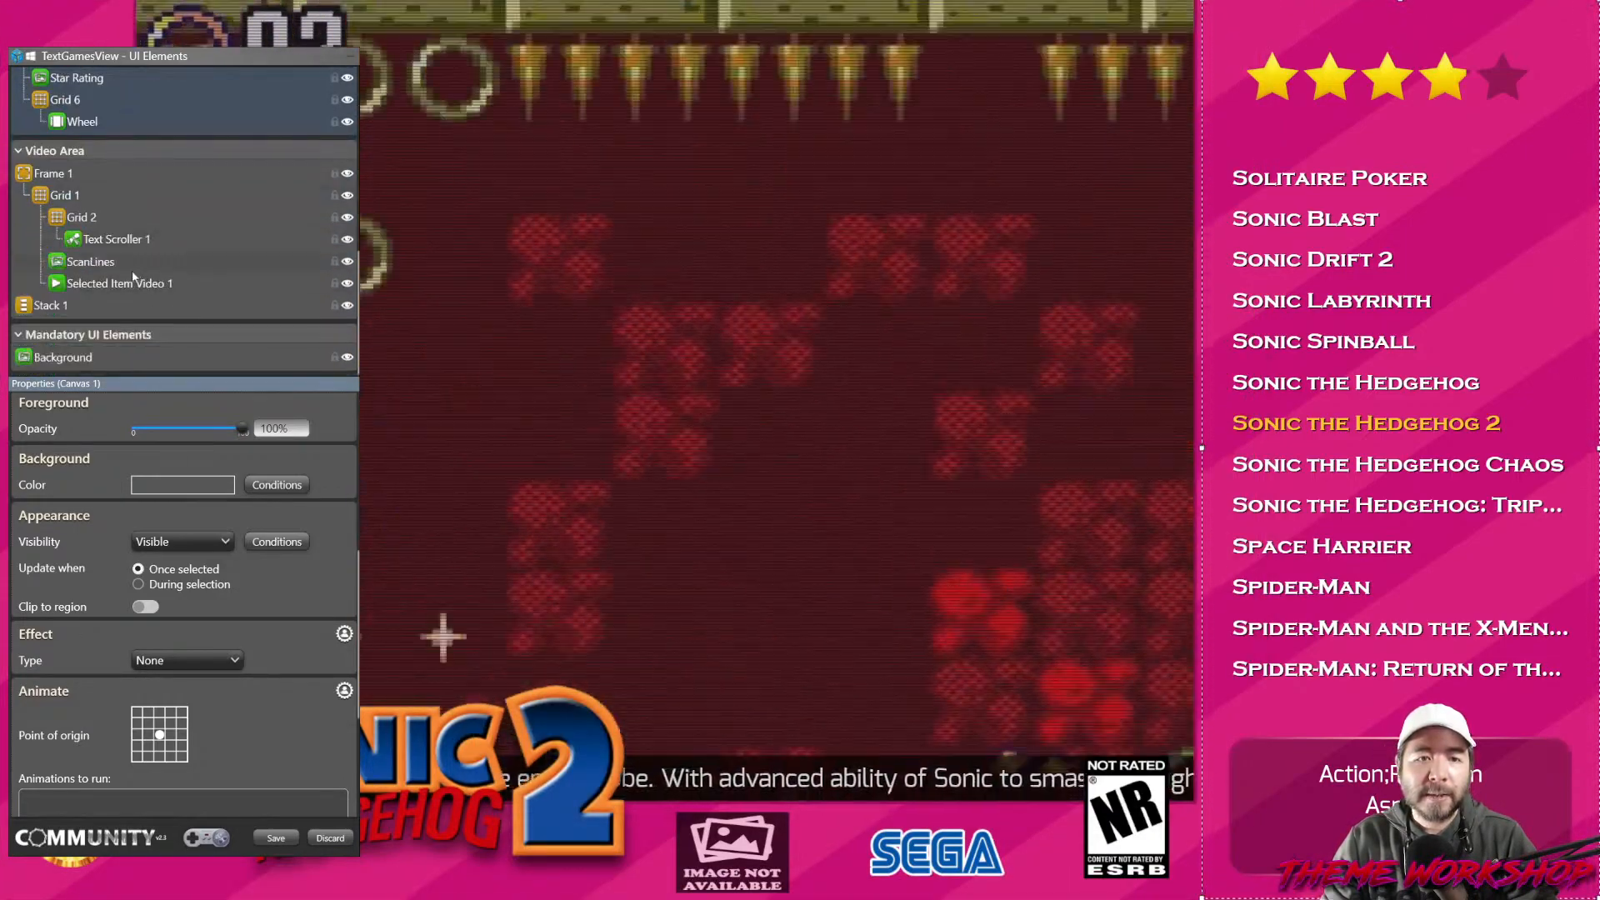
pyautogui.scroll(6, 133, 277)
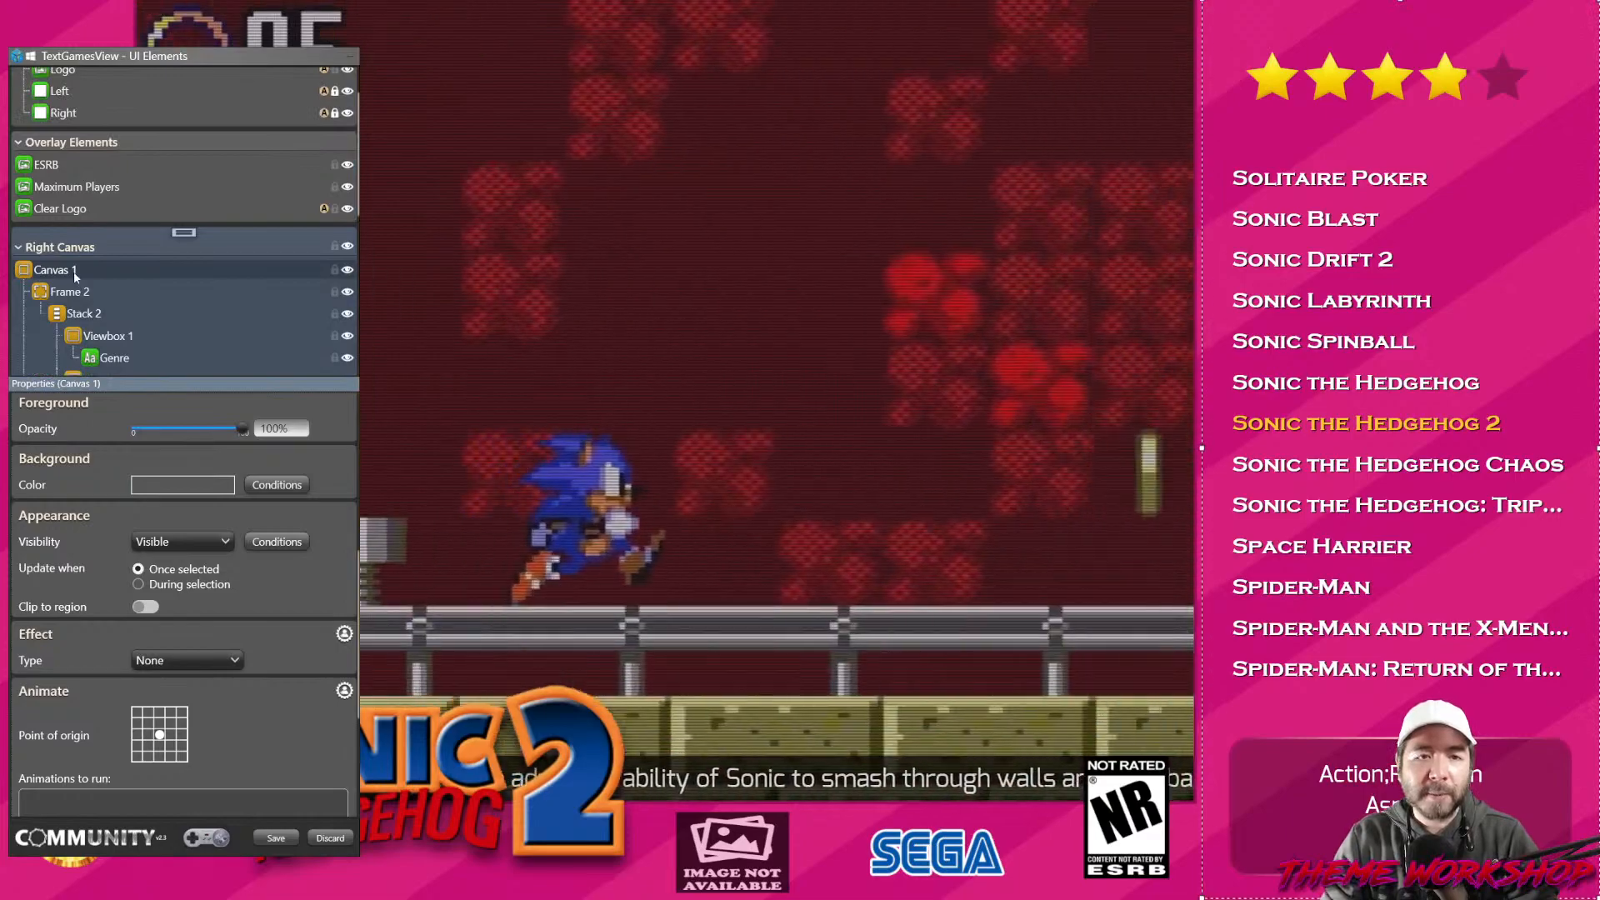
pyautogui.scroll(1, 74, 272)
pyautogui.scroll(-3, 74, 272)
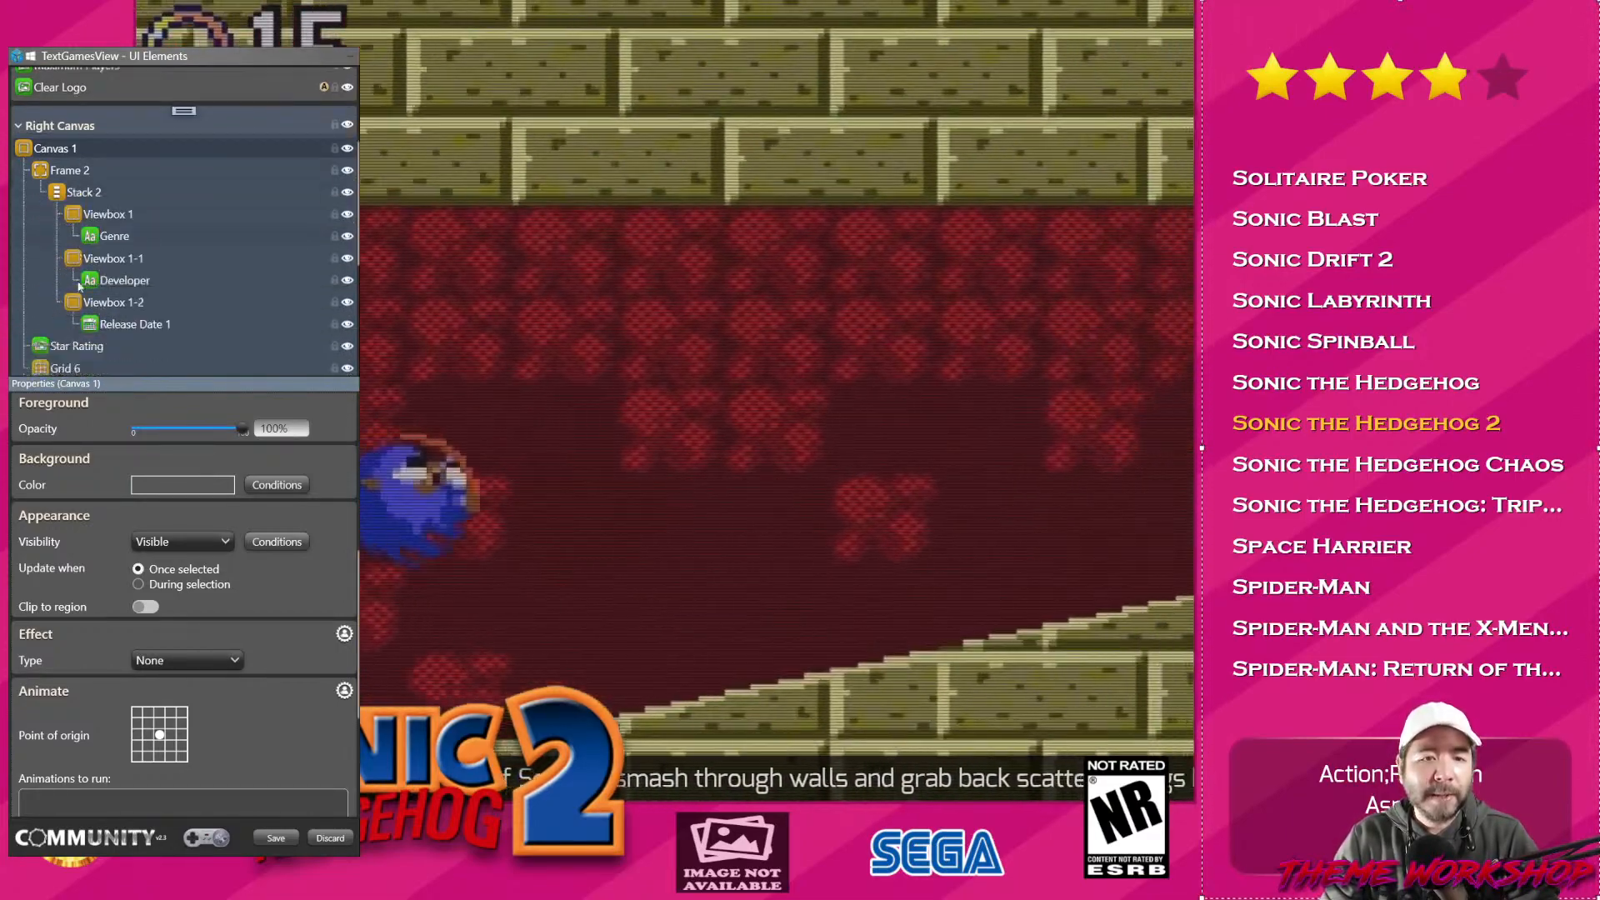
pyautogui.scroll(-2, 79, 286)
pyautogui.click(82, 300)
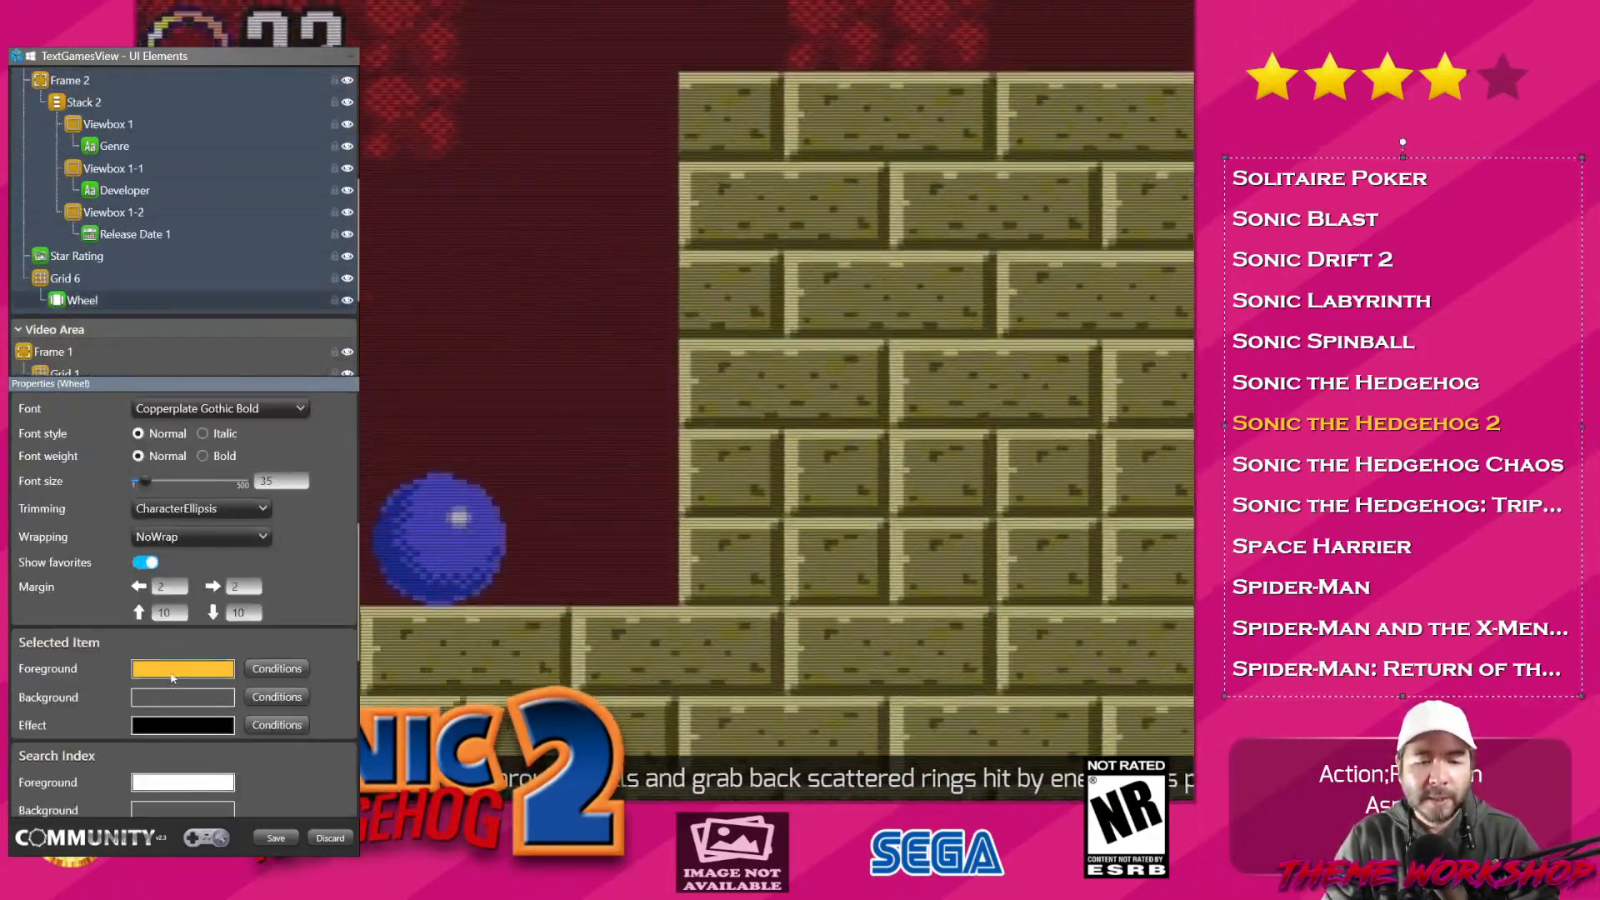
pyautogui.click(172, 669)
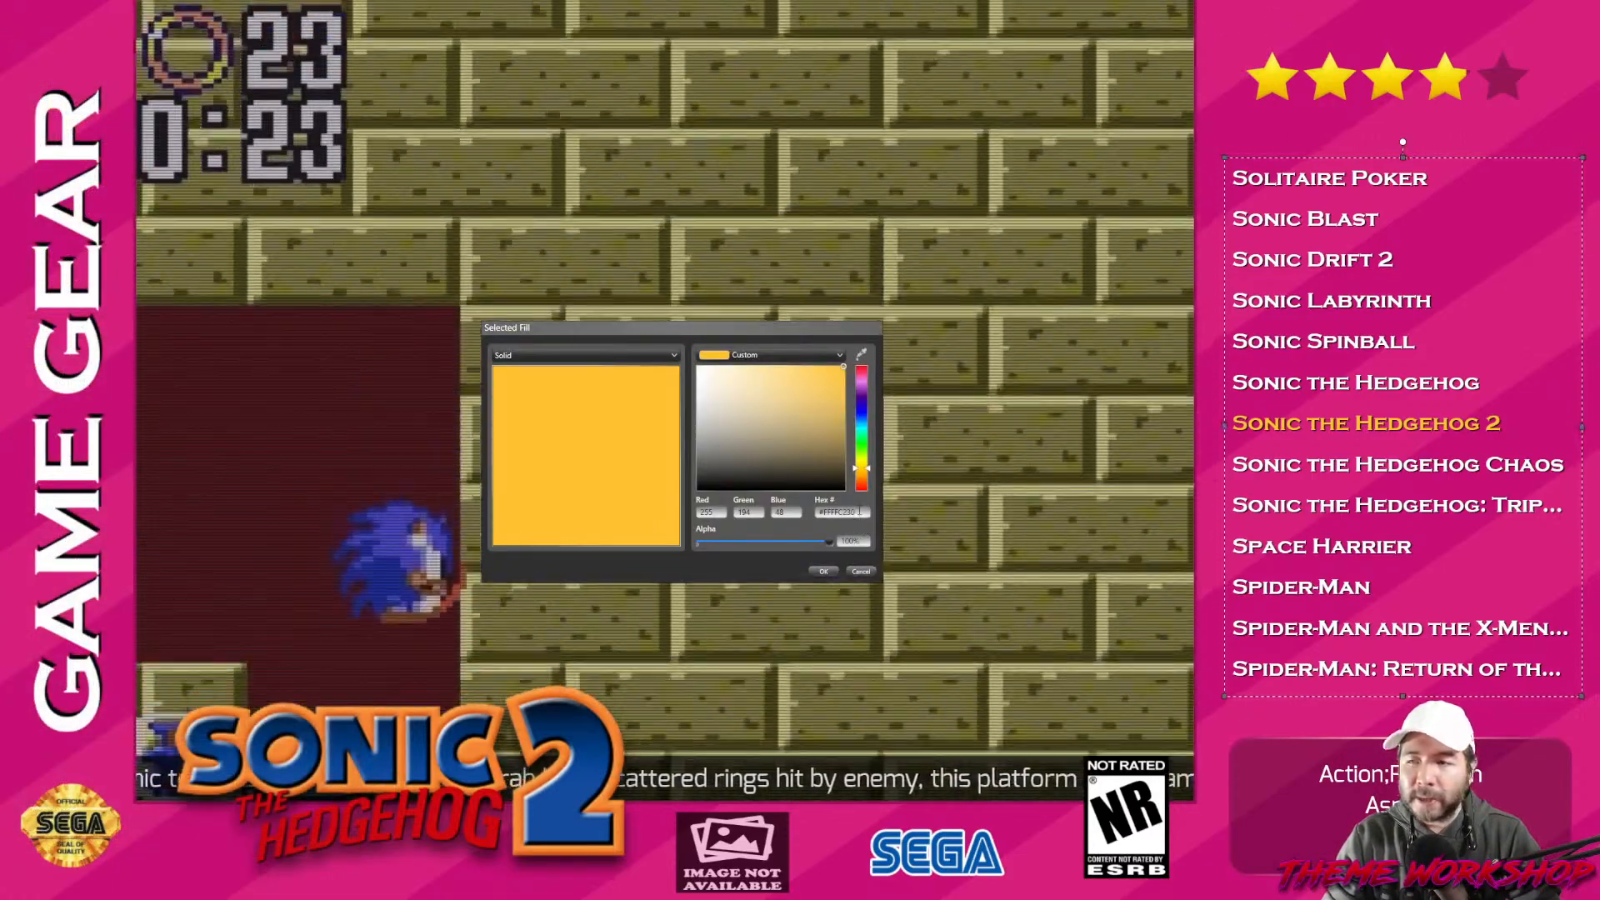
pyautogui.click(820, 571)
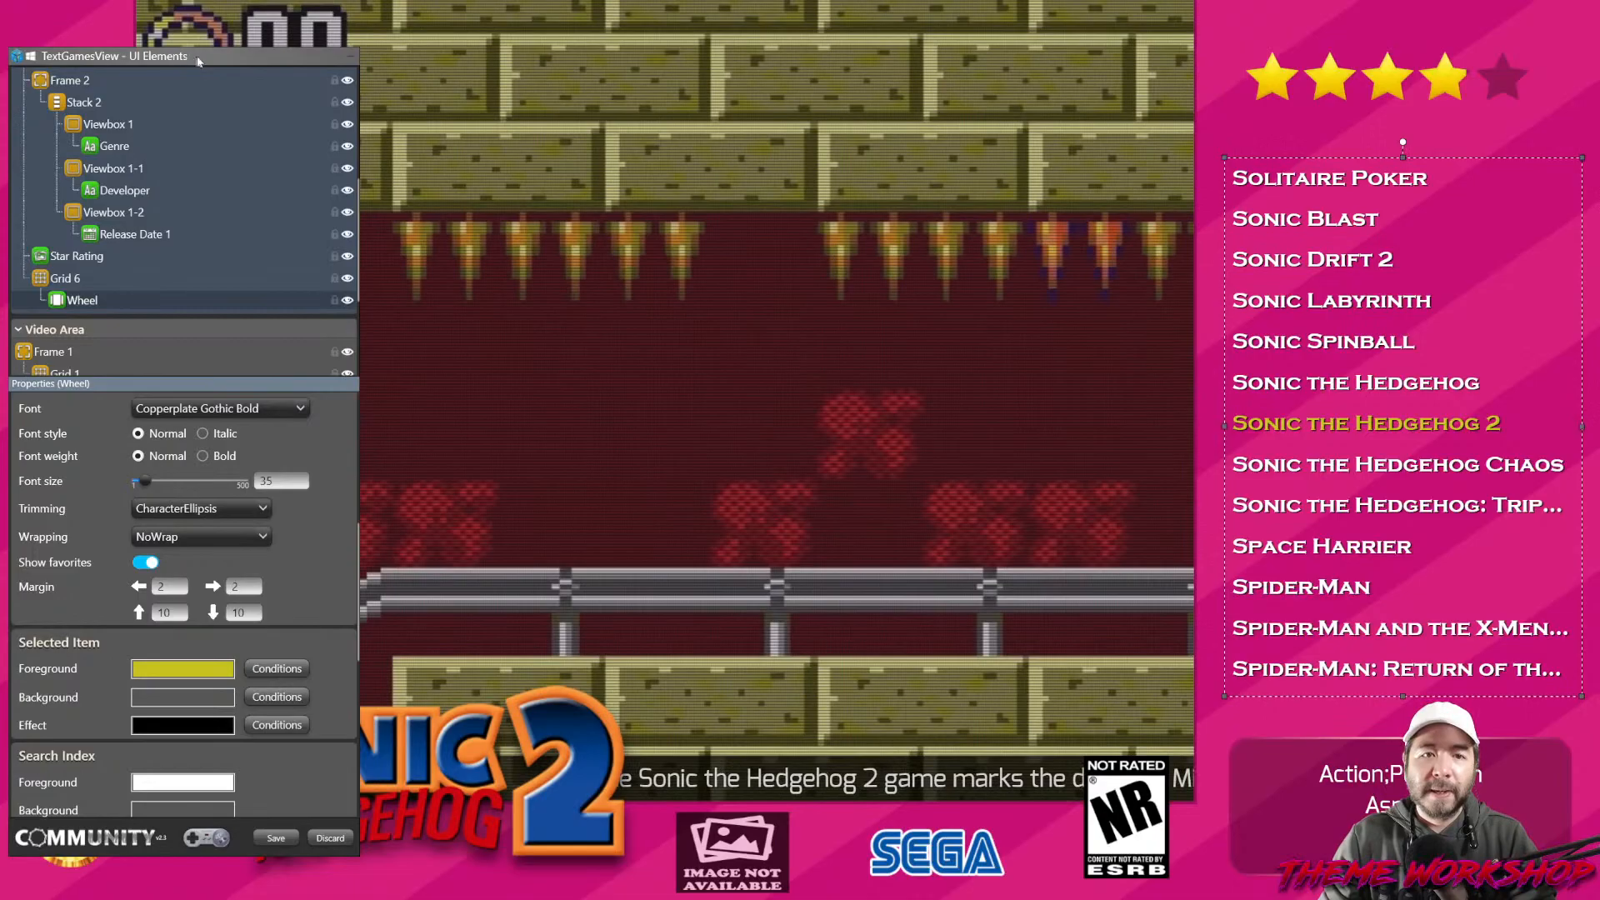
# Reposition the UI Elements window, then bring the TextListView folder window forward and place it beside it.
pyautogui.moveTo(184, 56); pyautogui.dragTo(439, 32)
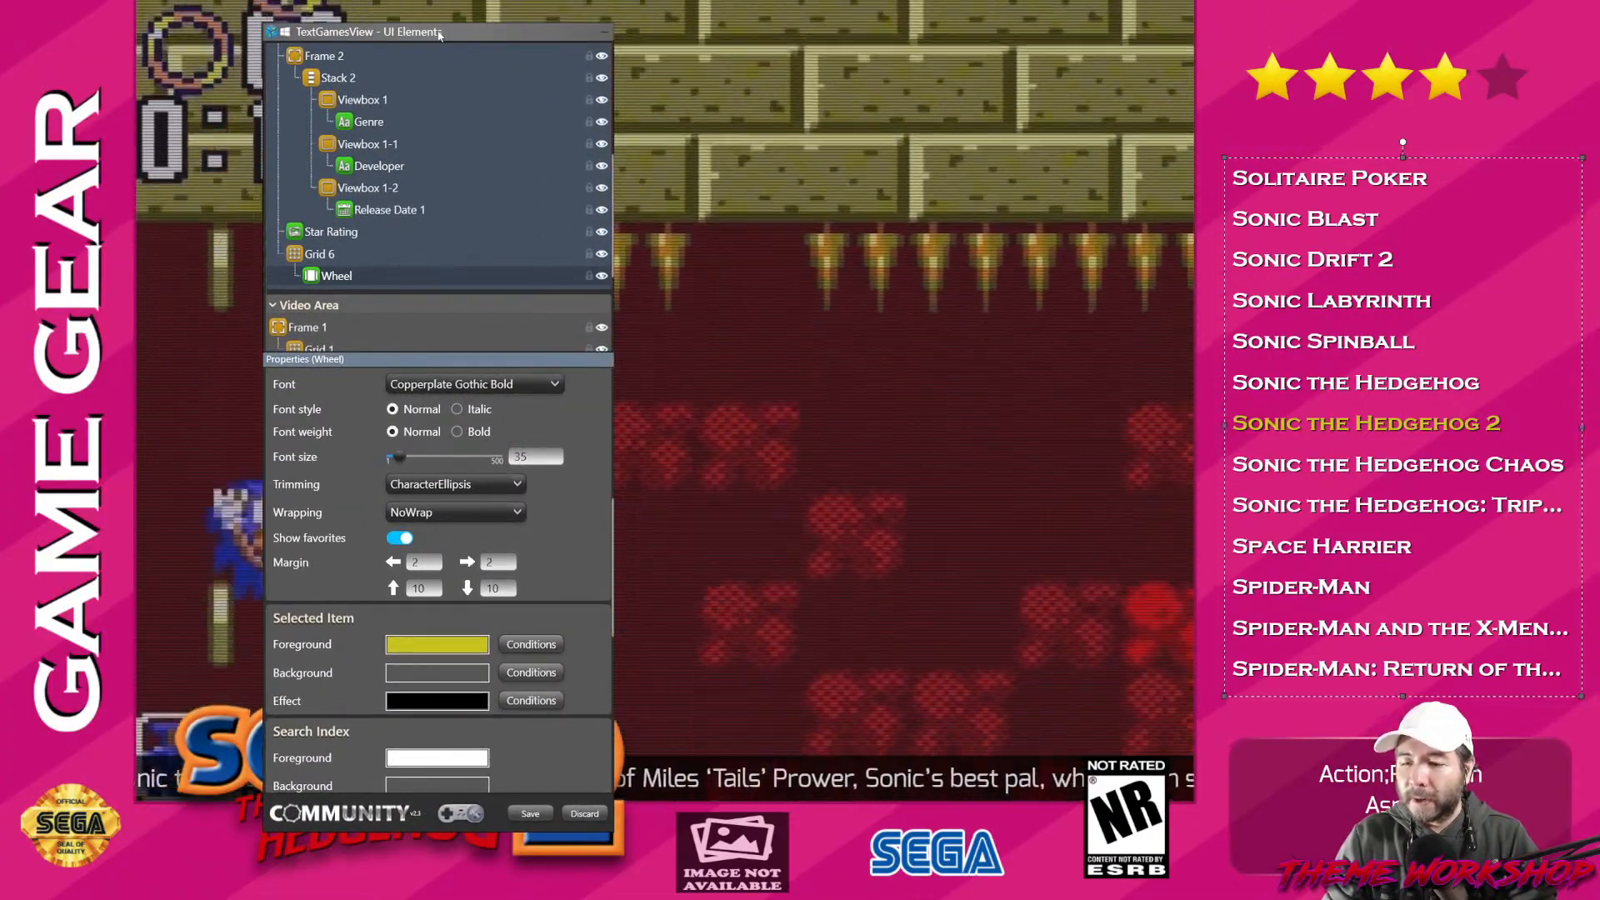
pyautogui.moveTo(439, 33); pyautogui.dragTo(261, 63)
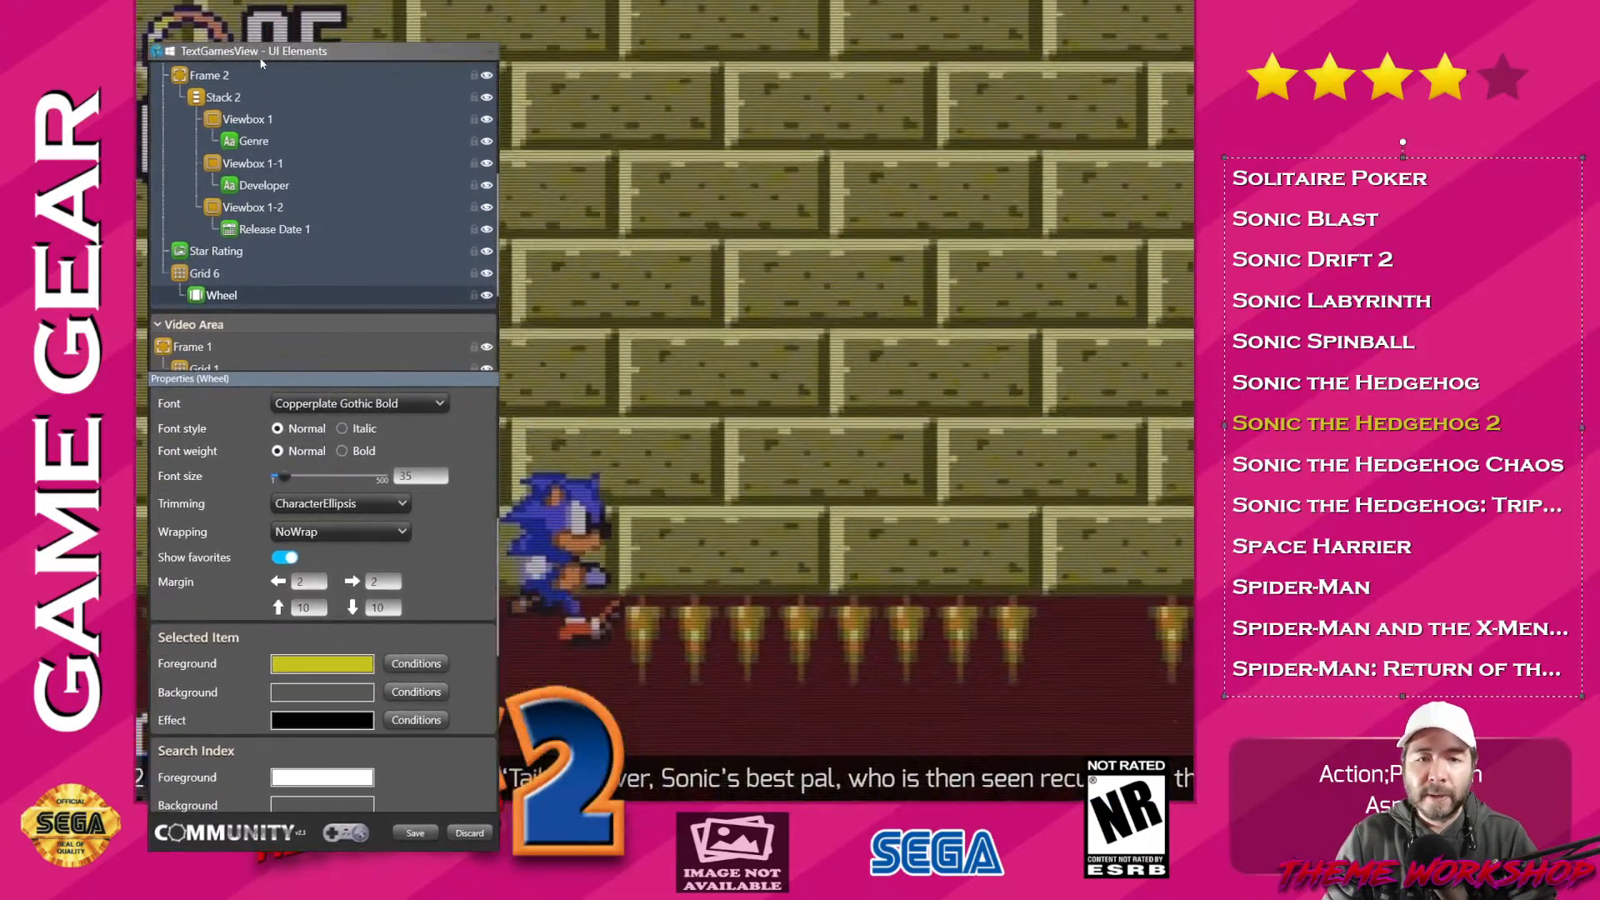
pyautogui.scroll(-3, 467, 558)
pyautogui.hotkey('alt', 'Tab')
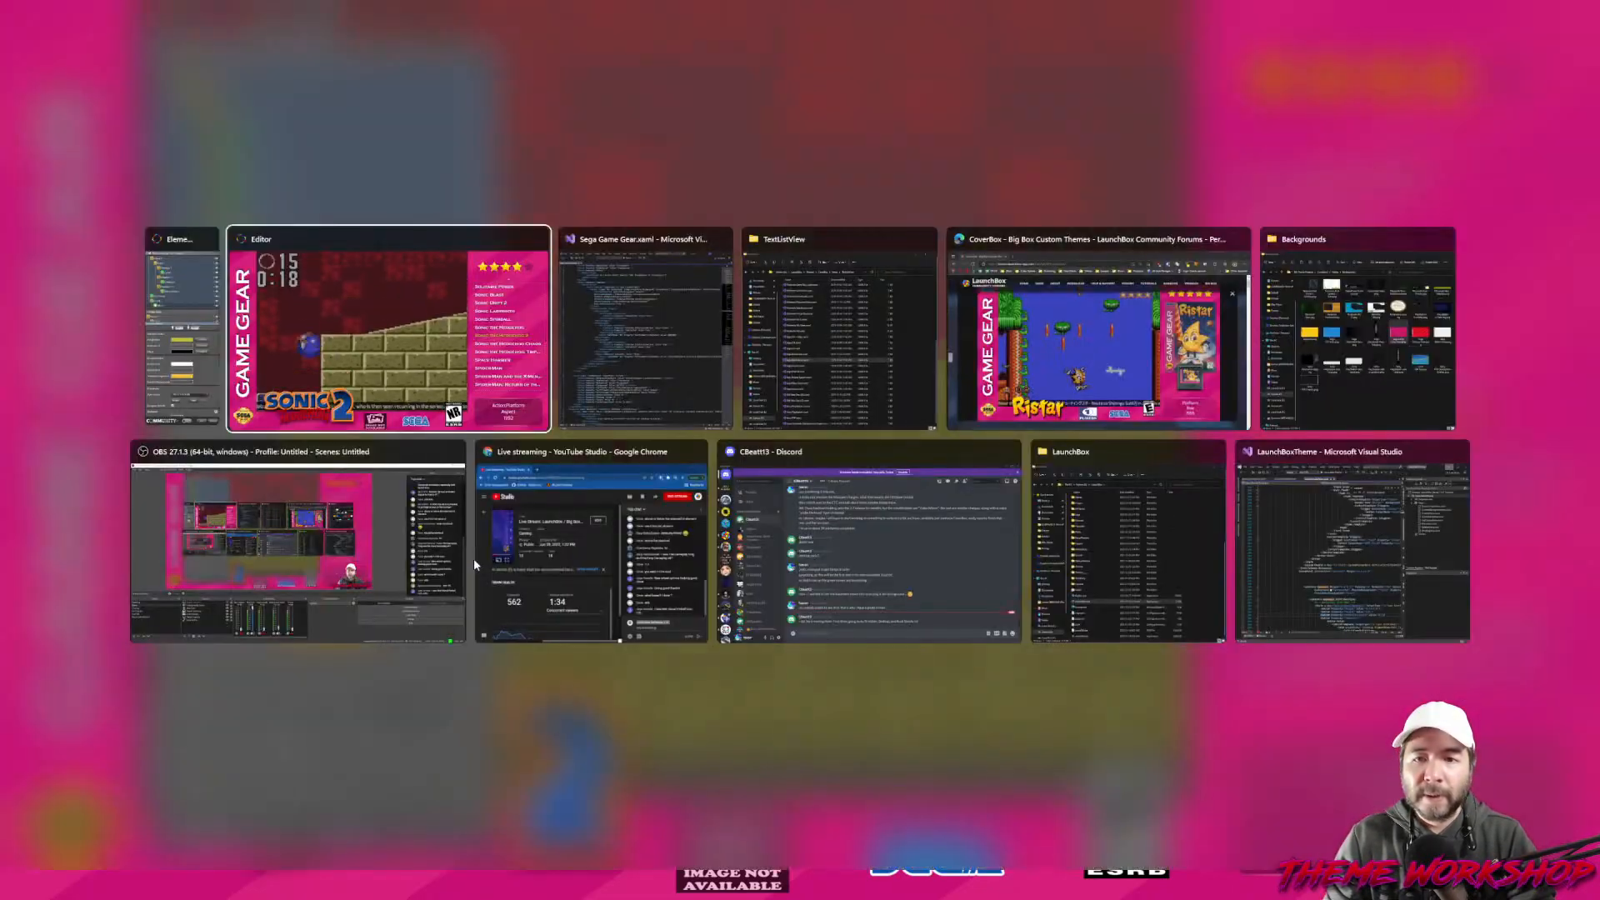
pyautogui.hotkey('alt', 'Tab')
pyautogui.hotkey('alt', 'Tab')
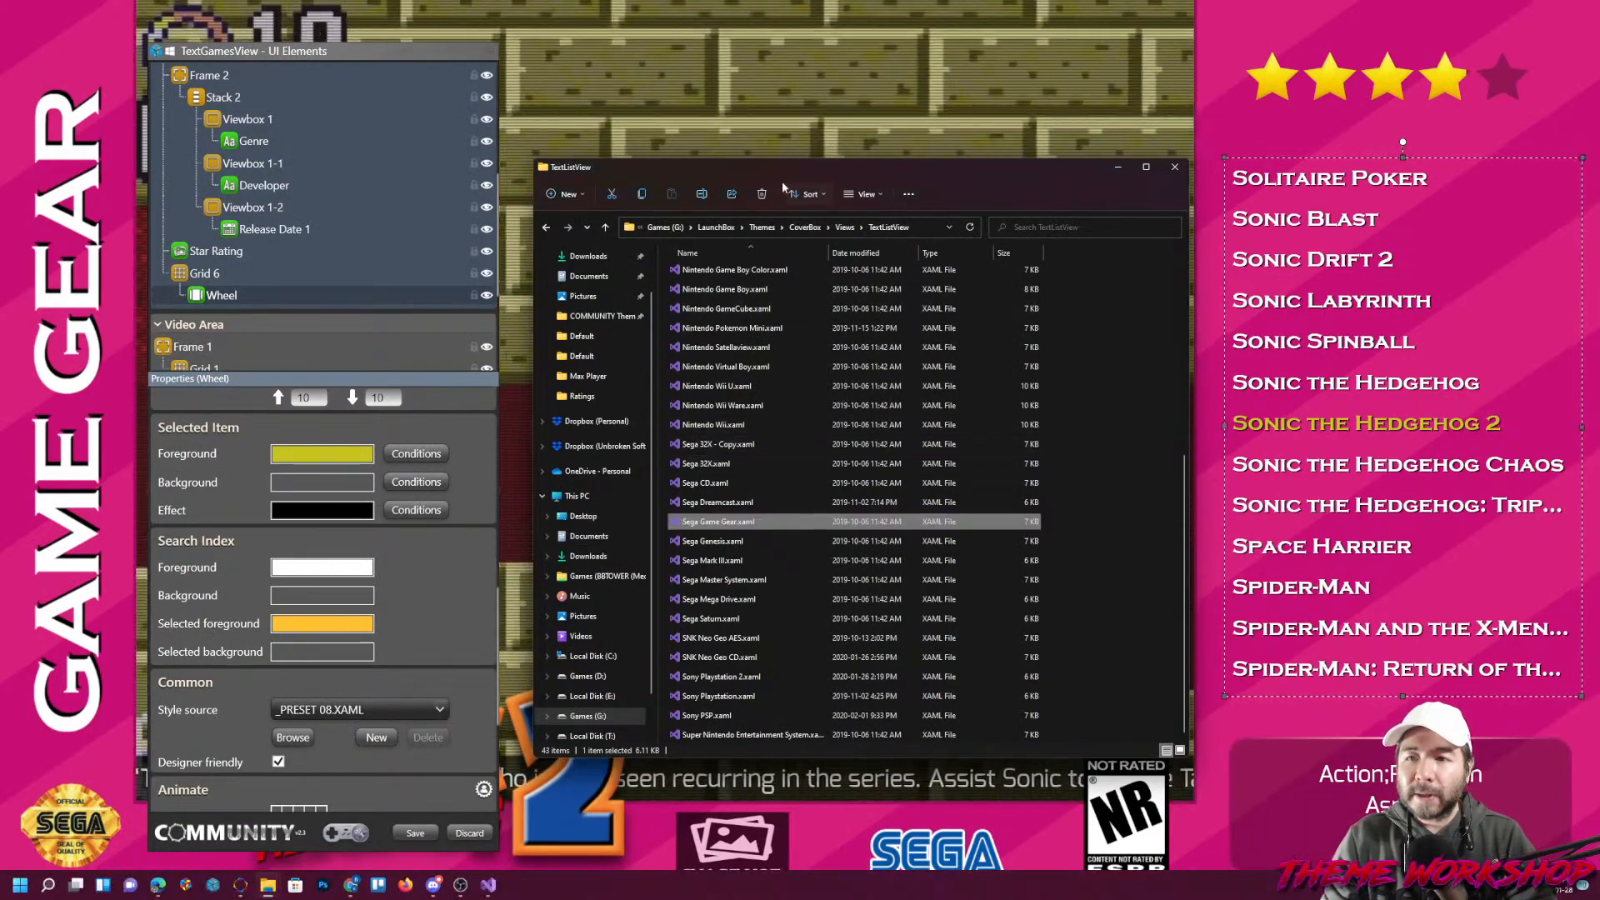
pyautogui.moveTo(777, 164); pyautogui.dragTo(826, 170)
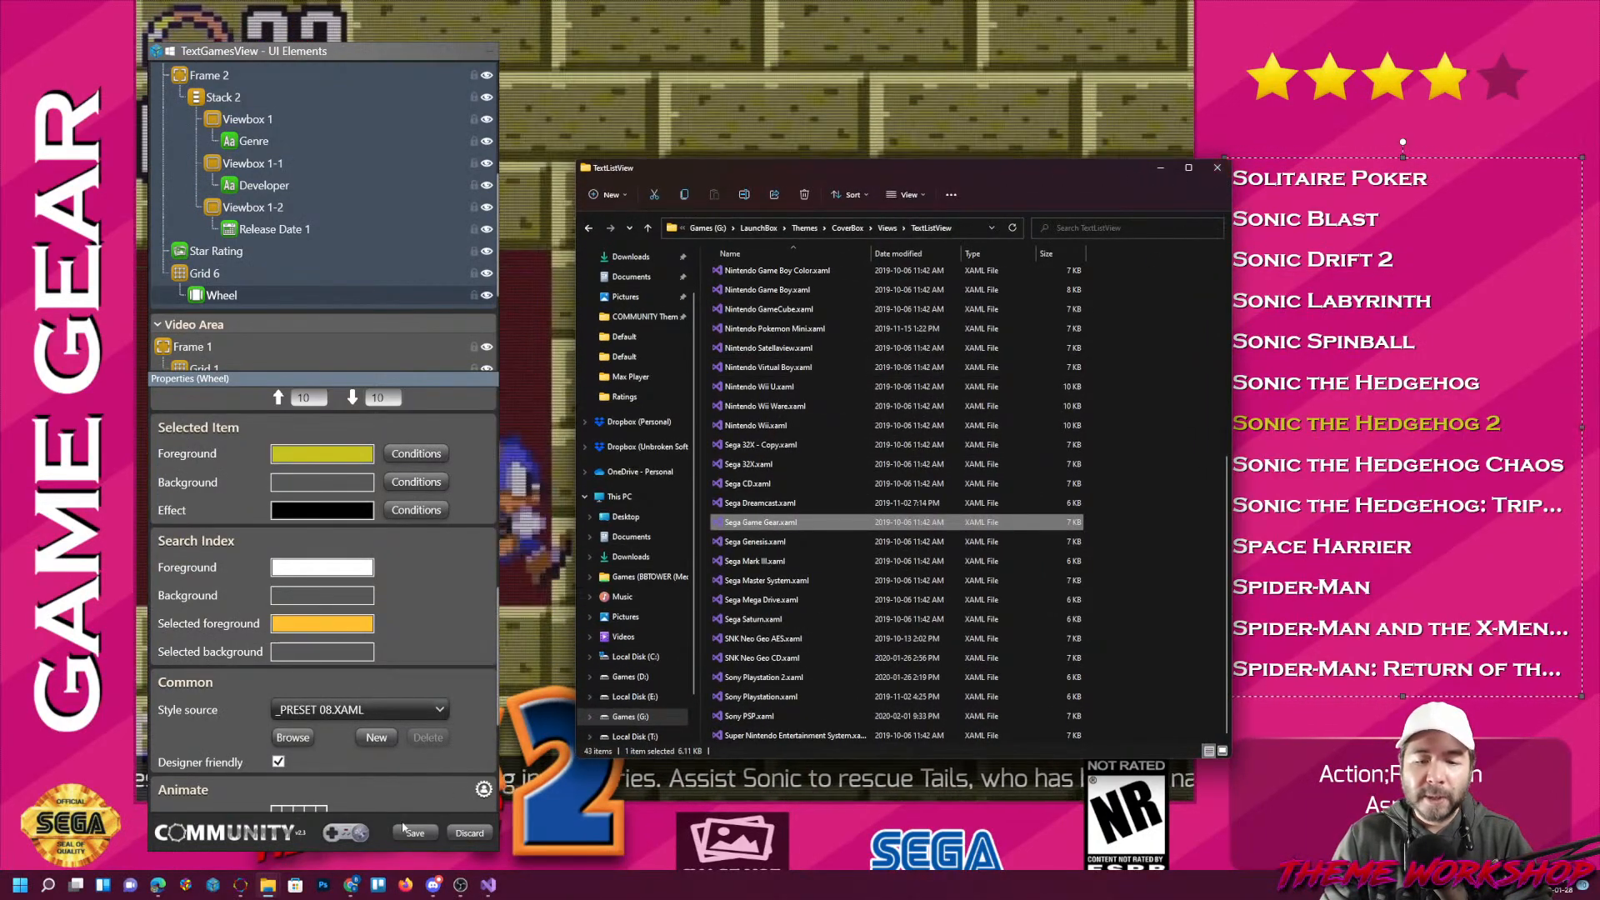
# Bring back the LaunchBox and Backgrounds folder windows and browse from Backgrounds to CoverBox3's Media\Maximum Players folder.
pyautogui.moveTo(268, 885)
pyautogui.moveTo(275, 831)
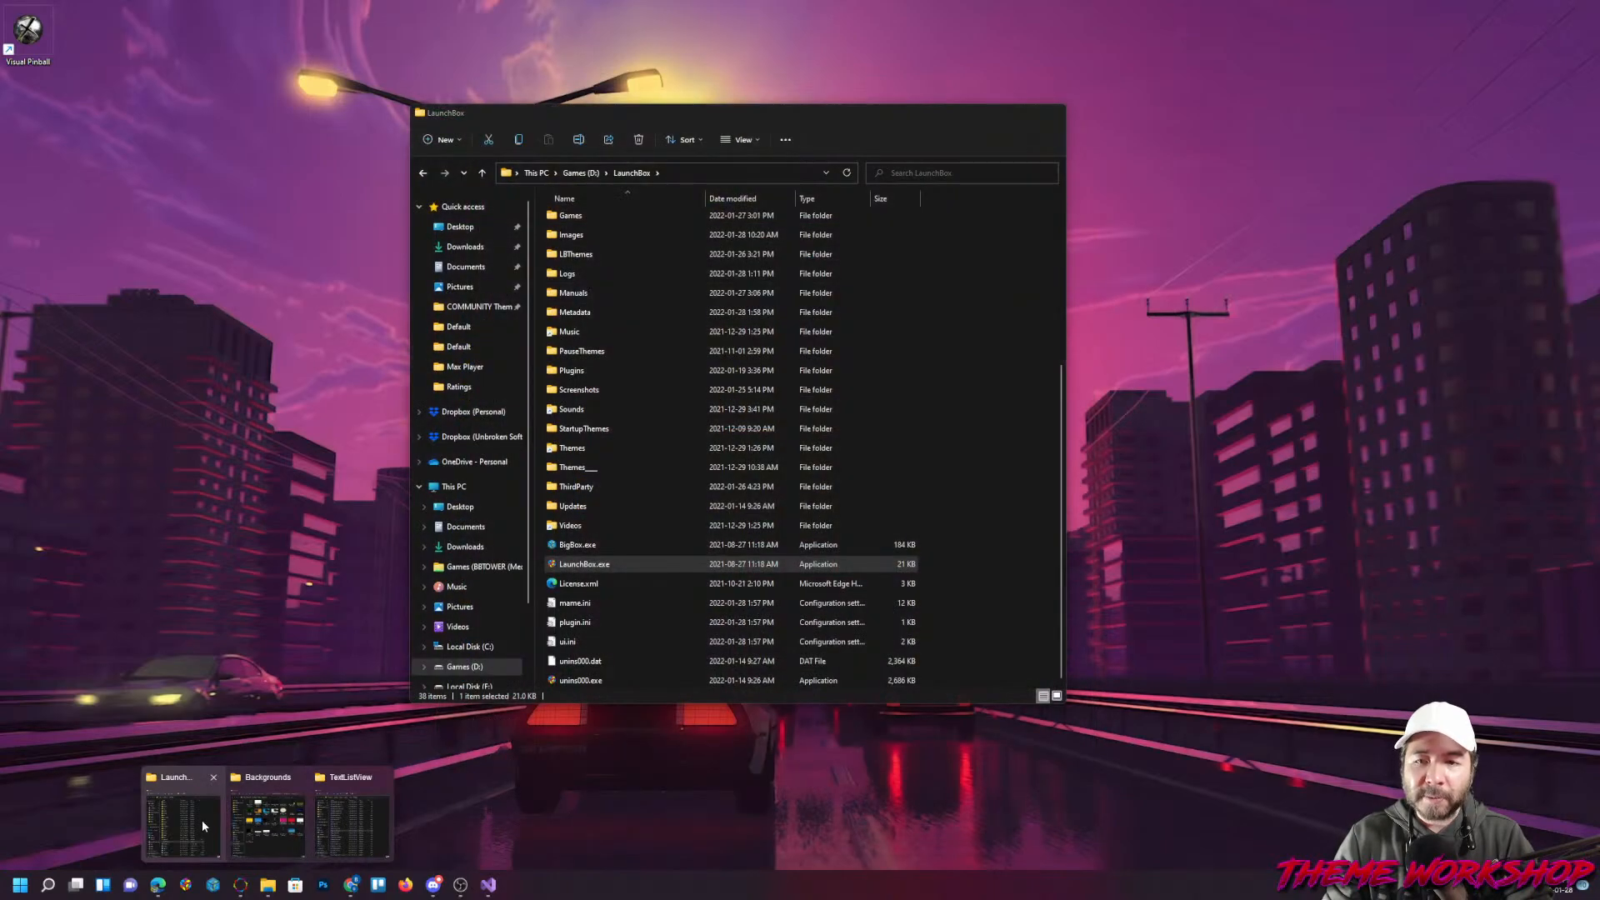
pyautogui.click(202, 820)
pyautogui.moveTo(671, 127); pyautogui.dragTo(923, 217)
pyautogui.scroll(5, 905, 488)
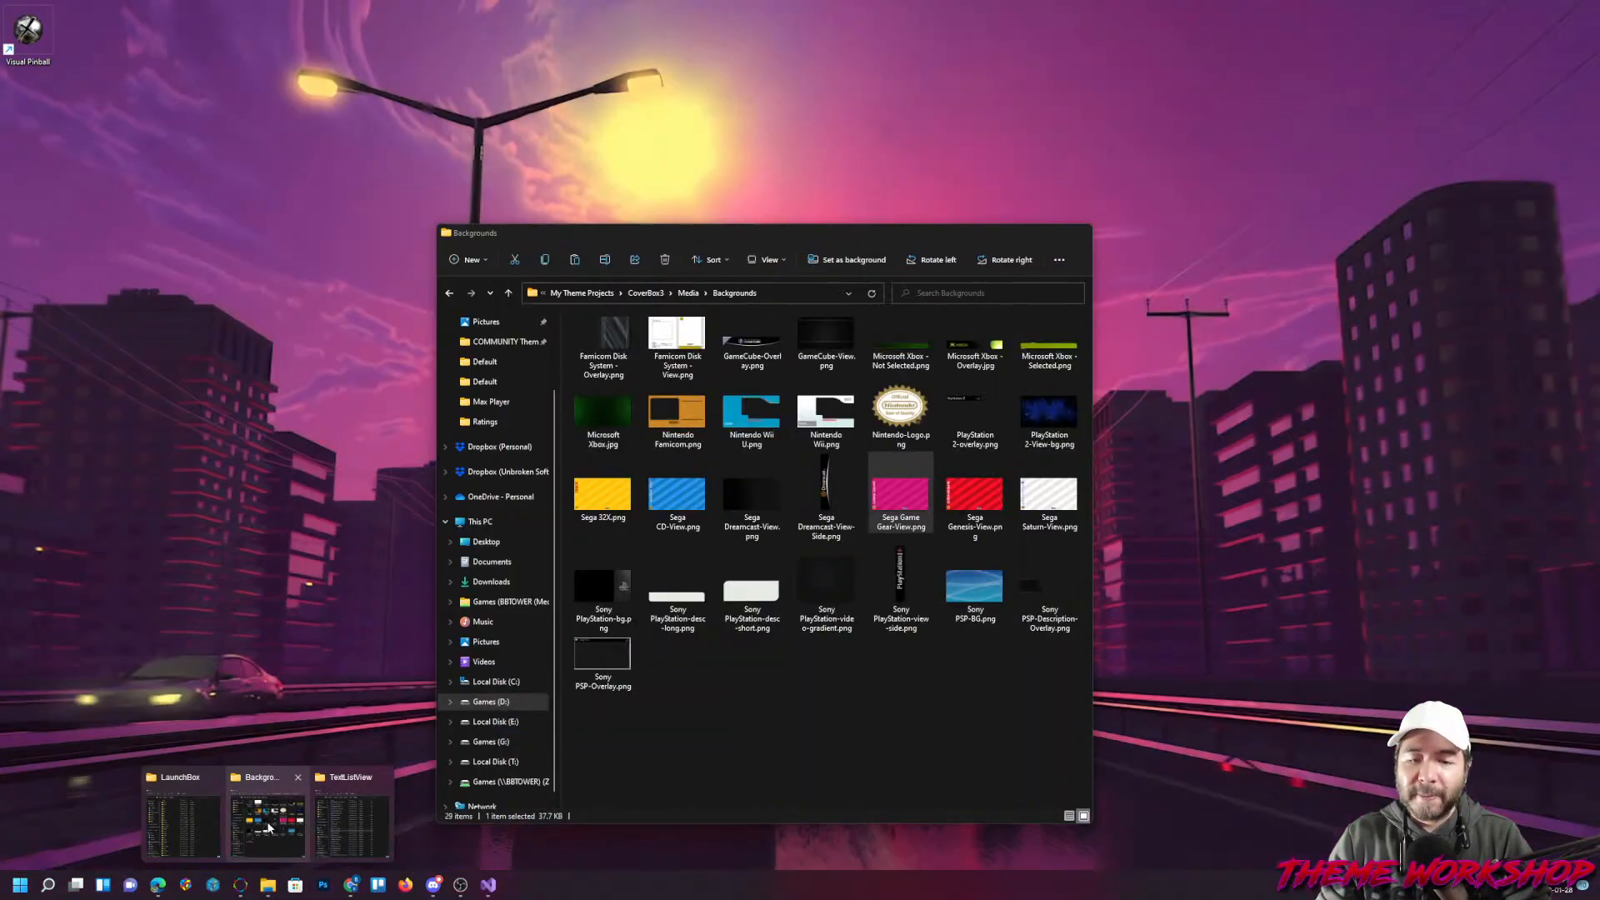
pyautogui.click(287, 838)
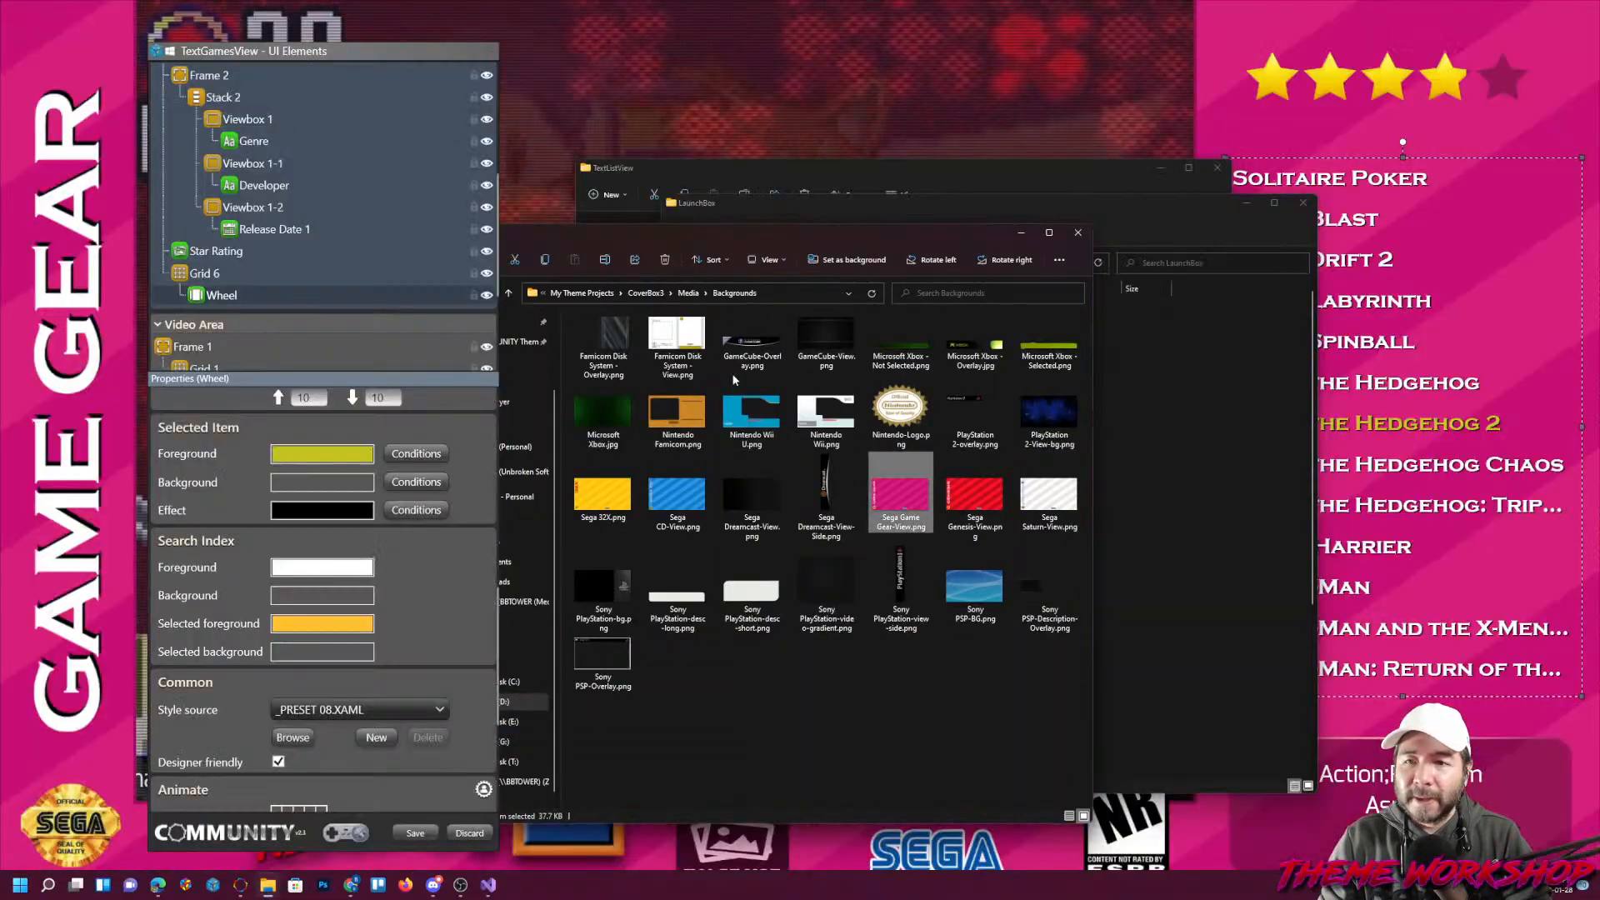
pyautogui.click(689, 293)
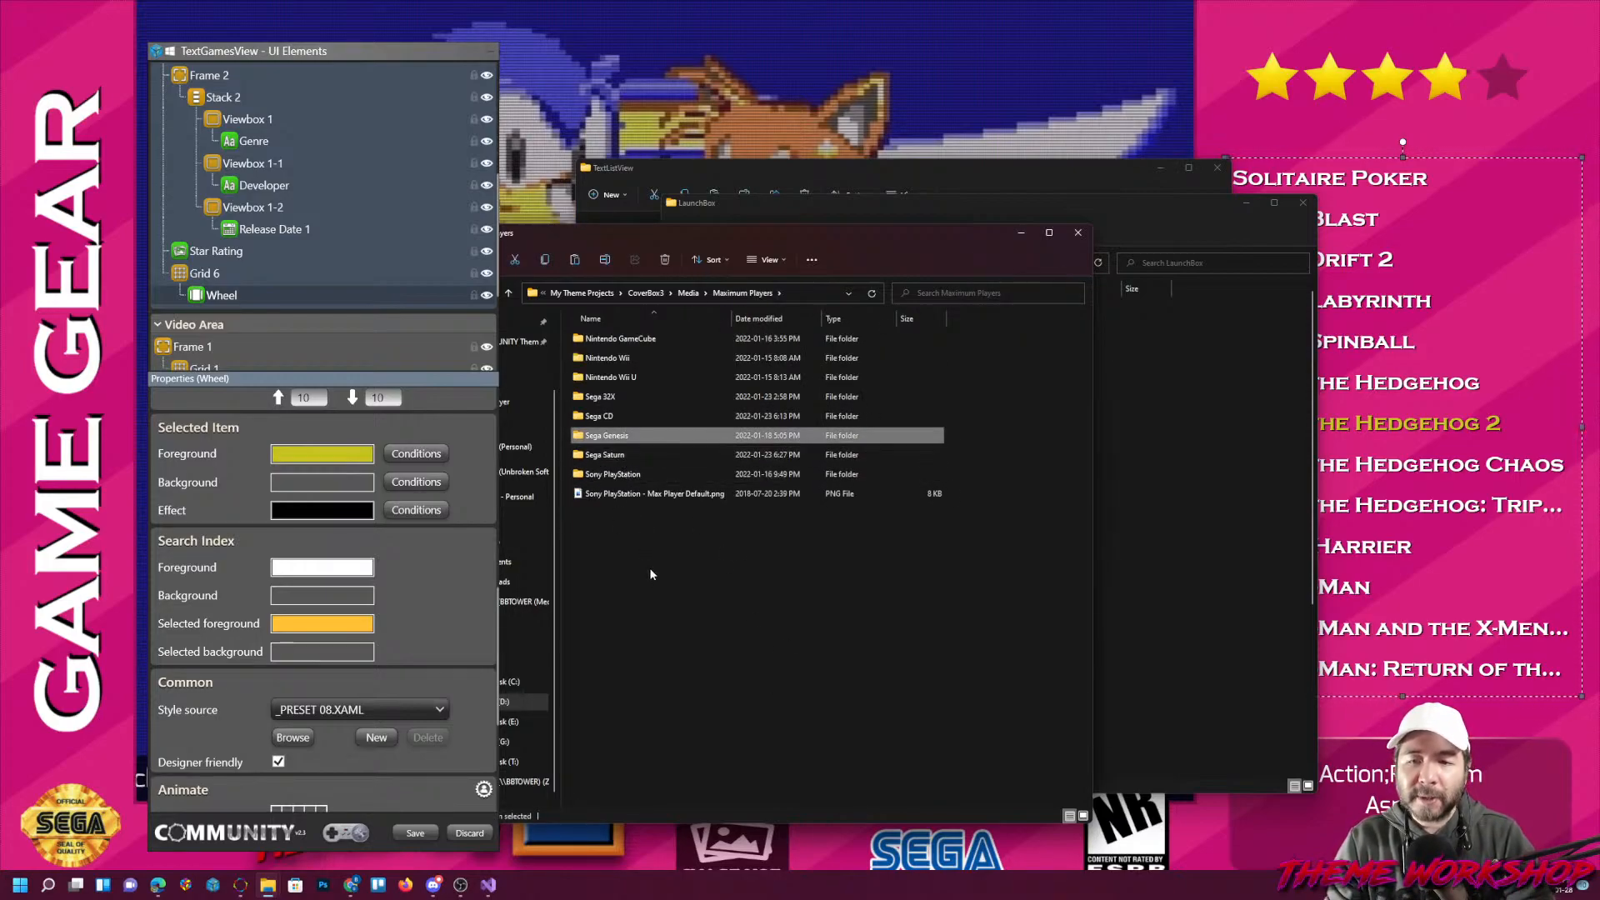
# Add a folder named Sega Game Gear to the Maximum Players media folder and save the Game Gear view.
pyautogui.hotkey('ctrl', 'v')
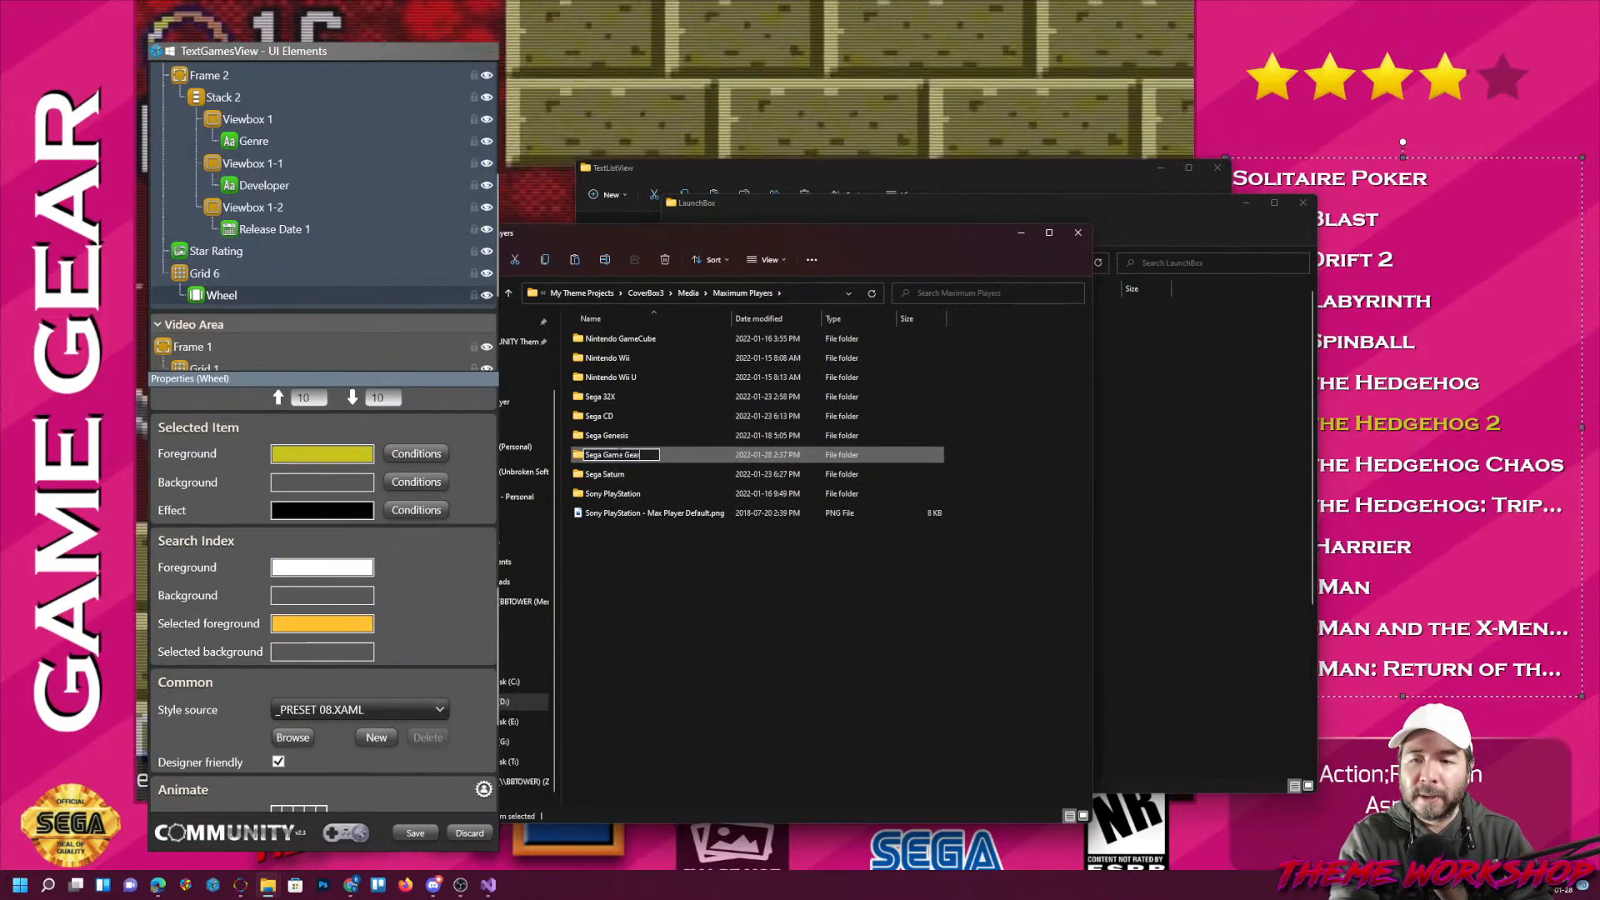
pyautogui.click(488, 626)
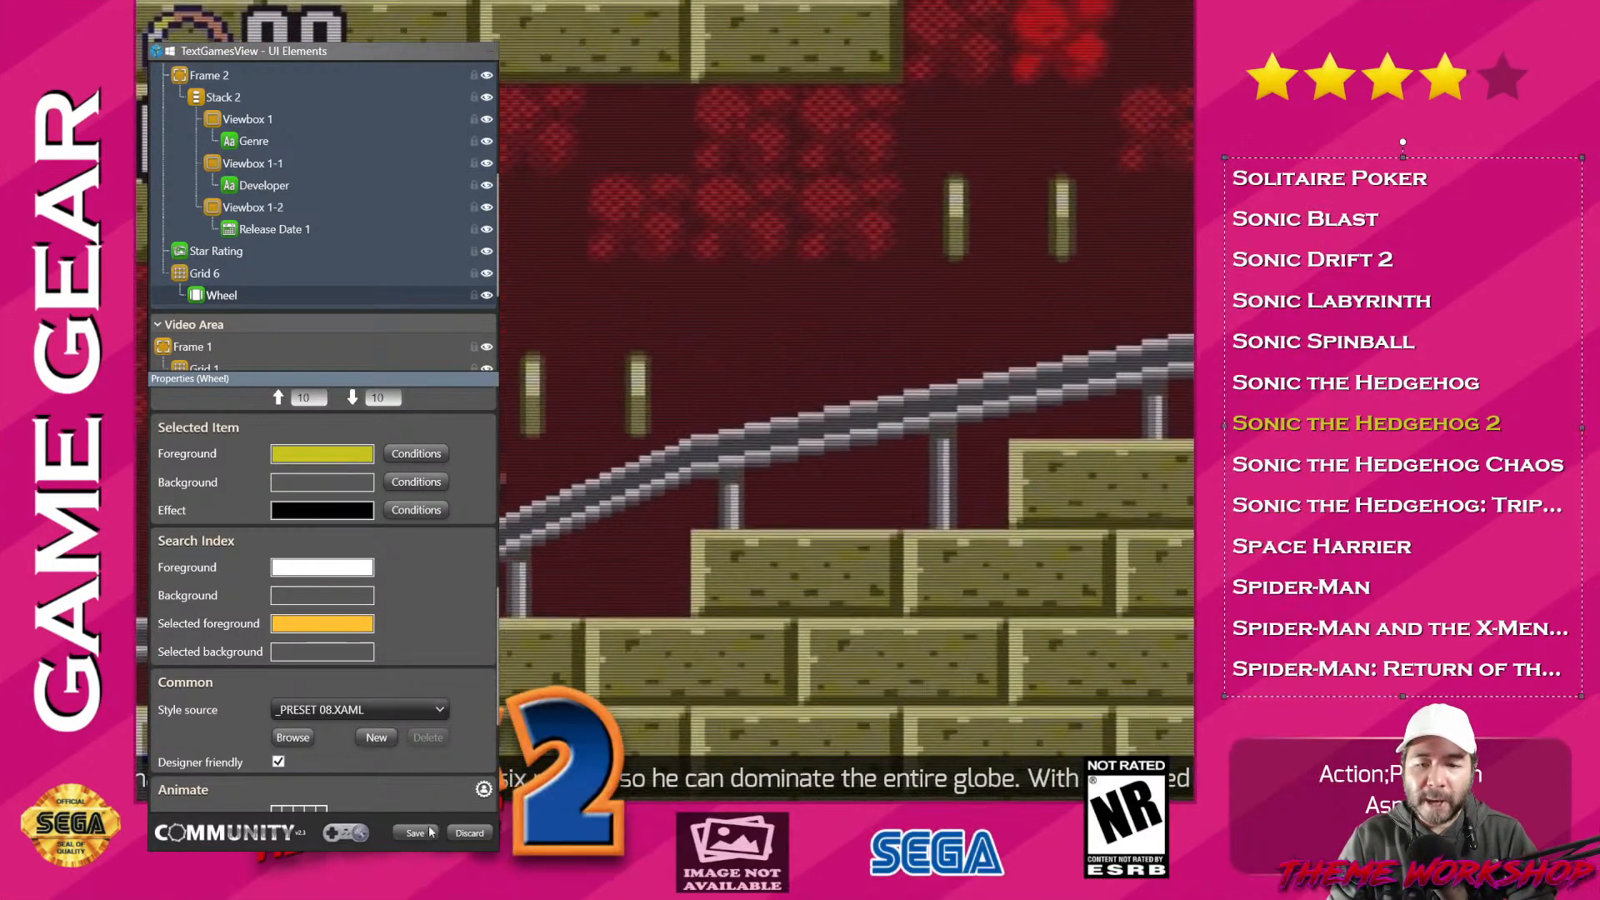
pyautogui.click(415, 833)
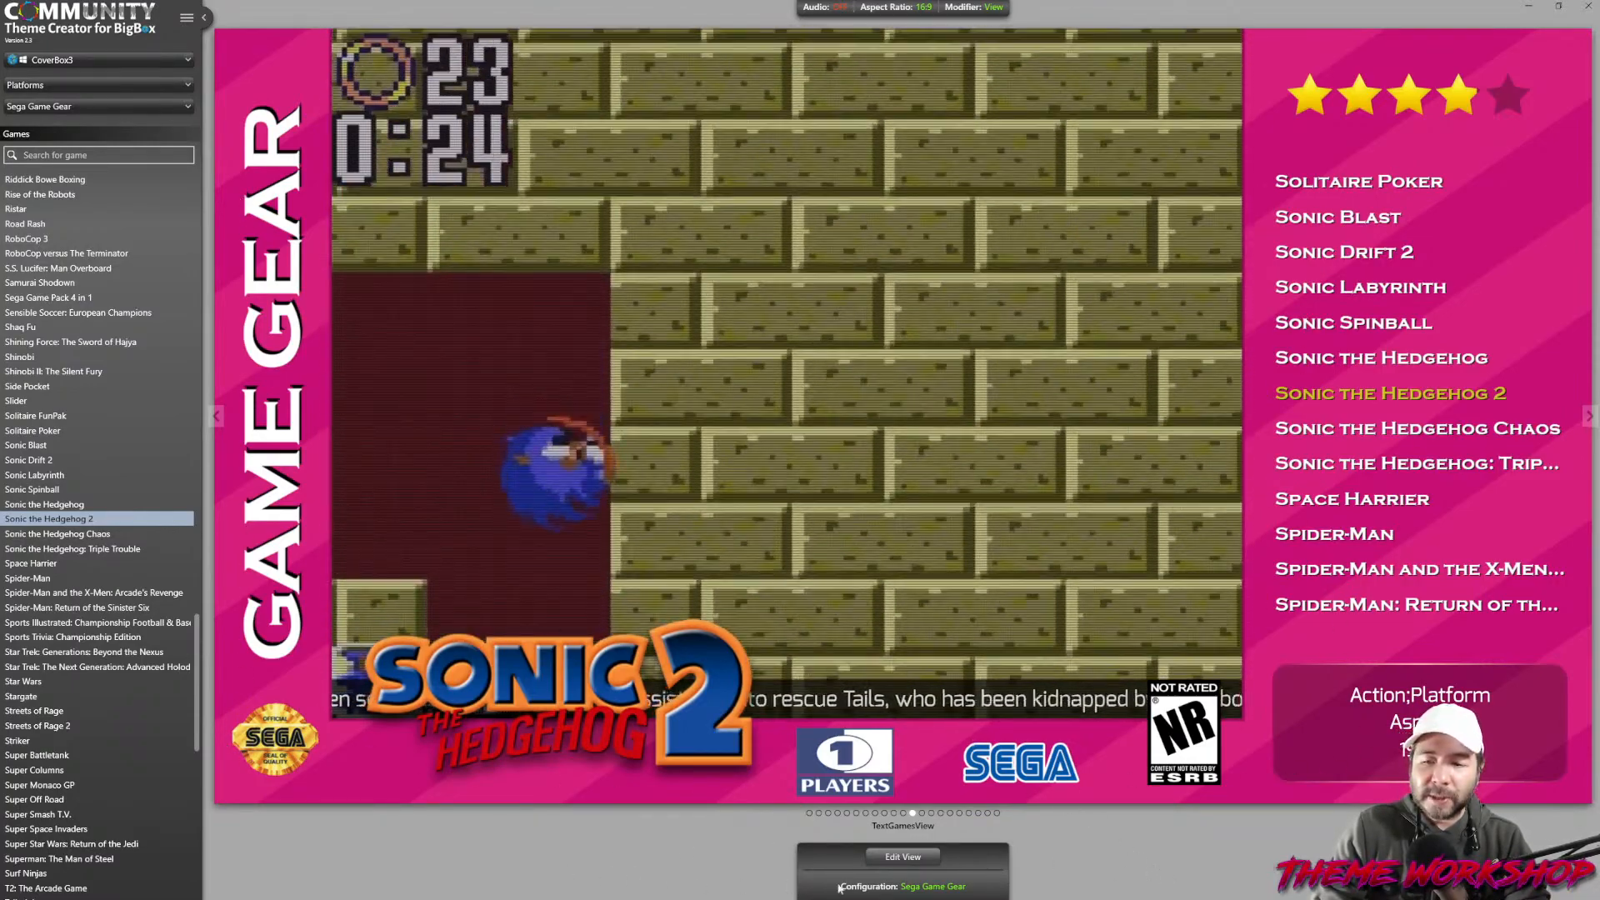
# Switch the configuration to Sega Mark III and open its view for editing with Fantasy Zone II: The Tears of Opa-Opa selected.
pyautogui.click(921, 888)
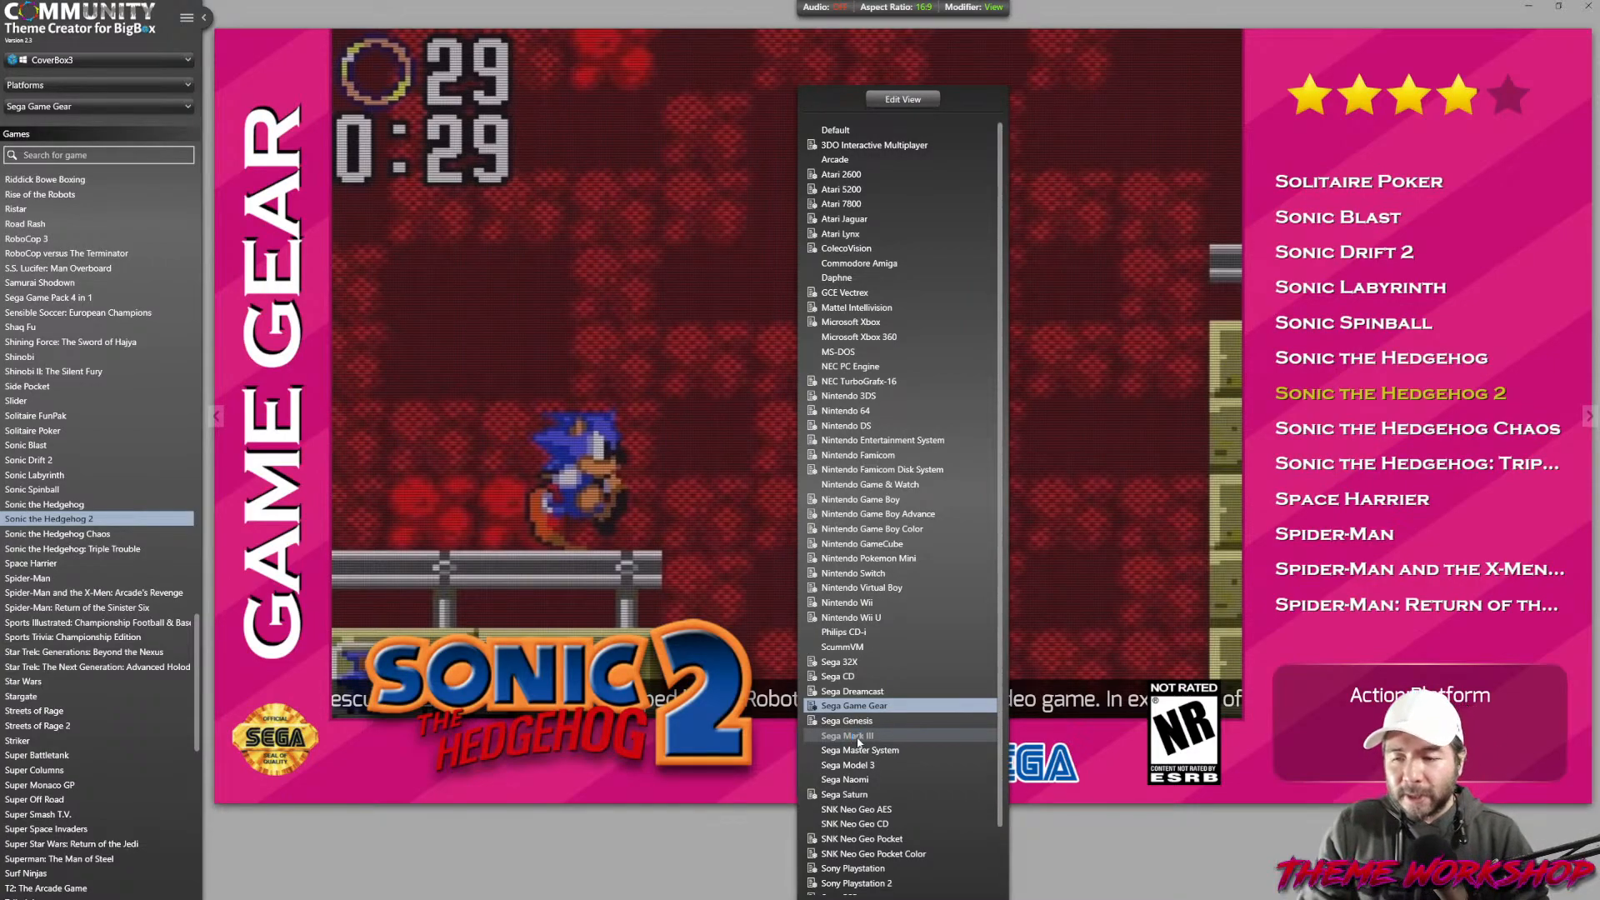
pyautogui.click(859, 738)
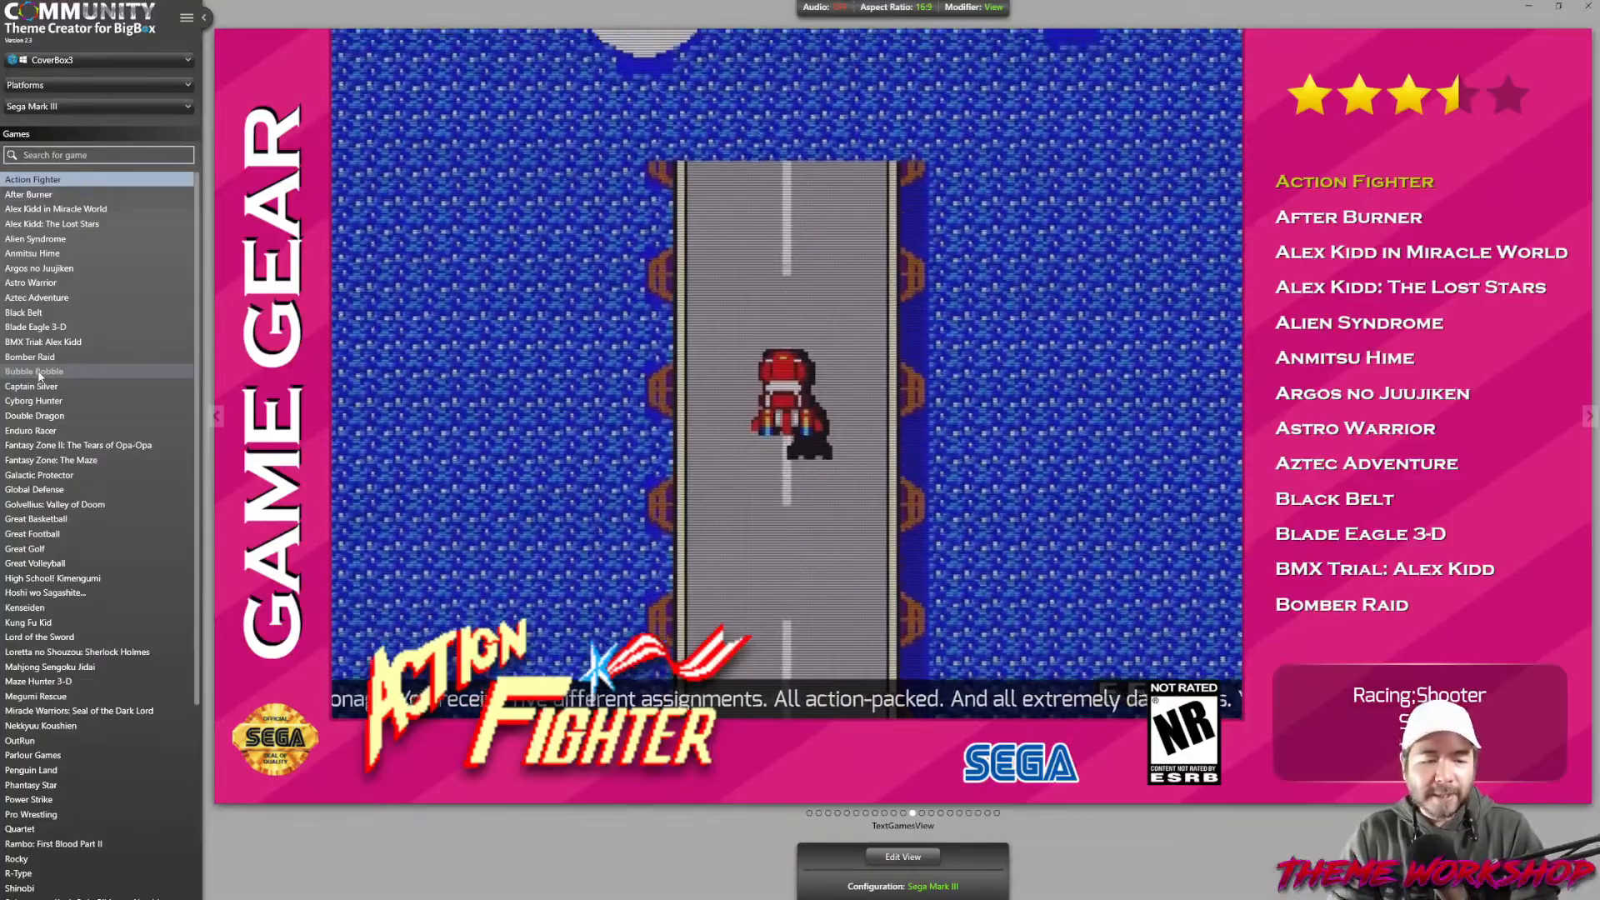
pyautogui.click(57, 446)
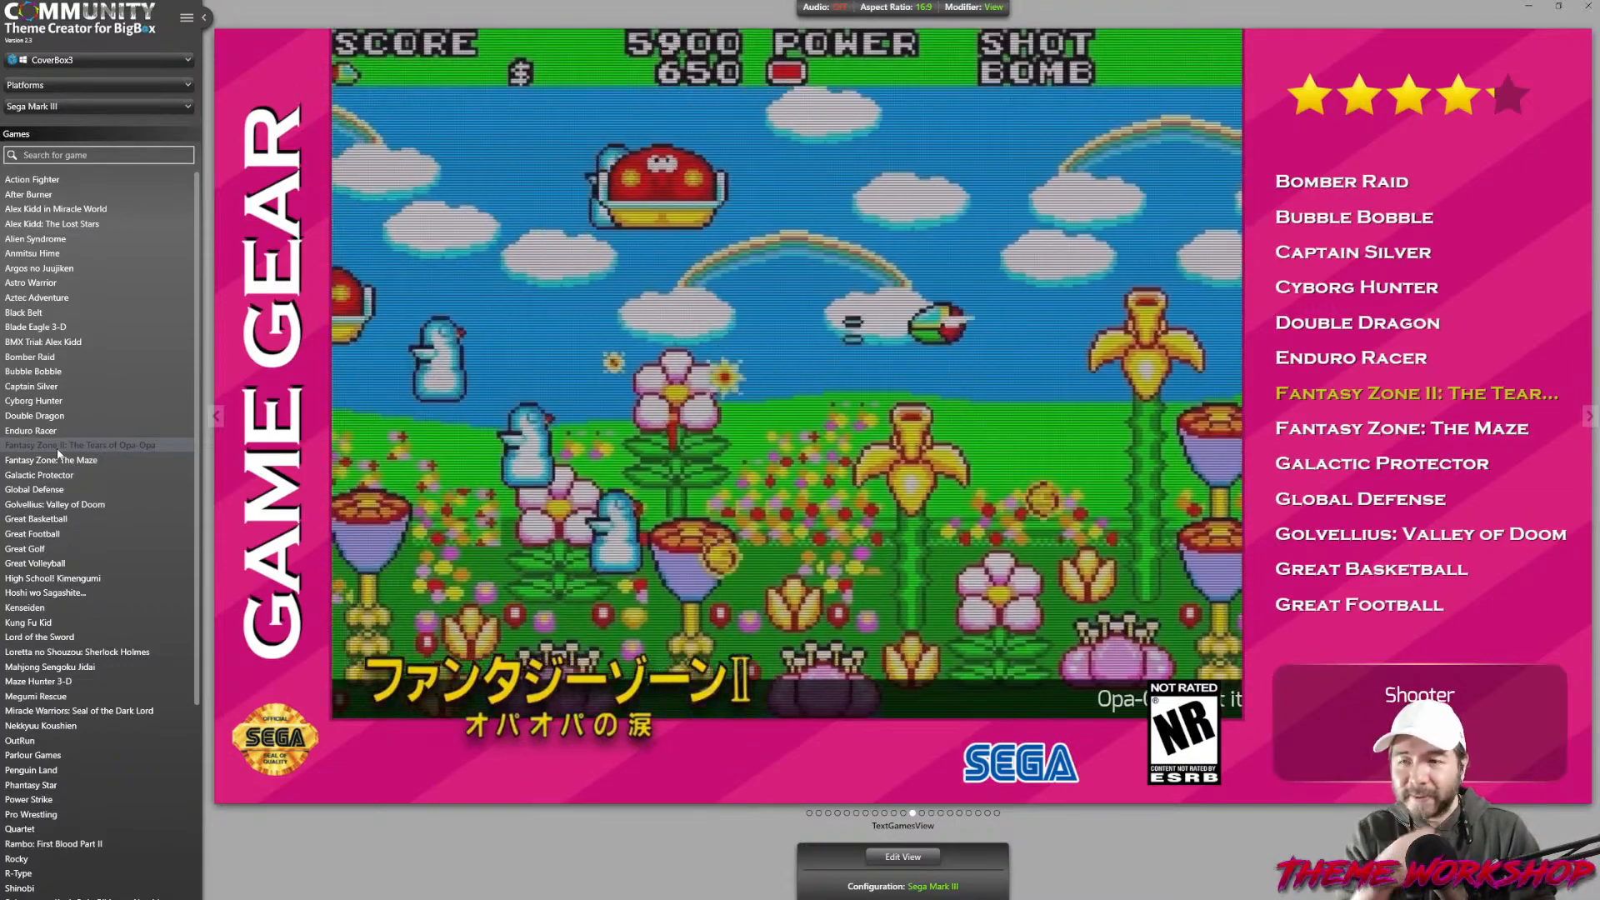
pyautogui.scroll(-6, 87, 527)
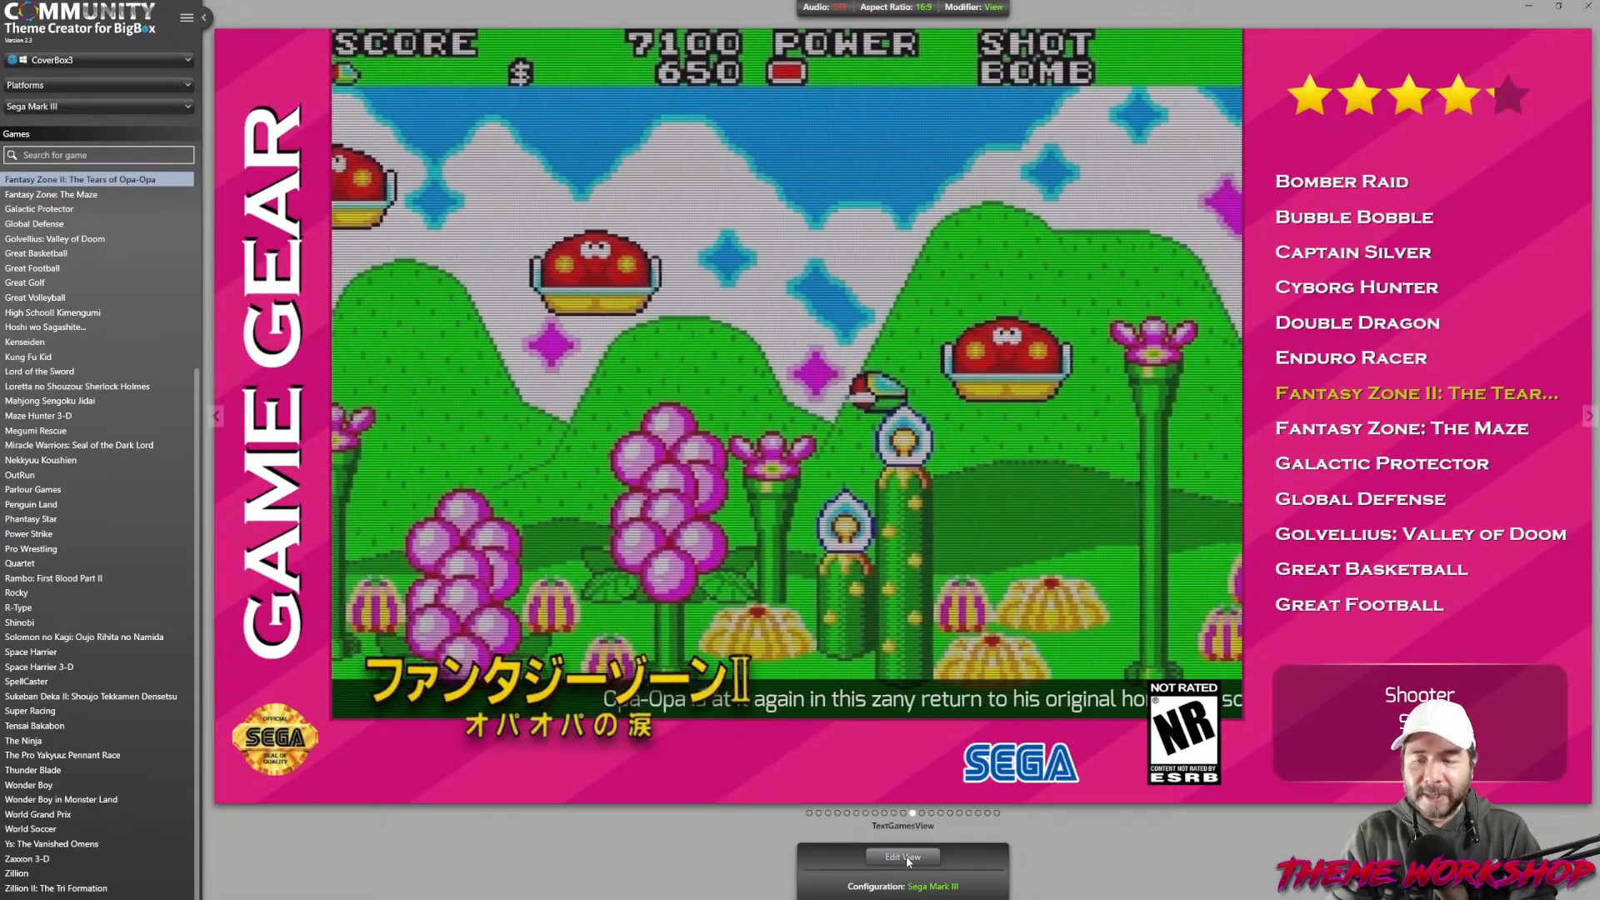
pyautogui.click(904, 857)
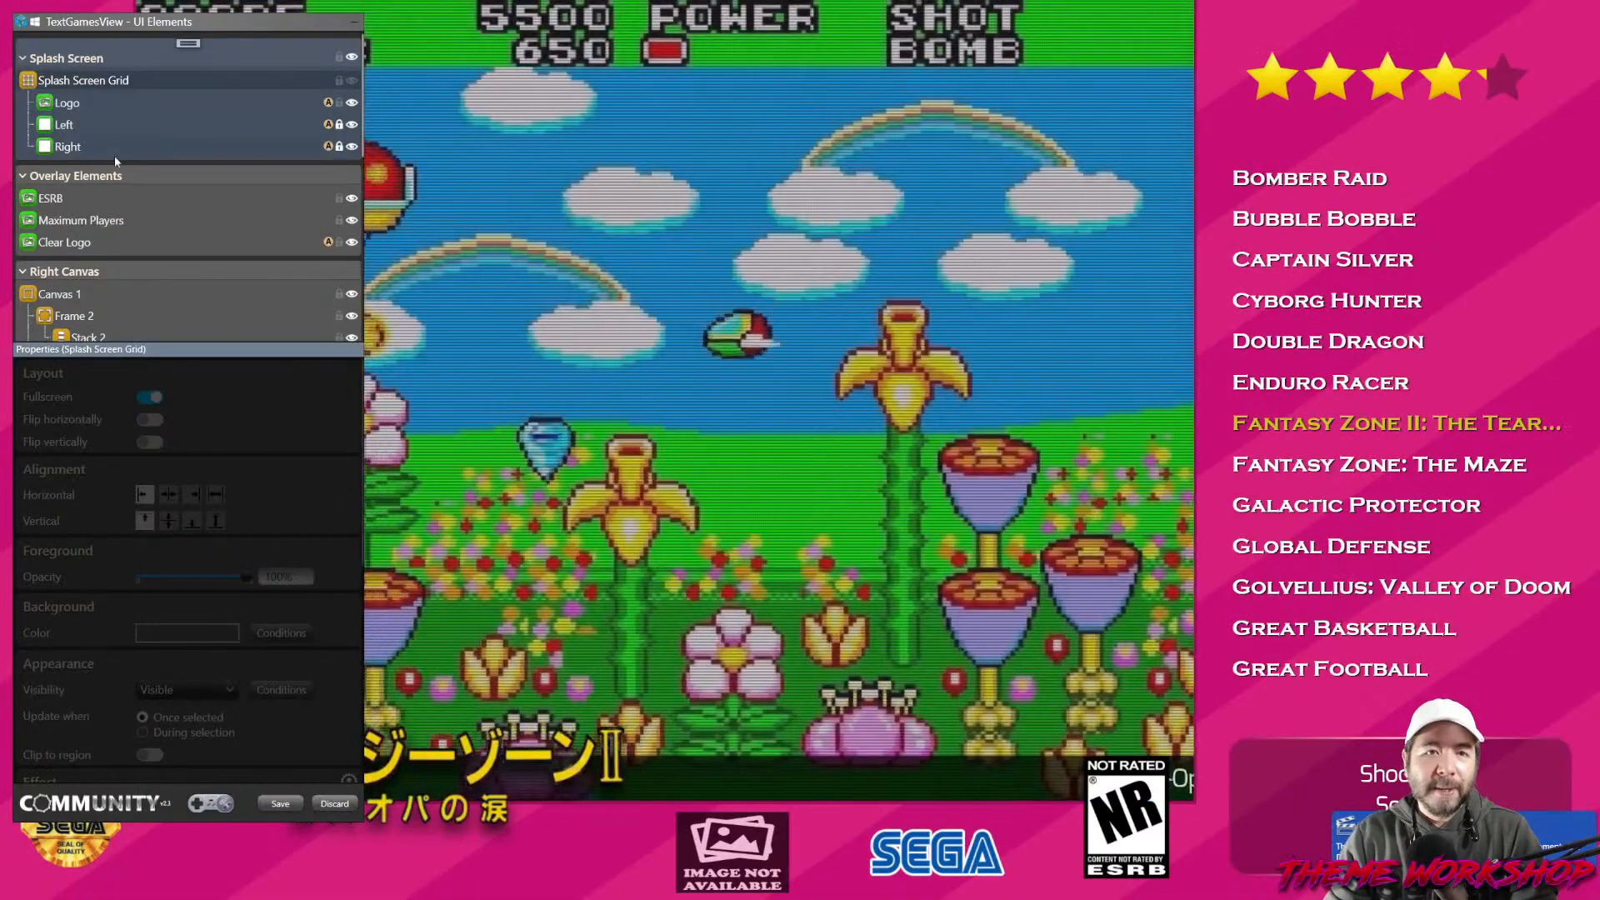
# Add a new image element above the Splash Screen Grid in the TextGamesView.
pyautogui.scroll(-4, 117, 160)
pyautogui.scroll(4, 137, 180)
pyautogui.click(188, 45)
pyautogui.click(188, 44)
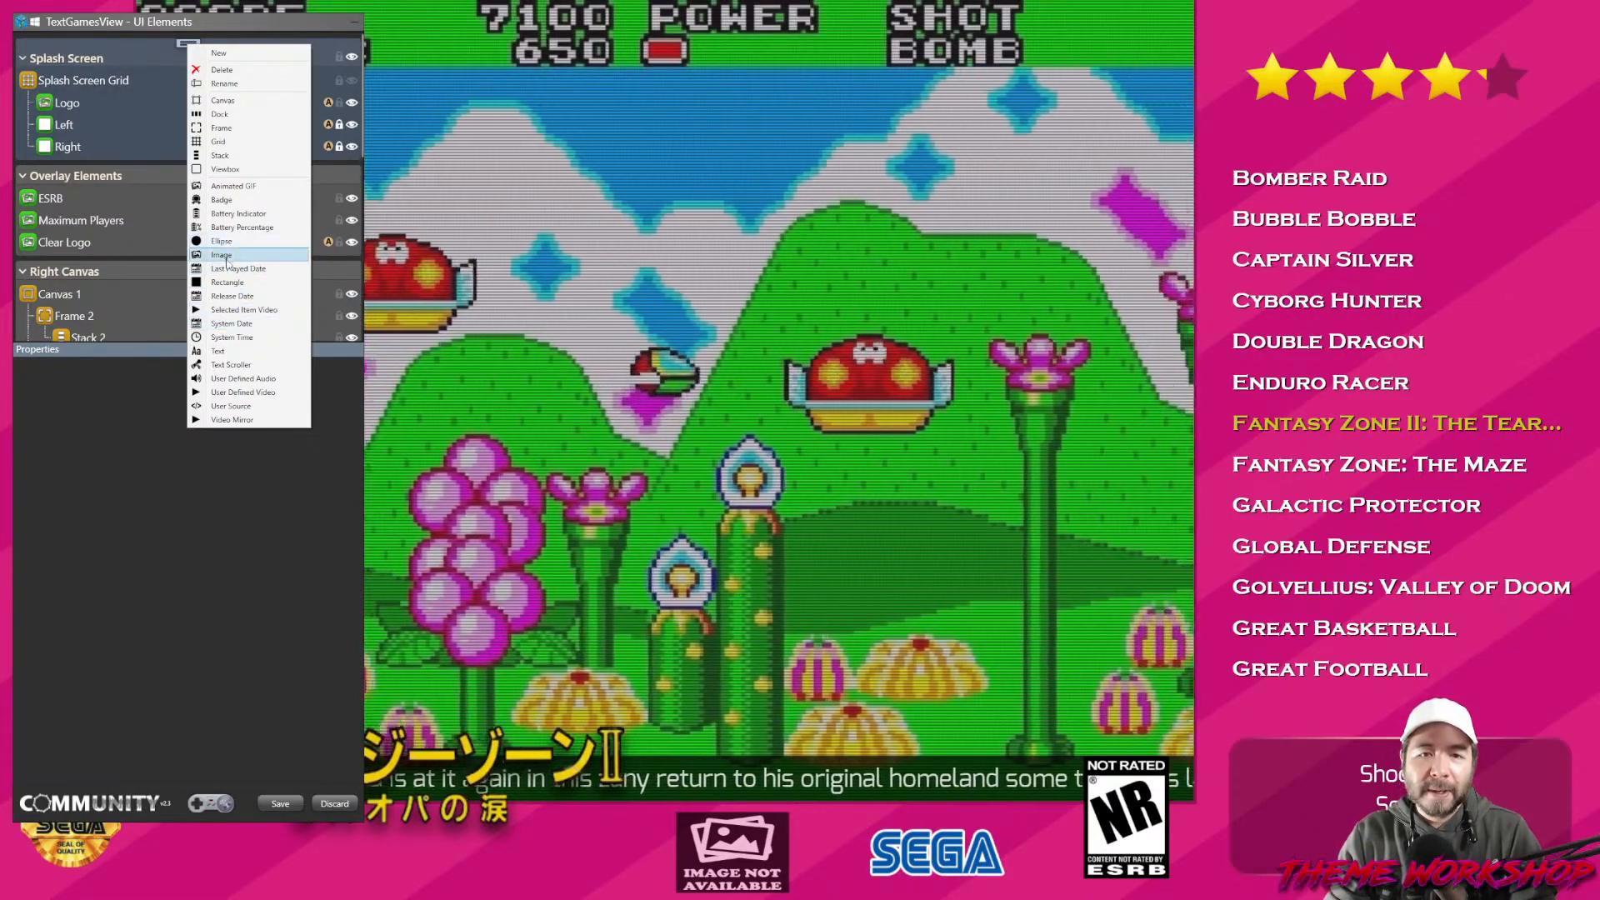
pyautogui.press('Return')
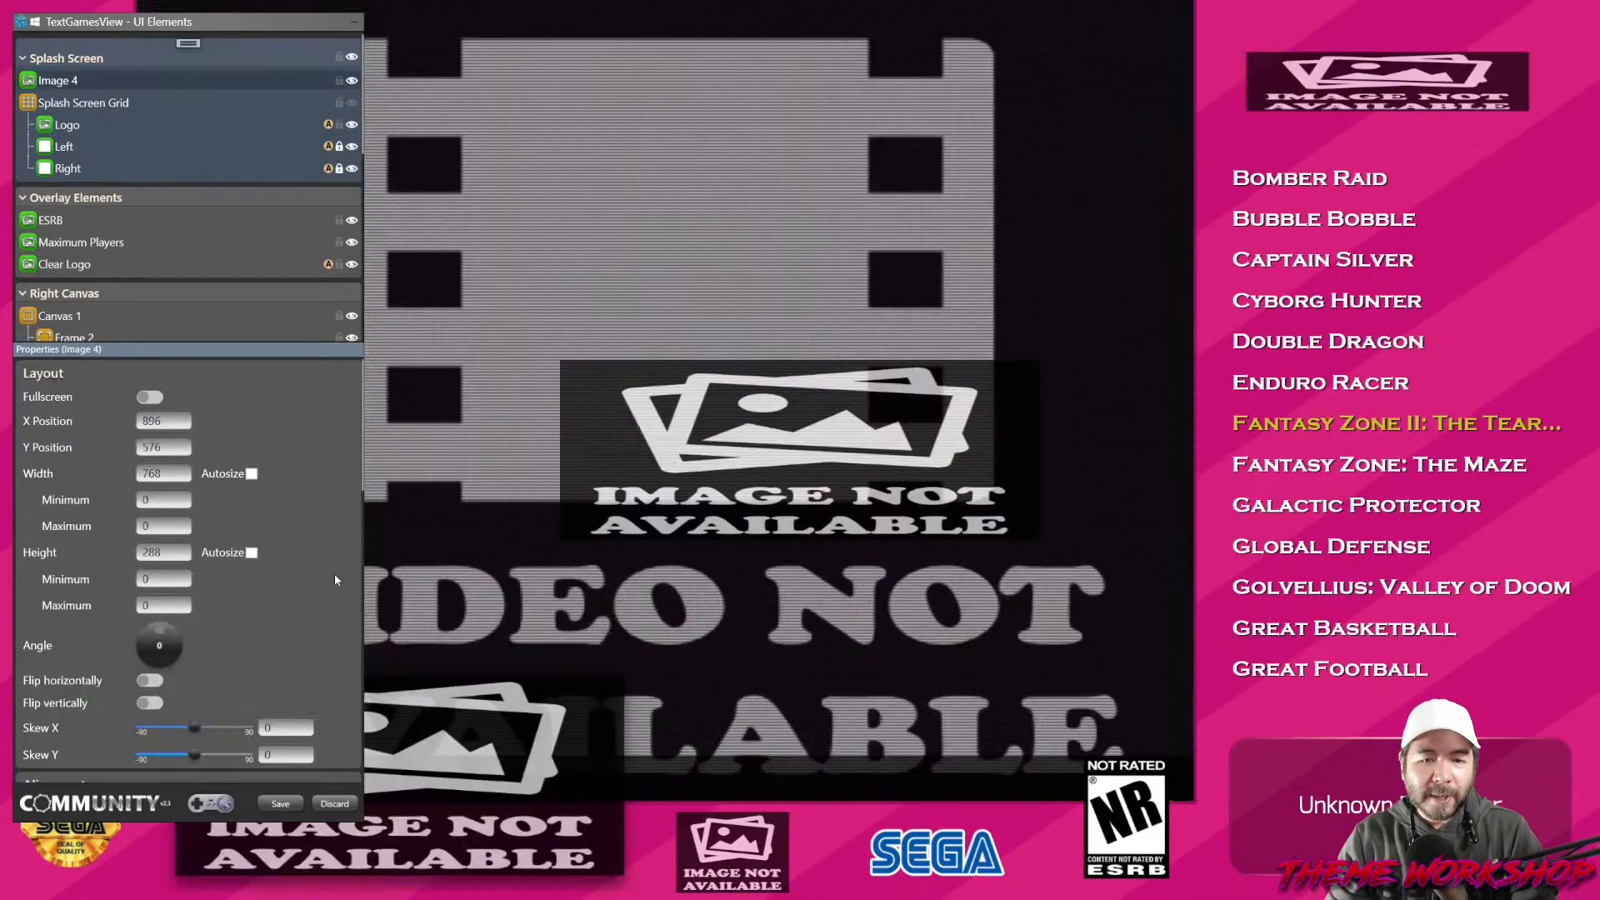
# Make the new image show the Game box front metadata, then enlarge it and place it over the gameplay video.
pyautogui.scroll(-5, 338, 568)
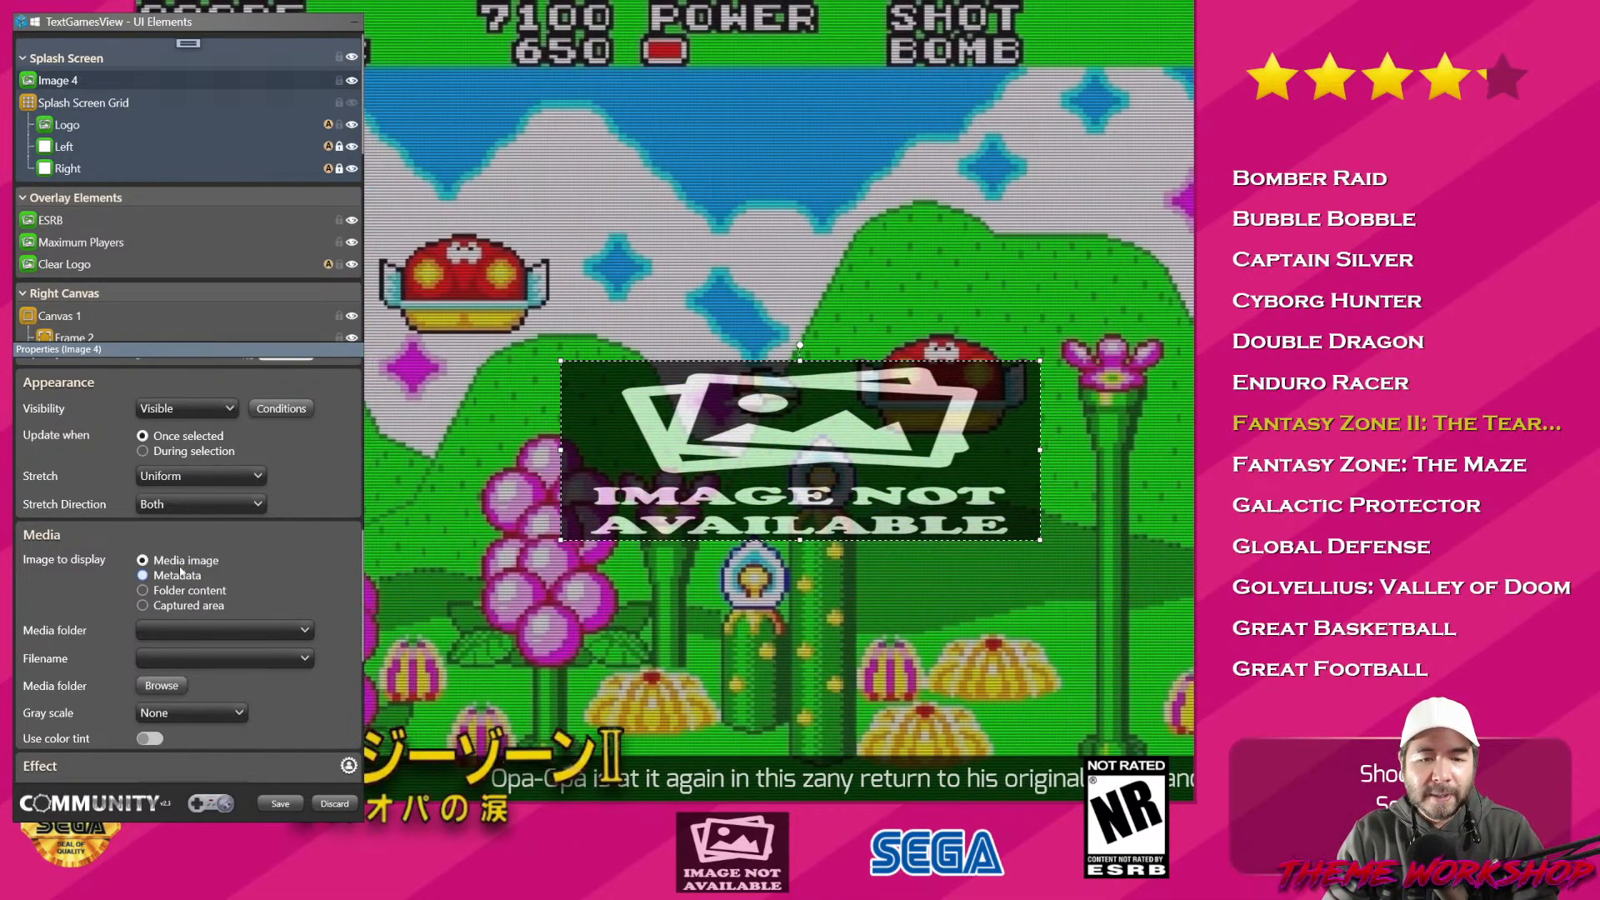
pyautogui.click(179, 574)
pyautogui.click(174, 565)
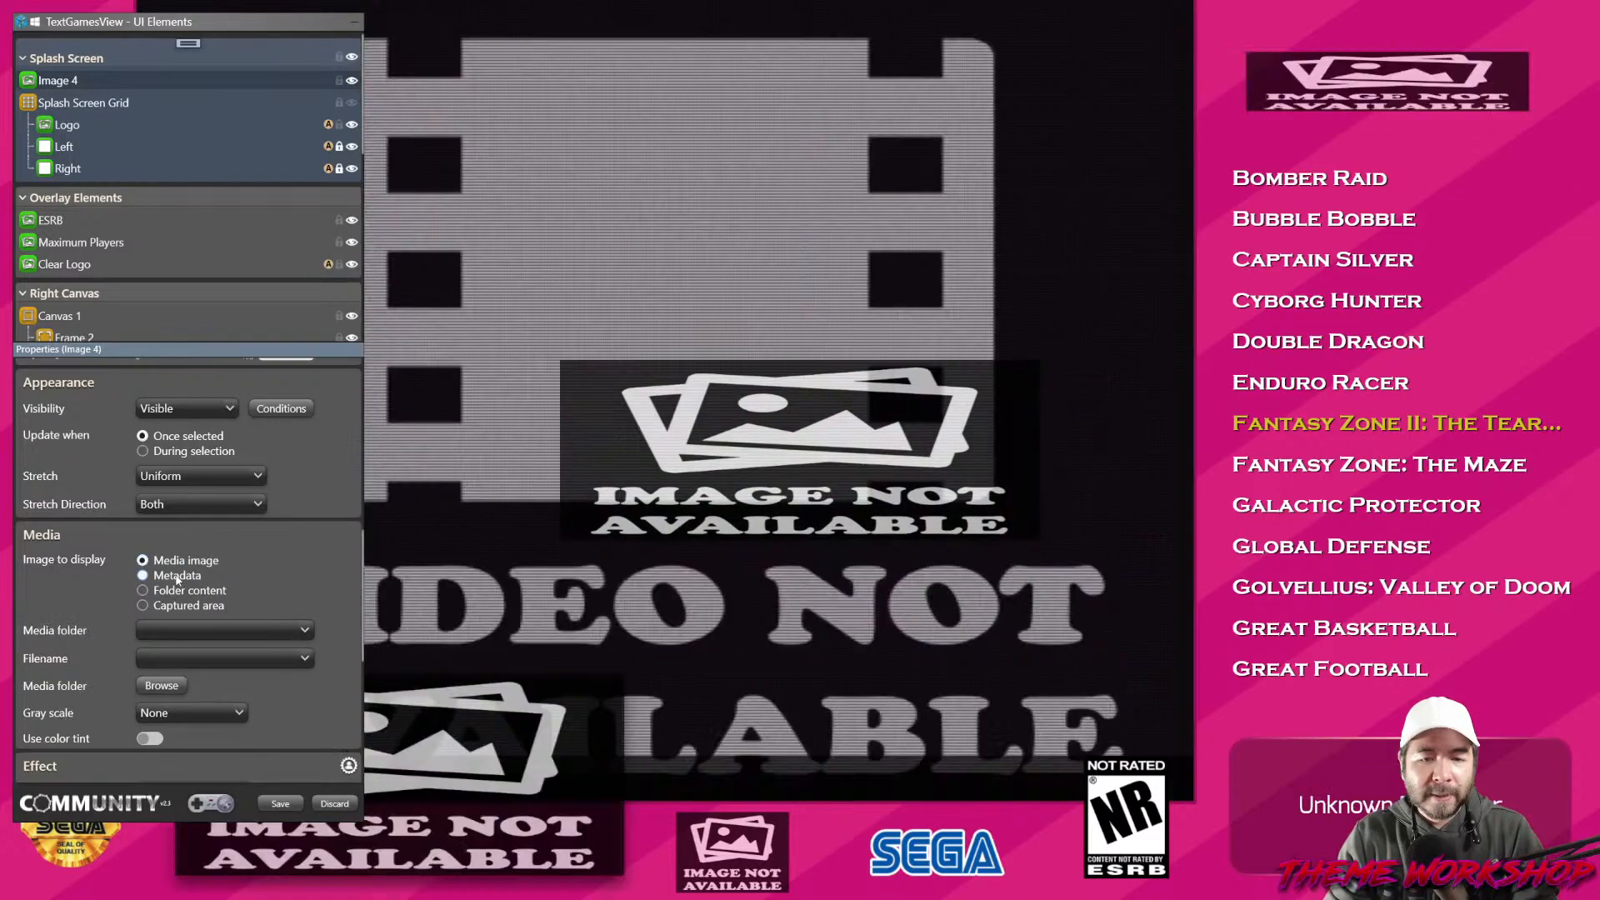
pyautogui.click(305, 631)
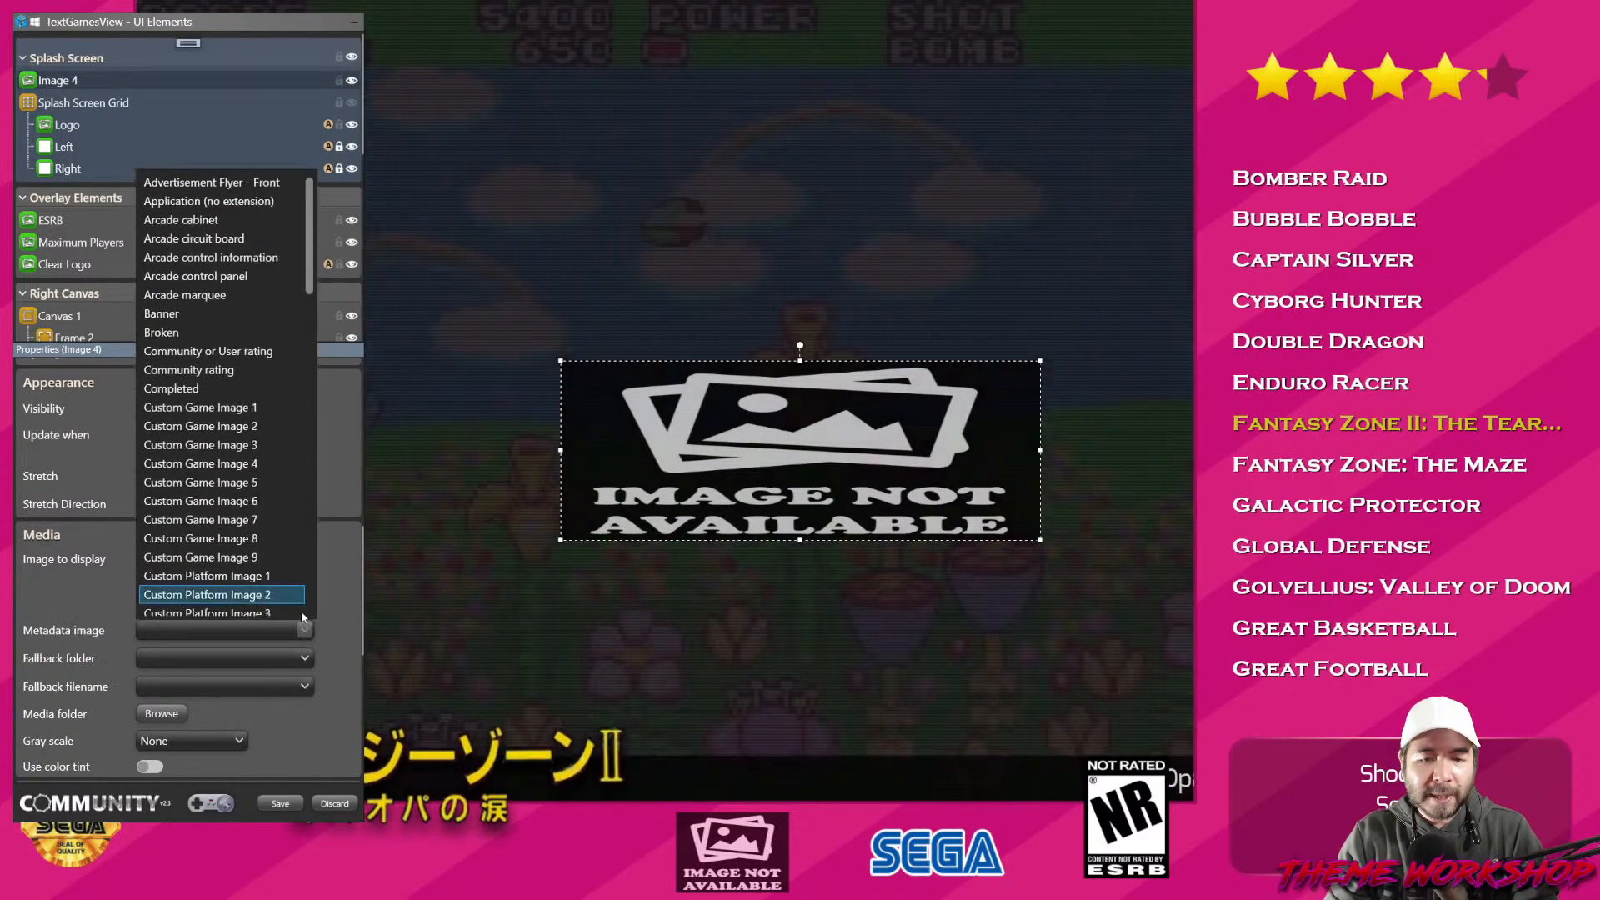
pyautogui.scroll(-7, 240, 417)
pyautogui.scroll(6, 240, 417)
pyautogui.scroll(-10, 247, 417)
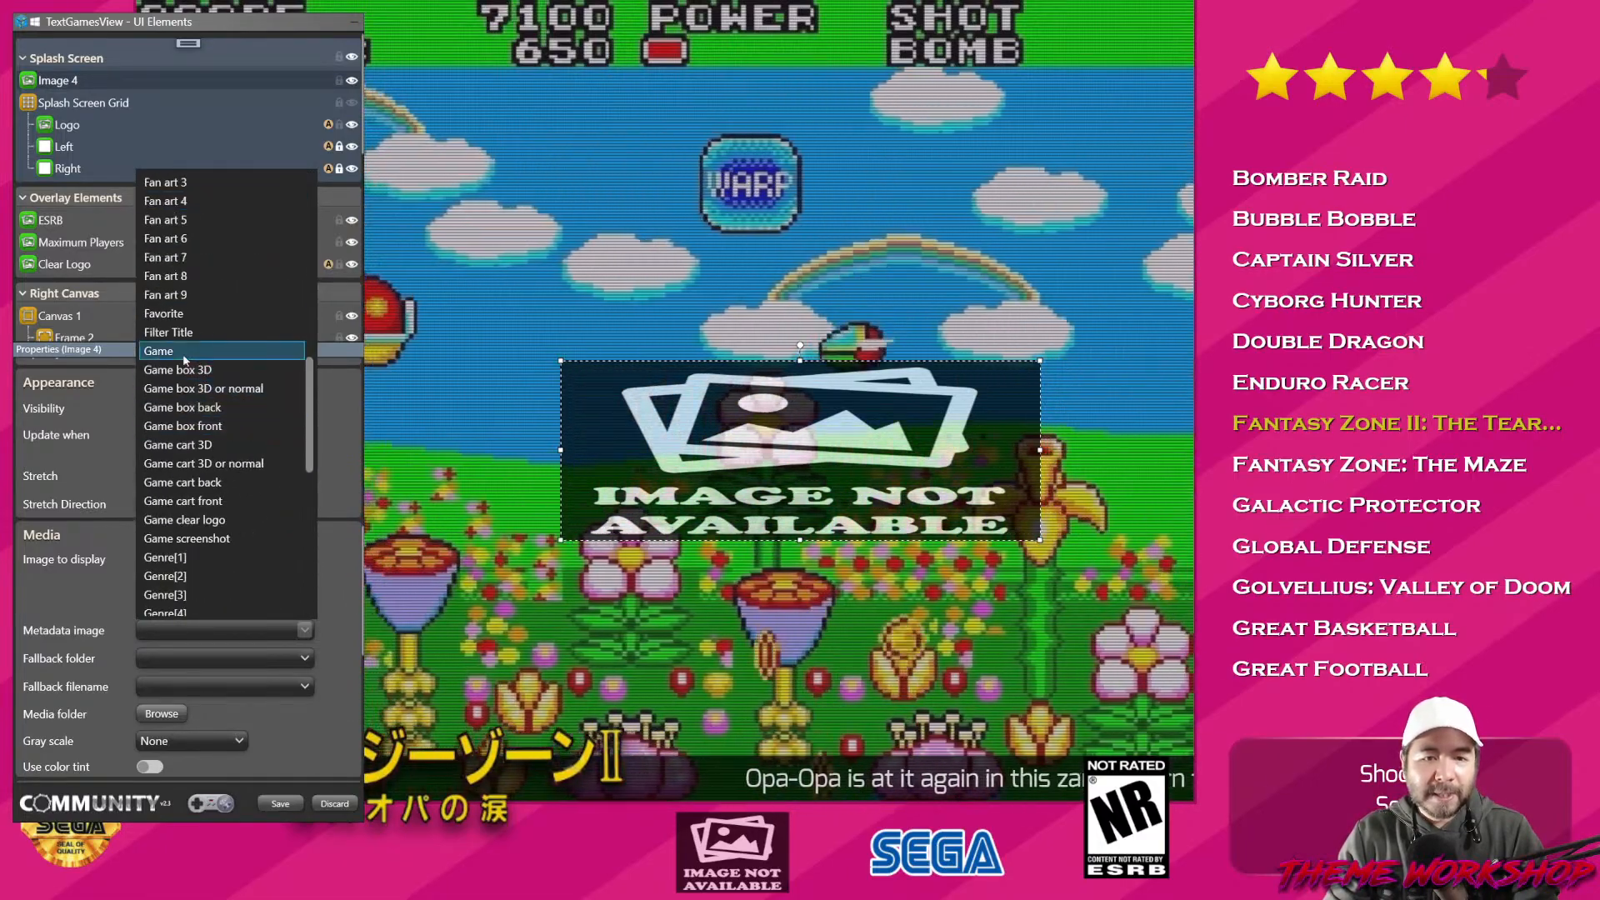
pyautogui.press('Return')
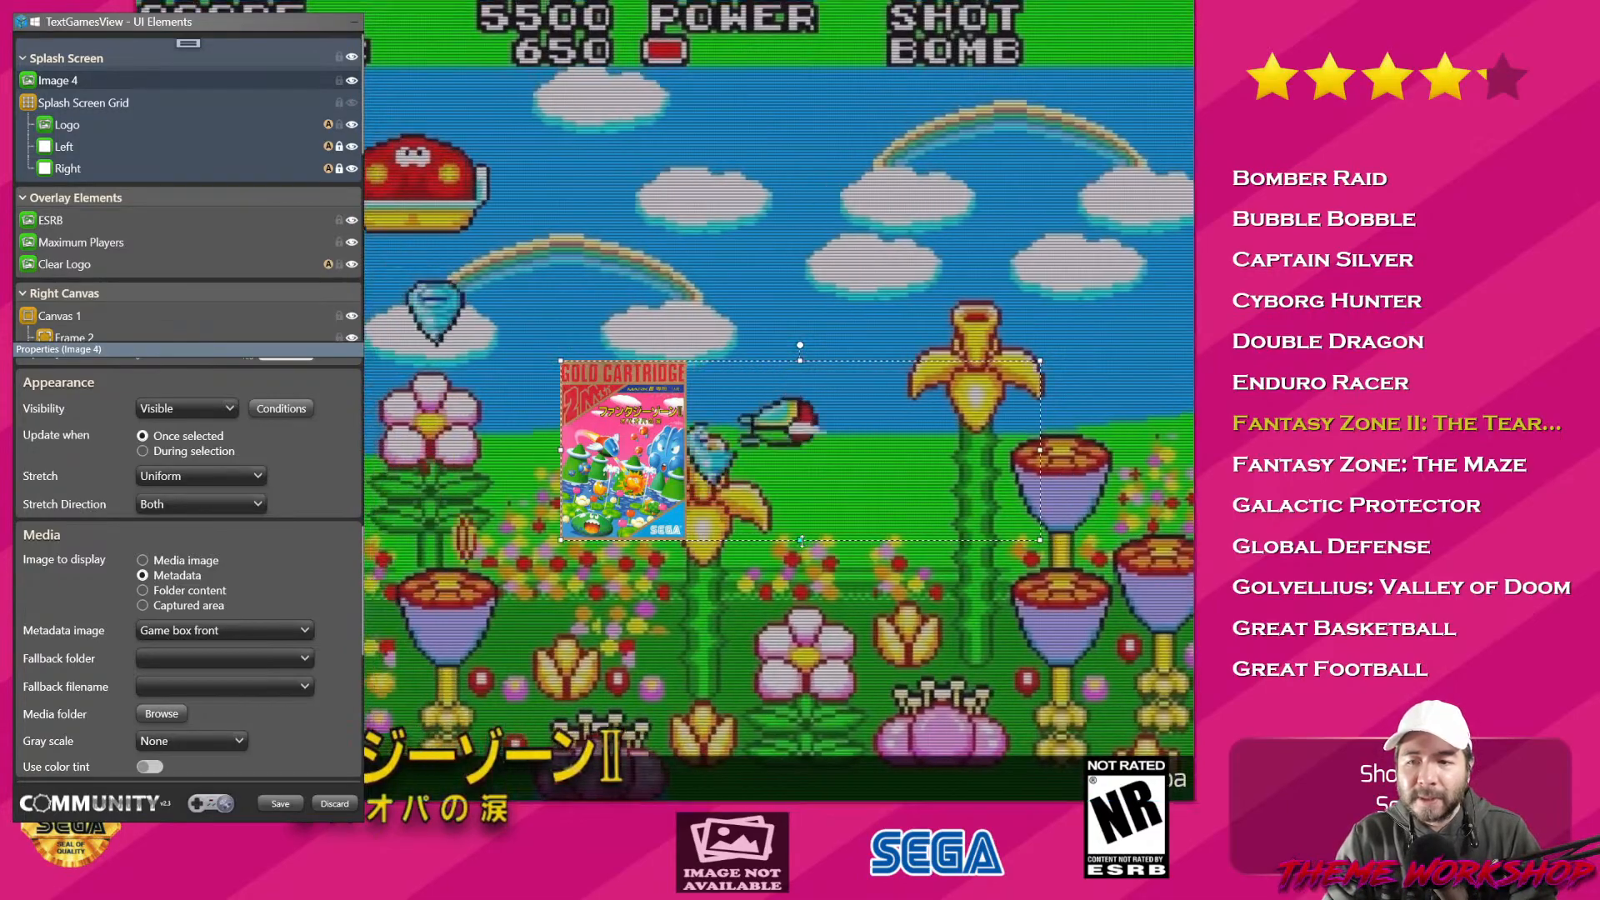
pyautogui.moveTo(801, 541); pyautogui.dragTo(800, 850)
pyautogui.moveTo(886, 381); pyautogui.dragTo(939, 157)
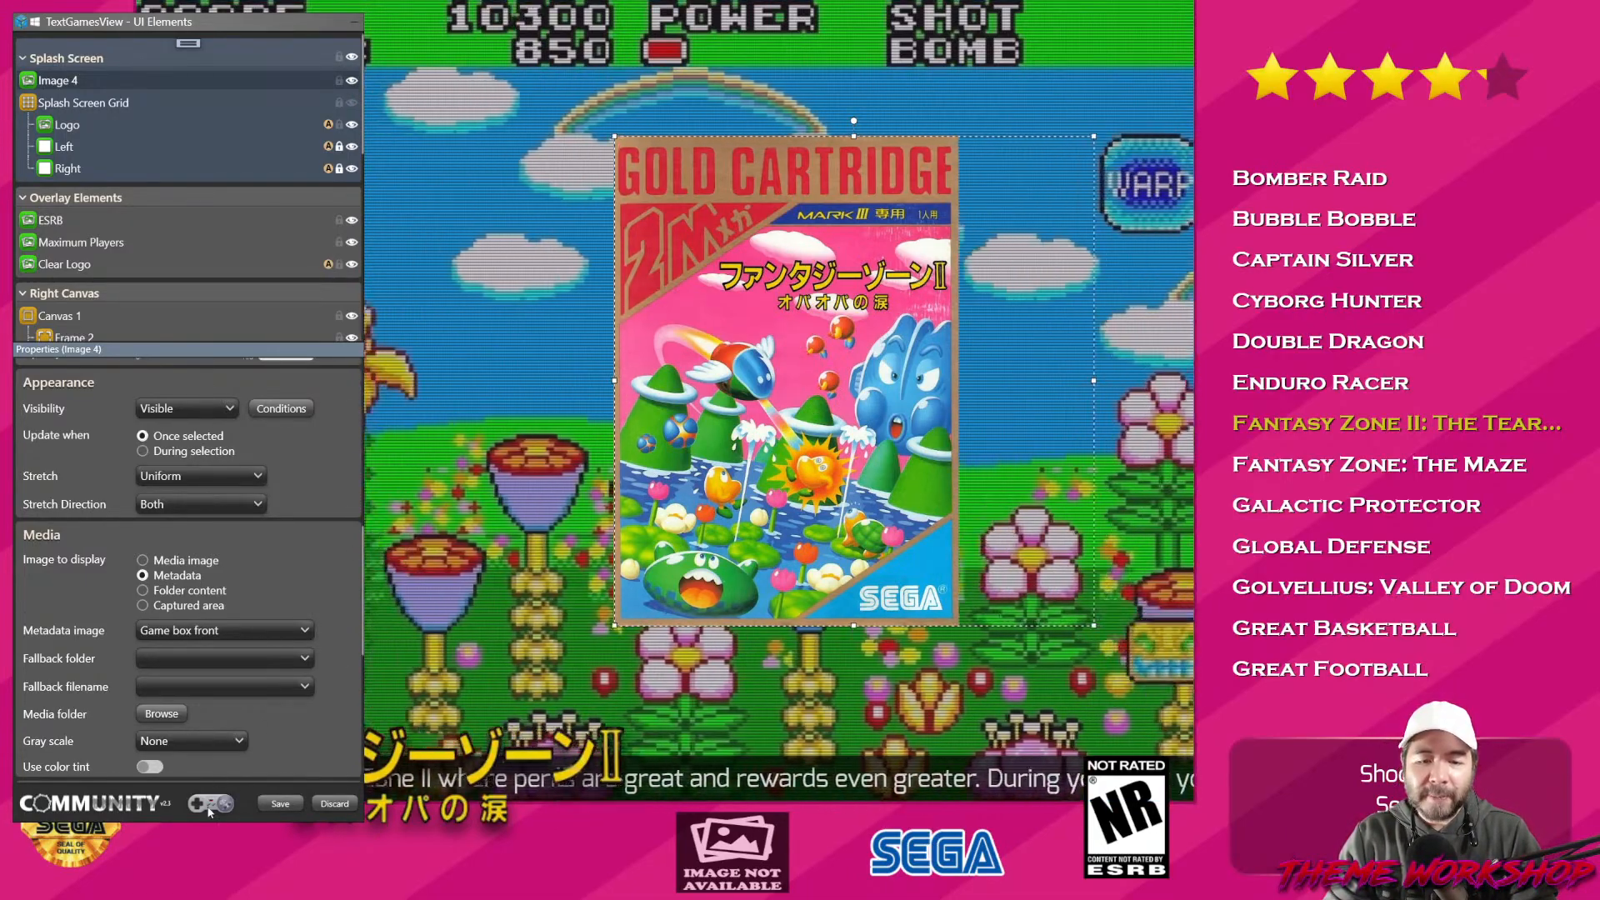
# Browse upward through the Sega Mark III games from Fantasy Zone II to Black Belt to compare their box front designs.
pyautogui.moveTo(215, 804)
pyautogui.moveTo(222, 784); pyautogui.dragTo(565, 745)
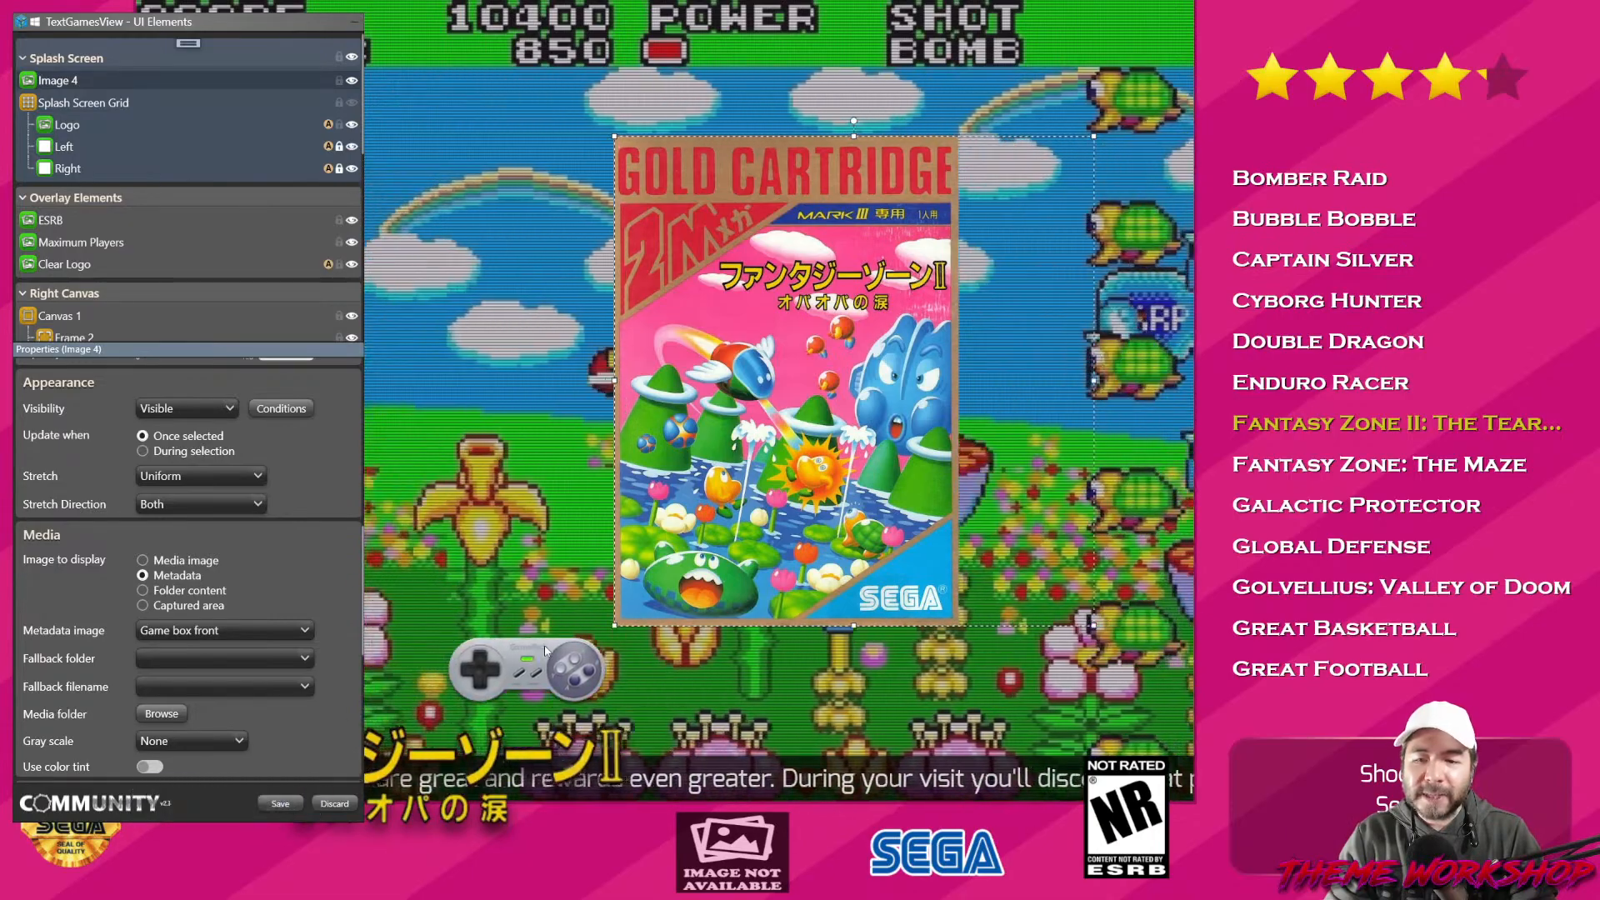
pyautogui.click(481, 663)
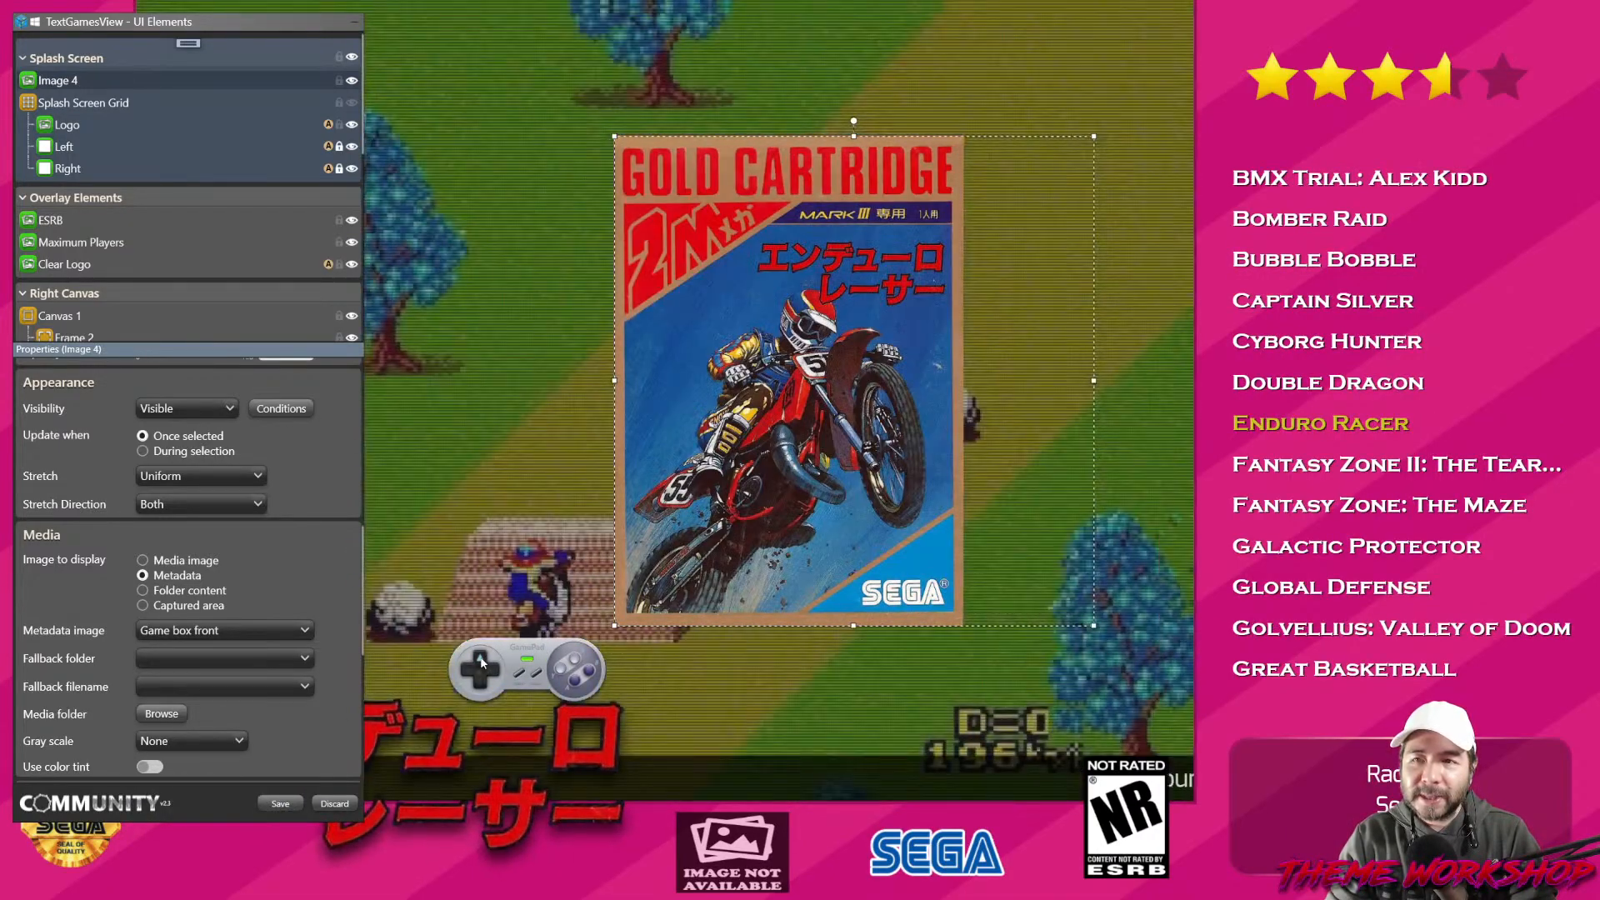
pyautogui.click(481, 663)
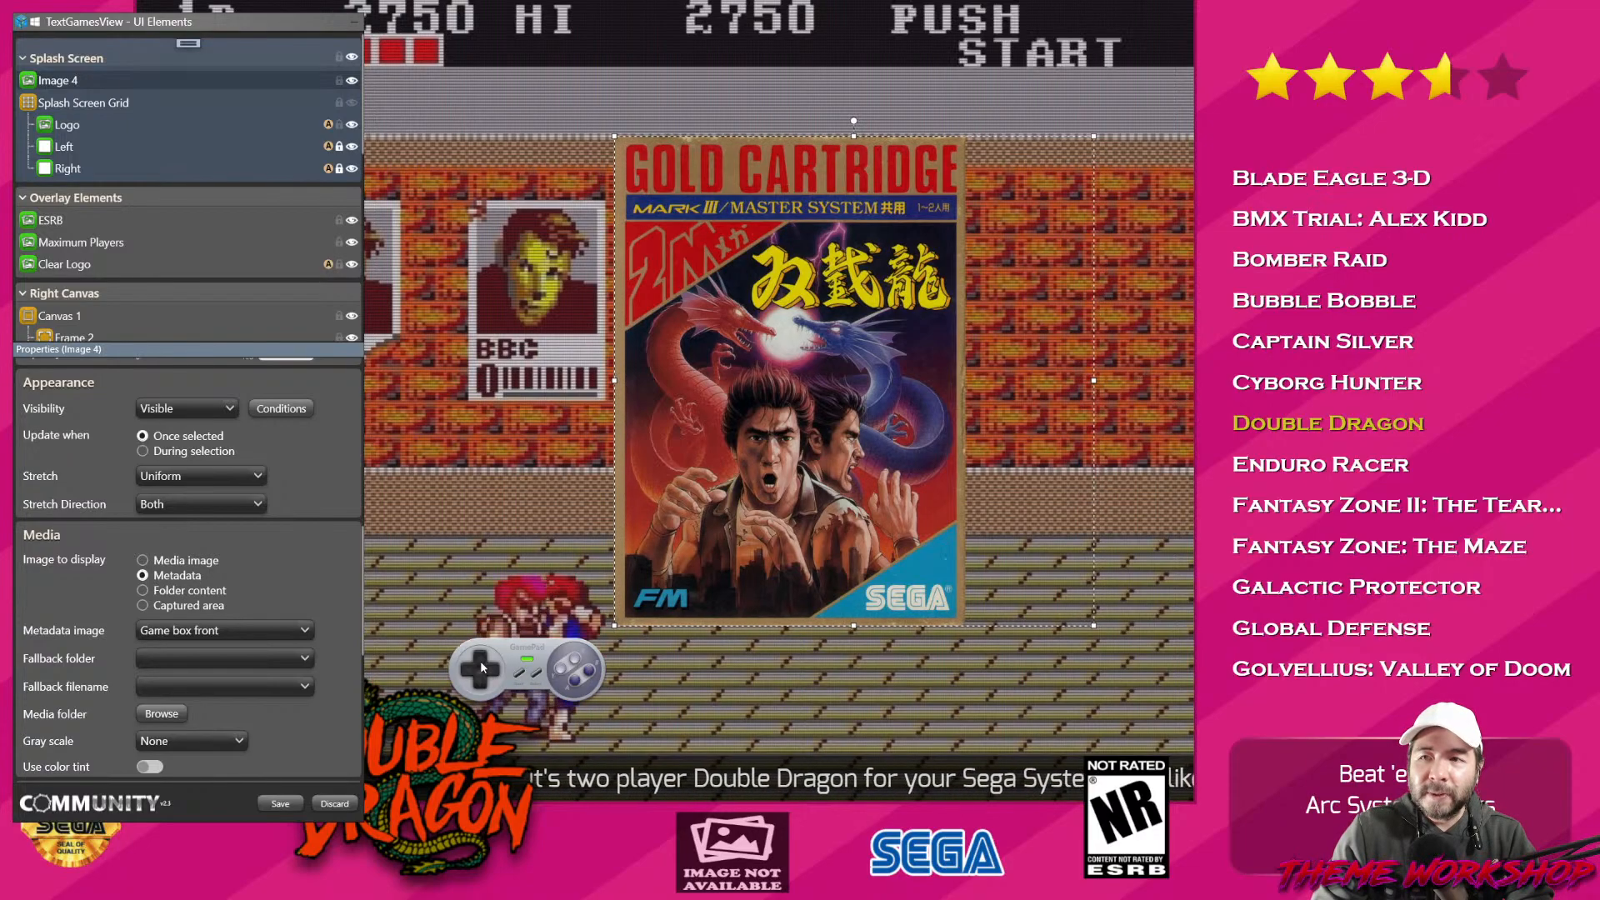
pyautogui.press('Up')
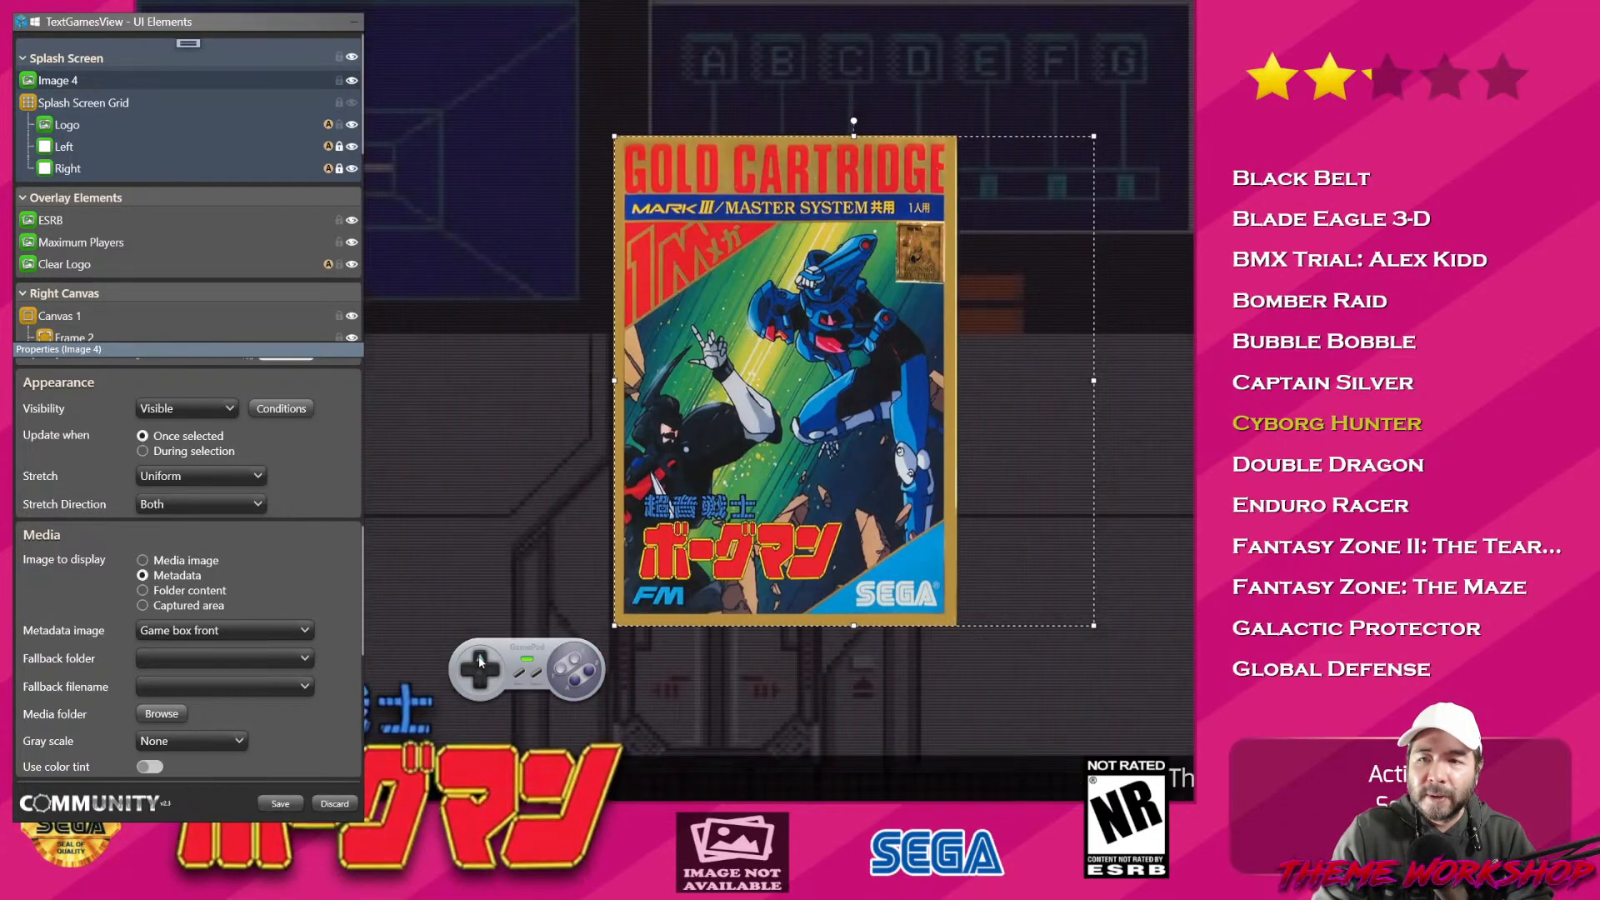
pyautogui.press('Up')
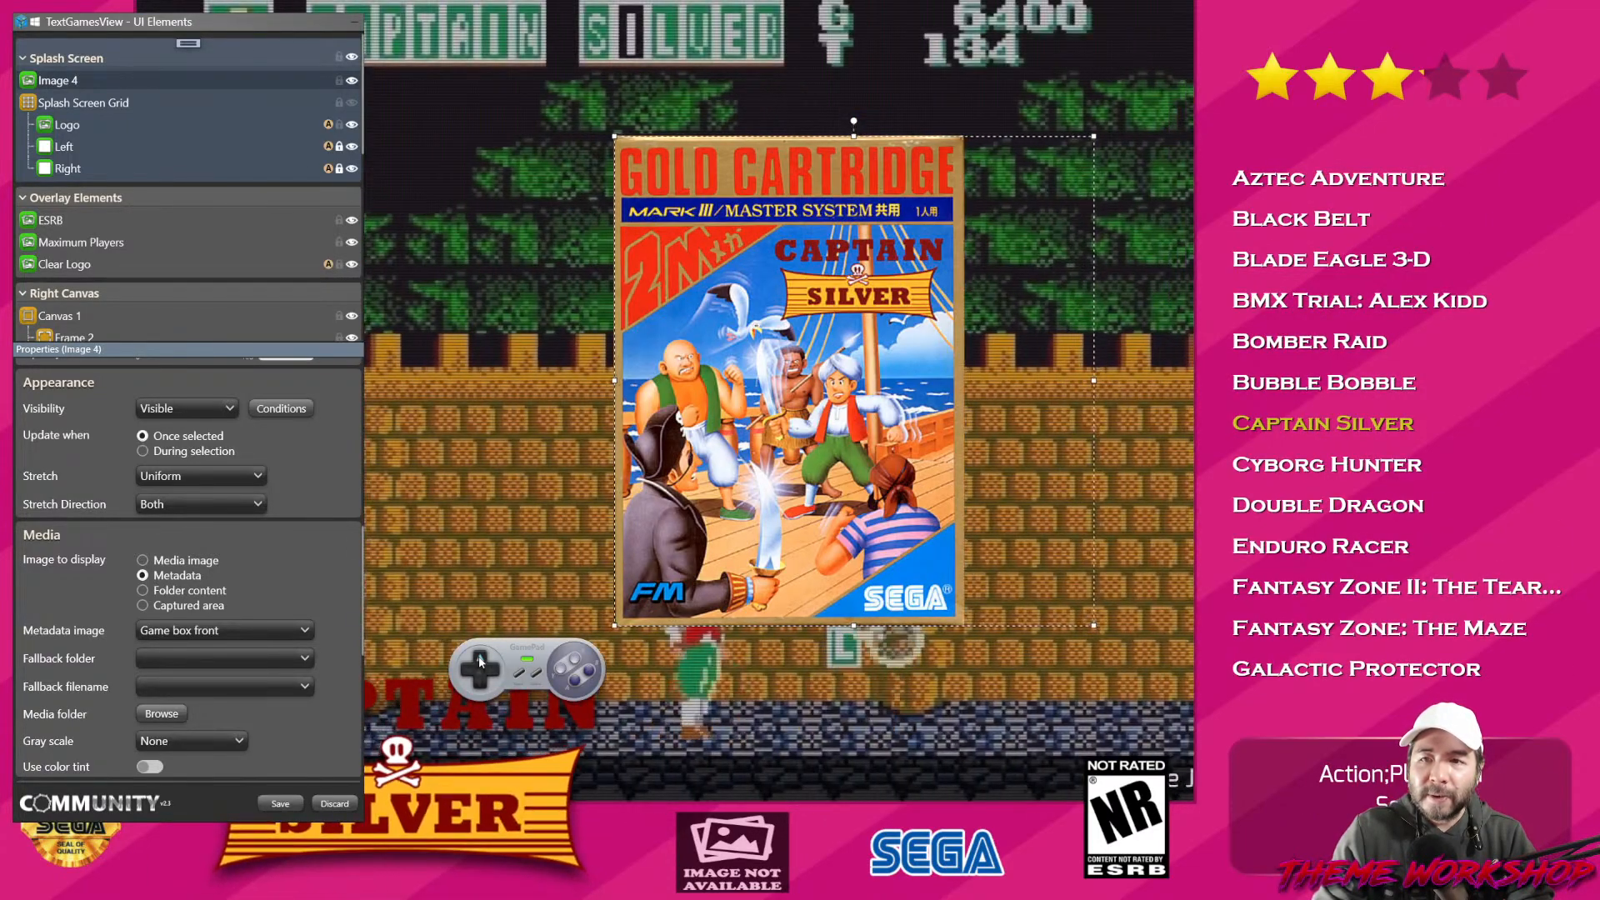
pyautogui.press('Up')
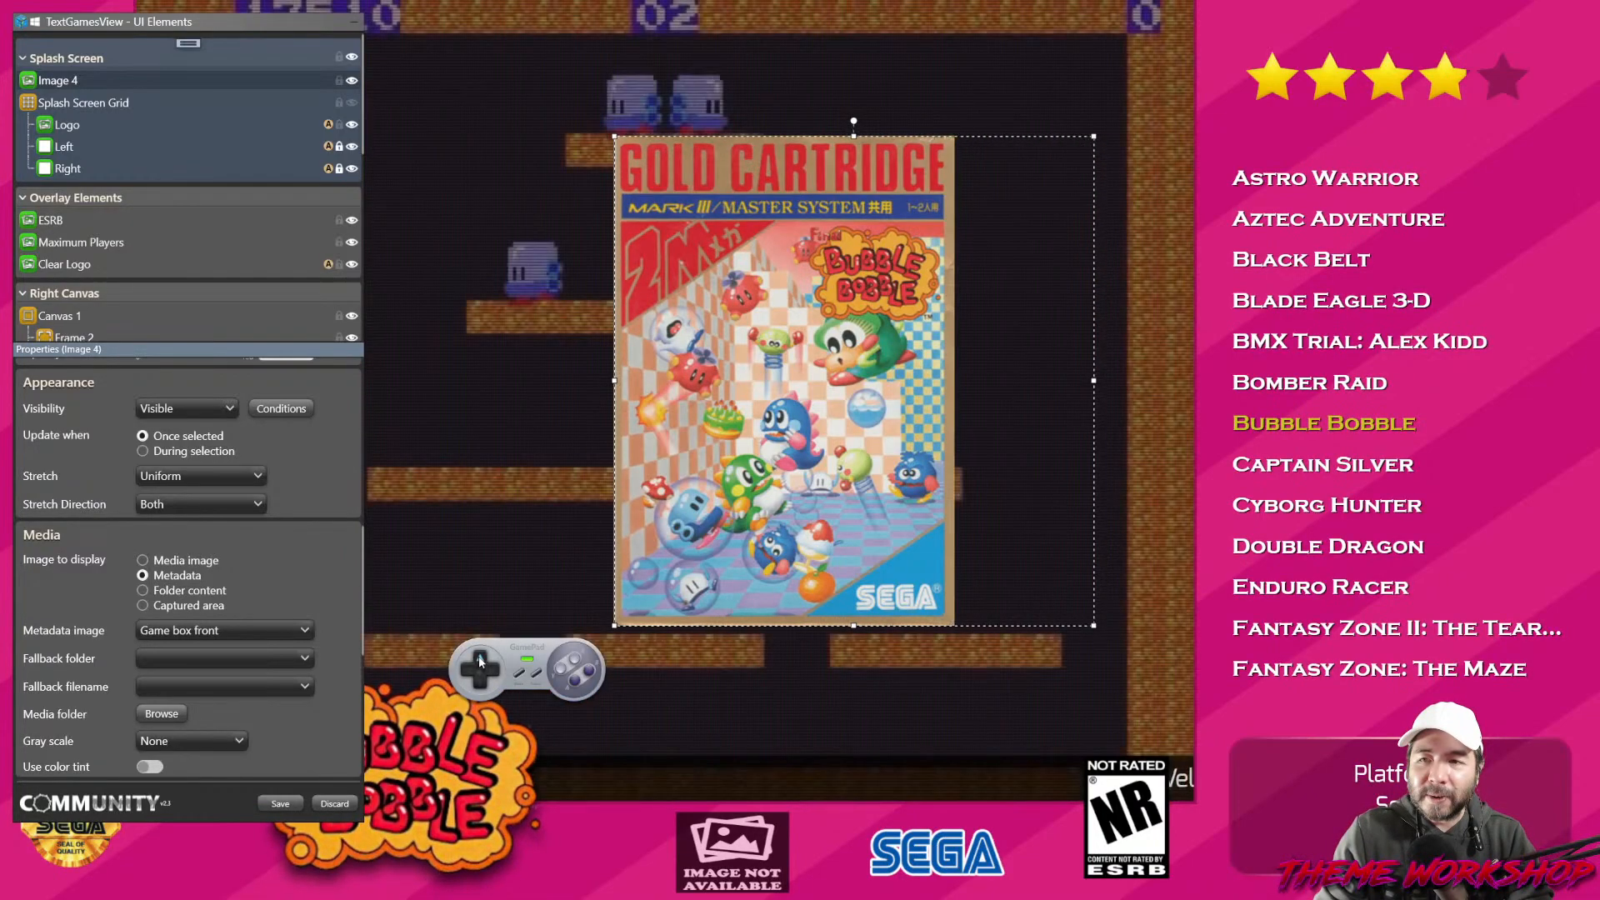
pyautogui.press('Up')
pyautogui.press('Up')
pyautogui.press('Up')
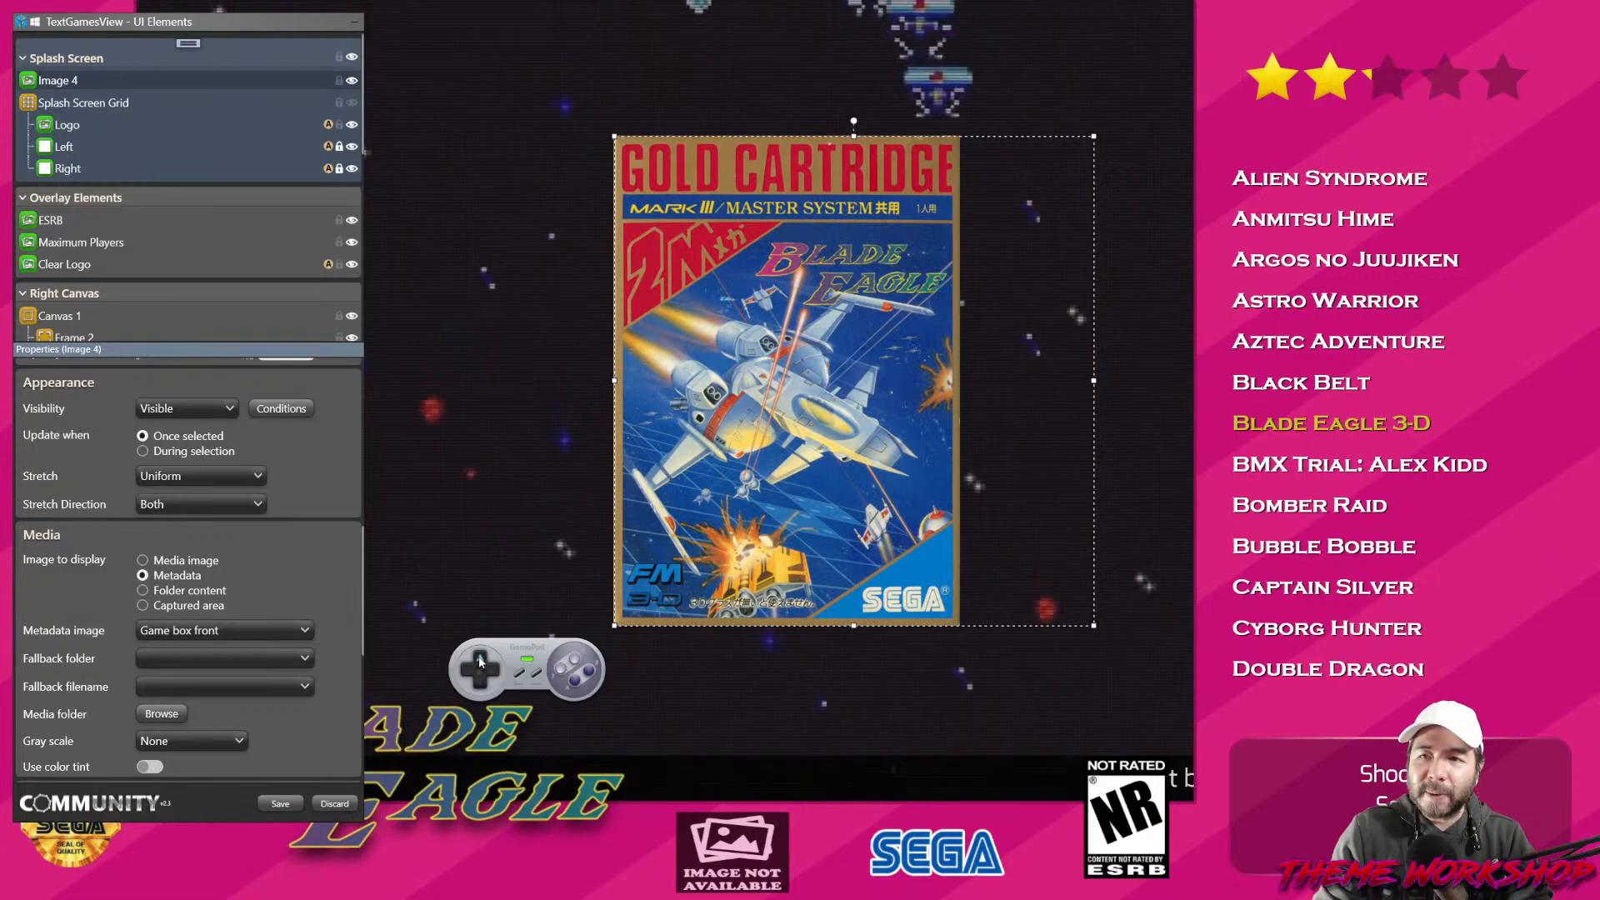
pyautogui.press('Up')
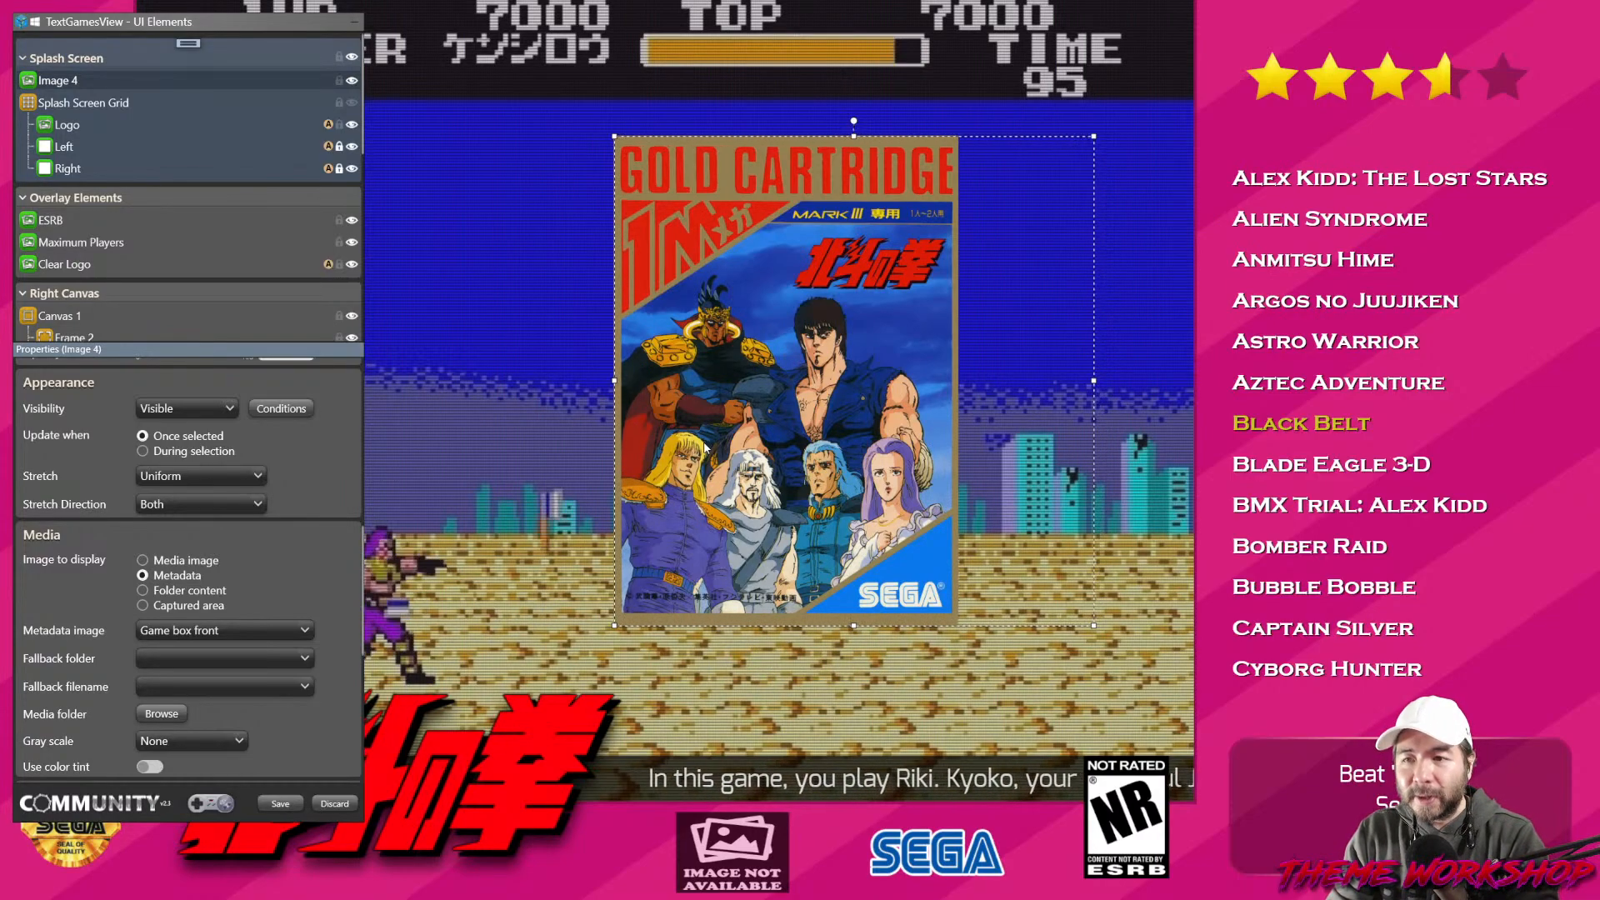
# Delete the box front image element from the view.
pyautogui.press('Delete')
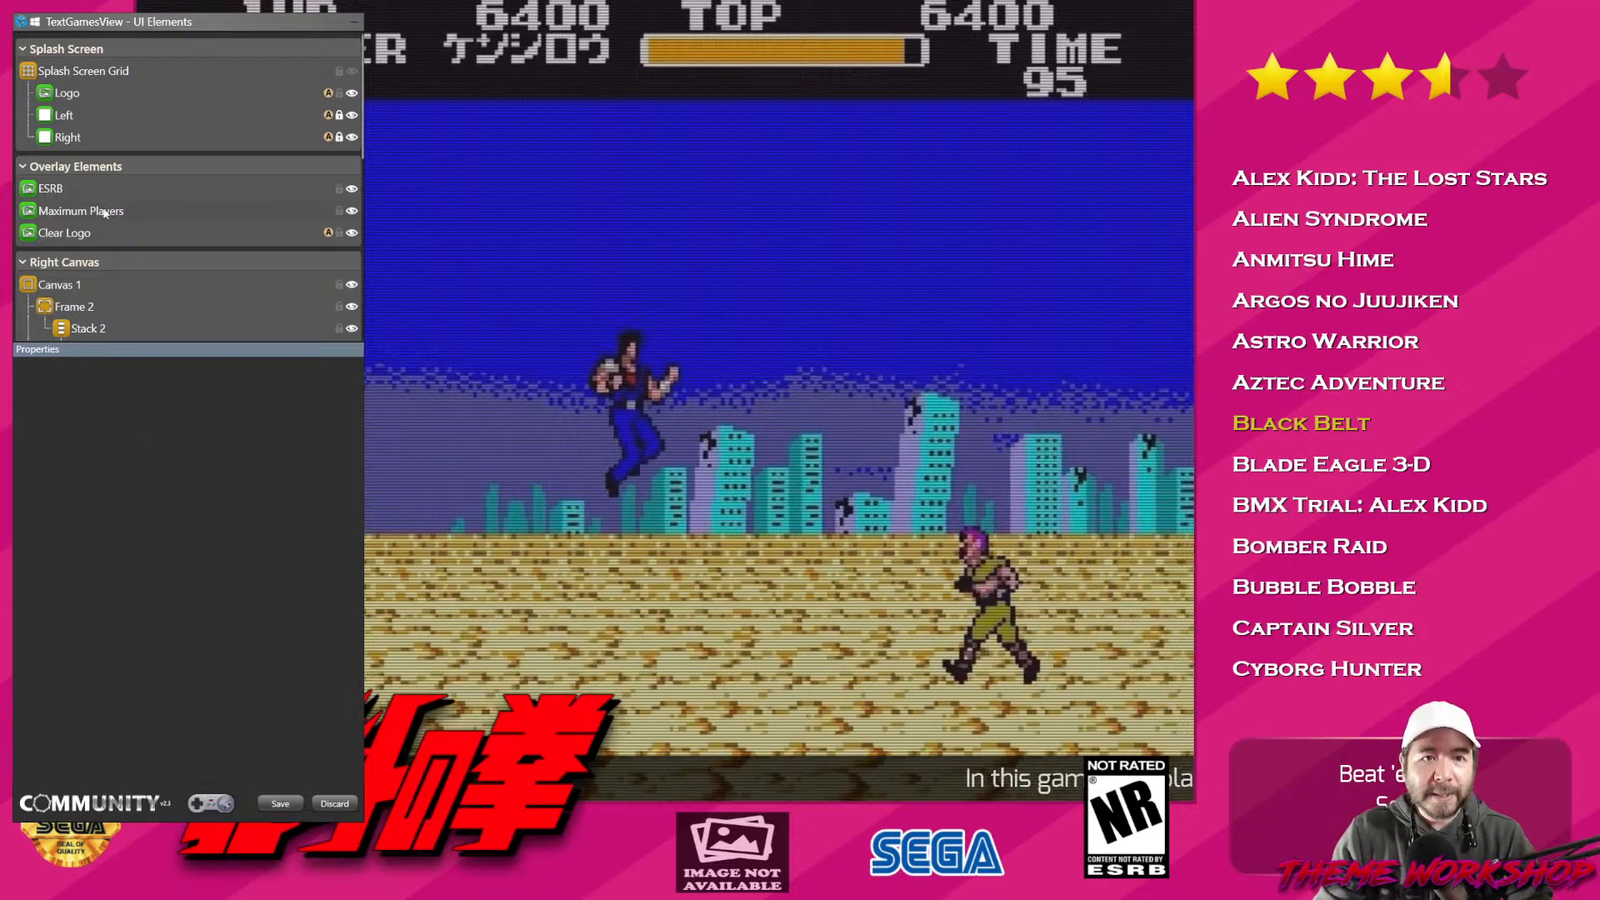
pyautogui.scroll(-1, 100, 210)
pyautogui.scroll(-1, 279, 299)
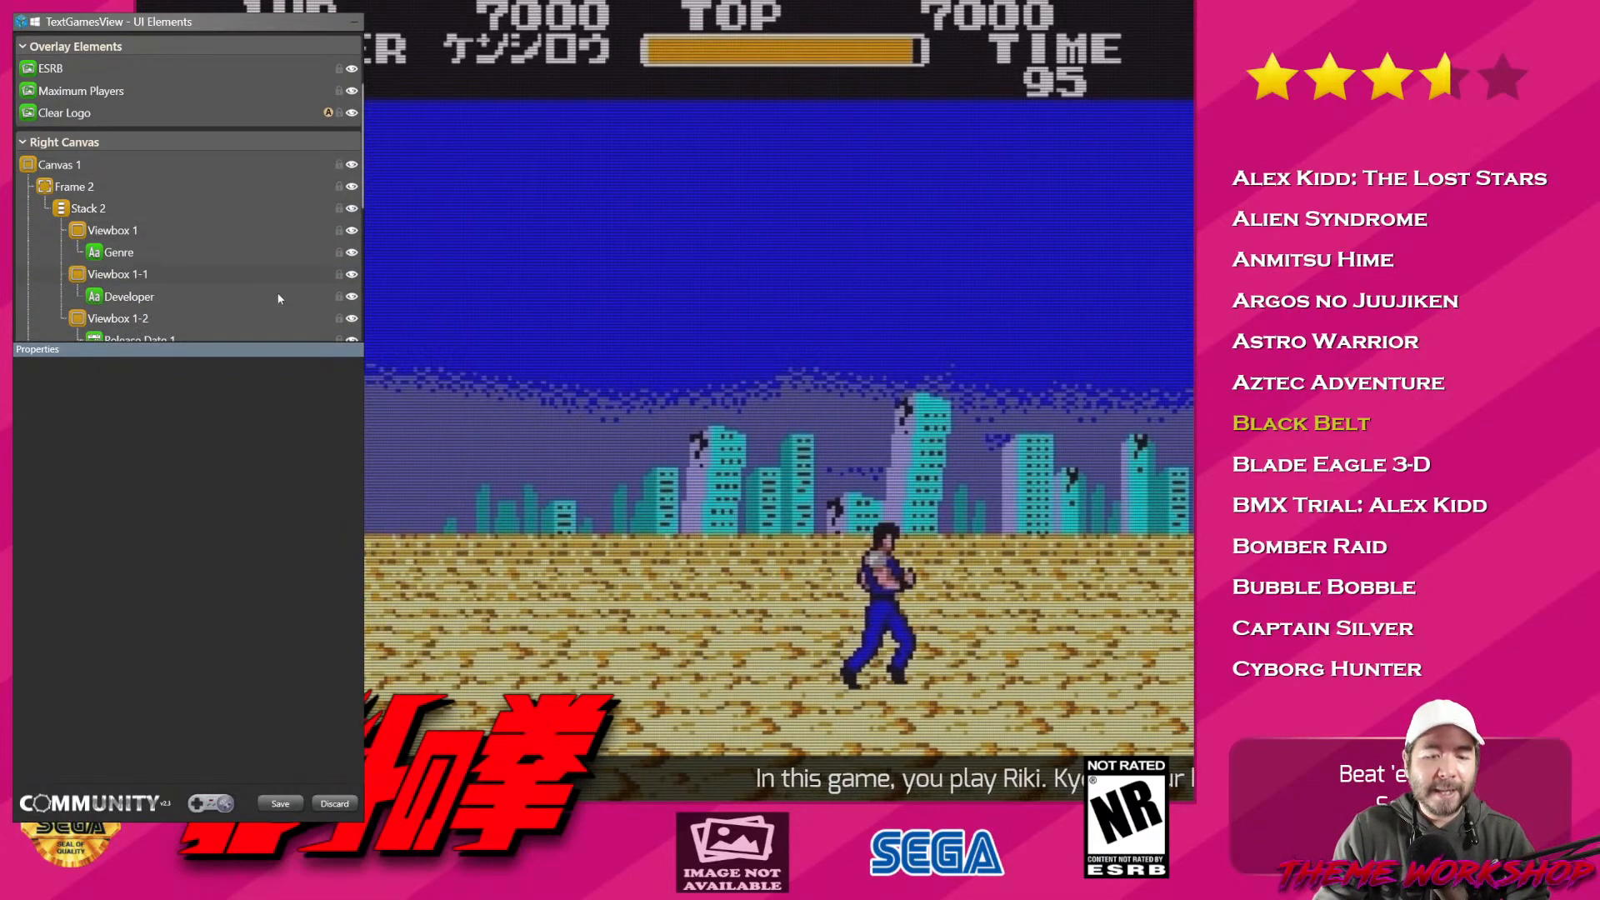
# Switch to the browser's CoverBox - 3.0 download page and look through its screenshot gallery for the Mark III design.
pyautogui.press('super')
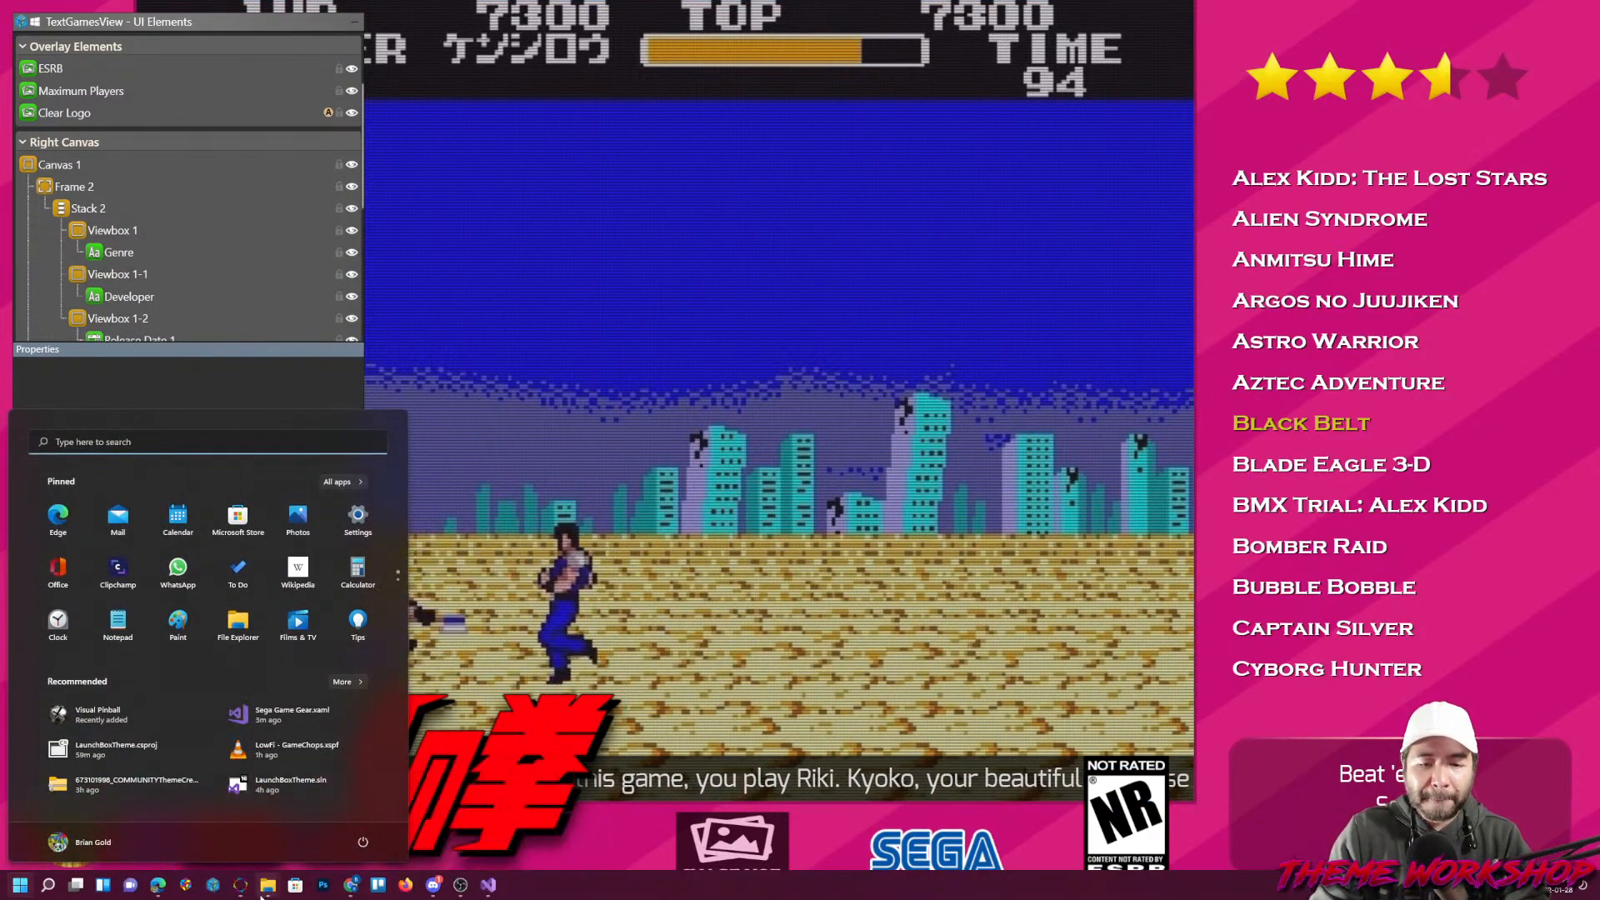
pyautogui.press('Escape')
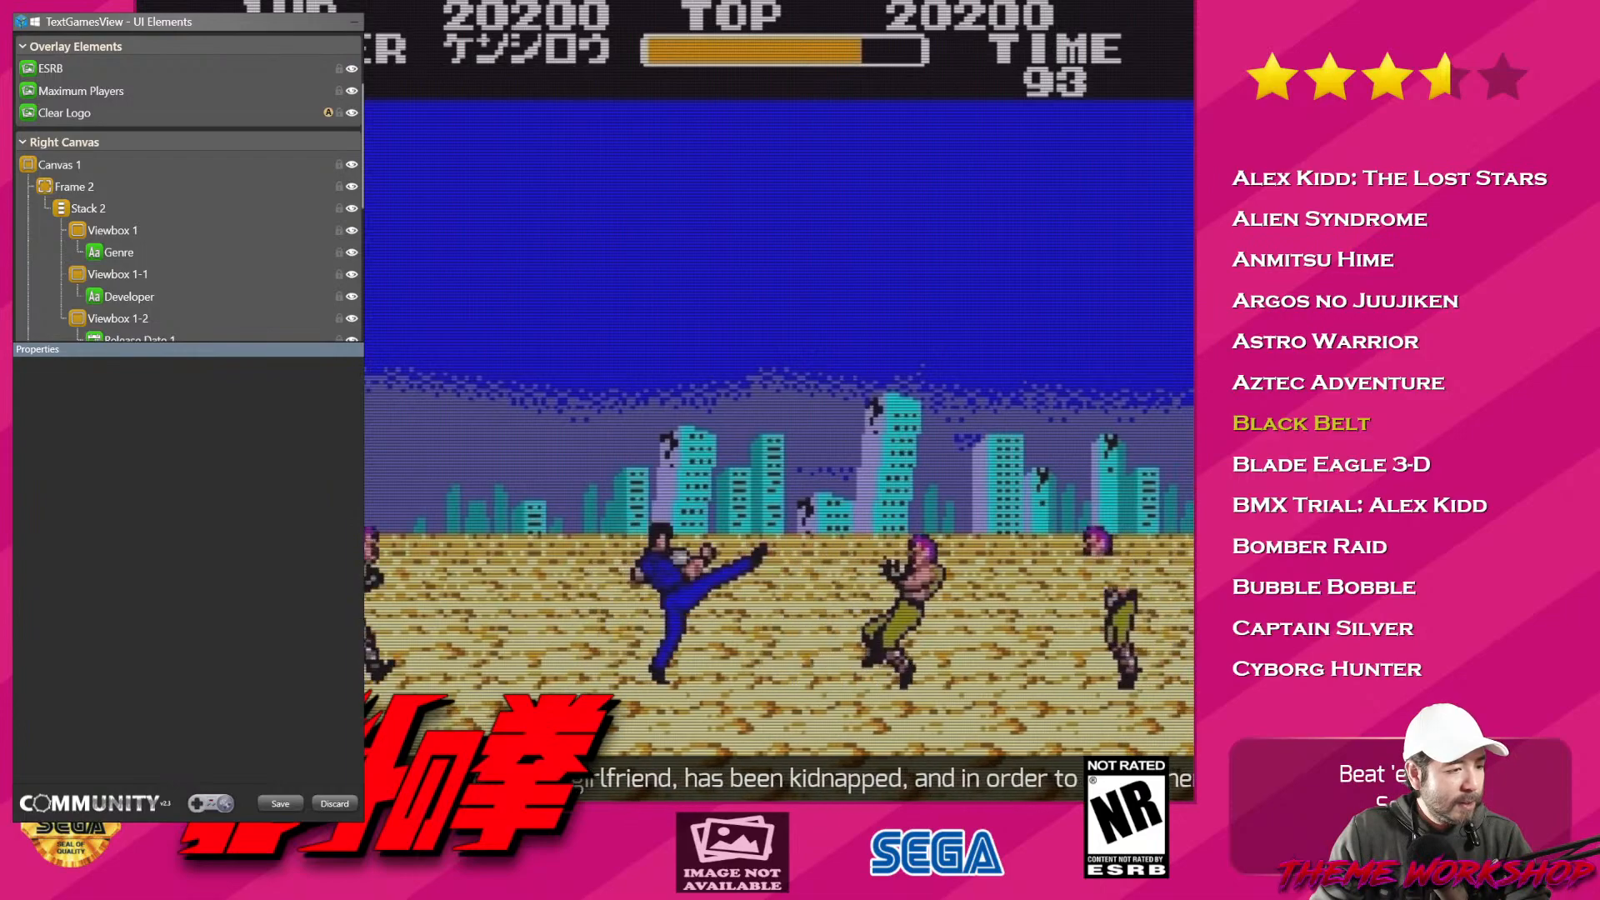
pyautogui.moveTo(934, 899); pyautogui.dragTo(986, 190)
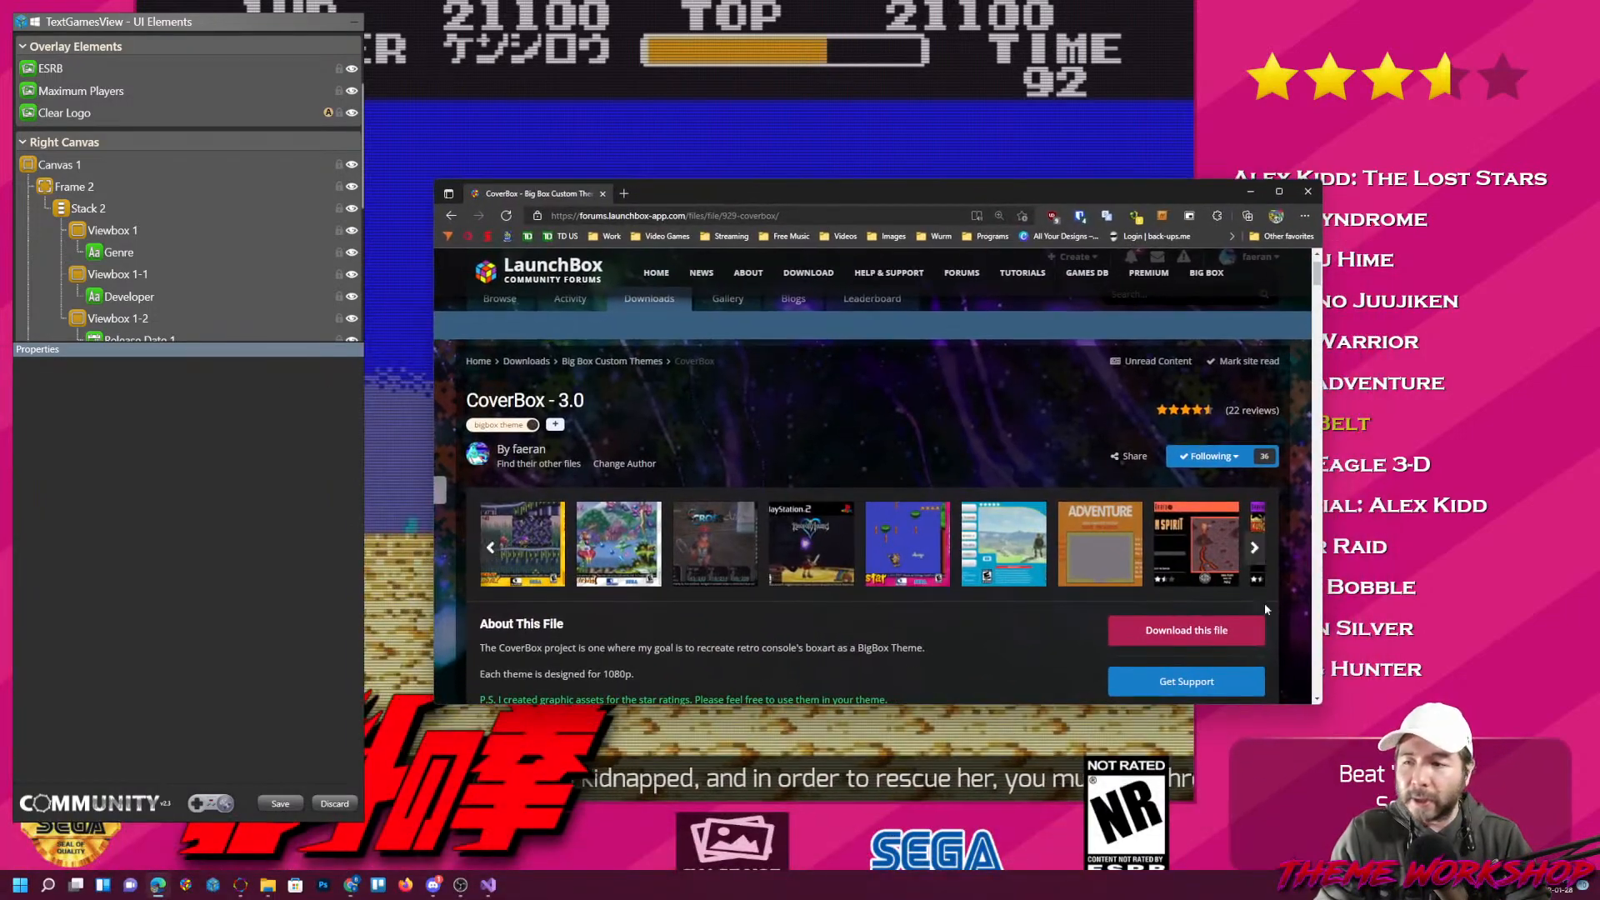
pyautogui.click(1257, 552)
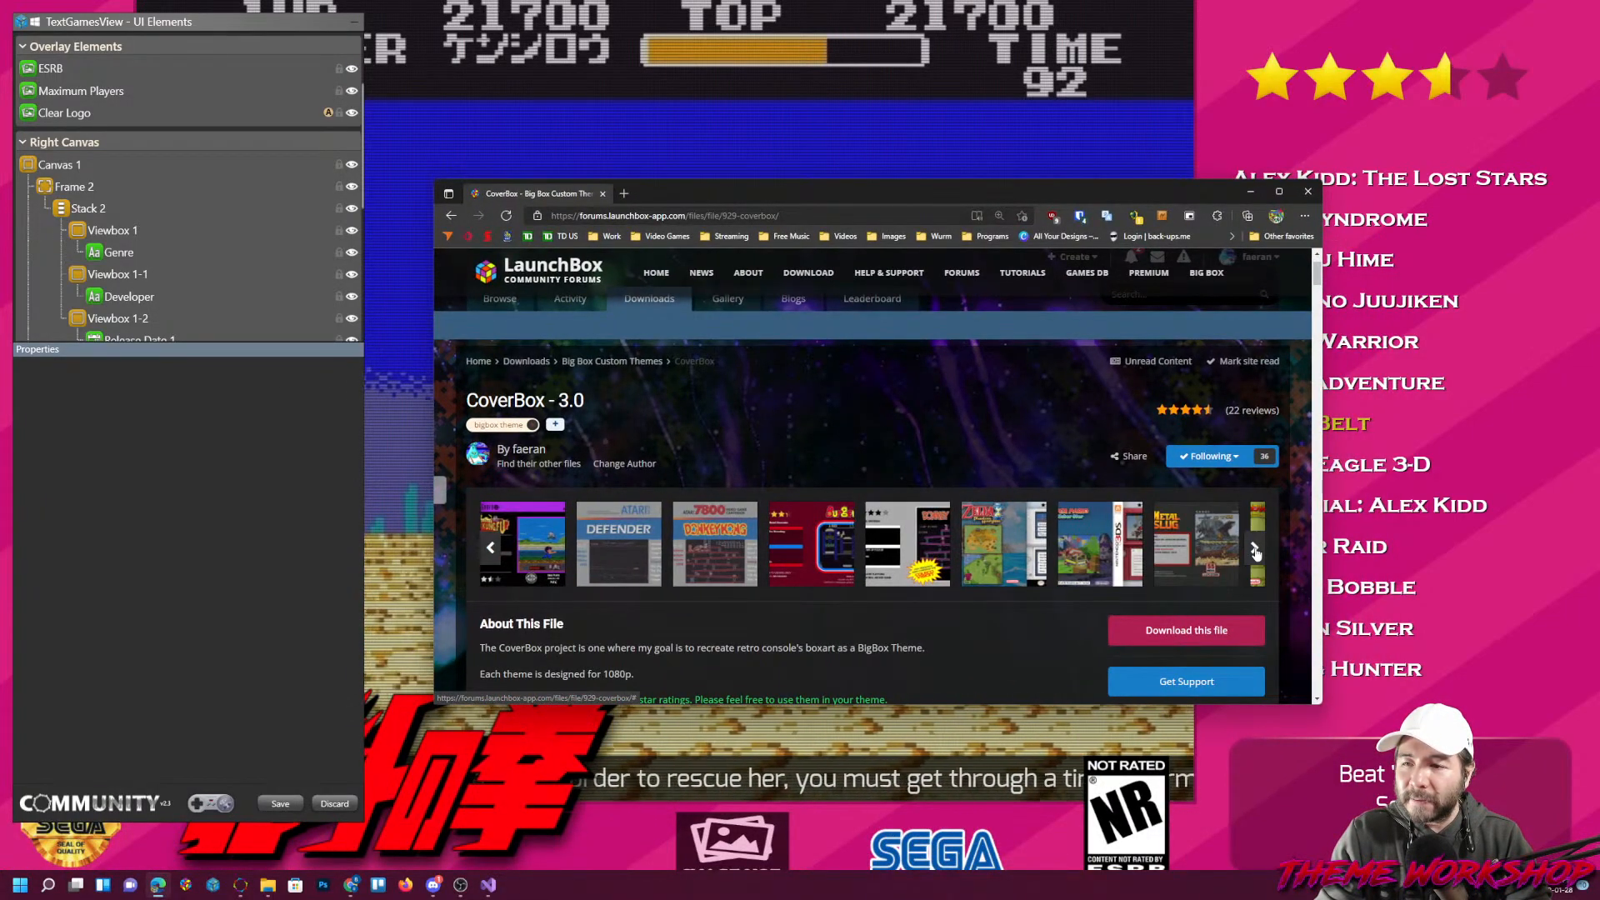
pyautogui.click(1257, 551)
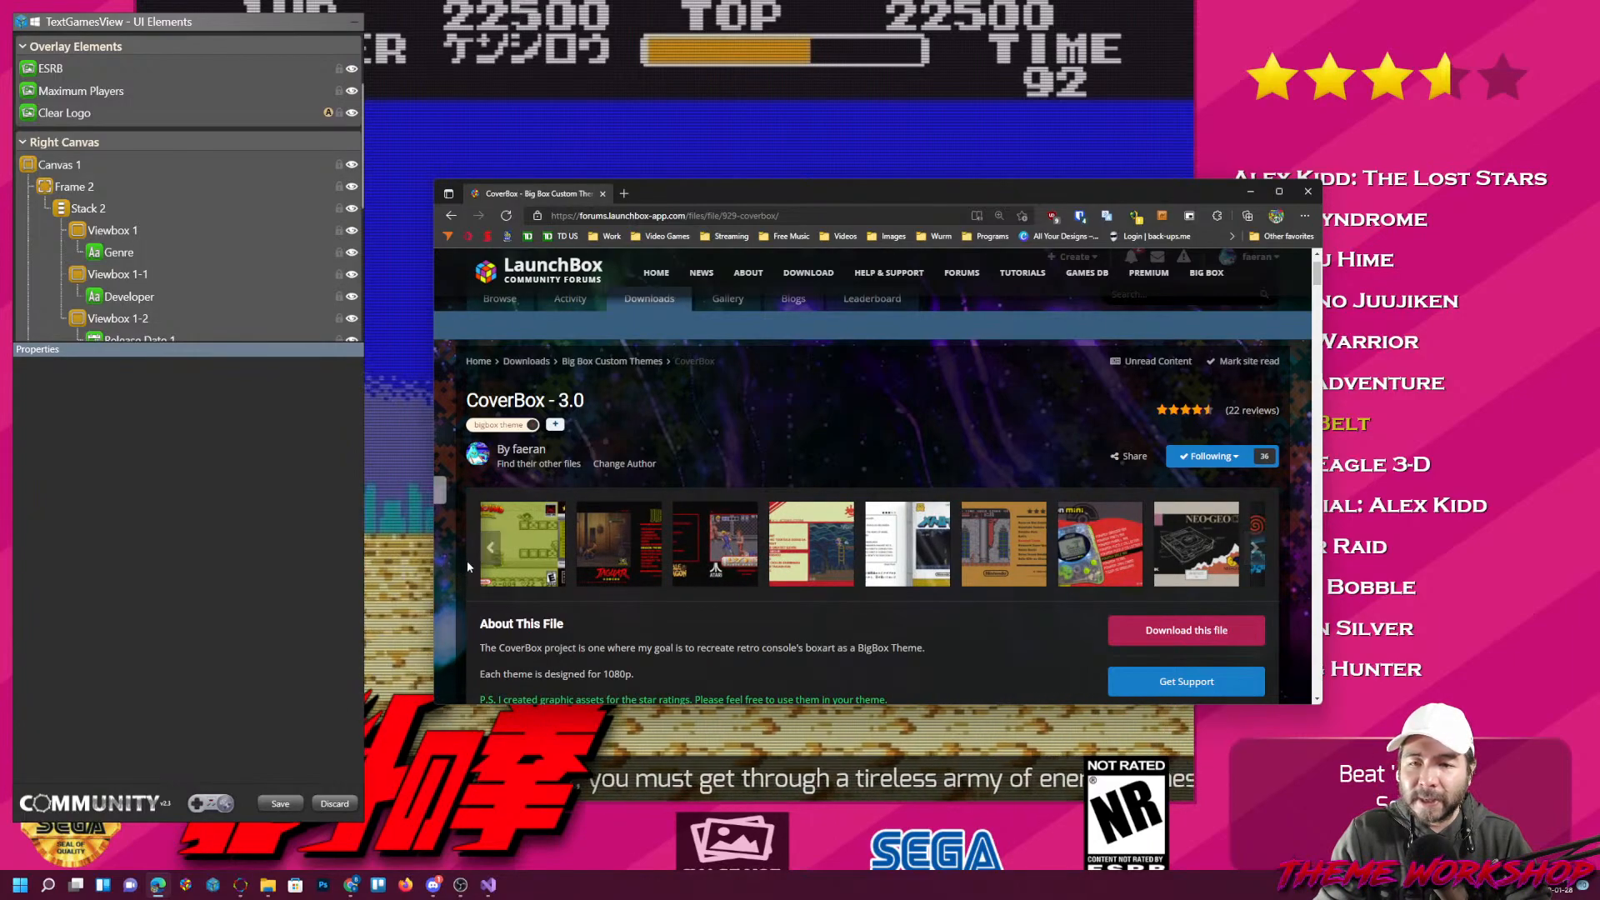
pyautogui.click(489, 555)
pyautogui.click(490, 556)
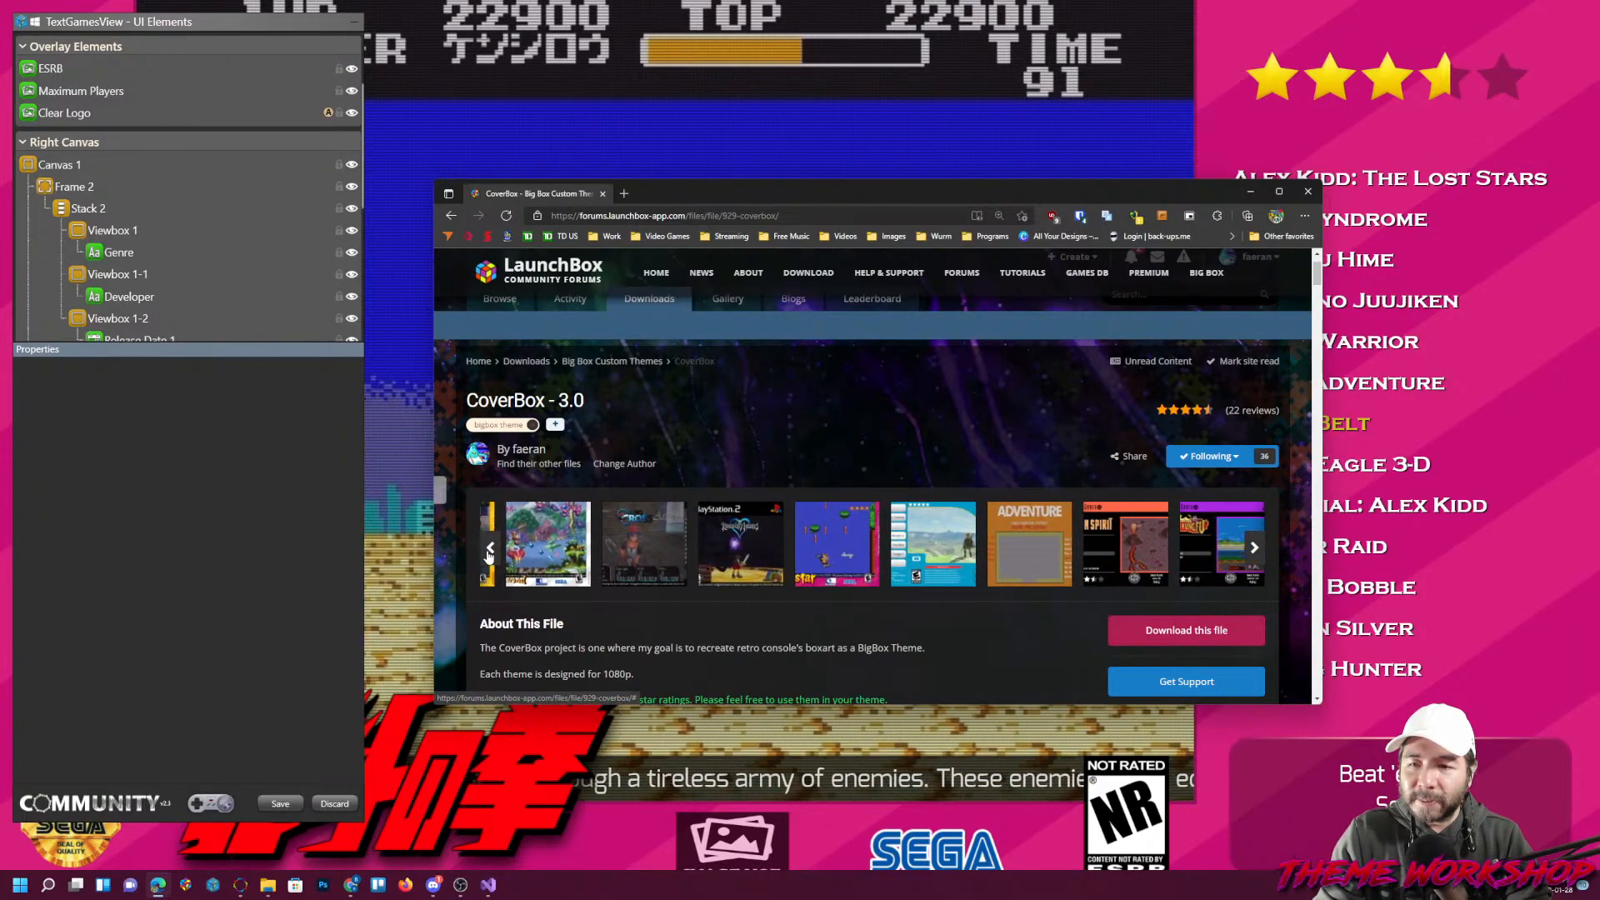
pyautogui.click(489, 555)
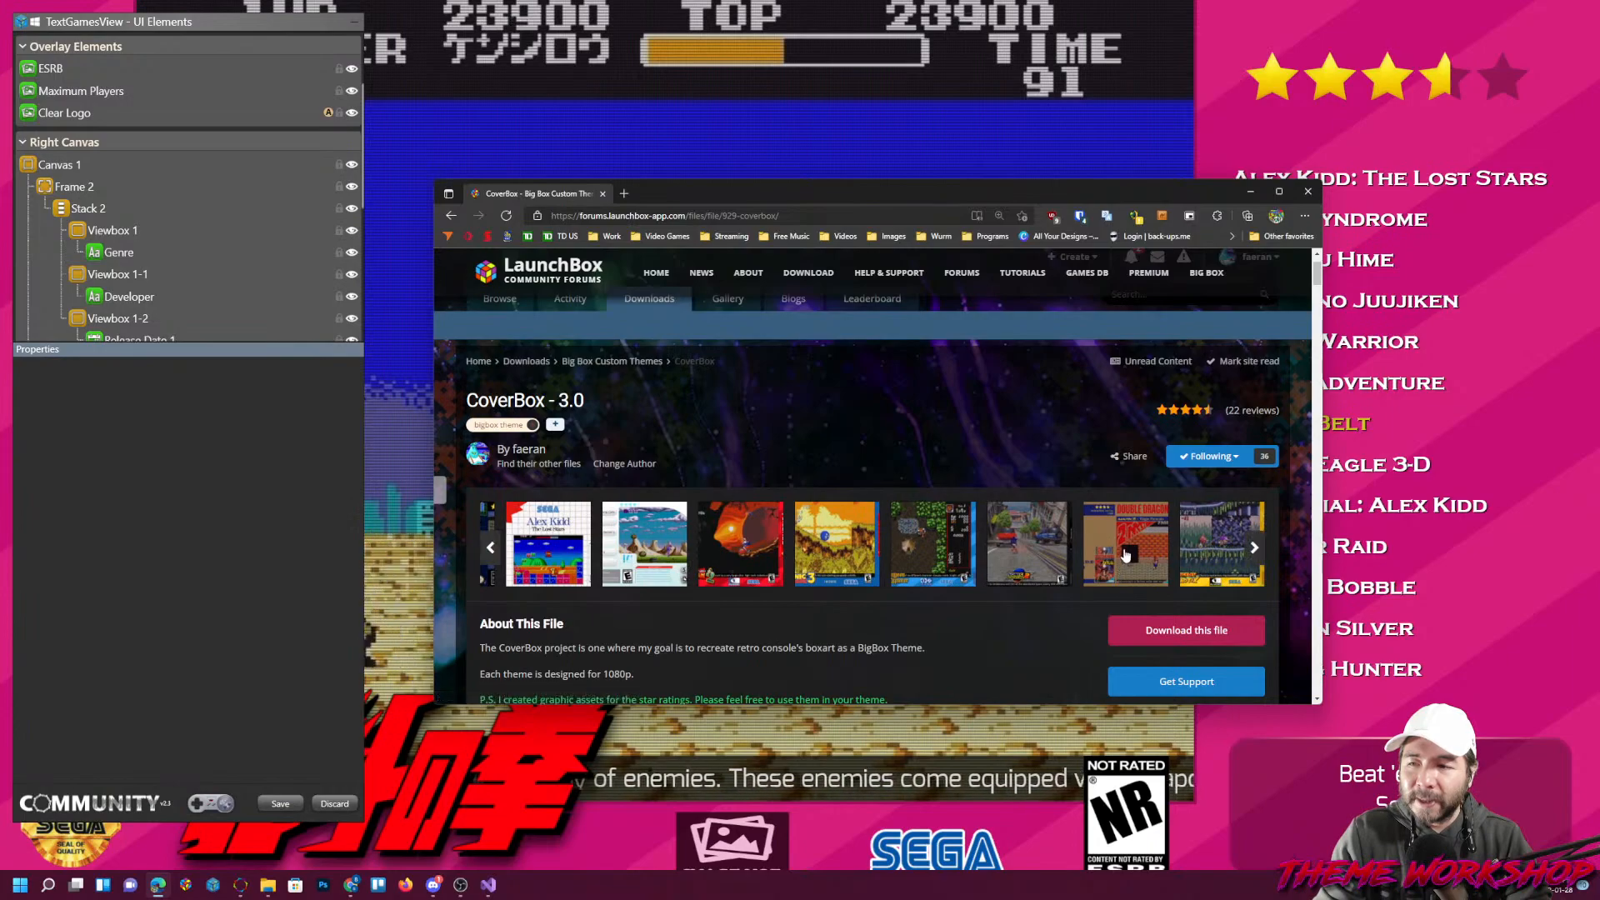
# Open the Double Dragon Mark III screenshot at full size and enlarge the browser window to examine its layout.
pyautogui.click(1125, 555)
pyautogui.moveTo(812, 191); pyautogui.dragTo(1054, 324)
pyautogui.moveTo(679, 311); pyautogui.dragTo(420, 66)
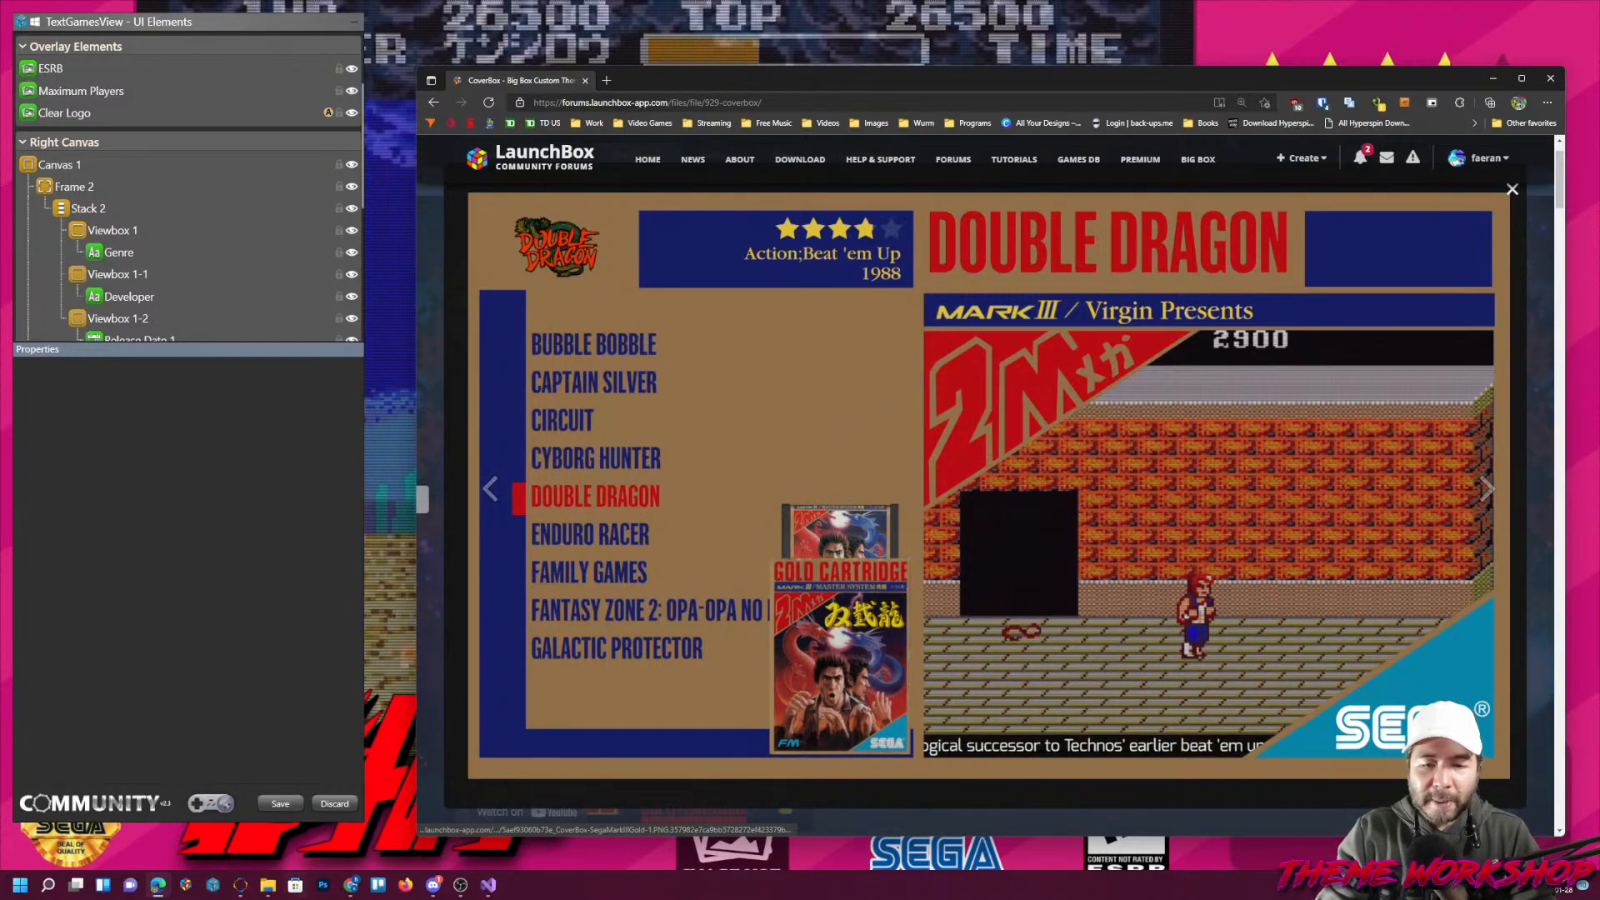
# Switch to File Explorer and go to the theme folder g:\launchbox\themes\coverbox.
pyautogui.click(268, 885)
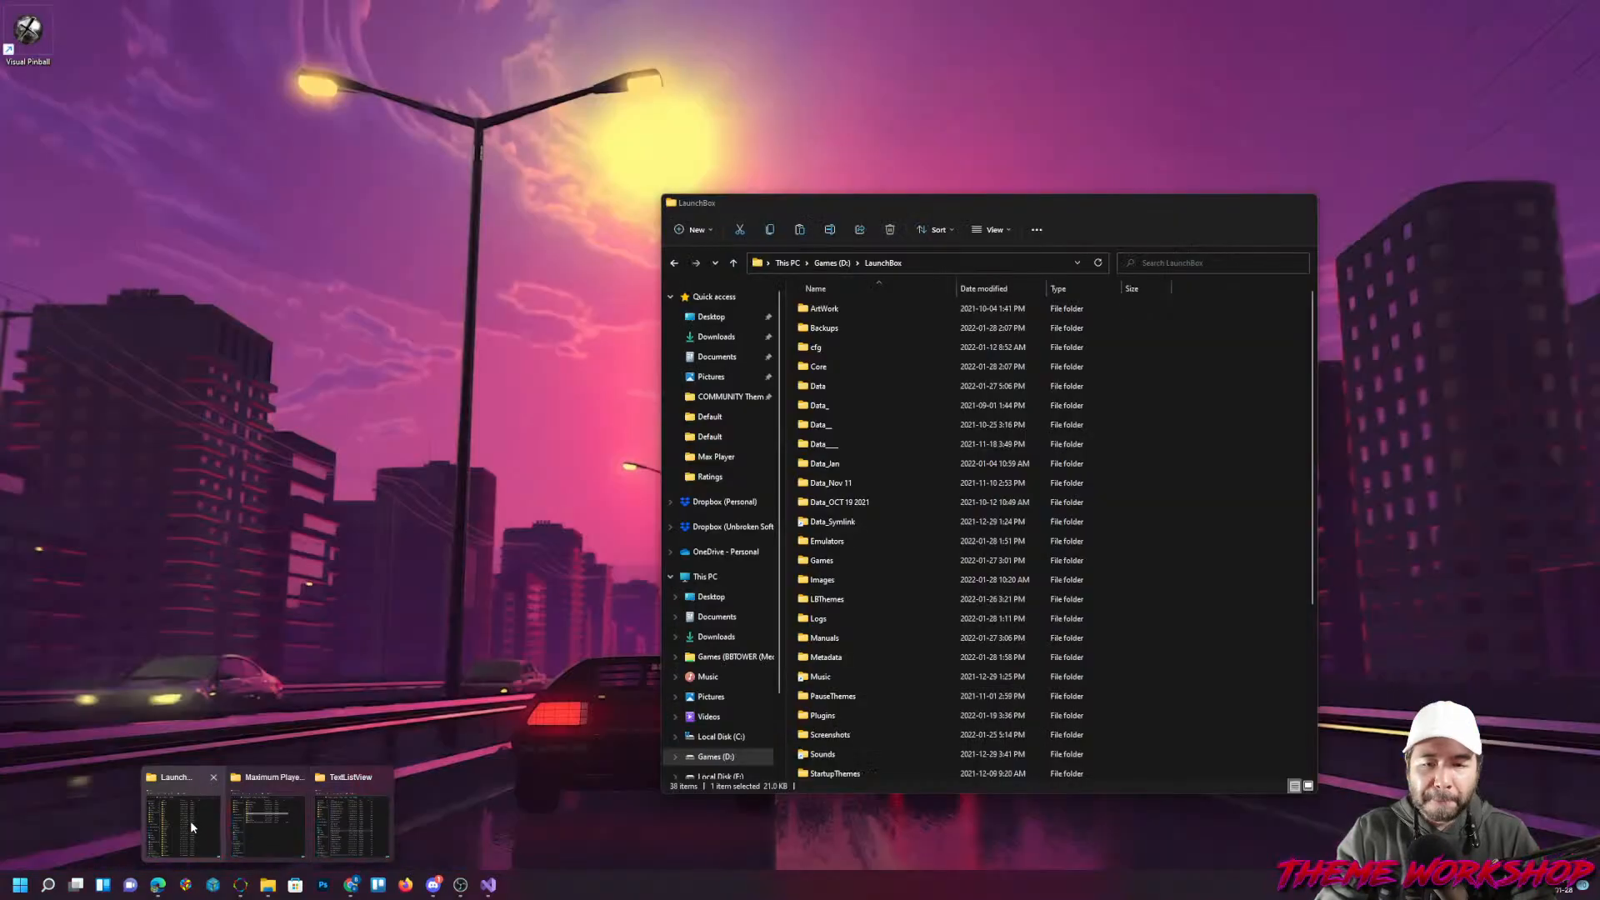
pyautogui.click(190, 820)
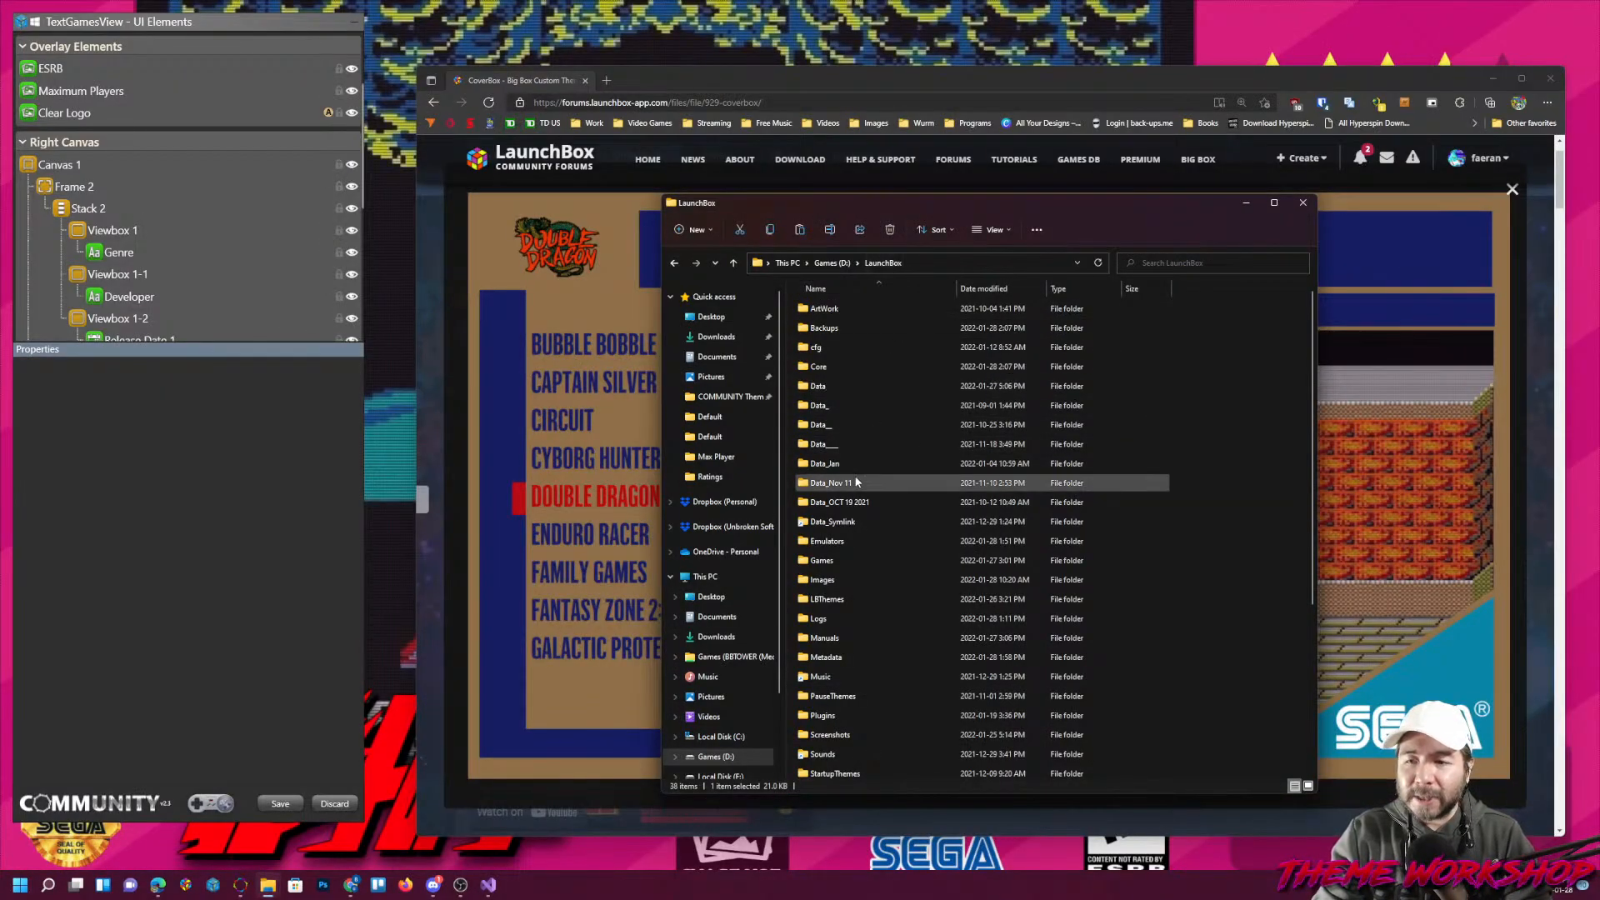
pyautogui.click(958, 262)
pyautogui.write('g:\\')
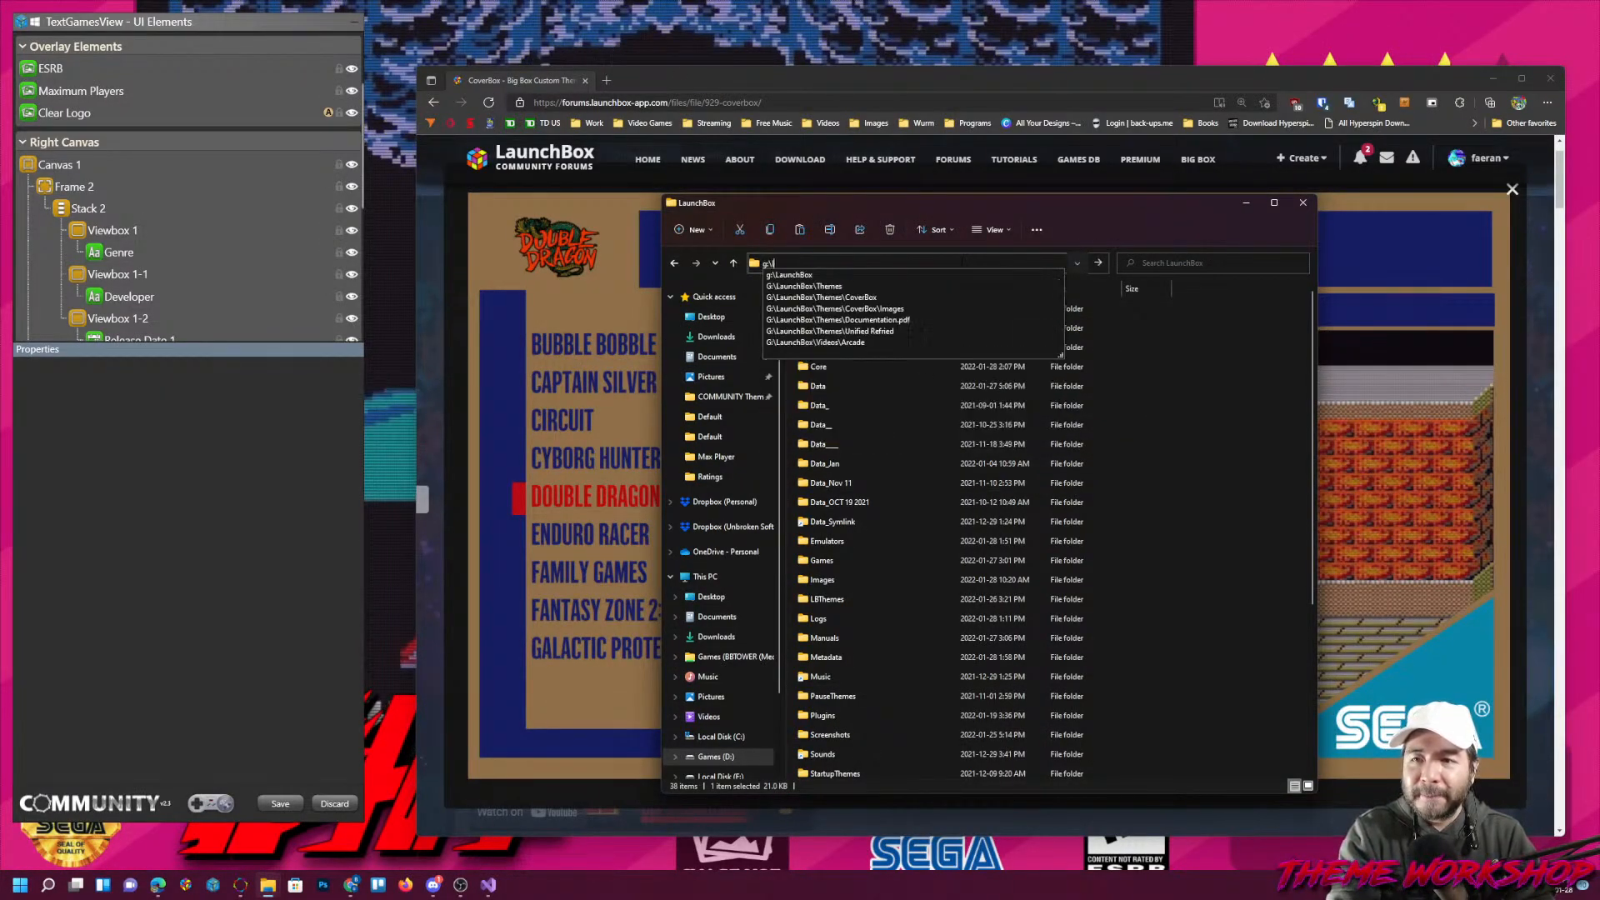
pyautogui.write('launchbox\\themes\\coverbox')
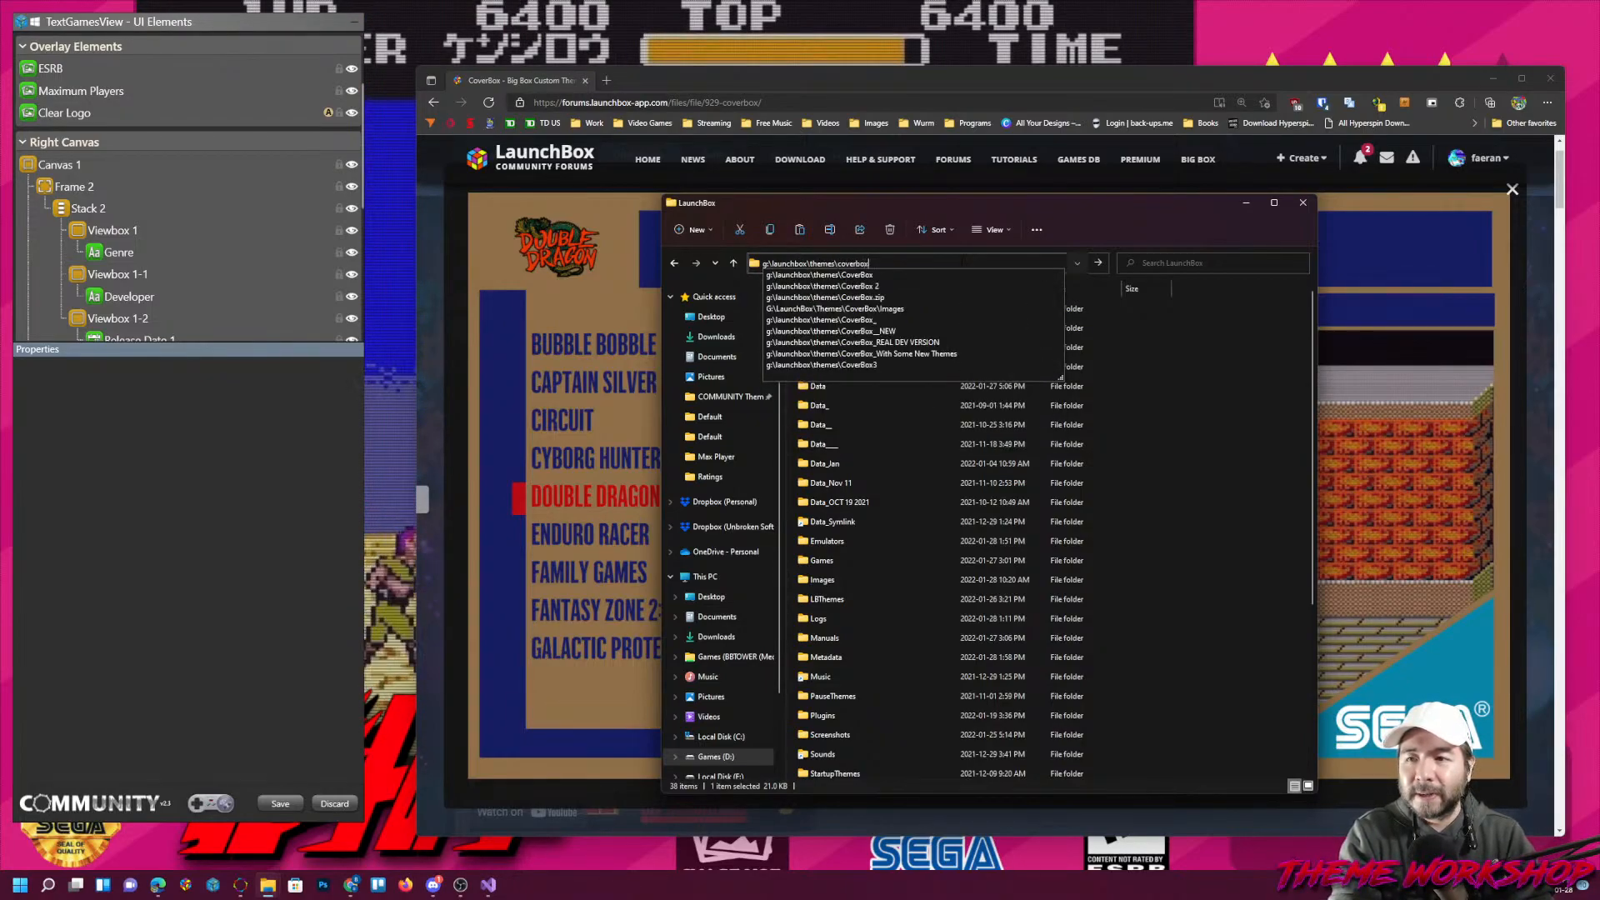
pyautogui.press('Return')
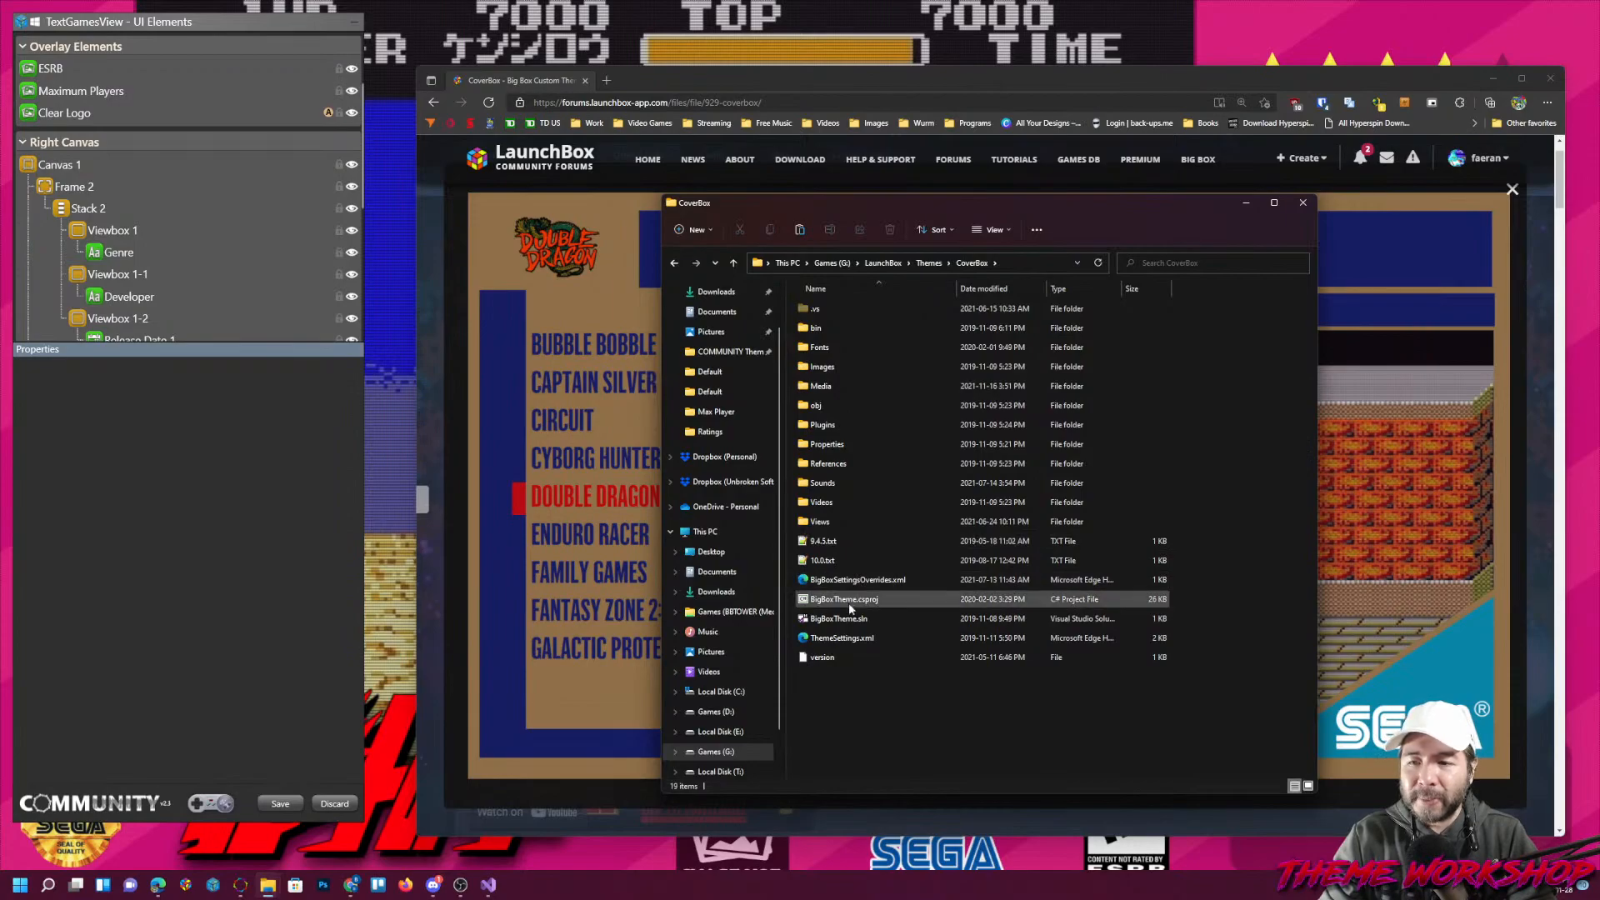
# Close the Visual Studio window holding Sega Game Gear.xaml and open the BigBoxTheme.sln solution from the CoverBox folder.
pyautogui.click(489, 884)
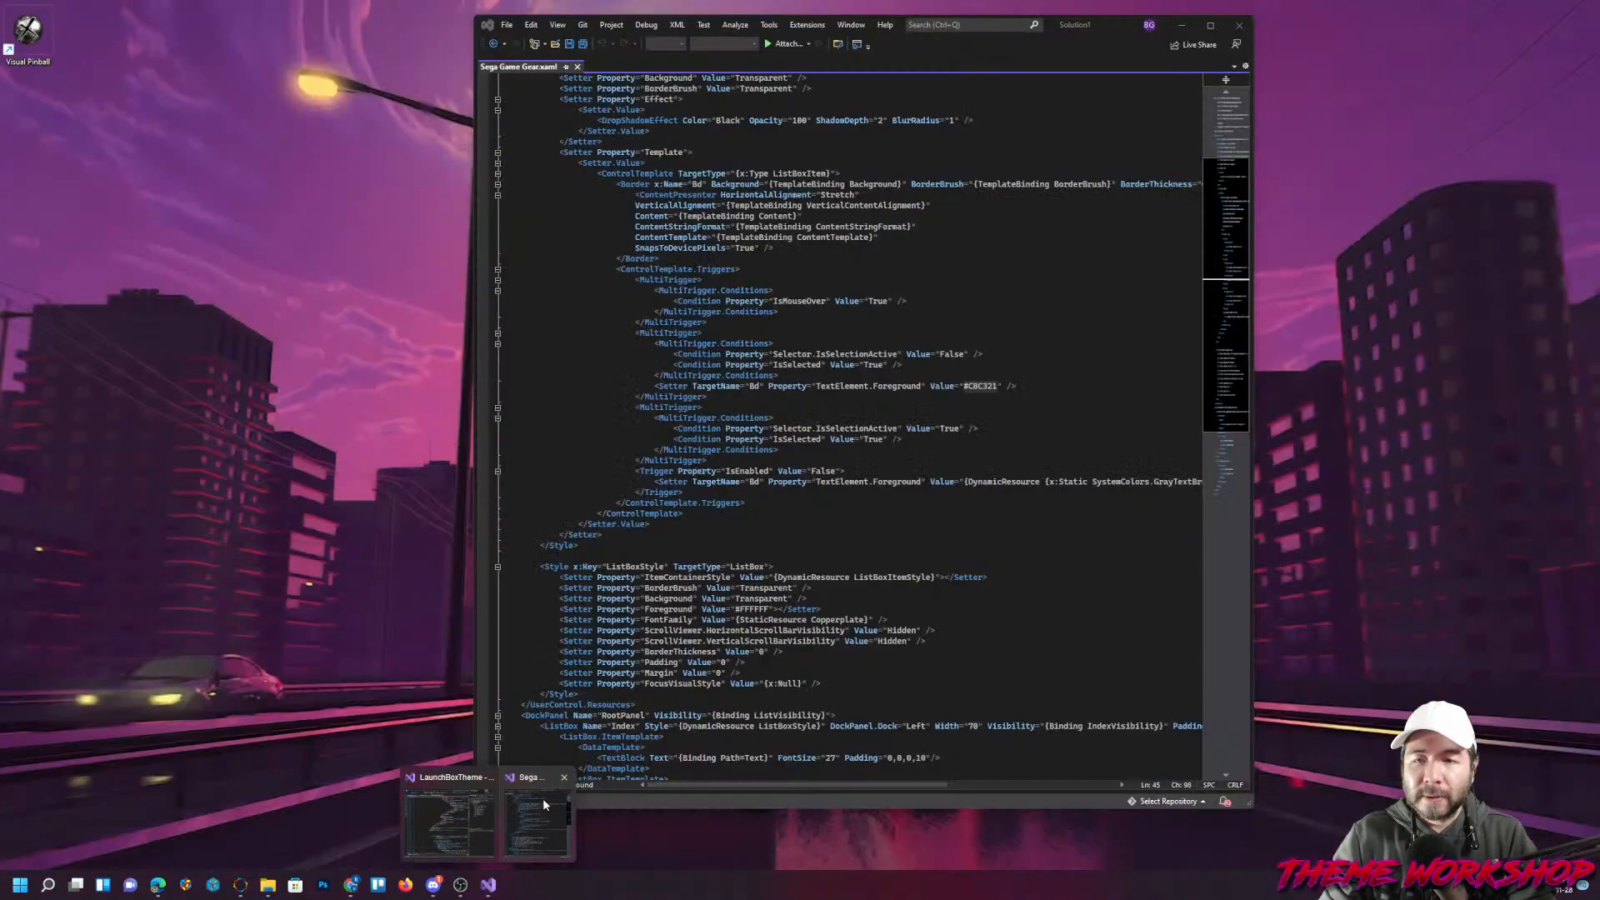
pyautogui.click(544, 804)
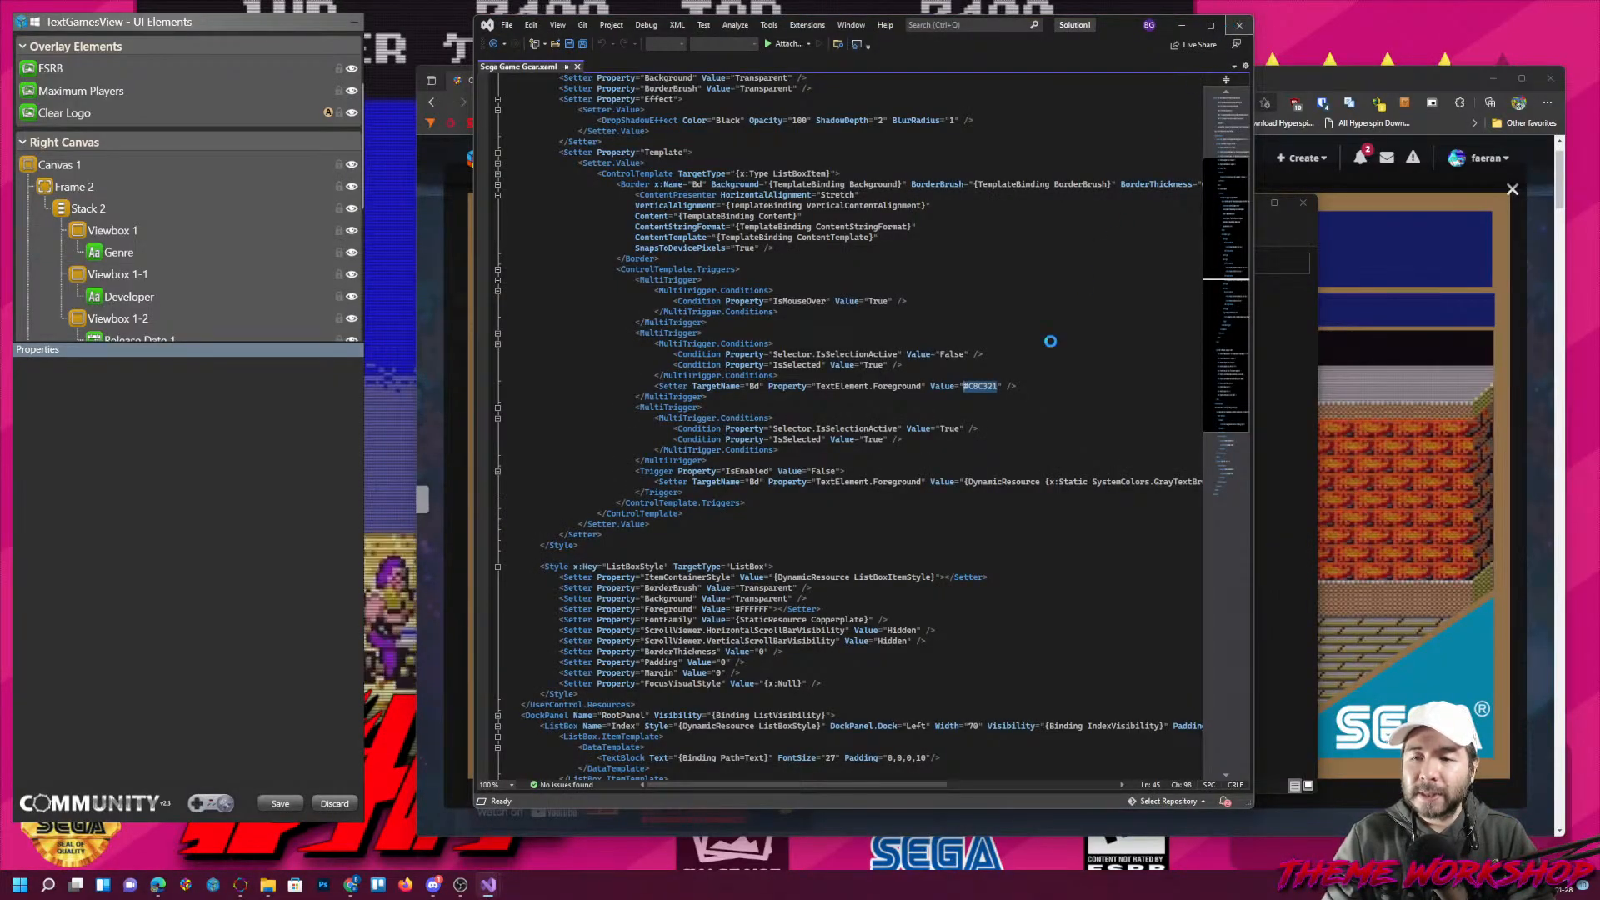
pyautogui.doubleClick(837, 604)
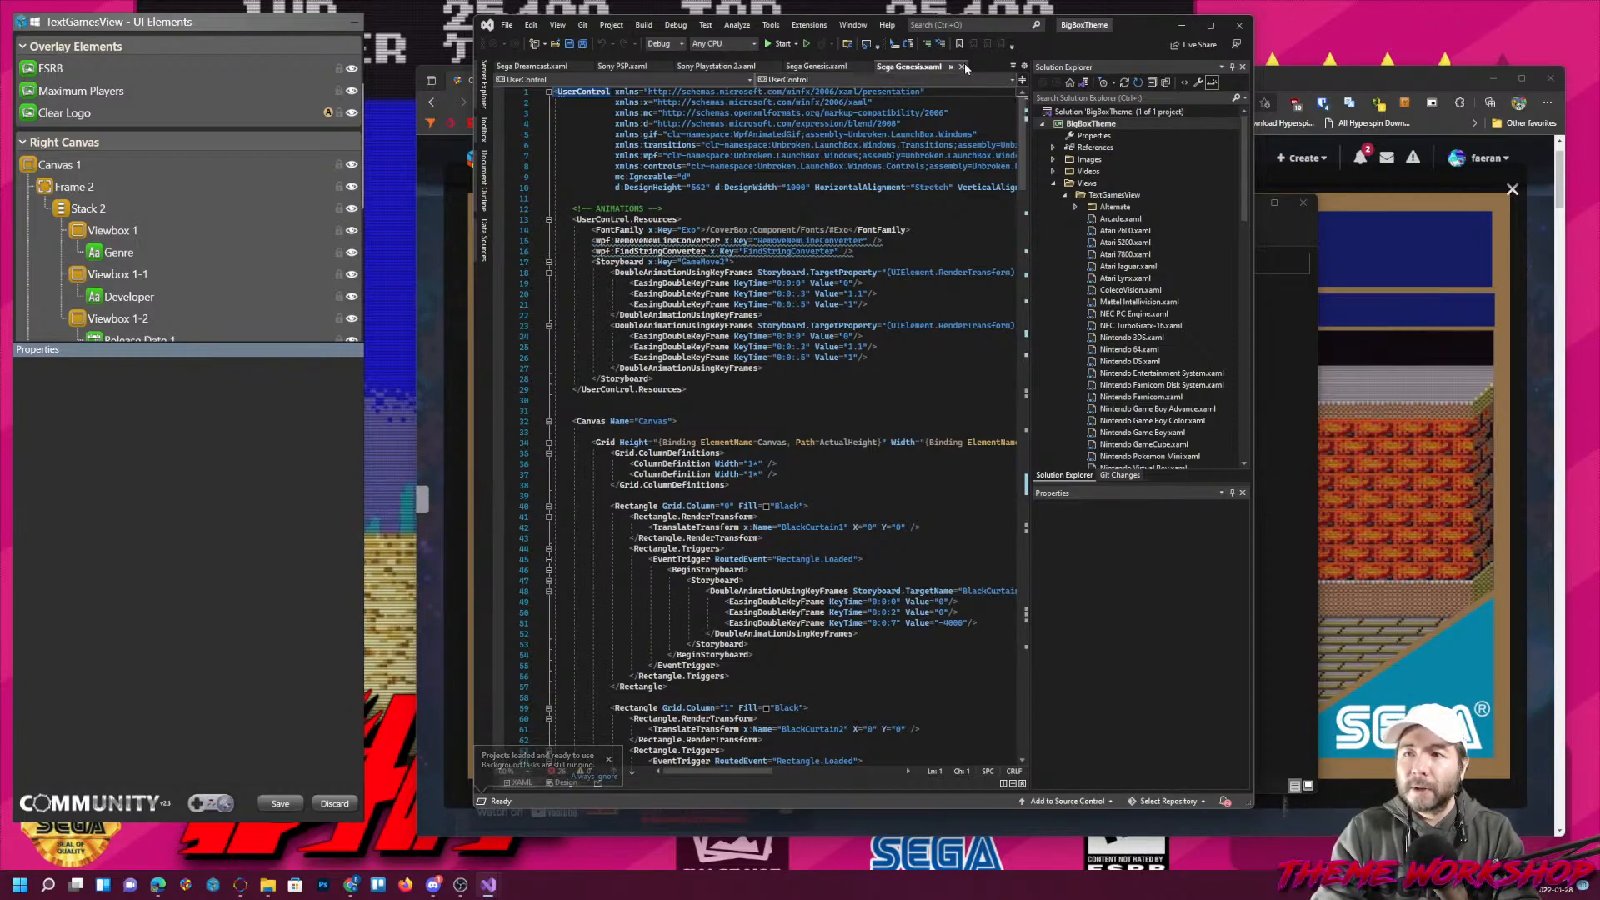
# Close all the XAML files that are open in the BigBoxTheme solution.
pyautogui.click(584, 68)
pyautogui.click(591, 68)
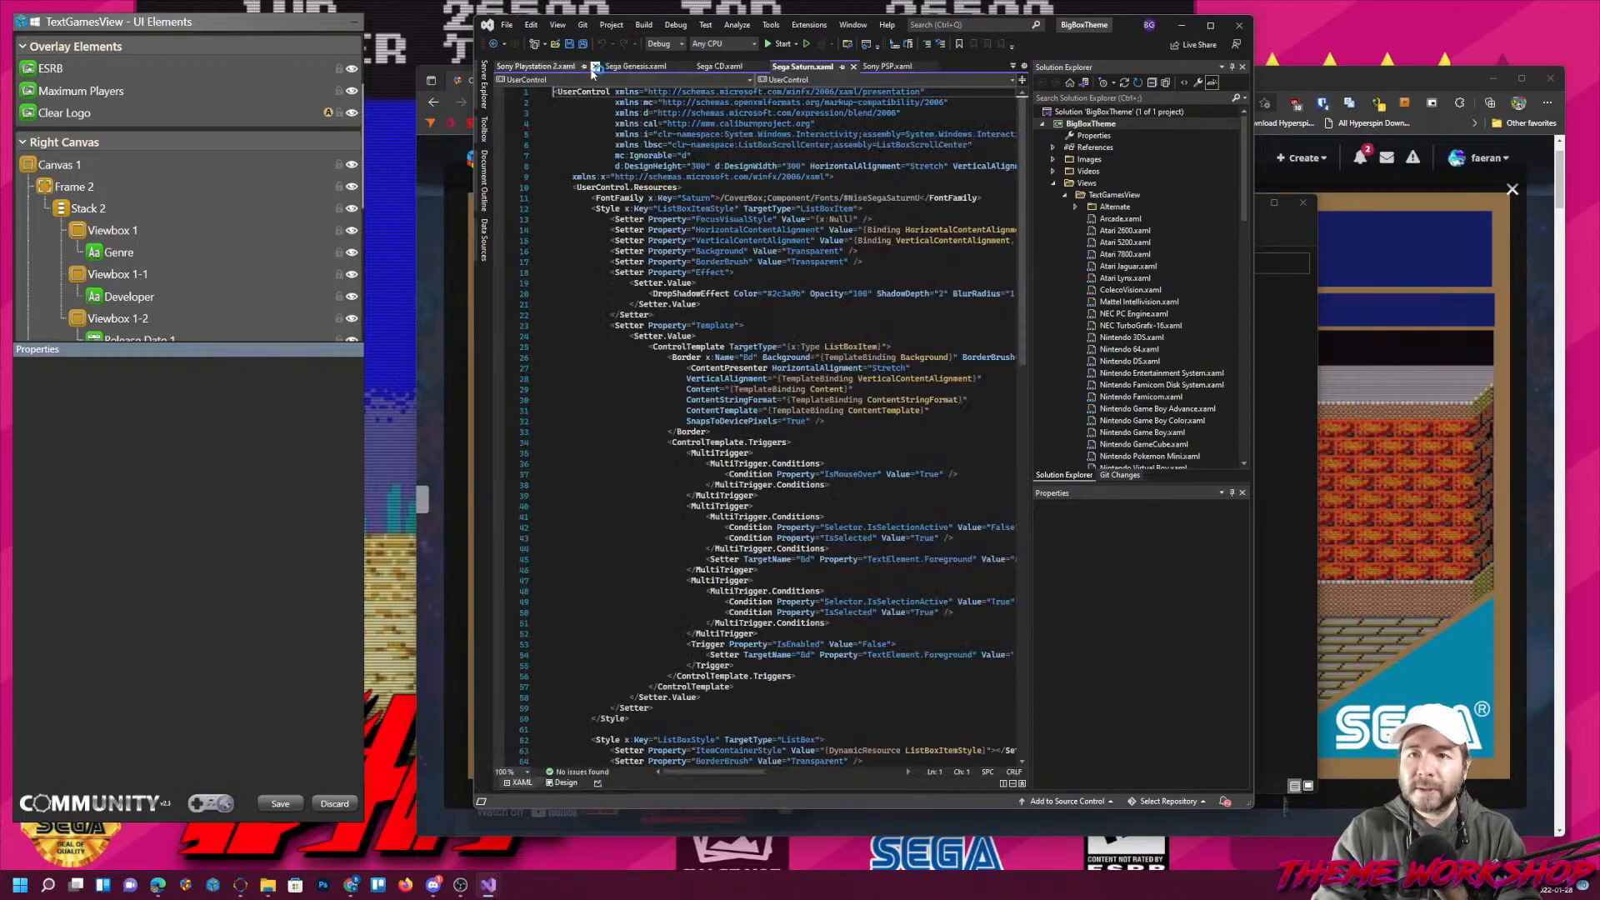
pyautogui.click(579, 68)
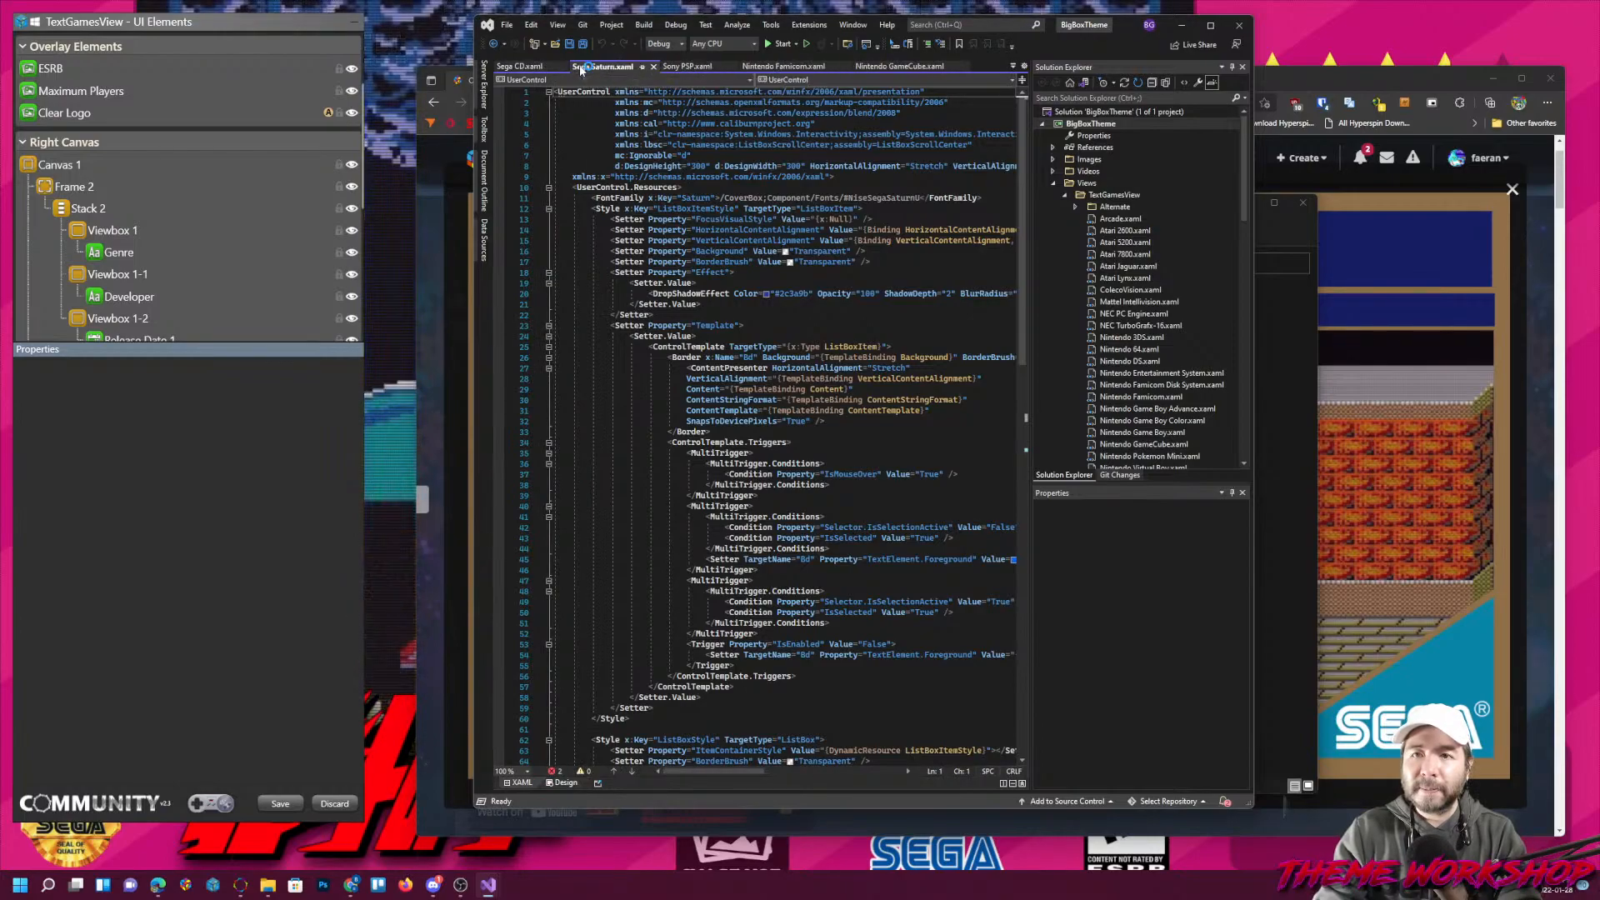
pyautogui.click(564, 68)
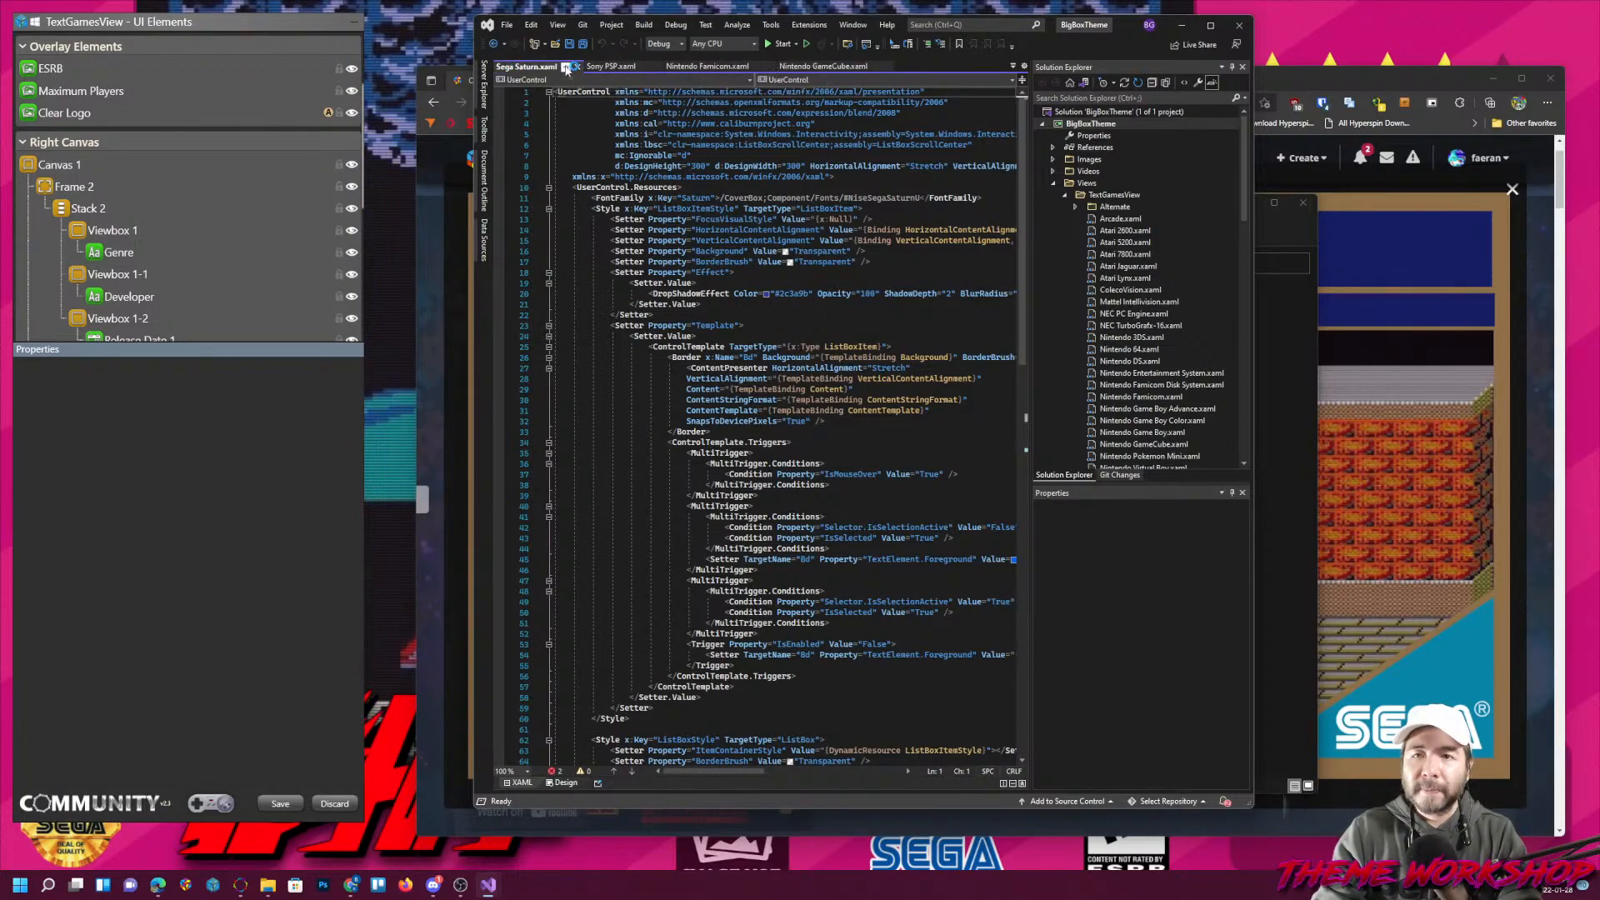
pyautogui.click(576, 68)
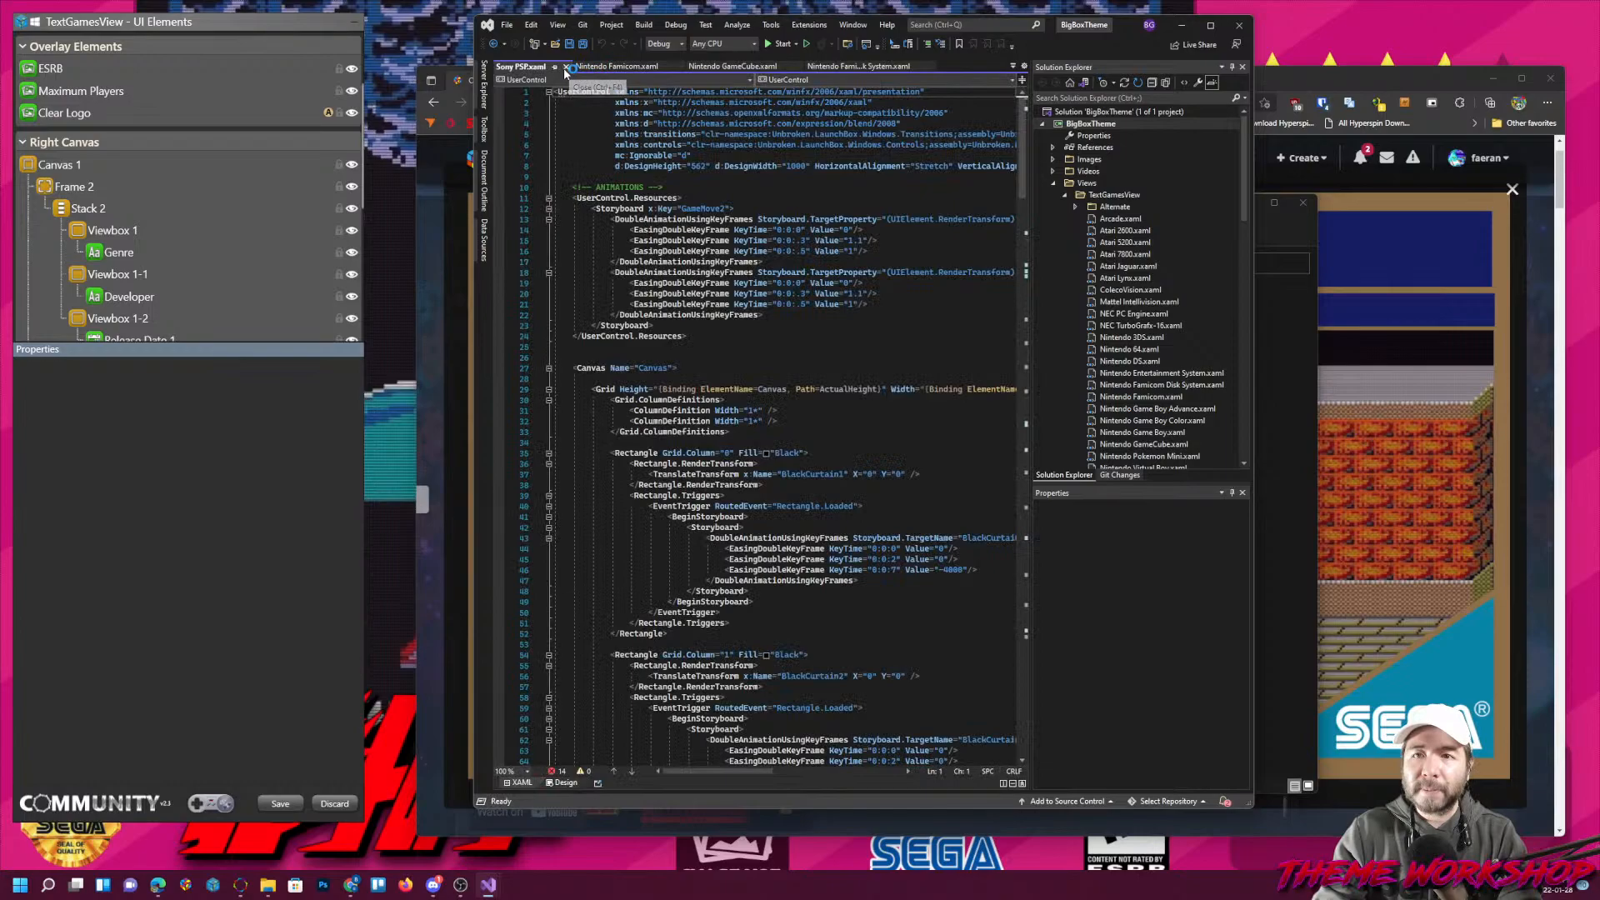
pyautogui.middleClick(573, 68)
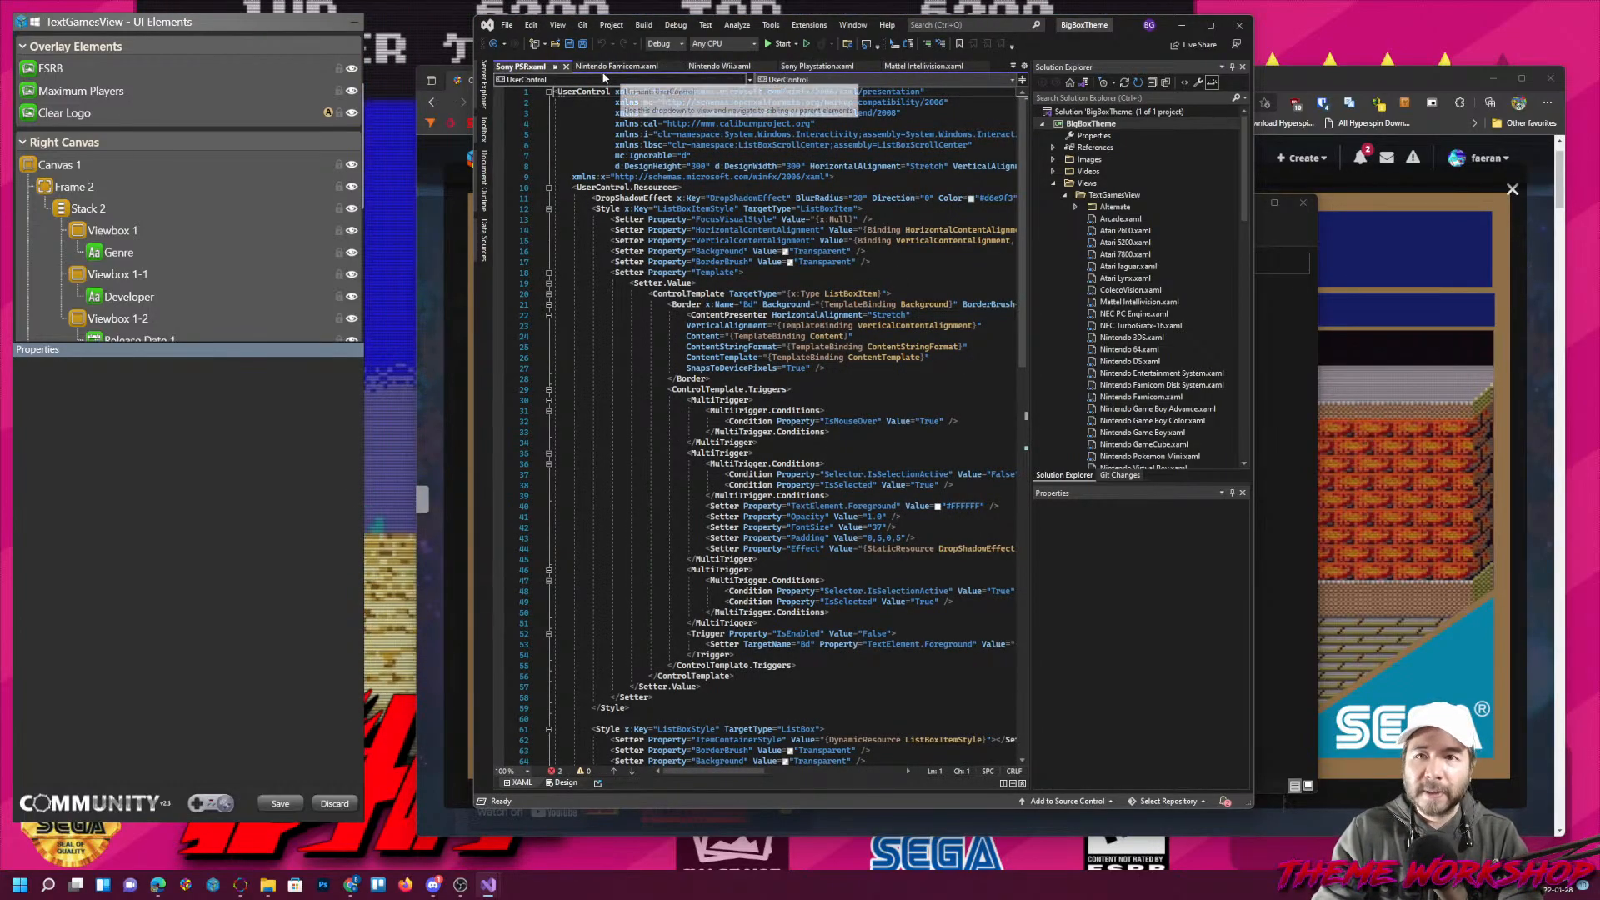
pyautogui.click(564, 68)
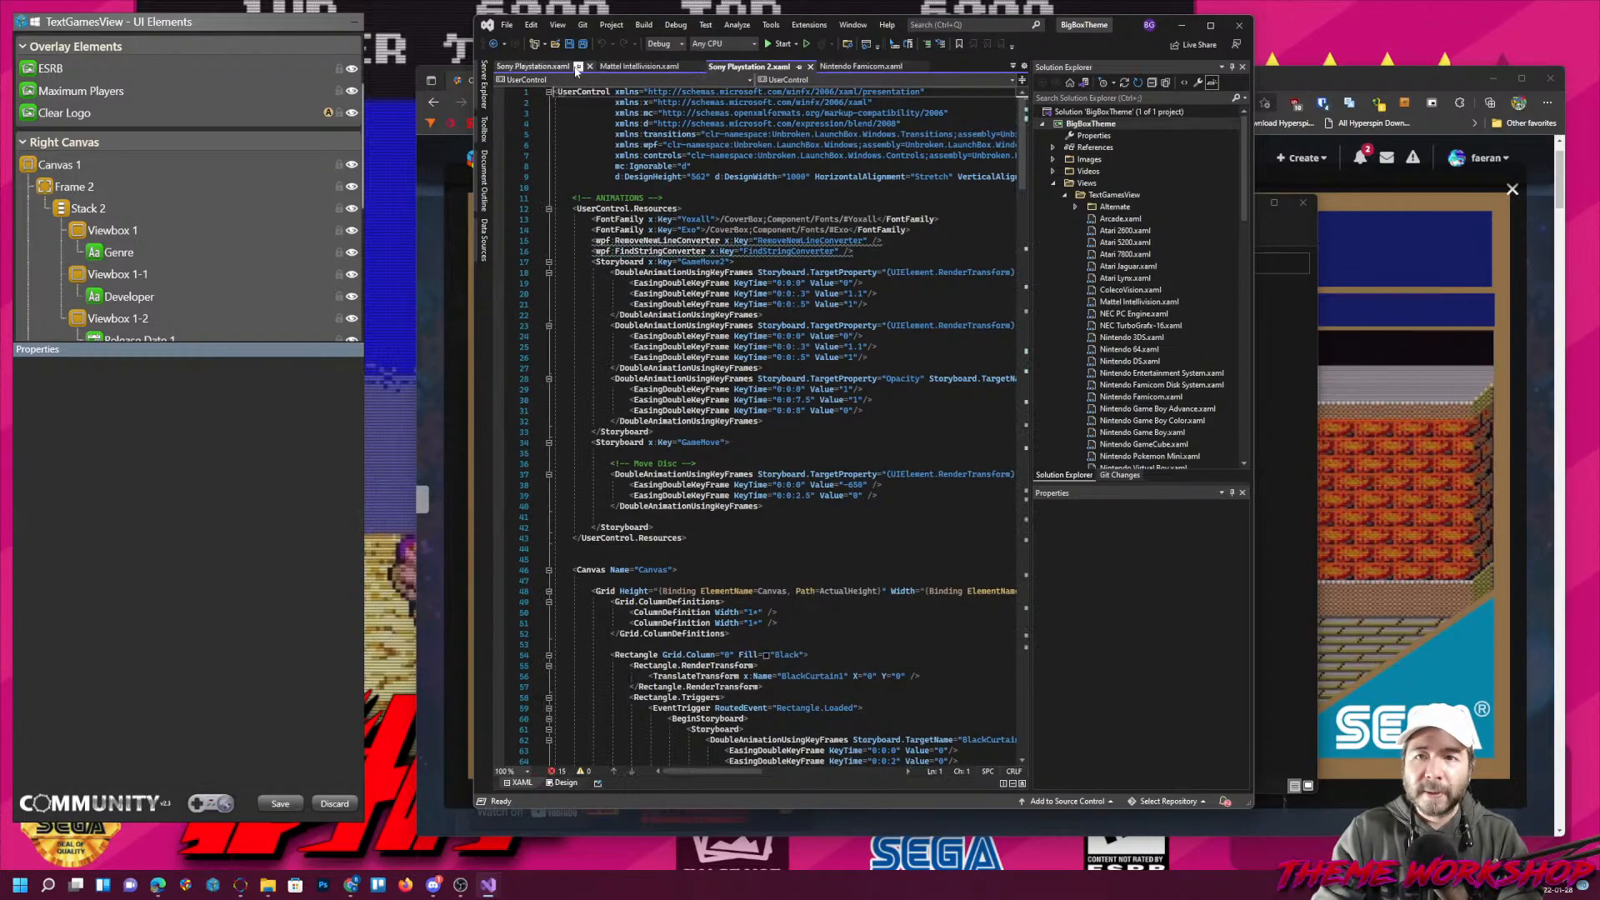
pyautogui.click(590, 67)
pyautogui.click(591, 67)
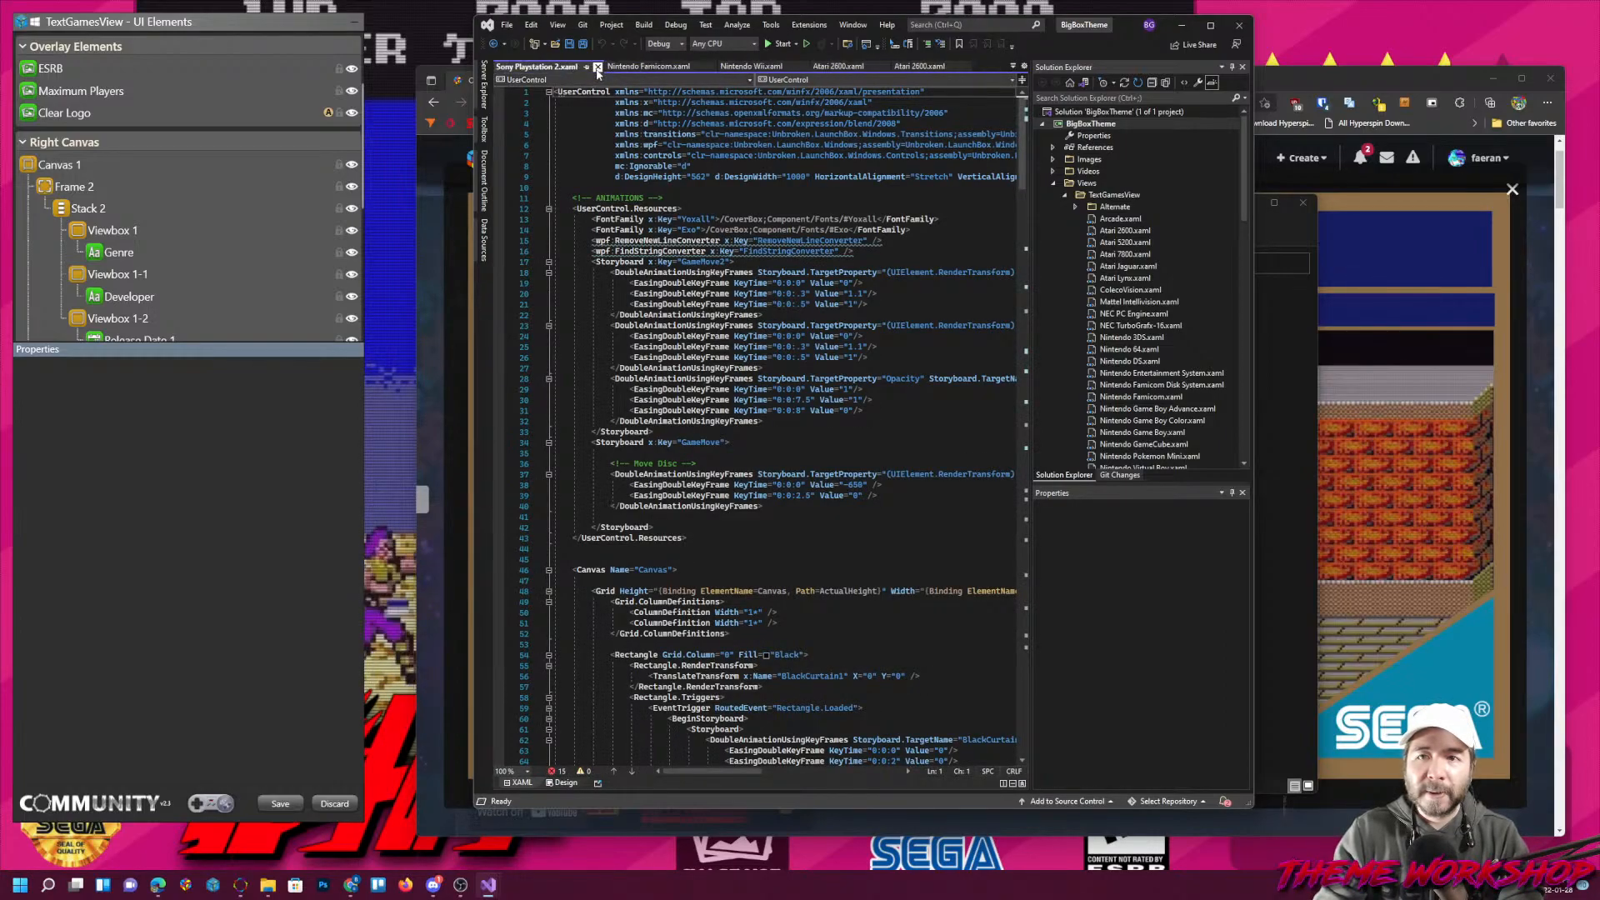
pyautogui.click(595, 66)
pyautogui.click(595, 67)
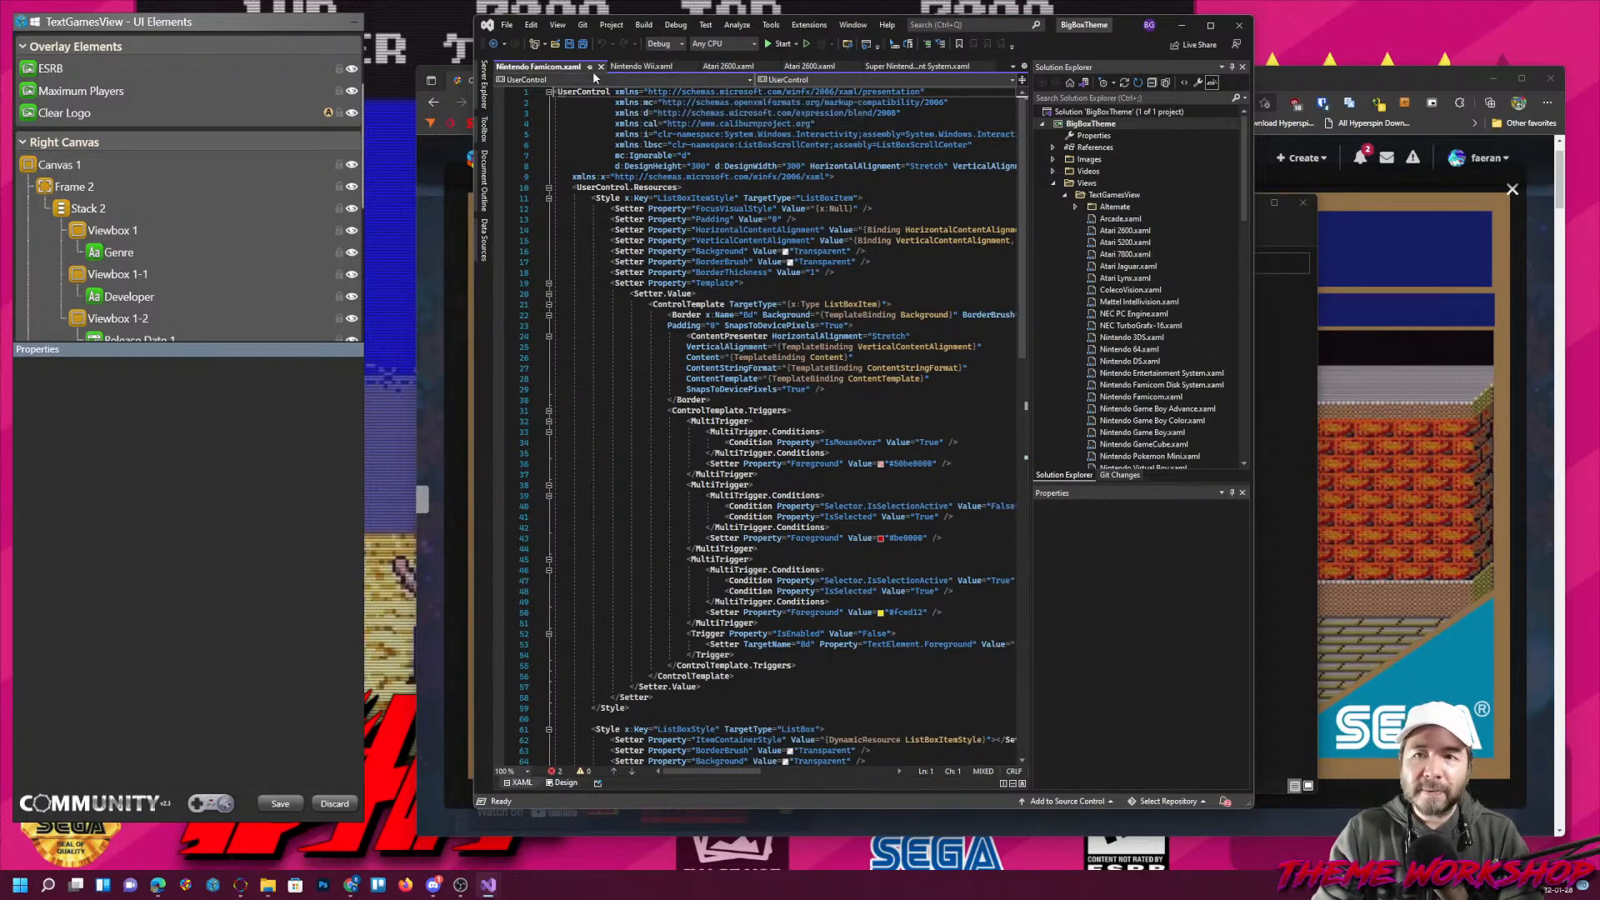
pyautogui.click(589, 65)
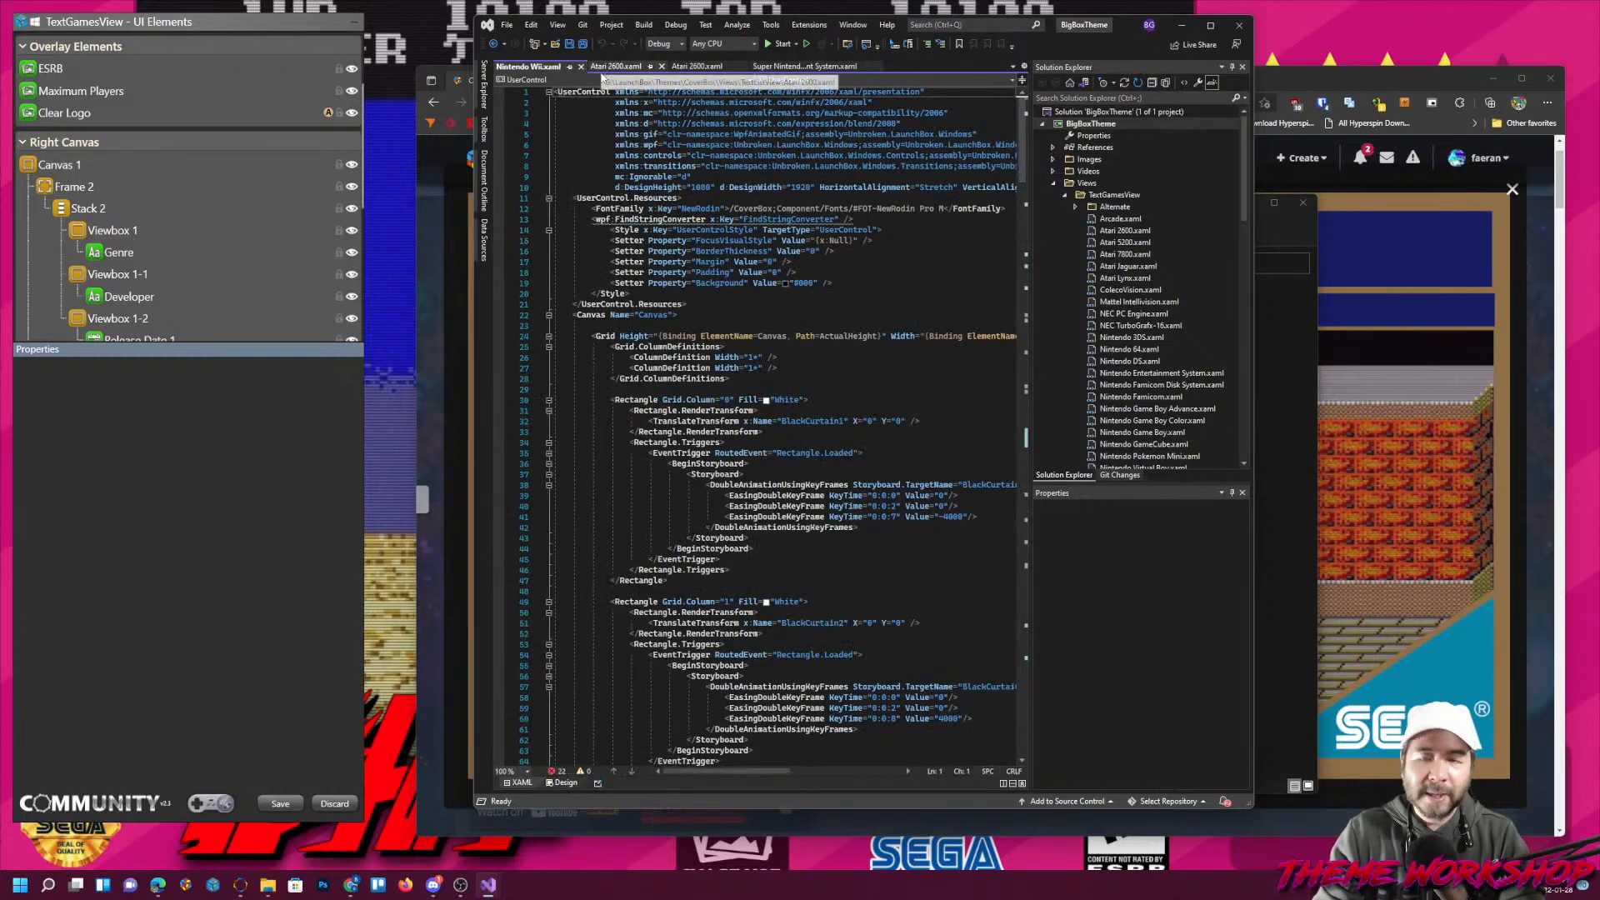
pyautogui.click(582, 67)
pyautogui.click(571, 67)
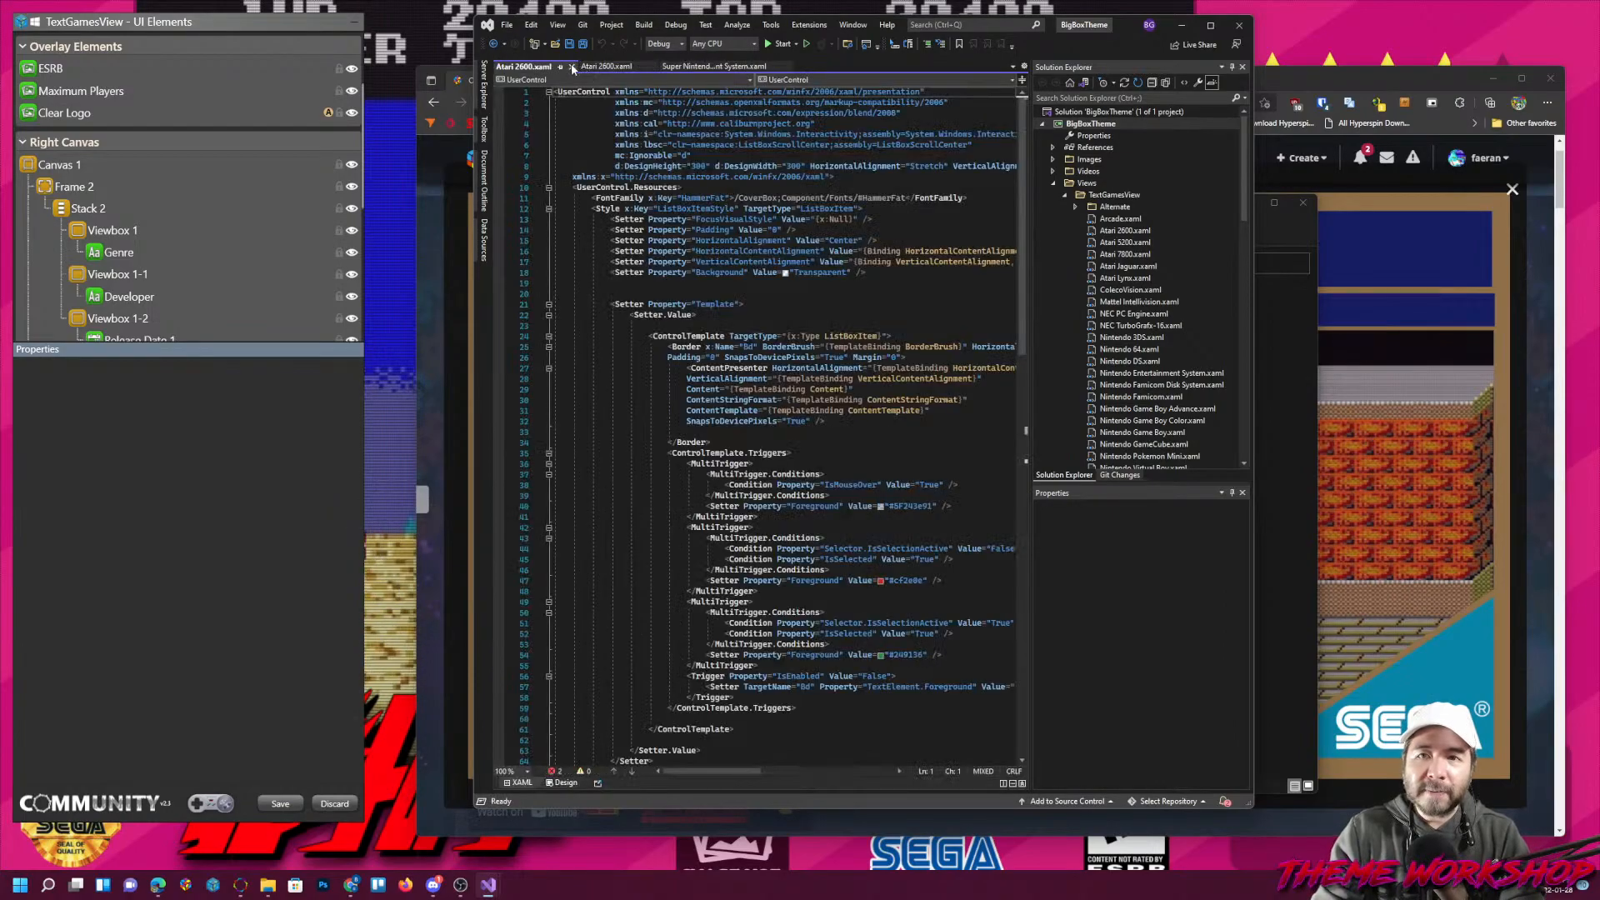
pyautogui.click(571, 67)
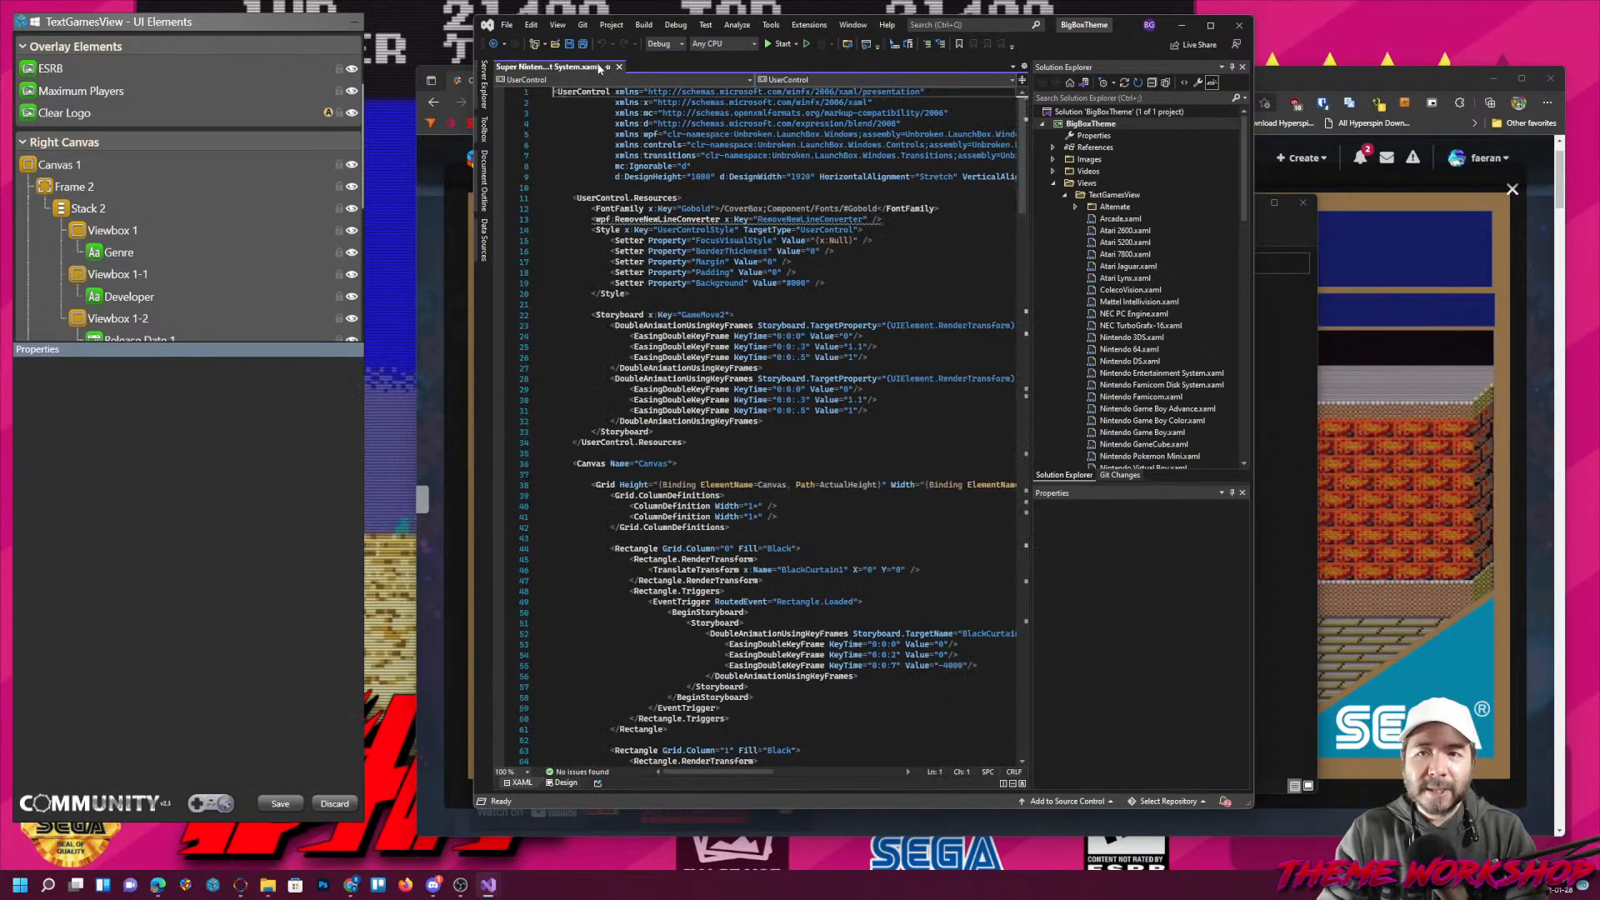
pyautogui.click(618, 66)
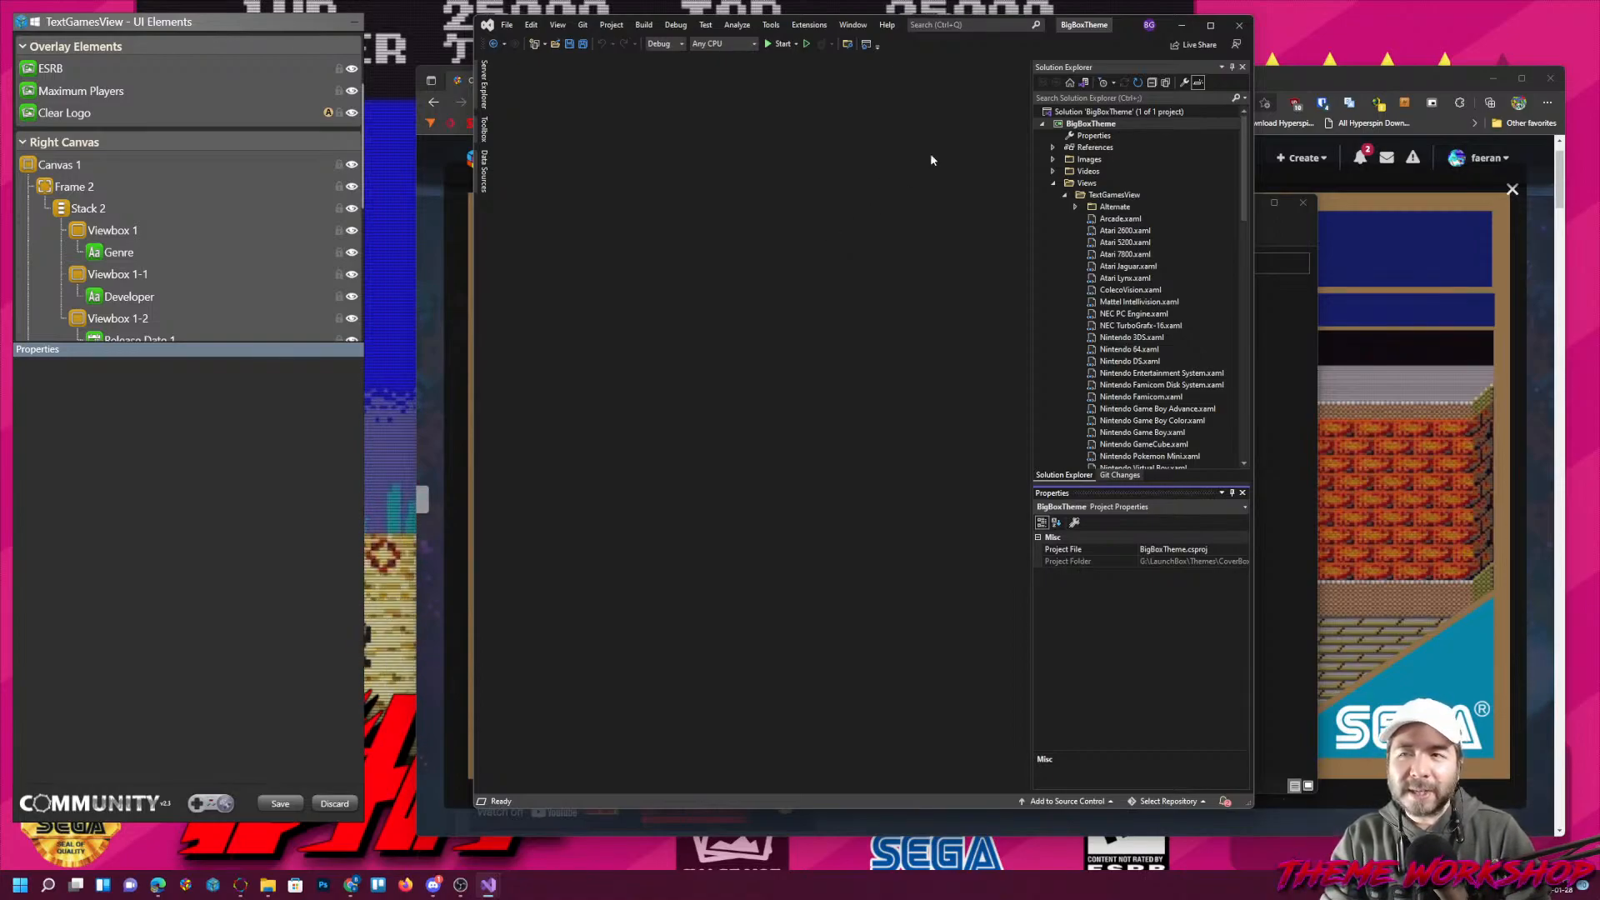
# Reposition and enlarge the Visual Studio window, and open Sega Mark III.xaml from the TextGamesView folder.
pyautogui.moveTo(1125, 32); pyautogui.dragTo(1027, 28)
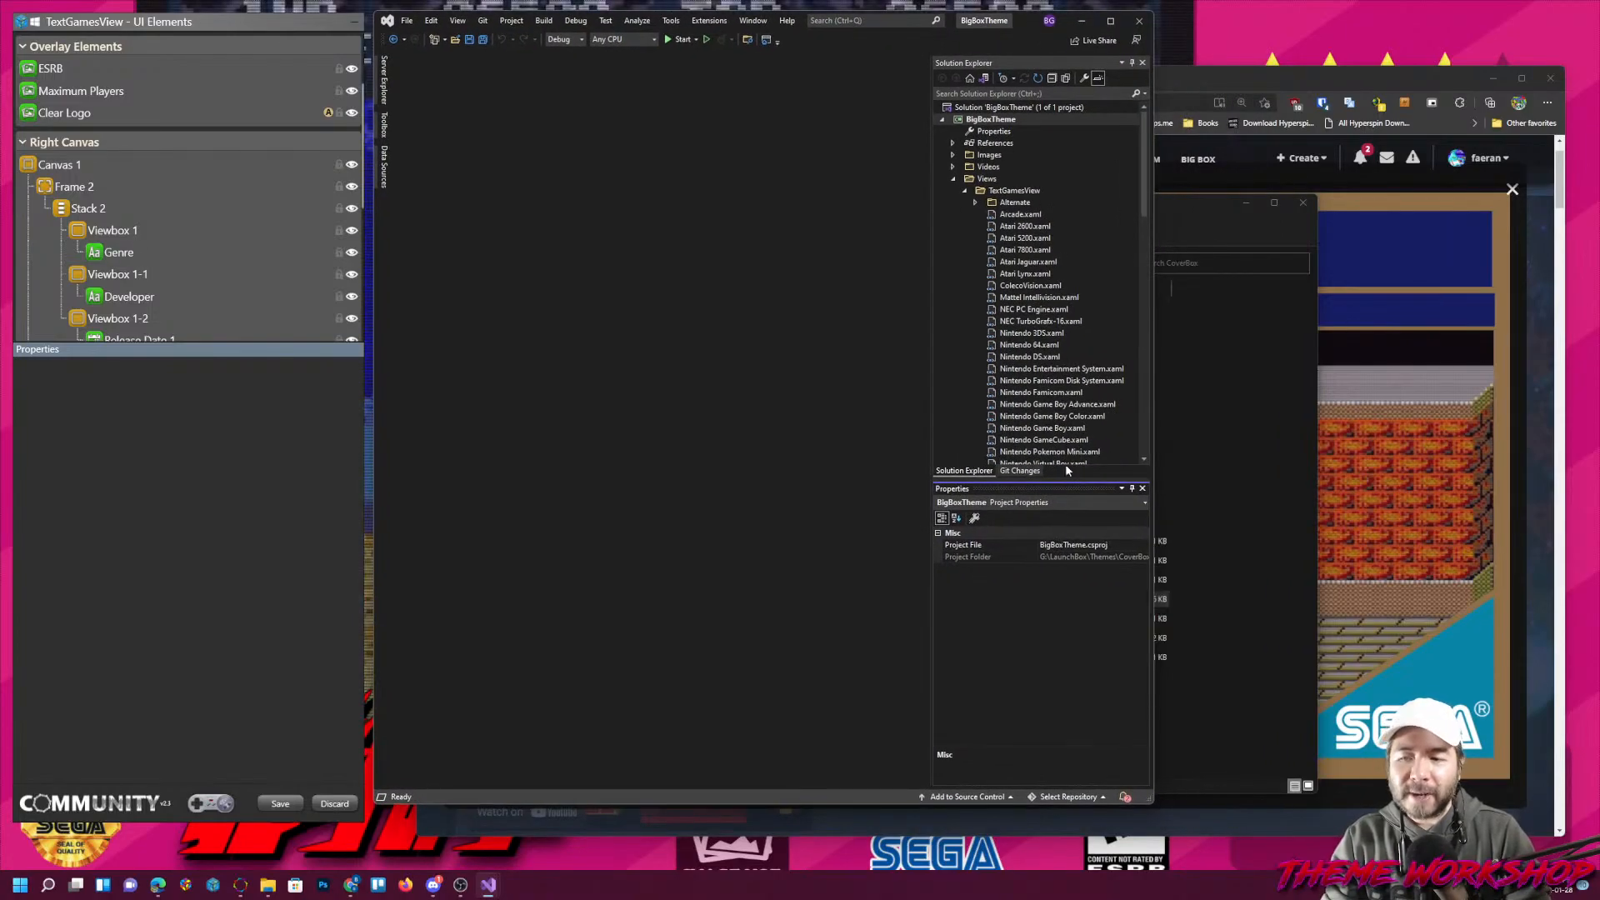
pyautogui.moveTo(1151, 800); pyautogui.dragTo(1275, 823)
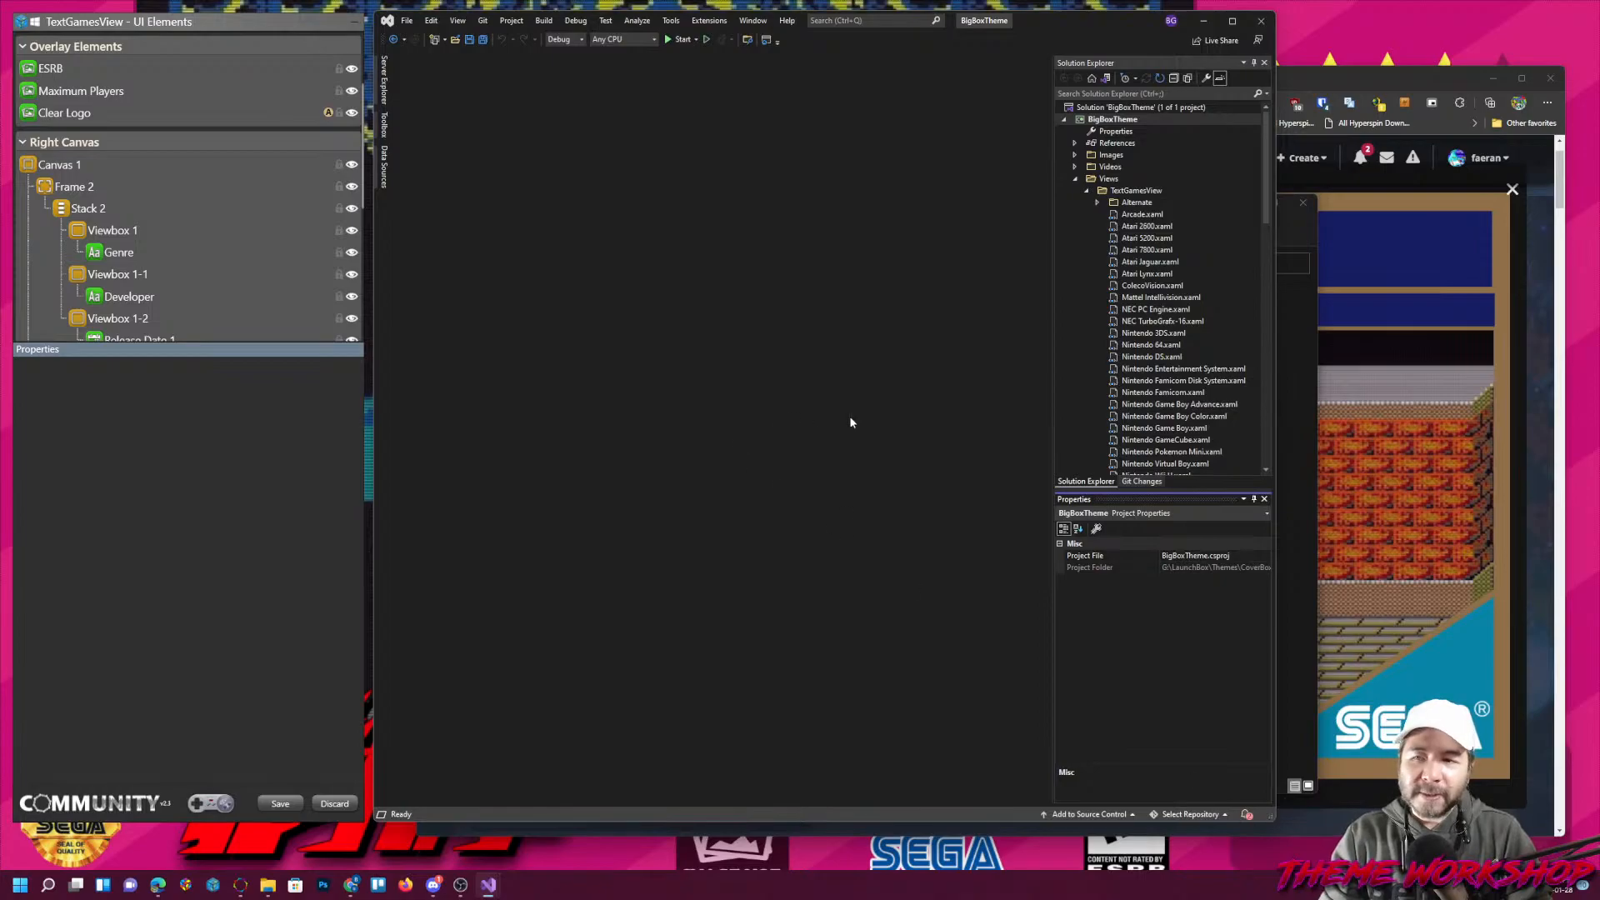
pyautogui.scroll(-6, 1203, 332)
pyautogui.scroll(-2, 1206, 330)
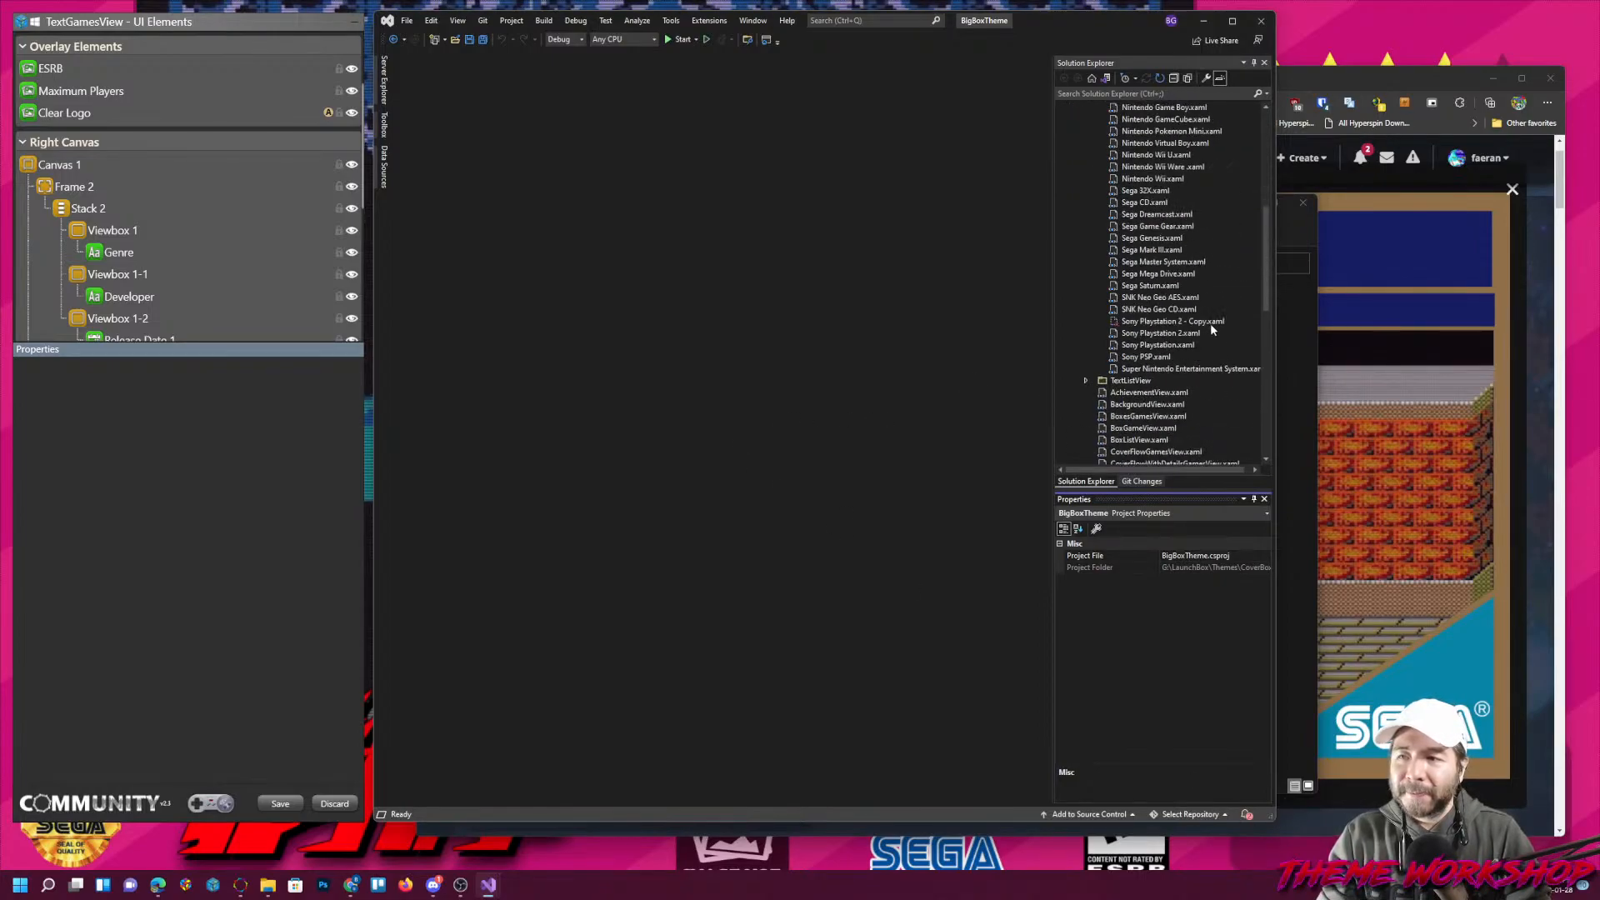
pyautogui.scroll(8, 1209, 332)
pyautogui.scroll(-6, 1208, 332)
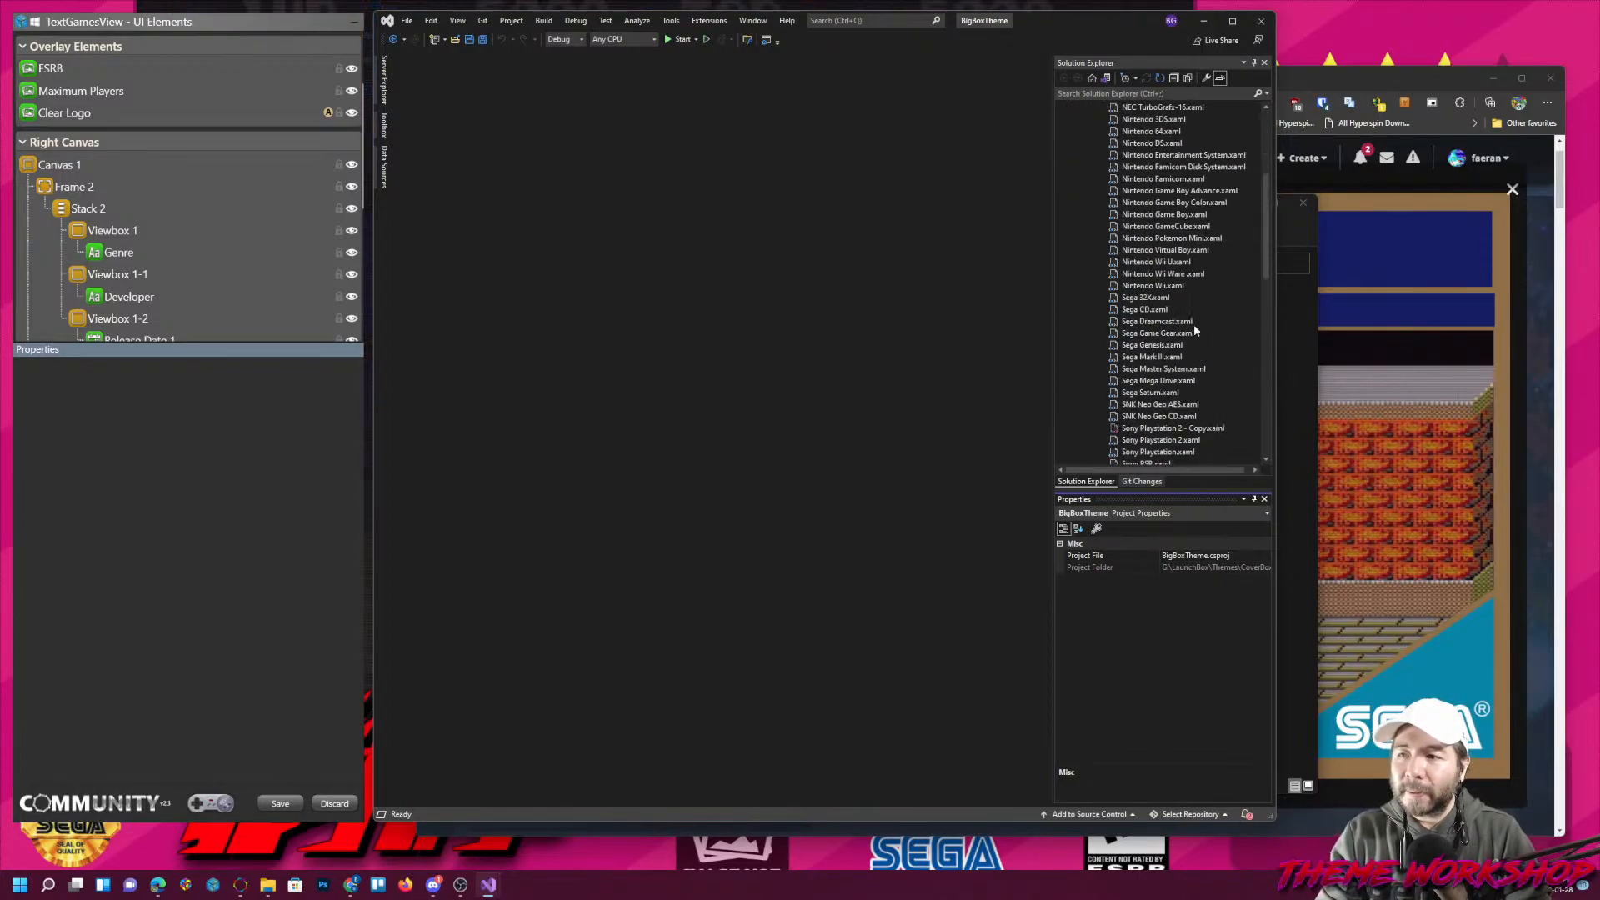
pyautogui.doubleClick(1159, 356)
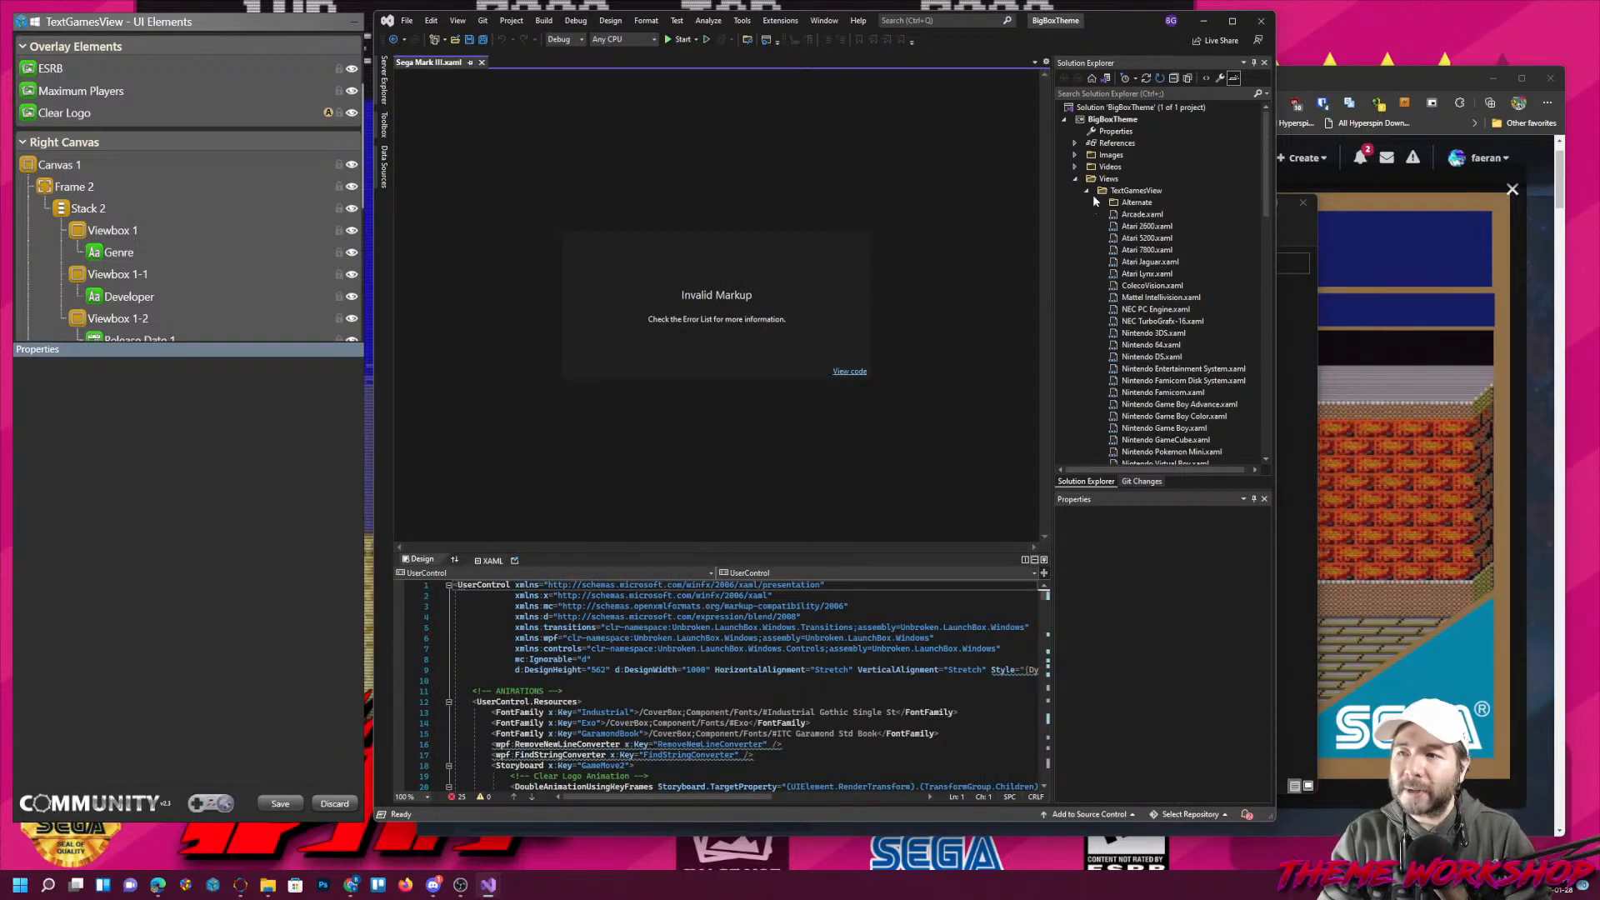
# Collapse the TextGamesView folder and open Sega Mark III.xaml from the TextListView folder.
pyautogui.click(1087, 191)
pyautogui.click(1086, 203)
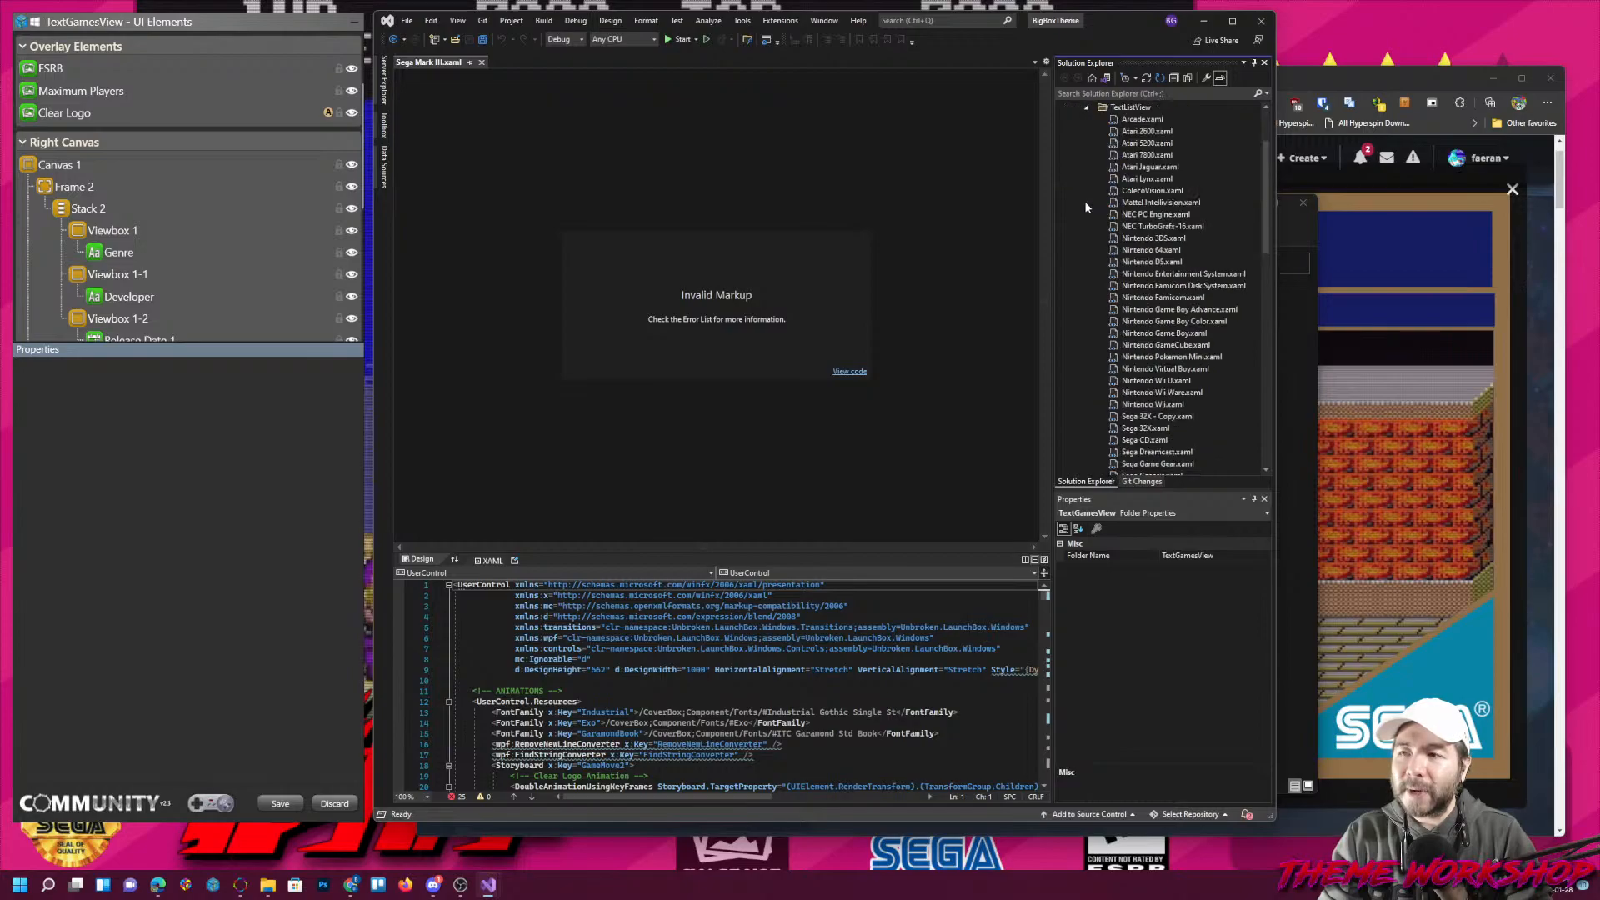
pyautogui.scroll(3, 1184, 308)
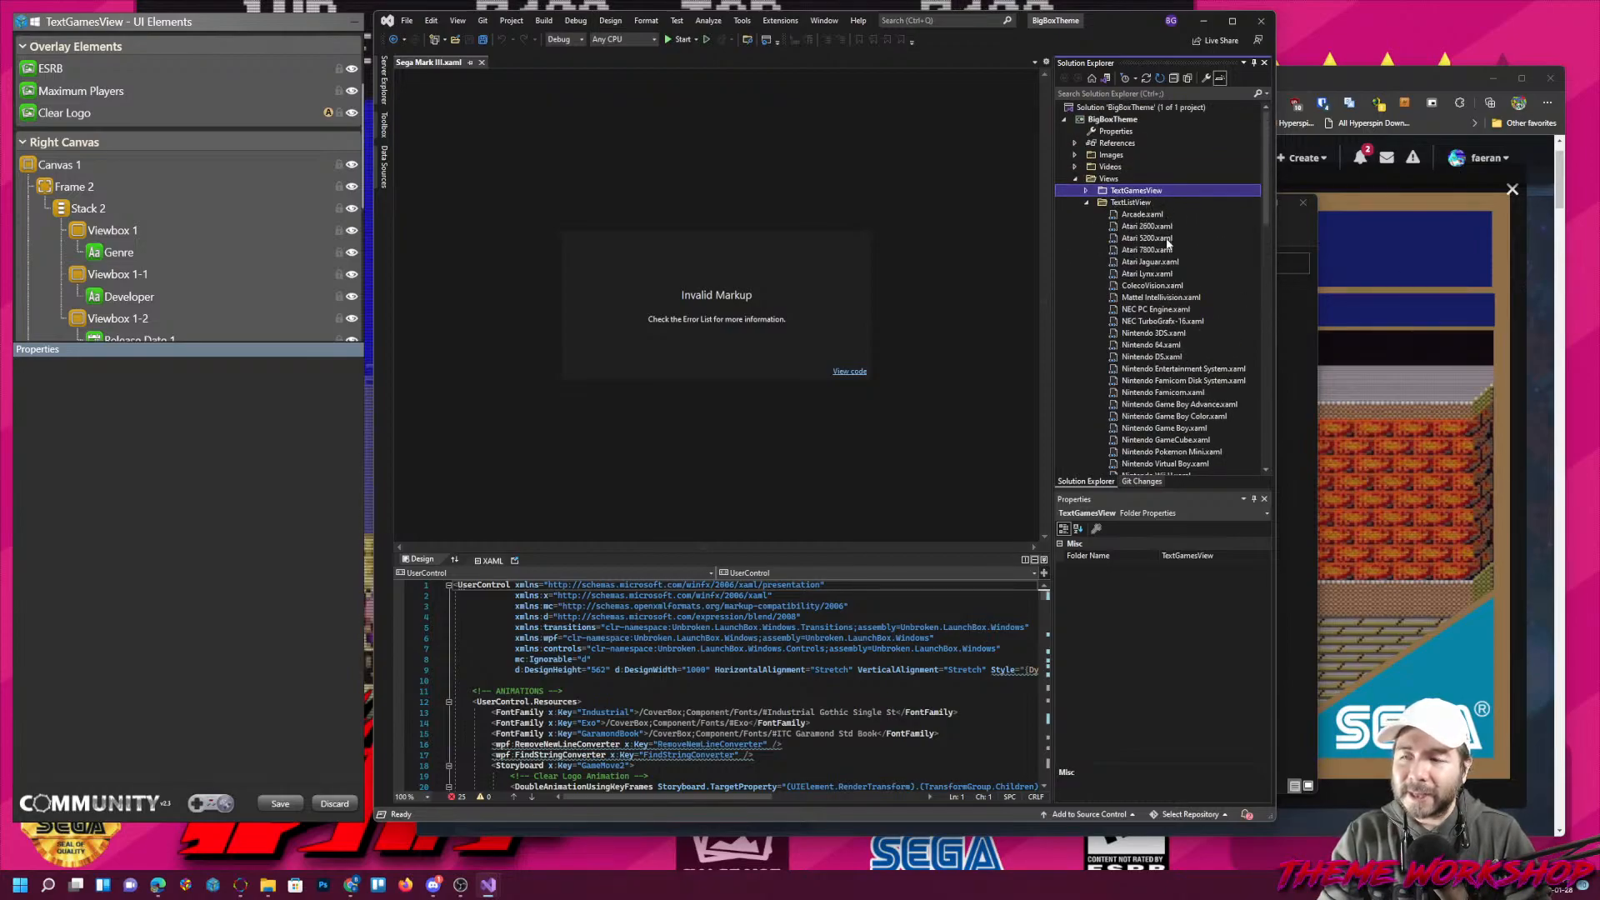
pyautogui.scroll(-8, 1168, 242)
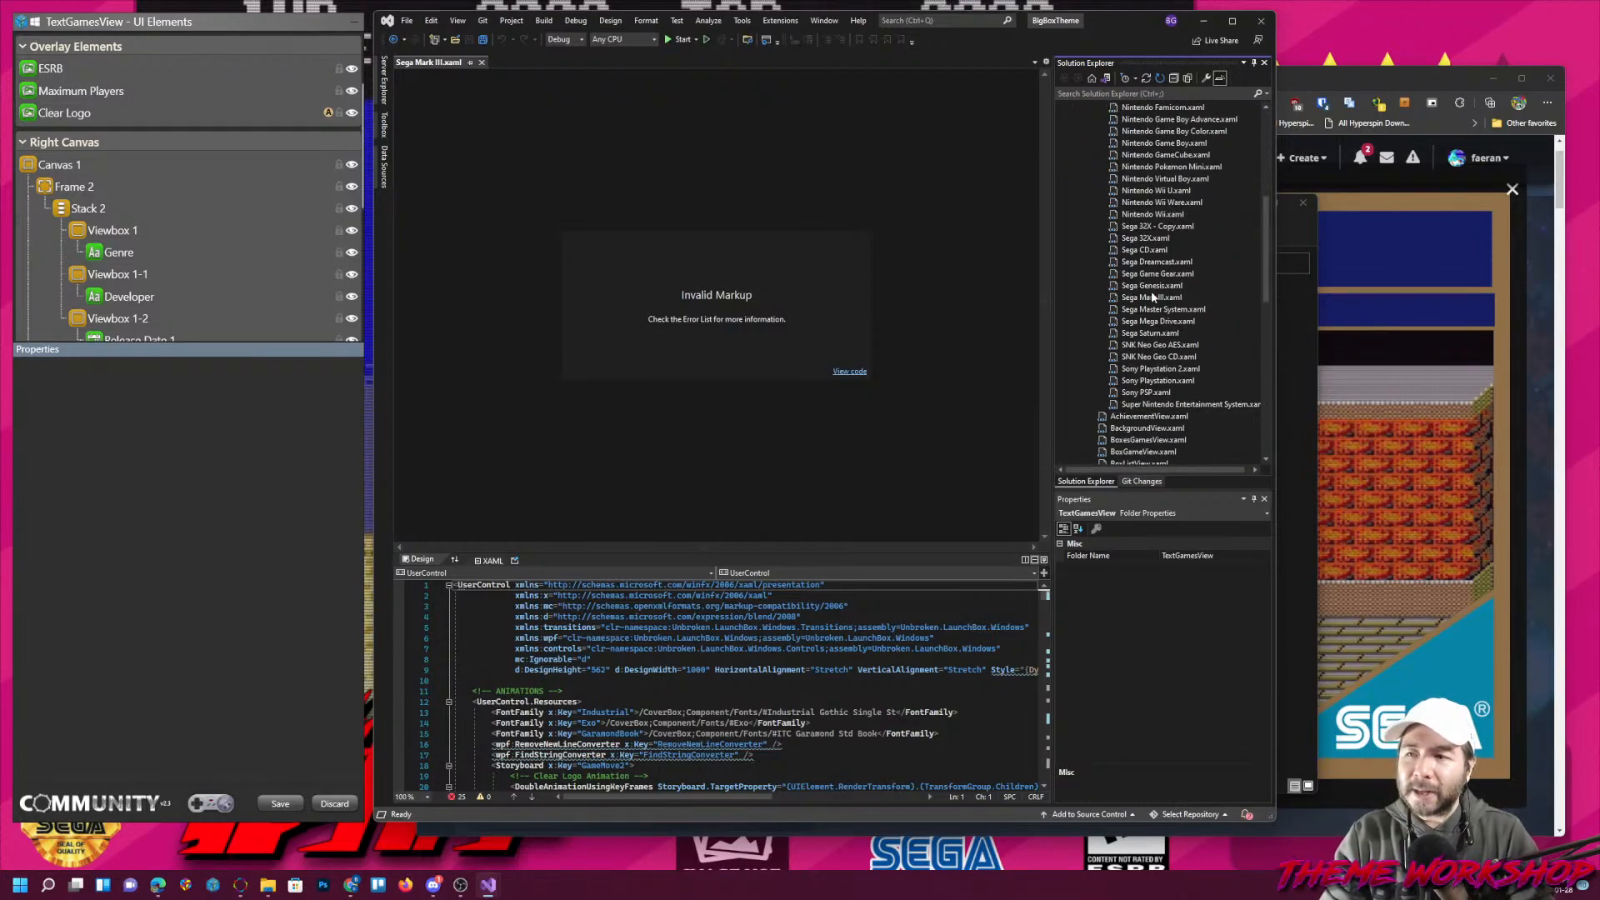
pyautogui.click(1150, 297)
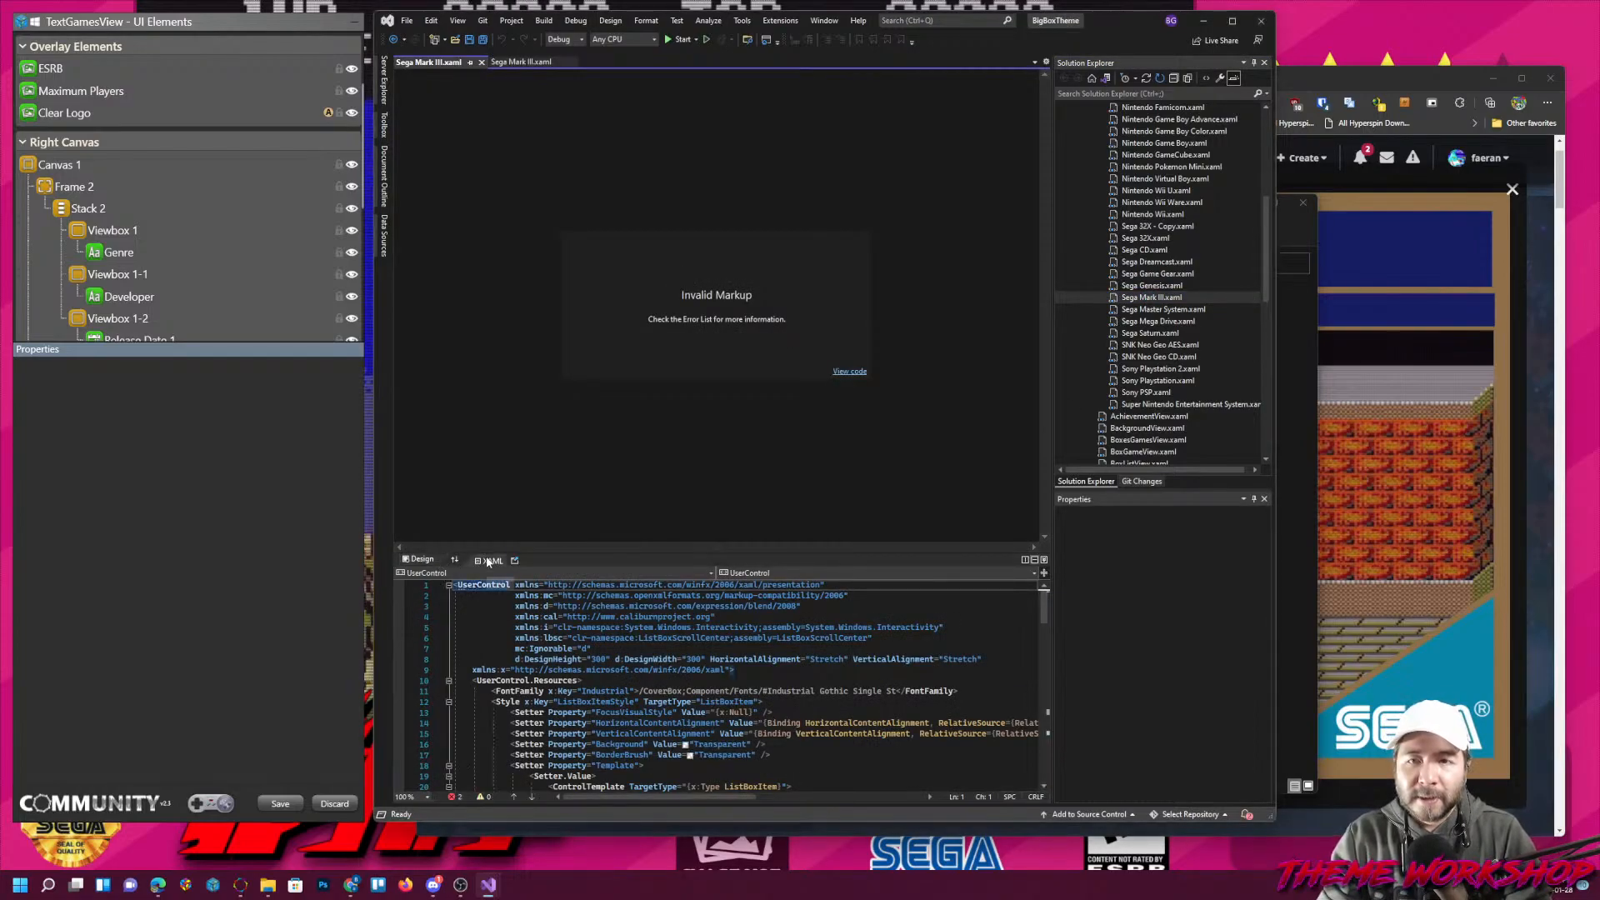
# Show both Sega Mark III.xaml files as full XAML code instead of the split design view.
pyautogui.click(490, 560)
pyautogui.click(521, 62)
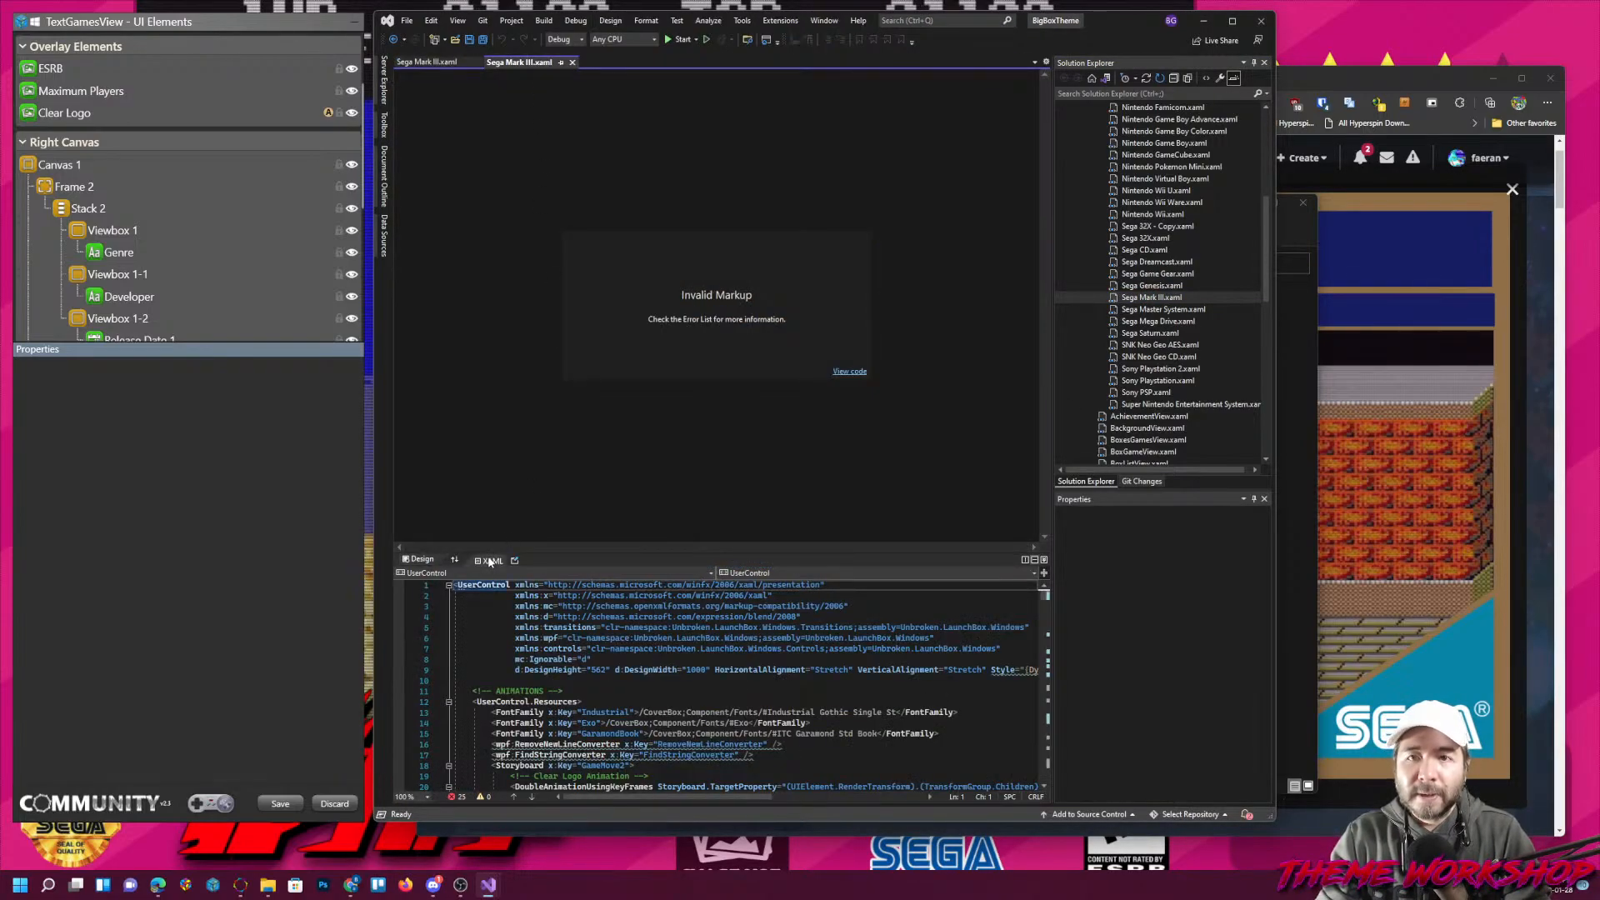
pyautogui.click(491, 559)
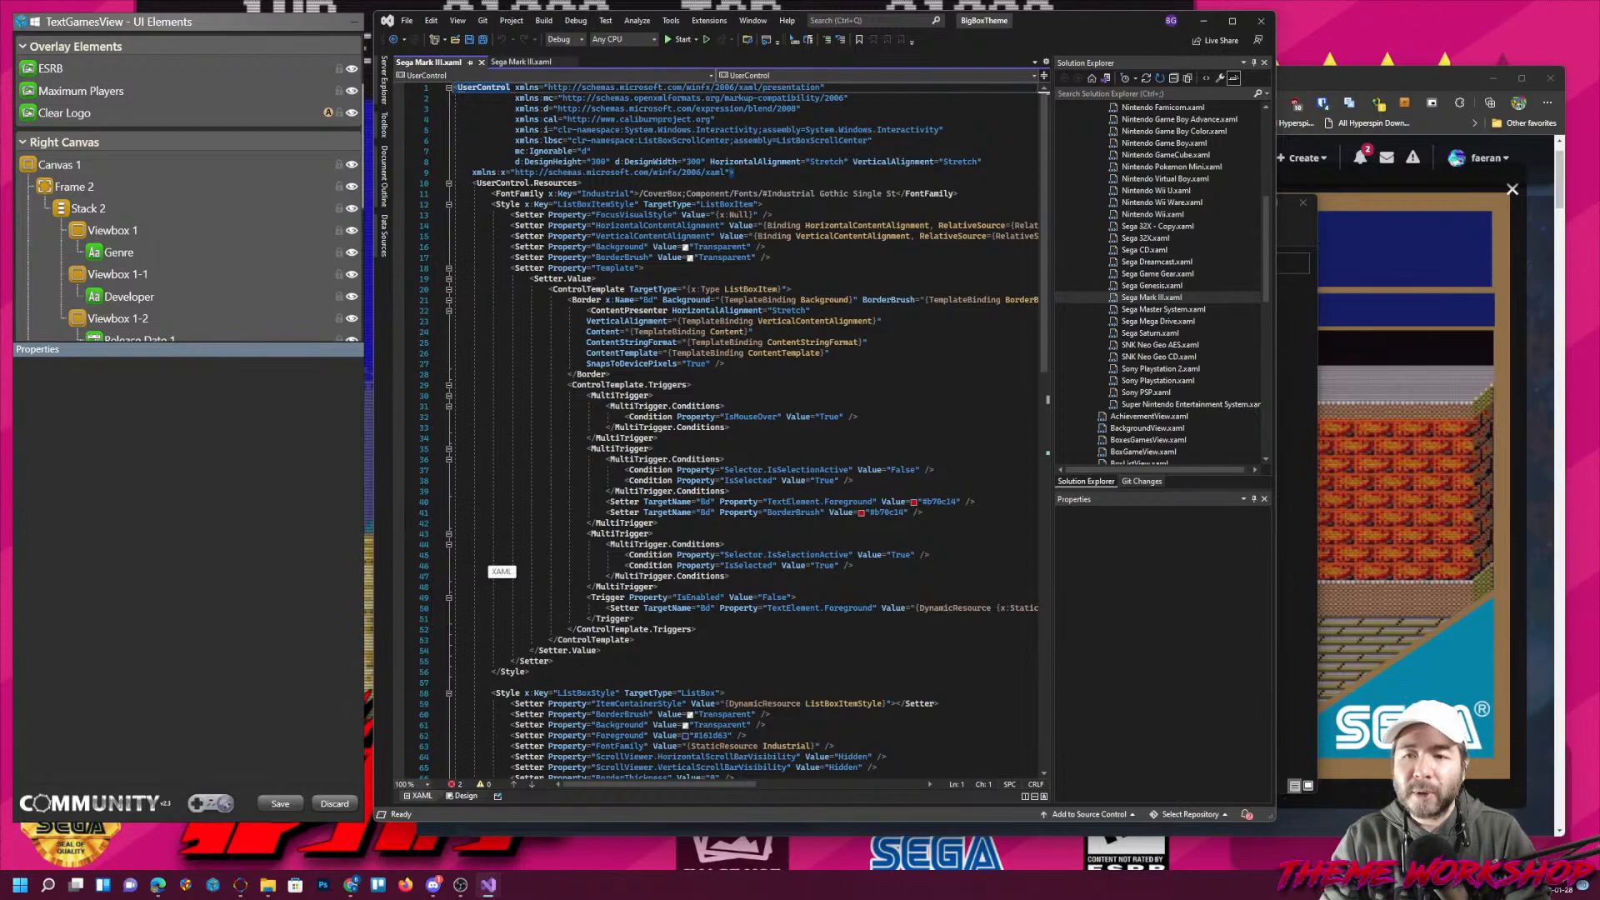
# Widen the code window and examine the font name in the FontFamily resource of the TextListView Sega Mark III.xaml.
pyautogui.moveTo(1278, 443); pyautogui.dragTo(1484, 443)
pyautogui.click(814, 269)
pyautogui.click(859, 236)
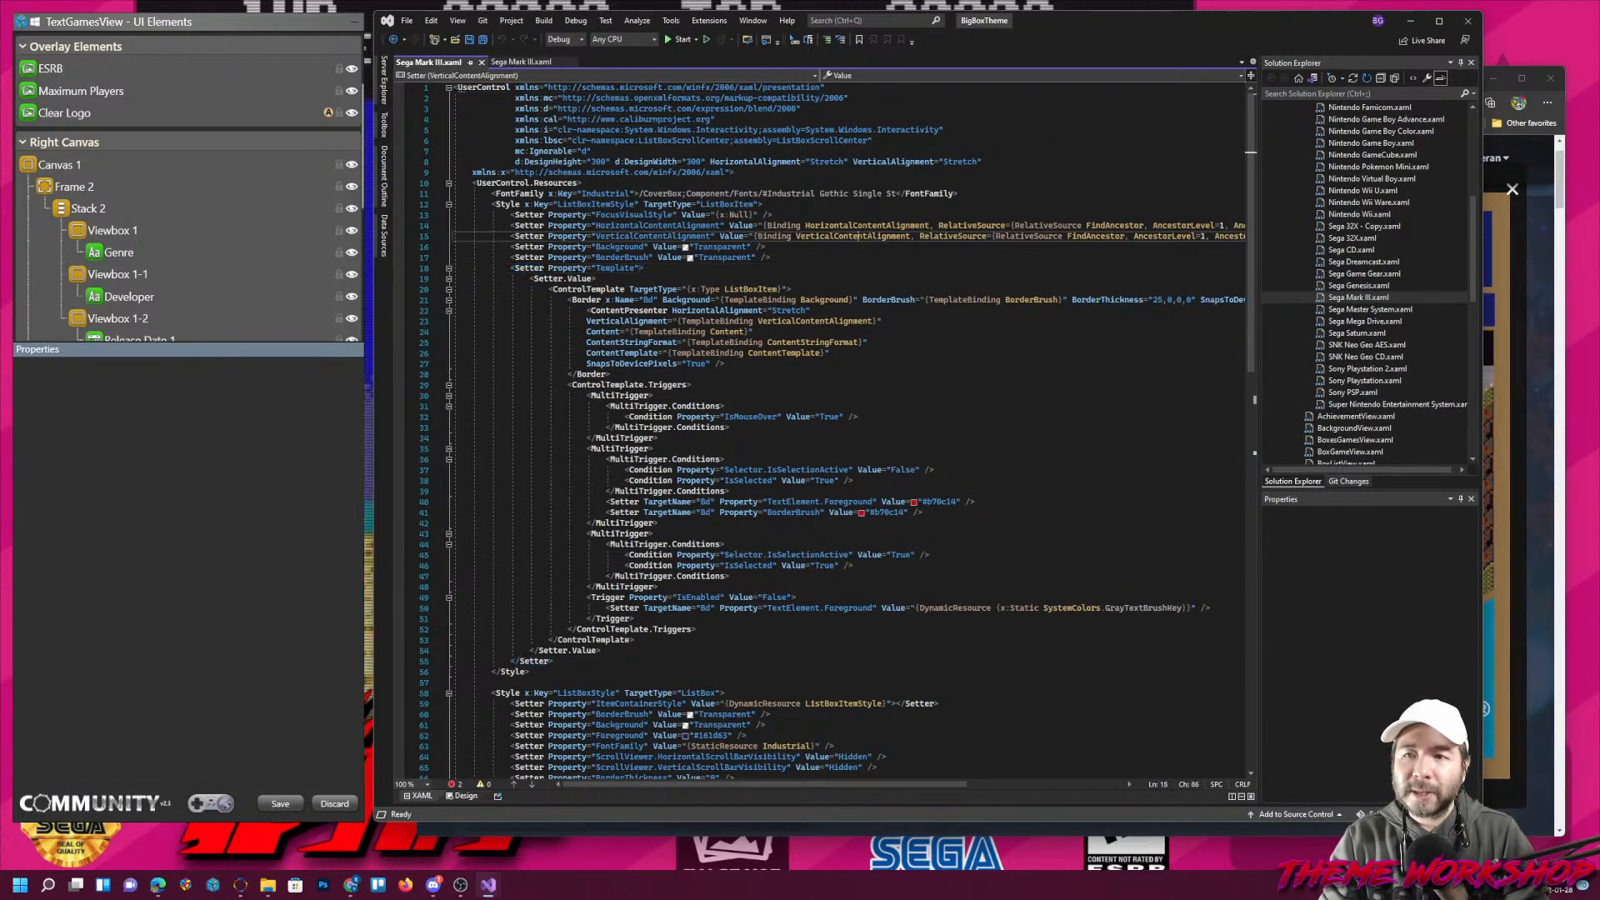
pyautogui.moveTo(897, 193); pyautogui.dragTo(806, 193)
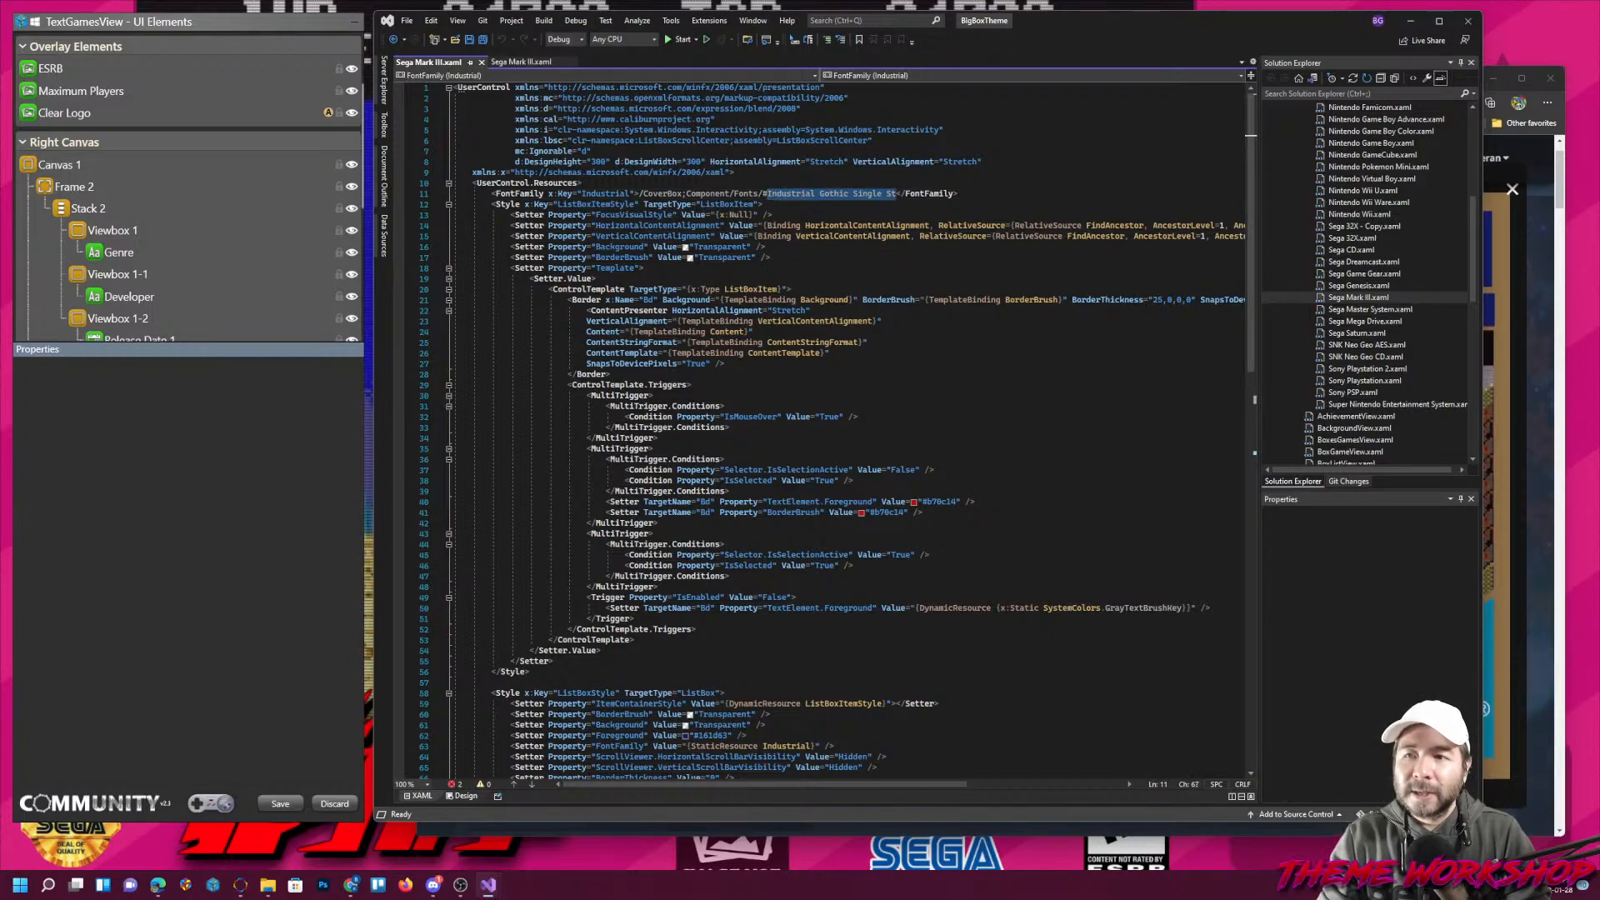
pyautogui.doubleClick(888, 195)
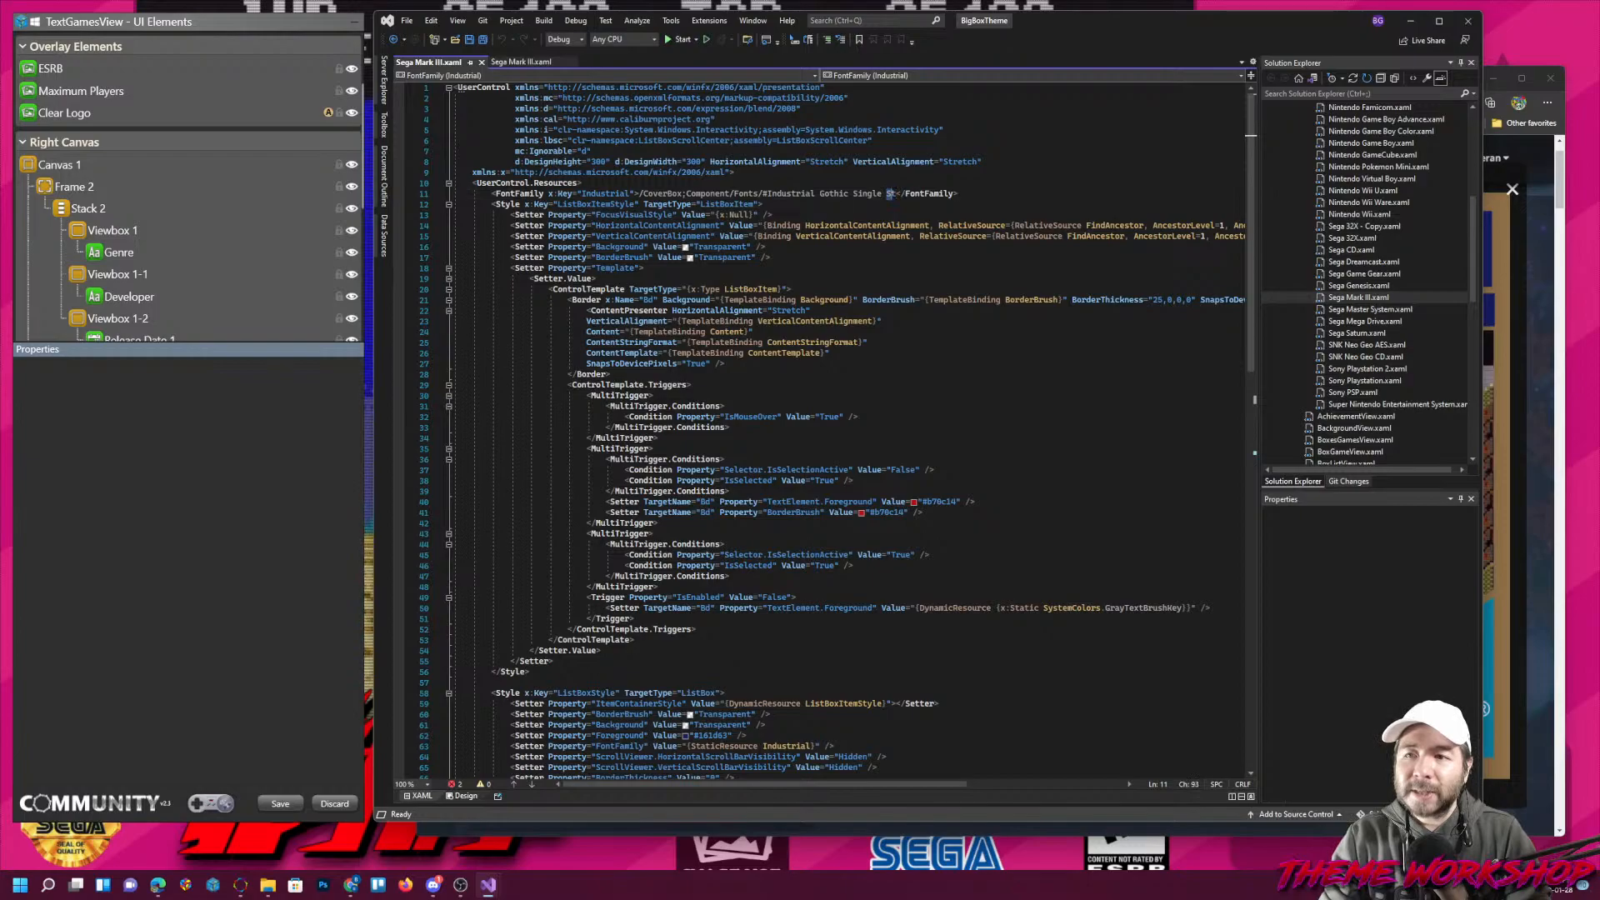
pyautogui.click(816, 193)
# Select the Wheel element in the Right Canvas and show its text and font properties.
pyautogui.scroll(-3, 132, 253)
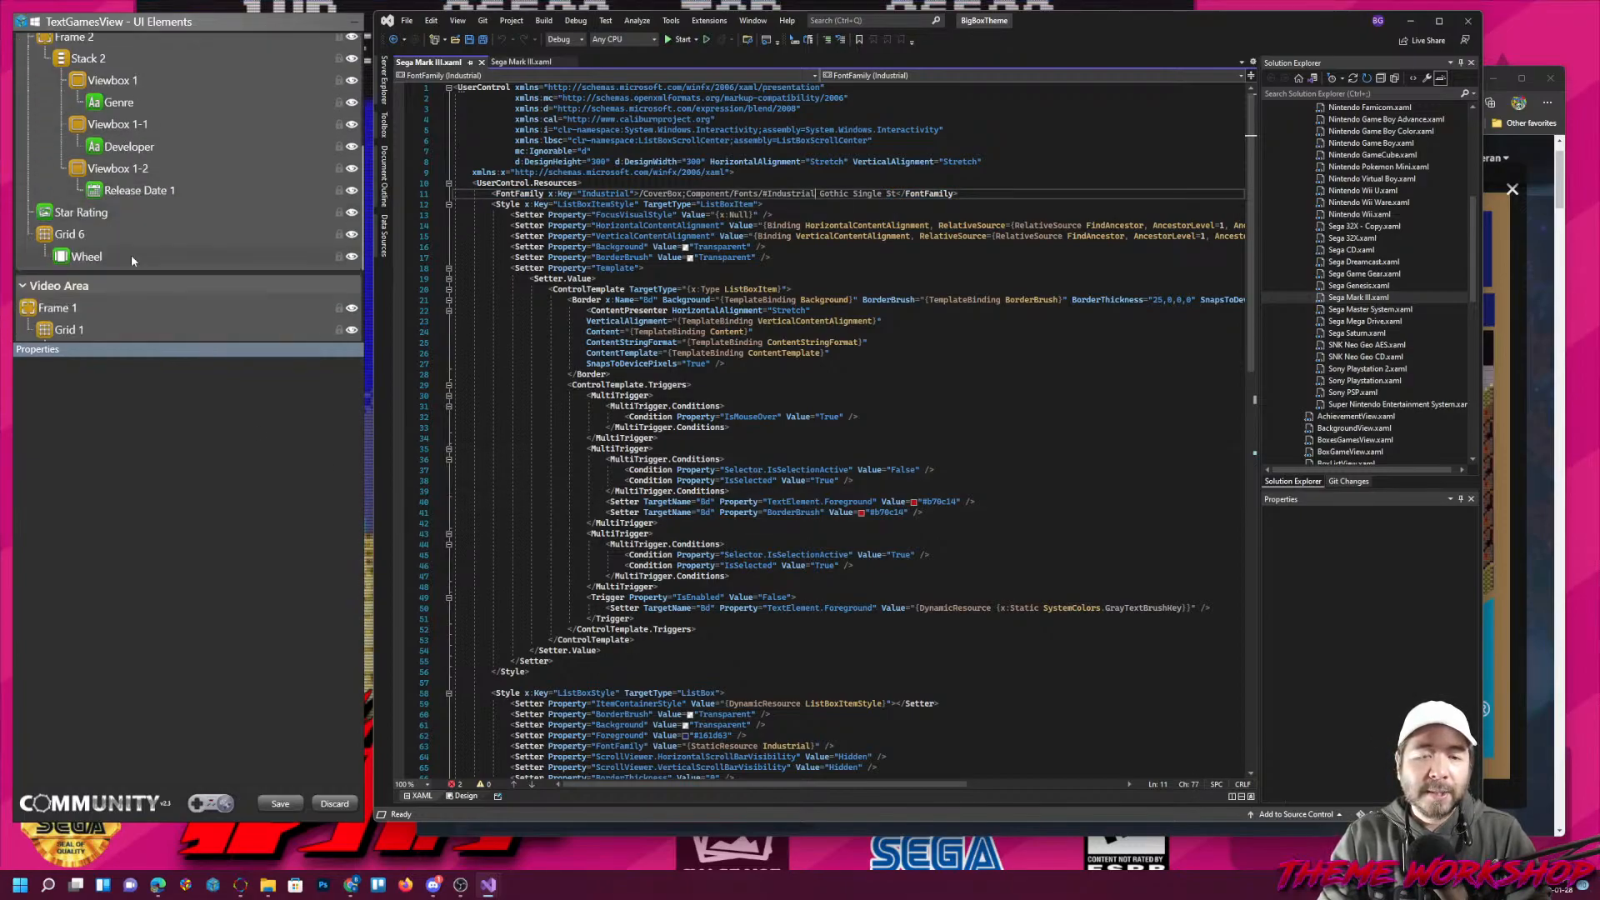
pyautogui.scroll(-4, 132, 253)
pyautogui.scroll(2, 144, 263)
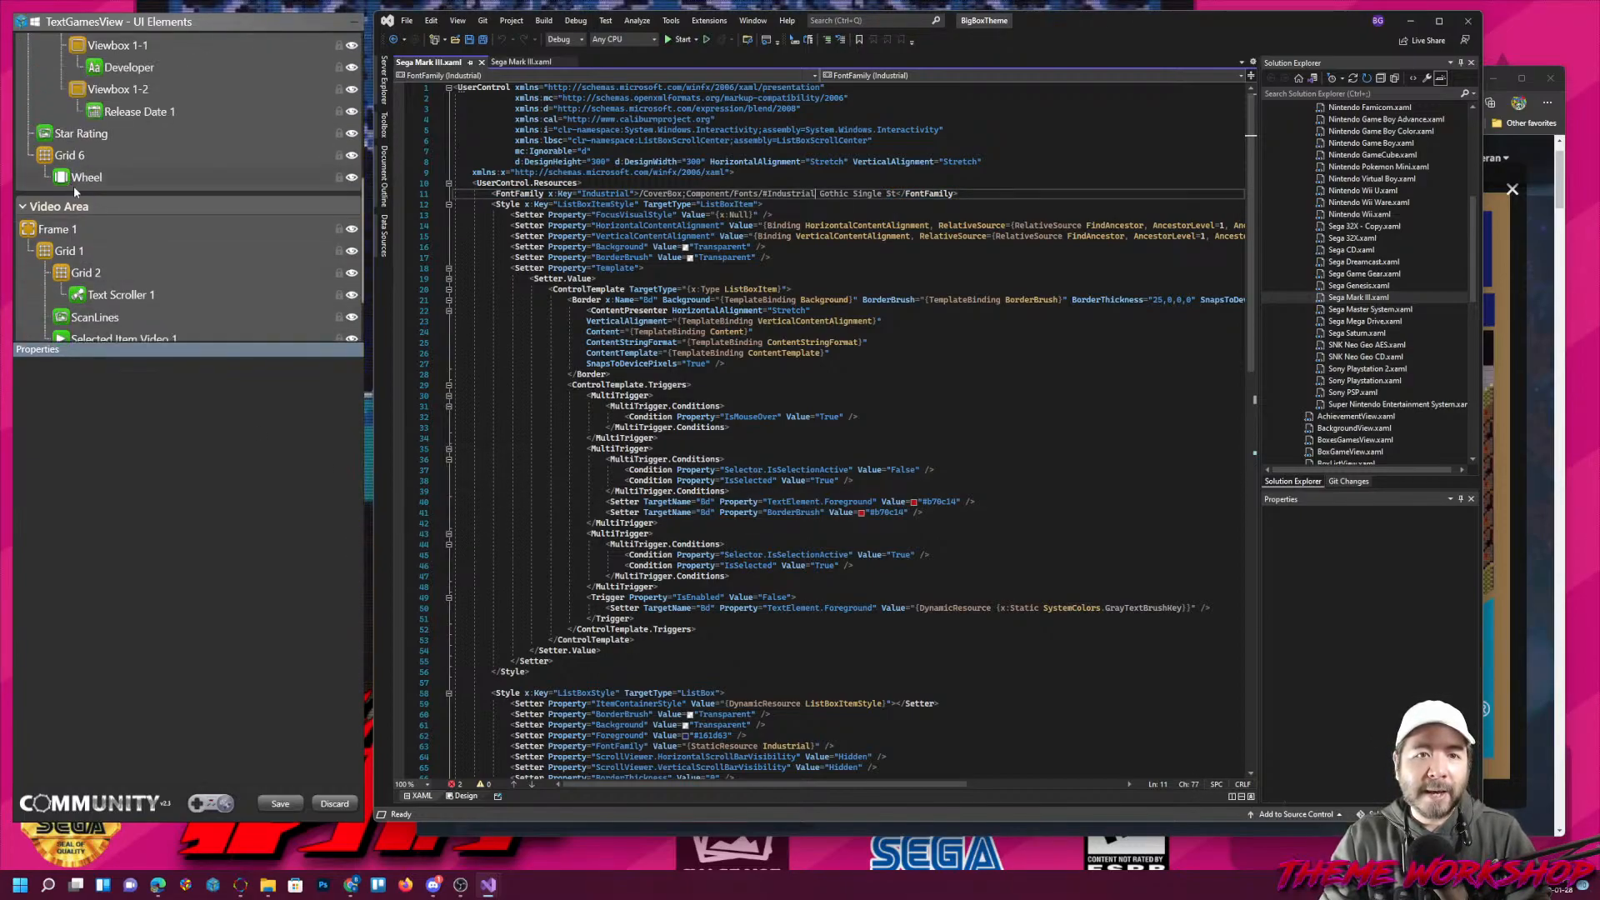
pyautogui.scroll(1, 73, 187)
pyautogui.click(95, 241)
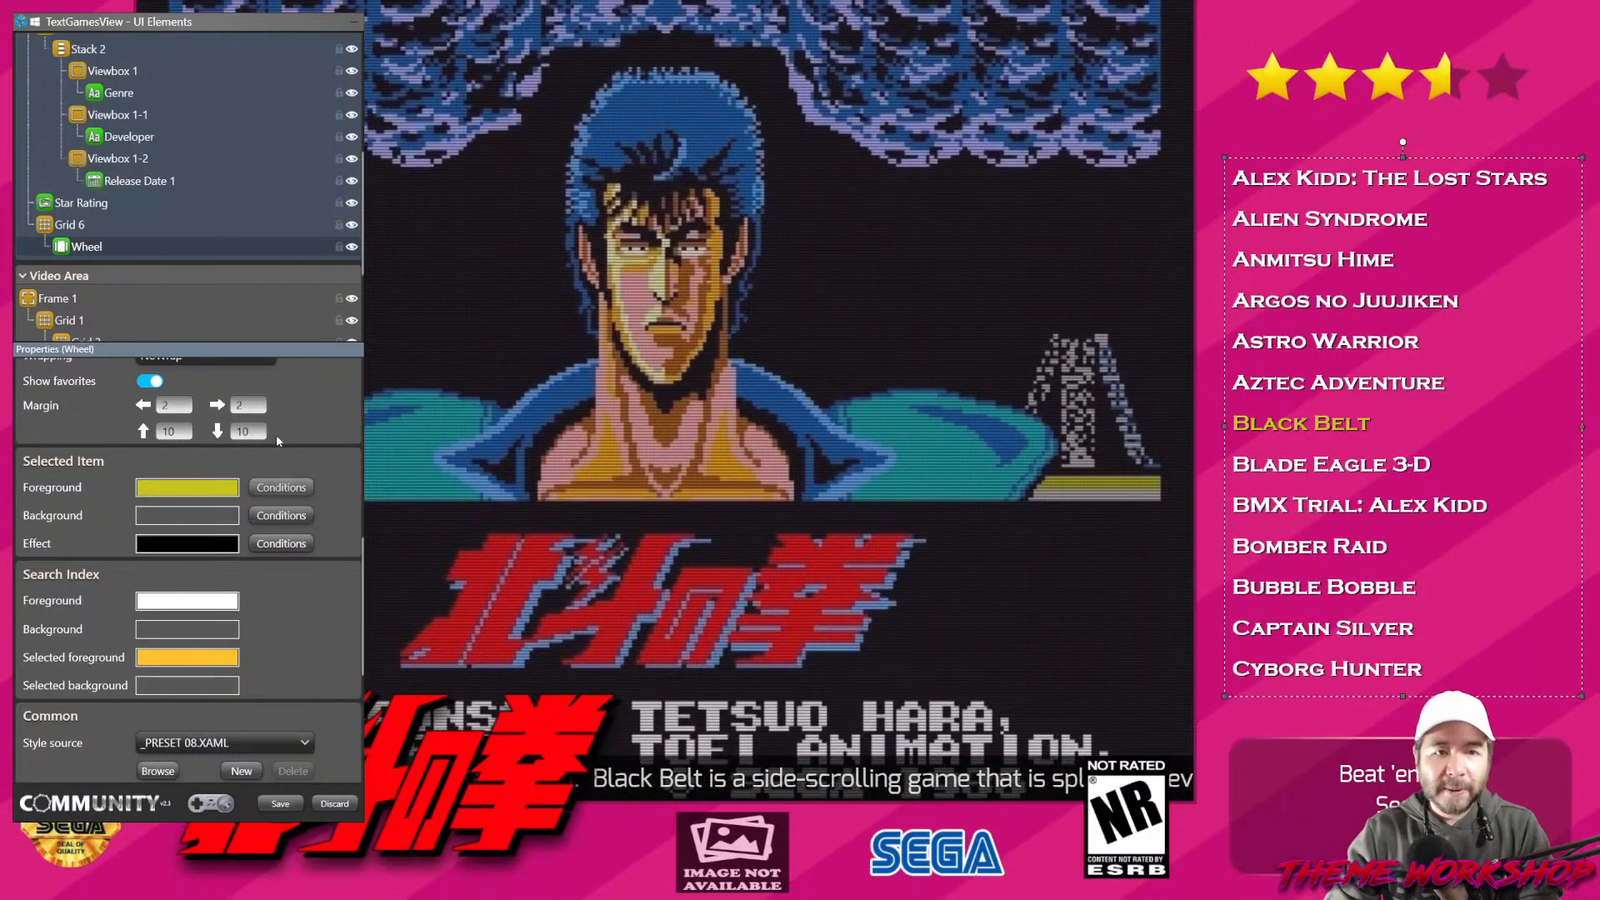
pyautogui.scroll(-4, 344, 560)
pyautogui.scroll(7, 353, 548)
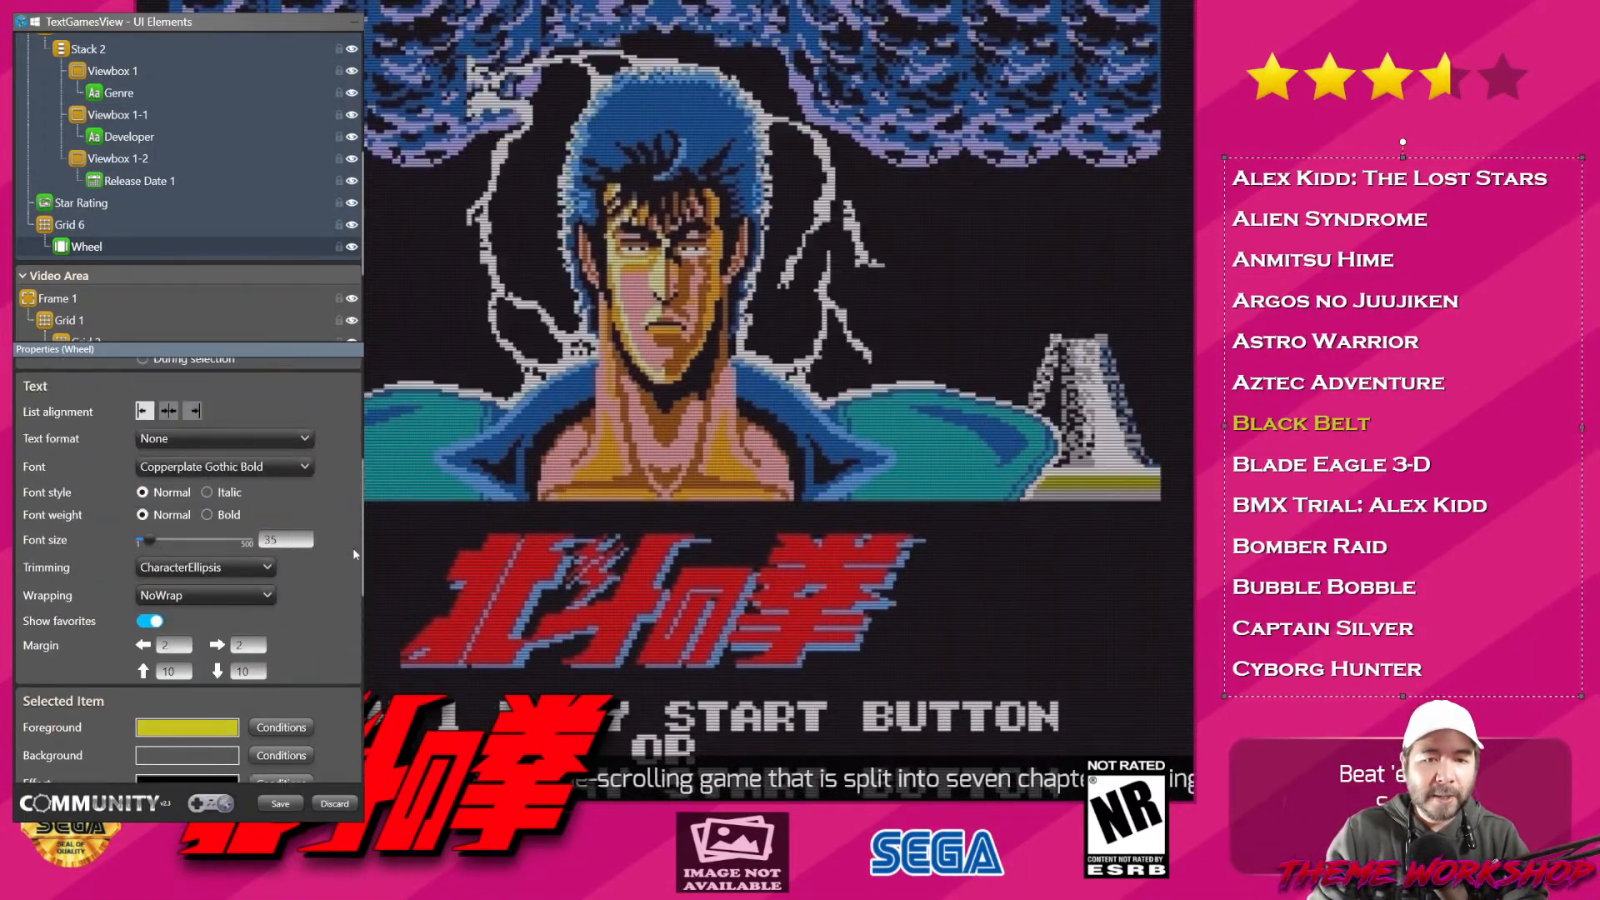
pyautogui.scroll(1, 353, 547)
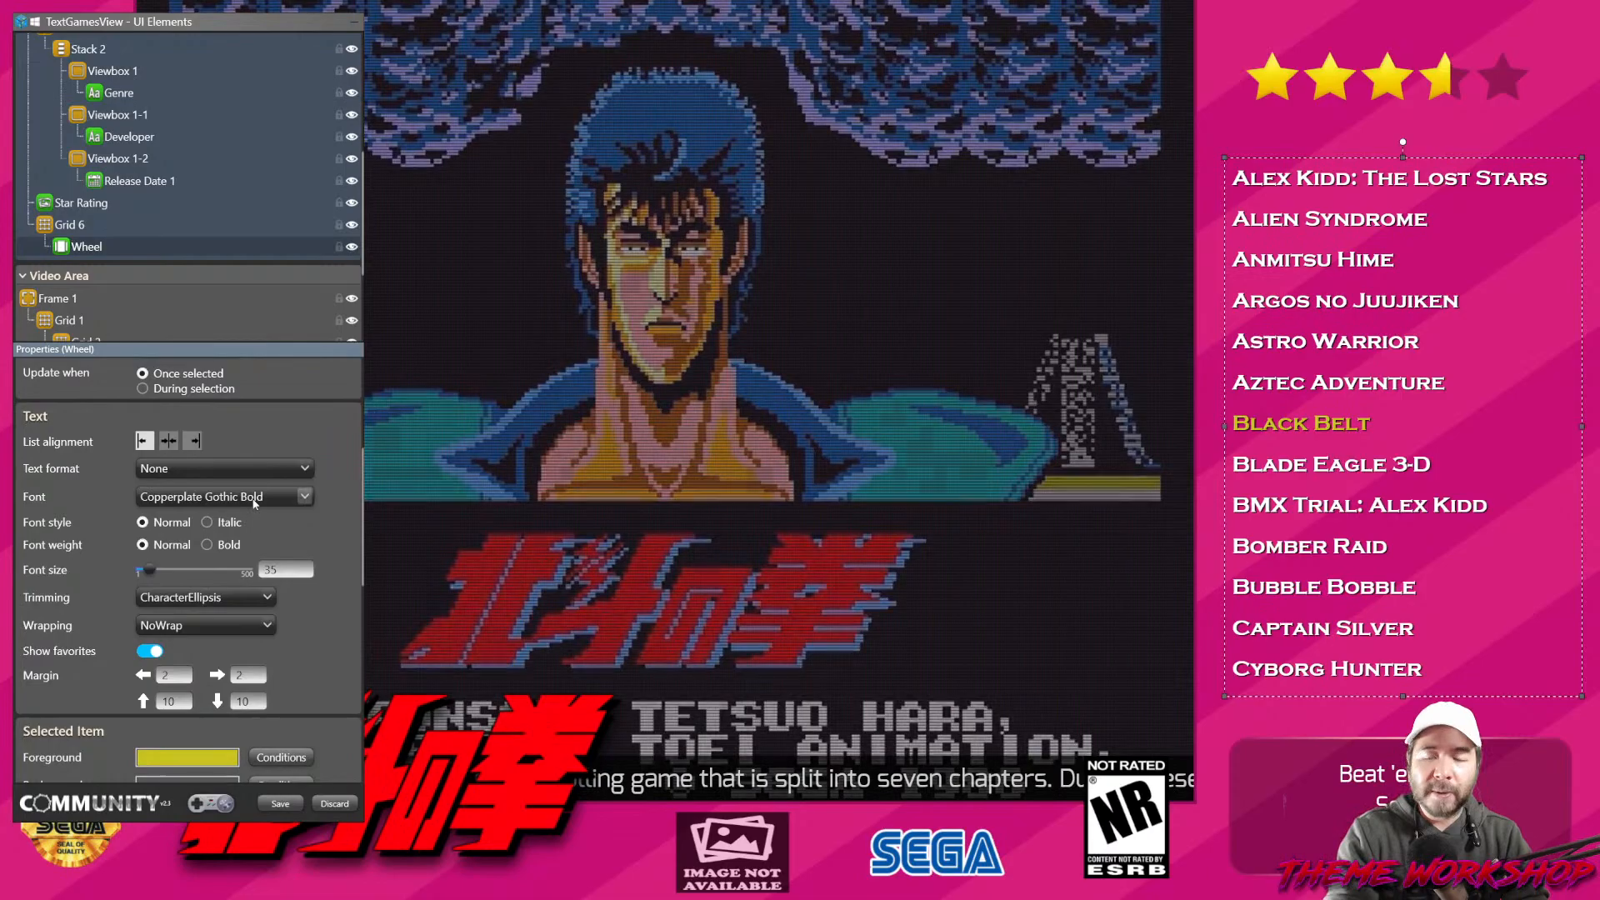
# Check the font name in the XAML code, and look for the Industrial Gothic font in the Wheel's font list.
pyautogui.hotkey('alt', 'Tab')
pyautogui.hotkey('alt', 'Tab')
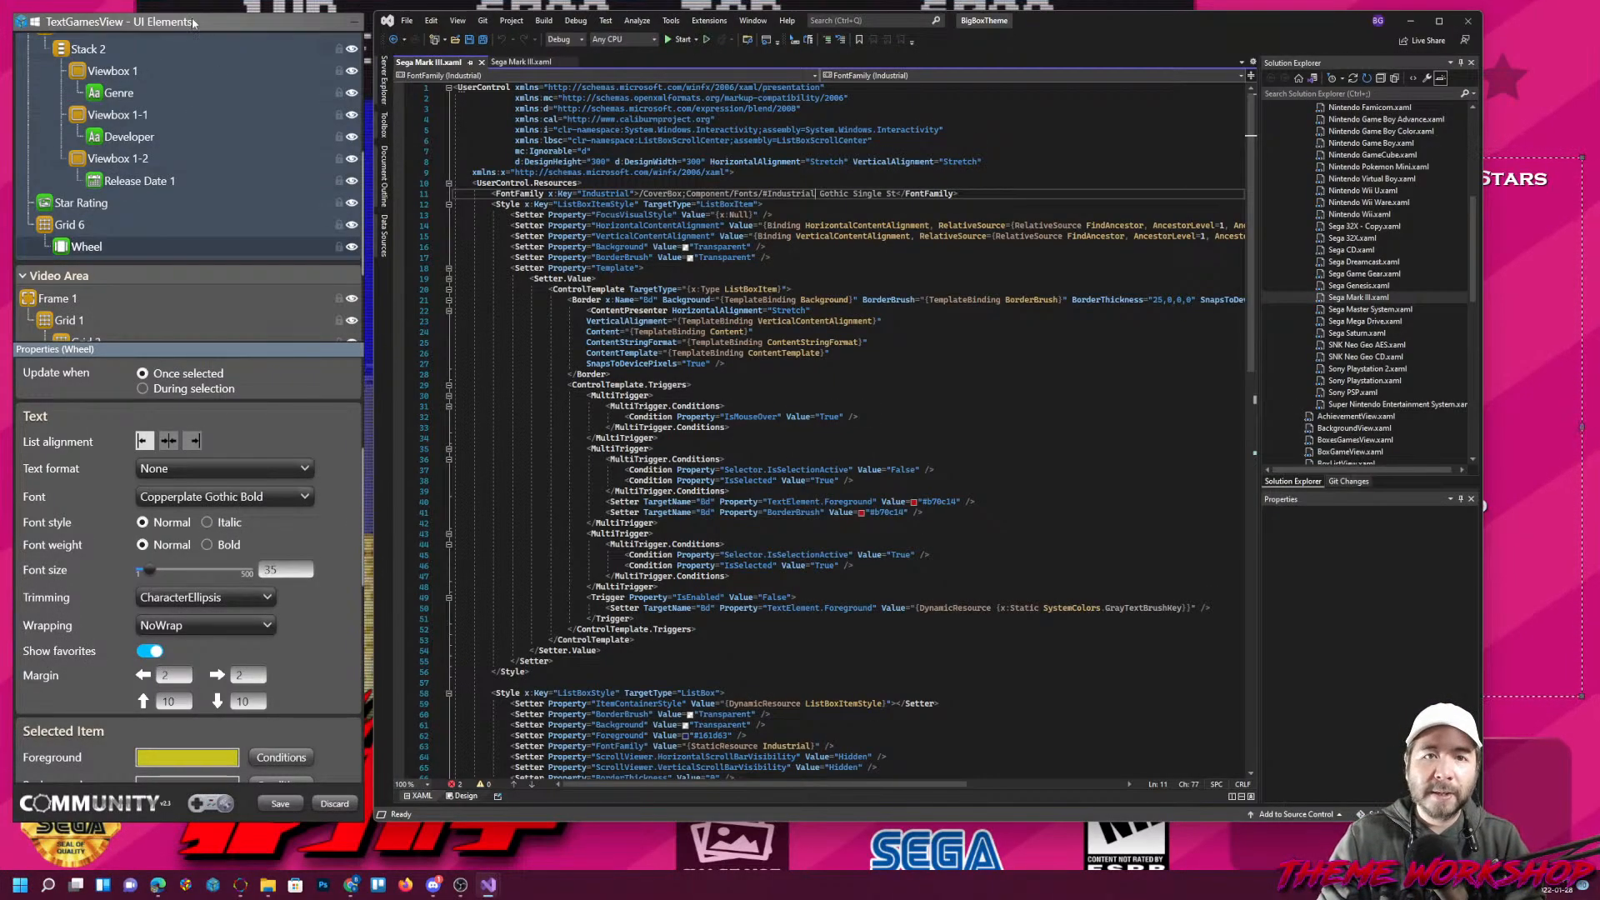
pyautogui.click(193, 23)
pyautogui.click(271, 497)
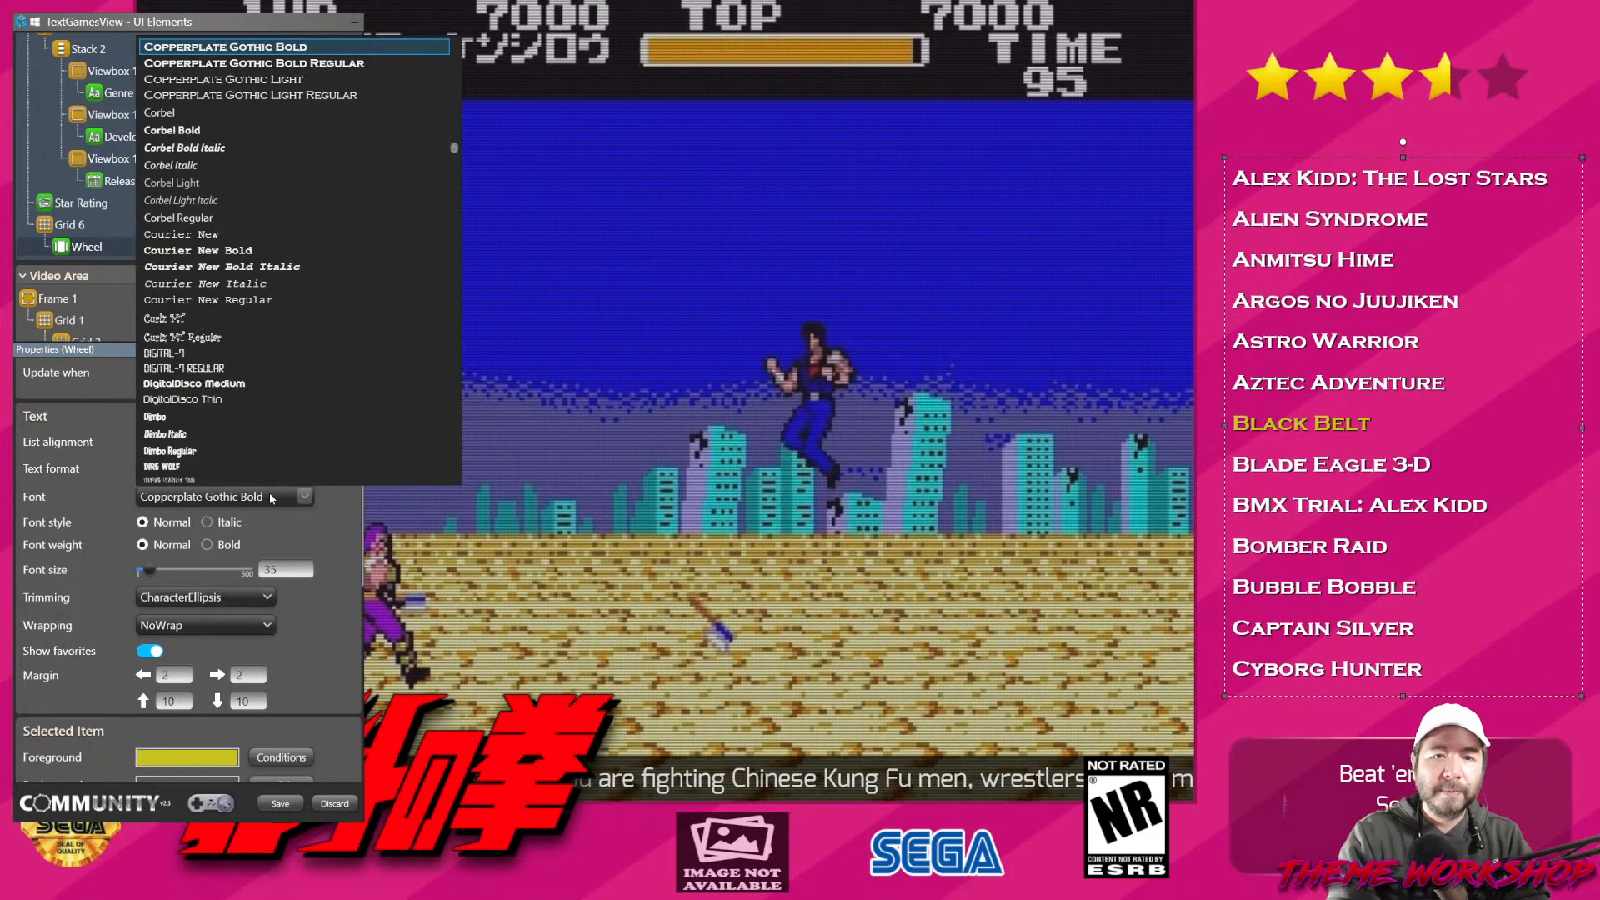
pyautogui.write('int')
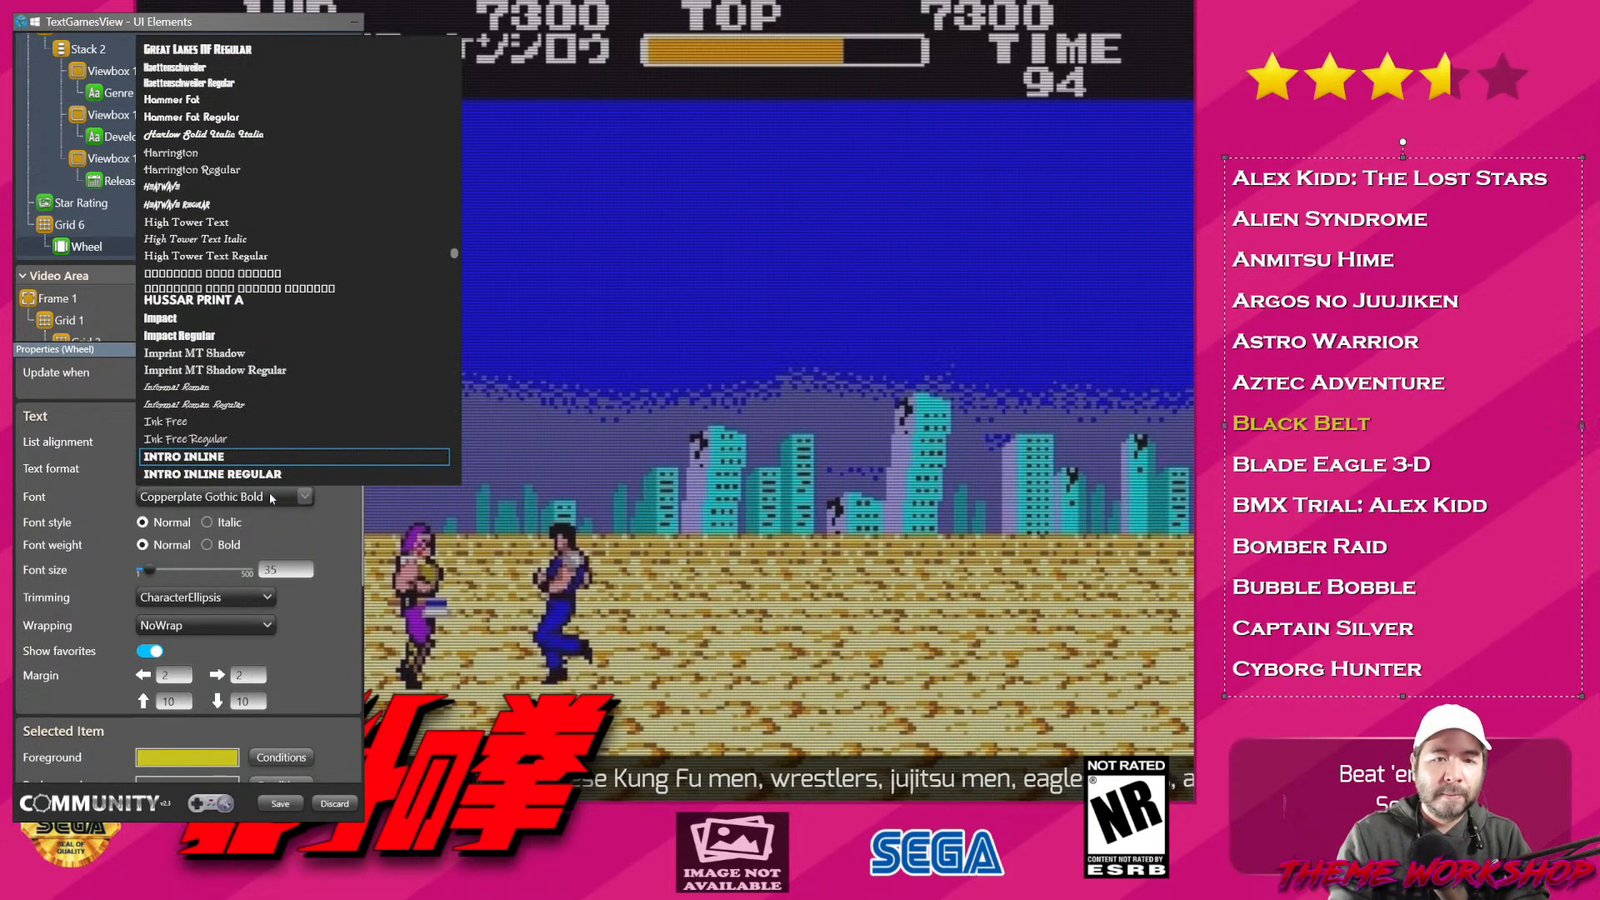
# Compare the list font with the original Double Dragon screenshot in the browser, and return to the XAML code in Visual Studio.
pyautogui.hotkey('alt', 'Tab')
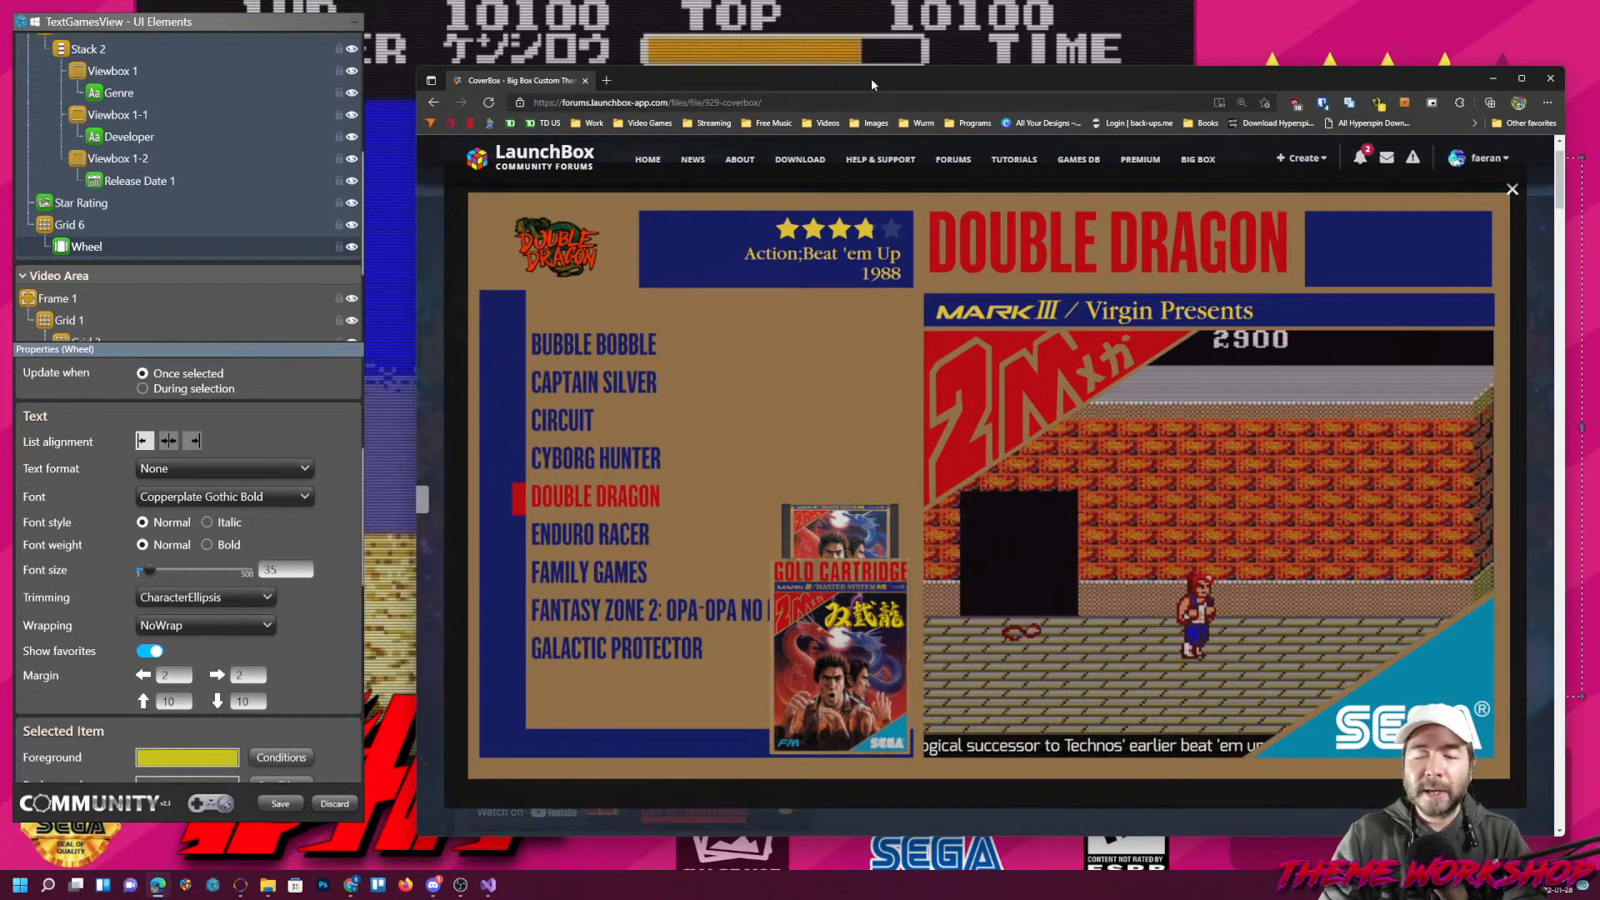
pyautogui.hotkey('alt', 'Tab')
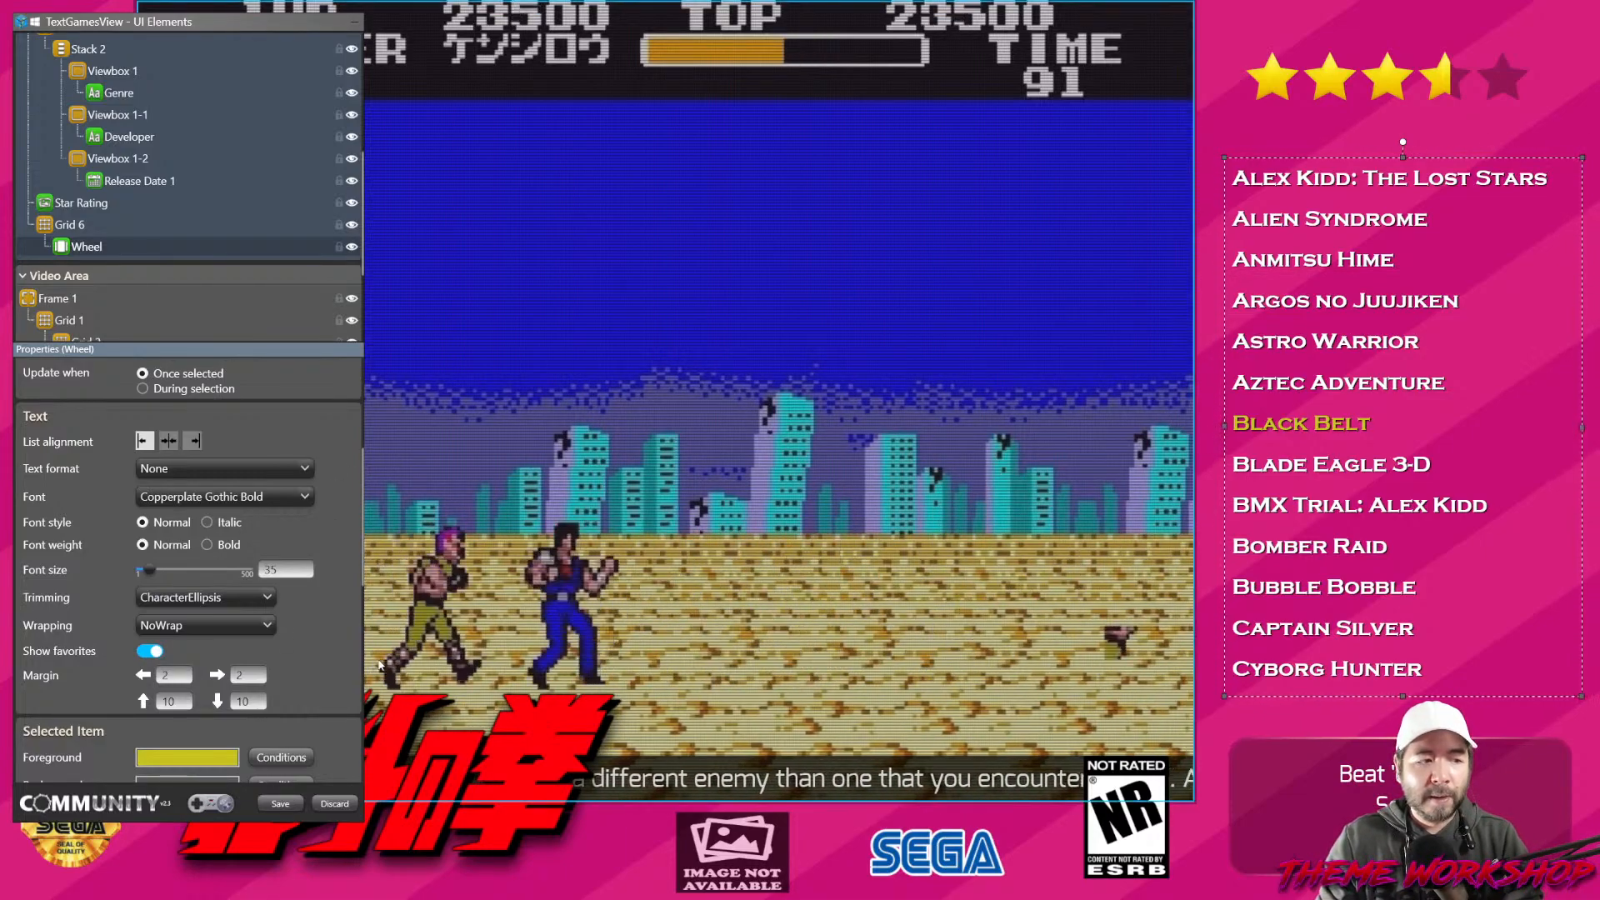
pyautogui.hotkey('alt', 'Tab')
pyautogui.hotkey('alt', 'Tab')
pyautogui.hotkey('alt', 'Tab')
pyautogui.hotkey('alt', 'Tab')
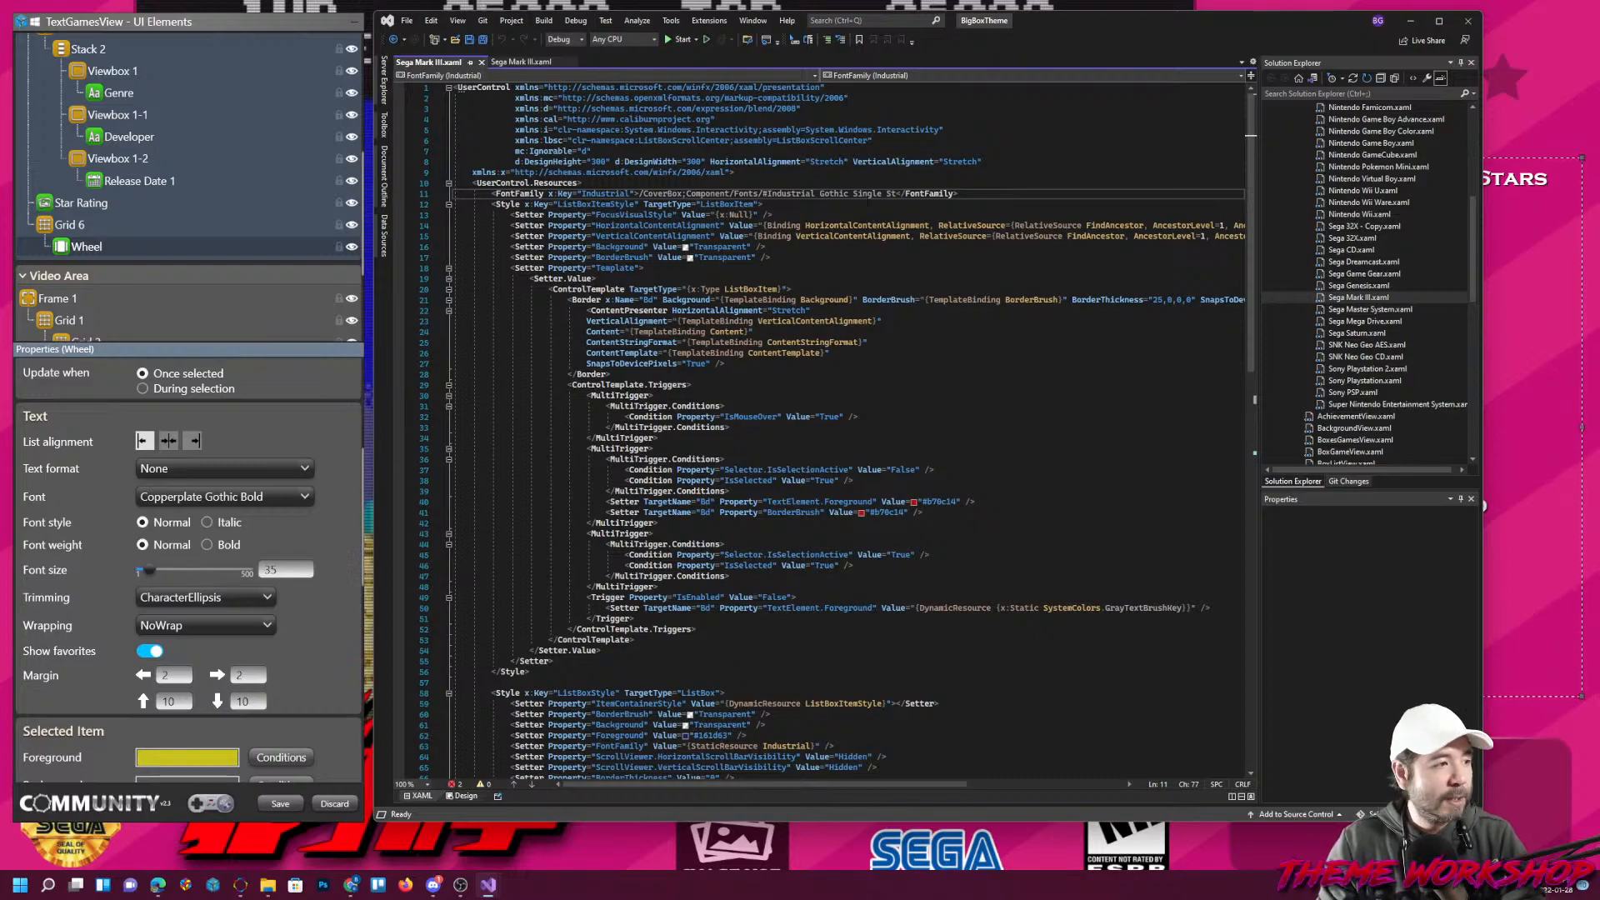
# Preview the Industrial Gothic Single Std font from the downloaded zip archive, and close the preview and archive windows.
pyautogui.hotkey('alt', 'Tab')
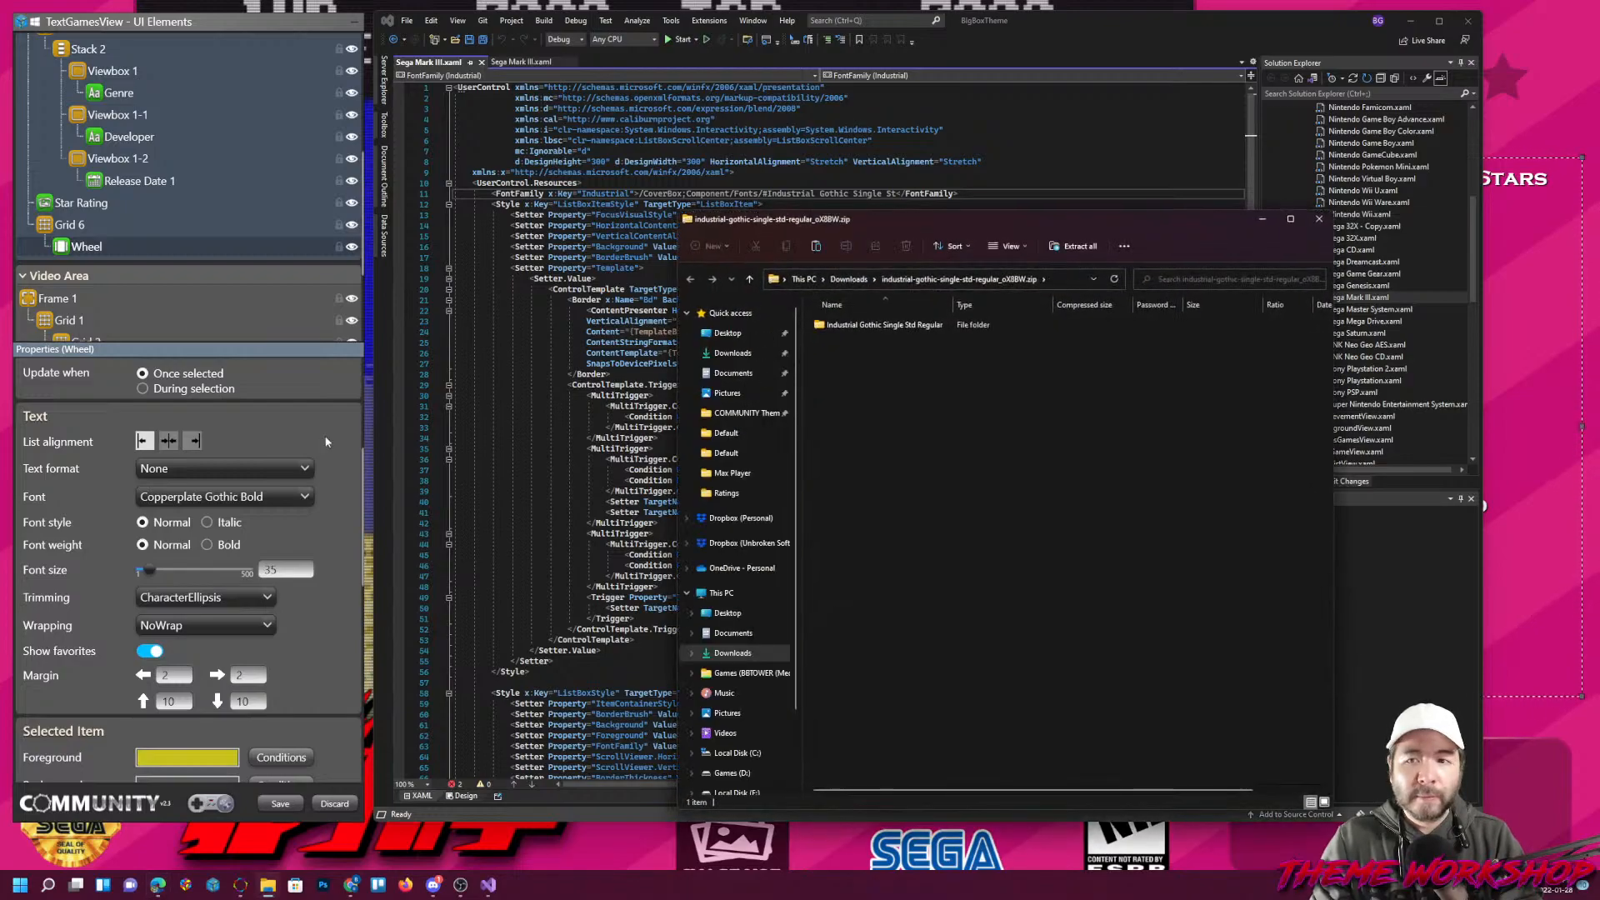
pyautogui.doubleClick(919, 324)
pyautogui.doubleClick(877, 326)
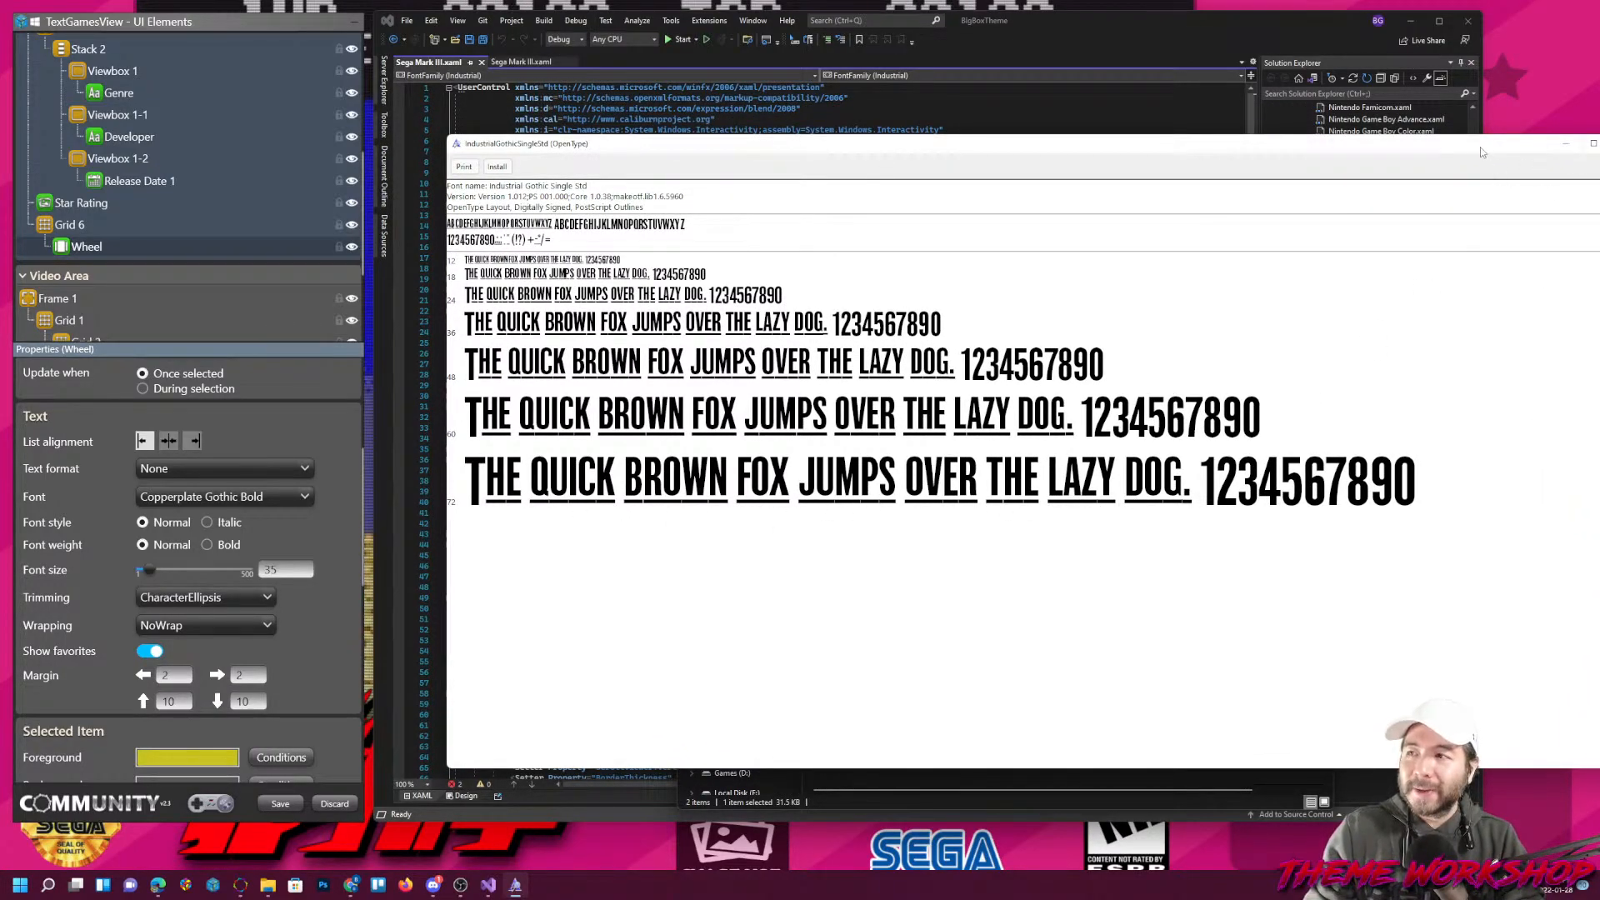
pyautogui.moveTo(1482, 152); pyautogui.dragTo(1375, 154)
pyautogui.click(1516, 146)
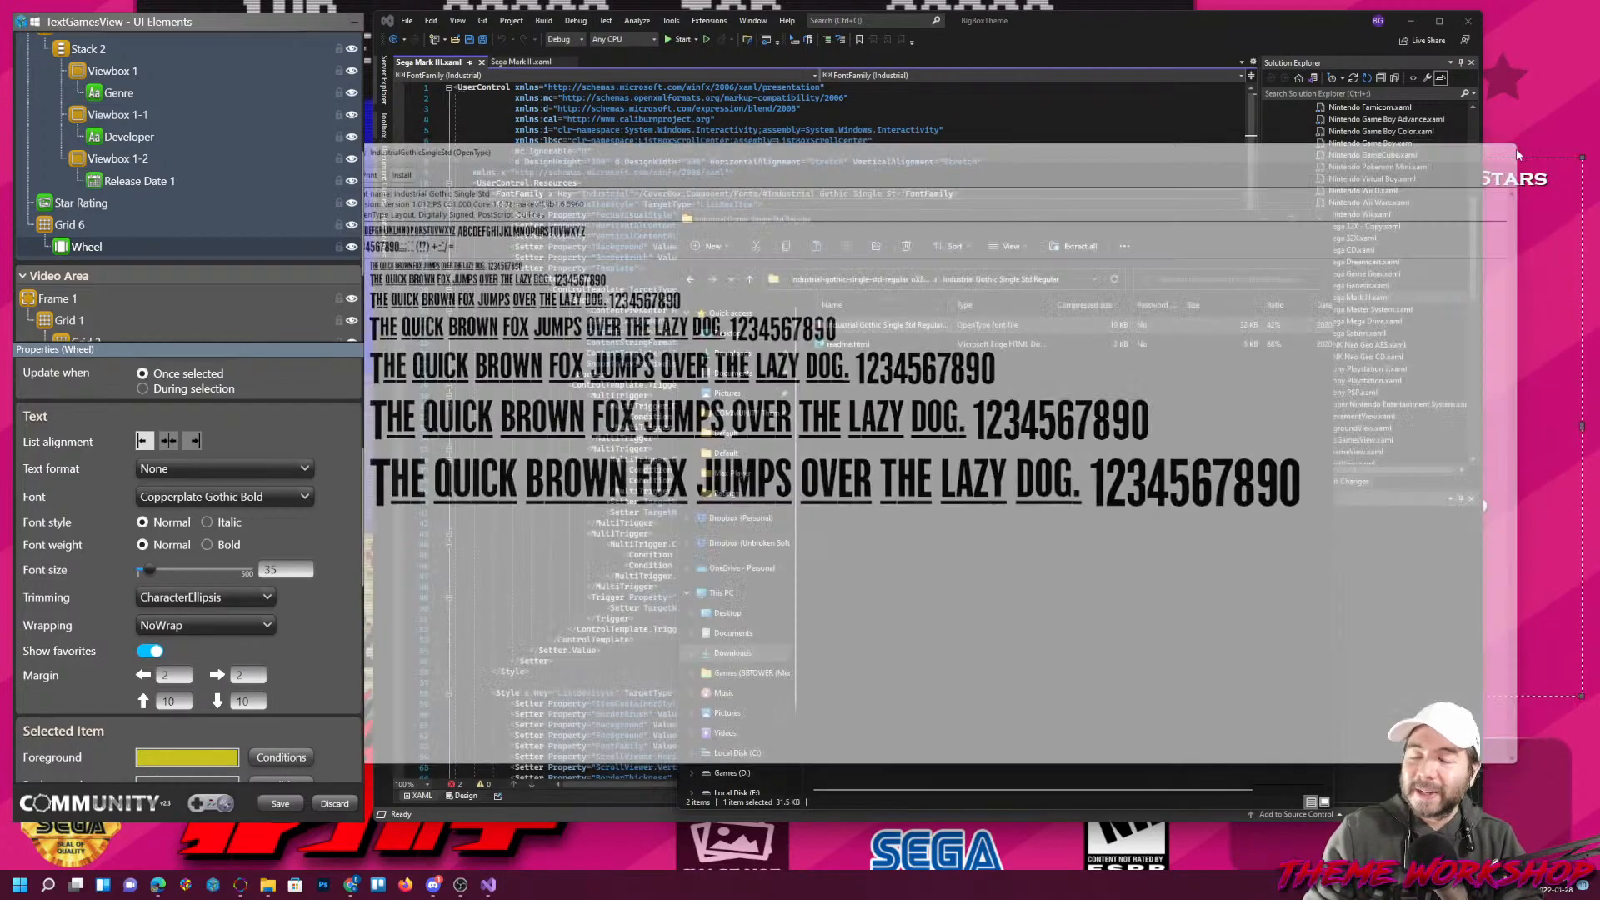
pyautogui.click(1321, 220)
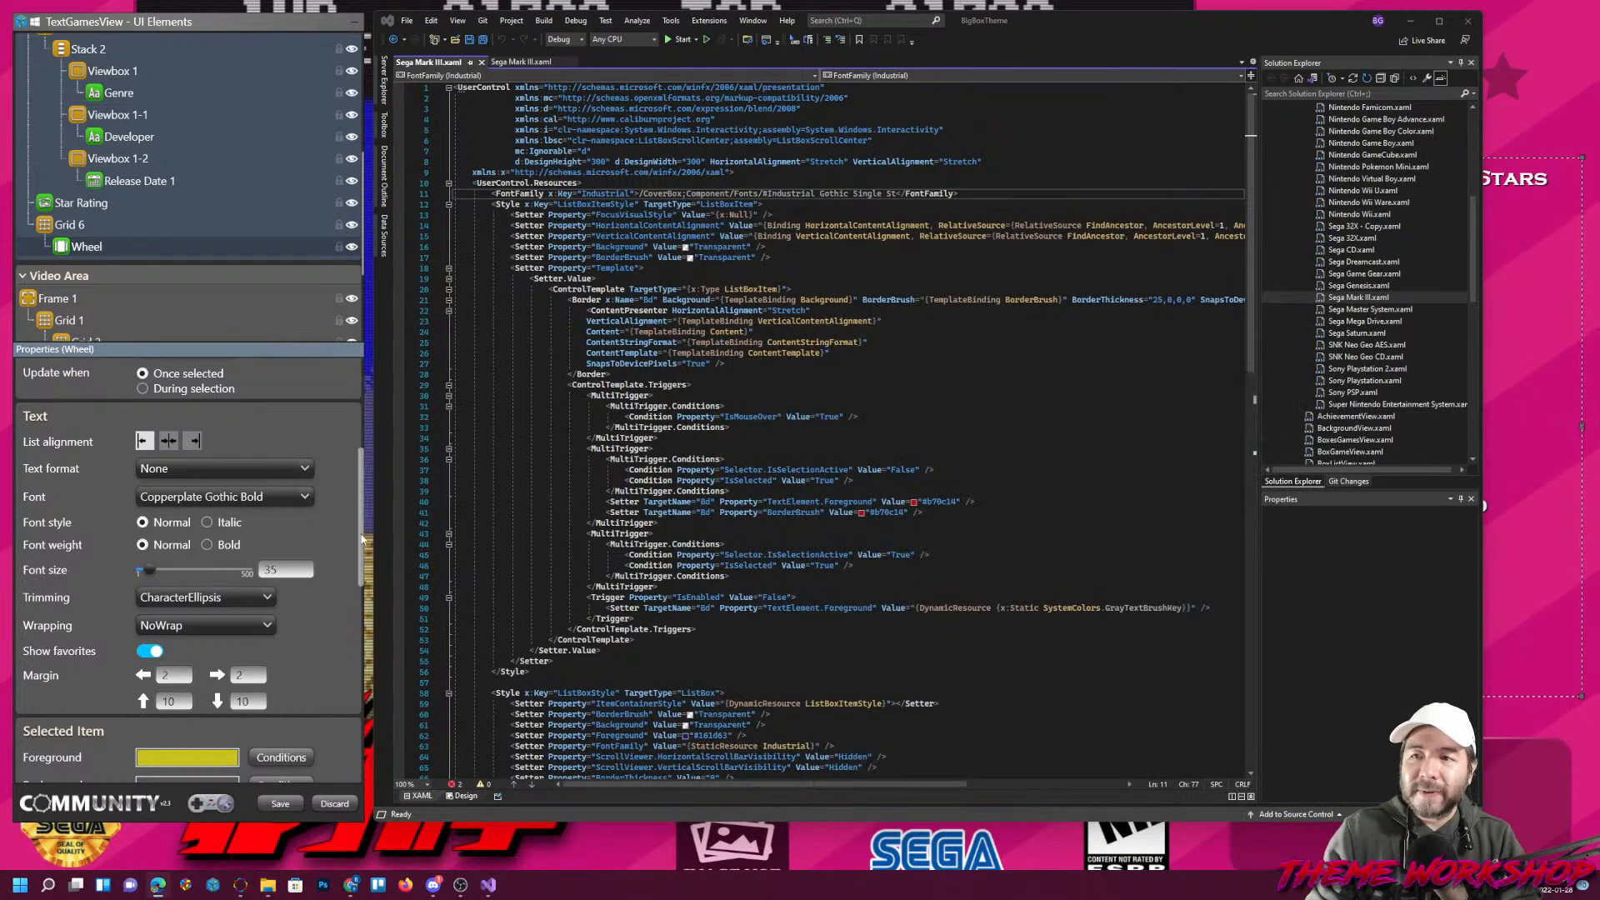
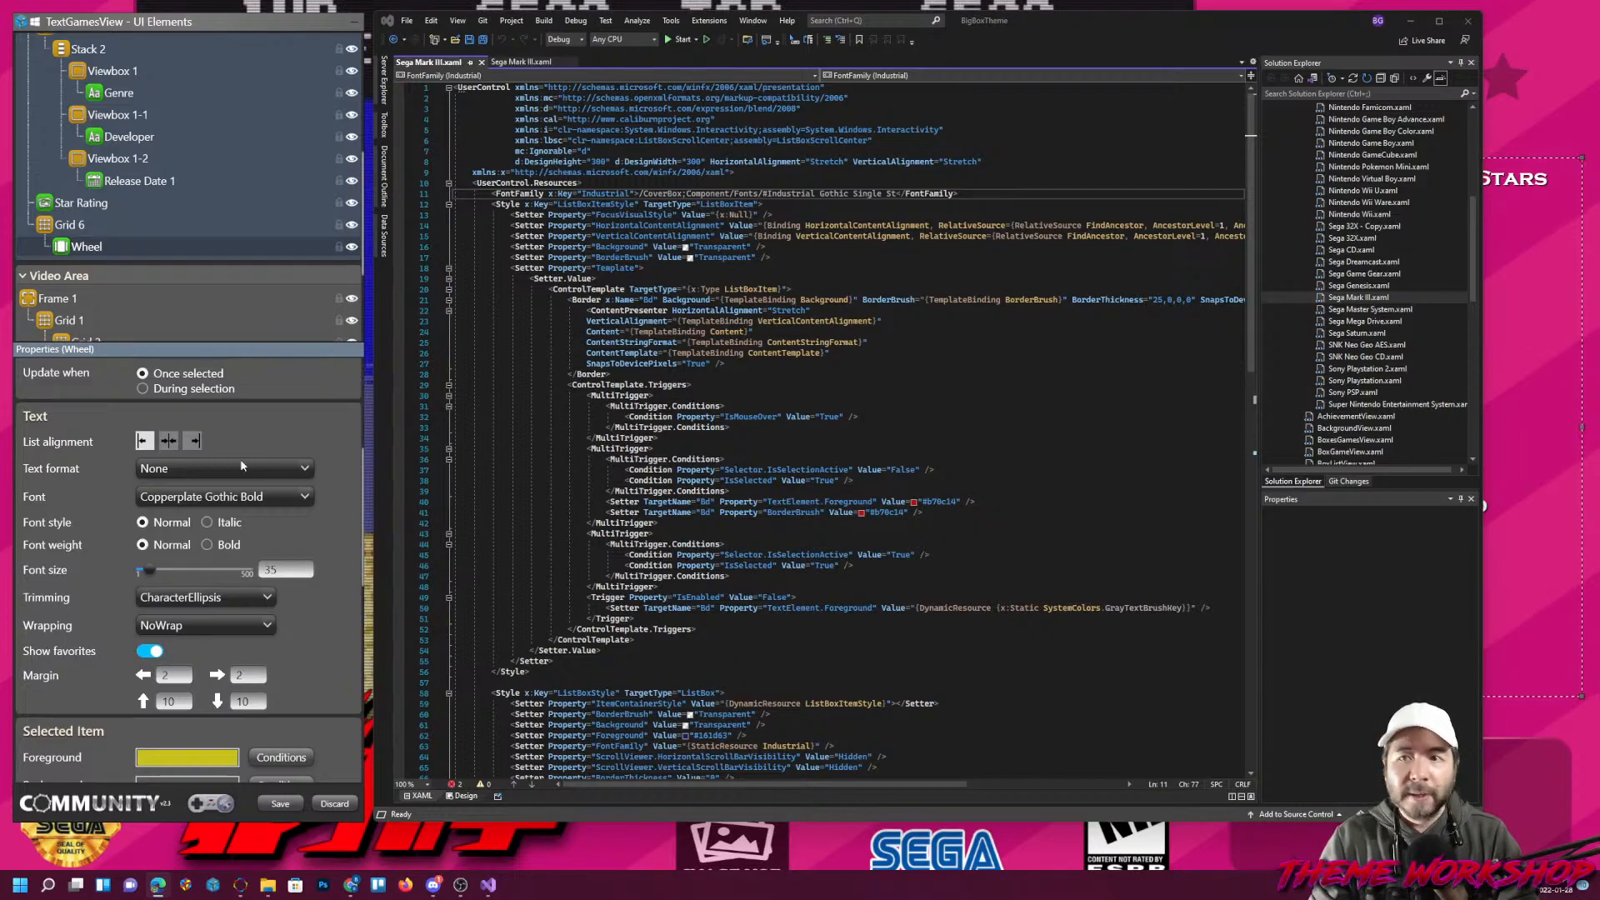
# Open a new File Explorer window, move it off to the other monitor, and minimize Visual Studio.
pyautogui.click(754, 193)
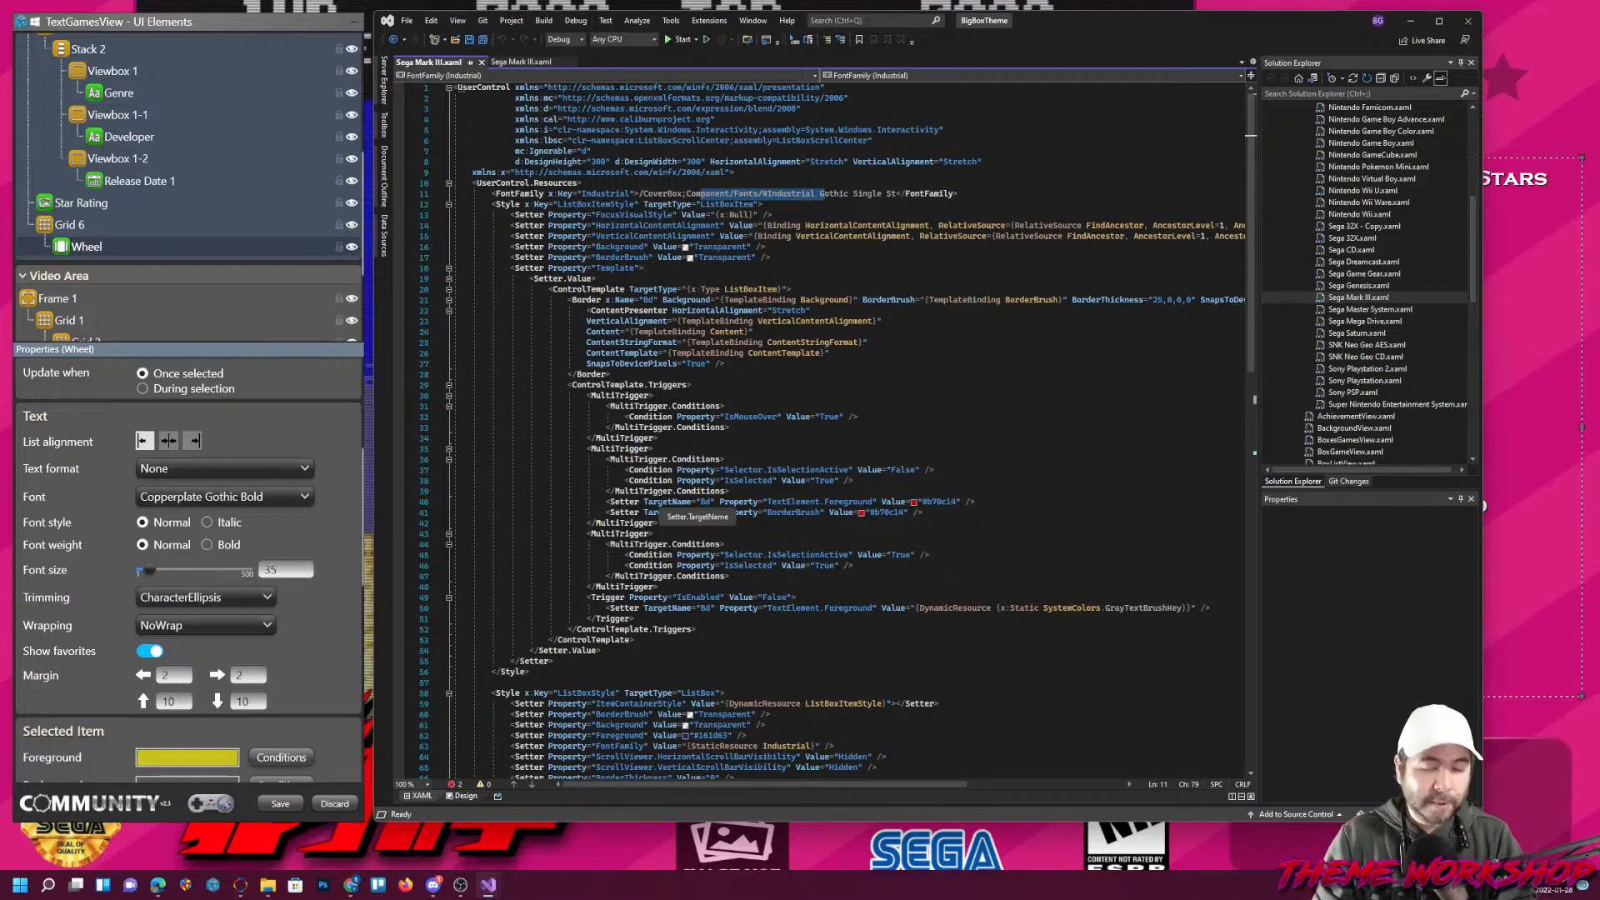
pyautogui.press('super+e')
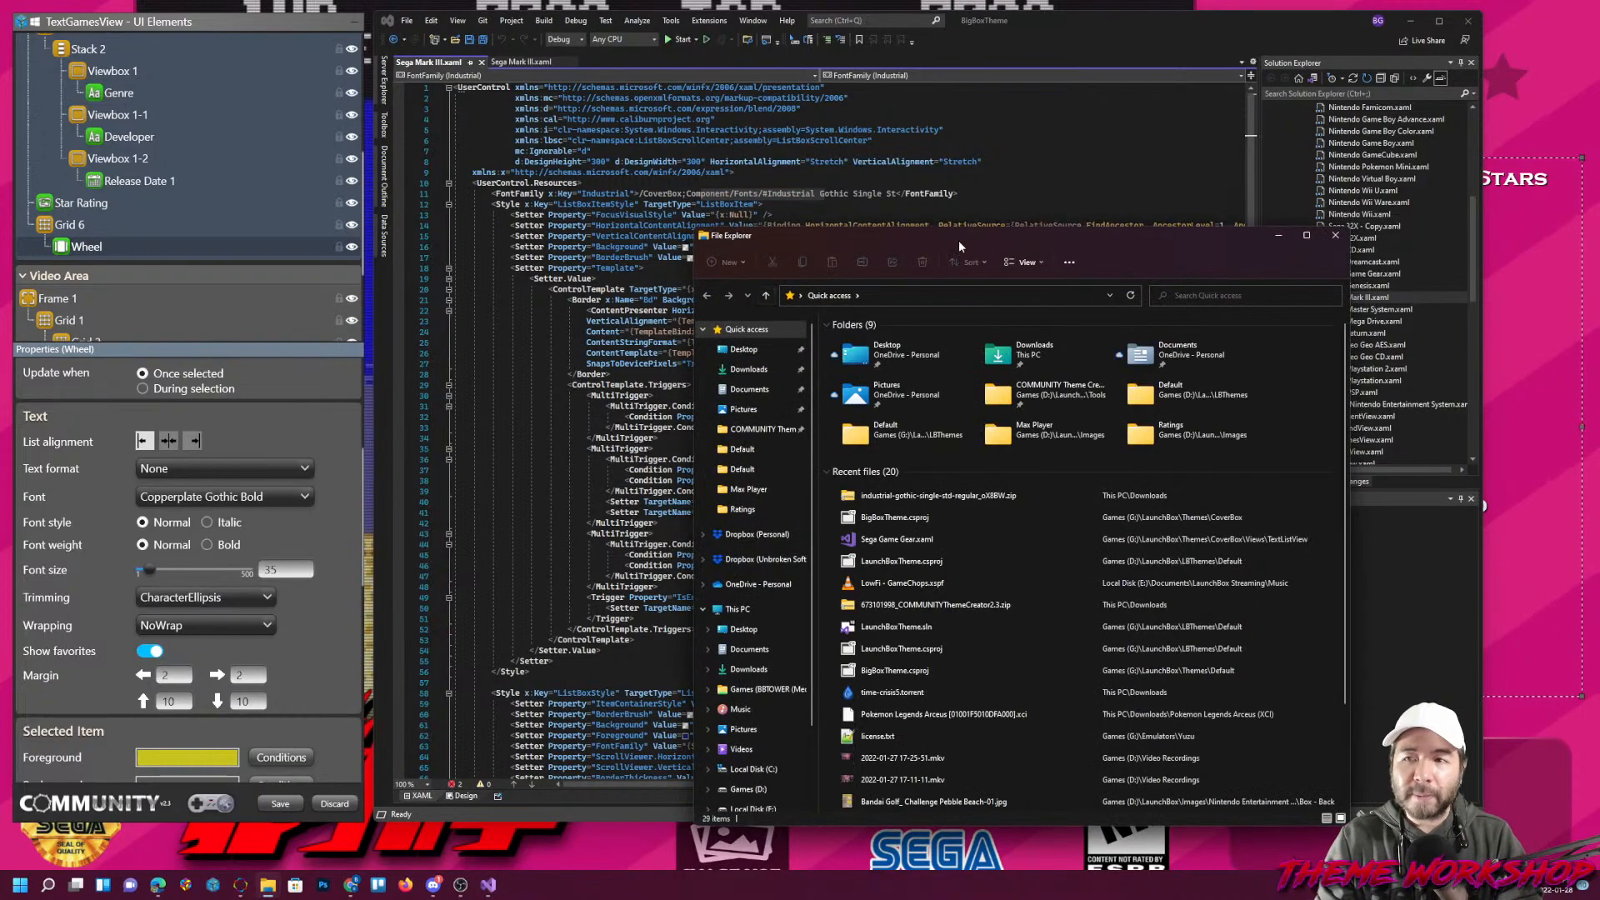
pyautogui.moveTo(1060, 245); pyautogui.dragTo(0, 392)
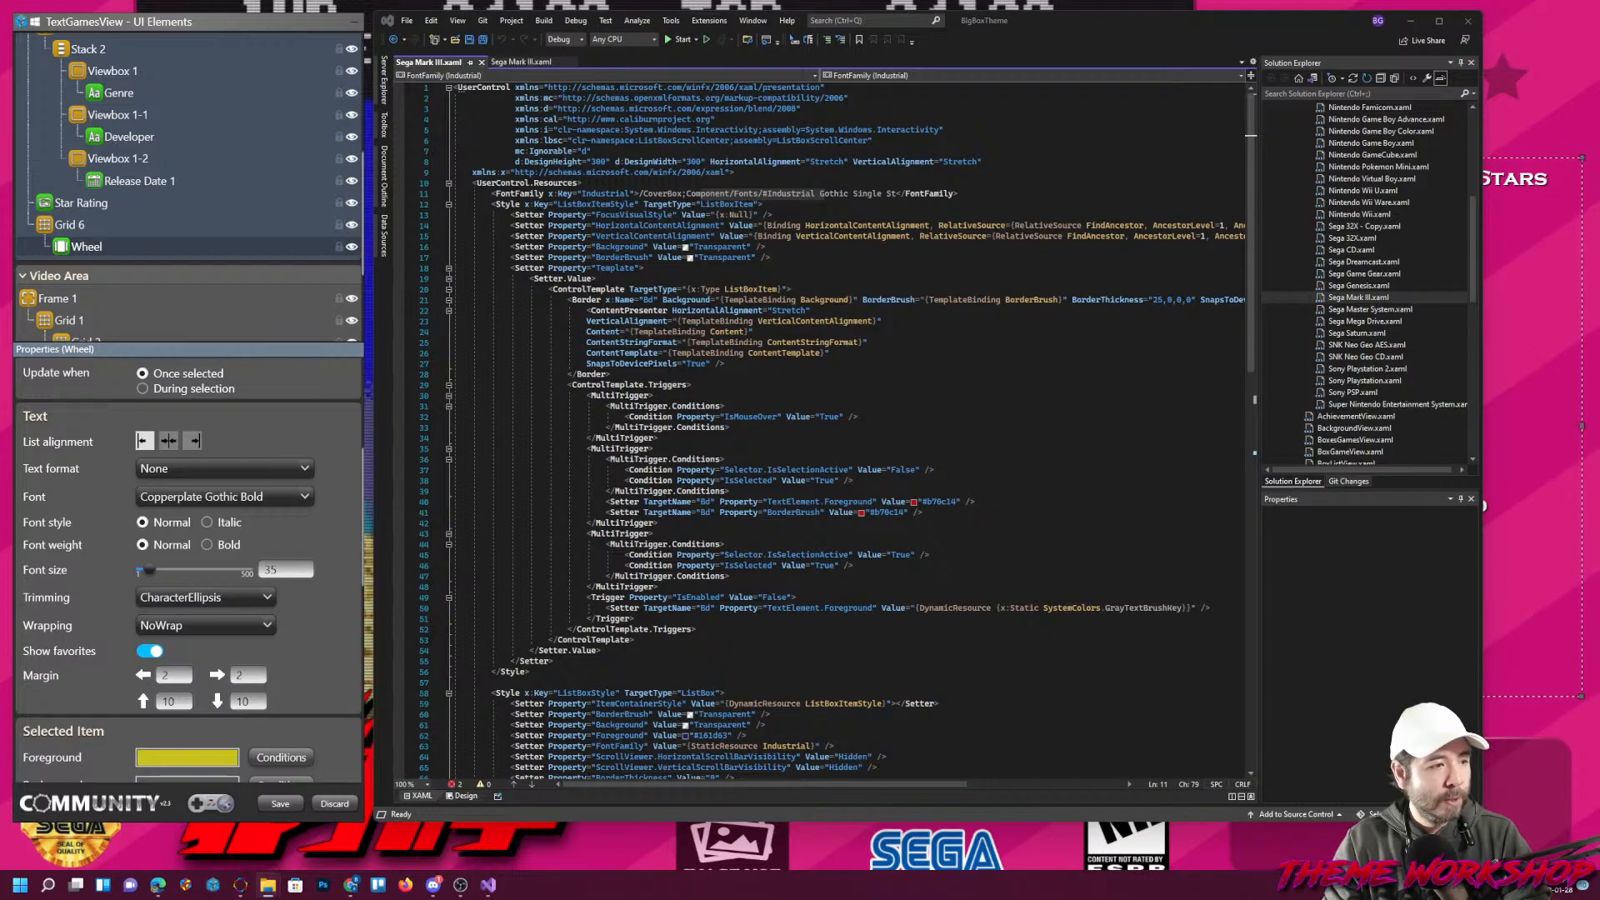
pyautogui.hotkey('alt', 'Tab')
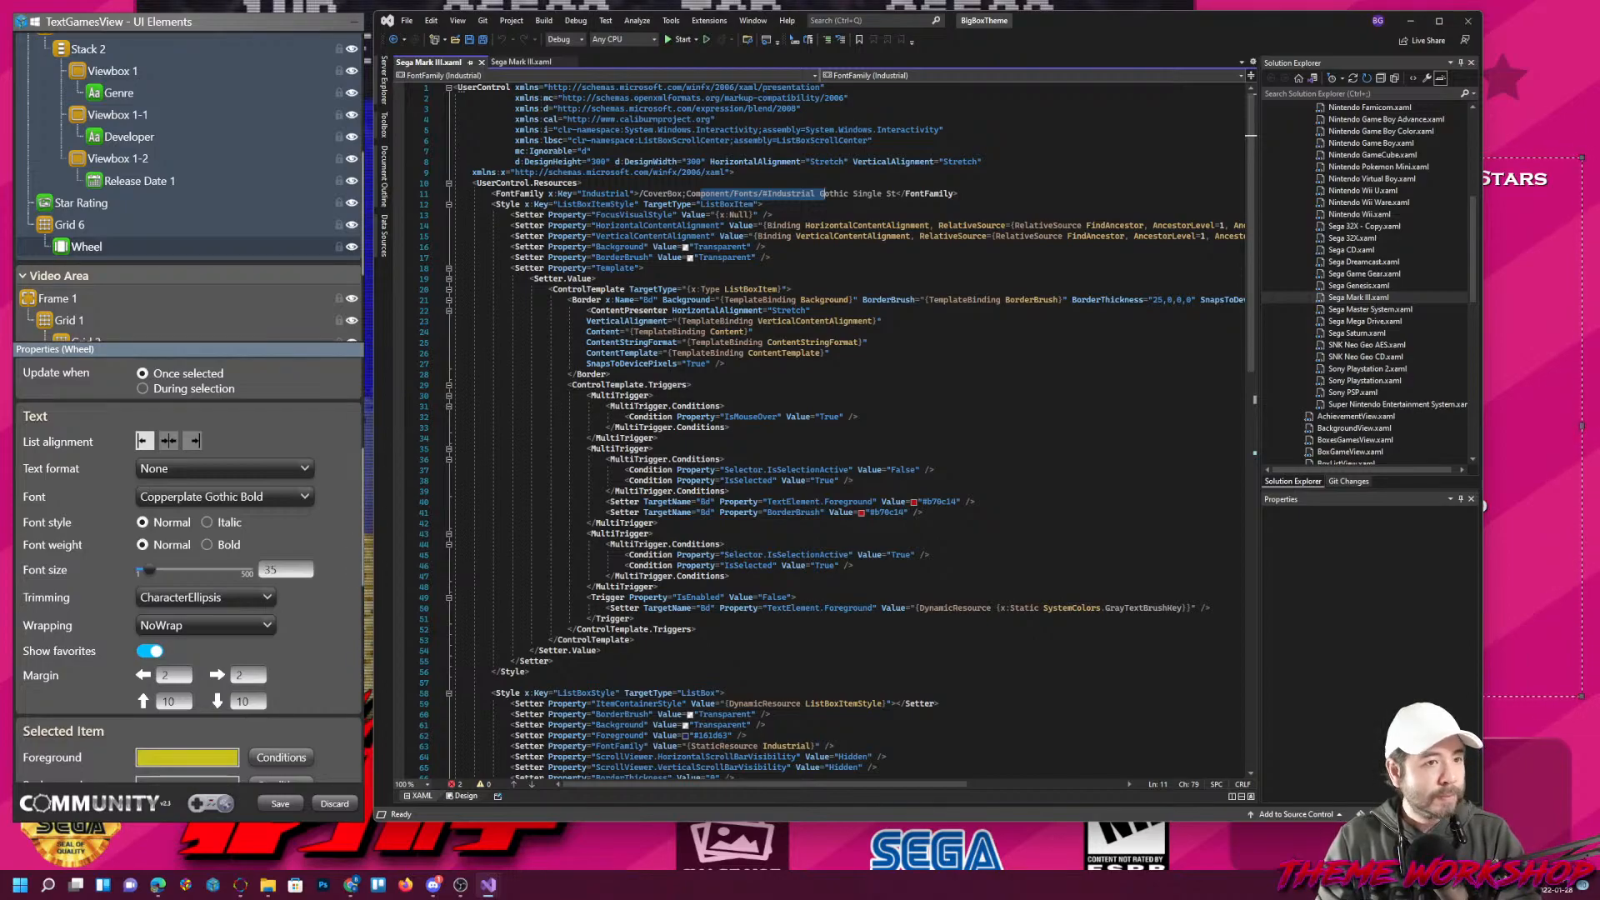
pyautogui.hotkey('alt', 'Tab')
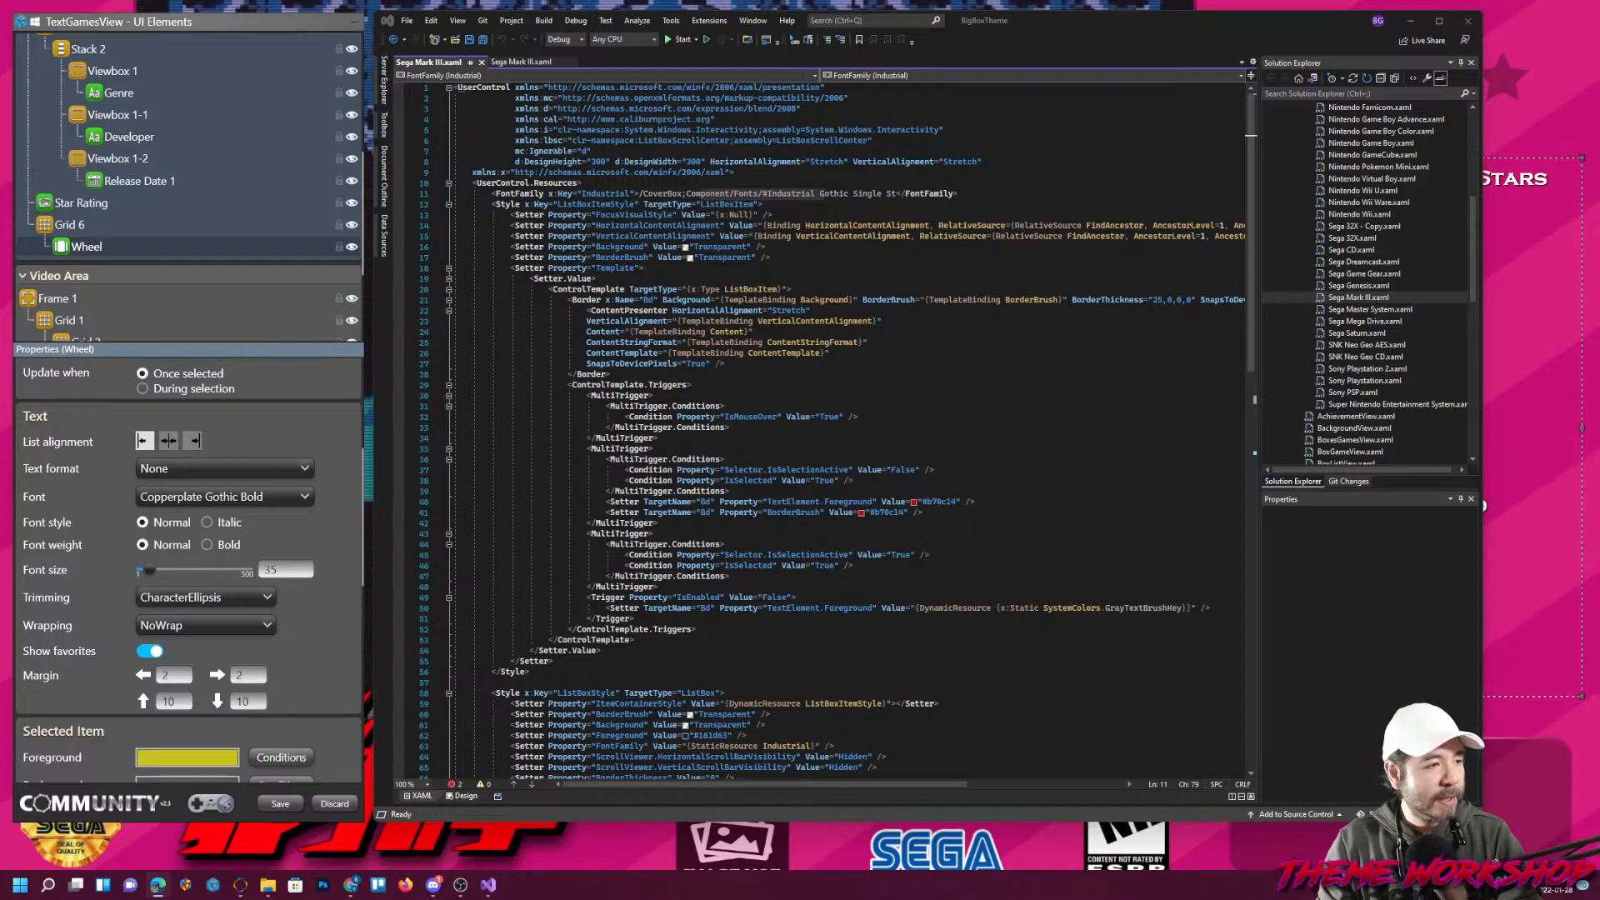
pyautogui.click(1409, 23)
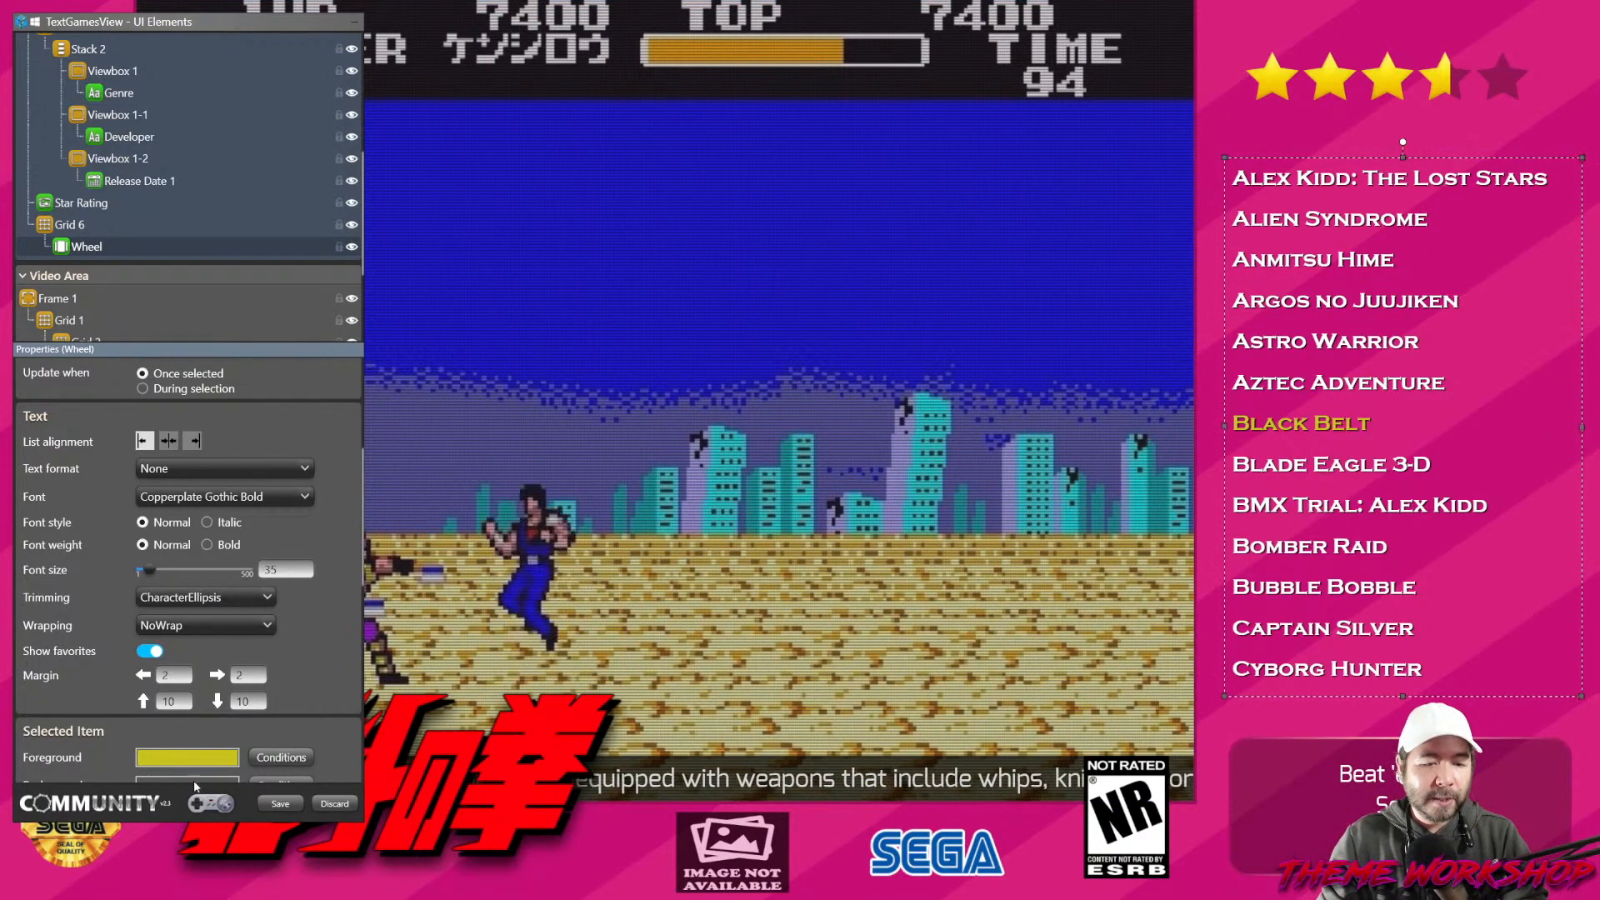
# Select the Clear Logo overlay element and show its media and effect properties.
pyautogui.scroll(5, 138, 245)
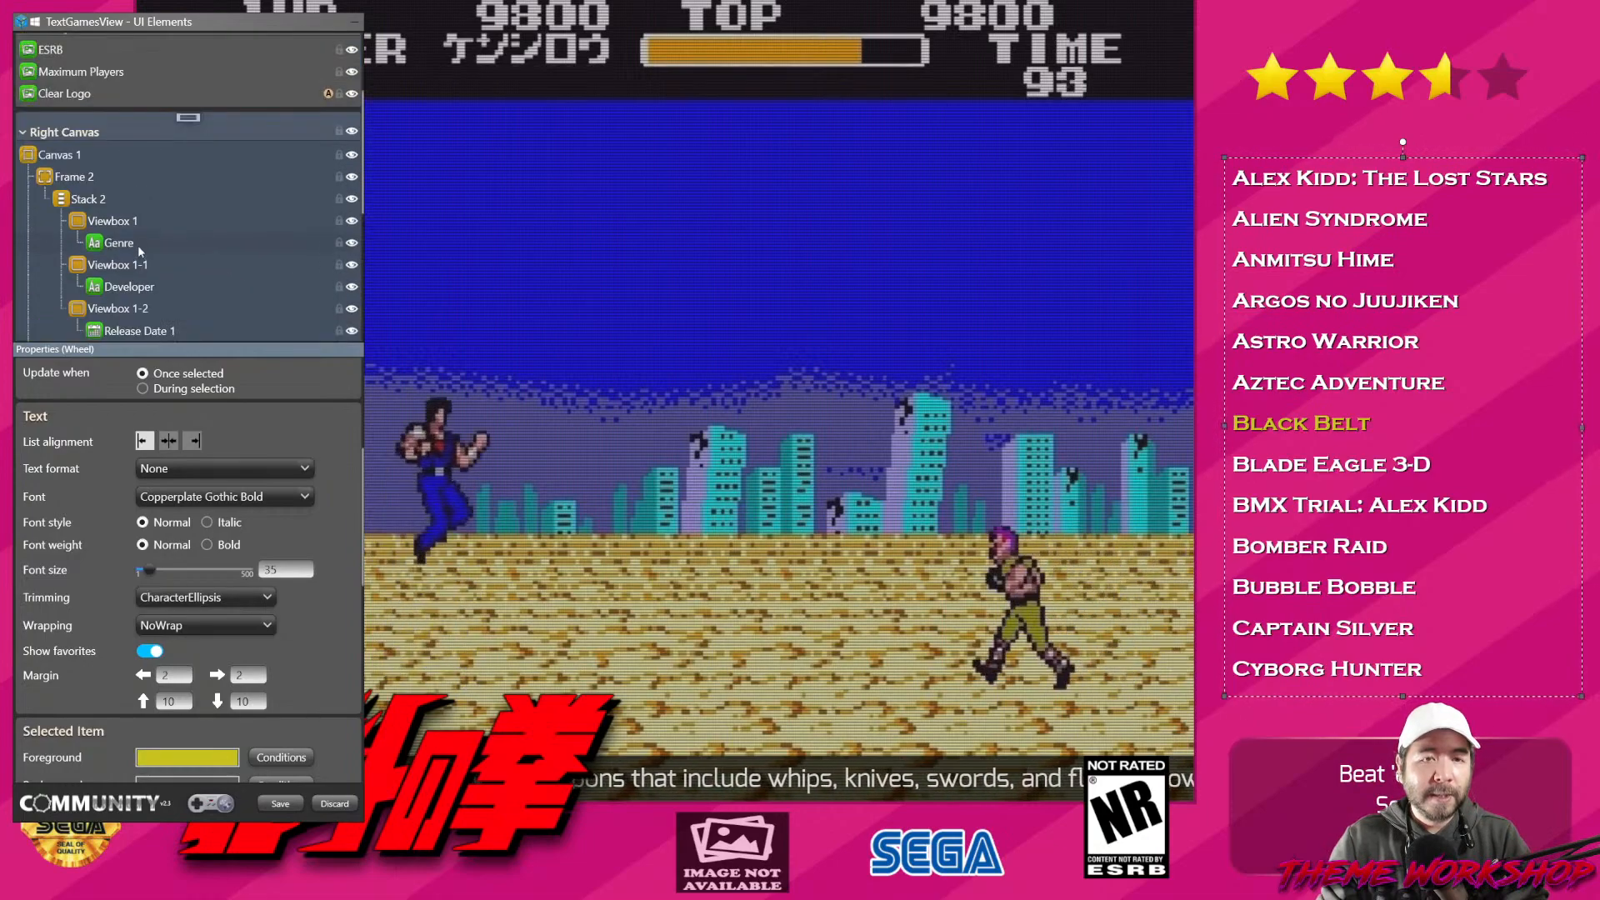
pyautogui.click(76, 214)
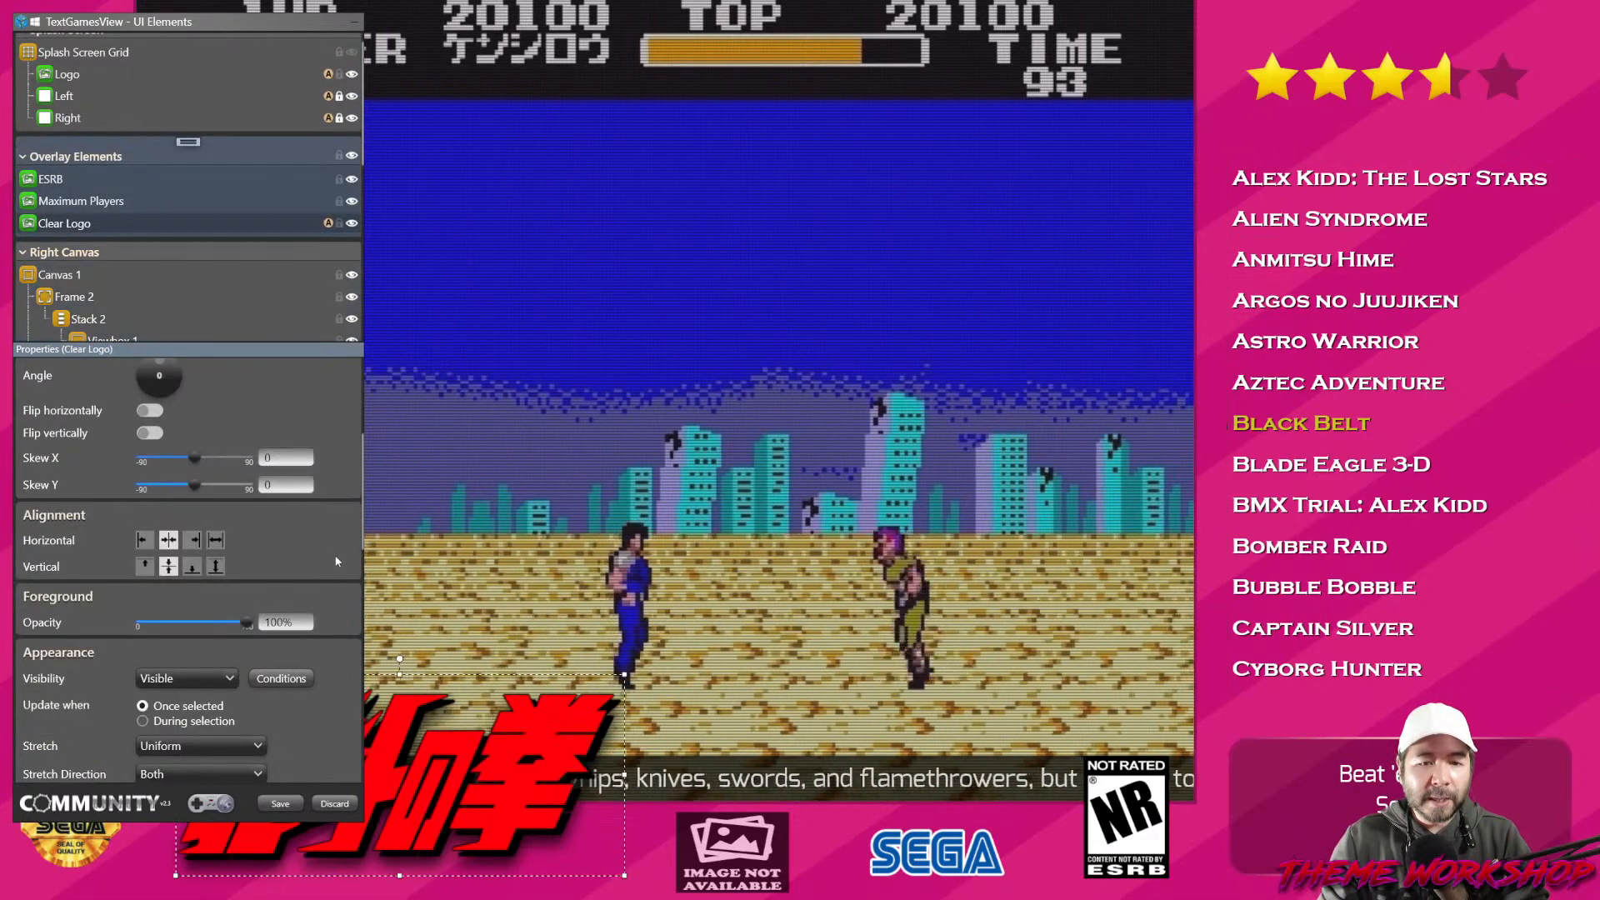
pyautogui.scroll(-5, 334, 554)
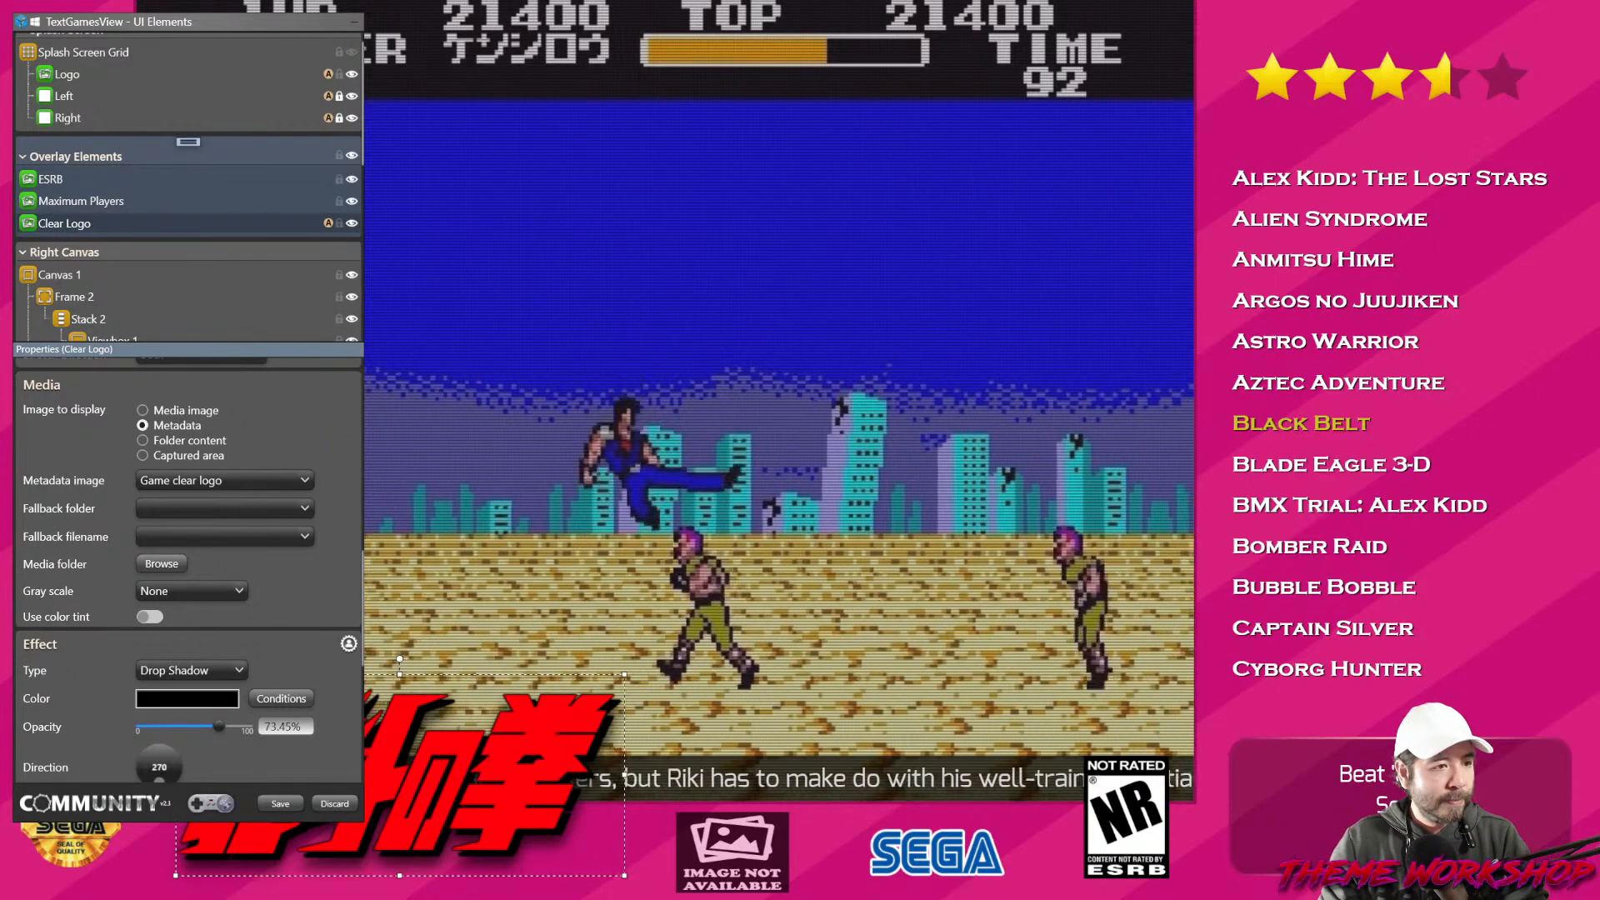
# Switch to File Explorer with the CoverBox3 Media folder and look through its Theme_ subfolders.
pyautogui.hotkey('alt', 'Tab')
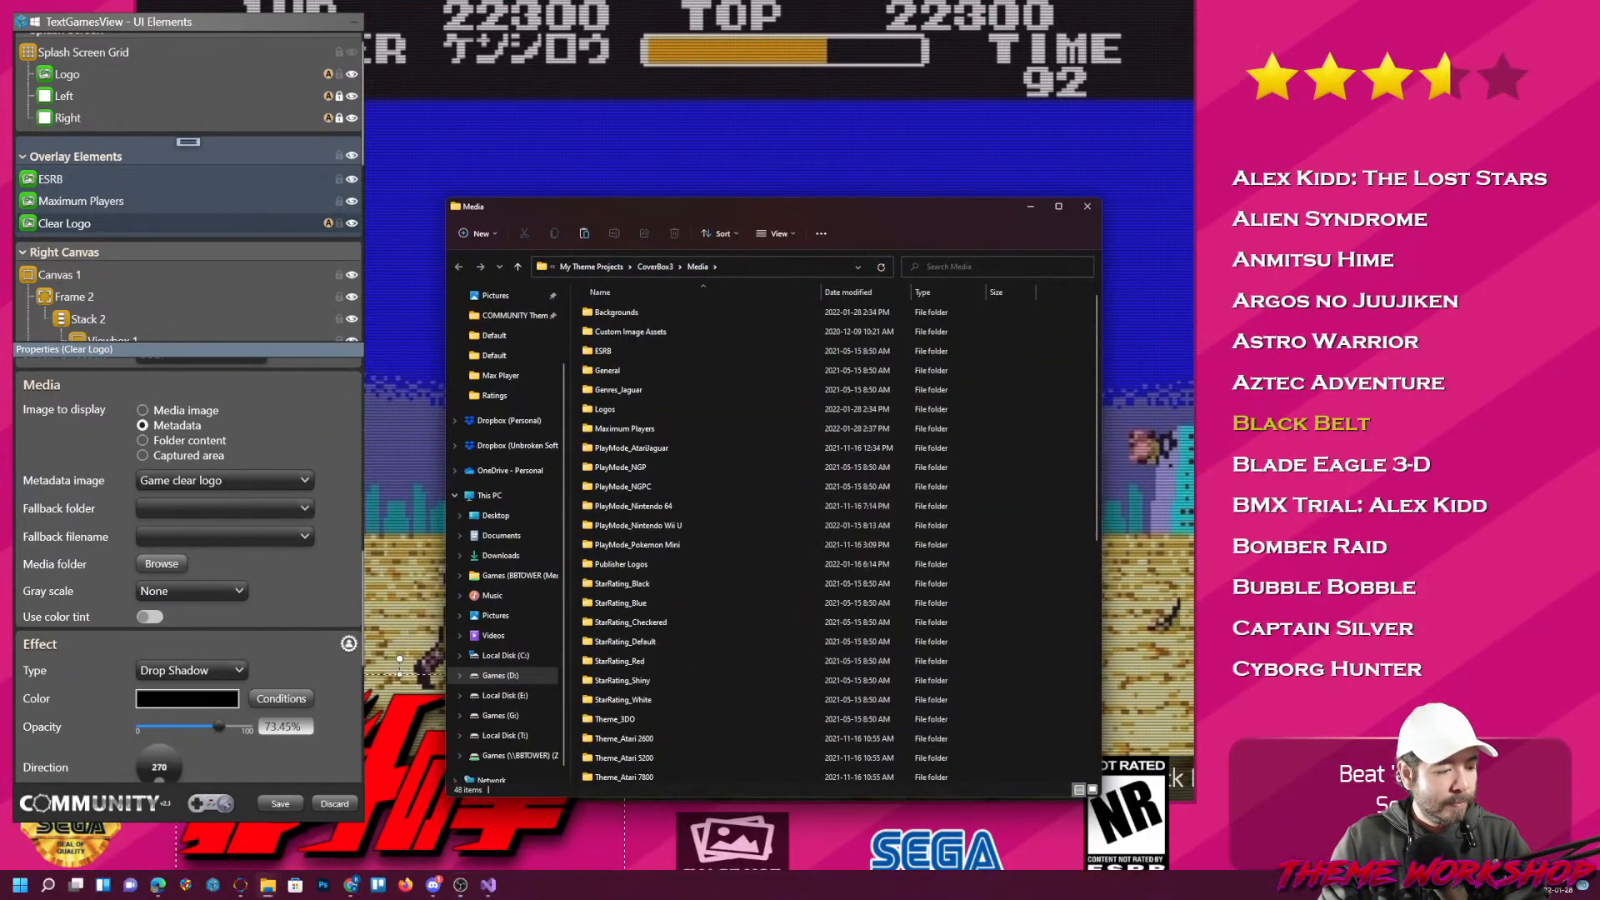
pyautogui.moveTo(784, 209); pyautogui.dragTo(796, 129)
pyautogui.scroll(-8, 727, 408)
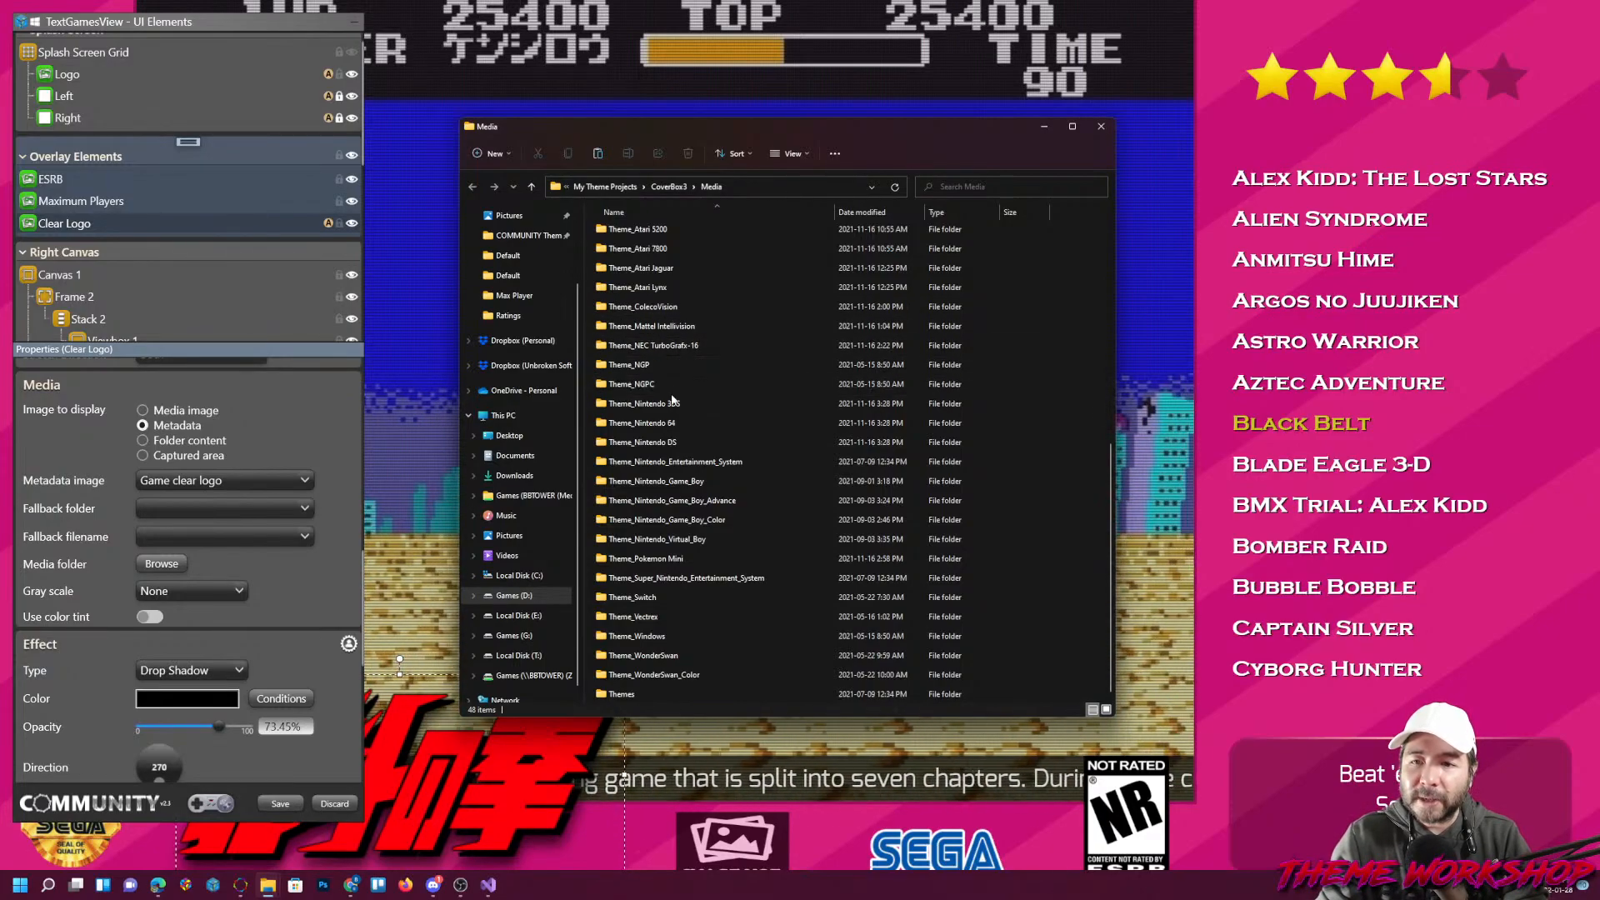
pyautogui.click(685, 519)
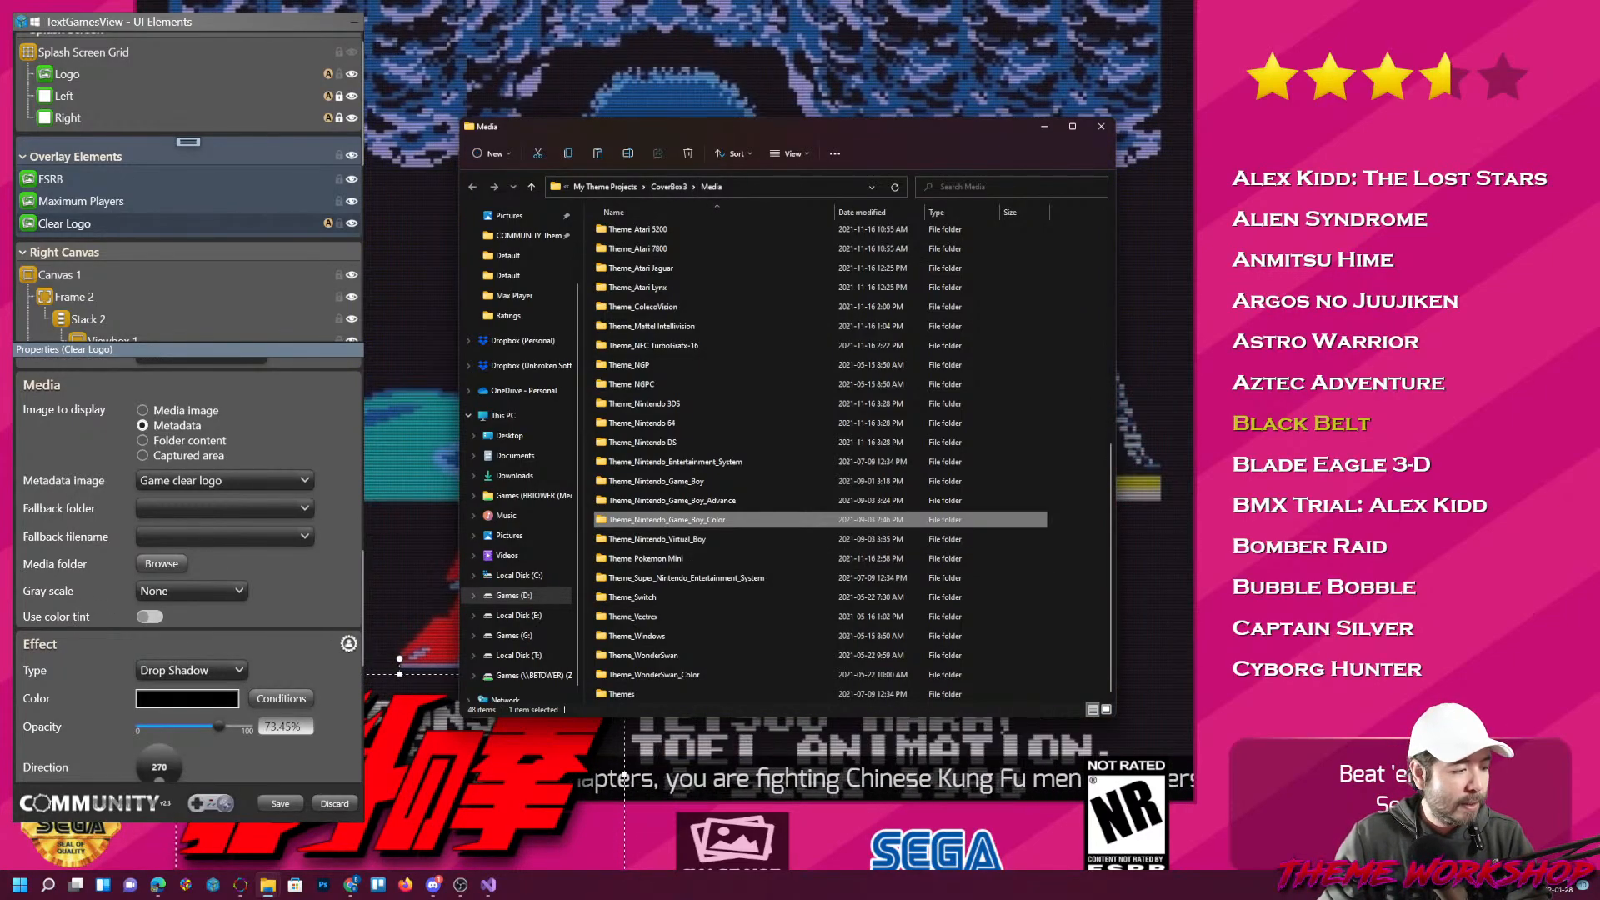
# Bring up the original CoverBox theme folder and open its Images > Theme > Sega Mark III subfolder.
pyautogui.press('super+d')
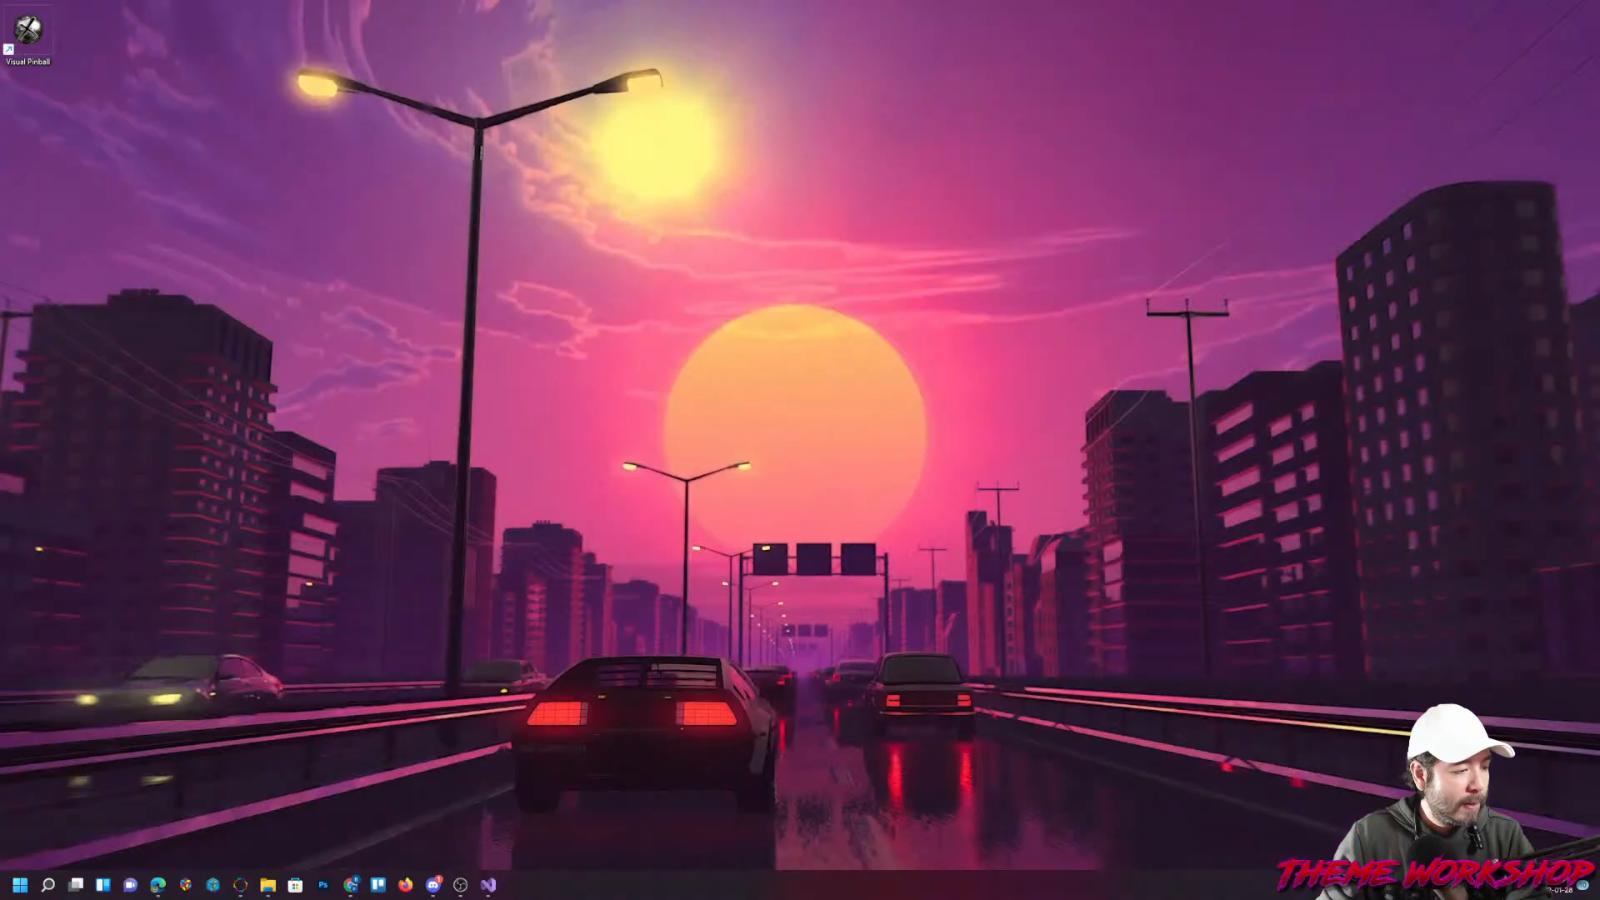
pyautogui.press('super+d')
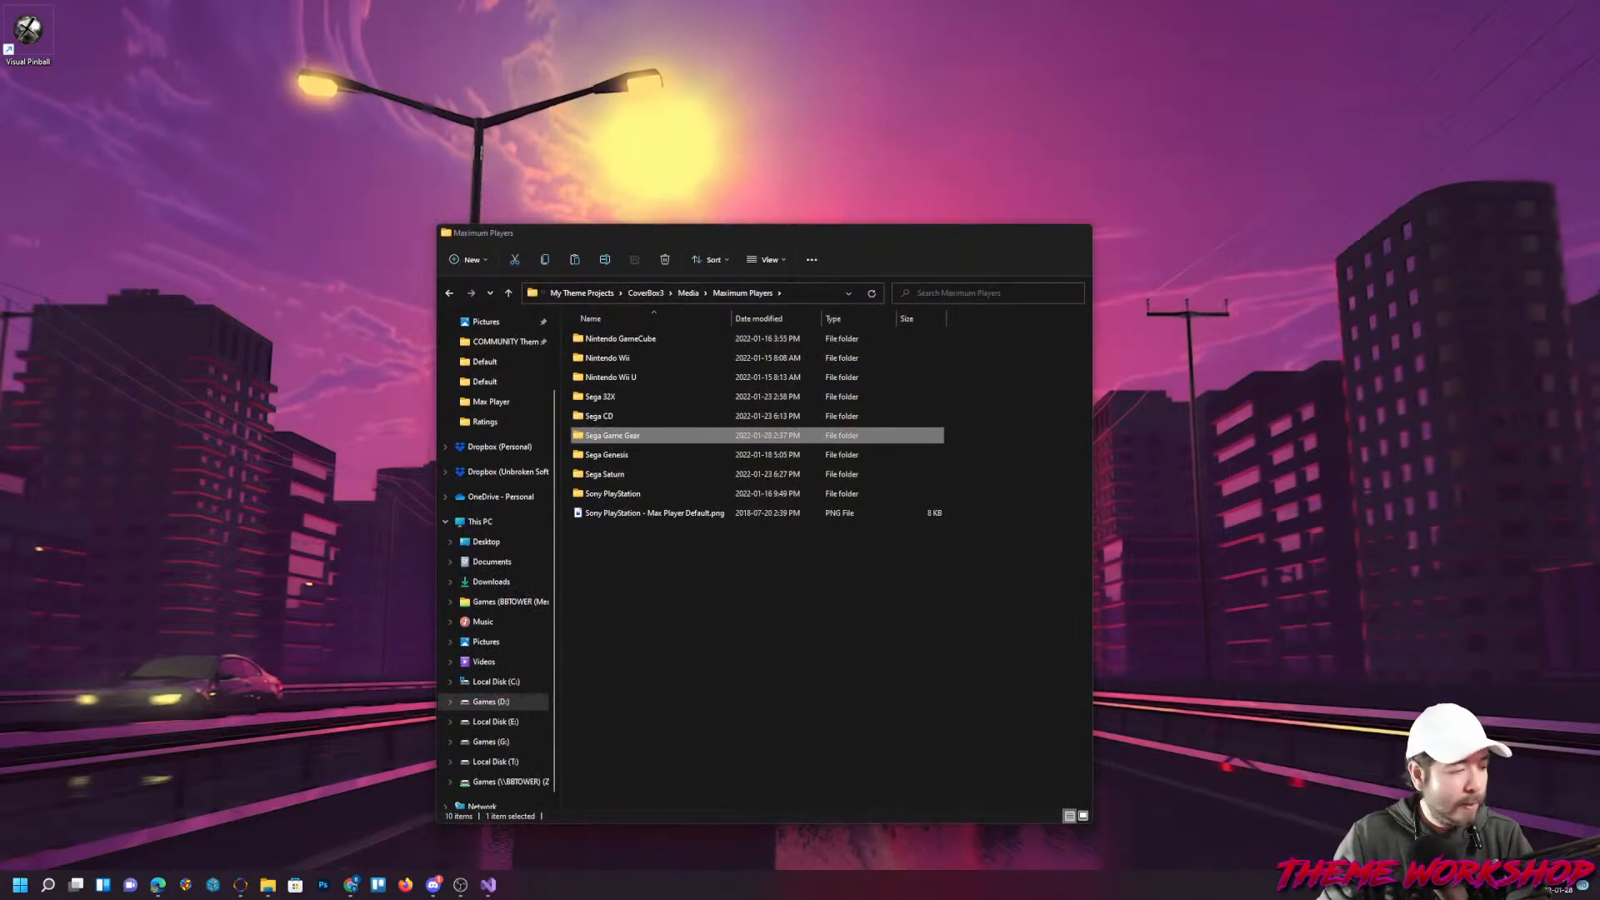
pyautogui.press('super+d')
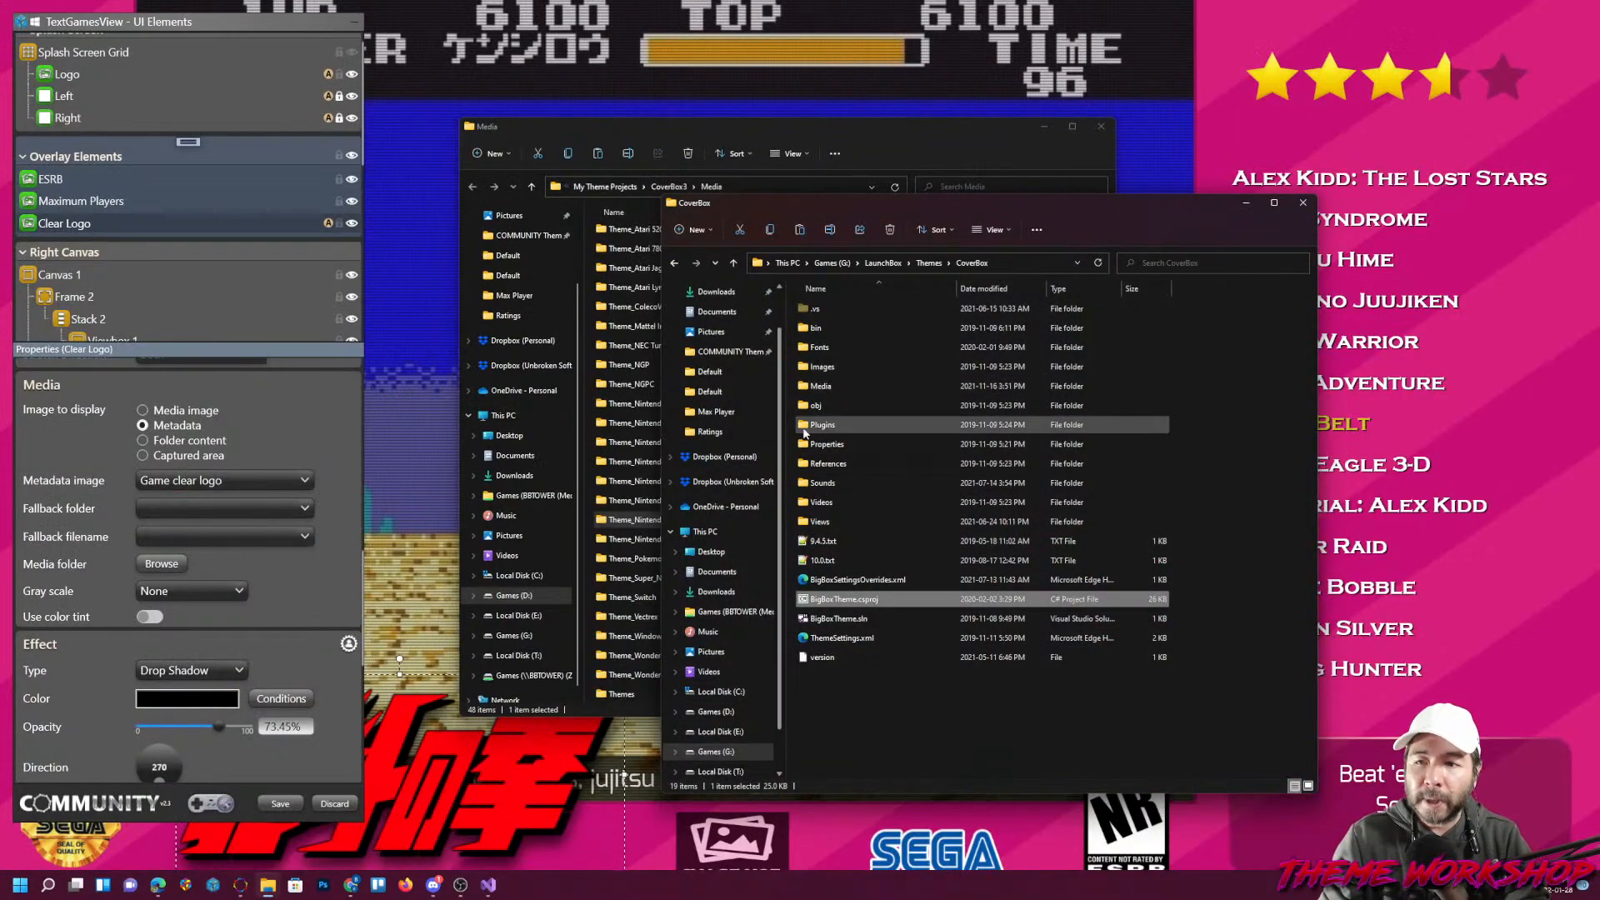
pyautogui.click(822, 369)
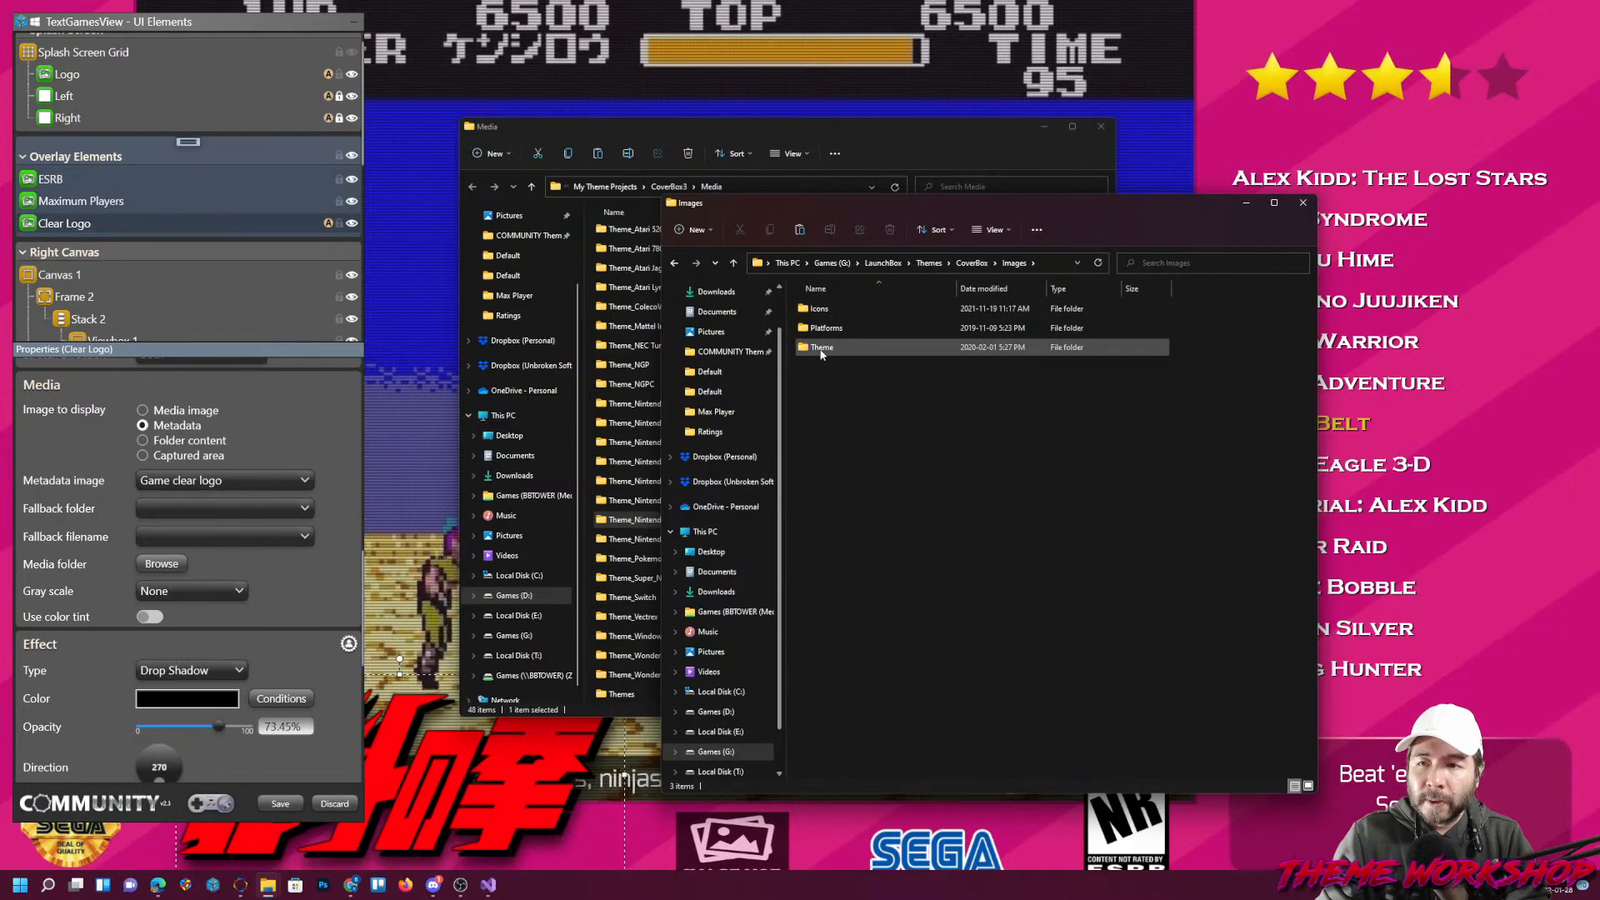
pyautogui.doubleClick(814, 346)
pyautogui.scroll(-5, 875, 575)
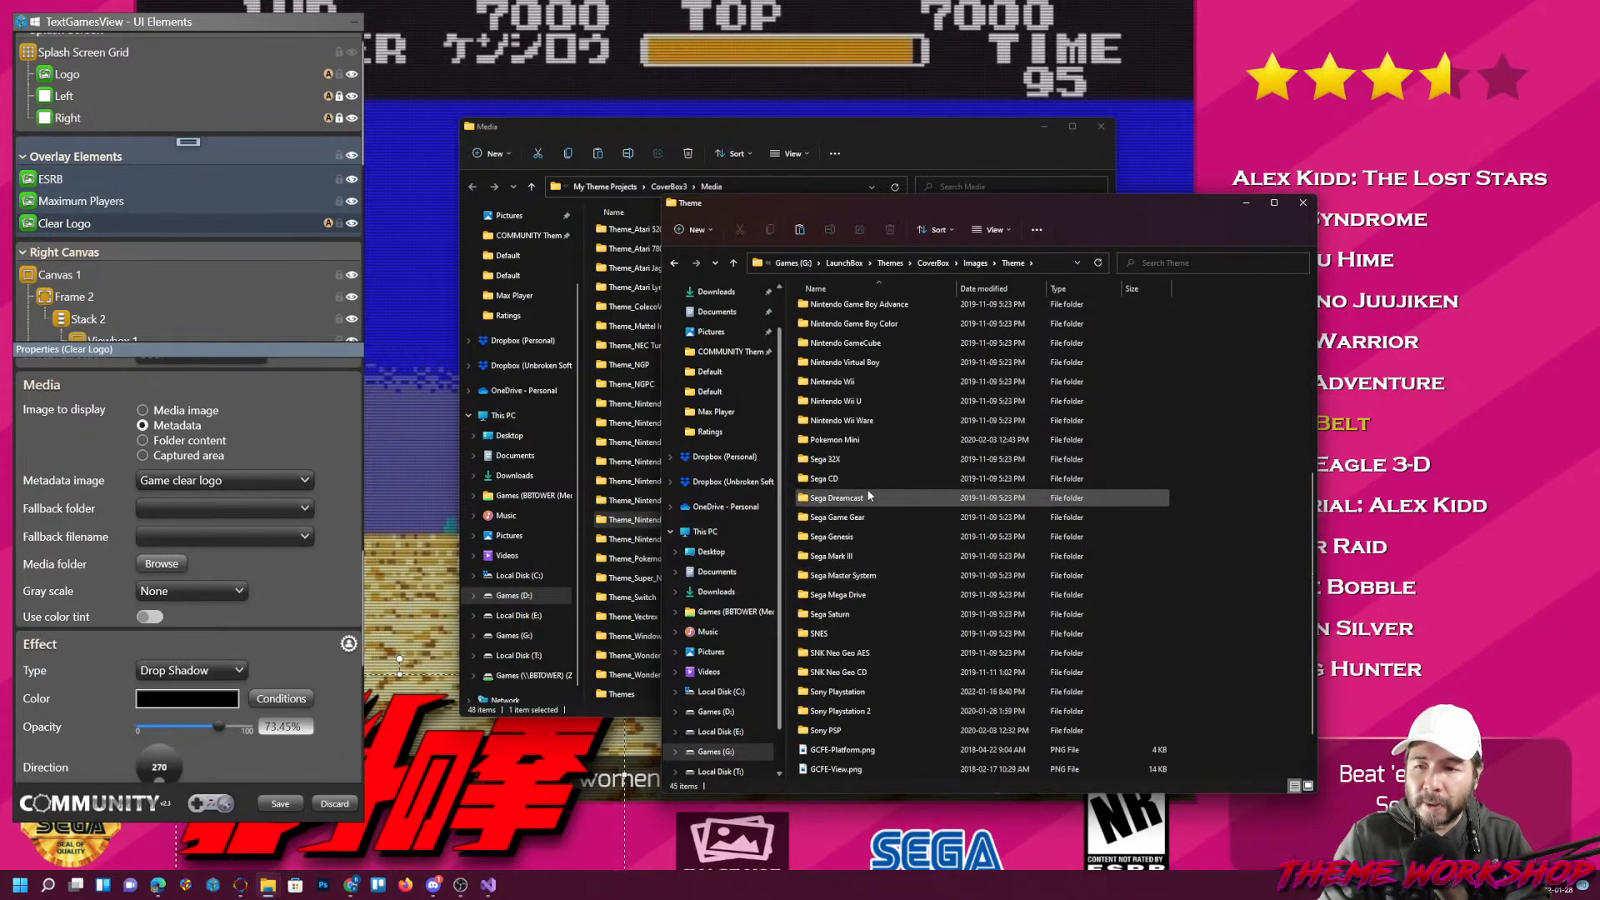
pyautogui.doubleClick(850, 561)
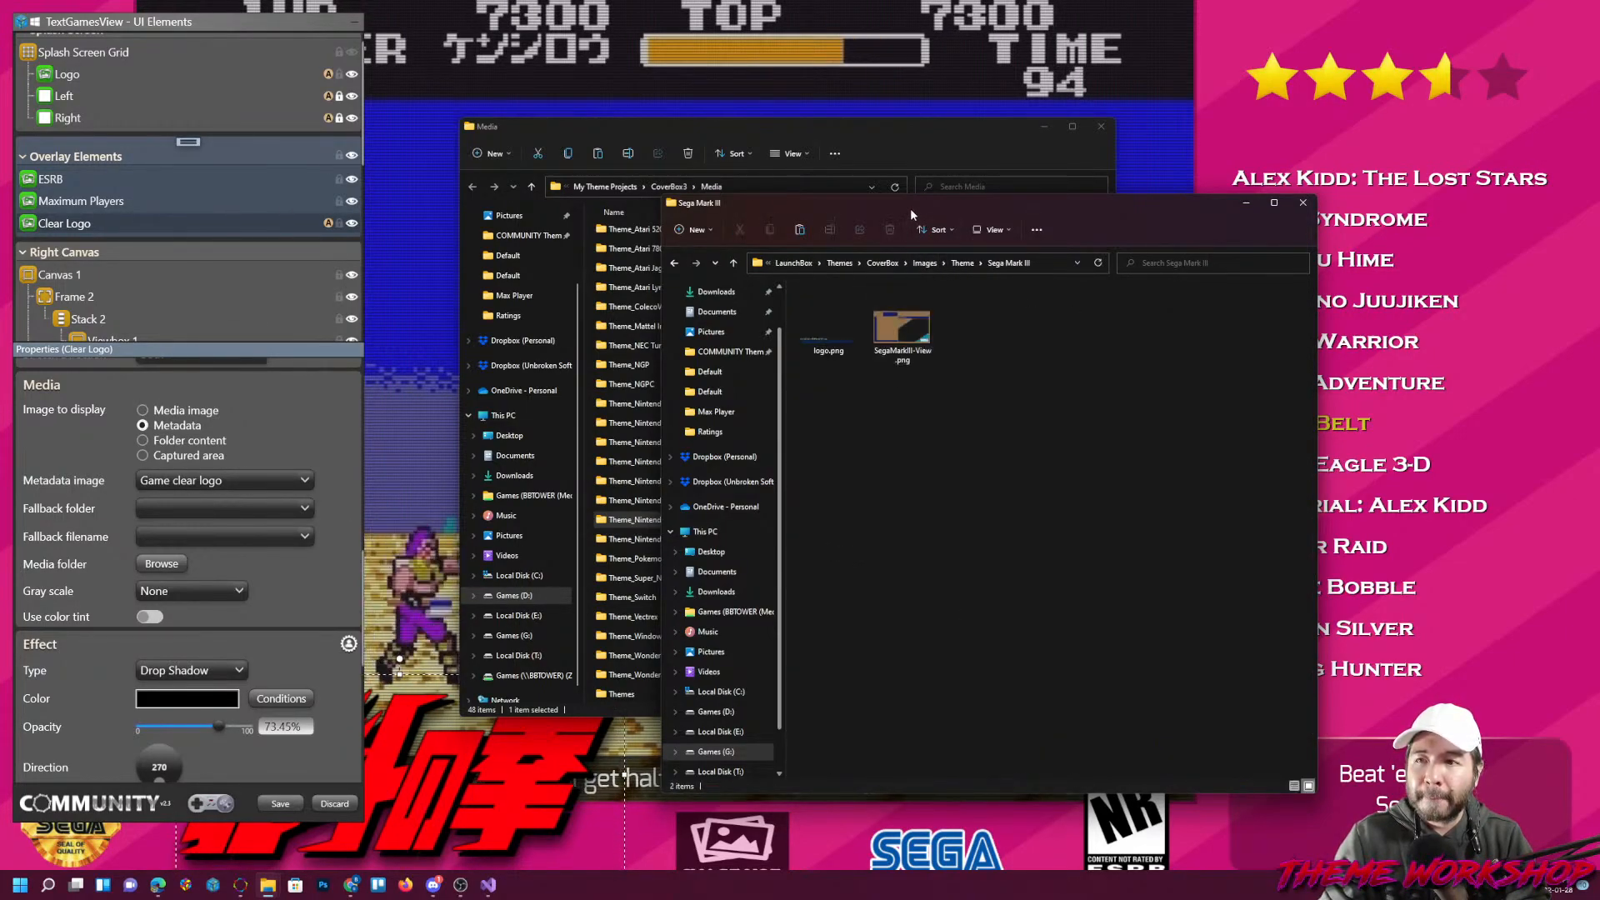
# Arrange the original Sega Mark III image folder beside the CoverBox3 Media folder so both stay accessible.
pyautogui.moveTo(910, 208); pyautogui.dragTo(1137, 249)
pyautogui.moveTo(775, 132); pyautogui.dragTo(742, 125)
pyautogui.click(1218, 482)
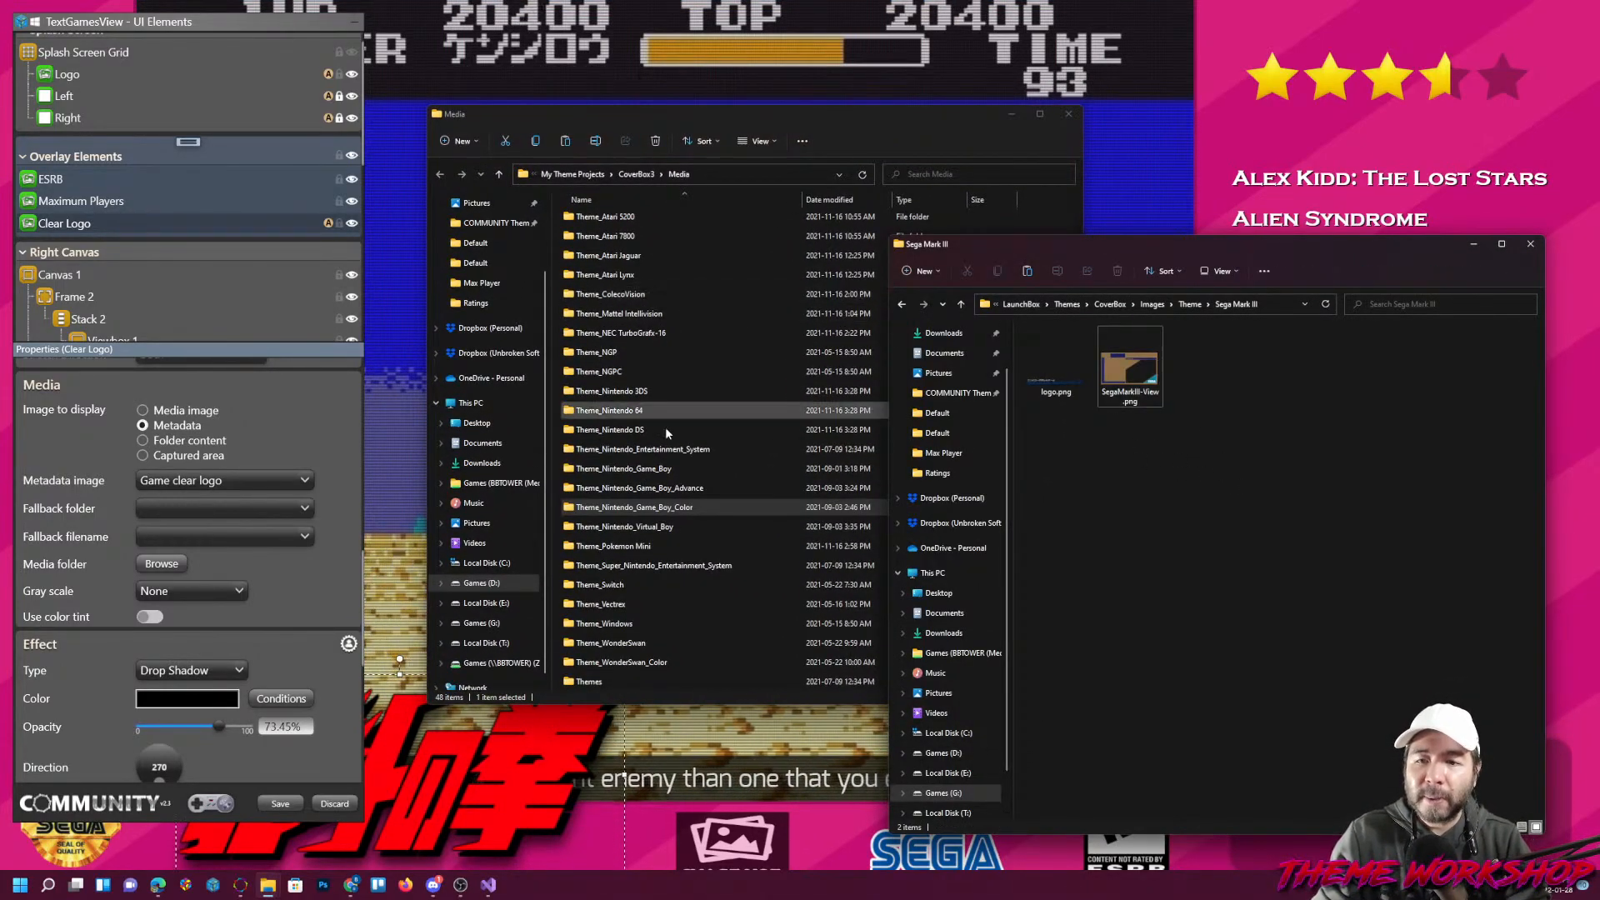
# Copy SegaMarkIII-View.png from the original Sega Mark III image folder into the CoverBox3 Media > Backgrounds folder.
pyautogui.scroll(8, 627, 333)
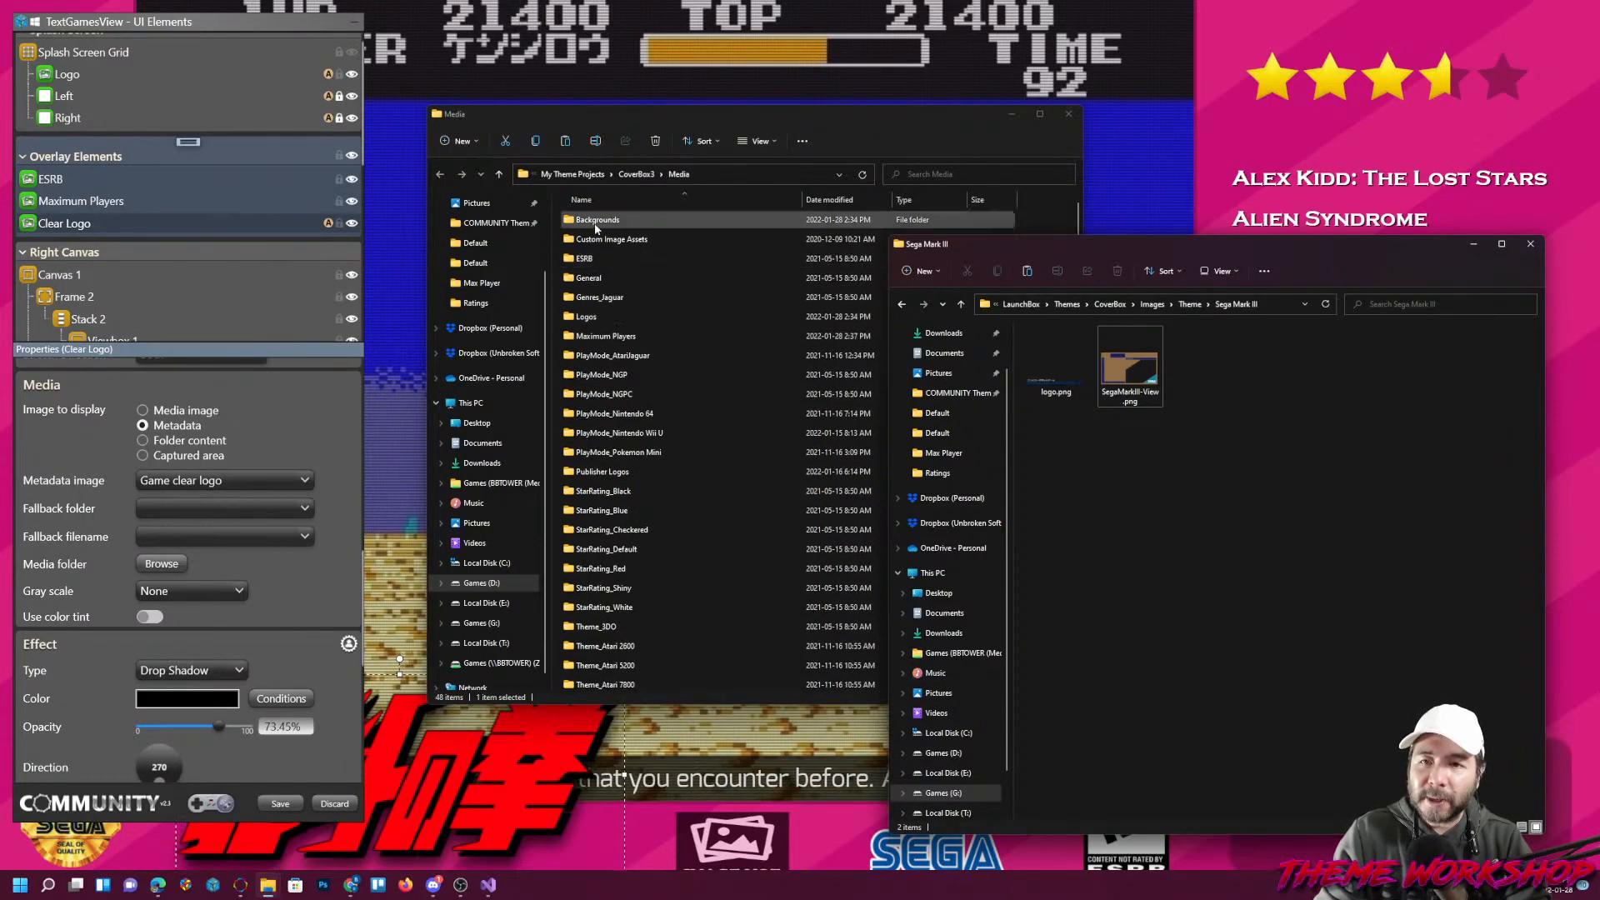
pyautogui.doubleClick(602, 221)
pyautogui.click(1131, 366)
pyautogui.click(809, 613)
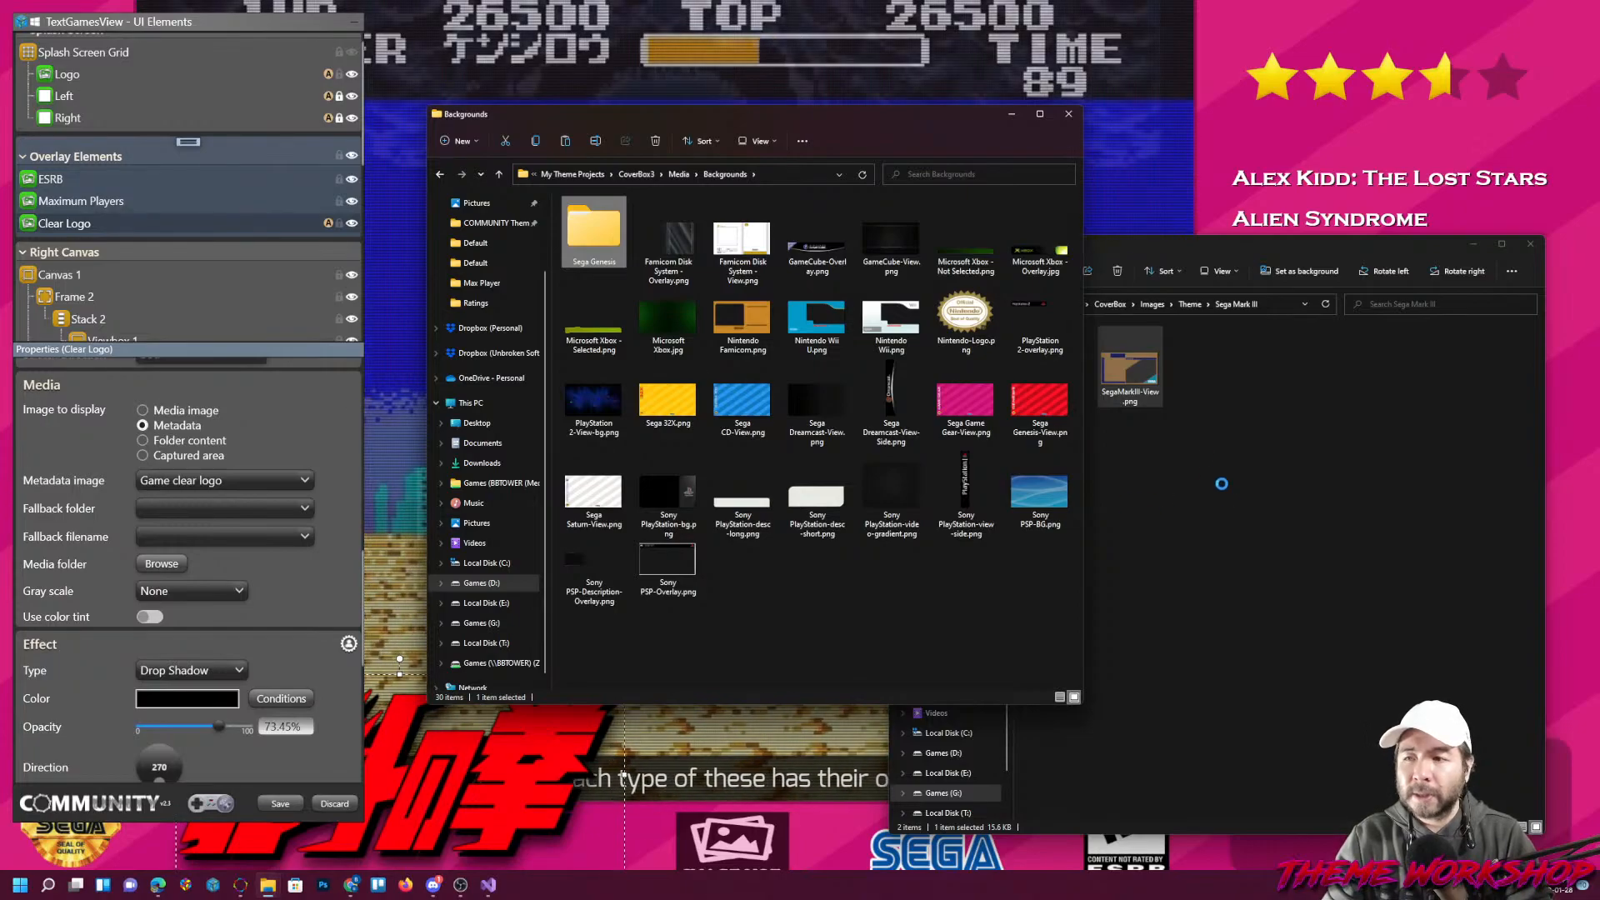
pyautogui.click(1142, 391)
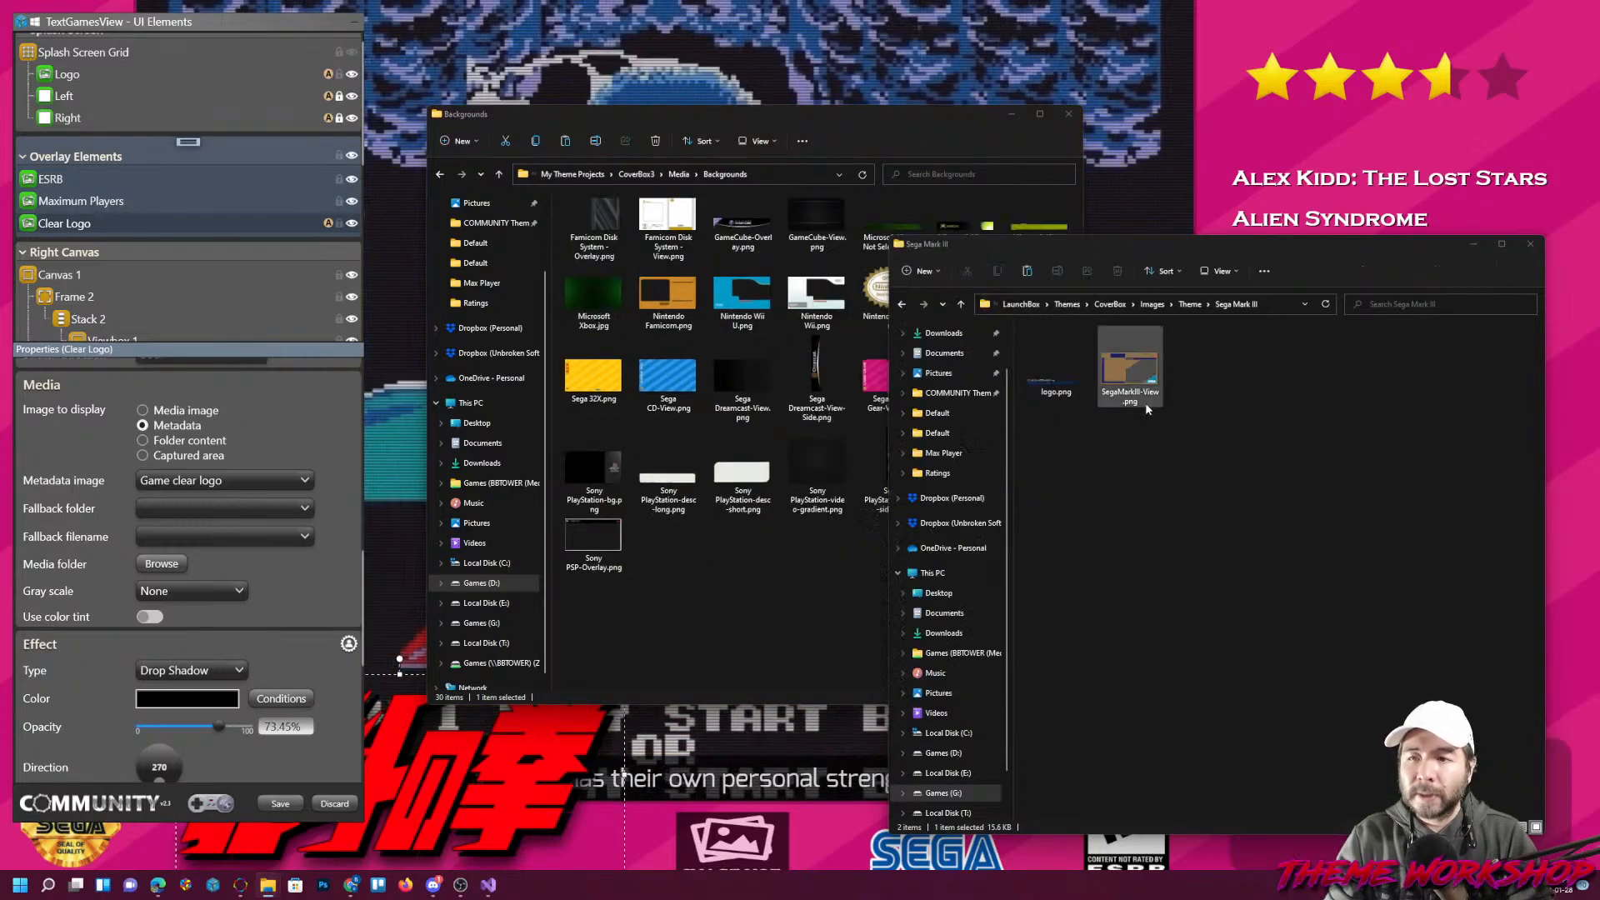
pyautogui.click(1132, 390)
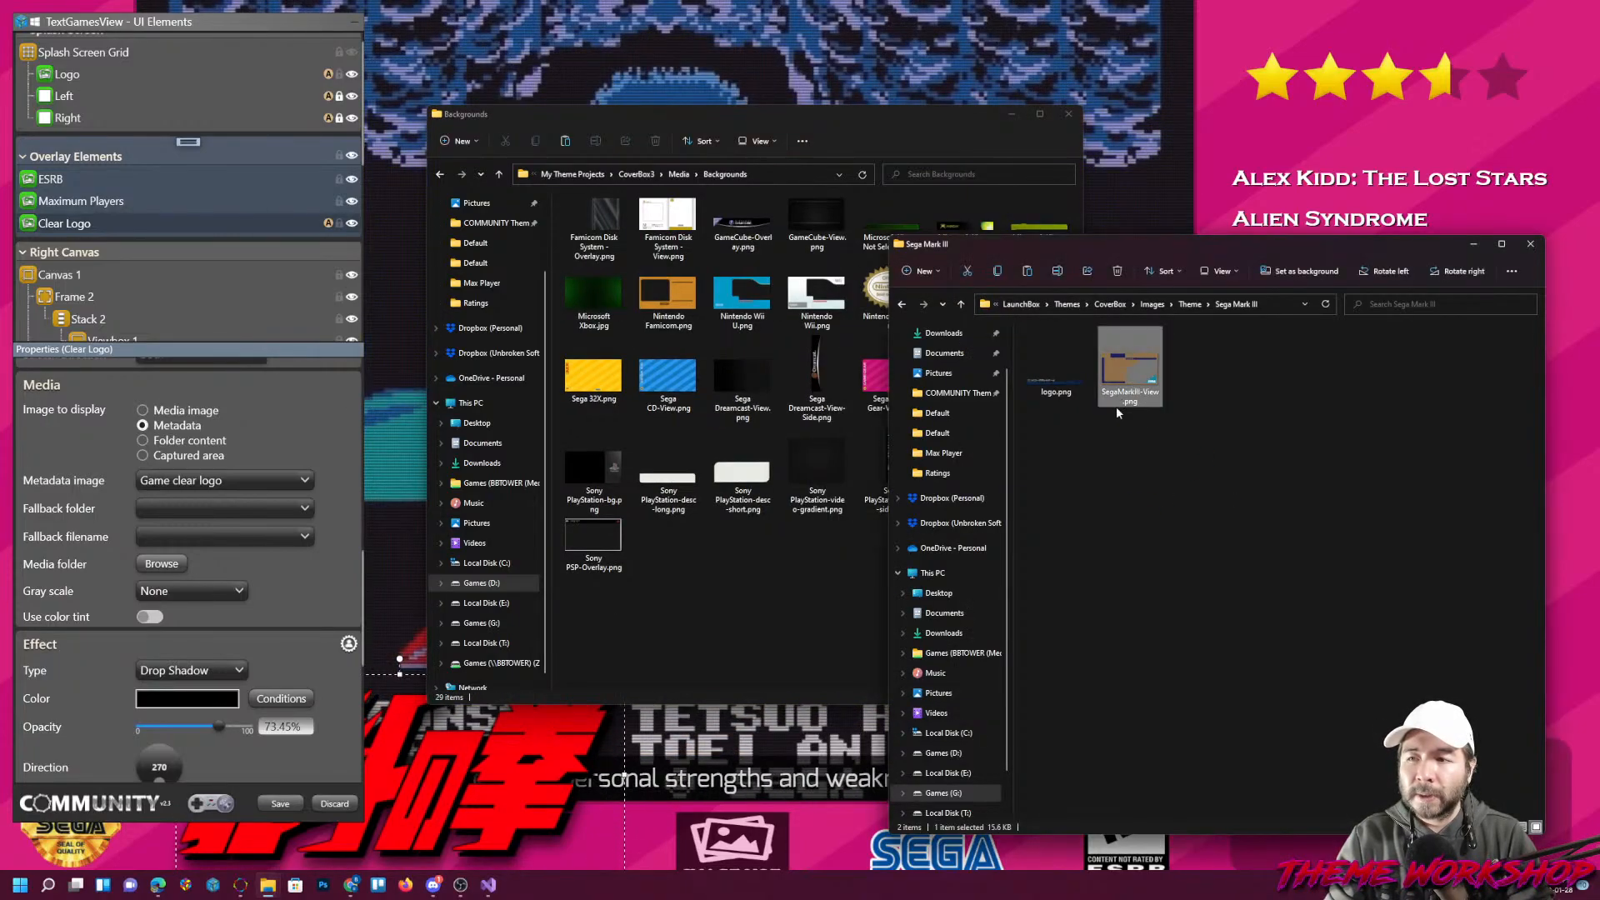
pyautogui.click(748, 615)
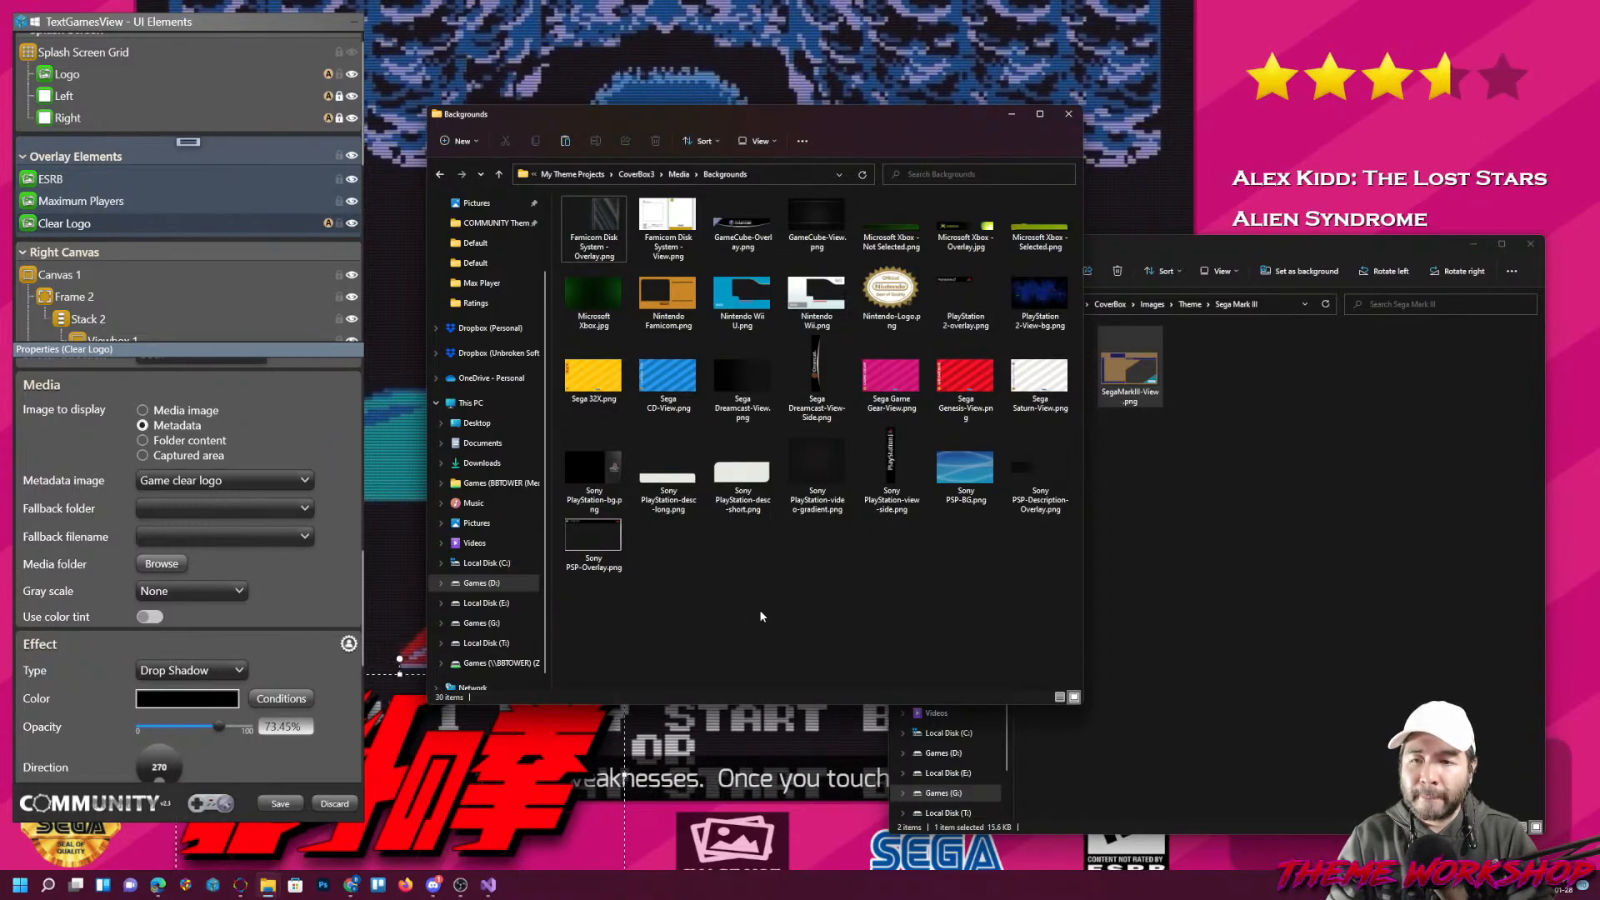
pyautogui.hotkey('ctrl', 'v')
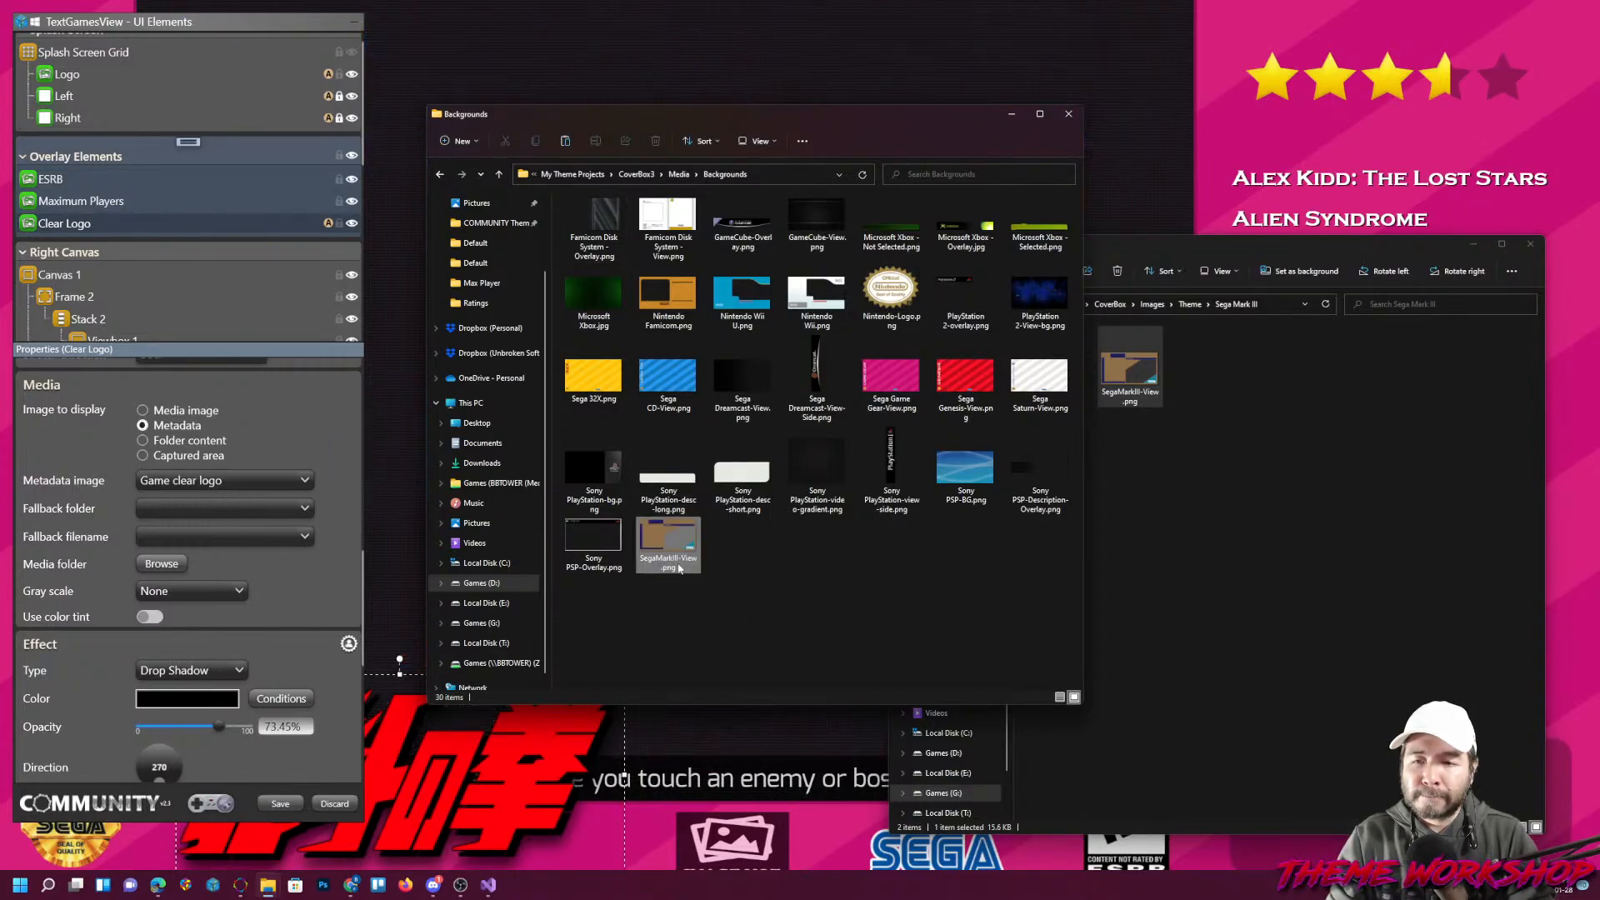
# Rename the copied SegaMarkIII-View.png in the Backgrounds folder as Sega Mark III.png.
pyautogui.click(666, 563)
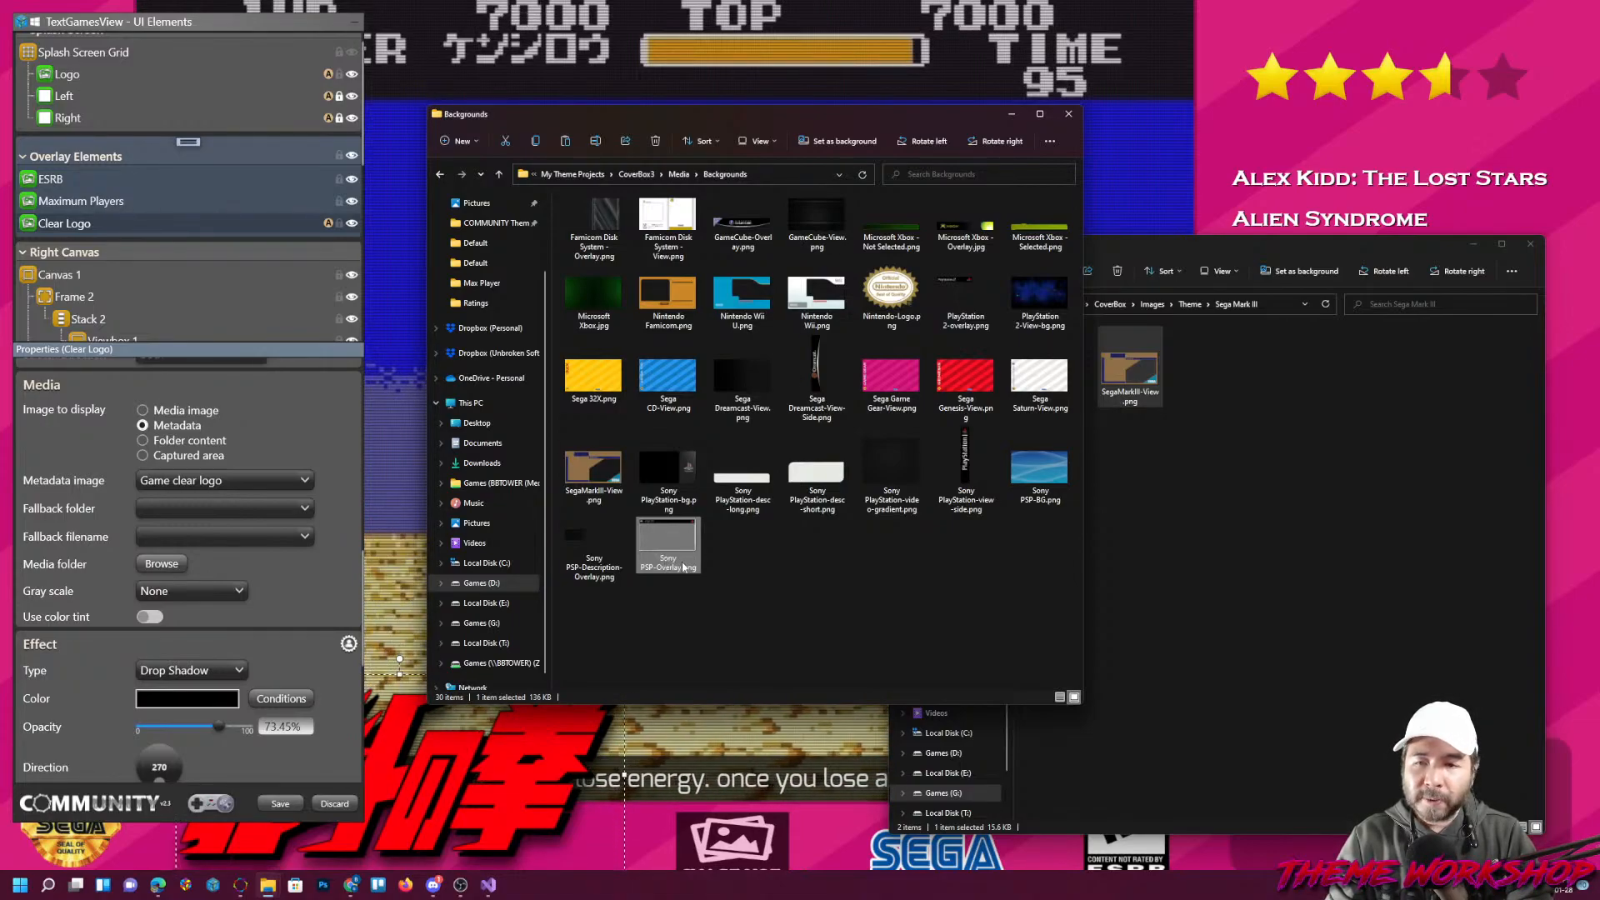
pyautogui.click(606, 499)
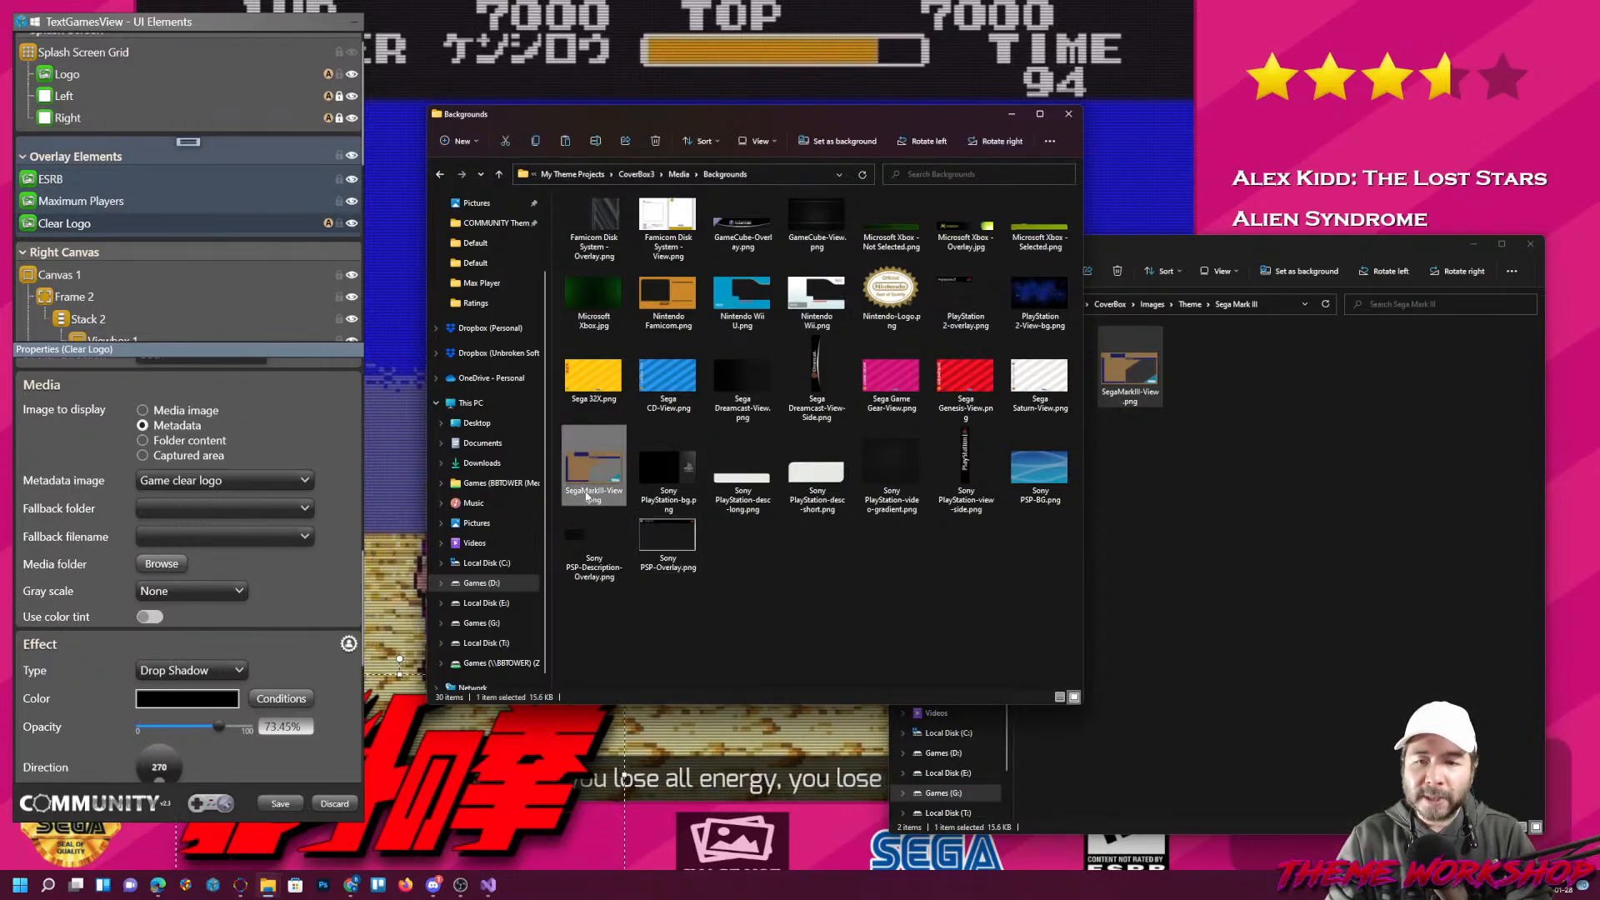
pyautogui.click(588, 497)
pyautogui.write('Sega M')
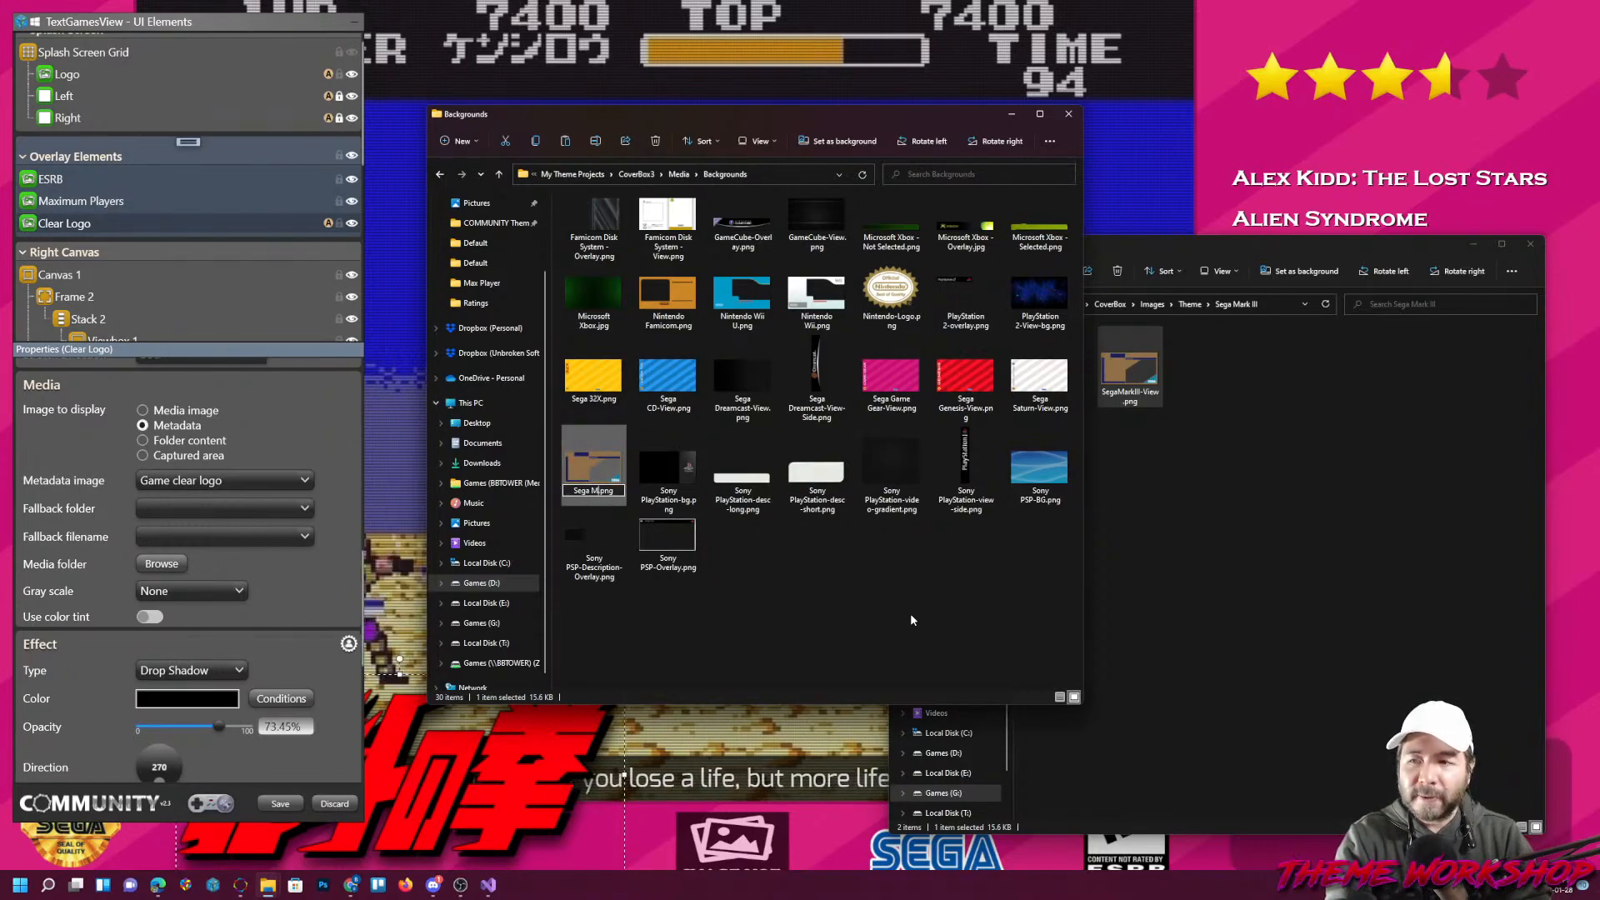
pyautogui.write('ark III')
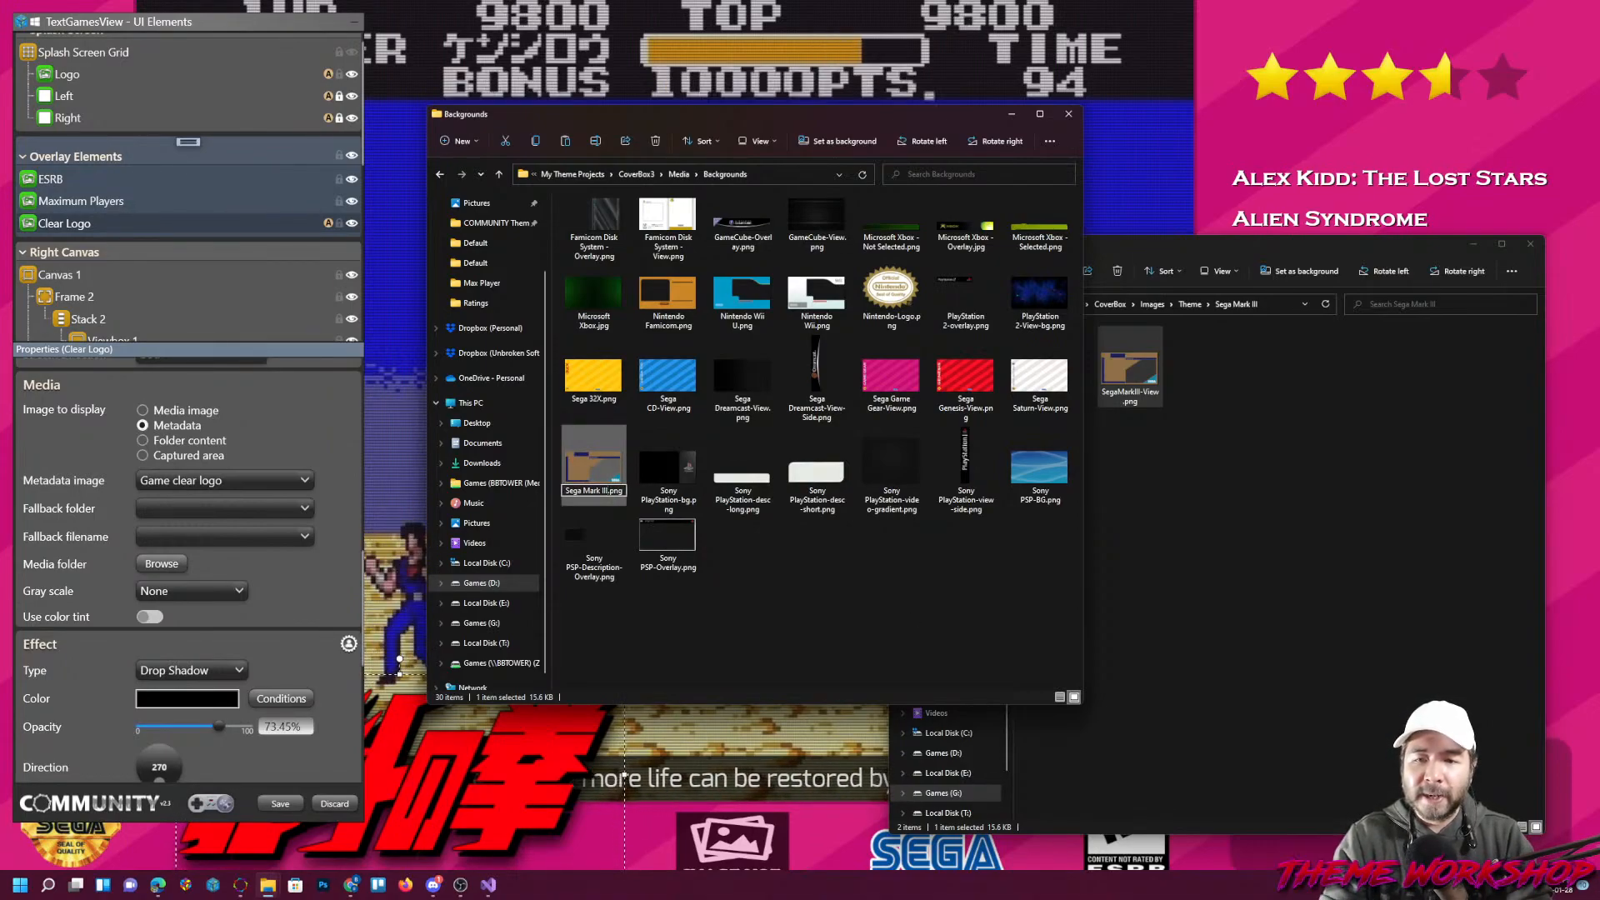
pyautogui.press('Return')
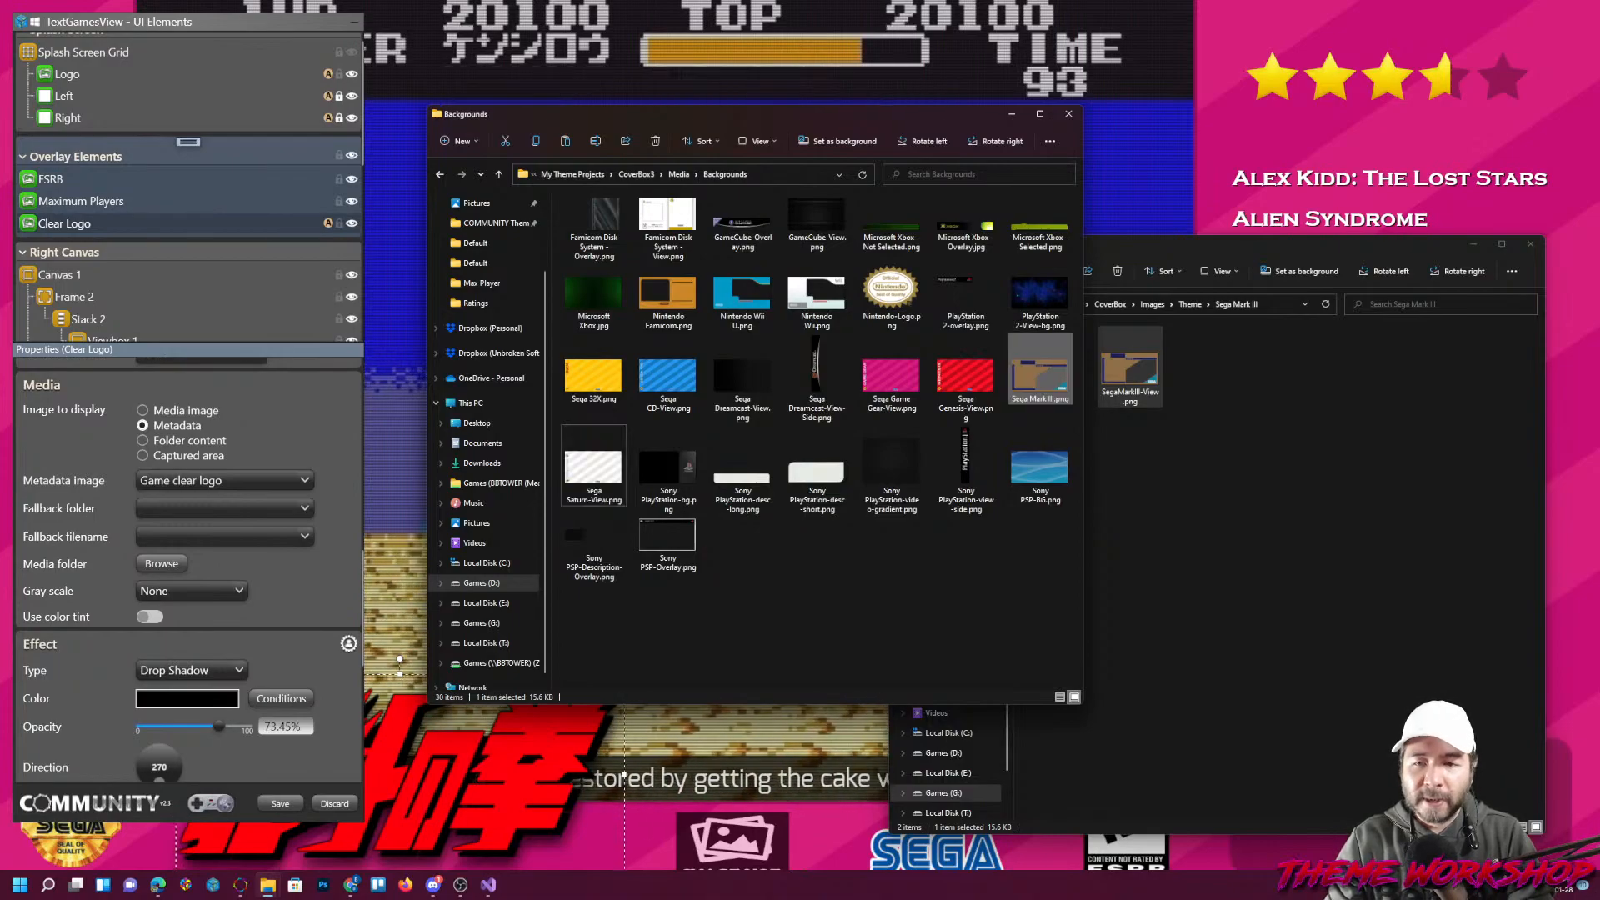
pyautogui.click(840, 626)
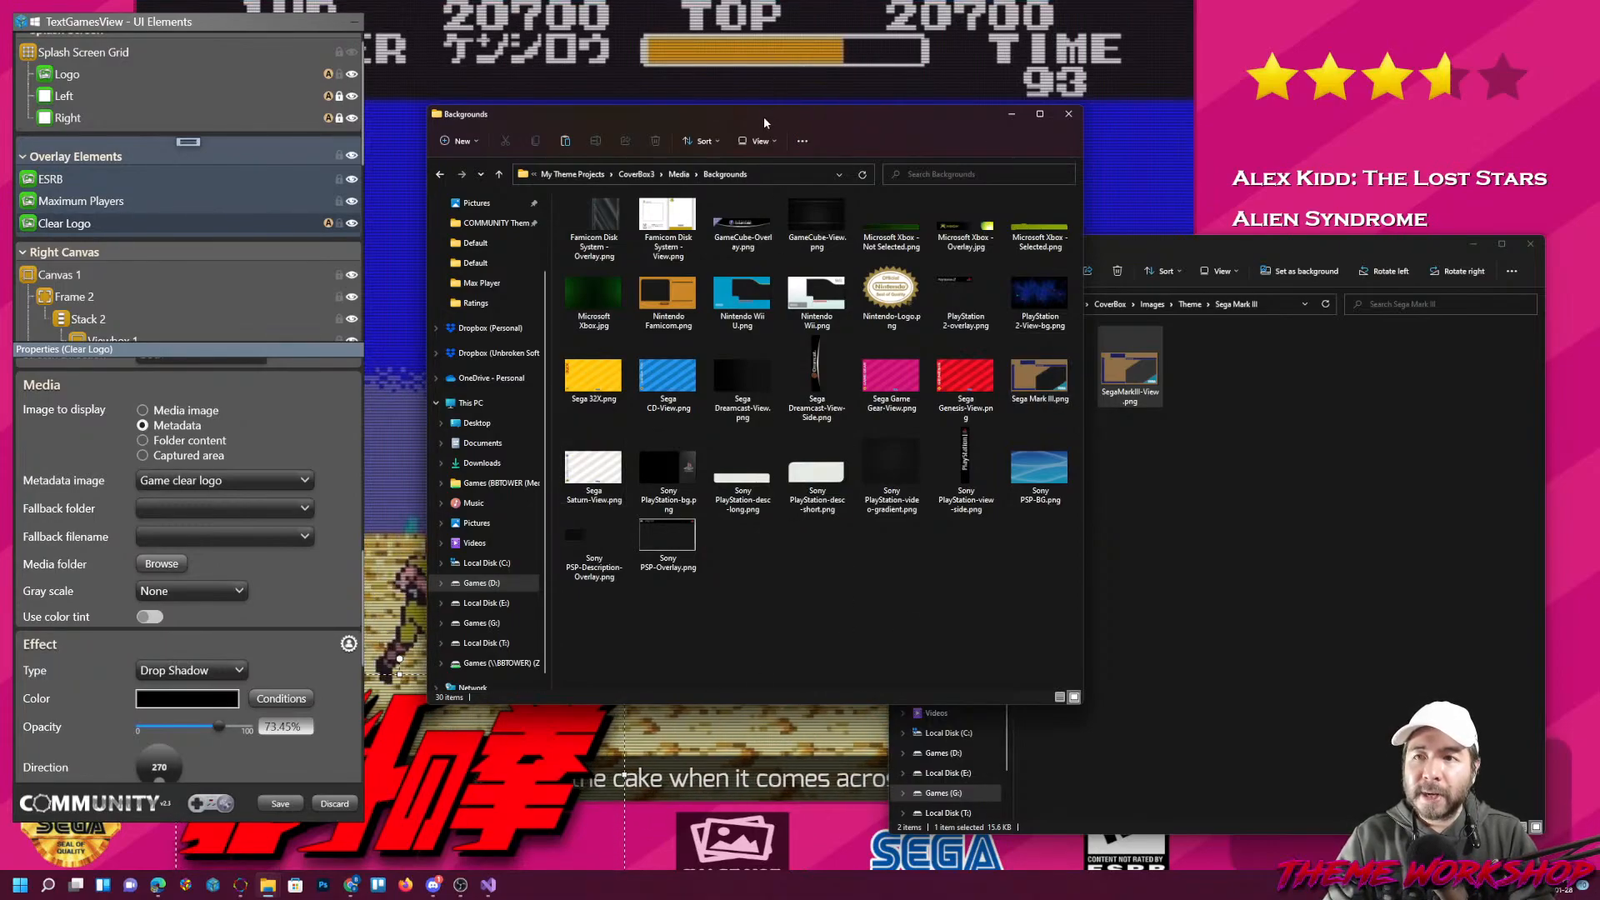
# Reposition the Backgrounds folder window clear of the original Sega Mark III image folder and select Sega Mark III.png.
pyautogui.moveTo(763, 121); pyautogui.dragTo(715, 32)
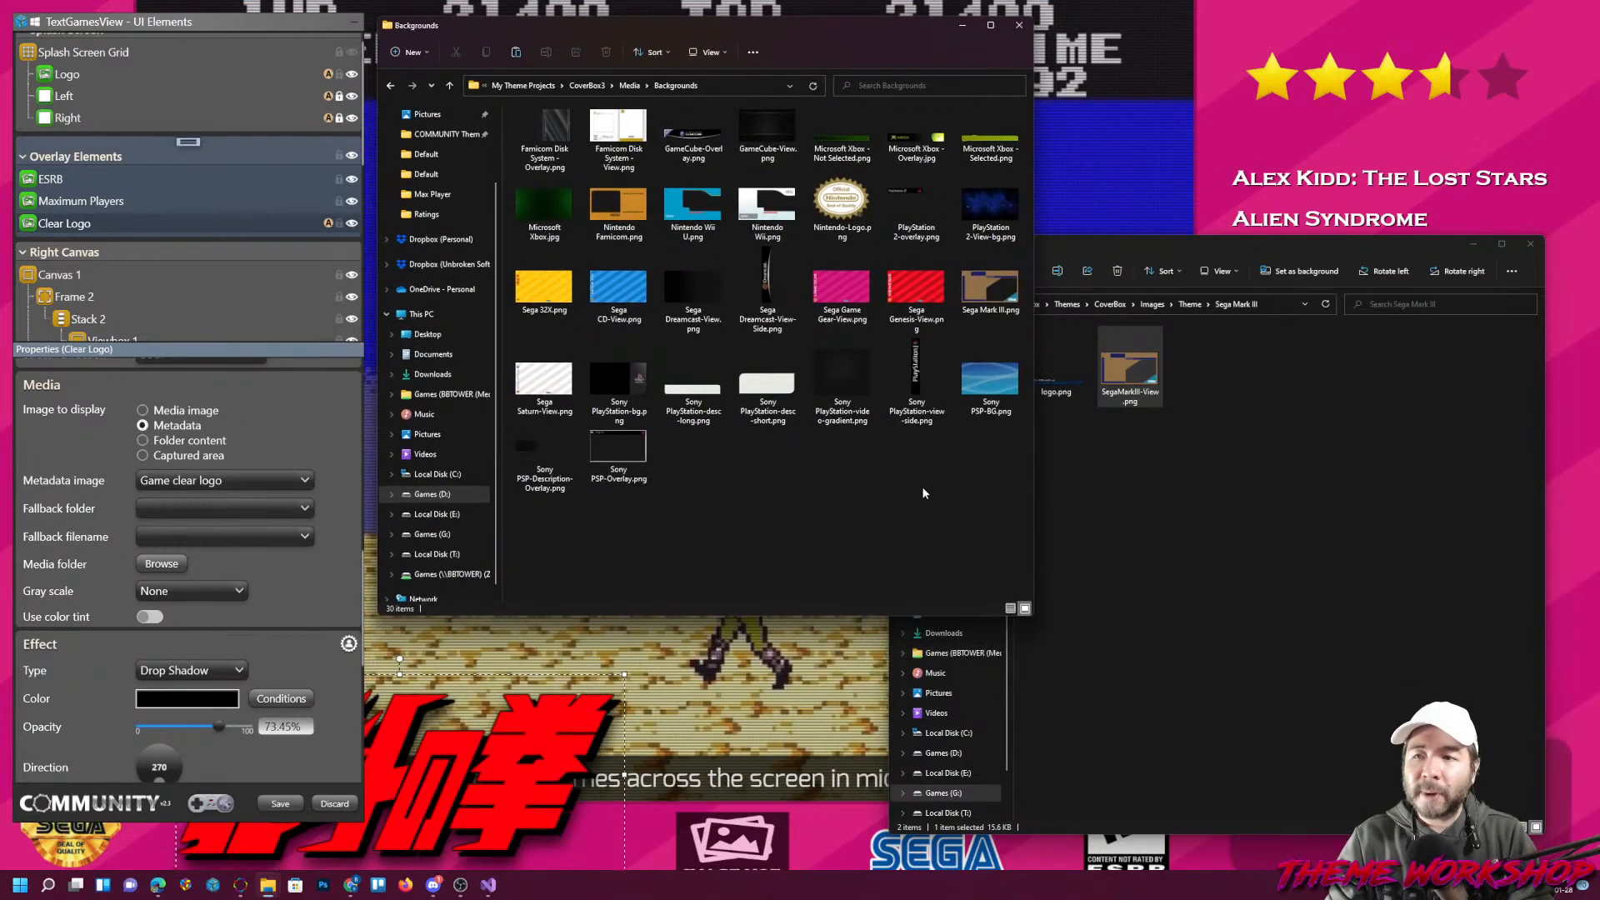
pyautogui.click(990, 287)
pyautogui.click(942, 500)
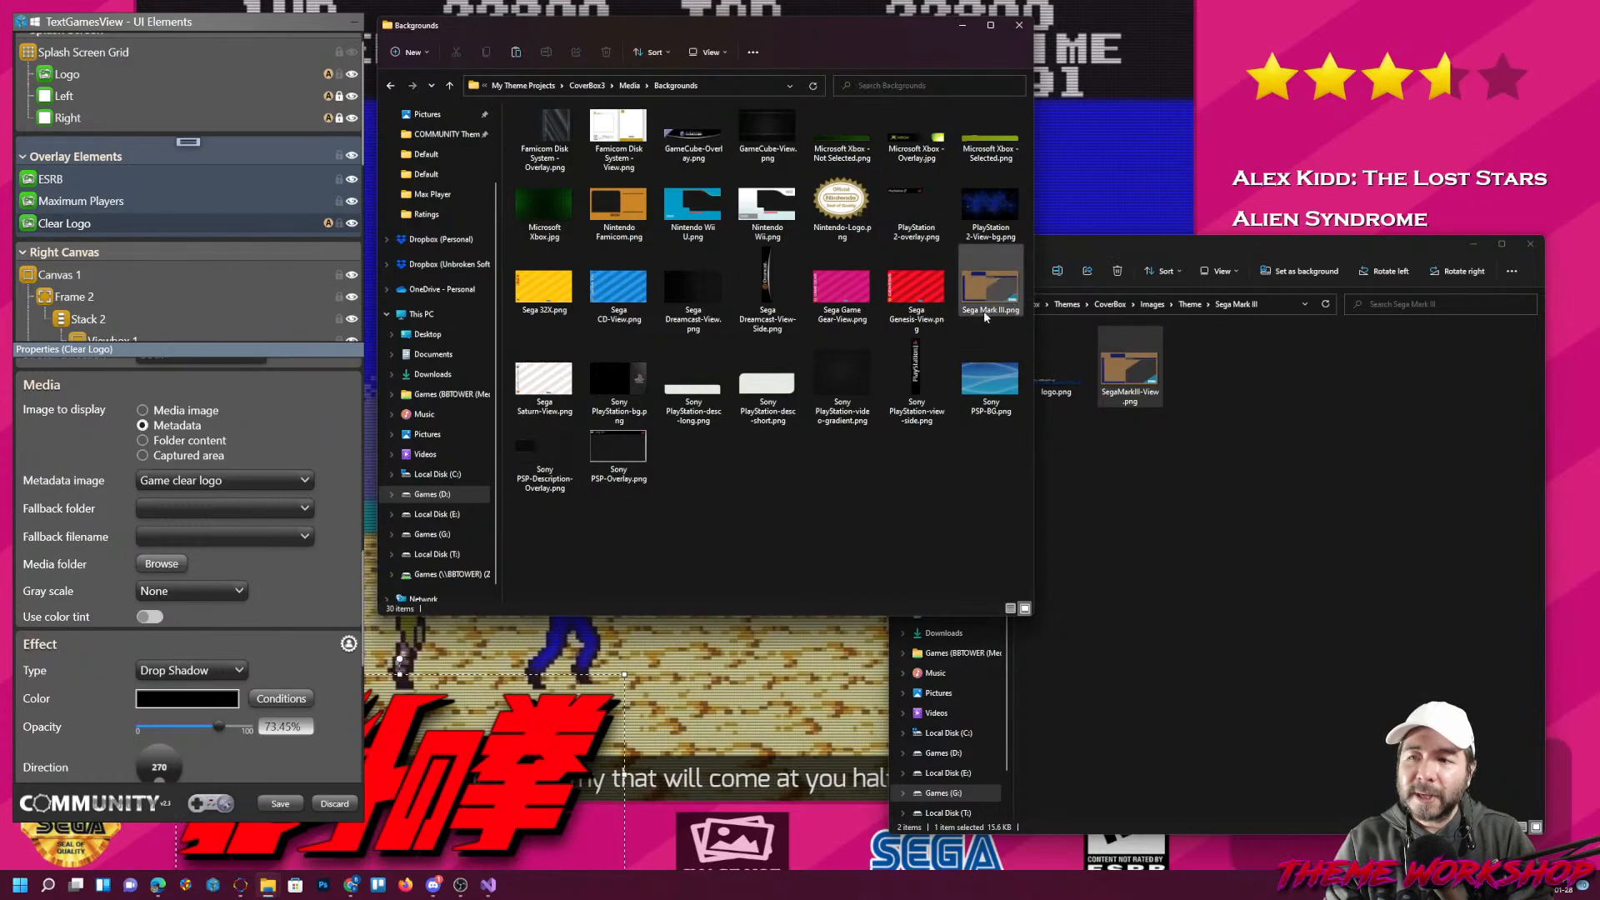
pyautogui.click(990, 288)
pyautogui.click(830, 517)
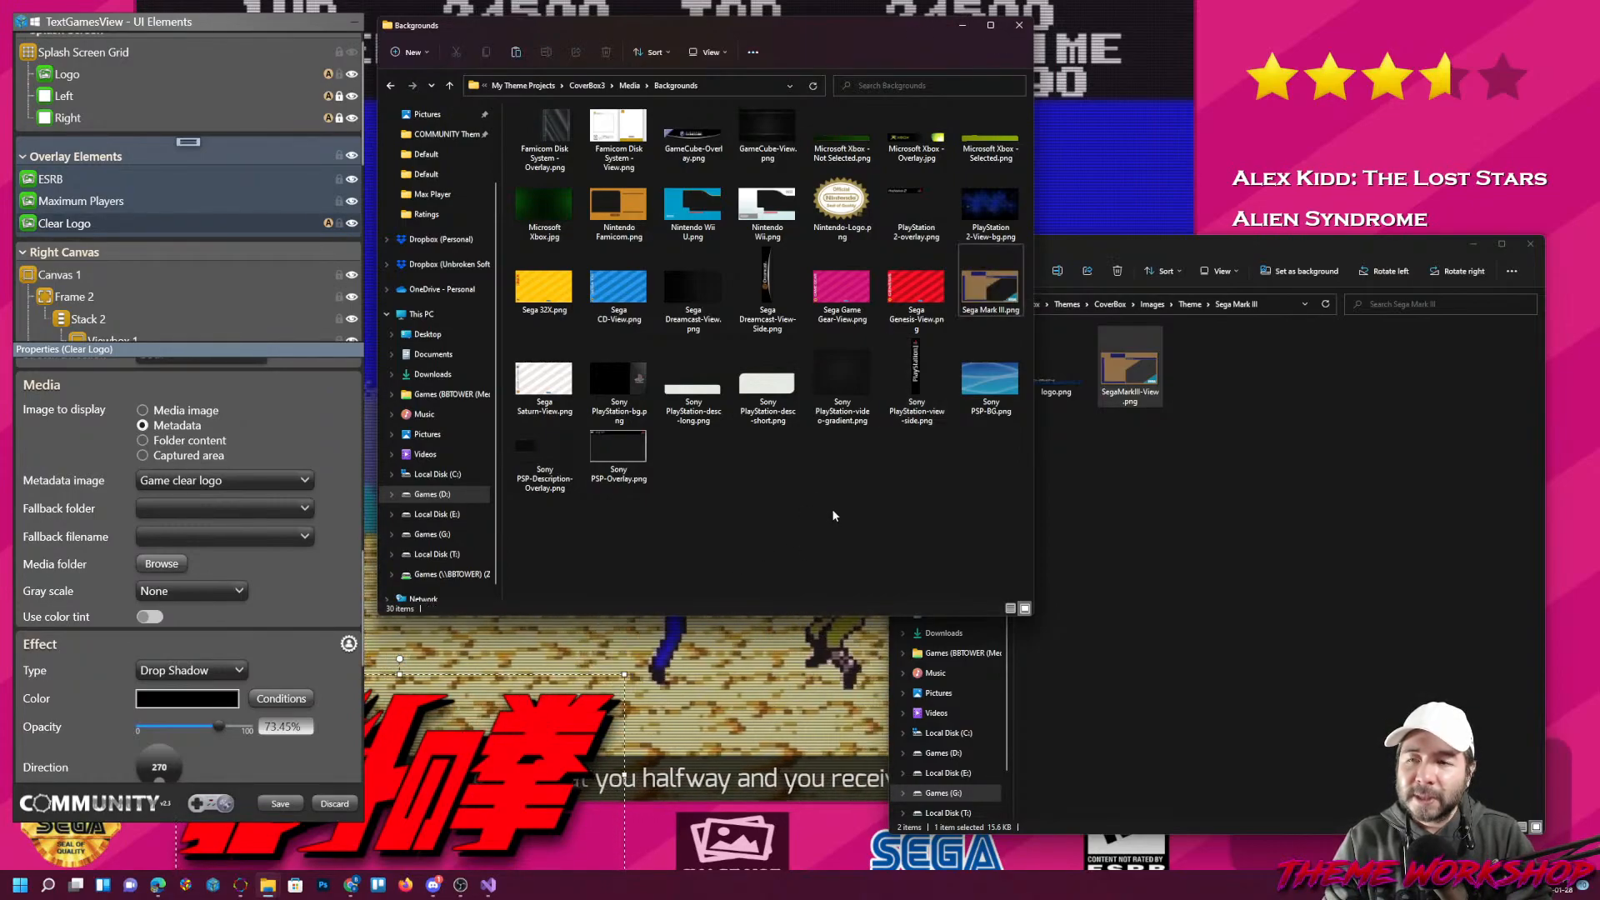
pyautogui.click(985, 313)
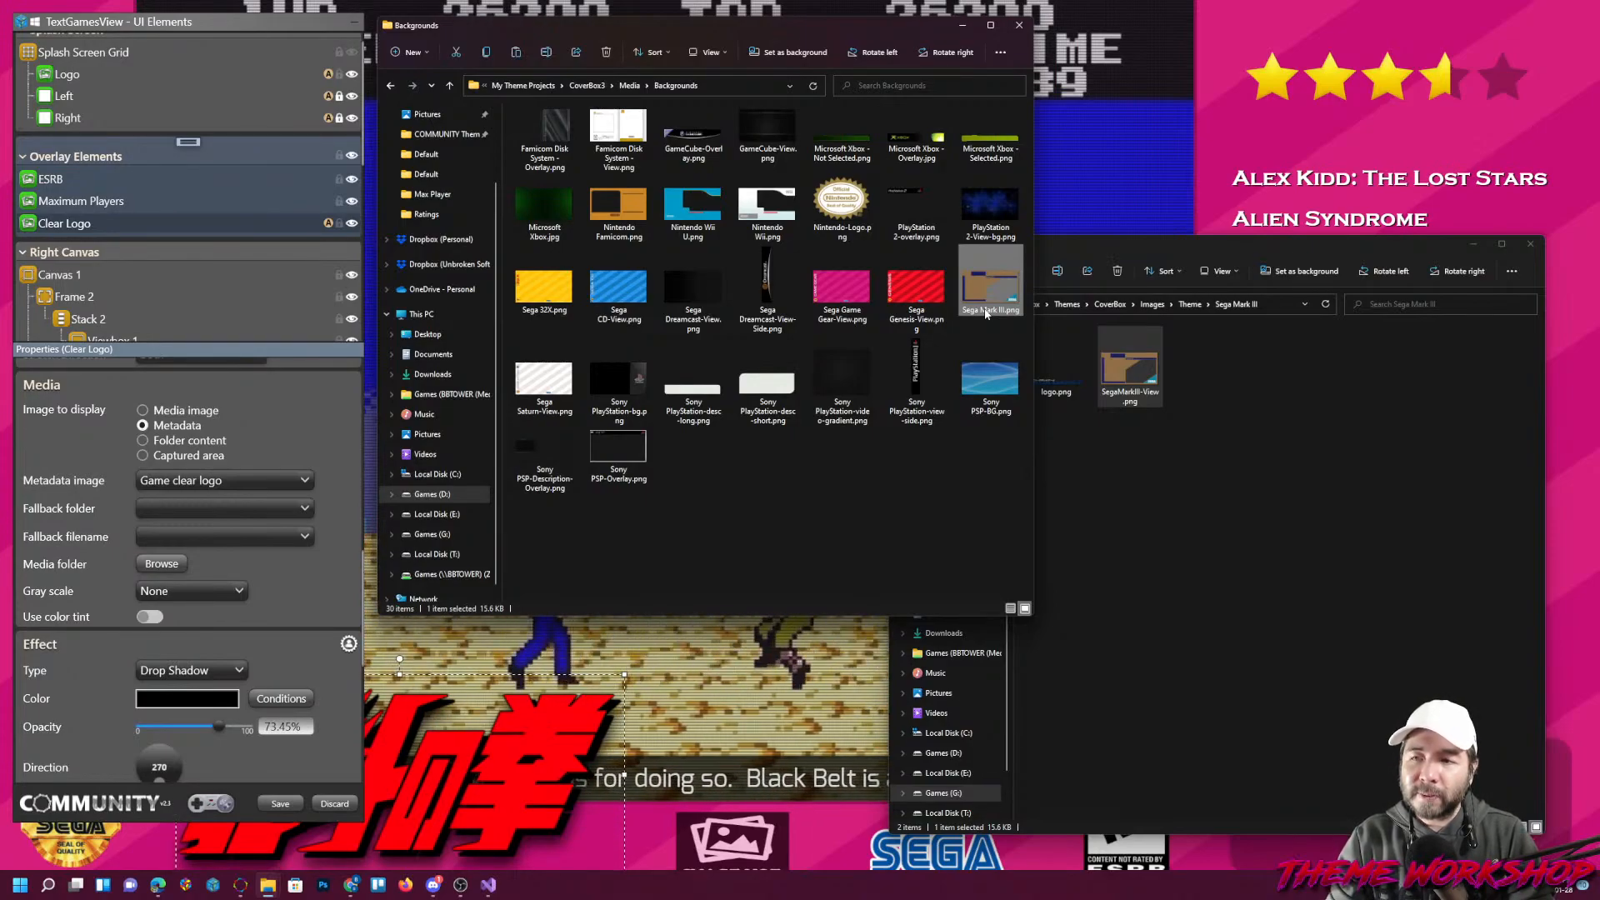
# Copy logo.png from the original Sega Mark III folder into CoverBox3 Media > Logos and rename the copy Sega Mark III.png.
pyautogui.click(1286, 536)
pyautogui.click(1056, 390)
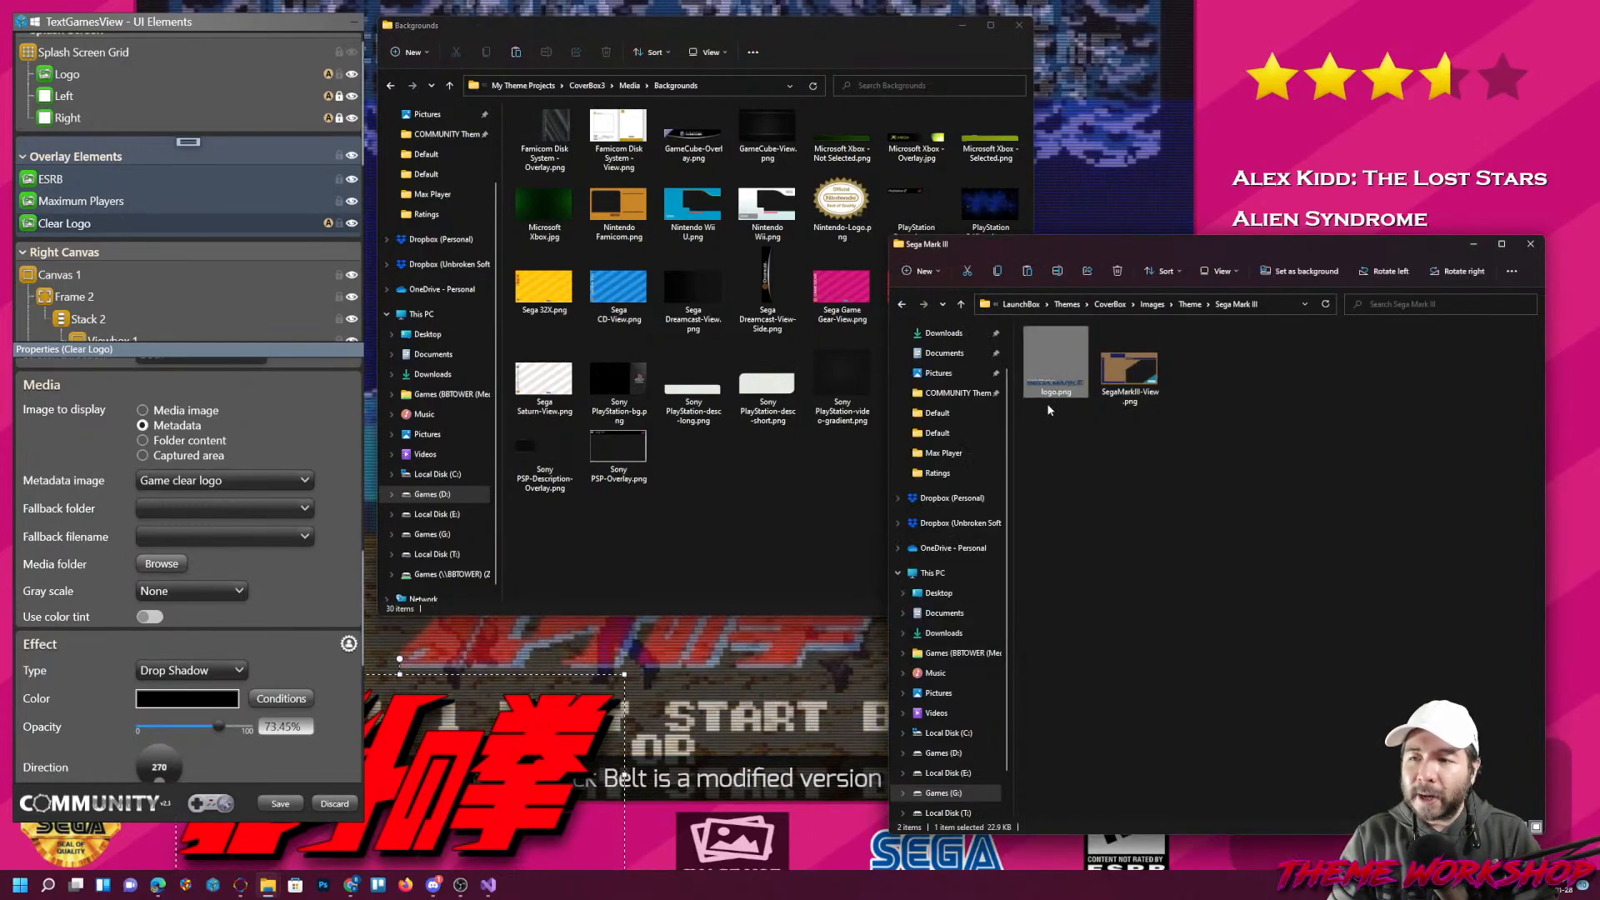
pyautogui.click(631, 87)
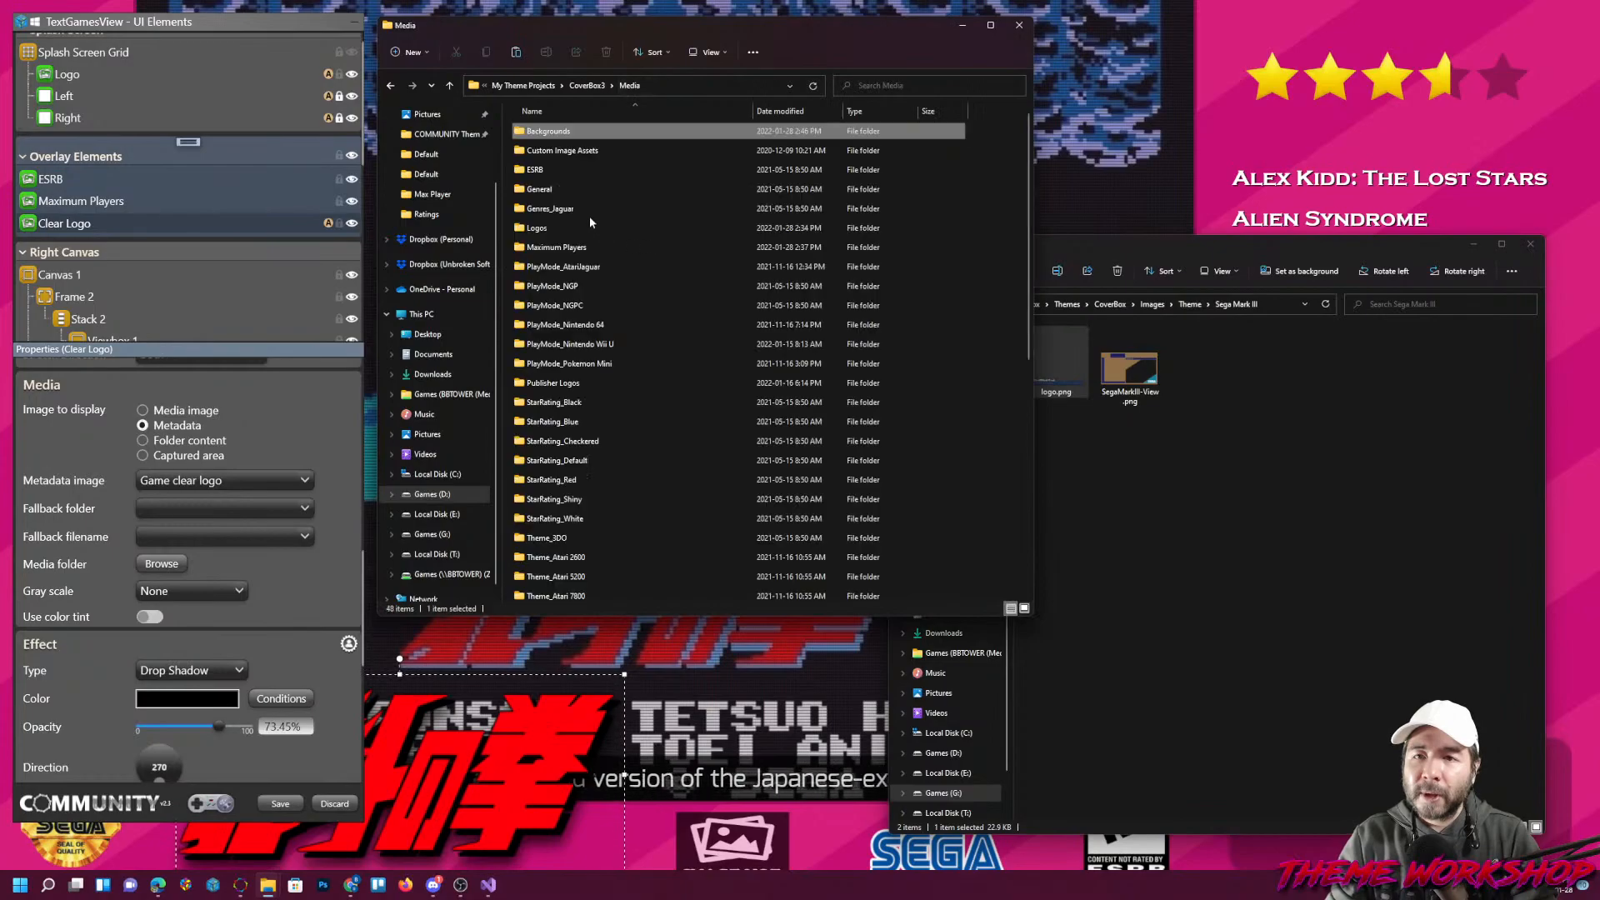
pyautogui.click(542, 229)
pyautogui.doubleClick(542, 230)
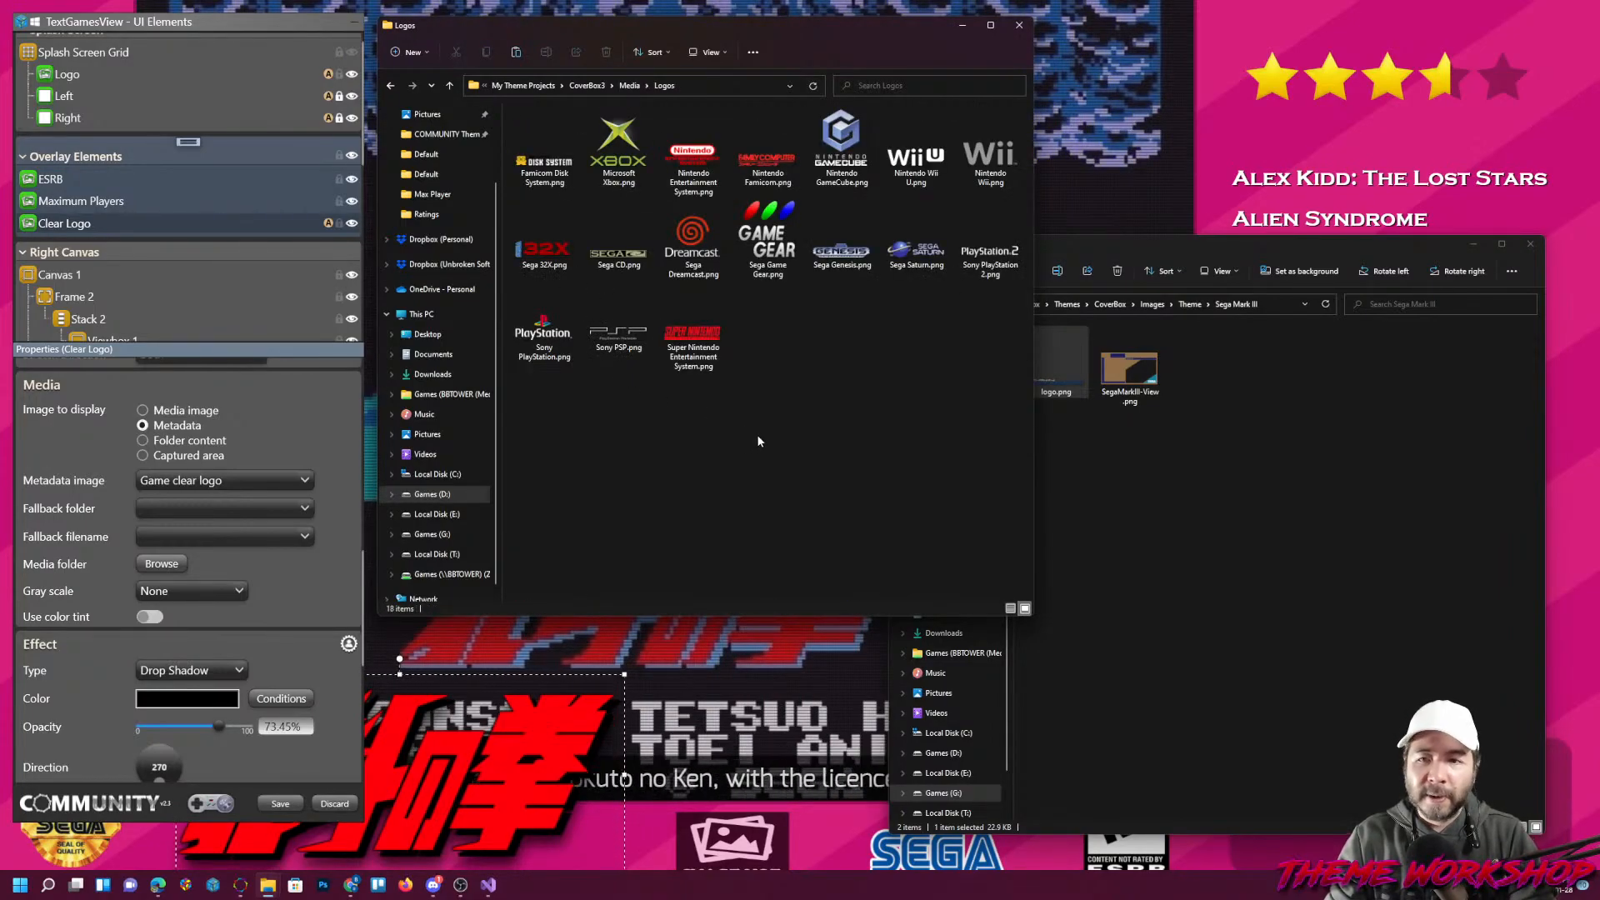
pyautogui.hotkey('ctrl', 'v')
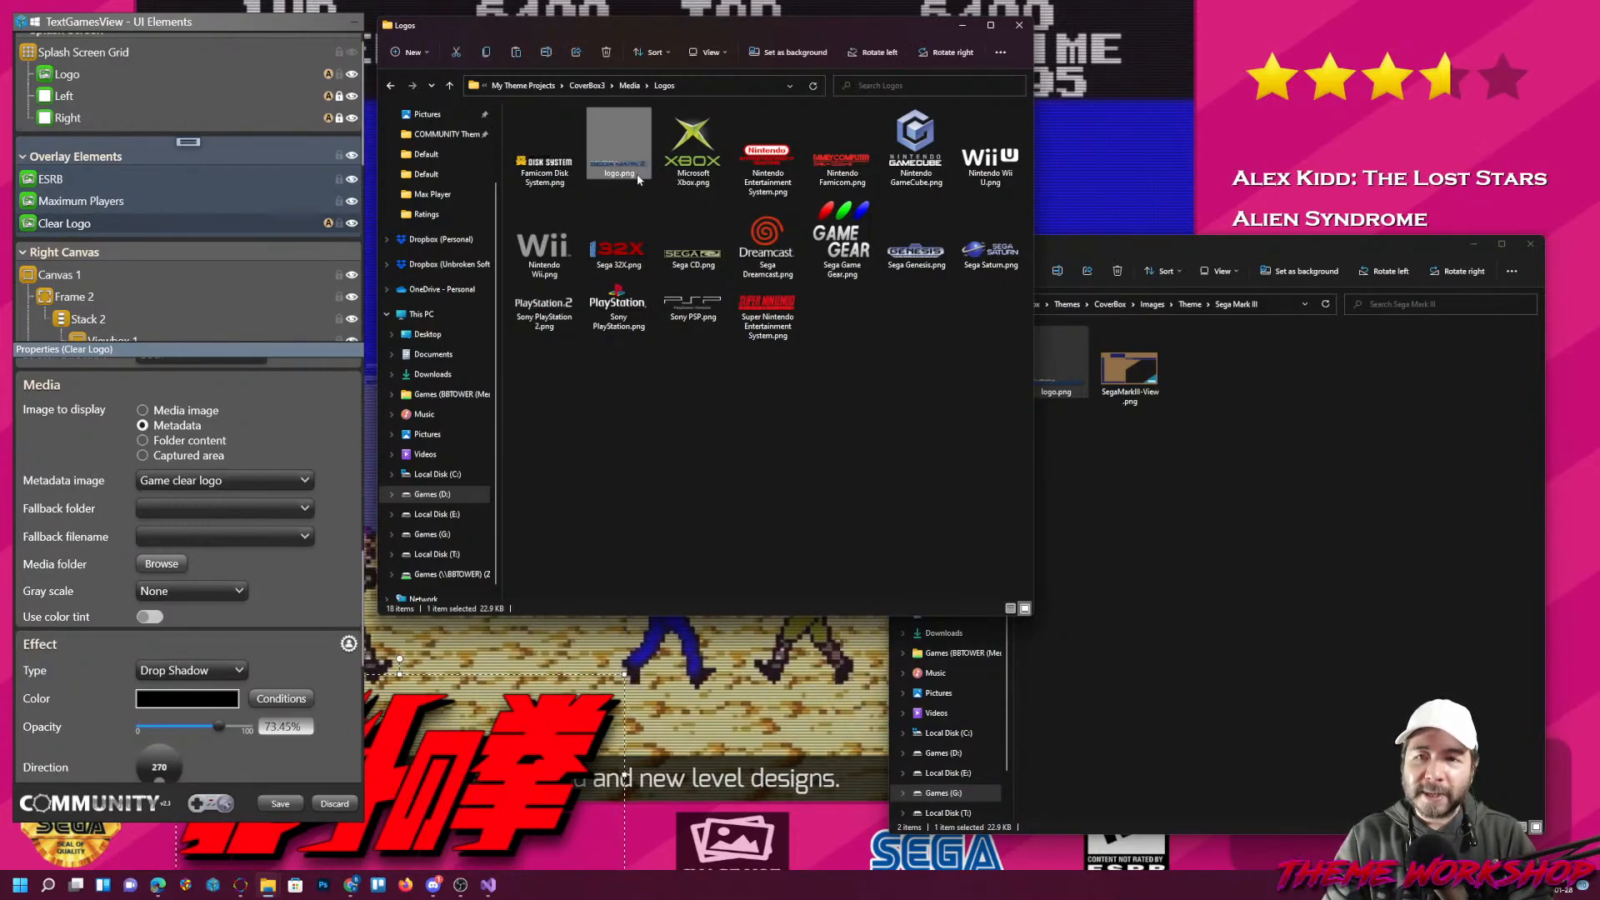
pyautogui.click(614, 174)
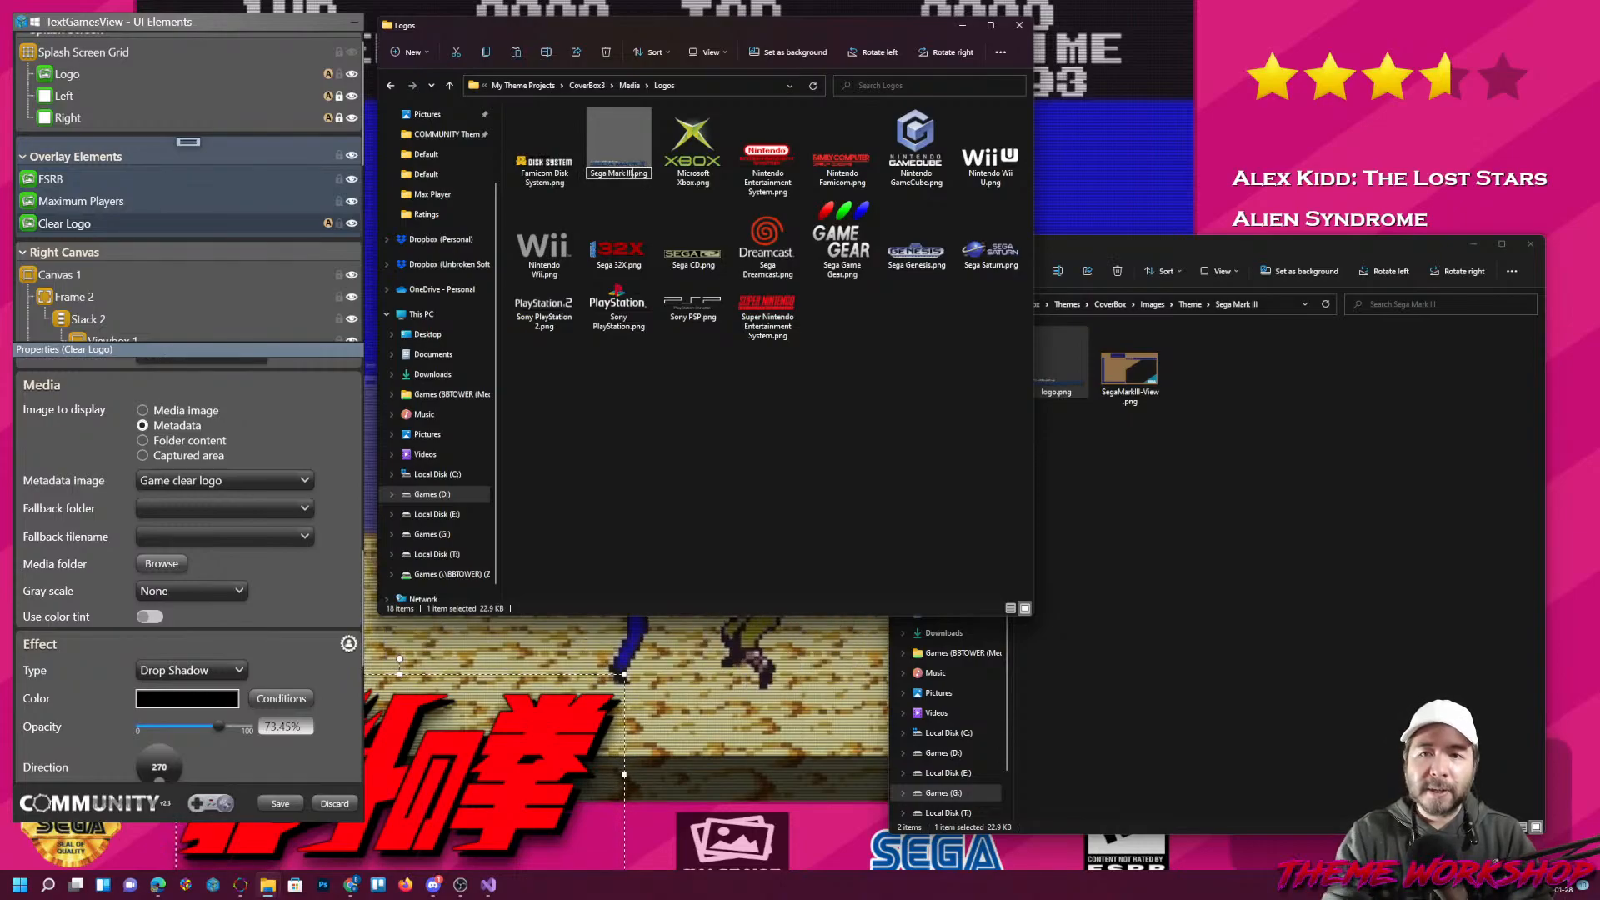
# Switch back to the theme editor and set the splash screen Logo element's image file to Sega Mark III.png.
pyautogui.click(95, 223)
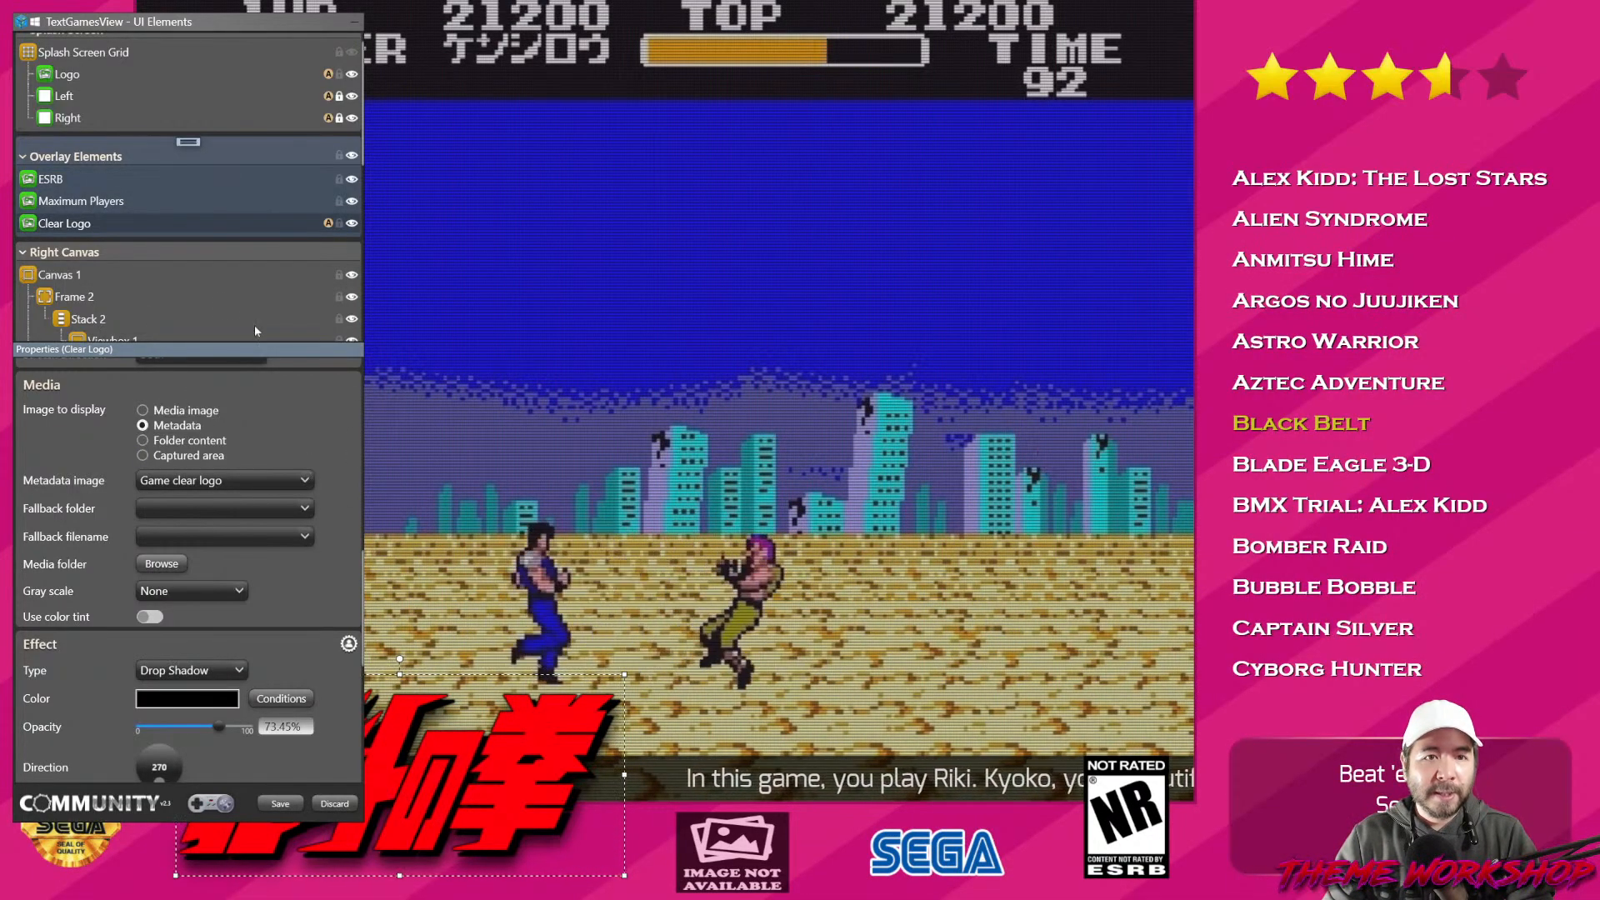
pyautogui.scroll(1, 200, 250)
pyautogui.click(62, 92)
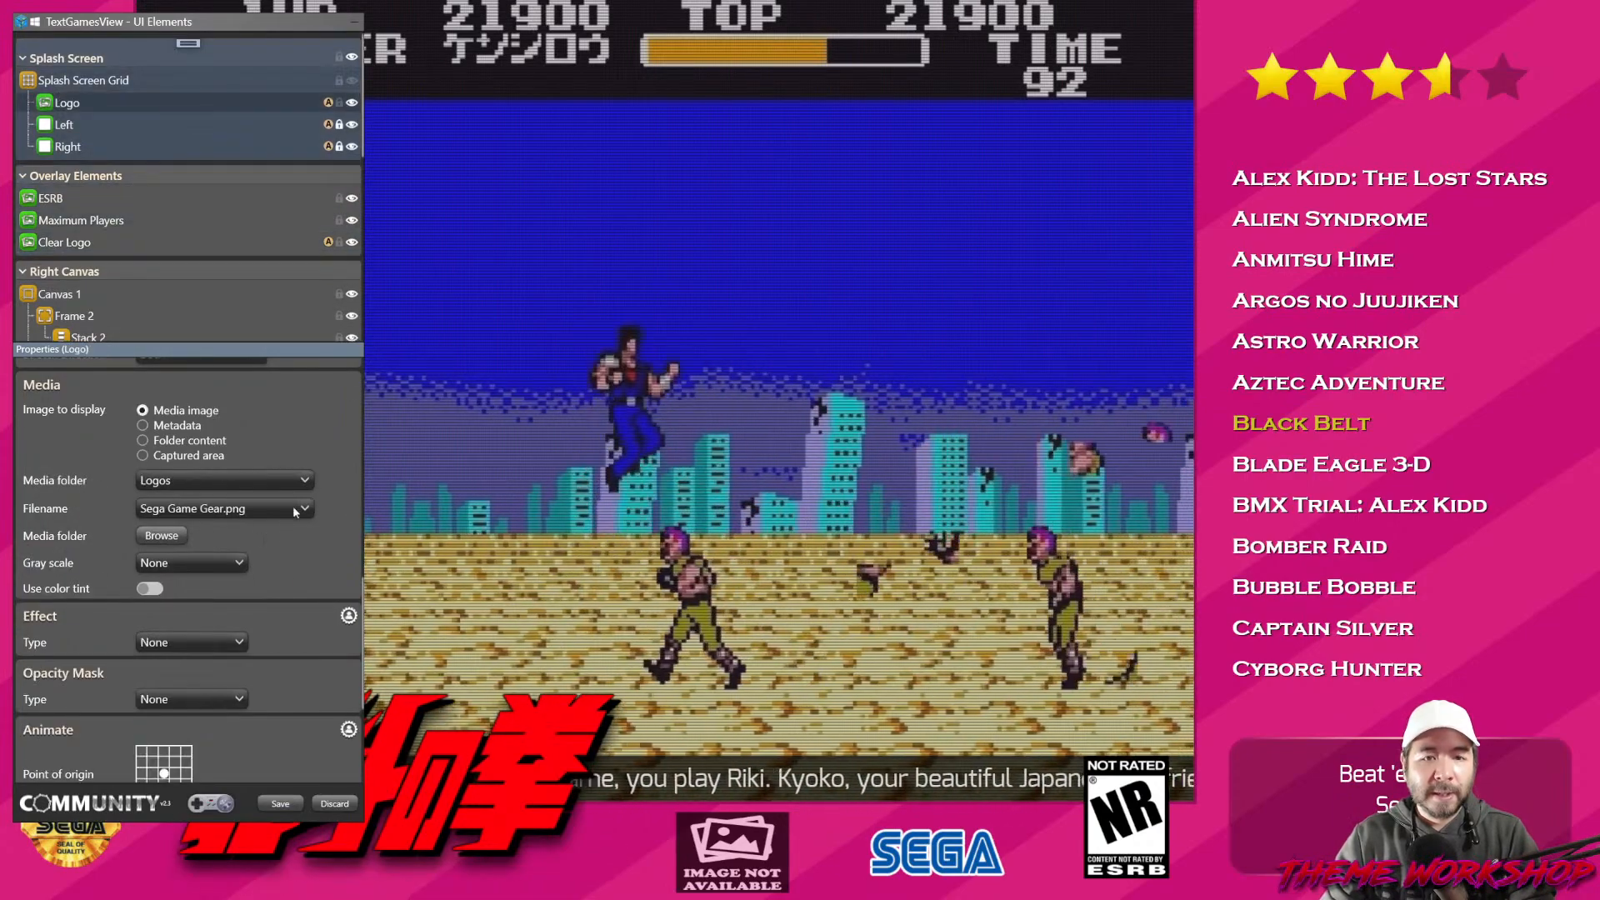
pyautogui.click(293, 506)
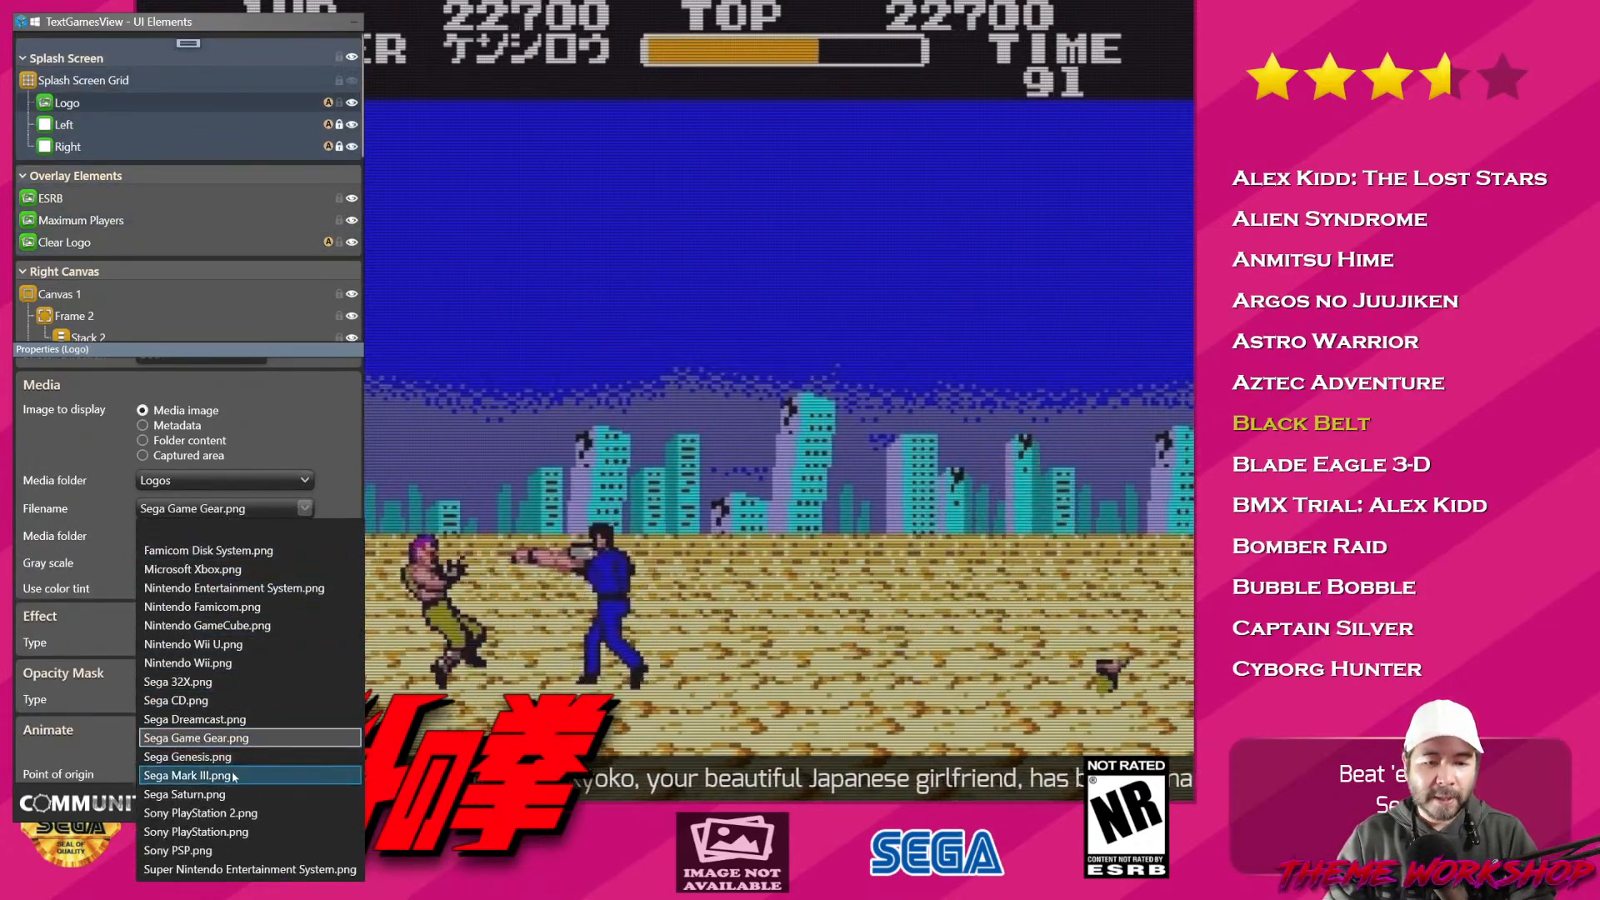
pyautogui.press('Return')
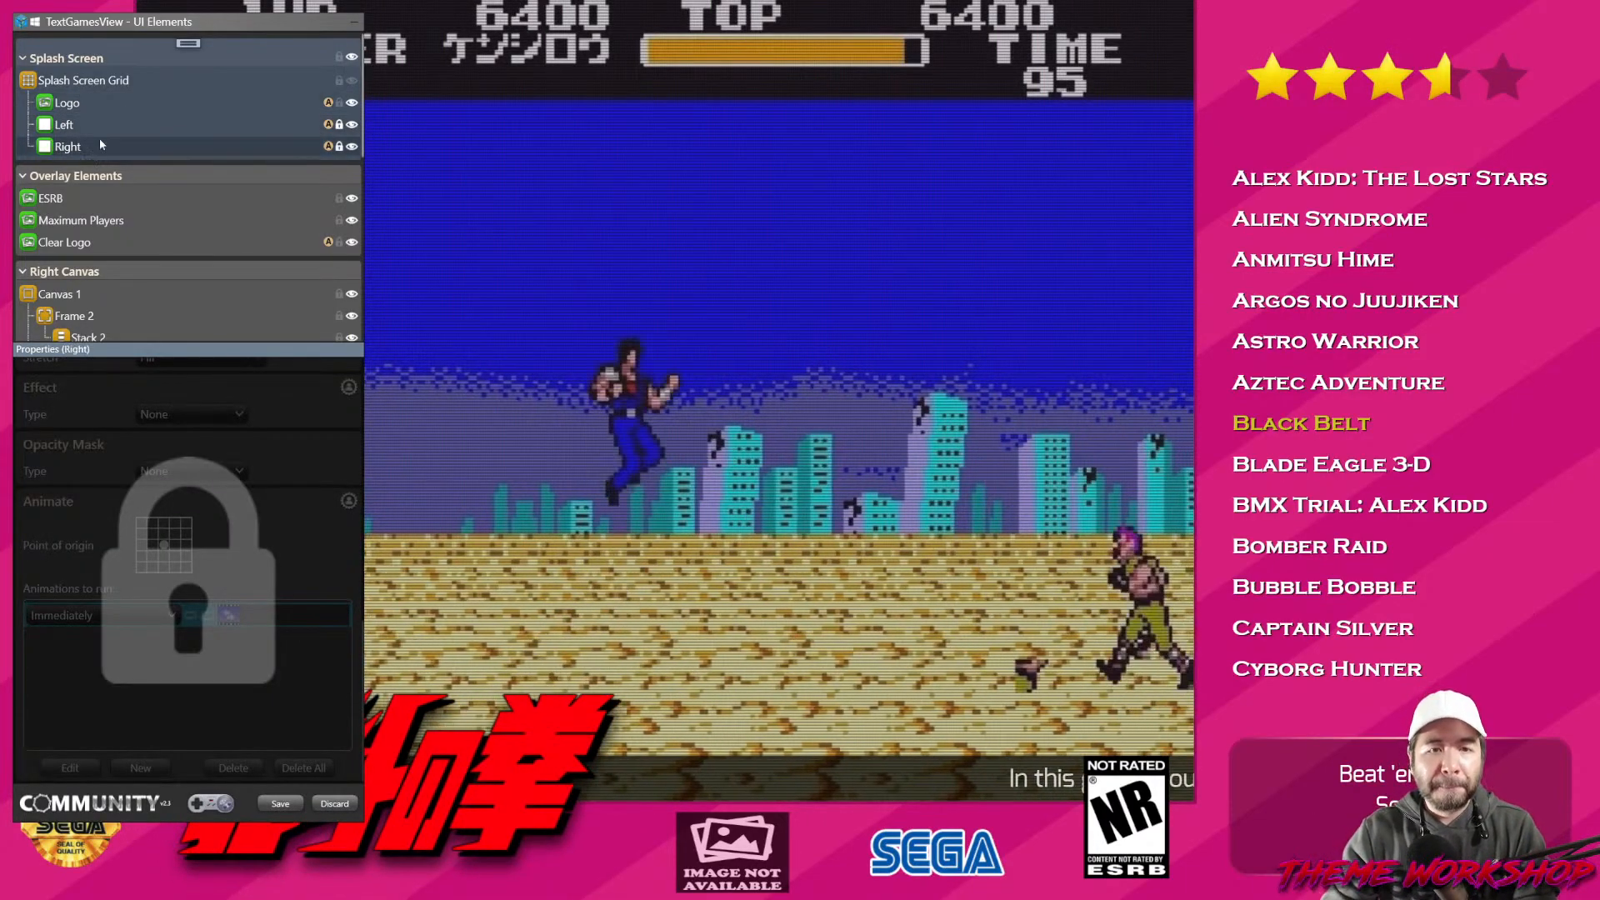
# Set the mandatory Background element's image to Sega Mark III.png from the Backgrounds media folder.
pyautogui.scroll(-10, 265, 291)
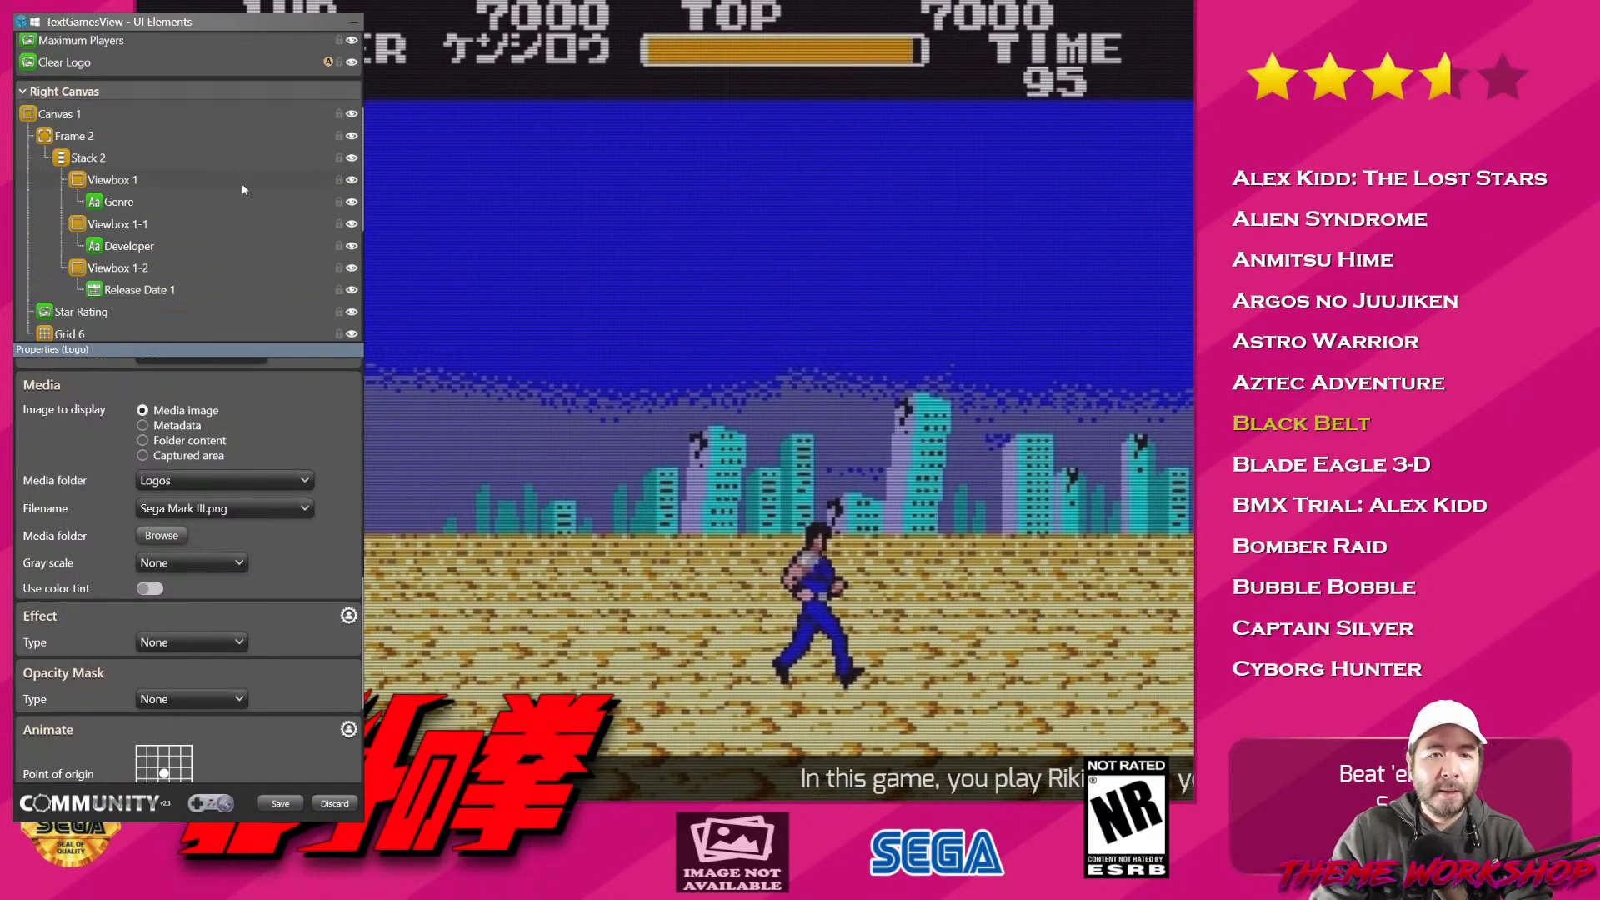
pyautogui.click(179, 322)
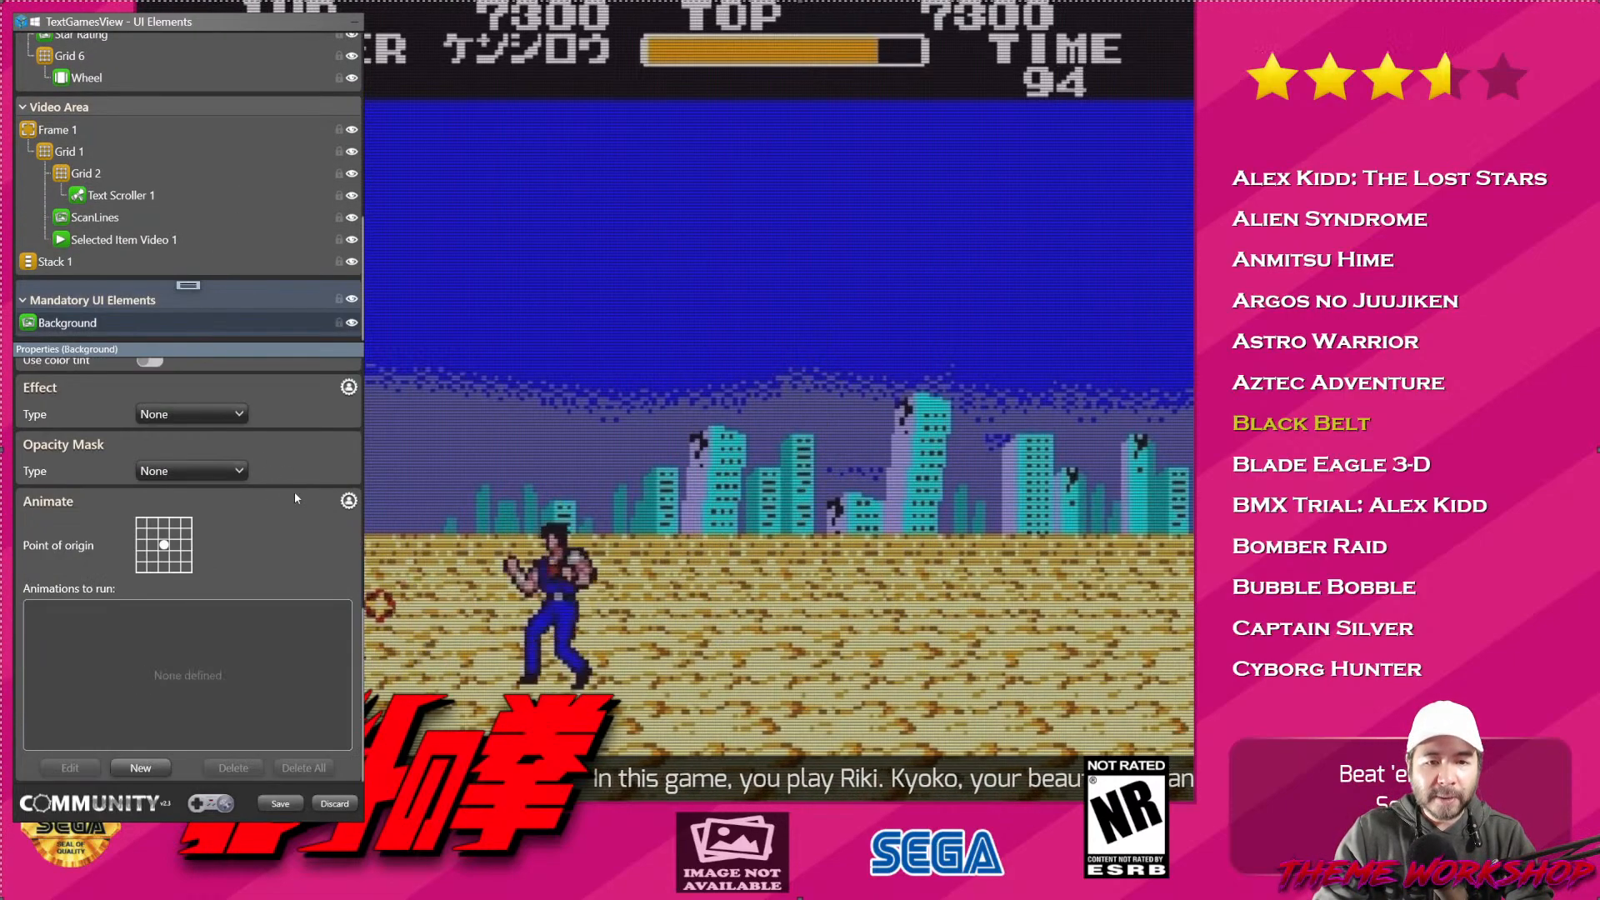
pyautogui.scroll(4, 352, 598)
pyautogui.click(292, 582)
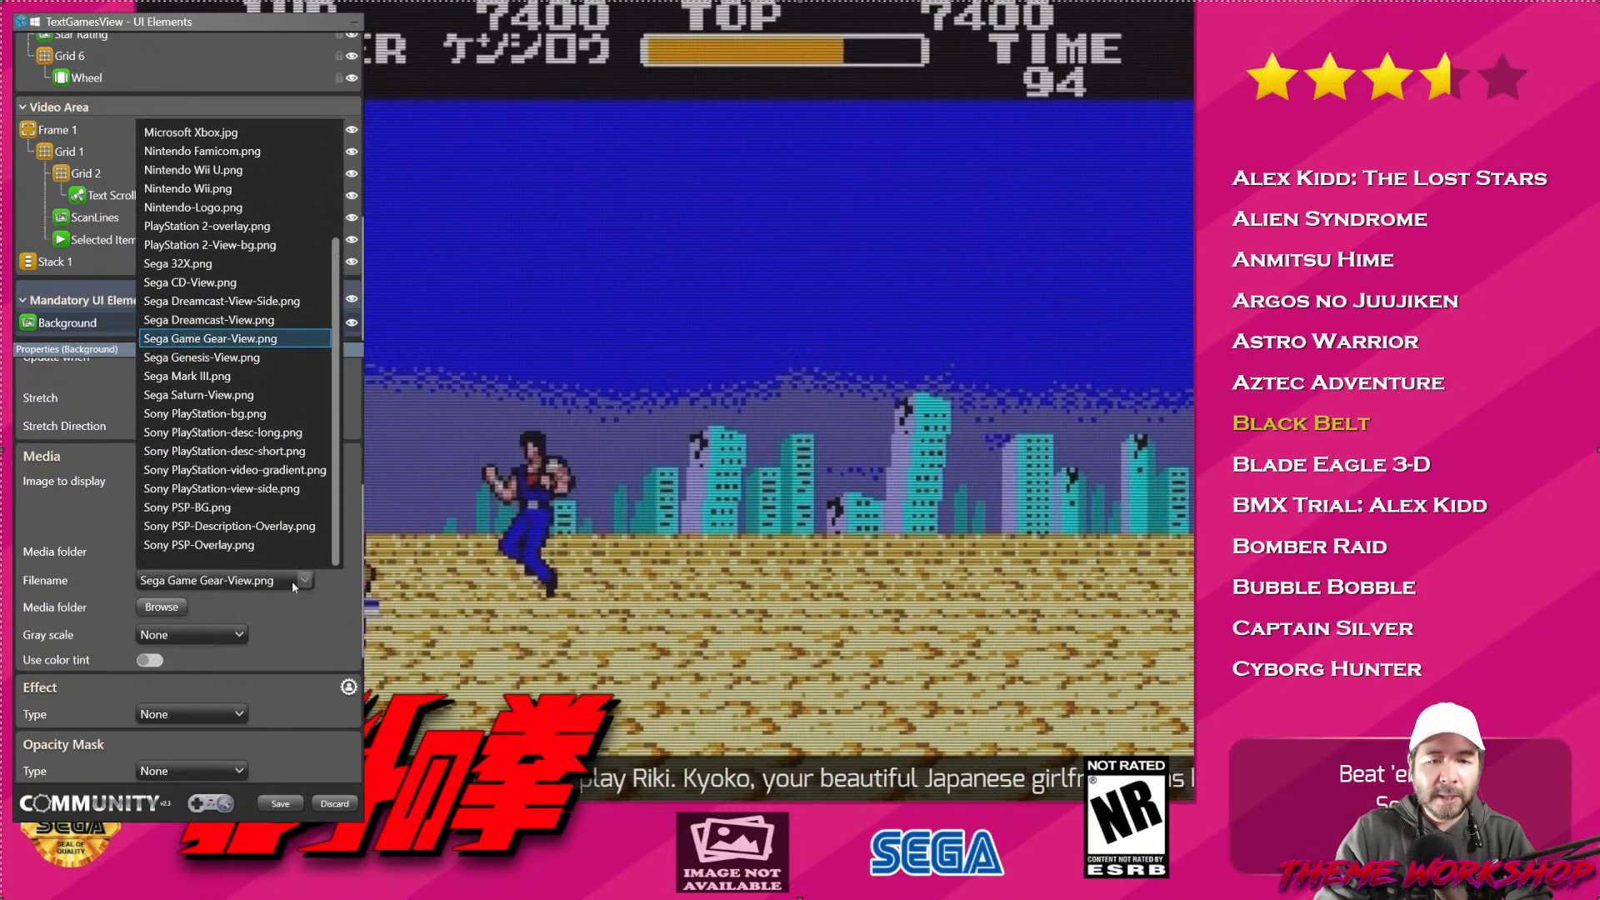
pyautogui.scroll(-1, 250, 334)
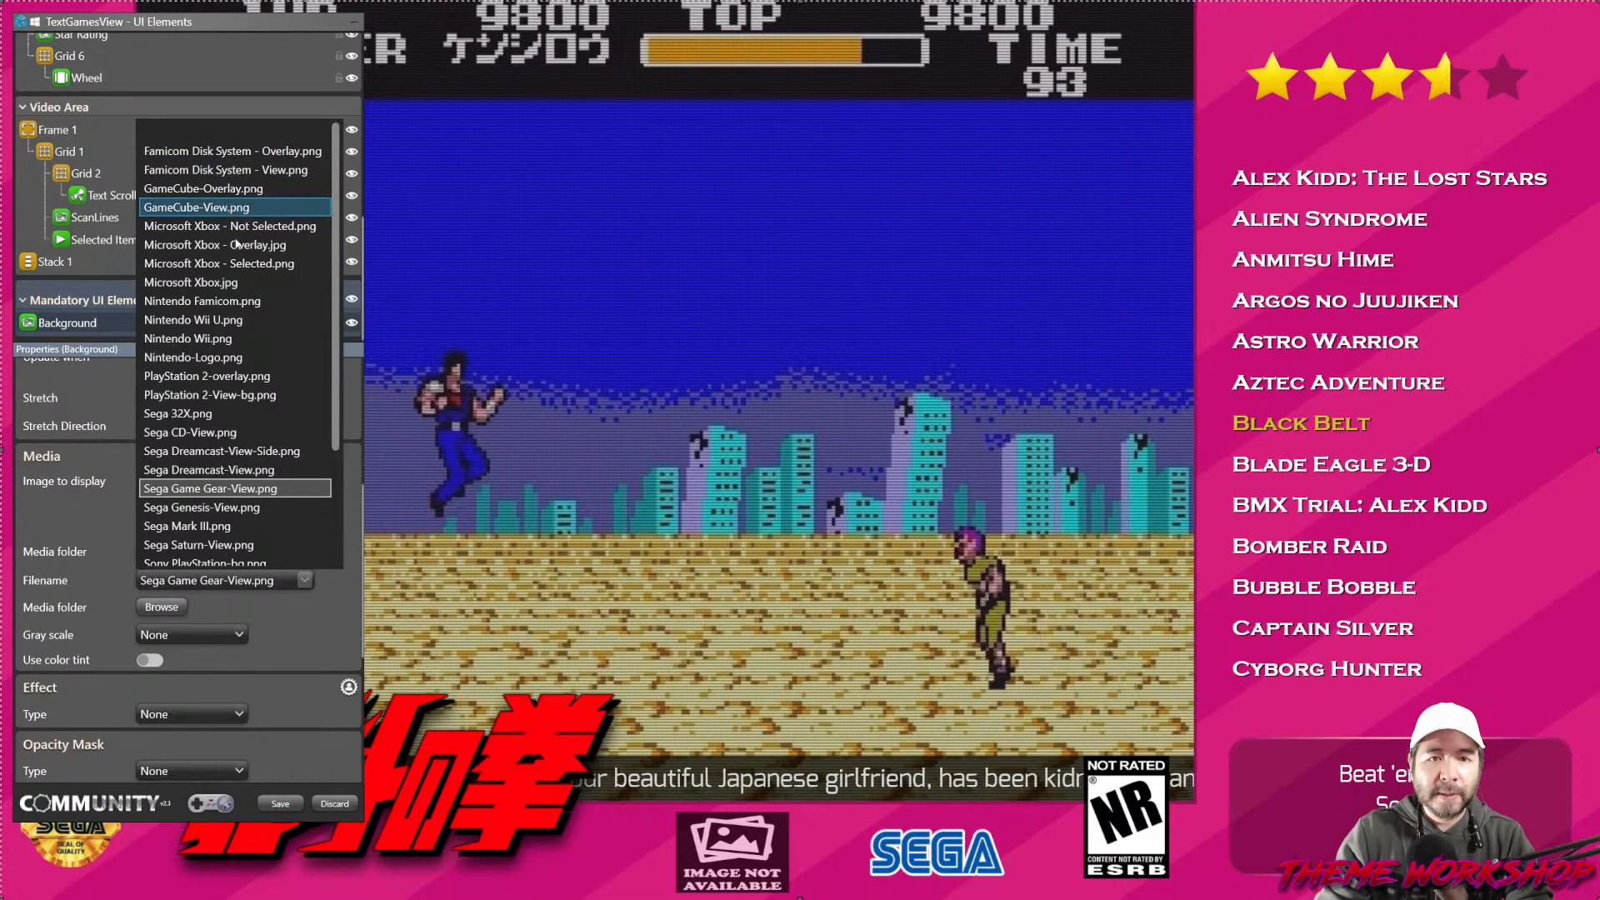
pyautogui.scroll(-2, 279, 372)
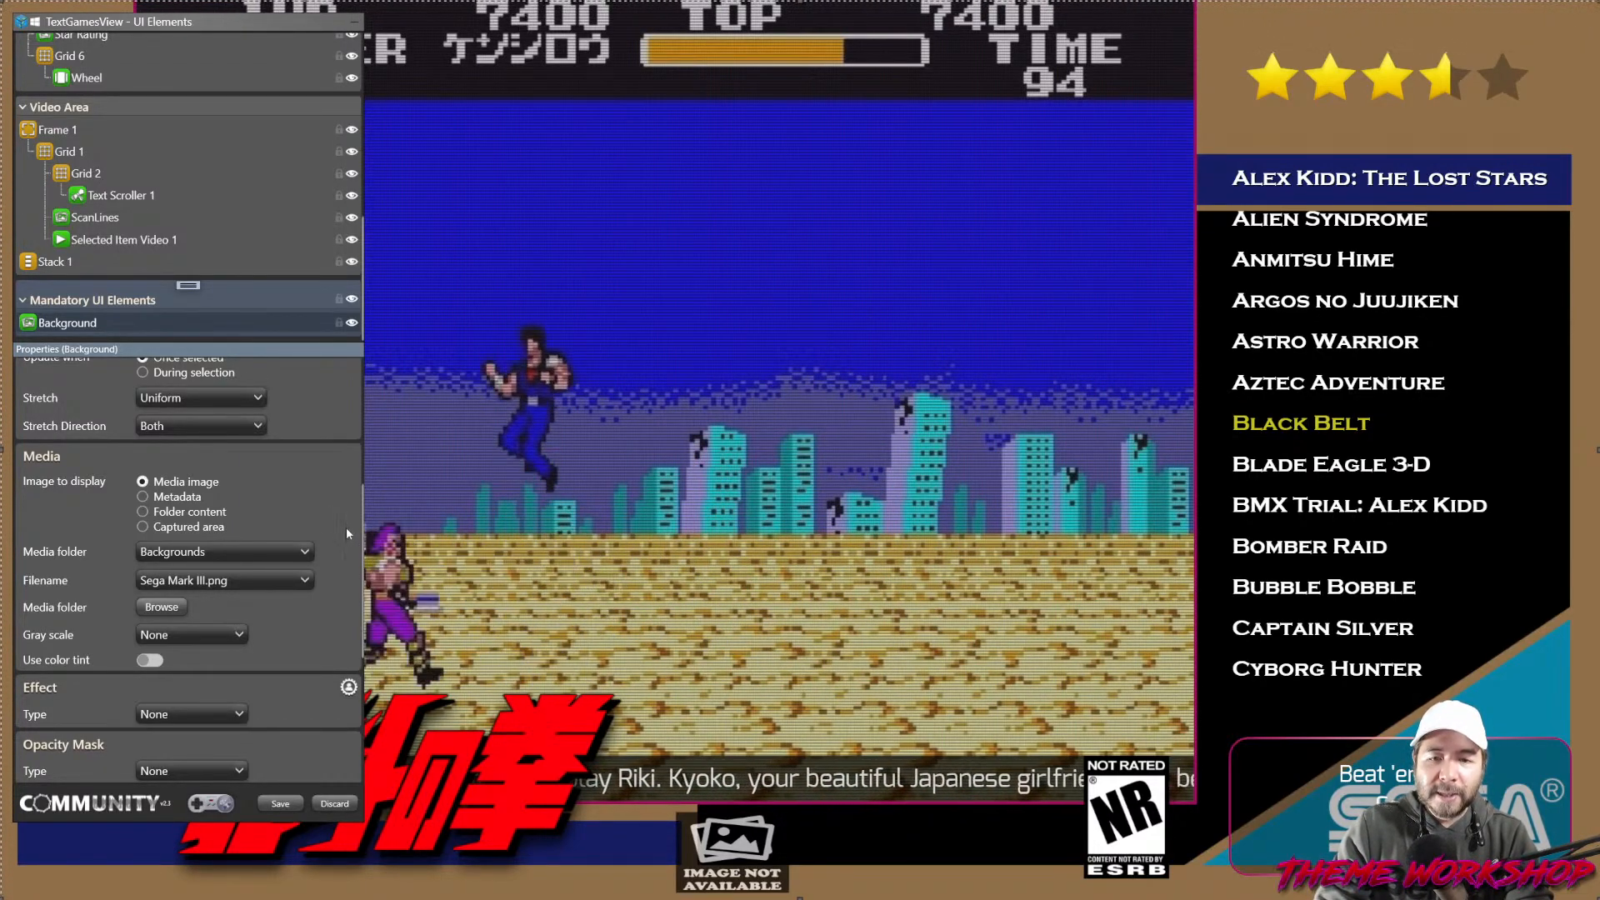
pyautogui.moveTo(361, 535); pyautogui.dragTo(372, 369)
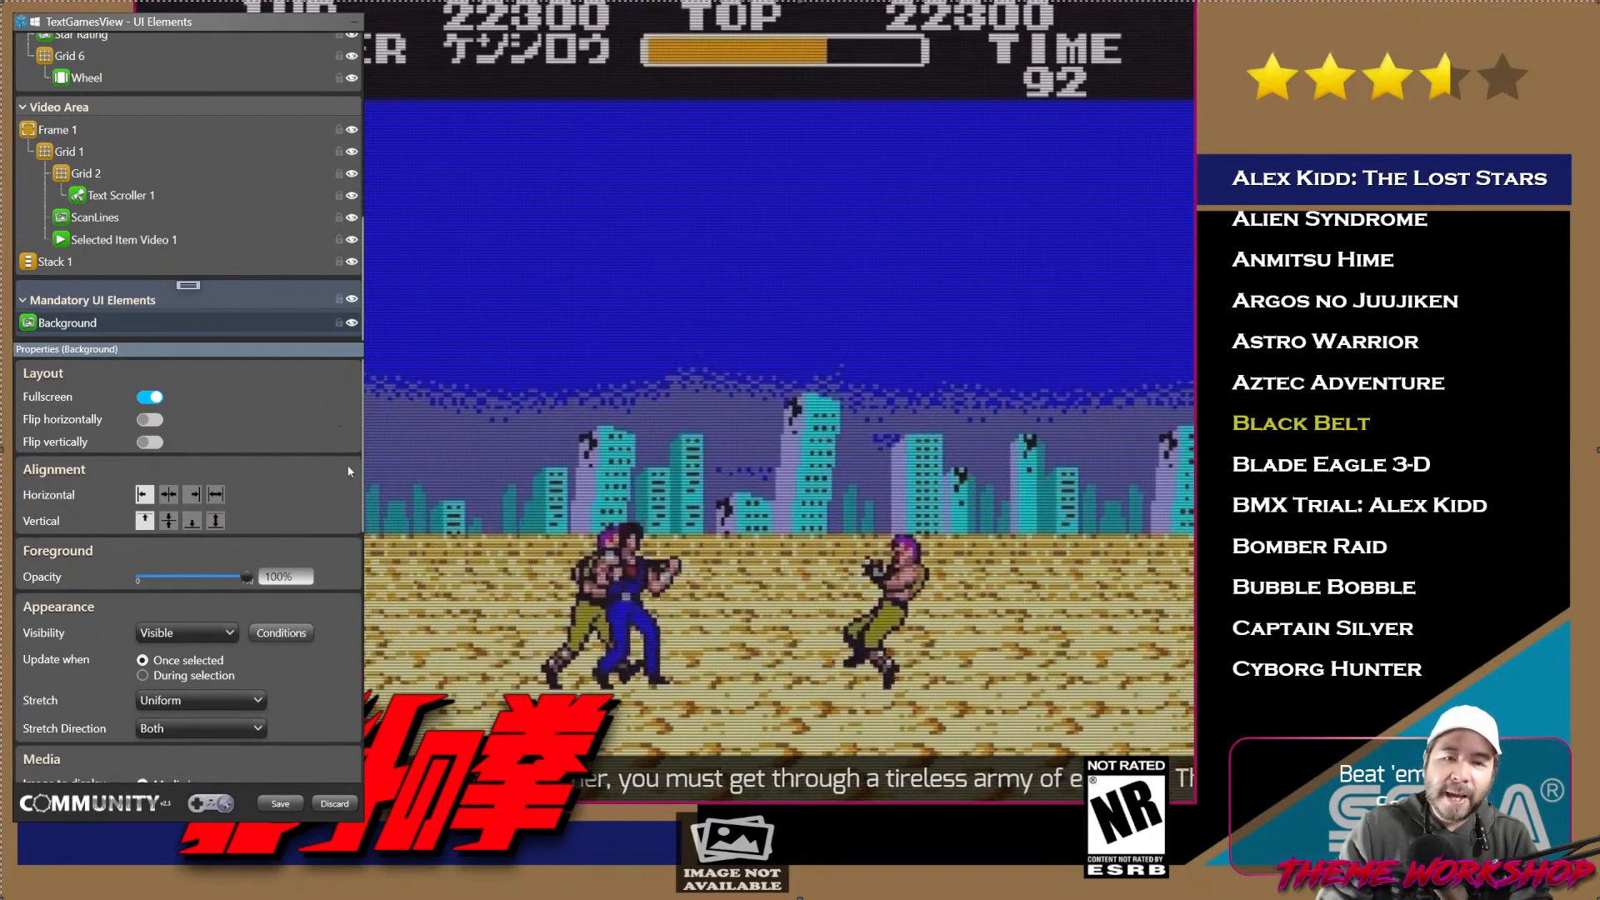
# Switch to the file windows, go up to the CoverBox3 Media folder and bring the original Sega Mark III image folder beside it.
pyautogui.hotkey('alt', 'Tab')
pyautogui.hotkey('alt', 'Tab')
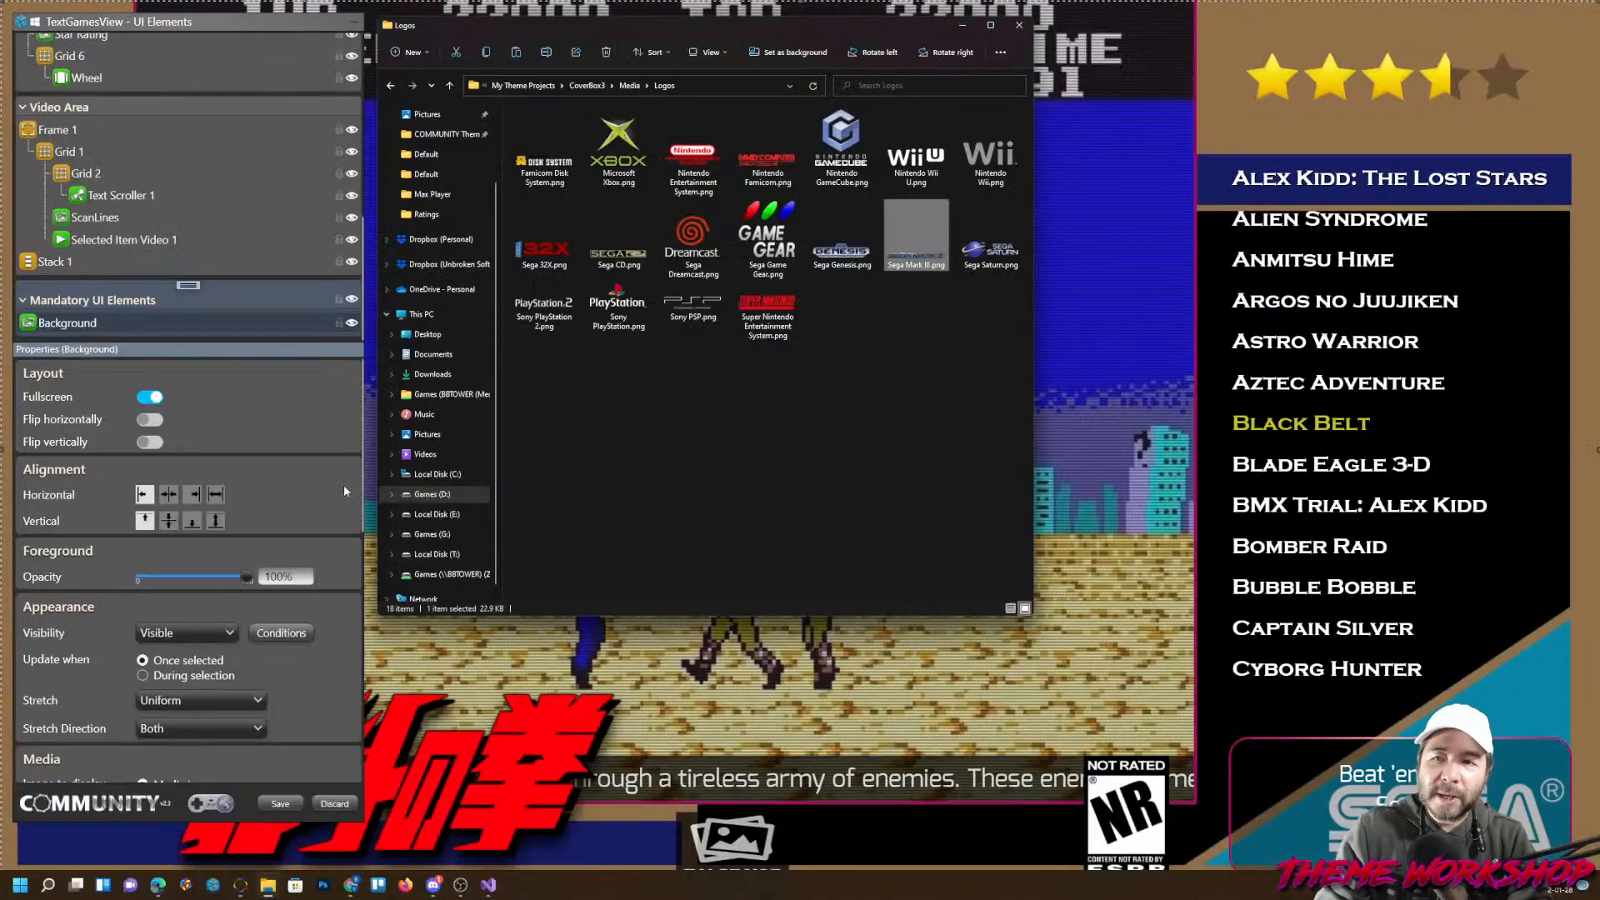
pyautogui.moveTo(704, 29); pyautogui.dragTo(817, 171)
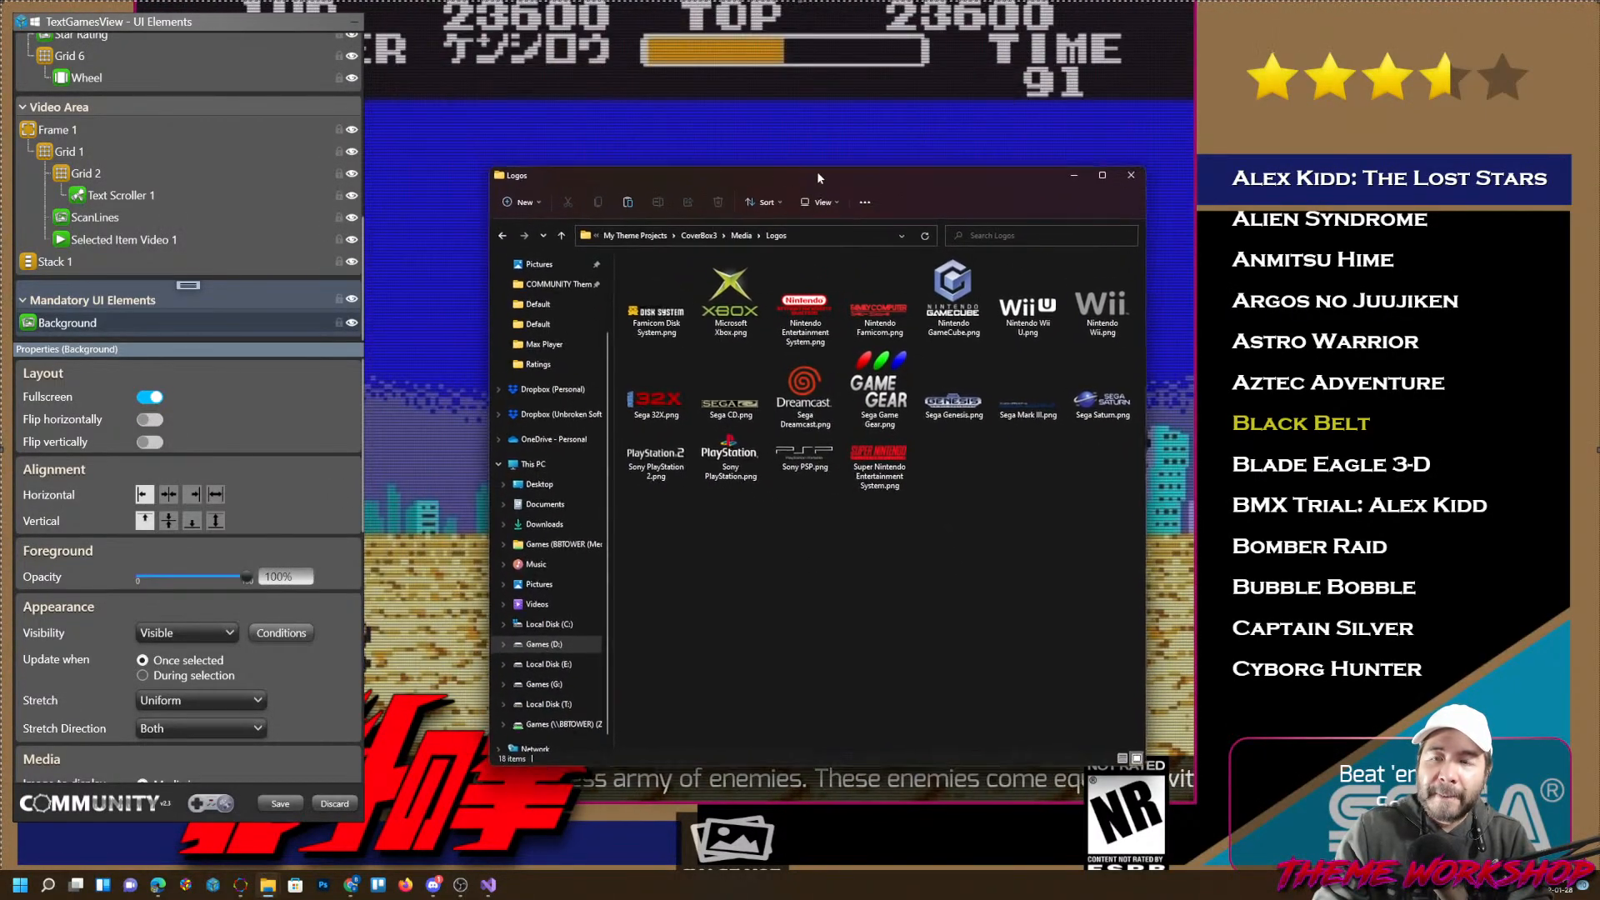
pyautogui.click(743, 236)
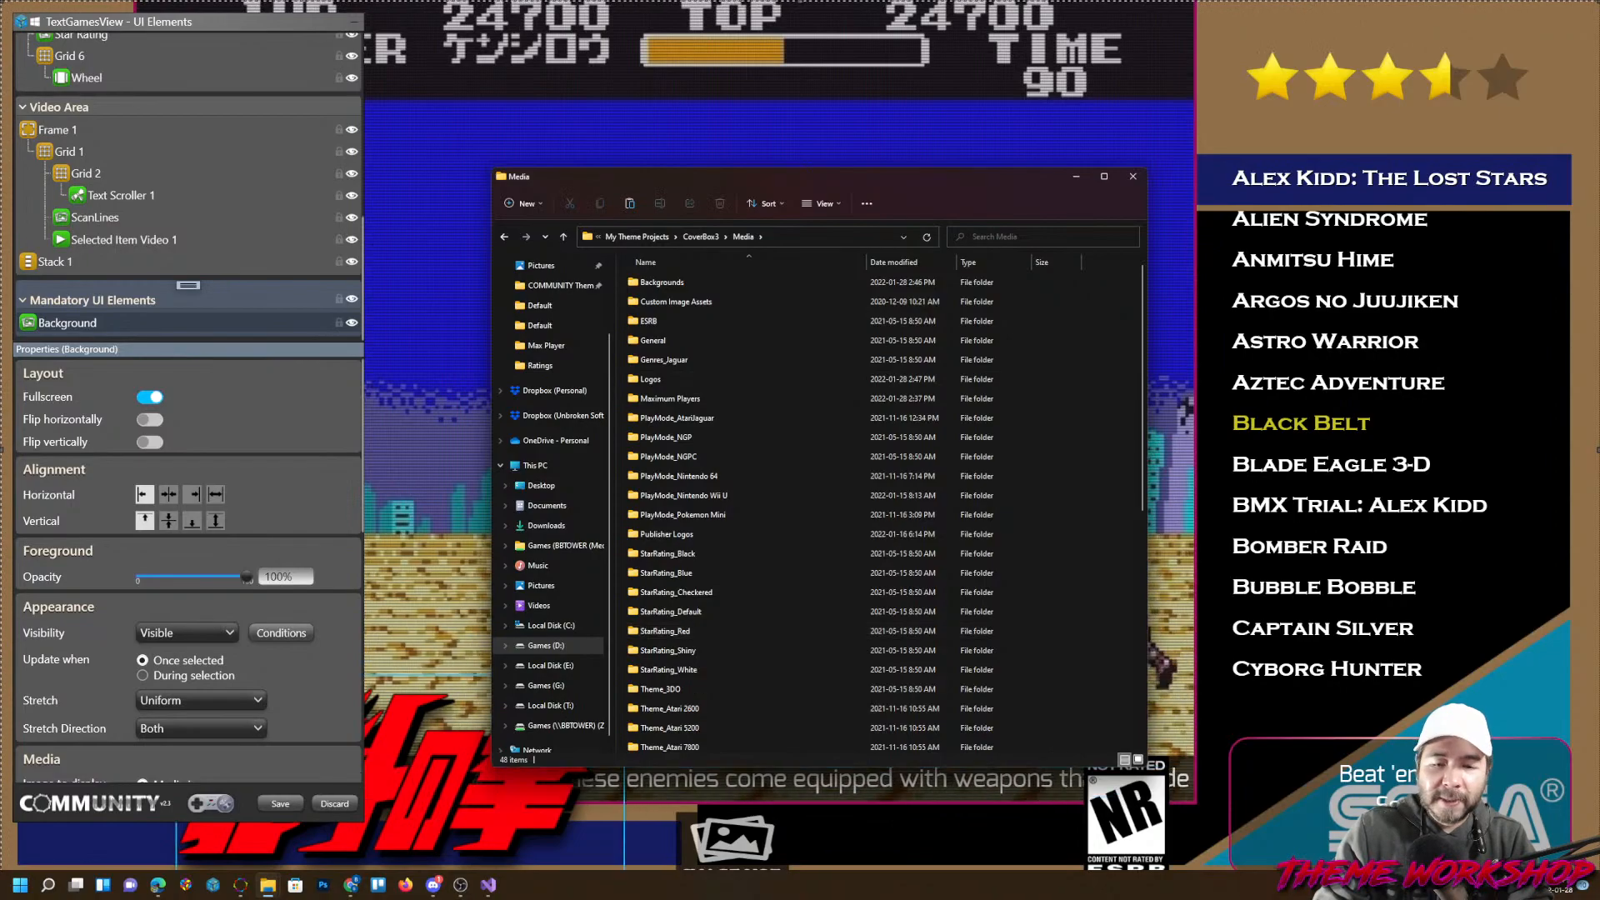
pyautogui.moveTo(253, 889)
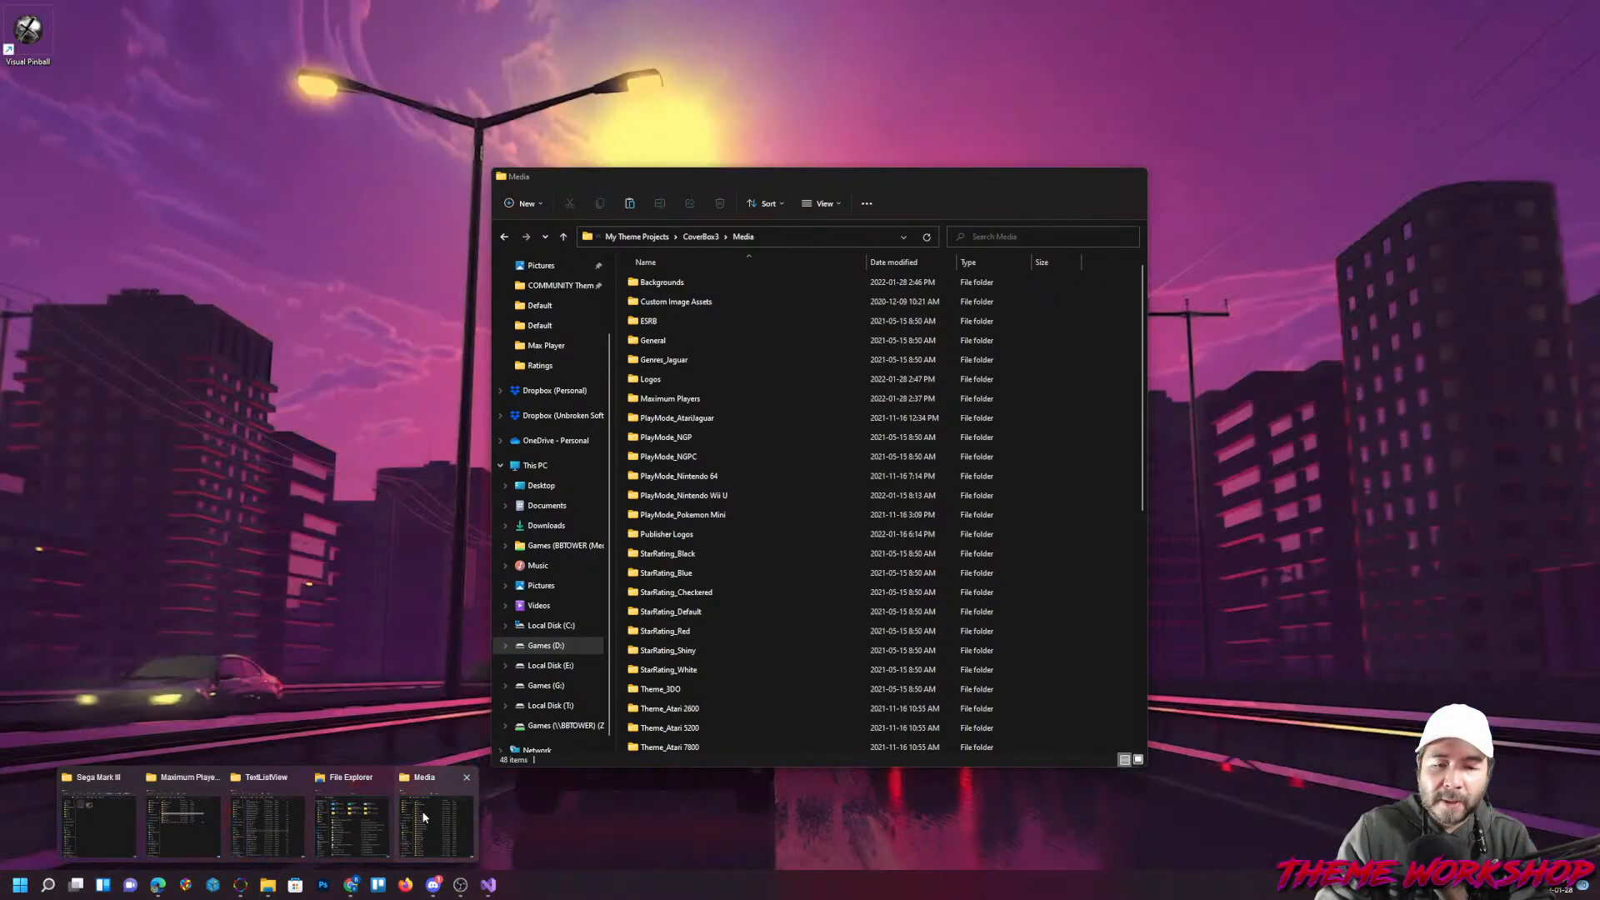
pyautogui.click(93, 829)
pyautogui.click(1228, 527)
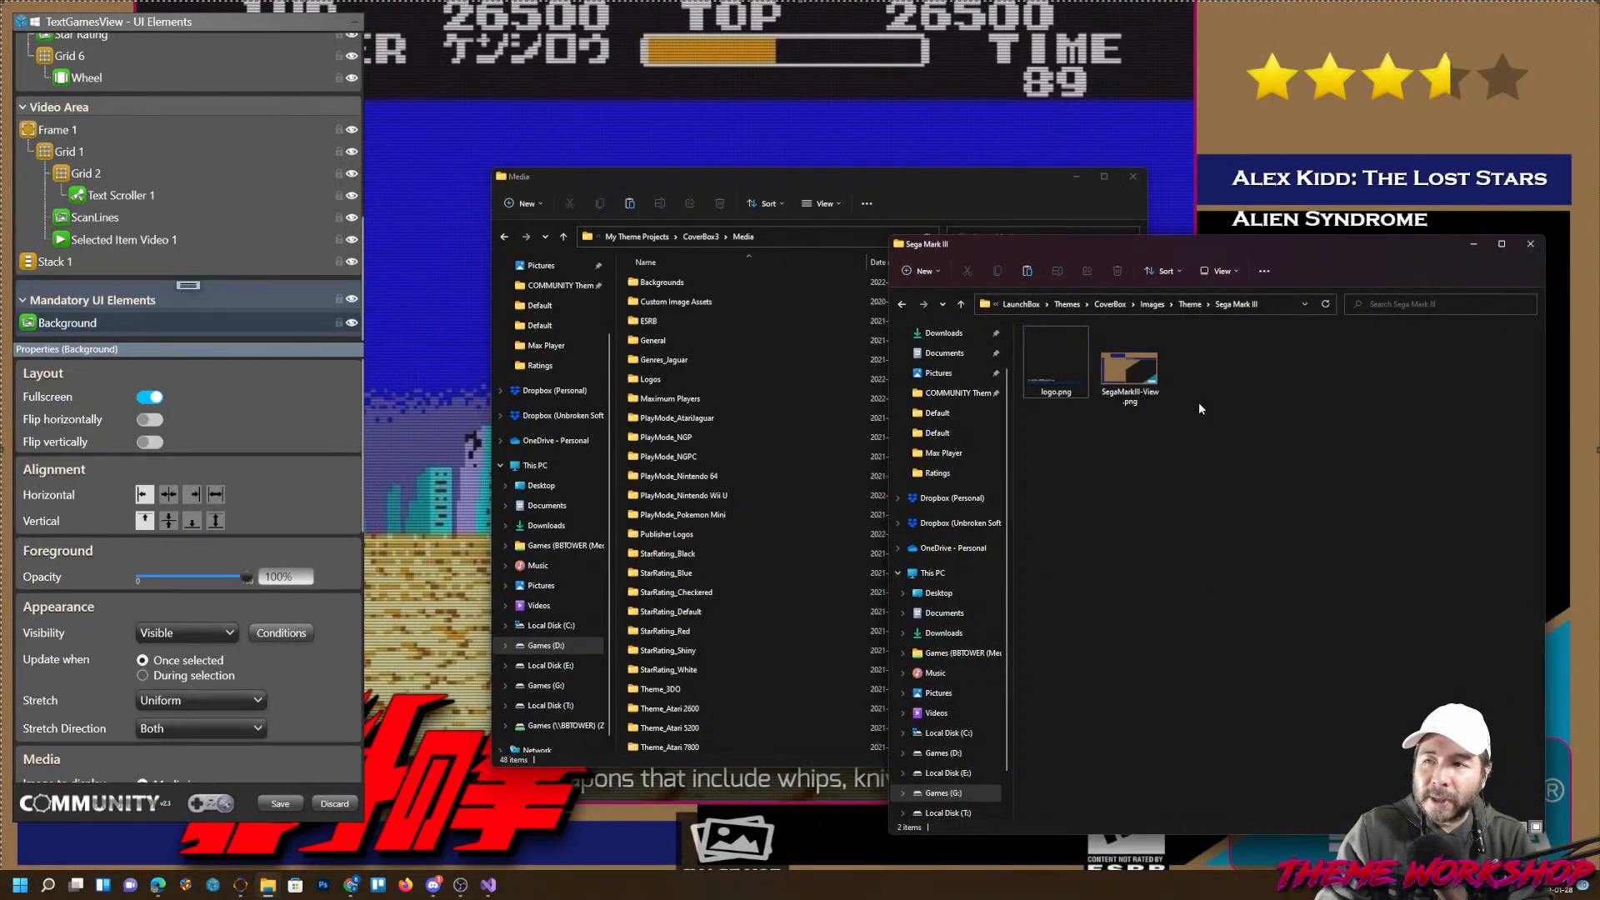
pyautogui.moveTo(1161, 258); pyautogui.dragTo(937, 262)
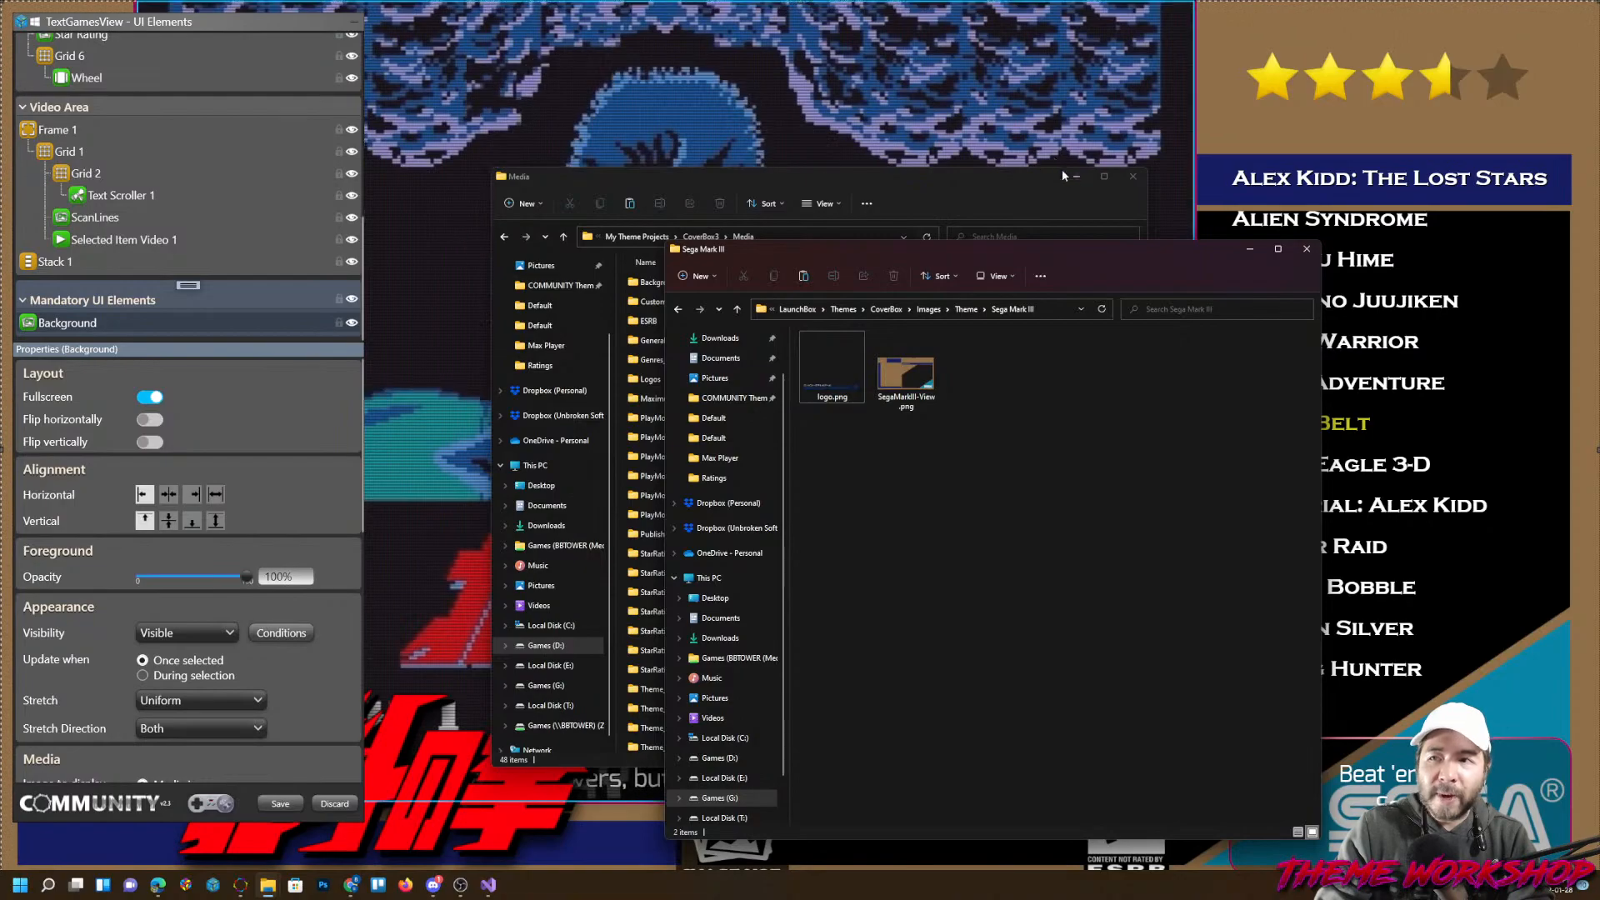
# Browse the original CoverBox Images folder to Icons > Play Mode > Sega Mark III and examine 1.png and 2.png.
pyautogui.click(966, 310)
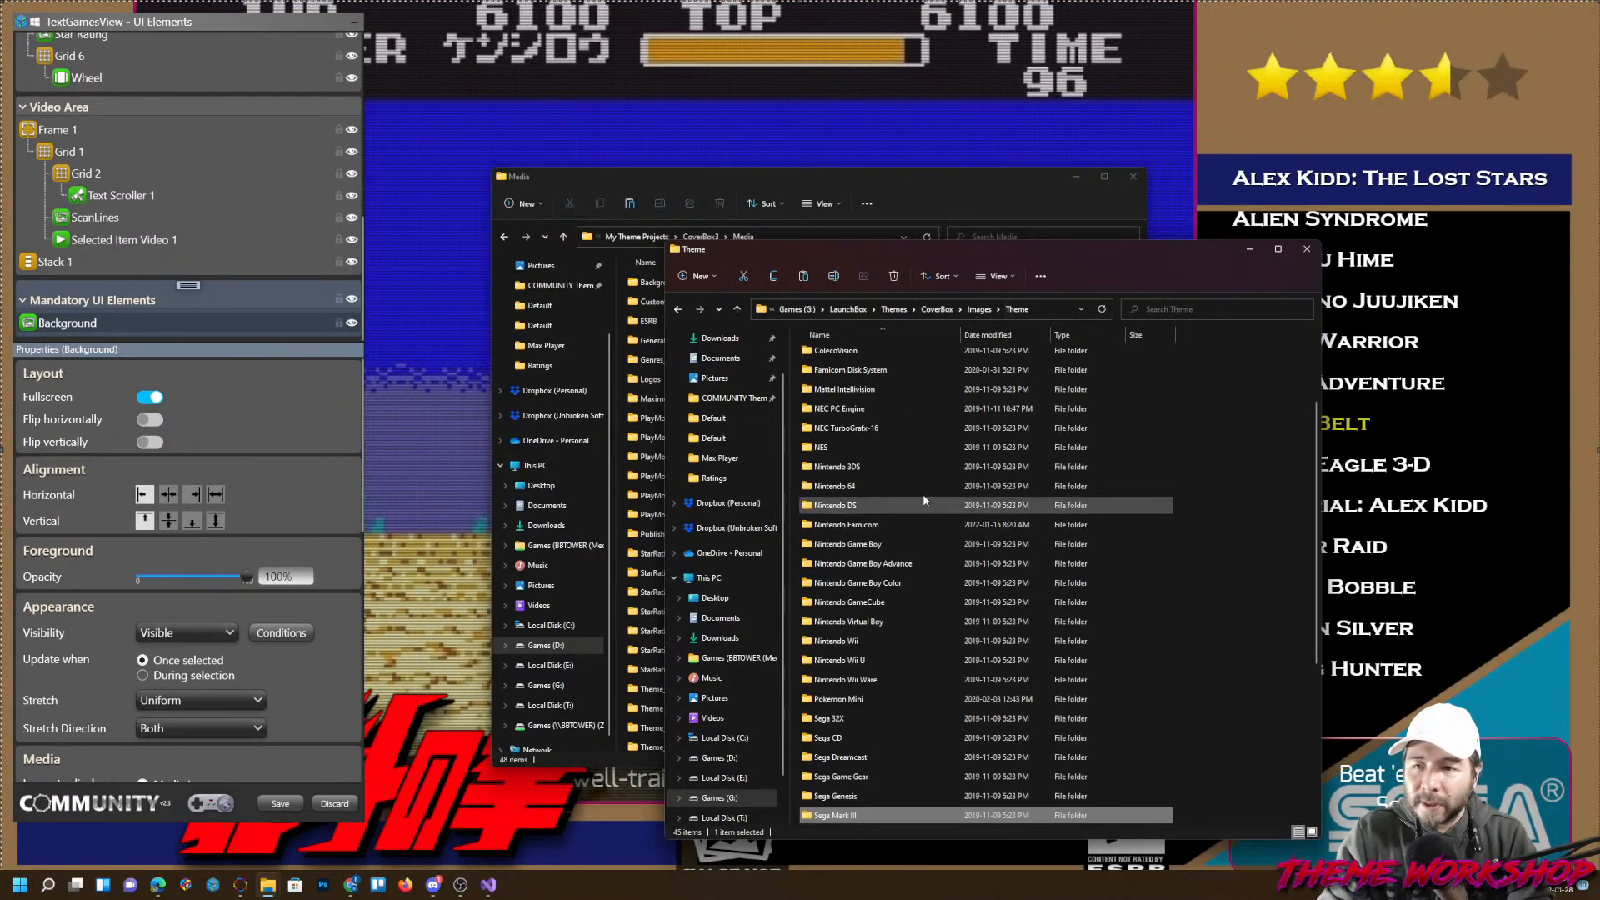
pyautogui.click(981, 310)
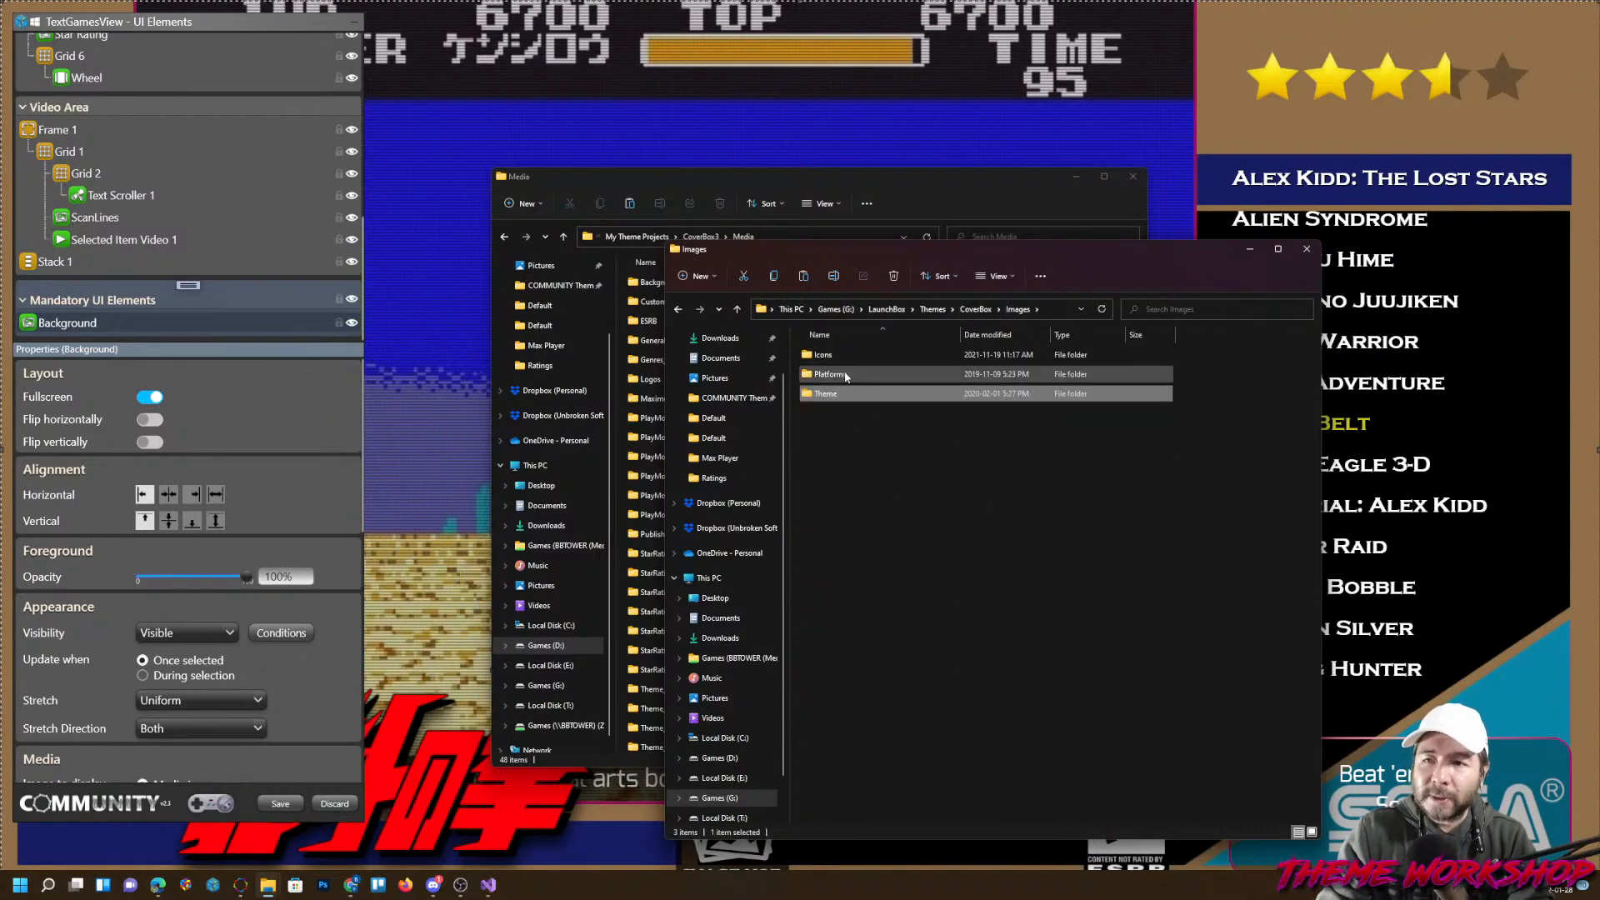
pyautogui.doubleClick(828, 355)
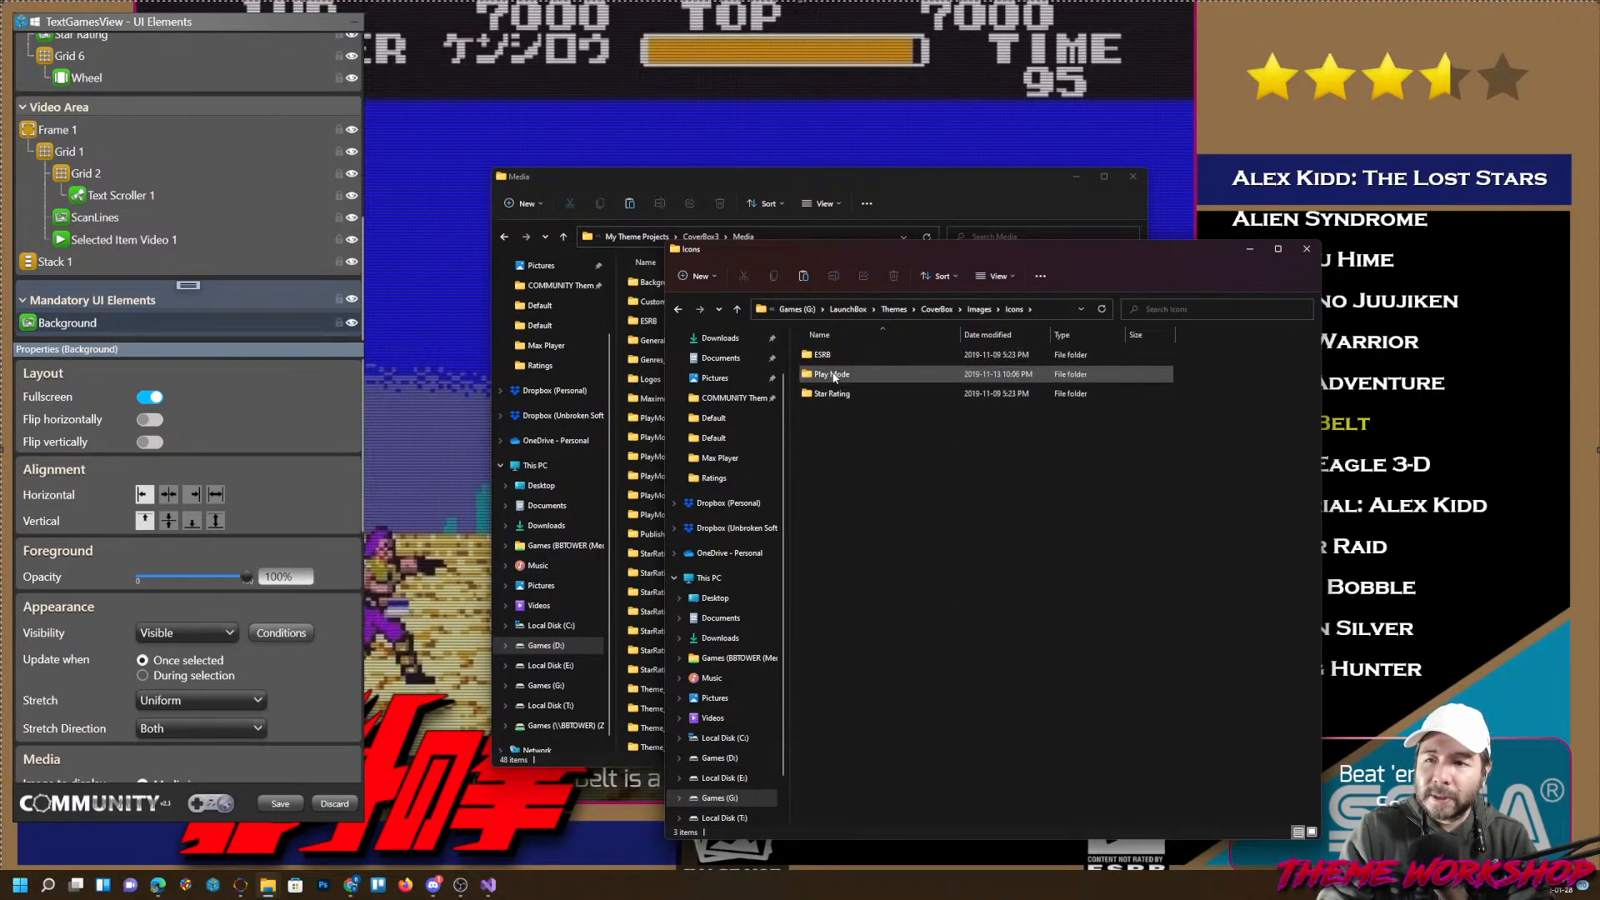
pyautogui.doubleClick(832, 375)
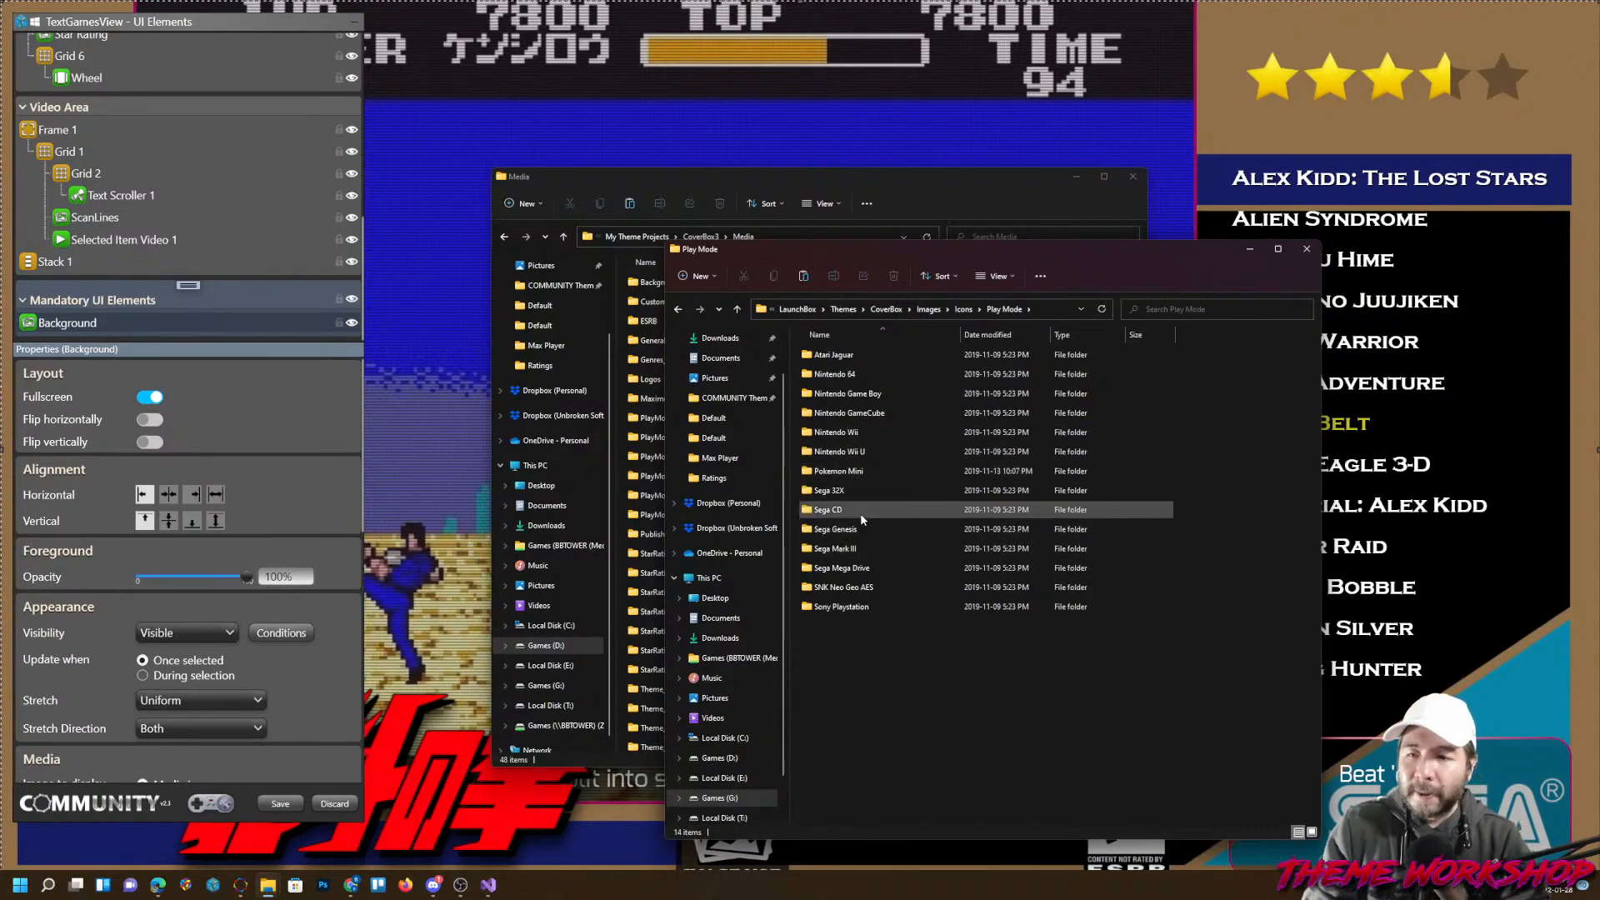
pyautogui.doubleClick(859, 545)
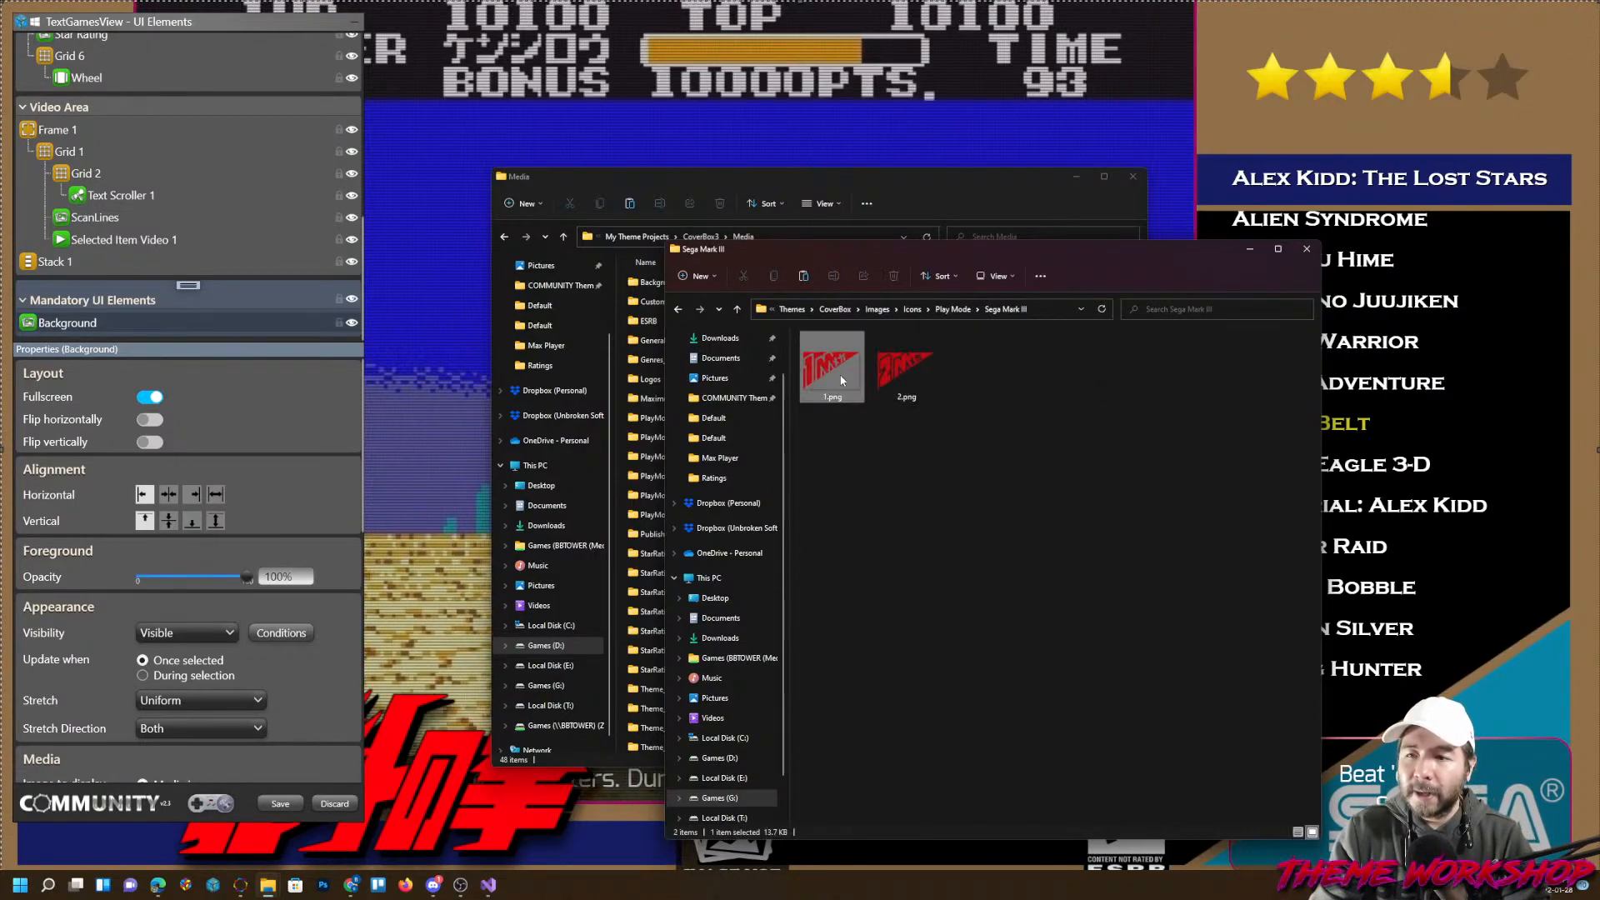
pyautogui.click(901, 394)
pyautogui.click(829, 379)
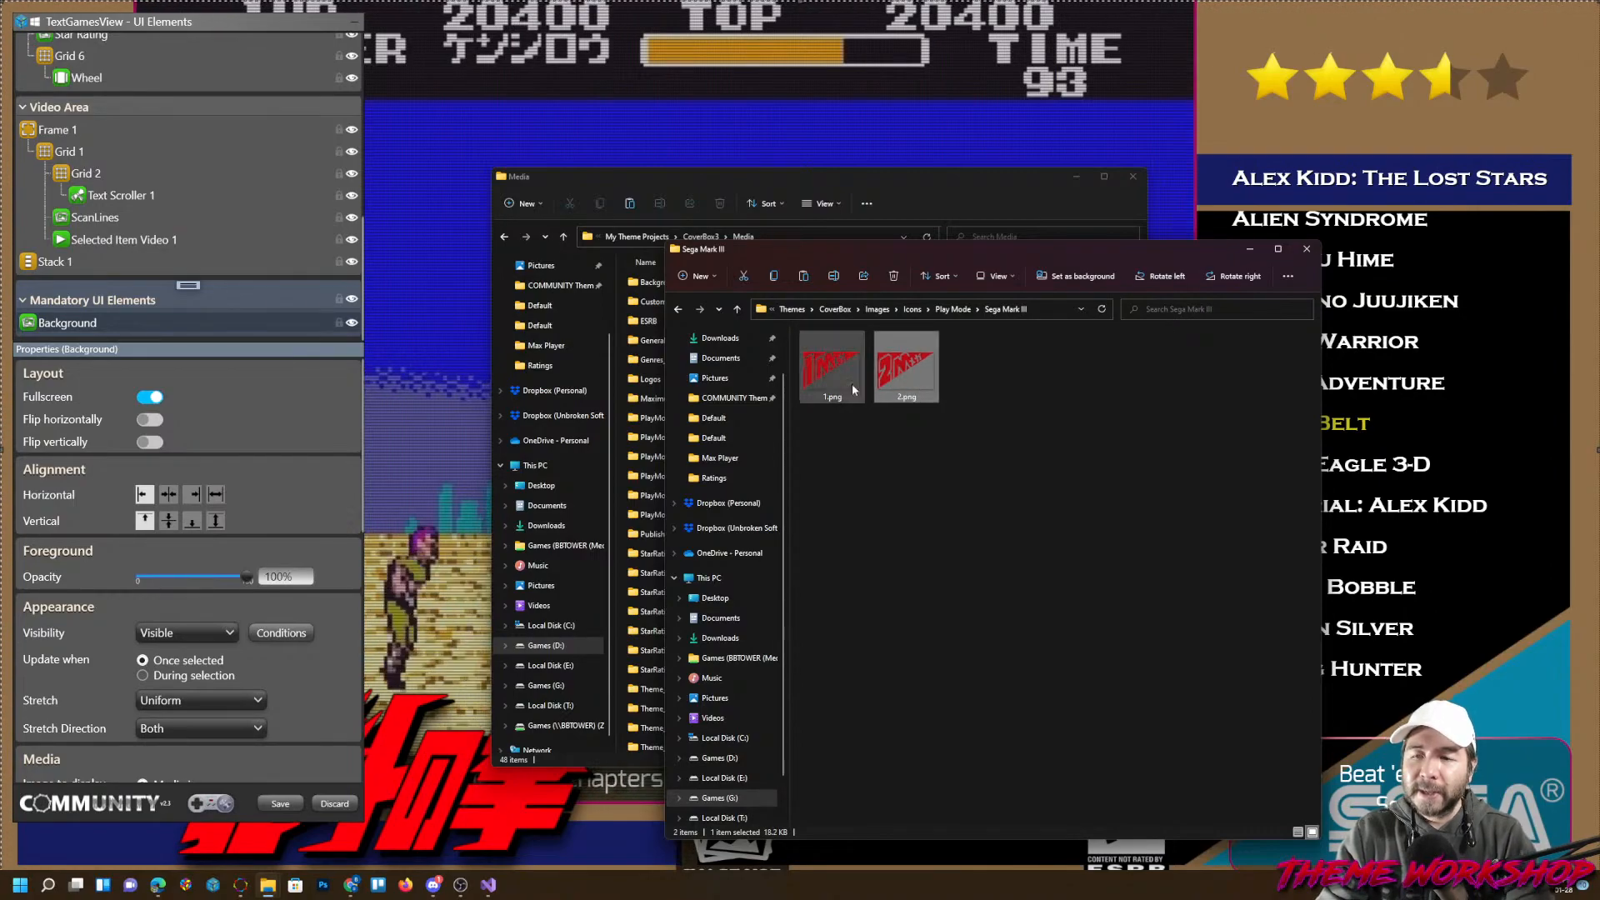
pyautogui.click(908, 389)
pyautogui.click(984, 483)
# Copy the Sega Mark III folder from Play Mode into CoverBox3 Media > Maximum Players and minimize both folder windows.
pyautogui.click(953, 309)
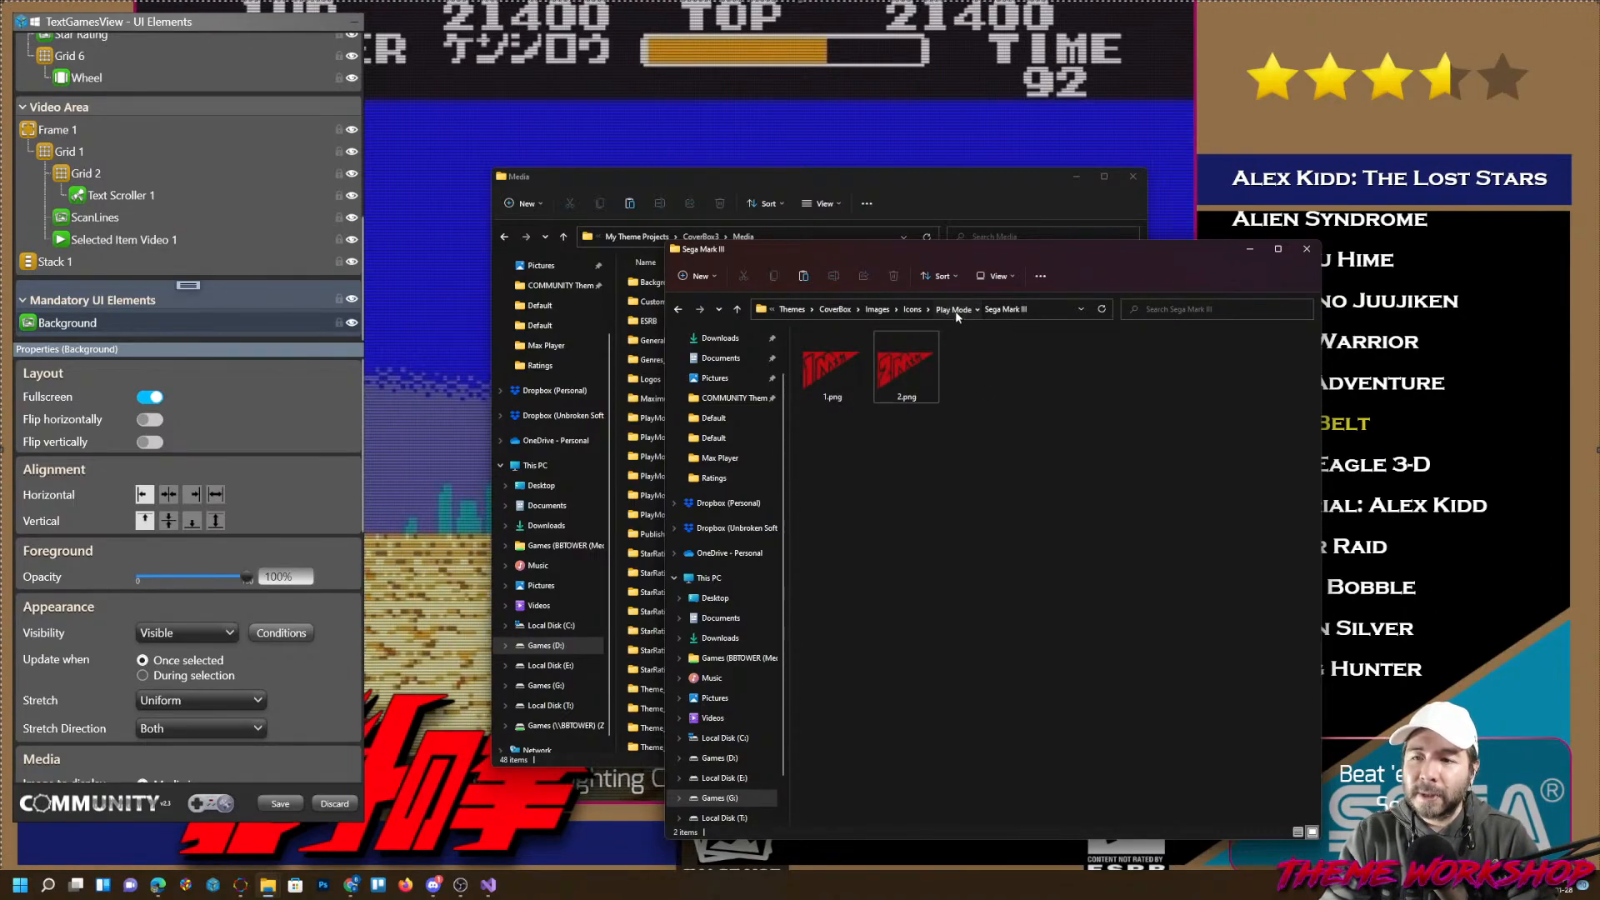
pyautogui.click(680, 177)
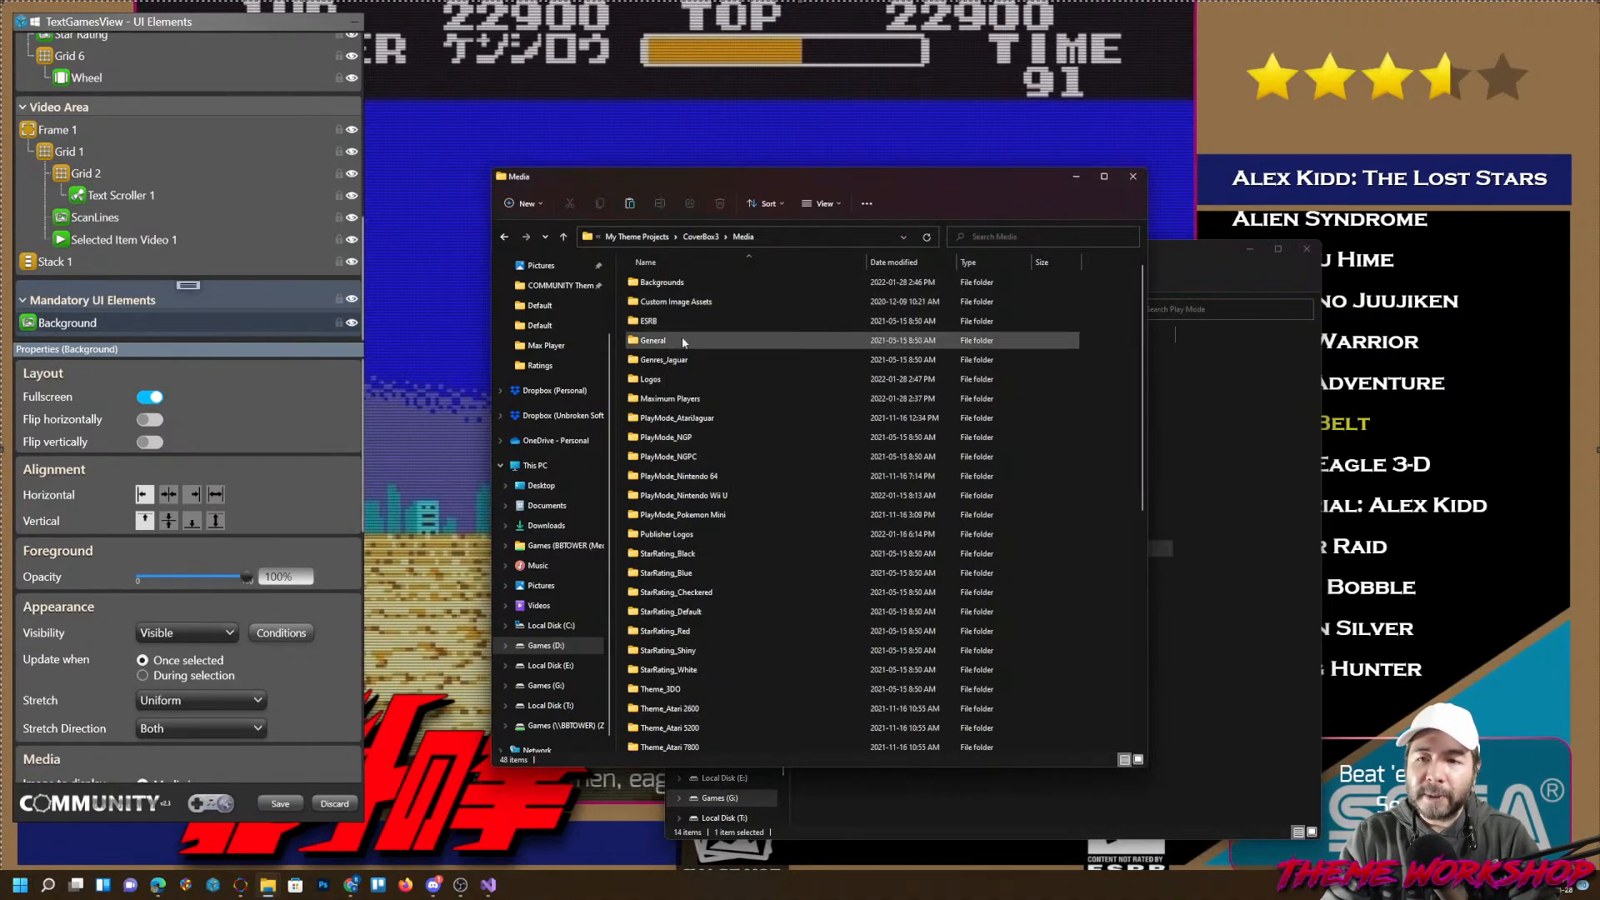
pyautogui.doubleClick(672, 399)
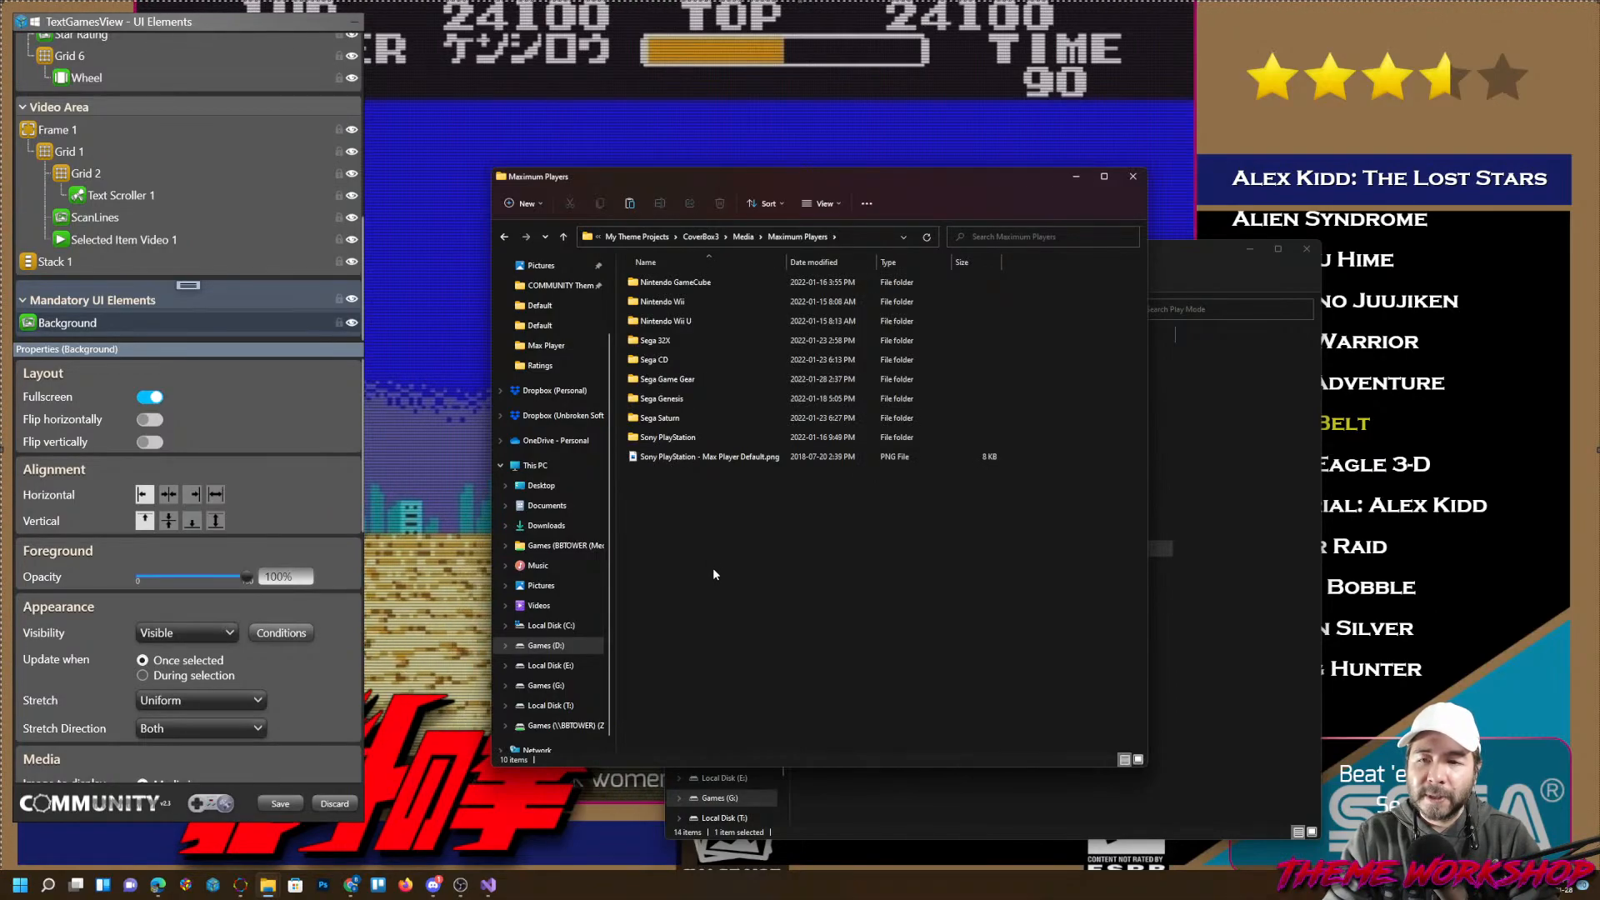
pyautogui.hotkey('ctrl', 'v')
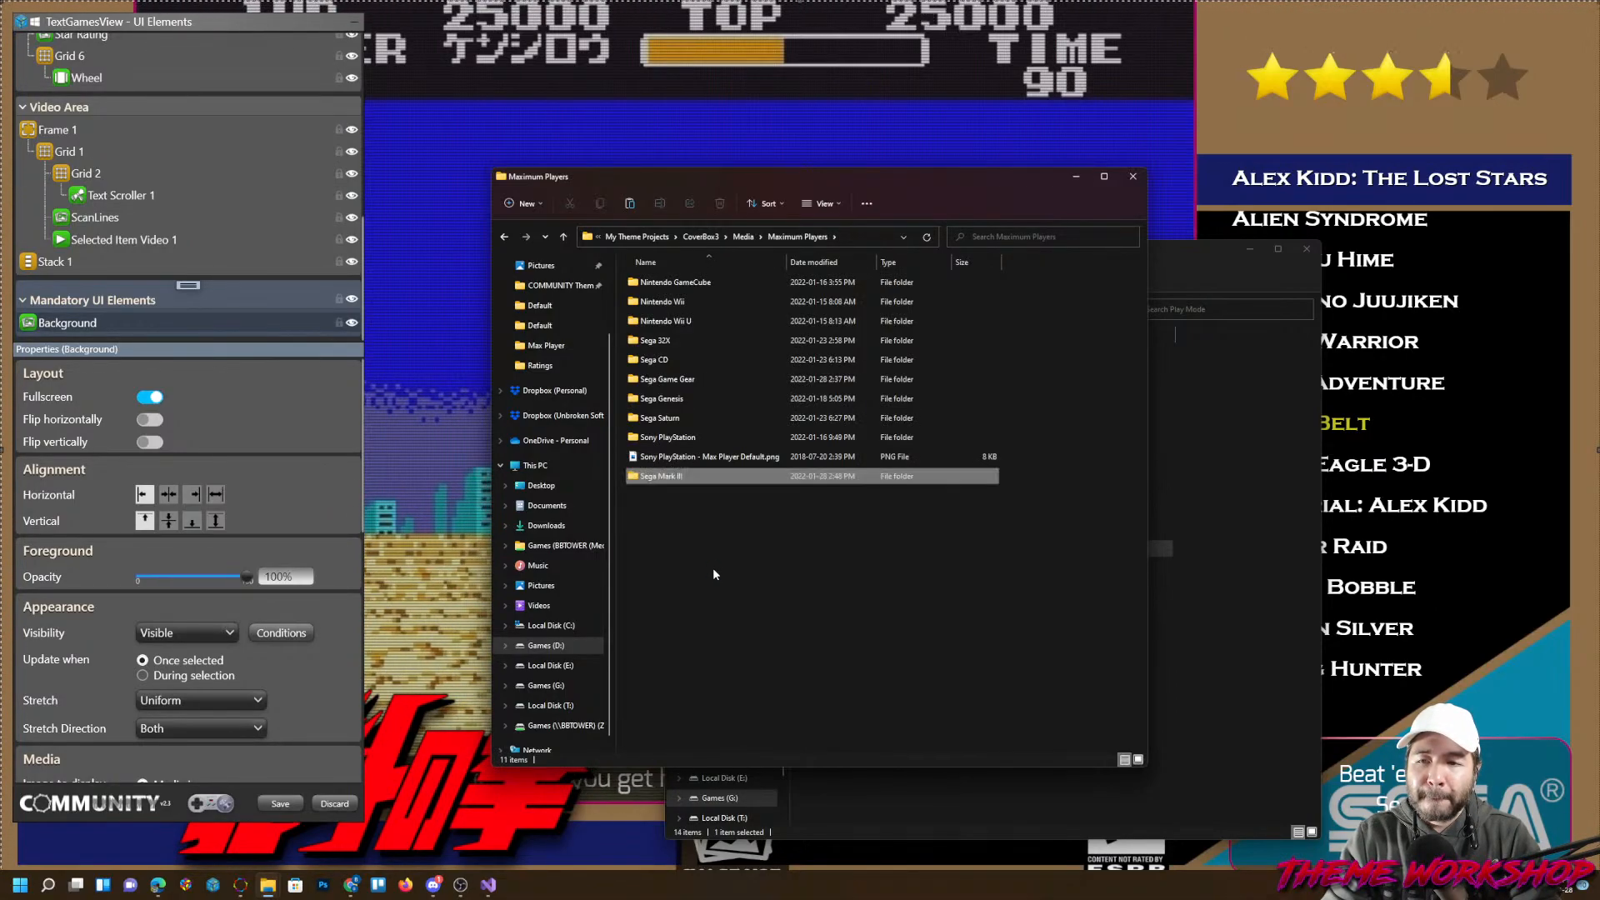
pyautogui.click(712, 568)
pyautogui.click(1076, 177)
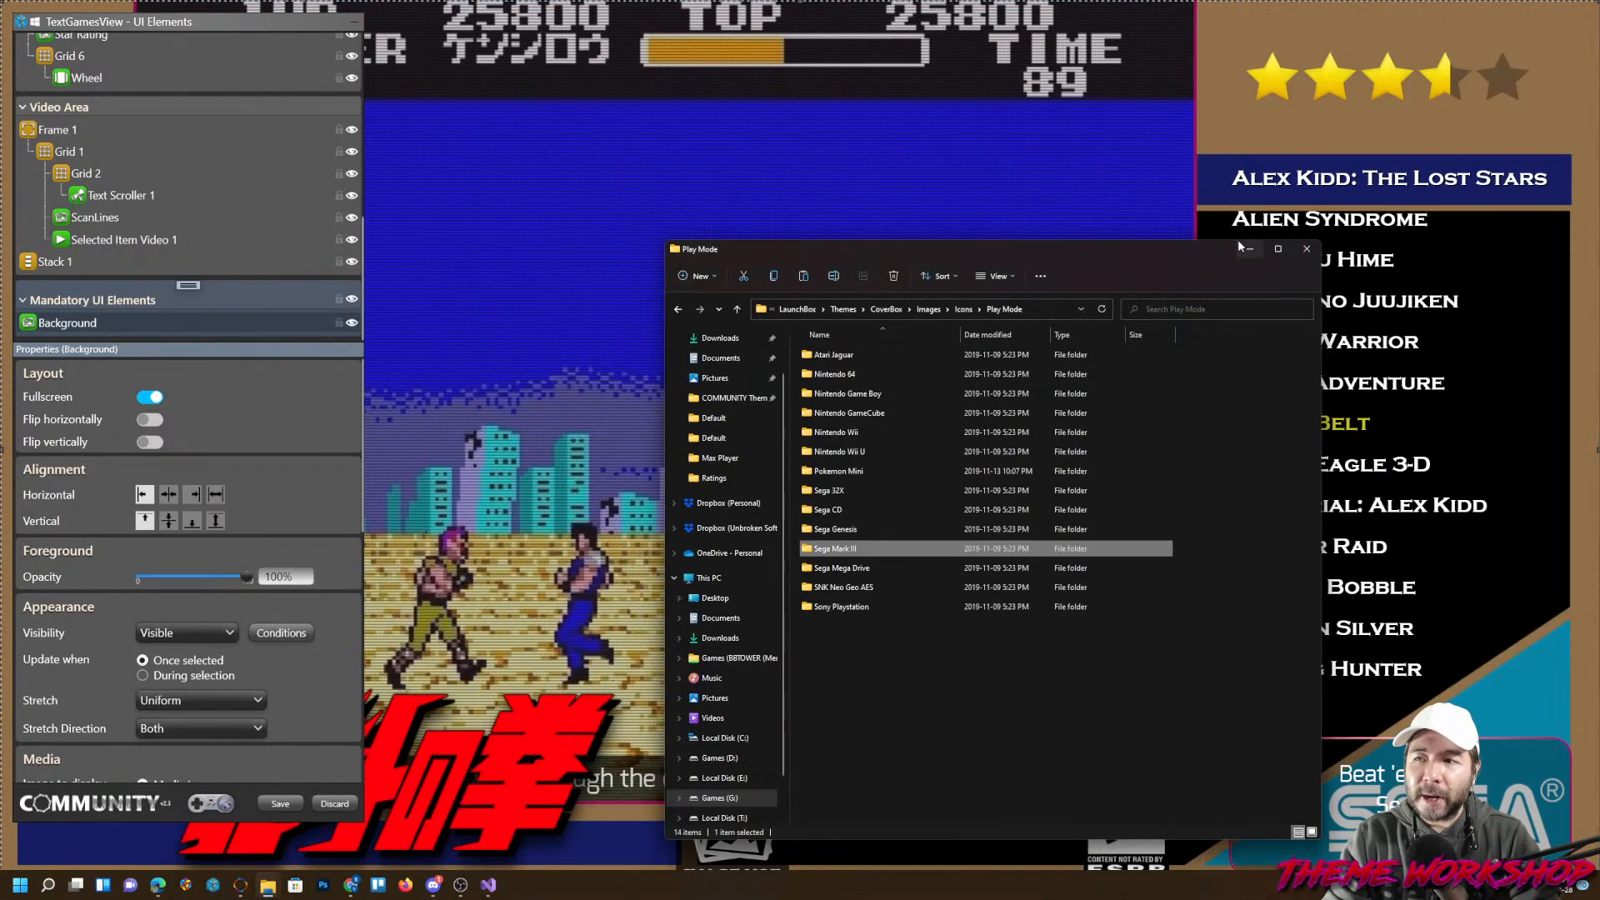
pyautogui.click(1244, 250)
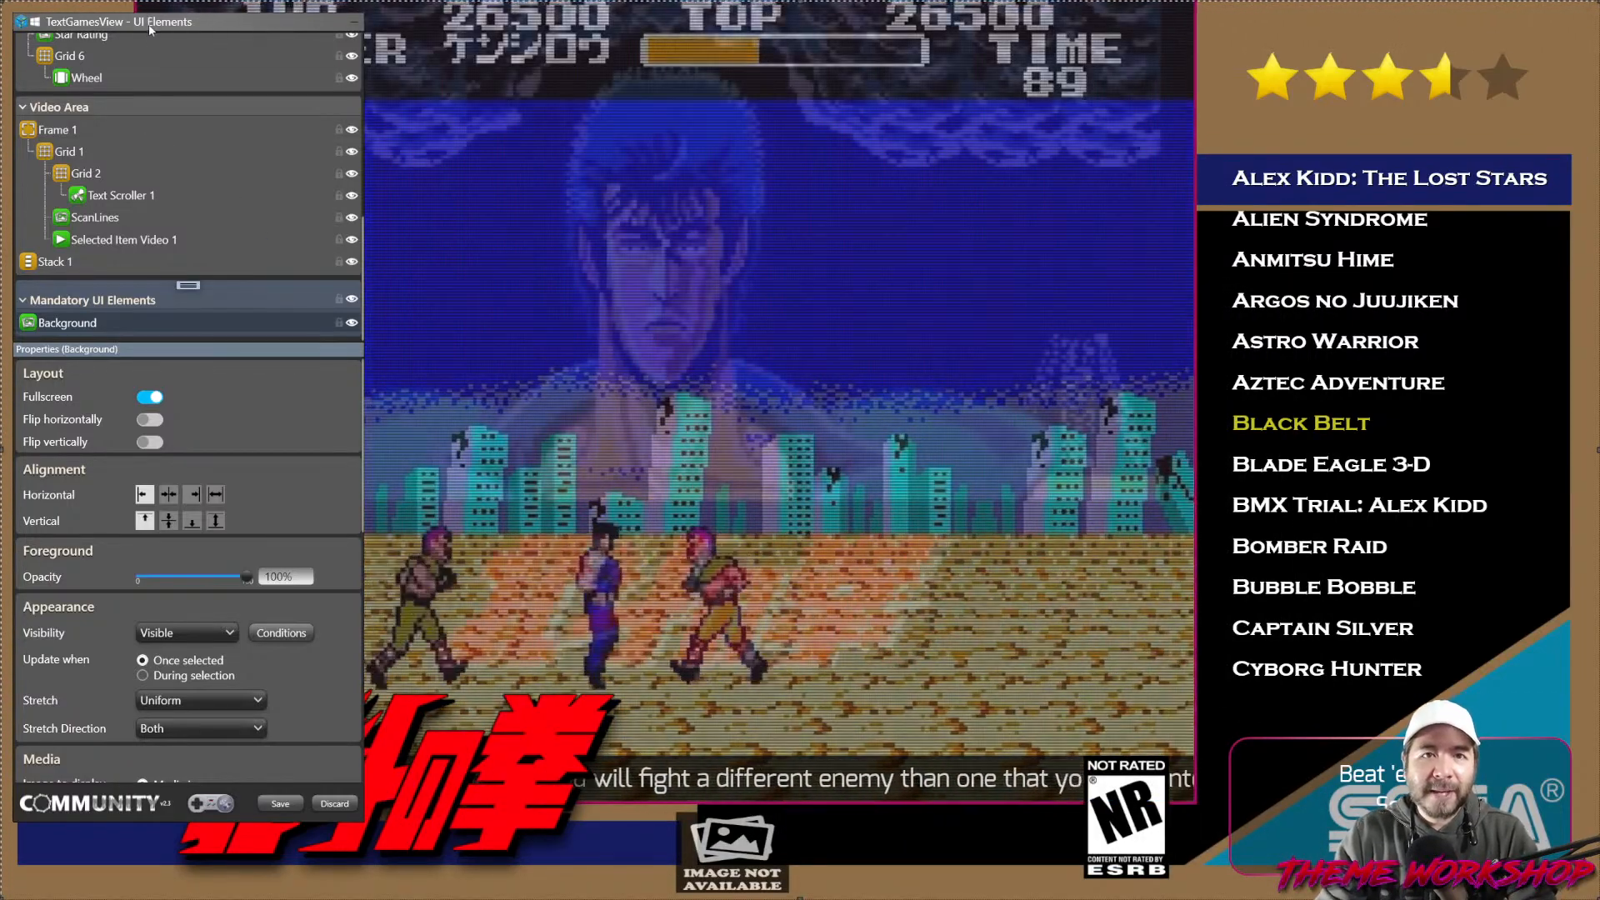
# Bring up the CoverBox forum page beside the theme editor and examine the original Sega Mark III layout in the Double Dragon screenshot.
pyautogui.moveTo(148, 25)
pyautogui.mouseDown()
pyautogui.moveTo(252, 72)
pyautogui.moveTo(167, 44)
pyautogui.mouseUp()
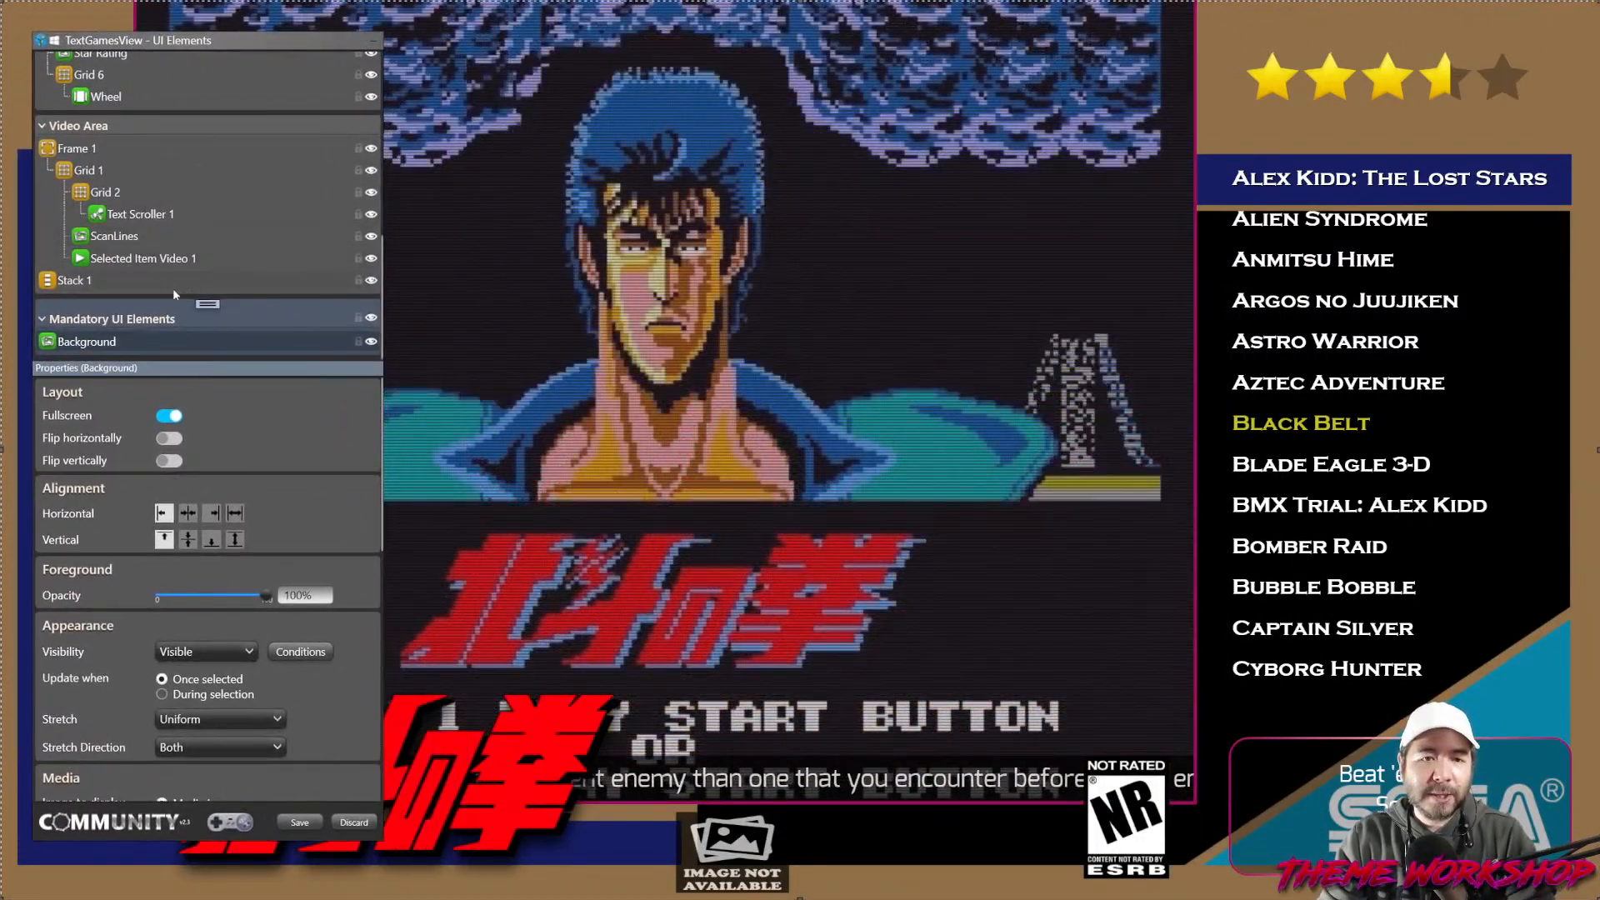
pyautogui.scroll(10, 180, 277)
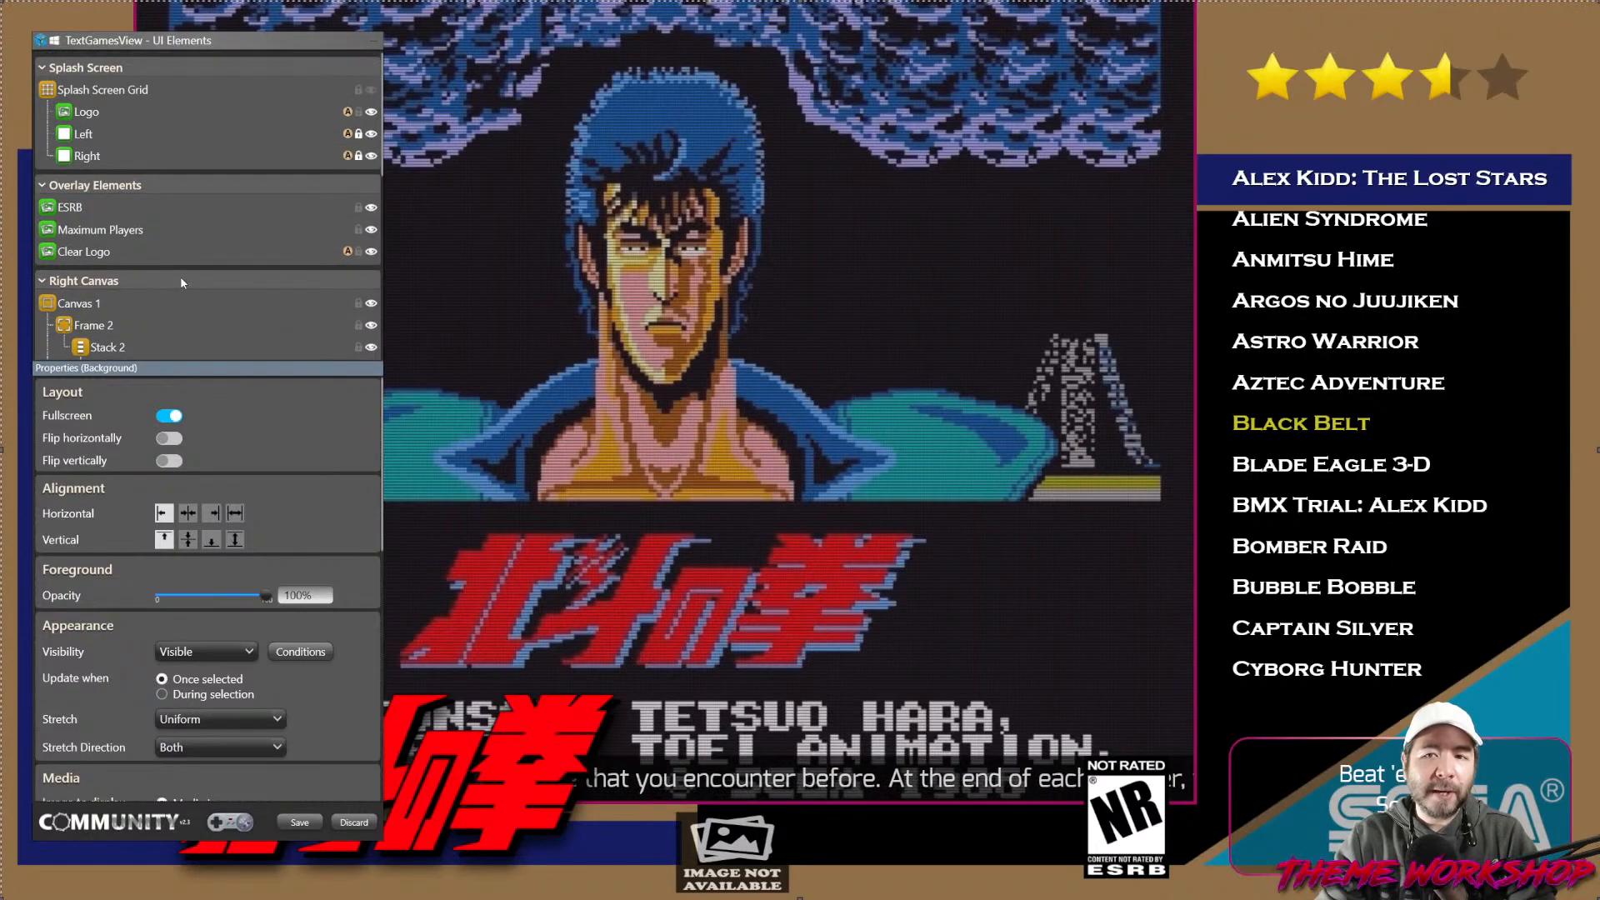
pyautogui.scroll(-5, 213, 267)
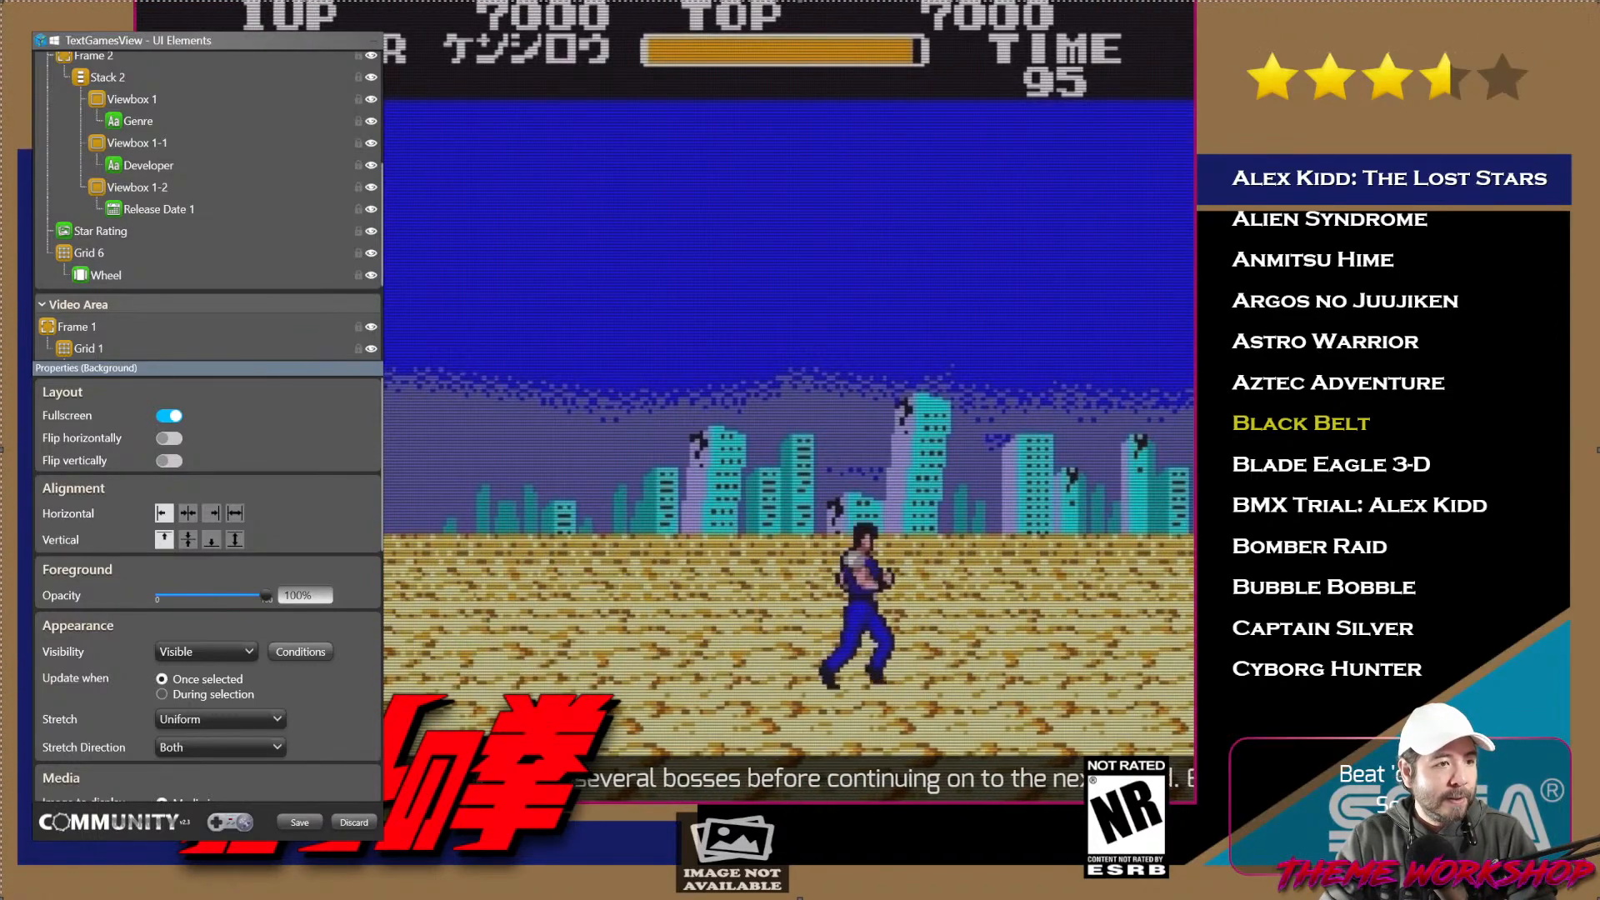
pyautogui.moveTo(0, 709); pyautogui.dragTo(1005, 192)
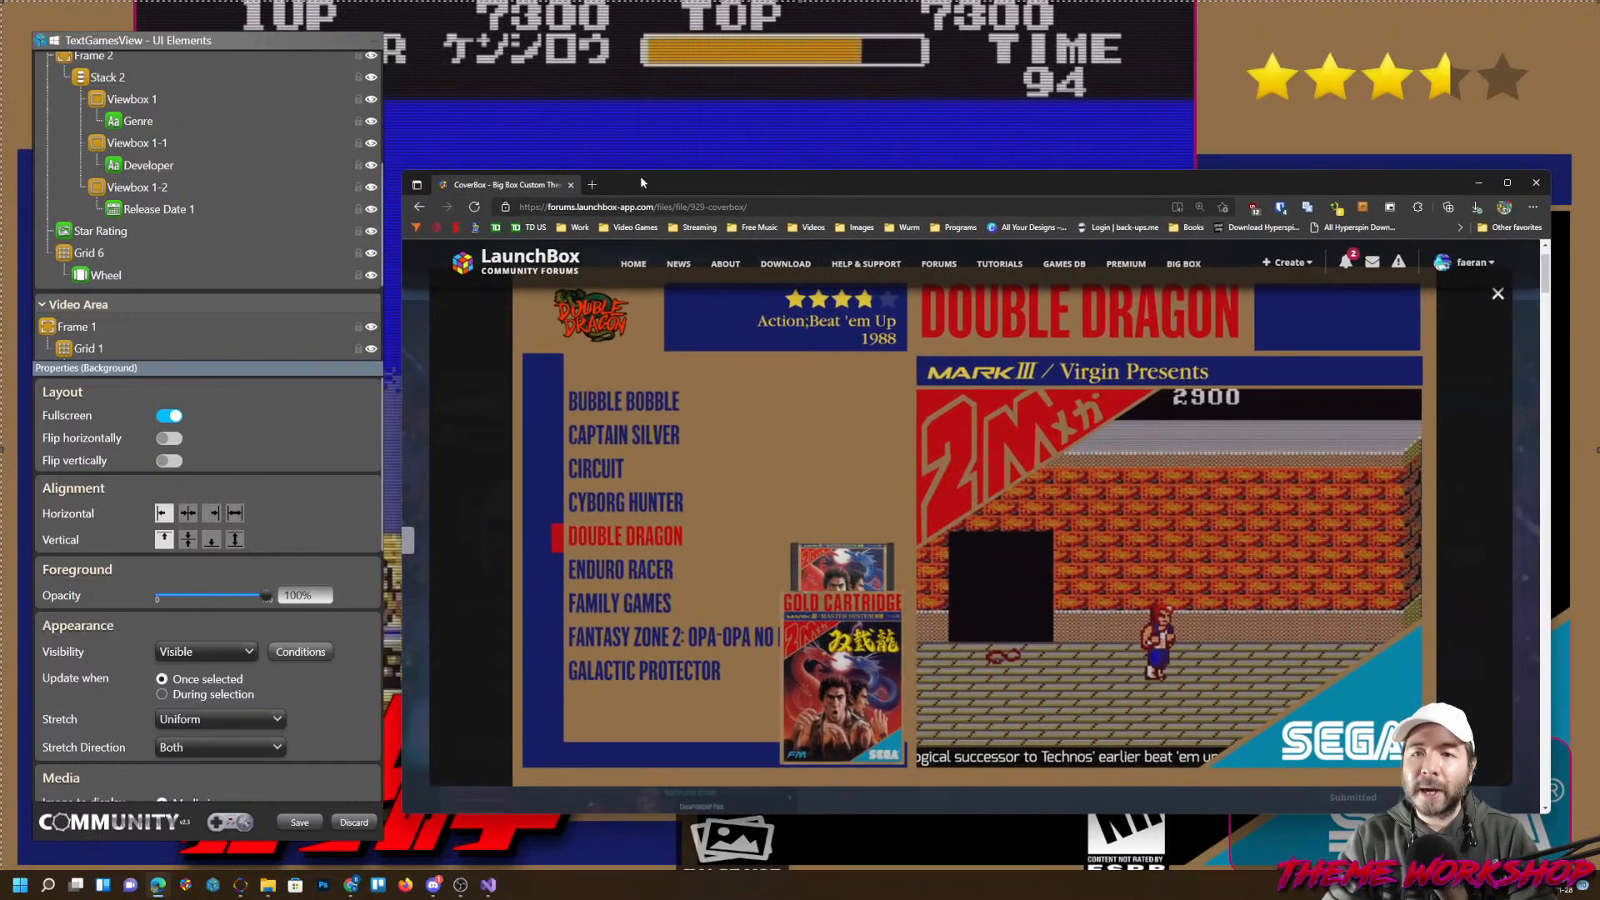
pyautogui.moveTo(746, 170); pyautogui.dragTo(753, 34)
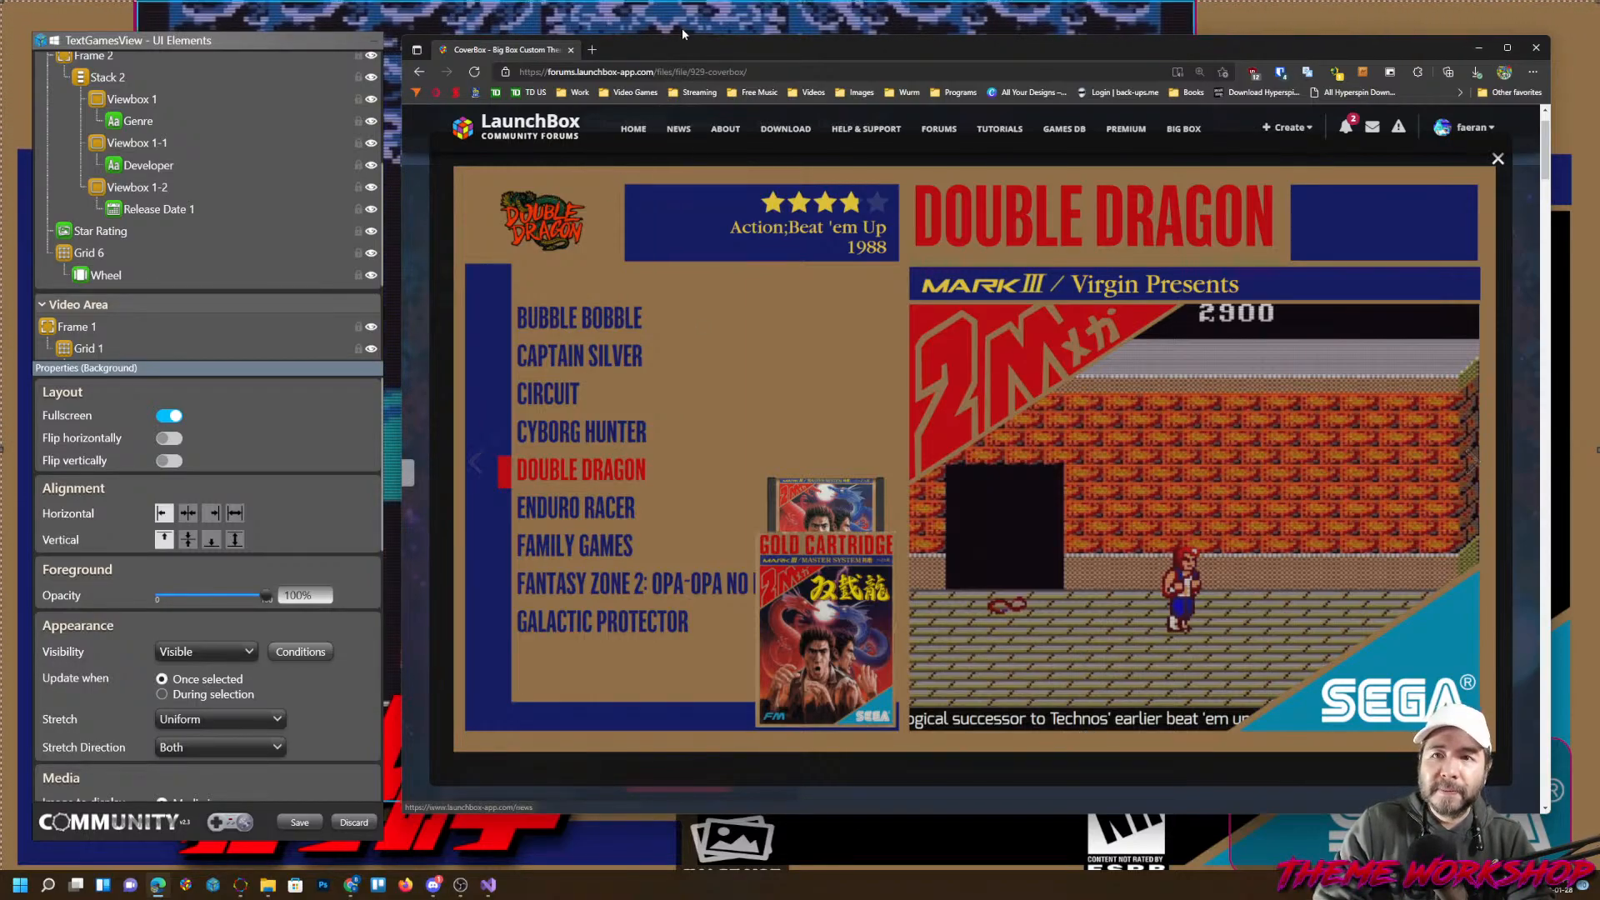
pyautogui.moveTo(700, 52); pyautogui.dragTo(681, 87)
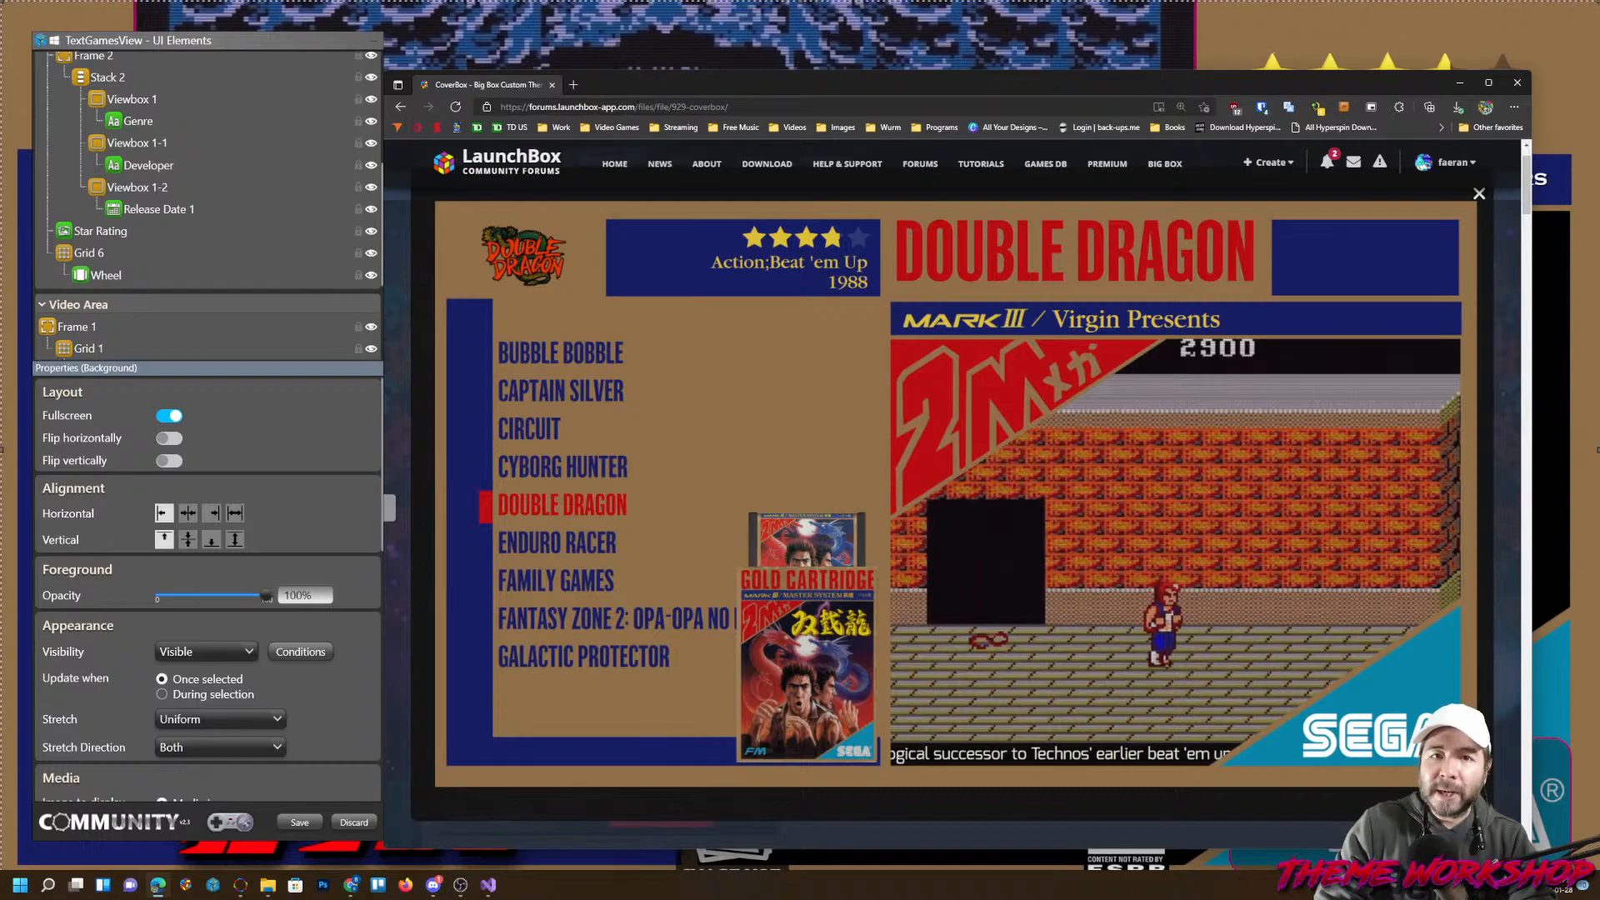
# Move Selected Item Video 1 out of the Video Area's Grid 1 and into Mandatory UI Elements, below Background.
pyautogui.click(253, 40)
pyautogui.scroll(-3, 254, 284)
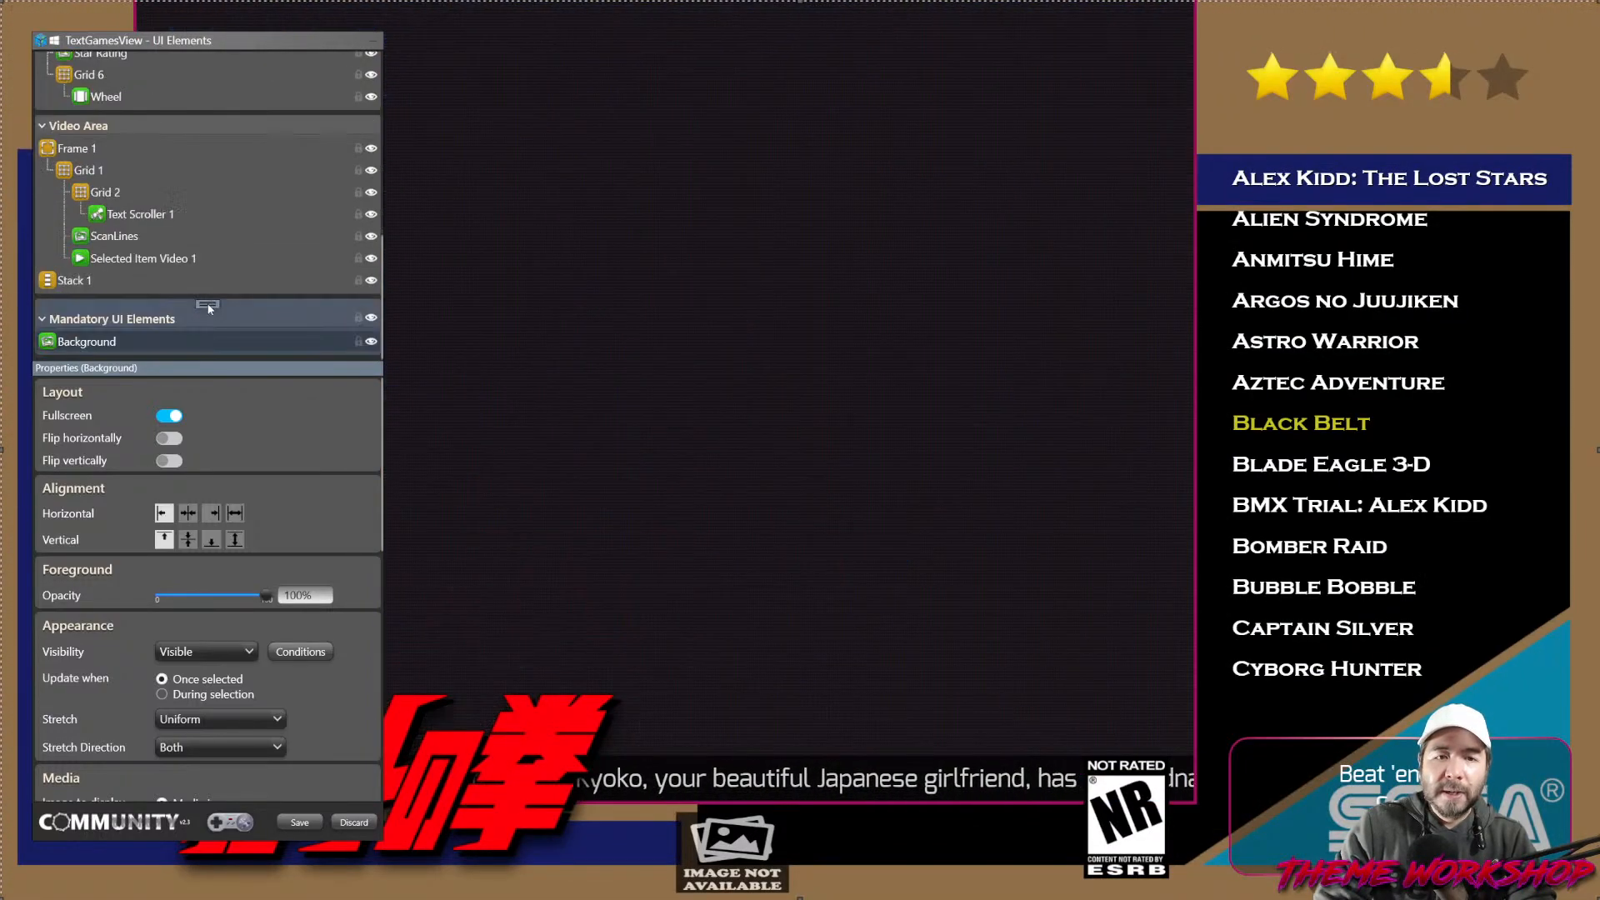
pyautogui.click(79, 157)
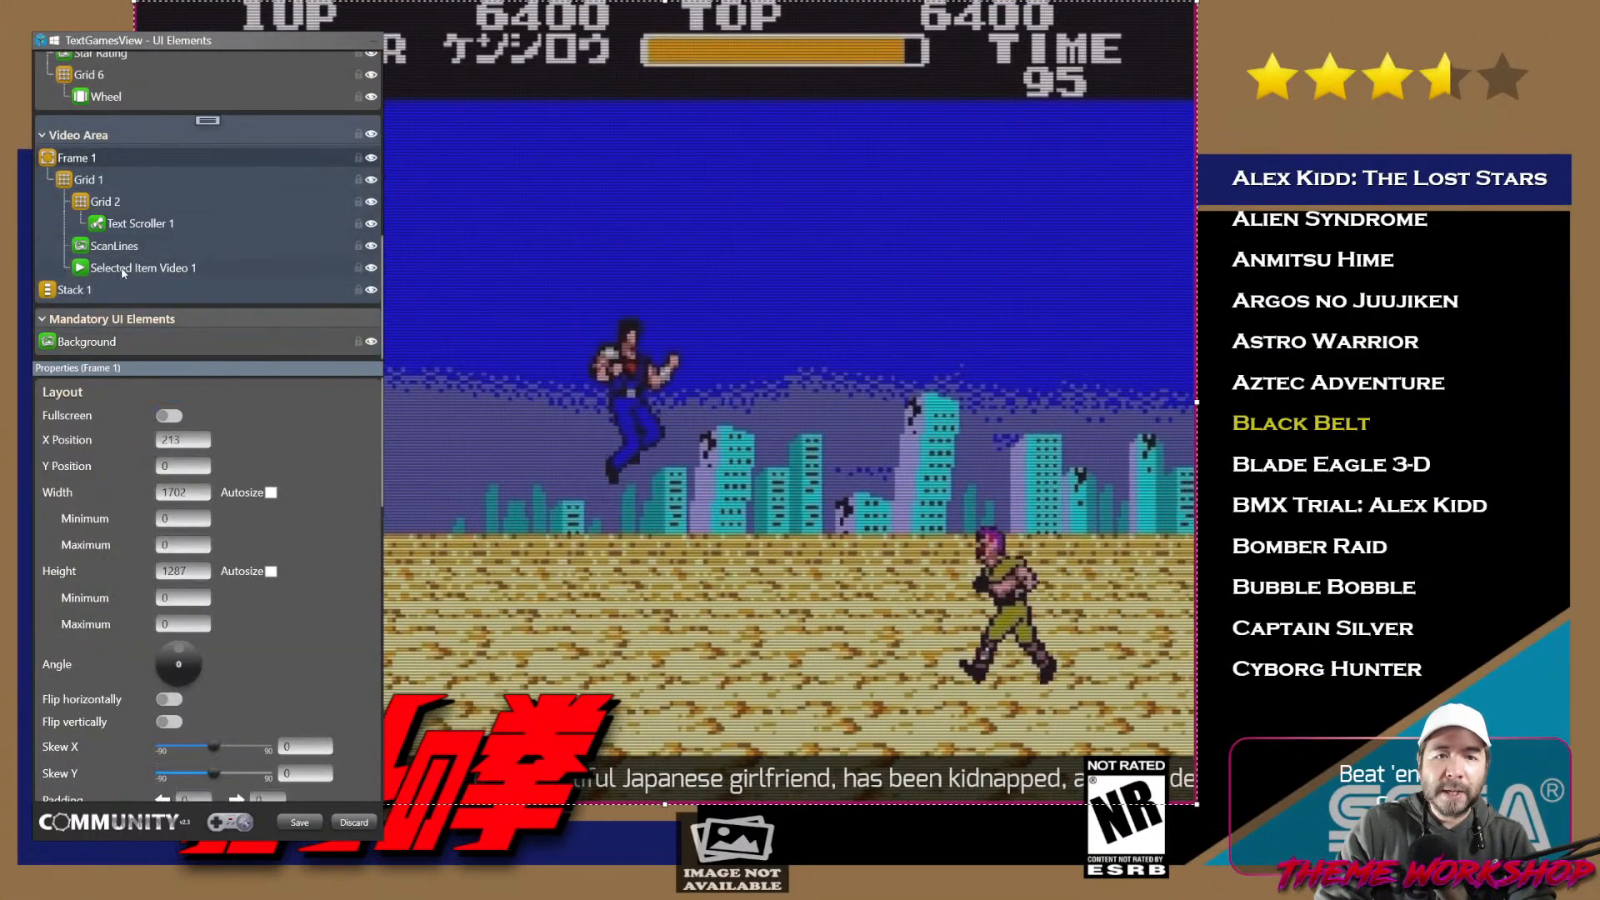
pyautogui.click(137, 268)
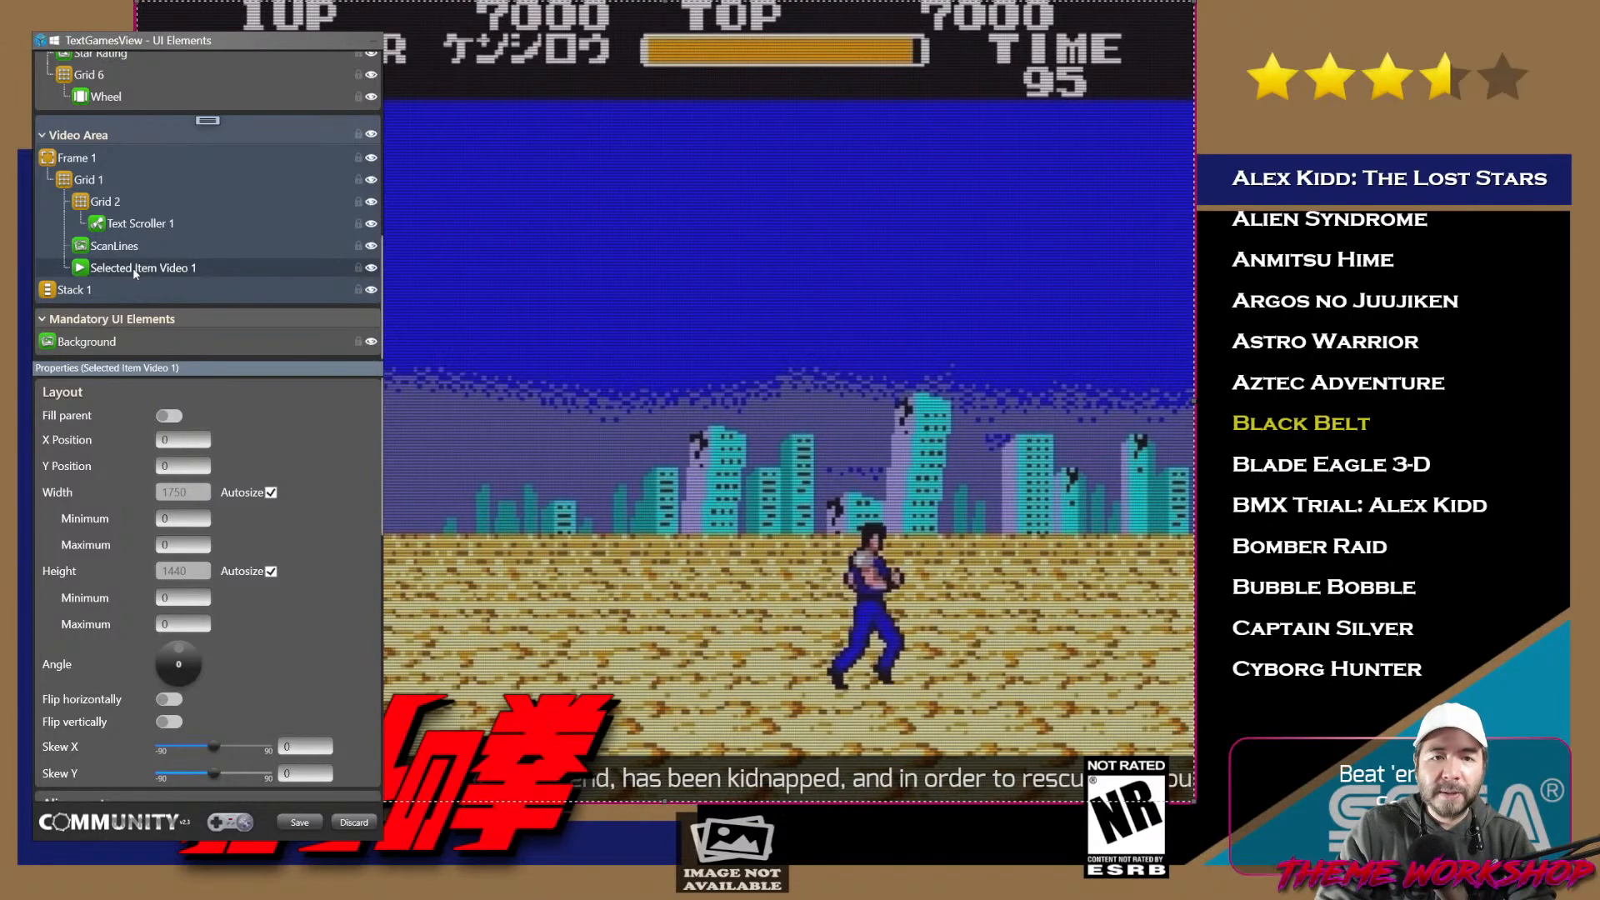
pyautogui.moveTo(138, 268)
pyautogui.mouseDown()
pyautogui.moveTo(101, 330)
pyautogui.moveTo(46, 365)
pyautogui.moveTo(132, 316)
pyautogui.moveTo(142, 272)
pyautogui.moveTo(207, 363)
pyautogui.moveTo(140, 351)
pyautogui.mouseUp()
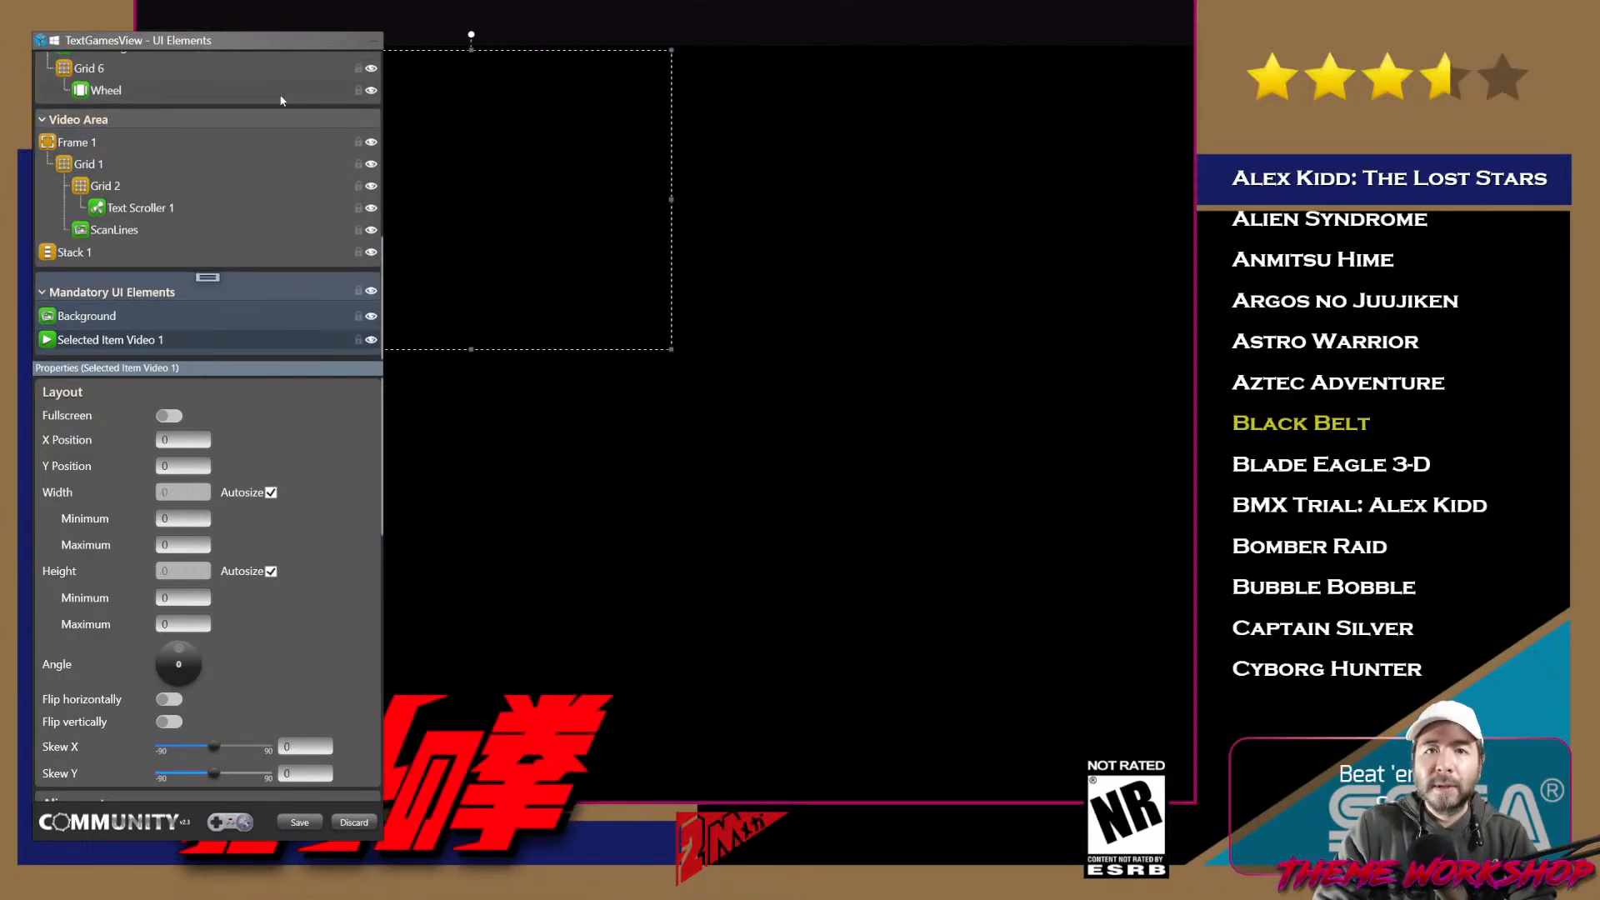
# Turn off width and height autosizing for Selected Item Video 1 and resize it to about 2081 by 1186 at X 434, Y 333.
pyautogui.moveTo(302, 43); pyautogui.dragTo(253, 49)
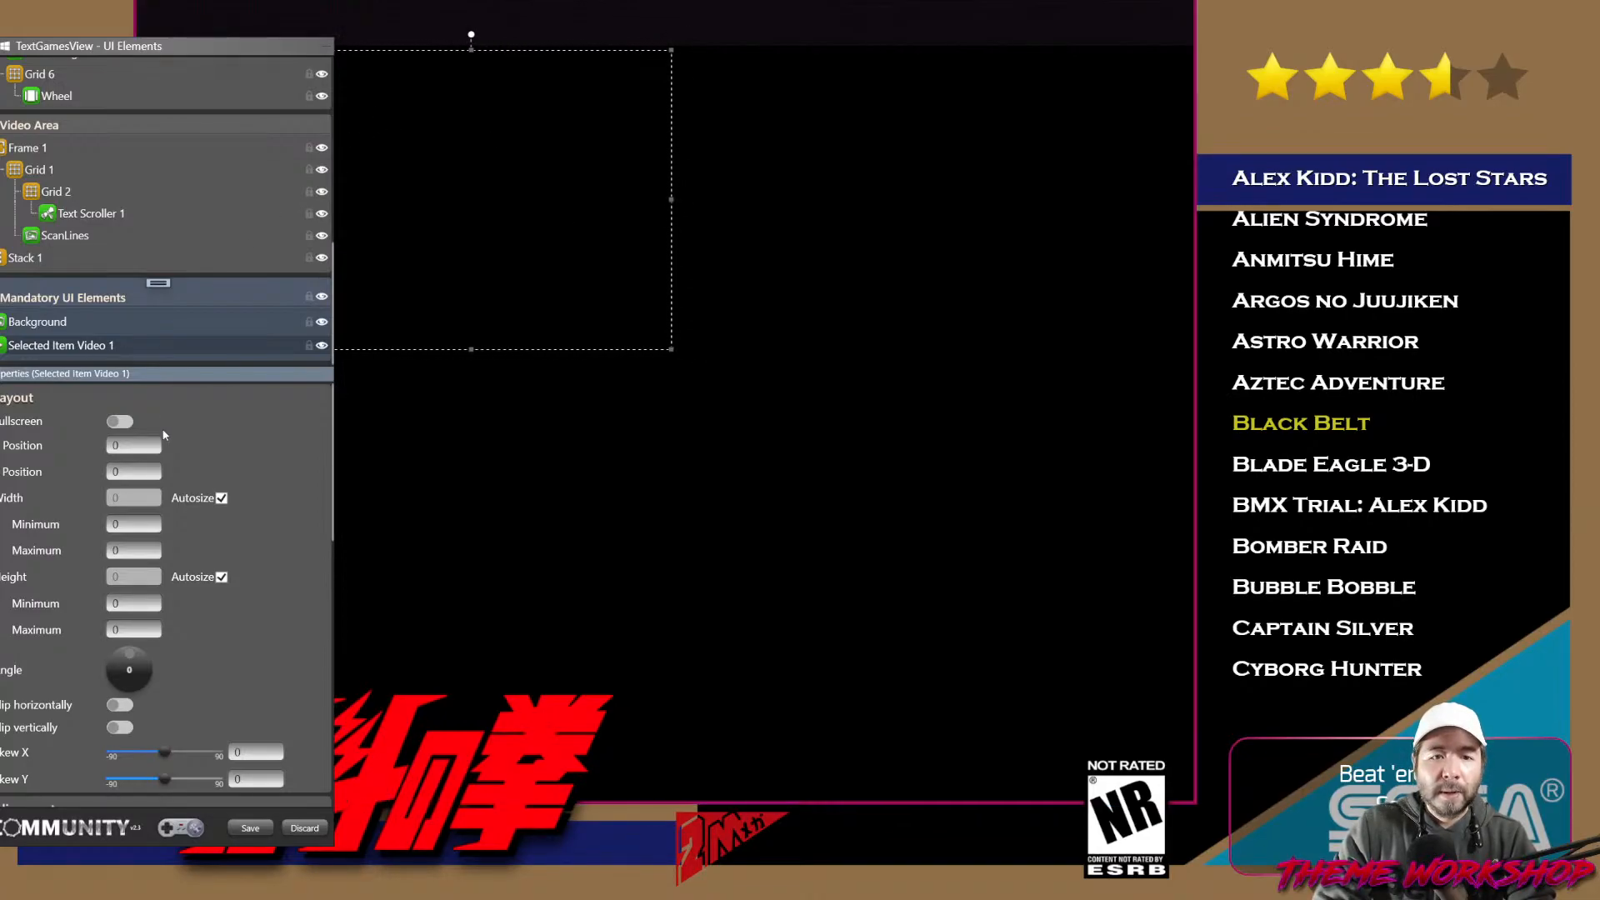
pyautogui.hotkey('ctrl', 'z')
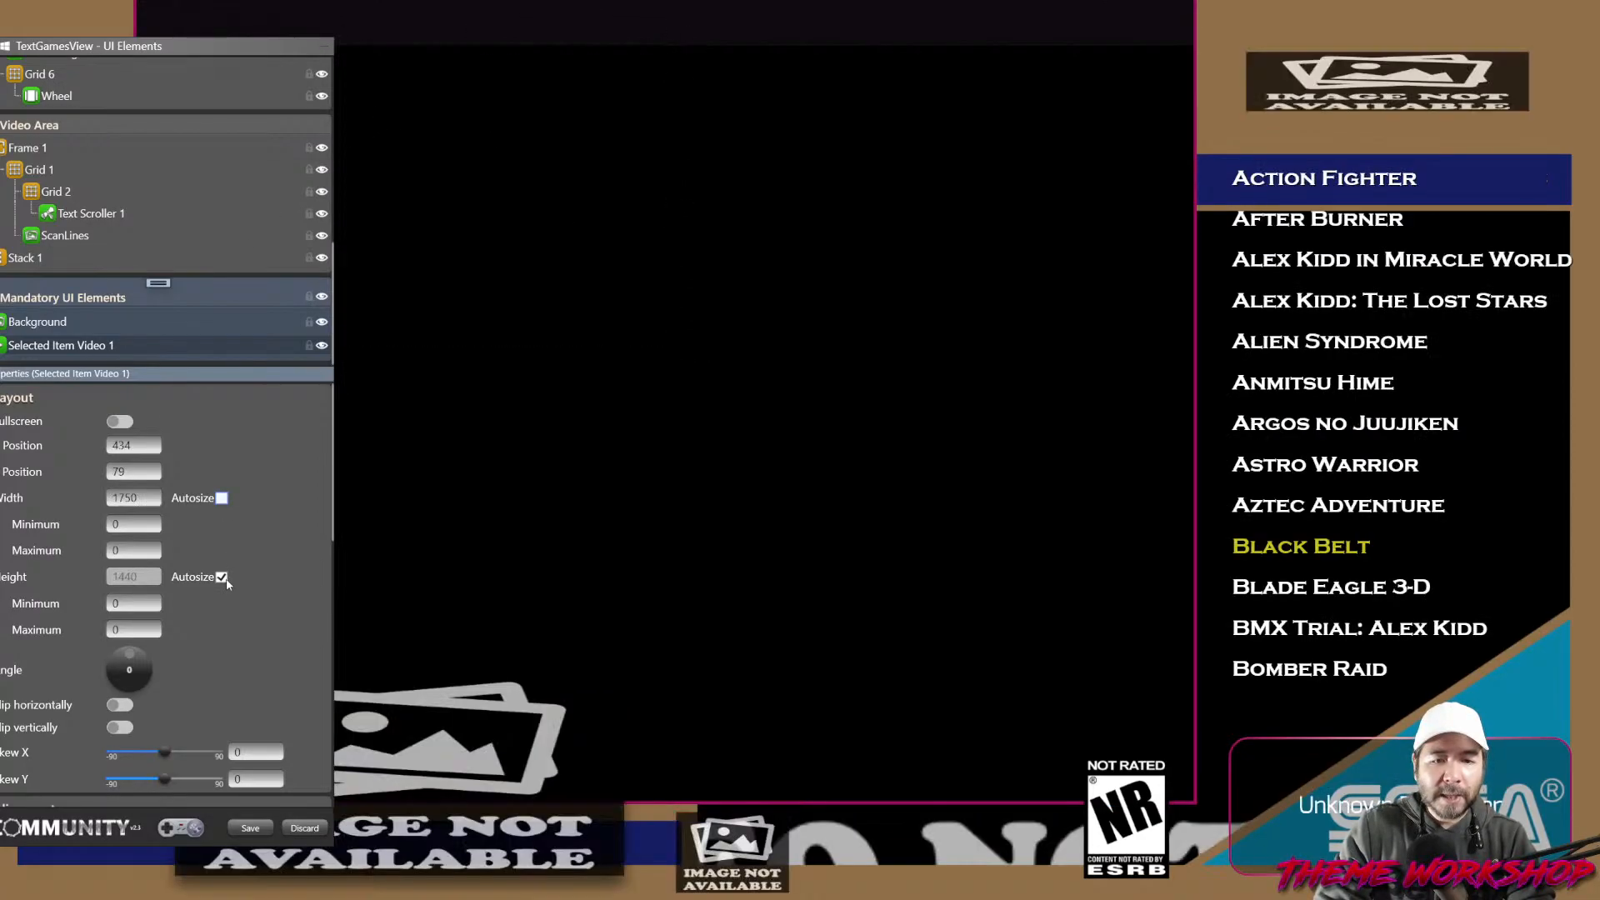
pyautogui.click(222, 578)
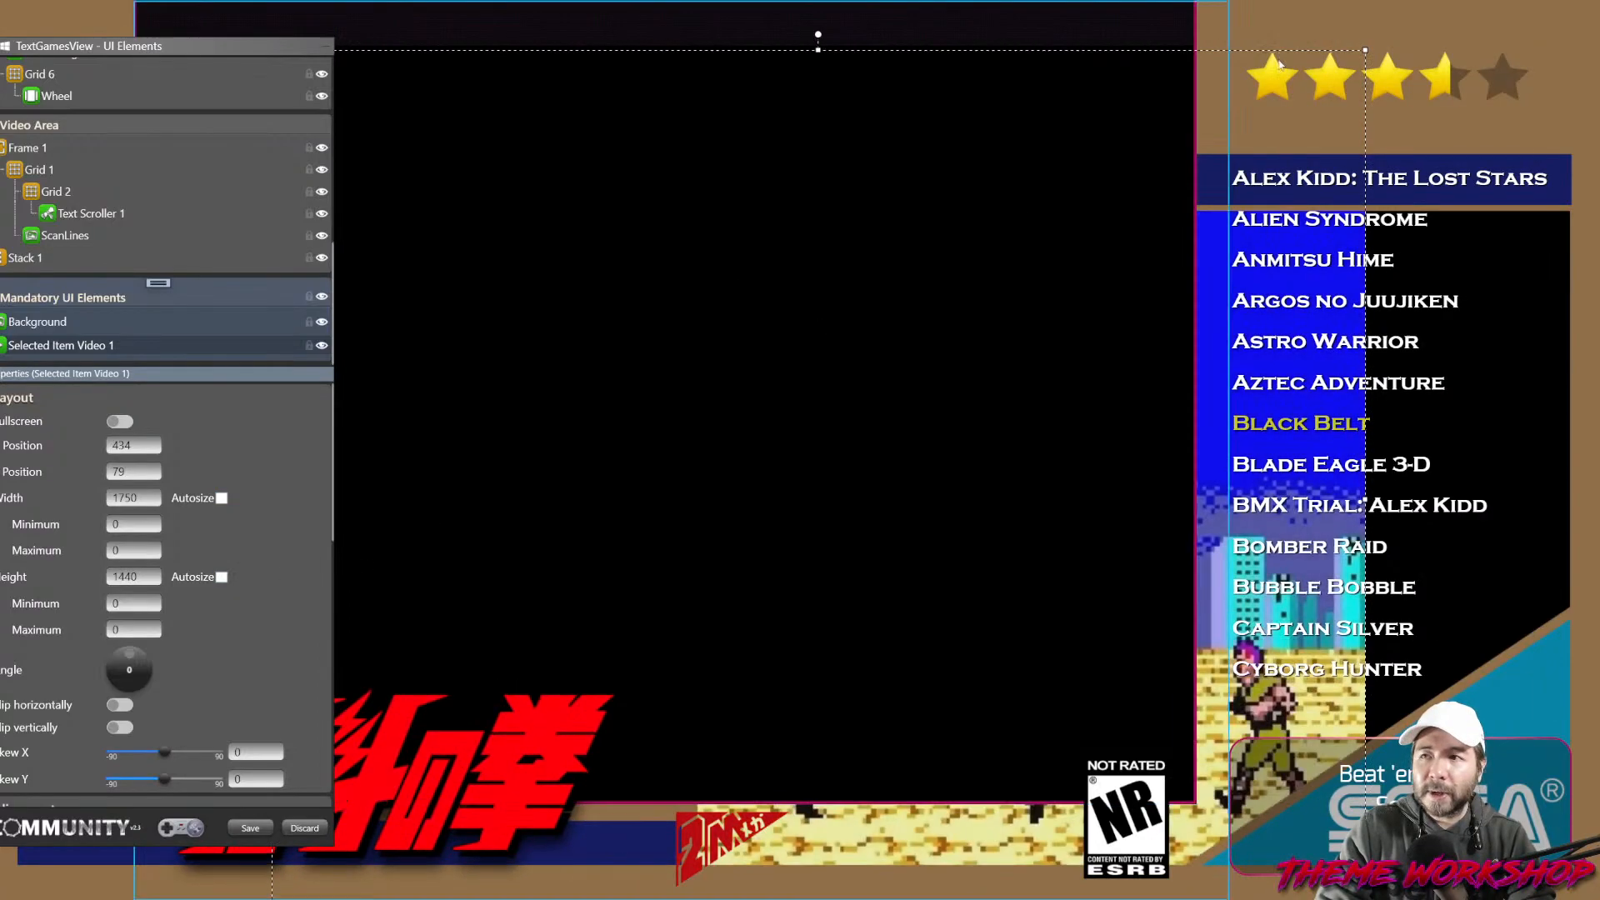
pyautogui.moveTo(1373, 59); pyautogui.dragTo(1571, 207)
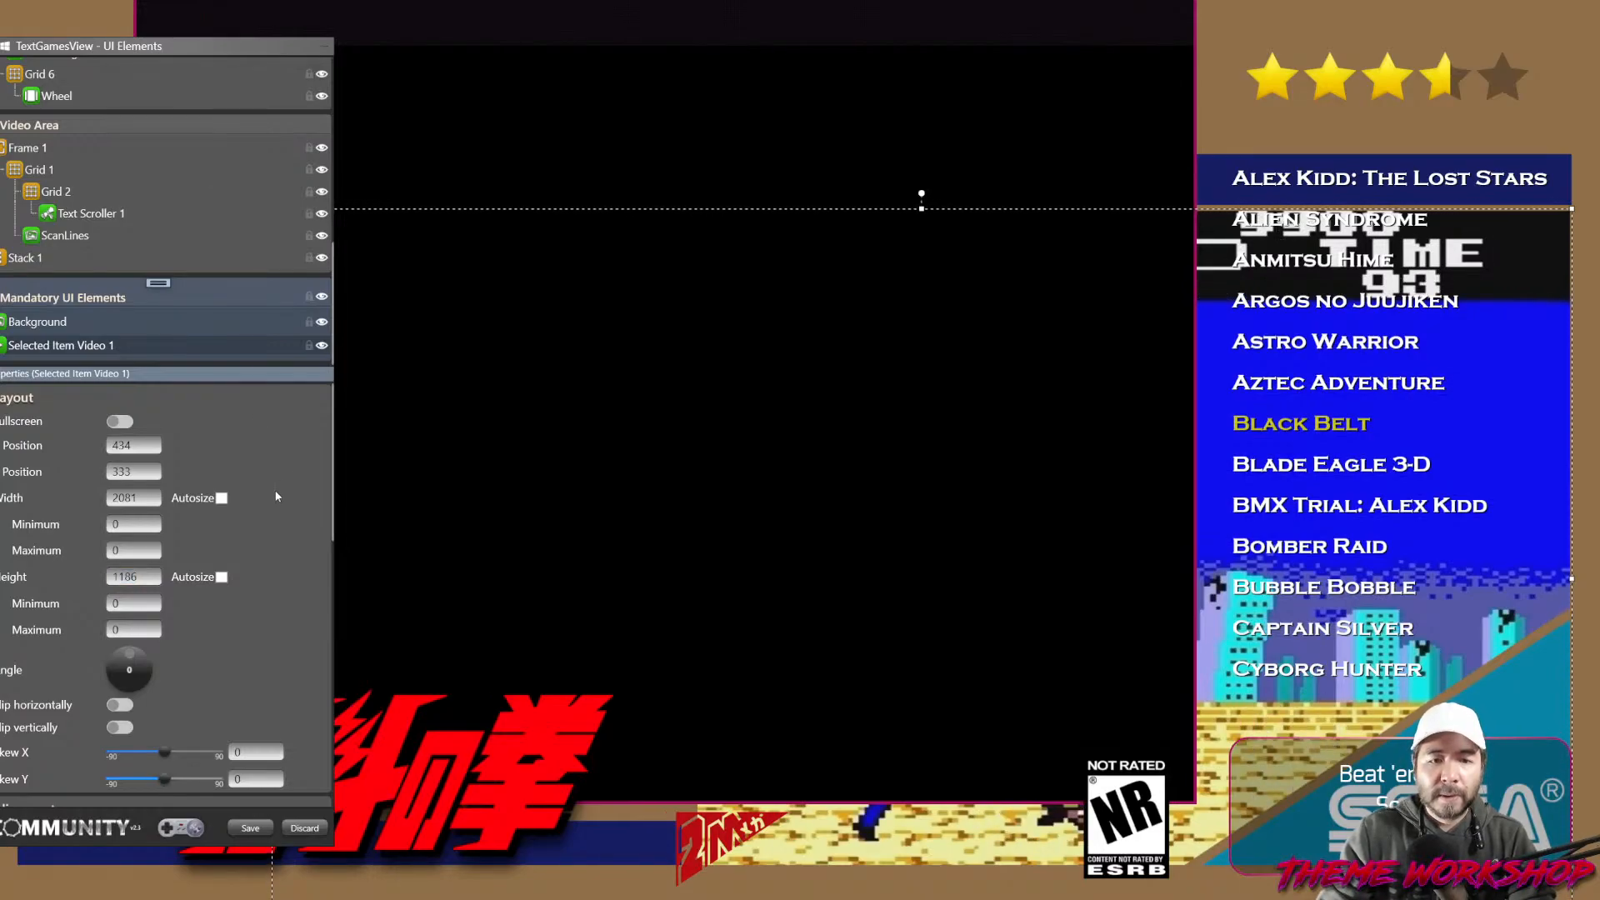
# Narrow Selected Item Video 1 to start at X 1201, Y 332, try a height of 800, and stretch it to about 1311 by 1059.
pyautogui.moveTo(238, 47); pyautogui.dragTo(607, 107)
pyautogui.moveTo(273, 210); pyautogui.dragTo(752, 206)
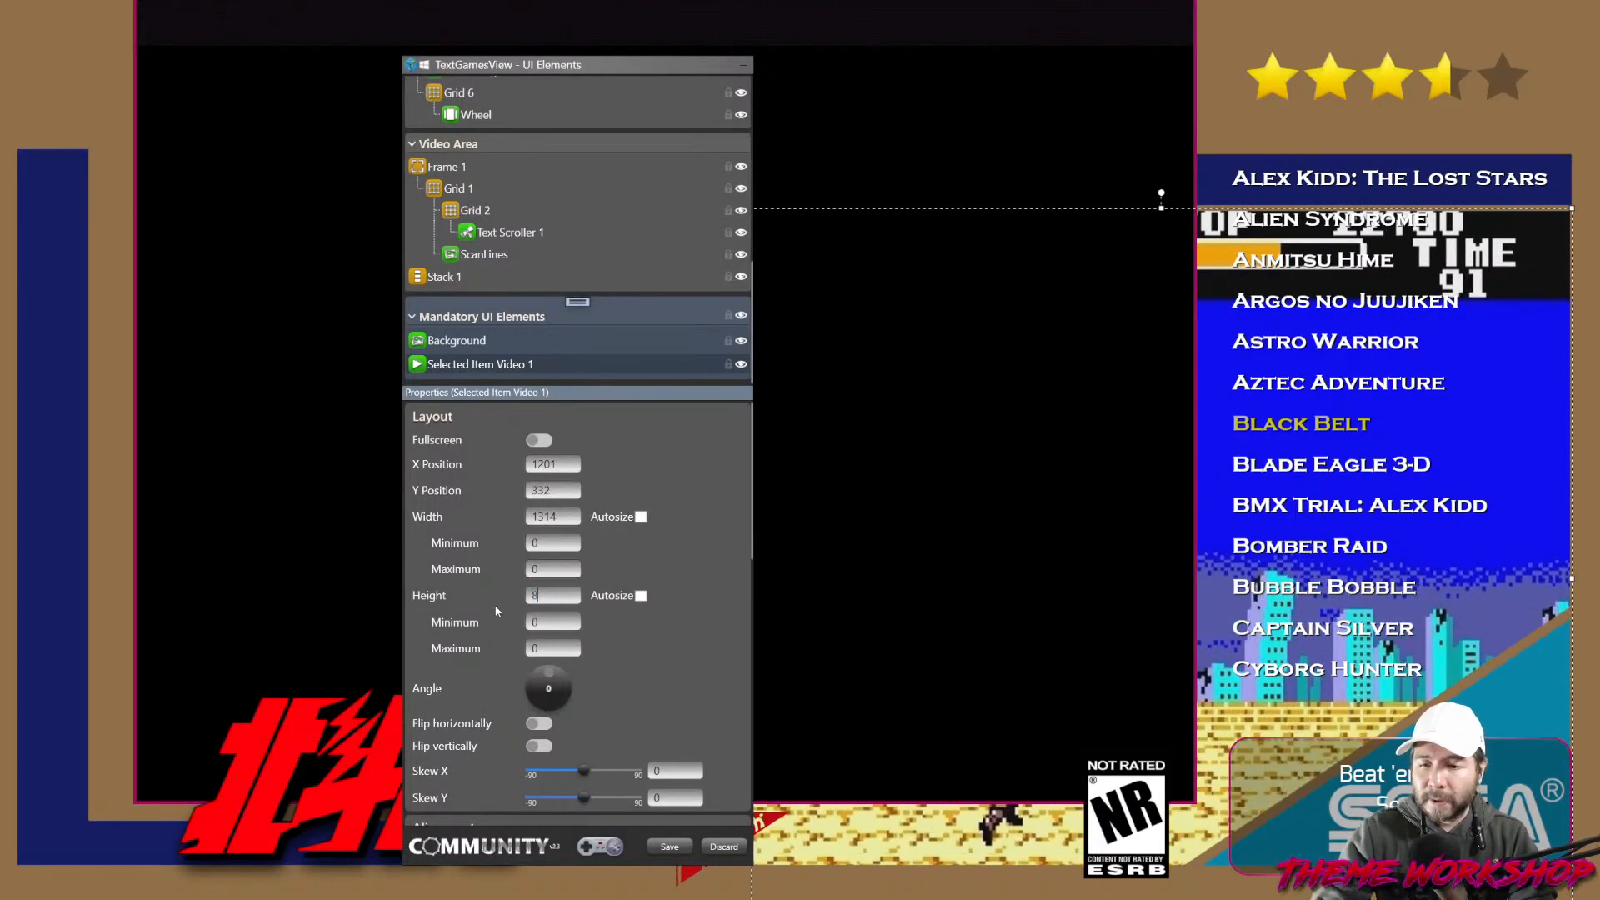
pyautogui.press('Return')
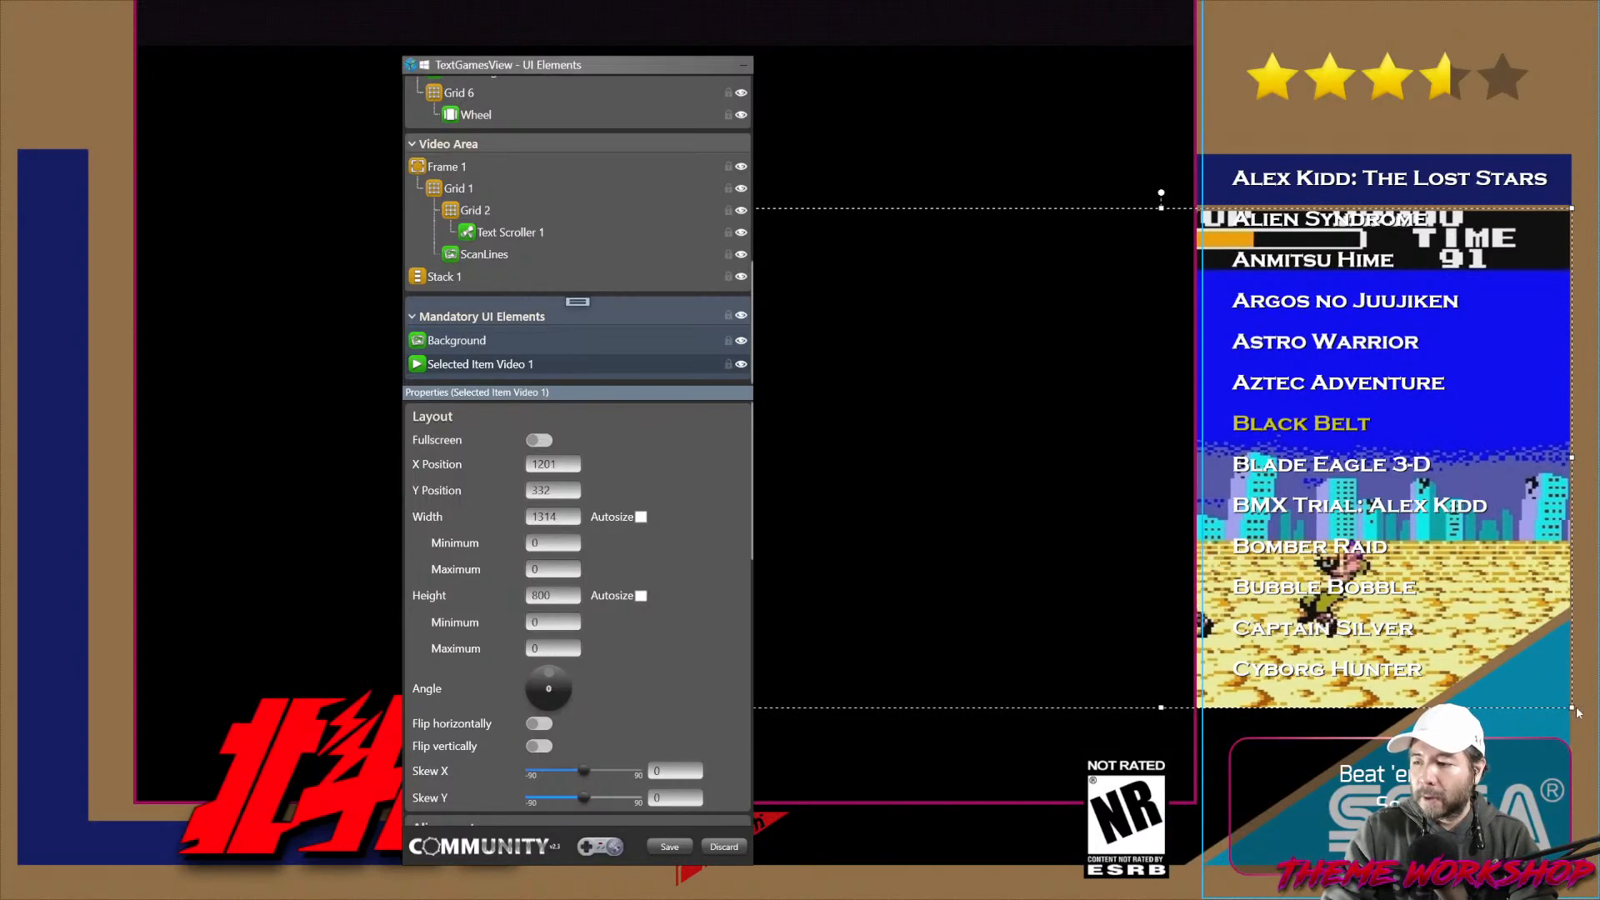
pyautogui.moveTo(1572, 707); pyautogui.dragTo(1569, 869)
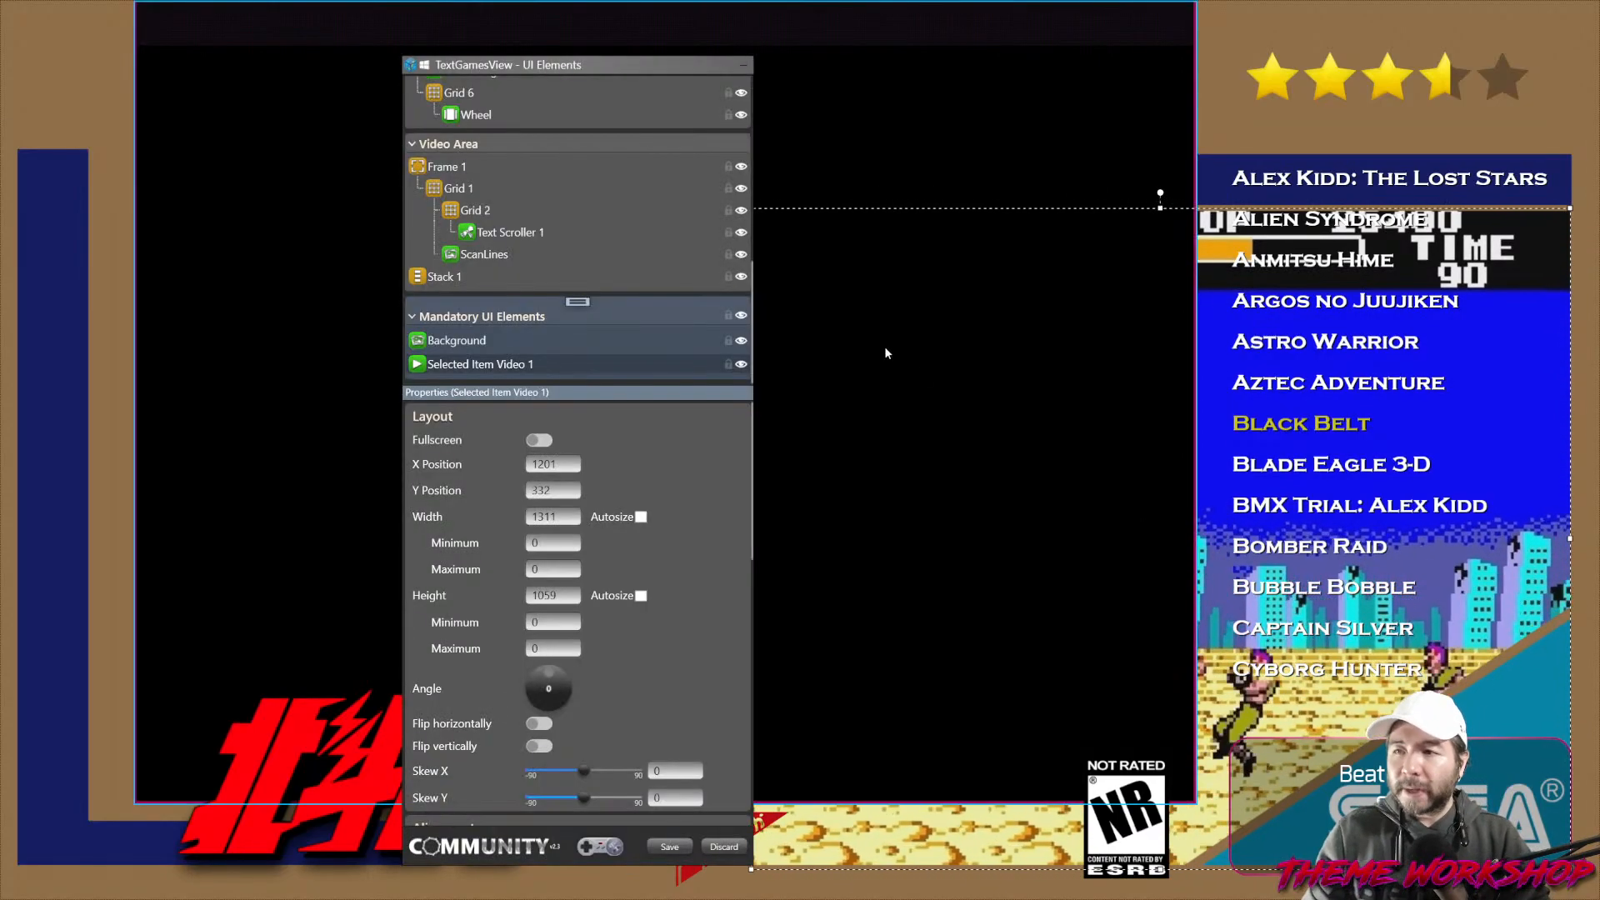
# Try to move Text Scroller 1 on its own out of Grid 2 into Mandatory UI Elements, and undo the attempt.
pyautogui.click(485, 214)
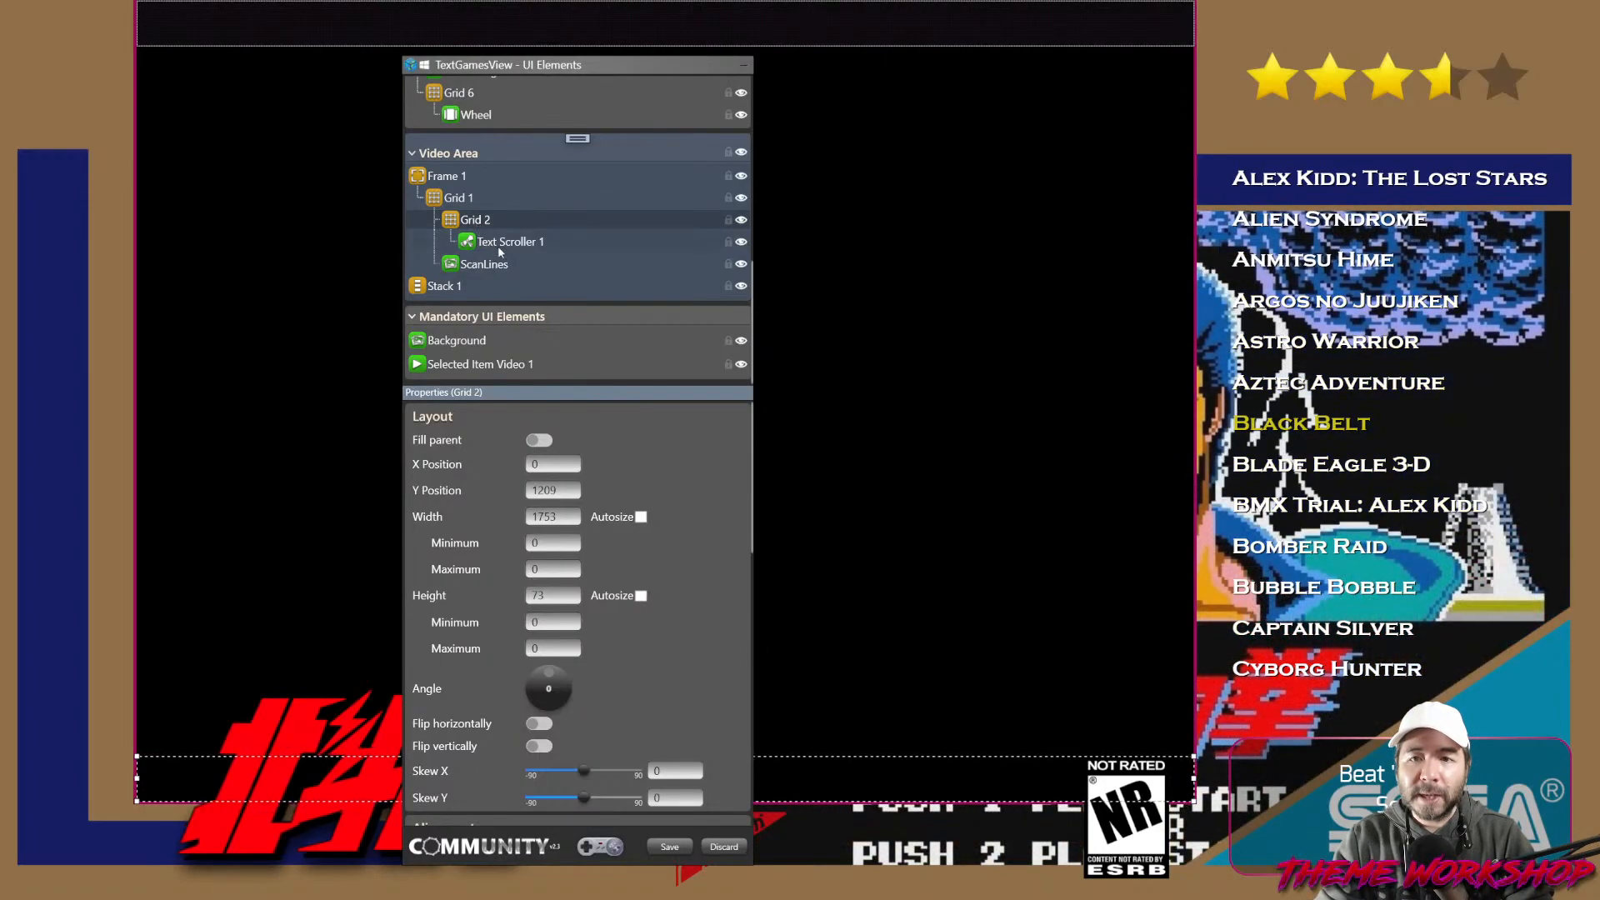
pyautogui.click(502, 241)
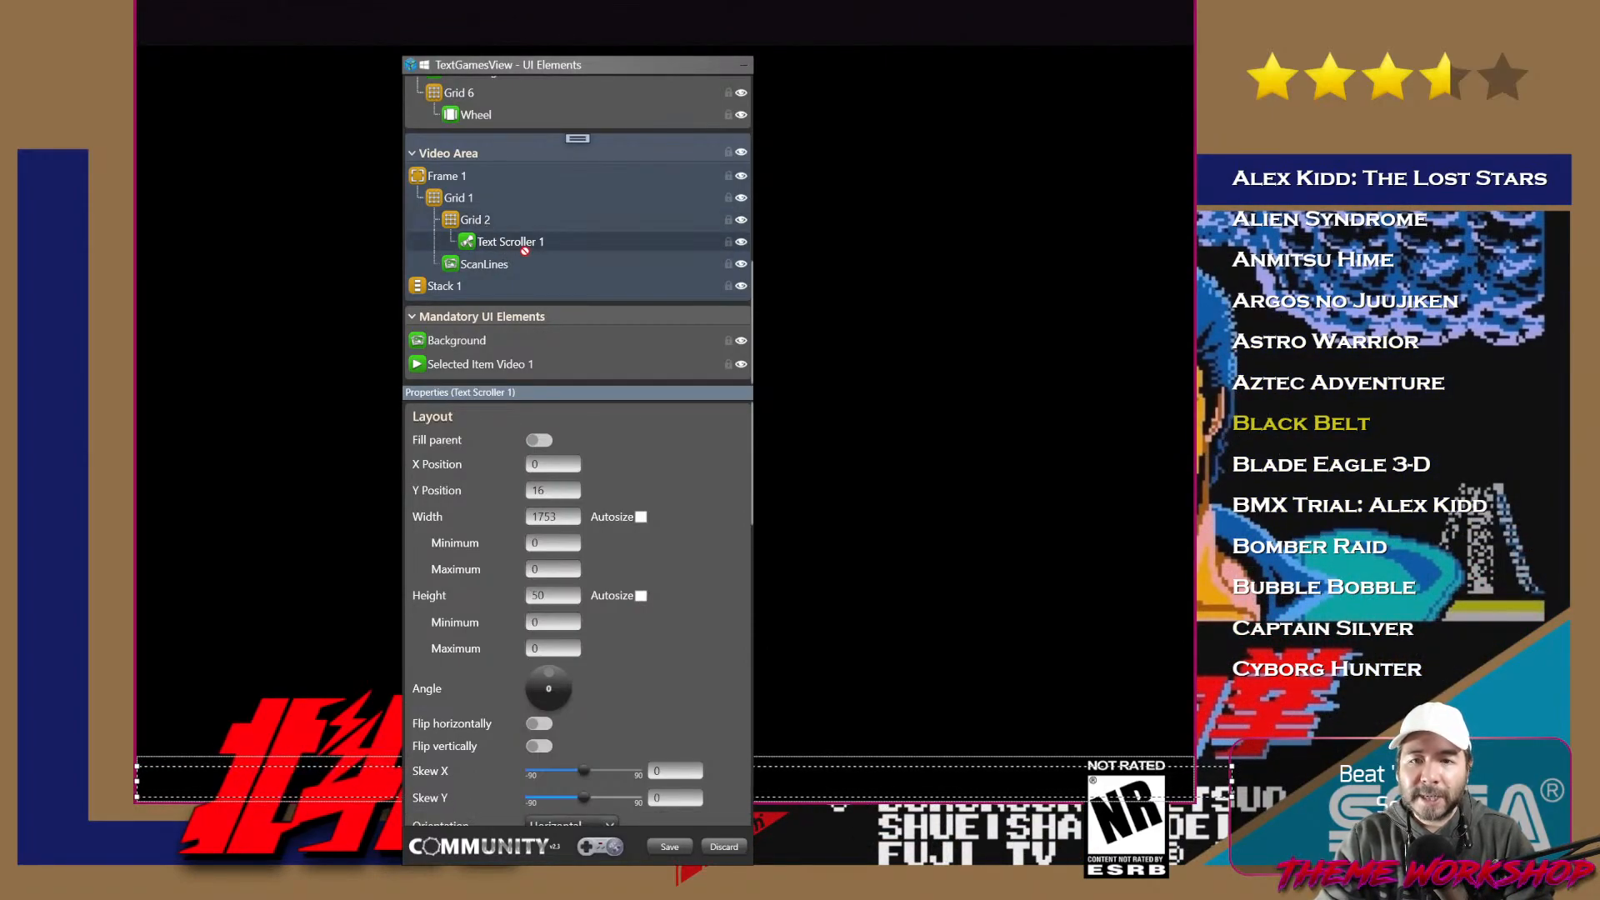
pyautogui.moveTo(525, 250); pyautogui.dragTo(440, 359)
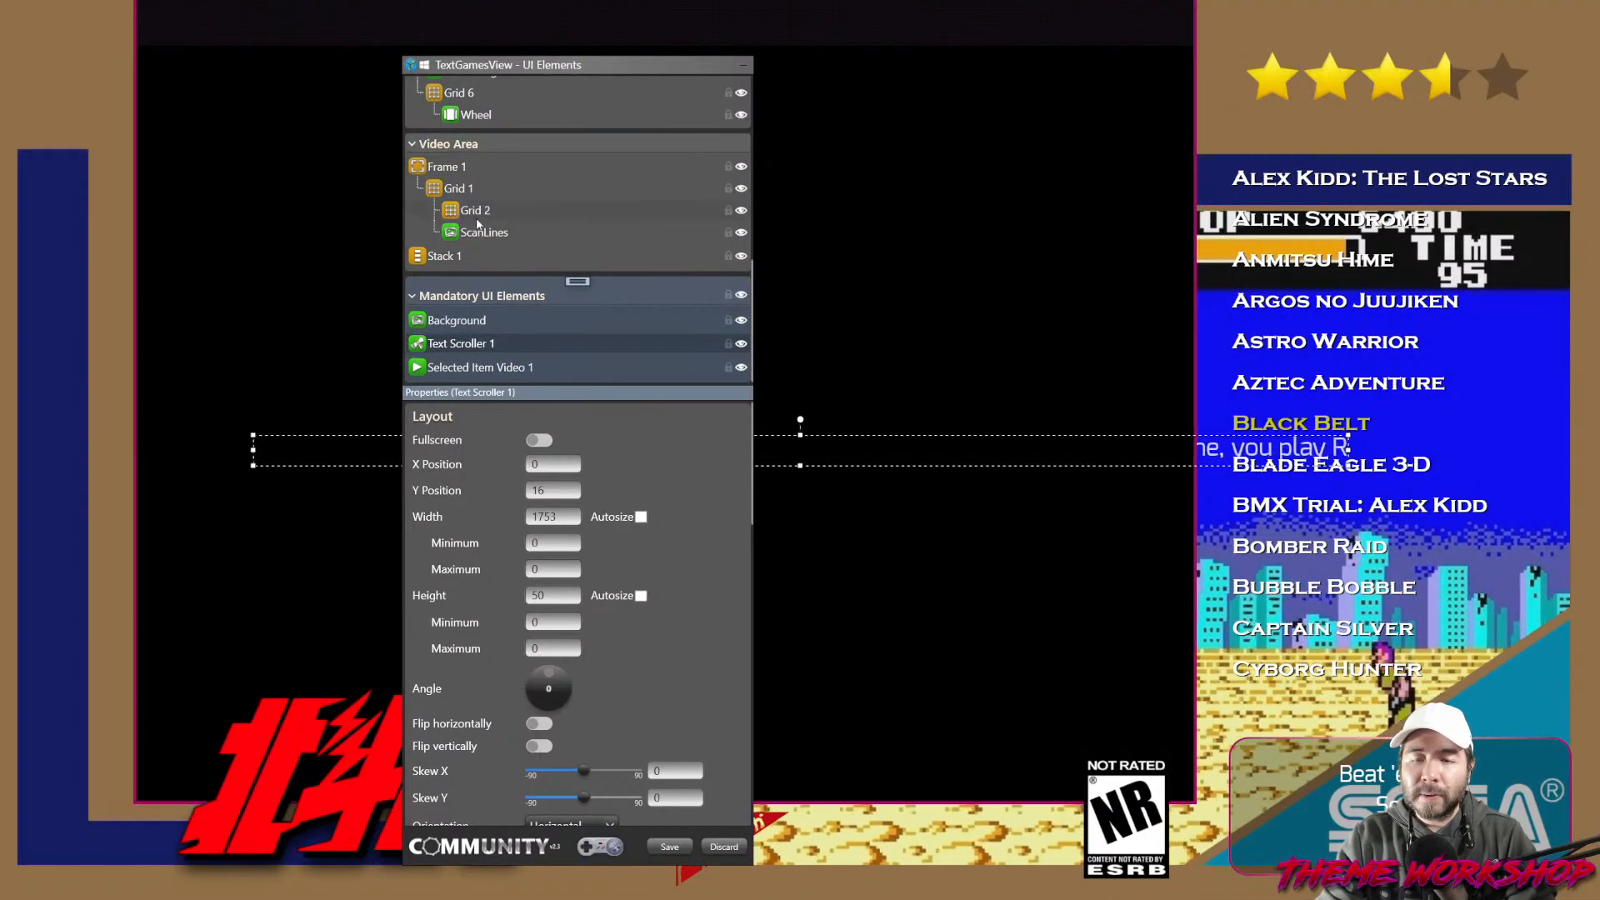
pyautogui.hotkey('ctrl', 'z')
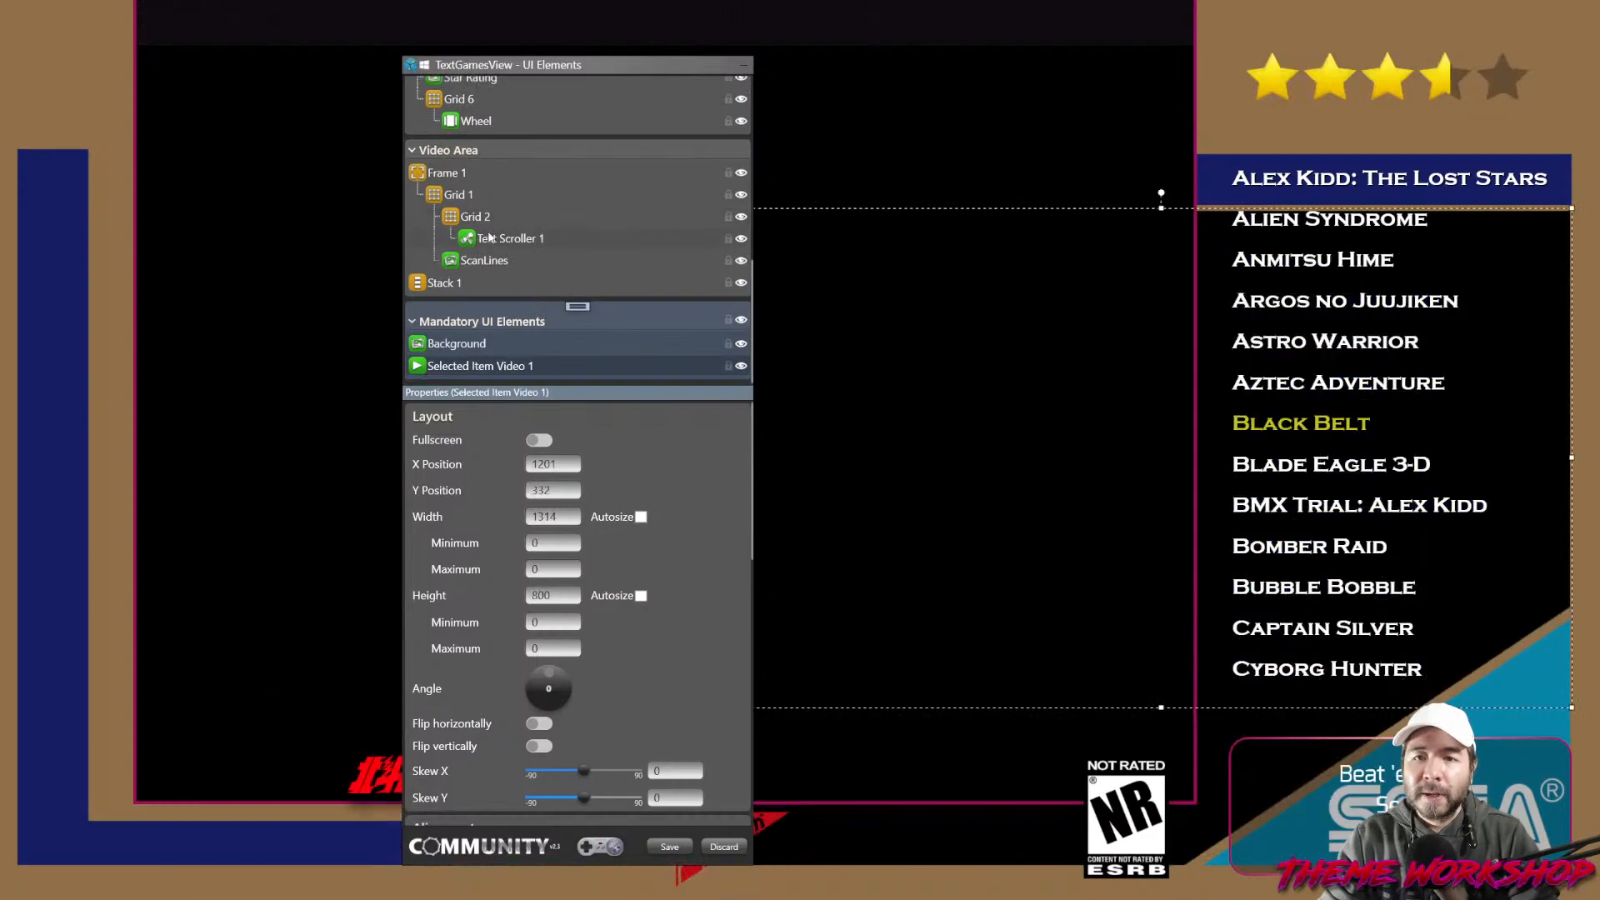
# Move Grid 2 together with Text Scroller 1 into Mandatory UI Elements below Background, and delete Stack 1 from the Video Area.
pyautogui.click(475, 219)
pyautogui.moveTo(477, 231); pyautogui.dragTo(489, 370)
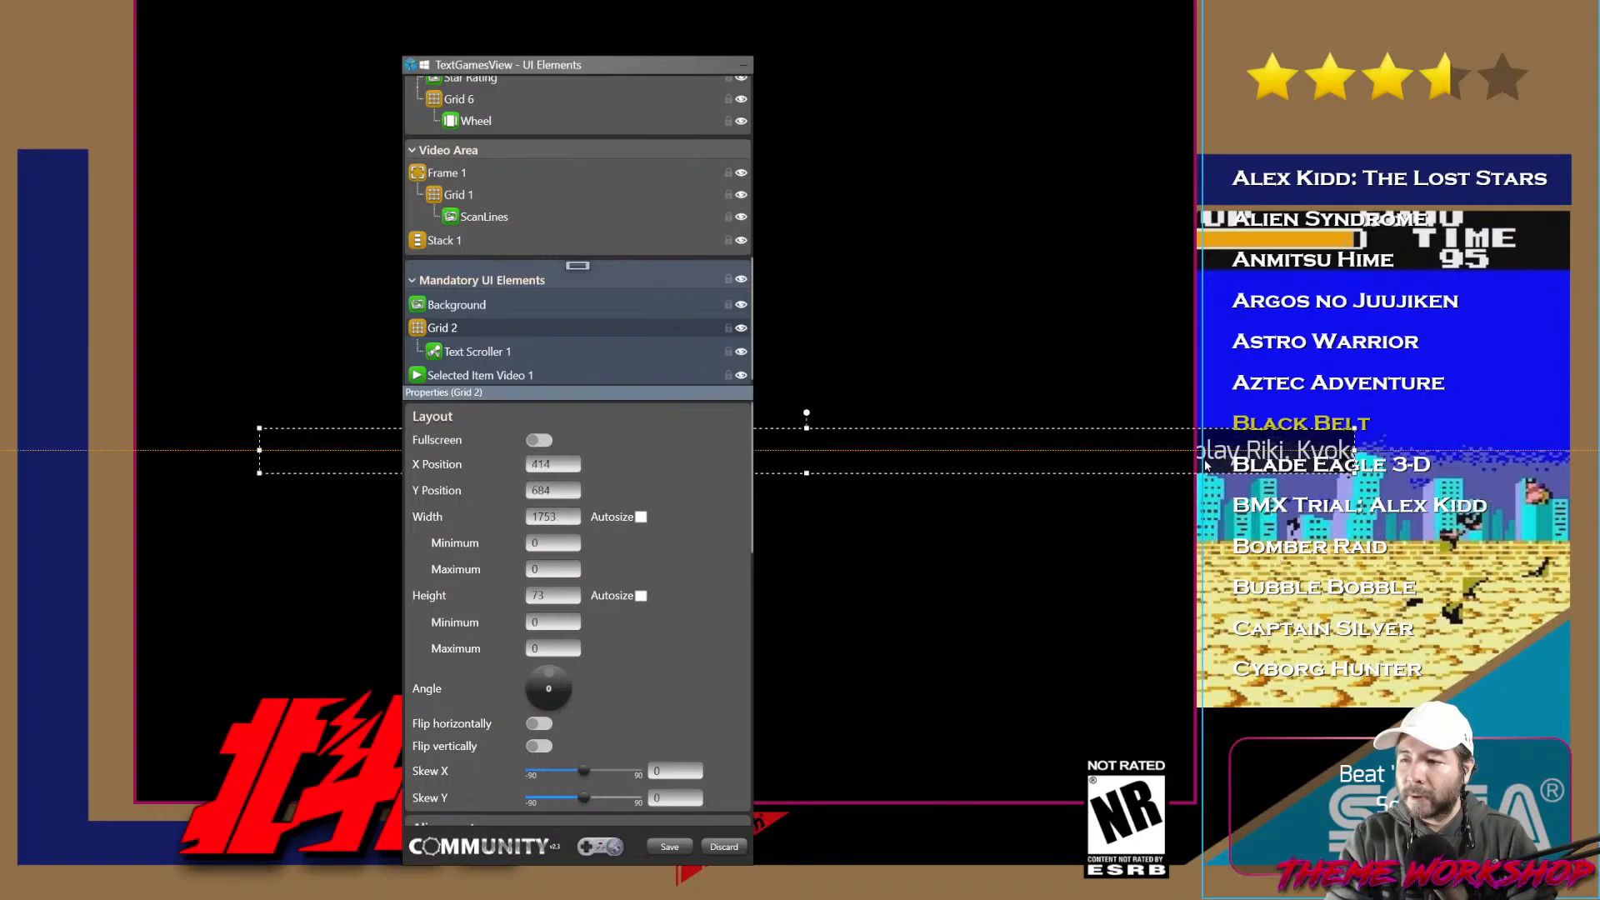
pyautogui.rightClick(446, 248)
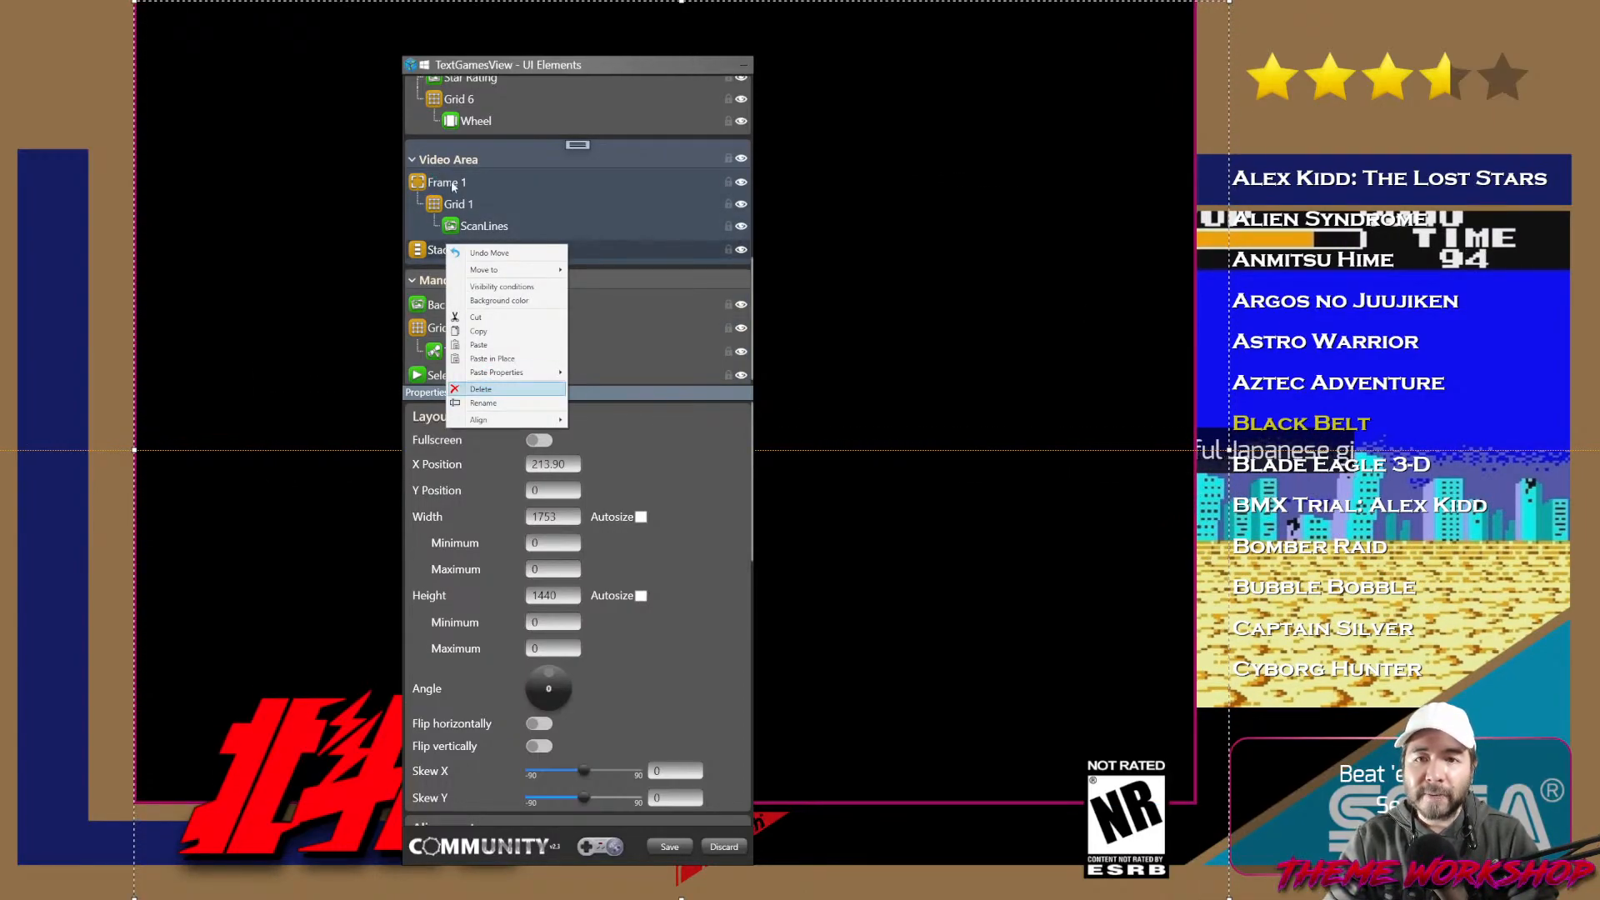
# Move ScanLines out of the Video Area's Grid 1 into Mandatory UI Elements, above Selected Item Video 1.
pyautogui.click(478, 253)
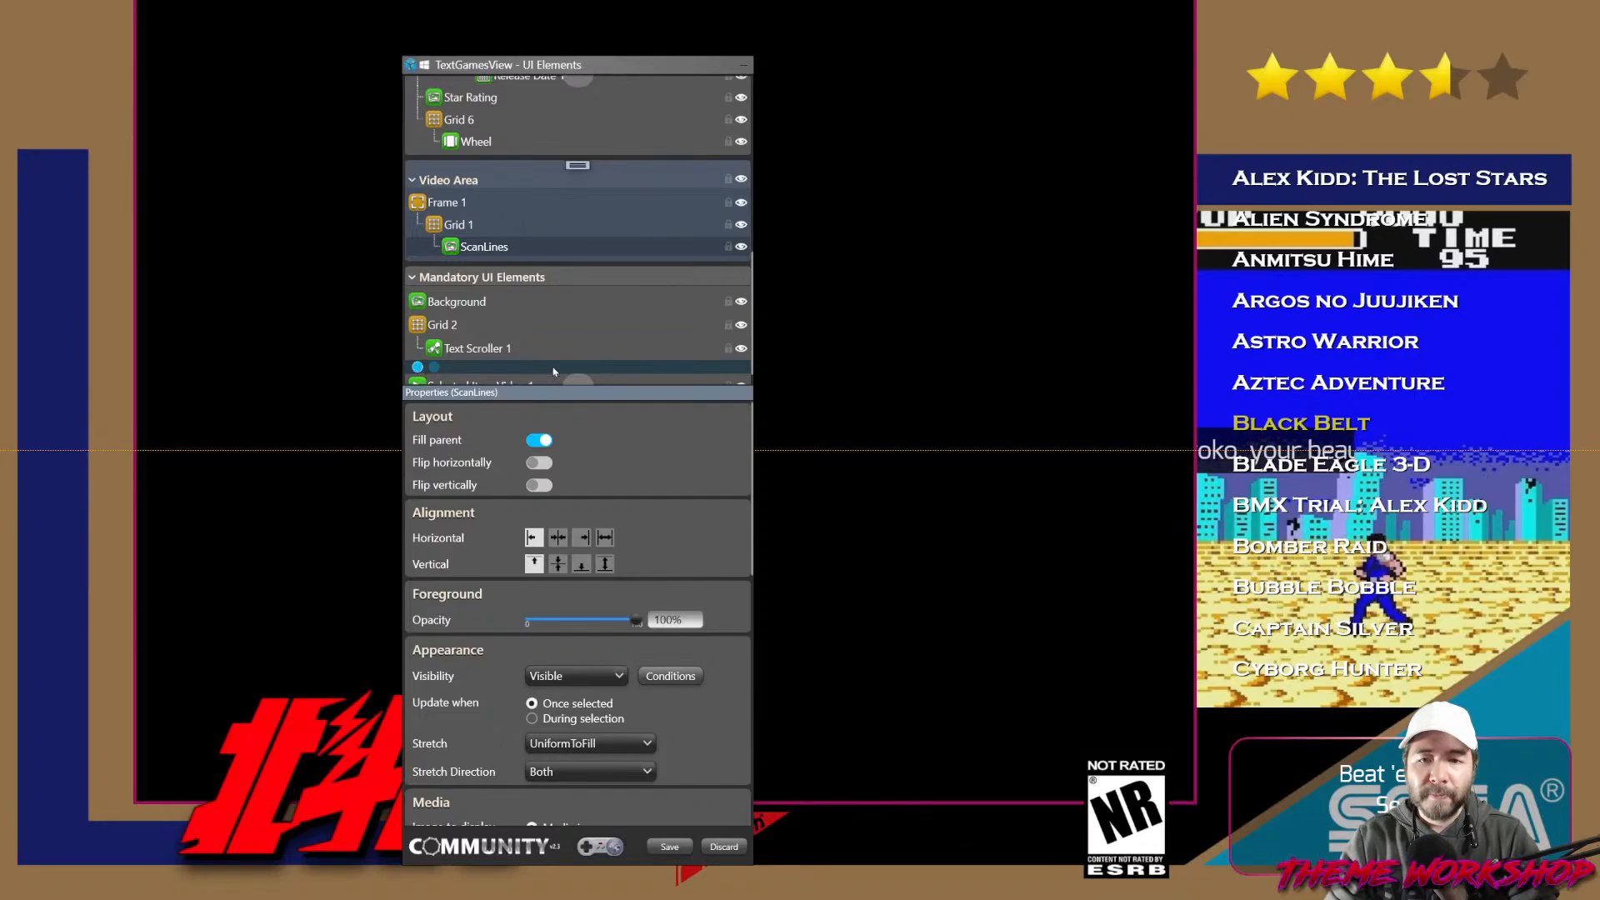
pyautogui.moveTo(614, 382); pyautogui.dragTo(613, 375)
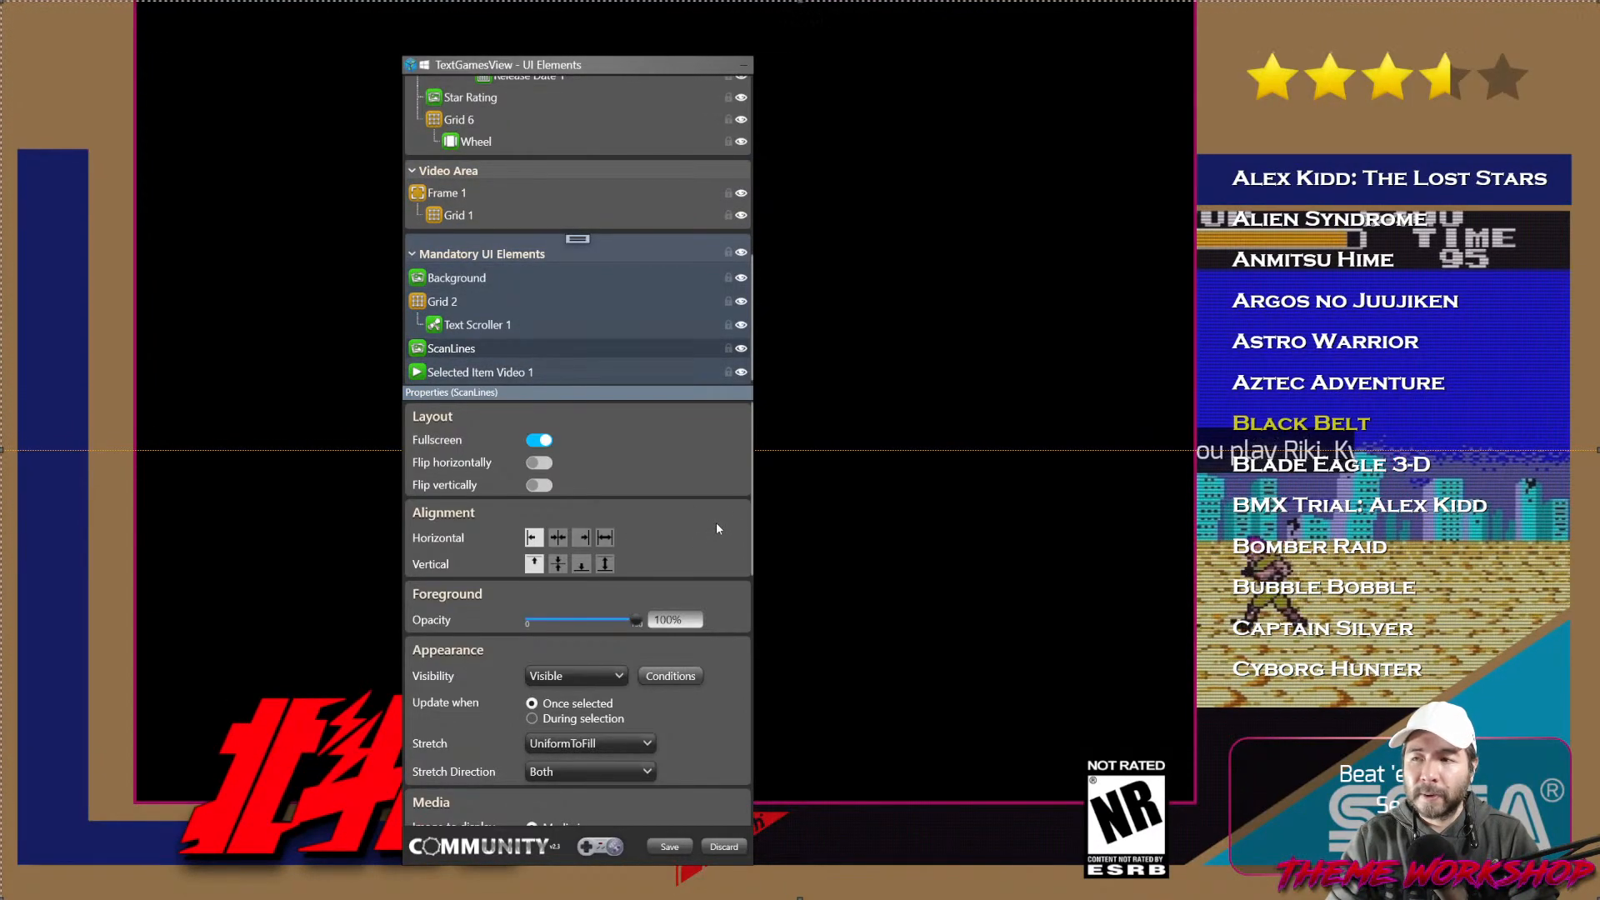
# Move Grid 2 with its text scroller to the bottom strip of the layout, at X 764, Y 1314.
pyautogui.click(474, 325)
pyautogui.click(445, 304)
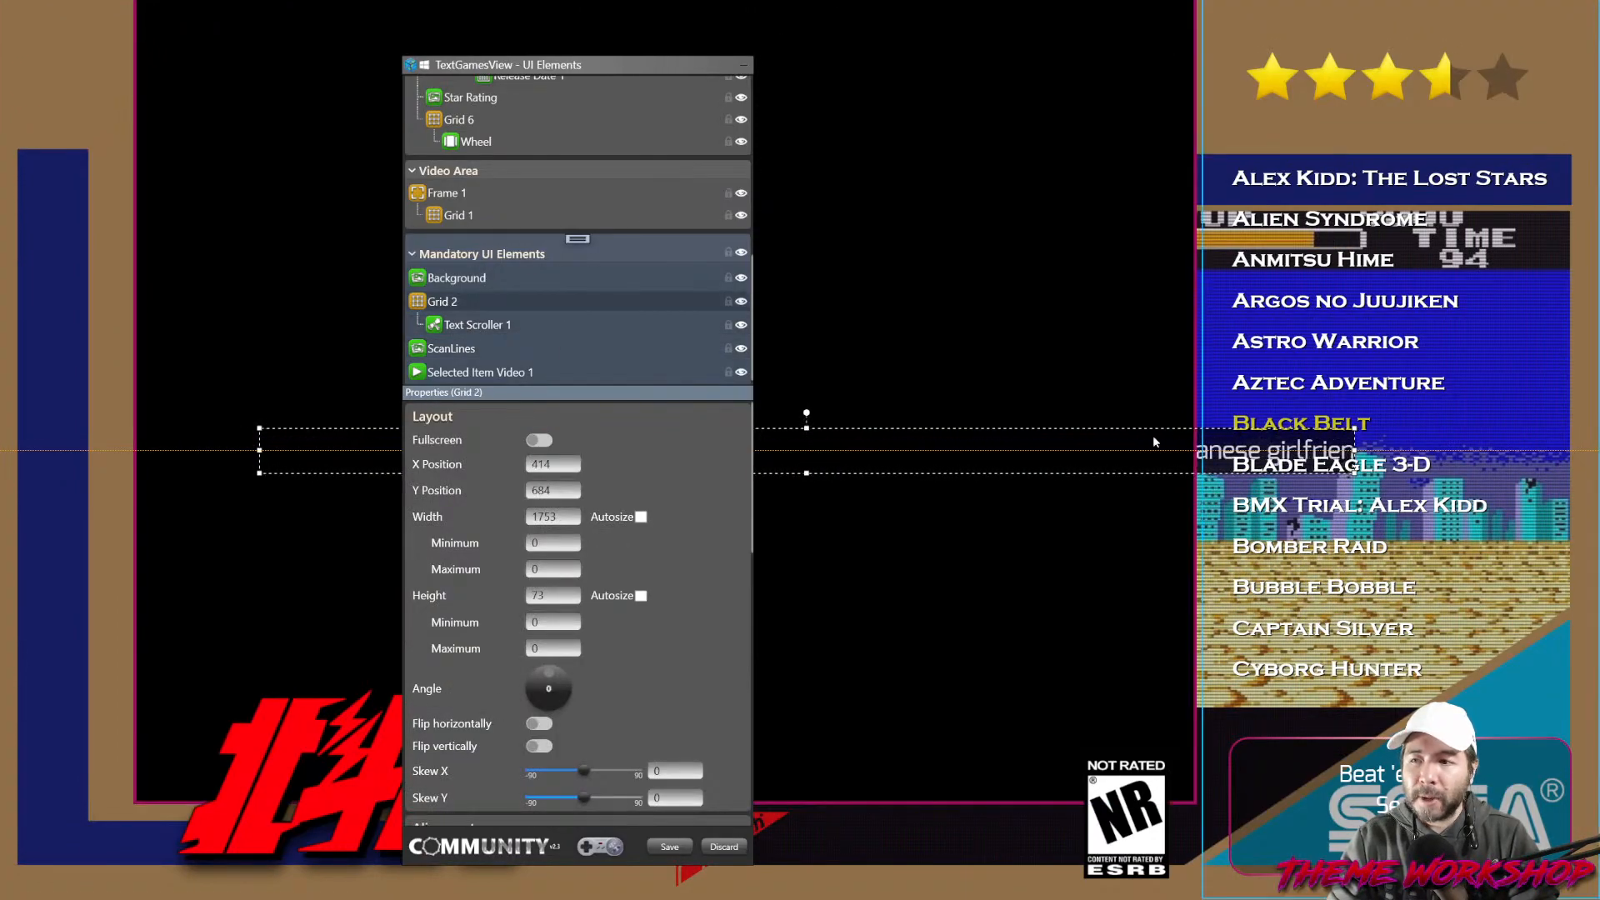
pyautogui.click(944, 489)
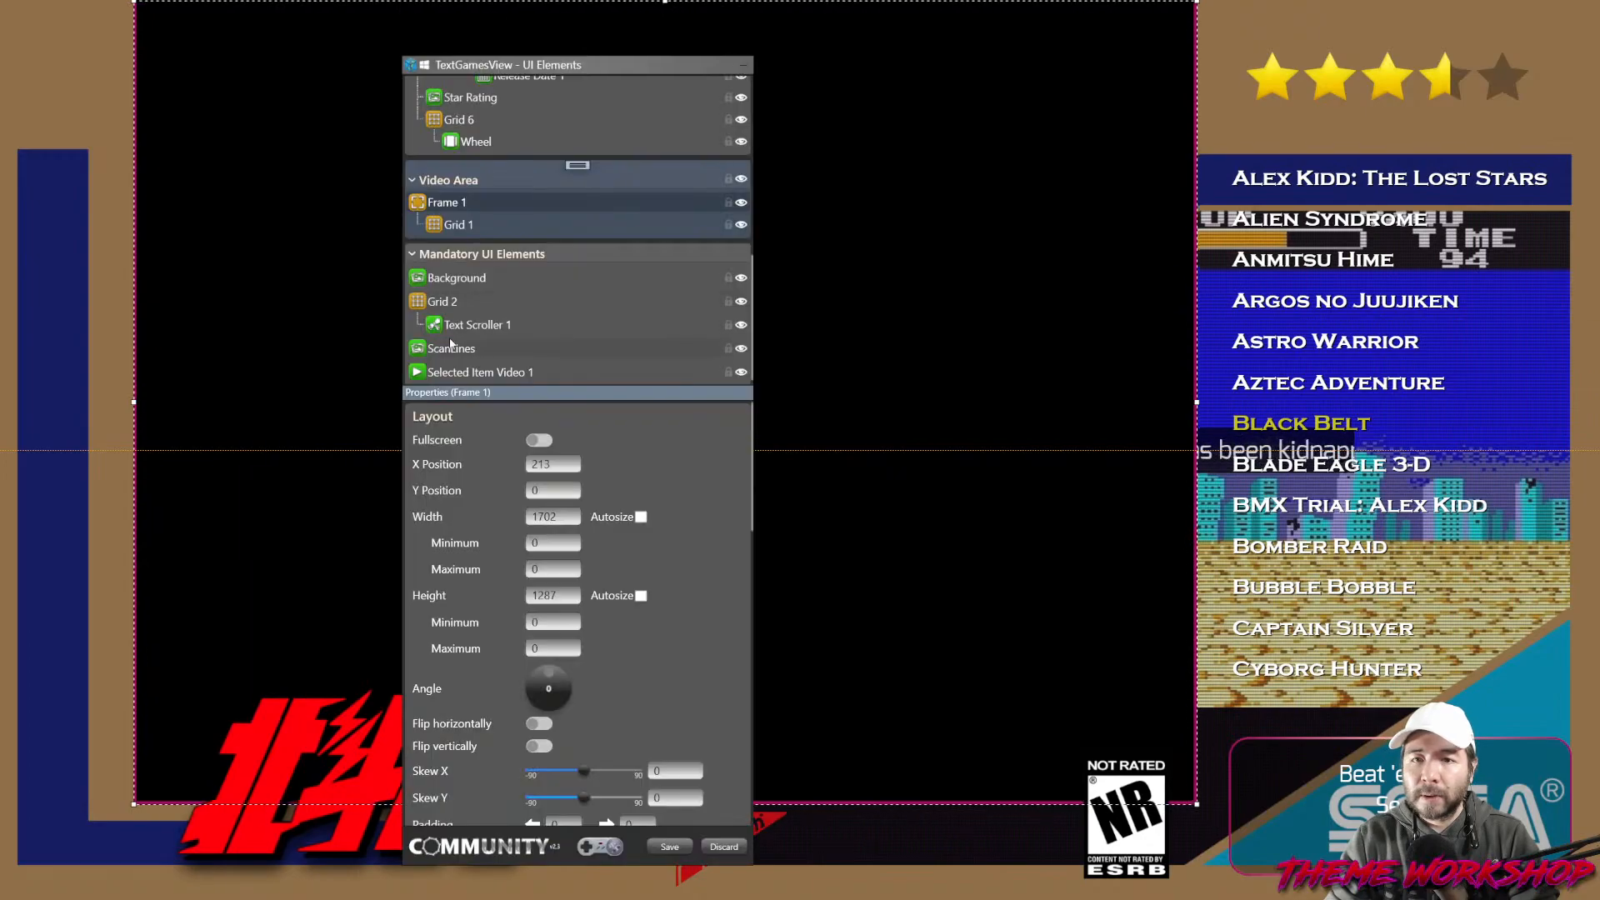
pyautogui.click(448, 303)
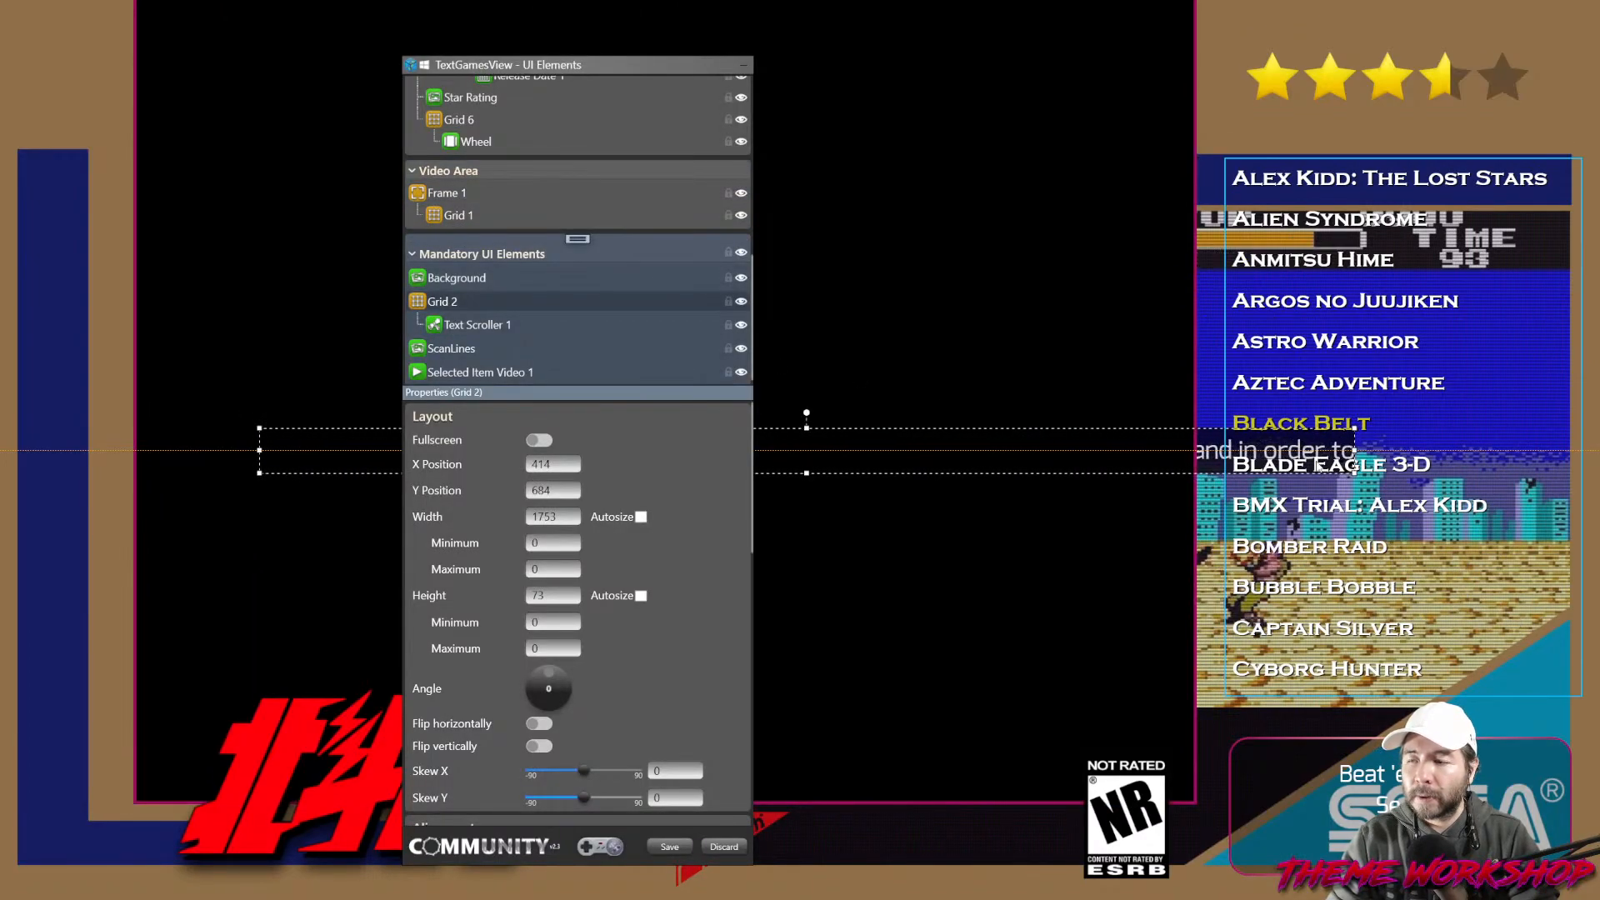
pyautogui.hotkey('shift', 'Right')
pyautogui.hotkey('shift', 'Right')
pyautogui.hotkey('shift', 'Right')
pyautogui.hotkey('shift', 'Right')
pyautogui.hotkey('shift', 'Right')
pyautogui.hotkey('shift', 'Right')
pyautogui.hotkey('shift', 'Right')
pyautogui.hotkey('shift', 'Right')
pyautogui.hotkey('shift', 'Right')
pyautogui.hotkey('shift', 'Right')
pyautogui.hotkey('shift', 'Right')
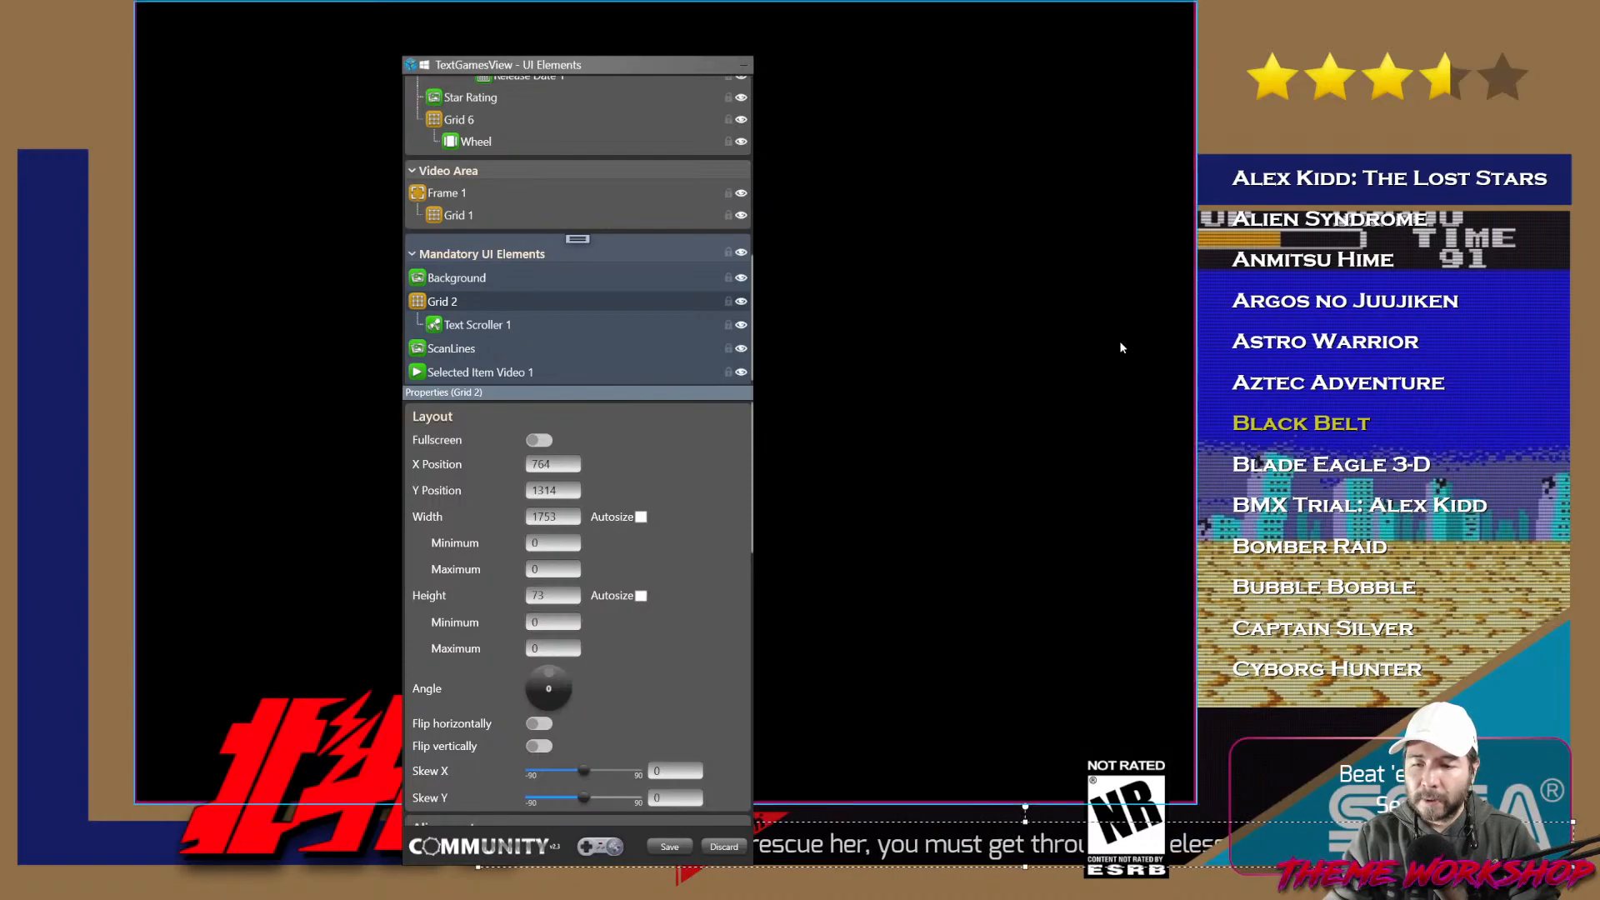
# Narrow Grid 2 from both sides so it starts at about X 1109 with a width of about 900.
pyautogui.moveTo(540, 66); pyautogui.dragTo(155, 85)
pyautogui.moveTo(477, 842); pyautogui.dragTo(561, 846)
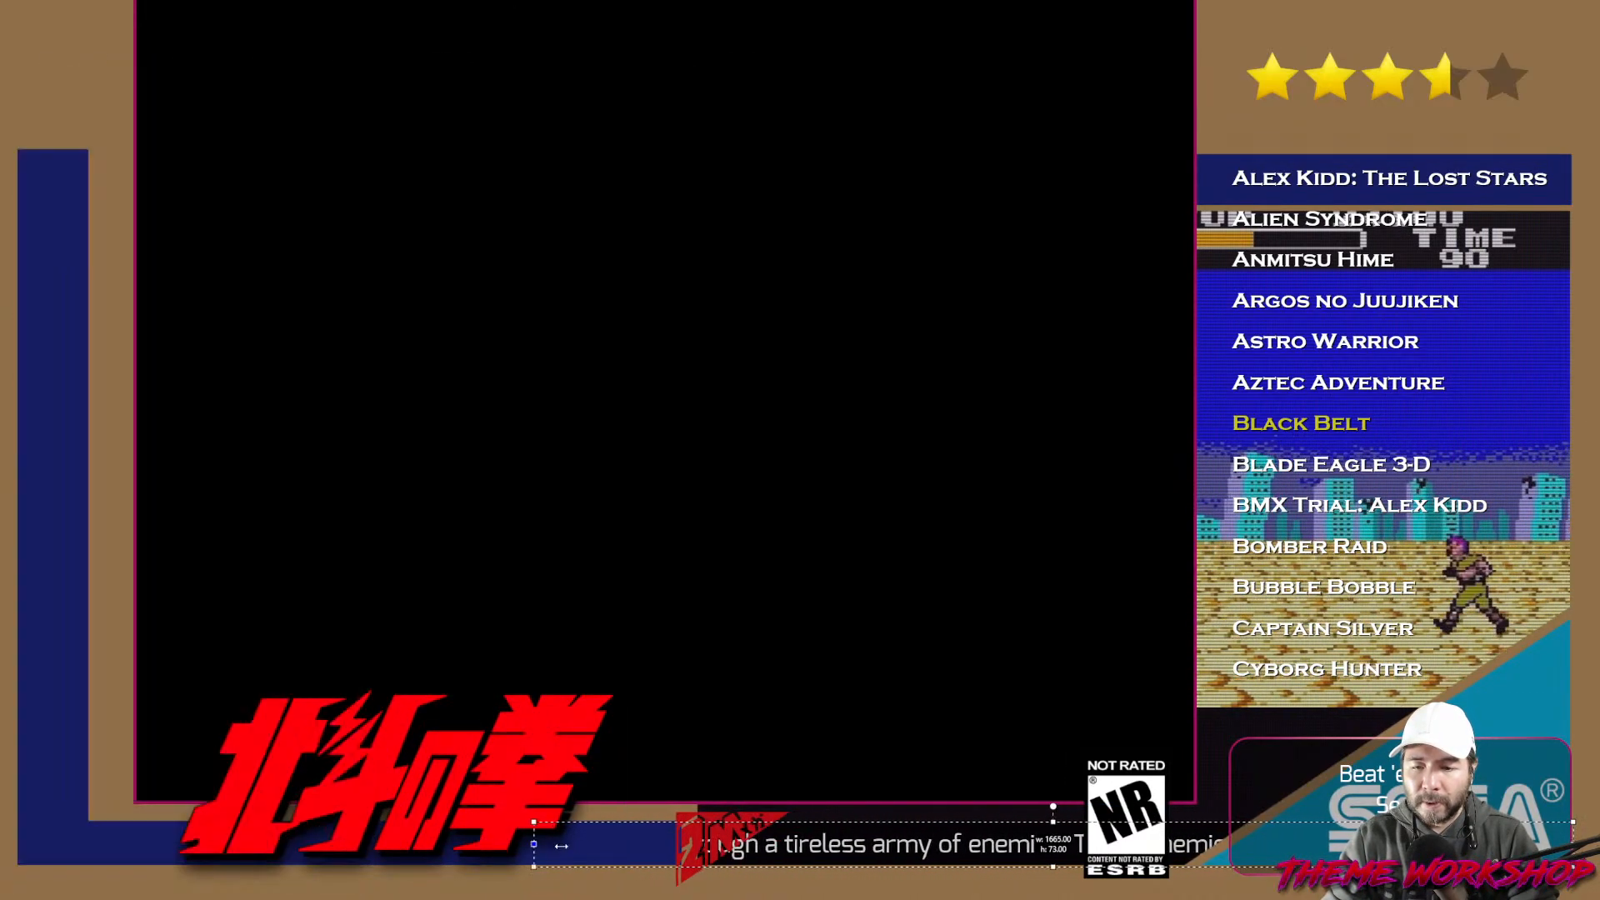
pyautogui.moveTo(695, 844); pyautogui.dragTo(695, 844)
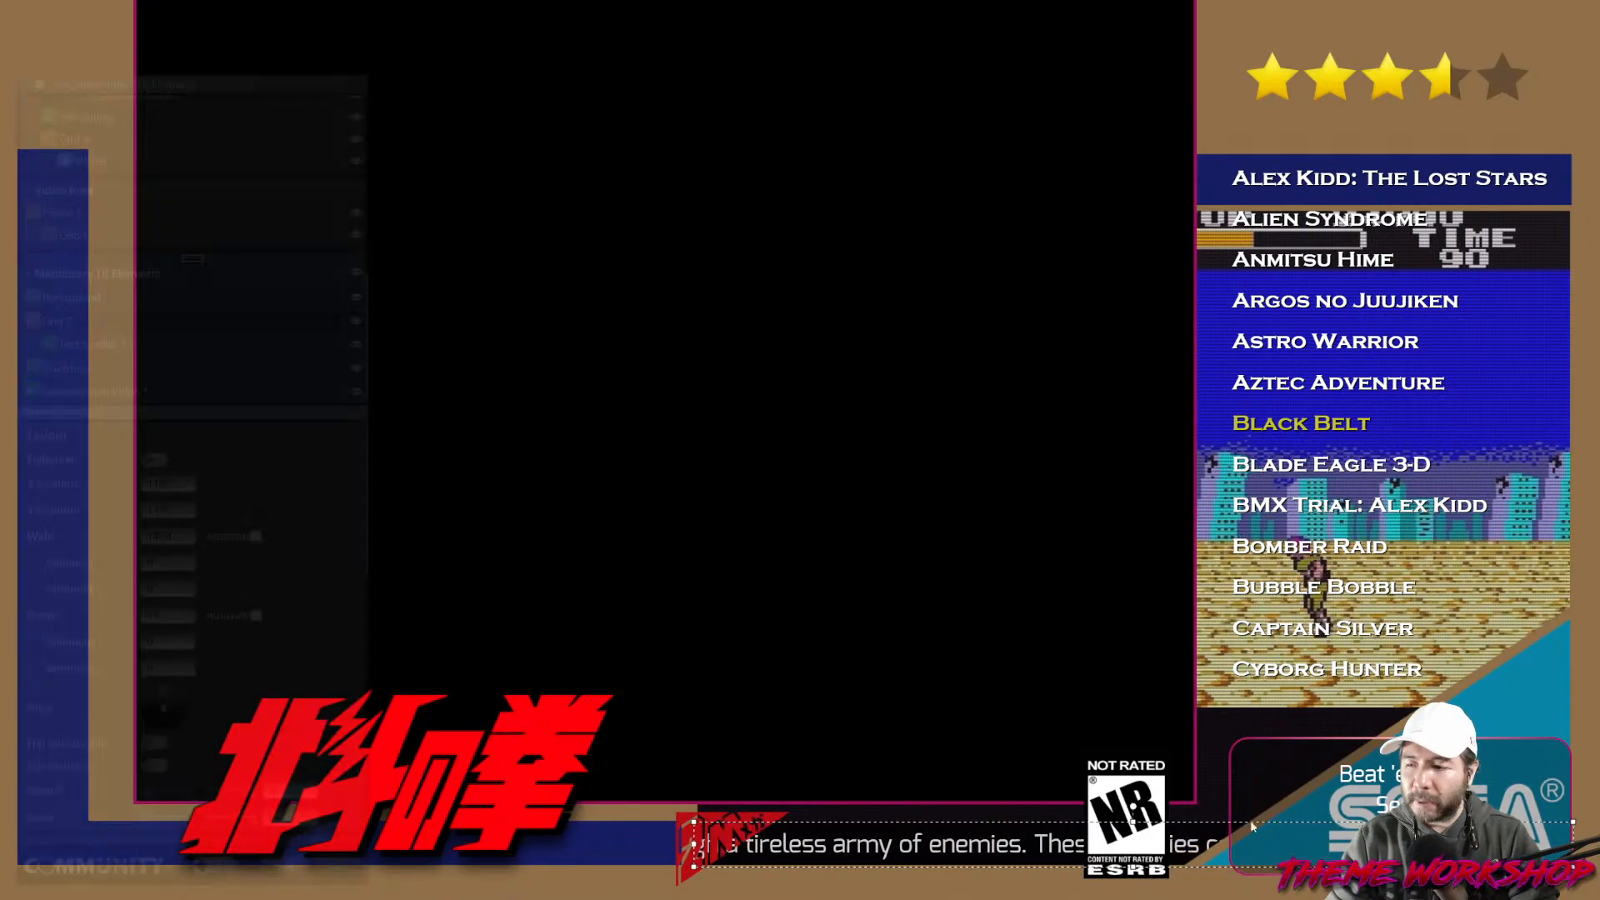
pyautogui.moveTo(1573, 844); pyautogui.dragTo(1374, 844)
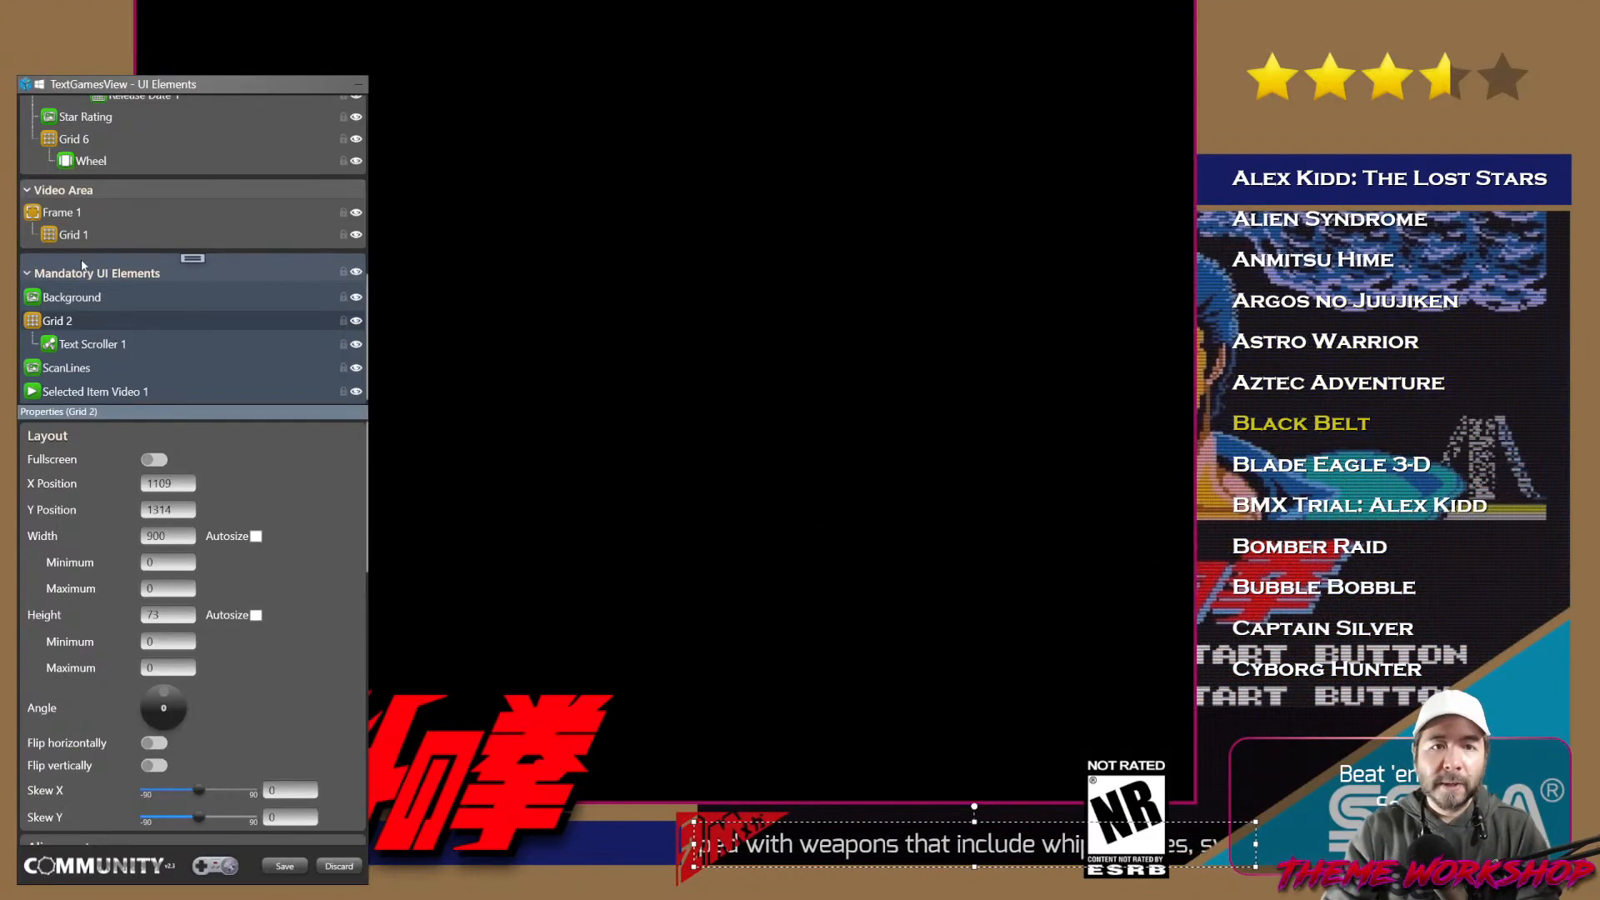
# Delete Frame 1 with its nested Grid 1 from the Video Area.
pyautogui.click(107, 391)
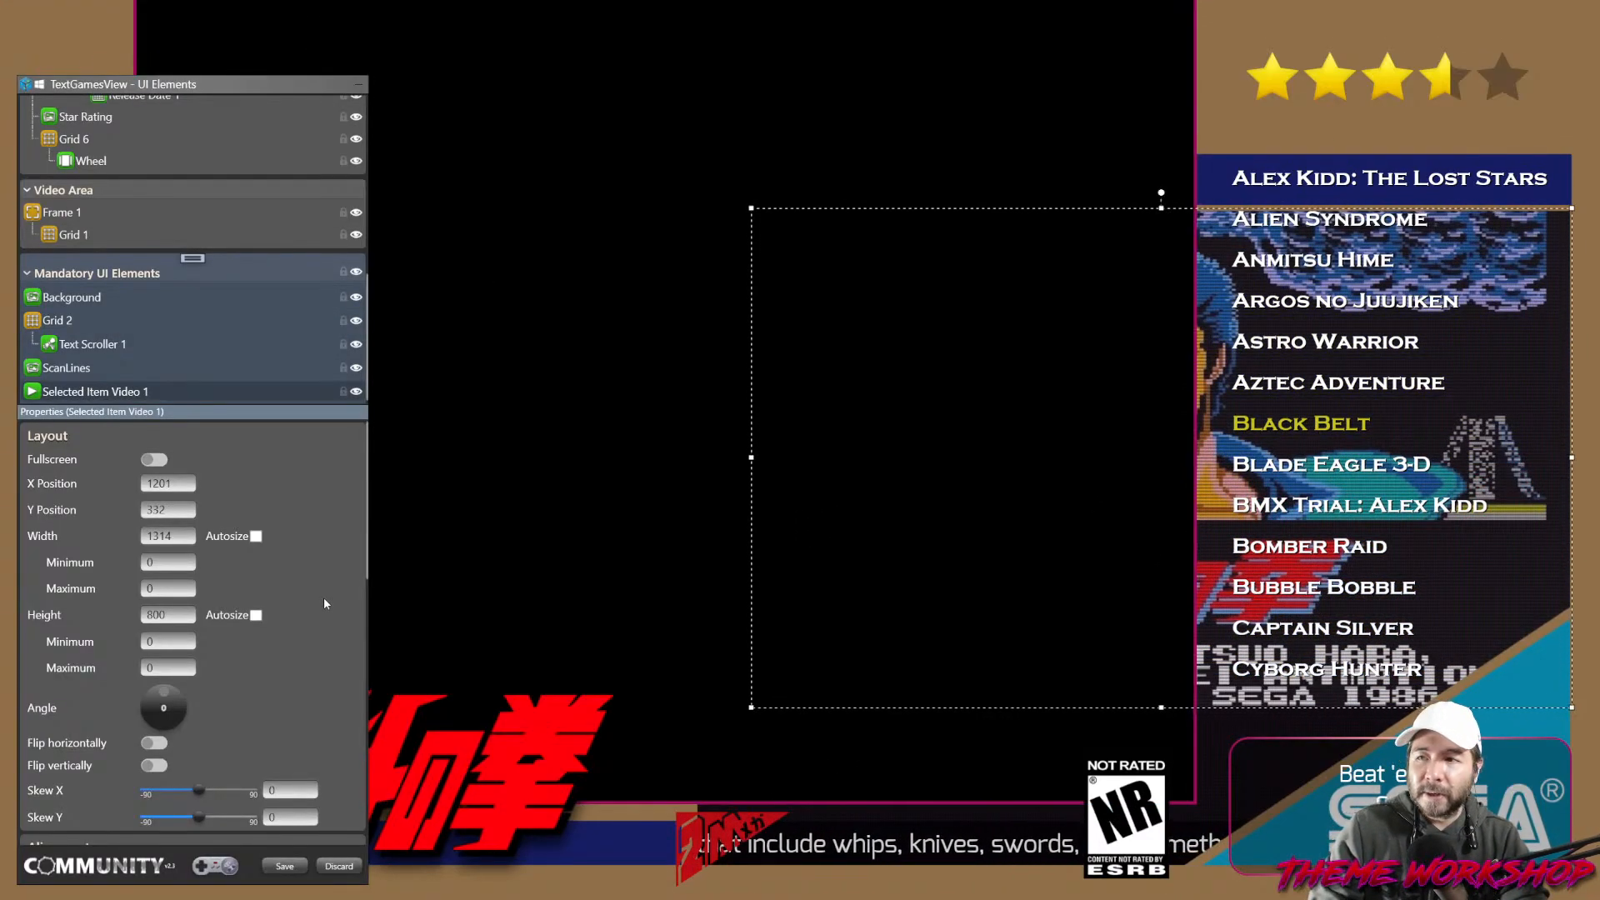
pyautogui.click(60, 215)
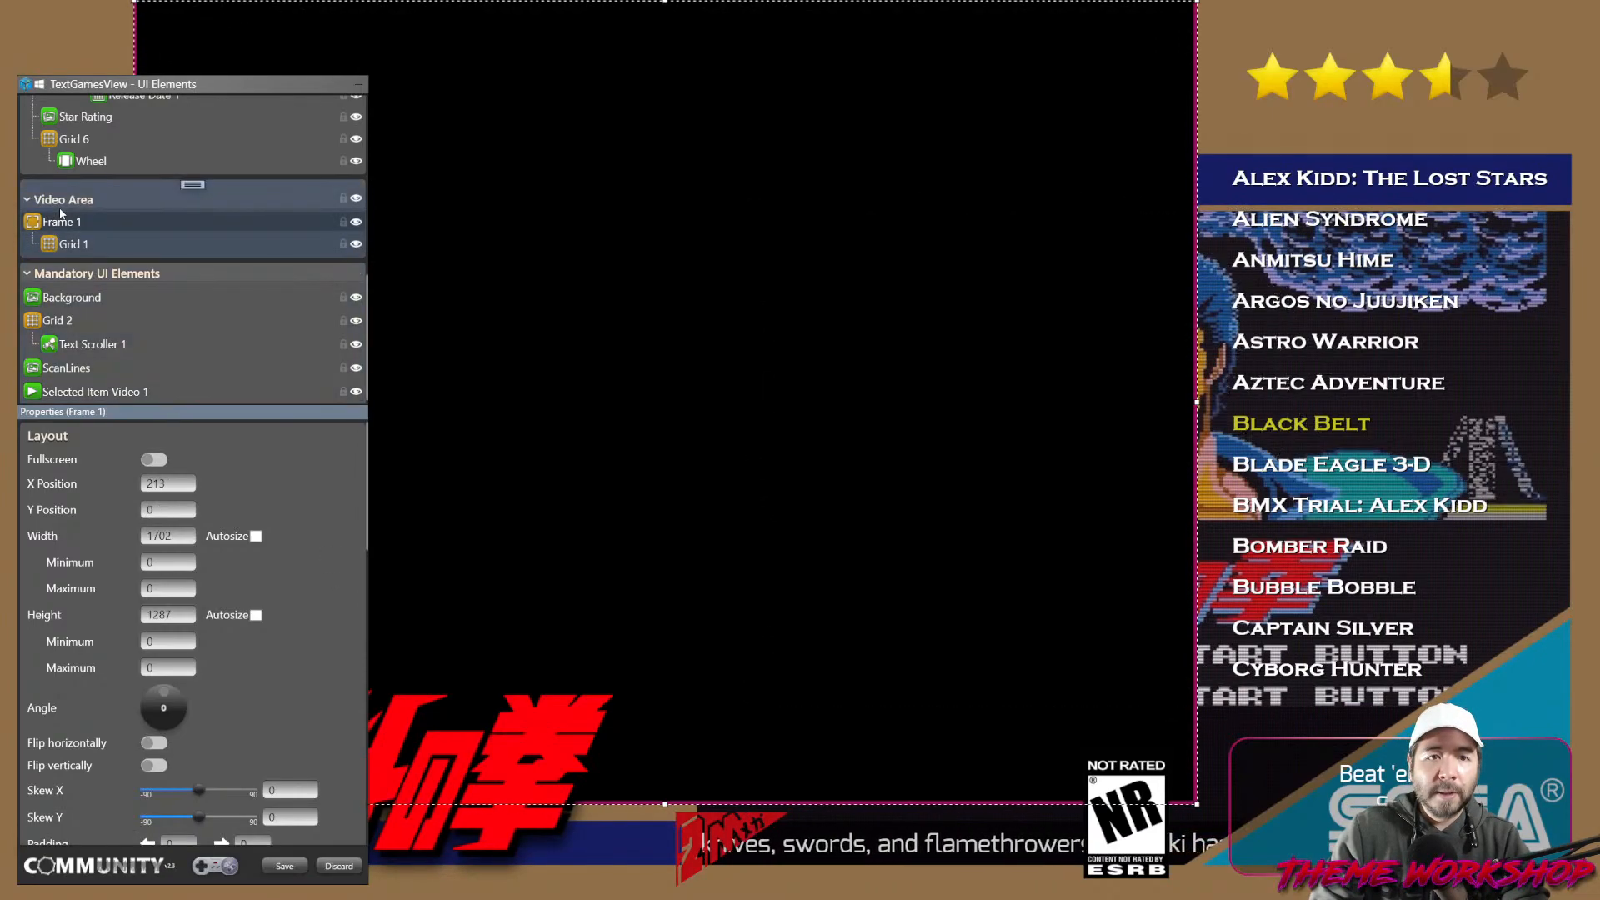
pyautogui.rightClick(57, 224)
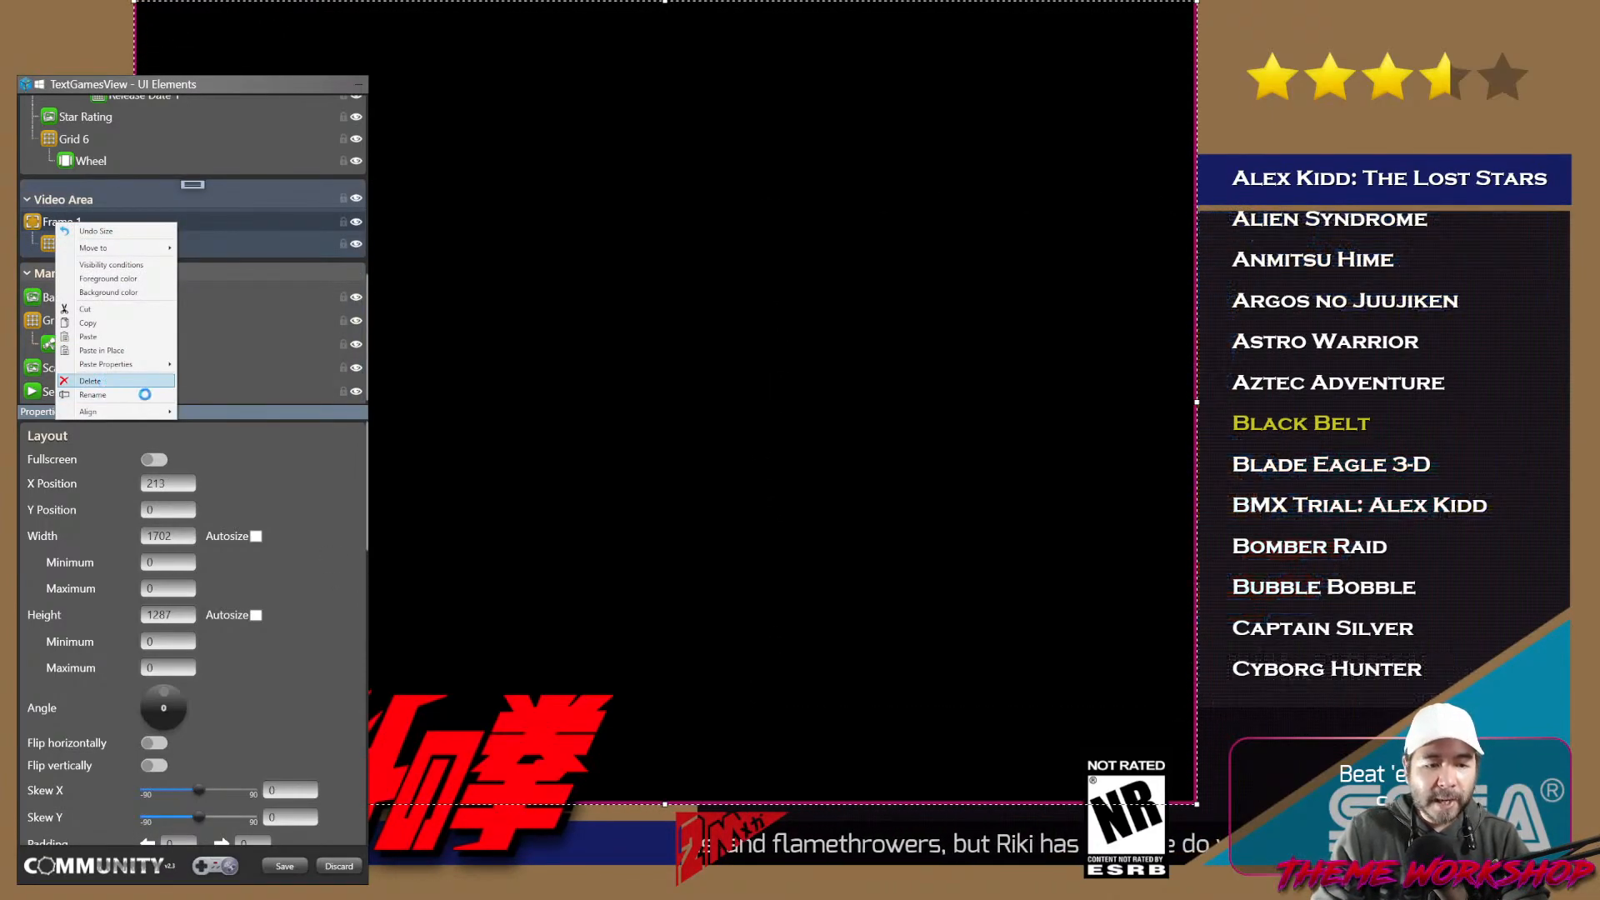
pyautogui.click(148, 381)
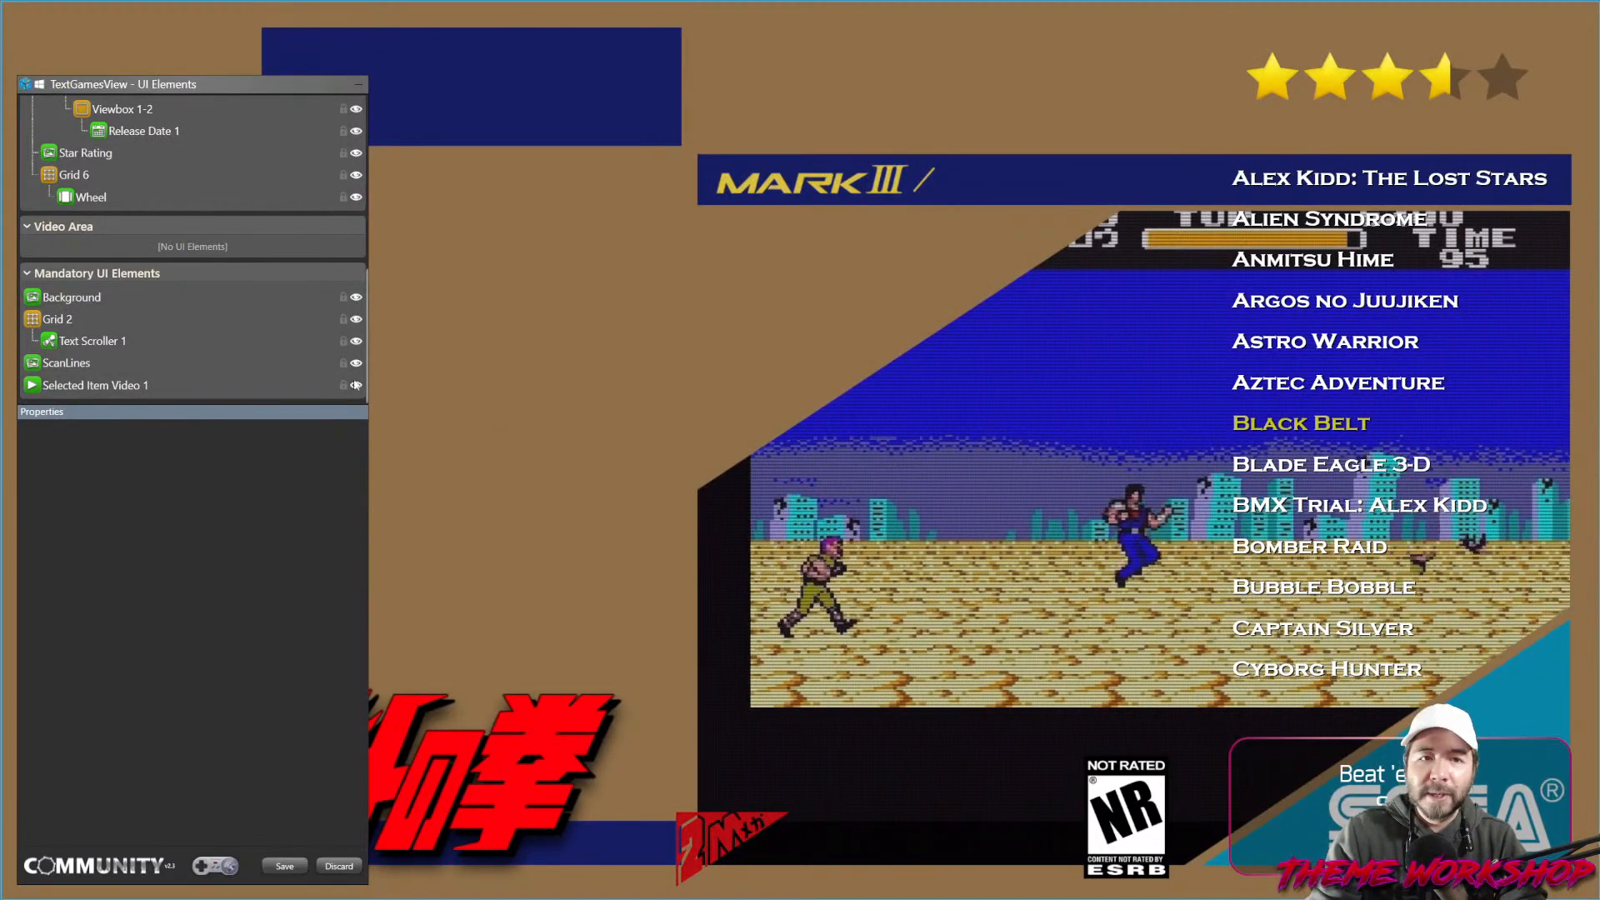
# Fit Selected Item Video 1 to the background's screen cutout, about 1402 by 1052 at X 1112, Y 335.
pyautogui.click(93, 388)
pyautogui.moveTo(749, 709); pyautogui.dragTo(693, 867)
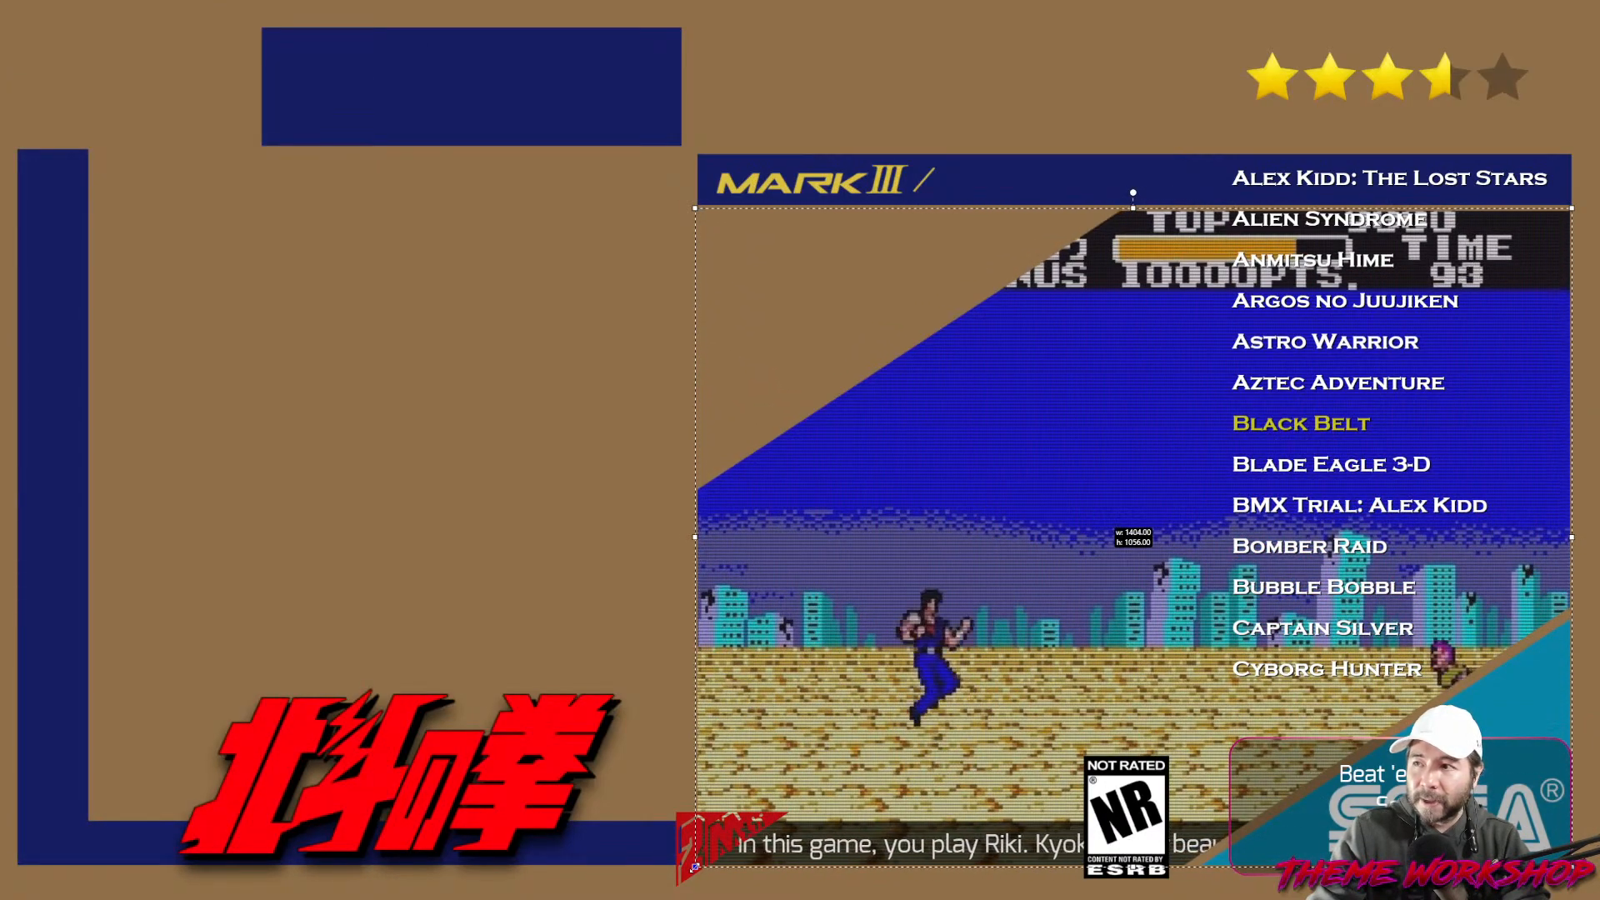
pyautogui.moveTo(695, 868); pyautogui.dragTo(695, 866)
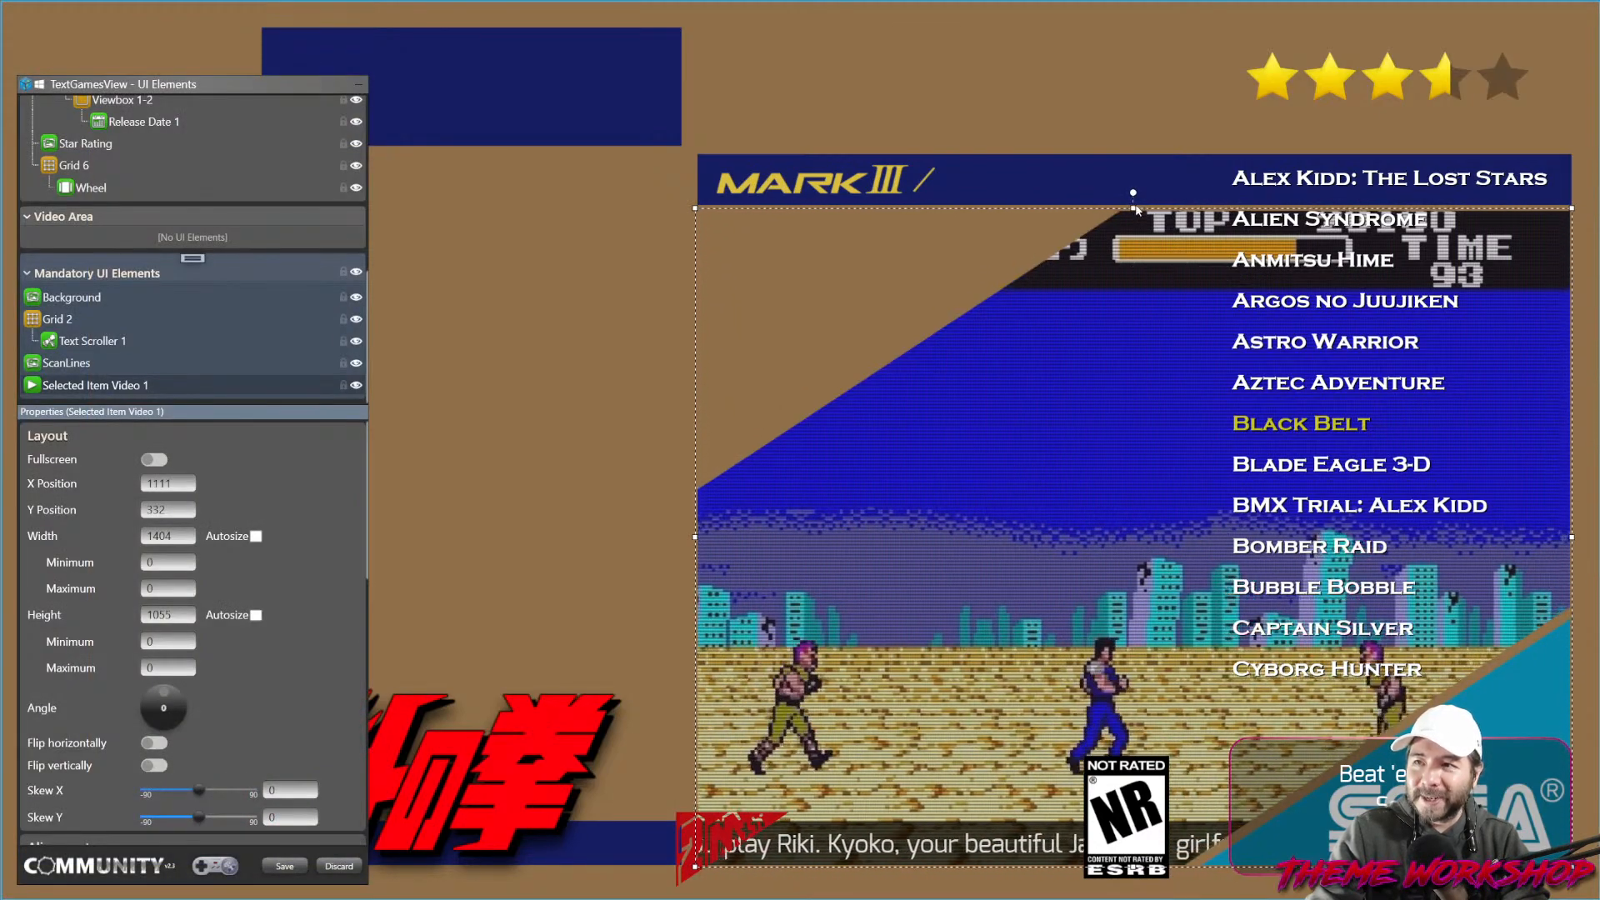
pyautogui.moveTo(1136, 210); pyautogui.dragTo(1136, 212)
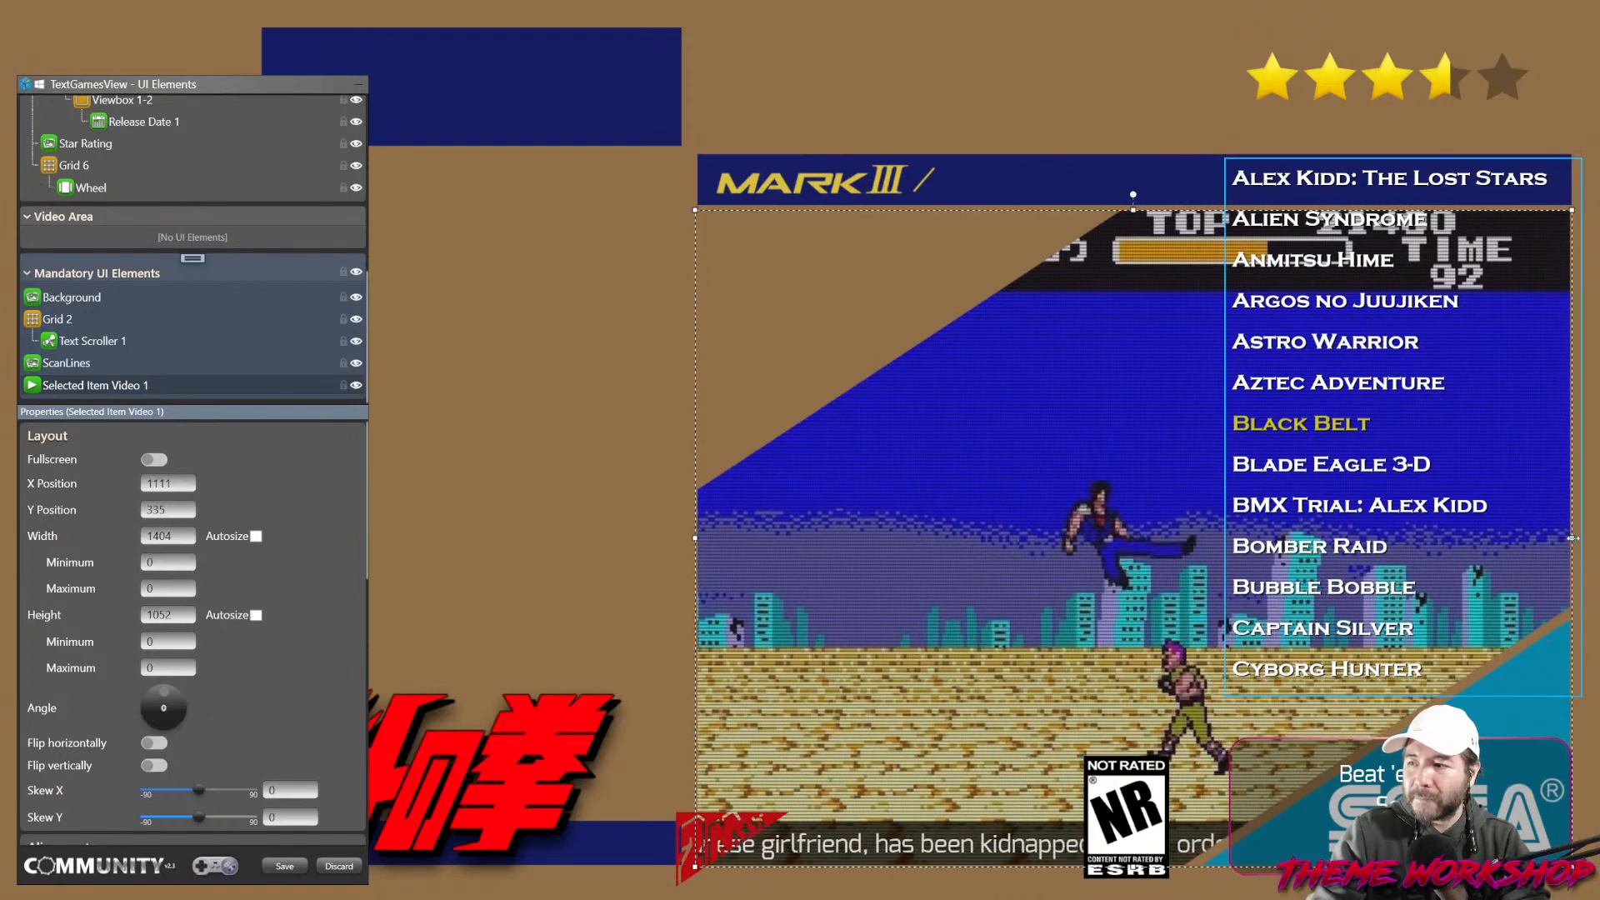
pyautogui.moveTo(1571, 538); pyautogui.dragTo(1572, 539)
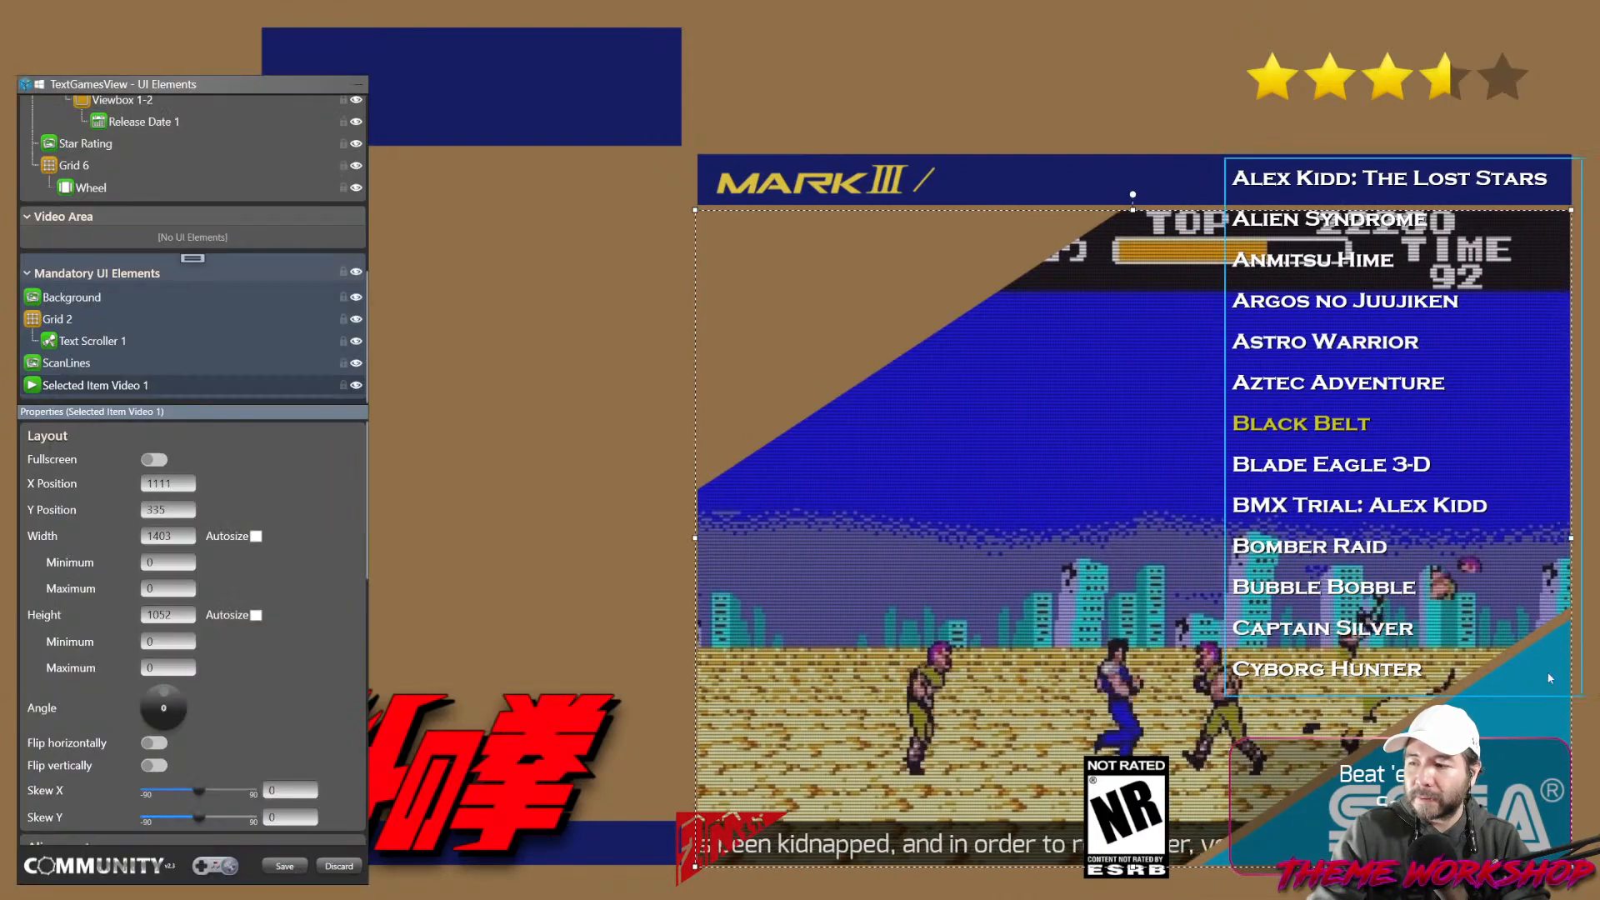
pyautogui.moveTo(695, 538); pyautogui.dragTo(696, 538)
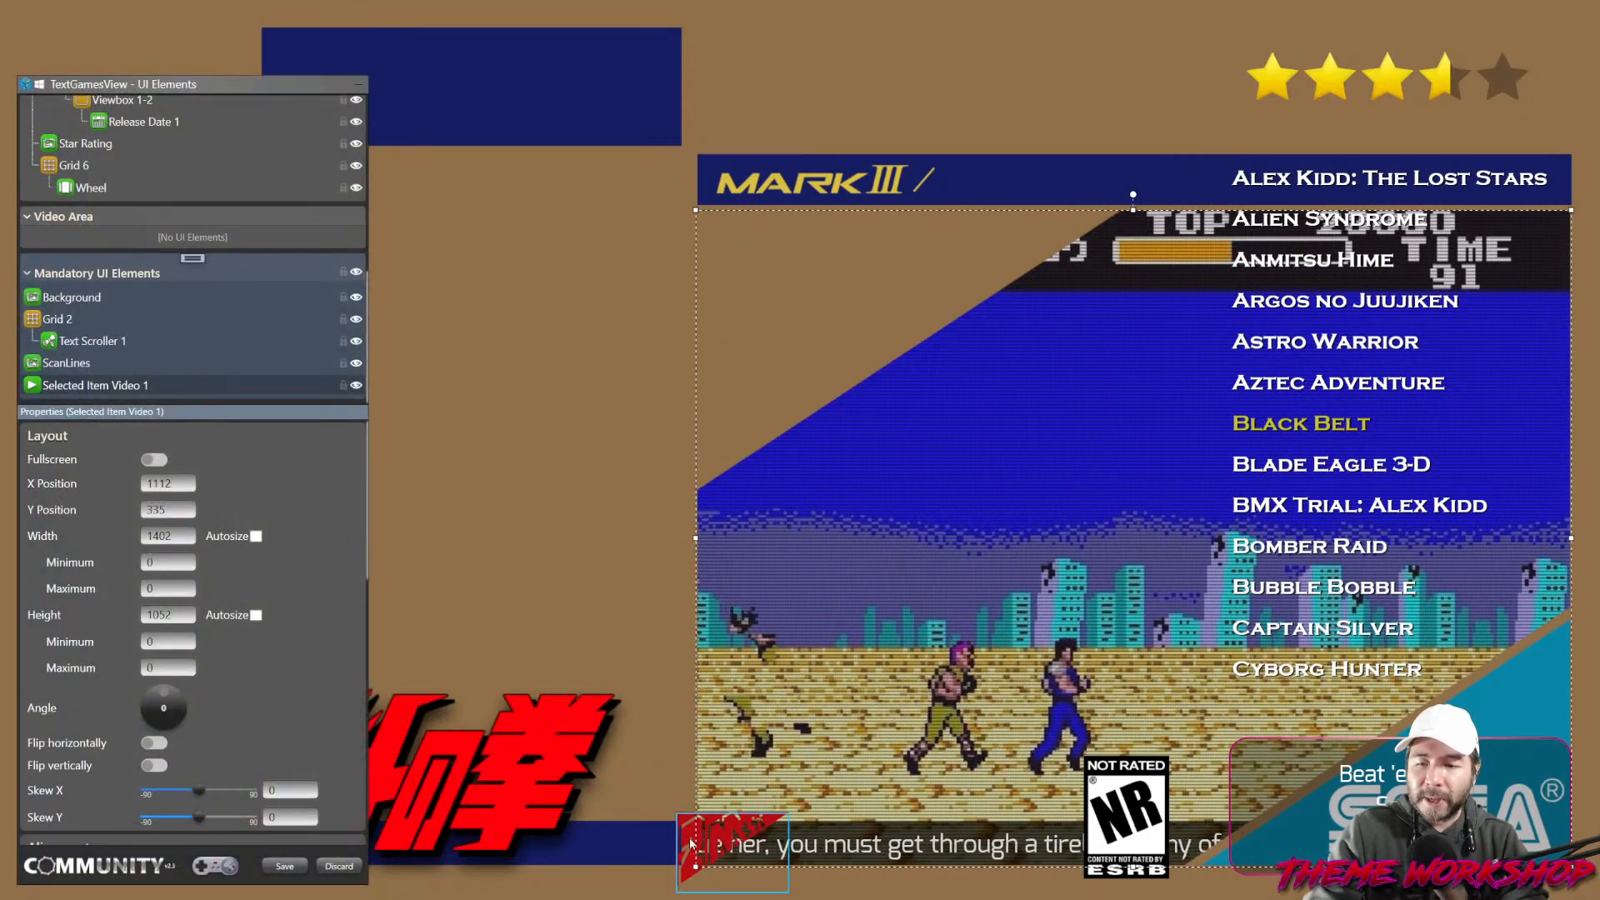
# Move the Maximum Players image into the triangular corner below the Mark III title and enlarge it to about 669 by 438.
pyautogui.moveTo(689, 844); pyautogui.dragTo(709, 431)
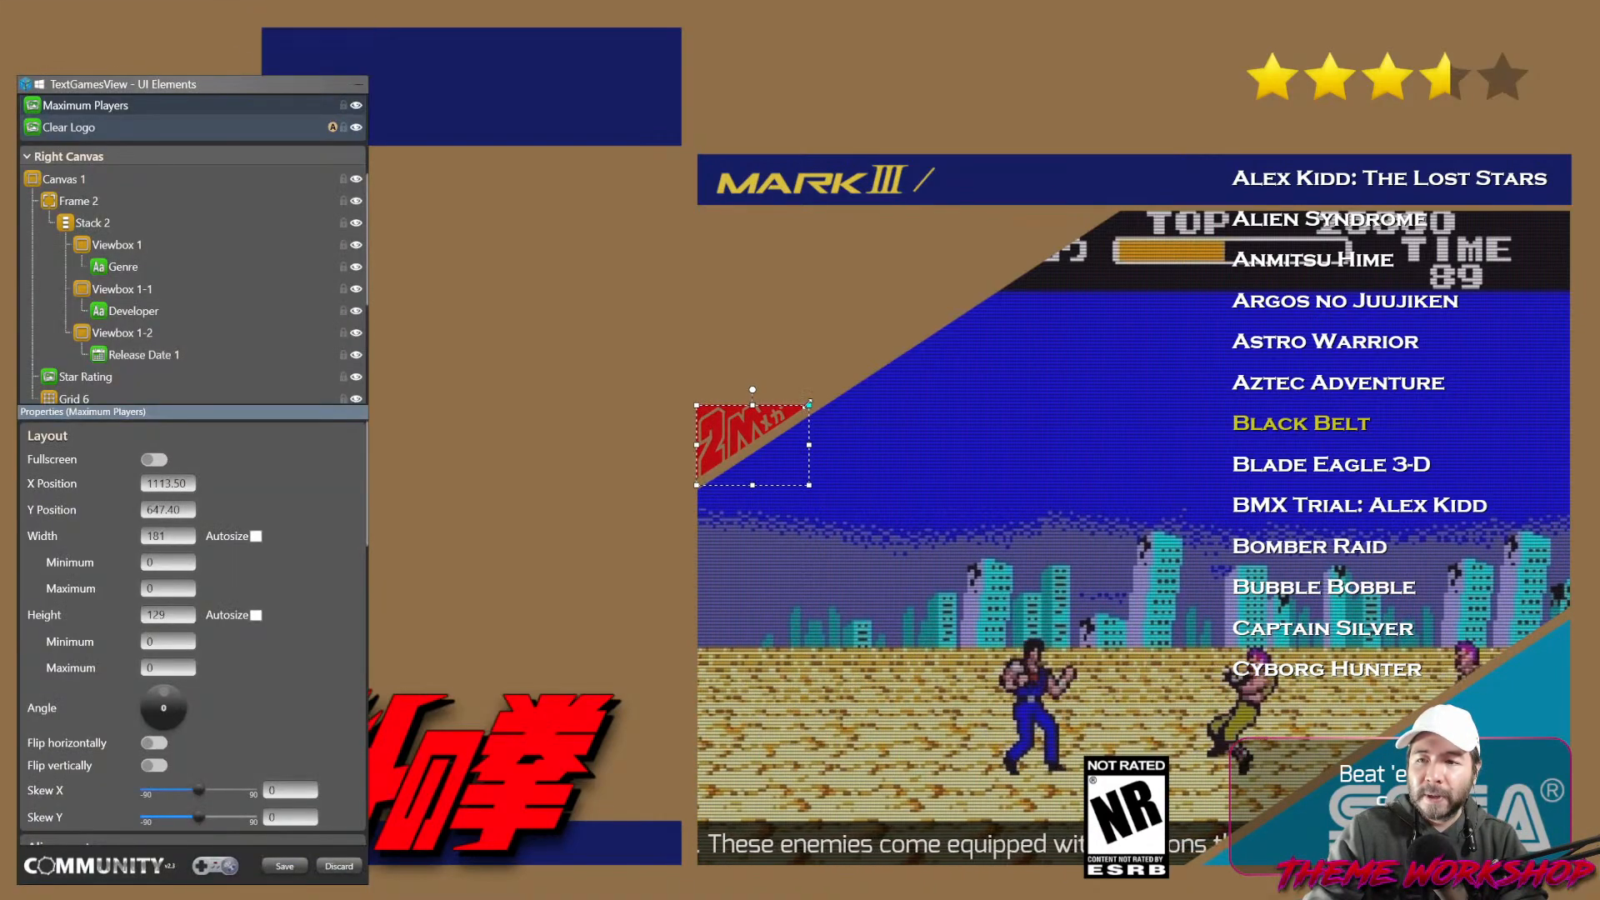
pyautogui.moveTo(812, 405); pyautogui.dragTo(1117, 212)
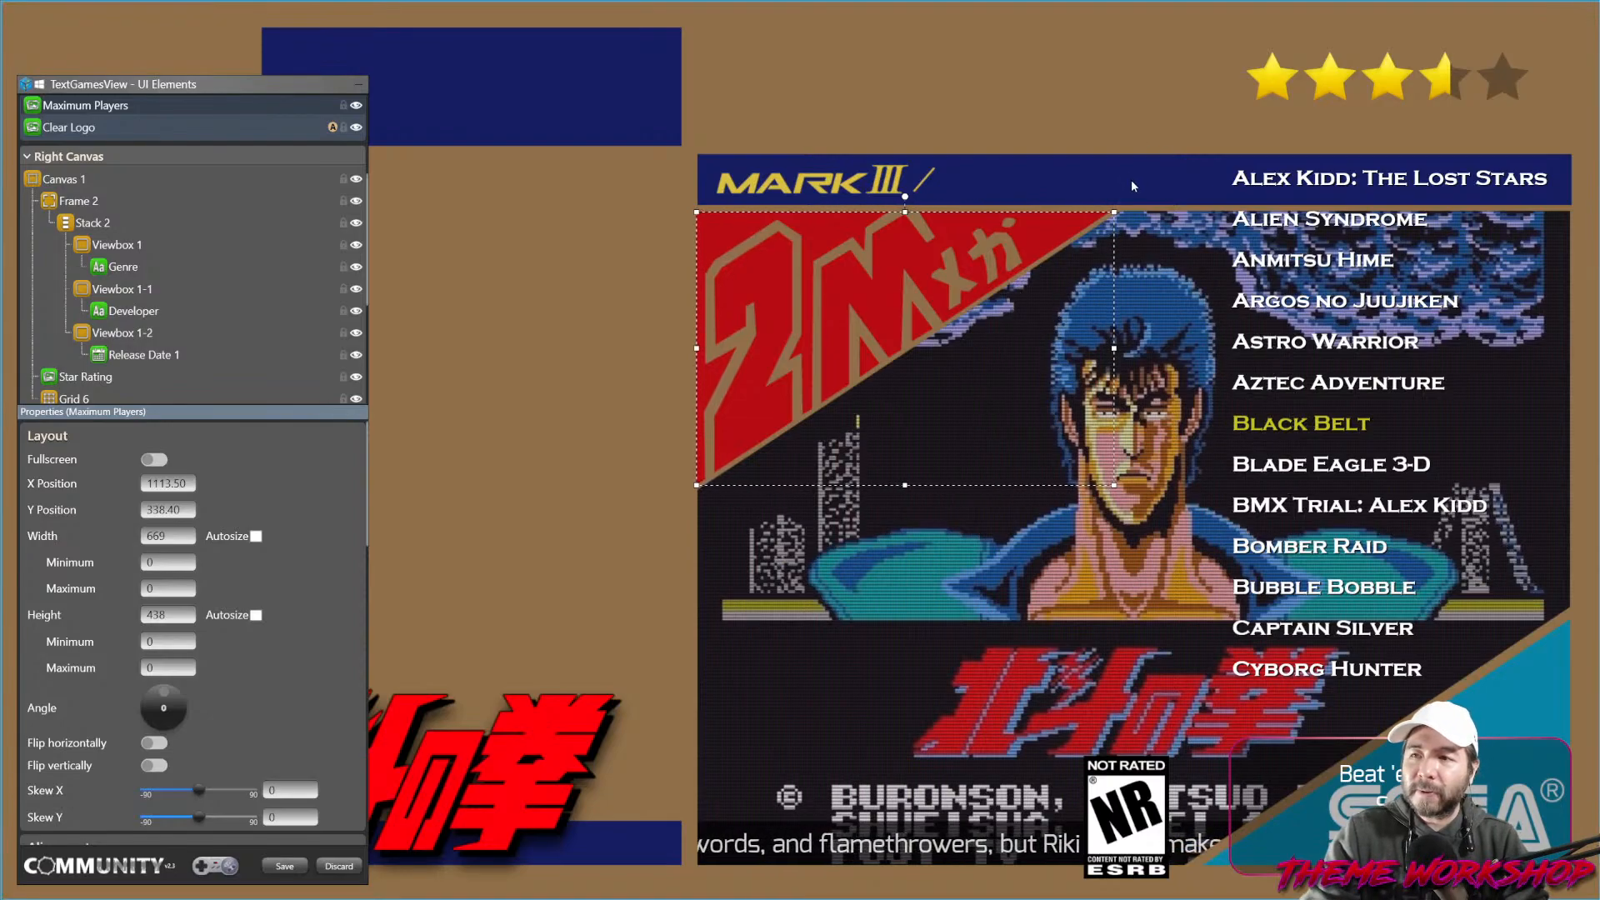
# Fine-tune the Maximum Players image's top and left edges to about X 1115.9, Y 337, with a size of 666.6 by 439.4.
pyautogui.scroll(5, 1122, 211)
pyautogui.scroll(4, 1117, 209)
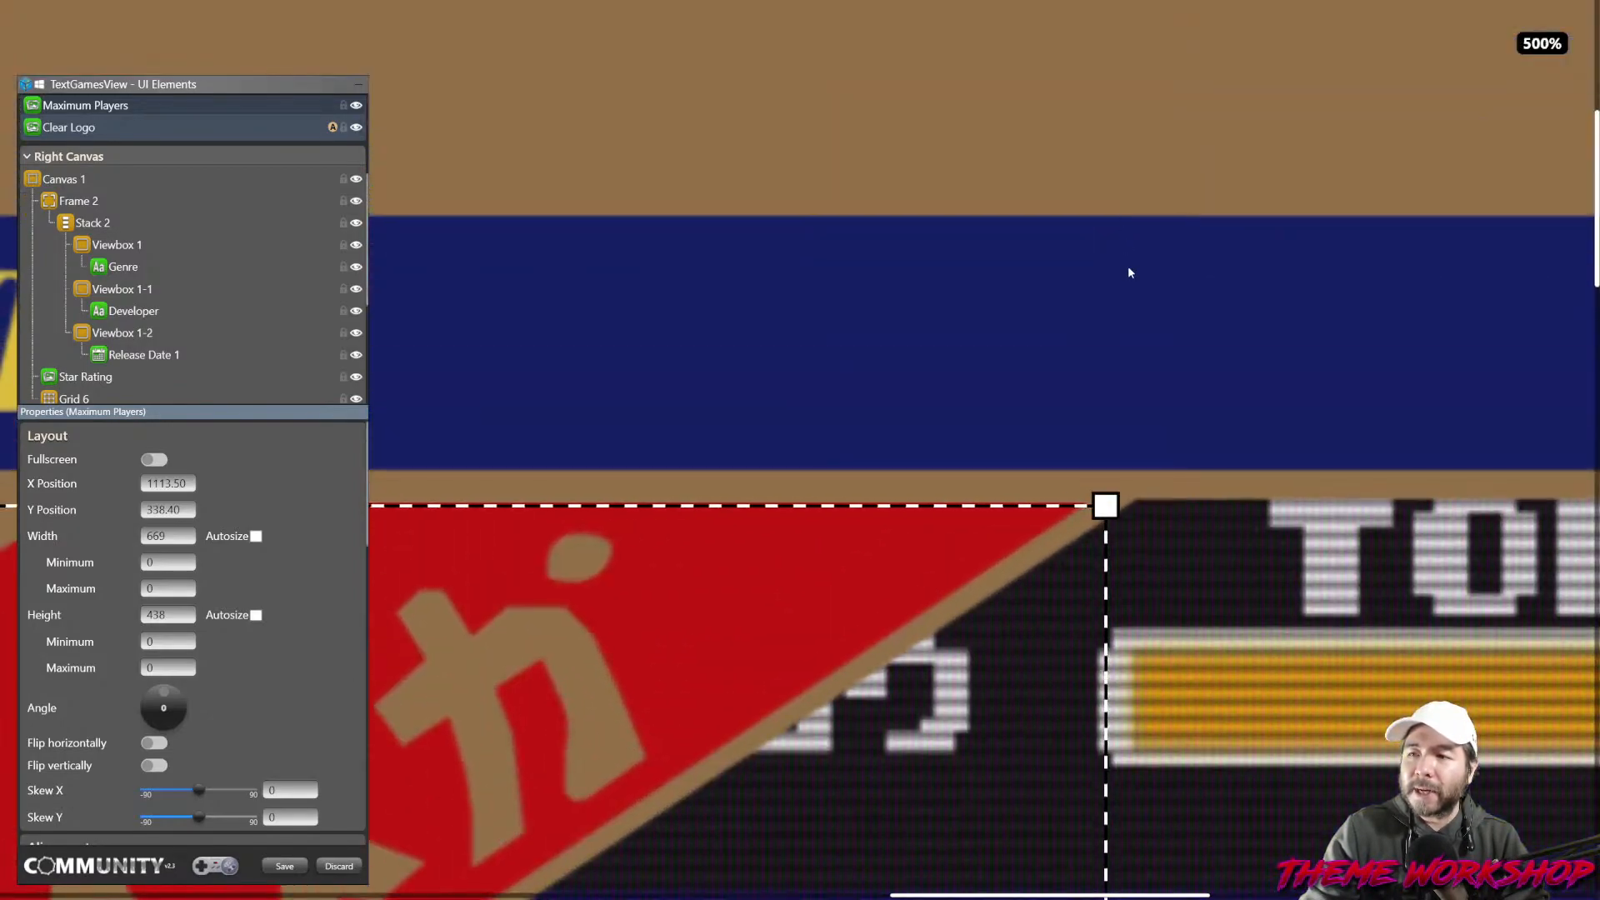
pyautogui.moveTo(668, 575); pyautogui.dragTo(1000, 558)
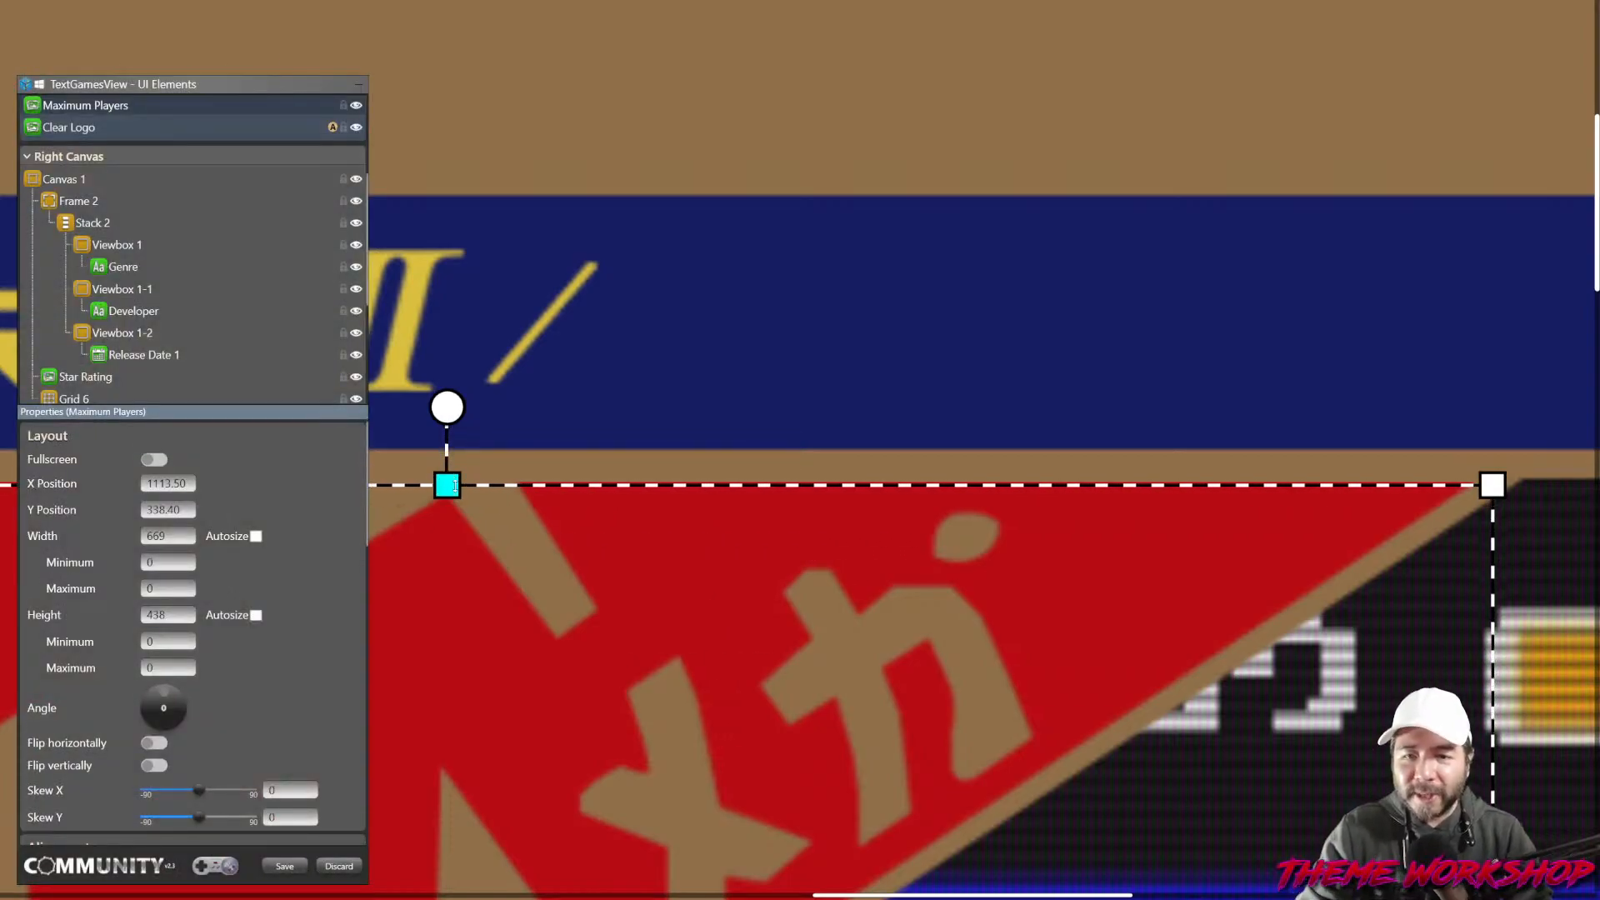
pyautogui.moveTo(453, 485); pyautogui.dragTo(453, 482)
pyautogui.moveTo(566, 611); pyautogui.dragTo(908, 401)
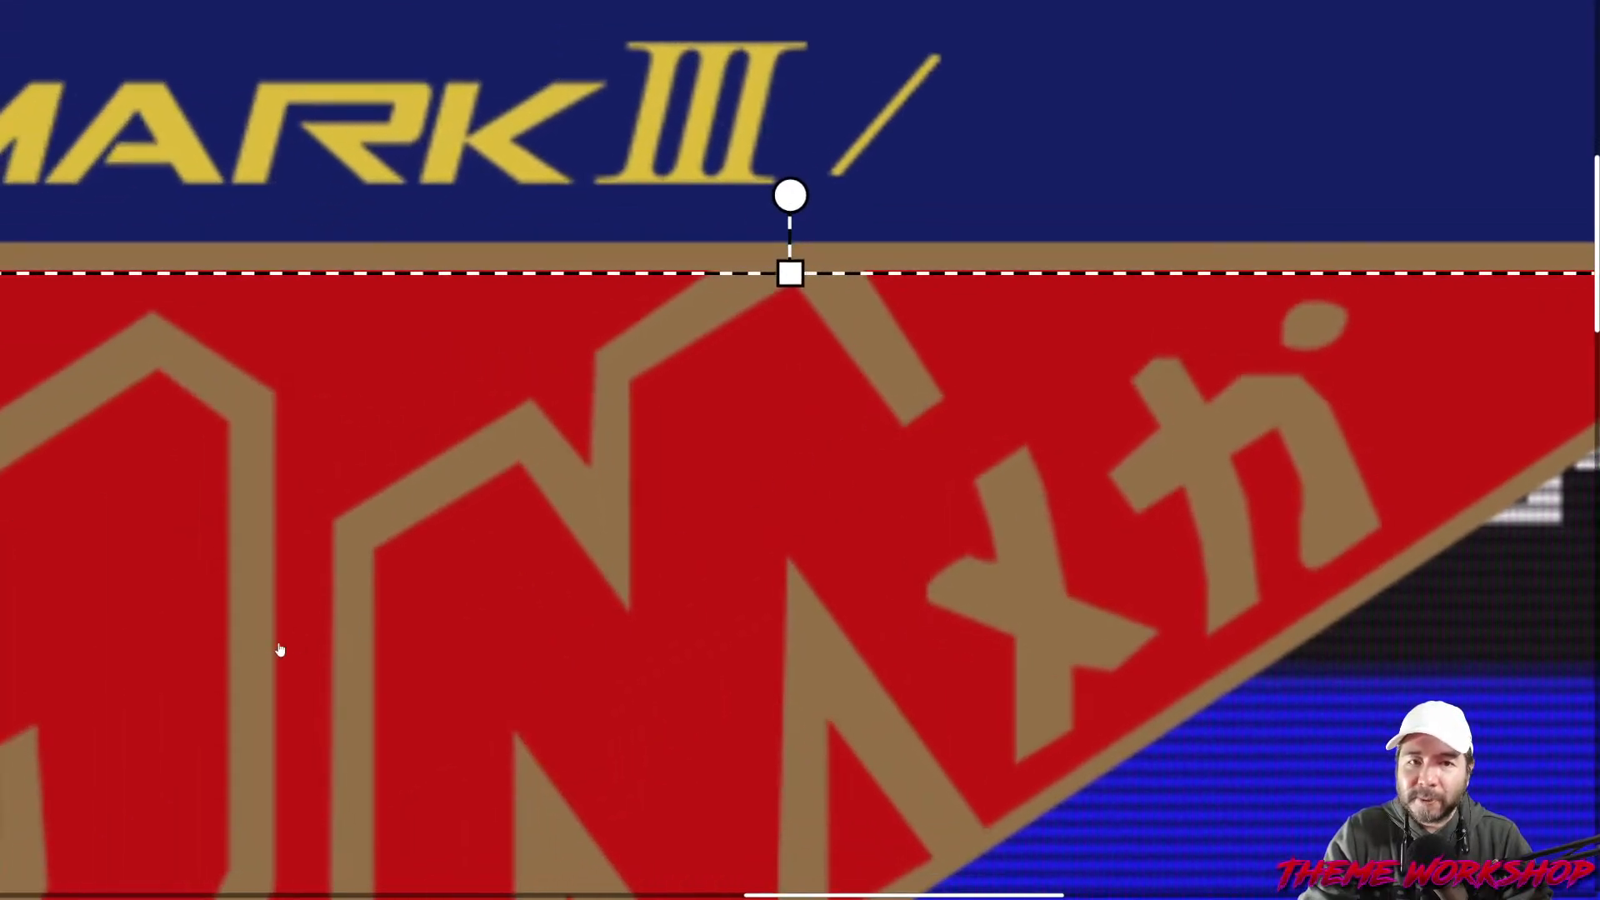
pyautogui.moveTo(122, 876); pyautogui.dragTo(714, 125)
pyautogui.moveTo(559, 453); pyautogui.dragTo(658, 306)
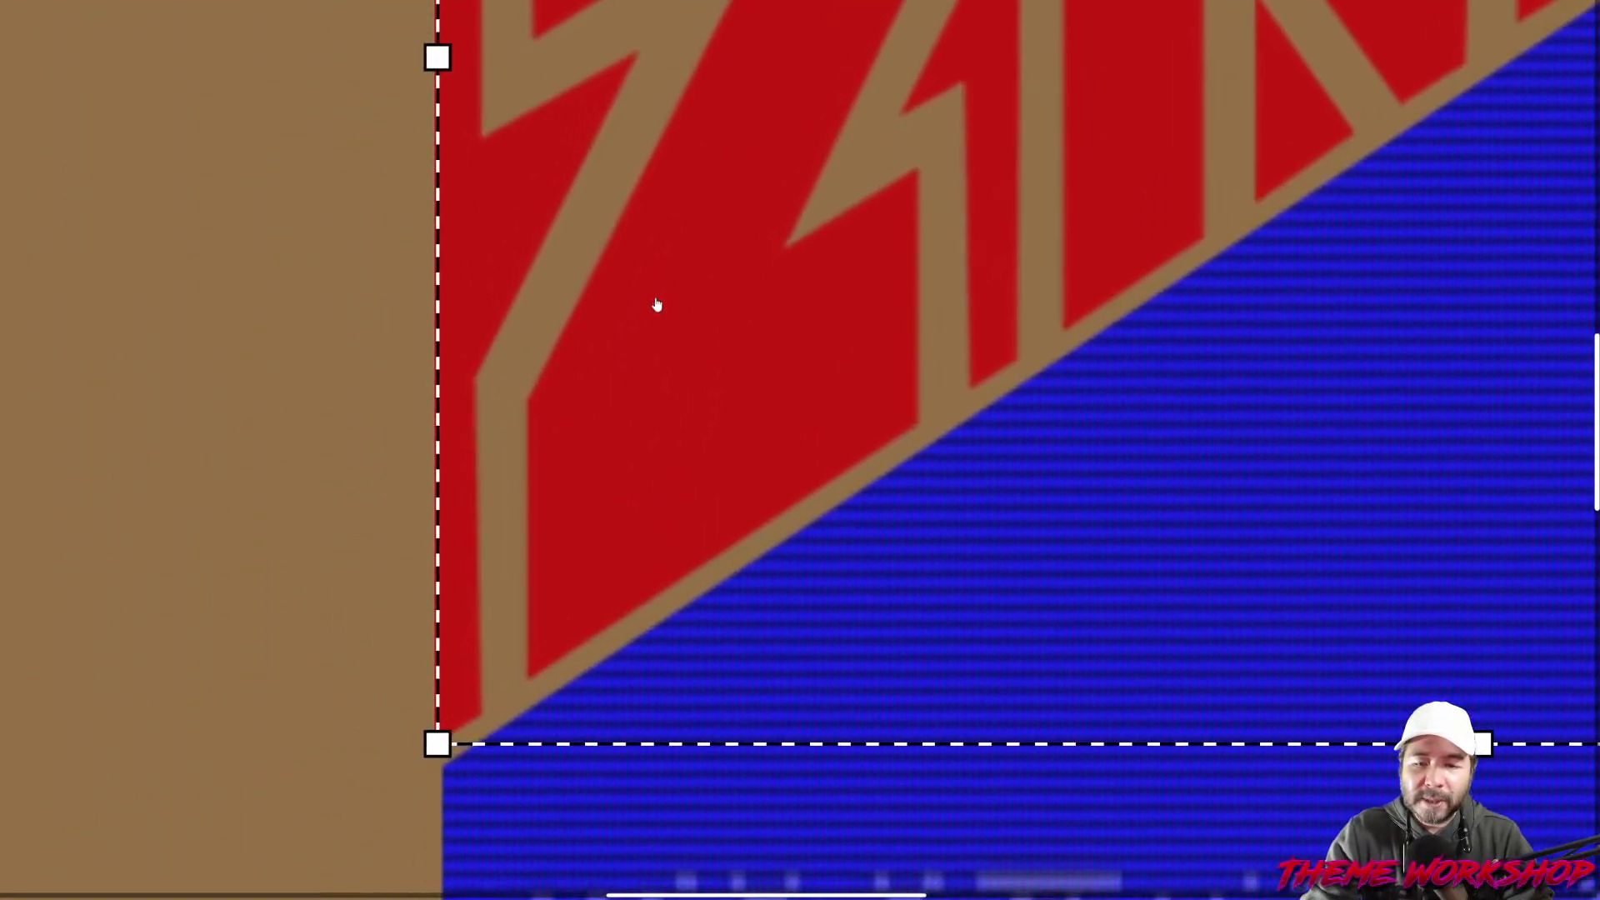
pyautogui.moveTo(437, 57); pyautogui.dragTo(441, 57)
pyautogui.click(413, 509)
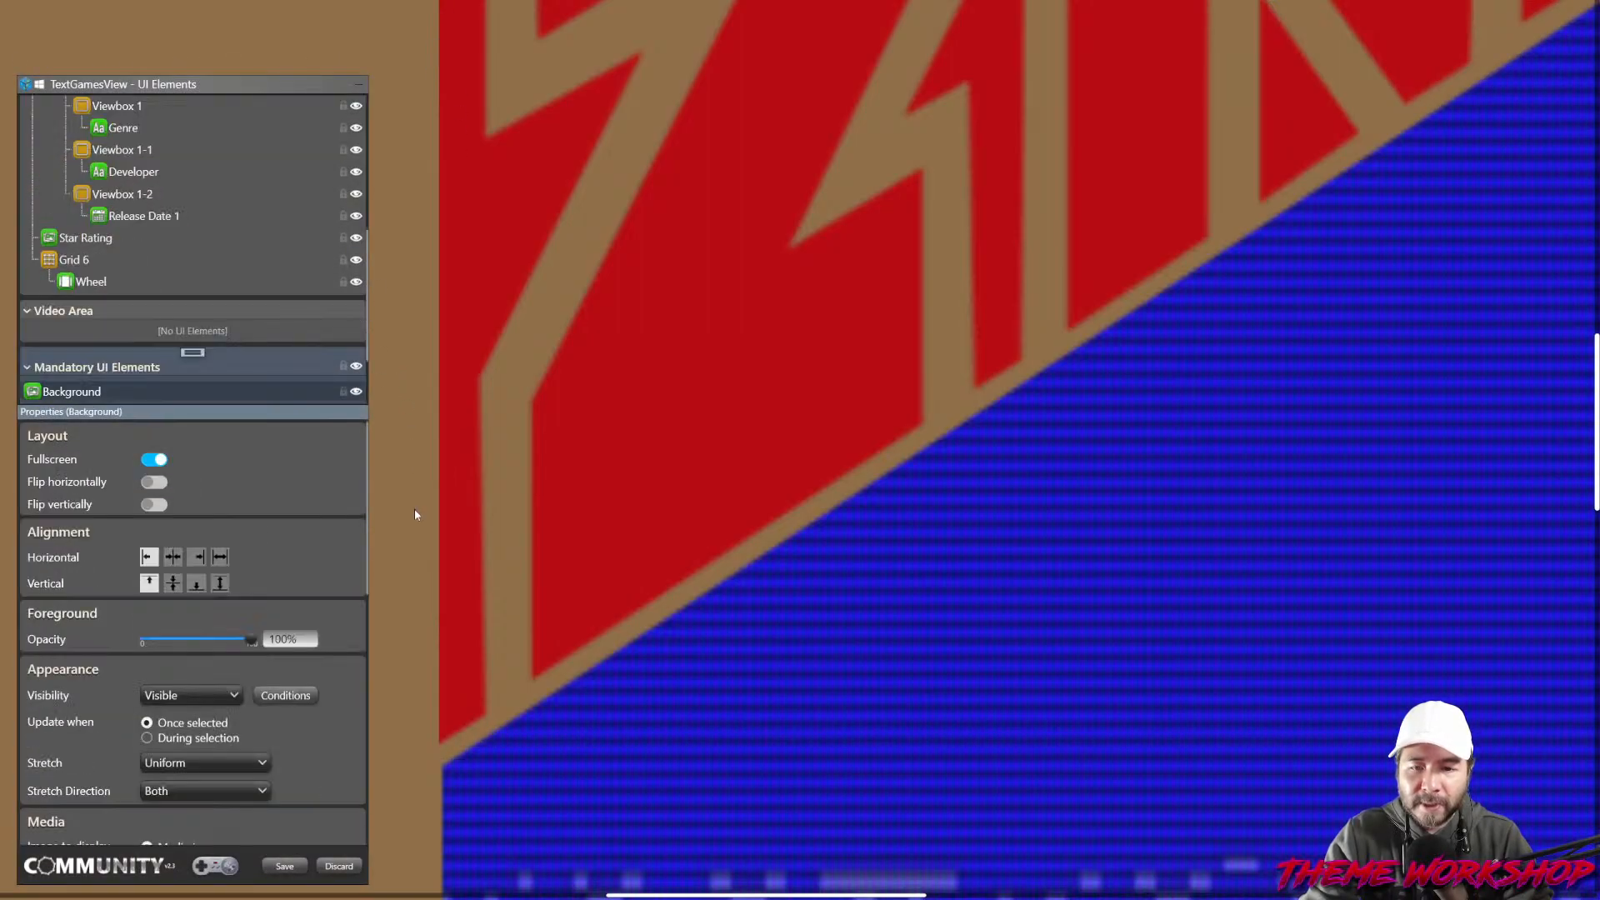
pyautogui.click(497, 373)
pyautogui.moveTo(443, 58); pyautogui.dragTo(445, 59)
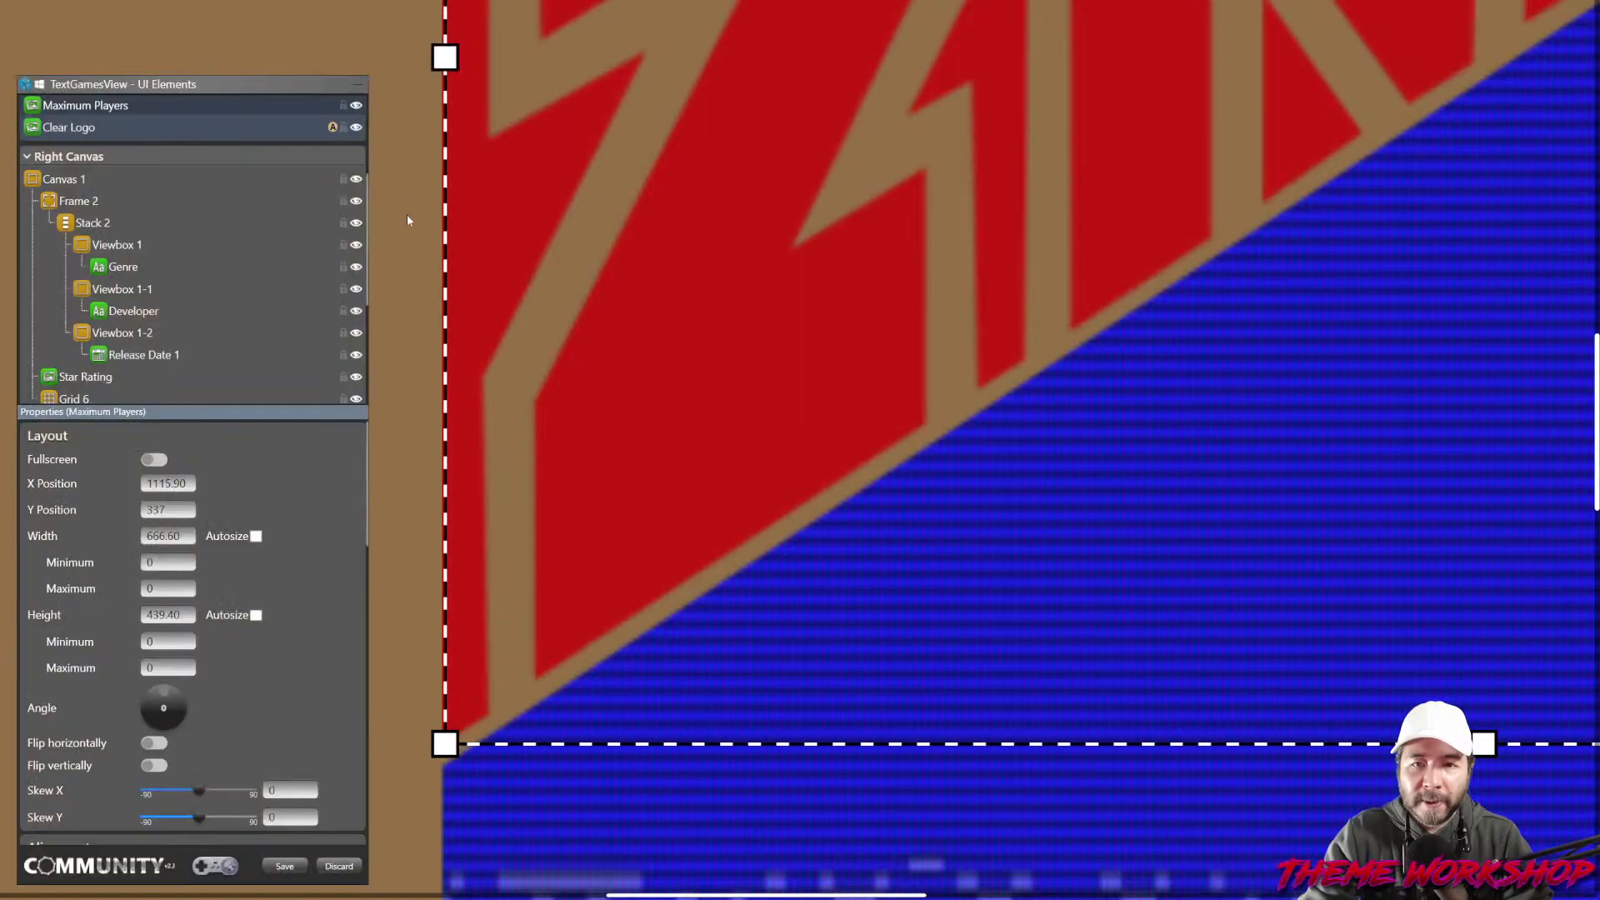
# Examine how the edges of the Maximum Players image line up with the background border and the video.
pyautogui.click(418, 425)
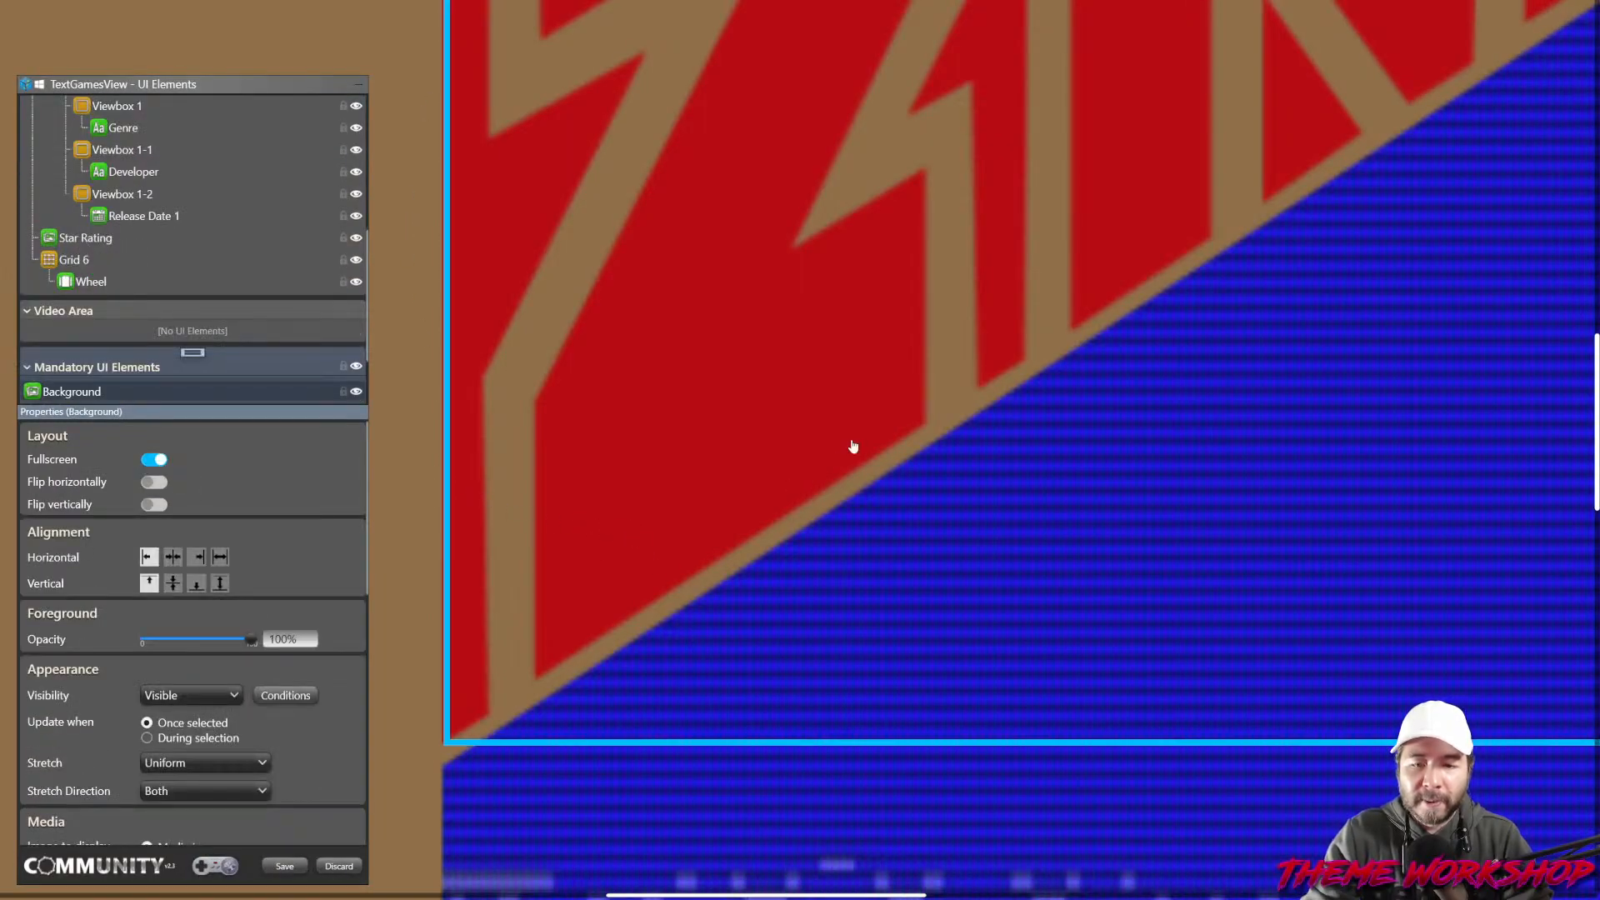
pyautogui.moveTo(848, 441); pyautogui.dragTo(578, 781)
pyautogui.moveTo(940, 159); pyautogui.dragTo(698, 418)
pyautogui.scroll(5, 698, 422)
pyautogui.hscroll(10, 698, 422)
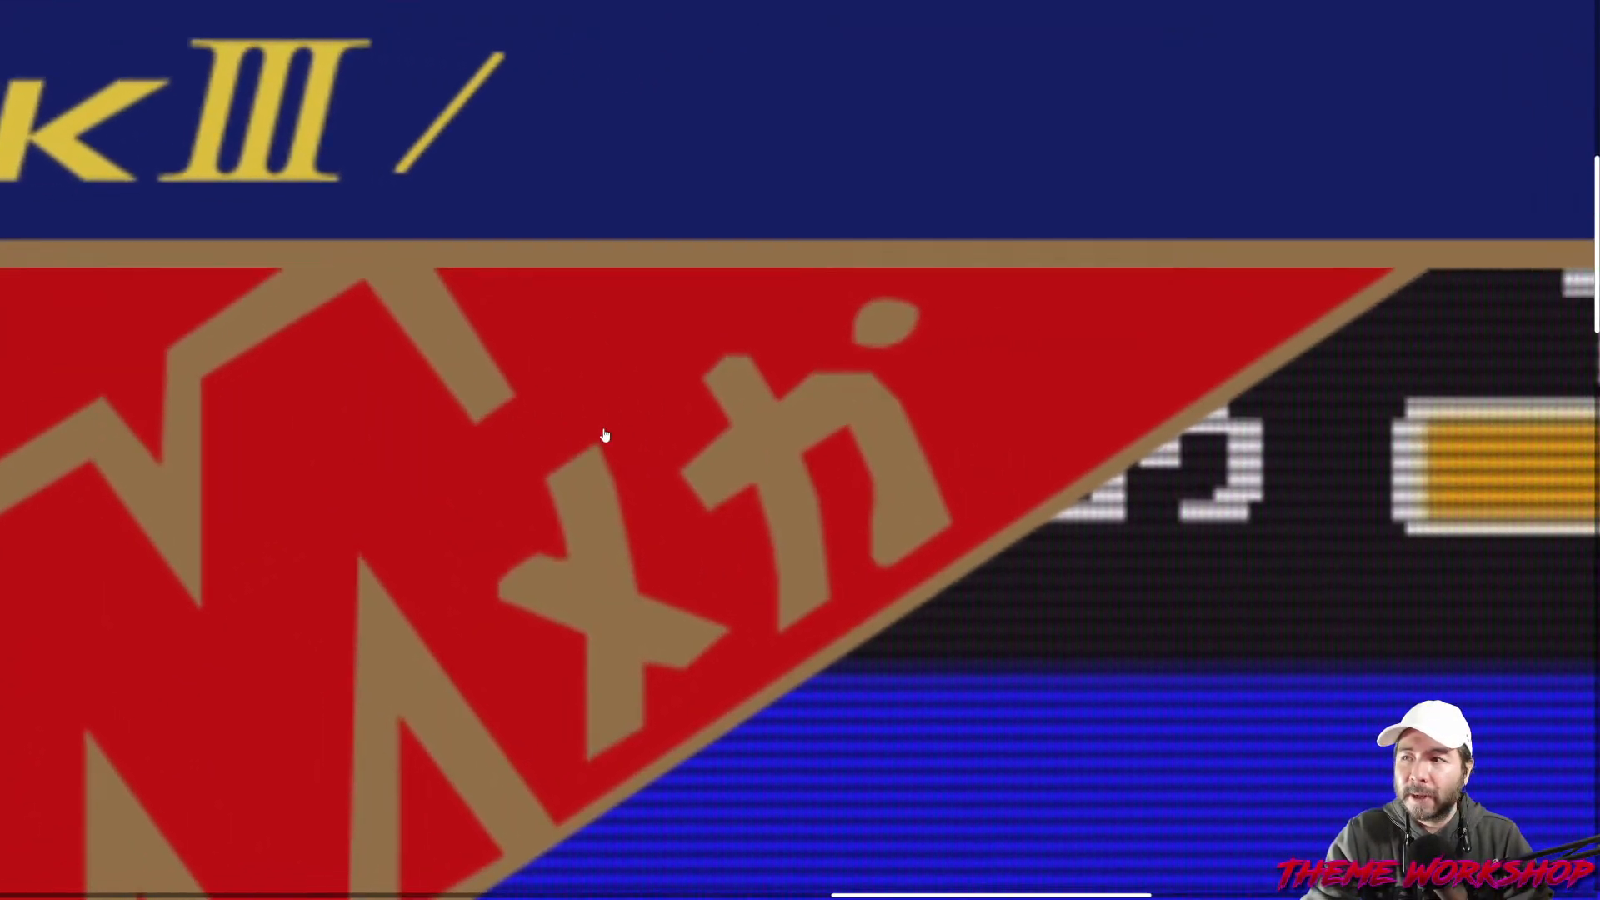
pyautogui.moveTo(505, 526); pyautogui.dragTo(821, 439)
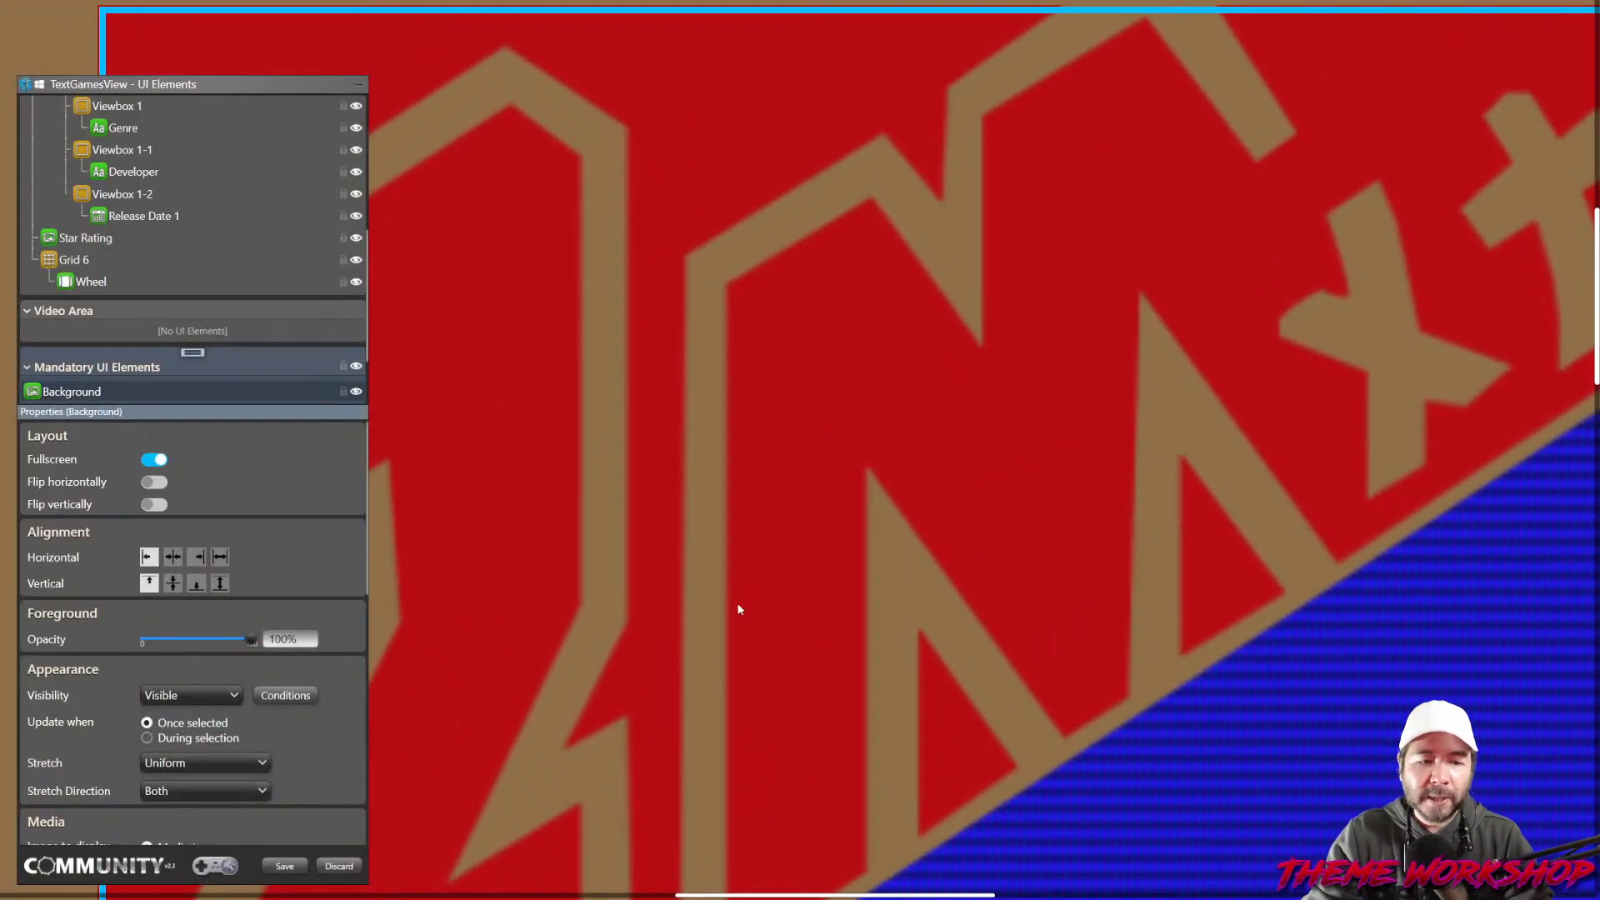
# Move the Wheel element out of Grid 6 and into the Video Area group.
pyautogui.scroll(-3, 733, 590)
pyautogui.scroll(-5, 732, 583)
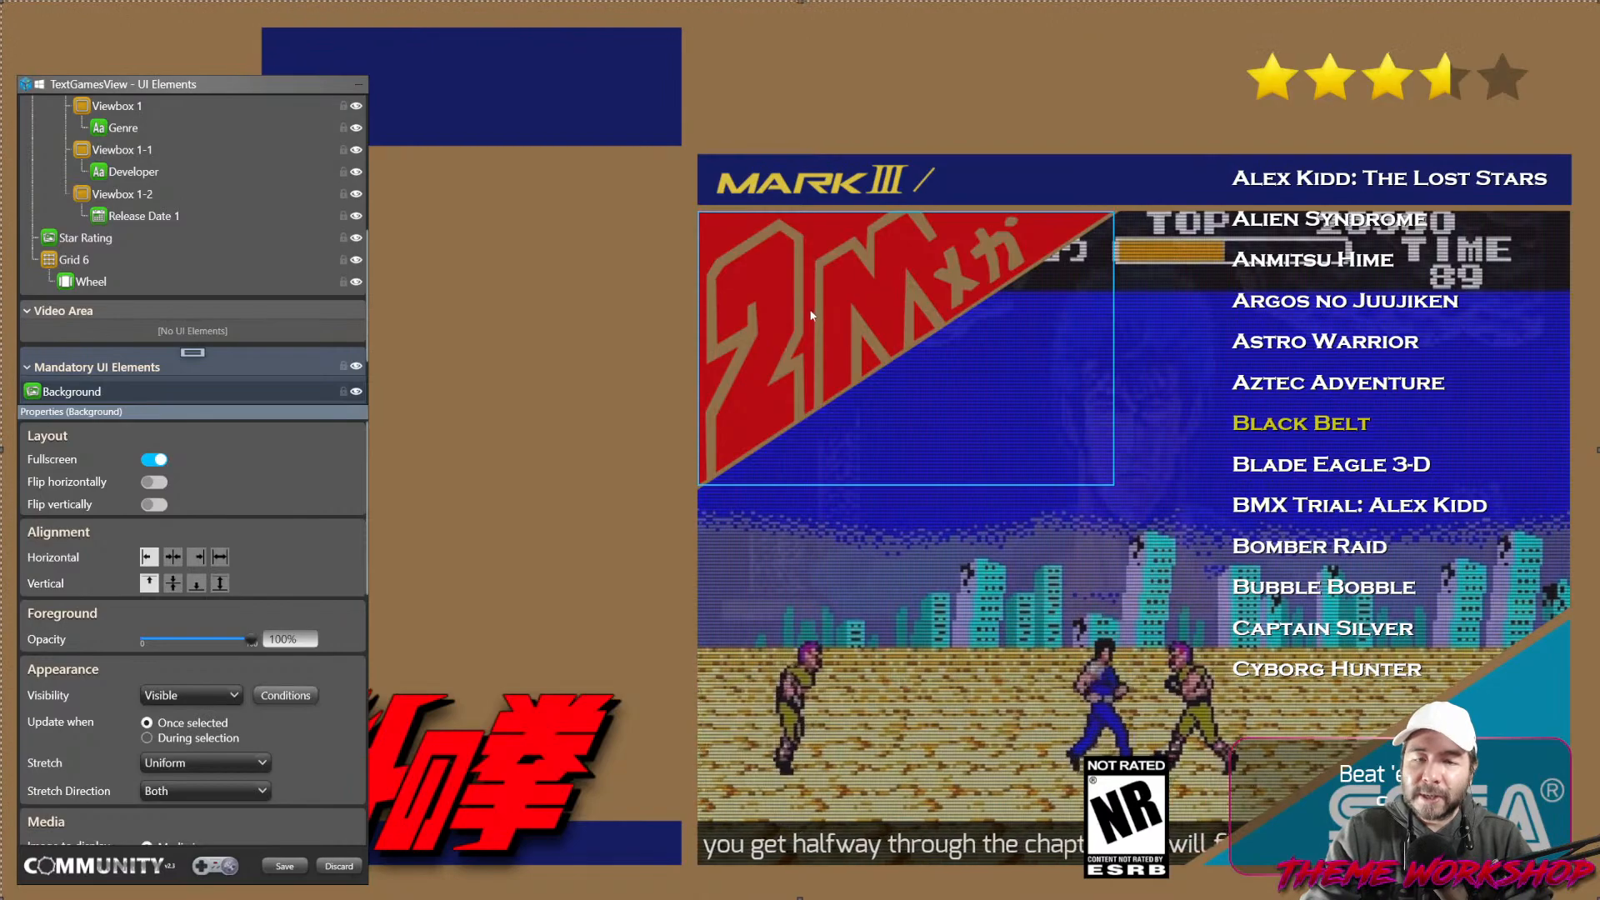
pyautogui.click(810, 316)
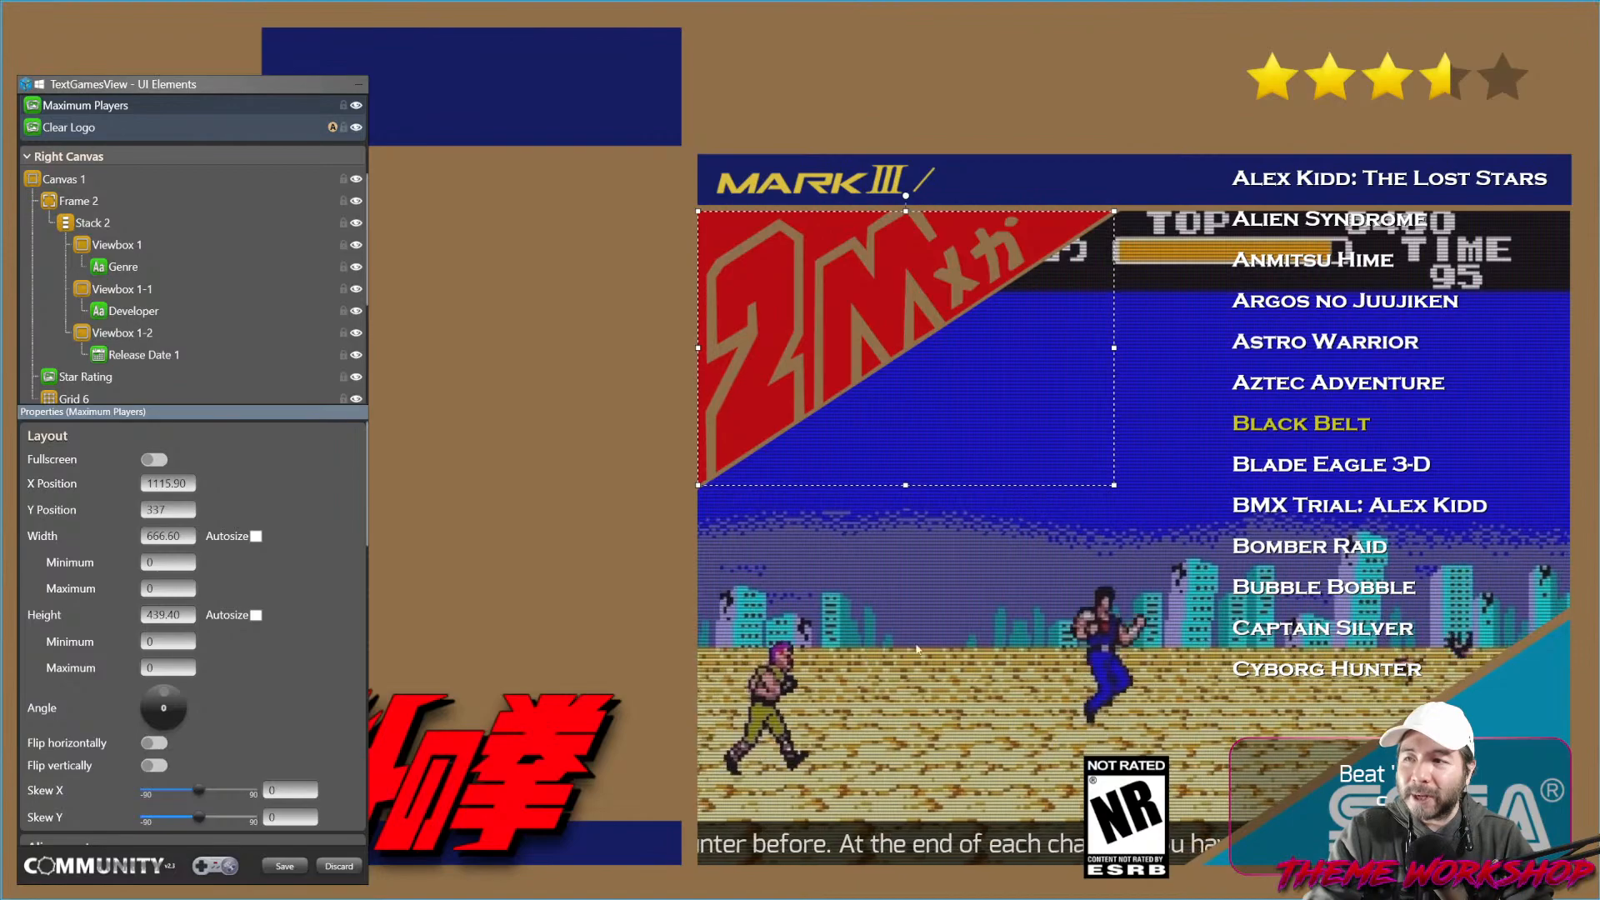
pyautogui.click(1270, 423)
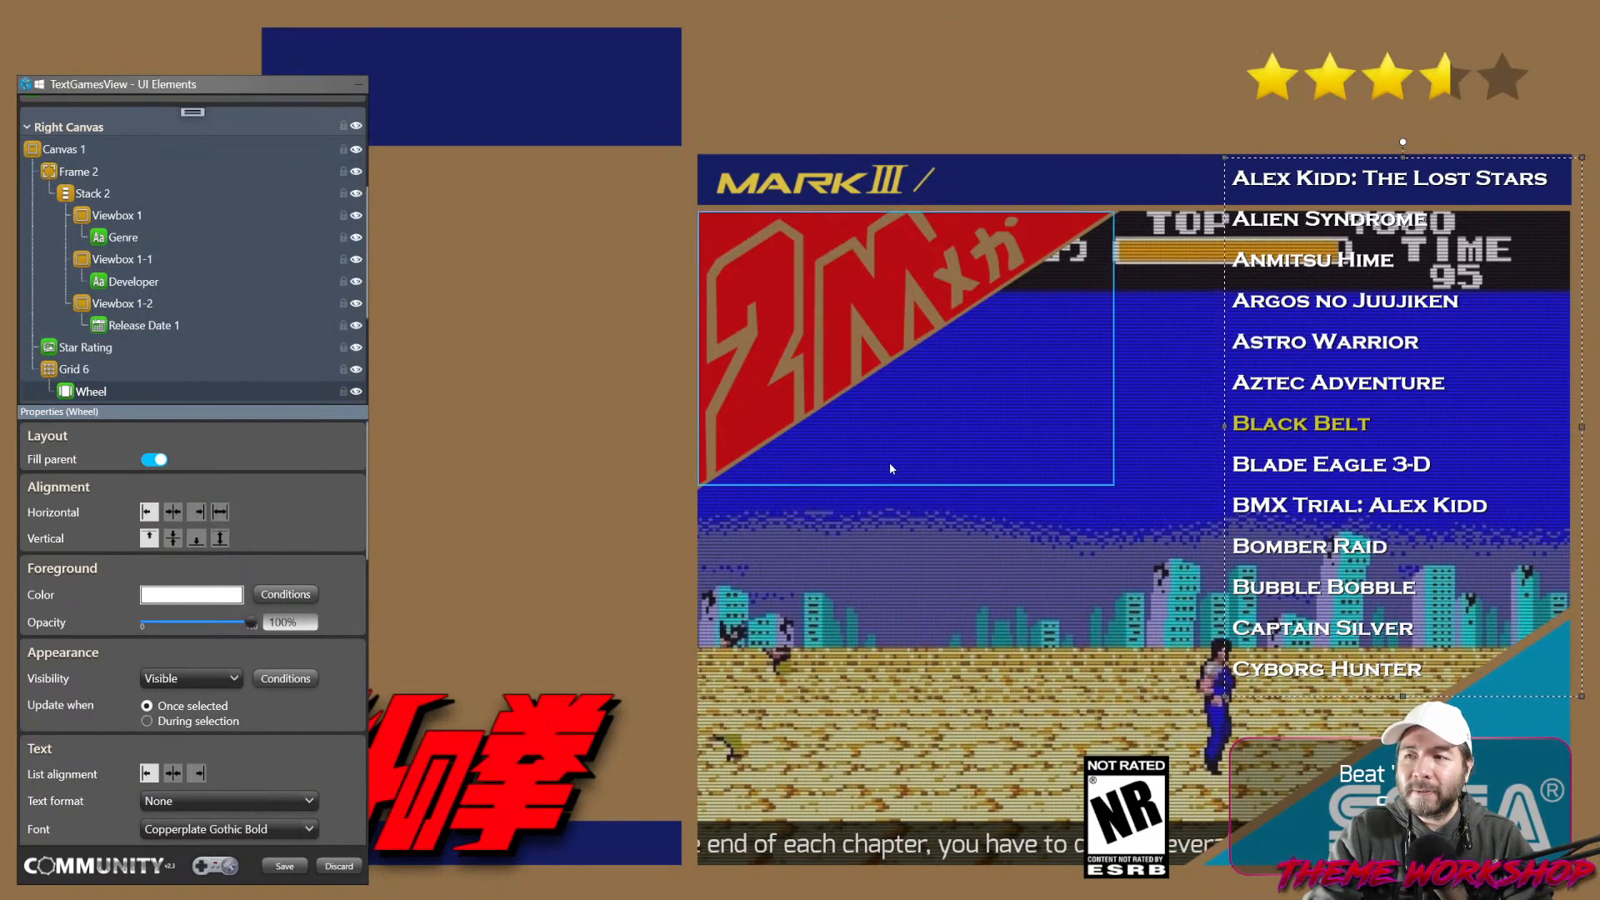
pyautogui.click(76, 373)
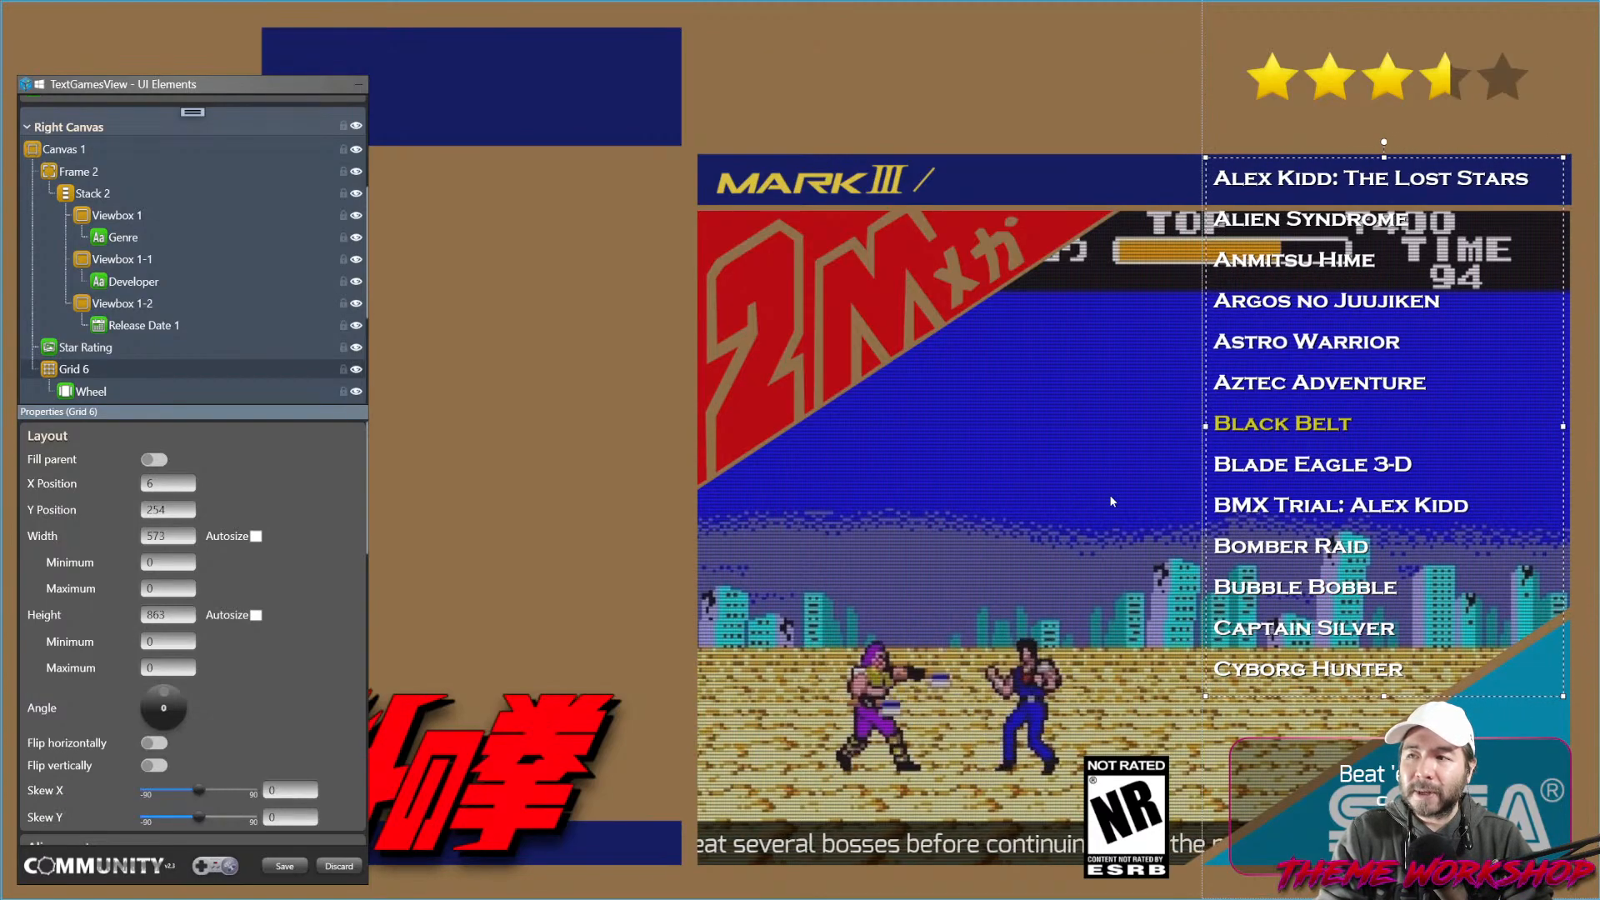
pyautogui.scroll(-3, 102, 374)
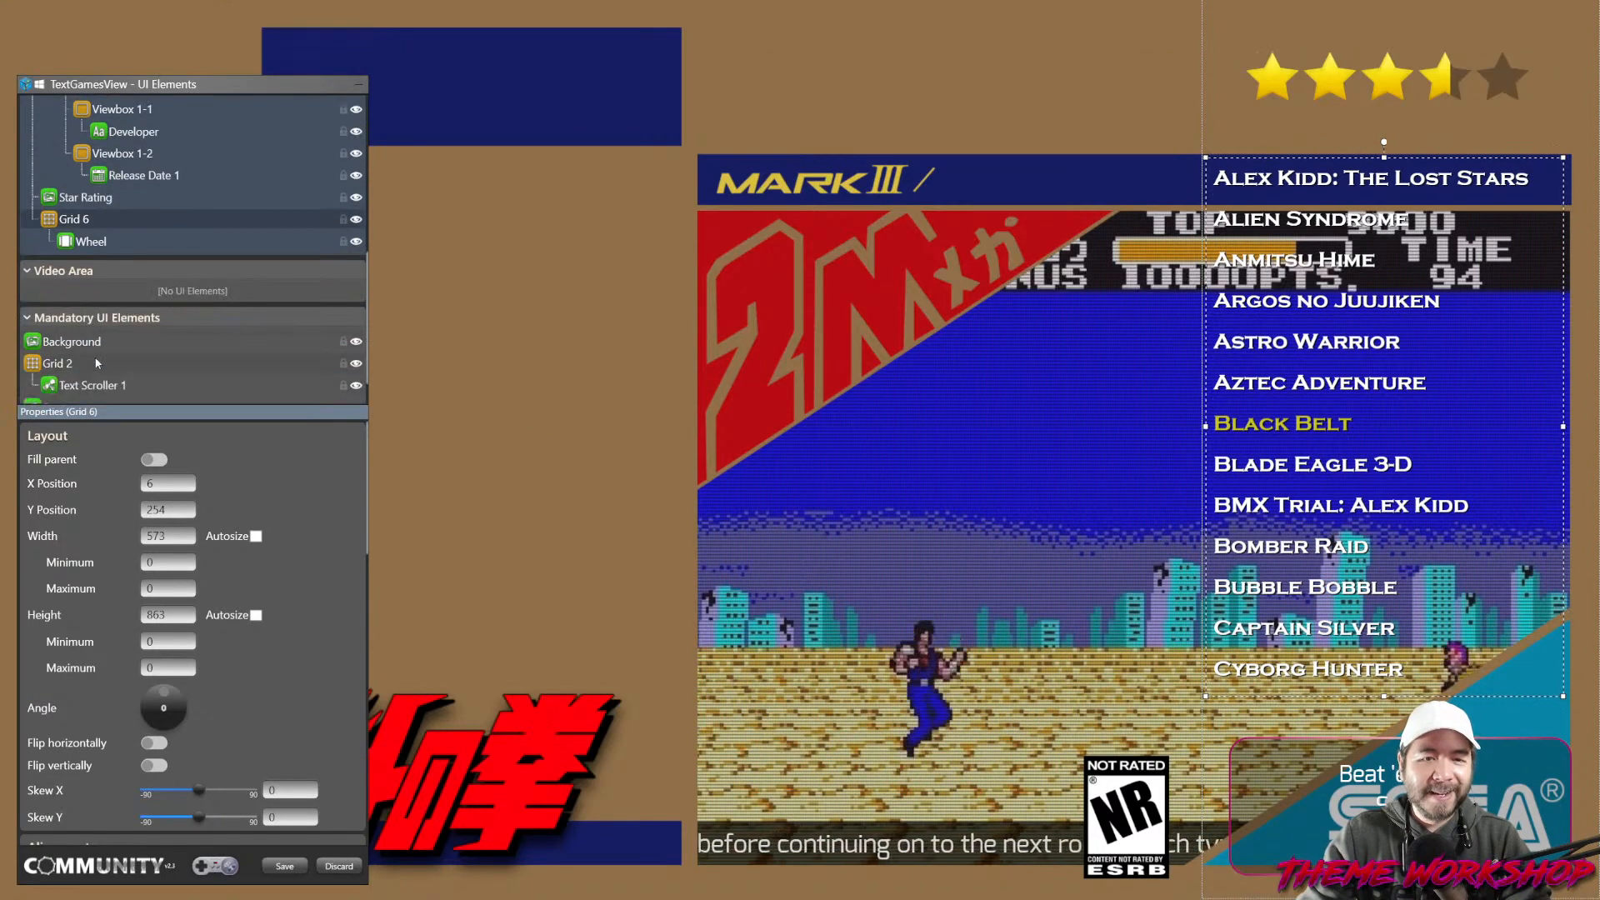
pyautogui.click(90, 197)
pyautogui.moveTo(165, 236); pyautogui.dragTo(96, 247)
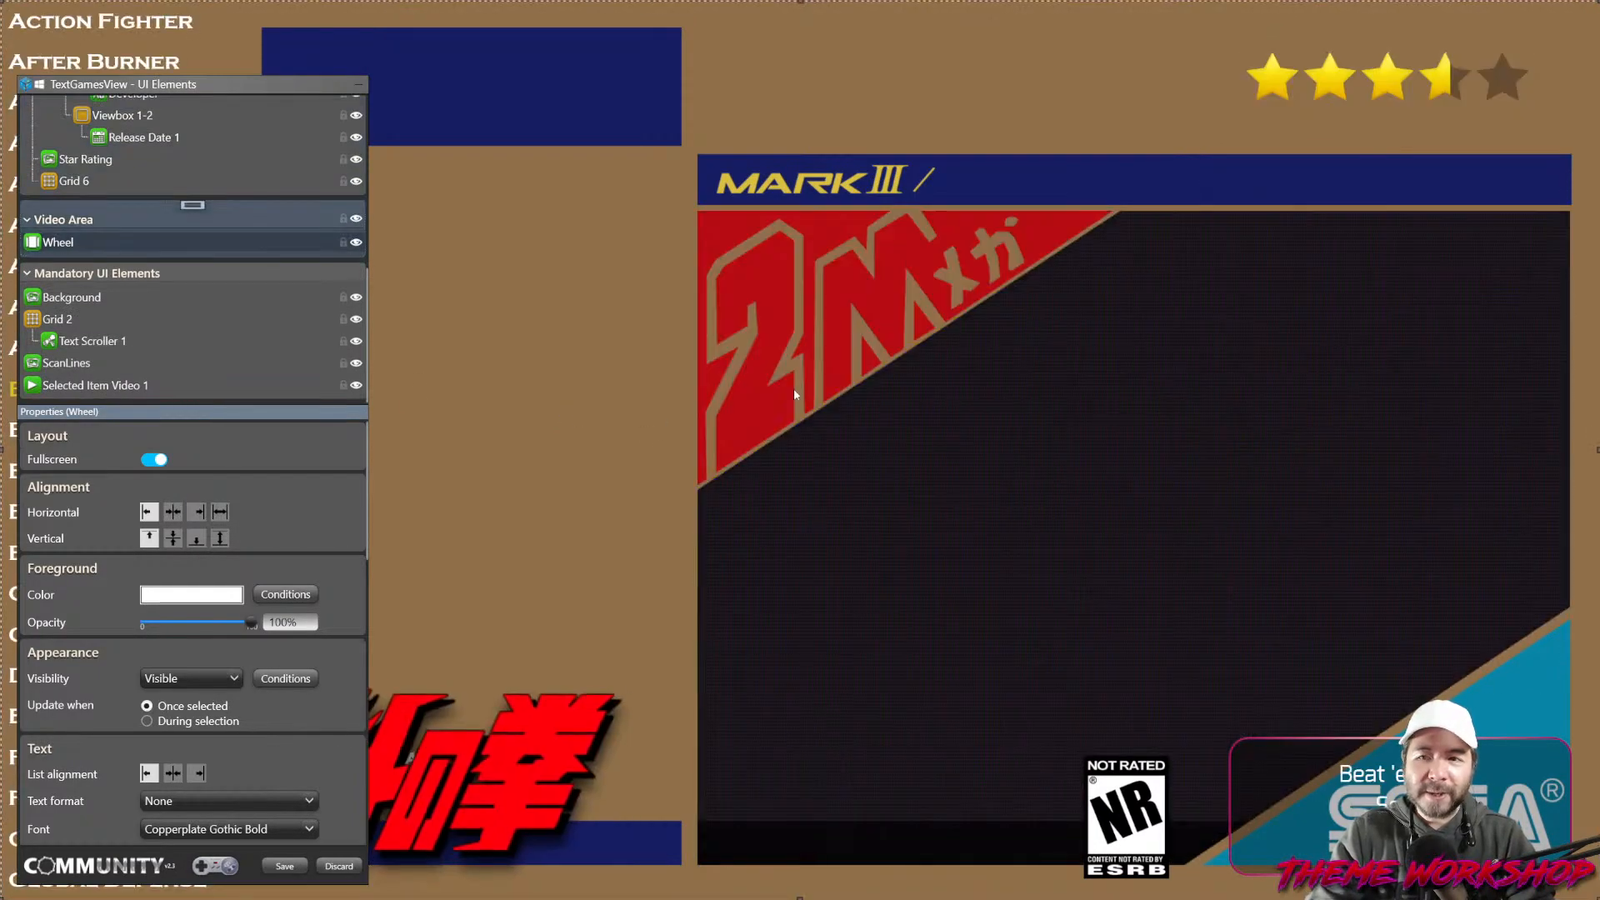
# Turn off Fullscreen for the Wheel and narrow it to about 1021 wide by 1440 high along the screen's edge.
pyautogui.moveTo(98, 89); pyautogui.dragTo(889, 63)
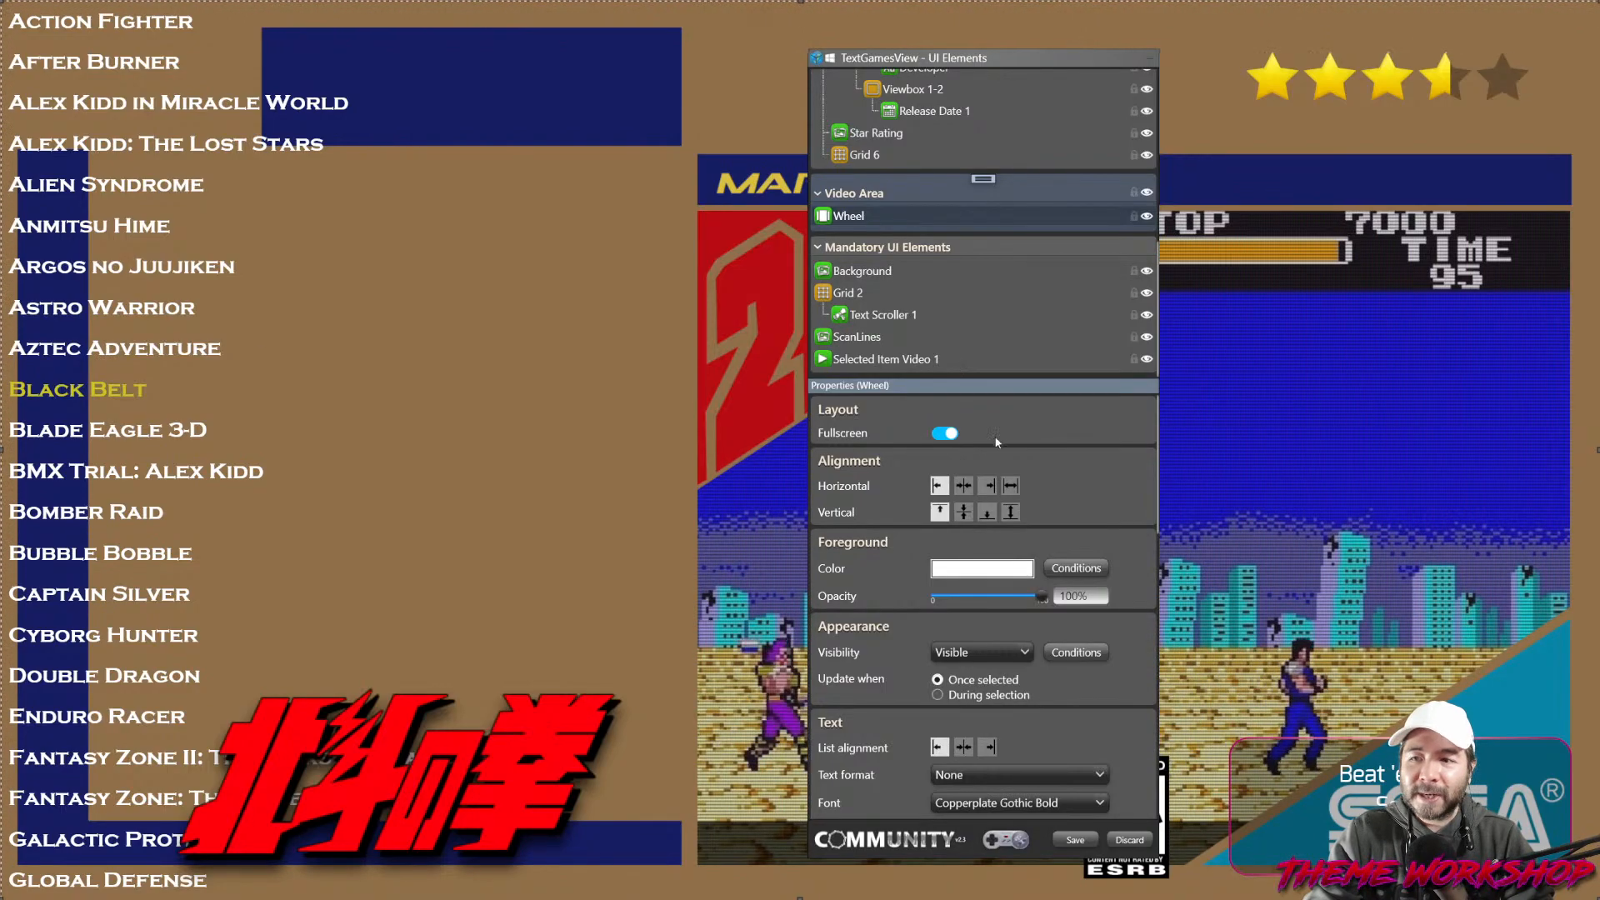
pyautogui.click(1320, 269)
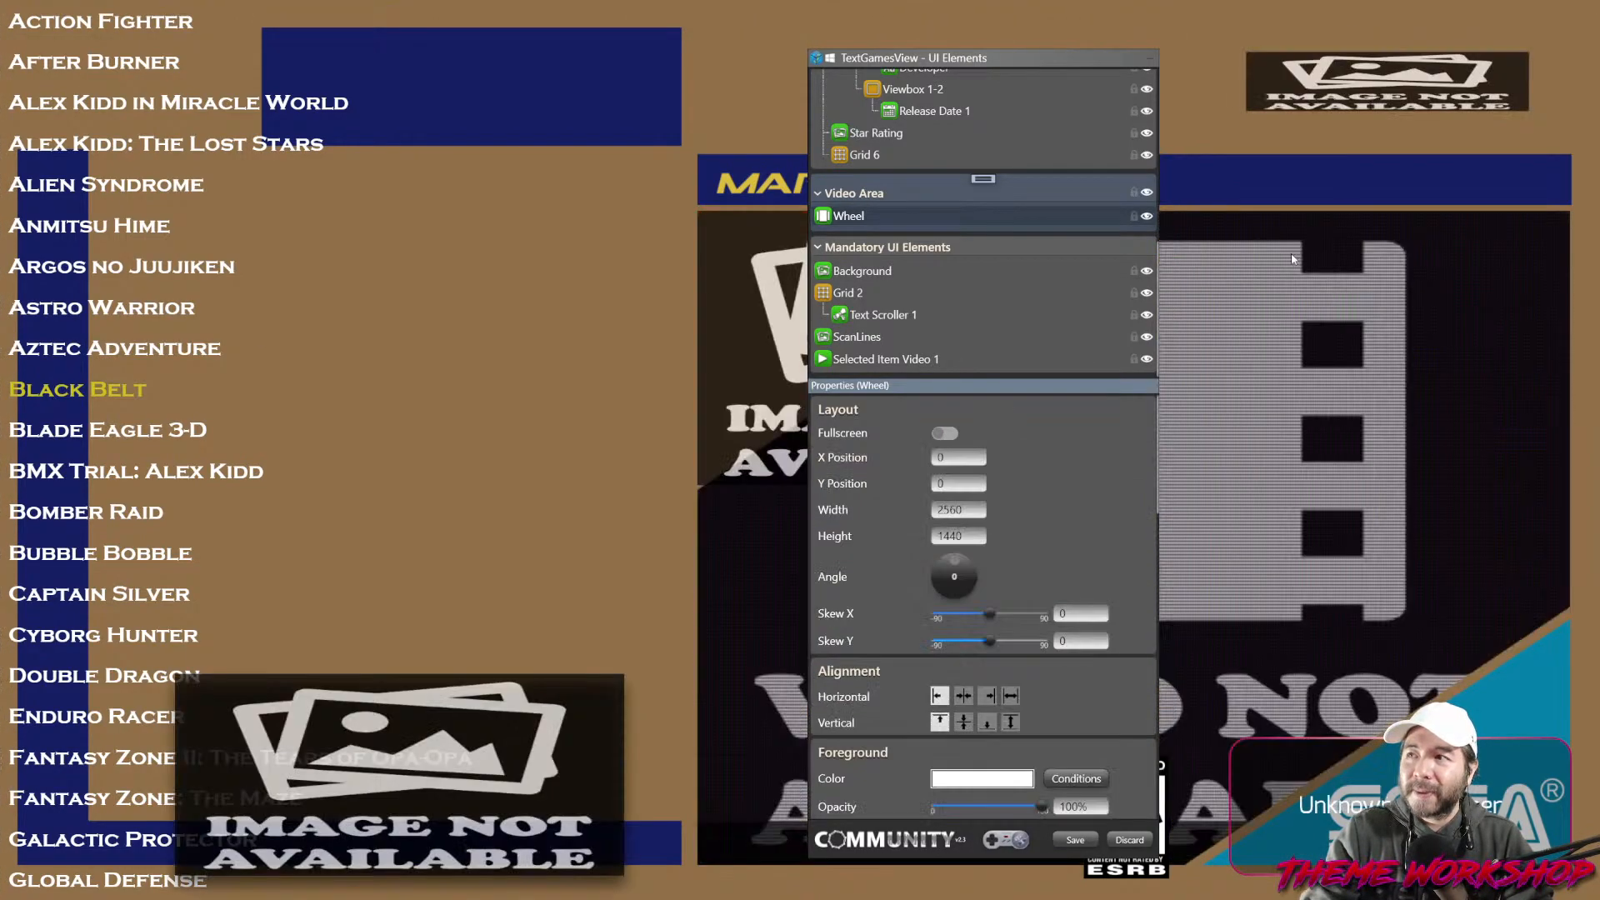
pyautogui.rightClick(1289, 256)
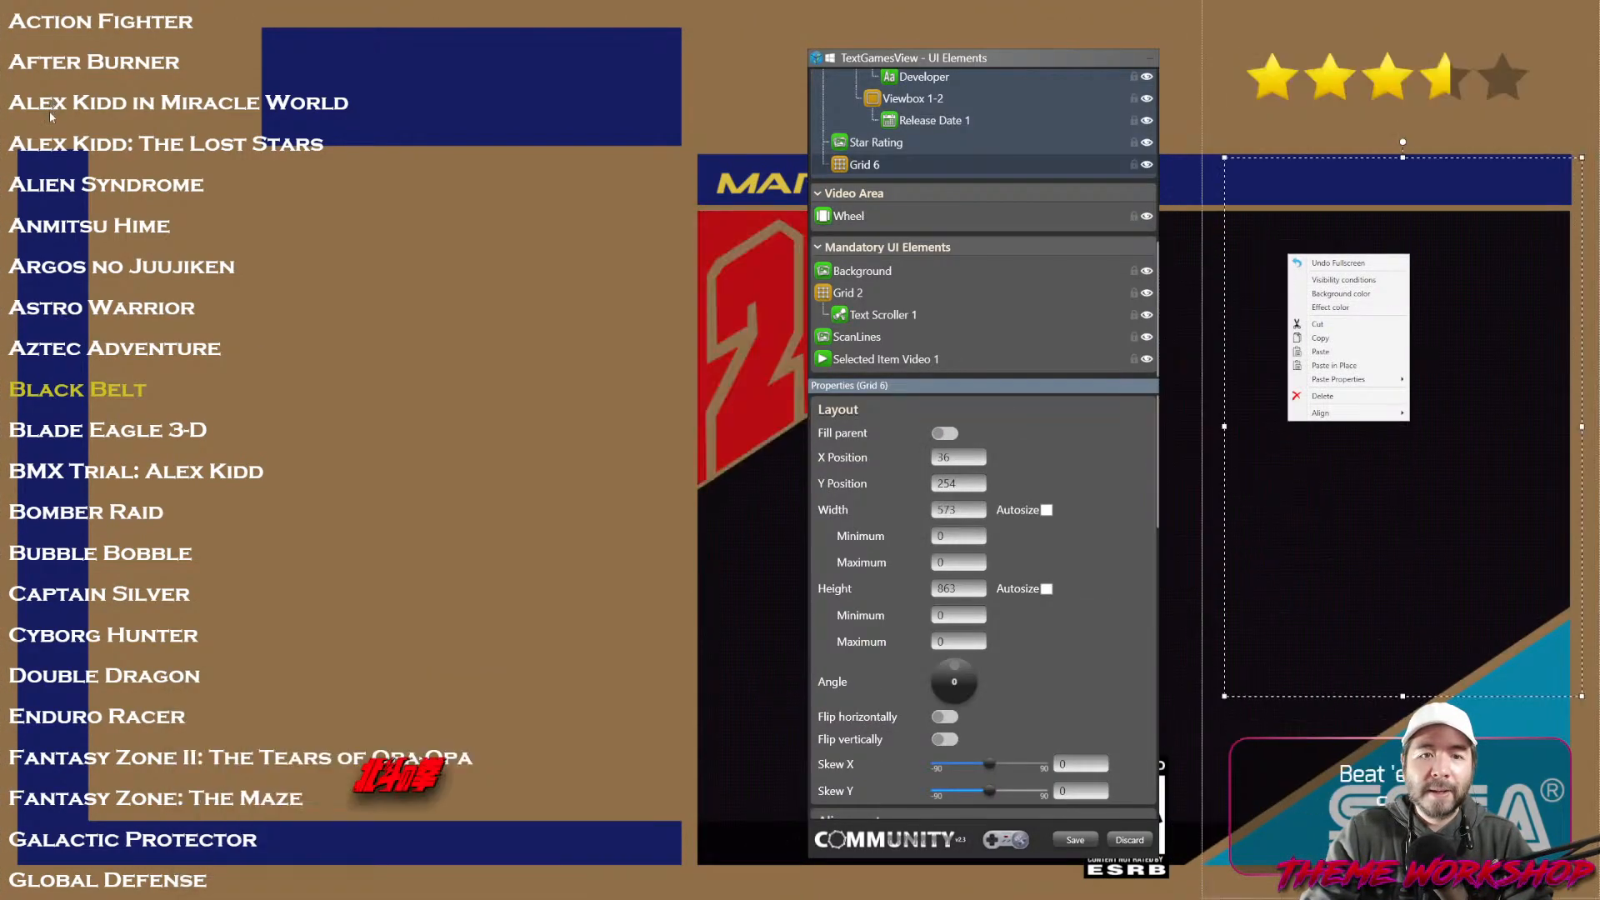
pyautogui.click(53, 113)
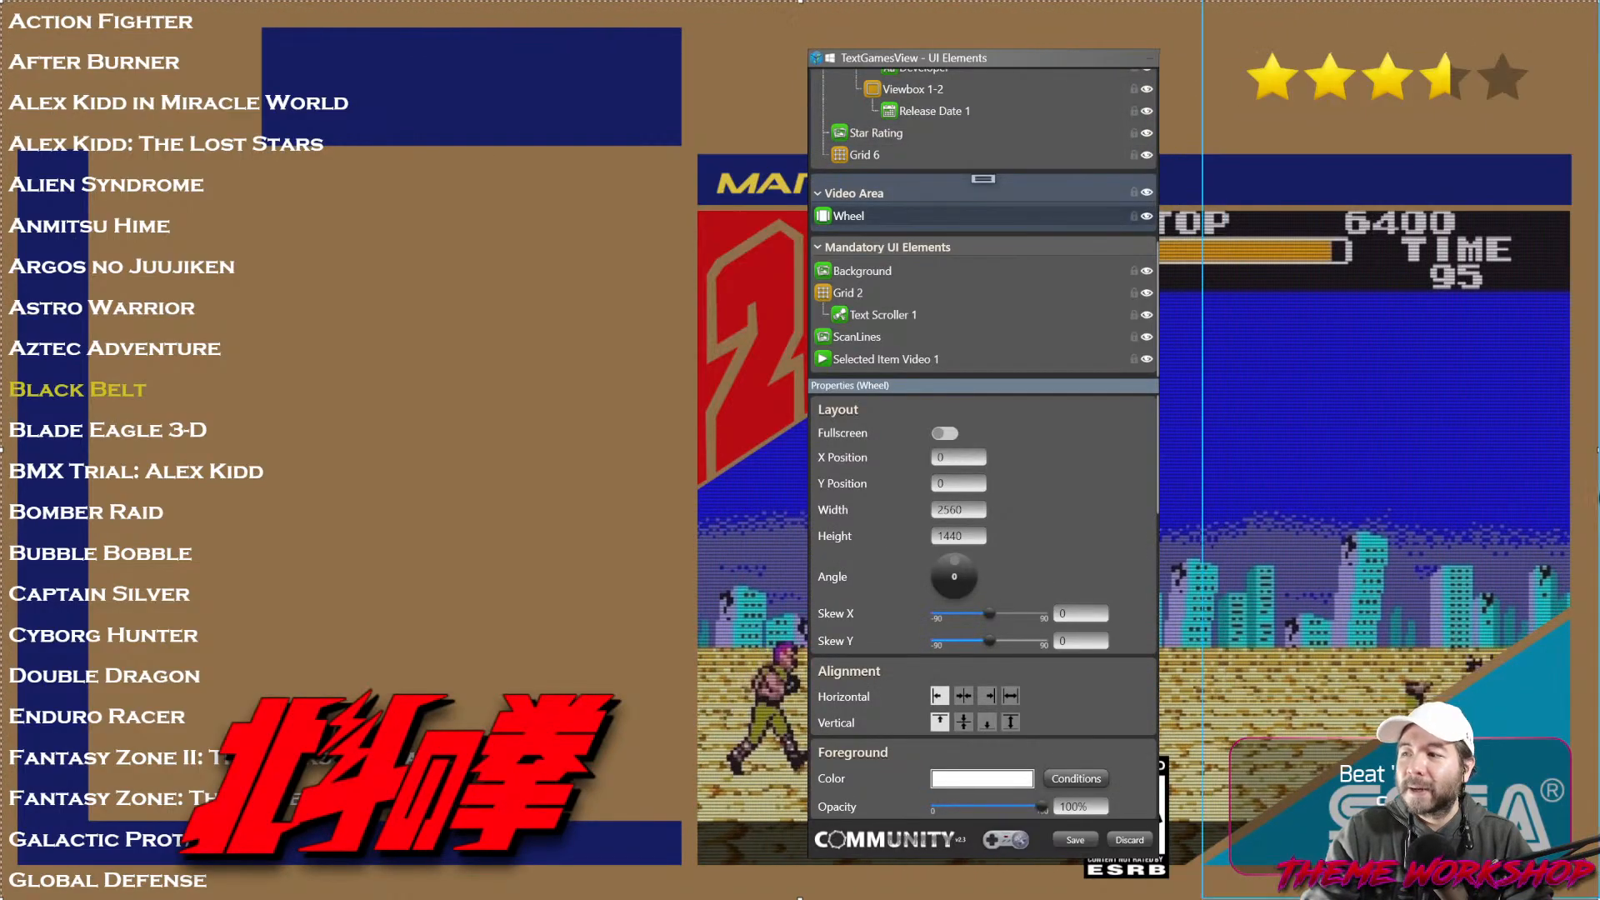
pyautogui.moveTo(1598, 547); pyautogui.dragTo(761, 548)
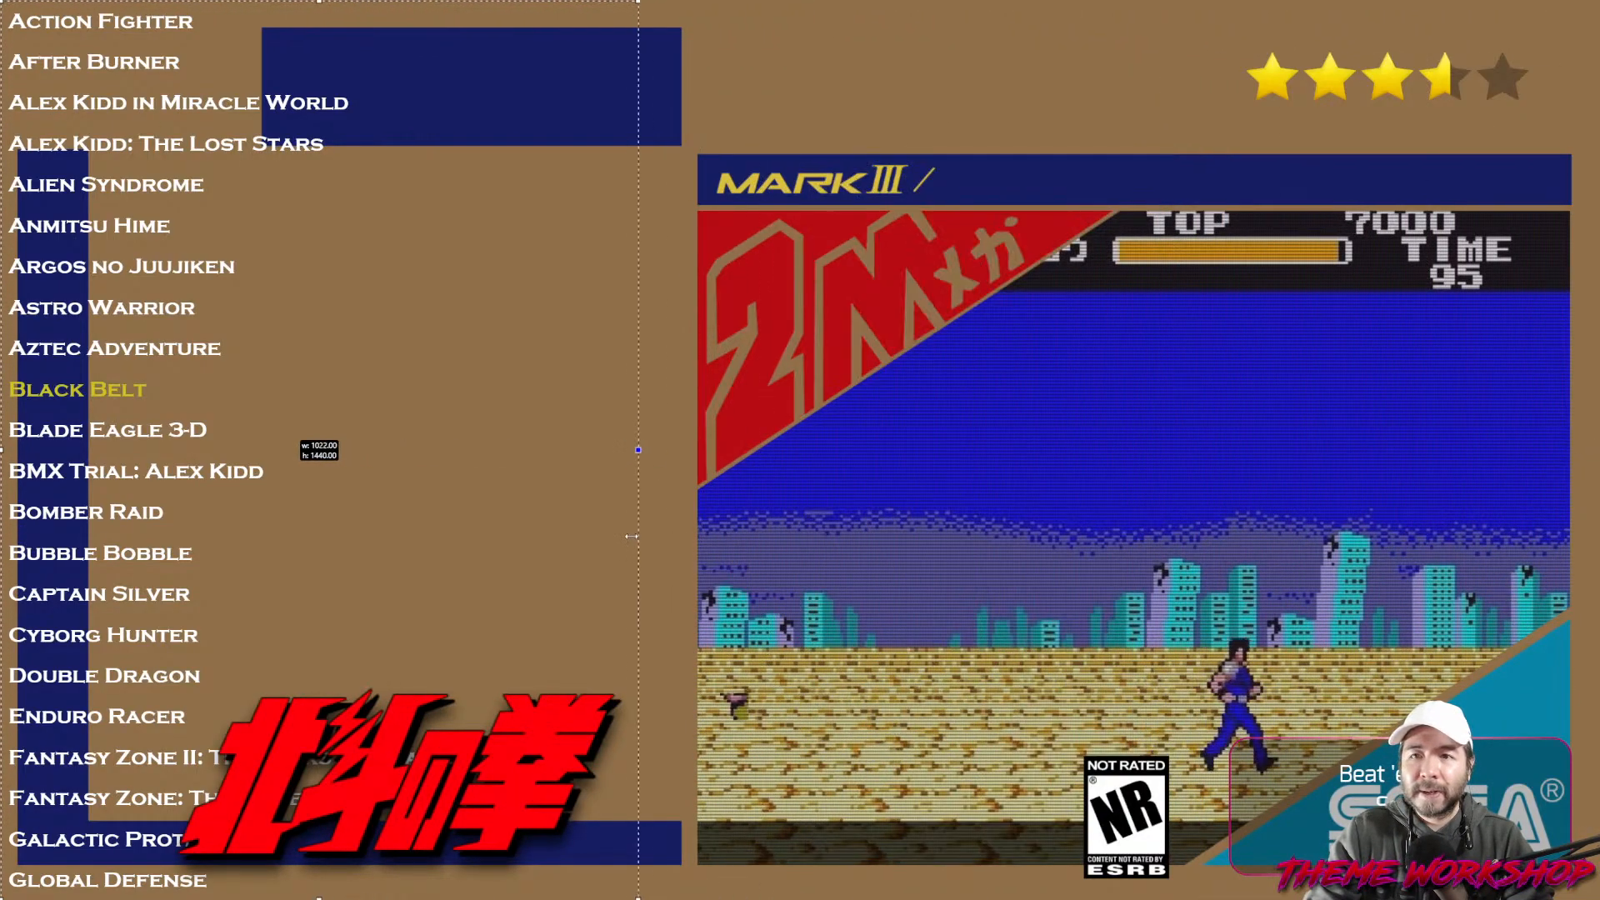
pyautogui.moveTo(638, 450); pyautogui.dragTo(639, 450)
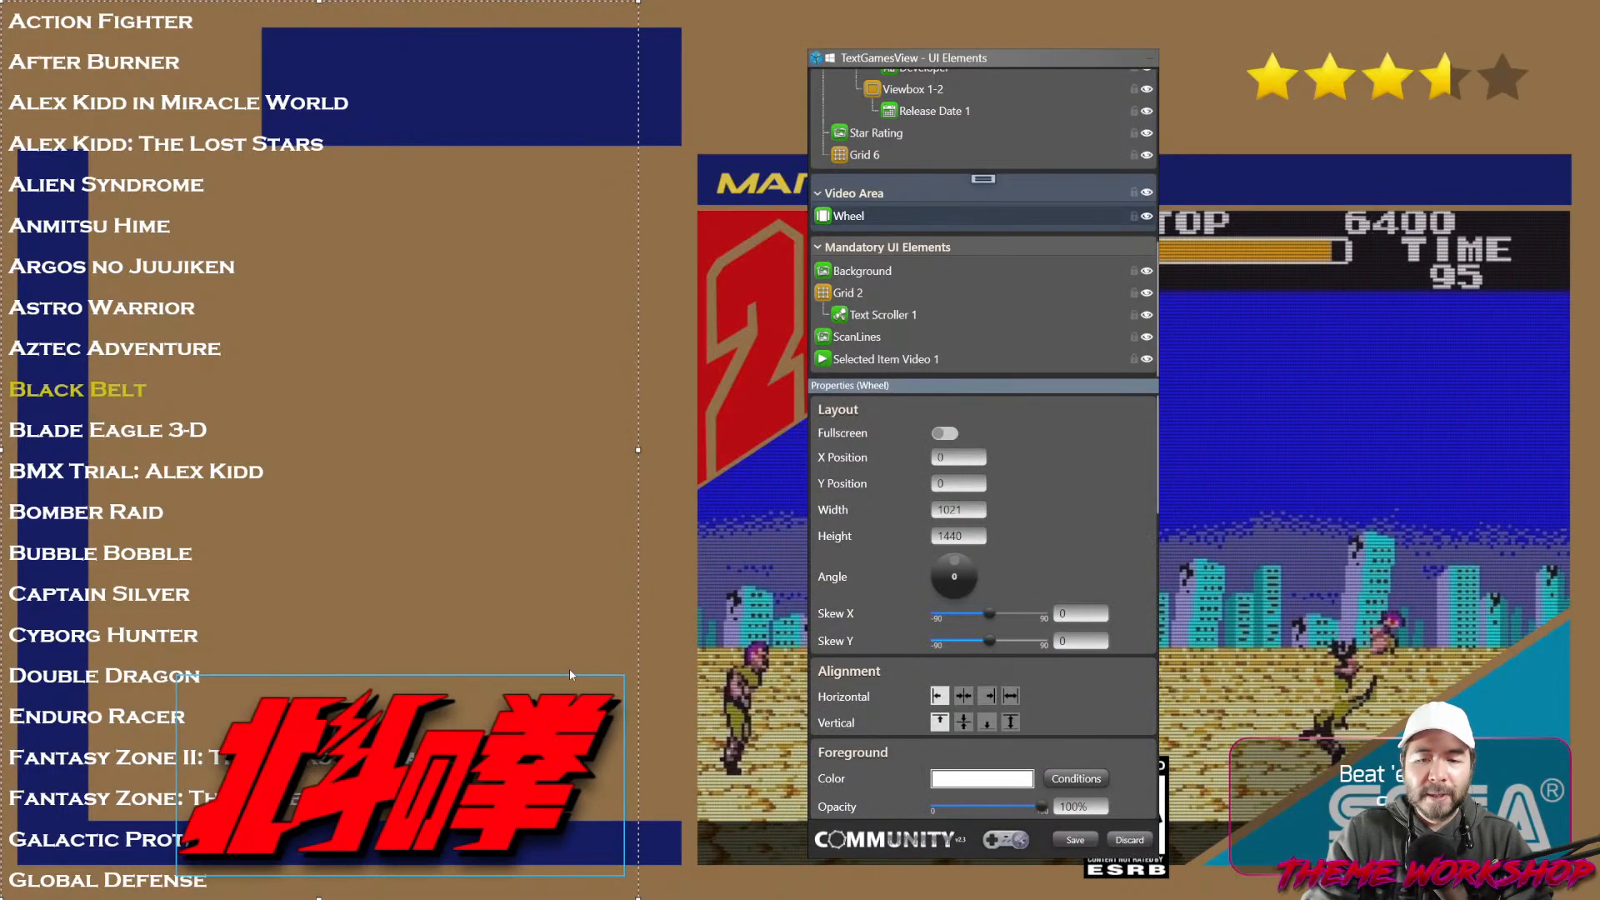
# Fit the Clear Logo into the corner beside the upper blue block, at about X 32, Y 47, about 363 by 186.
pyautogui.moveTo(546, 814); pyautogui.dragTo(387, 168)
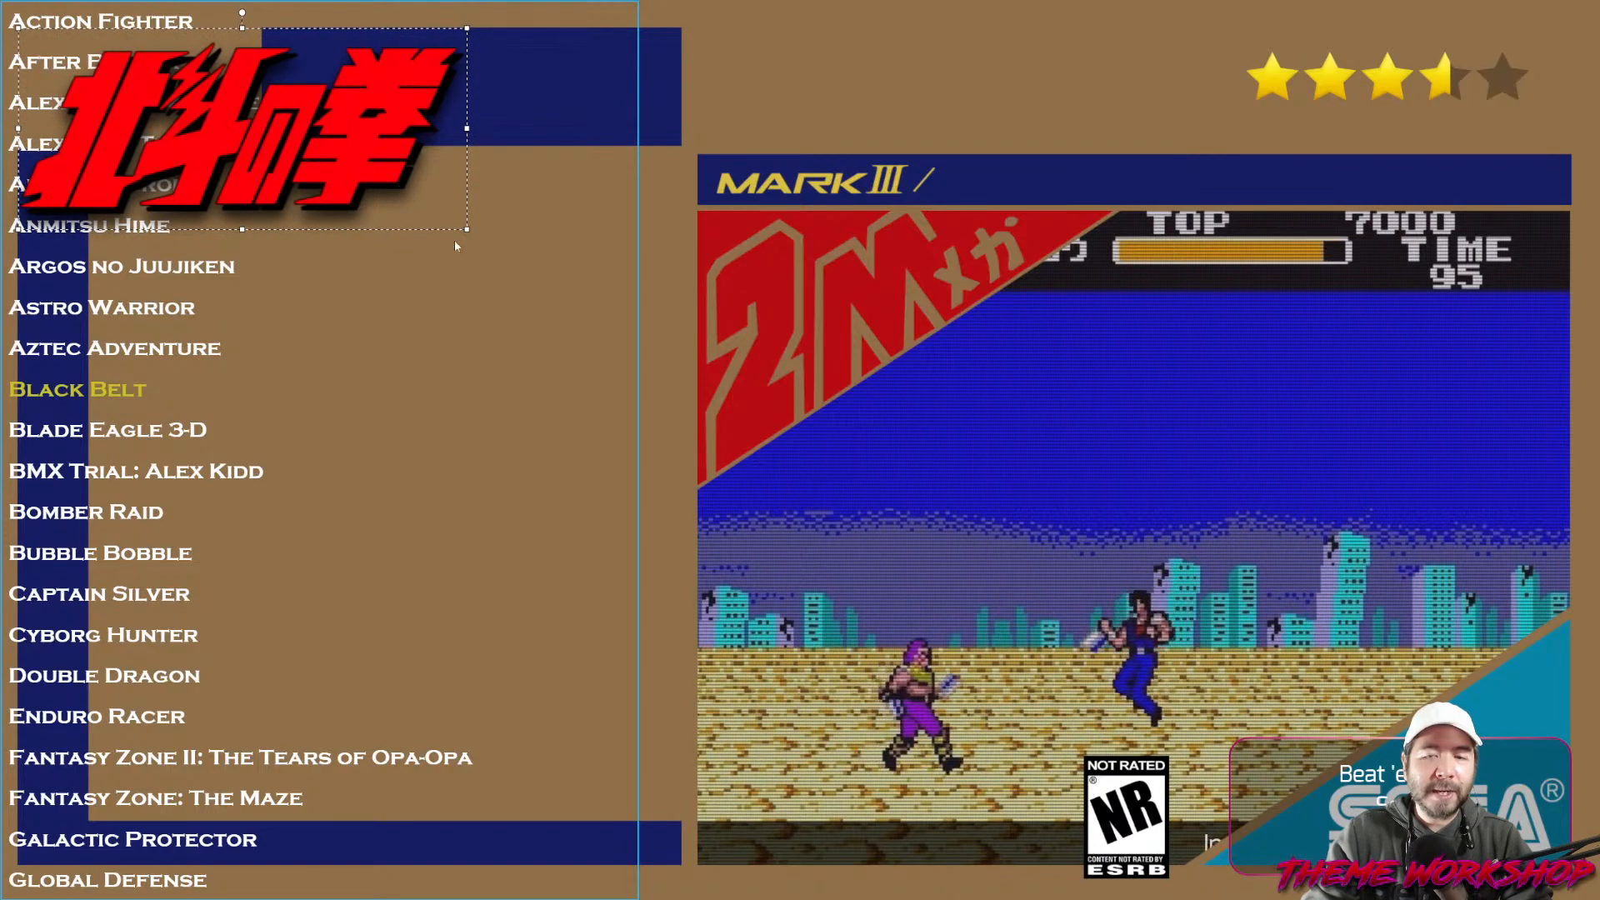
pyautogui.moveTo(469, 232); pyautogui.dragTo(241, 143)
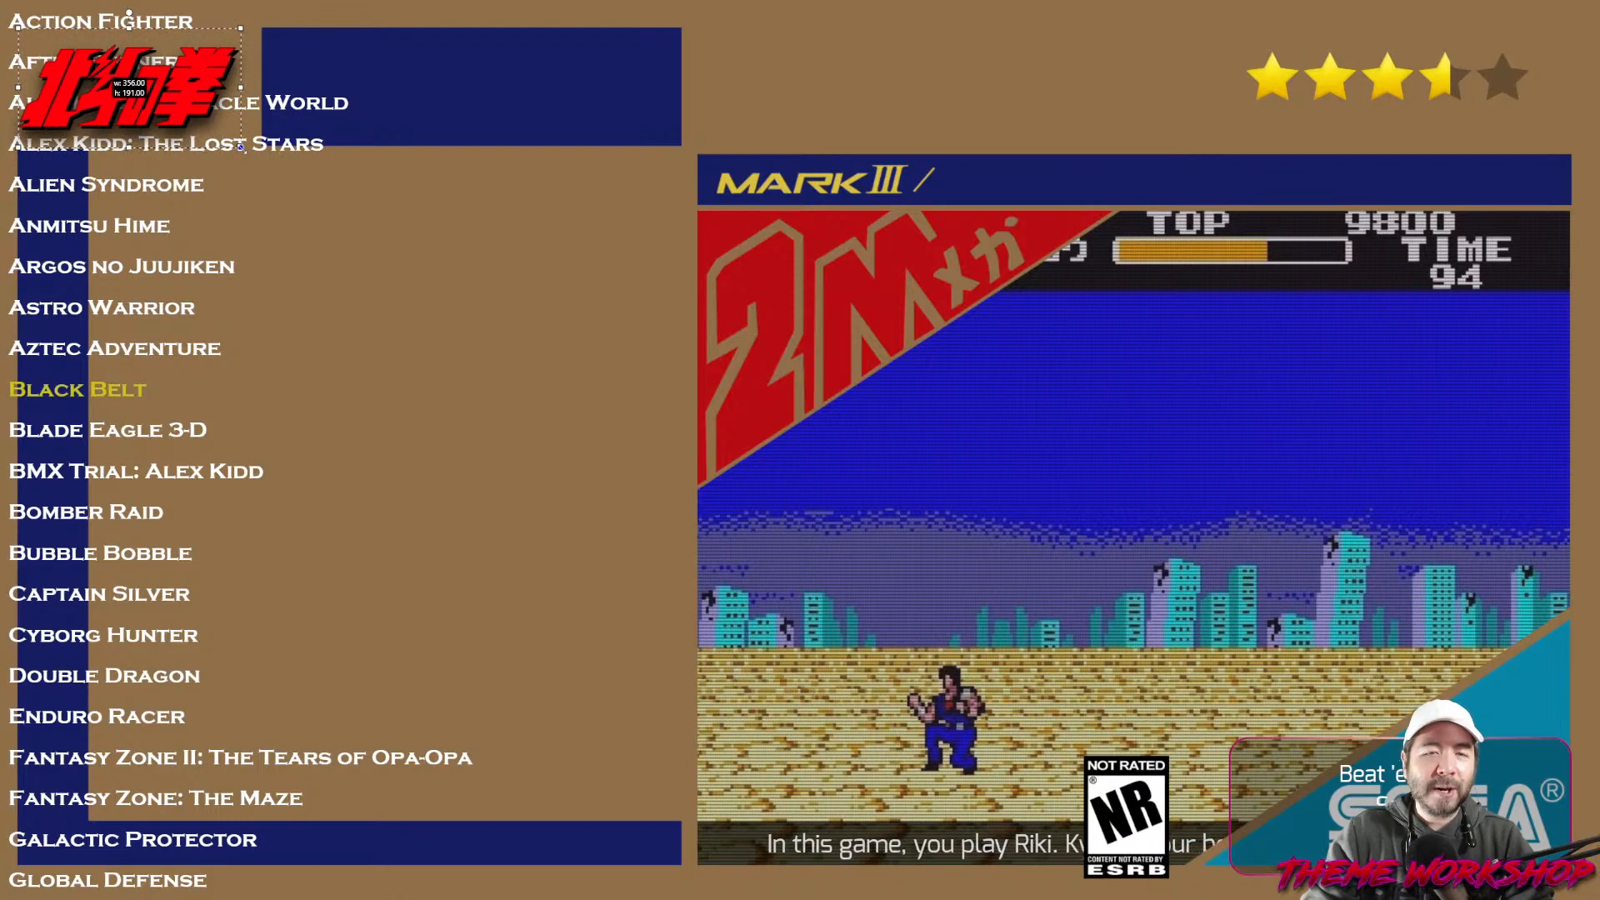
pyautogui.moveTo(243, 146); pyautogui.dragTo(247, 146)
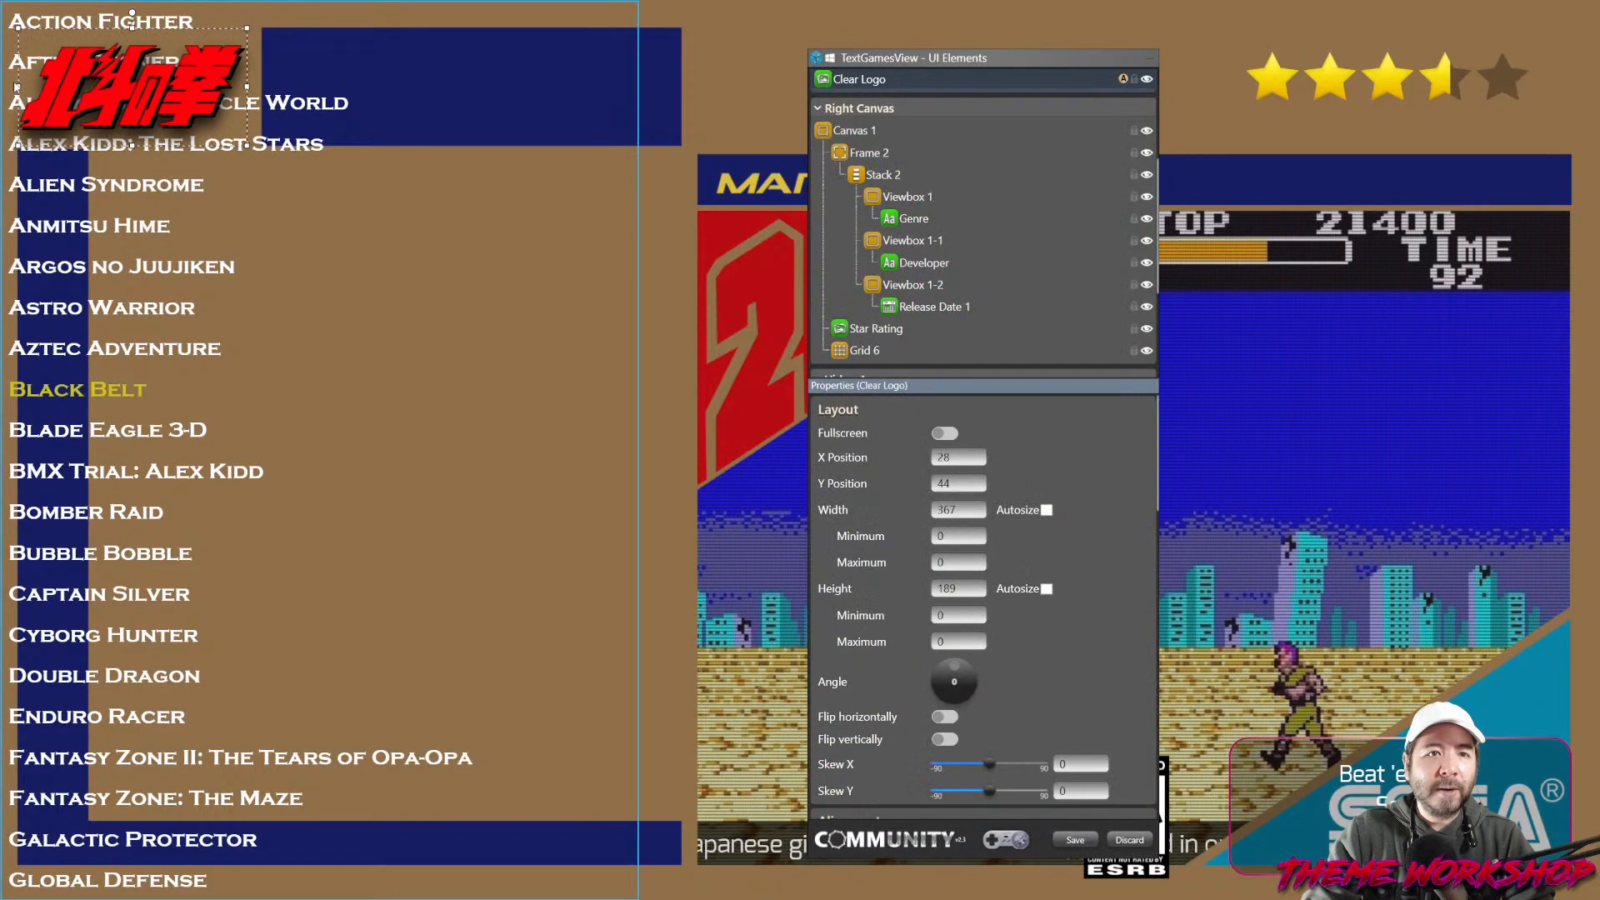
pyautogui.moveTo(18, 87); pyautogui.dragTo(20, 86)
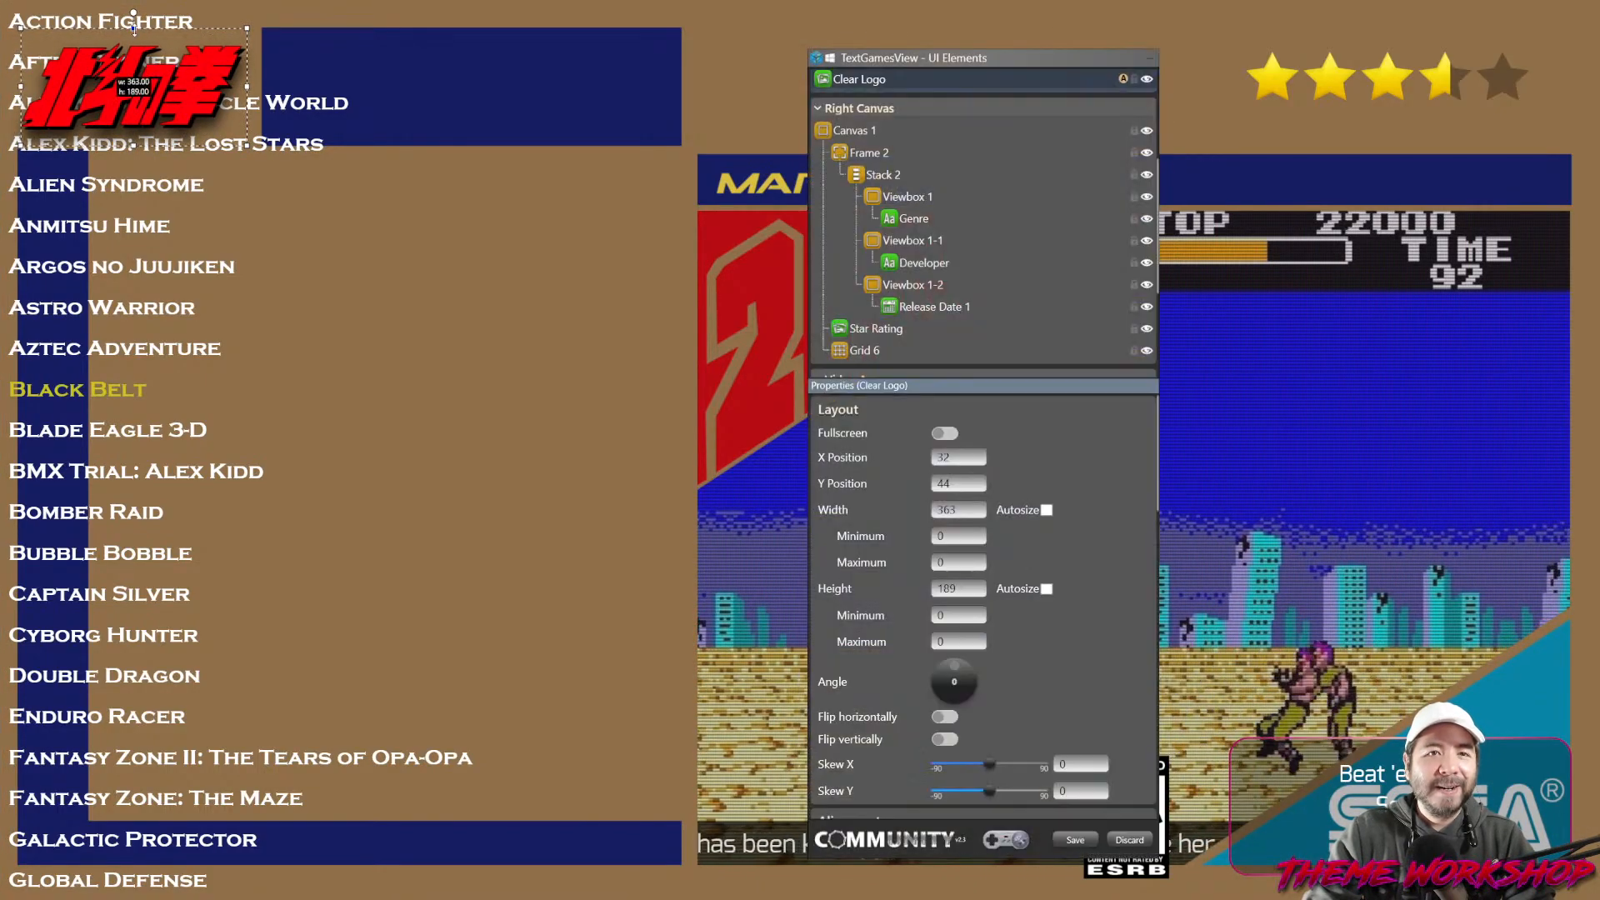
pyautogui.moveTo(133, 28); pyautogui.dragTo(133, 32)
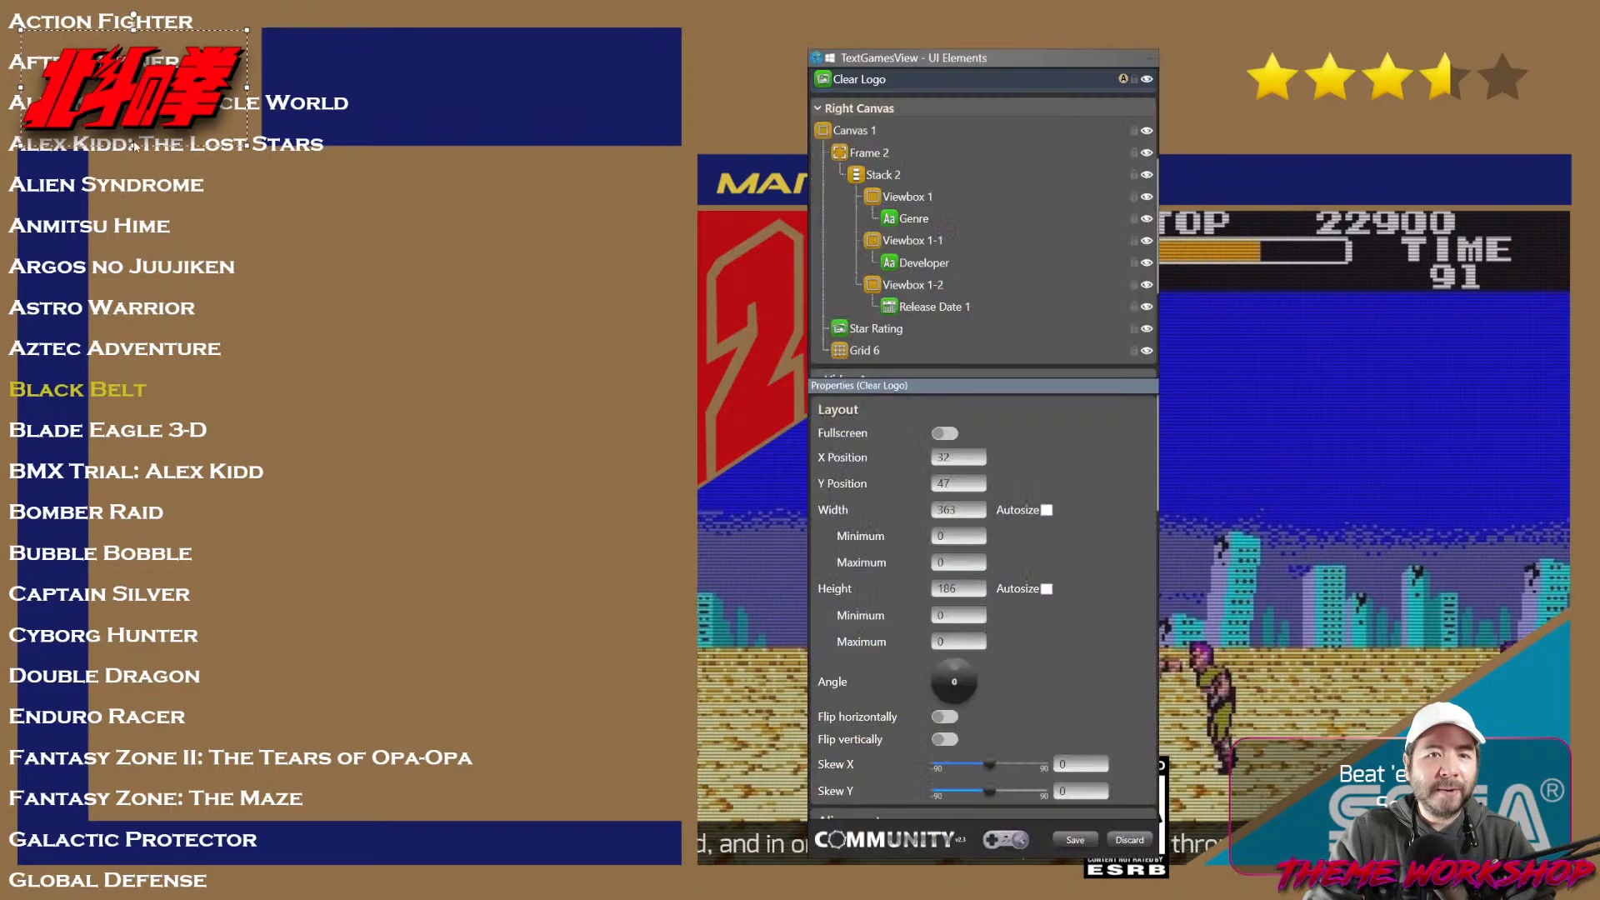
pyautogui.moveTo(133, 146); pyautogui.dragTo(133, 144)
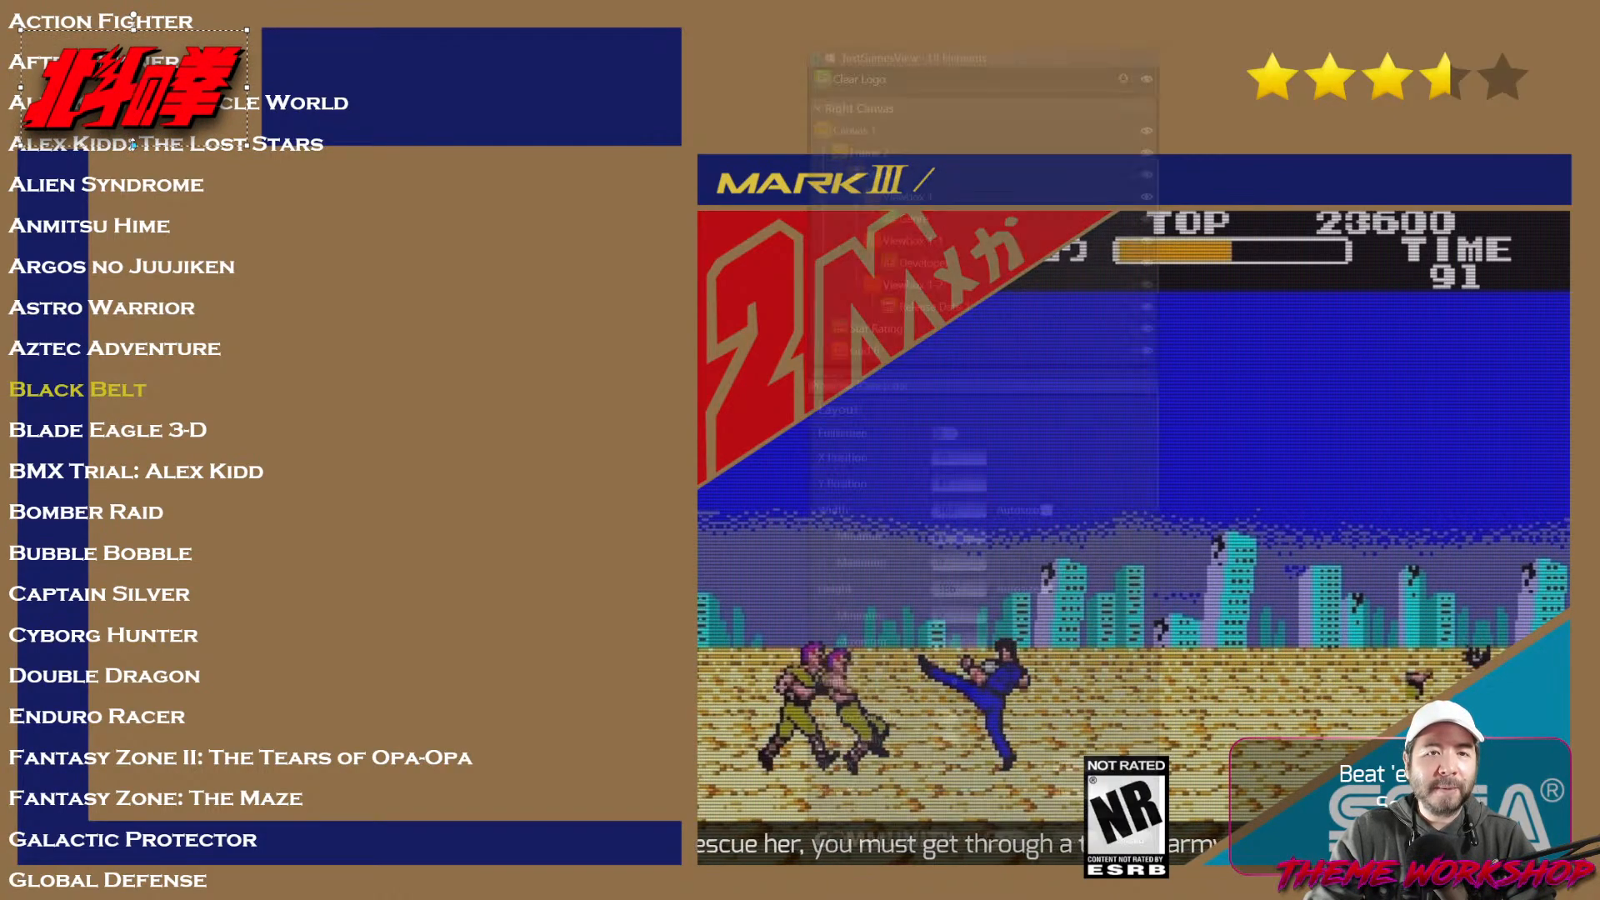
# Fit the Wheel list inside the blue bracket below the logo, at about X 99, Y 259, about 922 by 1046.
pyautogui.click(100, 315)
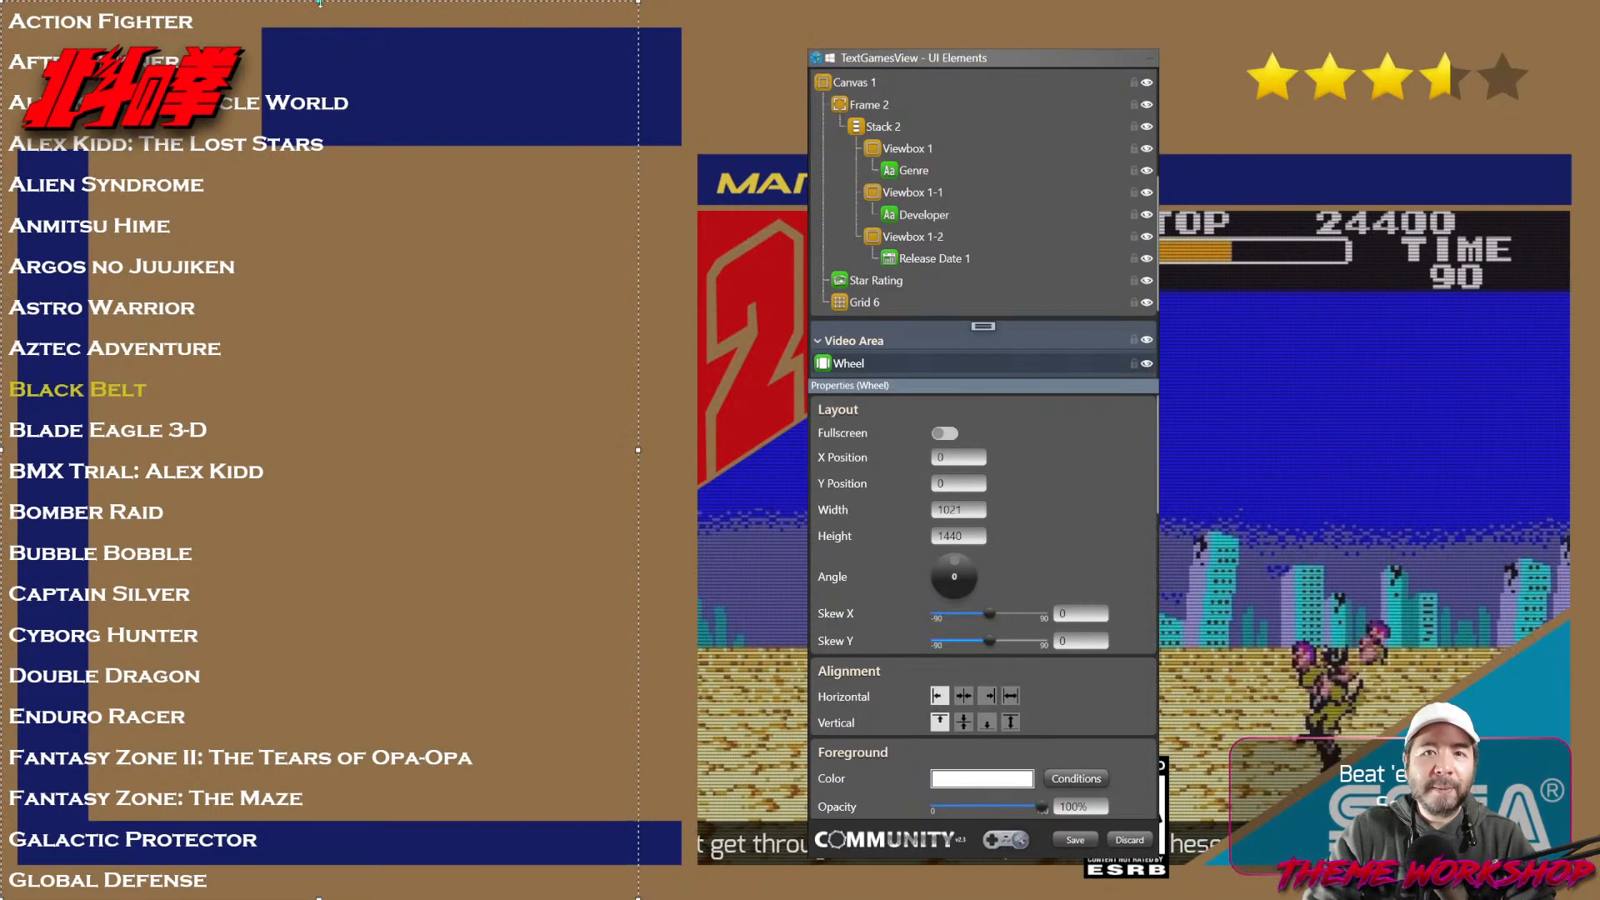
pyautogui.moveTo(319, 3); pyautogui.dragTo(340, 166)
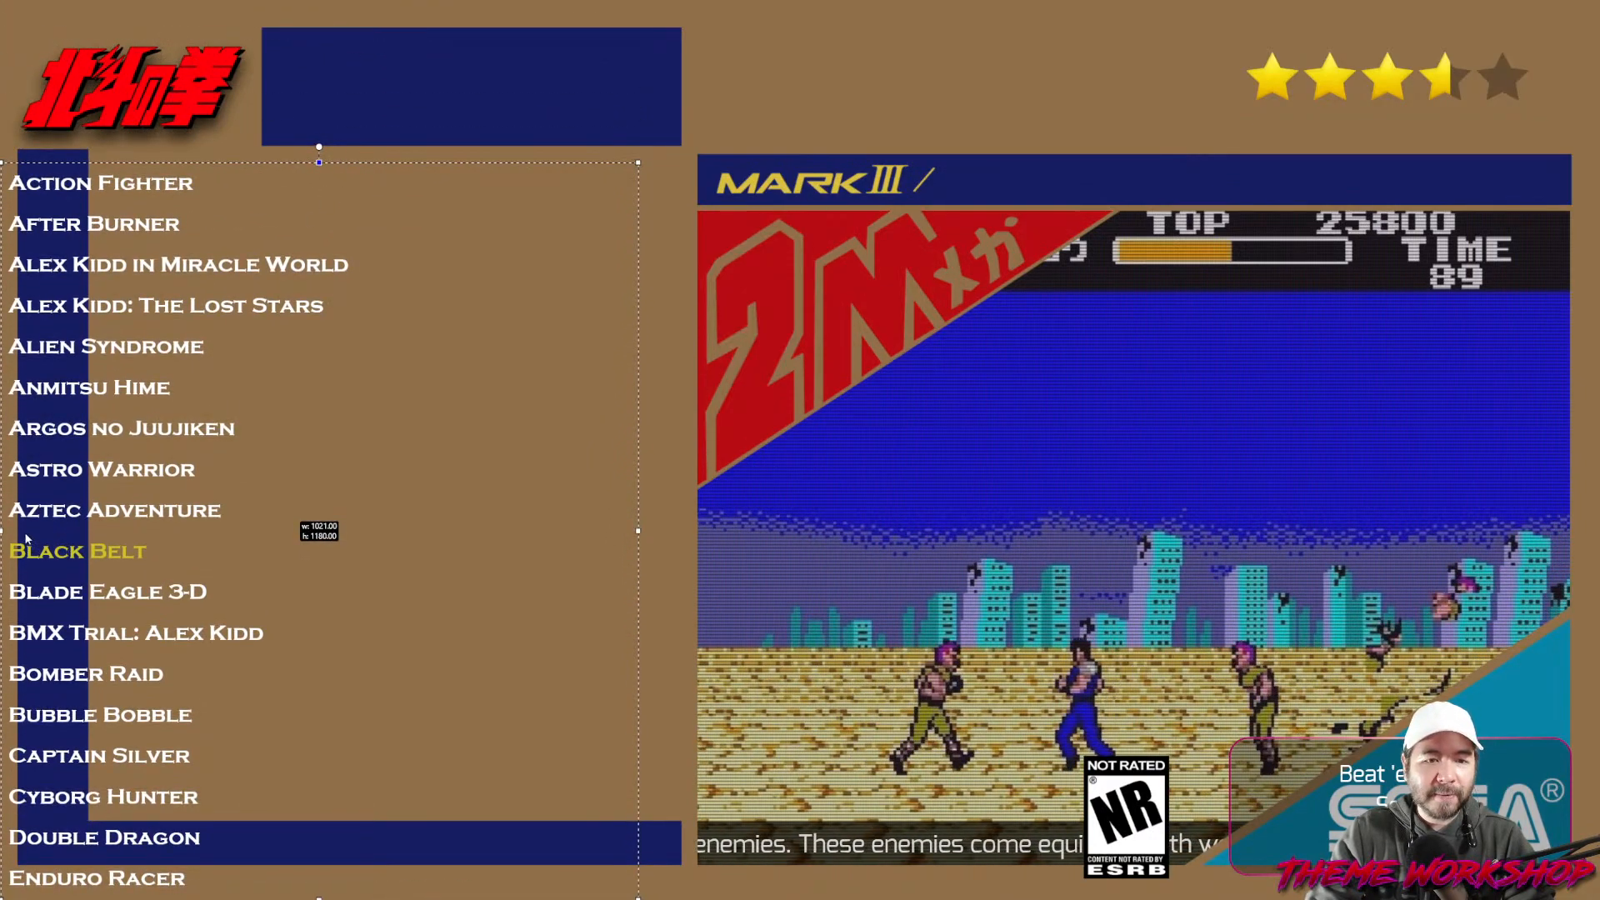
pyautogui.moveTo(3, 540); pyautogui.dragTo(63, 539)
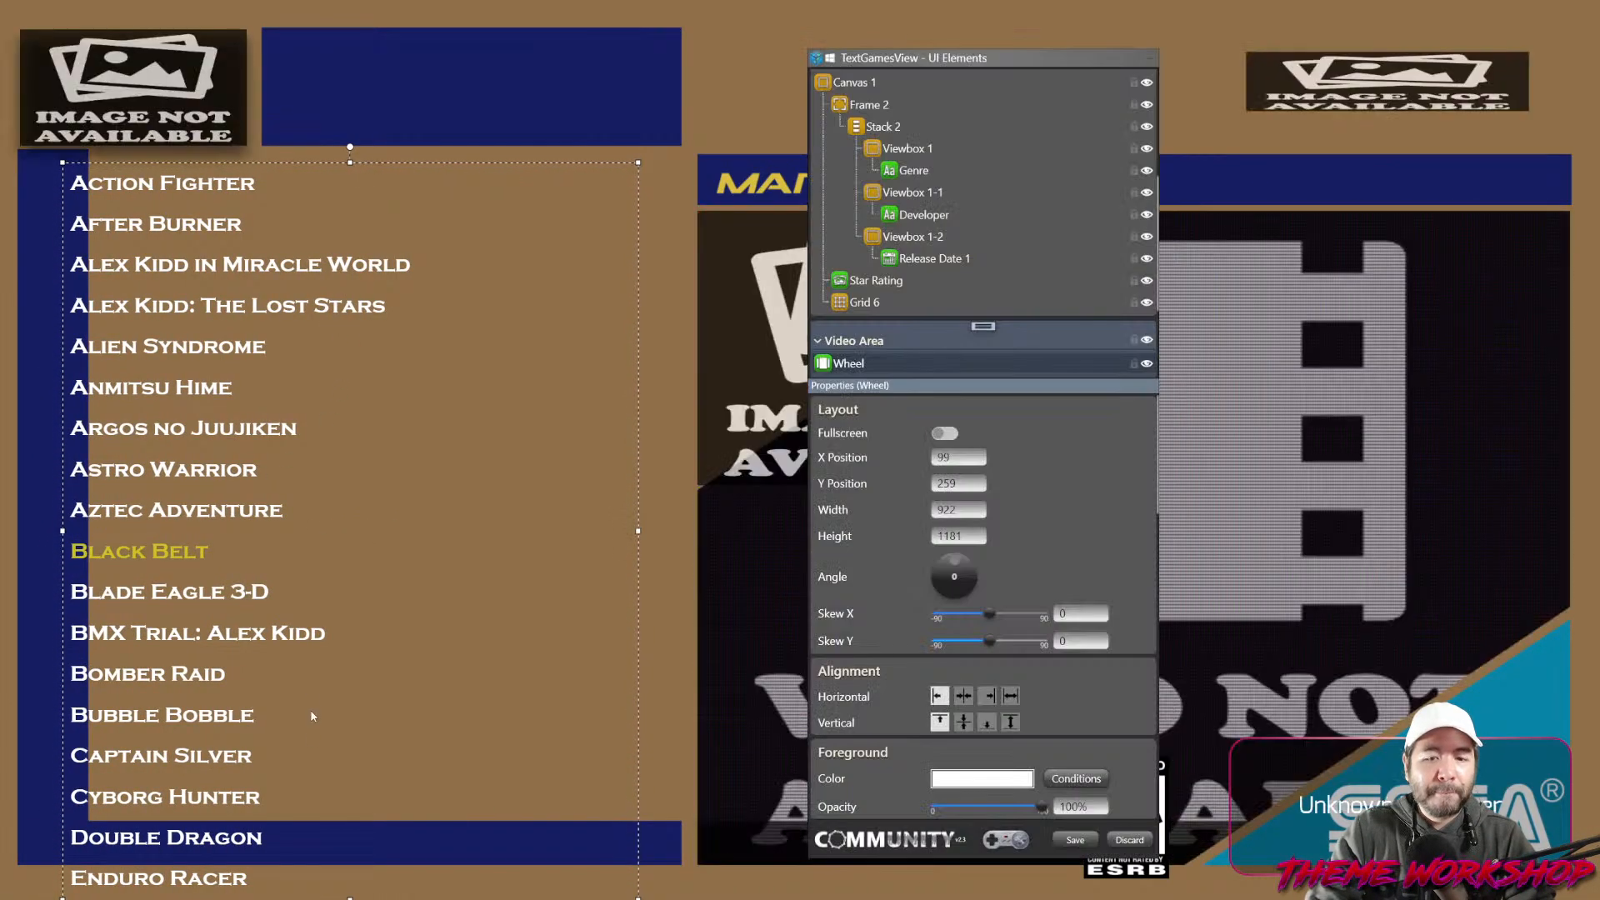
pyautogui.moveTo(350, 898); pyautogui.dragTo(341, 820)
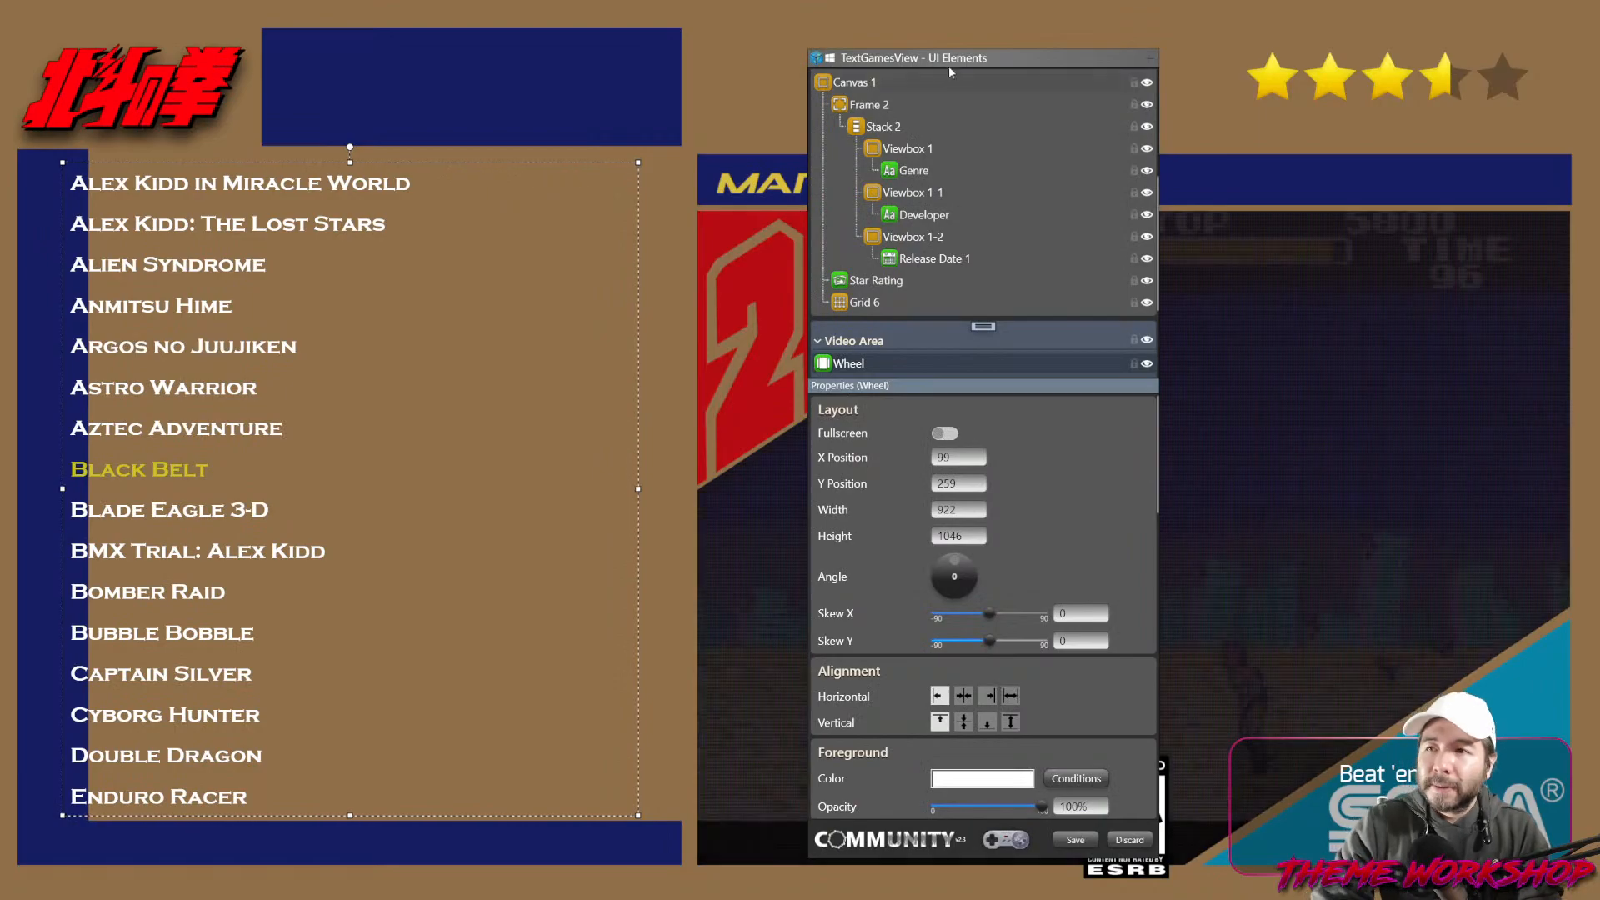
# Compare the Star Rating's placement with the rating, genre and year block in the original CoverBox screenshot in the browser.
pyautogui.moveTo(958, 65); pyautogui.dragTo(602, 212)
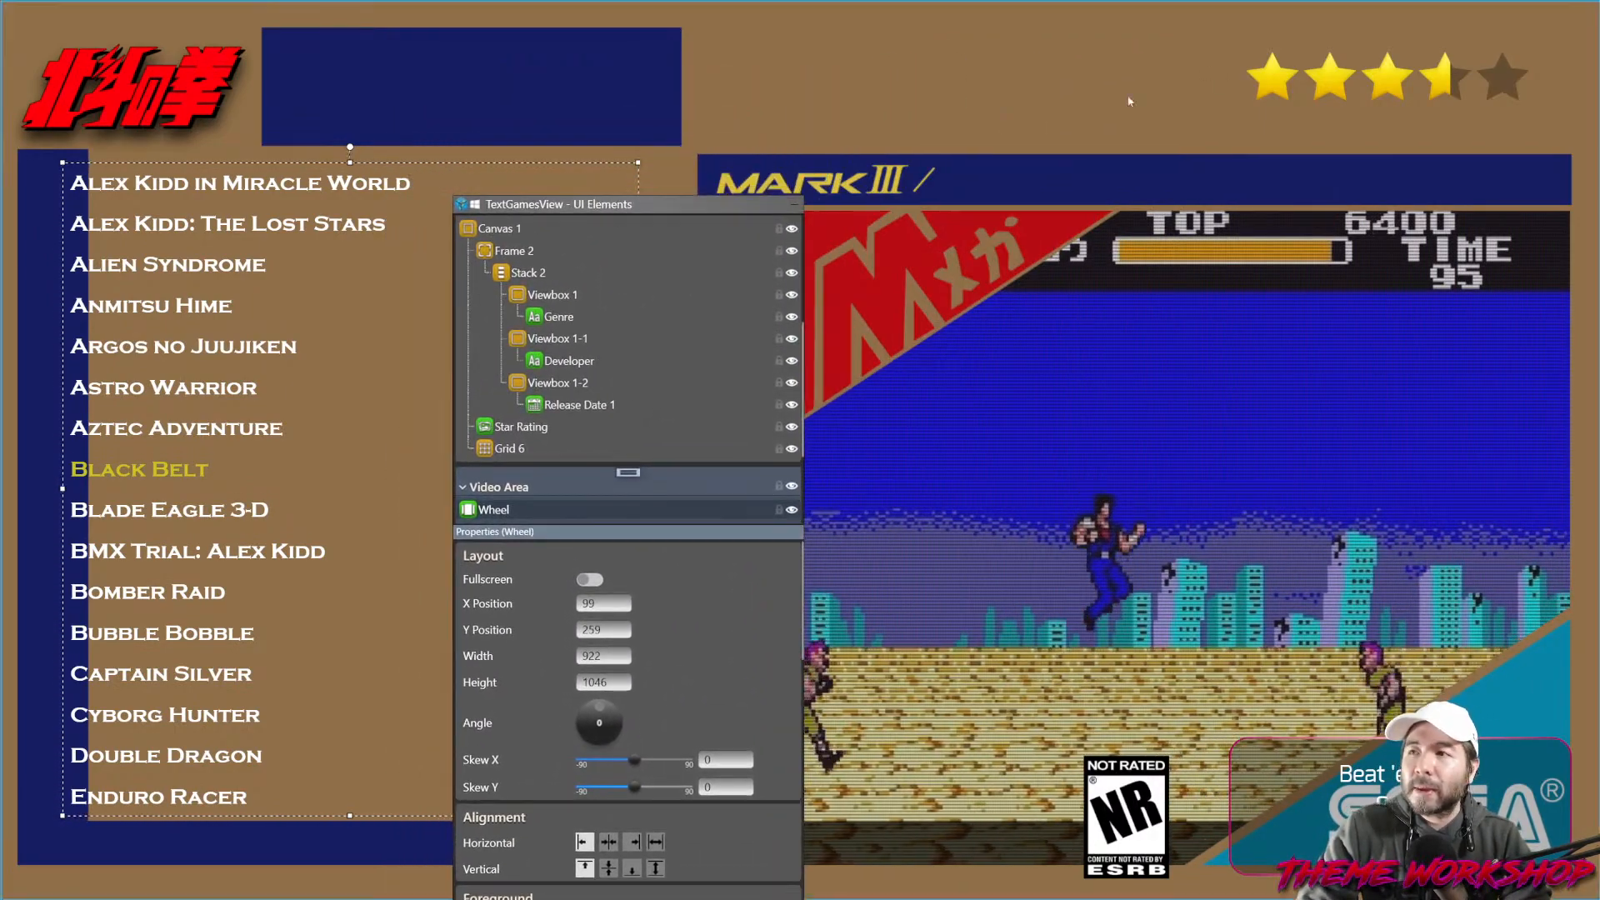
pyautogui.click(1340, 89)
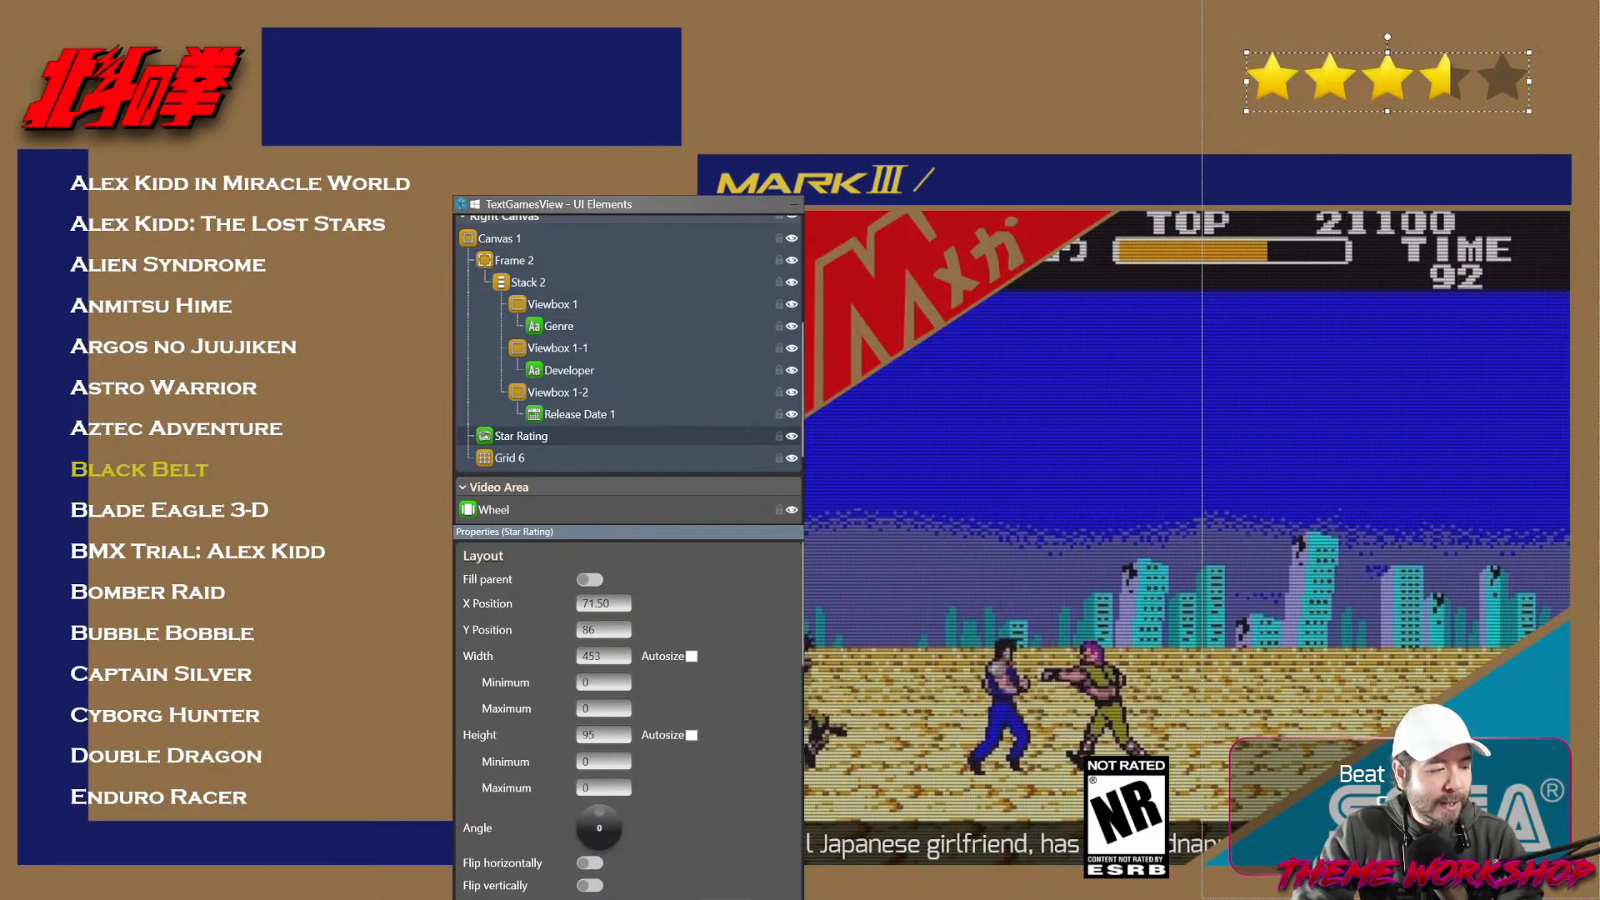
pyautogui.hotkey('alt', 'Tab')
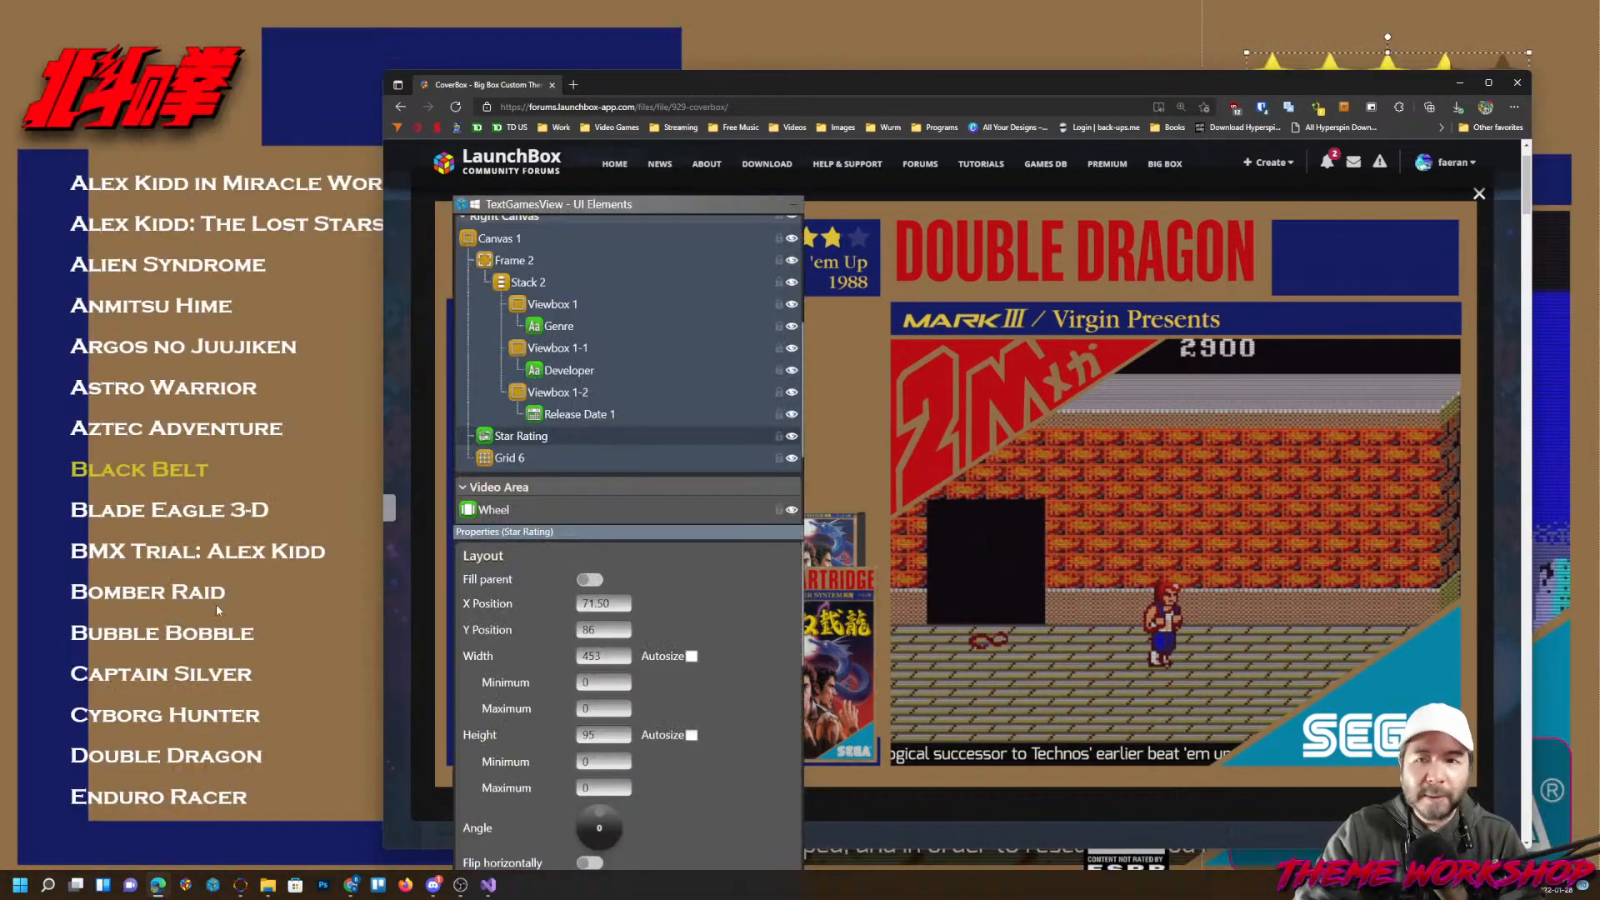
pyautogui.click(693, 208)
pyautogui.moveTo(693, 208); pyautogui.dragTo(280, 32)
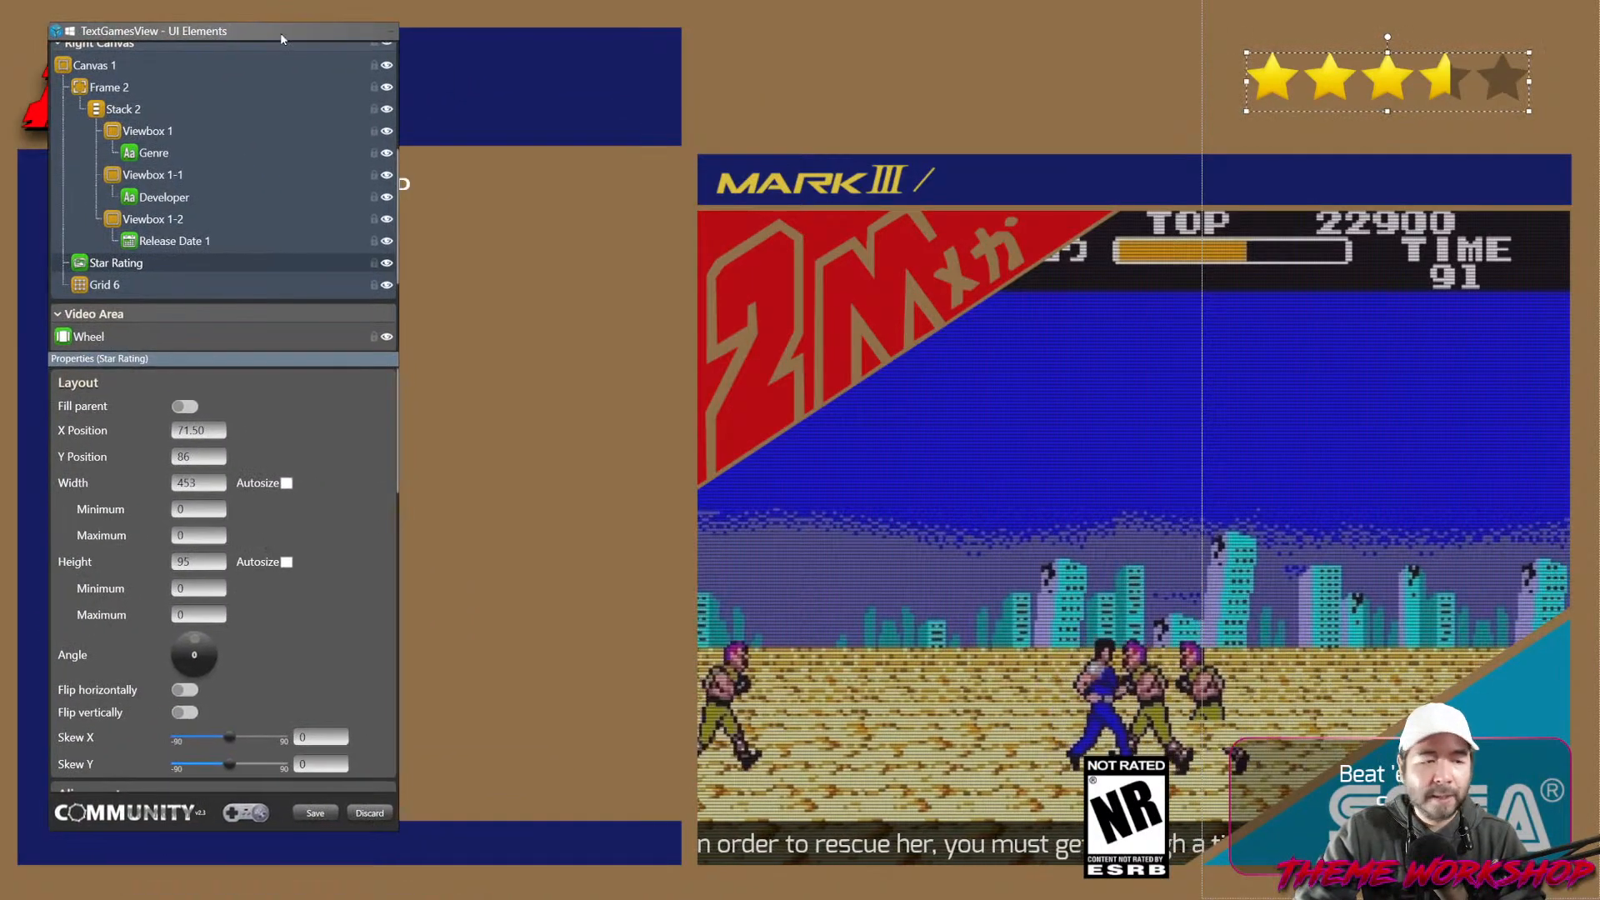
pyautogui.hotkey('alt', 'Tab')
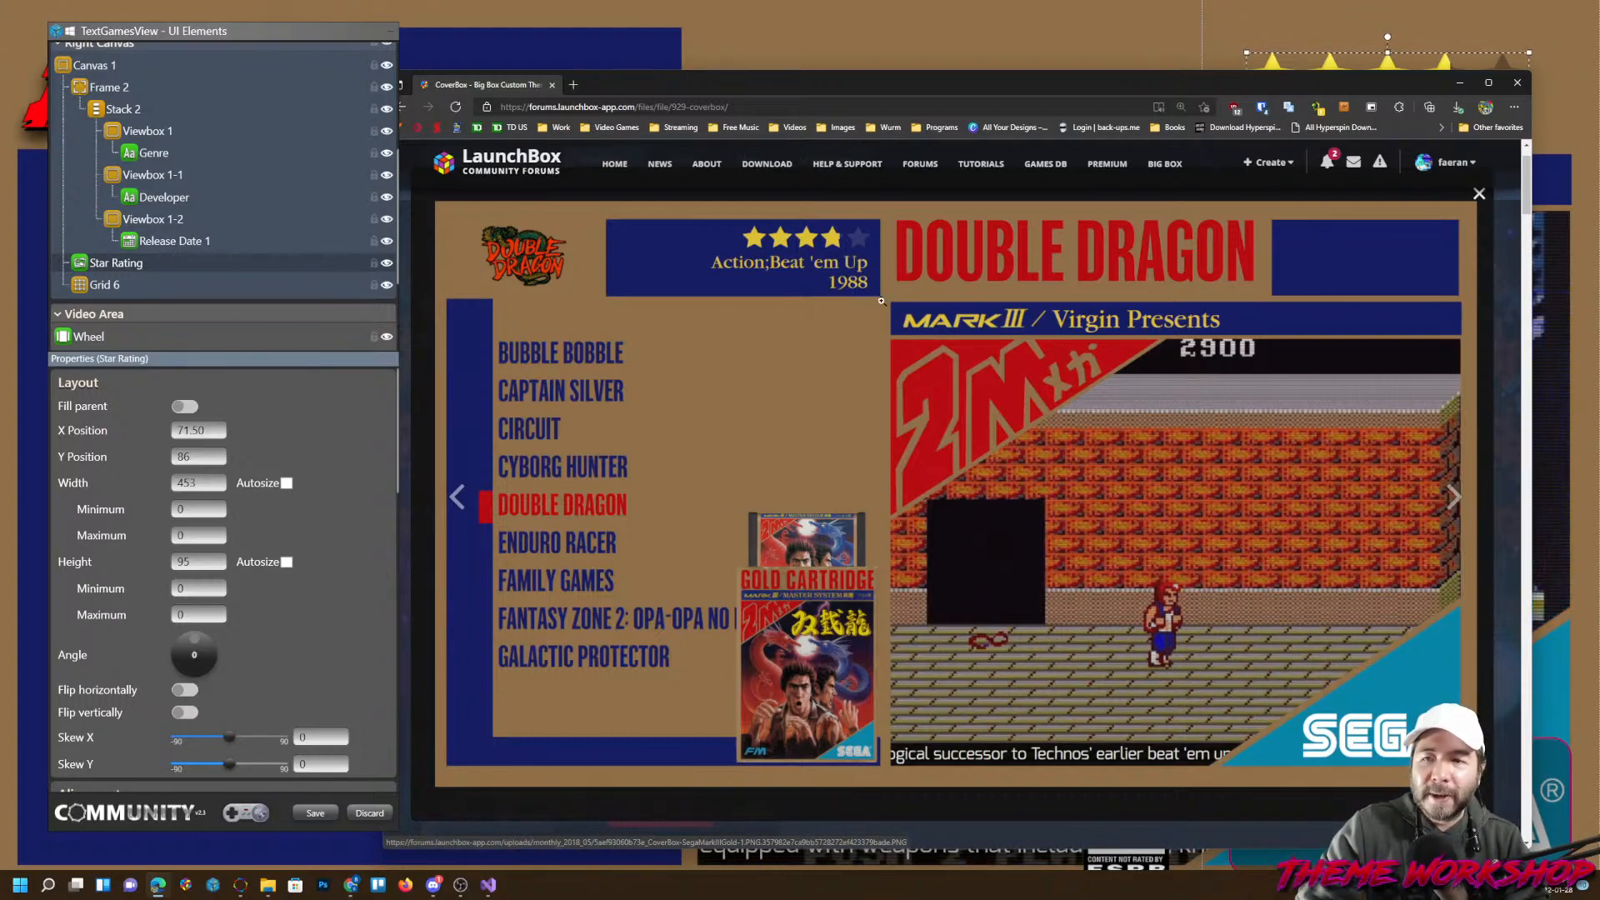
pyautogui.click(947, 50)
# Move Stack 2, with its Genre, Developer and Release Date viewboxes, out of Frame 2 to the base level of the Right Canvas group.
pyautogui.scroll(2, 135, 225)
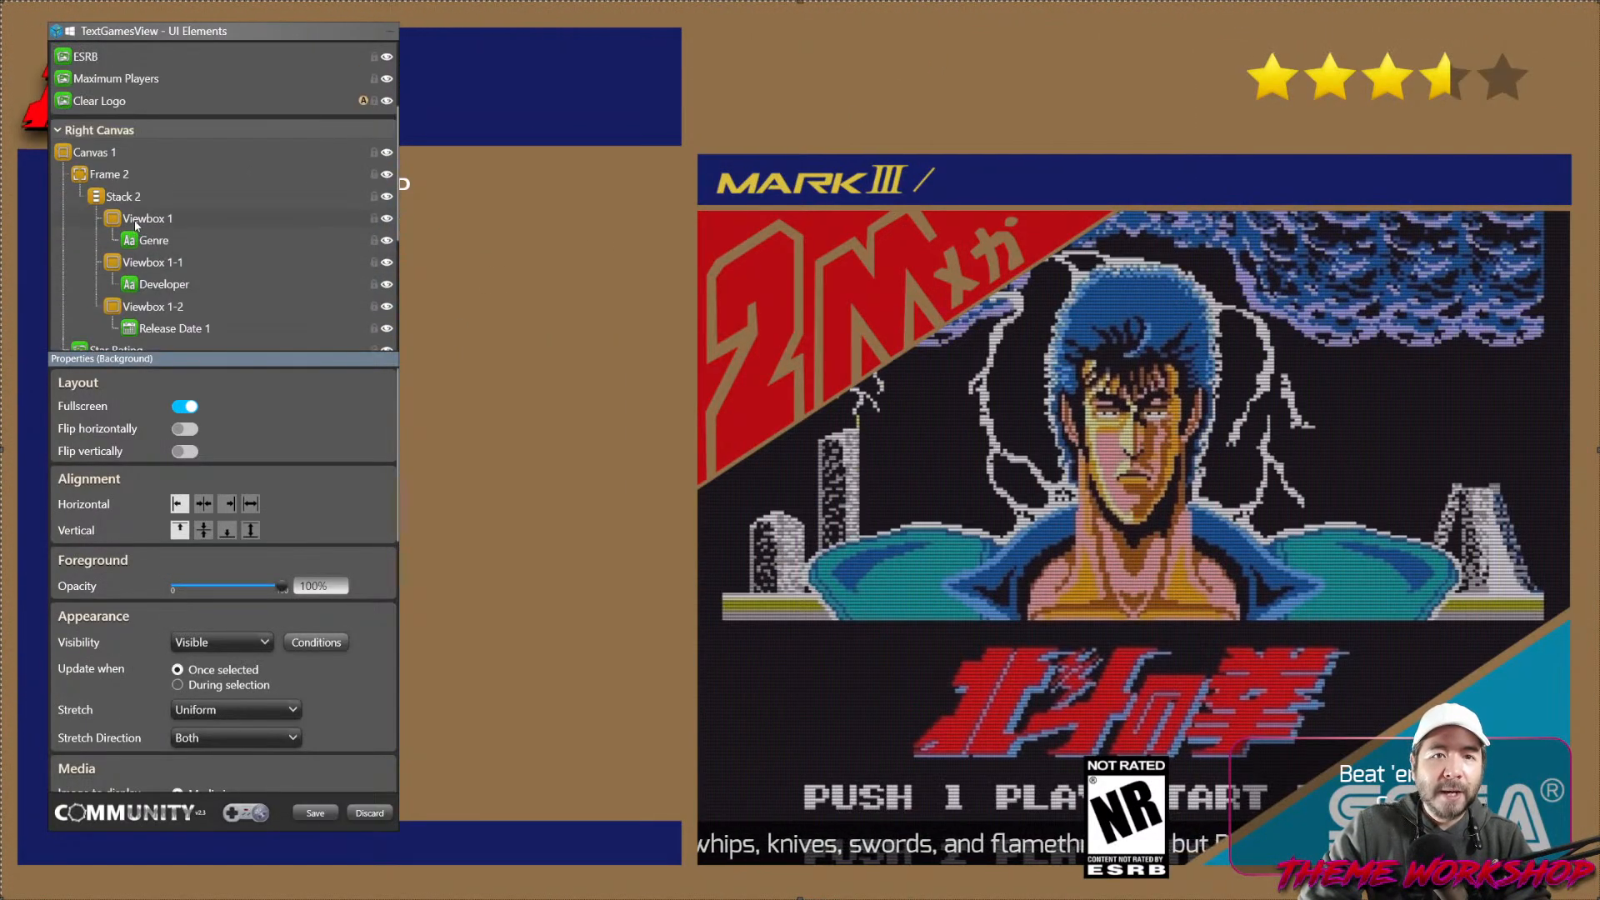
pyautogui.scroll(-1, 135, 225)
pyautogui.click(129, 148)
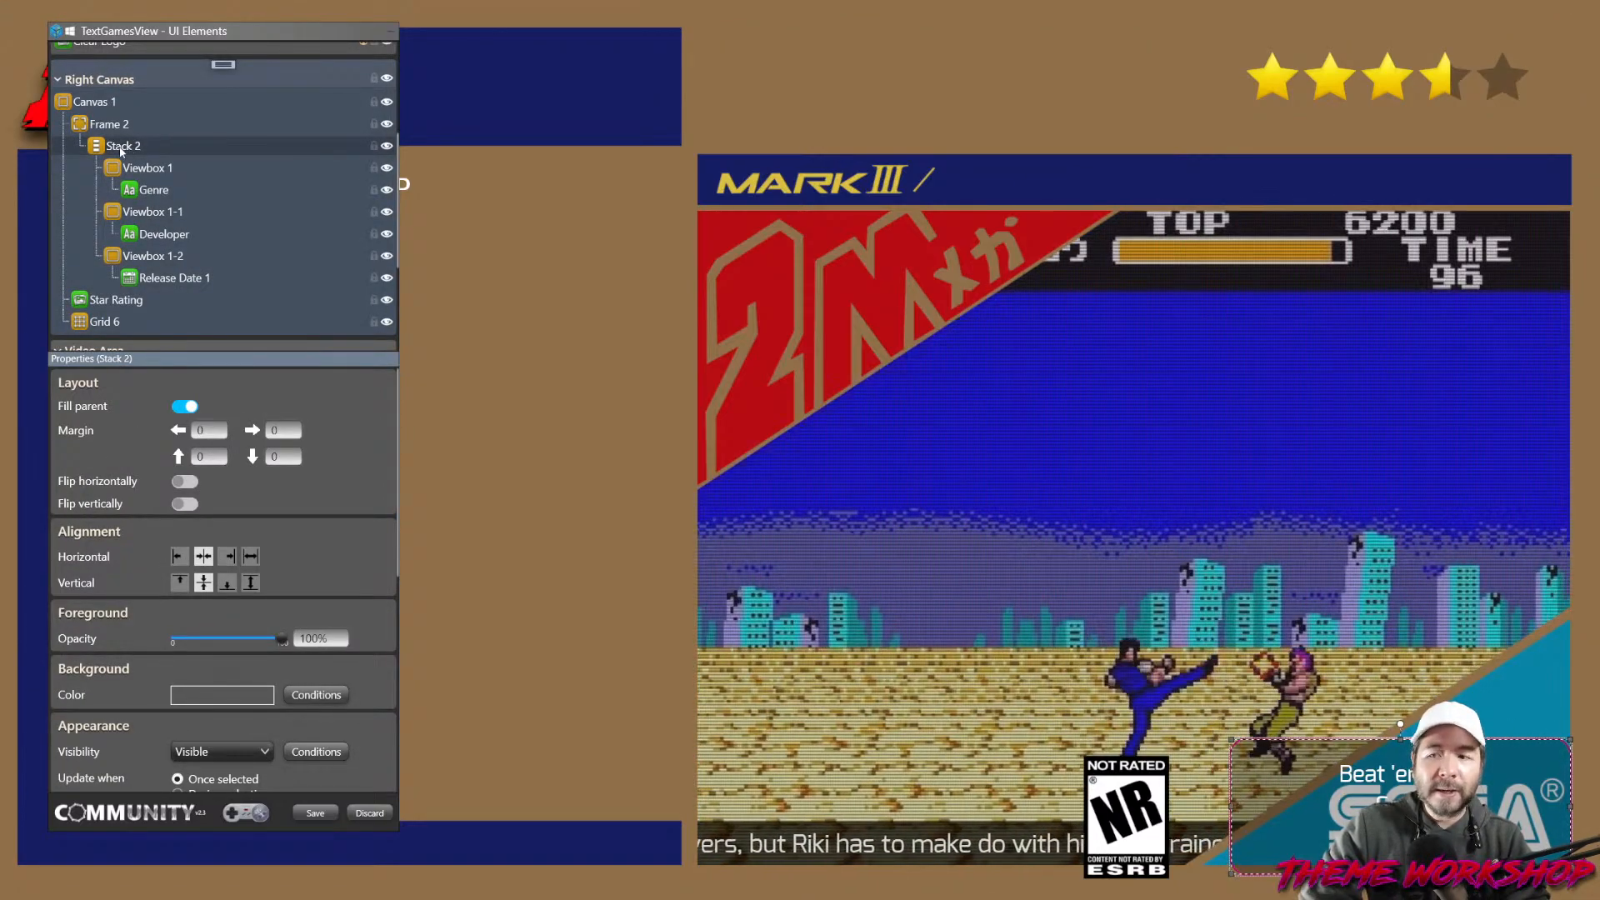
pyautogui.moveTo(121, 150); pyautogui.dragTo(64, 230)
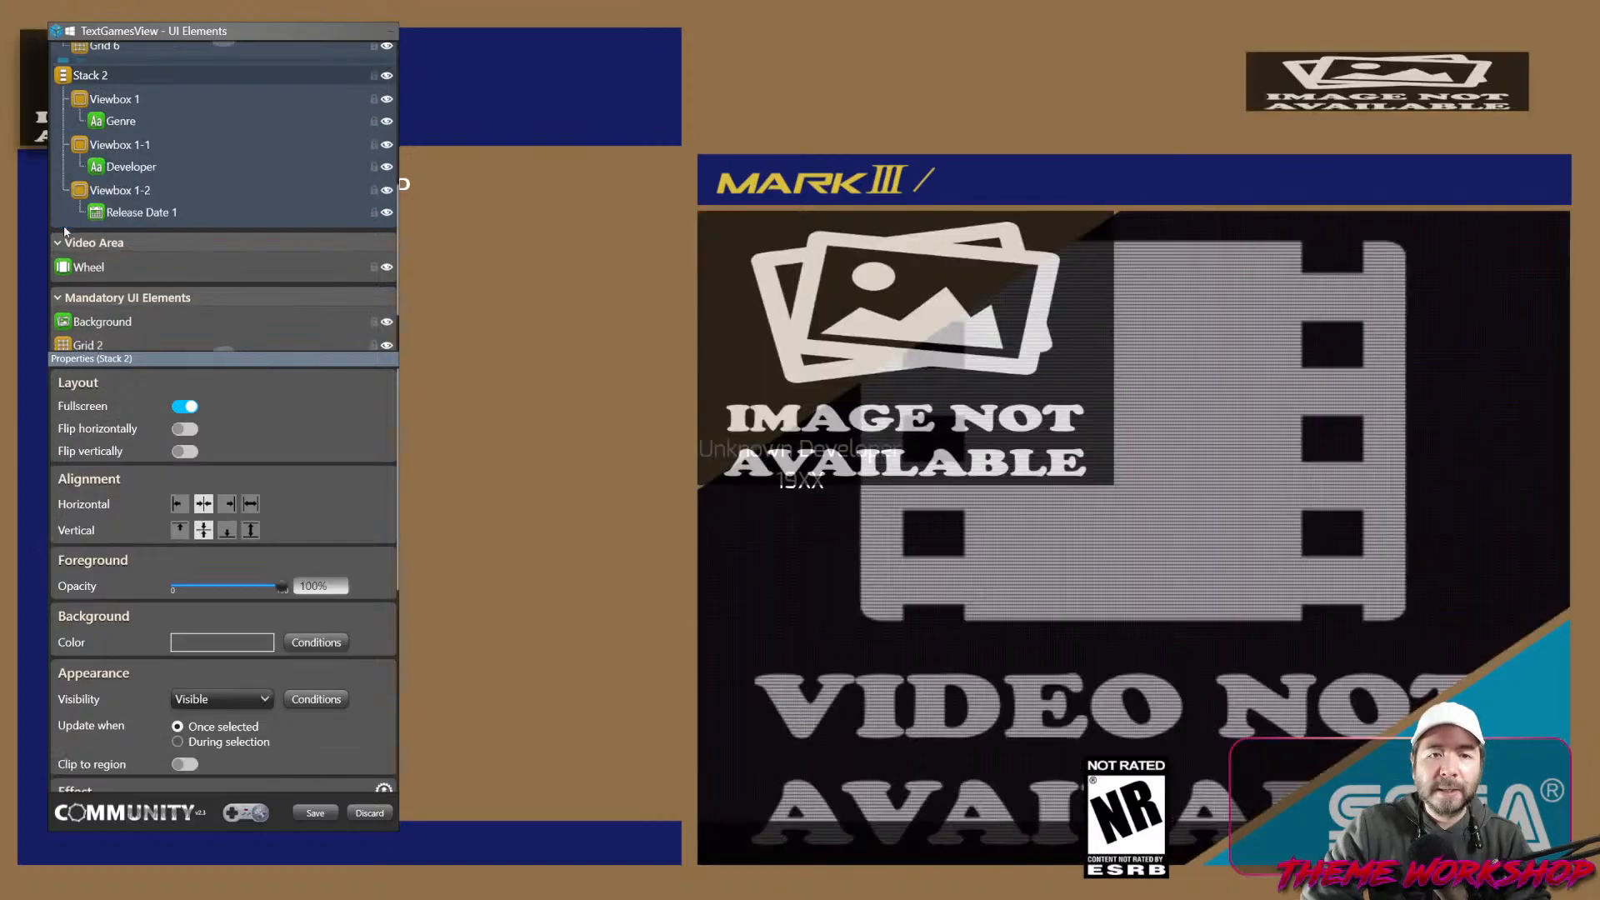
# Place the Star Rating in Stack 2 above Viewbox 1, set its height to 50 and align it to the right.
pyautogui.moveTo(104, 141); pyautogui.dragTo(80, 207)
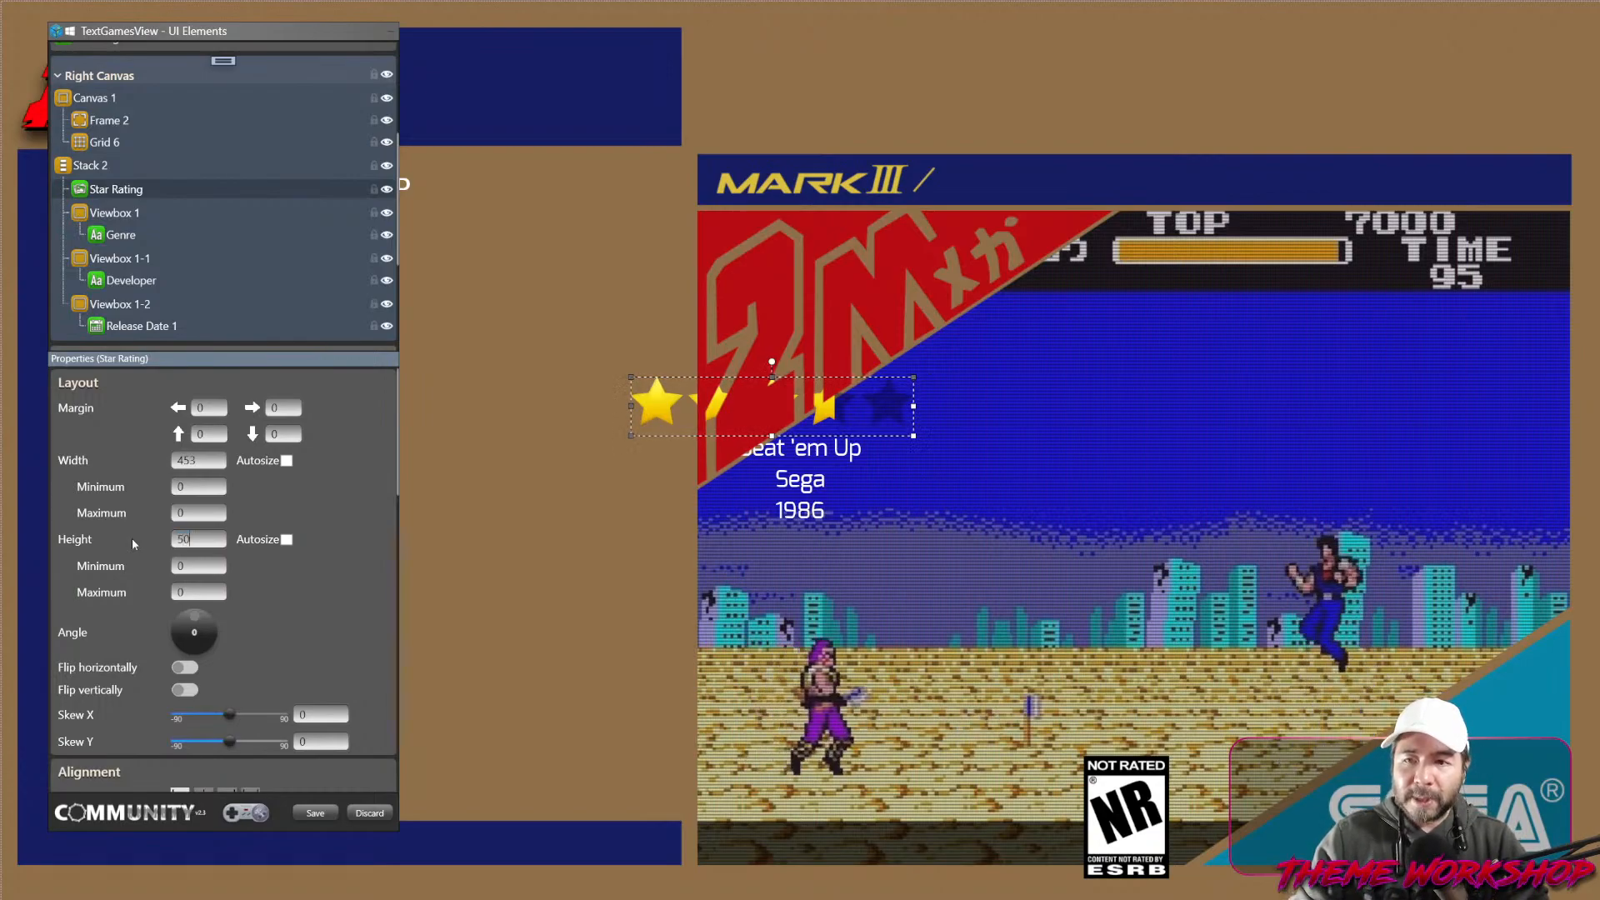
pyautogui.write('50')
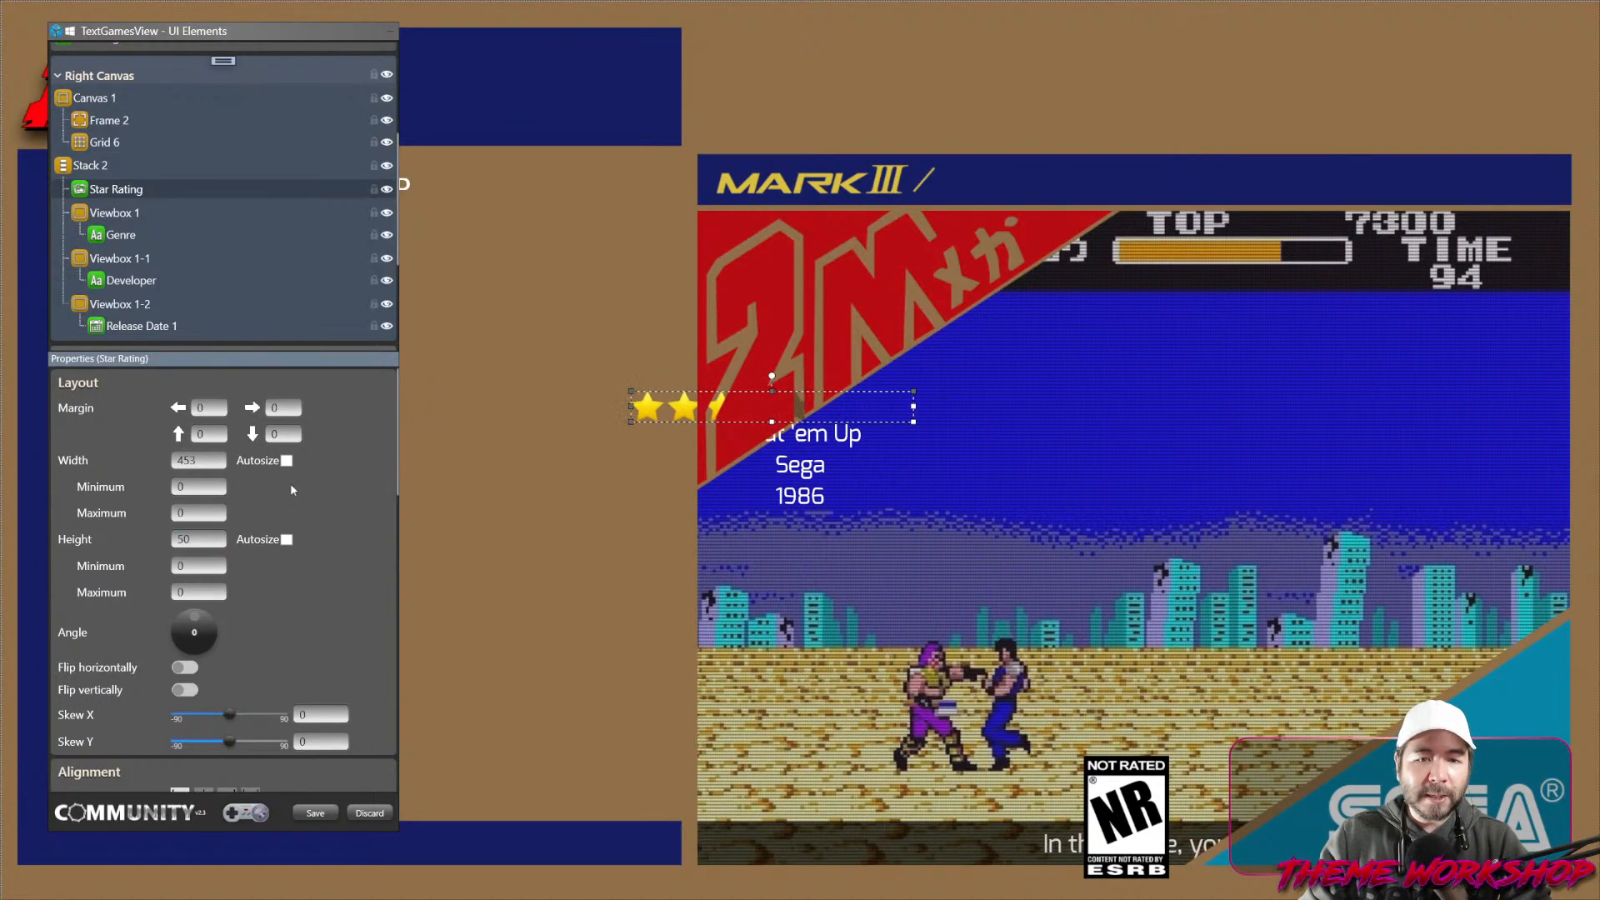
pyautogui.scroll(-3, 233, 704)
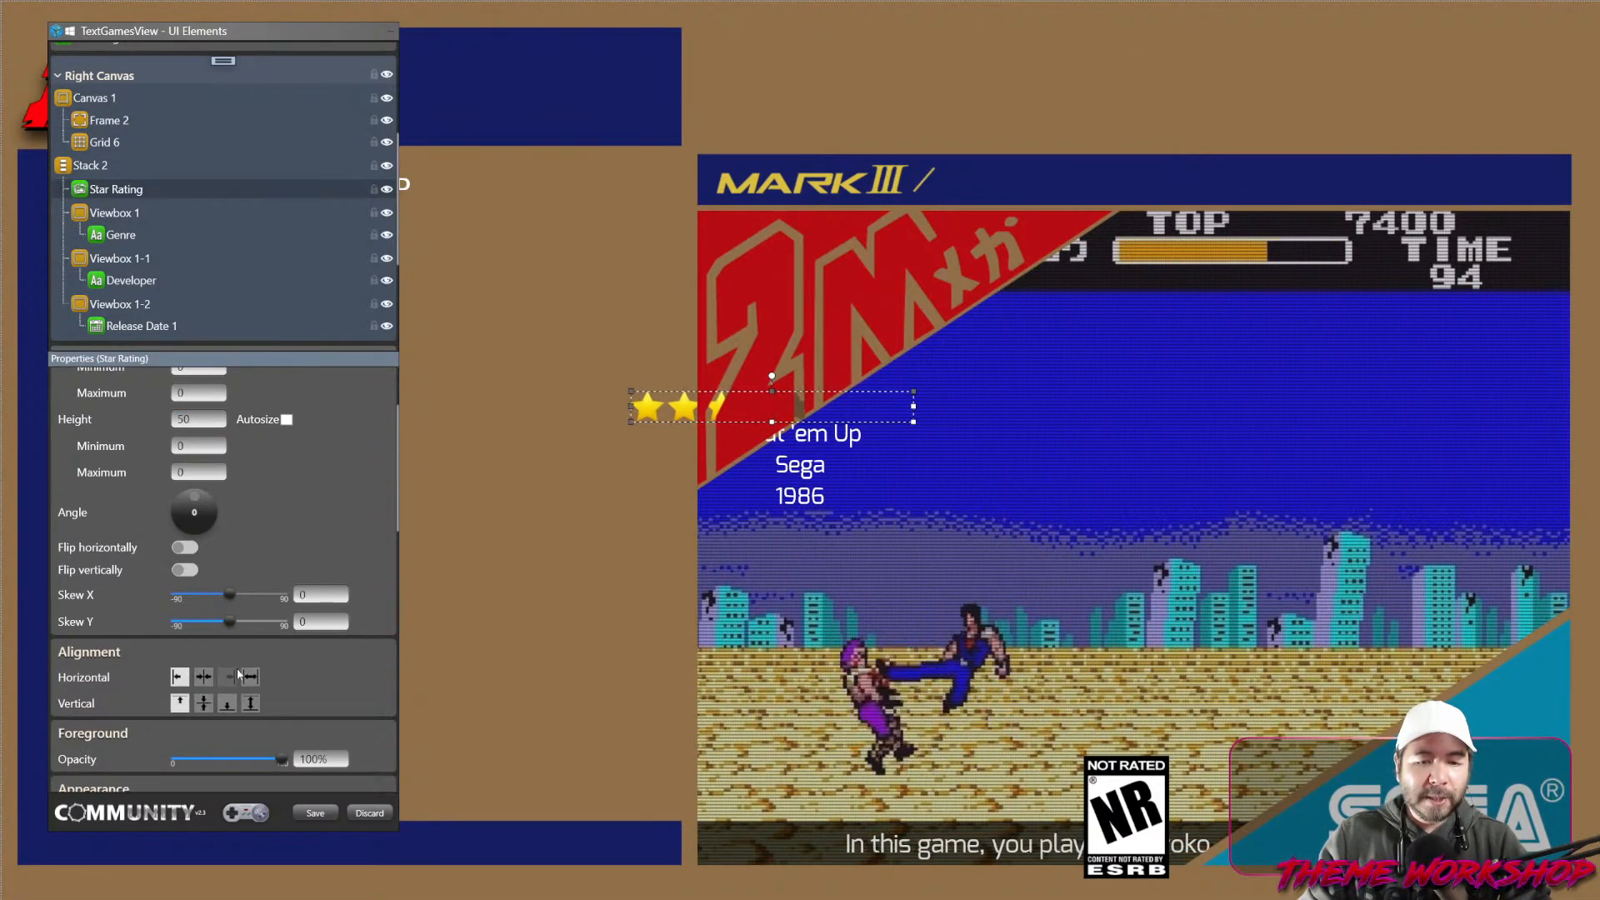
# Align Stack 2 and its Genre, Developer and Release Date viewboxes horizontally to the right.
pyautogui.click(90, 170)
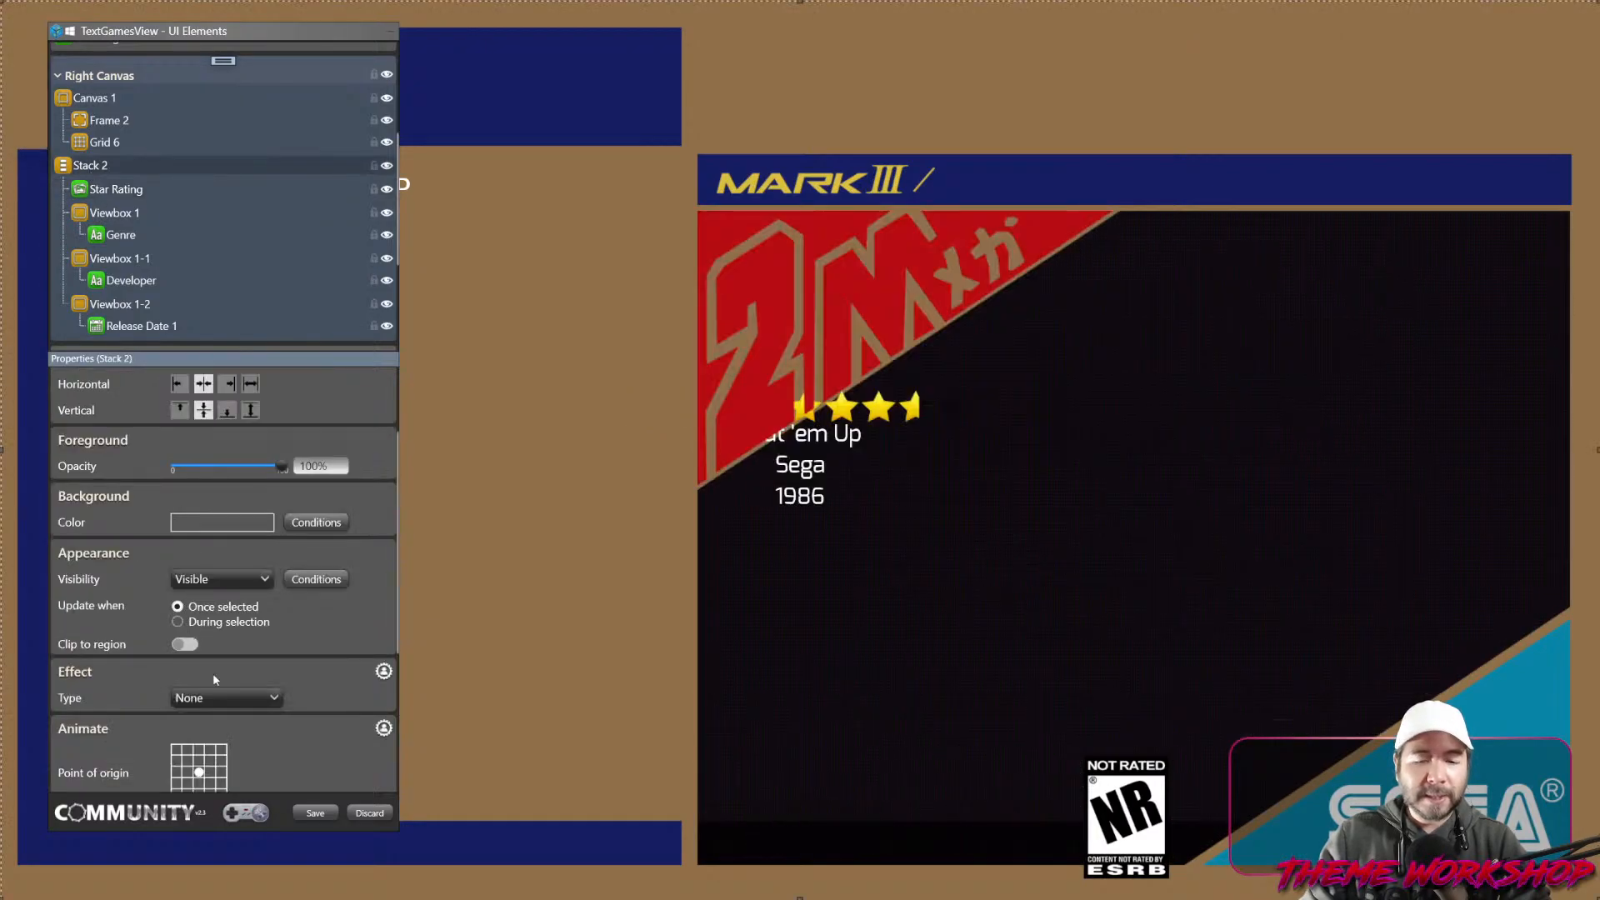
pyautogui.scroll(-3, 317, 682)
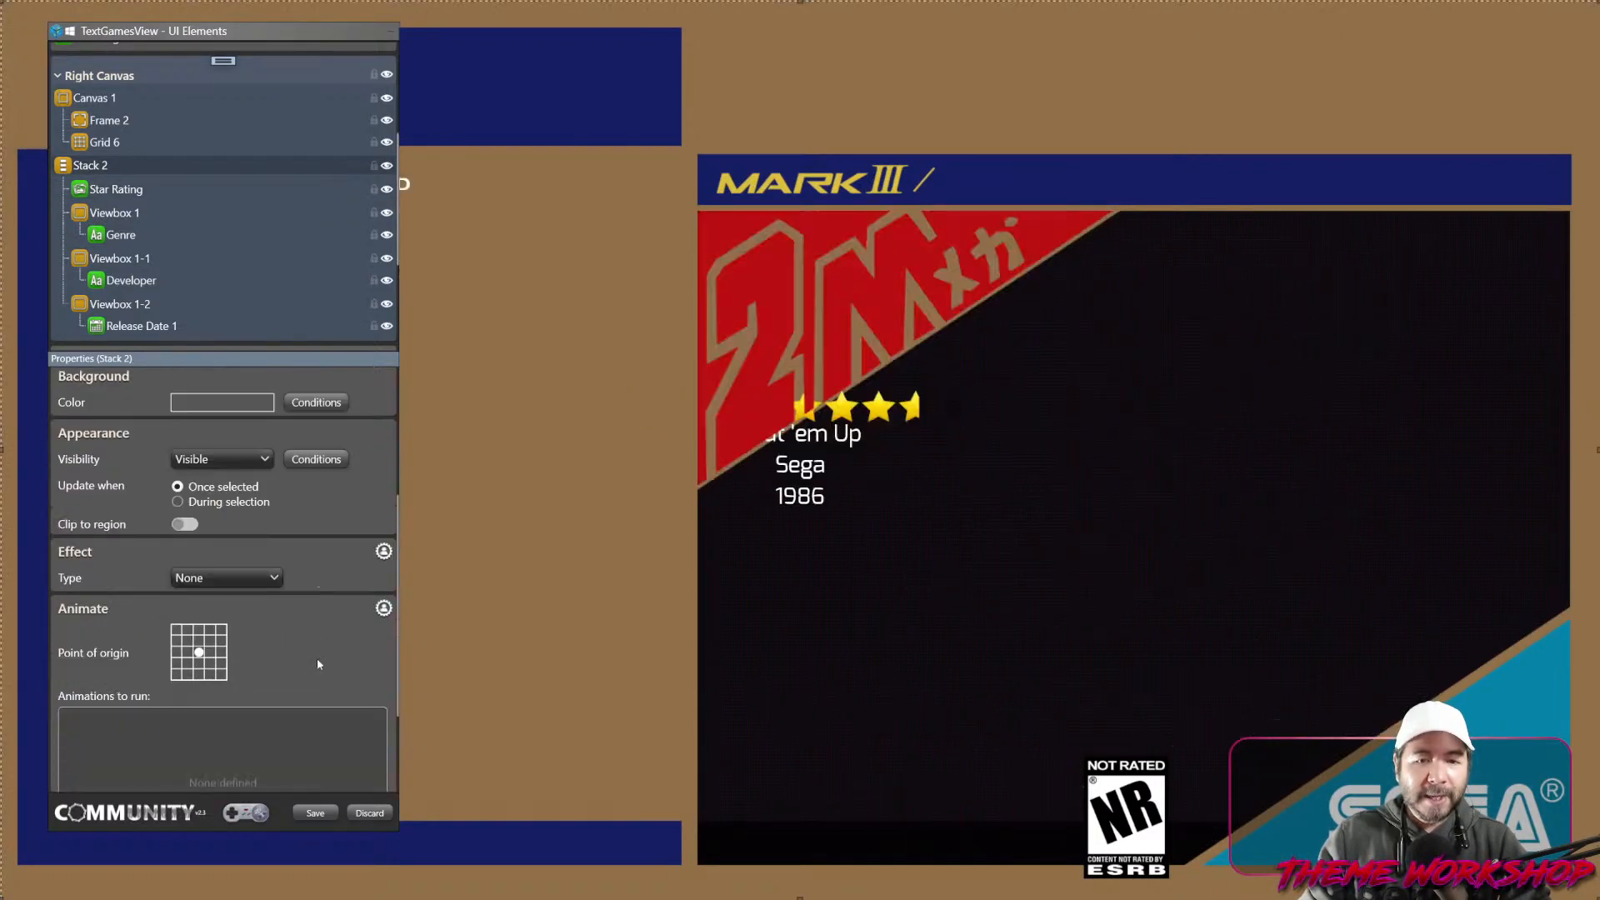
pyautogui.scroll(6, 317, 658)
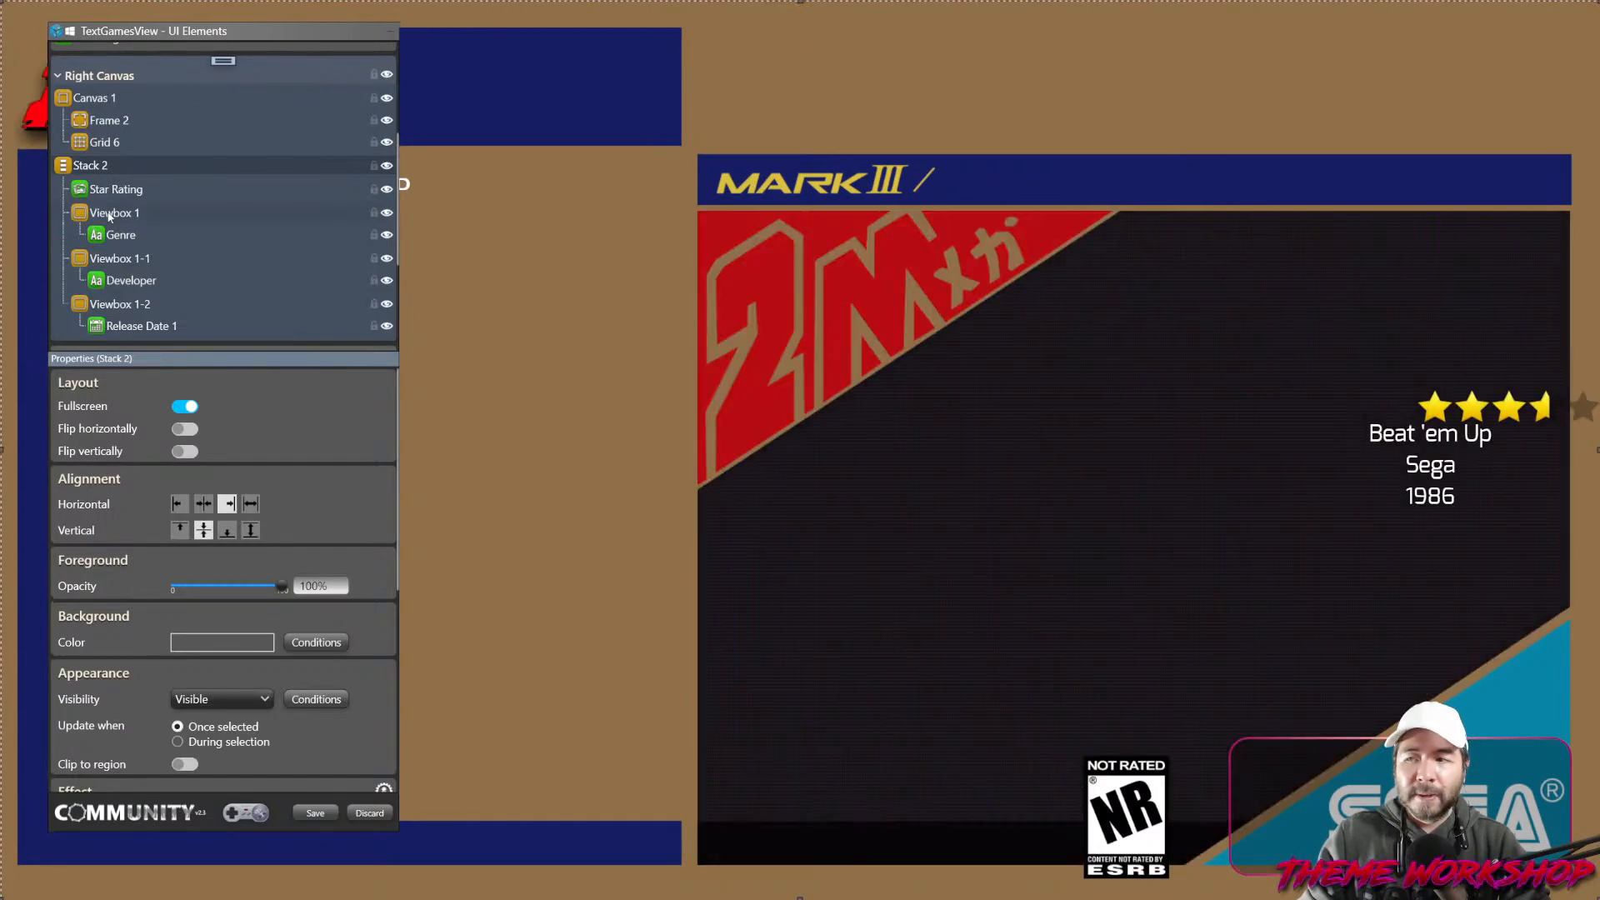
pyautogui.click(110, 213)
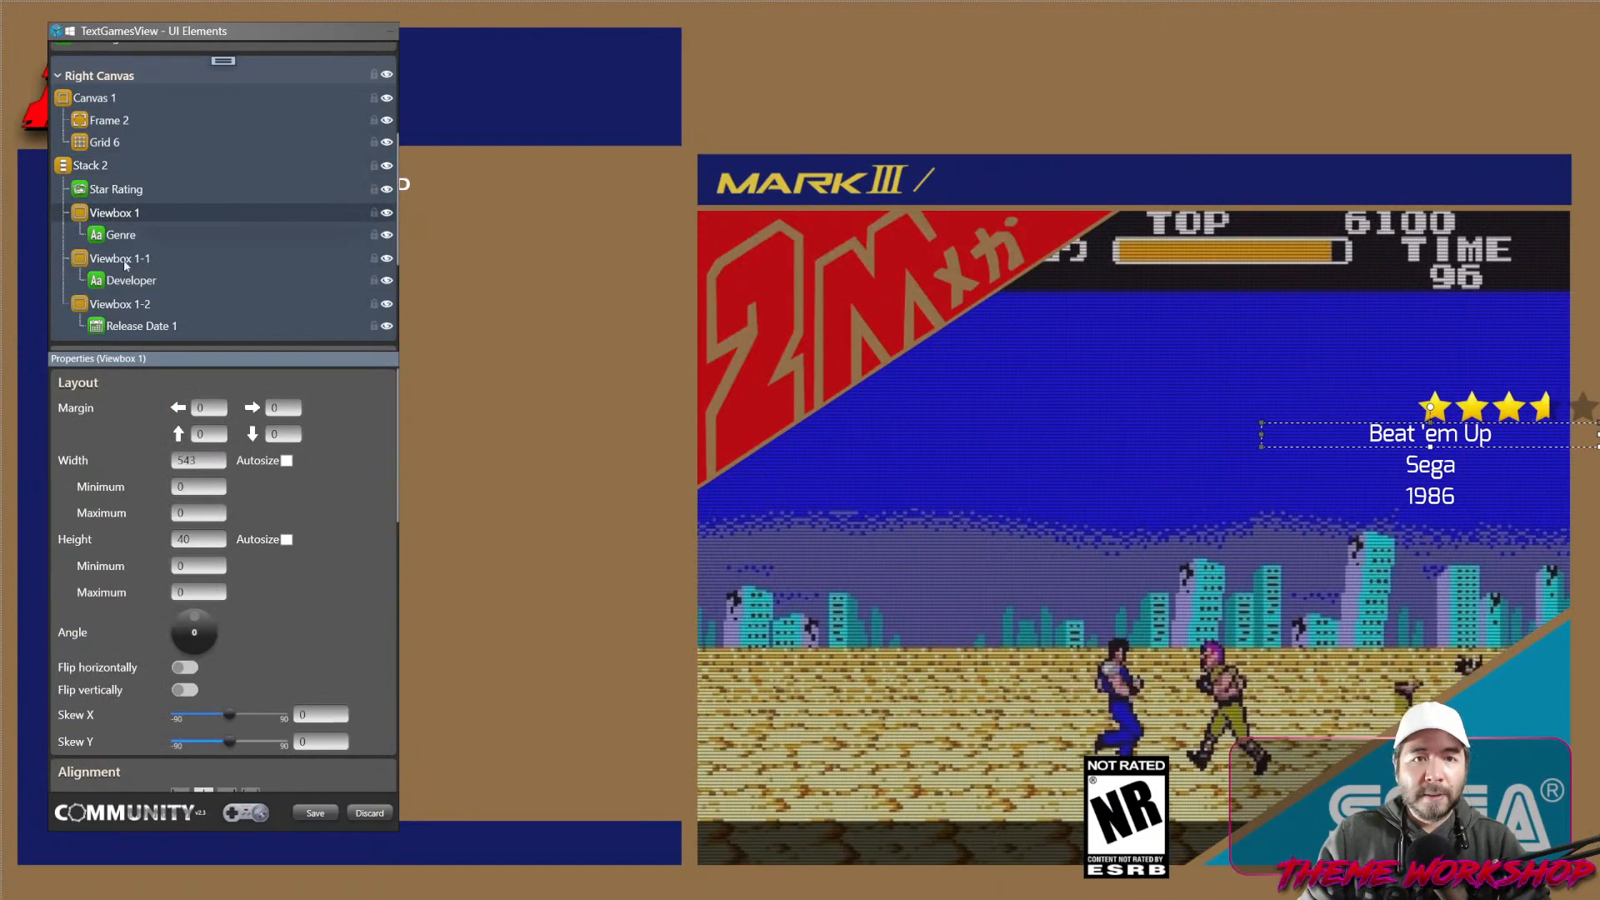
pyautogui.scroll(-3, 369, 666)
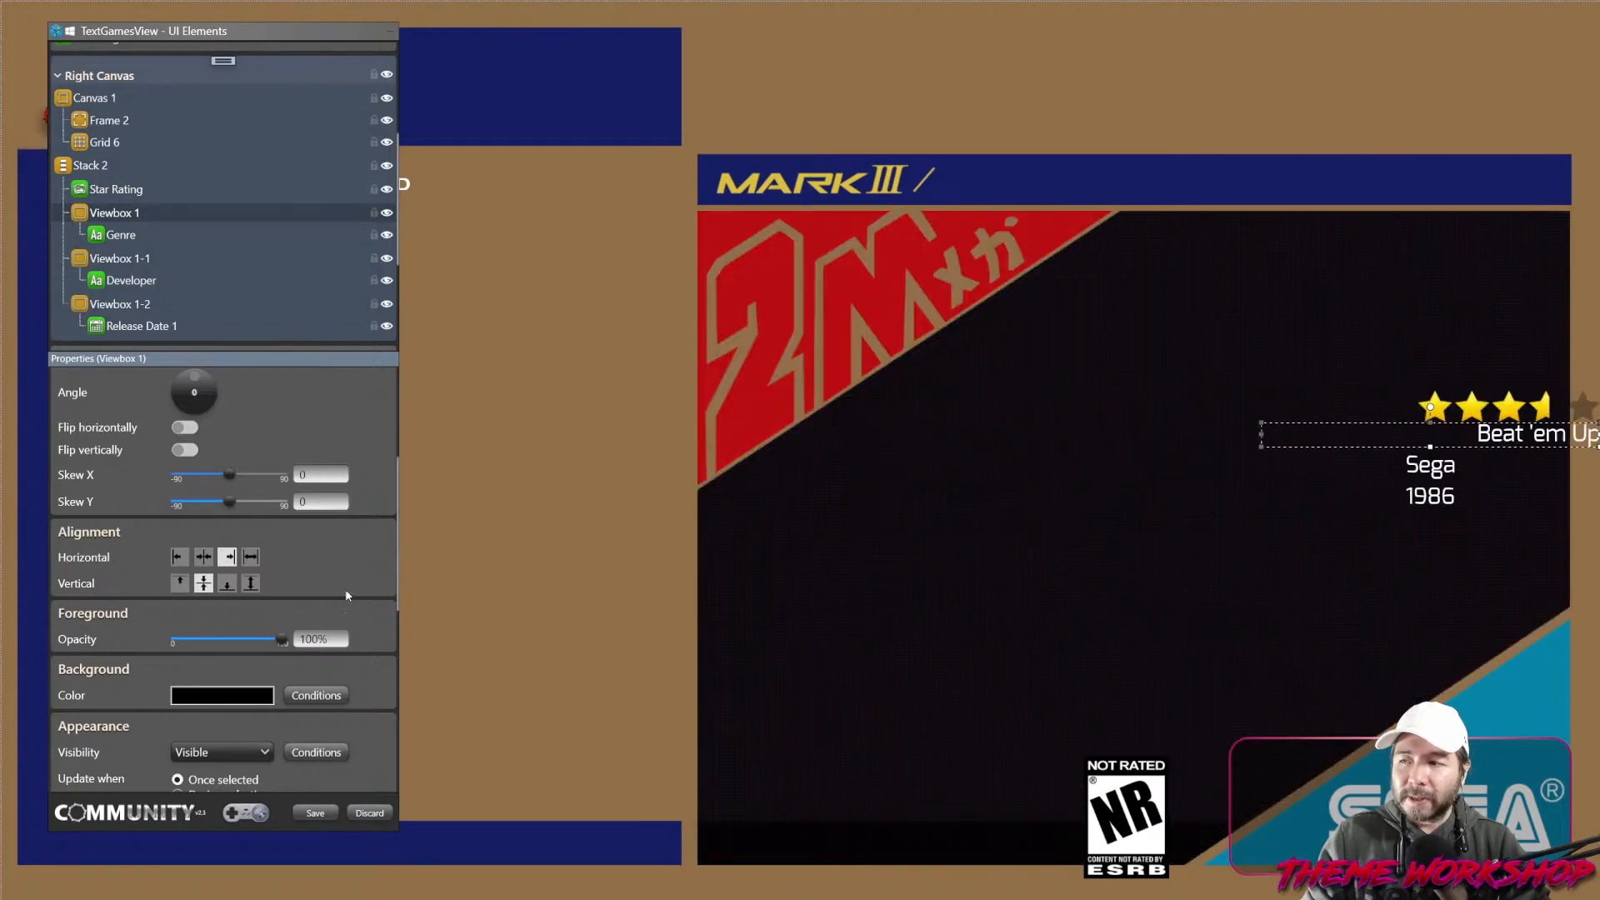
pyautogui.click(119, 264)
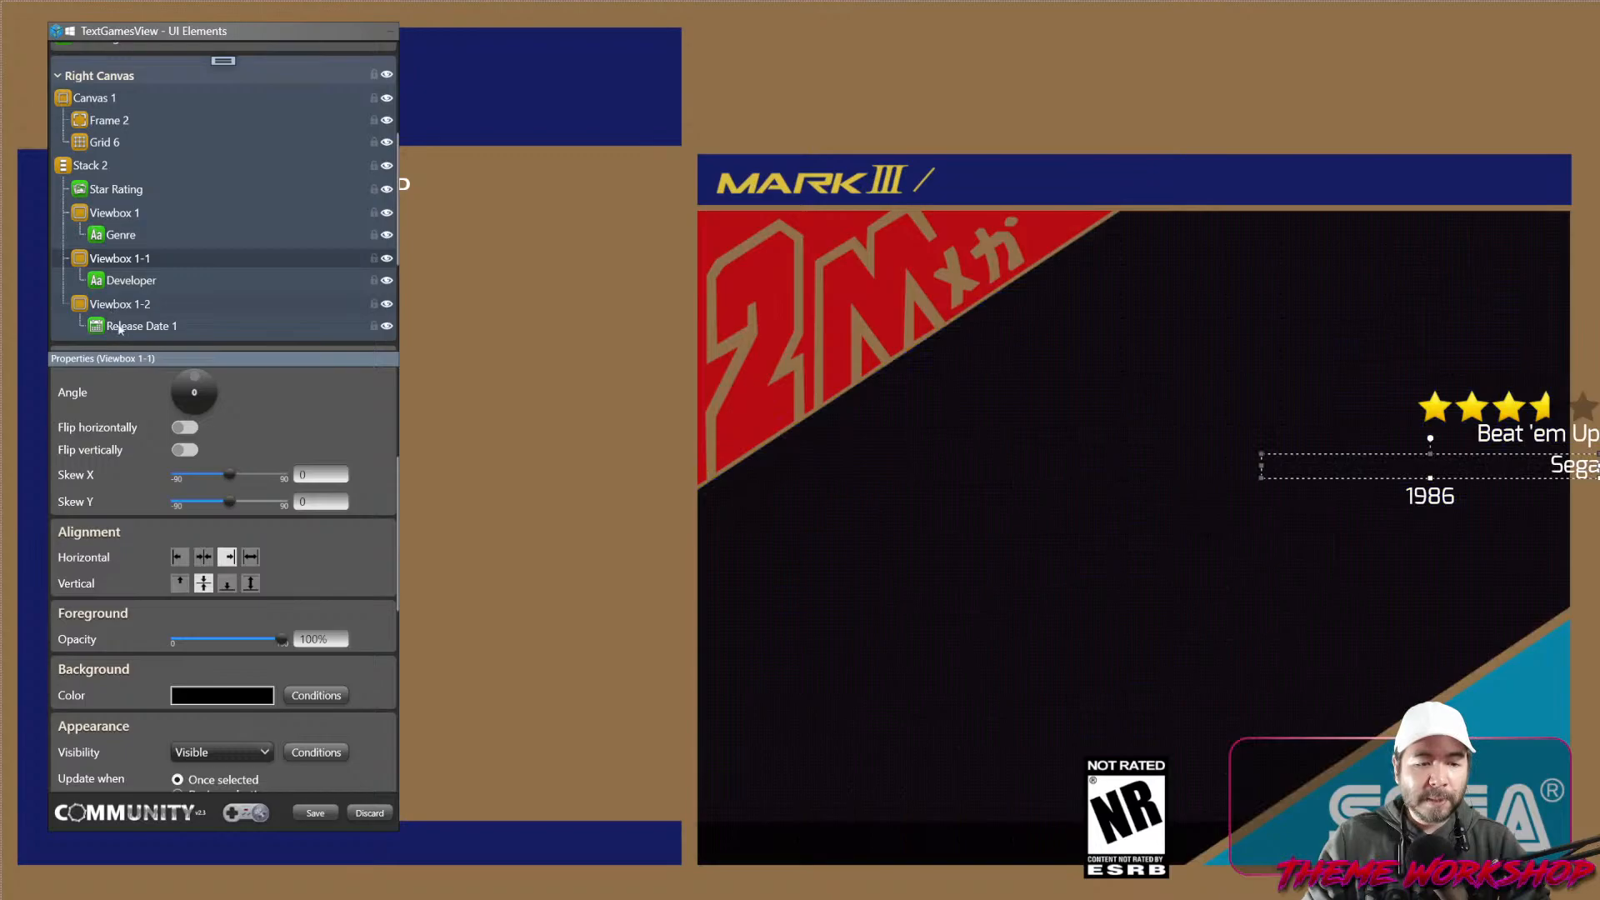
pyautogui.click(112, 307)
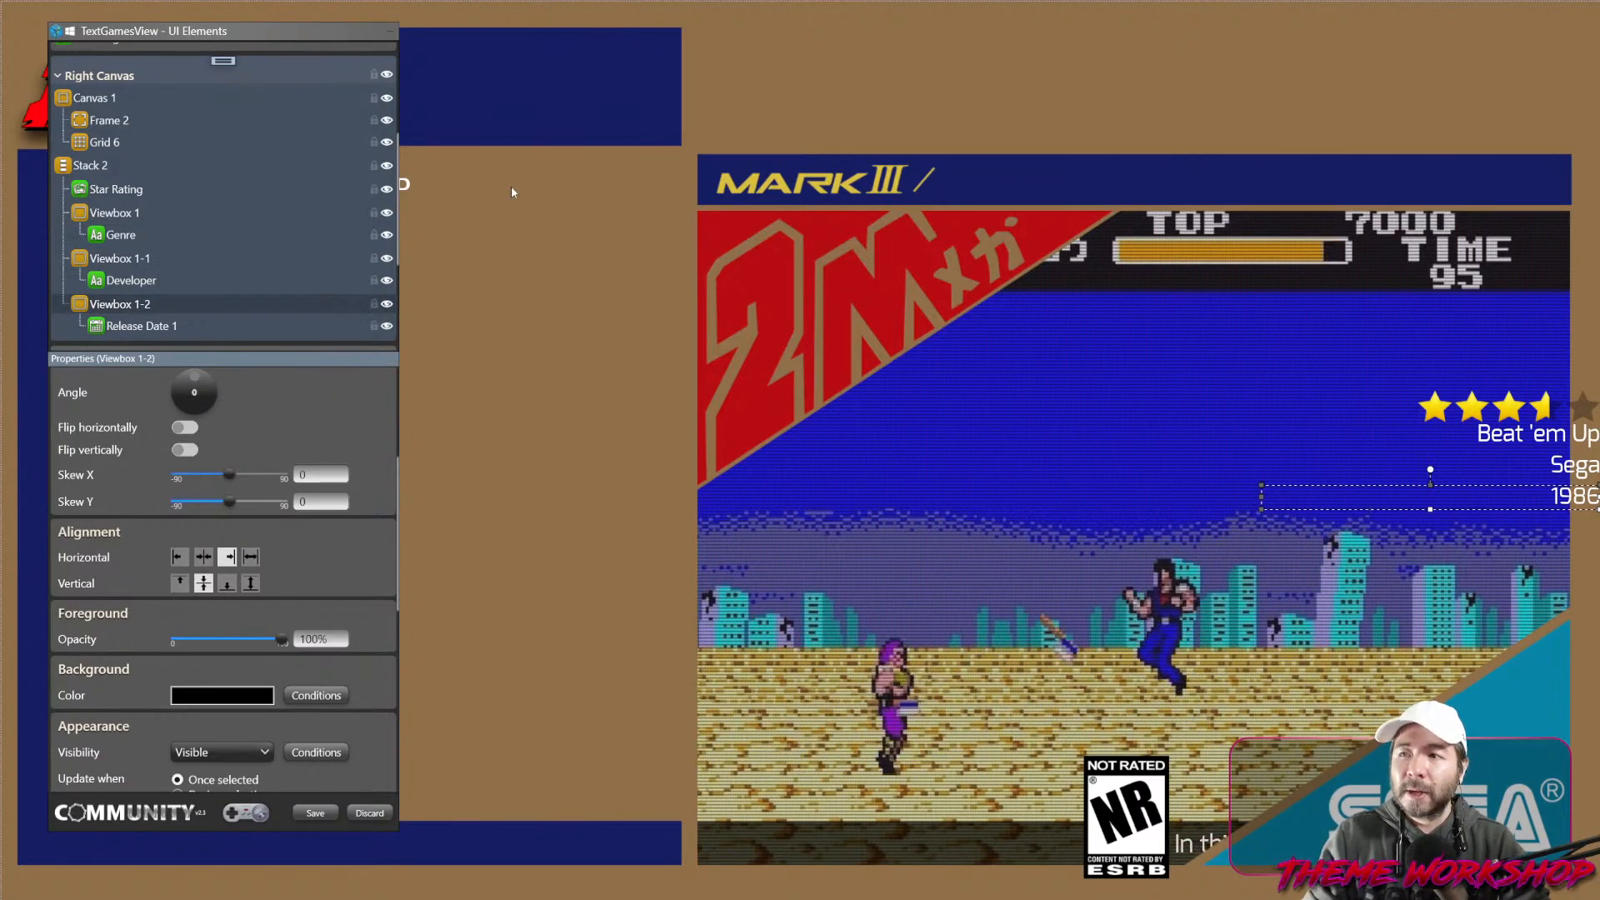
# Delete Canvas 1, with its Frame 2 and Grid 6, from the Right Canvas group.
pyautogui.click(94, 103)
pyautogui.rightClick(93, 101)
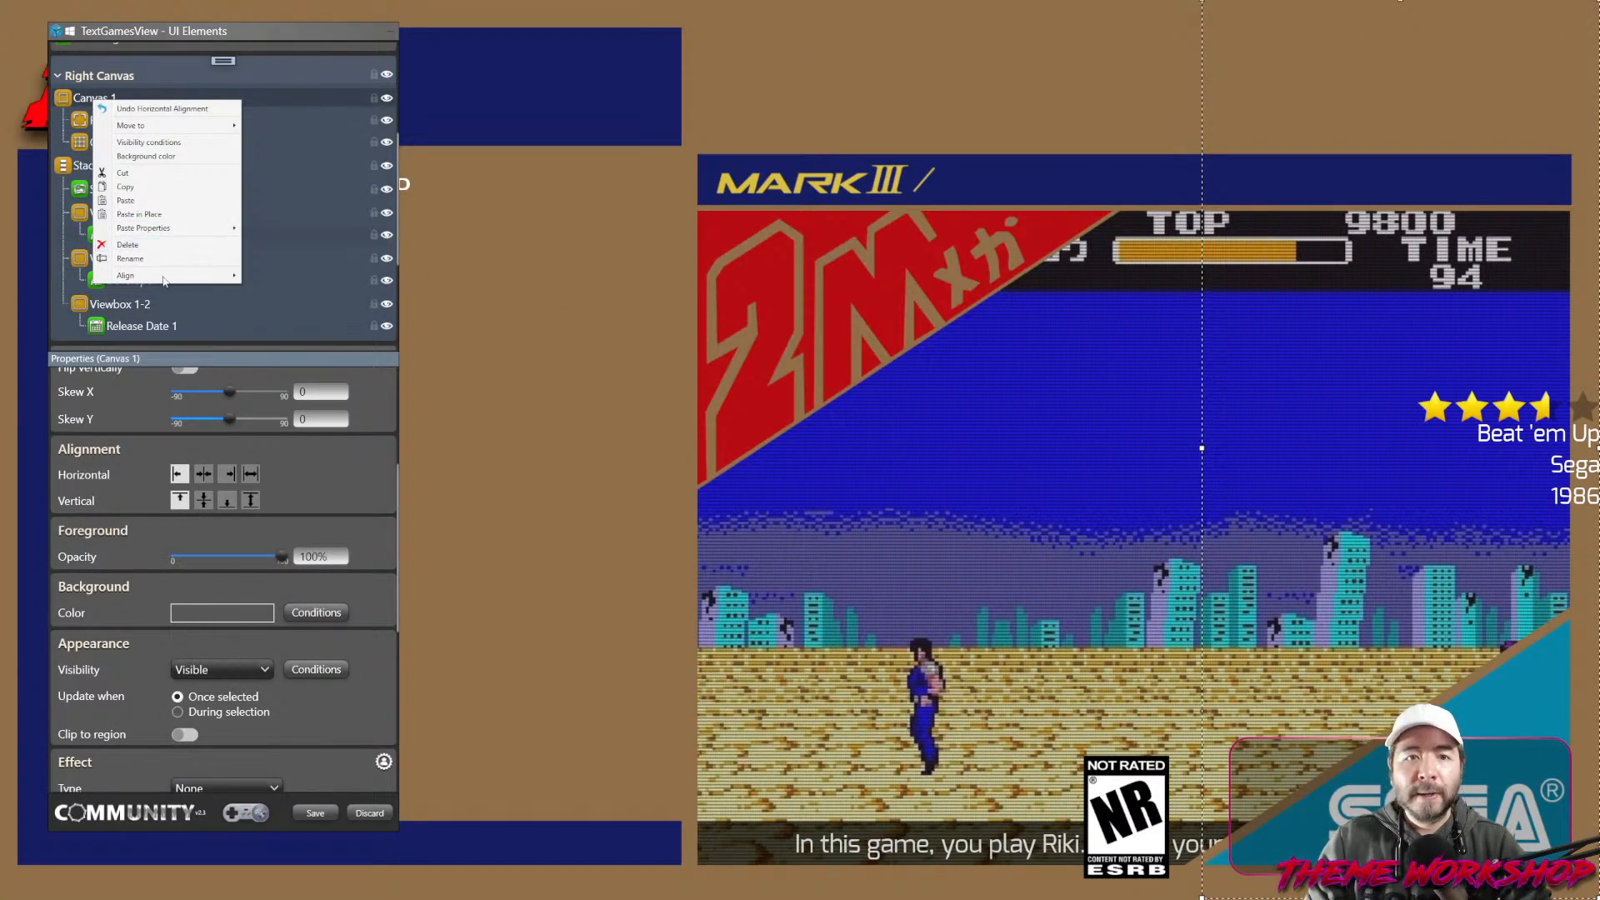
pyautogui.click(128, 245)
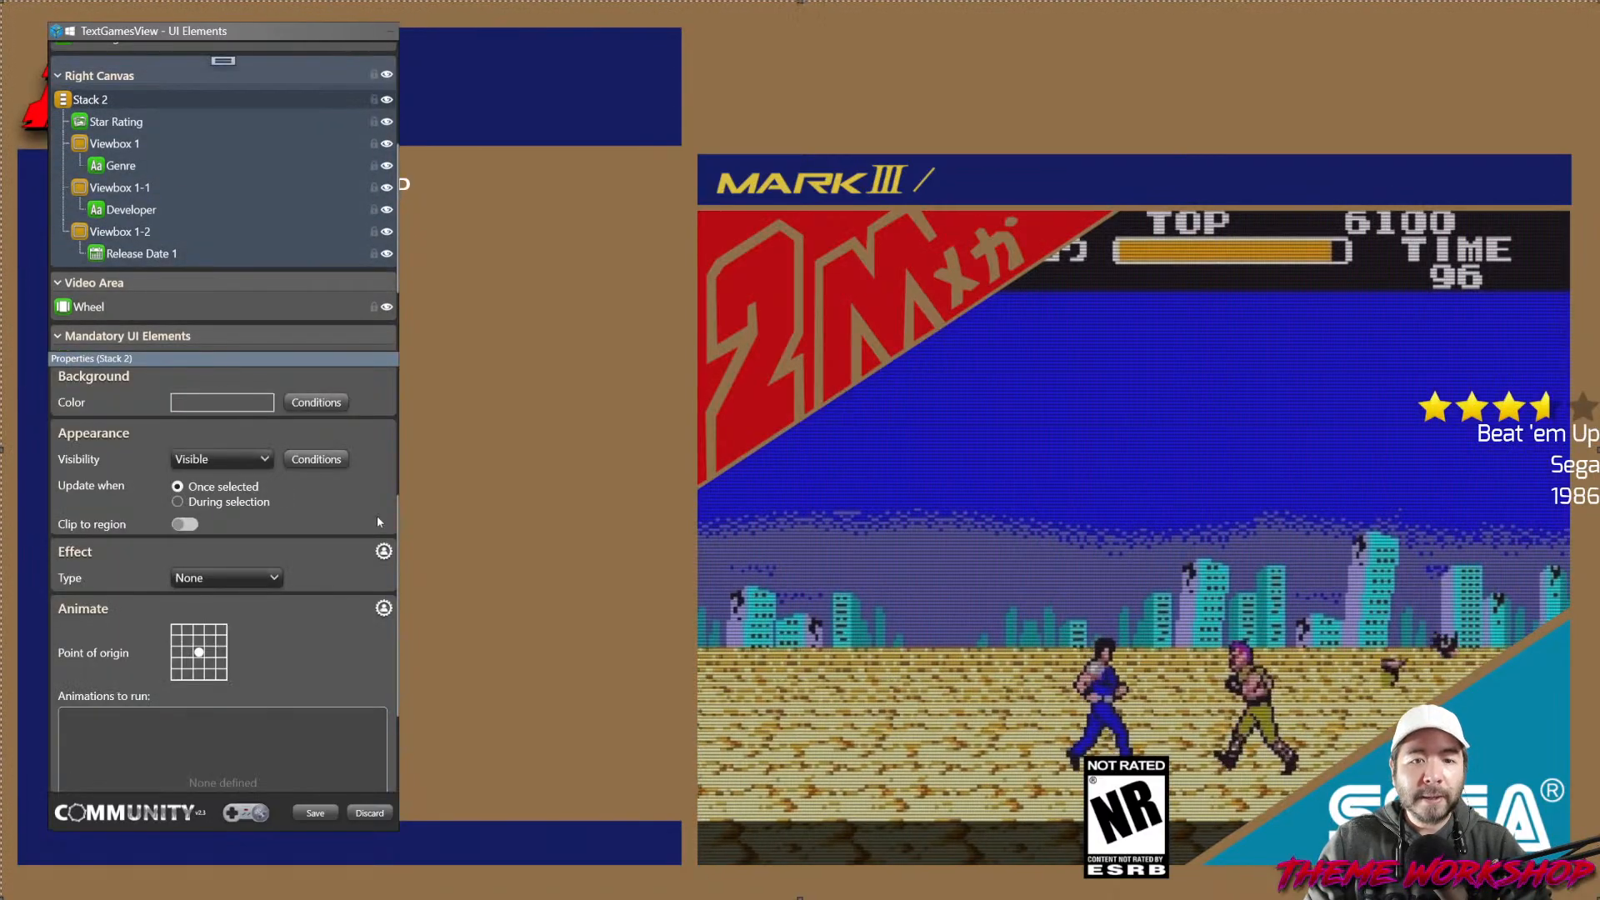
# Turn off fullscreen for Stack 2 and set its width to 800 and its height to 400.
pyautogui.scroll(3, 377, 521)
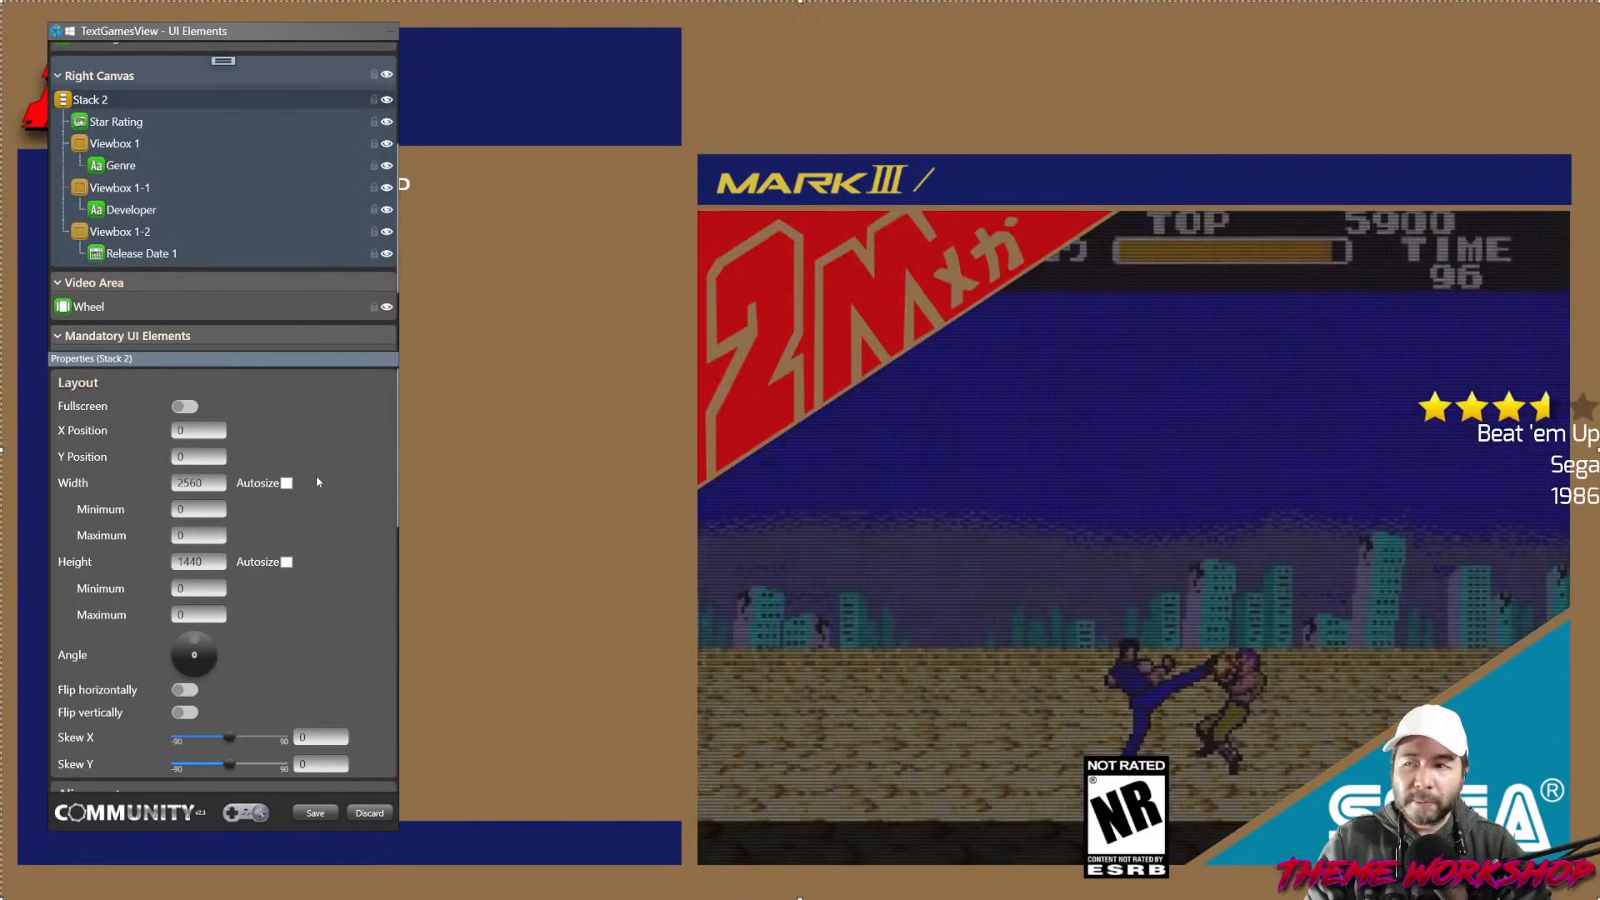
pyautogui.doubleClick(205, 482)
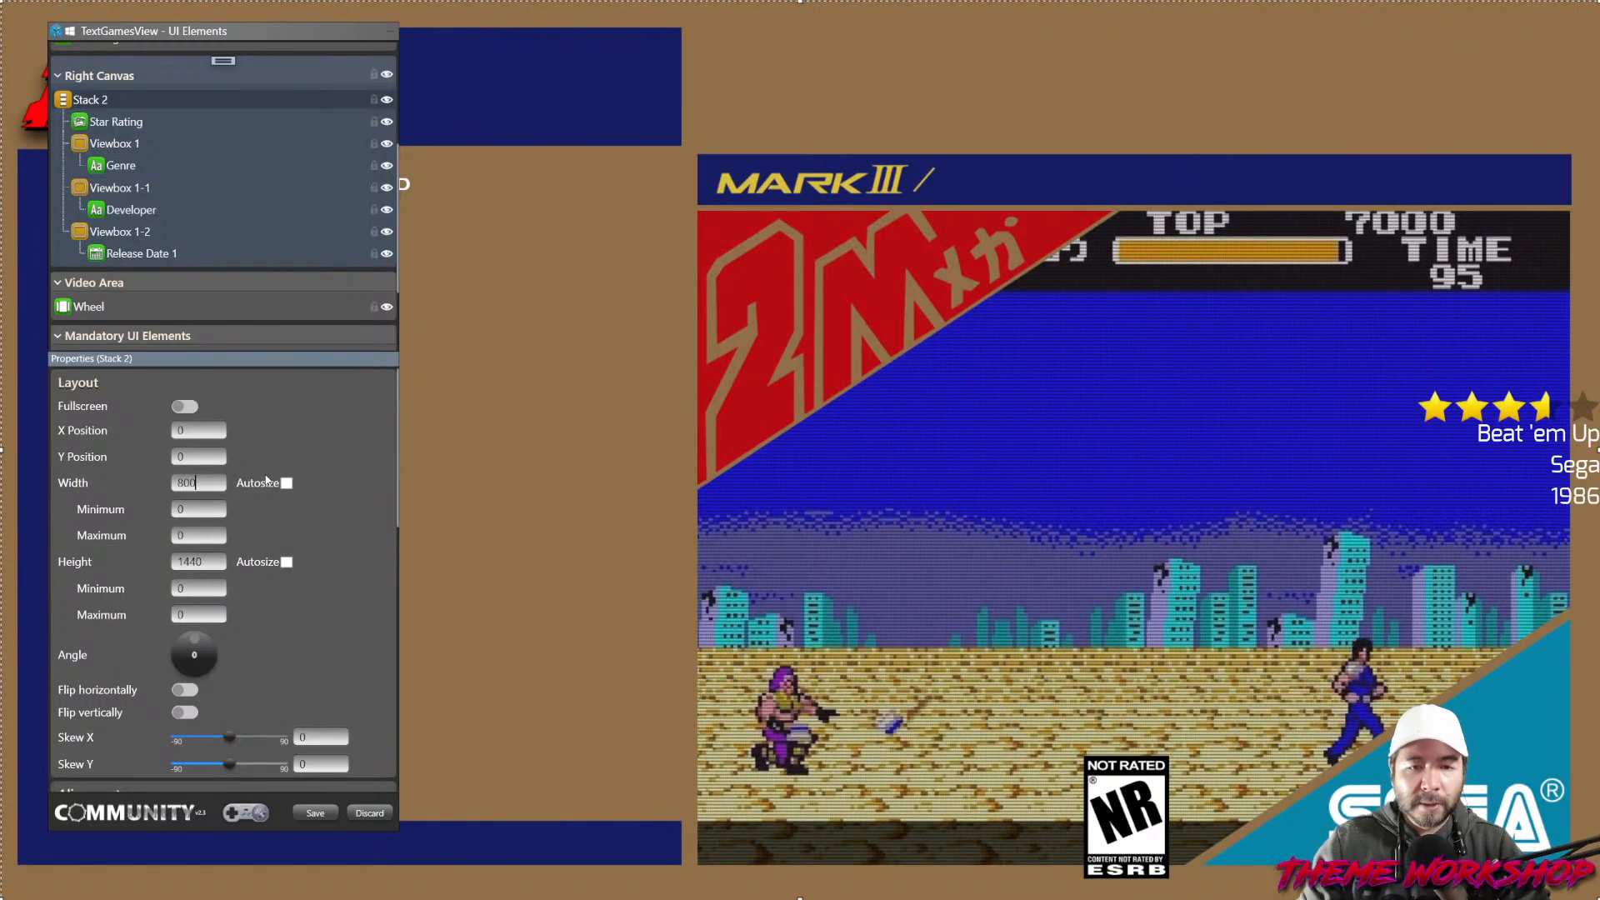
pyautogui.press('Return')
pyautogui.doubleClick(193, 562)
pyautogui.write('4')
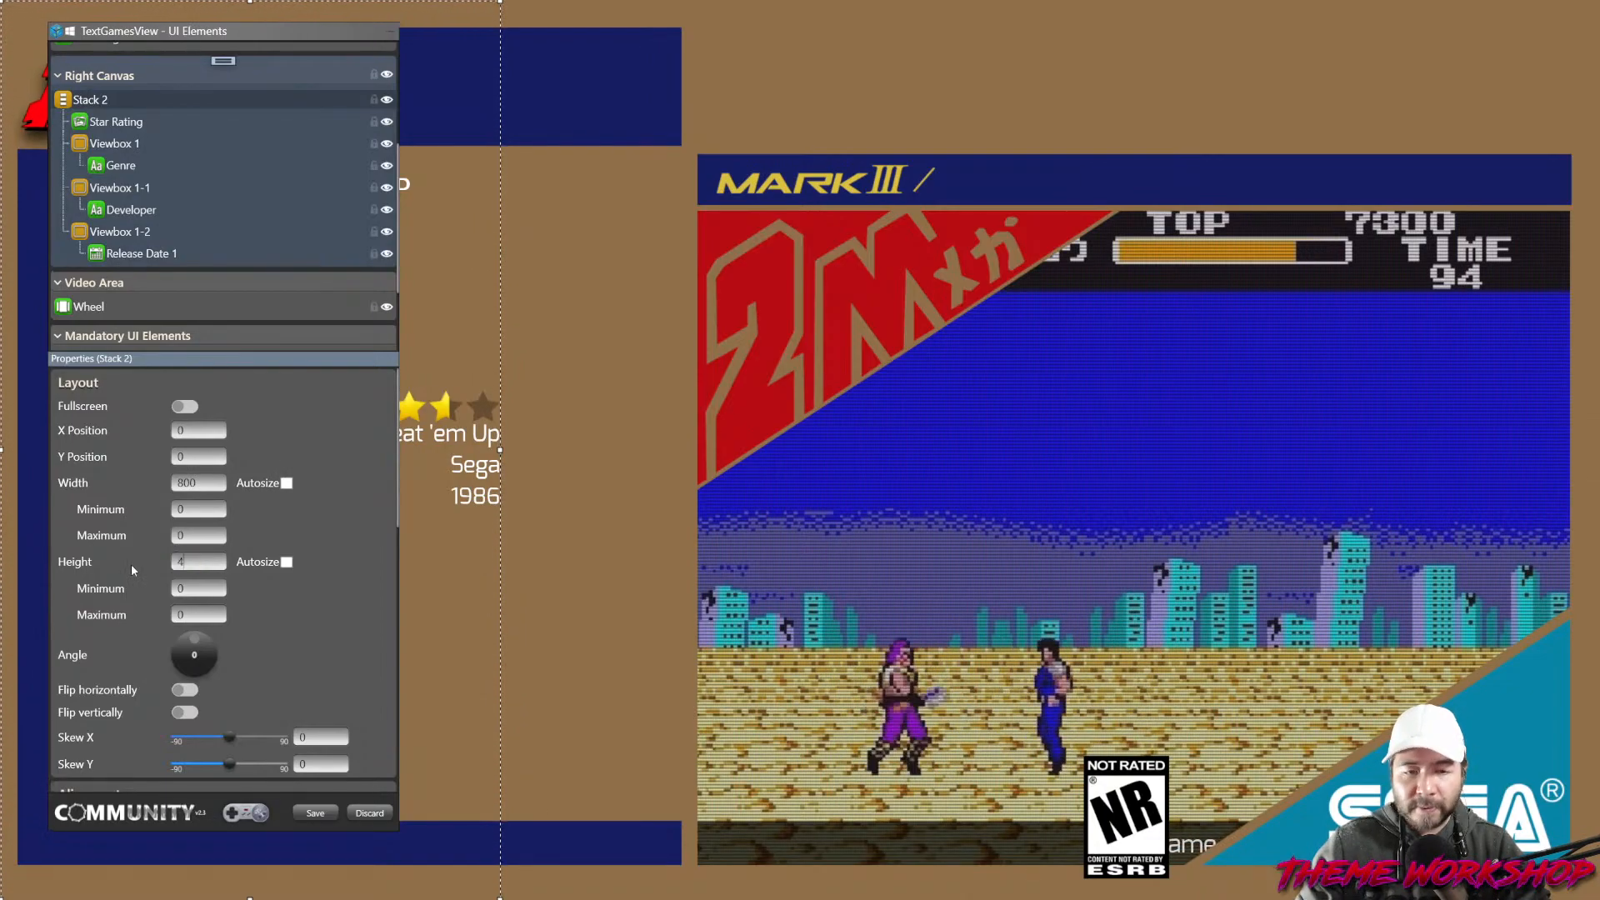
pyautogui.write('00')
pyautogui.press('Return')
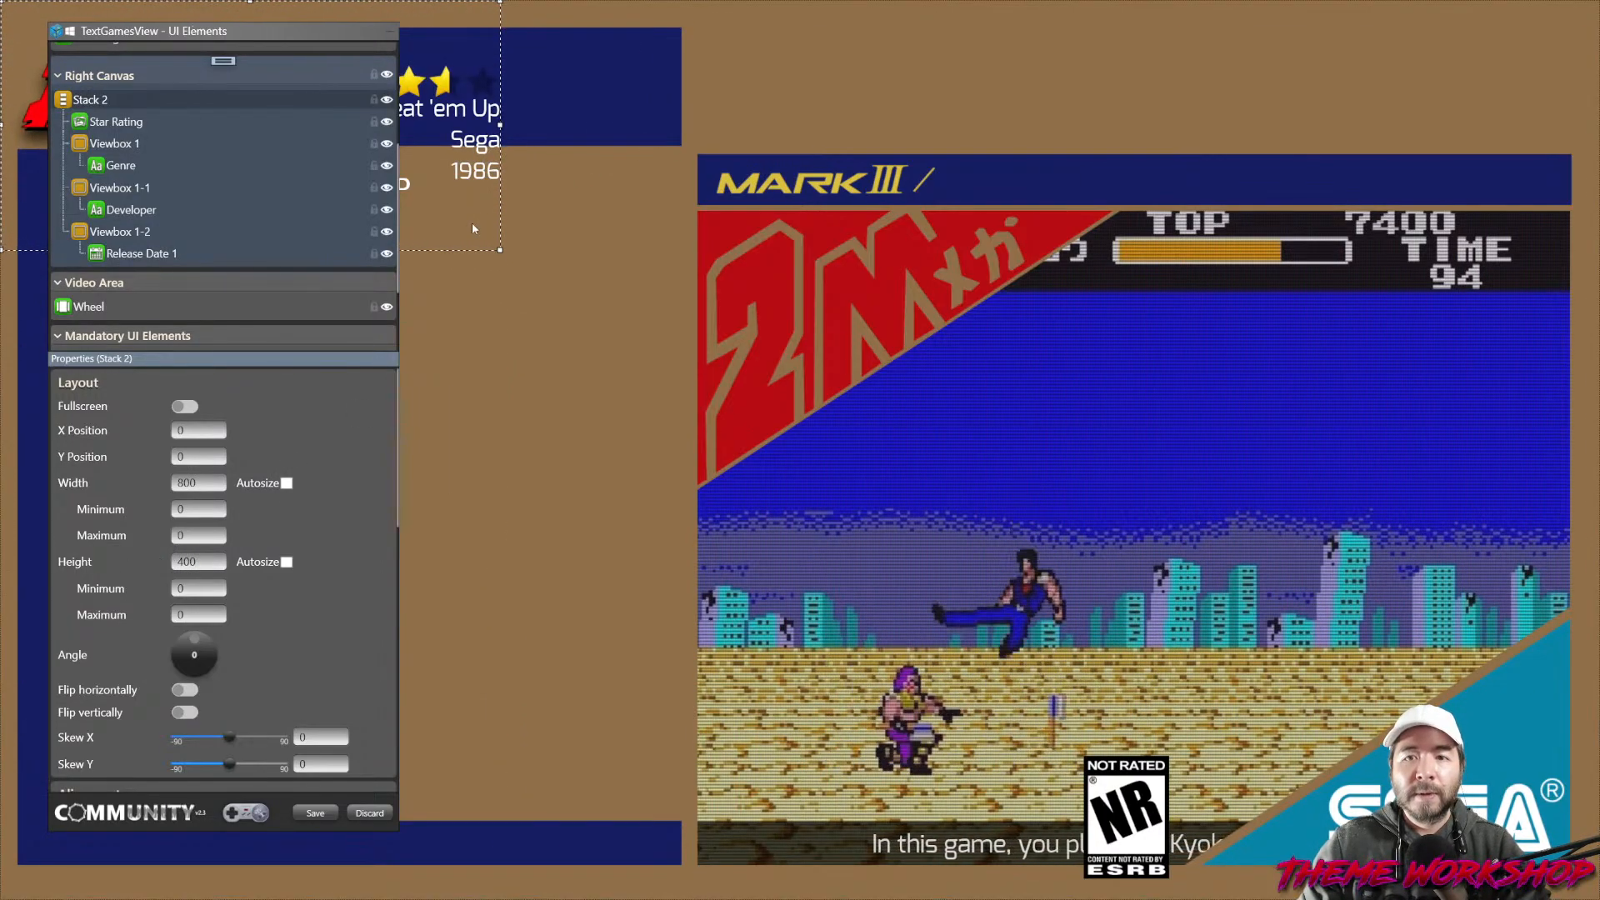
# Resize Stack 2 to about 1079 by 228 to meet the blue header box's lower corner, and delete the Developer's Viewbox 1-1.
pyautogui.moveTo(500, 250); pyautogui.dragTo(674, 142)
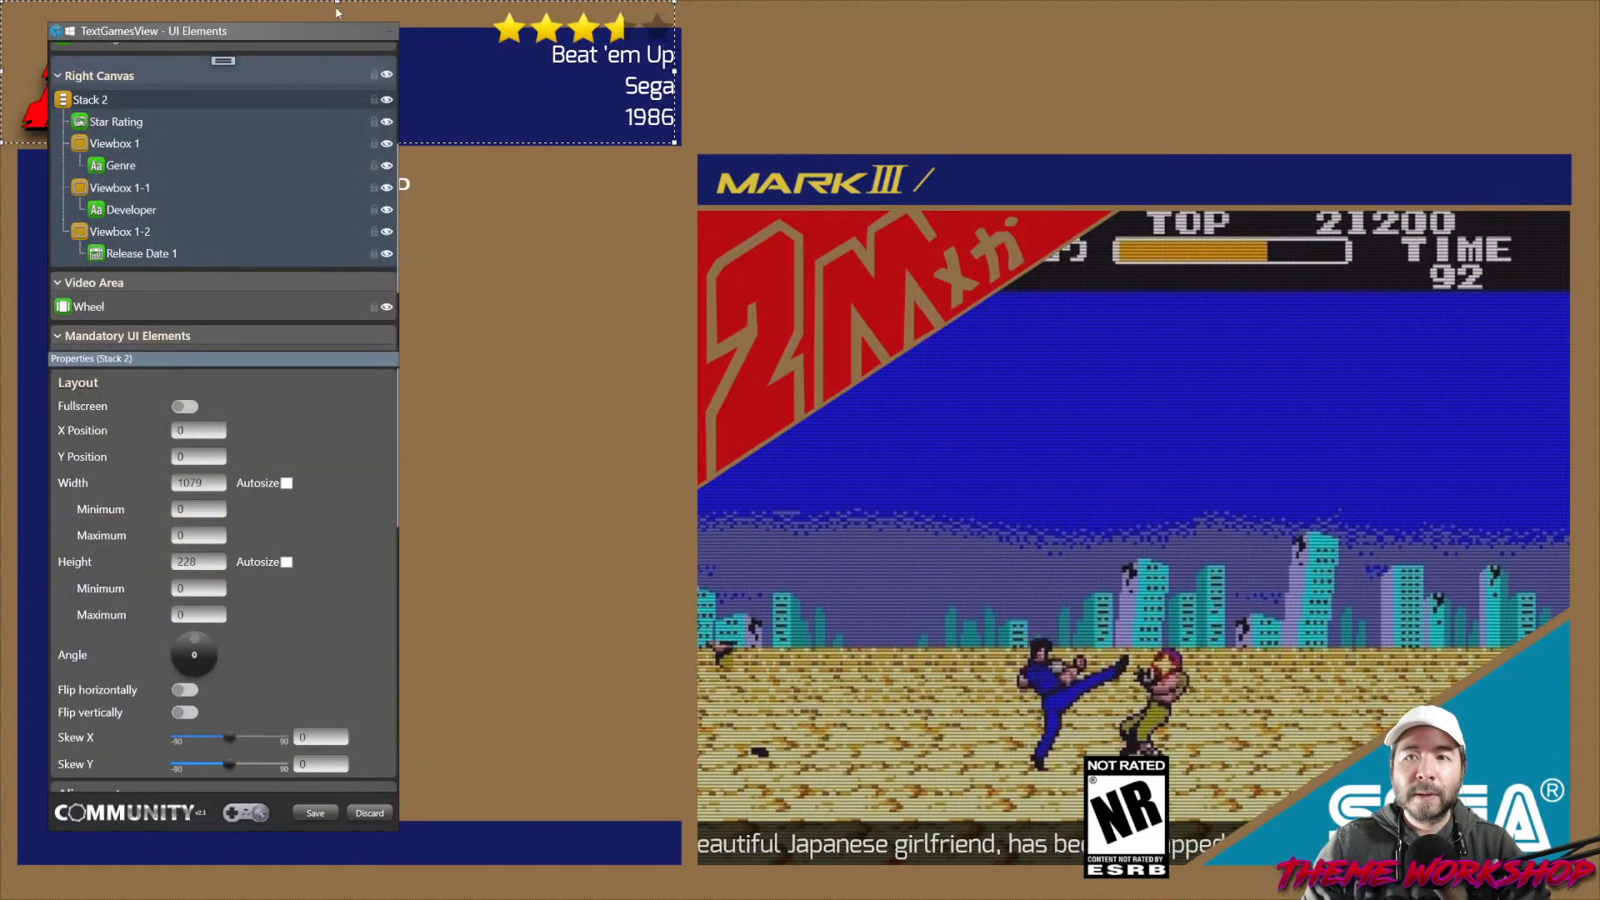
pyautogui.rightClick(122, 190)
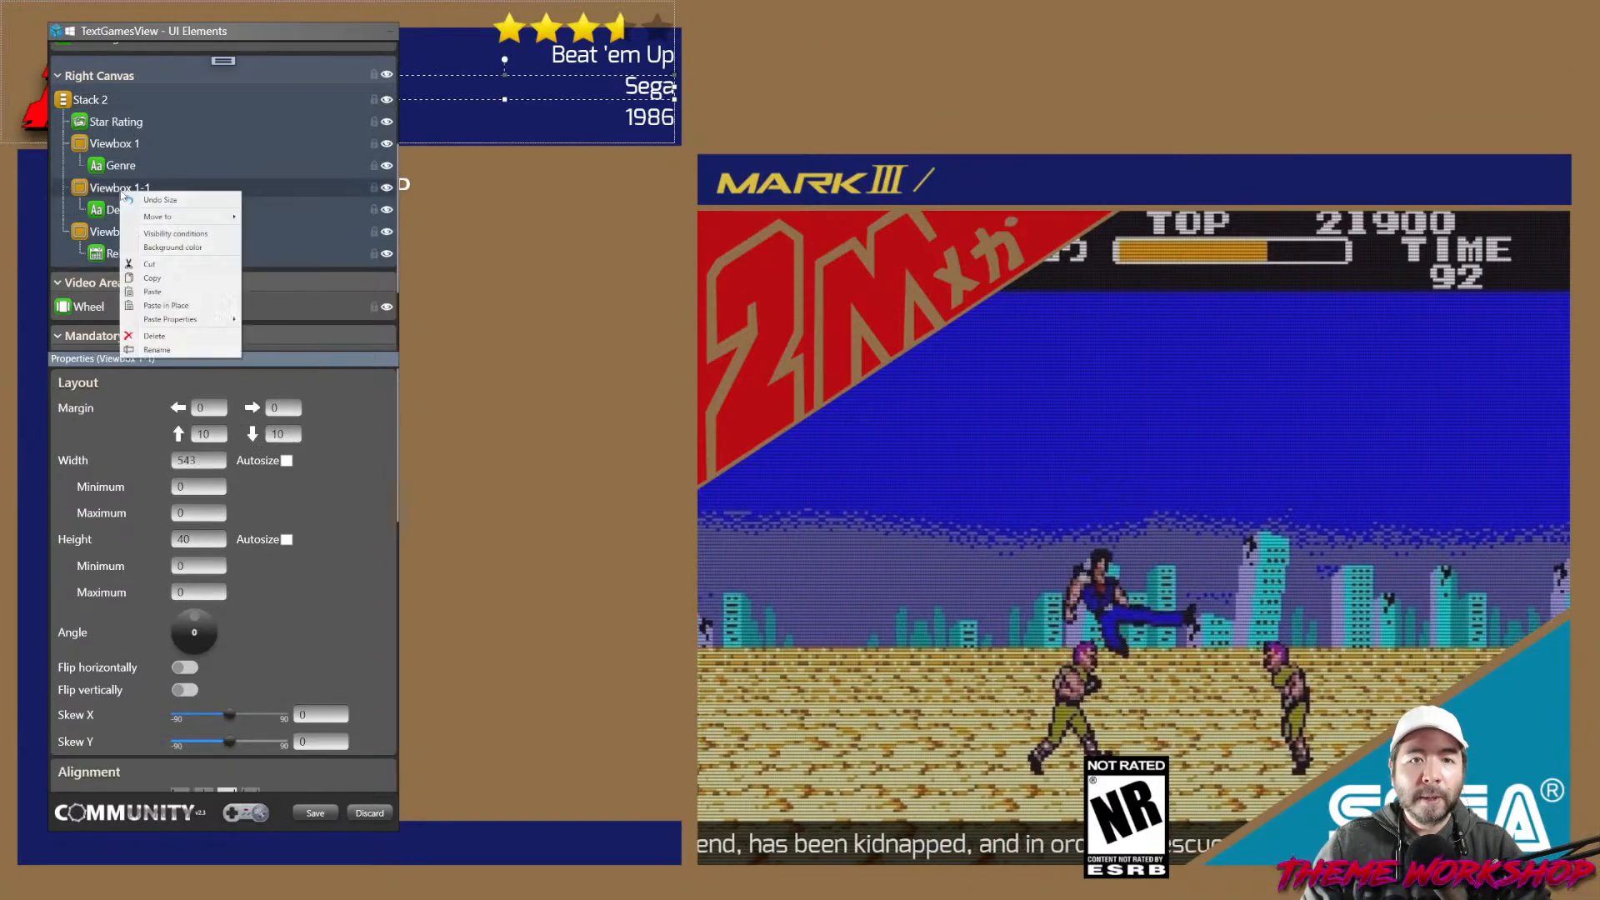
pyautogui.click(166, 337)
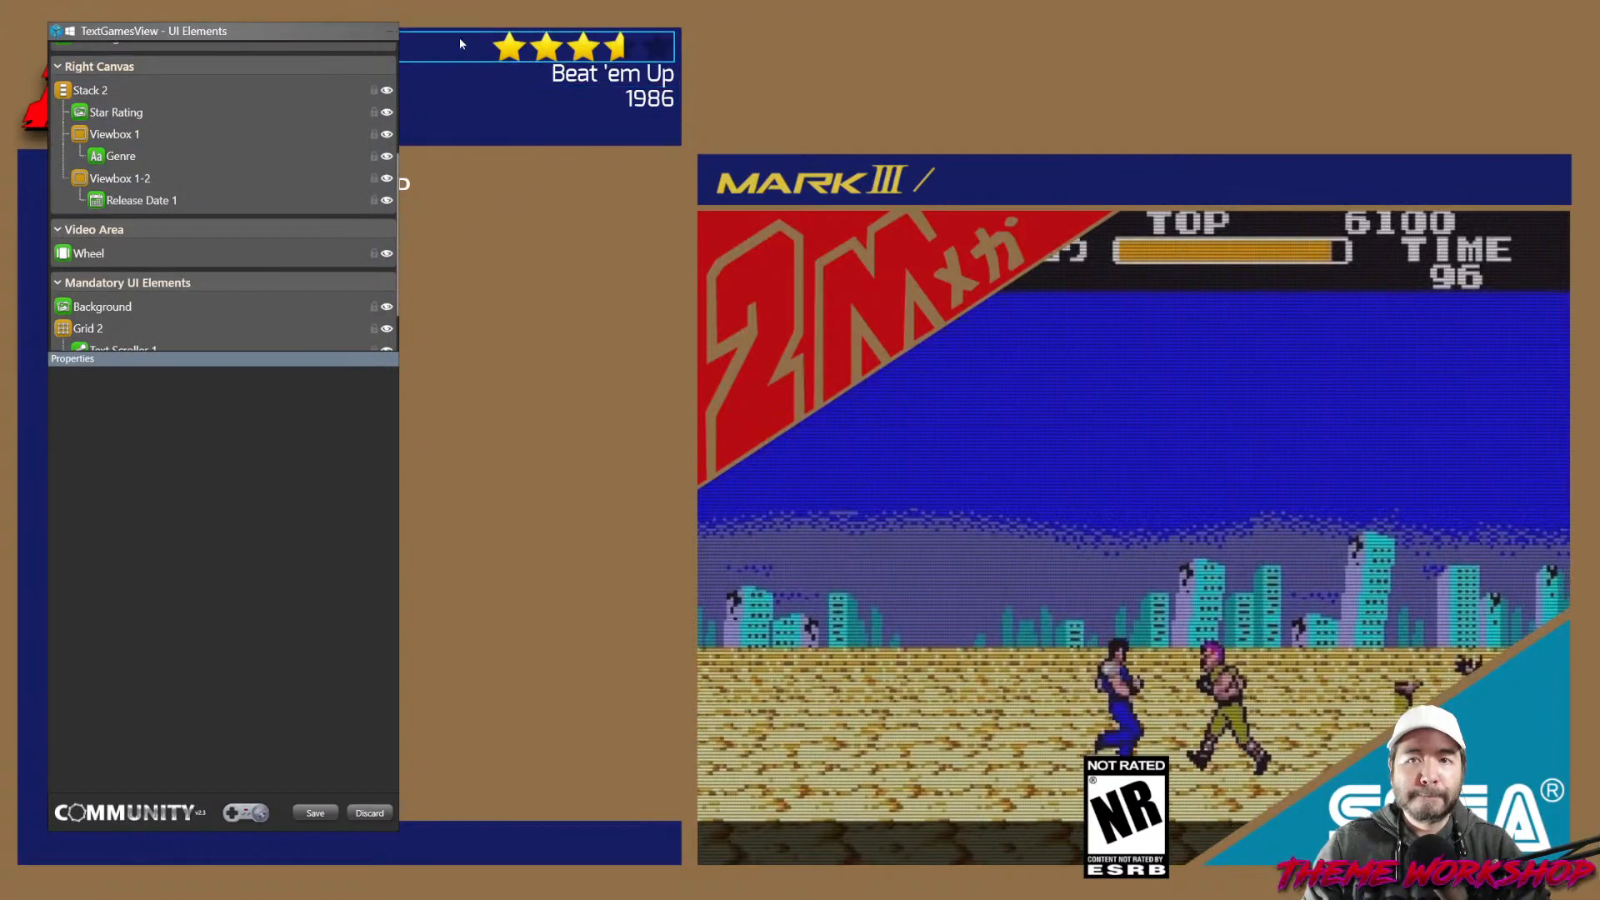
# Fit Stack 2 inside the blue header box beside the logo, at about X 430, Y 50, about 649 by 177.
pyautogui.click(409, 32)
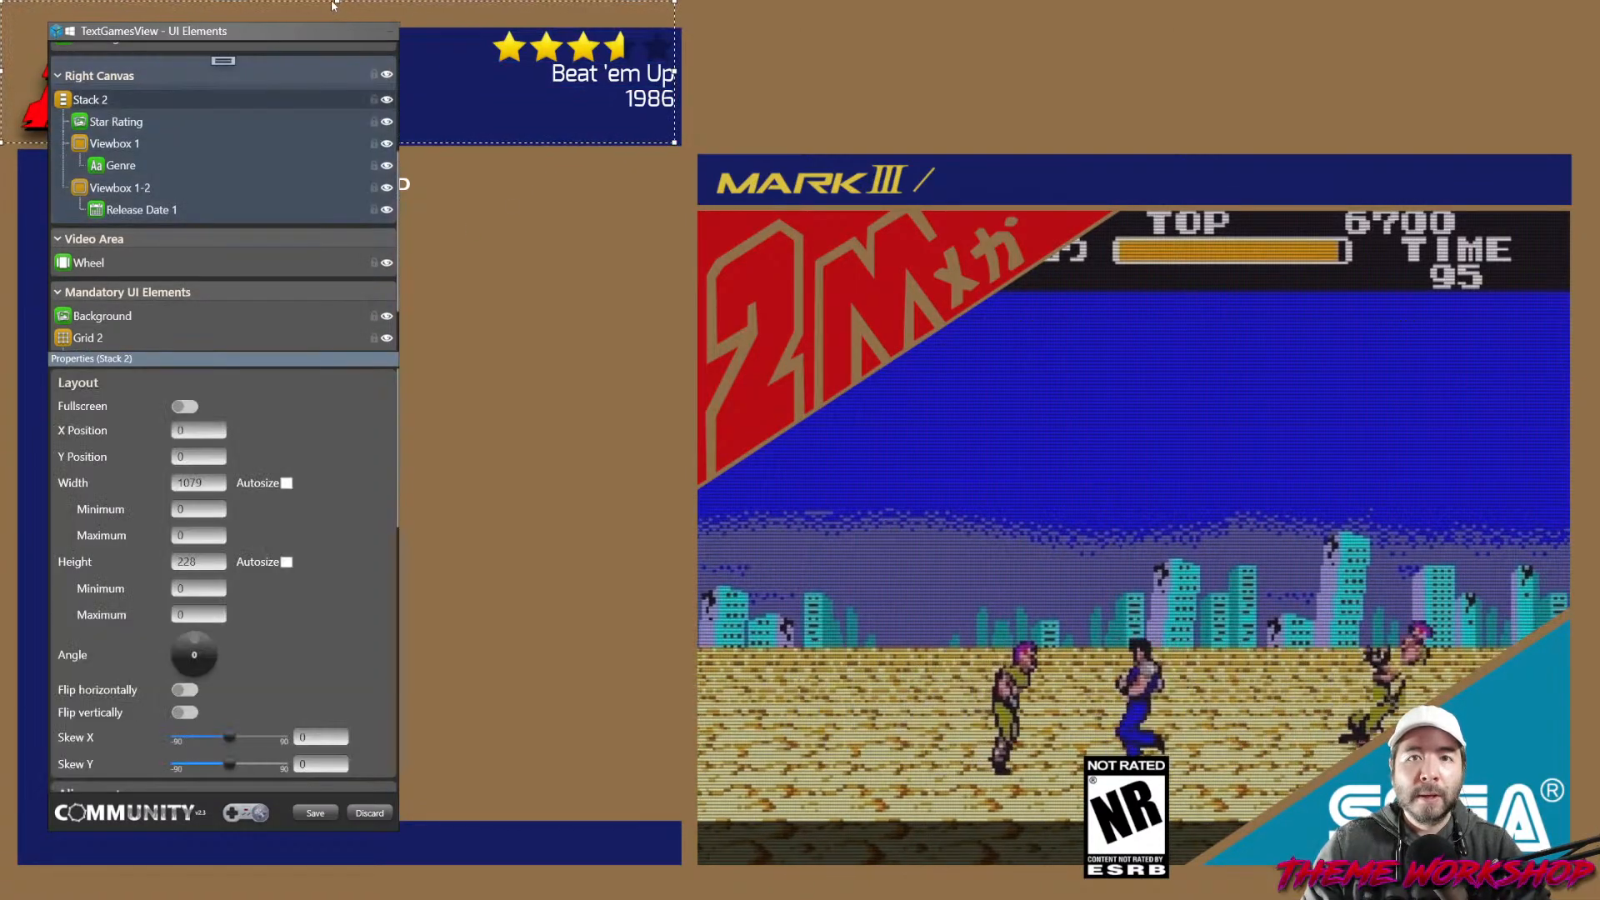
pyautogui.moveTo(333, 3); pyautogui.dragTo(337, 31)
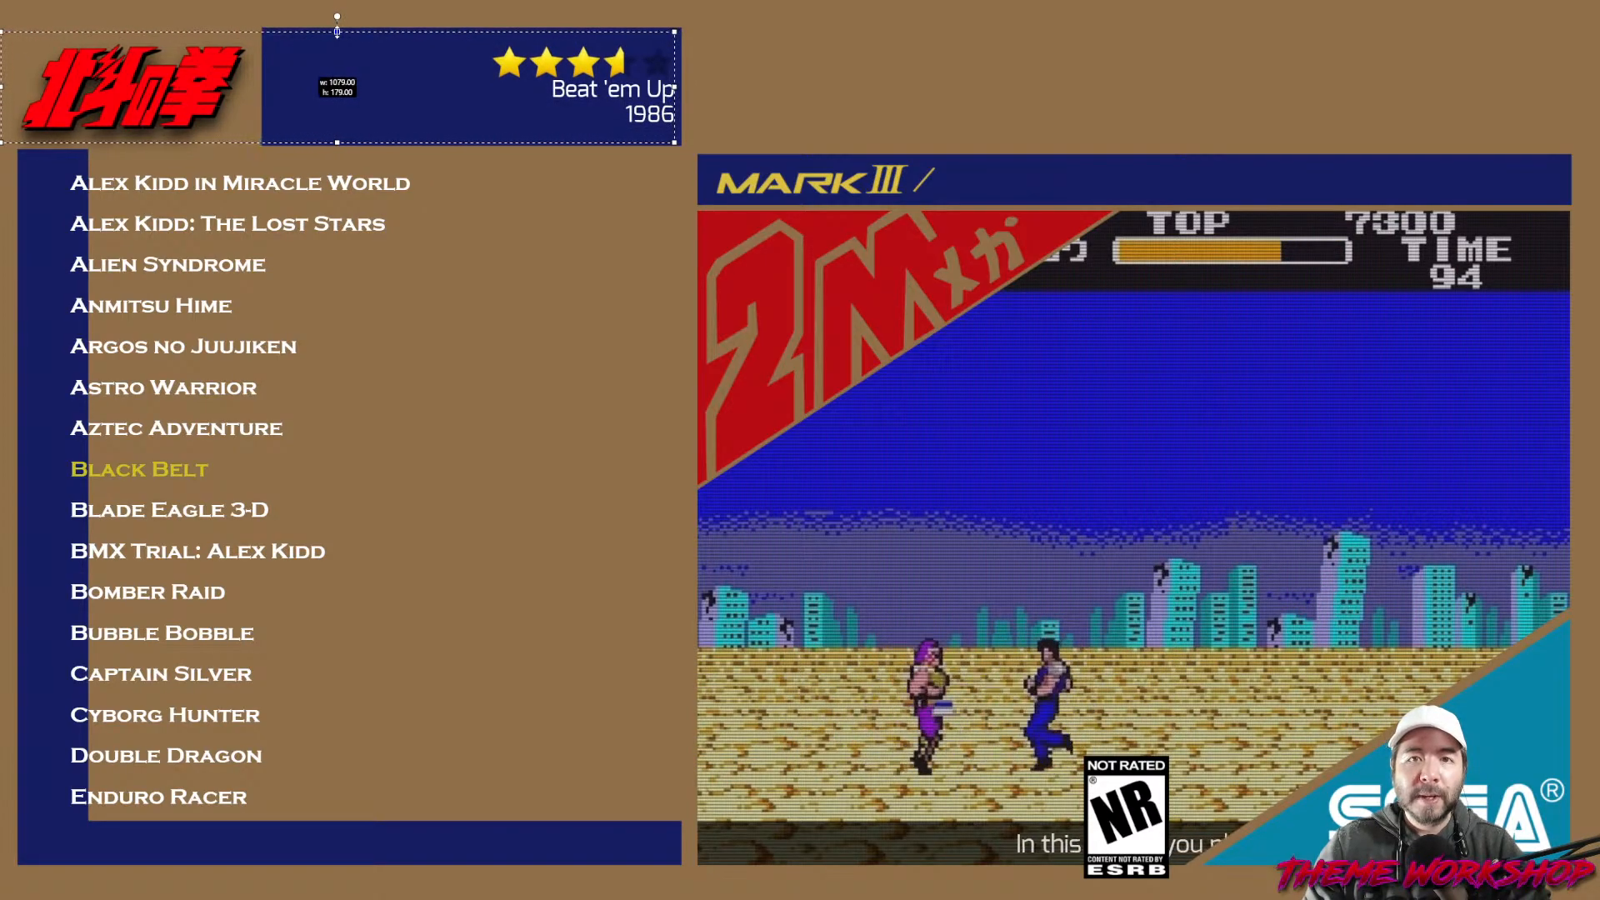
pyautogui.moveTo(2, 86); pyautogui.dragTo(87, 94)
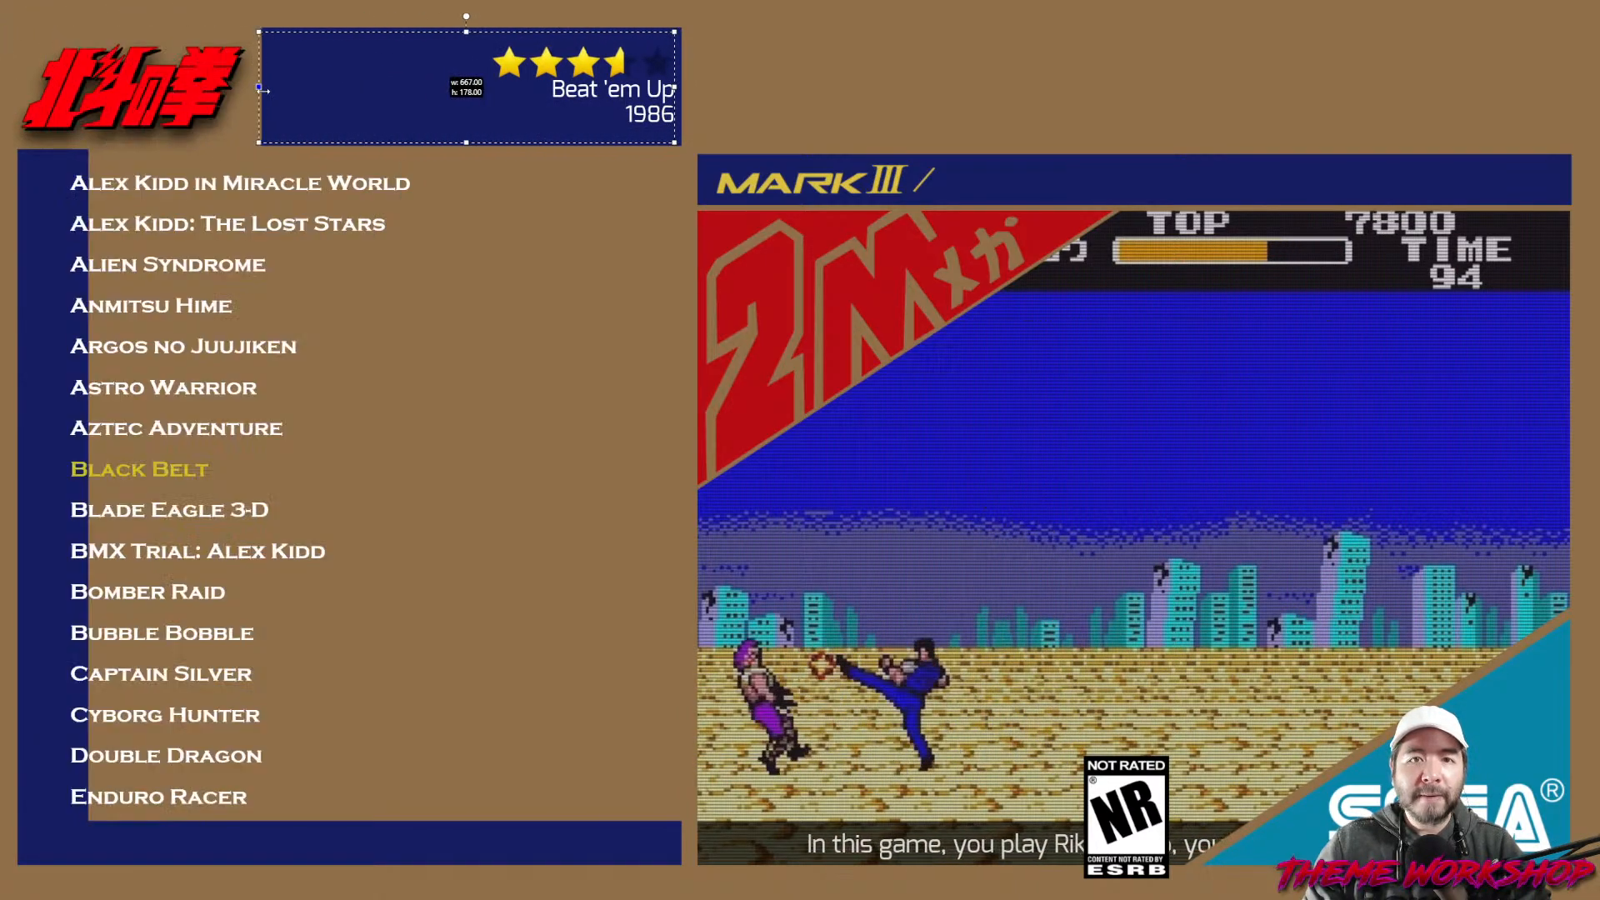
pyautogui.moveTo(268, 89); pyautogui.dragTo(269, 91)
pyautogui.moveTo(472, 142); pyautogui.dragTo(472, 142)
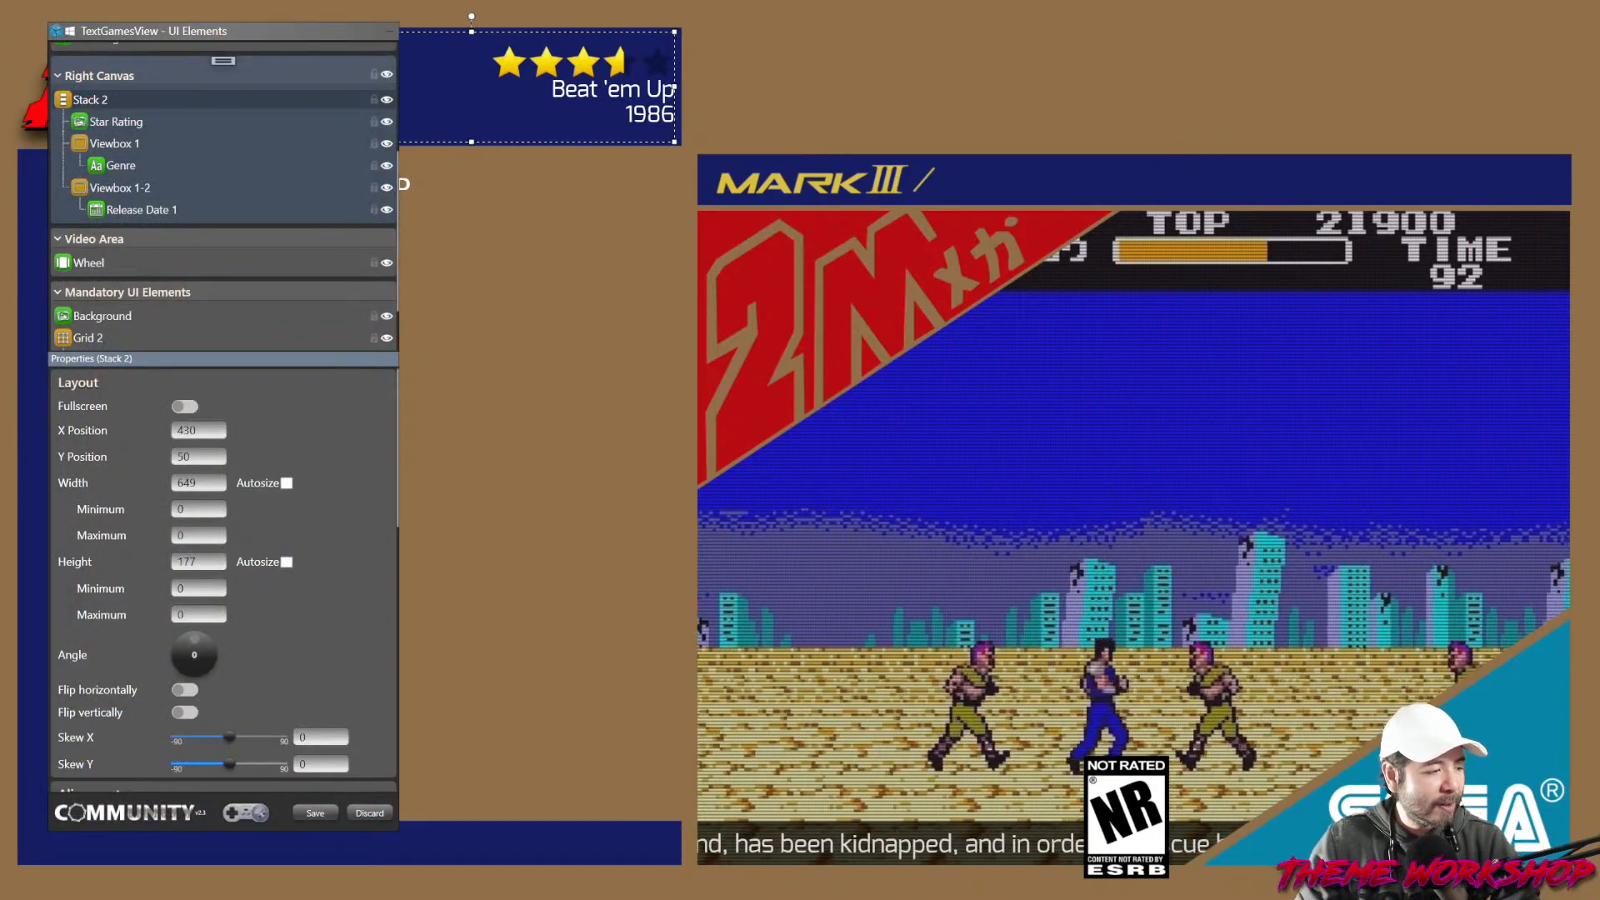
# Check the original CoverBox screenshot, and search Sega Mark III.xaml in Visual Studio for "genrestring" to find the genre text's font.
pyautogui.hotkey('alt', 'Tab')
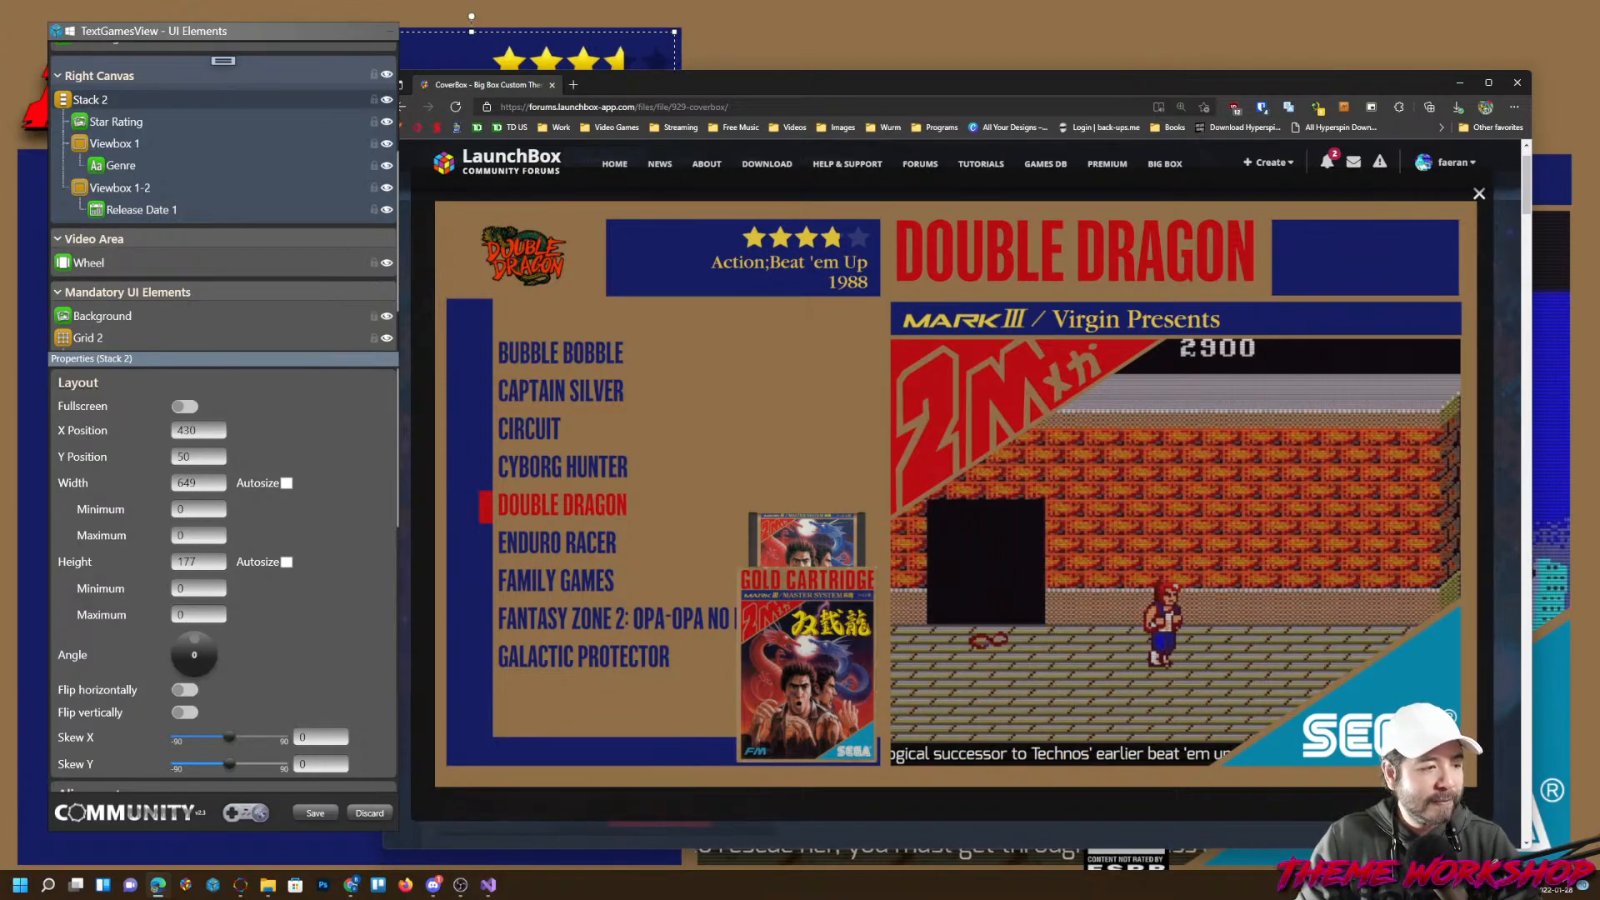
pyautogui.hotkey('alt', 'Tab')
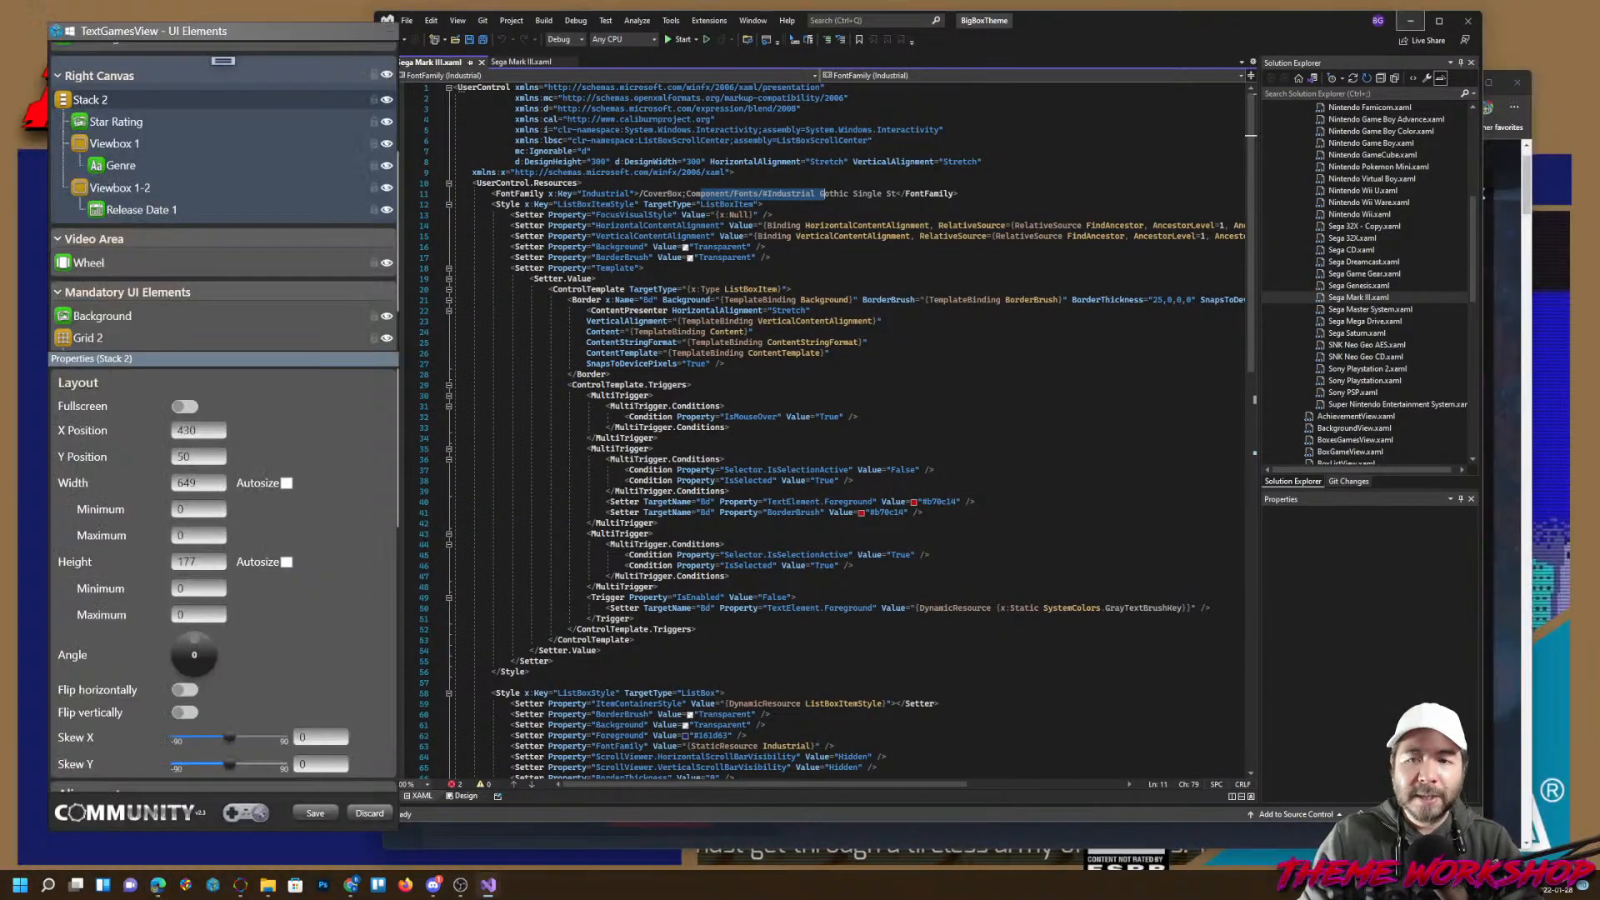
pyautogui.click(525, 61)
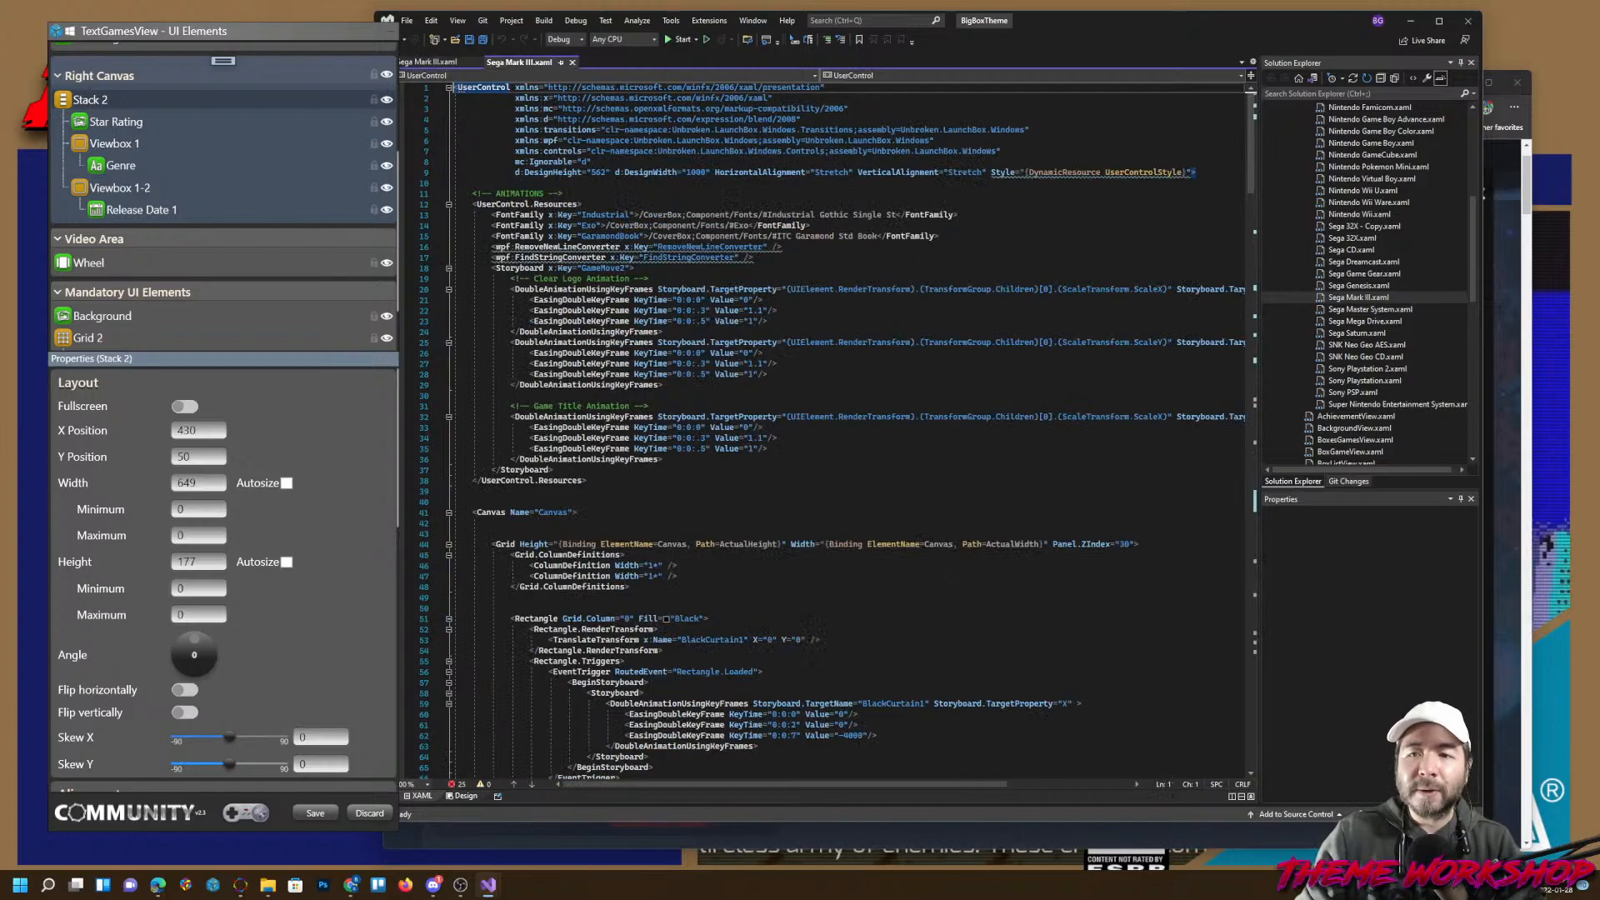
pyautogui.hotkey('ctrl', 'f')
pyautogui.write('genrestring')
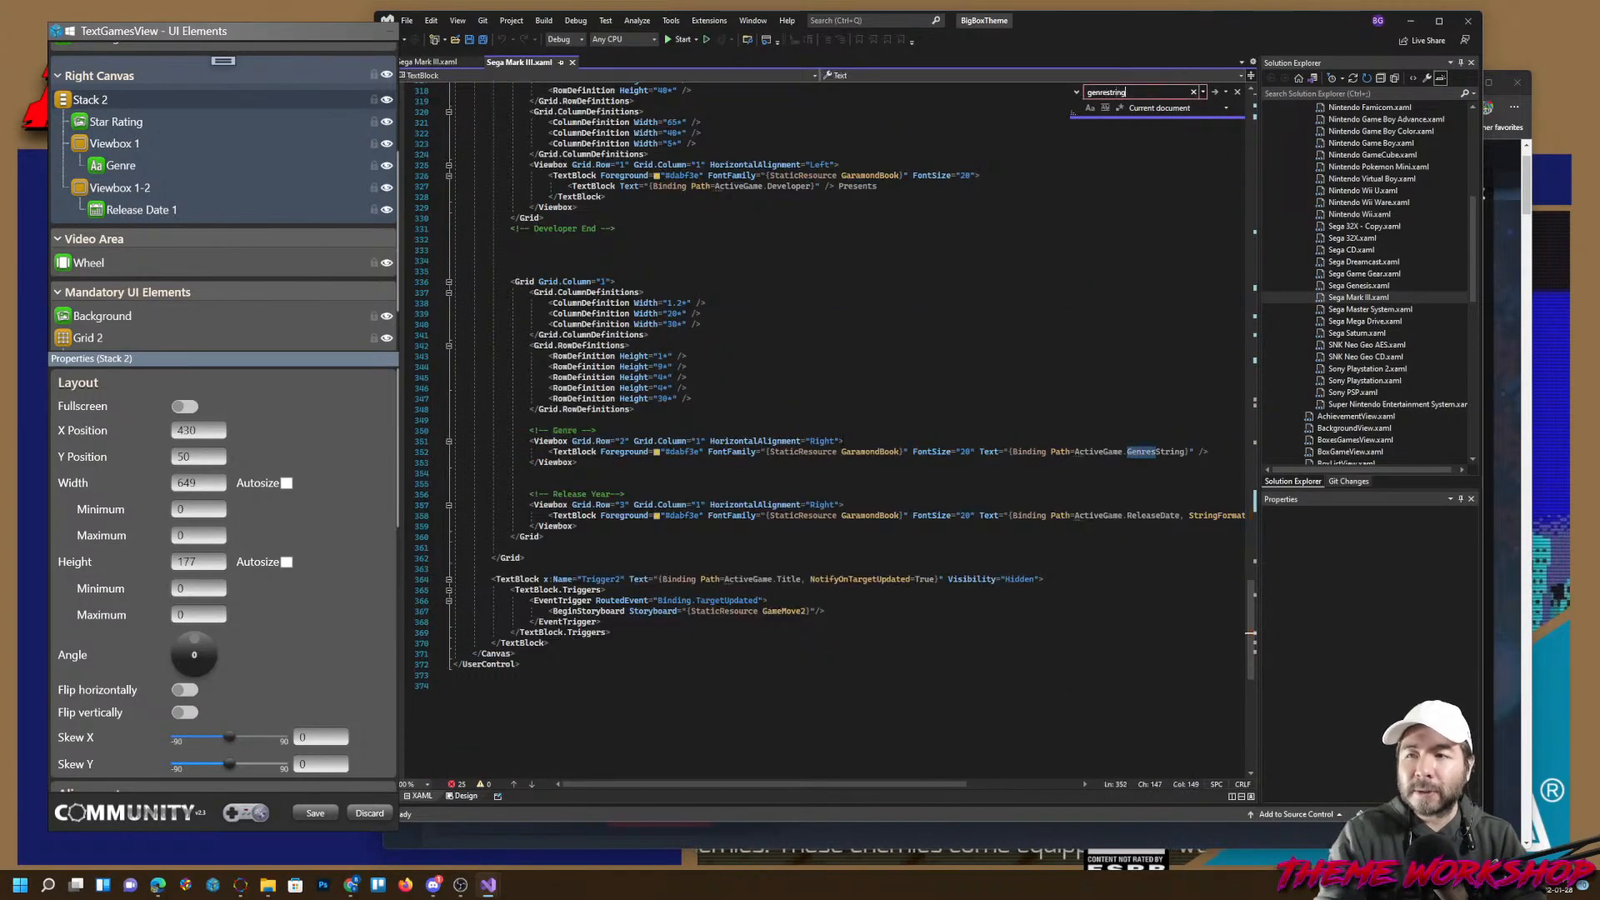
pyautogui.click(1160, 451)
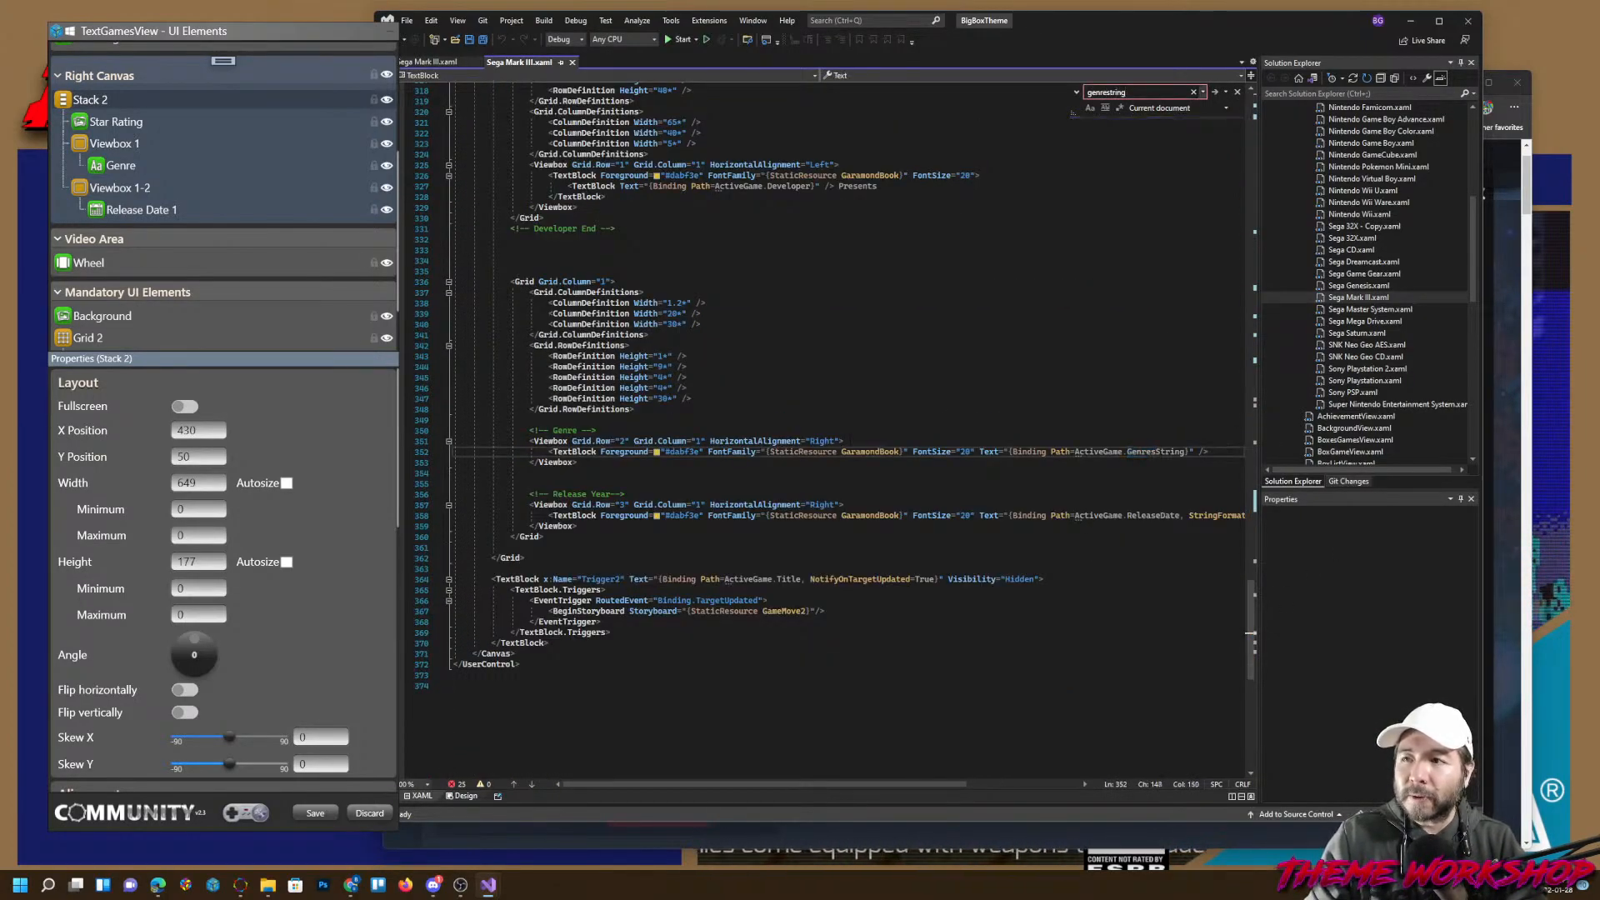
pyautogui.write('s')
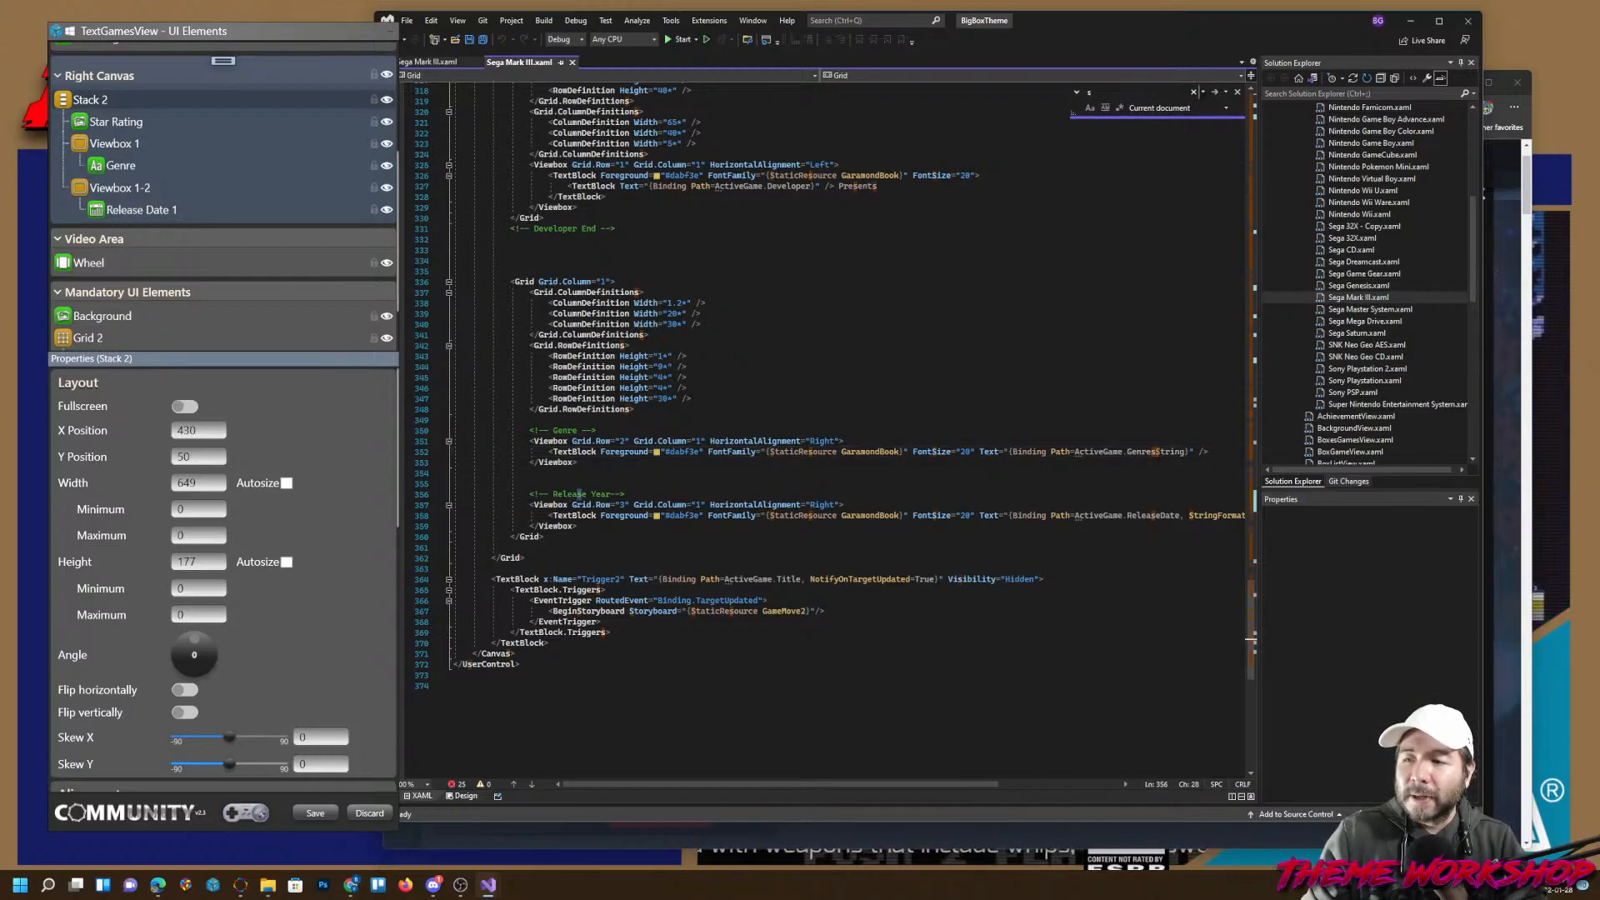
pyautogui.click(1160, 452)
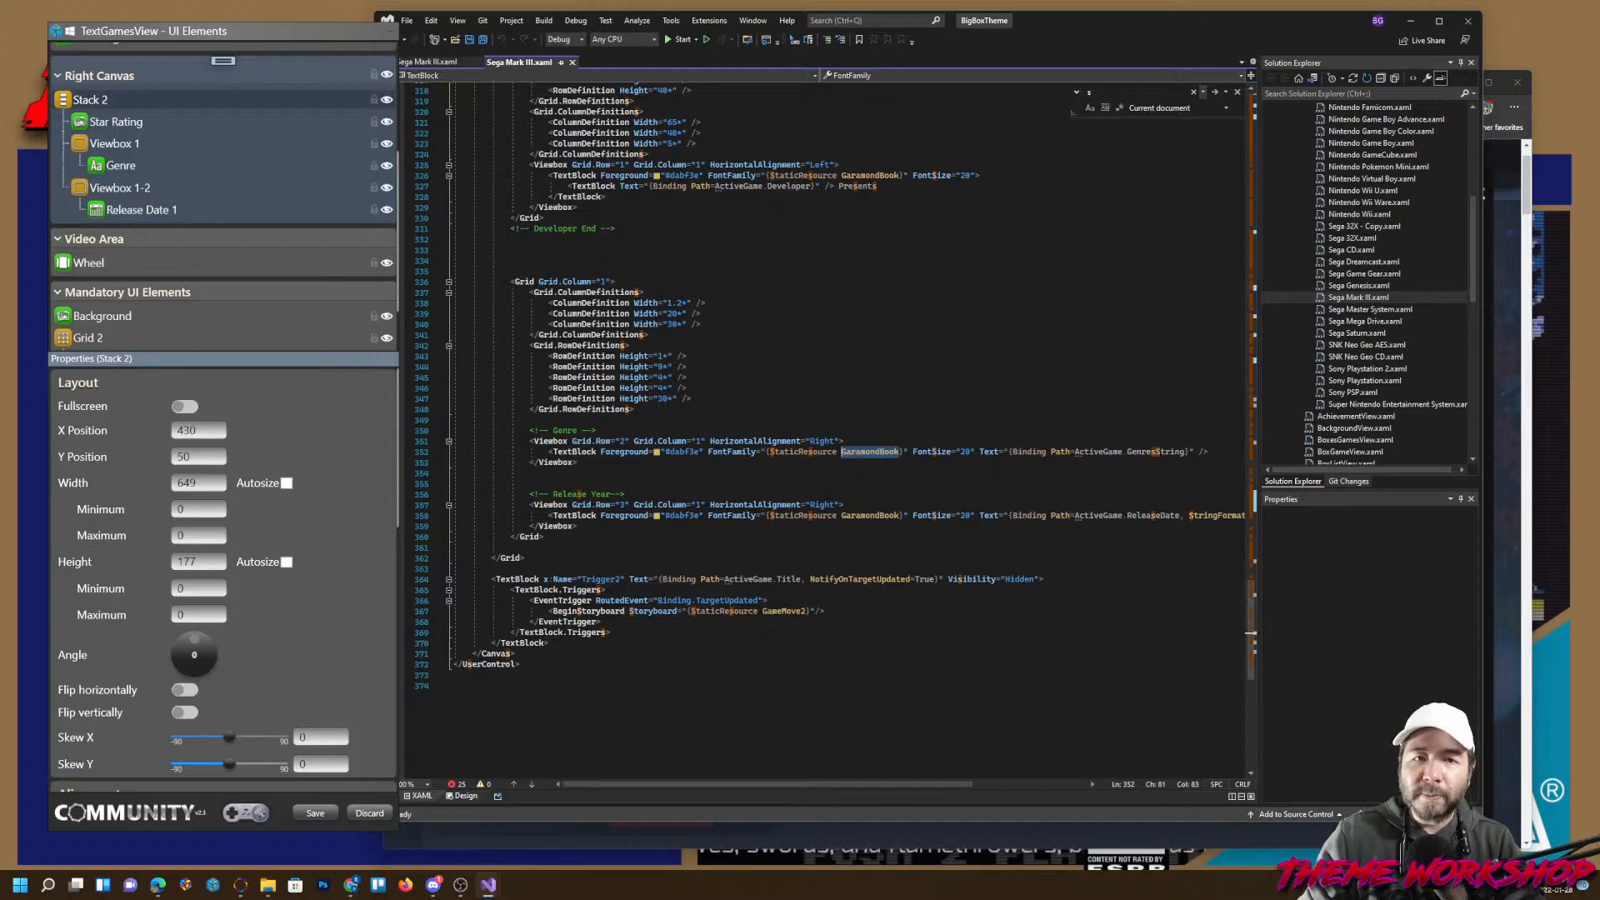
# Return to the theme editor and set the Genre text's font to Garamond Regular.
pyautogui.click(210, 36)
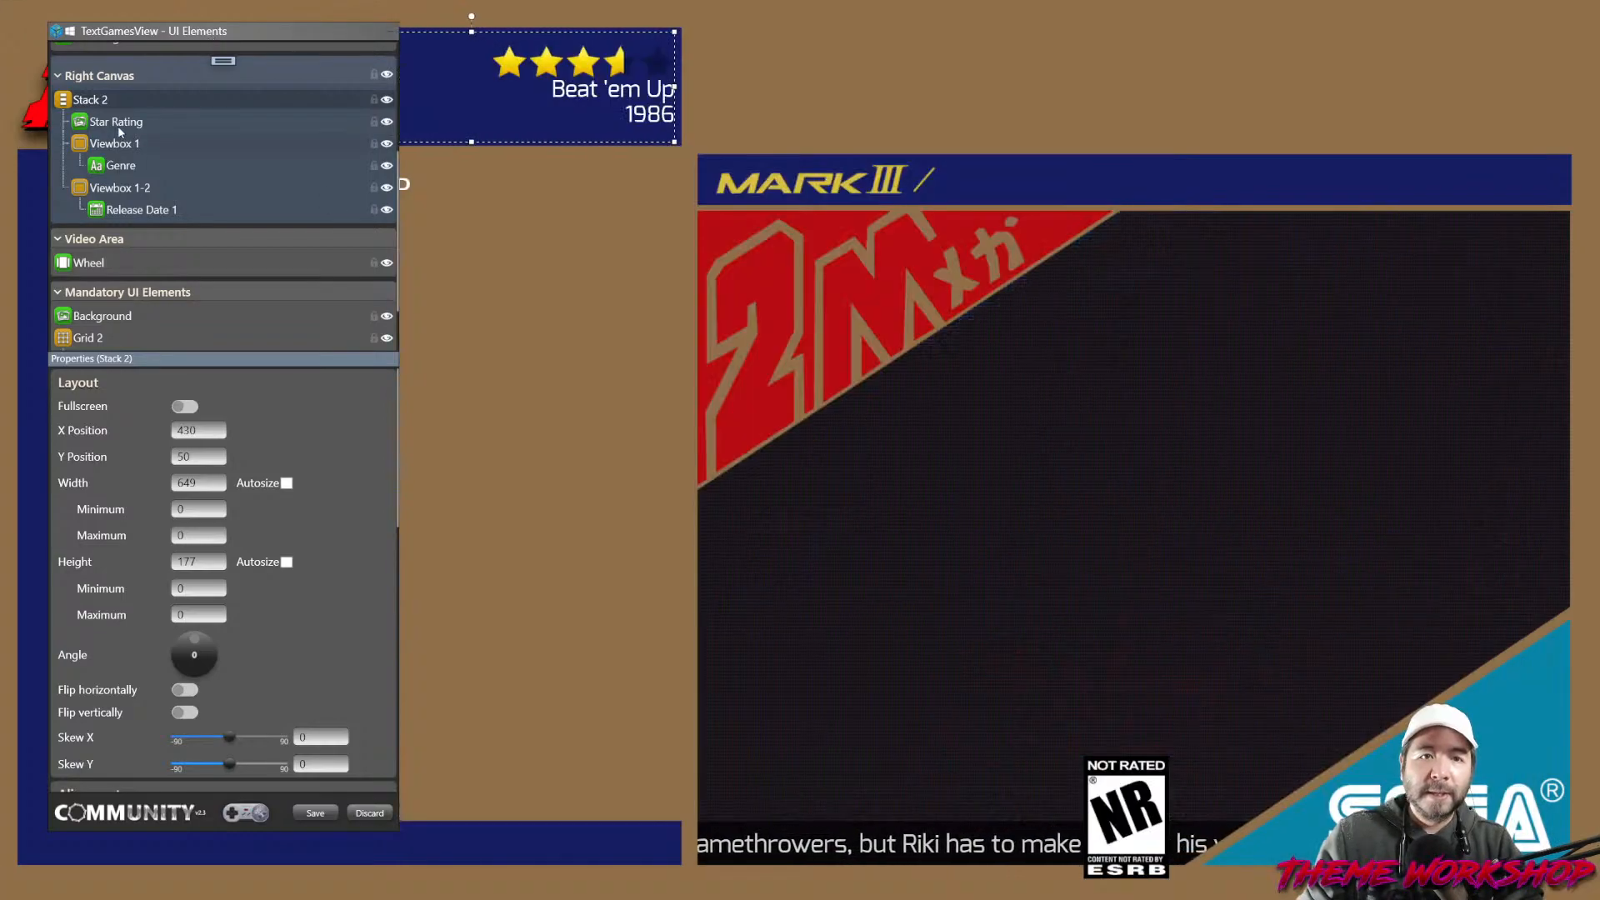
pyautogui.click(121, 165)
pyautogui.scroll(-4, 358, 500)
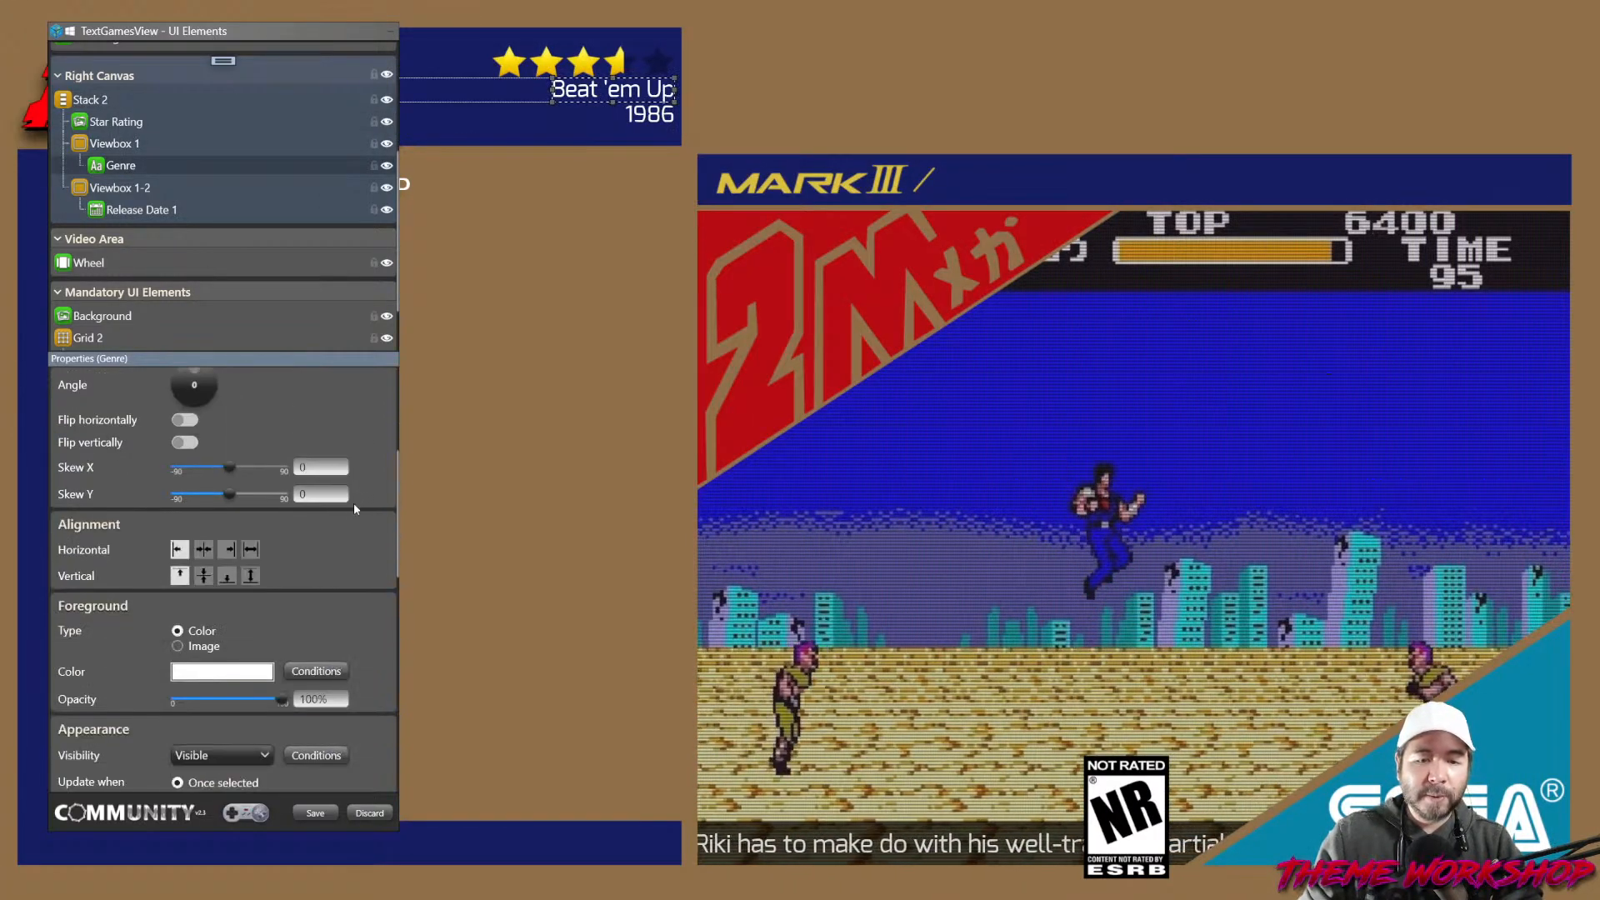
pyautogui.scroll(-6, 353, 509)
pyautogui.click(301, 470)
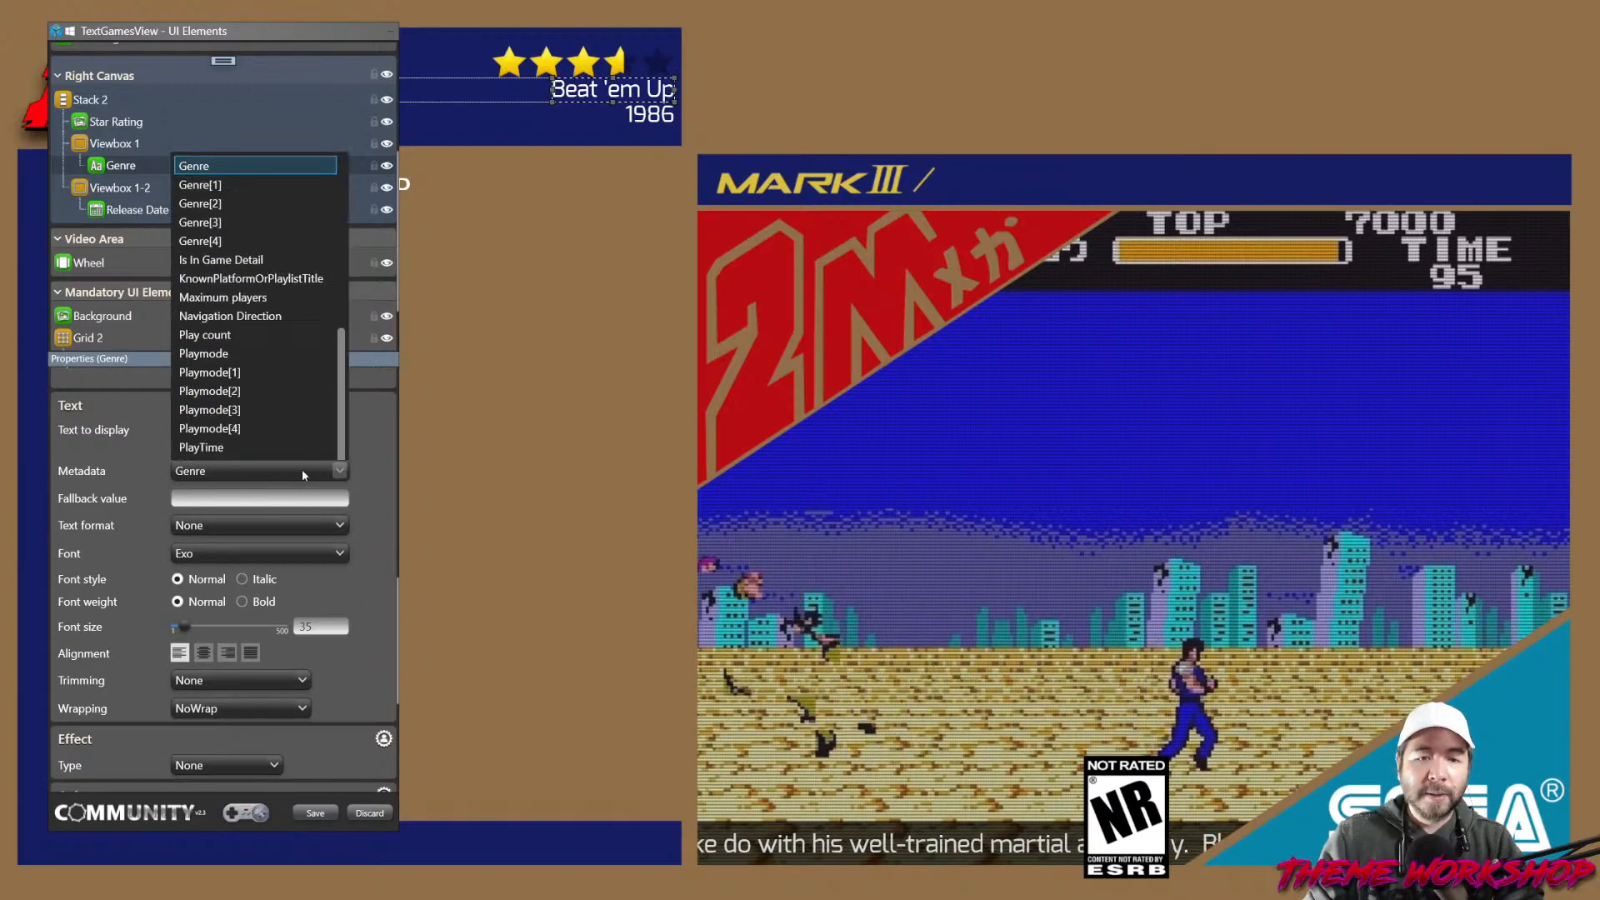
pyautogui.click(388, 496)
pyautogui.click(317, 553)
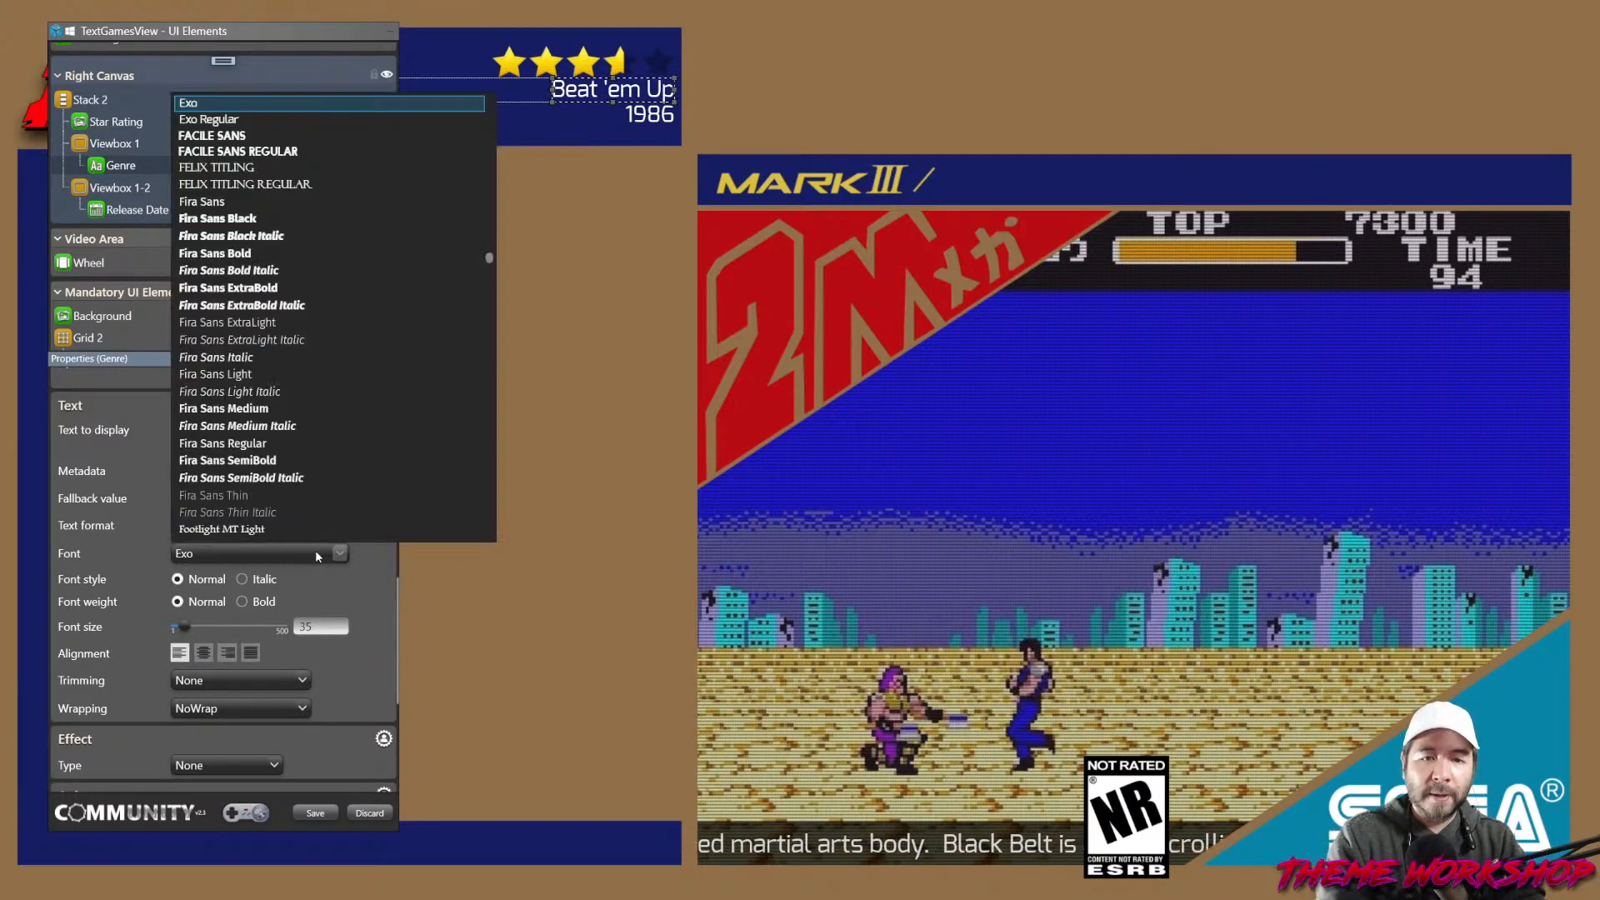
pyautogui.write('gar')
pyautogui.scroll(-3, 346, 473)
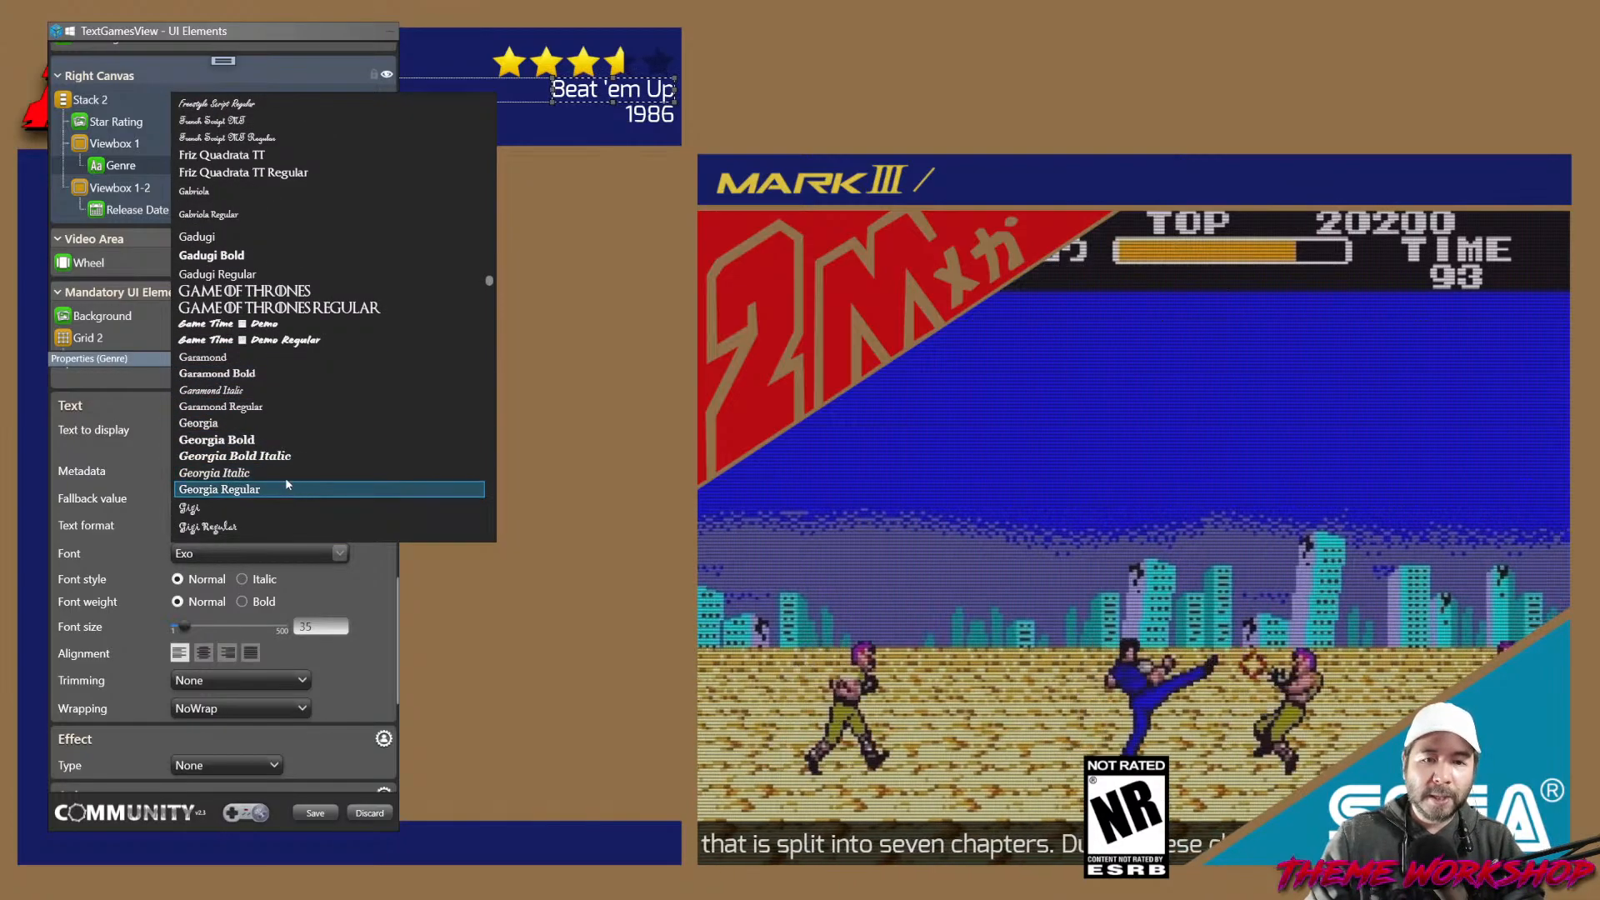
pyautogui.click(260, 408)
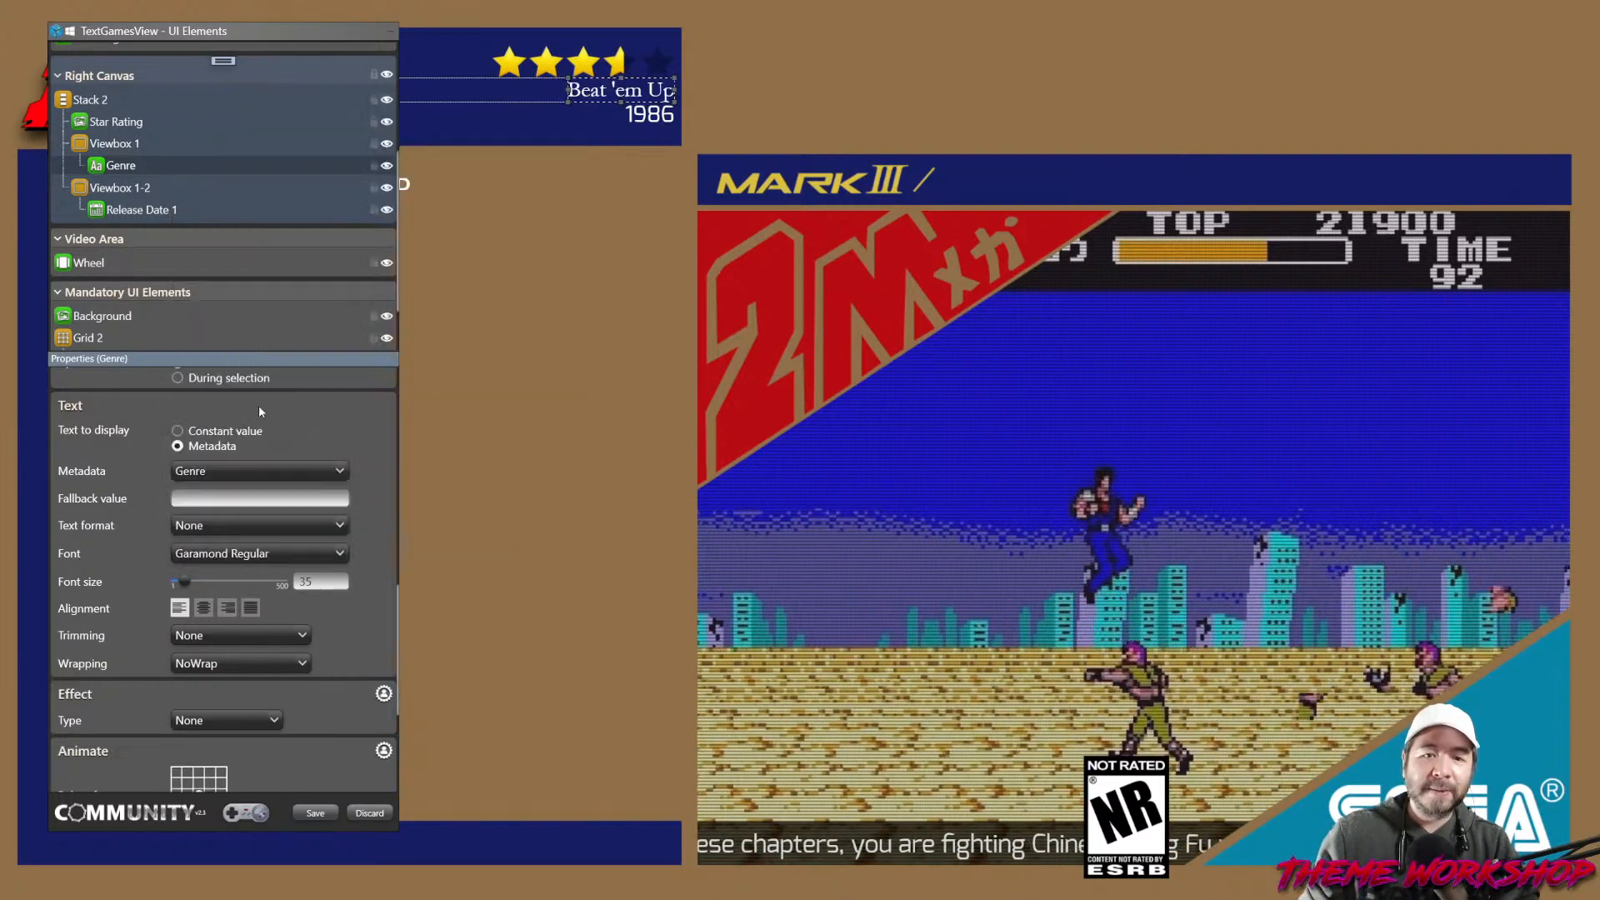
# Try Georgia Bold as the Genre text's font.
pyautogui.click(340, 553)
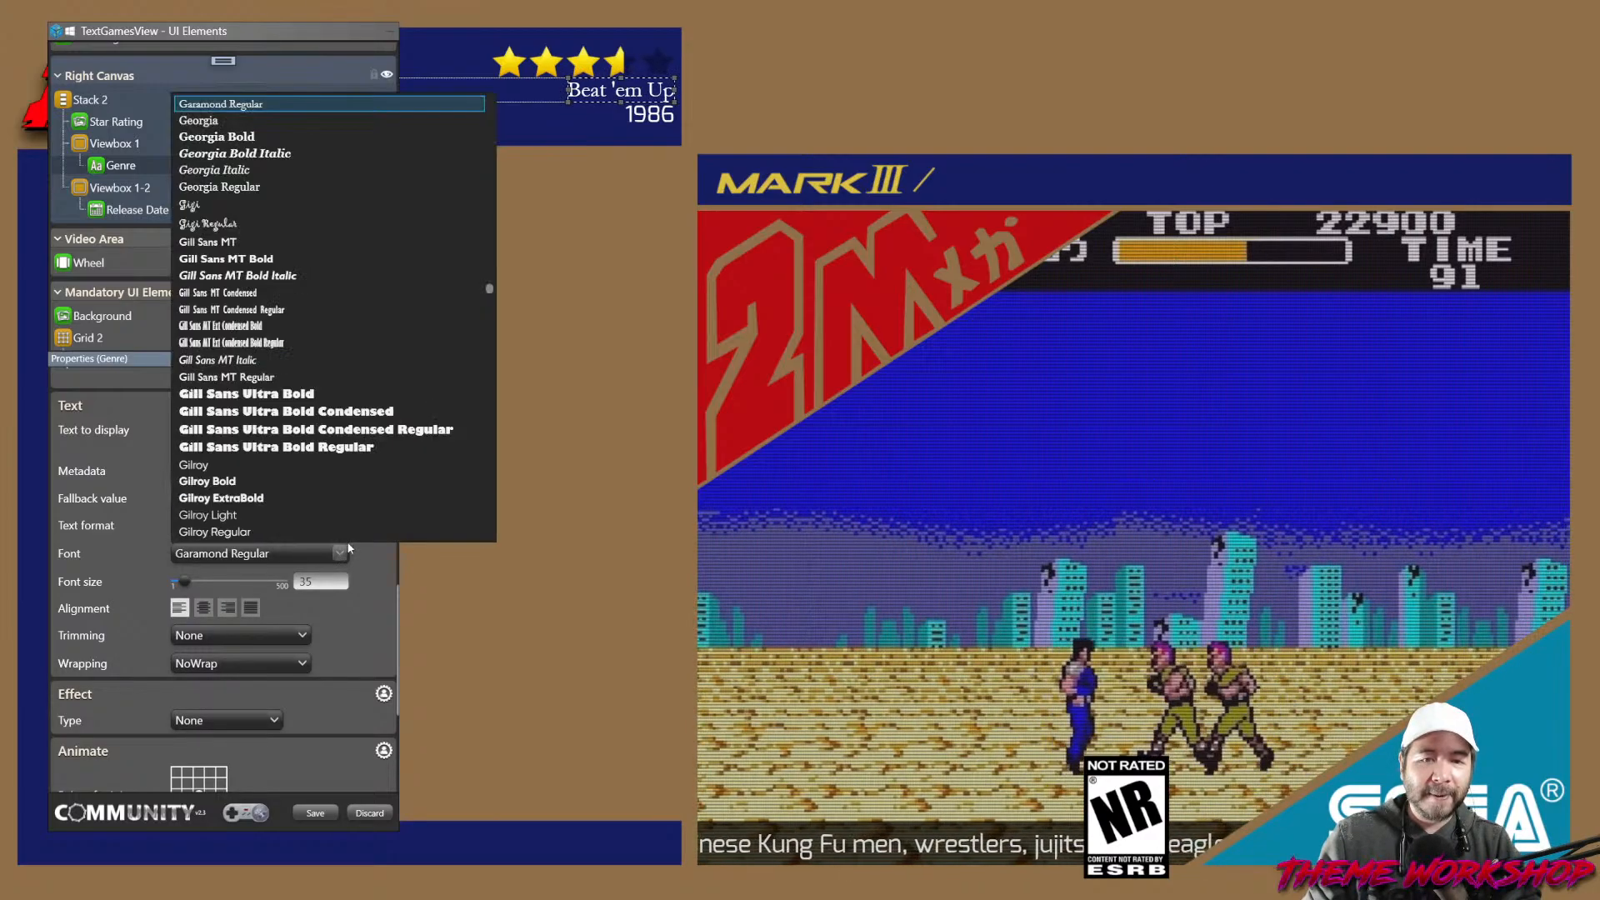
pyautogui.scroll(-1, 297, 338)
pyautogui.scroll(4, 298, 338)
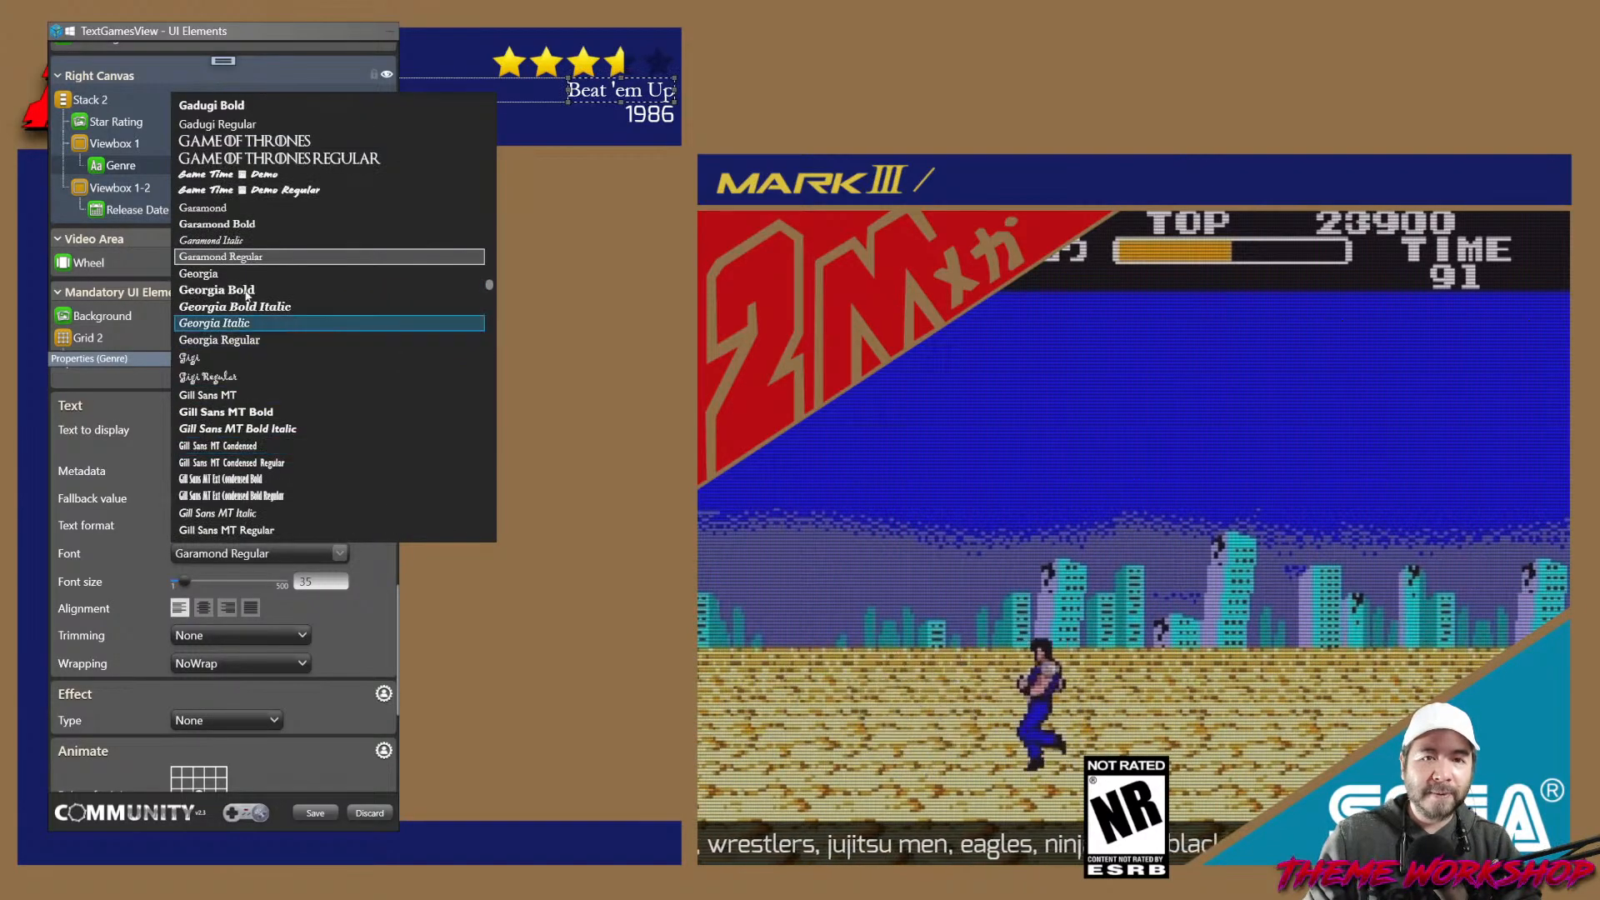
pyautogui.click(246, 291)
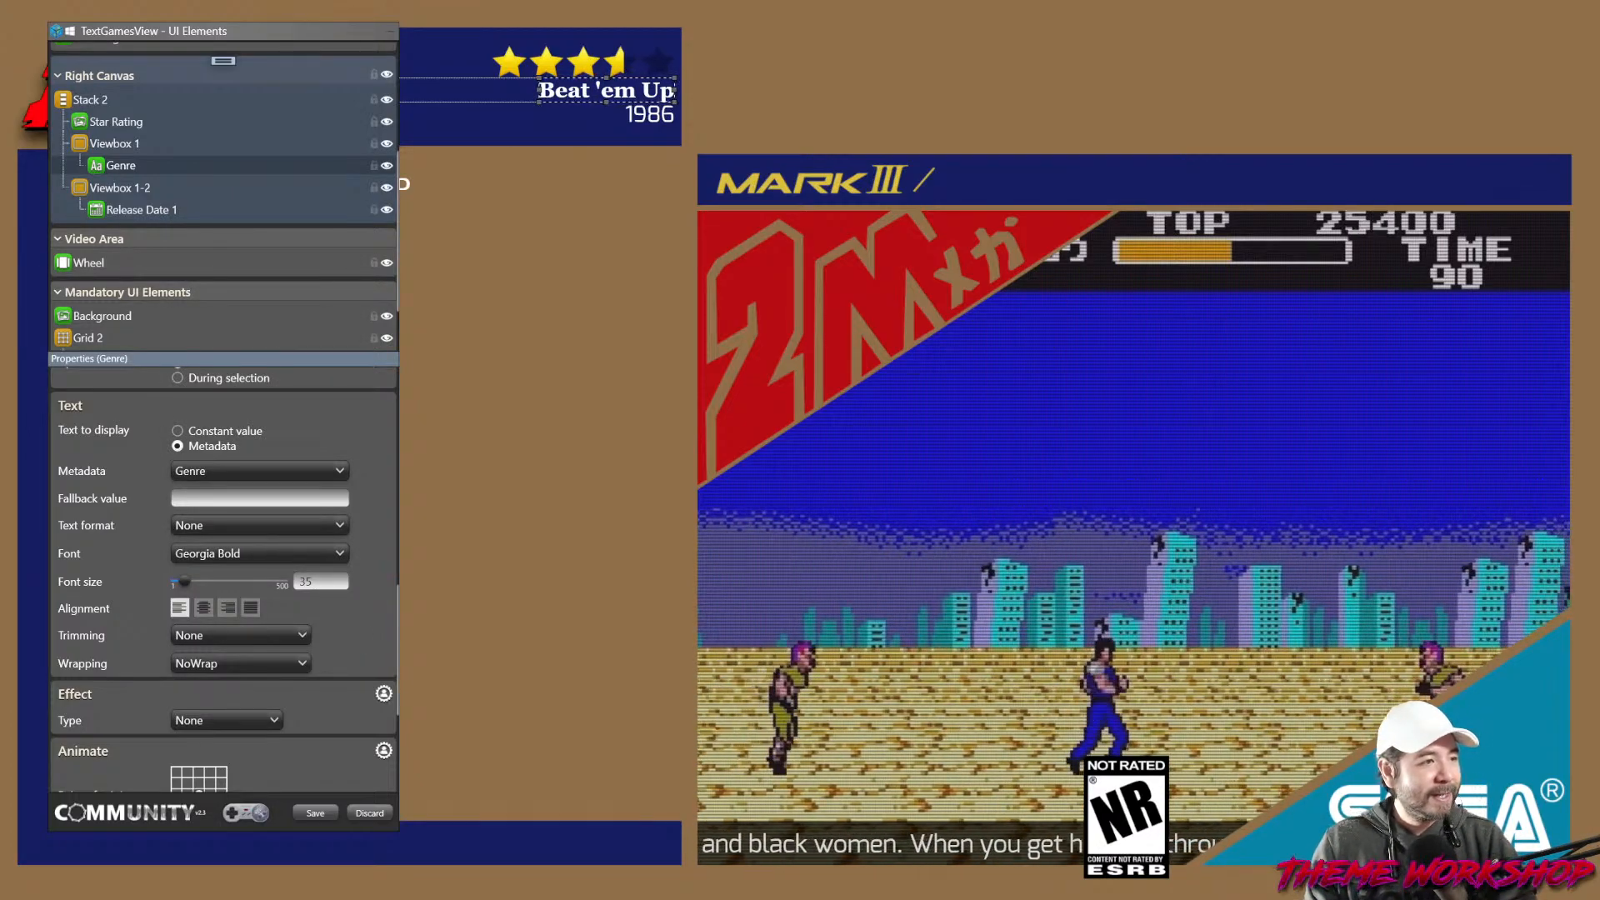
# Check the original CoverBox screenshot, and install the Garamond Book font from the downloaded garamond-book-regular zip archive.
pyautogui.hotkey('alt', 'Tab')
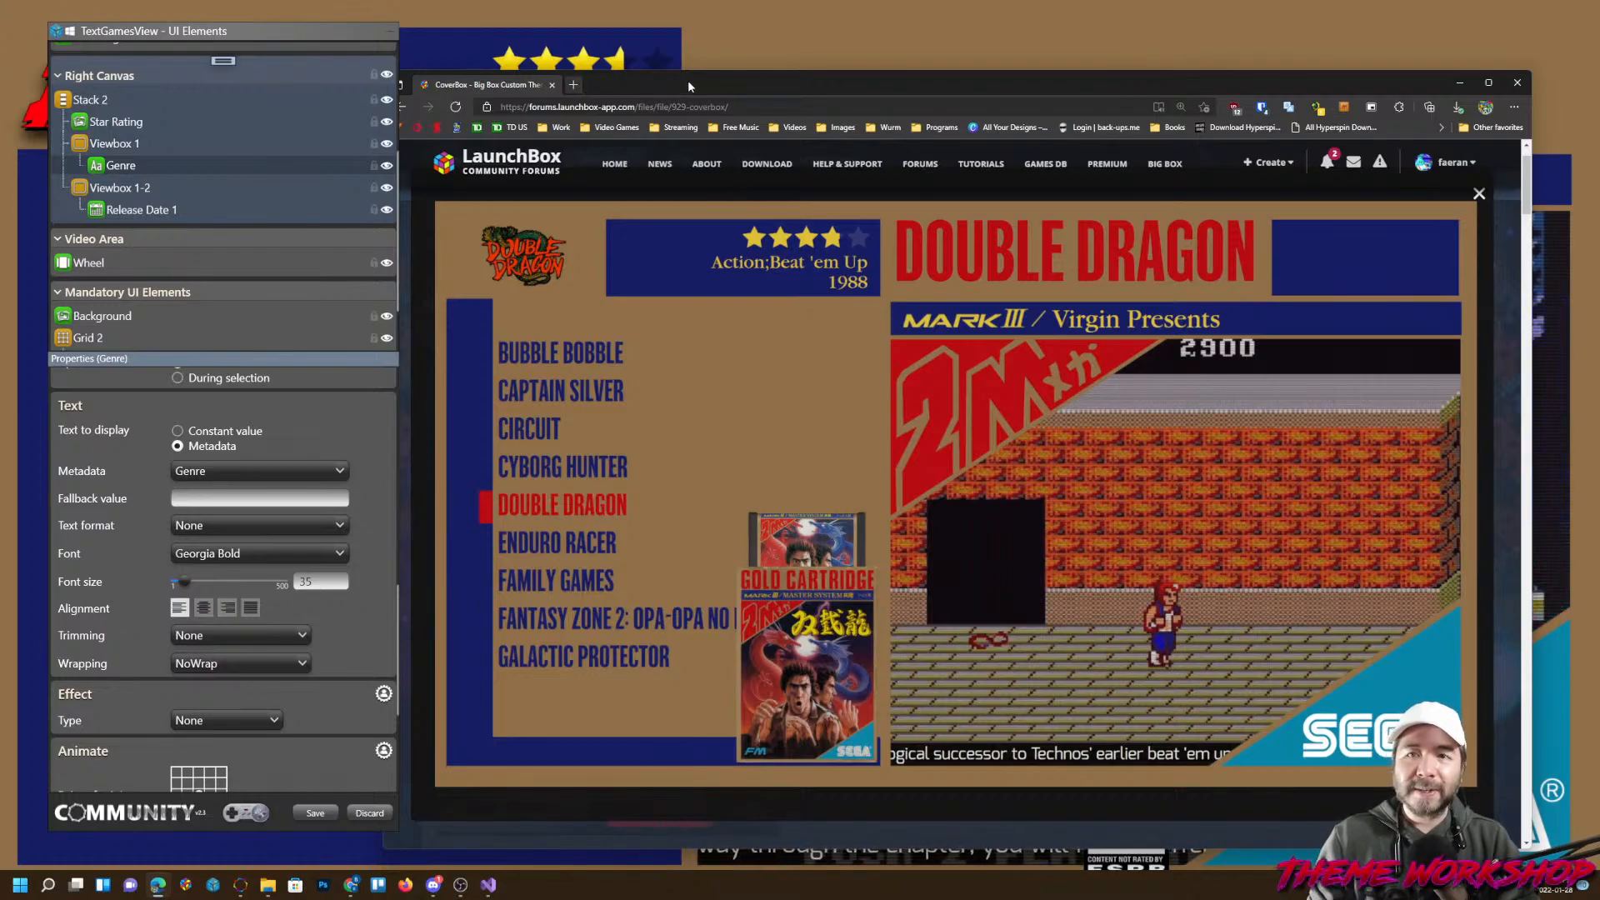
pyautogui.hotkey('alt', 'Tab')
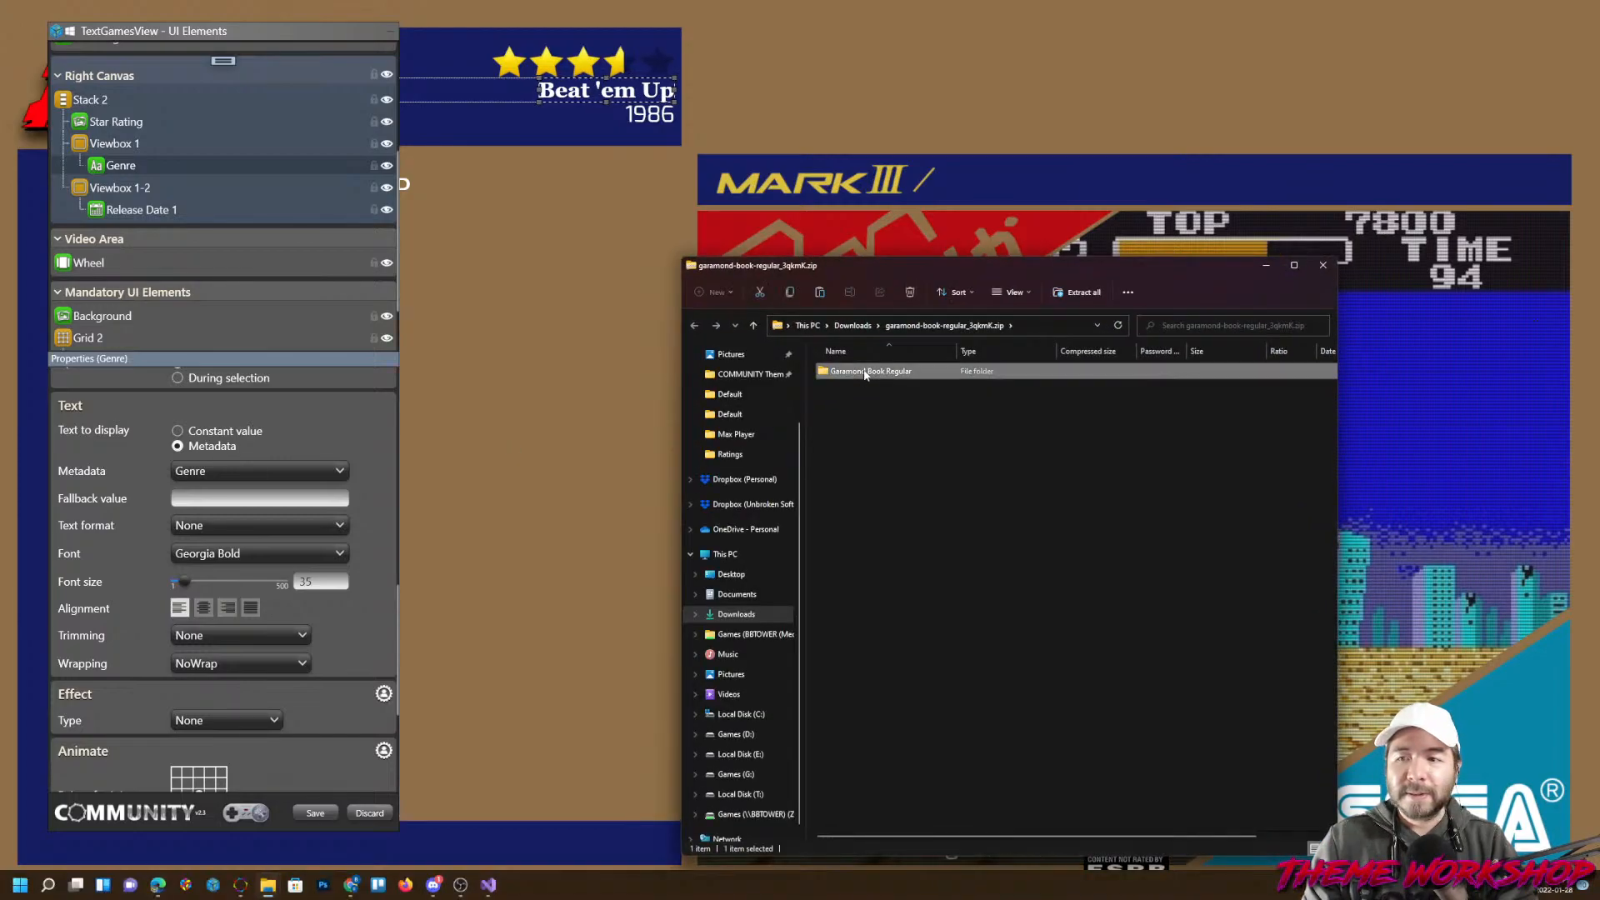
pyautogui.doubleClick(862, 372)
pyautogui.doubleClick(867, 373)
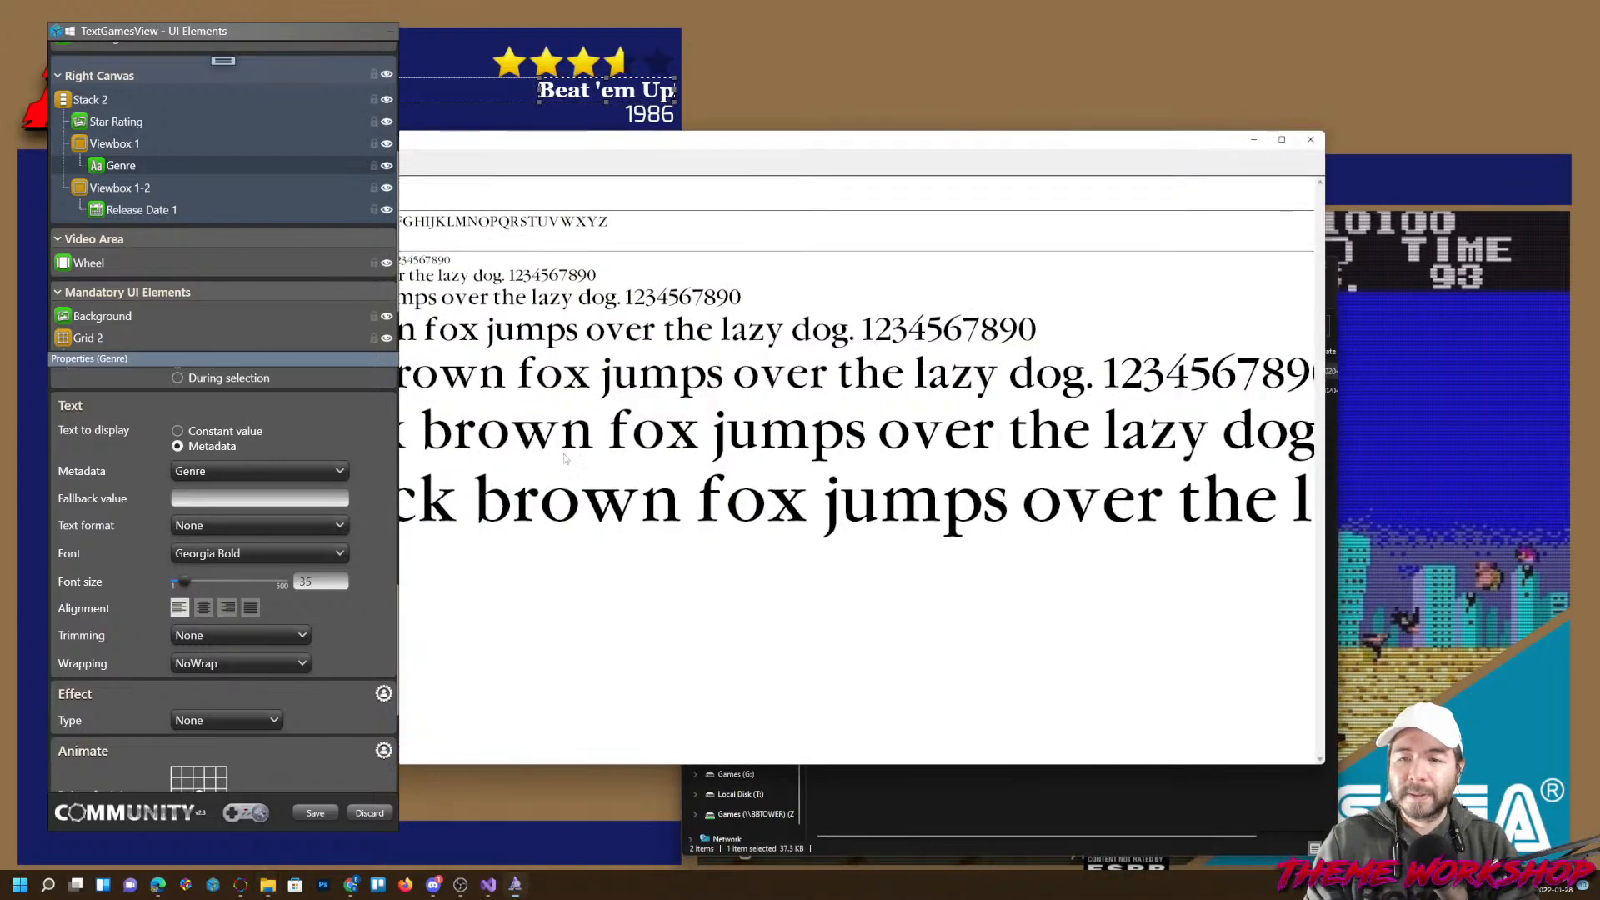
pyautogui.moveTo(686, 160); pyautogui.dragTo(939, 162)
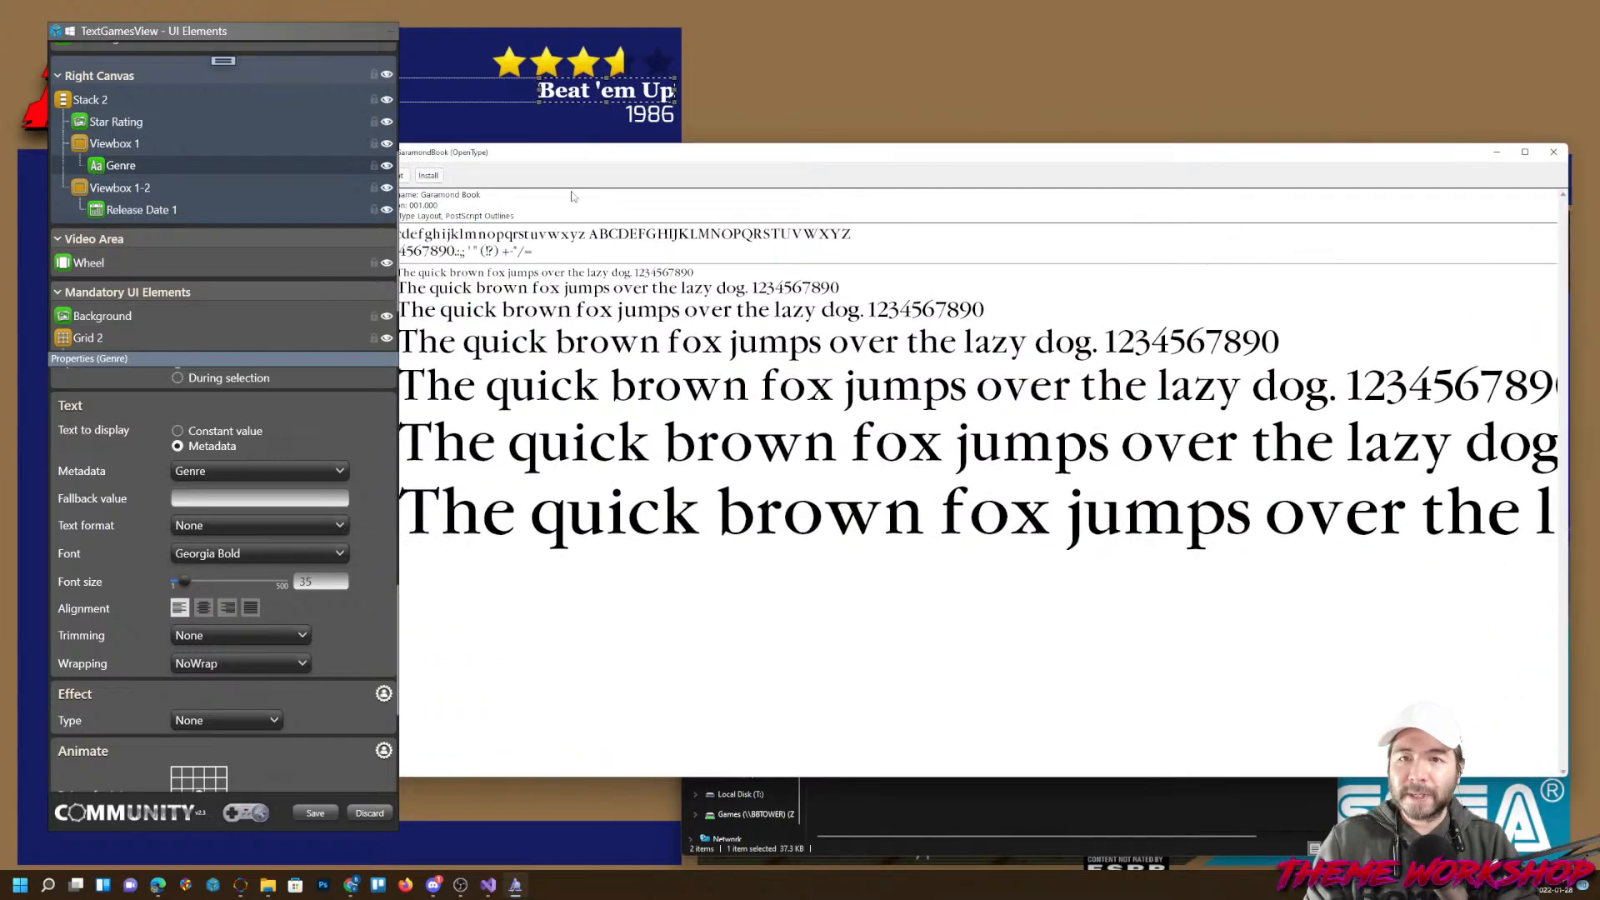
pyautogui.click(432, 178)
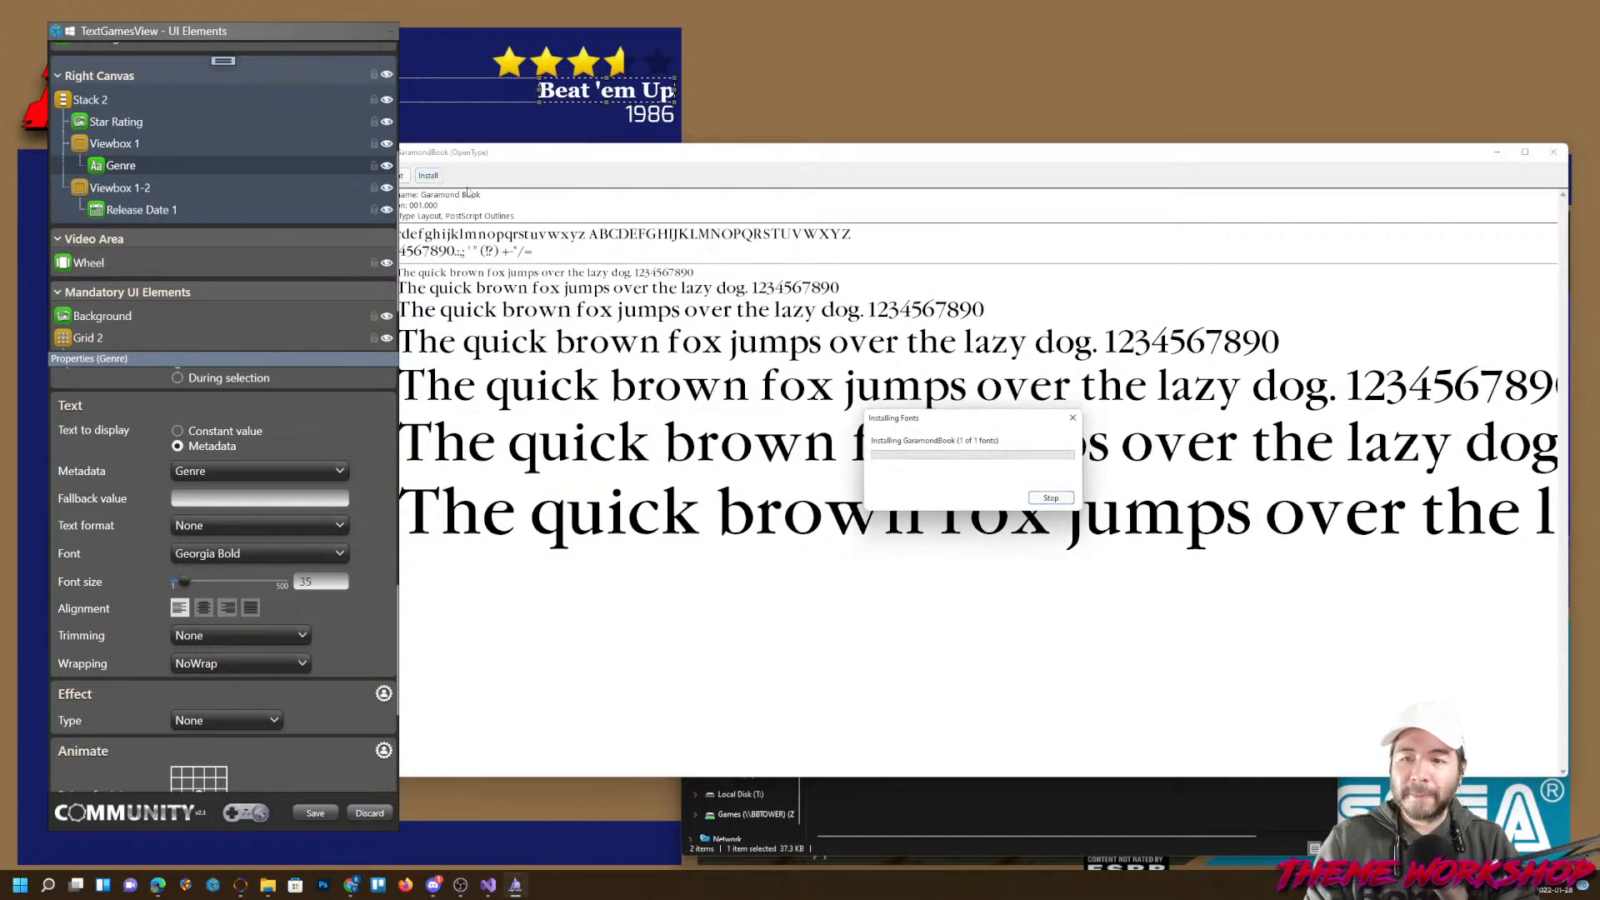
pyautogui.click(1555, 152)
# Return to the theme creator and reopen the Sega Mark III version of TextGamesView for editing.
pyautogui.click(325, 248)
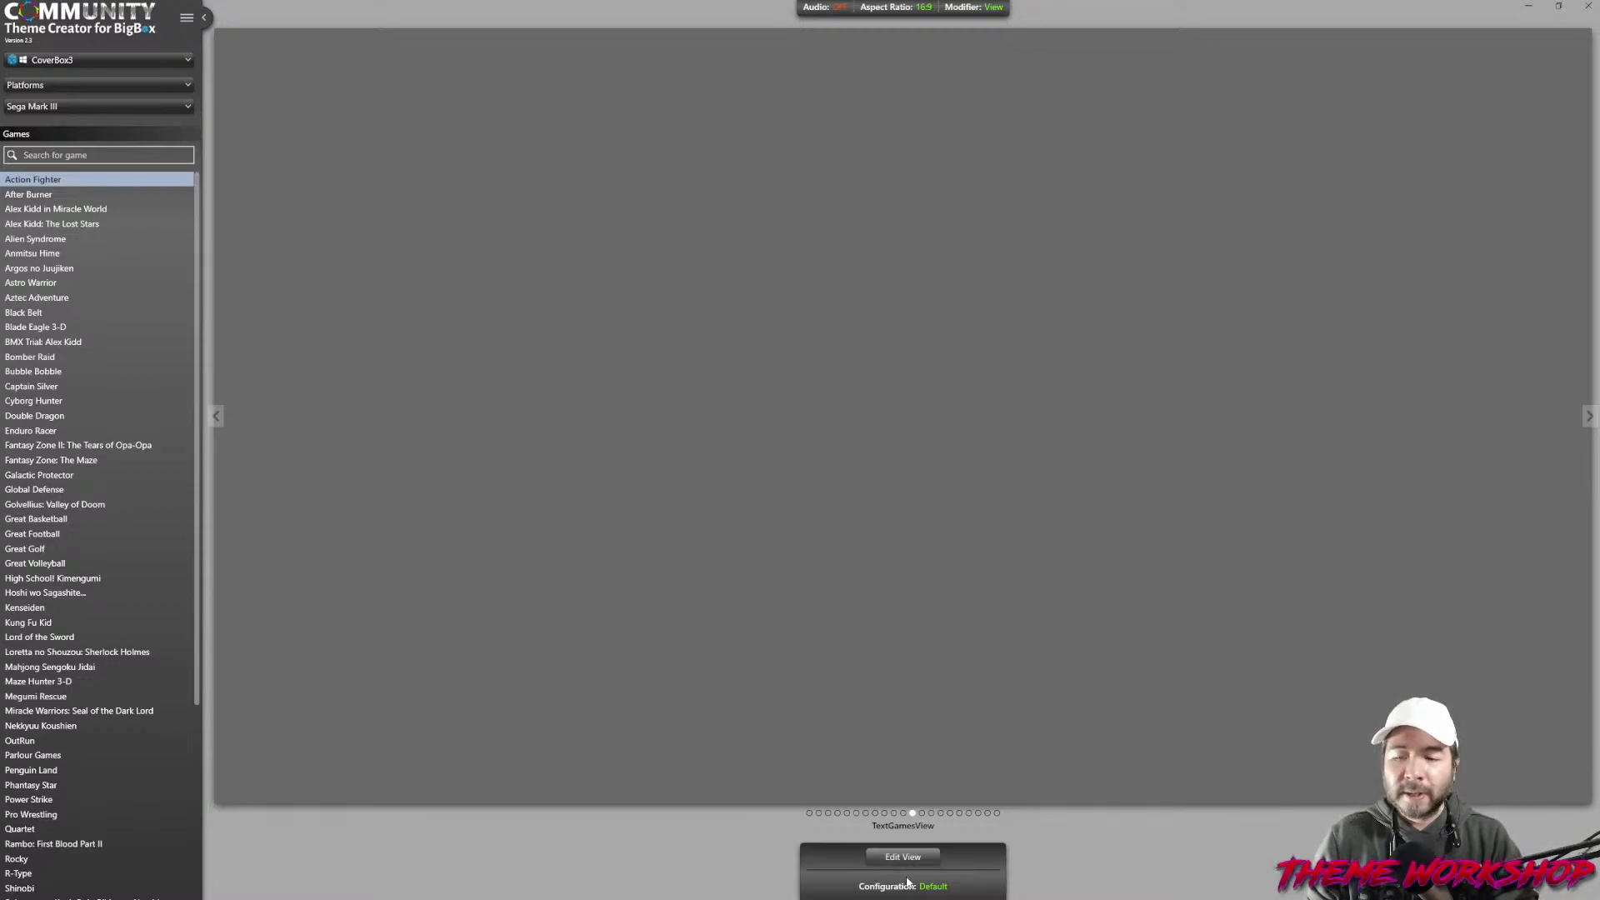
pyautogui.click(902, 855)
pyautogui.scroll(-2, 880, 498)
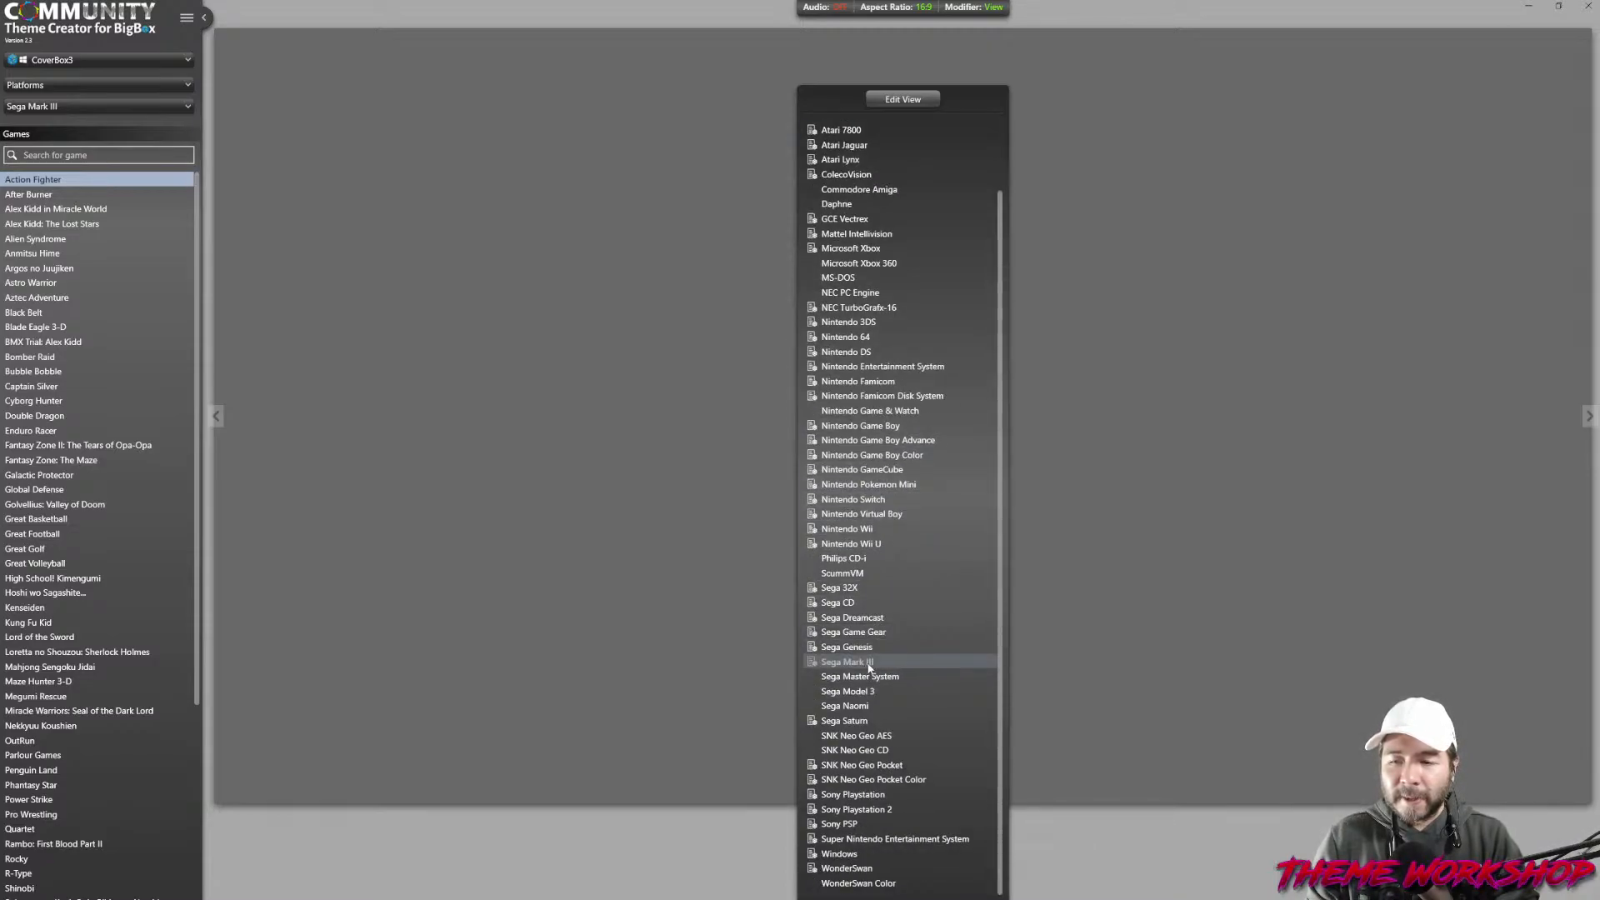
pyautogui.click(1145, 881)
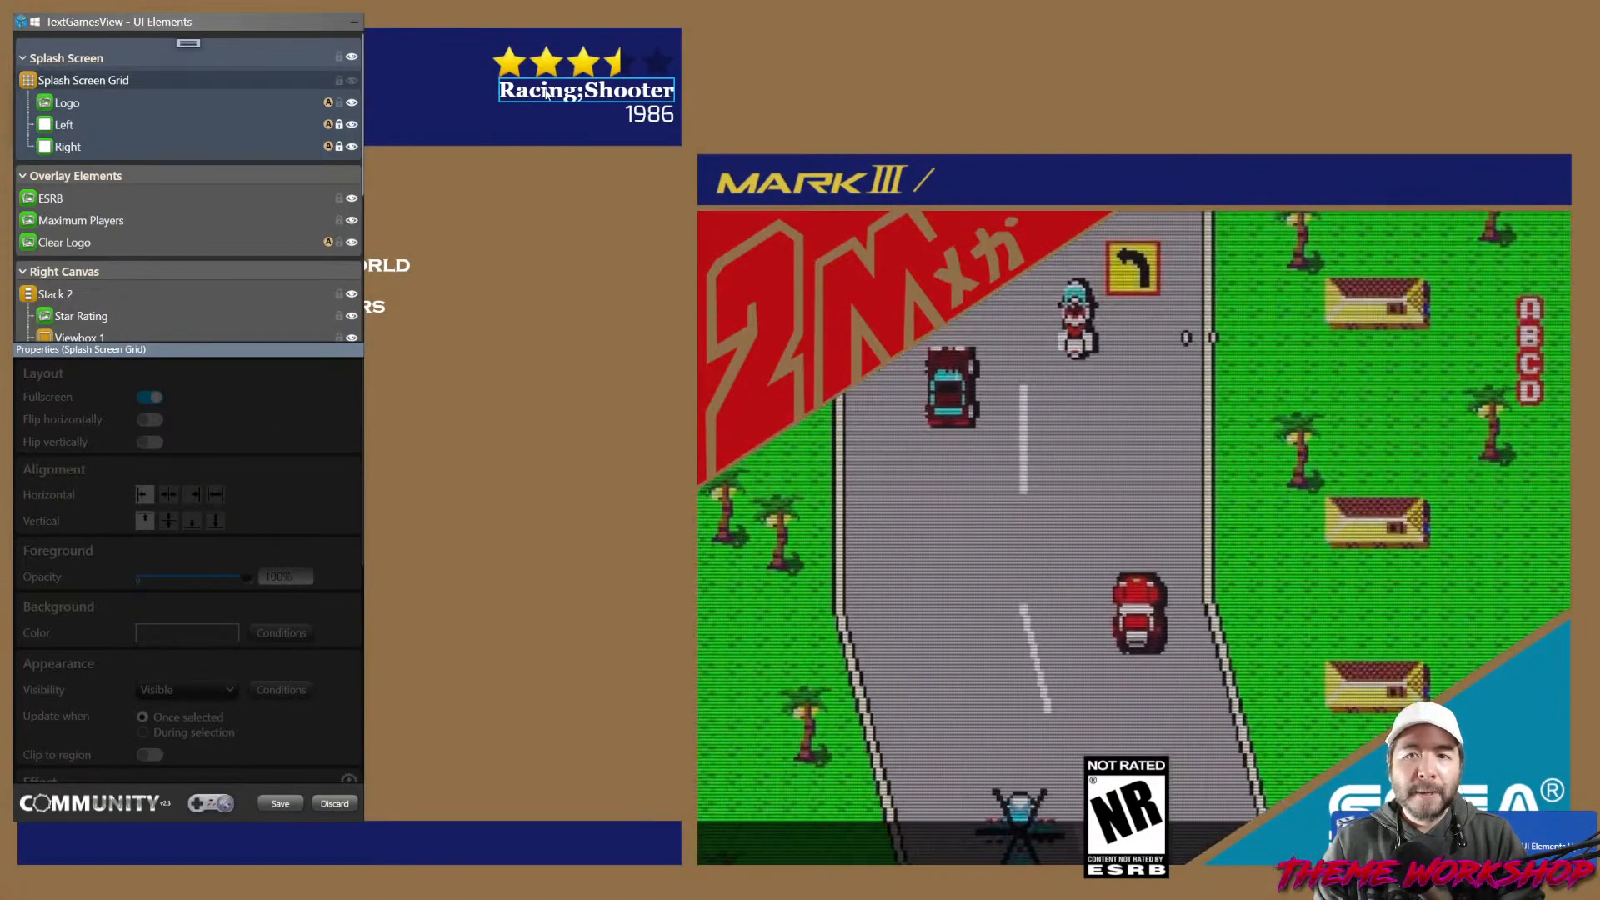
# Set the Genre text's font to Garamond Book.
pyautogui.click(587, 91)
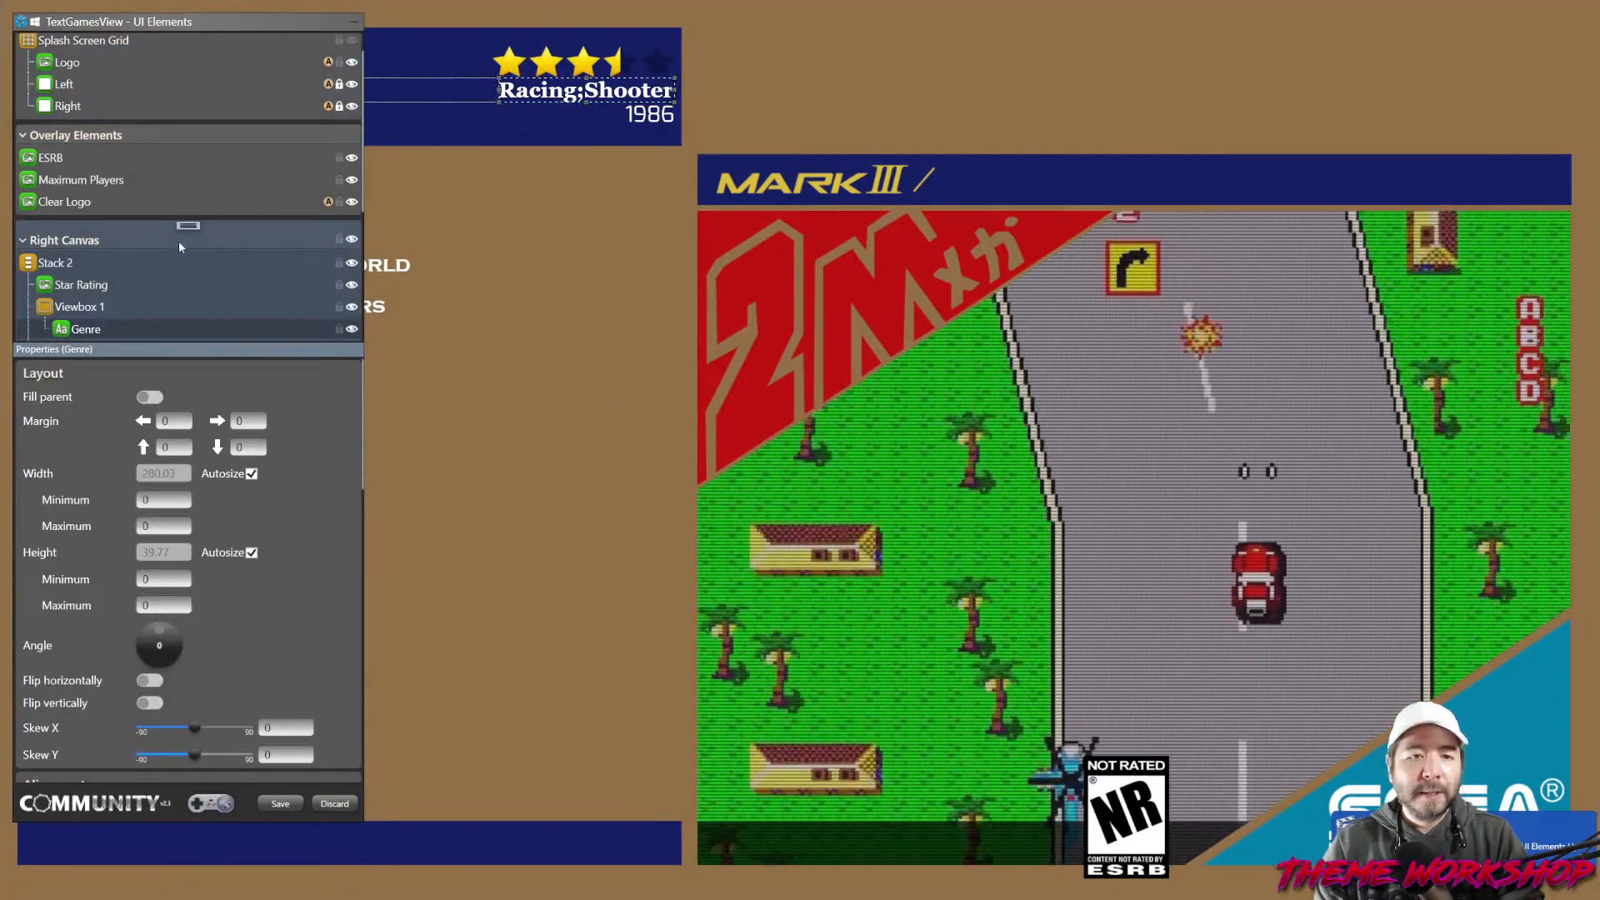
pyautogui.scroll(-3, 179, 242)
pyautogui.scroll(-10, 328, 511)
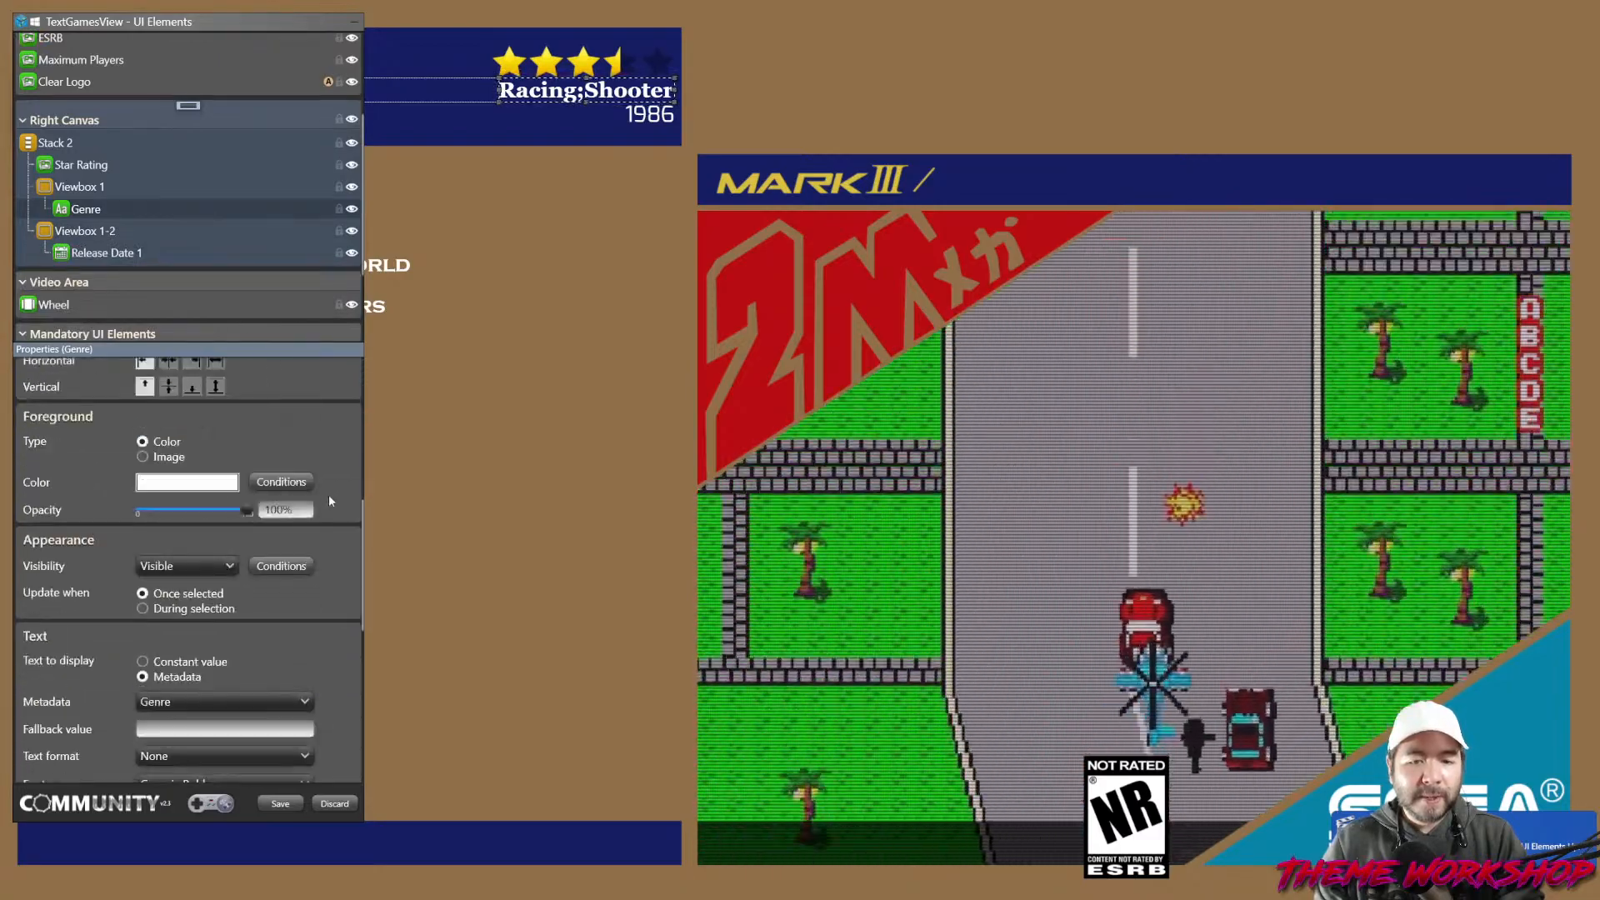
pyautogui.scroll(-3, 329, 500)
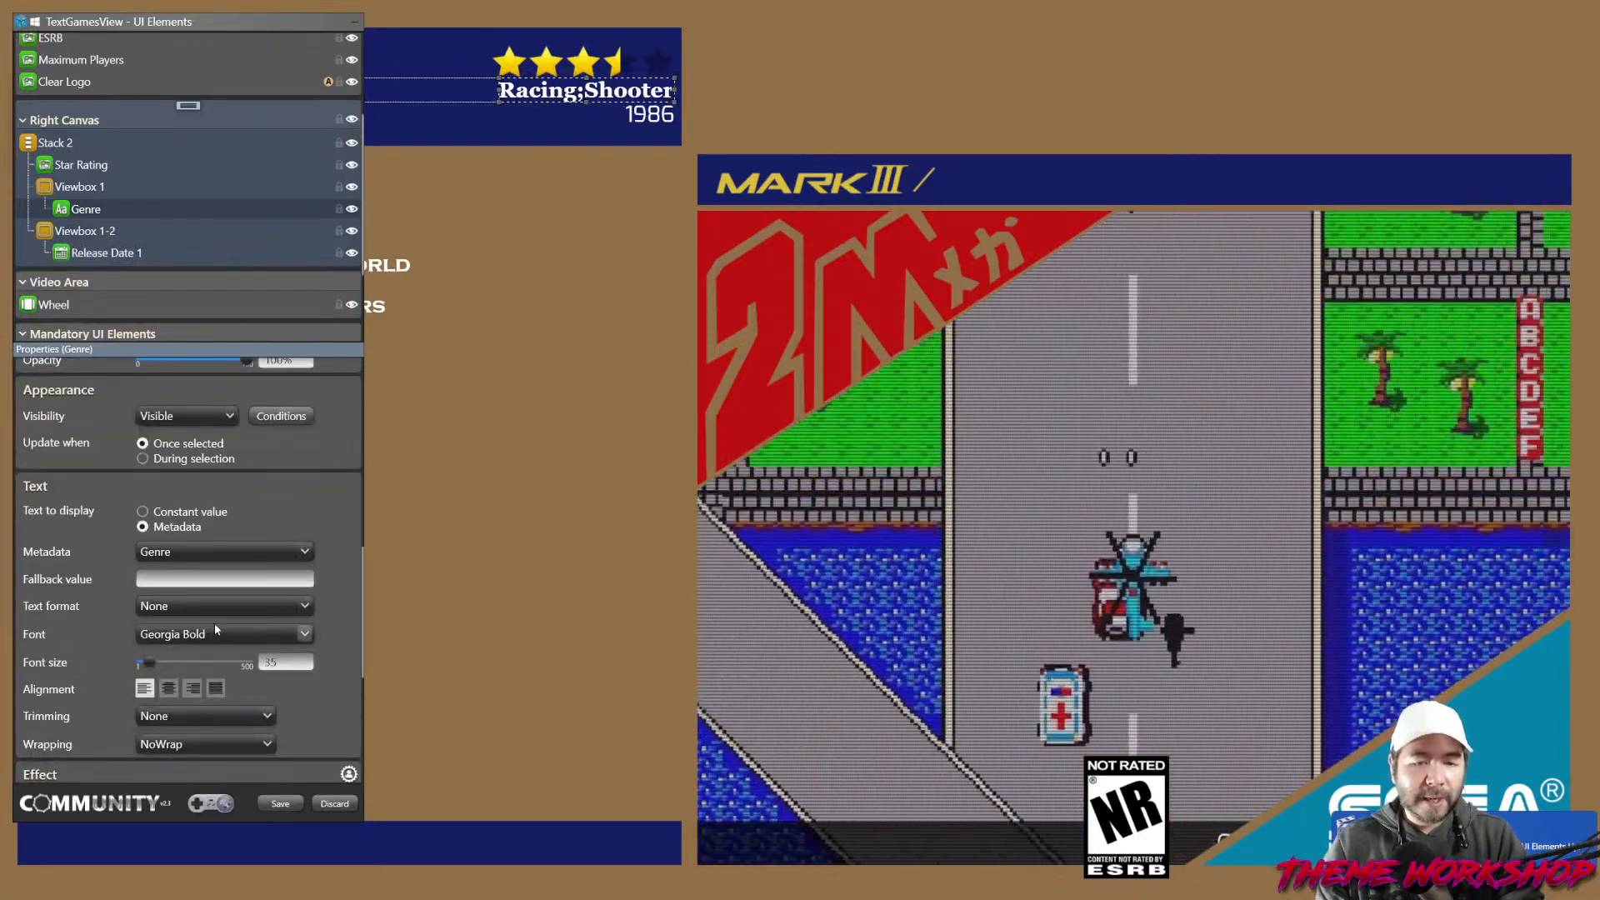
pyautogui.click(210, 635)
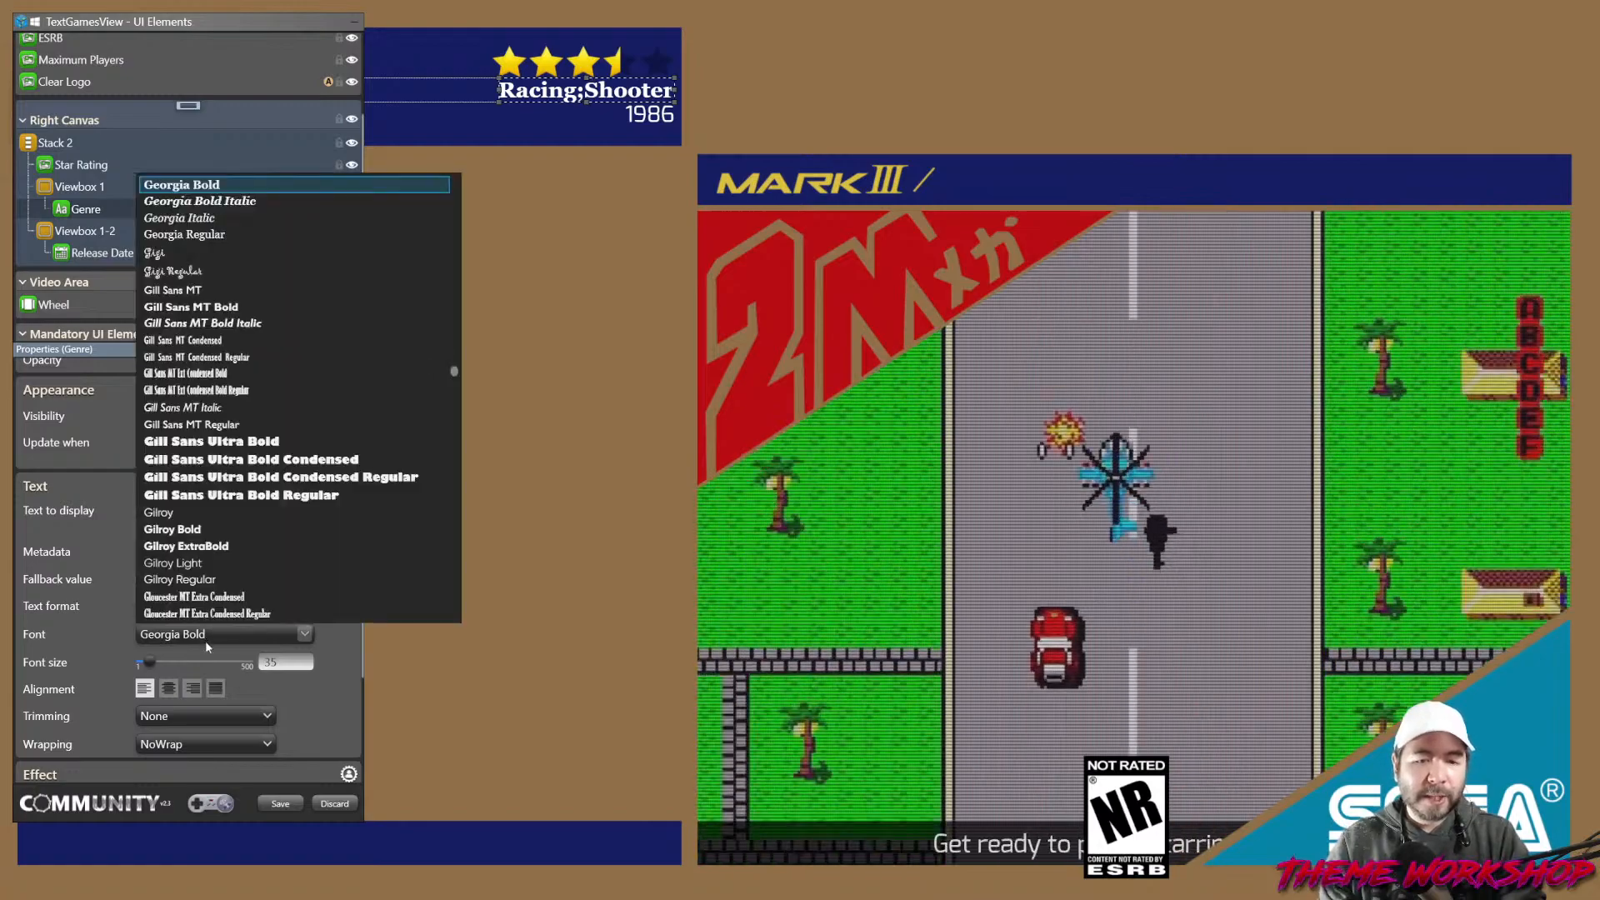
pyautogui.scroll(6, 273, 411)
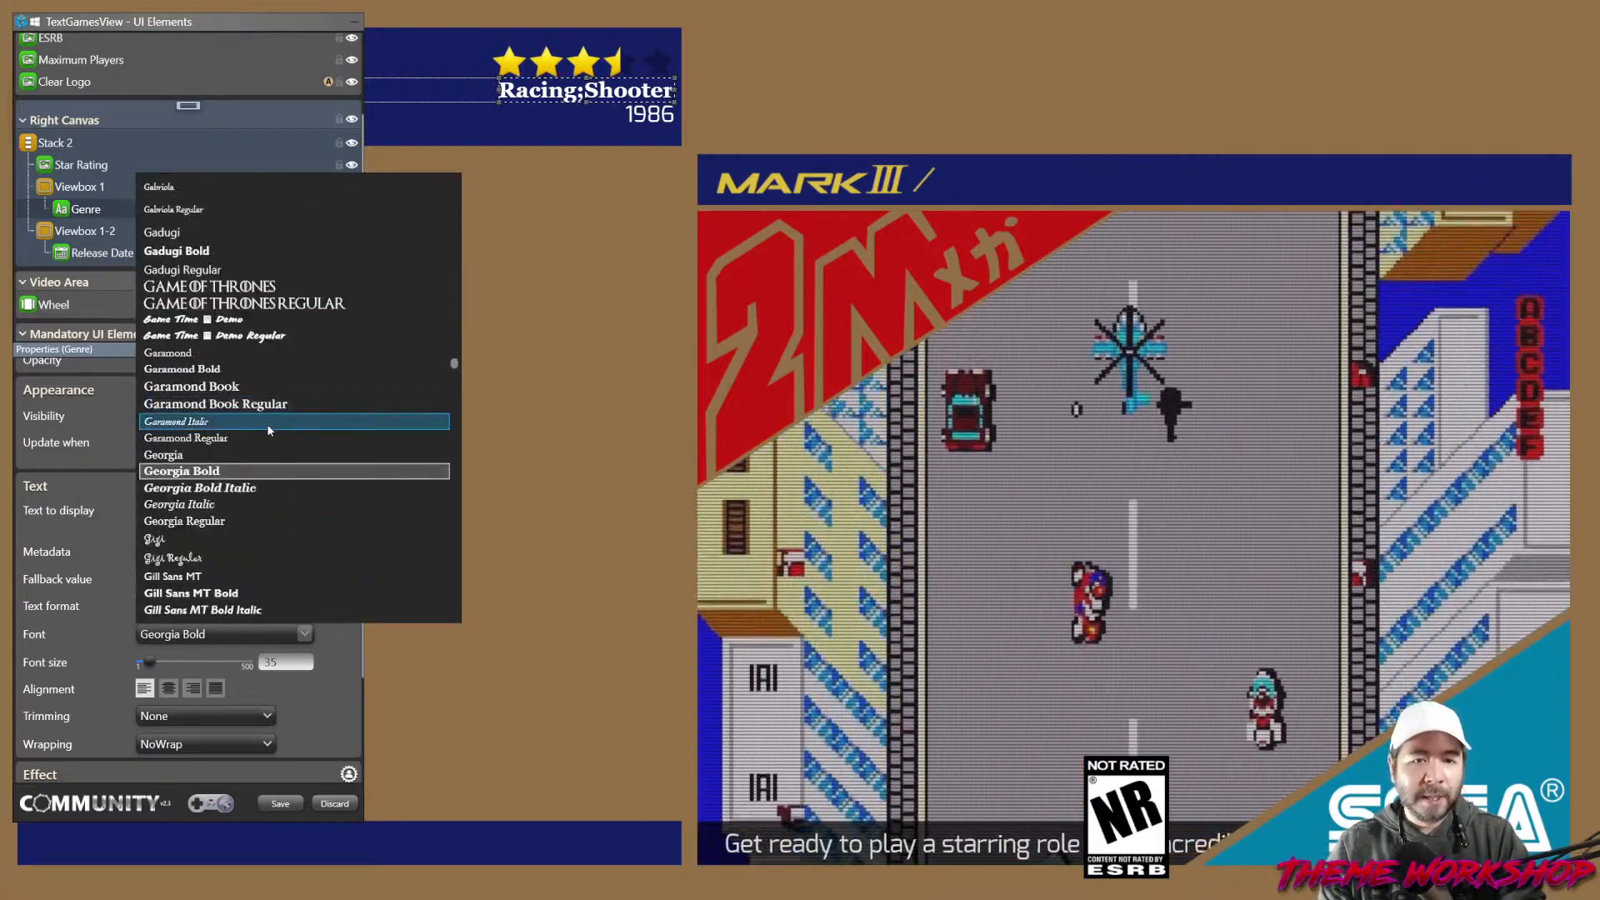
pyautogui.scroll(2, 267, 424)
pyautogui.scroll(-3, 268, 424)
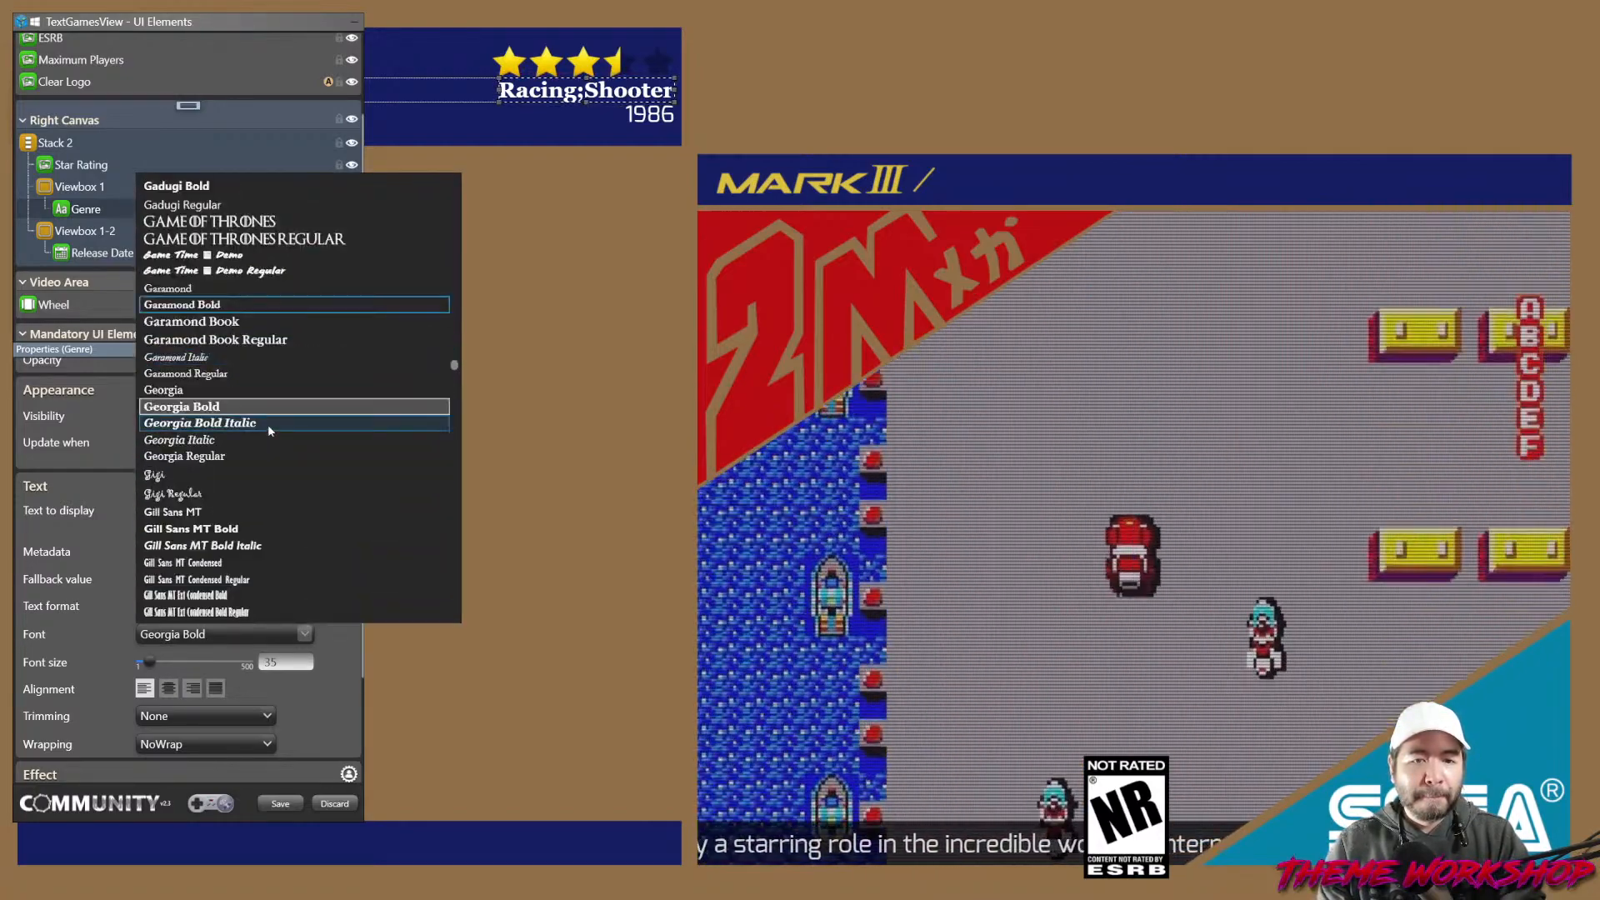
pyautogui.click(192, 322)
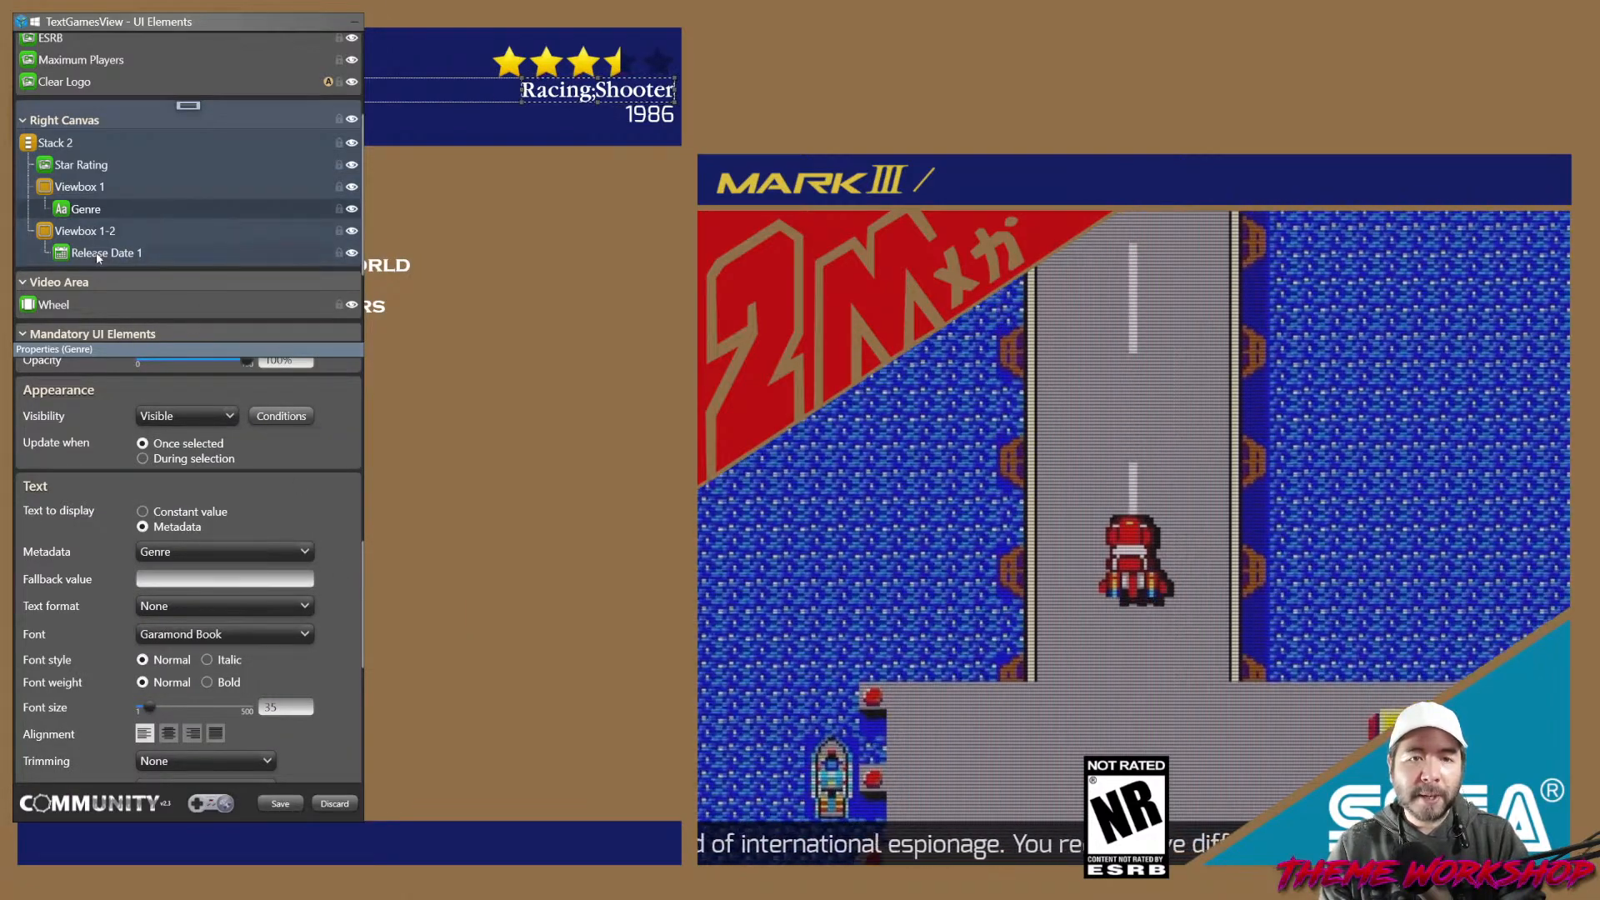
# Set the Release Date 1 text's font to Garamond Book.
pyautogui.click(99, 254)
pyautogui.scroll(-3, 333, 582)
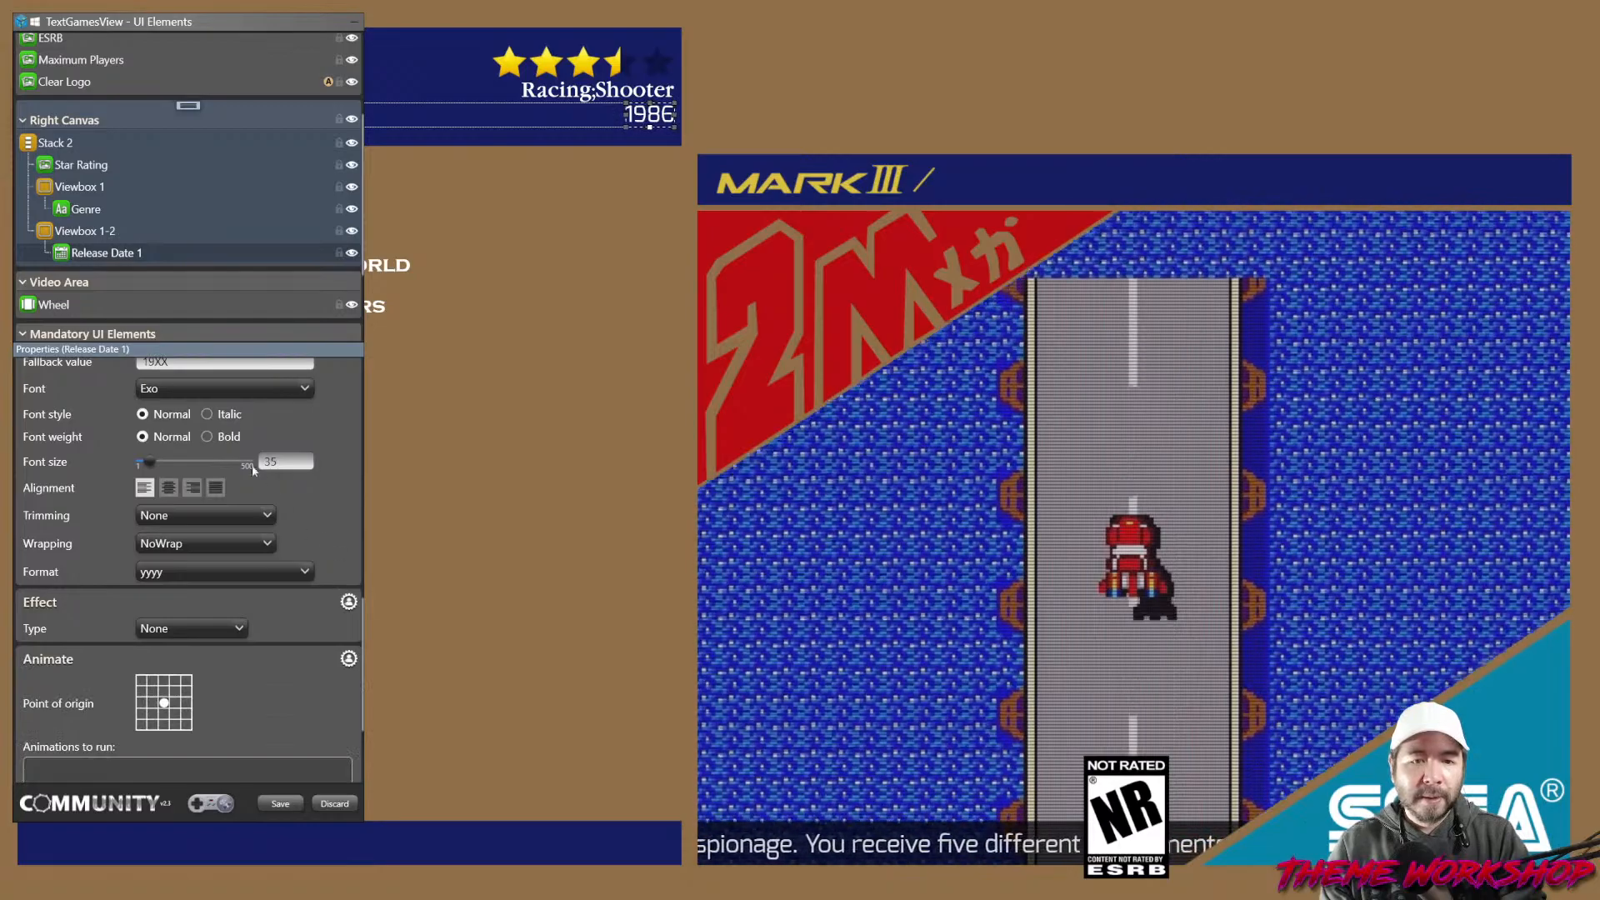
pyautogui.scroll(2, 252, 465)
pyautogui.click(263, 447)
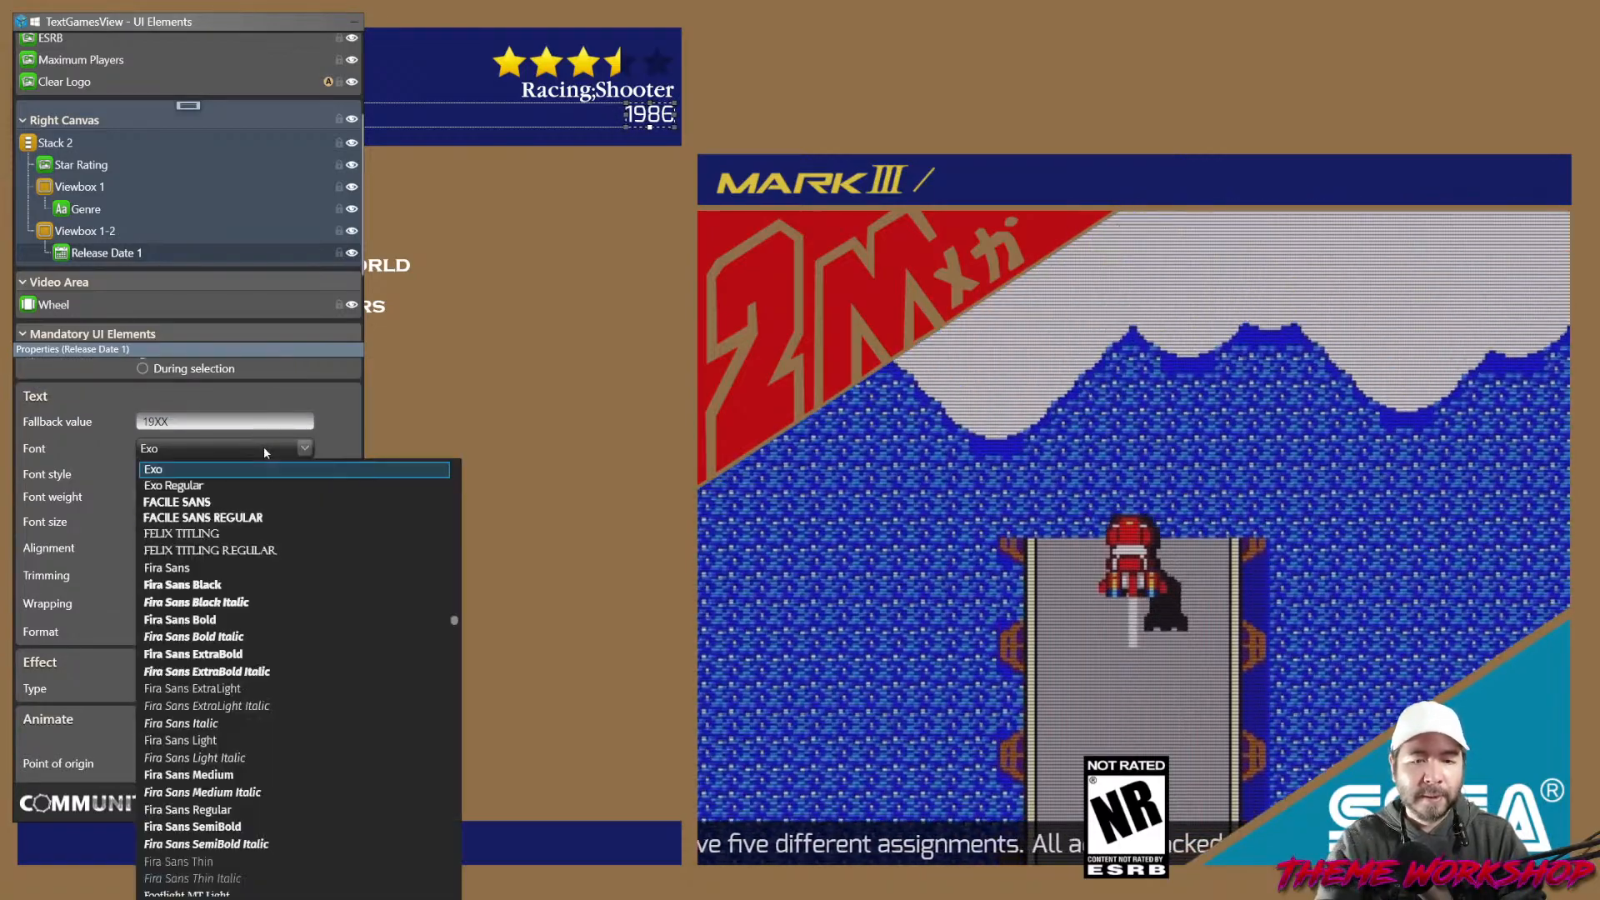
pyautogui.scroll(-15, 263, 447)
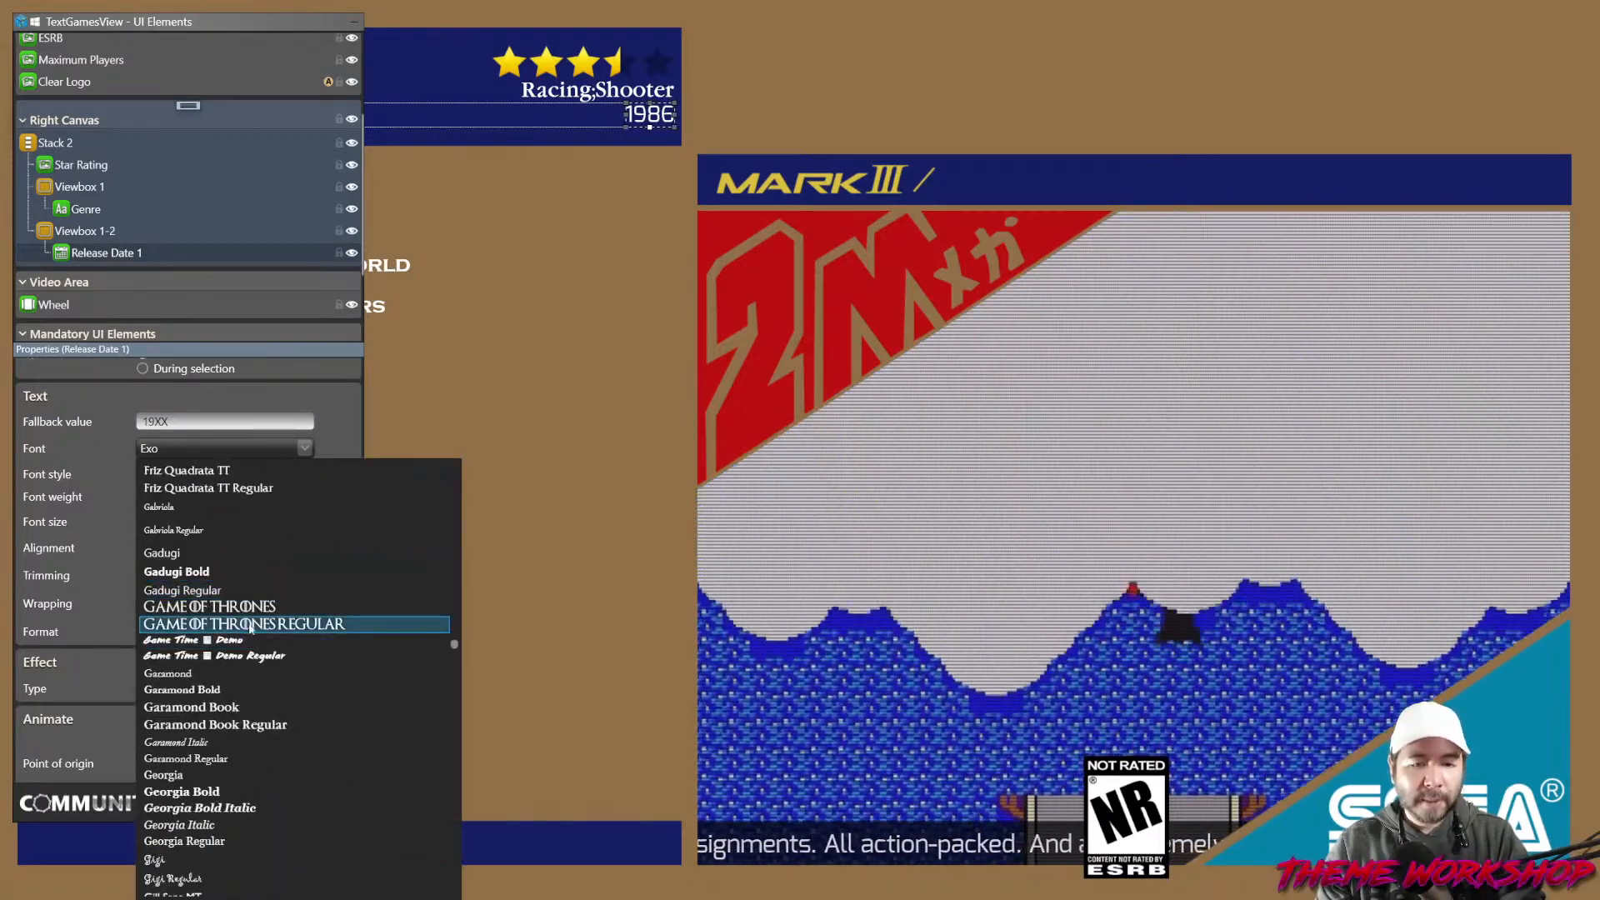
pyautogui.scroll(1, 250, 626)
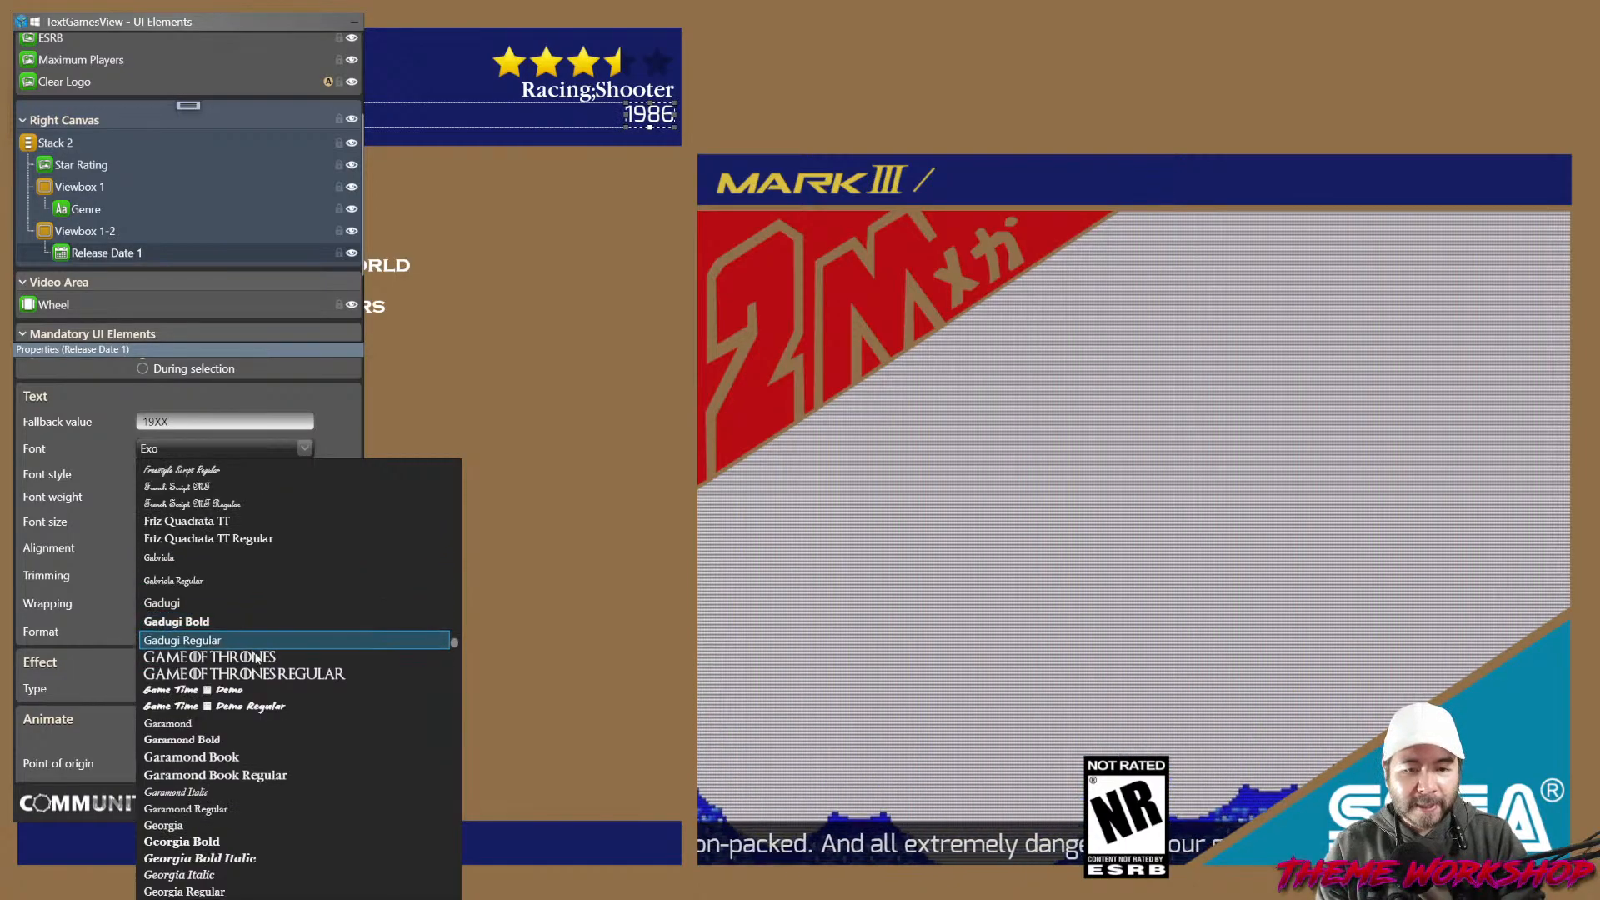
pyautogui.click(230, 758)
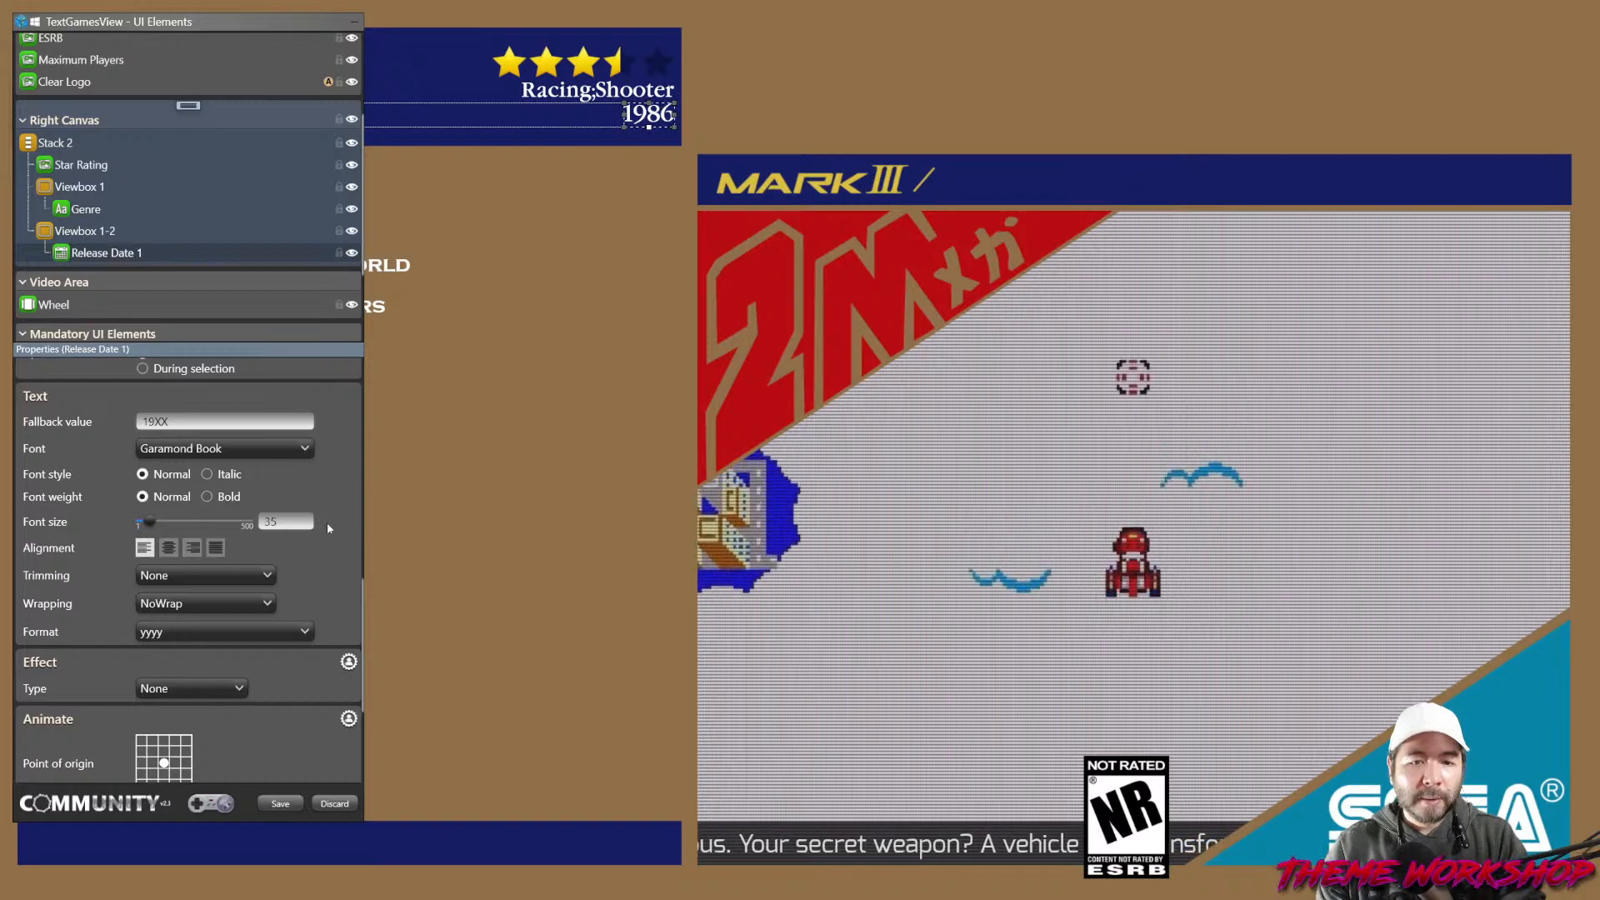
# Compare the layout settings of Viewbox 1 and Viewbox 1-2.
pyautogui.scroll(1, 329, 516)
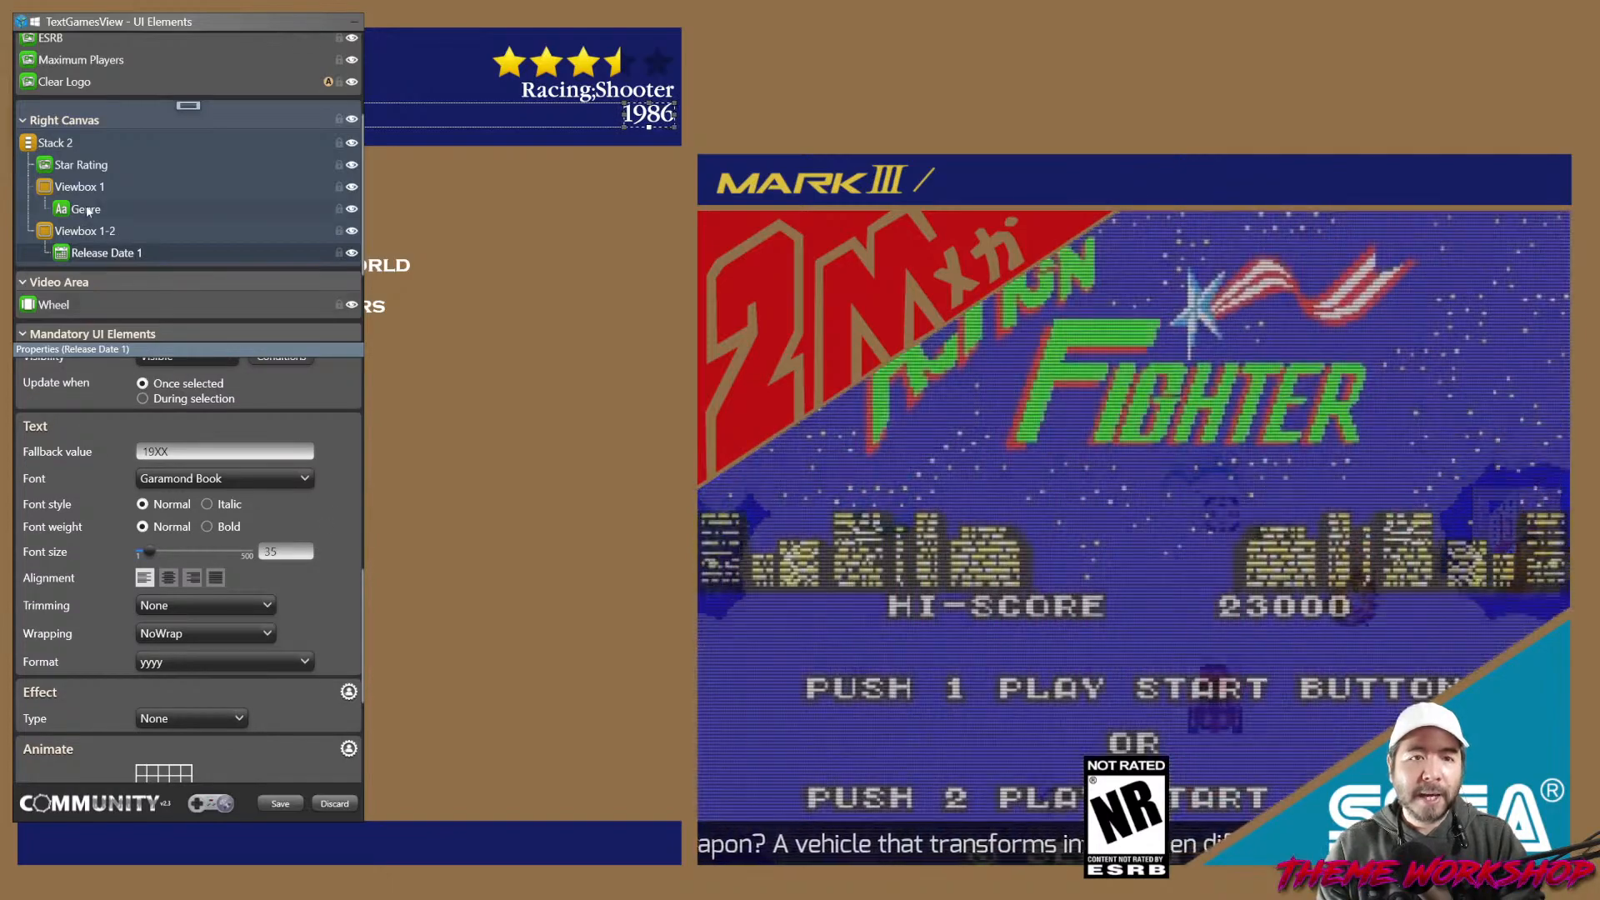
pyautogui.click(77, 187)
pyautogui.scroll(5, 325, 534)
pyautogui.scroll(5, 329, 532)
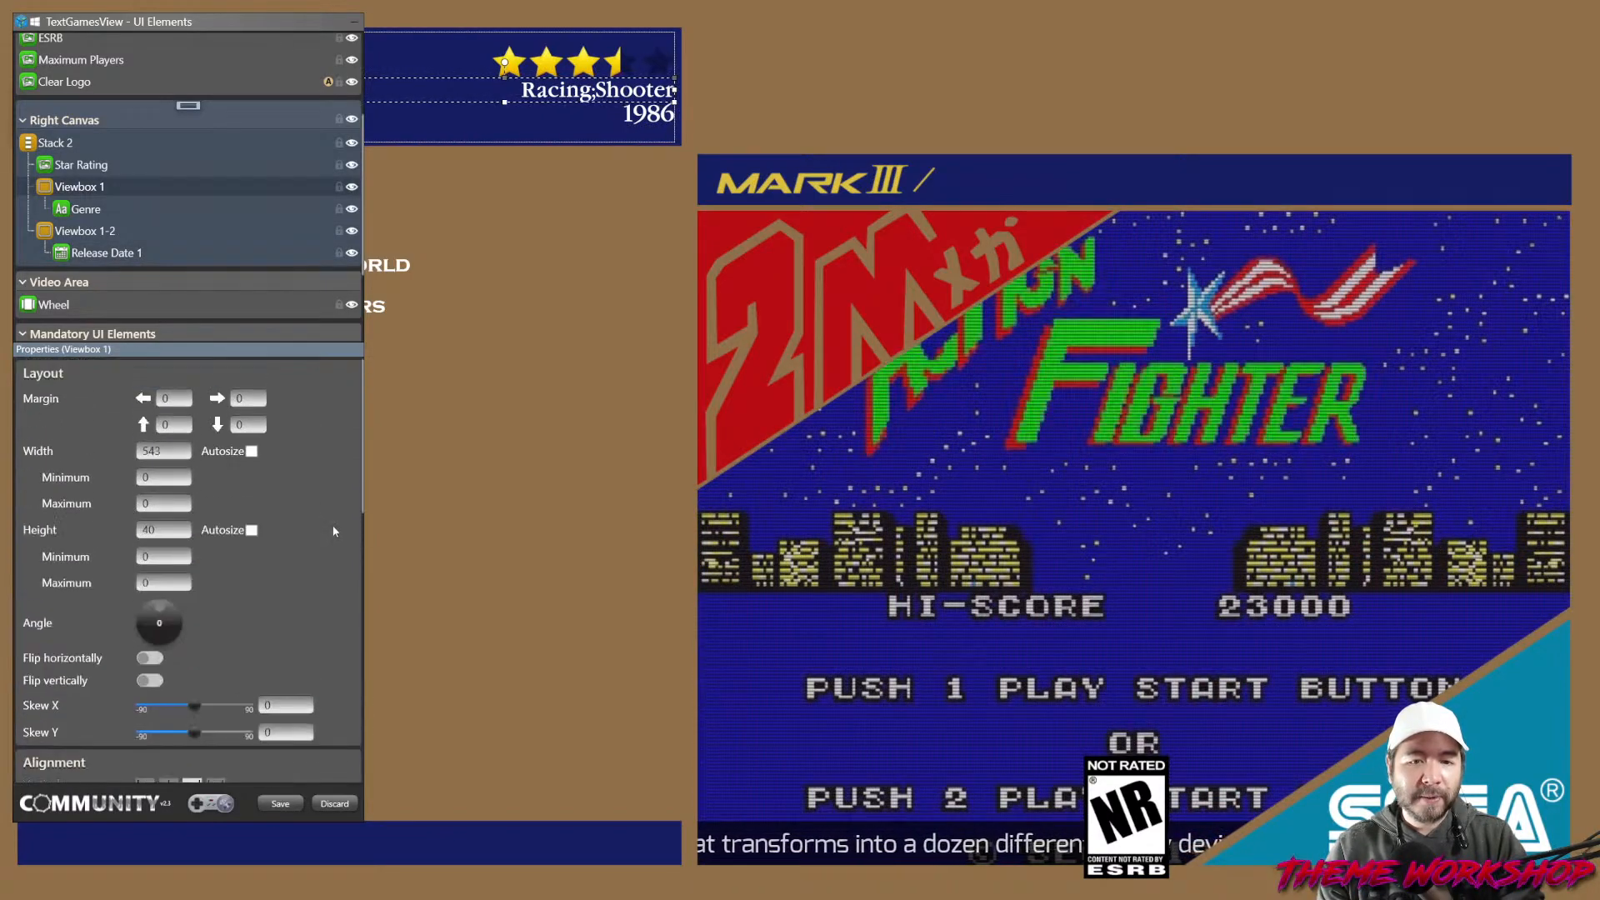
pyautogui.click(60, 233)
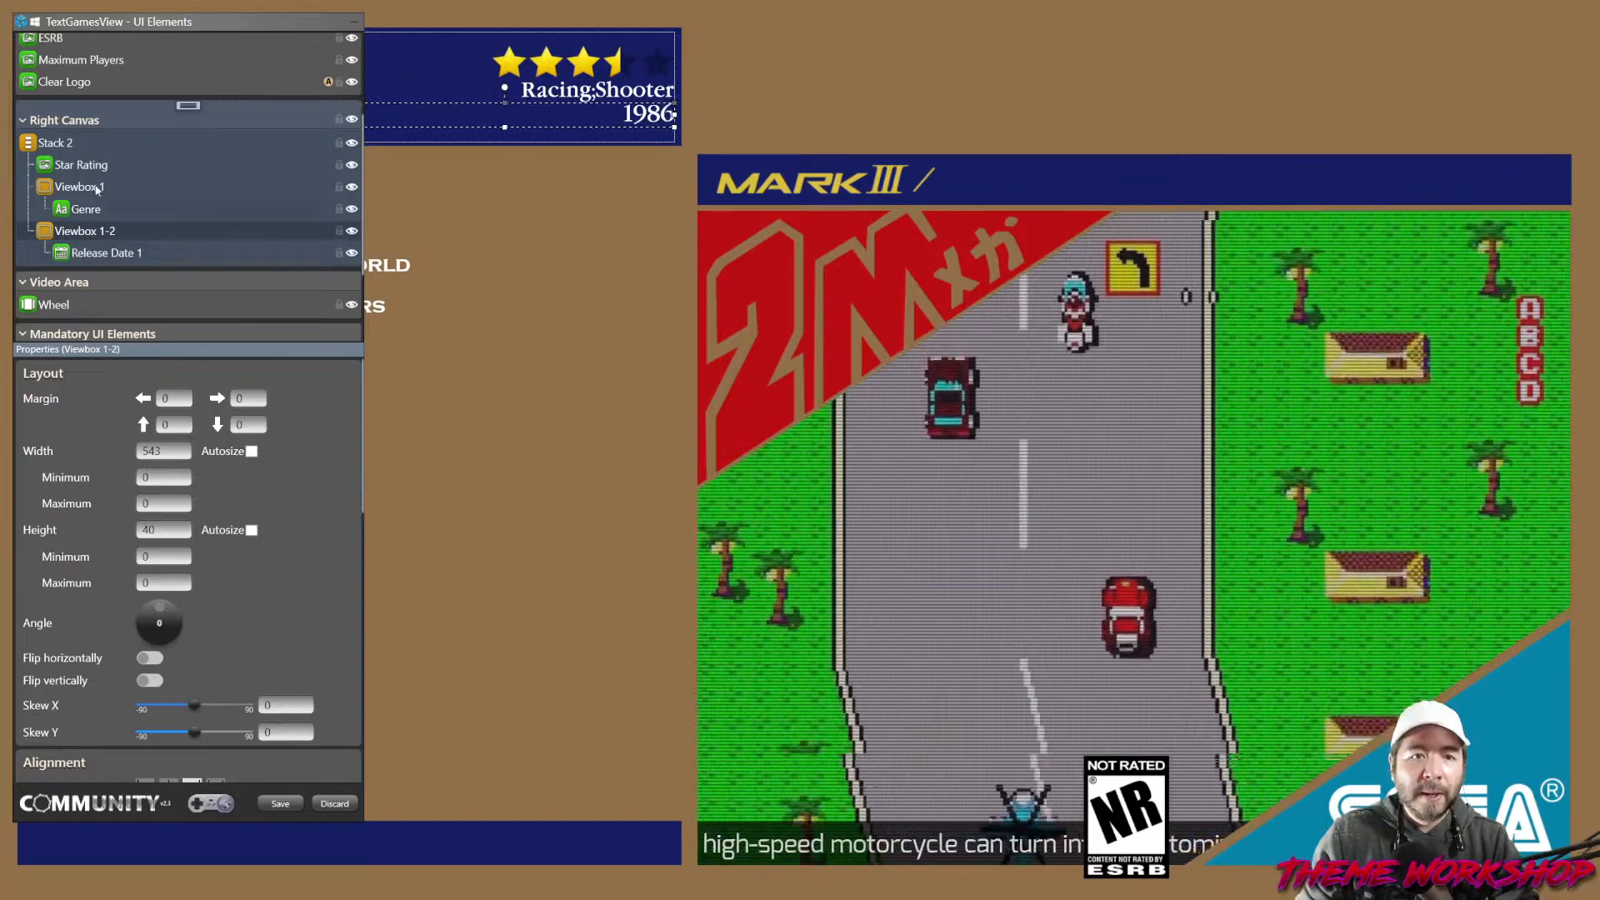
pyautogui.click(78, 188)
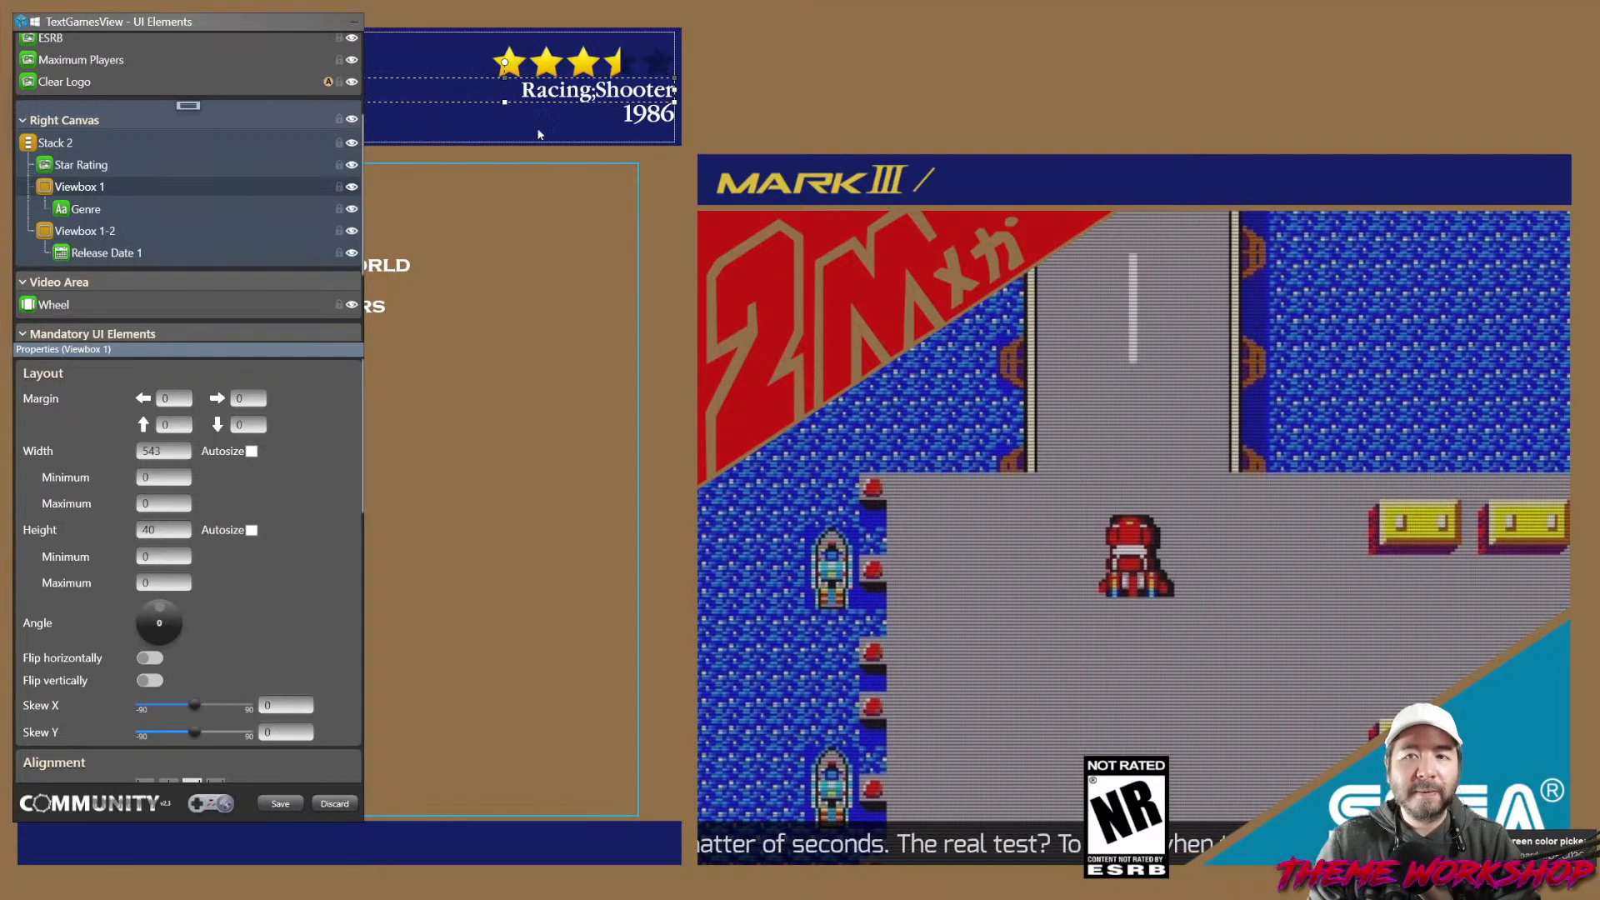
# Set the Star Rating's image folder to StarRating_White.
pyautogui.click(92, 165)
pyautogui.scroll(-10, 346, 506)
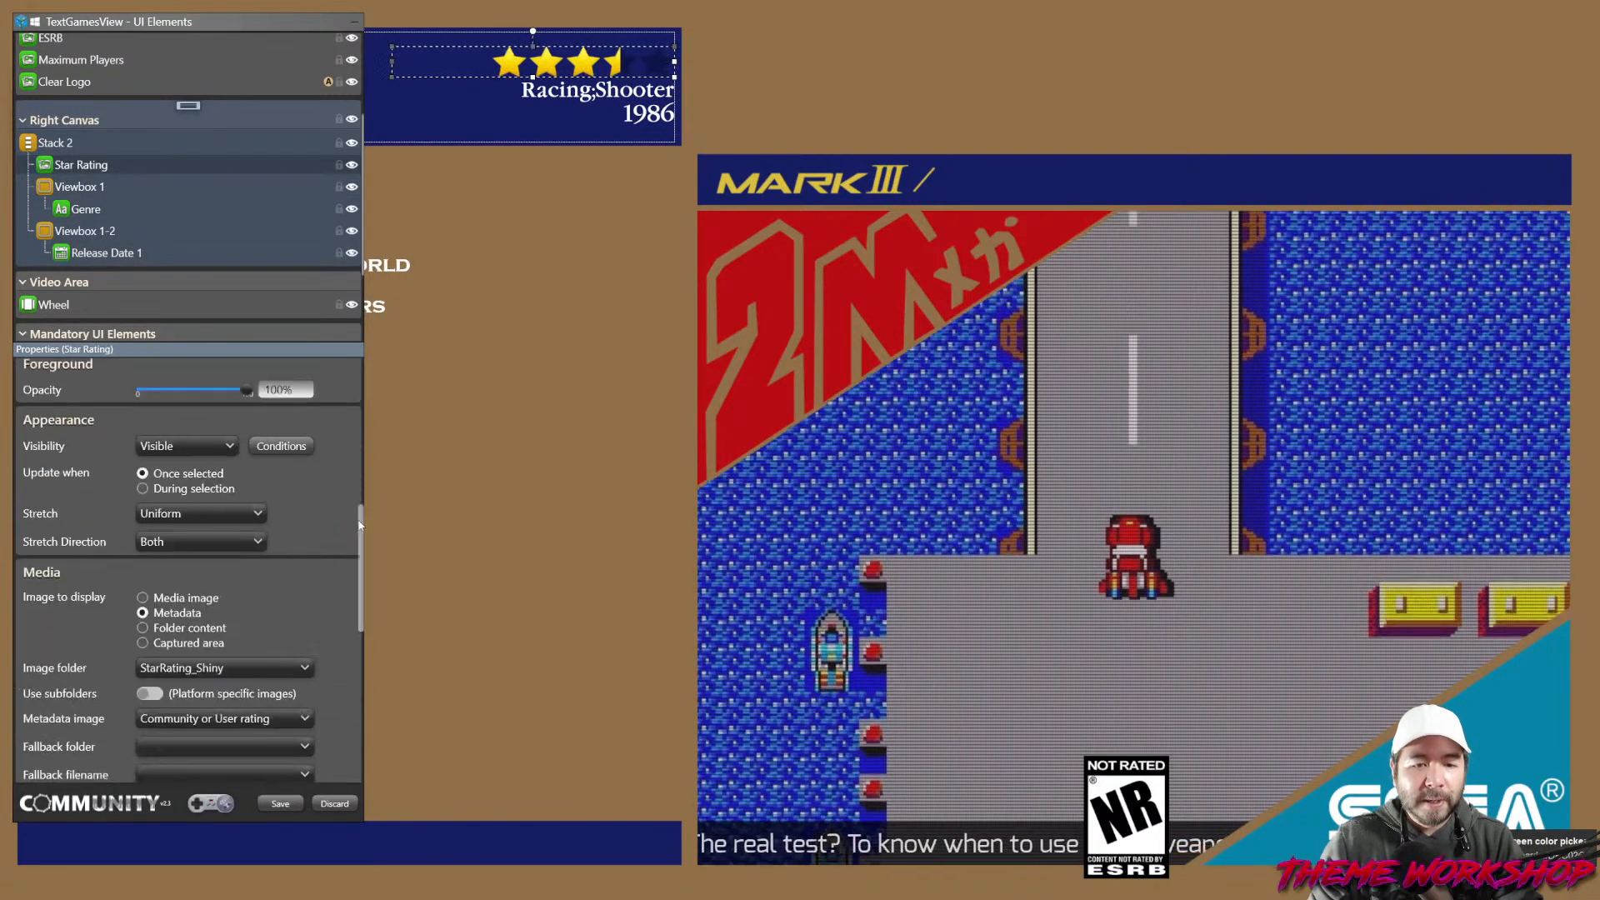
pyautogui.click(284, 458)
pyautogui.scroll(-2, 267, 350)
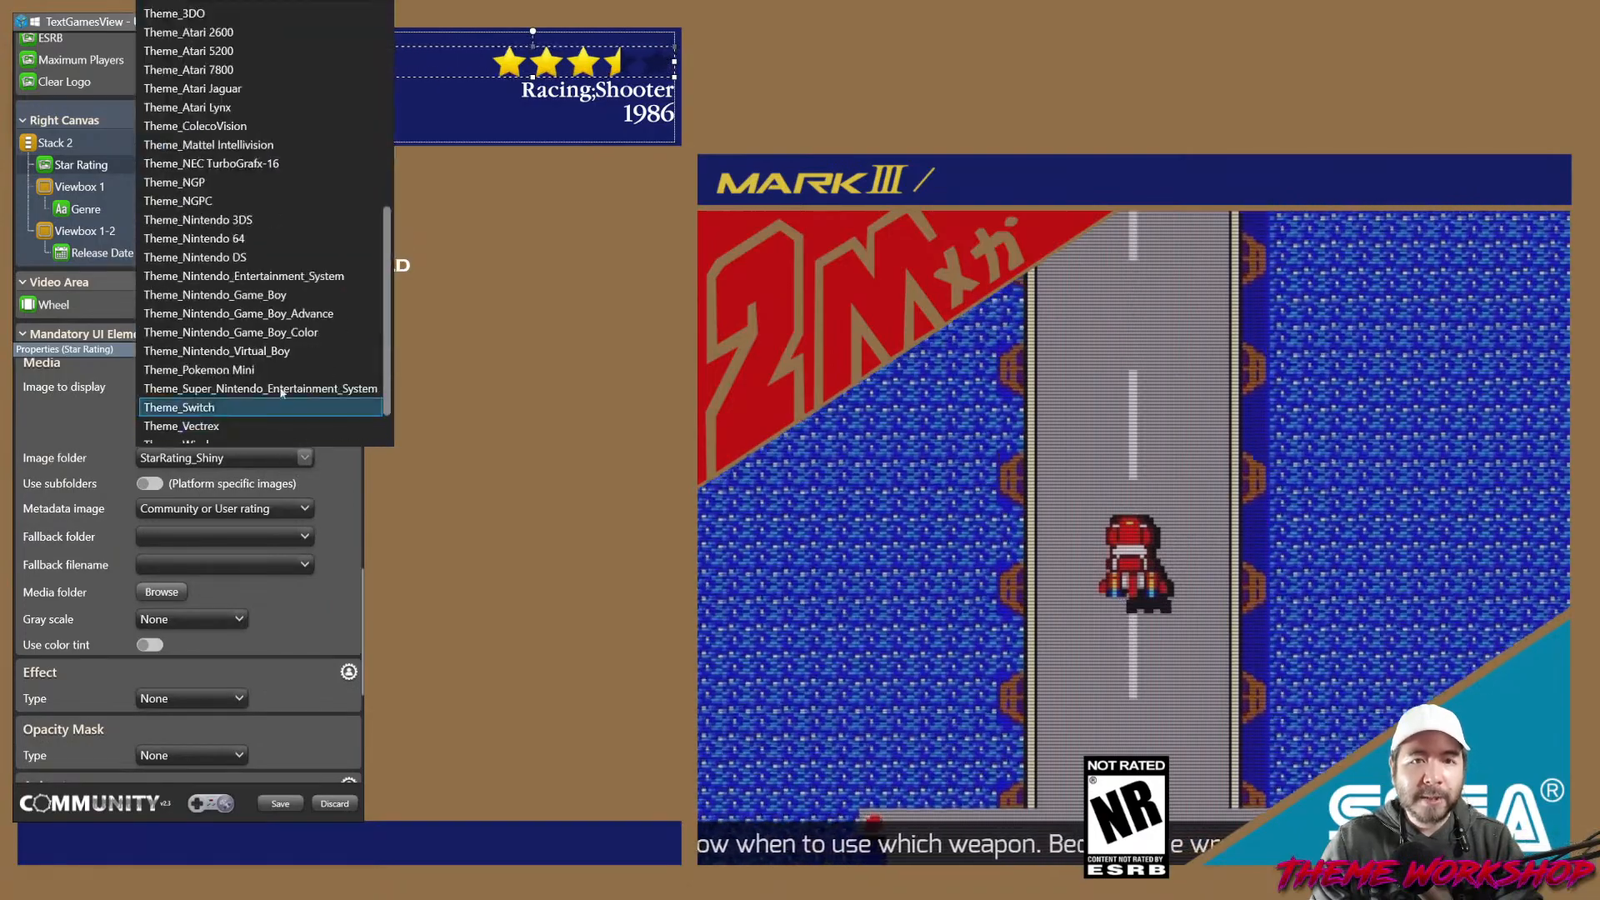
pyautogui.scroll(5, 266, 347)
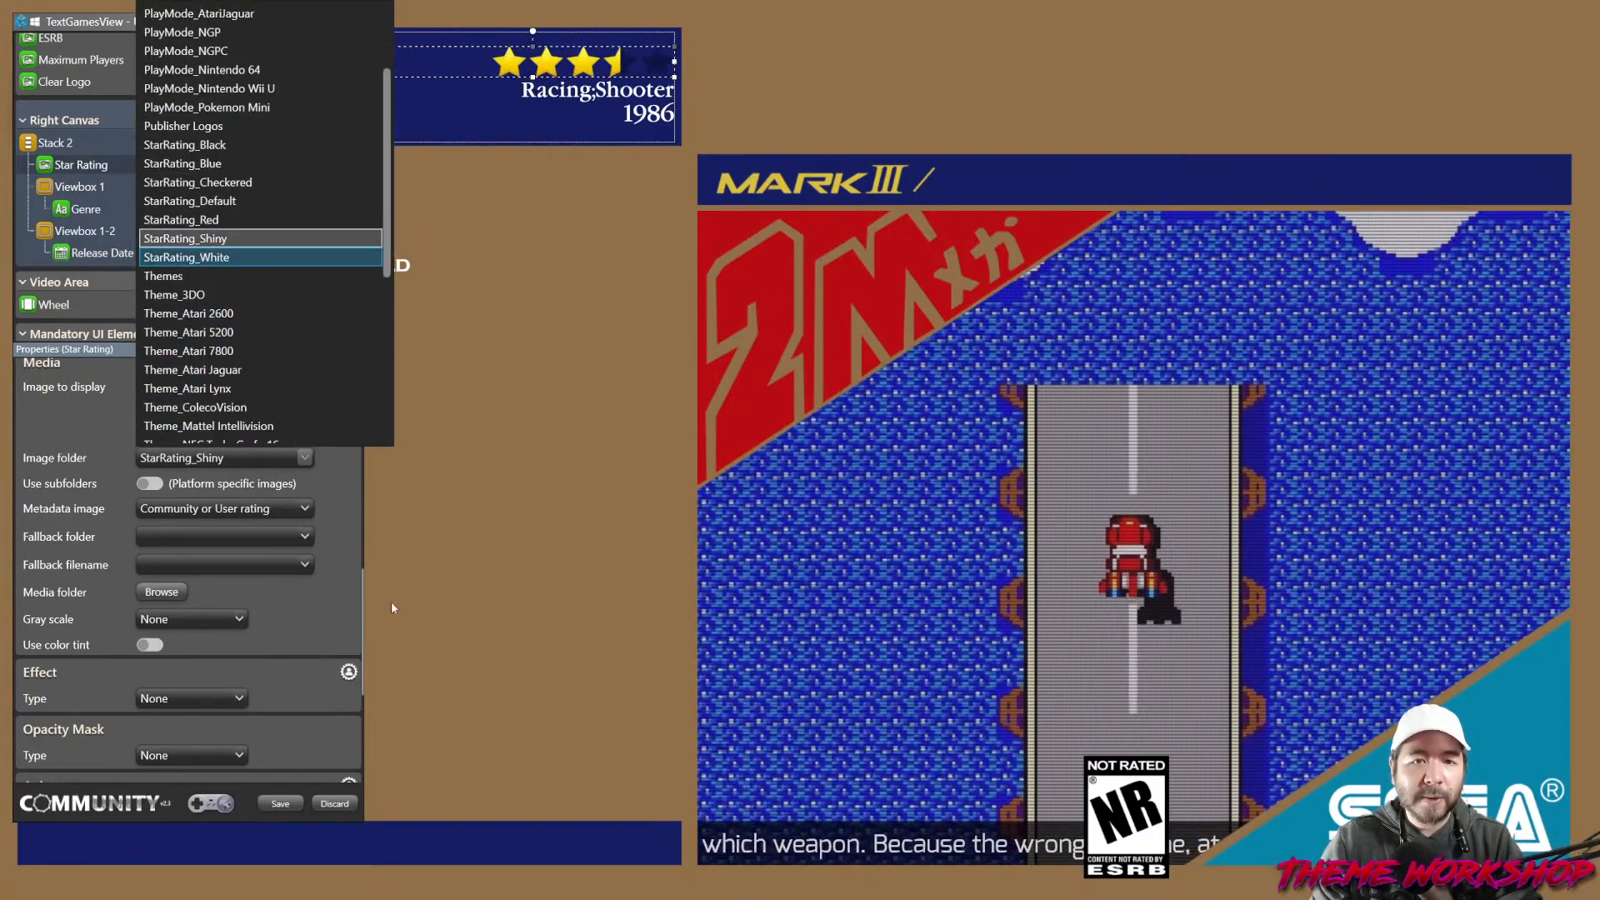
pyautogui.click(200, 258)
# Enable a golden yellow color tint on the Star Rating and set its opacity mask to Current image.
pyautogui.scroll(-3, 330, 608)
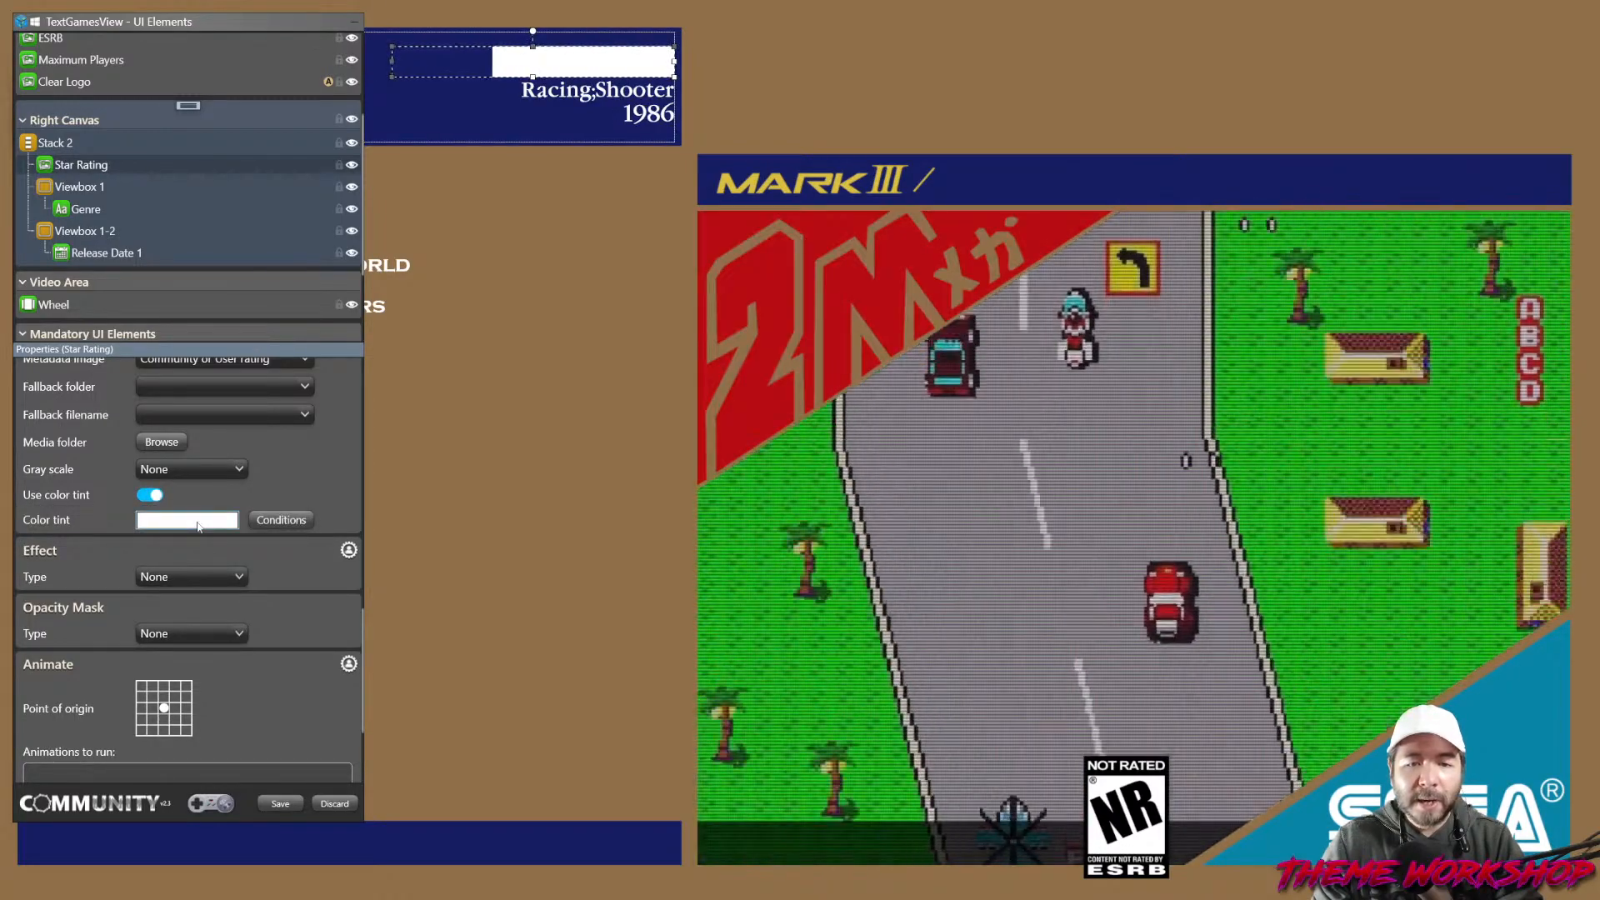
pyautogui.click(198, 523)
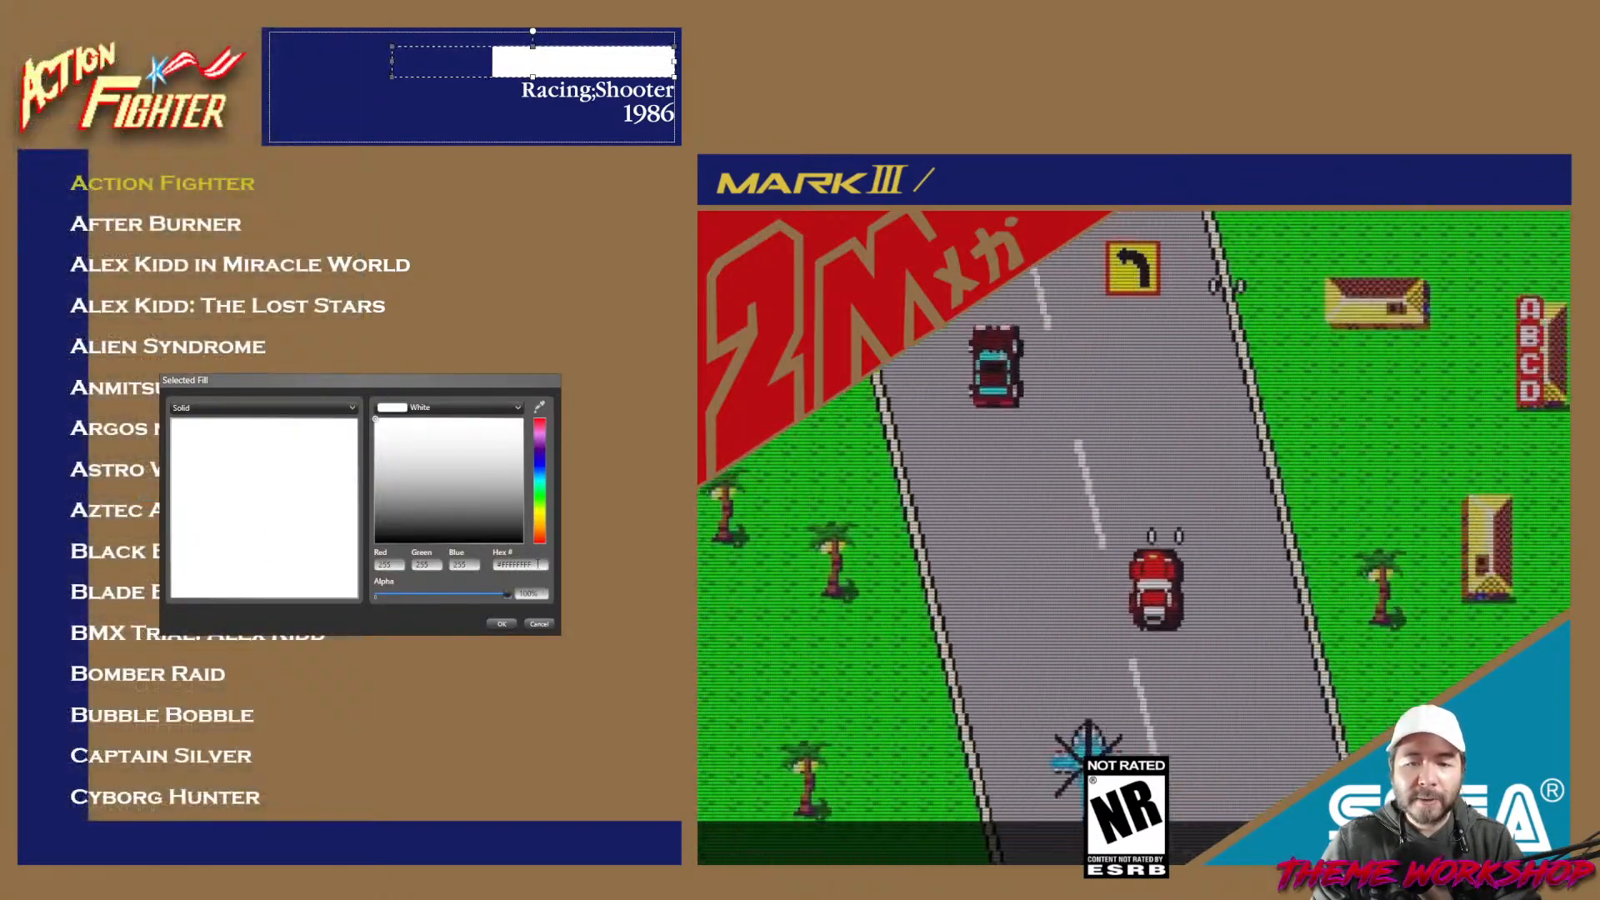
pyautogui.click(500, 623)
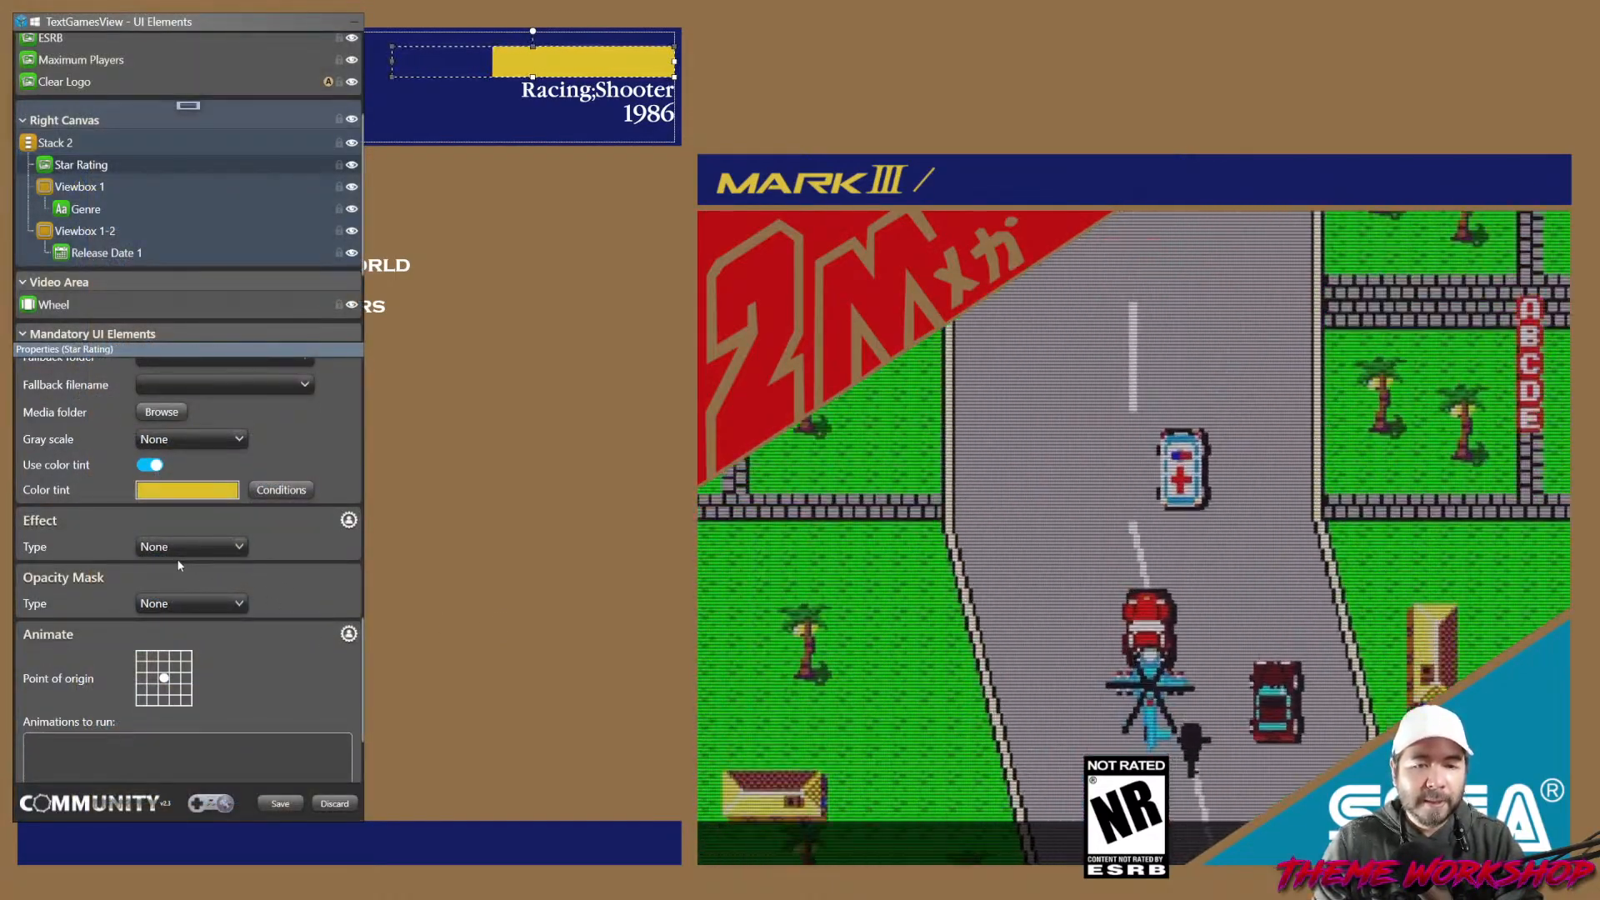
pyautogui.click(181, 611)
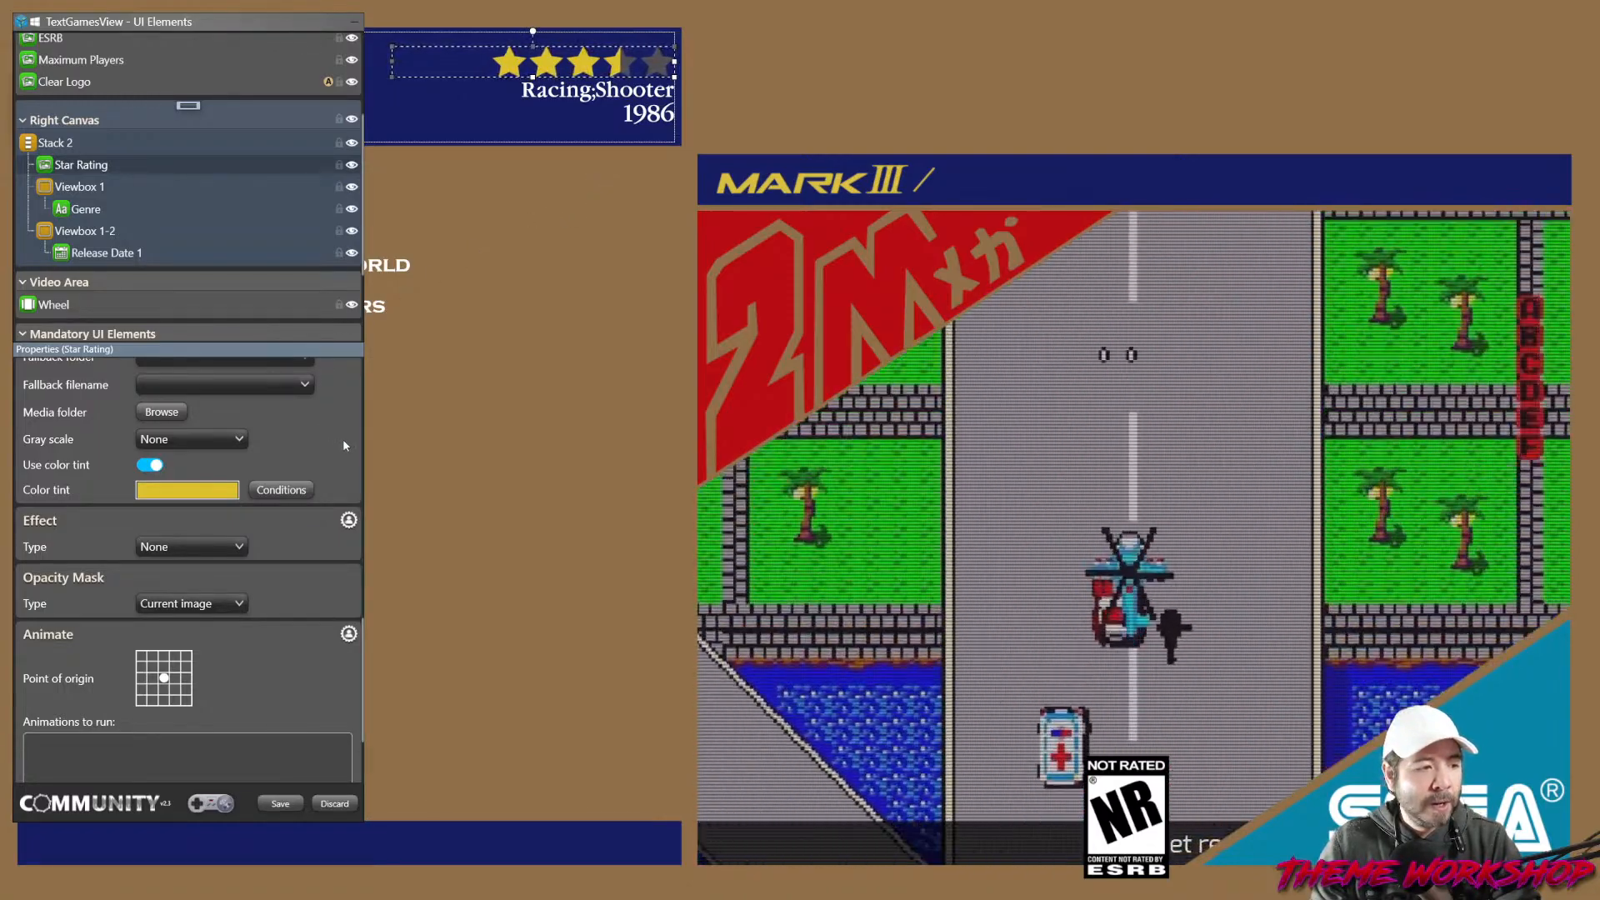
# Set the height of Viewbox 1-2, which holds the release date, to 38.
pyautogui.click(83, 232)
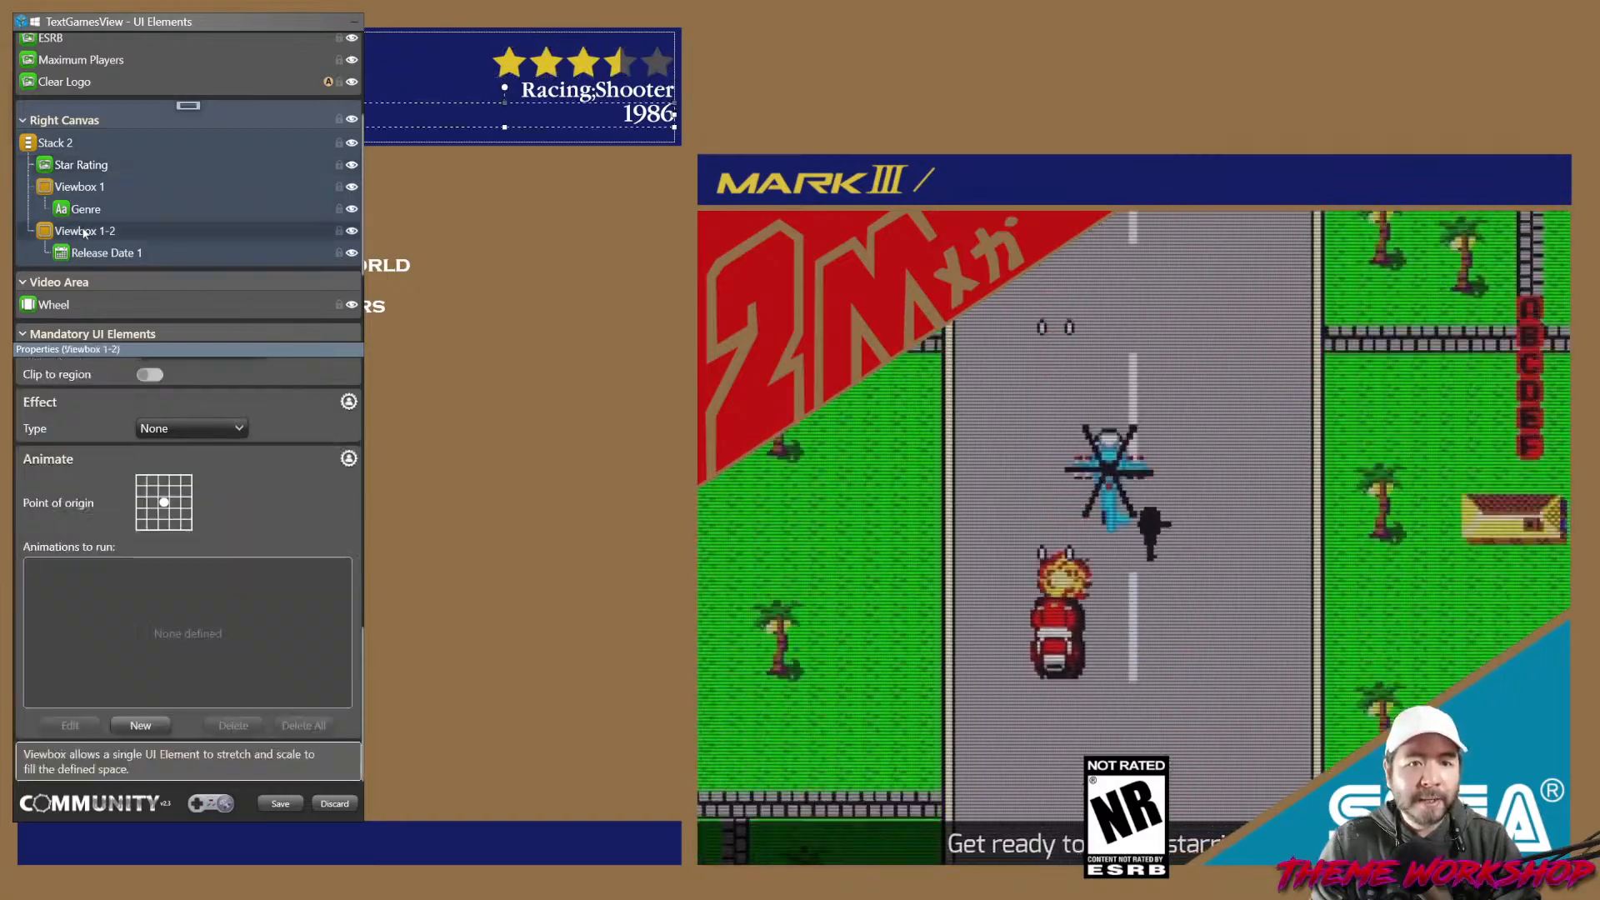
pyautogui.scroll(10, 333, 521)
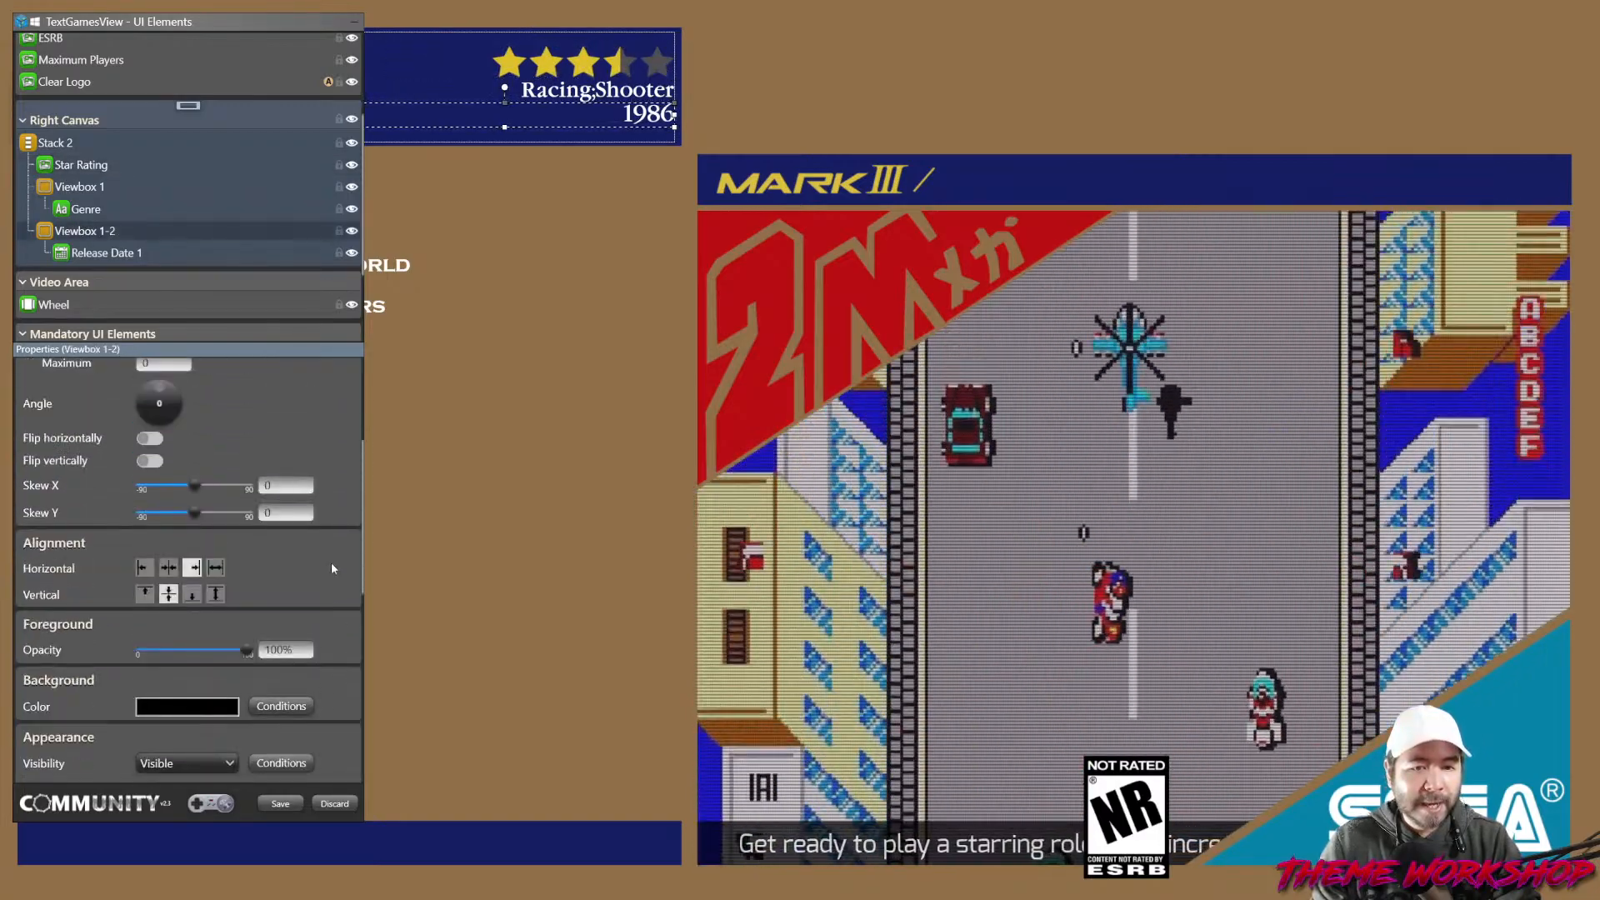
pyautogui.scroll(3, 331, 567)
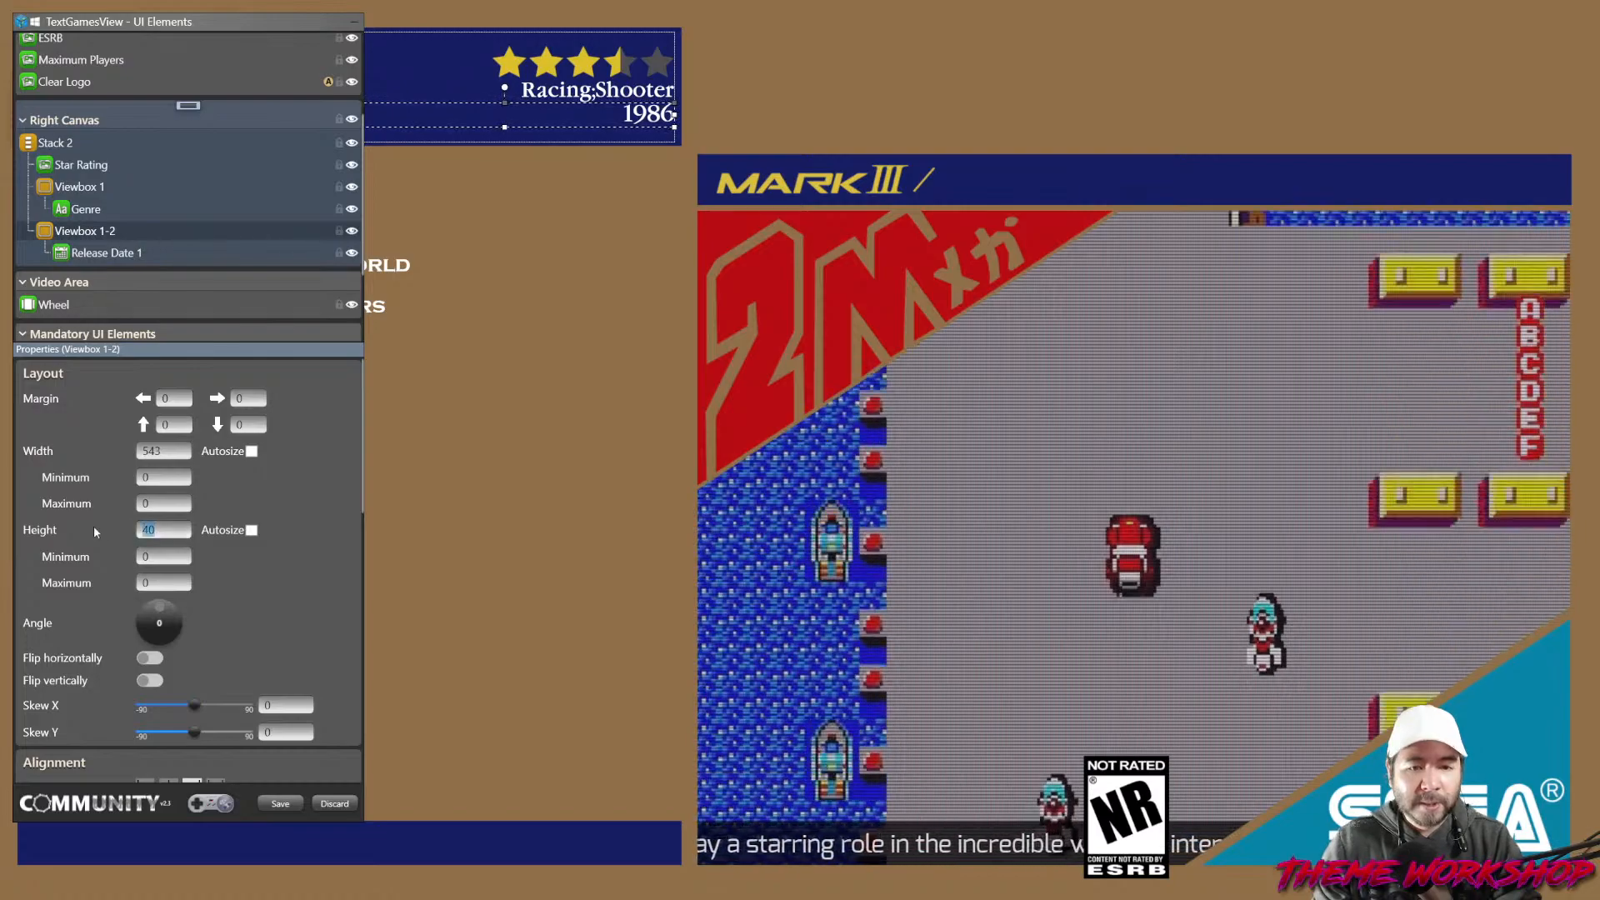
pyautogui.write('38')
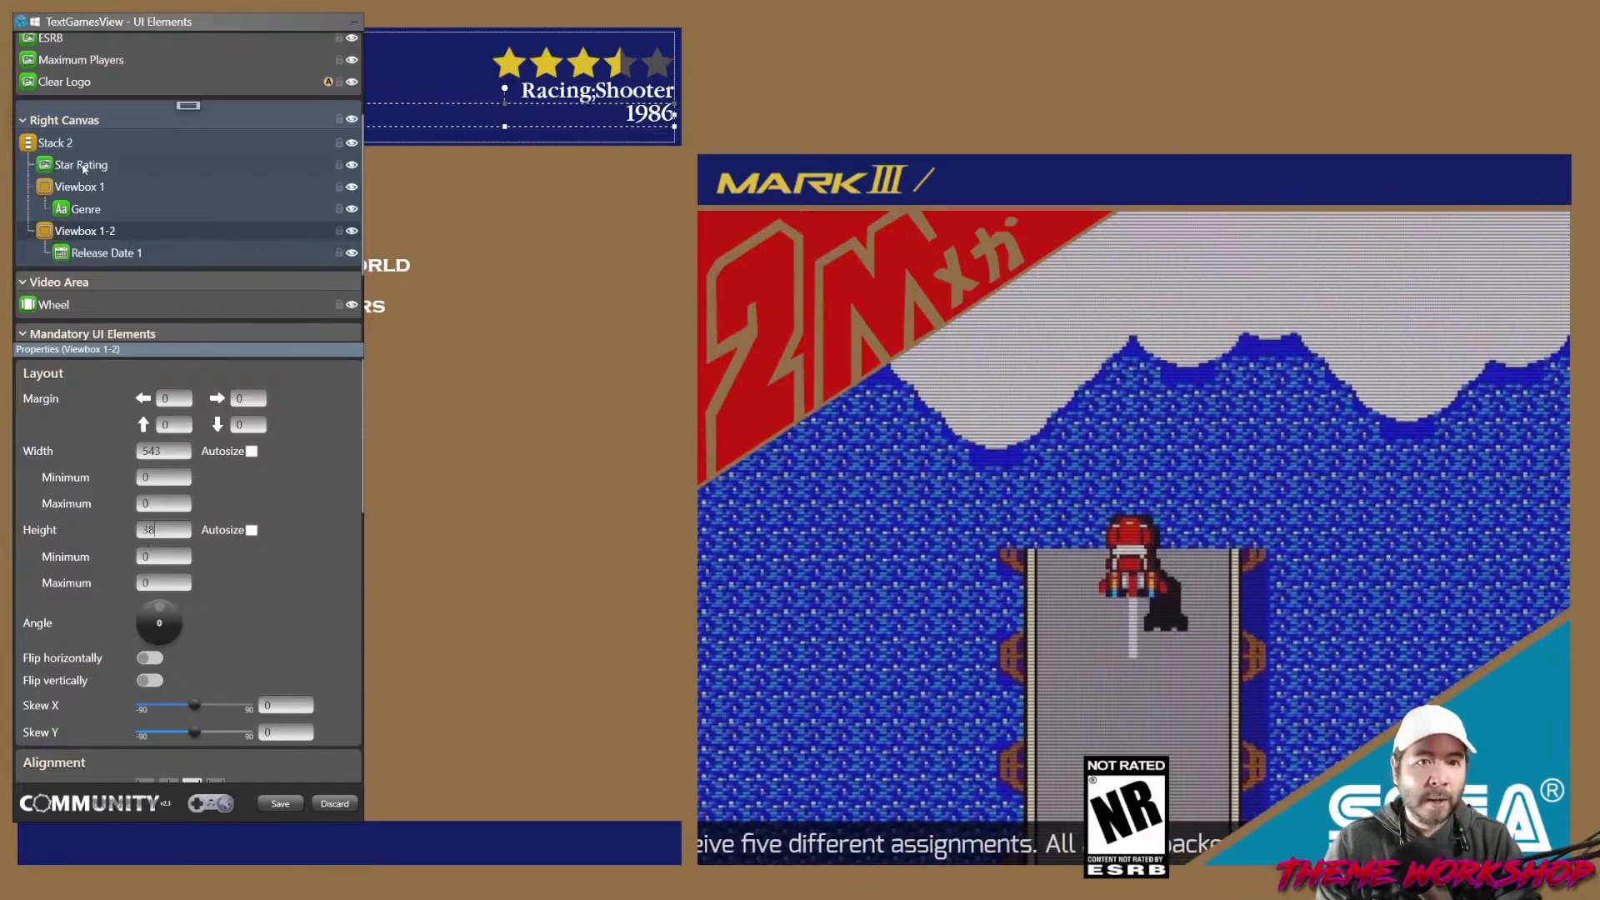
# Give the Star Rating a bottom margin of 10 and Viewbox 1-2 a top margin of 10.
pyautogui.click(51, 143)
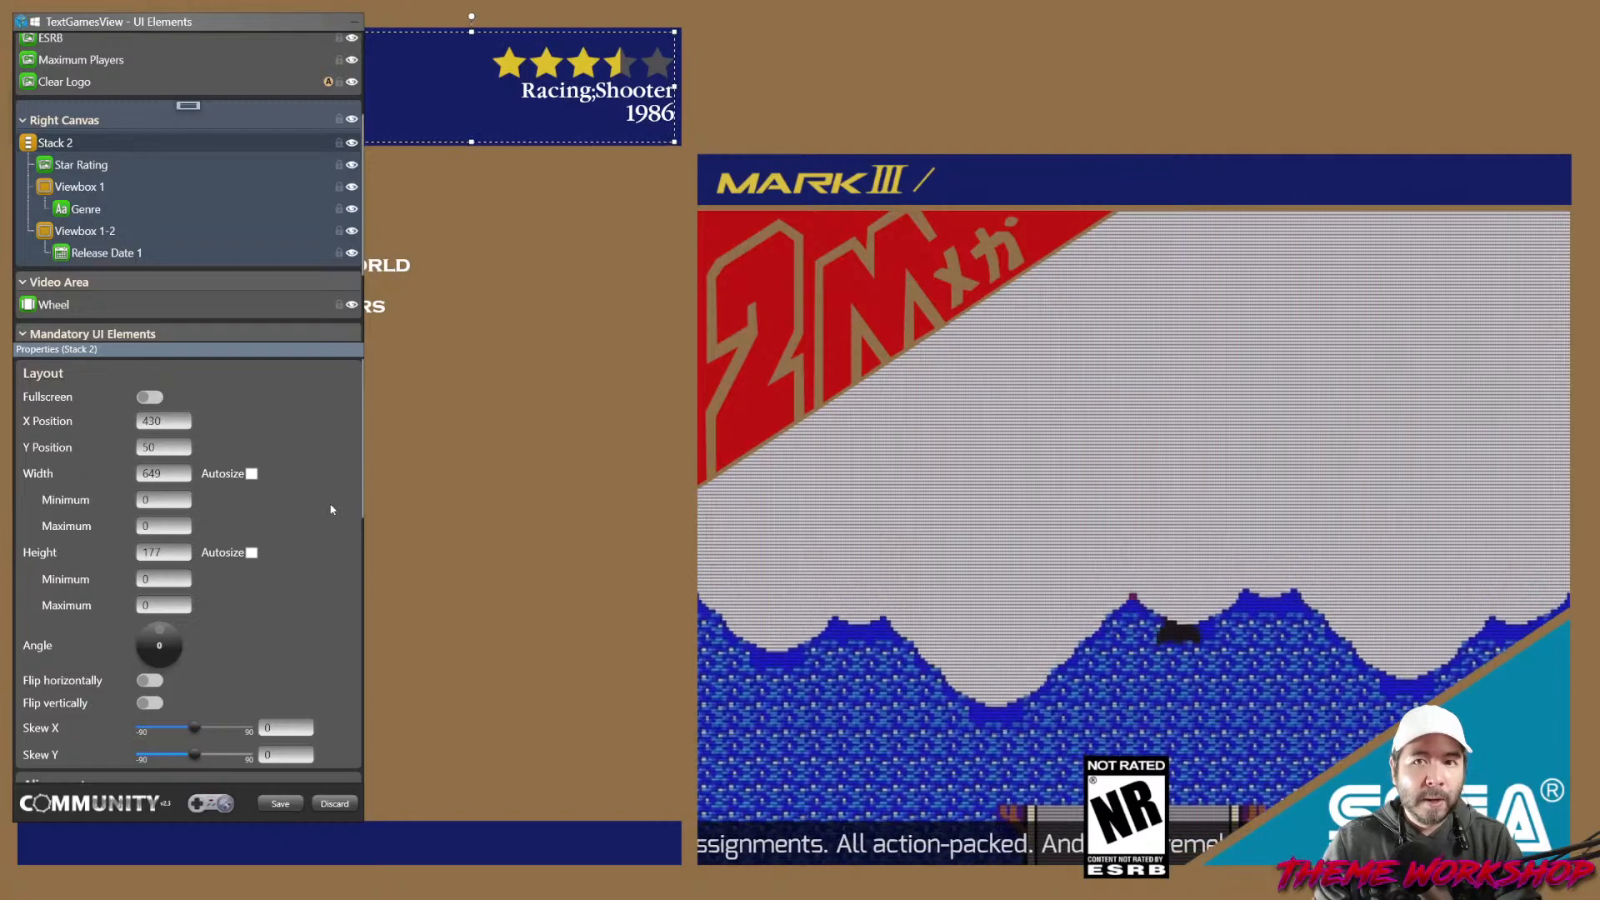
pyautogui.click(72, 188)
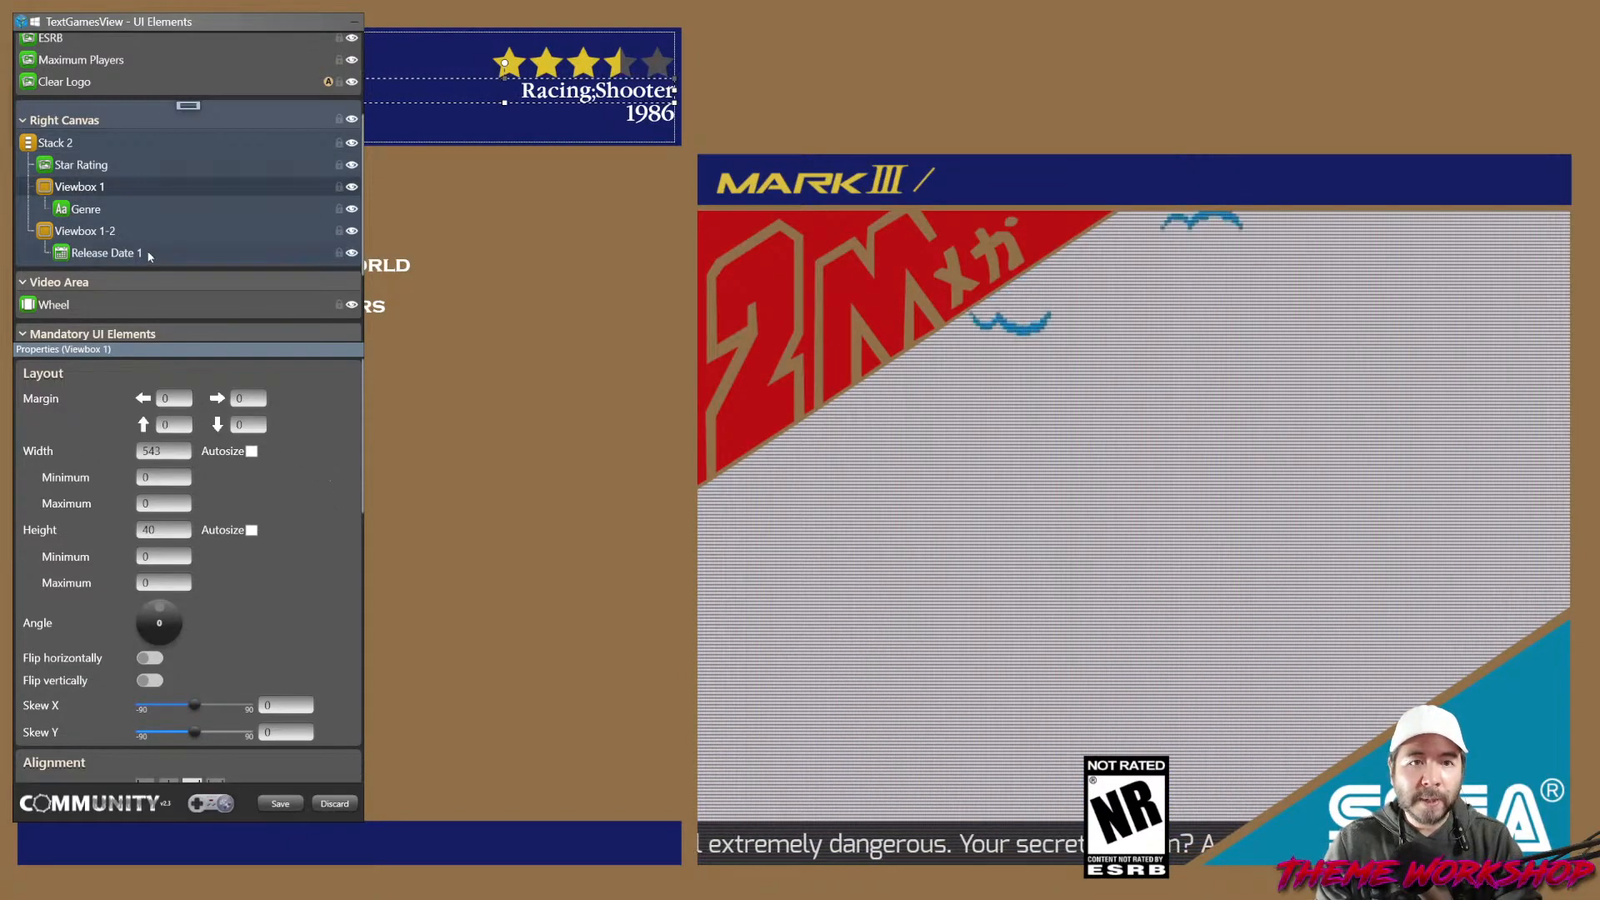
pyautogui.click(109, 231)
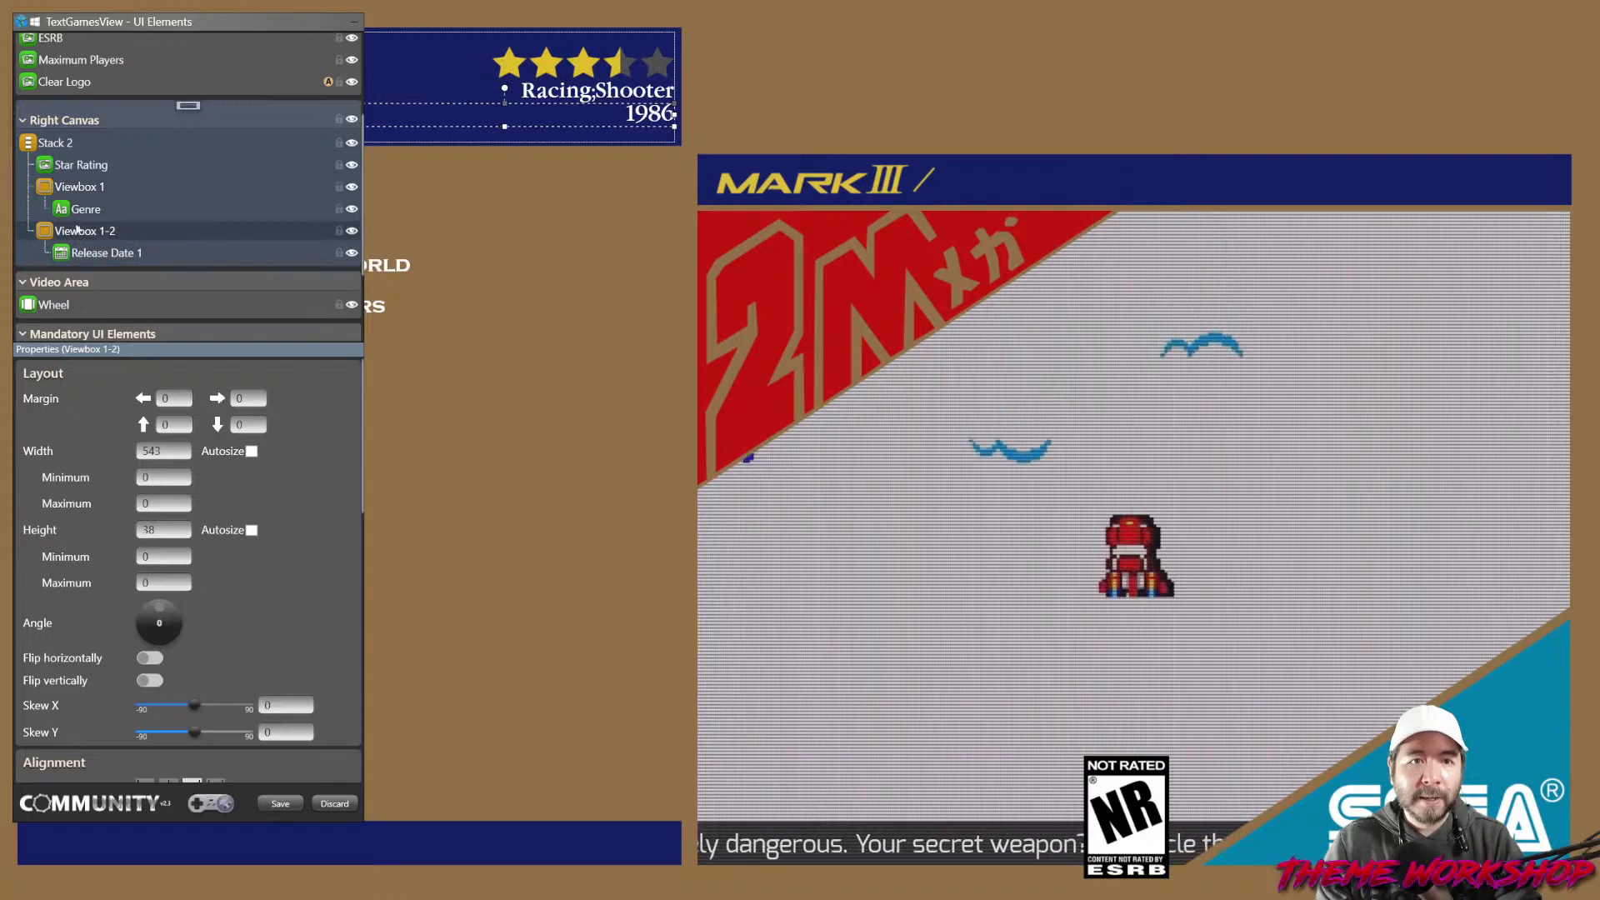
pyautogui.click(75, 164)
pyautogui.scroll(-10, 328, 495)
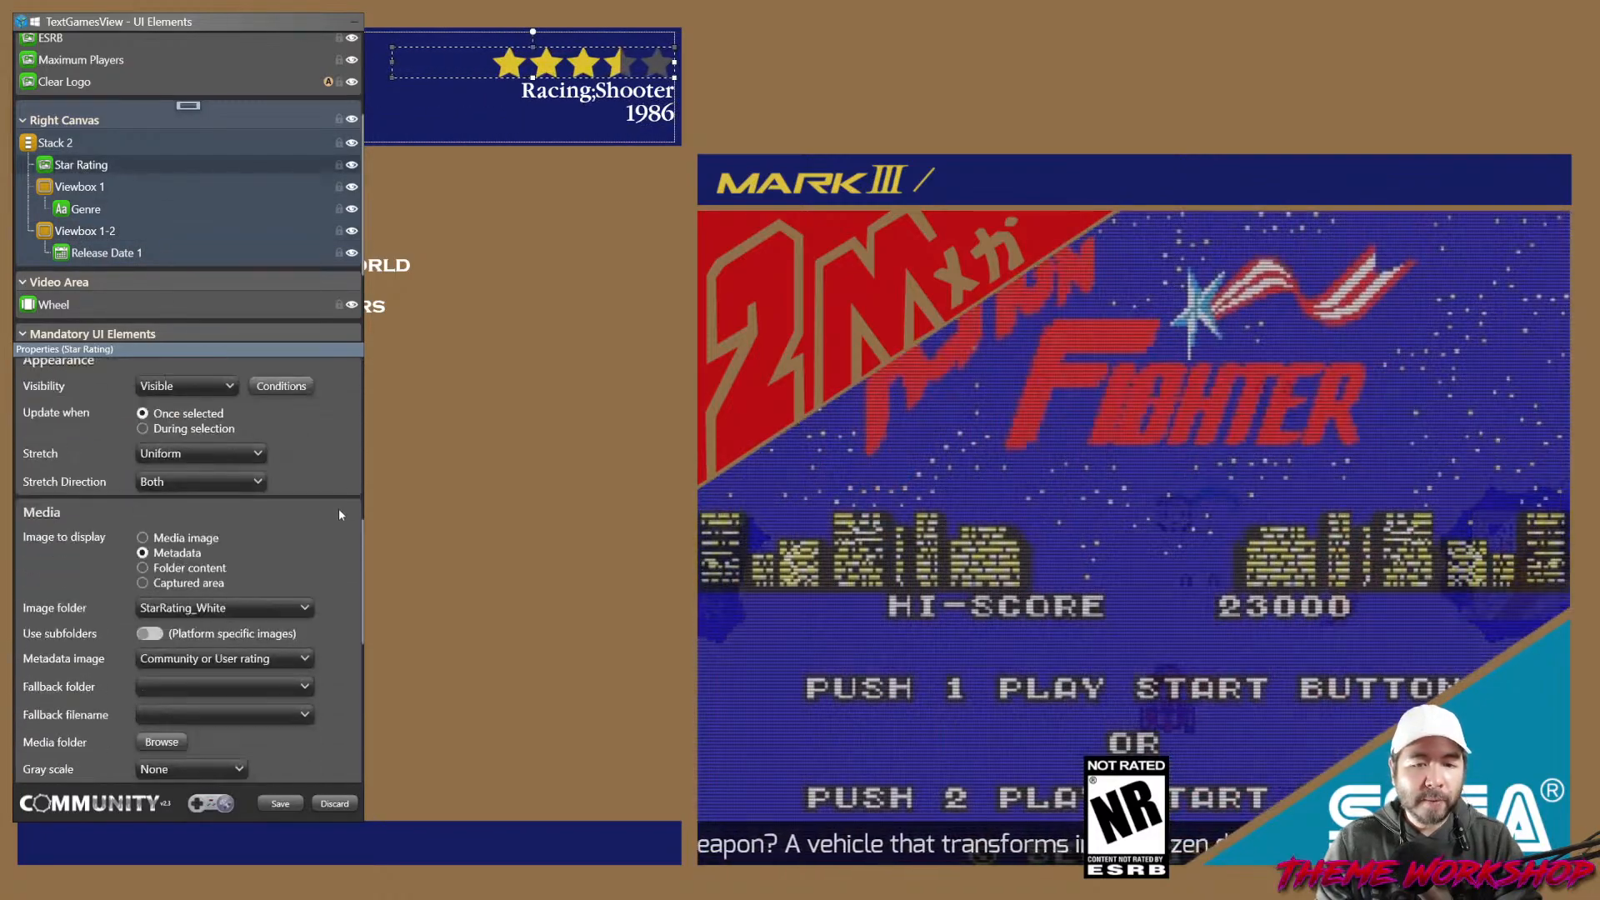
pyautogui.scroll(5, 335, 542)
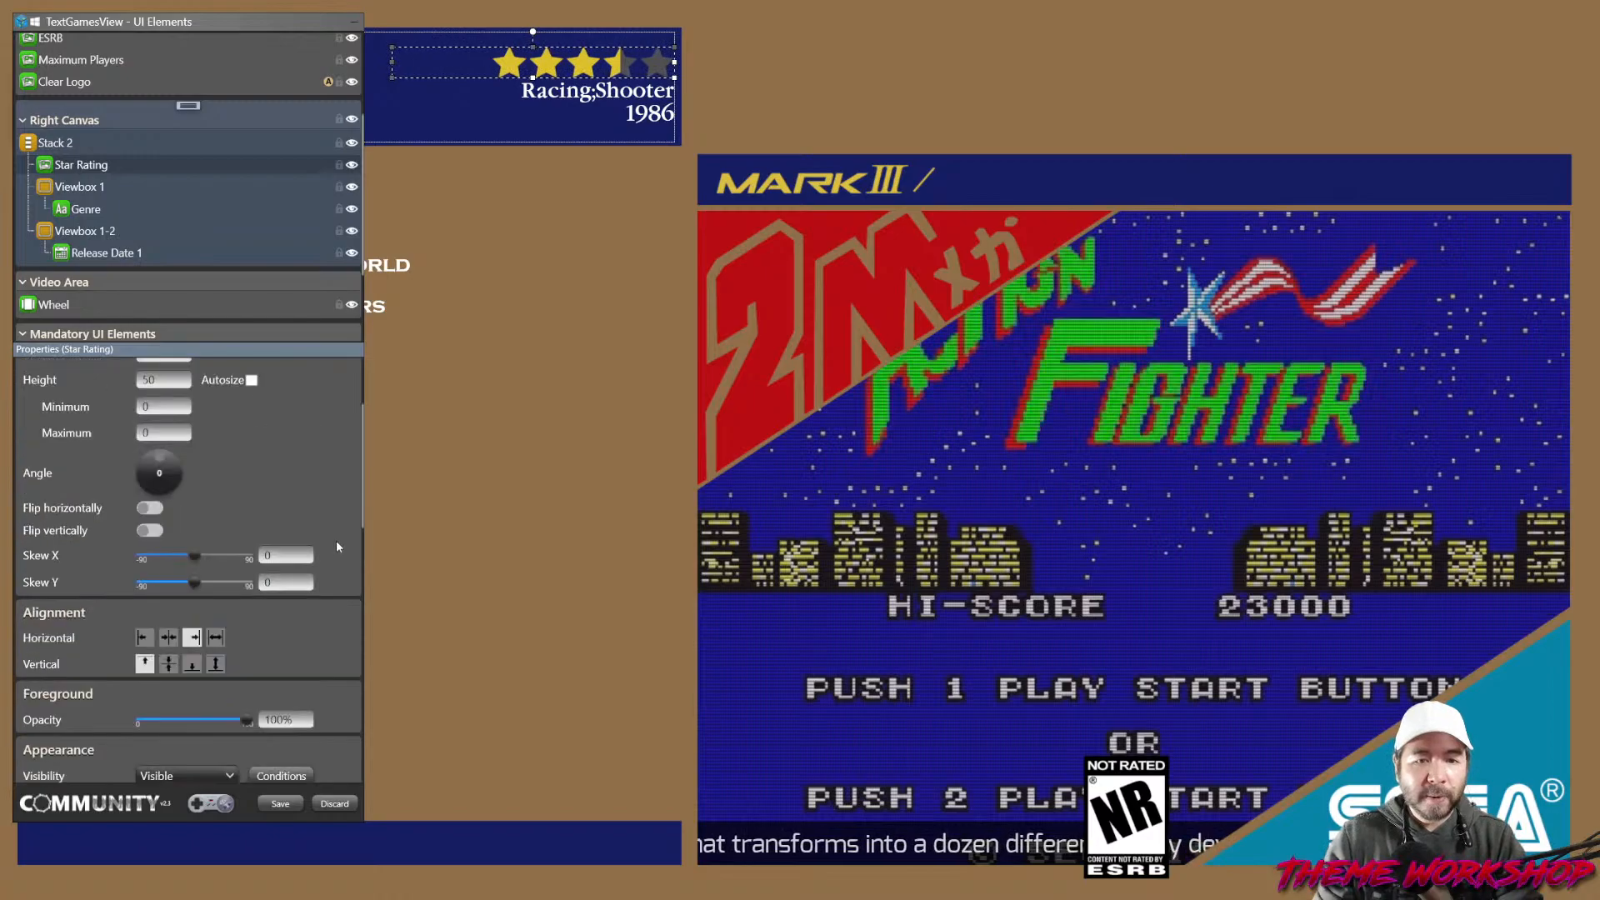
pyautogui.scroll(2, 336, 540)
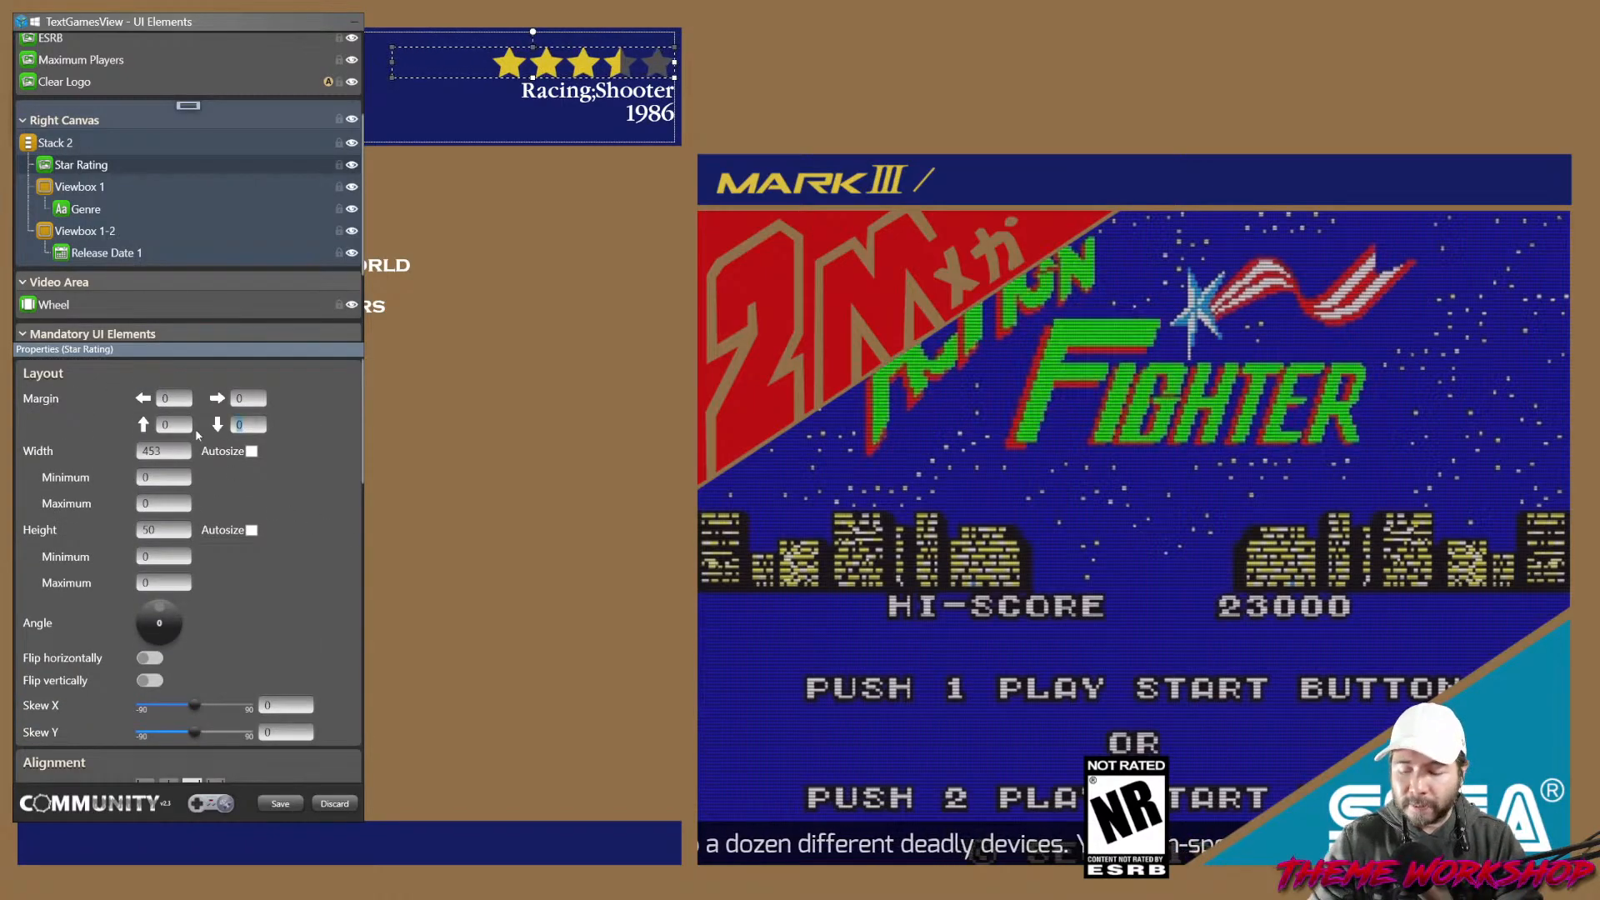
pyautogui.write('10')
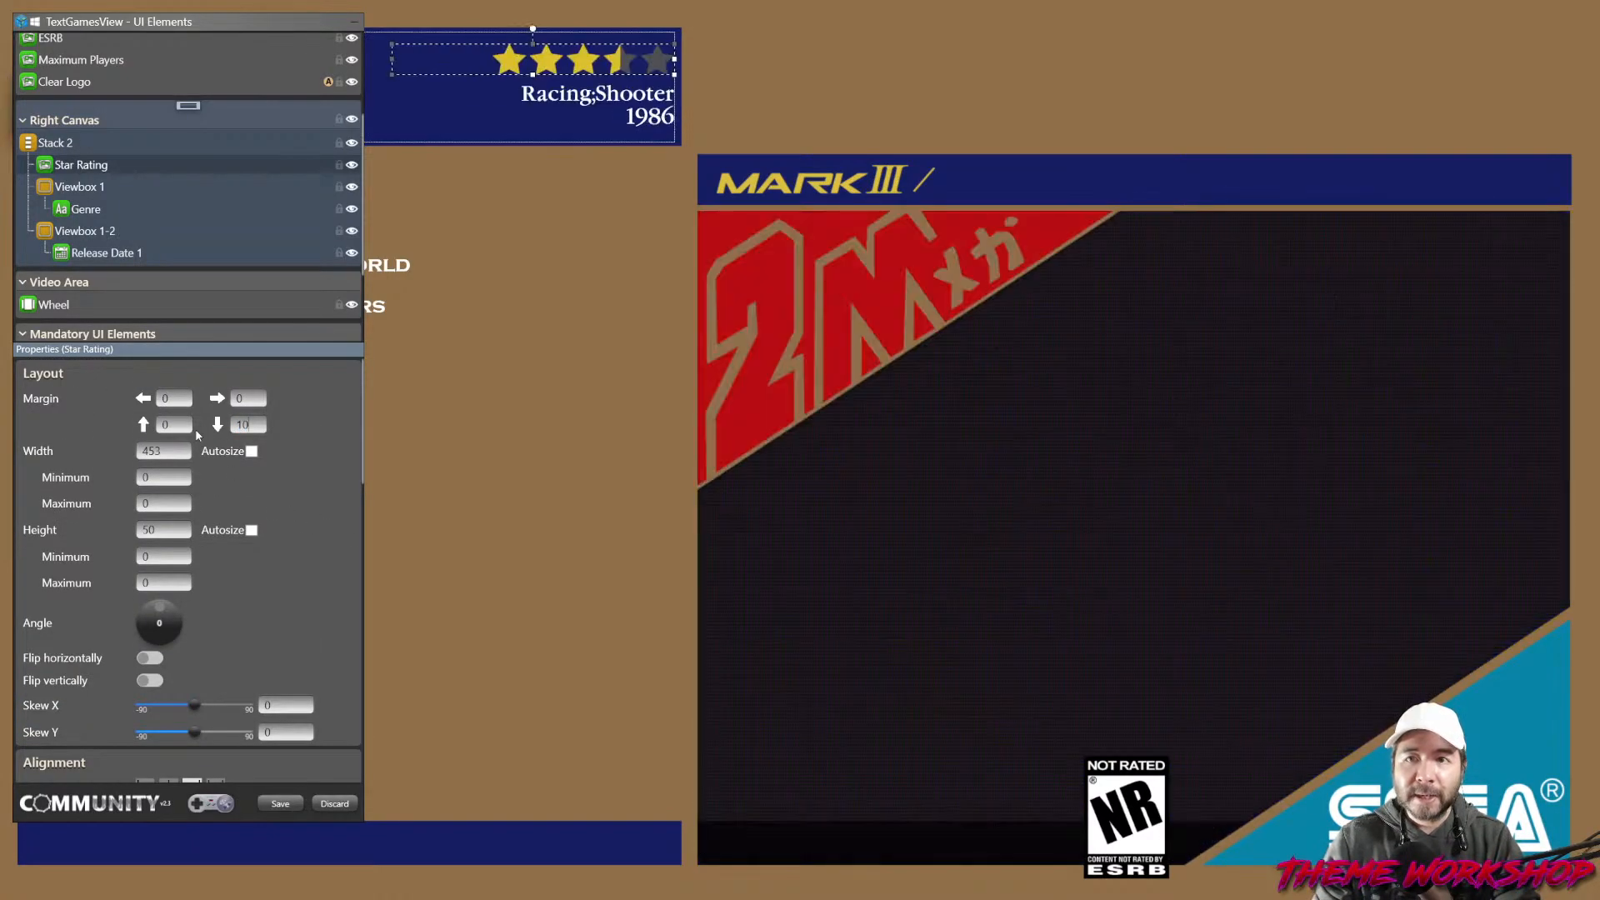
pyautogui.press('Return')
pyautogui.click(93, 234)
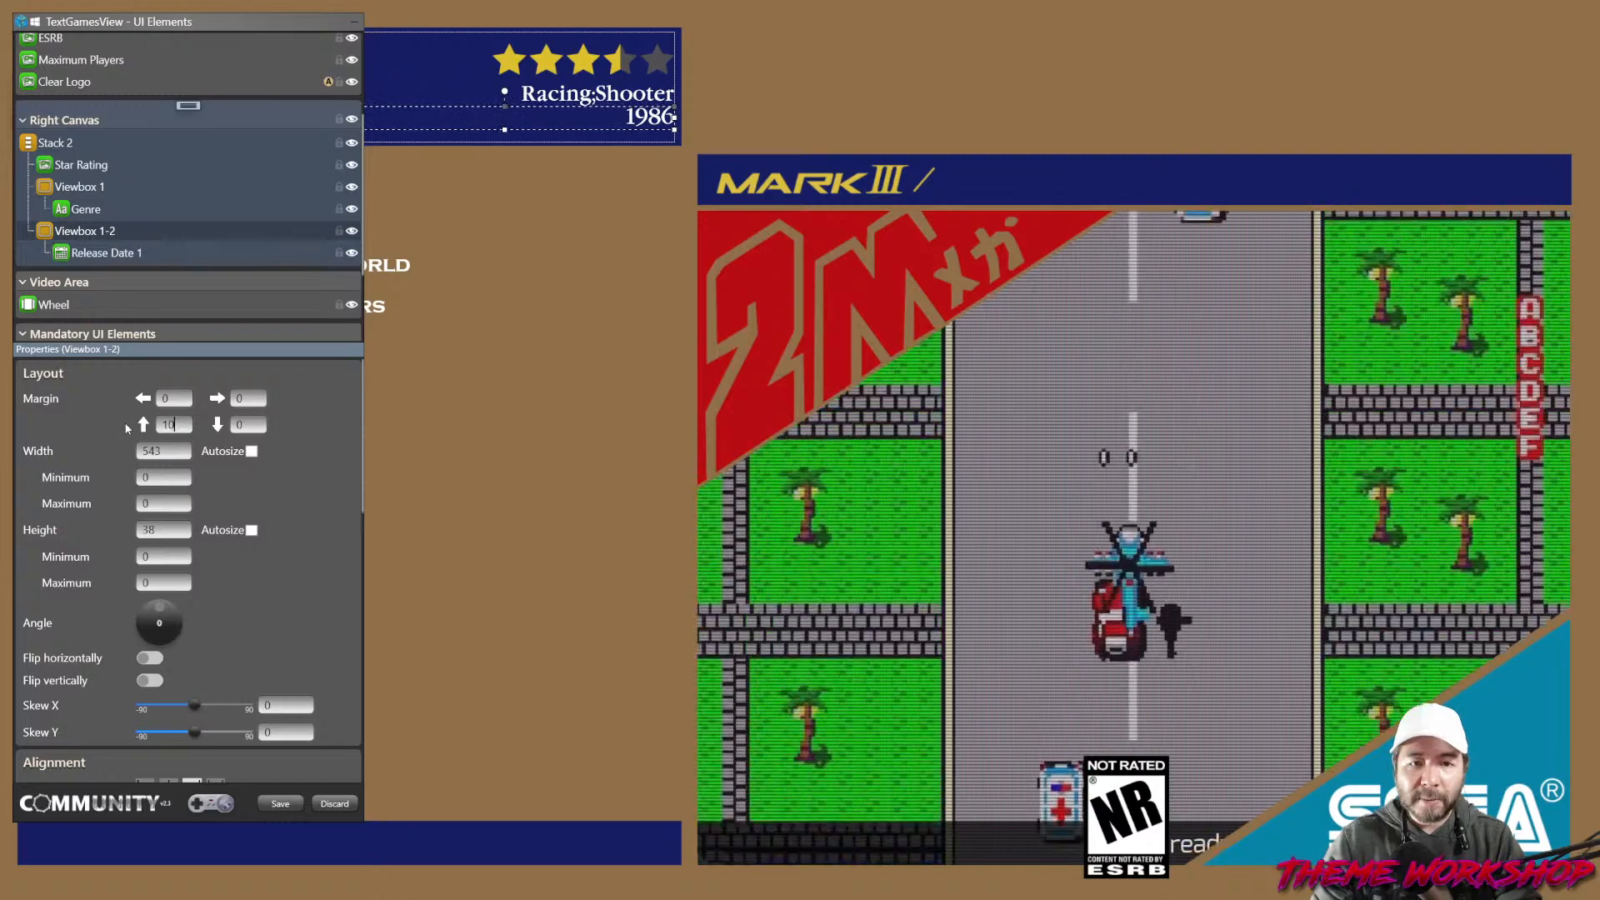
pyautogui.press('Return')
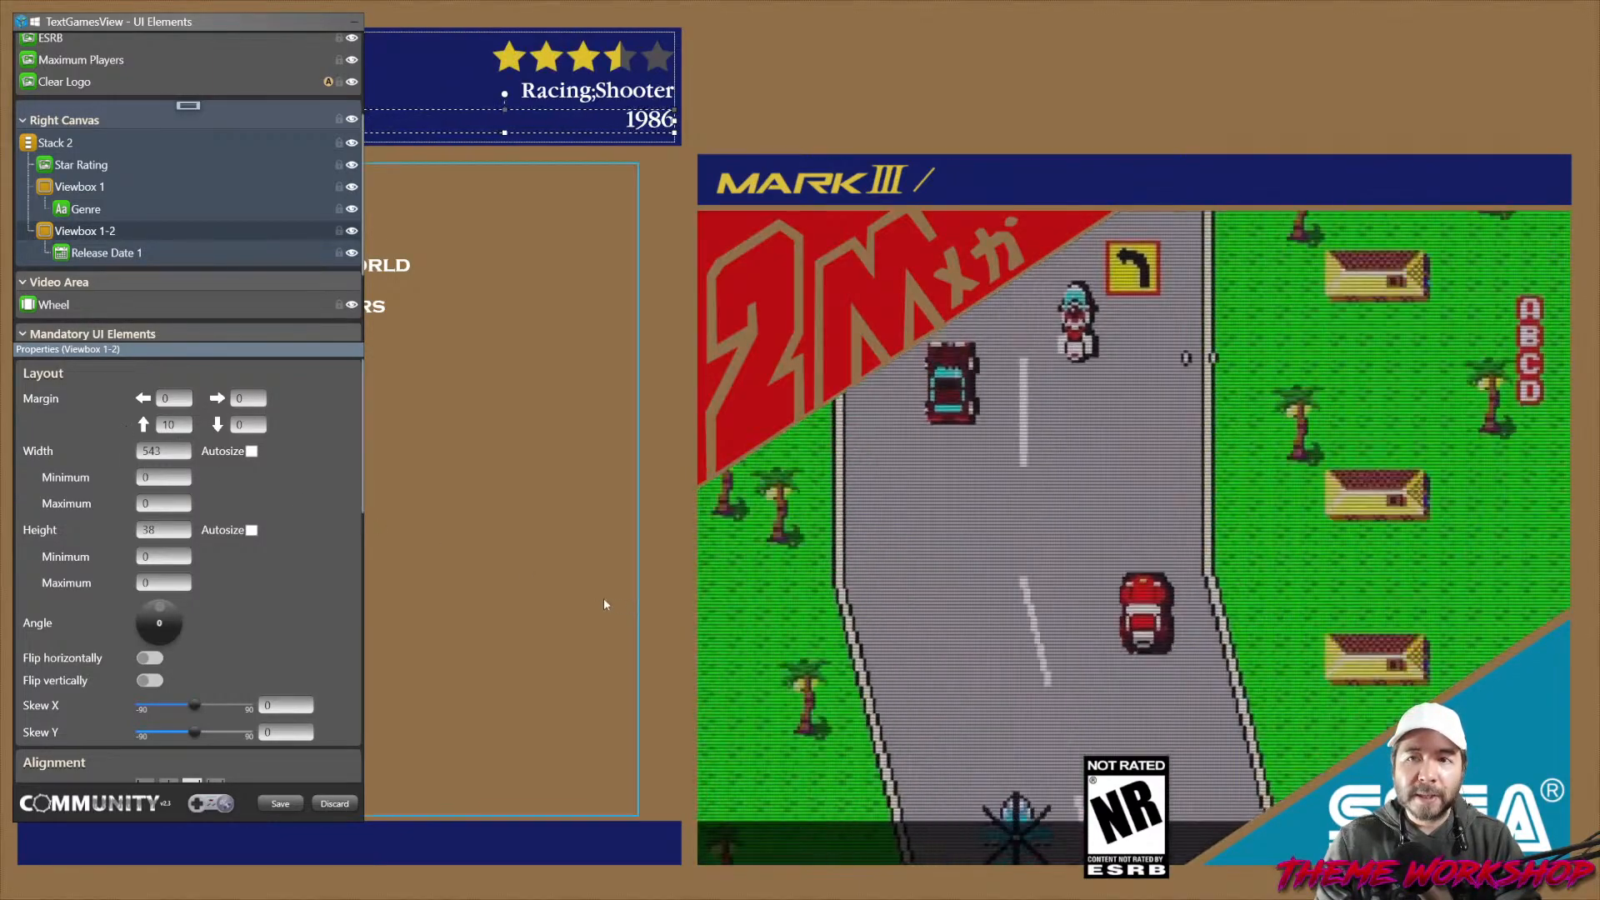
# Set the Genre text's fallback value to "Unknown Genre".
pyautogui.click(87, 209)
pyautogui.scroll(-10, 317, 579)
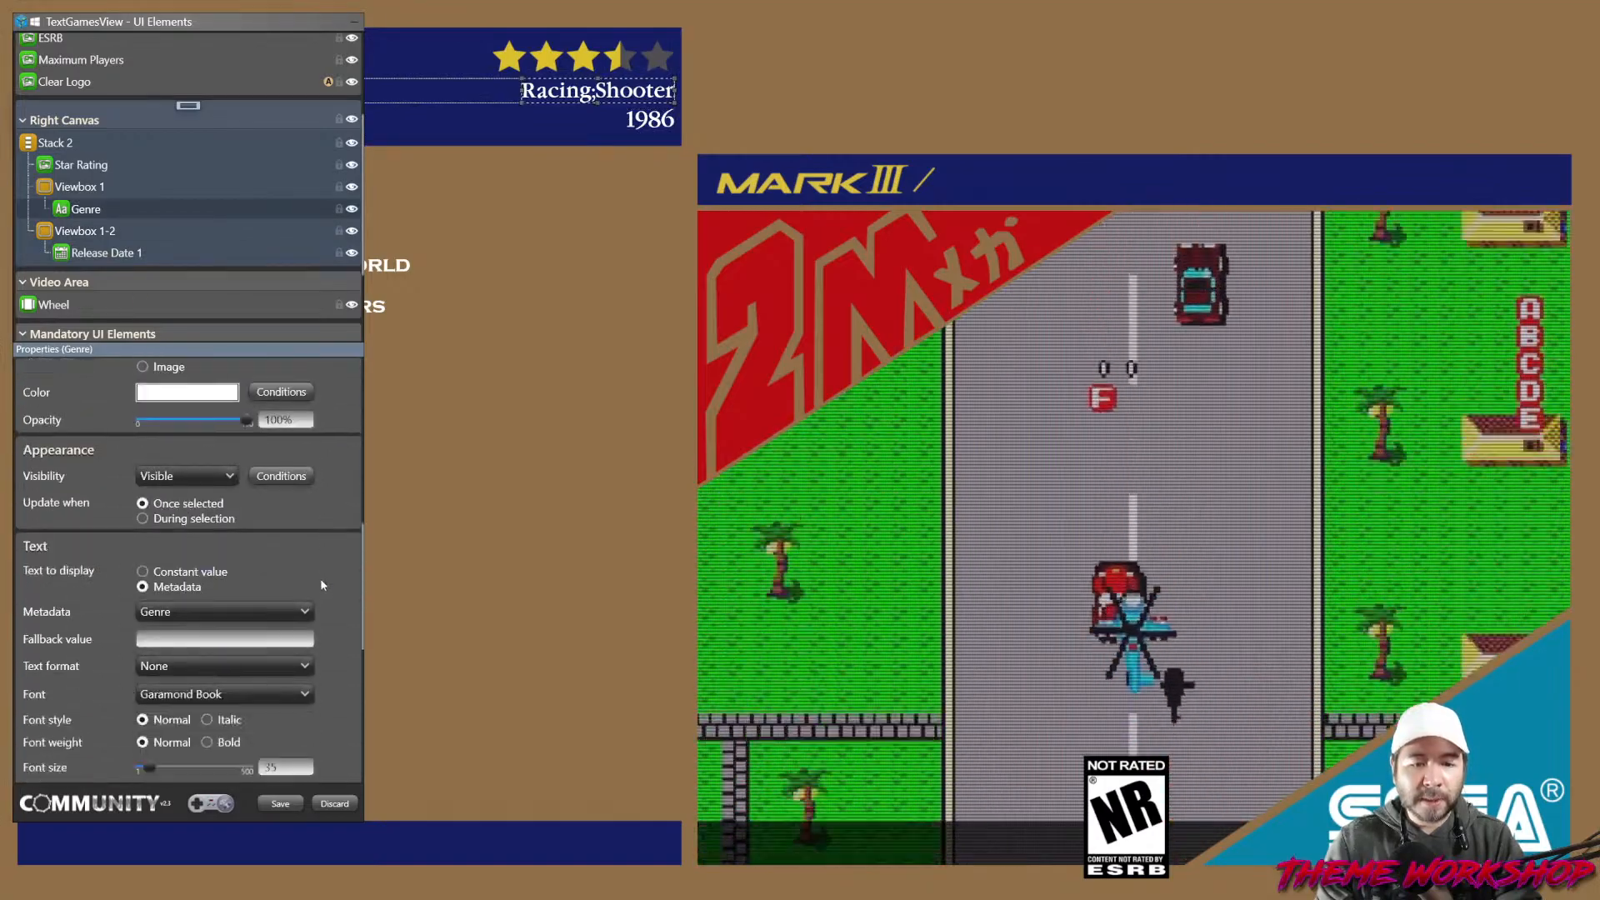
pyautogui.click(225, 519)
pyautogui.write('Unk')
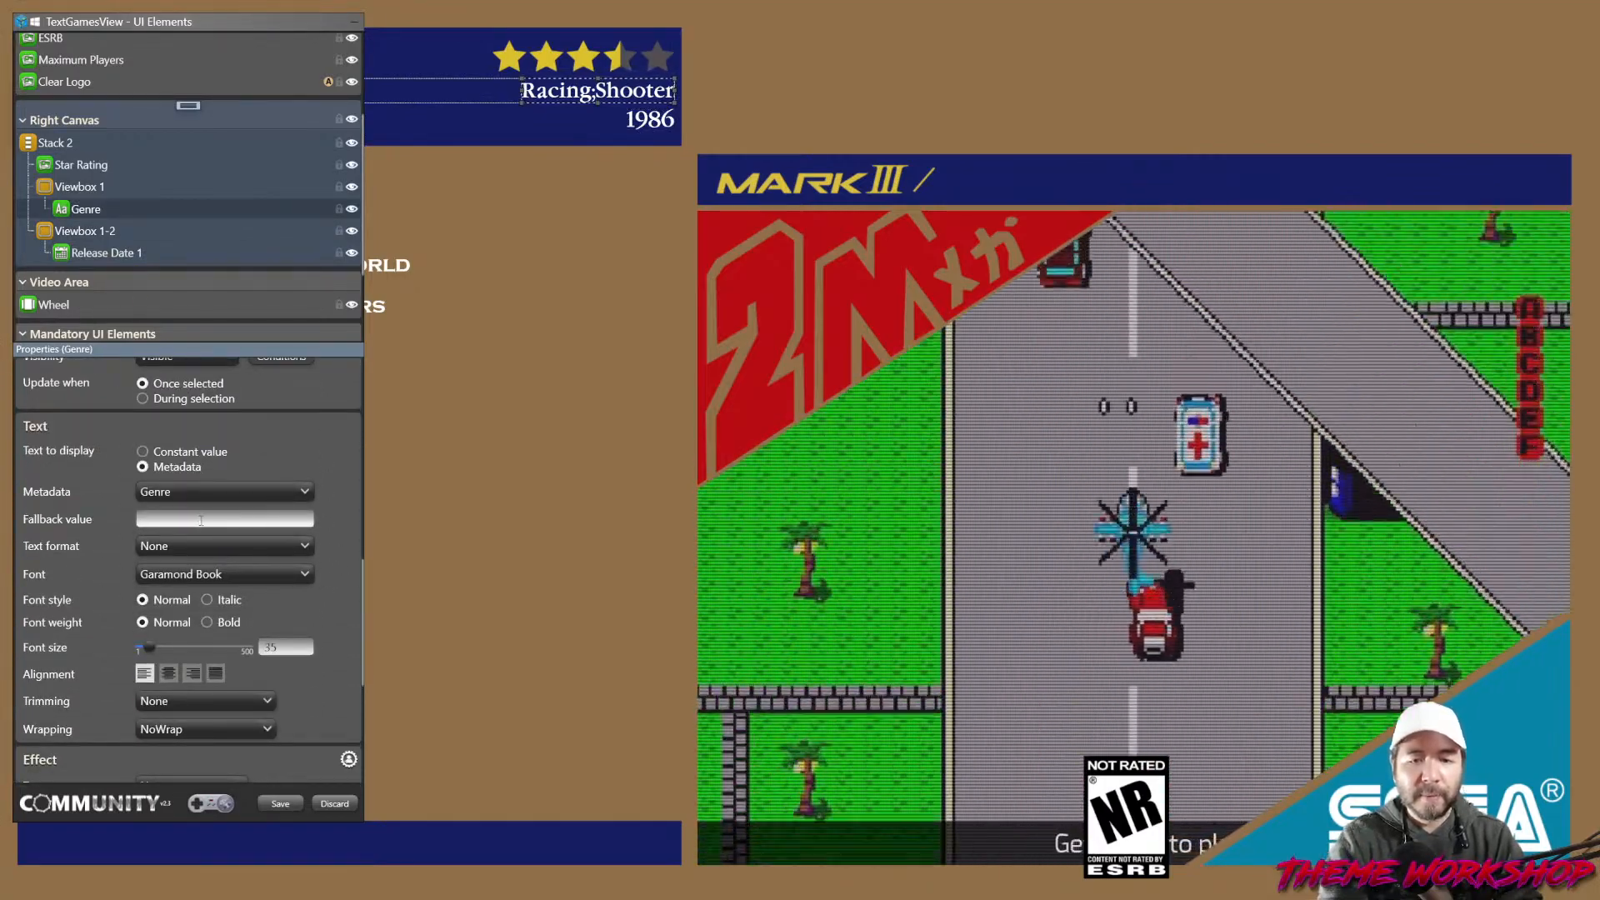
pyautogui.write('nown Genre')
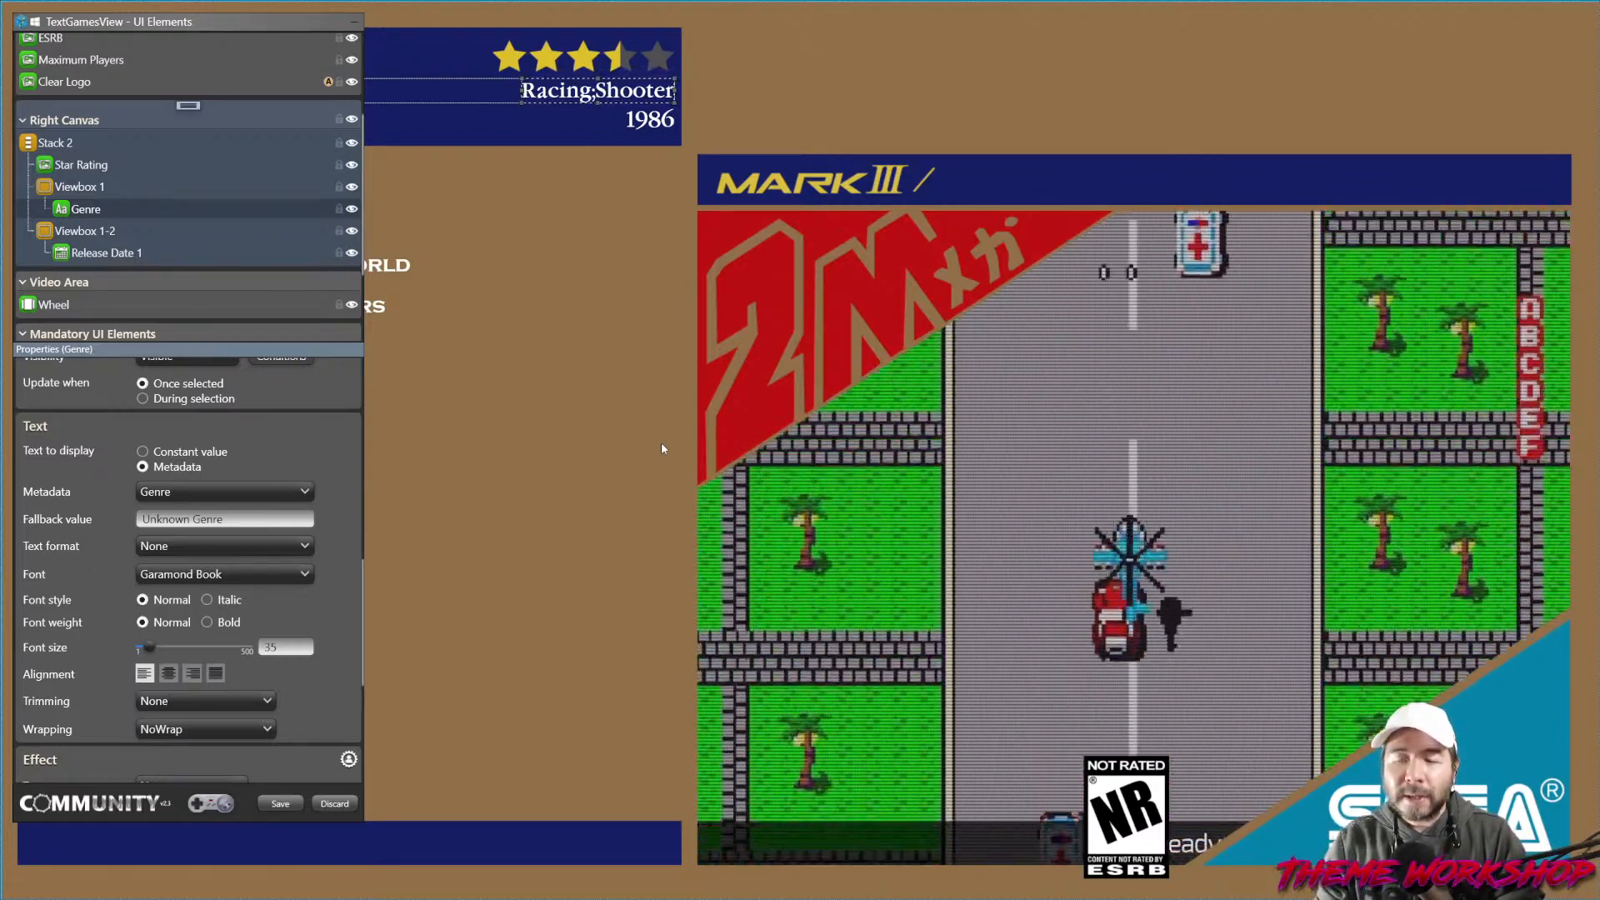
pyautogui.click(665, 506)
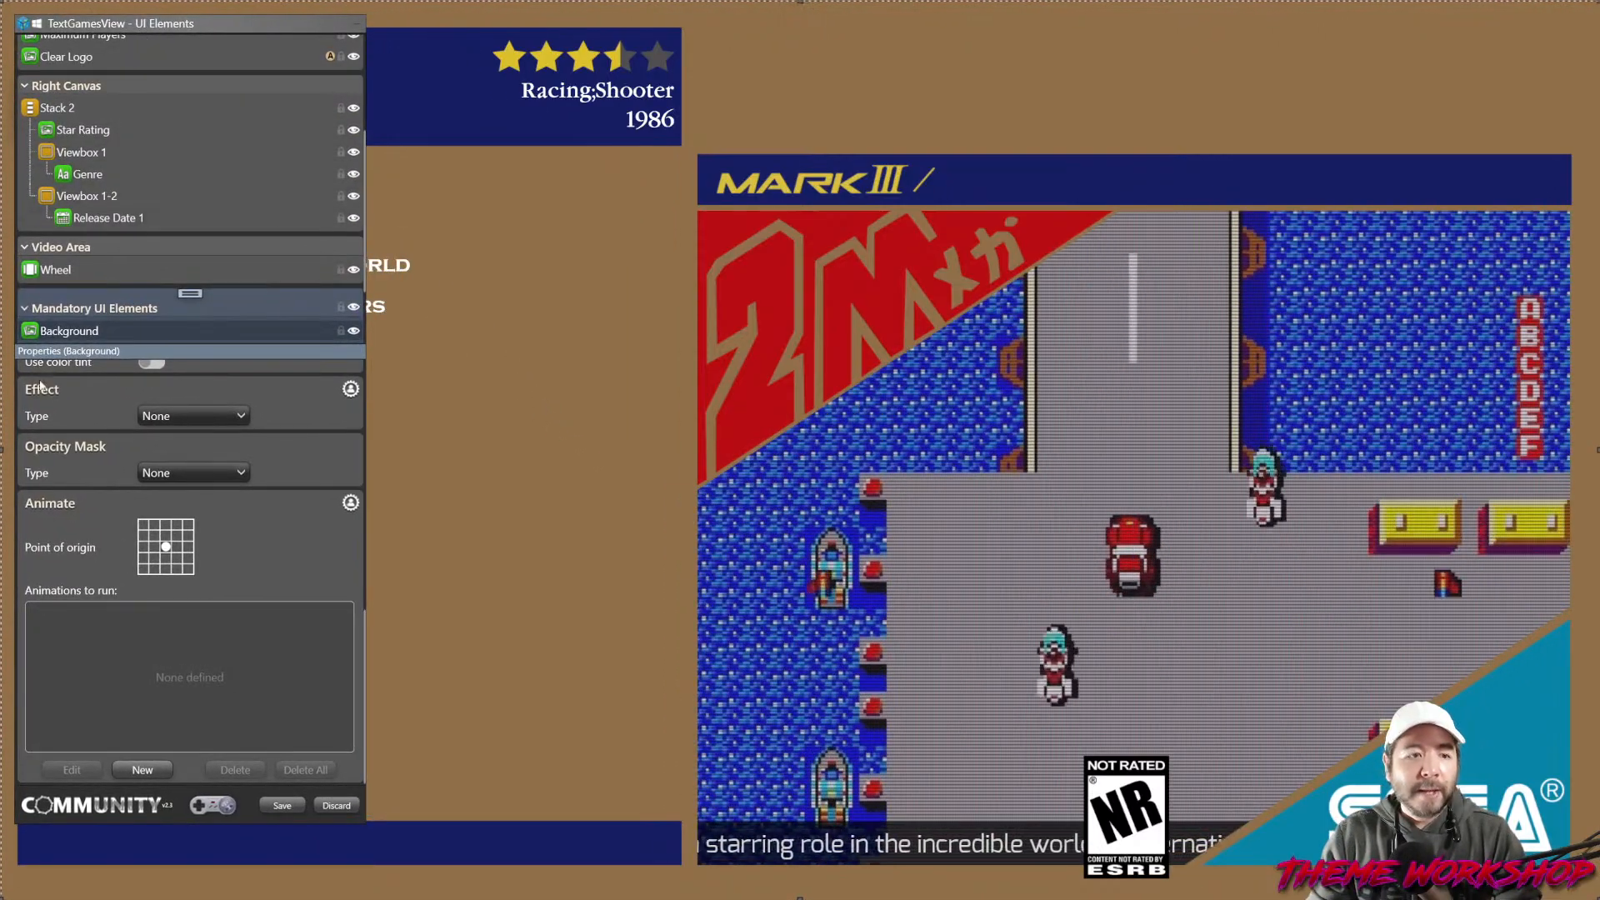
# Change the Genre text's foreground color to the same golden yellow as the star rating.
pyautogui.click(106, 185)
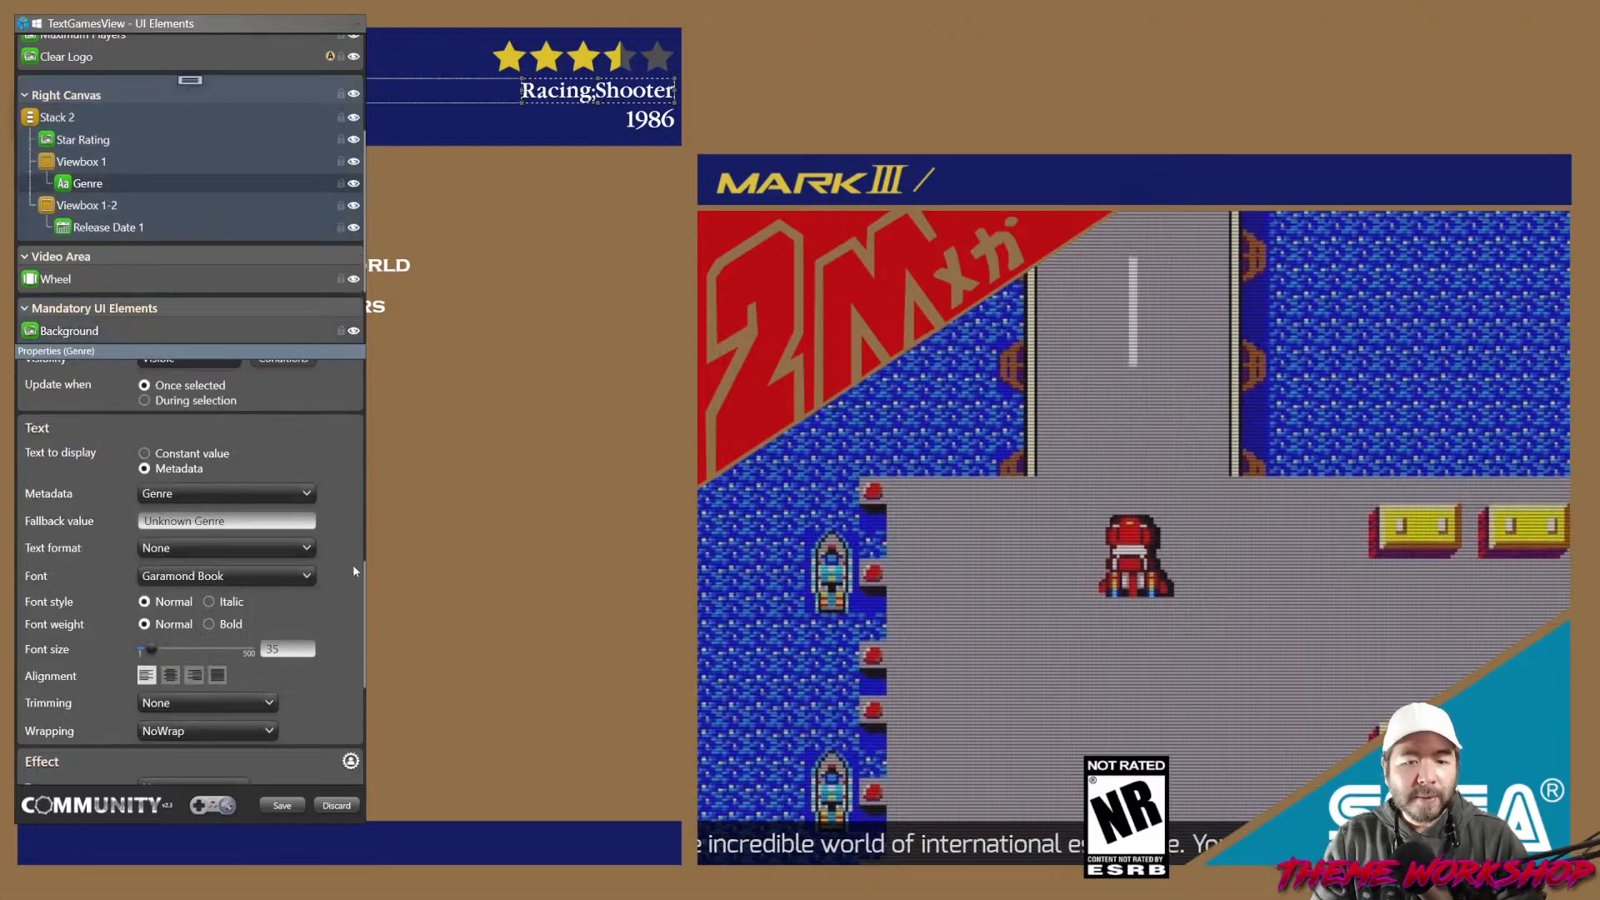
pyautogui.scroll(-3, 350, 570)
pyautogui.scroll(3, 347, 572)
pyautogui.scroll(3, 342, 572)
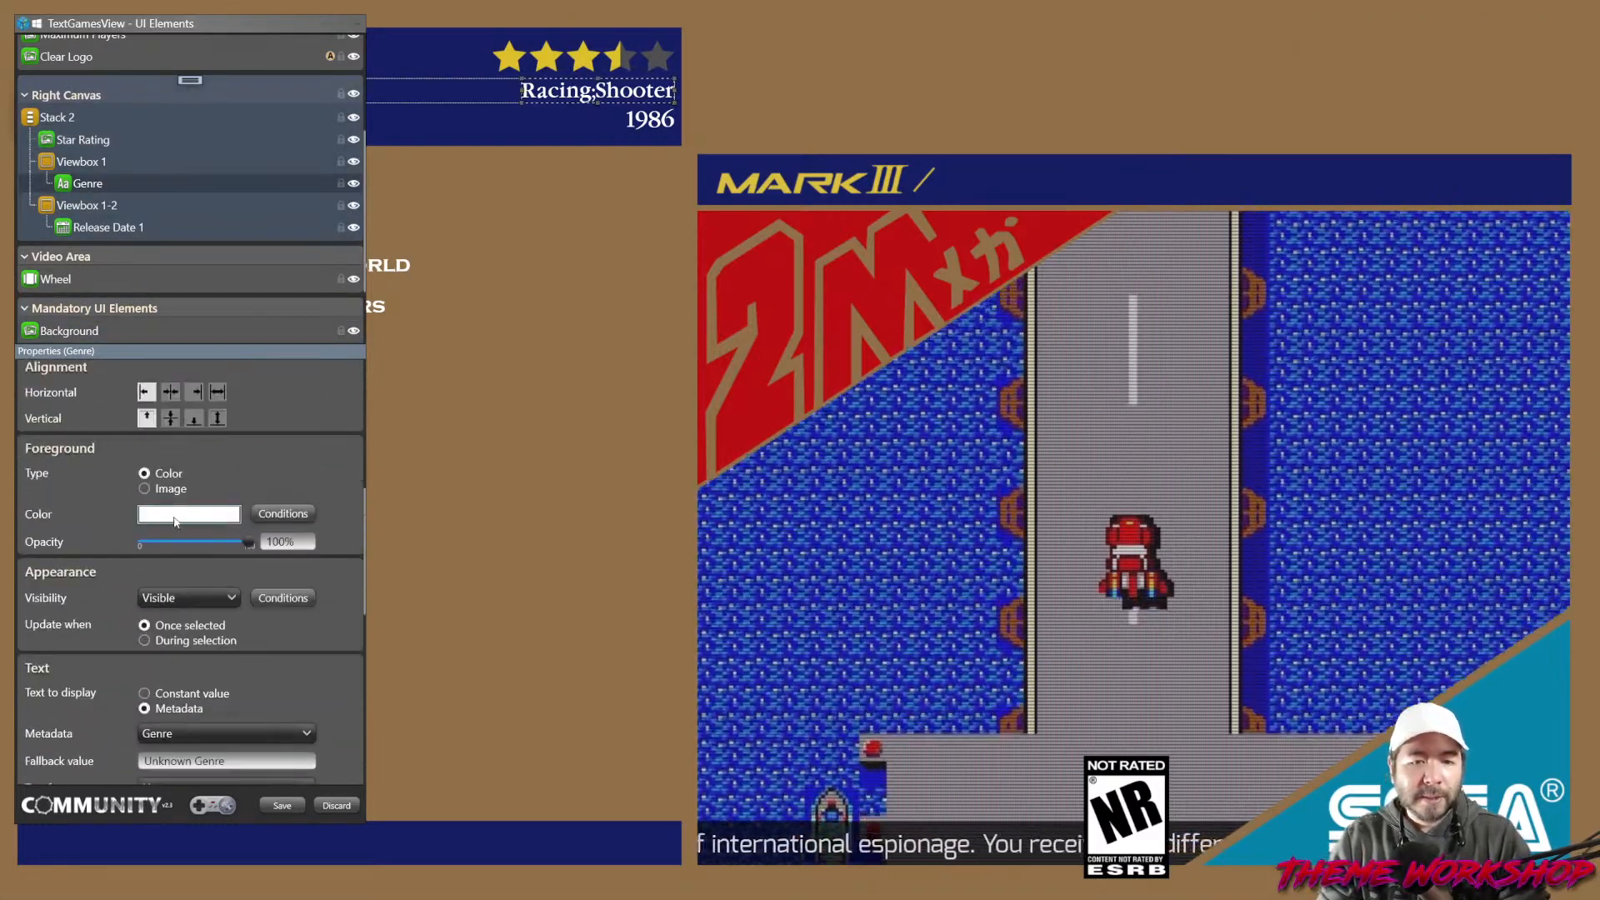
pyautogui.click(190, 517)
pyautogui.moveTo(546, 567); pyautogui.dragTo(492, 566)
pyautogui.hotkey('ctrl', 'v')
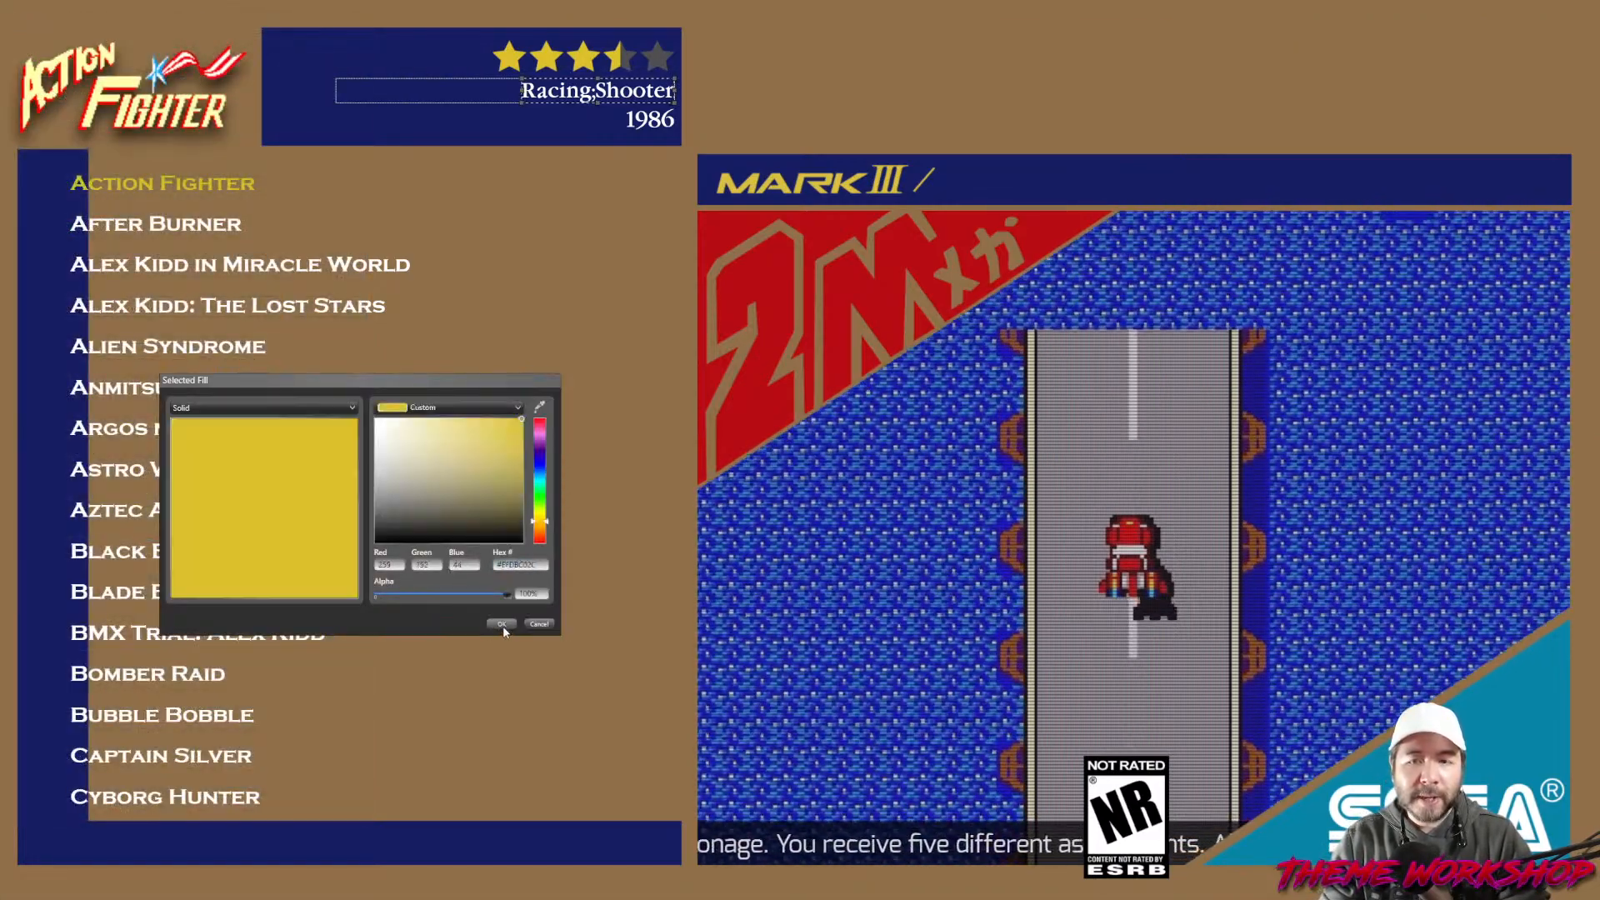
pyautogui.click(501, 624)
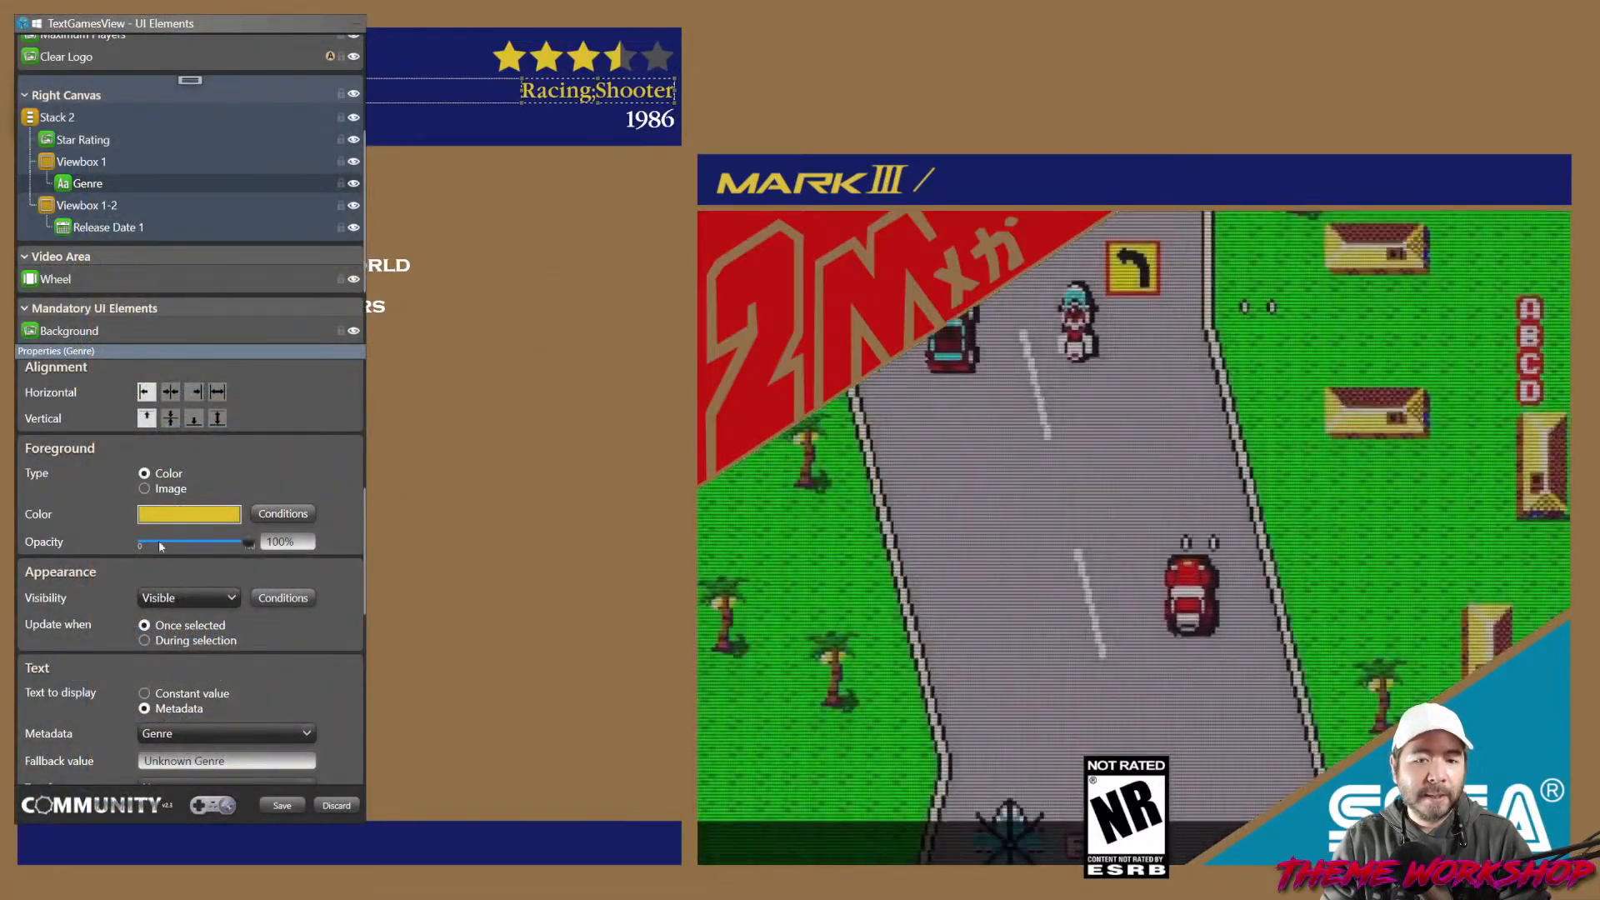
# Change the Release Date 1 text's foreground color to the same golden yellow.
pyautogui.click(92, 230)
pyautogui.click(189, 514)
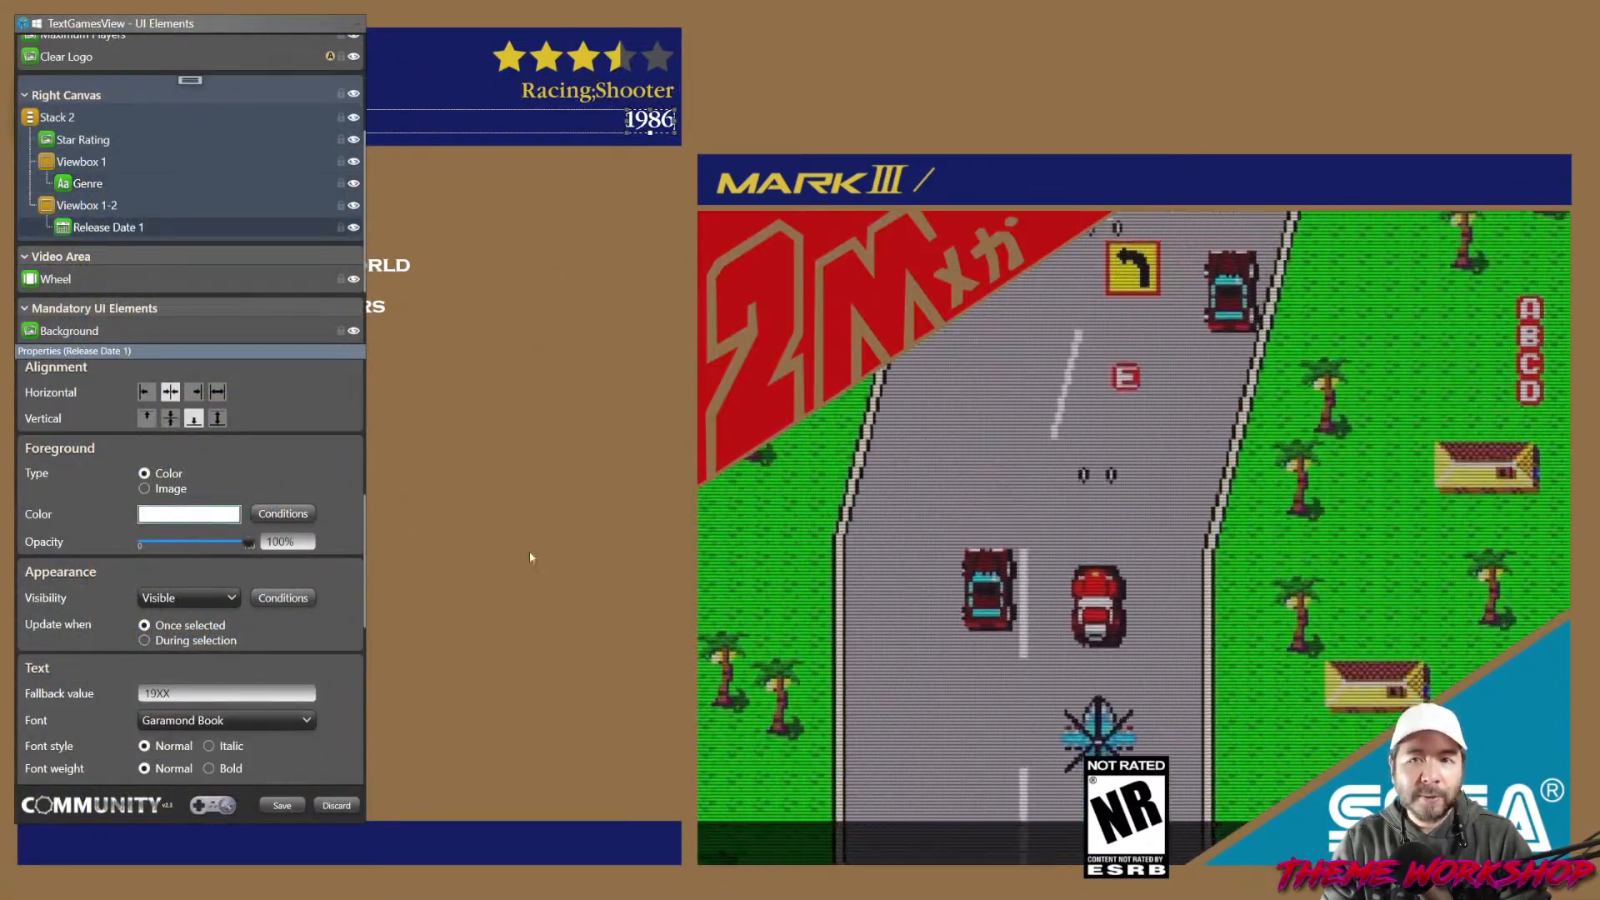
pyautogui.moveTo(544, 566); pyautogui.dragTo(493, 565)
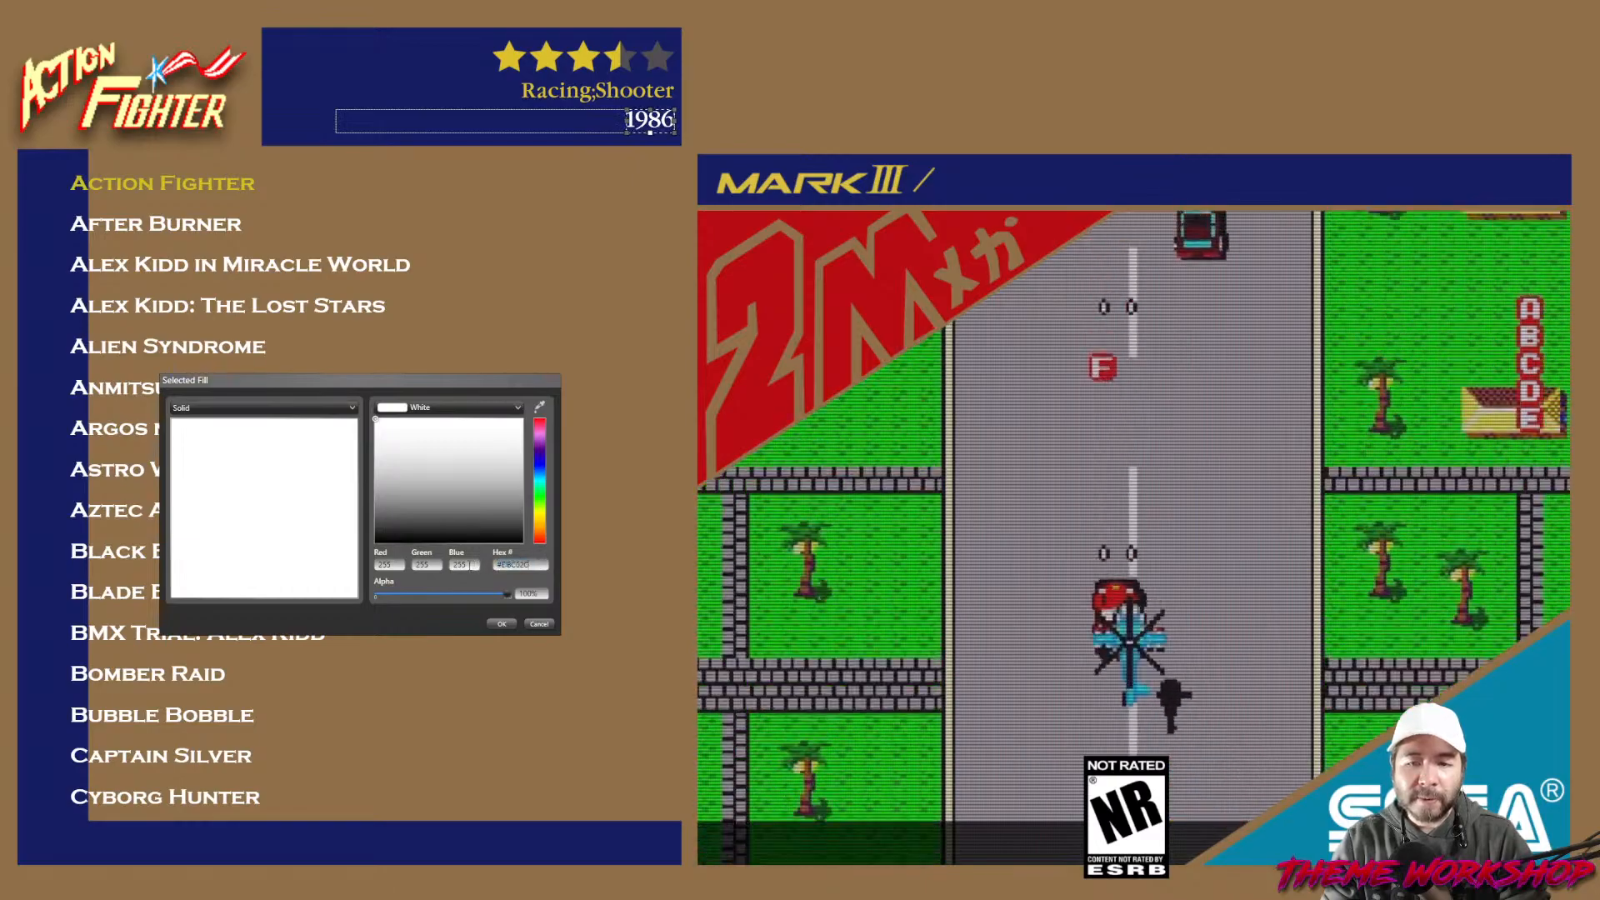
pyautogui.hotkey('ctrl', 'v')
pyautogui.click(501, 624)
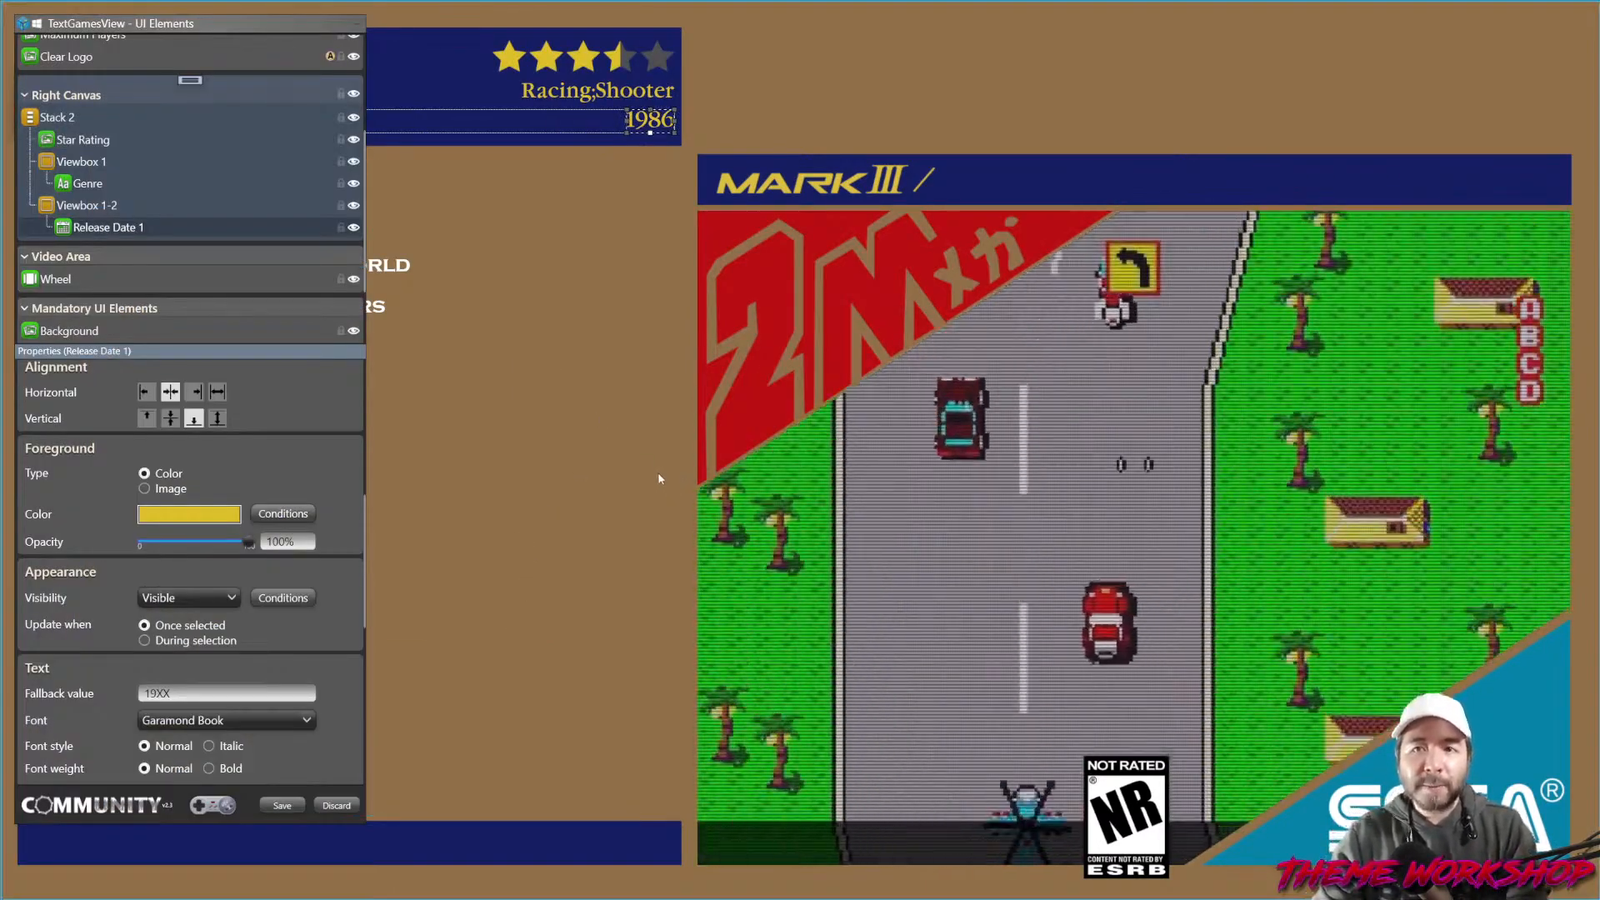
pyautogui.click(658, 472)
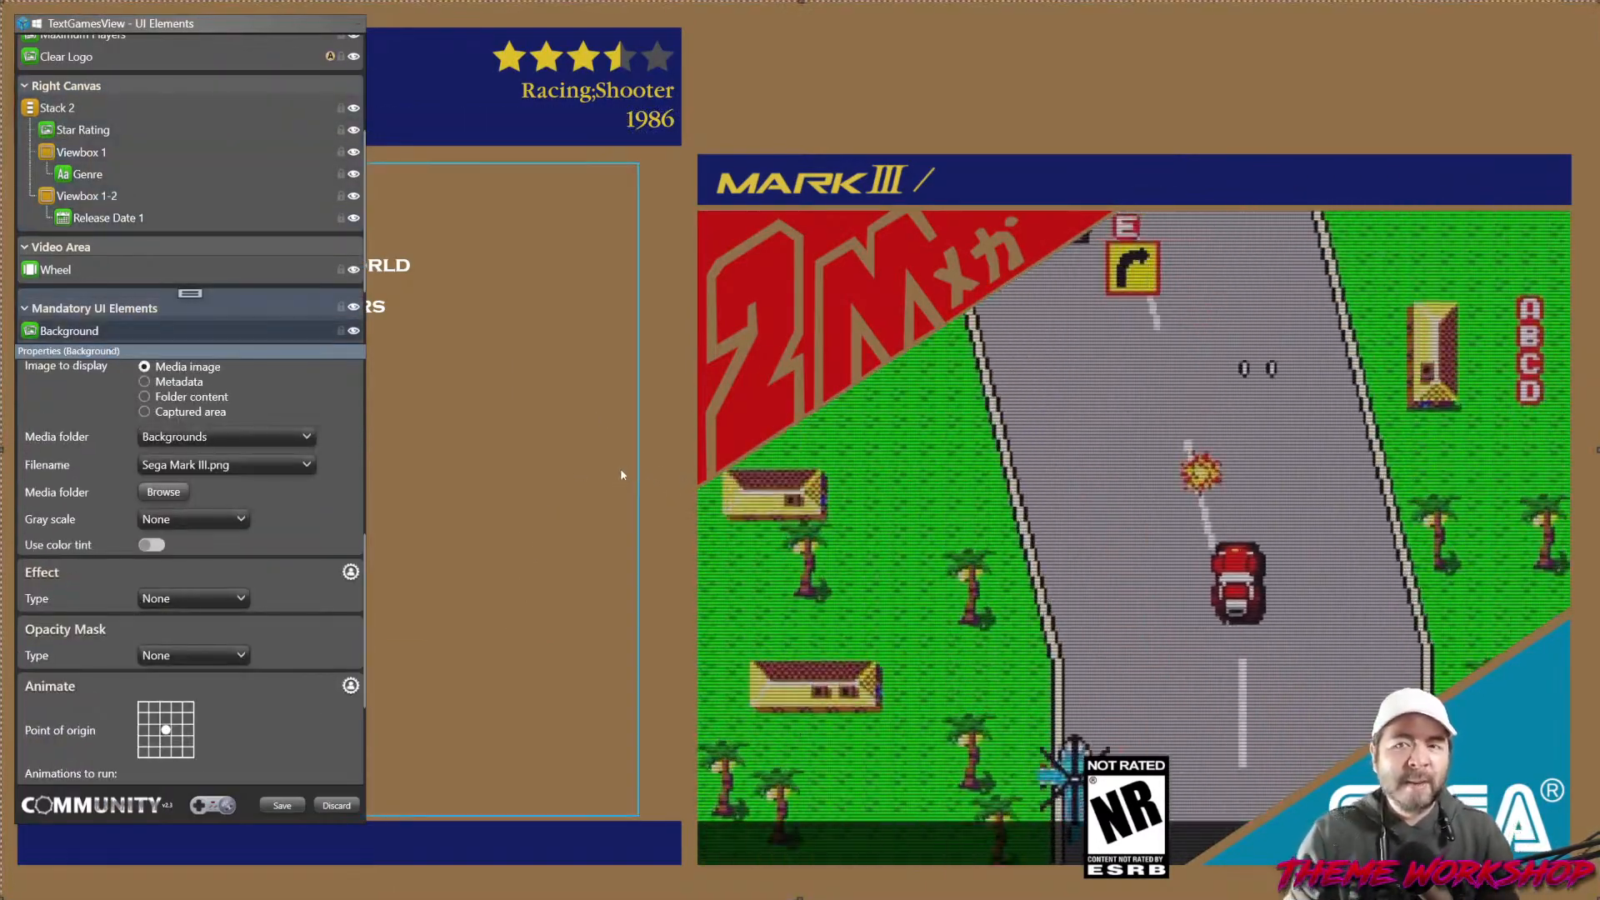
# Narrow Stack 2 slightly from both sides to inset its contents within the blue header box.
pyautogui.click(459, 66)
pyautogui.click(444, 42)
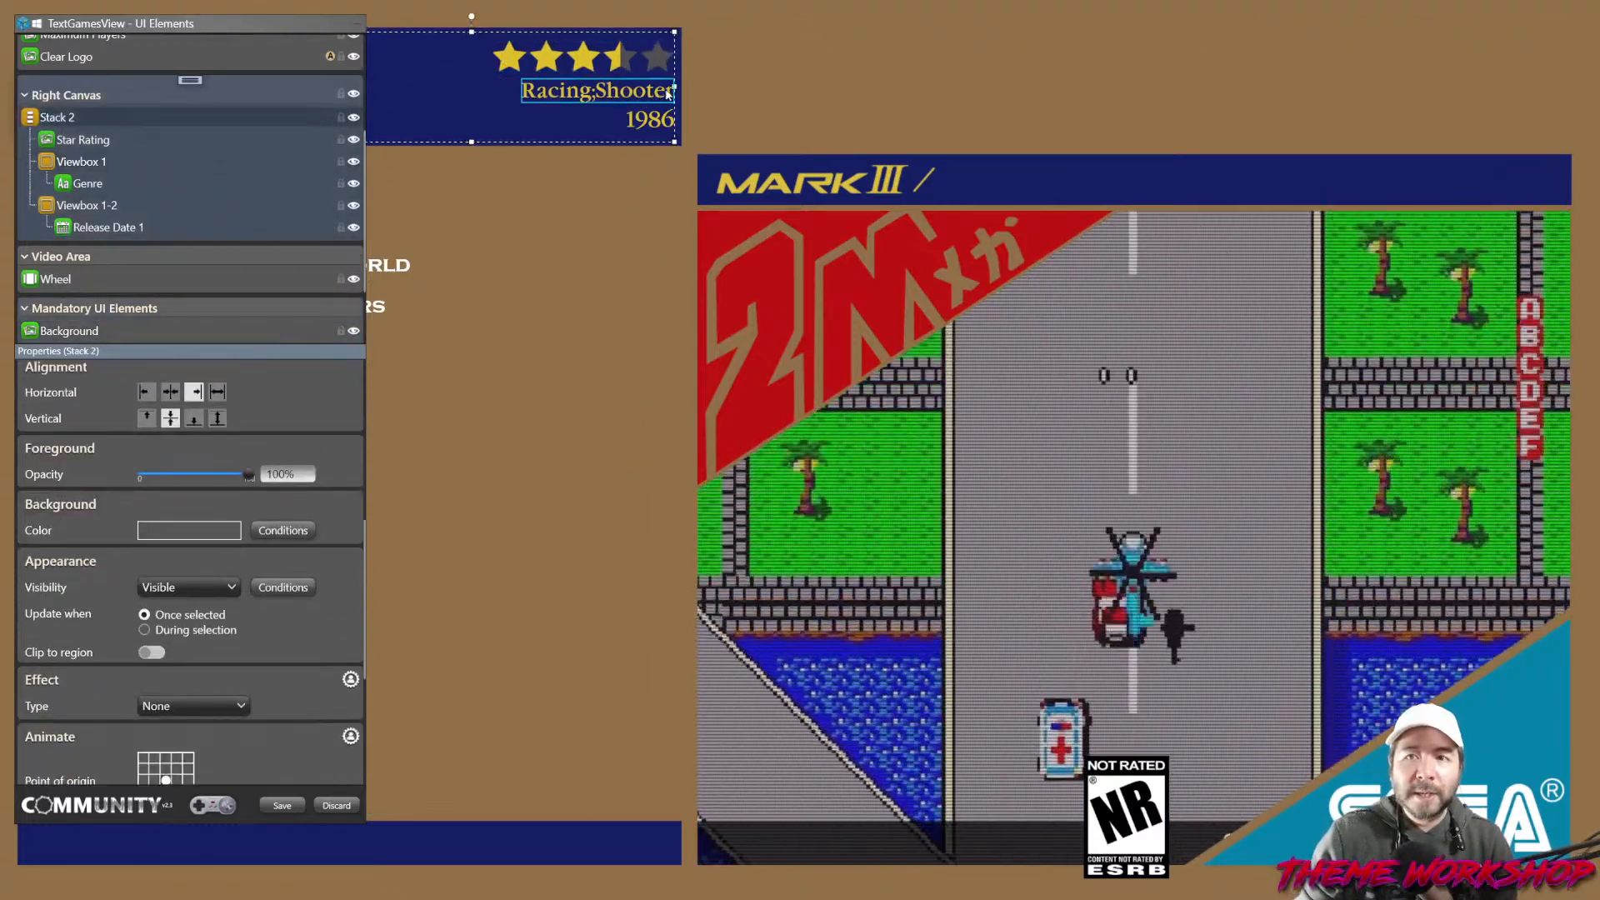
pyautogui.moveTo(674, 87); pyautogui.dragTo(668, 87)
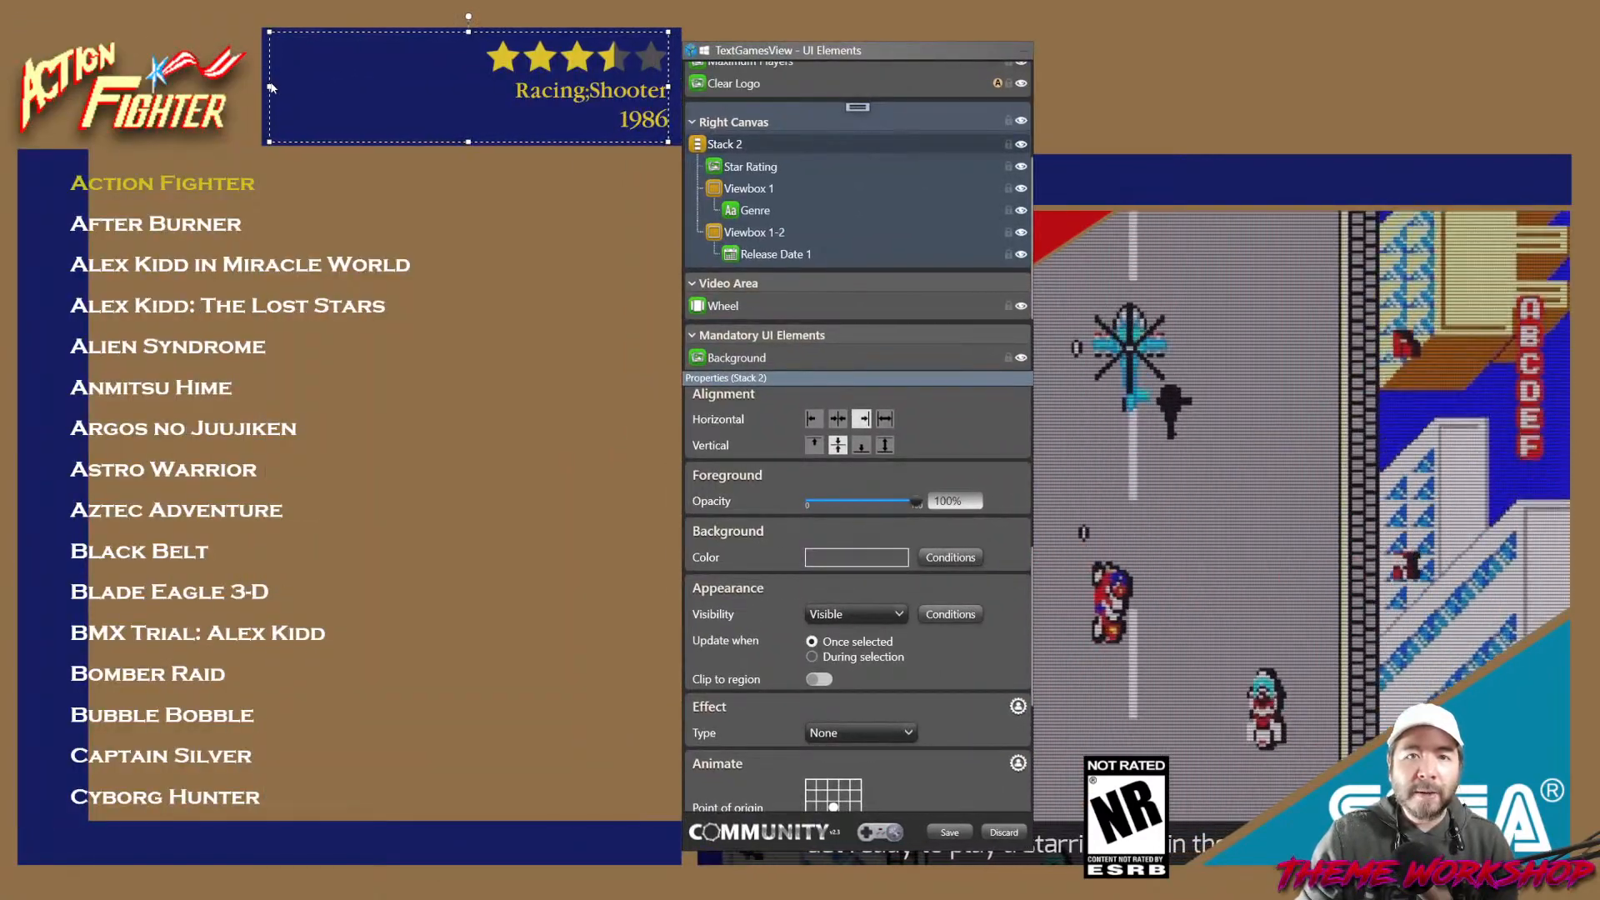
pyautogui.moveTo(271, 86); pyautogui.dragTo(277, 86)
pyautogui.click(652, 290)
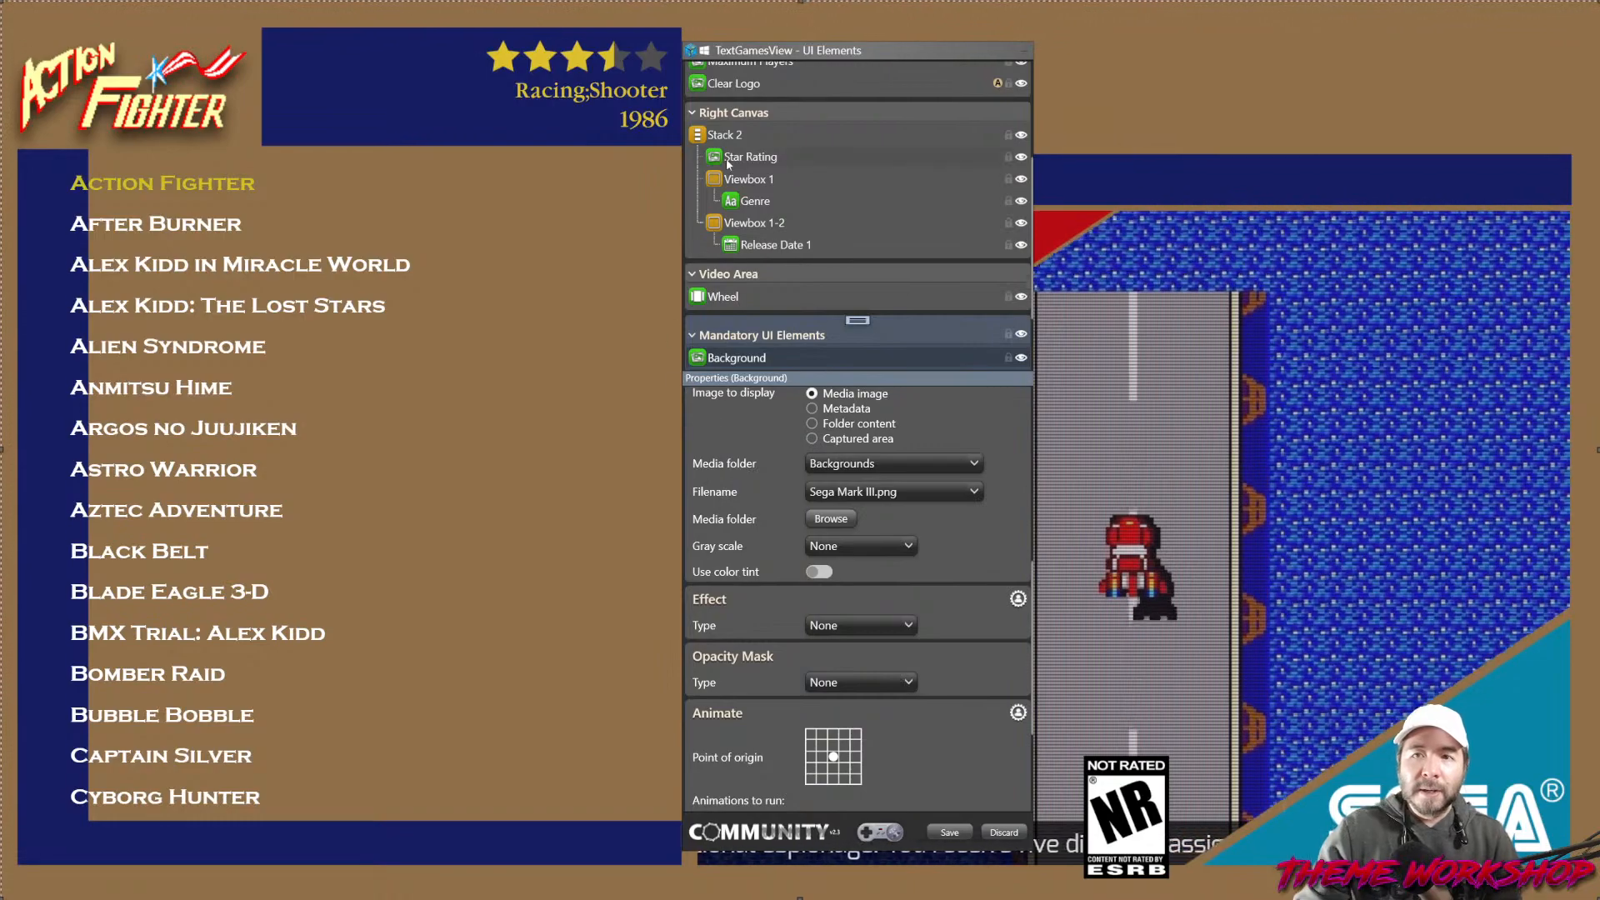
# Change the game list Wheel's foreground text color to the navy blue of the theme's panels.
pyautogui.moveTo(791, 51); pyautogui.dragTo(846, 32)
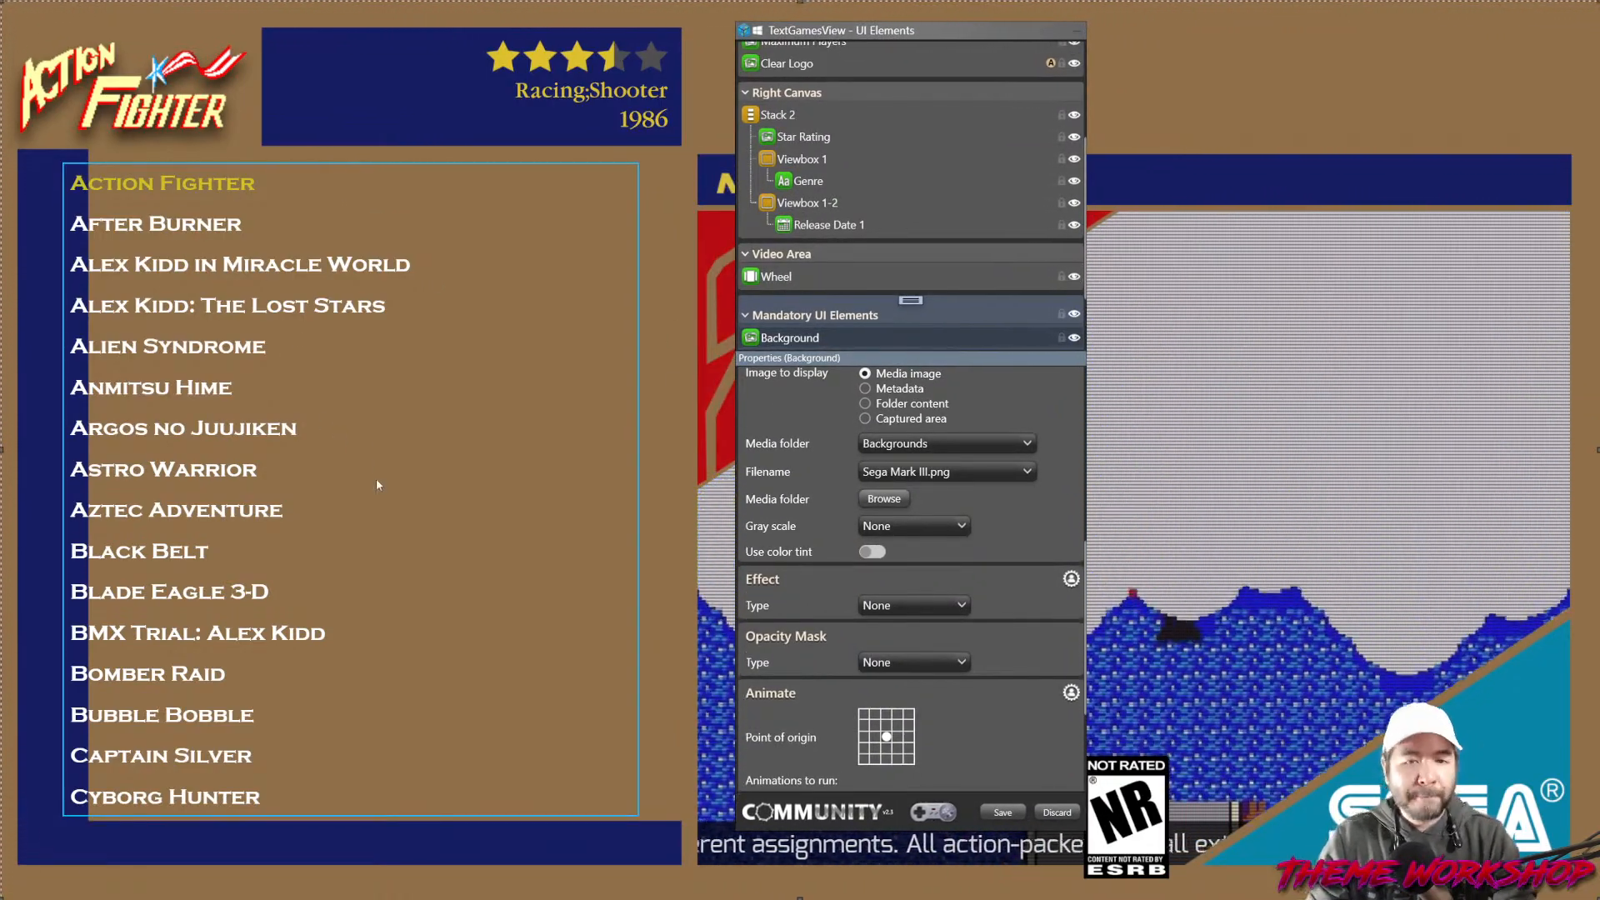
pyautogui.scroll(-1, 843, 238)
pyautogui.click(777, 252)
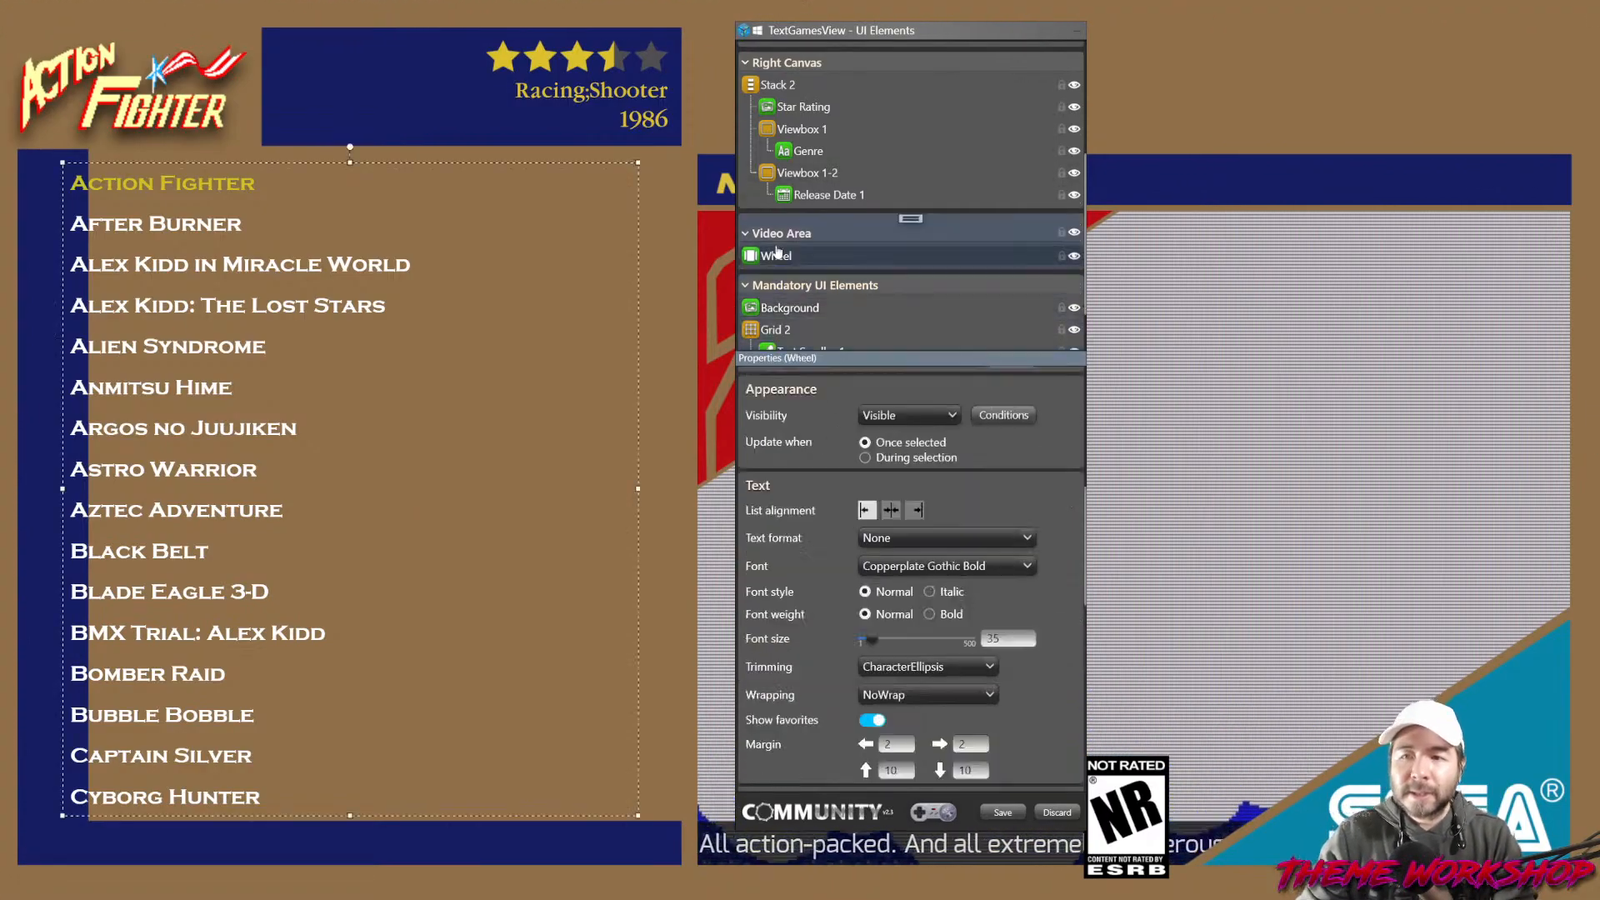
pyautogui.scroll(-5, 1050, 557)
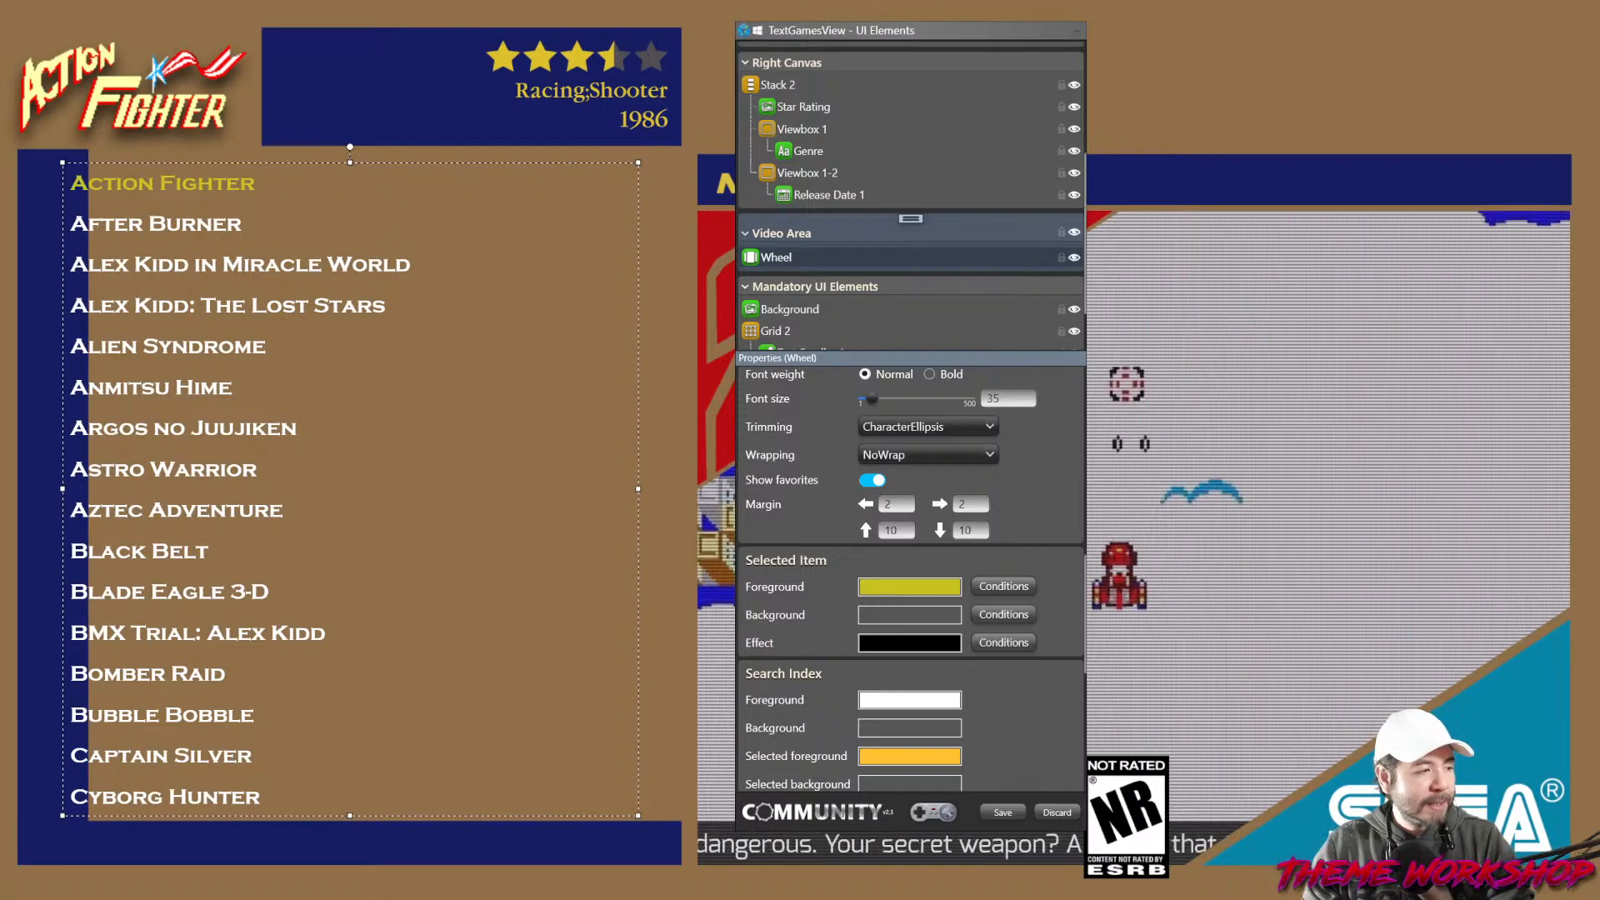
pyautogui.scroll(8, 1054, 563)
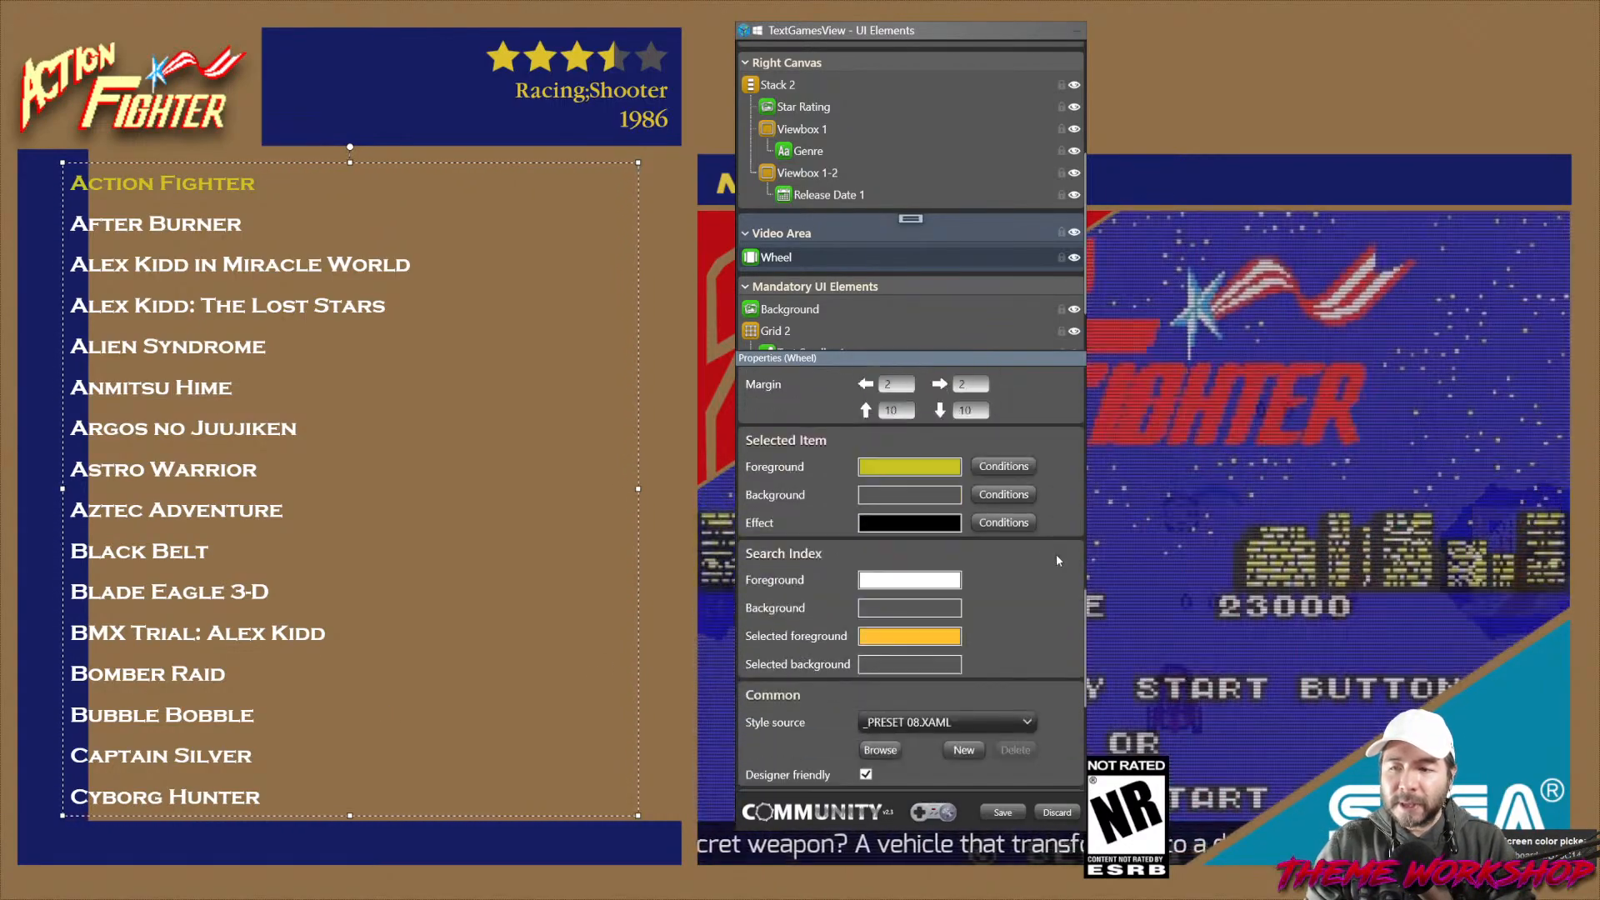
pyautogui.scroll(1, 1060, 569)
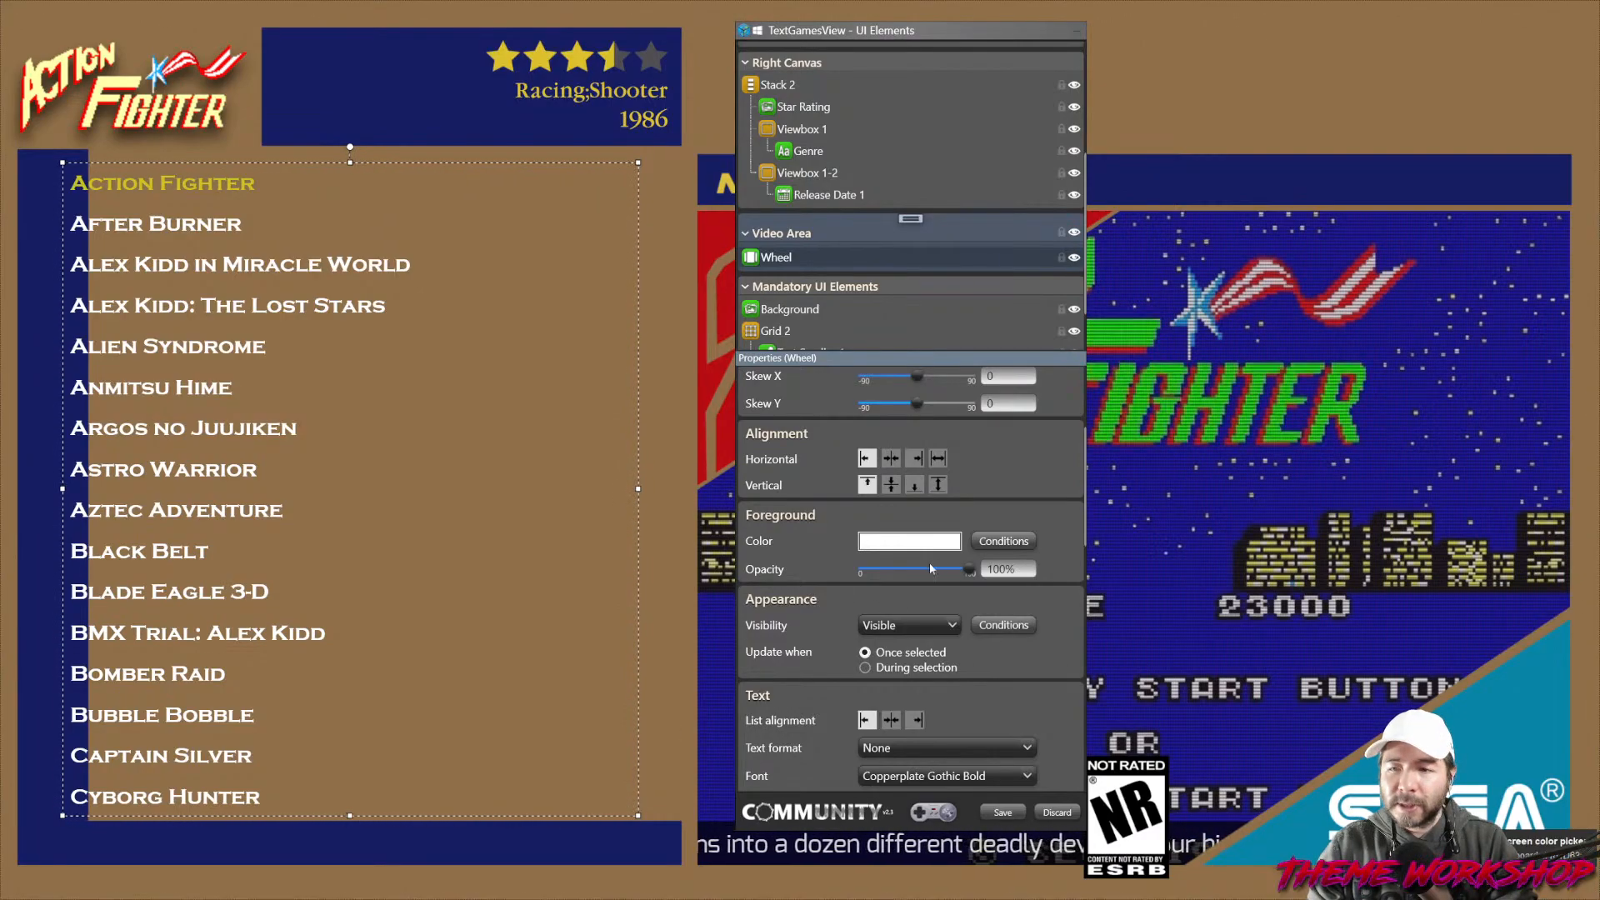
pyautogui.click(910, 542)
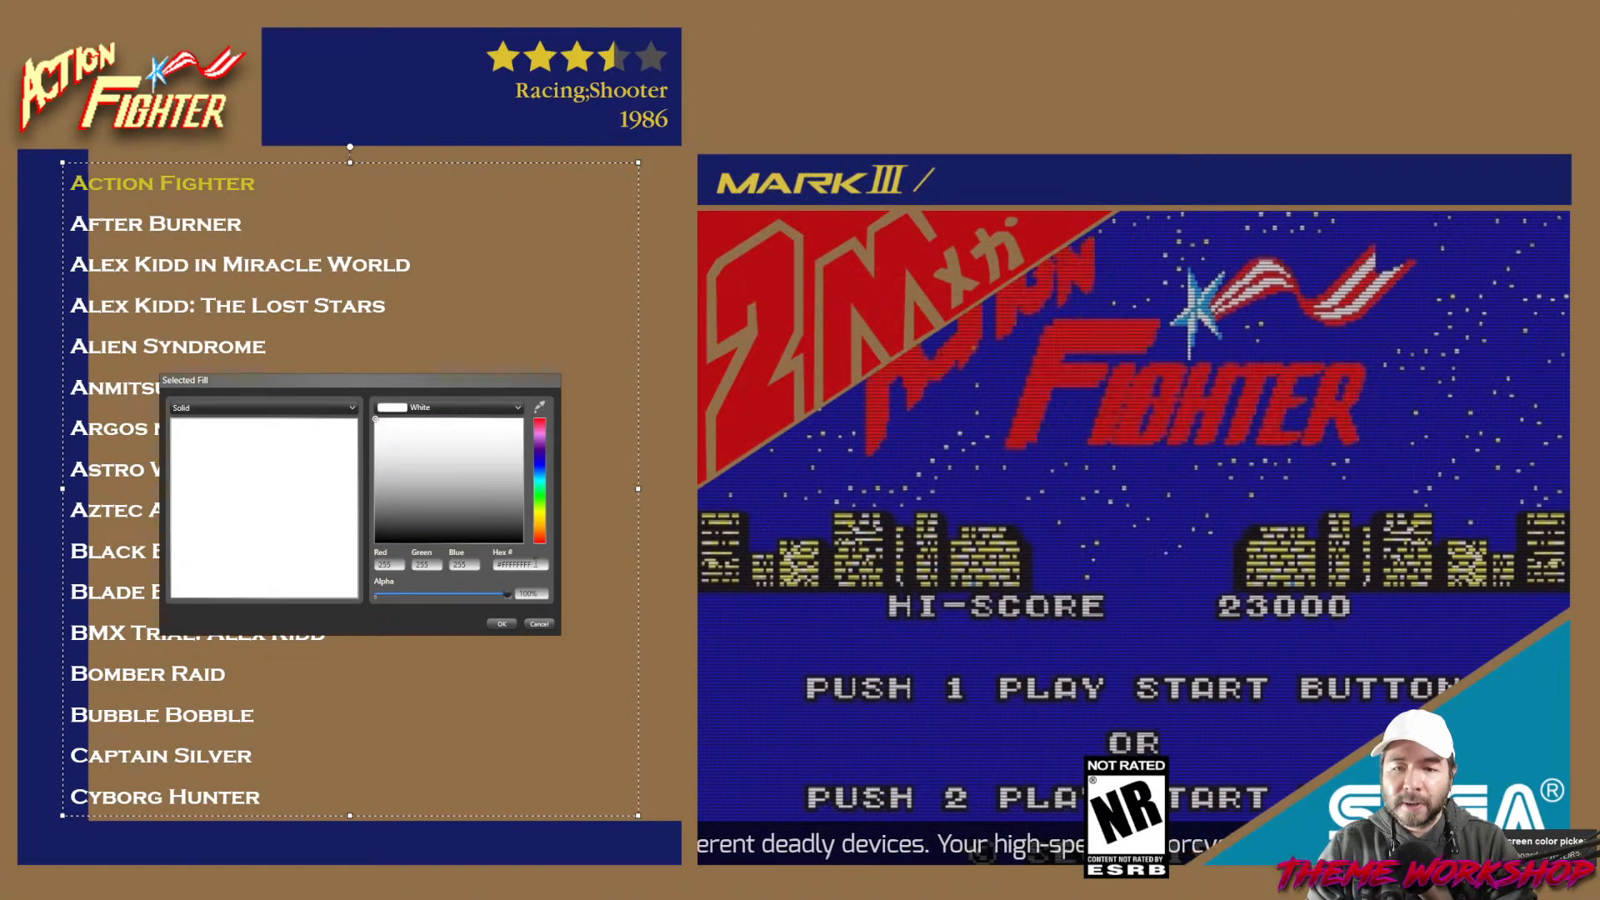
pyautogui.click(501, 623)
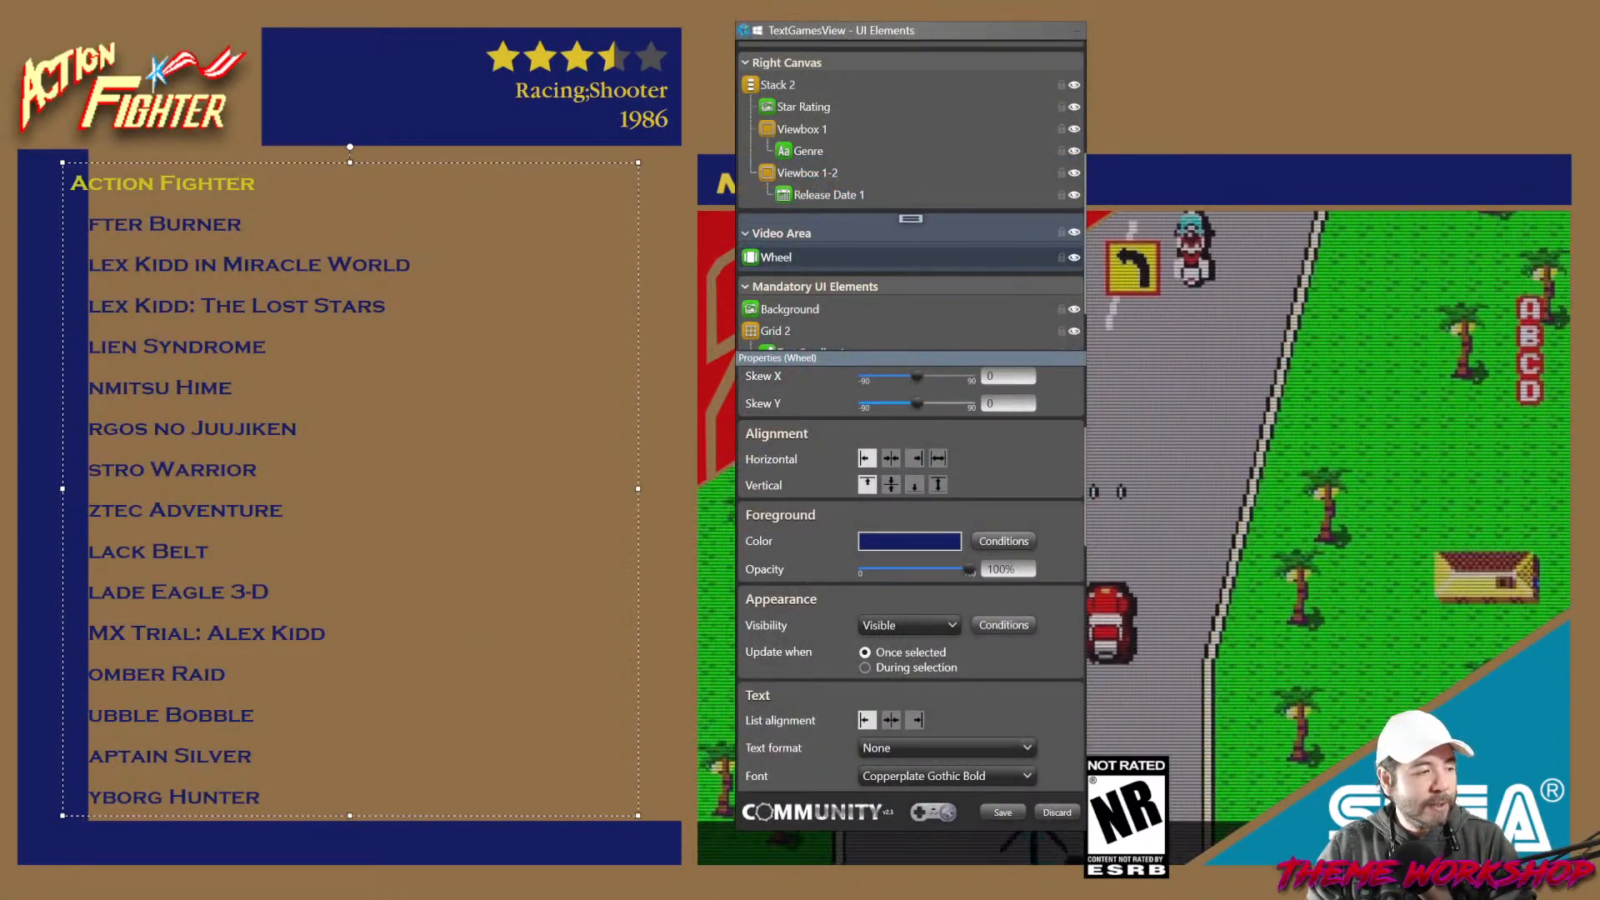
# Set the Wheel's selected item foreground color to the theme's red, #B70C14.
pyautogui.scroll(-3, 1055, 618)
pyautogui.scroll(-7, 1056, 615)
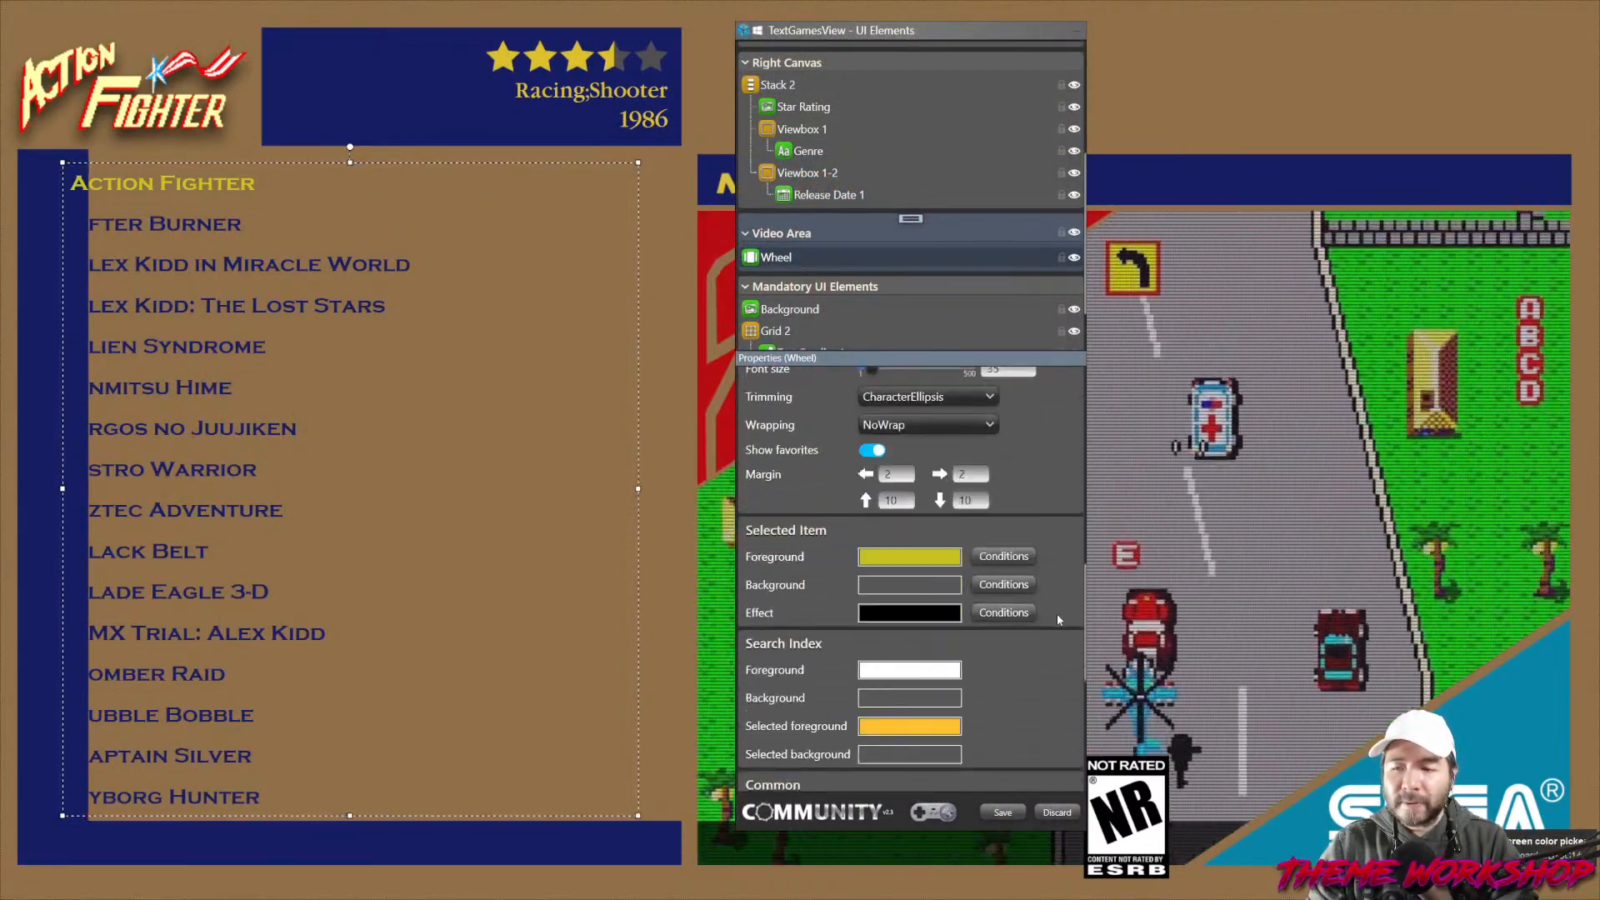
pyautogui.click(897, 557)
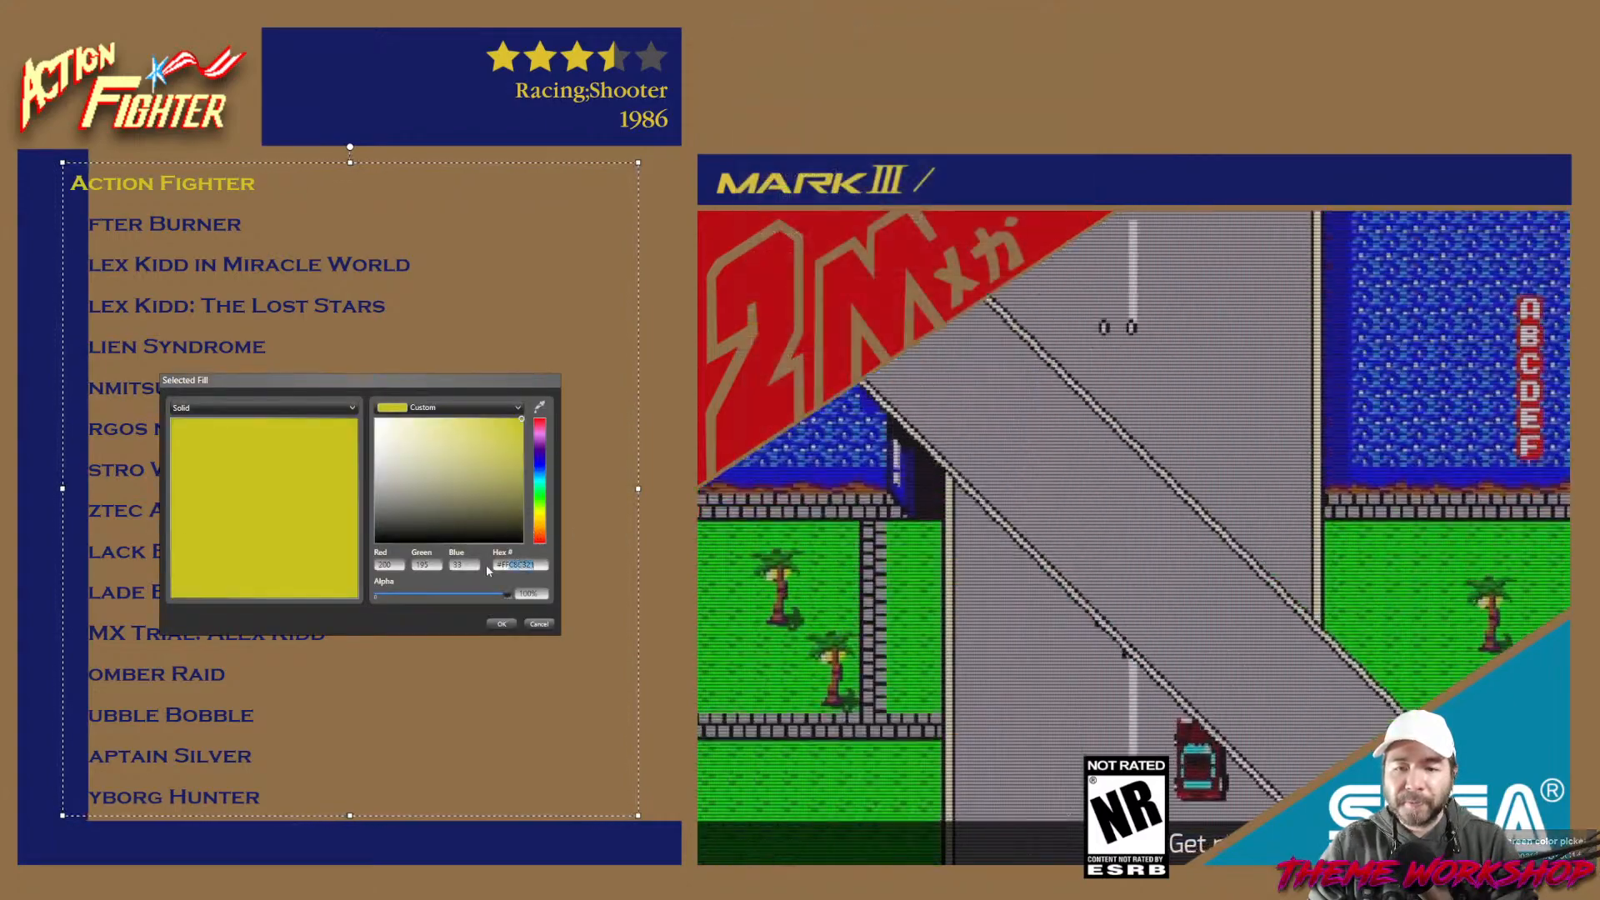
pyautogui.click(502, 623)
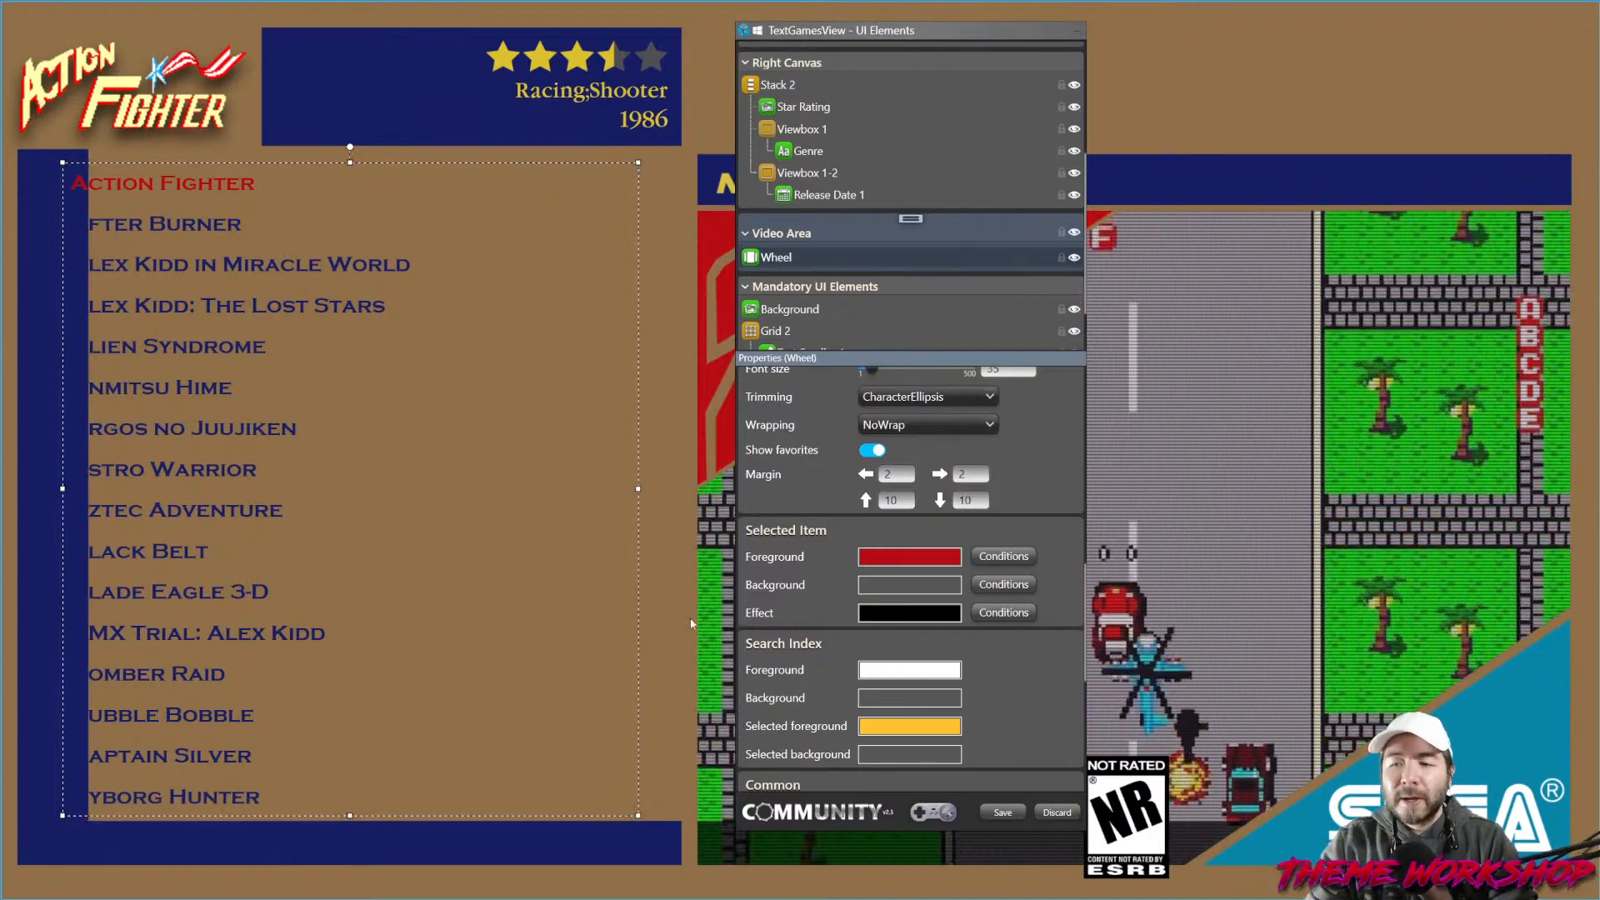
# View the code of the Wheel's _PRESET 08.XAML style source.
pyautogui.scroll(-5, 1044, 710)
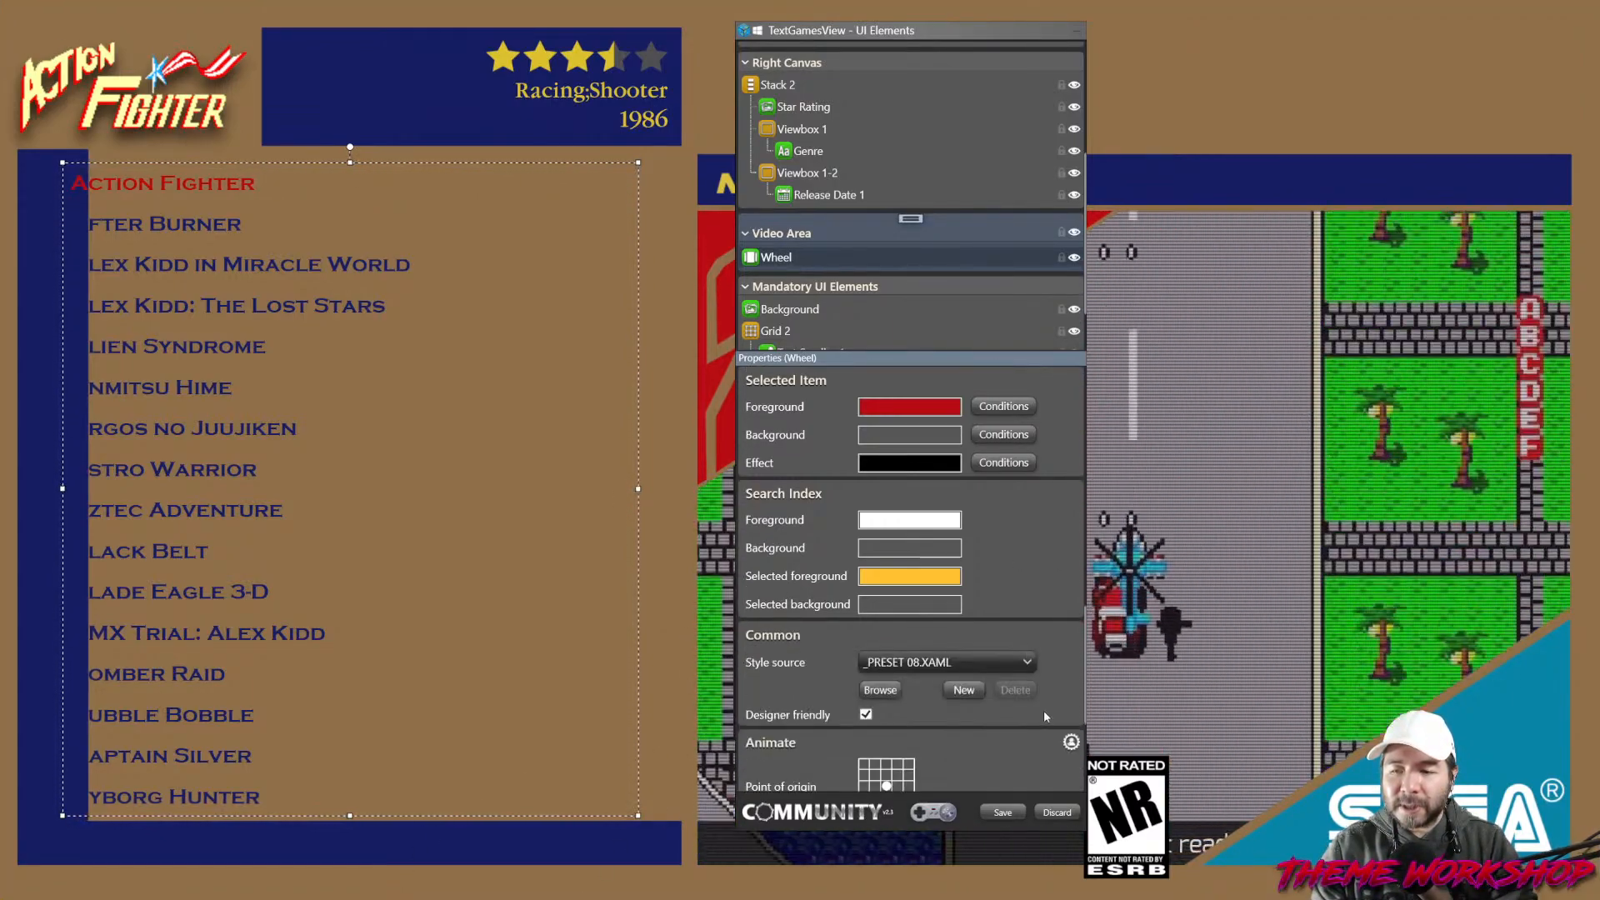
pyautogui.click(888, 571)
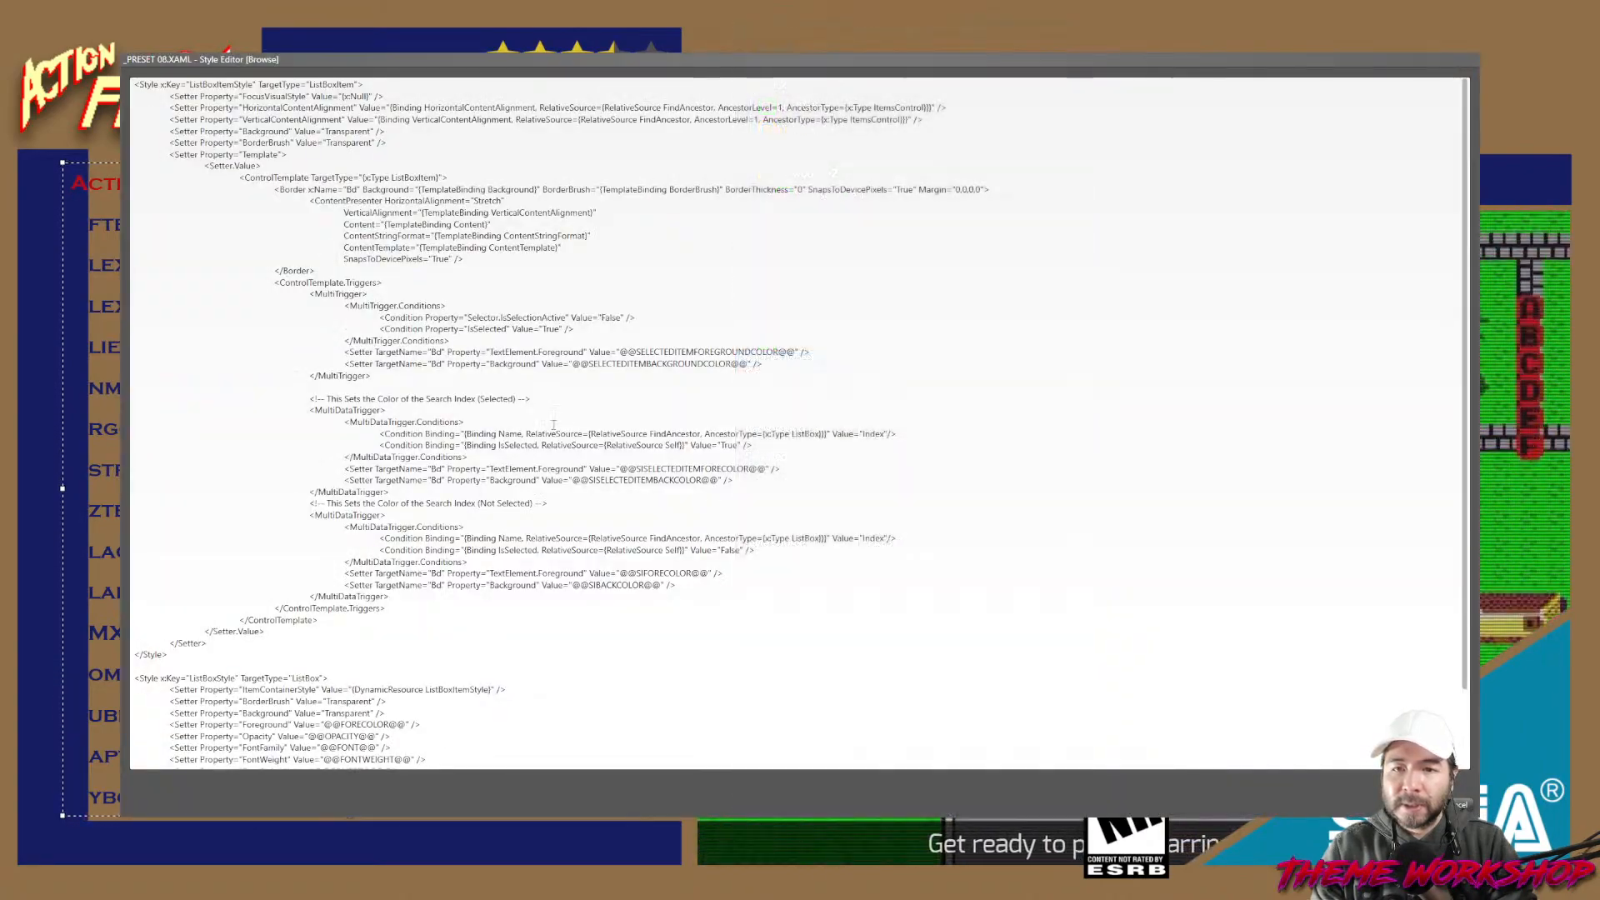
pyautogui.press('Escape')
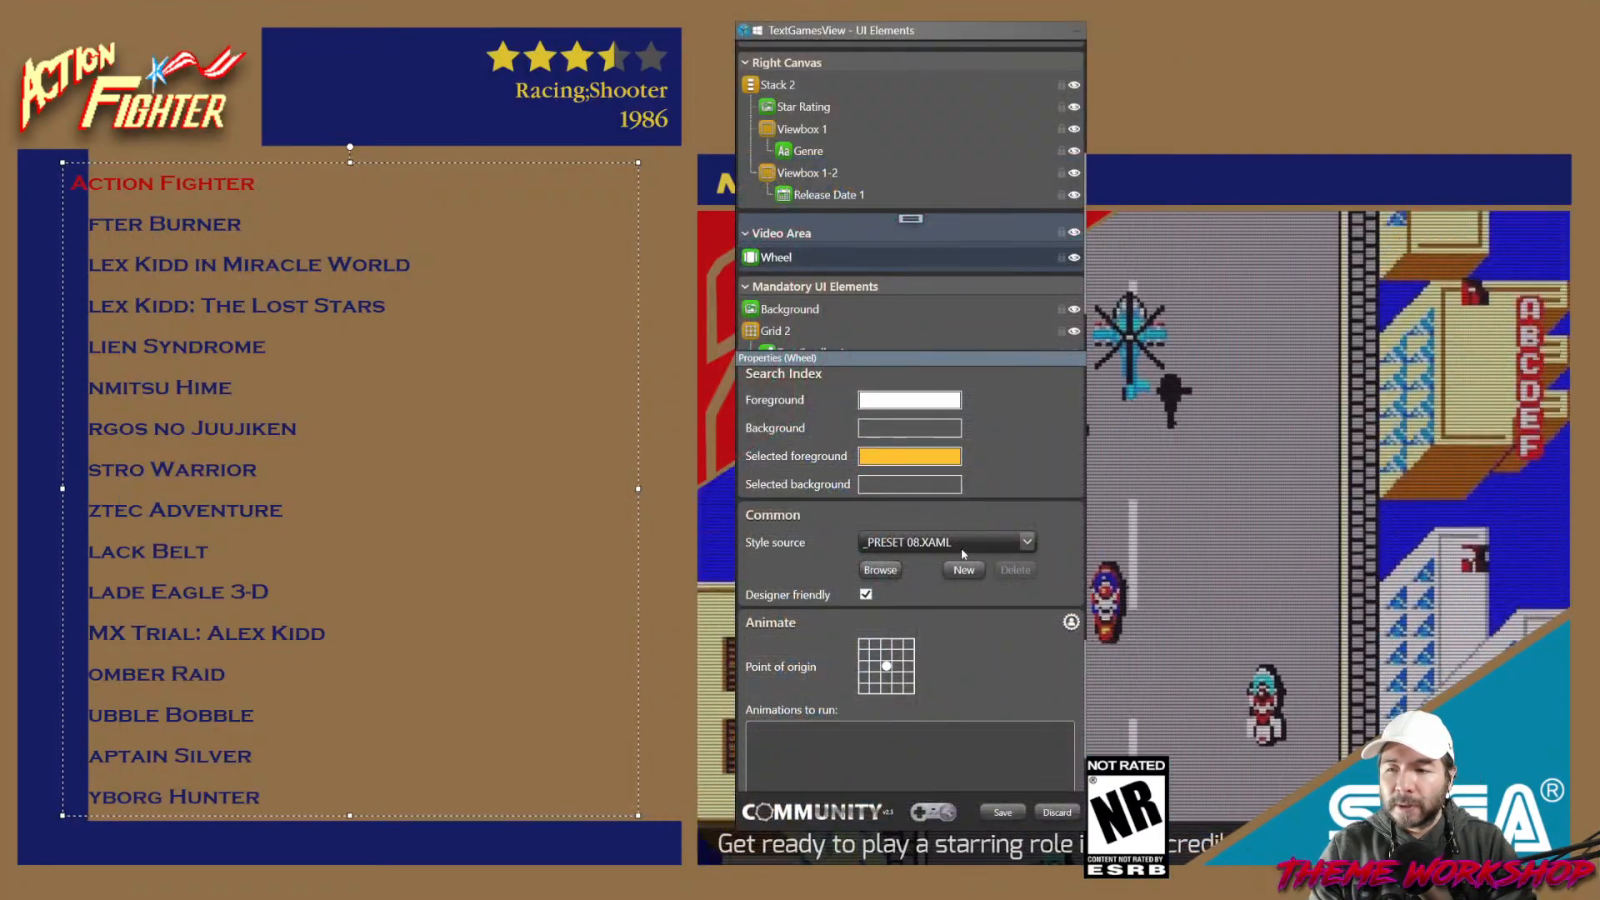
pyautogui.click(964, 570)
pyautogui.write('Sega')
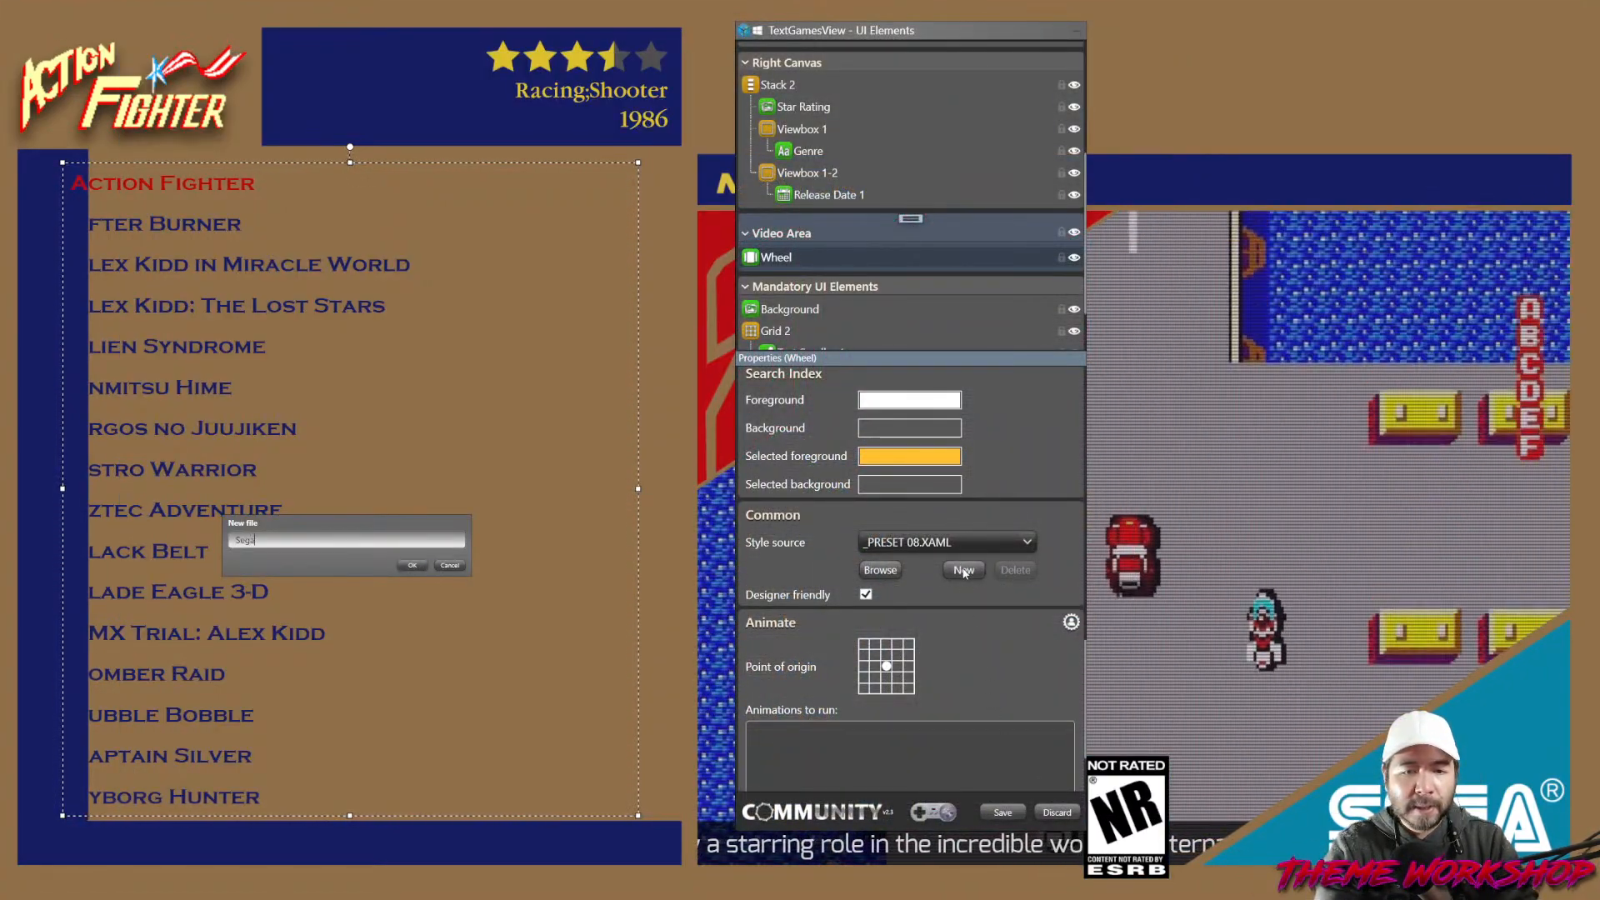
pyautogui.write('_Mark_')
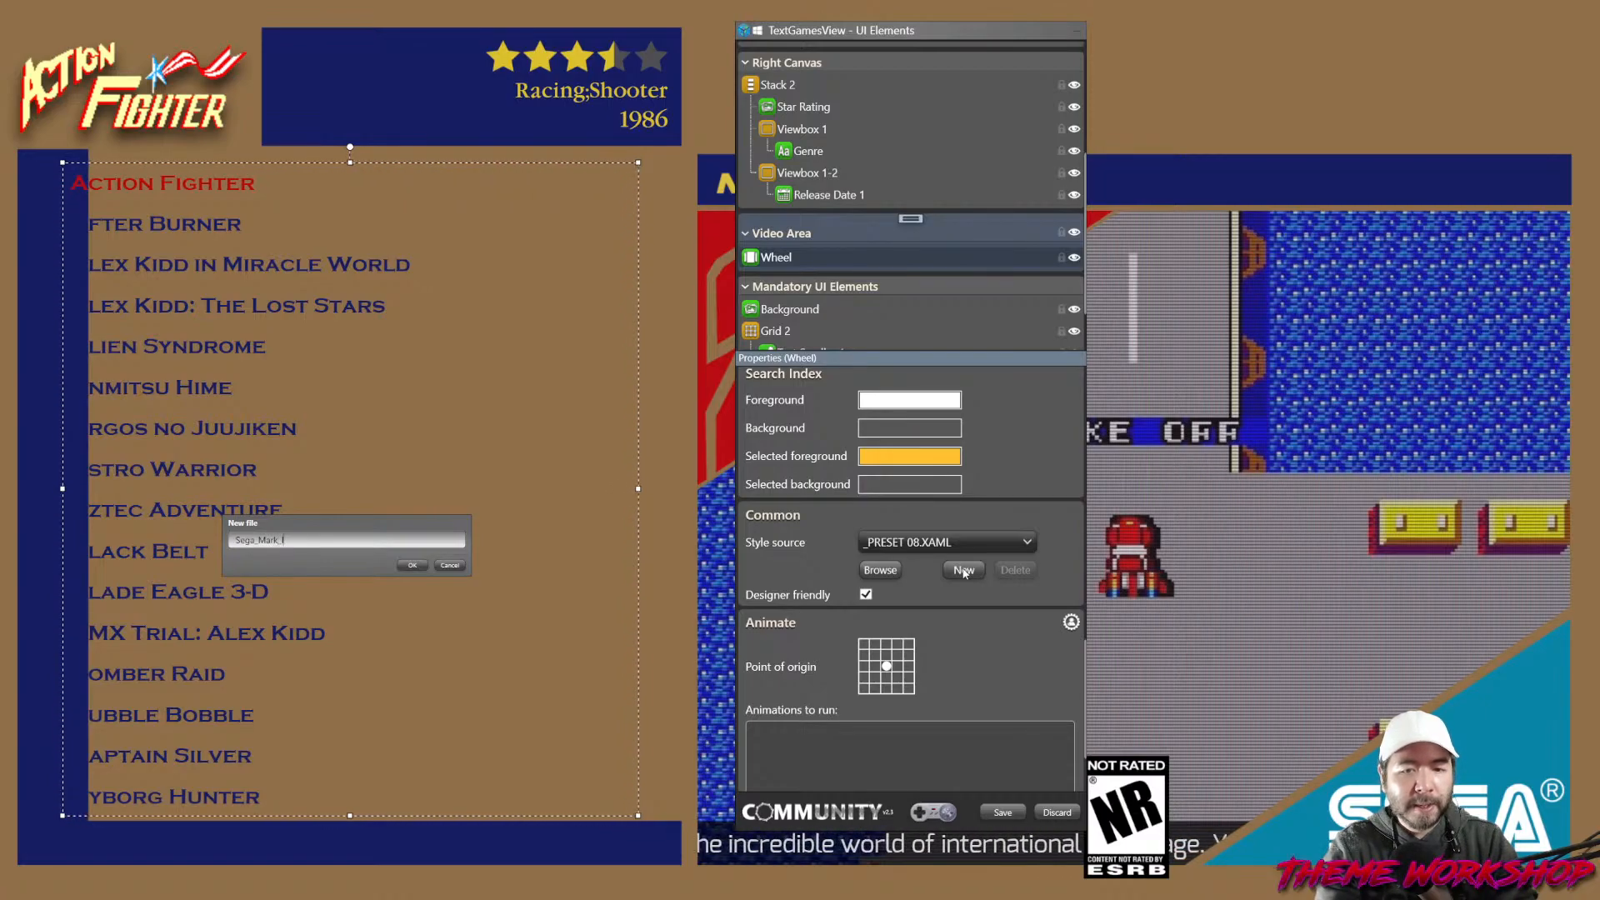
pyautogui.write('III_UI')
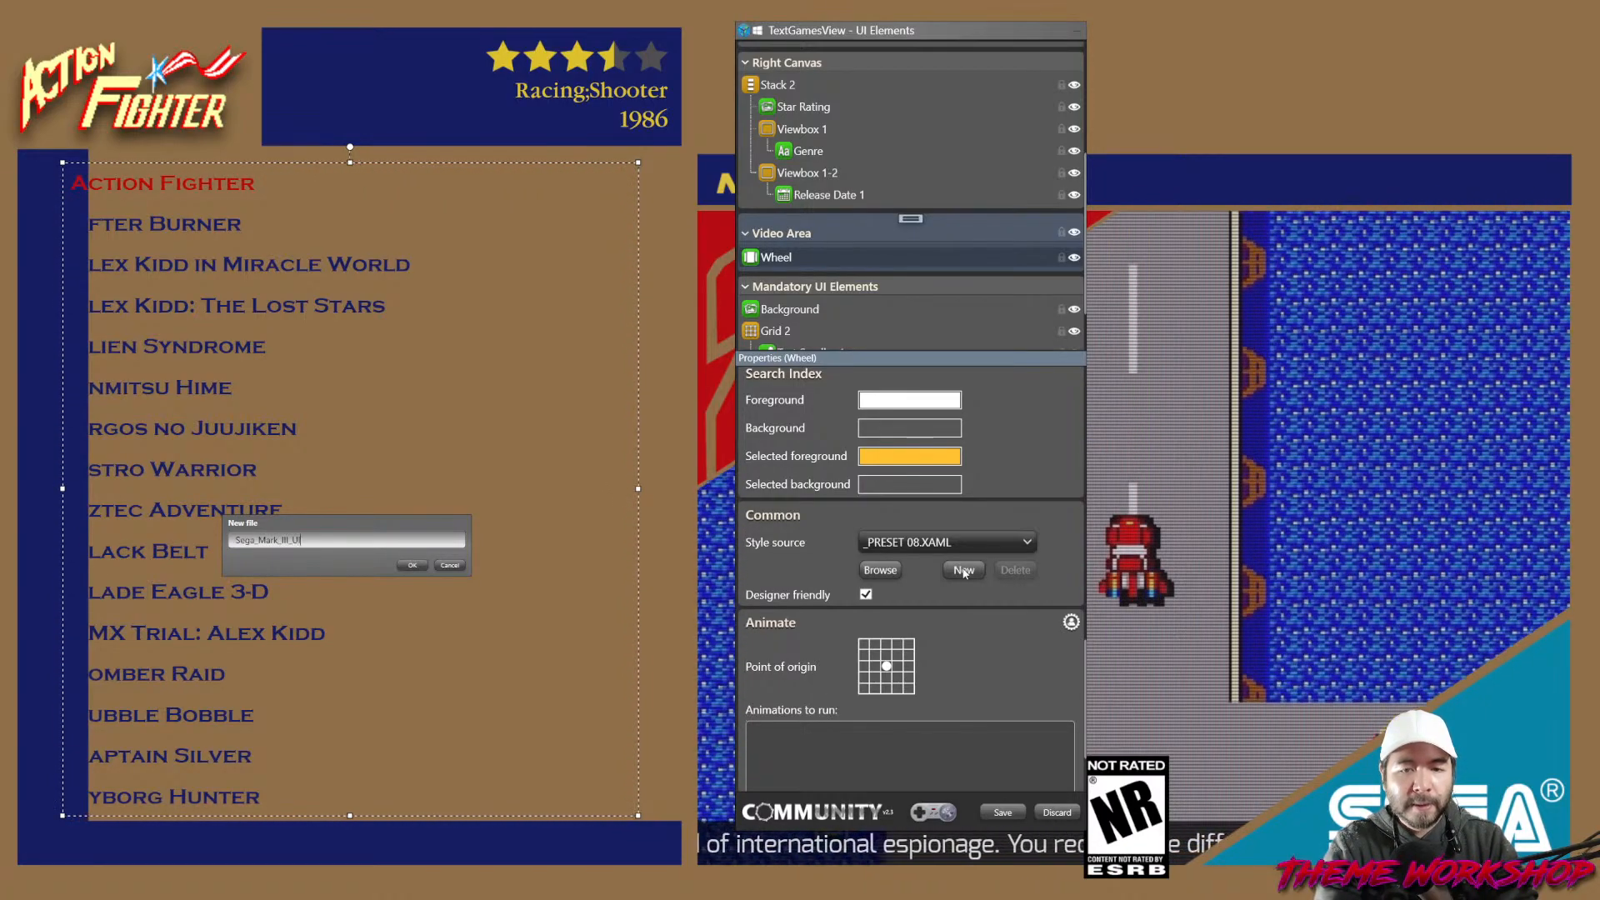
pyautogui.click(449, 566)
pyautogui.click(983, 540)
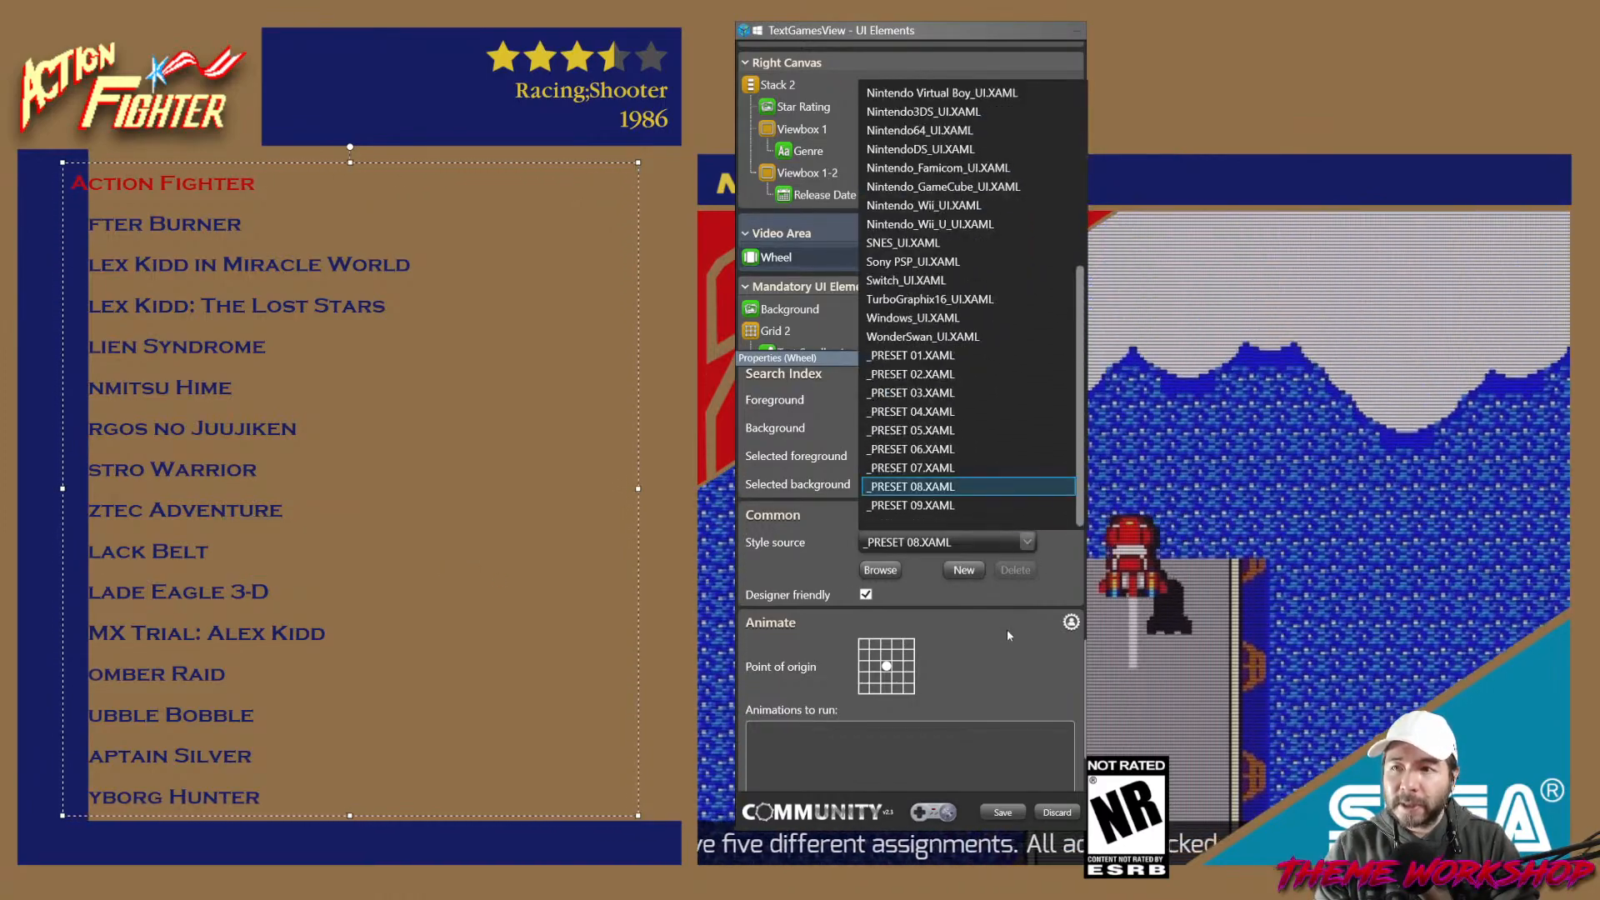
# Create a new Wheel style source named Sega_Mark_III_UI from the current preset and save its code.
pyautogui.click(992, 618)
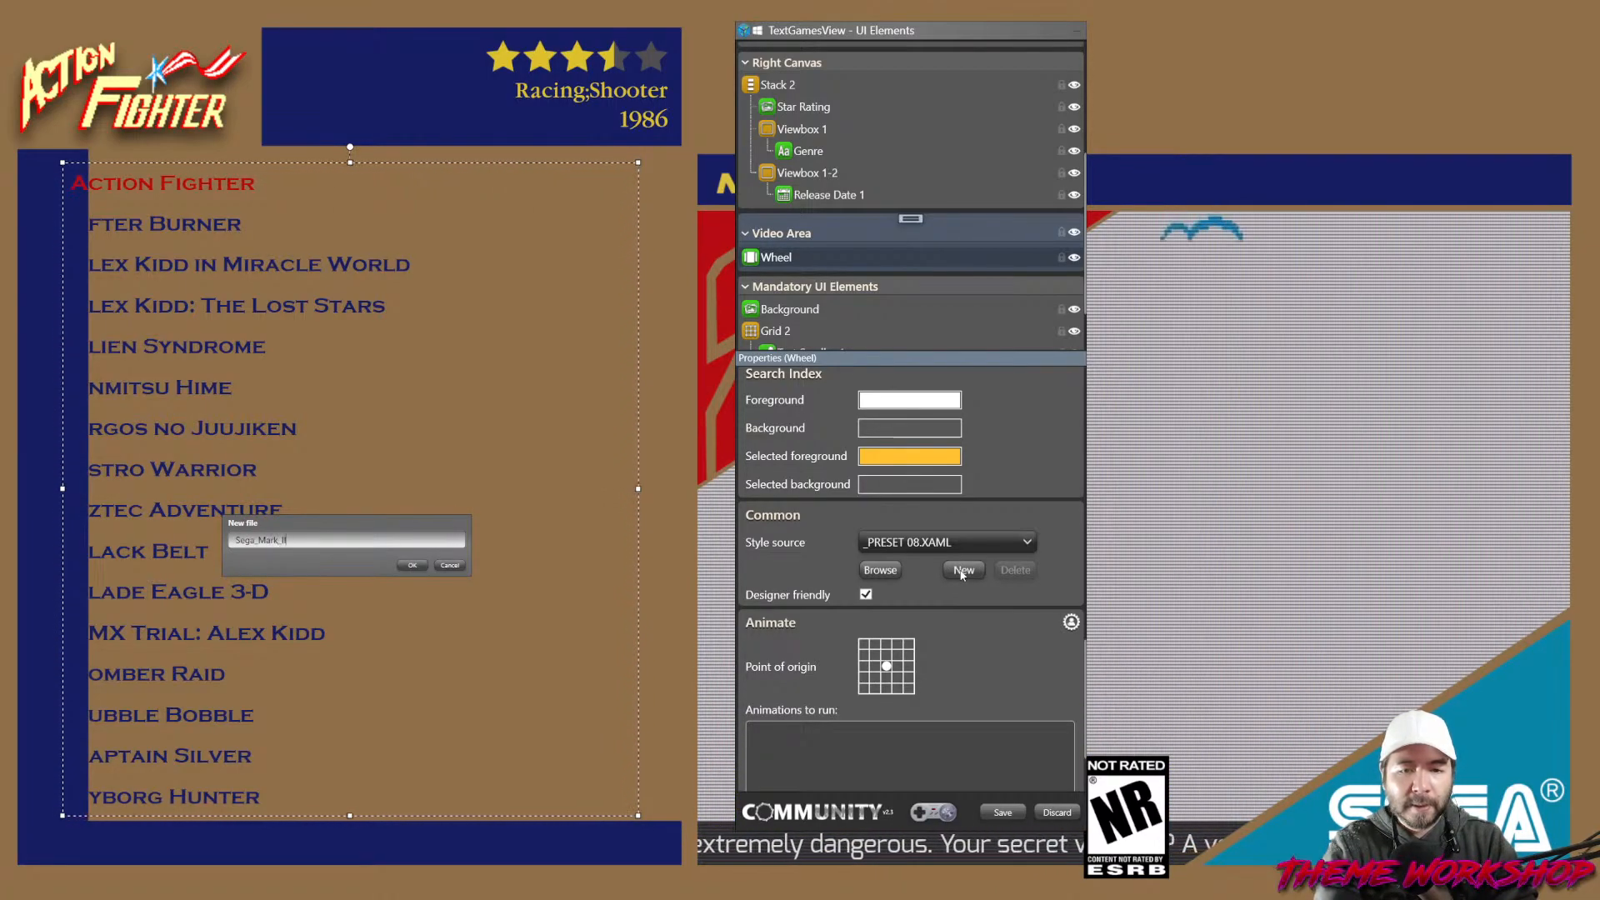
pyautogui.write('I_U')
pyautogui.press('Return')
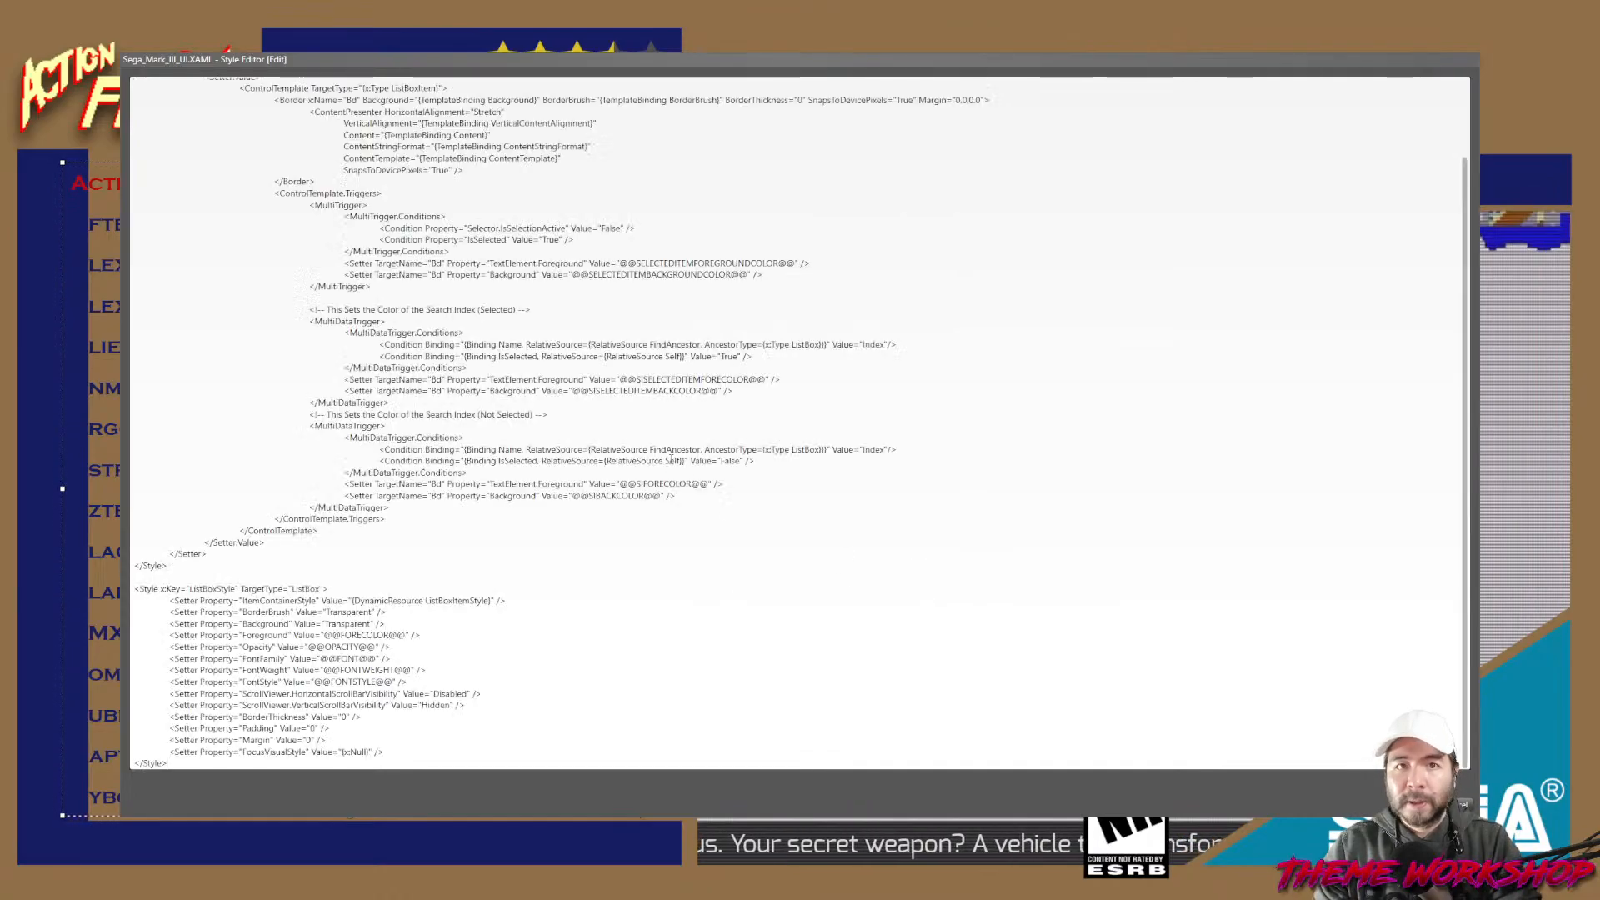
pyautogui.click(1427, 792)
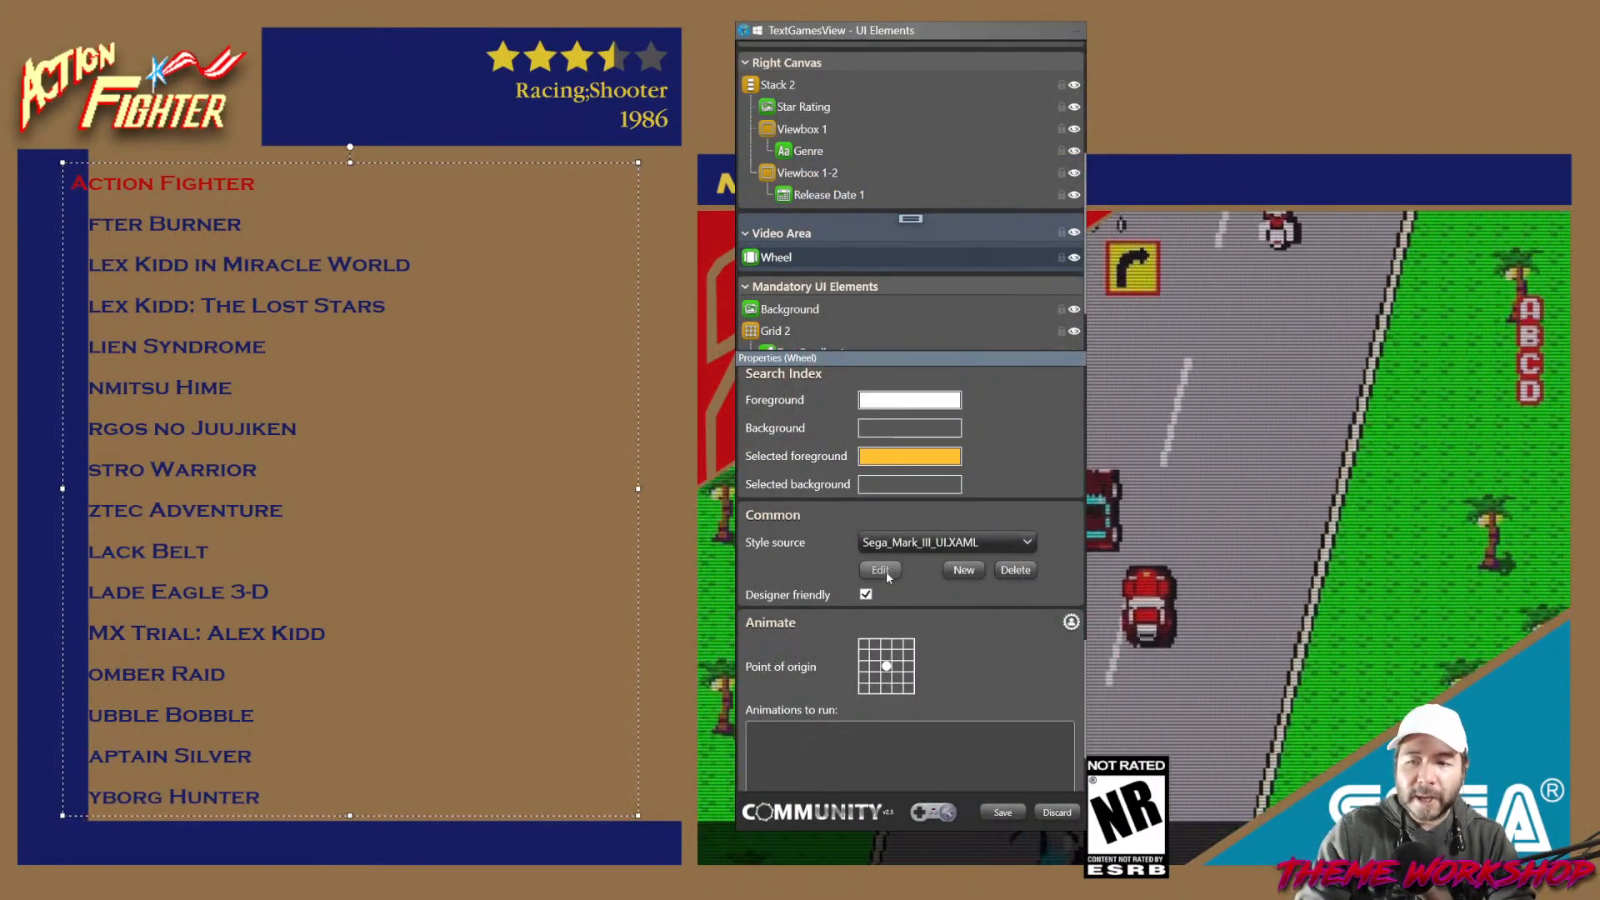
# Open the Sega_Mark_III_UI.XAML style for editing and set the Bd border's BorderThickness to "25 0 0 0".
pyautogui.scroll(1, 1067, 584)
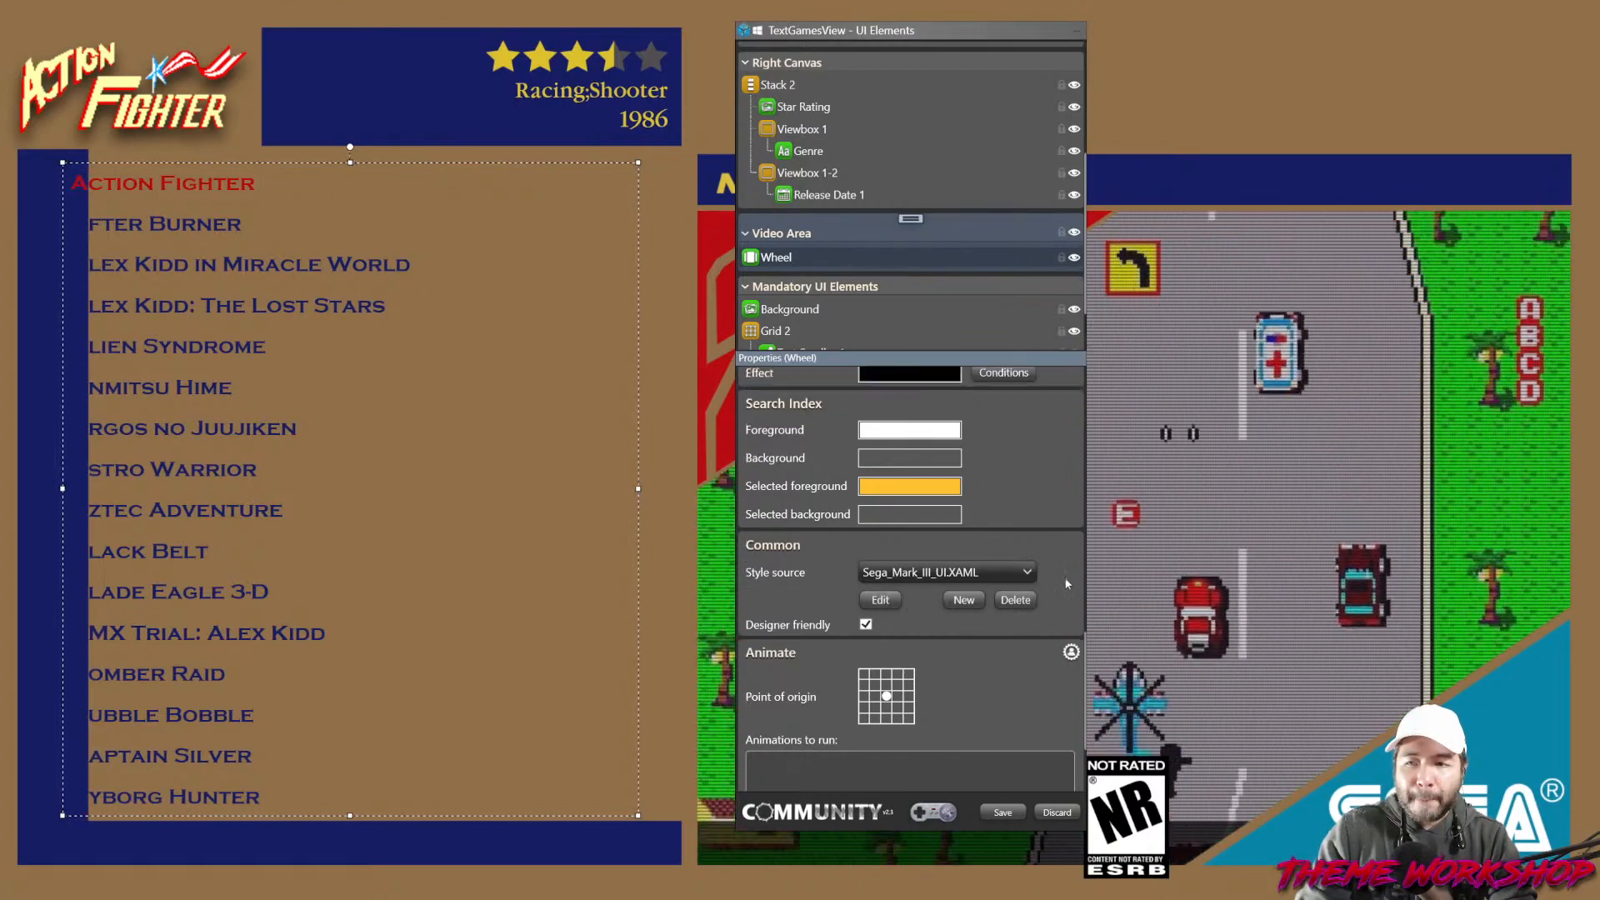
pyautogui.scroll(8, 1067, 579)
pyautogui.scroll(-9, 1064, 588)
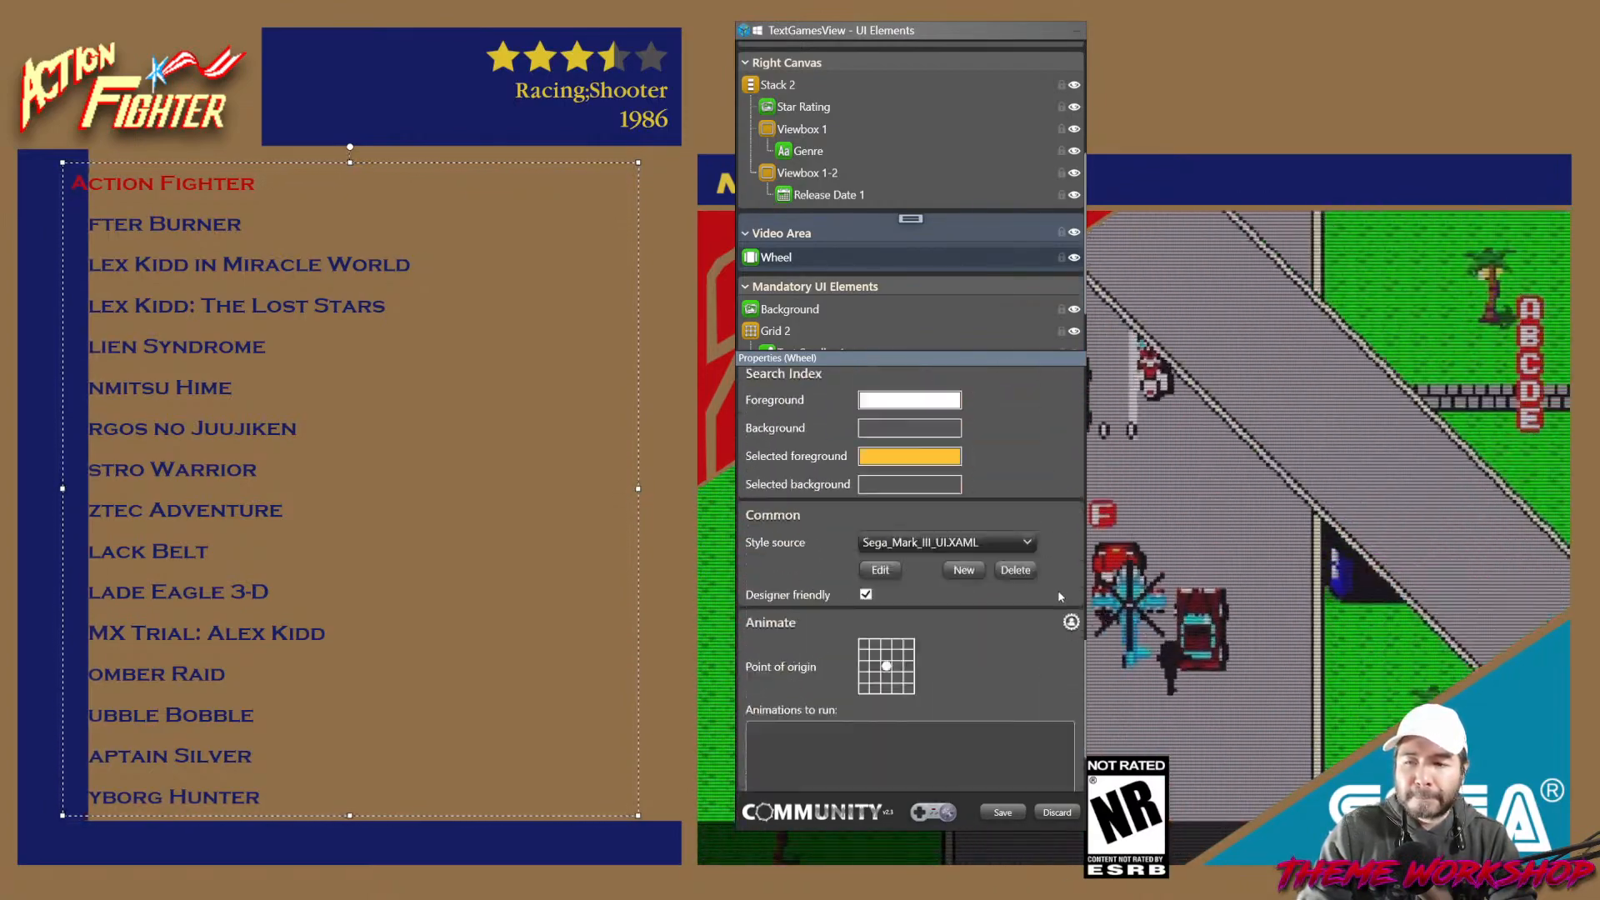
pyautogui.scroll(-4, 1060, 597)
pyautogui.scroll(3, 896, 500)
pyautogui.click(885, 551)
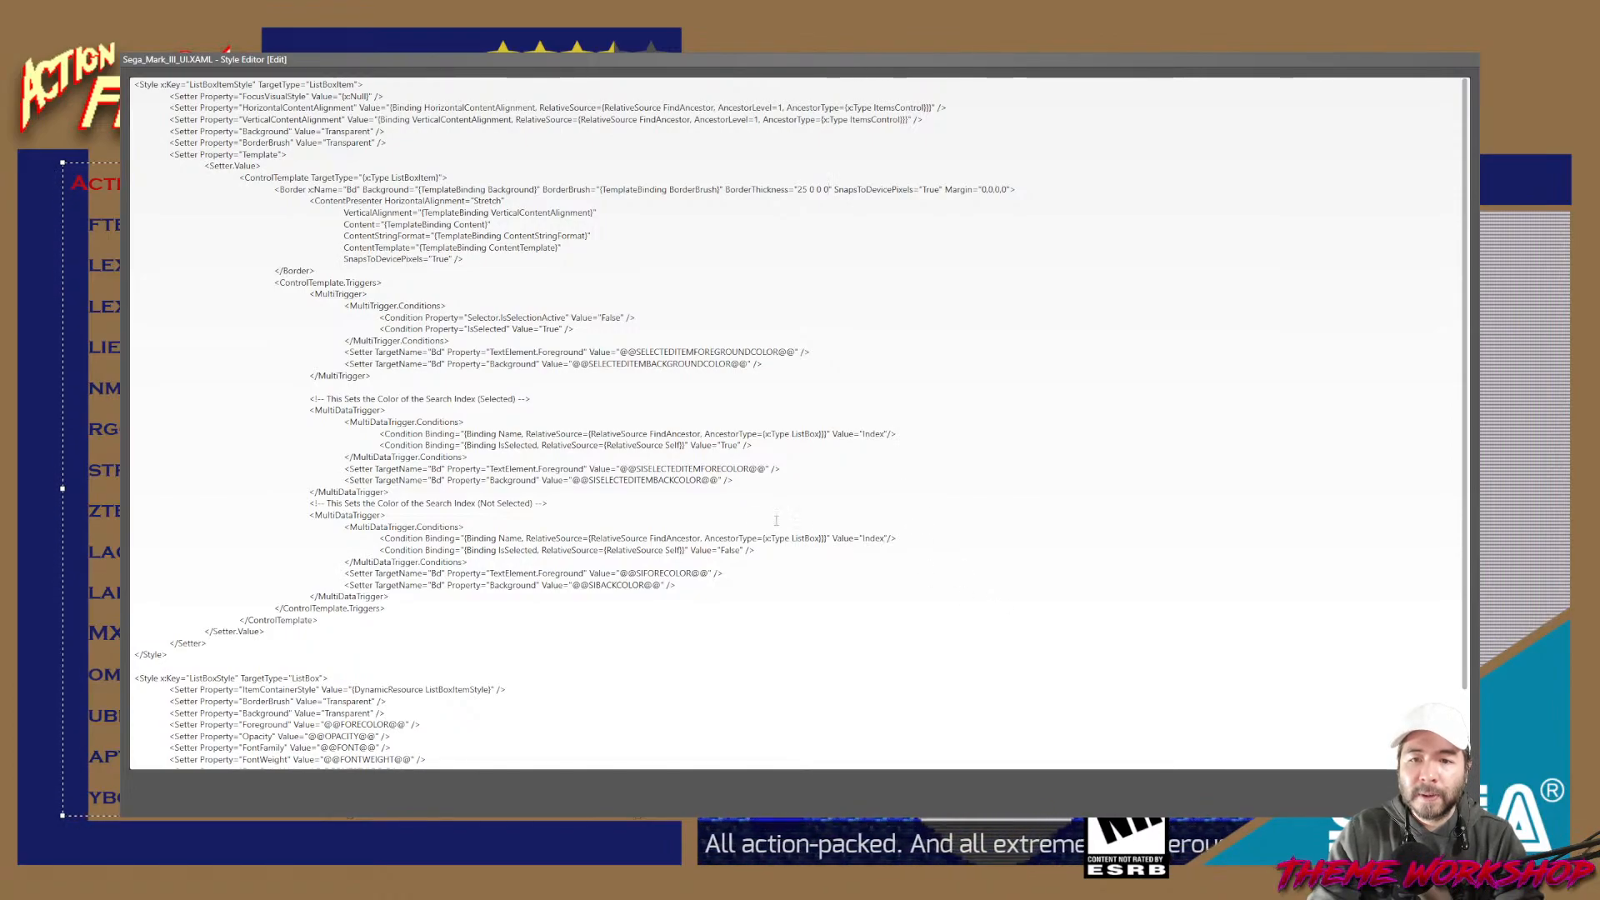
# Add a BorderBrush setter for Bd with value #B70C14 to the selected search index trigger, and save the style.
pyautogui.click(736, 482)
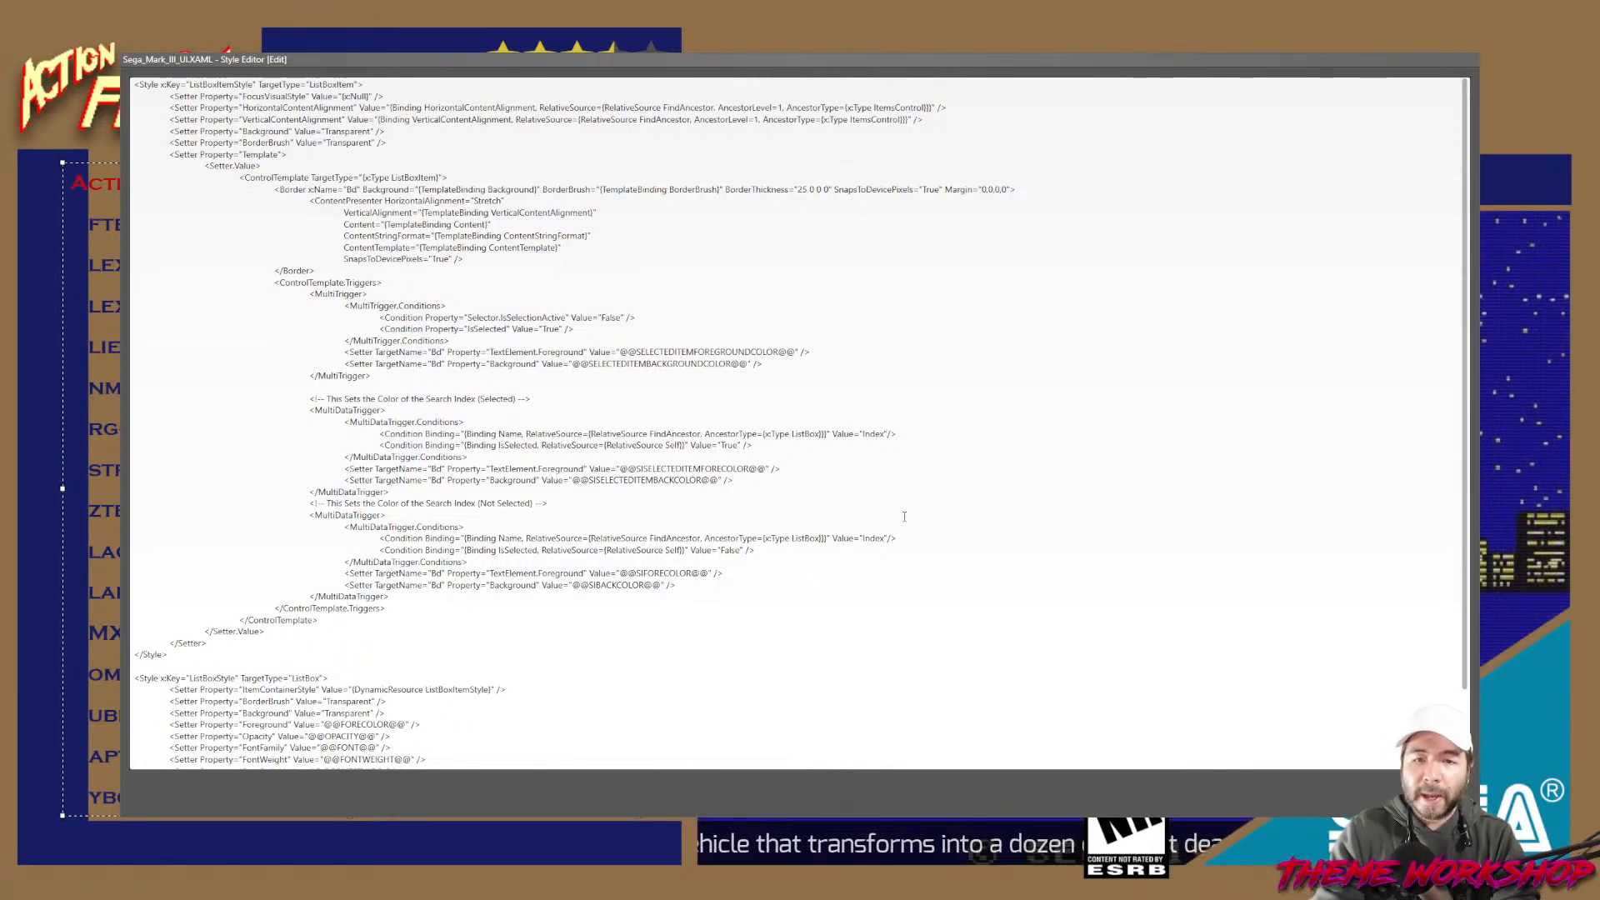
pyautogui.press('Return')
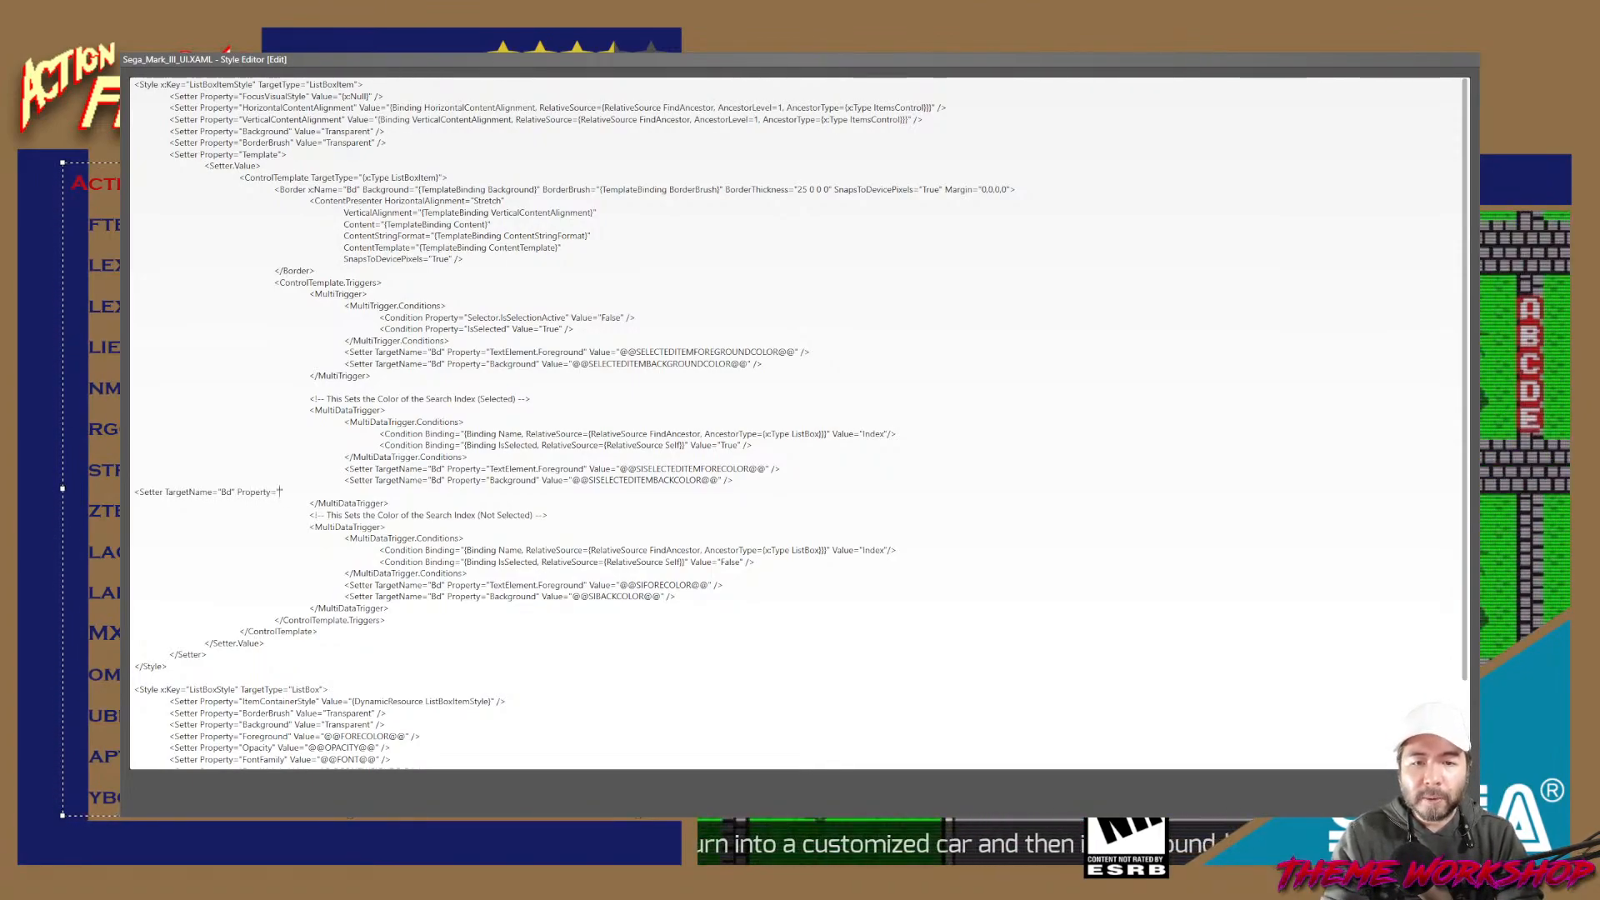
pyautogui.write('BorderBrush" Value="#B70C14')
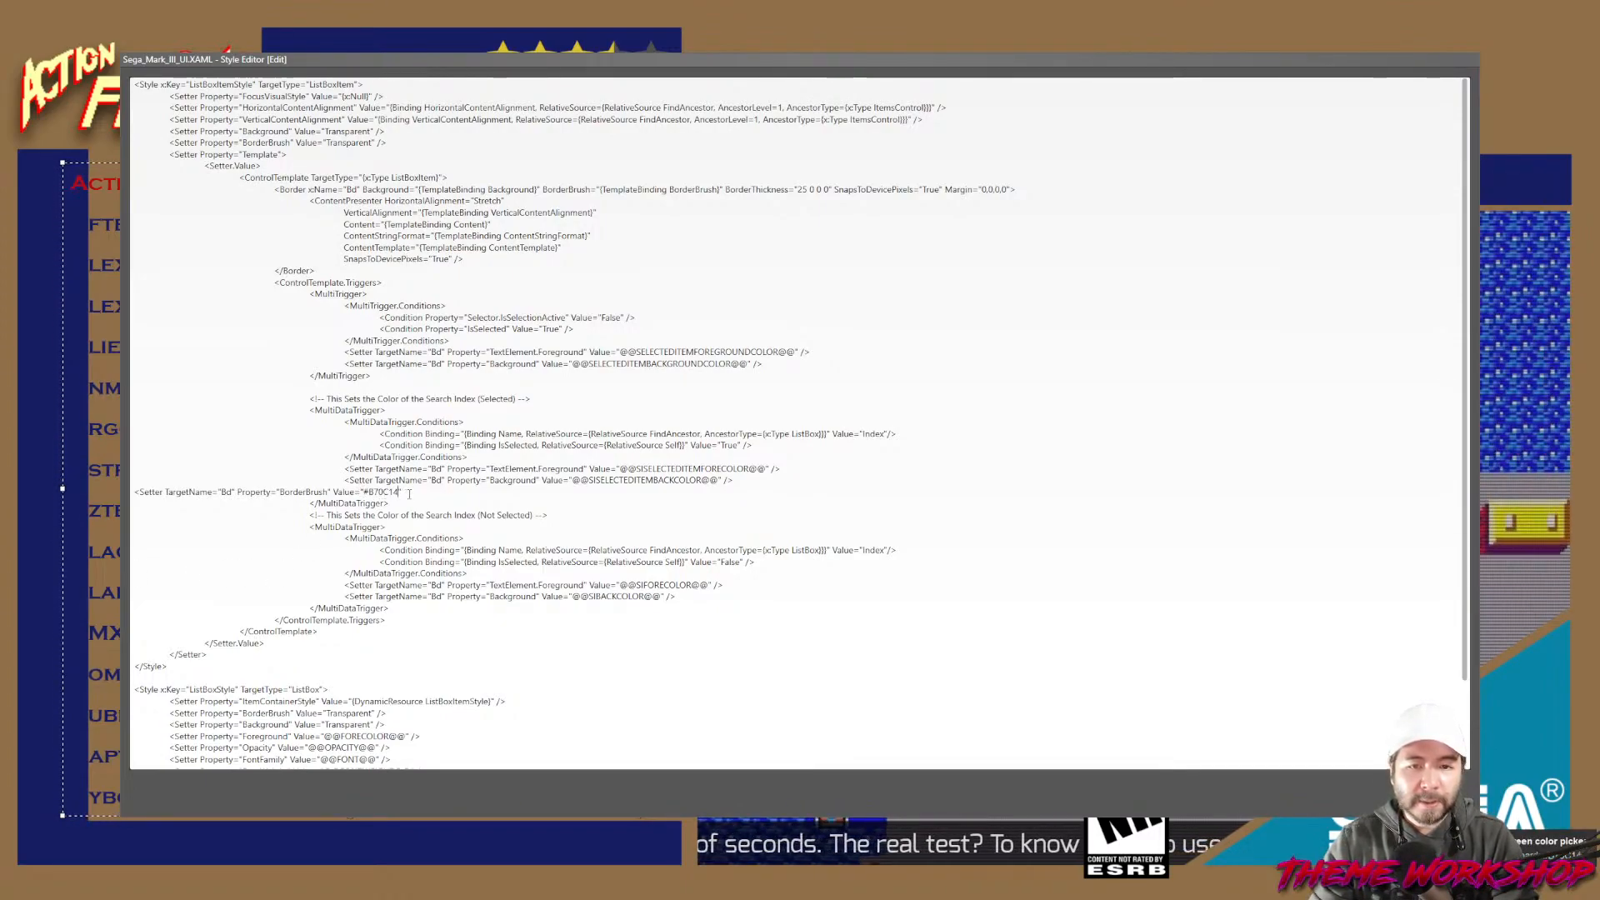
pyautogui.click(409, 493)
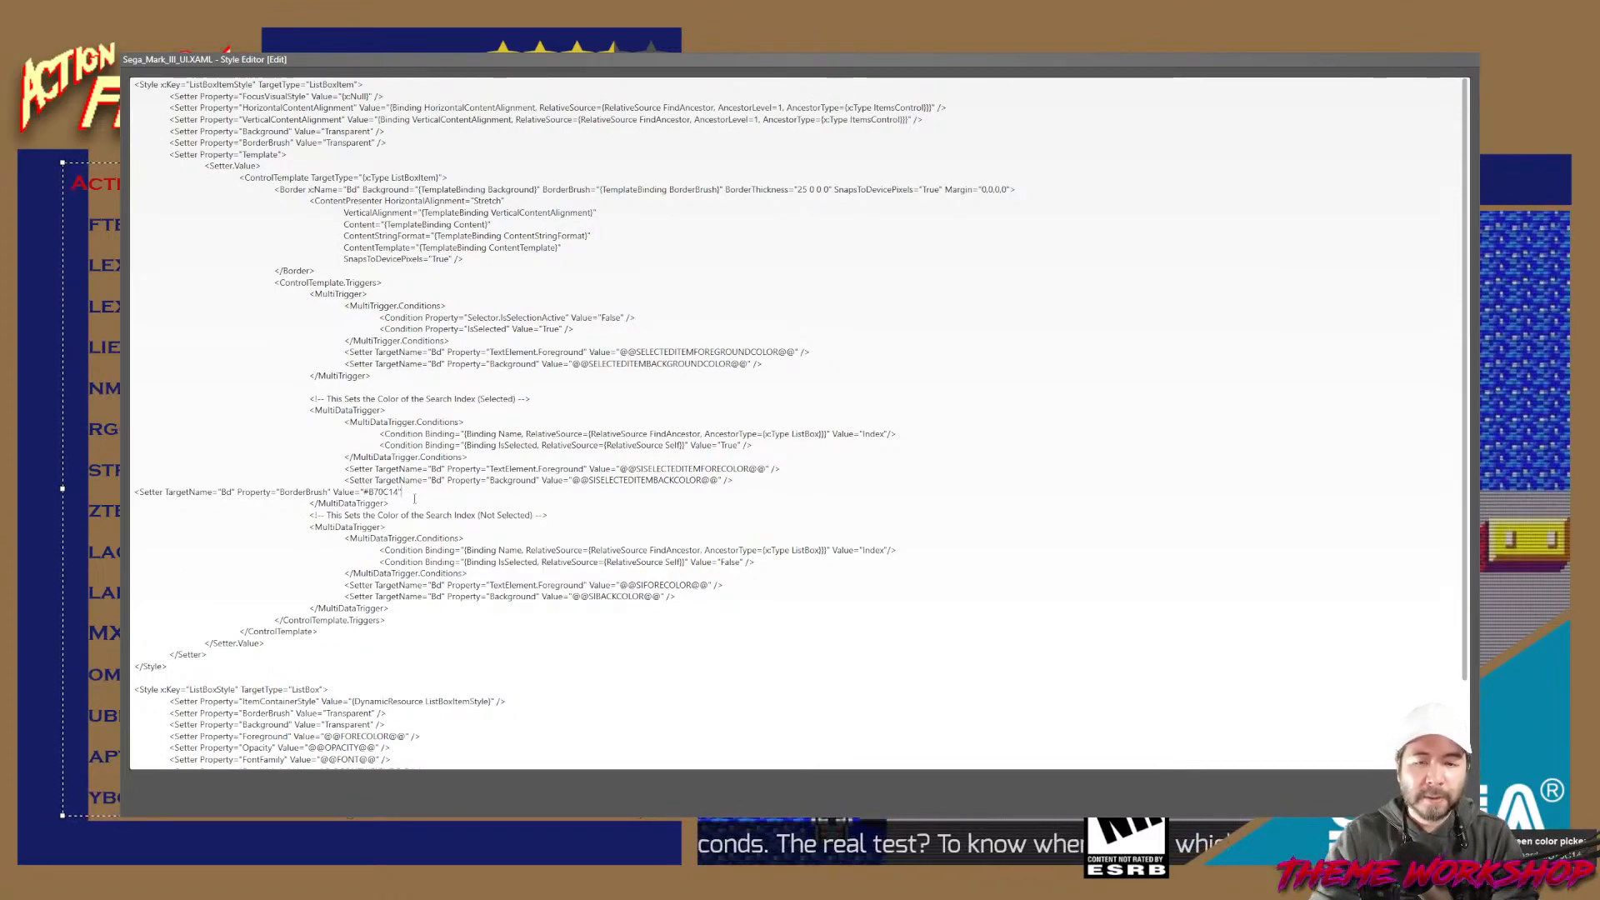
pyautogui.write('/>')
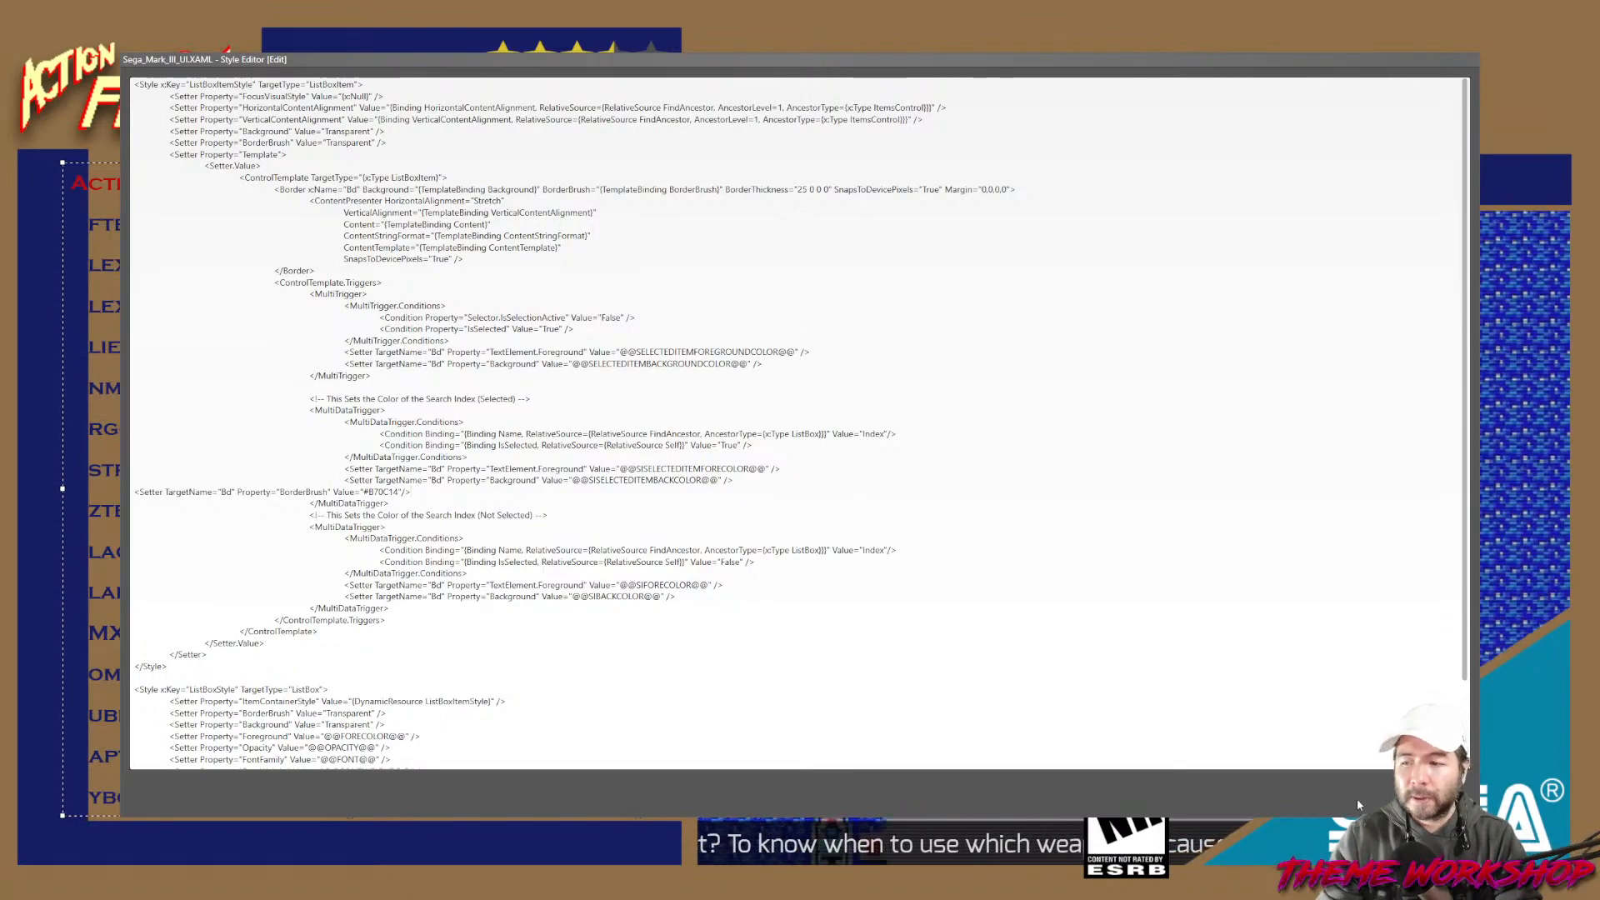
pyautogui.click(1417, 793)
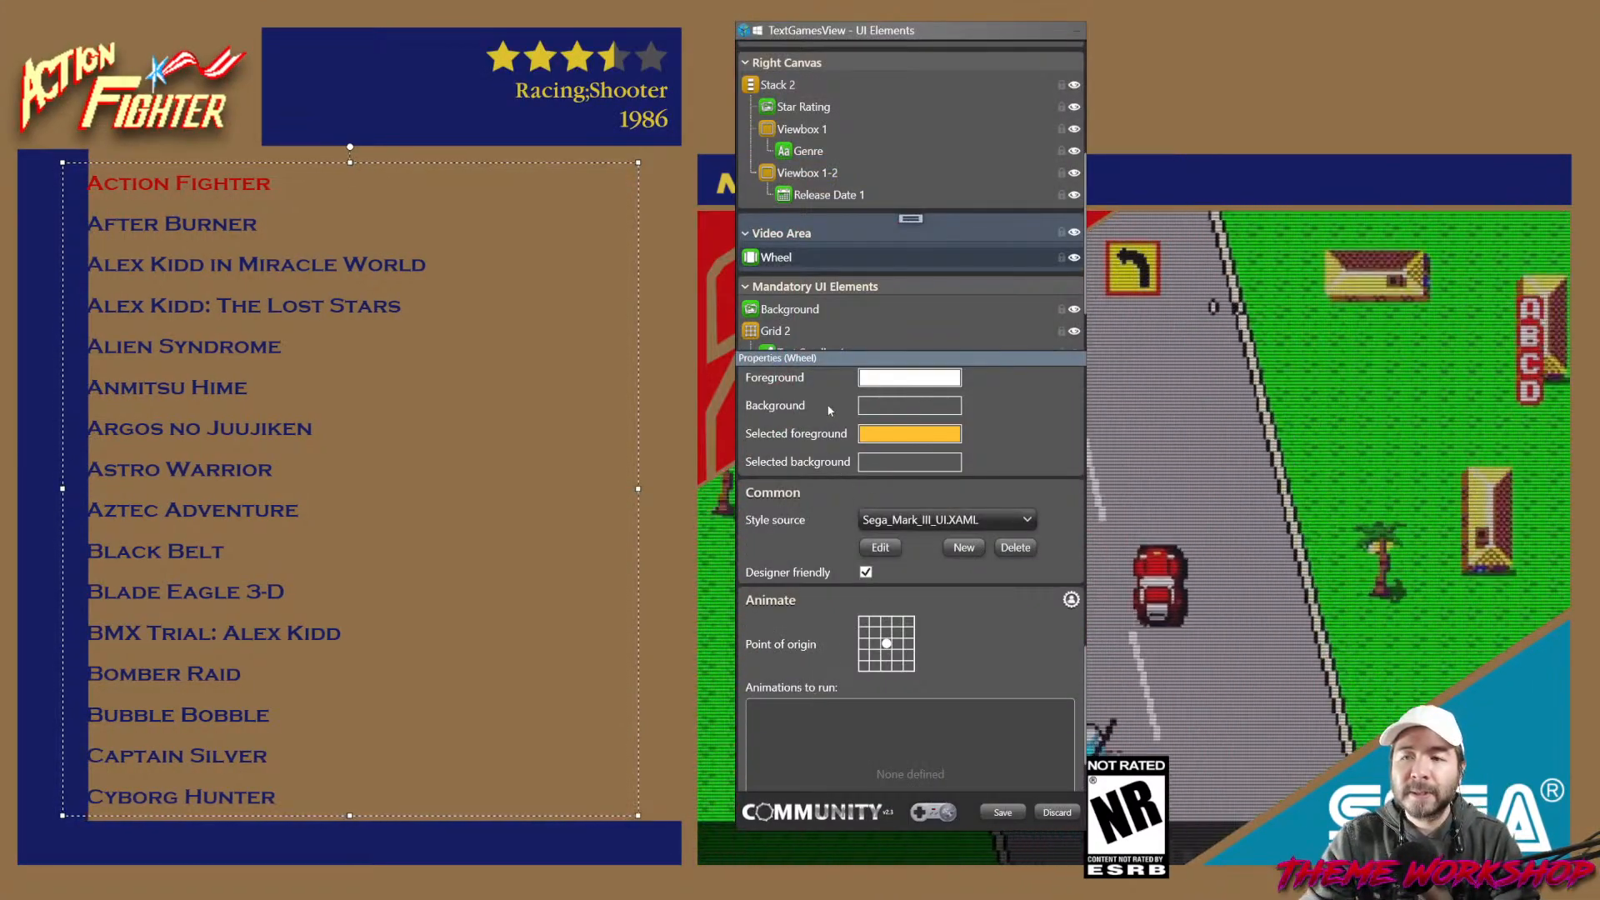
# Set the Bd border's BorderBrush to Transparent in the Sega_Mark_III_UI.XAML style, align the added setter line, and save.
pyautogui.scroll(4, 1047, 508)
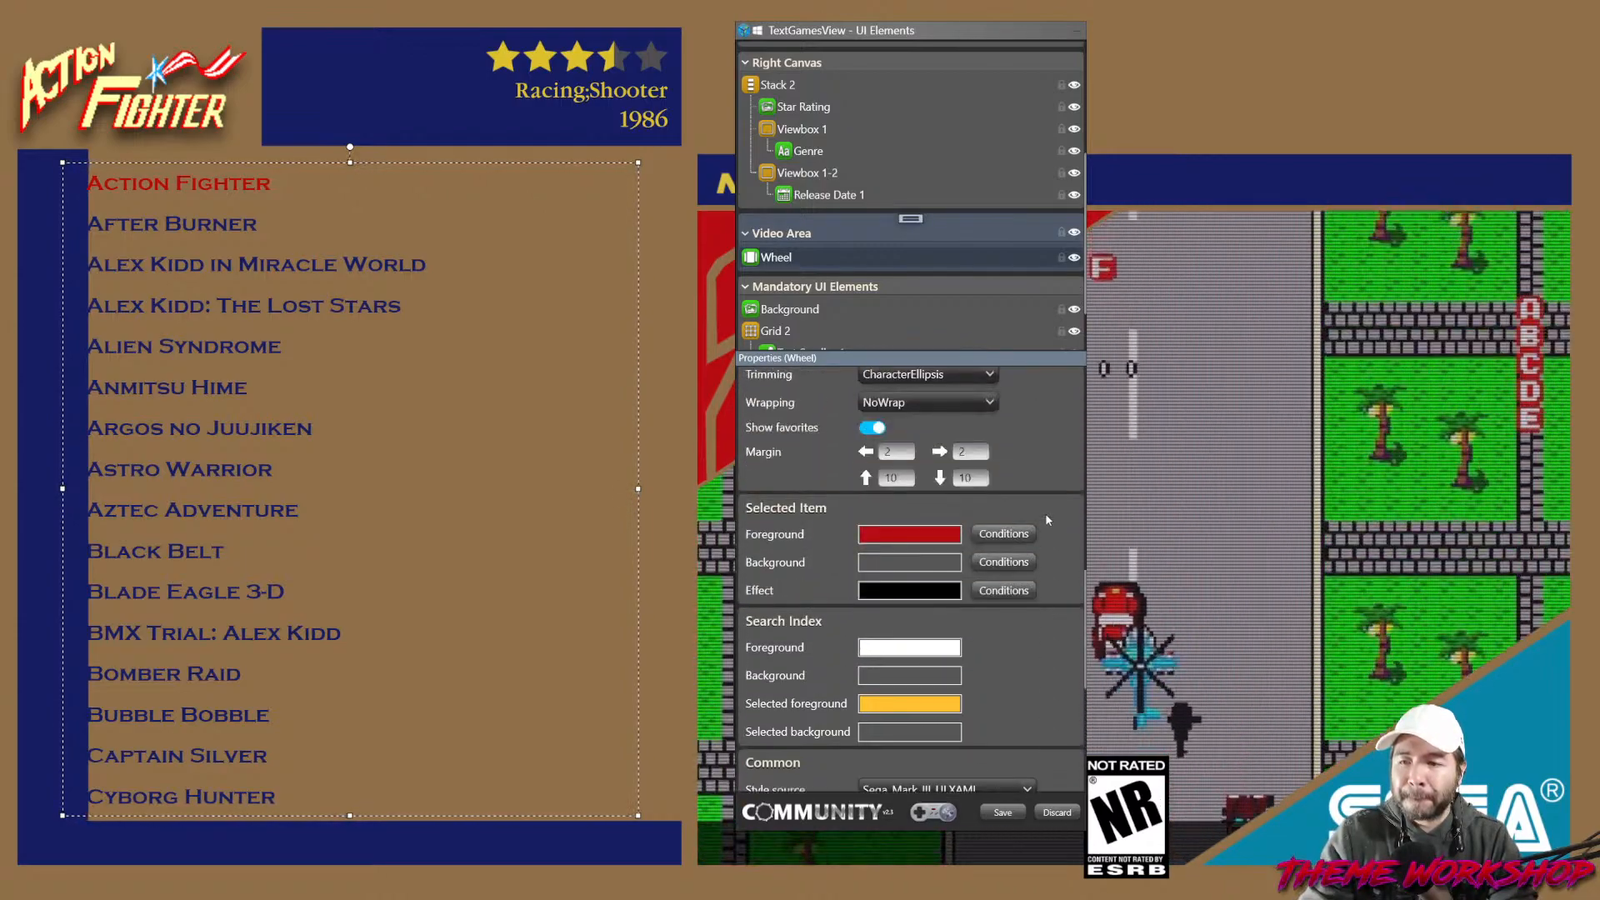
pyautogui.scroll(-1, 1047, 513)
pyautogui.scroll(-1, 1047, 512)
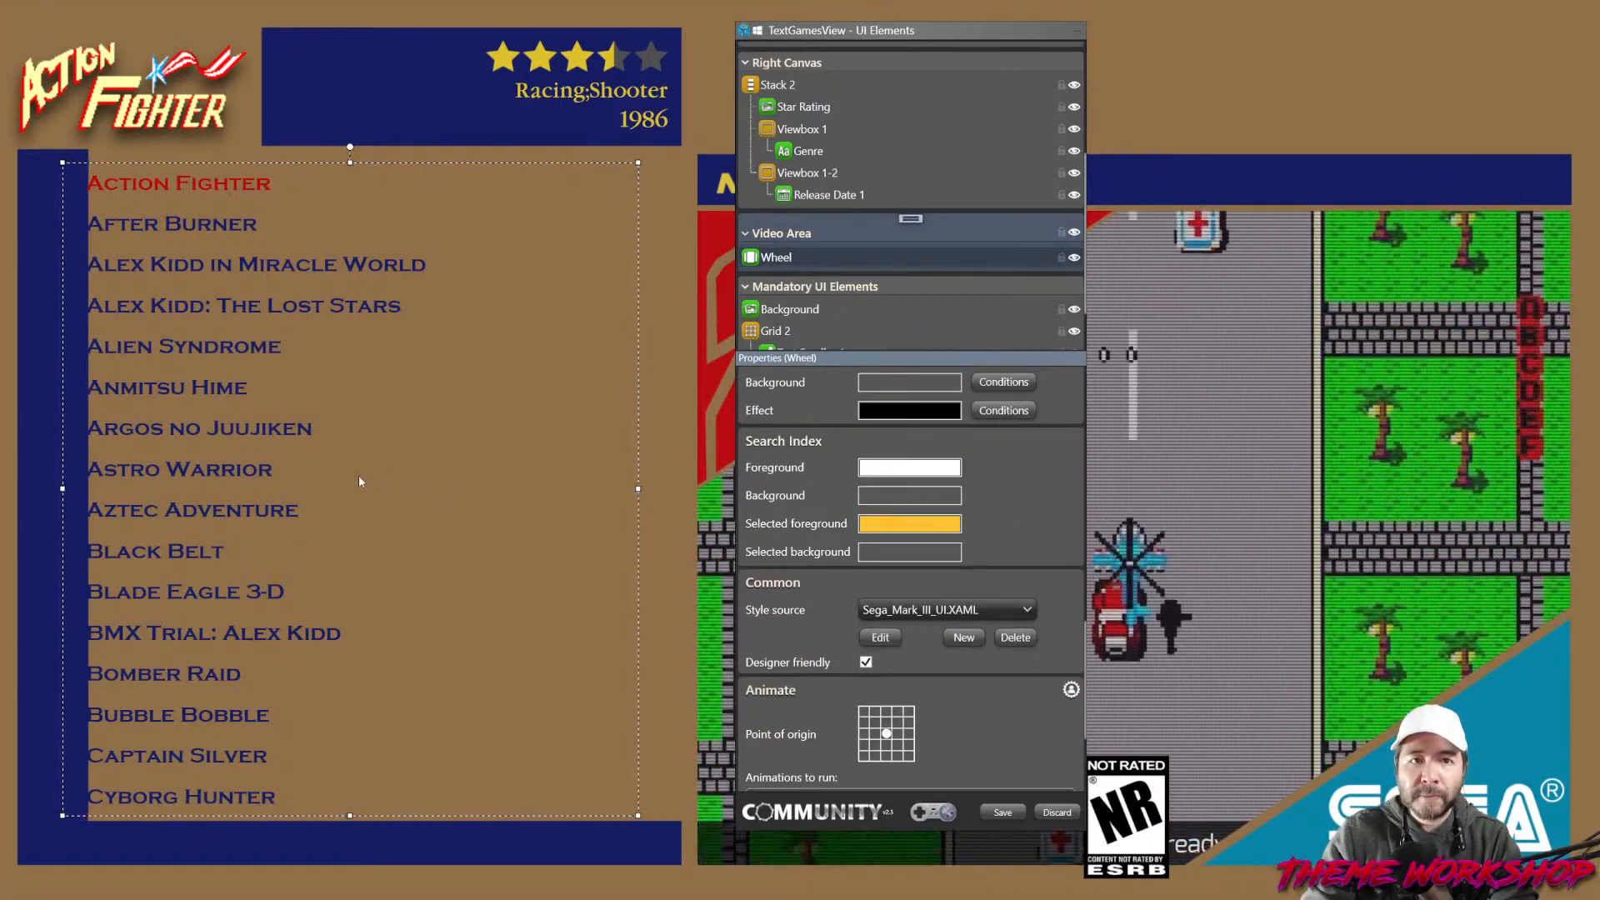
pyautogui.click(881, 639)
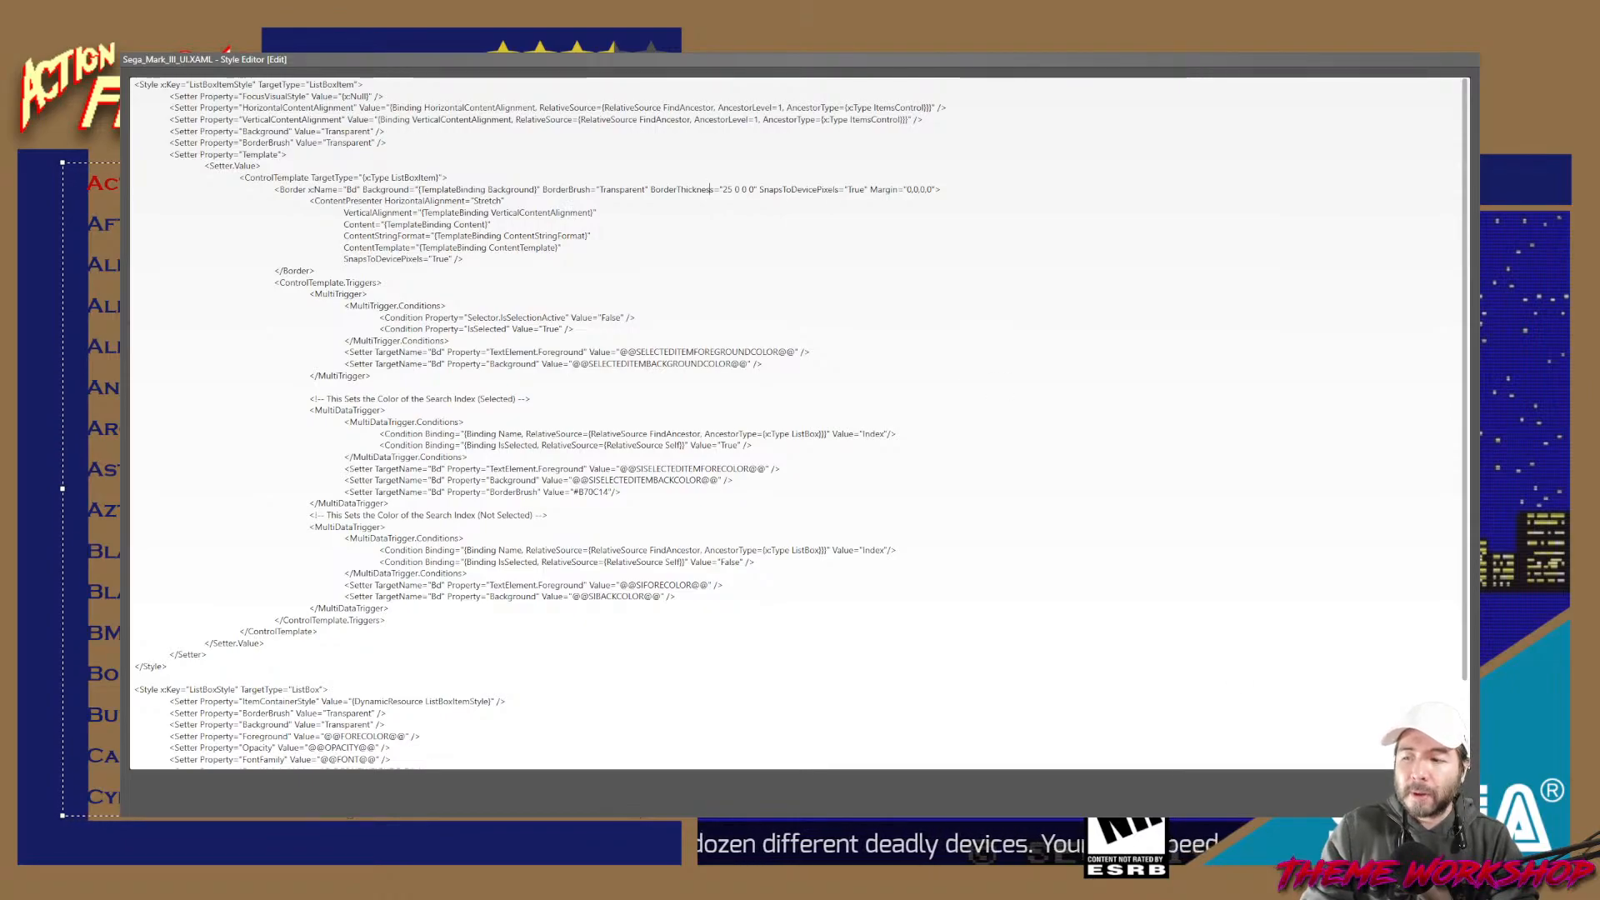
pyautogui.click(1427, 793)
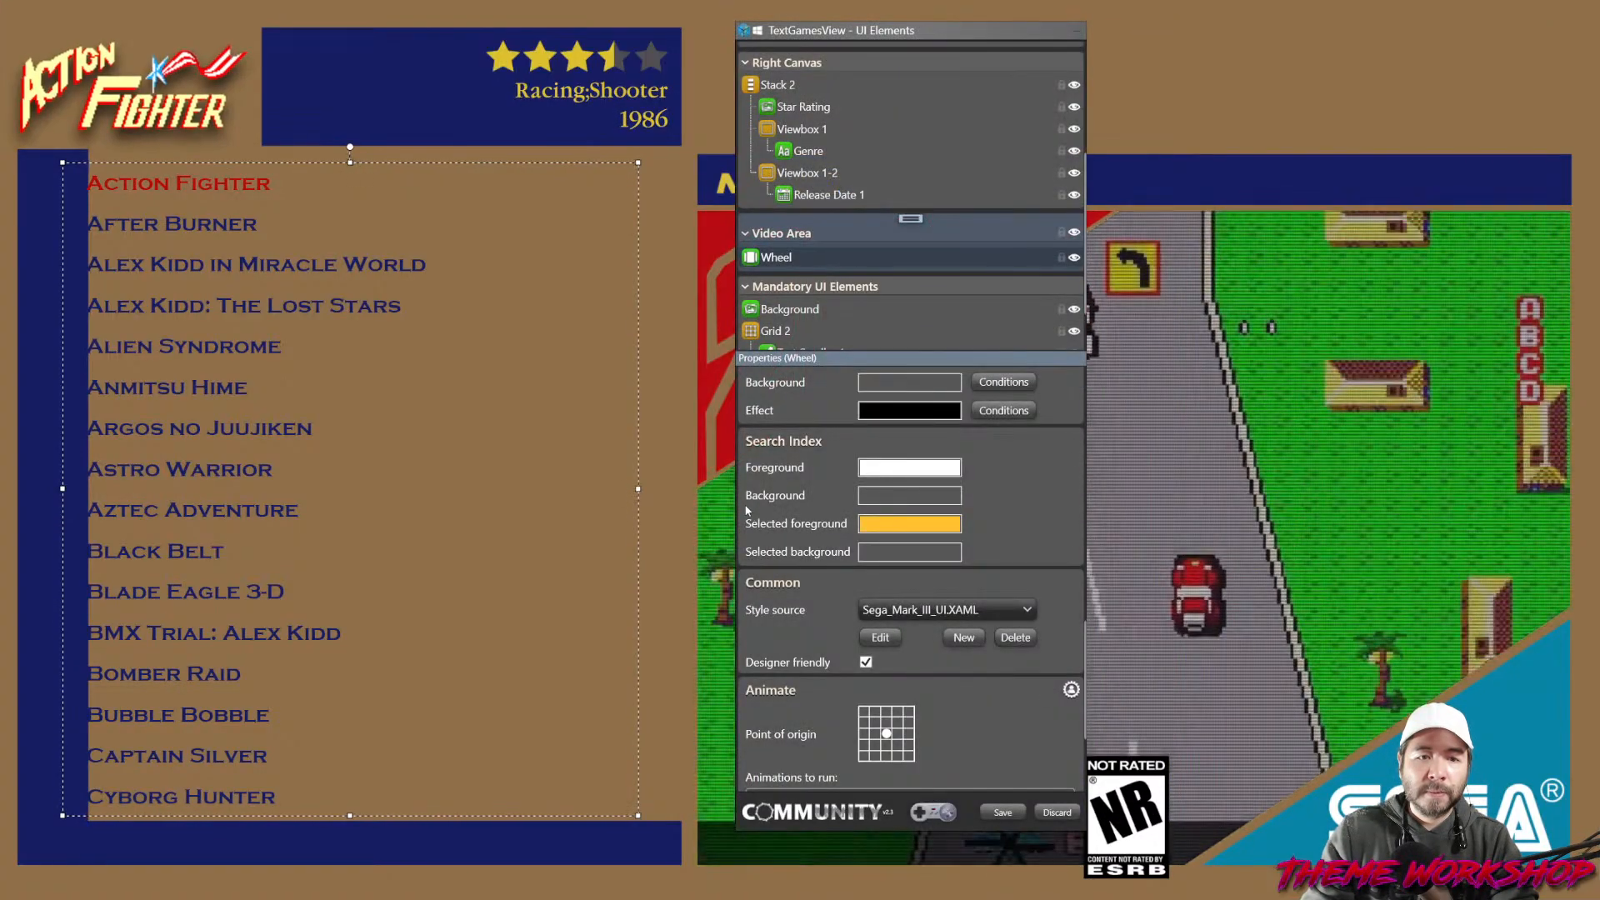
# Narrow the Wheel from its left edge so the game list starts just beyond the navy sidebar.
pyautogui.moveTo(63, 489); pyautogui.dragTo(109, 498)
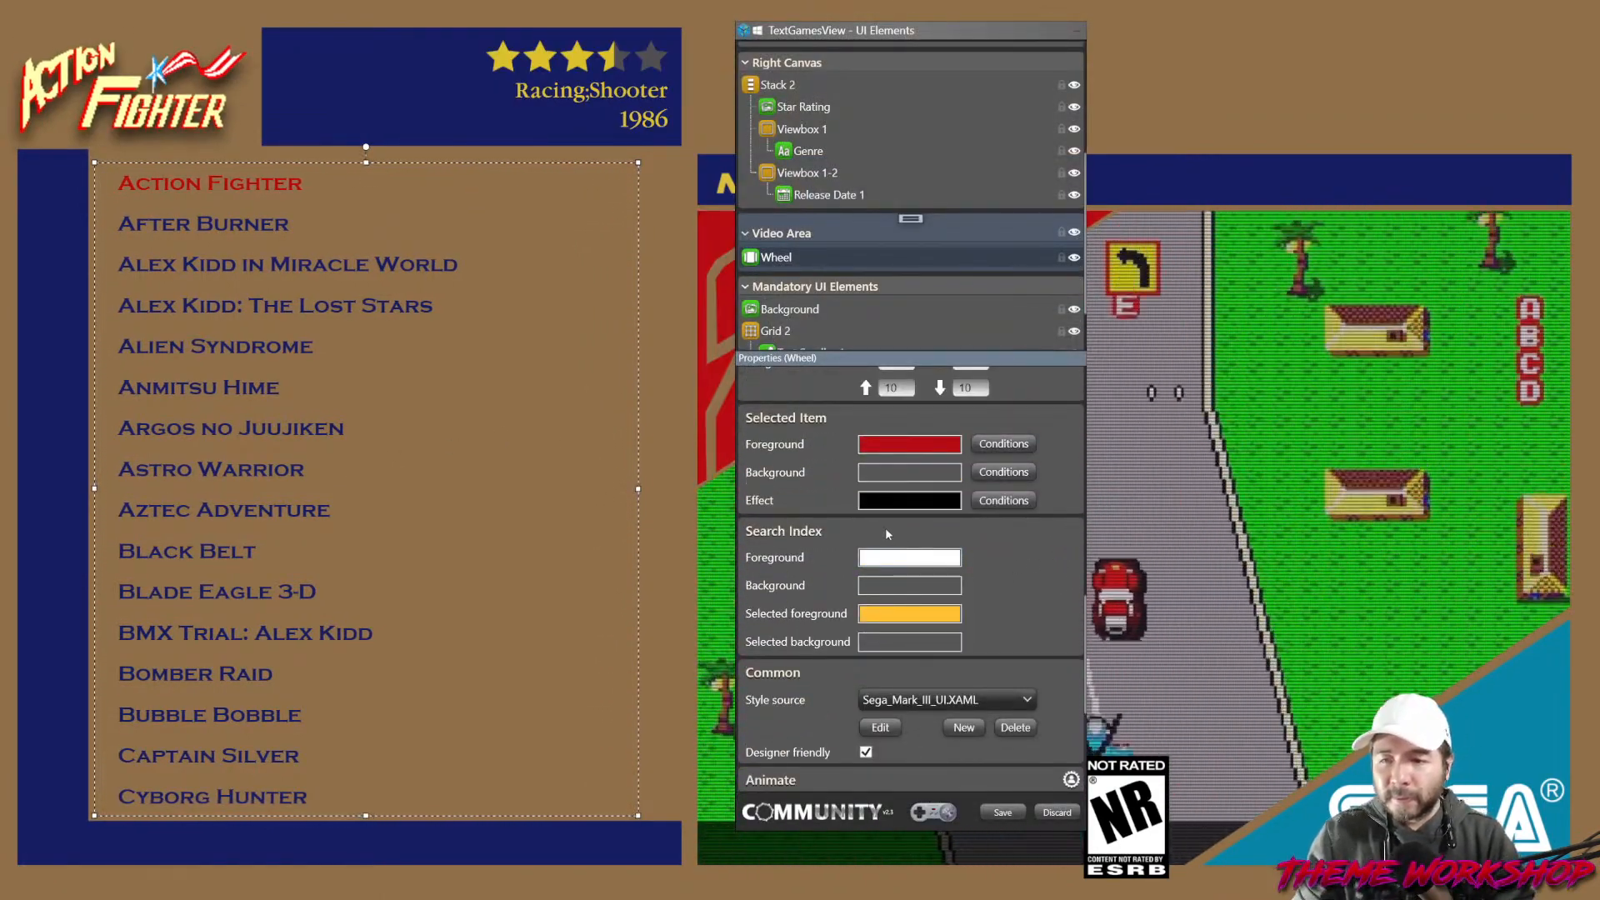
# Set the Wheel's search index selected foreground to red #B70C14 and its search index foreground to the navy #161D63.
pyautogui.click(893, 443)
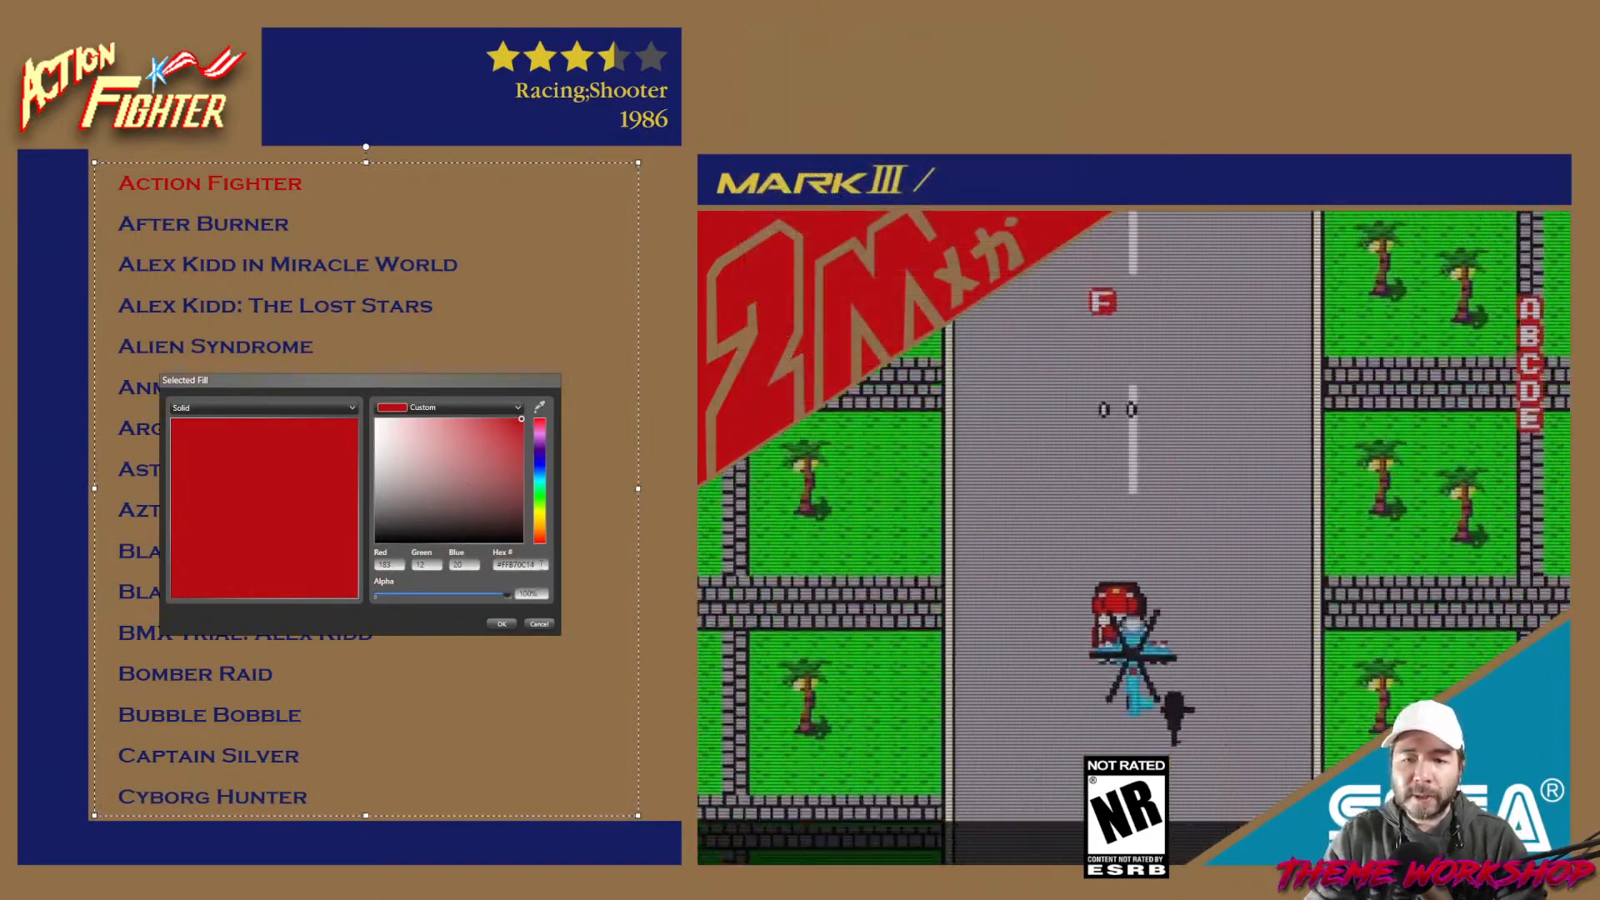
pyautogui.click(543, 626)
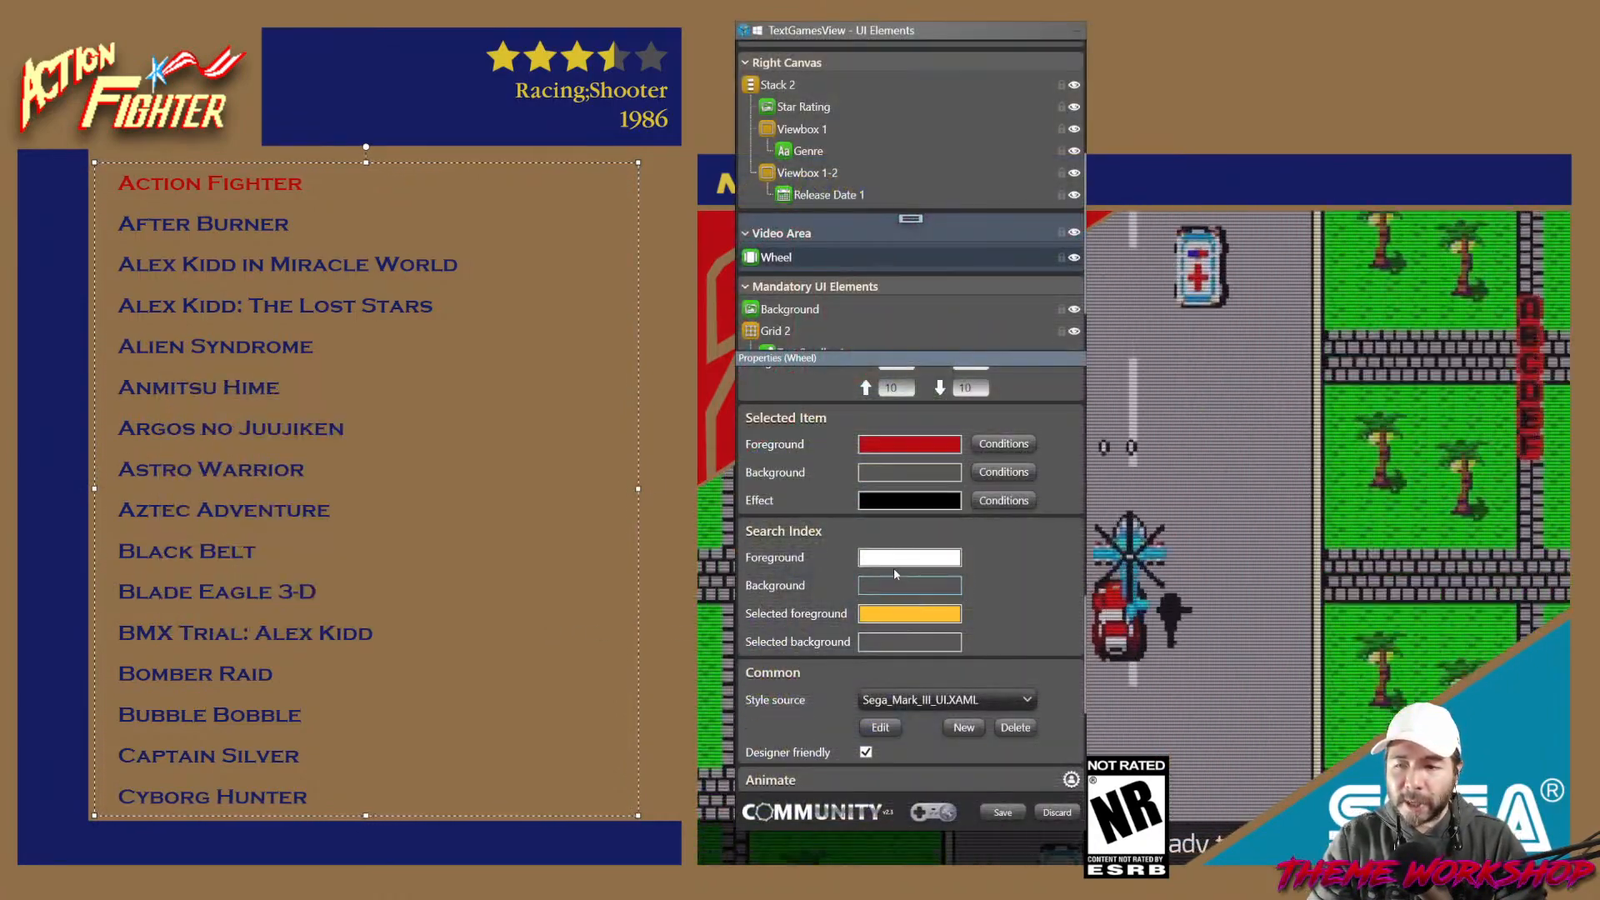
pyautogui.click(908, 613)
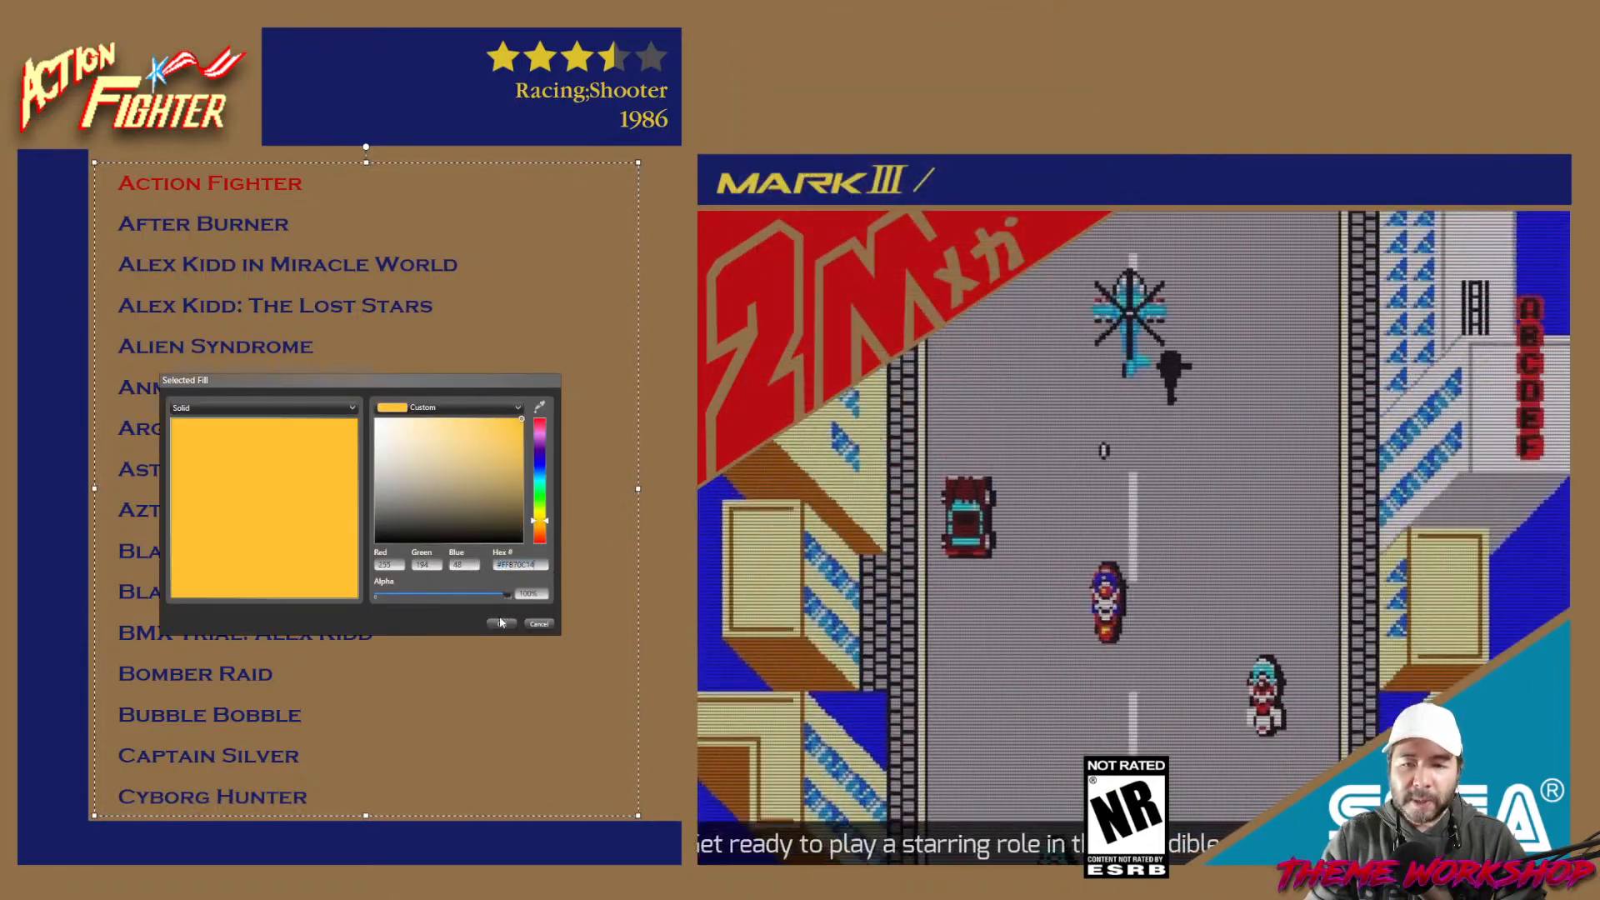
pyautogui.click(501, 624)
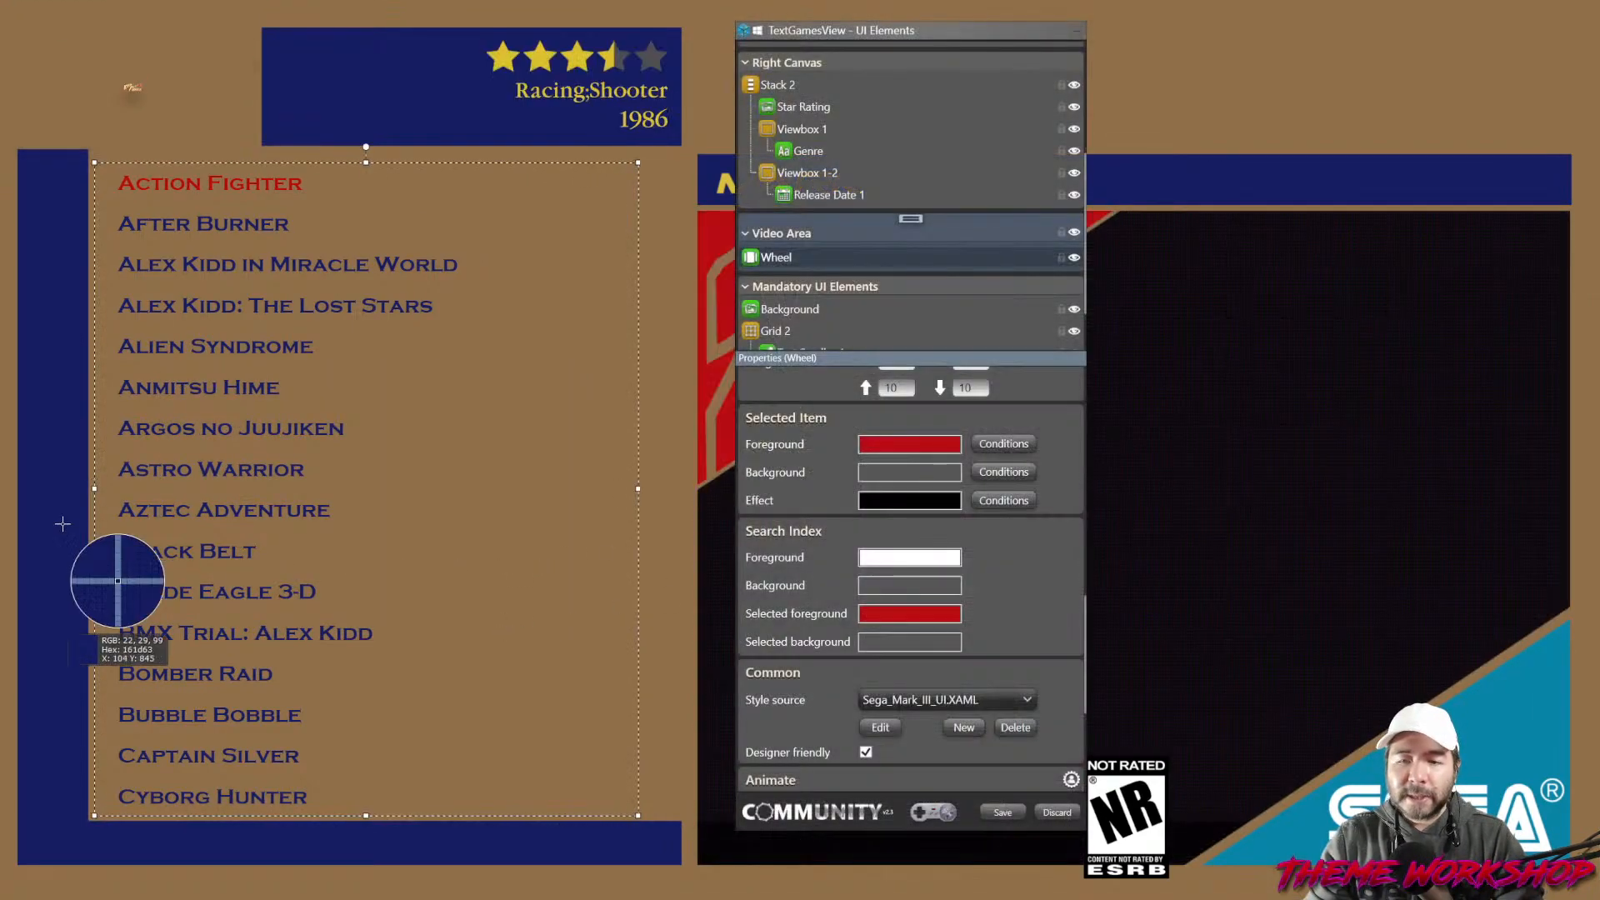
pyautogui.click(908, 558)
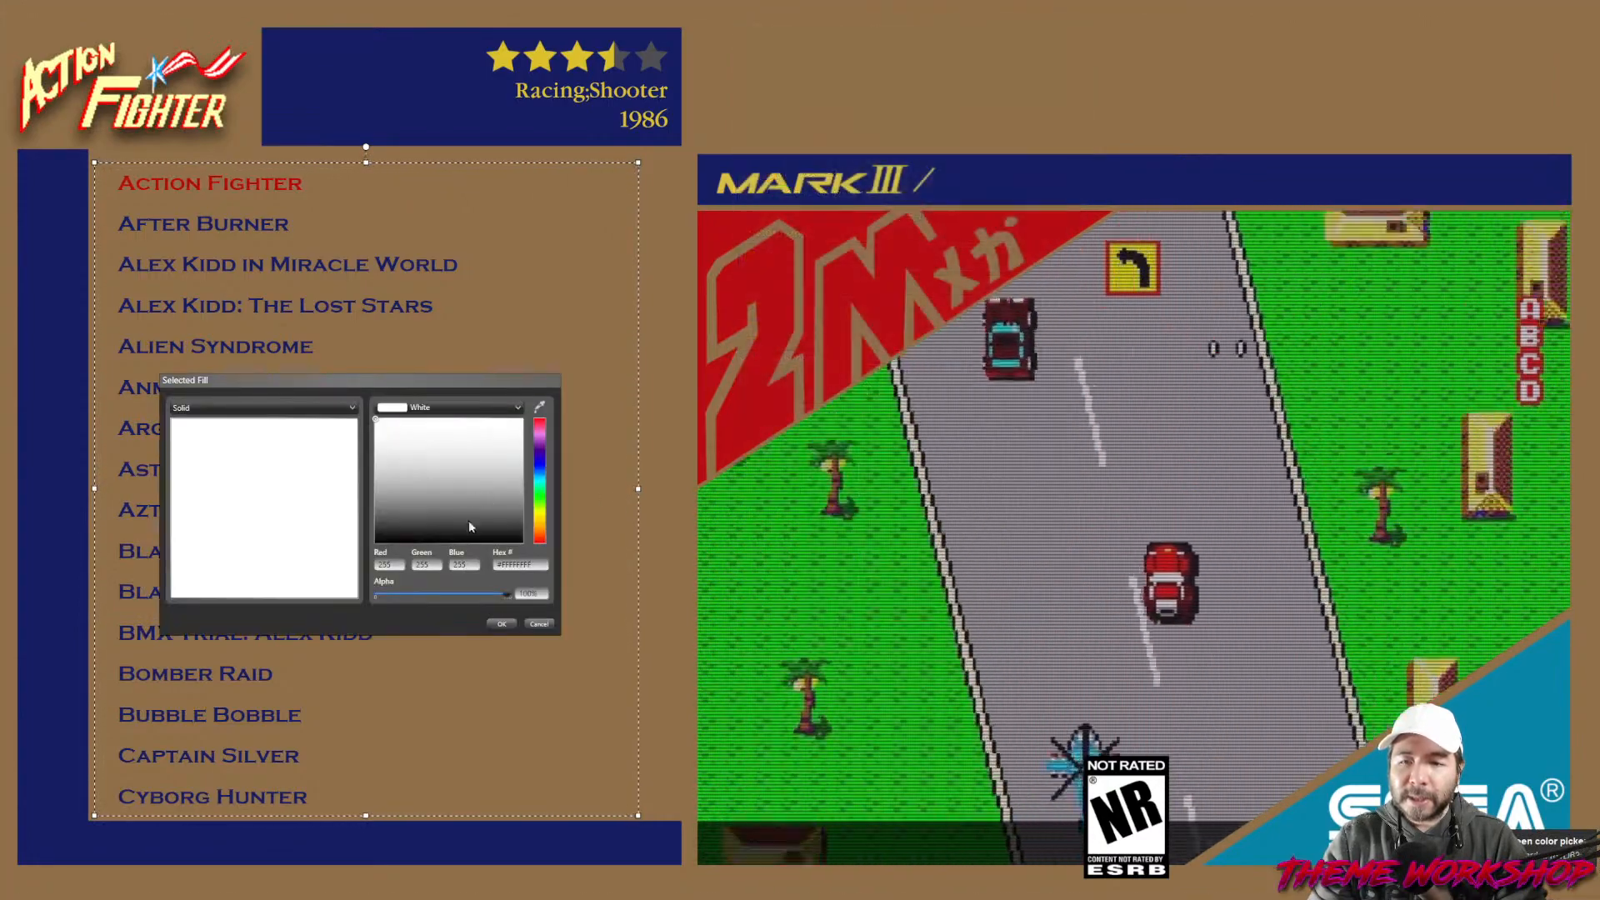
pyautogui.click(505, 624)
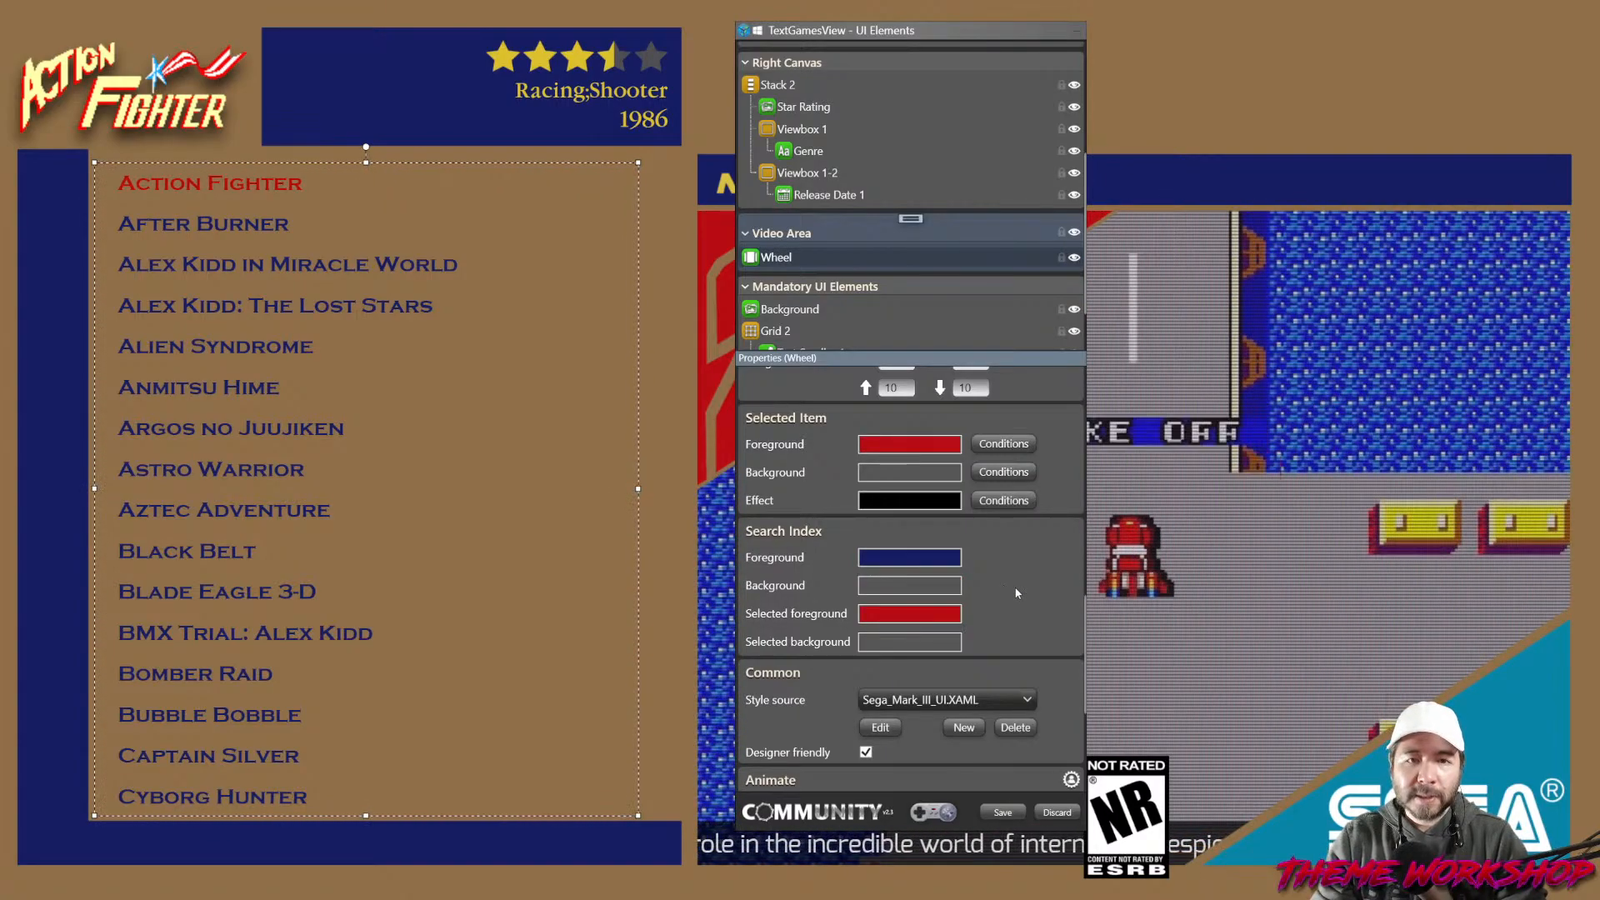
pyautogui.scroll(3, 1016, 596)
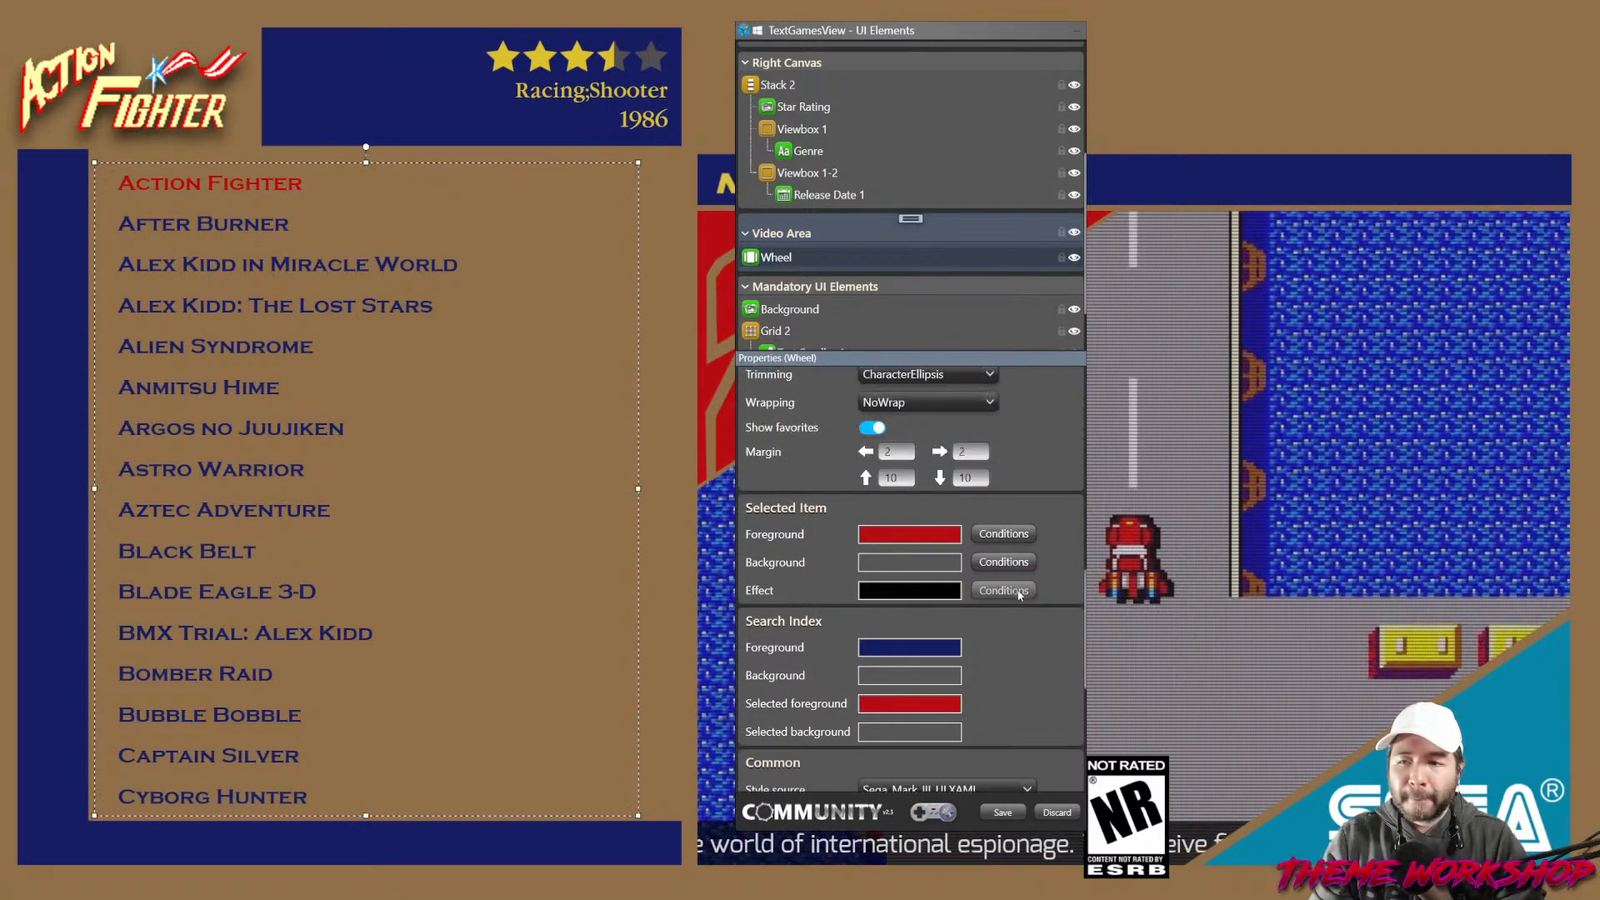
pyautogui.scroll(-1, 1034, 625)
pyautogui.scroll(1, 1038, 631)
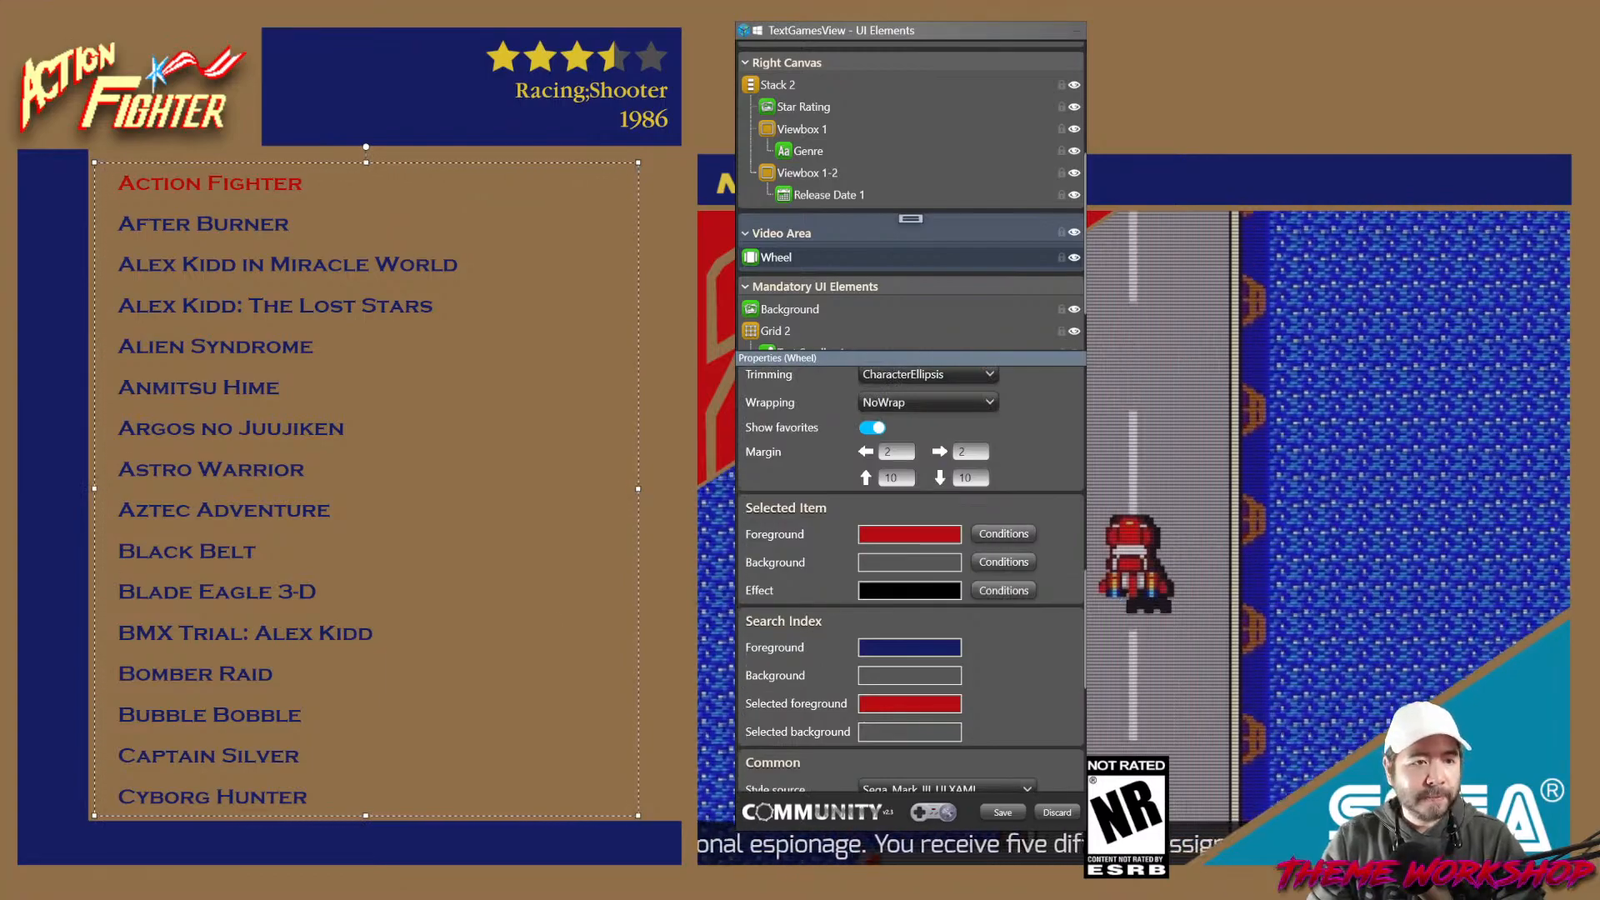
pyautogui.scroll(15, 1067, 595)
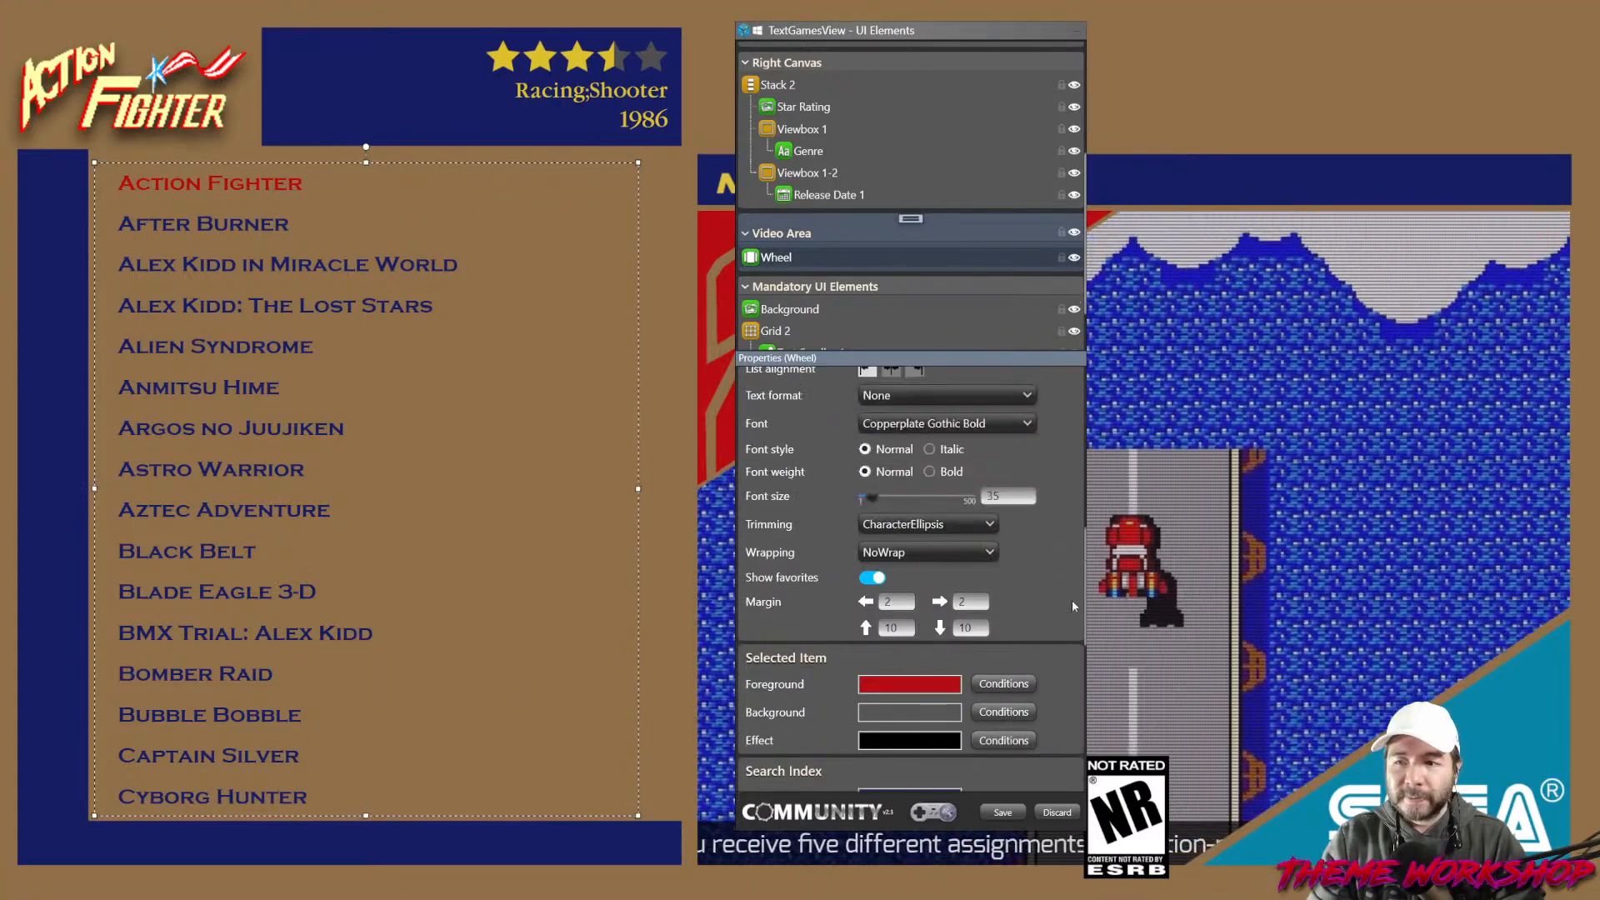
pyautogui.scroll(-9, 1063, 624)
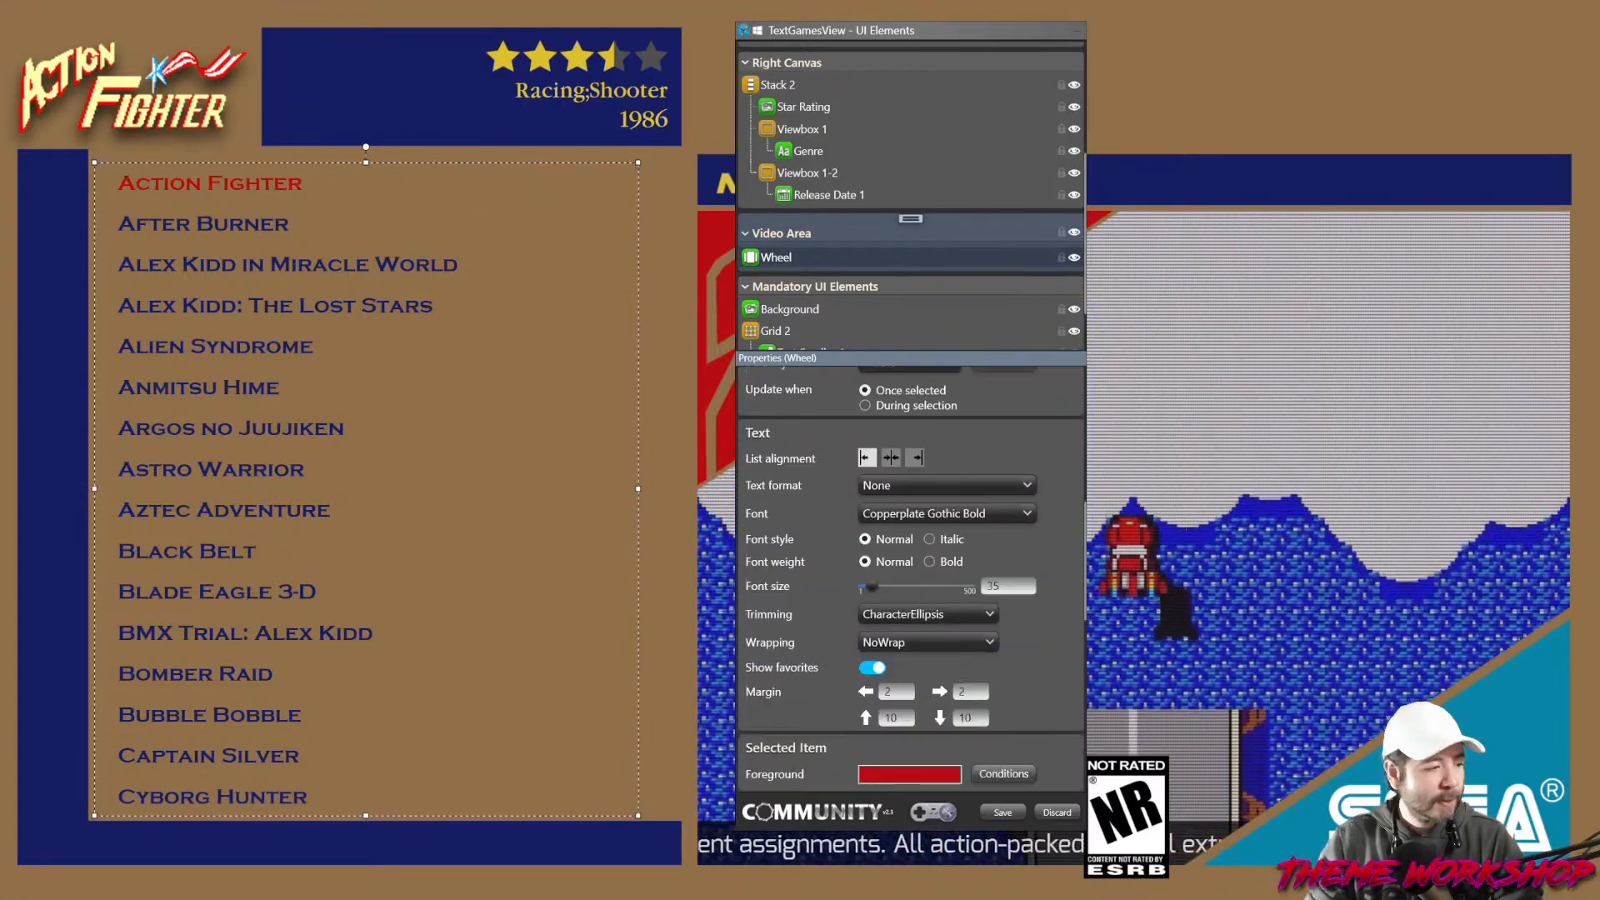
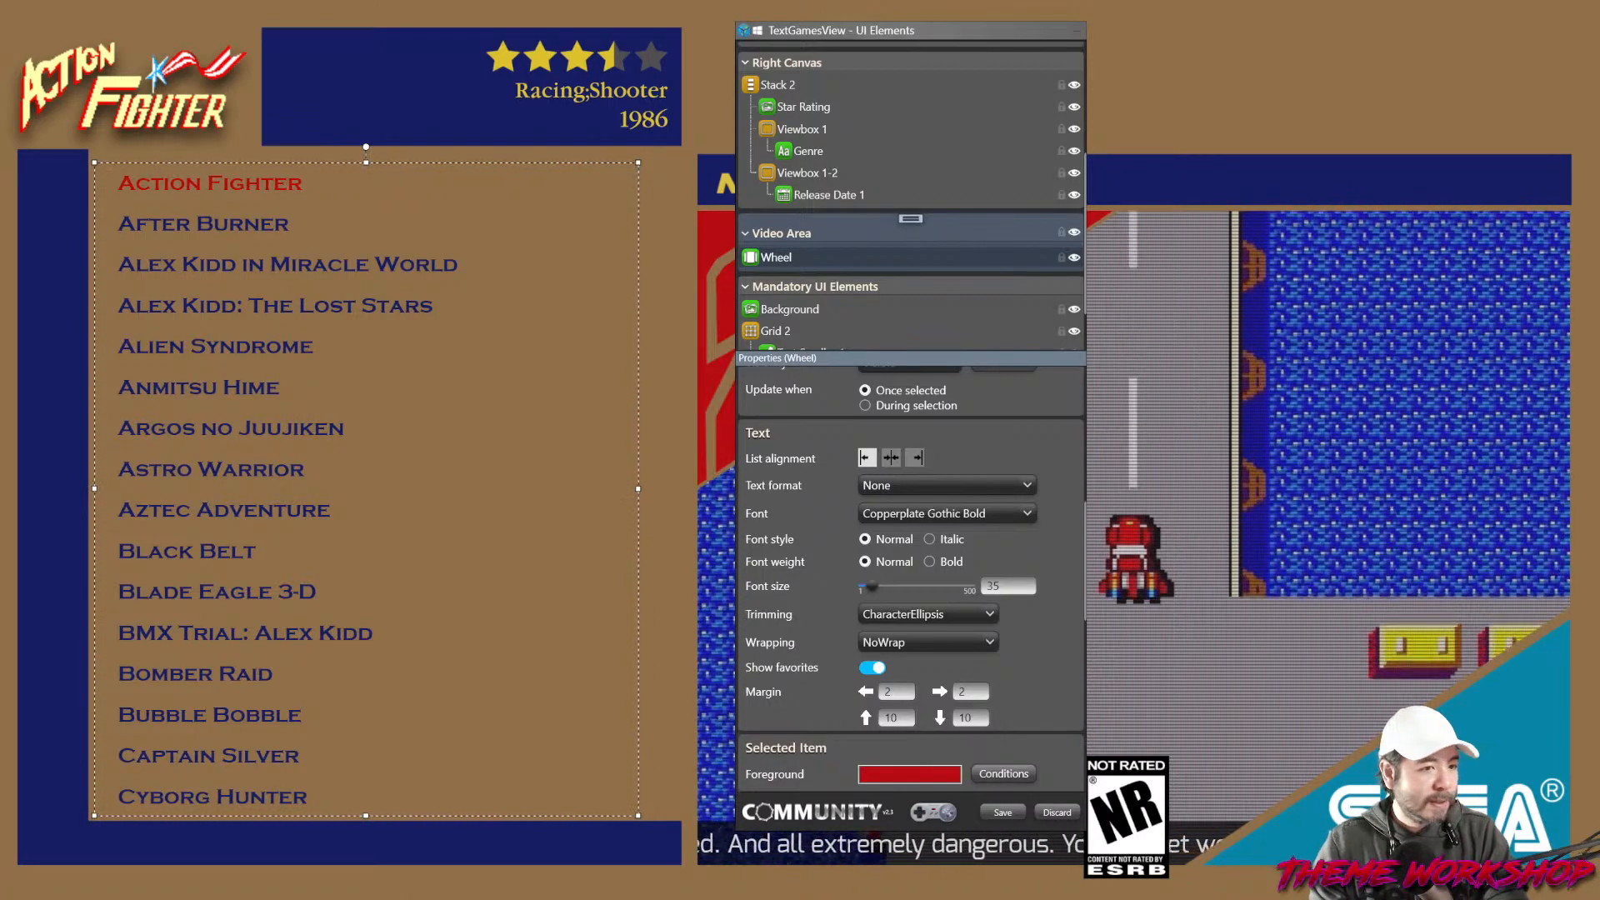
# Switch to File Explorer and install the Industrial Gothic Banner Std font from the downloaded industrial-gothic-banner-std-regular zip archive.
pyautogui.hotkey('alt', 'Tab')
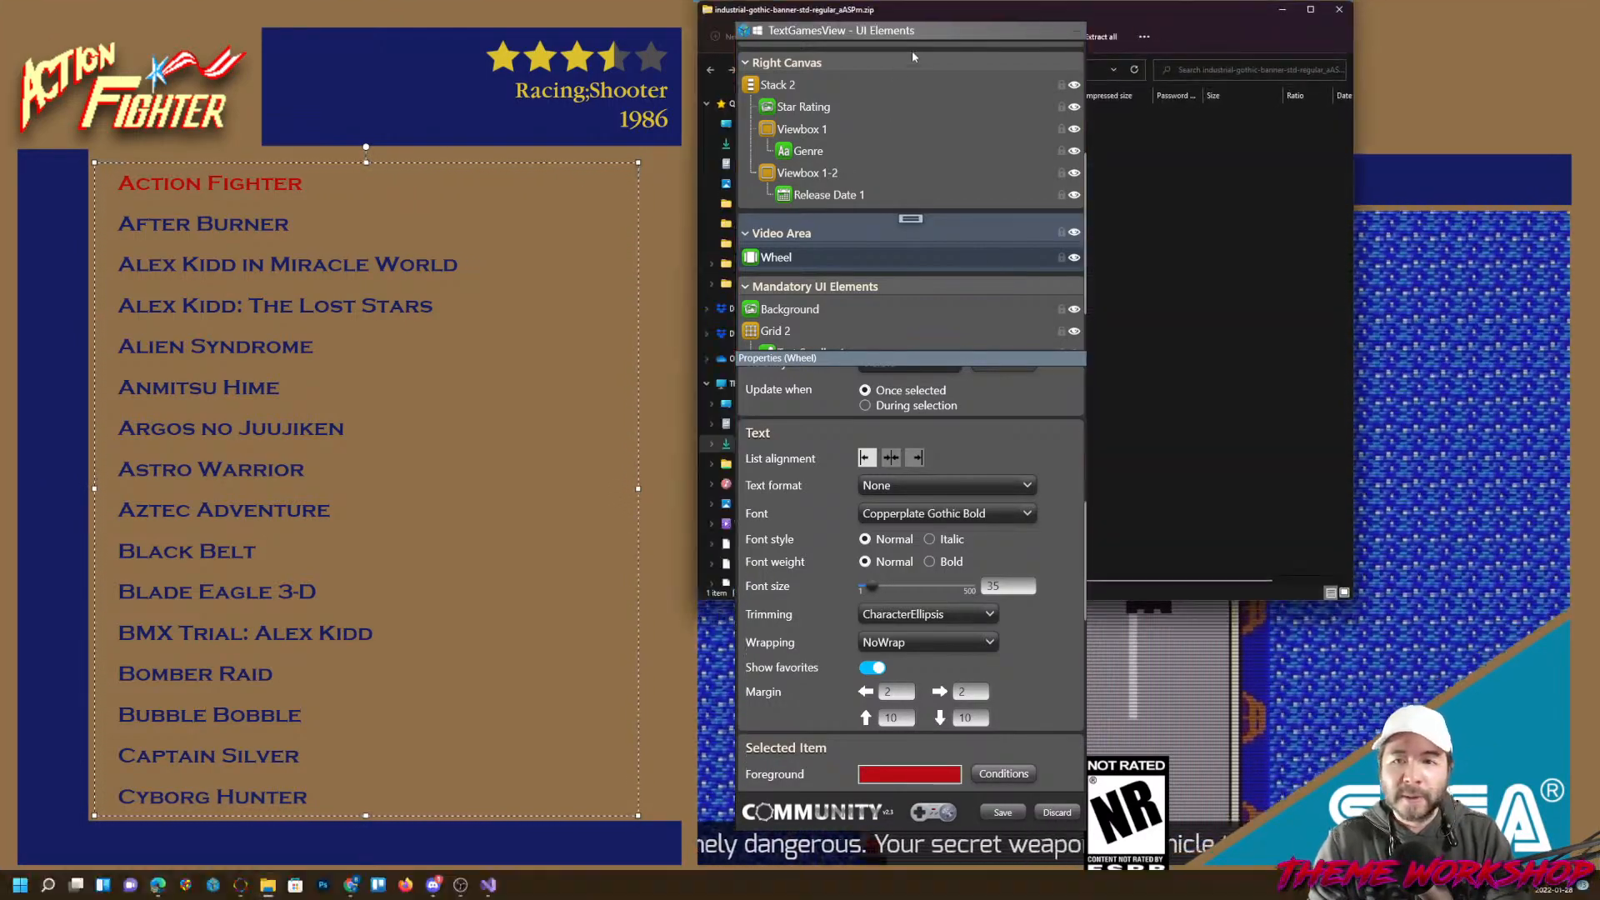
pyautogui.moveTo(1105, 13); pyautogui.dragTo(491, 213)
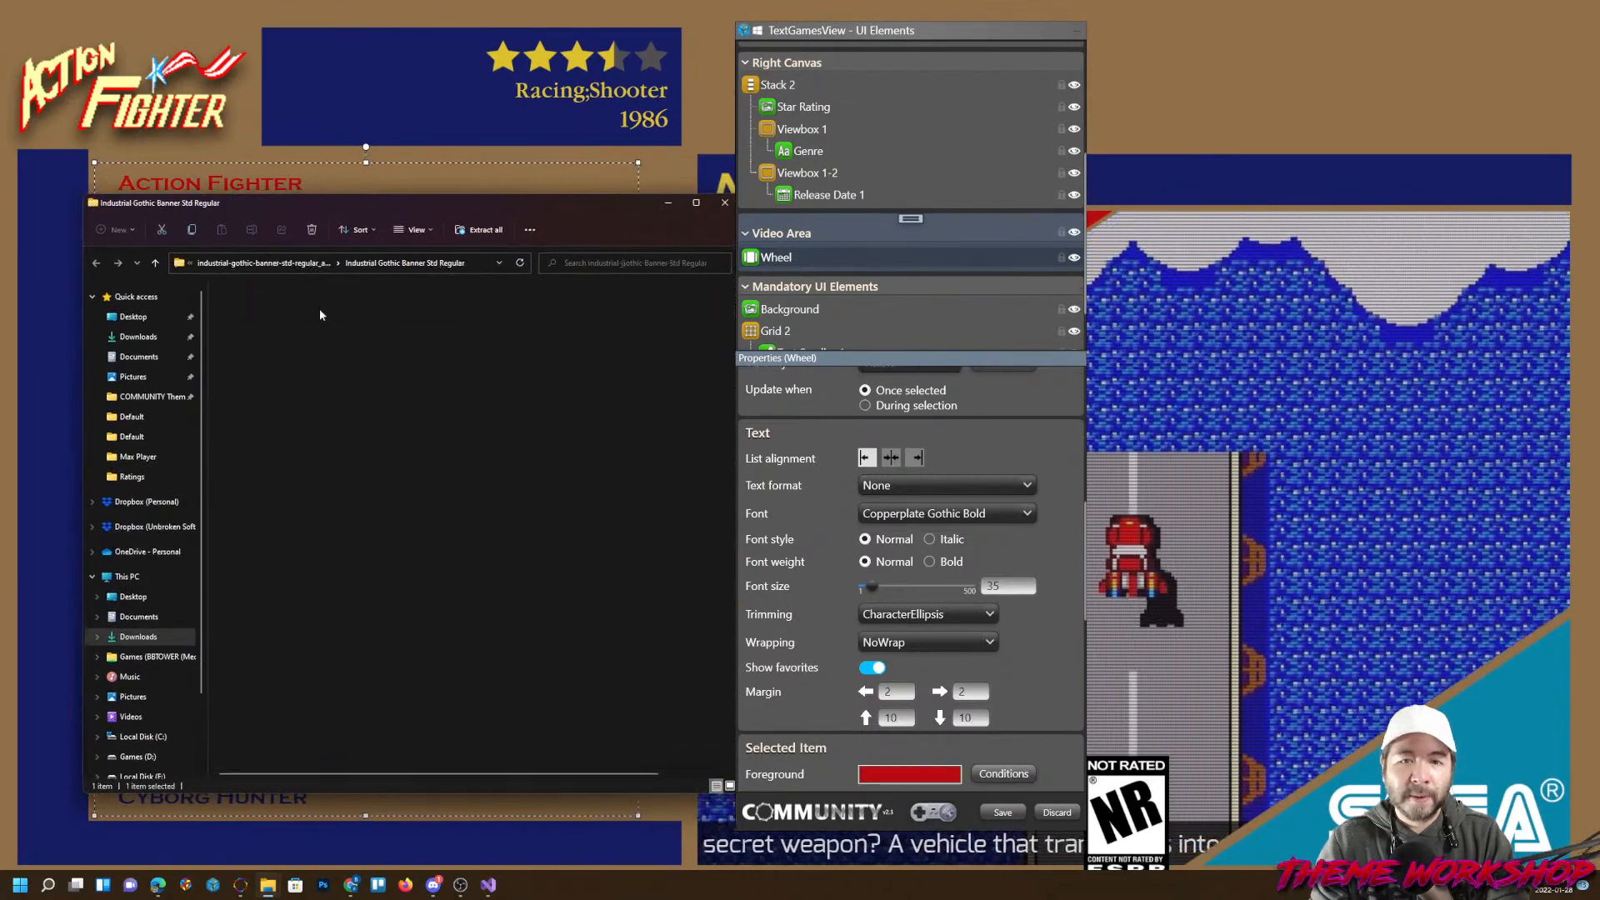
pyautogui.doubleClick(275, 310)
pyautogui.doubleClick(271, 316)
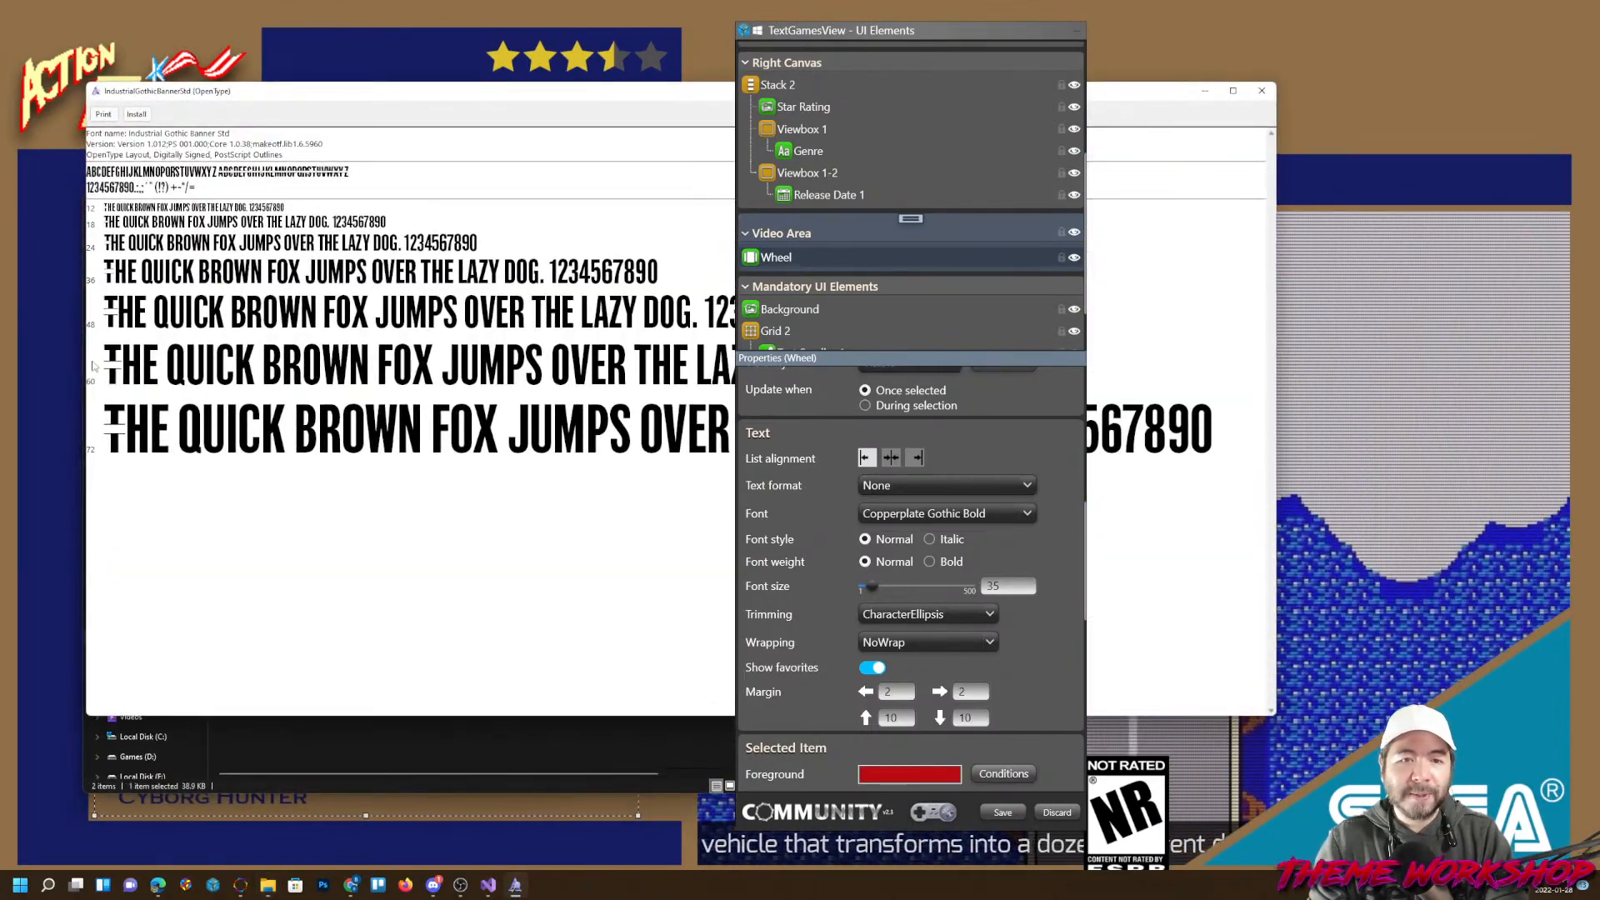
pyautogui.click(138, 114)
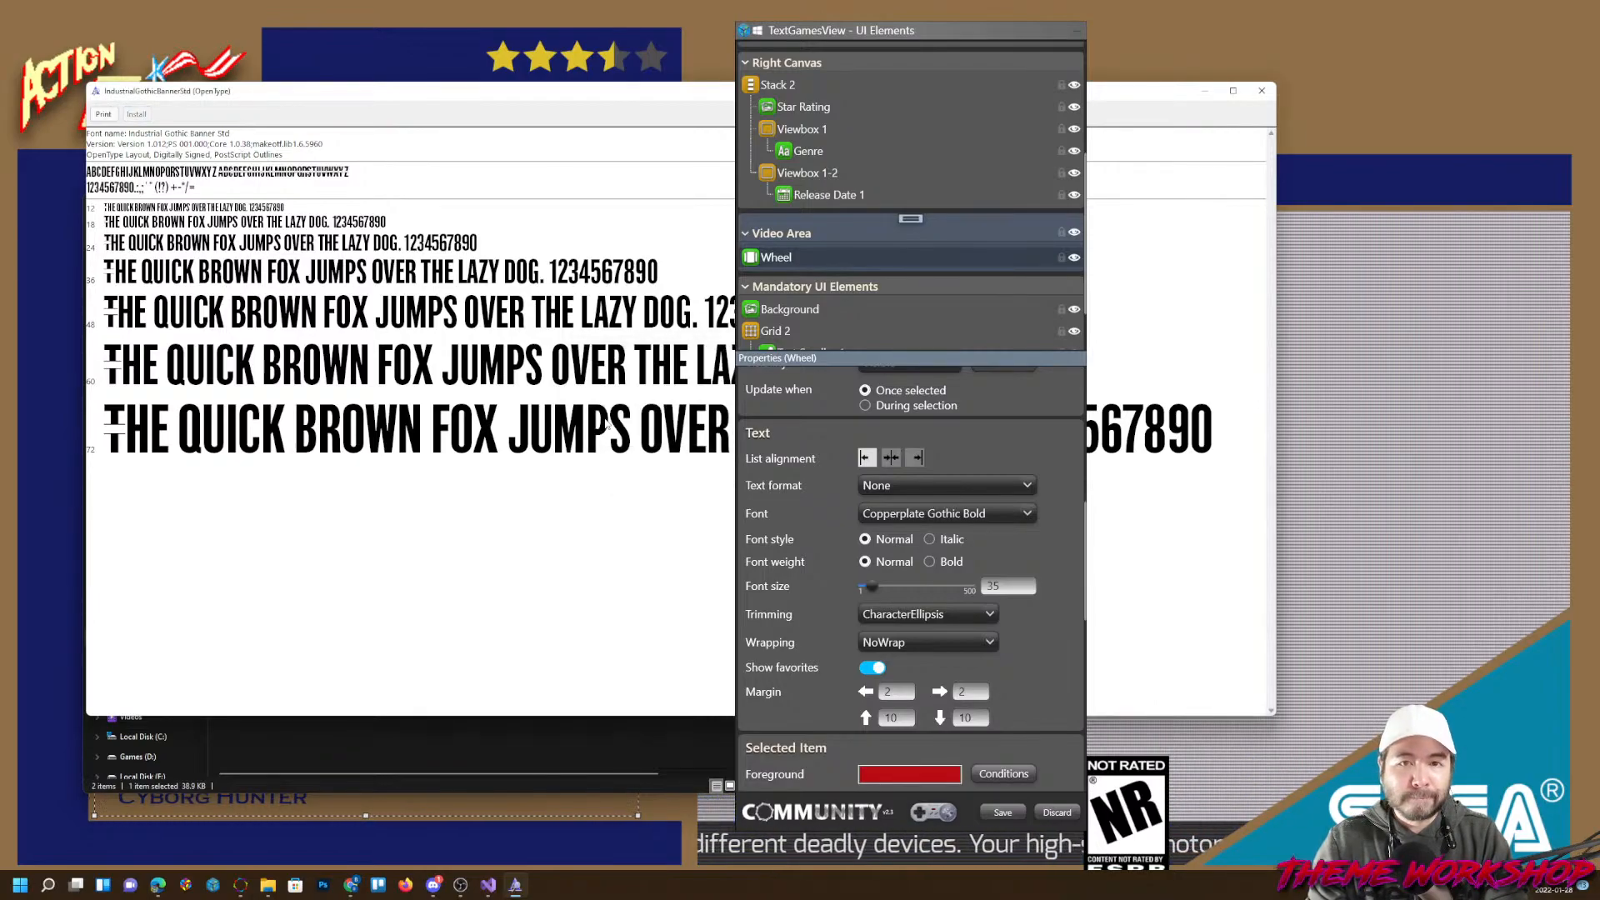
pyautogui.click(1262, 92)
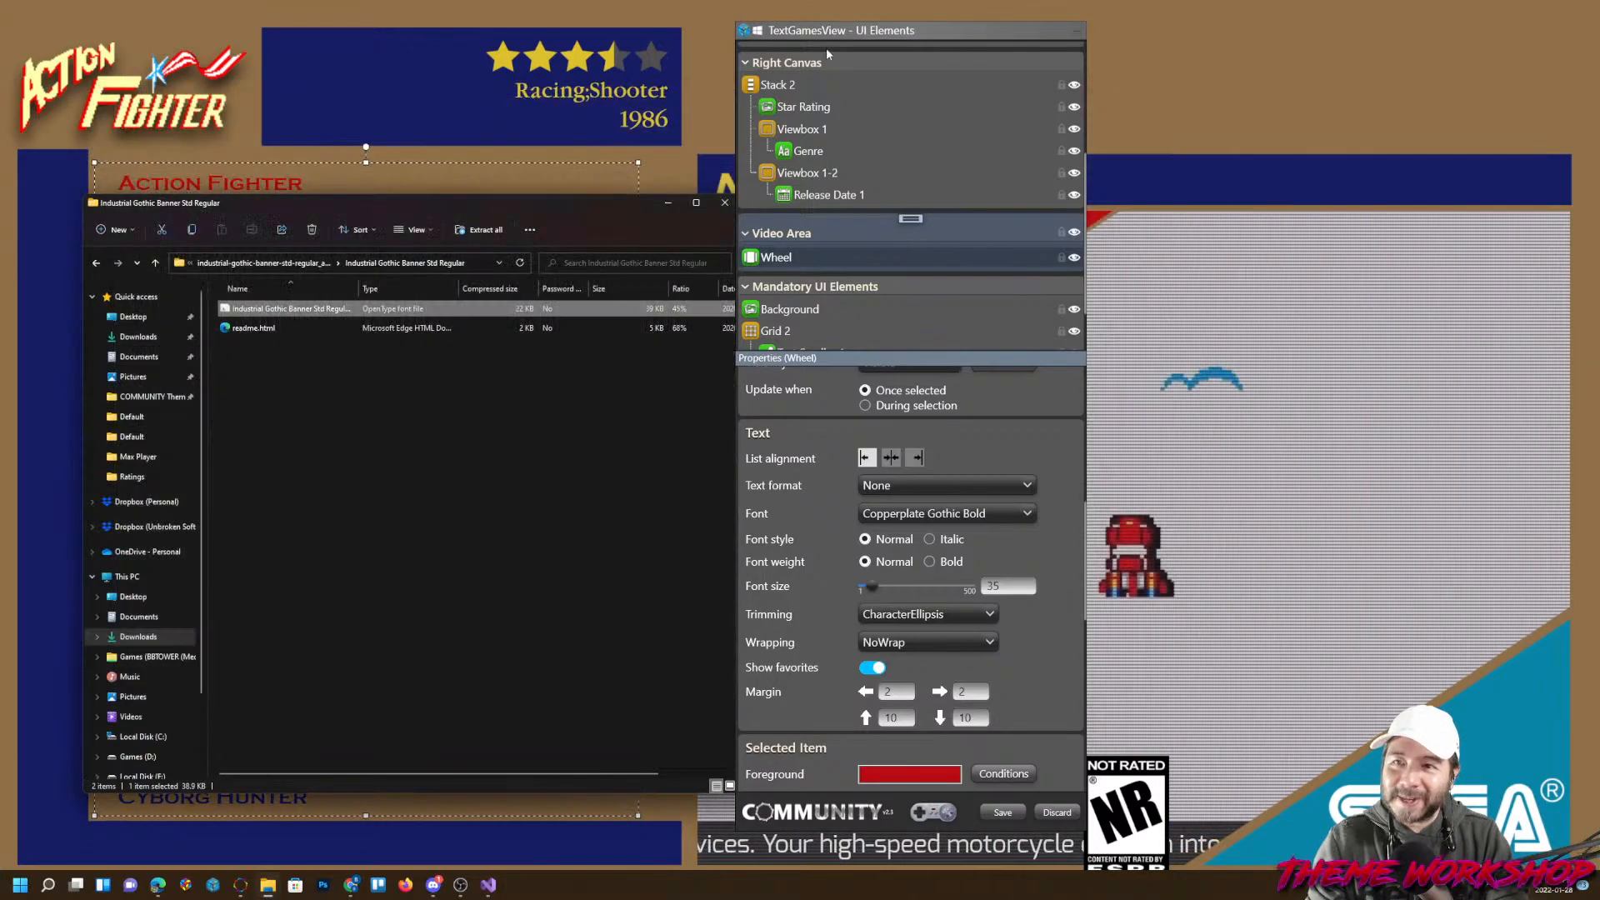
# Save the TextGamesView layout, close the theme creator and the font folder, and relaunch COMMUNITY Theme Creator for BigBox.
pyautogui.click(1004, 812)
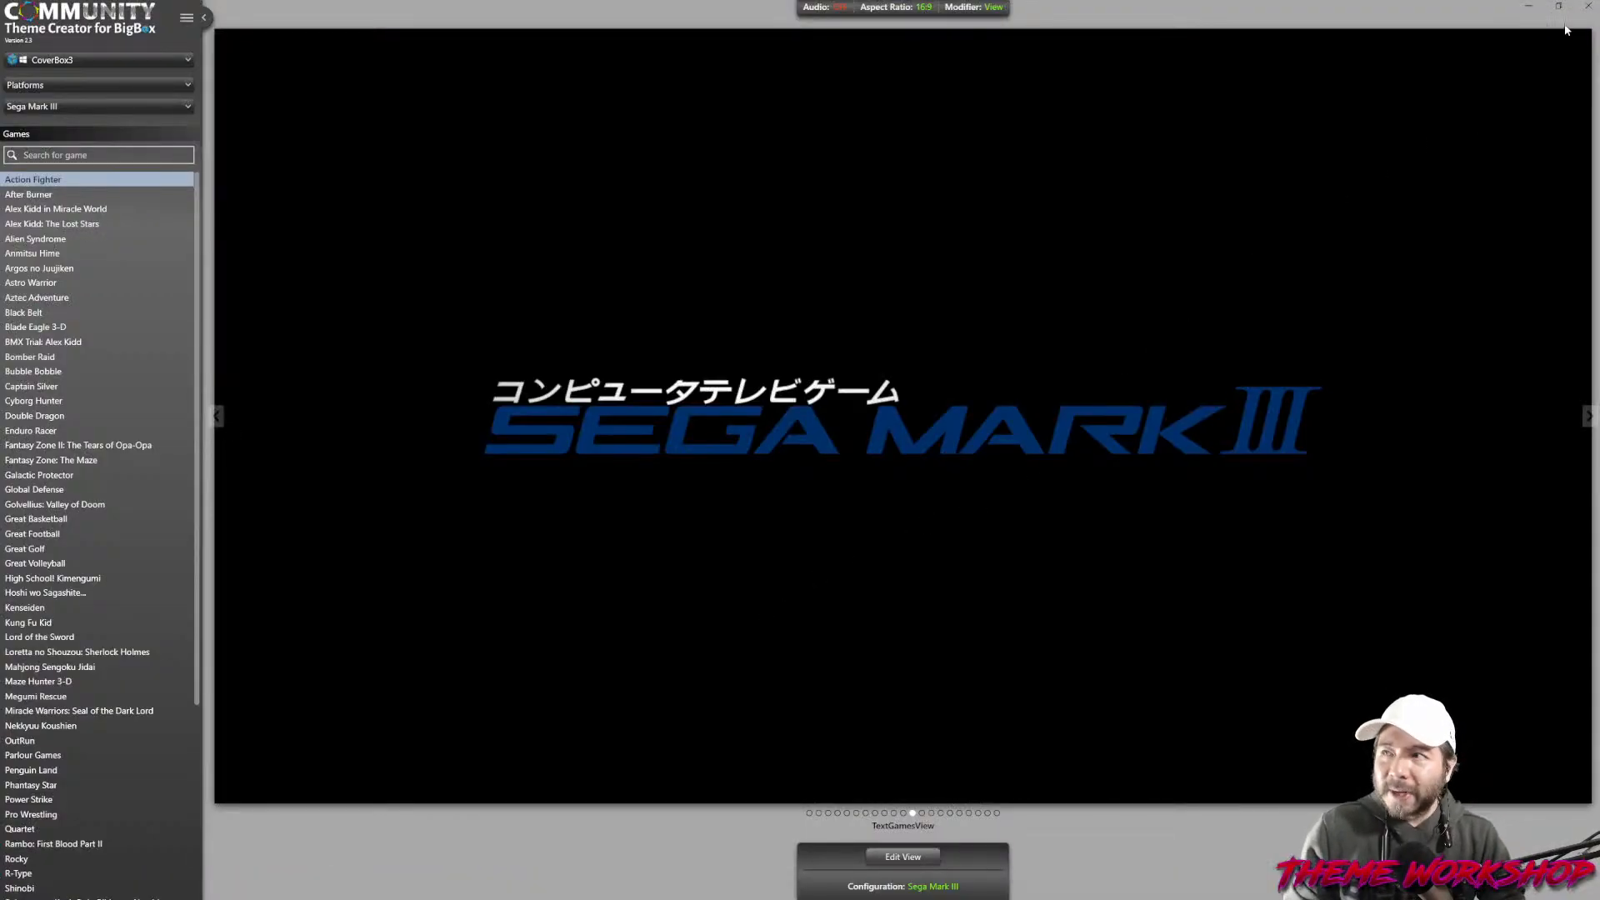
pyautogui.click(1588, 7)
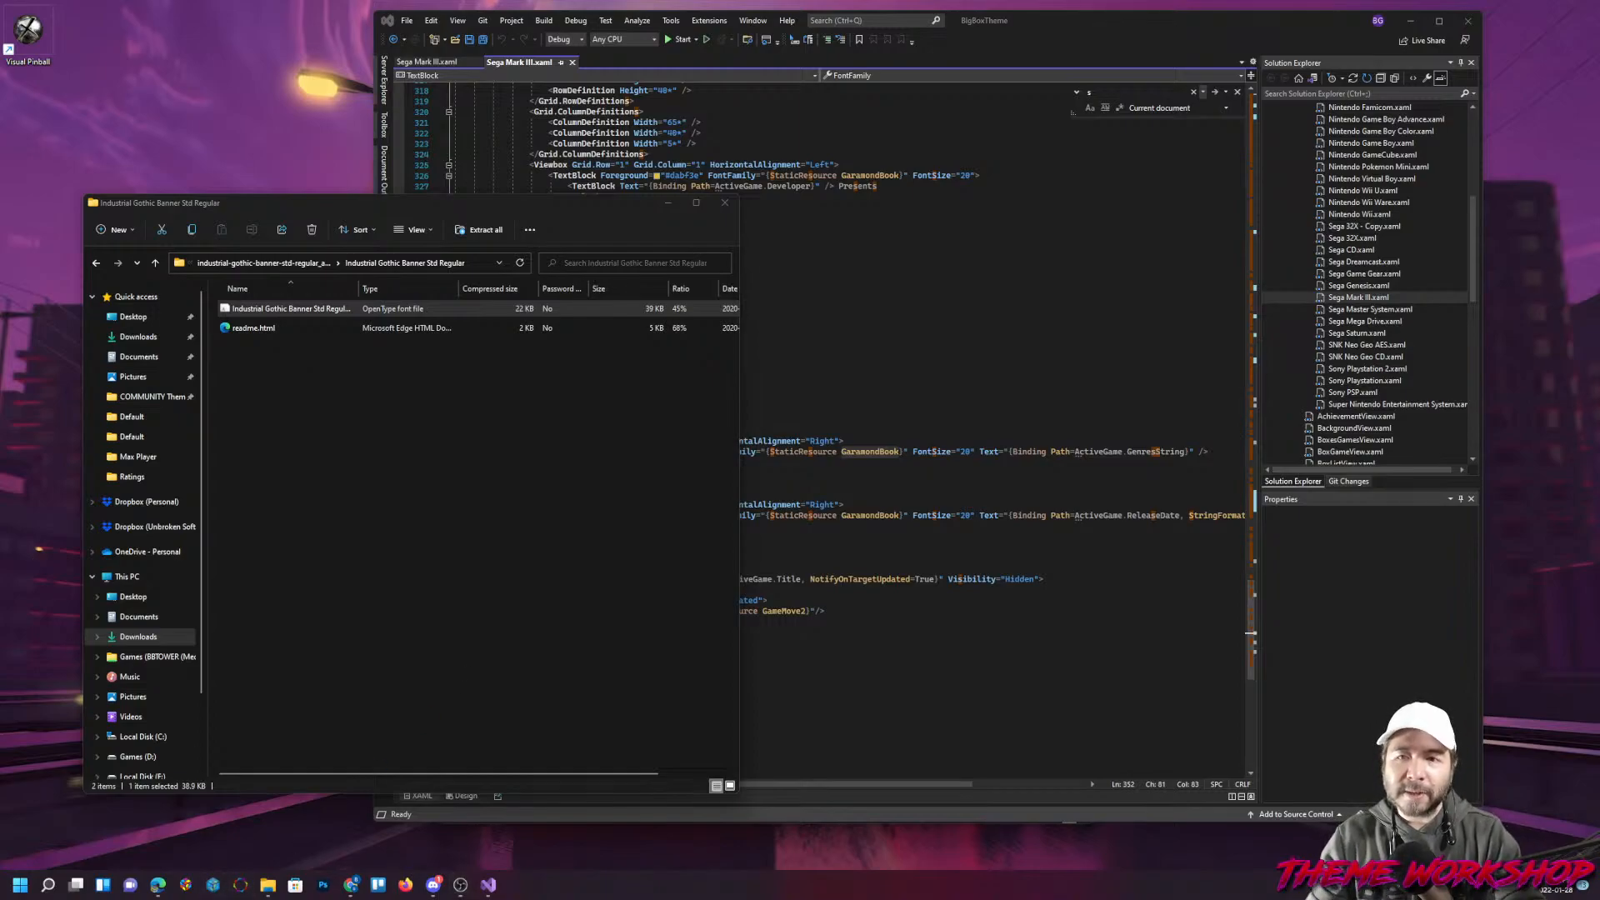
pyautogui.click(725, 204)
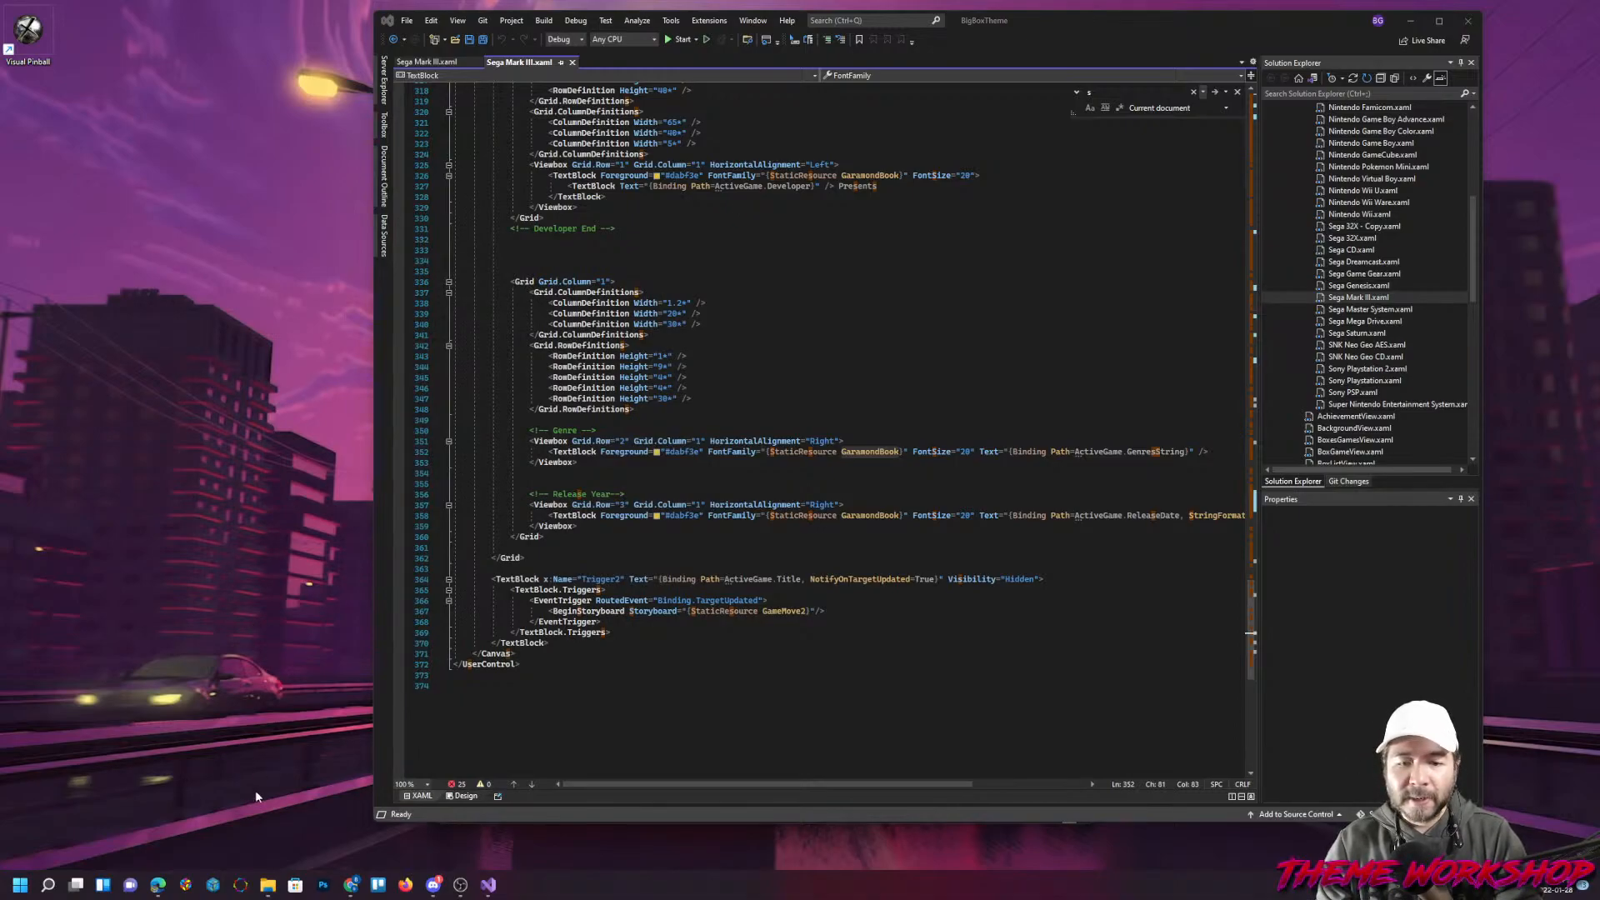
pyautogui.click(240, 884)
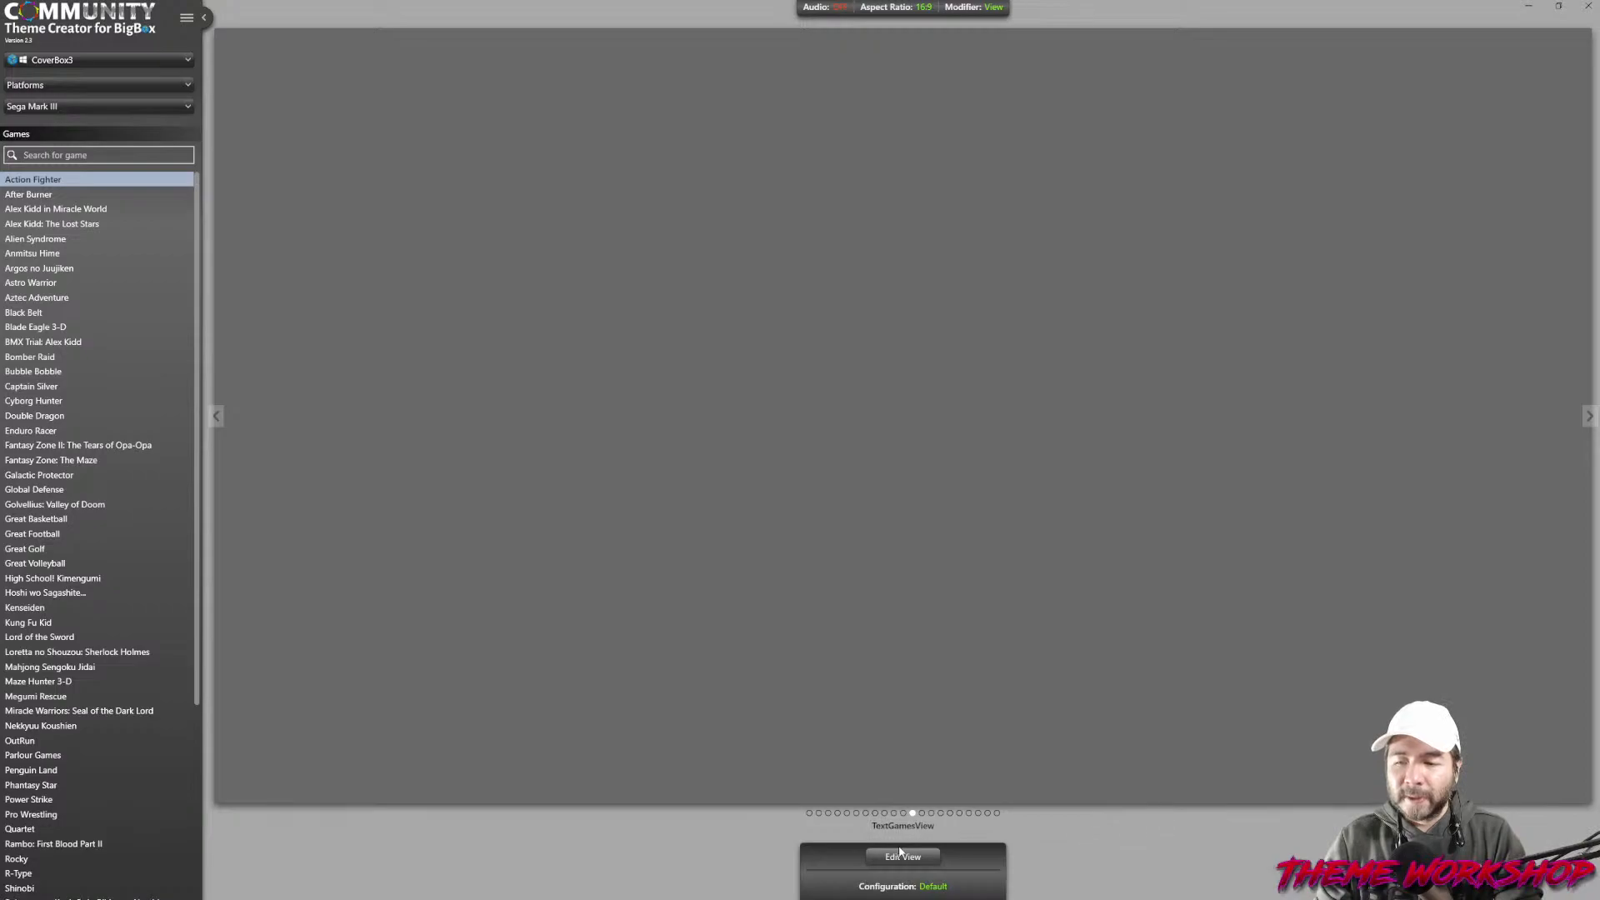
# Choose the Sega Mark III configuration of TextGamesView and open it for editing.
pyautogui.click(910, 892)
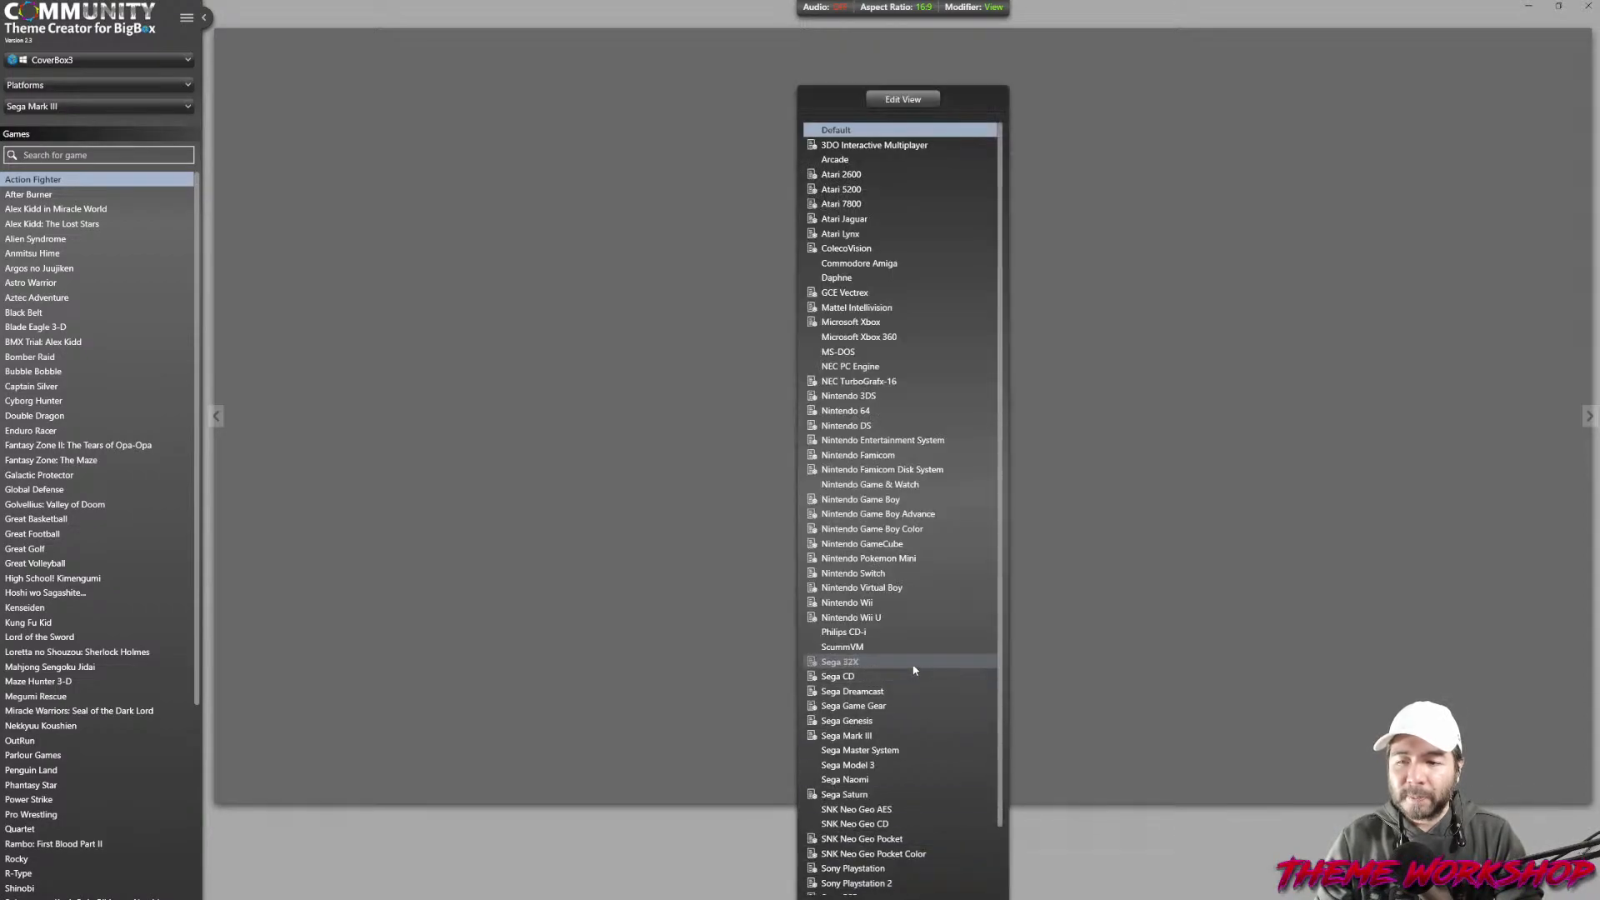
pyautogui.scroll(-2, 914, 670)
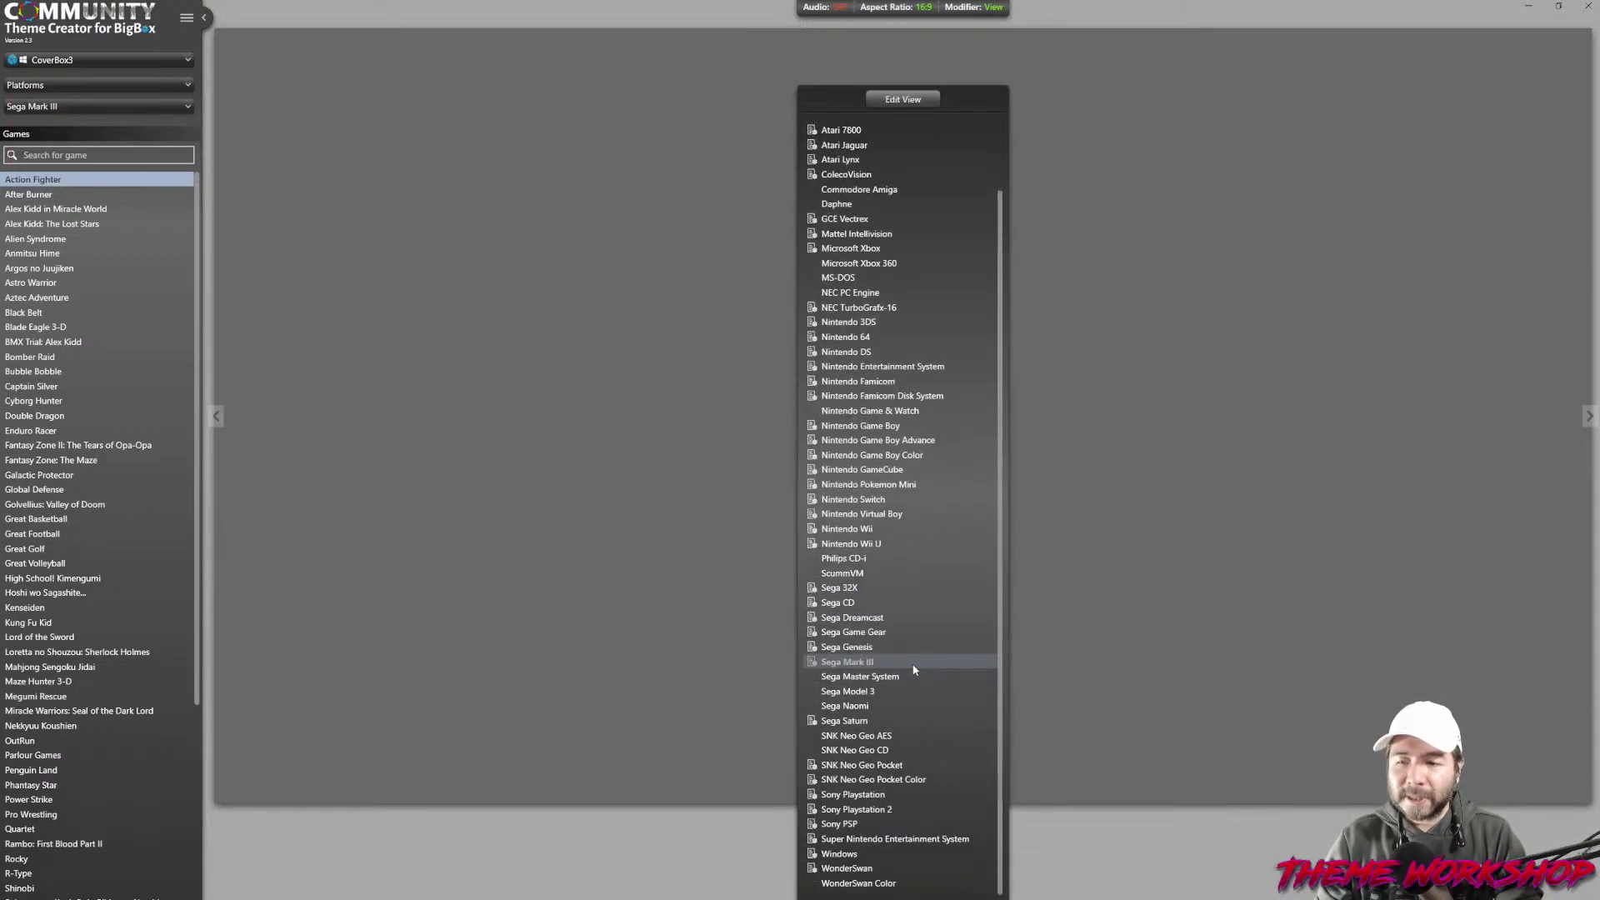
pyautogui.click(1087, 855)
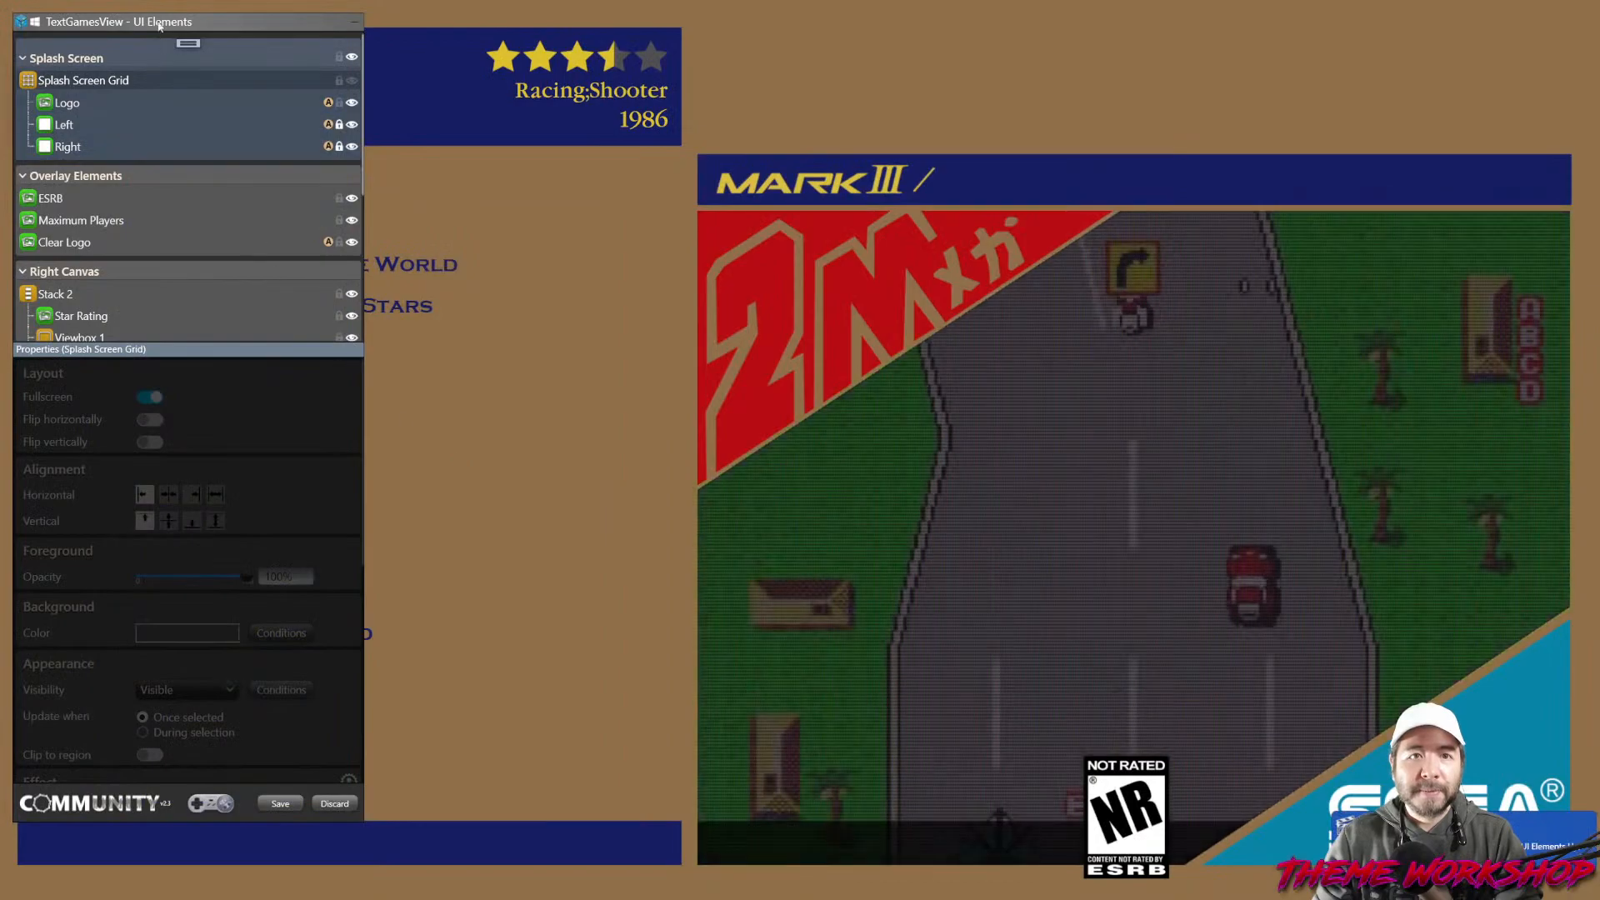
# Set the font of the Wheel element's game list to Industrial Gothic Banner Std Regular.
pyautogui.scroll(-5, 865, 328)
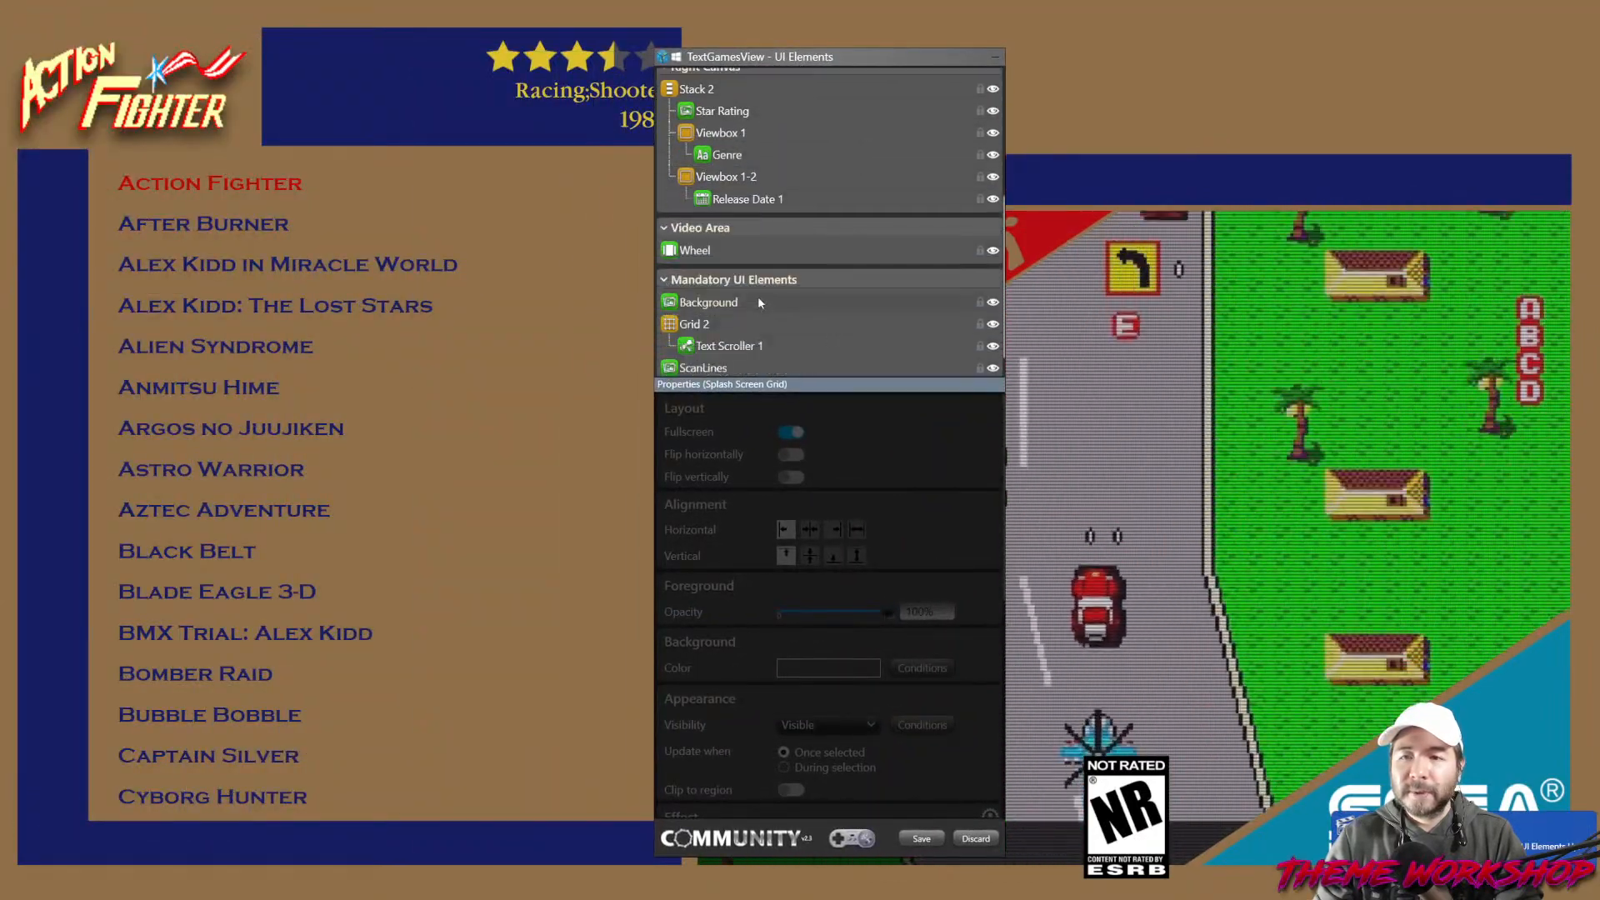
pyautogui.click(750, 250)
pyautogui.scroll(-10, 950, 573)
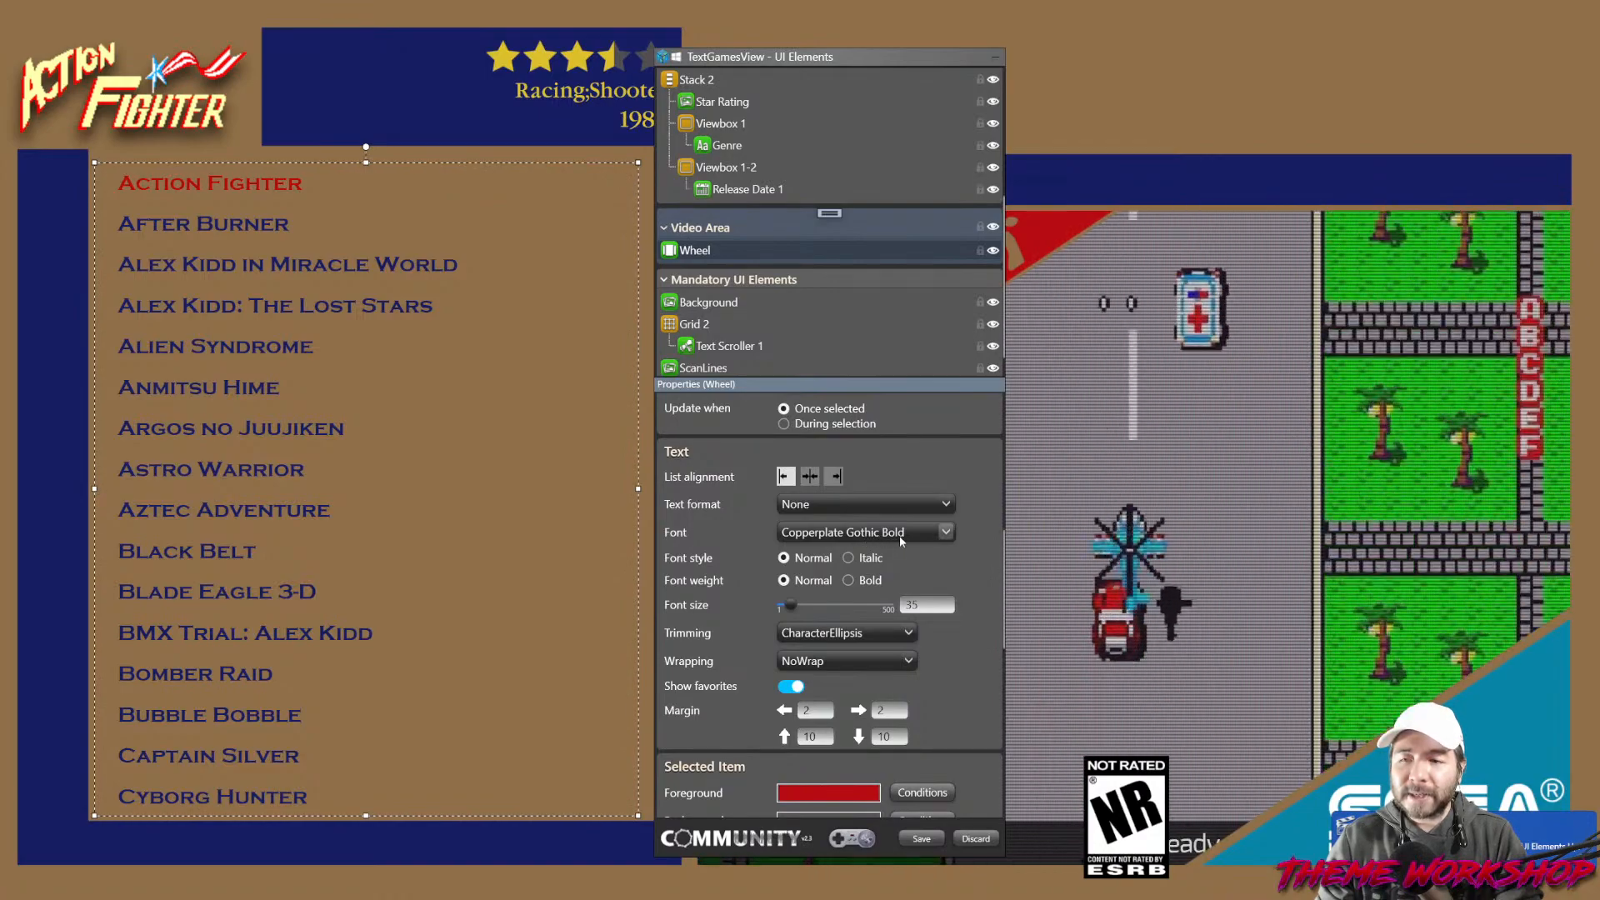
pyautogui.click(898, 537)
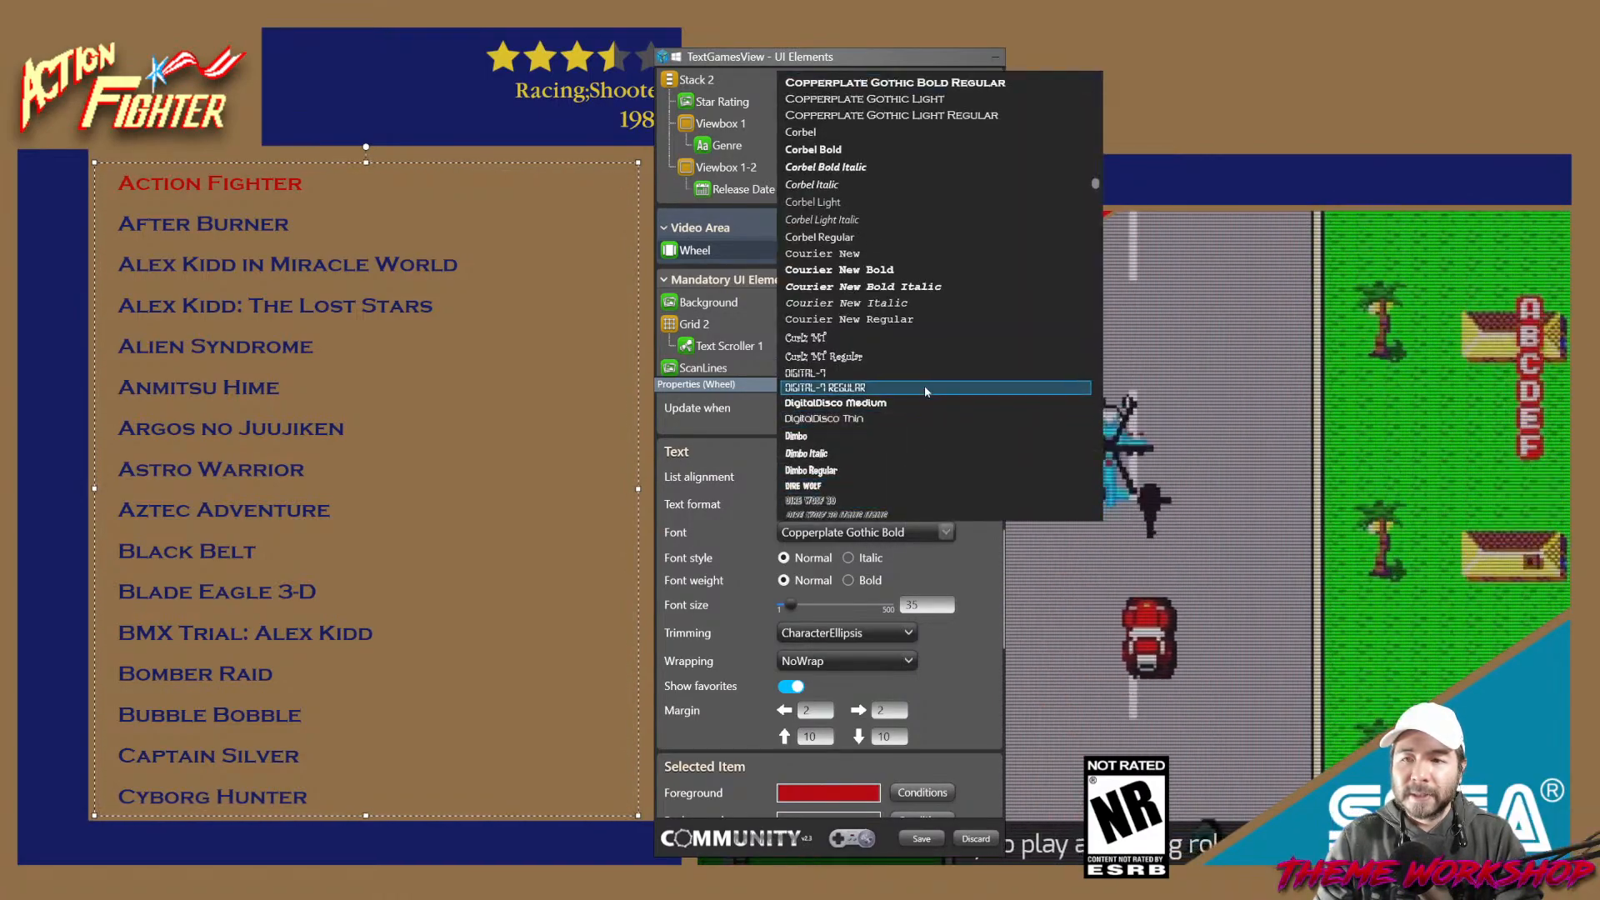
pyautogui.scroll(-10, 923, 384)
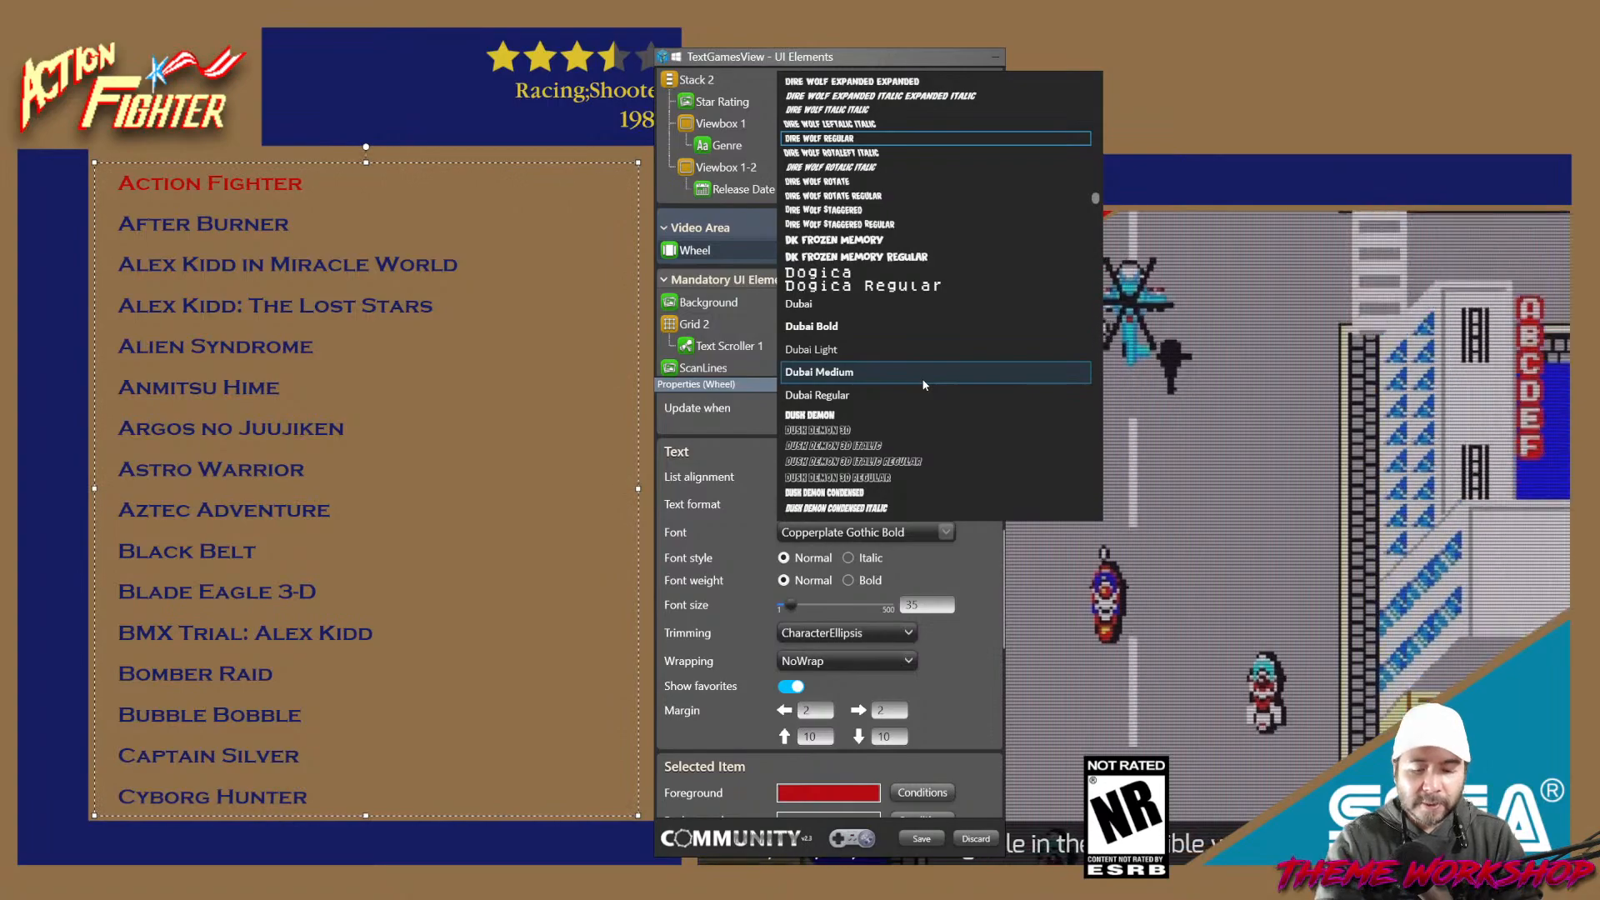
pyautogui.scroll(-10, 925, 385)
pyautogui.scroll(-1, 923, 392)
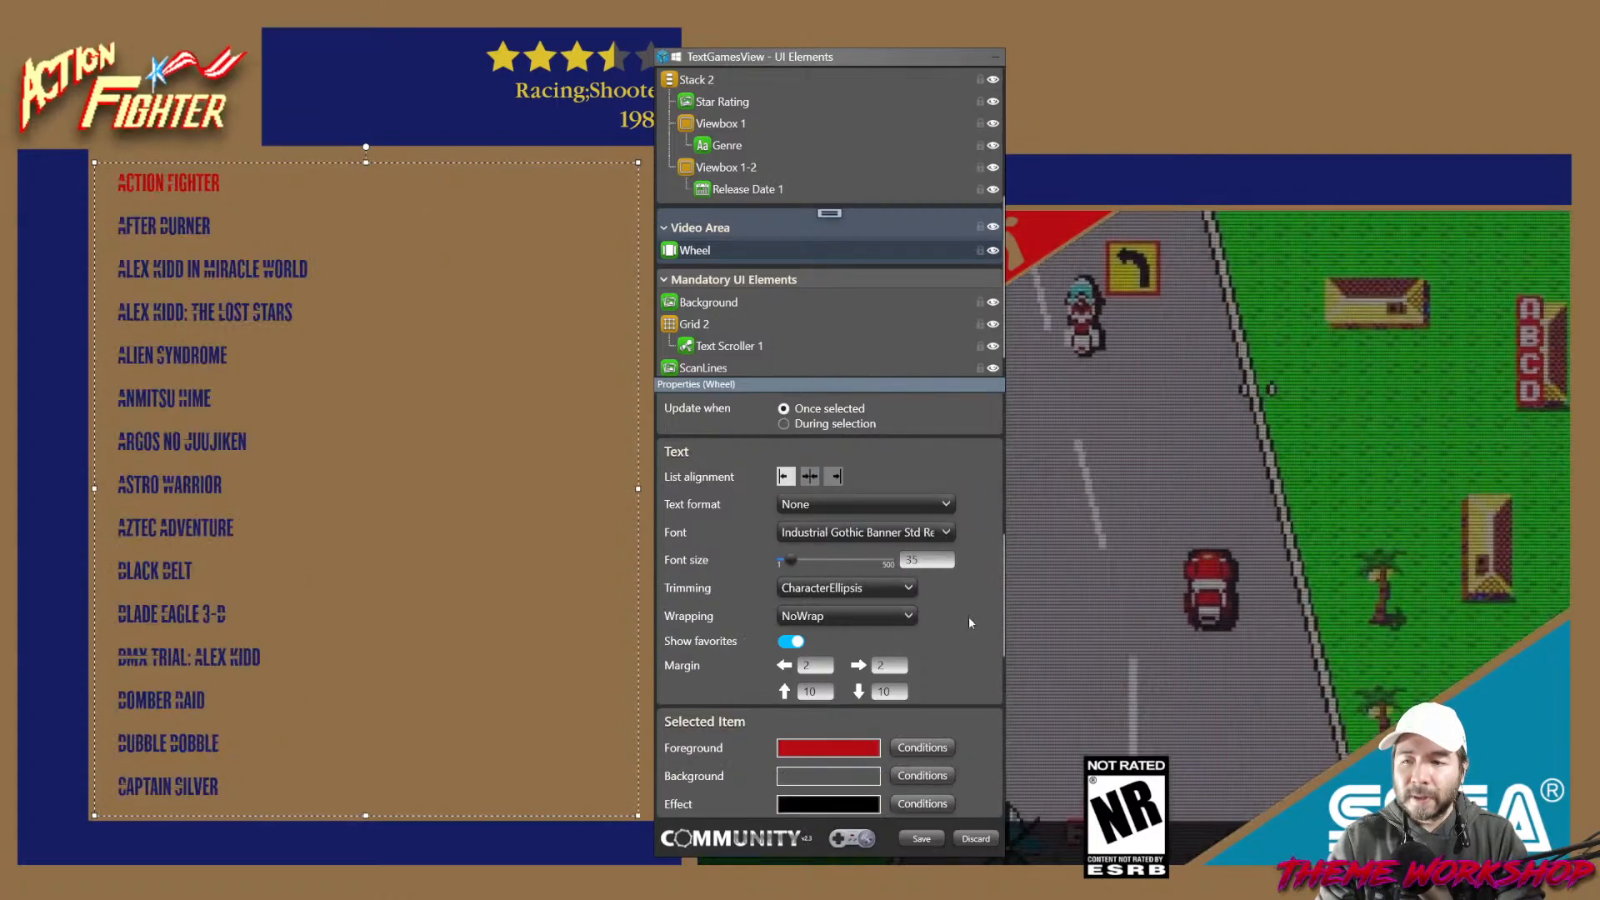
# Set the Wheel's text format to All lowercase and its font size to 55.
pyautogui.click(830, 506)
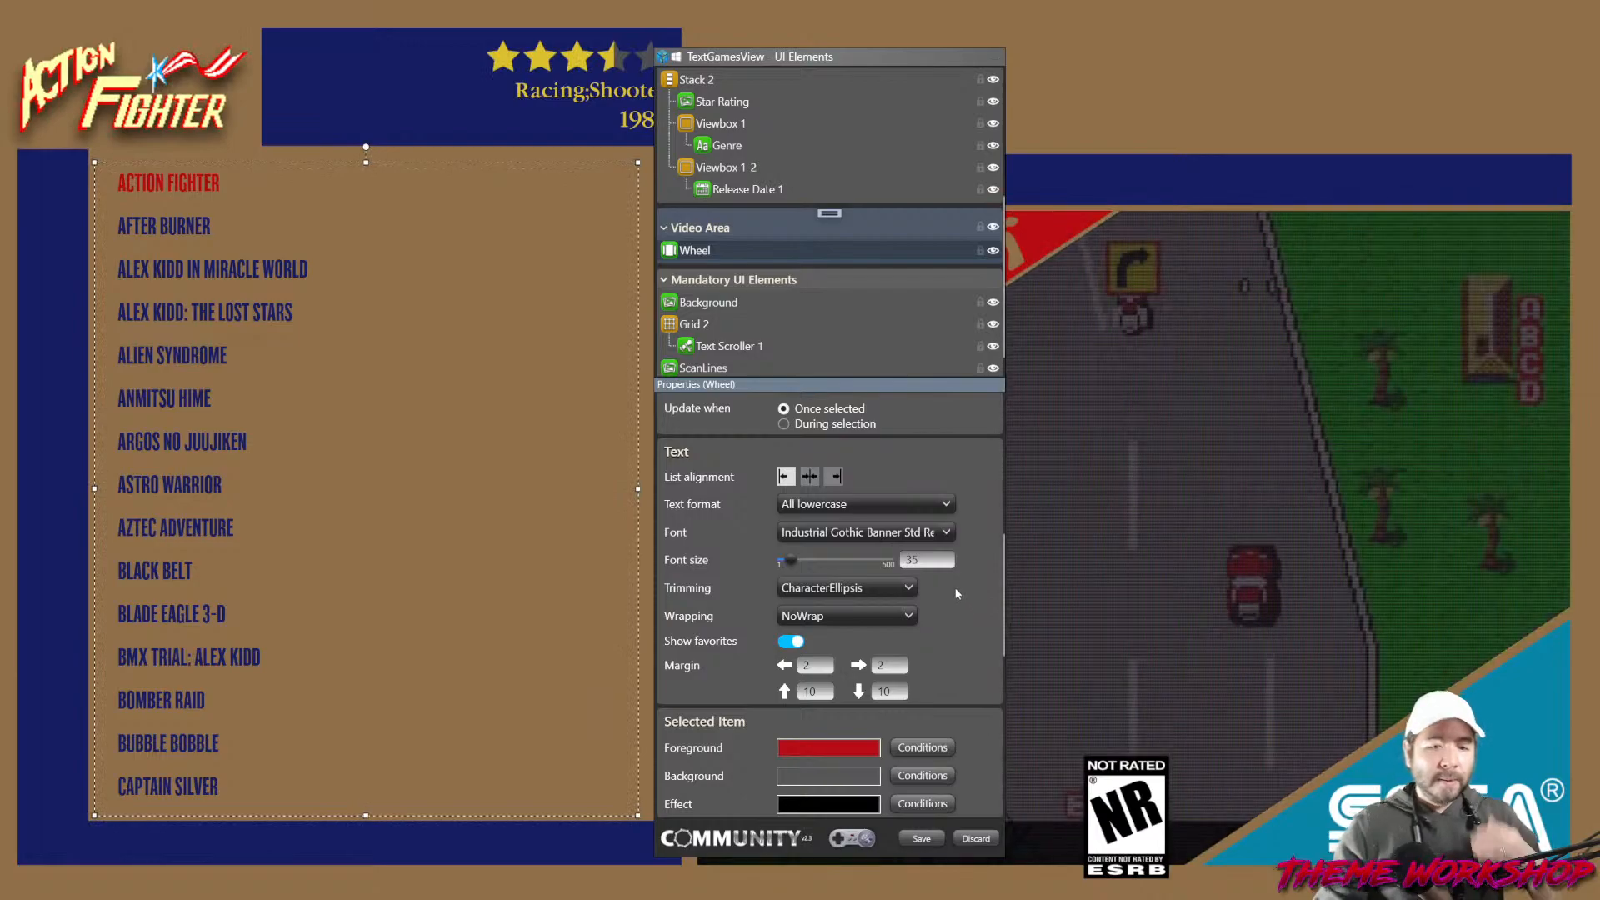
pyautogui.moveTo(935, 561); pyautogui.dragTo(847, 561)
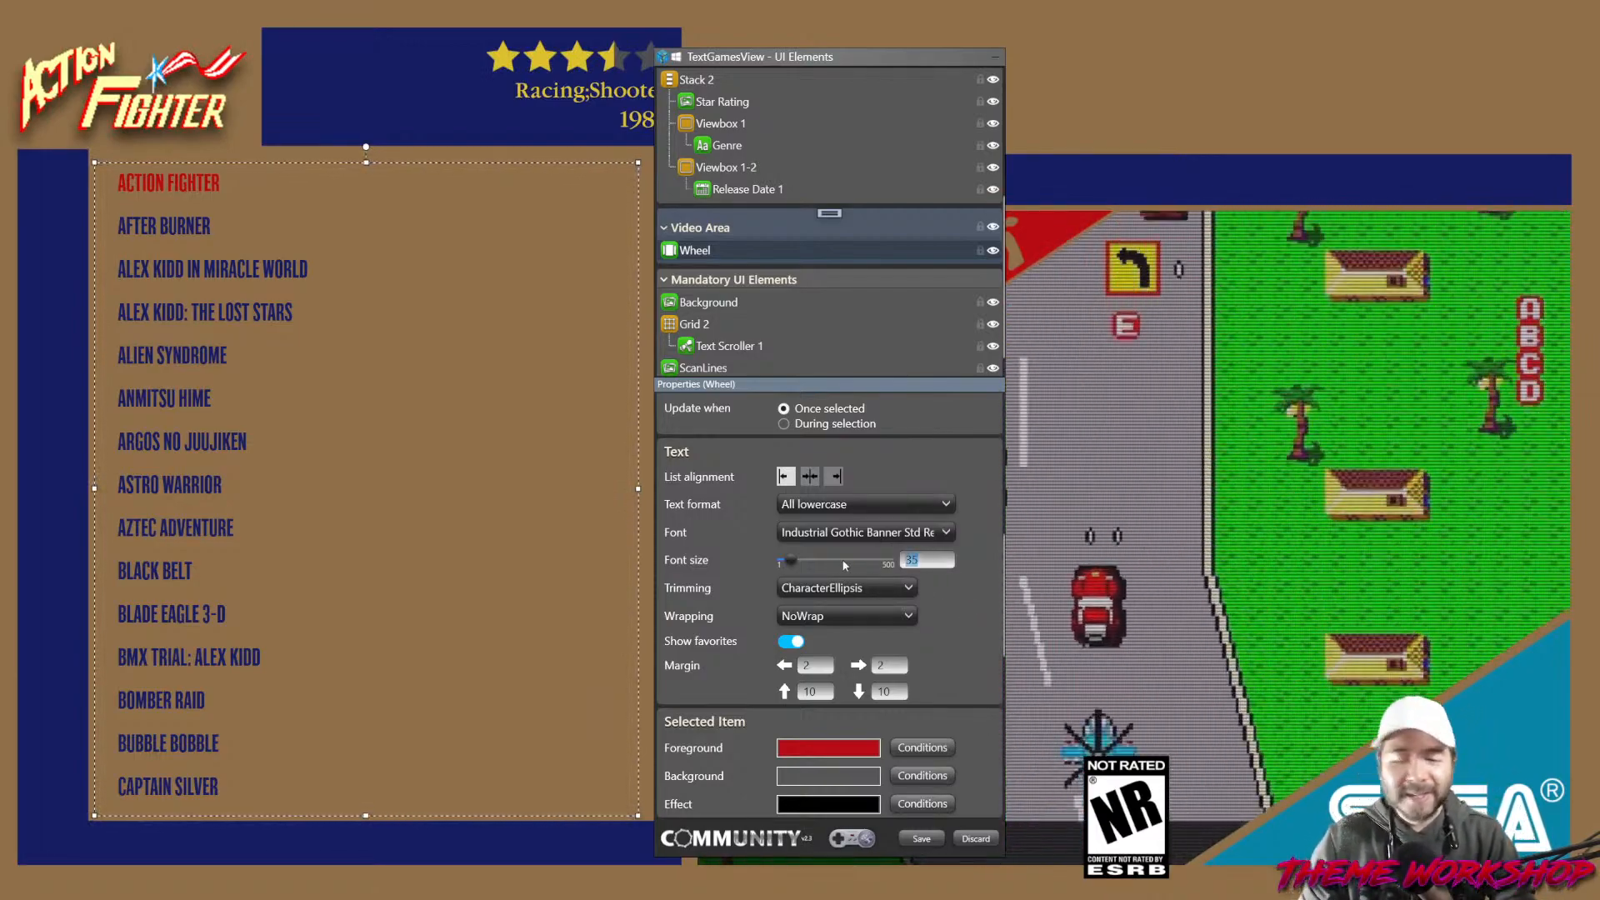
pyautogui.write('55')
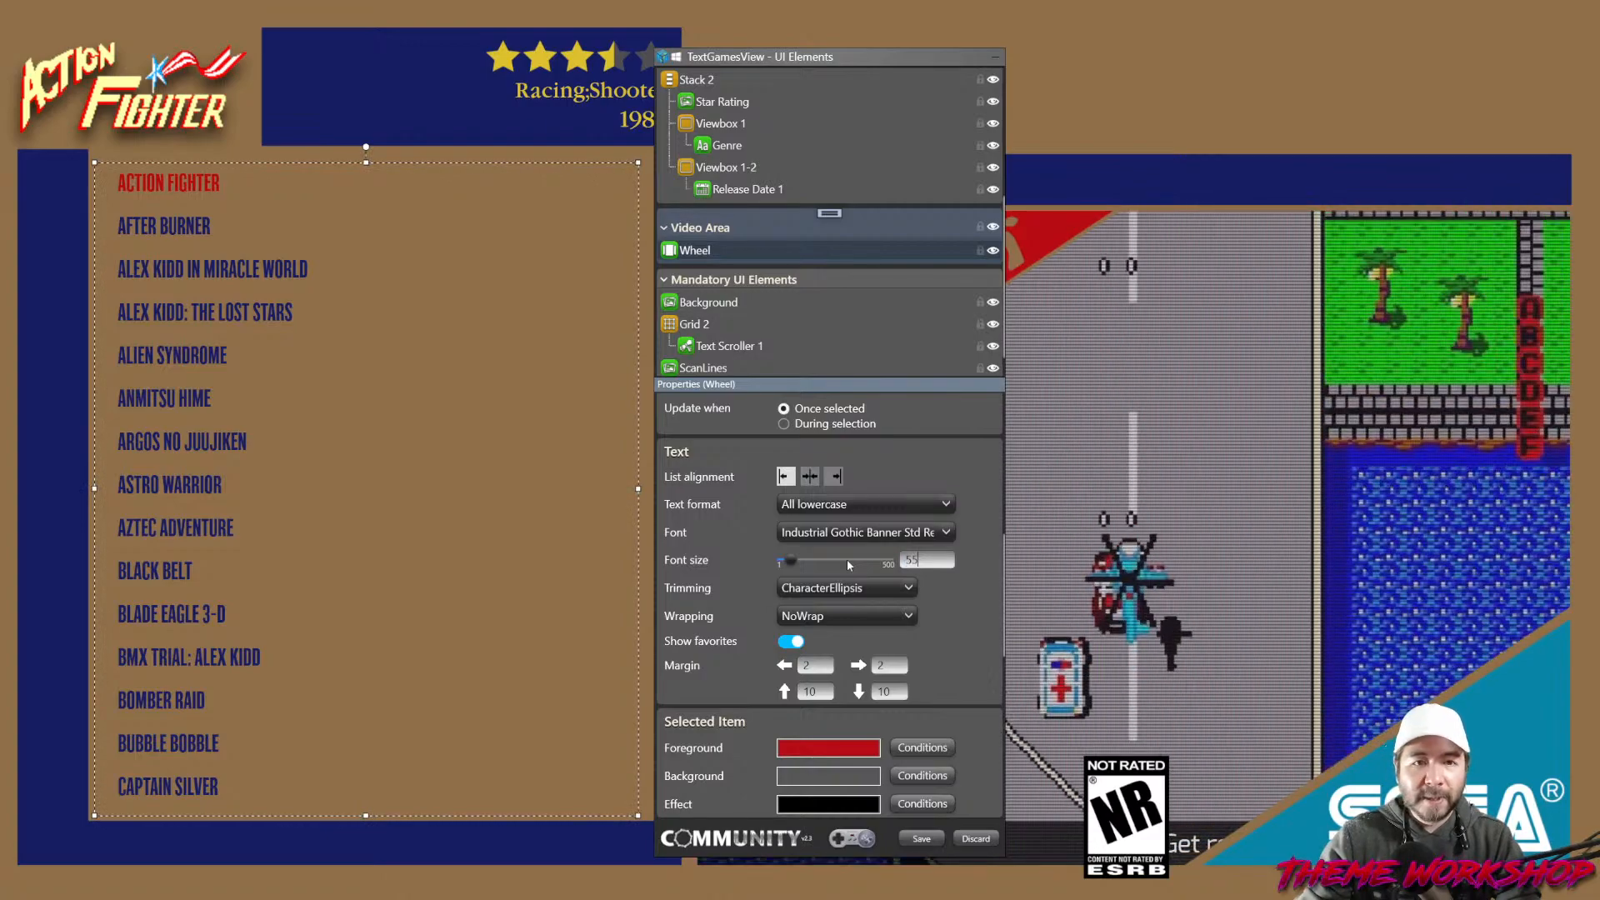
pyautogui.press('Return')
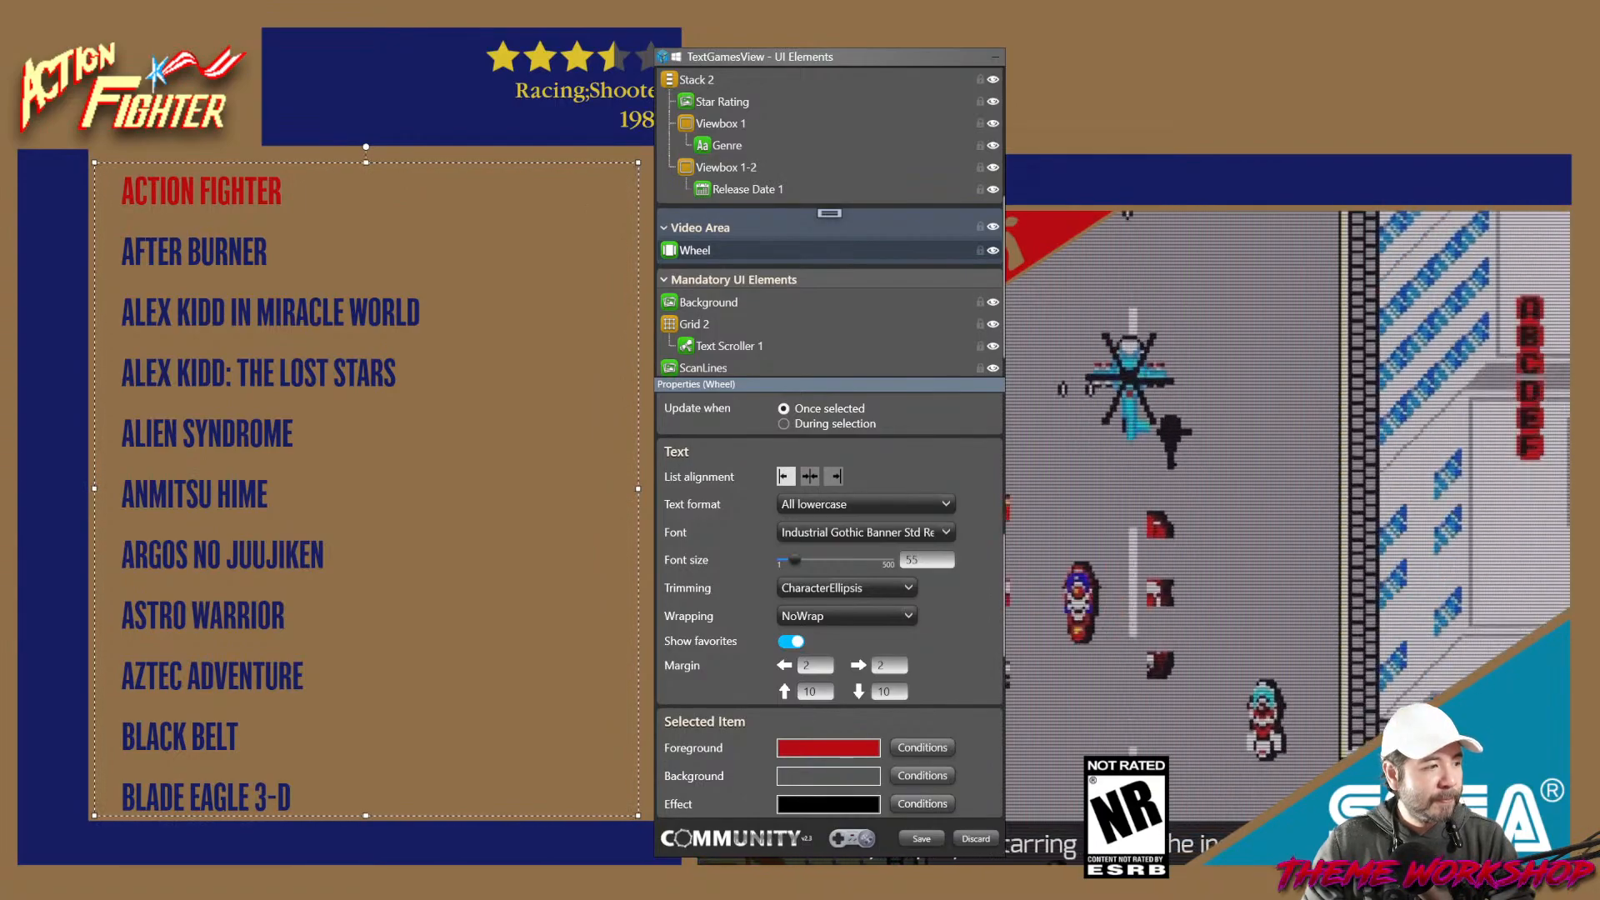
# Set the top and bottom text margins of the Wheel to 2.
pyautogui.scroll(-1, 982, 626)
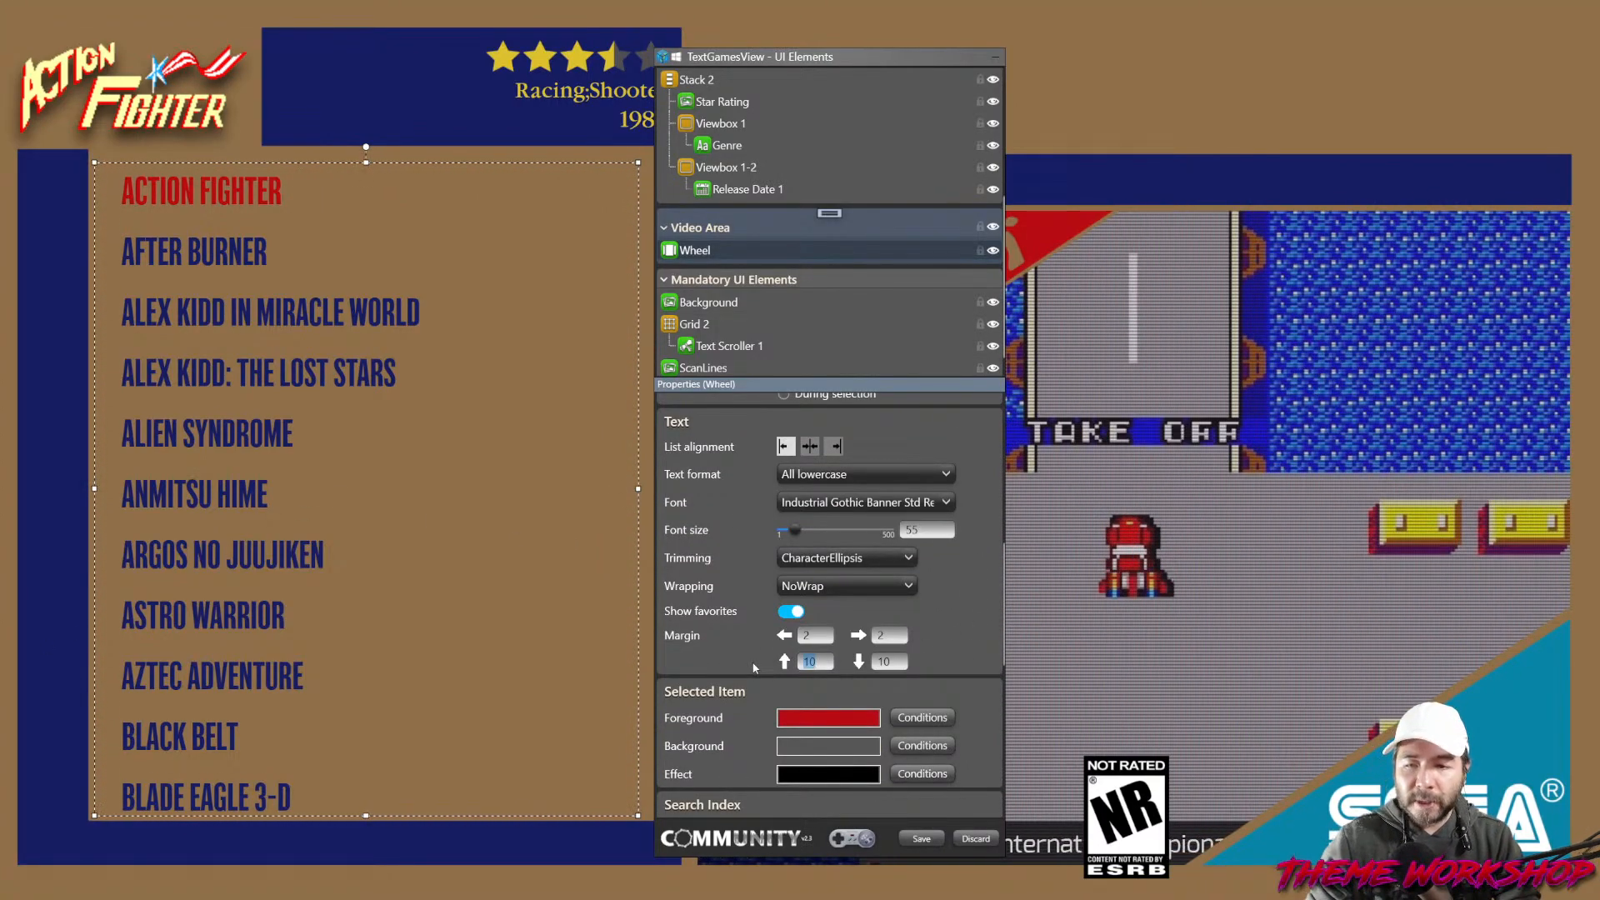
pyautogui.press('Tab')
pyautogui.write('2')
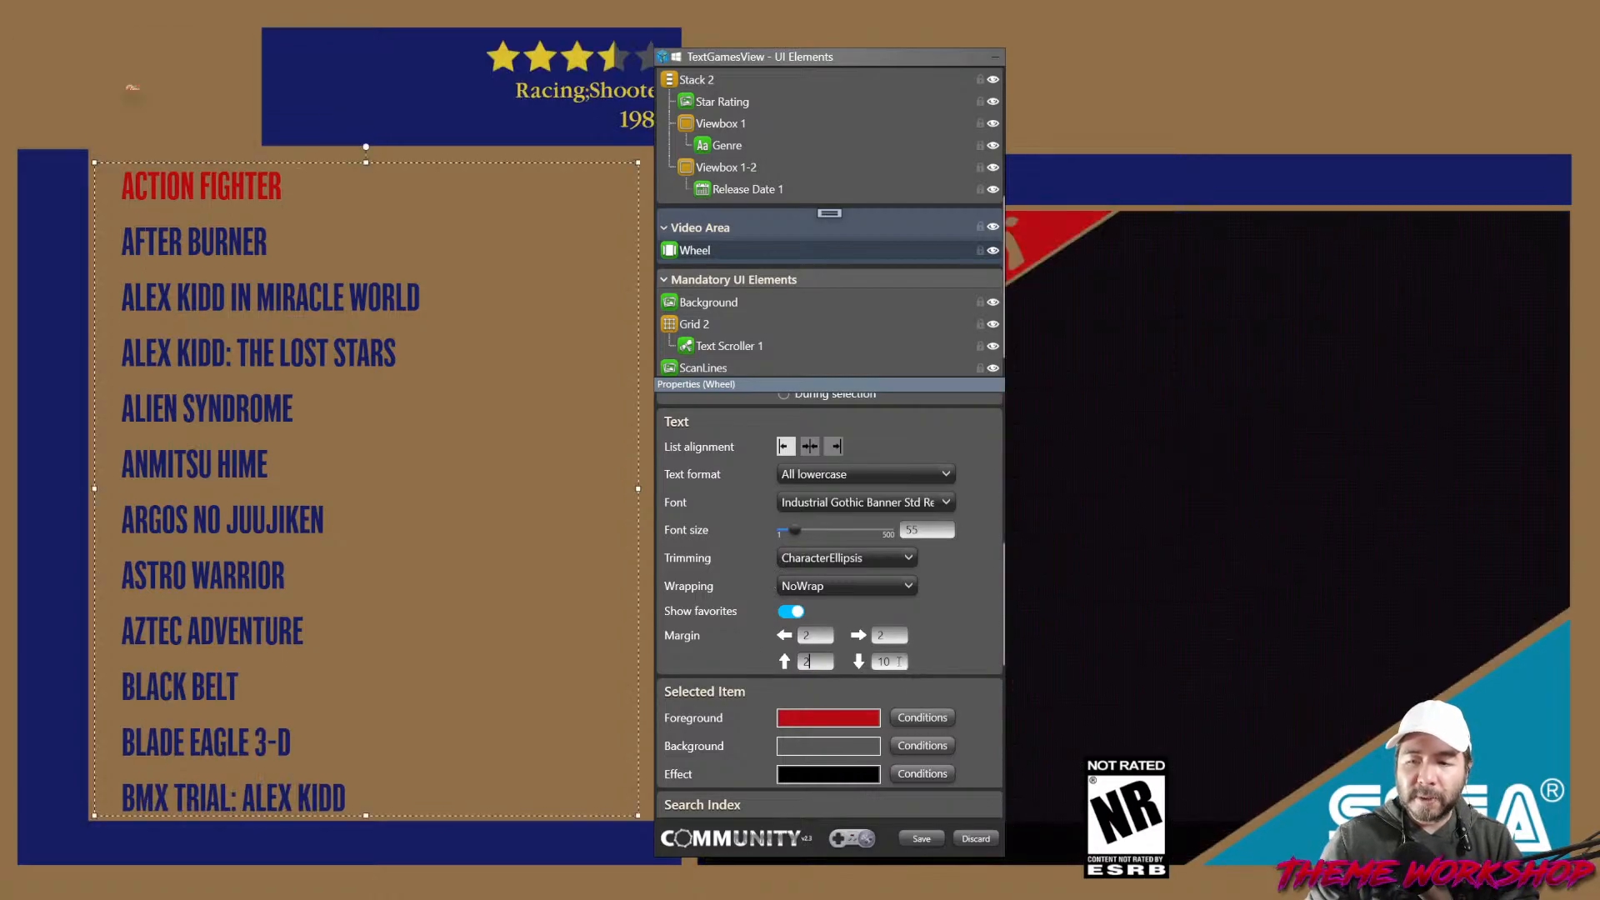
pyautogui.click(808, 661)
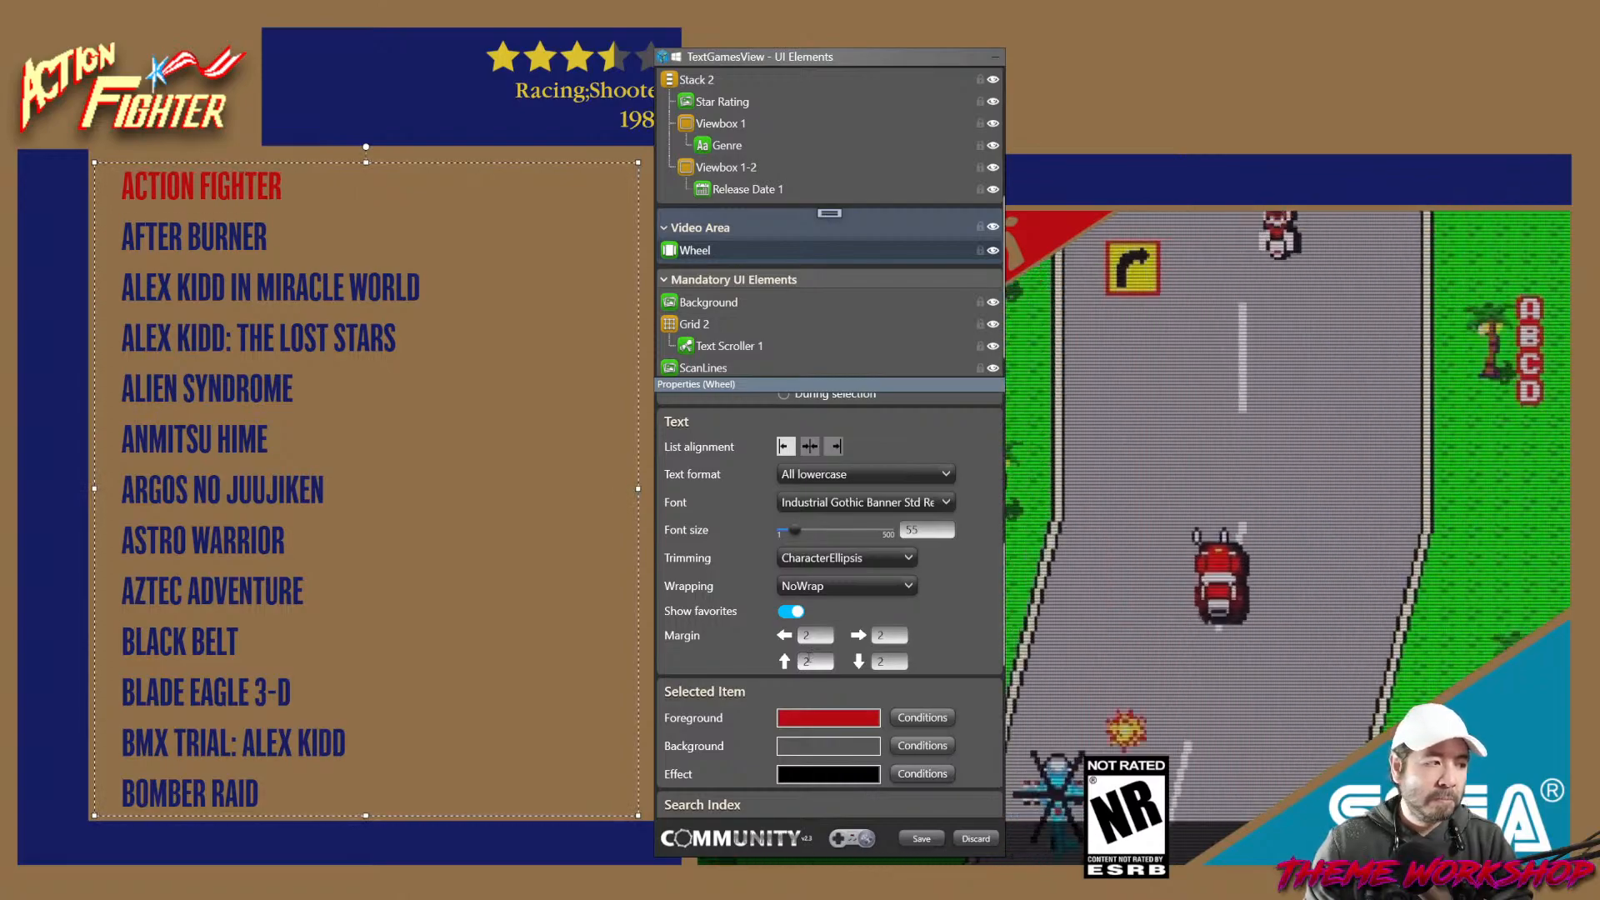
# Reduce the Wheel's top and bottom text margins to 0.
pyautogui.moveTo(819, 661); pyautogui.dragTo(738, 674)
pyautogui.write('0')
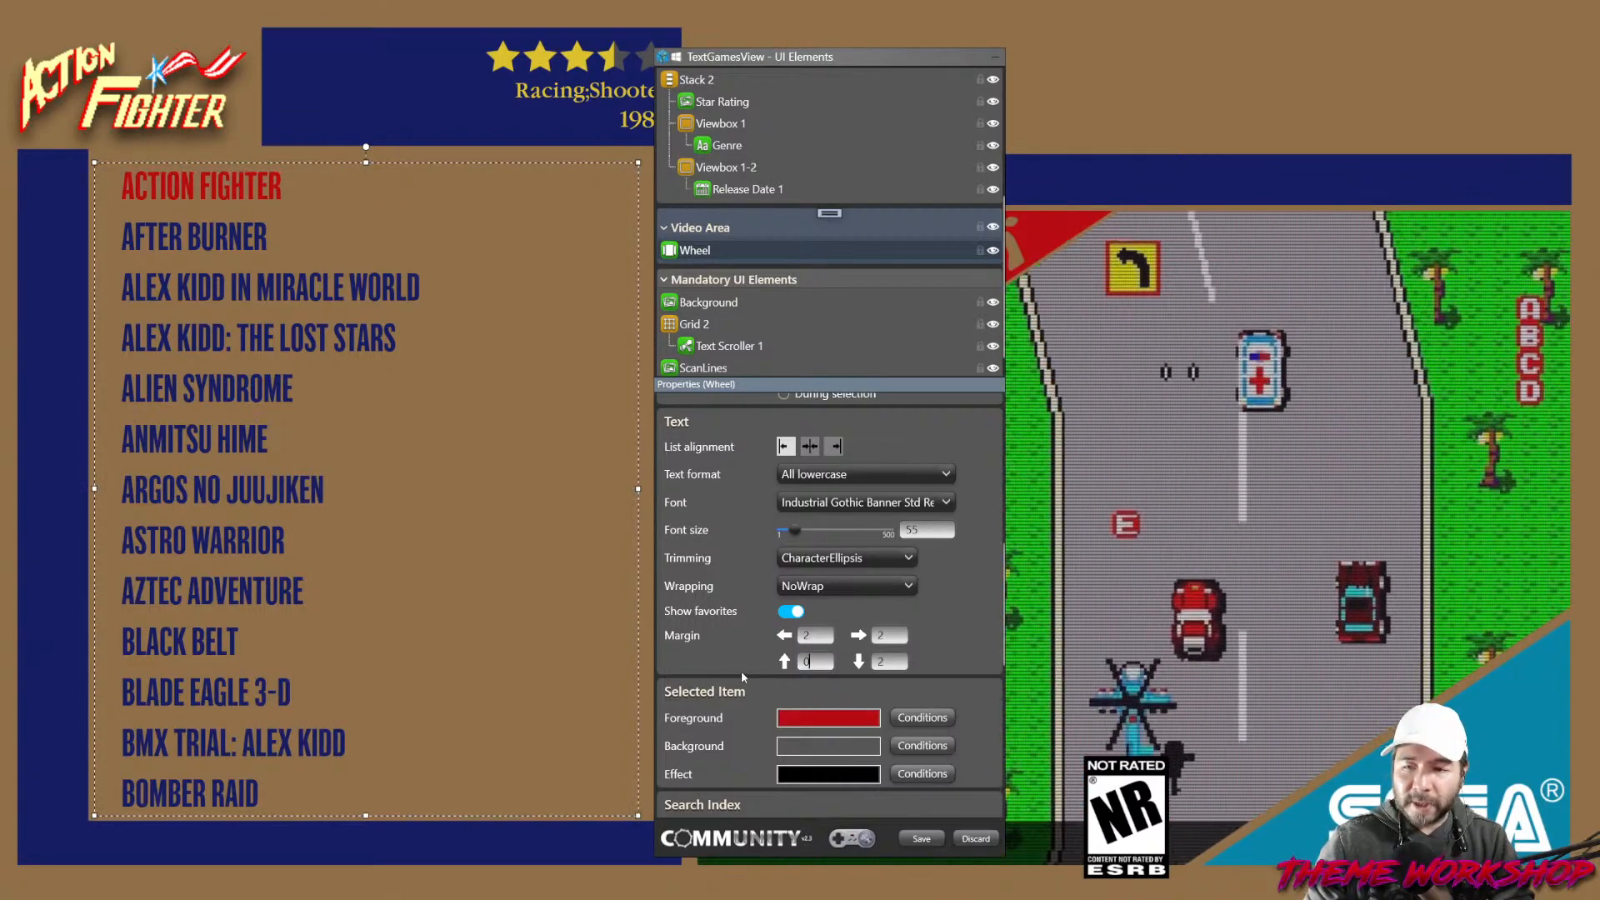
pyautogui.moveTo(900, 663); pyautogui.dragTo(788, 667)
pyautogui.write('0')
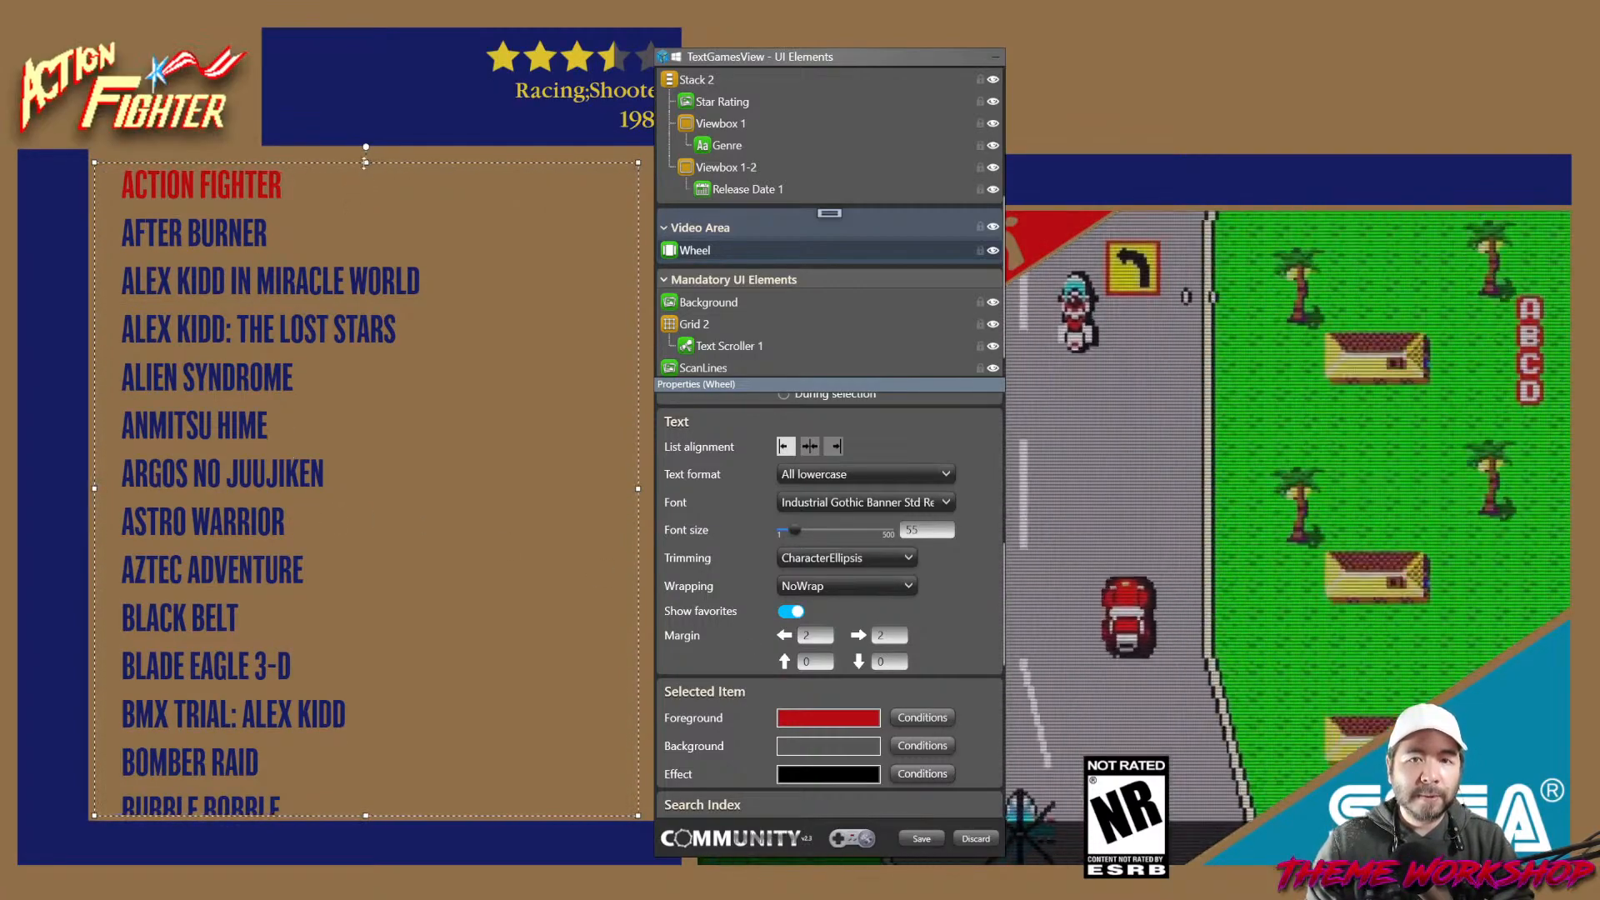
# Lower the Wheel's upper edge slightly to leave more space beneath the header, and set its font size to 60.
pyautogui.moveTo(366, 162); pyautogui.dragTo(366, 197)
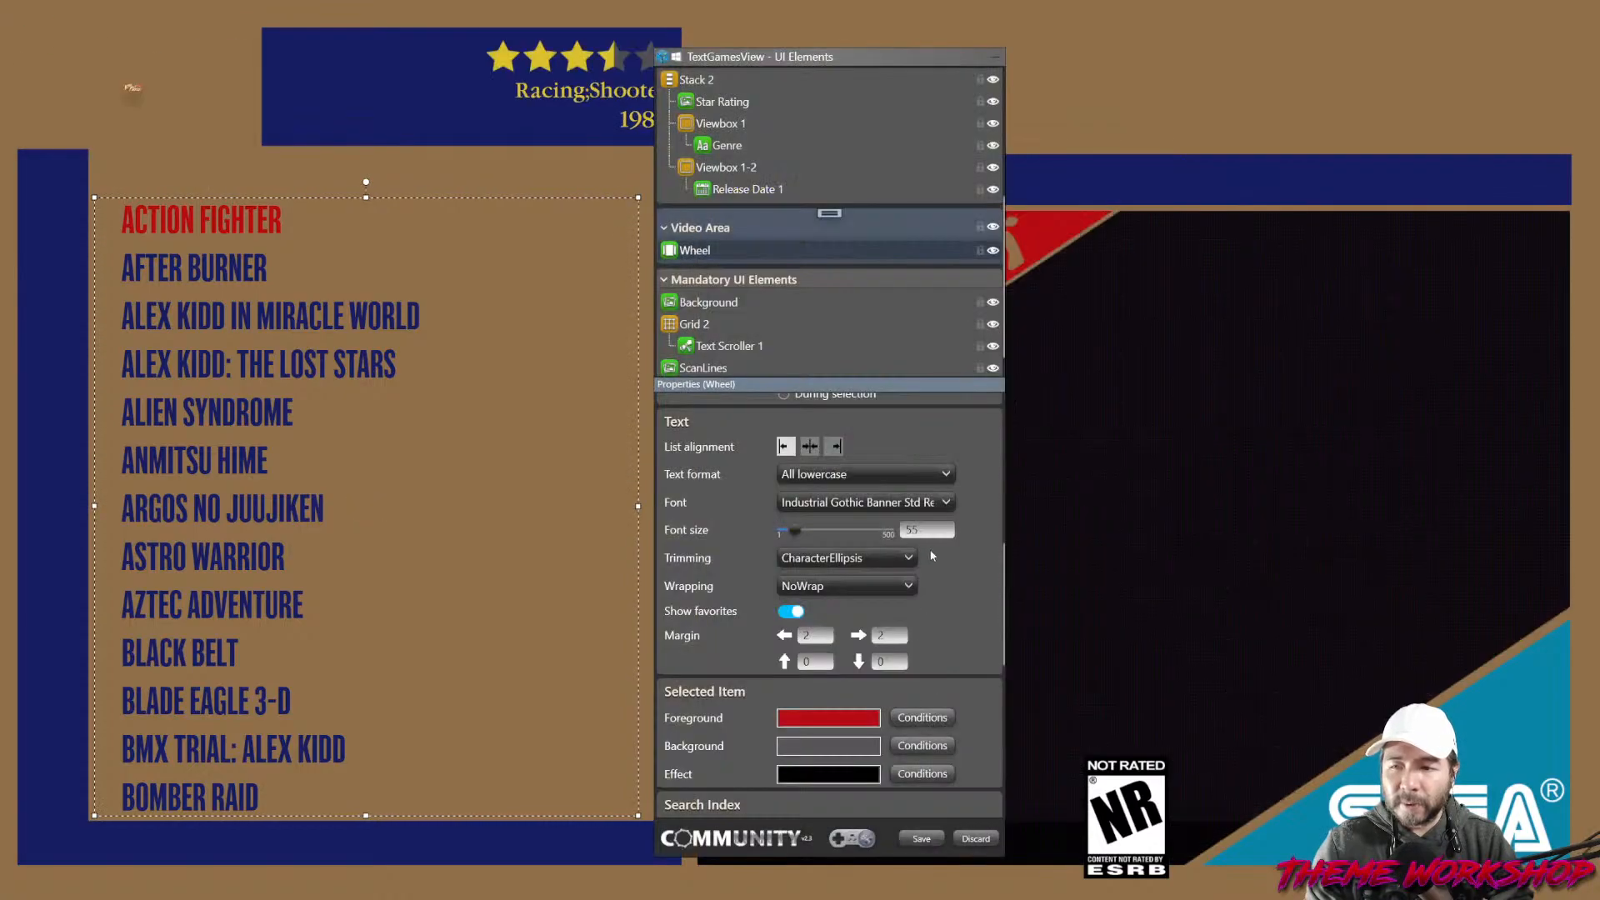
pyautogui.moveTo(927, 532); pyautogui.dragTo(853, 538)
pyautogui.write('65')
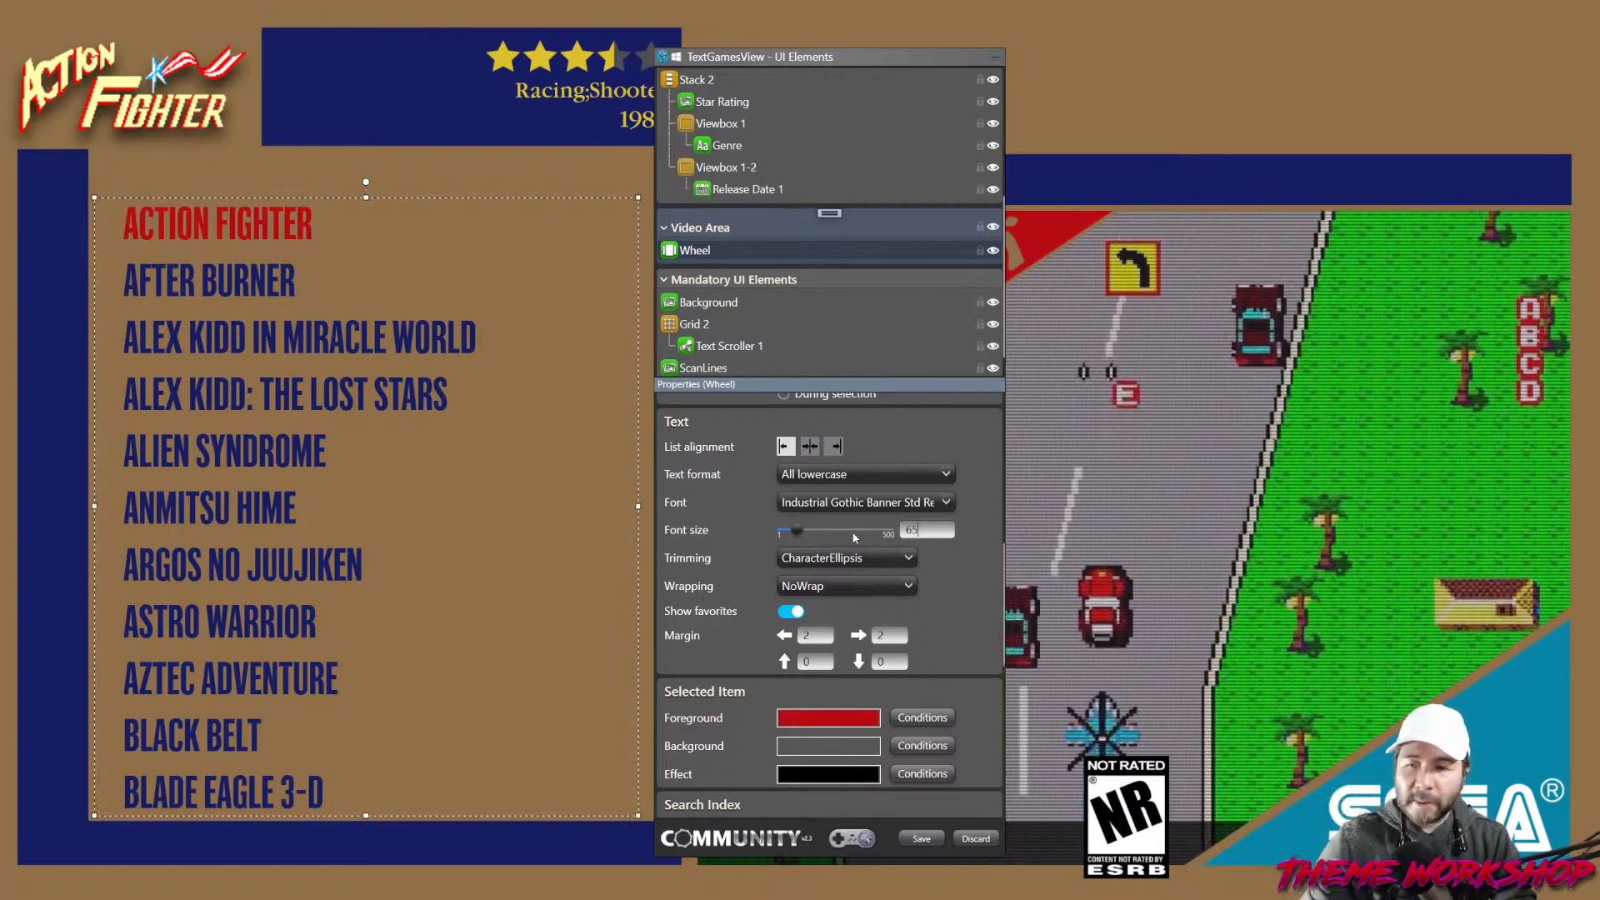
pyautogui.press('BackSpace')
pyautogui.write('0')
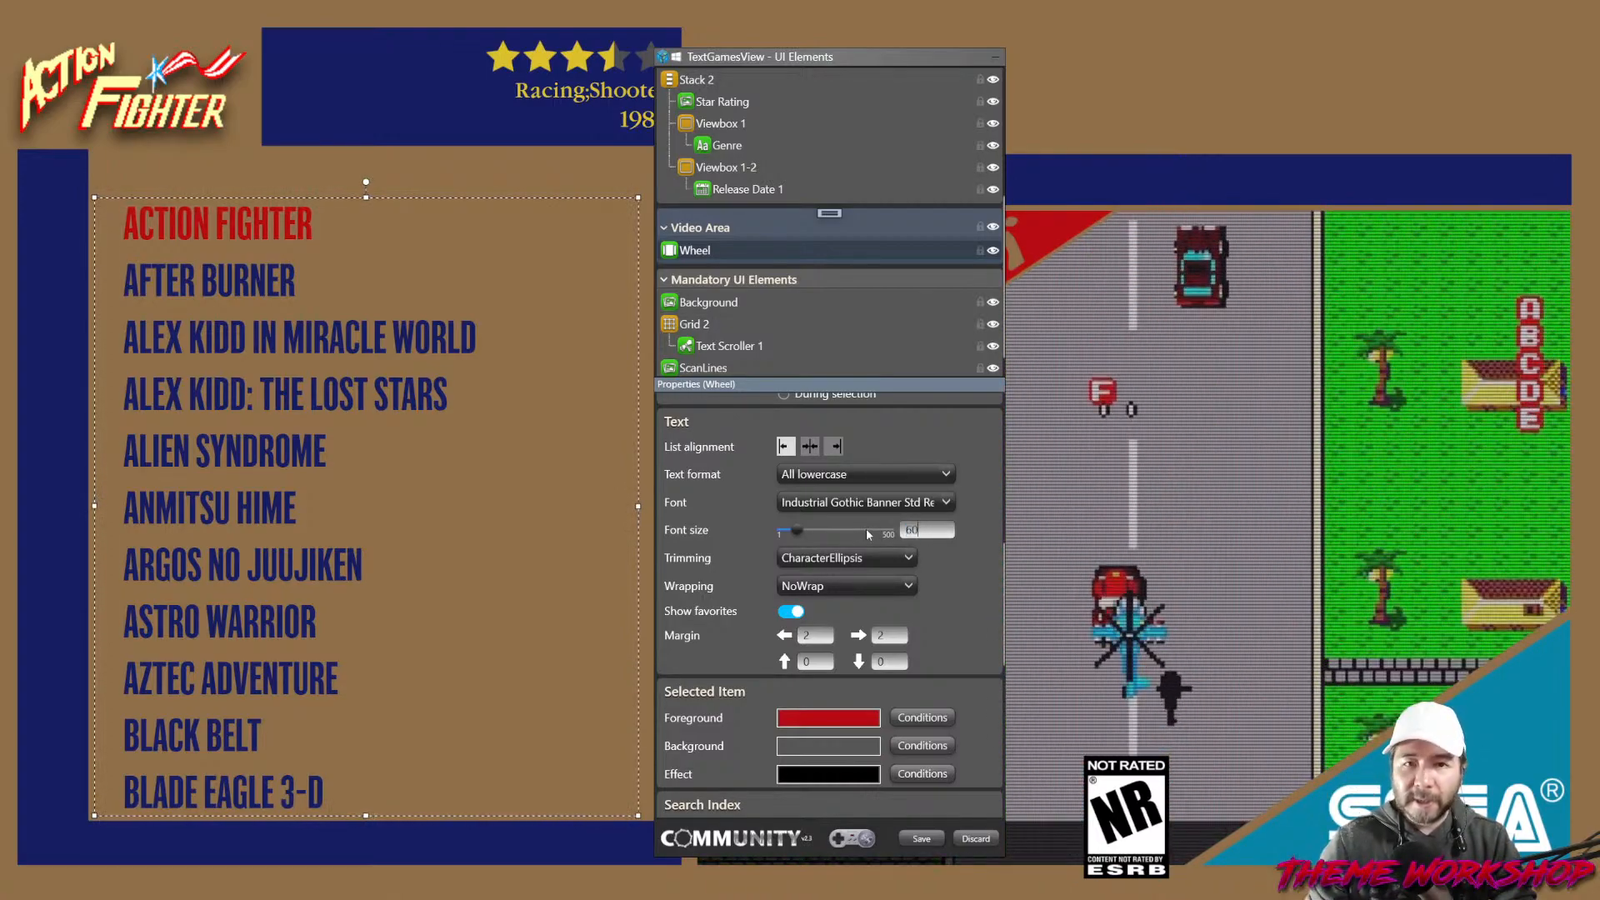
pyautogui.press('Return')
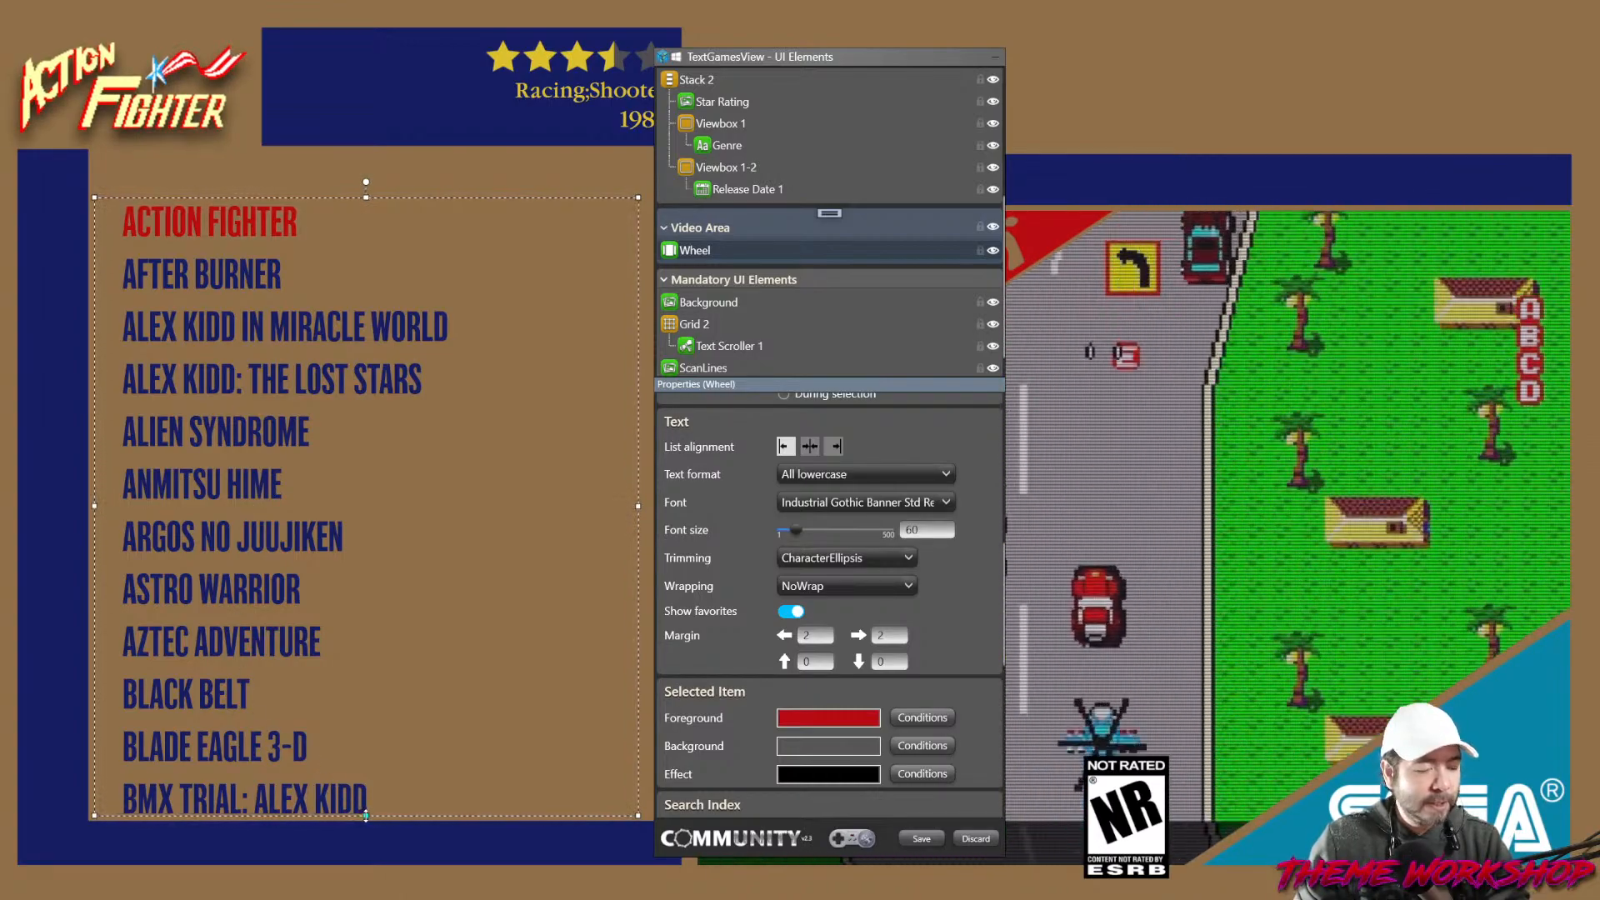
# Shorten the Wheel from below to end just after Blade Eagle 3-D, and move it left to align its text beside the blue border.
pyautogui.moveTo(366, 815); pyautogui.dragTo(366, 775)
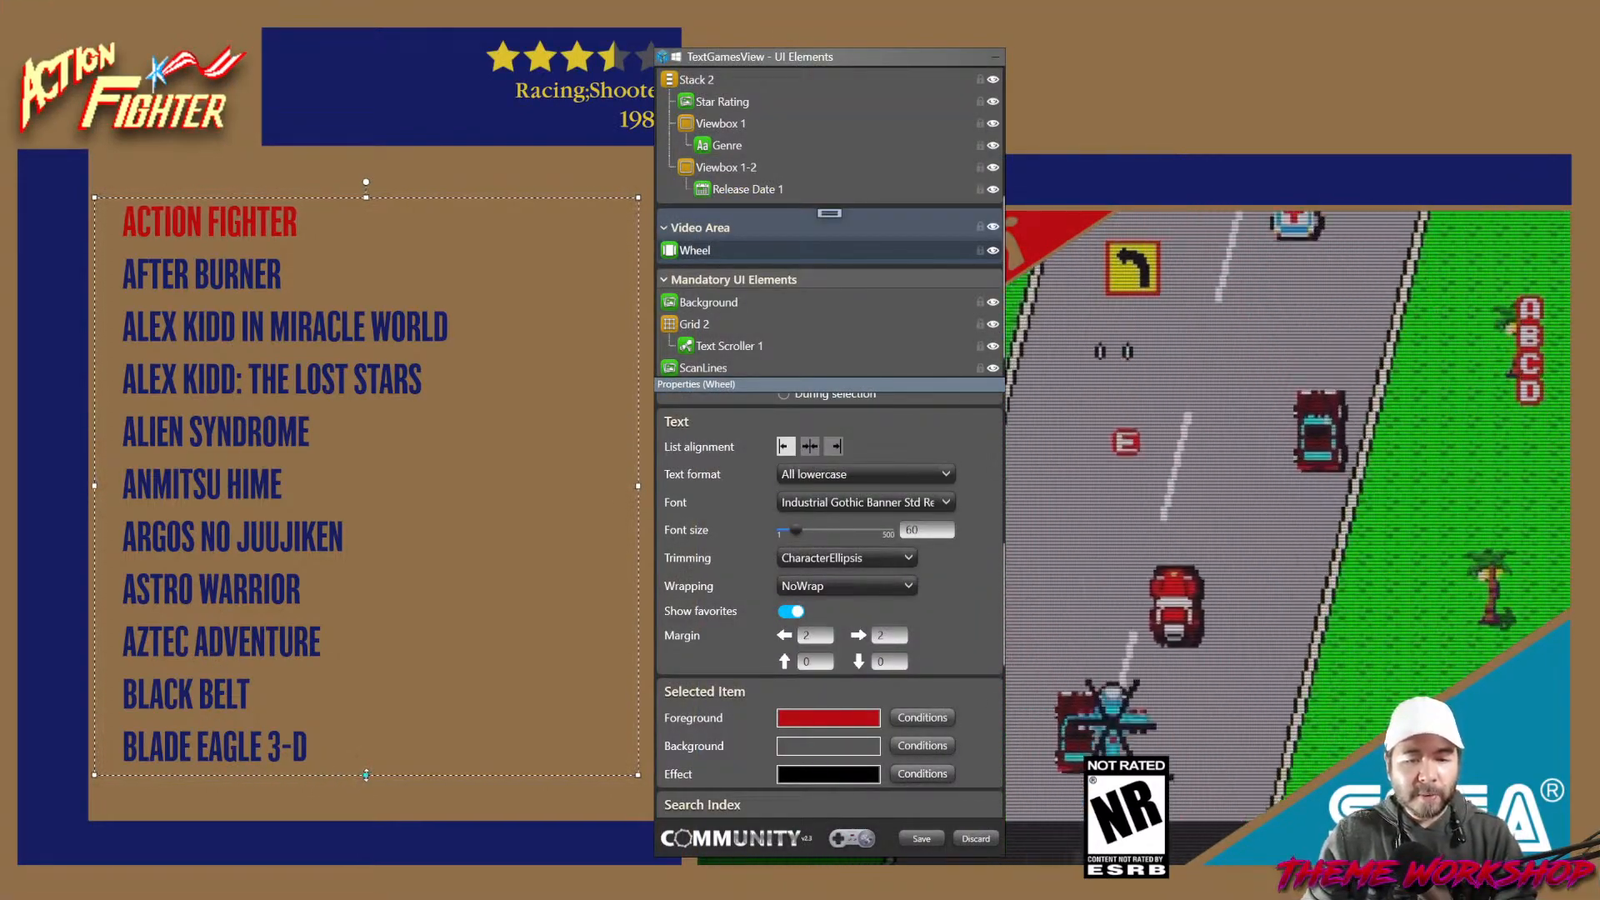
pyautogui.moveTo(366, 774); pyautogui.dragTo(366, 774)
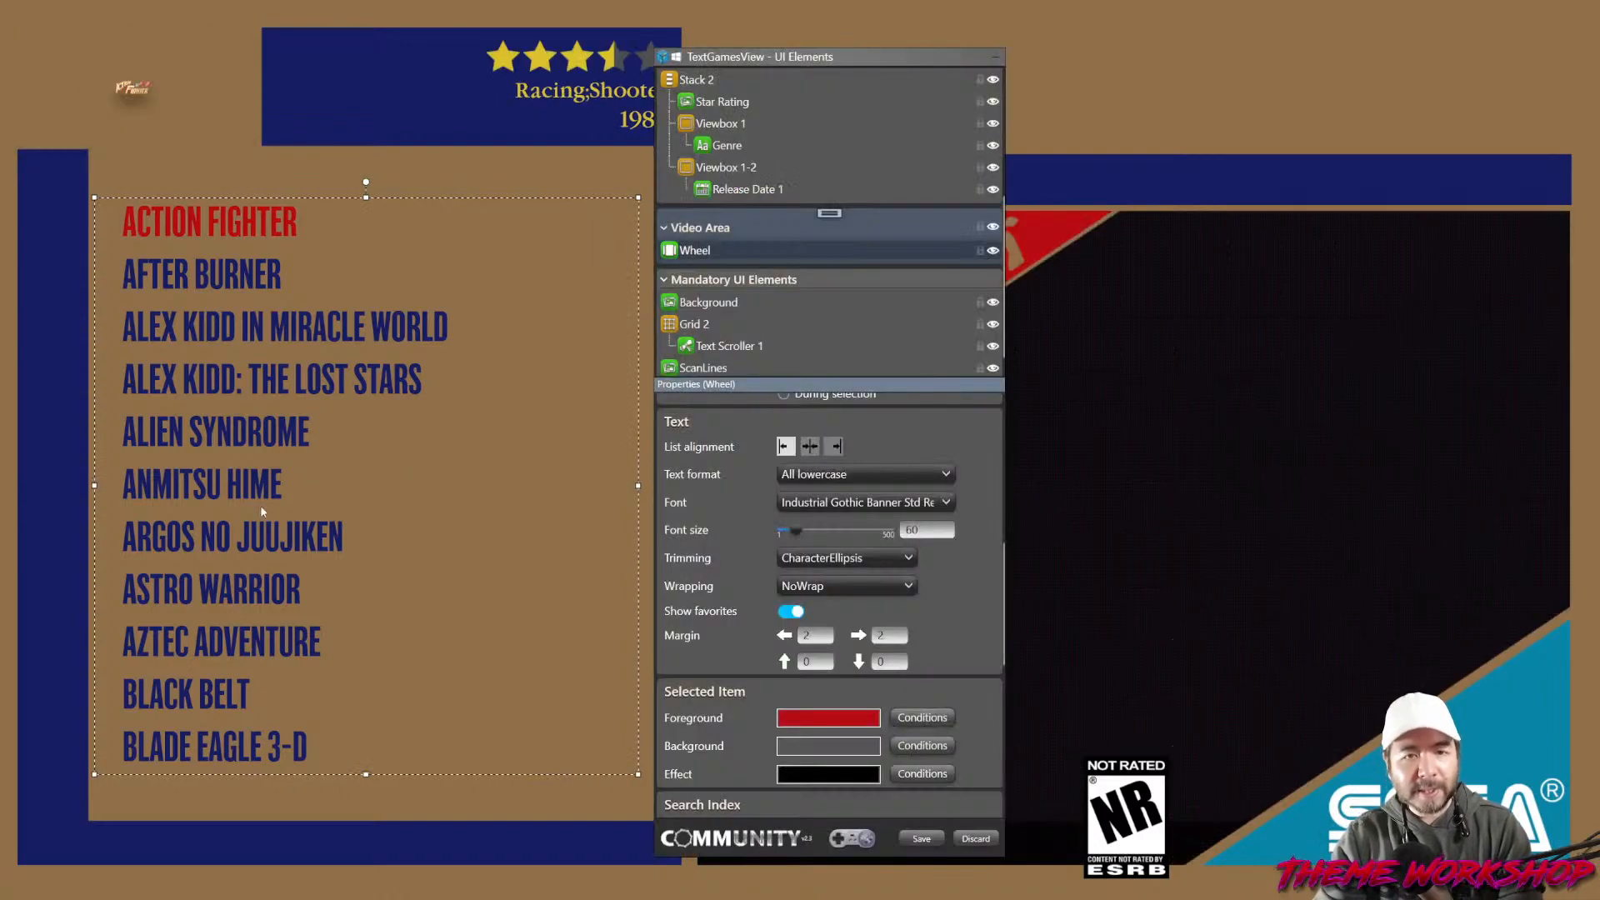
pyautogui.moveTo(287, 540); pyautogui.dragTo(222, 510)
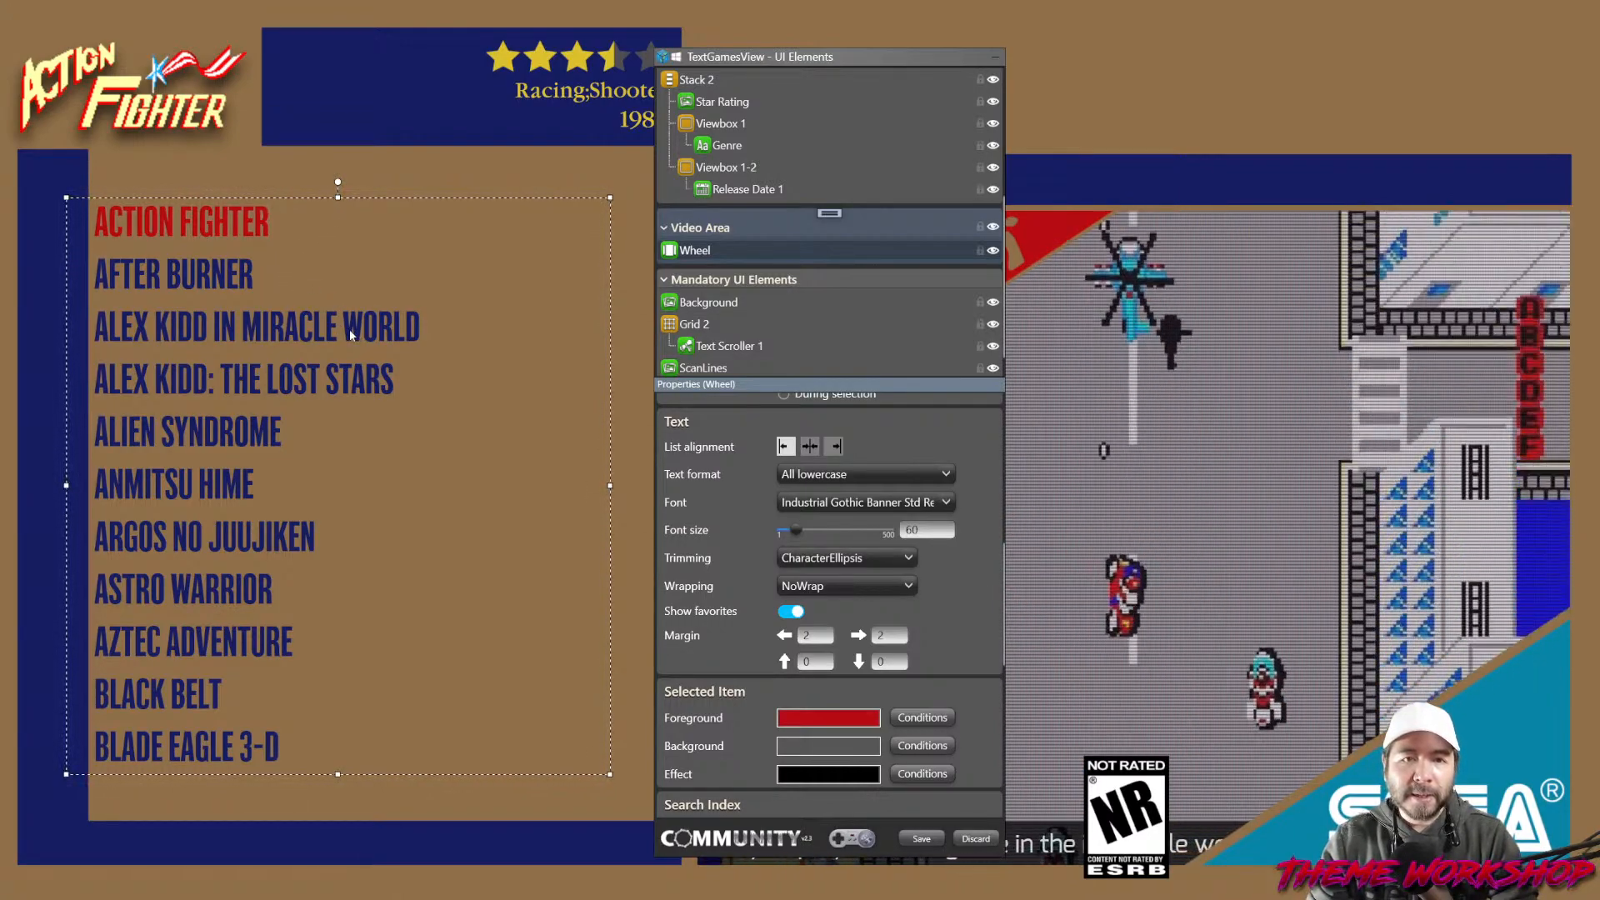
pyautogui.scroll(2, 976, 640)
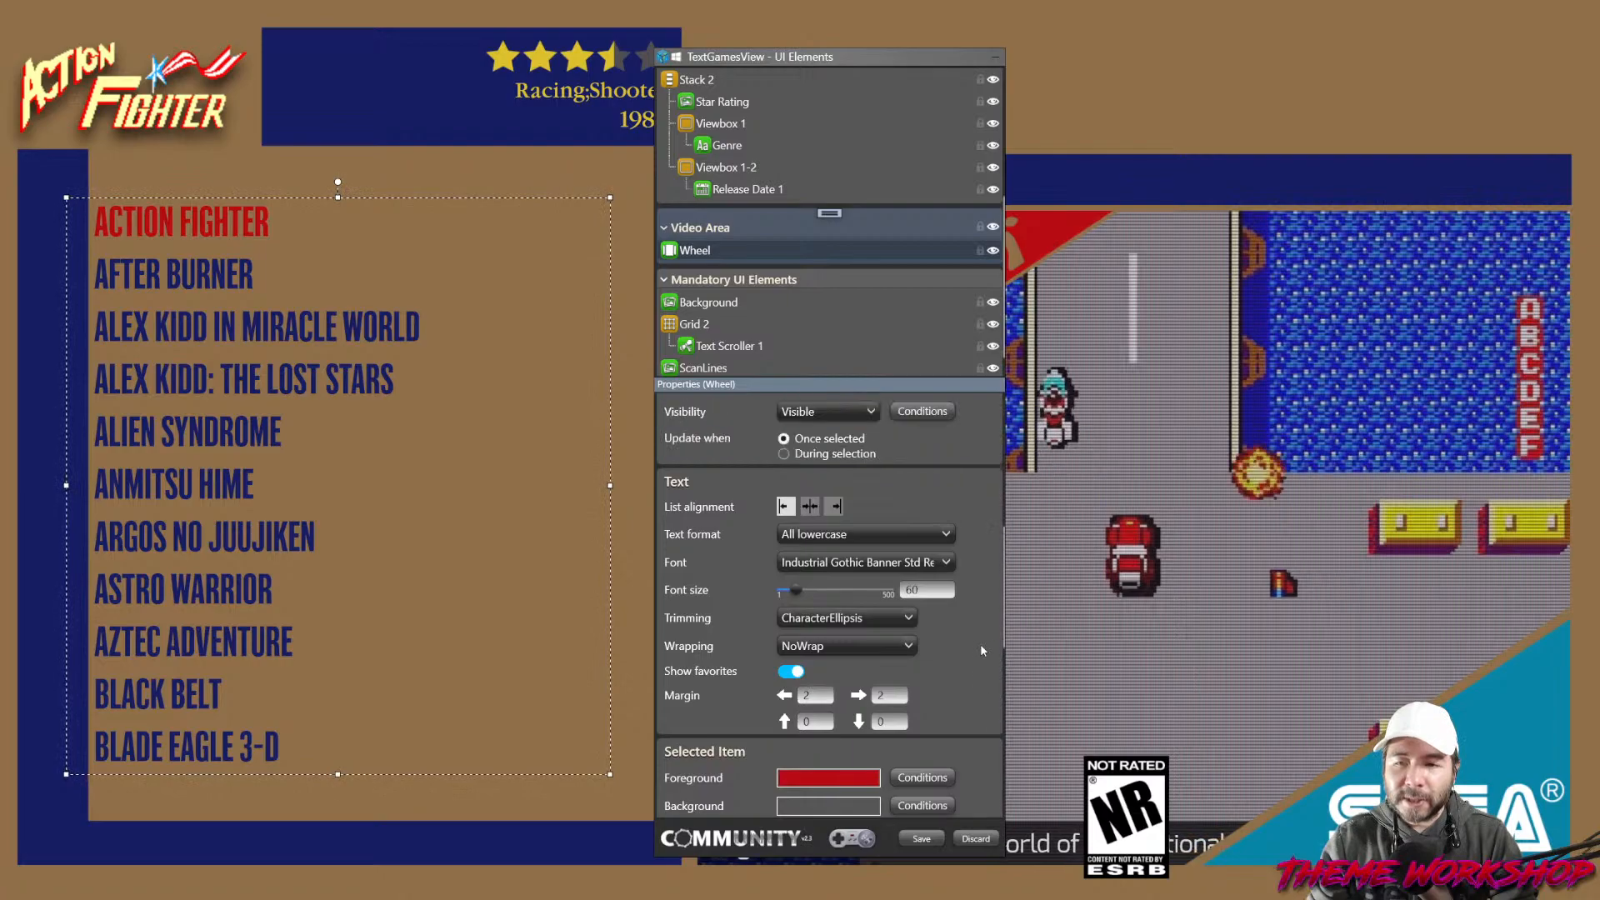
# Fill the background of the Wheel's selected item with the dark blue sampled from the border.
pyautogui.scroll(-4, 980, 645)
pyautogui.scroll(-2, 981, 653)
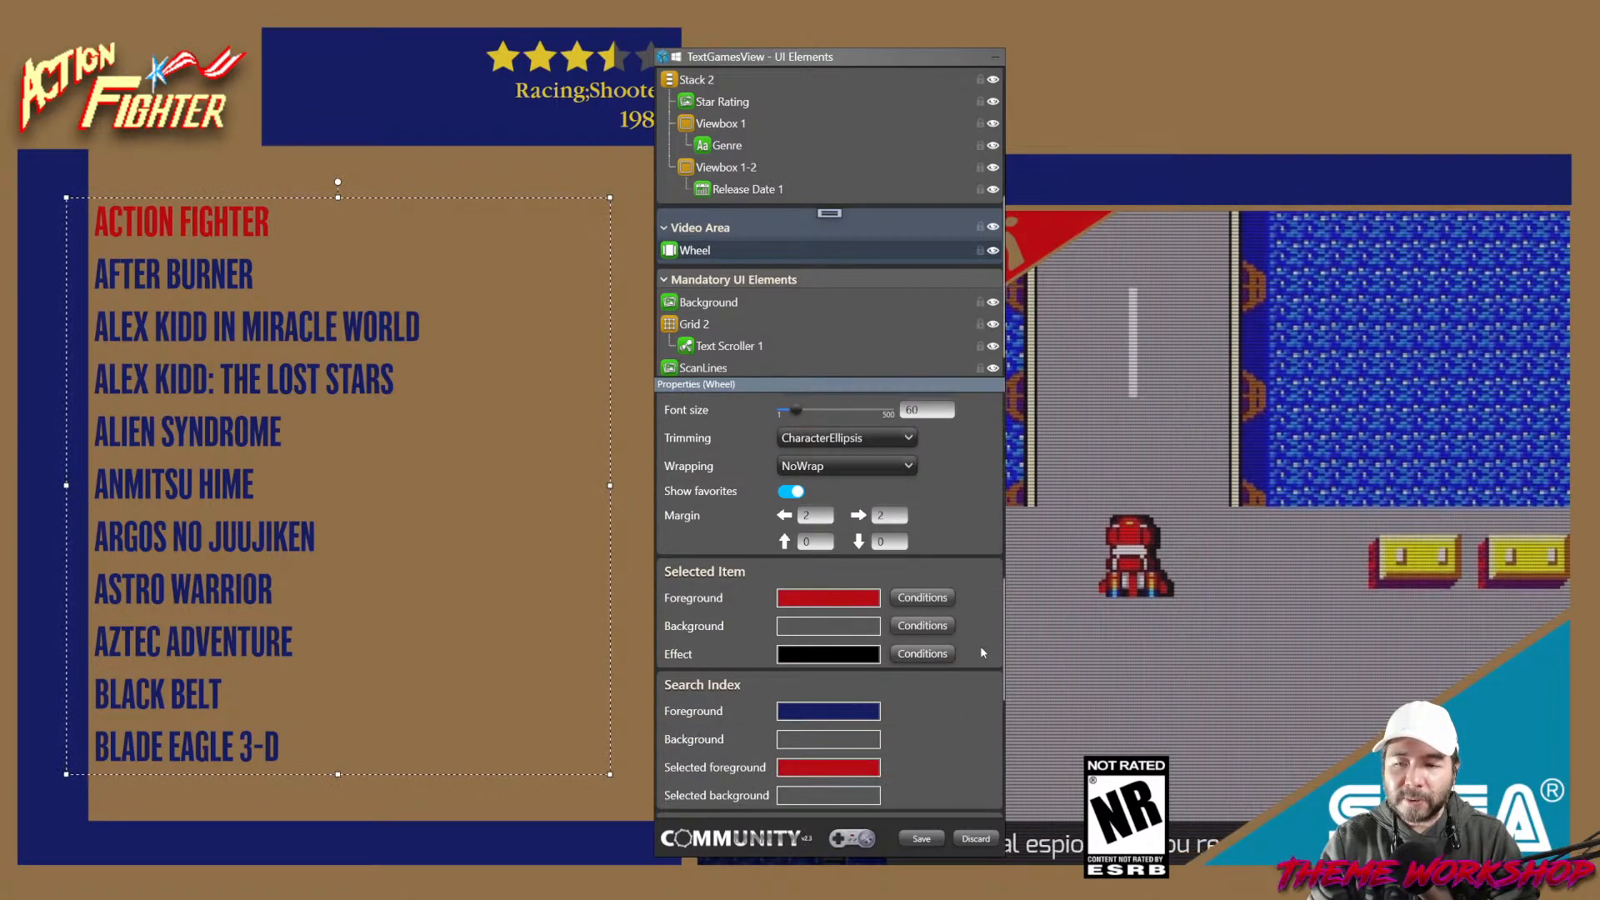
pyautogui.hotkey('ctrl', 'shift', 'c')
pyautogui.click(51, 421)
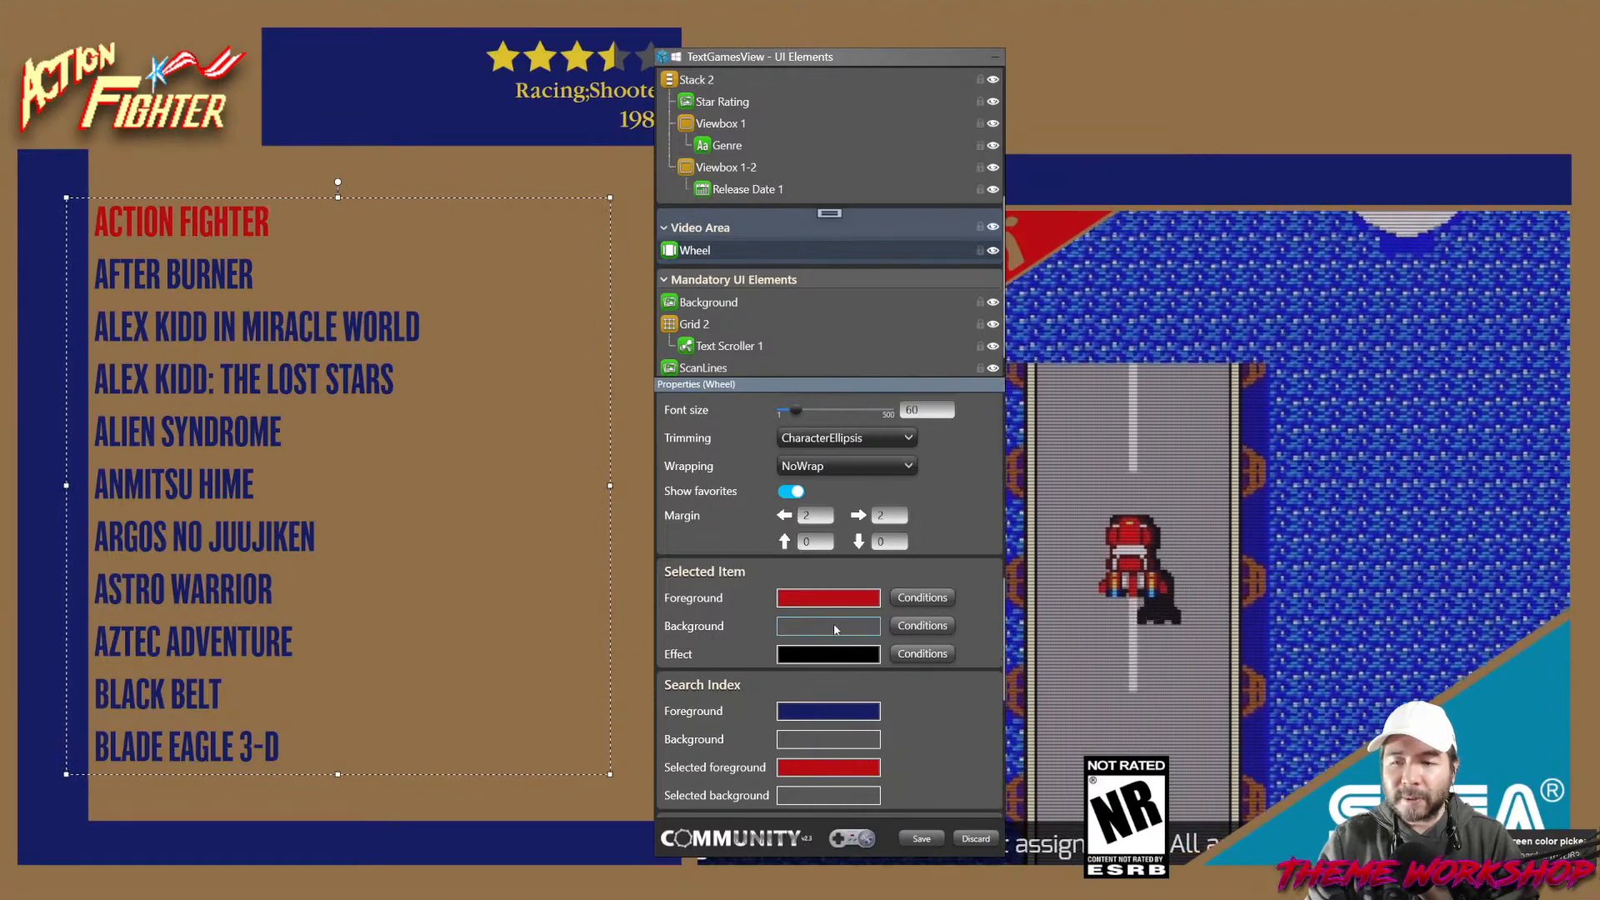
pyautogui.click(833, 623)
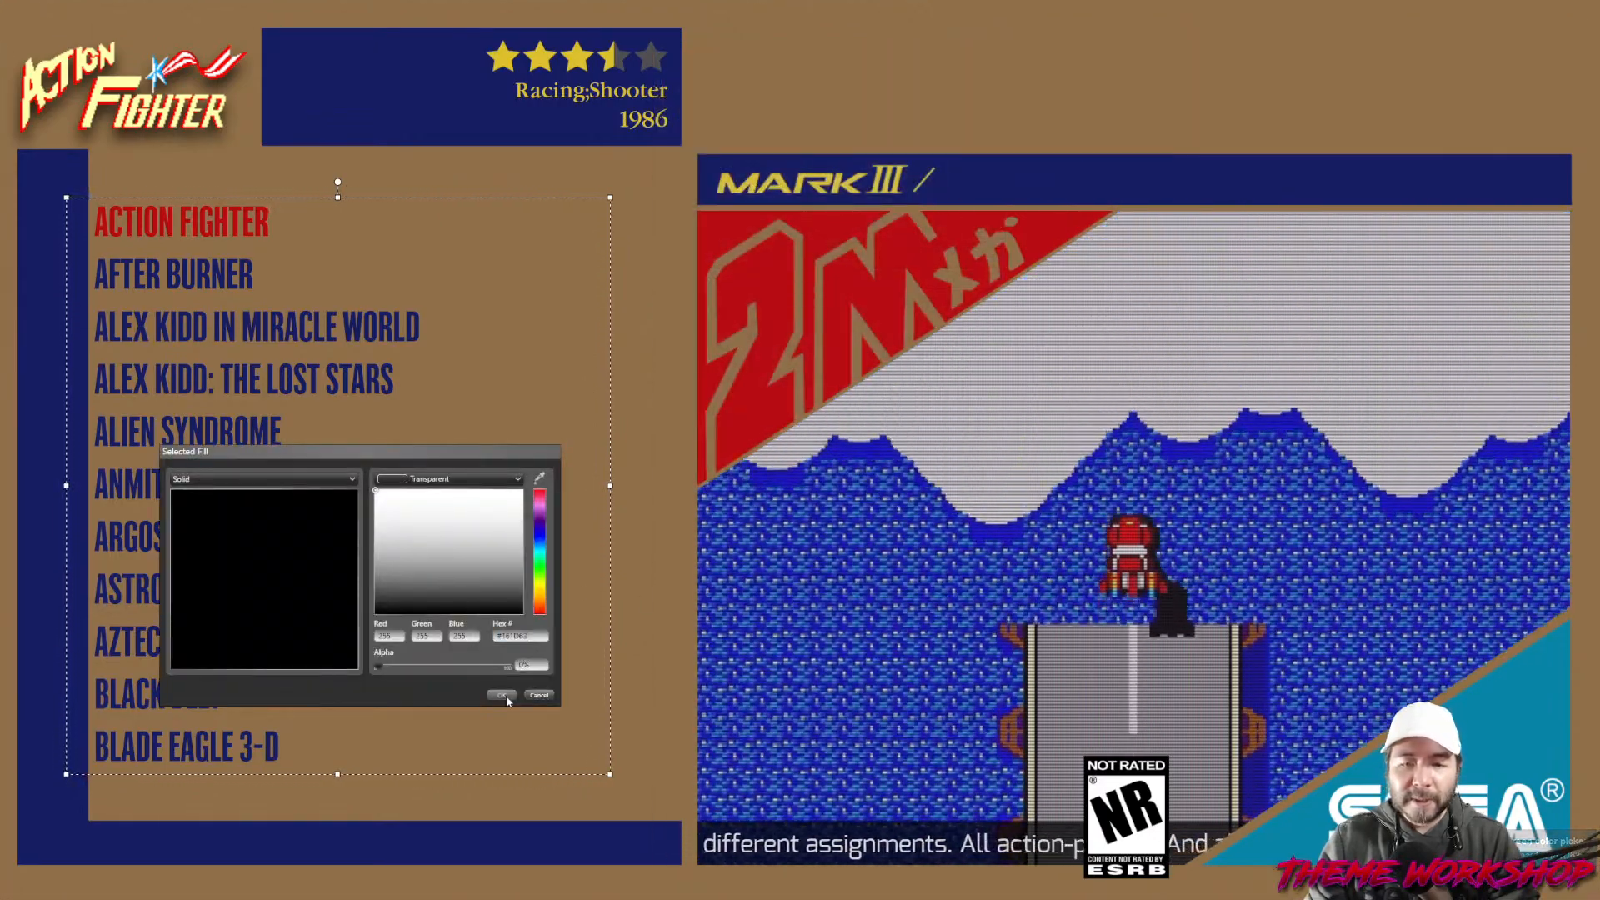
pyautogui.click(504, 695)
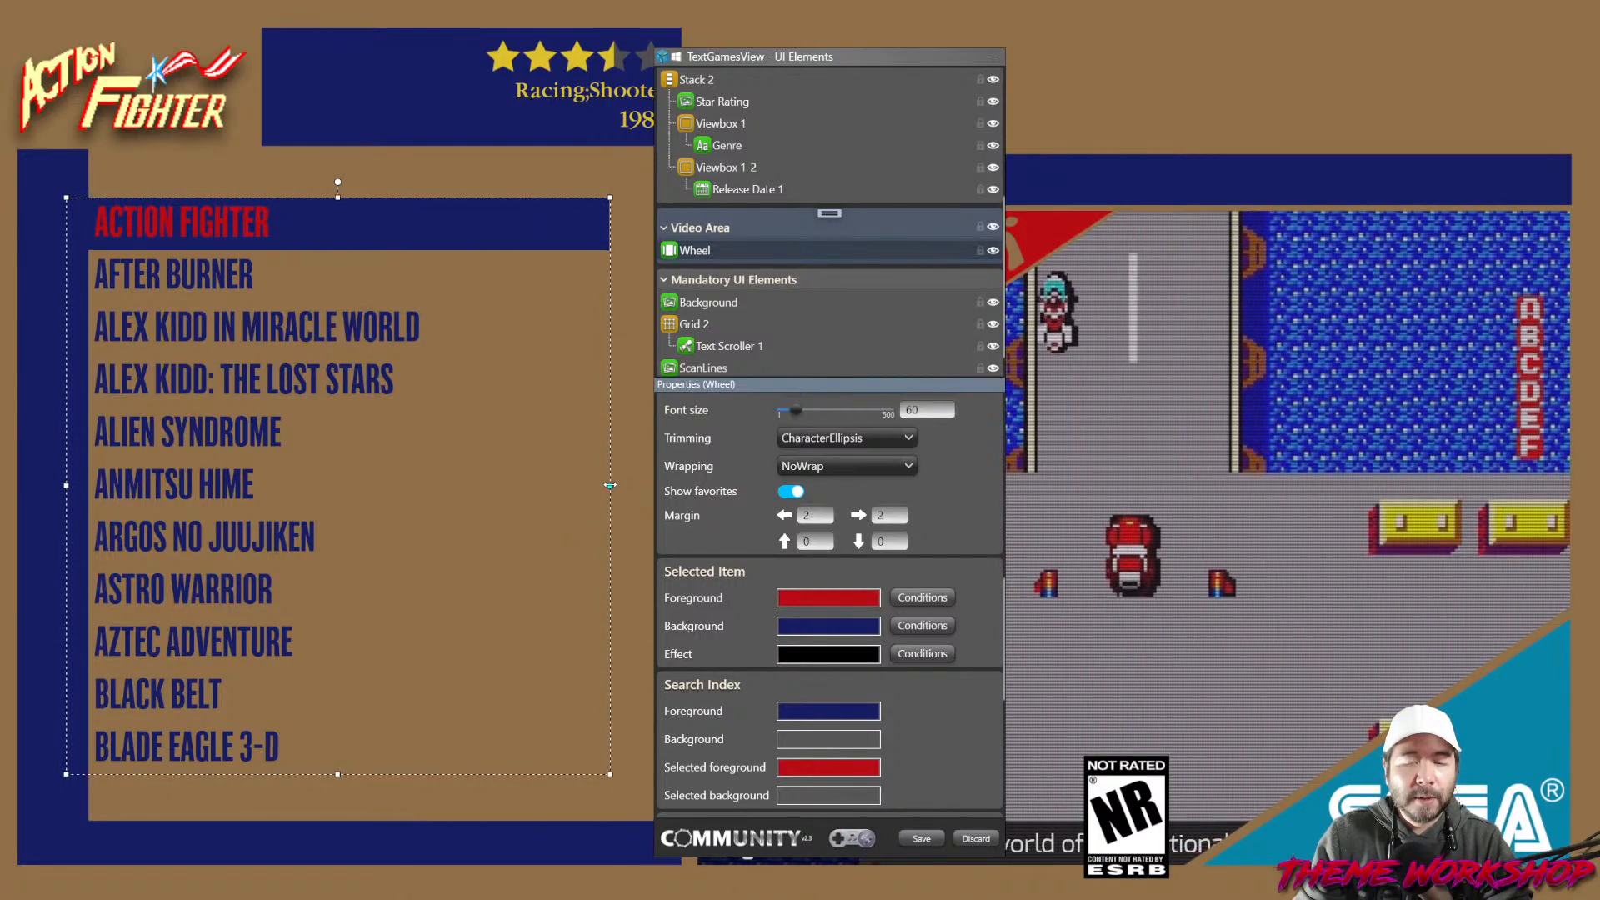
# Narrow the Wheel very slightly from its right edge and set its top text margin to 5.
pyautogui.moveTo(610, 484); pyautogui.dragTo(602, 484)
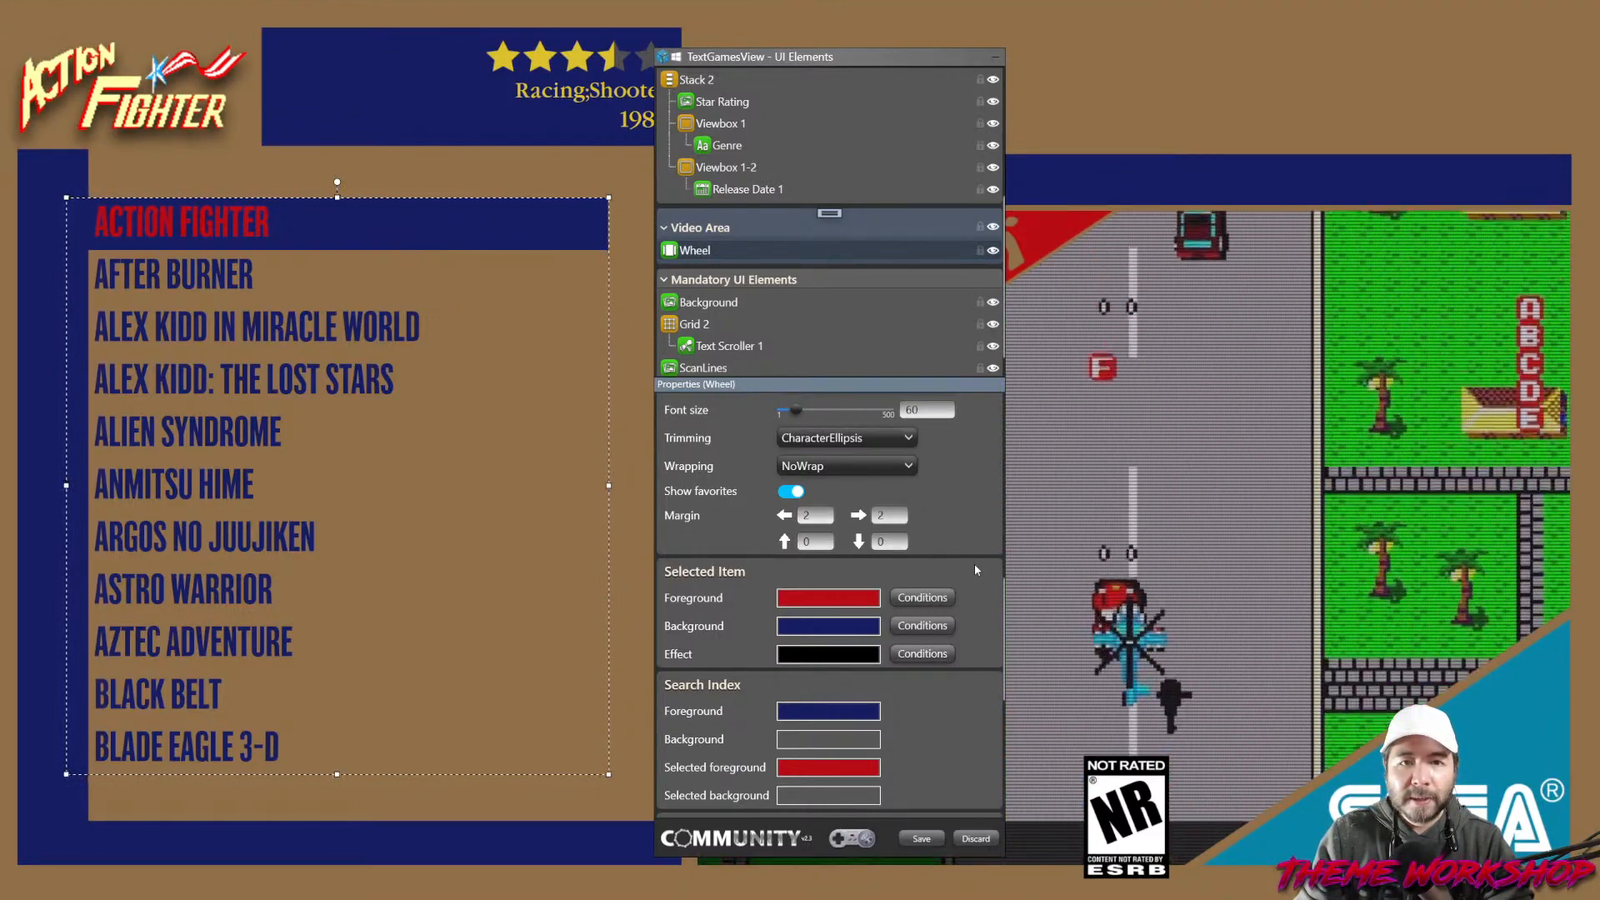
pyautogui.write('2')
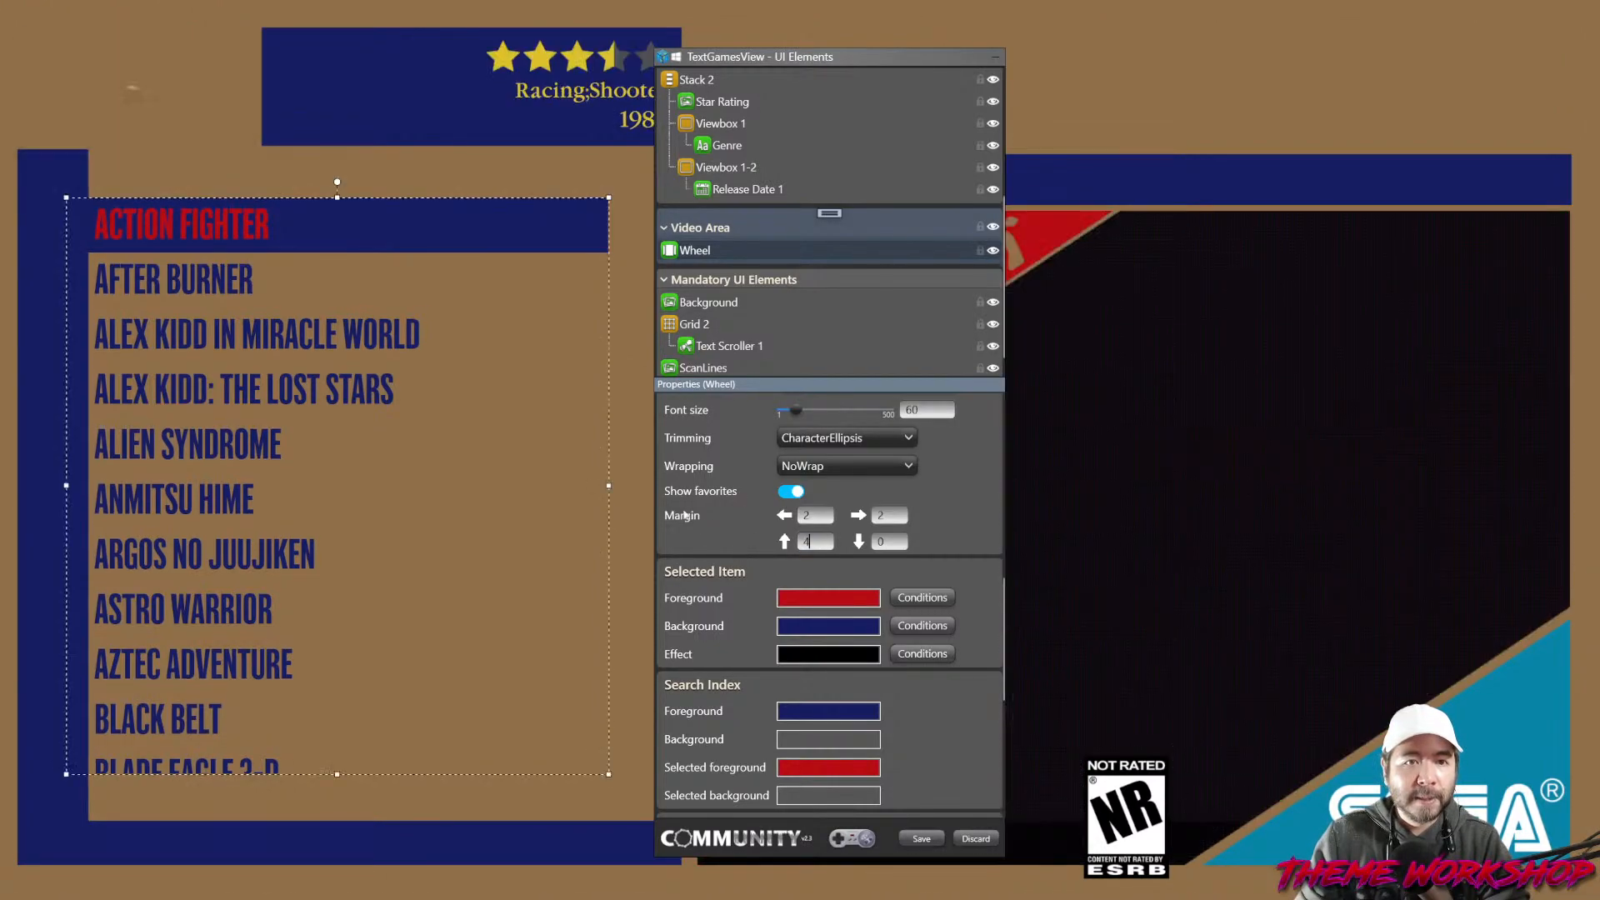
pyautogui.click(624, 368)
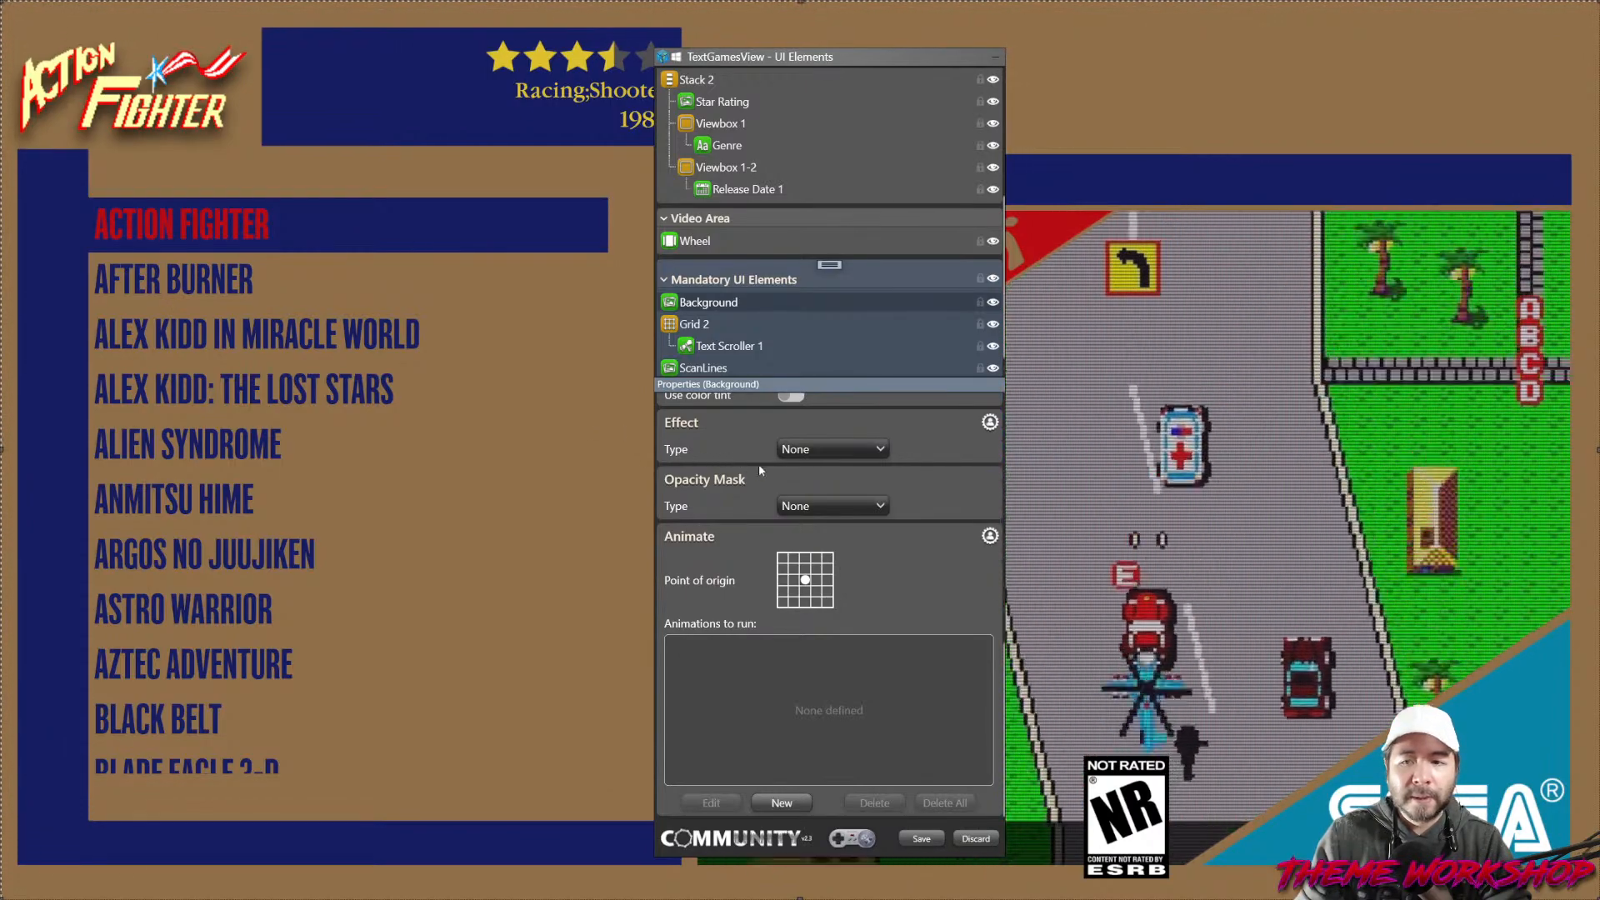
pyautogui.click(349, 266)
pyautogui.doubleClick(814, 541)
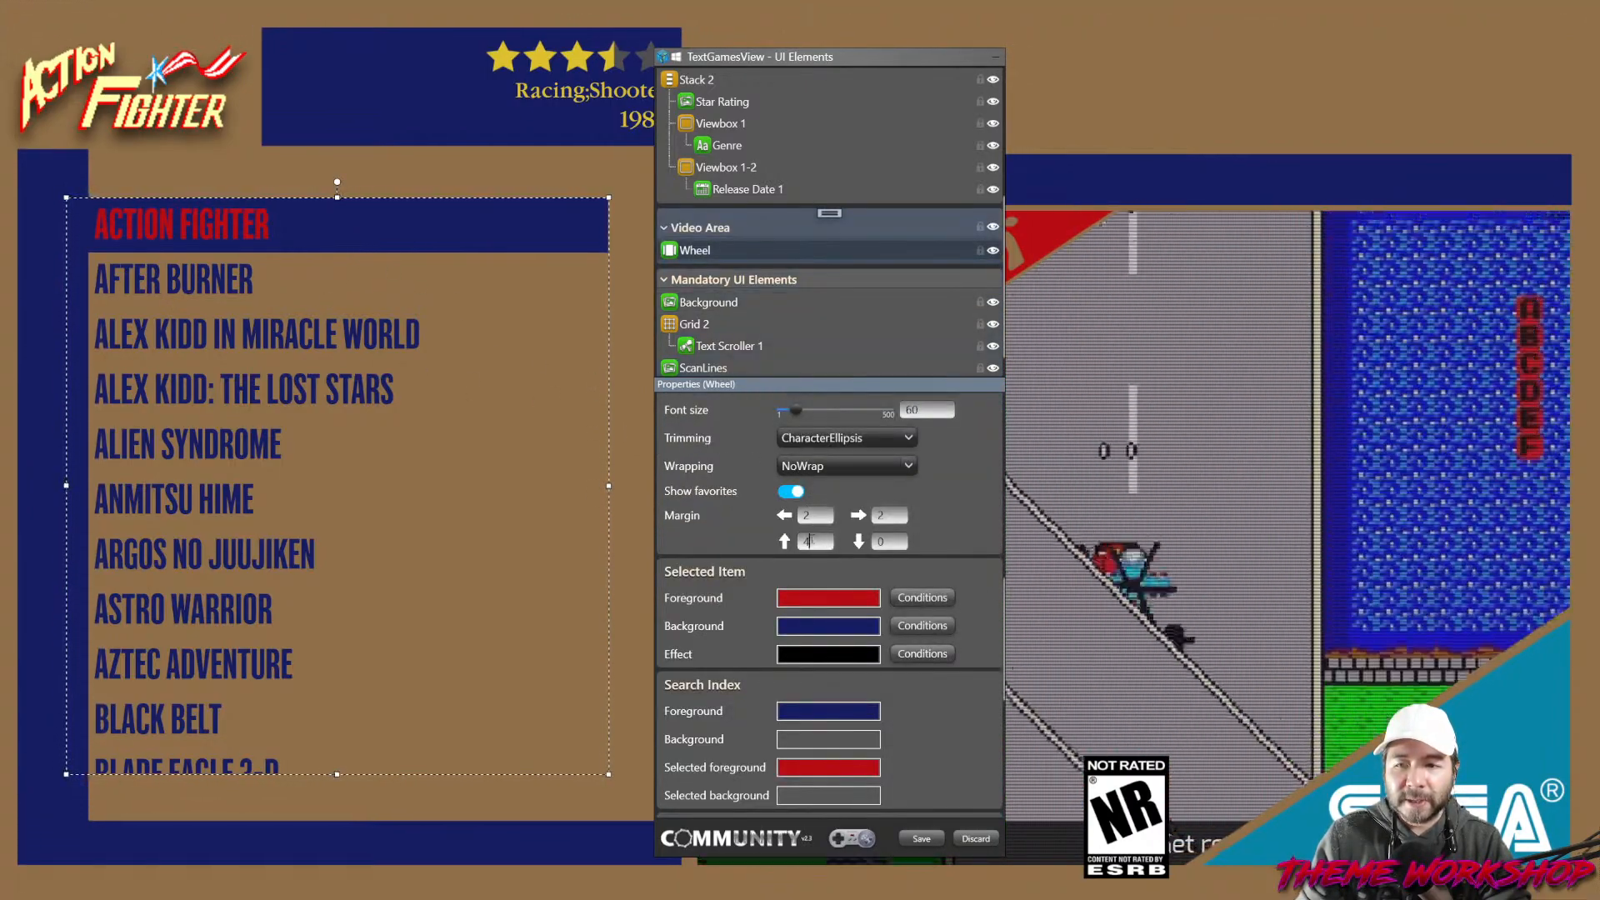
pyautogui.write('5')
pyautogui.click(587, 533)
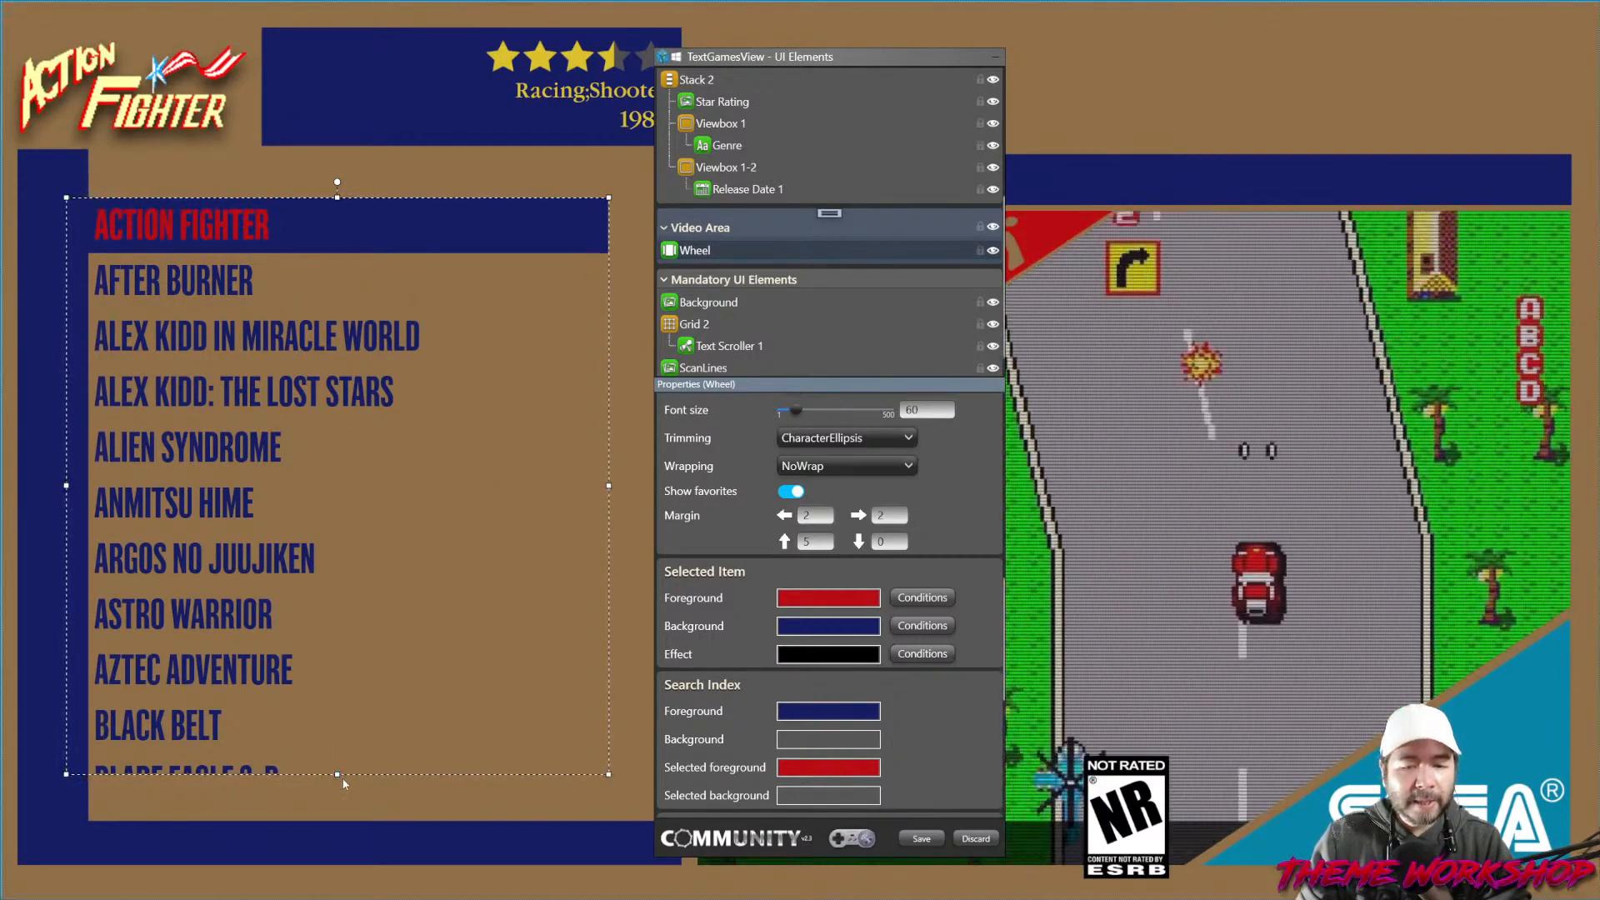
# Extend the Wheel downward until Blade Eagle 3-D fits completely, and shift the list up slightly beneath the header.
pyautogui.moveTo(336, 775); pyautogui.dragTo(336, 787)
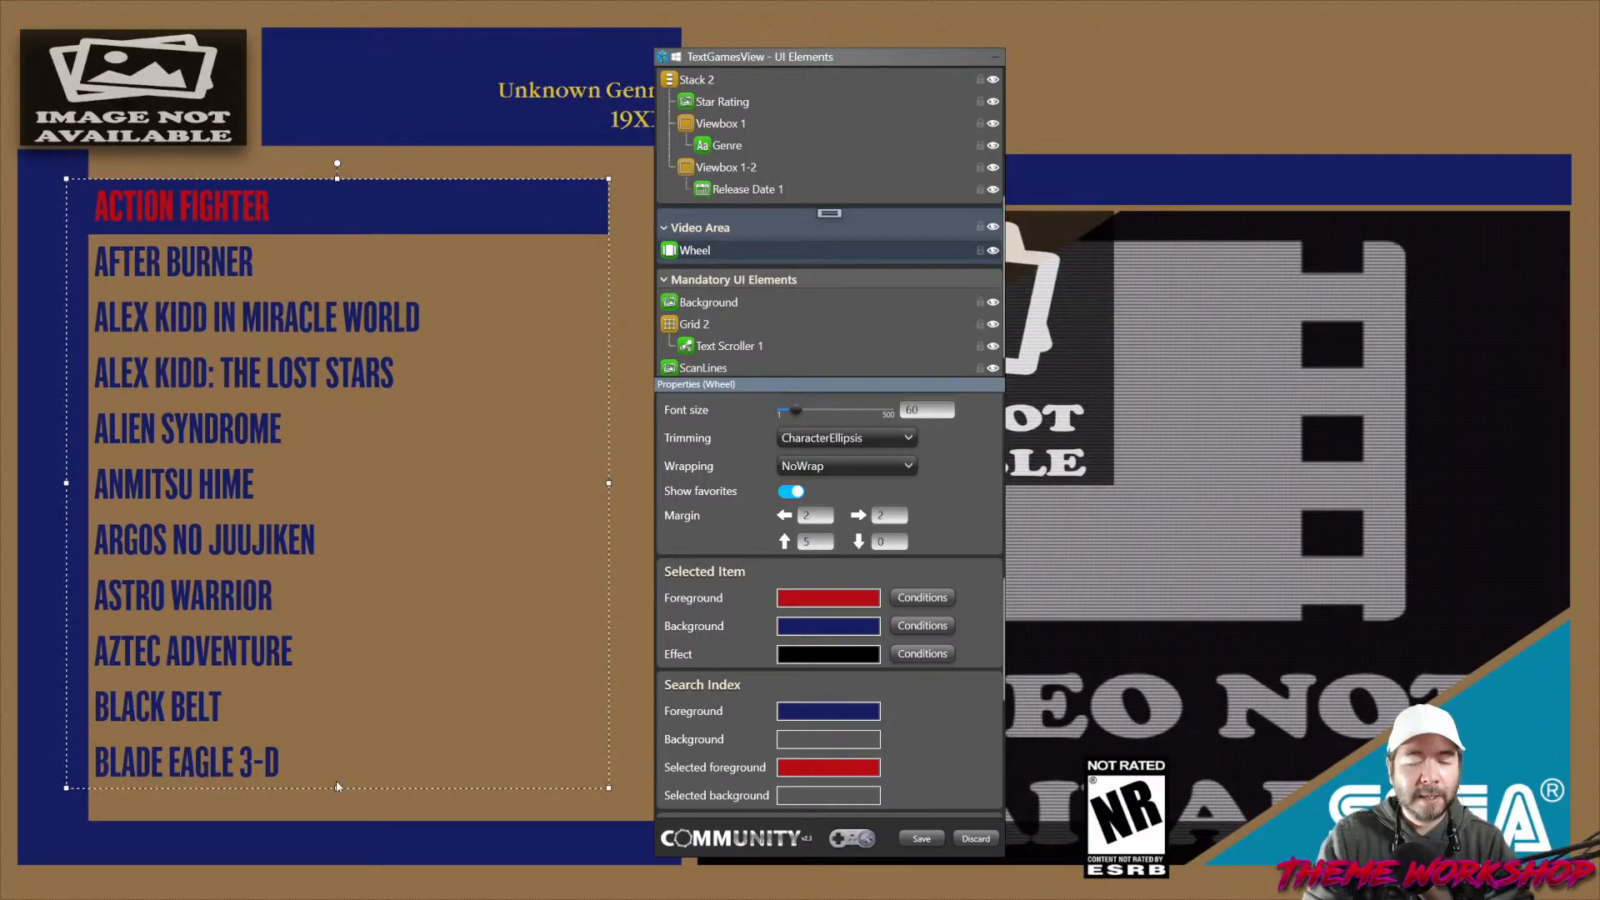
pyautogui.click(639, 460)
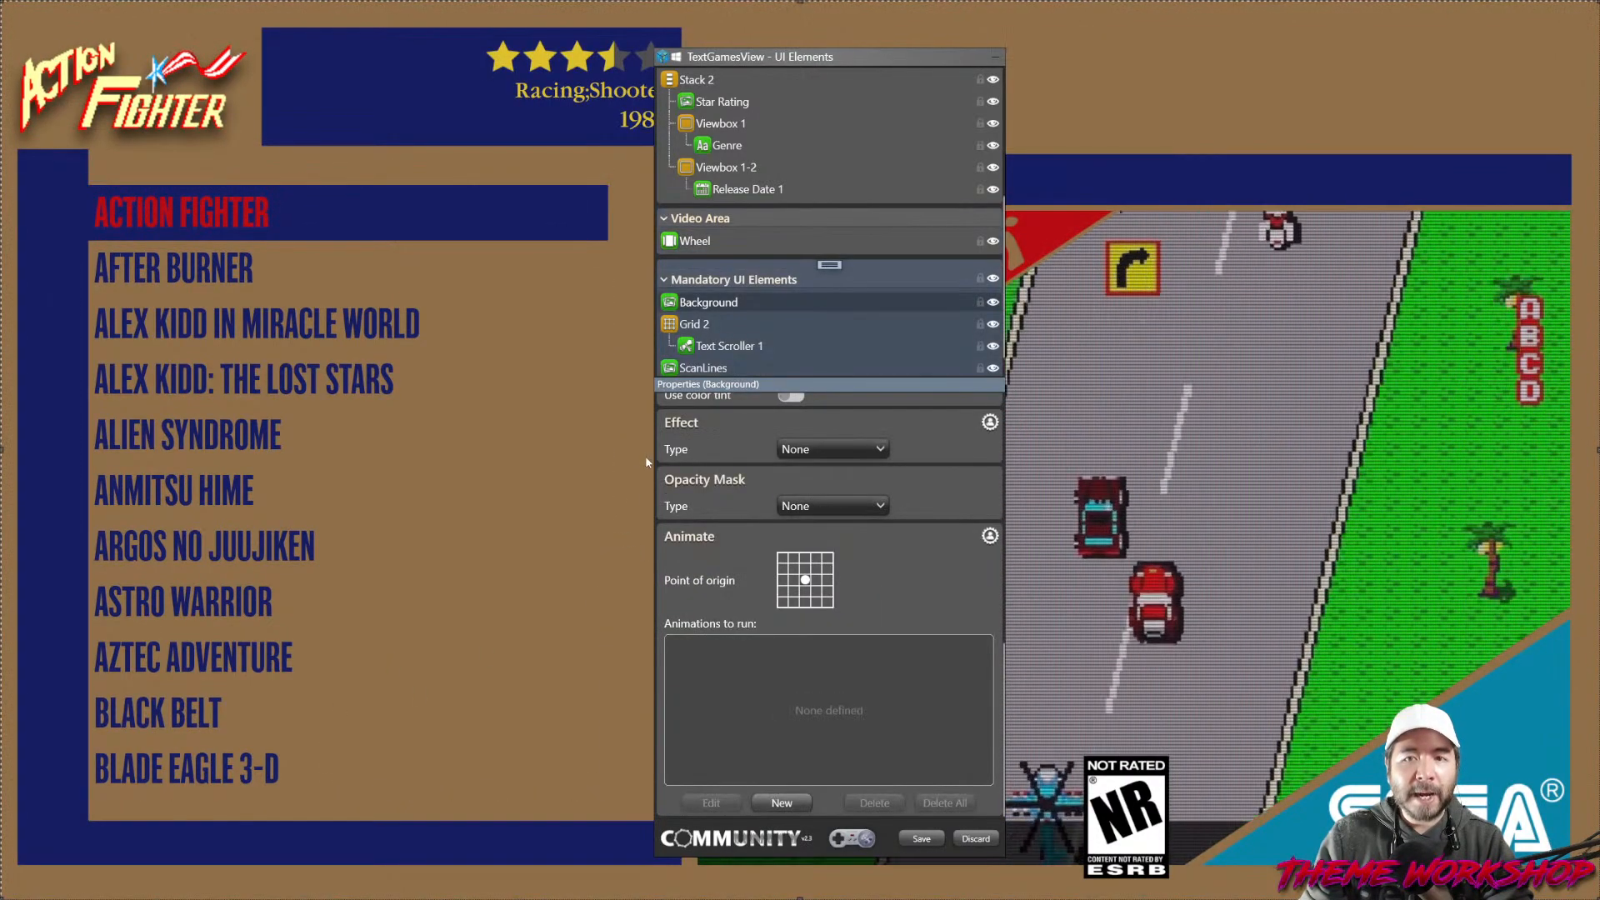
# Widen the Wheel to about 985 so the selection bar ends flush with the right edge of the blue header.
pyautogui.moveTo(832, 61); pyautogui.dragTo(872, 28)
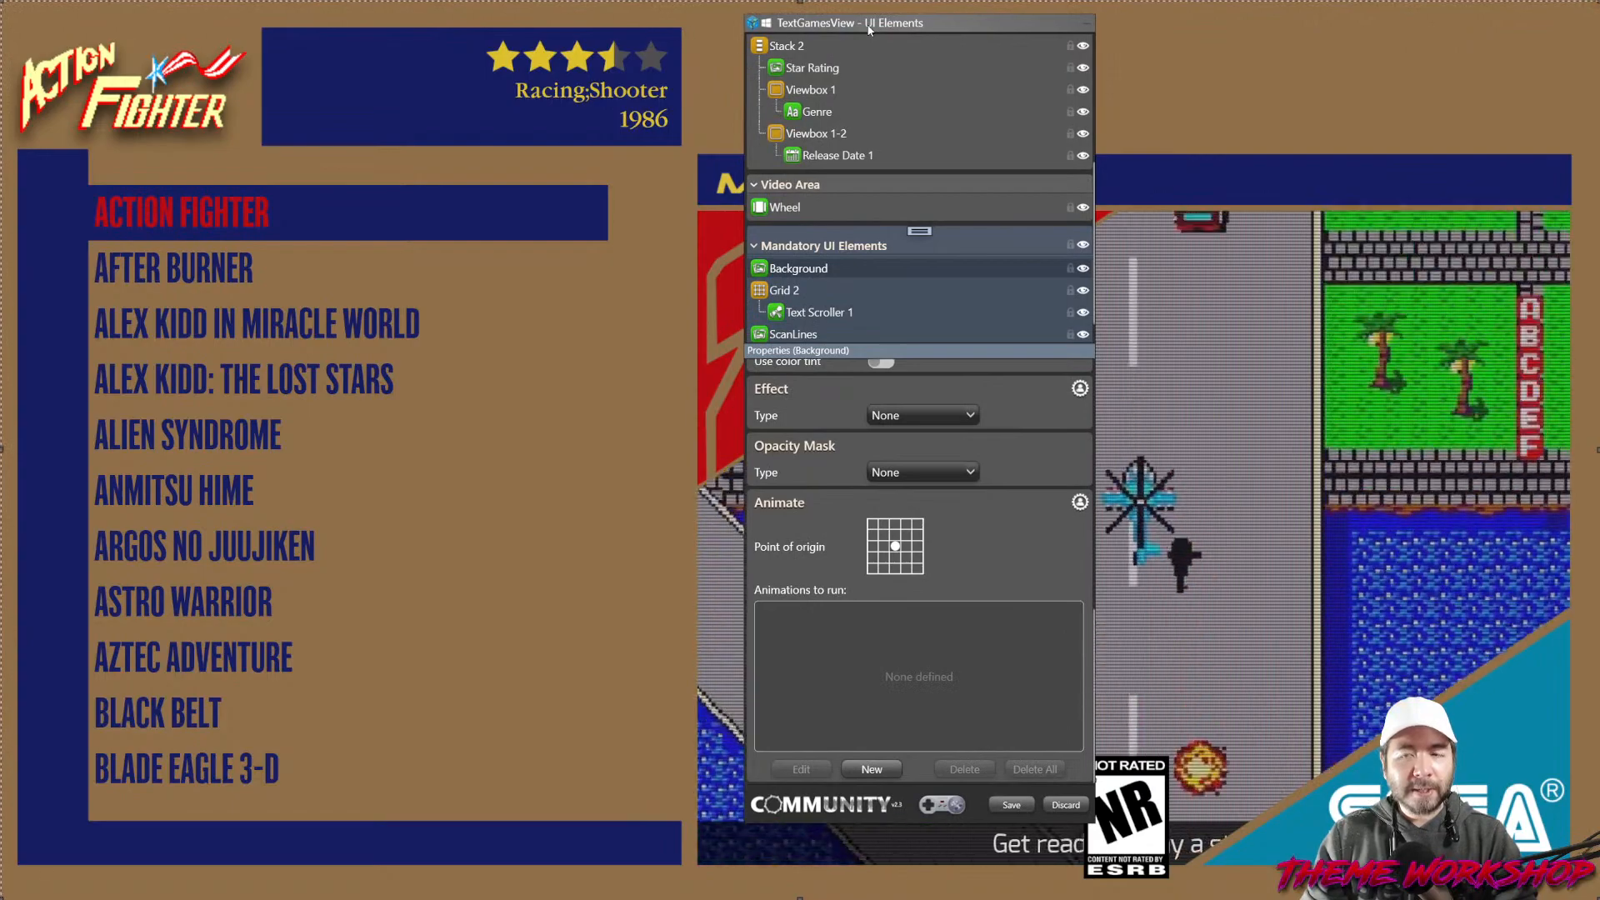
pyautogui.click(528, 379)
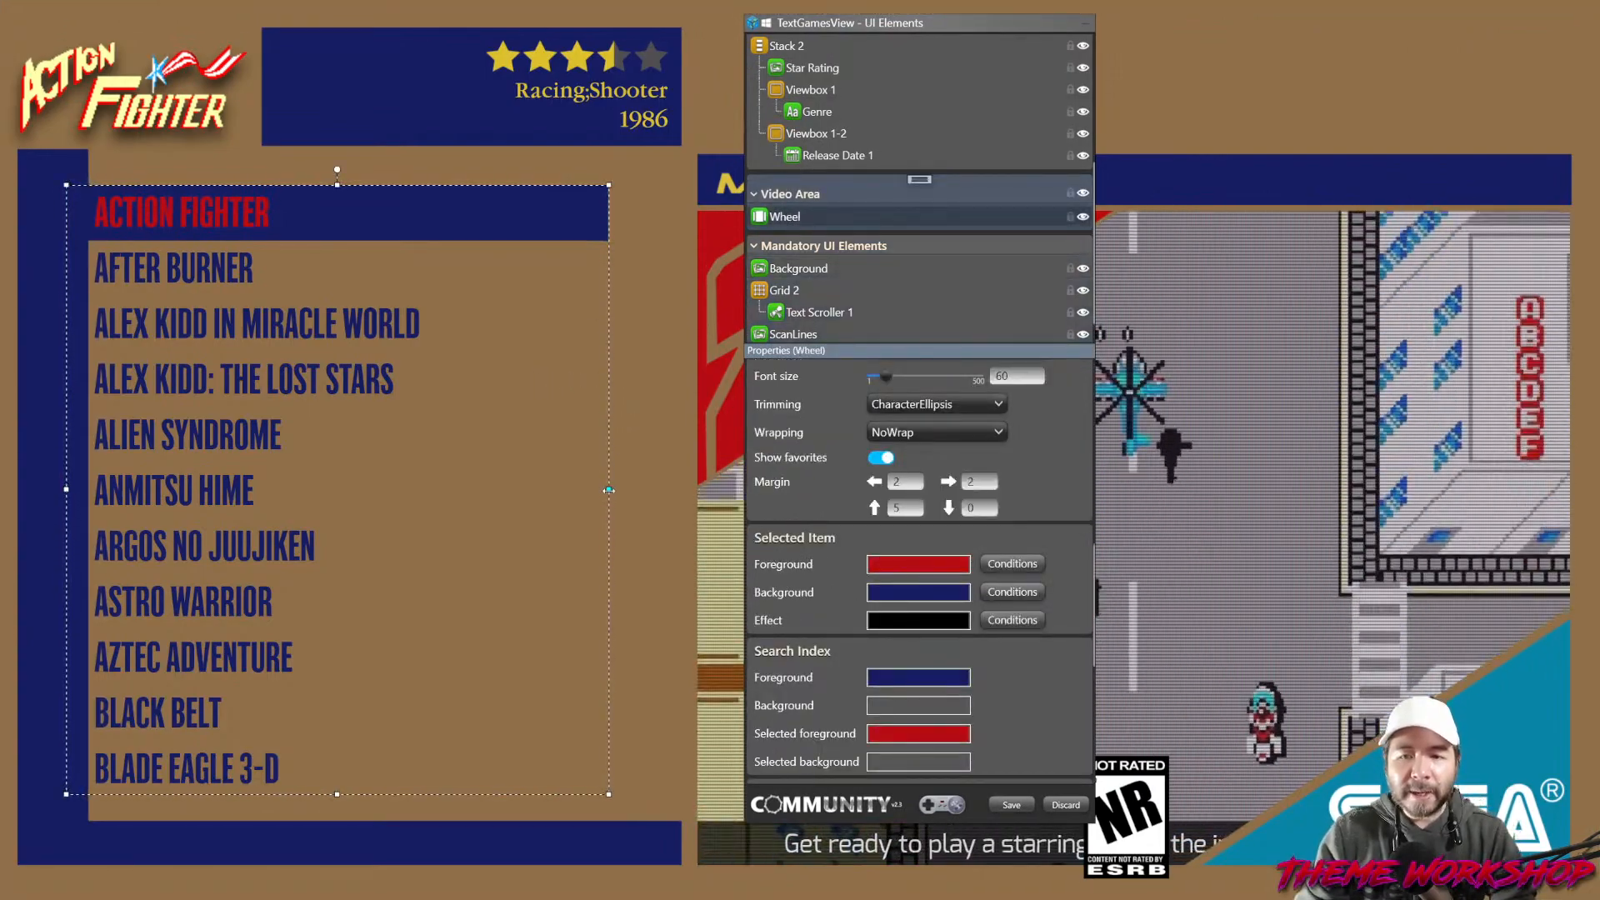
pyautogui.moveTo(610, 489); pyautogui.dragTo(680, 492)
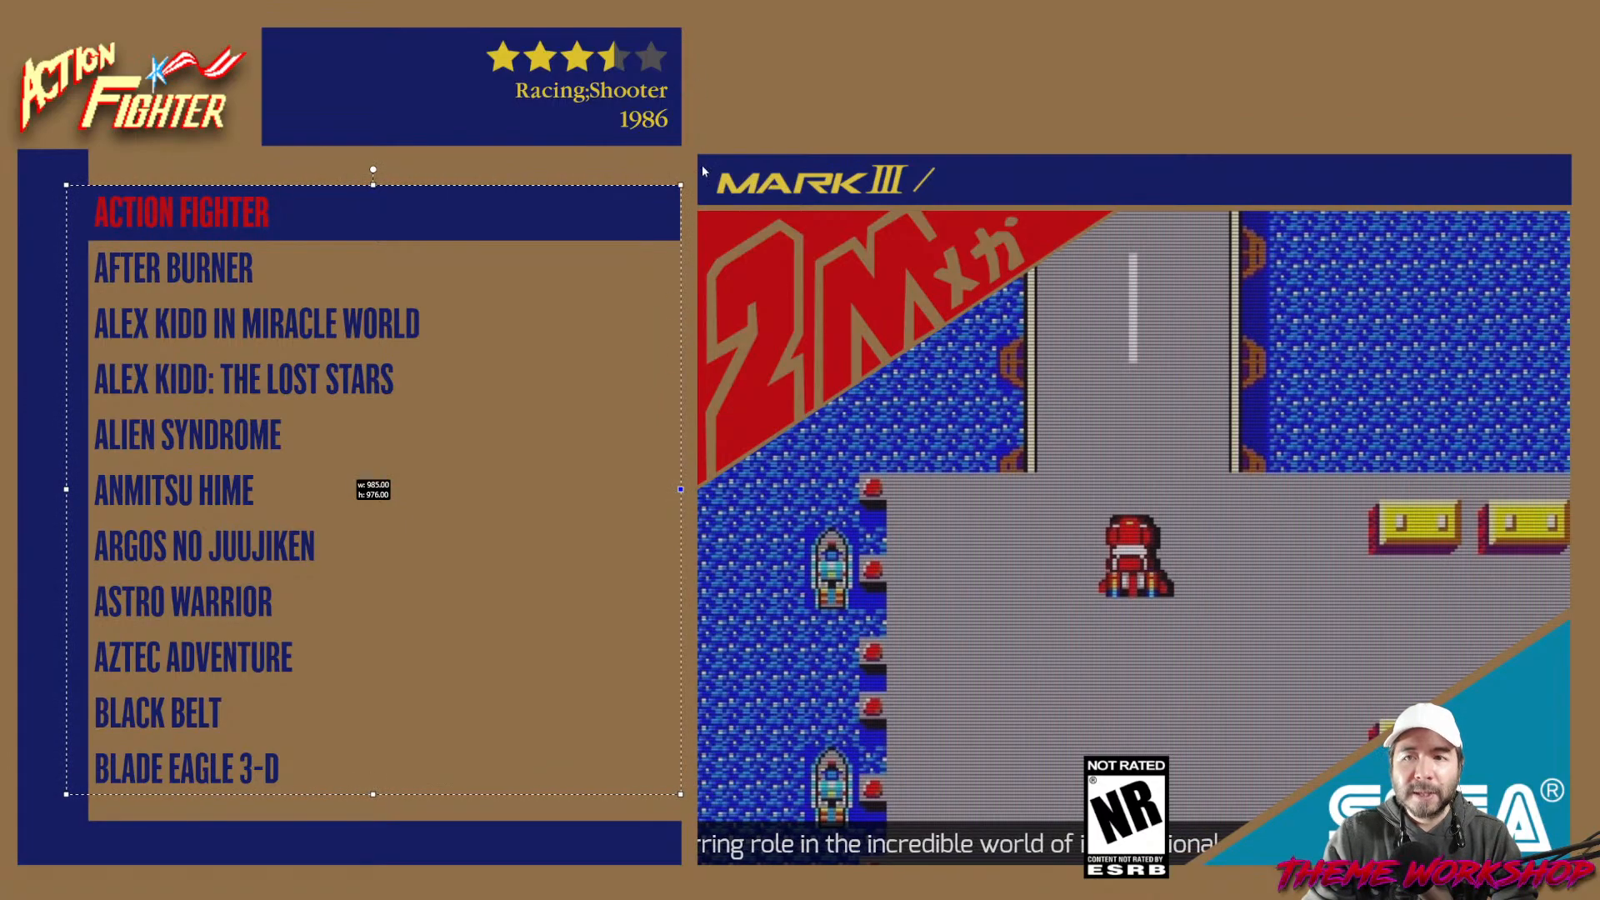
pyautogui.moveTo(703, 172); pyautogui.dragTo(679, 180)
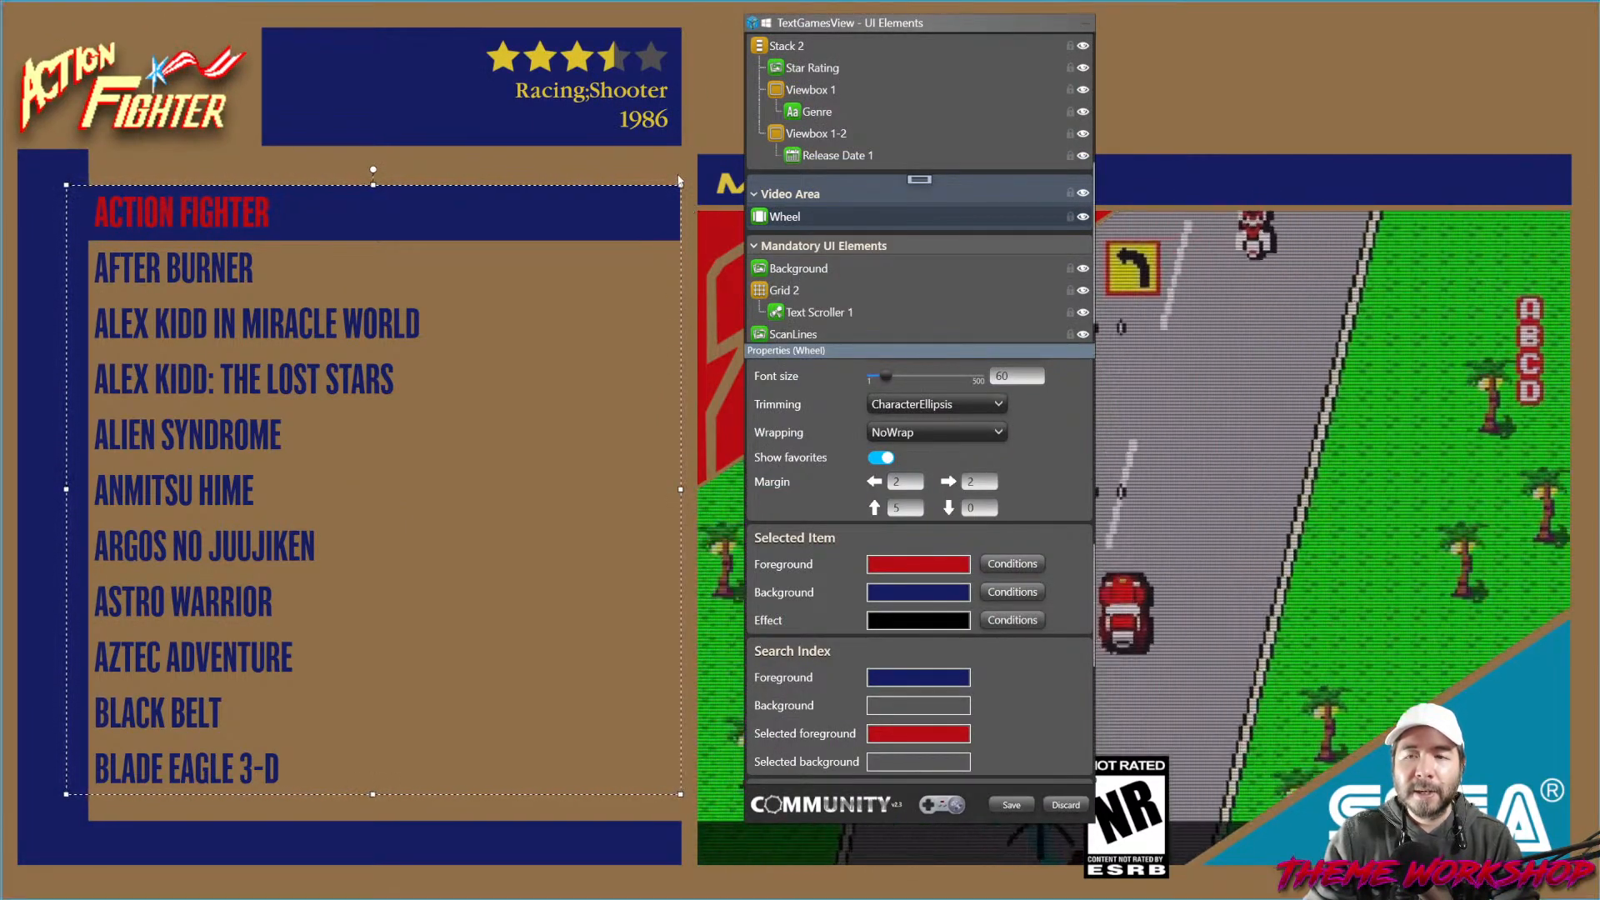
pyautogui.scroll(4, 679, 180)
pyautogui.moveTo(690, 198); pyautogui.dragTo(697, 197)
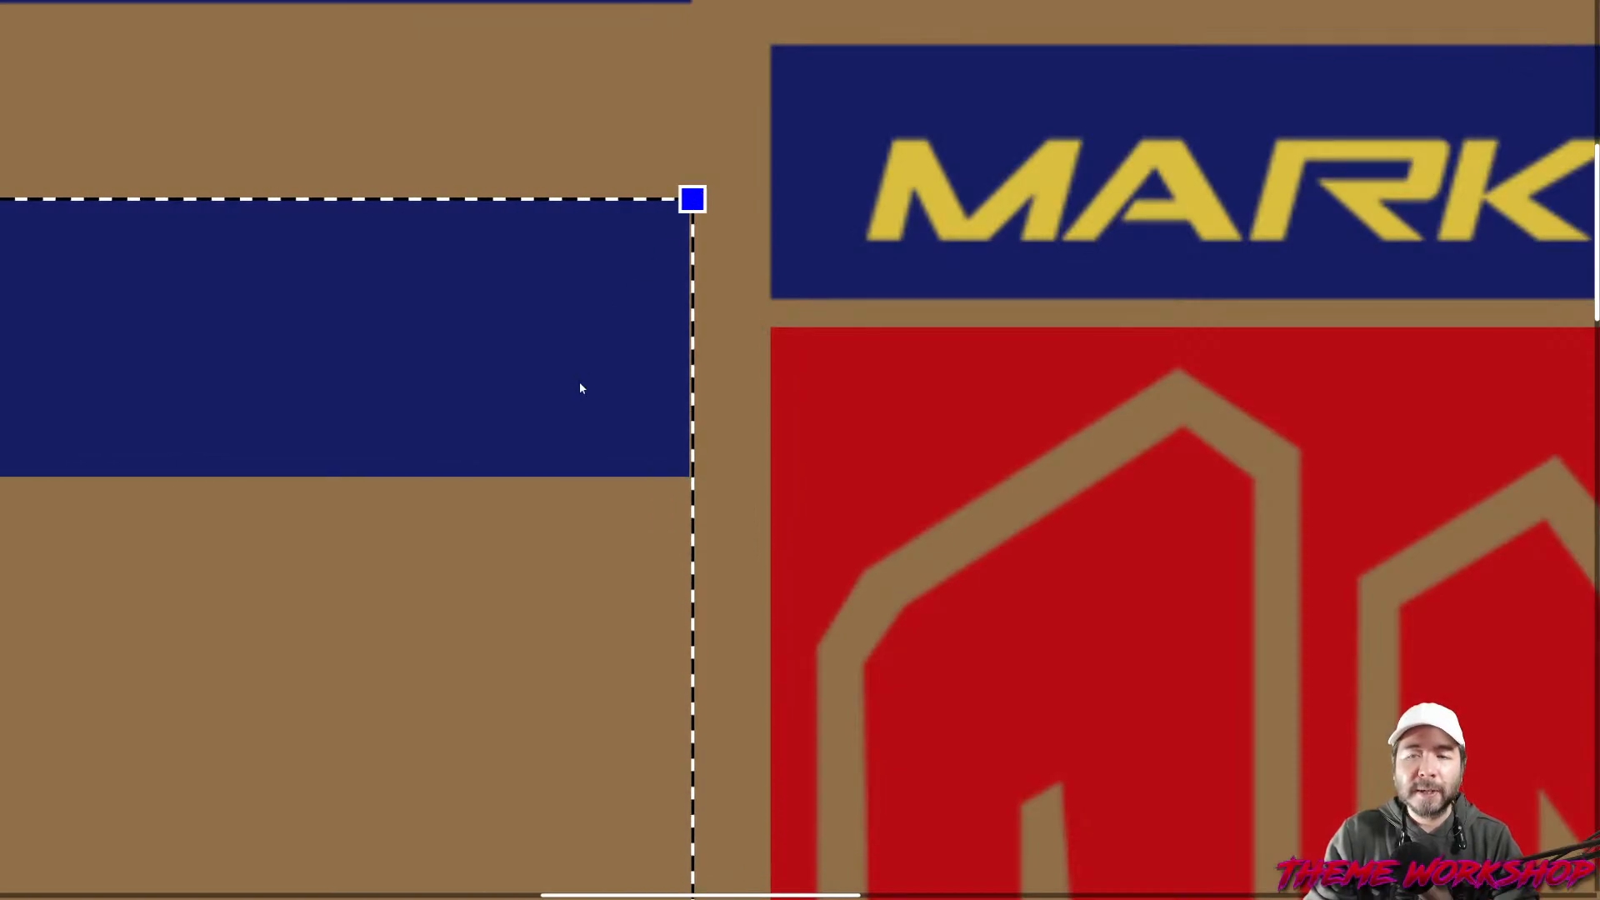
pyautogui.scroll(-5, 578, 383)
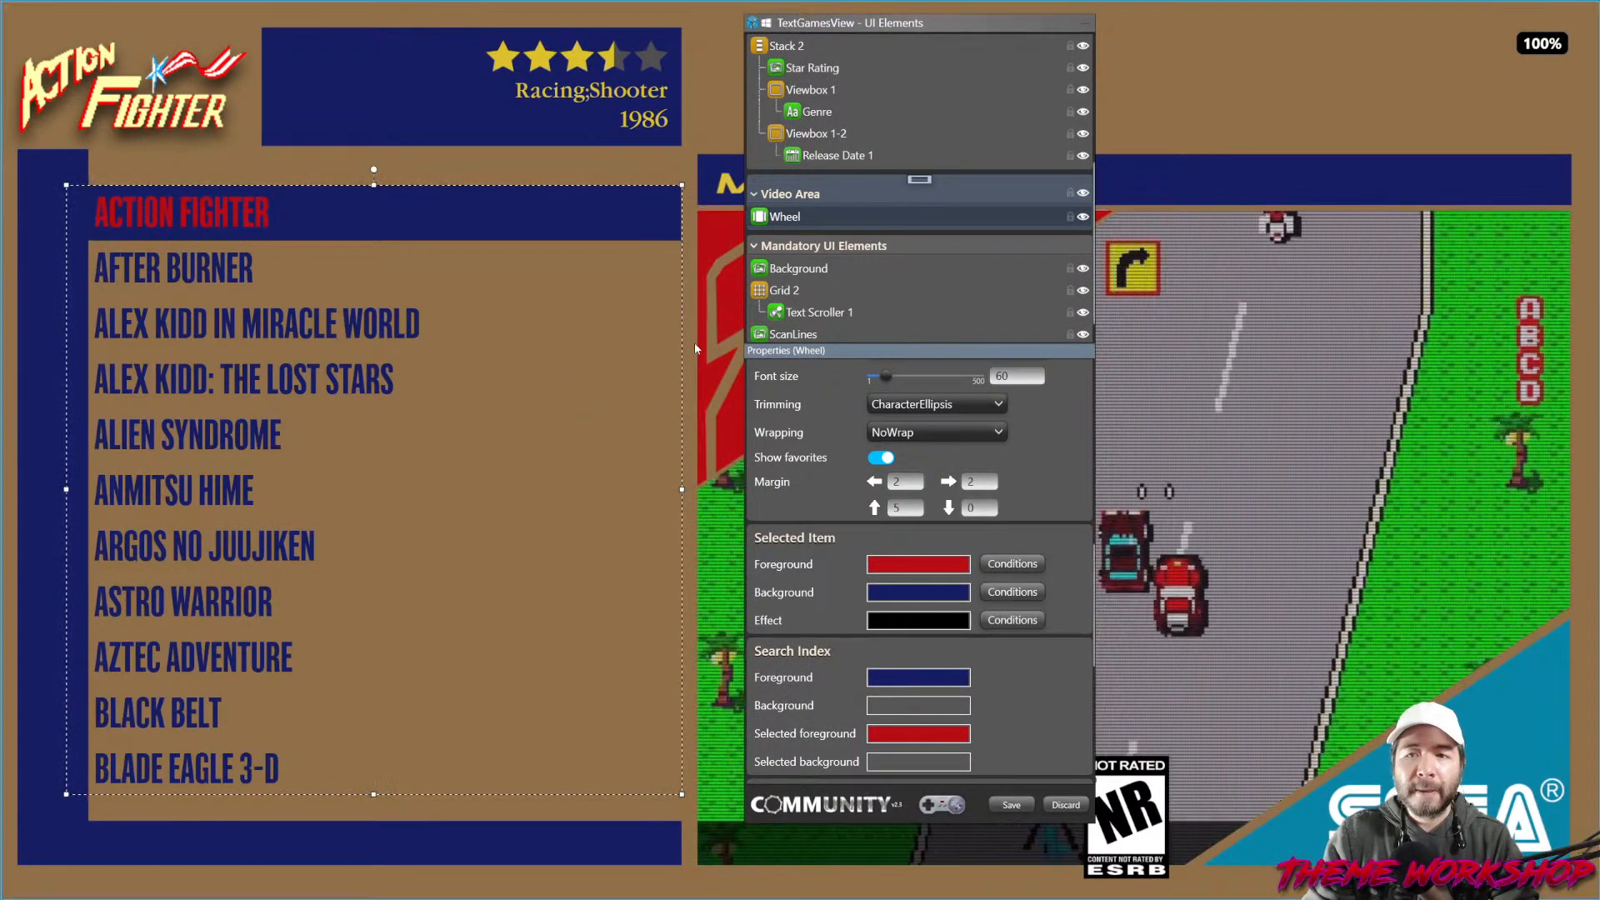
pyautogui.click(798, 268)
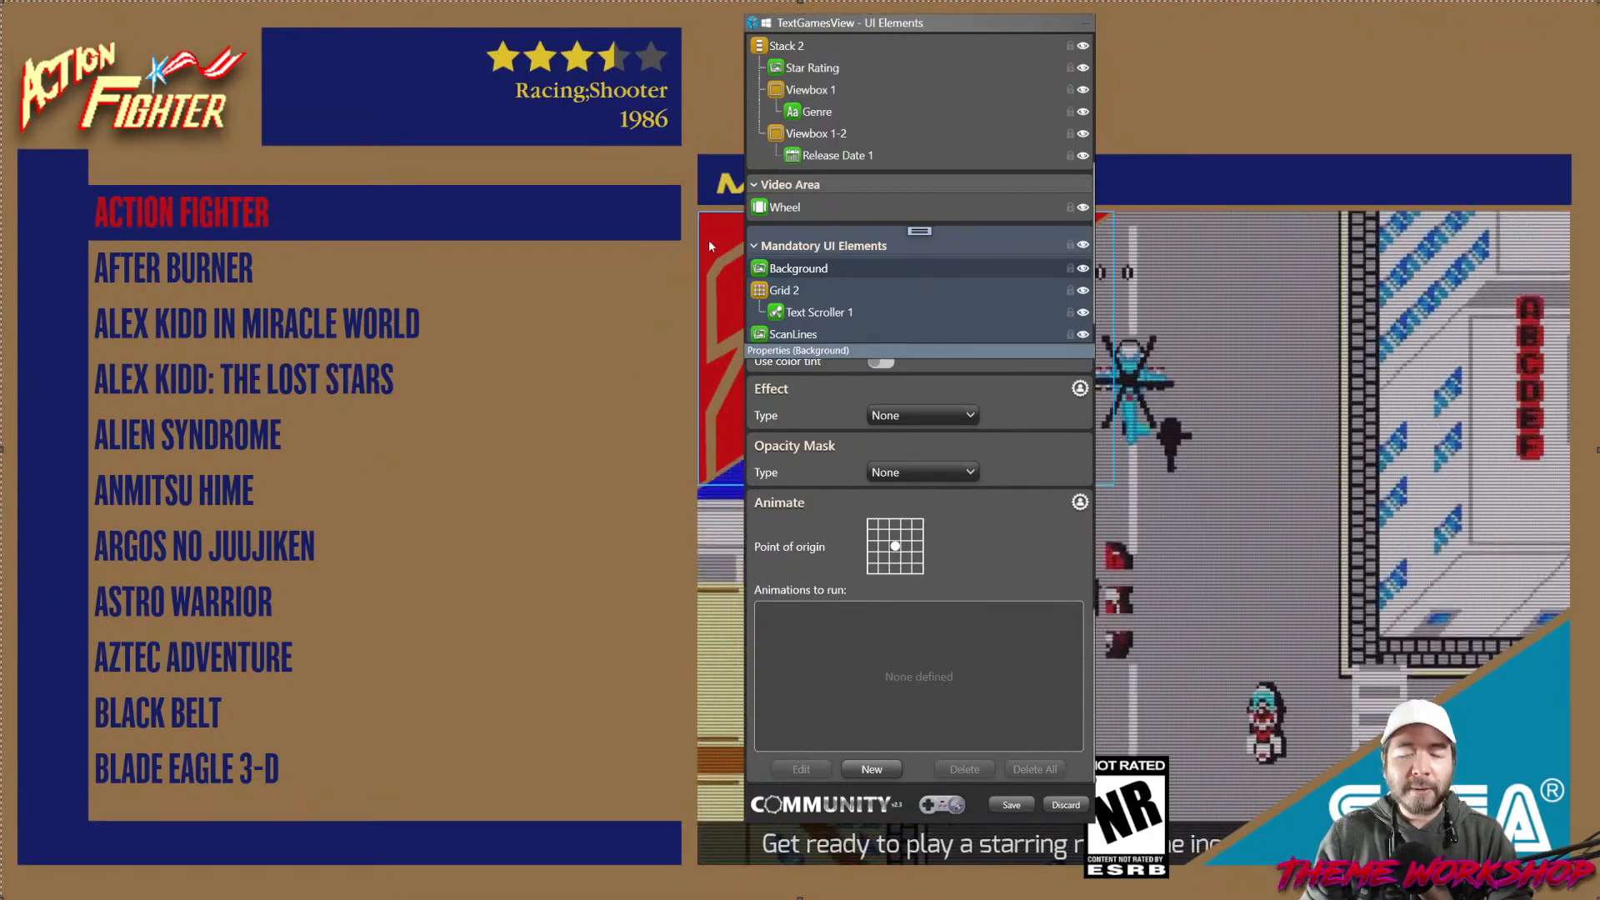
# Delete the ESRB image from the Overlay Elements.
pyautogui.moveTo(864, 26); pyautogui.dragTo(311, 50)
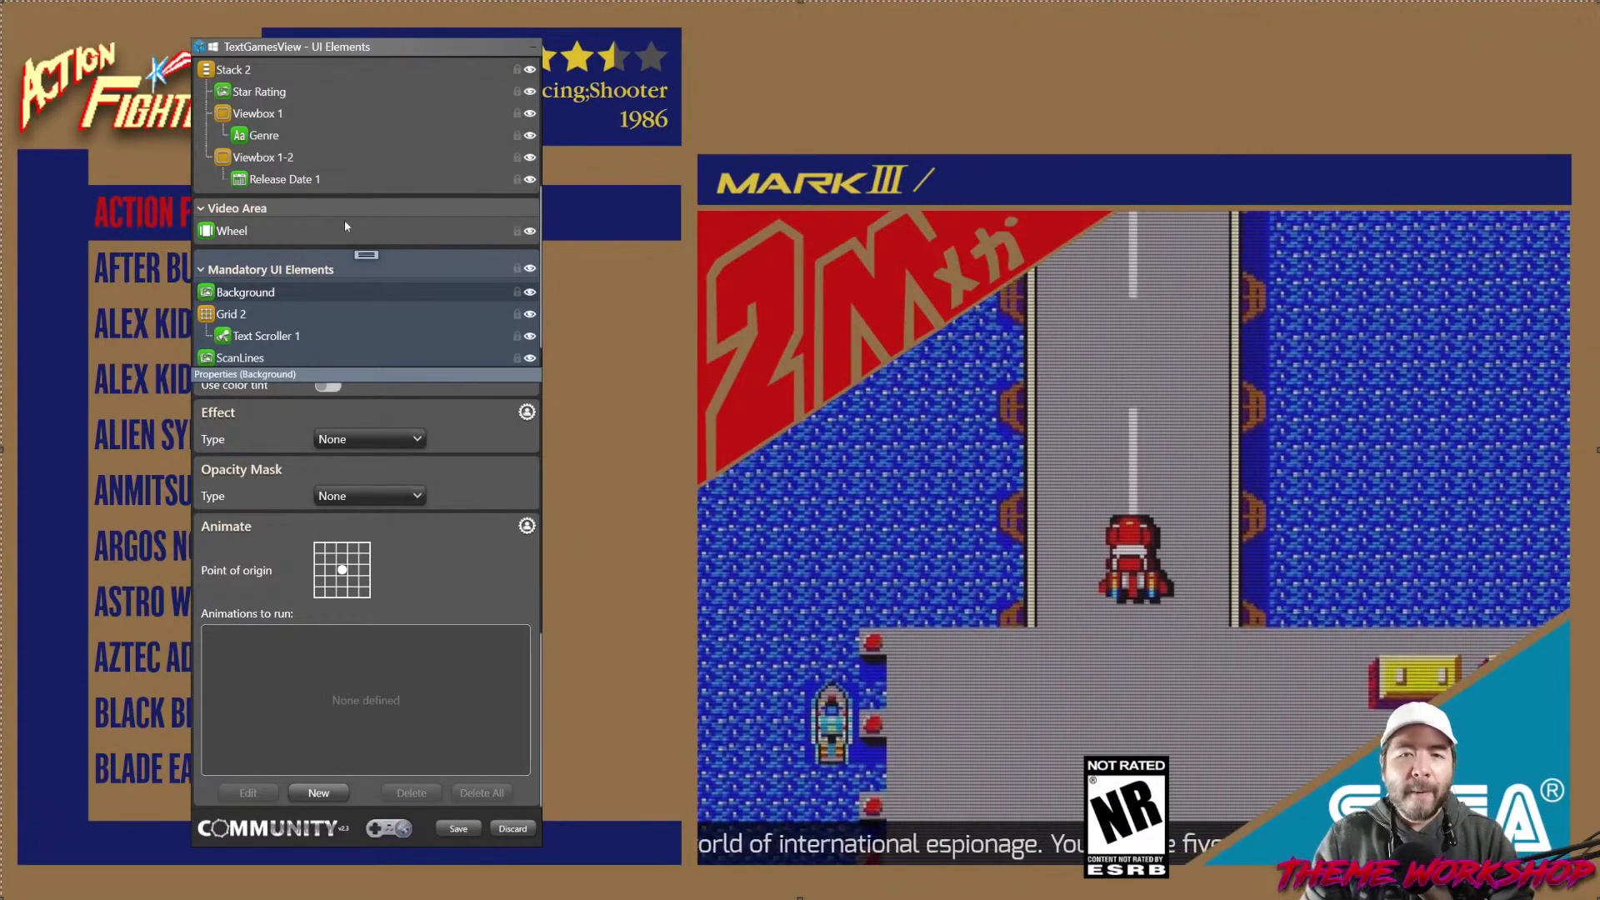
pyautogui.scroll(3, 345, 213)
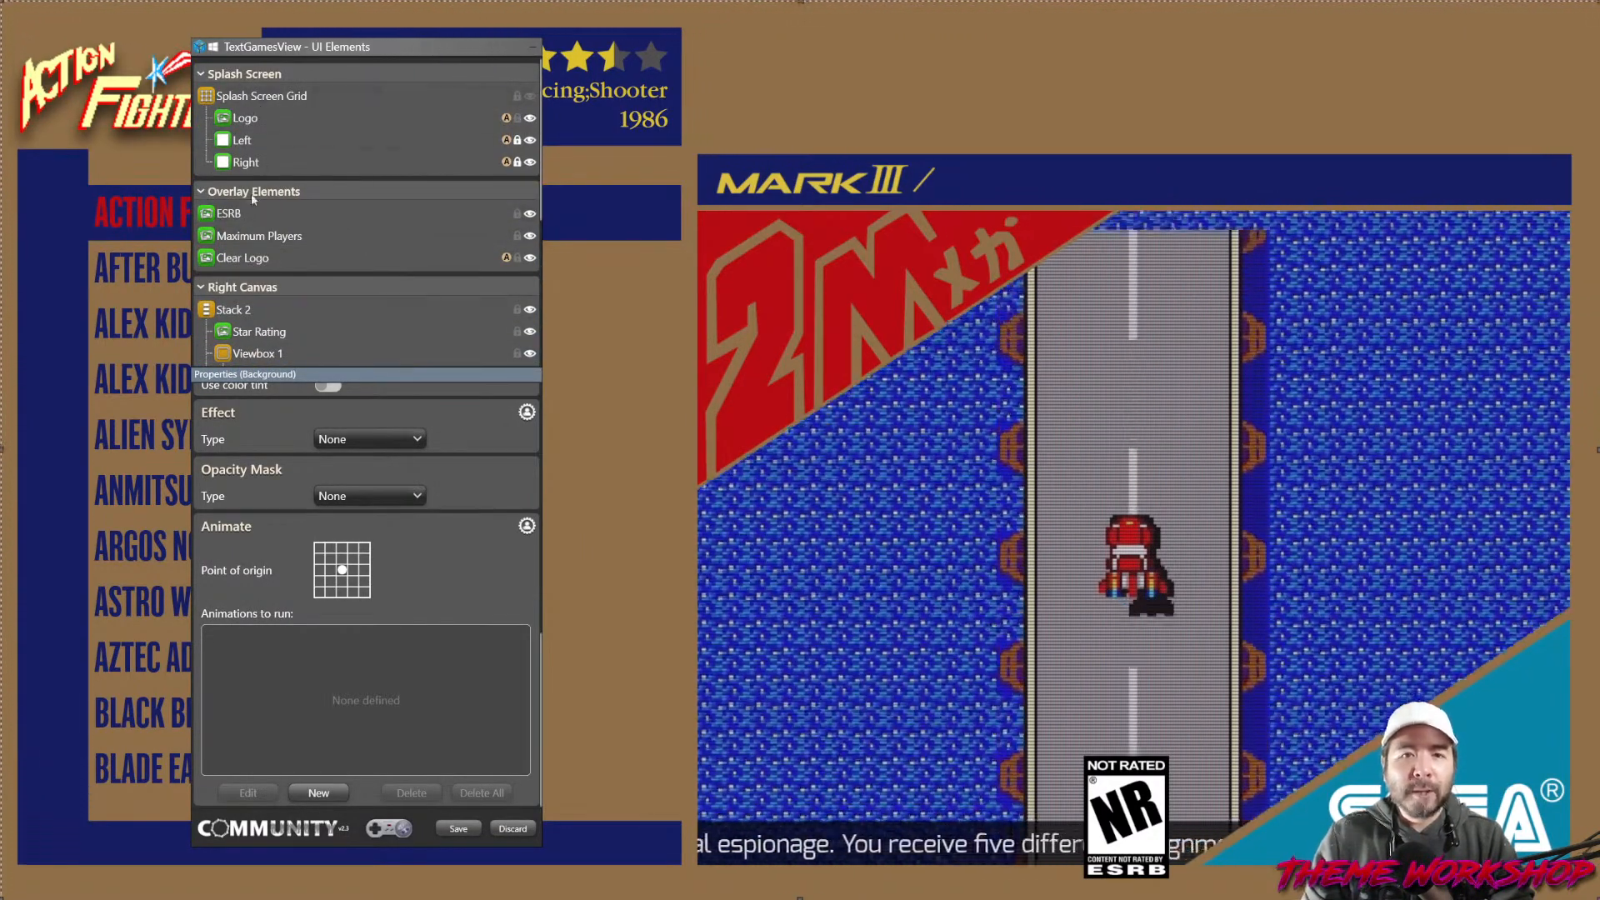
pyautogui.click(253, 214)
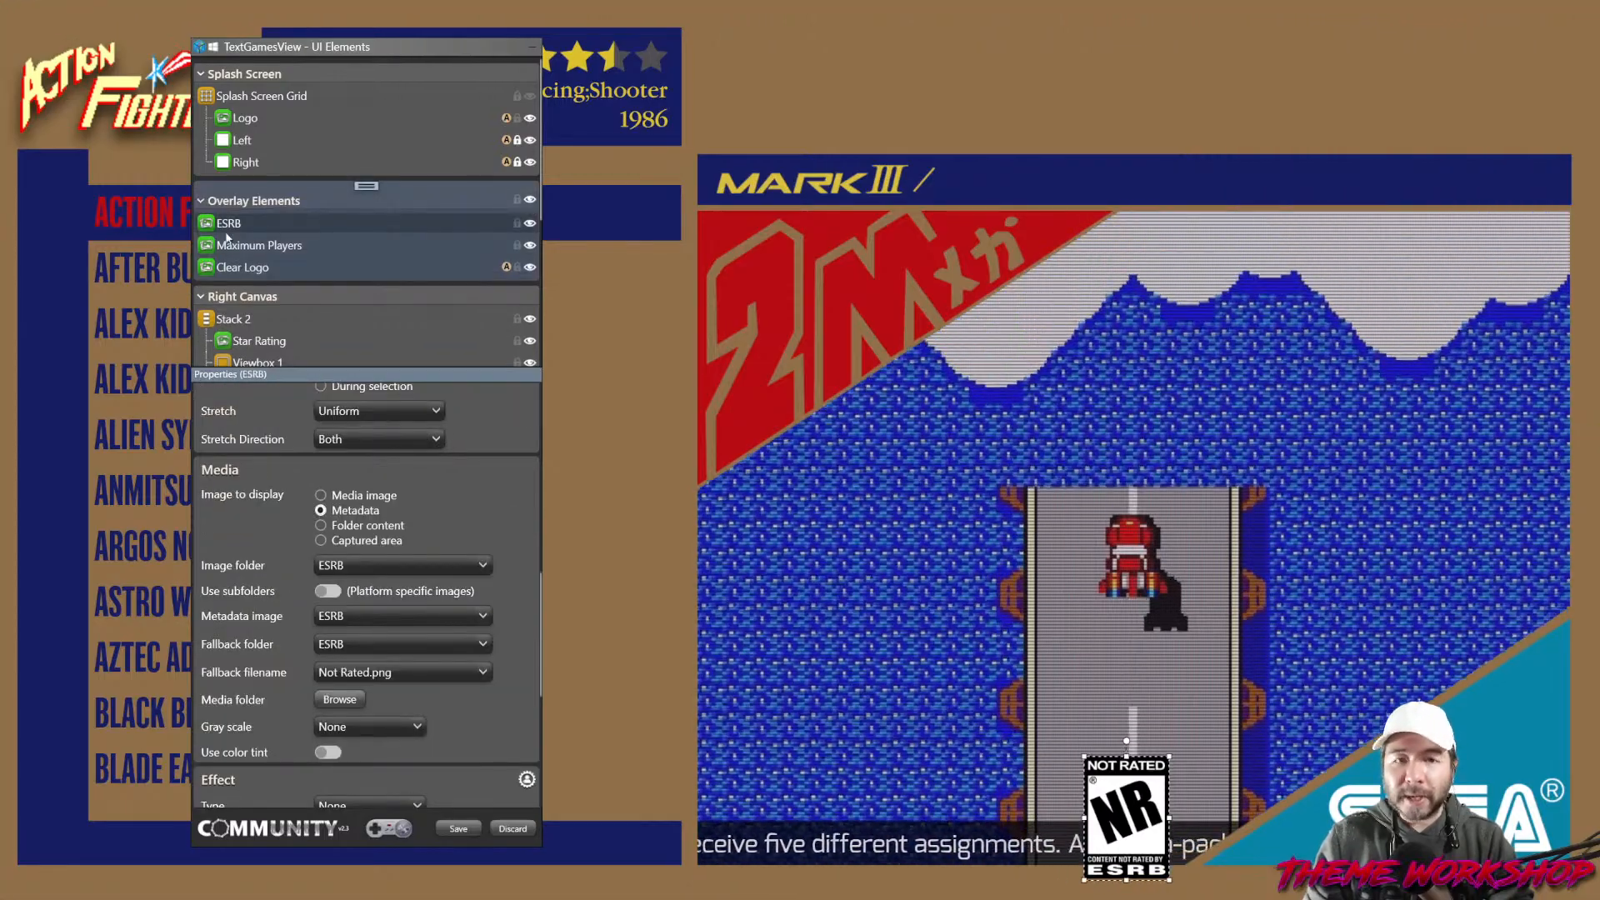
pyautogui.rightClick(243, 225)
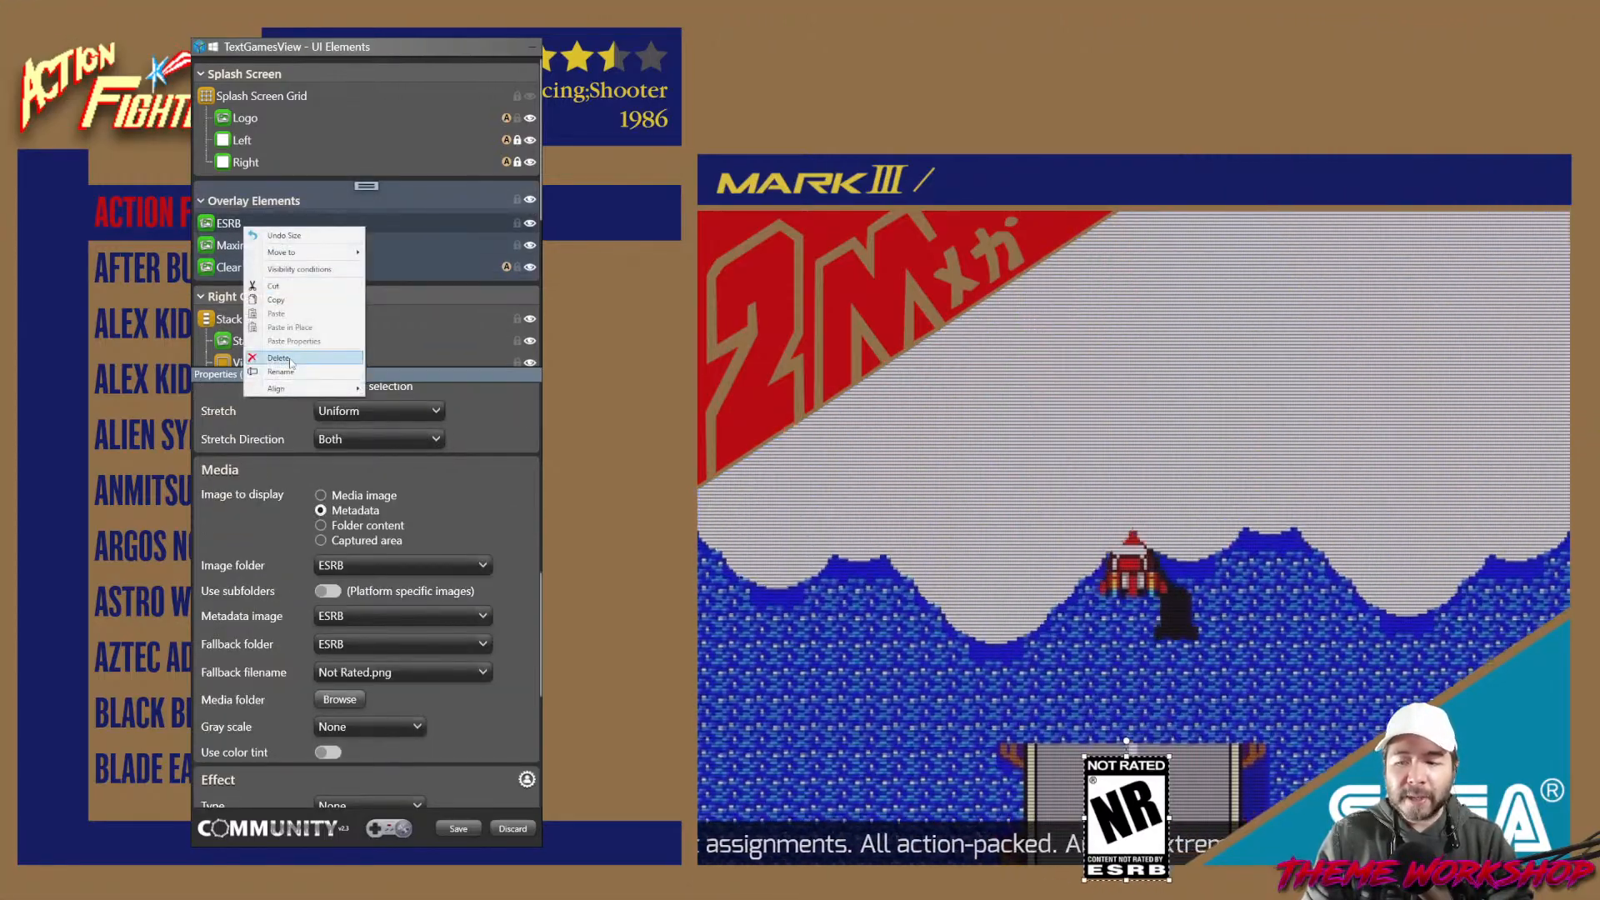
pyautogui.click(278, 358)
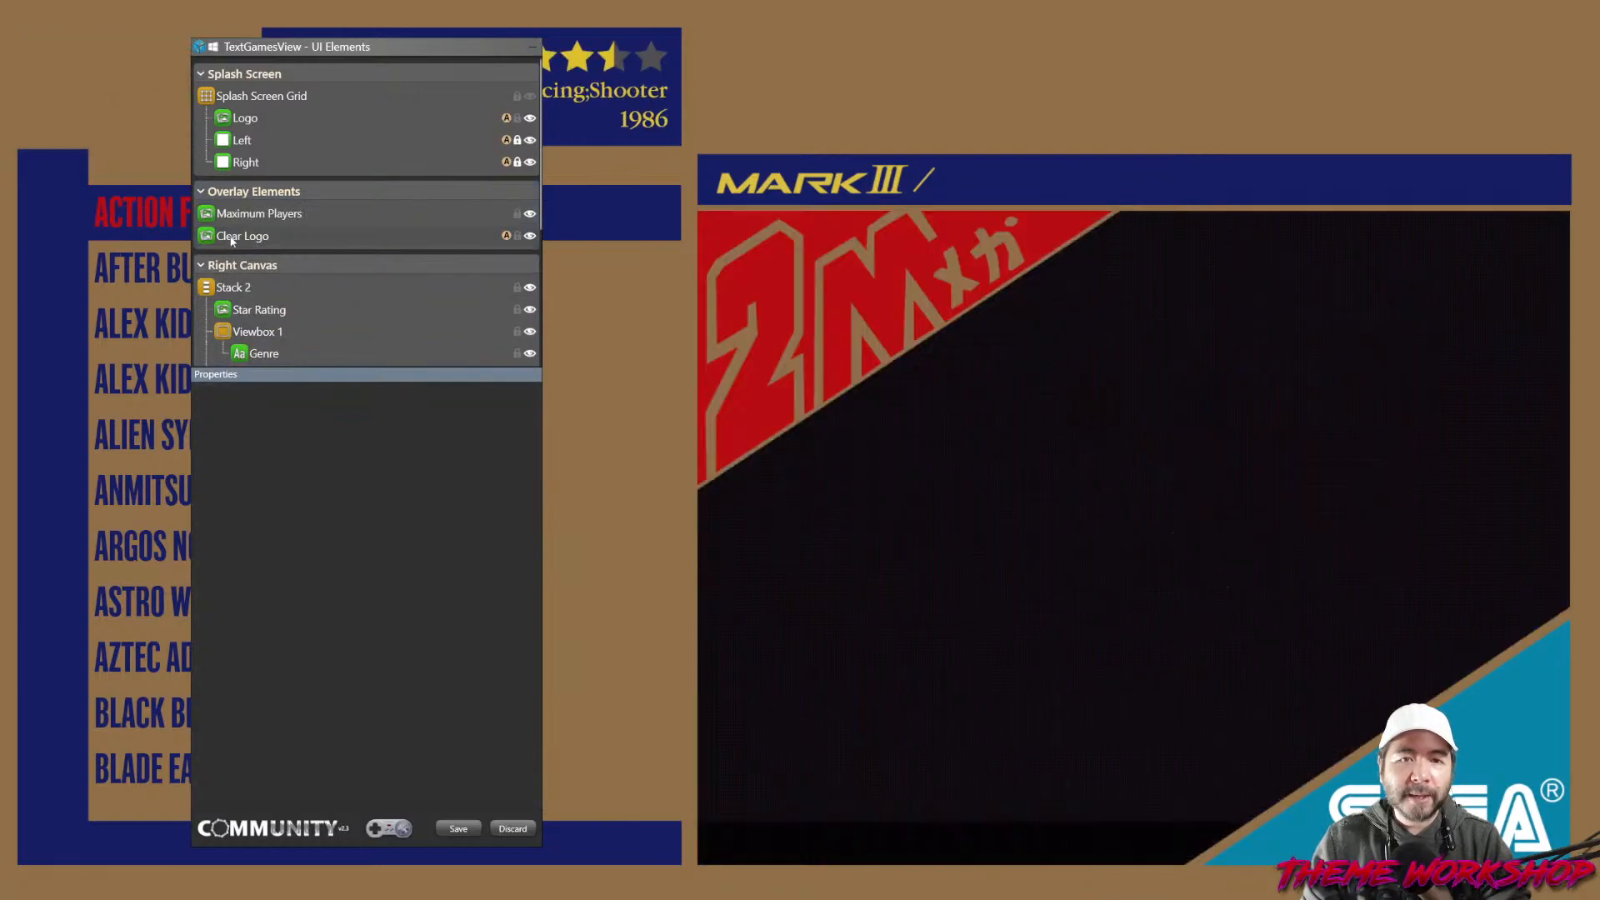
# Add a text element named Game Title to the Overlay Elements.
pyautogui.click(250, 219)
pyautogui.click(252, 244)
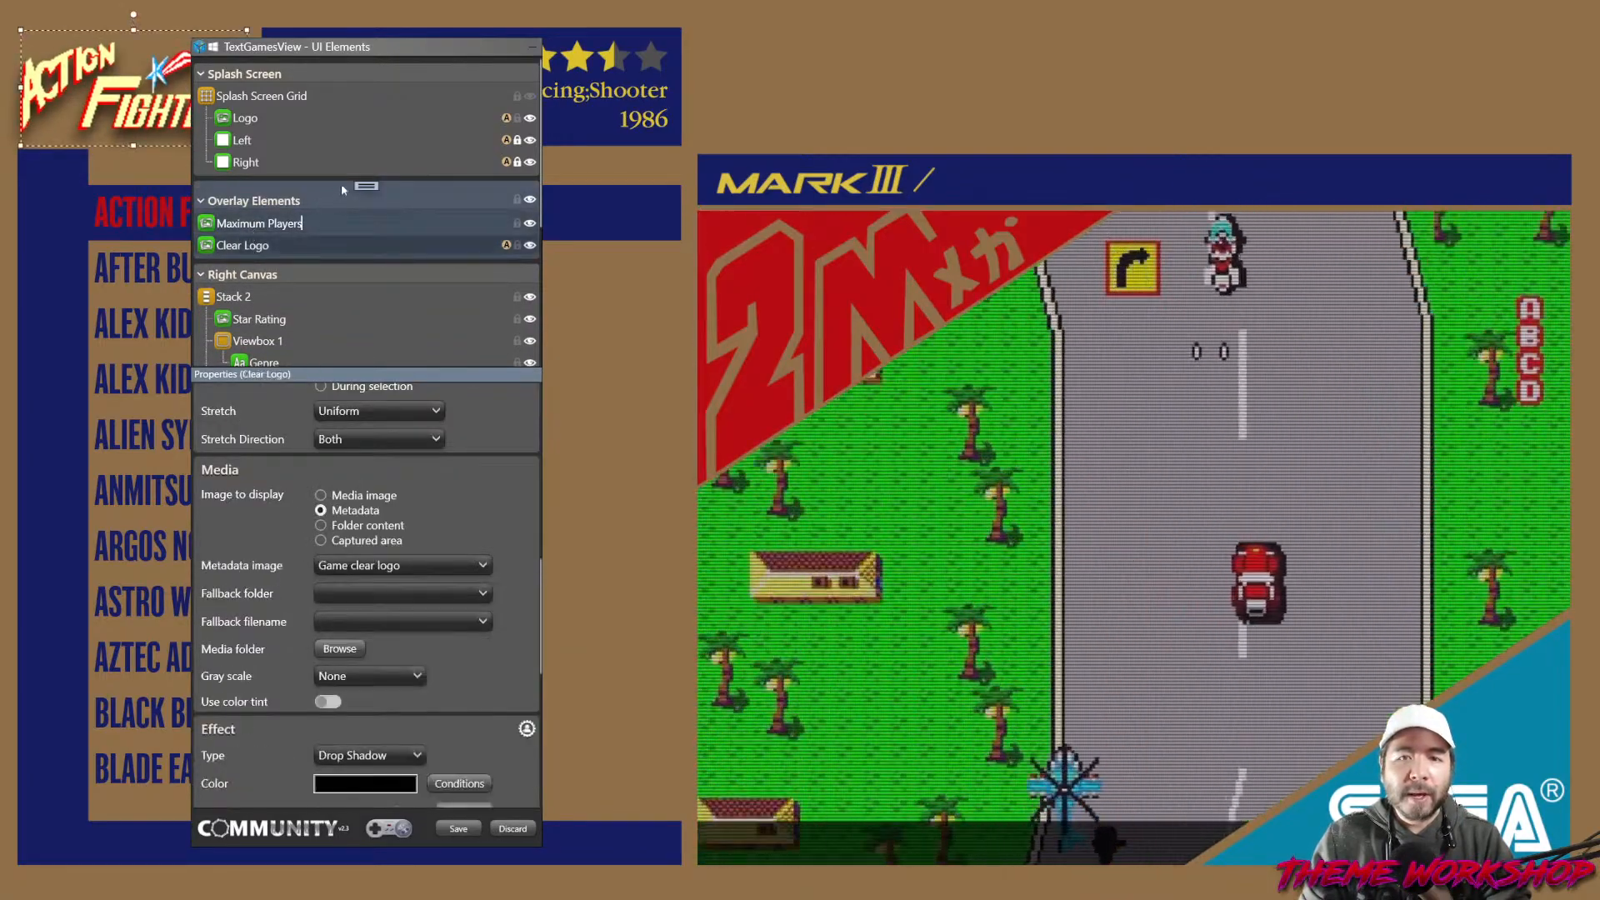
pyautogui.click(367, 187)
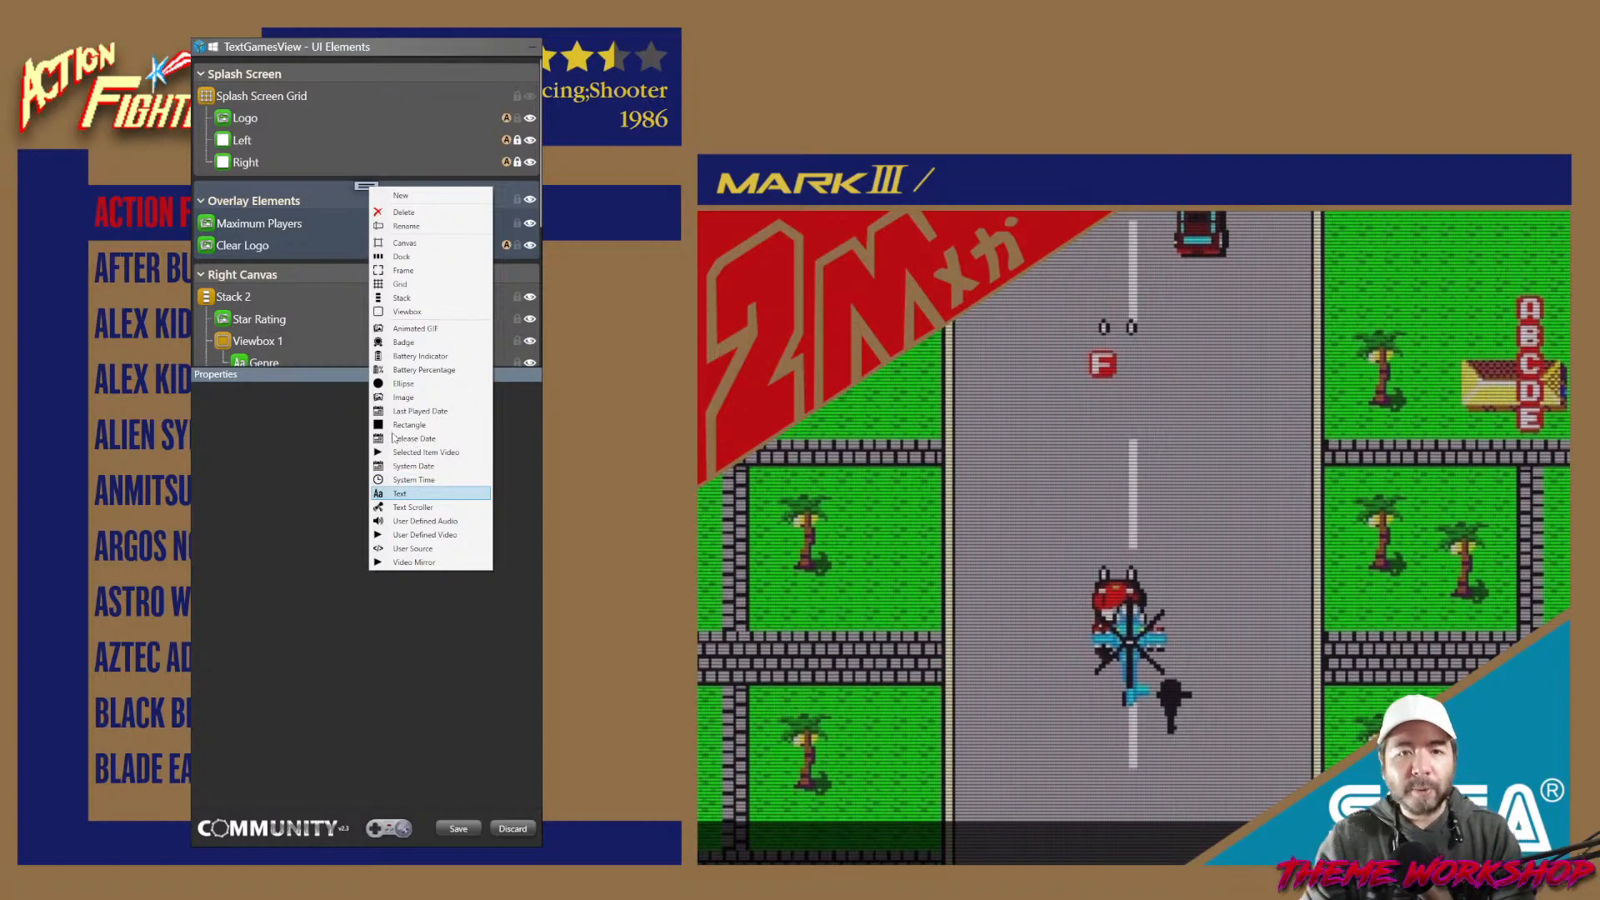
pyautogui.click(401, 494)
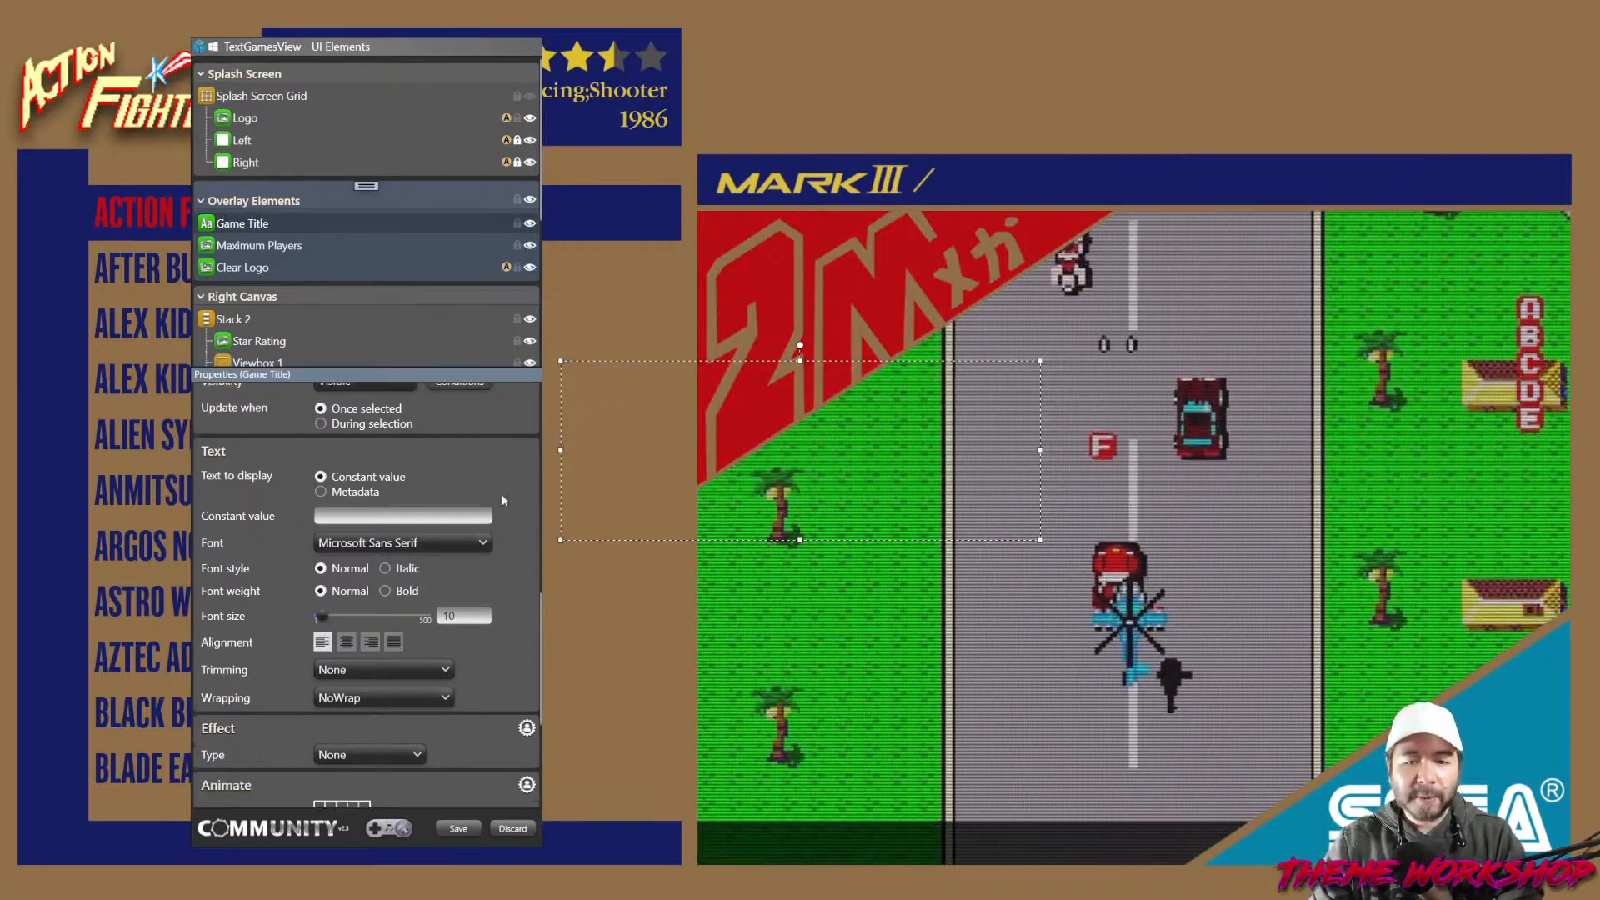
# Set the Game Title's font size to 75 and make it display the Game metadata.
pyautogui.scroll(-7, 508, 496)
pyautogui.scroll(3, 509, 500)
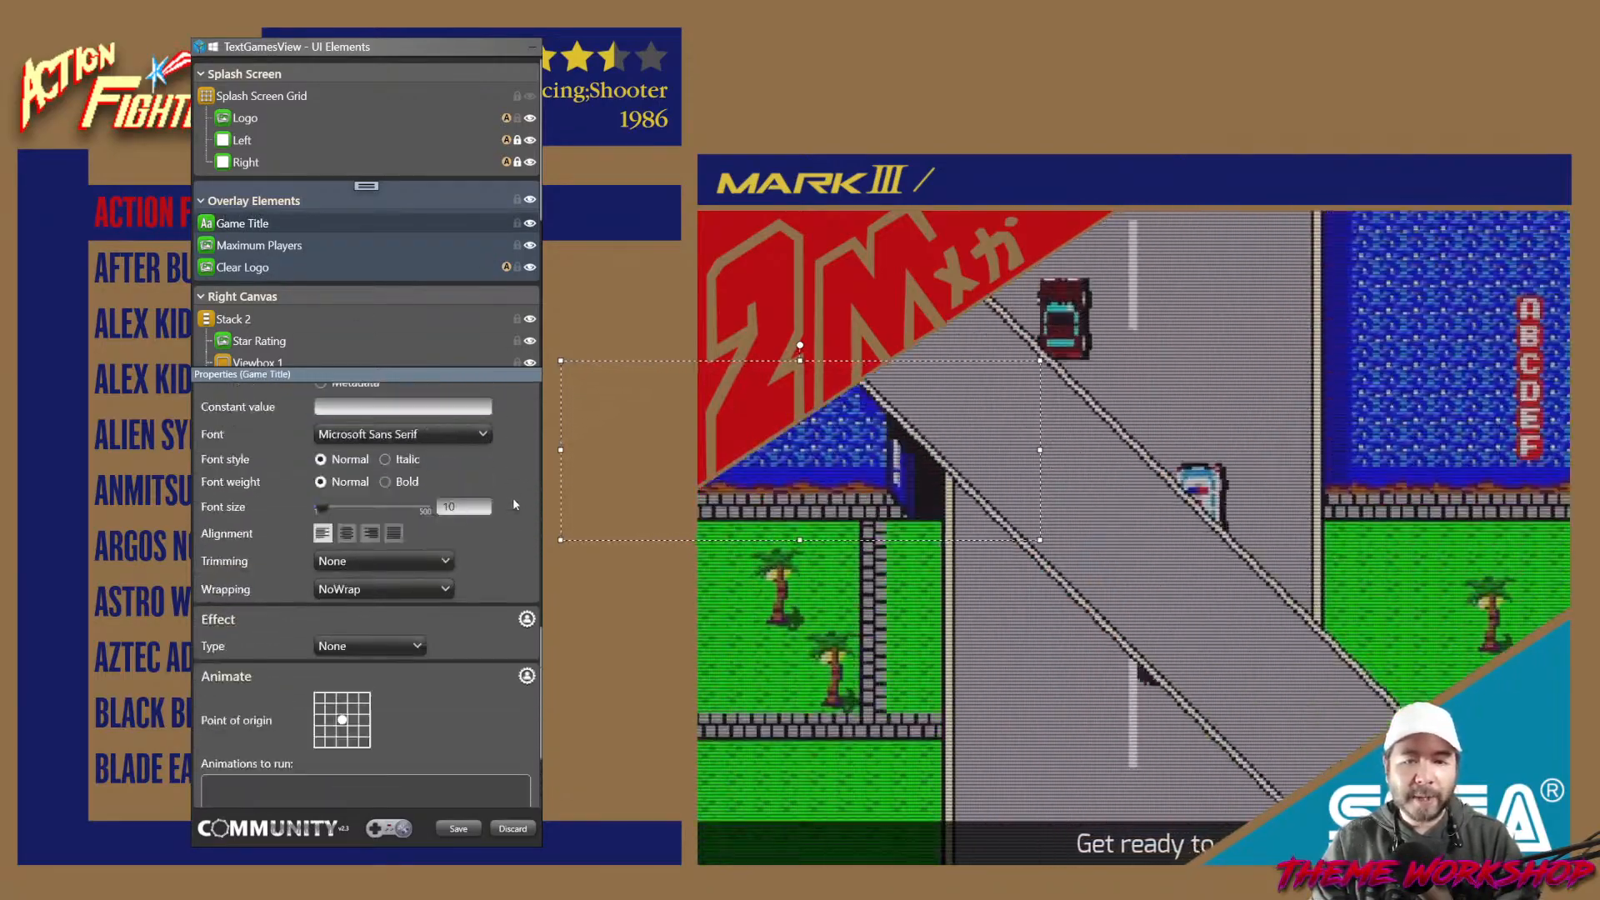
pyautogui.write('75')
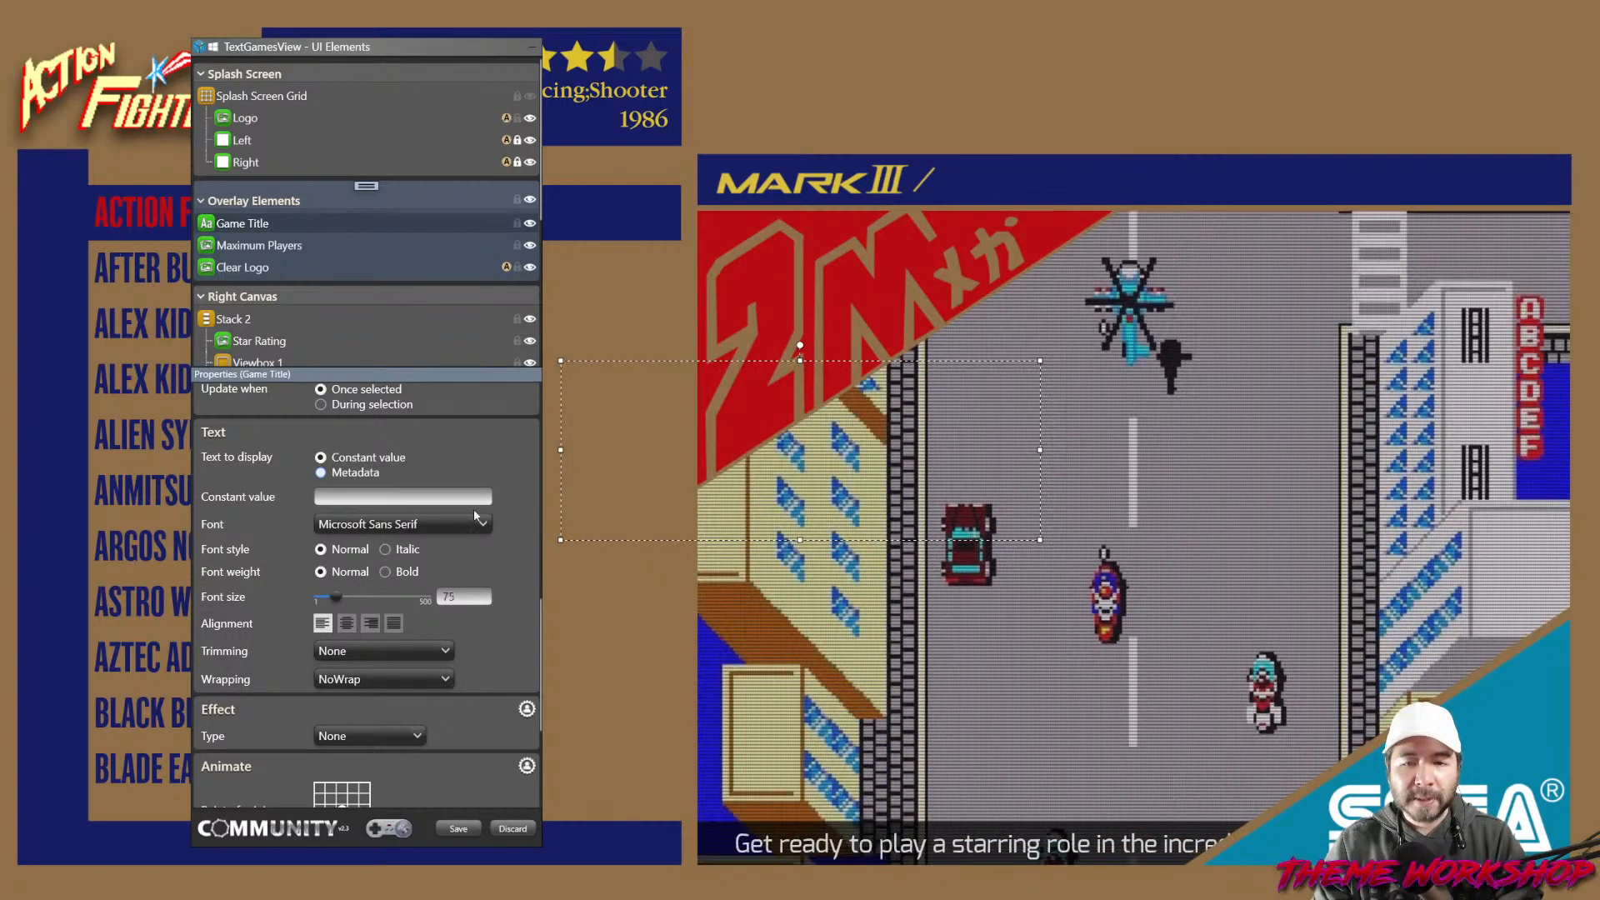
pyautogui.click(320, 473)
pyautogui.click(400, 498)
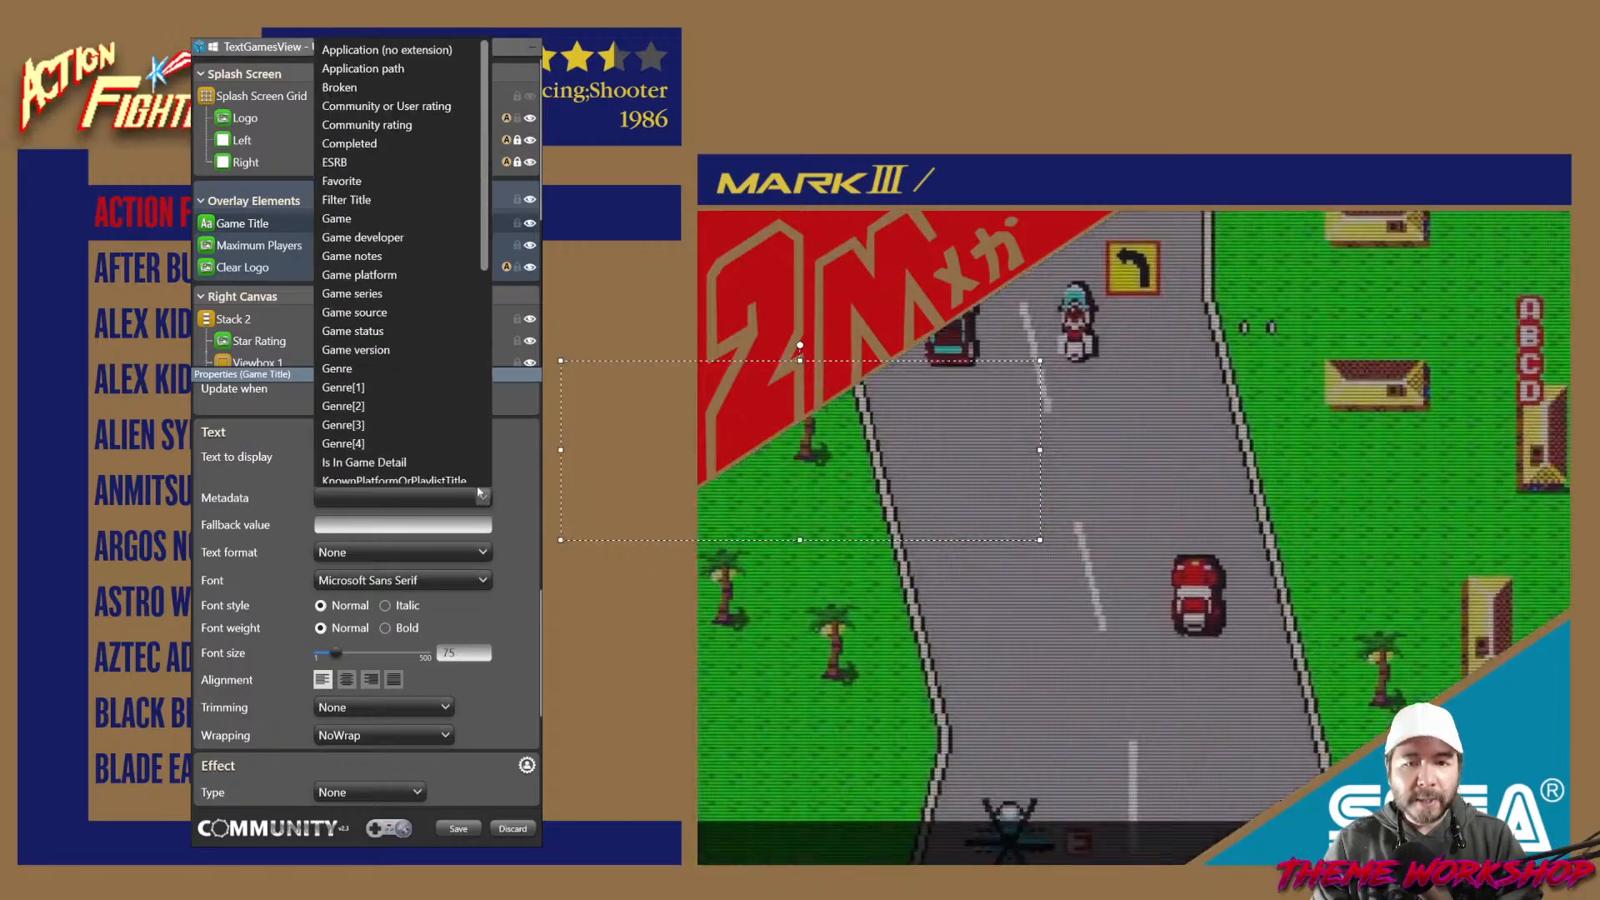
pyautogui.scroll(-2, 392, 250)
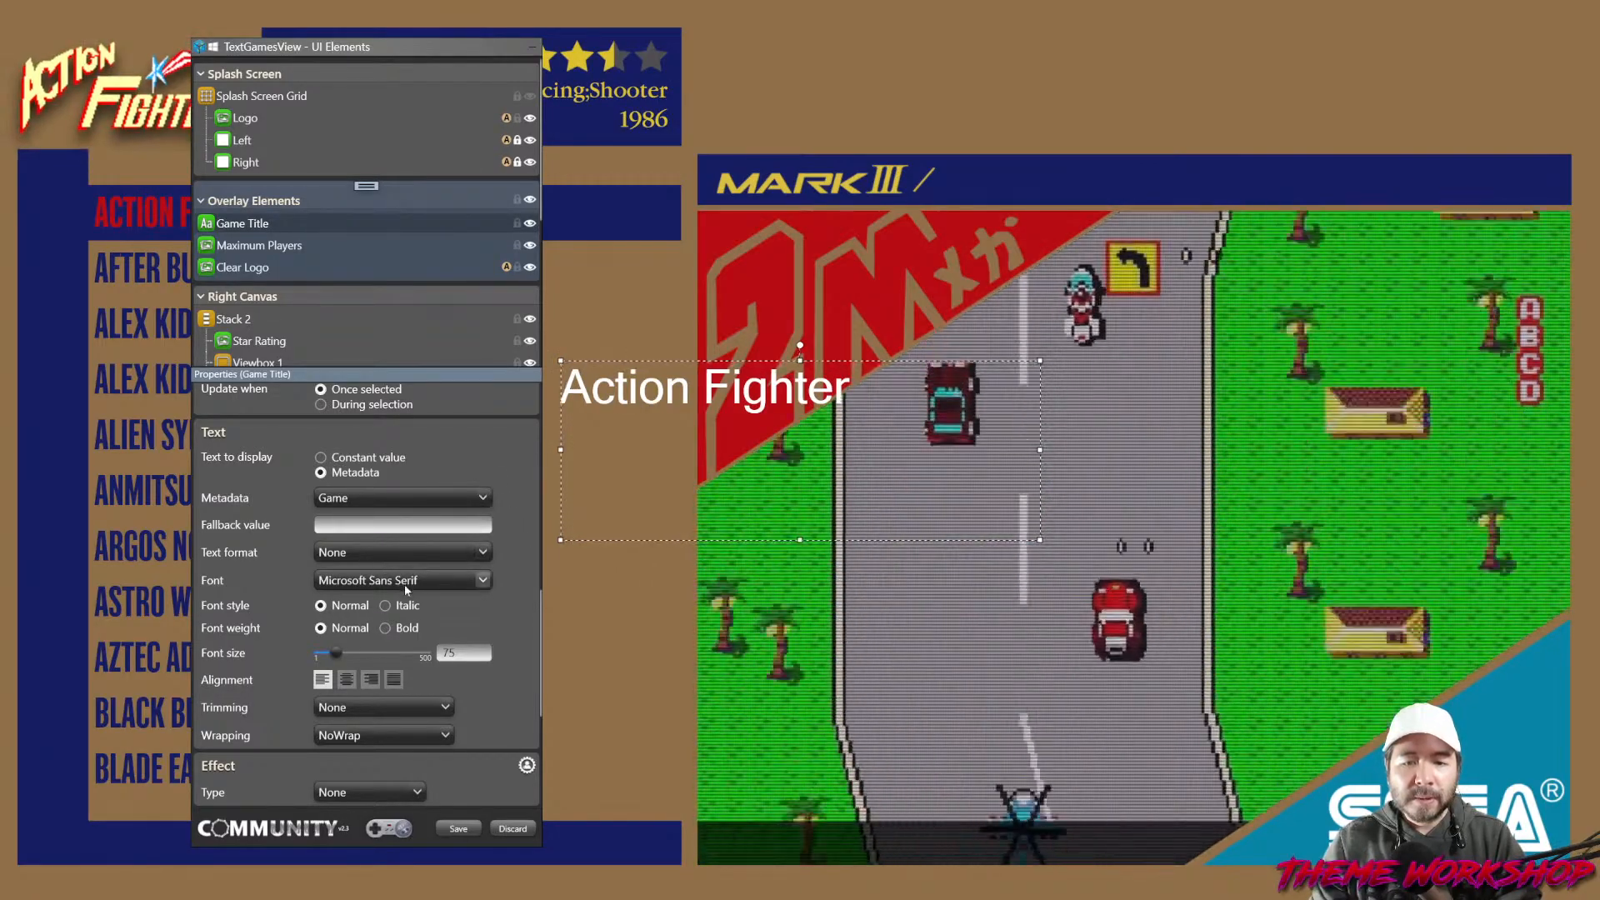
# Set the Game Title's font to Industrial Gothic Banner Std and its text format to All lowercase.
pyautogui.click(404, 581)
pyautogui.scroll(10, 403, 583)
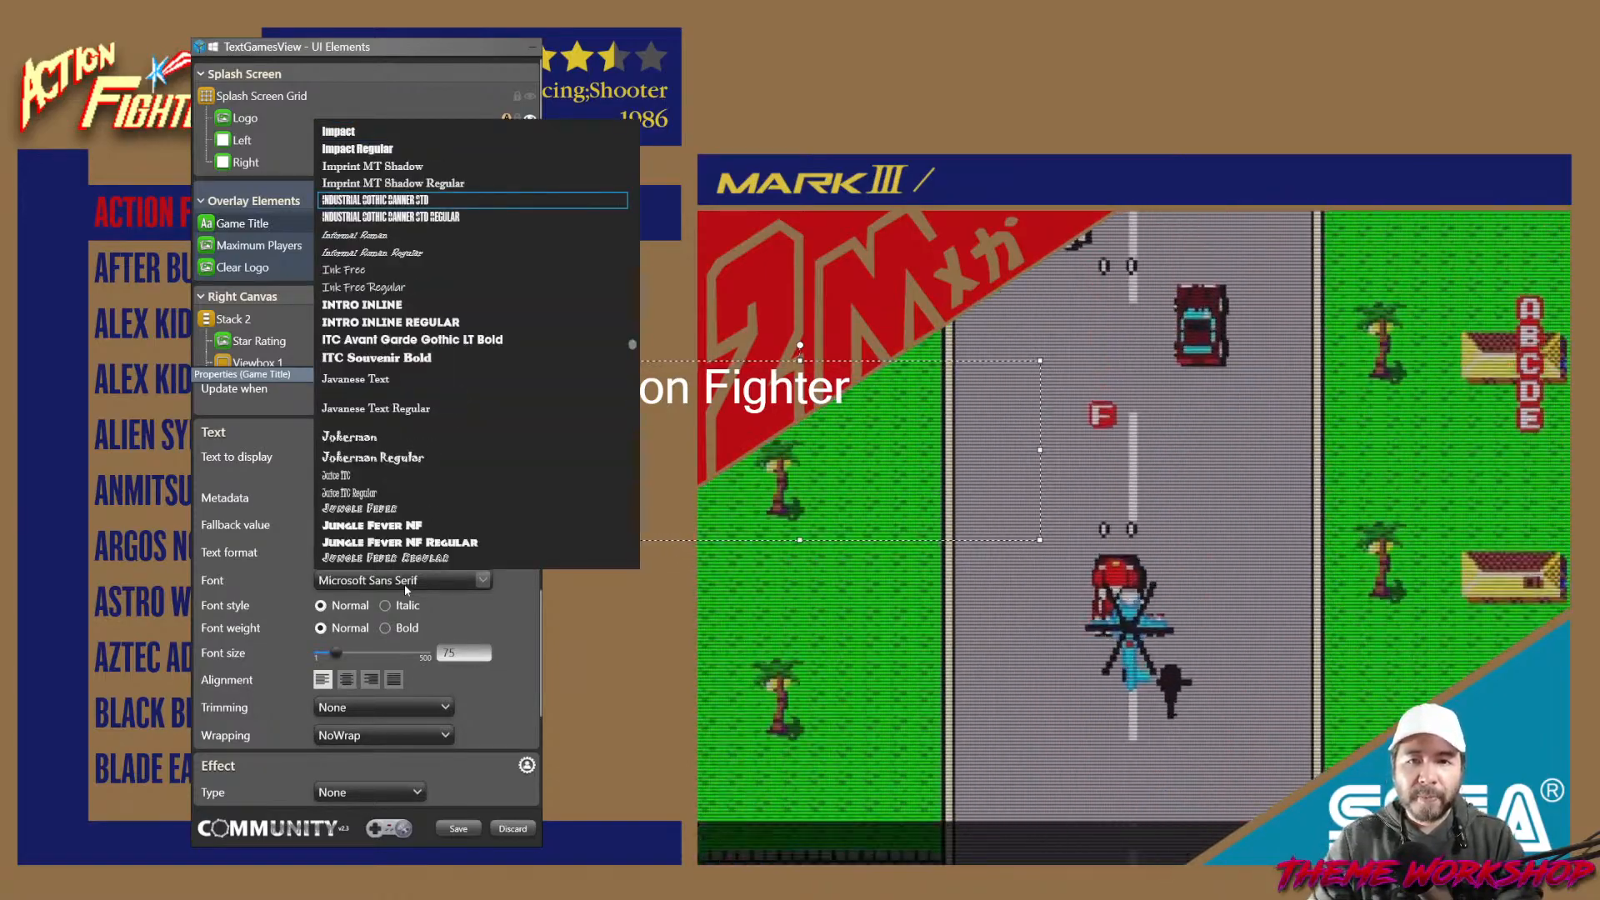
pyautogui.press('Return')
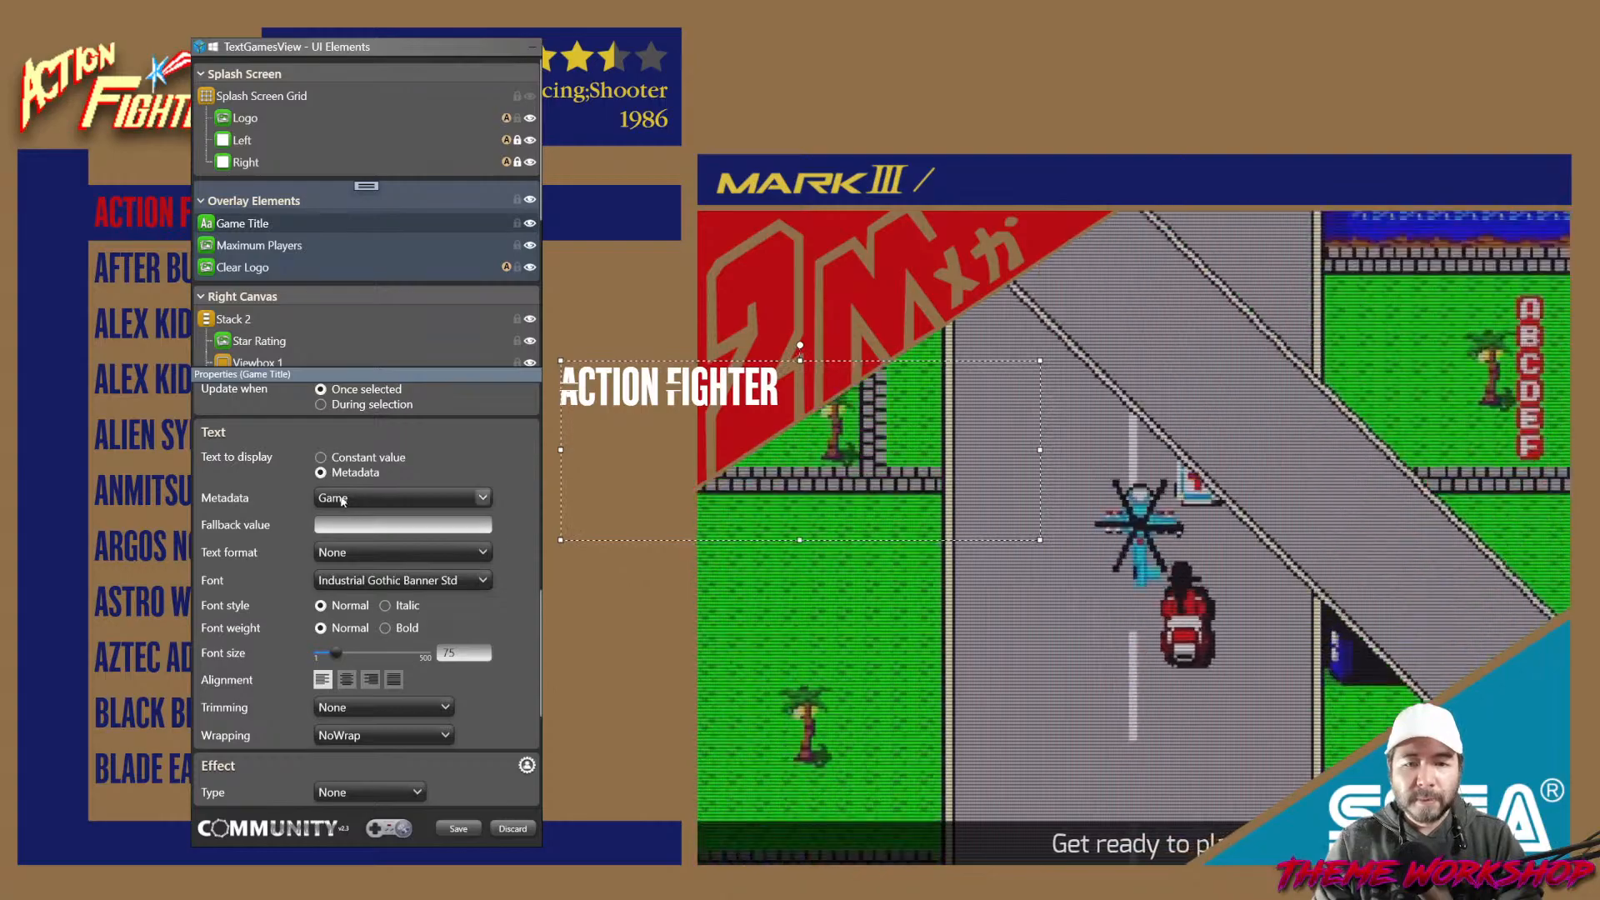
pyautogui.click(342, 498)
pyautogui.click(368, 552)
pyautogui.click(369, 551)
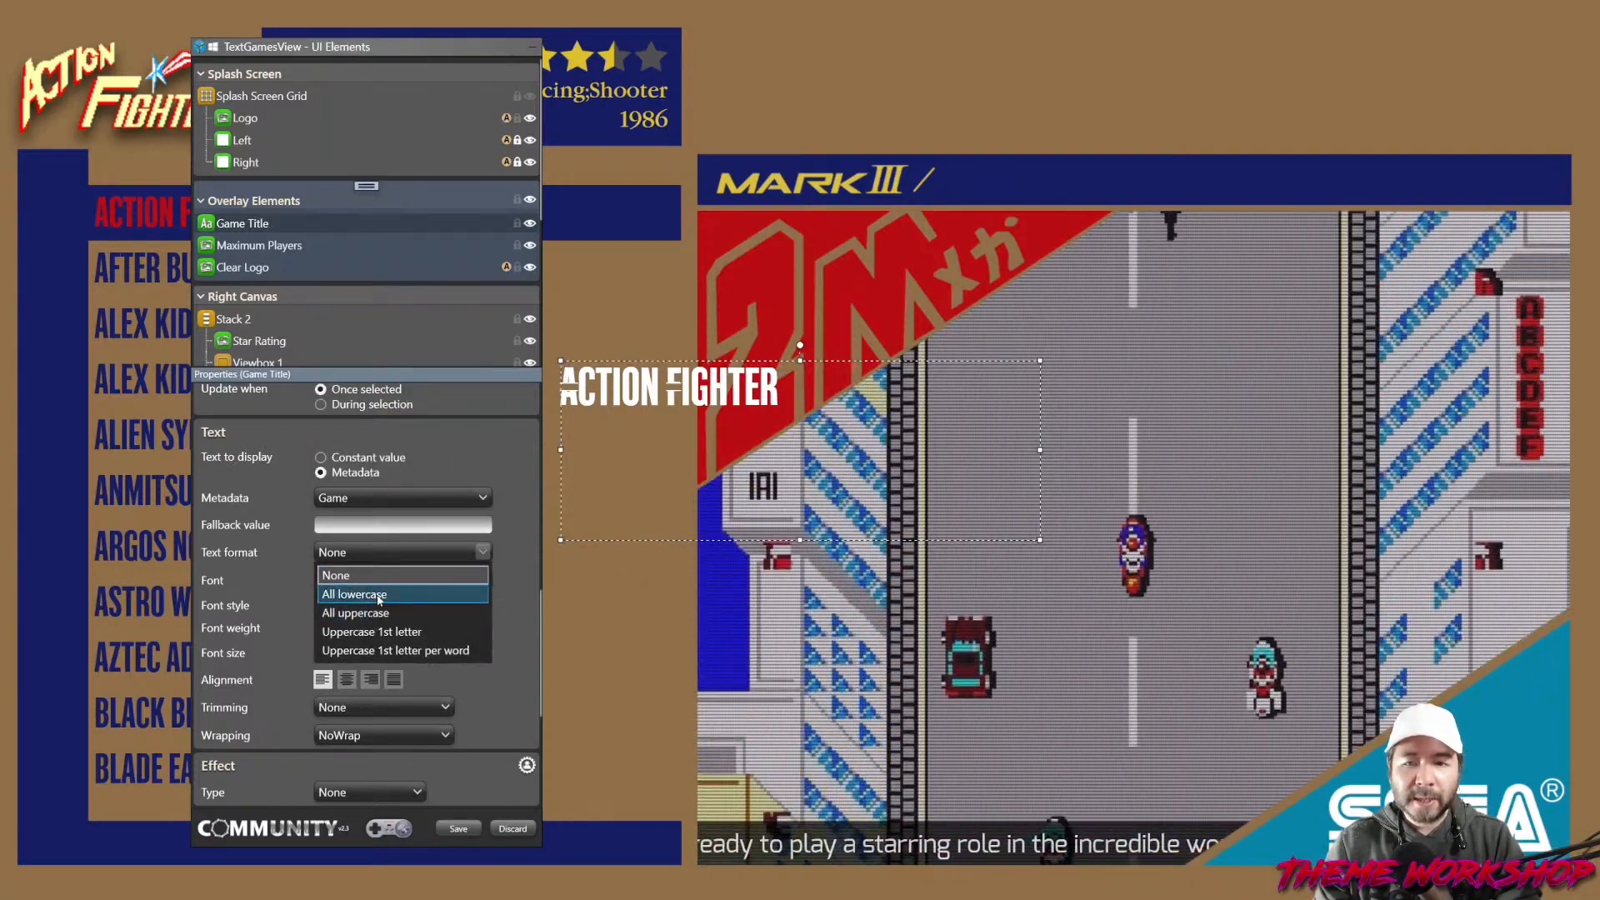
pyautogui.click(500, 590)
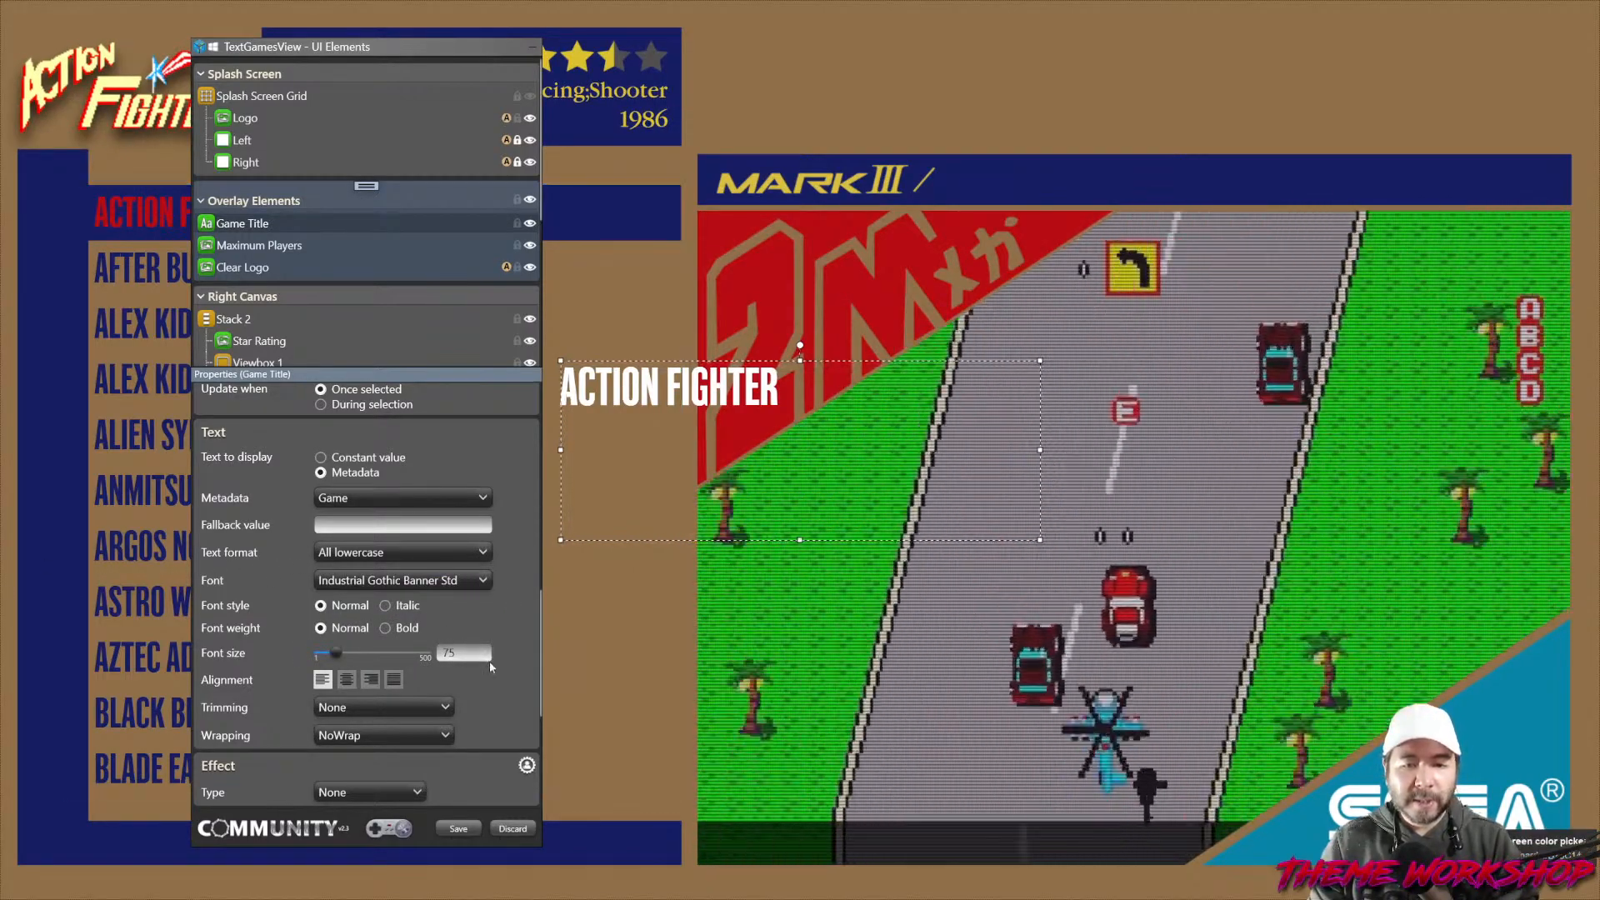
# Color the Game Title text the same red as the selected list item and place it above the Mark III banner.
pyautogui.scroll(3, 525, 690)
pyautogui.scroll(3, 407, 552)
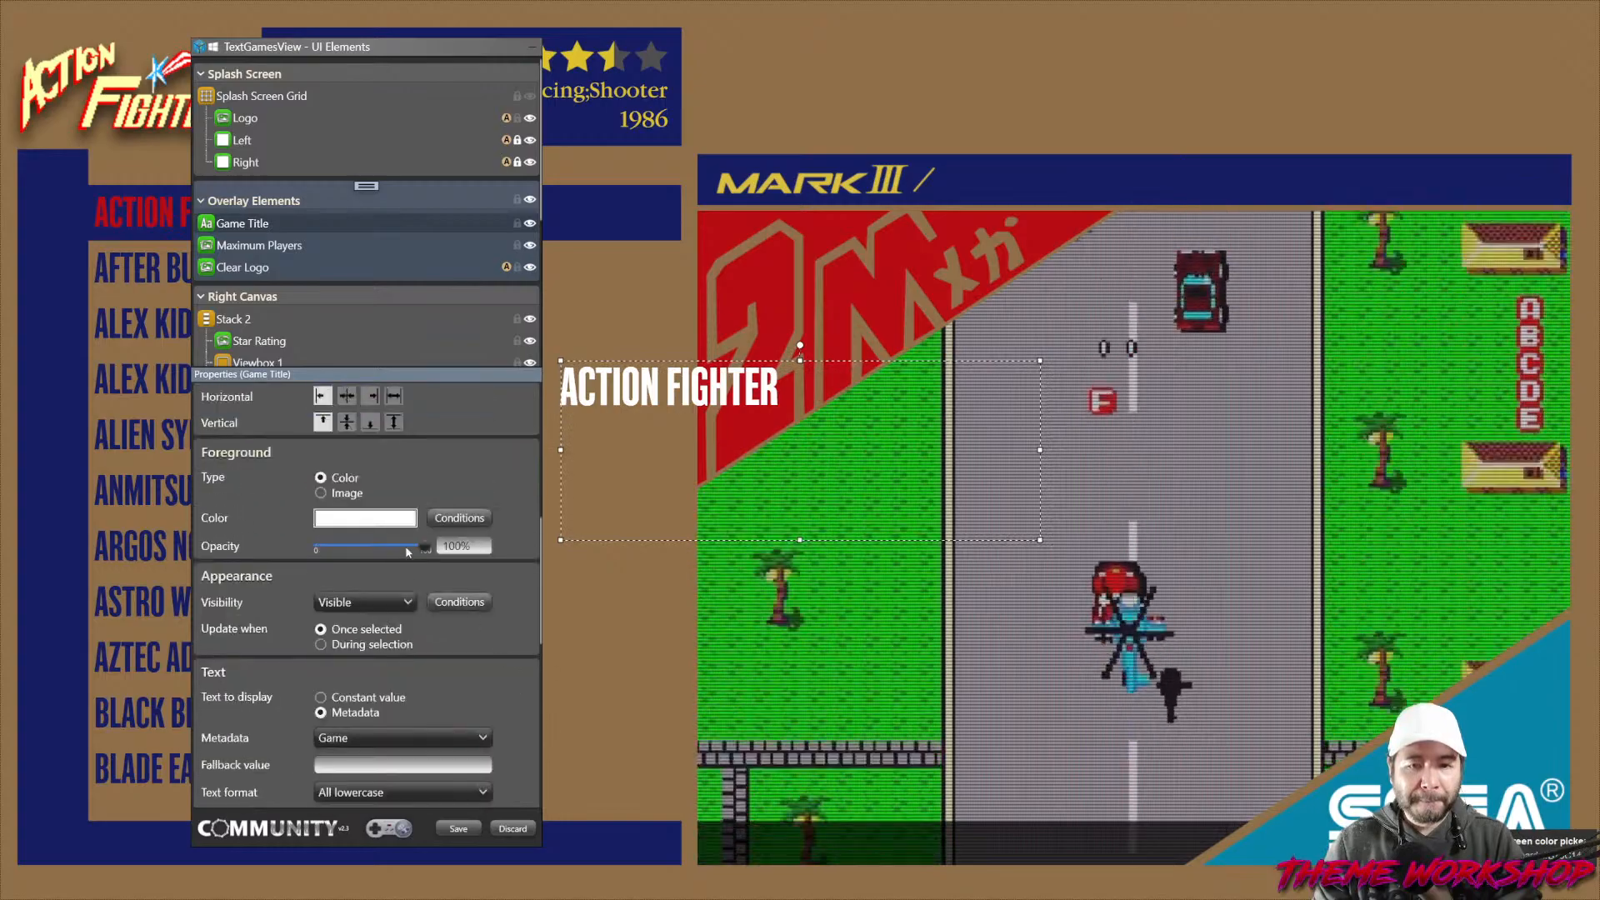
pyautogui.click(359, 524)
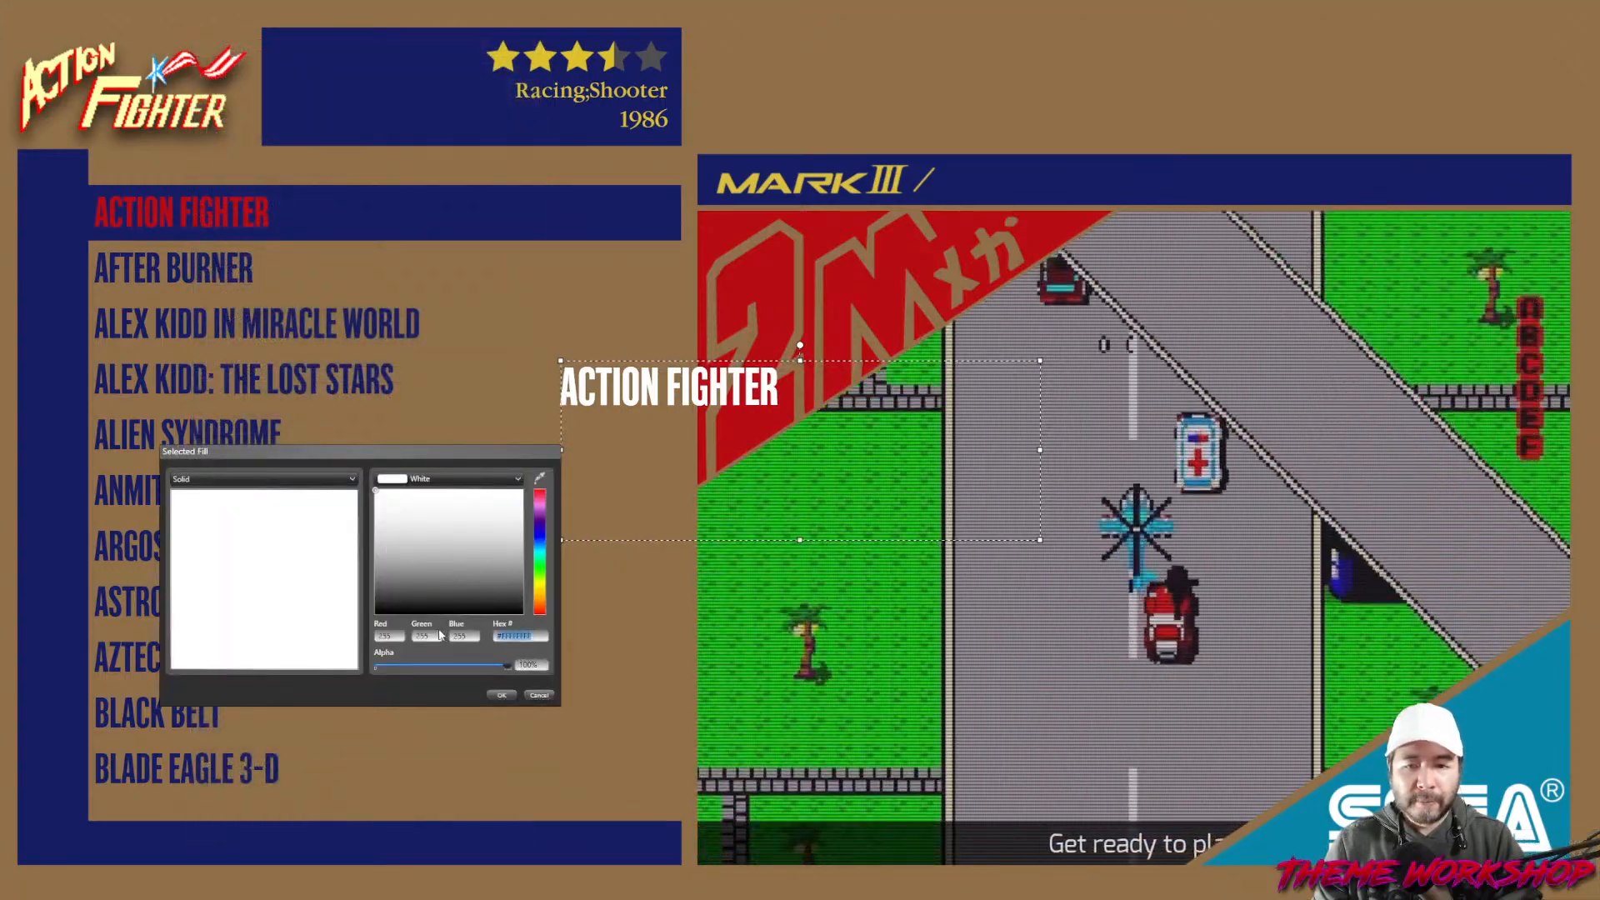
pyautogui.press('Return')
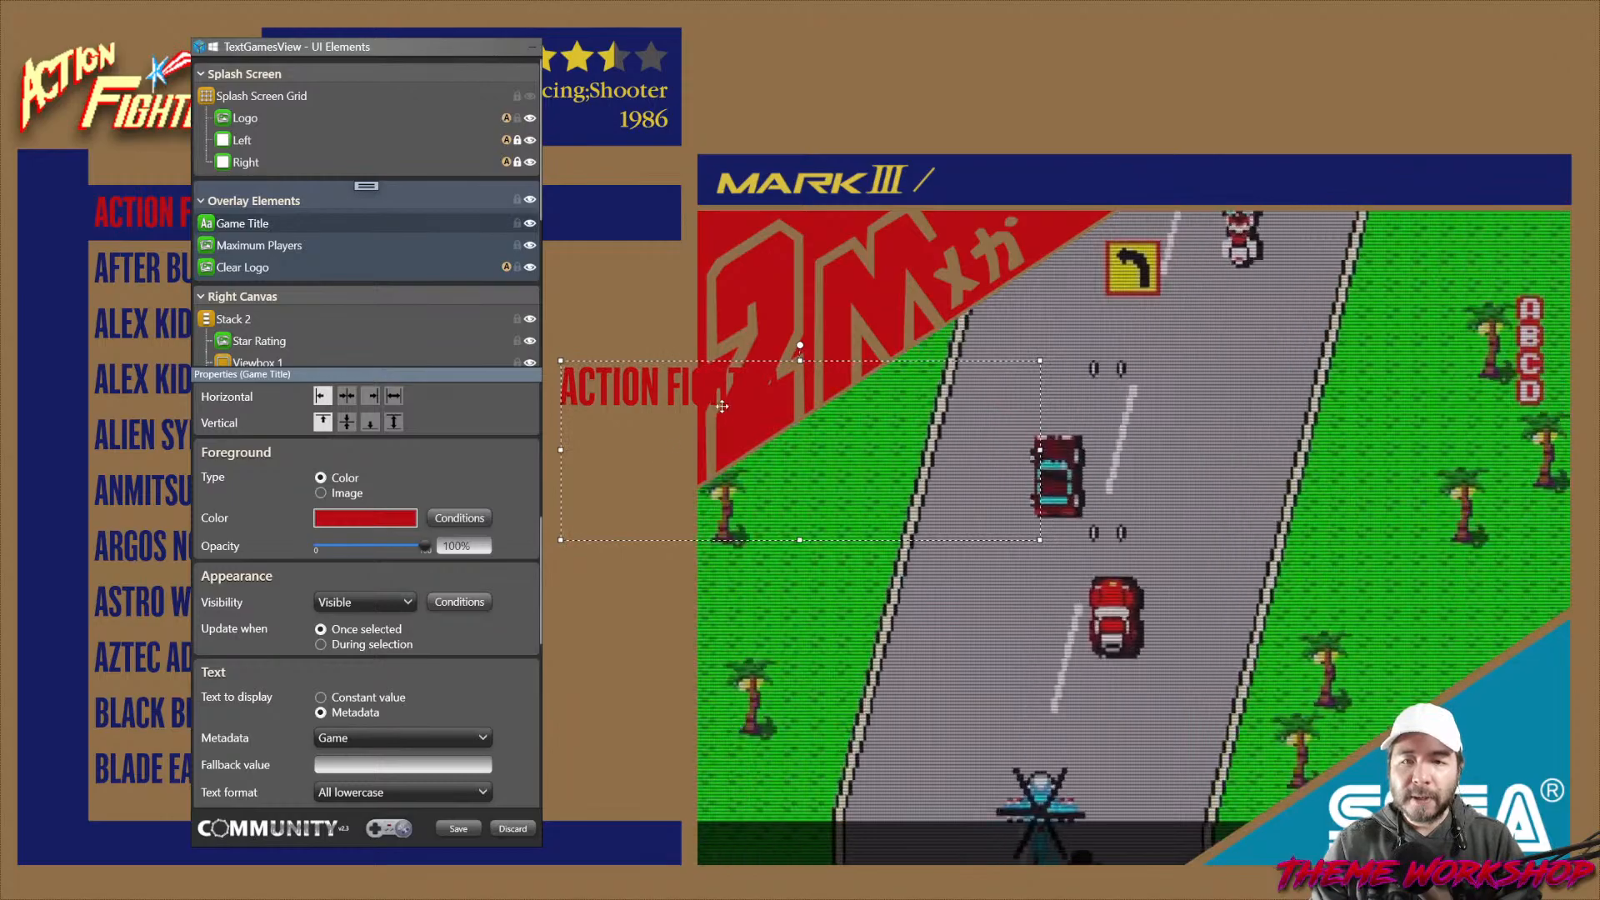
pyautogui.moveTo(722, 406); pyautogui.dragTo(733, 151)
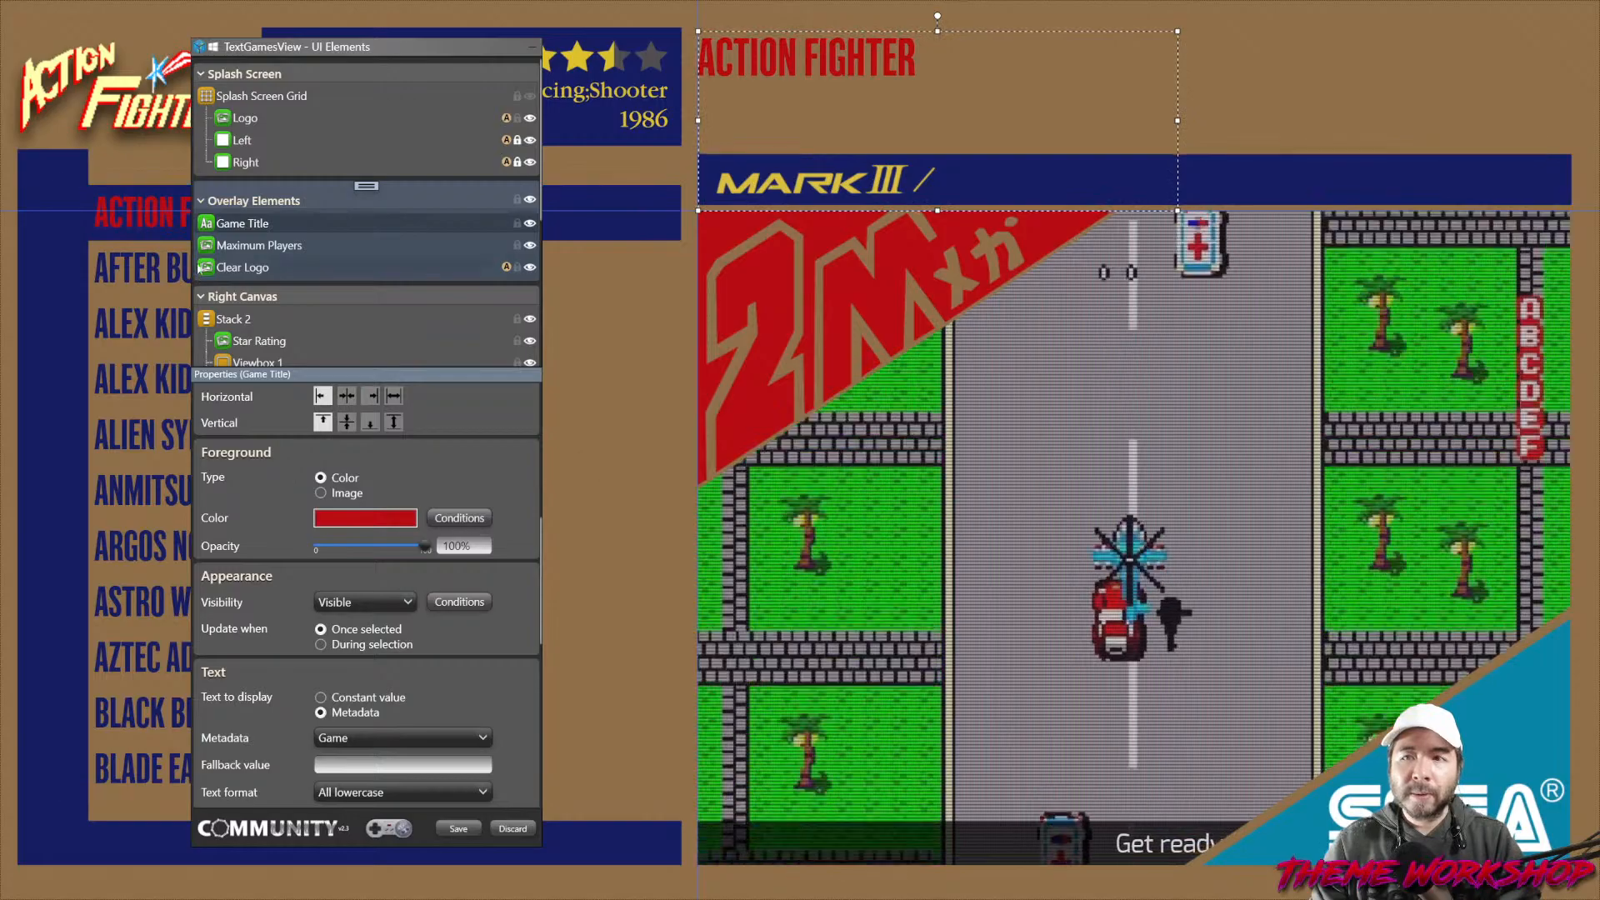
# Check the foreground color of the game list's selected item.
pyautogui.click(103, 254)
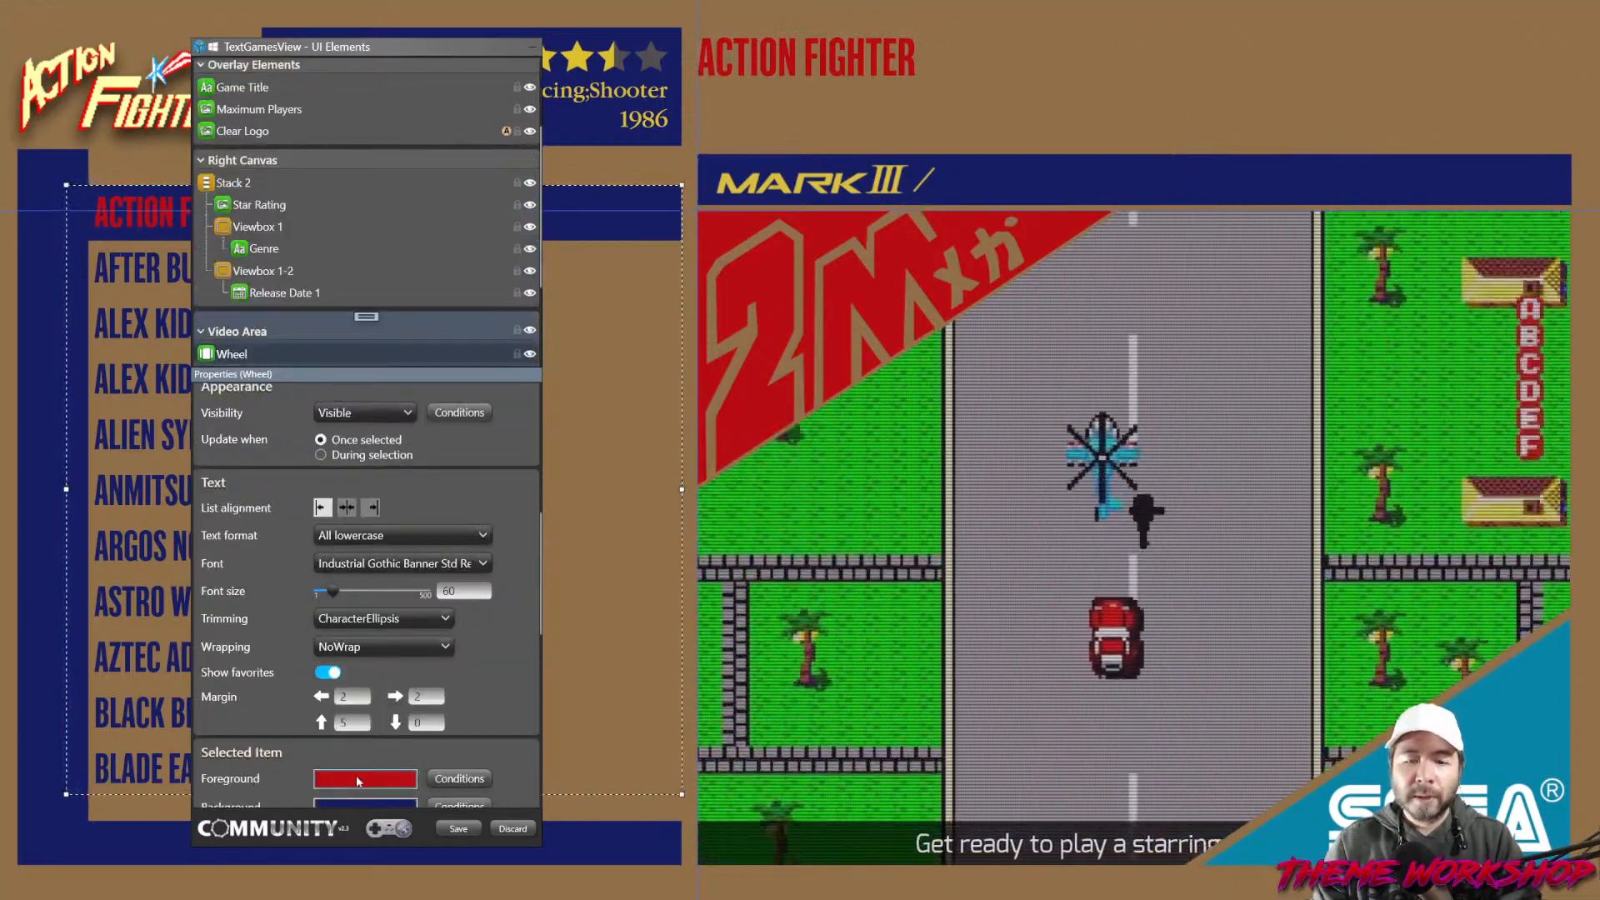
pyautogui.click(358, 781)
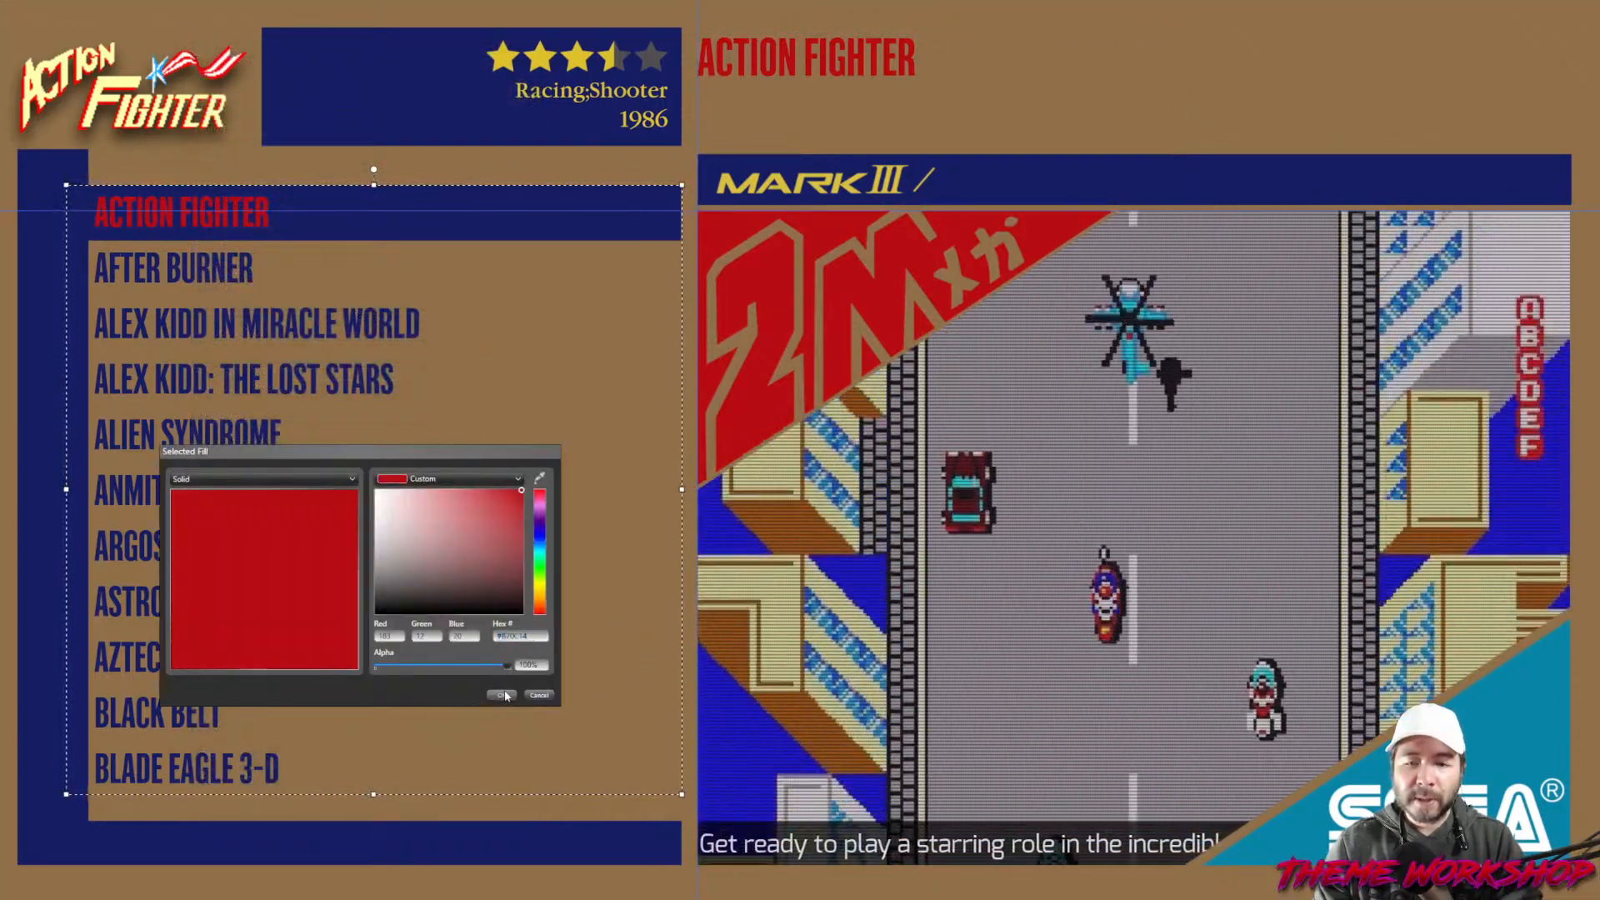
pyautogui.click(502, 695)
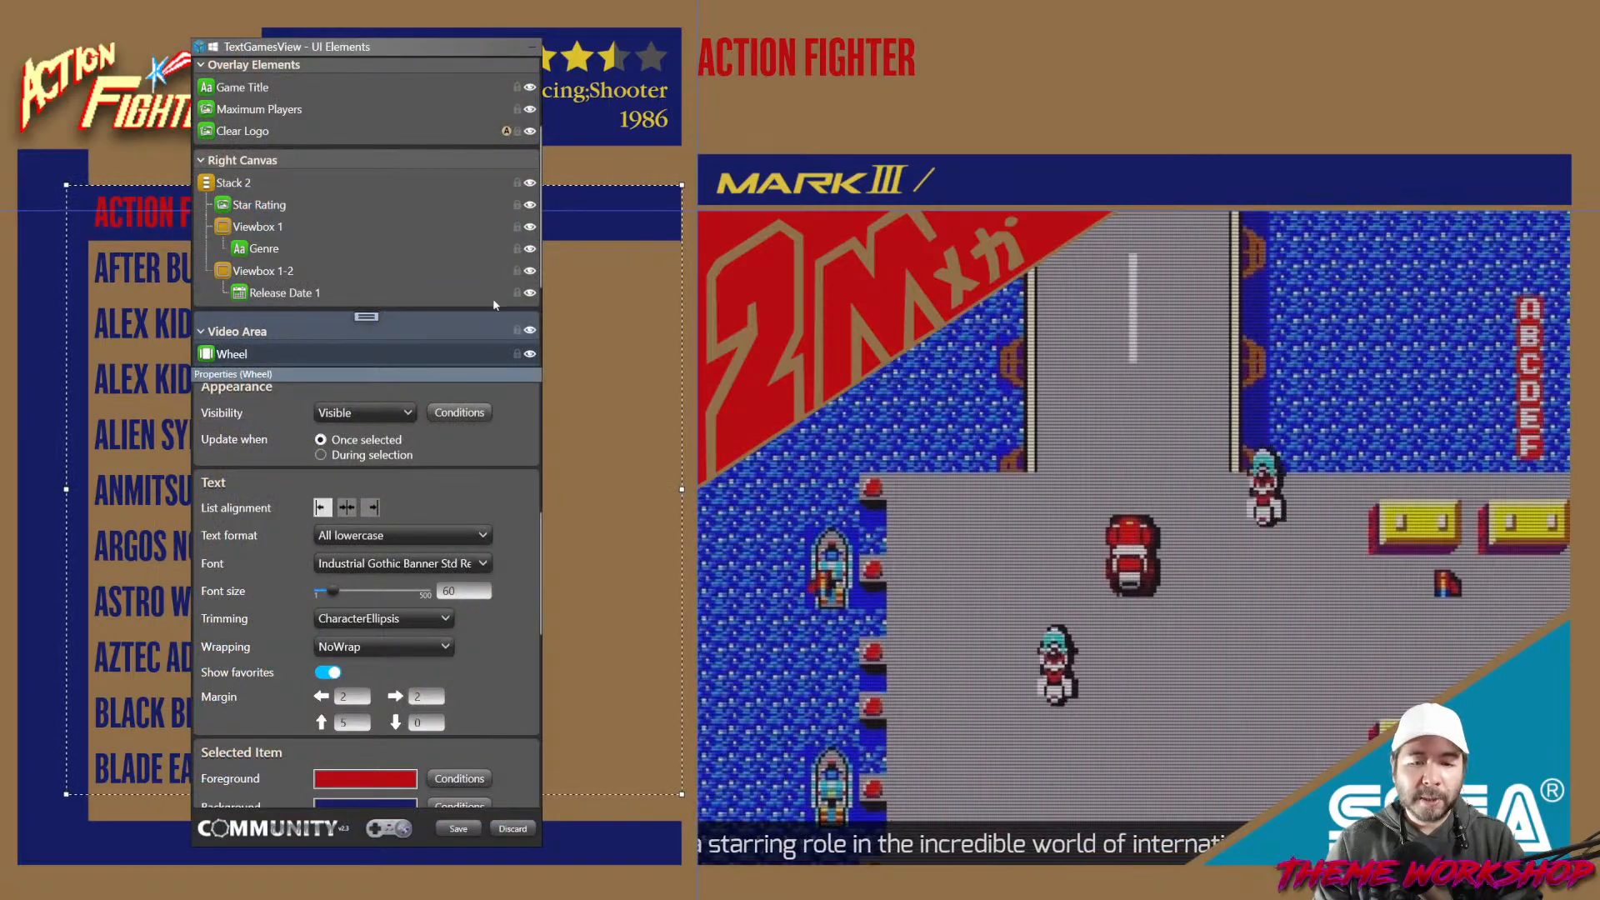
# Resize the Game Title box to about 1312 wide by 185 high in the space above the Mark III banner.
pyautogui.moveTo(325, 54); pyautogui.dragTo(275, 55)
pyautogui.click(804, 107)
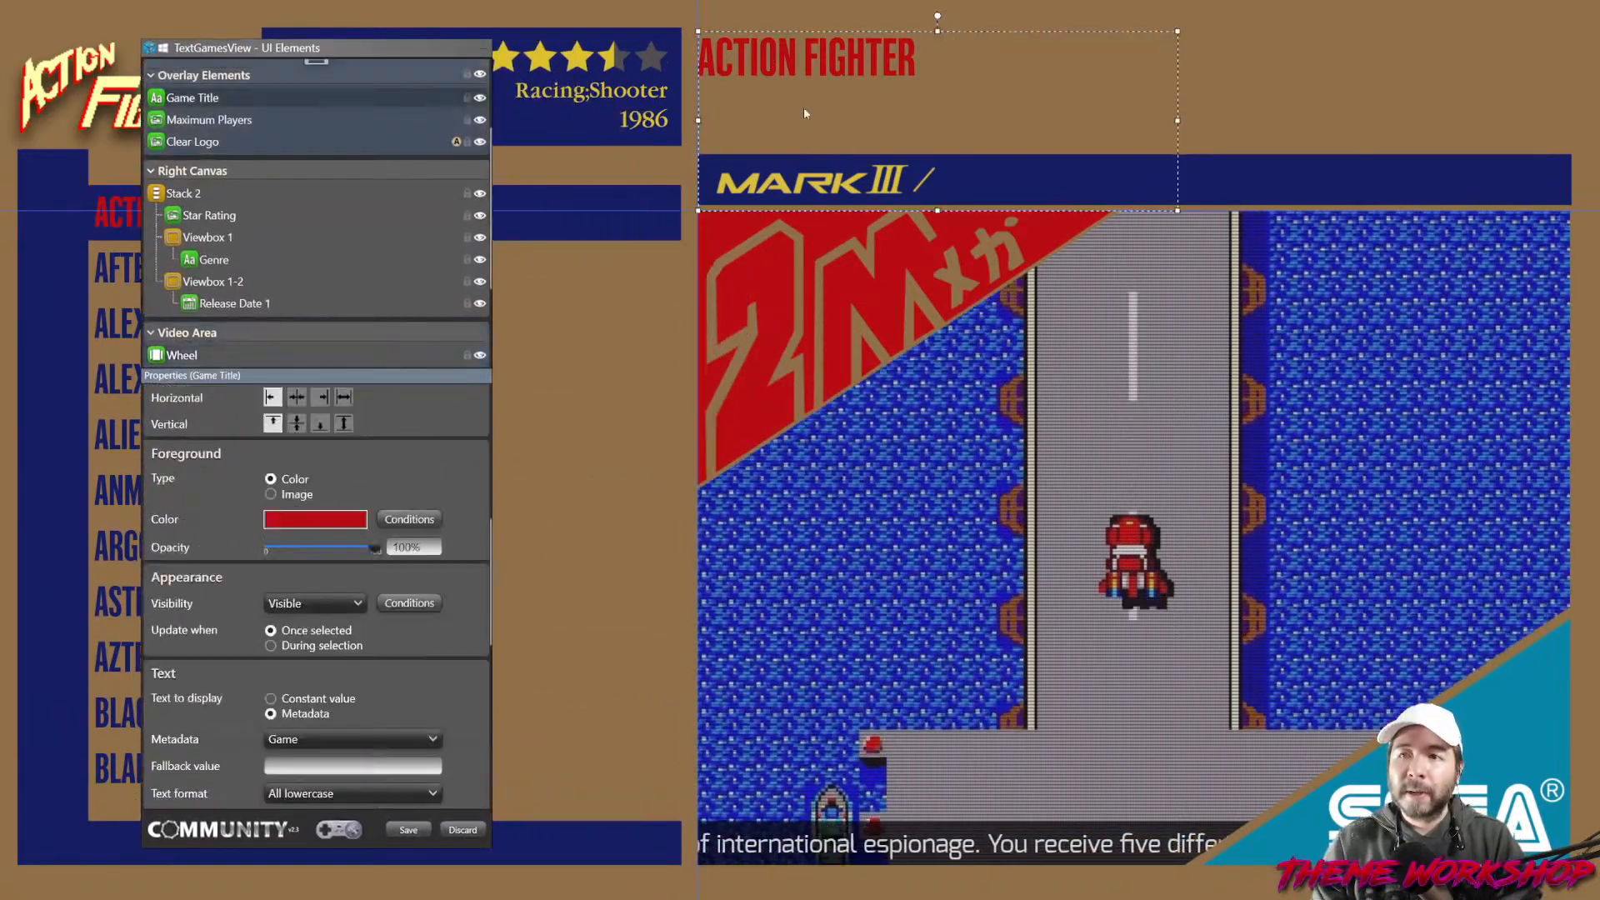
pyautogui.moveTo(1178, 210); pyautogui.dragTo(1510, 141)
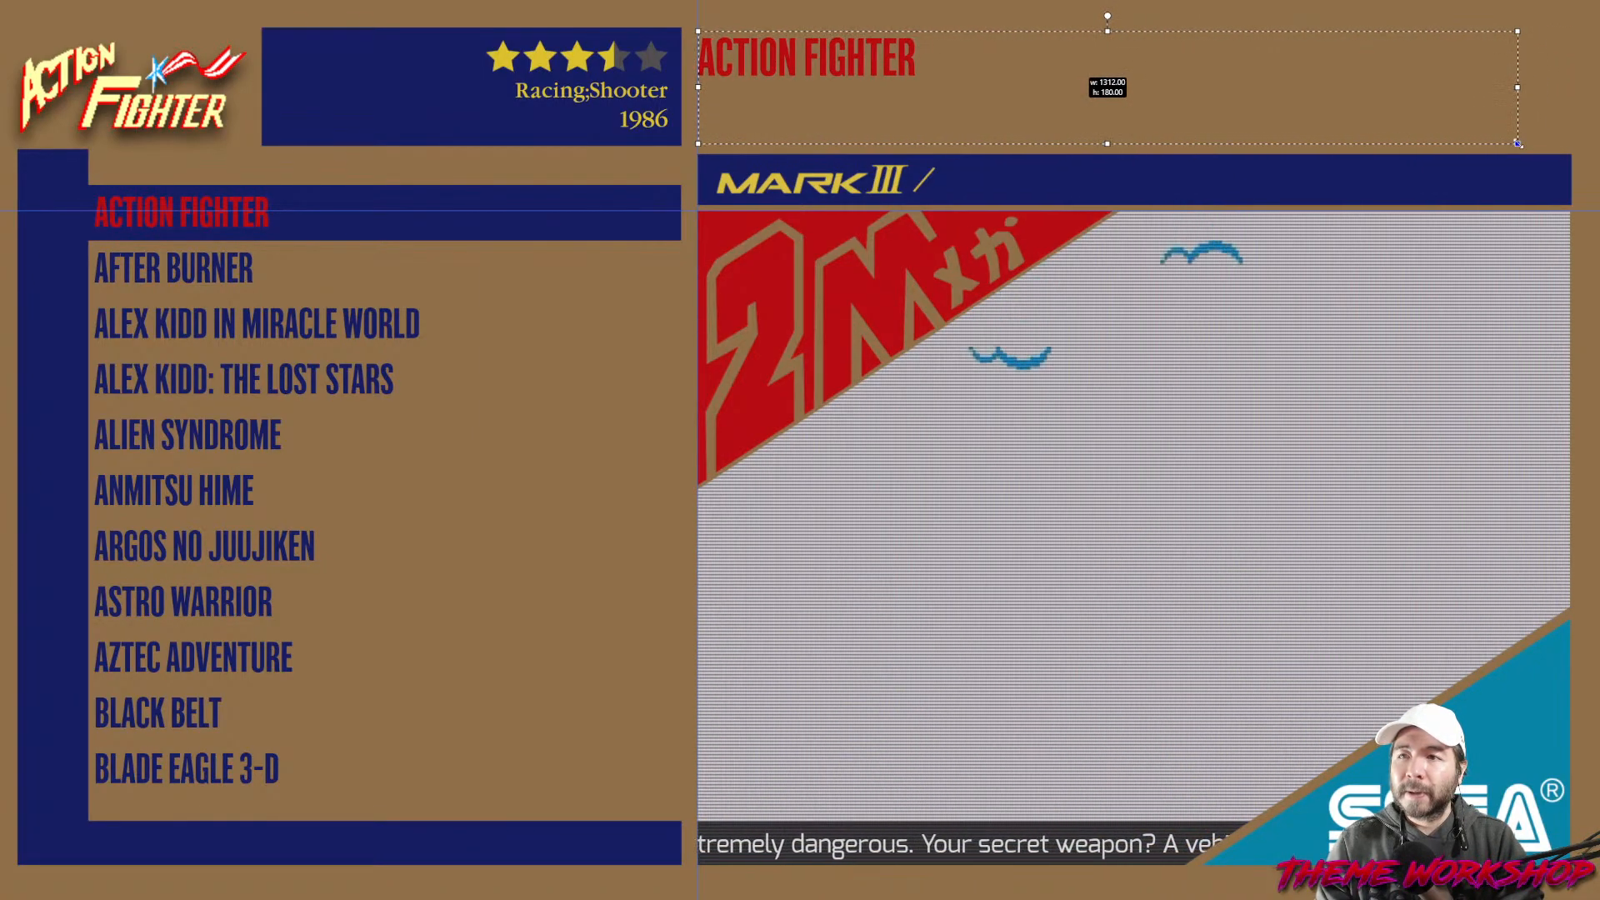
pyautogui.moveTo(1518, 143); pyautogui.dragTo(1518, 143)
pyautogui.moveTo(1106, 31); pyautogui.dragTo(1107, 27)
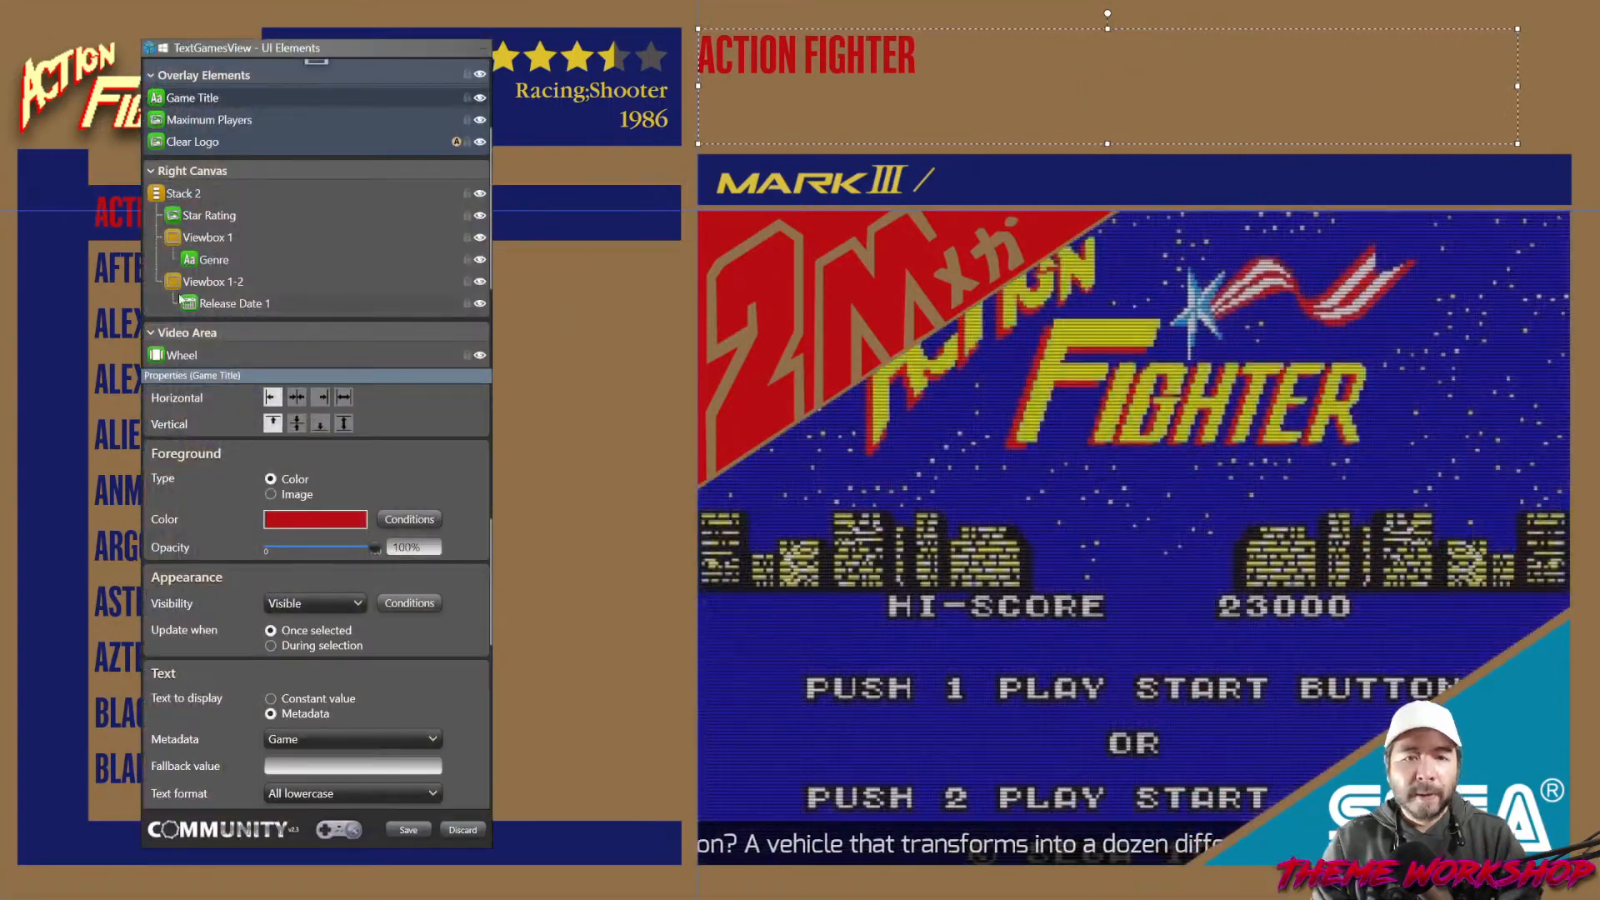
pyautogui.scroll(6, 488, 545)
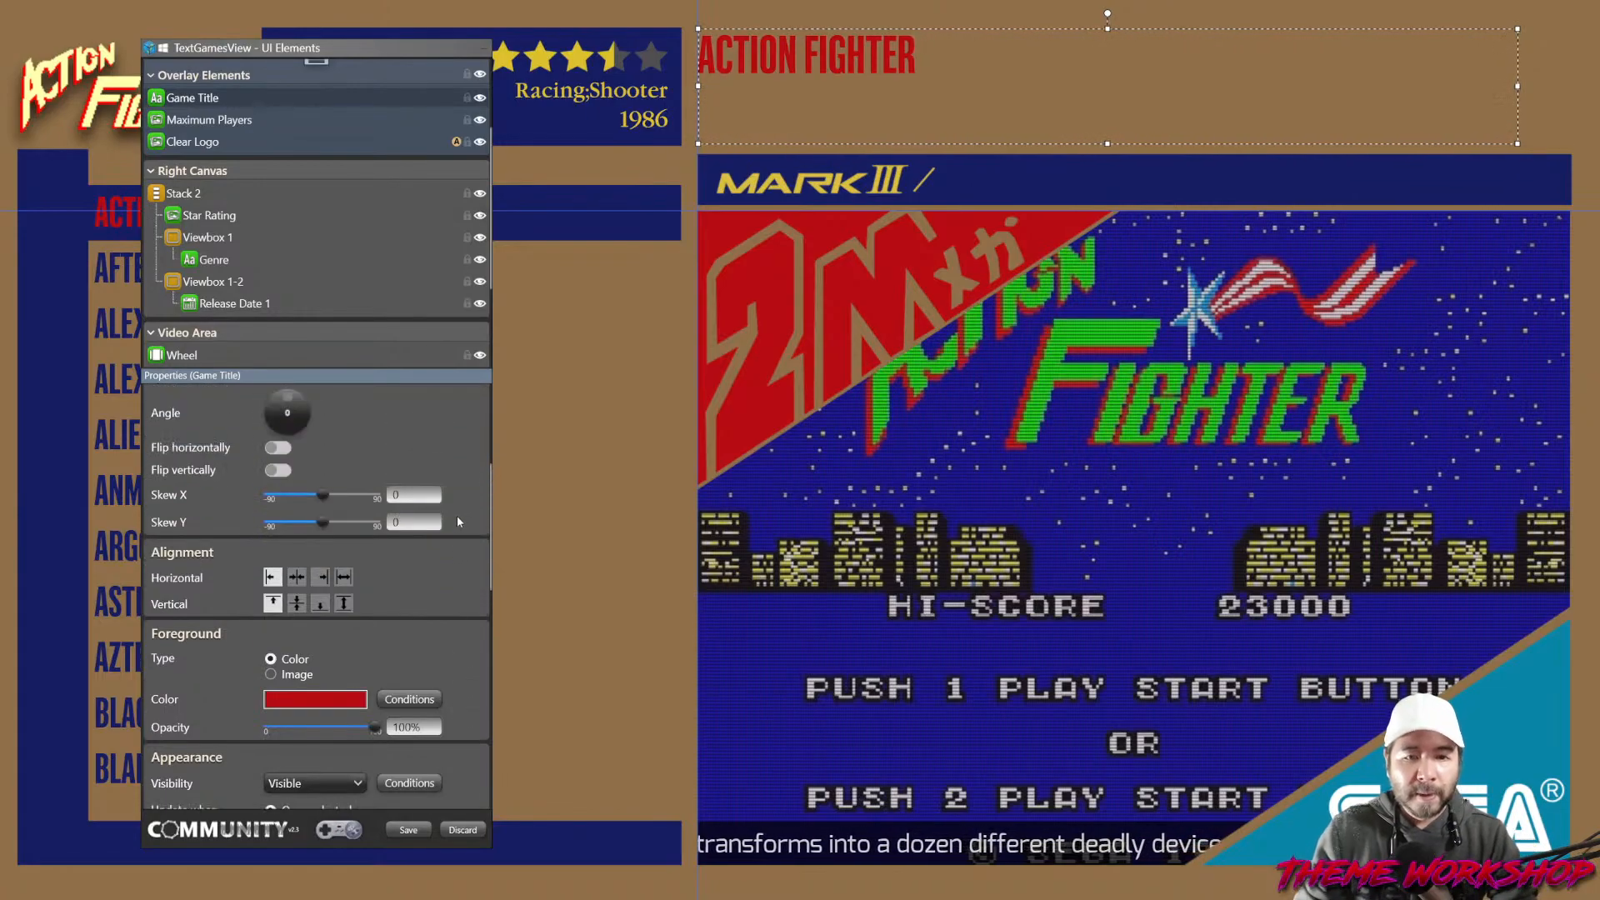
pyautogui.scroll(-3, 464, 533)
pyautogui.scroll(-6, 465, 530)
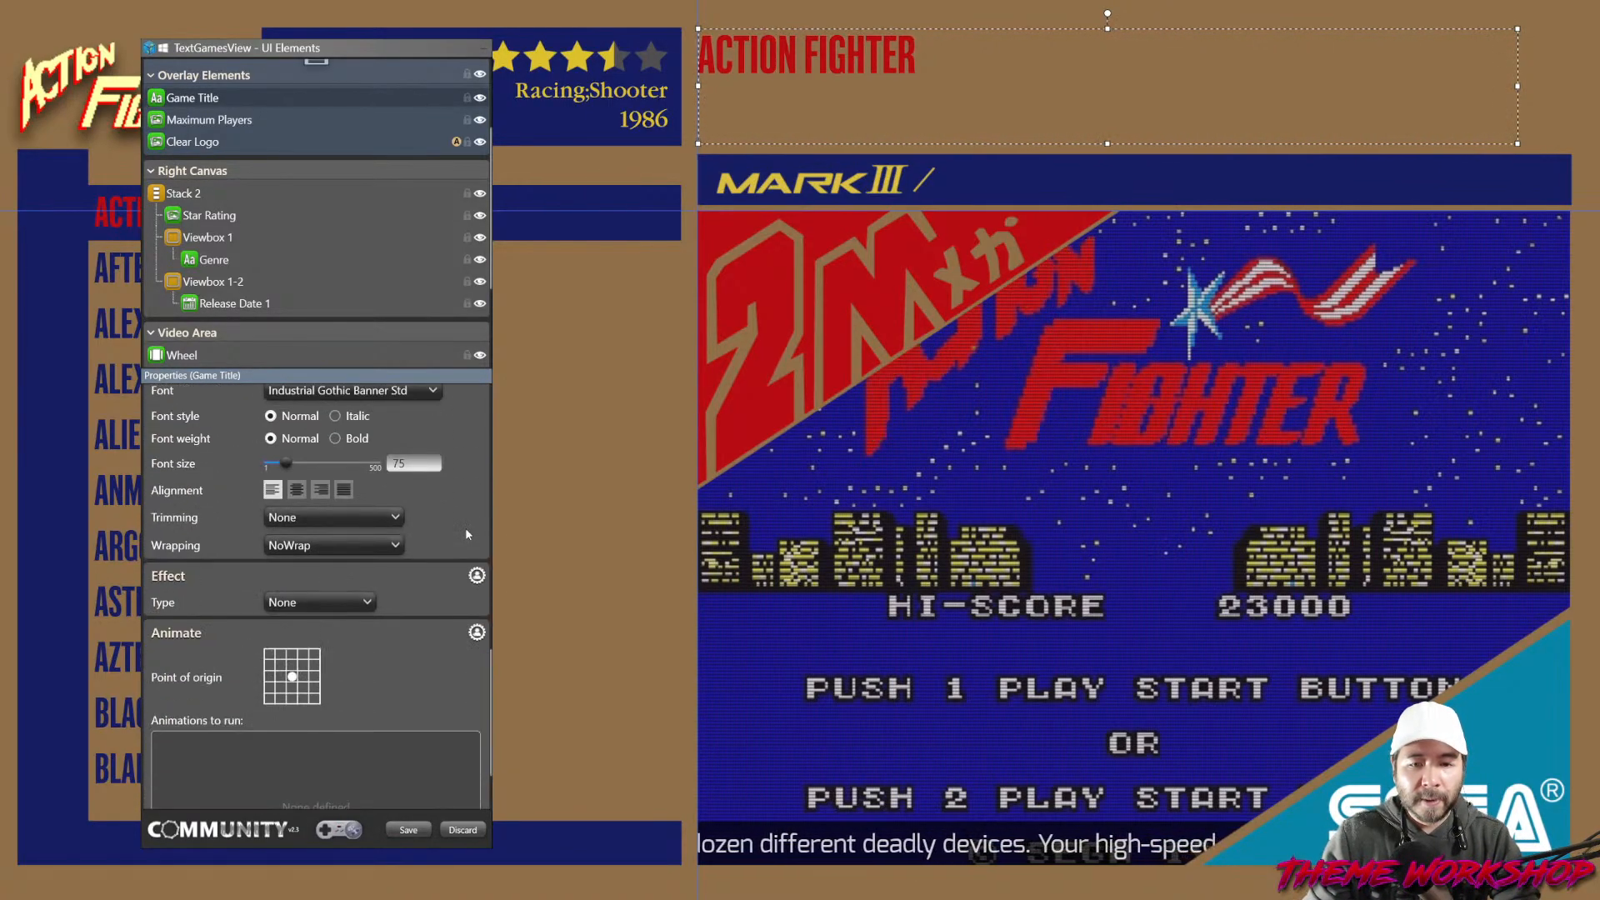
pyautogui.scroll(5, 465, 529)
pyautogui.scroll(4, 463, 500)
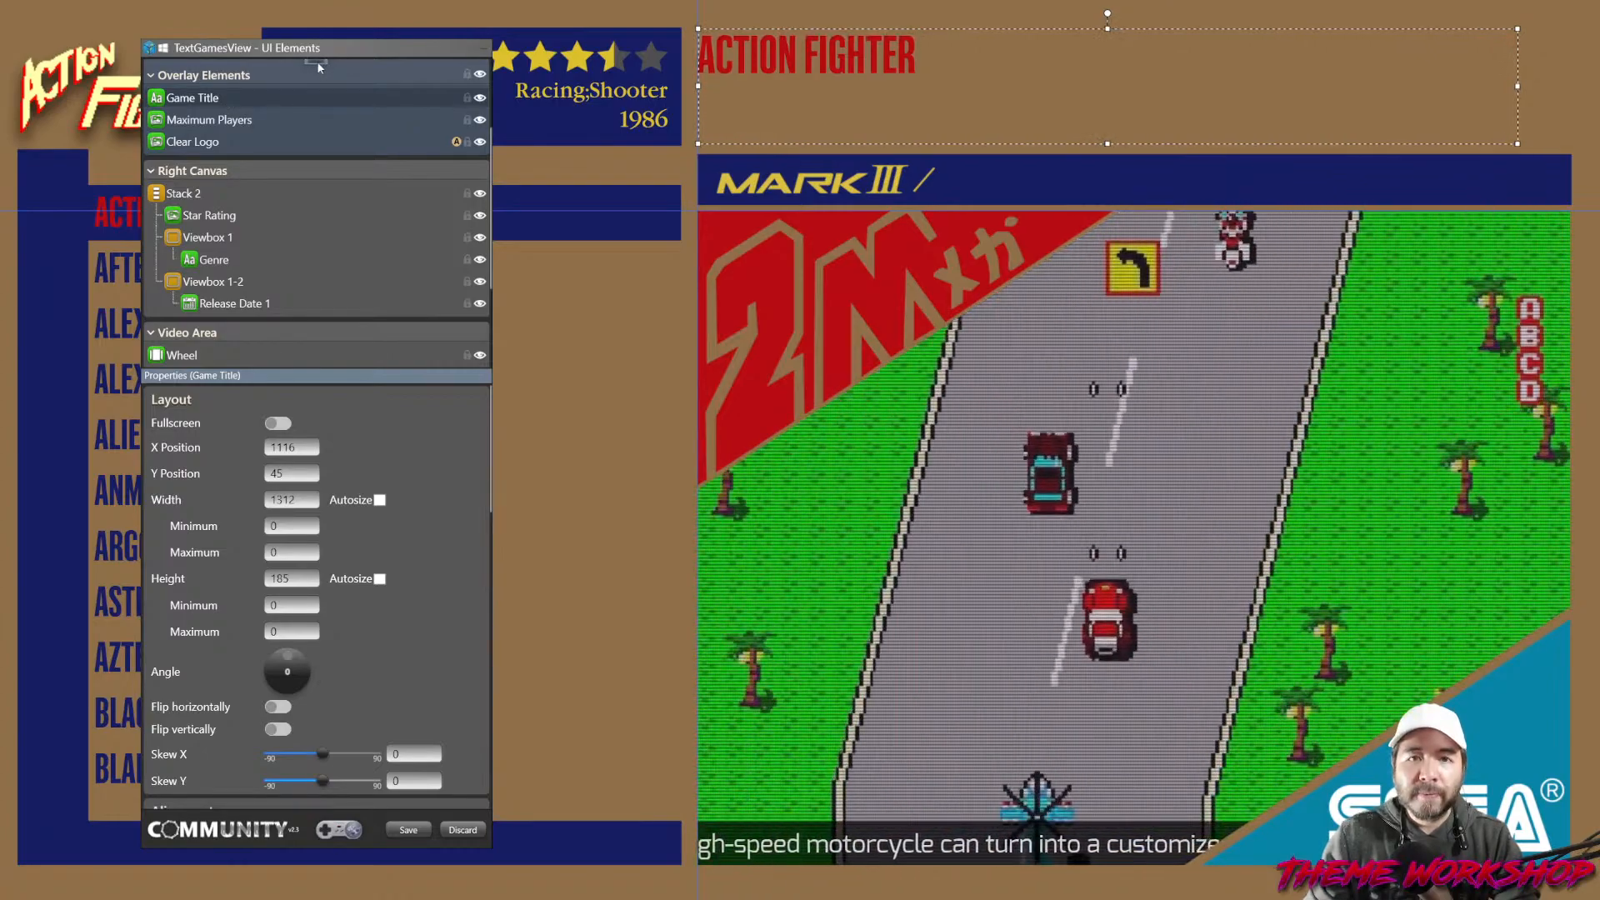
# Add a grid element to the Overlay Elements.
pyautogui.rightClick(317, 62)
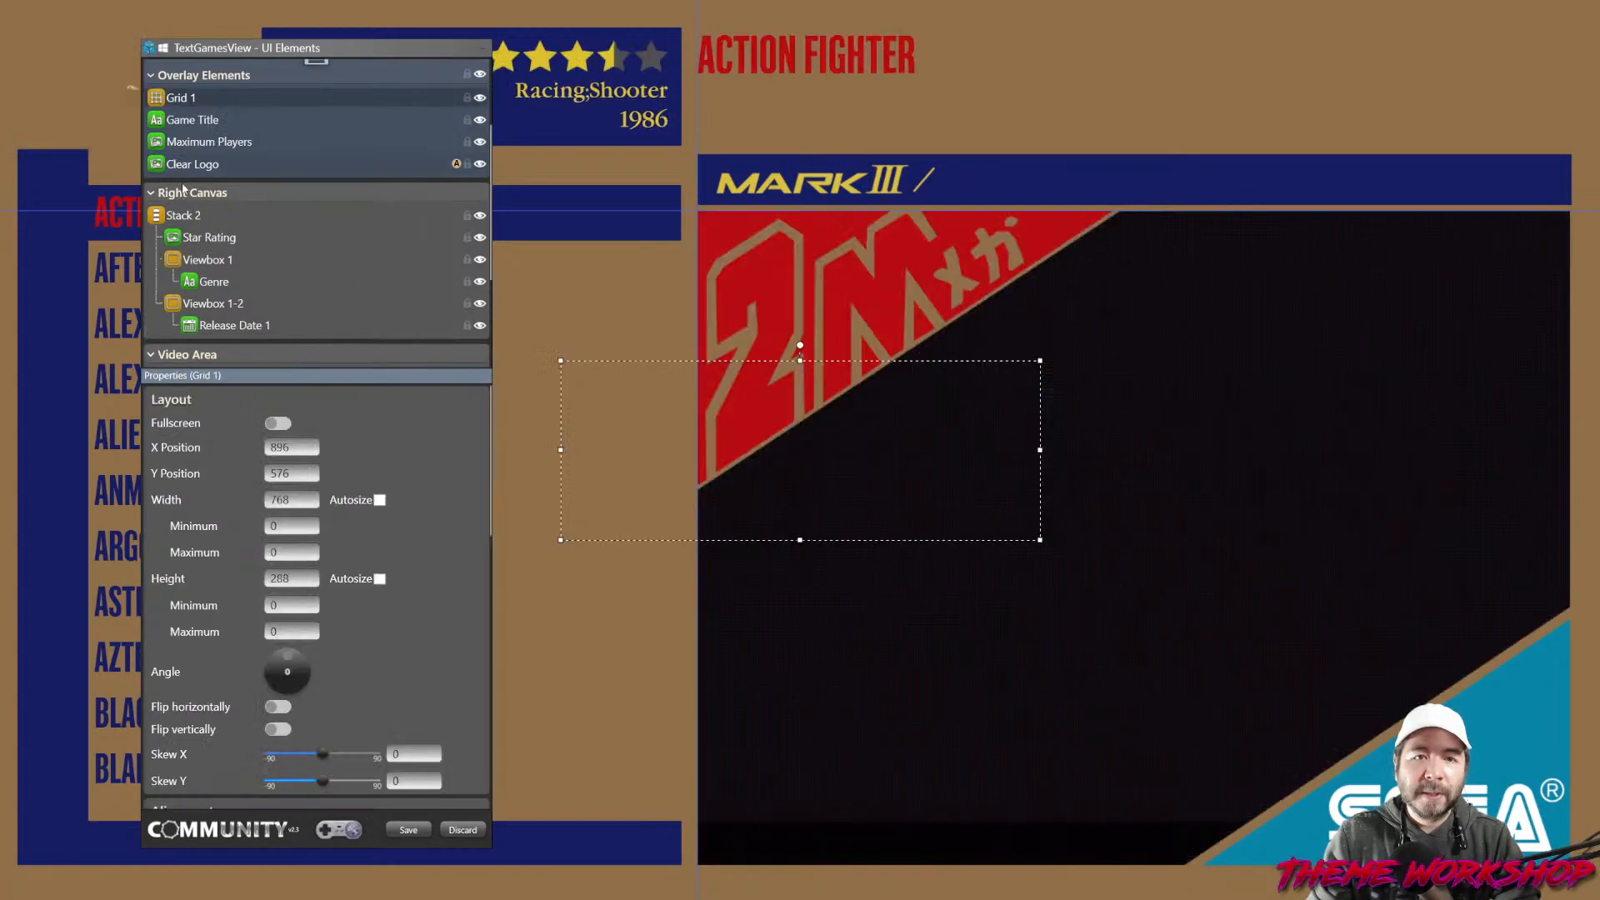
pyautogui.moveTo(185, 99); pyautogui.dragTo(324, 369)
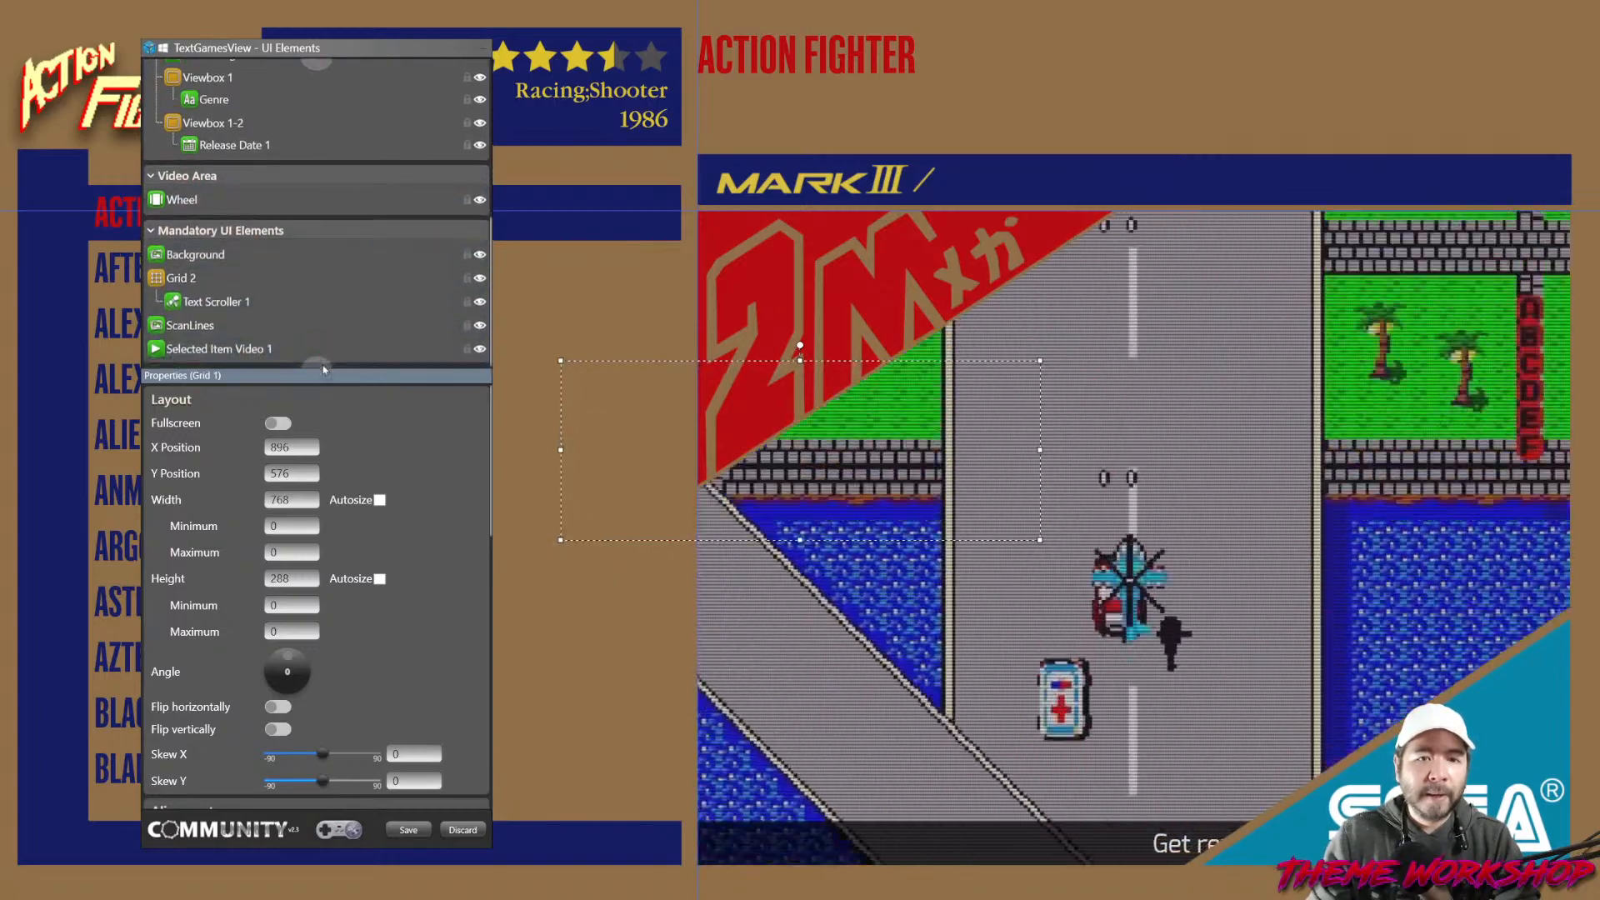
pyautogui.moveTo(305, 88); pyautogui.dragTo(181, 212)
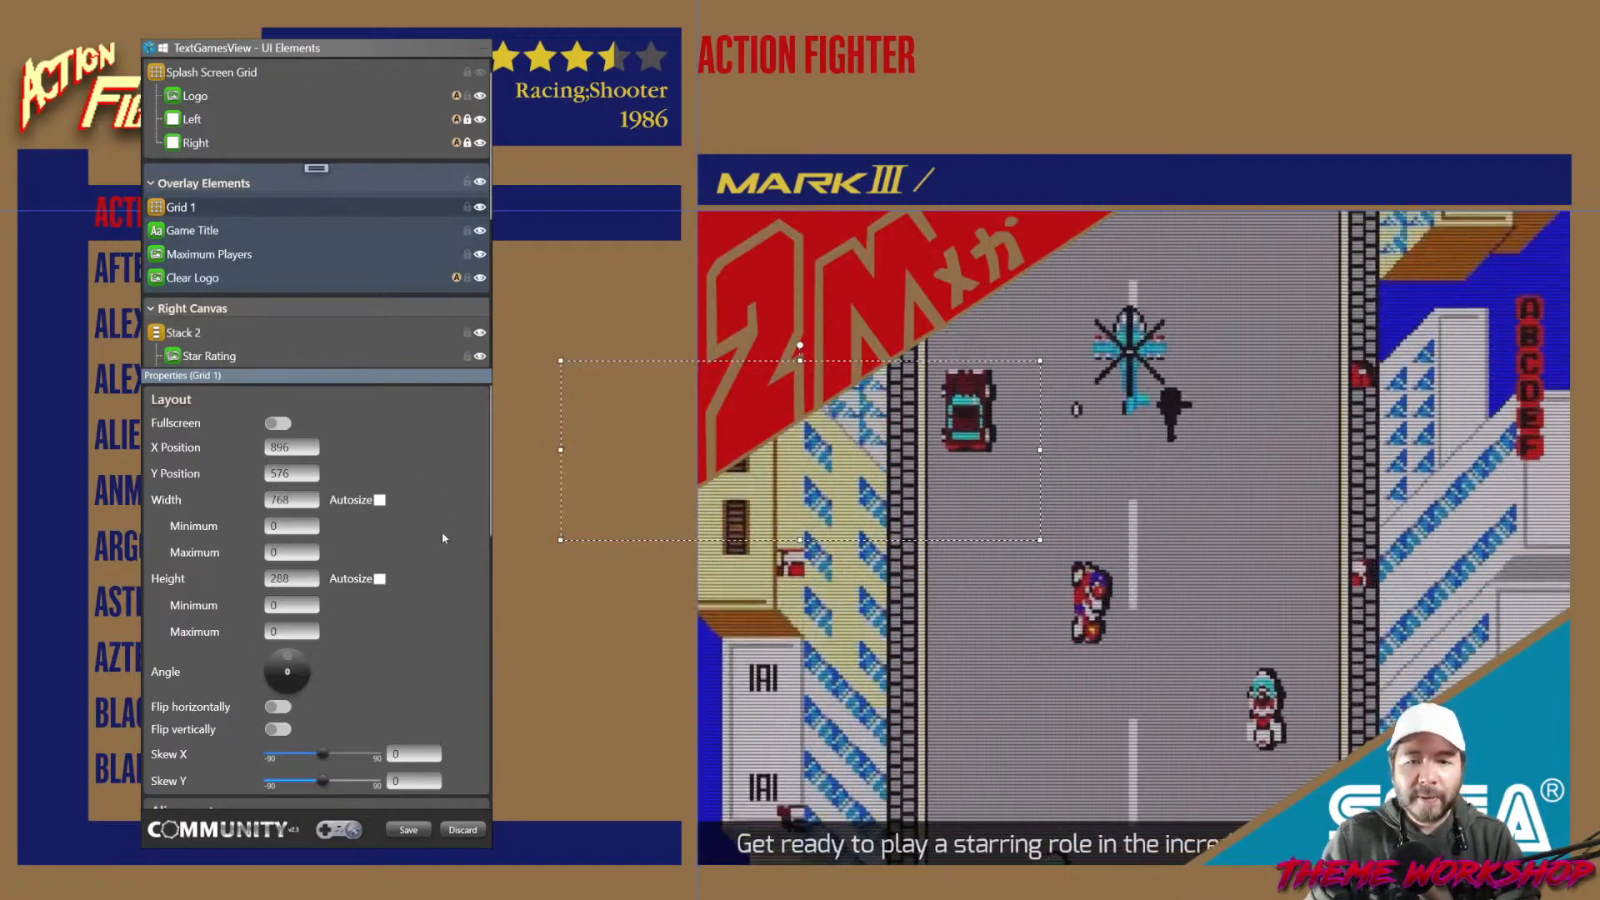
# Set the new grid's background color to the theme's dark blue.
pyautogui.scroll(-10, 333, 534)
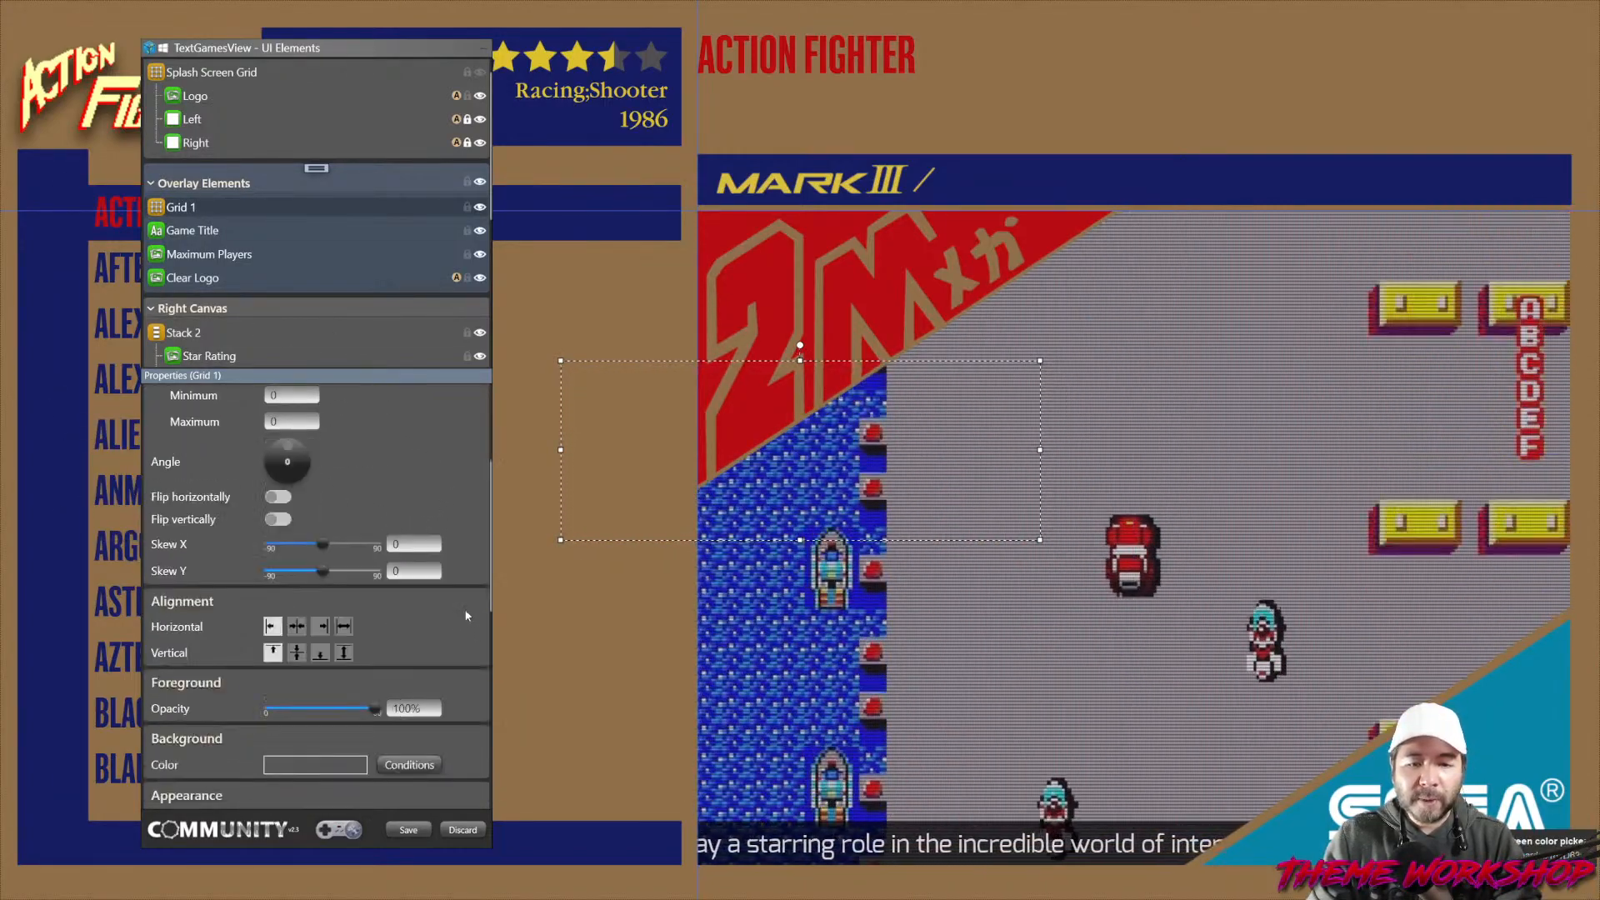
pyautogui.click(317, 500)
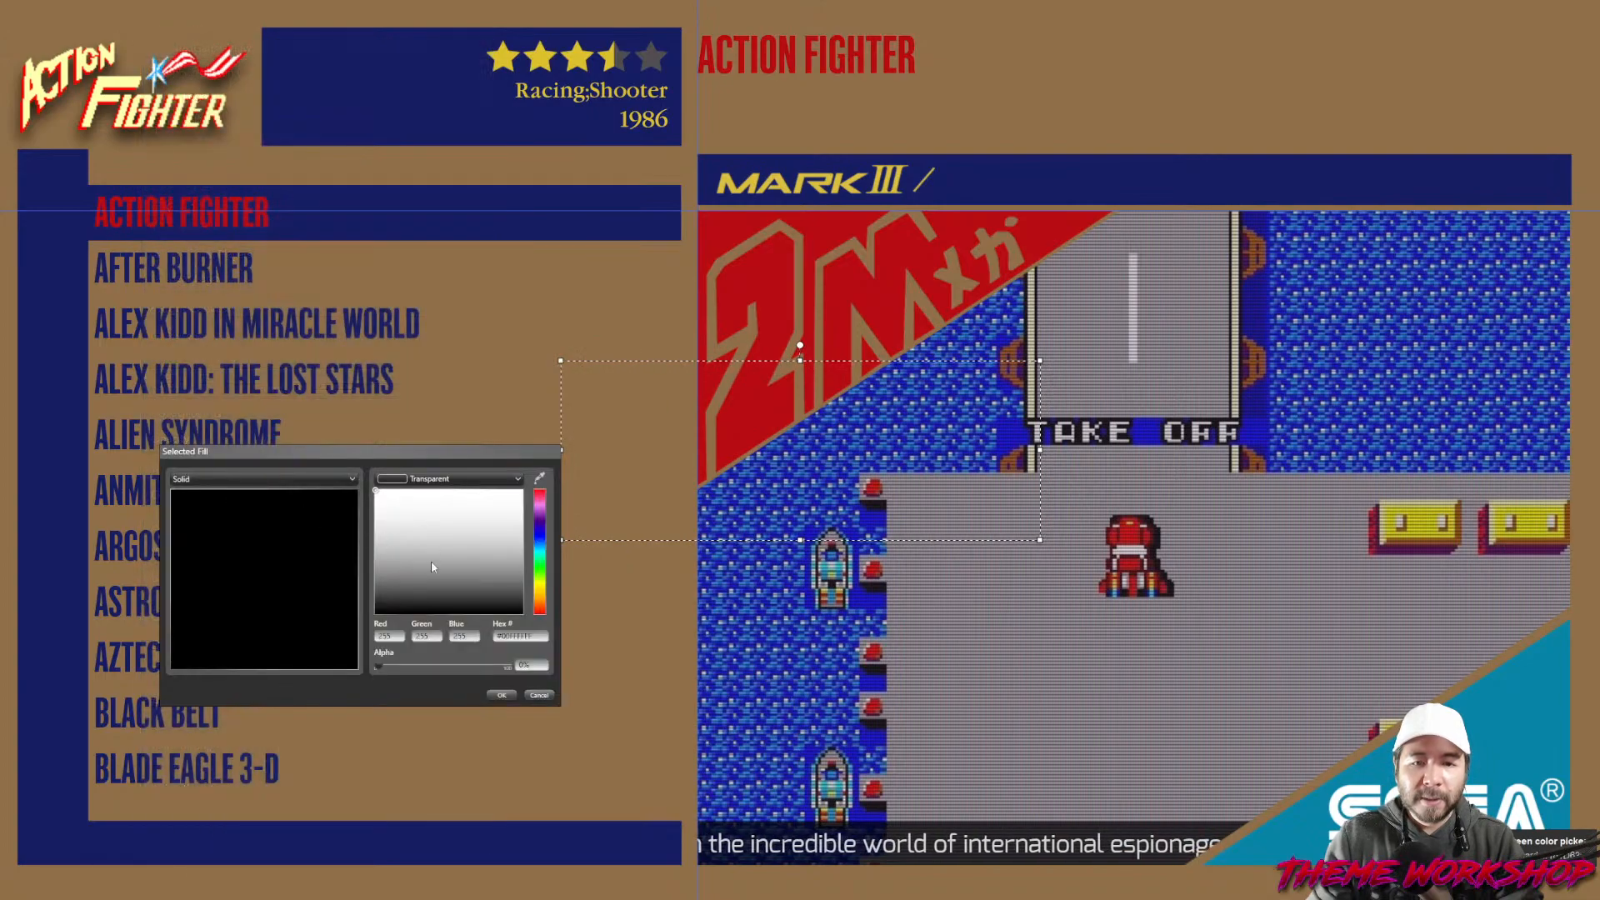
pyautogui.click(500, 694)
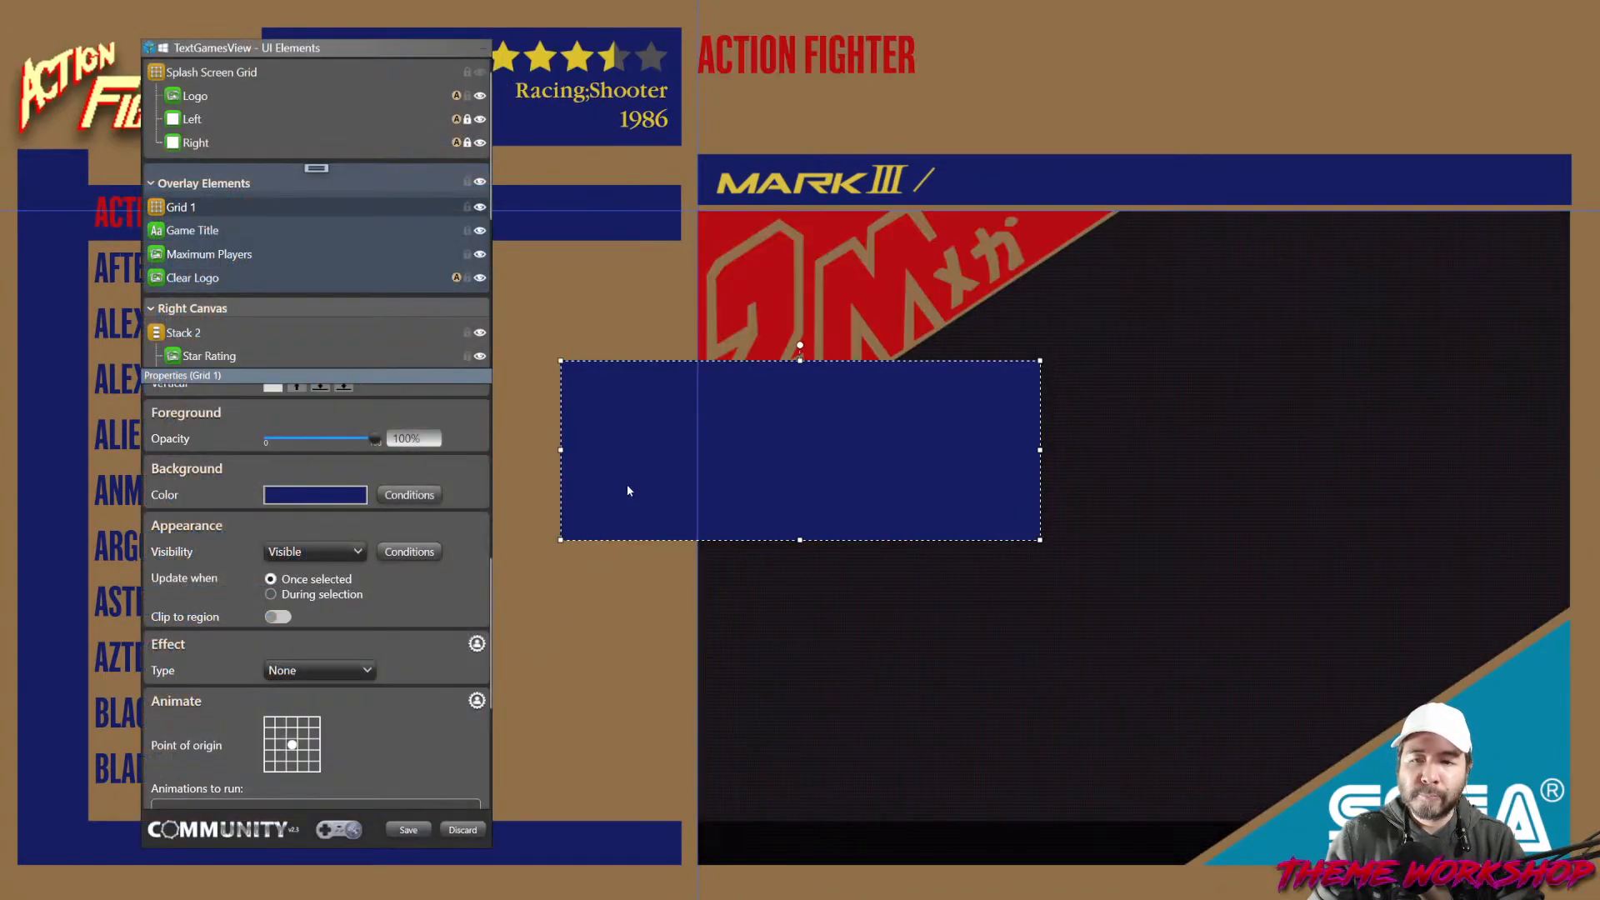
# Move the blue grid above the Mark III banner and stretch it to line up with the banner's right edge.
pyautogui.moveTo(629, 491); pyautogui.dragTo(765, 156)
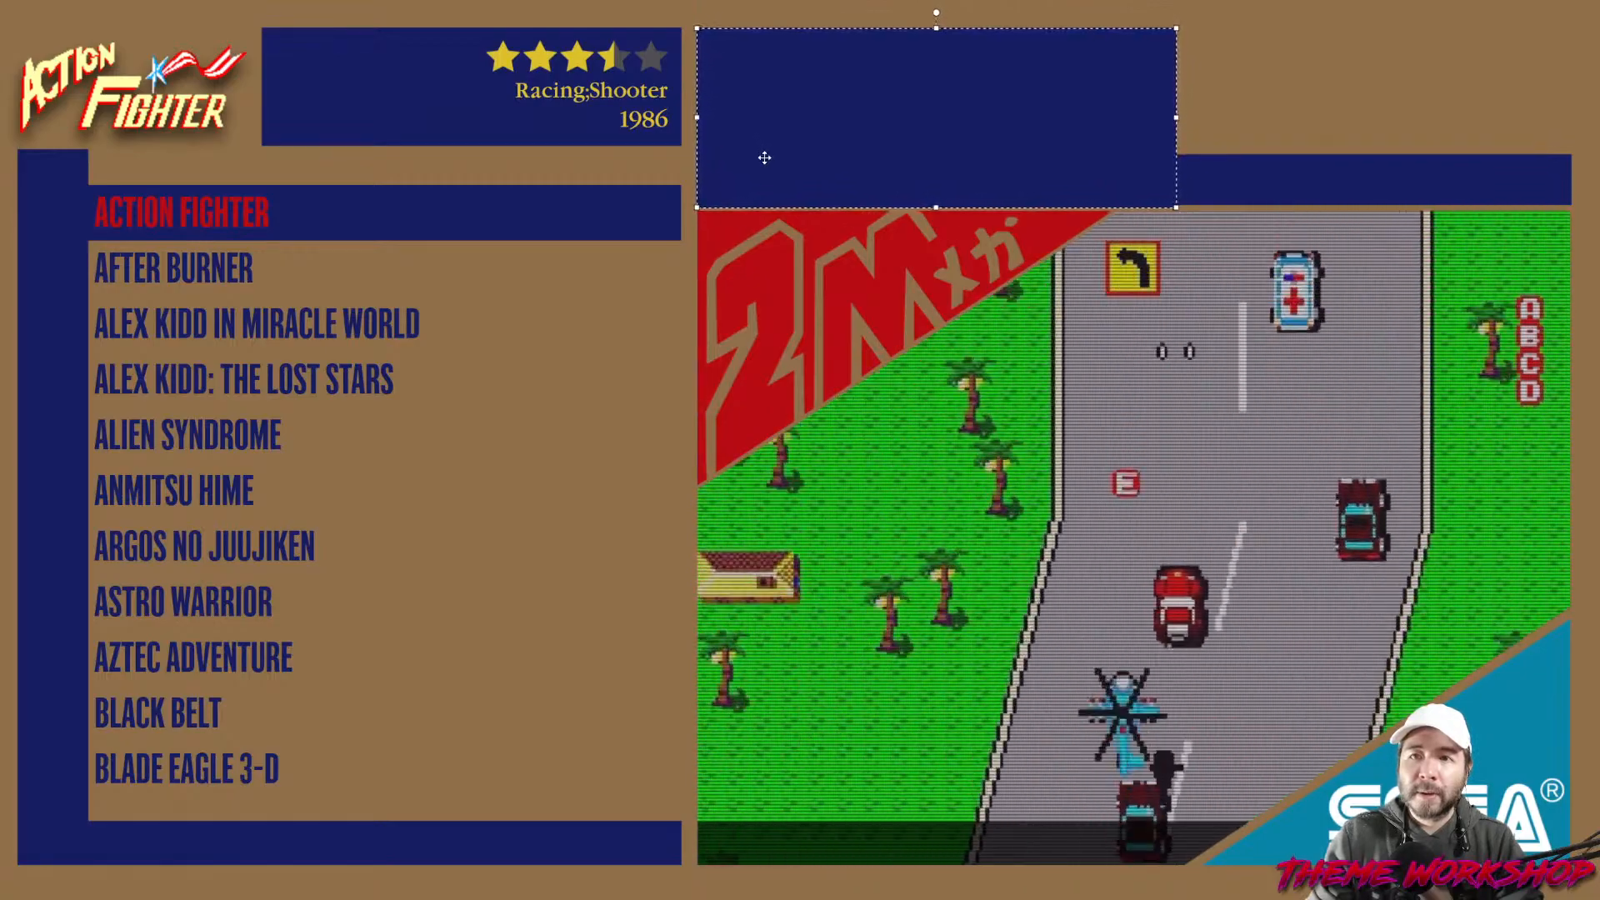
pyautogui.moveTo(1176, 207); pyautogui.dragTo(1568, 142)
pyautogui.scroll(8, 1476, 209)
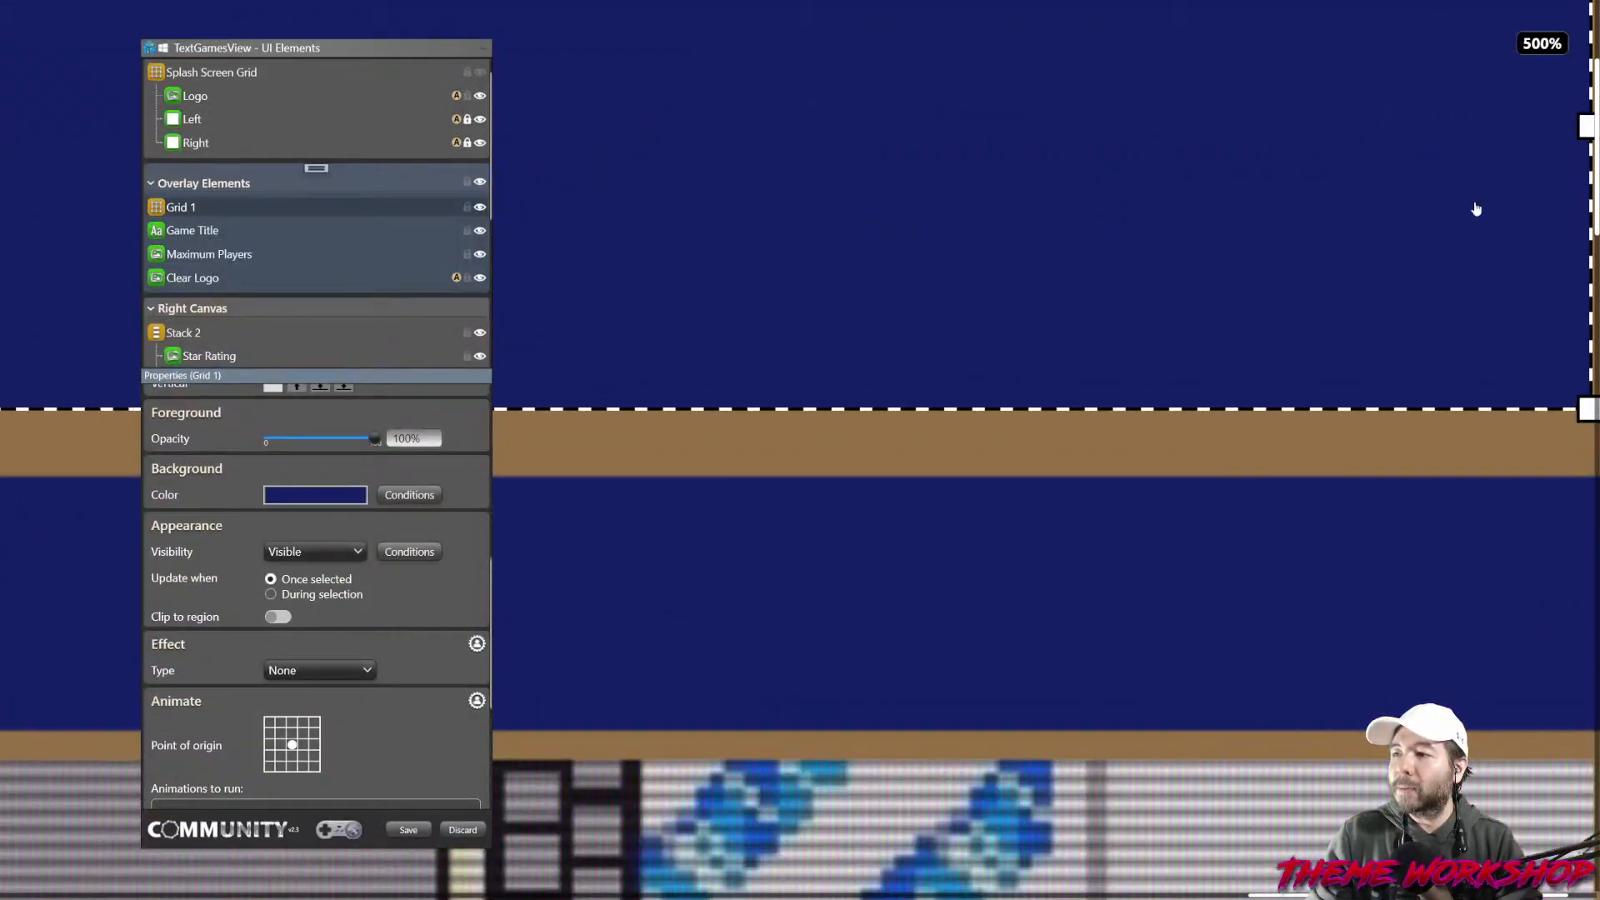
pyautogui.moveTo(1476, 209); pyautogui.dragTo(842, 236)
pyautogui.moveTo(1450, 396); pyautogui.dragTo(1456, 393)
# Align the grid's lower-left corner with the banner's left edge and the bottom of the star rating panel.
pyautogui.click(1190, 493)
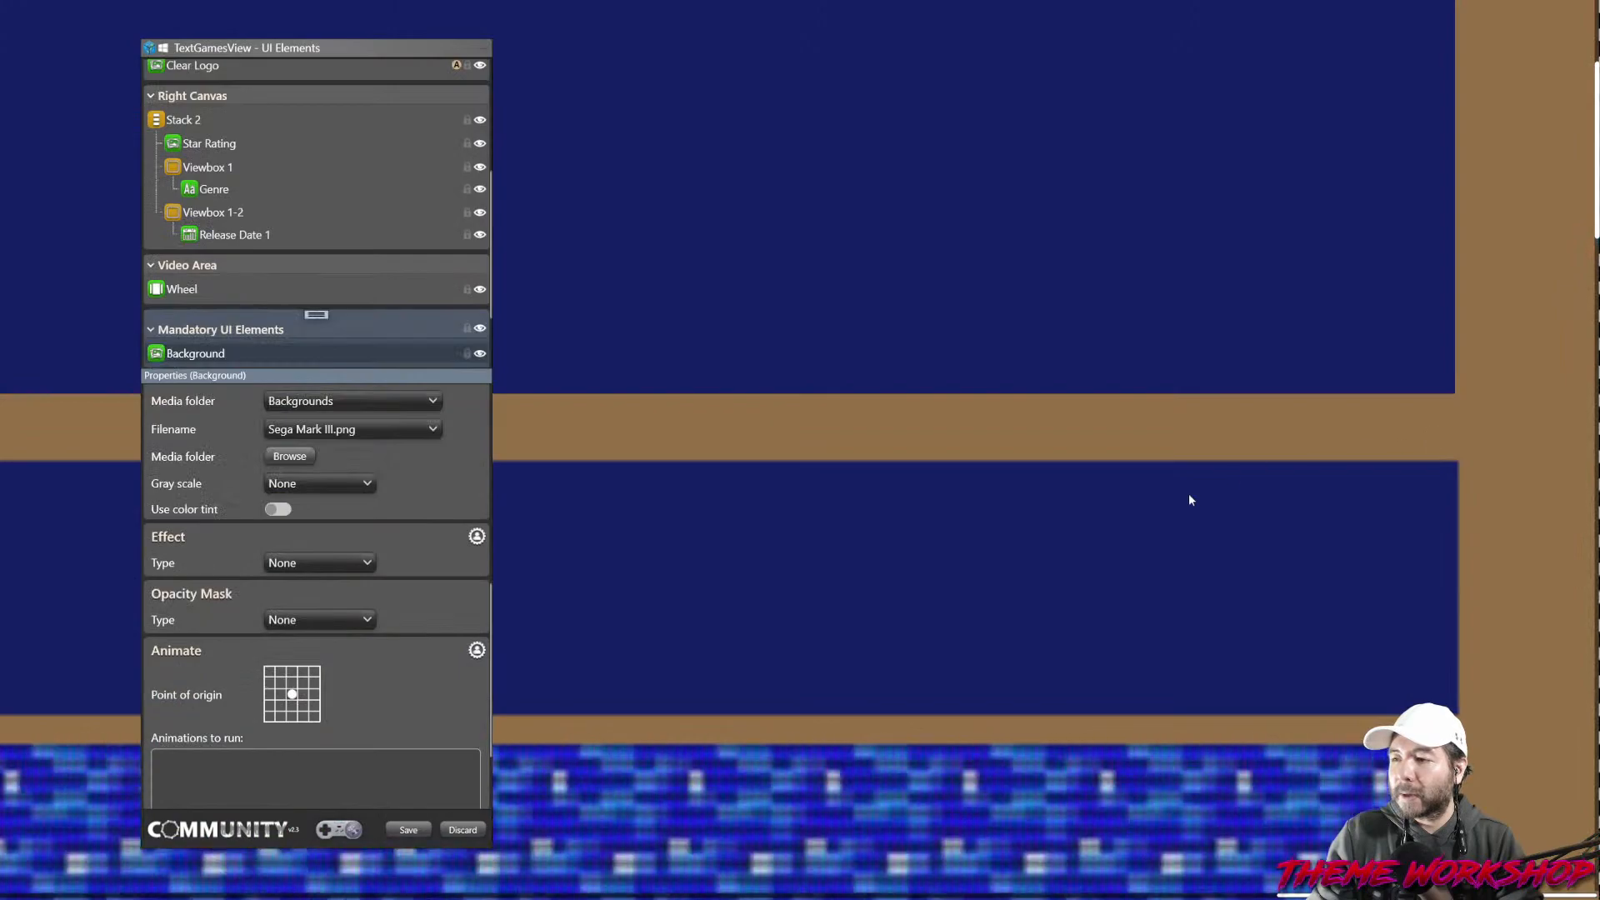
pyautogui.moveTo(547, 493); pyautogui.dragTo(1167, 563)
pyautogui.moveTo(583, 531); pyautogui.dragTo(1275, 546)
pyautogui.moveTo(516, 548); pyautogui.dragTo(1142, 571)
pyautogui.moveTo(625, 570); pyautogui.dragTo(1300, 571)
pyautogui.moveTo(541, 556); pyautogui.dragTo(995, 556)
pyautogui.click(928, 423)
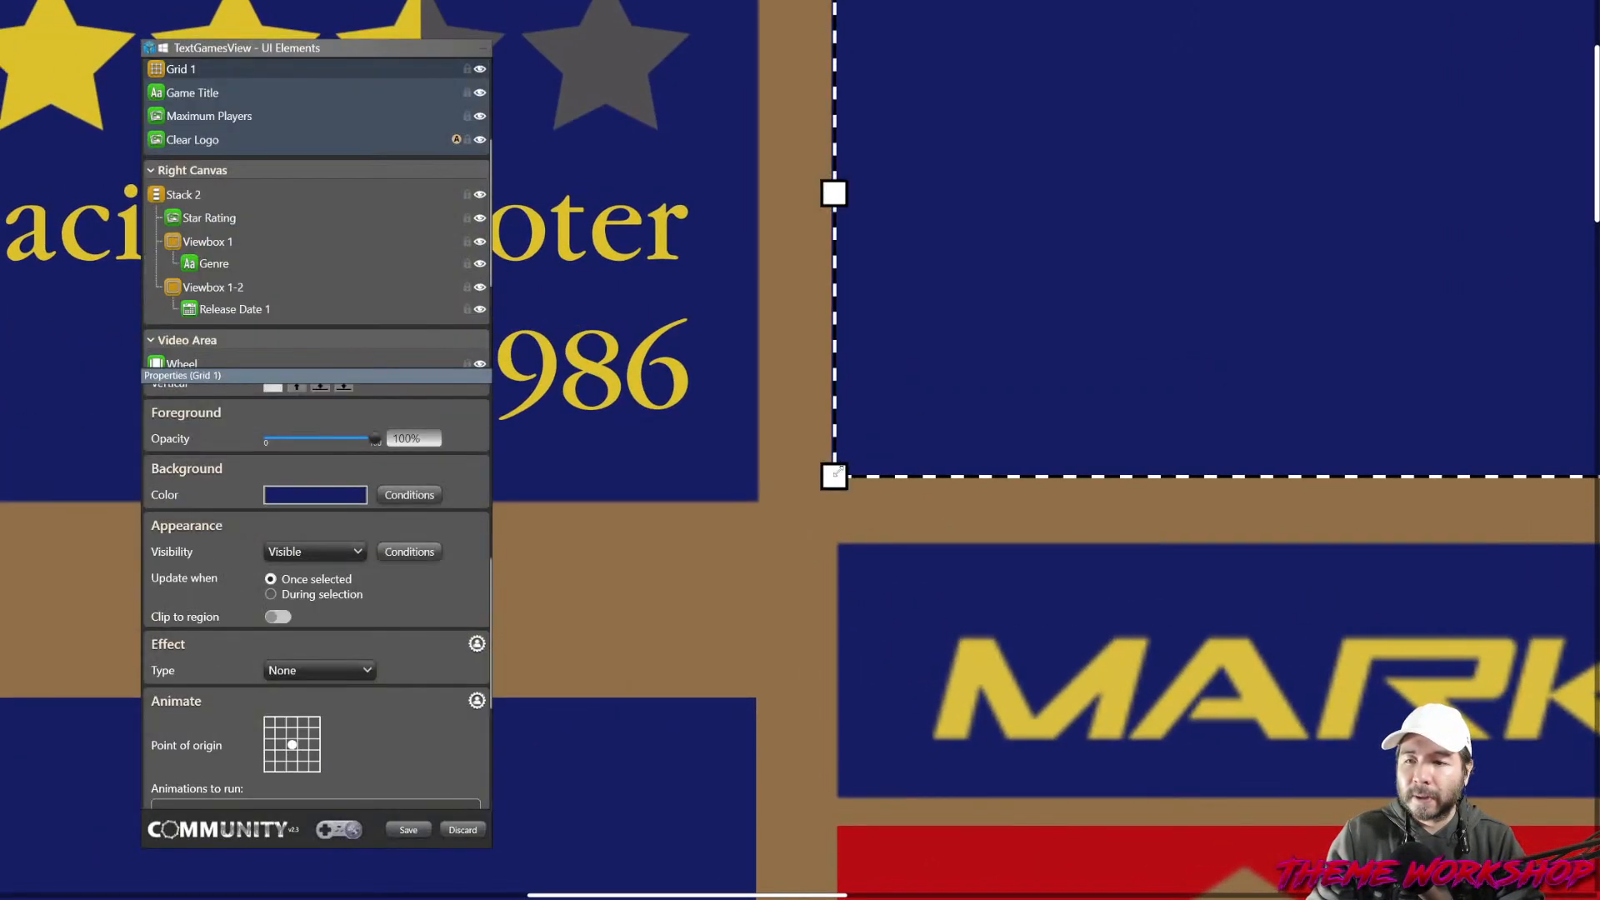
pyautogui.moveTo(836, 476); pyautogui.dragTo(839, 497)
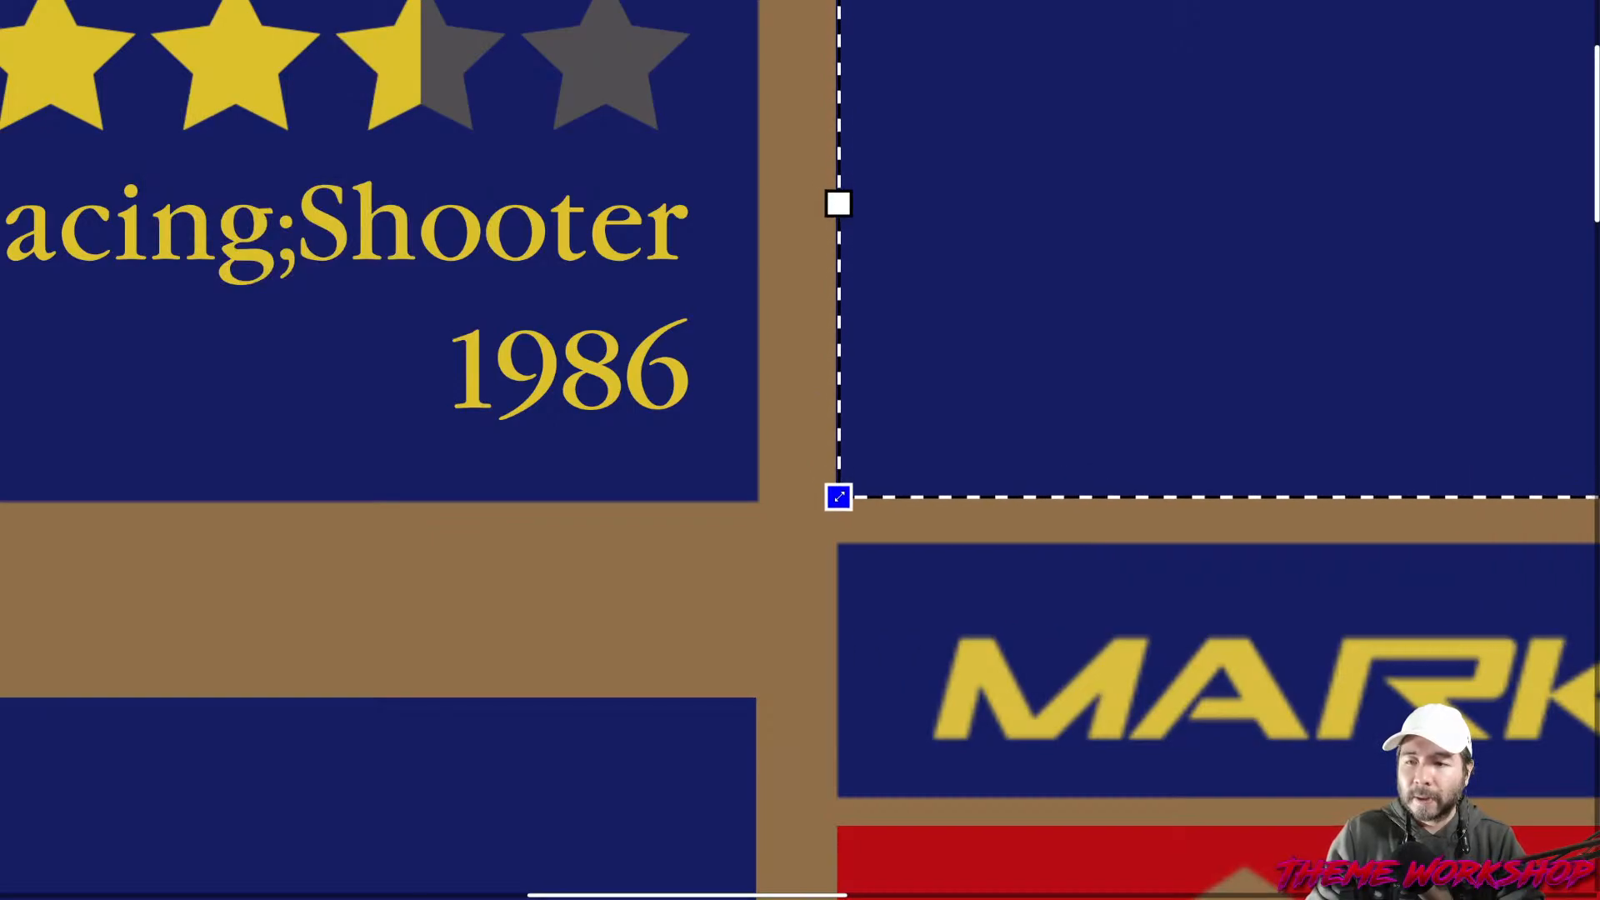
pyautogui.click(914, 551)
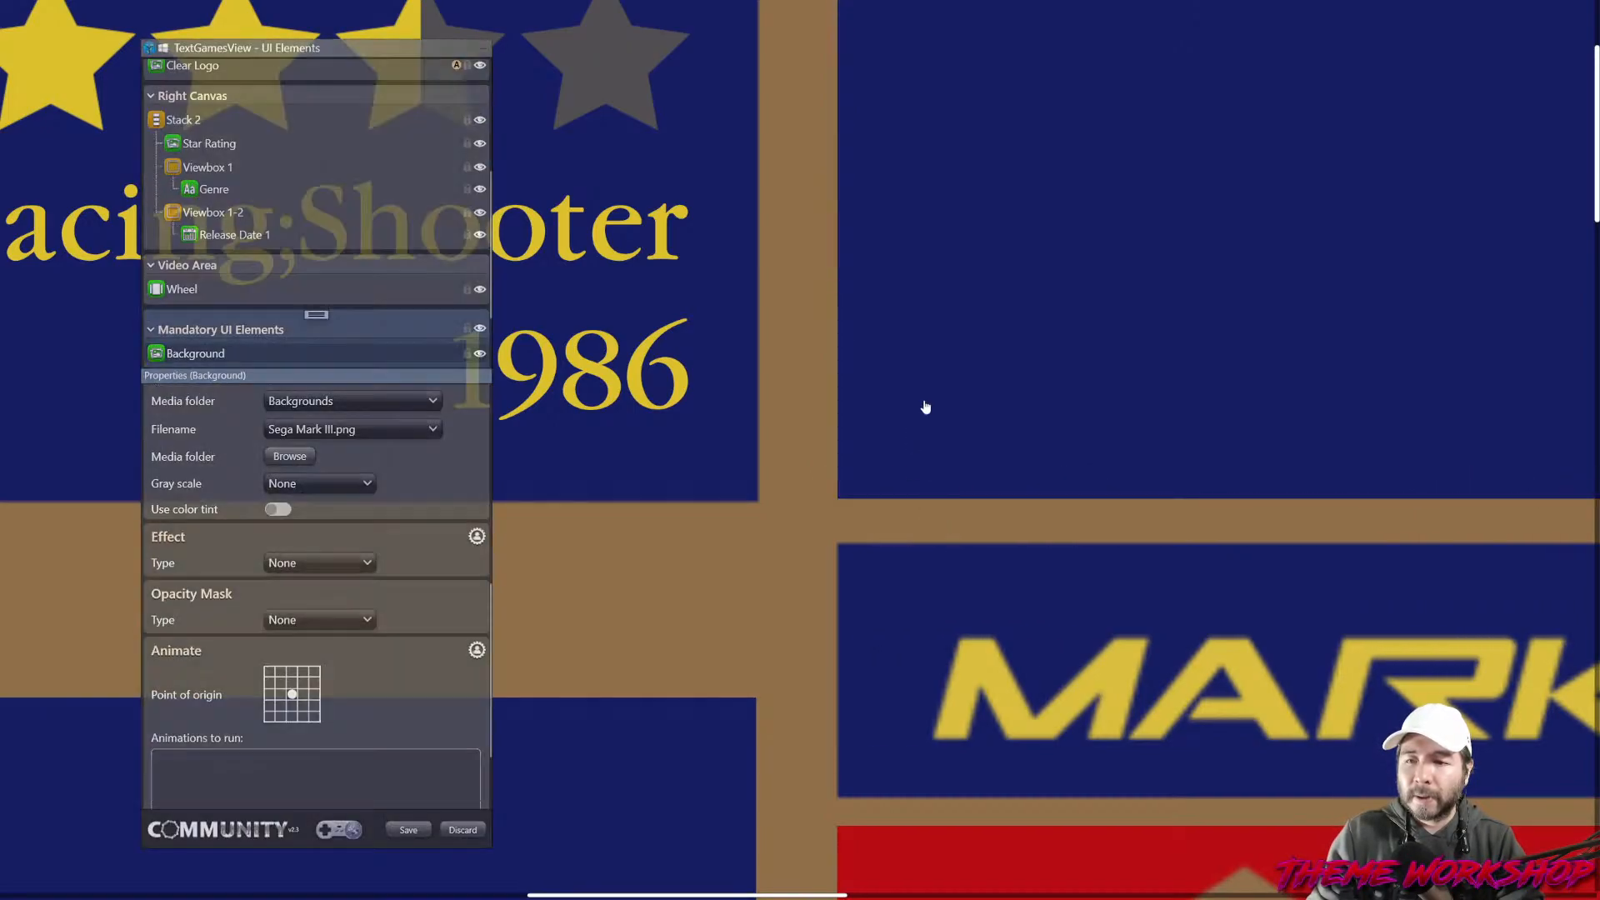
# Fine-tune the grid's left edge to the Mark III banner and check its alignment with the star rating panel.
pyautogui.moveTo(947, 237); pyautogui.dragTo(860, 715)
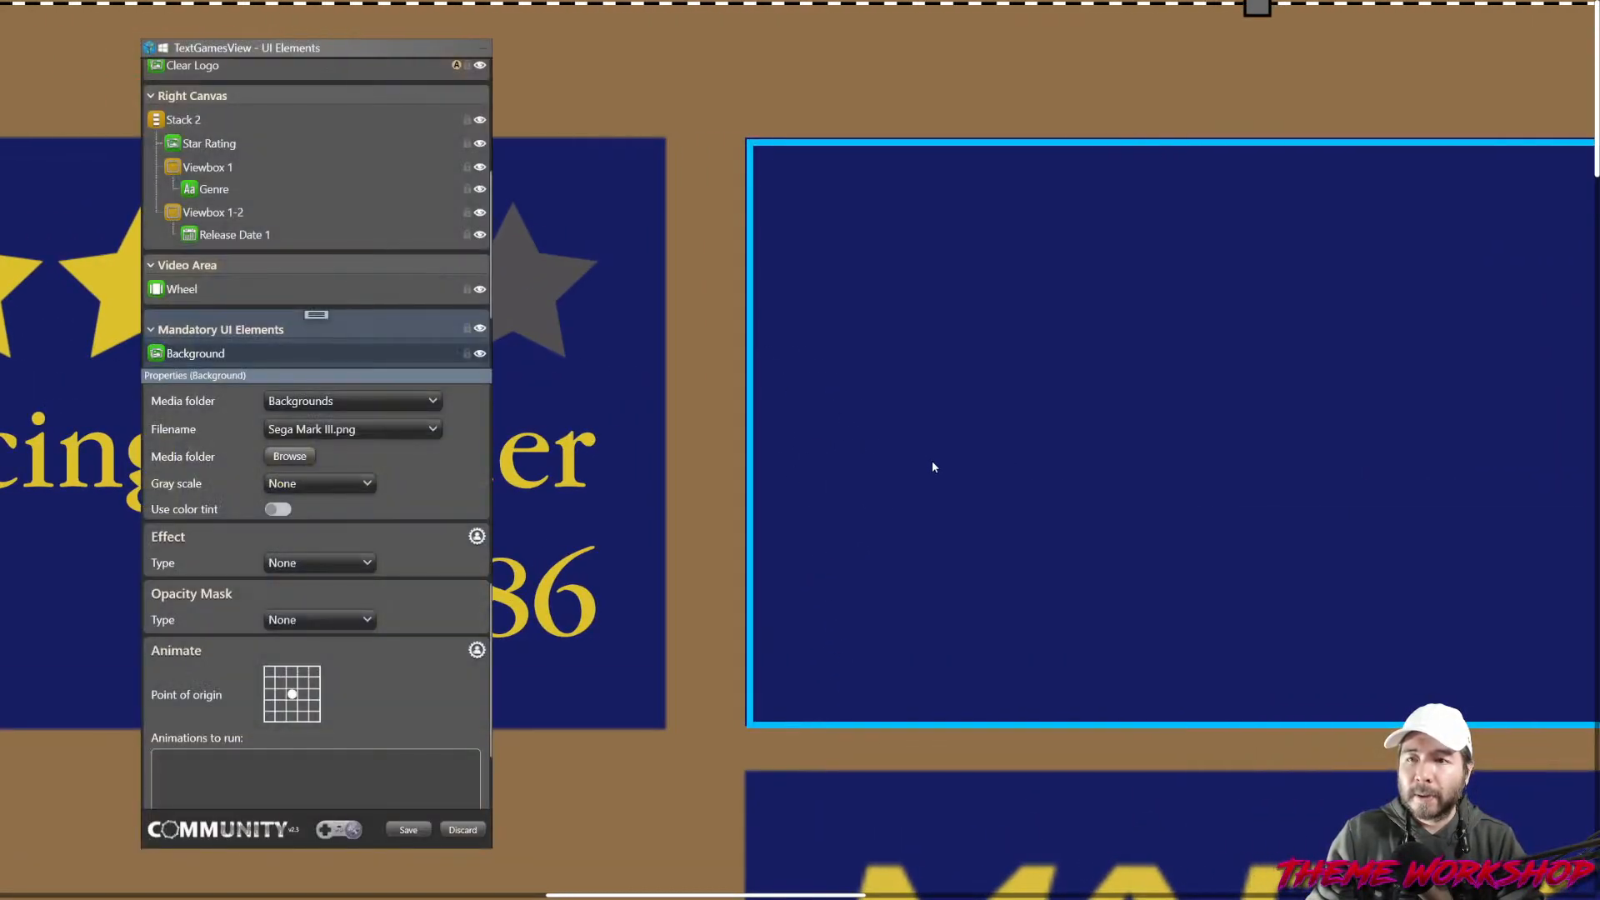
pyautogui.click(932, 464)
pyautogui.moveTo(747, 432); pyautogui.dragTo(745, 434)
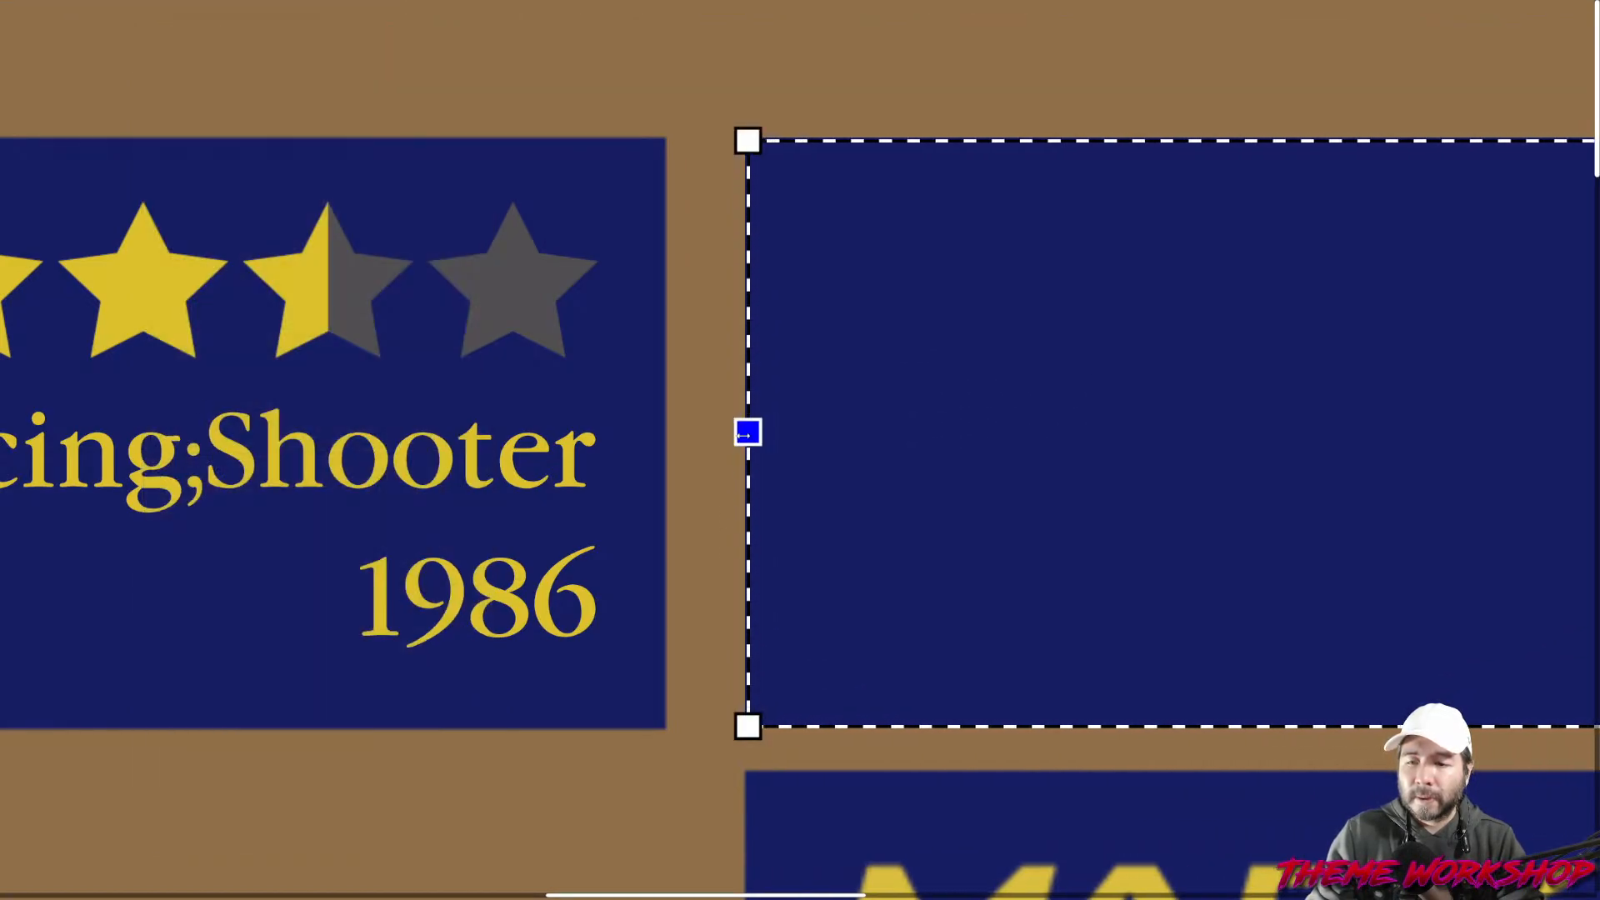
pyautogui.click(715, 567)
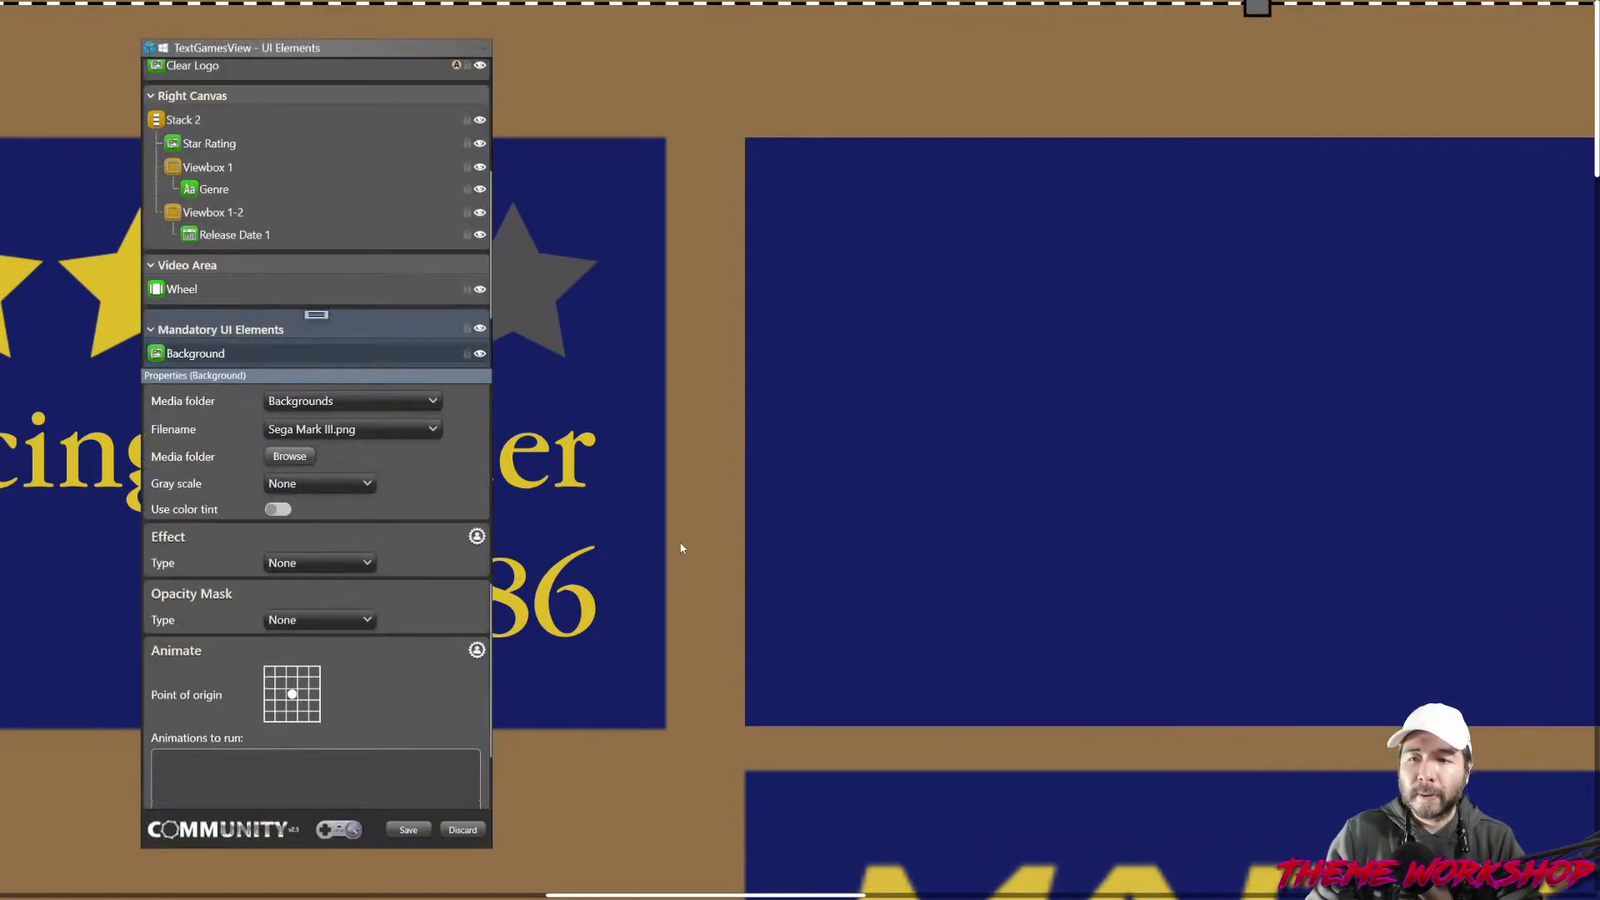
pyautogui.scroll(-6, 715, 568)
pyautogui.scroll(5, 734, 554)
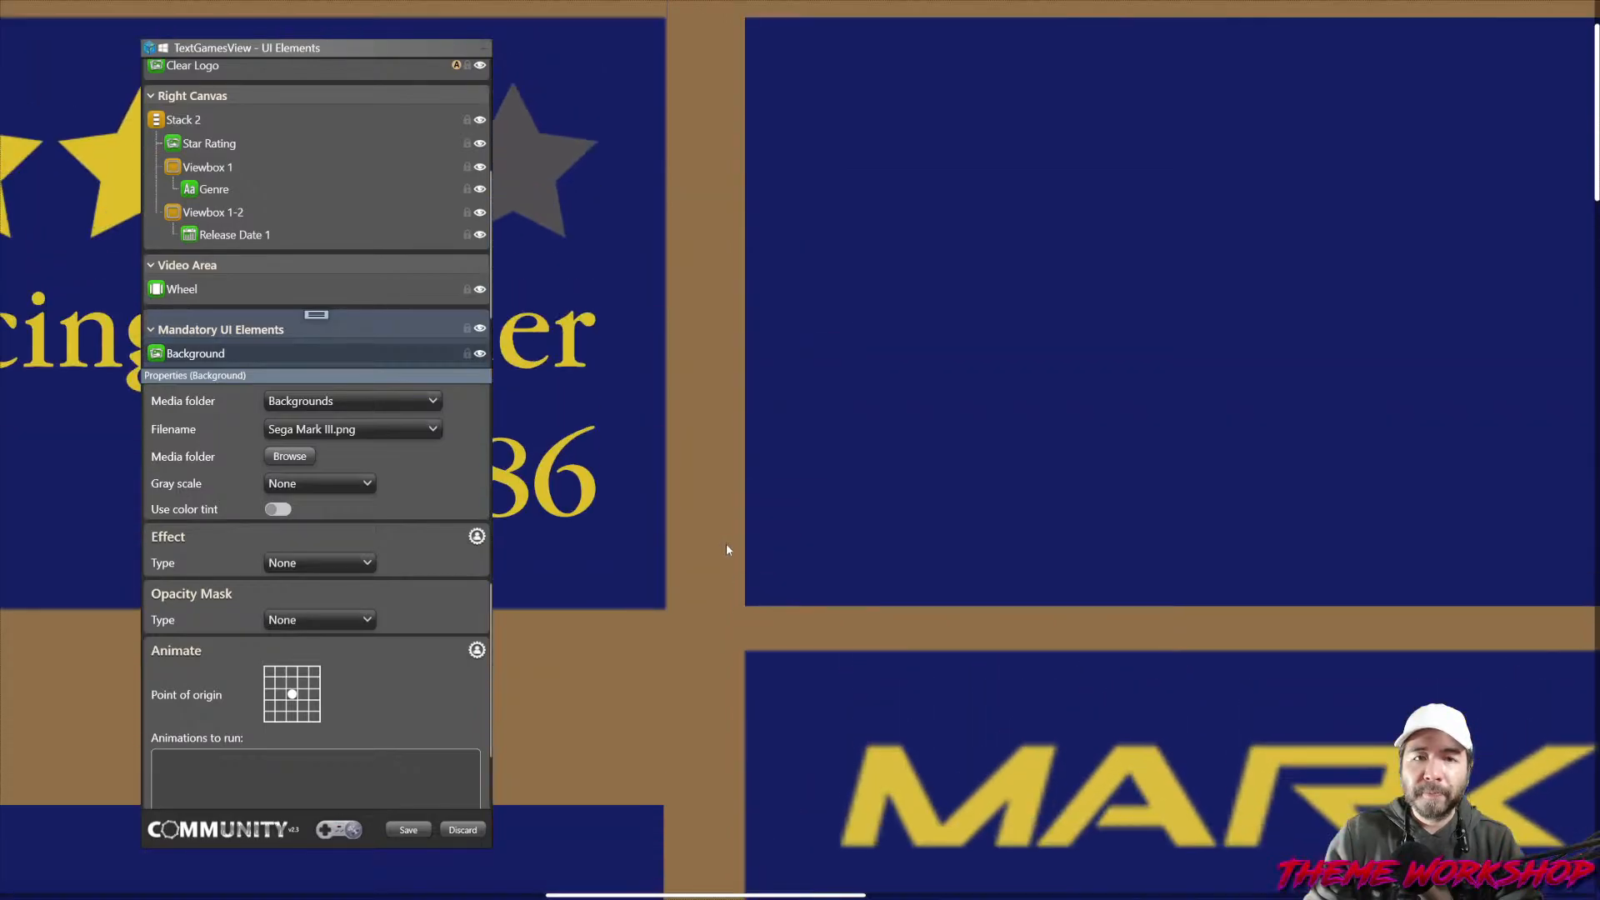
pyautogui.scroll(3, 727, 550)
pyautogui.scroll(-3, 726, 551)
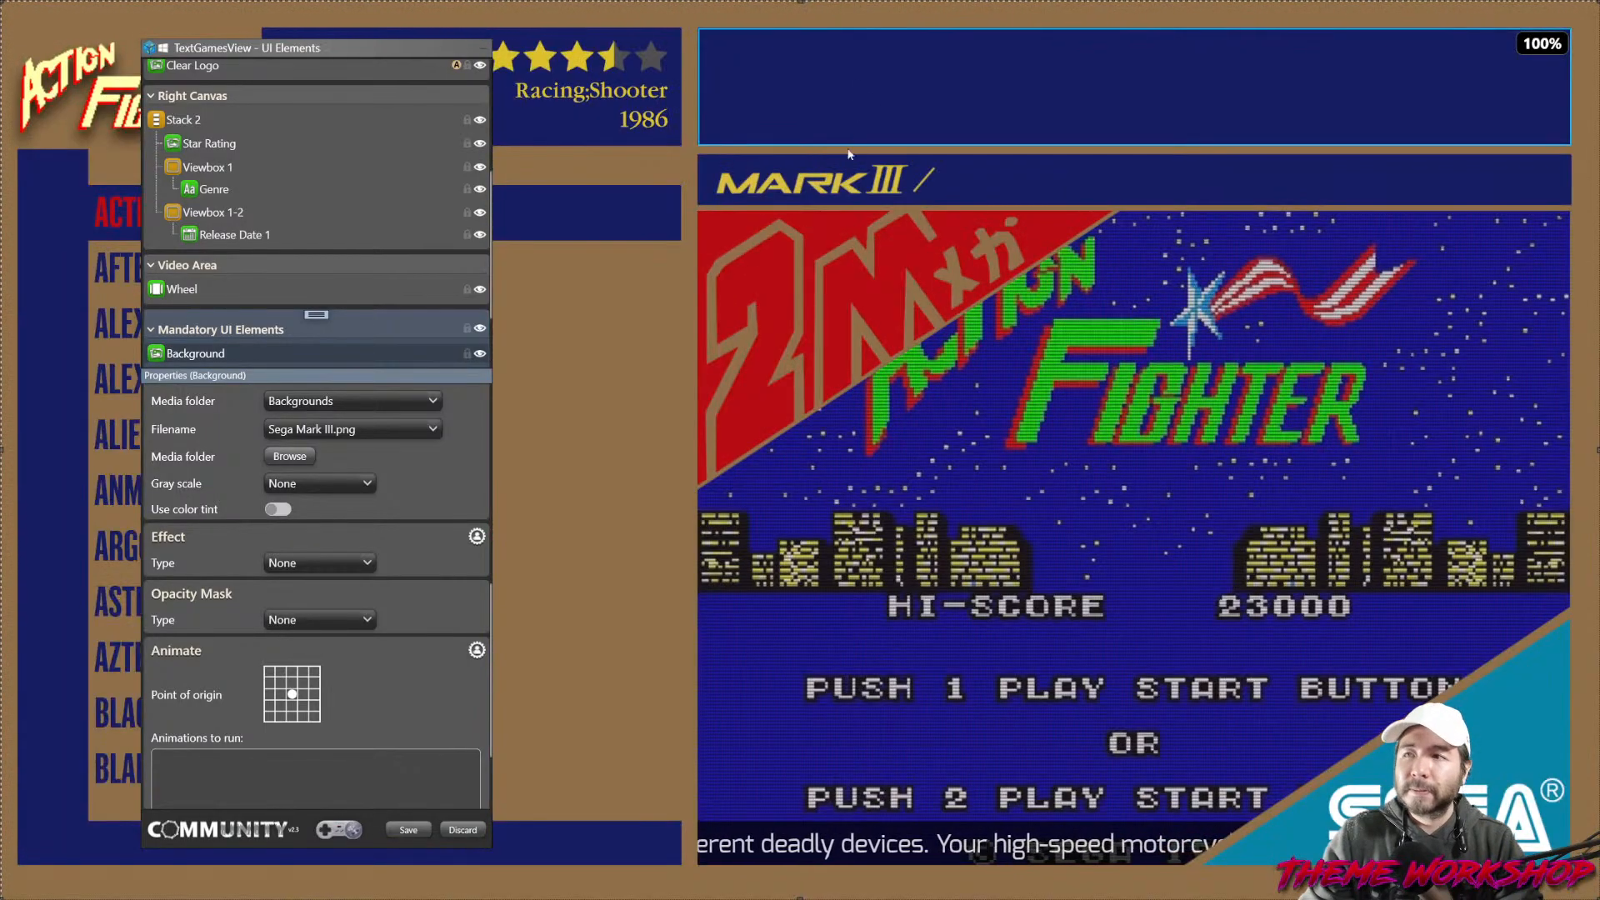
# Add a stack element to the Overlay Elements and nest it inside the blue grid.
pyautogui.scroll(3, 250, 208)
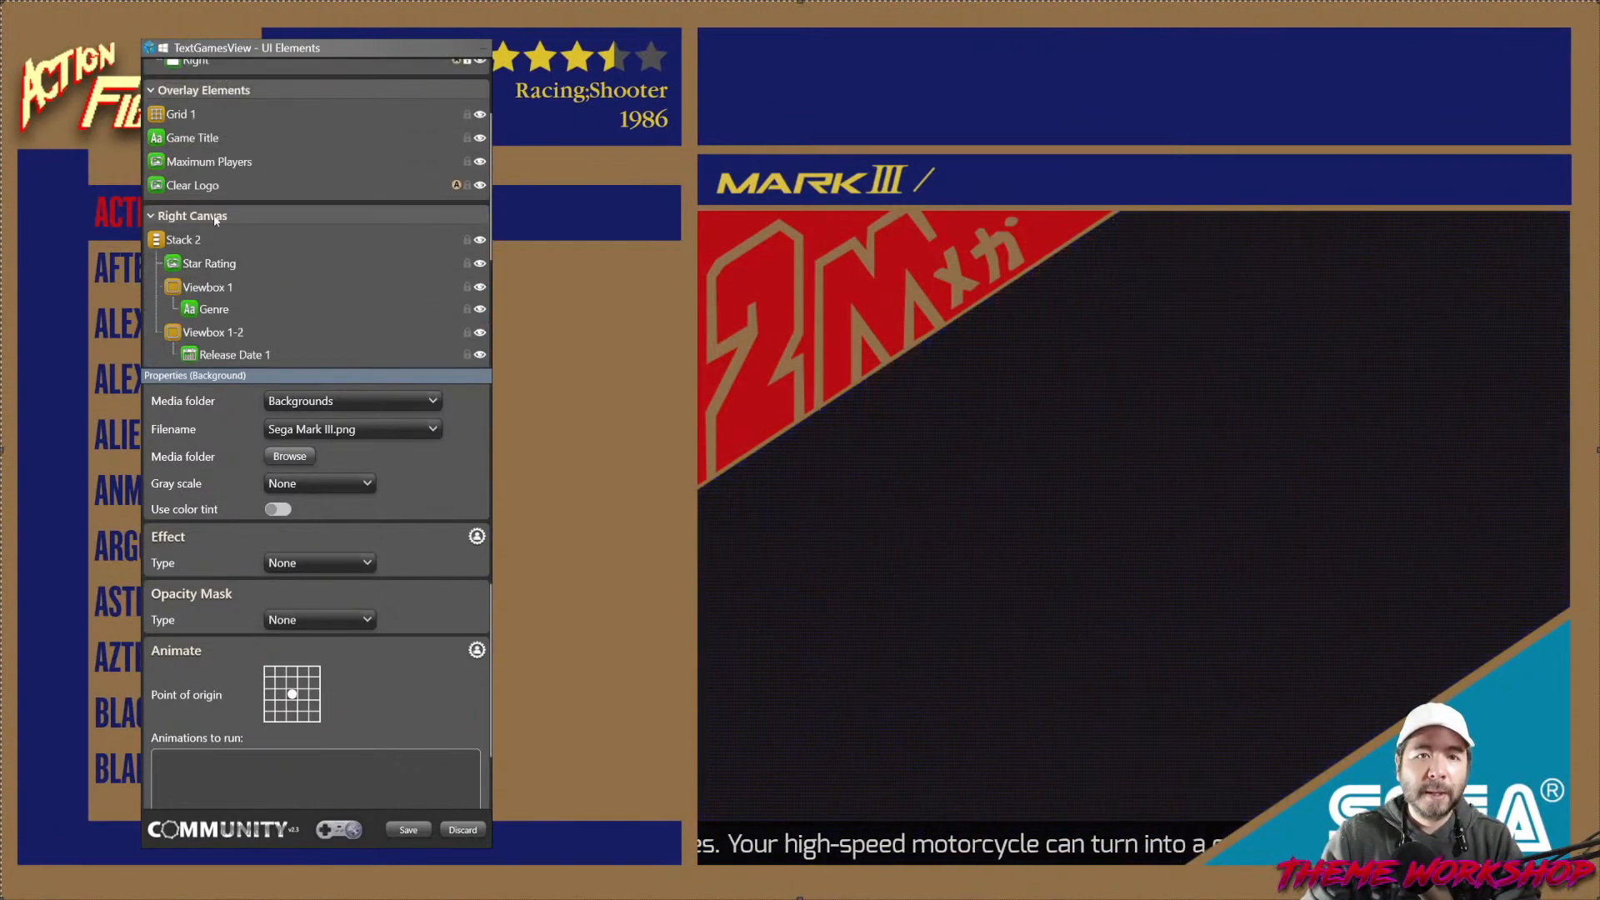
pyautogui.click(155, 231)
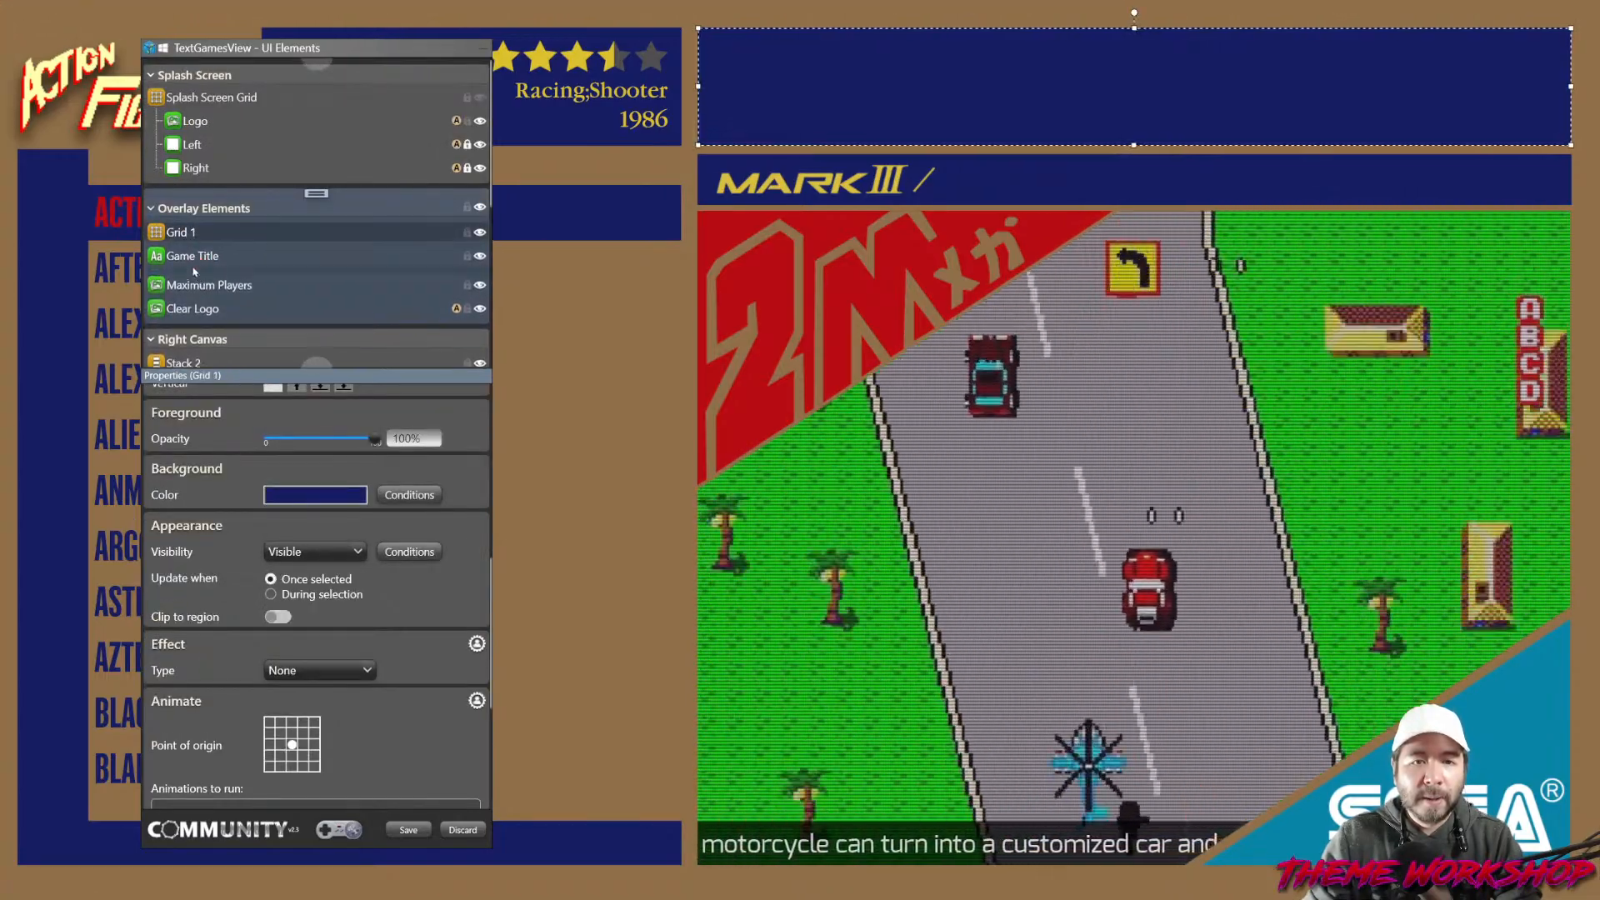
pyautogui.click(187, 253)
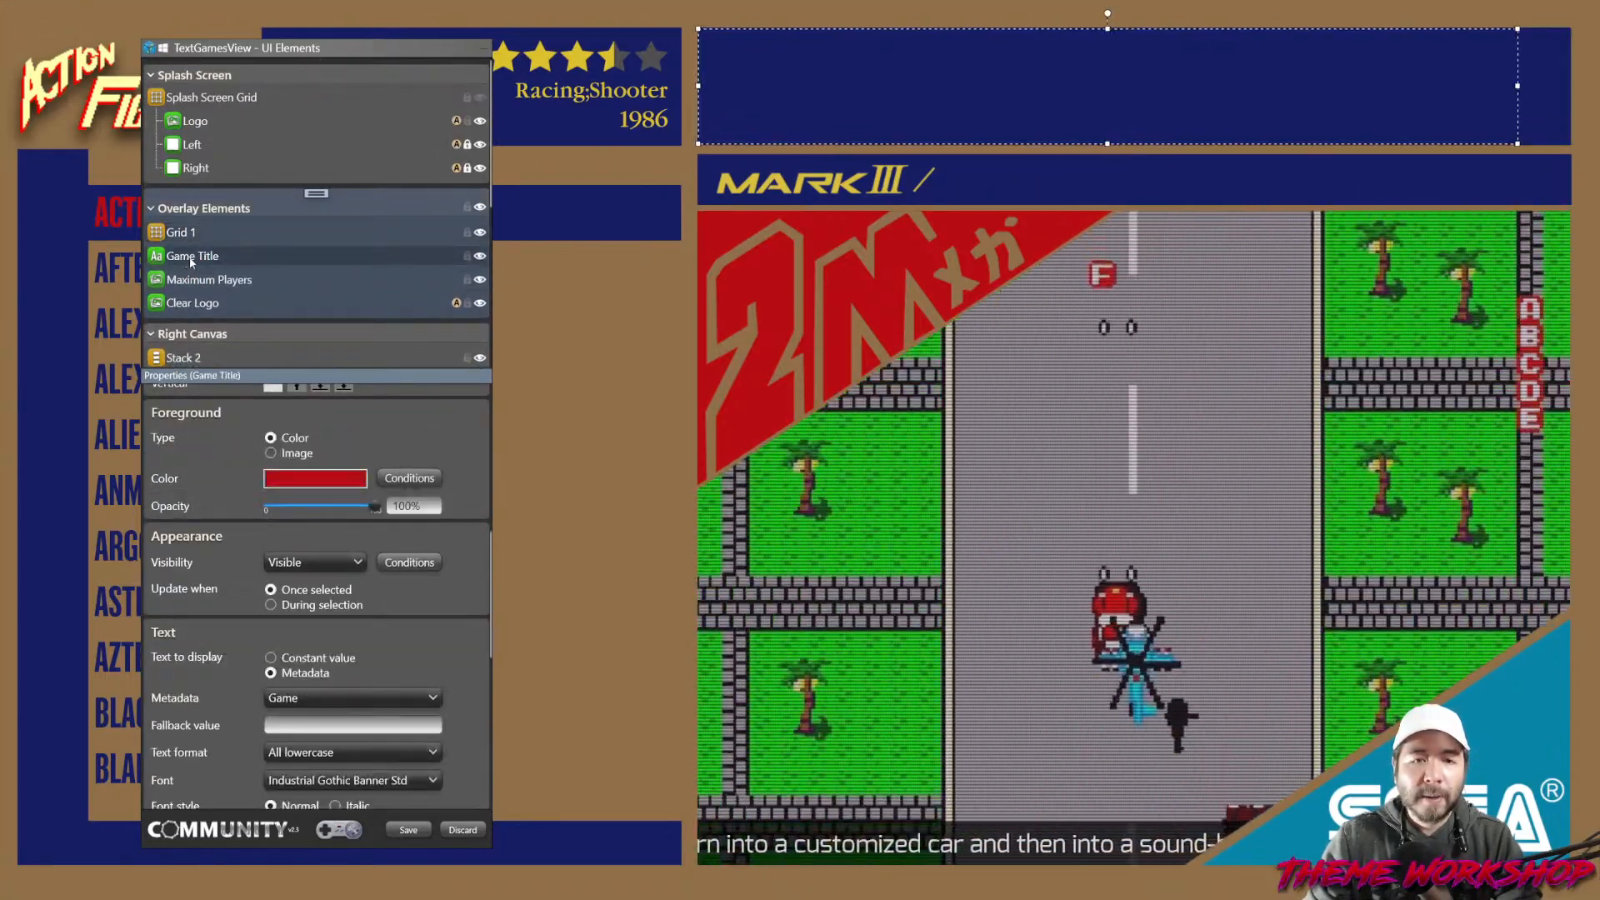
pyautogui.rightClick(313, 194)
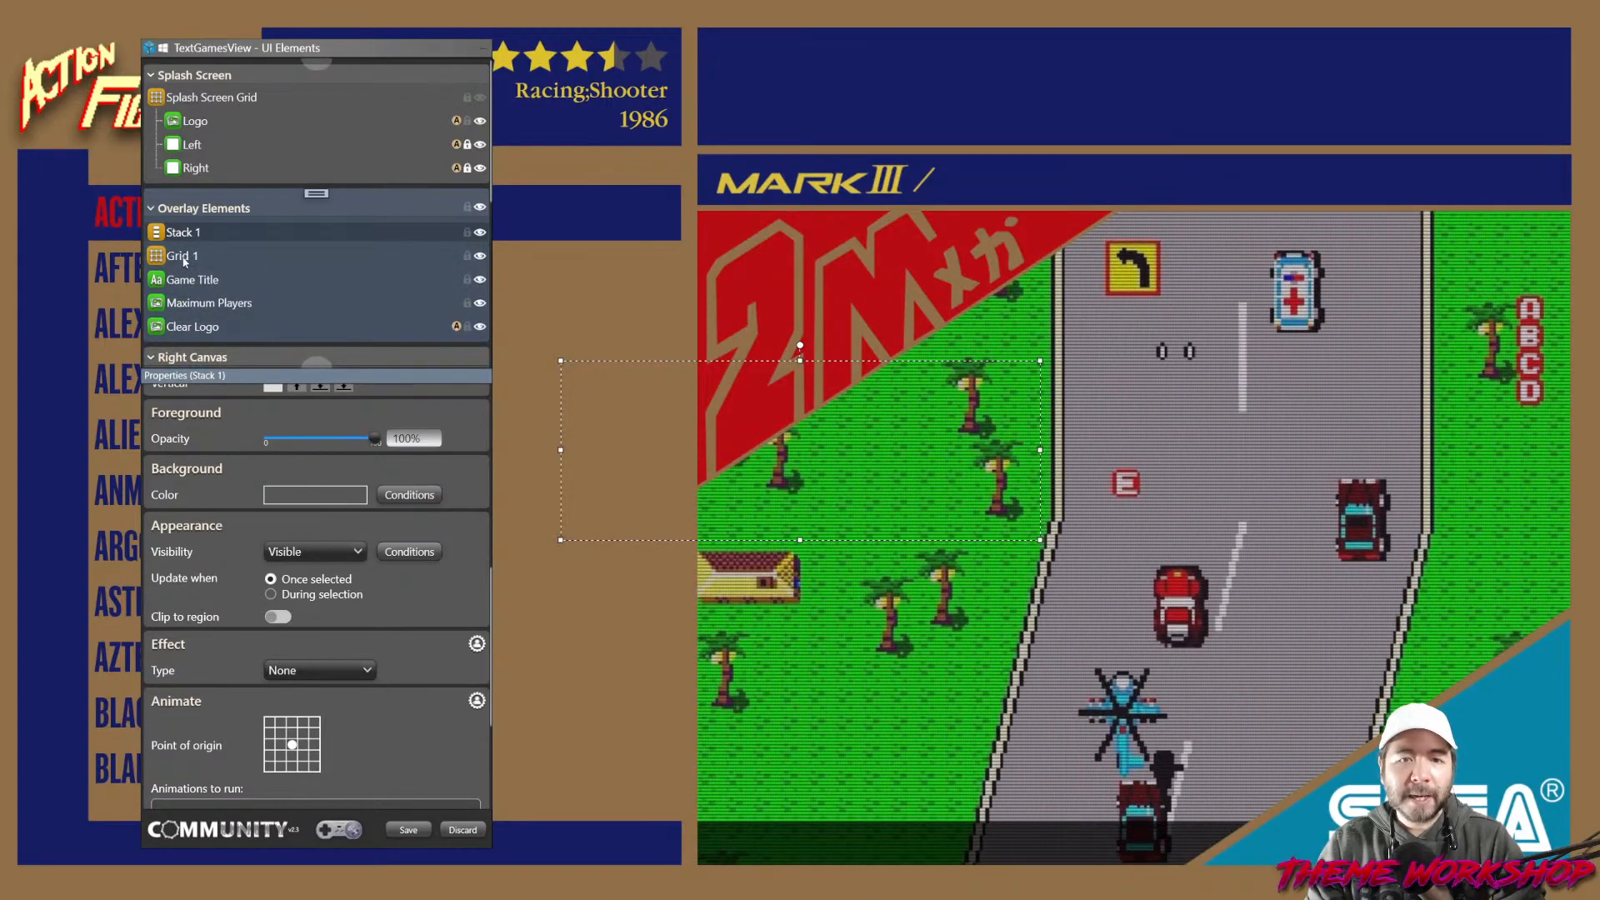
pyautogui.moveTo(184, 261); pyautogui.dragTo(185, 258)
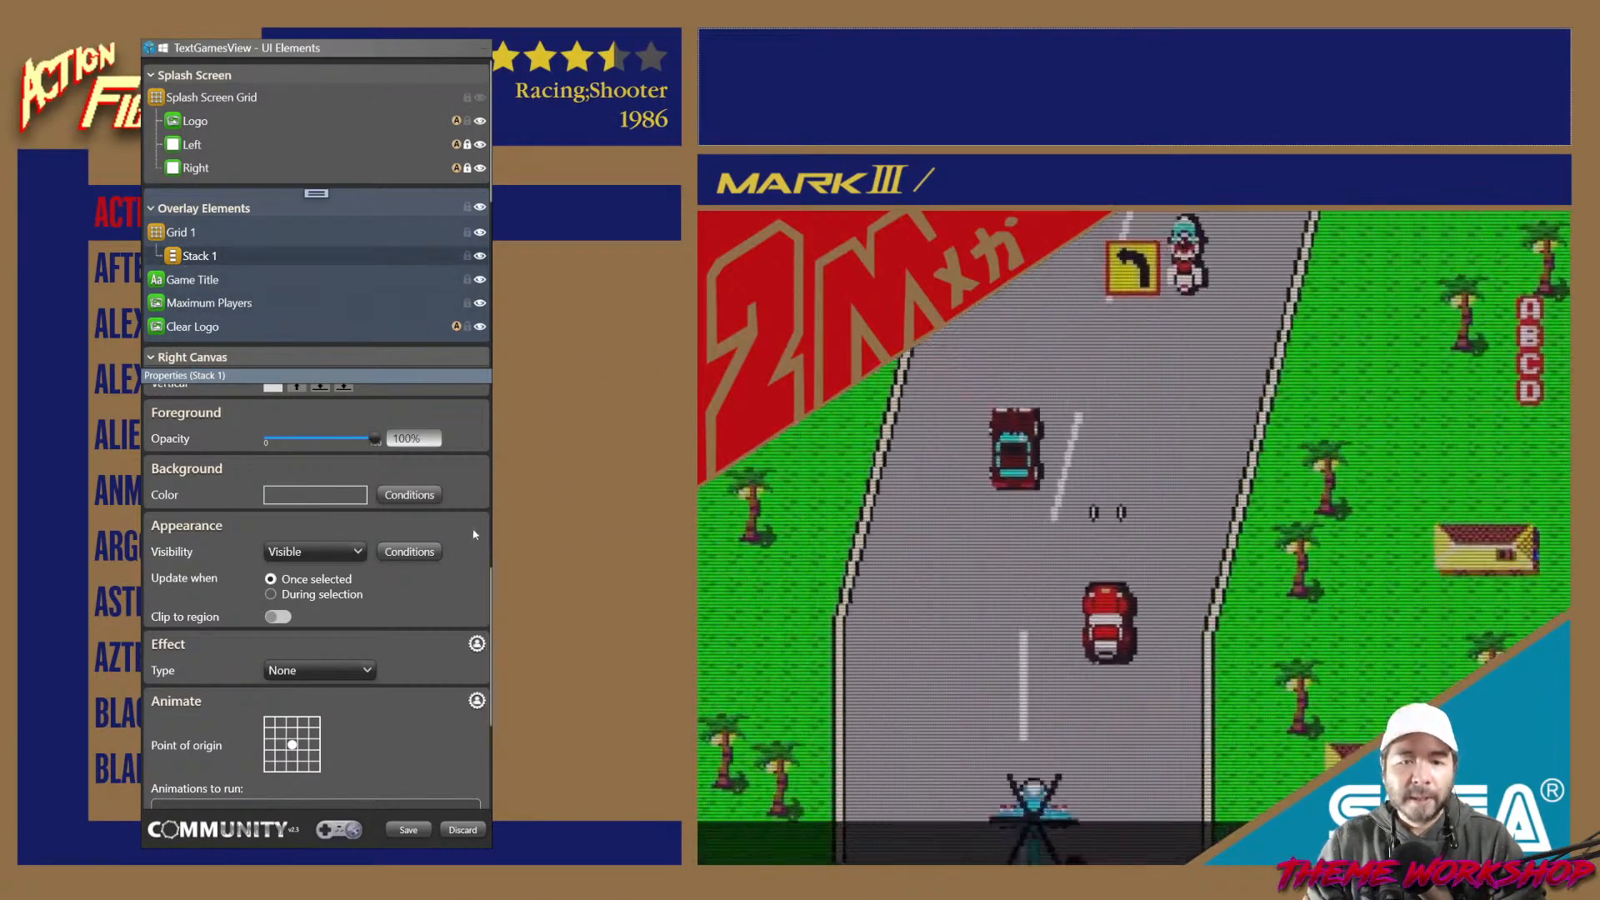
# Fill the nested stack's background with the theme's brown color.
pyautogui.scroll(3, 474, 534)
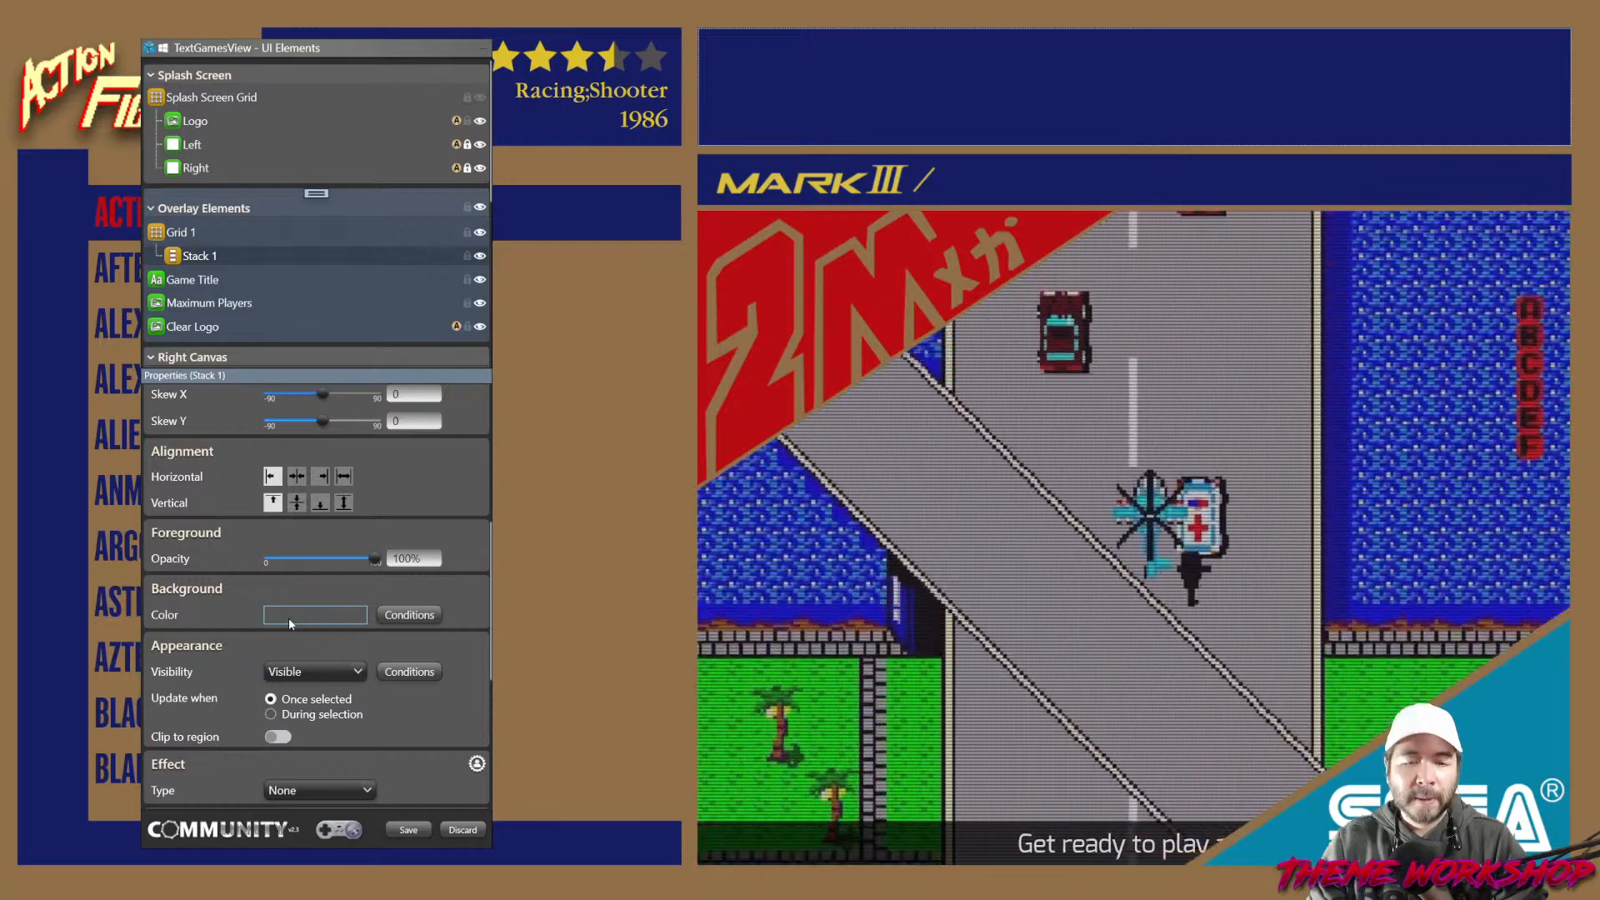
pyautogui.click(286, 617)
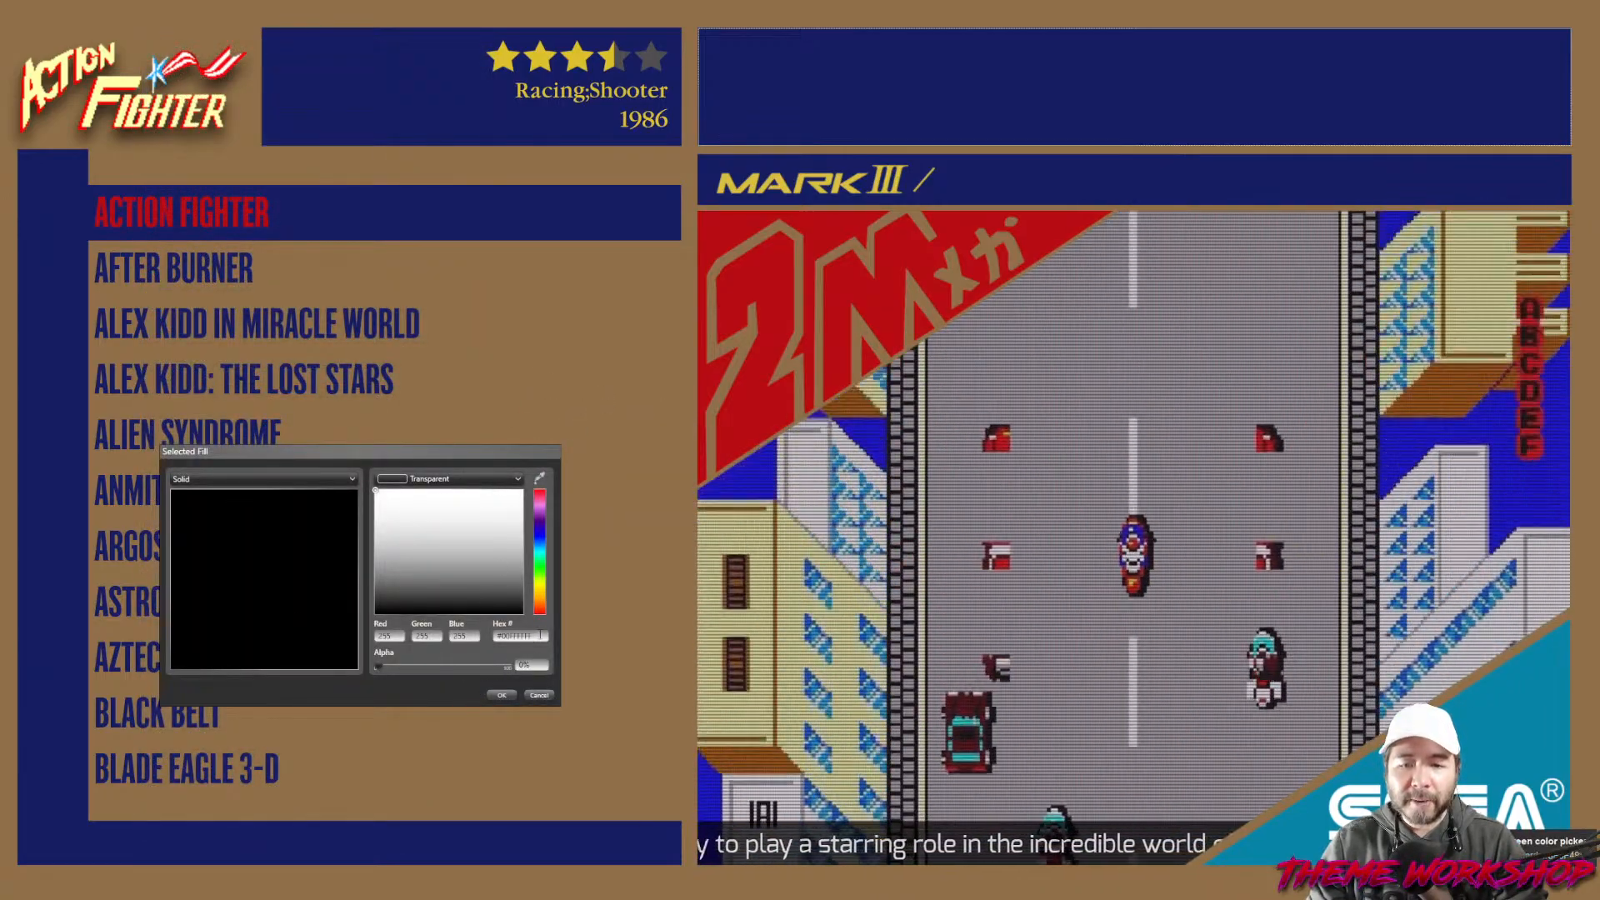
pyautogui.click(502, 695)
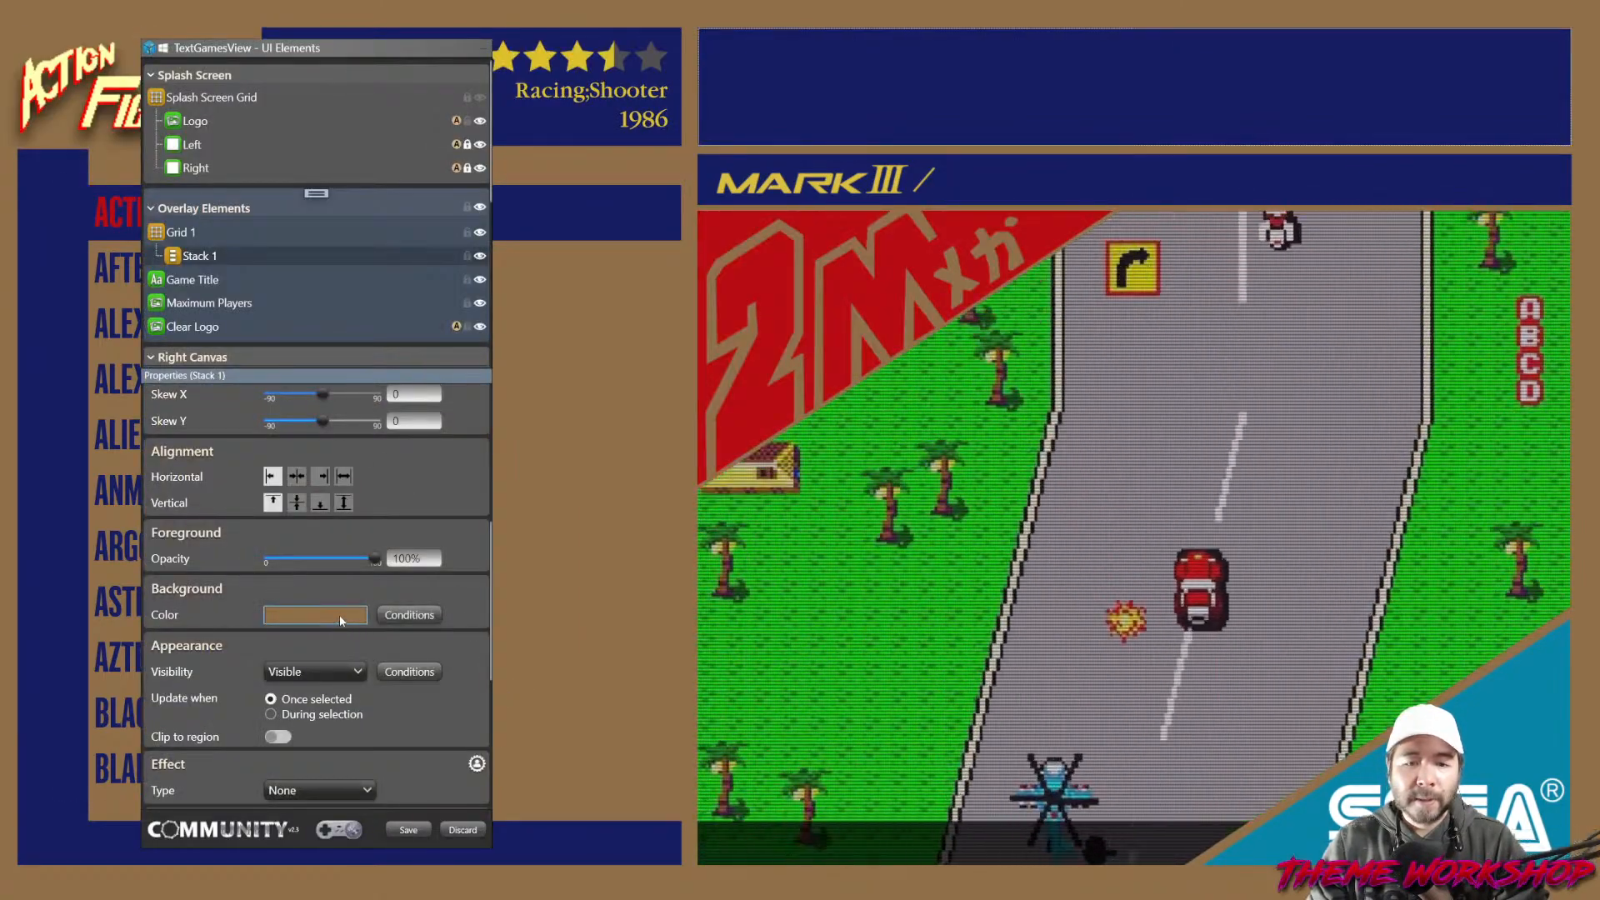
# Set the nested stack's X and Y positions to 0 inside the blue grid.
pyautogui.scroll(4, 442, 516)
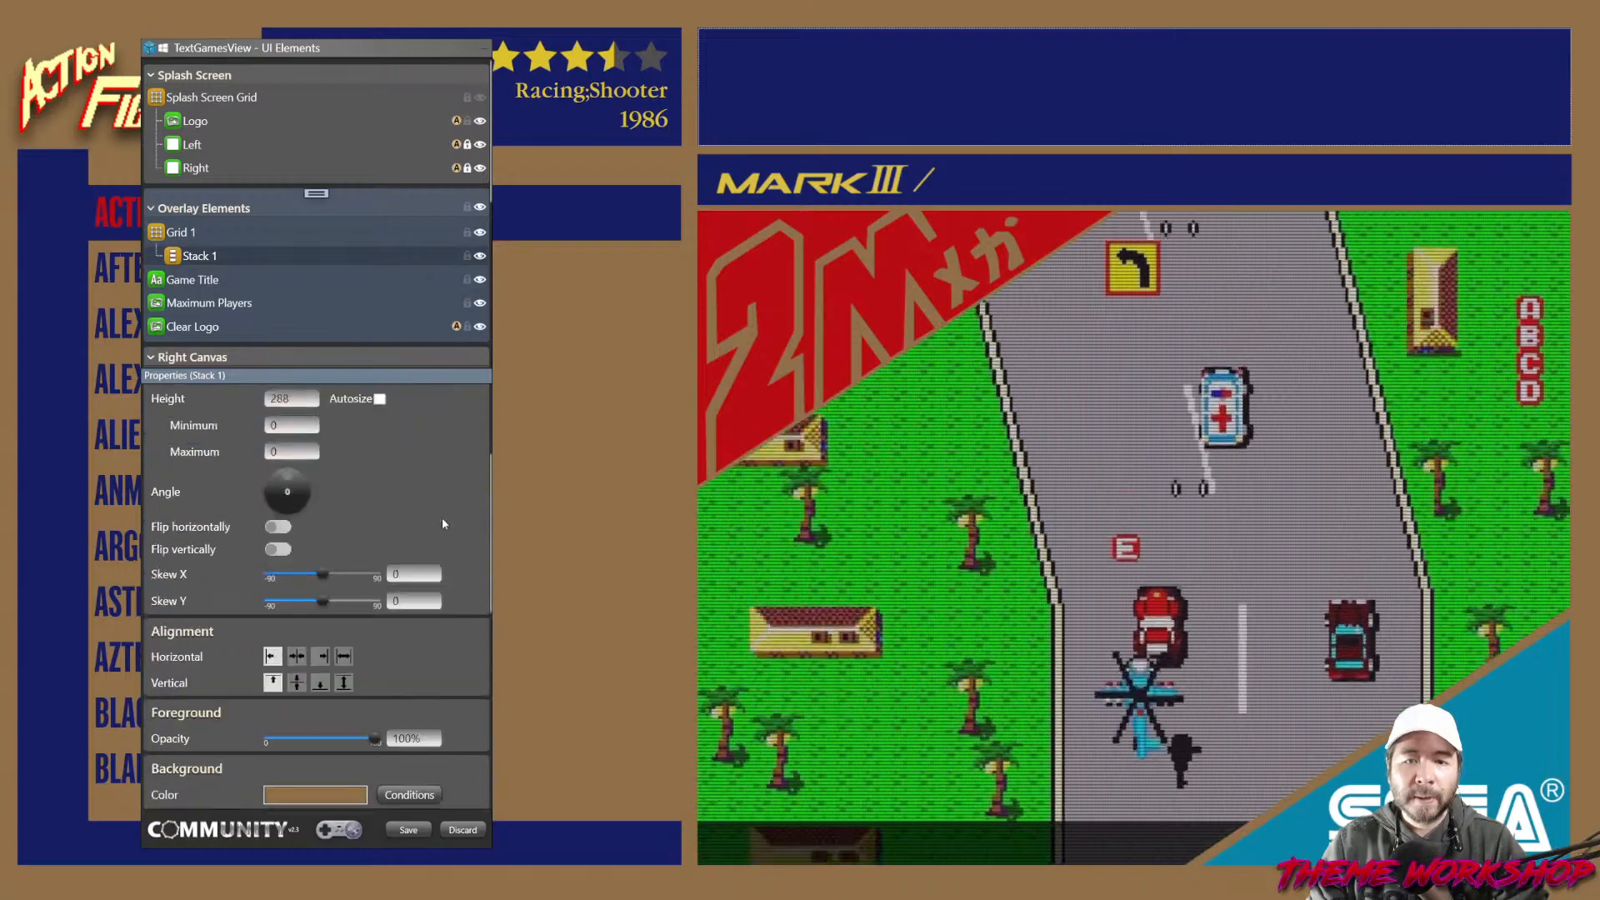
pyautogui.scroll(1, 463, 534)
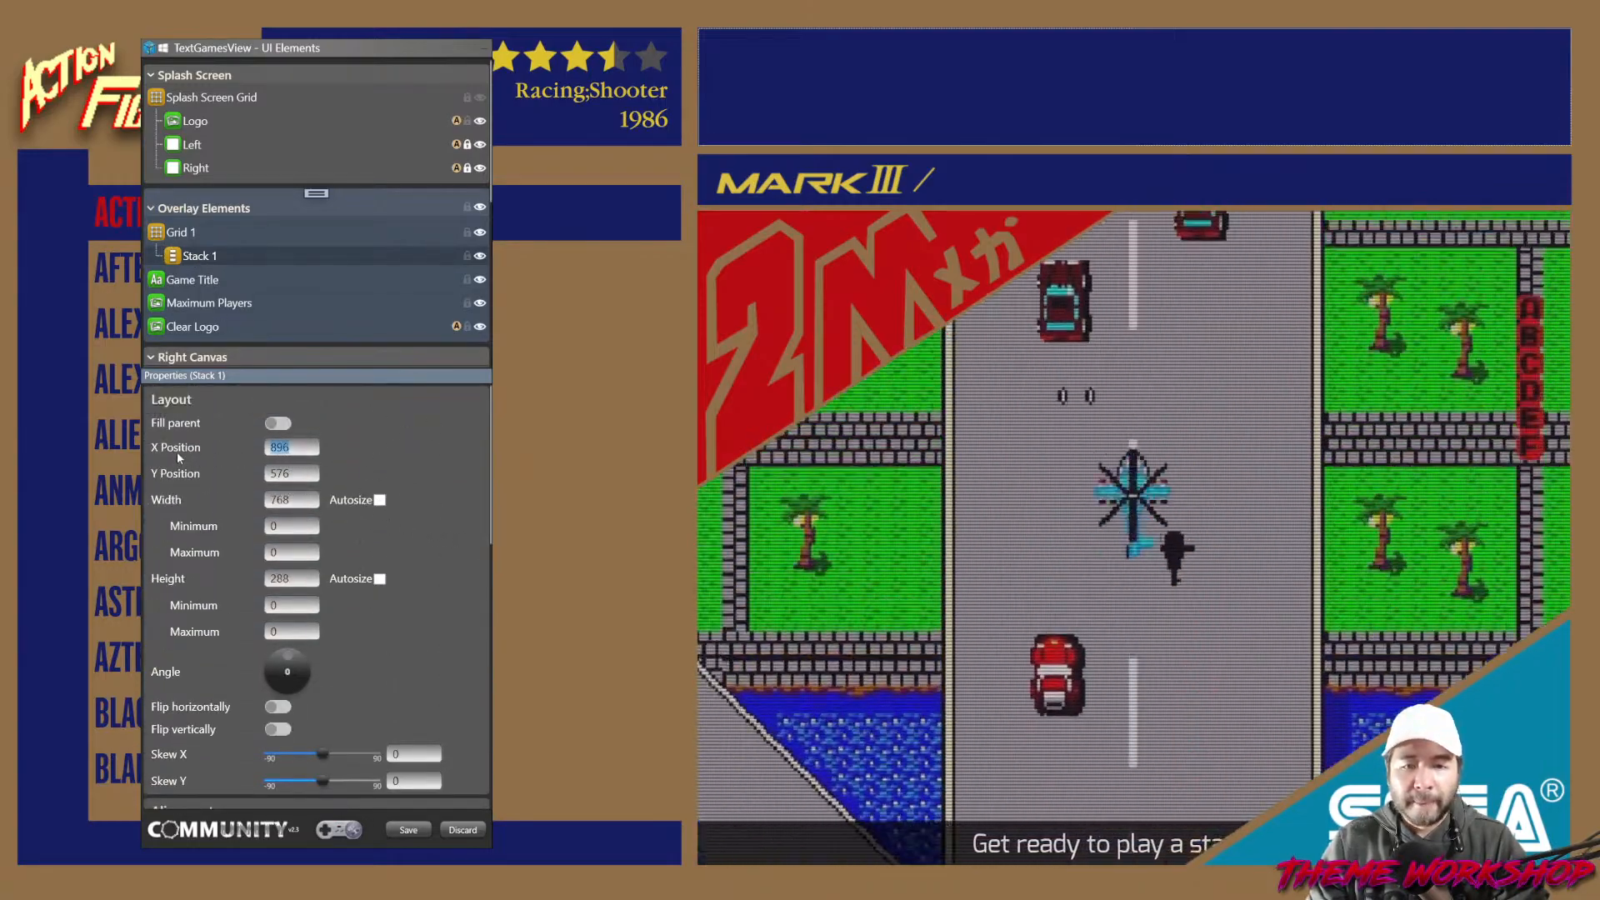
pyautogui.write('0')
pyautogui.press('Tab')
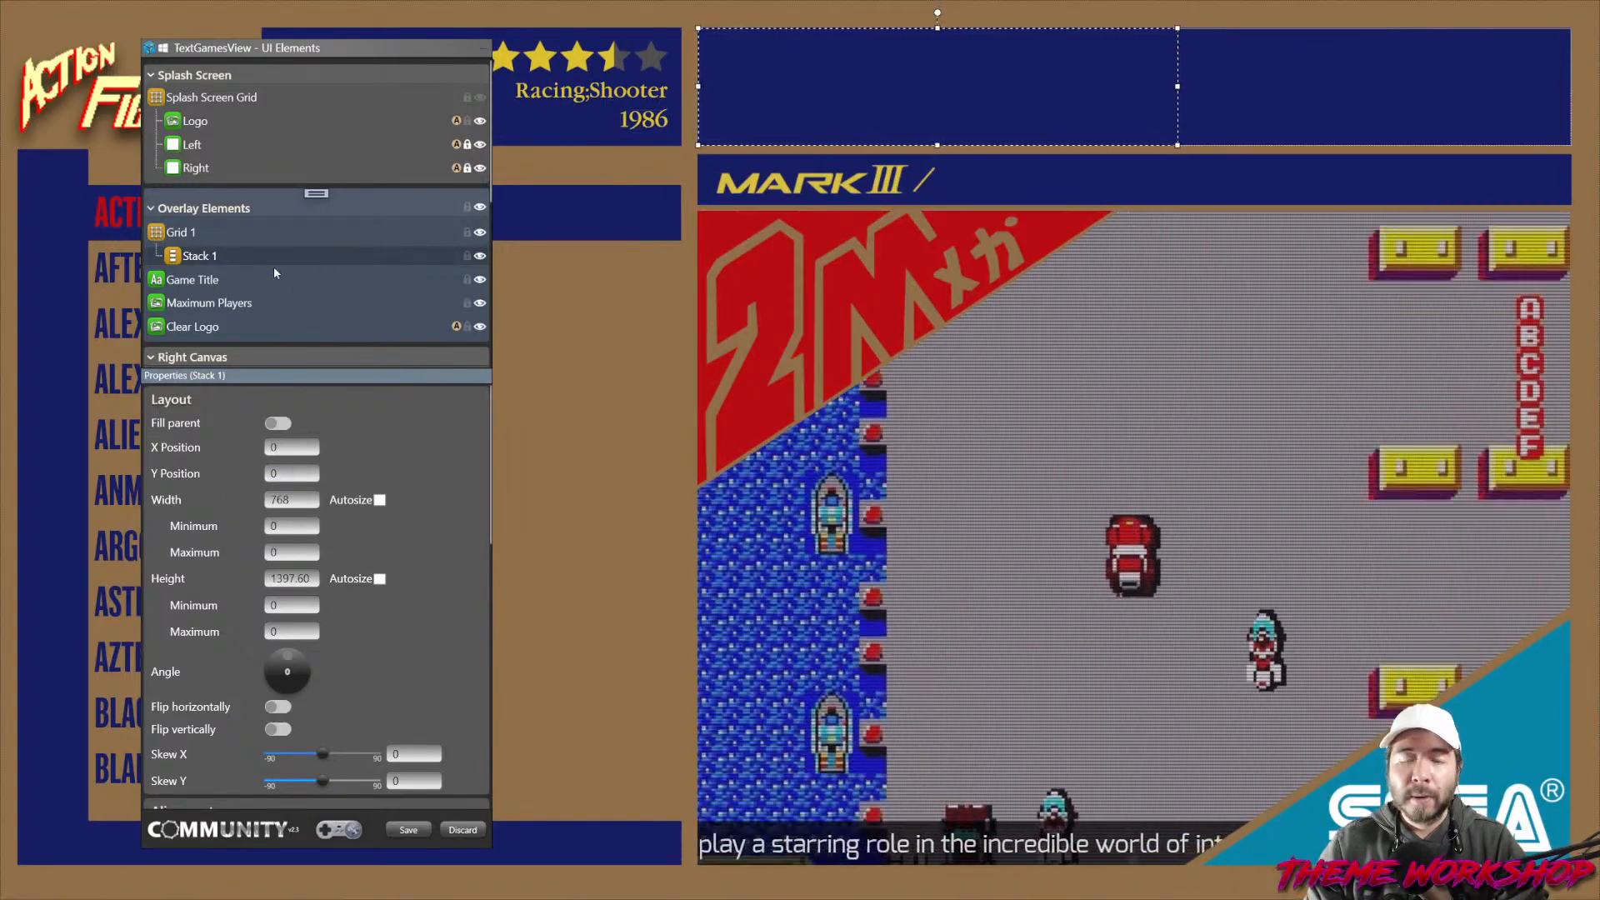
pyautogui.scroll(-8, 464, 484)
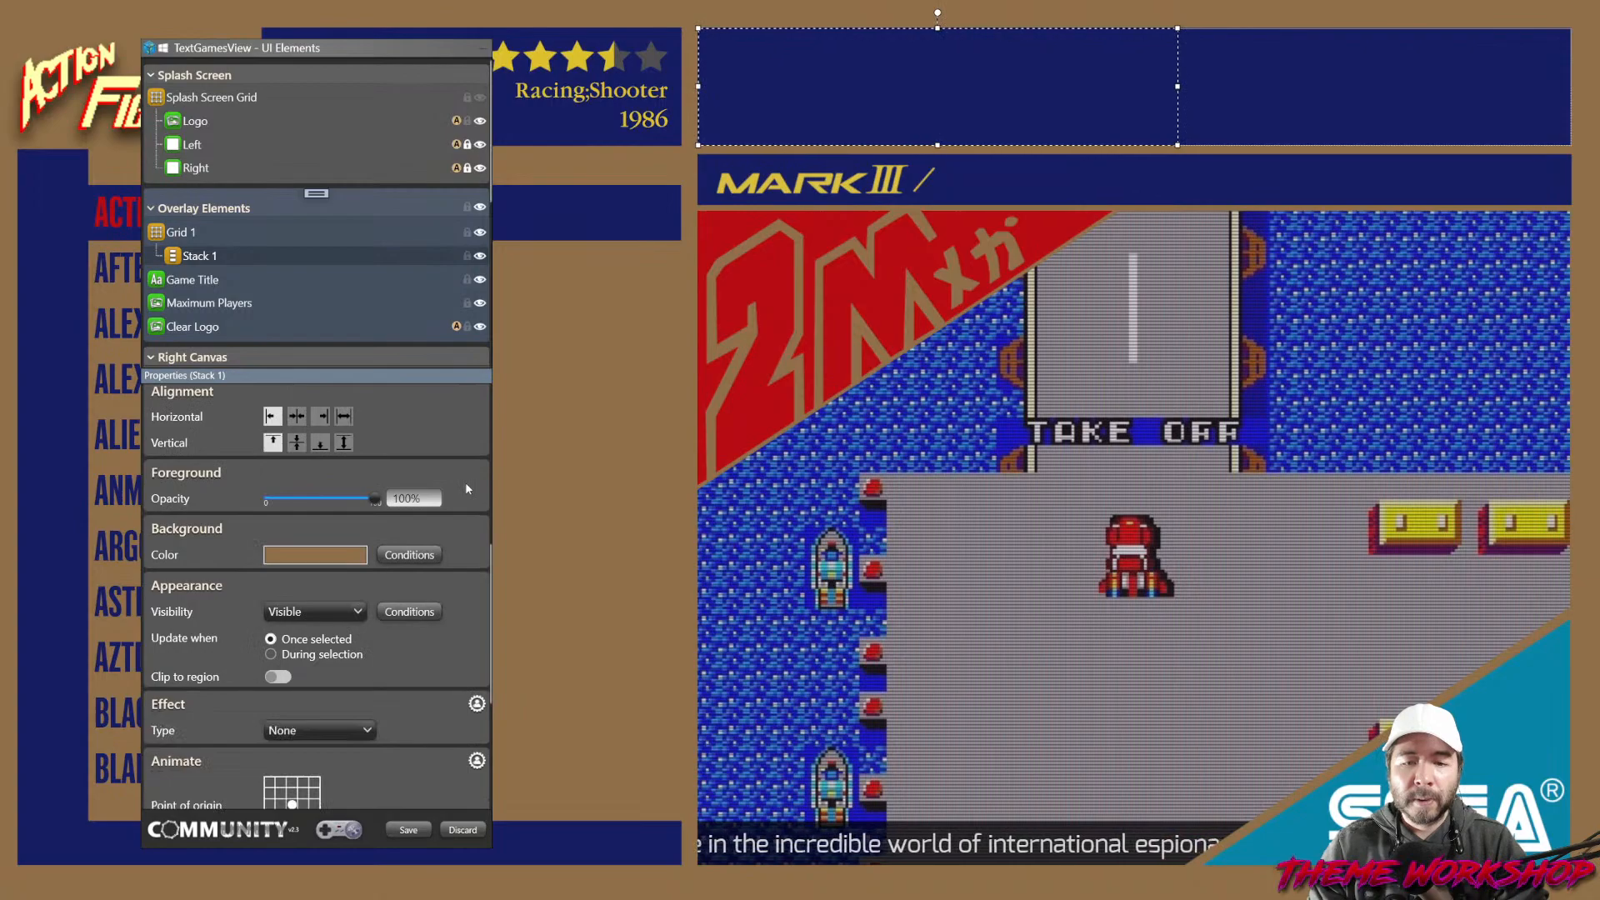
pyautogui.scroll(8, 450, 467)
# Add a canvas to the Overlay Elements and give it a brown background.
pyautogui.rightClick(320, 198)
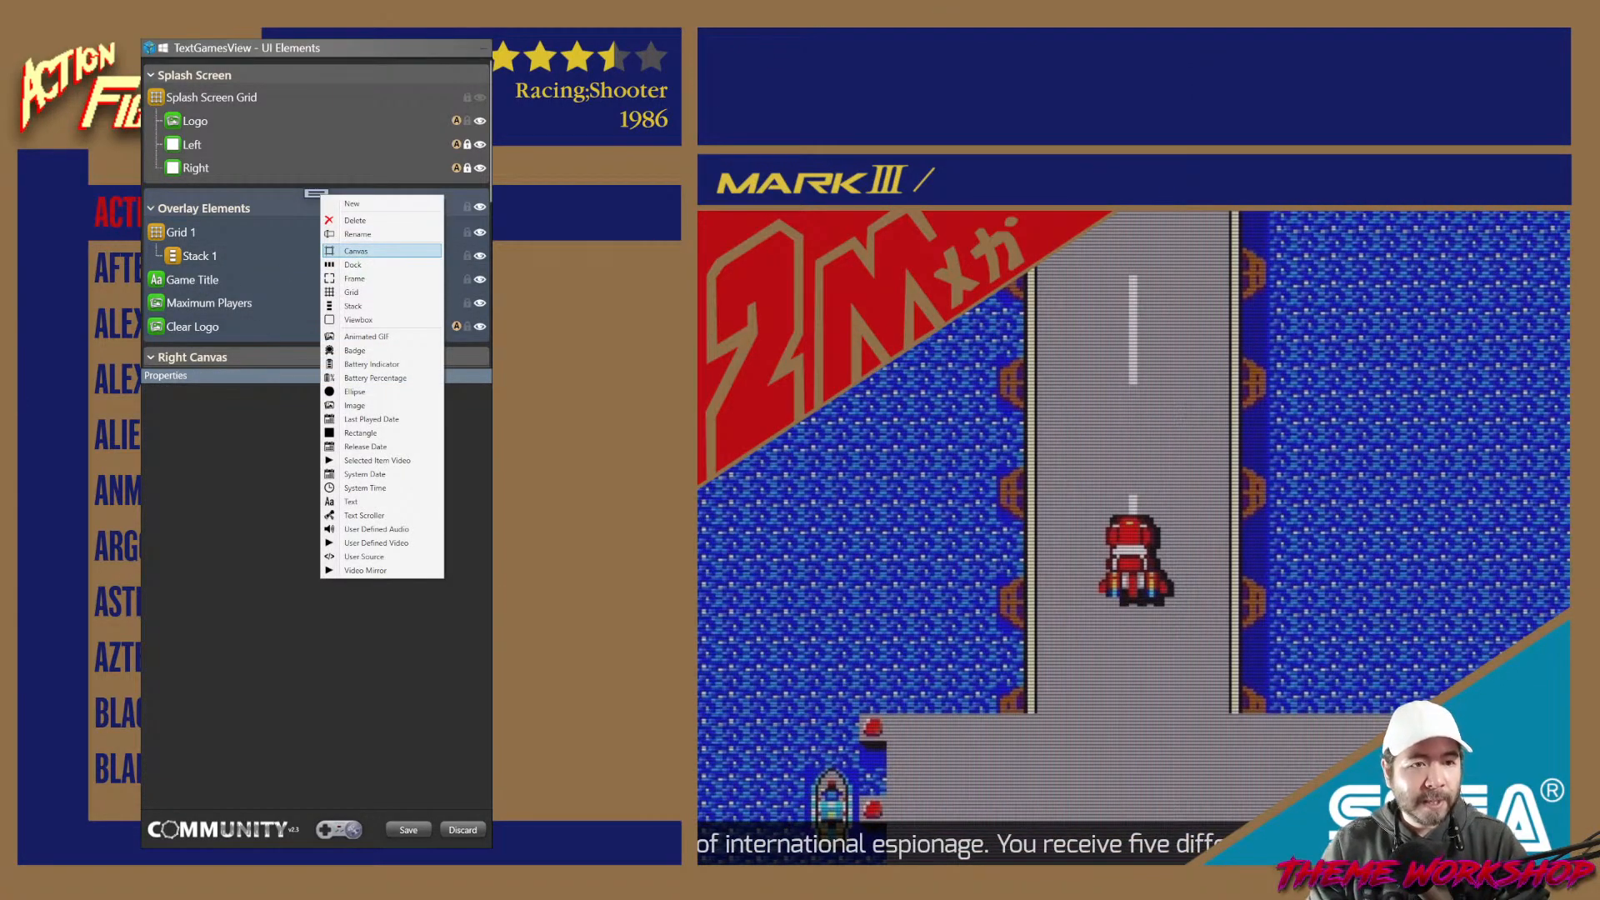
pyautogui.click(356, 251)
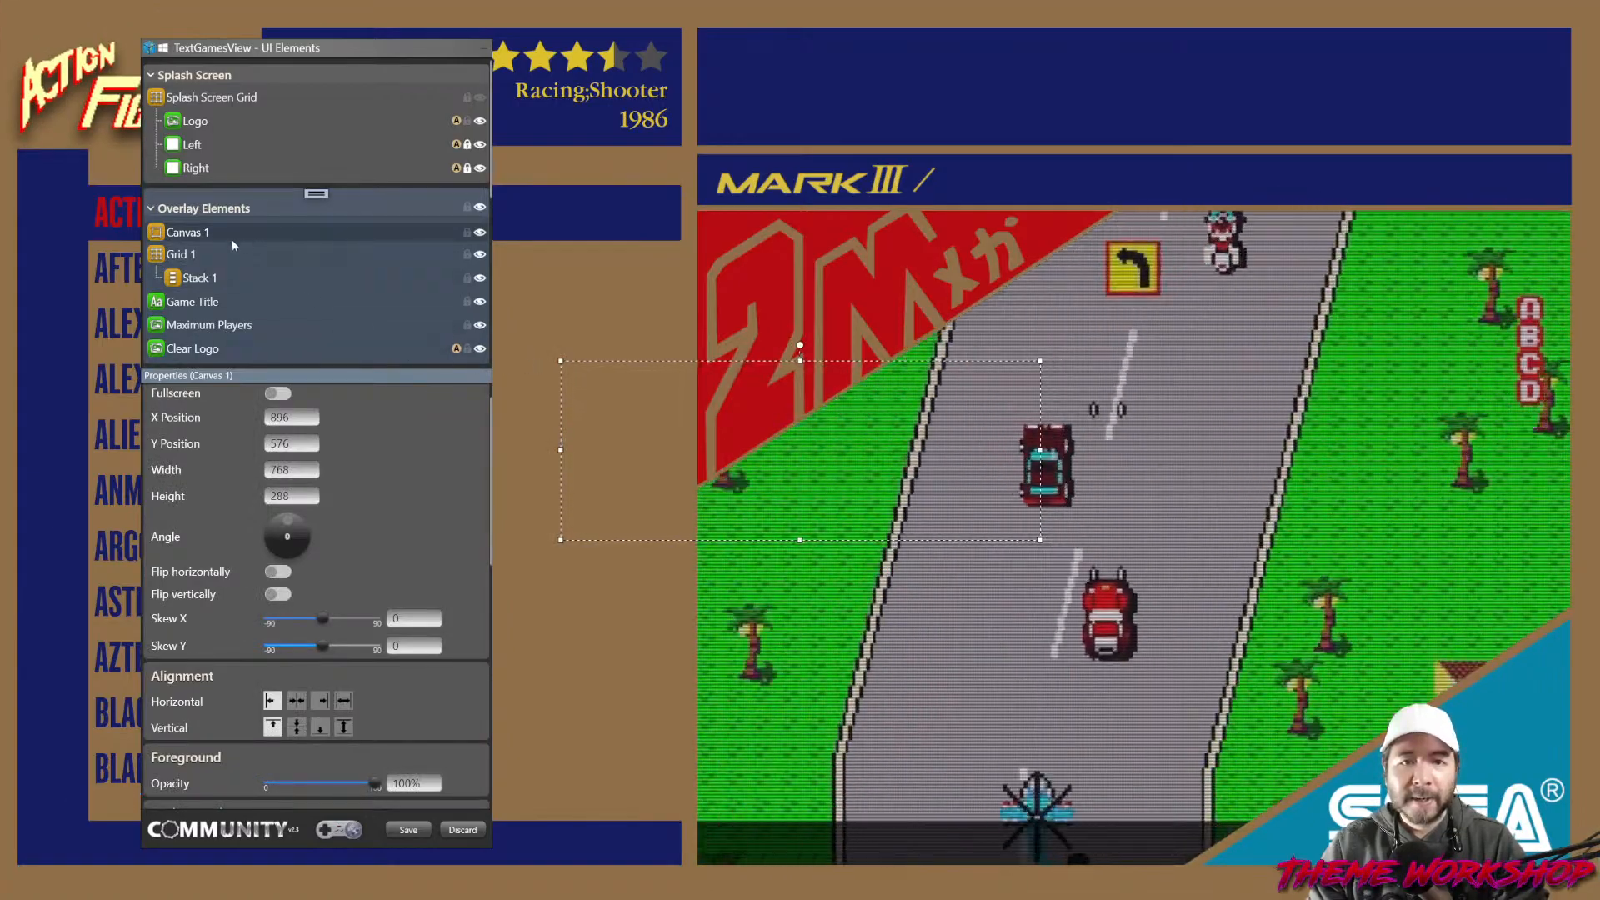
pyautogui.scroll(-5, 467, 577)
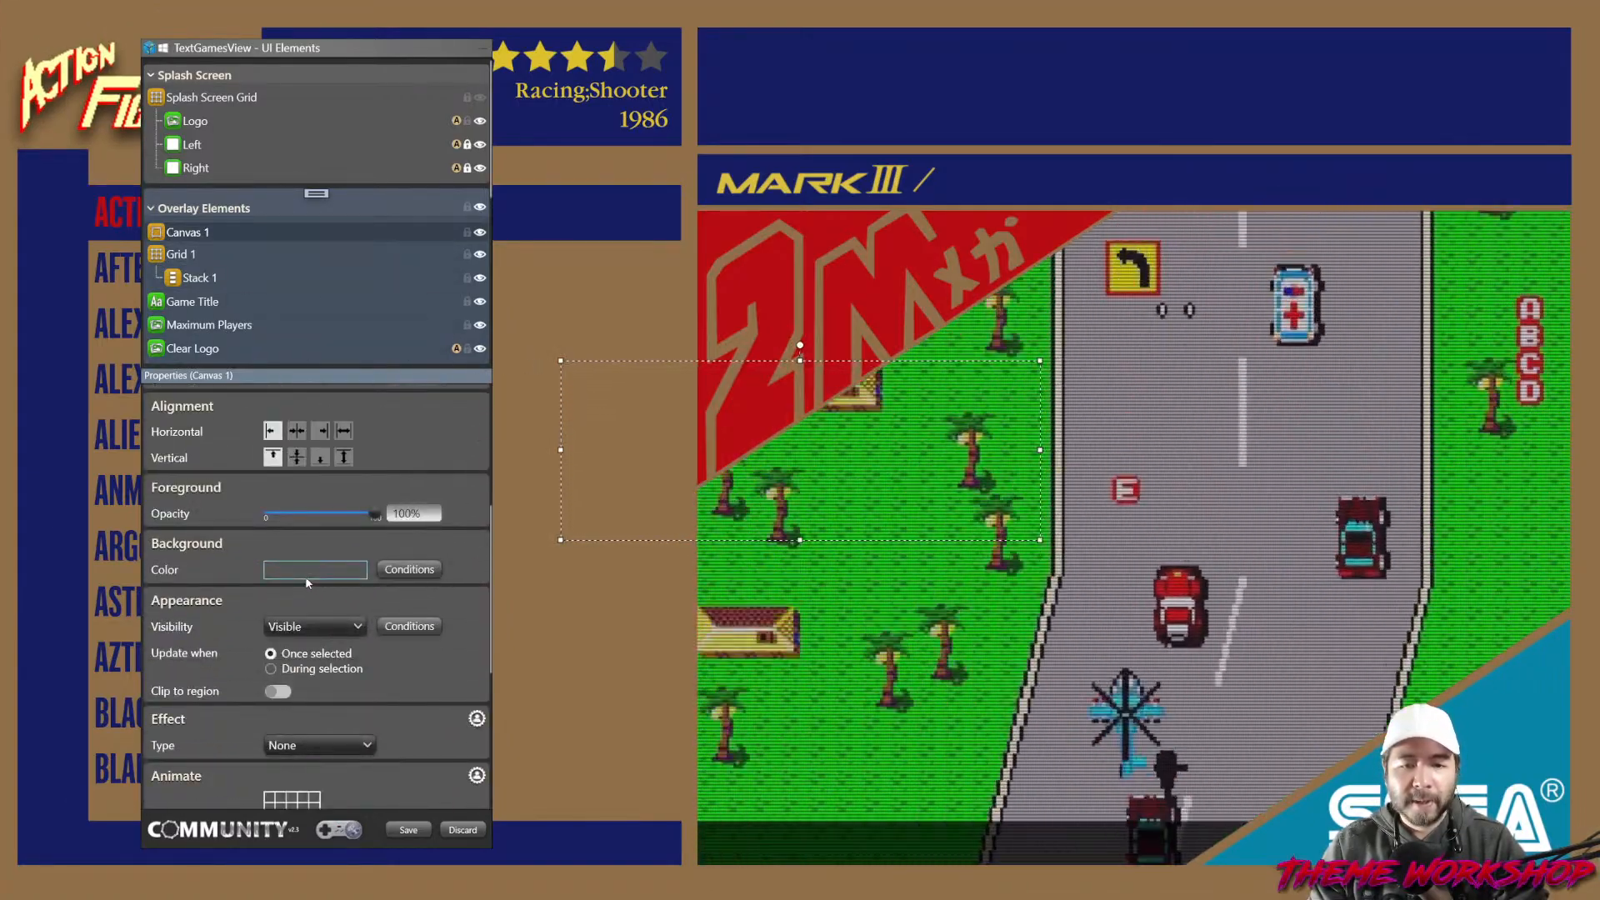
pyautogui.click(306, 577)
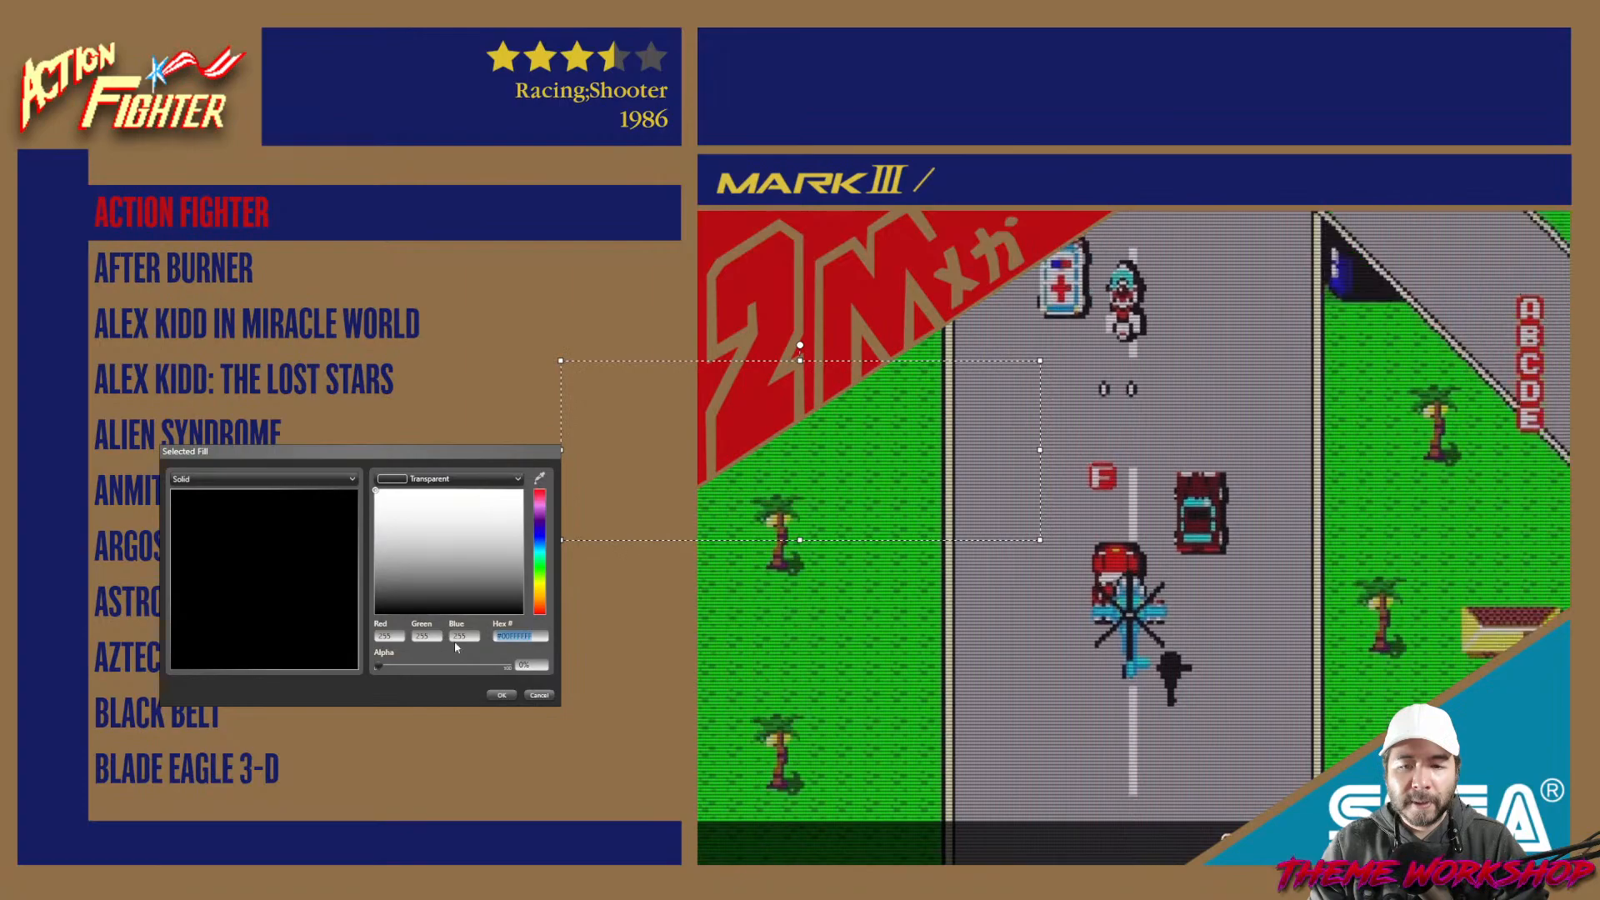
pyautogui.click(502, 695)
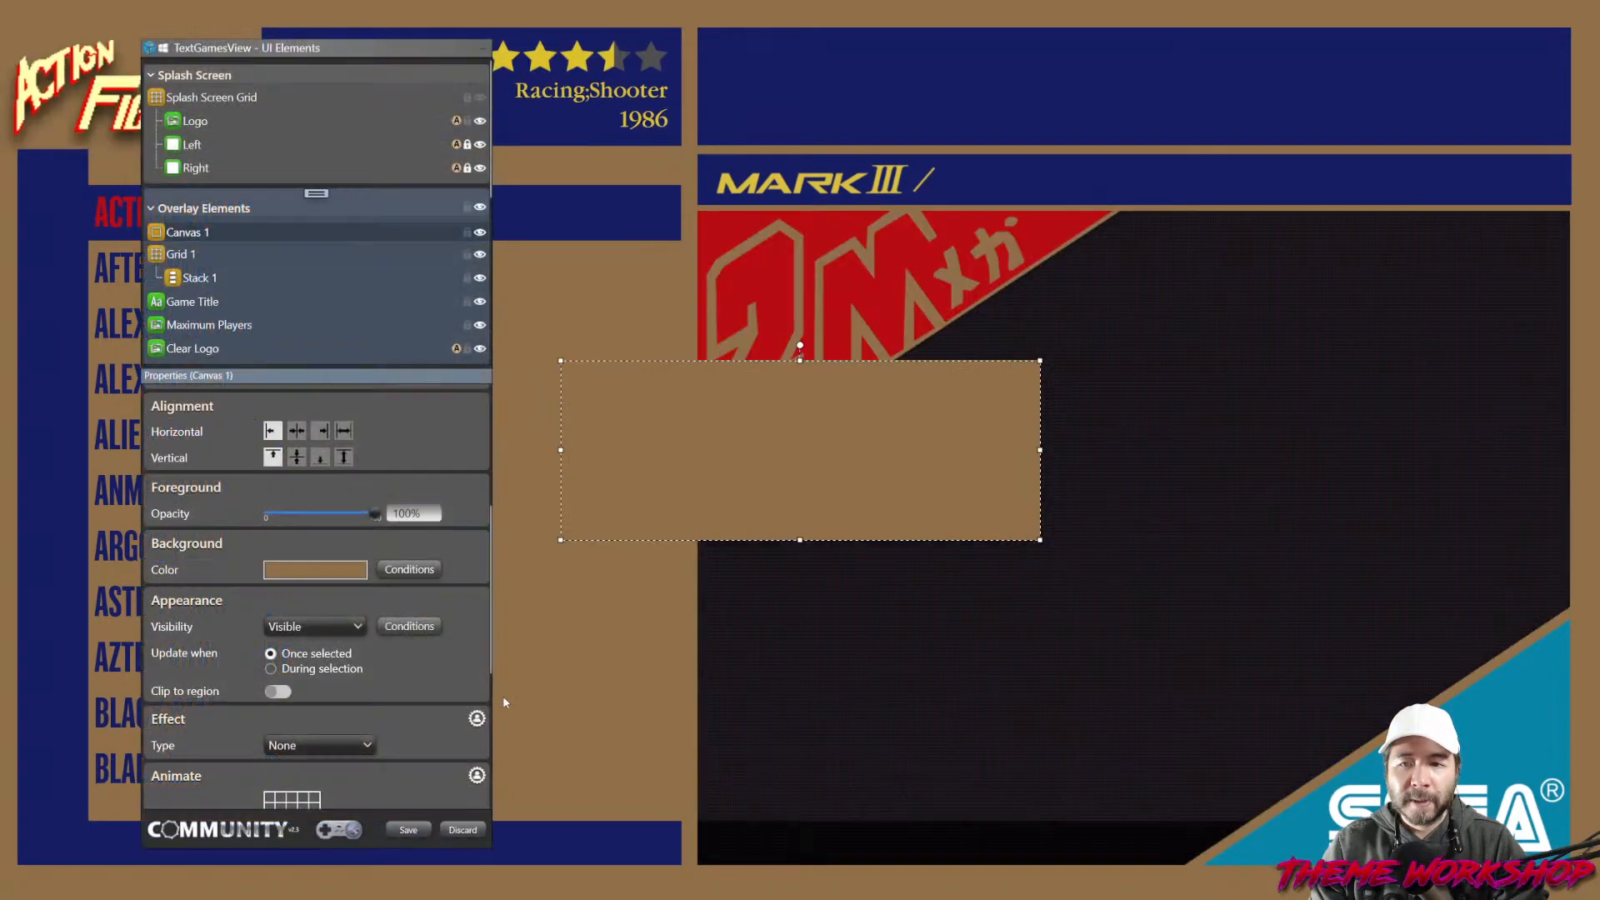
# Nest the brown canvas inside the blue grid and delete the stack from that grid.
pyautogui.moveTo(207, 251)
pyautogui.mouseDown()
pyautogui.moveTo(175, 277)
pyautogui.moveTo(191, 294)
pyautogui.mouseUp()
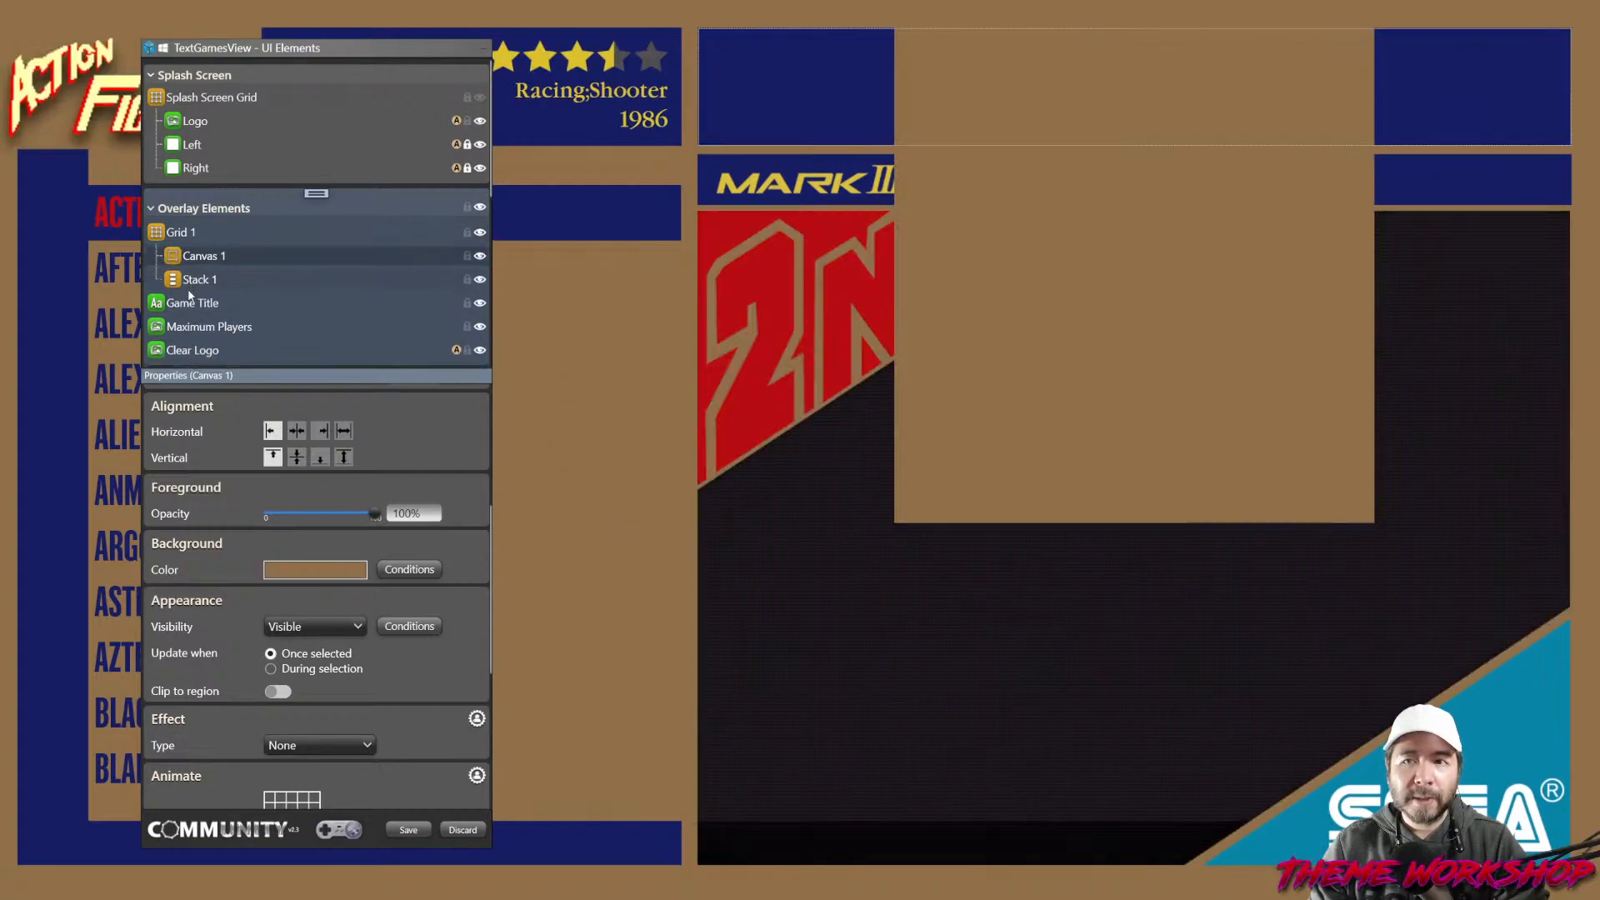
pyautogui.rightClick(201, 284)
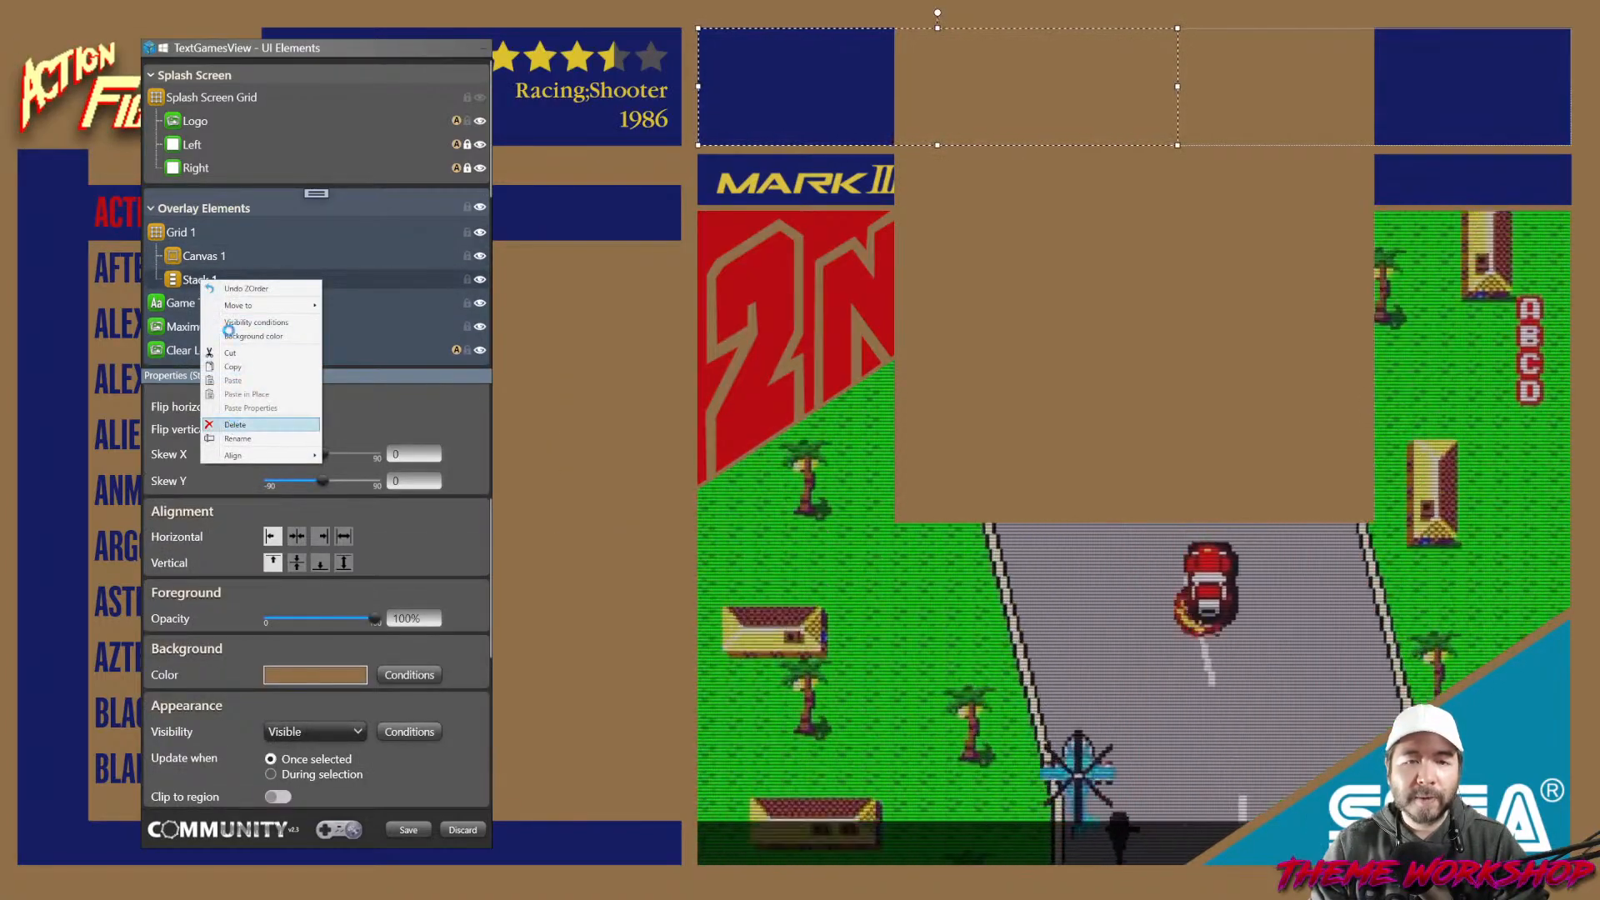
pyautogui.click(235, 424)
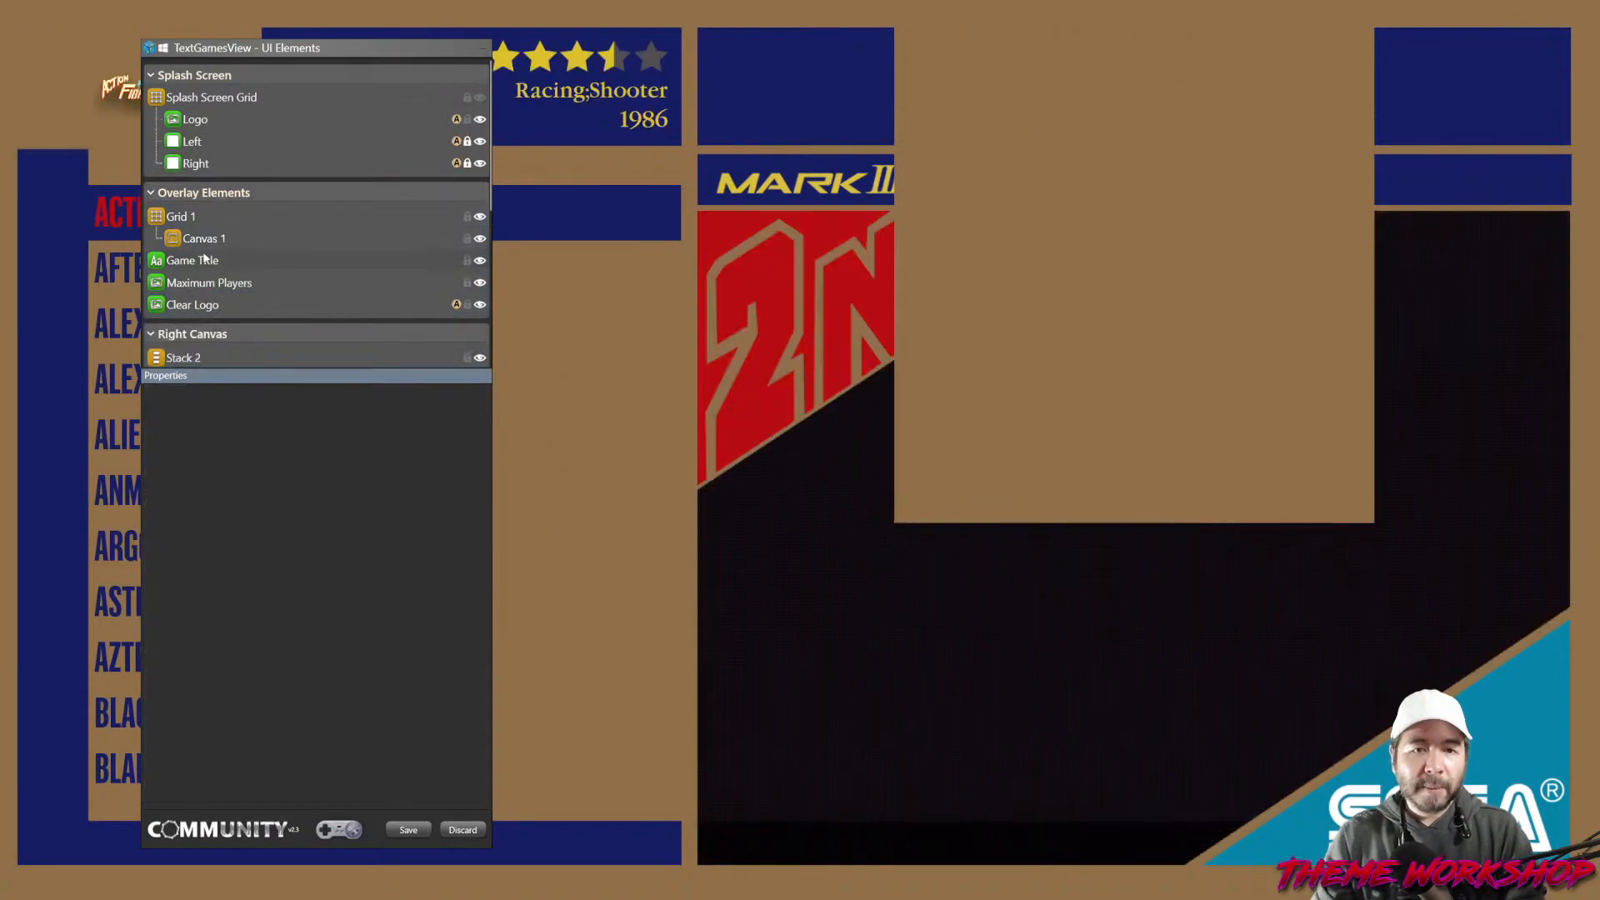
# Set the nested canvas's X and Y positions to 0.
pyautogui.click(216, 238)
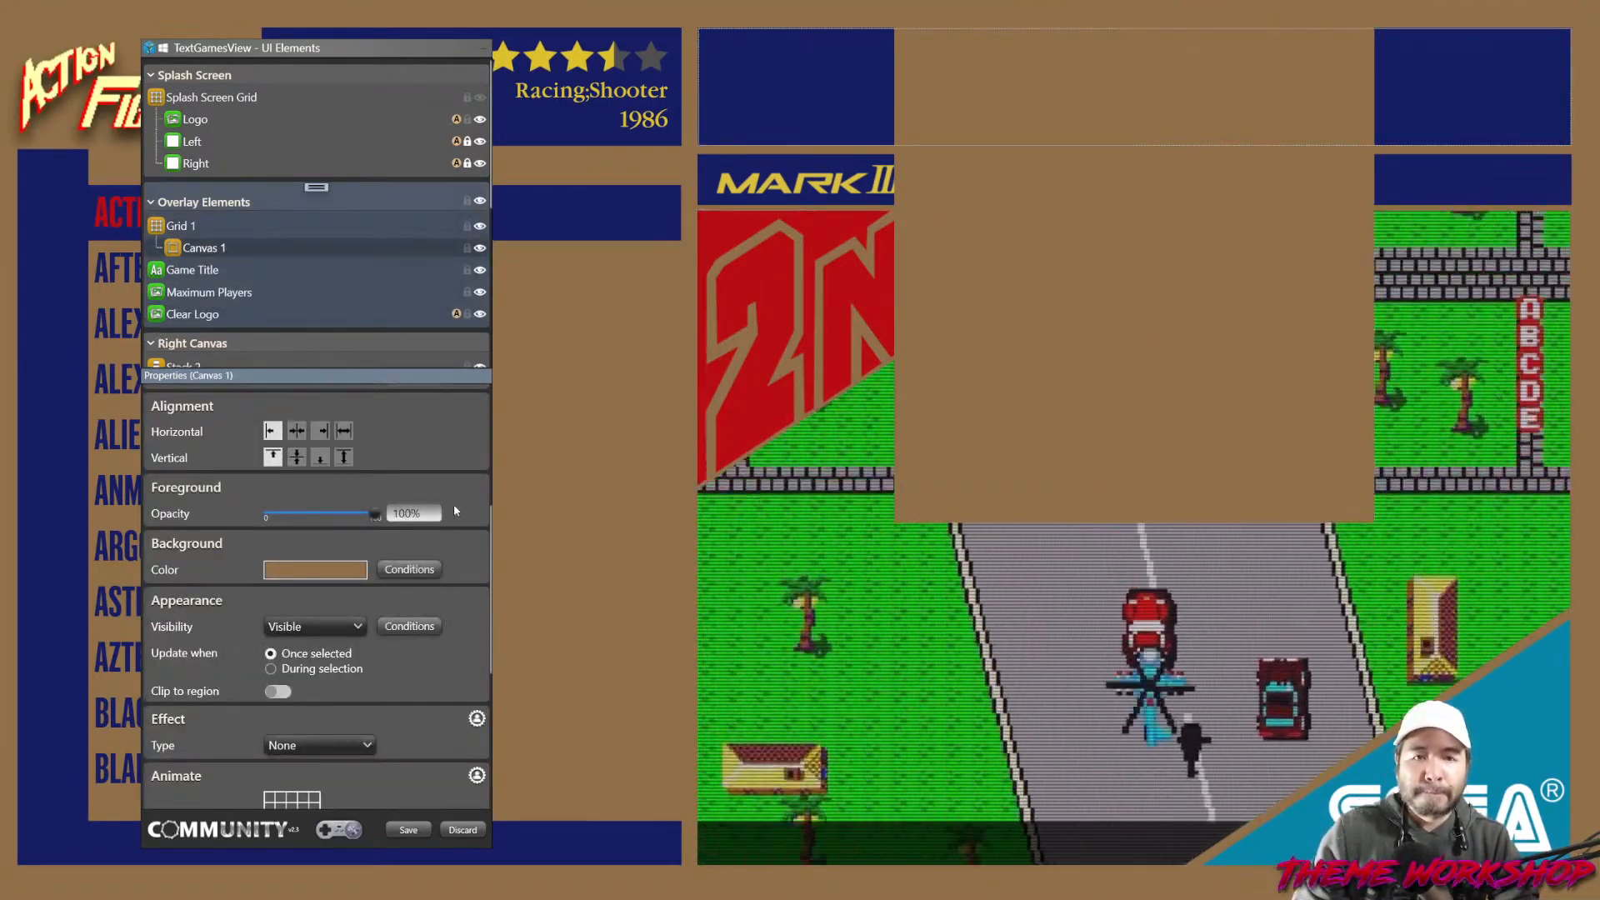
pyautogui.scroll(1, 441, 475)
pyautogui.scroll(3, 440, 477)
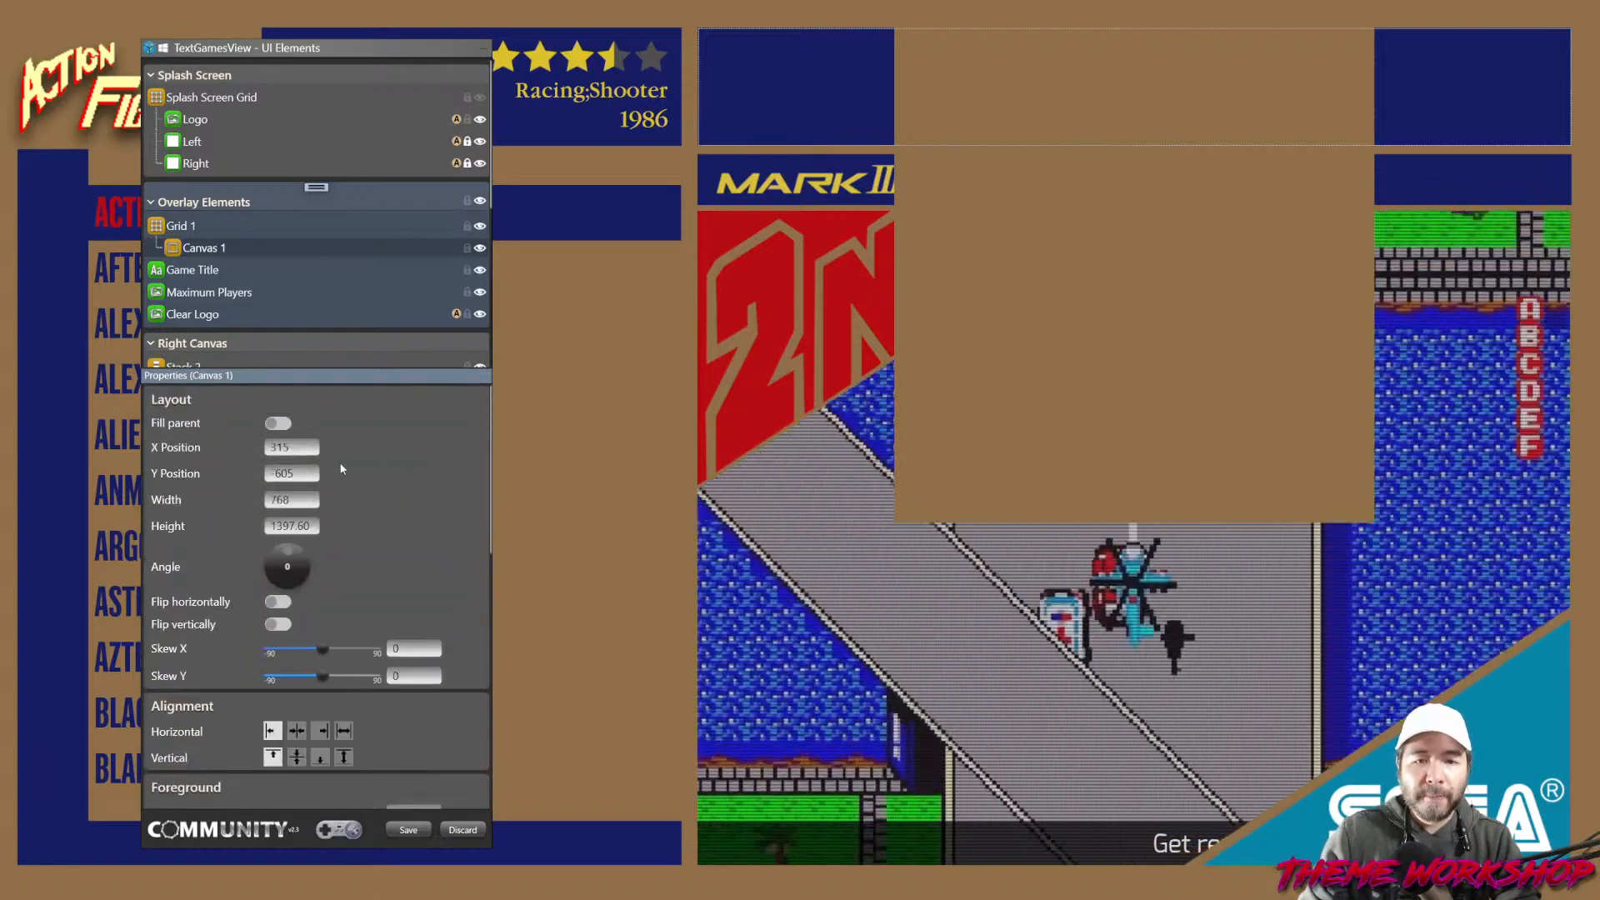
pyautogui.moveTo(310, 451); pyautogui.dragTo(204, 486)
pyautogui.write('00')
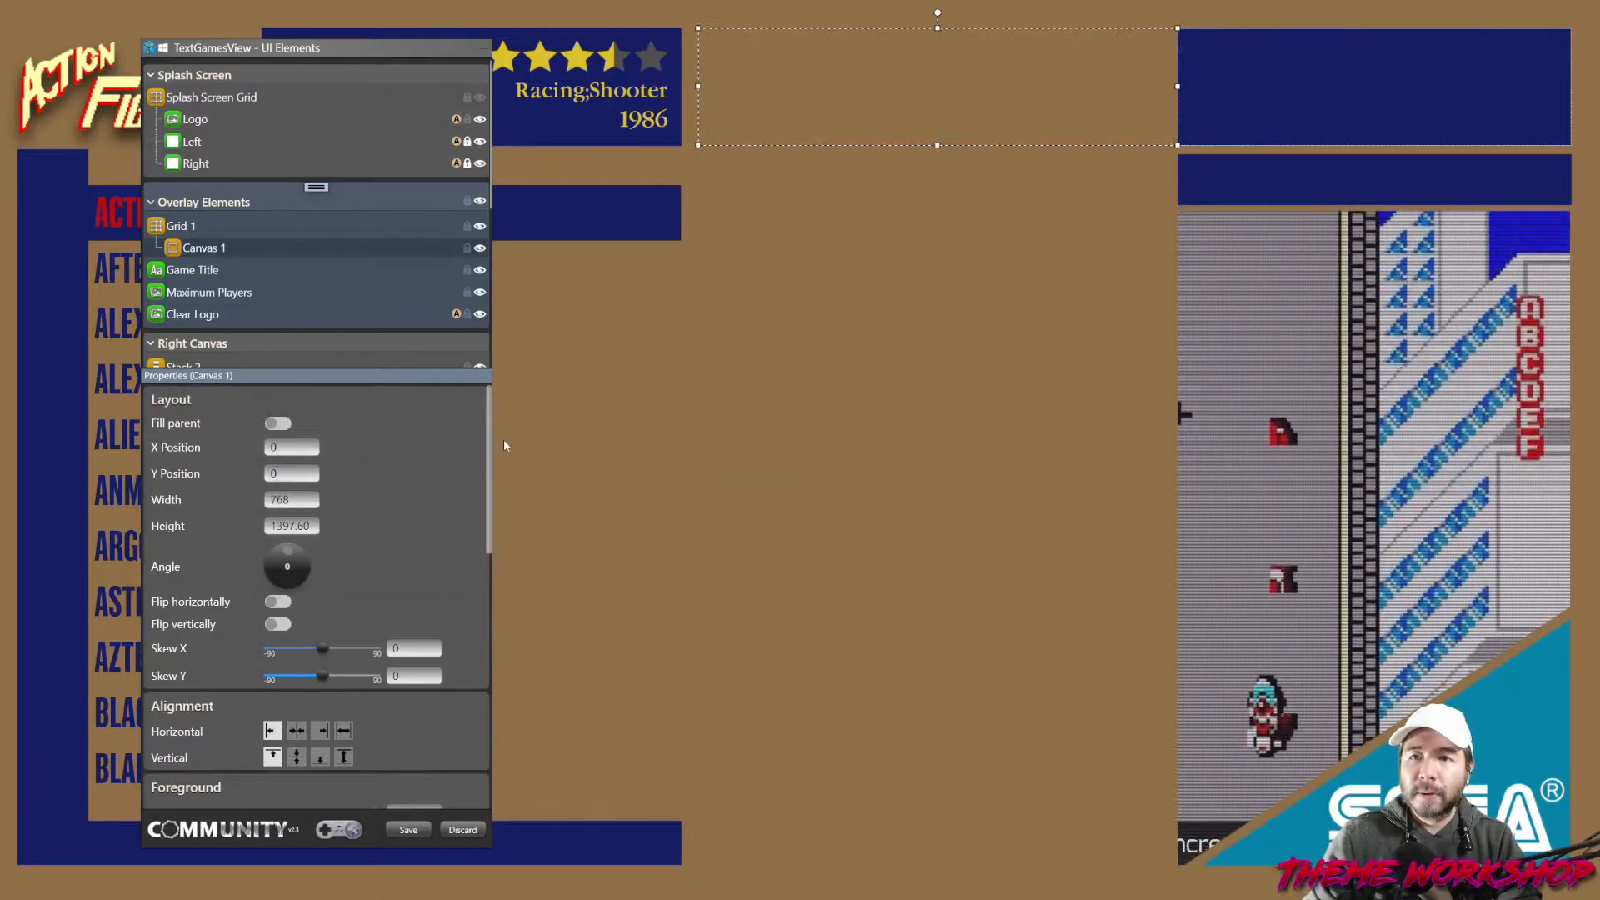
# Check the layout properties of the Right Canvas stack and its Star Rating element.
pyautogui.click(632, 162)
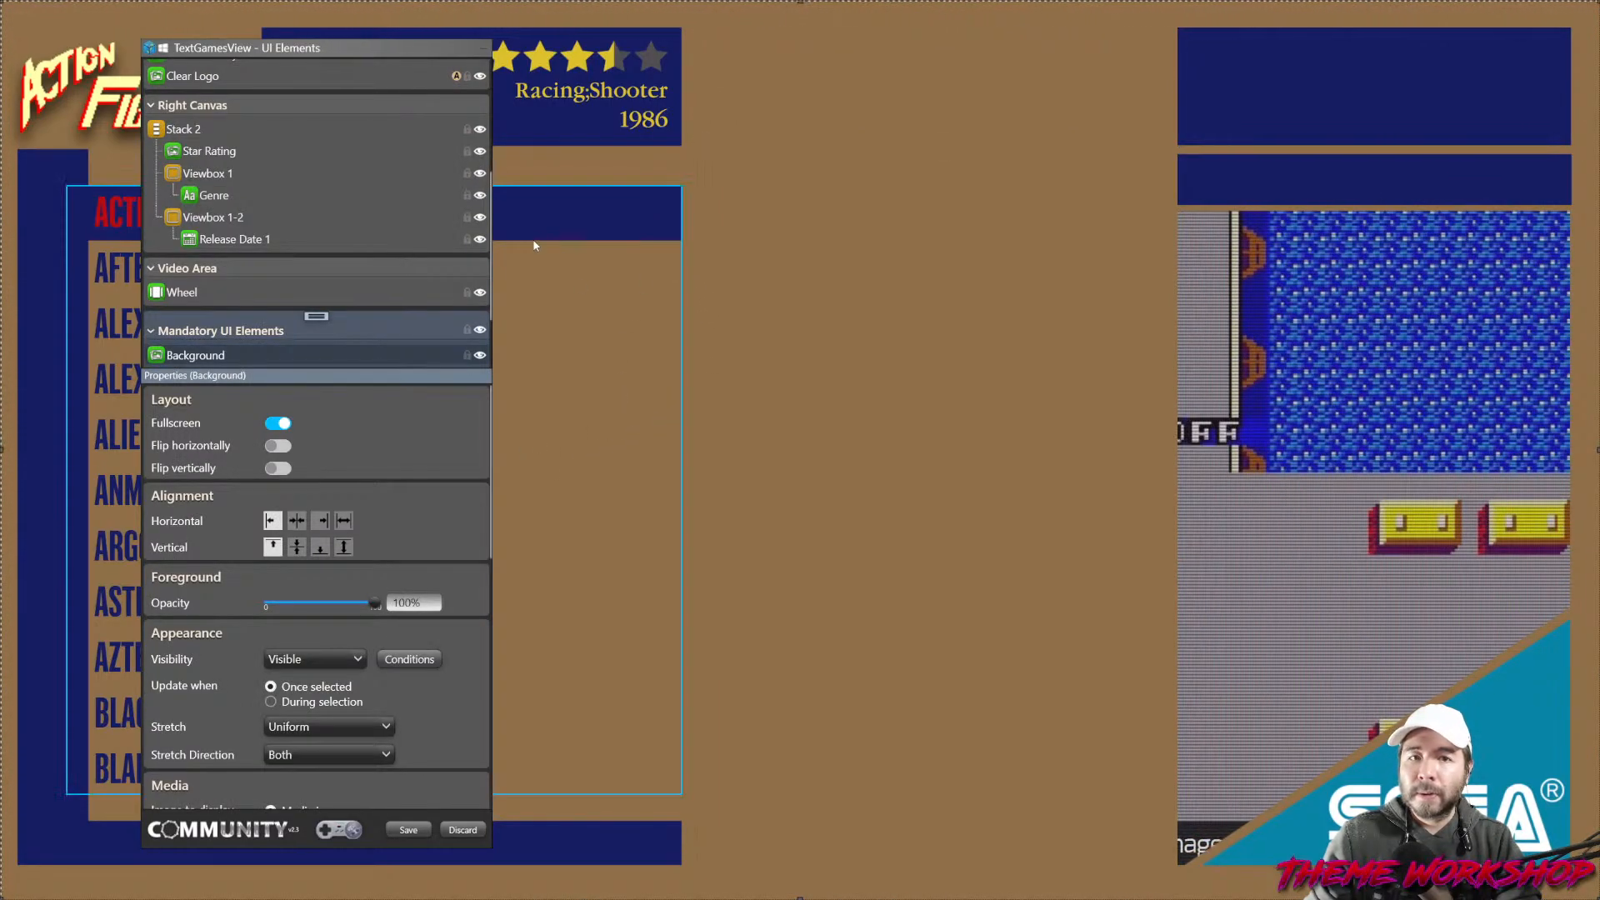
pyautogui.click(203, 158)
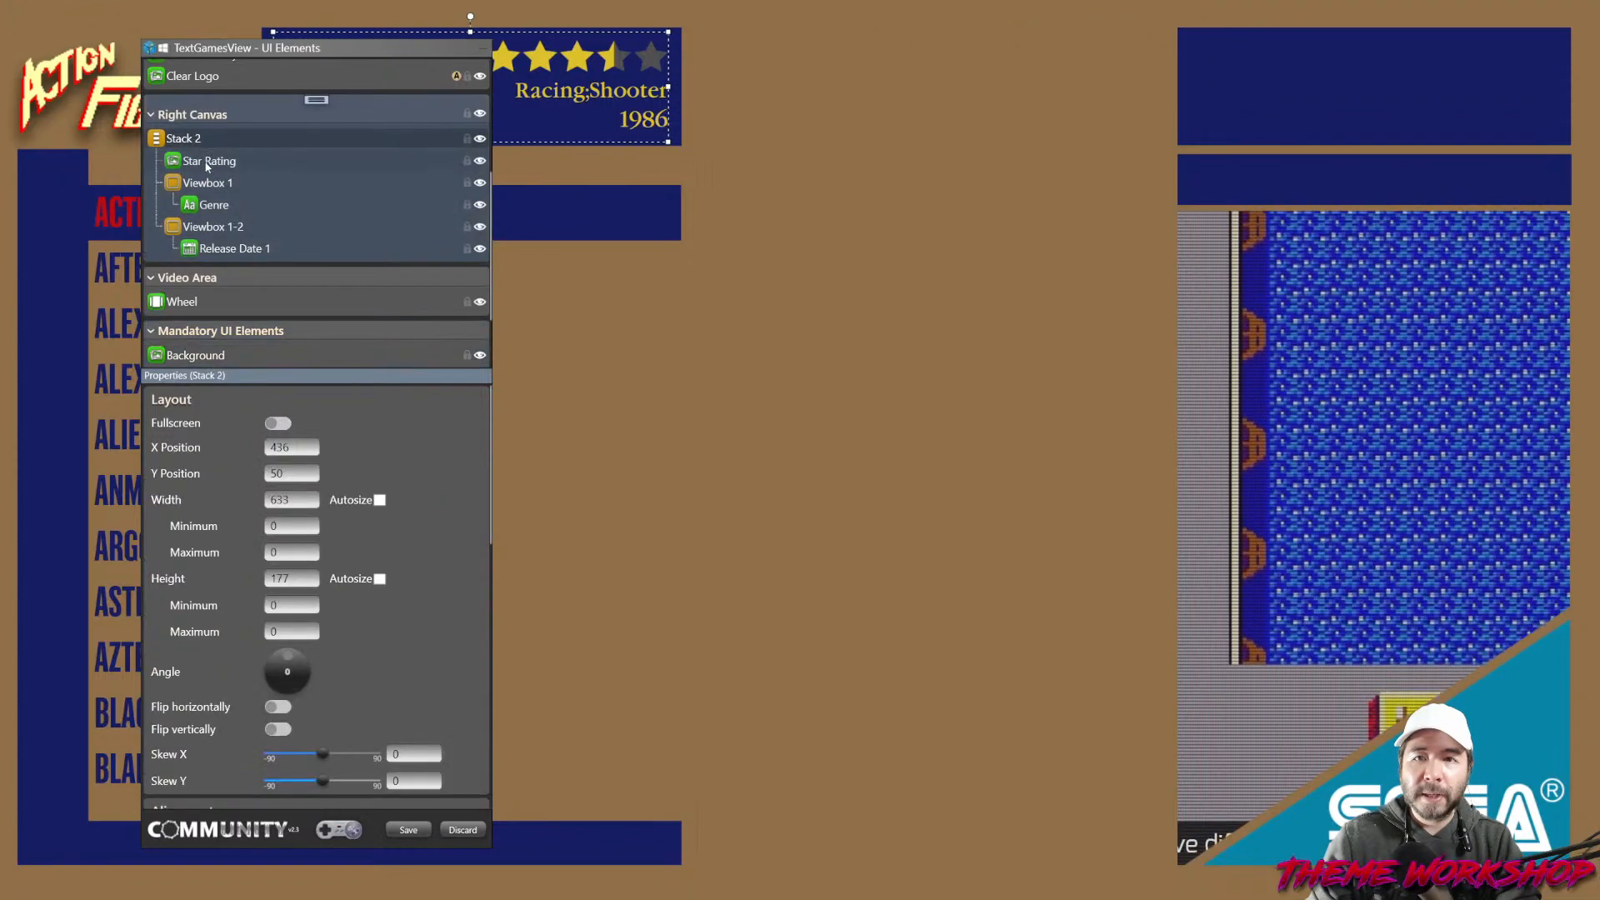
pyautogui.click(206, 167)
pyautogui.scroll(5, 225, 250)
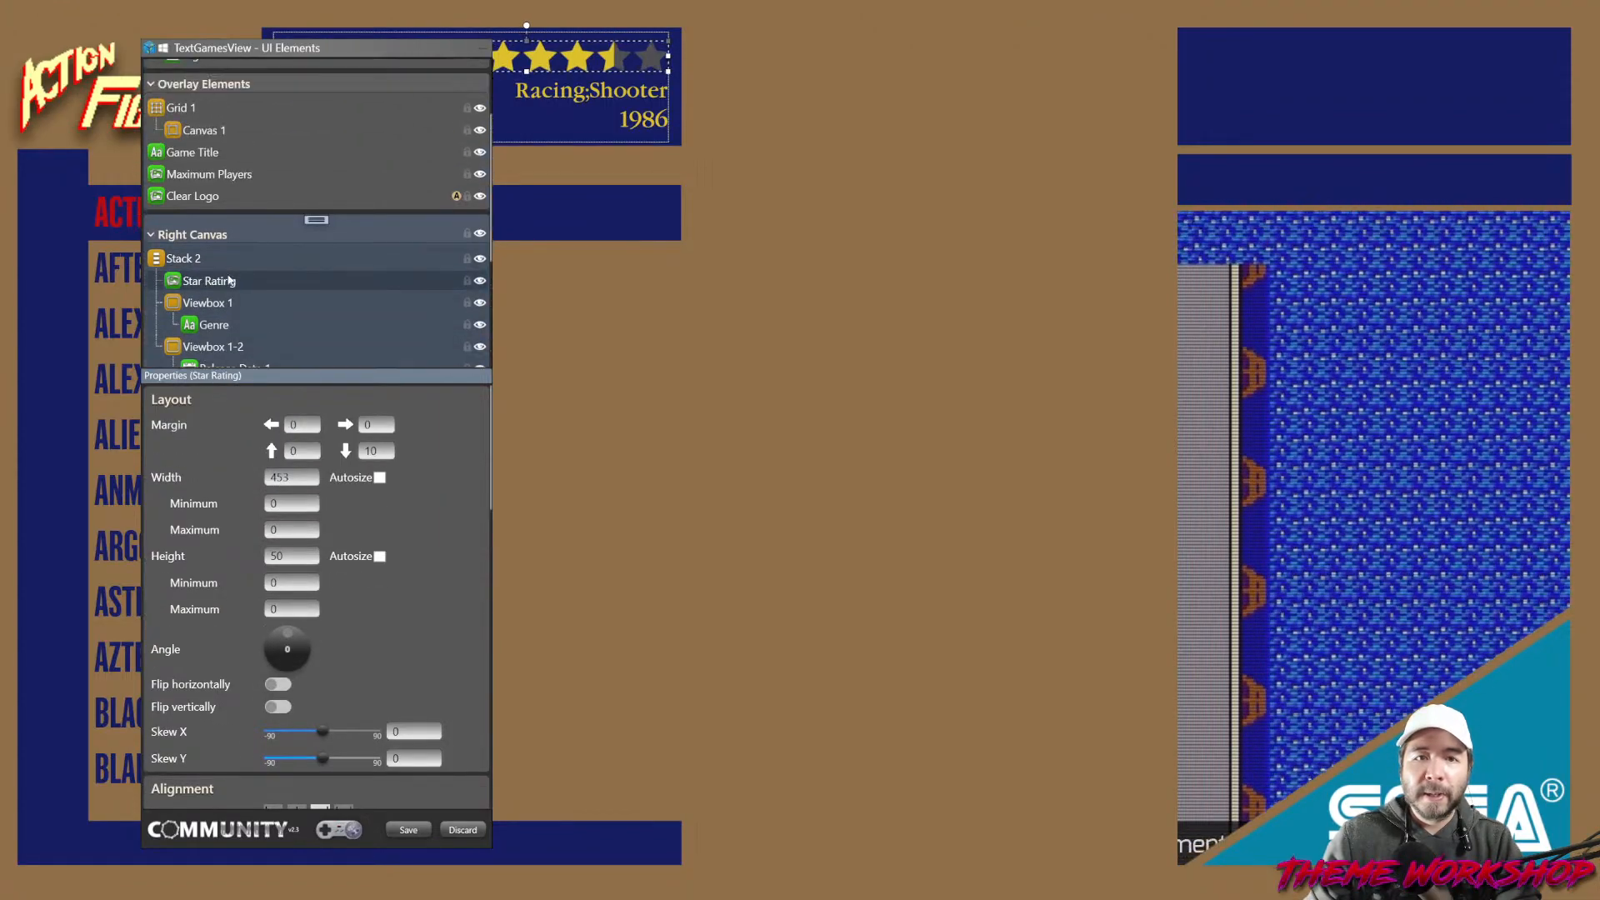
pyautogui.scroll(1, 229, 280)
# Set the nested canvas's height to 0 and compare its layout values with those of the blue grid.
pyautogui.click(203, 245)
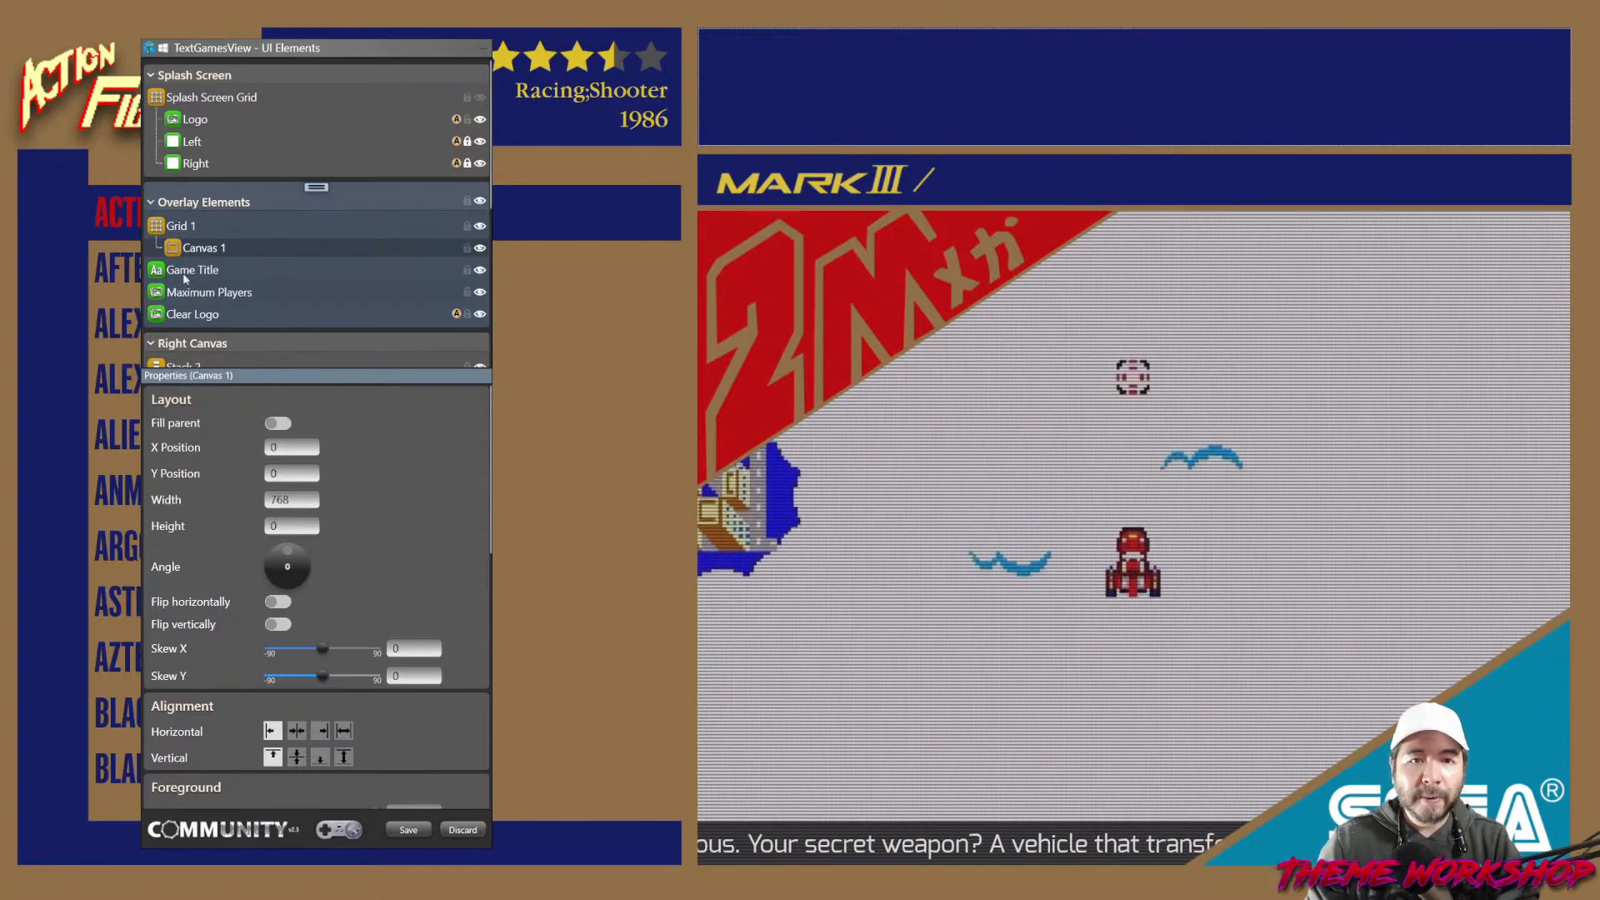
pyautogui.click(181, 226)
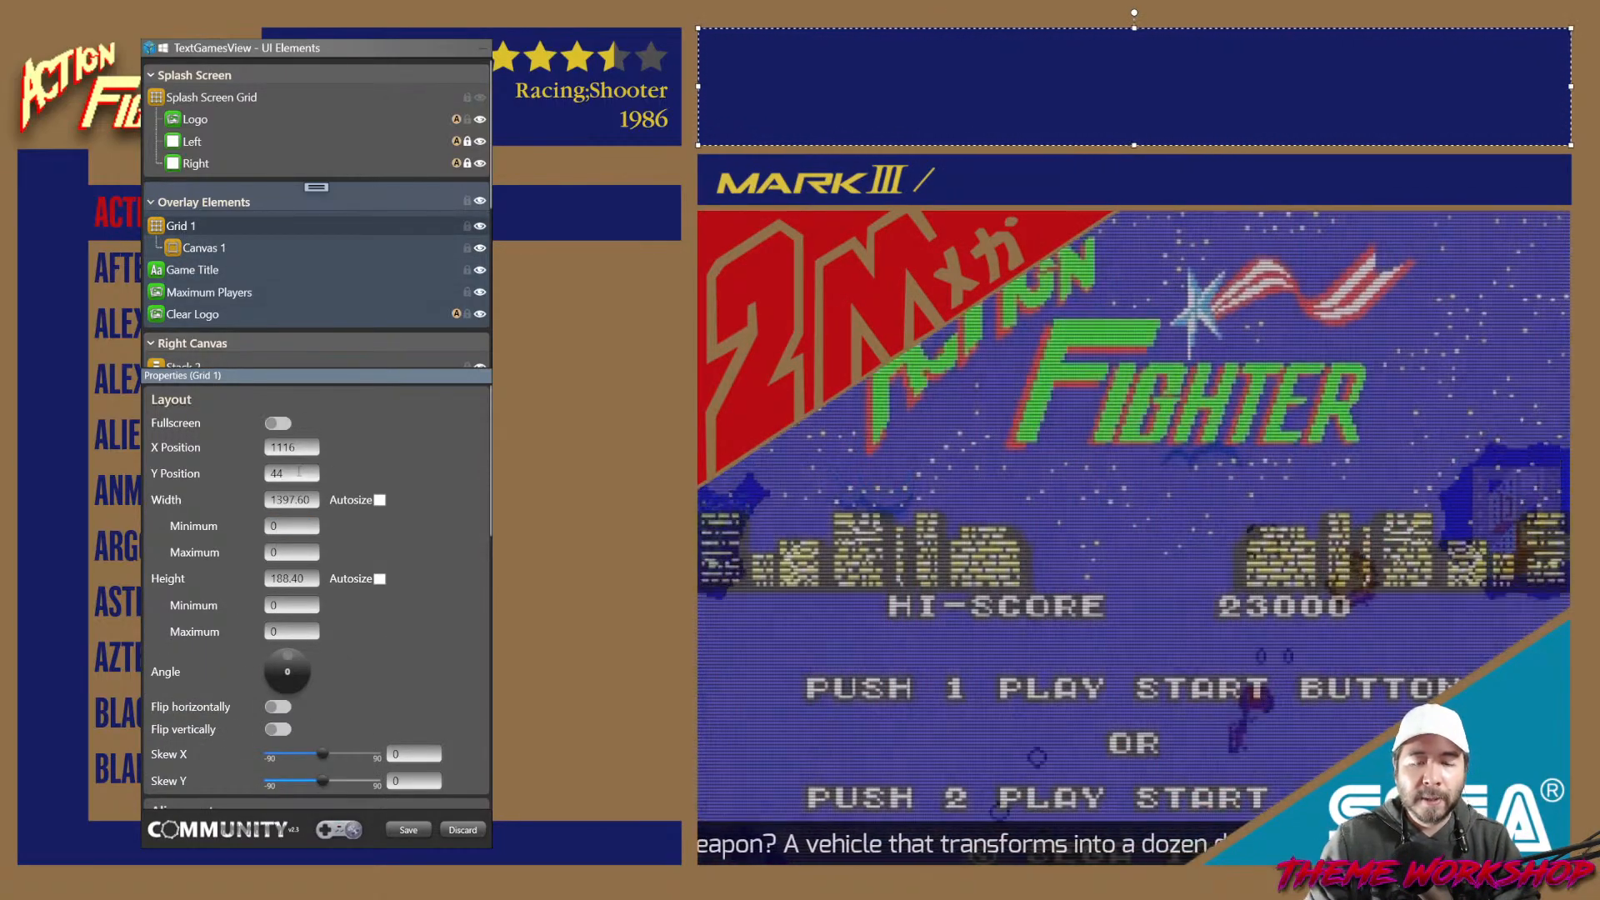
pyautogui.click(202, 250)
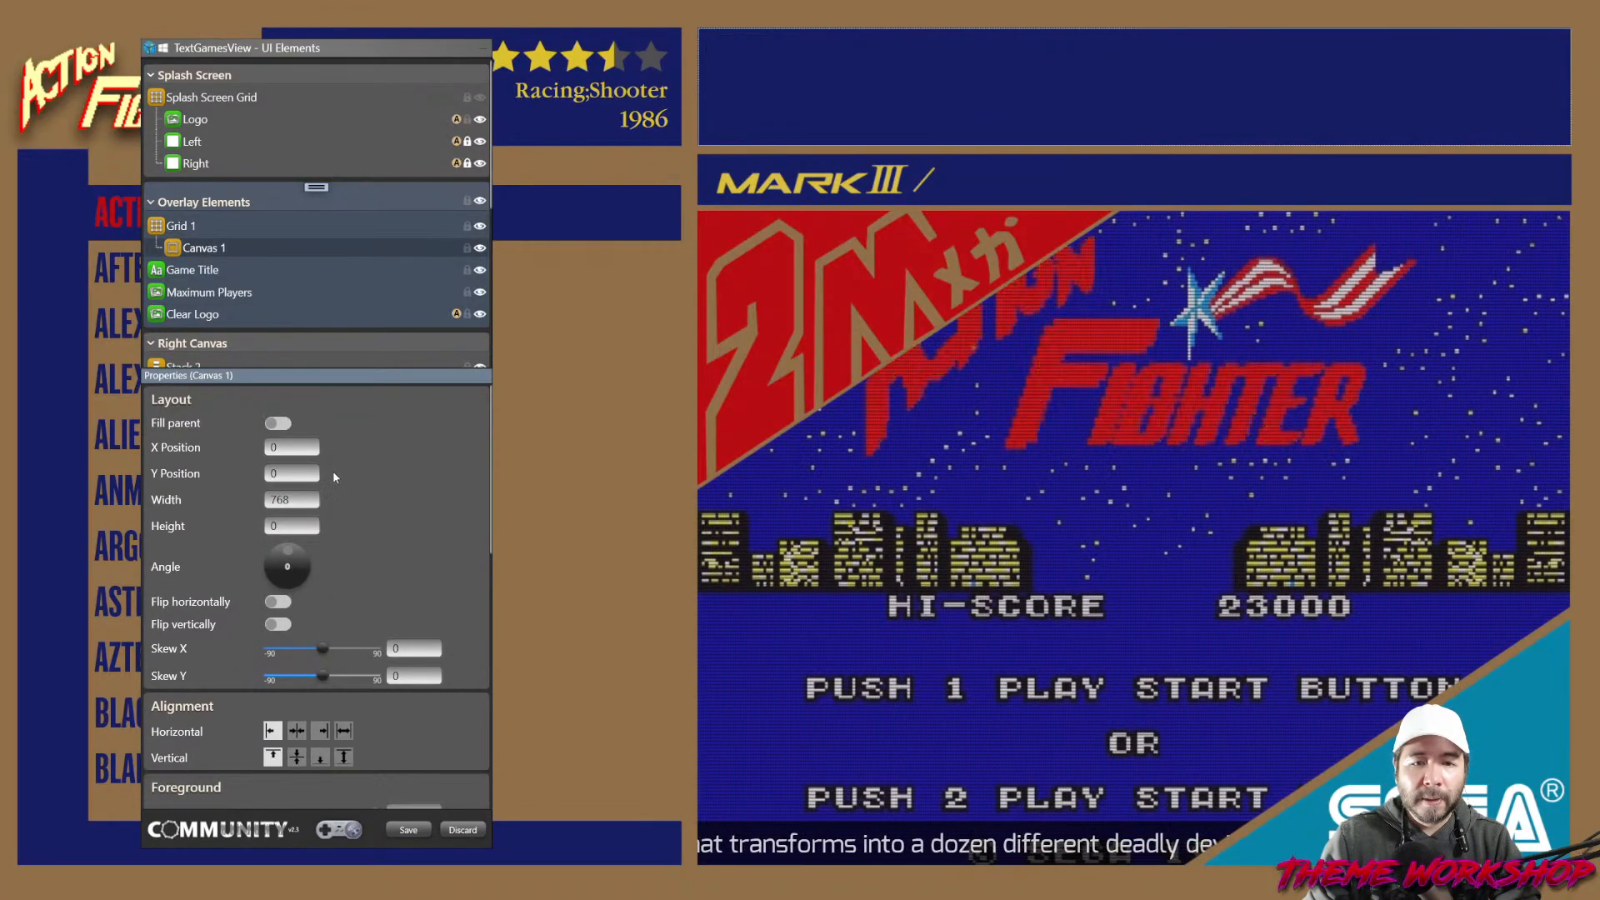
pyautogui.click(192, 226)
pyautogui.click(220, 247)
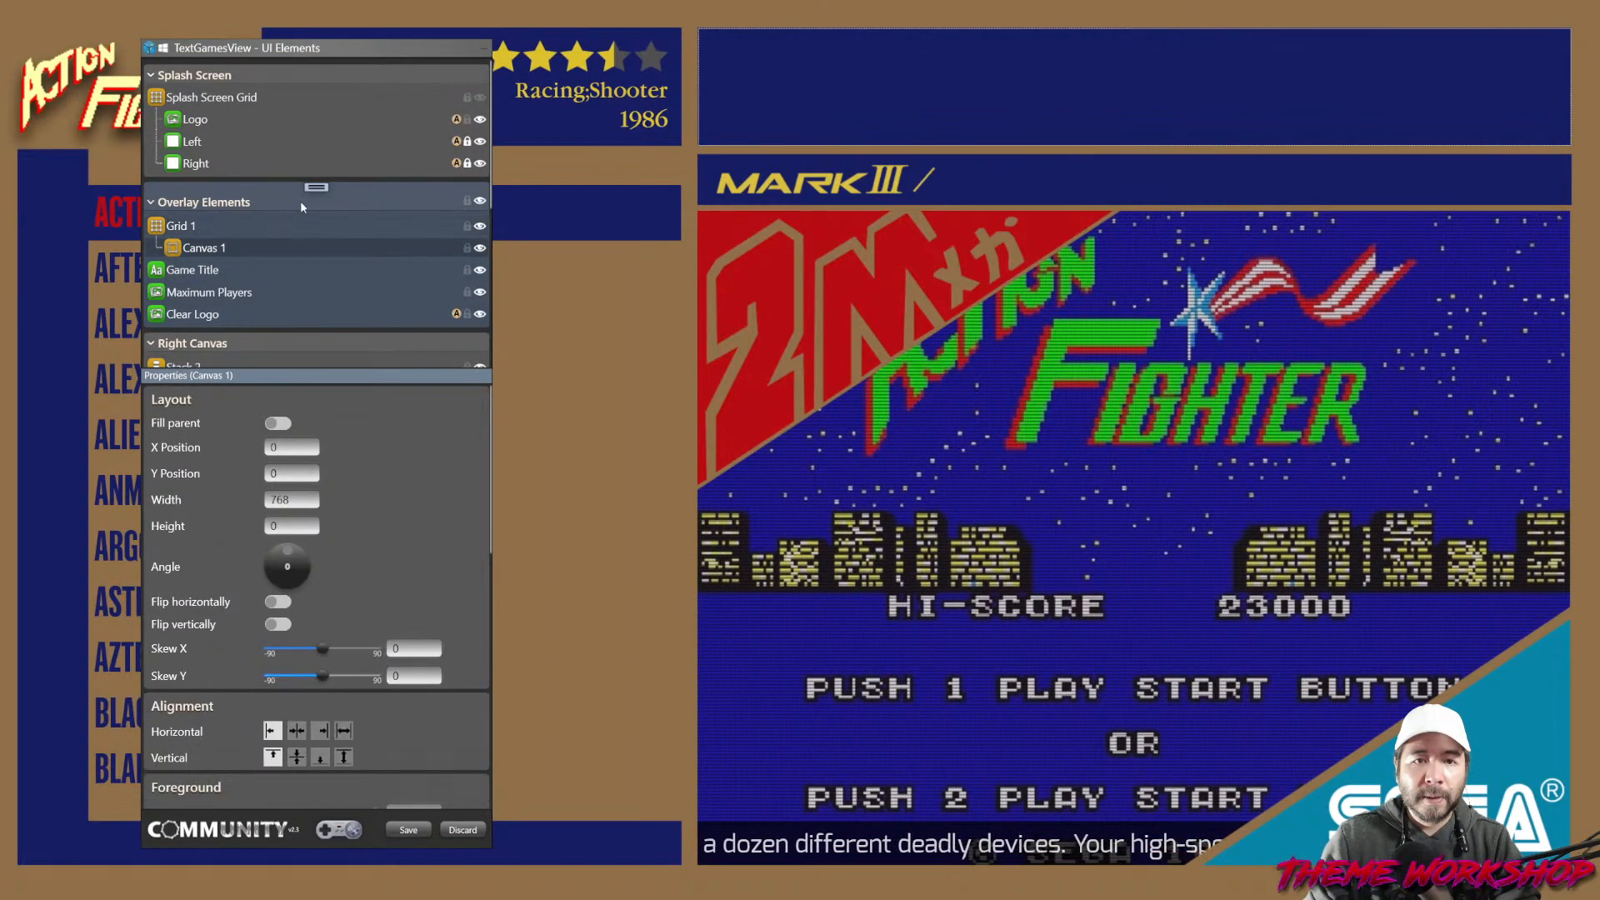
# Replace the canvas inside the blue grid with a newly added grid element.
pyautogui.rightClick(321, 190)
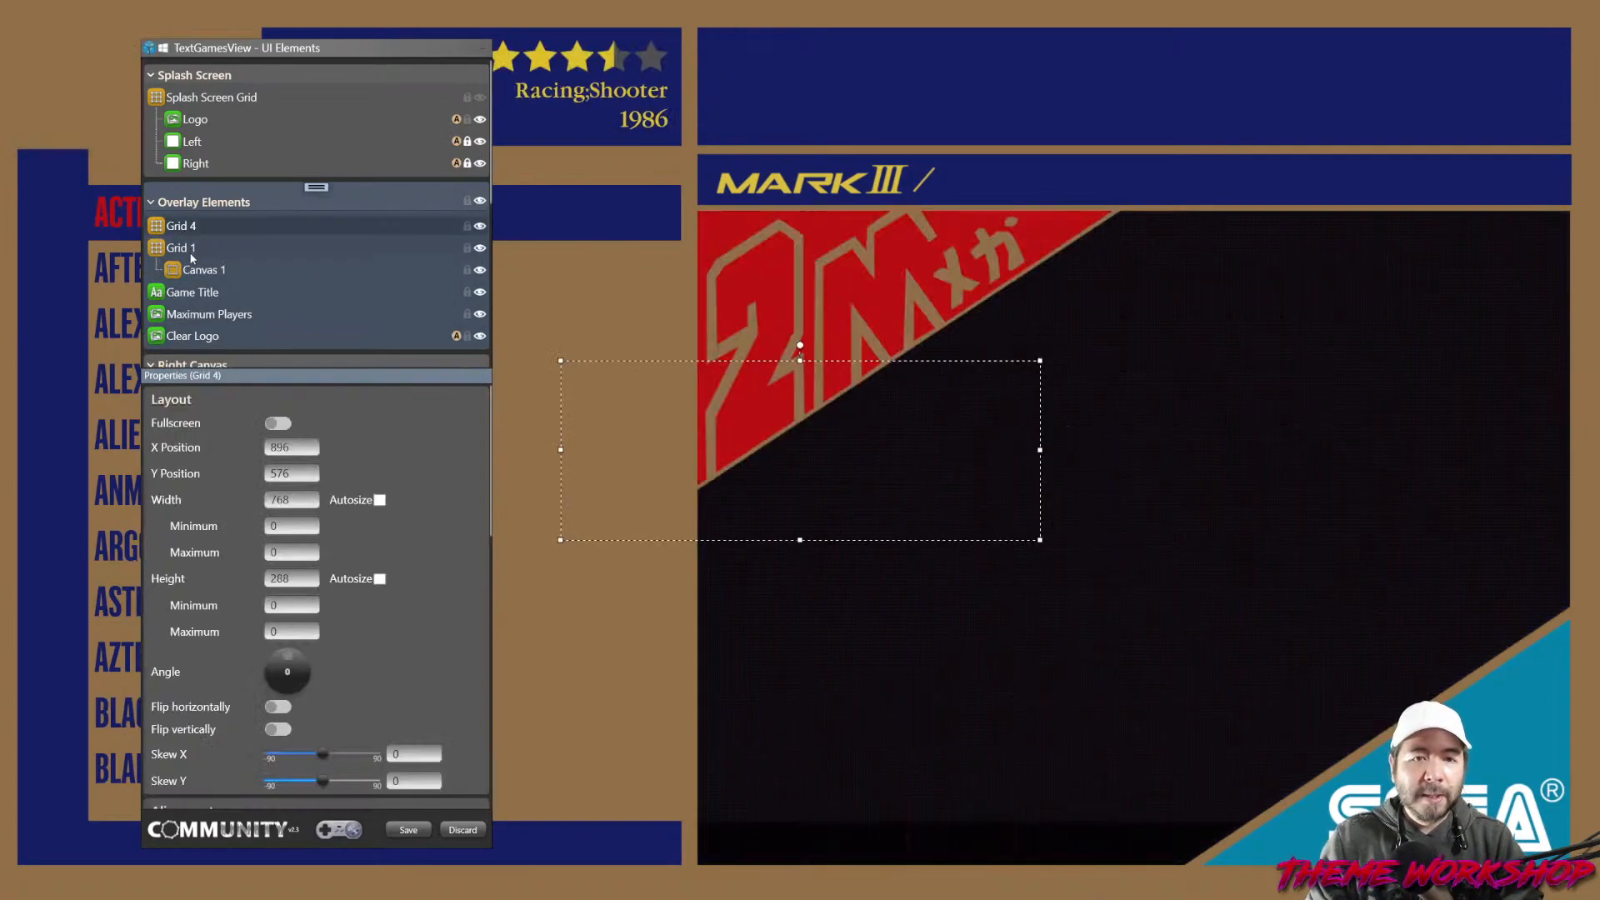
pyautogui.rightClick(192, 270)
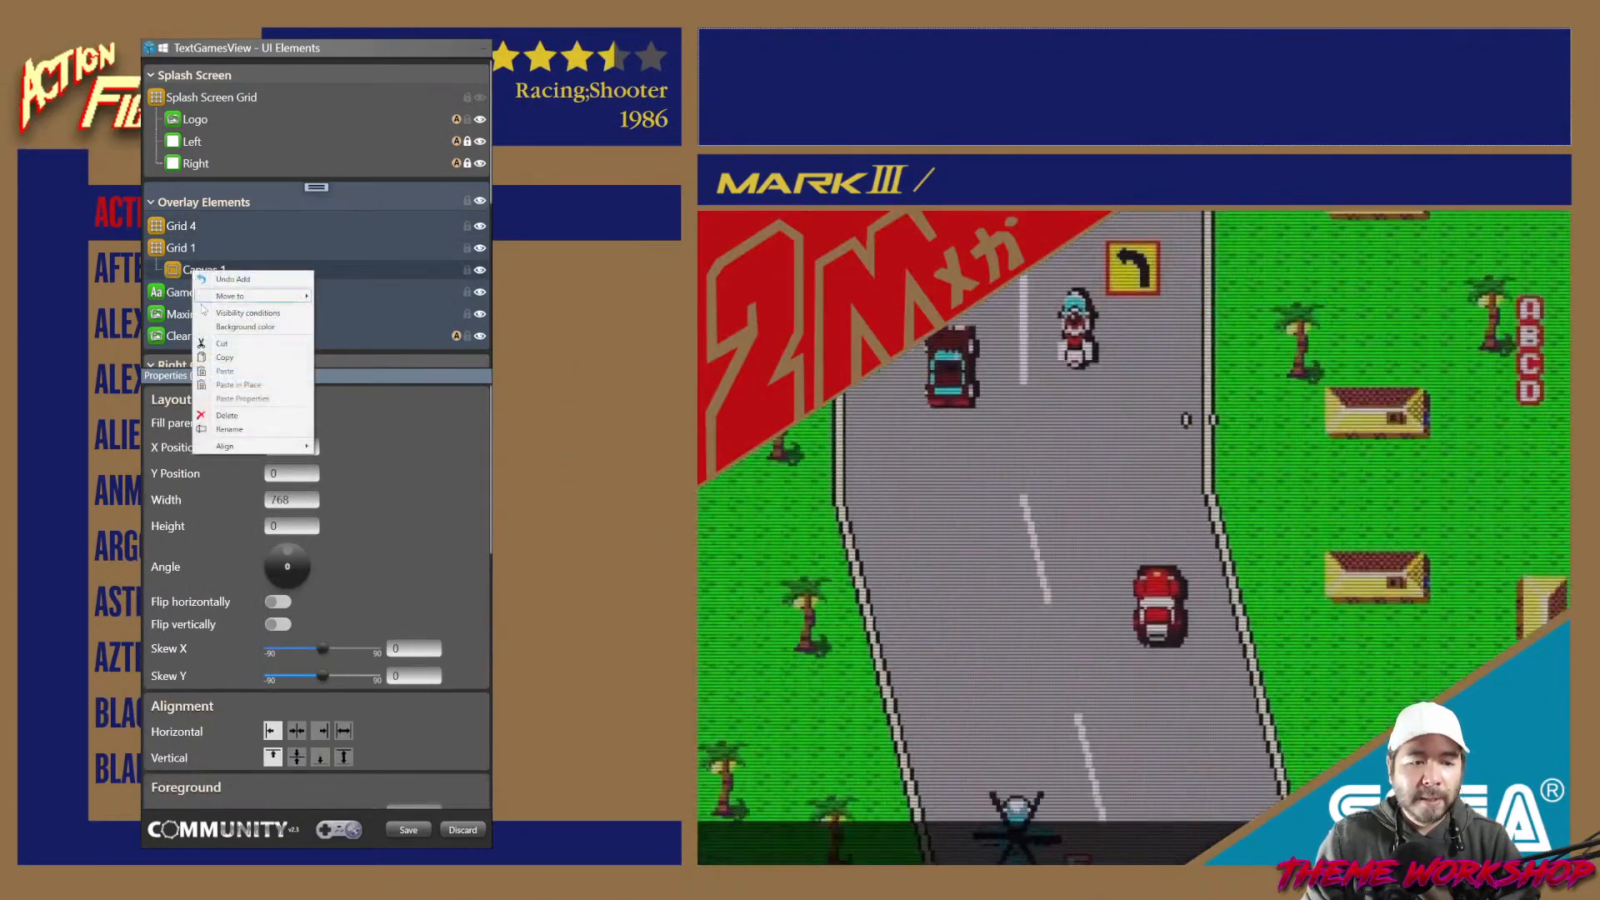
pyautogui.press('Return')
pyautogui.click(178, 226)
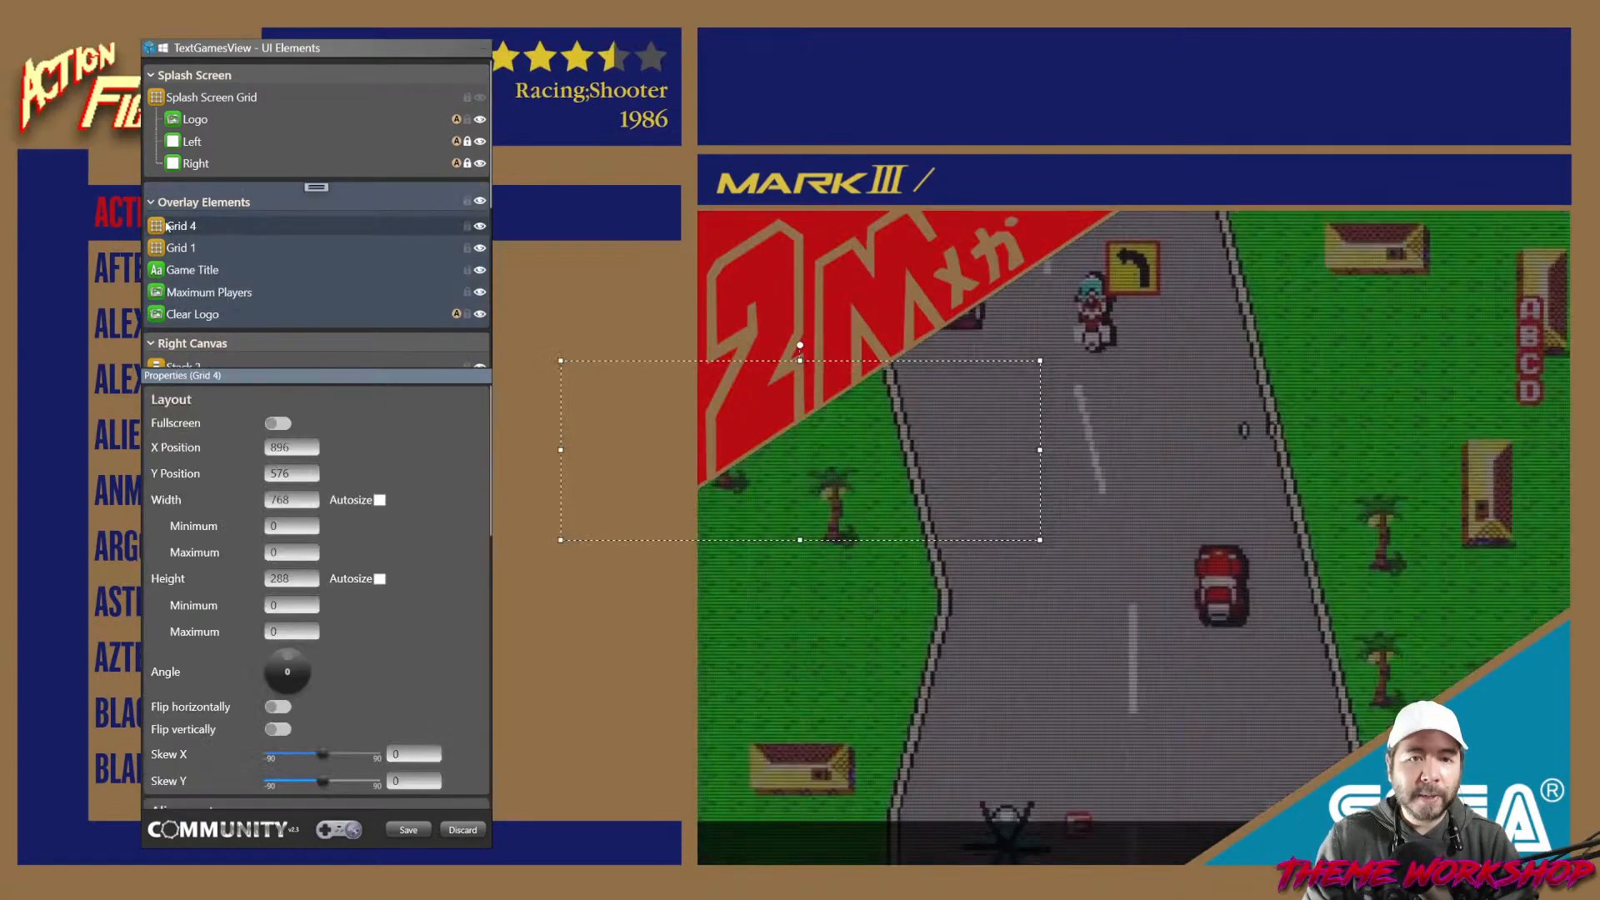
pyautogui.moveTo(190, 250); pyautogui.dragTo(187, 253)
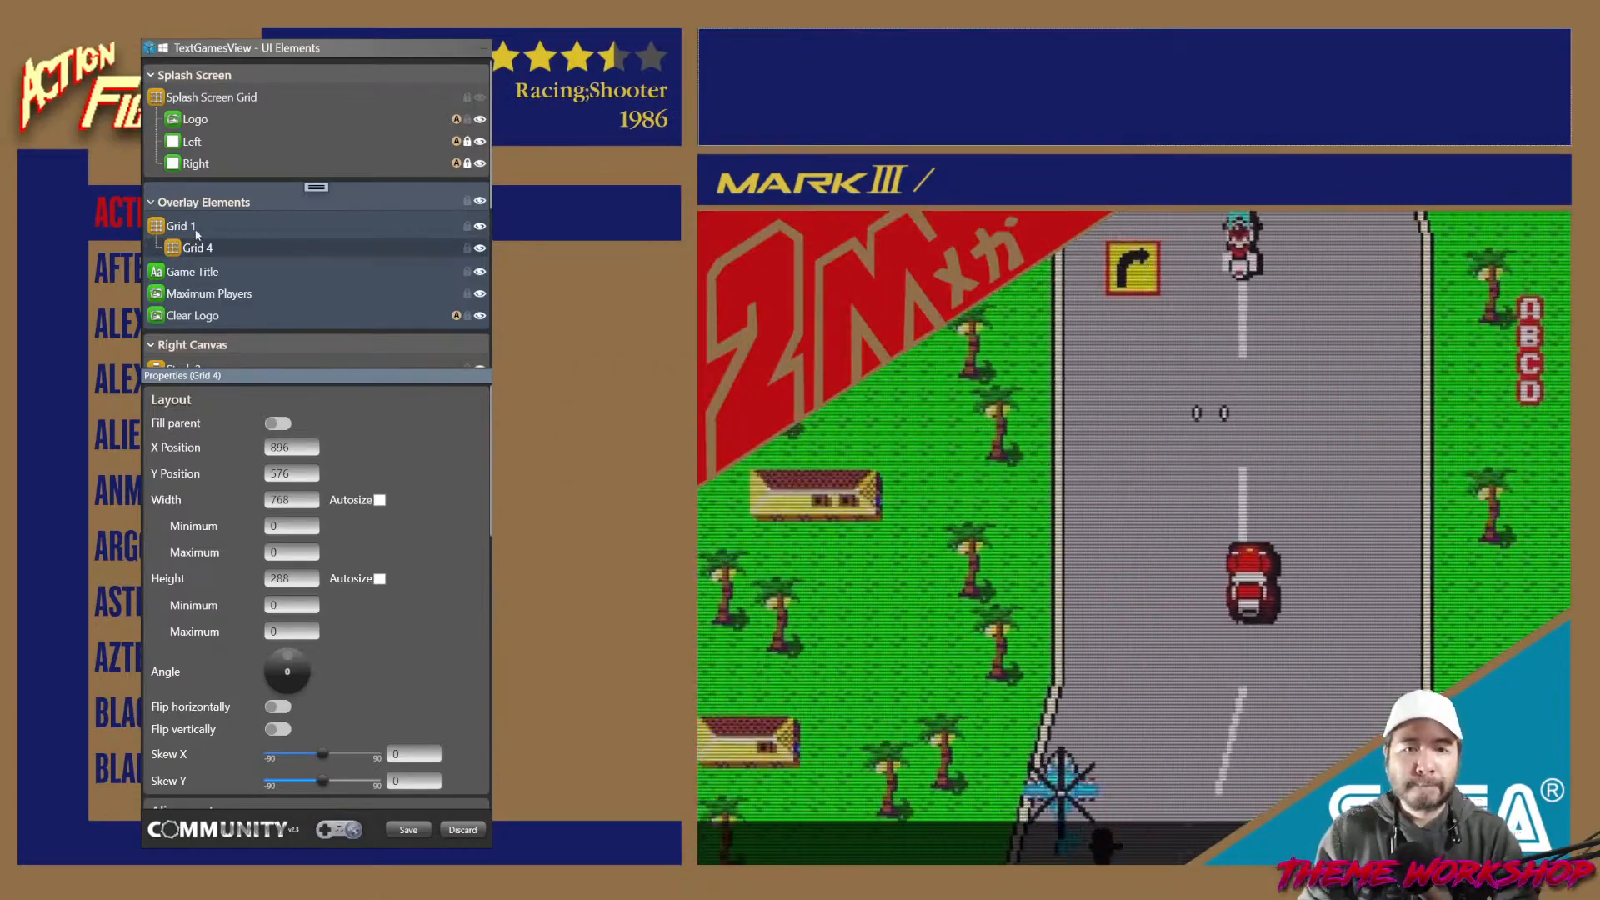
# Check the blue grid's dimensions and try to set the nested grid's height to 1397.60.
pyautogui.click(180, 226)
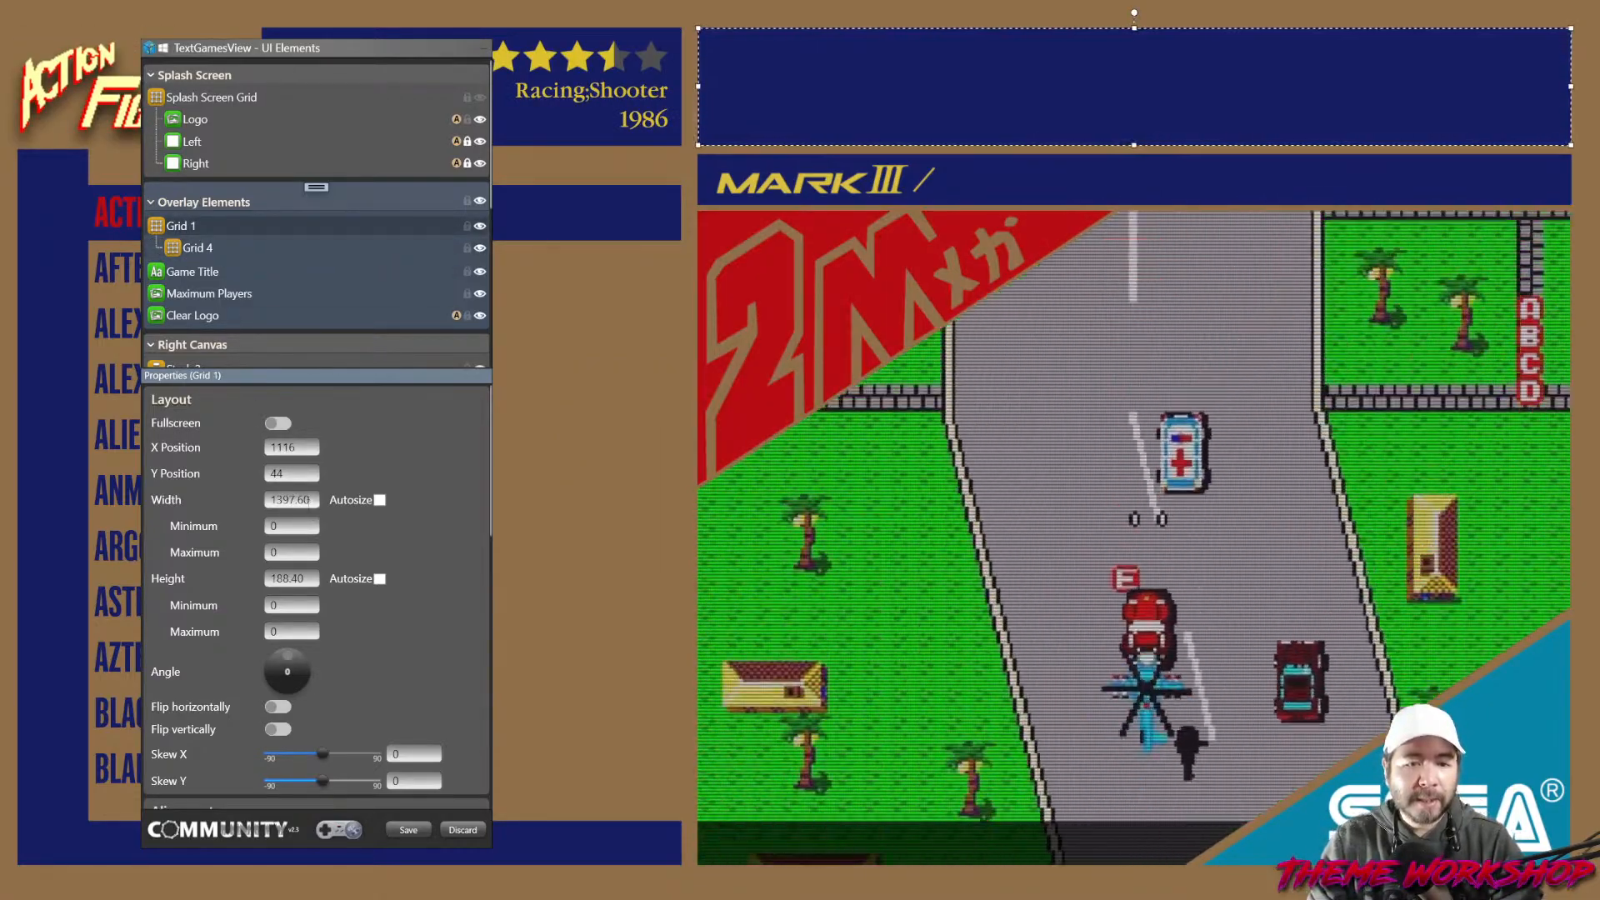
pyautogui.click(194, 250)
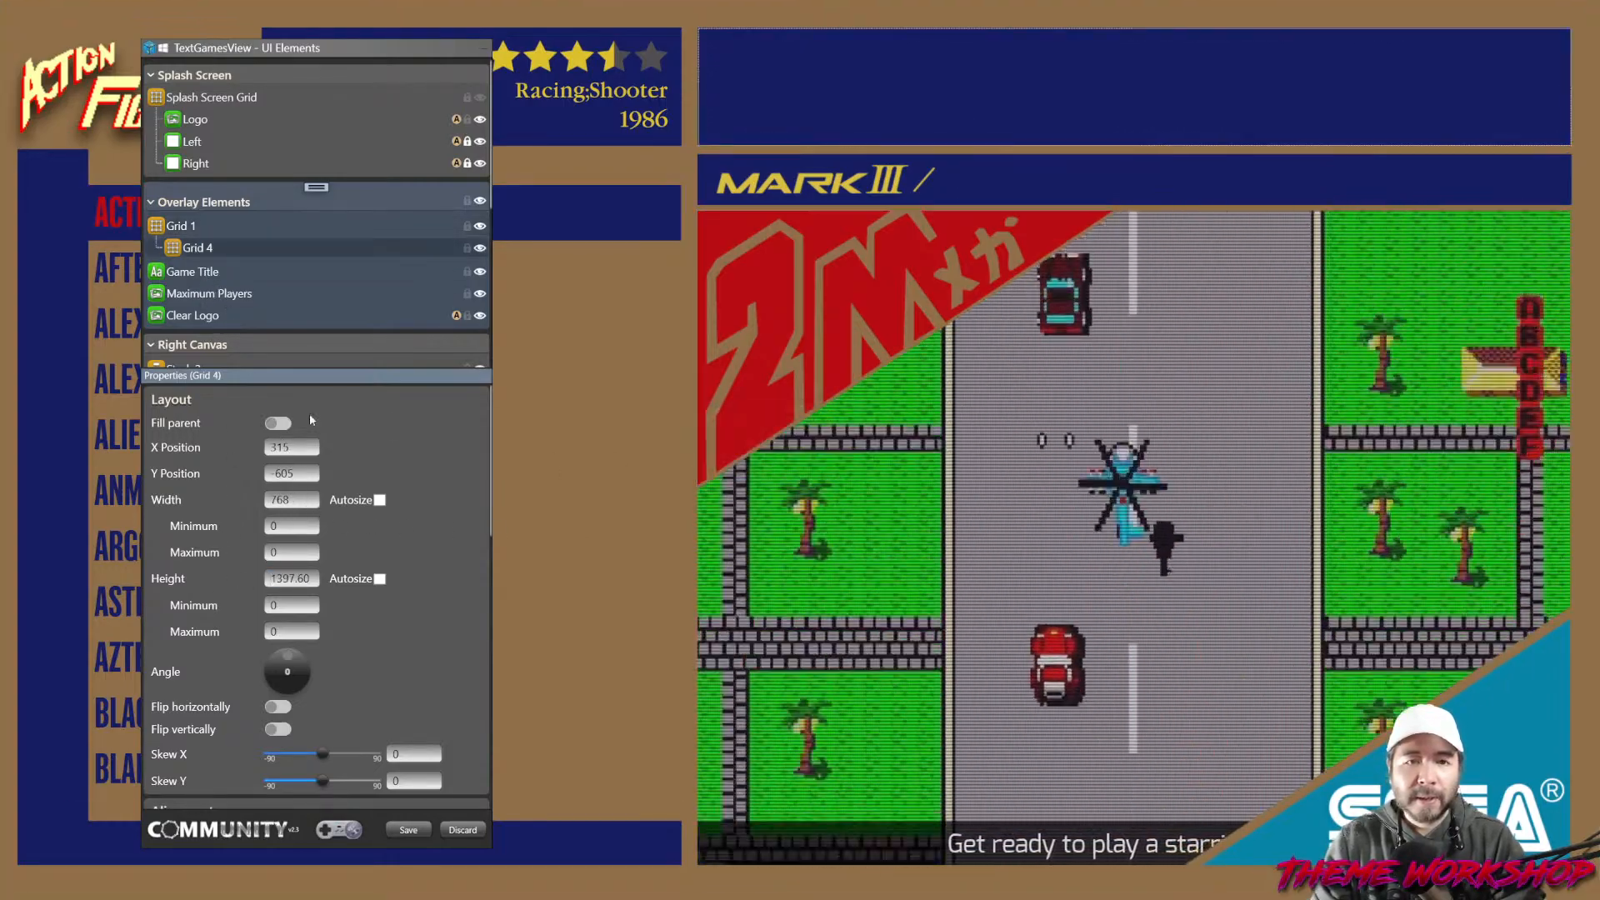
pyautogui.press('Return')
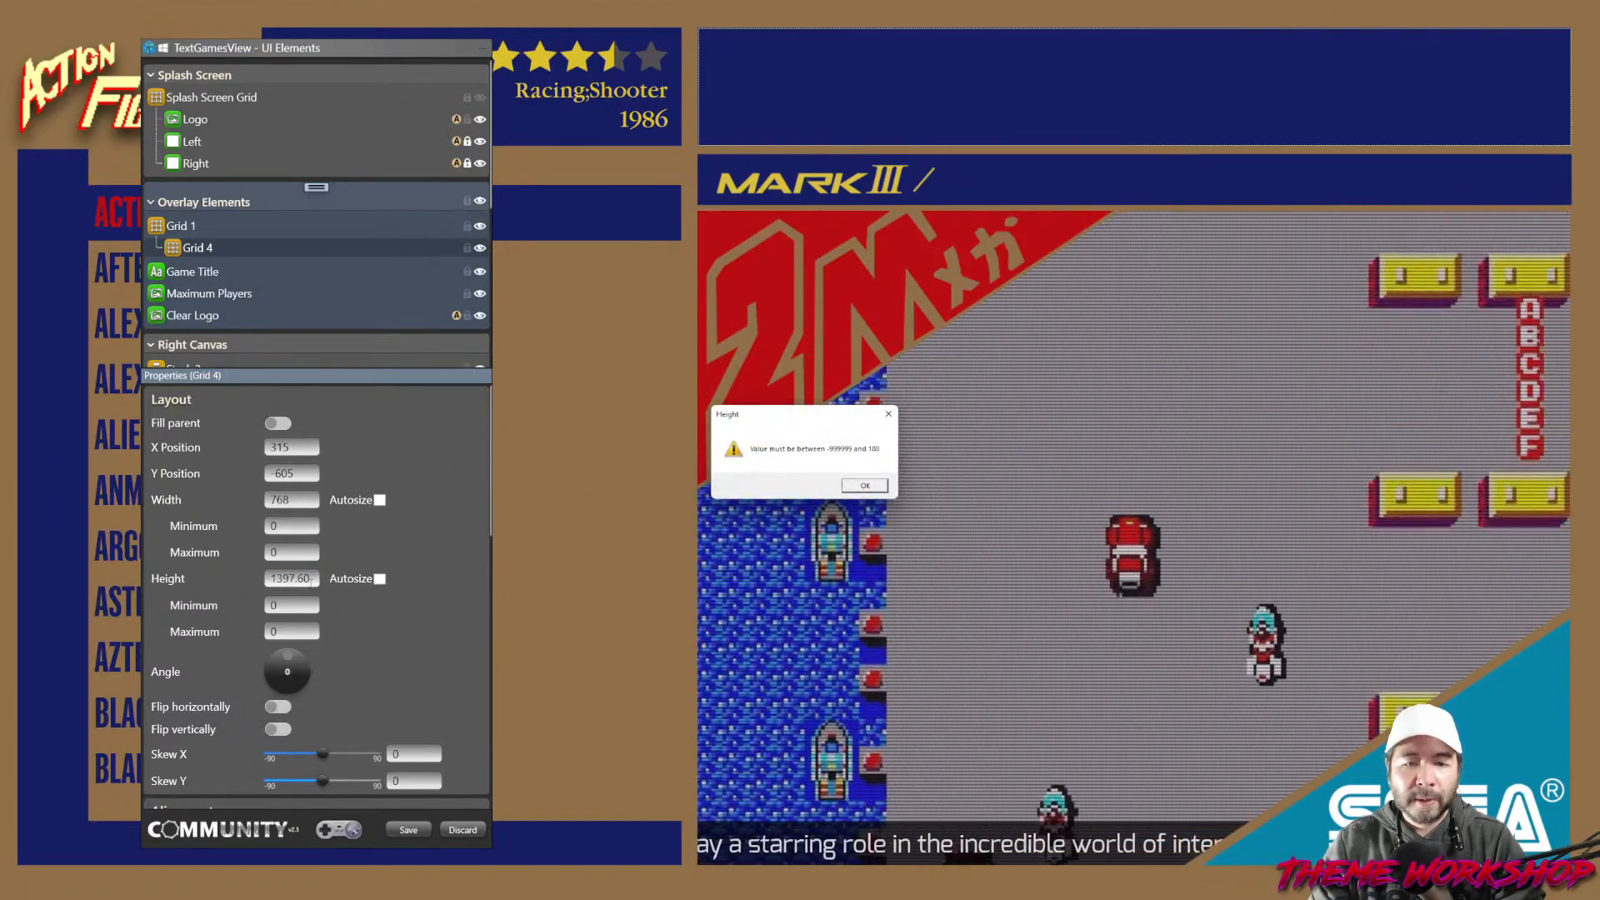
pyautogui.click(867, 486)
# Check the blue grid's height and try to give the nested grid the same height of 188.40.
pyautogui.click(204, 224)
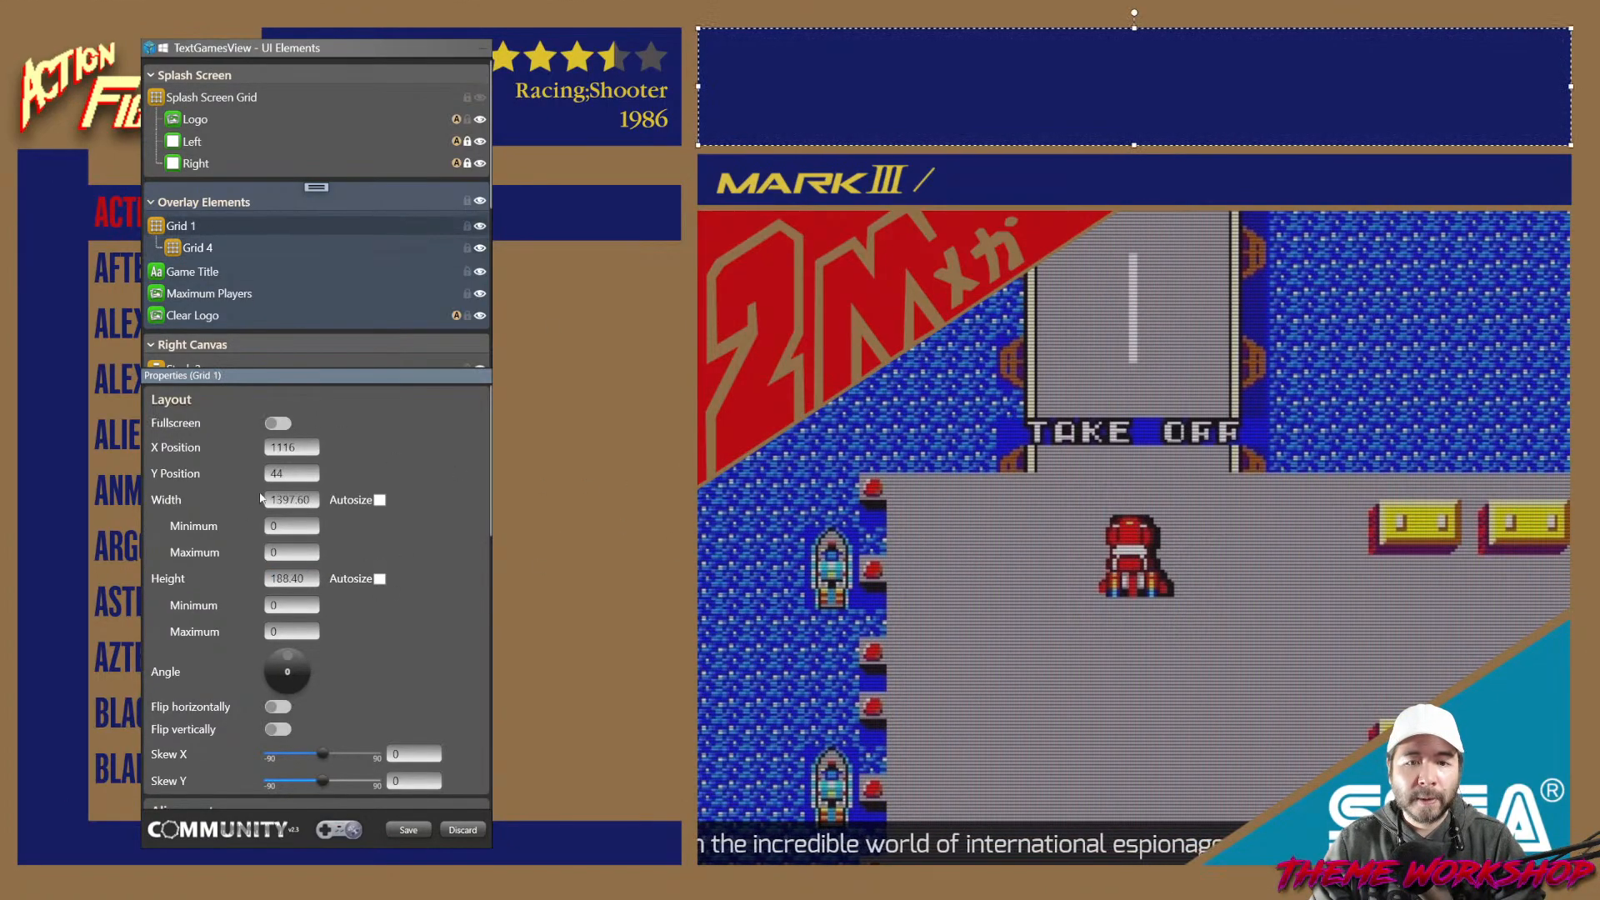
pyautogui.press('Down')
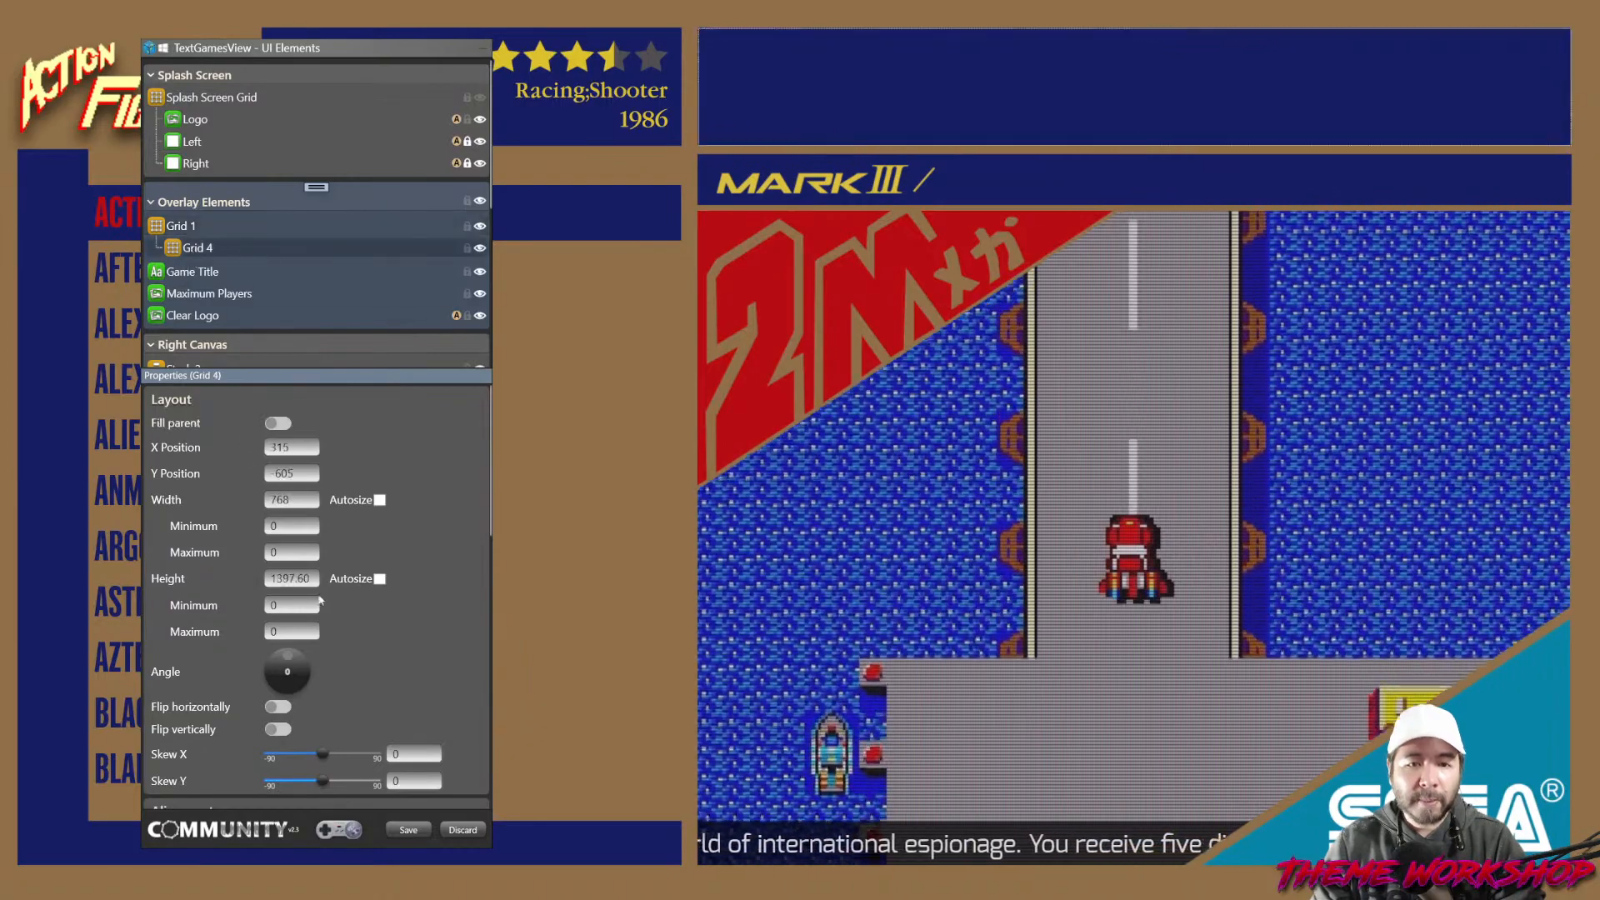
pyautogui.moveTo(315, 578); pyautogui.dragTo(244, 581)
pyautogui.write('188.40')
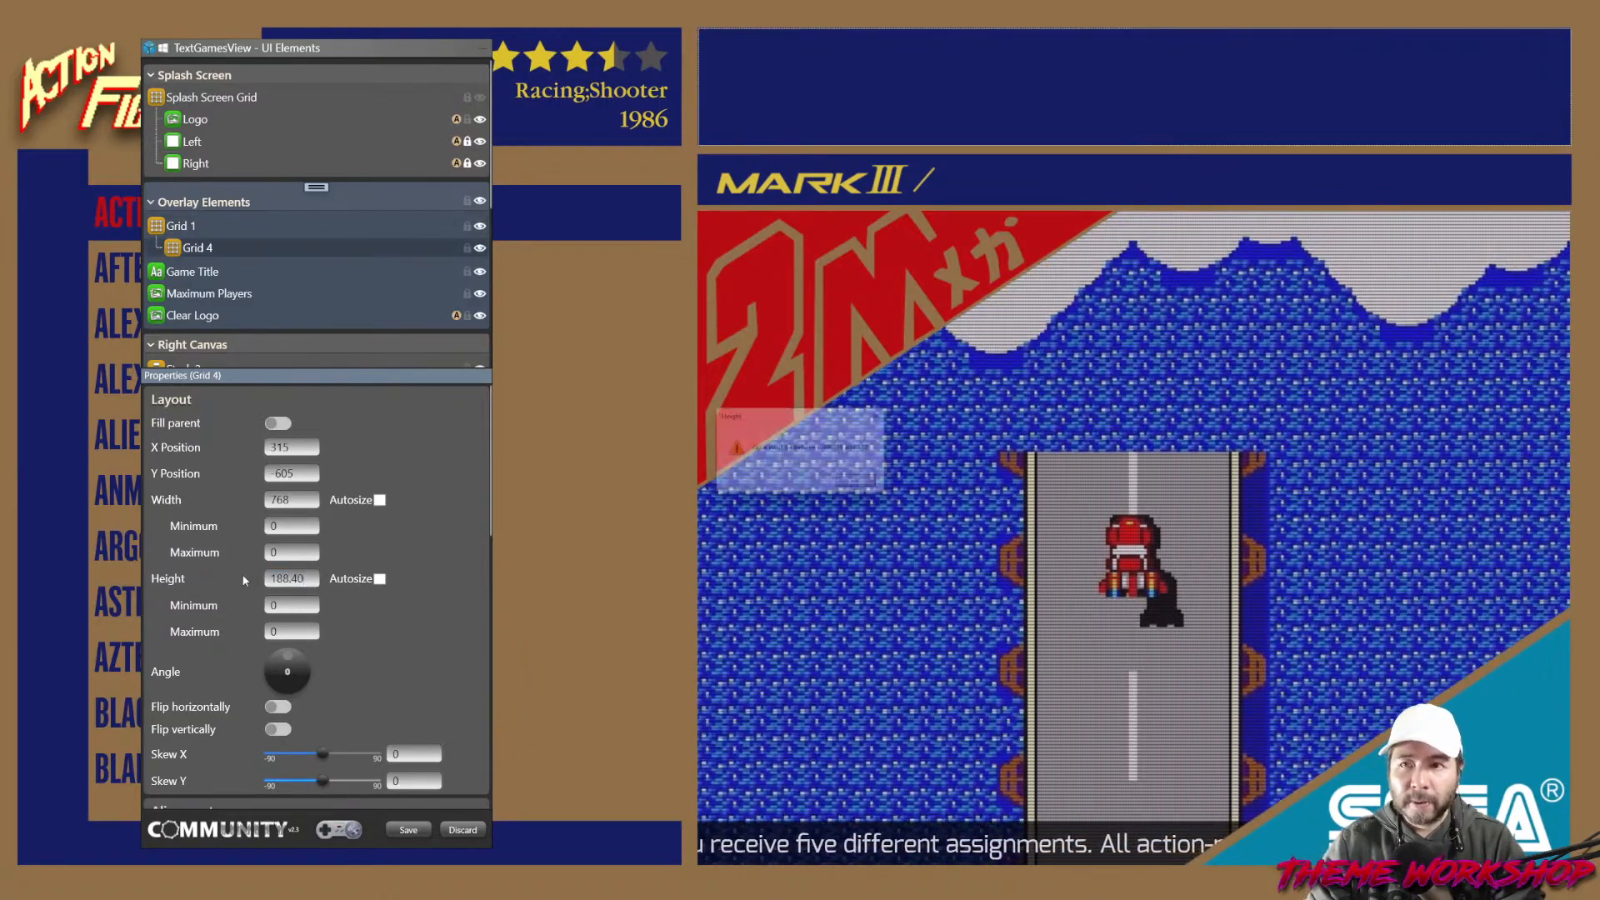
pyautogui.press('Return')
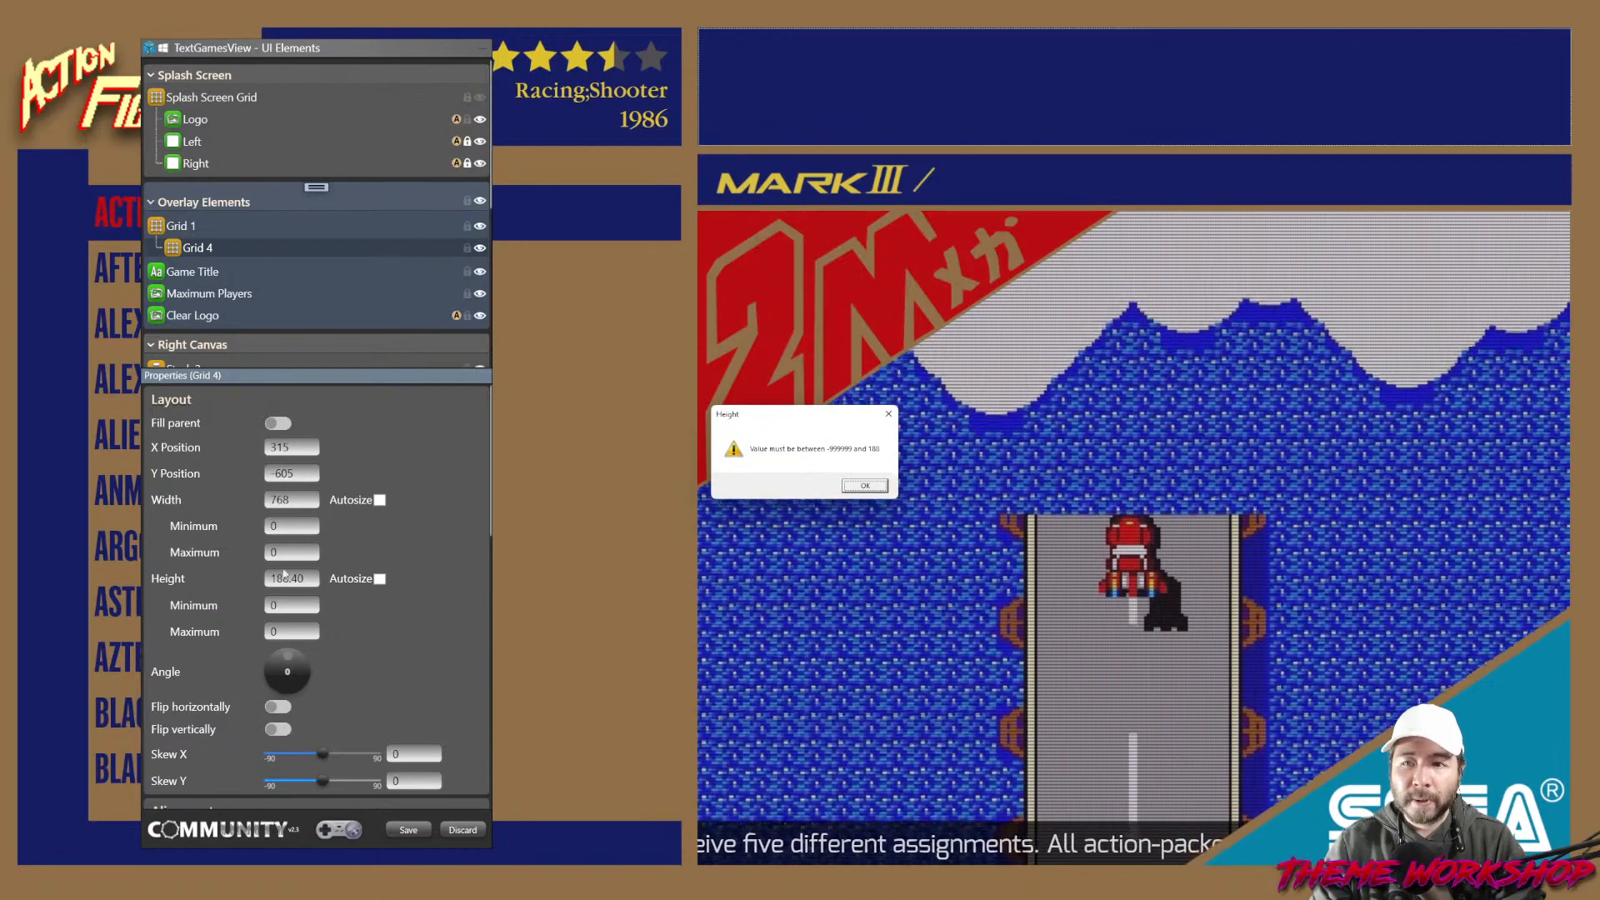
pyautogui.click(866, 484)
# Set the nested grid's X and Y positions to 0 inside the blue grid.
pyautogui.moveTo(314, 450); pyautogui.dragTo(215, 454)
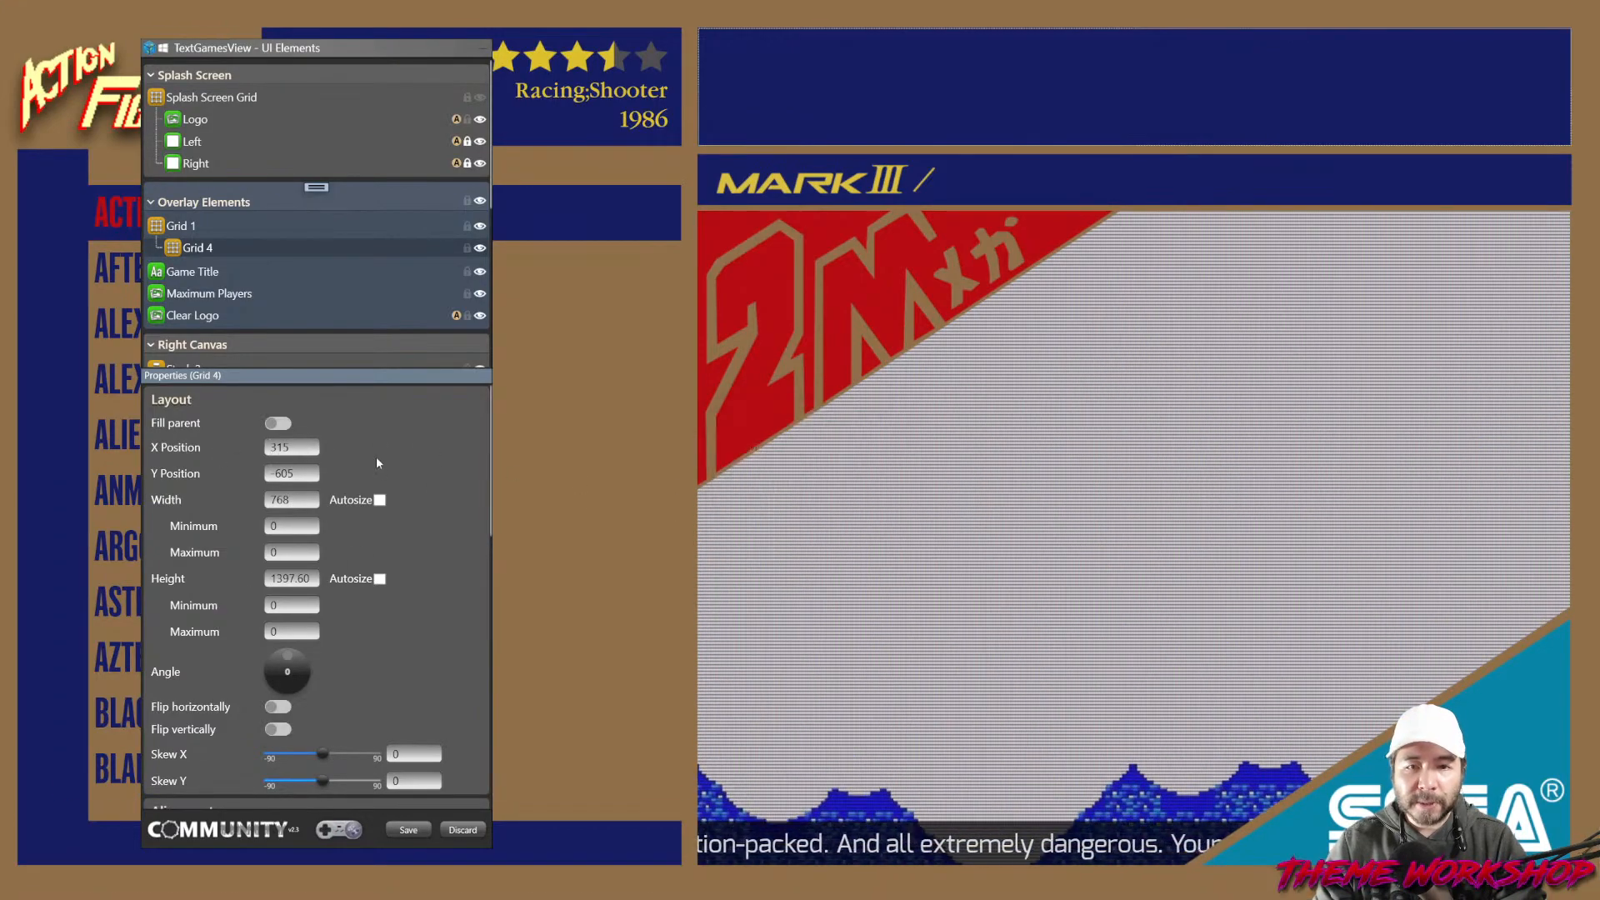
pyautogui.write('0')
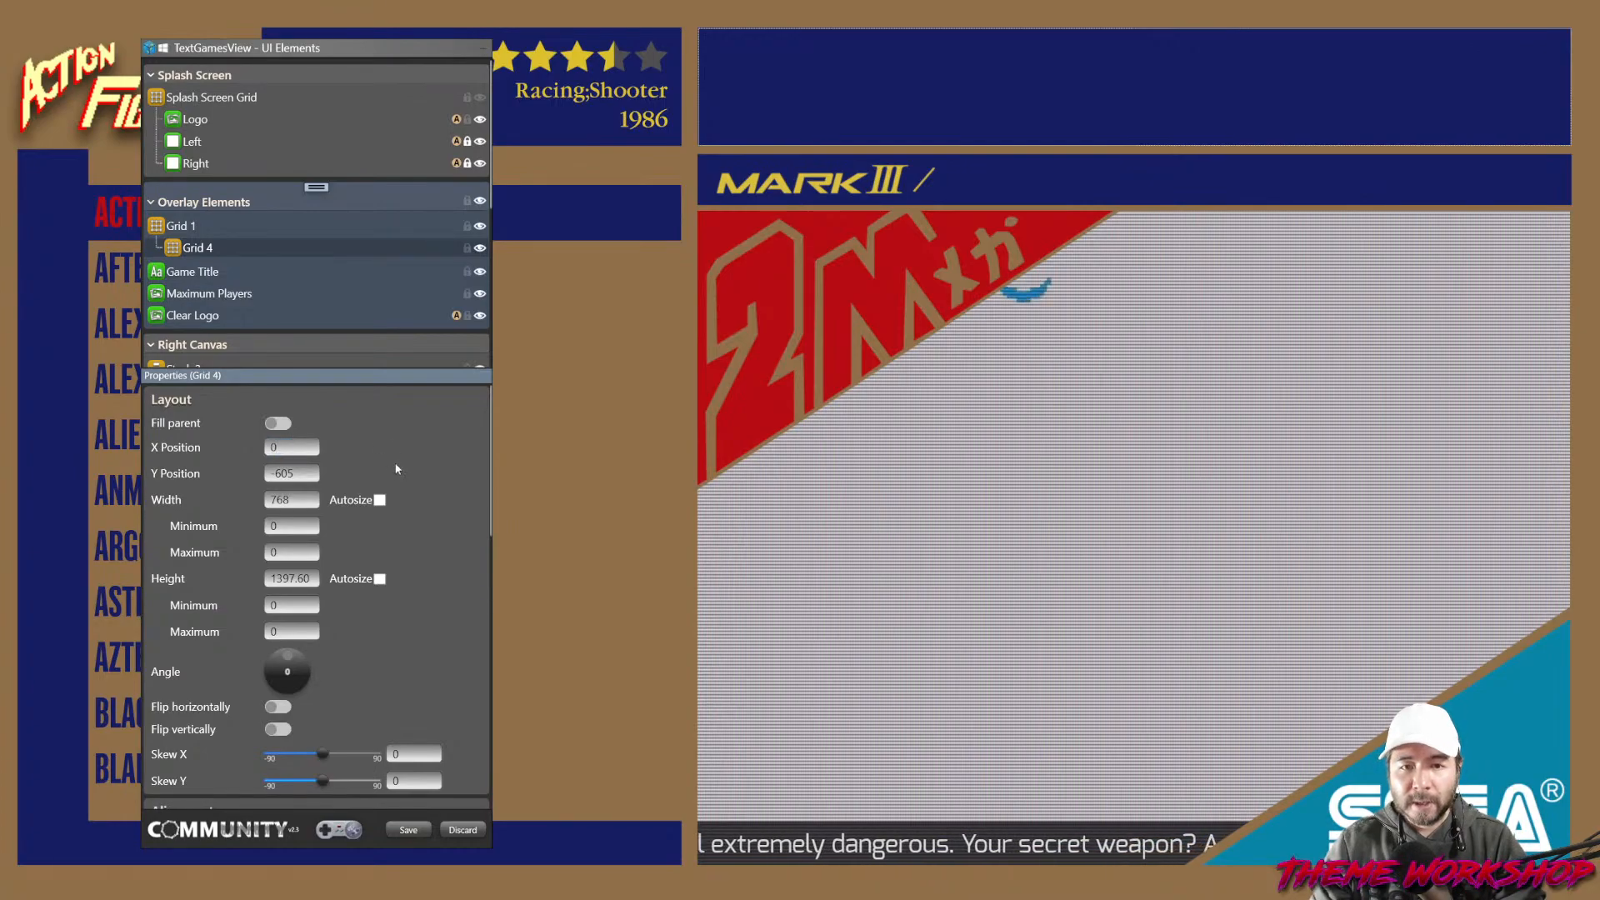
pyautogui.press('Tab')
pyautogui.write('0')
pyautogui.press('Tab')
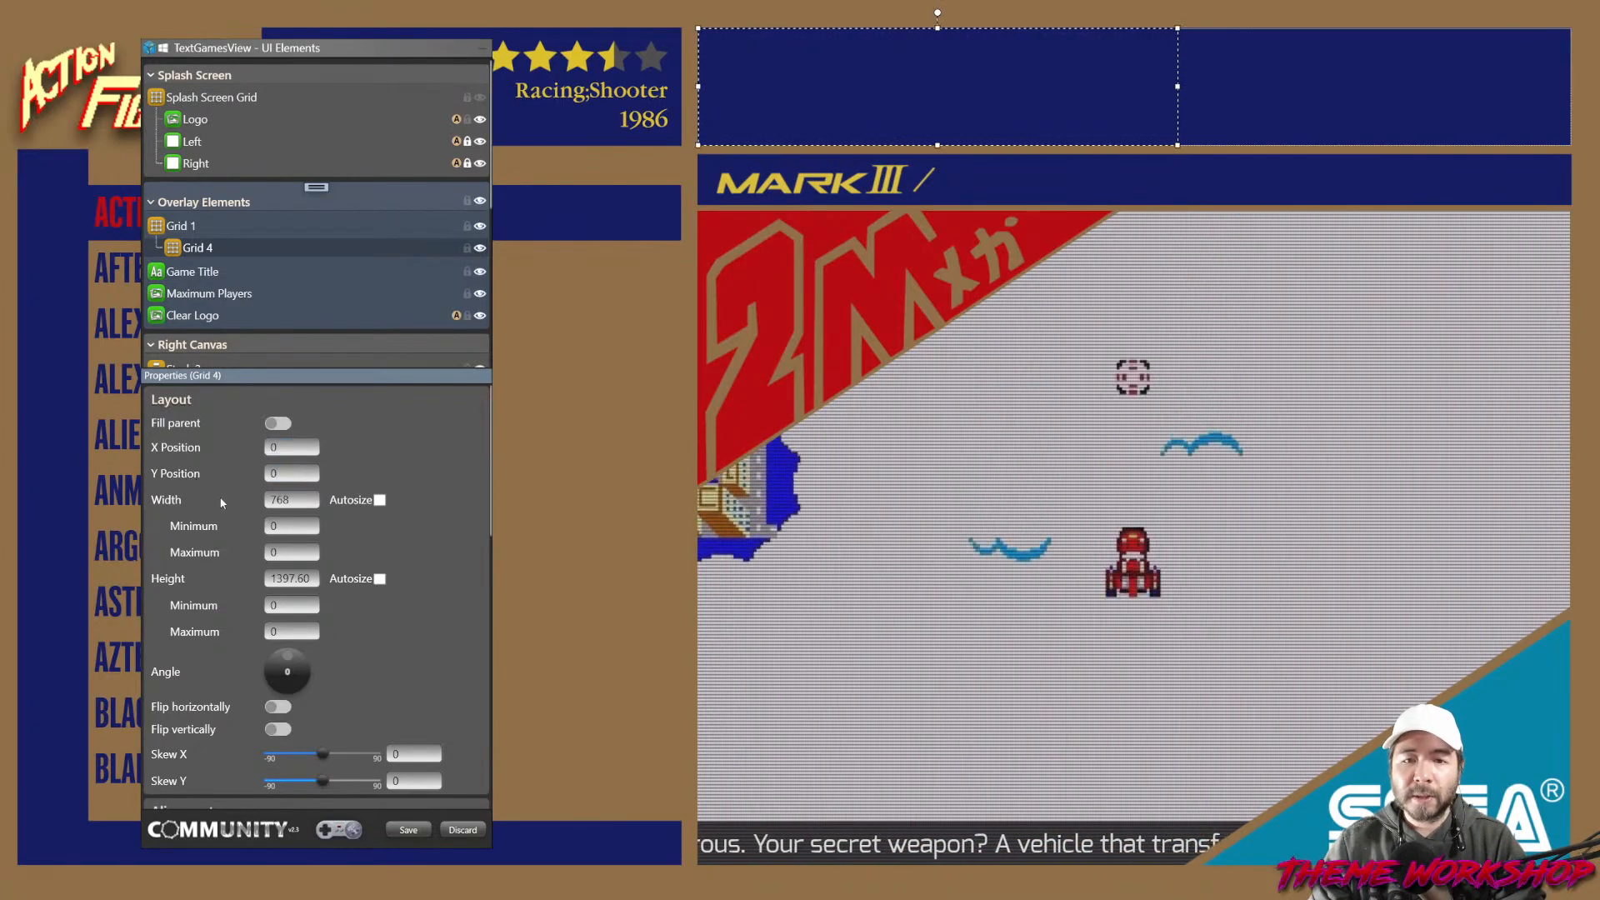
# Set the nested grid's height to 188.
pyautogui.press('Tab')
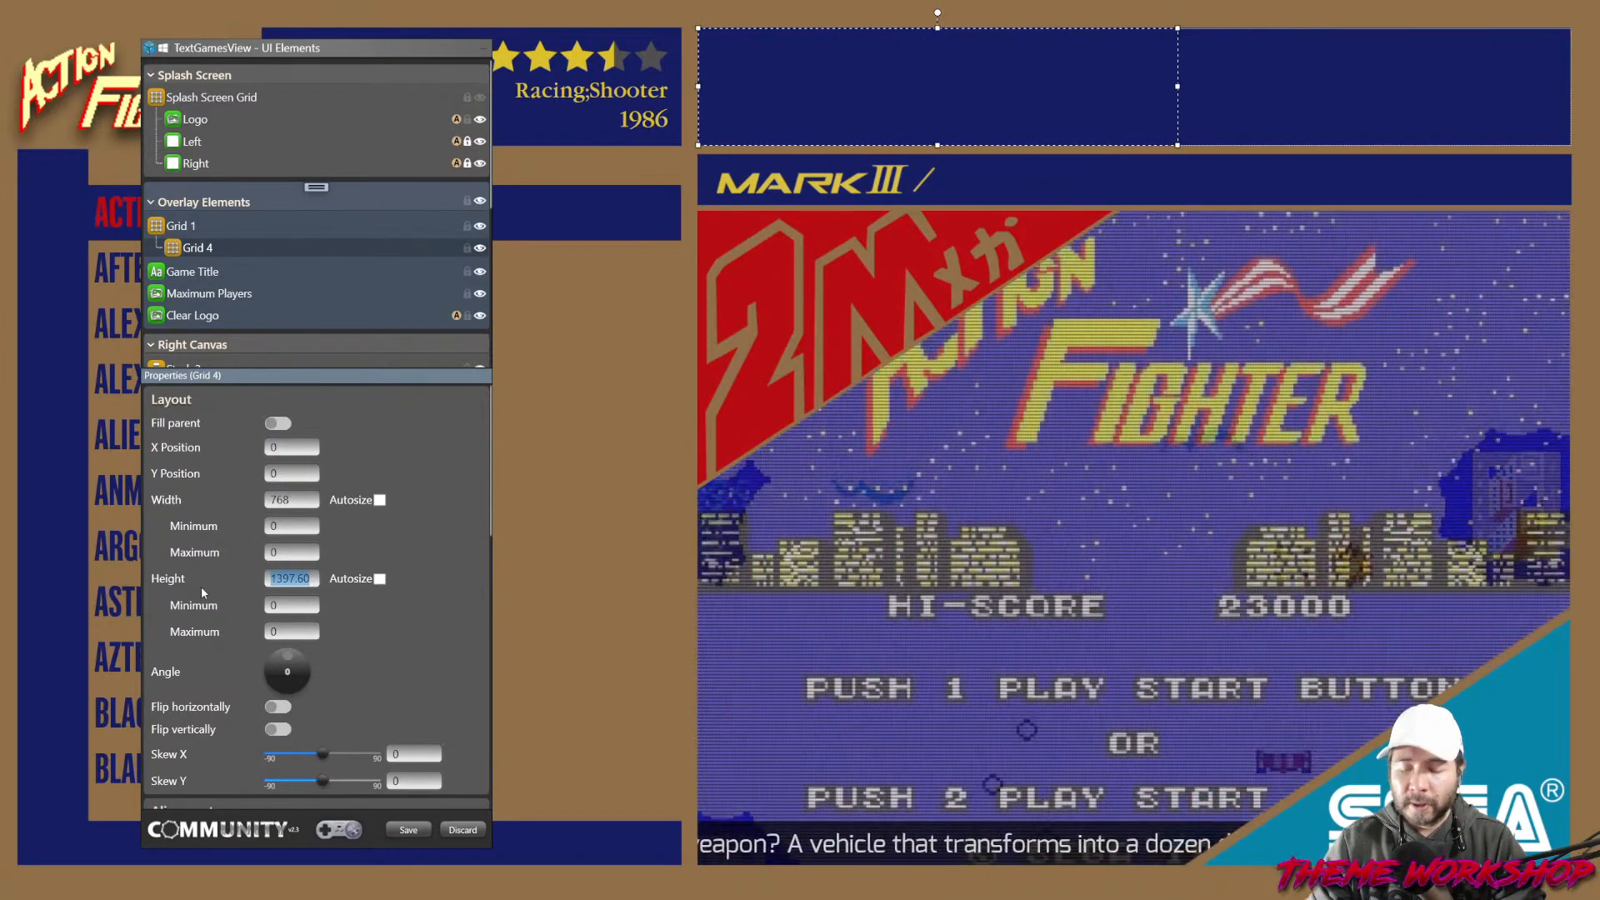
pyautogui.write('188.40')
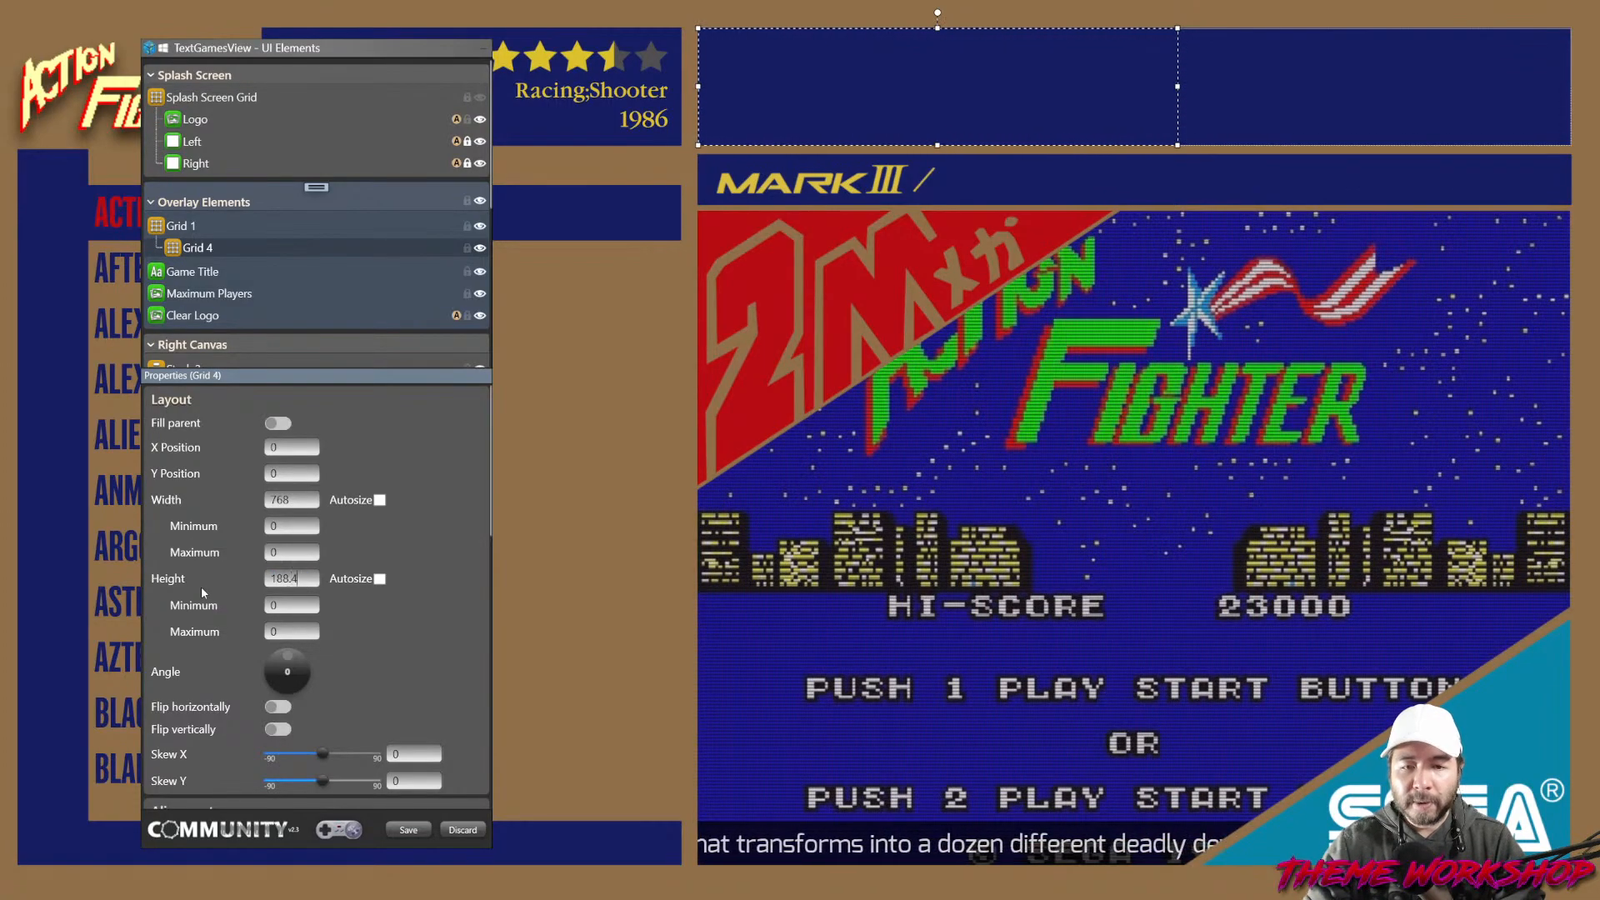
pyautogui.press('Tab')
pyautogui.click(866, 486)
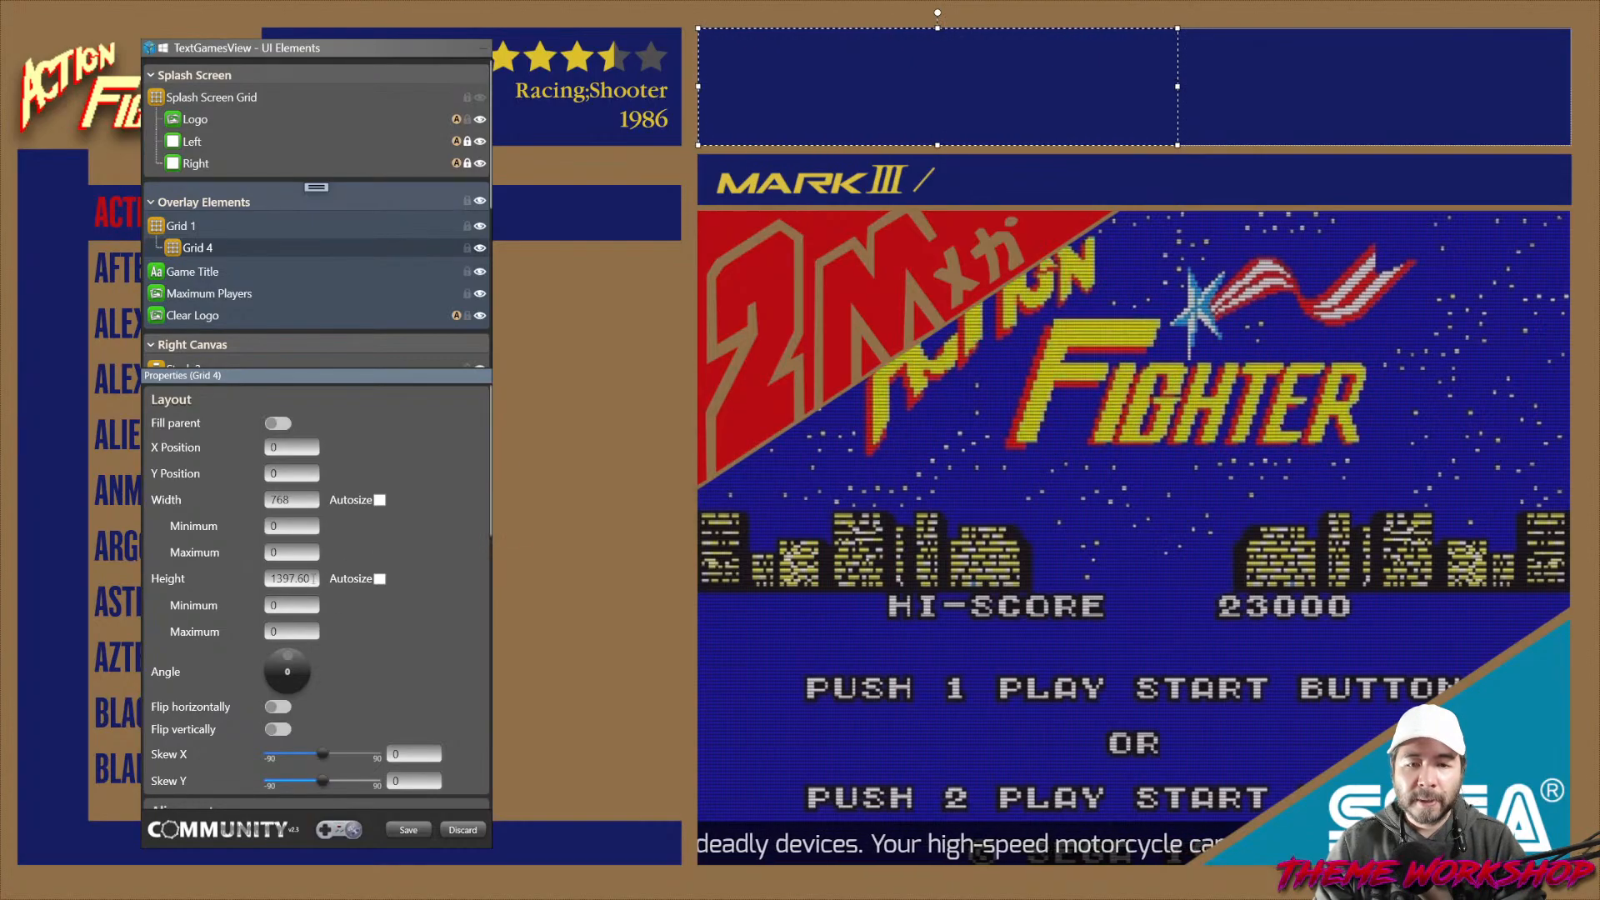
pyautogui.write('188')
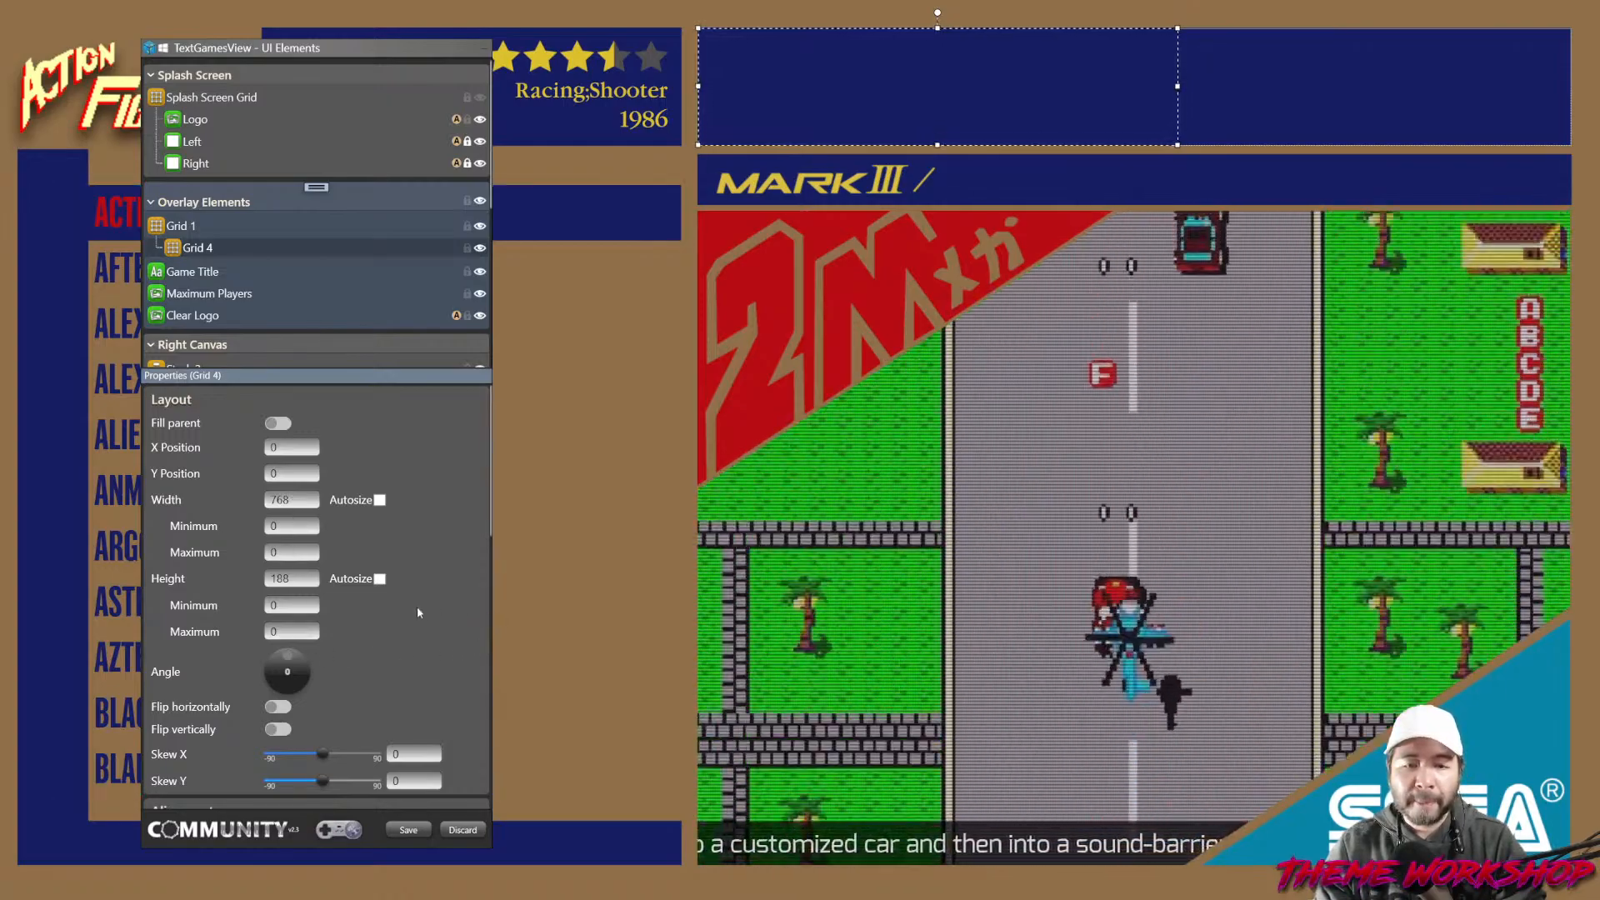
# Fill the nested grid's background with the theme's solid brown colour and keep that grid selected.
pyautogui.scroll(-5, 418, 612)
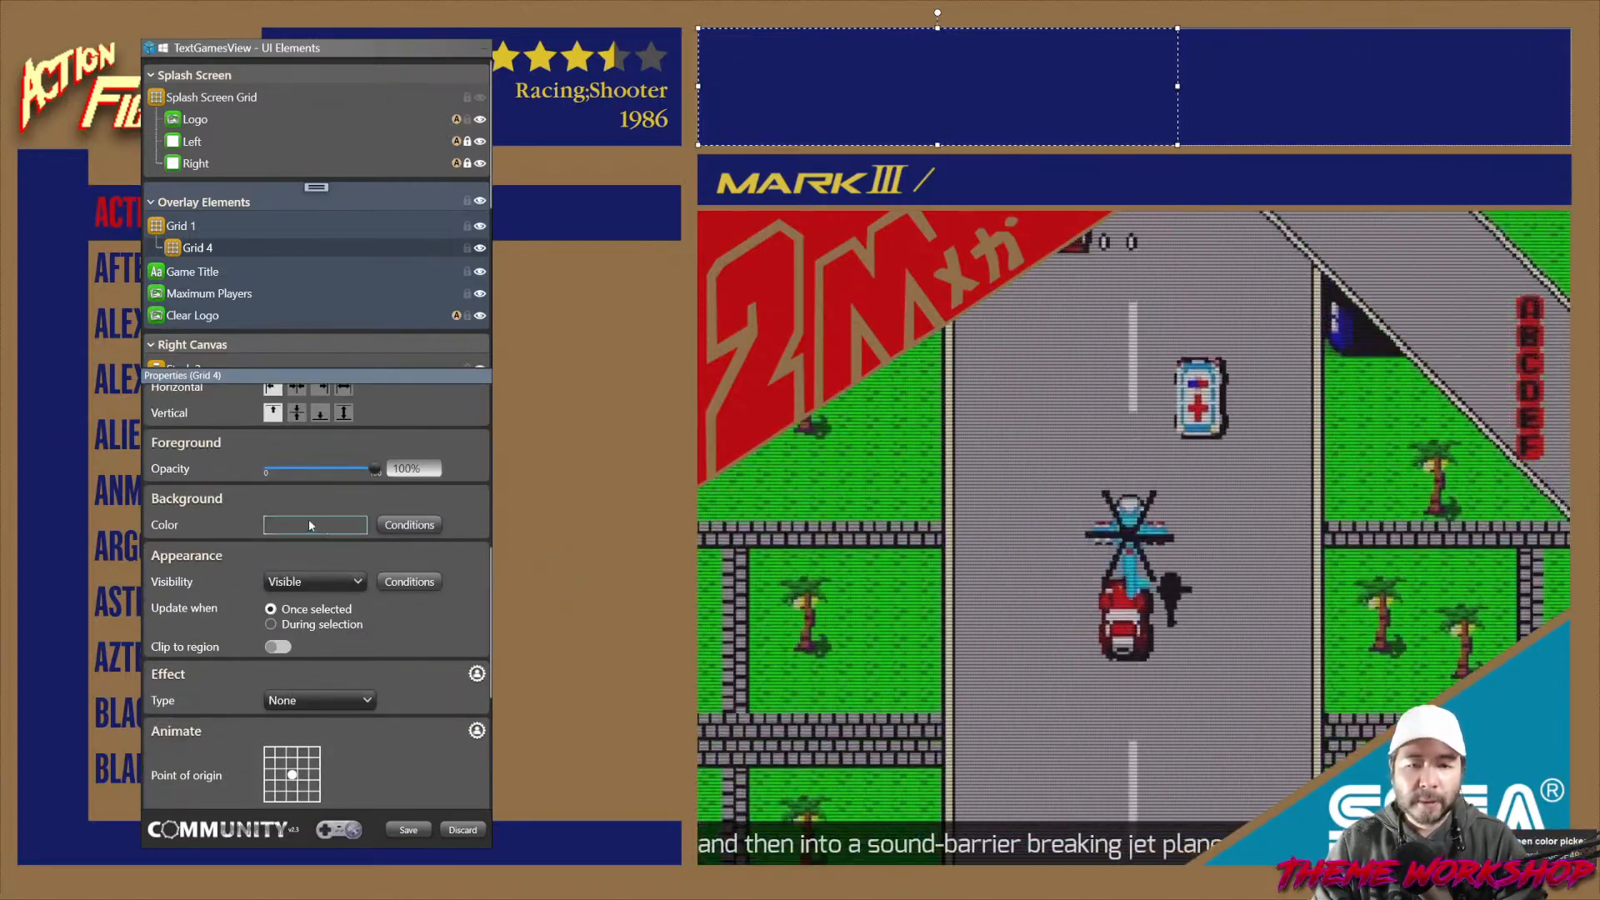
pyautogui.click(310, 525)
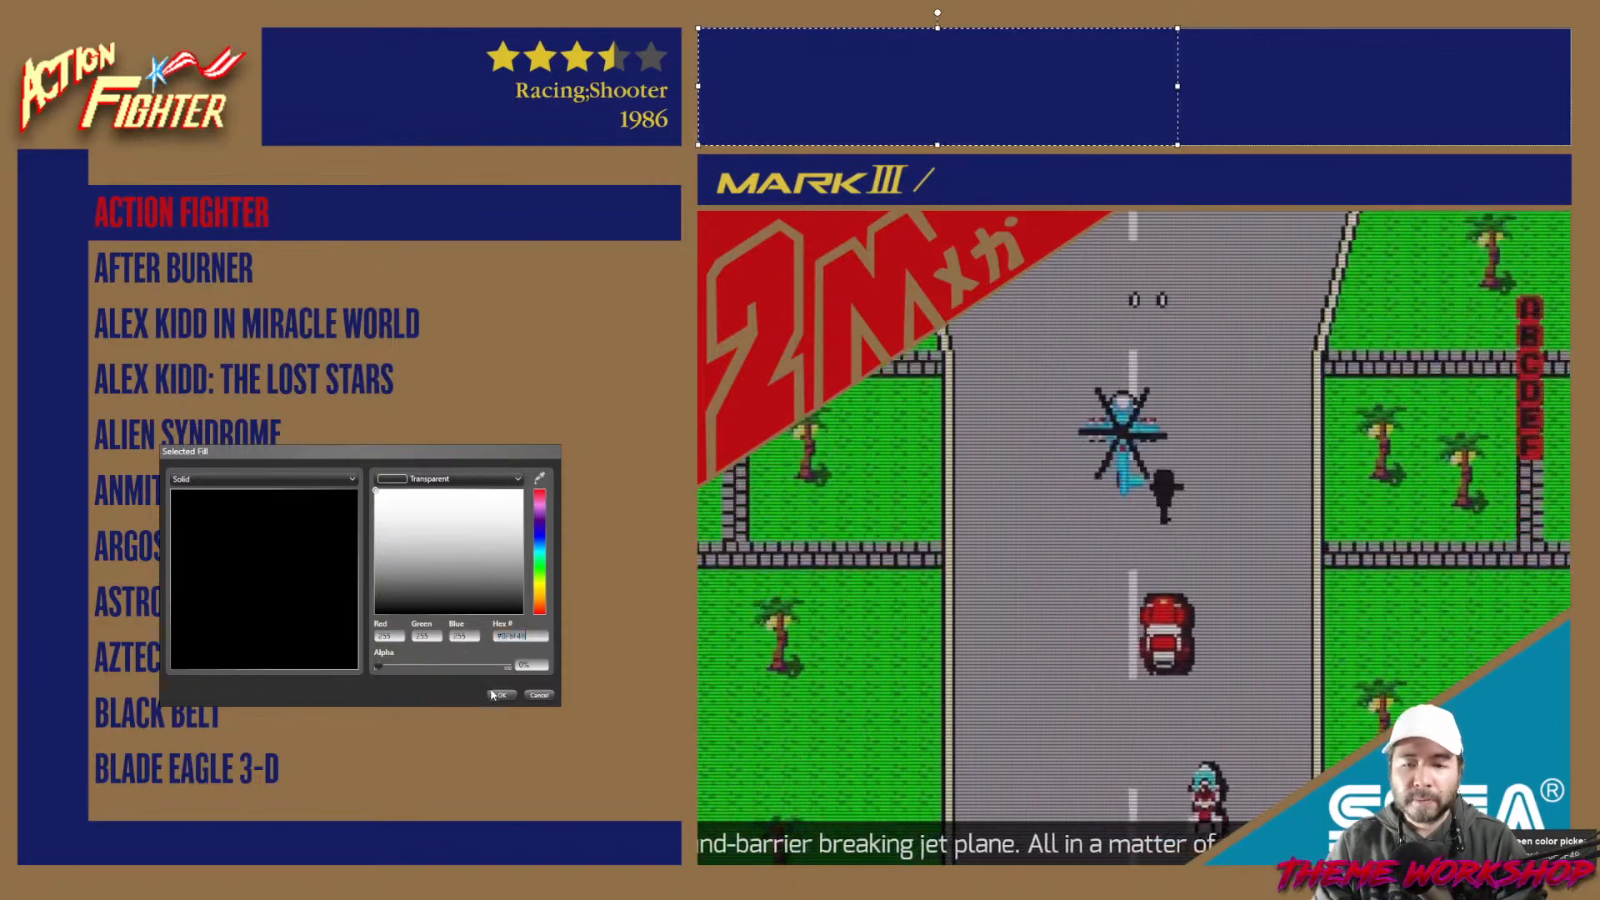
pyautogui.click(496, 696)
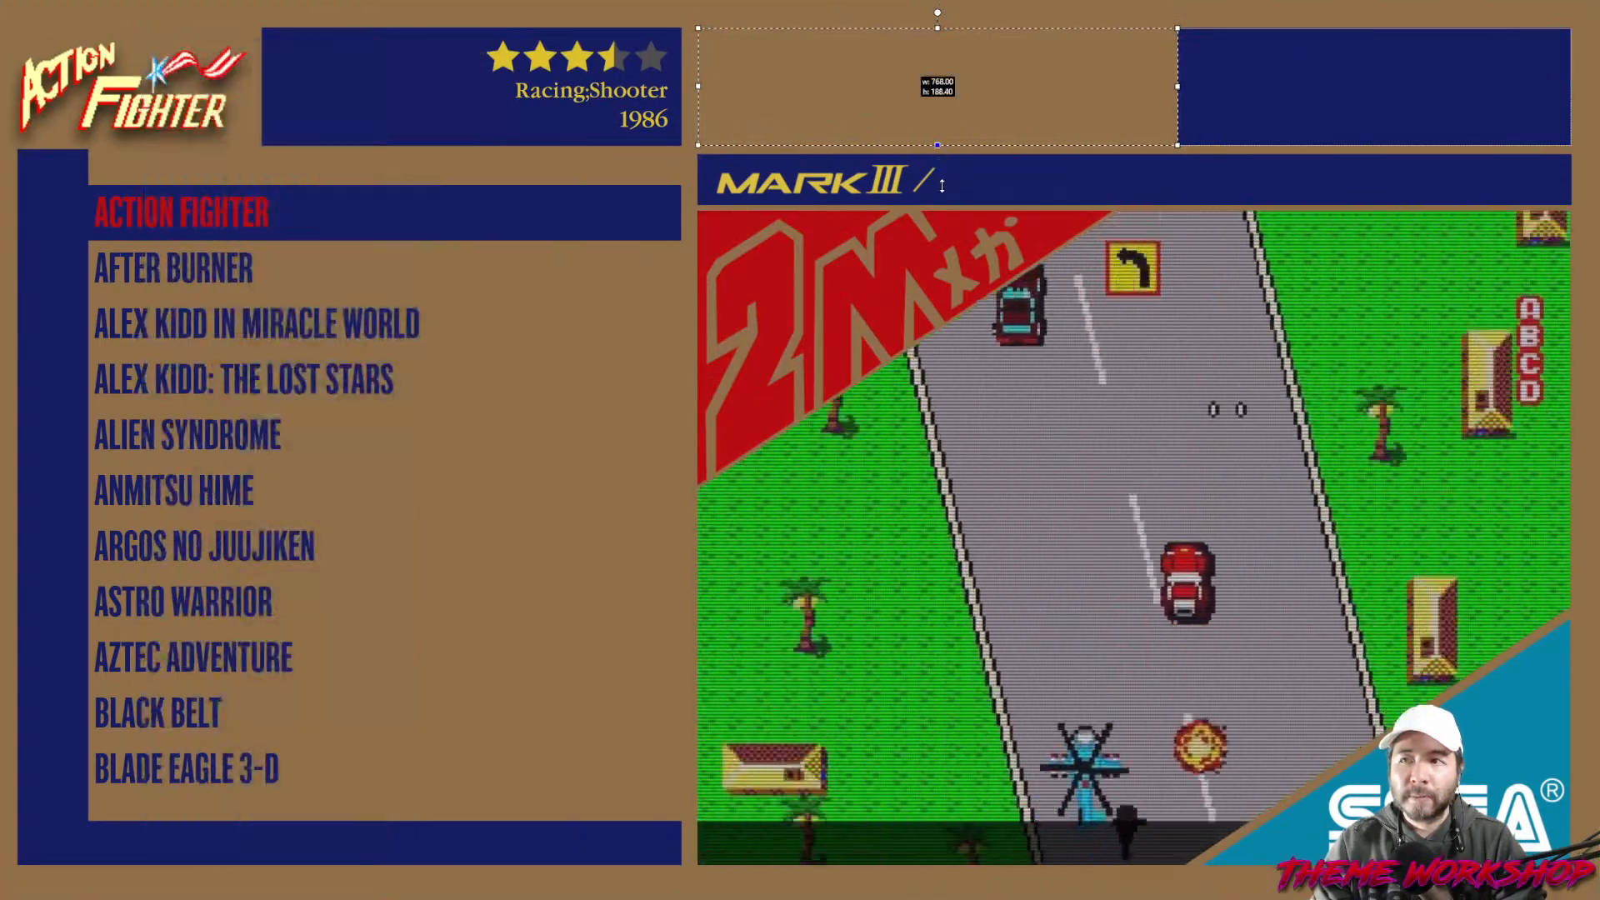
pyautogui.click(656, 412)
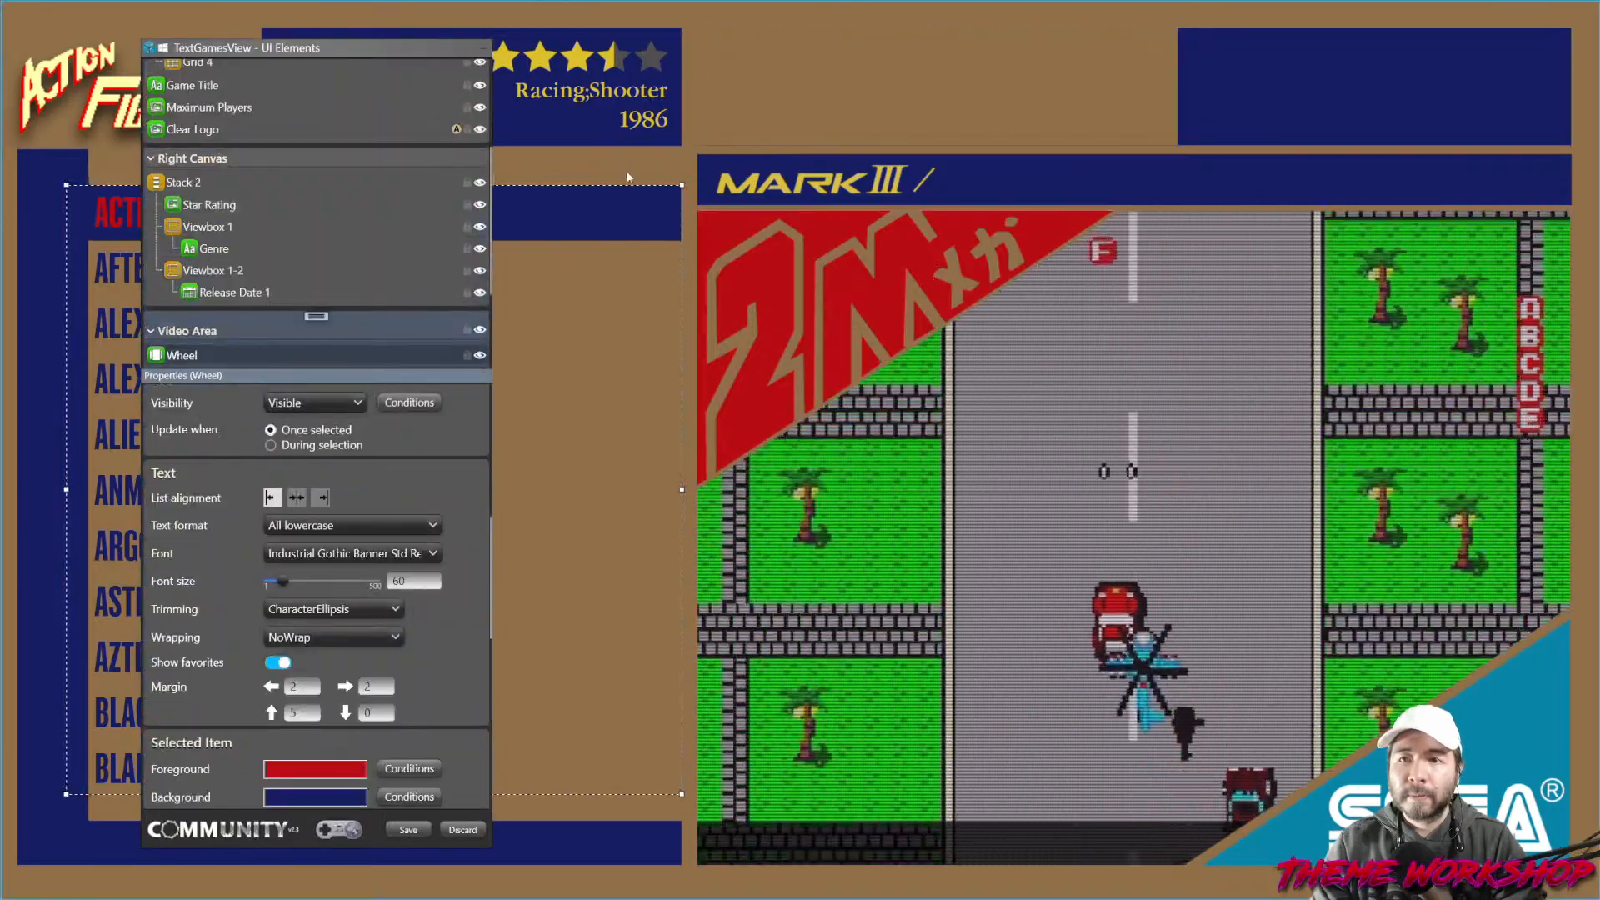
pyautogui.click(859, 79)
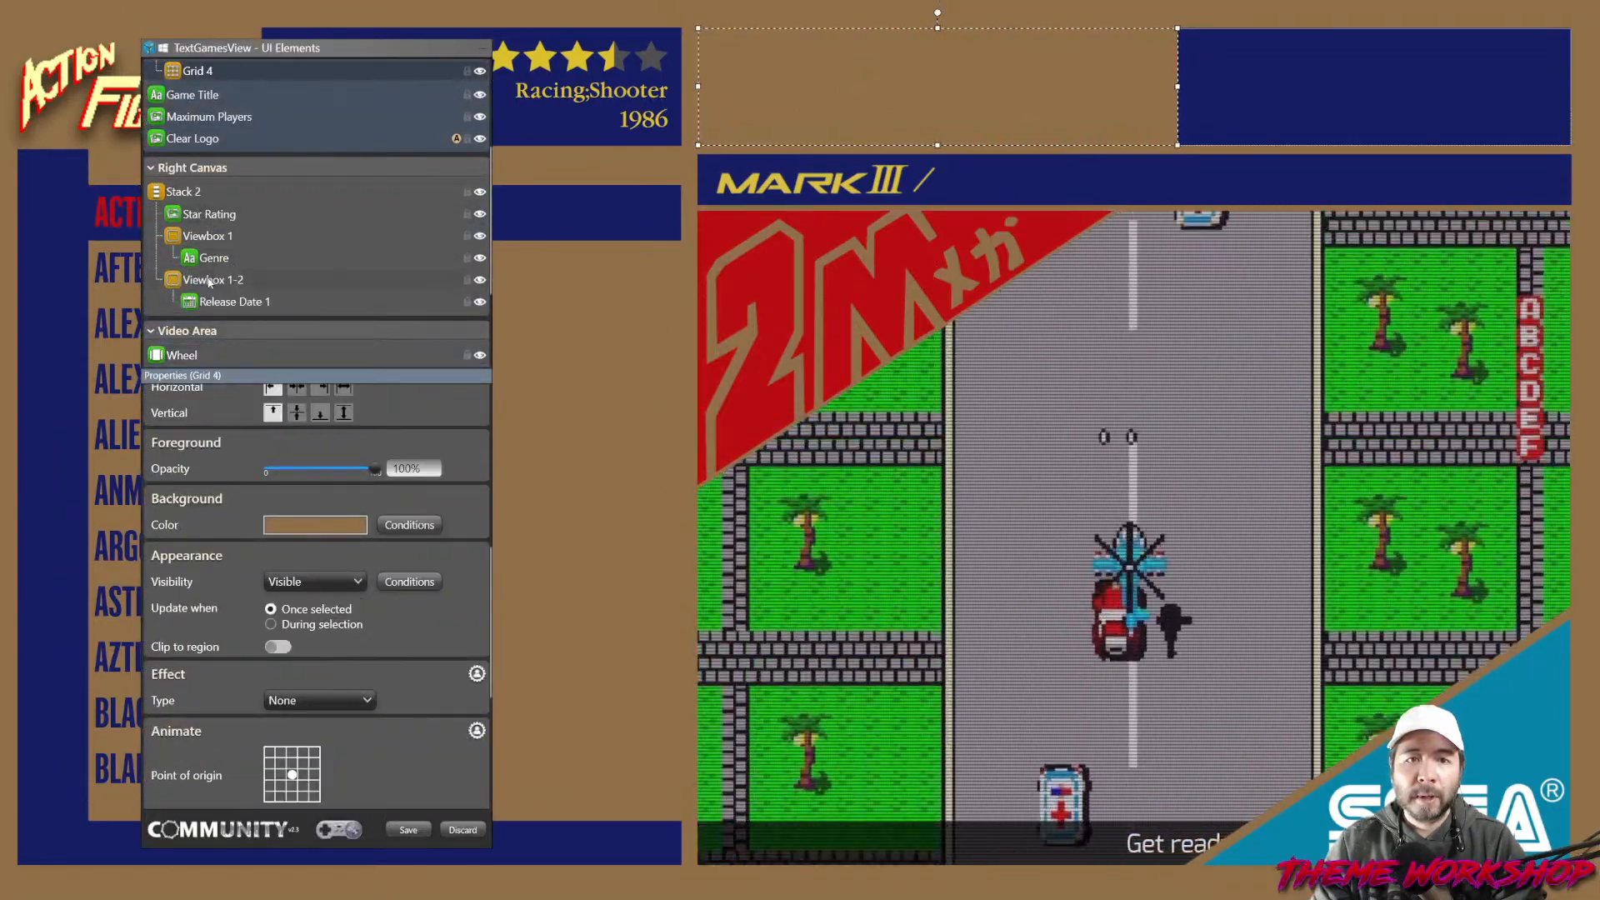
# Examine the editor's canvas options and the properties of Viewbox 1-2 and the Background element.
pyautogui.click(209, 281)
pyautogui.click(16, 8)
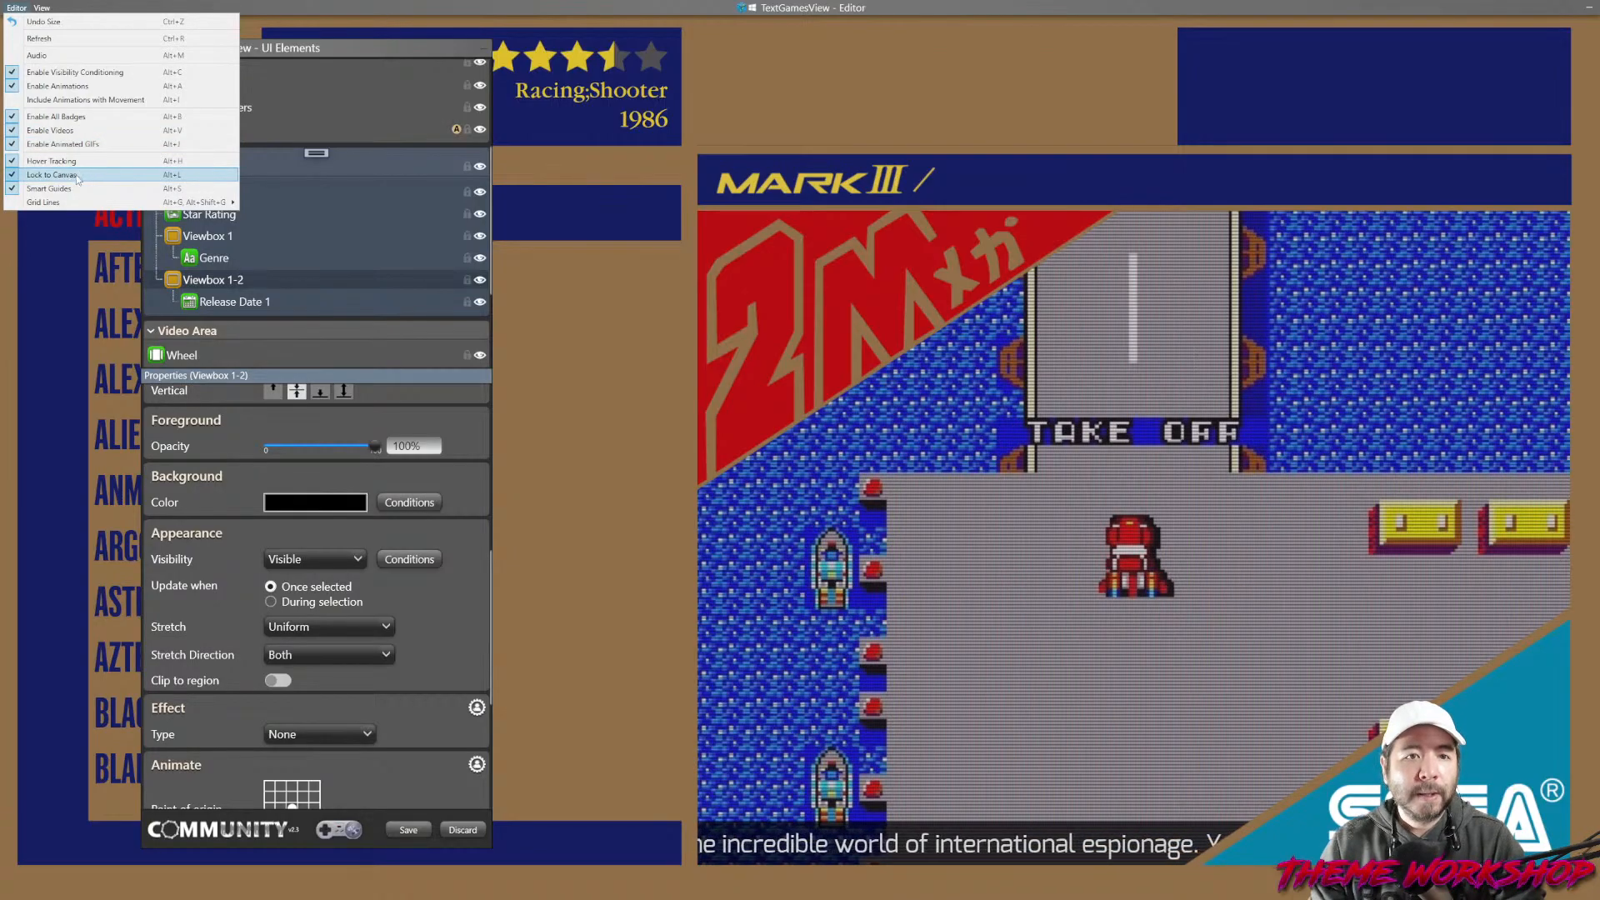
pyautogui.click(463, 594)
pyautogui.scroll(5, 471, 574)
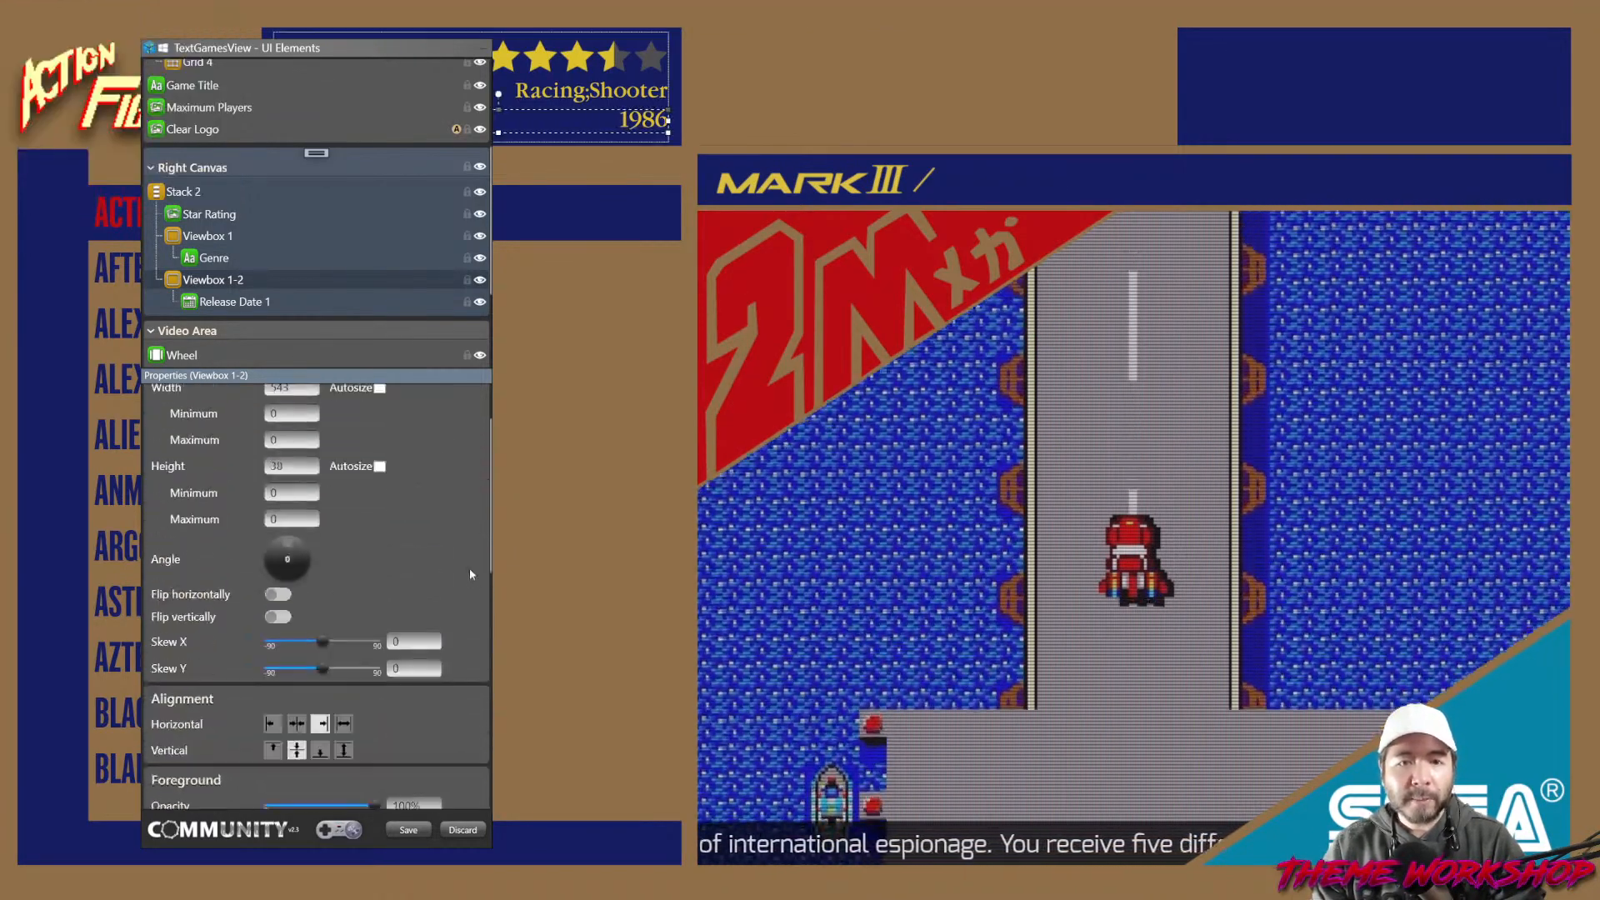
pyautogui.scroll(-2, 230, 245)
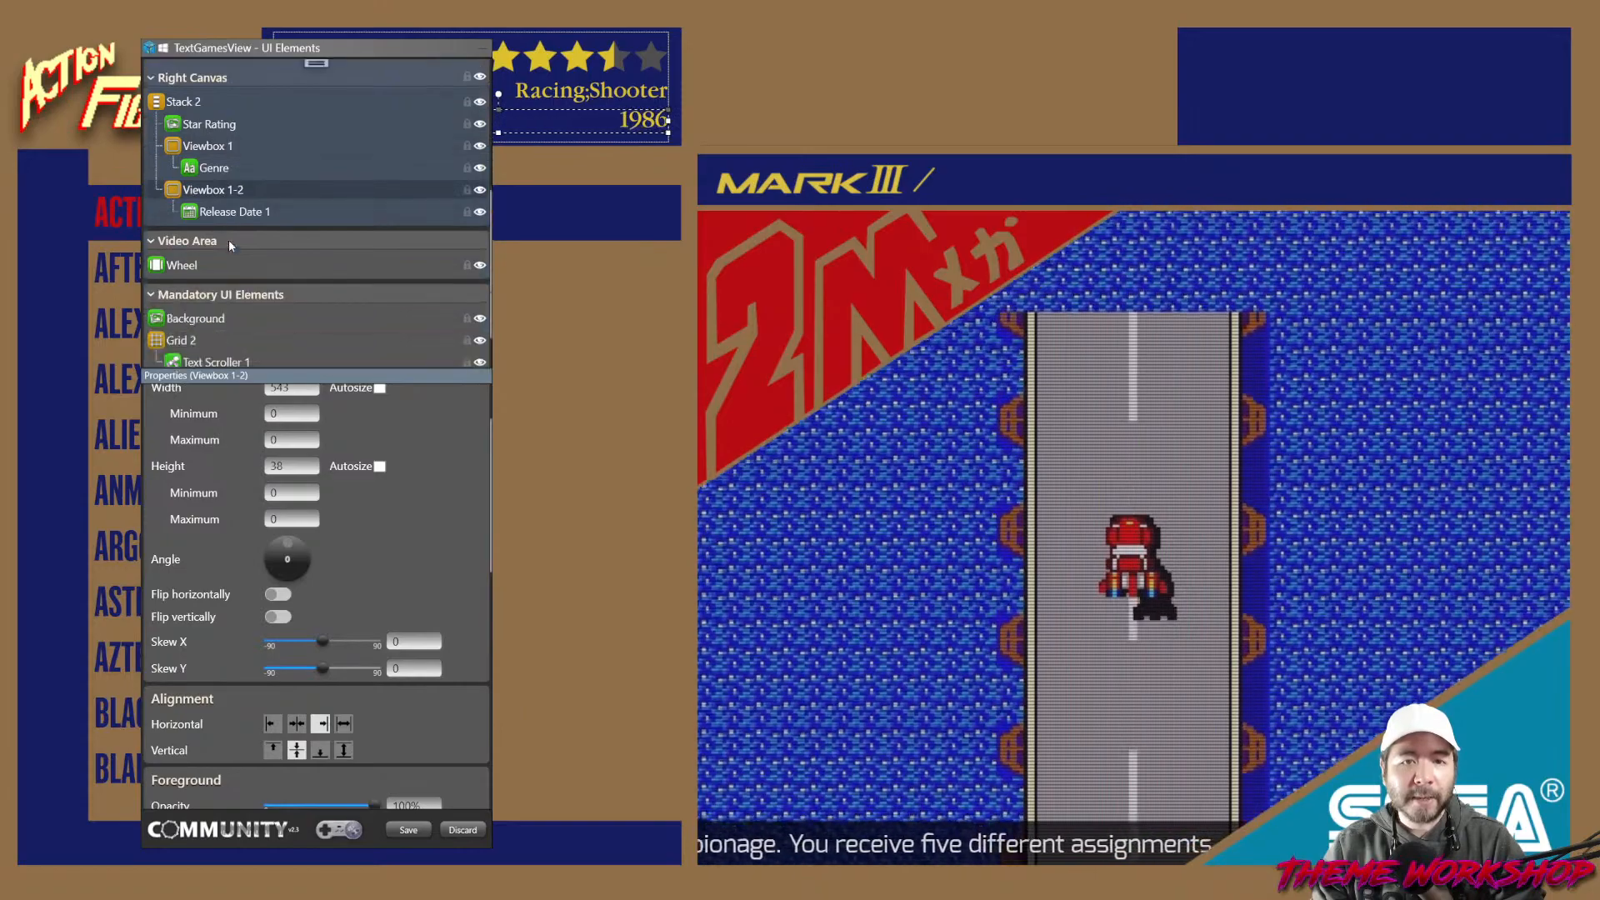
pyautogui.scroll(-2, 230, 245)
pyautogui.click(201, 266)
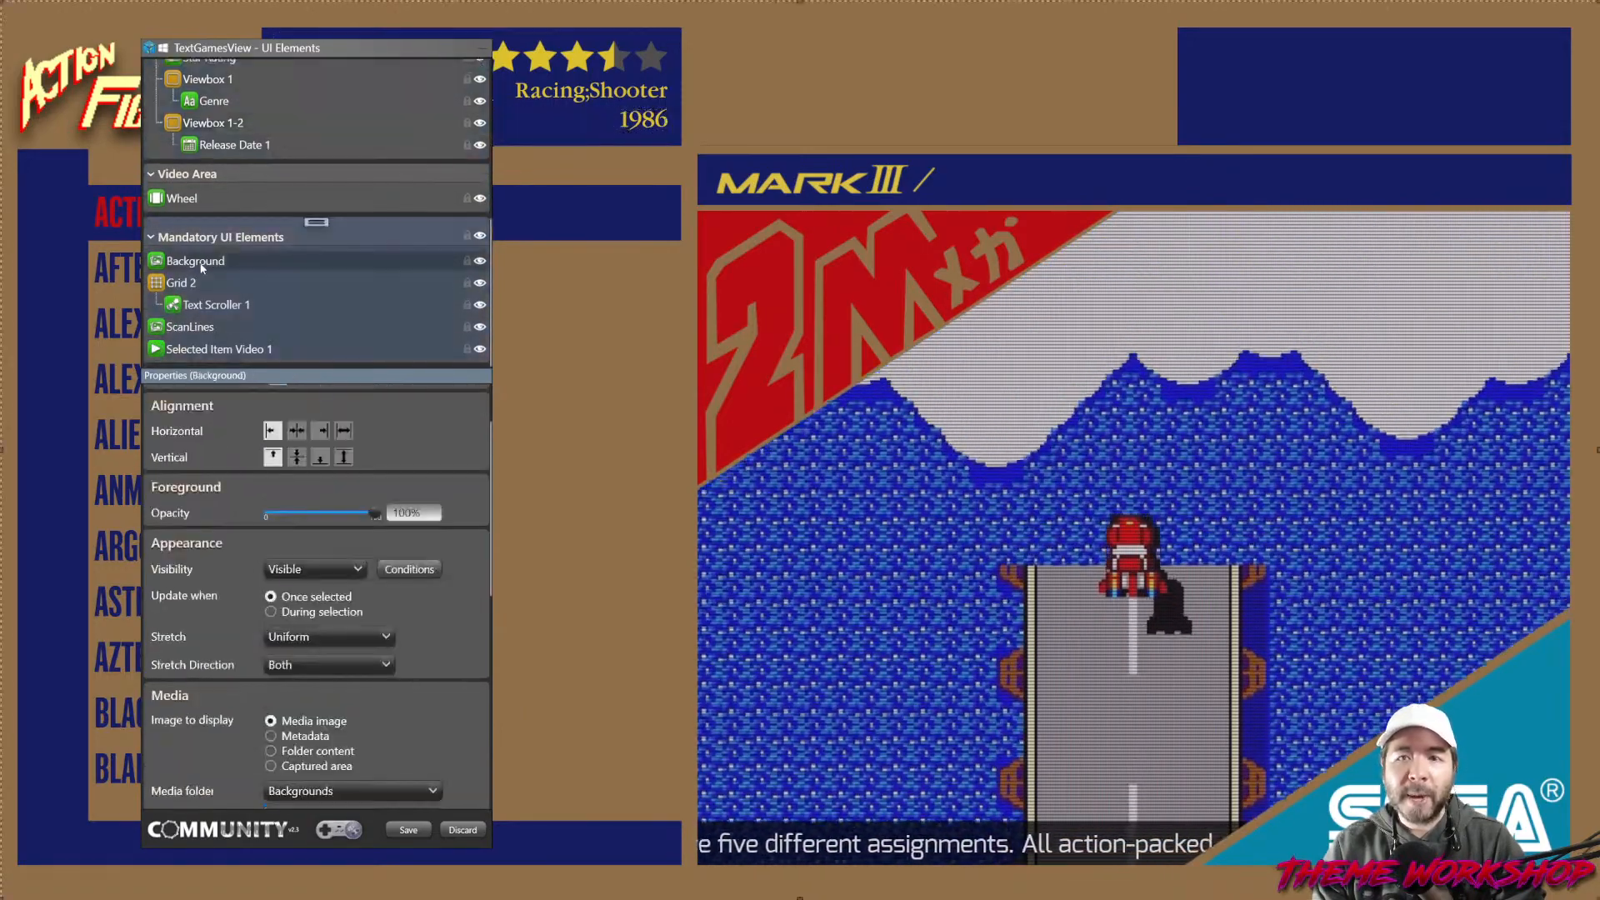
pyautogui.scroll(6, 201, 258)
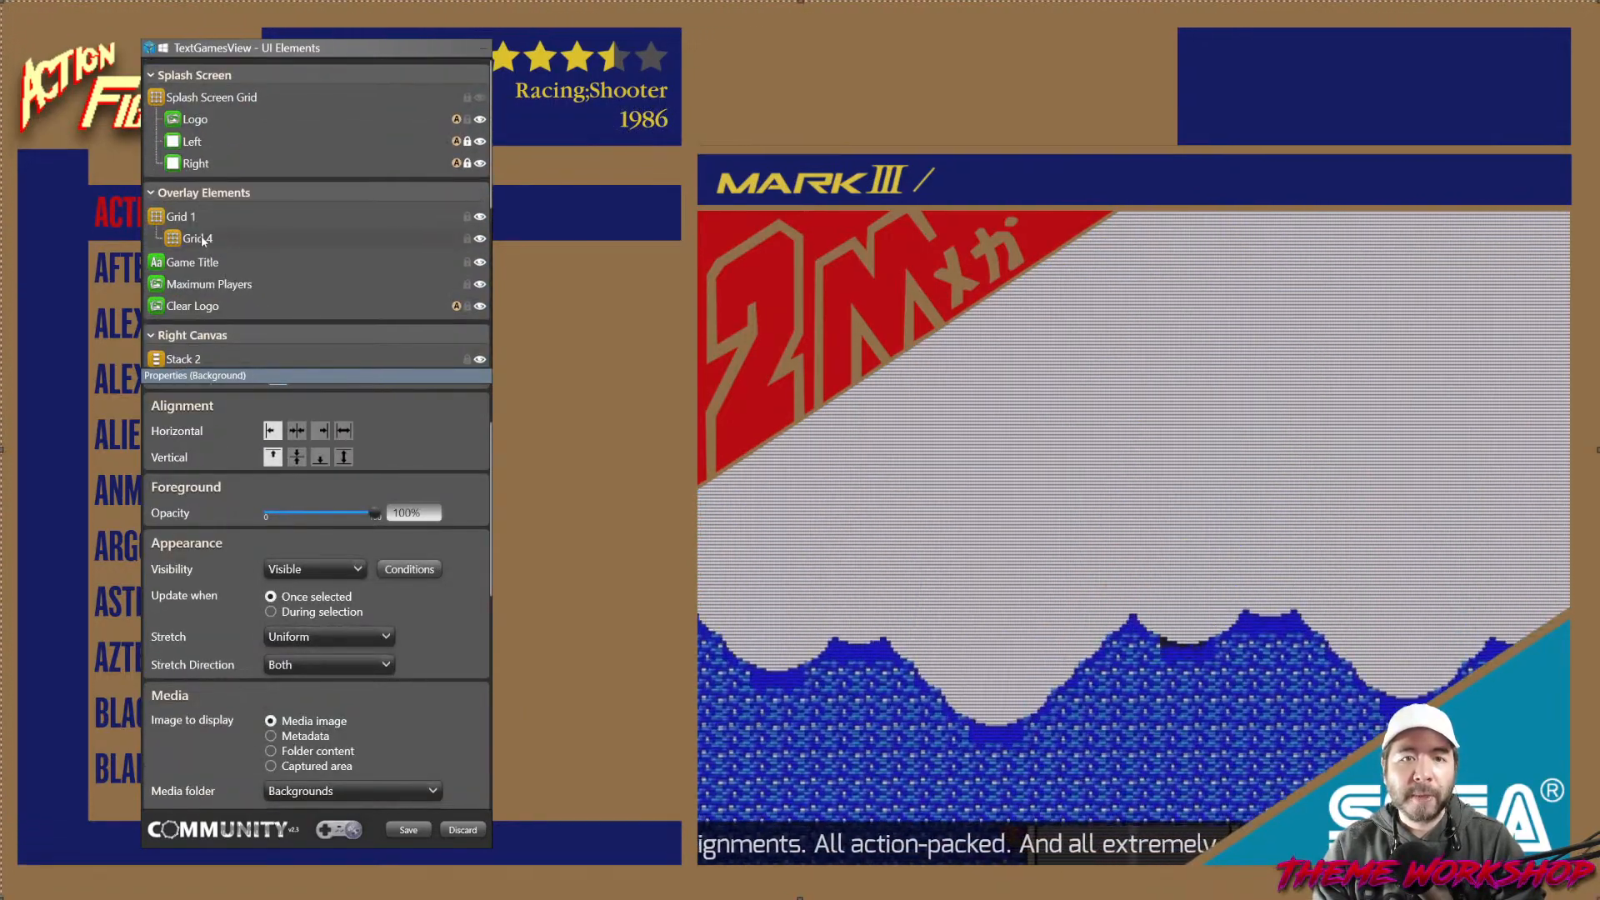
# Set the nested grid's X position to -5 and its Y position to -2.
pyautogui.click(200, 239)
pyautogui.scroll(-2, 456, 514)
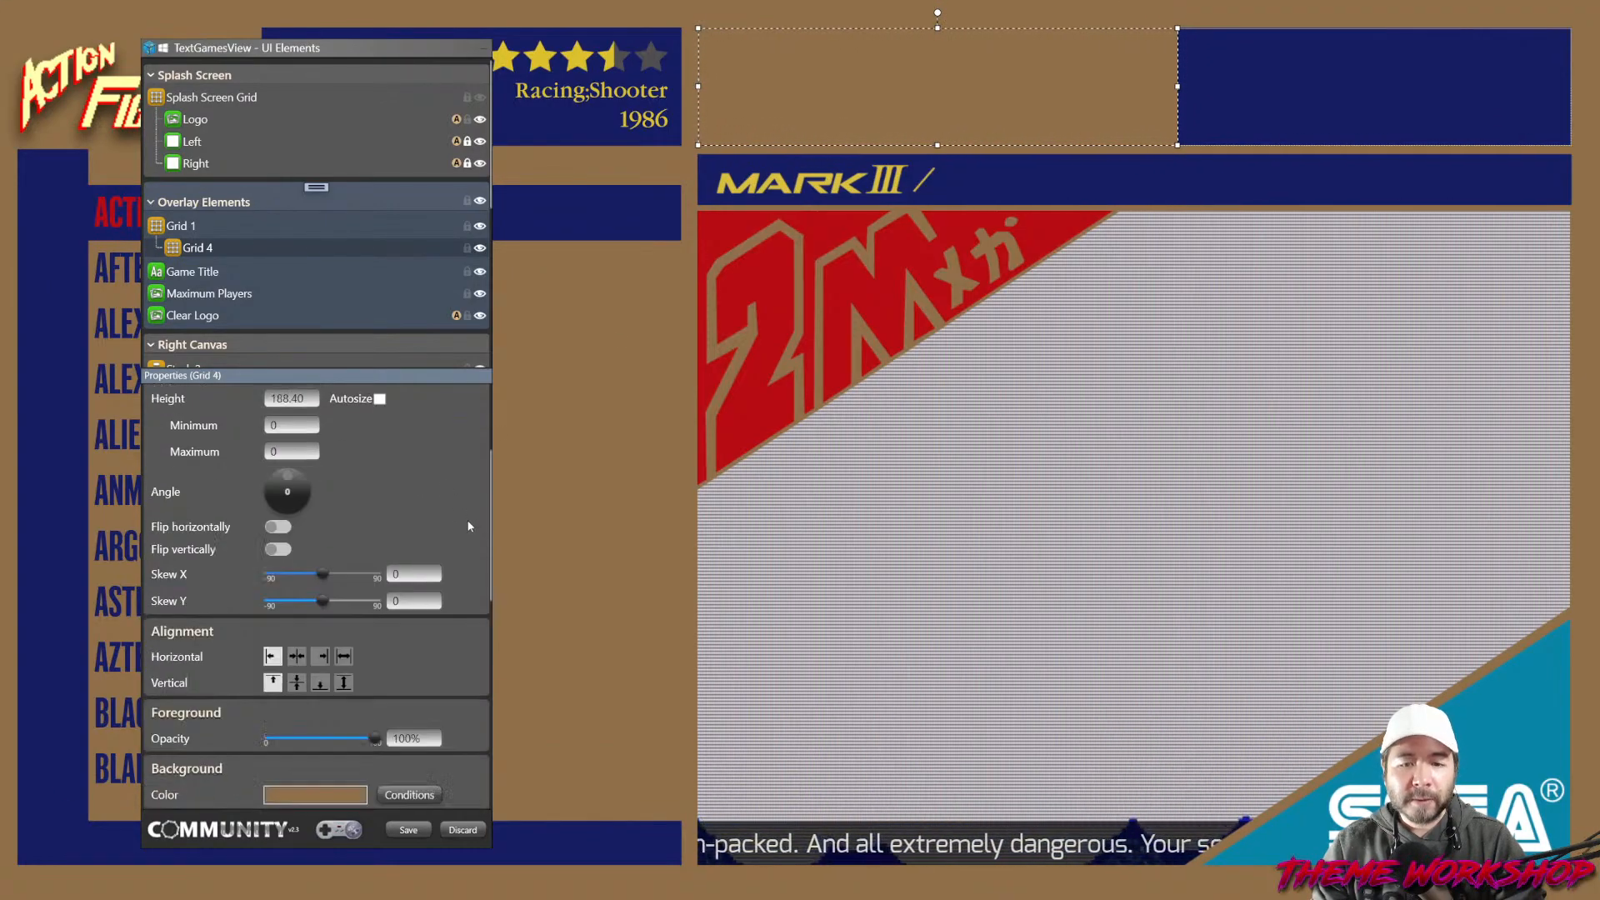
pyautogui.scroll(4, 458, 517)
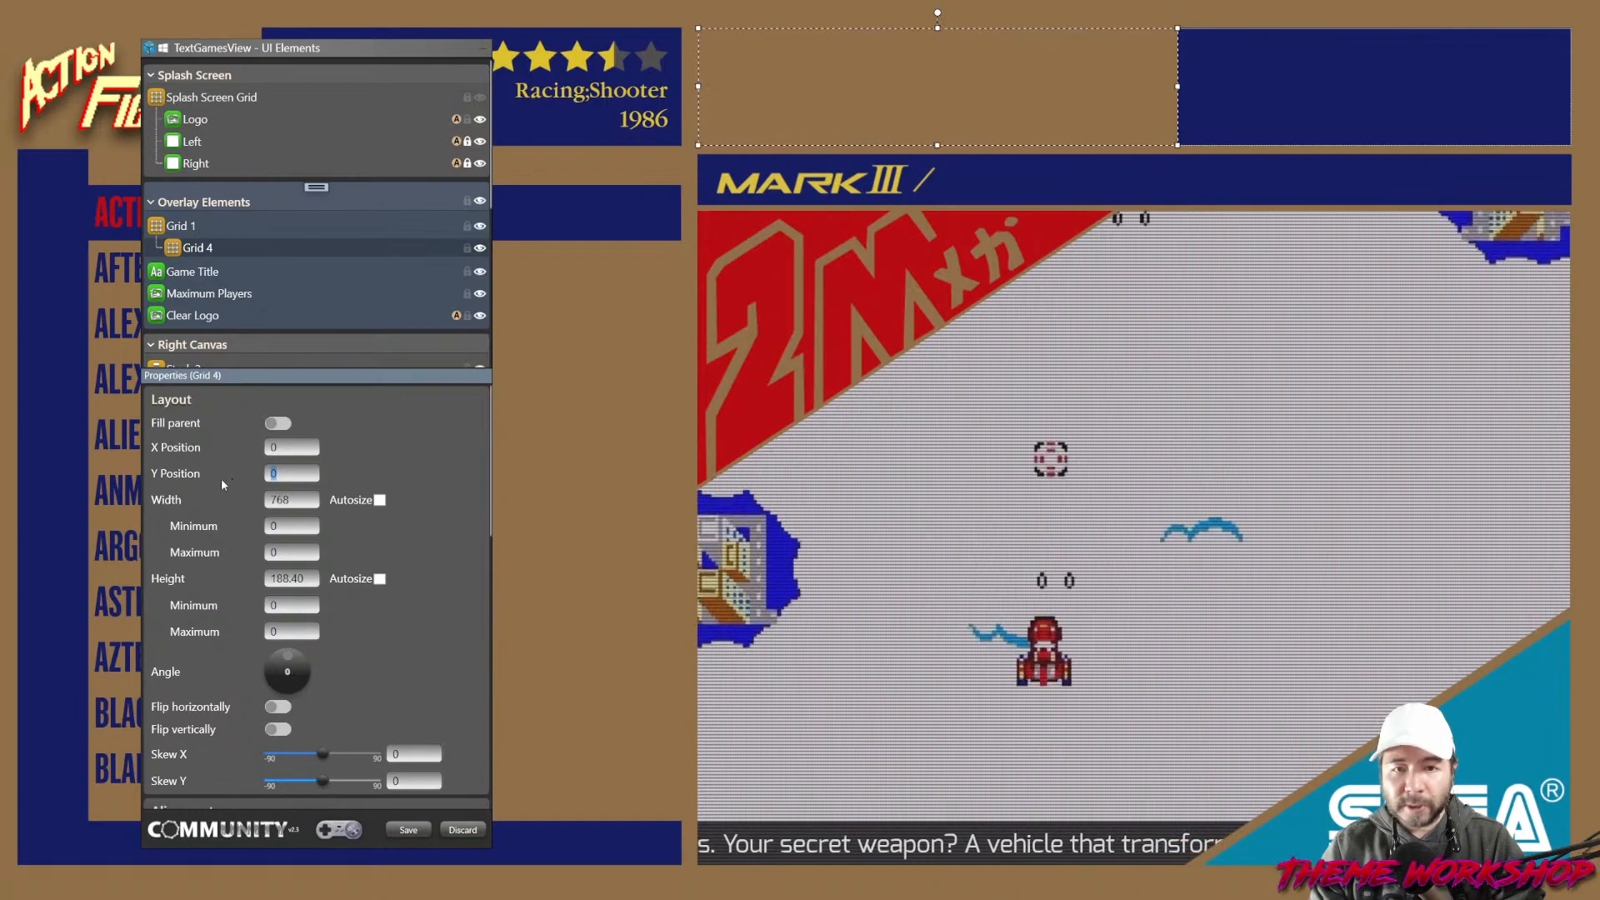
pyautogui.moveTo(288, 448); pyautogui.dragTo(224, 452)
pyautogui.write('-5')
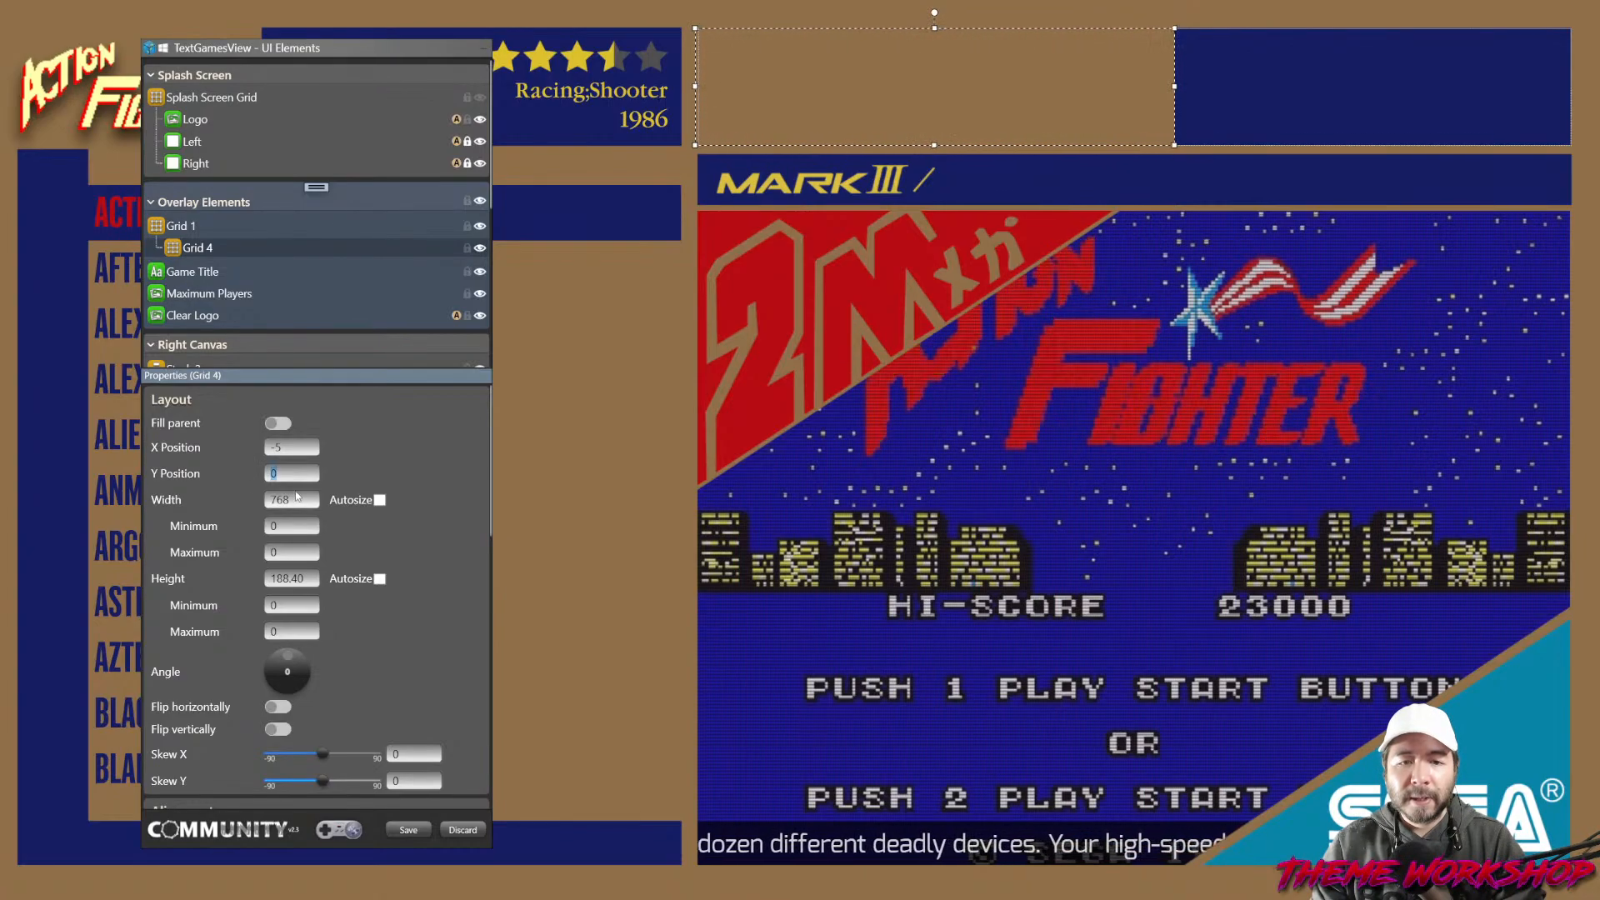
pyautogui.doubleClick(289, 474)
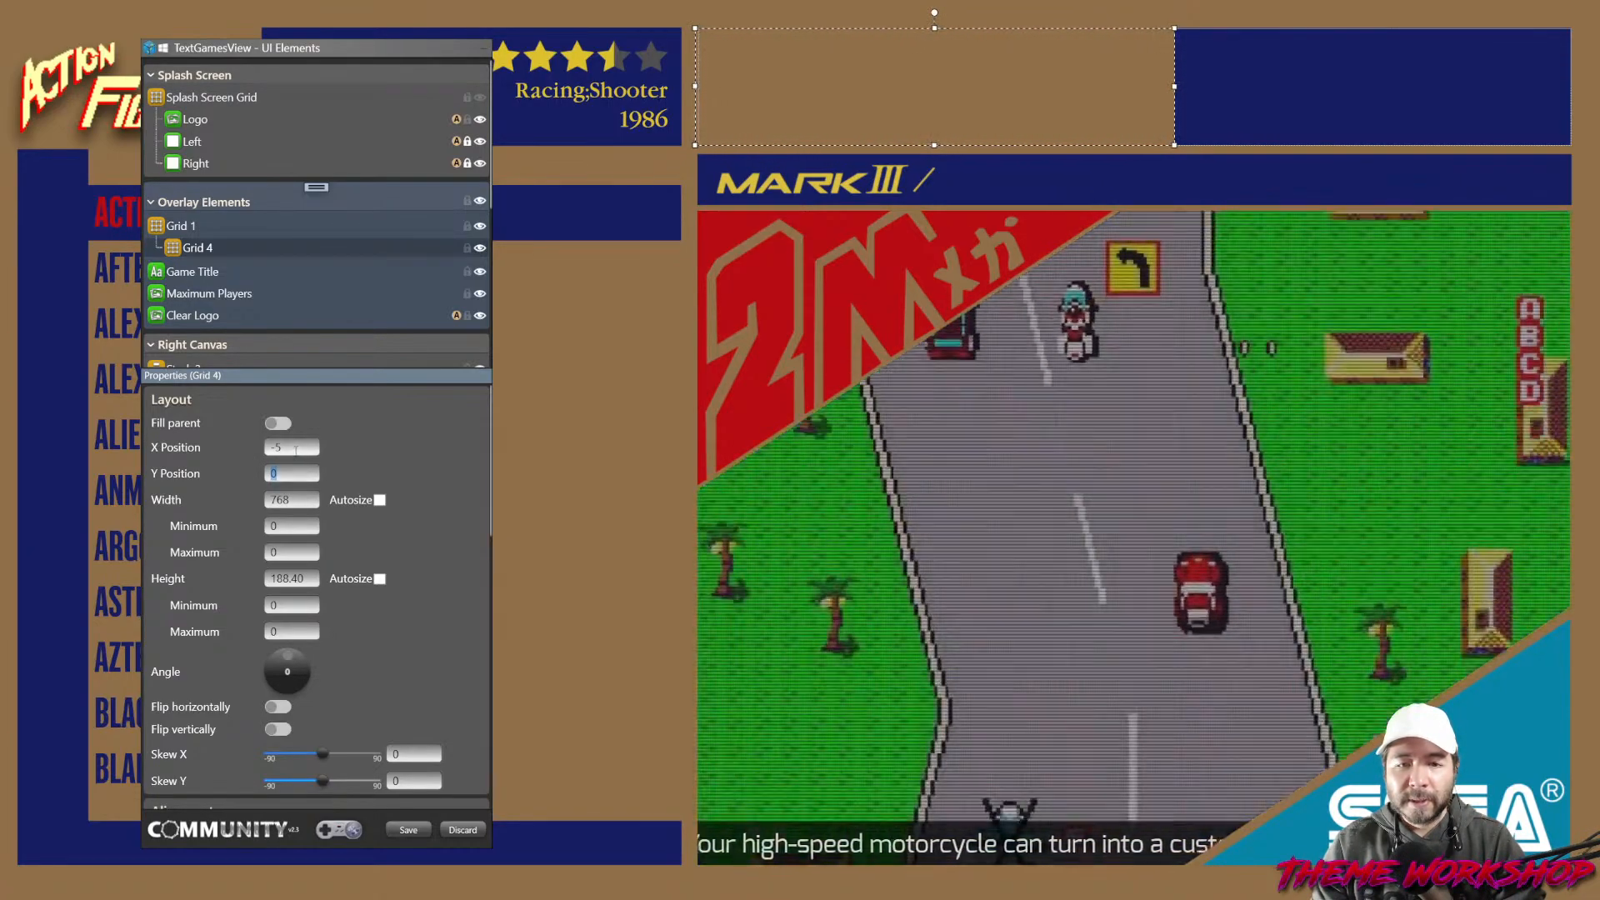
pyautogui.doubleClick(292, 448)
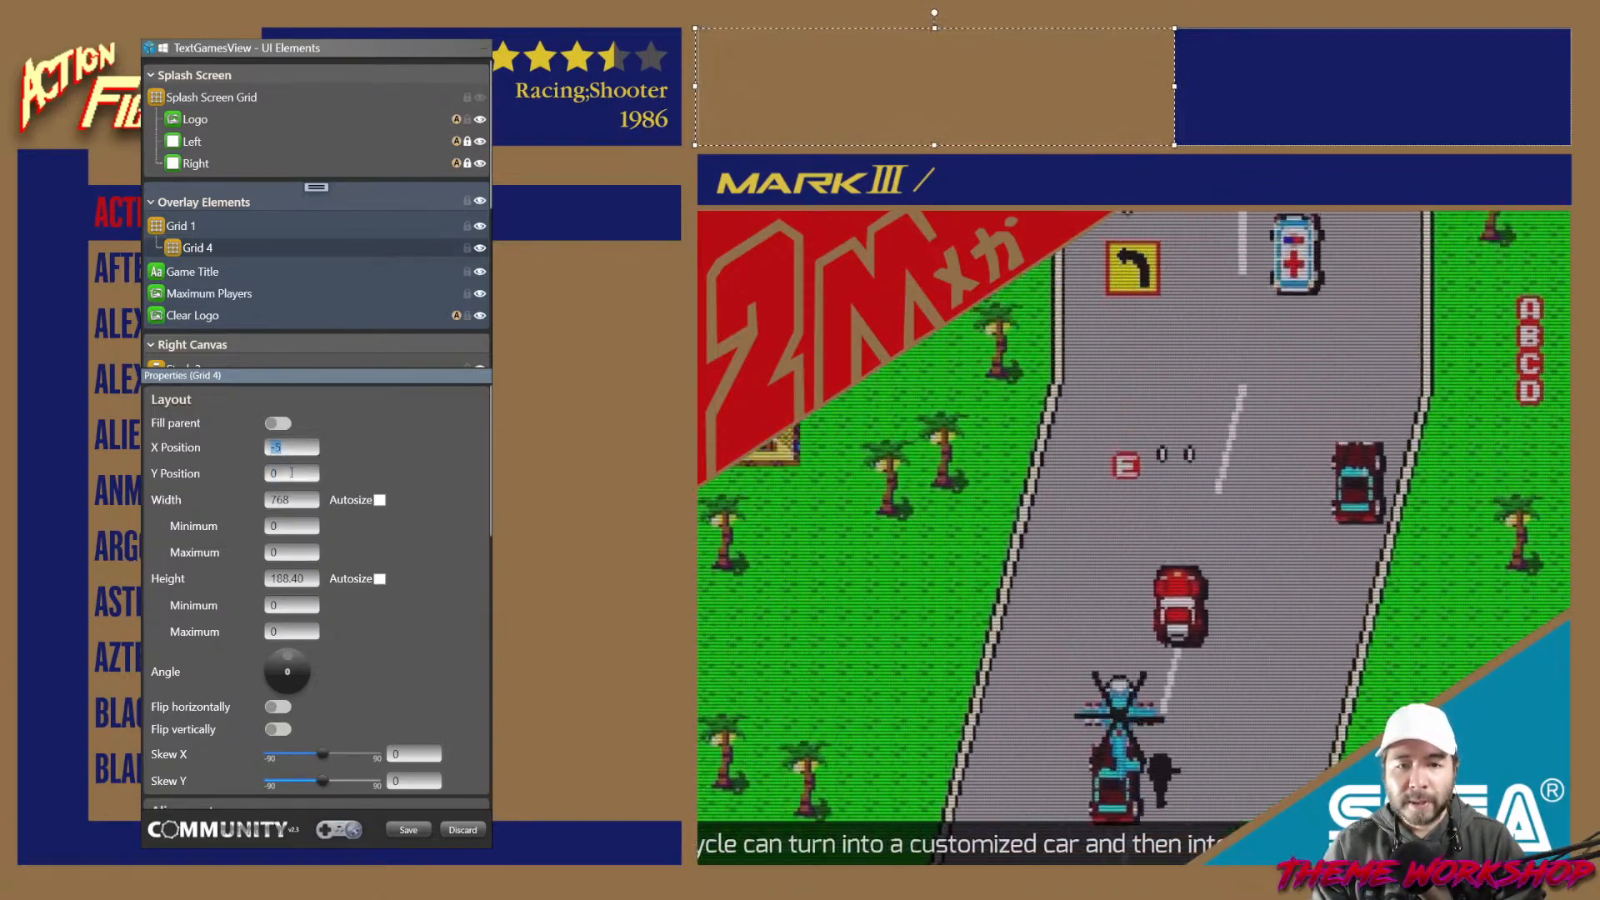
pyautogui.press('Tab')
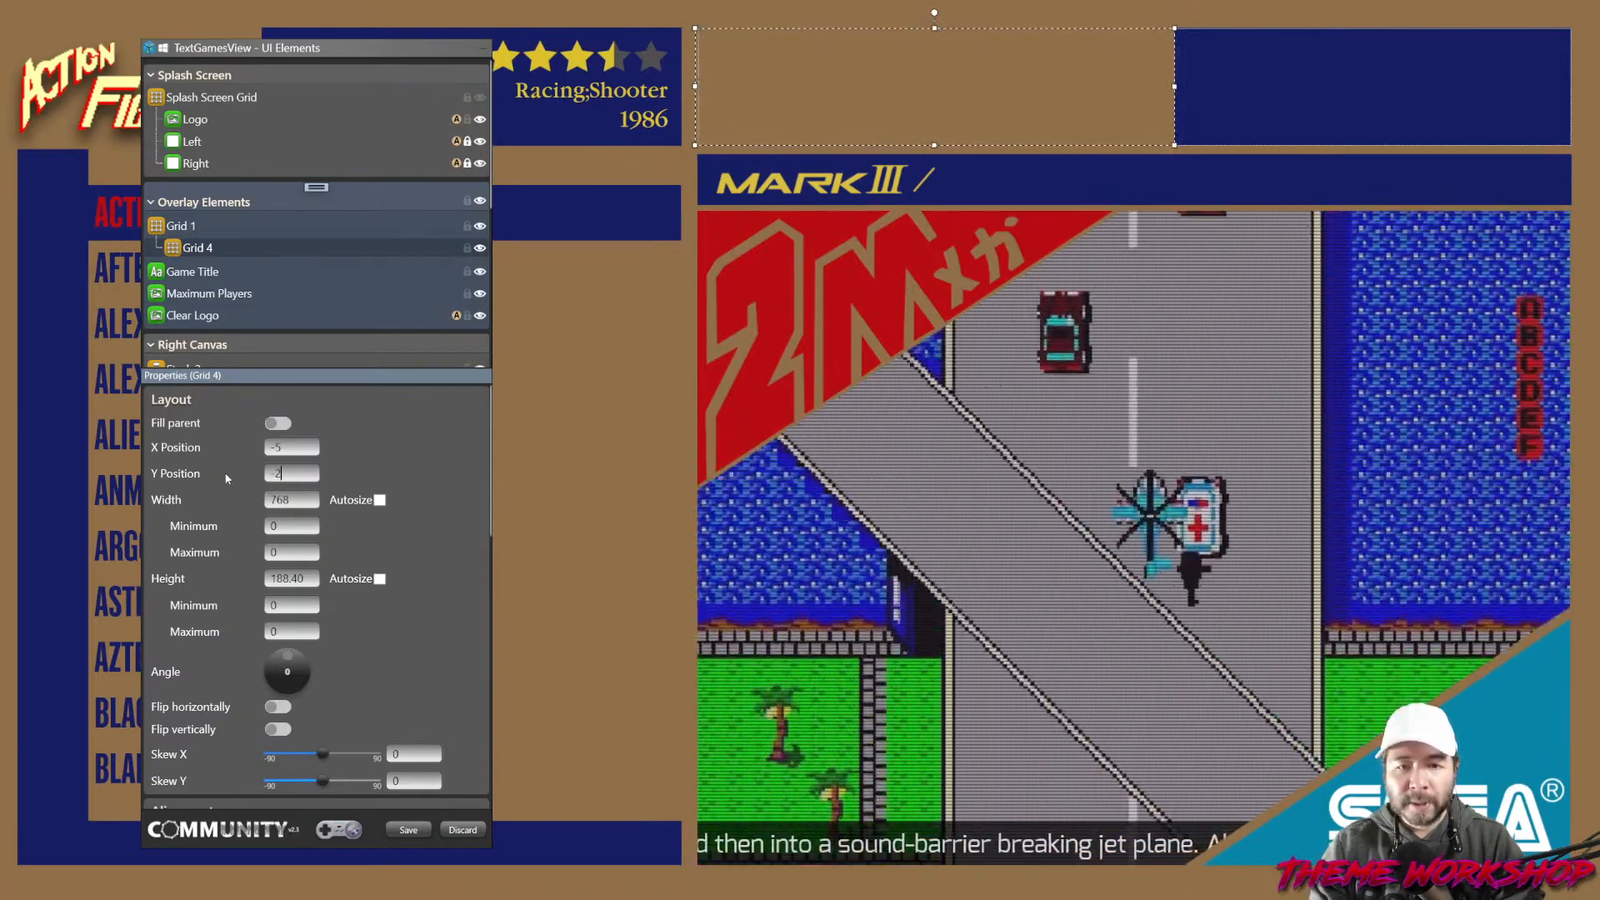
# Try to set the nested grid's height to 190.
pyautogui.doubleClick(286, 578)
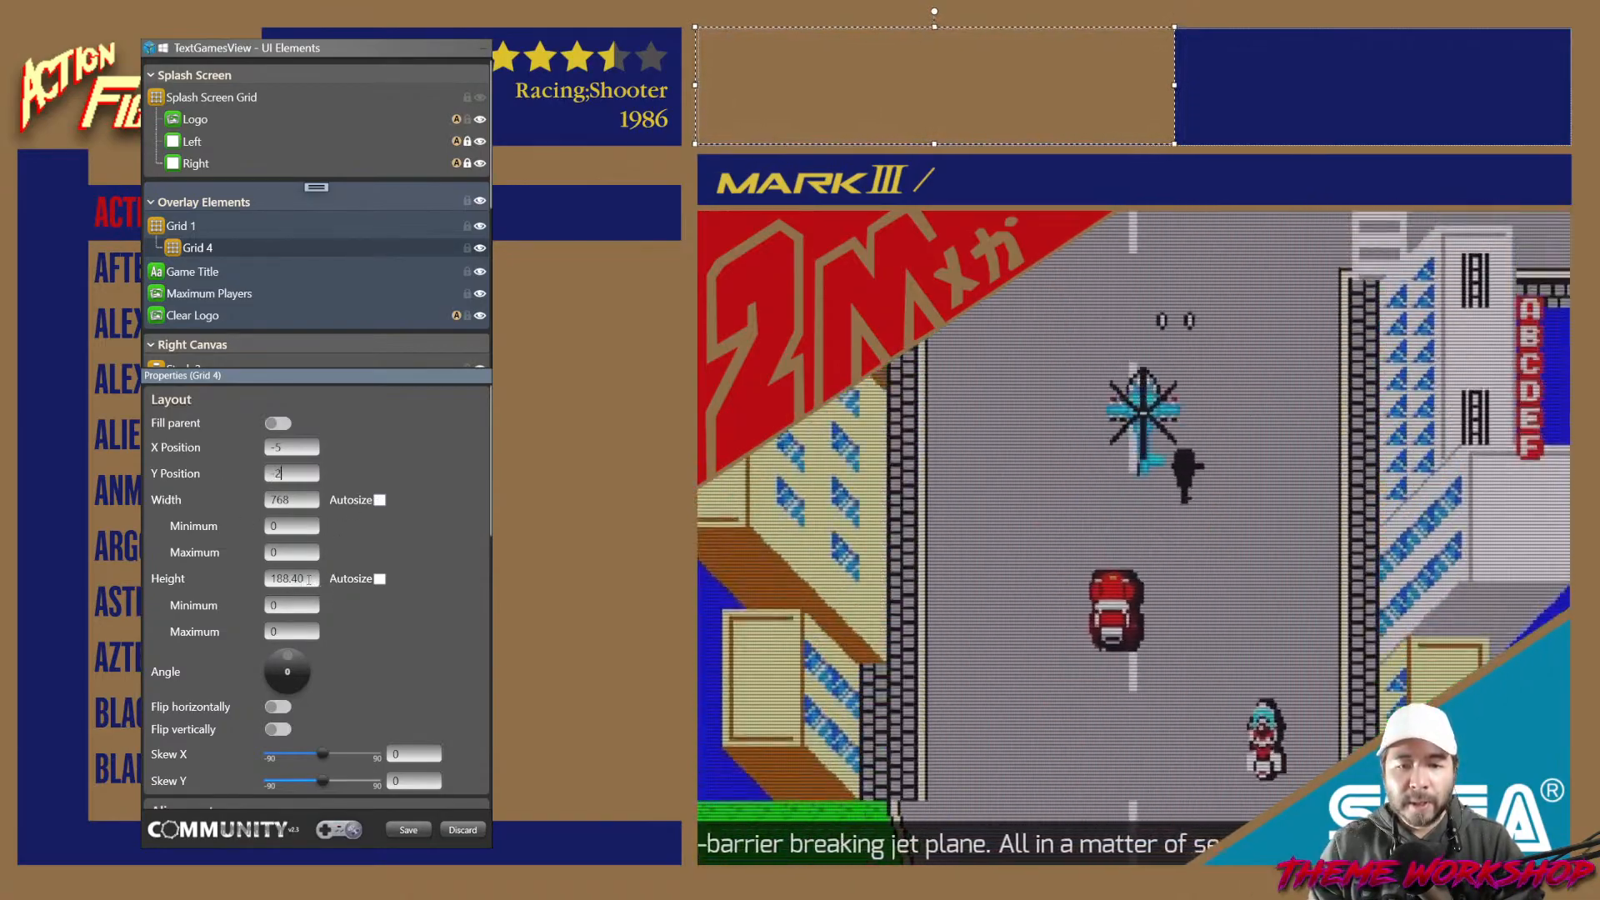
pyautogui.write('190')
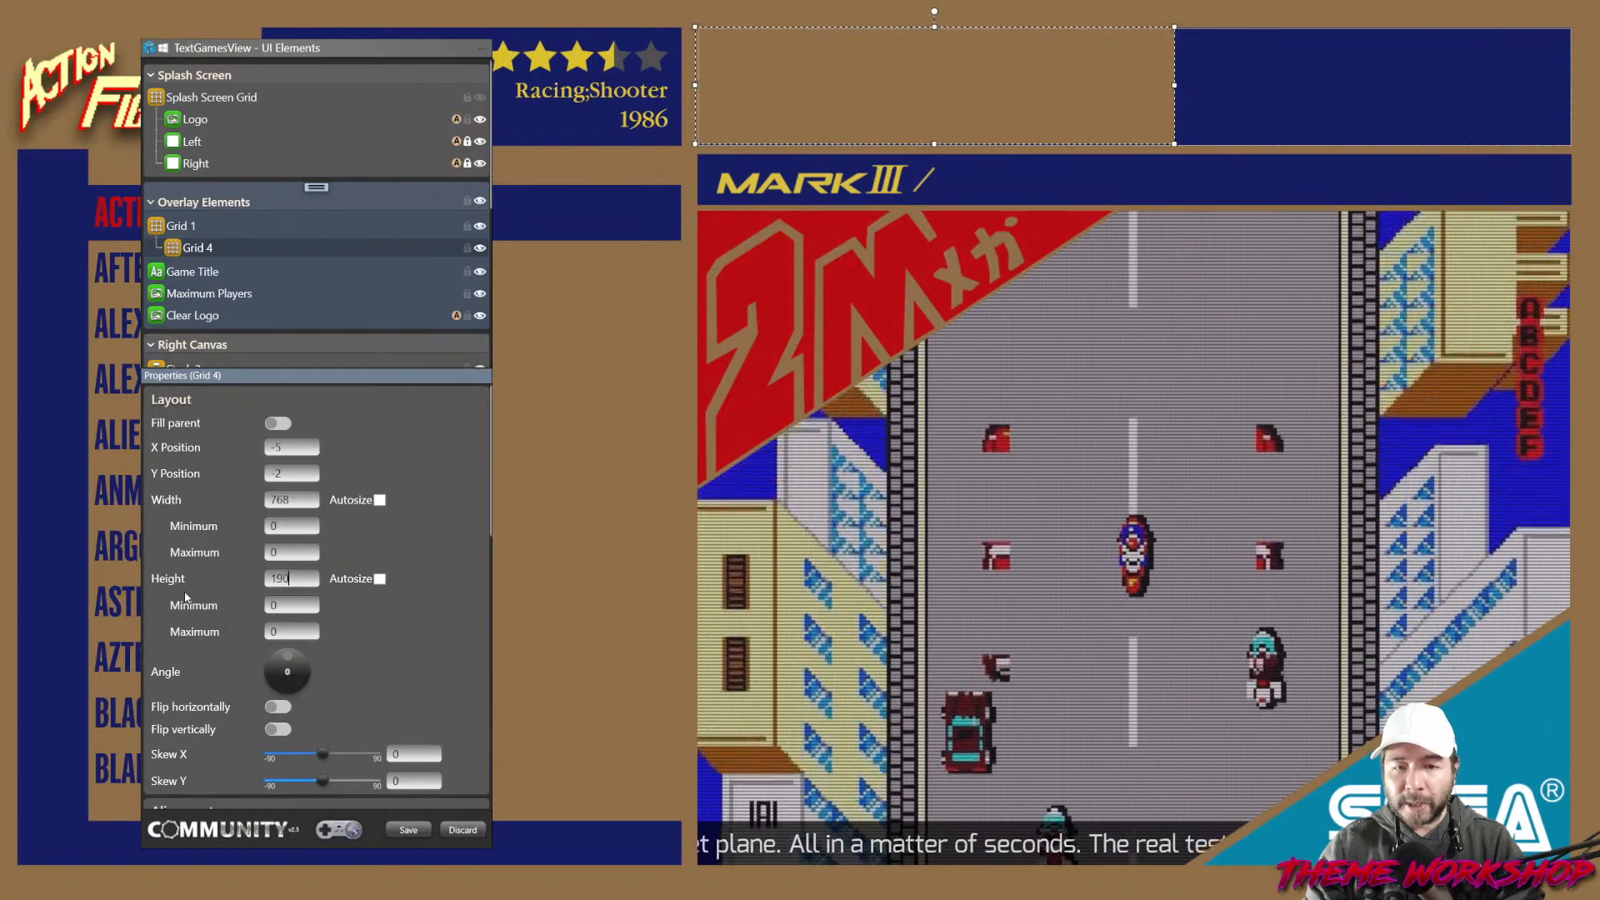
pyautogui.press('Return')
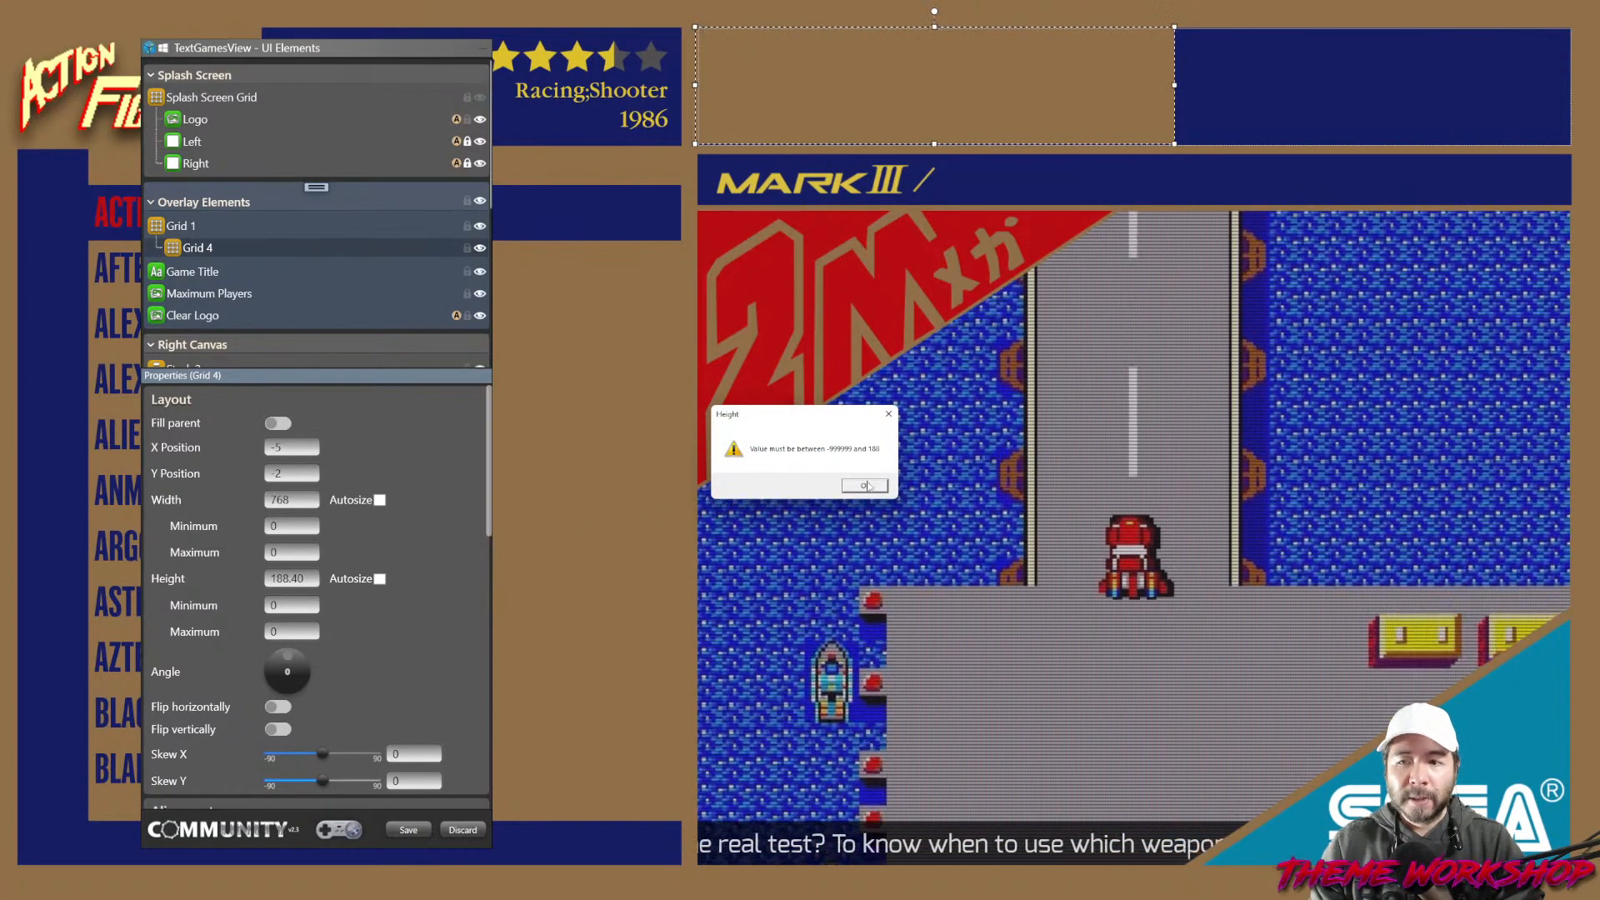
pyautogui.press('Return')
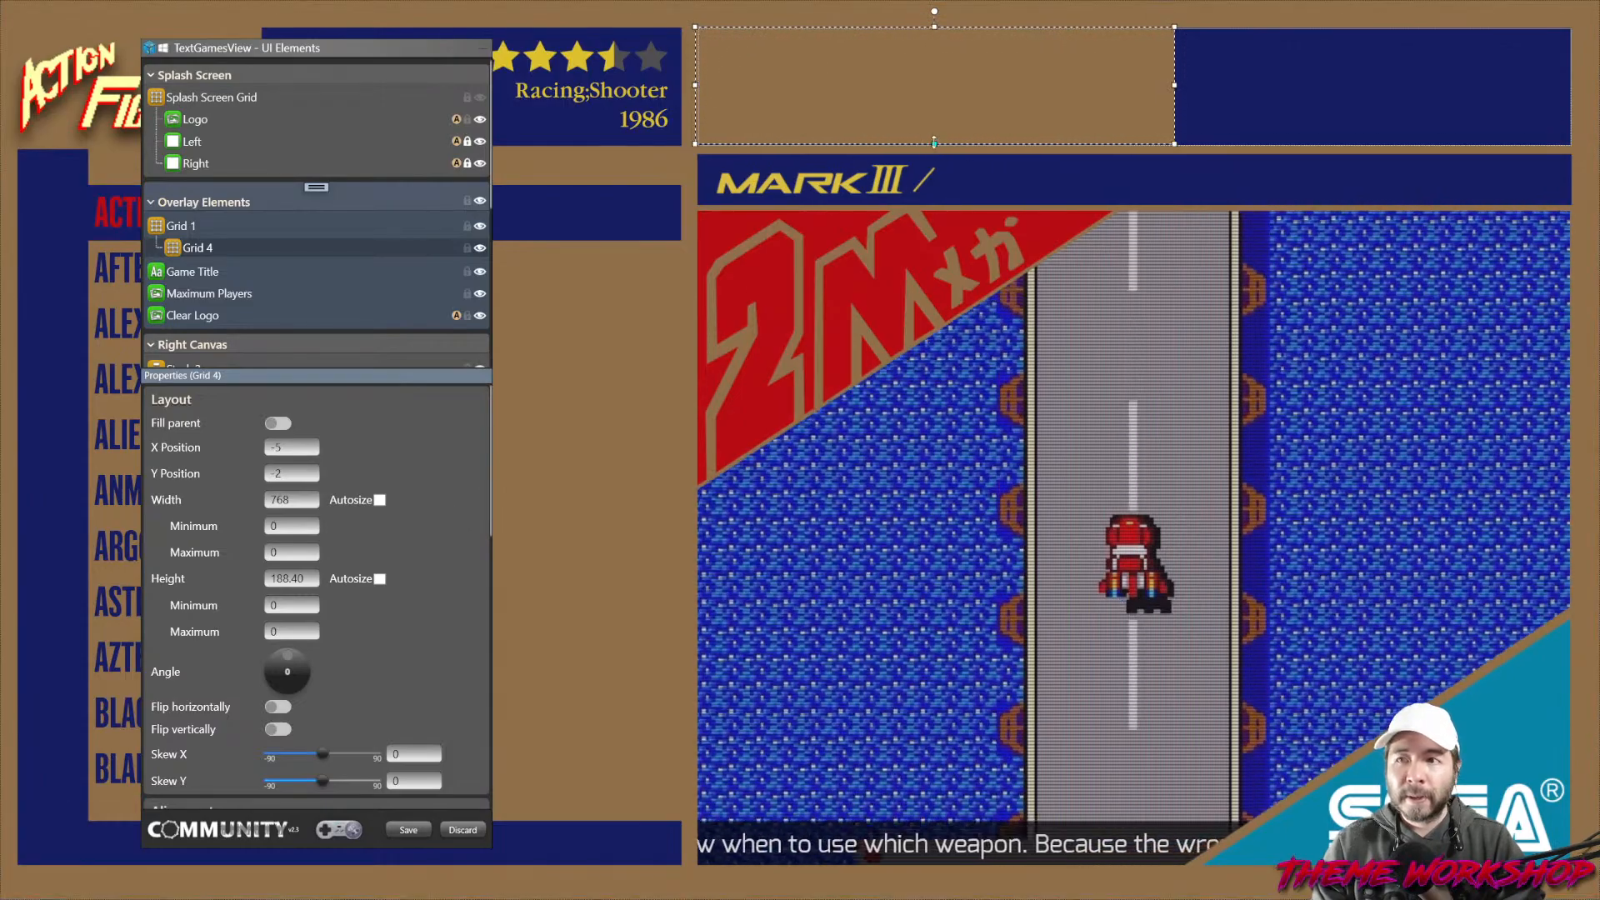
pyautogui.click(936, 81)
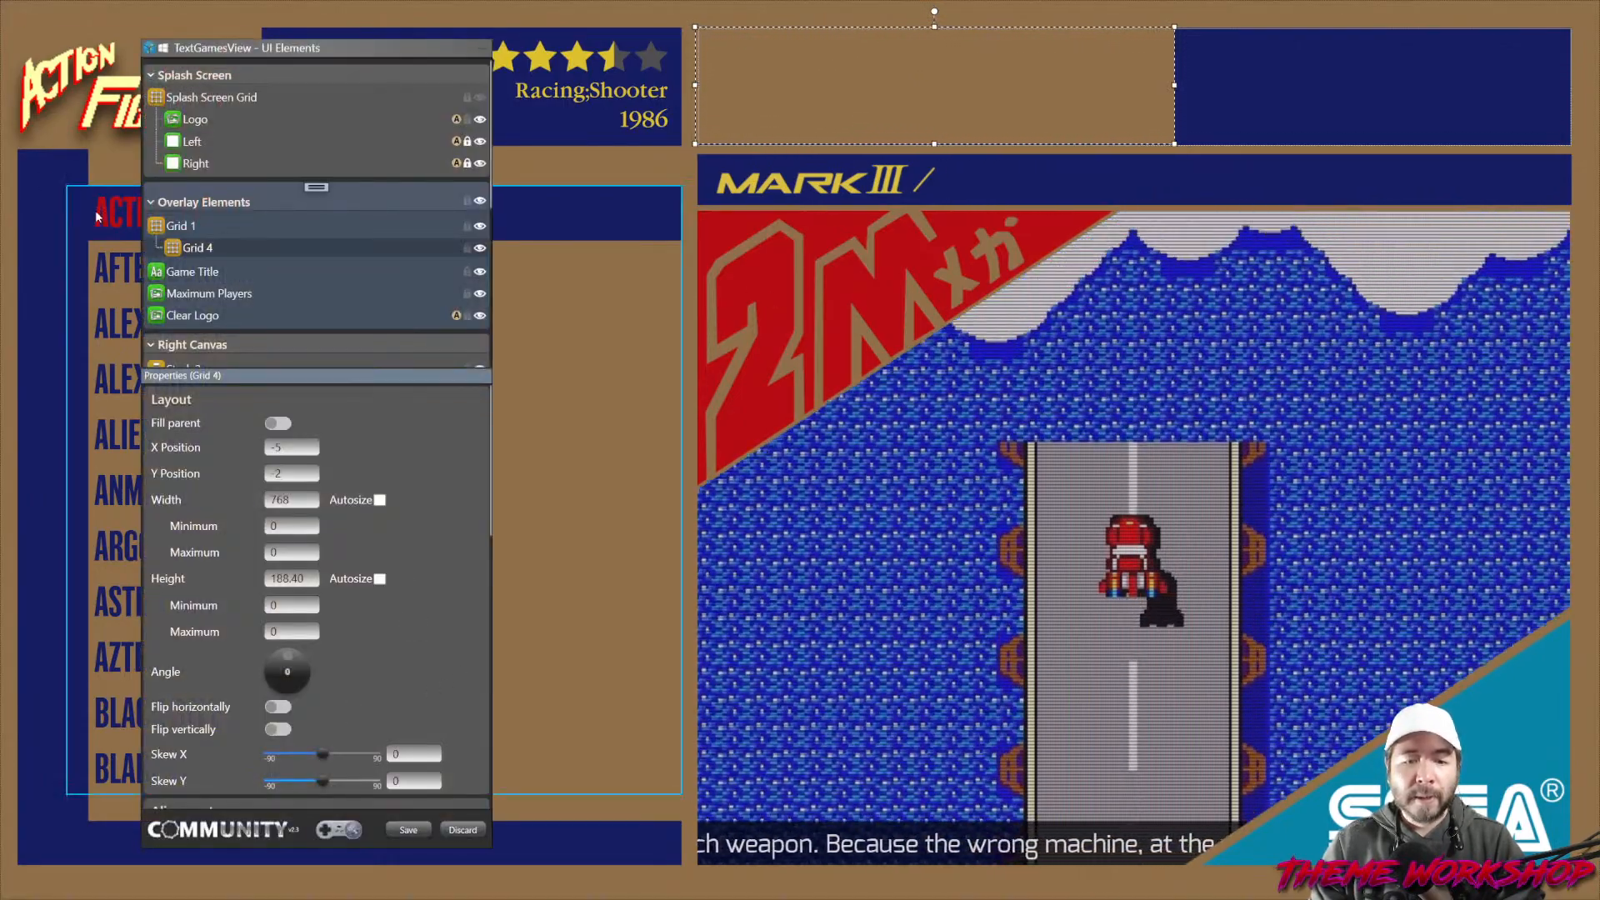
# Try to resize the nested Grid 4 freehand to about 770 wide and 188 high, keeping it selected.
pyautogui.click(32, 5)
pyautogui.click(29, 6)
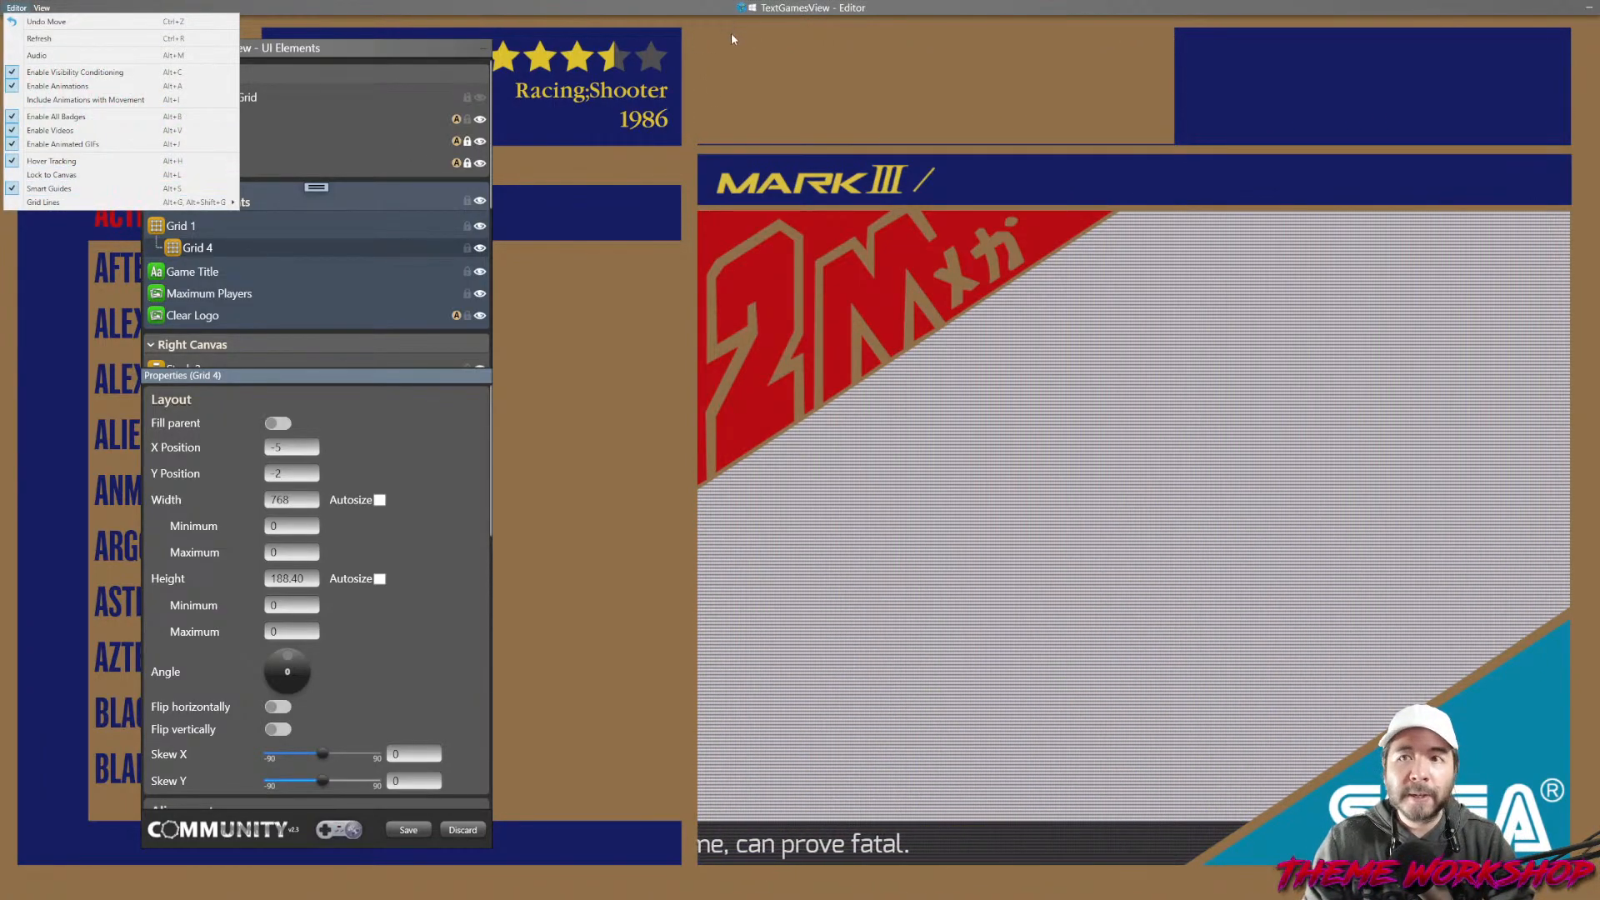
pyautogui.click(416, 49)
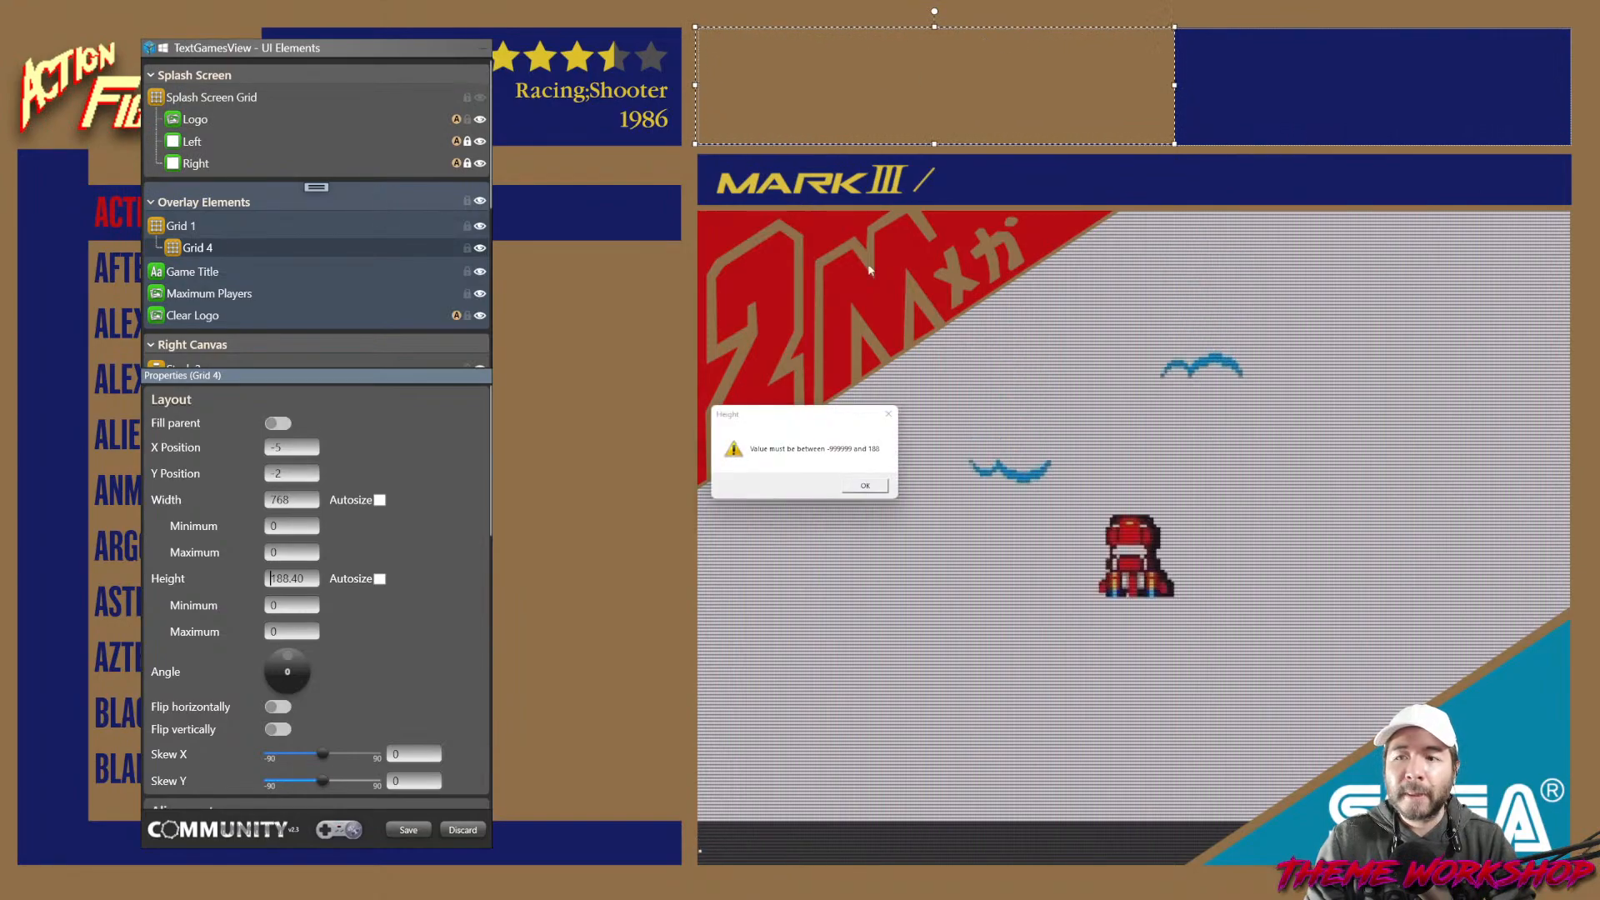
pyautogui.click(867, 486)
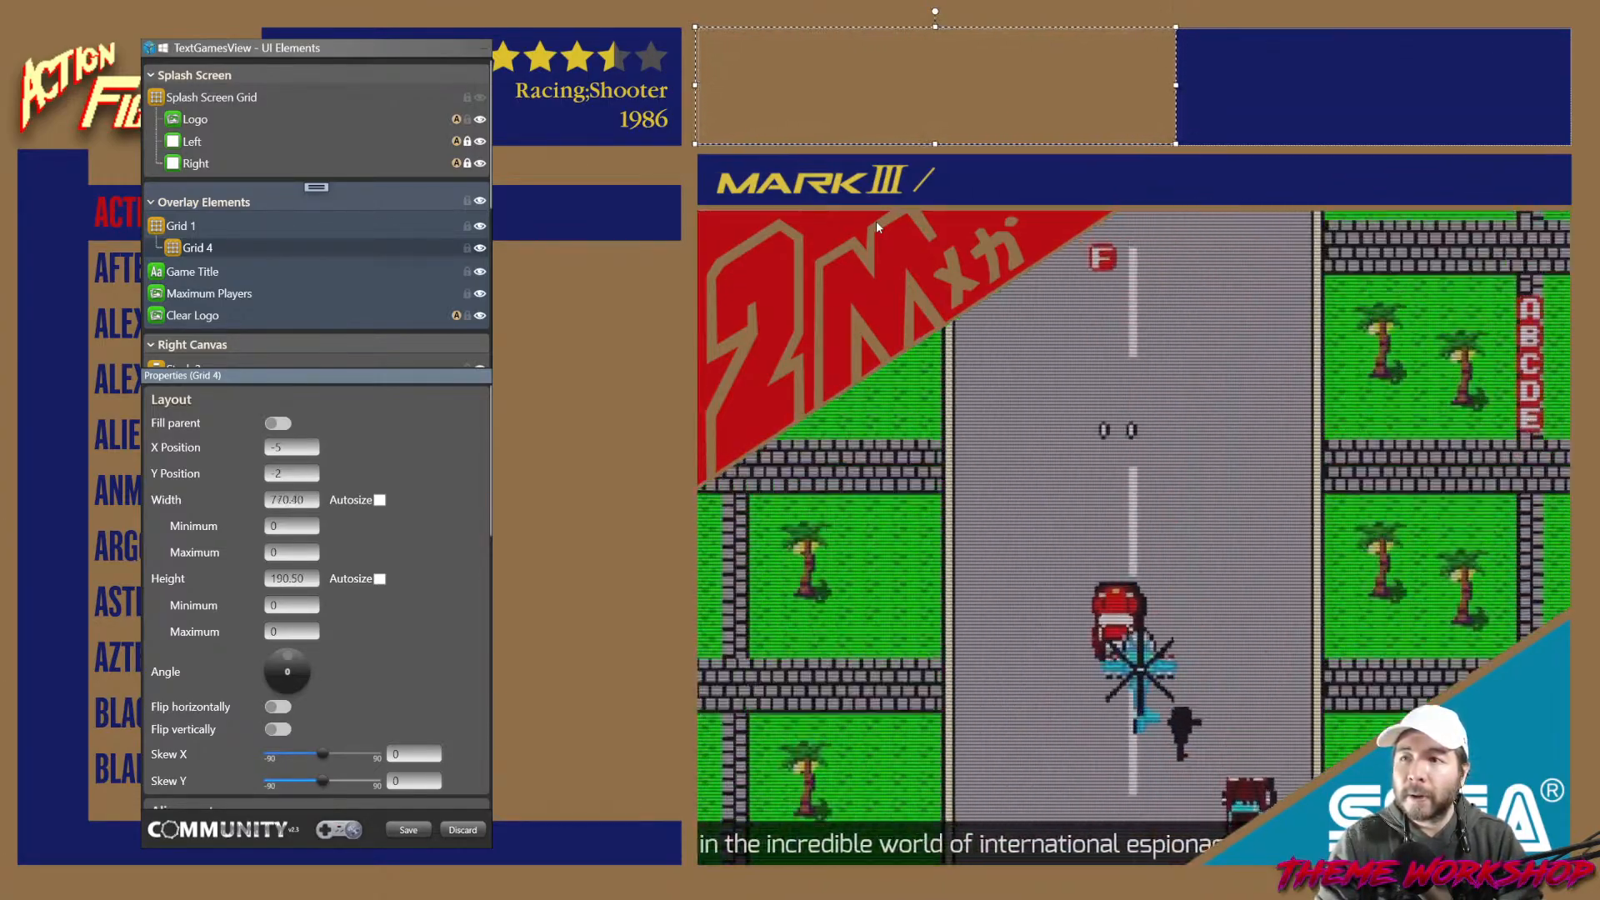
pyautogui.moveTo(935, 144)
pyautogui.mouseDown()
pyautogui.moveTo(937, 175)
pyautogui.moveTo(936, 141)
pyautogui.mouseUp()
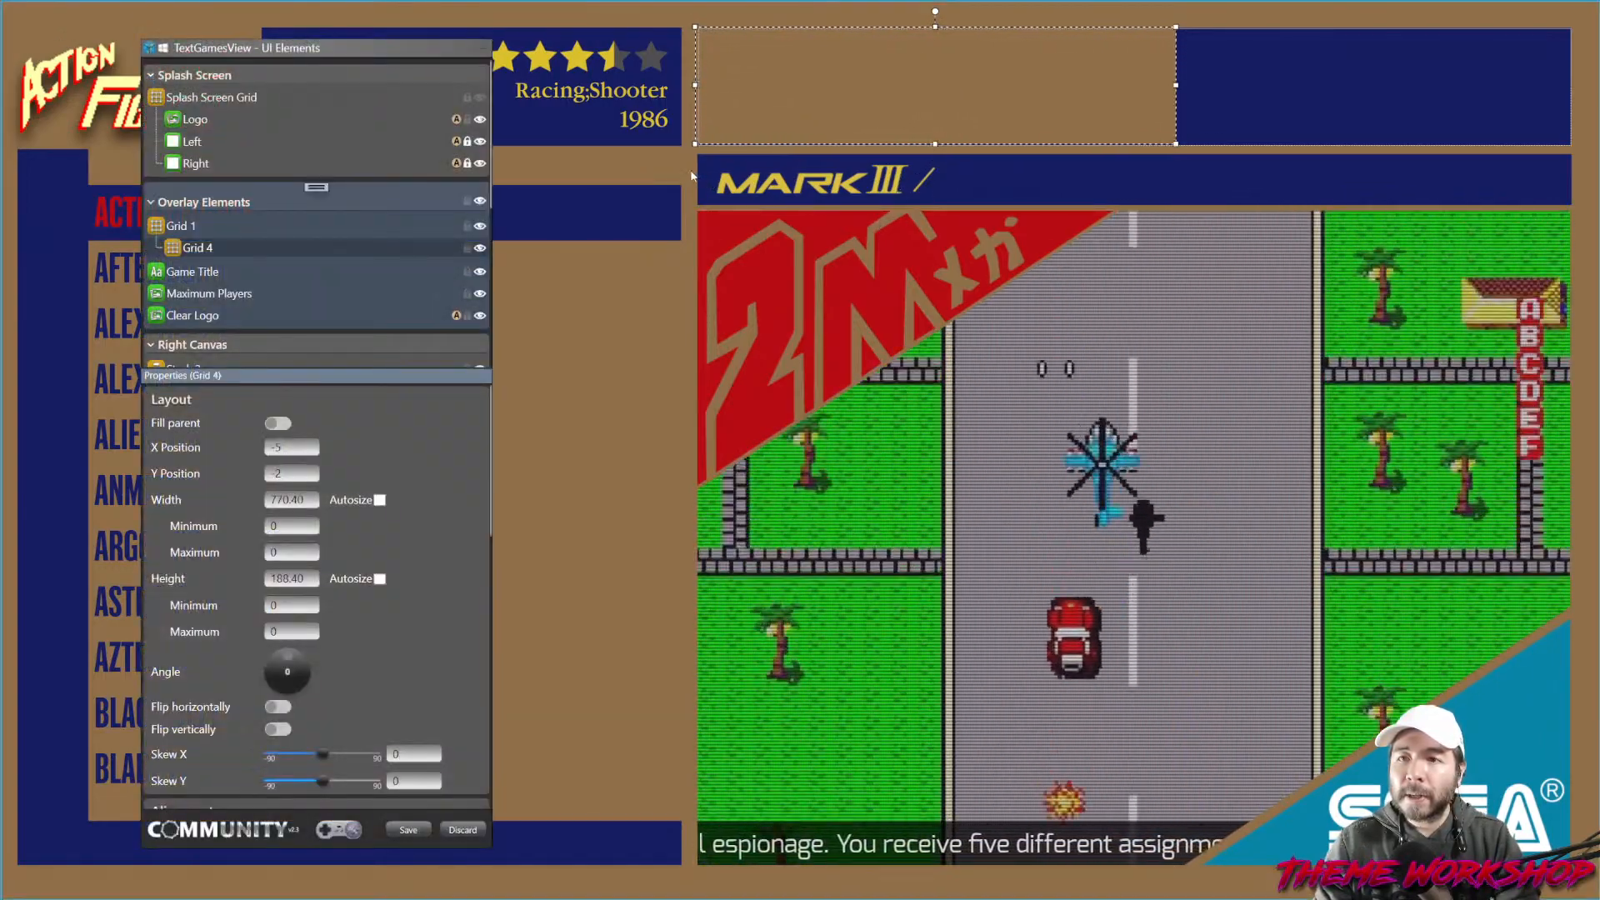
pyautogui.click(689, 171)
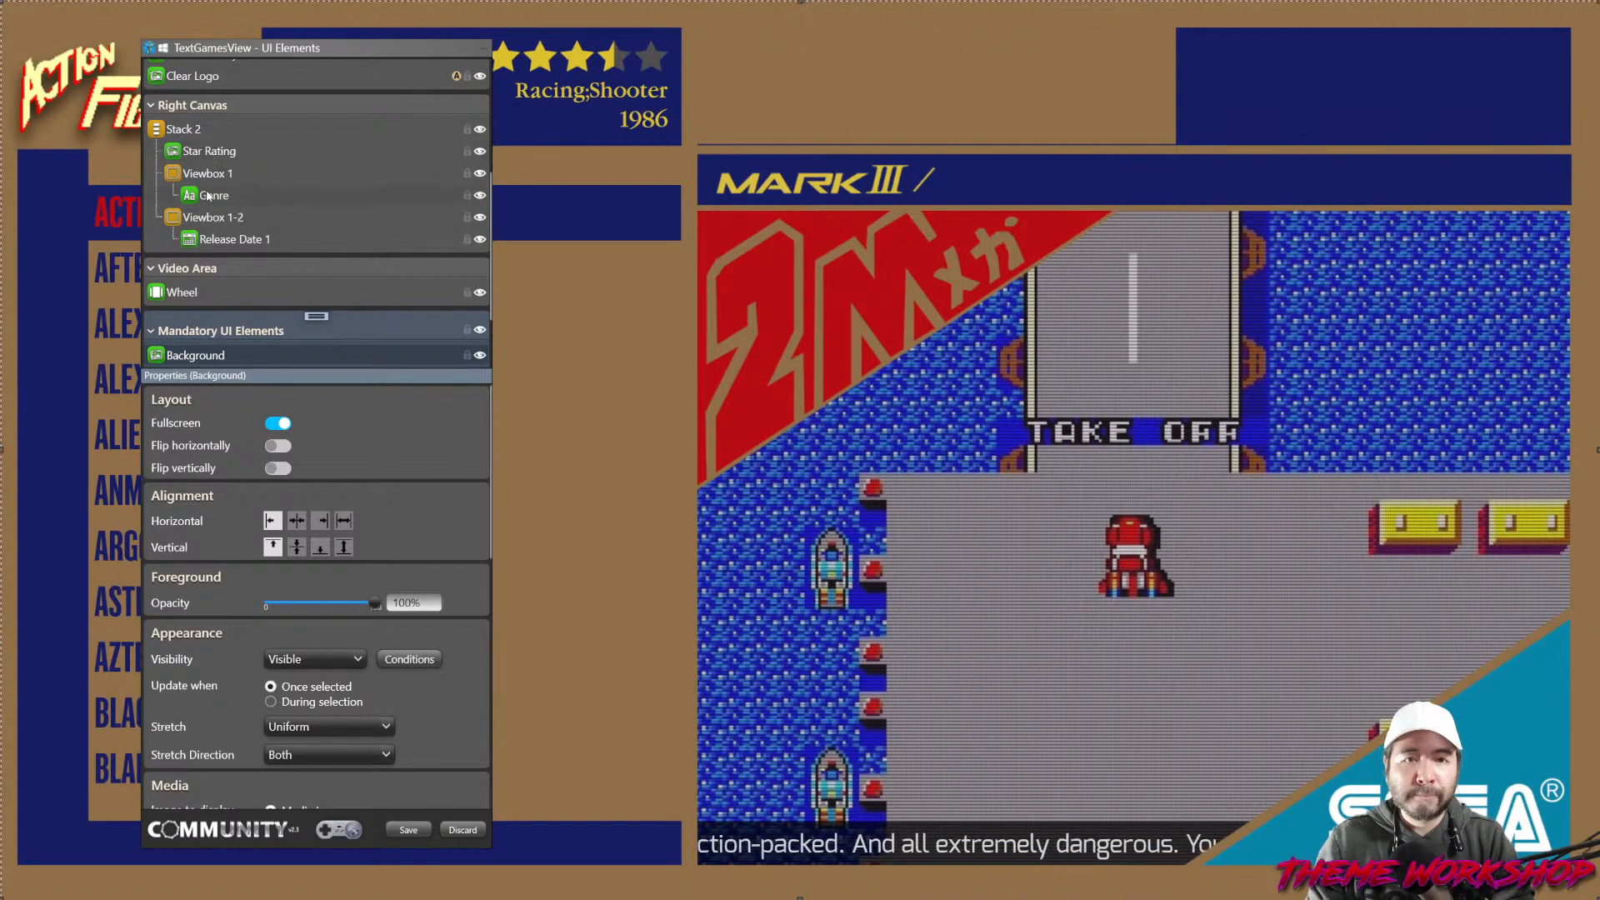
pyautogui.scroll(2, 222, 225)
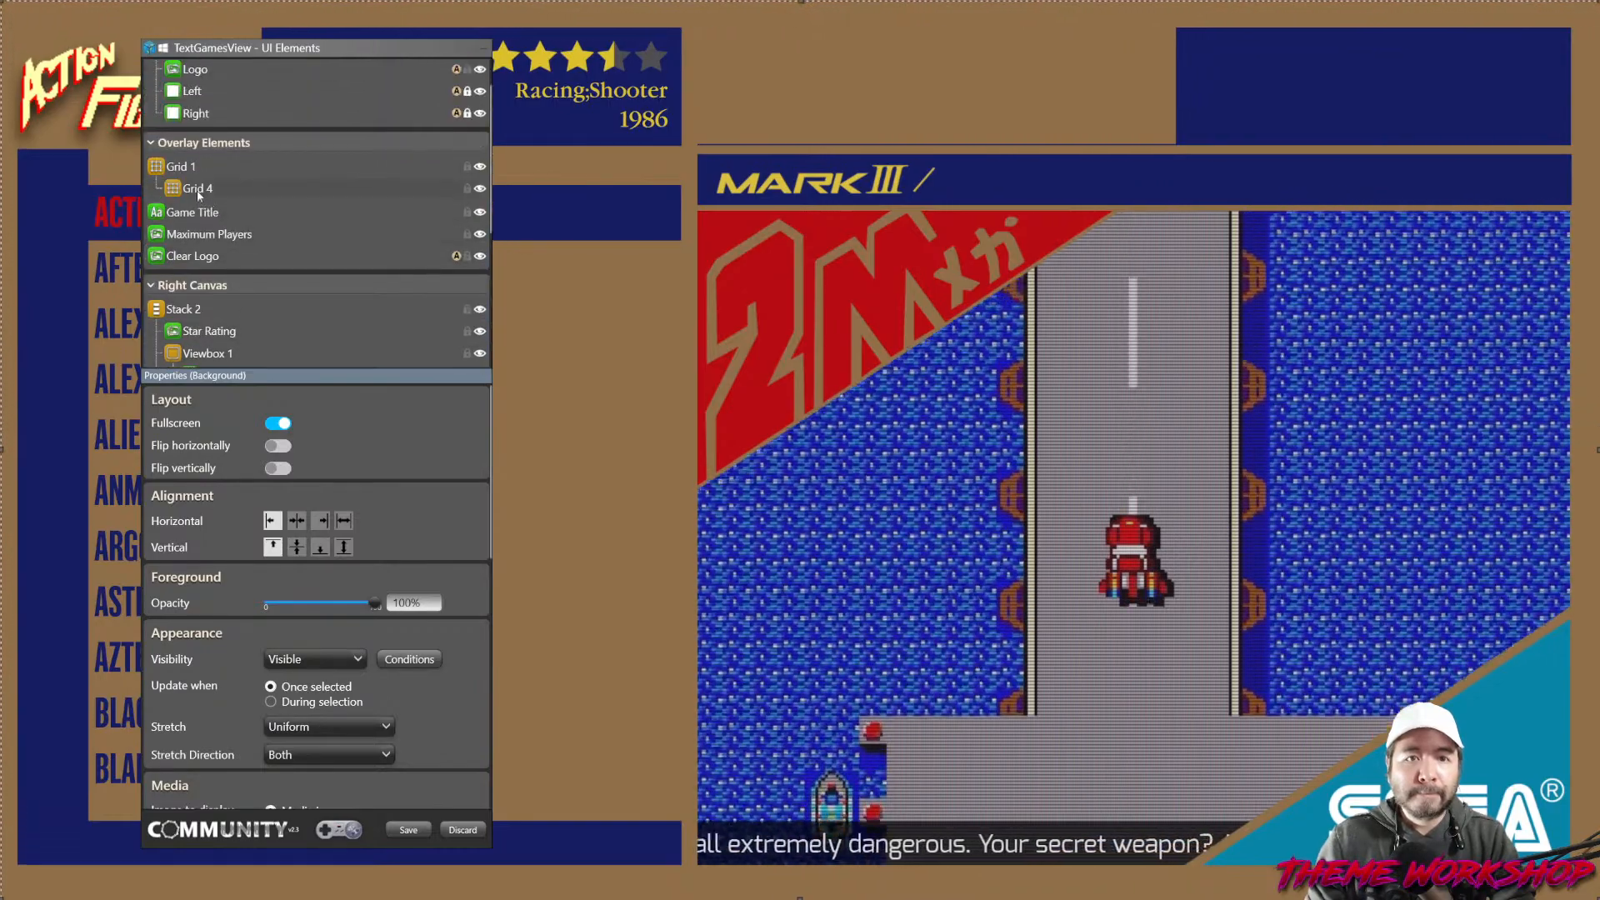
pyautogui.click(198, 190)
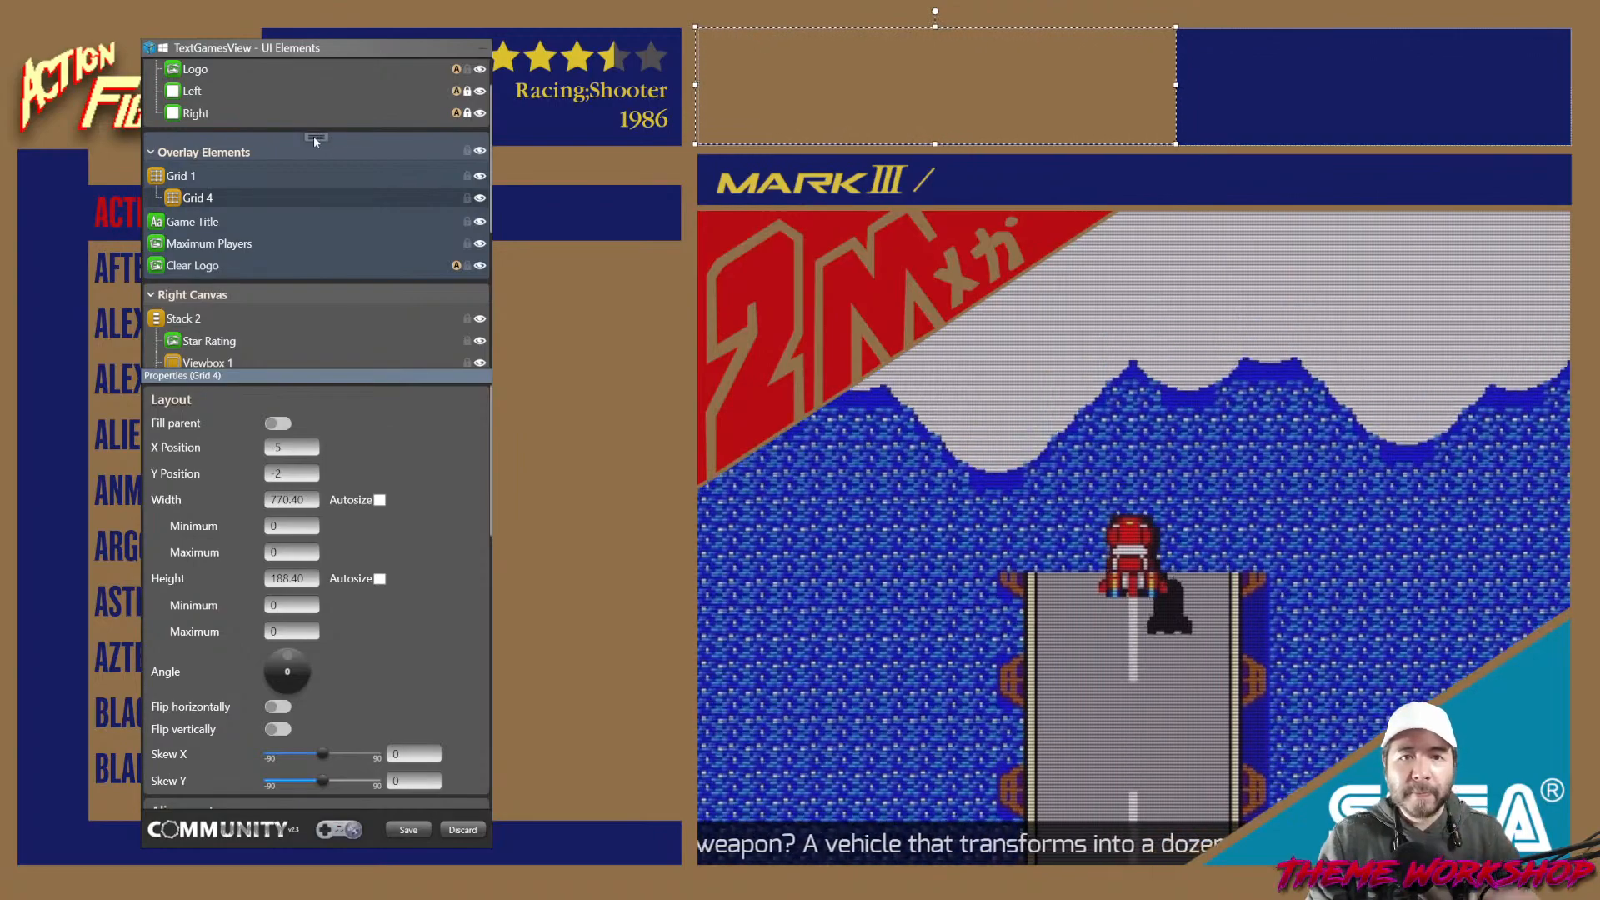
# Add a Canvas to the Overlay Elements and apply Grid 1's copied position and size properties to it.
pyautogui.rightClick(318, 137)
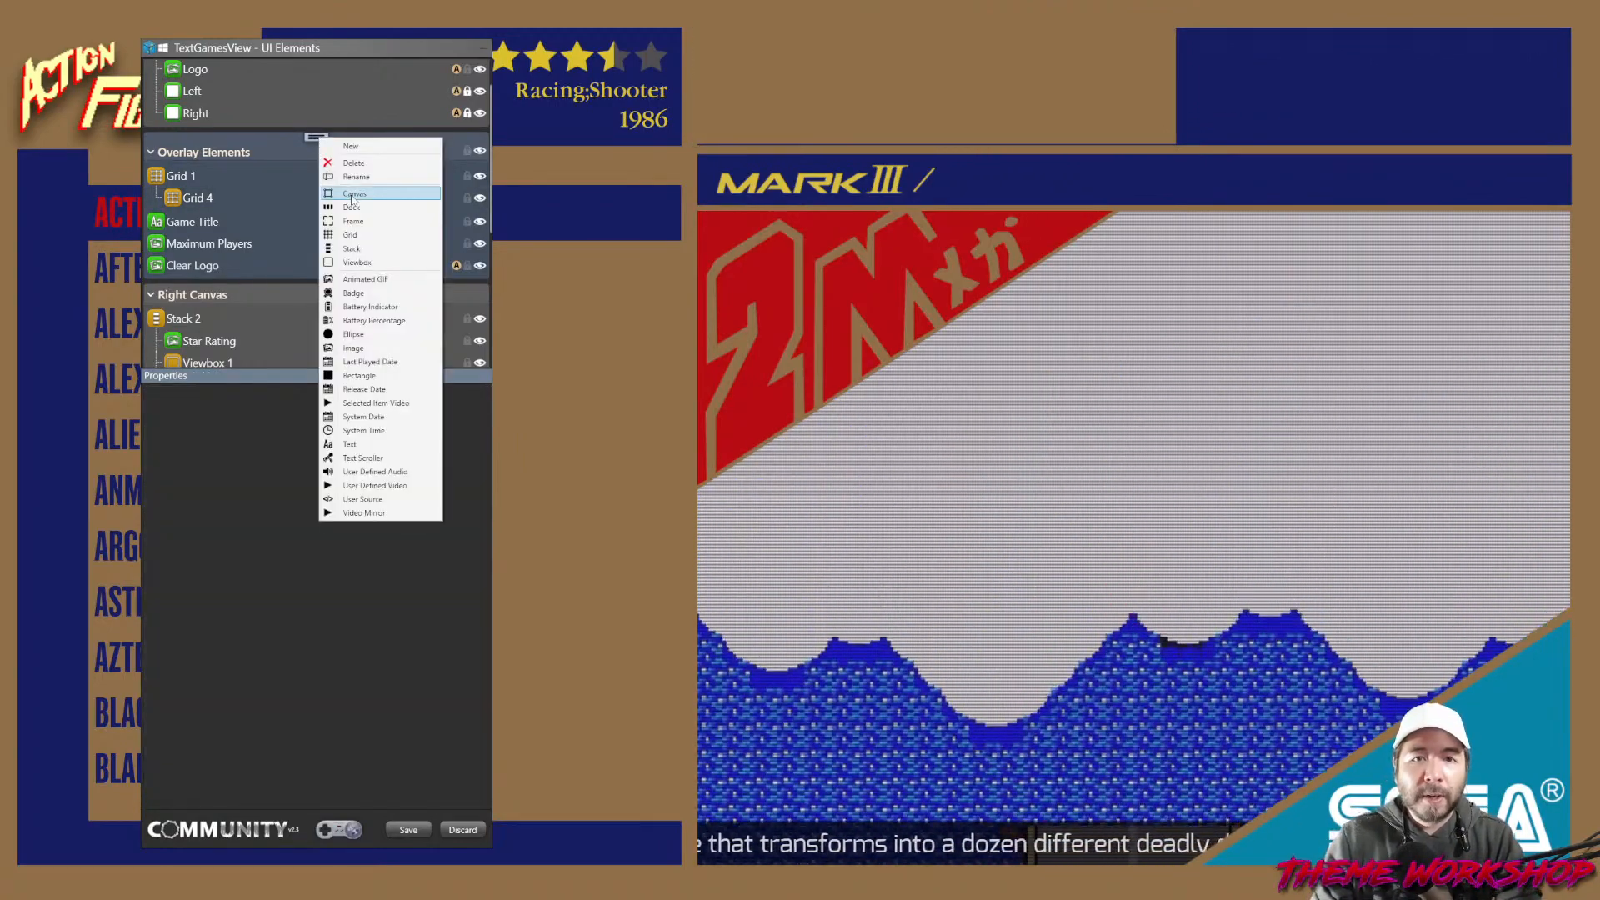
pyautogui.click(354, 194)
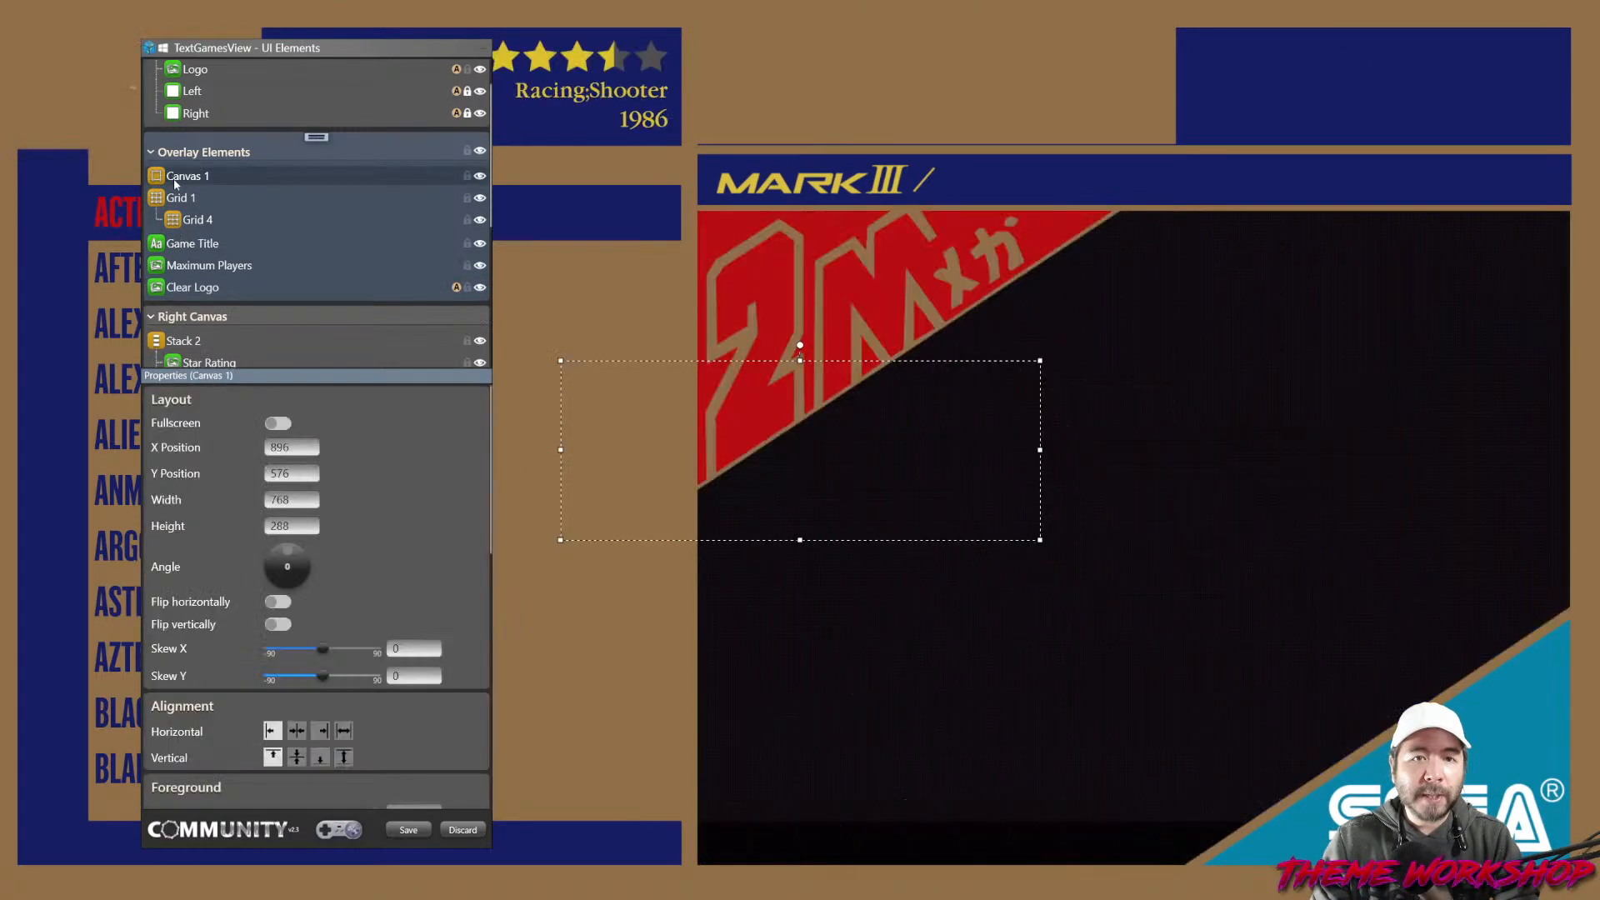
pyautogui.rightClick(177, 200)
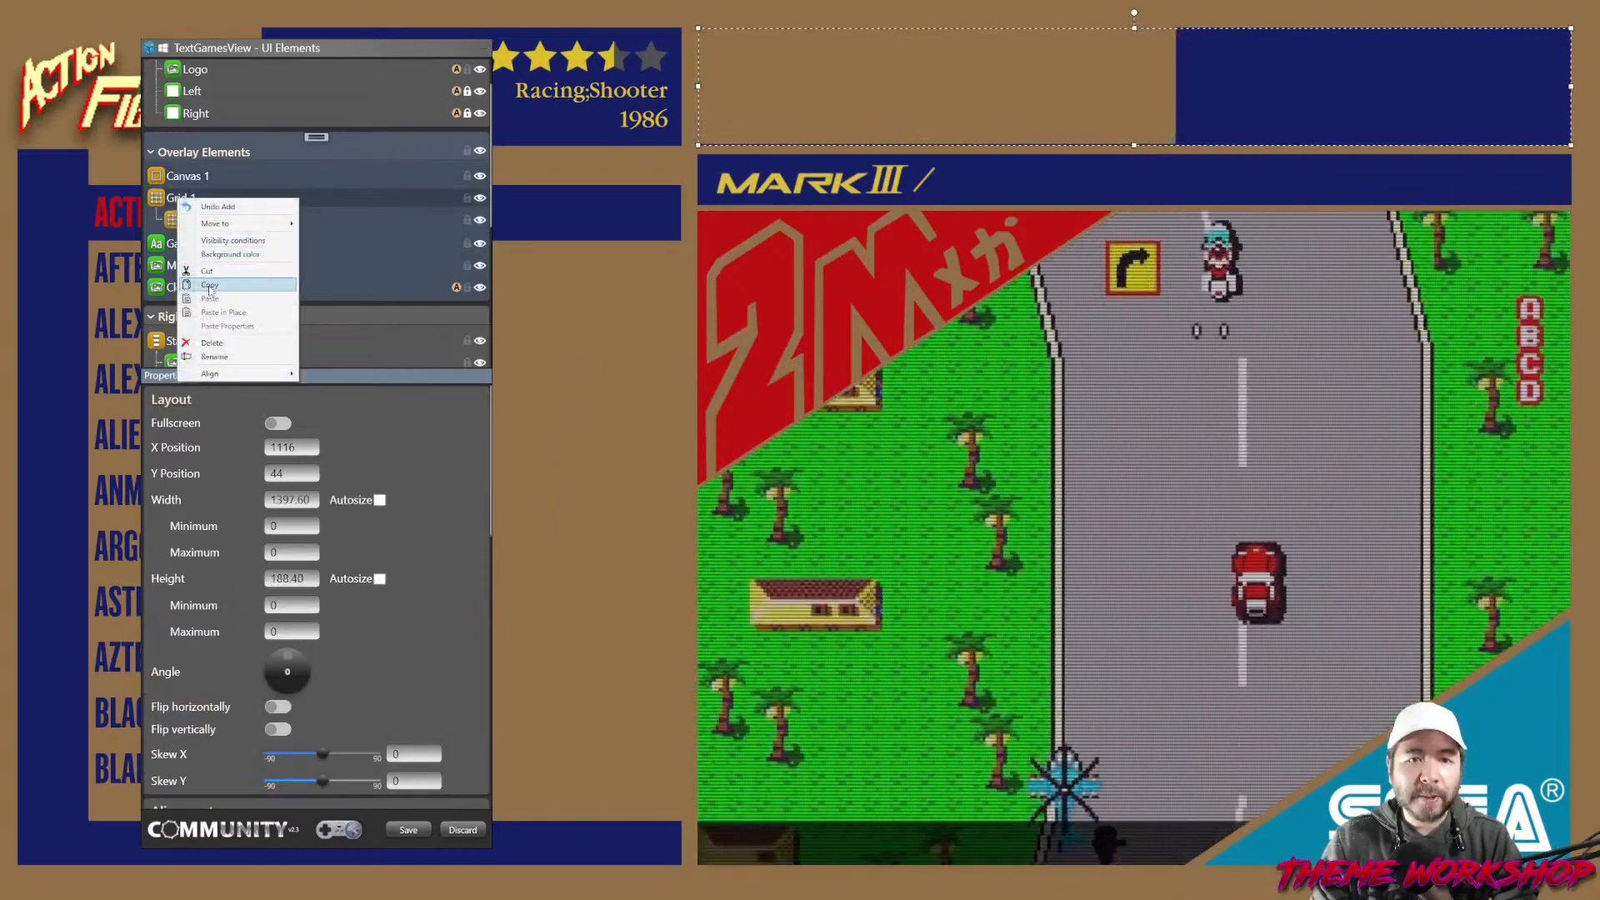
pyautogui.click(213, 285)
pyautogui.rightClick(182, 176)
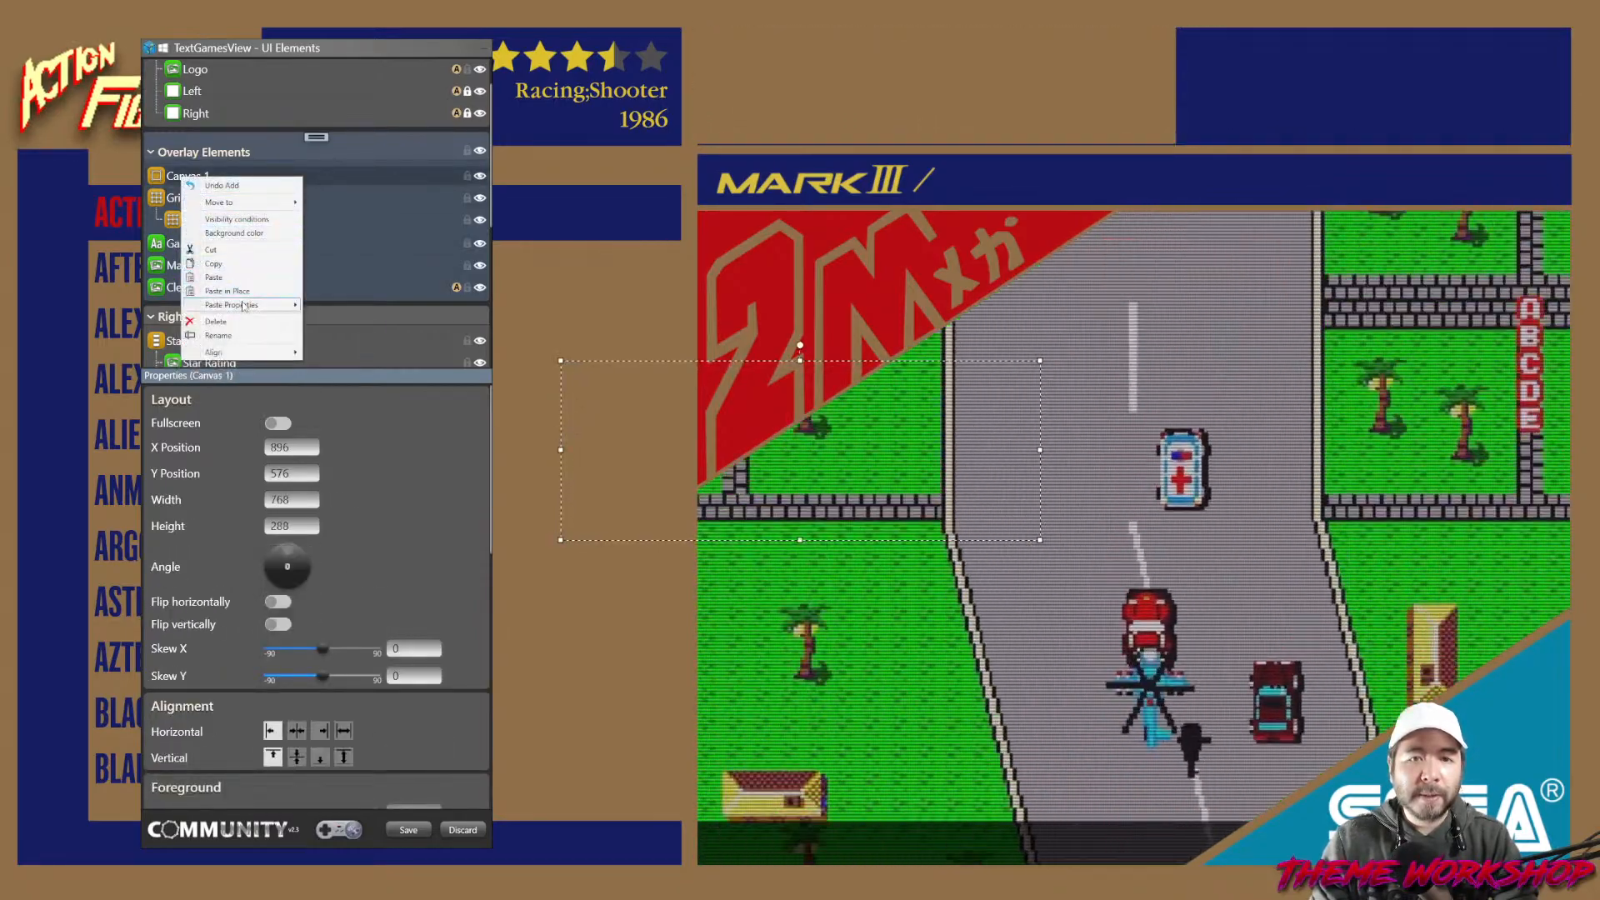
pyautogui.moveTo(290, 308)
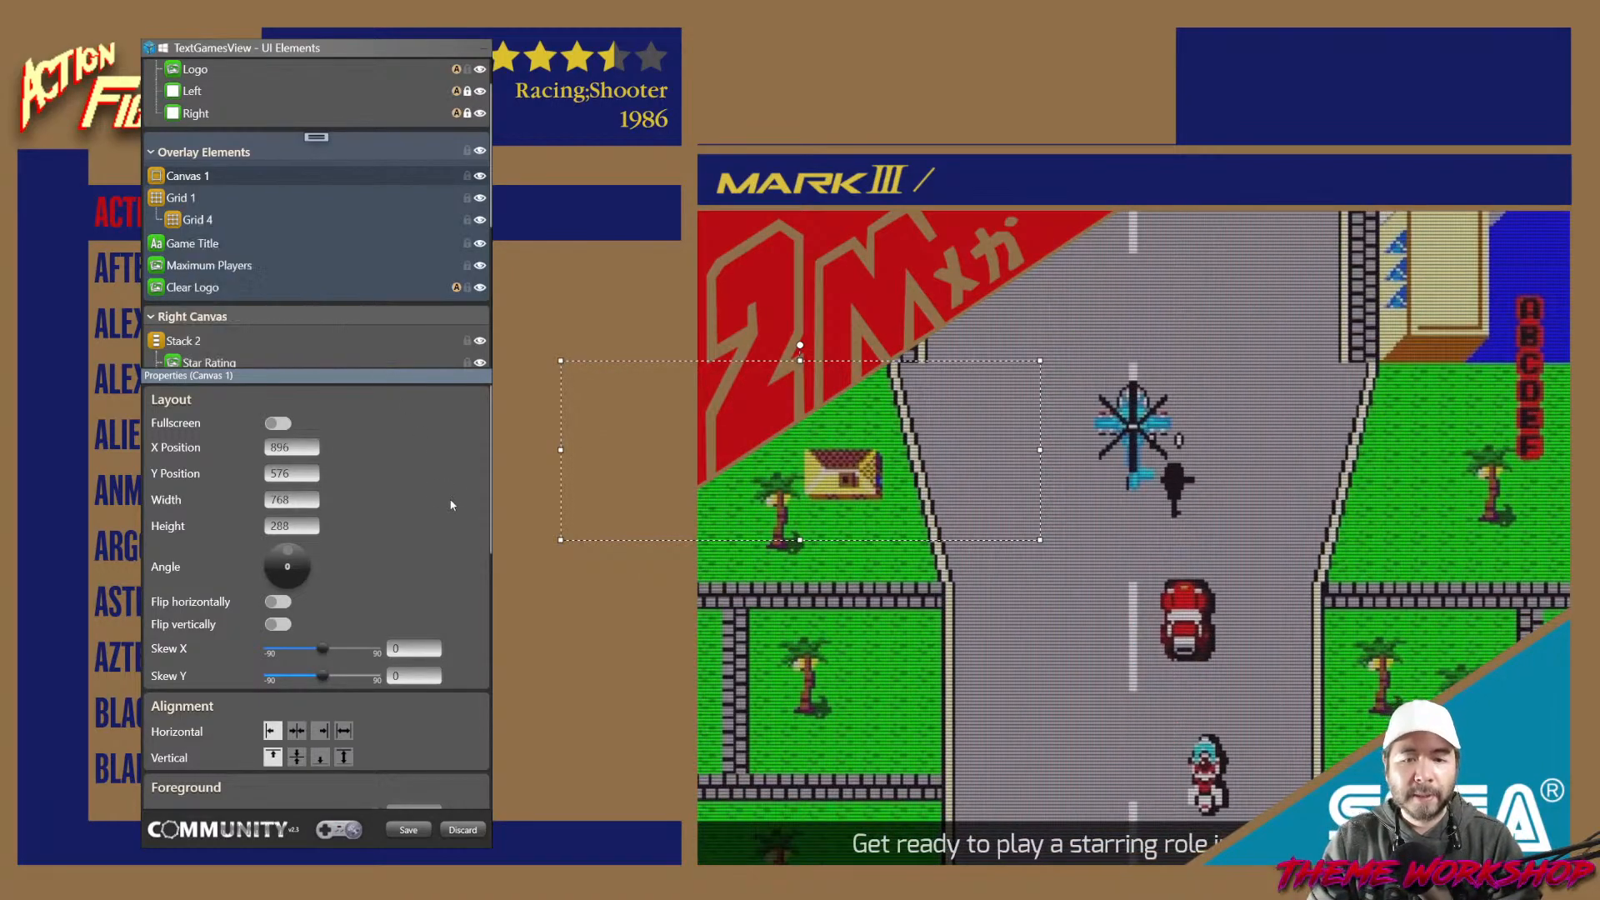
# Fill Canvas 1's background with the theme's solid dark blue colour.
pyautogui.scroll(-14, 459, 503)
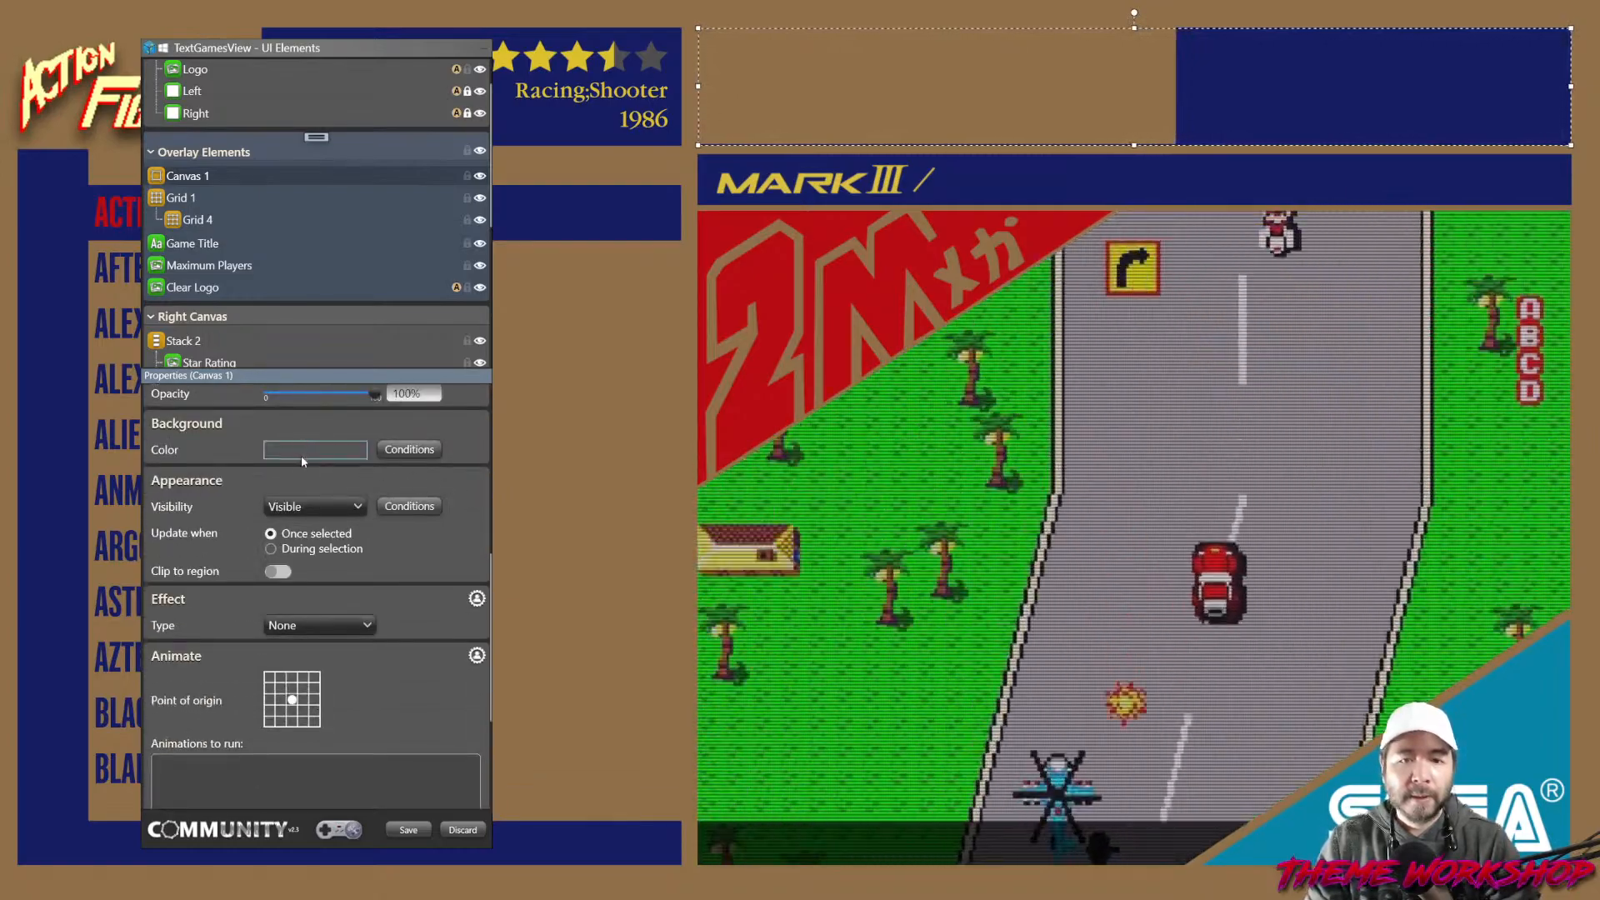
pyautogui.click(302, 455)
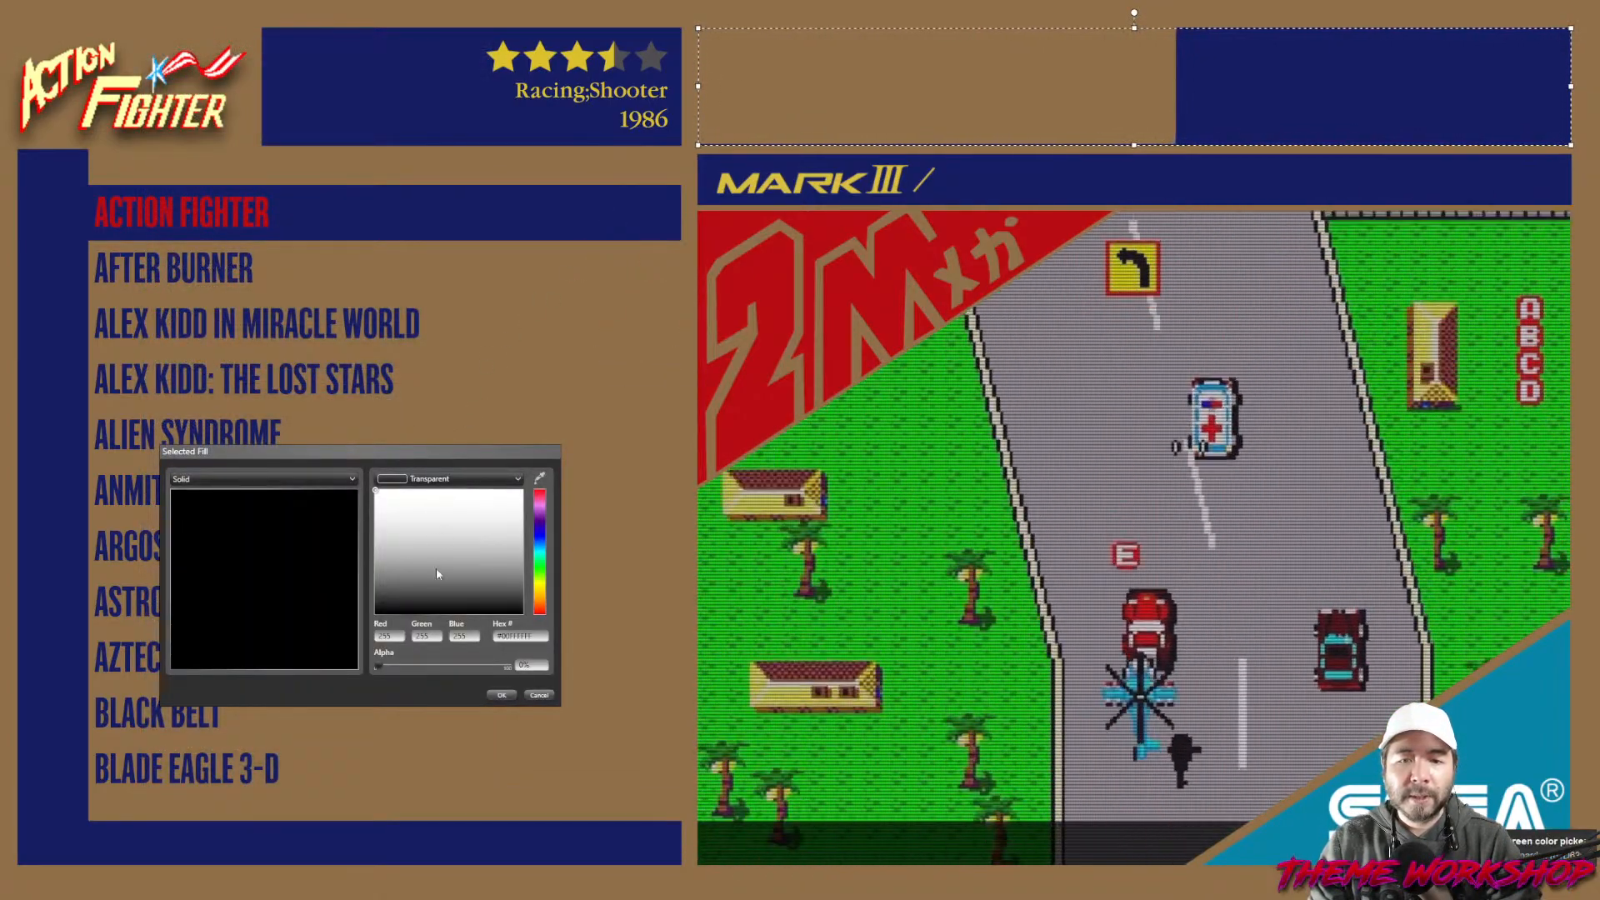
pyautogui.click(502, 696)
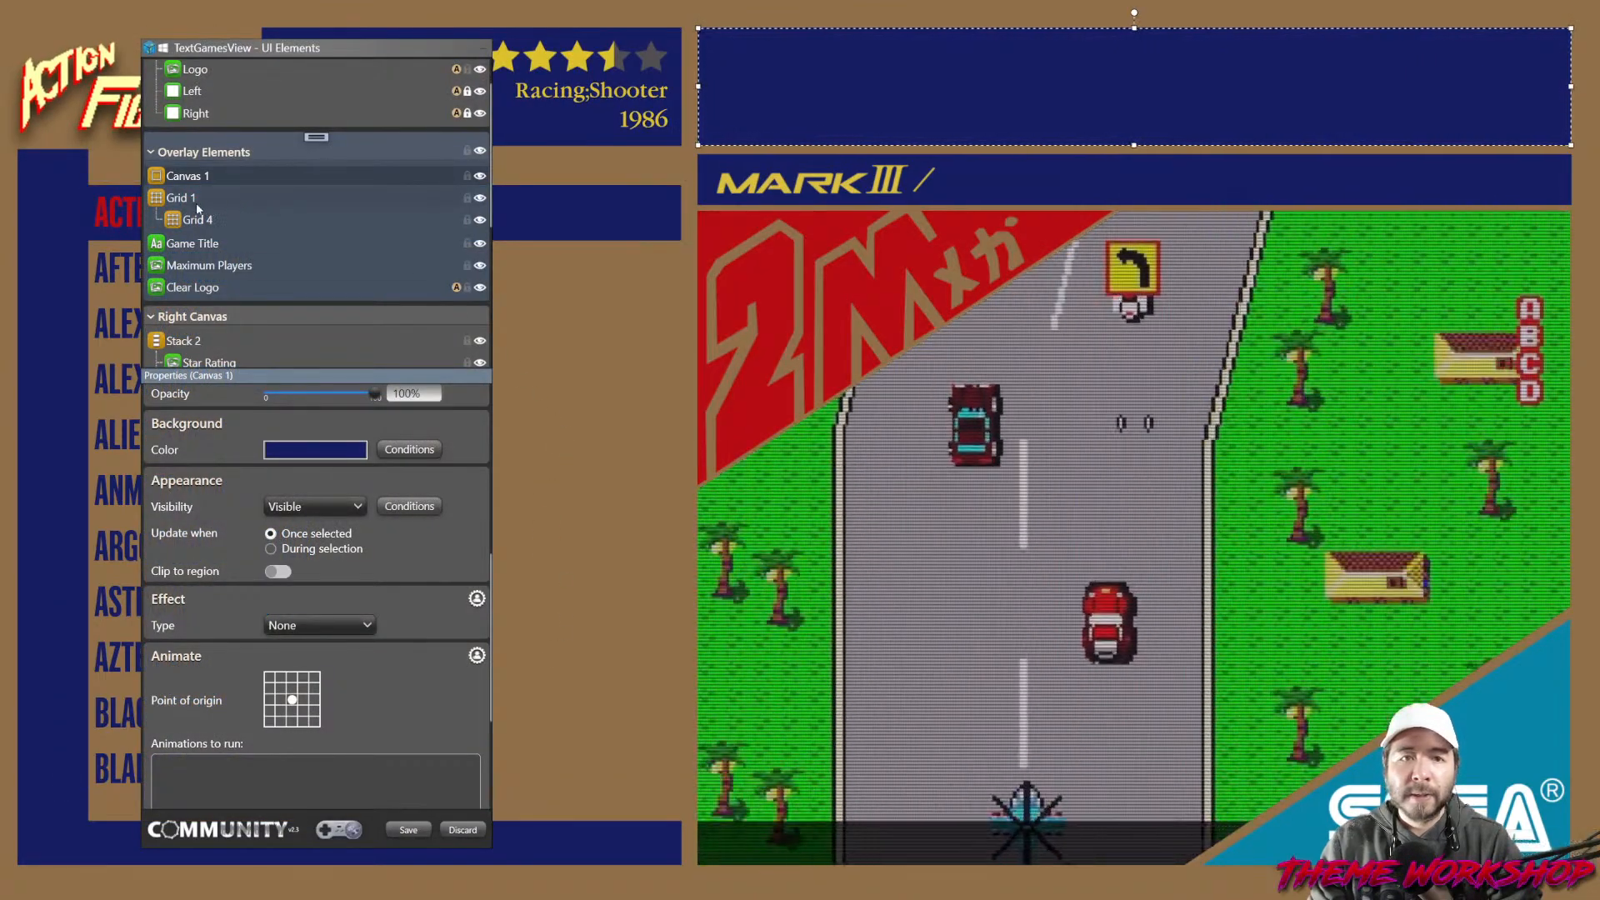
# Move Grid 4 out of Grid 1 into Canvas 1 and delete the emptied Grid 1.
pyautogui.click(194, 221)
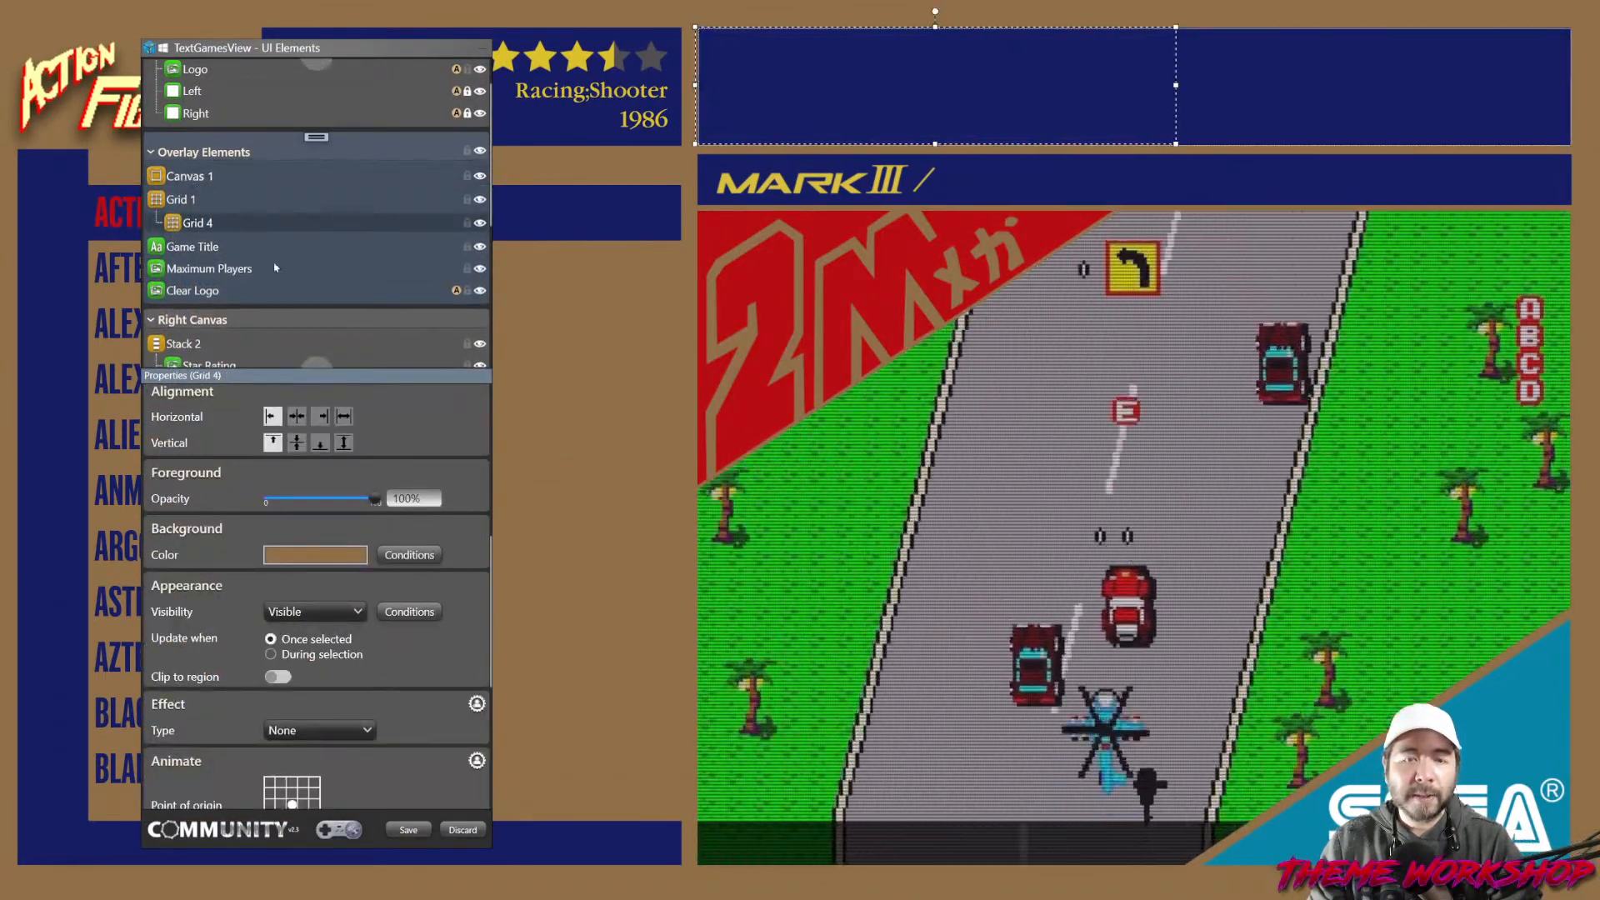
pyautogui.hotkey('ctrl', 'Up')
pyautogui.rightClick(183, 223)
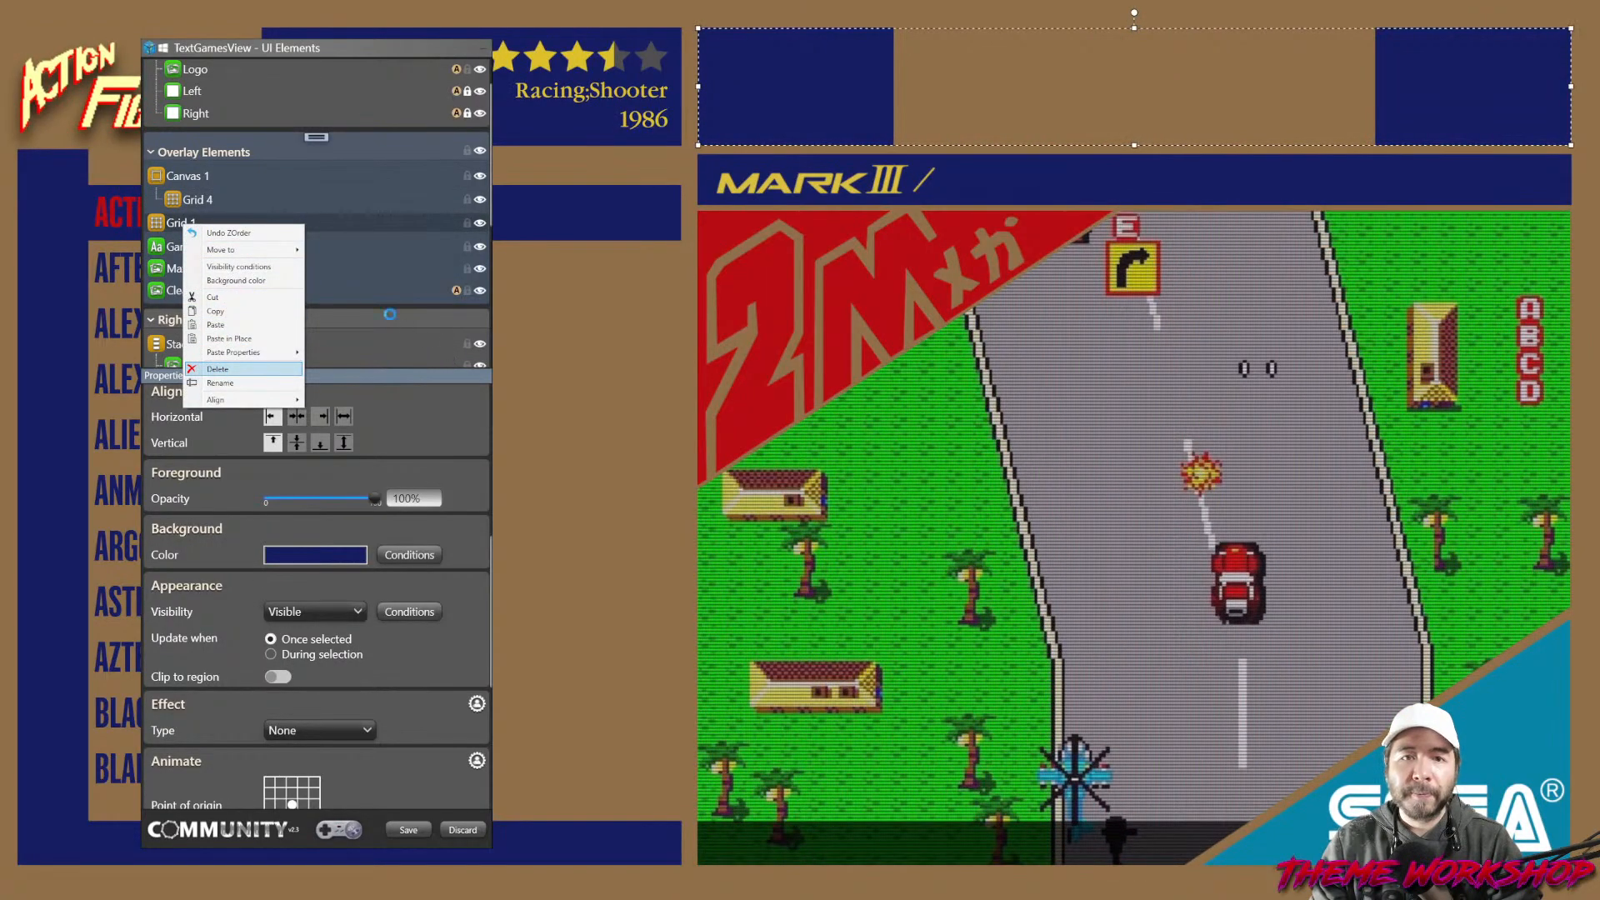
pyautogui.press('Return')
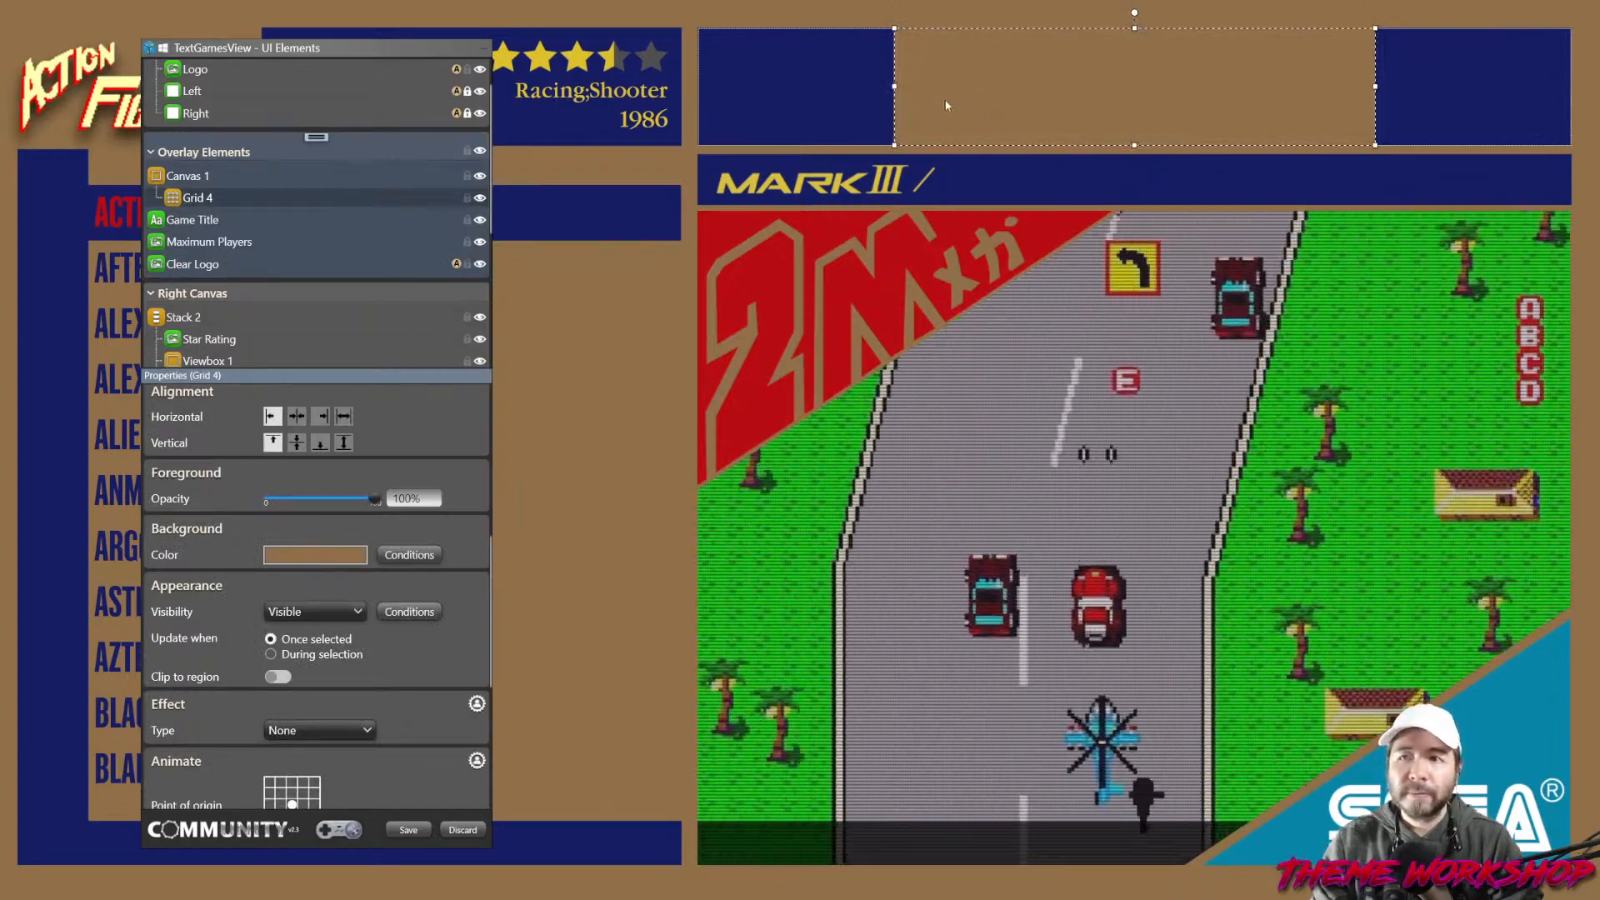
# Align Grid 4 with the left edge of Canvas 1 and stretch its height to about 193 to cover the canvas.
pyautogui.moveTo(947, 106); pyautogui.dragTo(870, 99)
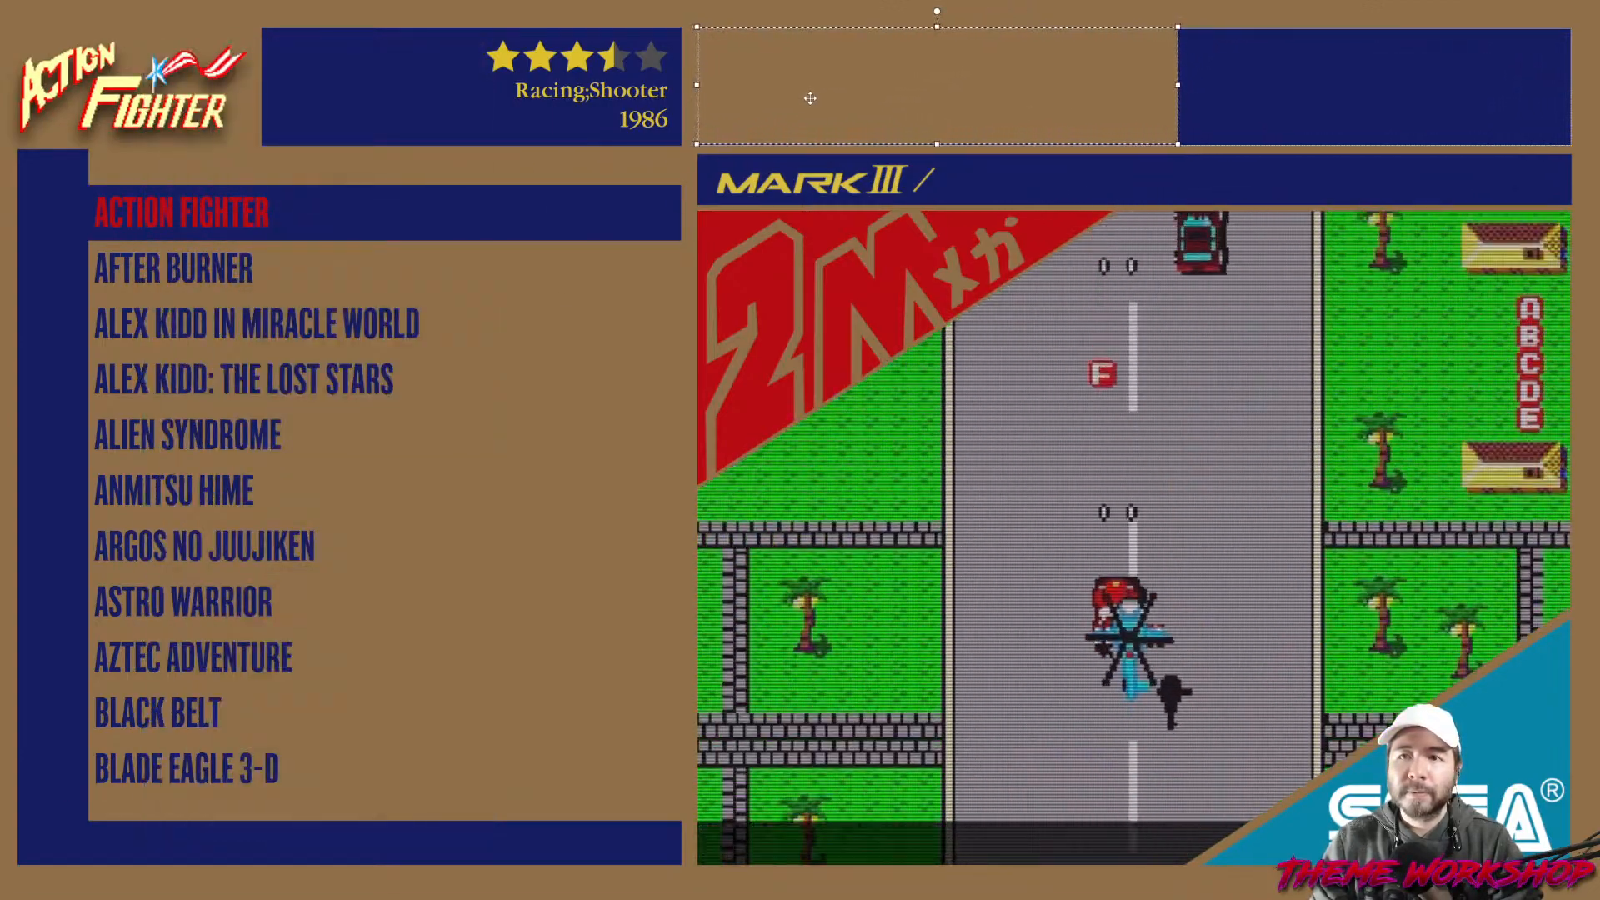
pyautogui.moveTo(939, 143); pyautogui.dragTo(938, 145)
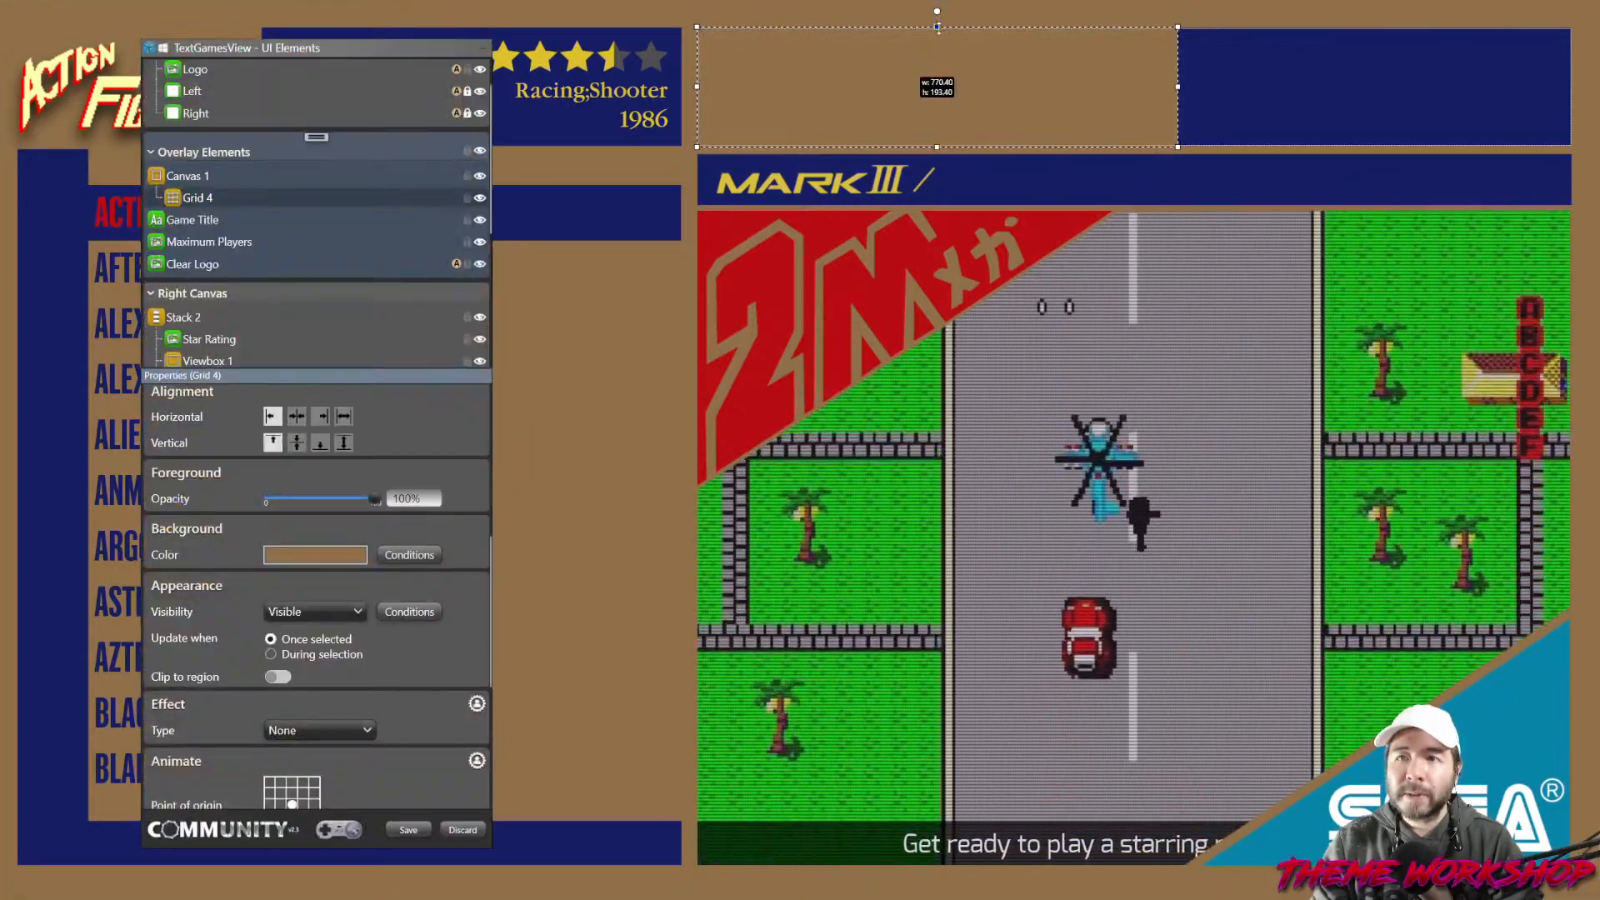
pyautogui.moveTo(937, 26); pyautogui.dragTo(937, 25)
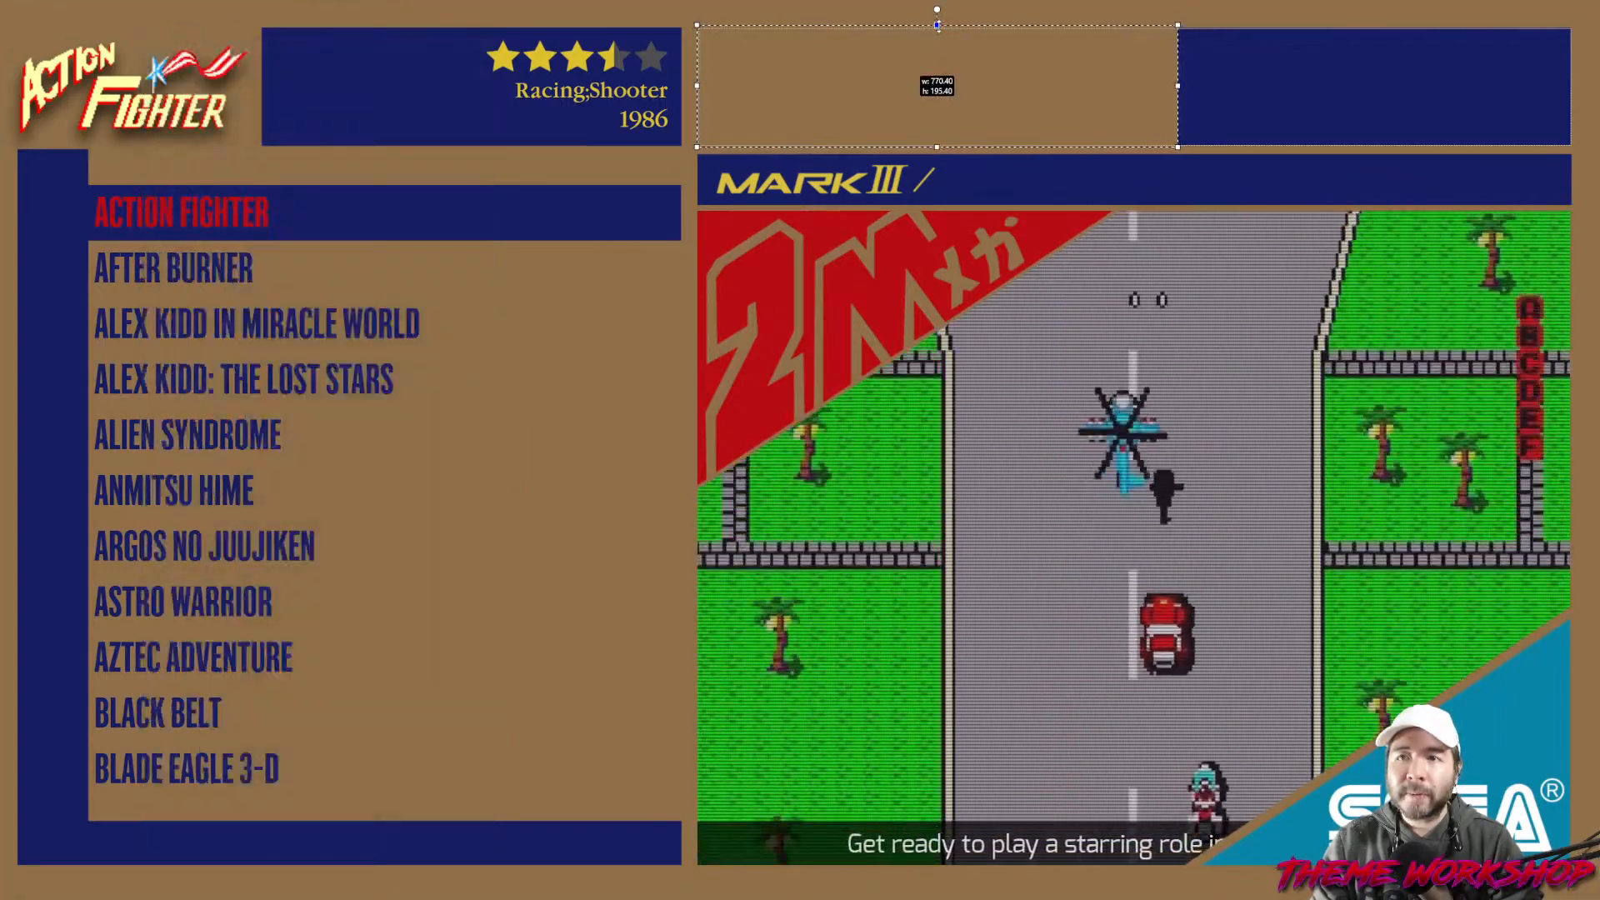
pyautogui.moveTo(937, 27); pyautogui.dragTo(937, 30)
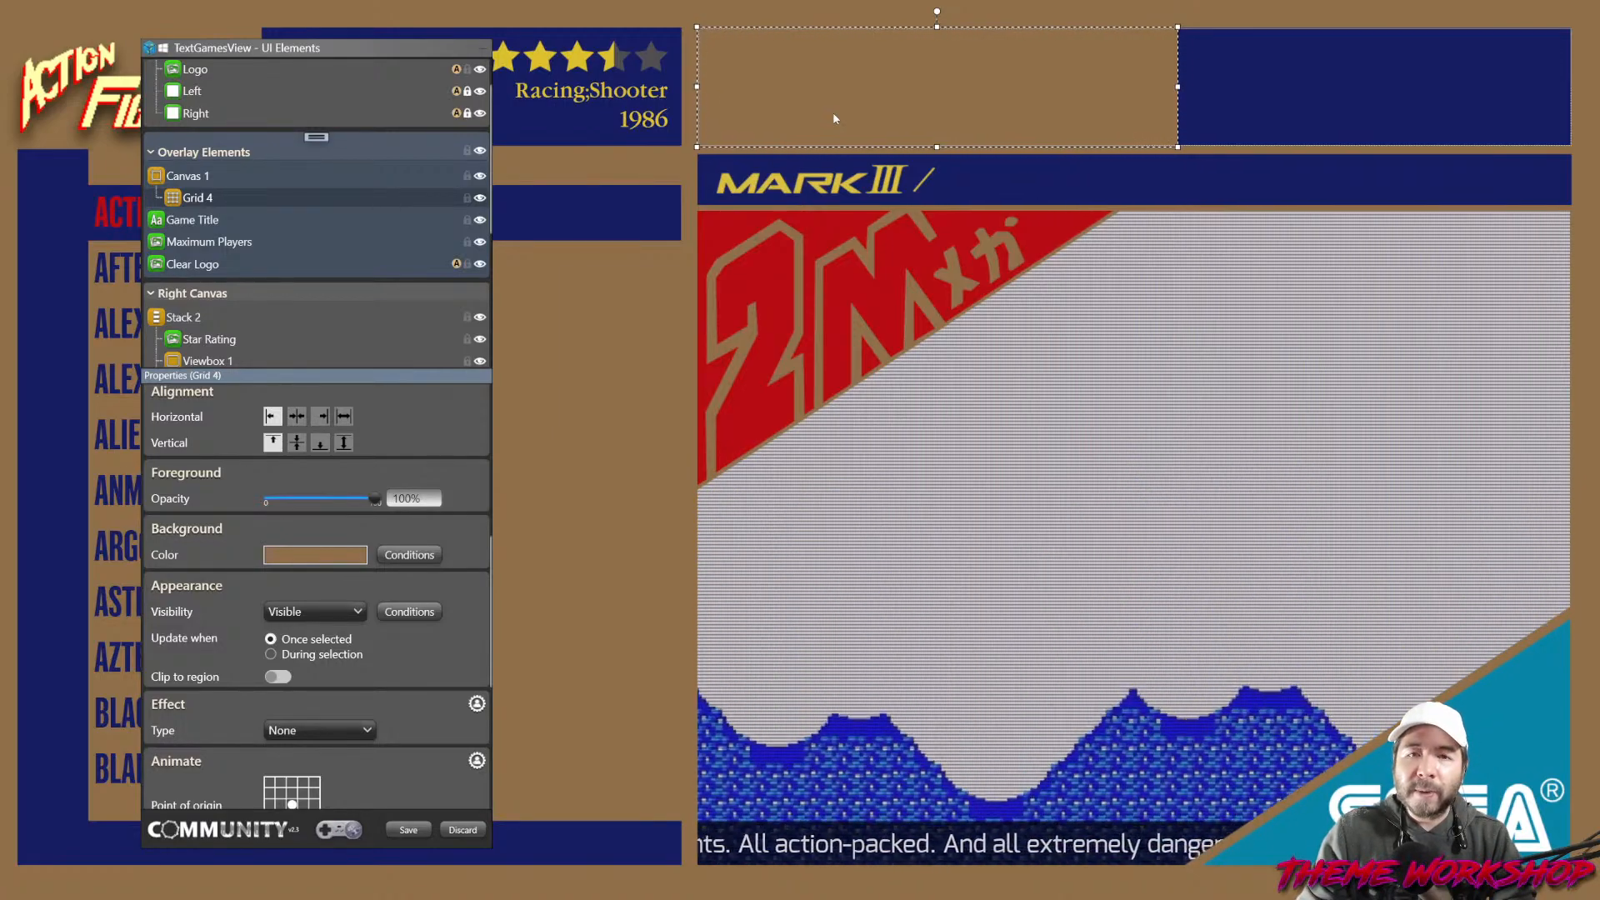
# Narrow Grid 4 to about 535 wide and enable Autosize for its width.
pyautogui.moveTo(281, 55); pyautogui.dragTo(330, 42)
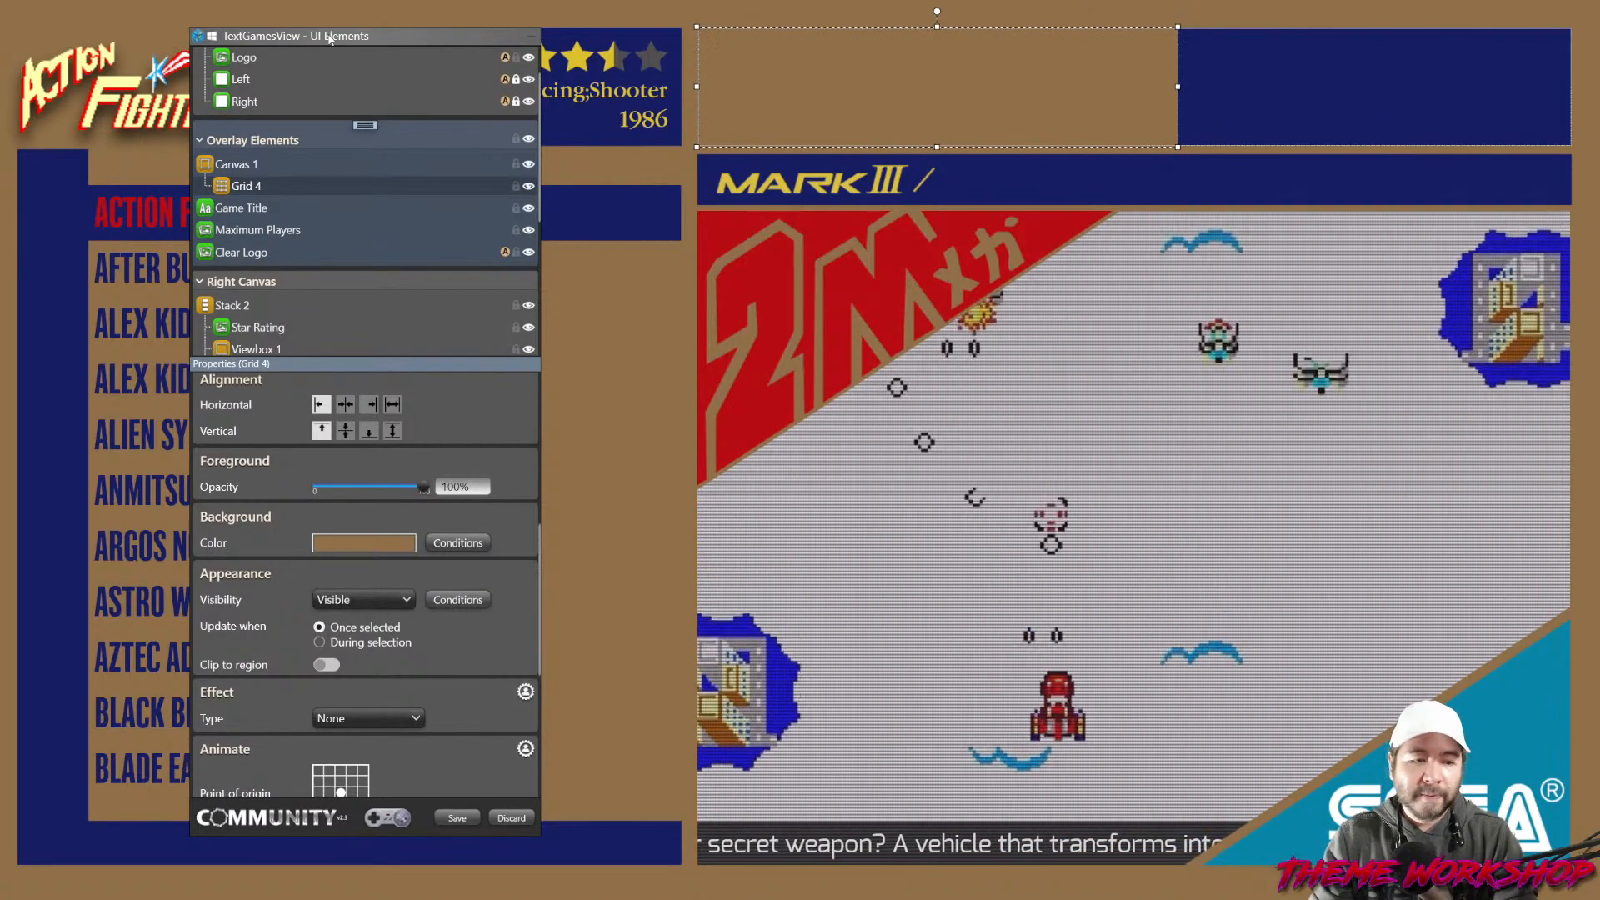
pyautogui.click(254, 174)
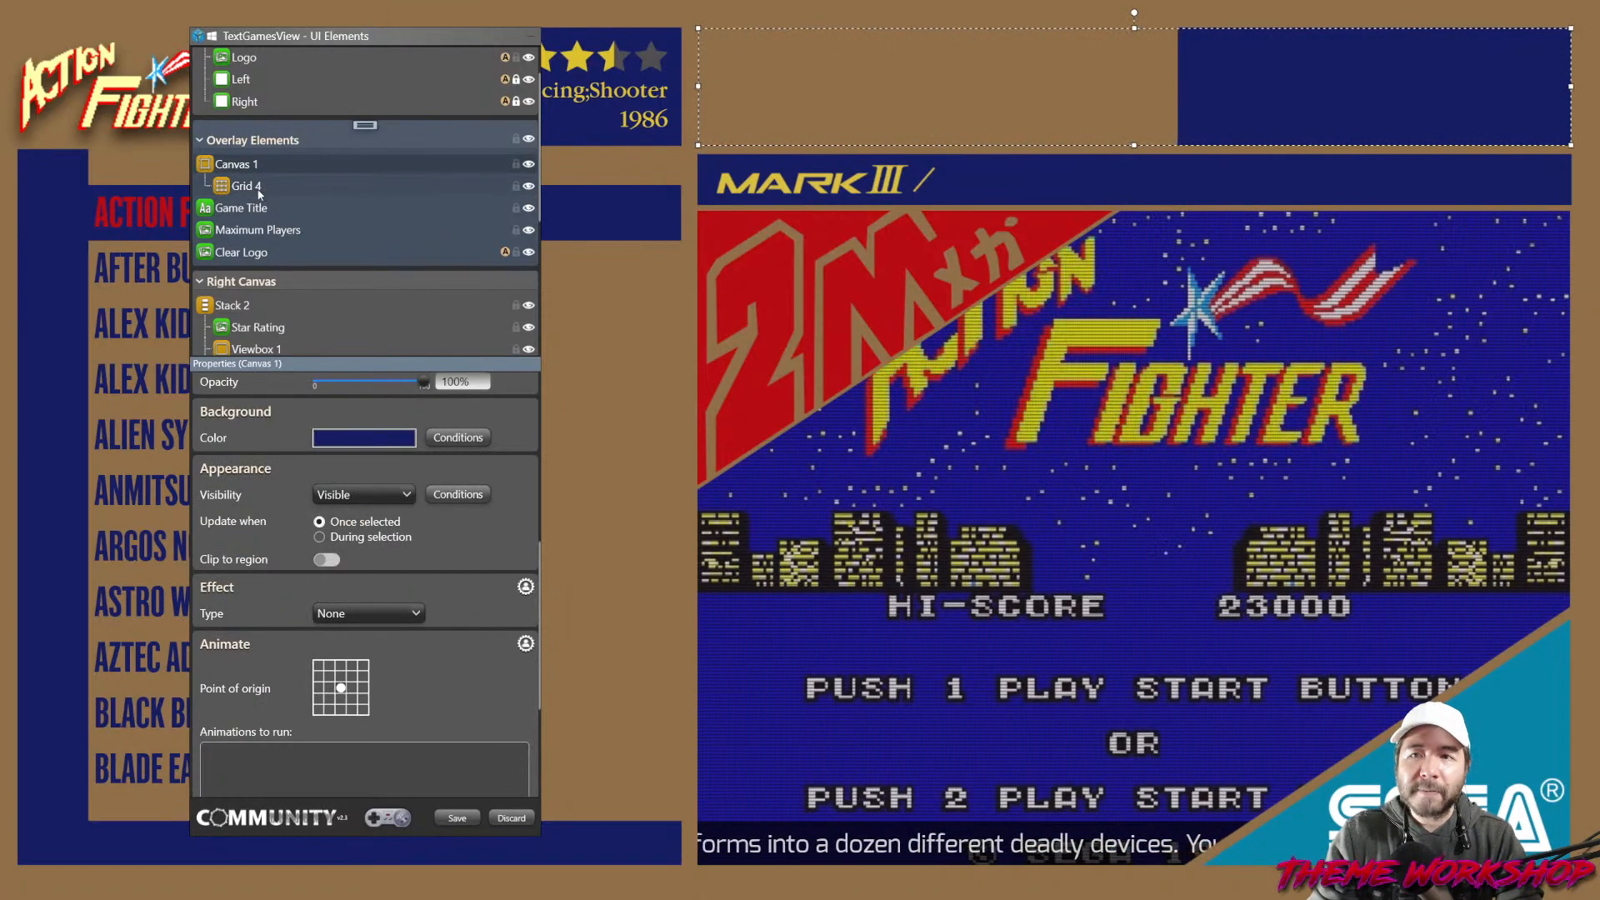
pyautogui.click(258, 190)
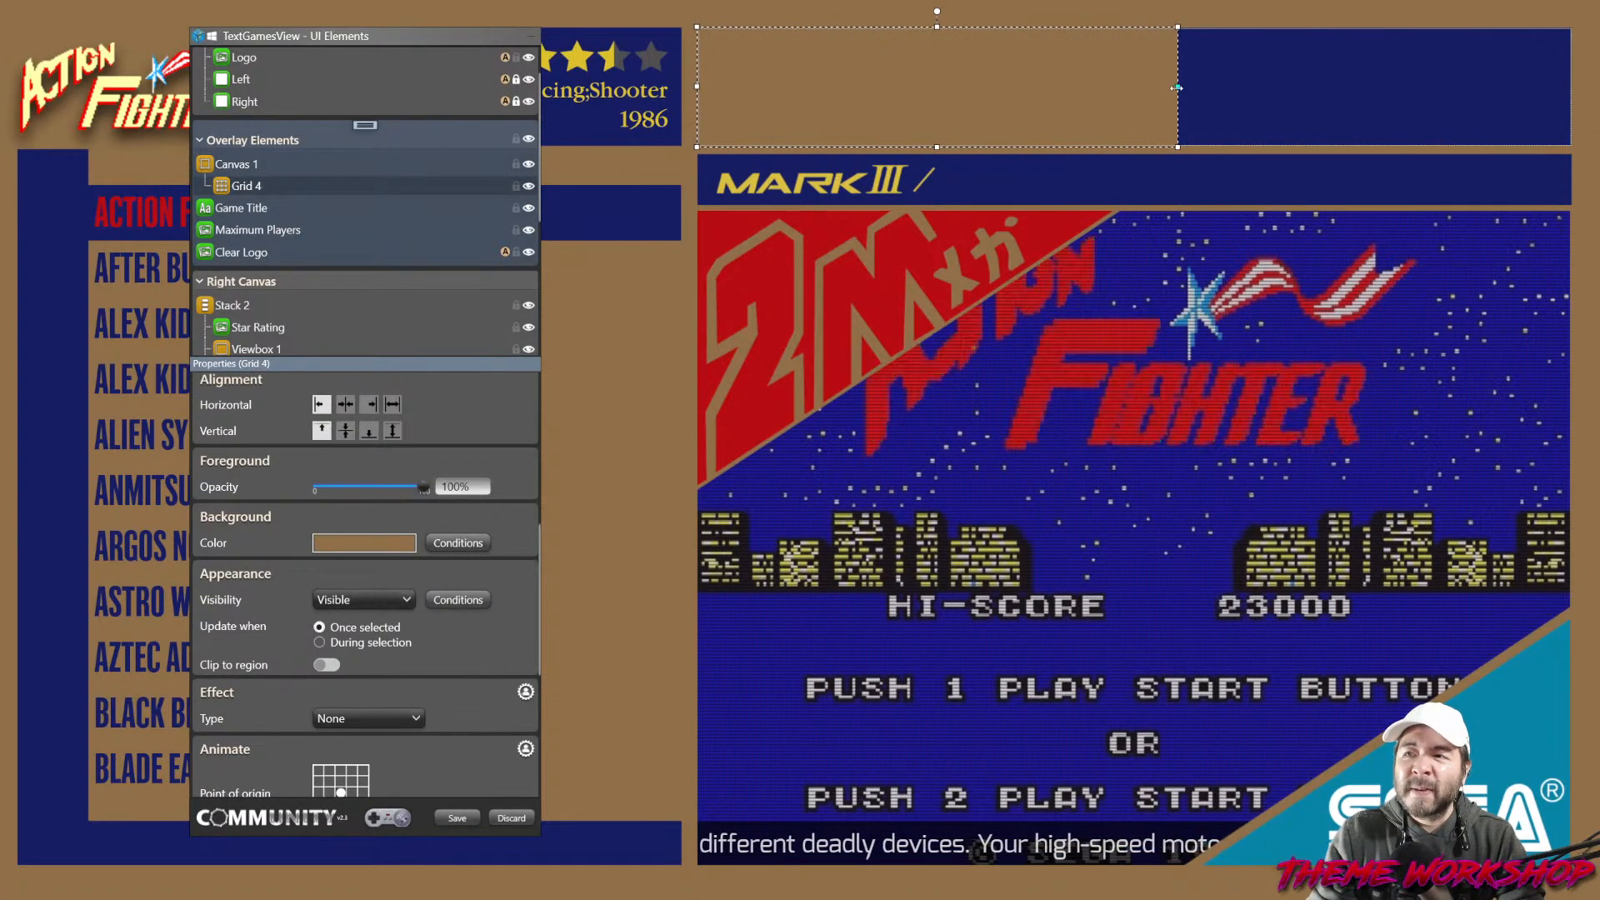
pyautogui.moveTo(1177, 86); pyautogui.dragTo(1126, 89)
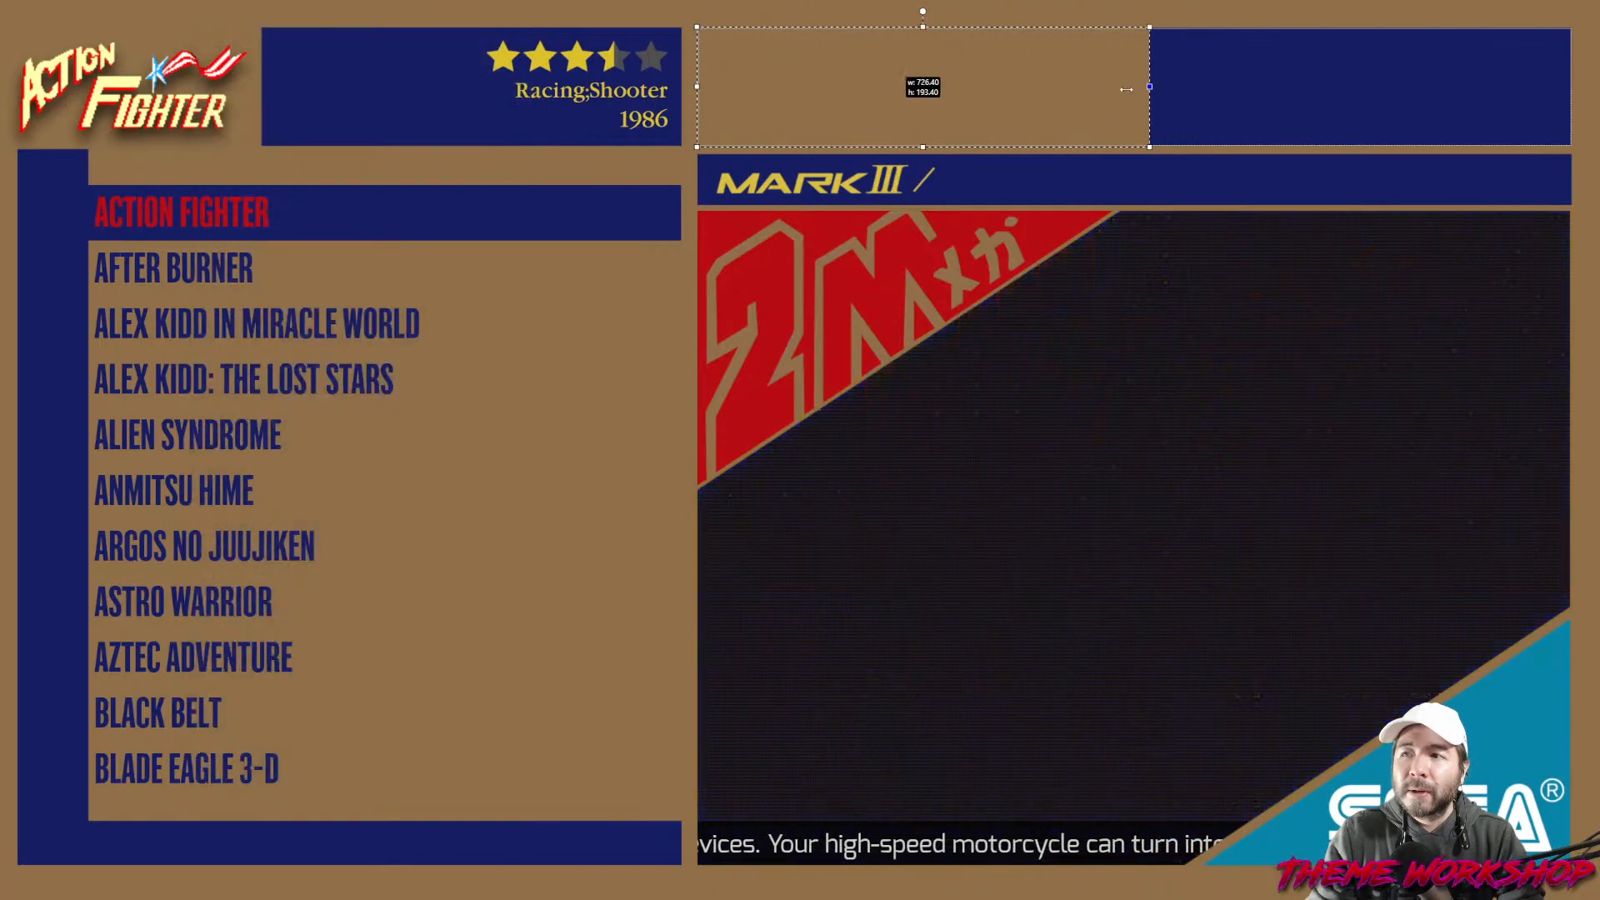
pyautogui.moveTo(901, 83); pyautogui.dragTo(1031, 85)
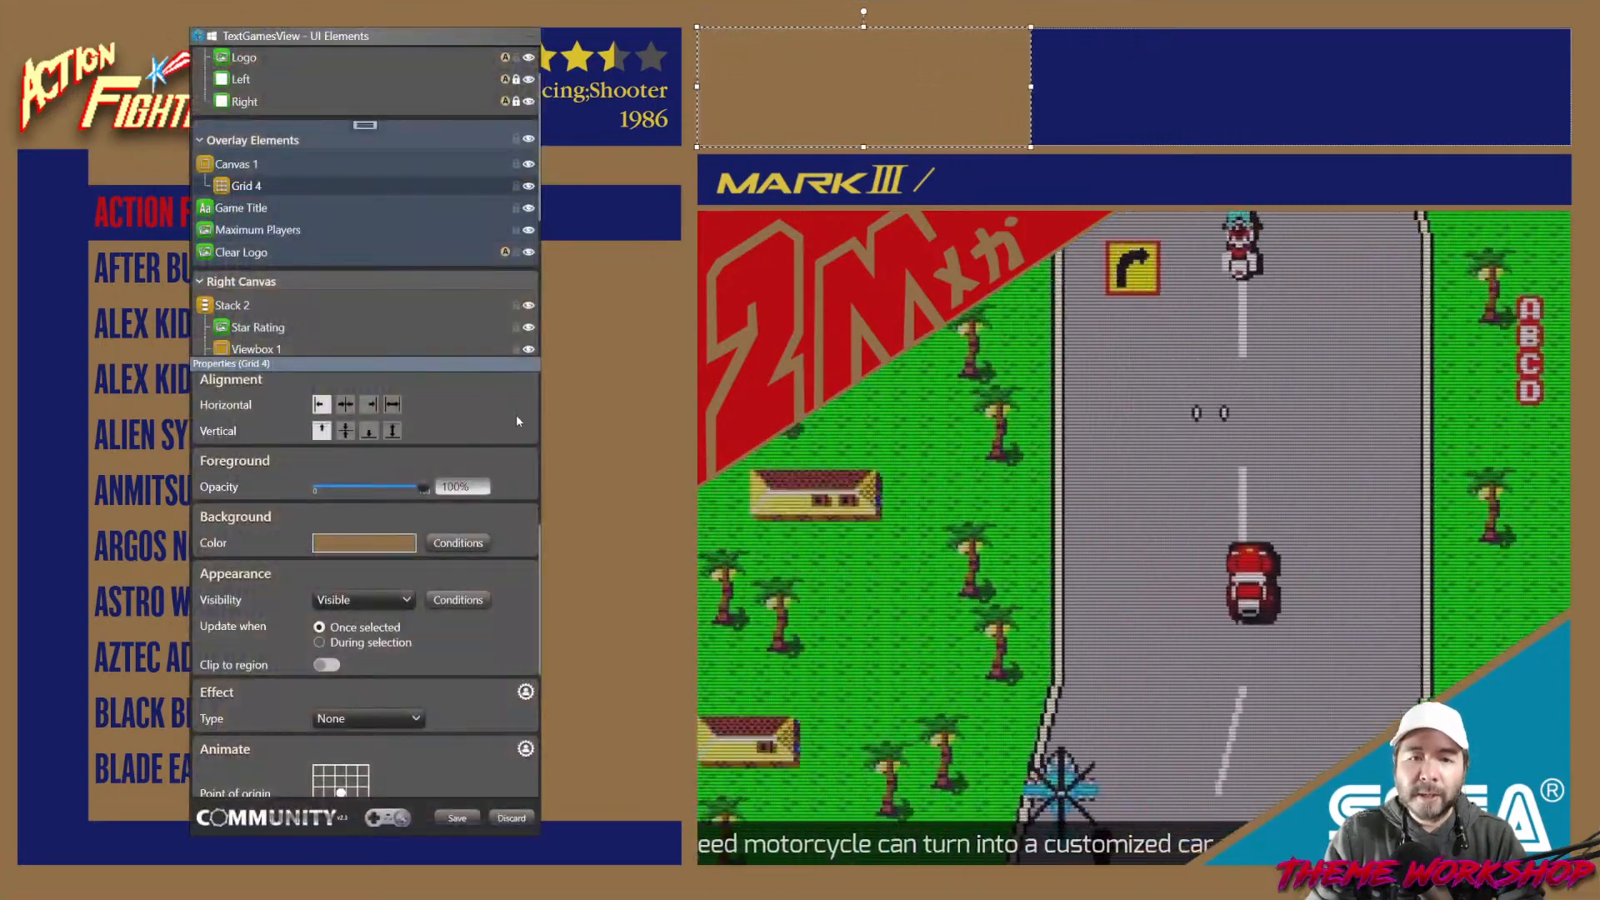
pyautogui.scroll(5, 517, 479)
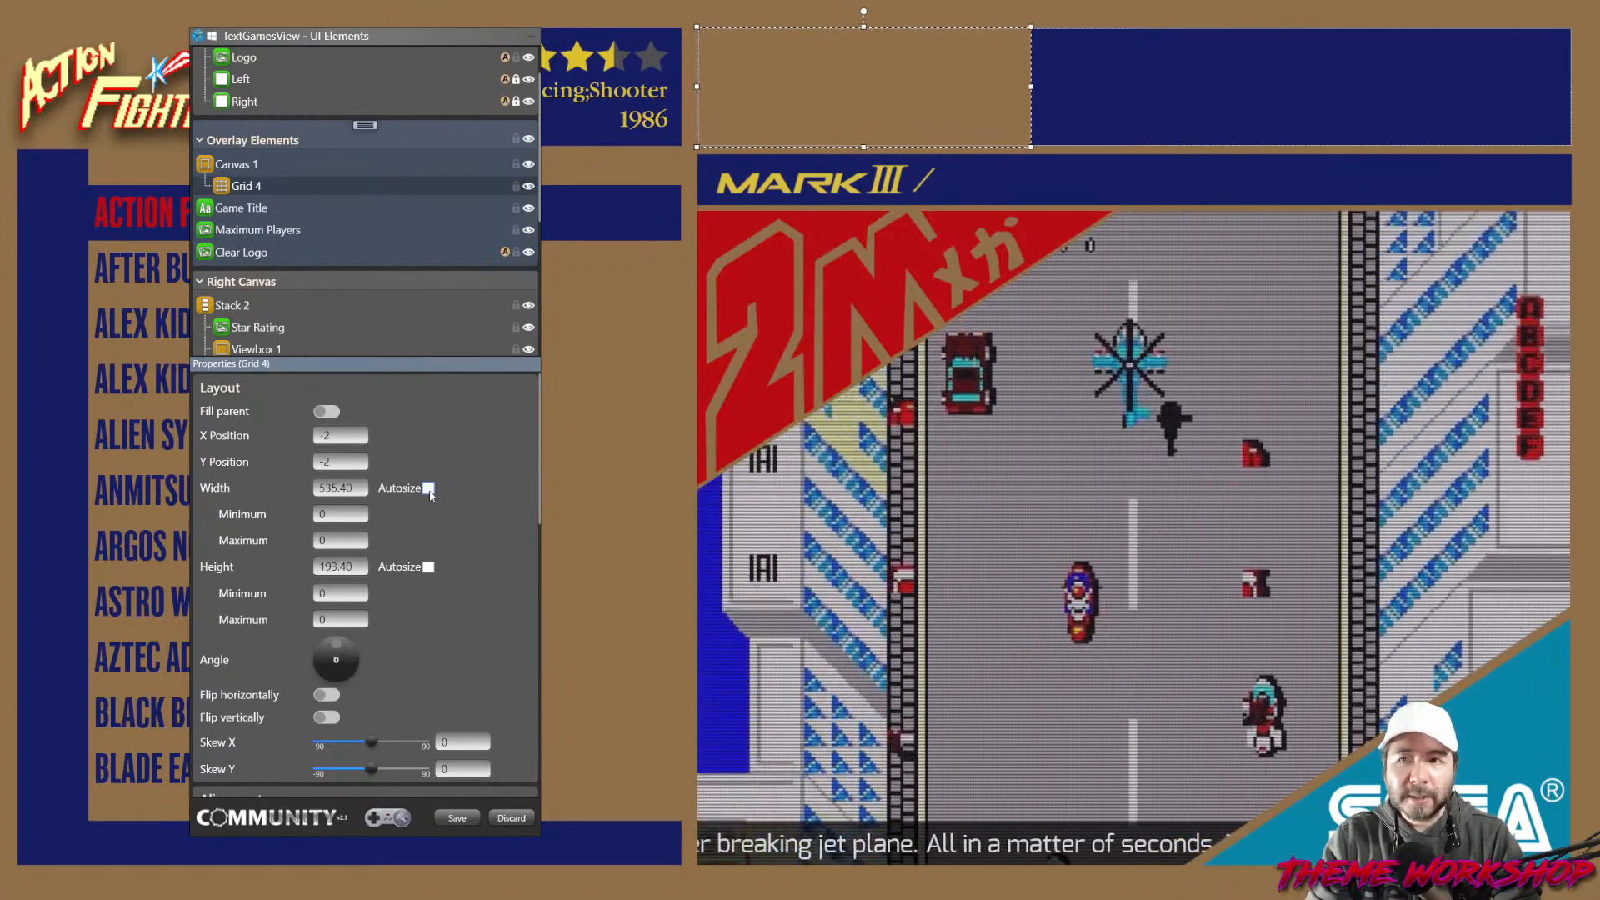
# Nest the Game Title text inside Grid 4 and check the layout properties of both elements.
pyautogui.click(251, 210)
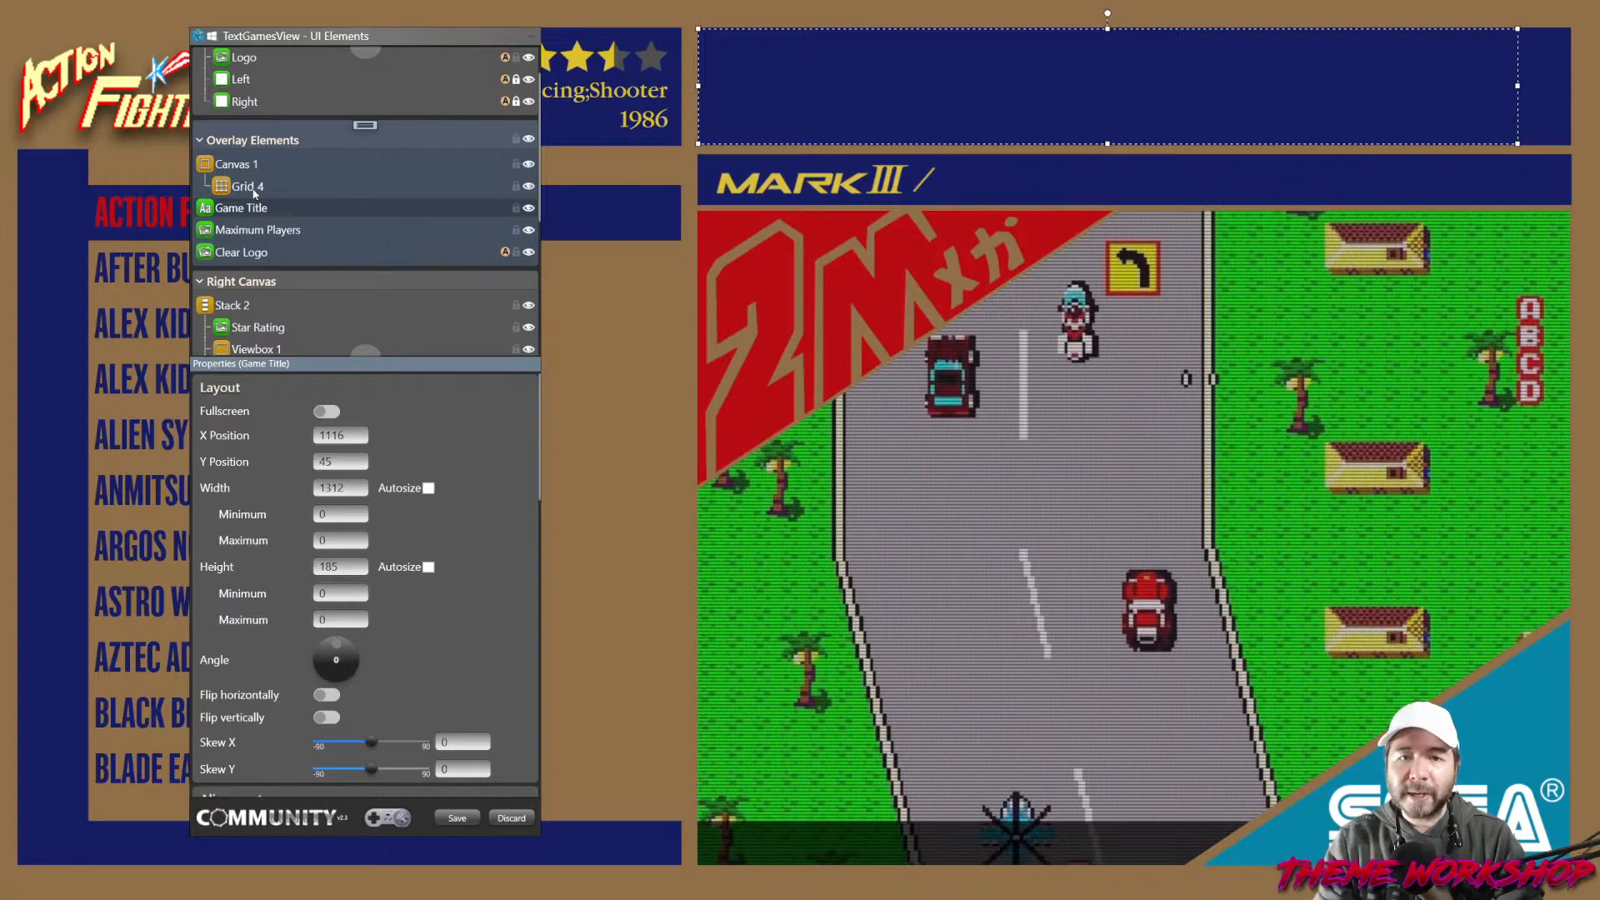
pyautogui.moveTo(254, 193); pyautogui.dragTo(255, 193)
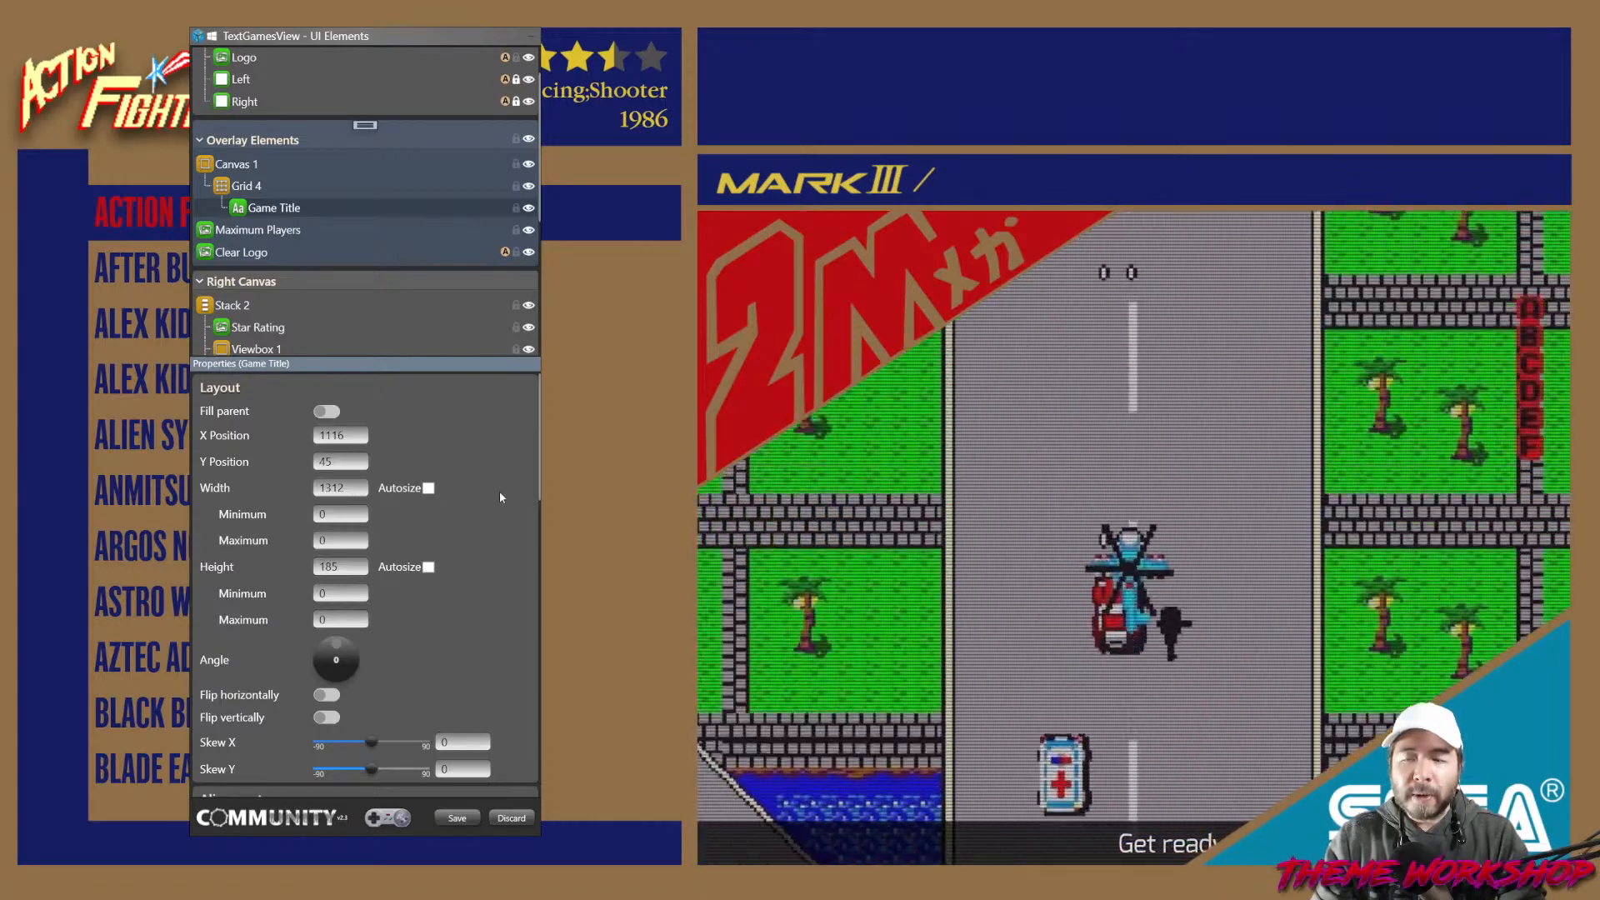
pyautogui.scroll(-3, 500, 497)
pyautogui.scroll(3, 500, 498)
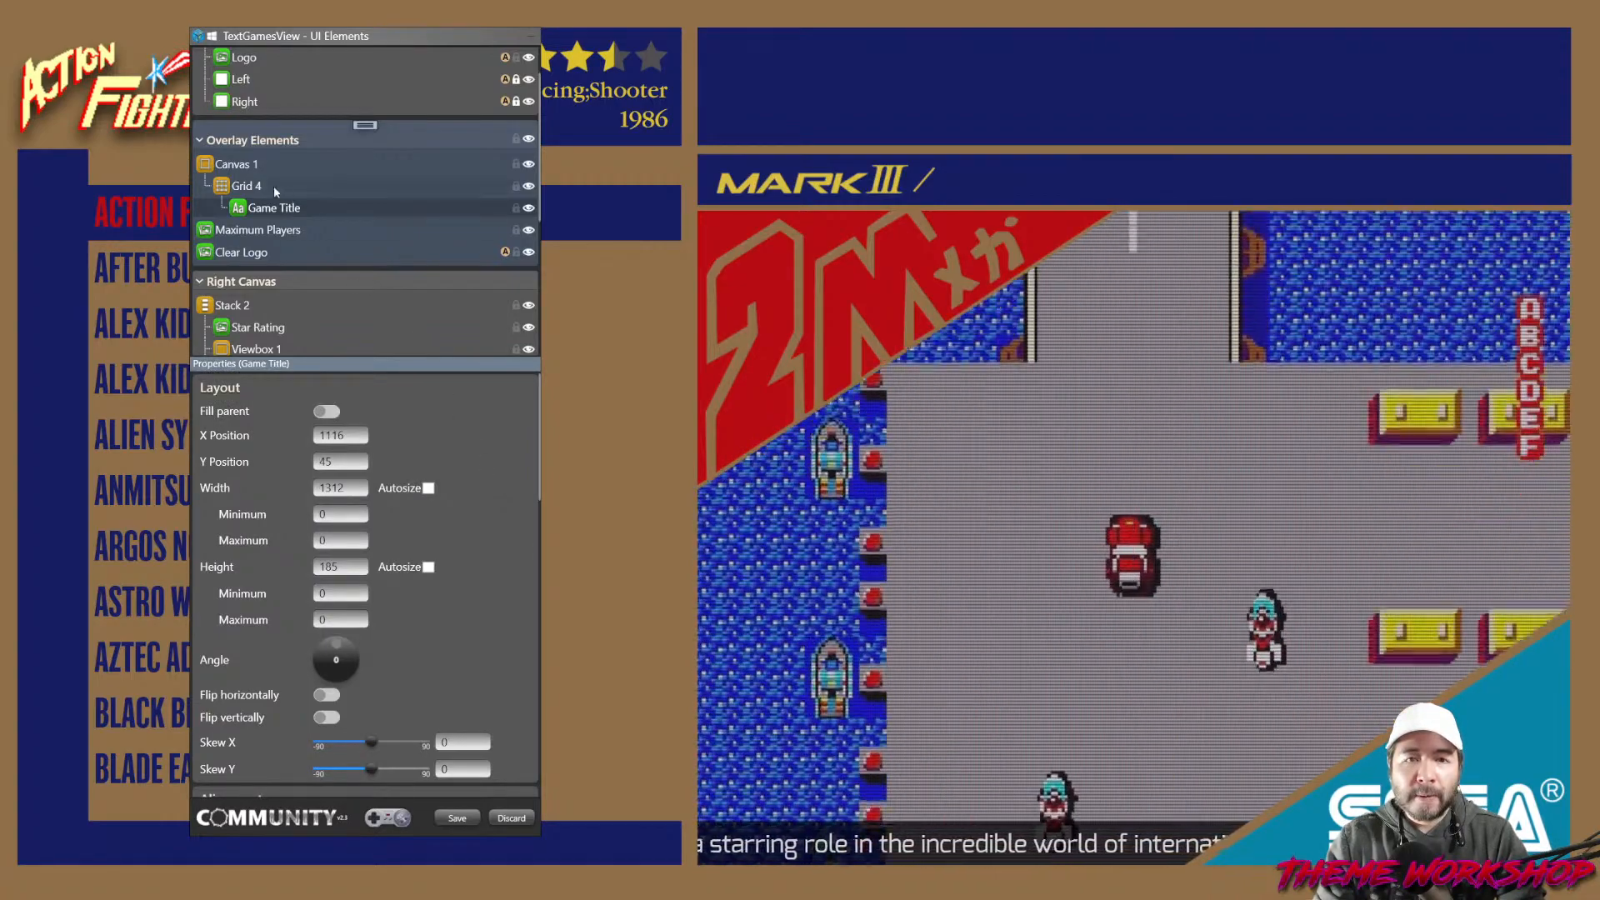
pyautogui.click(241, 192)
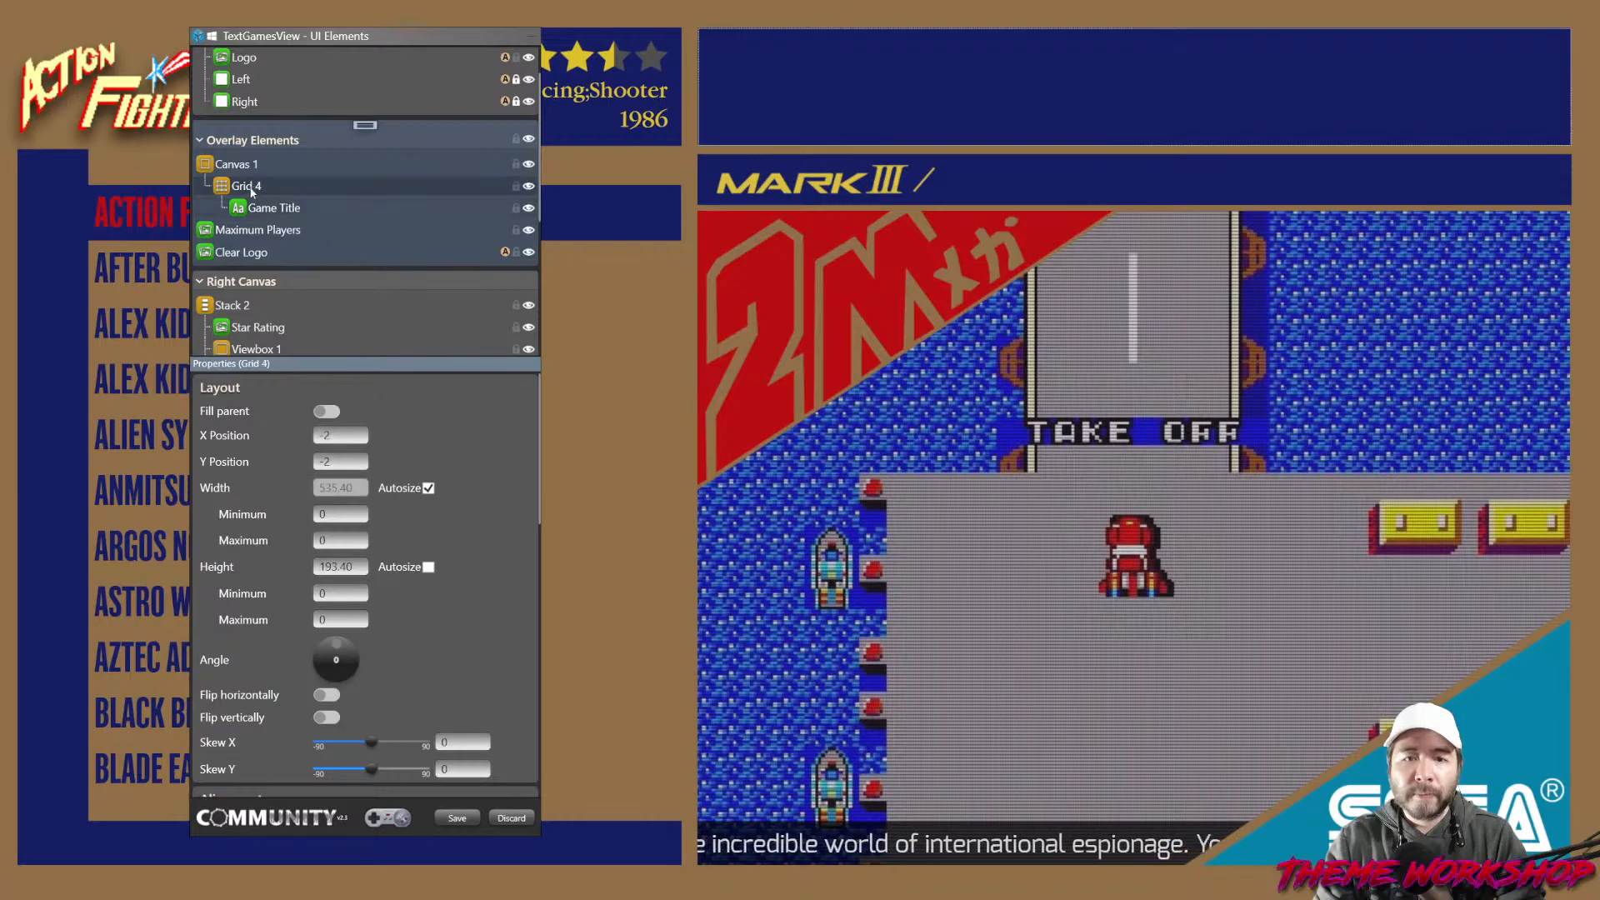
# Set the nested Game Title's Y position to 0.
pyautogui.click(265, 207)
pyautogui.moveTo(339, 467); pyautogui.dragTo(261, 466)
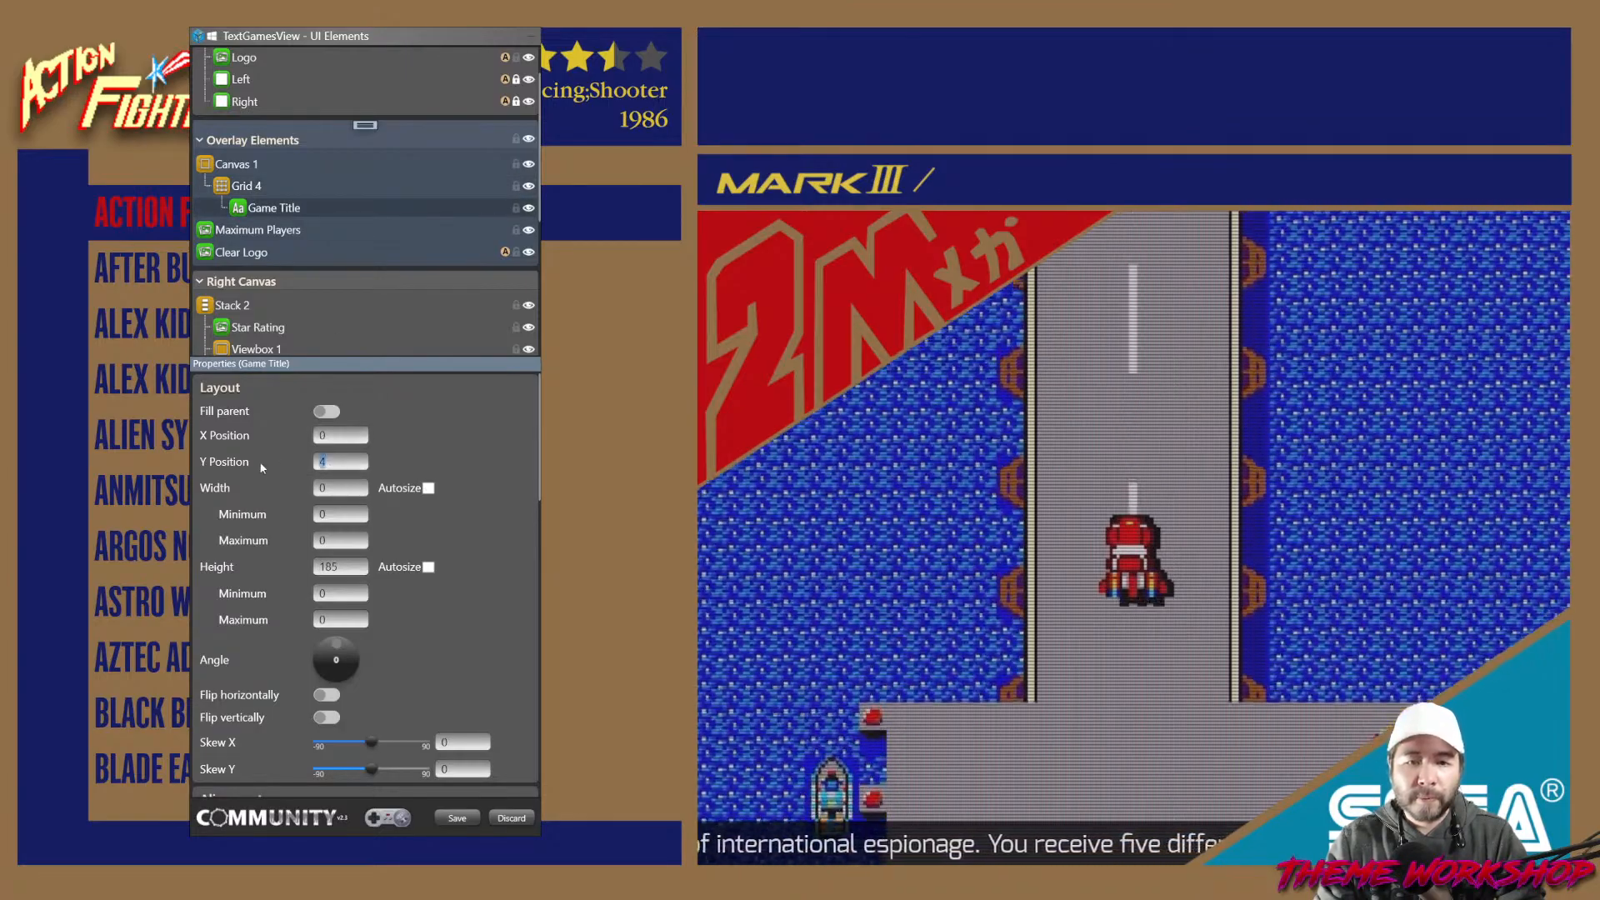
pyautogui.write('0')
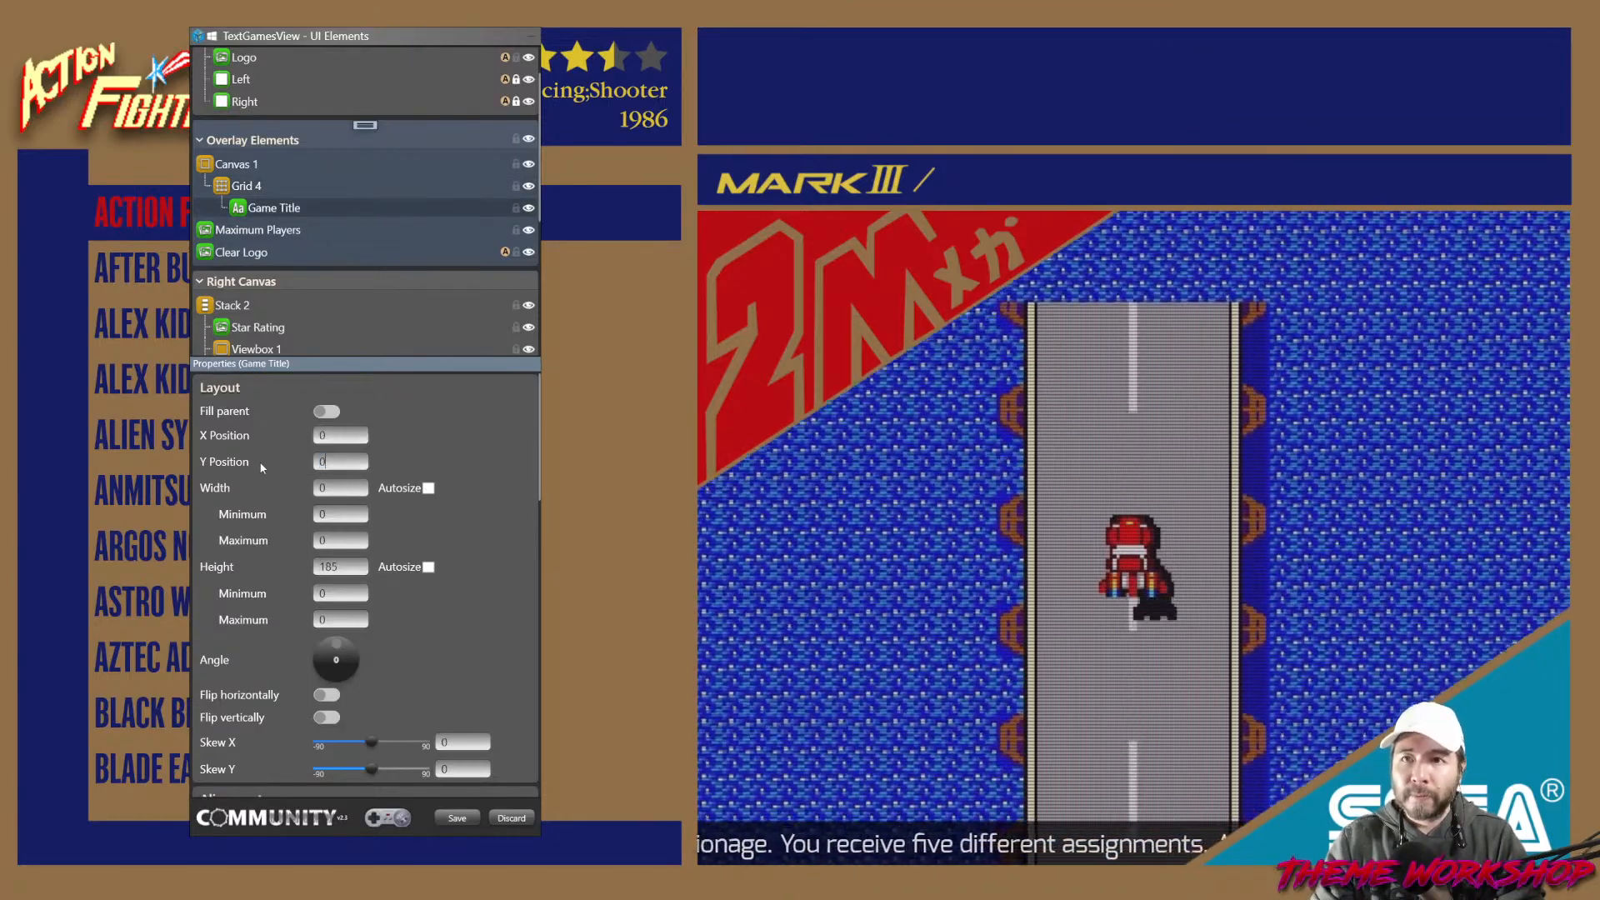
pyautogui.scroll(-3, 510, 525)
pyautogui.scroll(-10, 508, 524)
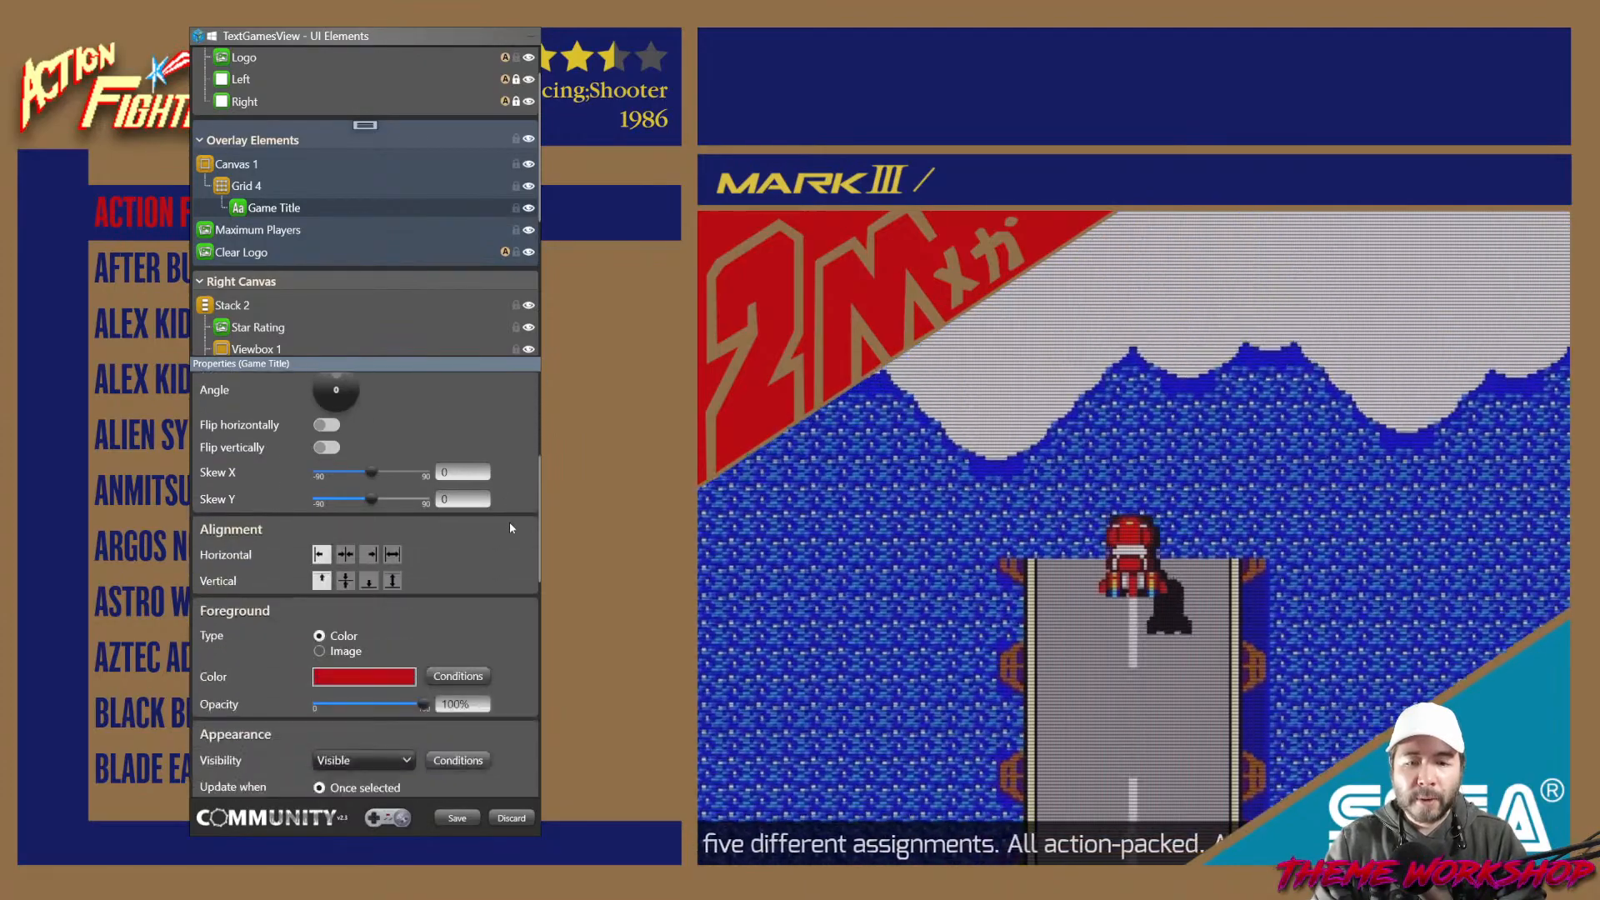
# Set the Game Title's font size to 150.
pyautogui.scroll(-1, 510, 537)
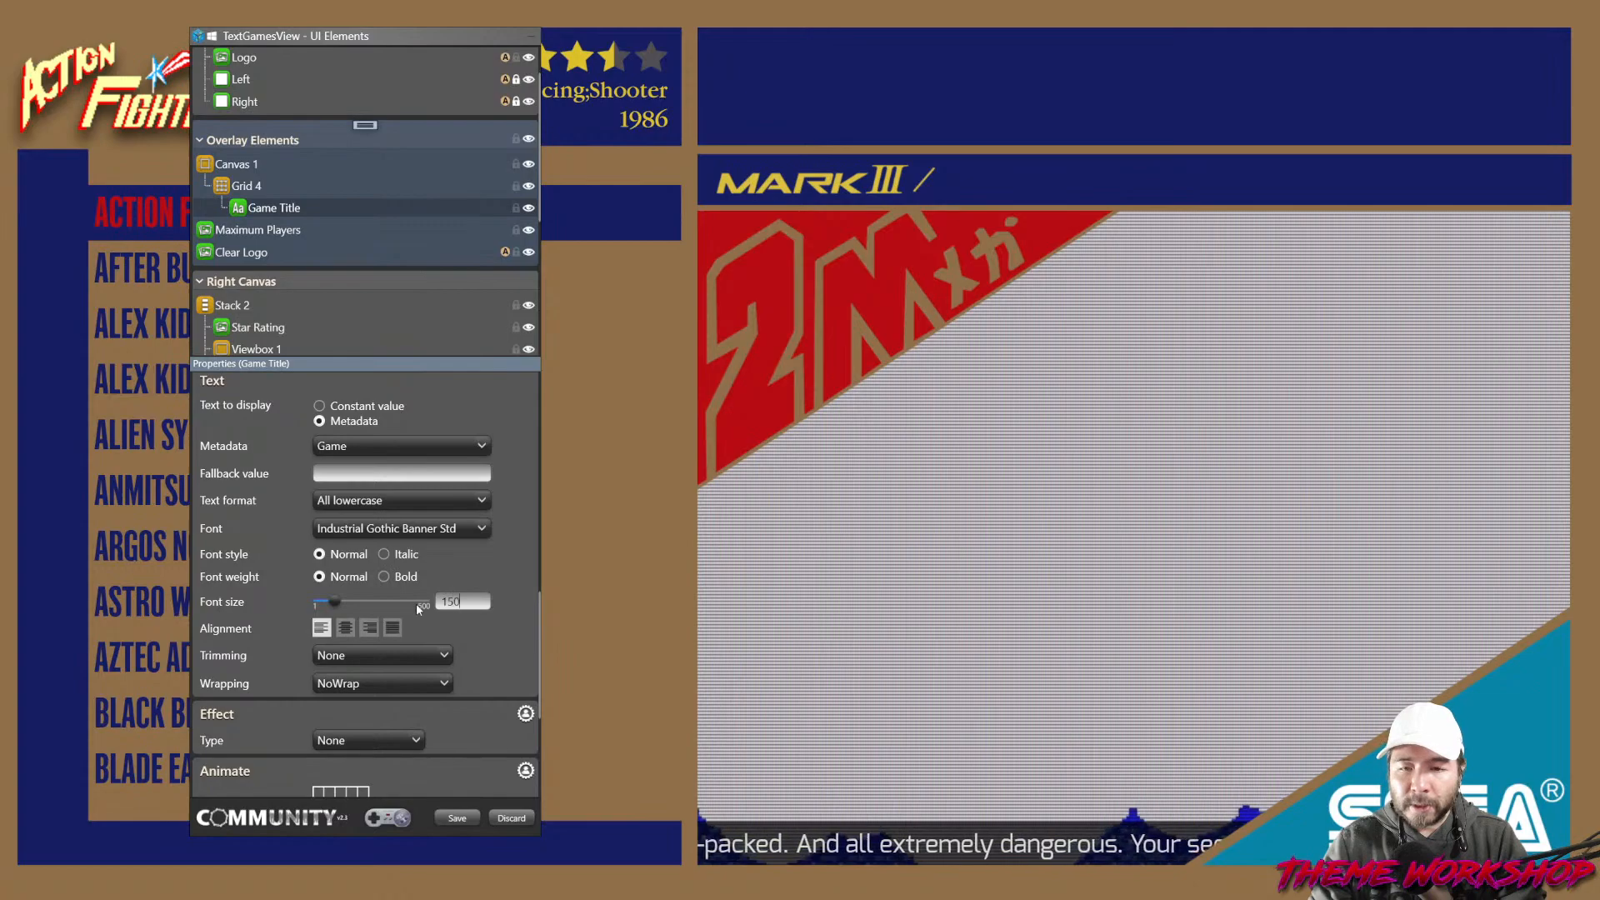
pyautogui.press('Return')
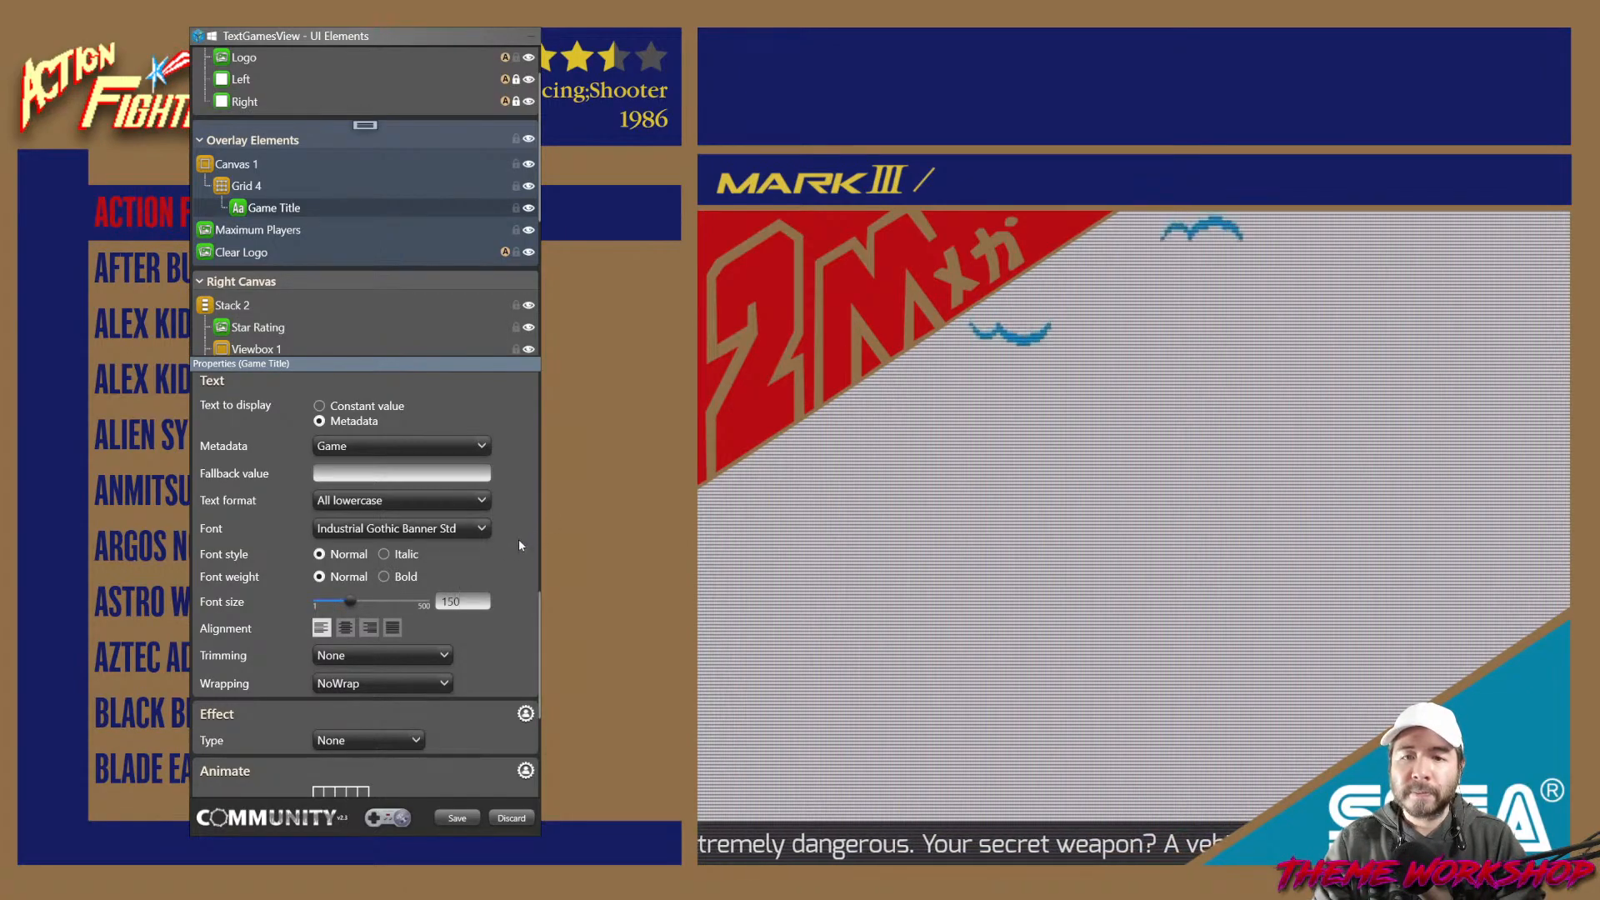
# Move the Game Title out of Grid 4 to the top level of Overlay Elements and set its width to 118.
pyautogui.scroll(15, 521, 543)
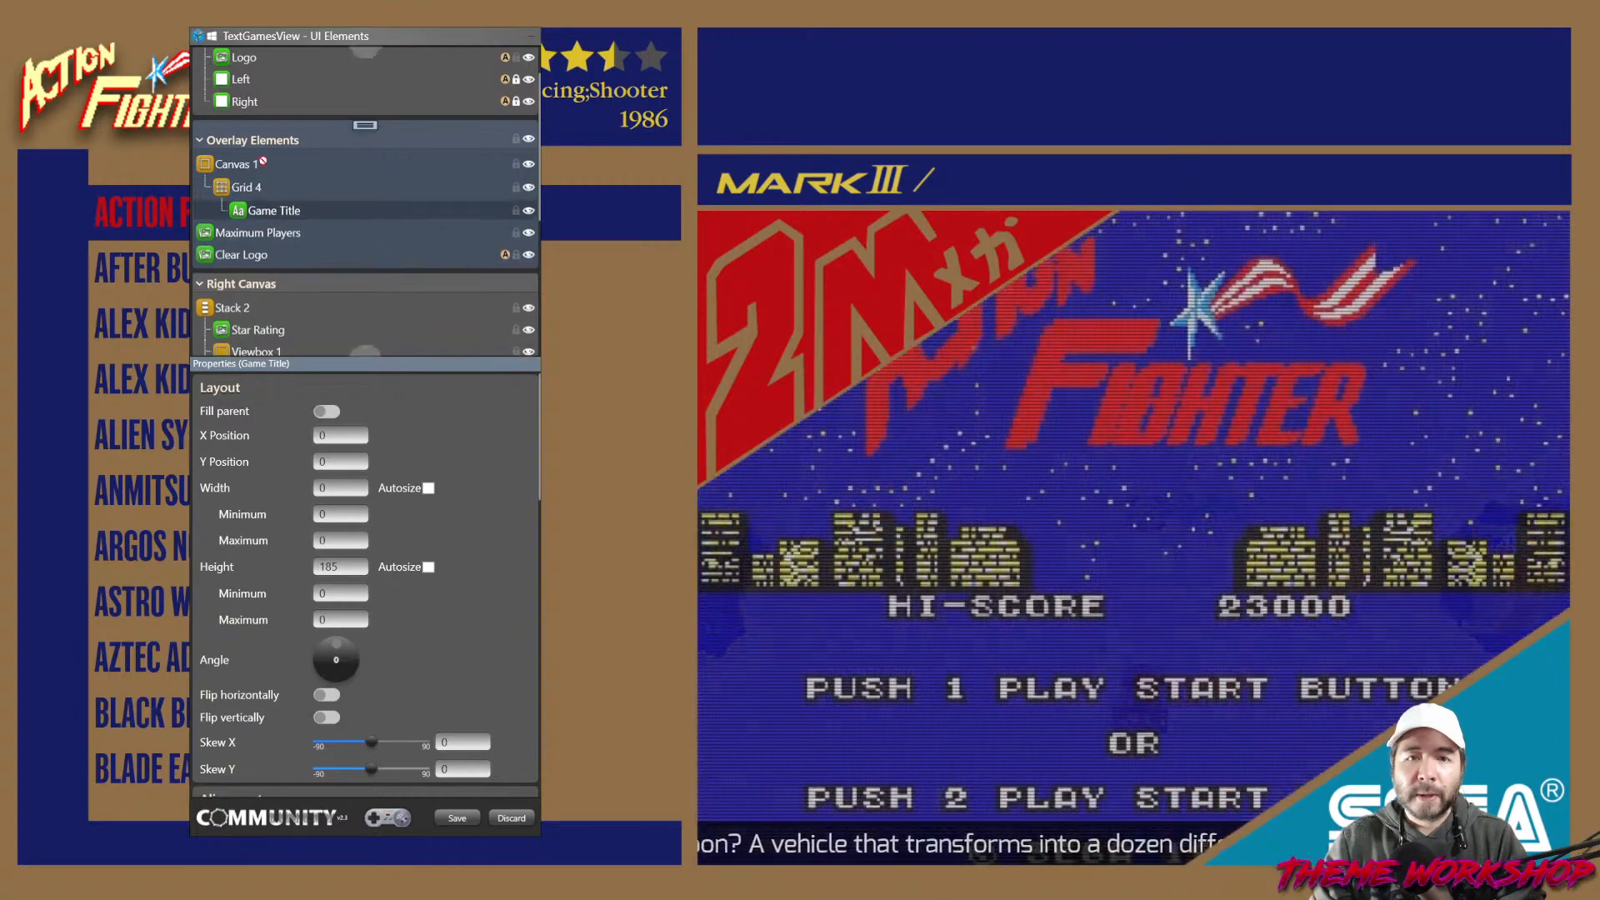
pyautogui.moveTo(277, 213)
pyautogui.mouseDown()
pyautogui.moveTo(237, 158)
pyautogui.moveTo(206, 162)
pyautogui.mouseUp()
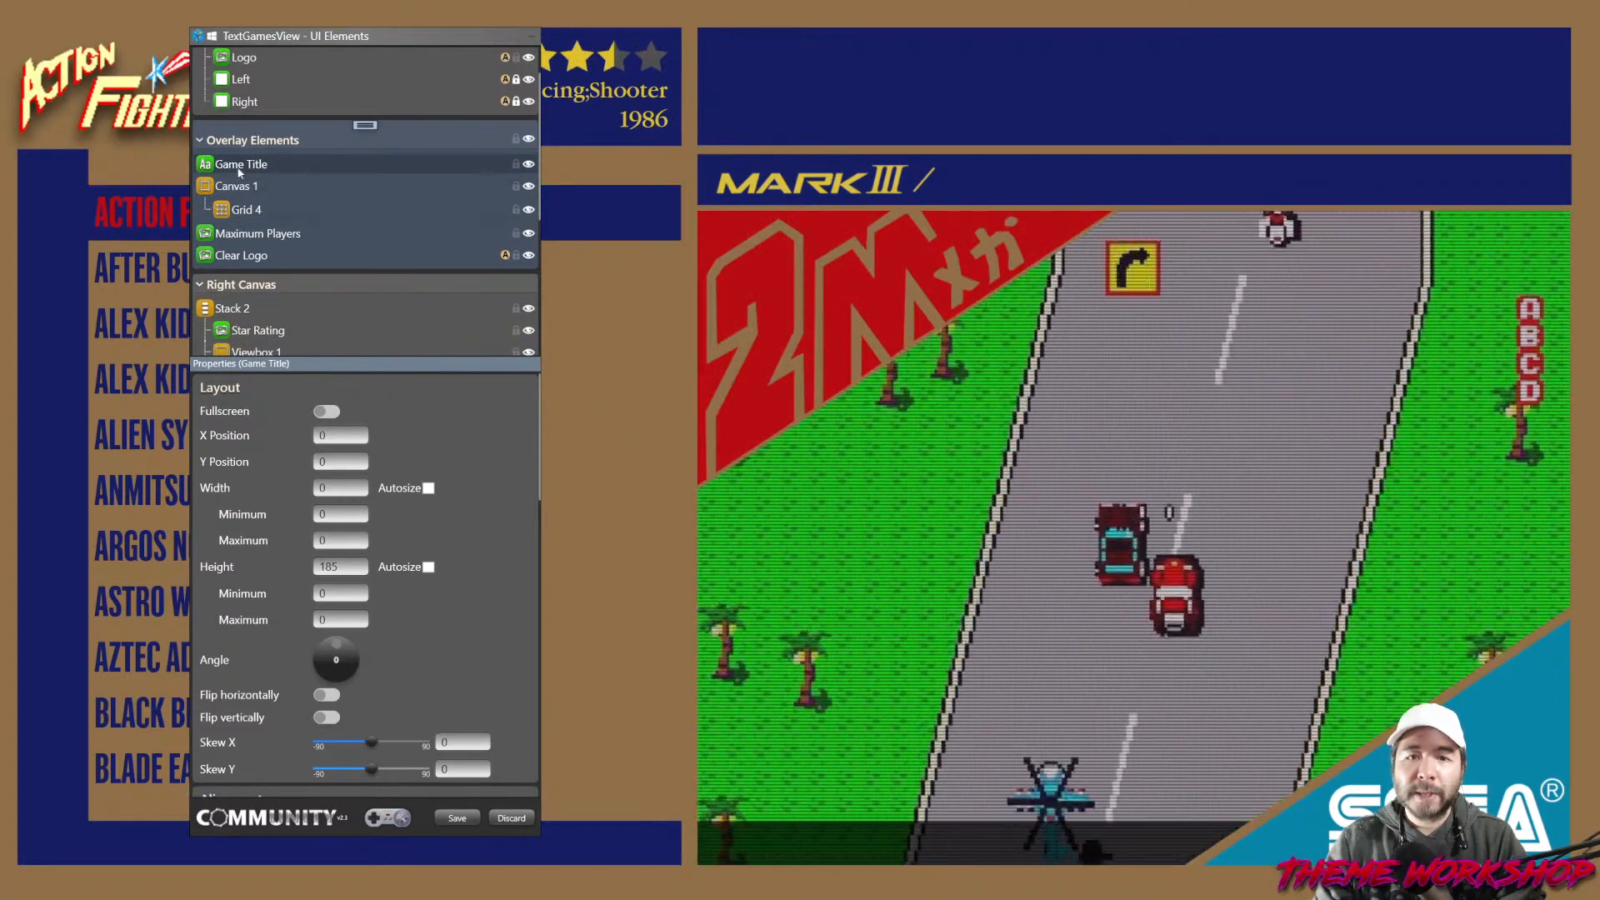
pyautogui.moveTo(340, 489); pyautogui.dragTo(289, 489)
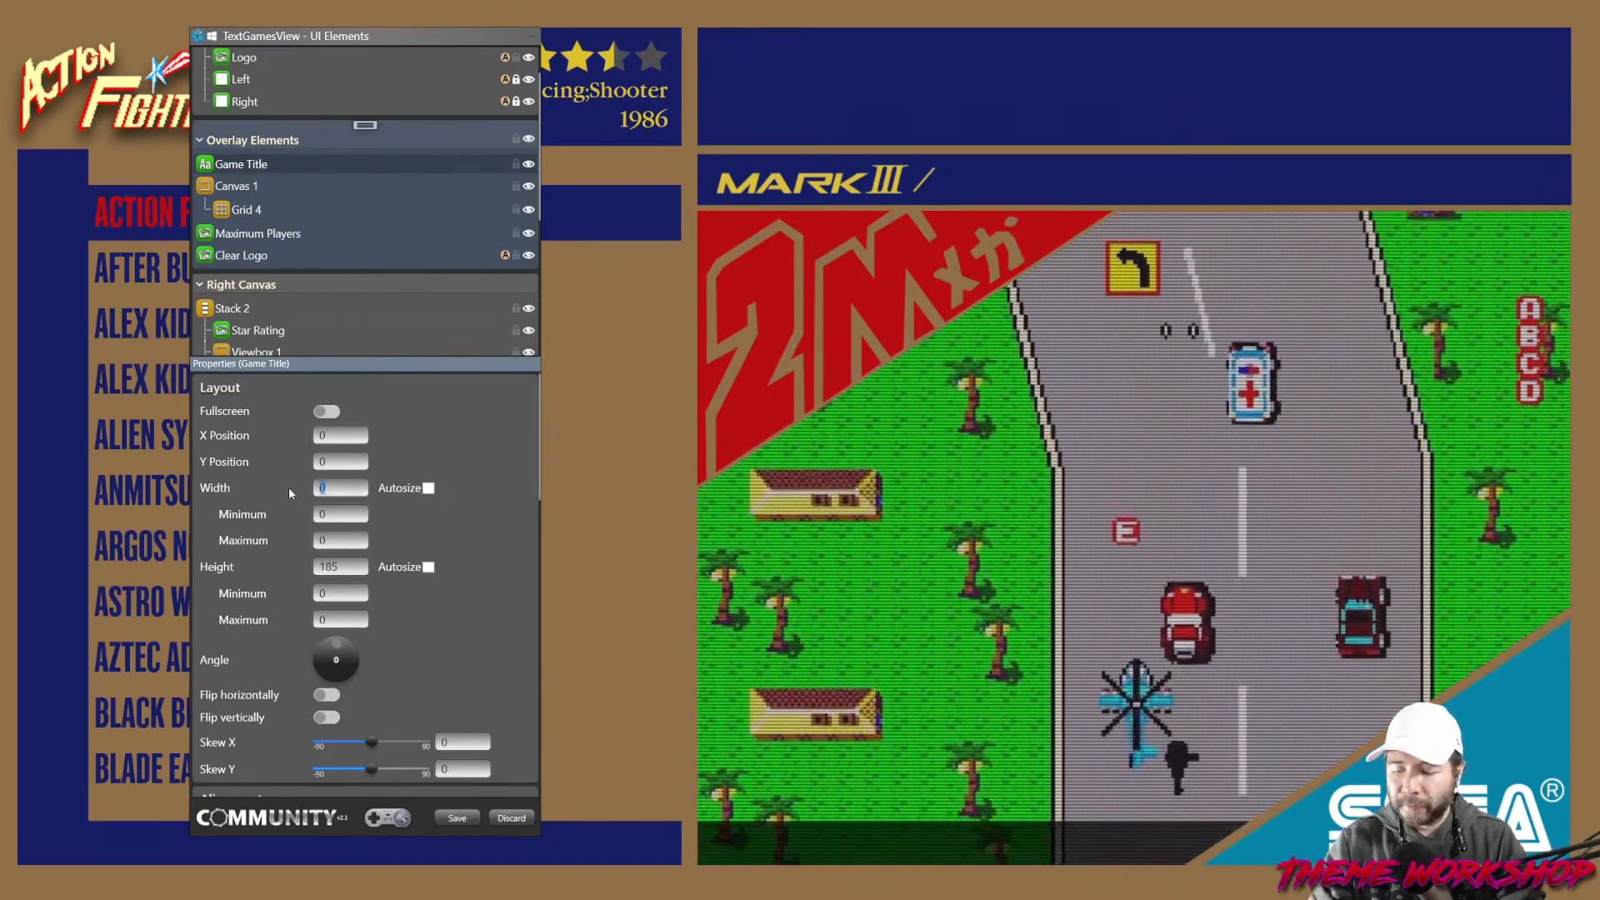
pyautogui.write('118')
pyautogui.press('Return')
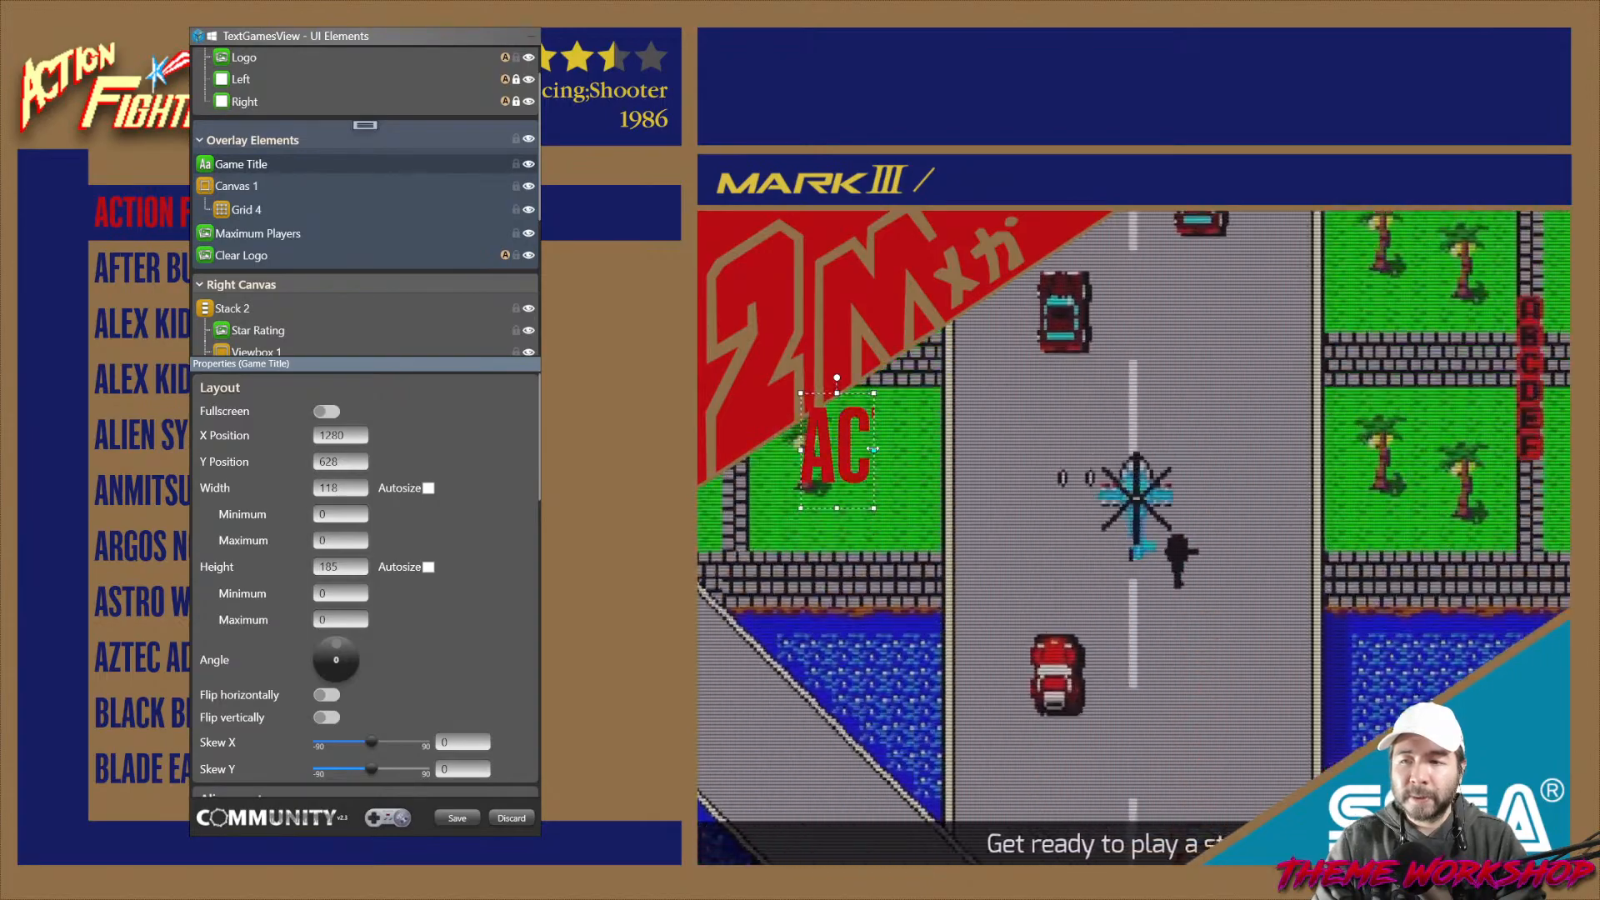
# Widen the Game Title to about 1099, place it over the blue canvas, and enable Autosize for its width and height.
pyautogui.moveTo(874, 450); pyautogui.dragTo(1487, 450)
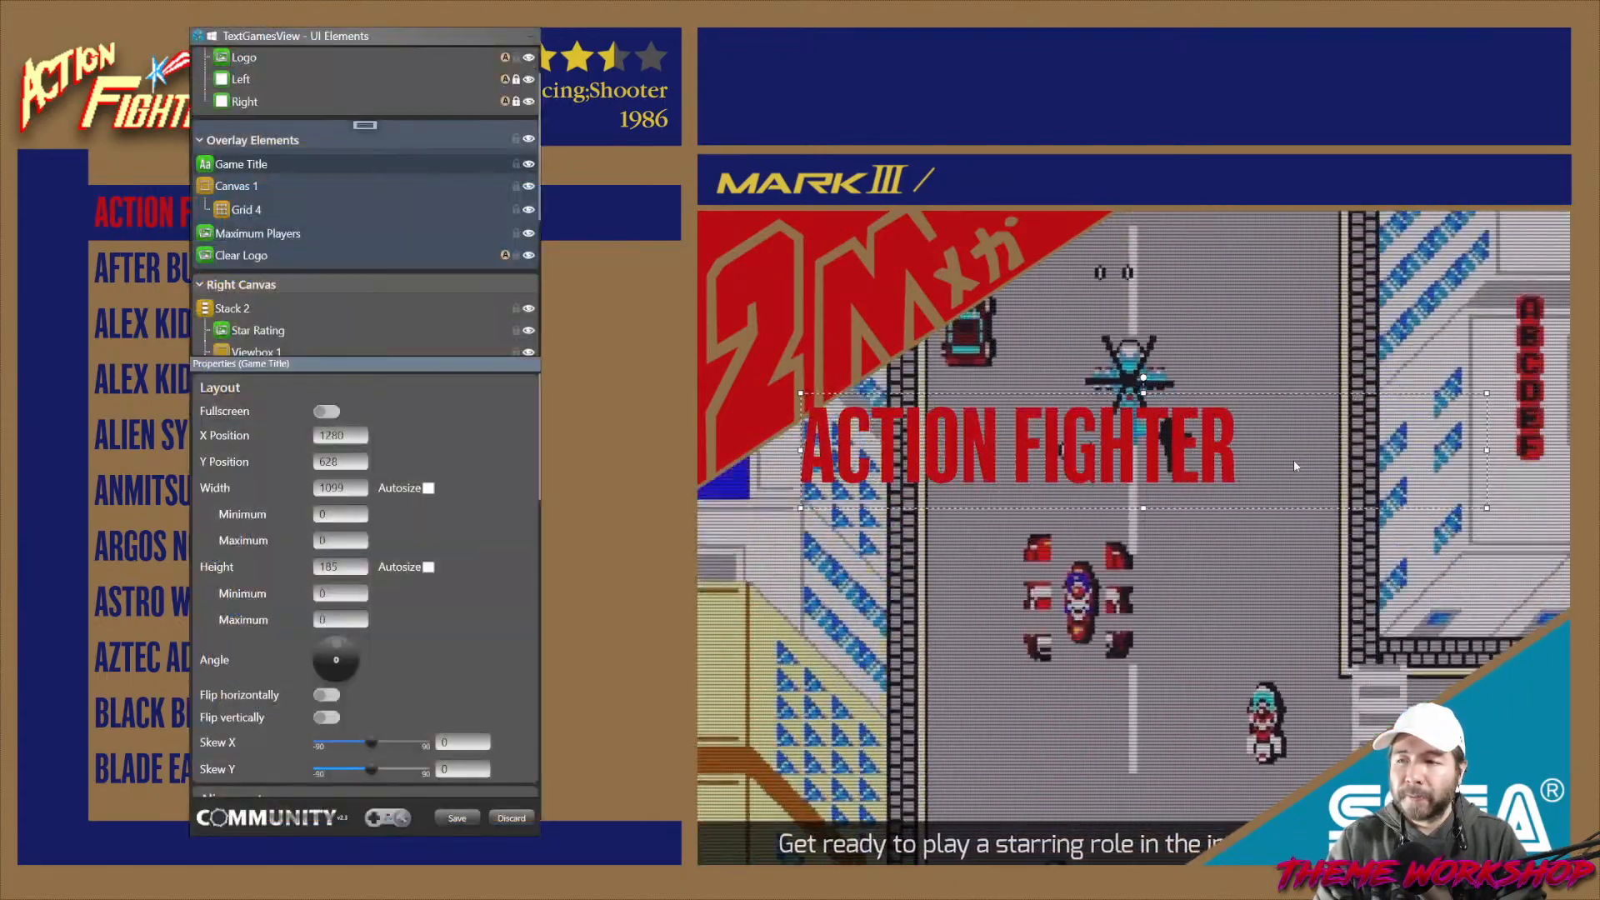
pyautogui.moveTo(1294, 465); pyautogui.dragTo(1188, 115)
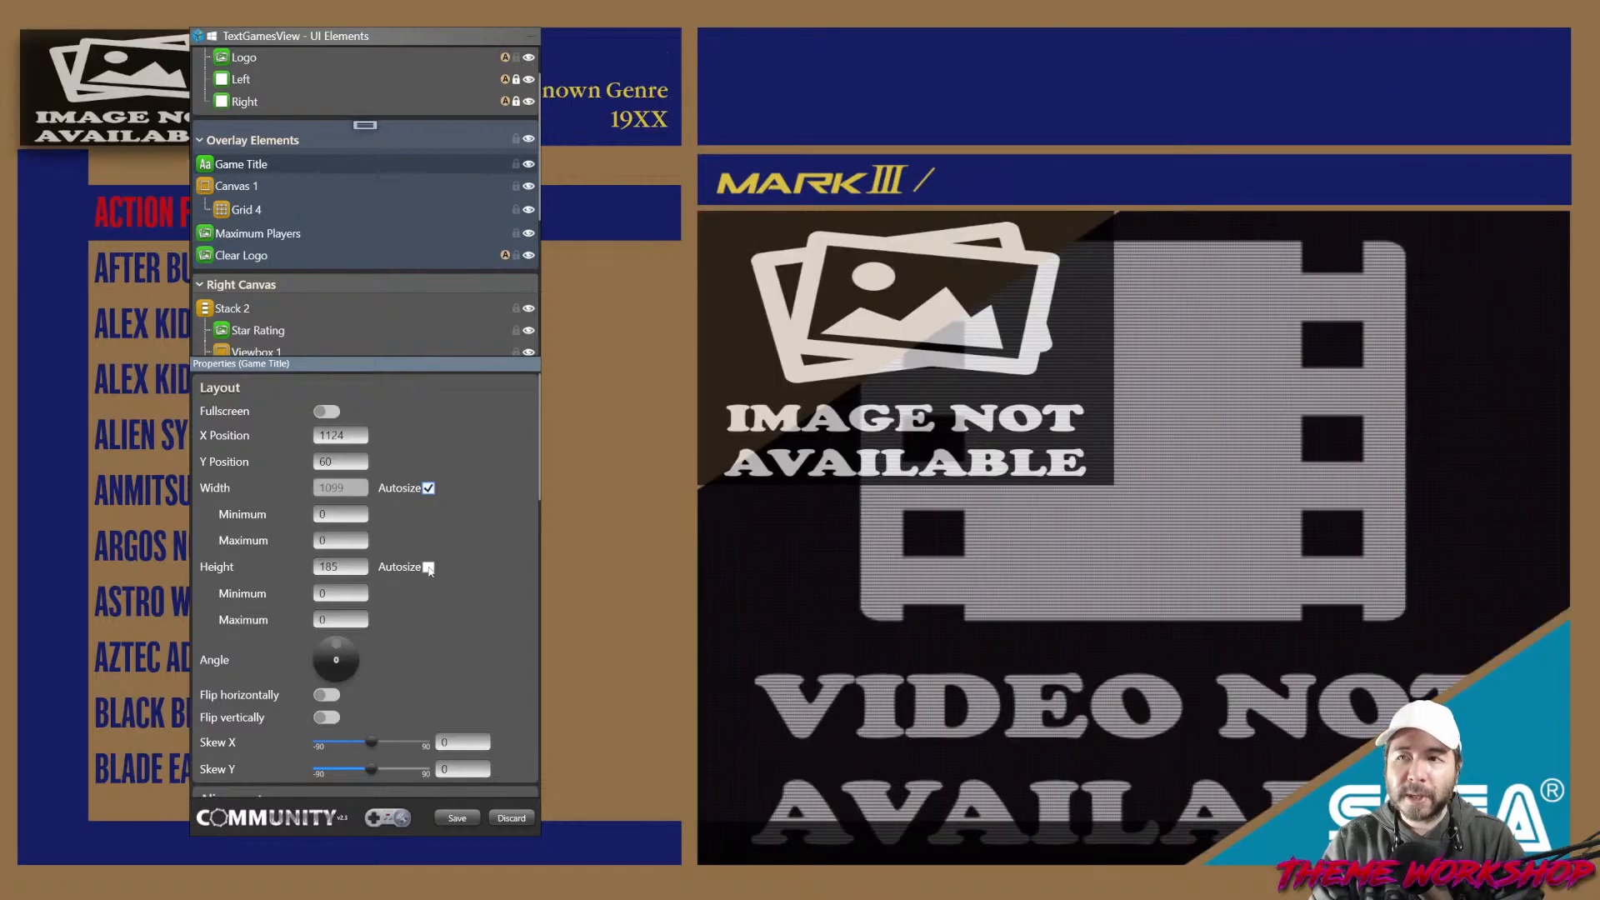
pyautogui.click(428, 567)
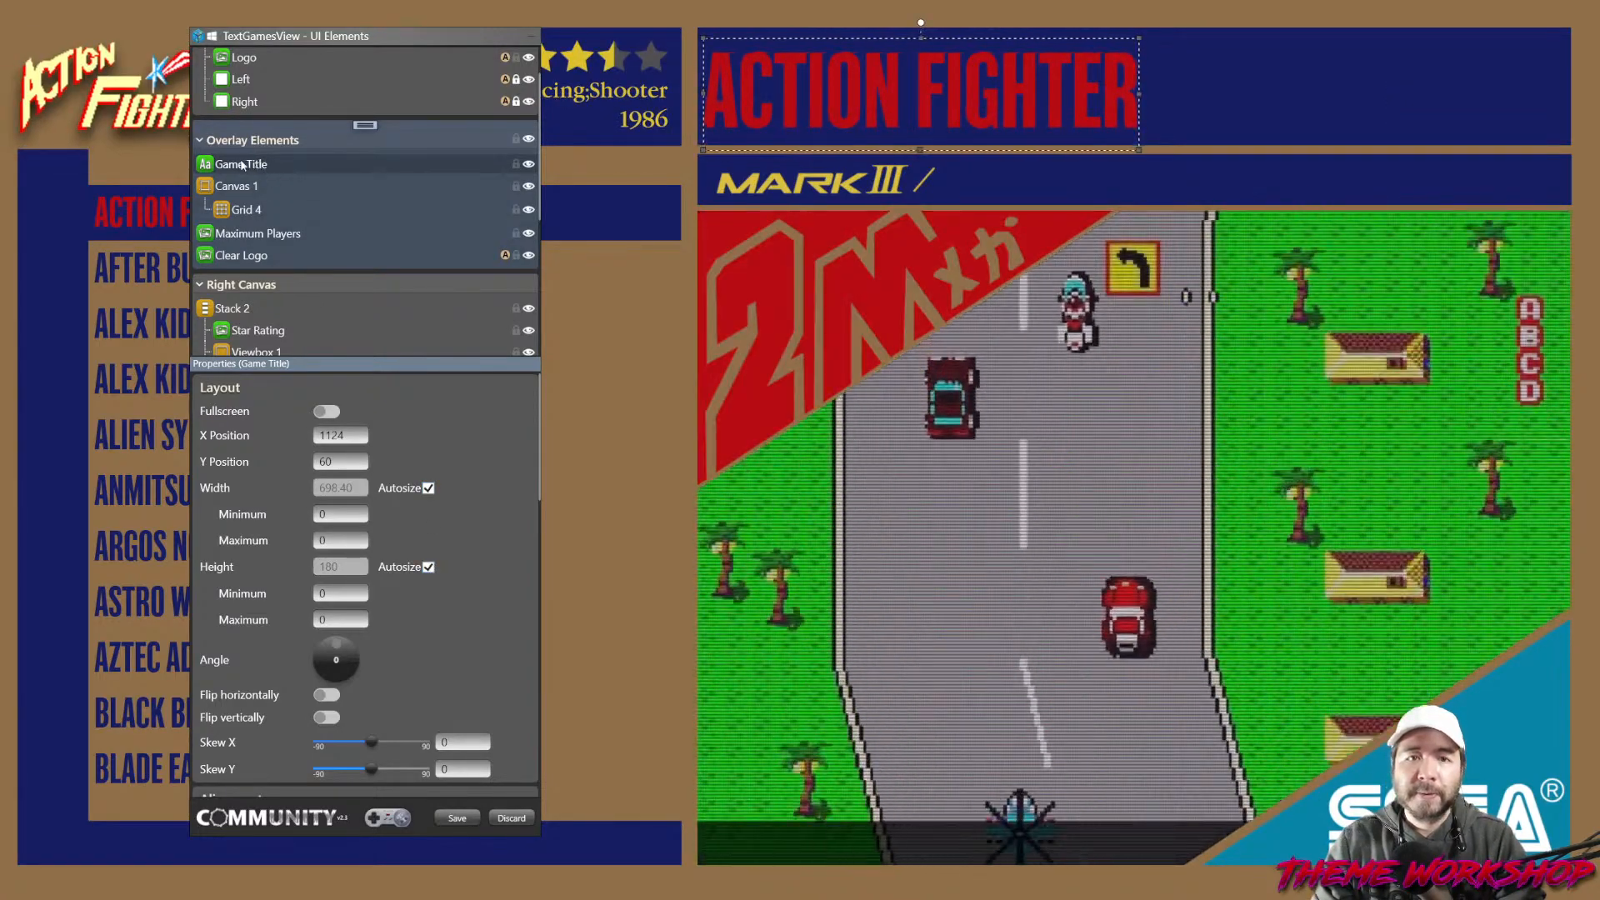
# Nest the Game Title inside Grid 4 again and set its font size to 165.
pyautogui.moveTo(262, 215); pyautogui.dragTo(264, 212)
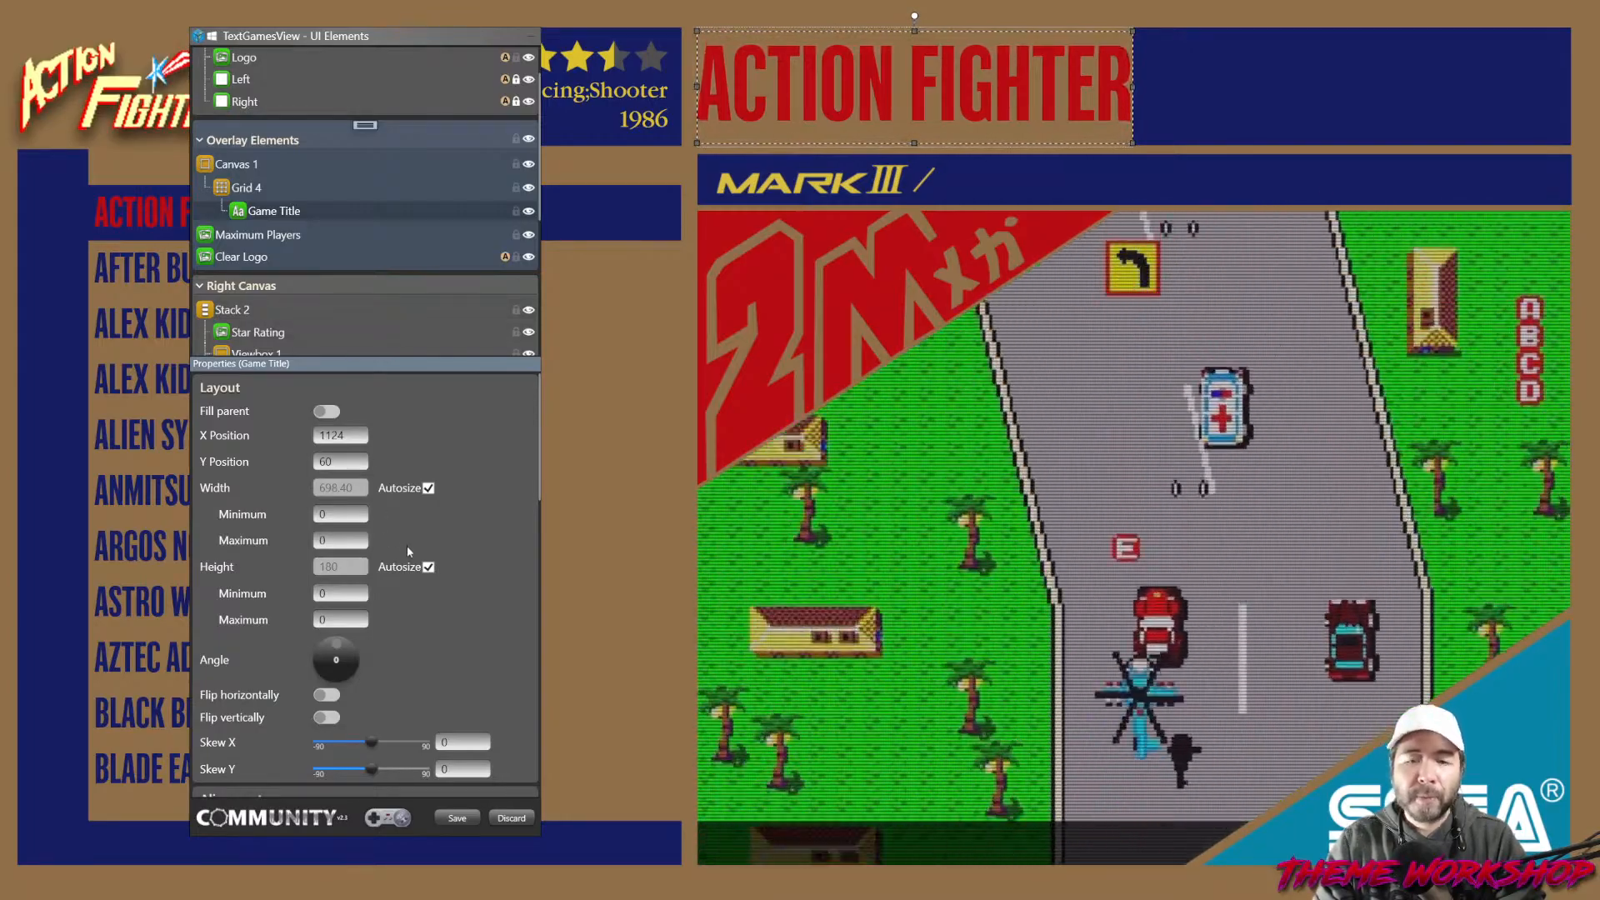
pyautogui.scroll(-1, 510, 565)
pyautogui.scroll(-7, 512, 567)
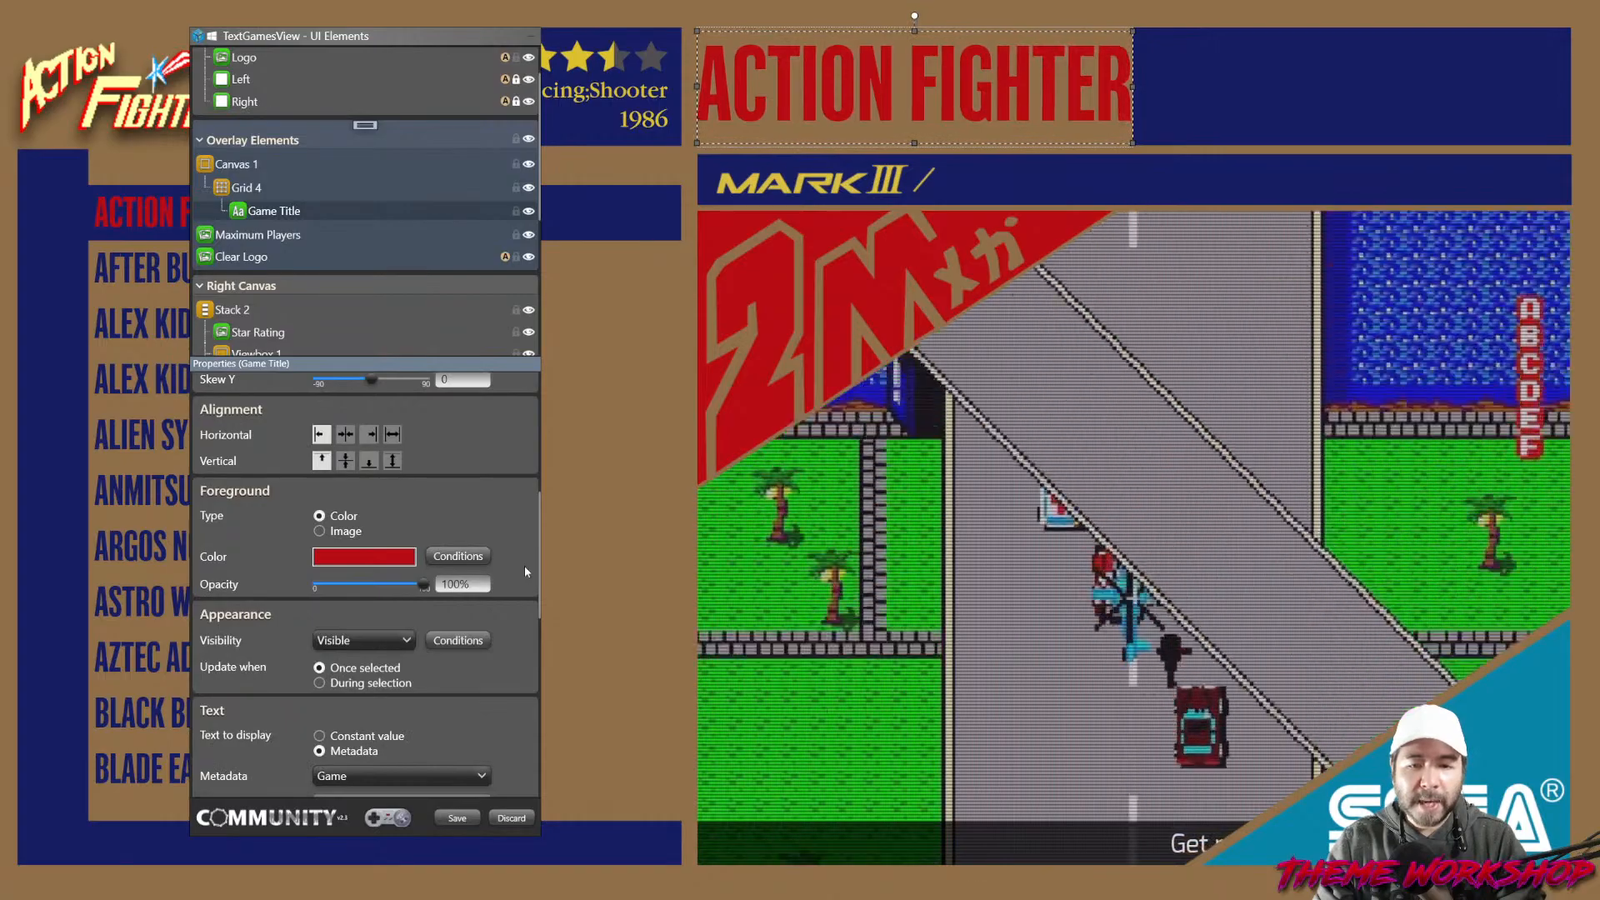
pyautogui.scroll(-3, 515, 588)
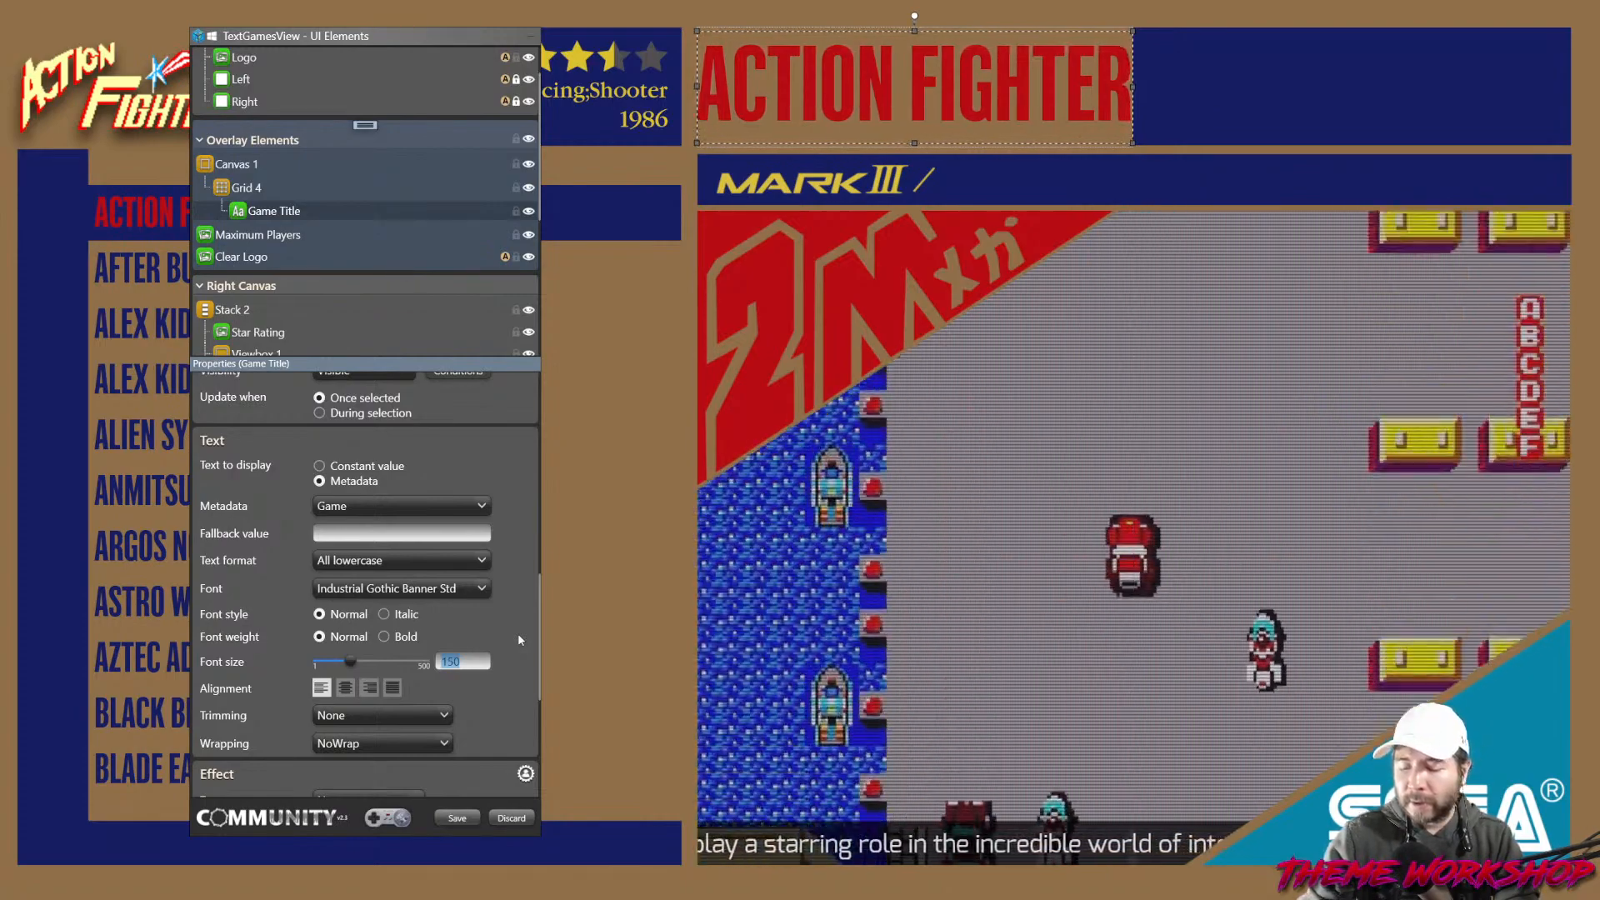
pyautogui.write('180')
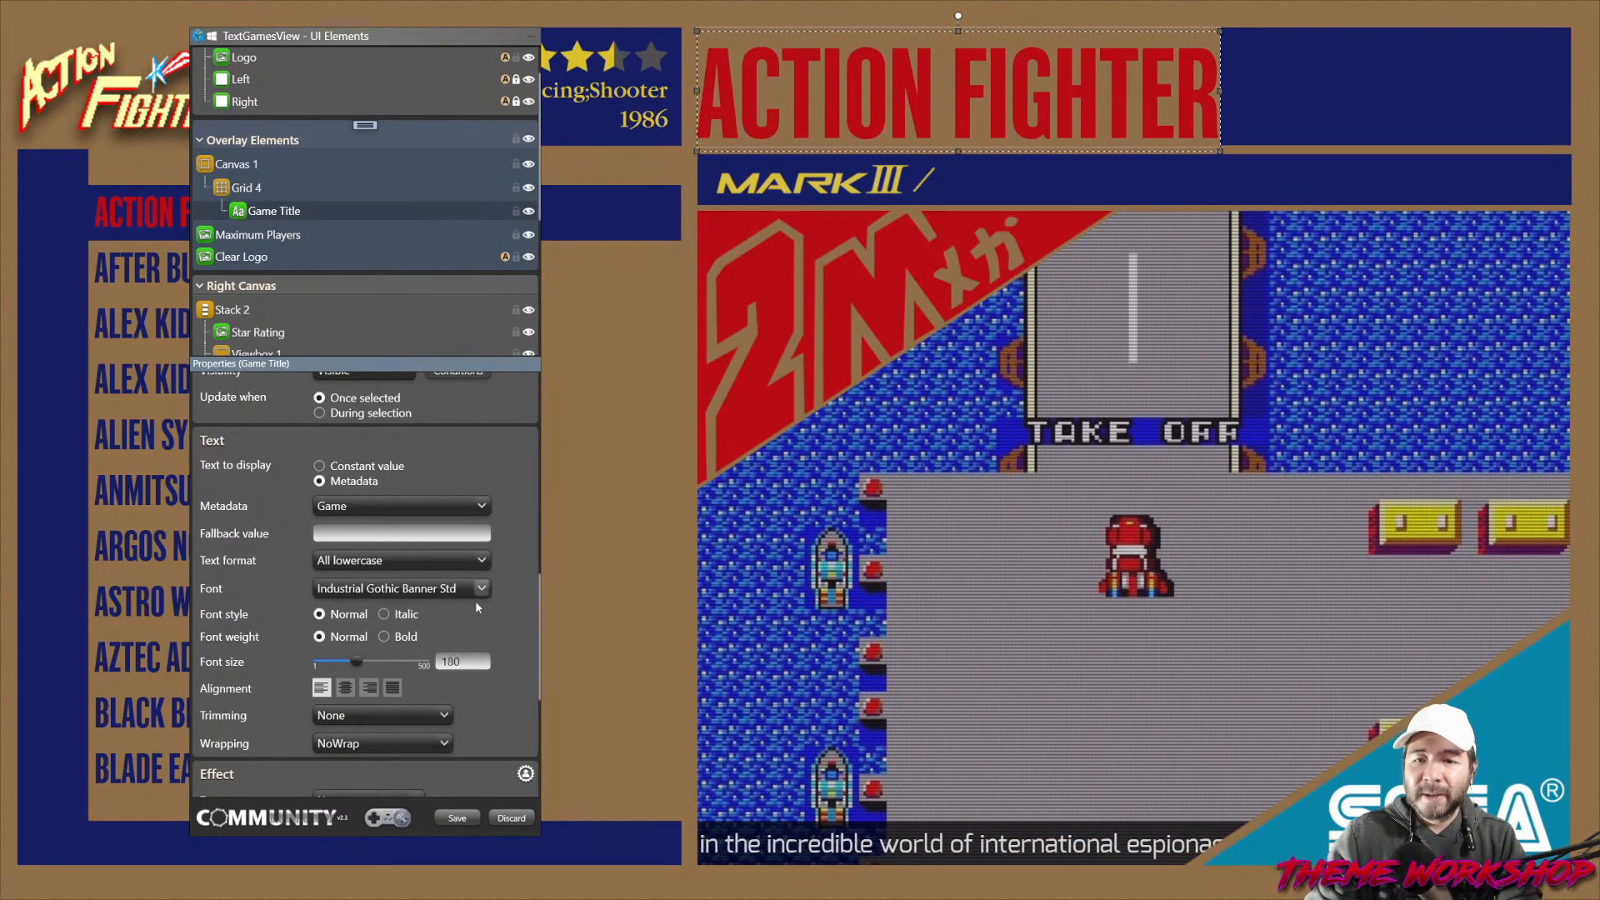
pyautogui.write('165')
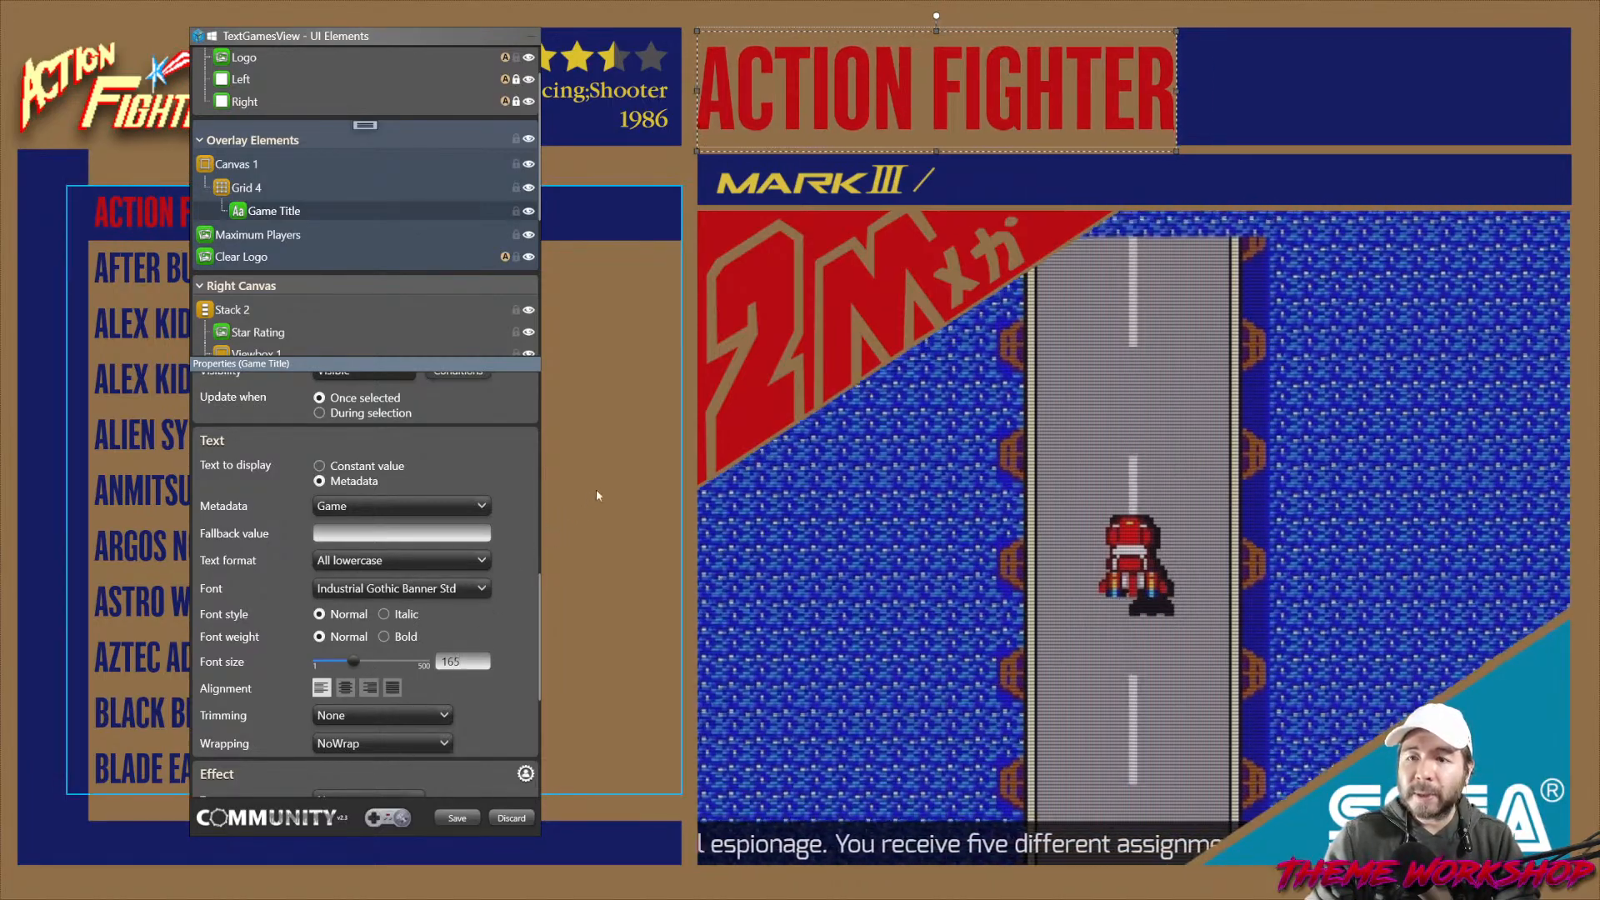
# Set the left margin of the Wheel's list items to 15.
pyautogui.click(657, 487)
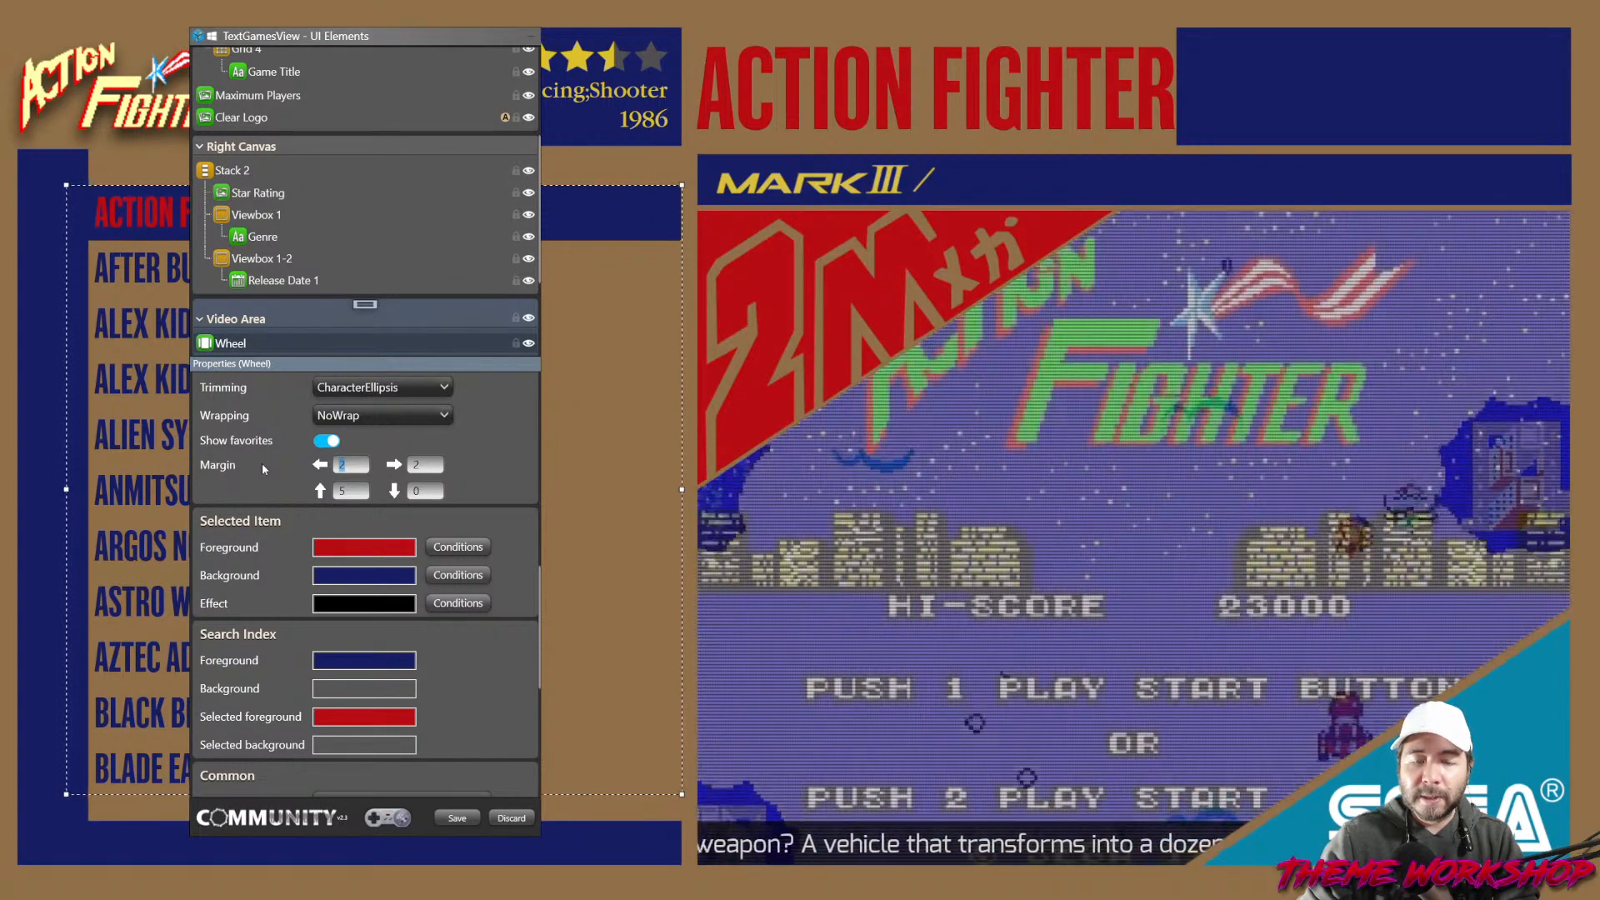
pyautogui.write('15')
pyautogui.press('Return')
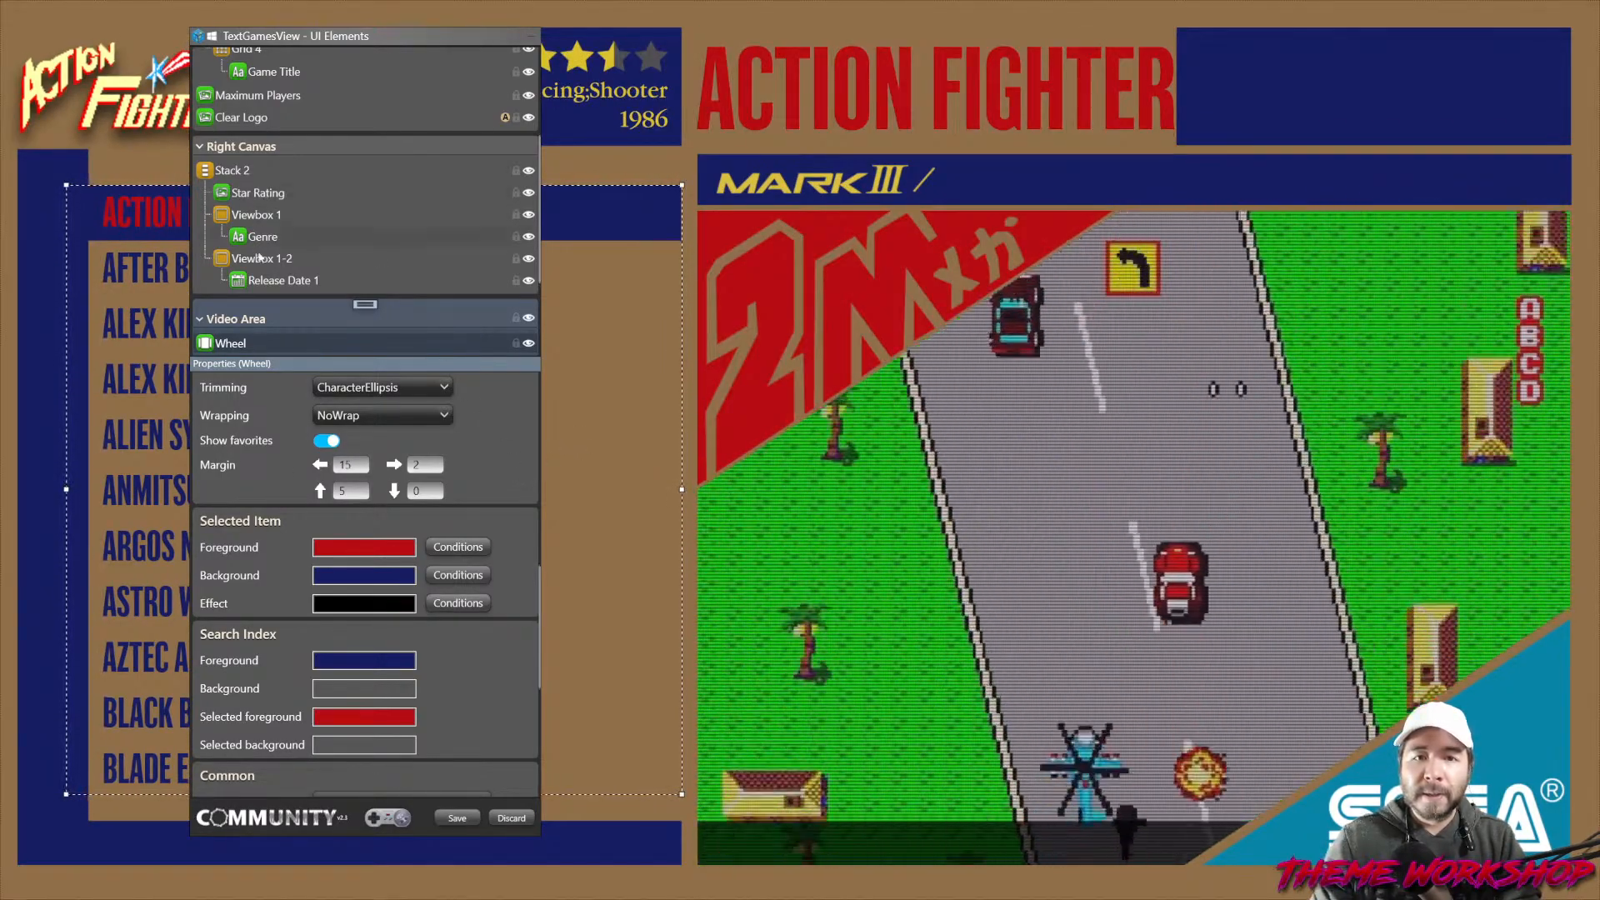
# Examine the layout, text and appearance properties of the Game Title and its parent Grid 4.
pyautogui.scroll(3, 296, 196)
pyautogui.scroll(1, 301, 205)
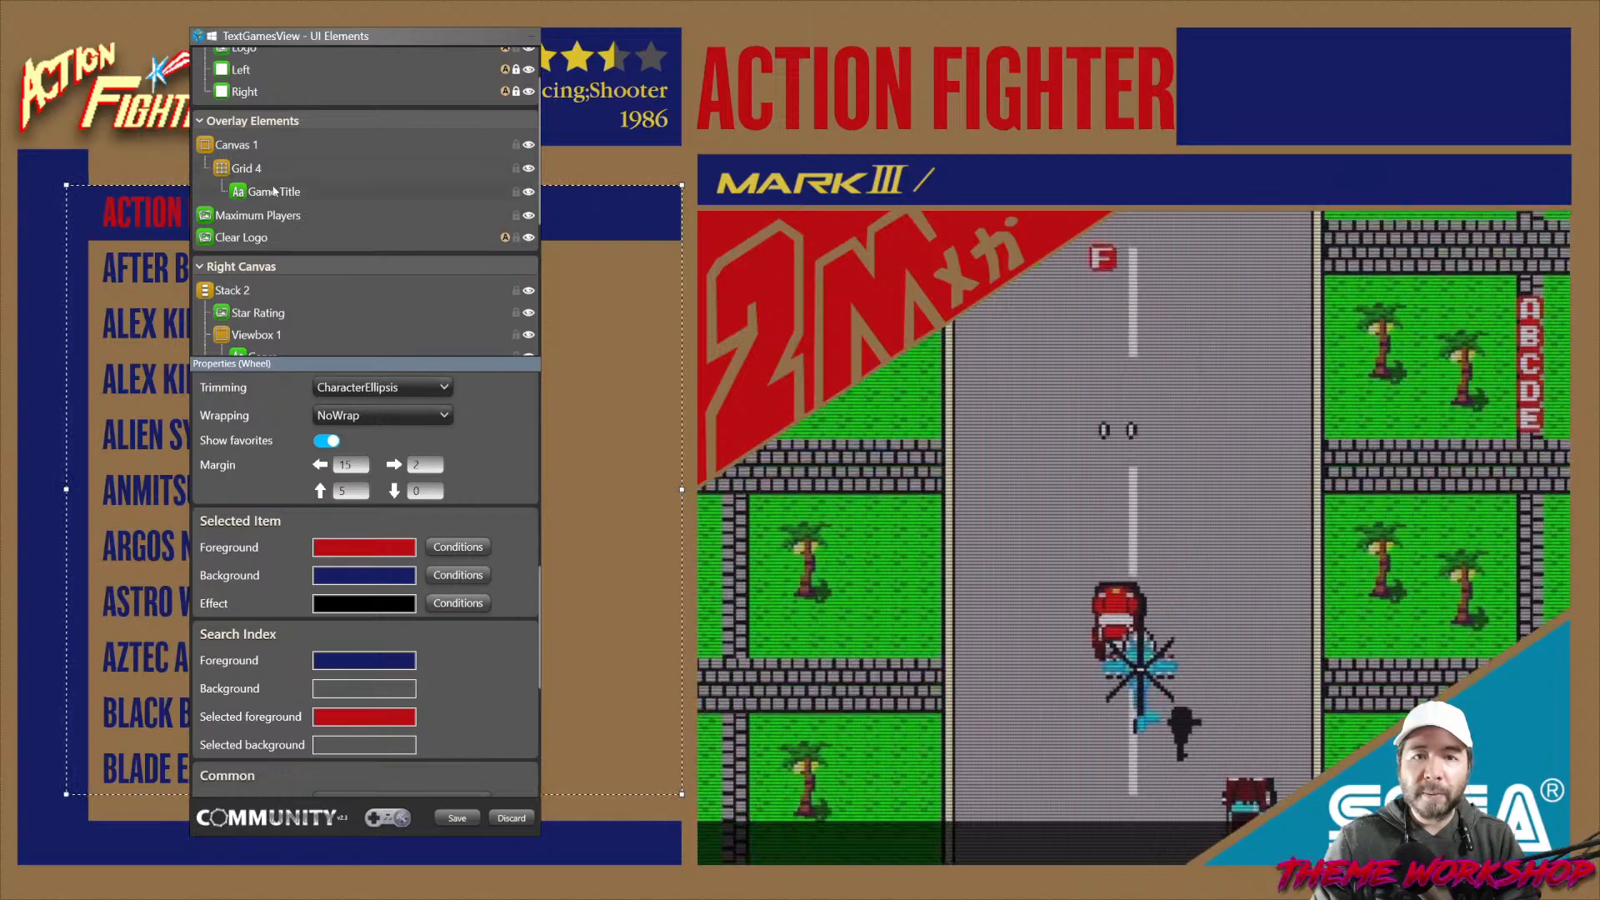
pyautogui.click(273, 198)
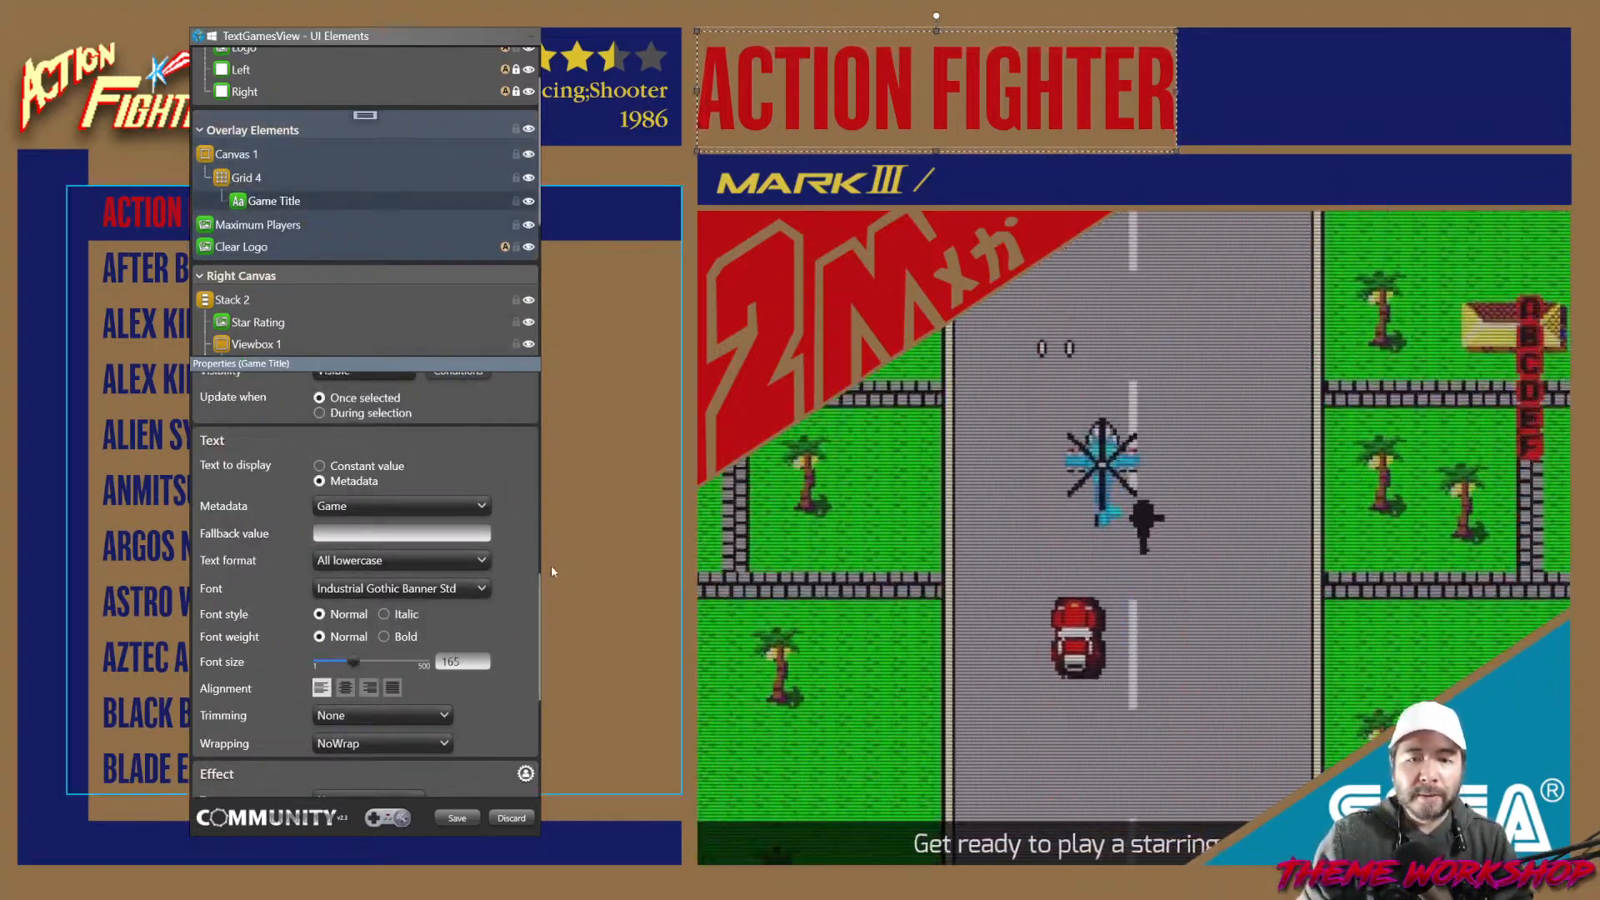
pyautogui.scroll(10, 500, 548)
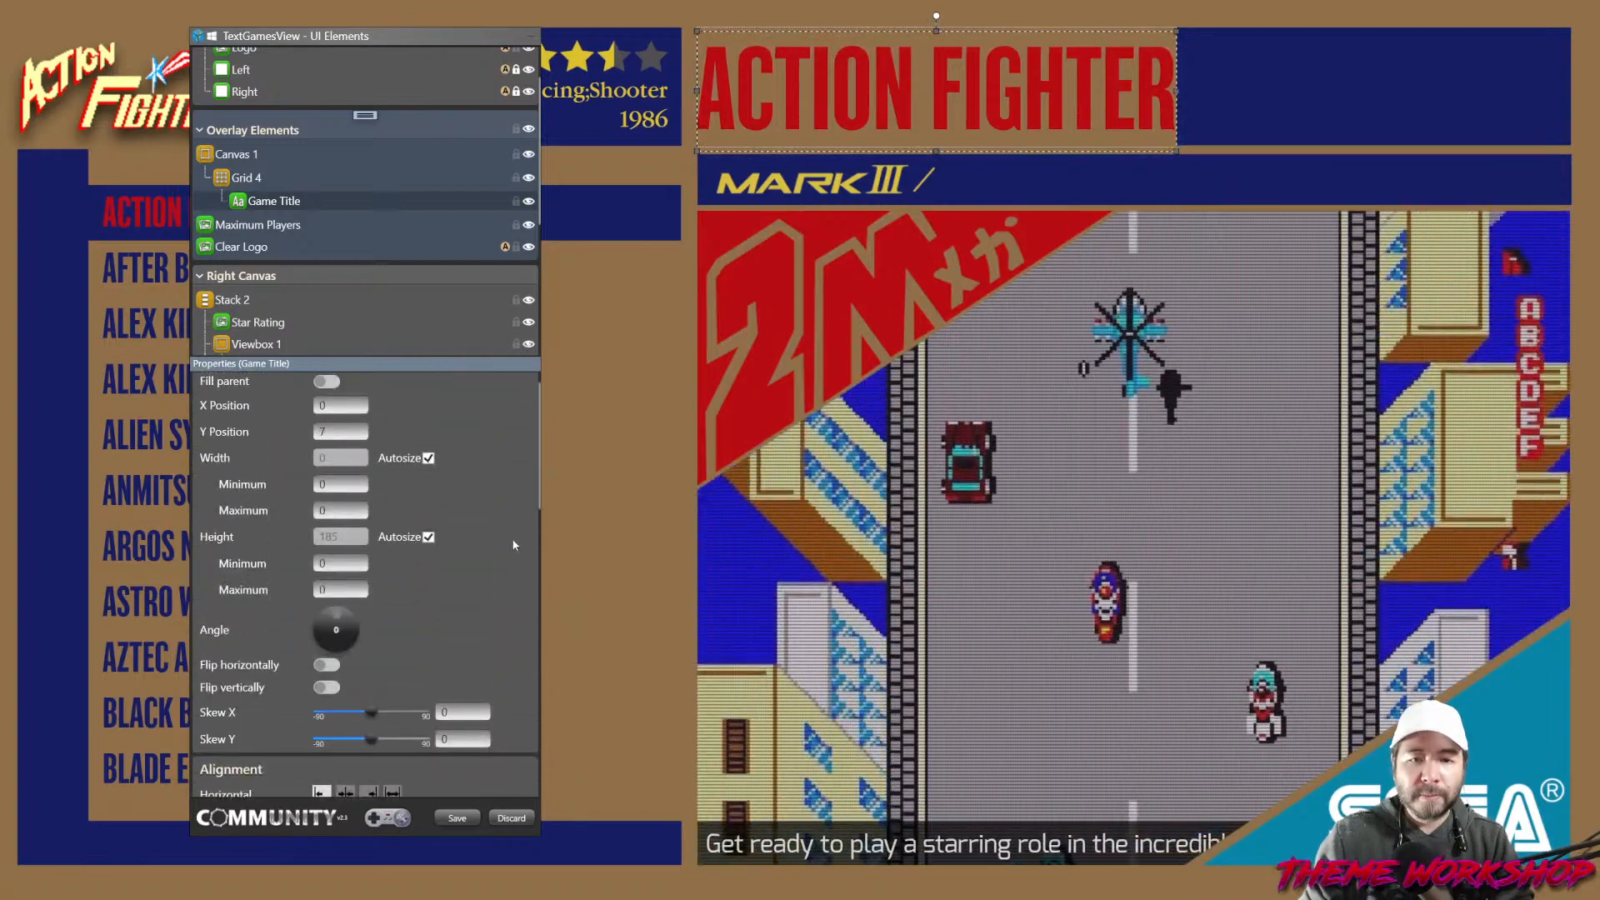
pyautogui.scroll(-12, 513, 550)
pyautogui.scroll(10, 517, 554)
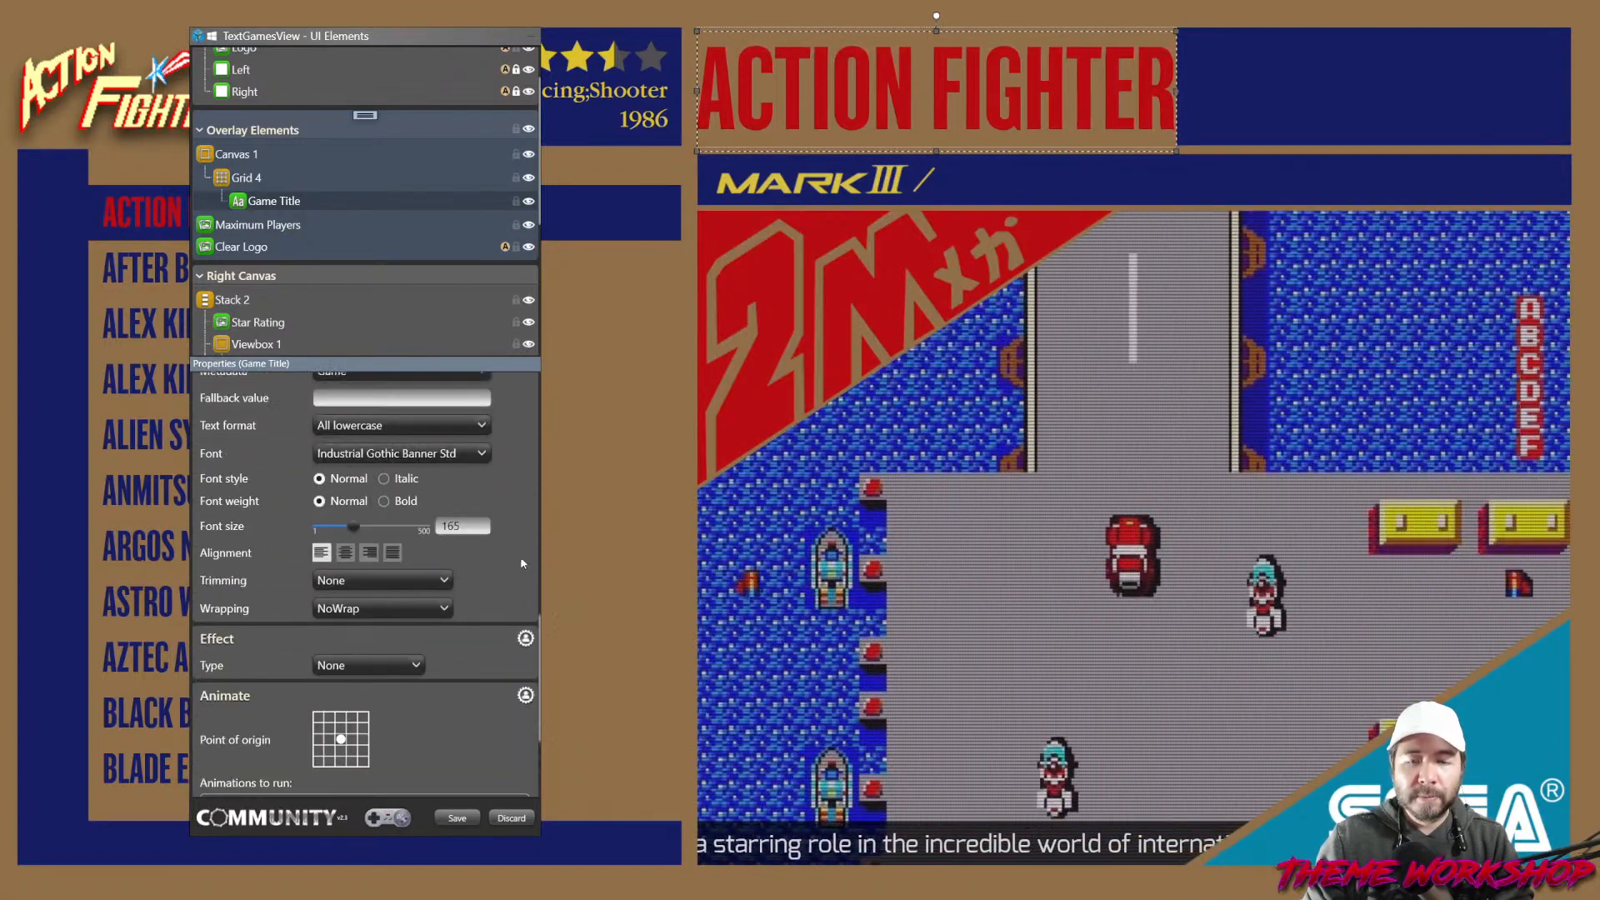
pyautogui.scroll(5, 521, 552)
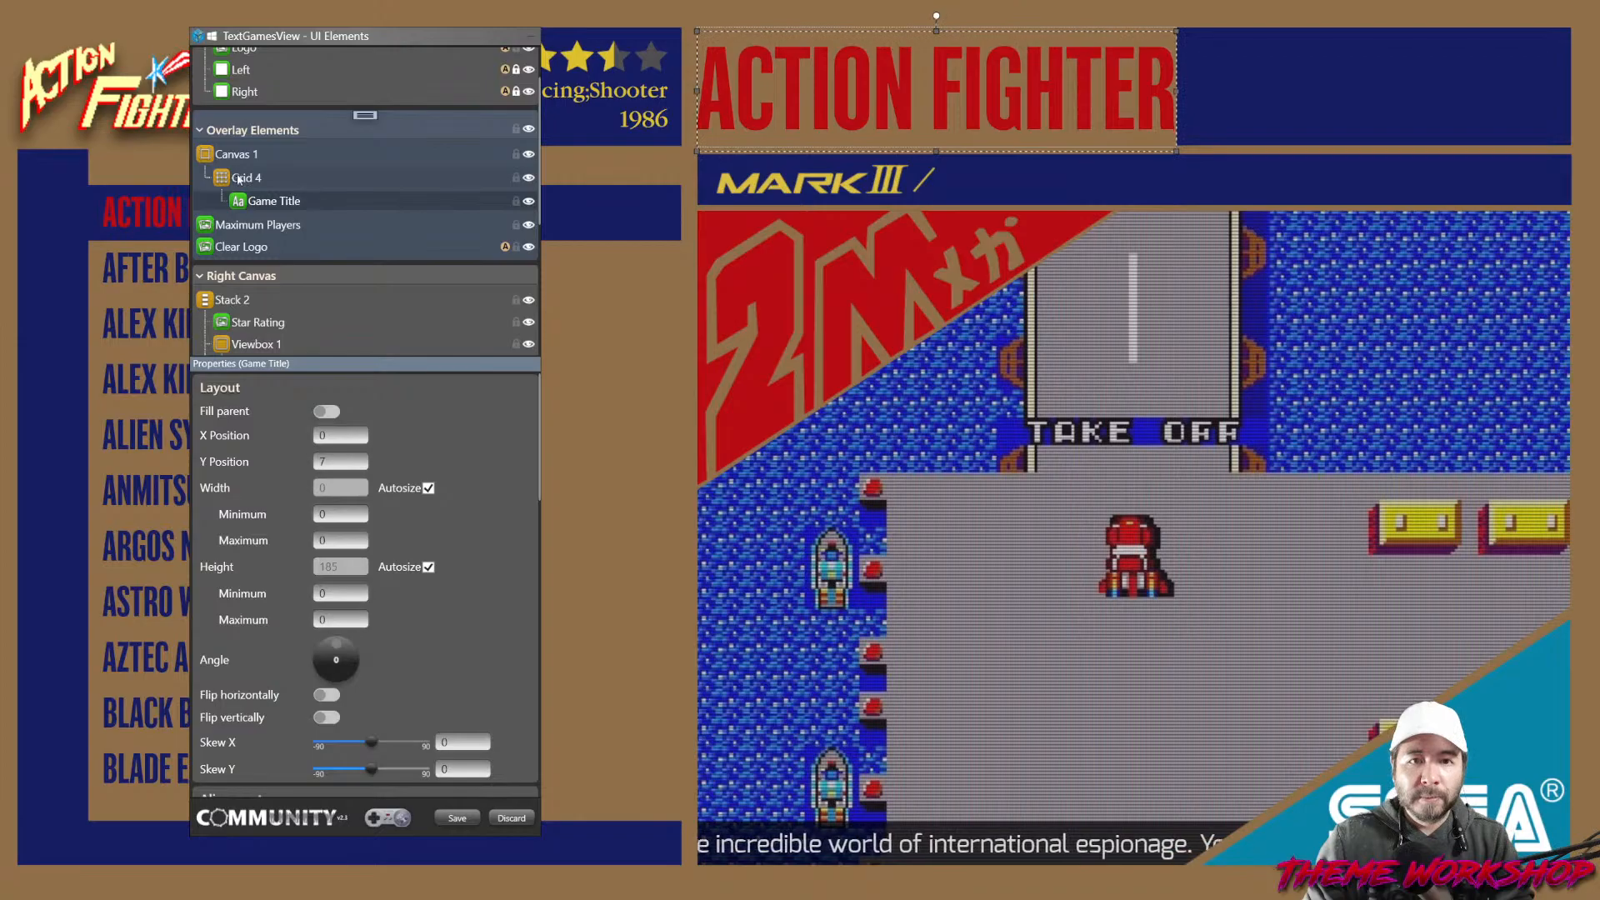
pyautogui.scroll(-5, 514, 534)
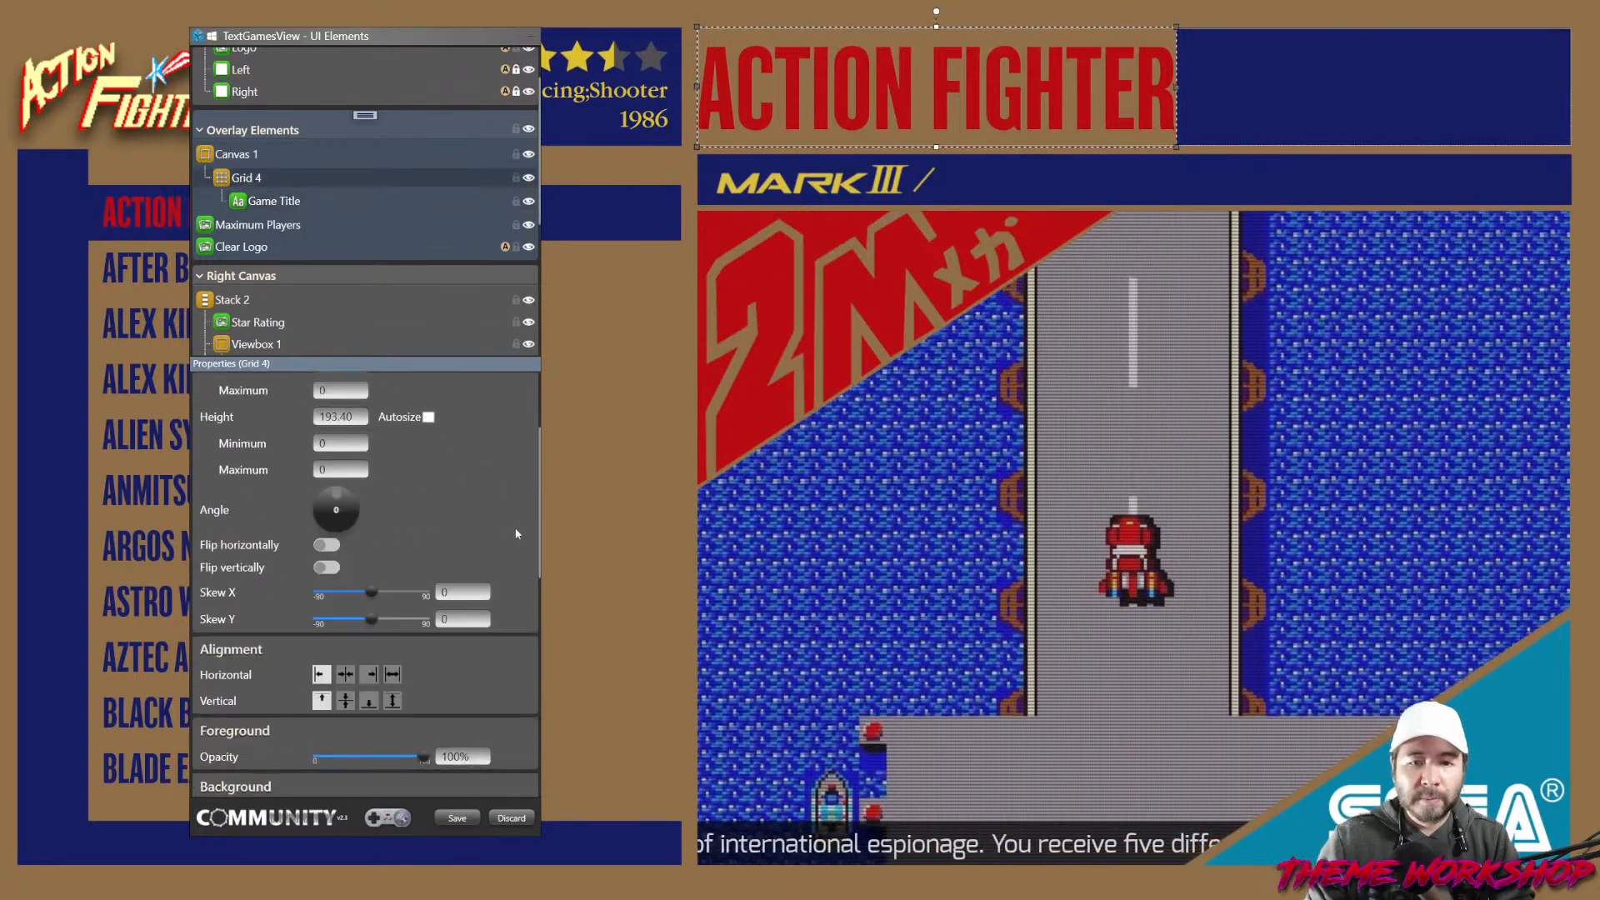
pyautogui.scroll(-4, 520, 530)
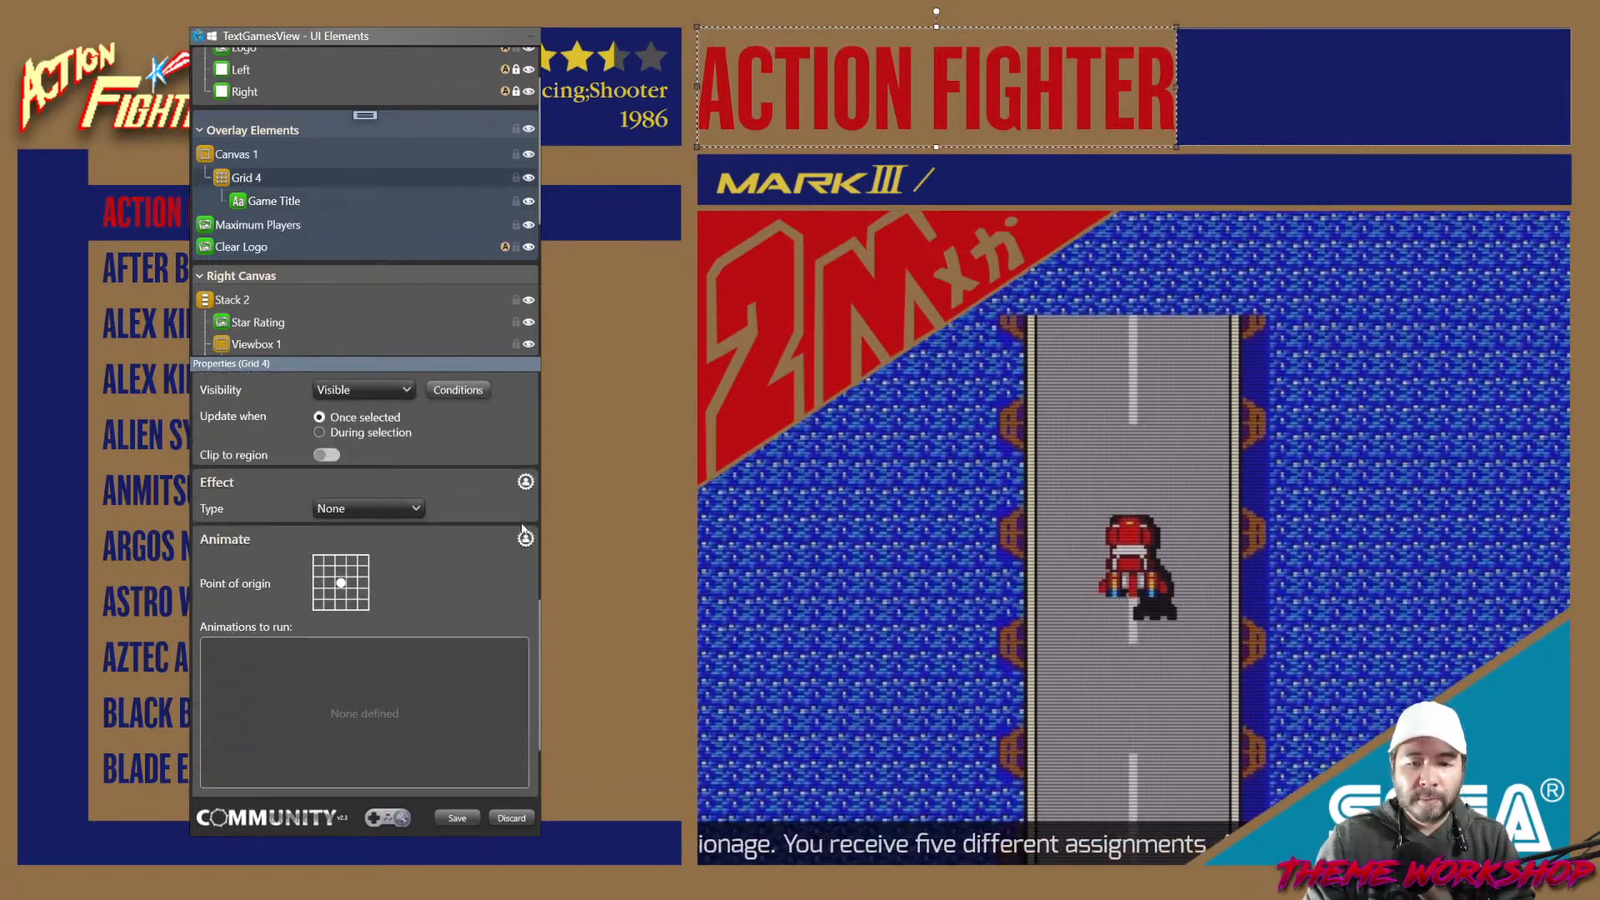
pyautogui.scroll(8, 508, 512)
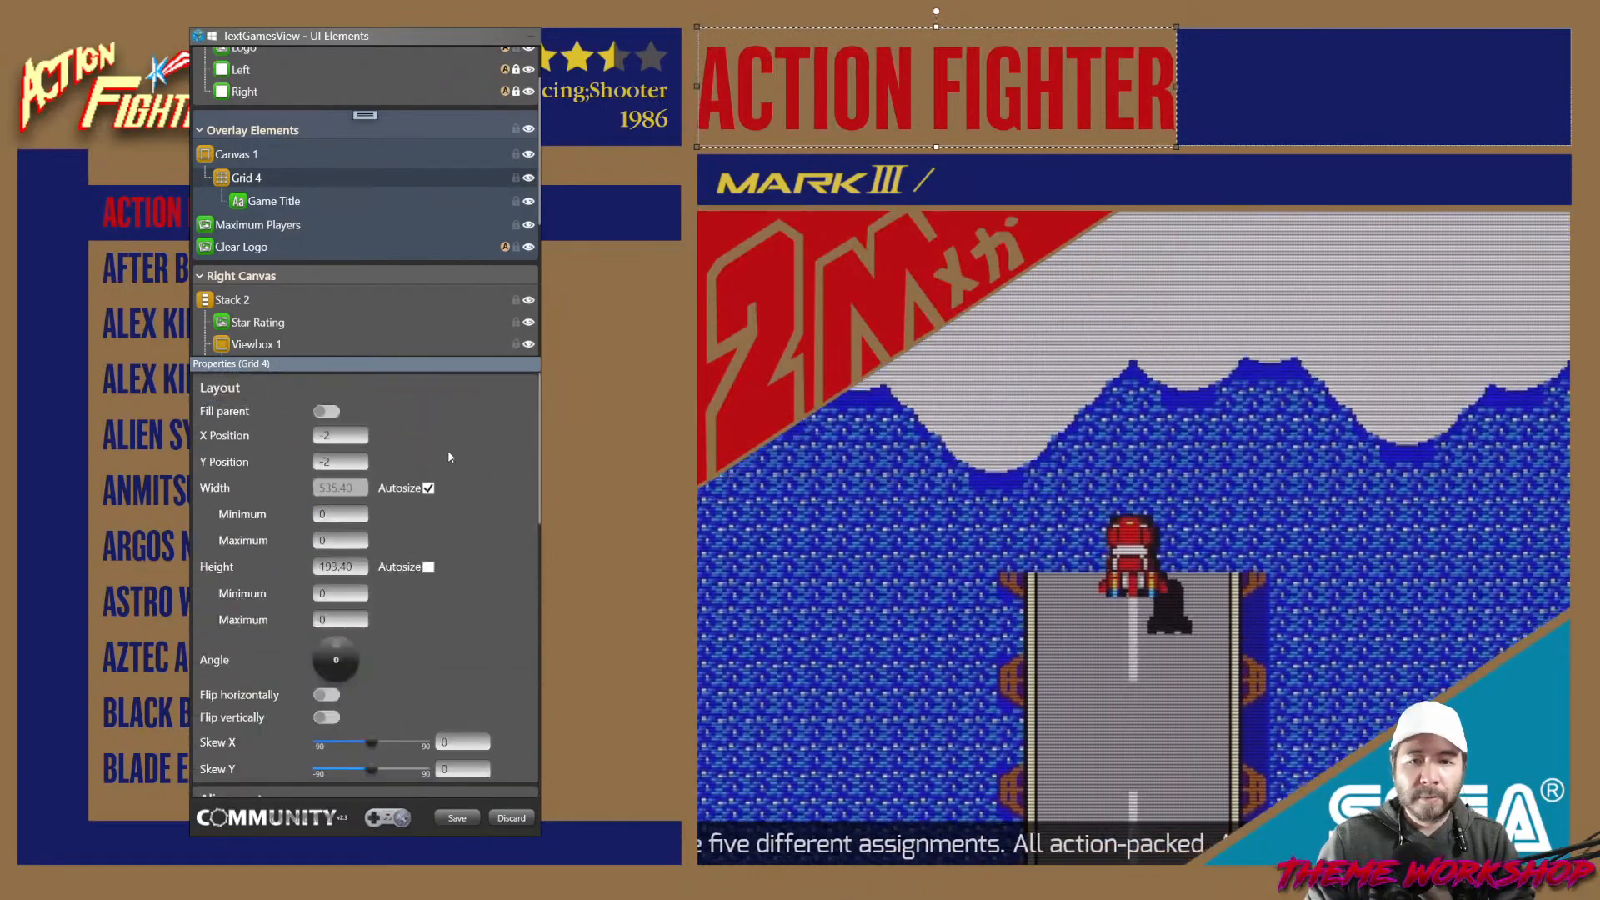
# Undo the change to the Wheel's left margin and select Stack 2 in the Right Canvas group.
pyautogui.click(627, 467)
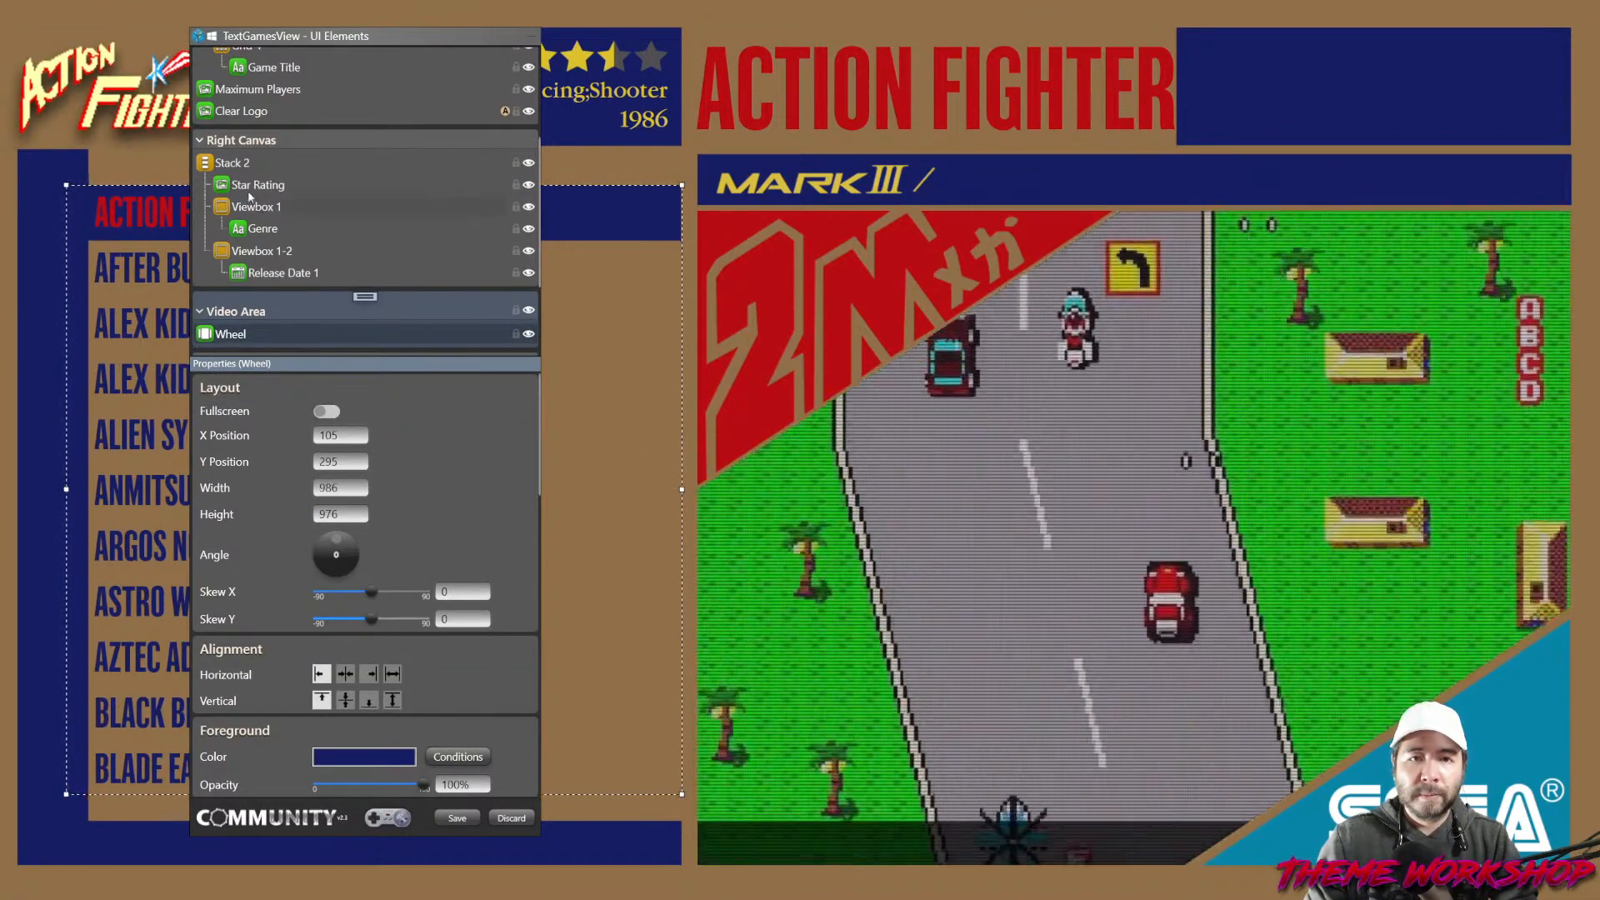
pyautogui.click(241, 206)
pyautogui.click(220, 173)
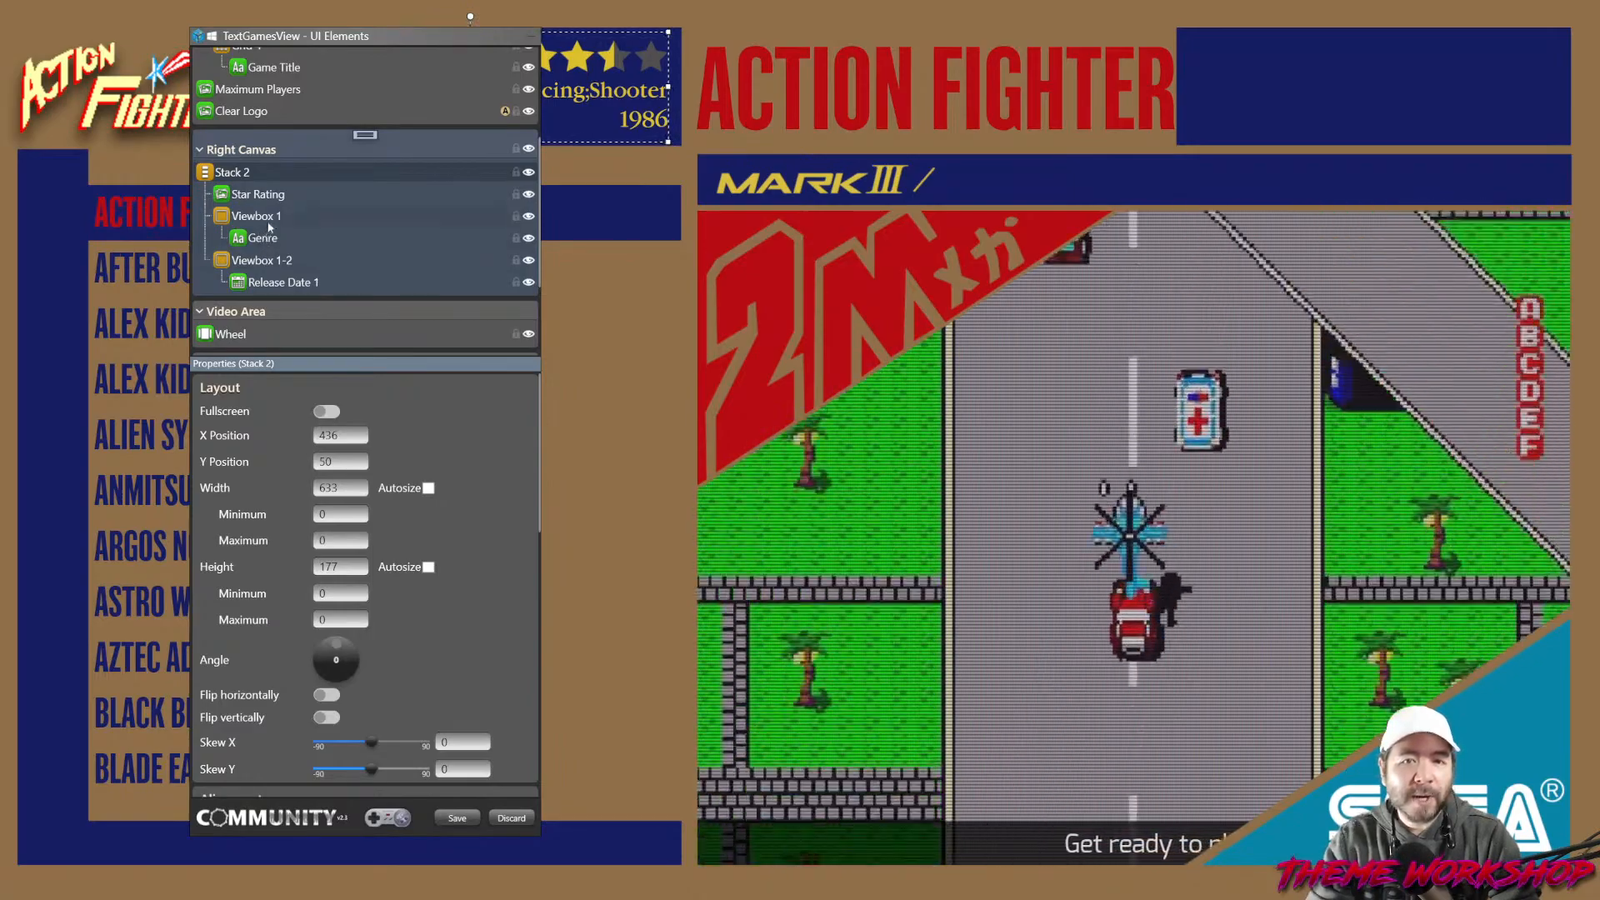
# Review the Game Title's layout, alignment, foreground and text properties, and check the Wheel's layout for comparison.
pyautogui.scroll(-3, 268, 217)
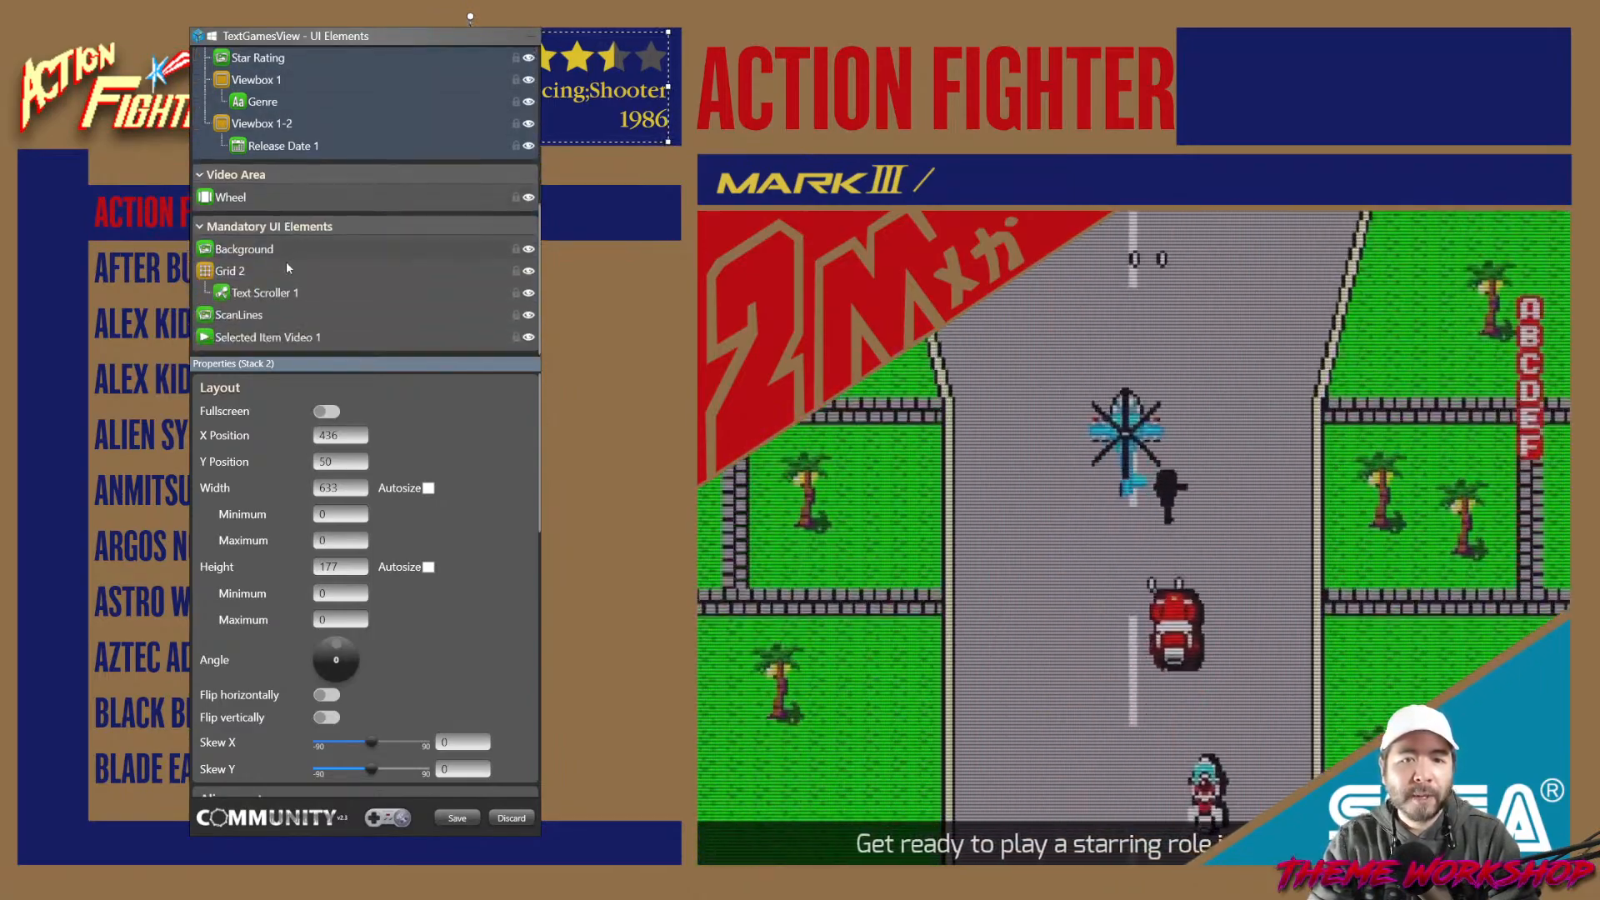
pyautogui.scroll(5, 286, 261)
pyautogui.scroll(2, 275, 258)
pyautogui.click(258, 239)
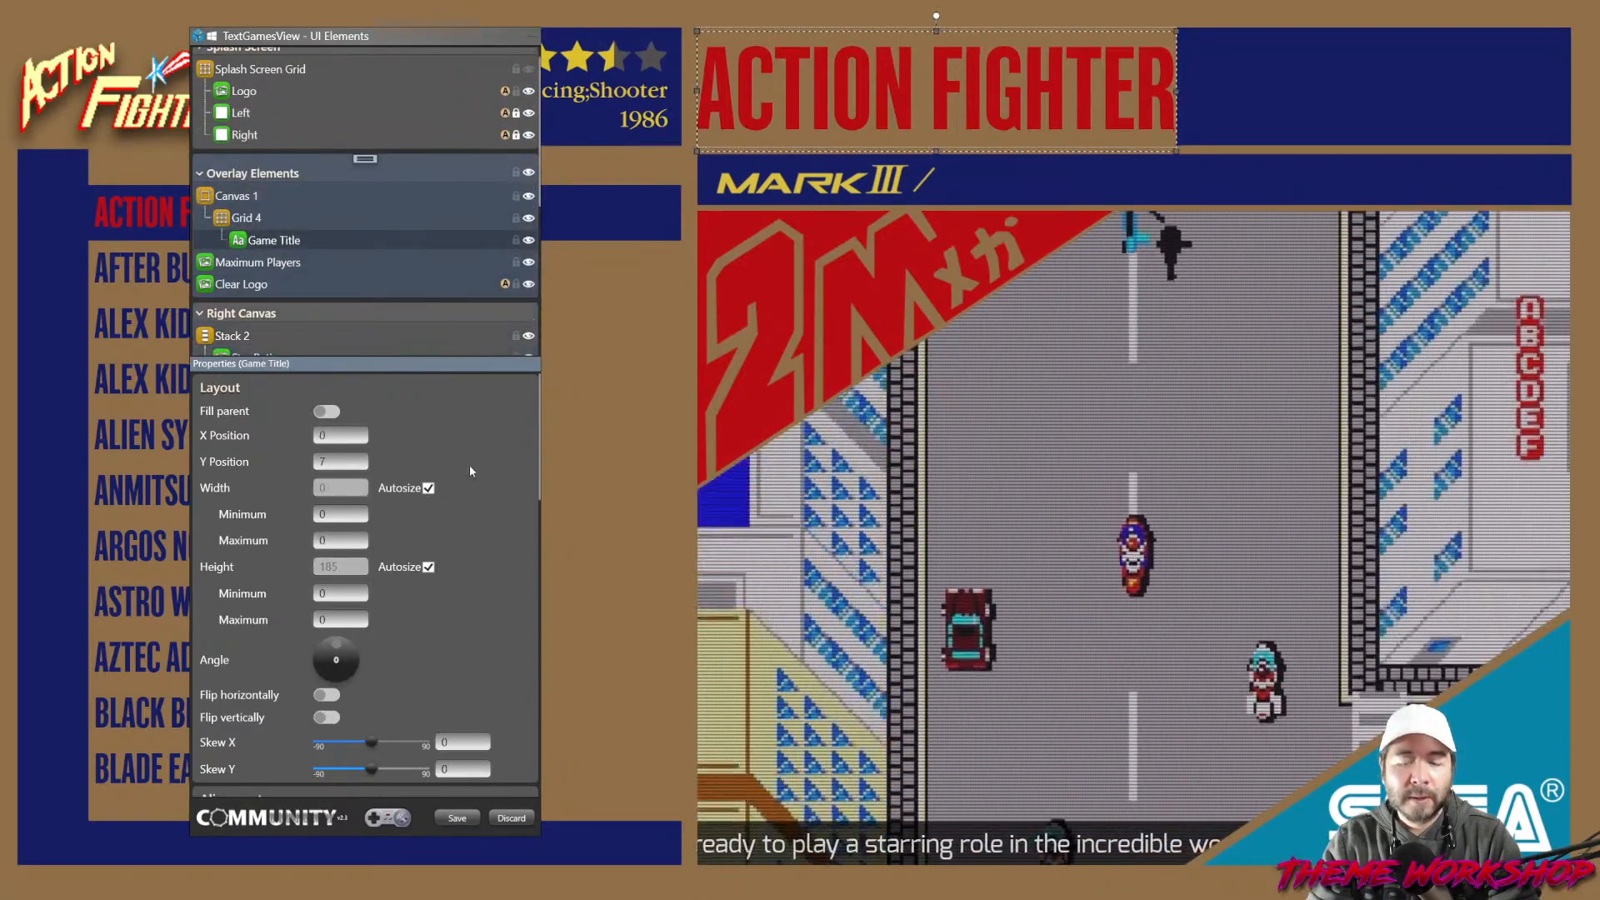
pyautogui.scroll(-1, 487, 479)
pyautogui.scroll(2, 488, 473)
pyautogui.scroll(-4, 489, 470)
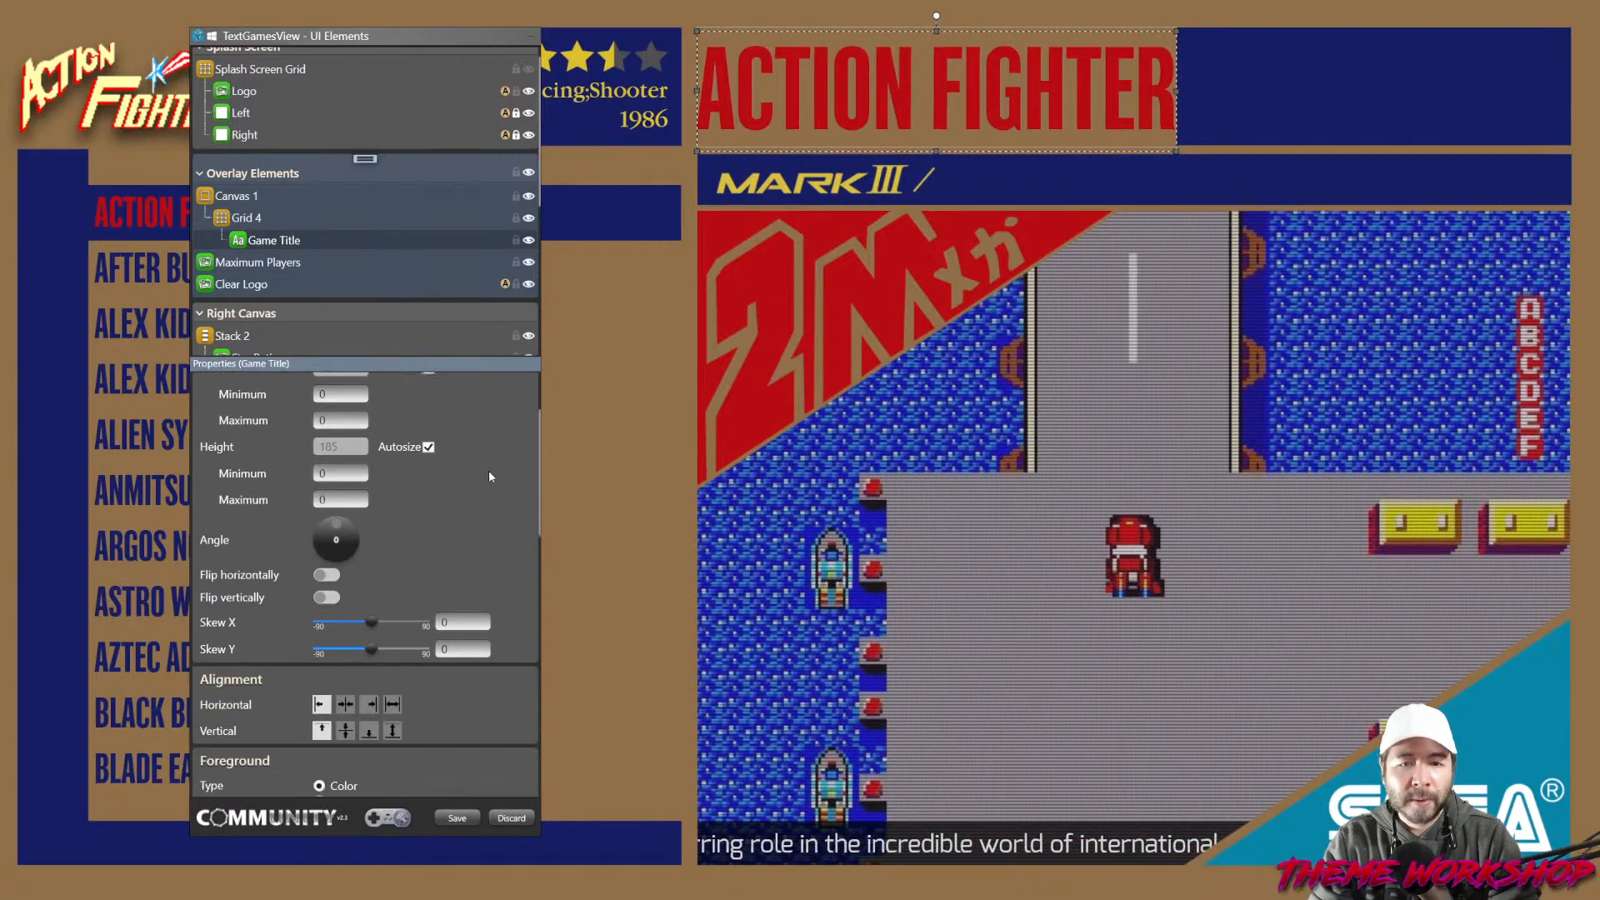
pyautogui.scroll(-4, 492, 476)
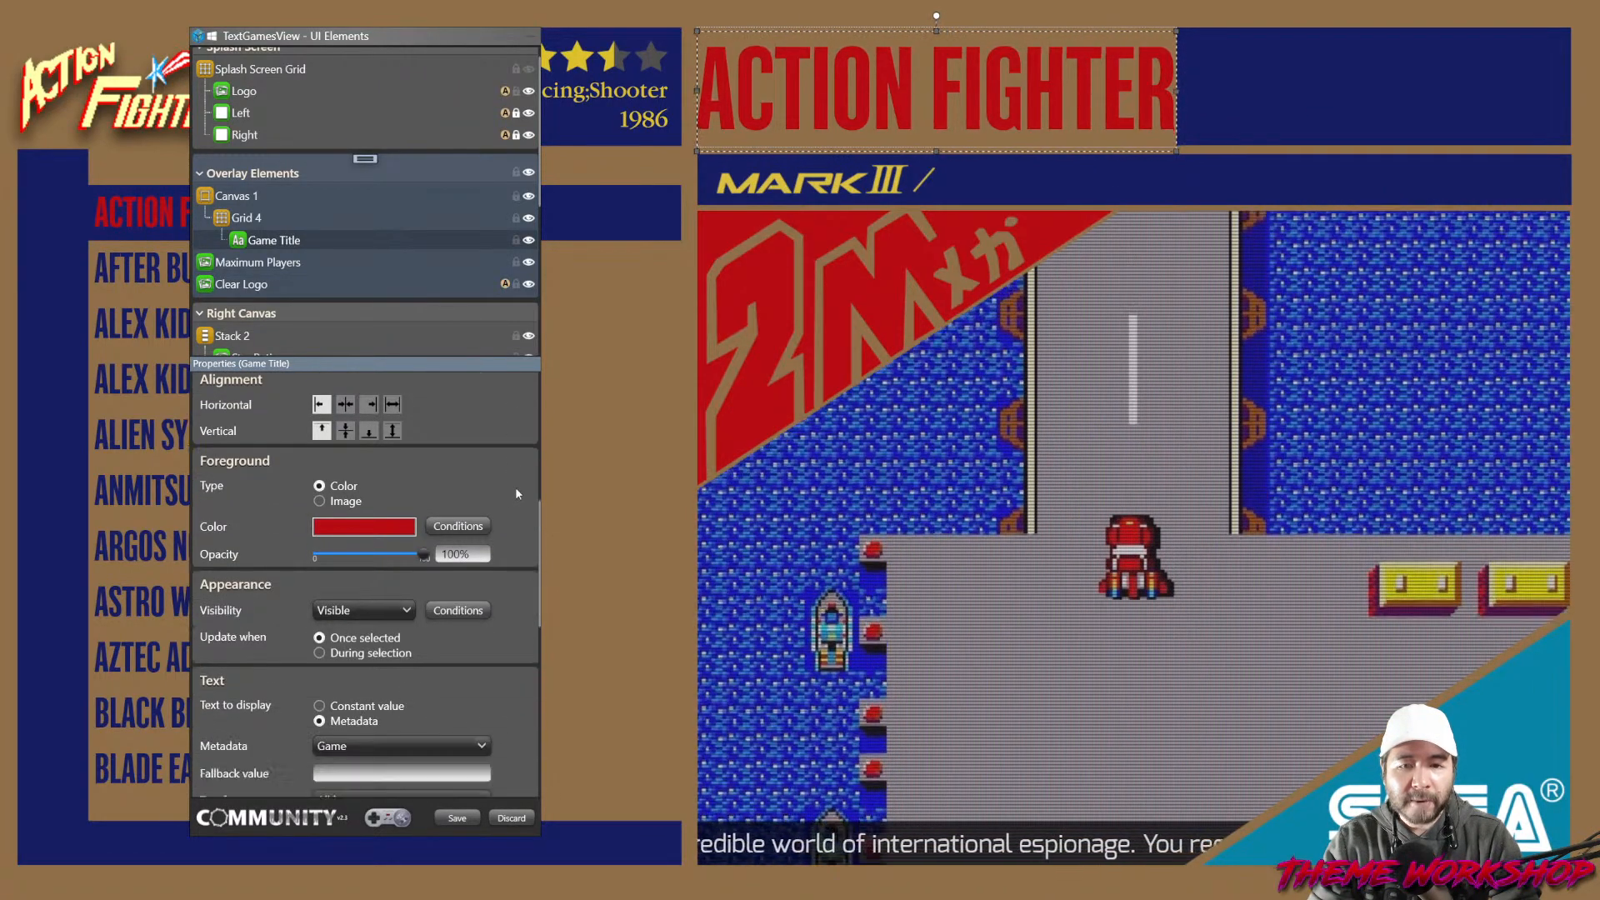
pyautogui.scroll(-6, 526, 495)
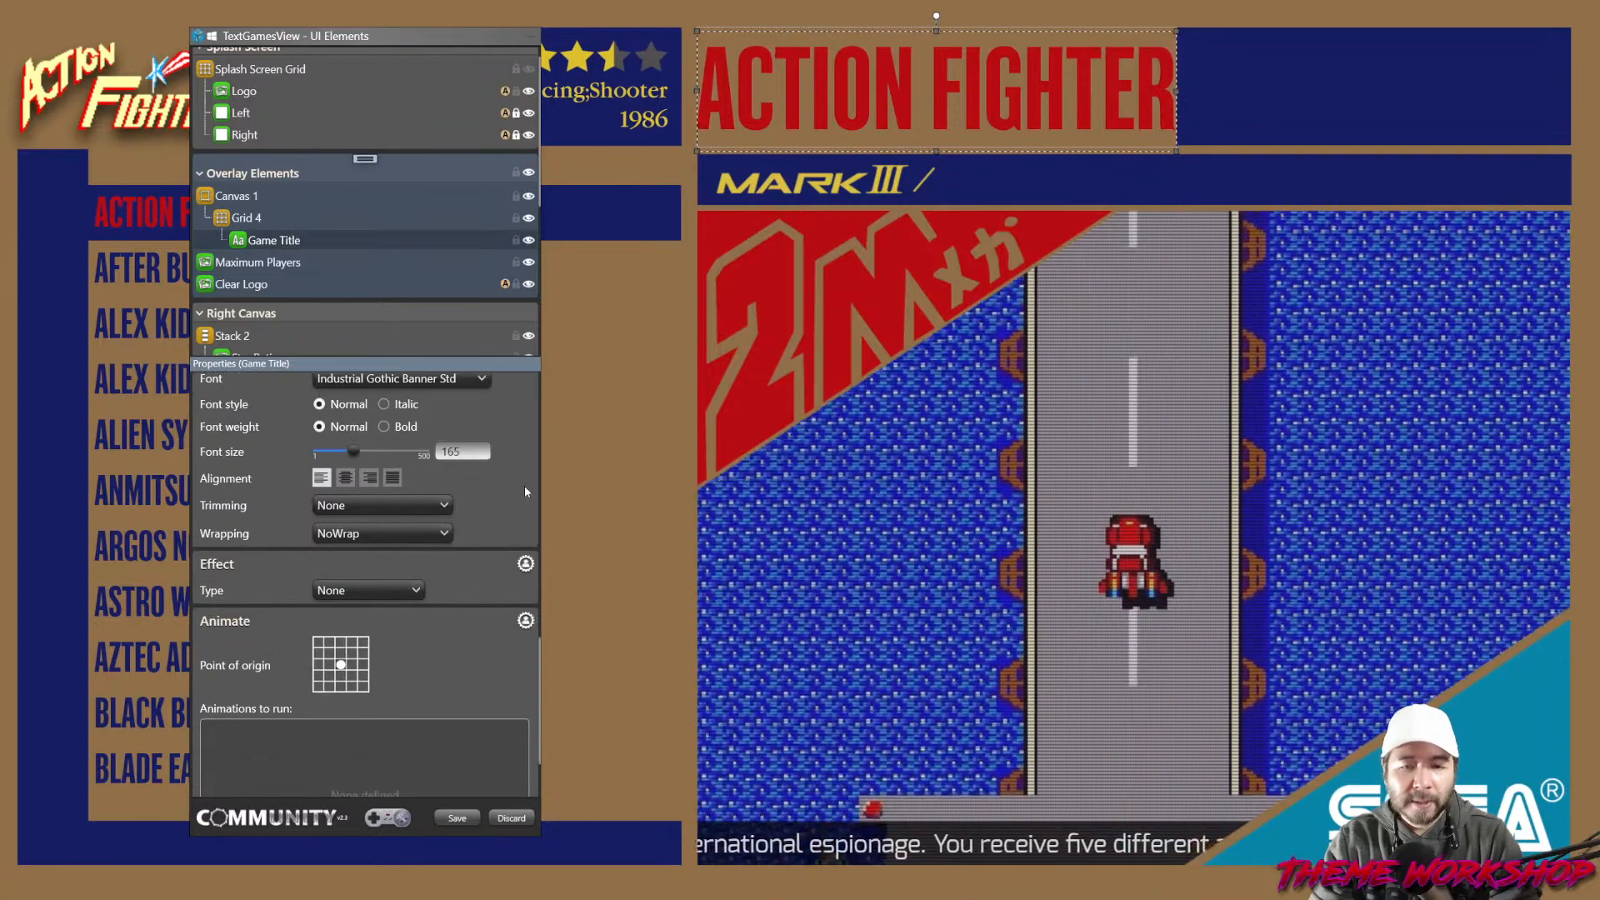
pyautogui.scroll(6, 523, 490)
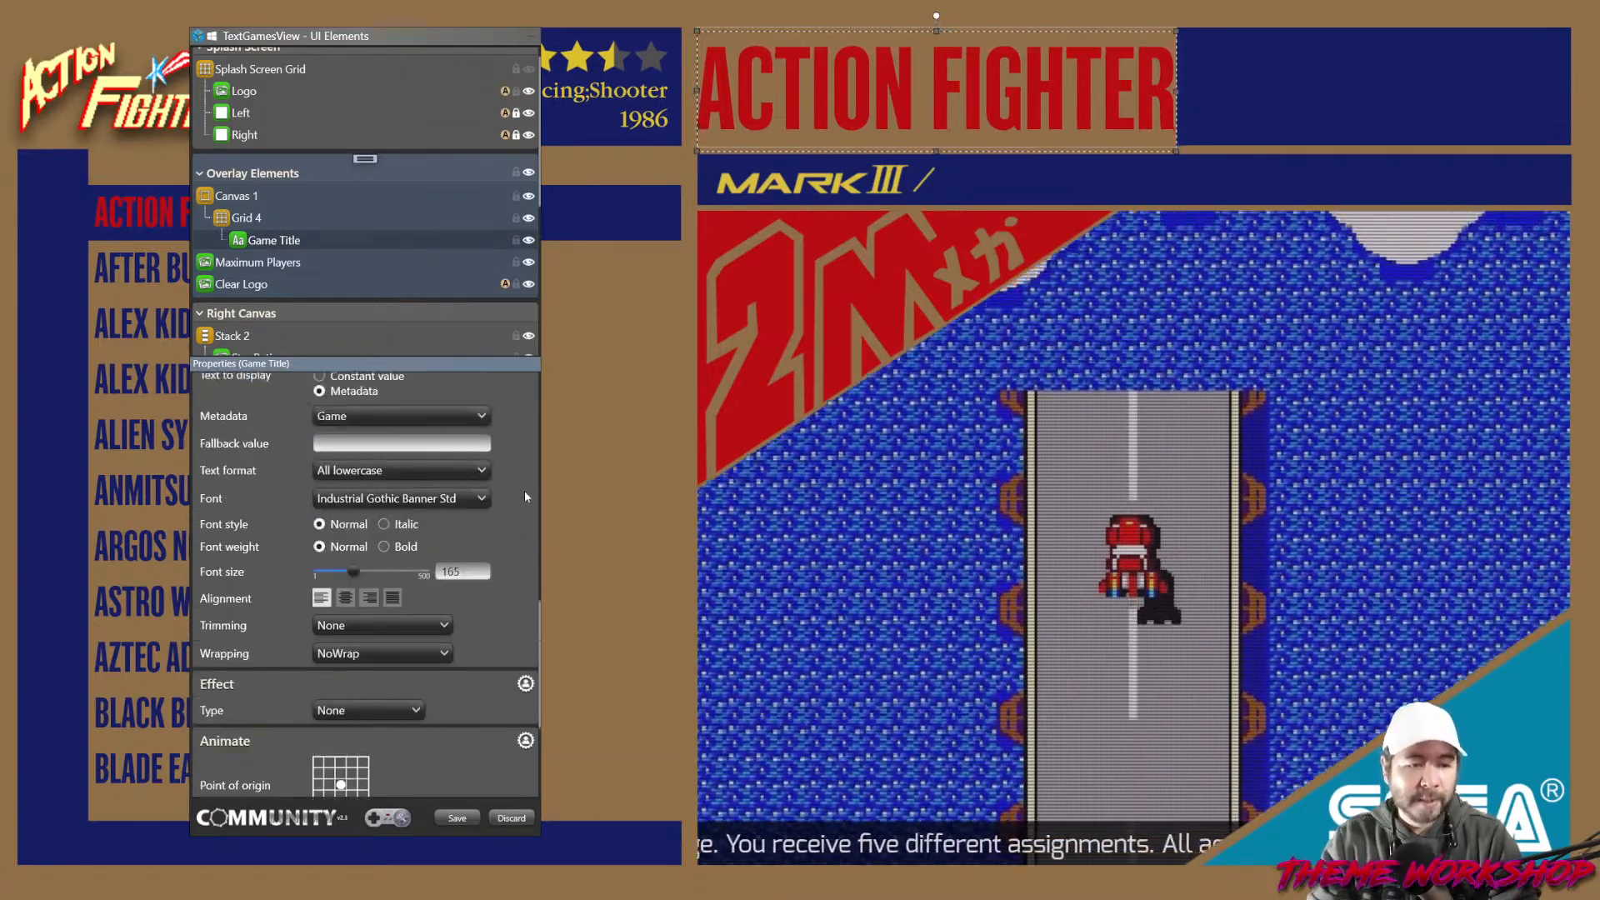
pyautogui.scroll(5, 520, 493)
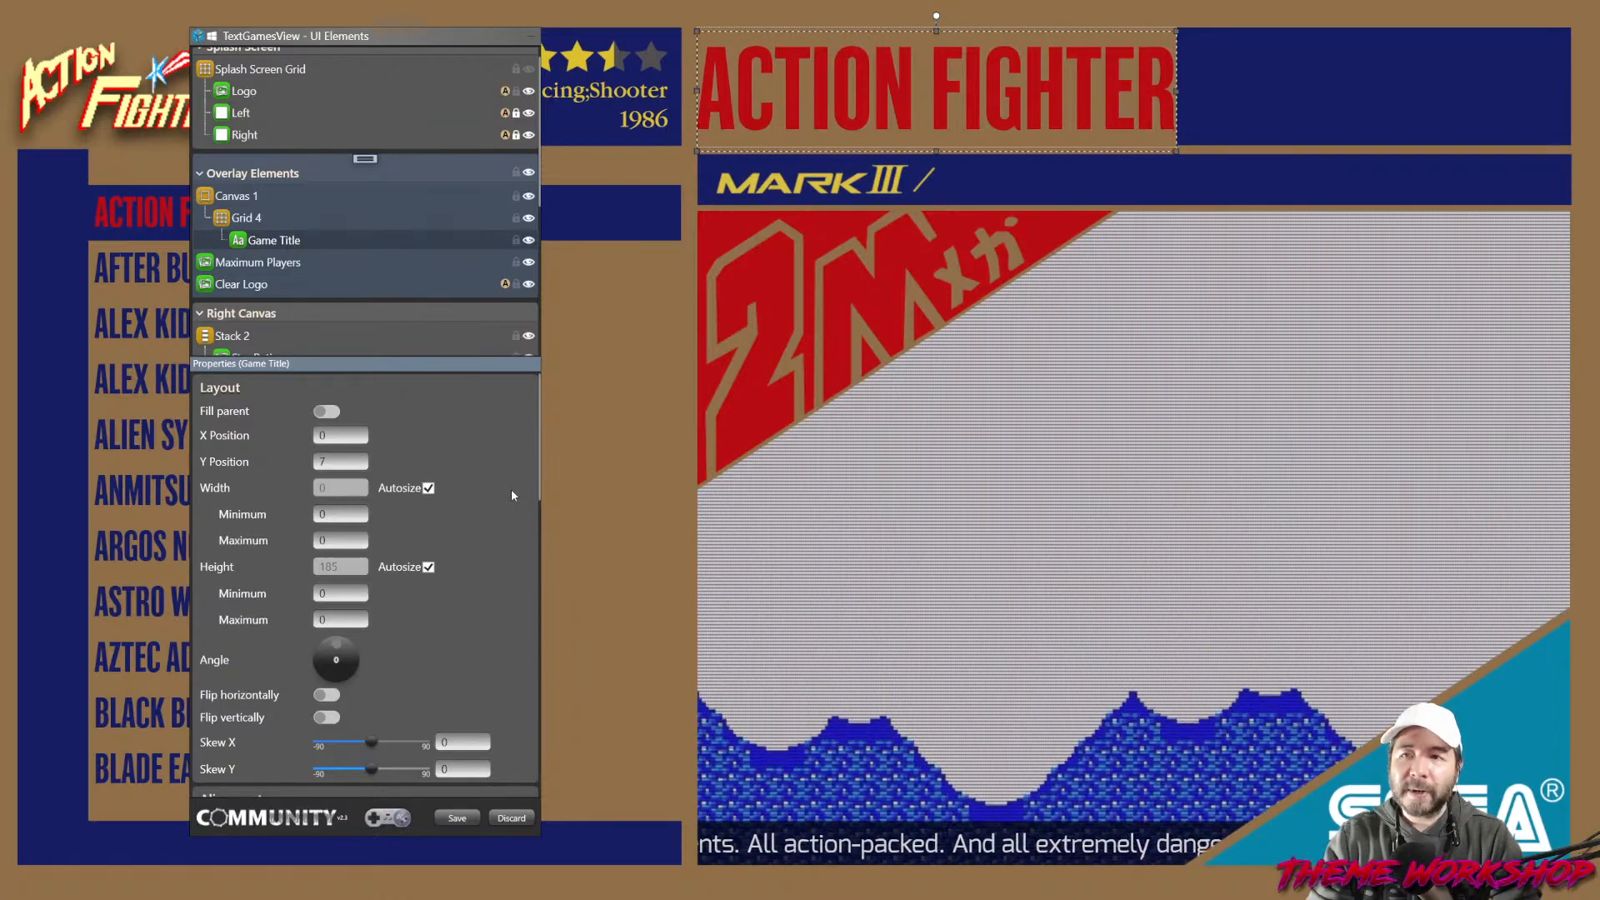
pyautogui.click(656, 479)
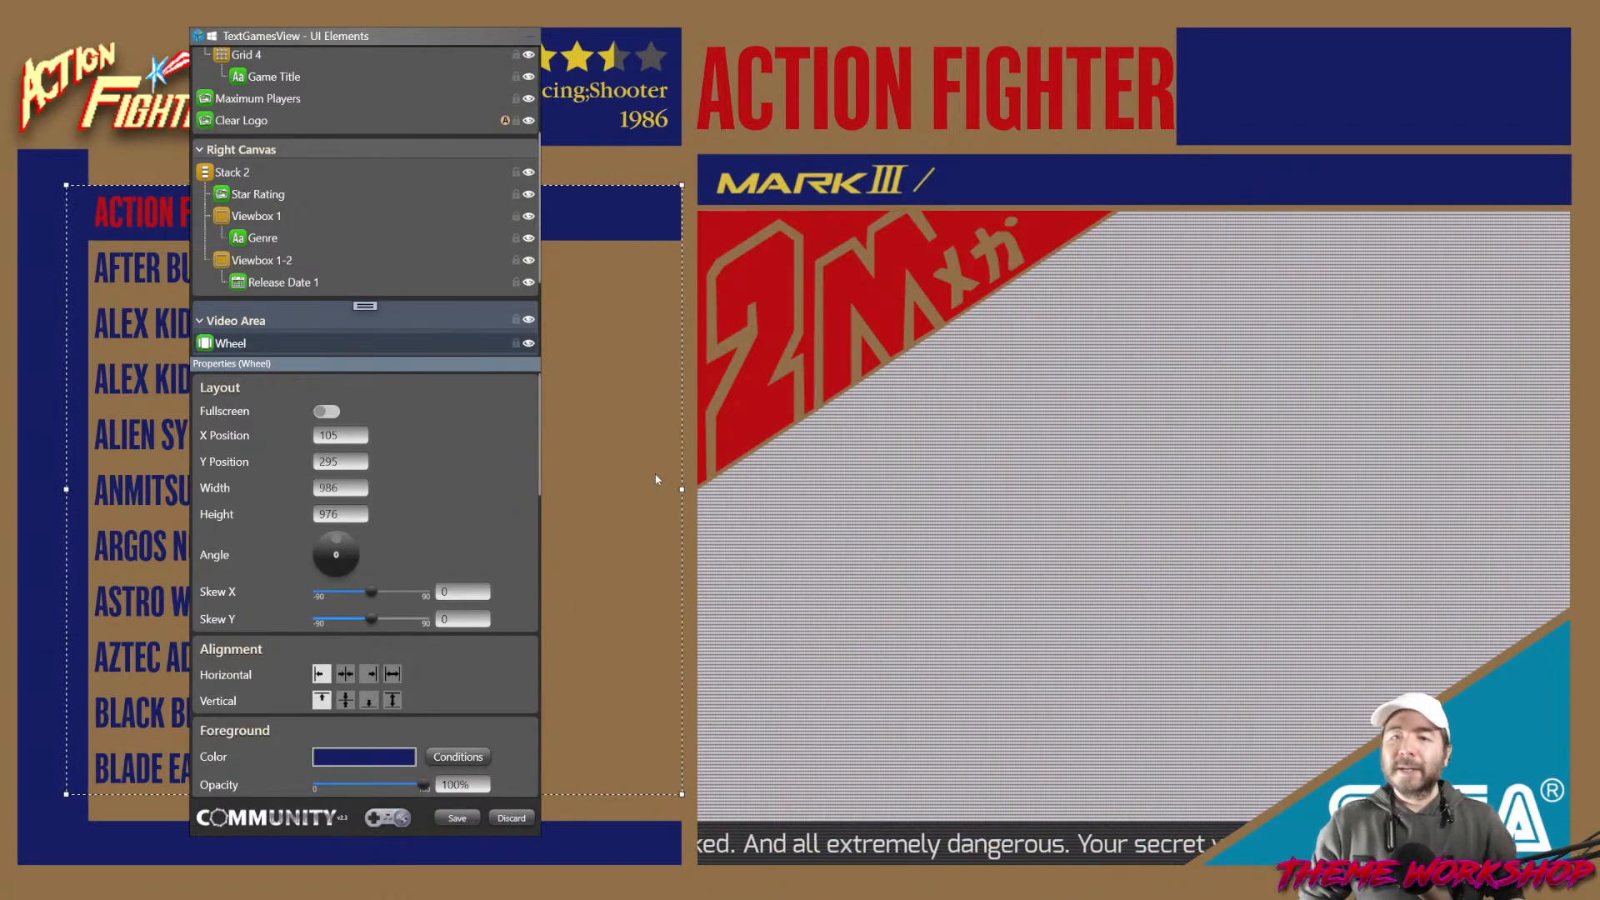
pyautogui.scroll(5, 287, 308)
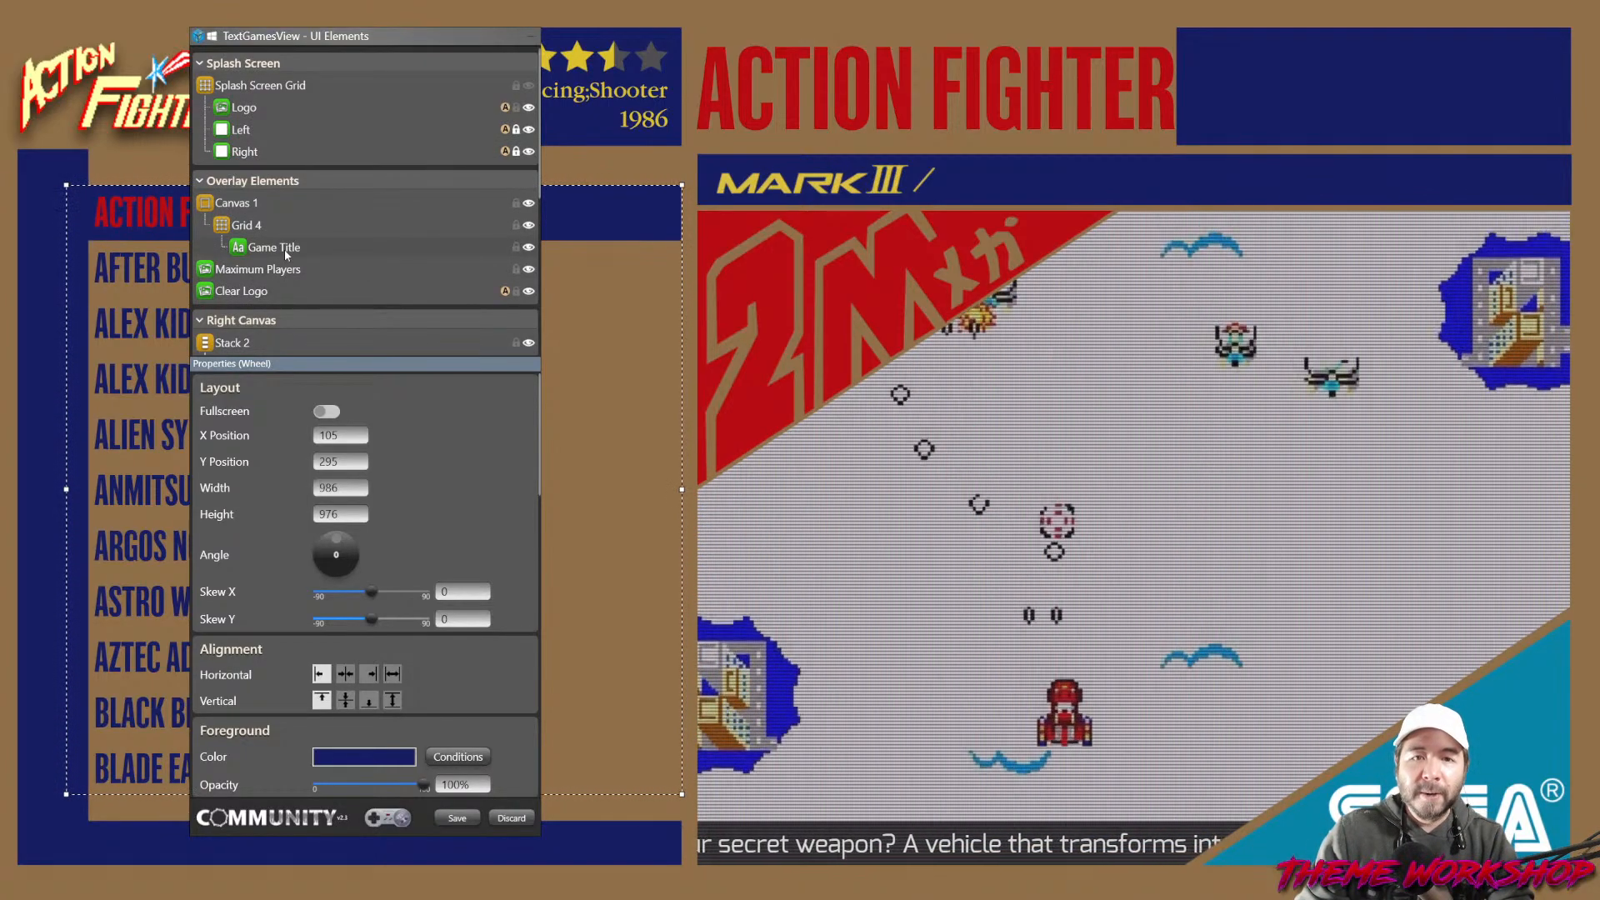
# Add an animation to the Game Title that runs Immediately and uses Scale Width.
pyautogui.click(286, 249)
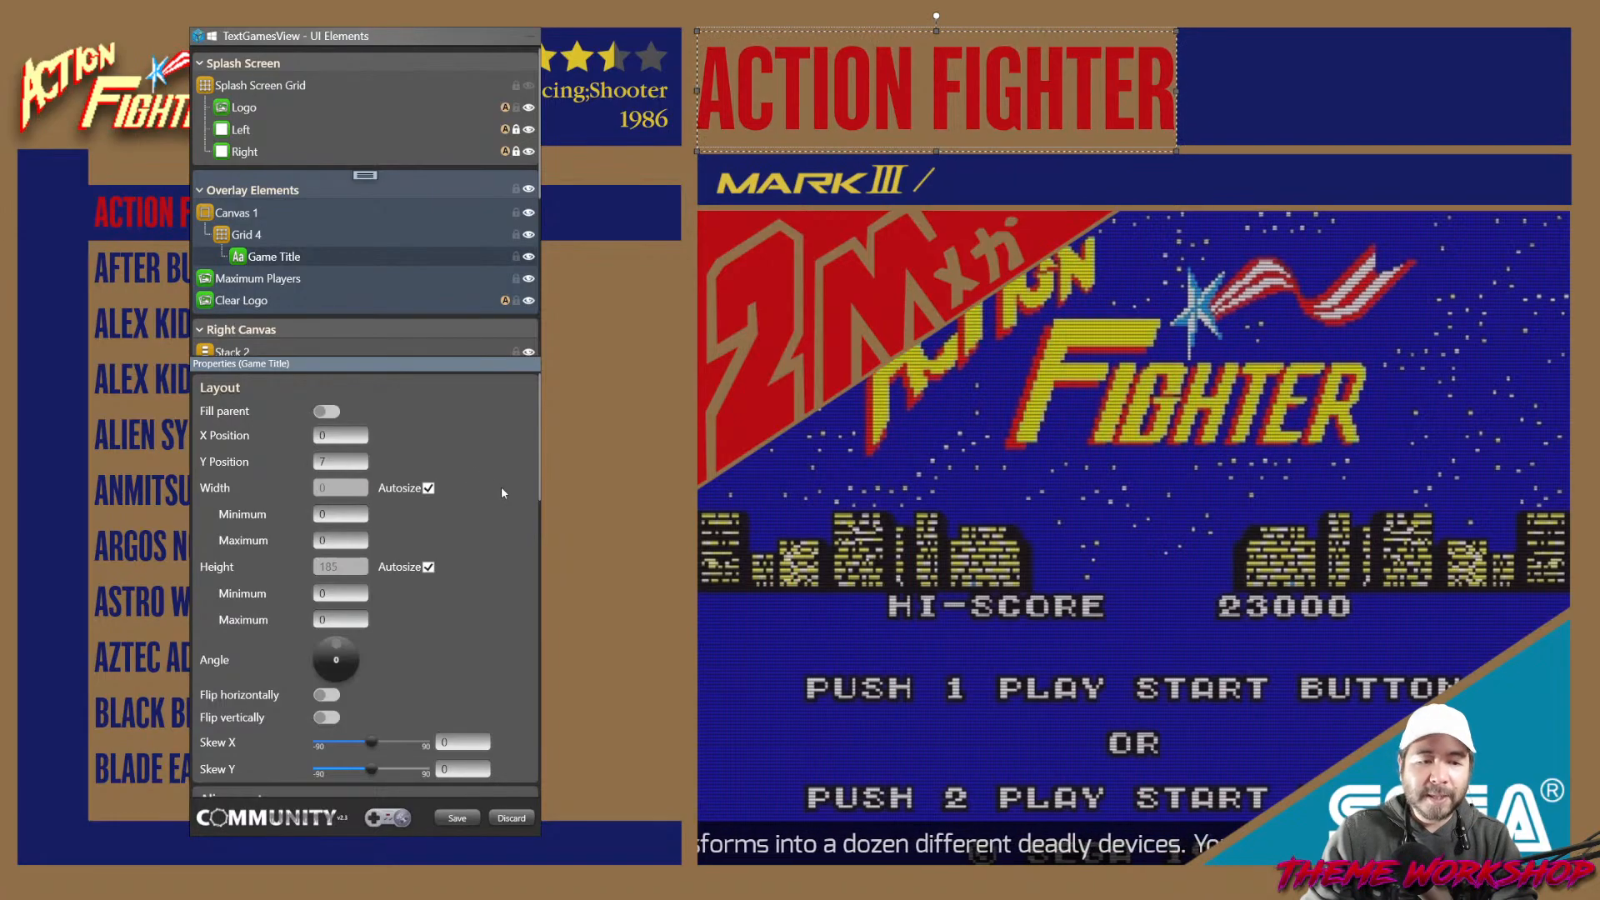
pyautogui.scroll(-10, 501, 486)
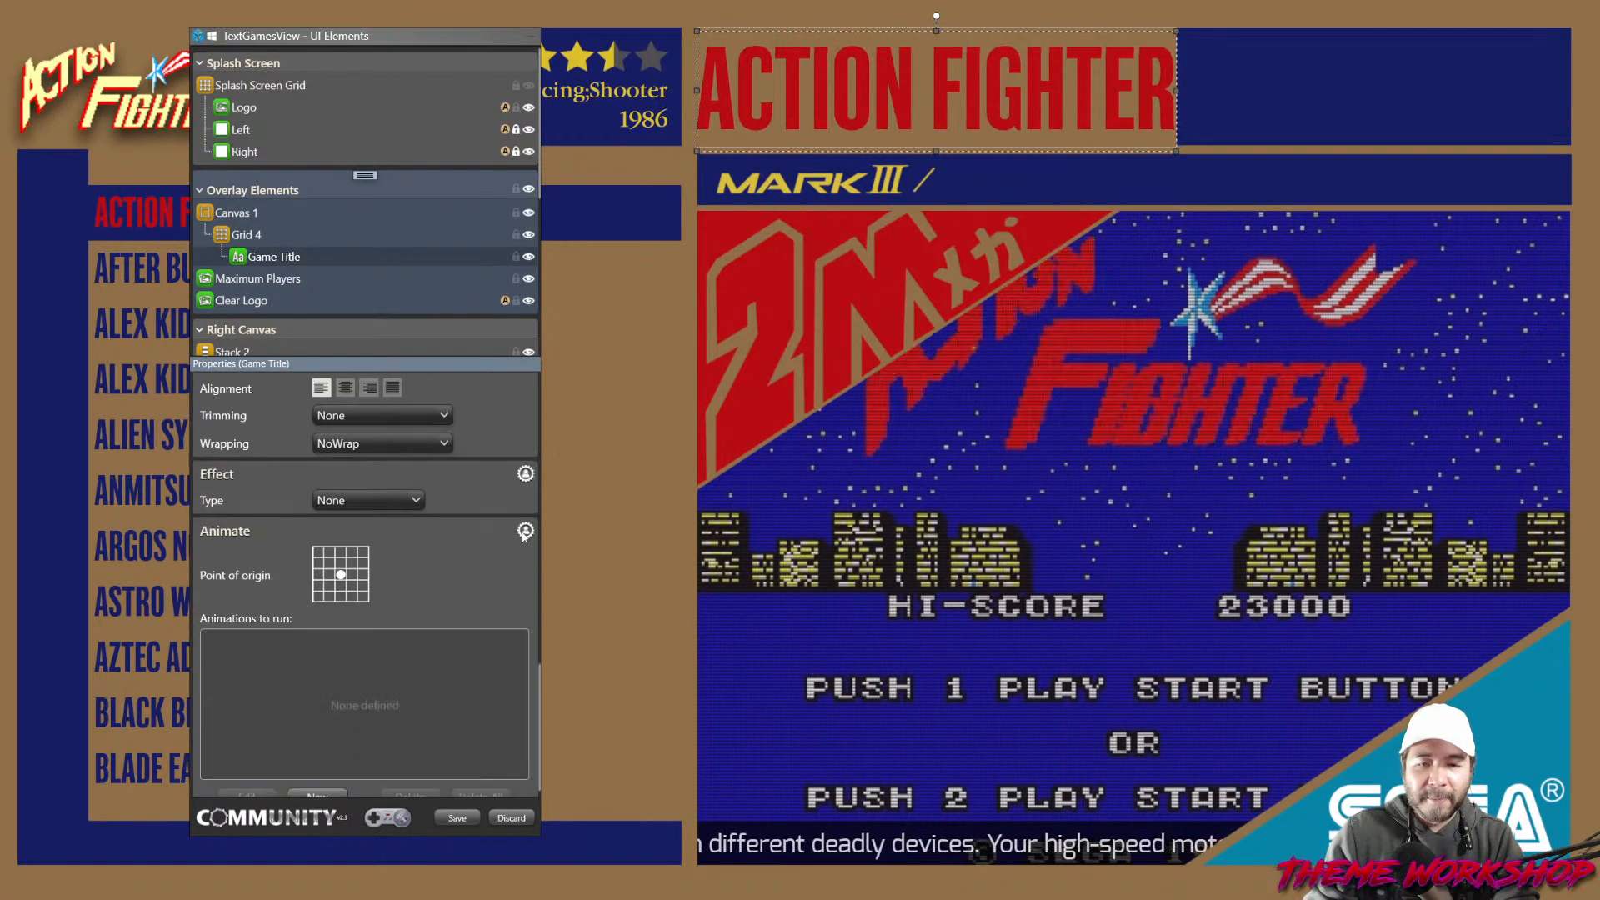
pyautogui.scroll(-1, 523, 534)
pyautogui.click(316, 782)
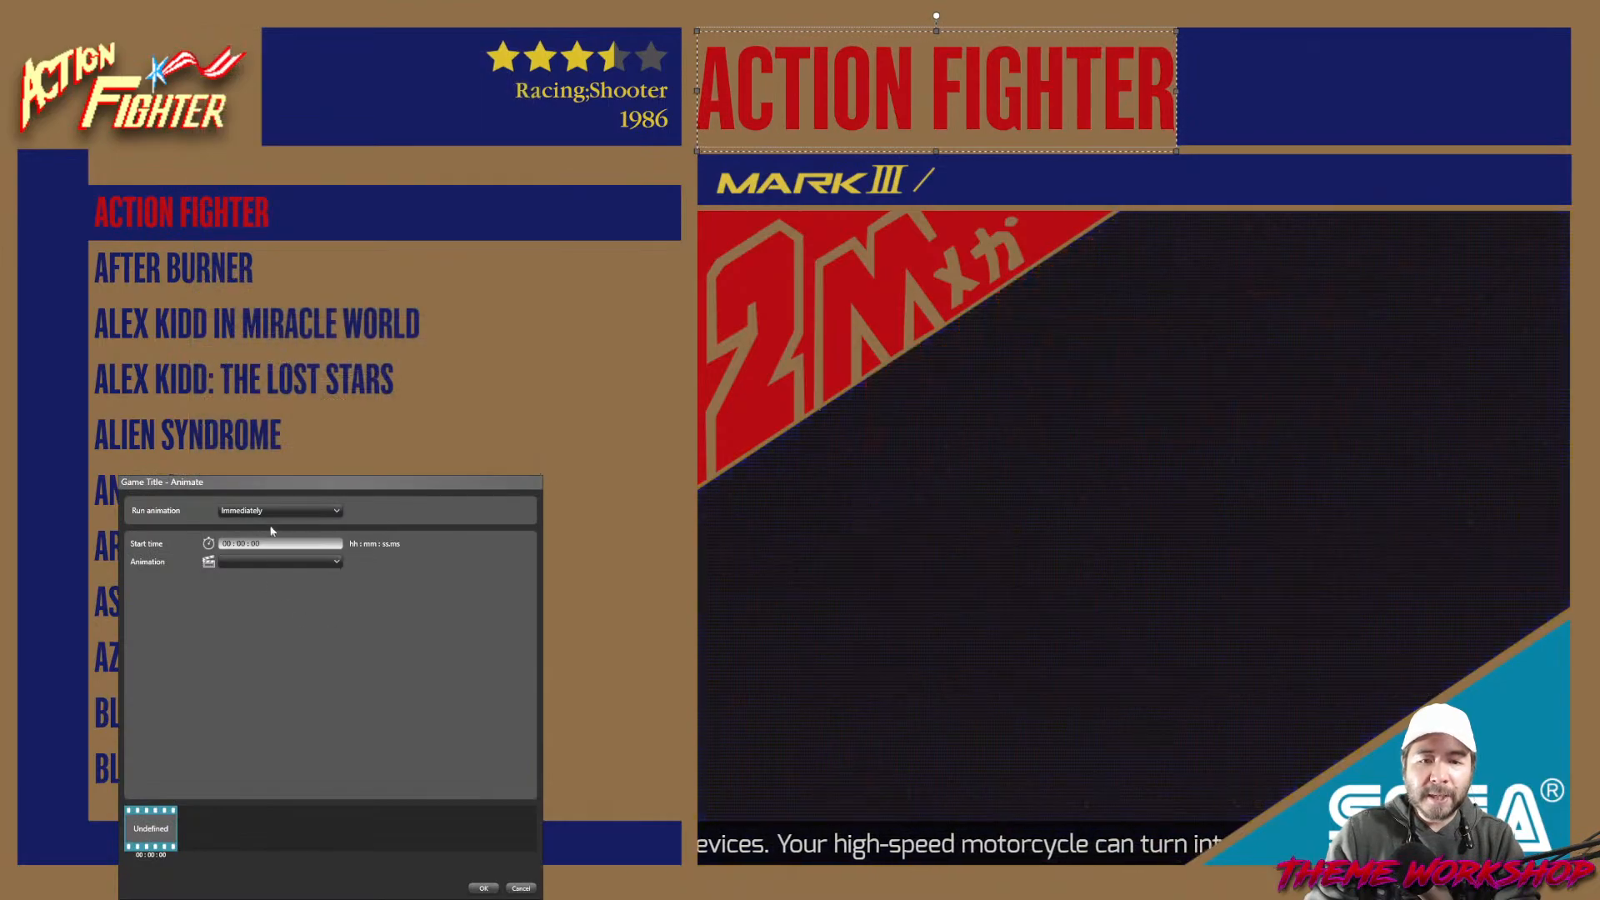
pyautogui.click(292, 510)
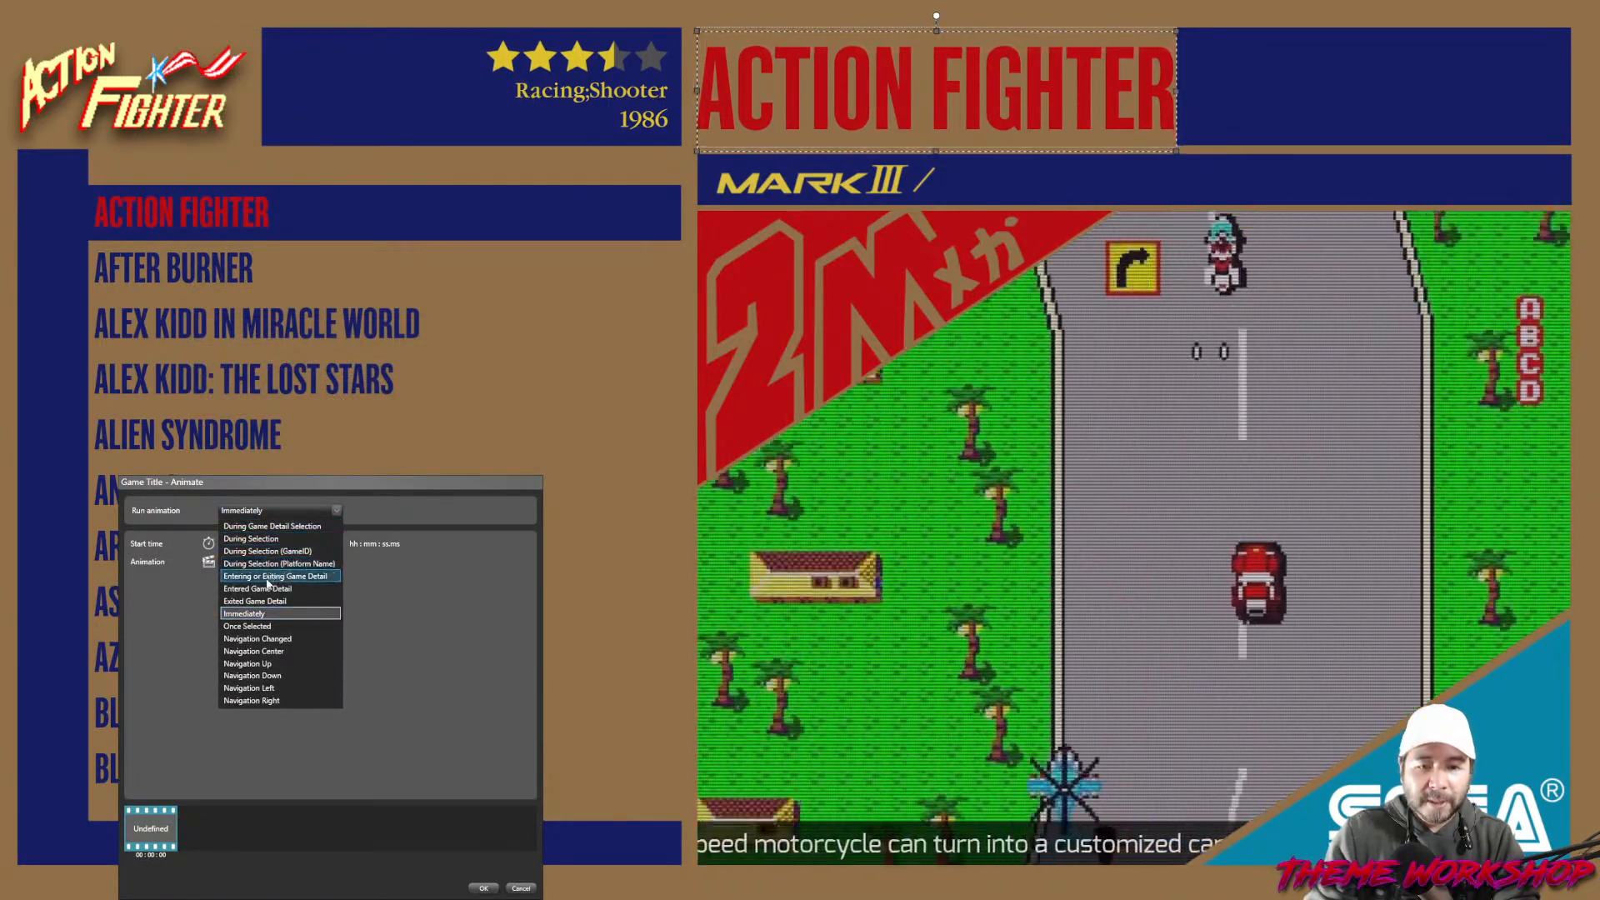
pyautogui.click(268, 614)
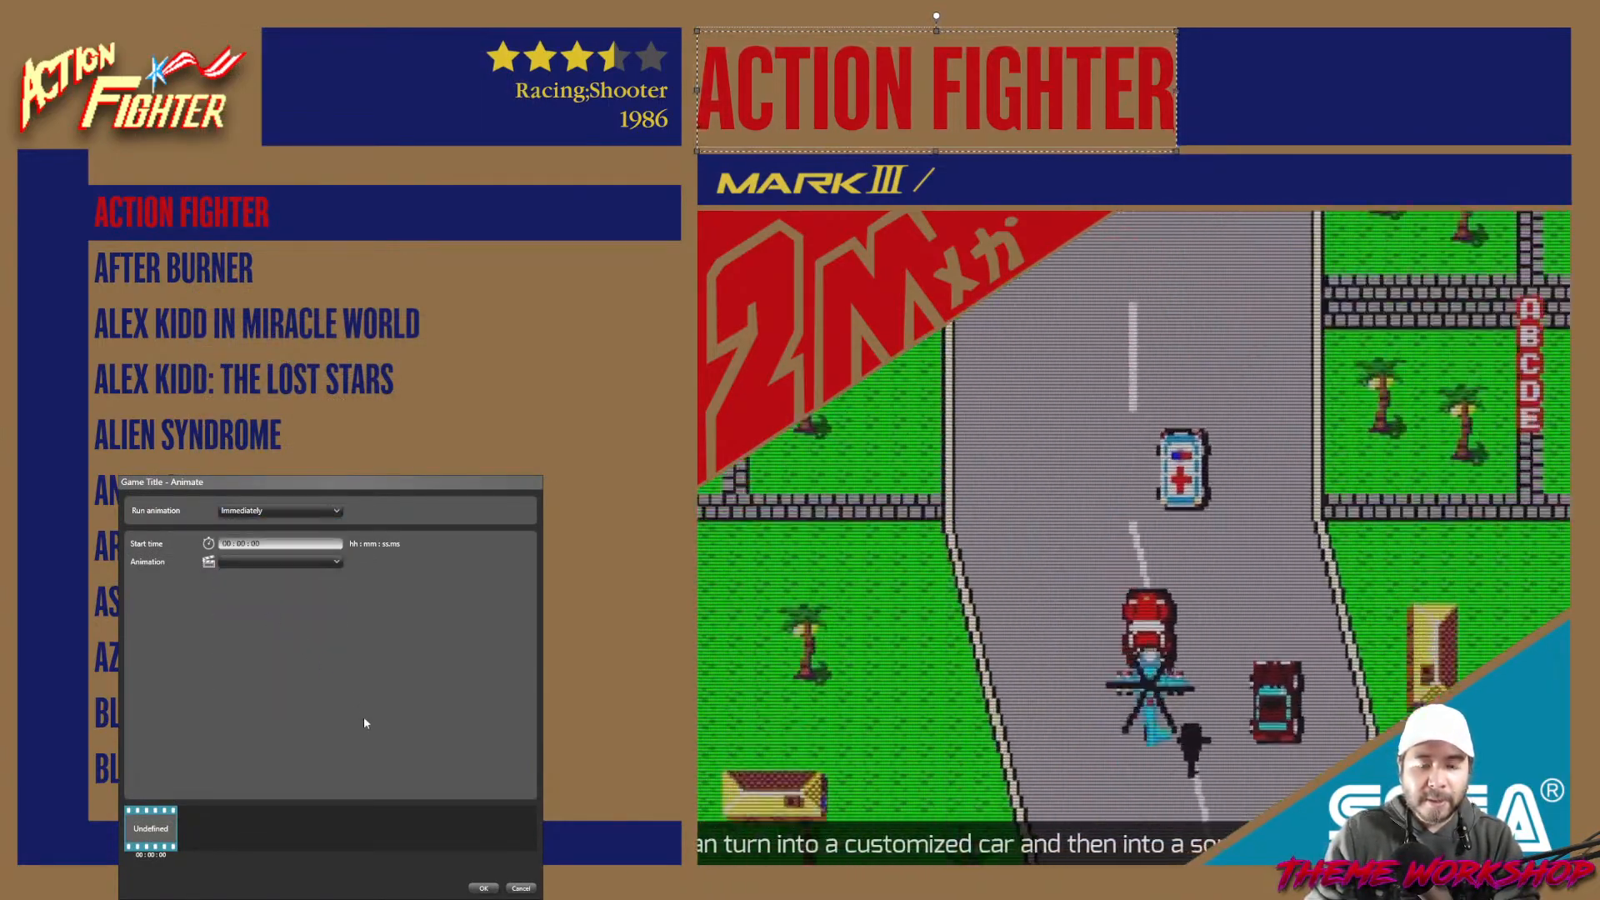
pyautogui.click(326, 564)
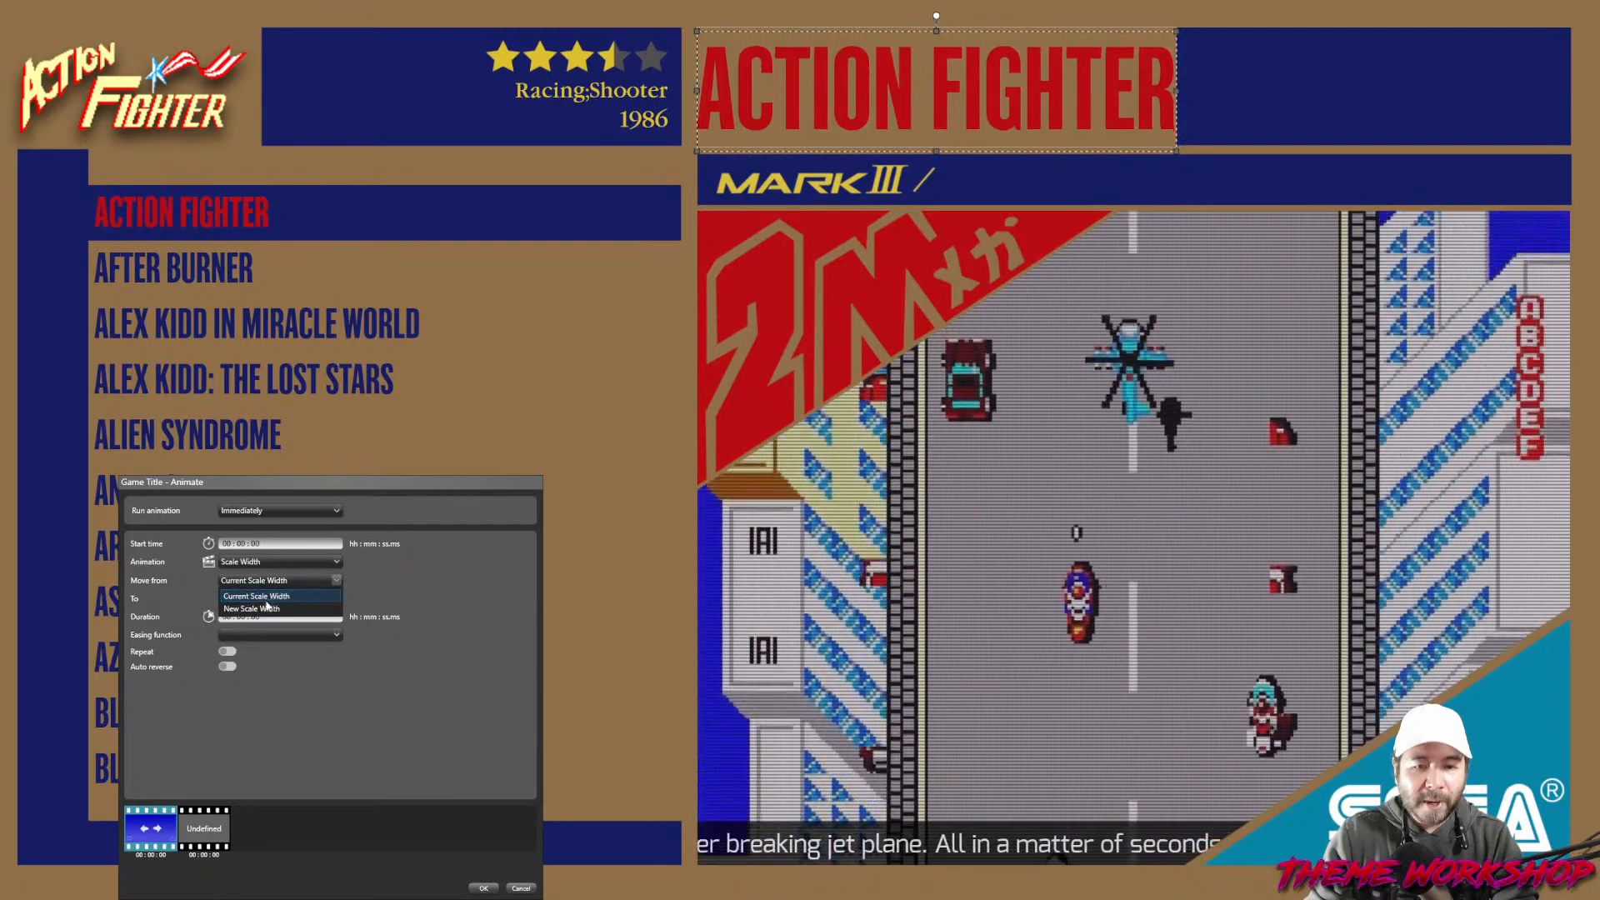
pyautogui.click(484, 889)
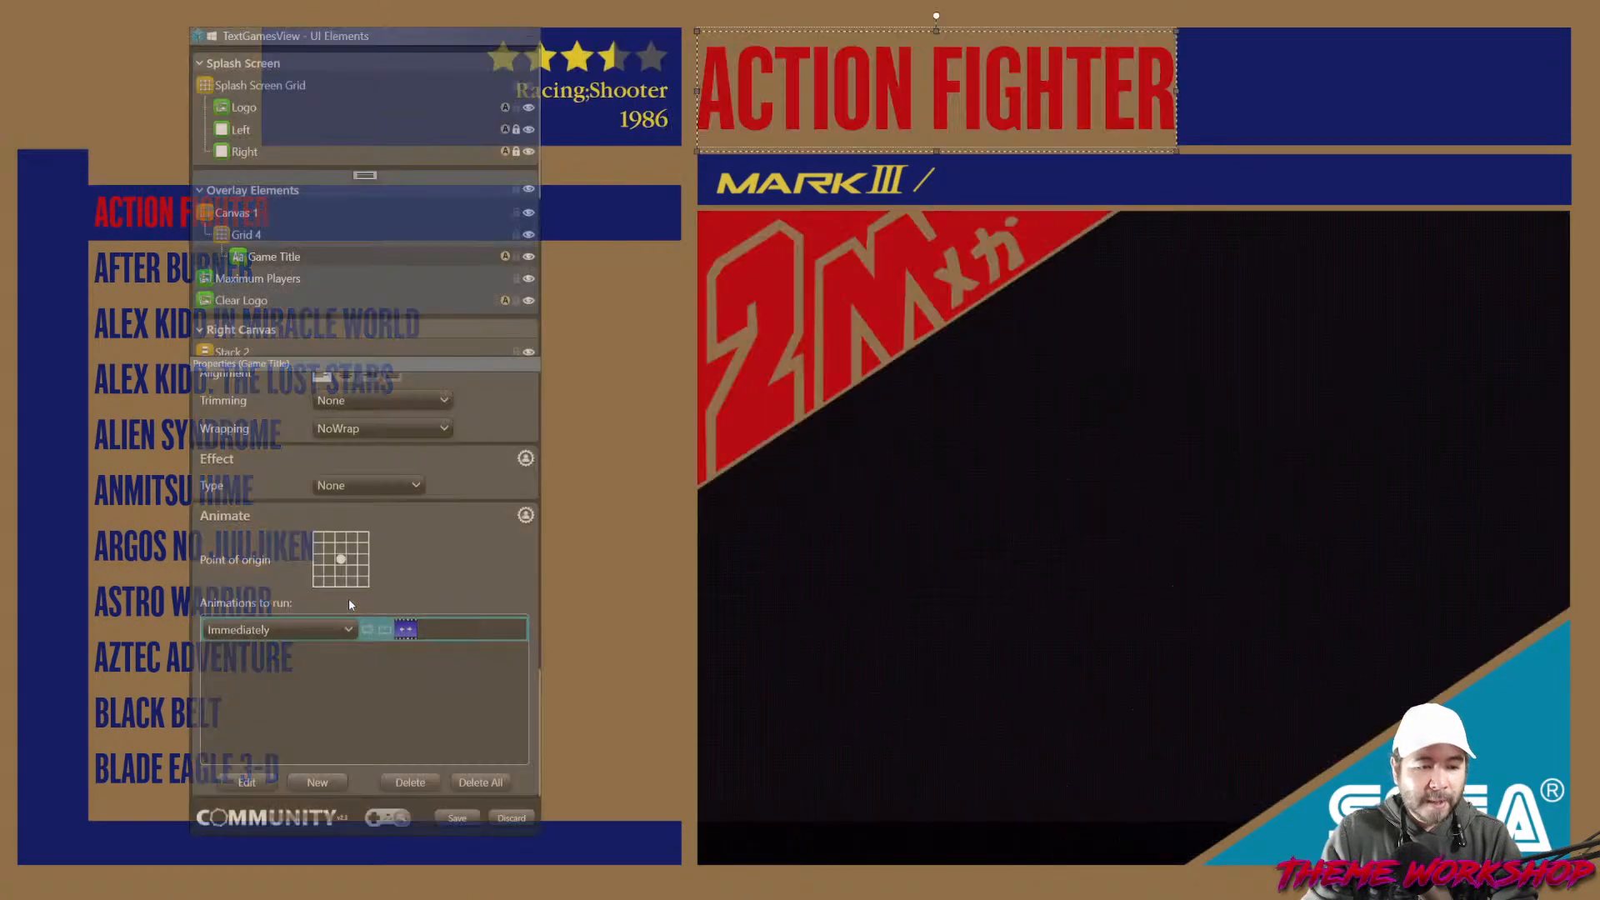
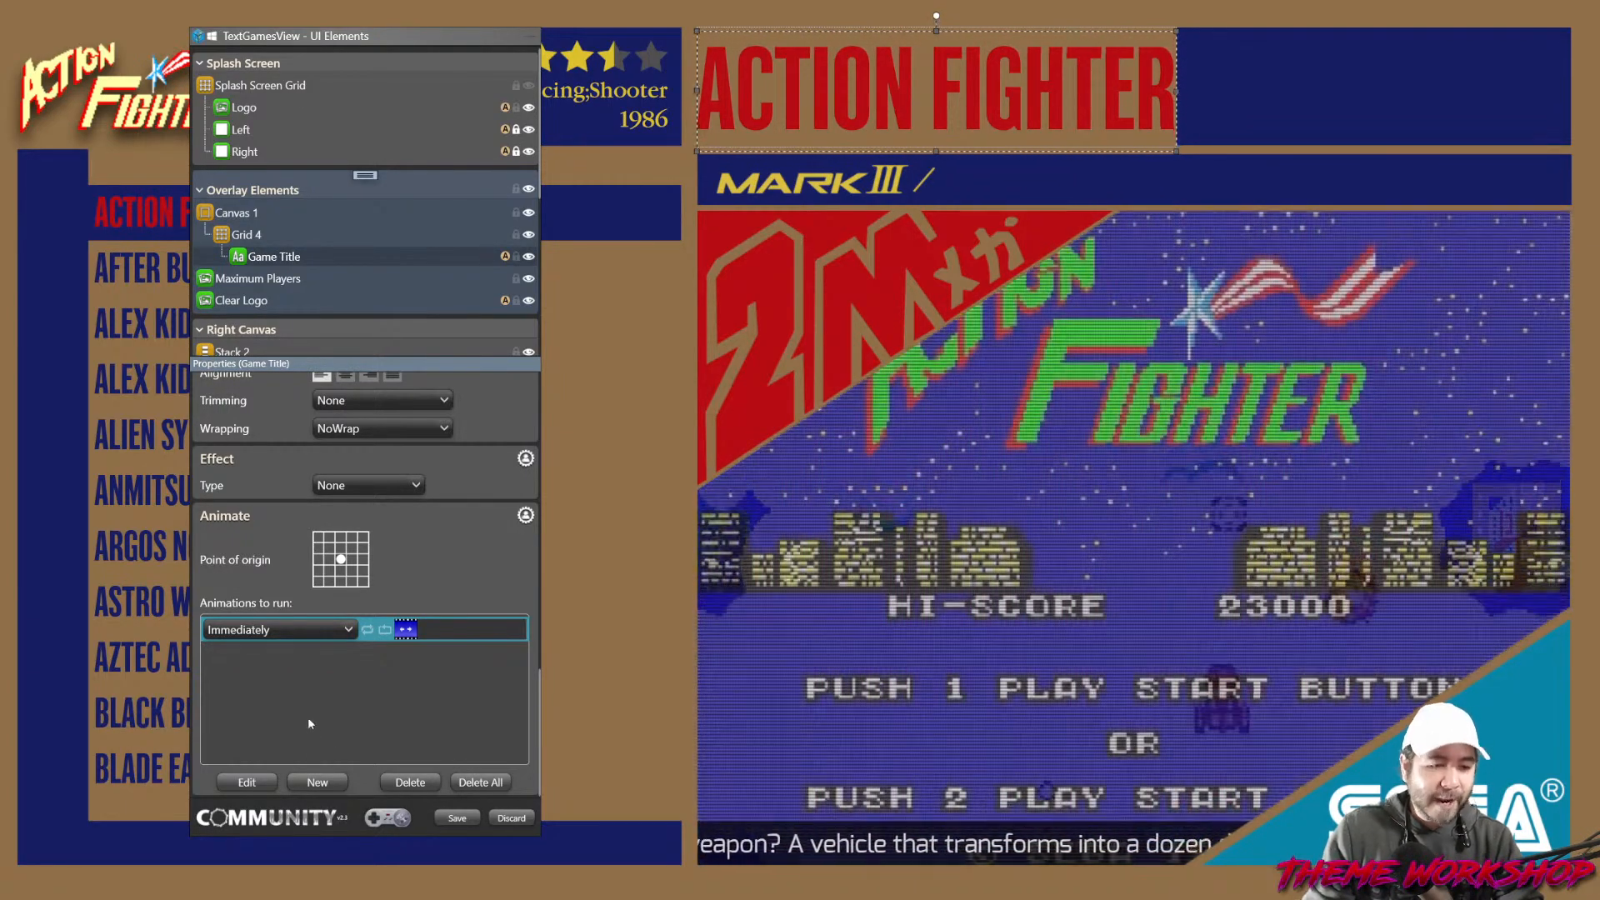
# Start a second Game Title animation and set it to run Once Selected.
pyautogui.click(318, 782)
pyautogui.click(265, 508)
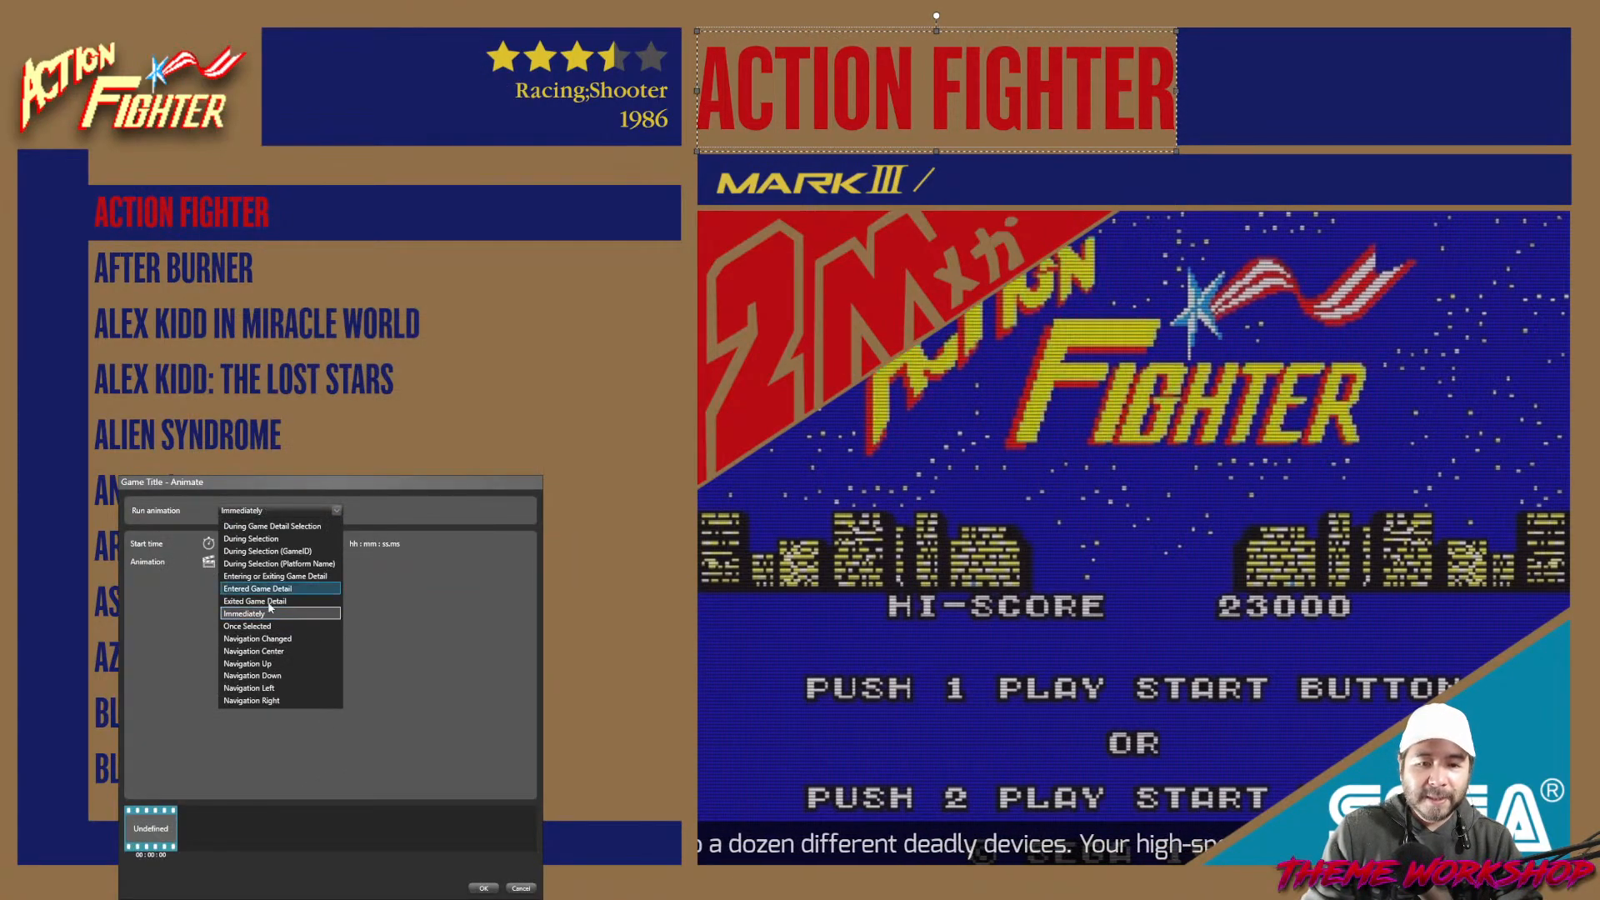
pyautogui.click(402, 633)
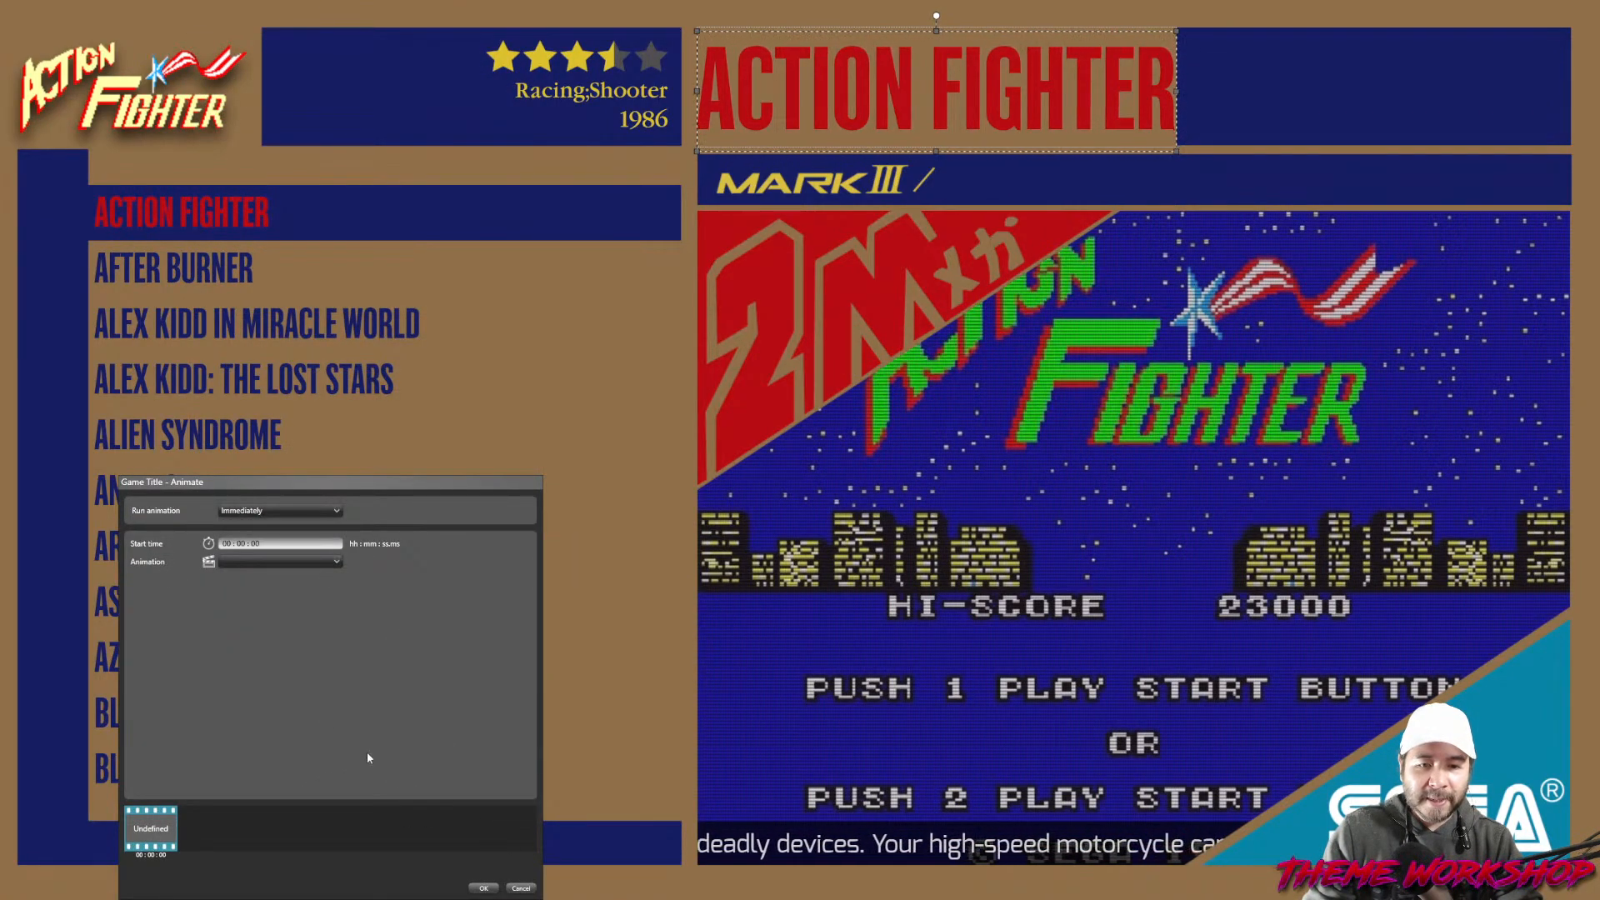
pyautogui.click(276, 513)
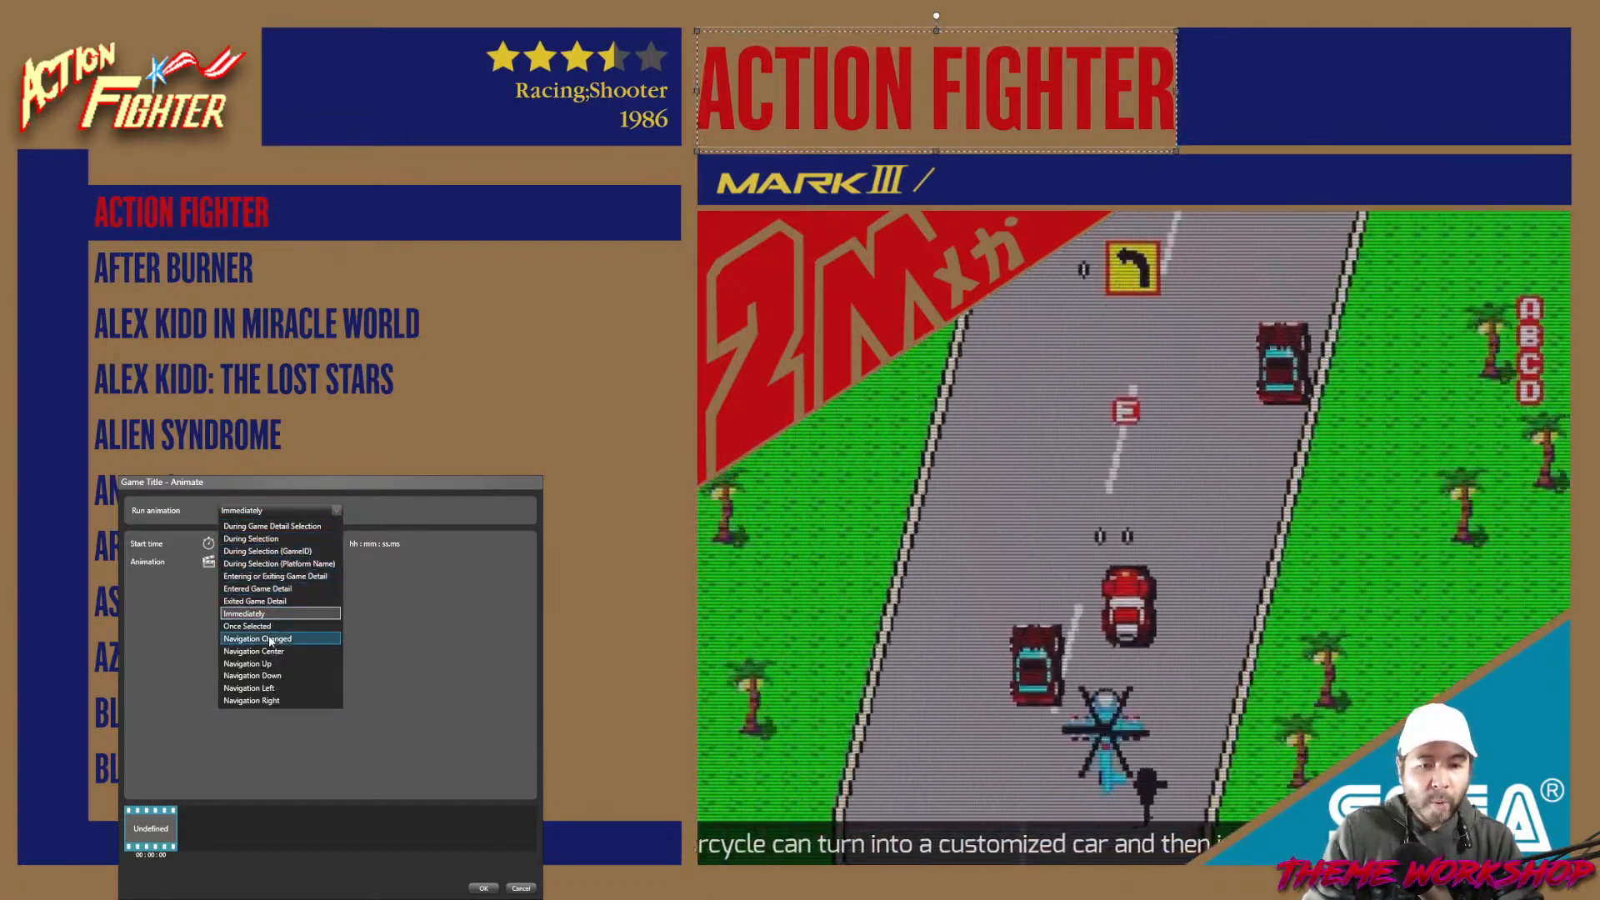
pyautogui.click(275, 625)
pyautogui.click(300, 562)
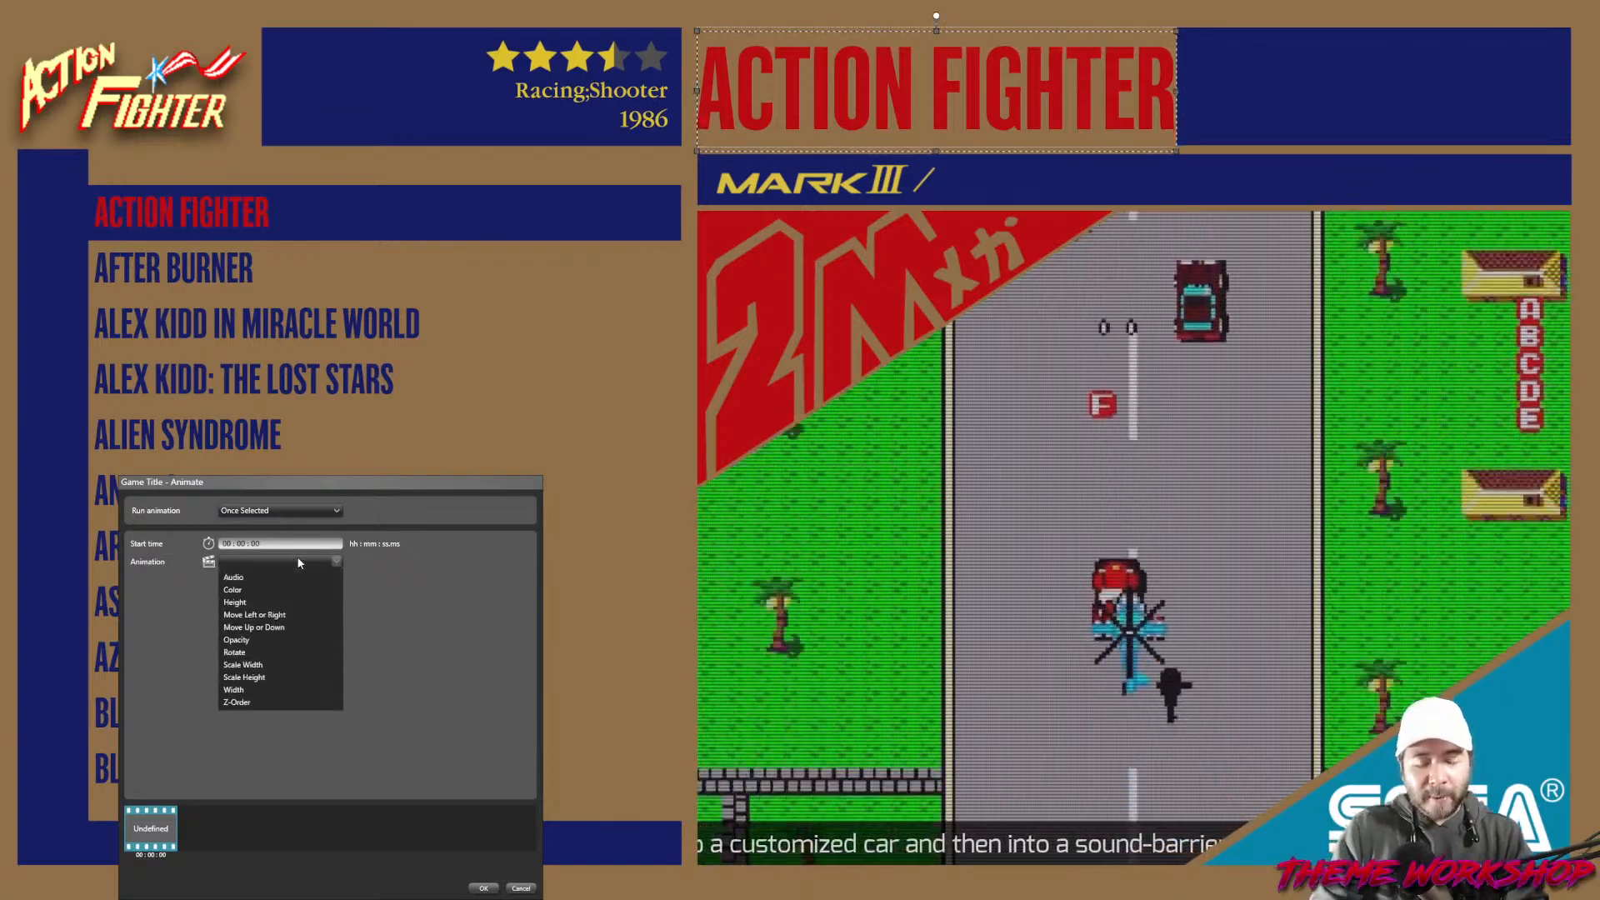
pyautogui.click(430, 652)
# Try During Selection as the new animation's trigger and look through the available animation types.
pyautogui.click(255, 512)
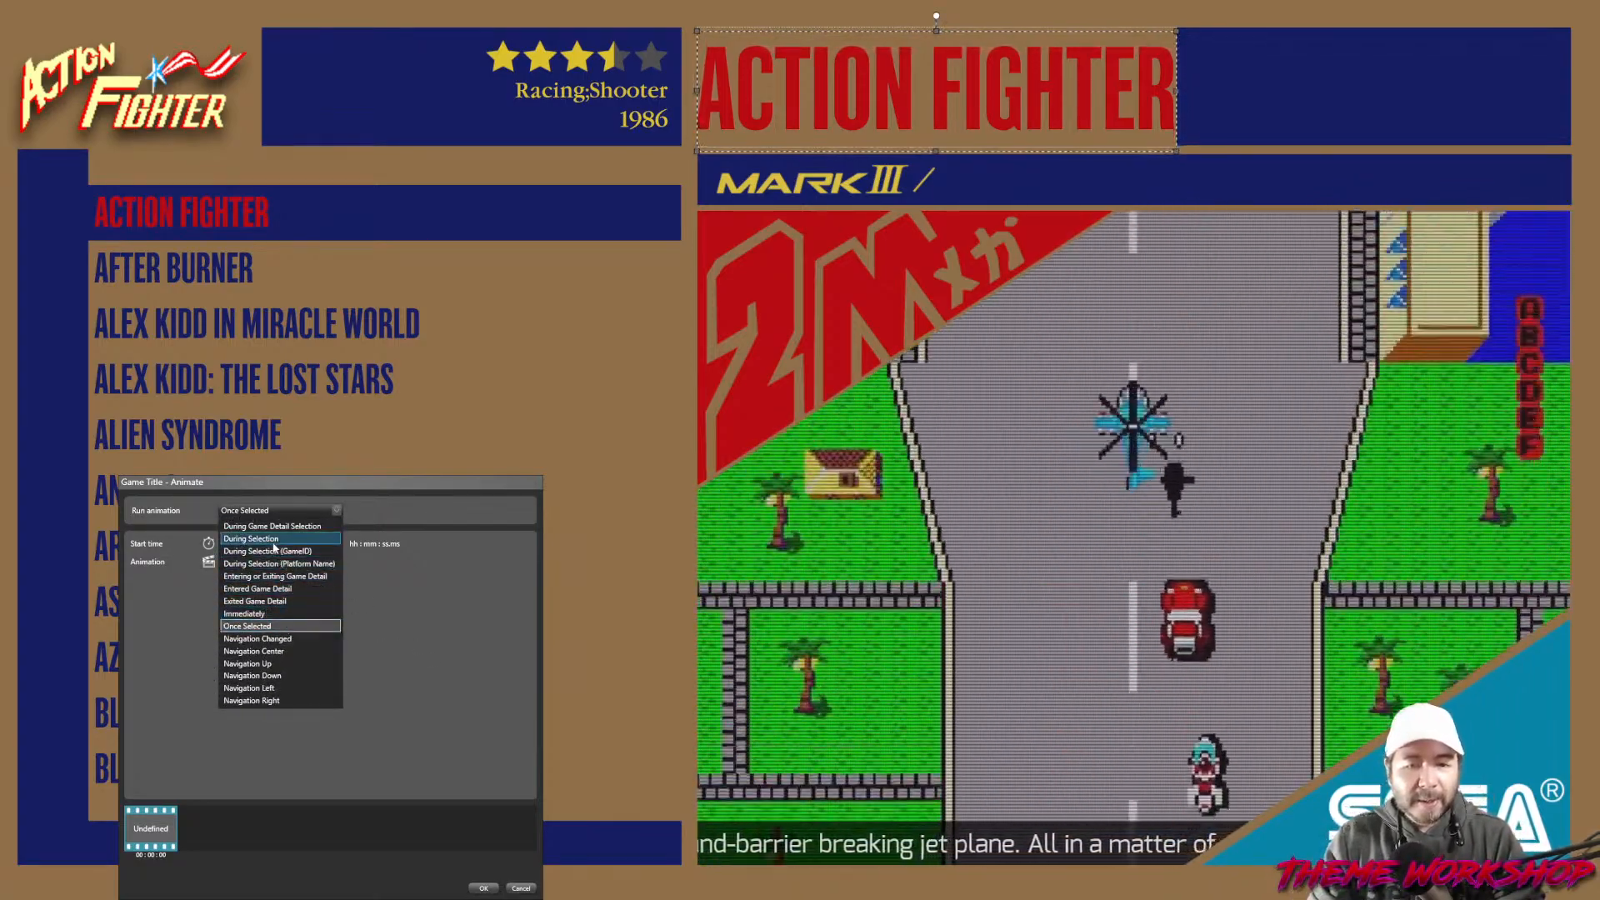
pyautogui.click(251, 539)
pyautogui.click(246, 562)
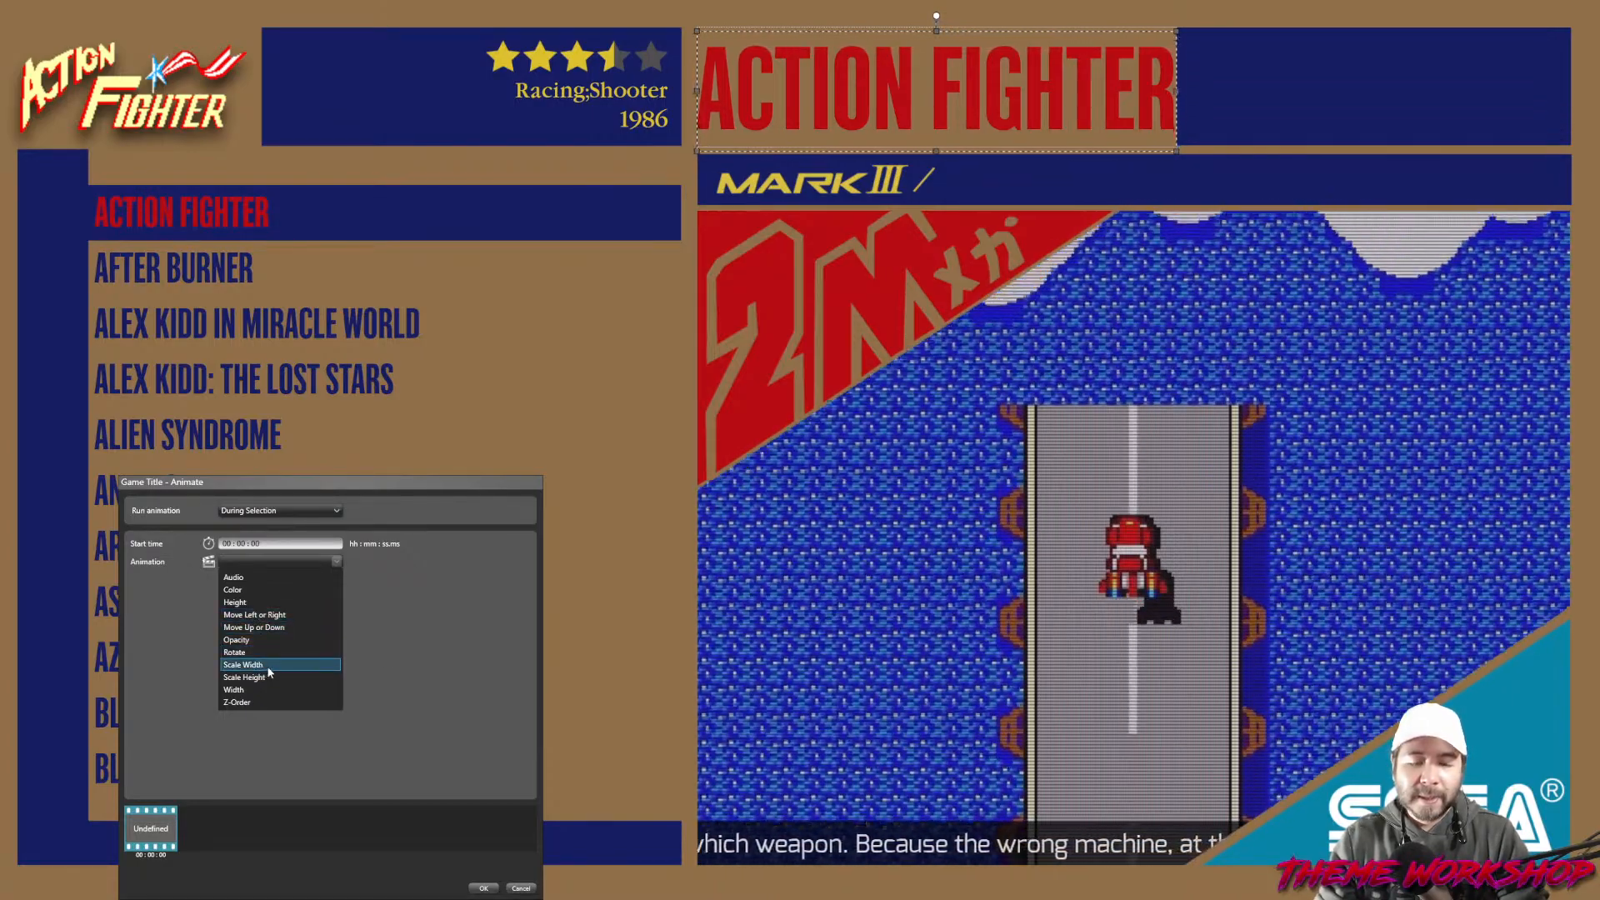
pyautogui.click(392, 664)
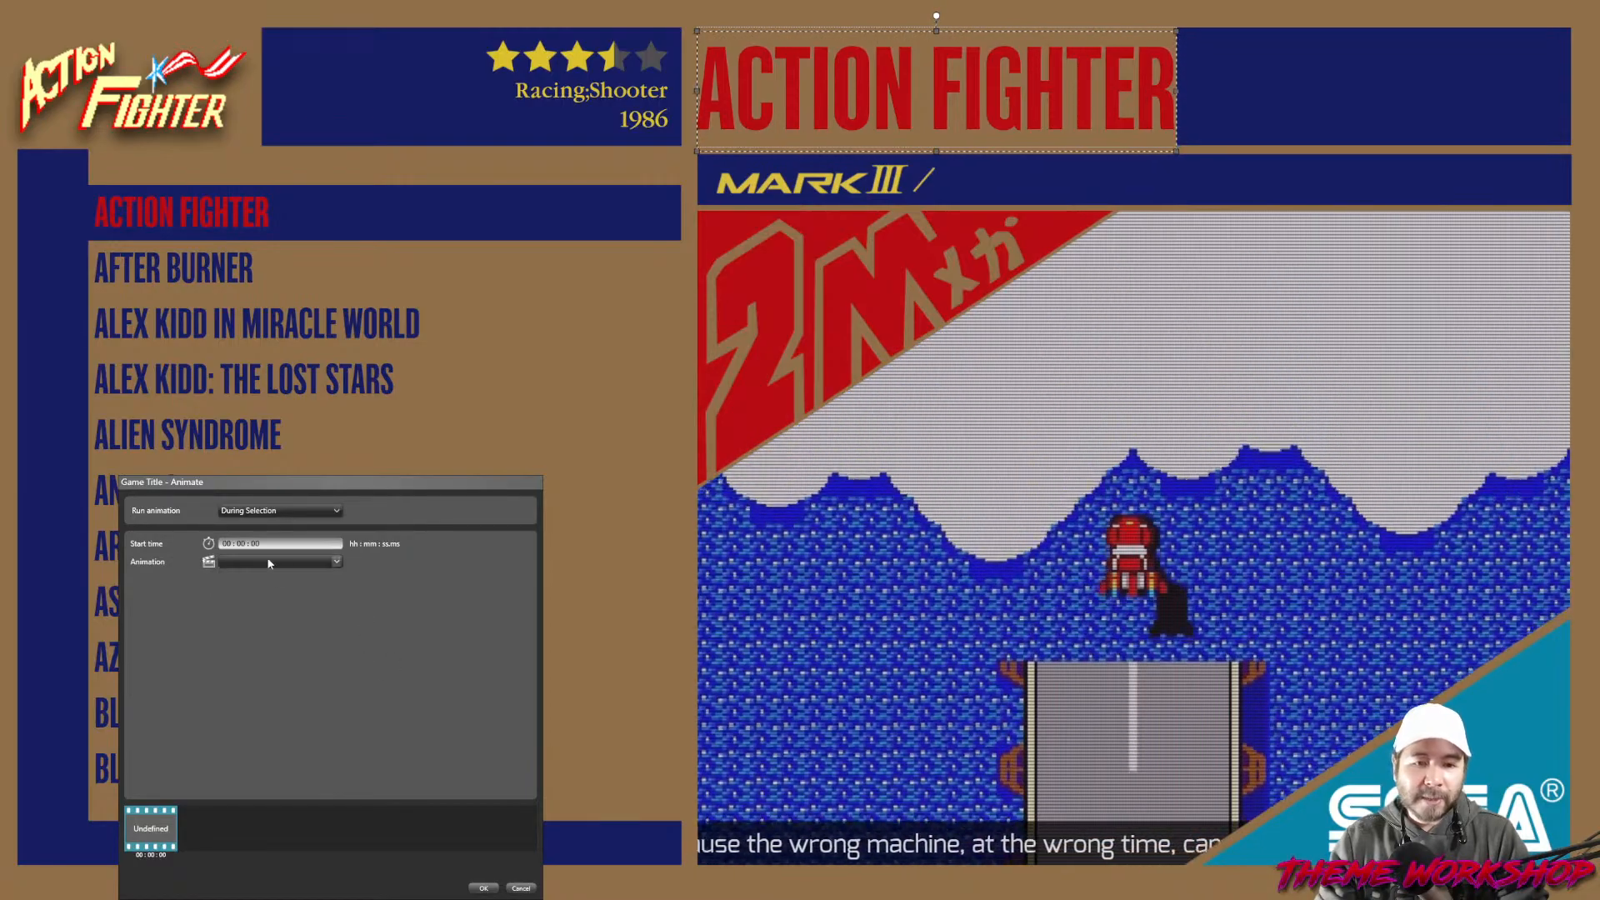
# Set the animation to run Once Selected with a Scale Width effect that moves from a New Scale Width.
pyautogui.click(280, 511)
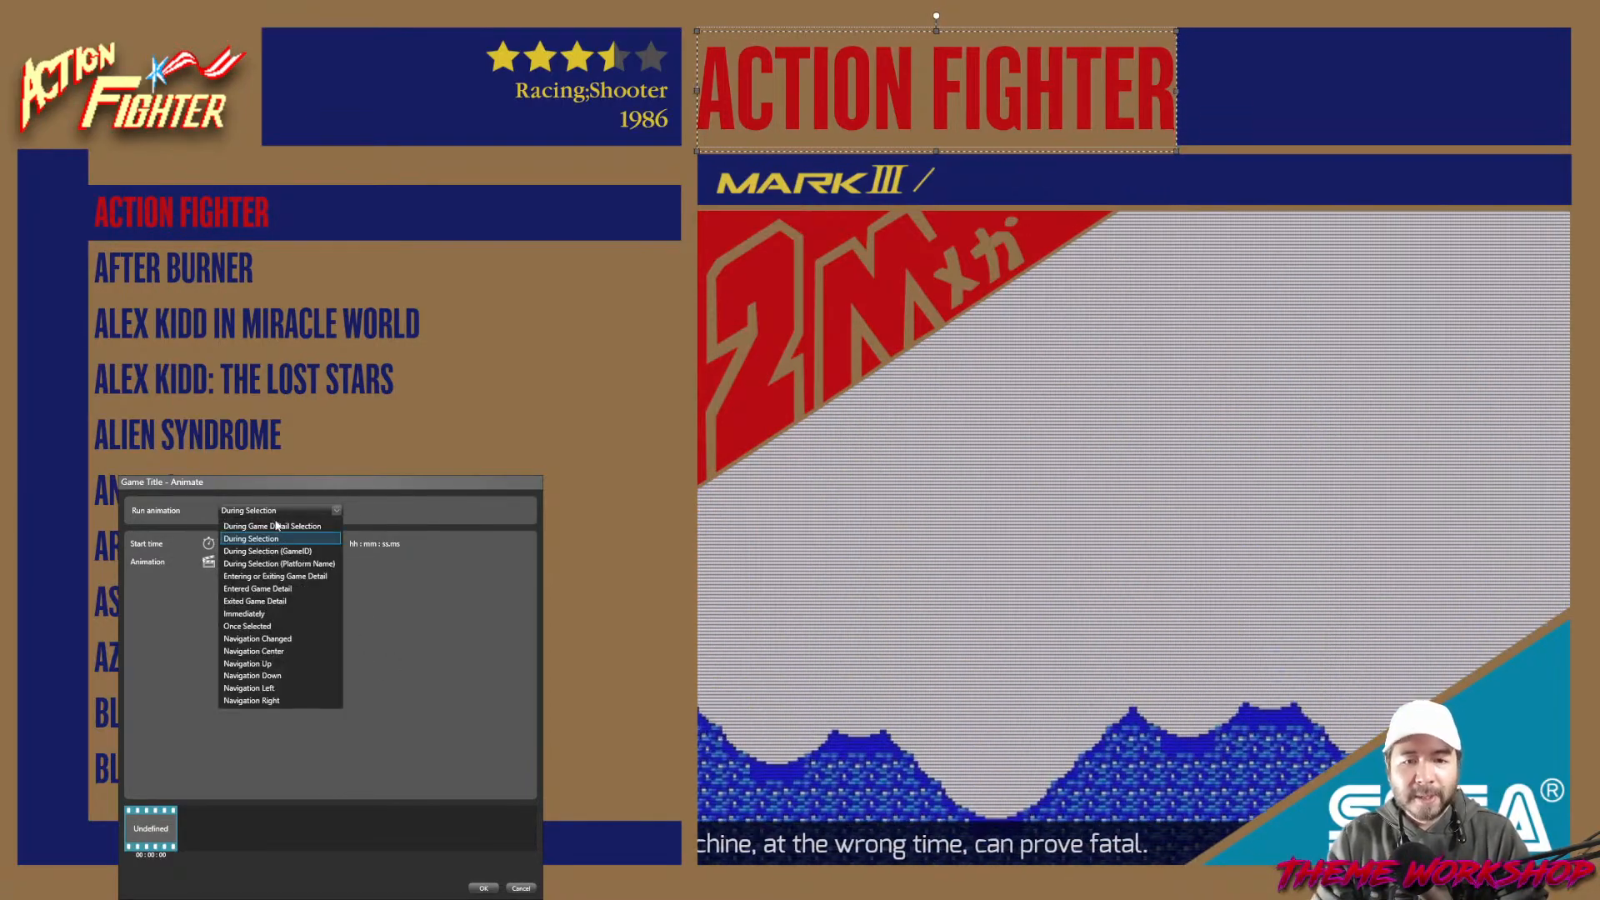
pyautogui.click(258, 627)
pyautogui.click(272, 563)
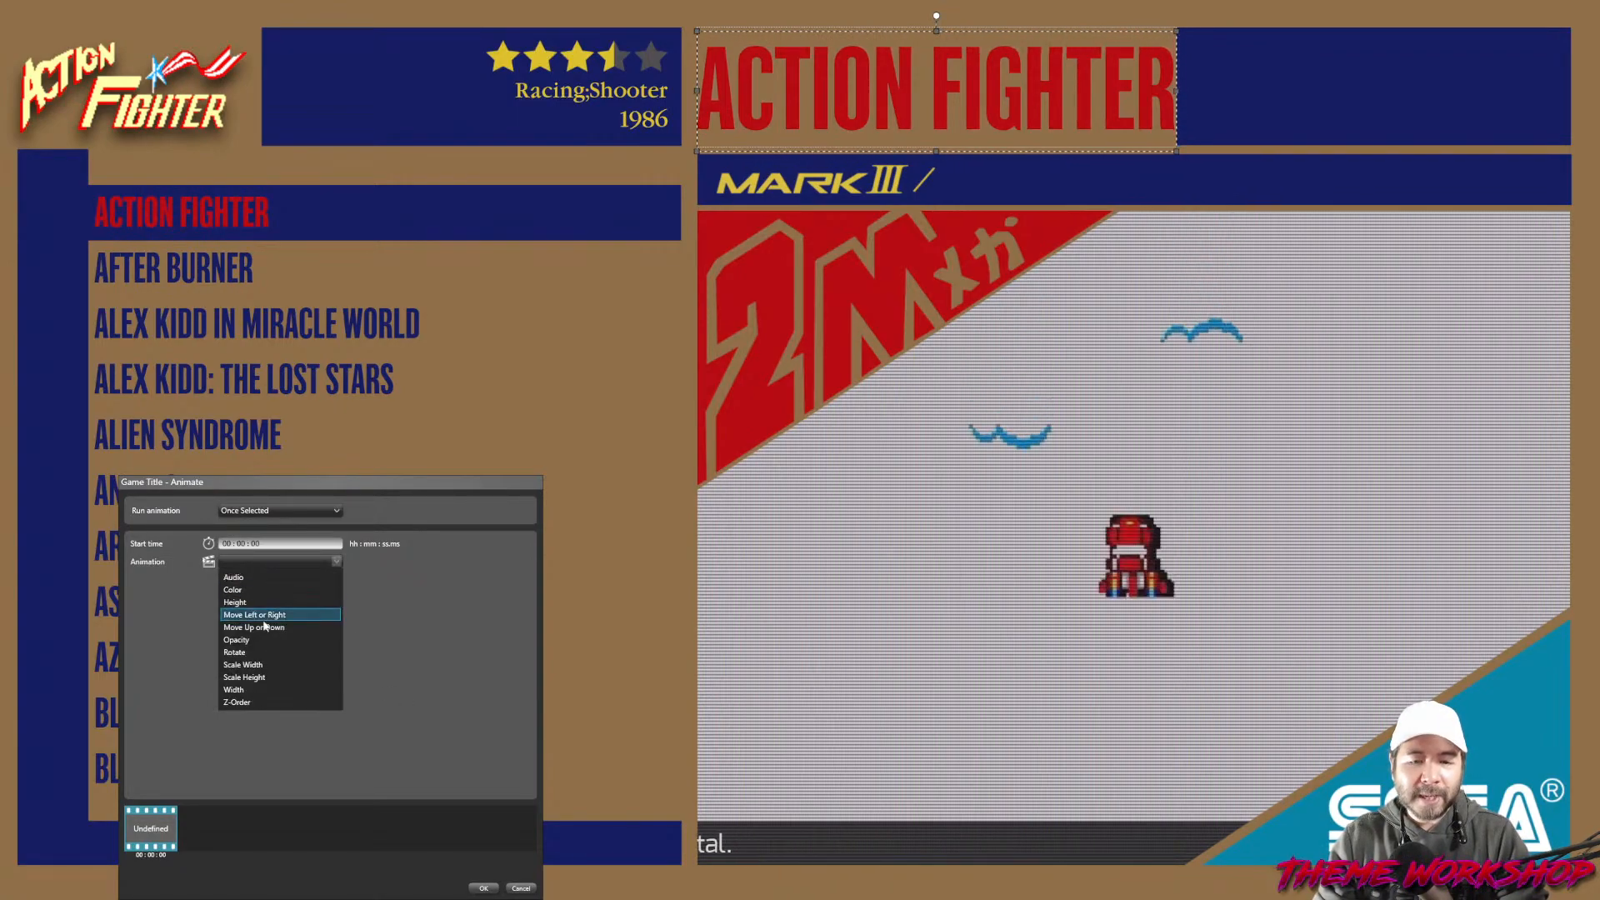
pyautogui.click(242, 664)
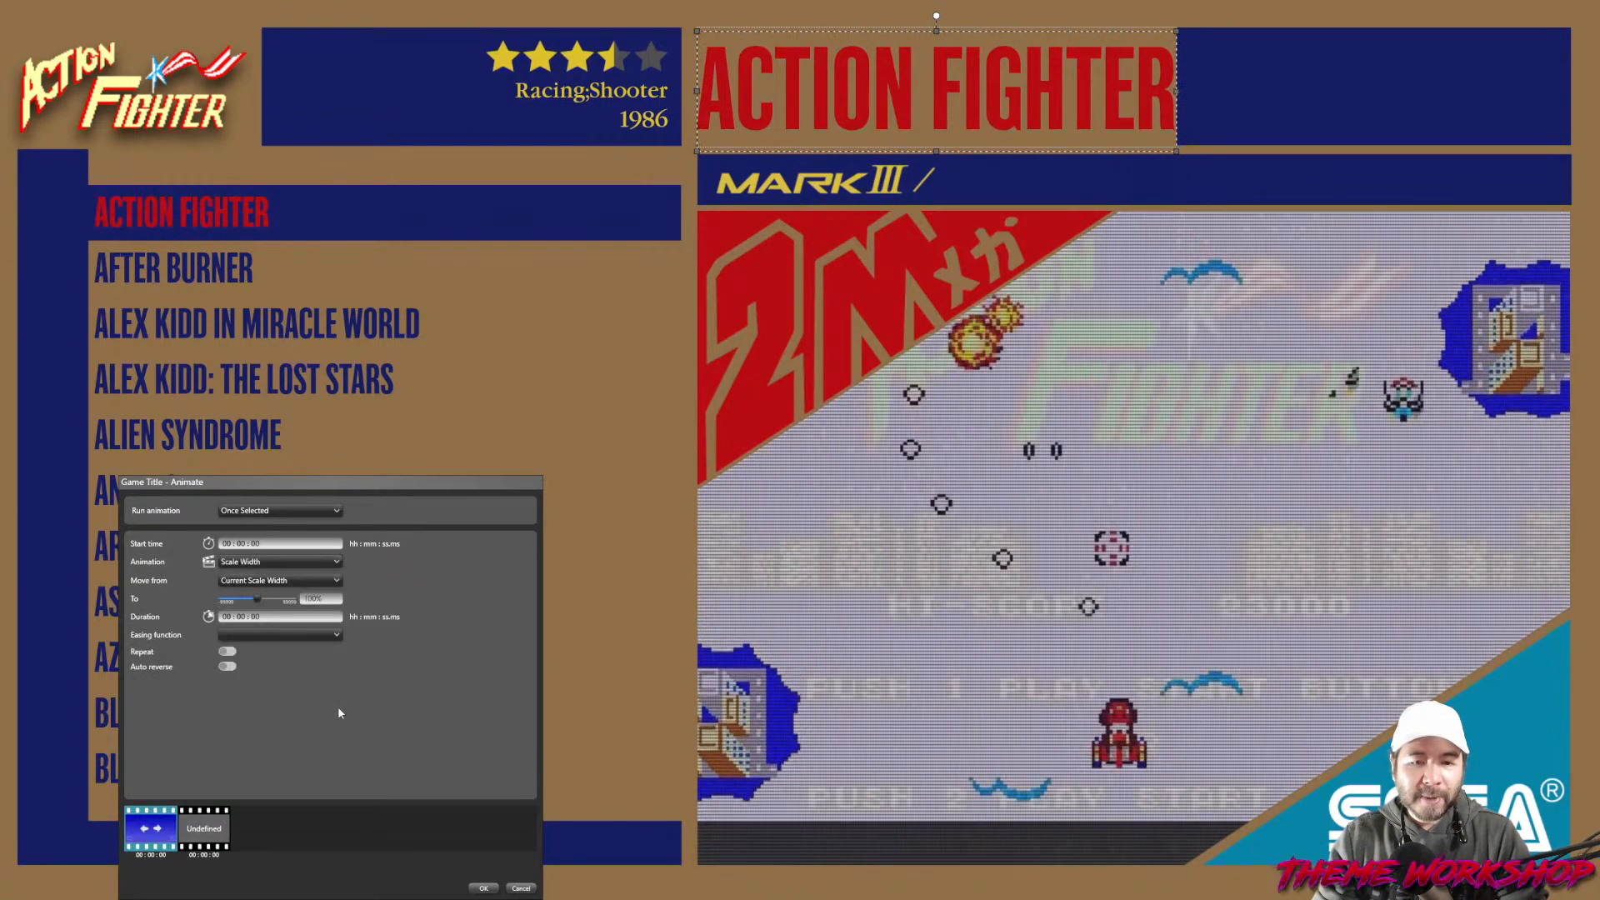
pyautogui.click(243, 582)
pyautogui.click(251, 609)
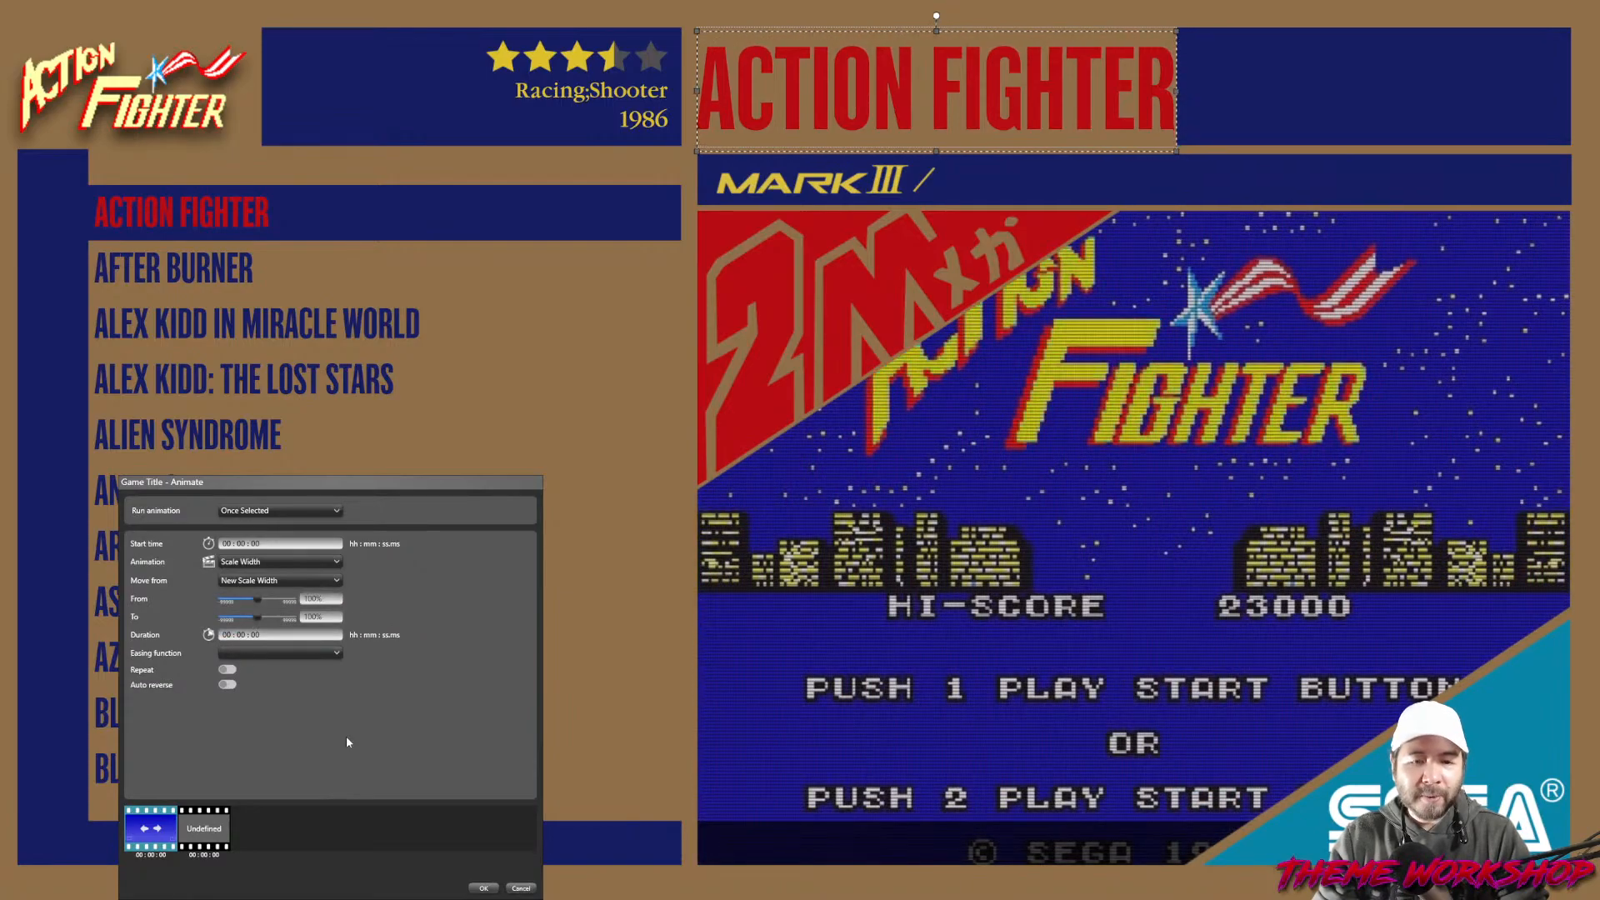
# Scale the width from 0% to 110% over a duration of 0.25 seconds.
pyautogui.moveTo(317, 599); pyautogui.dragTo(281, 598)
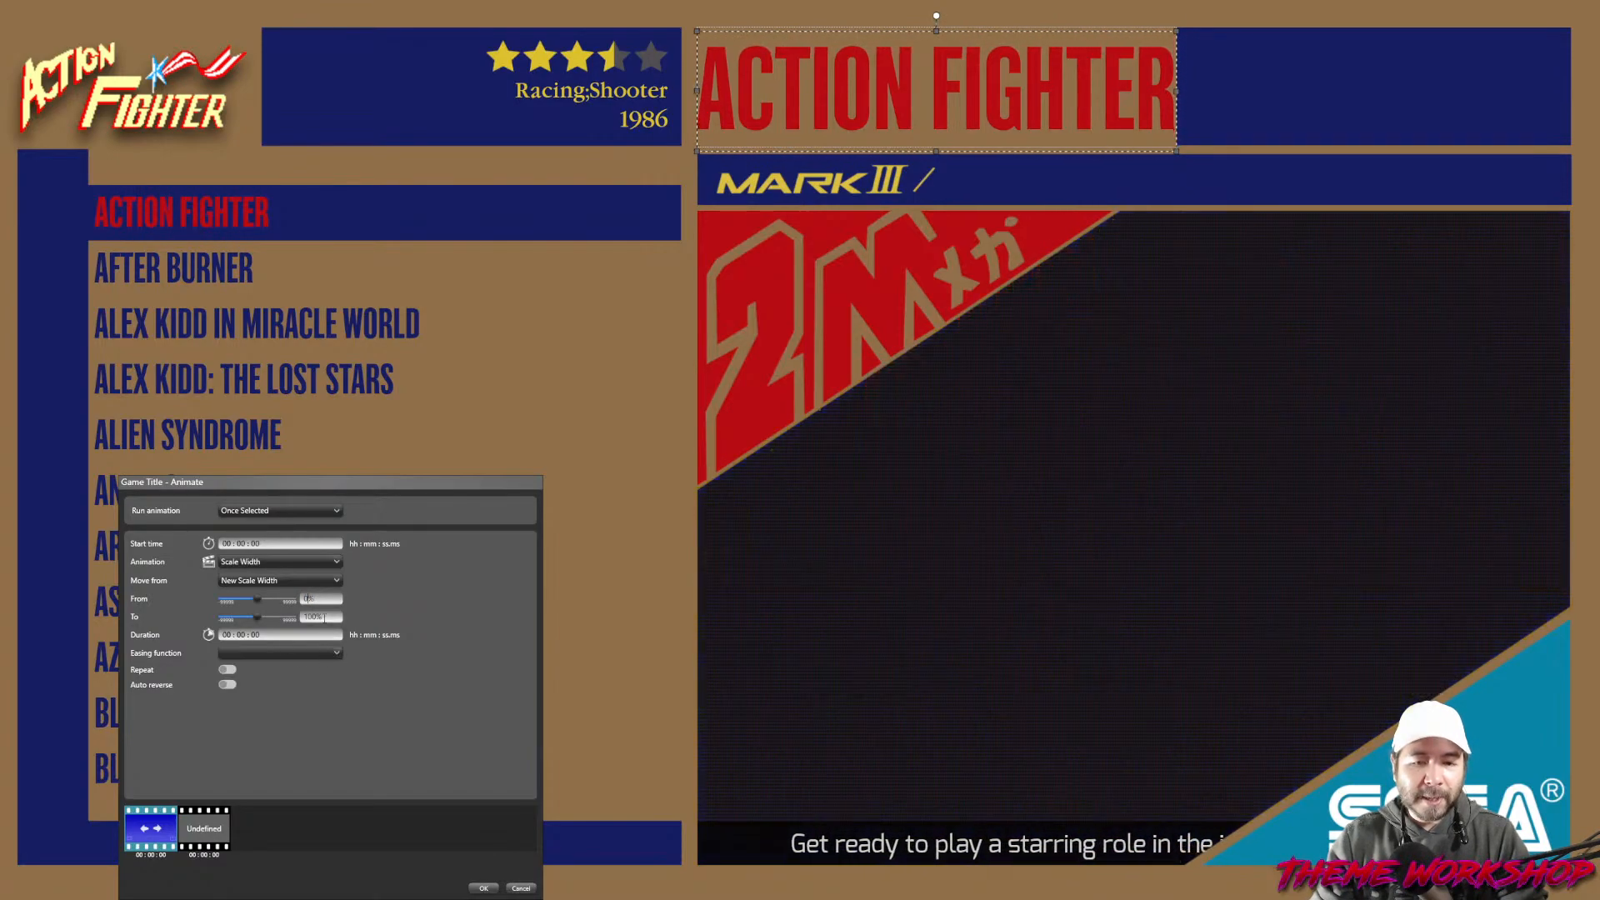
pyautogui.moveTo(324, 616); pyautogui.dragTo(277, 624)
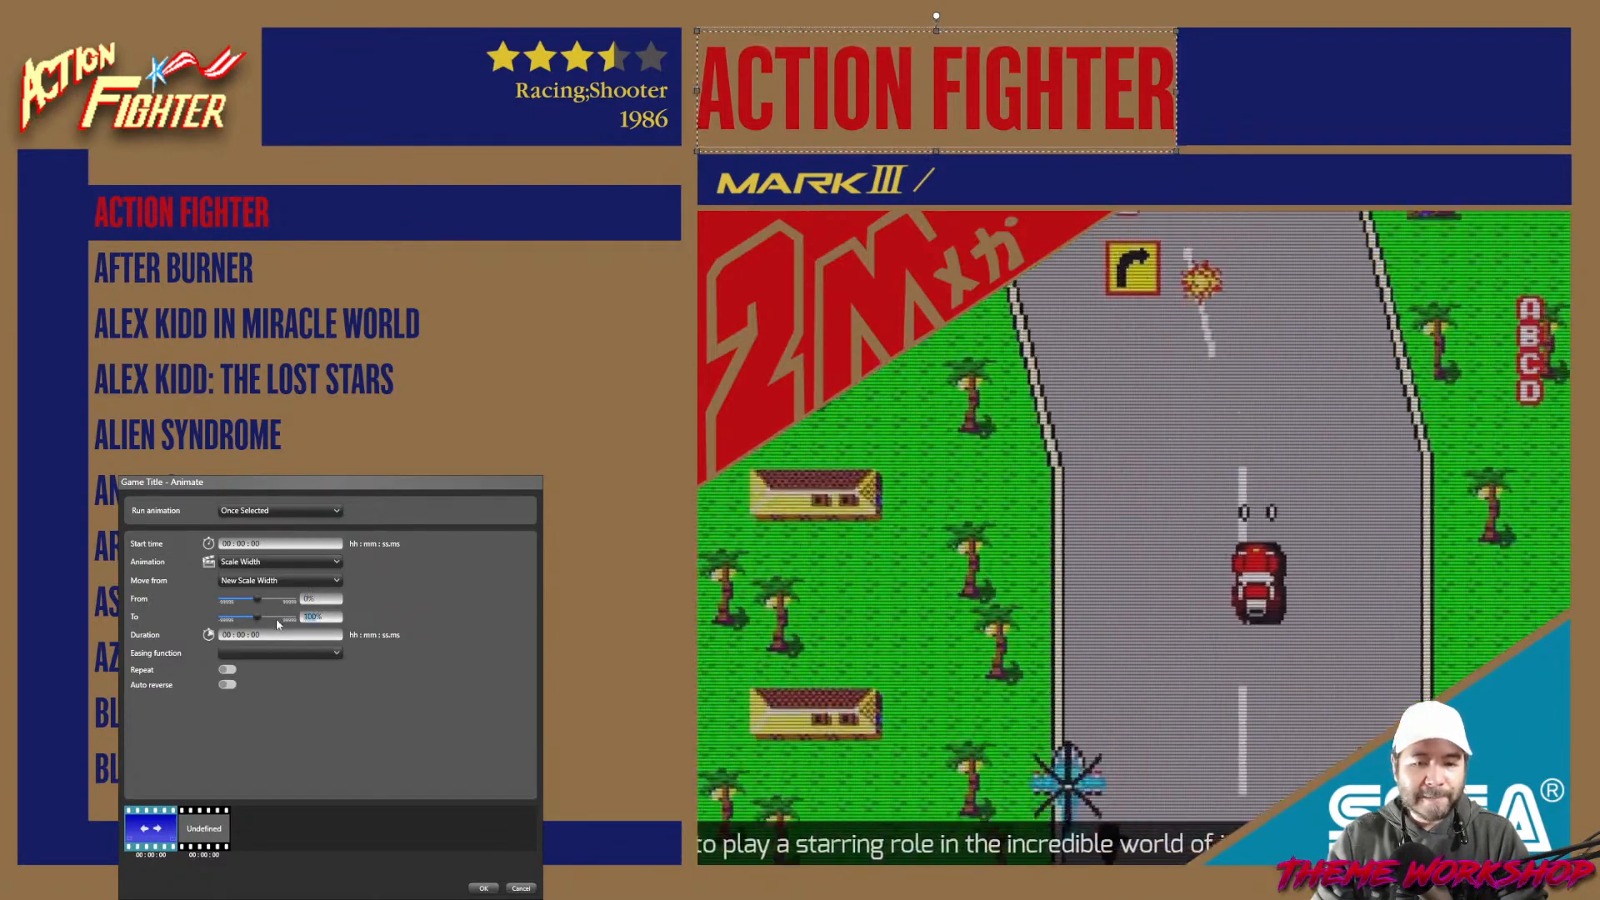
pyautogui.write('110%')
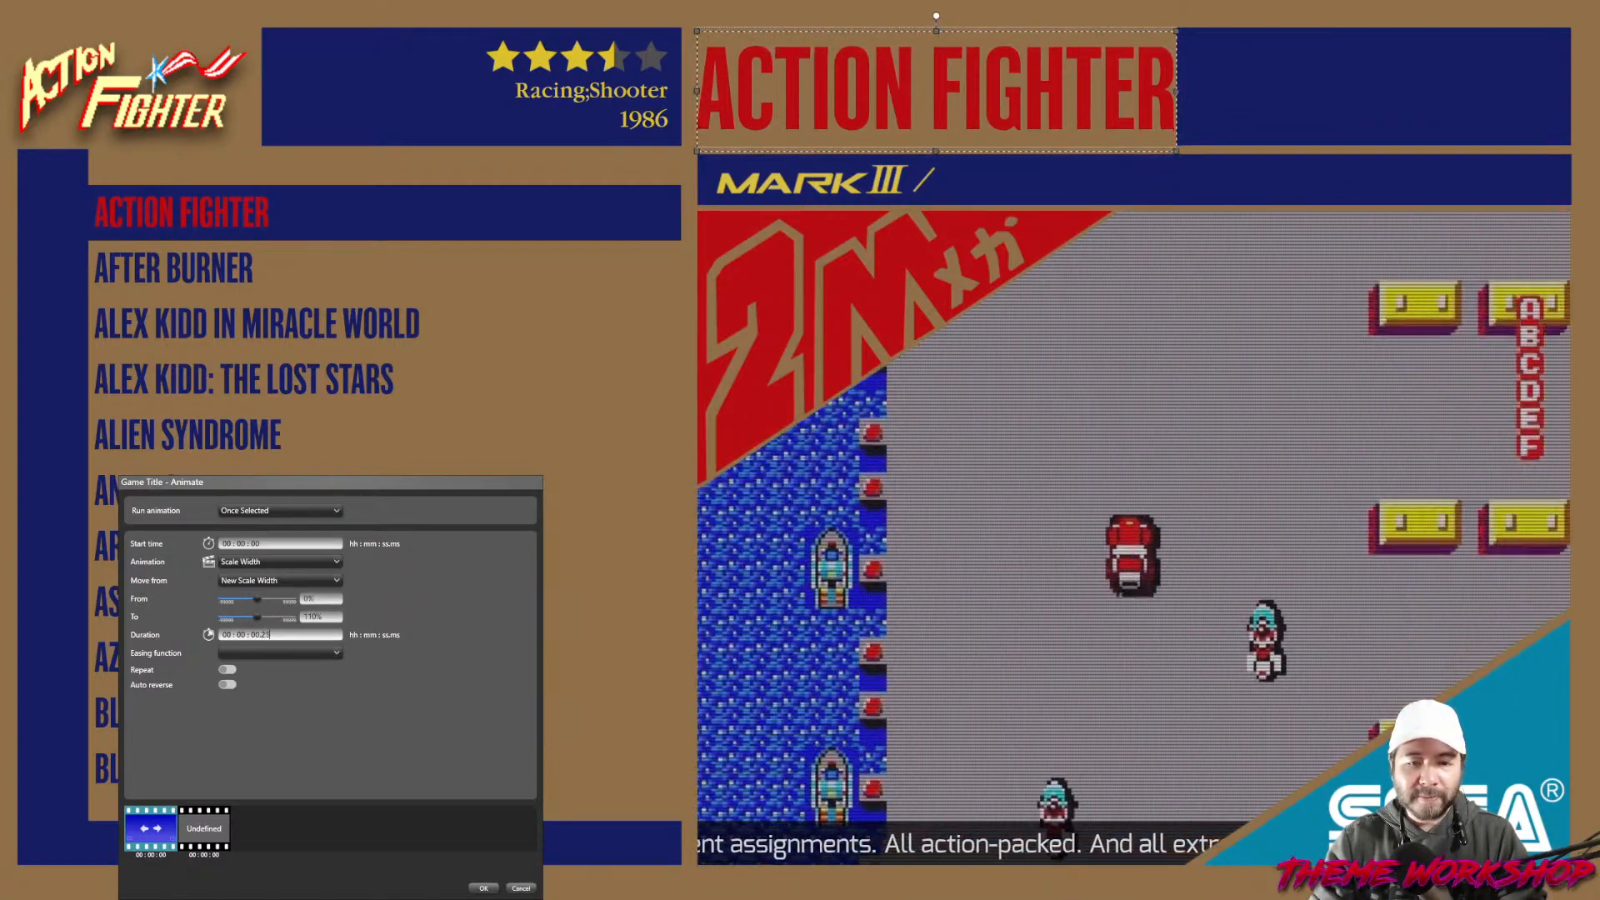
# Apply the CubicEase easing function in EaseOut mode to the width animation.
pyautogui.click(291, 659)
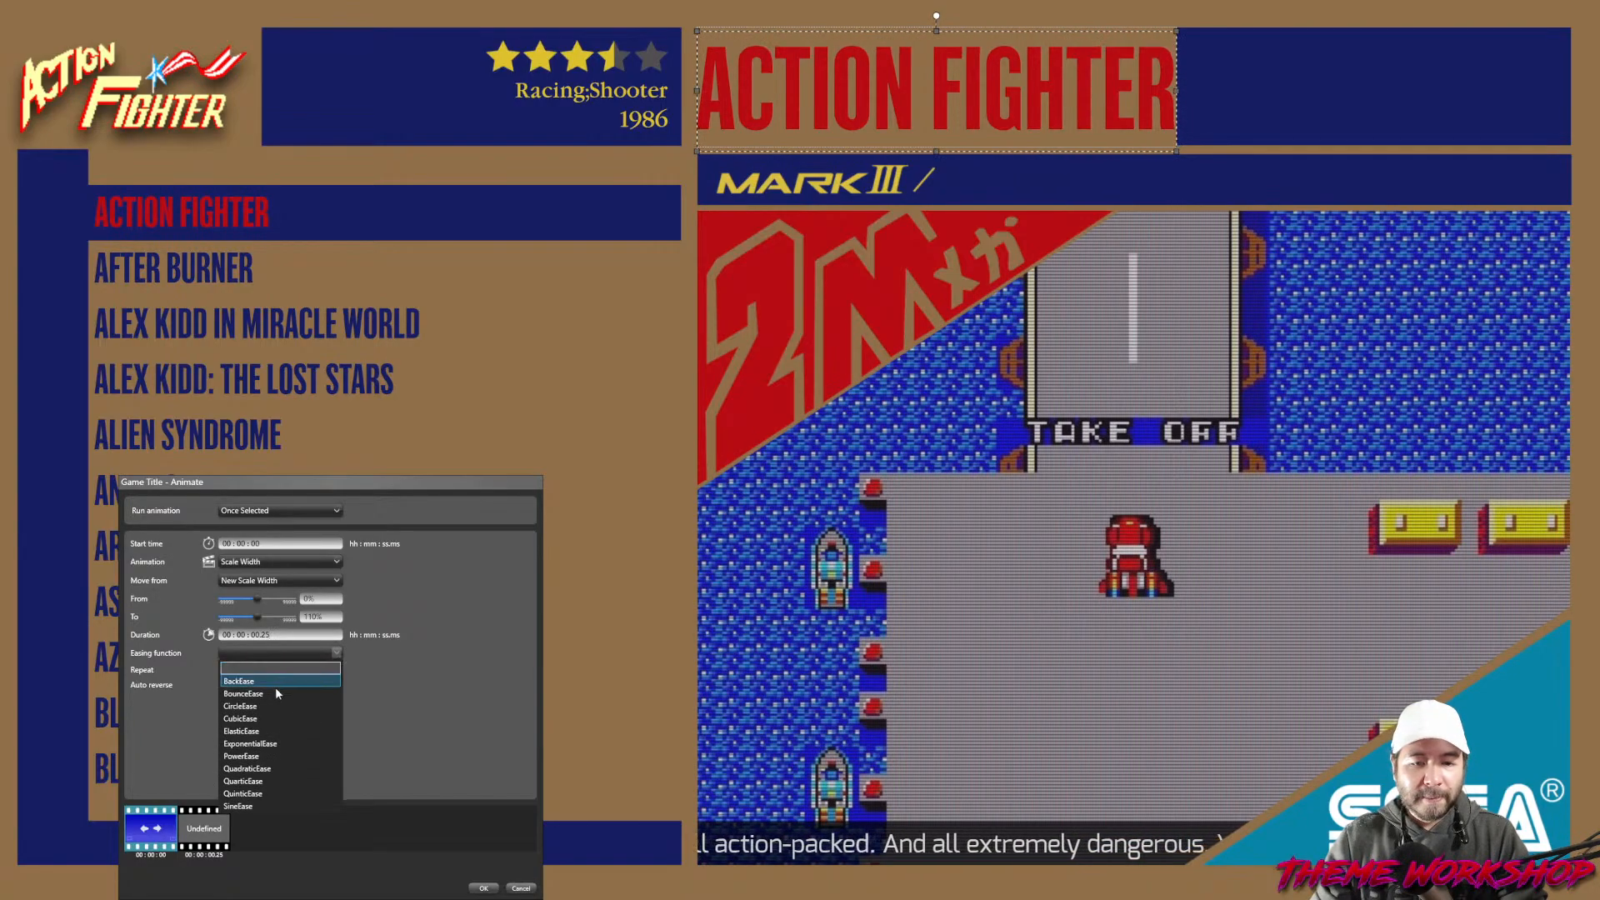
pyautogui.click(262, 719)
pyautogui.click(259, 685)
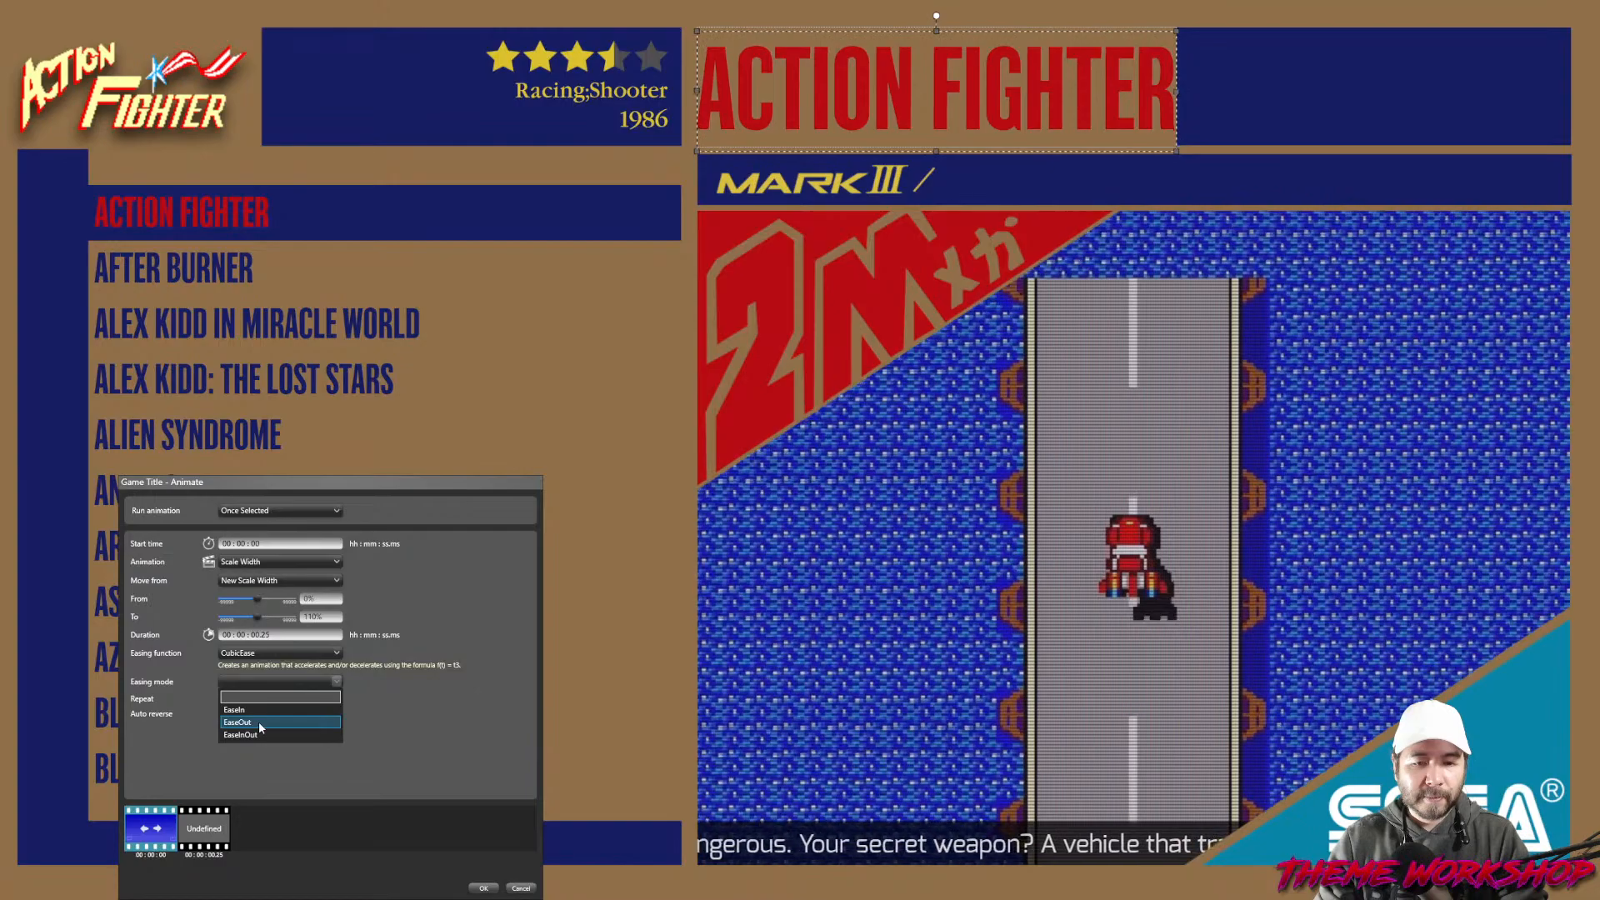
pyautogui.click(259, 721)
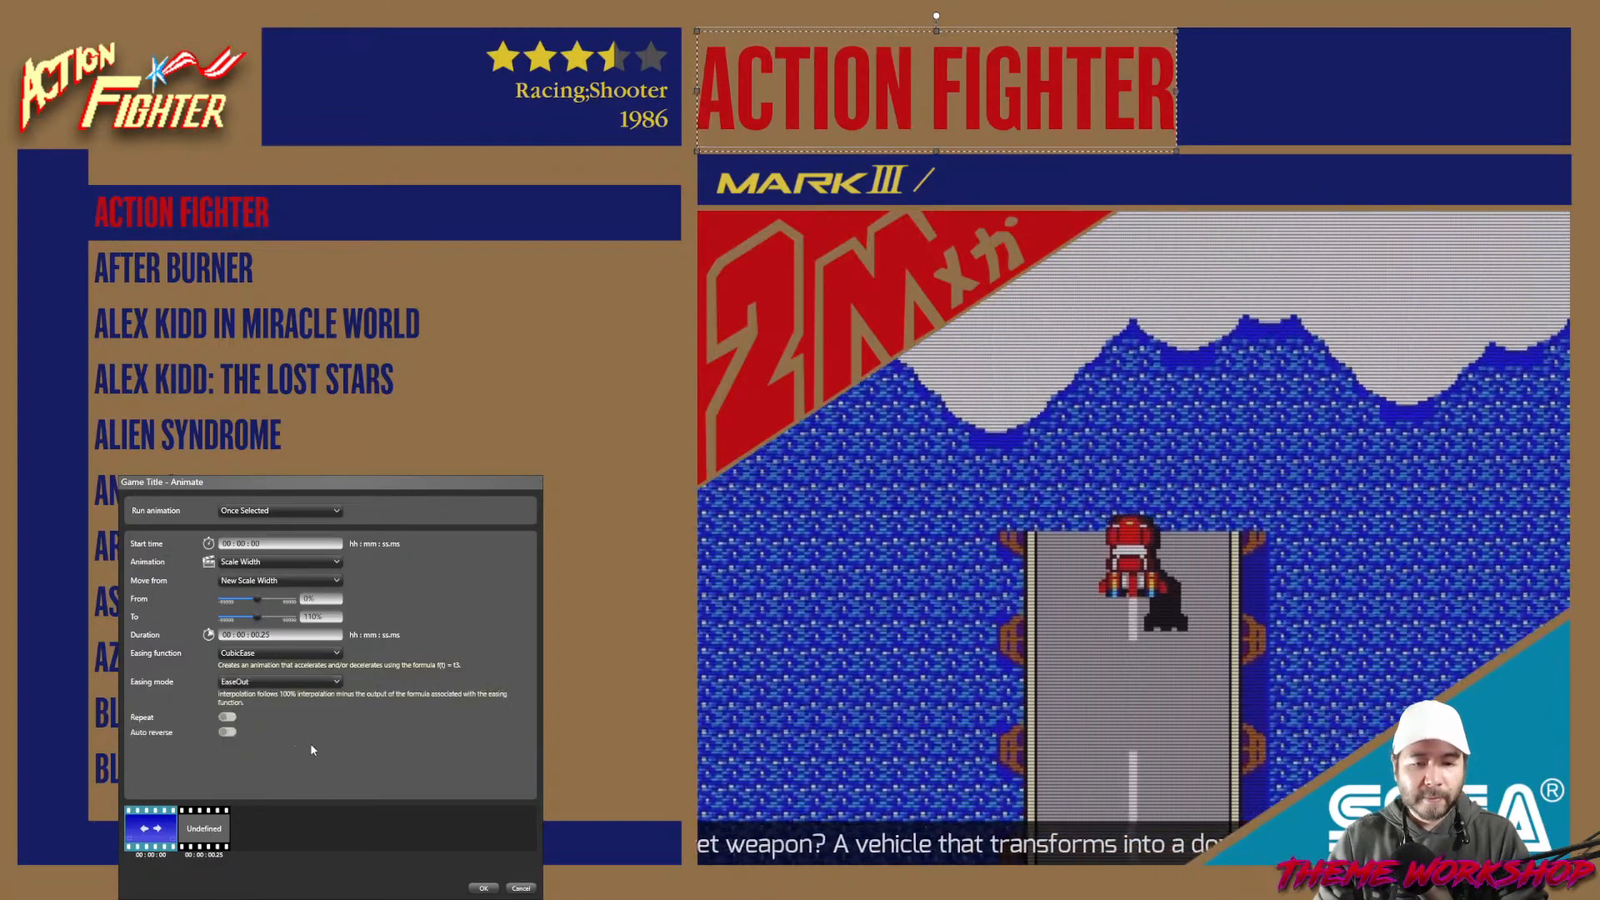
# Append a second Scale Width animation from the current scale to 100% over 0.1 seconds, without easing, and accept the sequence.
pyautogui.click(205, 828)
pyautogui.click(263, 566)
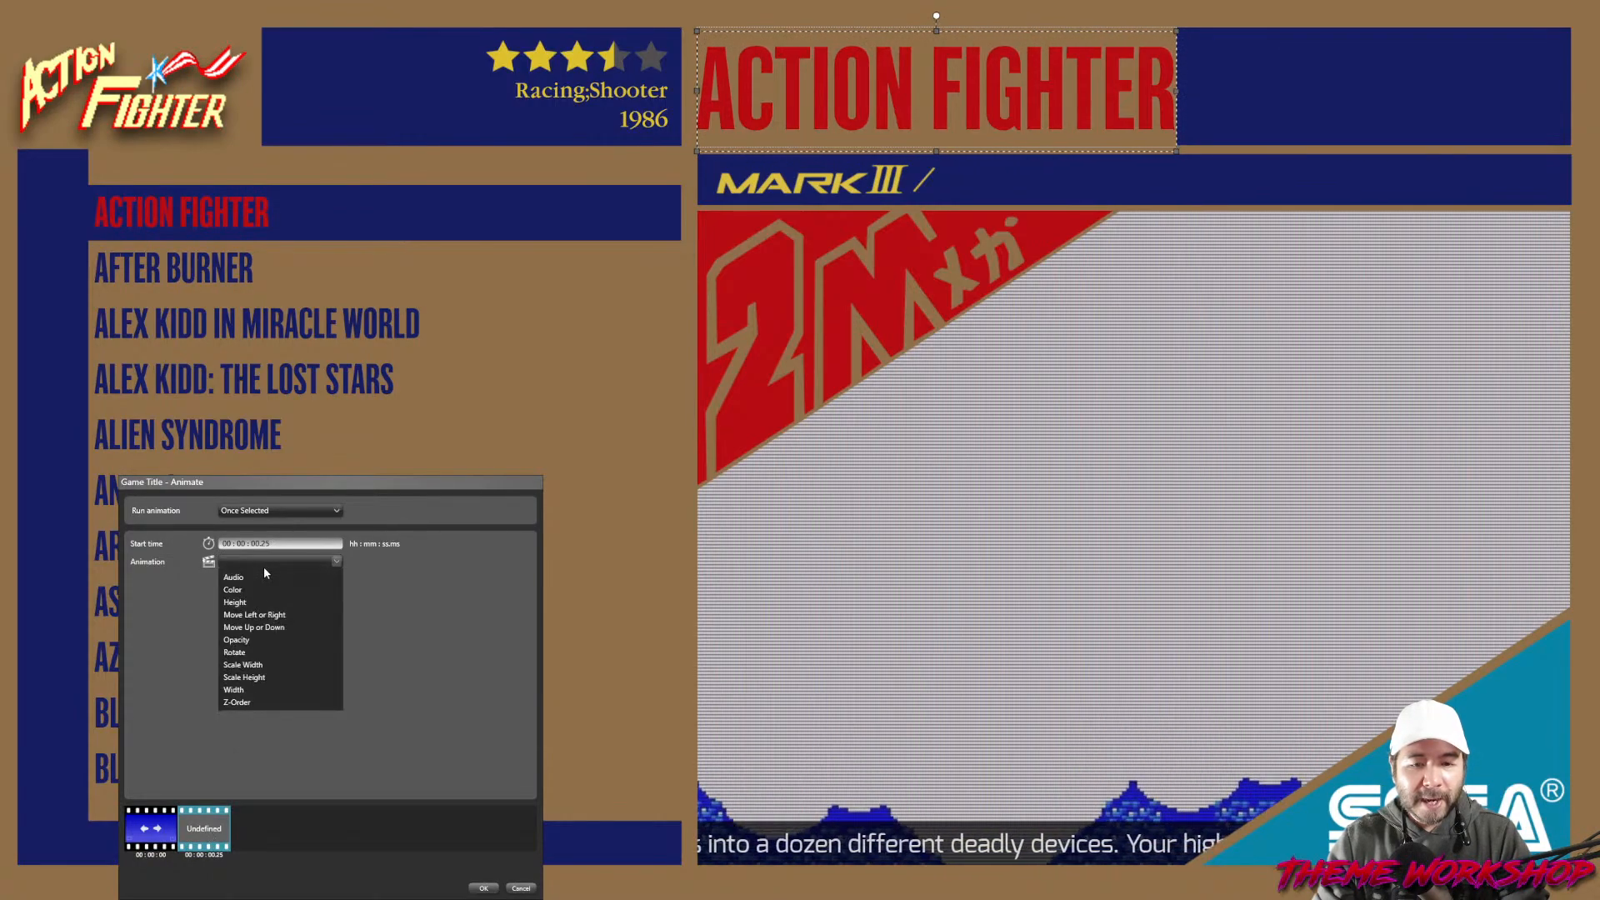
pyautogui.click(259, 666)
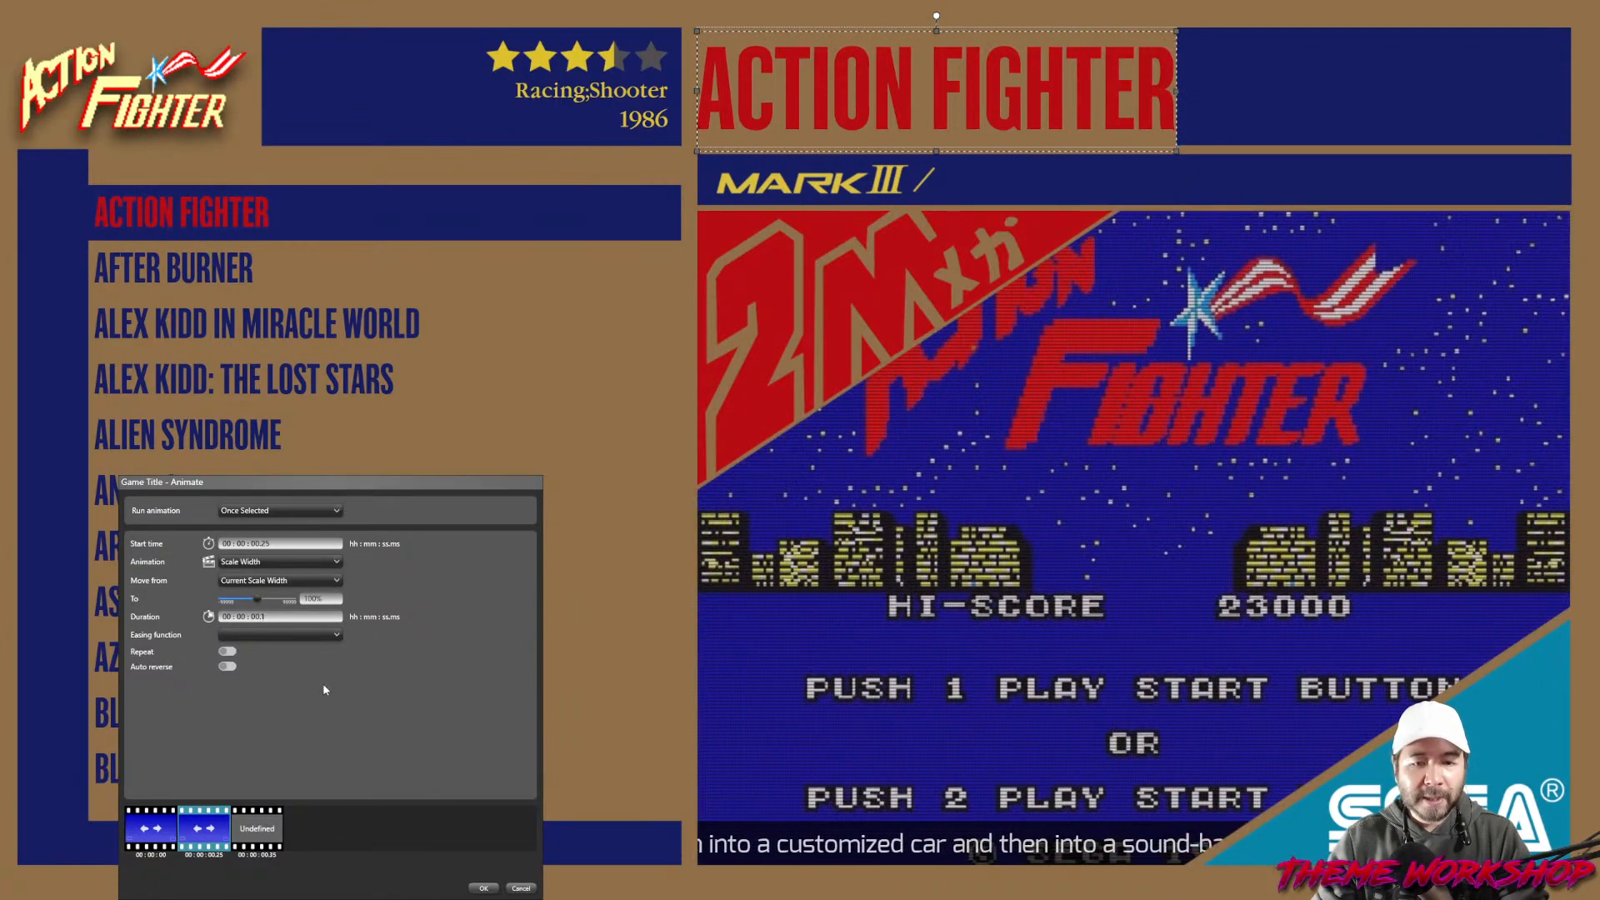
pyautogui.click(290, 641)
pyautogui.click(404, 731)
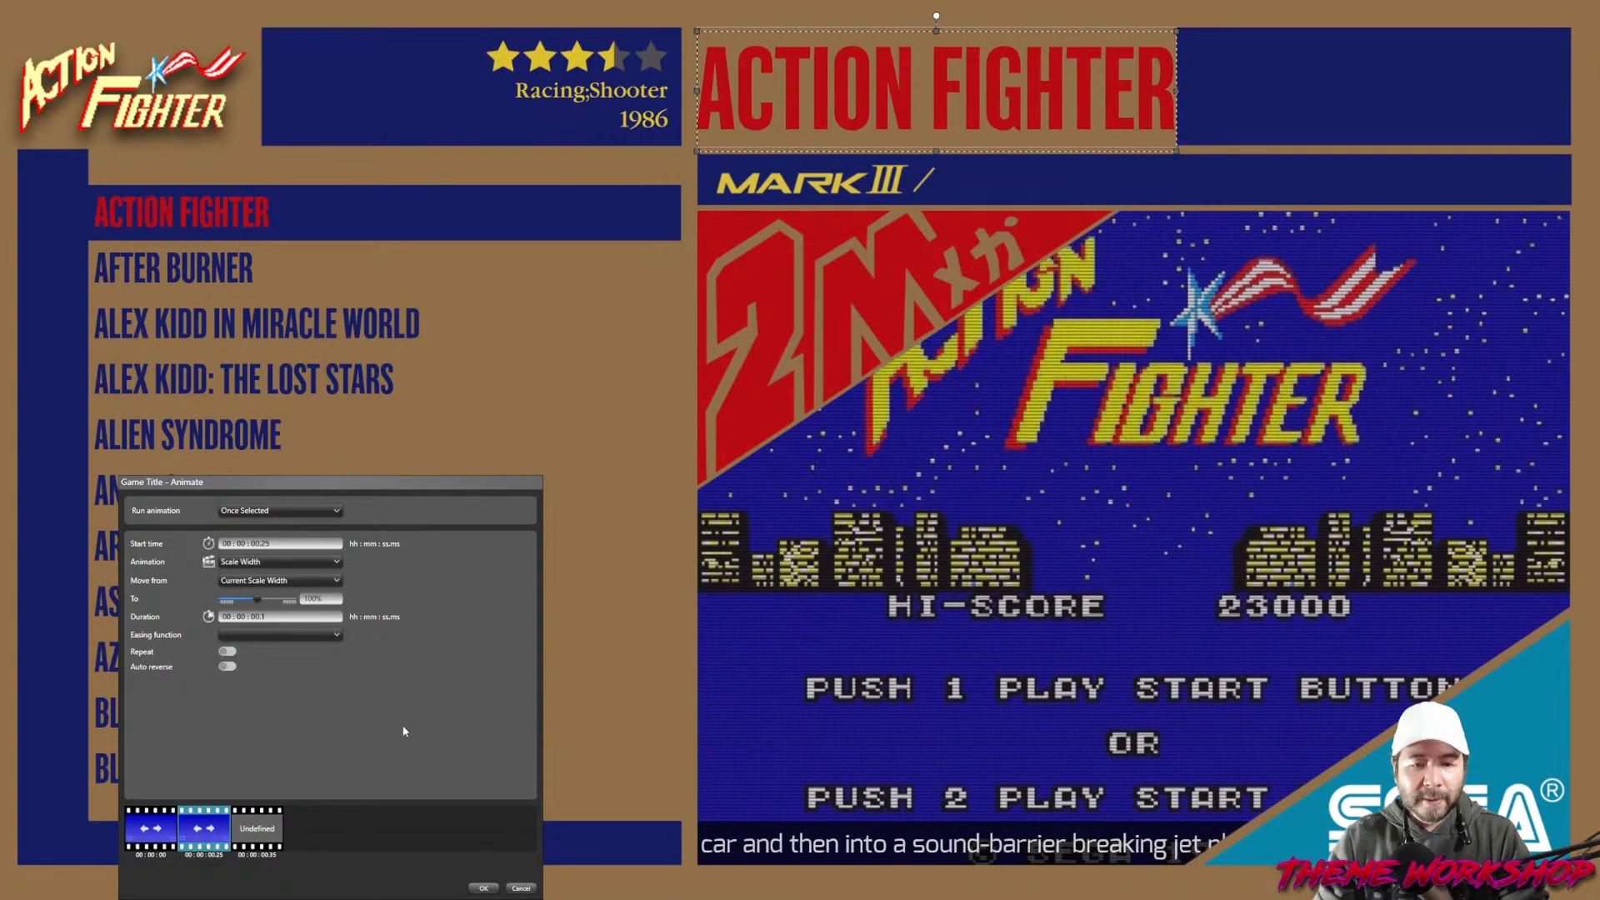
pyautogui.click(483, 888)
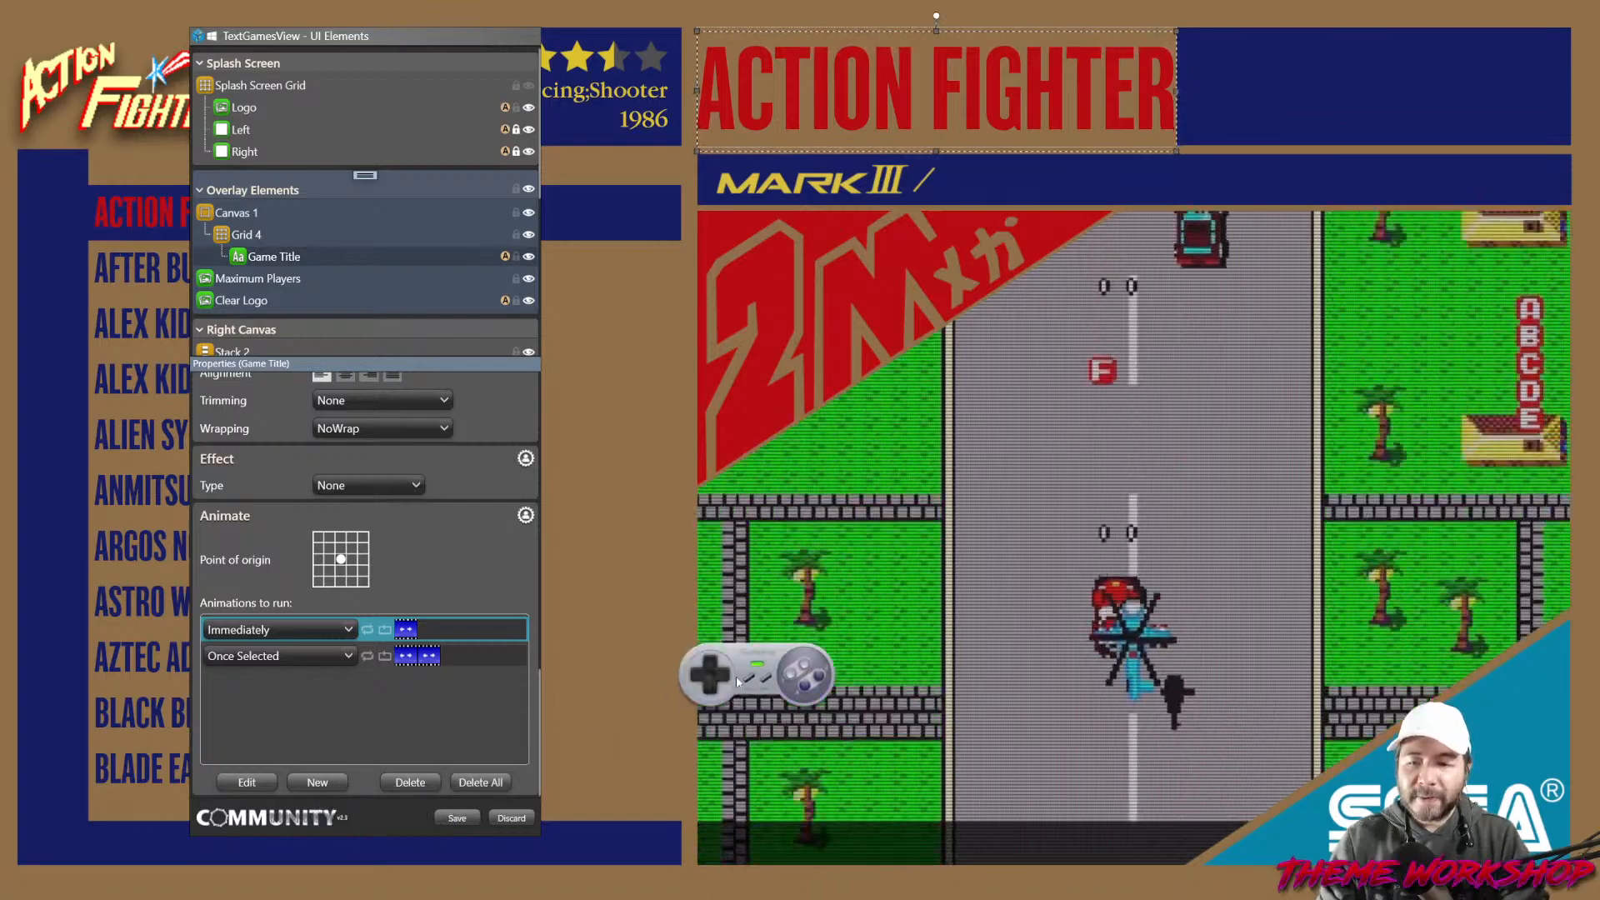
# Browse down the game list to Anmitsu Hime to preview the Game Title's scaling animation.
pyautogui.press('Down')
pyautogui.press('Down')
pyautogui.press('Down')
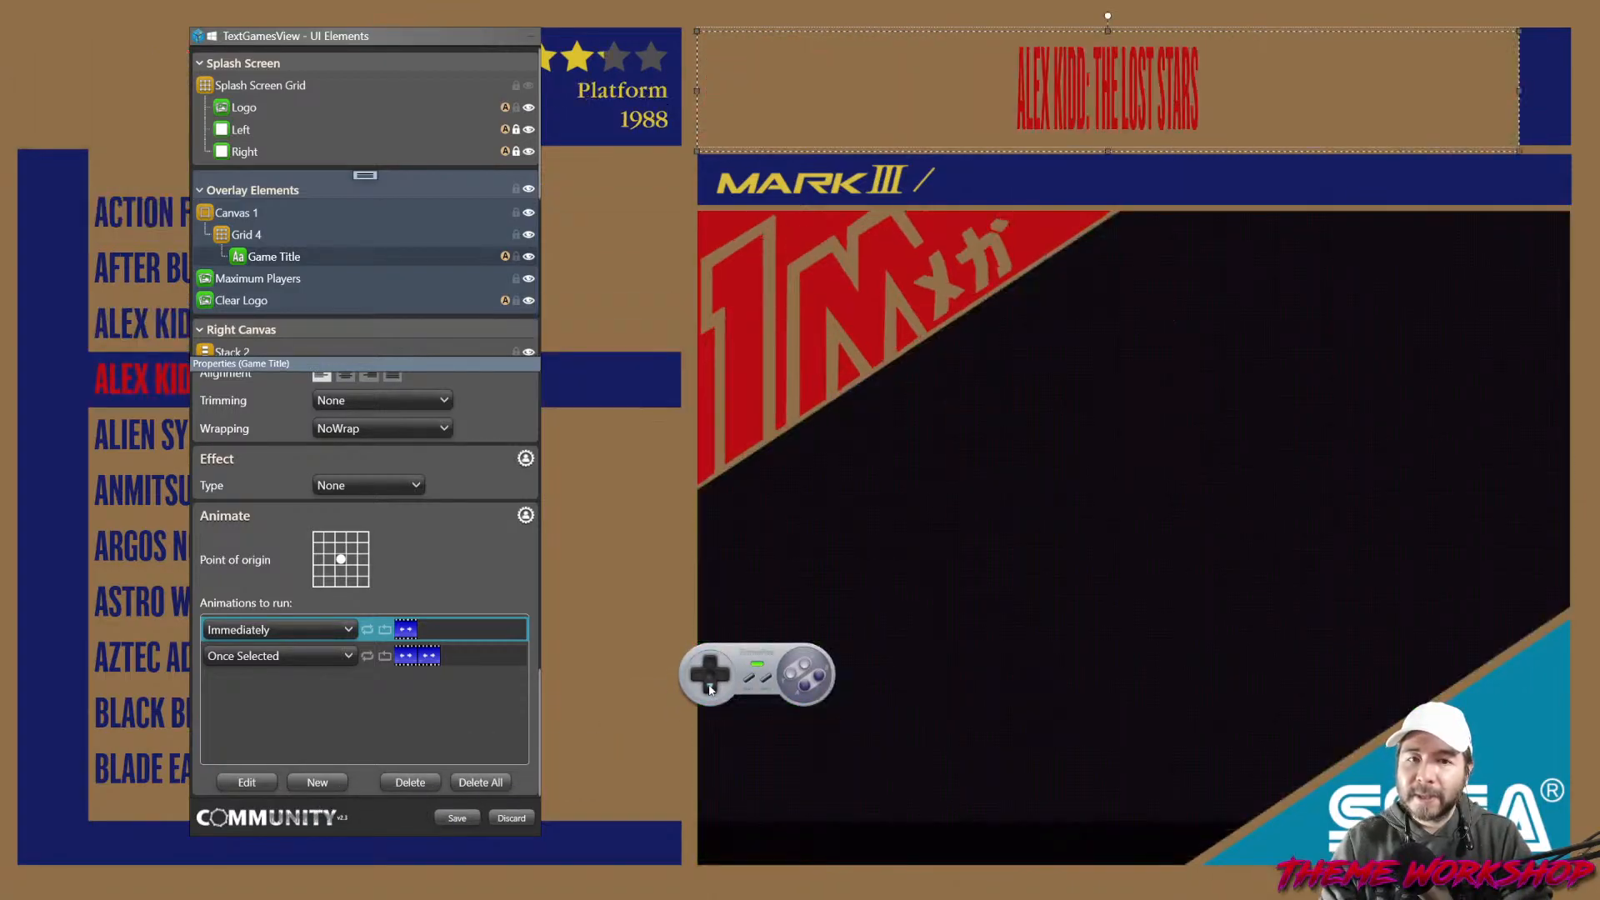
pyautogui.press('Down')
pyautogui.press('Down')
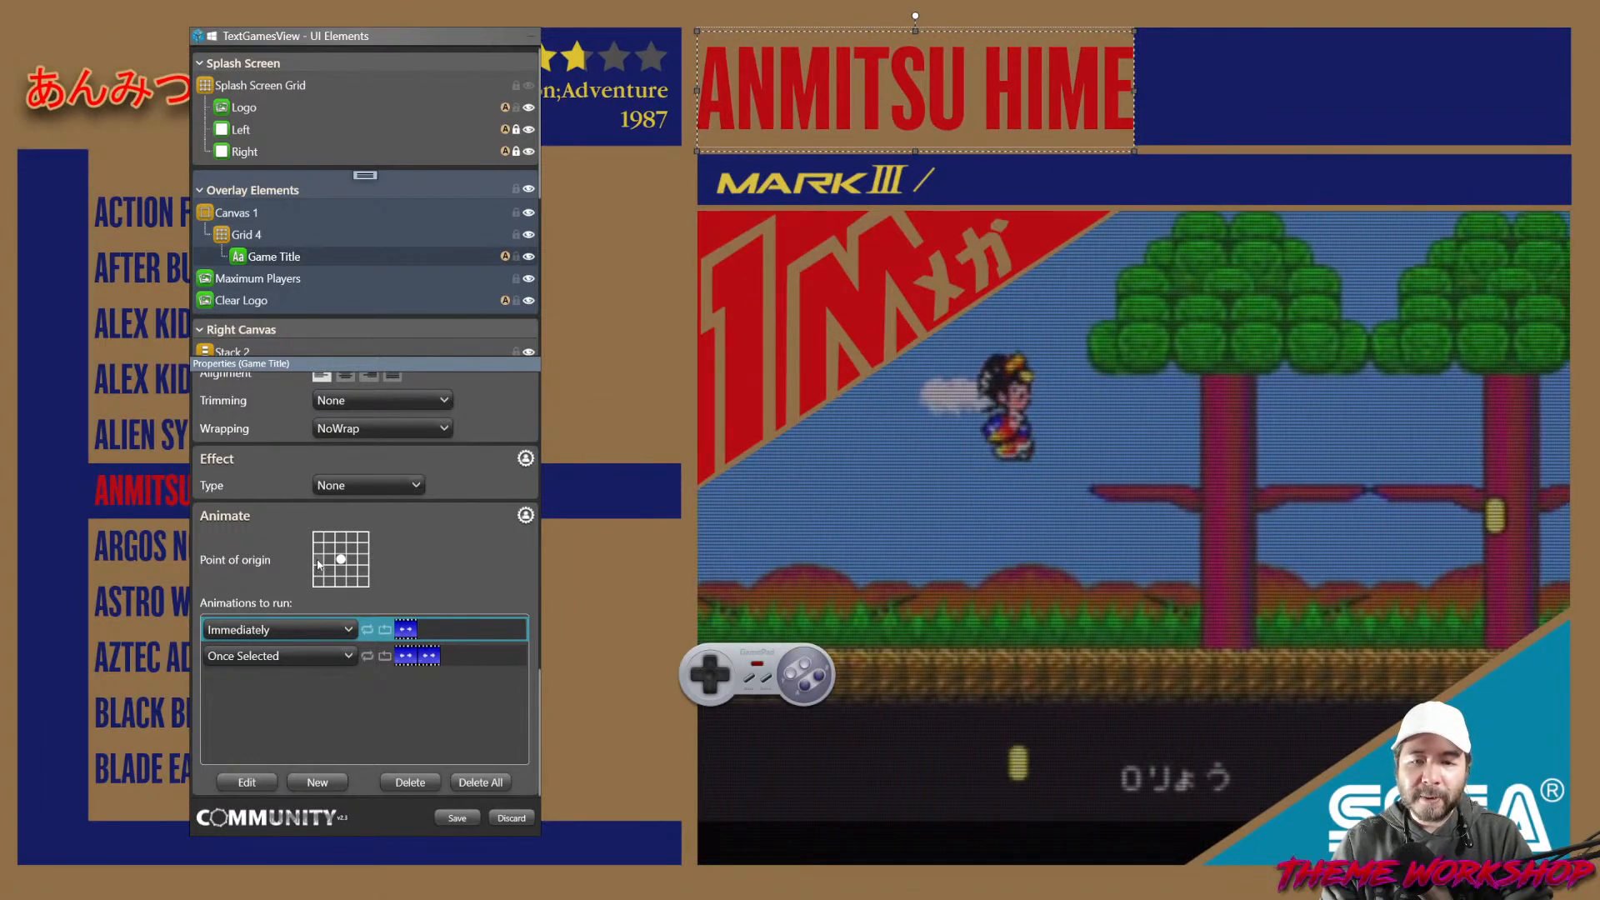
# Set the Game Title animation's point of origin to the middle of the left edge and preview it on further games.
pyautogui.click(318, 563)
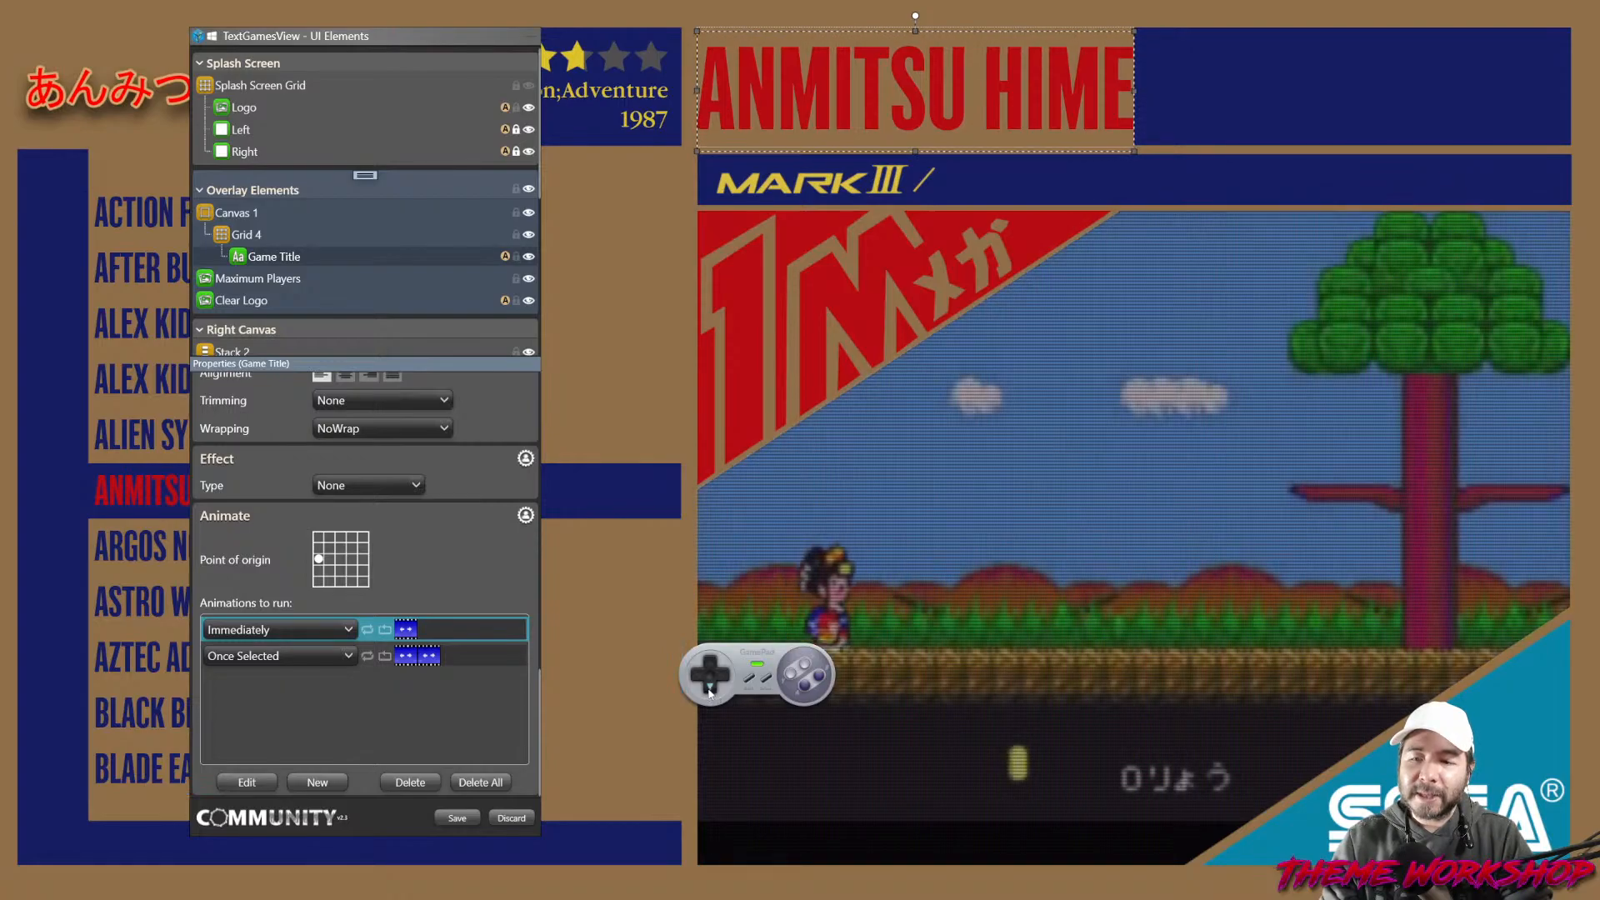
pyautogui.press('Down')
pyautogui.press('Down')
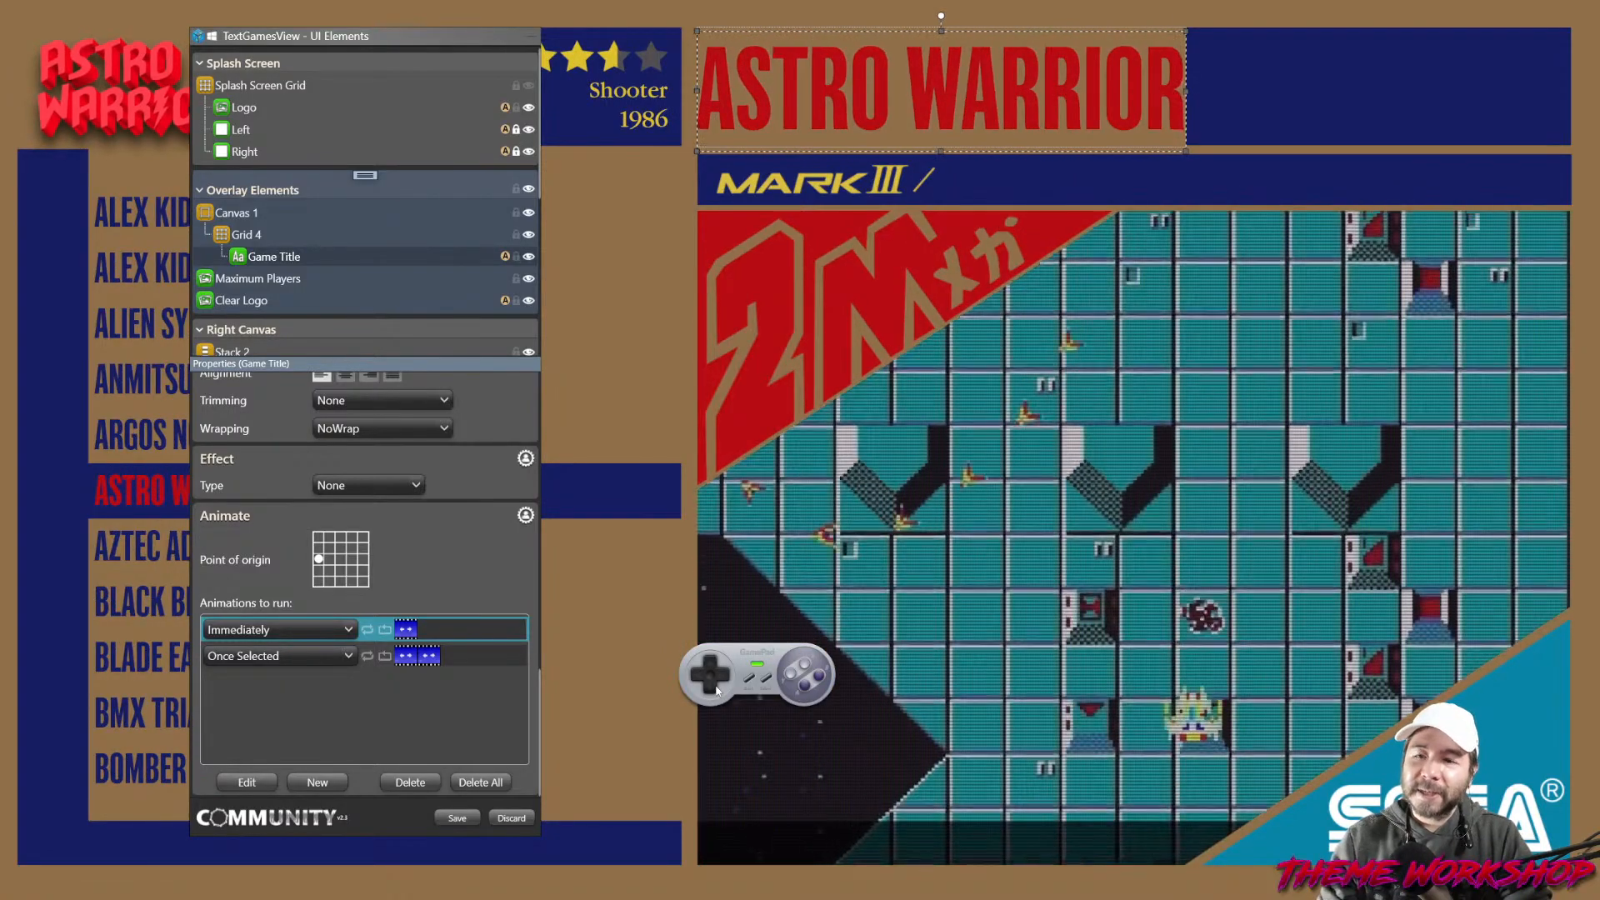
pyautogui.press('Down')
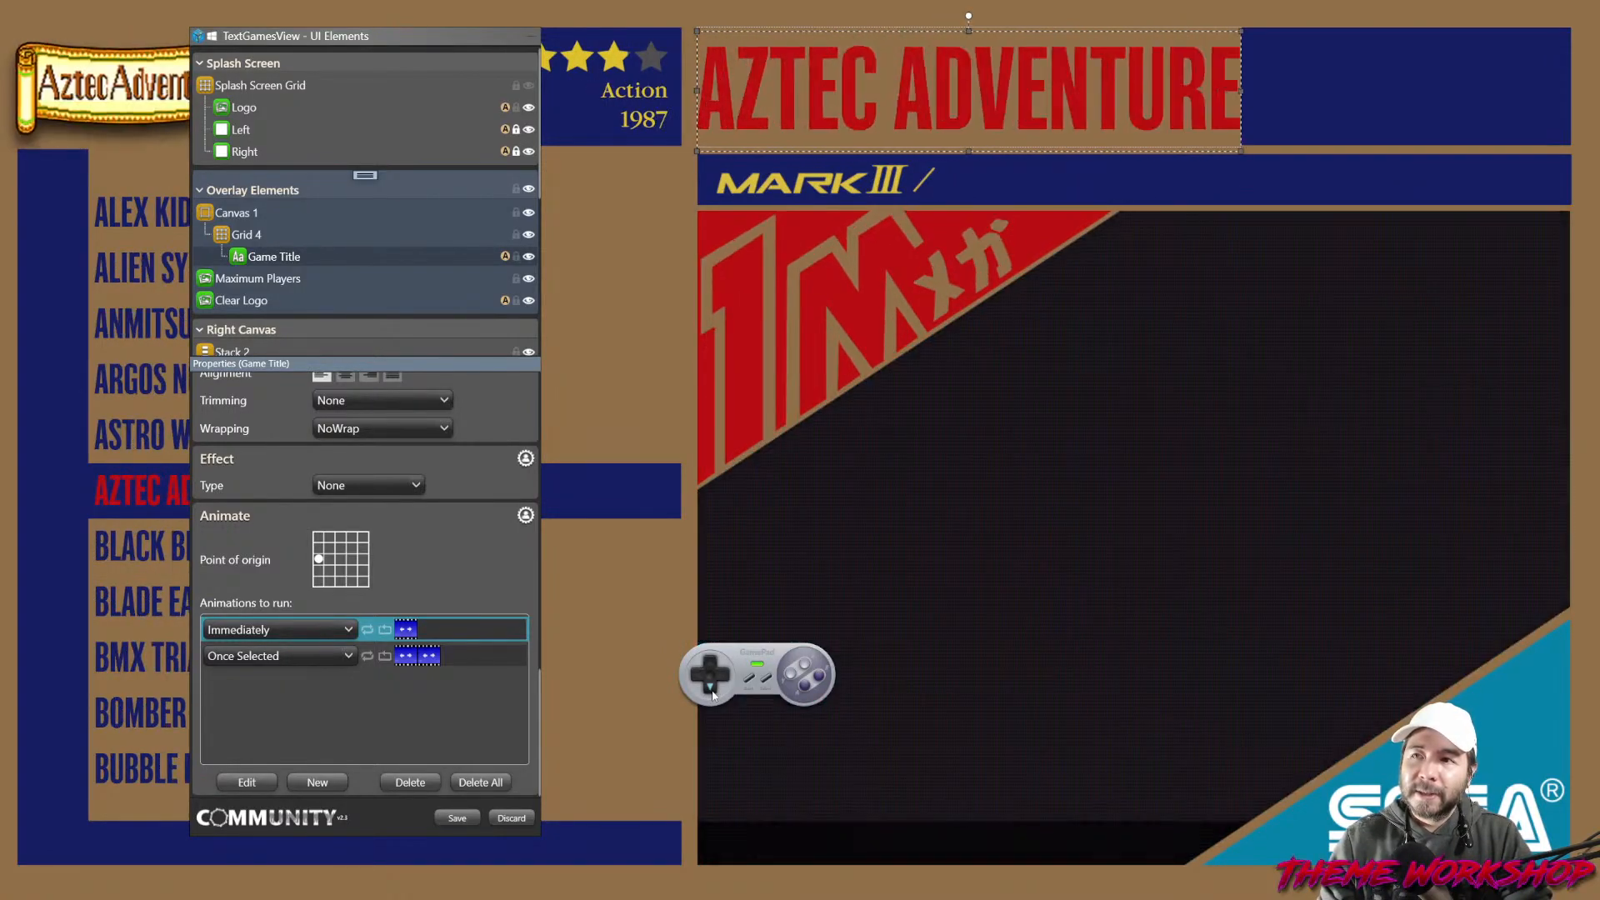
pyautogui.press('Down')
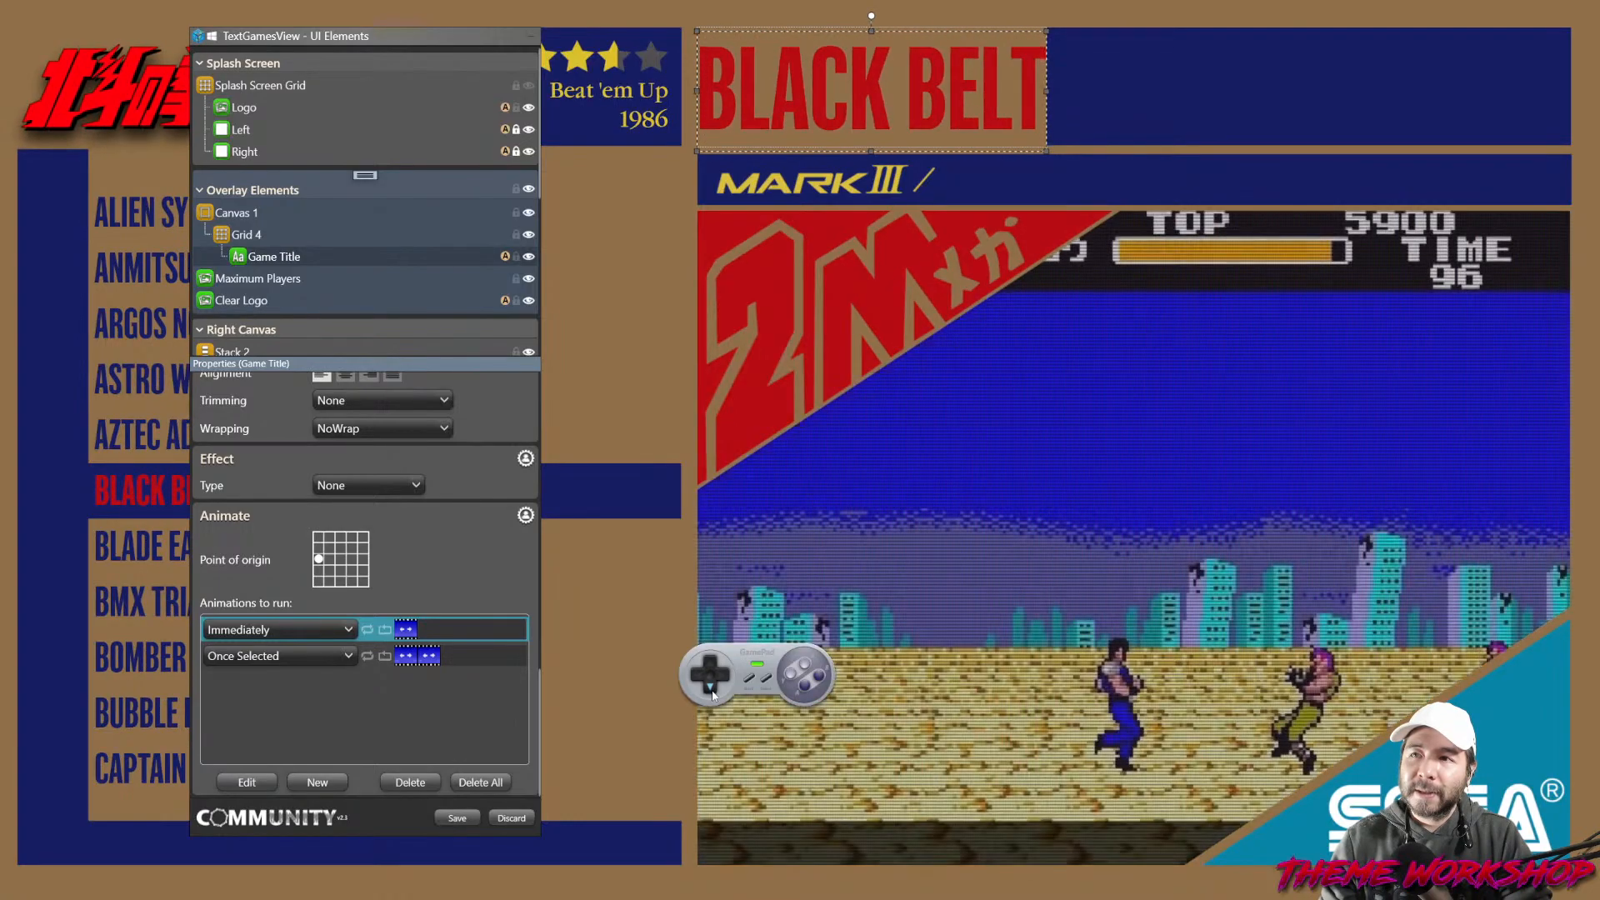
# In the Once Selected sequence, set the second Scale Width animation's start time to 0.4 seconds and duration to 0.15 seconds, and accept the changes.
pyautogui.press('Down')
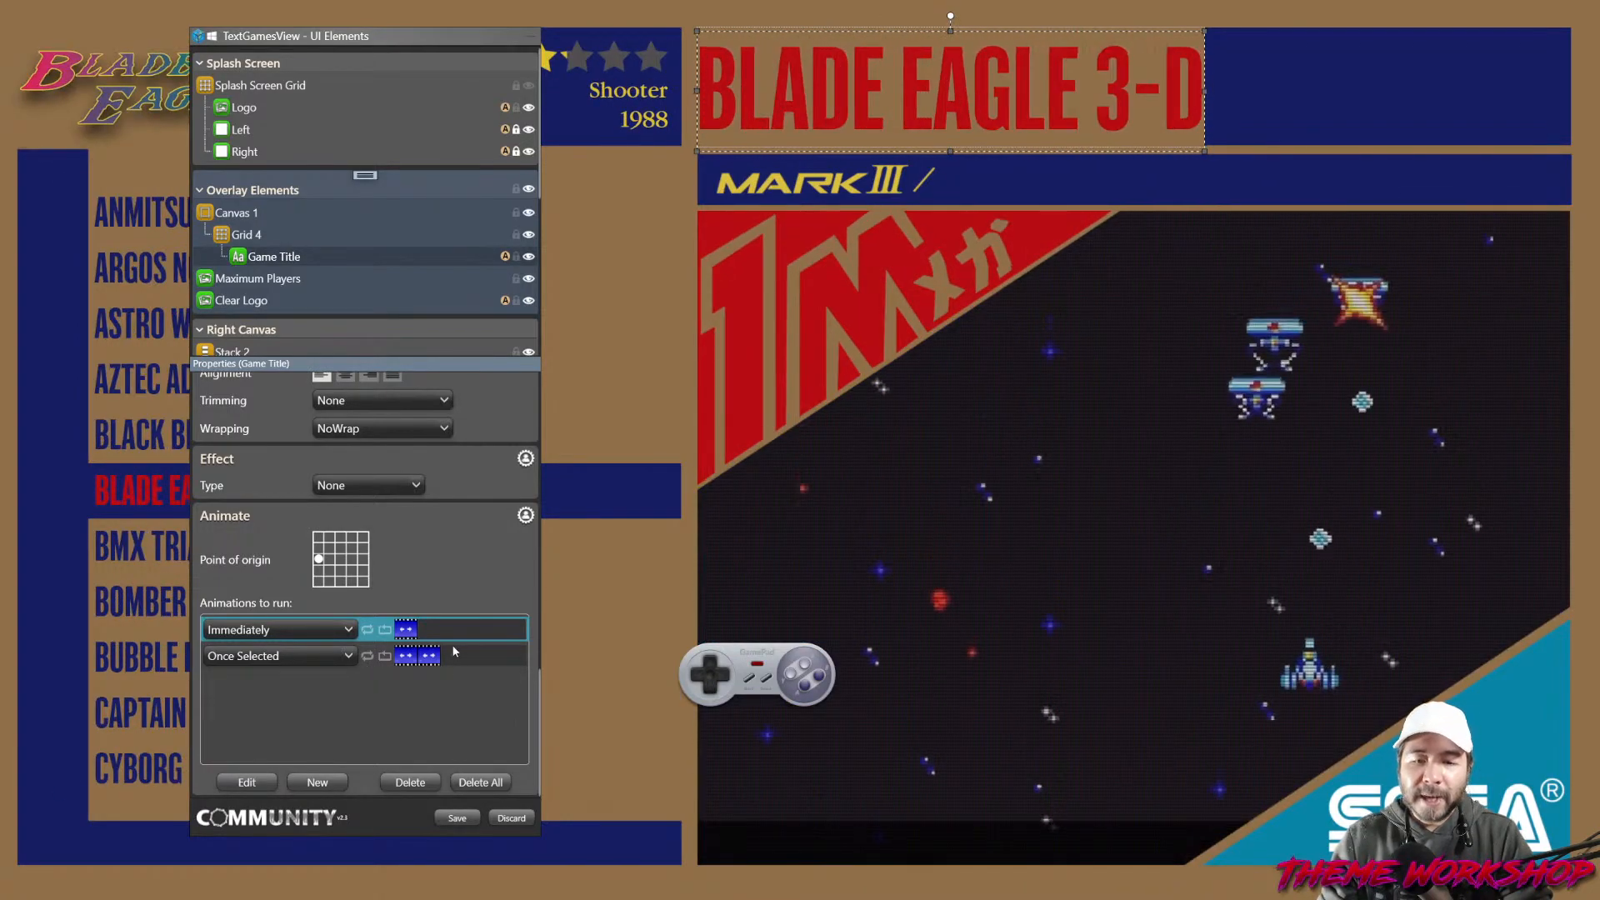
pyautogui.doubleClick(457, 662)
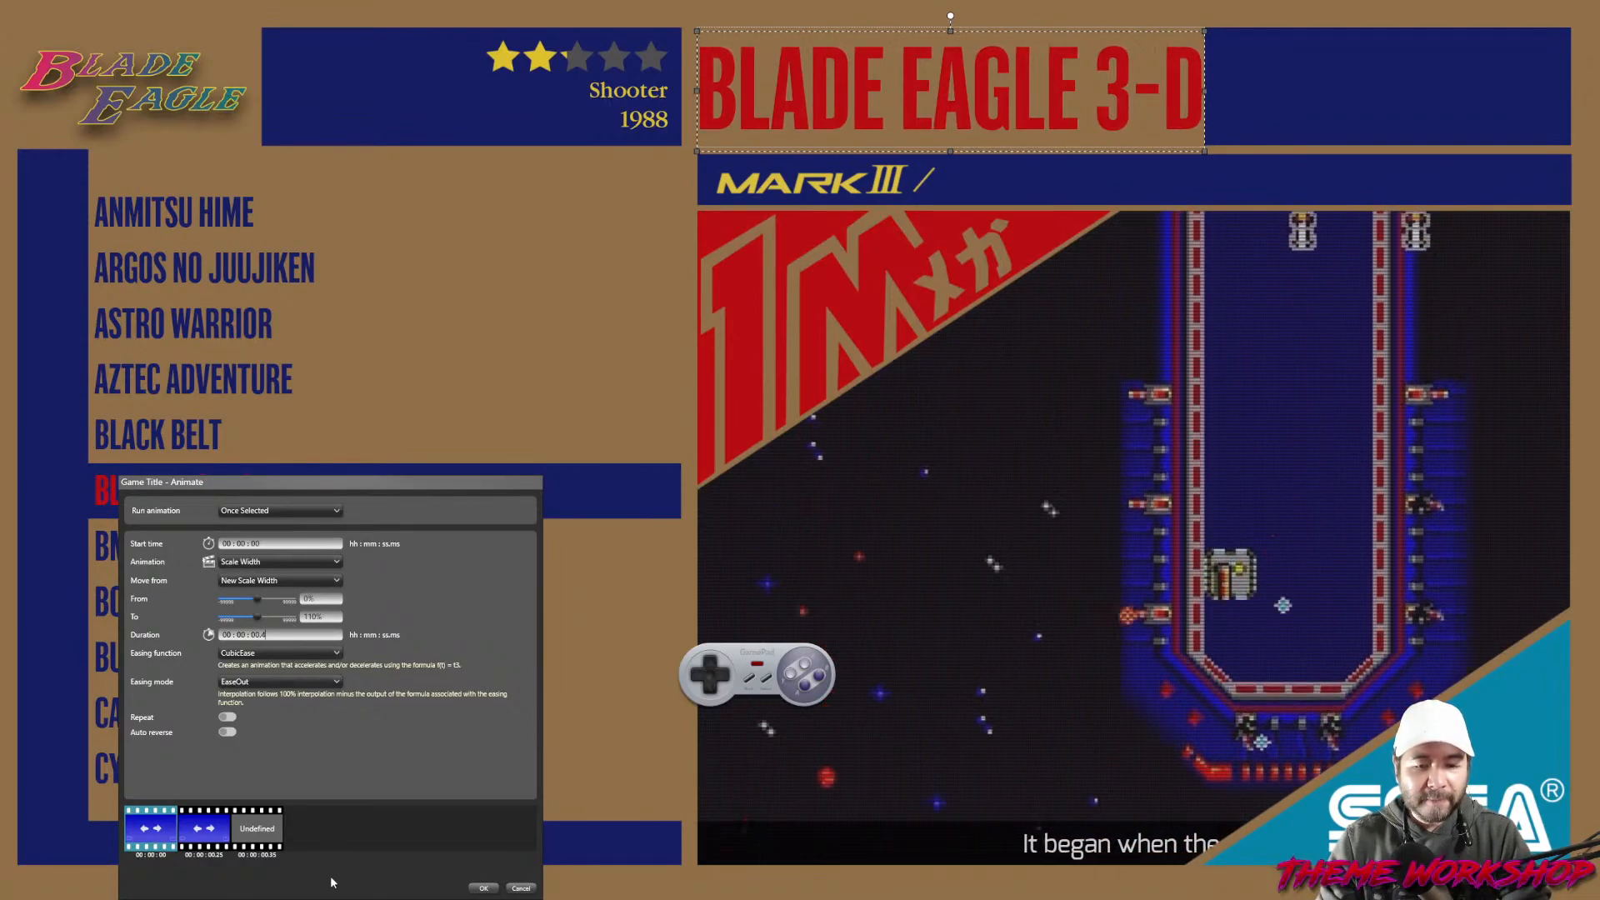
pyautogui.click(208, 842)
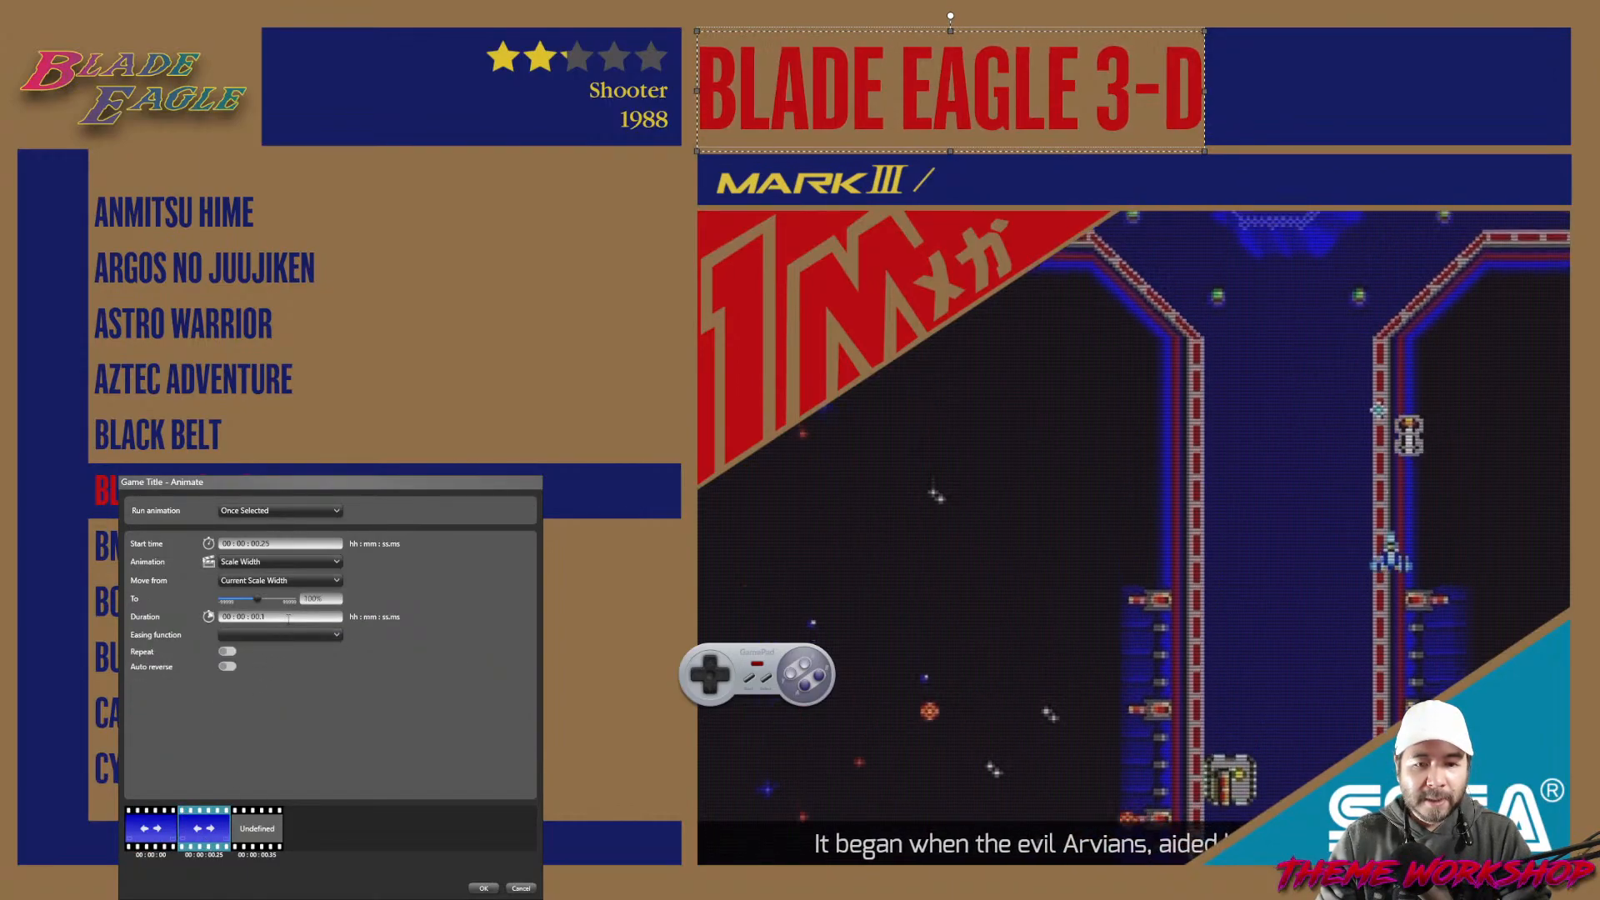
pyautogui.click(280, 543)
pyautogui.press('BackSpace')
pyautogui.press('BackSpace')
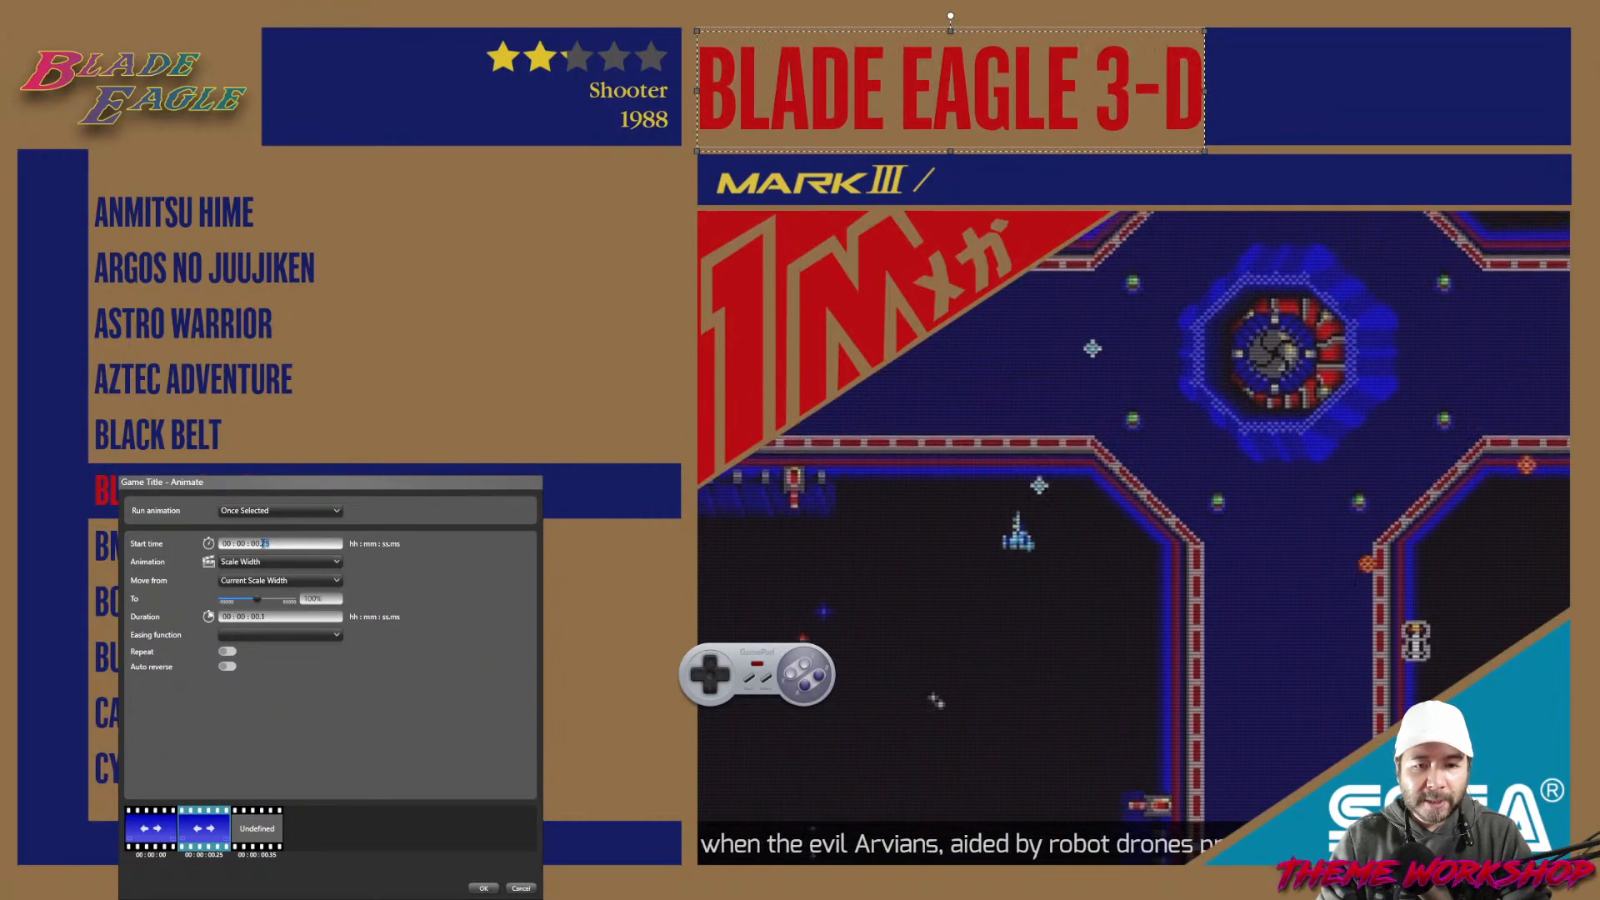
pyautogui.write('4')
pyautogui.click(271, 616)
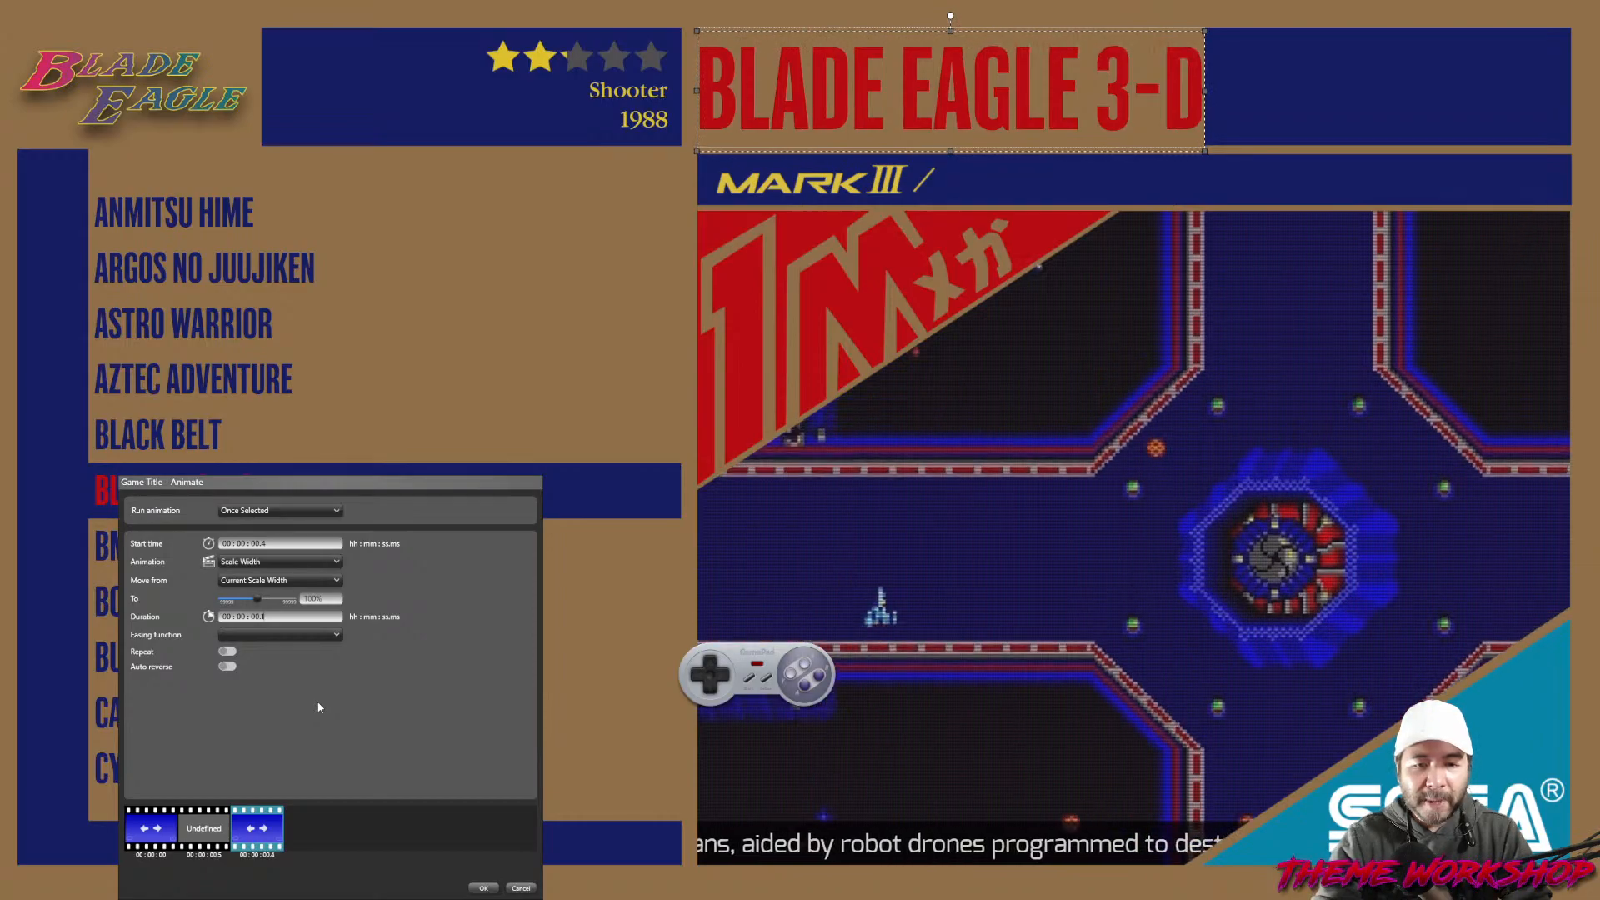
pyautogui.press('BackSpace')
pyautogui.write('2')
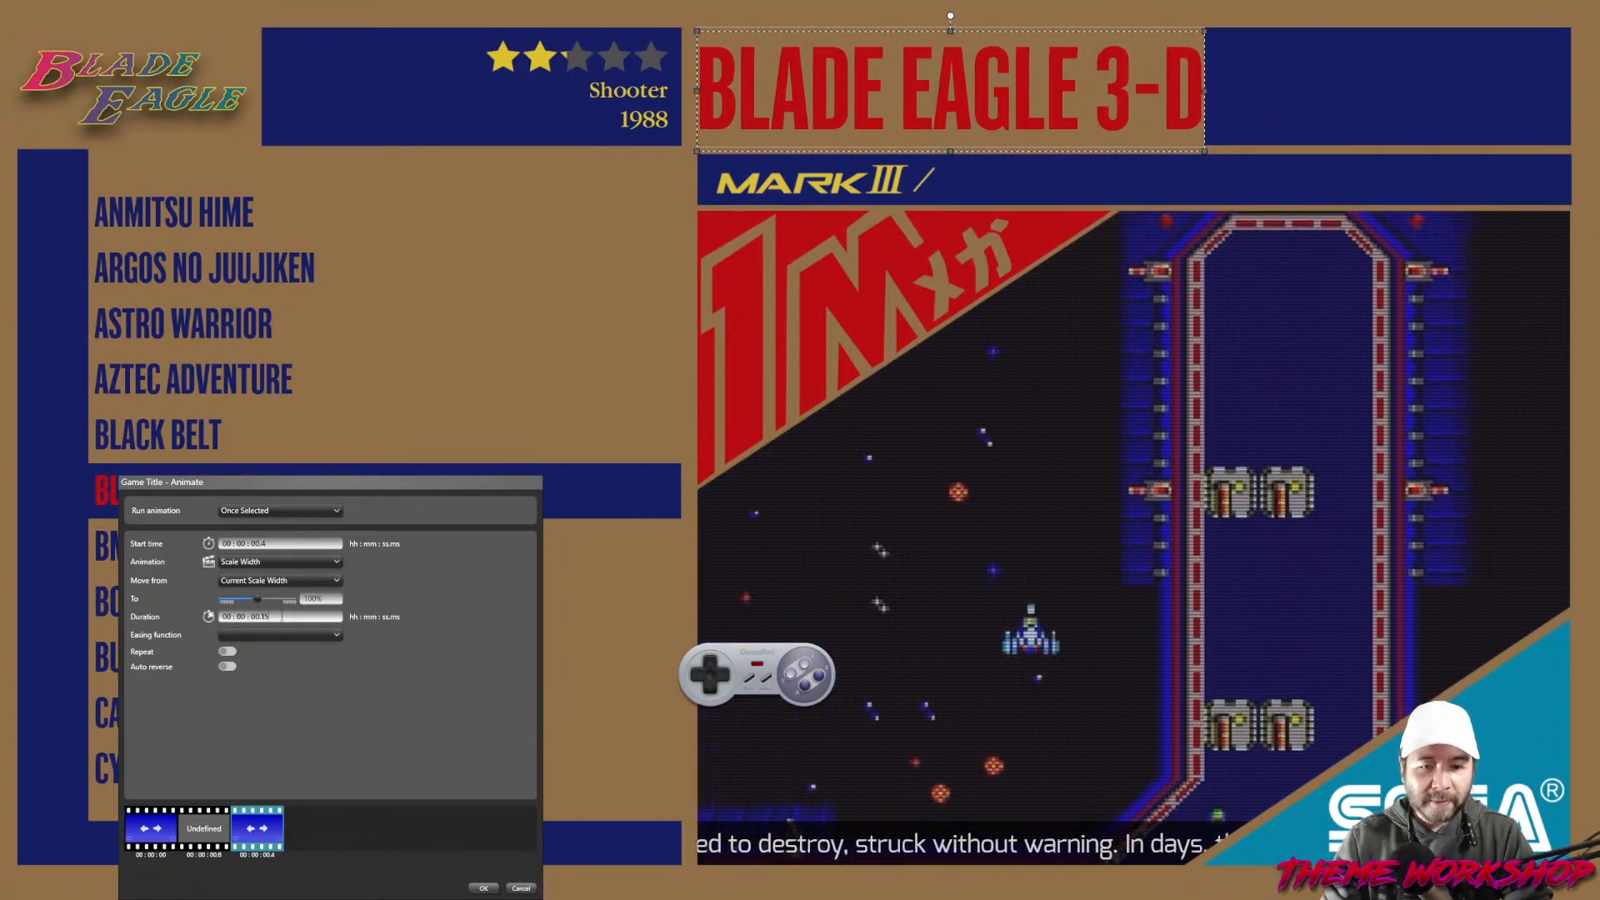
pyautogui.click(483, 888)
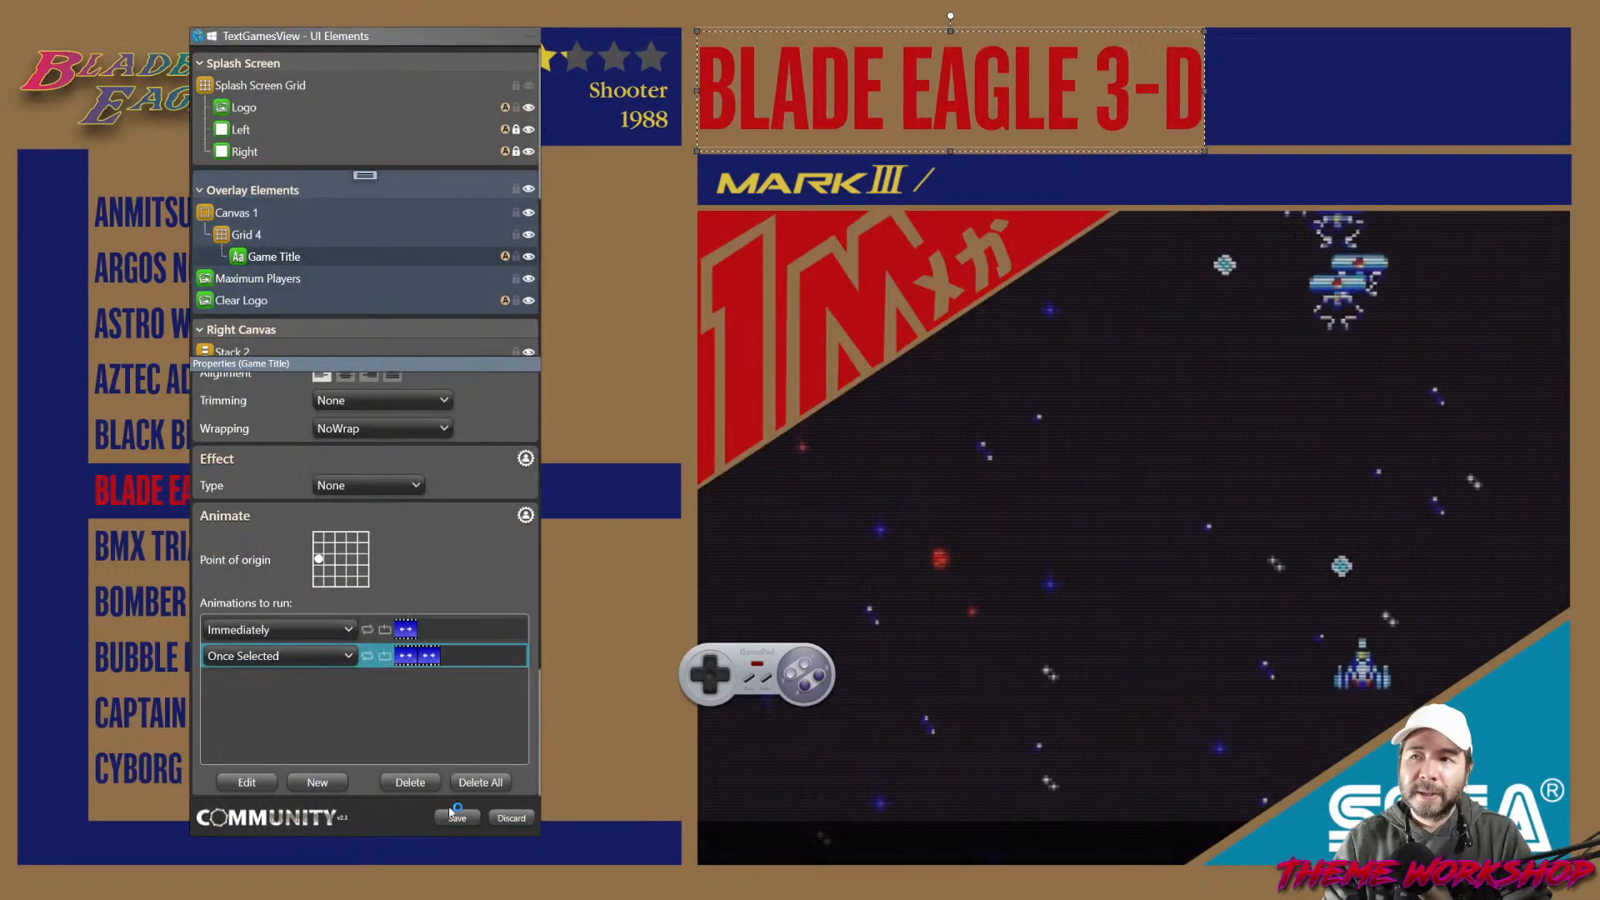
# Browse down the game list to Captain Silver to preview the retimed Game Title animation.
pyautogui.click(711, 692)
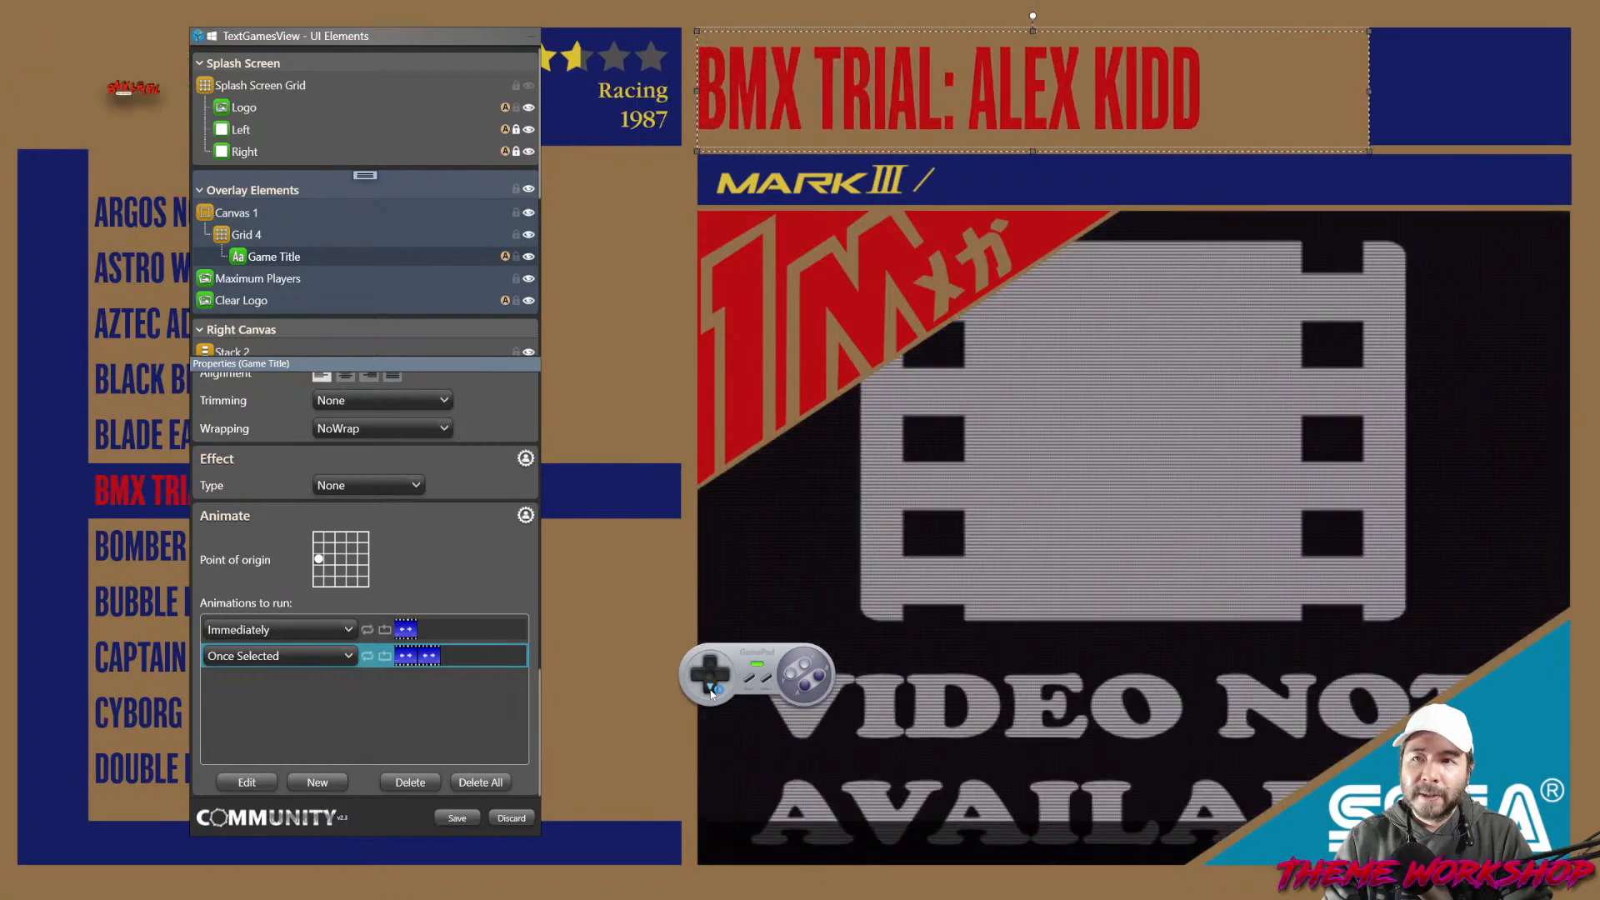
pyautogui.click(711, 692)
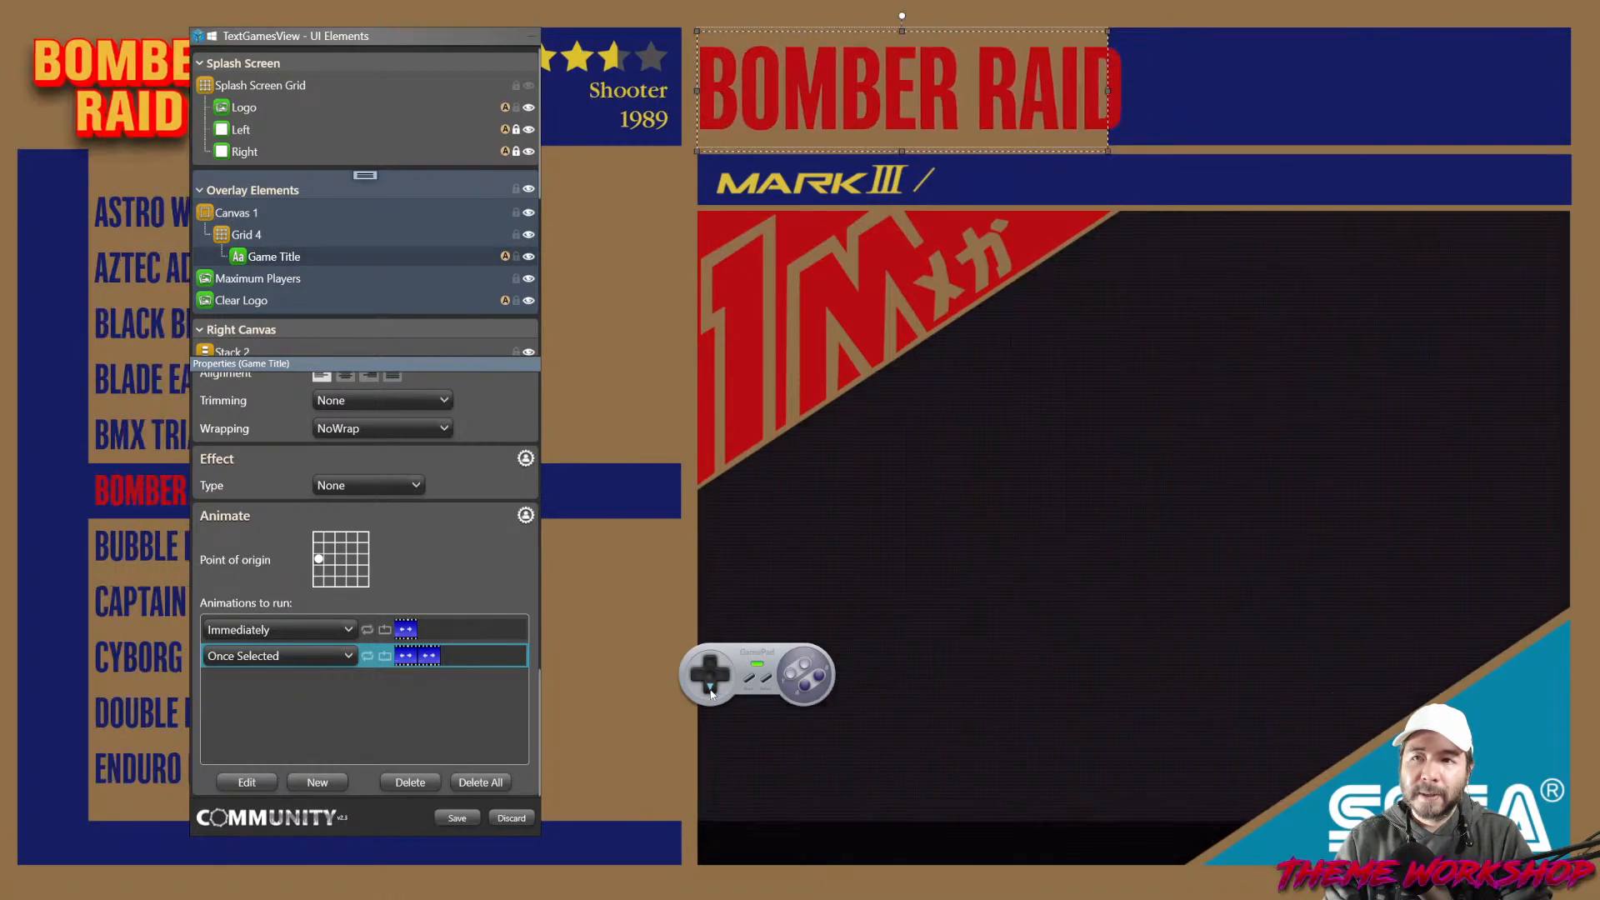
pyautogui.click(711, 692)
pyautogui.click(711, 692)
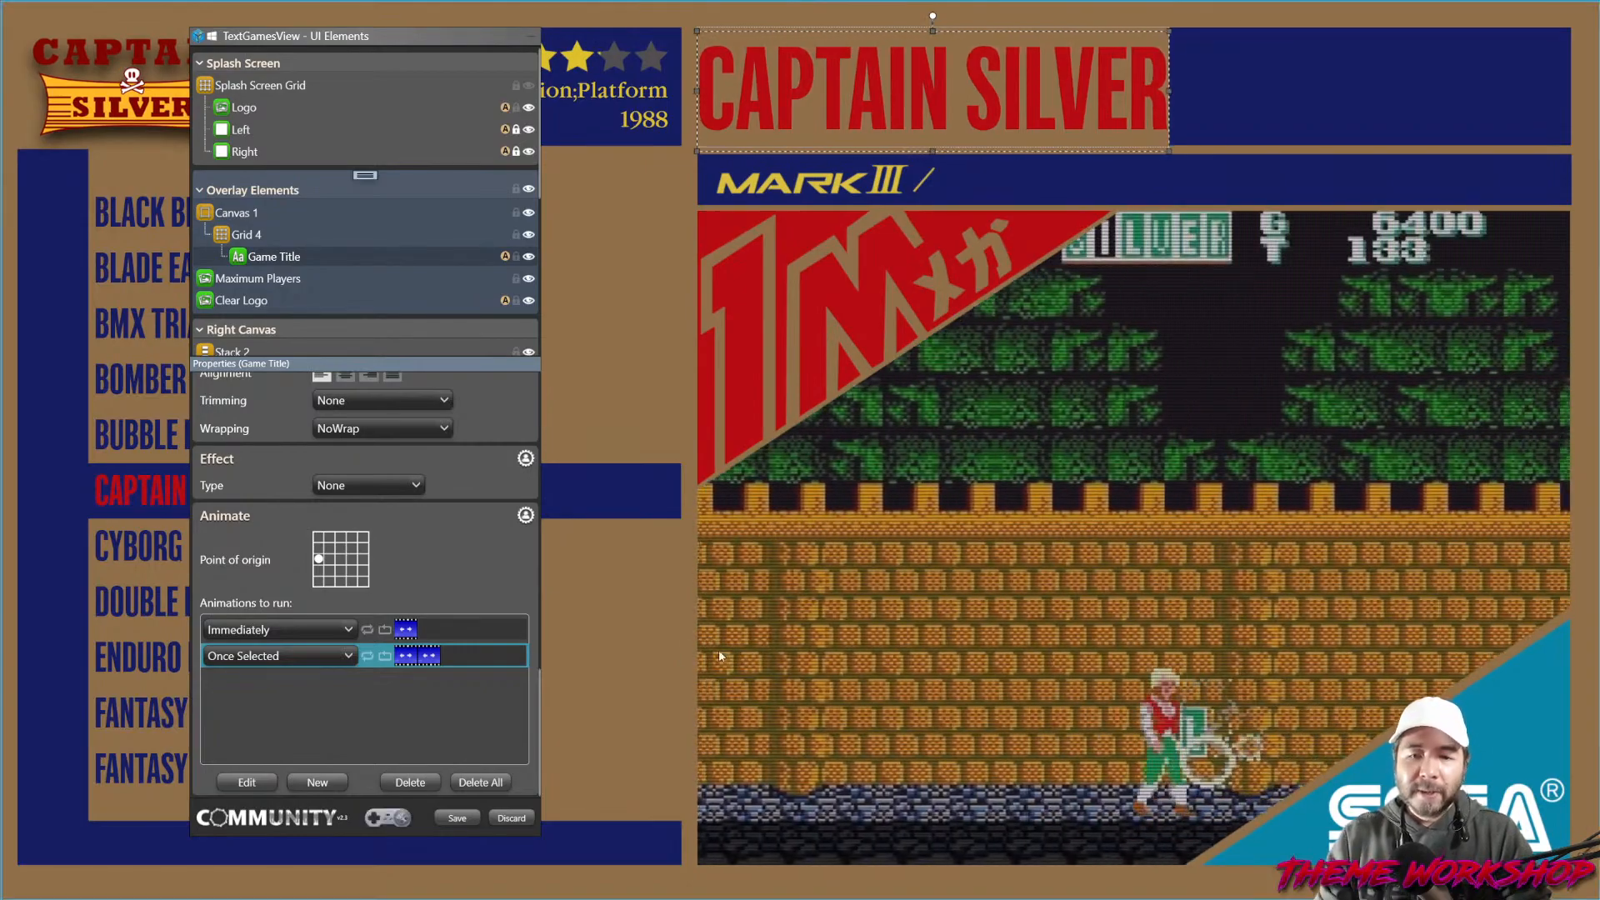
# Copy the Game Title element and paste only its Animate properties onto Grid 4.
pyautogui.rightClick(270, 261)
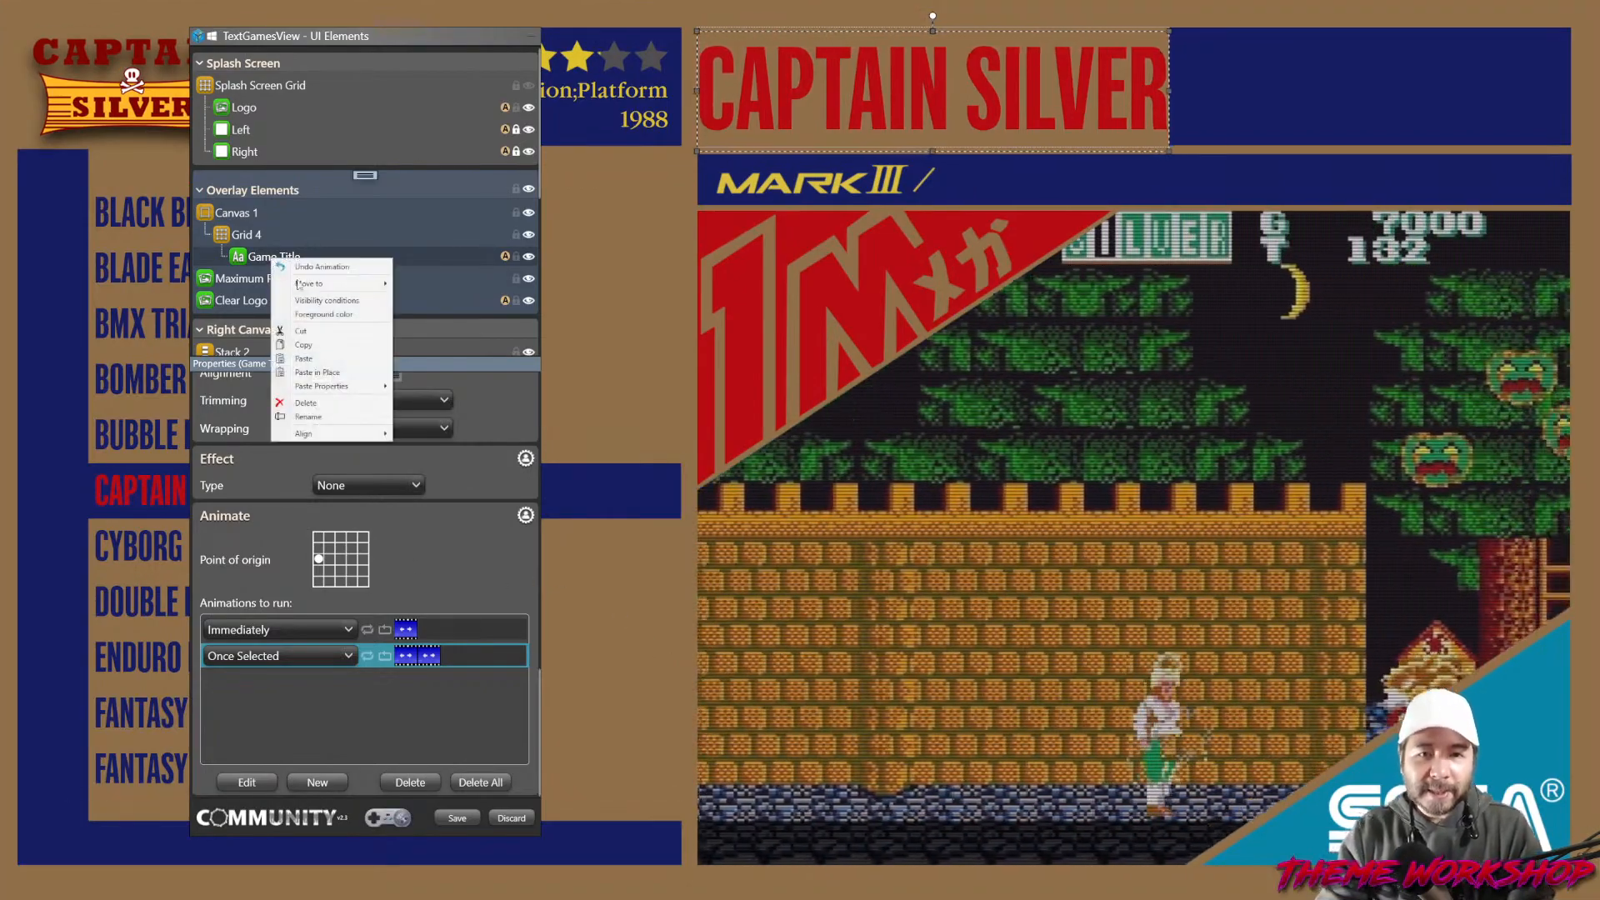
pyautogui.click(308, 345)
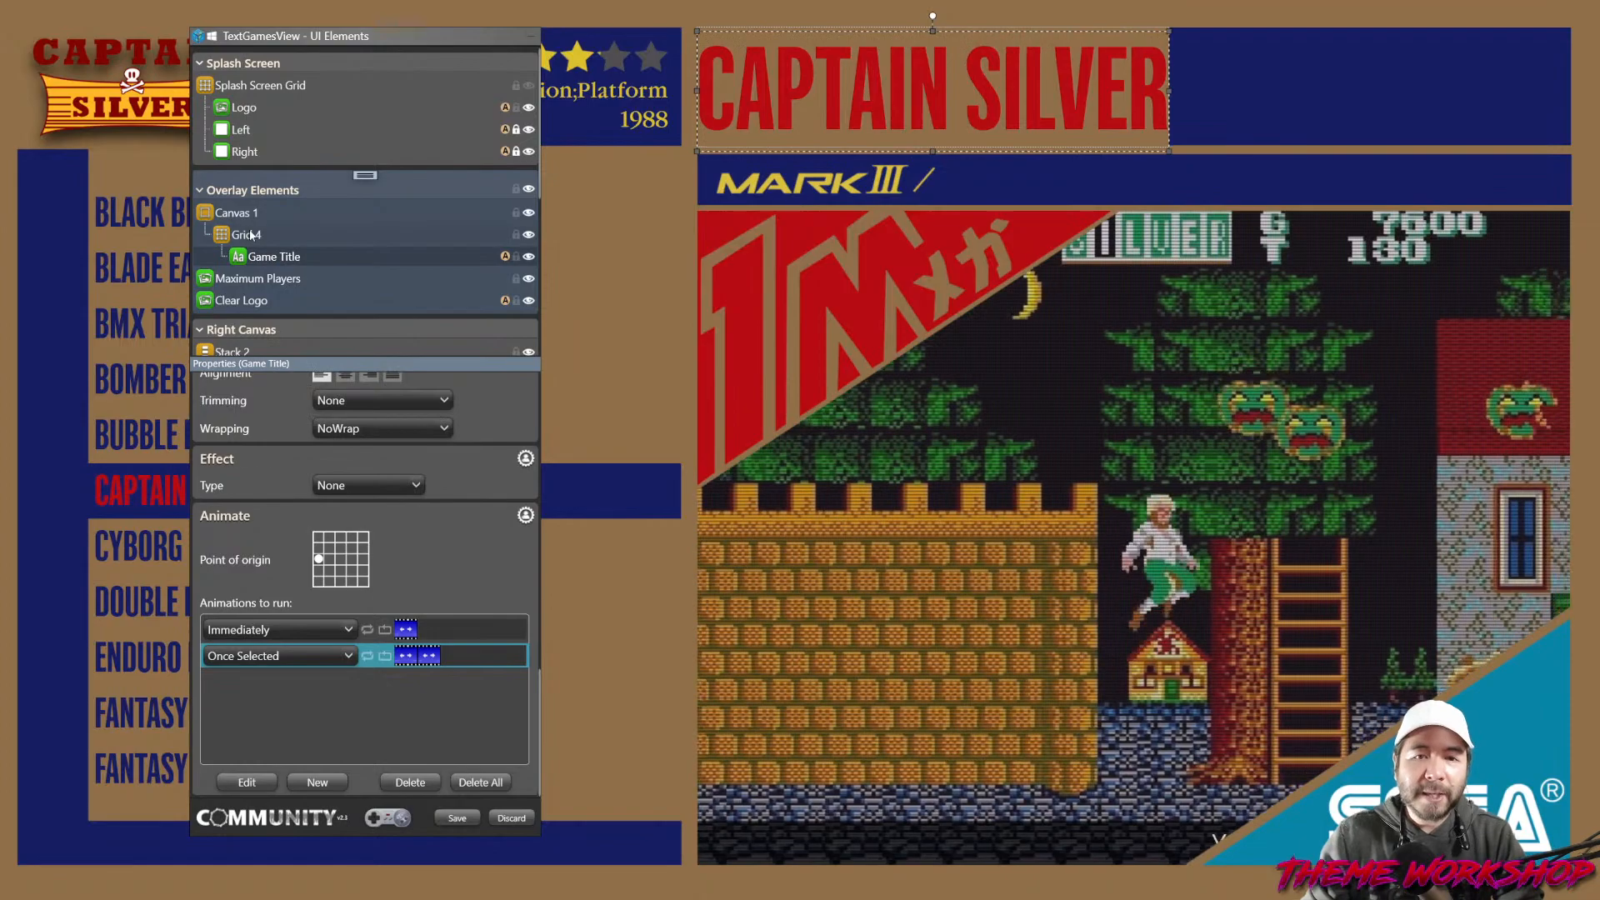
pyautogui.rightClick(251, 236)
pyautogui.moveTo(313, 367)
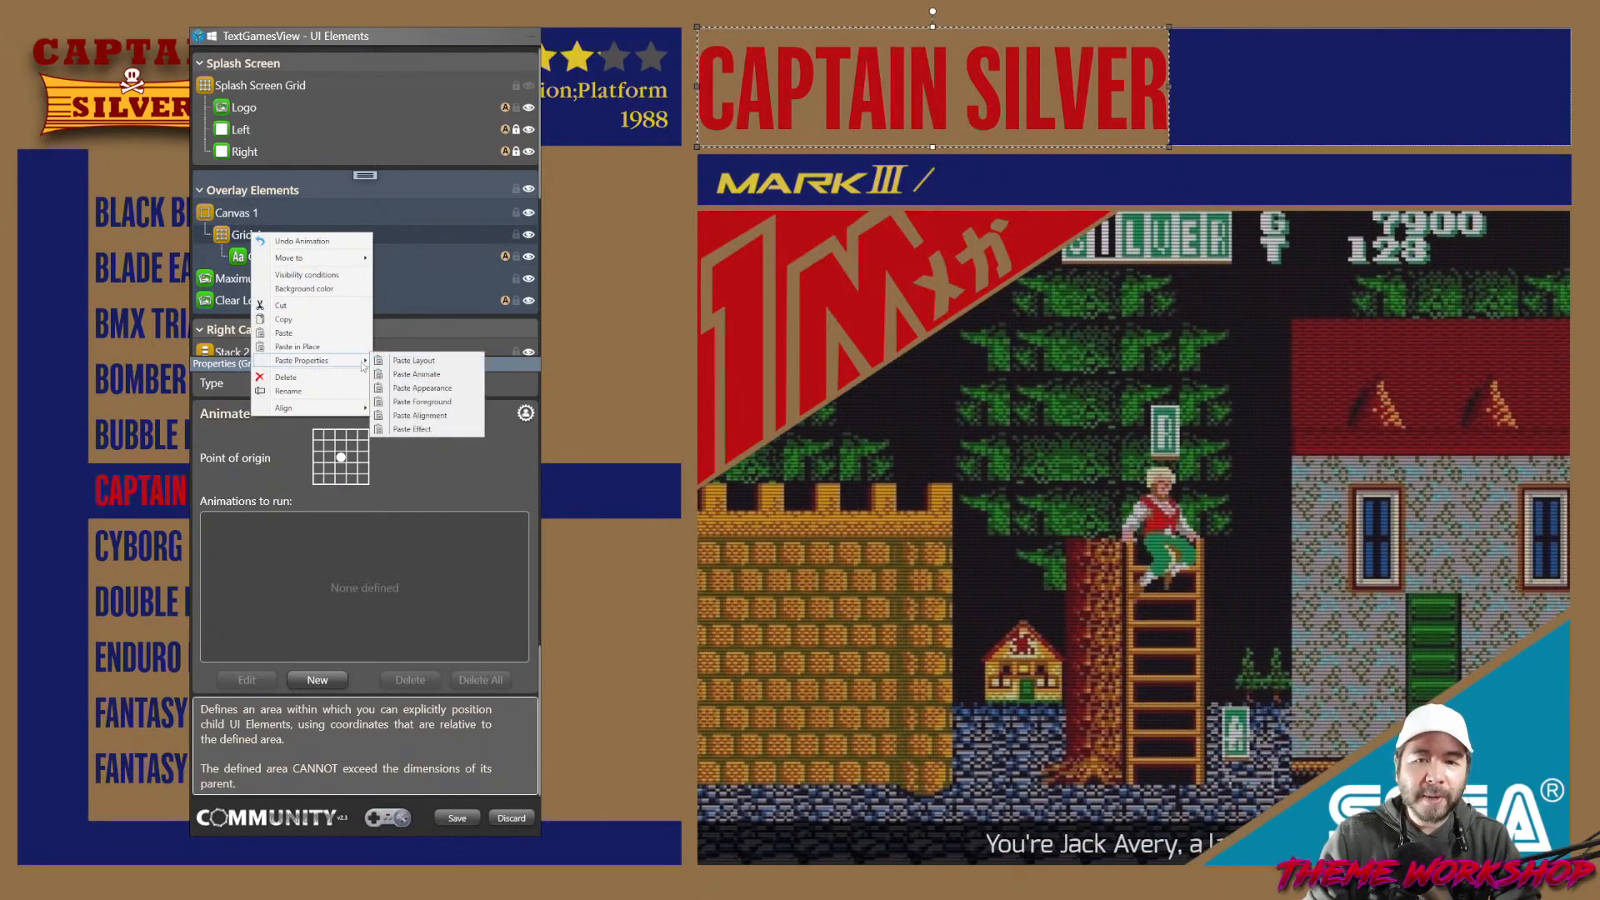
pyautogui.click(409, 376)
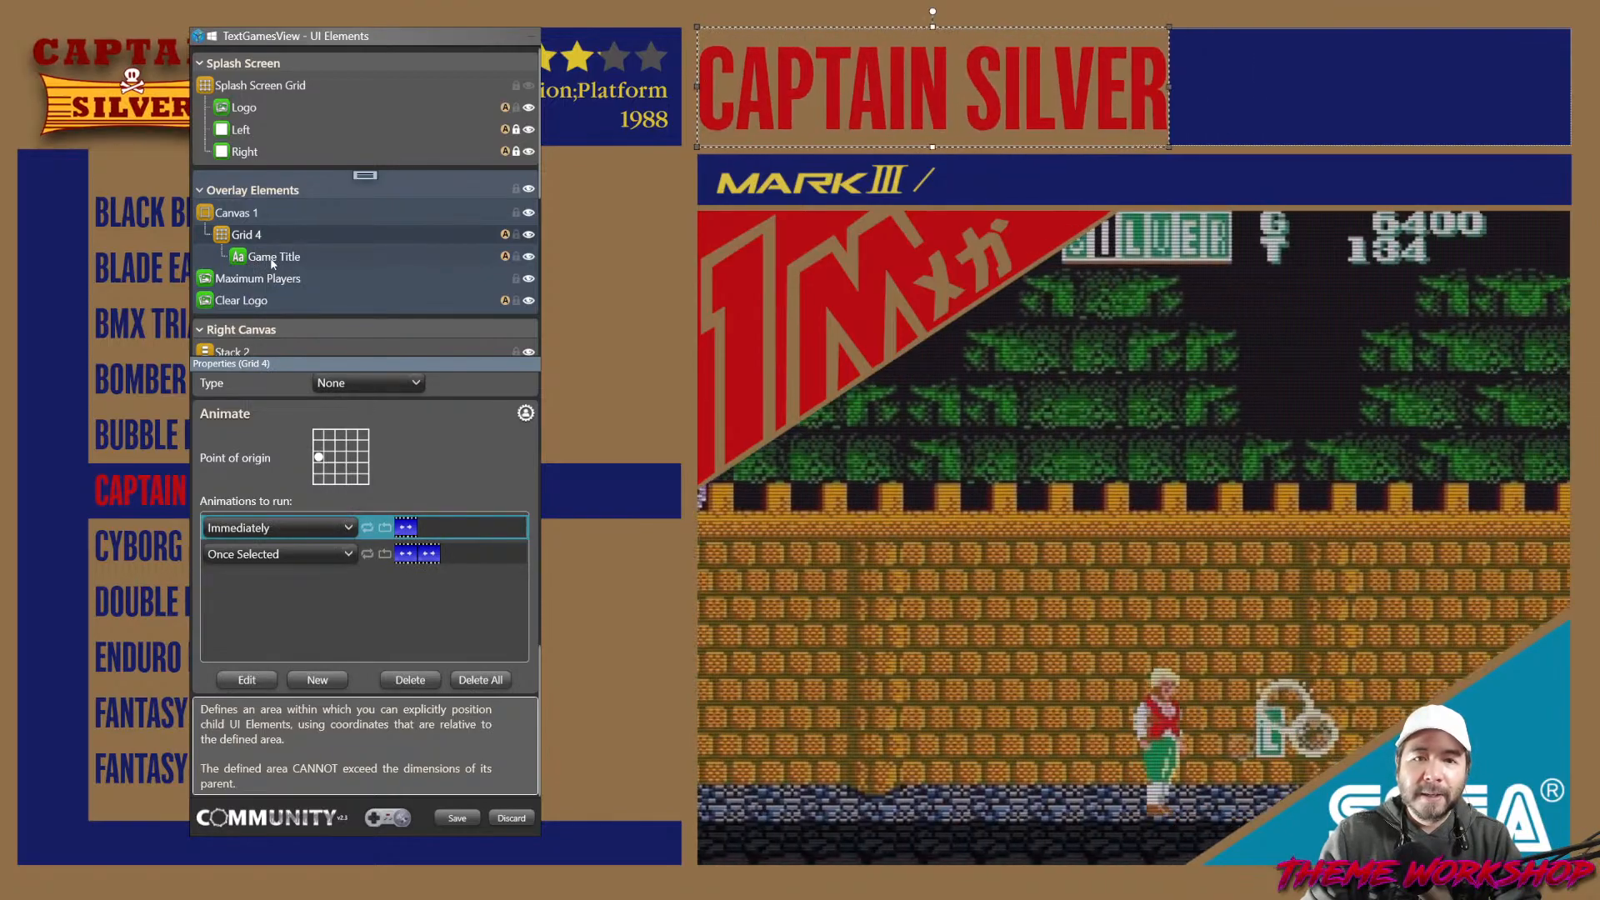
# Delete all animations from the Game Title element, leaving those on Grid 4.
pyautogui.rightClick(271, 258)
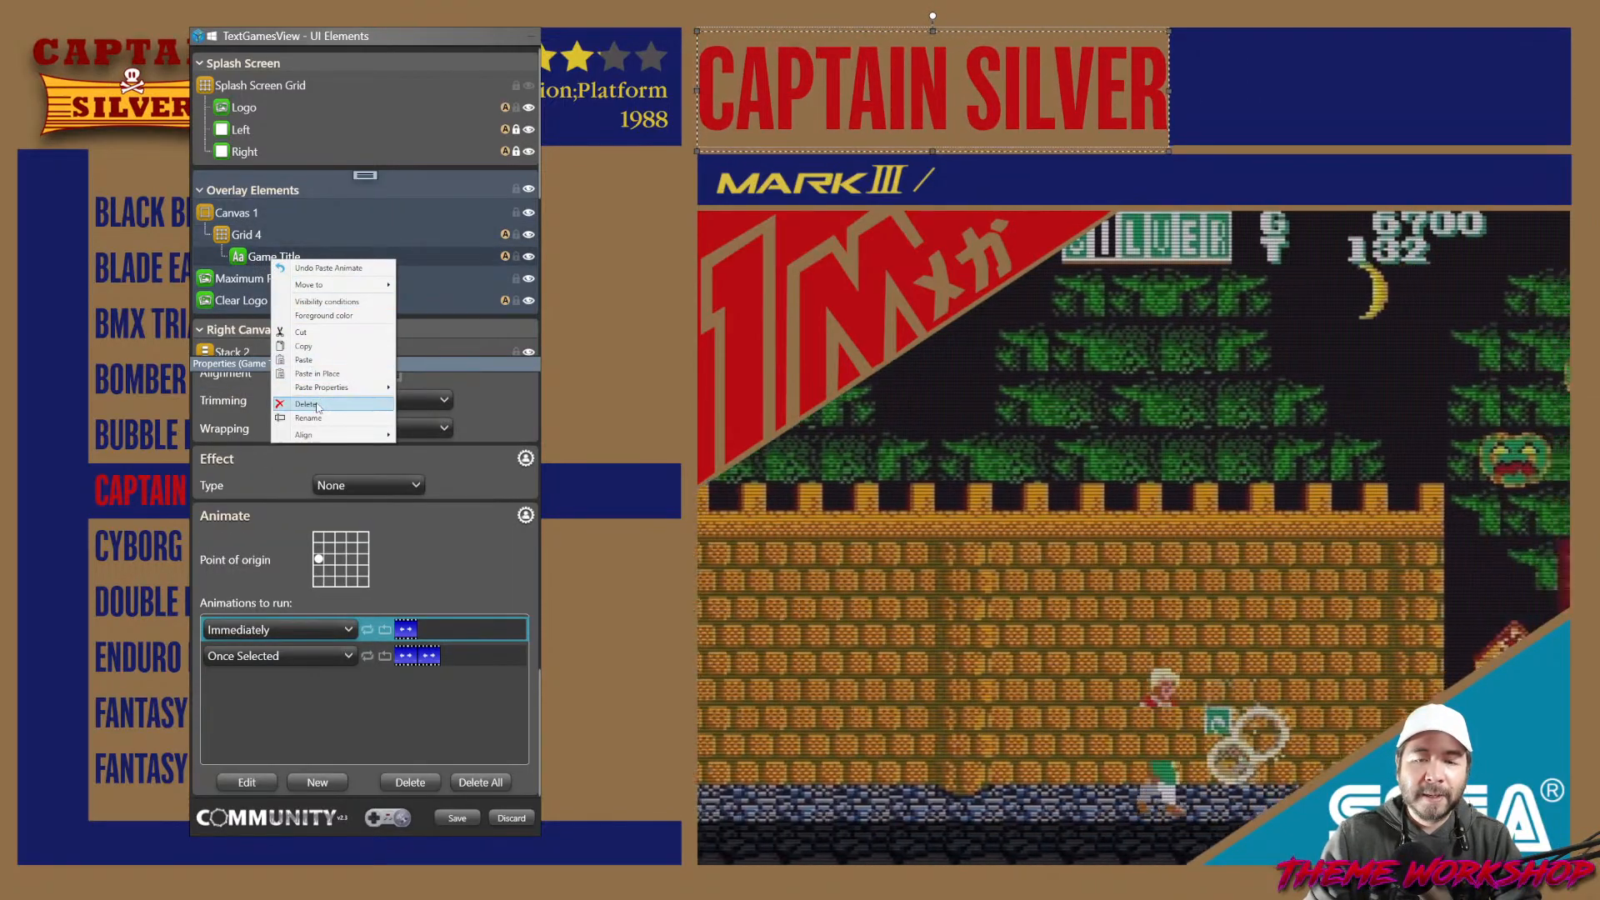
pyautogui.moveTo(363, 389)
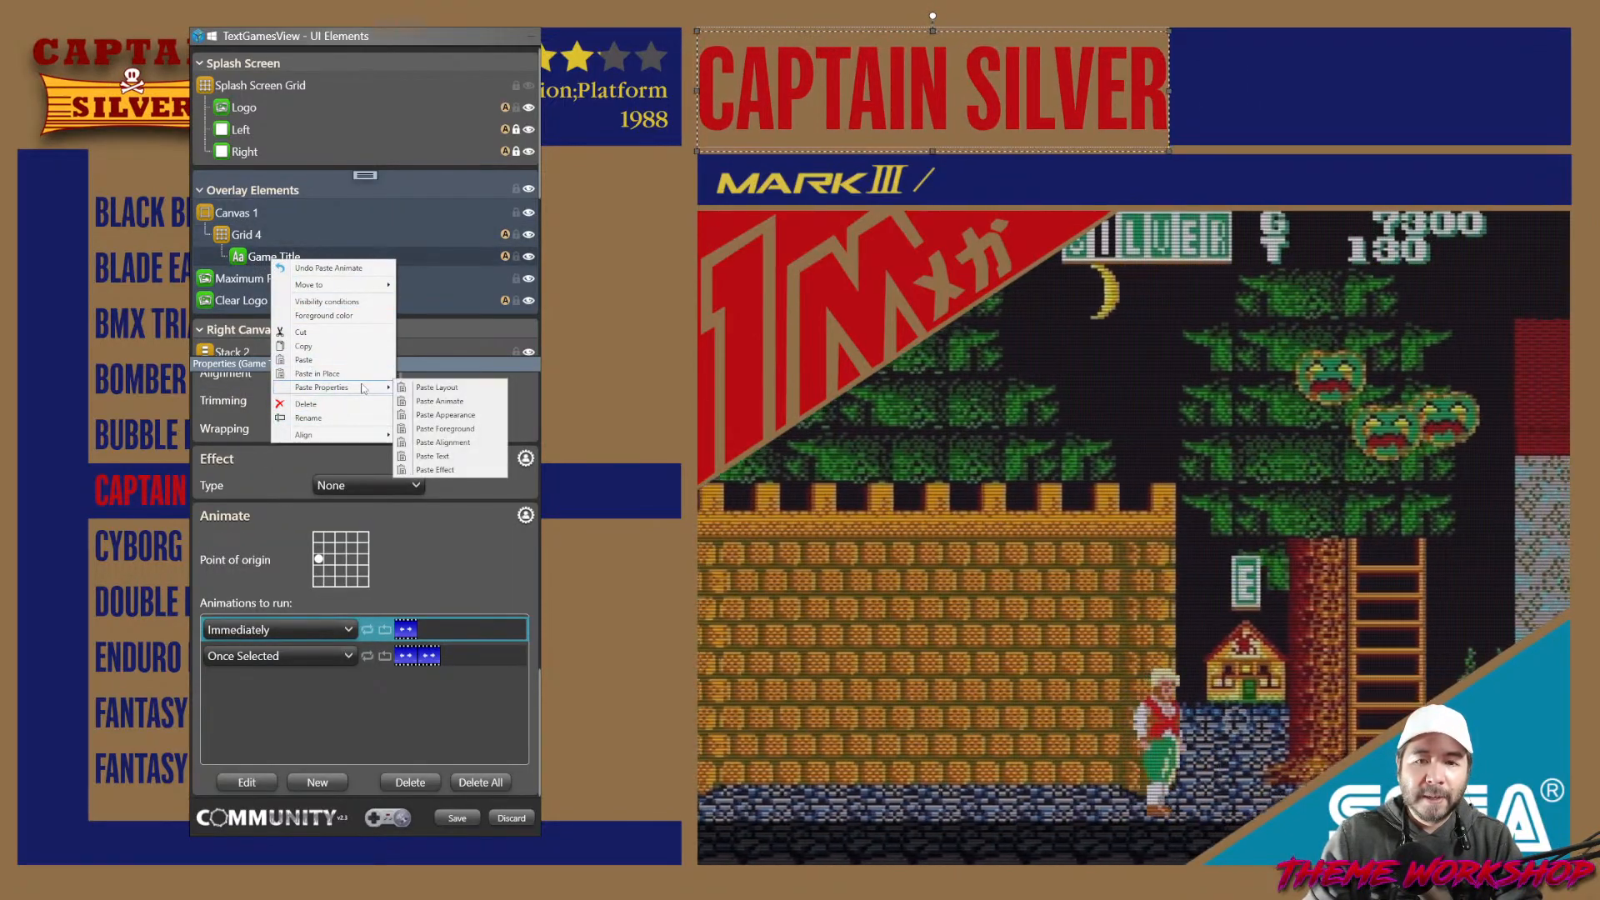
pyautogui.click(370, 467)
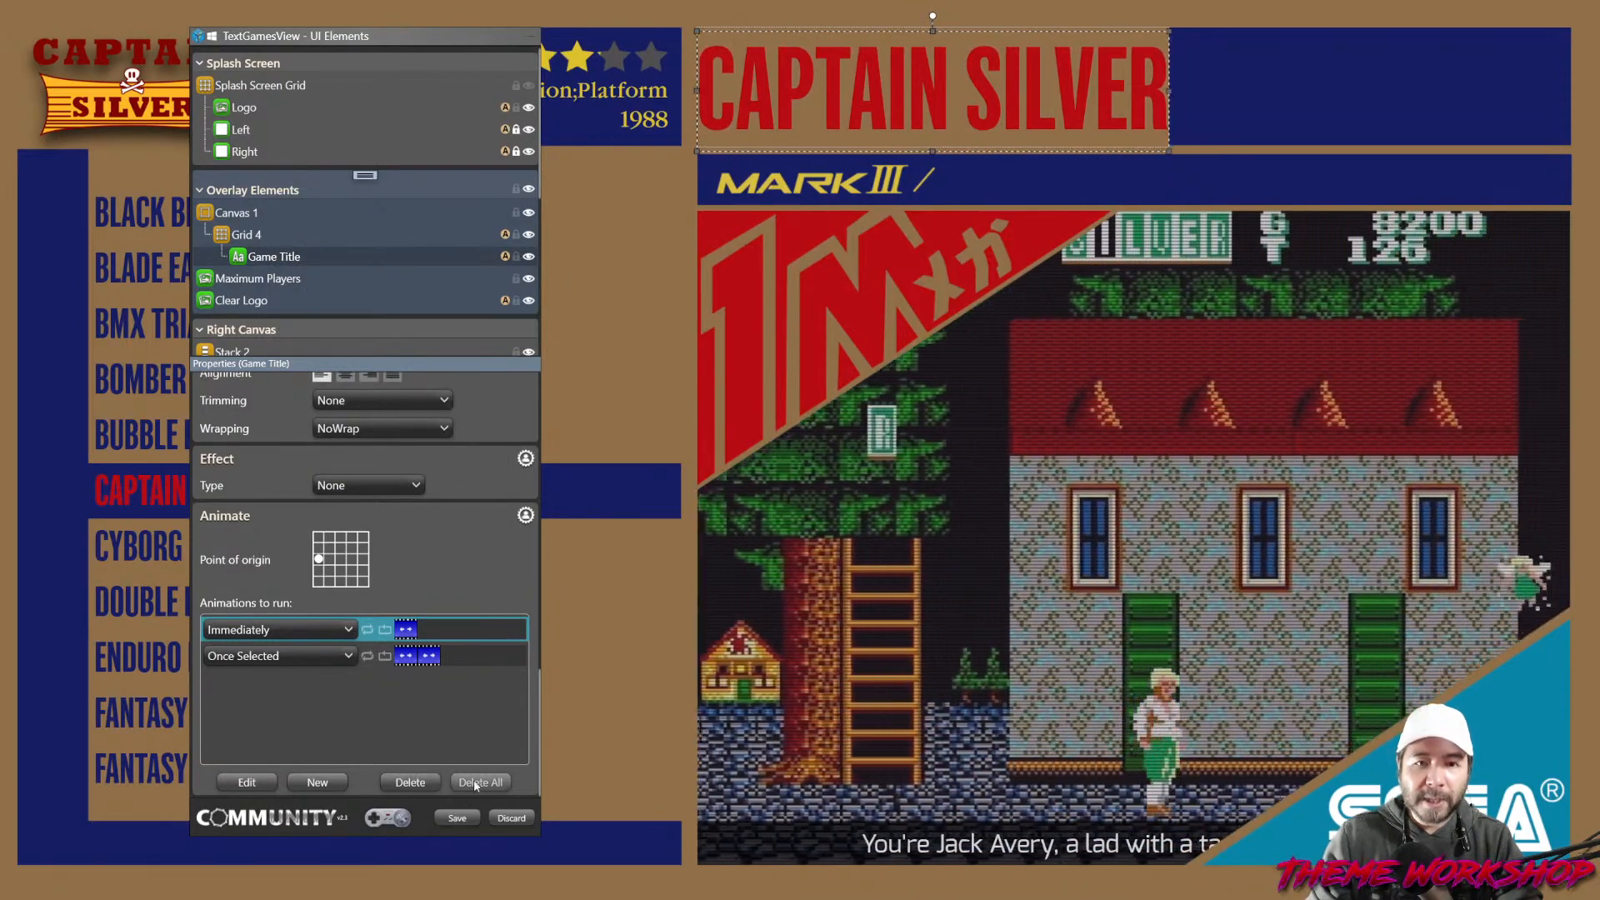
pyautogui.hotkey('ctrl', 'z')
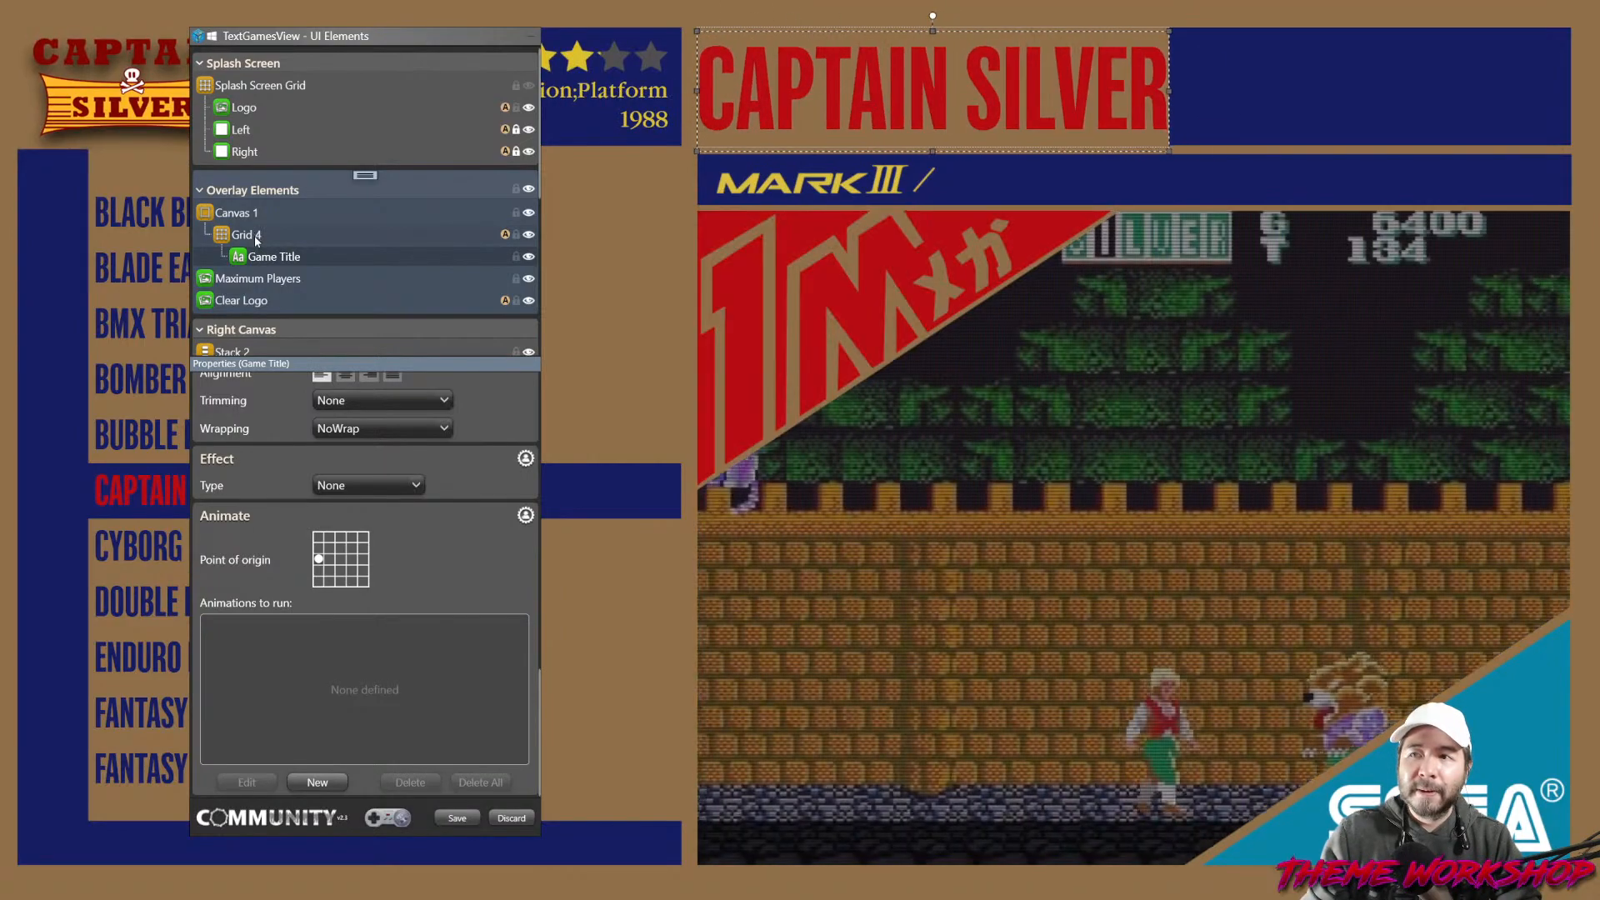
# Check Grid 4's animations and browse down the game list to Golvellius: Valley of Doom to preview them.
pyautogui.click(255, 240)
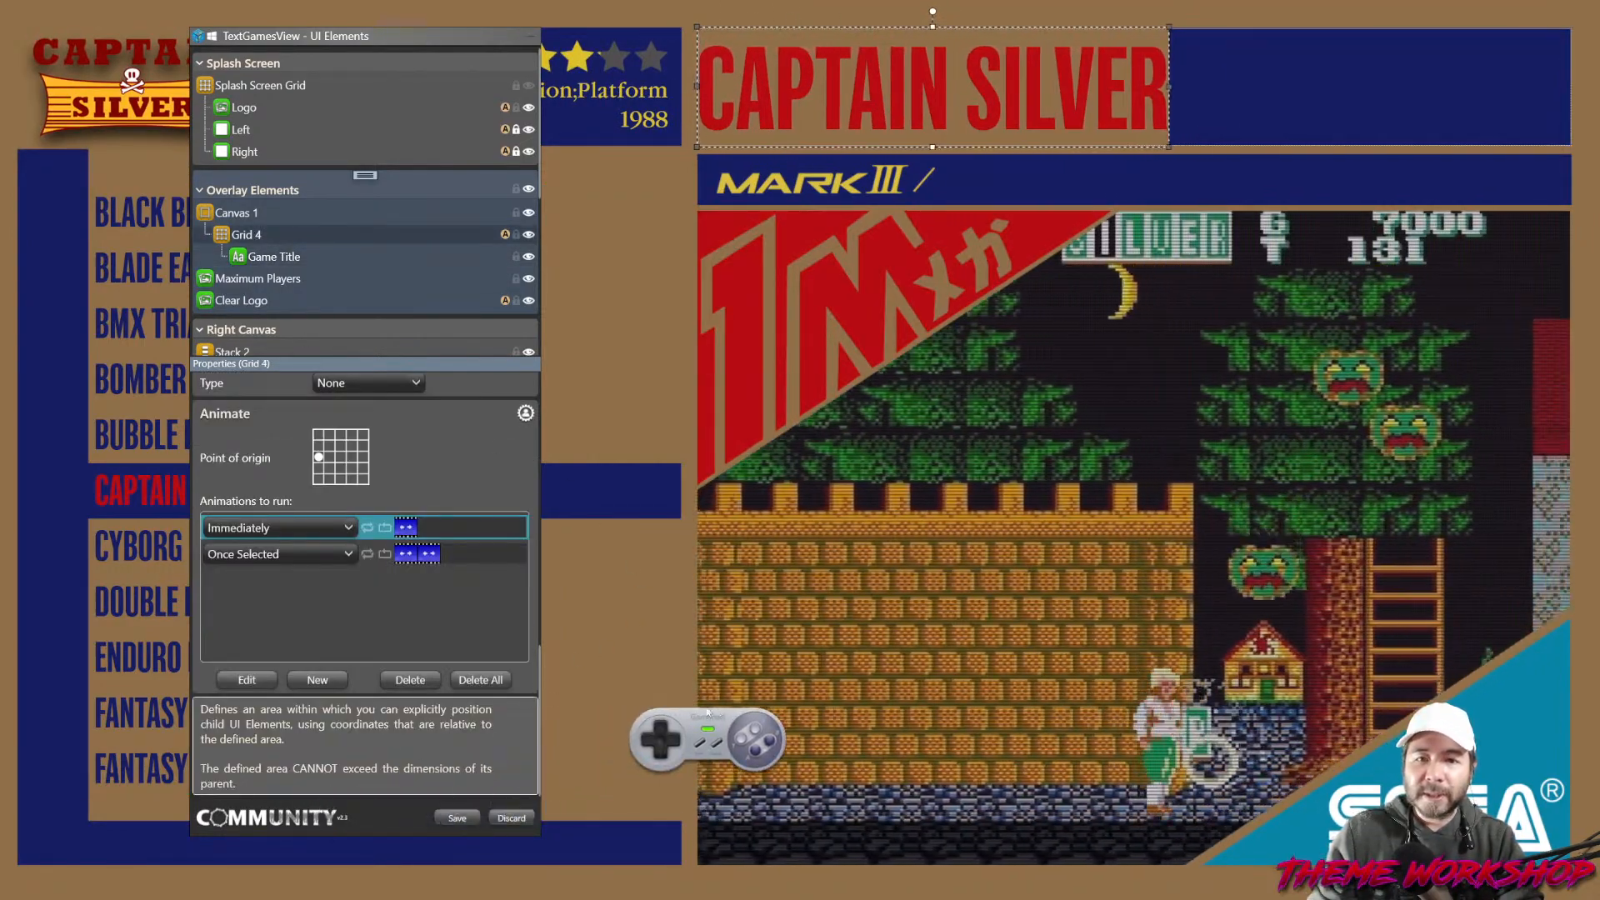
pyautogui.click(246, 301)
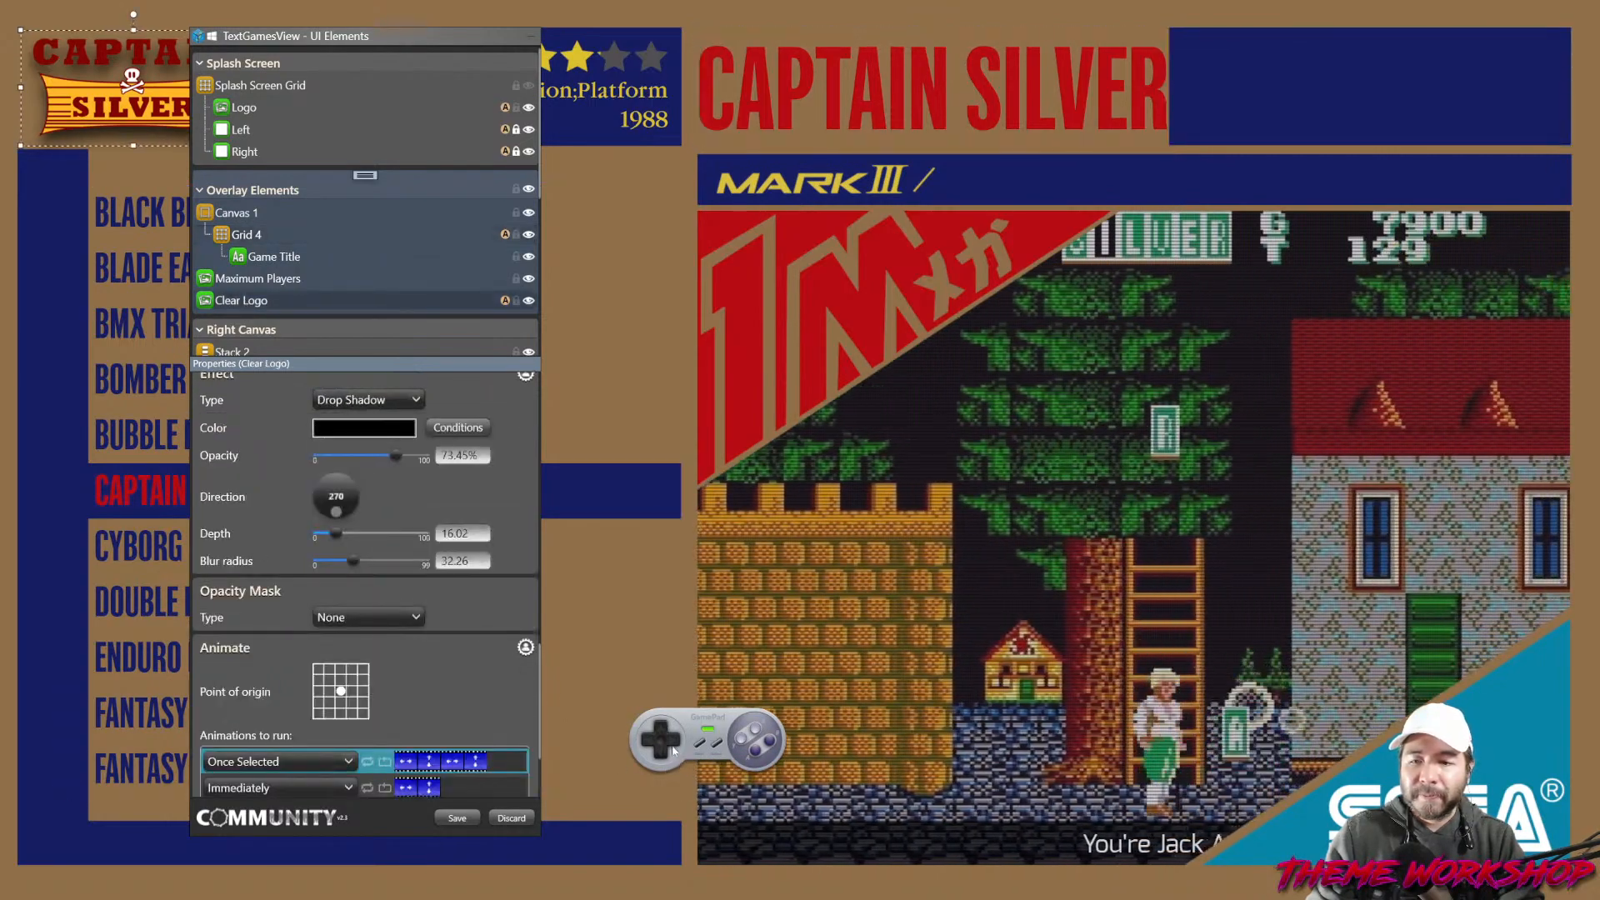
pyautogui.click(661, 758)
pyautogui.click(660, 758)
pyautogui.click(661, 758)
pyautogui.click(661, 757)
pyautogui.click(661, 757)
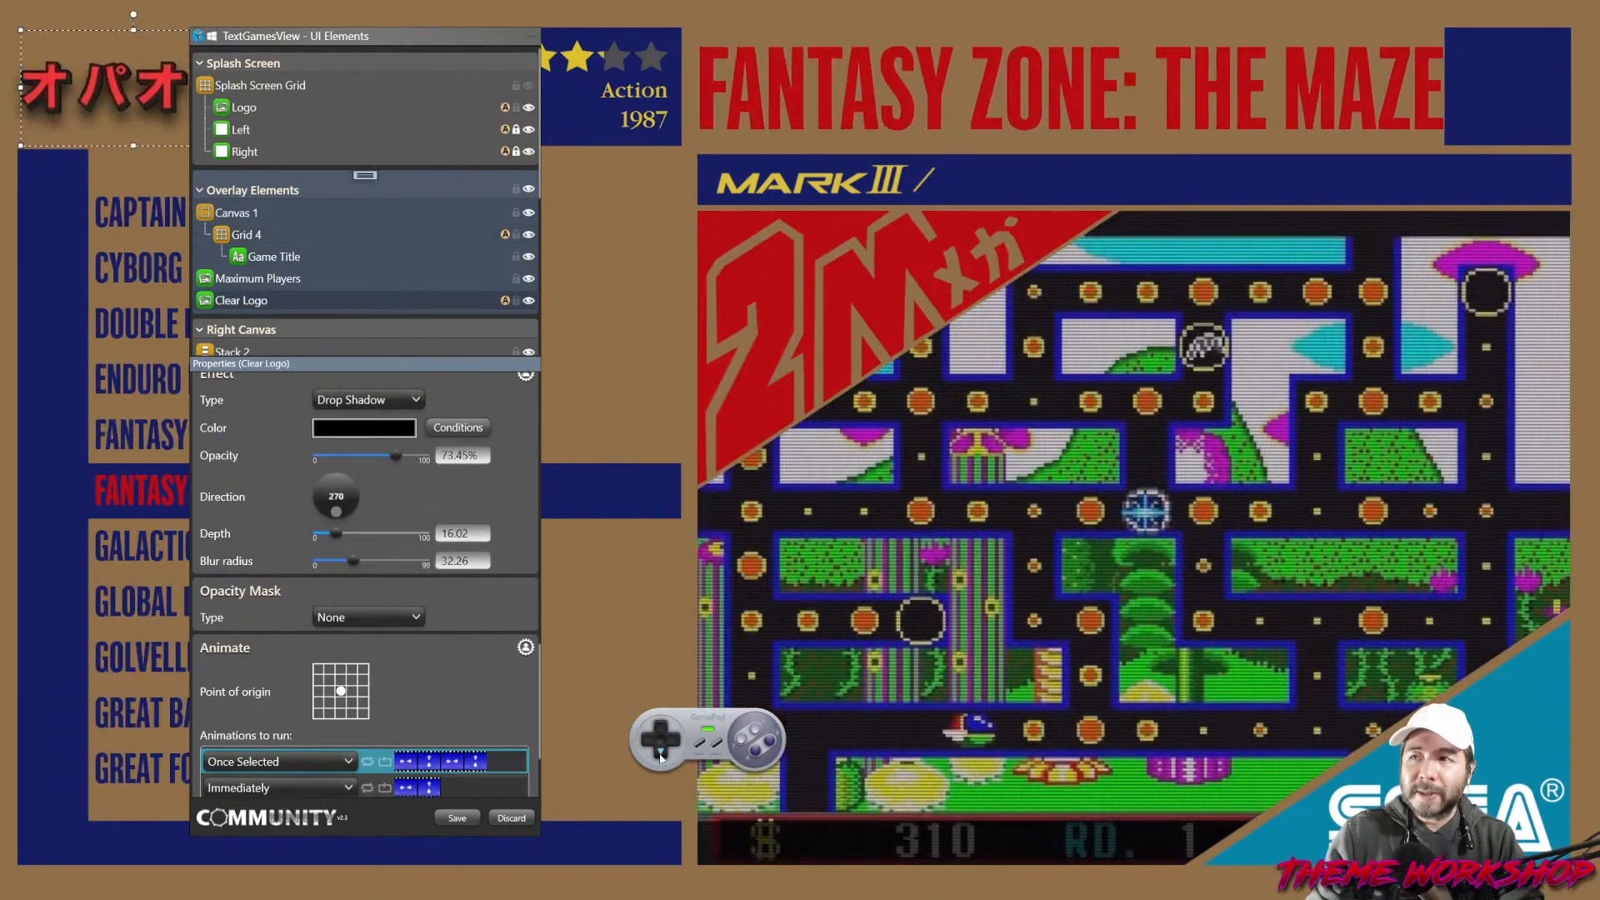
pyautogui.click(661, 757)
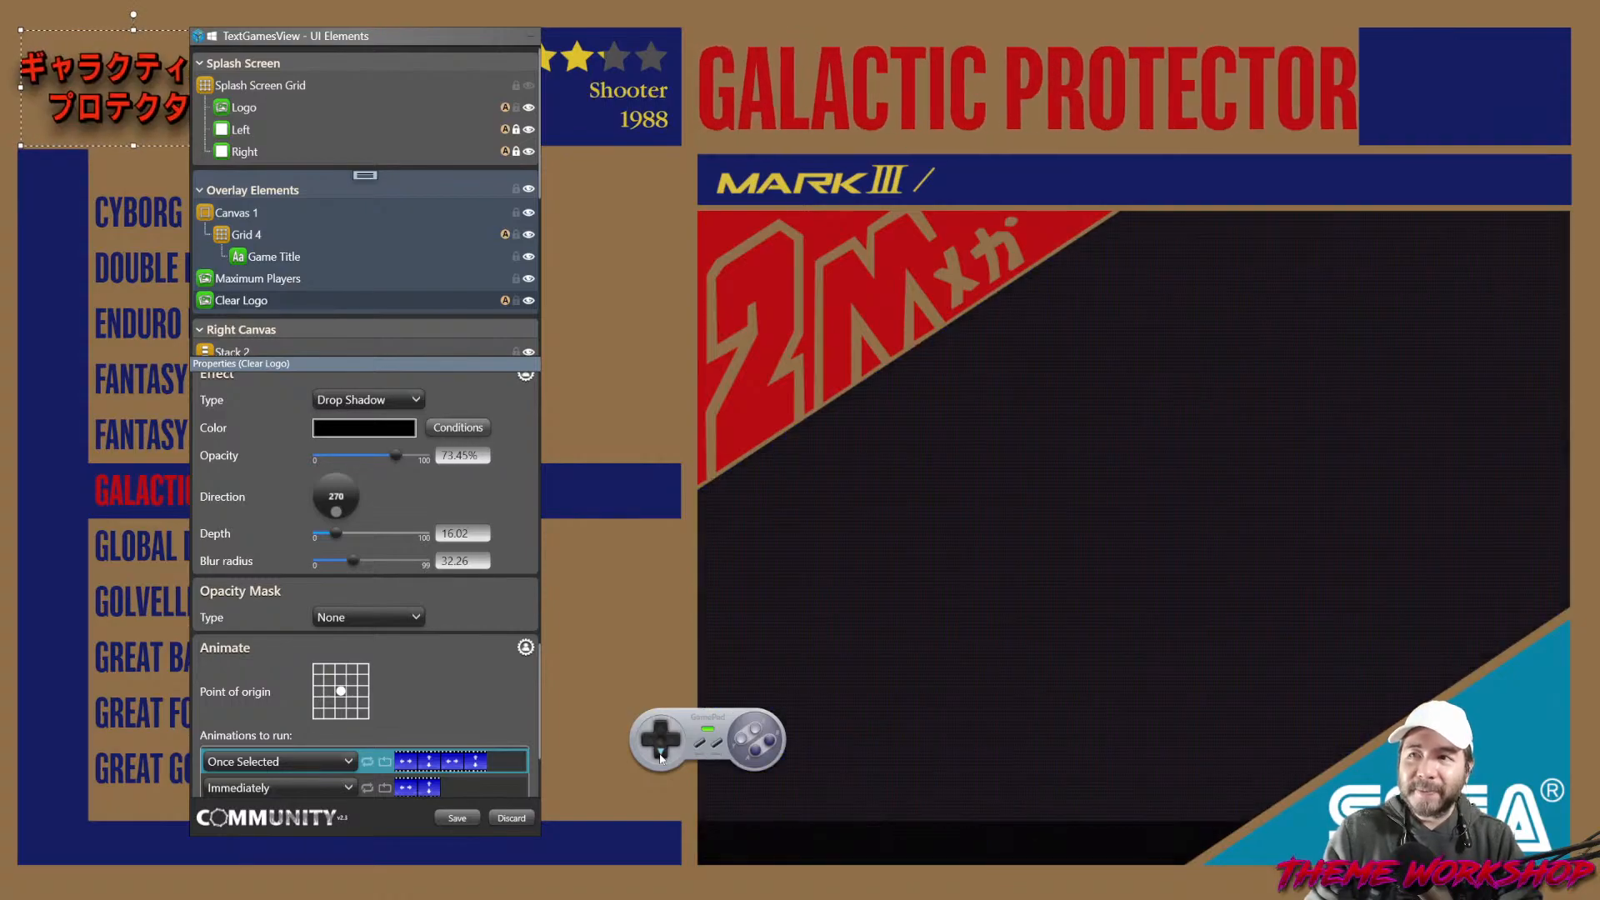
pyautogui.click(661, 758)
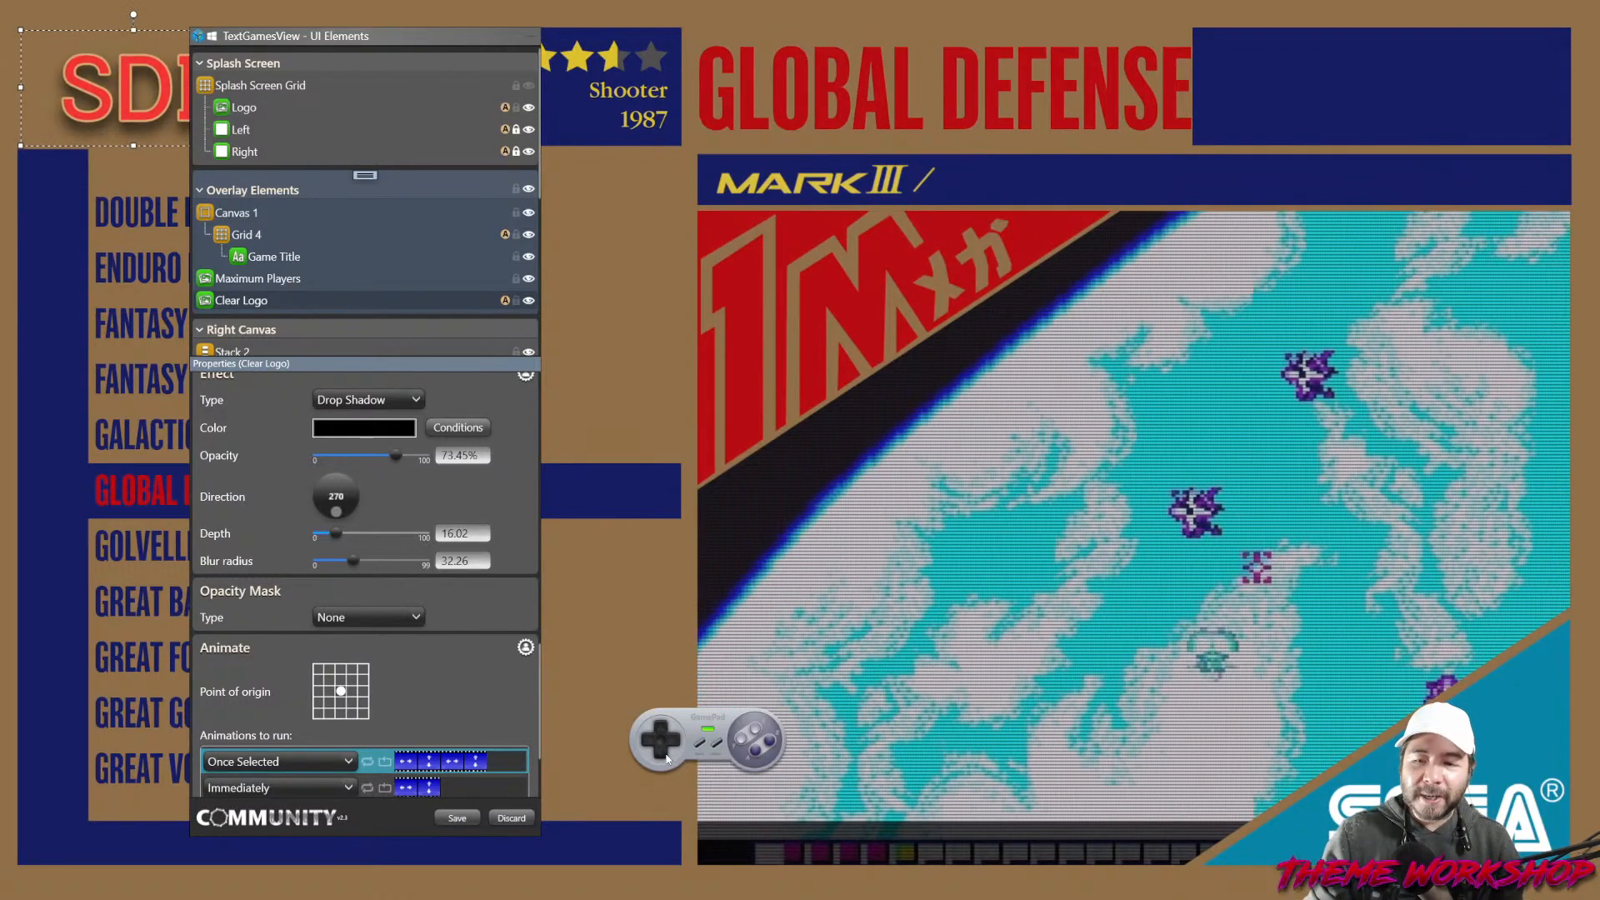
pyautogui.click(658, 757)
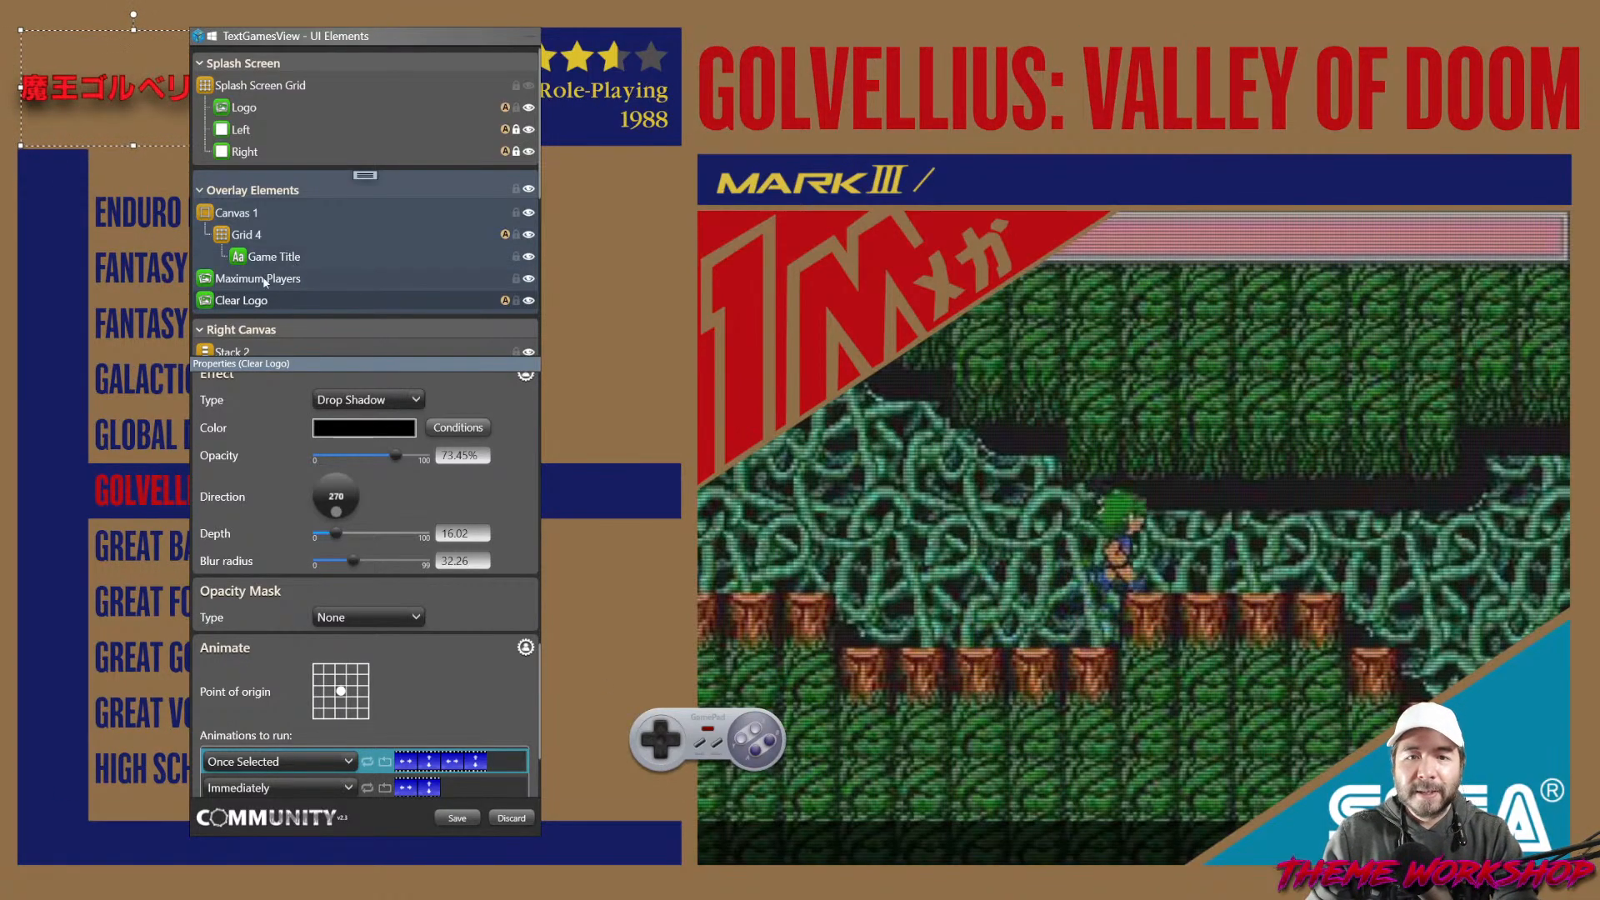
# Set the Game Title text trimming to CharacterEllipsis.
pyautogui.click(268, 257)
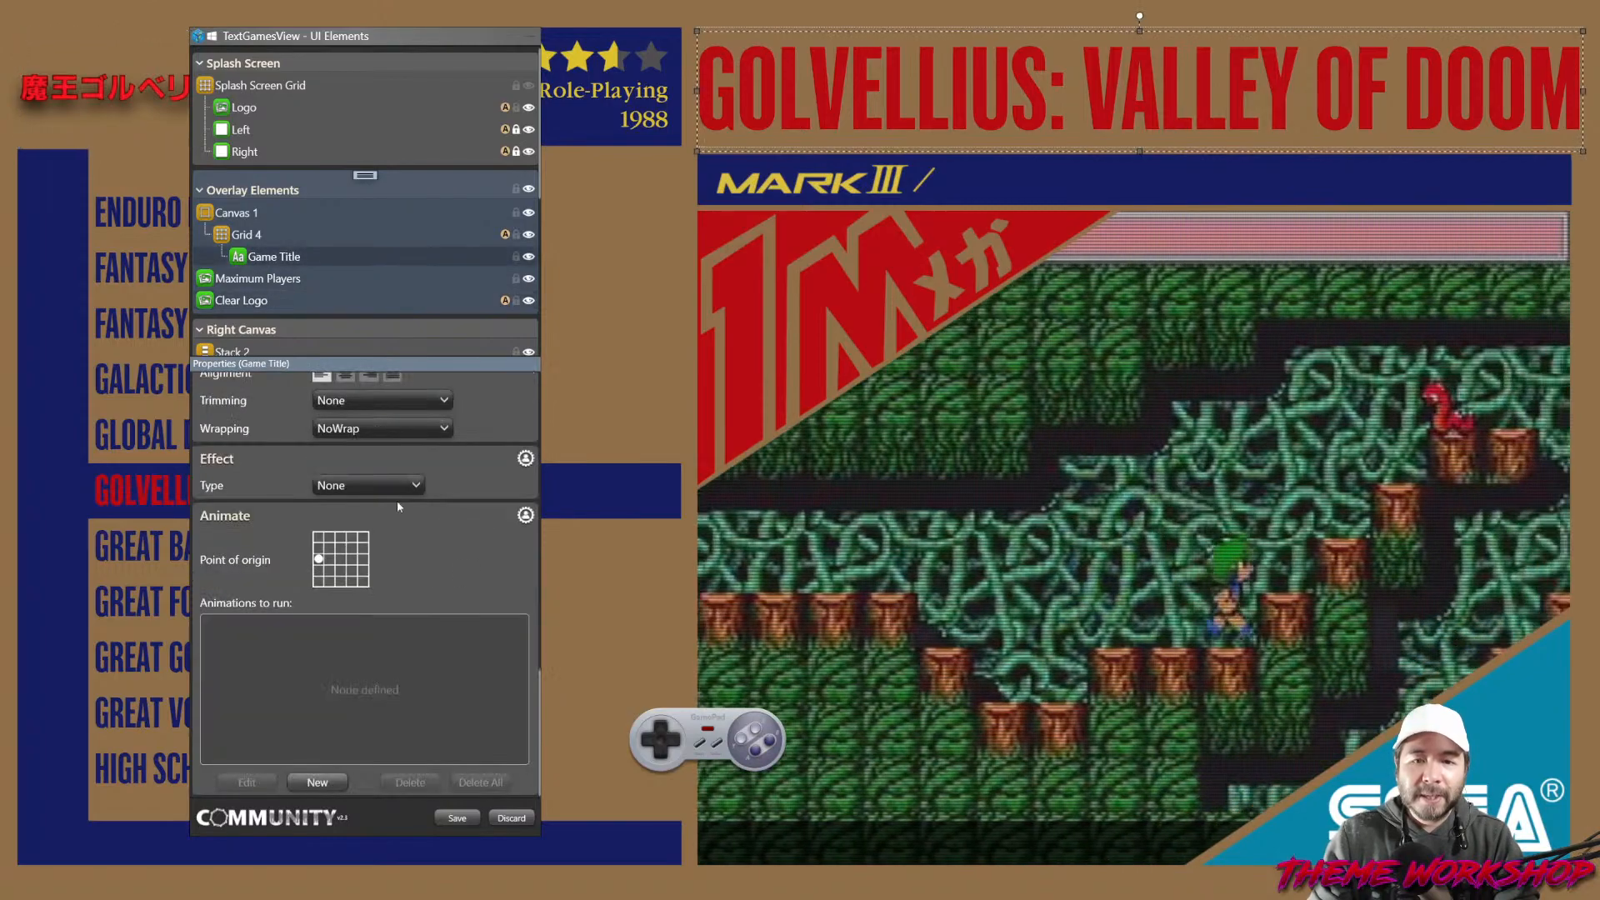
pyautogui.scroll(4, 397, 500)
pyautogui.click(388, 520)
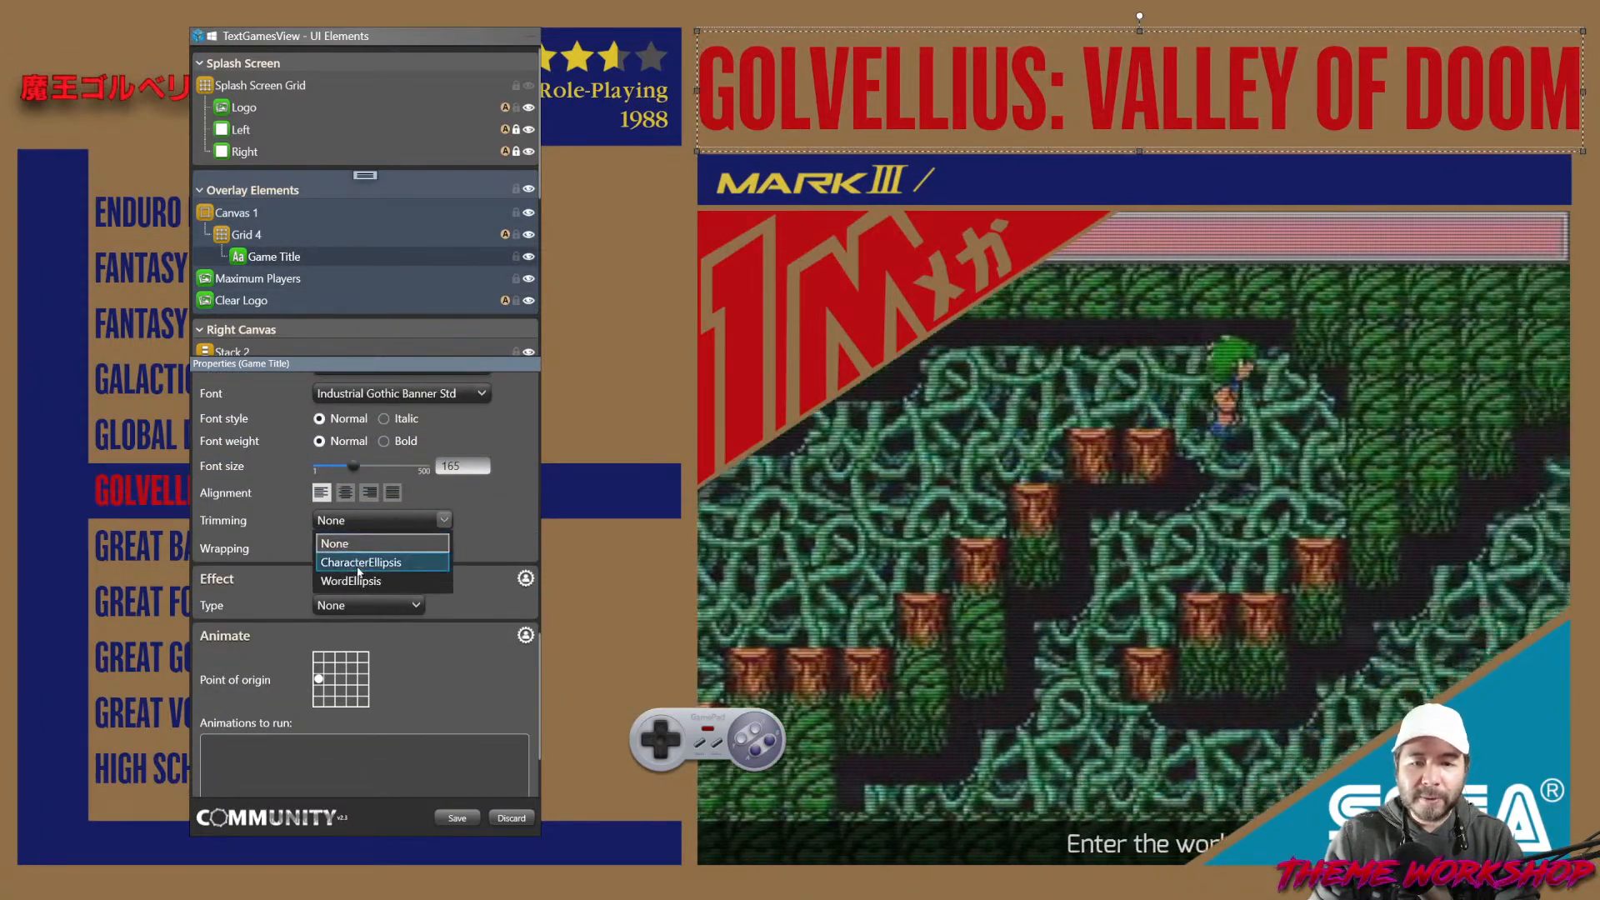
pyautogui.click(367, 560)
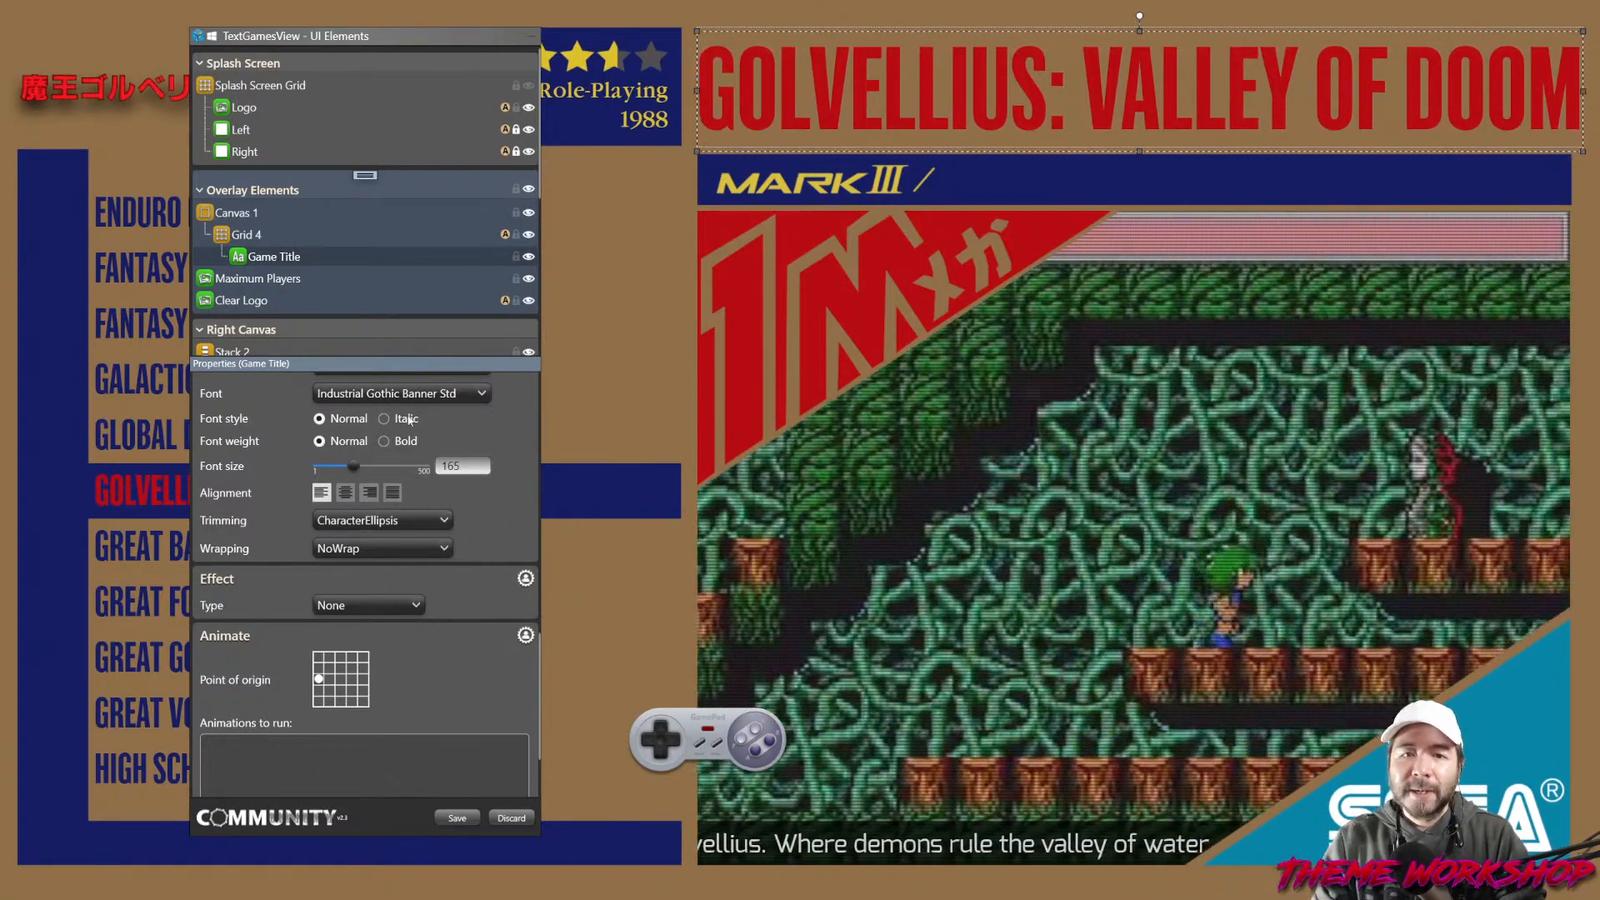
# Add a text scroller inside Grid 4 above Game Title in the hierarchy, and set its background opacity to 0%.
pyautogui.click(362, 175)
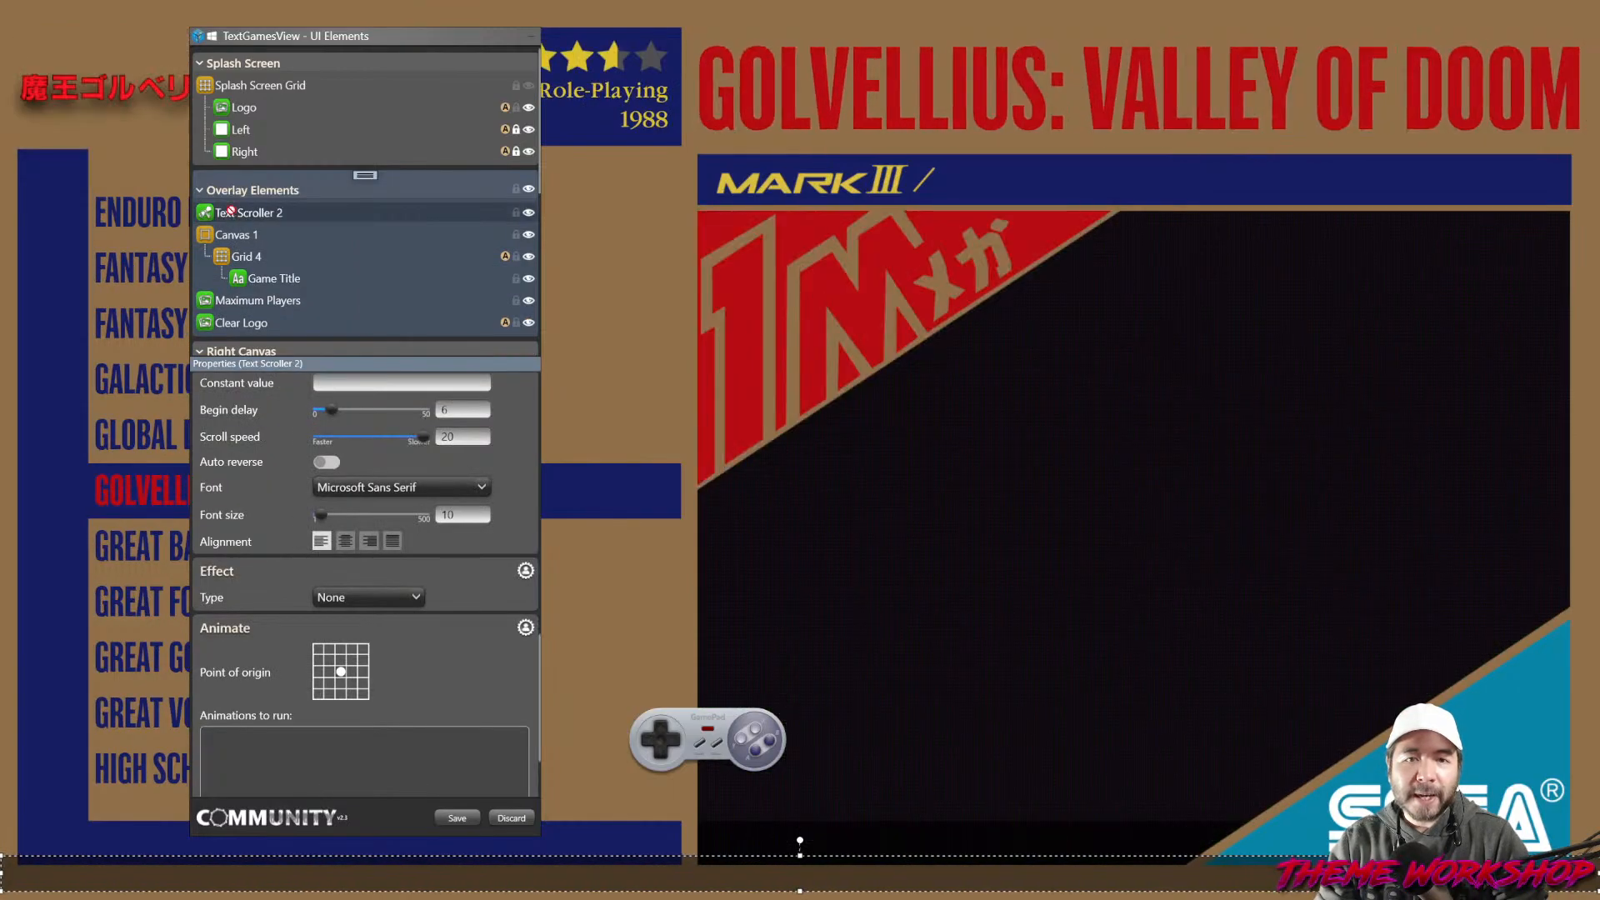
pyautogui.moveTo(258, 272); pyautogui.dragTo(242, 283)
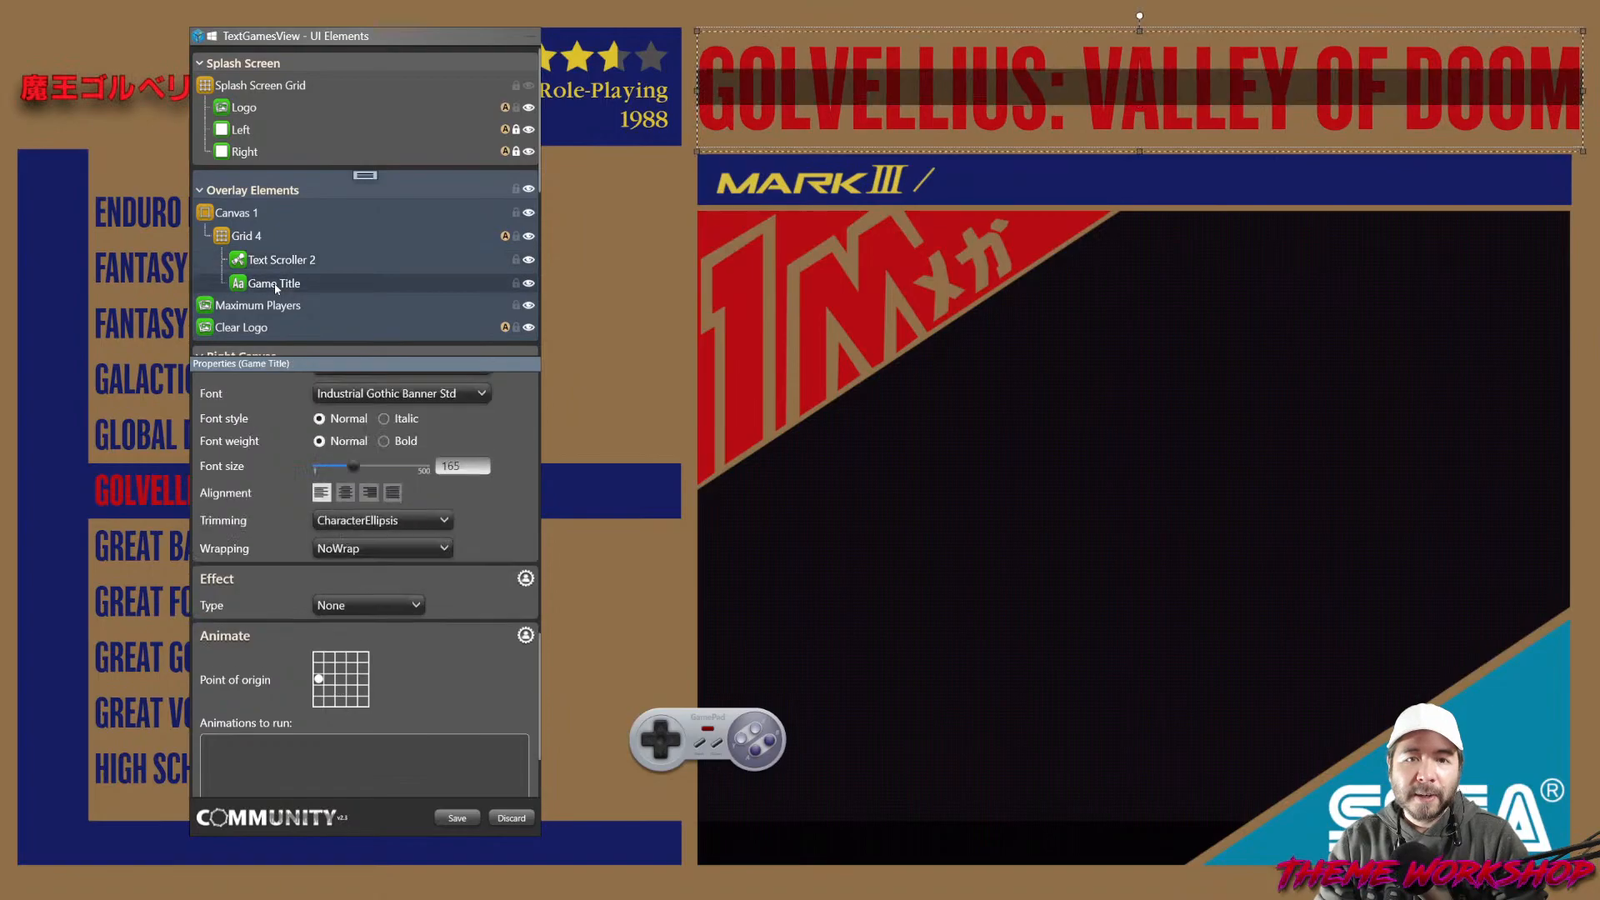
pyautogui.scroll(6, 507, 580)
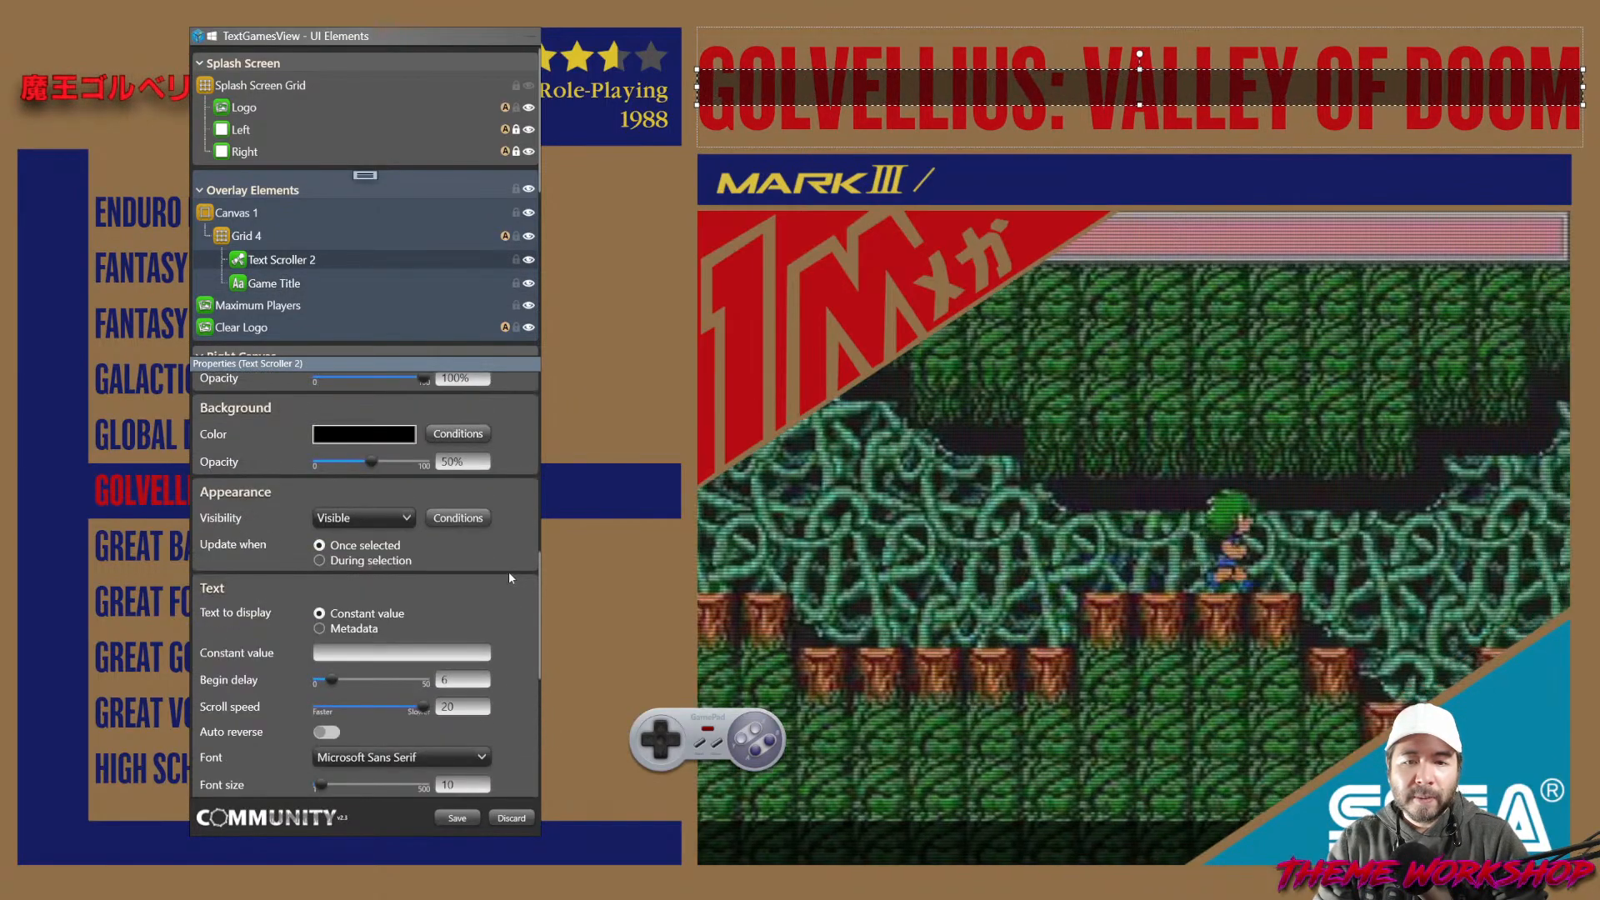
pyautogui.moveTo(372, 582); pyautogui.dragTo(258, 574)
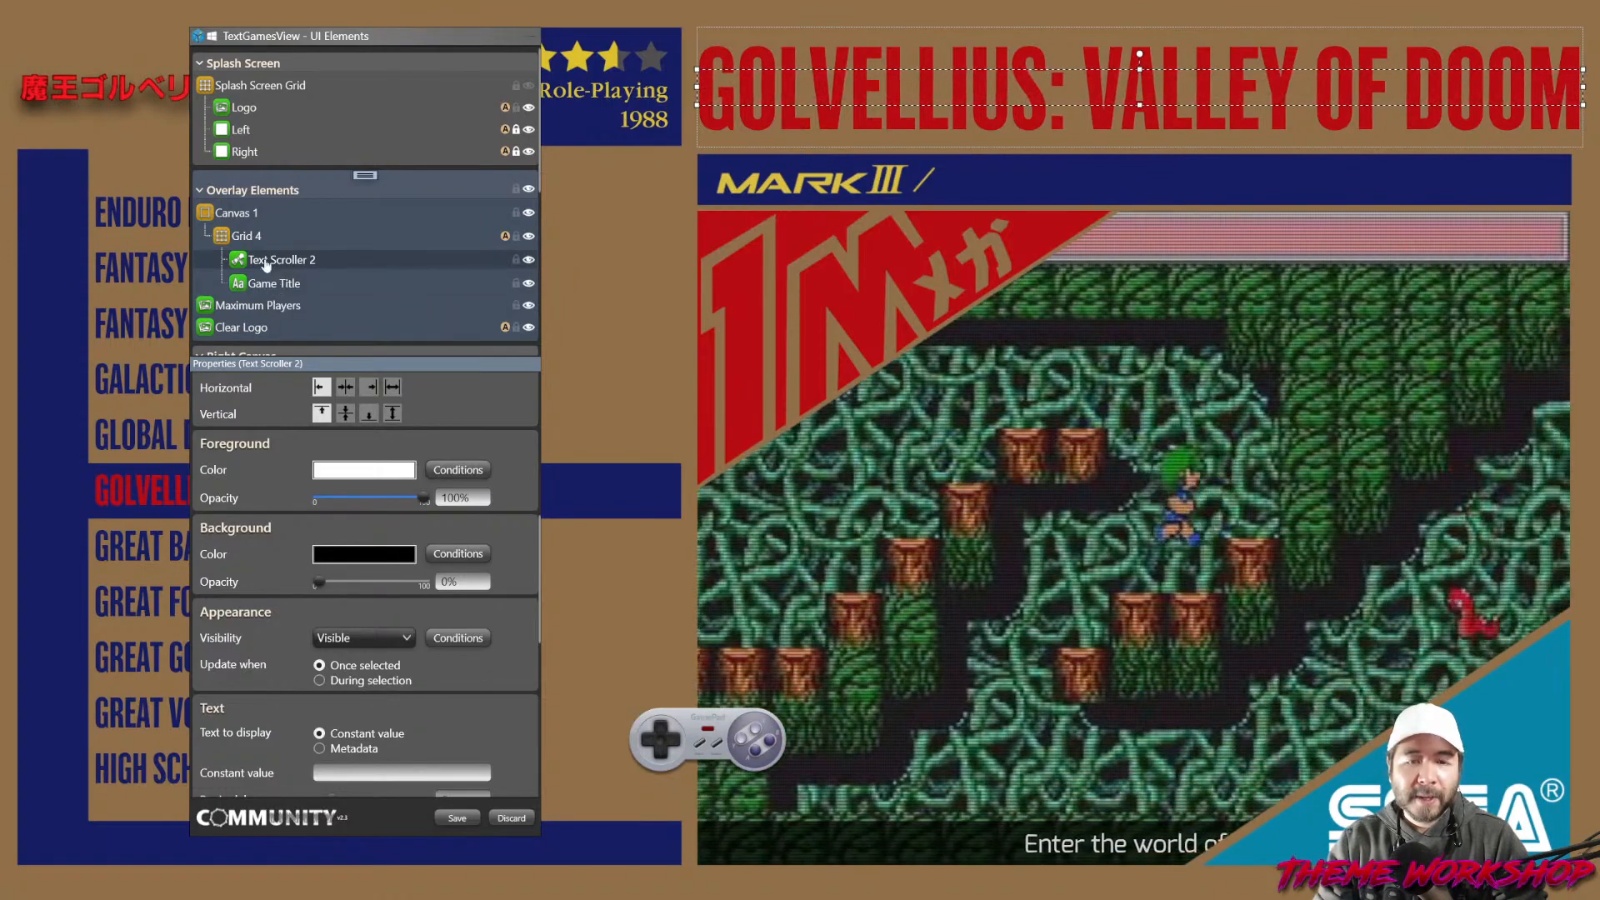
# Copy Game Title and paste its text and layout properties onto Text Scroller 2.
pyautogui.rightClick(280, 288)
pyautogui.press('Escape')
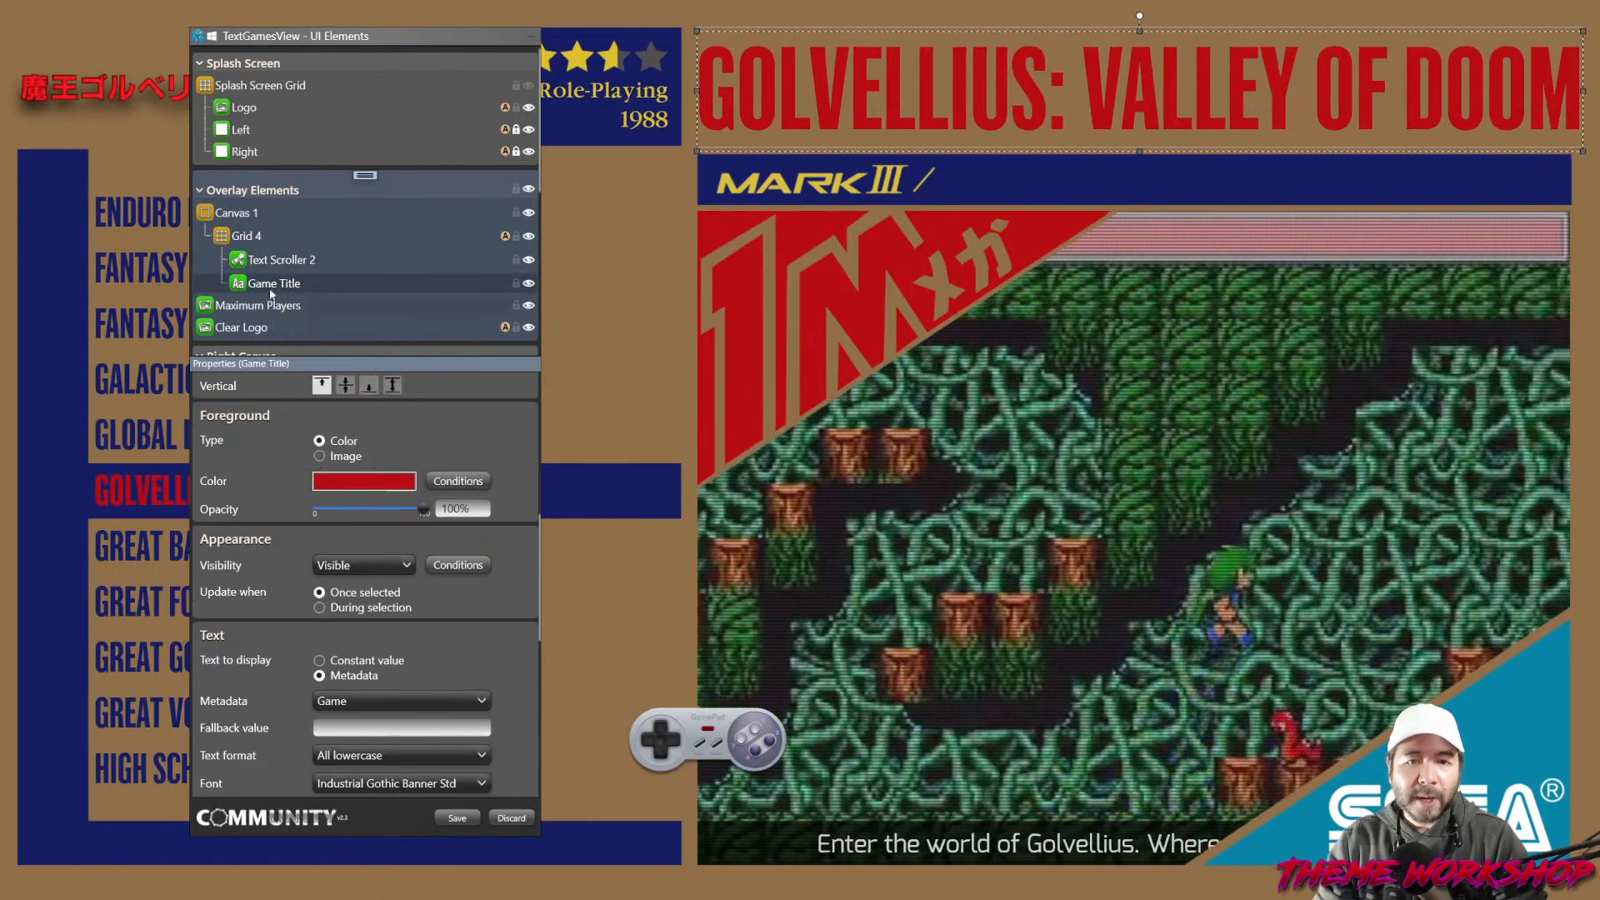
pyautogui.click(264, 261)
pyautogui.rightClick(264, 262)
pyautogui.moveTo(350, 400)
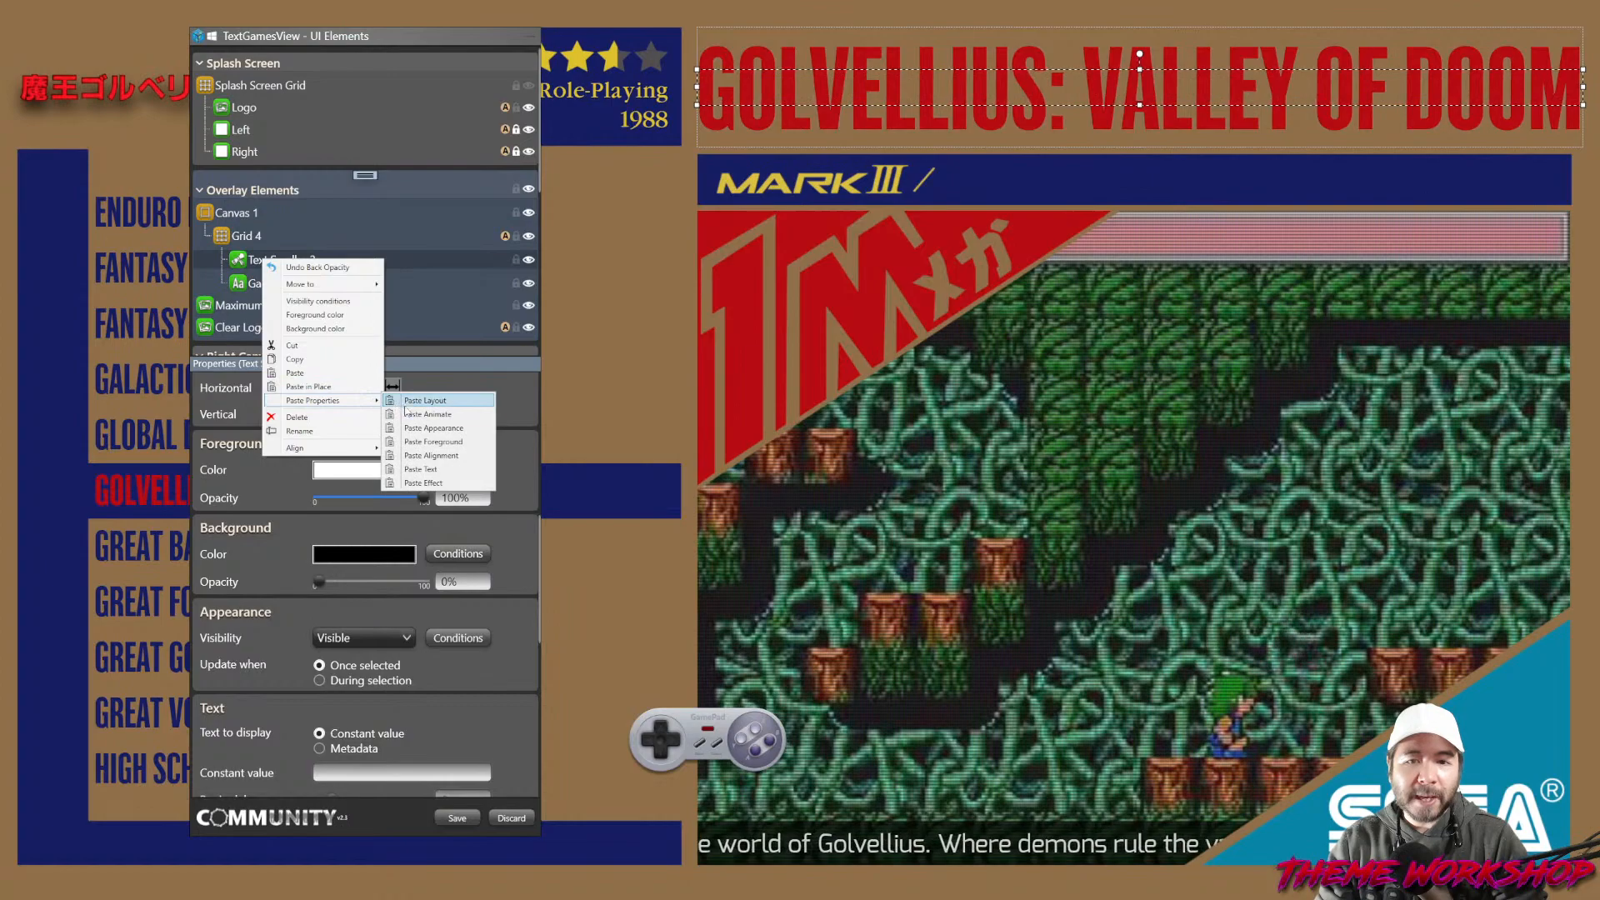
pyautogui.click(442, 476)
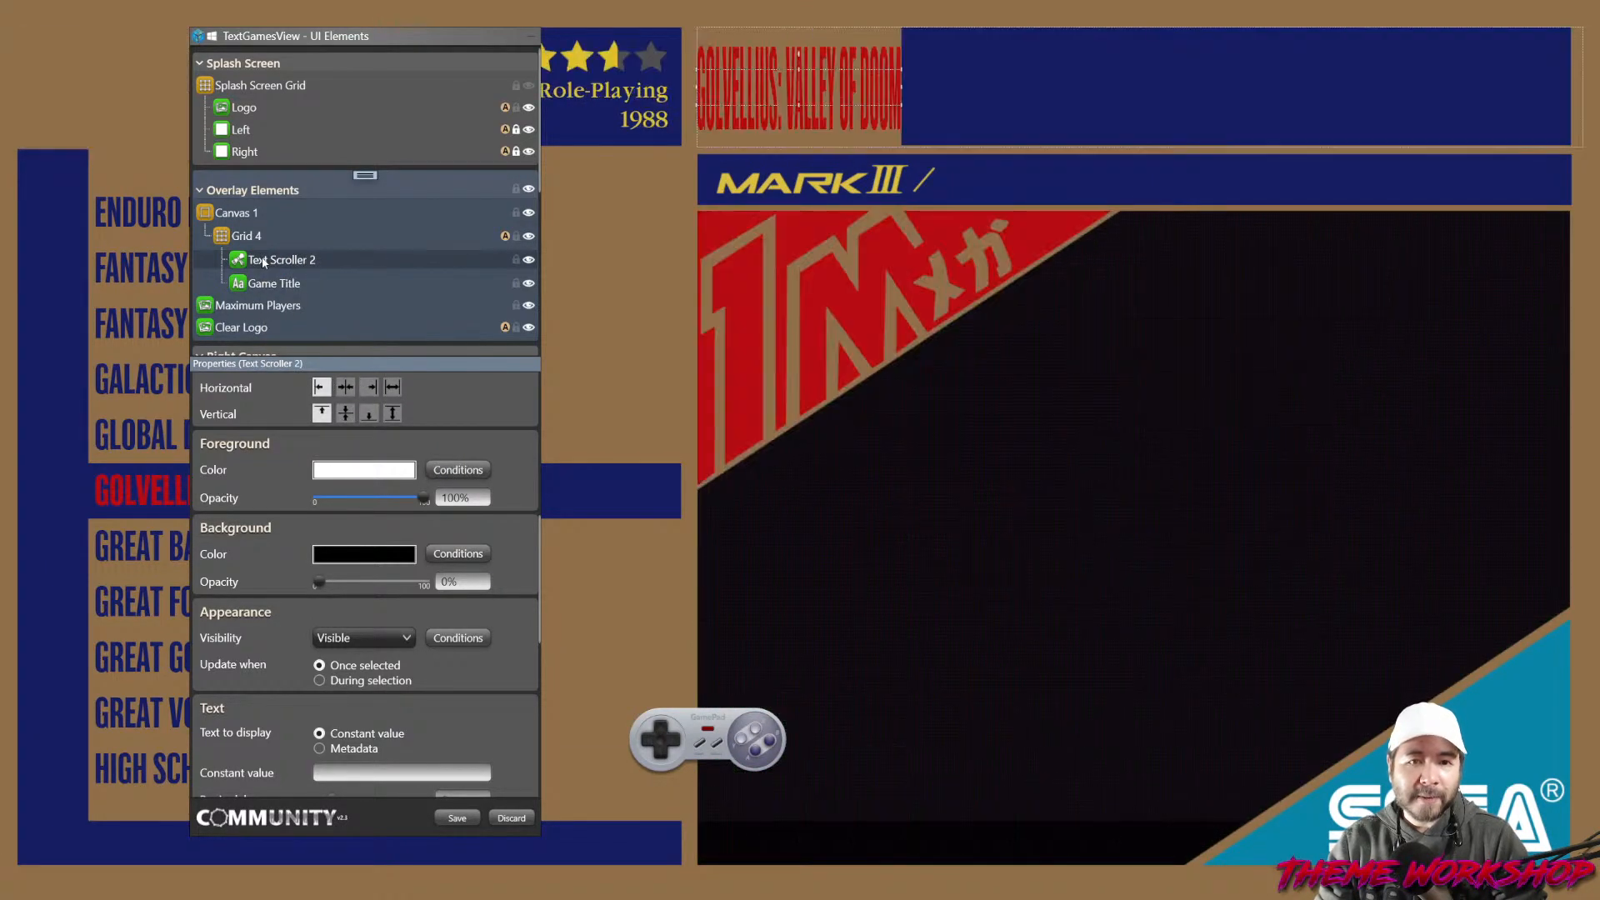
pyautogui.rightClick(265, 262)
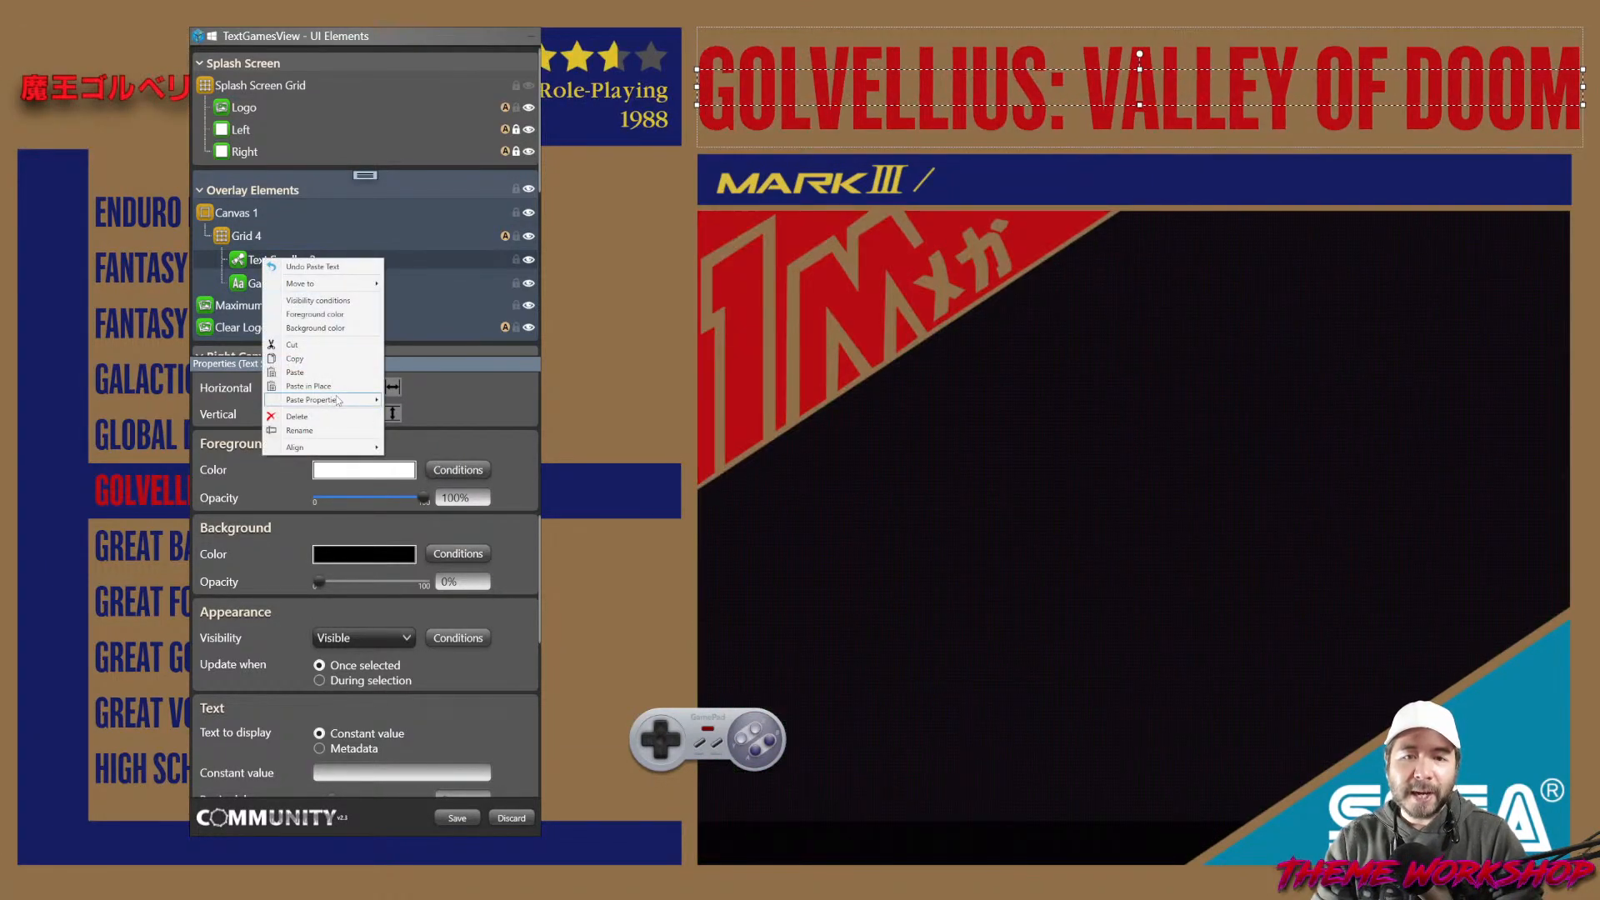
pyautogui.moveTo(339, 403)
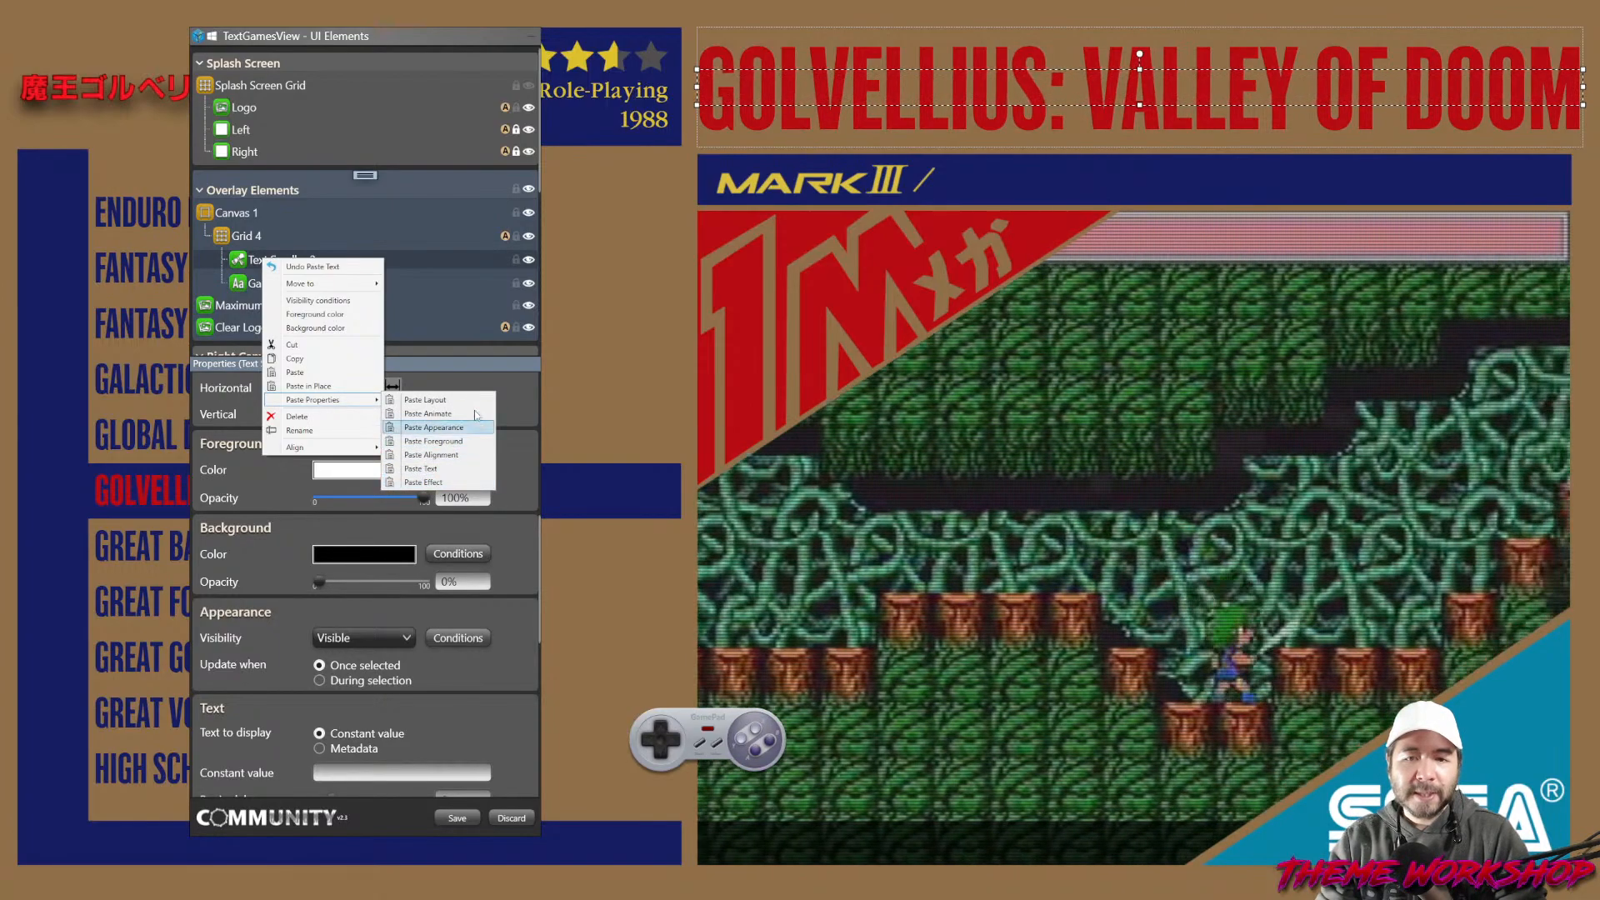
pyautogui.click(464, 403)
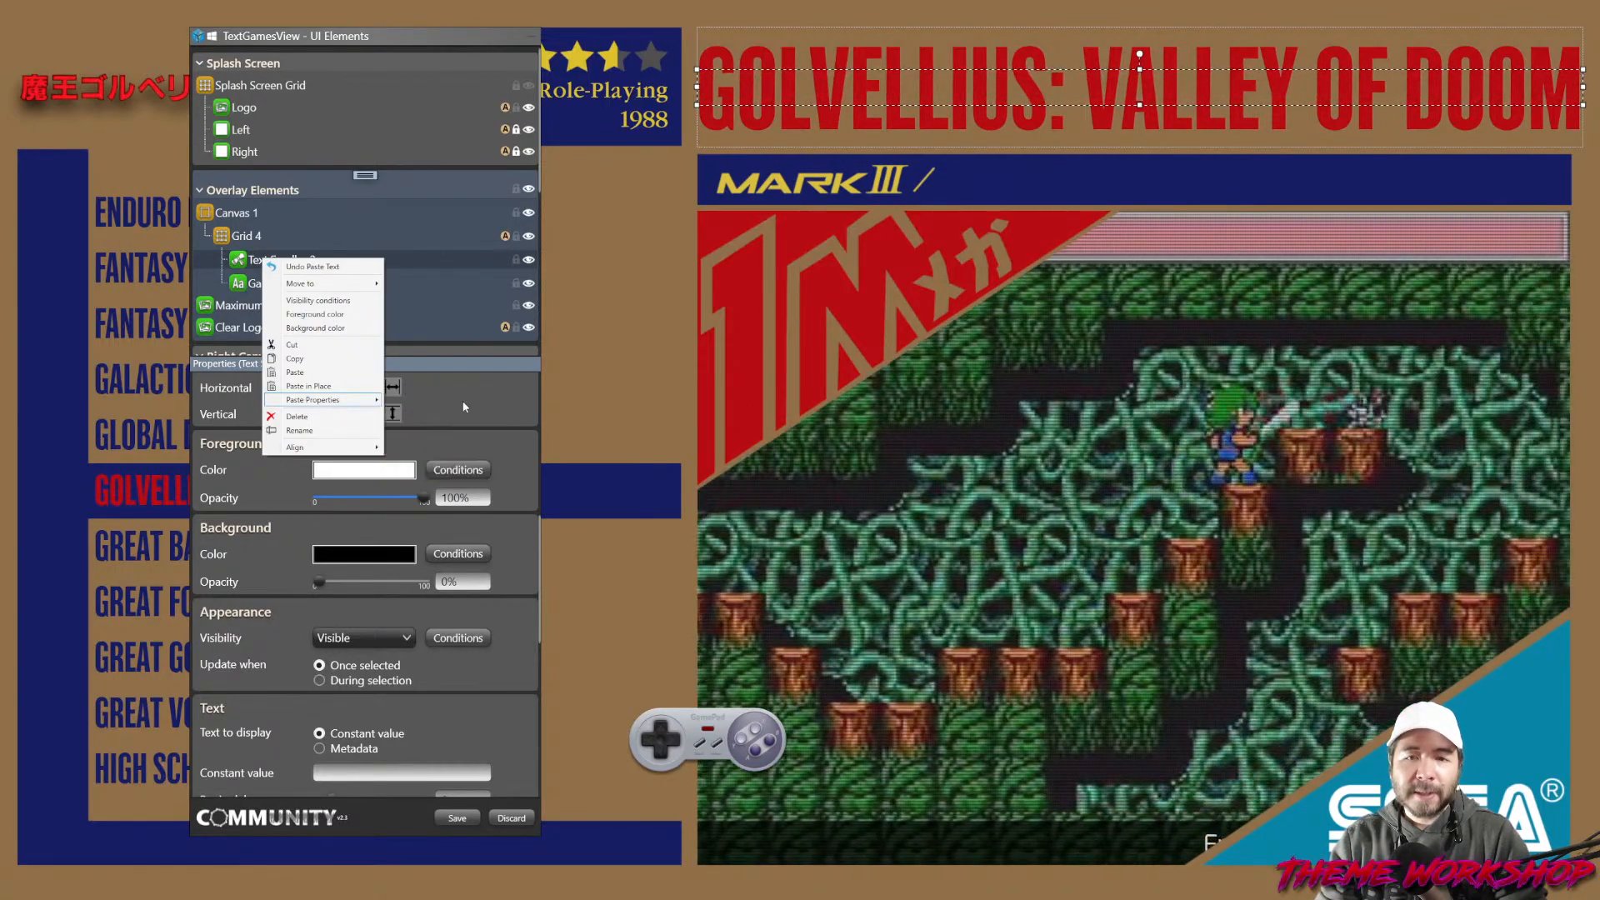
pyautogui.click(486, 500)
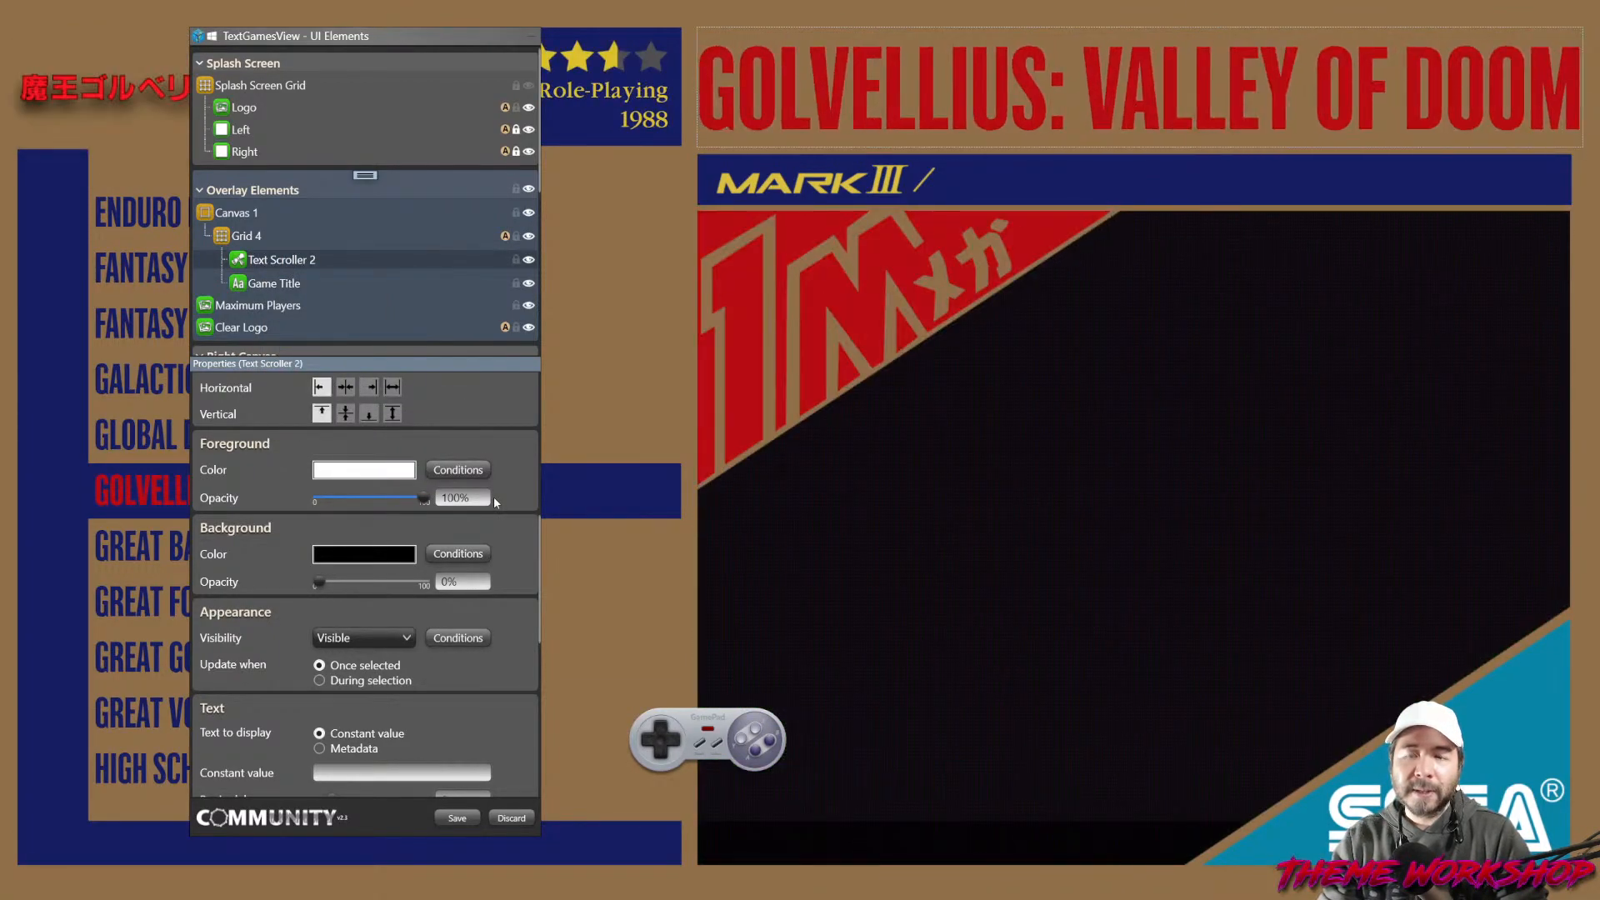
# Set the metadata displayed by Text Scroller 2 to Game.
pyautogui.scroll(-1, 510, 563)
pyautogui.scroll(-4, 516, 563)
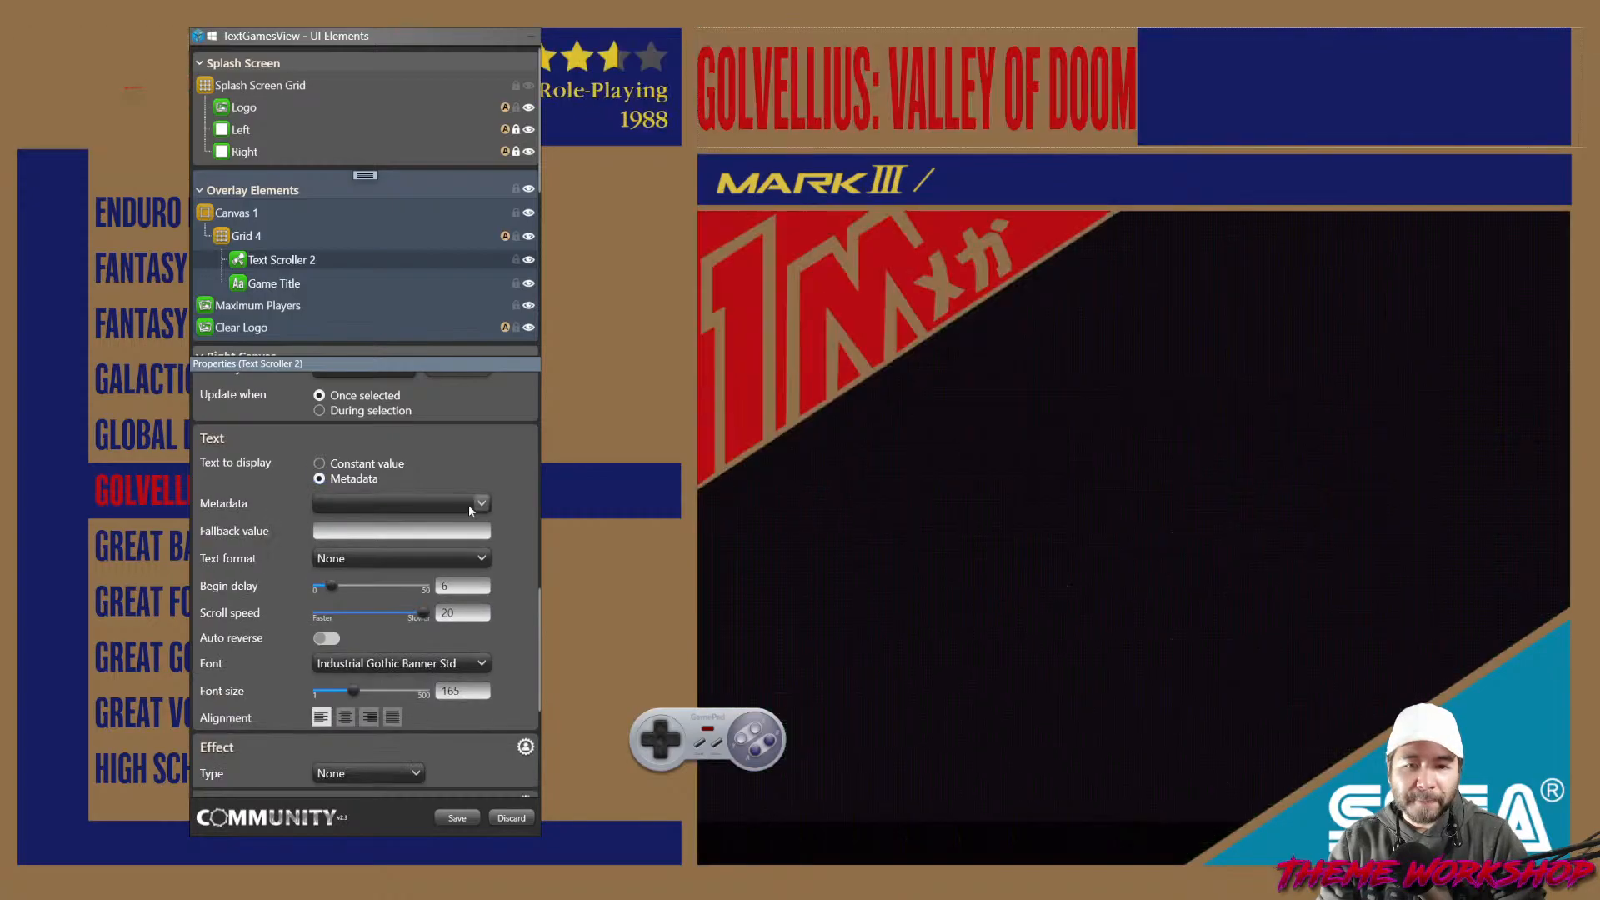
pyautogui.click(470, 502)
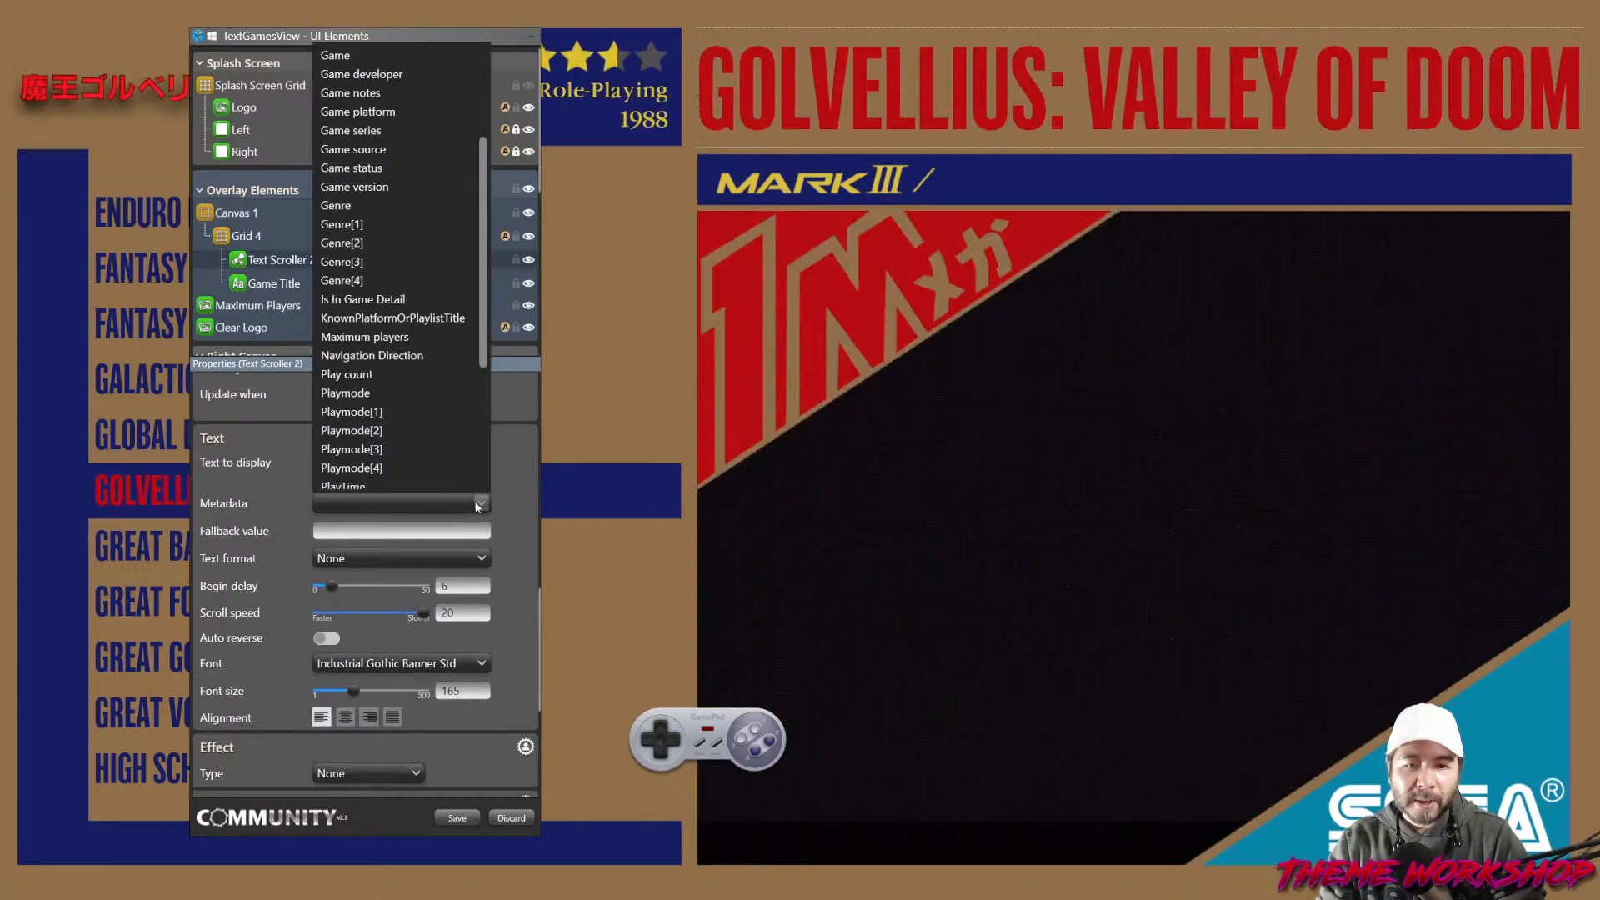
pyautogui.scroll(-3, 410, 407)
pyautogui.scroll(5, 401, 372)
pyautogui.scroll(3, 408, 366)
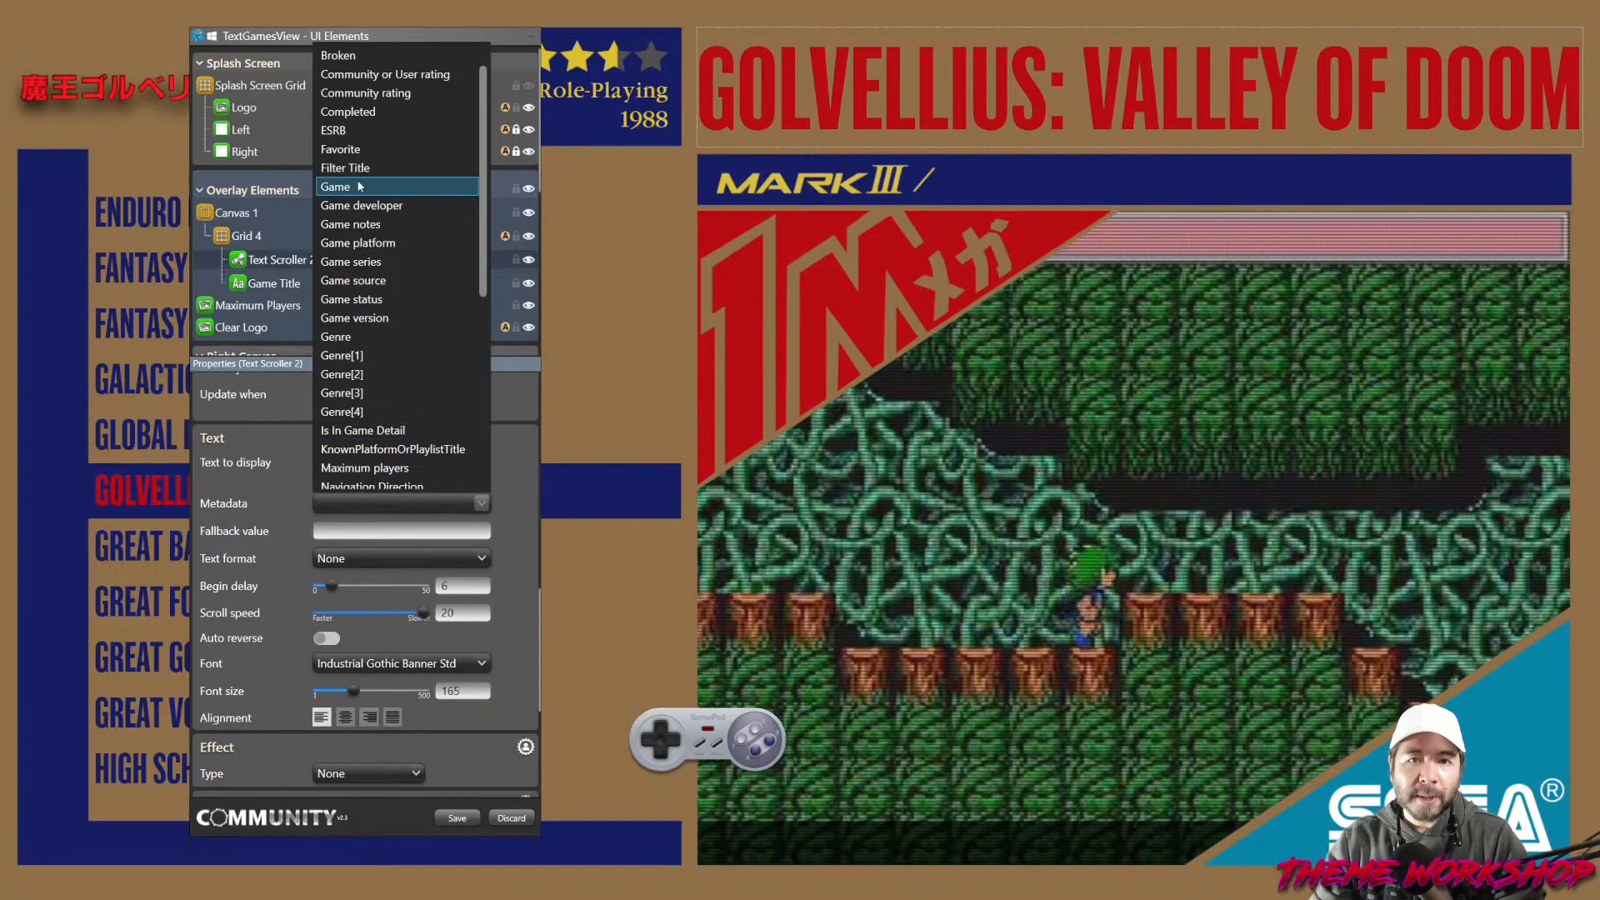
pyautogui.click(522, 588)
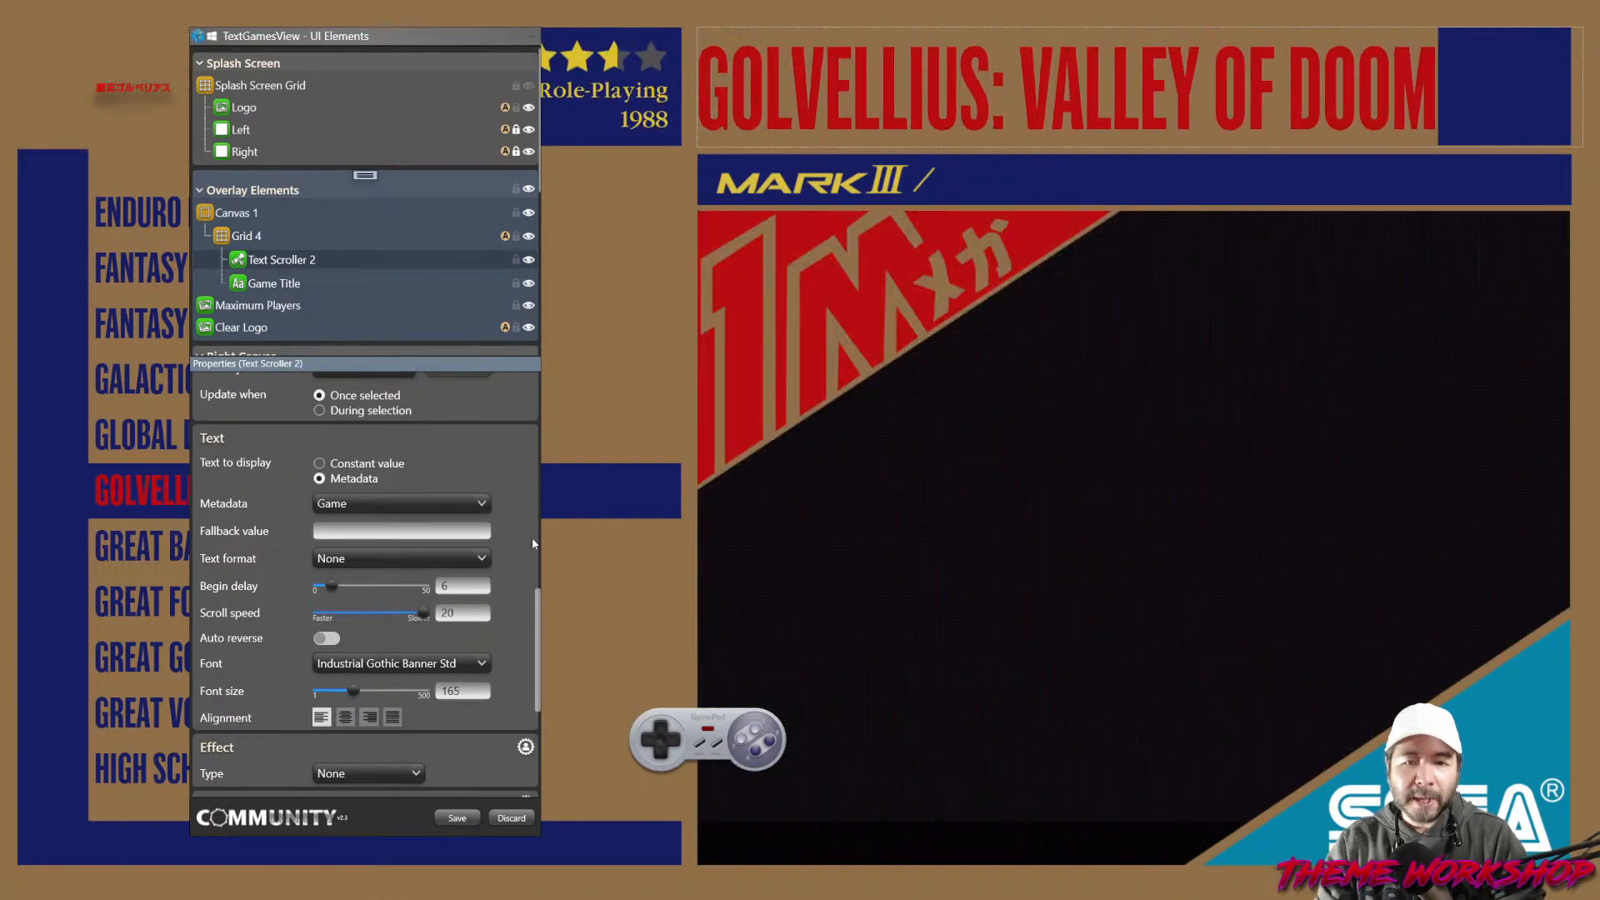
# Set the orientation of Text Scroller 2 to Horizontal.
pyautogui.scroll(-8, 532, 538)
pyautogui.scroll(-5, 512, 422)
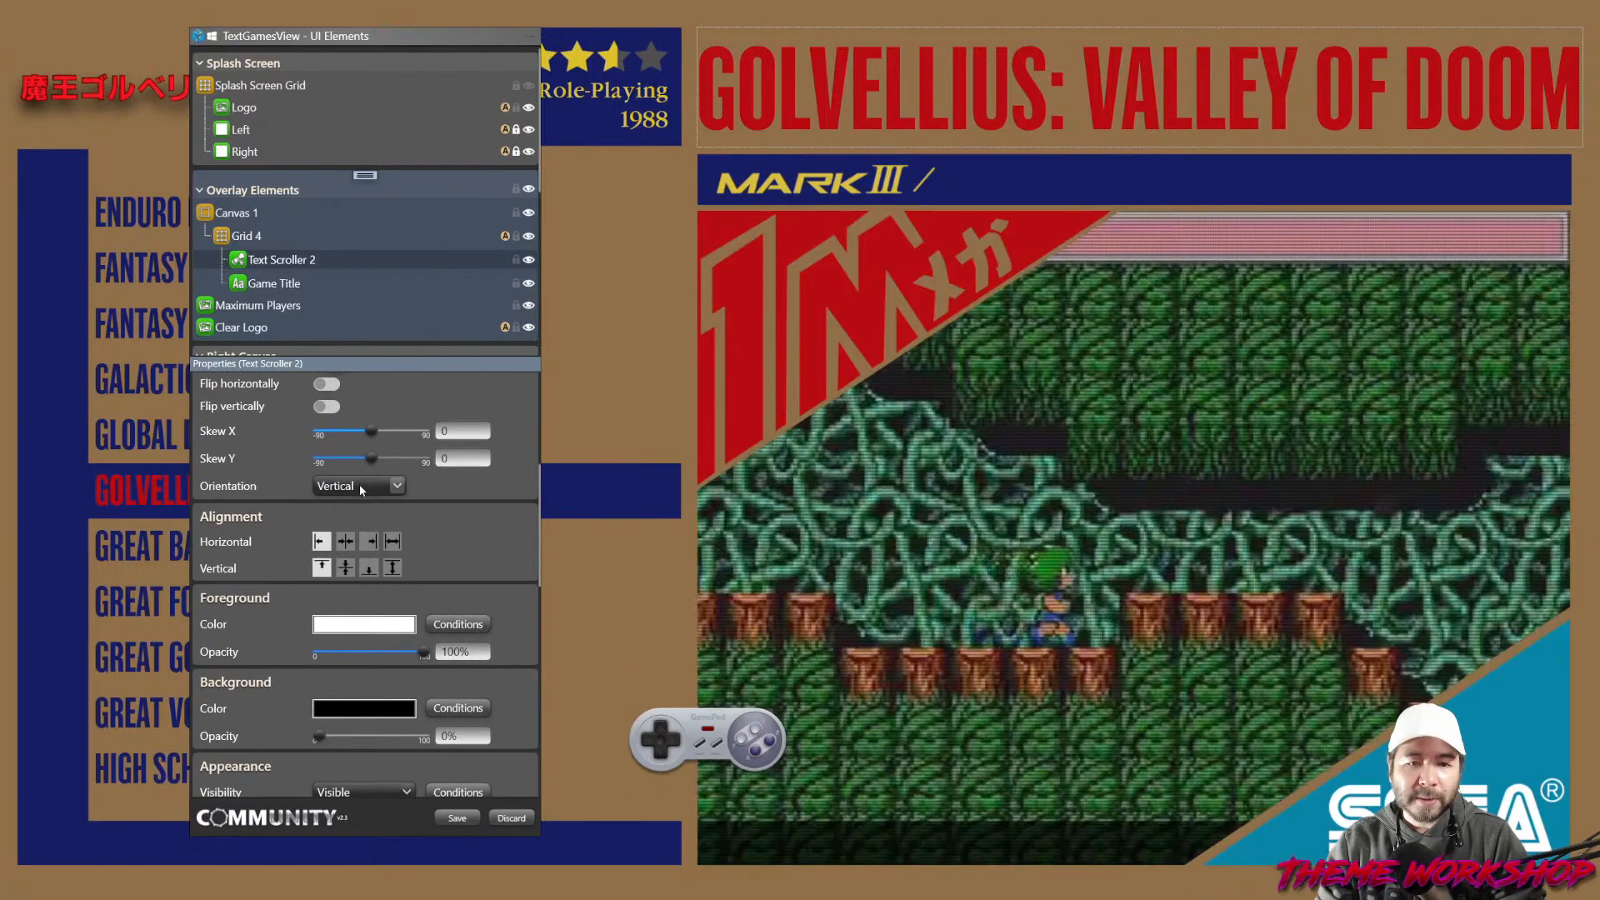
pyautogui.click(359, 485)
pyautogui.click(538, 627)
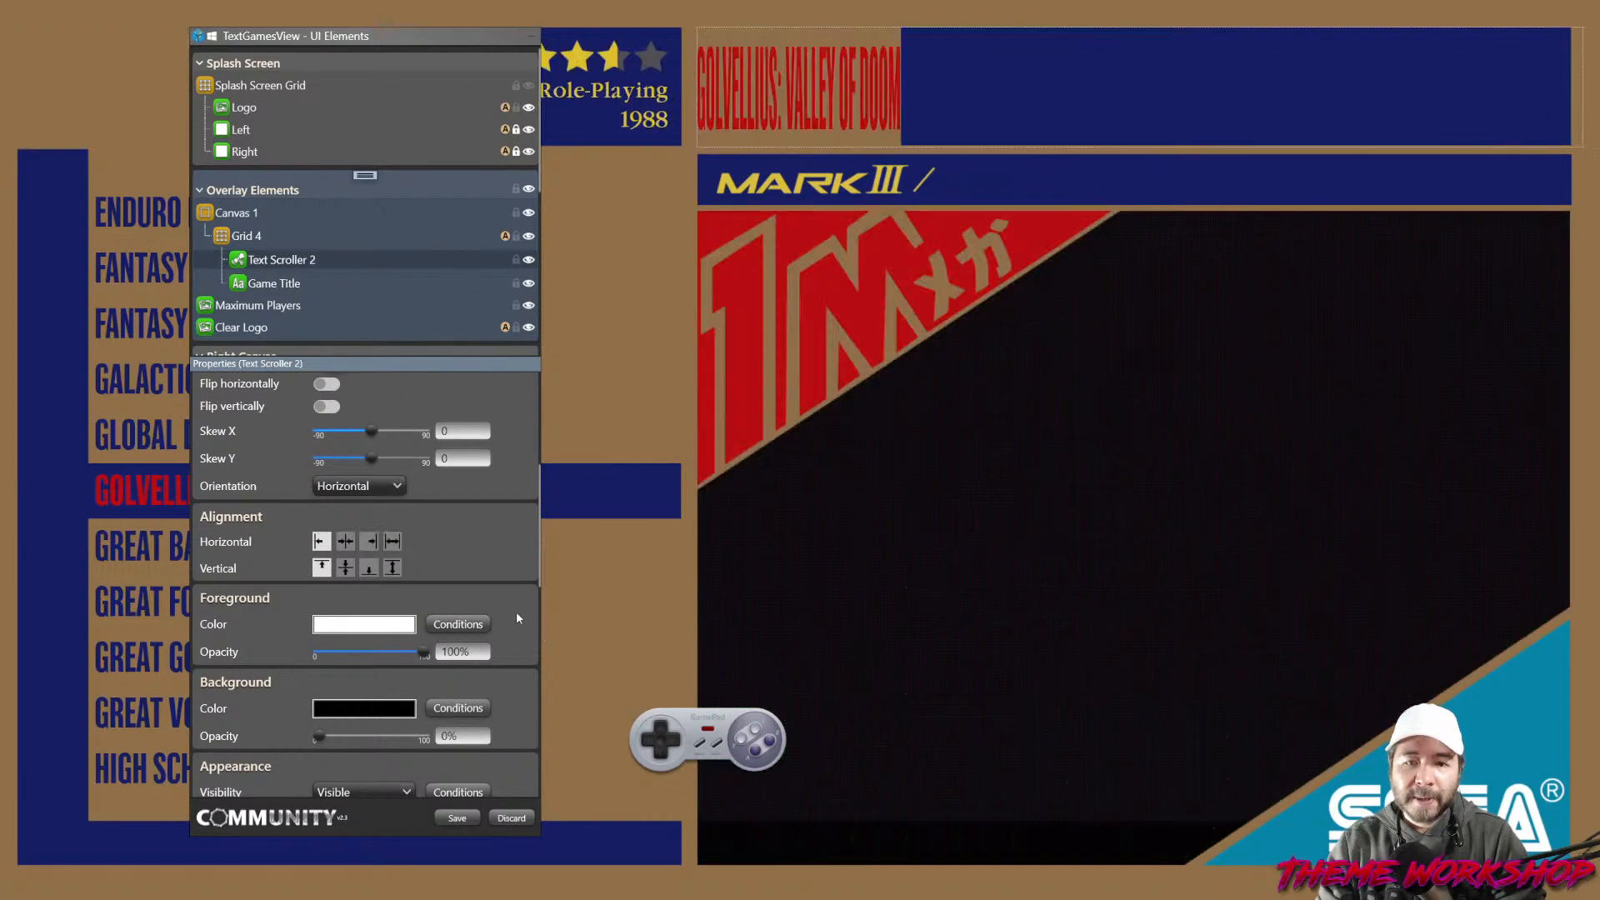
# Hide Game Title and turn off width and height autosizing for Text Scroller 2.
pyautogui.scroll(-10, 516, 612)
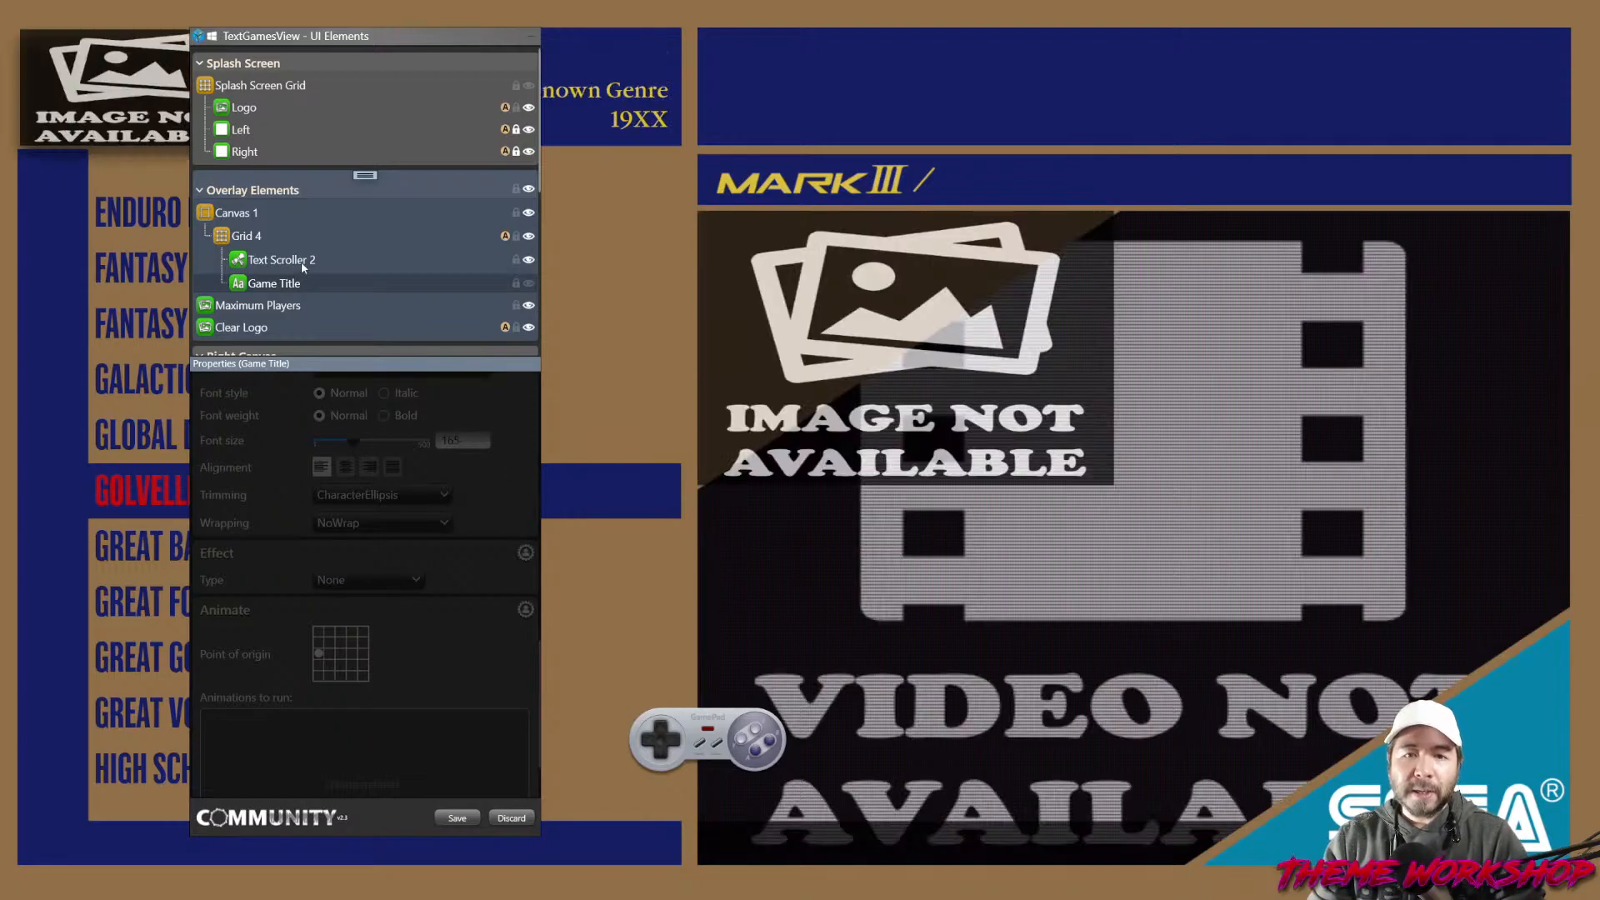
pyautogui.scroll(11, 526, 555)
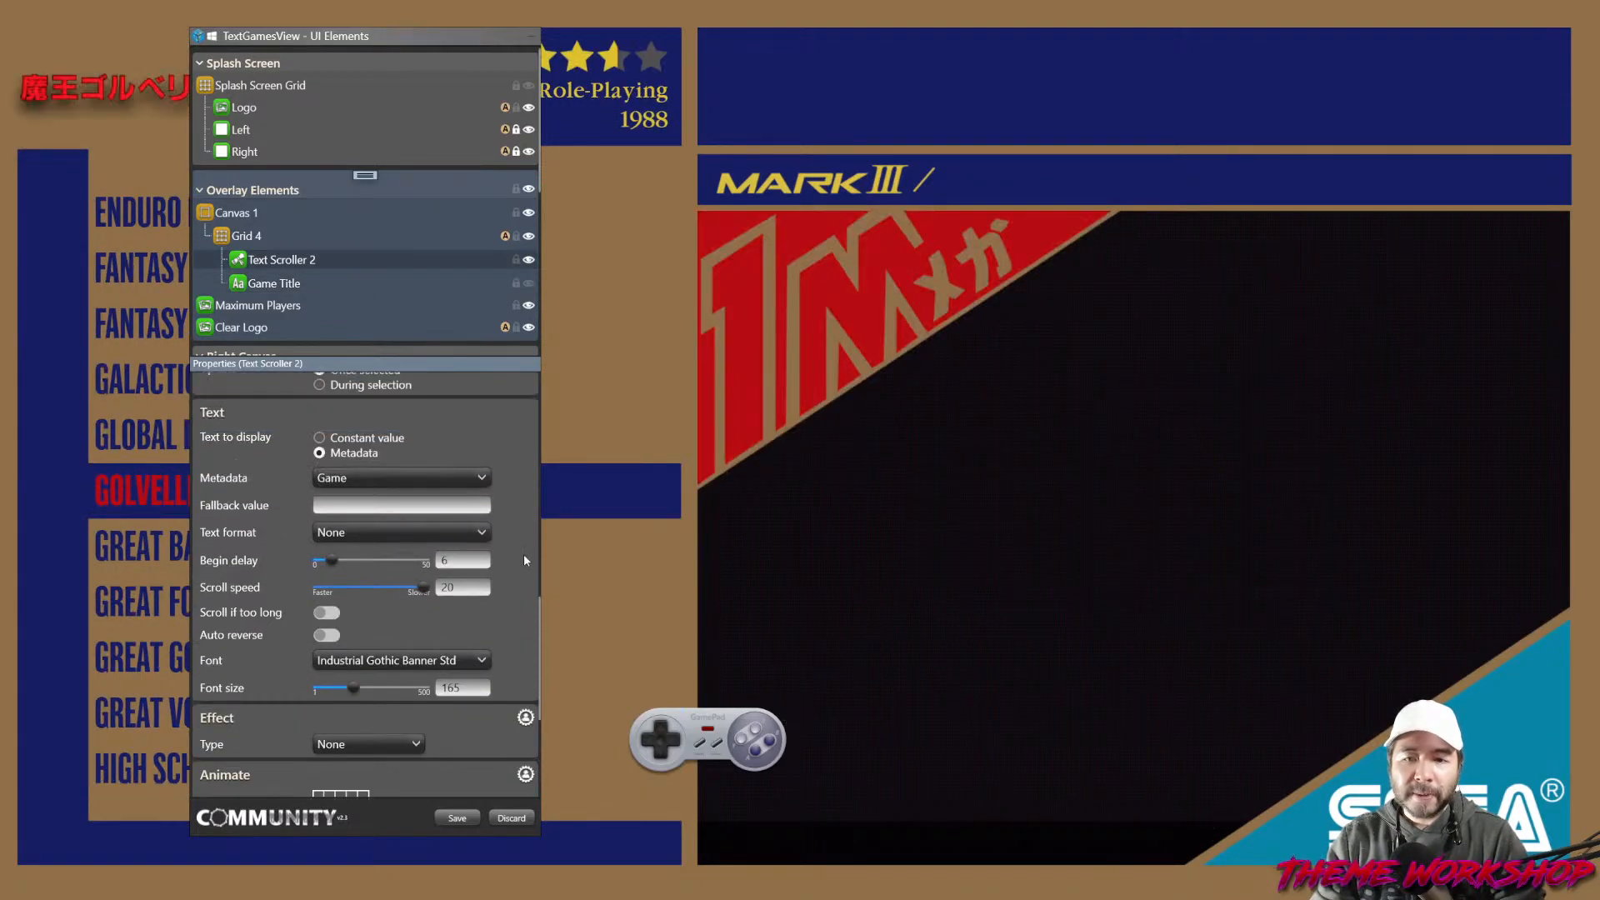
pyautogui.scroll(5, 525, 550)
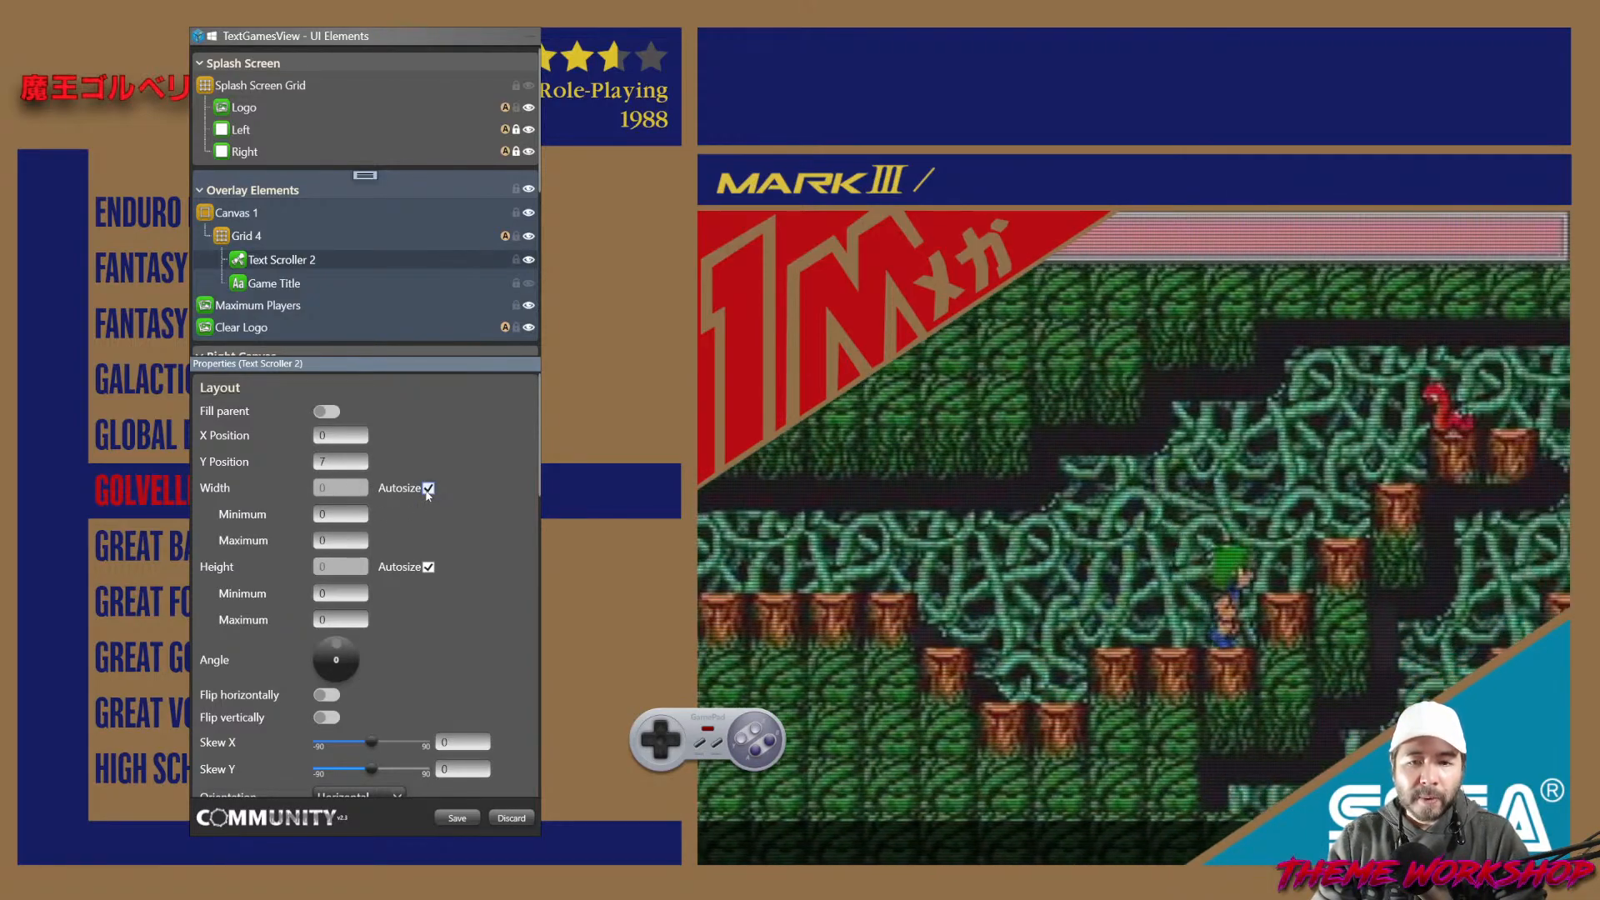
pyautogui.click(427, 490)
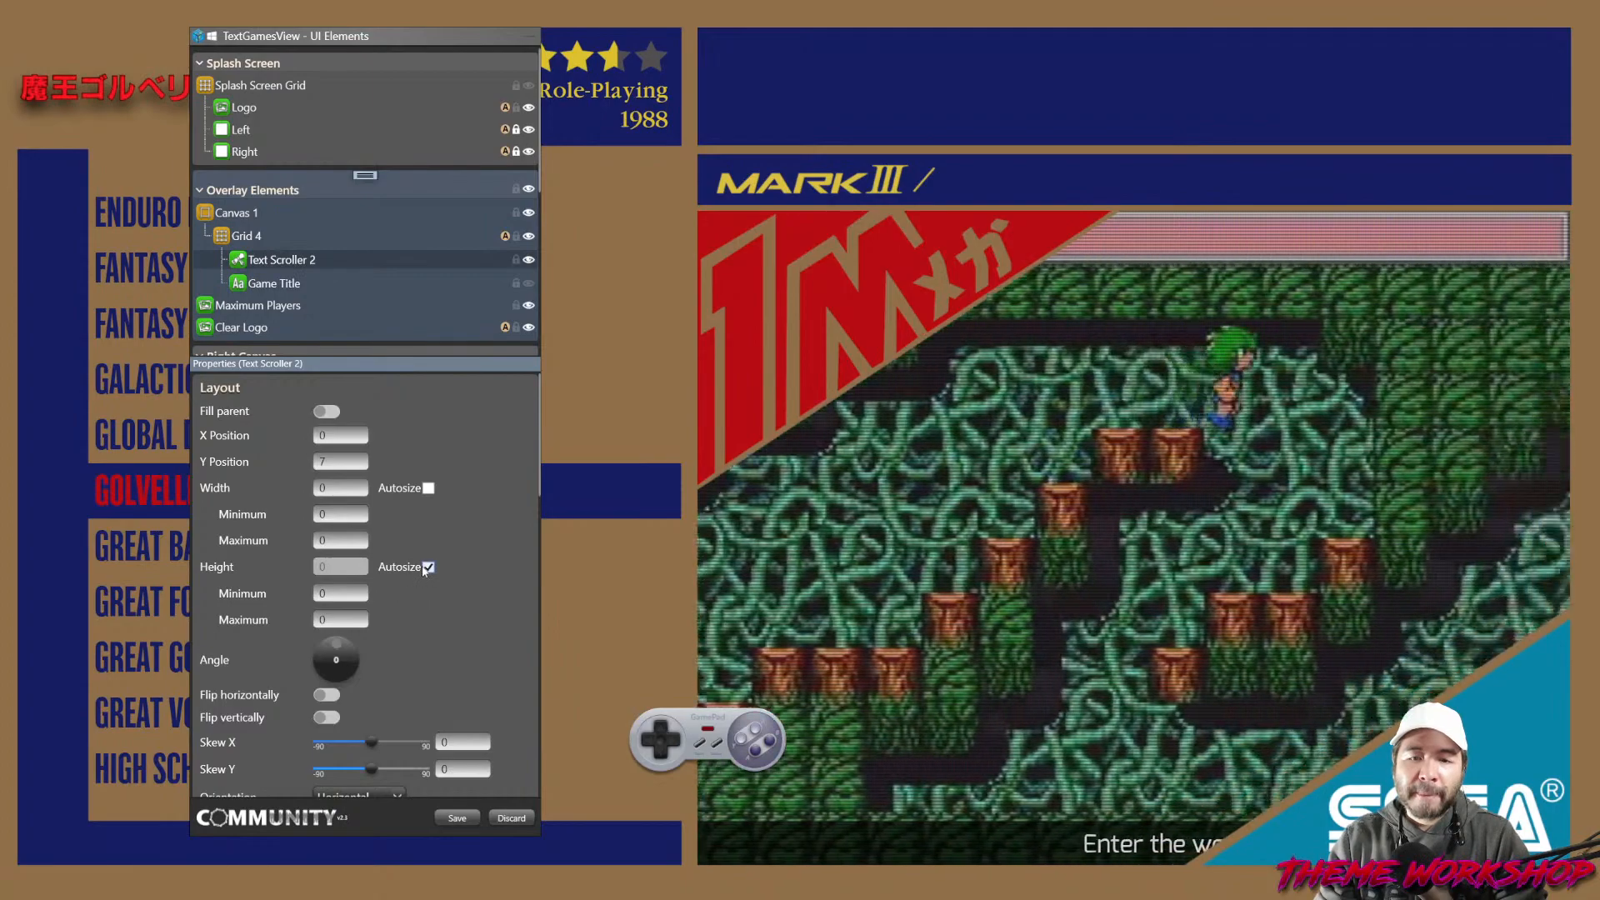
pyautogui.click(427, 568)
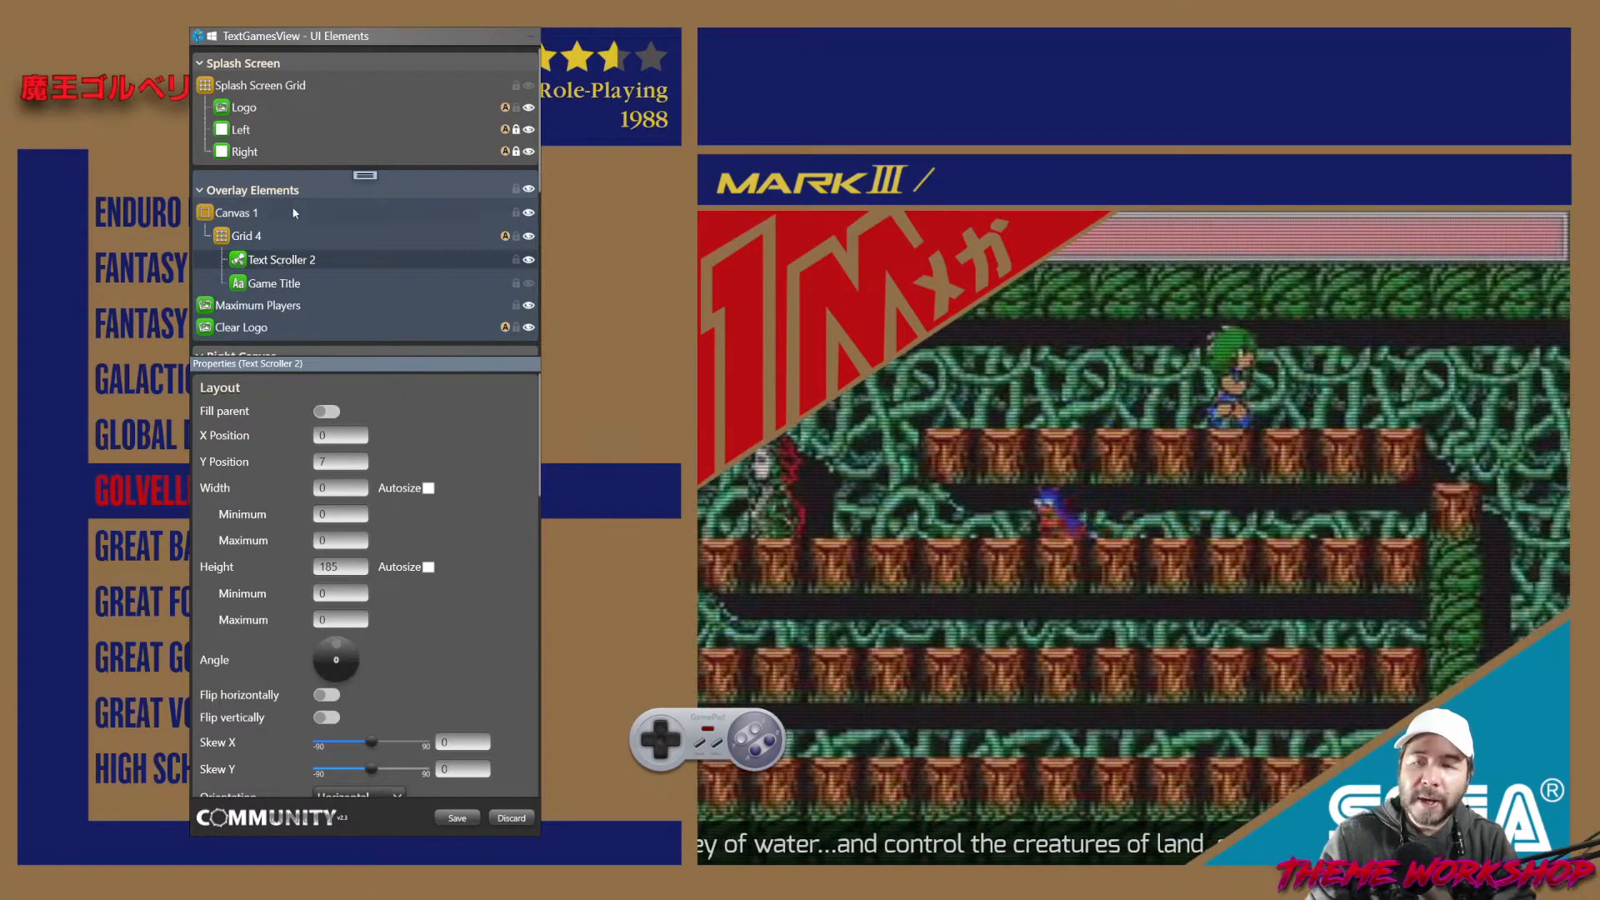
# Delete Text Scroller 2 from Grid 4 and make Game Title visible again.
pyautogui.rightClick(292, 263)
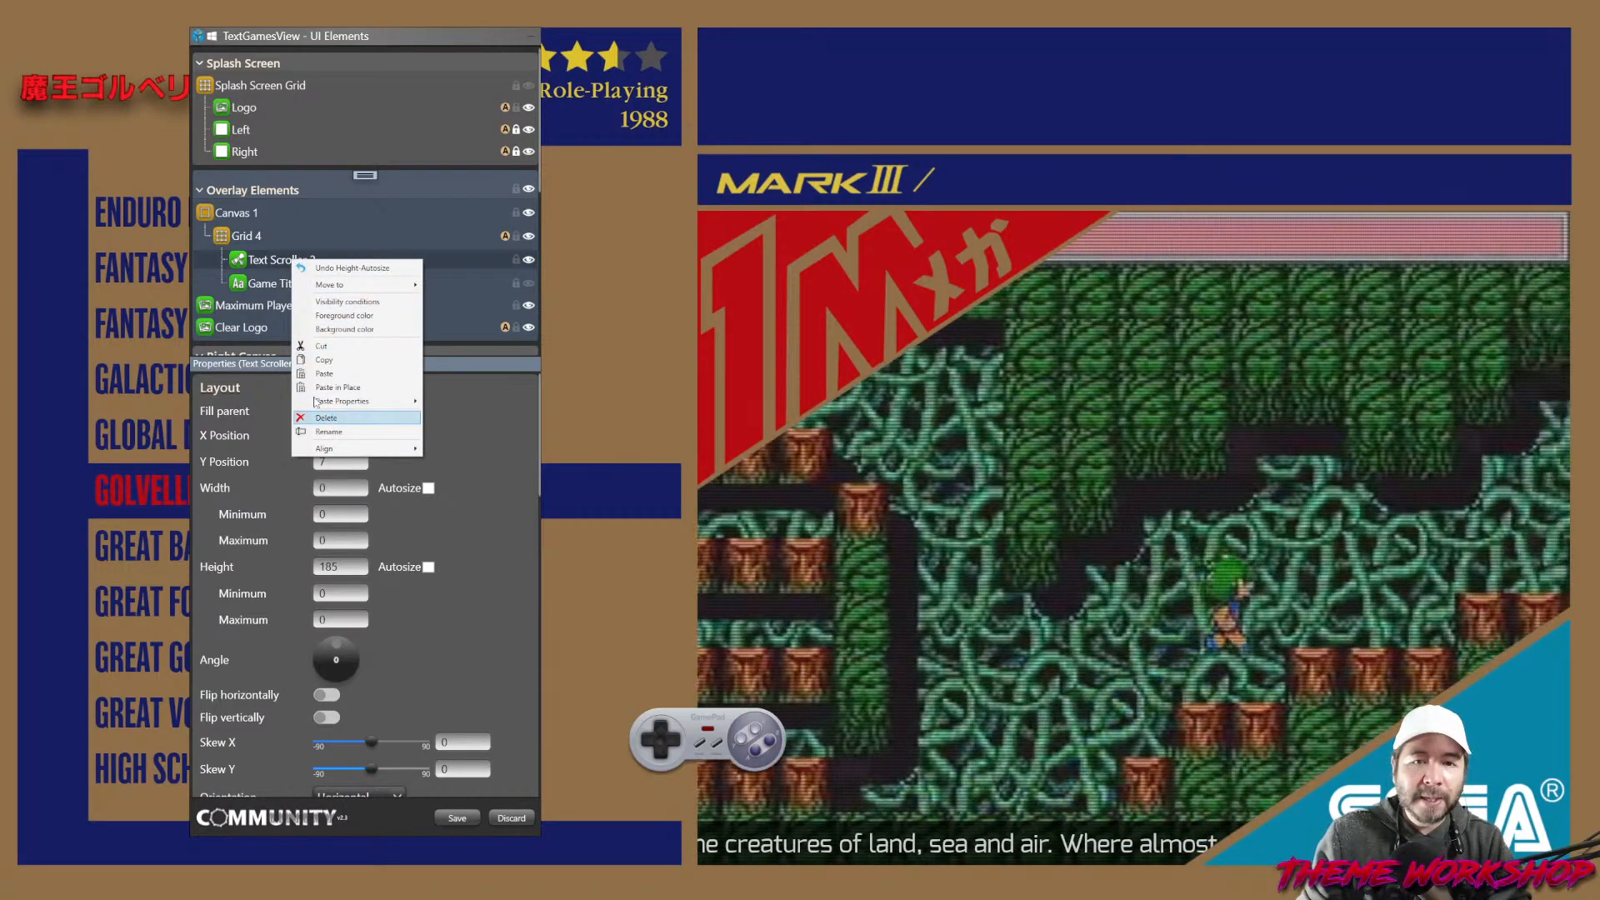
pyautogui.click(325, 418)
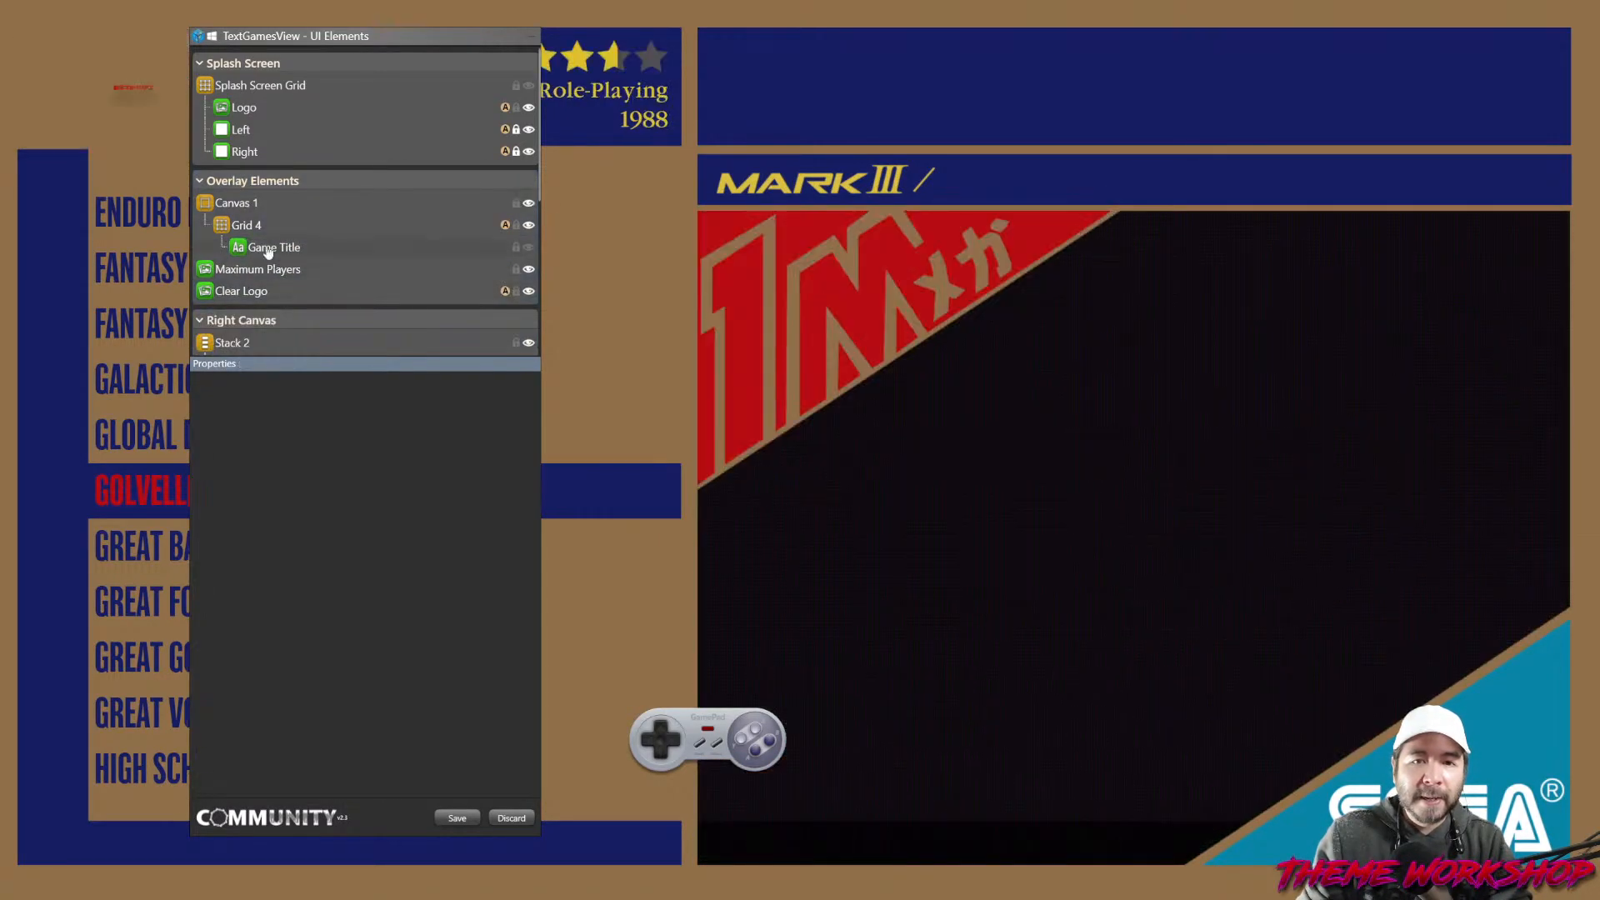
pyautogui.click(269, 248)
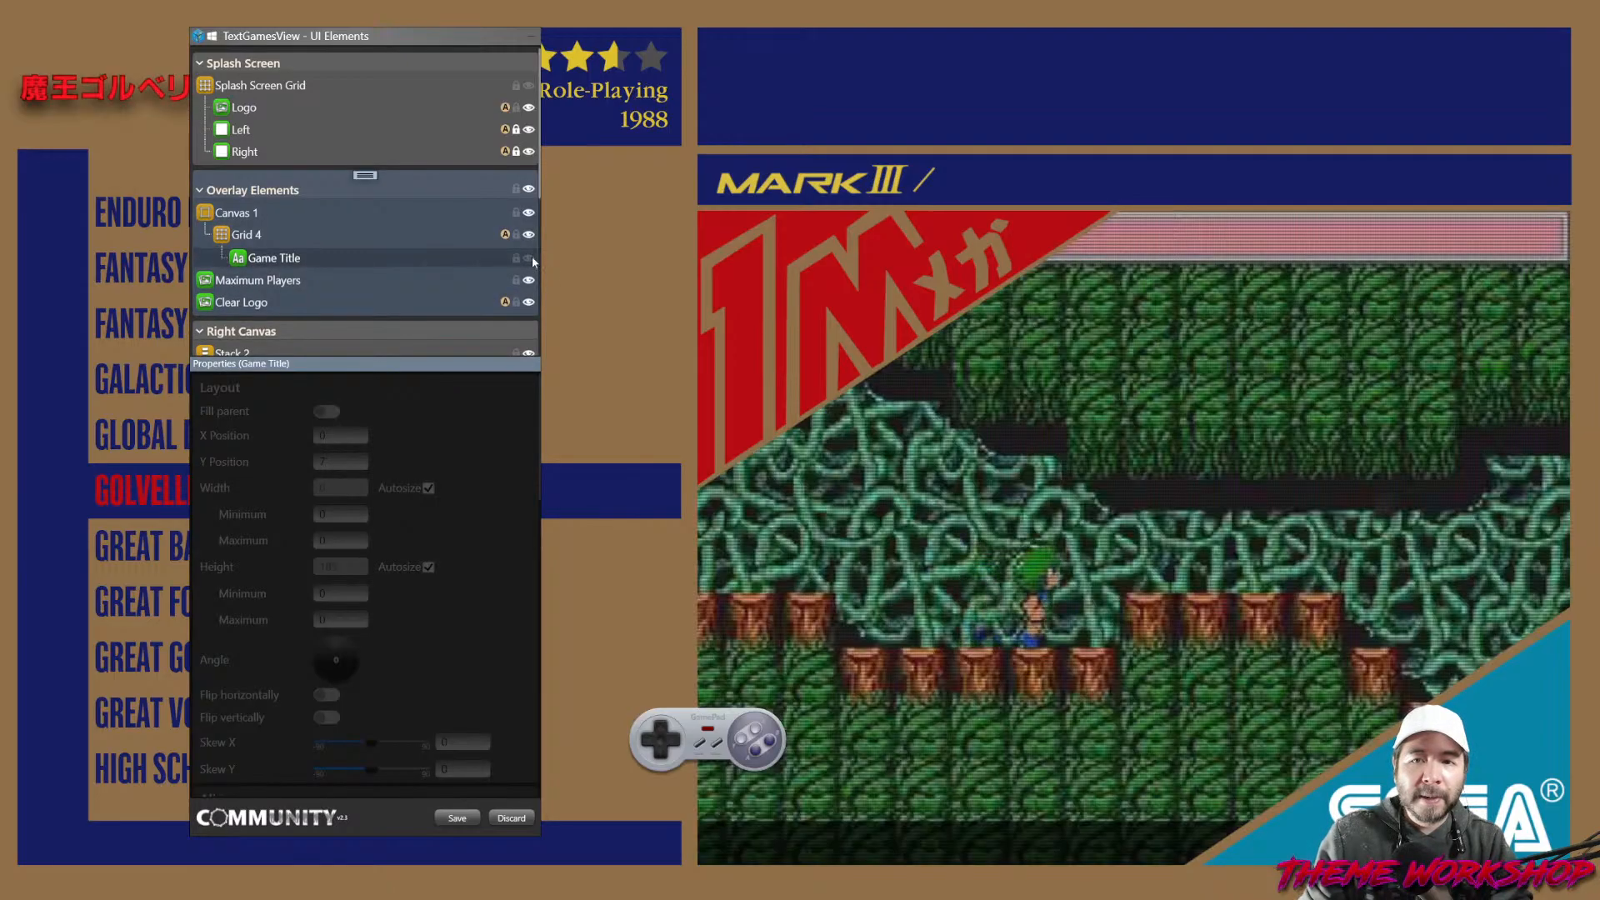
pyautogui.click(528, 258)
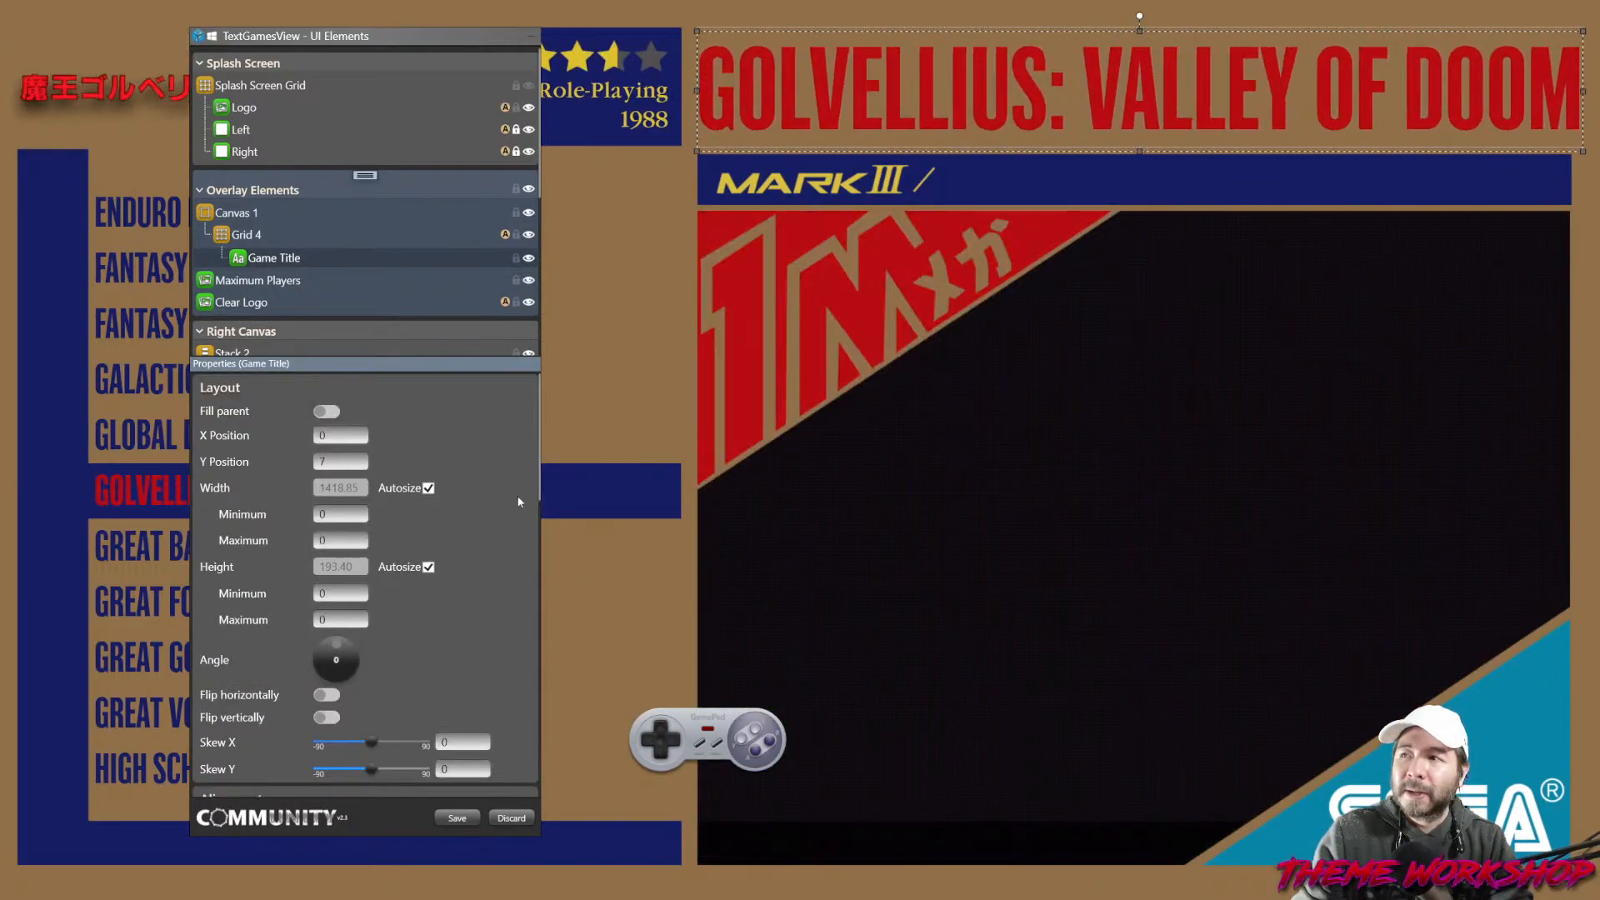
# Set the Game Title text trimming to WordEllipsis.
pyautogui.scroll(-10, 509, 575)
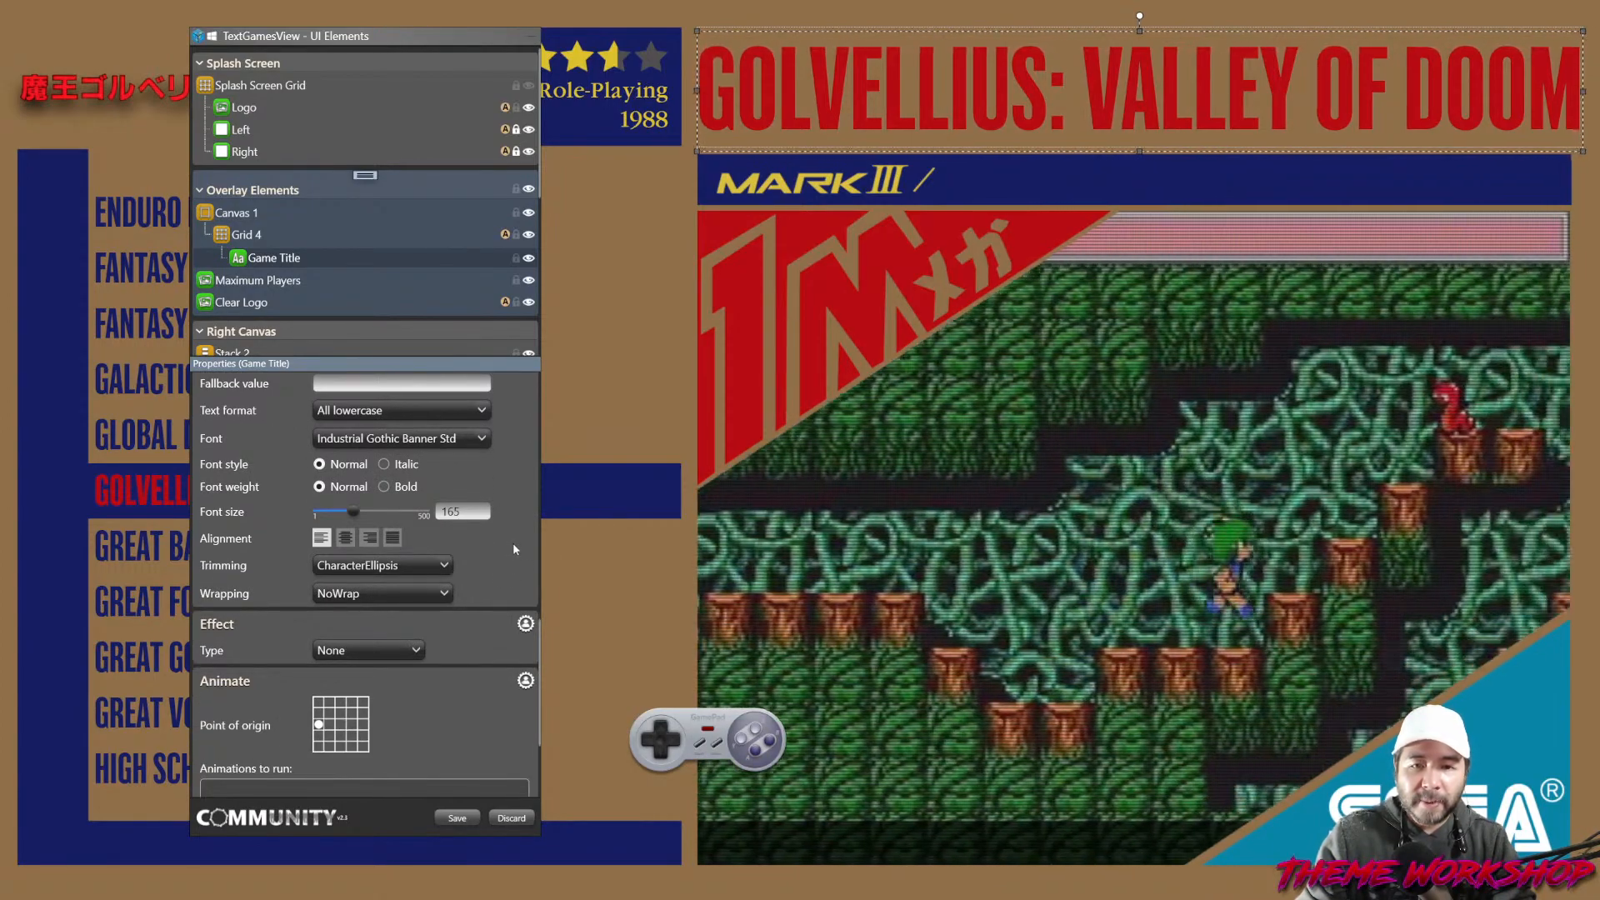
pyautogui.scroll(1, 518, 550)
pyautogui.scroll(1, 519, 550)
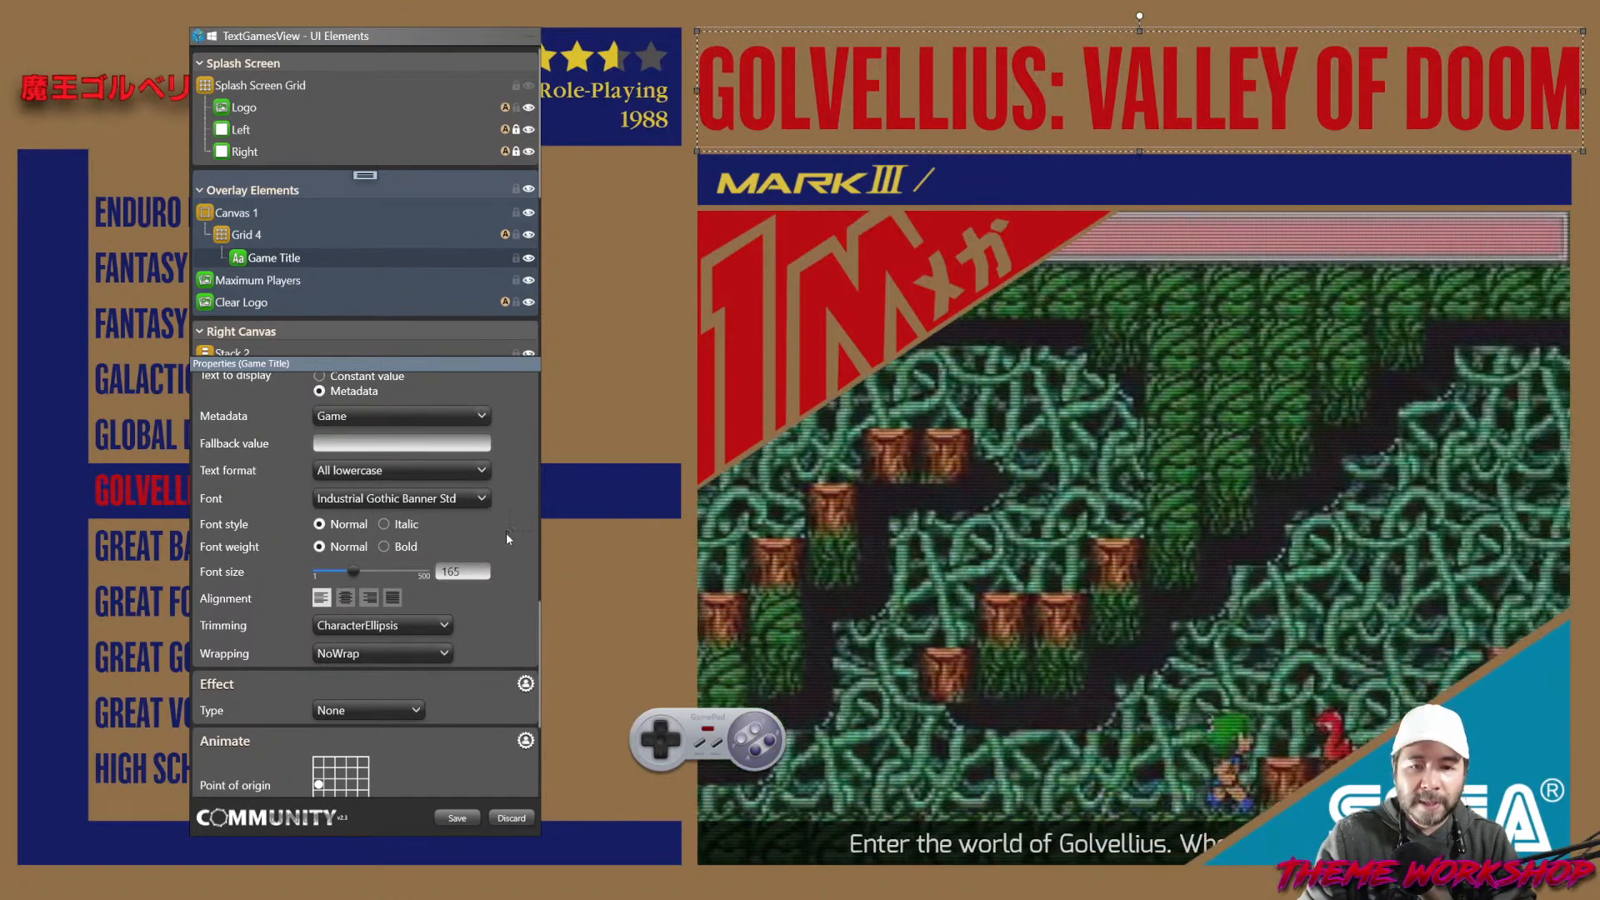
pyautogui.click(419, 628)
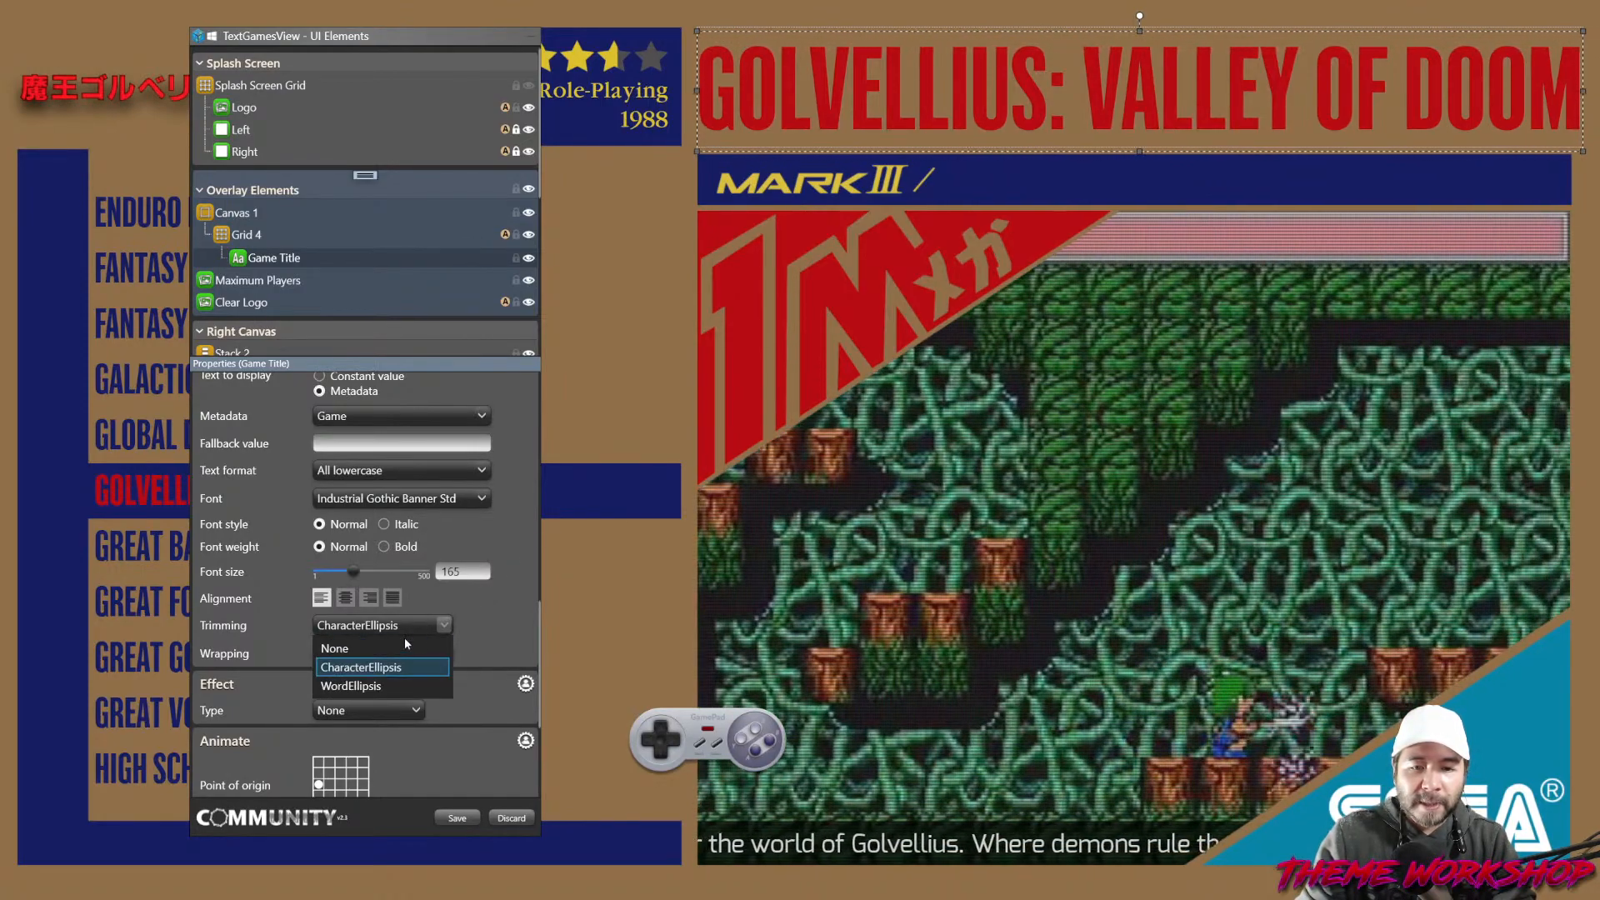
pyautogui.click(357, 686)
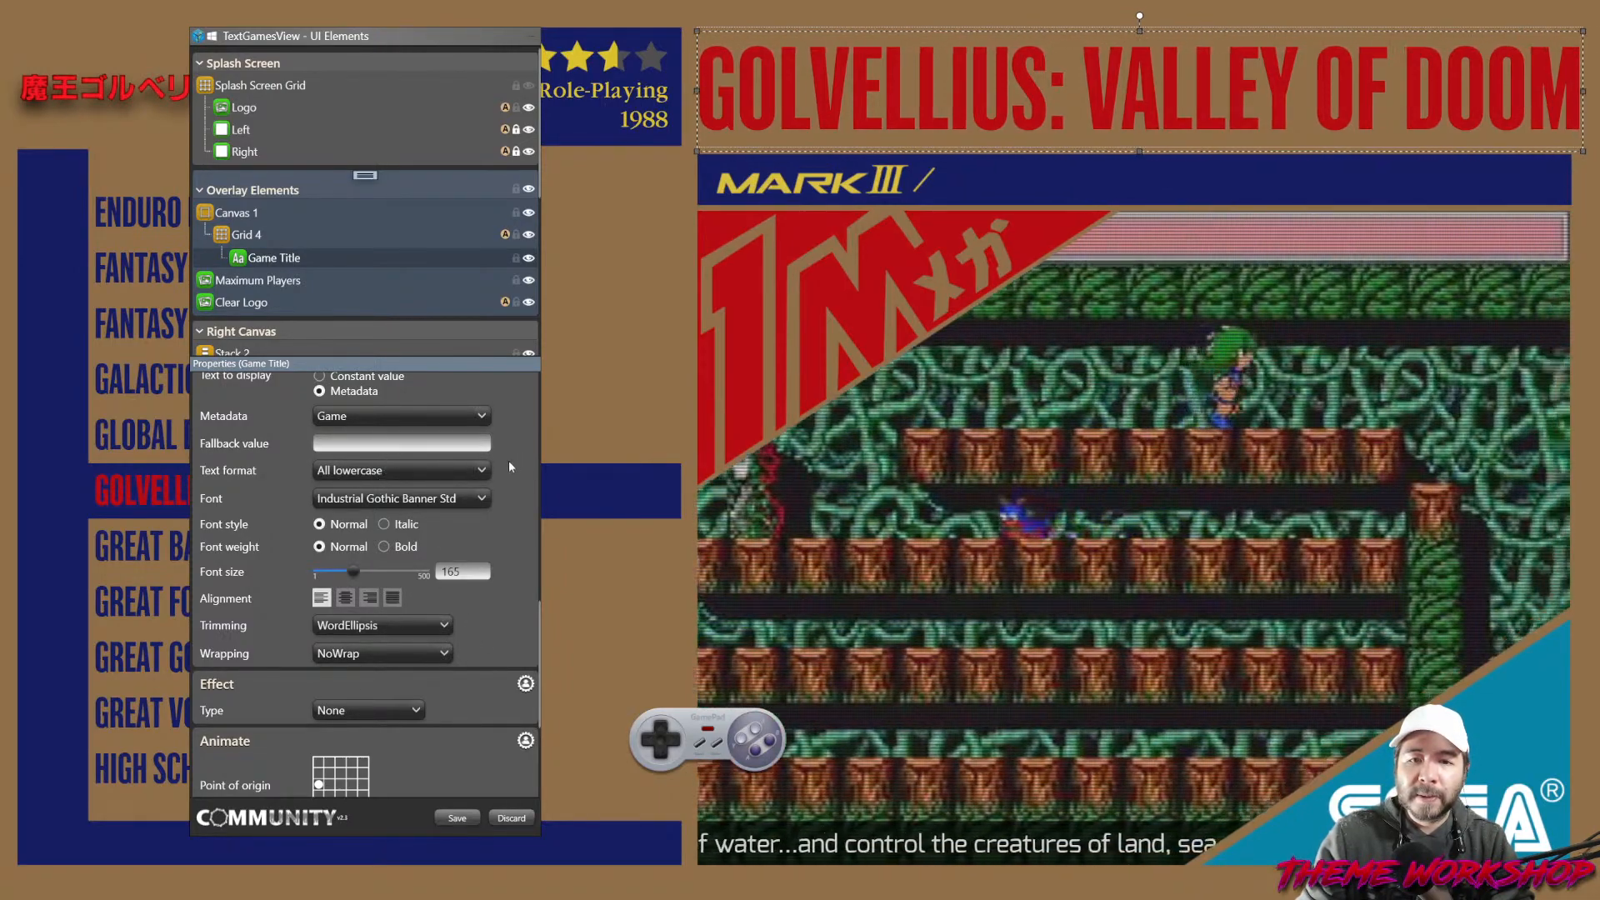
# Uncover the game list and browse to Fantasy Zone II: The Tears of Opa-Opa to check the long title.
pyautogui.moveTo(330, 40); pyautogui.dragTo(1057, 92)
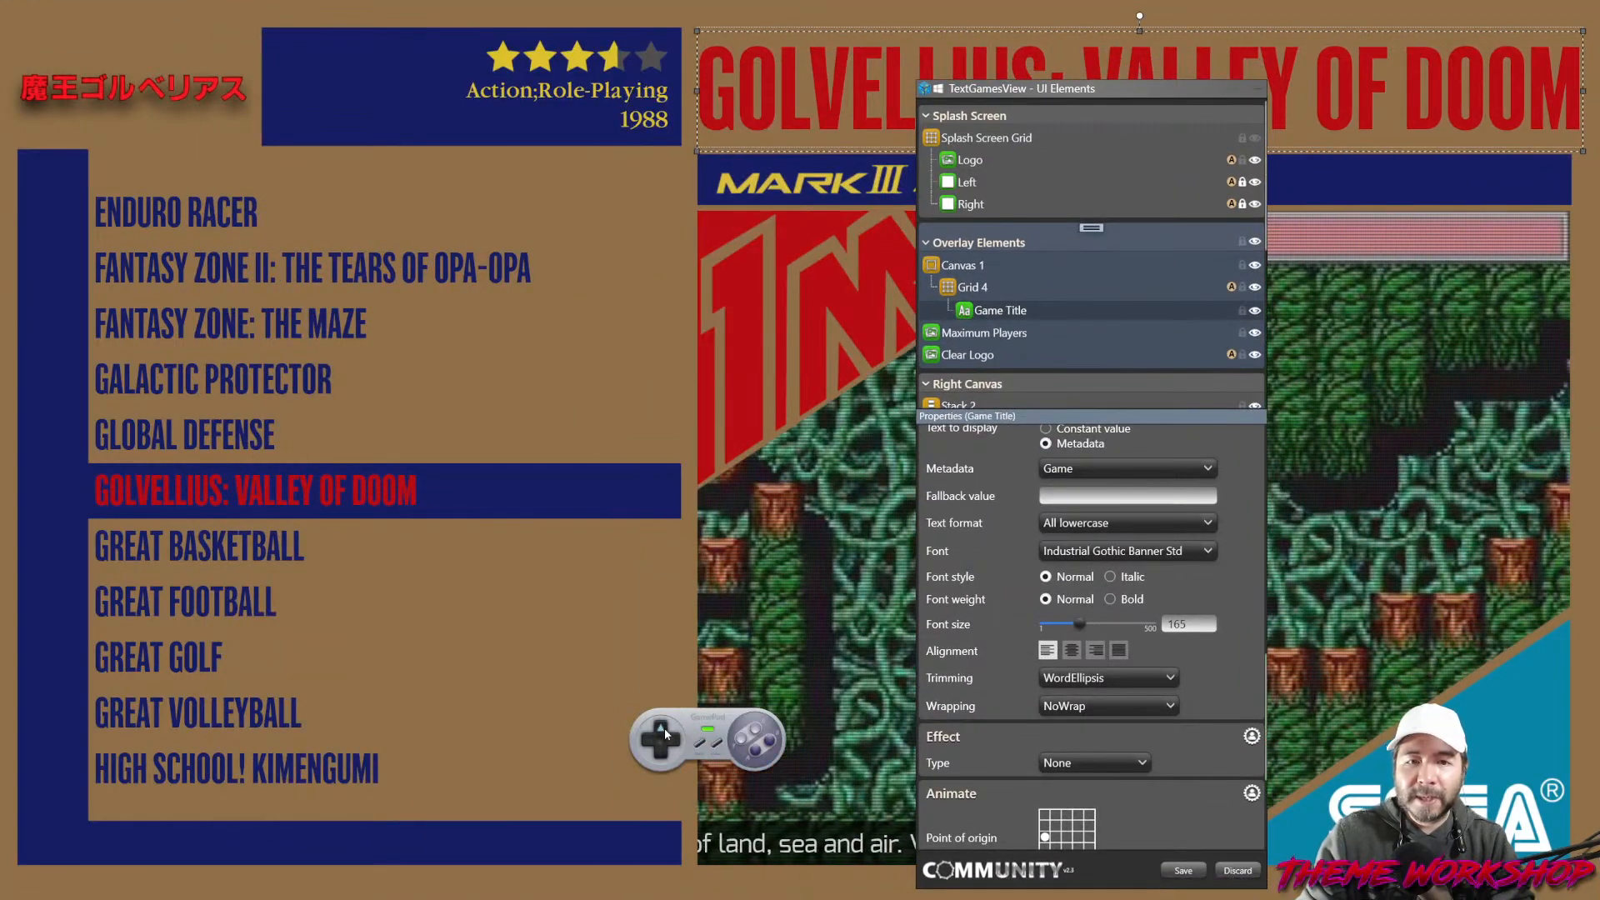
pyautogui.click(664, 727)
pyautogui.click(665, 726)
pyautogui.click(664, 727)
pyautogui.click(664, 726)
pyautogui.click(664, 727)
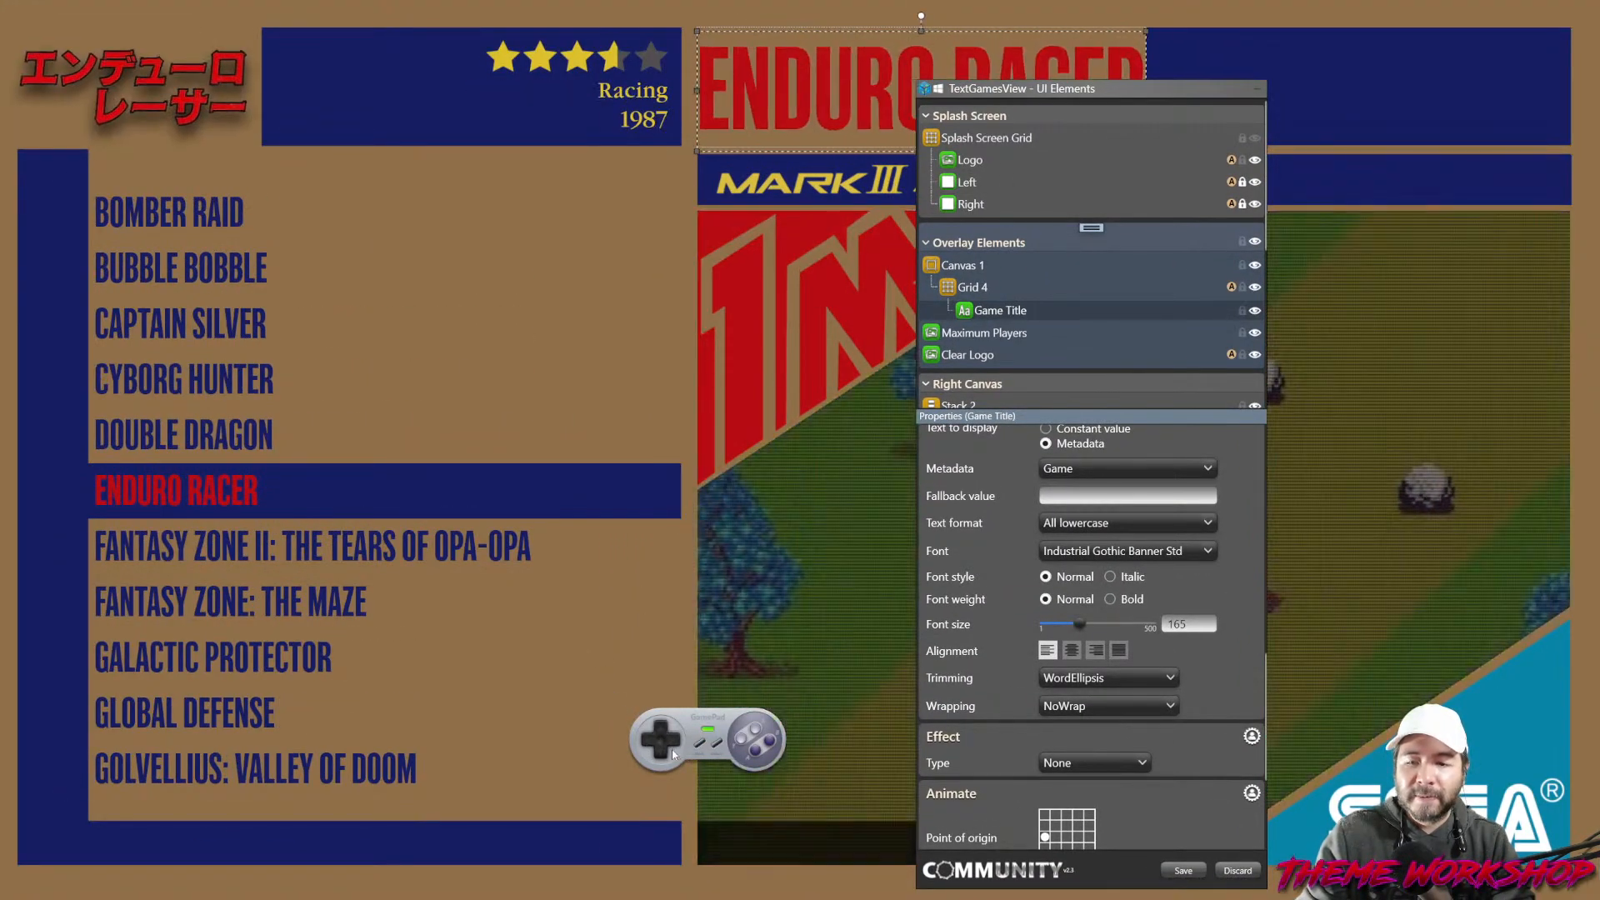
pyautogui.click(663, 754)
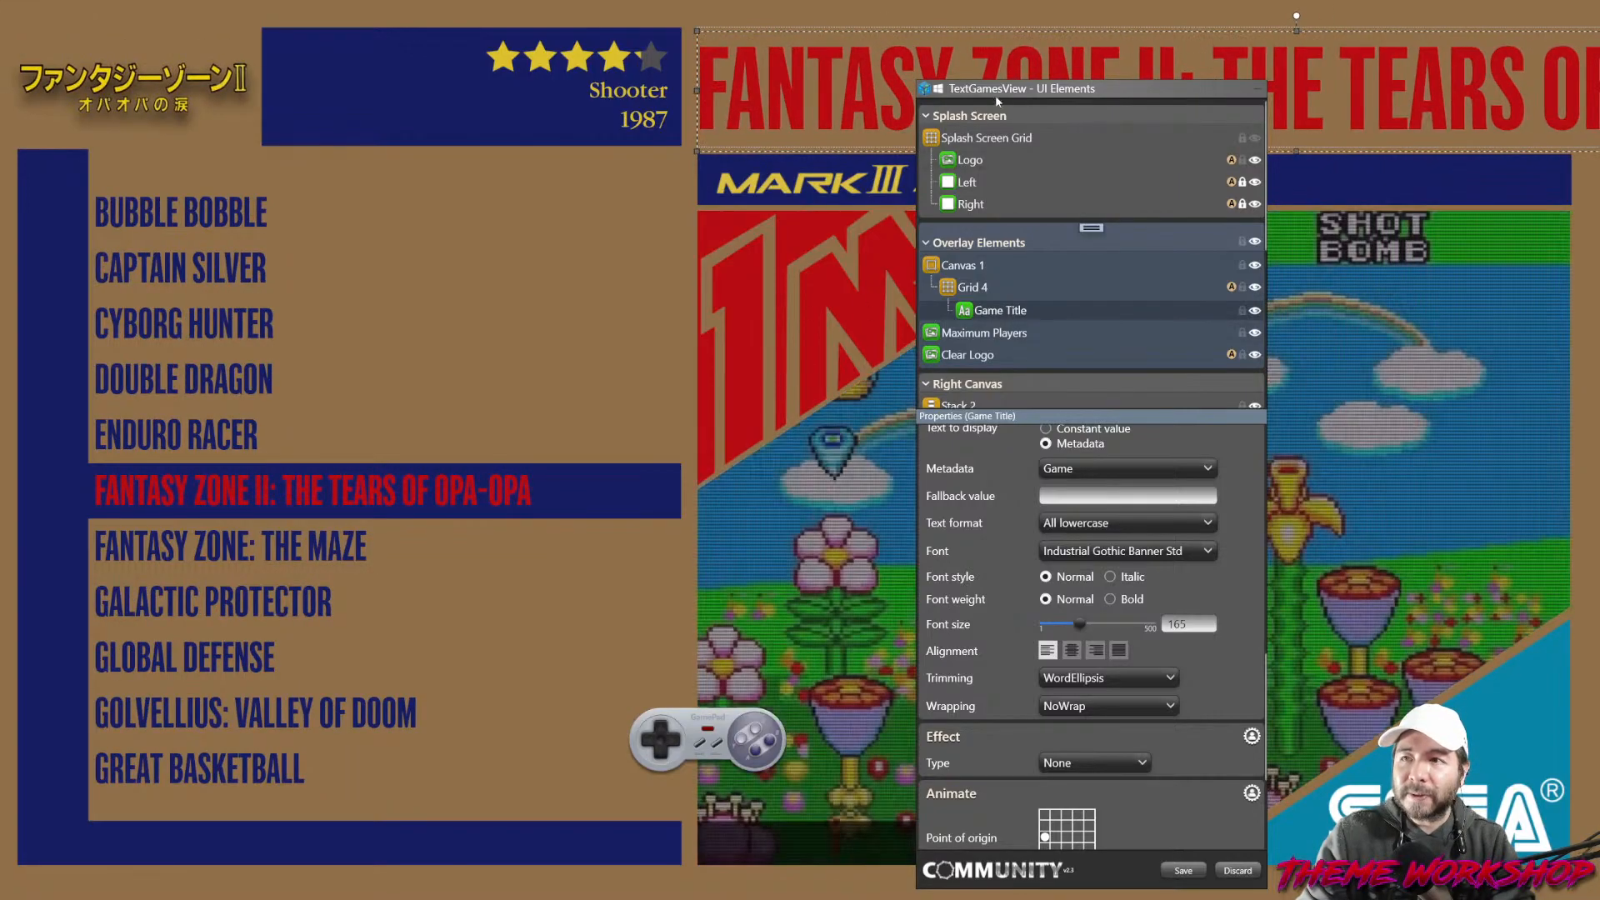
# Set Grid 4's maximum width to Canvas 1's width of 1397.60, and round it up to 1400.
pyautogui.moveTo(1014, 90); pyautogui.dragTo(309, 49)
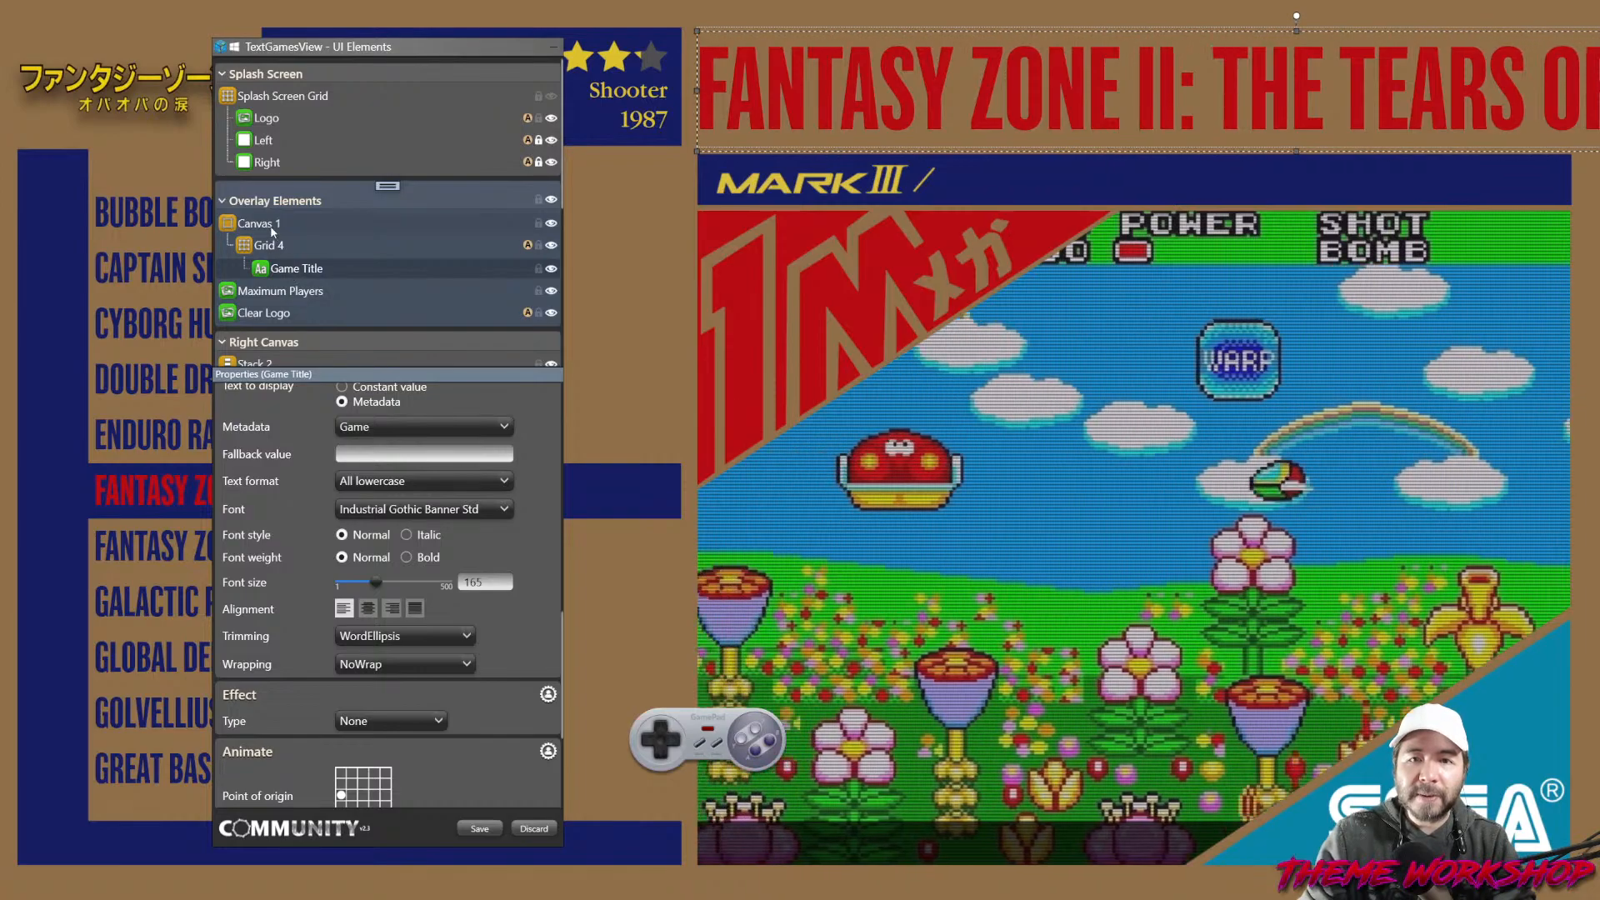
pyautogui.click(270, 226)
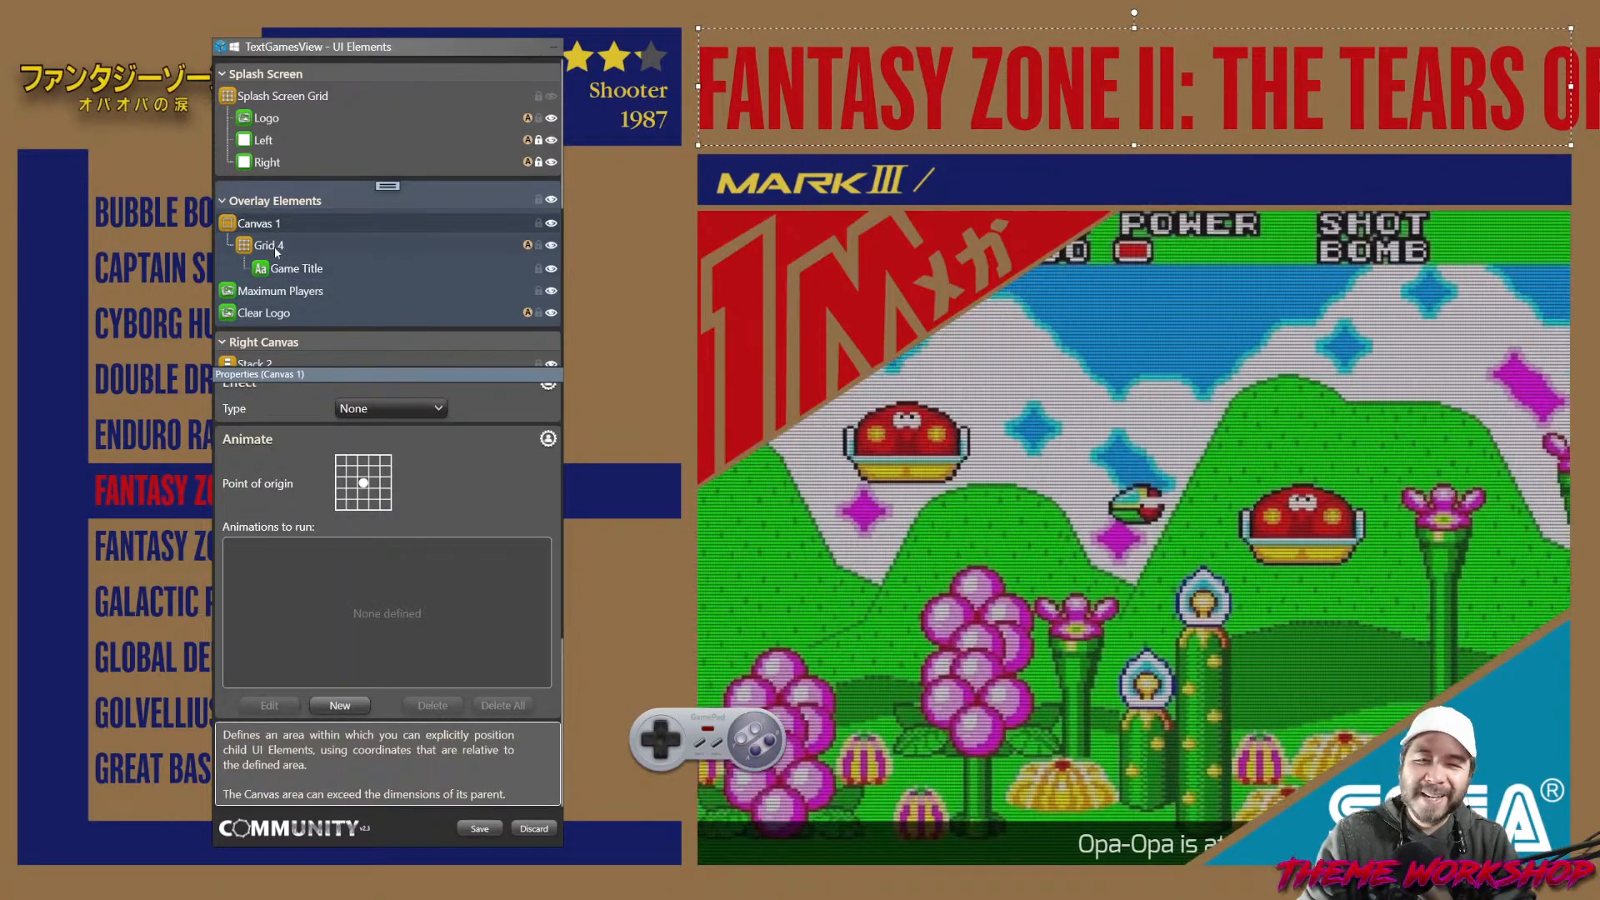
pyautogui.click(276, 247)
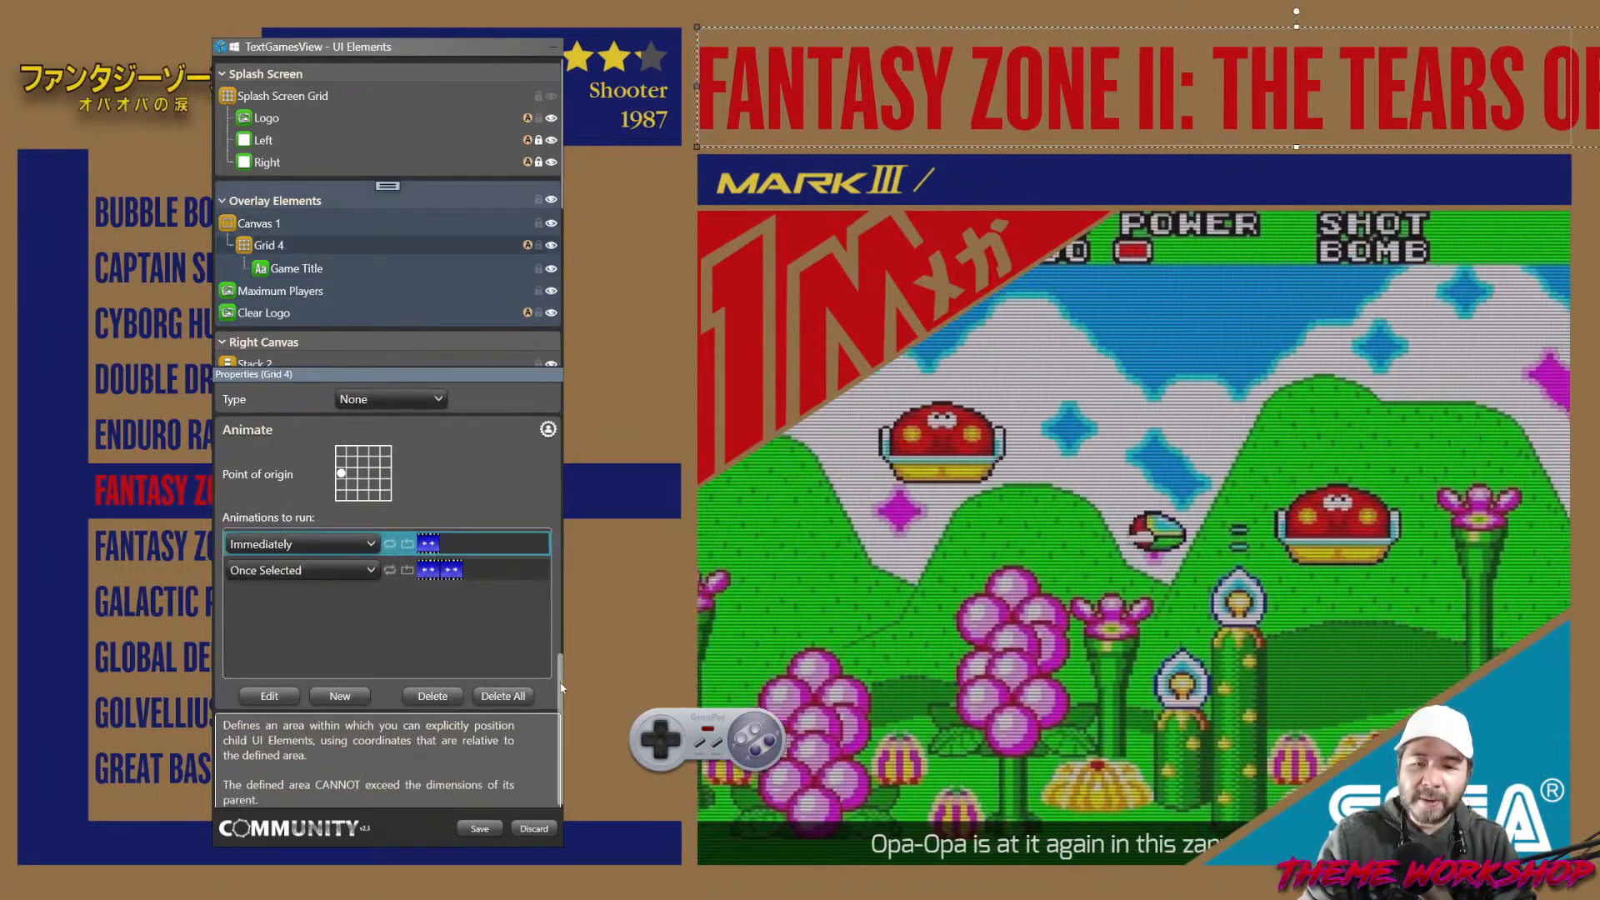
pyautogui.moveTo(556, 661); pyautogui.dragTo(560, 426)
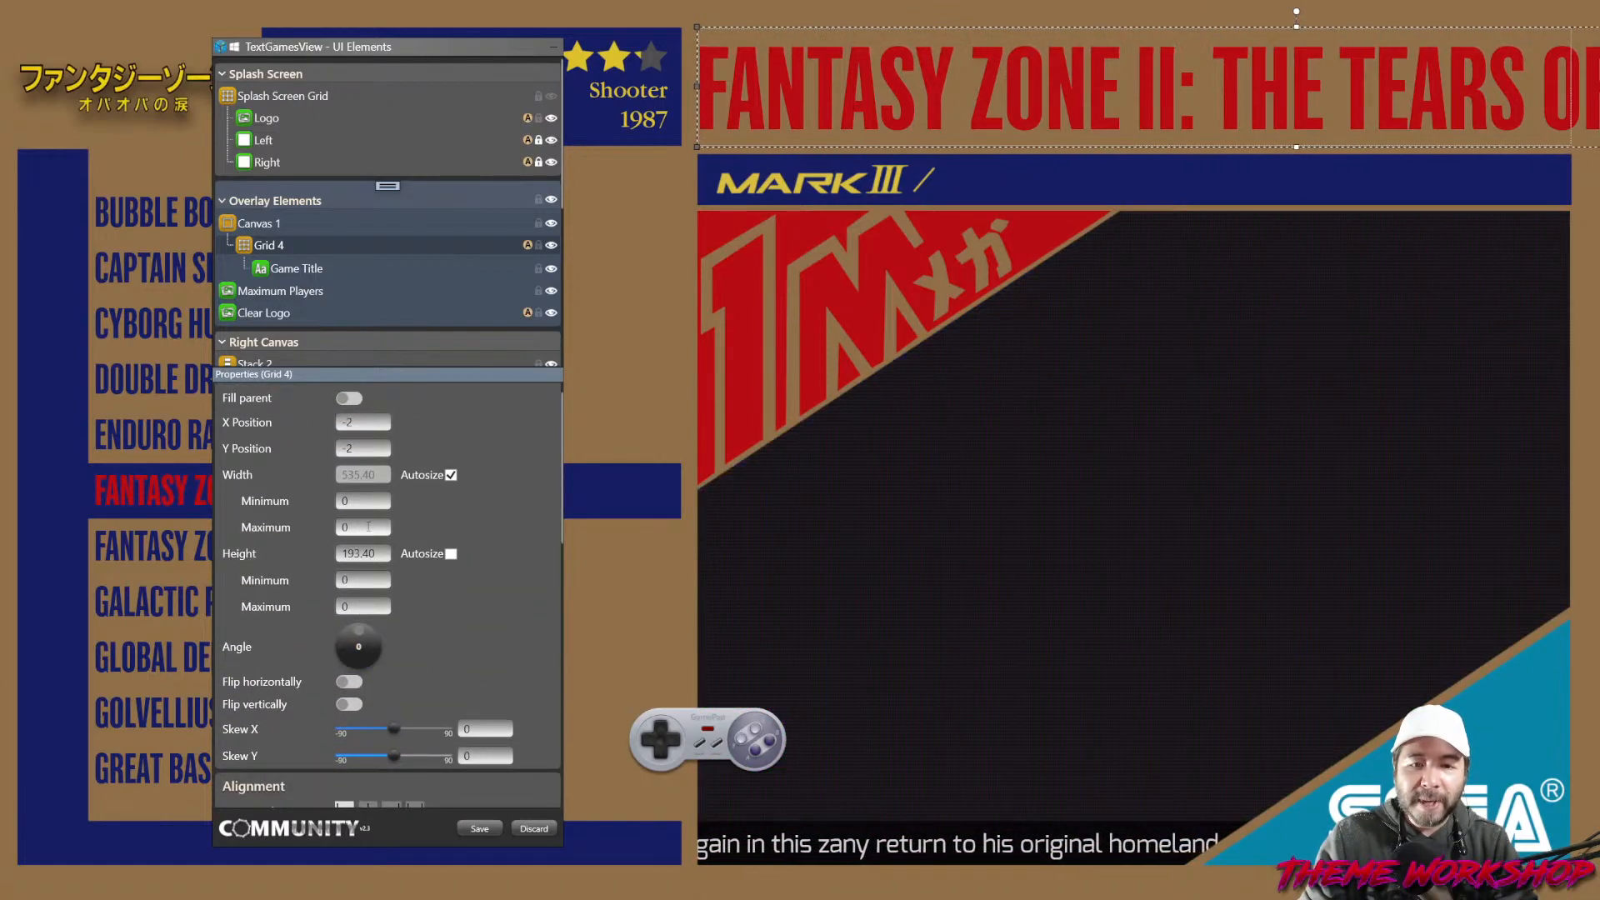
pyautogui.doubleClick(345, 529)
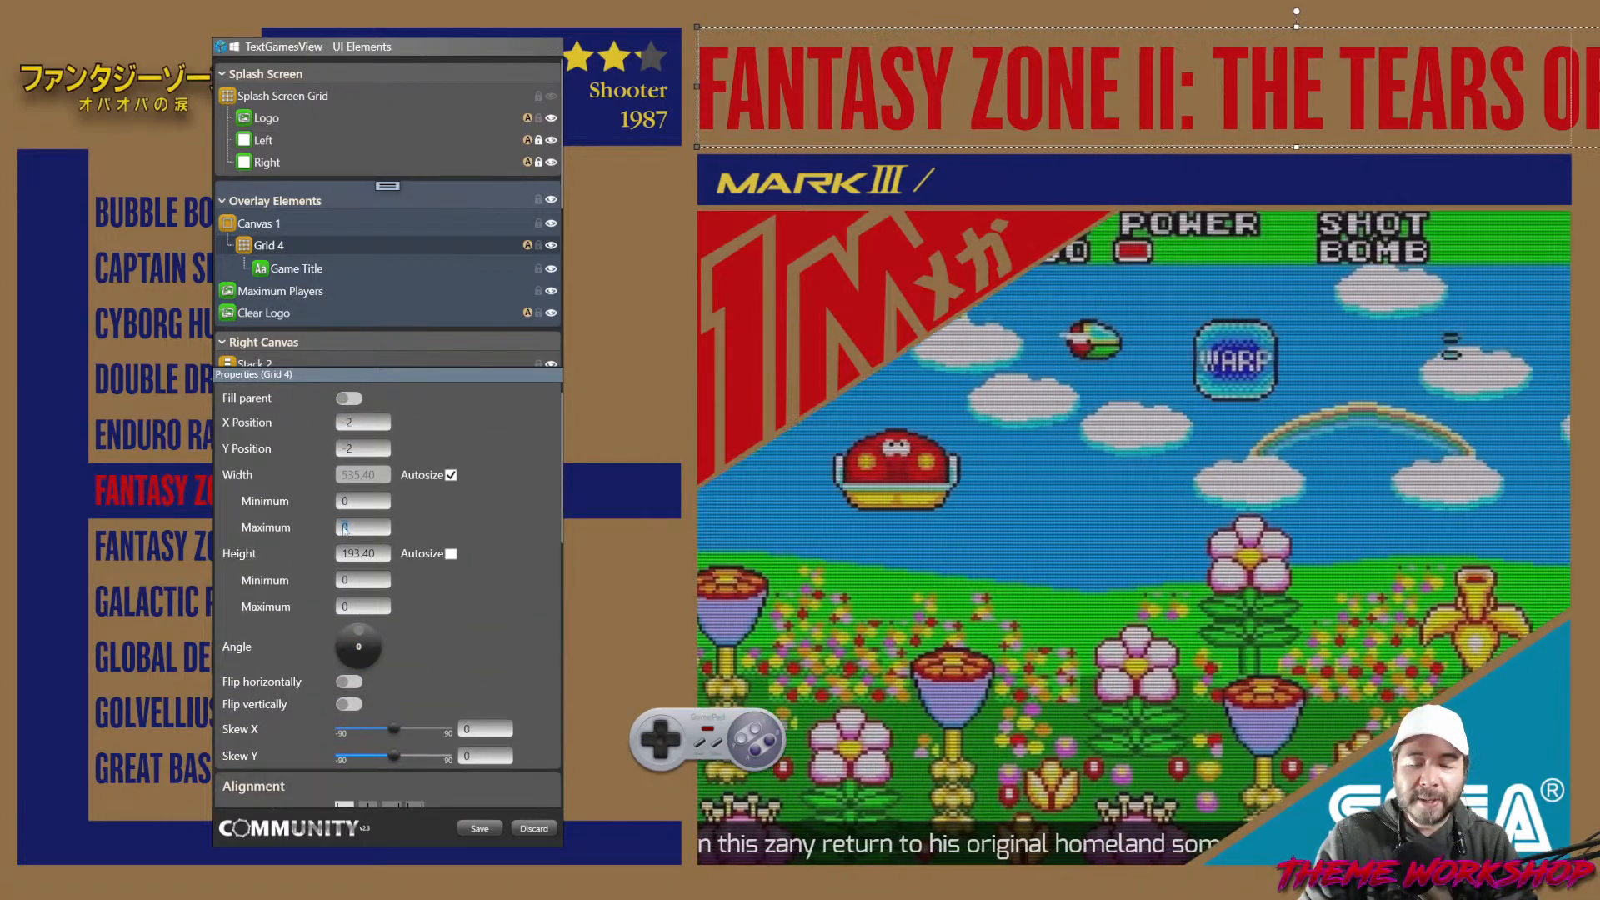
pyautogui.click(268, 228)
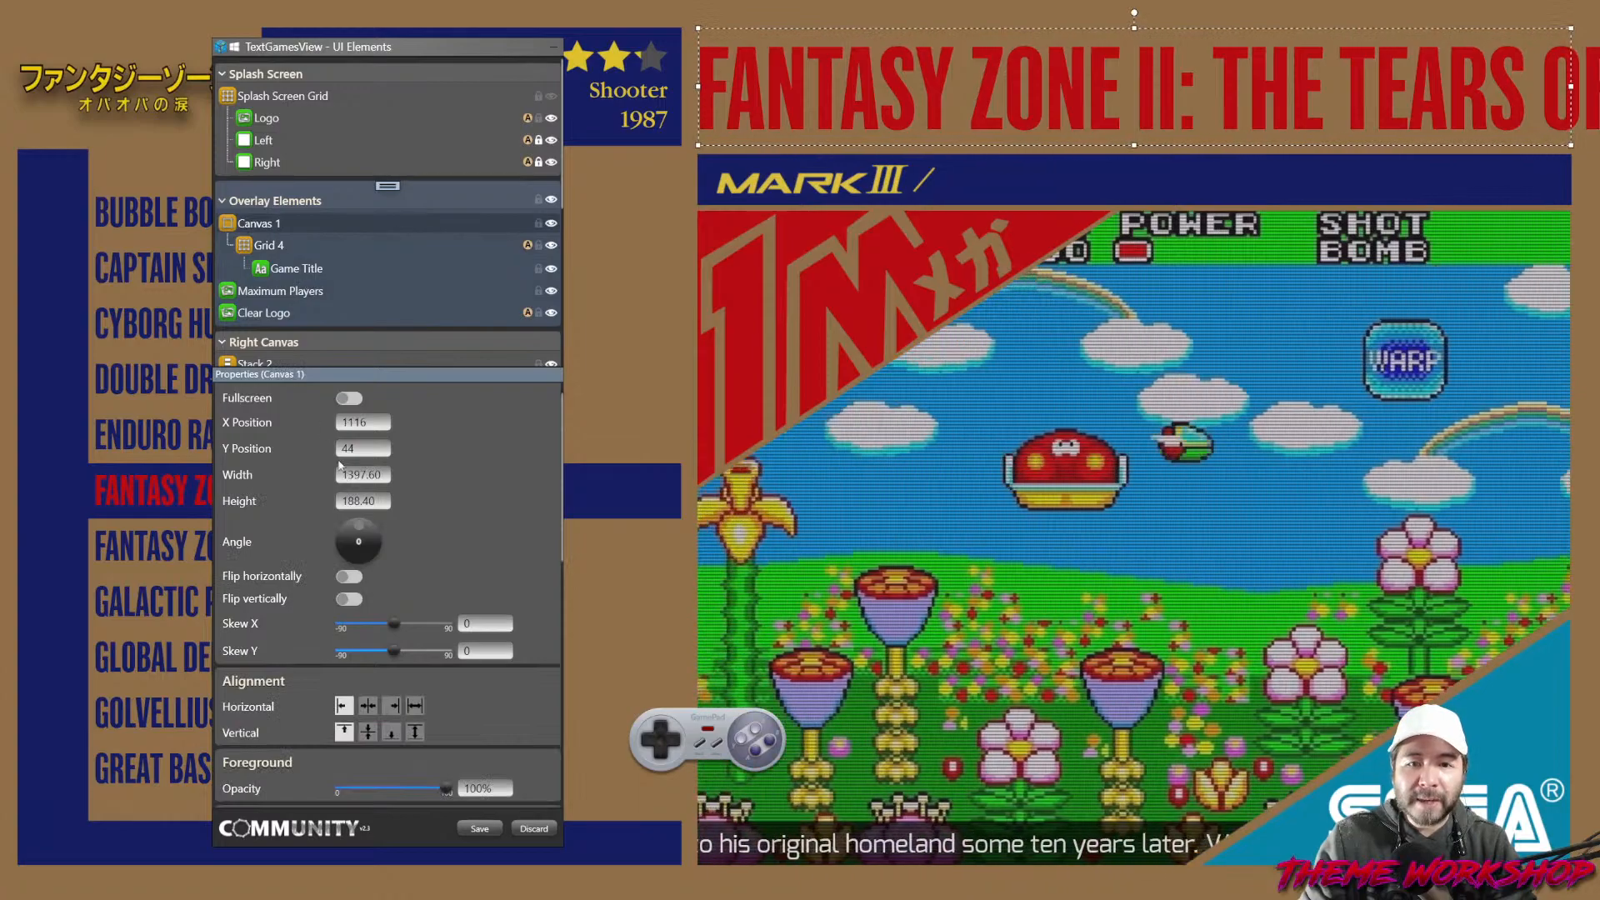
pyautogui.moveTo(386, 479); pyautogui.dragTo(341, 480)
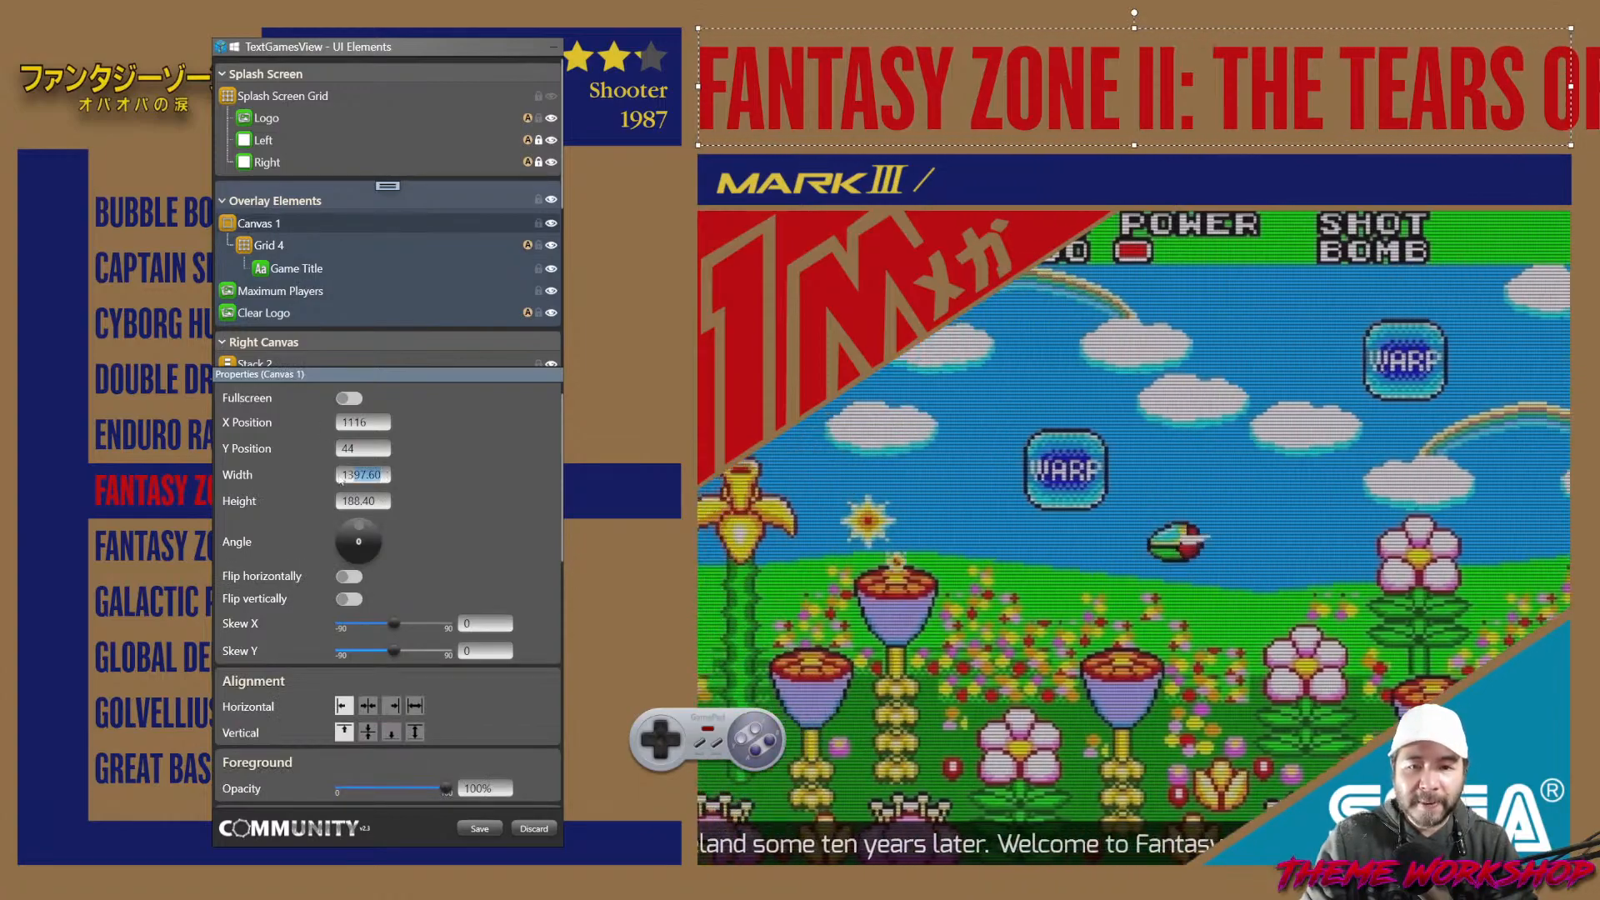
pyautogui.click(269, 245)
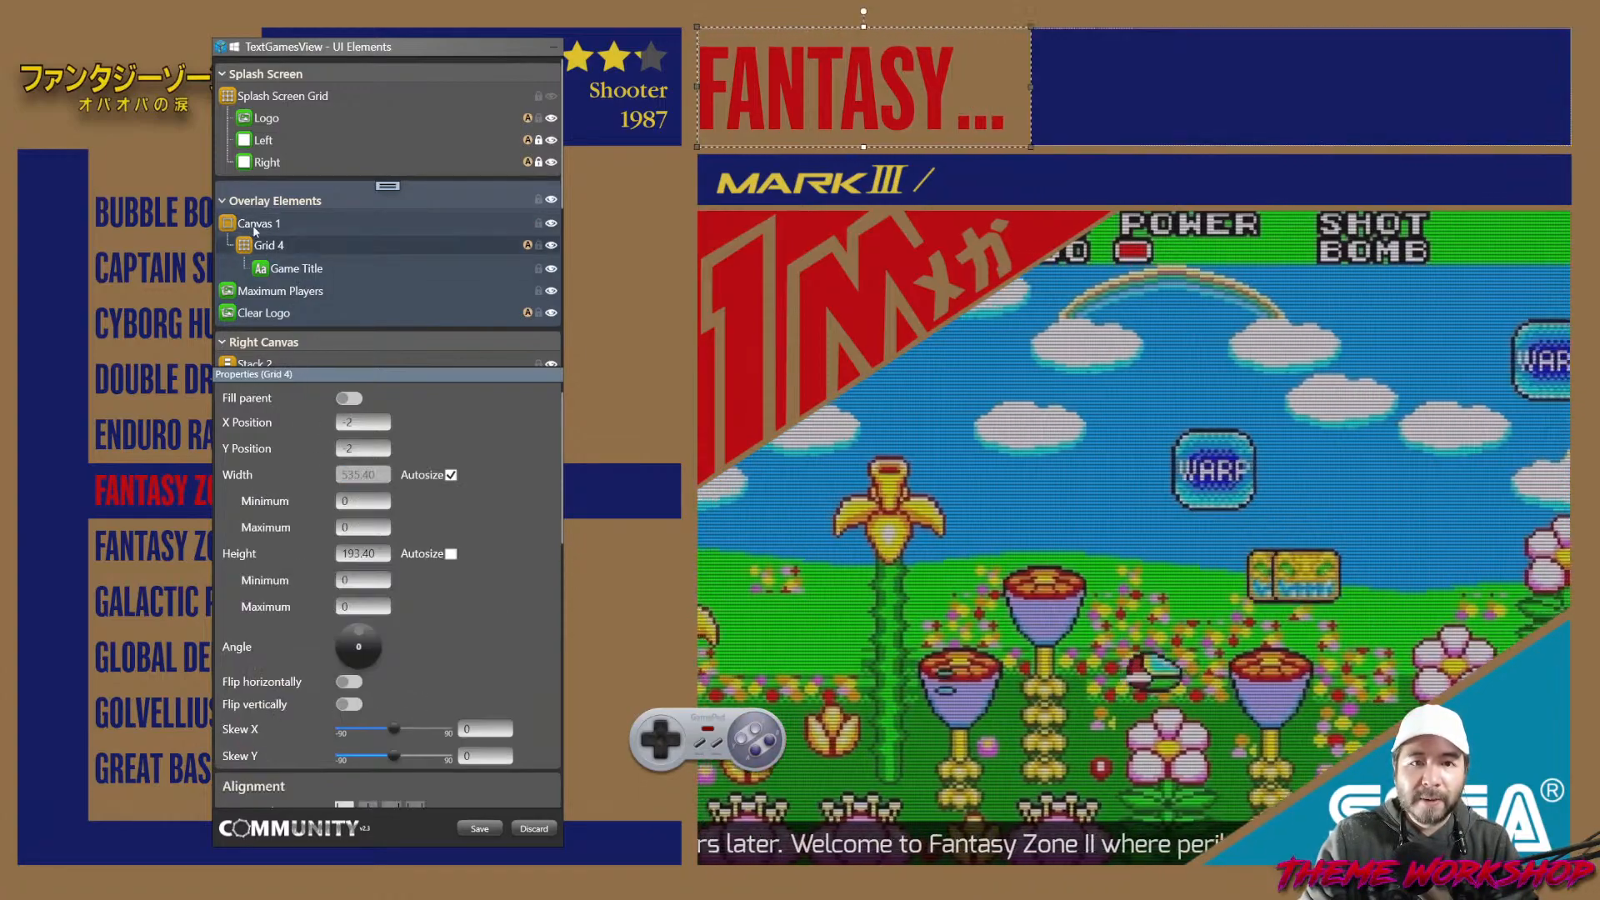
pyautogui.moveTo(371, 532); pyautogui.dragTo(326, 535)
pyautogui.write('1397.60')
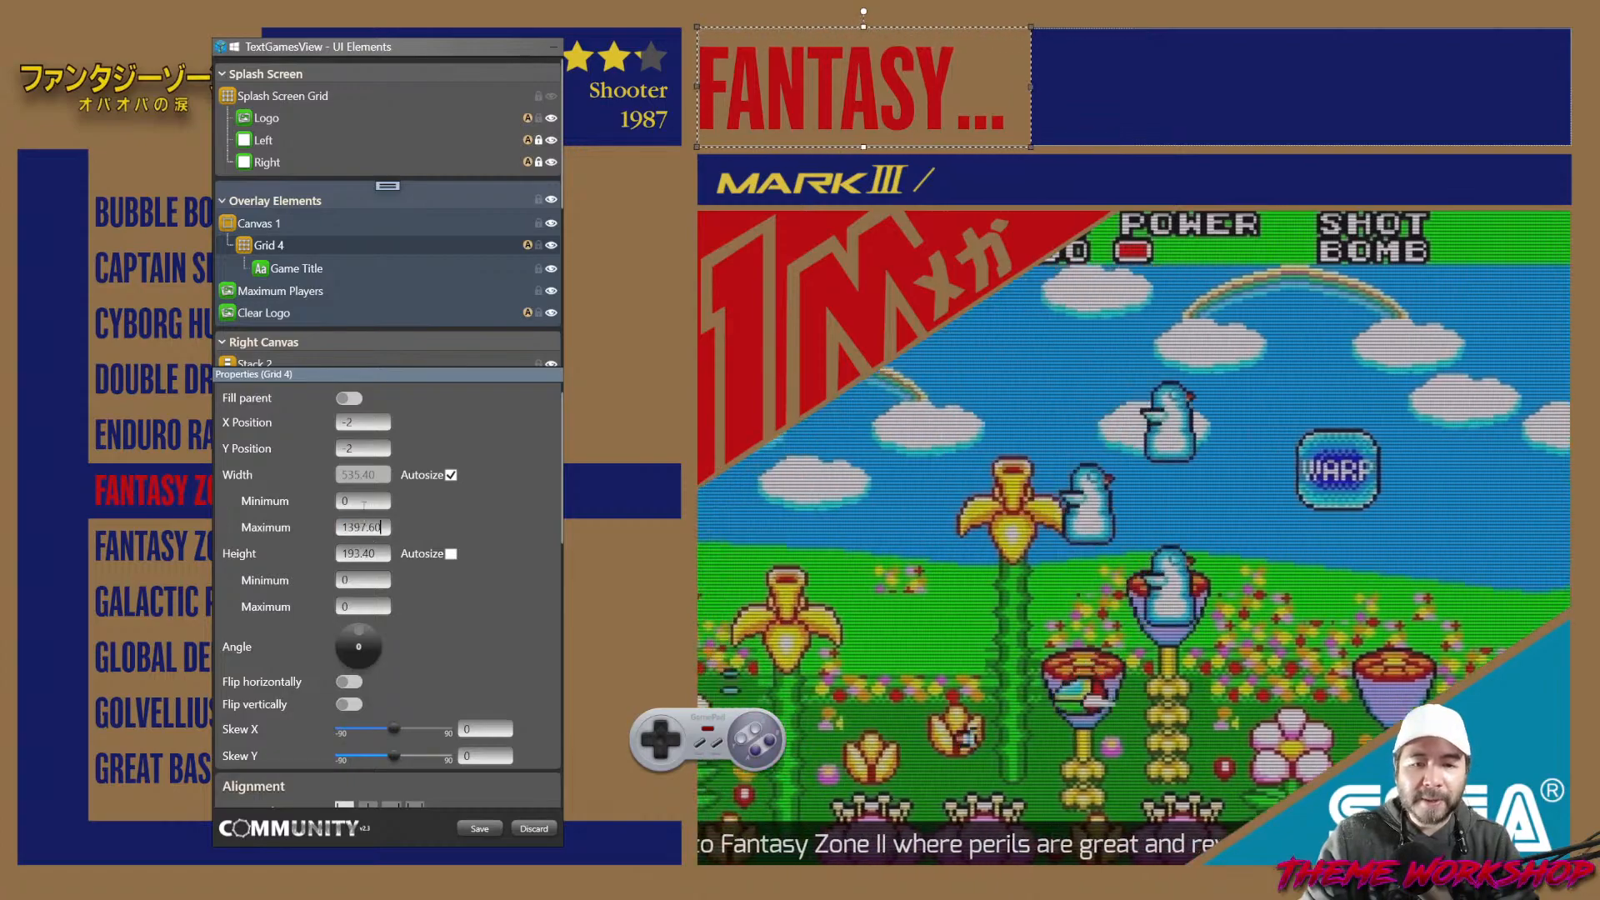
pyautogui.click(373, 502)
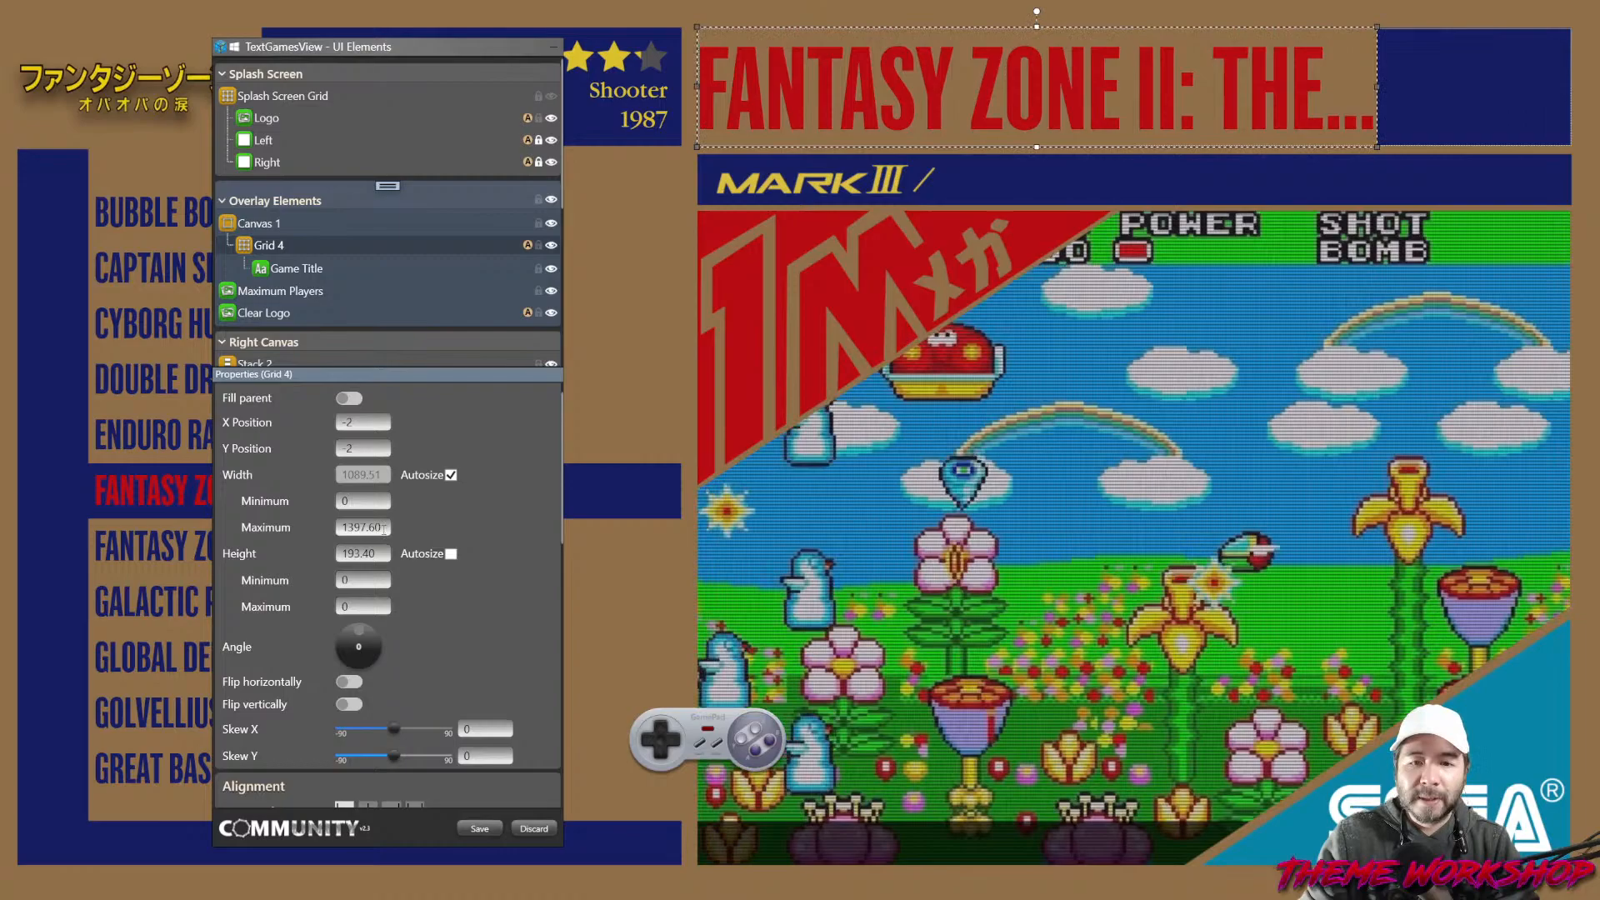
pyautogui.moveTo(384, 528); pyautogui.dragTo(335, 538)
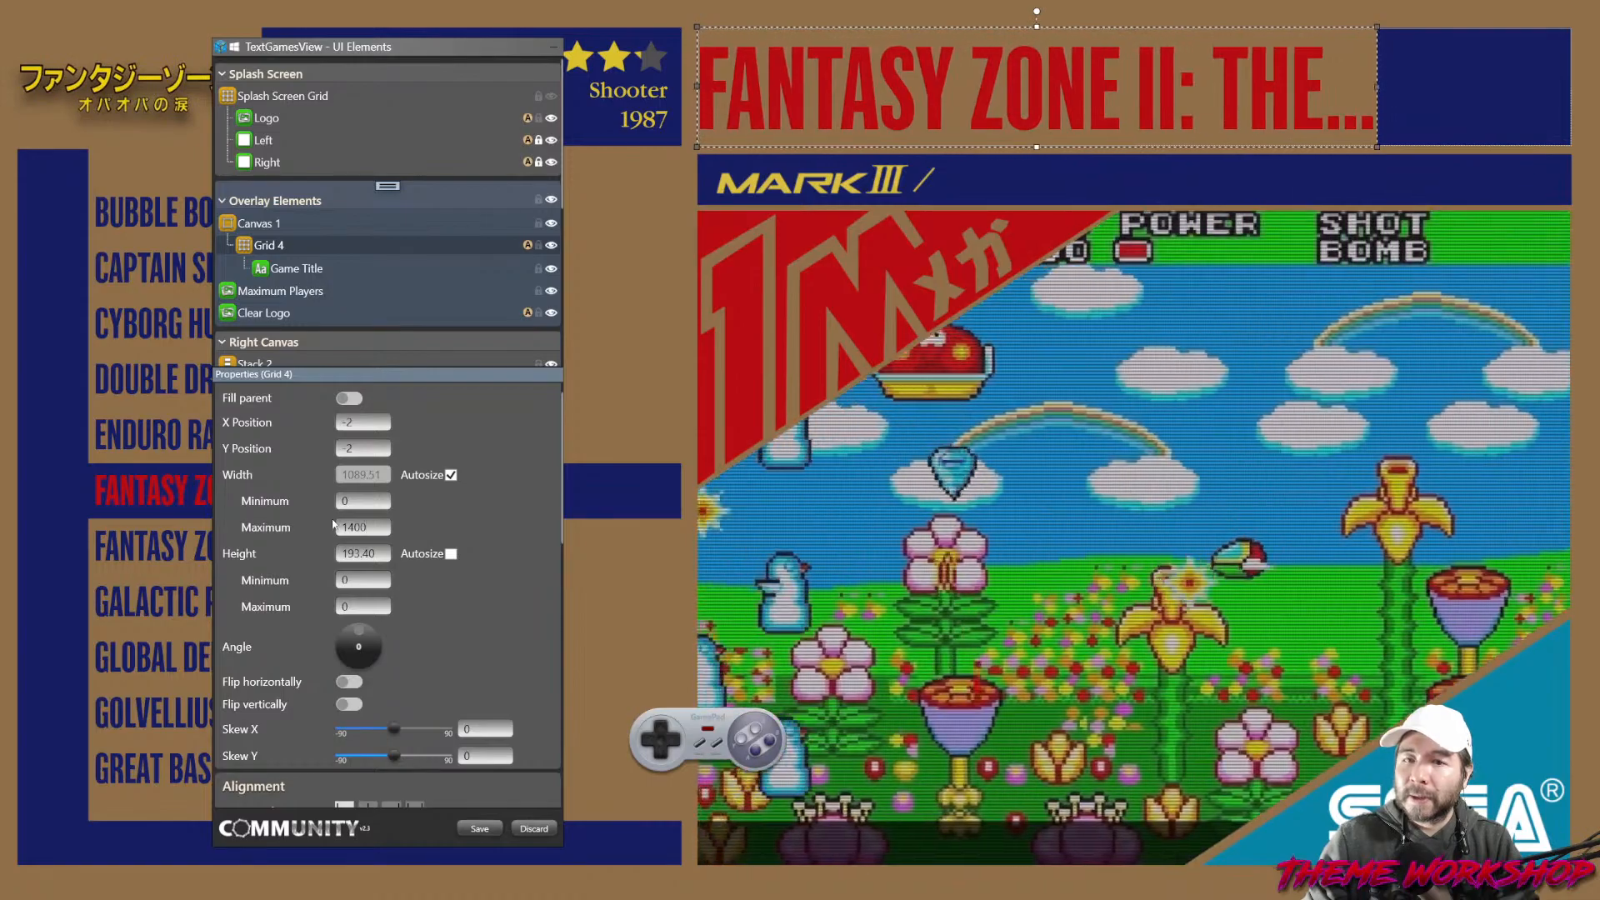
pyautogui.click(366, 526)
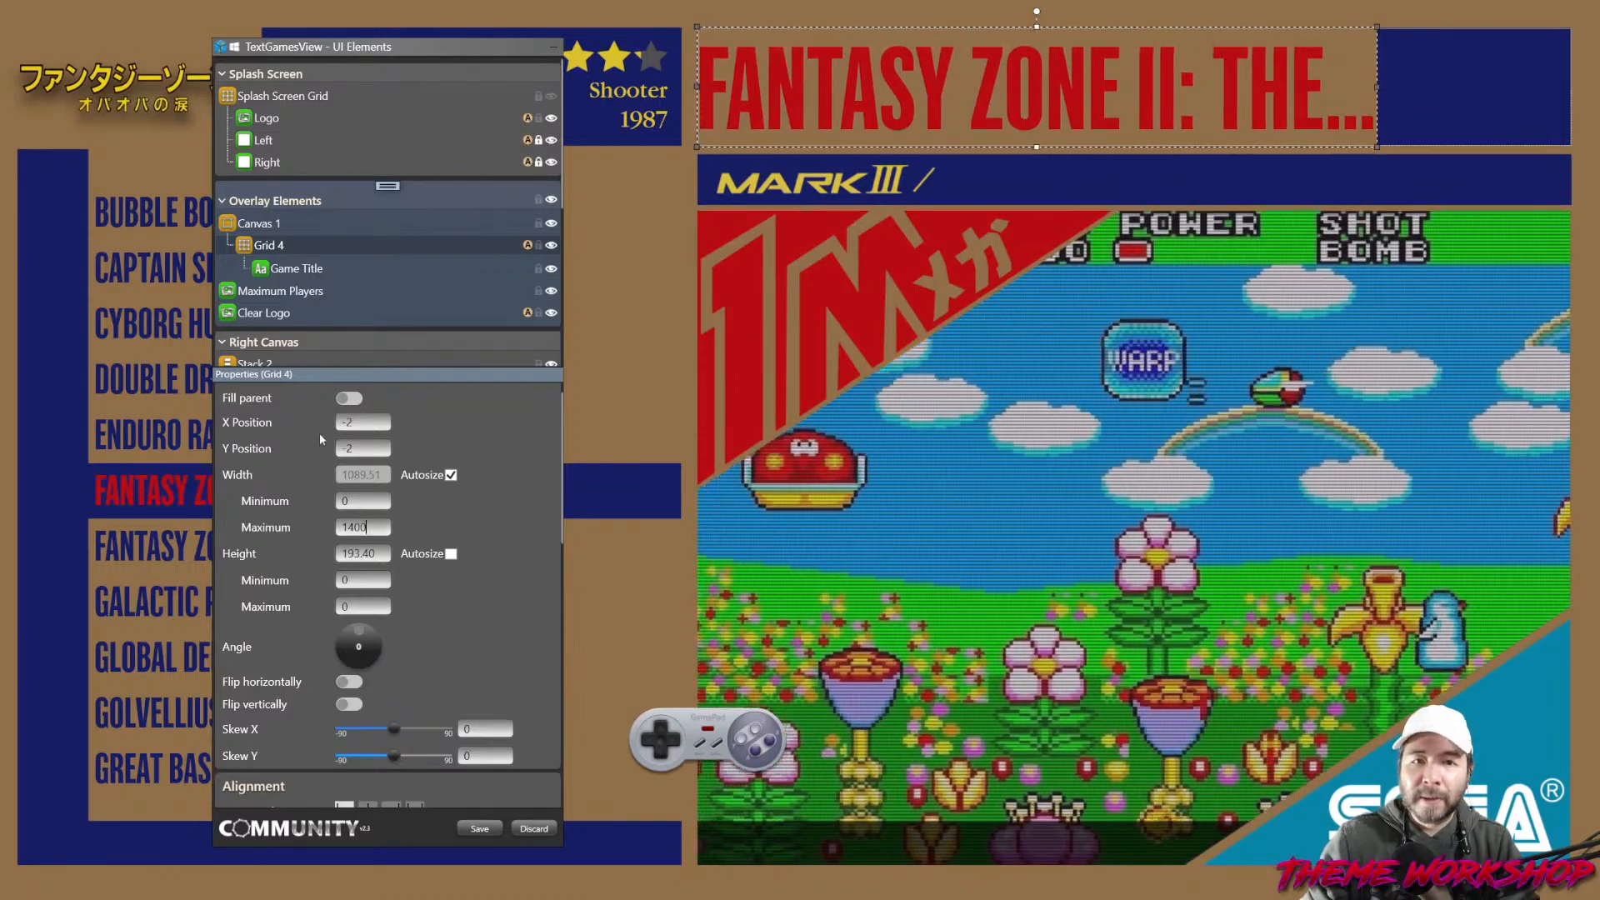
# Set the Game Title text trimming to None.
pyautogui.click(287, 270)
pyautogui.scroll(-10, 542, 562)
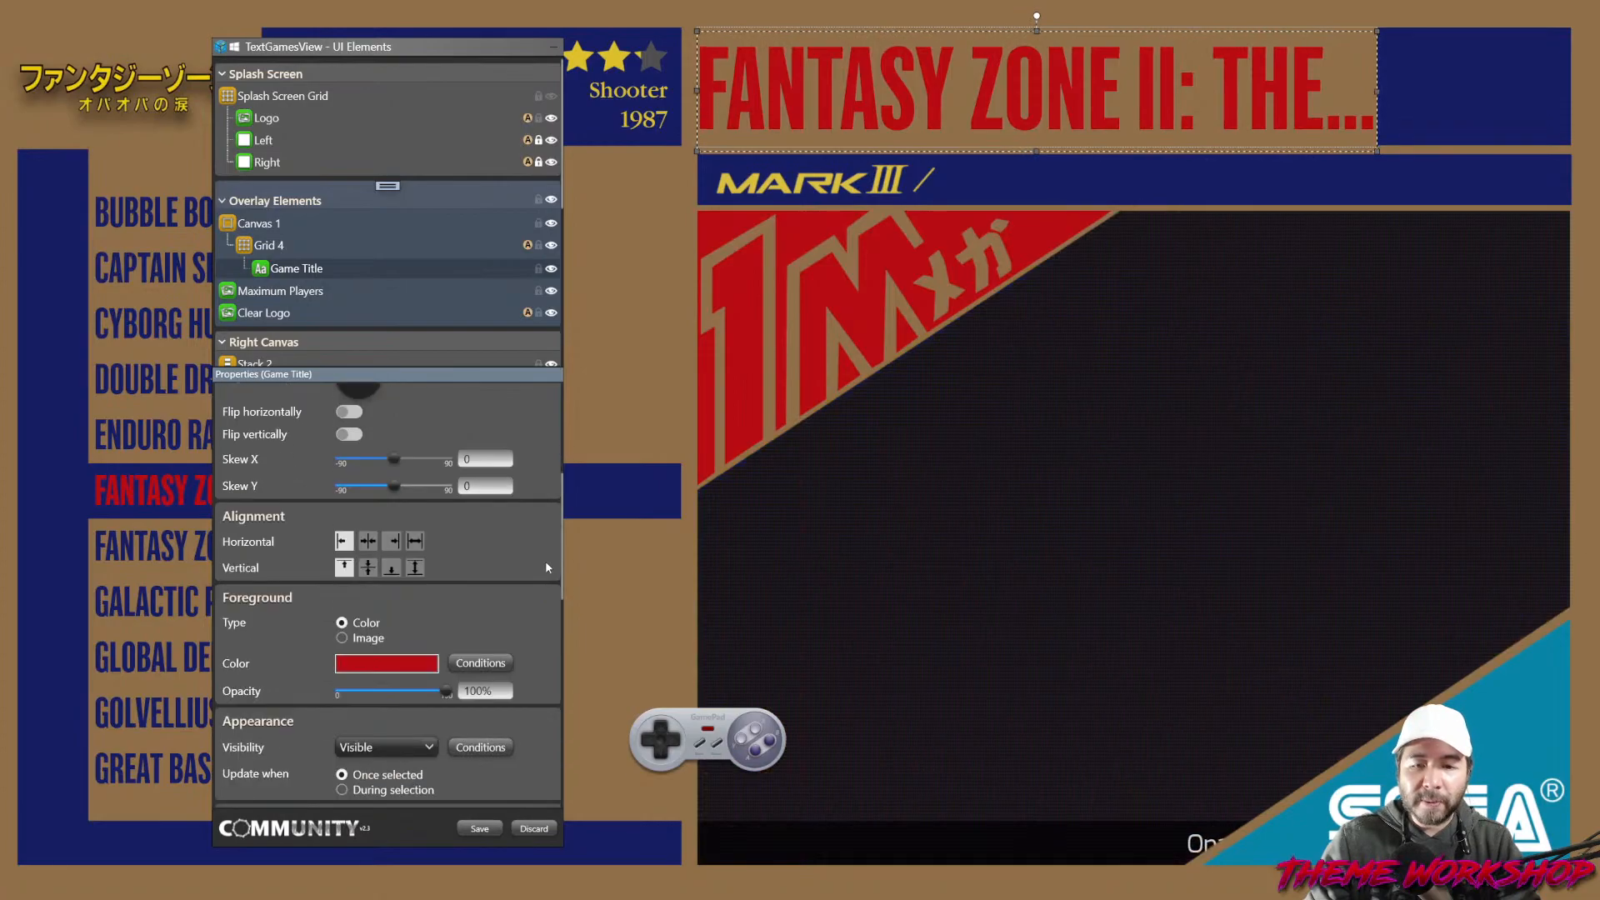
pyautogui.scroll(-2, 458, 582)
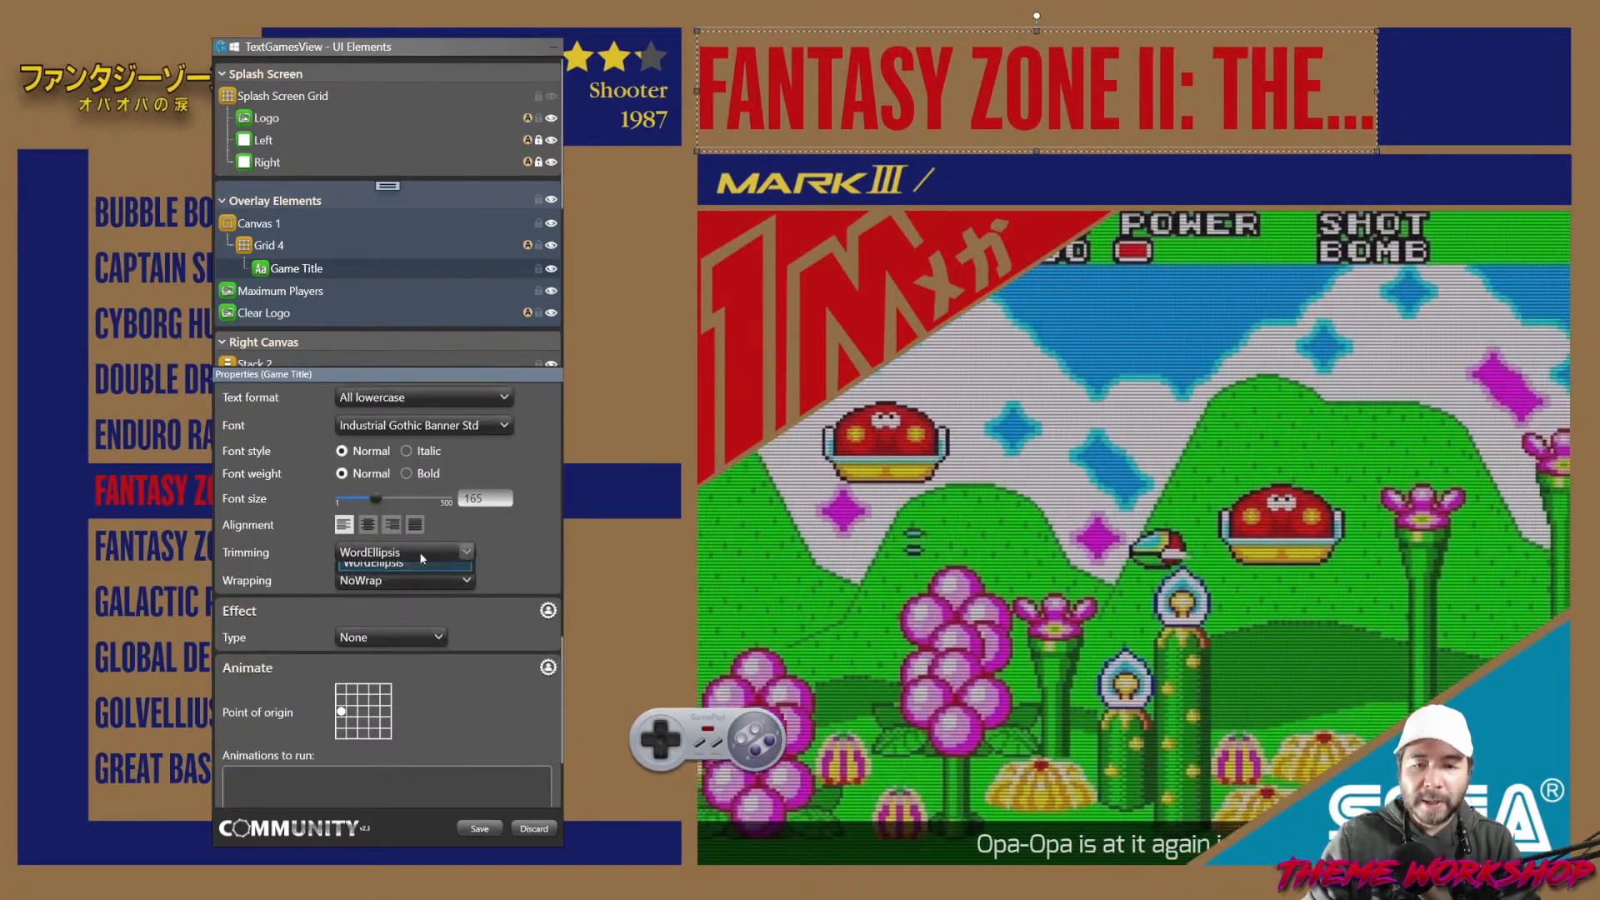
pyautogui.click(419, 552)
pyautogui.click(398, 573)
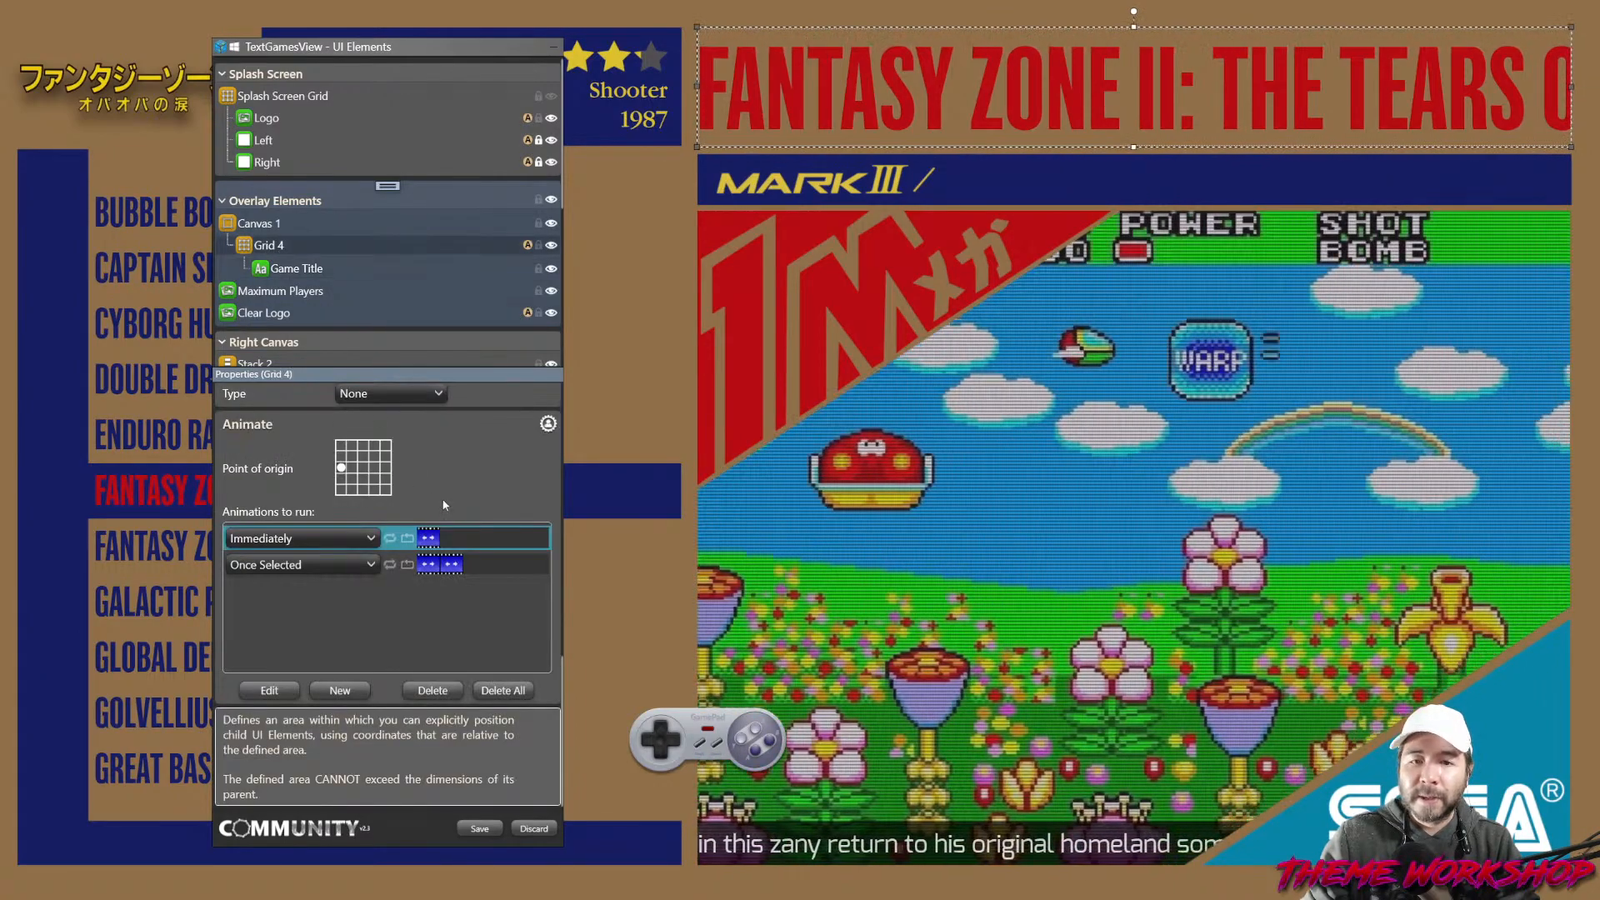
# Compare Grid 4's layout with Canvas 1's and set Grid 4's maximum width to 1380.
pyautogui.click(273, 247)
pyautogui.scroll(5, 537, 543)
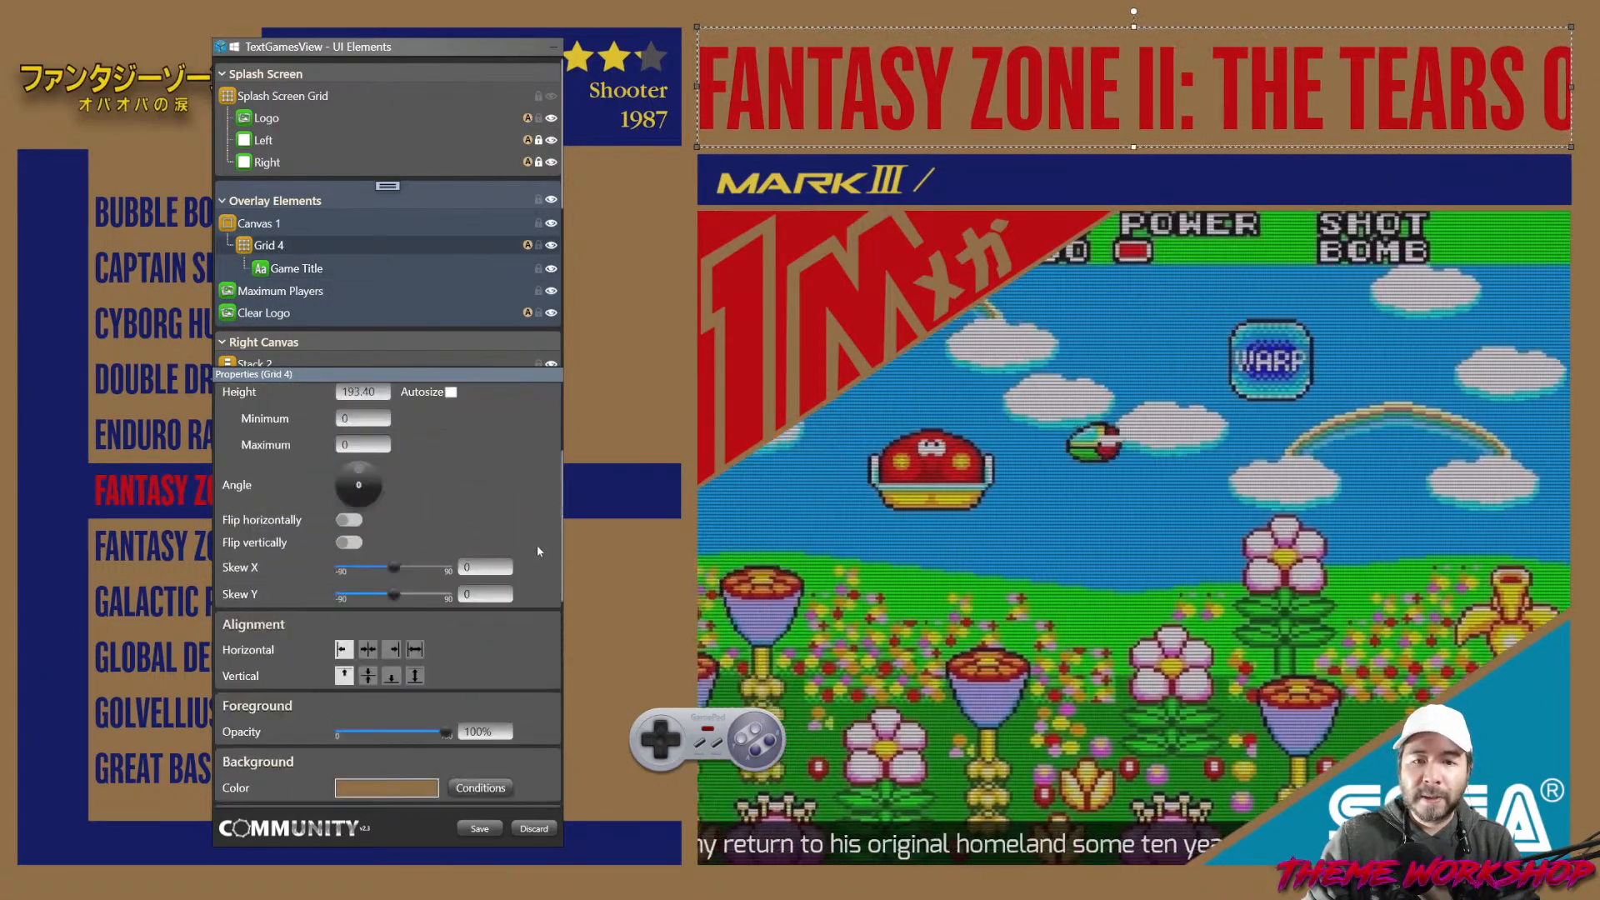
pyautogui.scroll(3, 534, 547)
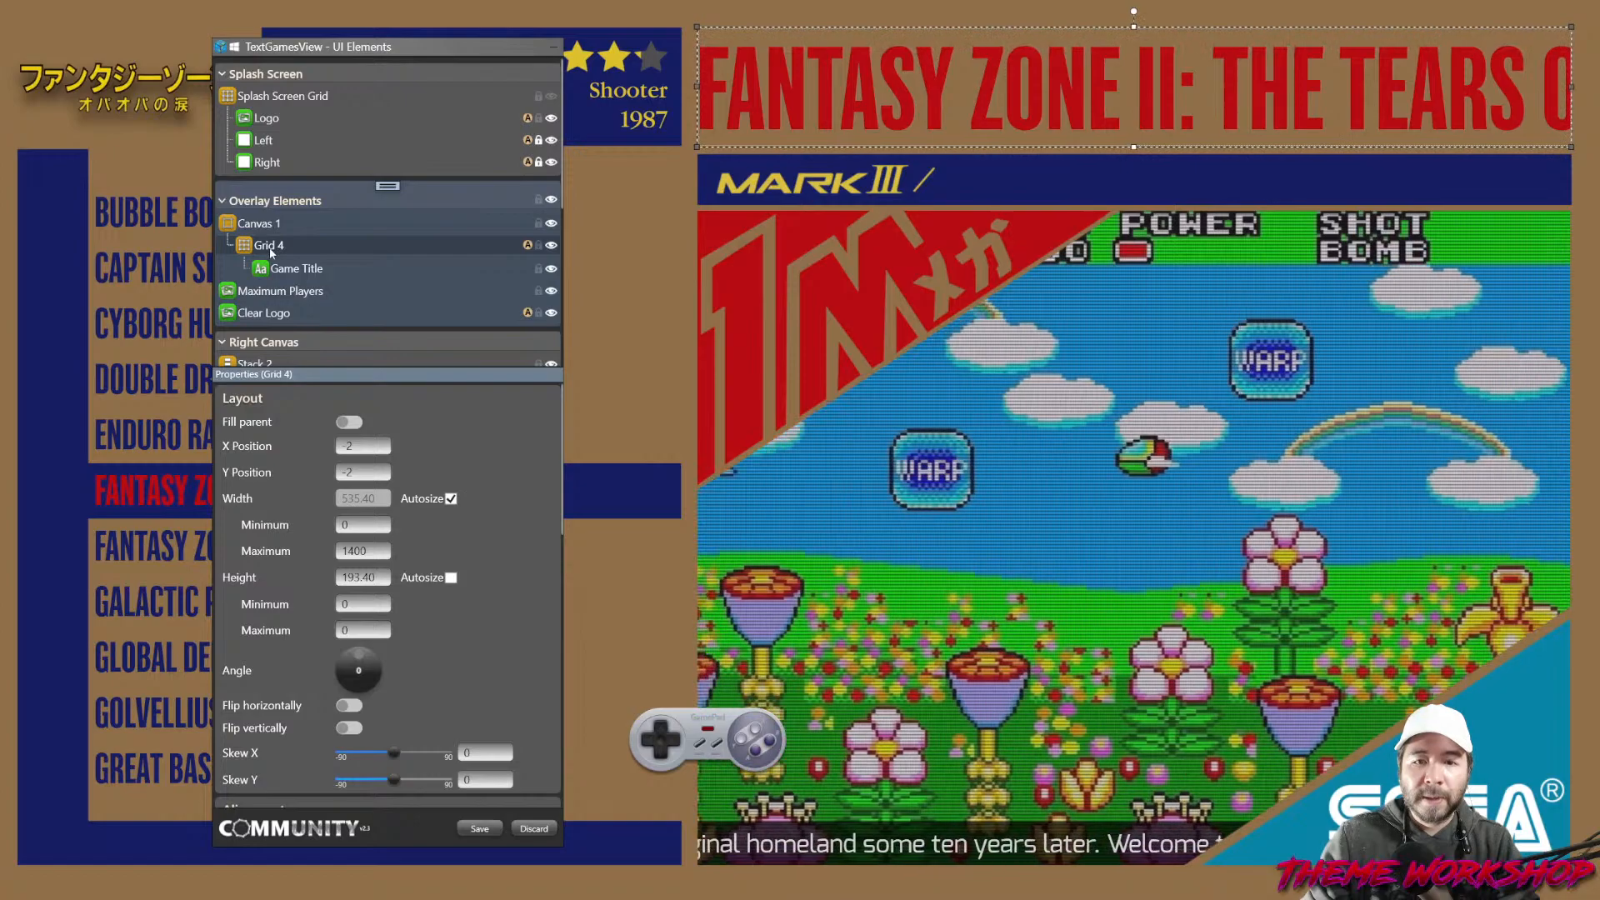
pyautogui.click(257, 225)
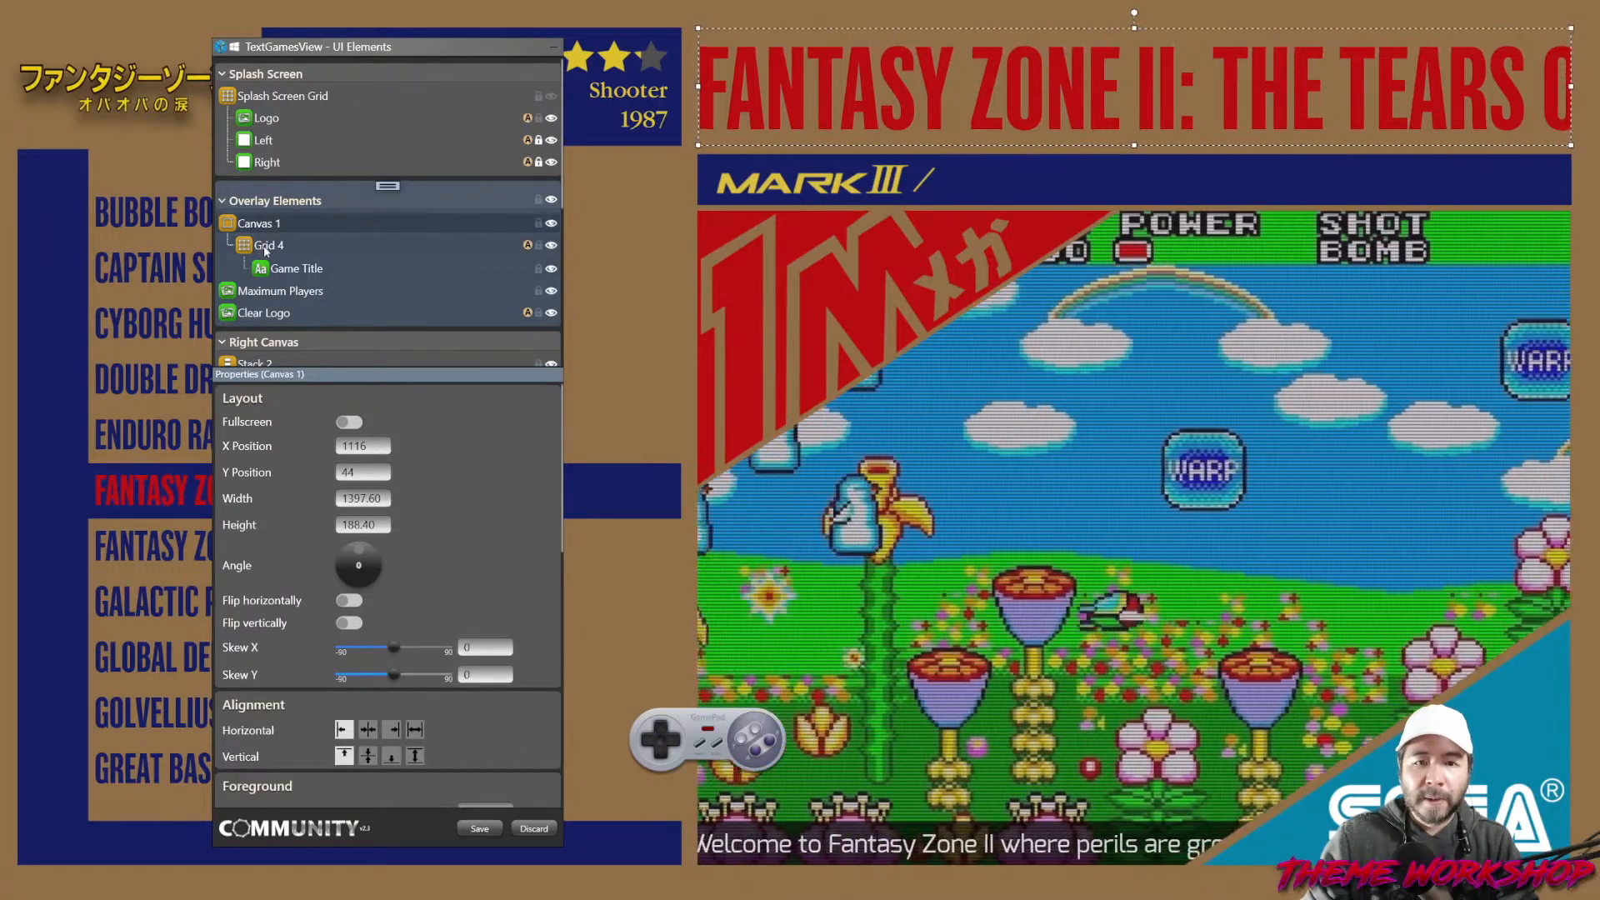
pyautogui.click(266, 247)
pyautogui.moveTo(379, 552); pyautogui.dragTo(289, 550)
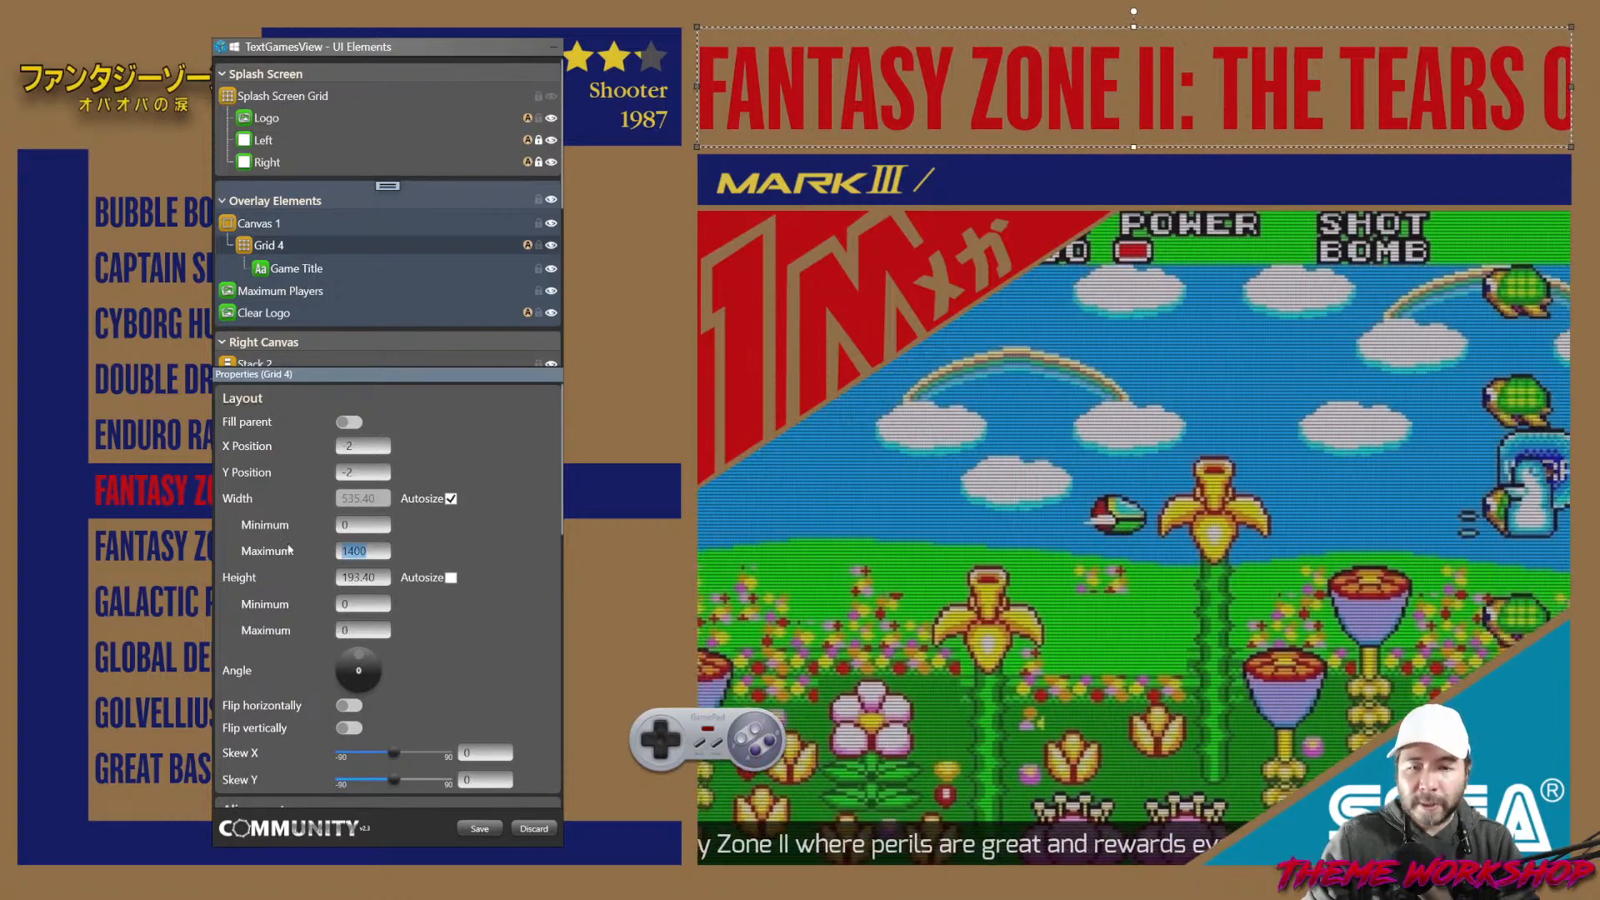
pyautogui.write('1')
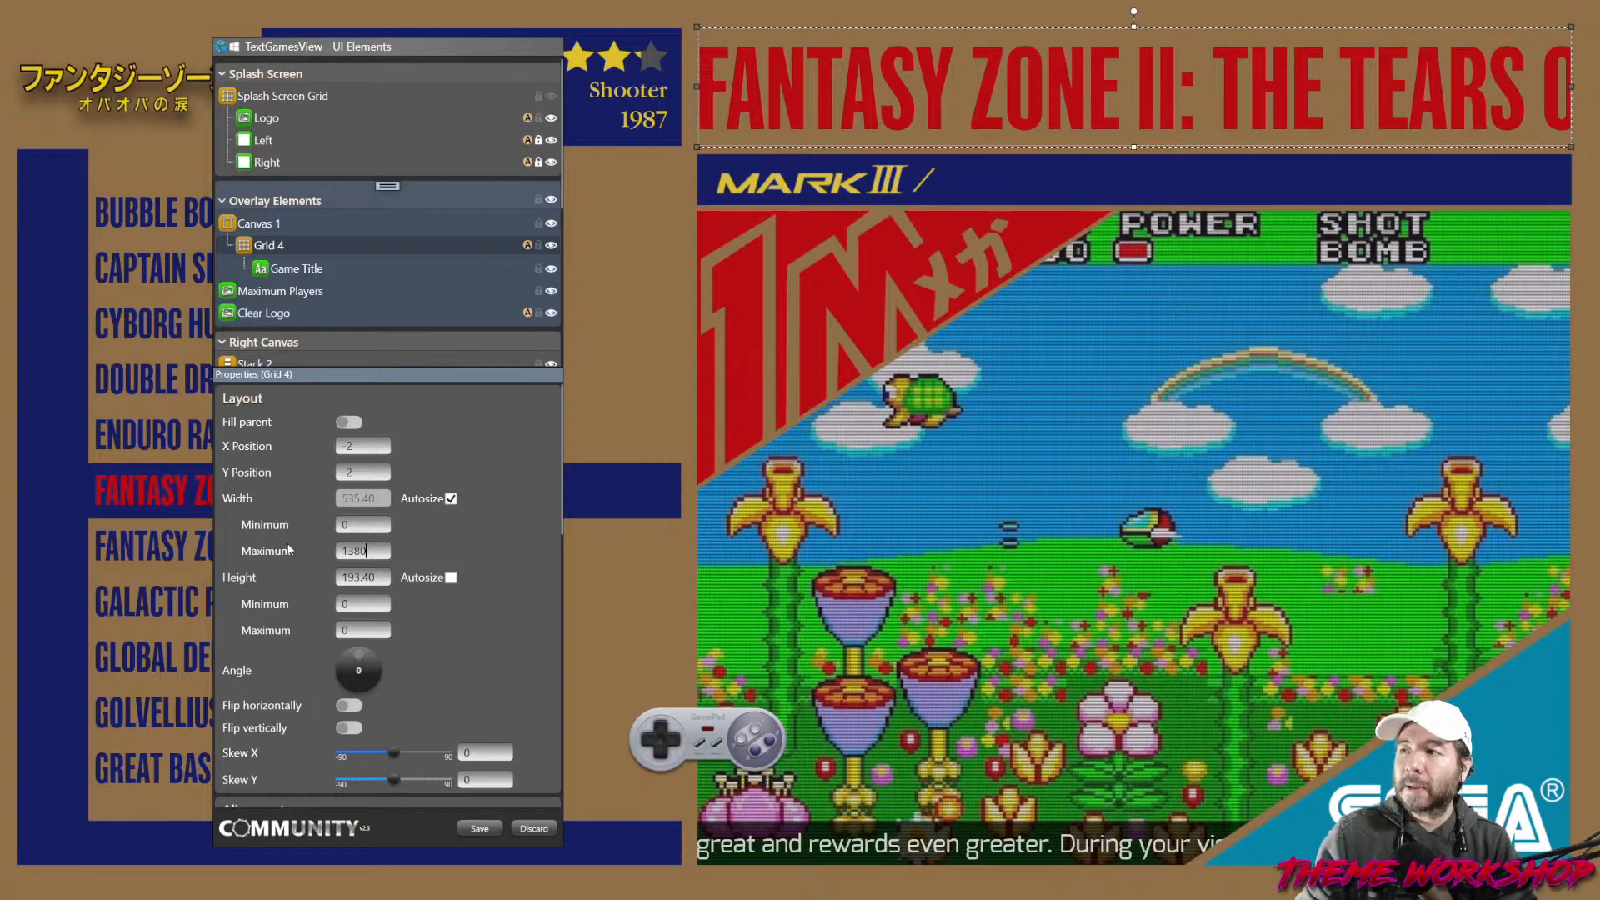
pyautogui.press('Return')
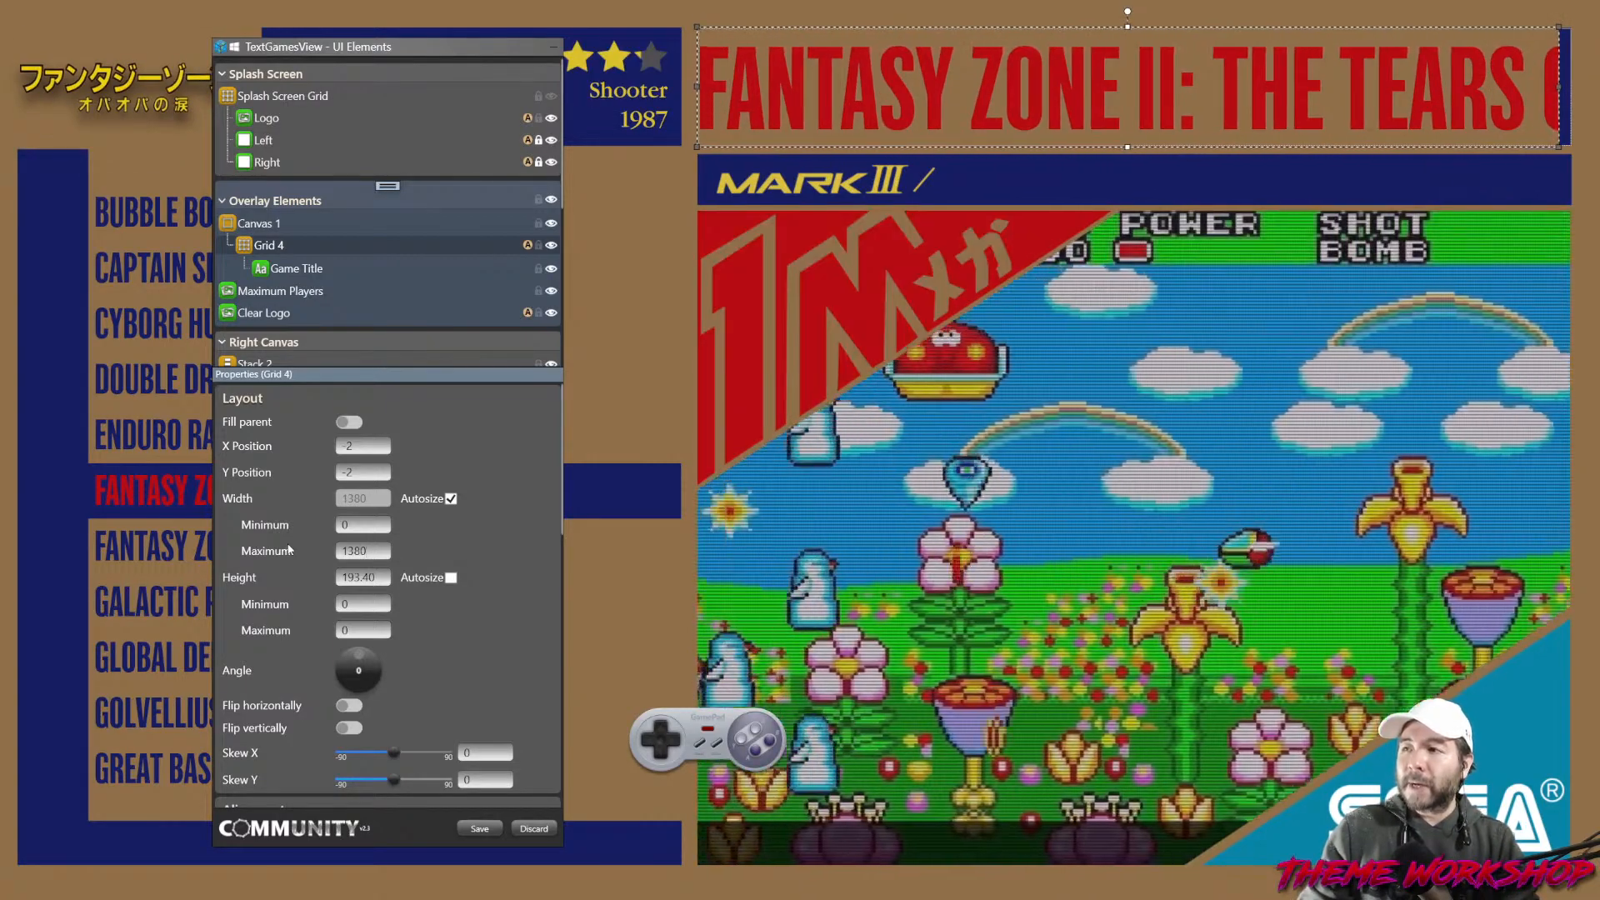
# Set the Game Title text trimming to CharacterEllipsis.
pyautogui.click(294, 268)
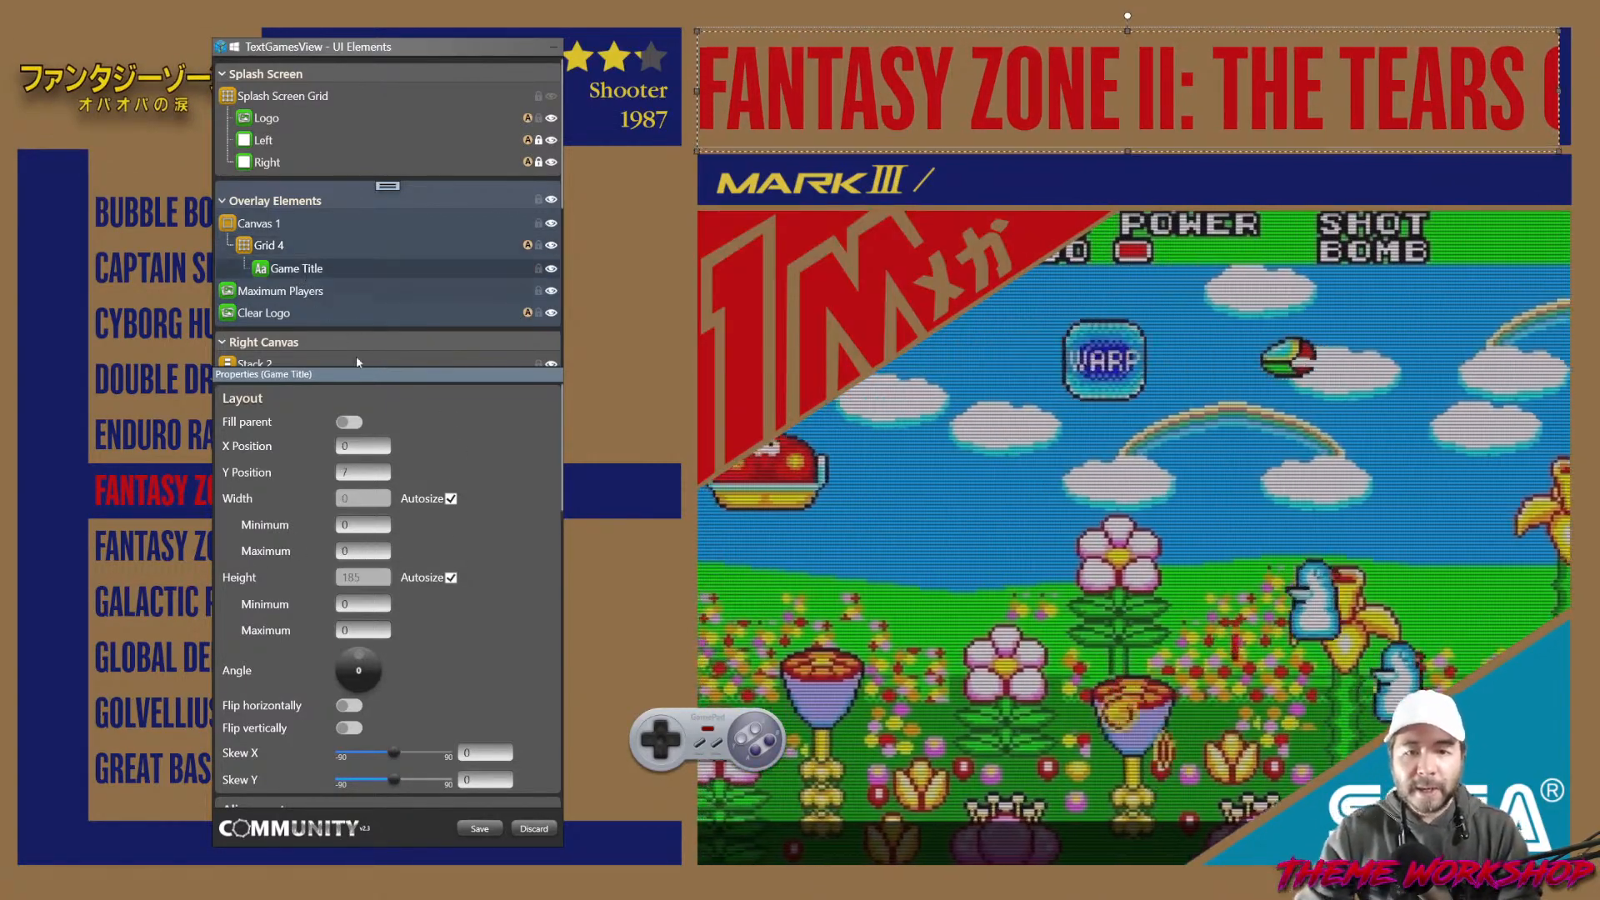
pyautogui.scroll(-10, 538, 573)
pyautogui.scroll(-2, 540, 581)
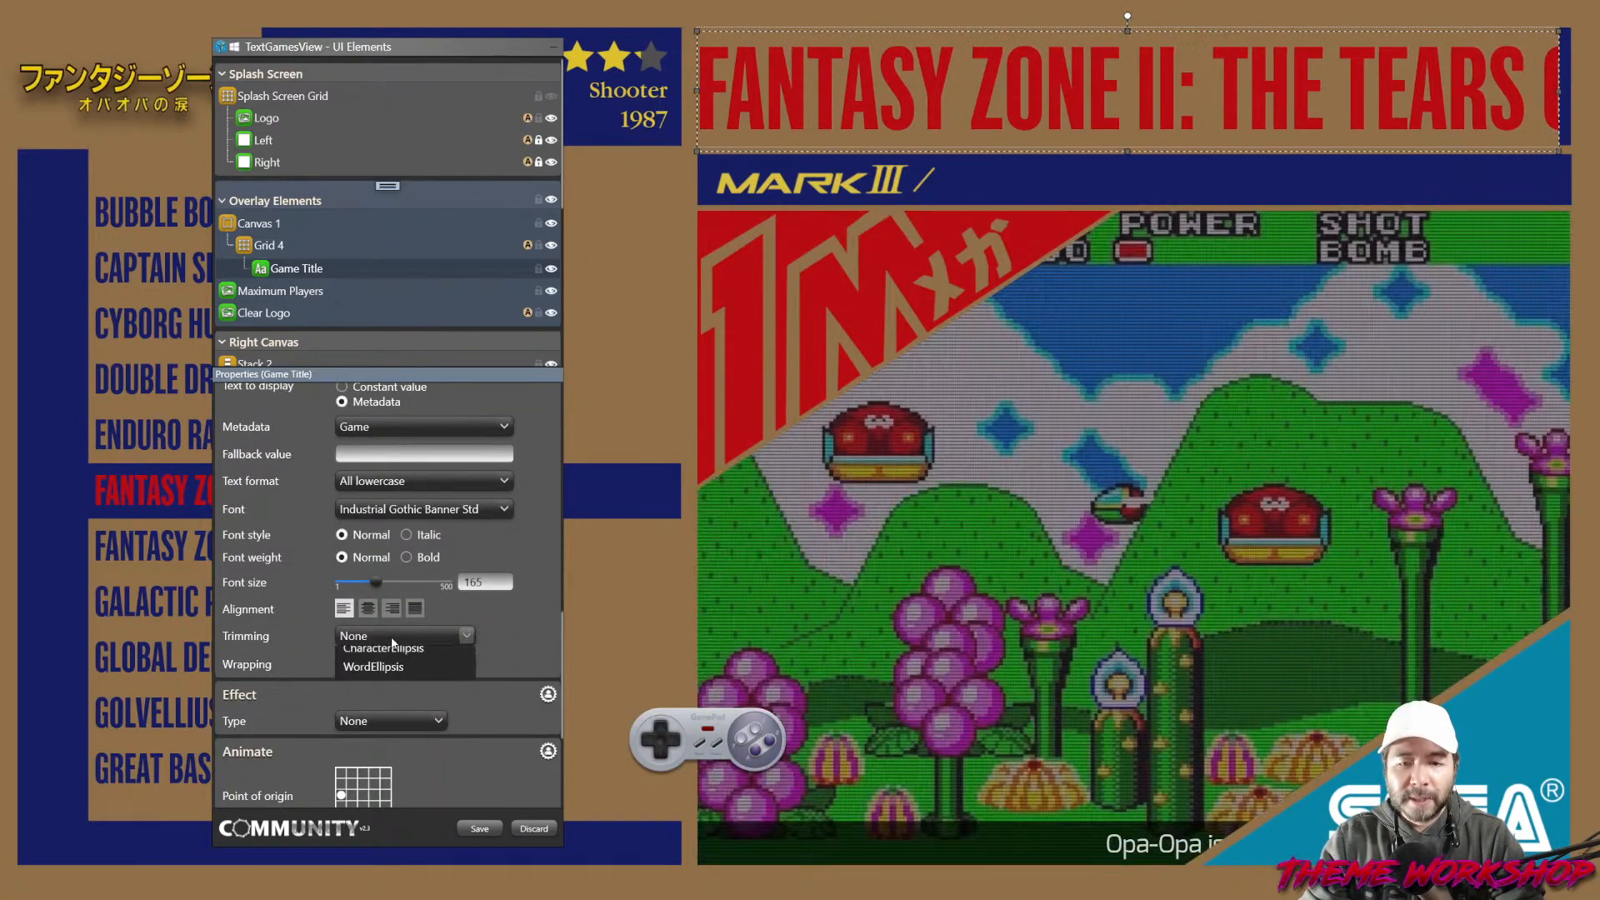
pyautogui.click(465, 636)
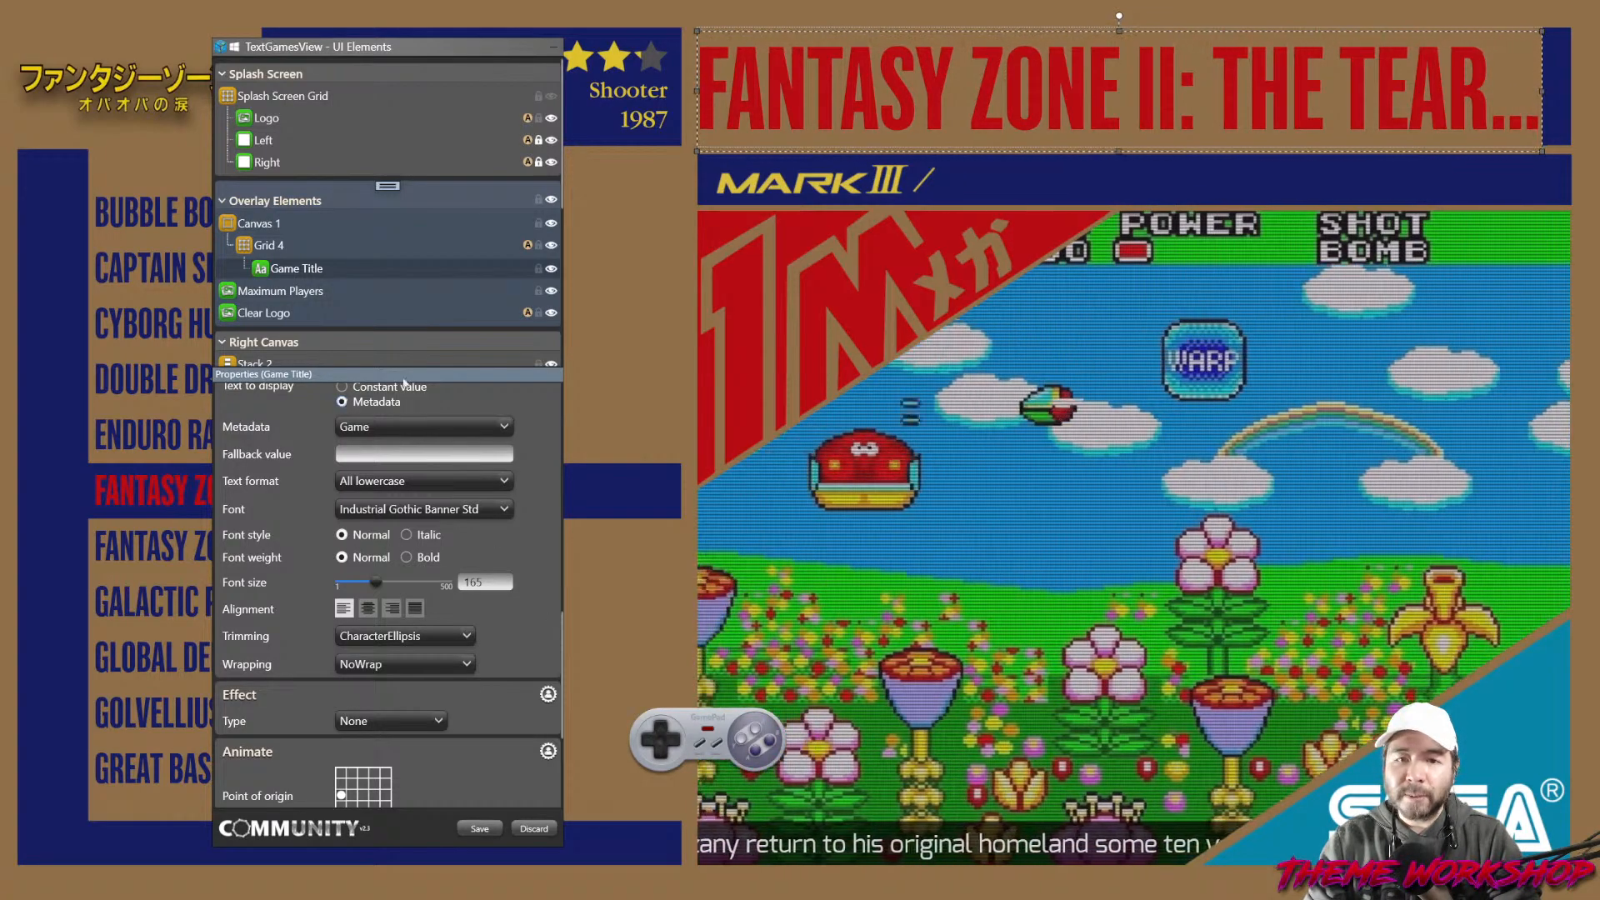
# Move on through the game list to Fantasy Zone: The Maze and Galactic Protector to check their titles.
pyautogui.click(281, 246)
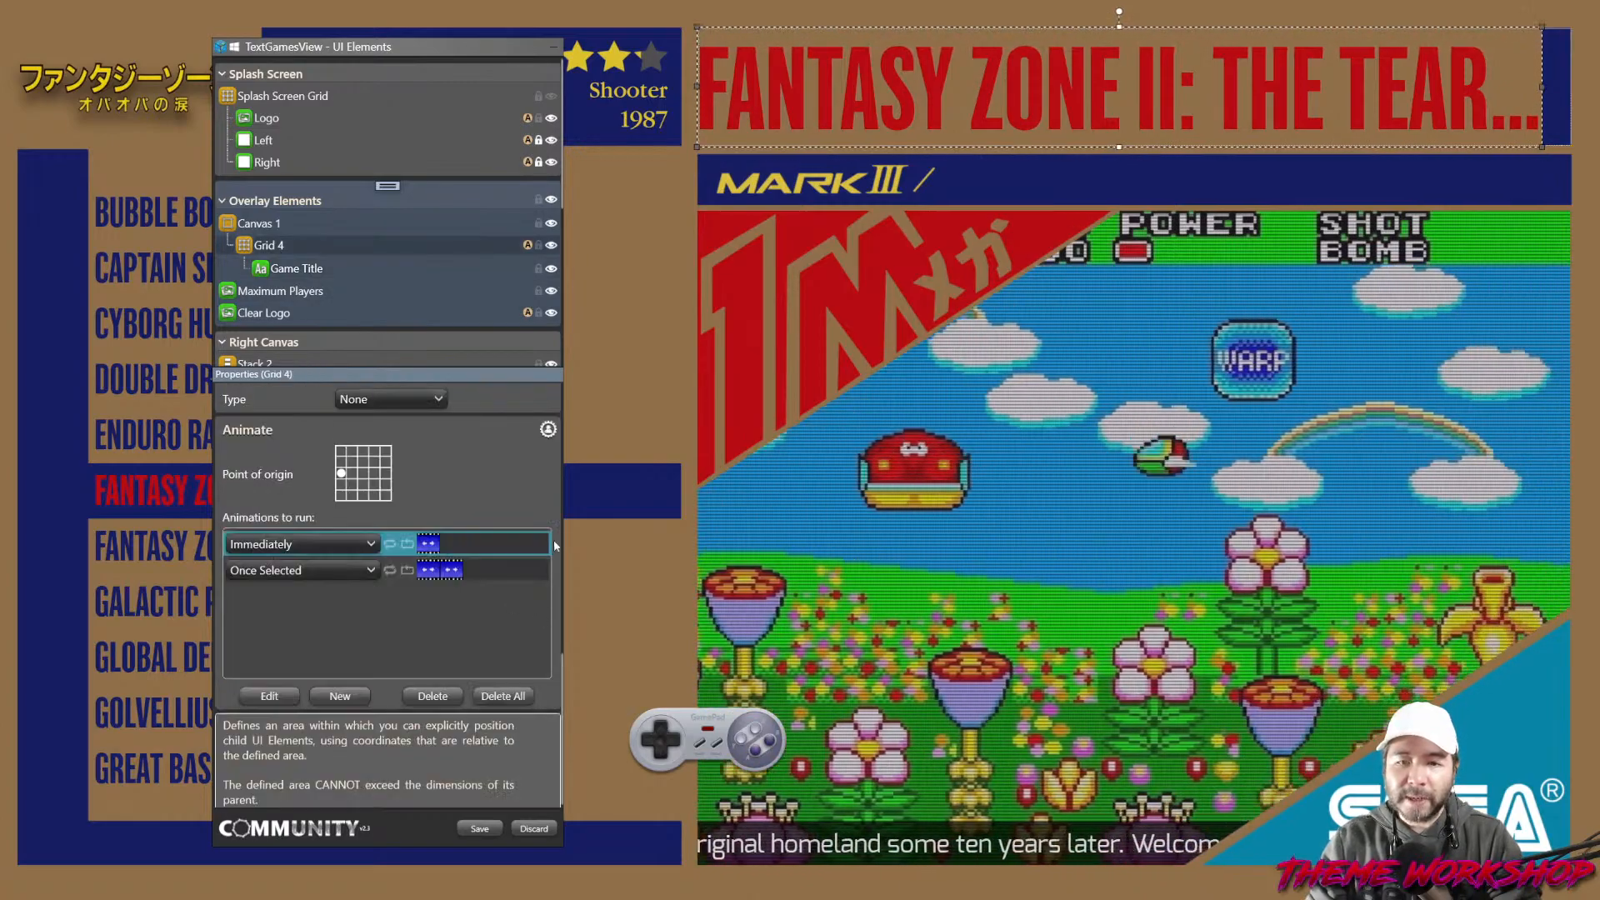
pyautogui.scroll(10, 555, 546)
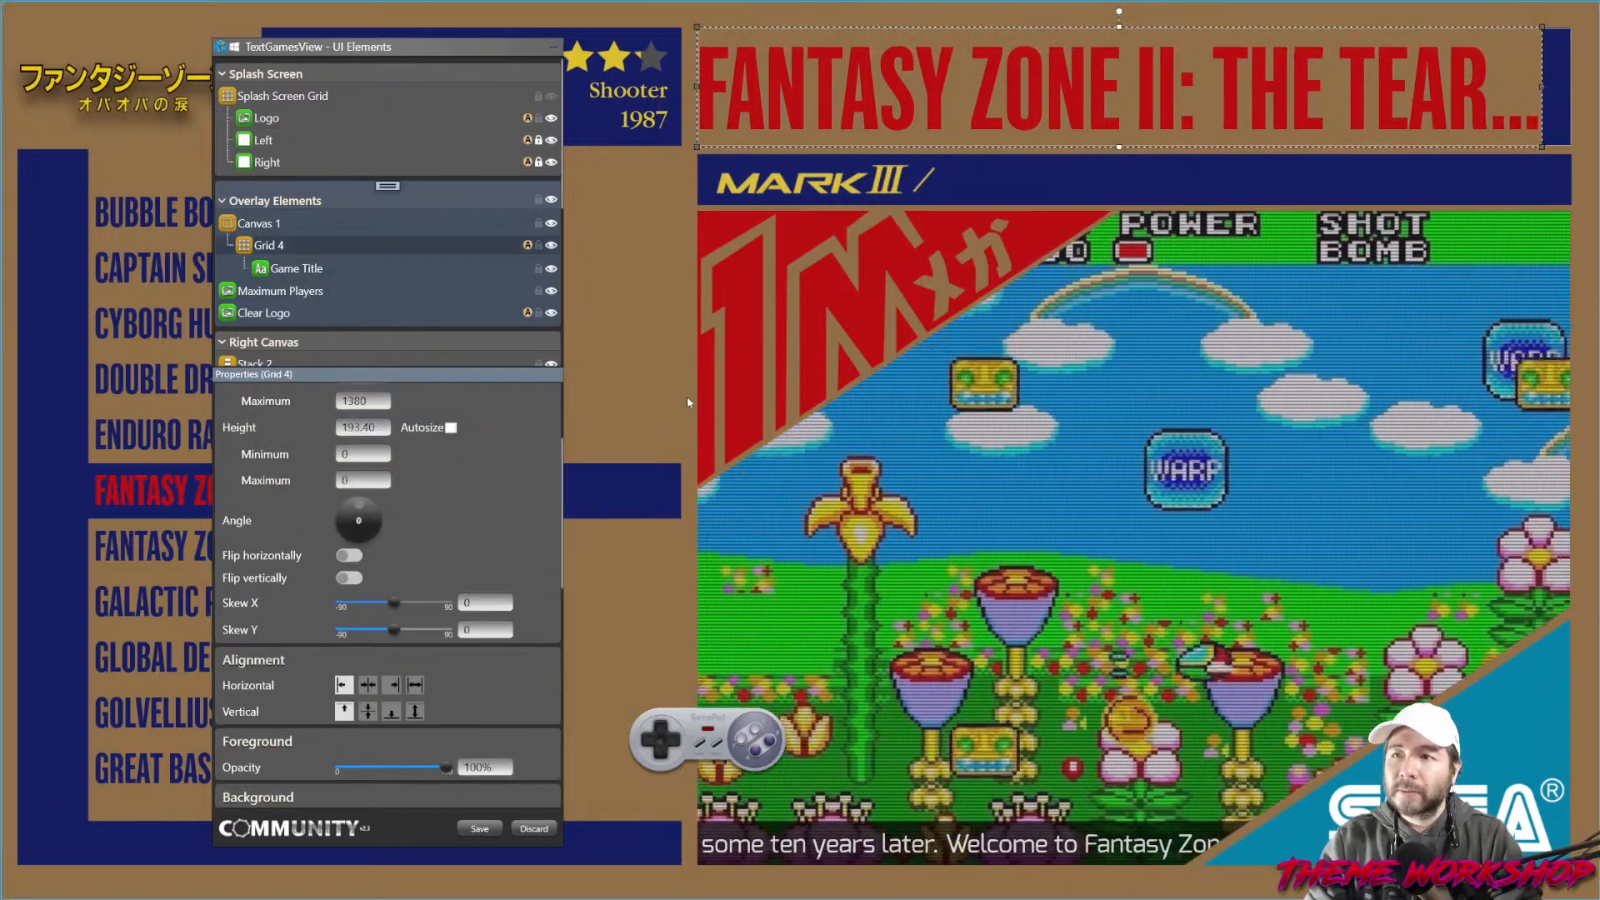
pyautogui.click(687, 398)
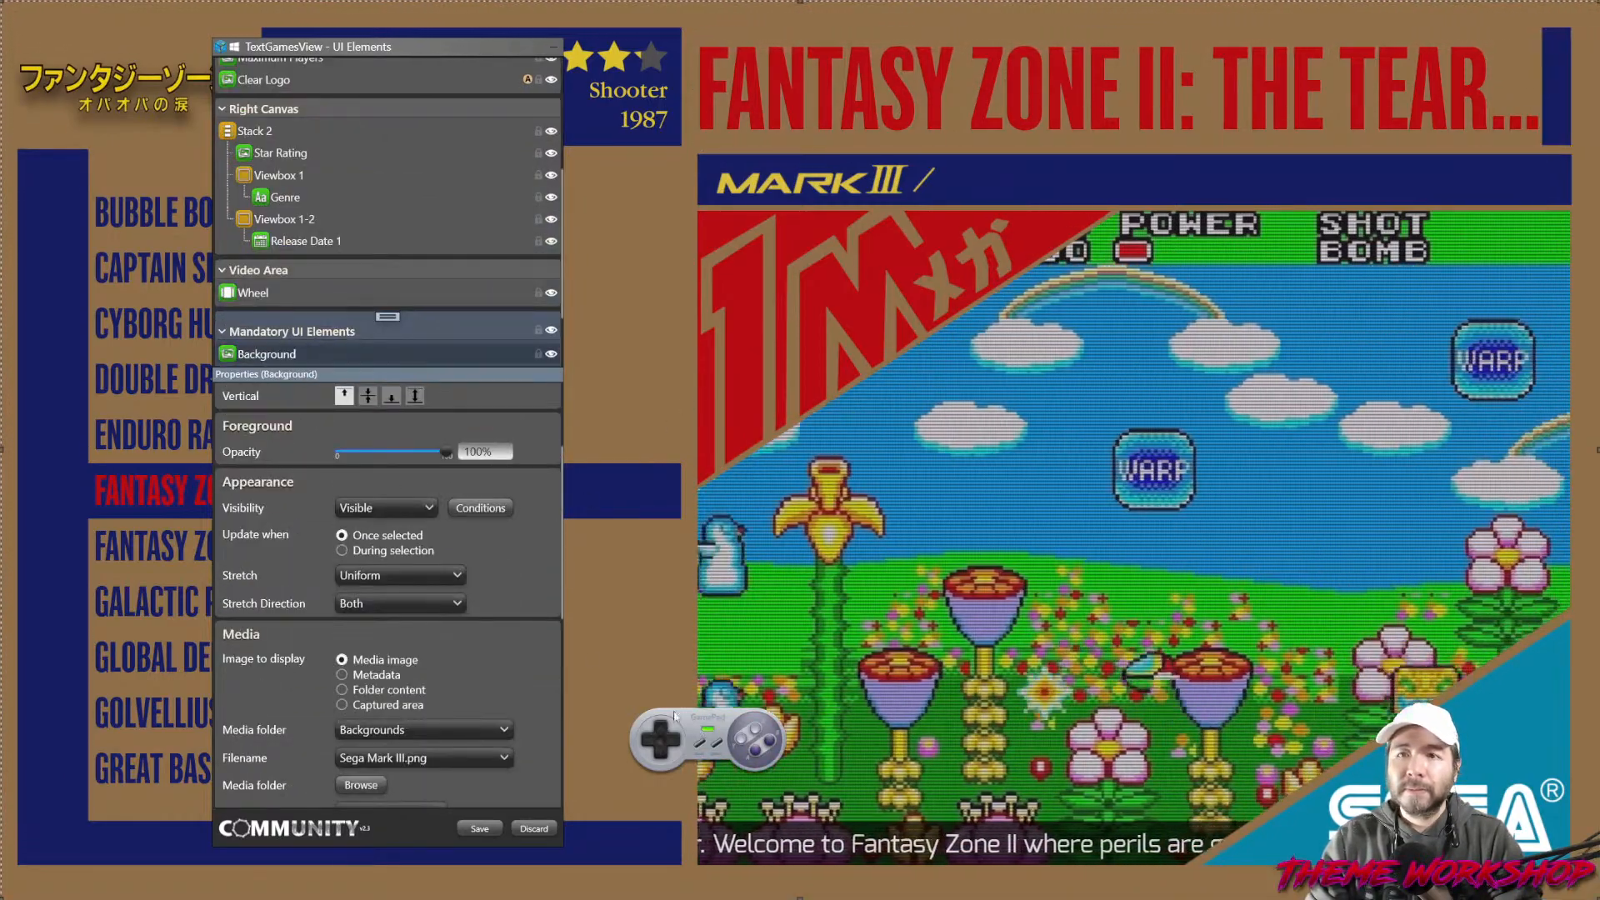
pyautogui.scroll(-2, 542, 641)
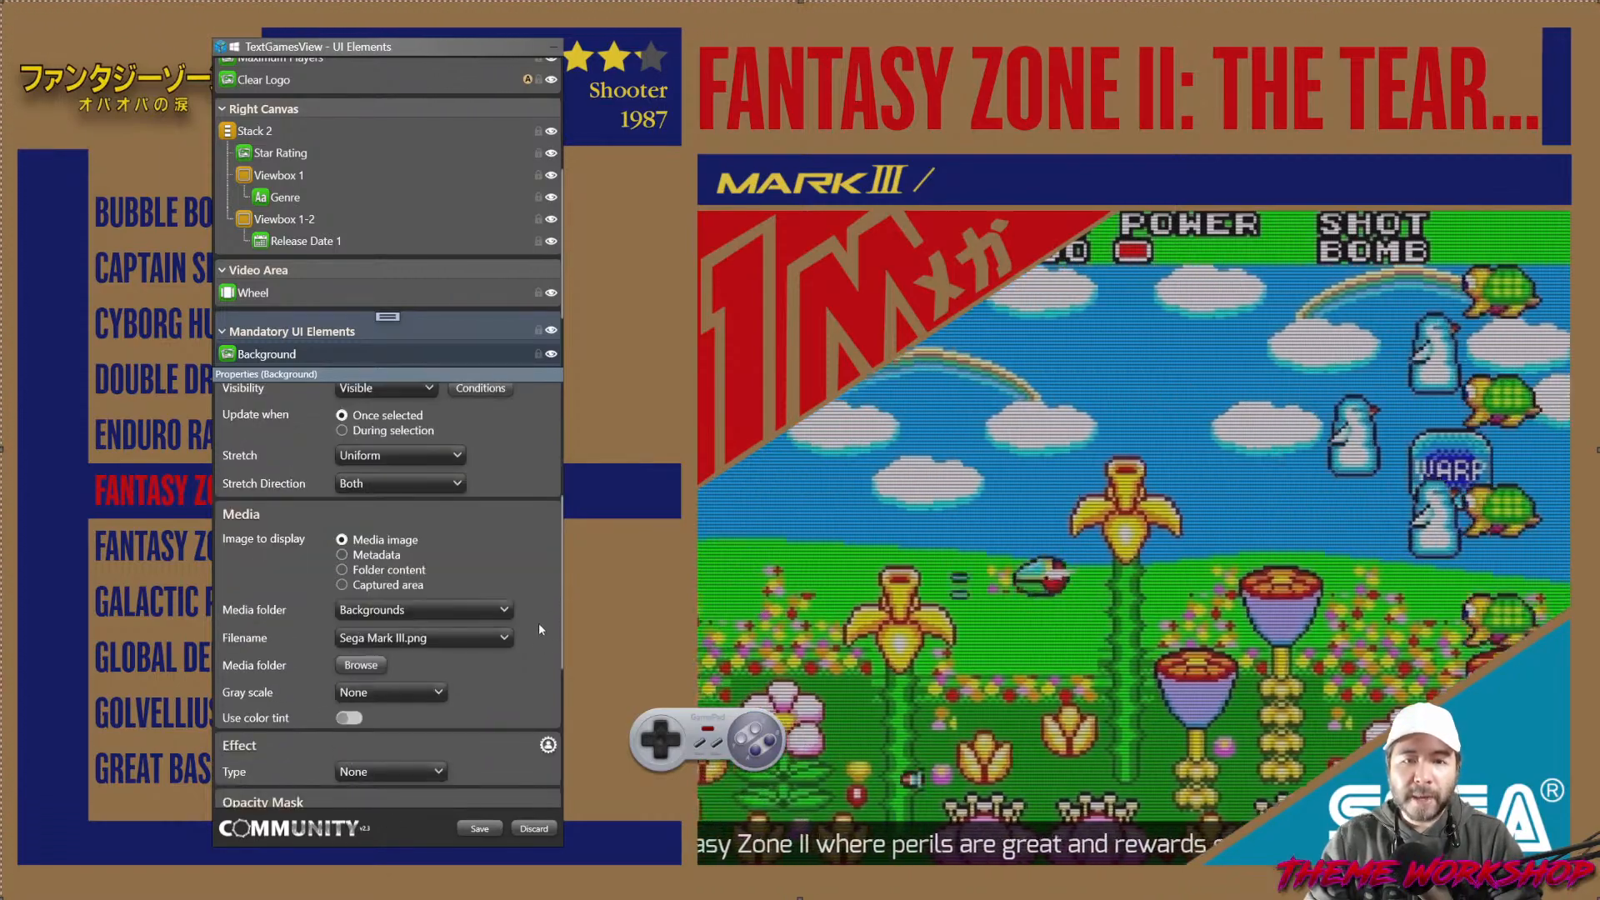
pyautogui.click(663, 753)
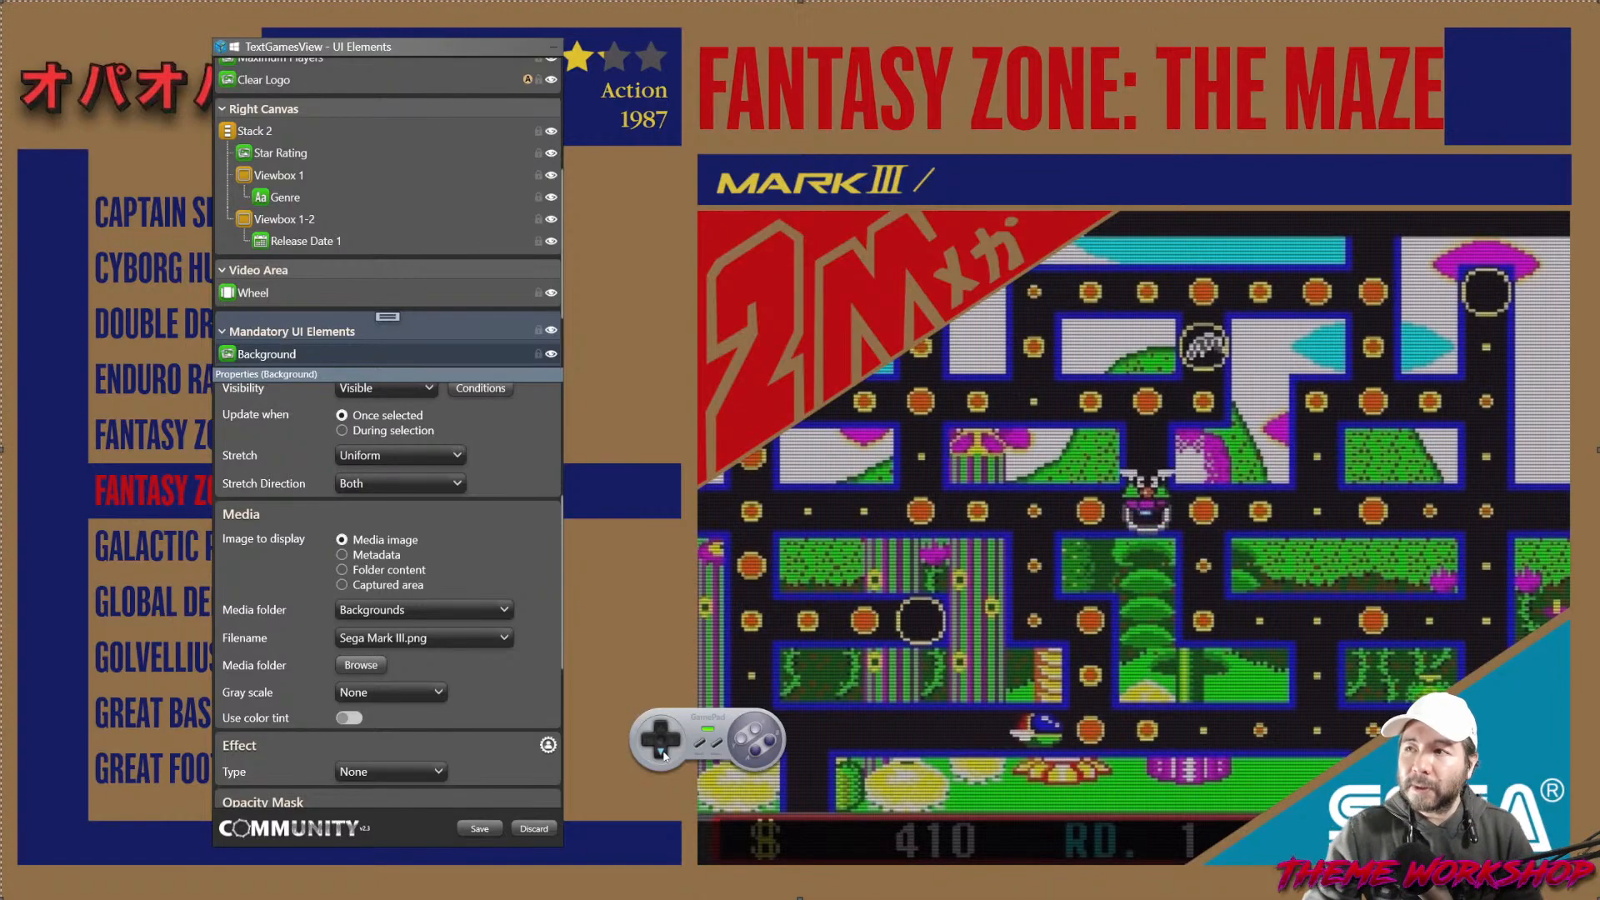
pyautogui.click(664, 754)
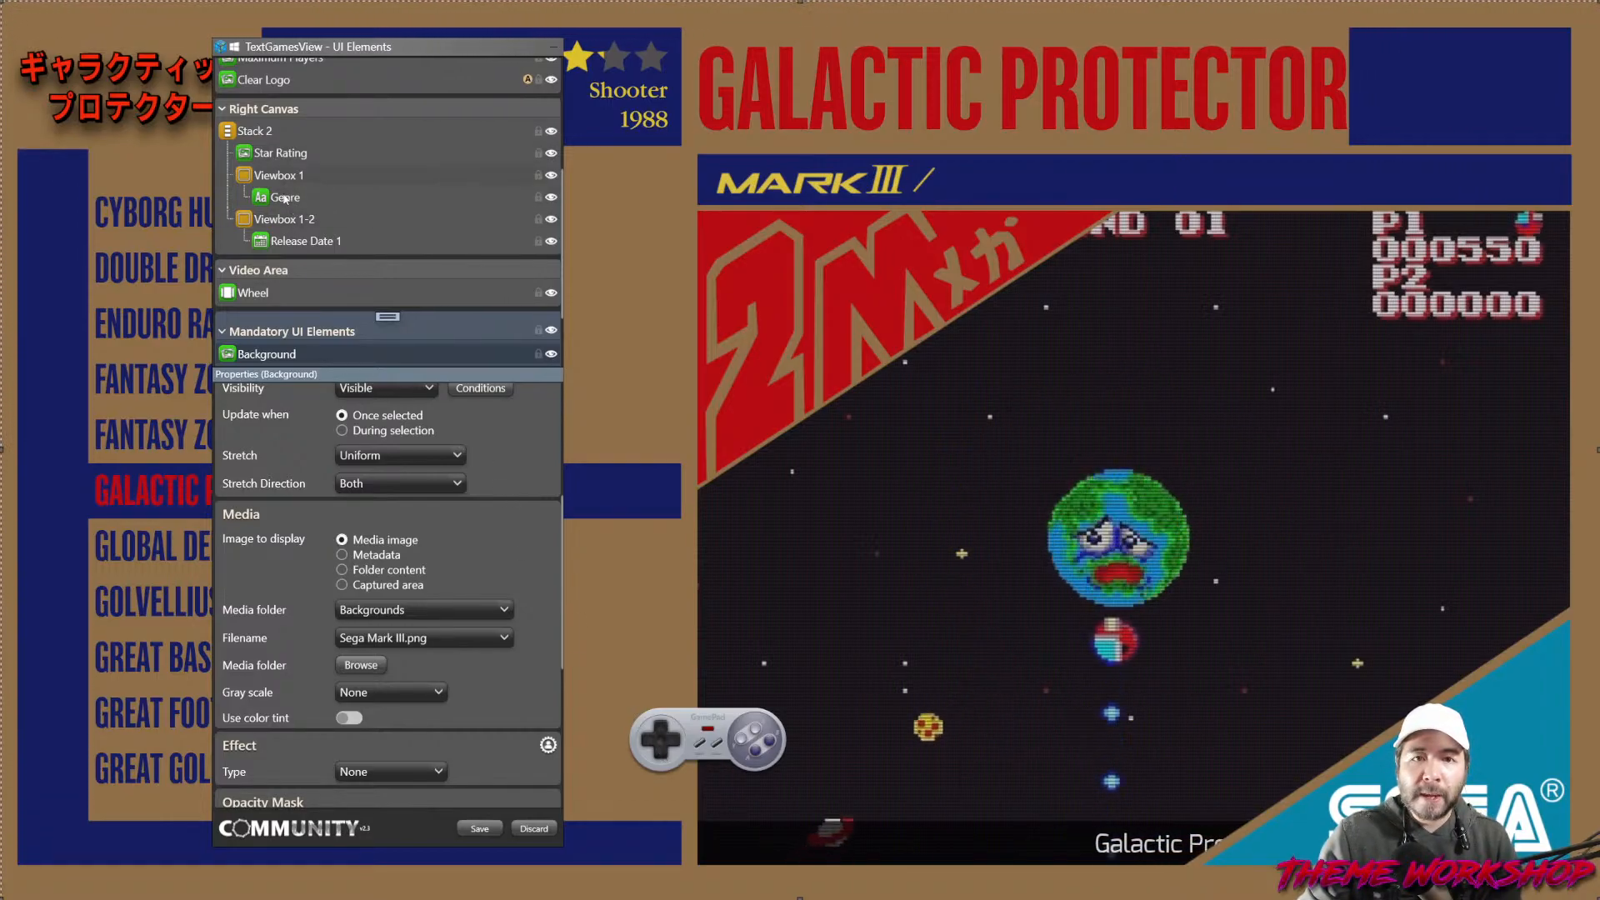
# Review the Game Title's layout, alignment, foreground and text settings.
pyautogui.scroll(3, 305, 283)
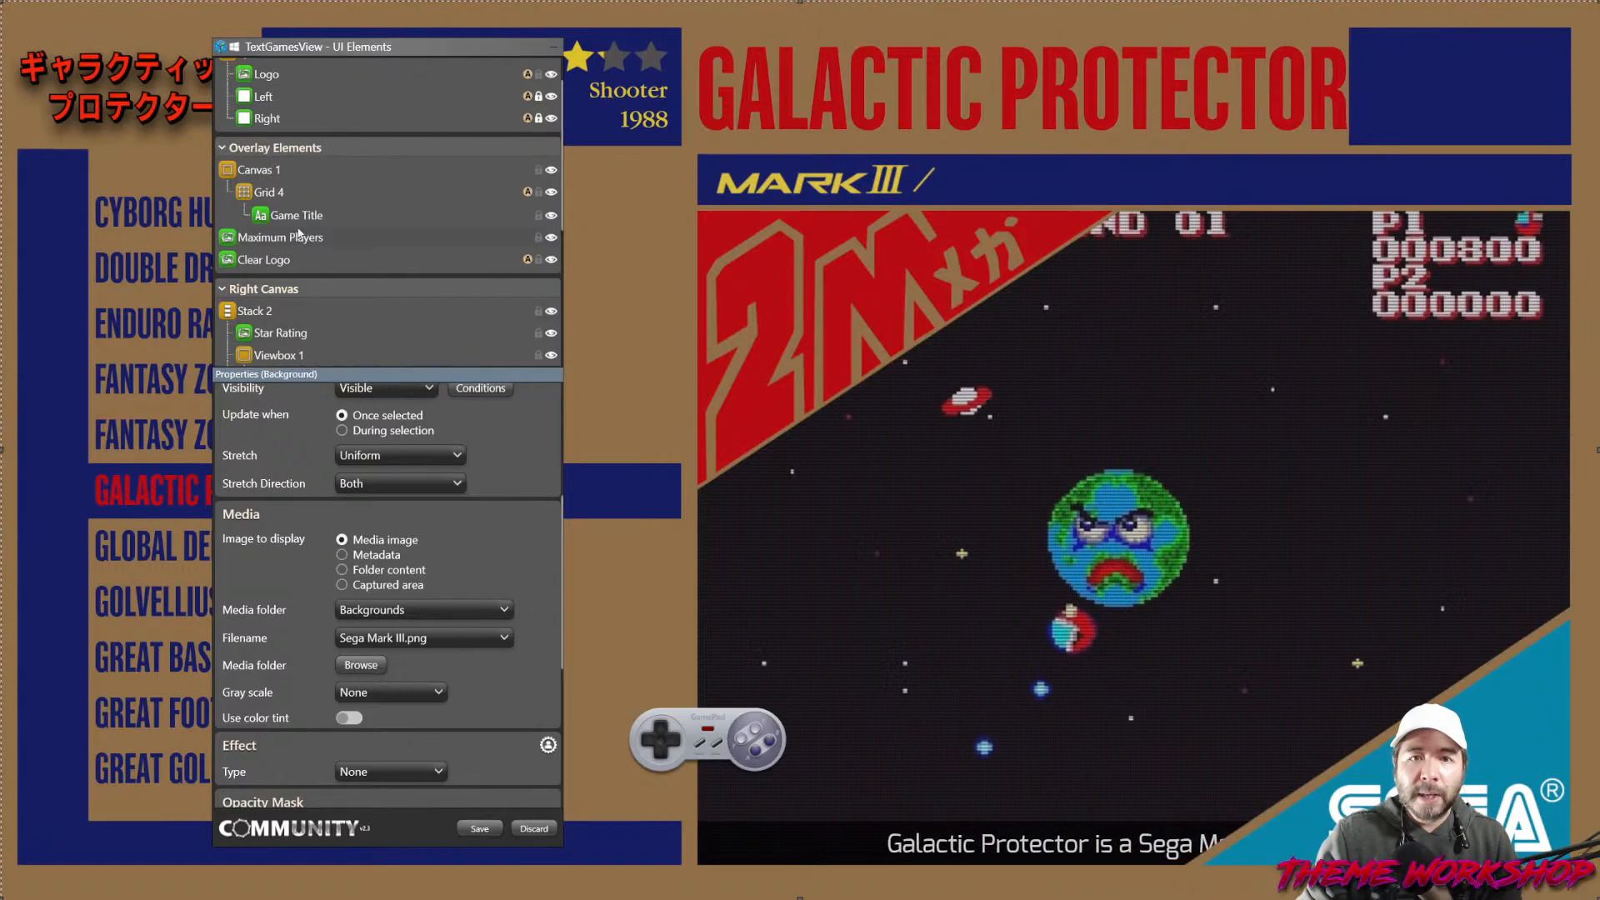
pyautogui.click(299, 219)
pyautogui.scroll(3, 545, 605)
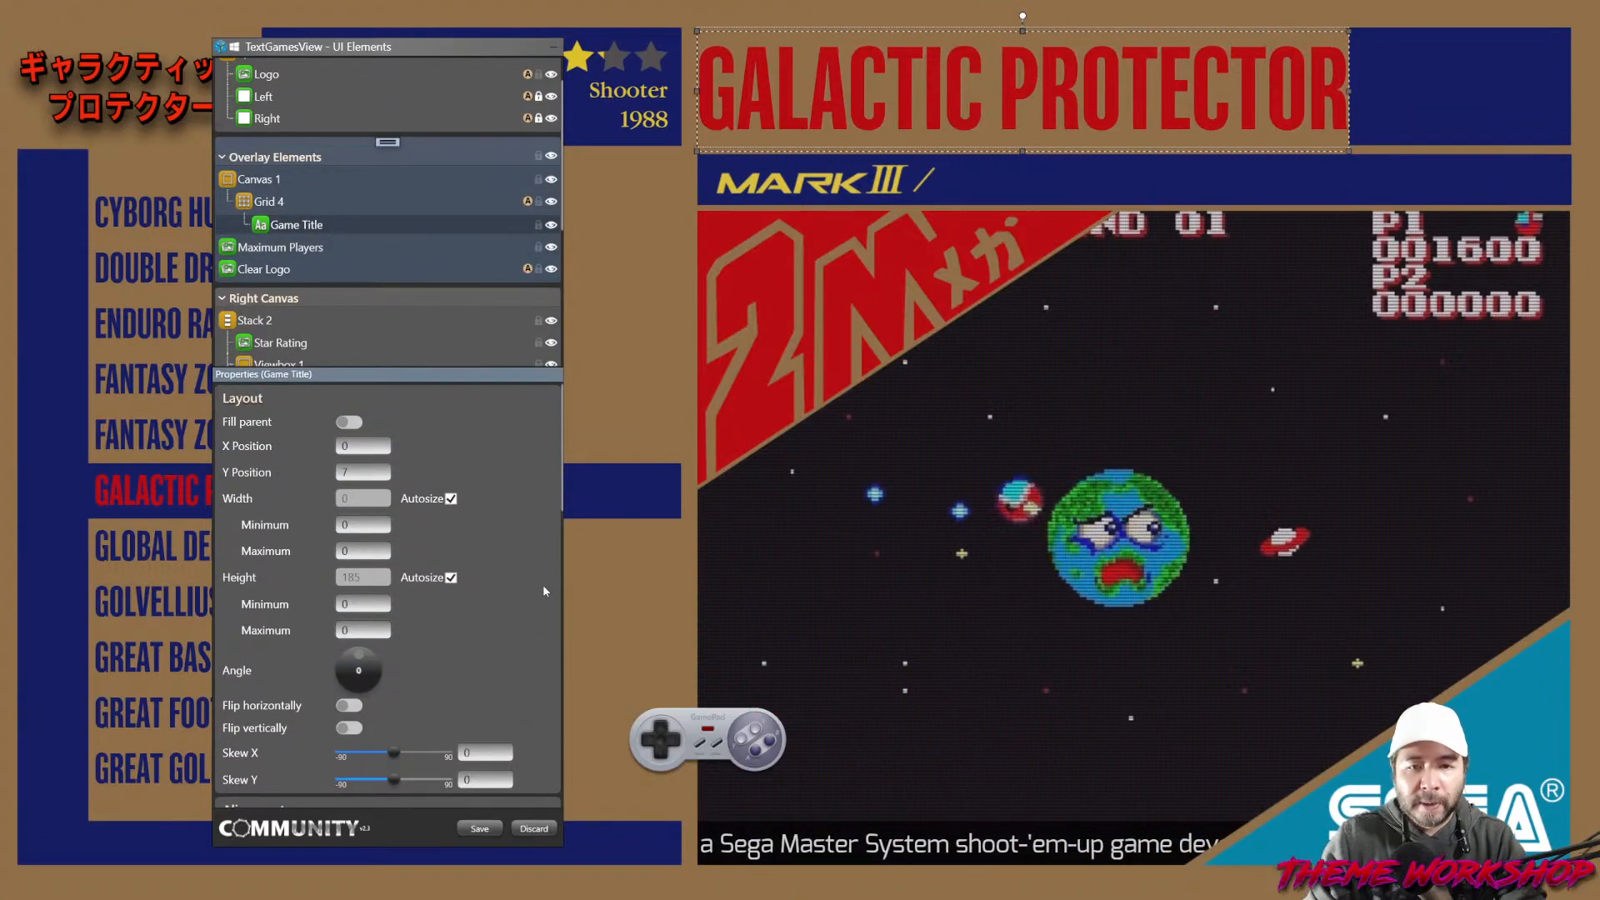
pyautogui.scroll(-1, 543, 590)
pyautogui.scroll(-8, 543, 590)
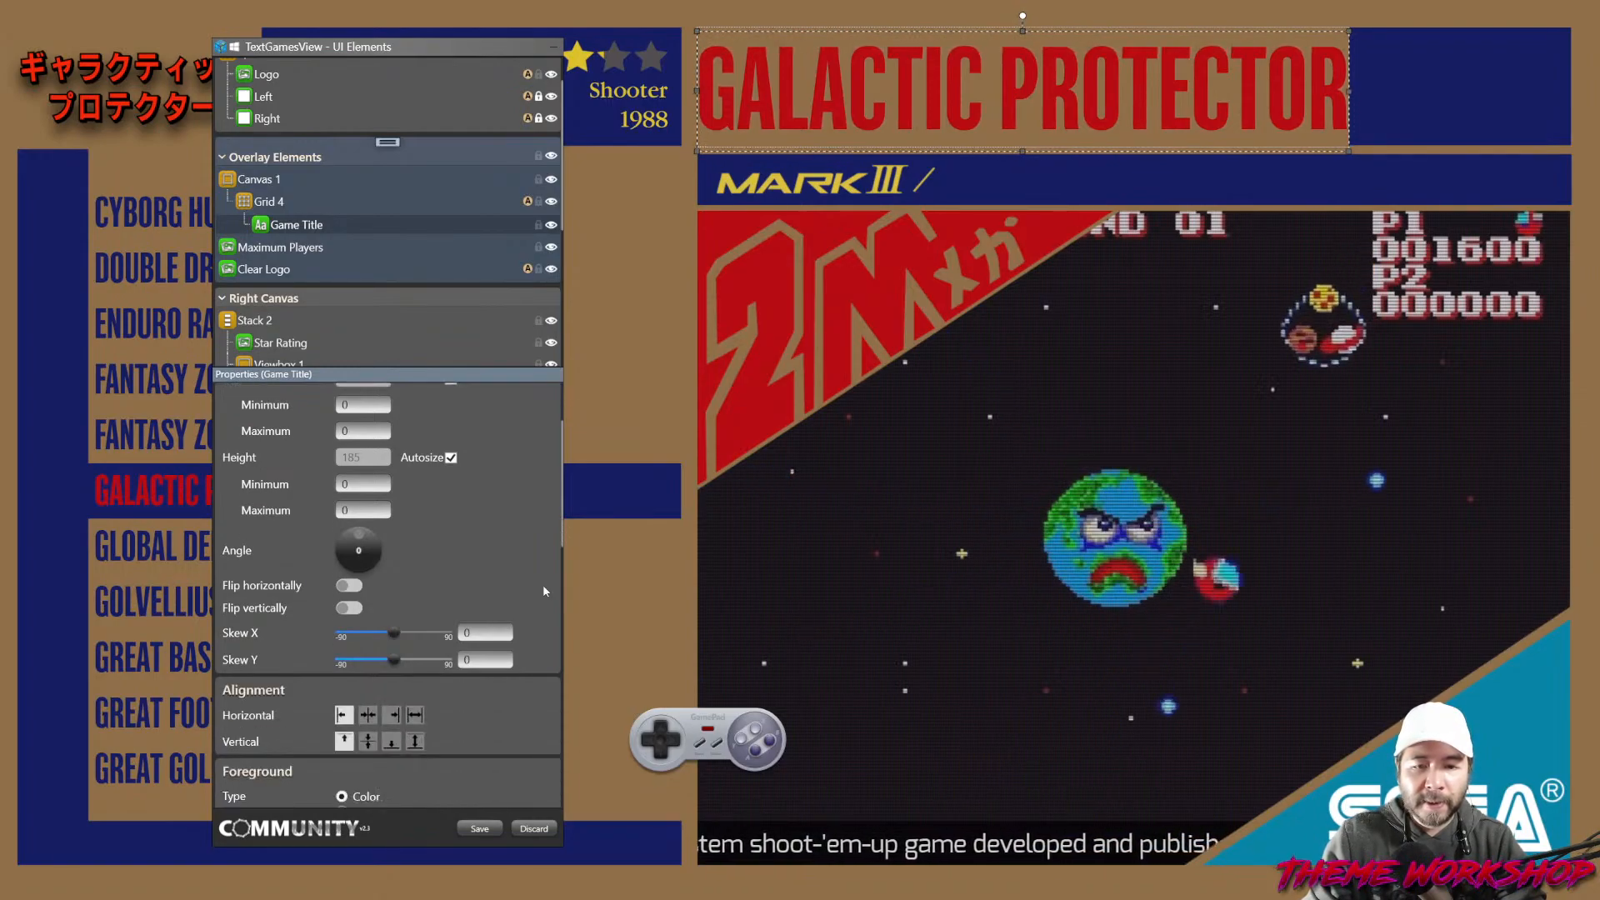
pyautogui.scroll(-10, 540, 591)
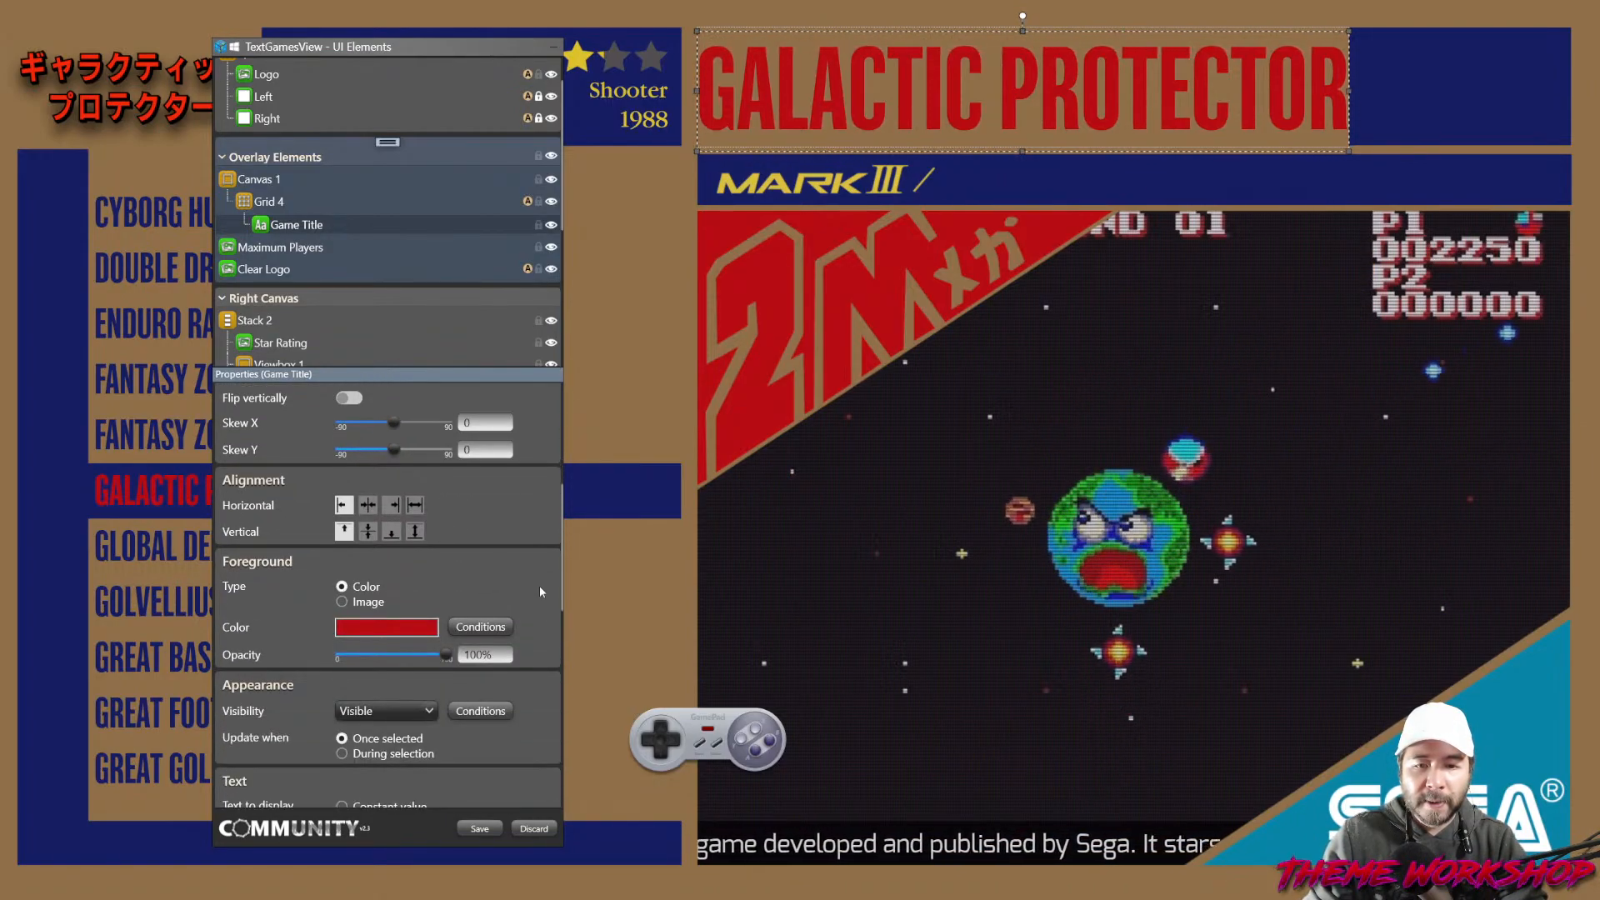
pyautogui.scroll(-8, 540, 589)
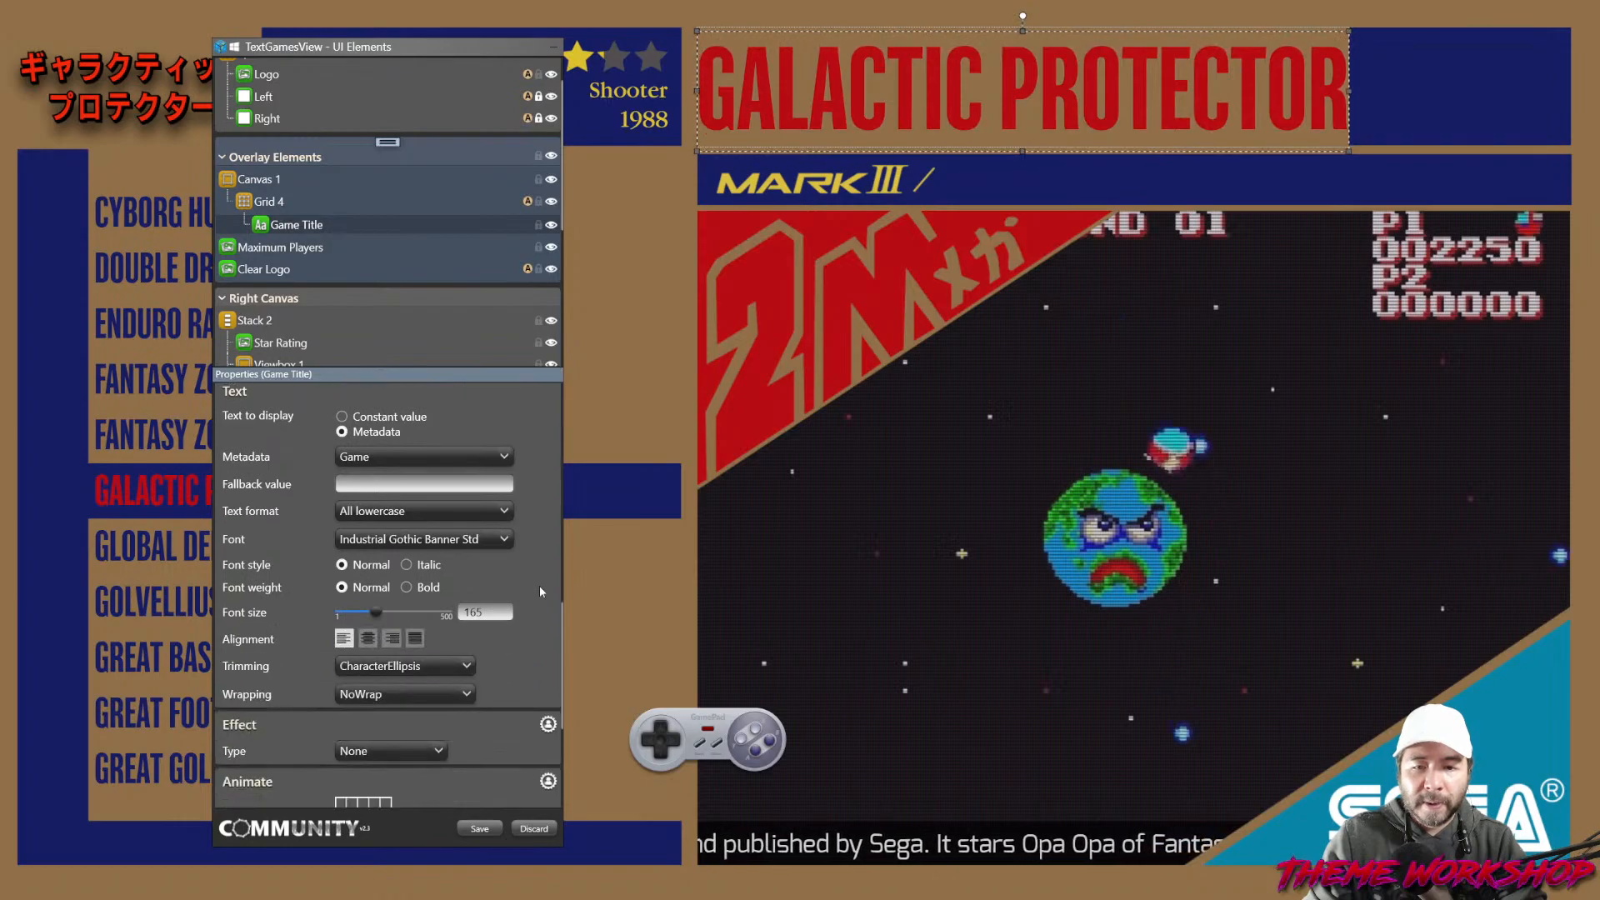
# Check Grid 4's layout, background and animation settings, and save the TextGamesView.
pyautogui.click(268, 205)
pyautogui.scroll(8, 544, 583)
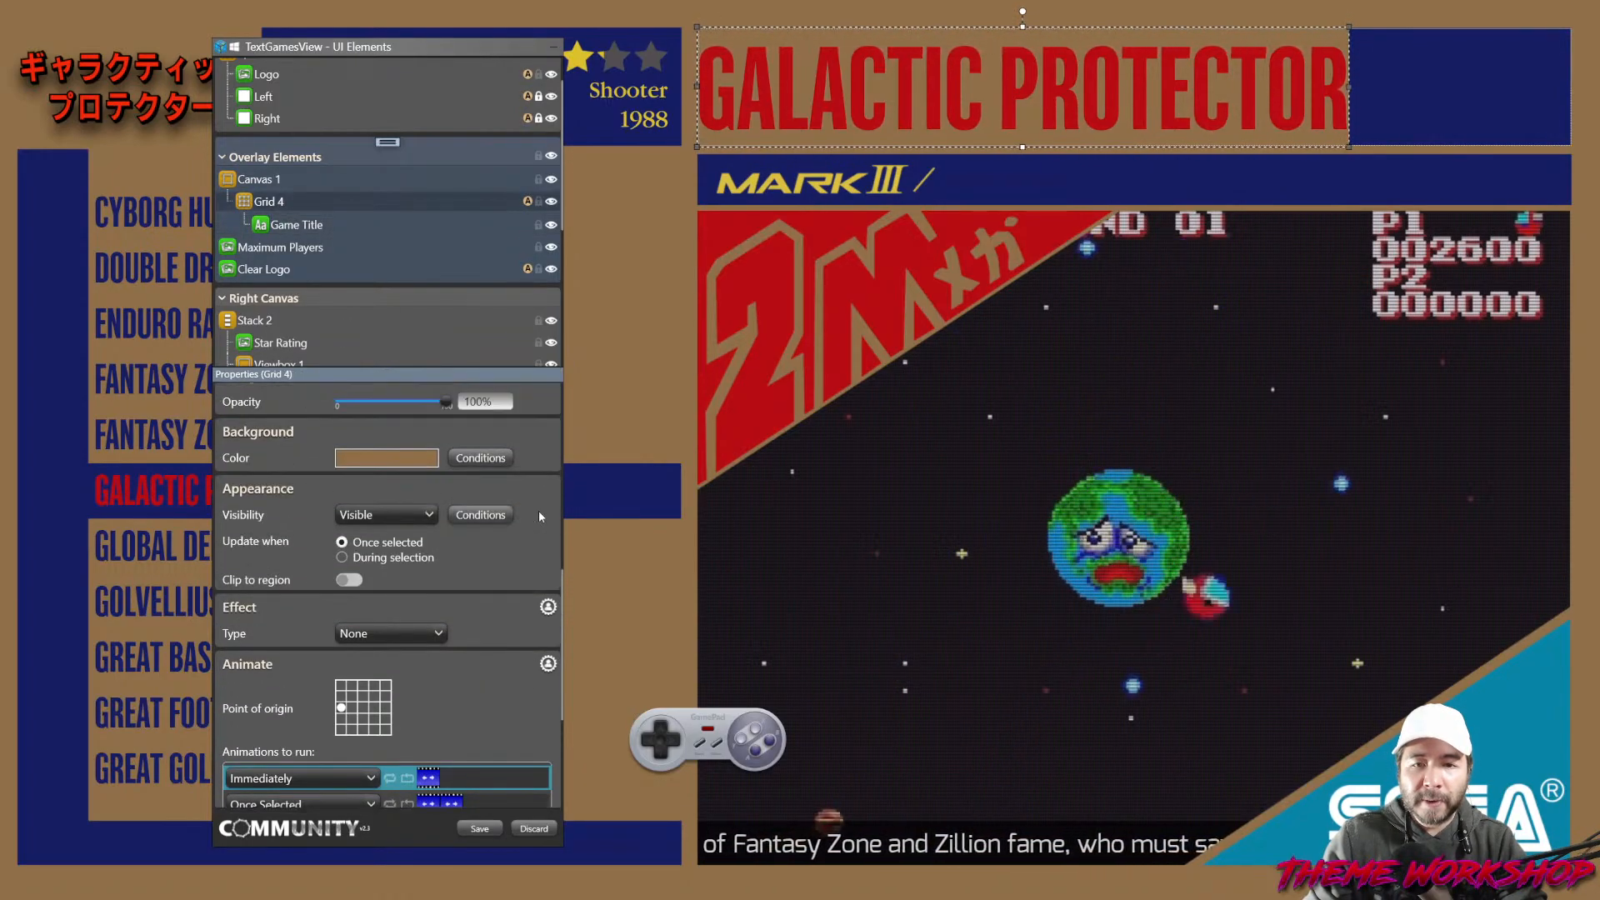
pyautogui.scroll(10, 540, 516)
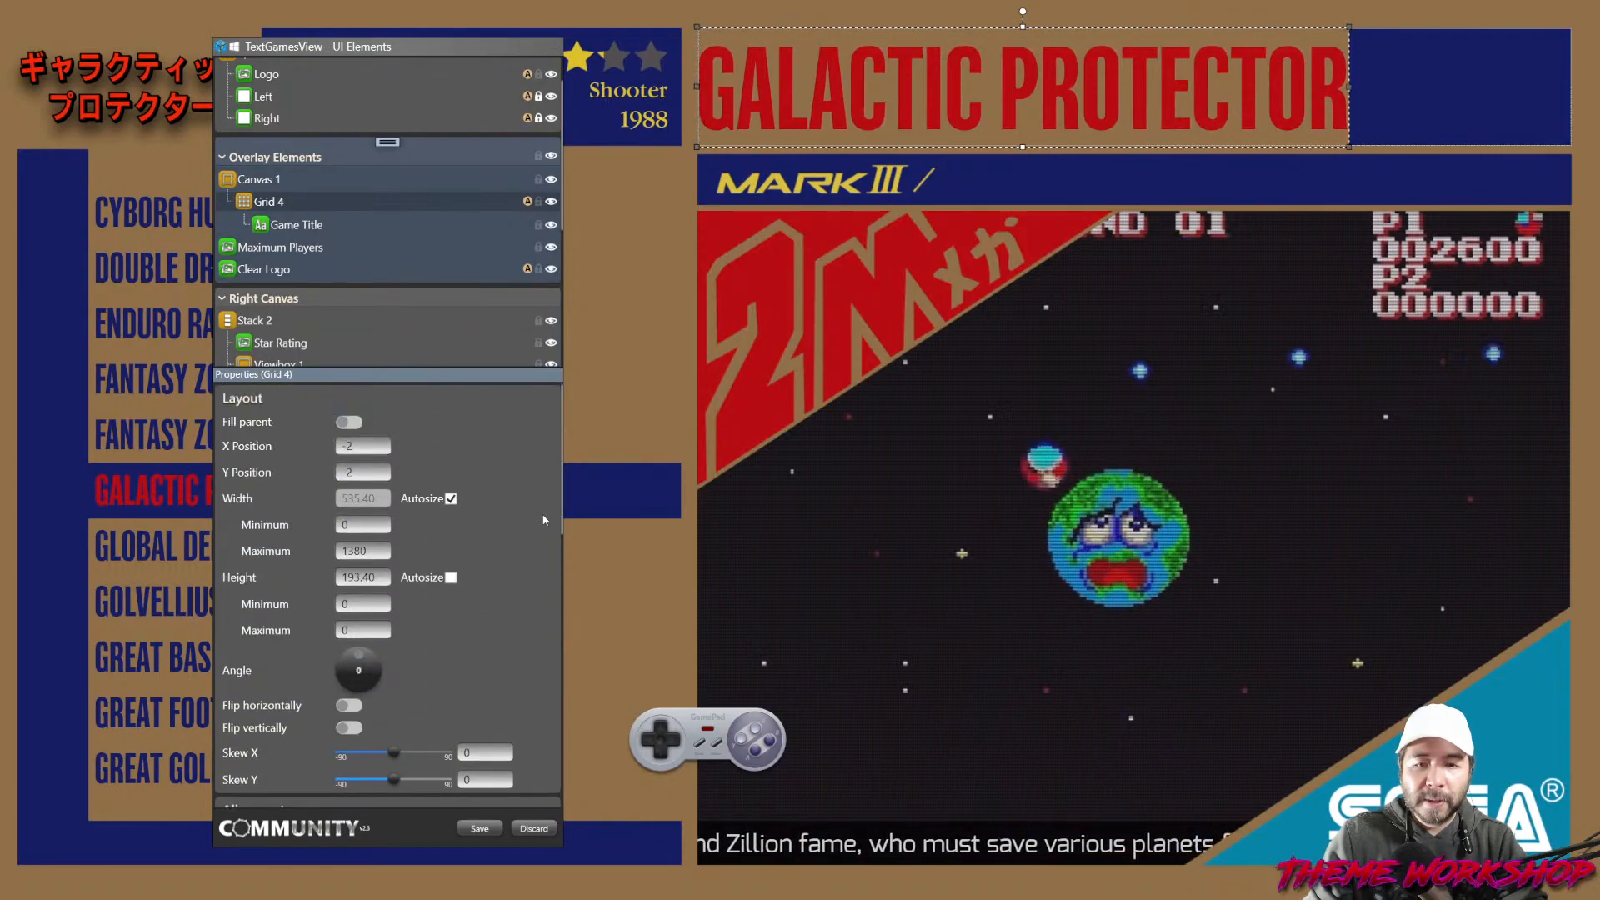
pyautogui.scroll(-15, 544, 520)
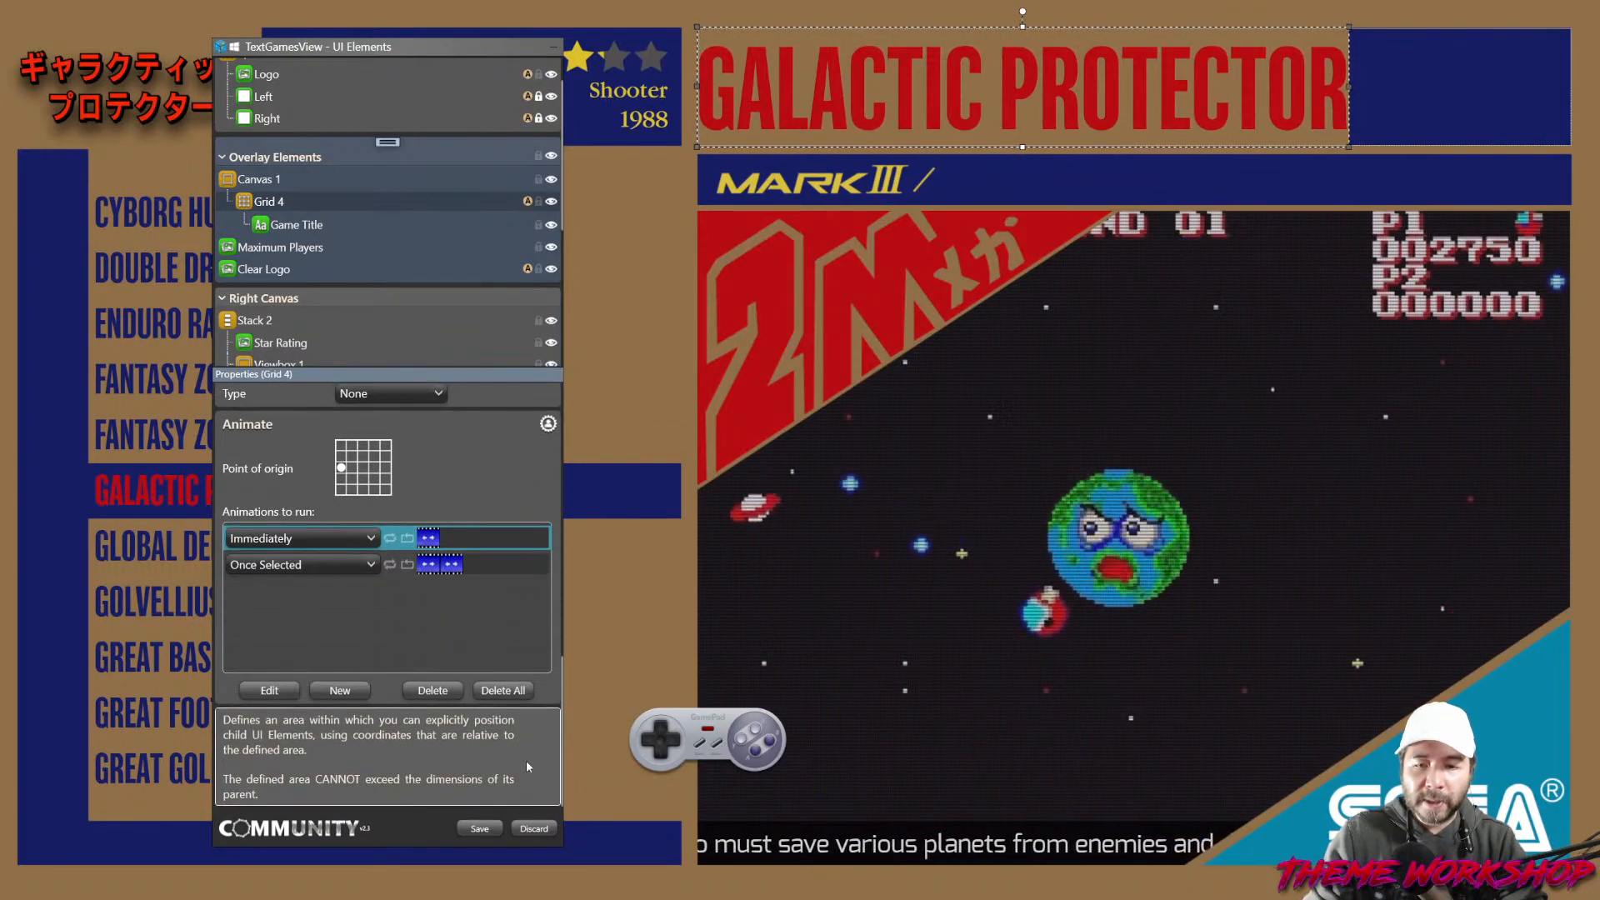
pyautogui.click(479, 828)
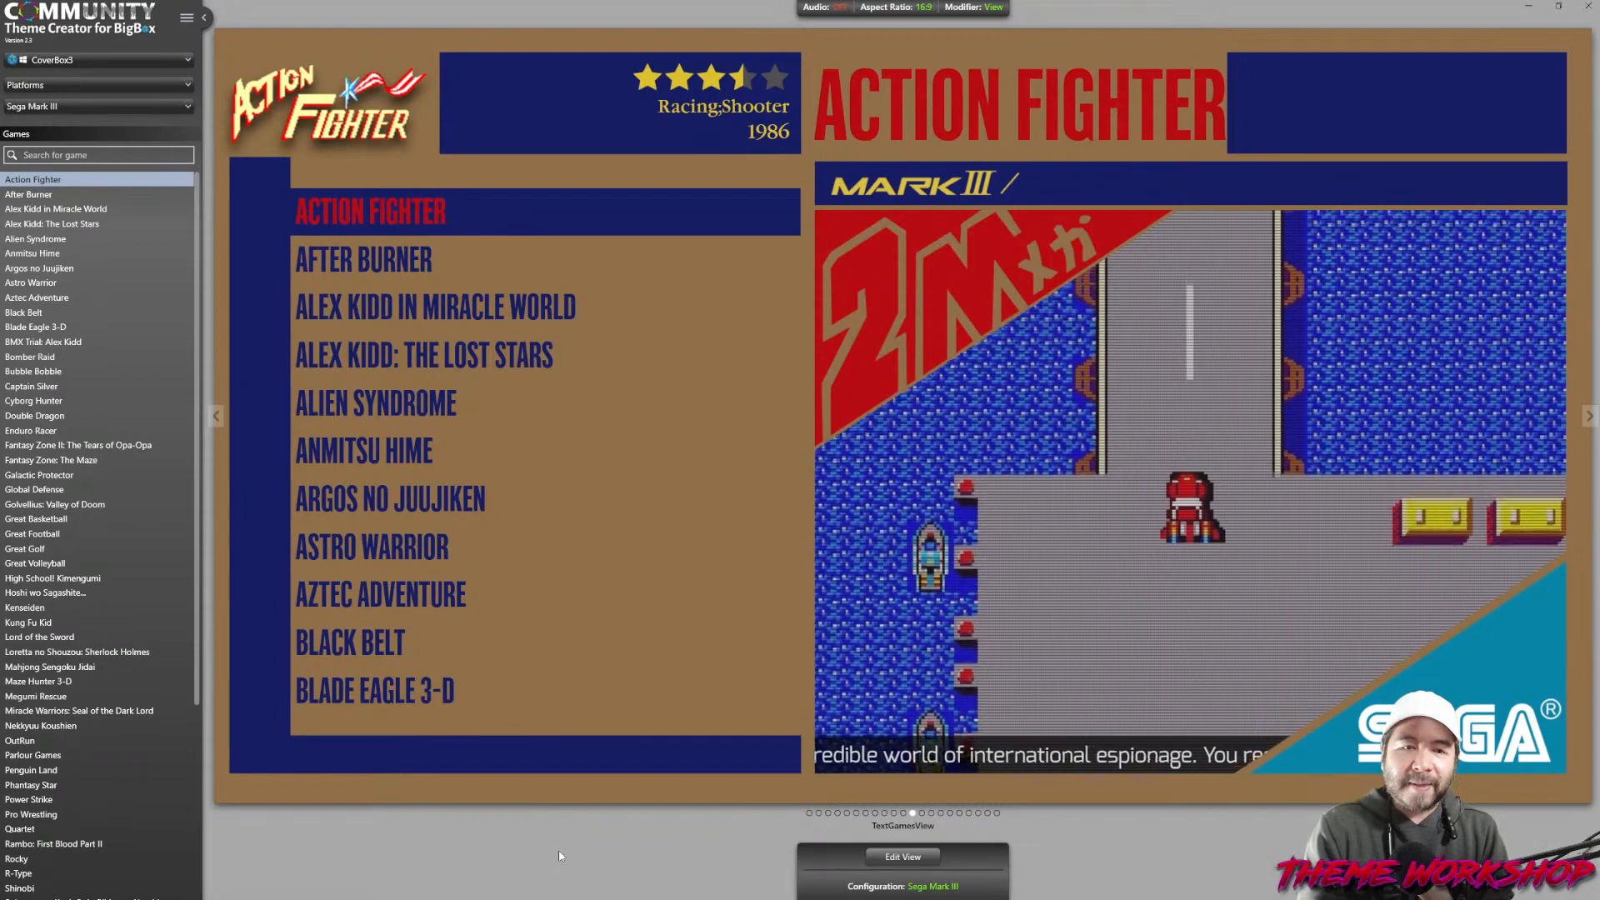
# Open the list of platform configurations for TextGamesView and look through its entries.
pyautogui.click(923, 890)
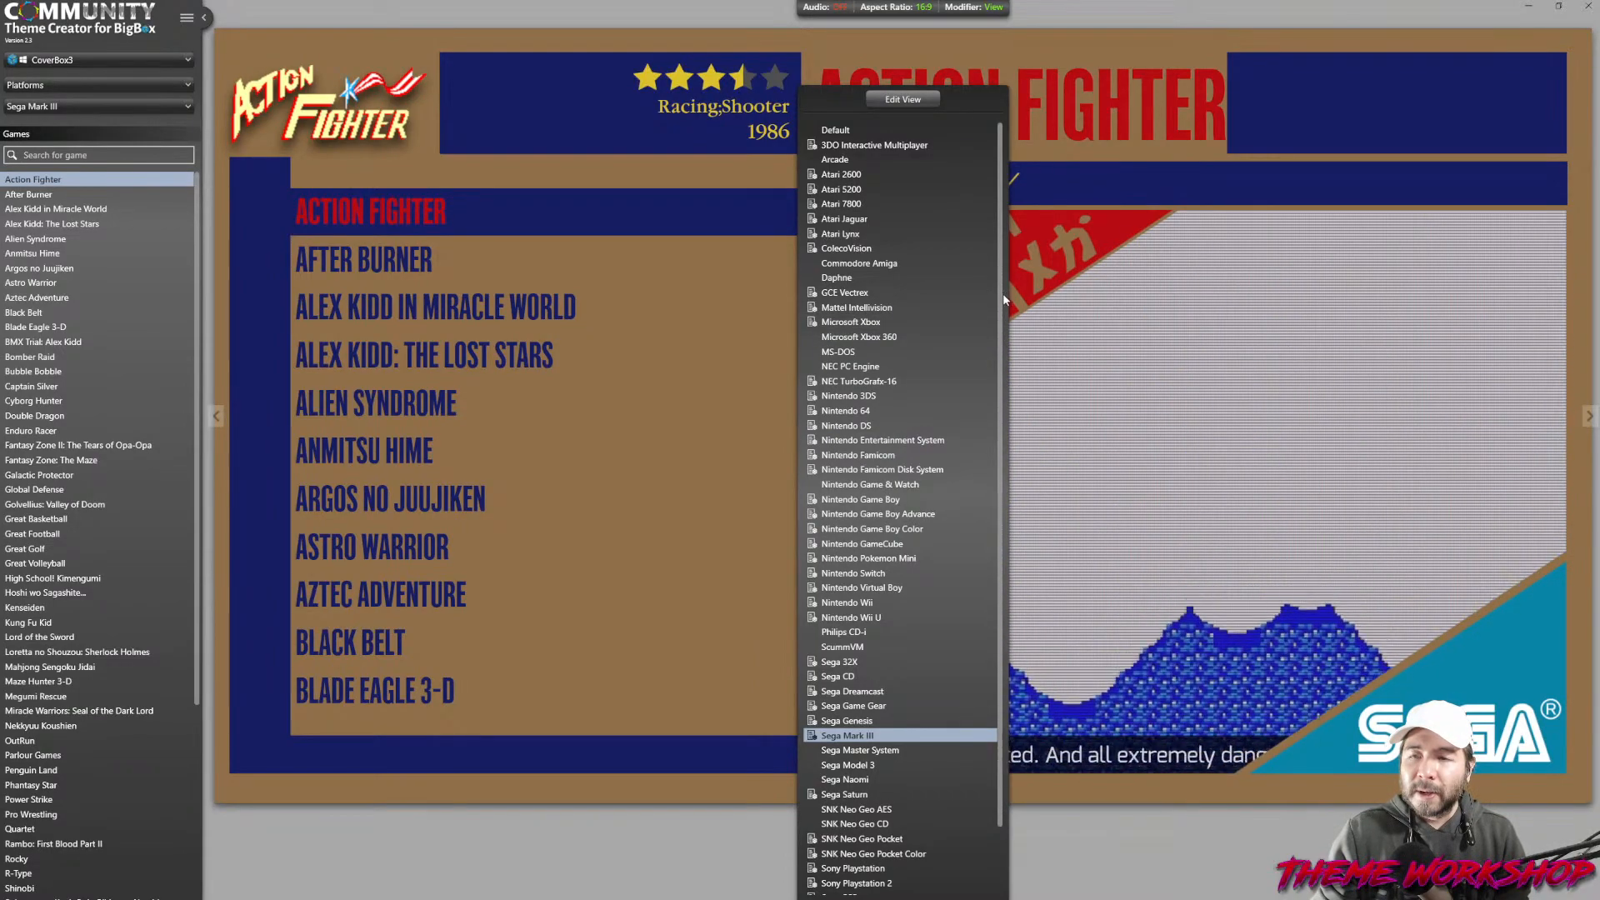
pyautogui.scroll(-2, 1005, 366)
pyautogui.scroll(2, 994, 283)
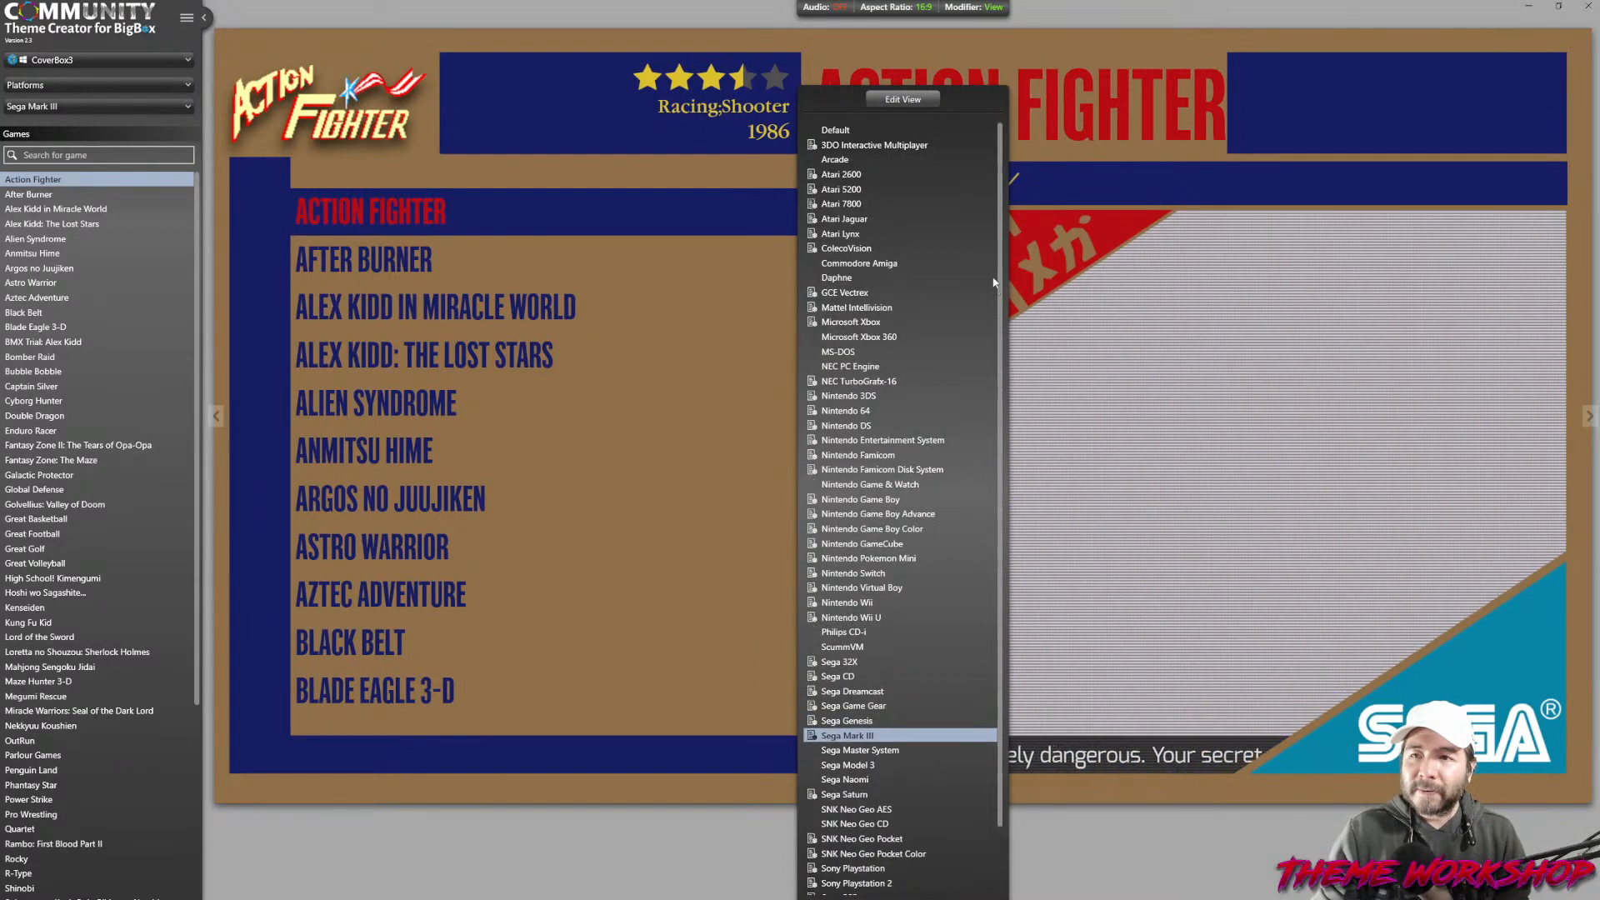
pyautogui.scroll(-2, 1000, 550)
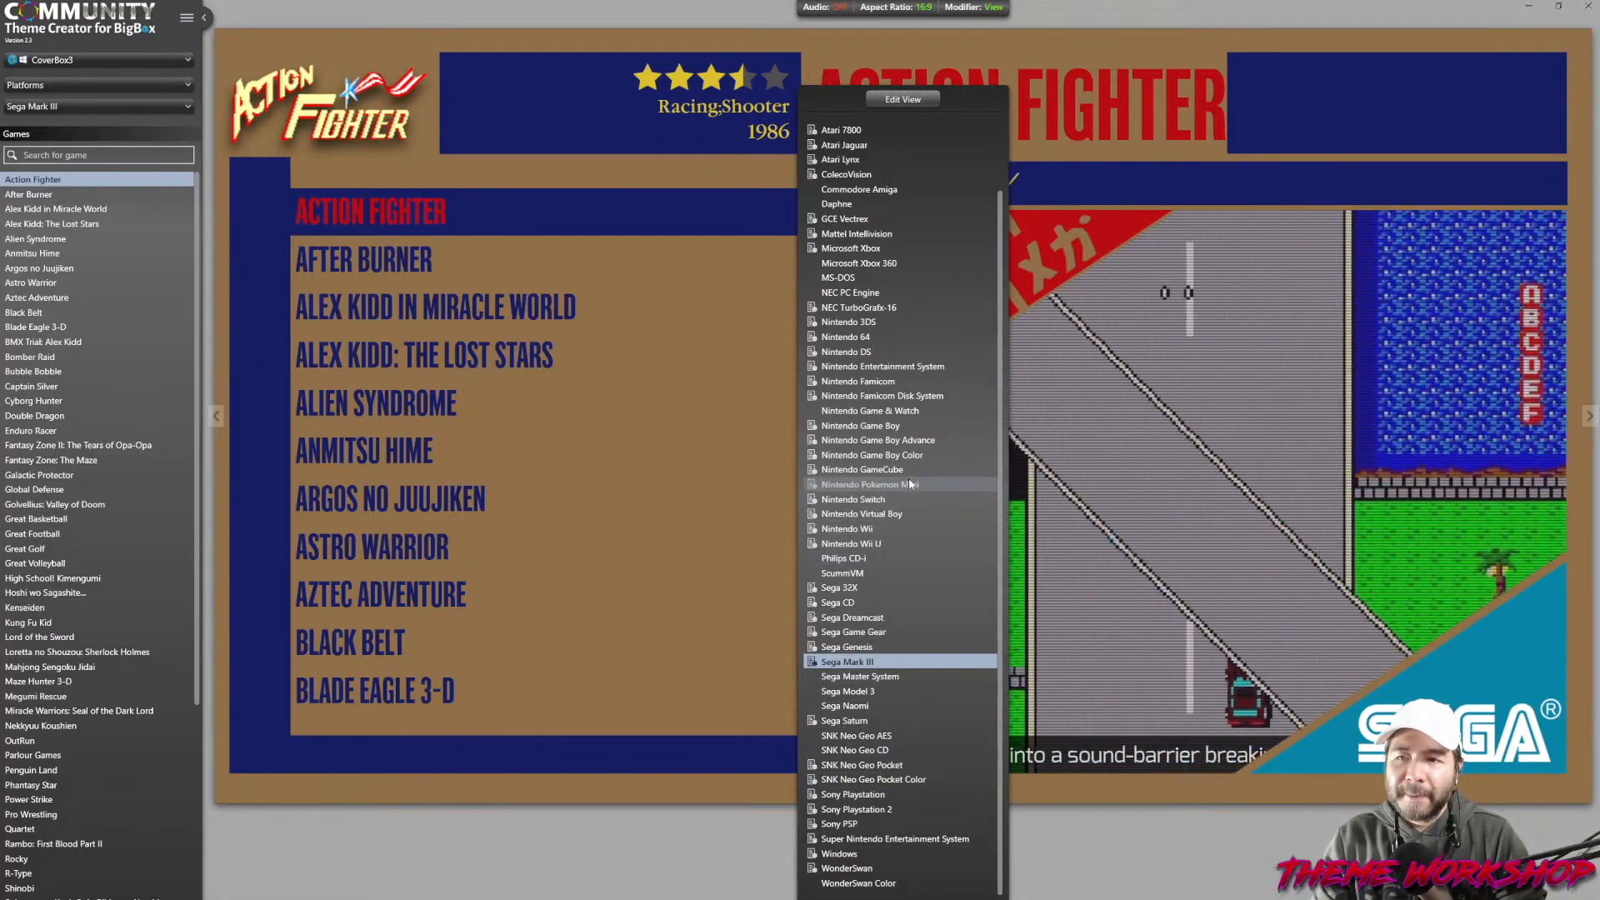
pyautogui.scroll(2, 915, 484)
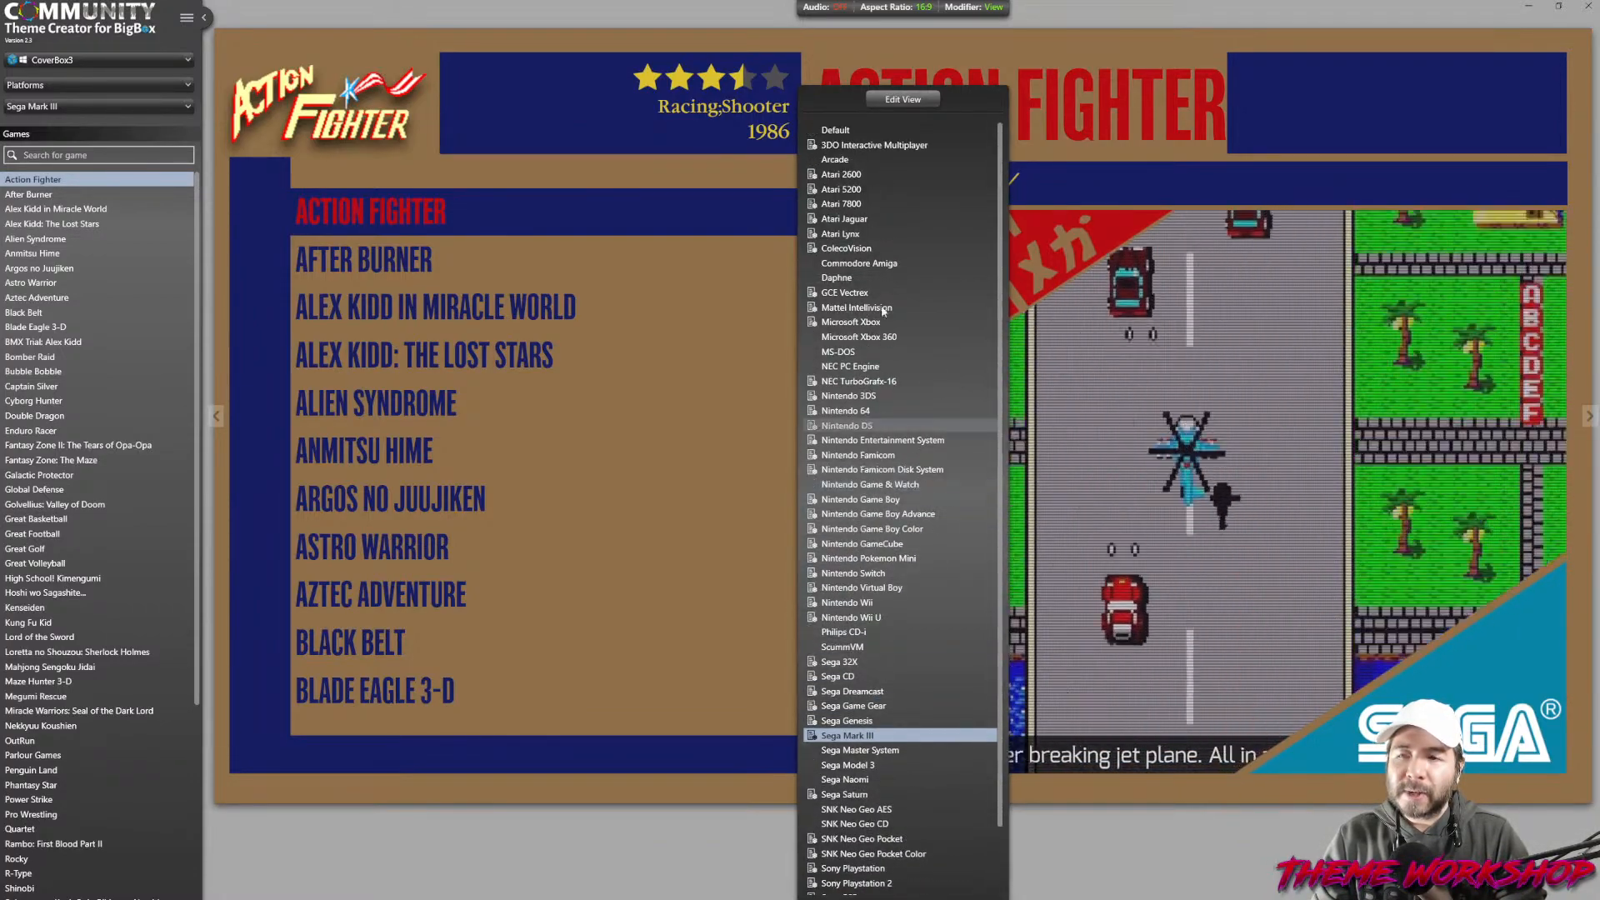